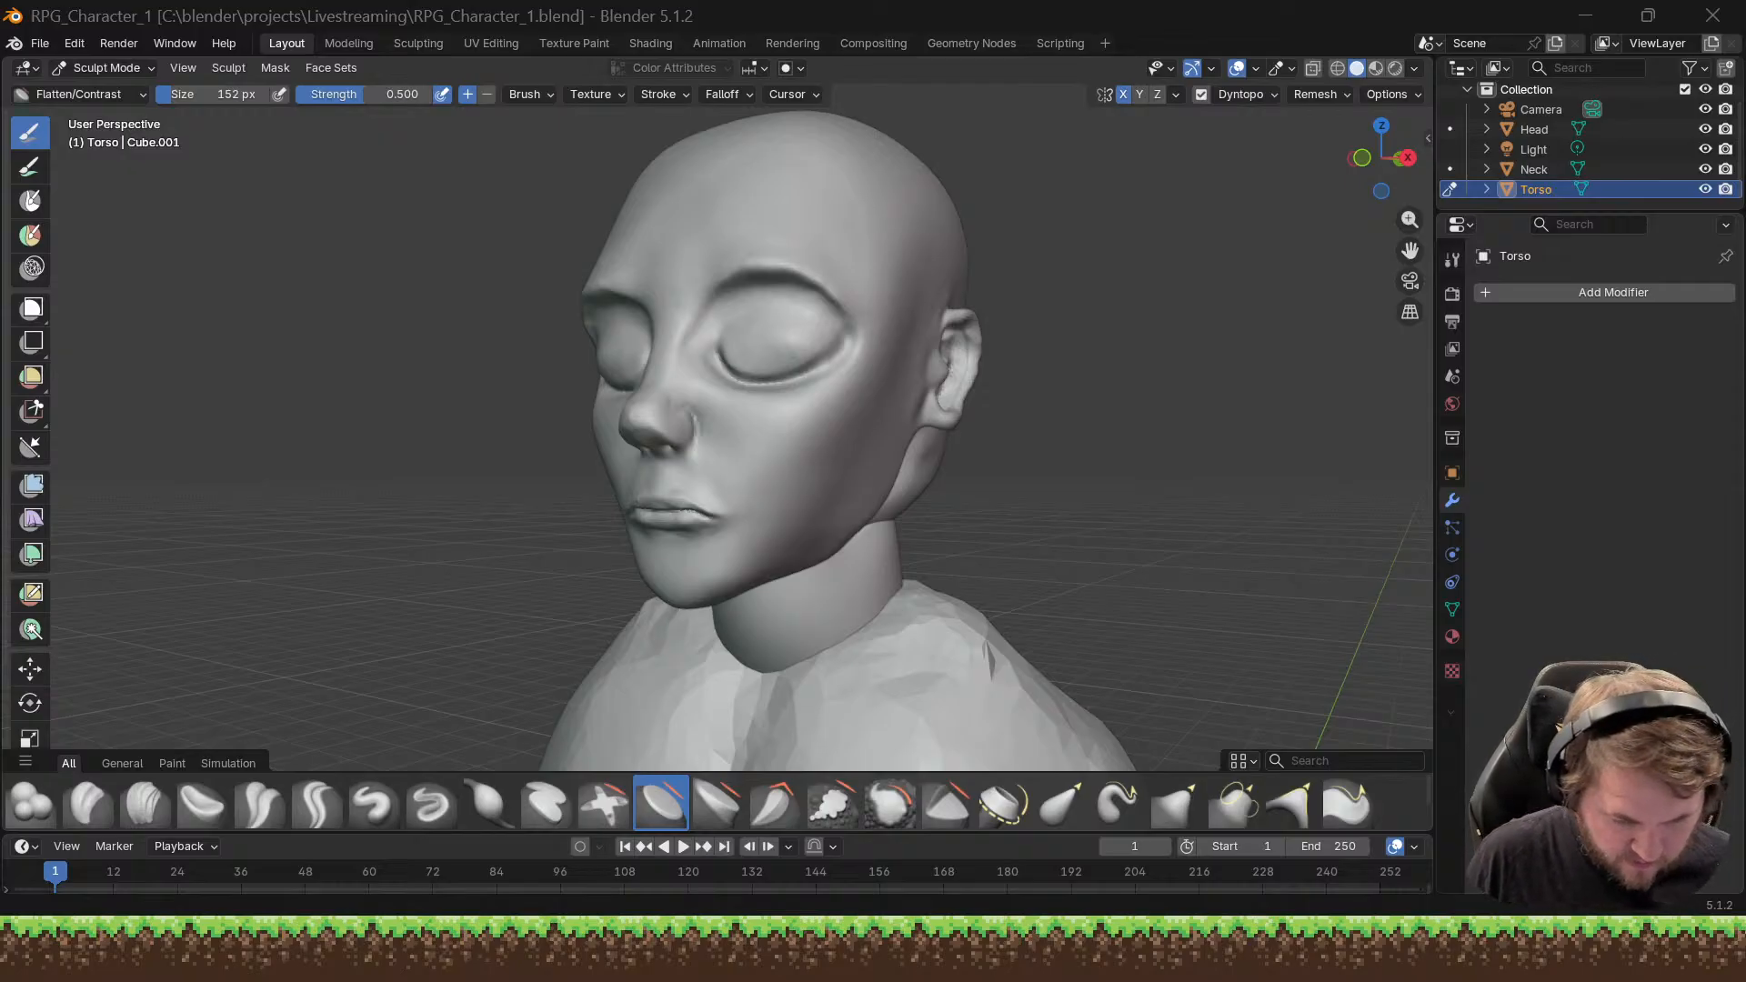
Step: Examine the head, neck and torso from the front, three-quarter and side views
mouse_move(941, 406)
middle_down()
mouse_move(991, 482)
mouse_move(1054, 497)
mouse_move(1246, 456)
mouse_move(943, 455)
mouse_move(926, 491)
mouse_move(896, 476)
mouse_move(888, 409)
middle_up()
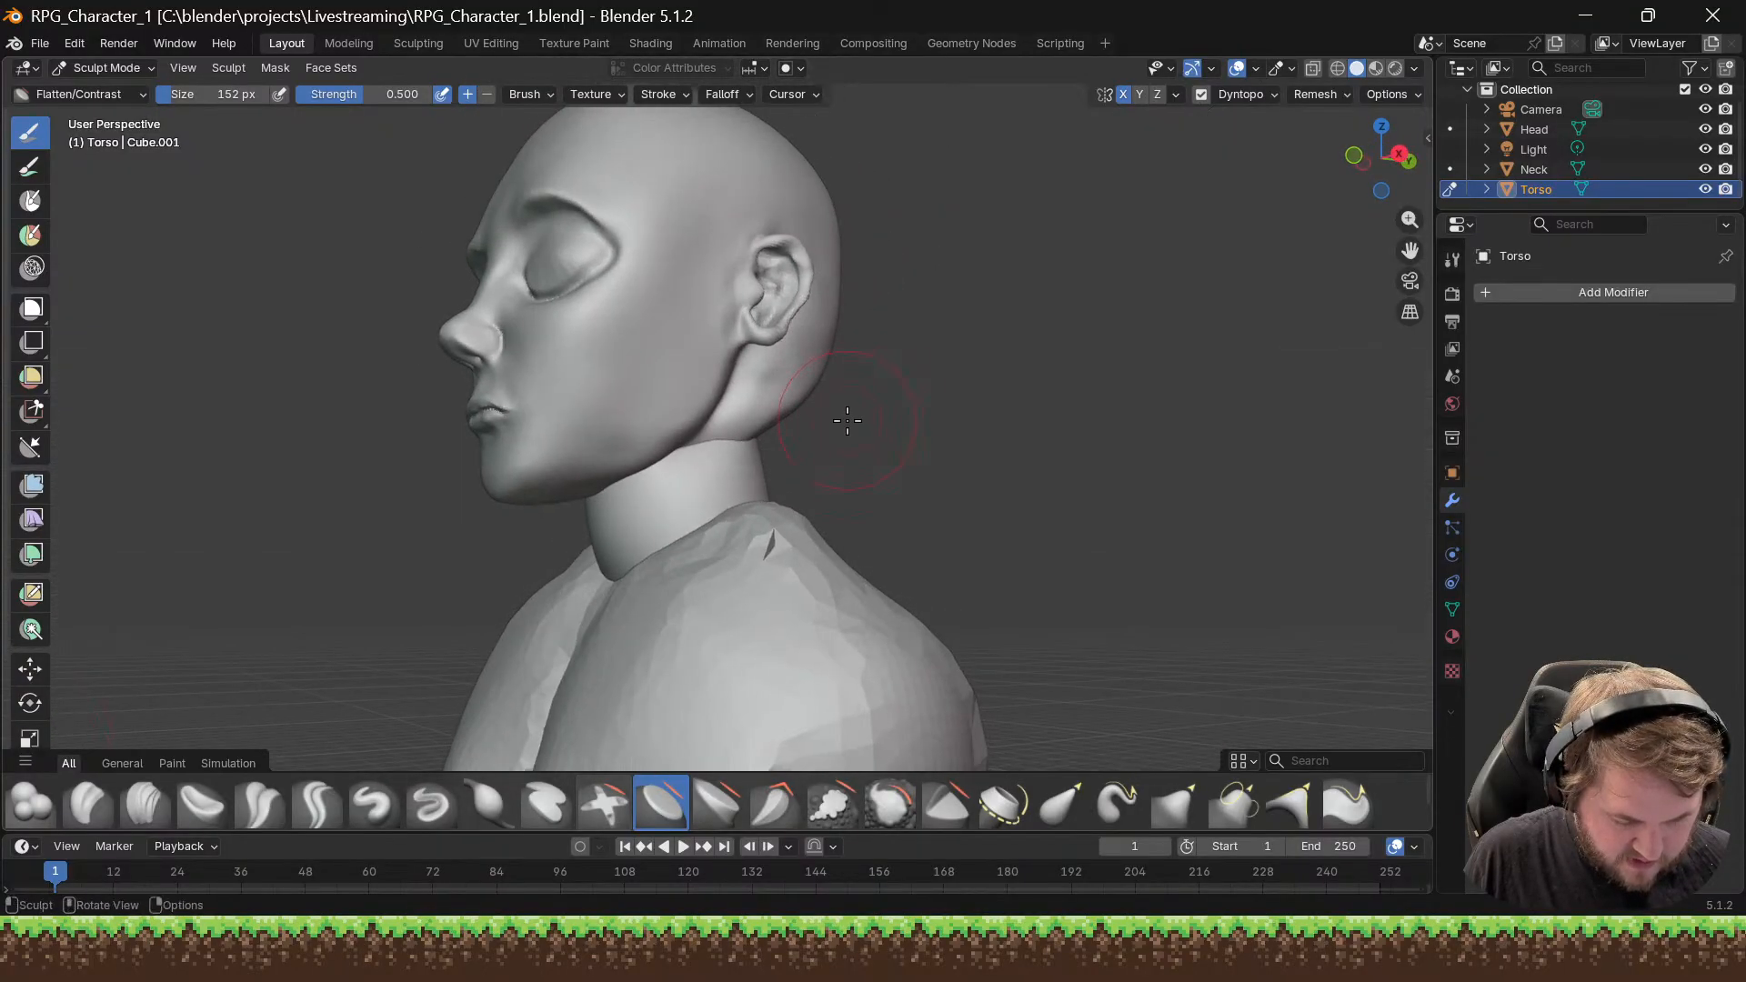
scroll(872, 419, down, 8)
scroll(863, 445, up, 8)
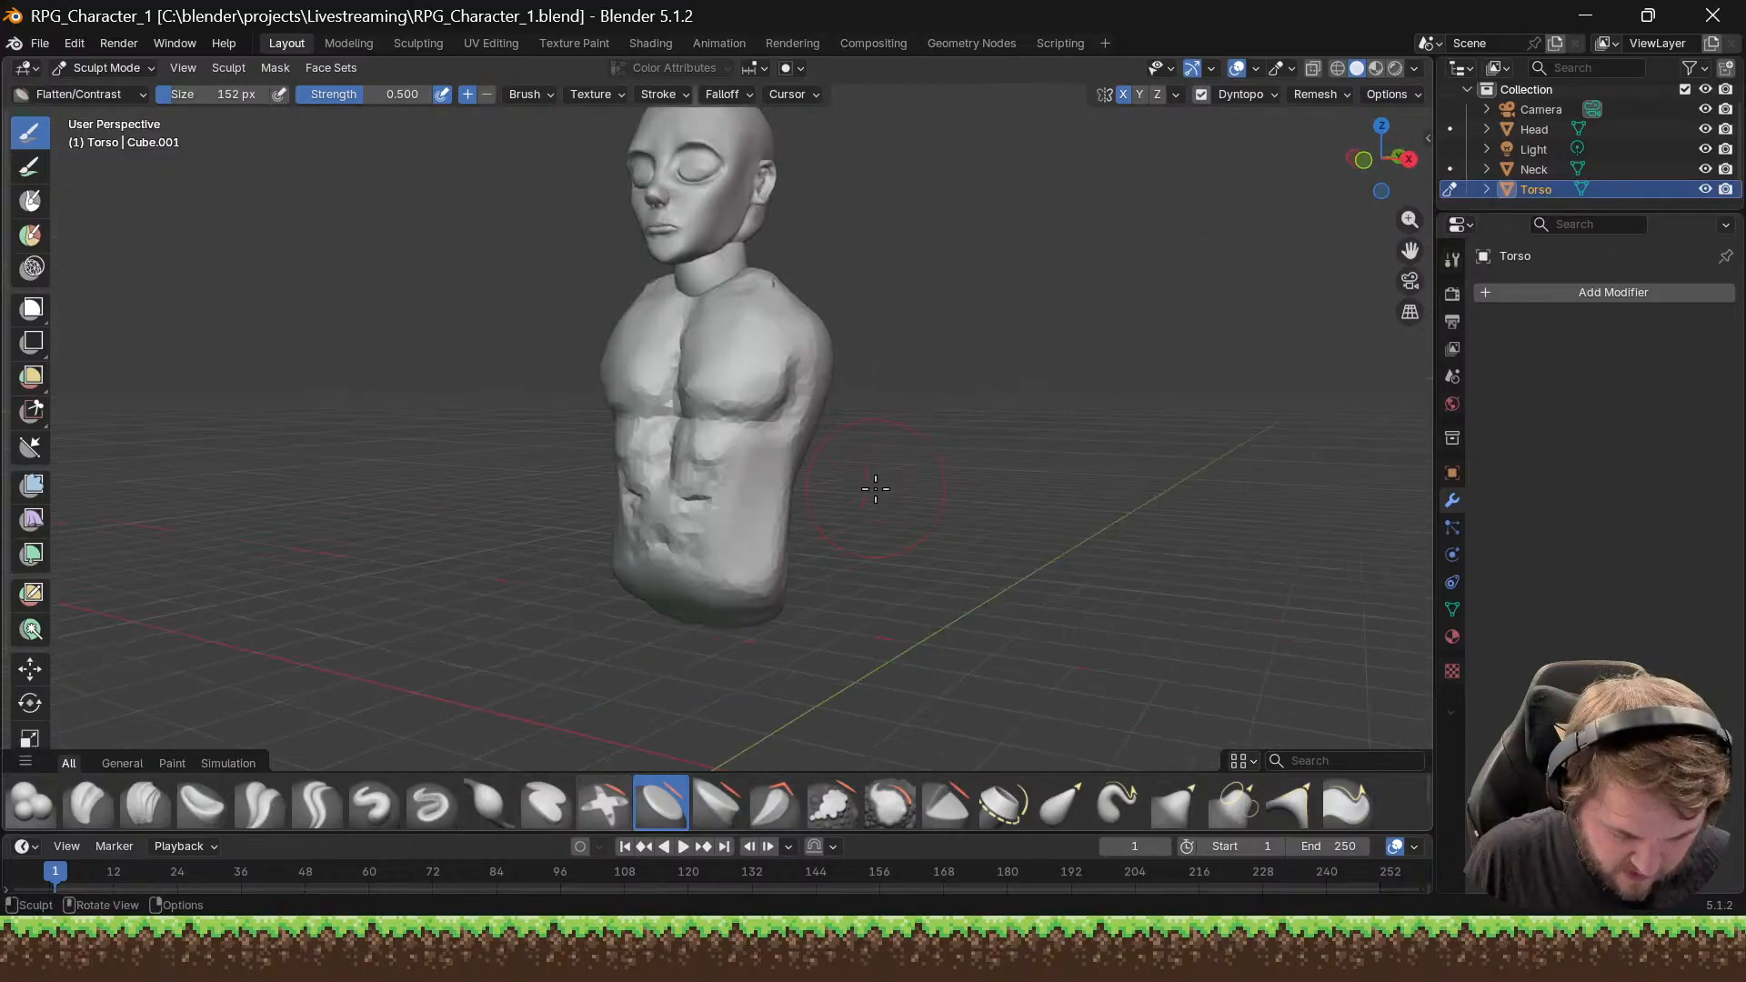
mouse_move(882, 454)
middle_down()
mouse_move(958, 472)
mouse_move(888, 451)
middle_up()
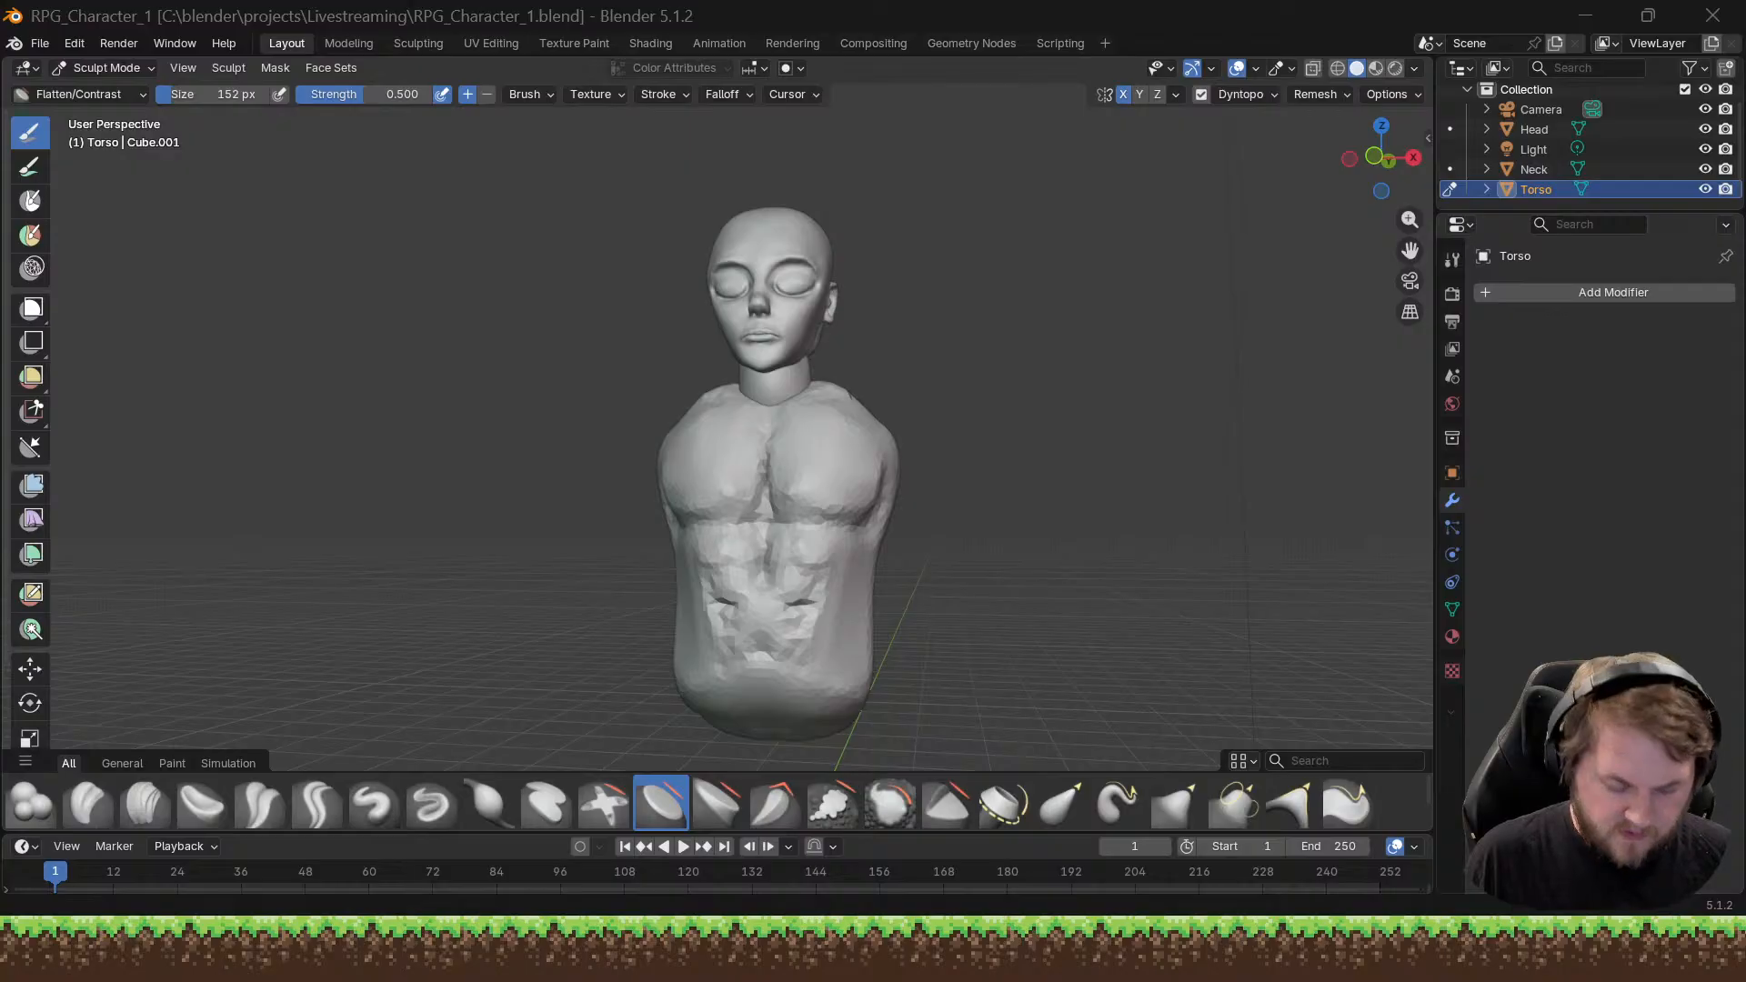
middle_drag(826, 576, 823, 611)
scroll(822, 605, up, 4)
scroll(822, 597, down, 4)
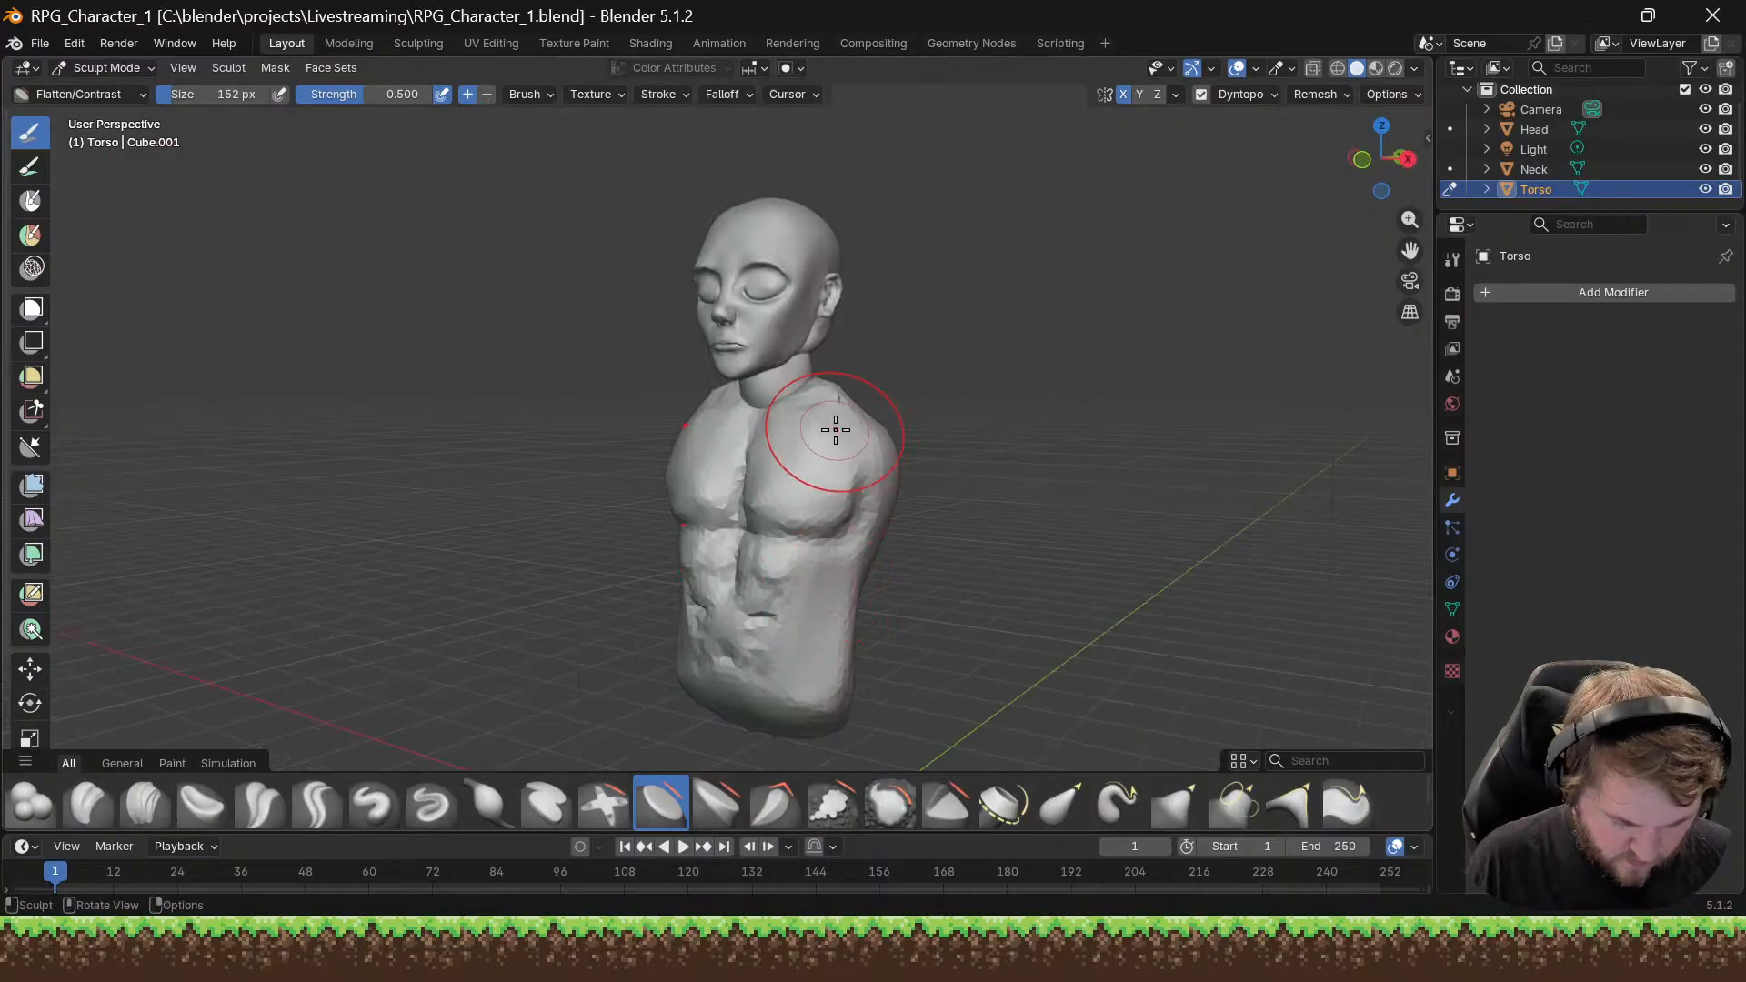
middle_drag(830, 428, 703, 429)
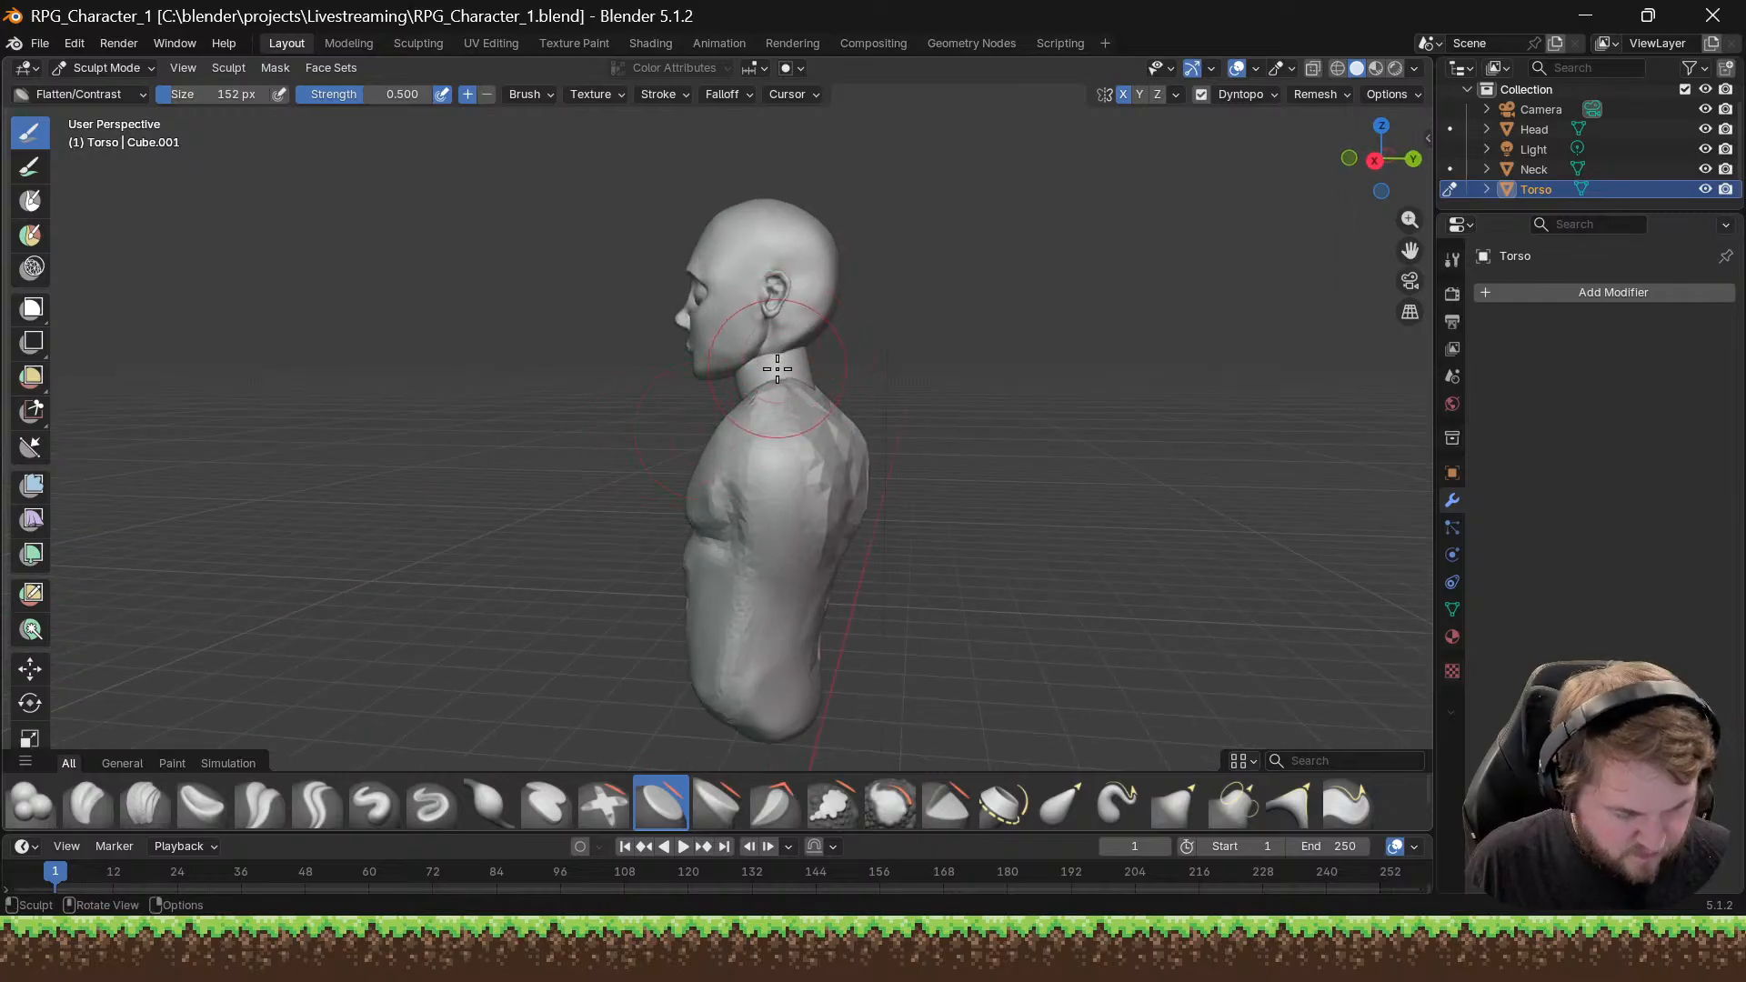
Step: Switch the torso to Object Mode and join the neck object into the head
key(ctrl+Tab)
click(627, 369)
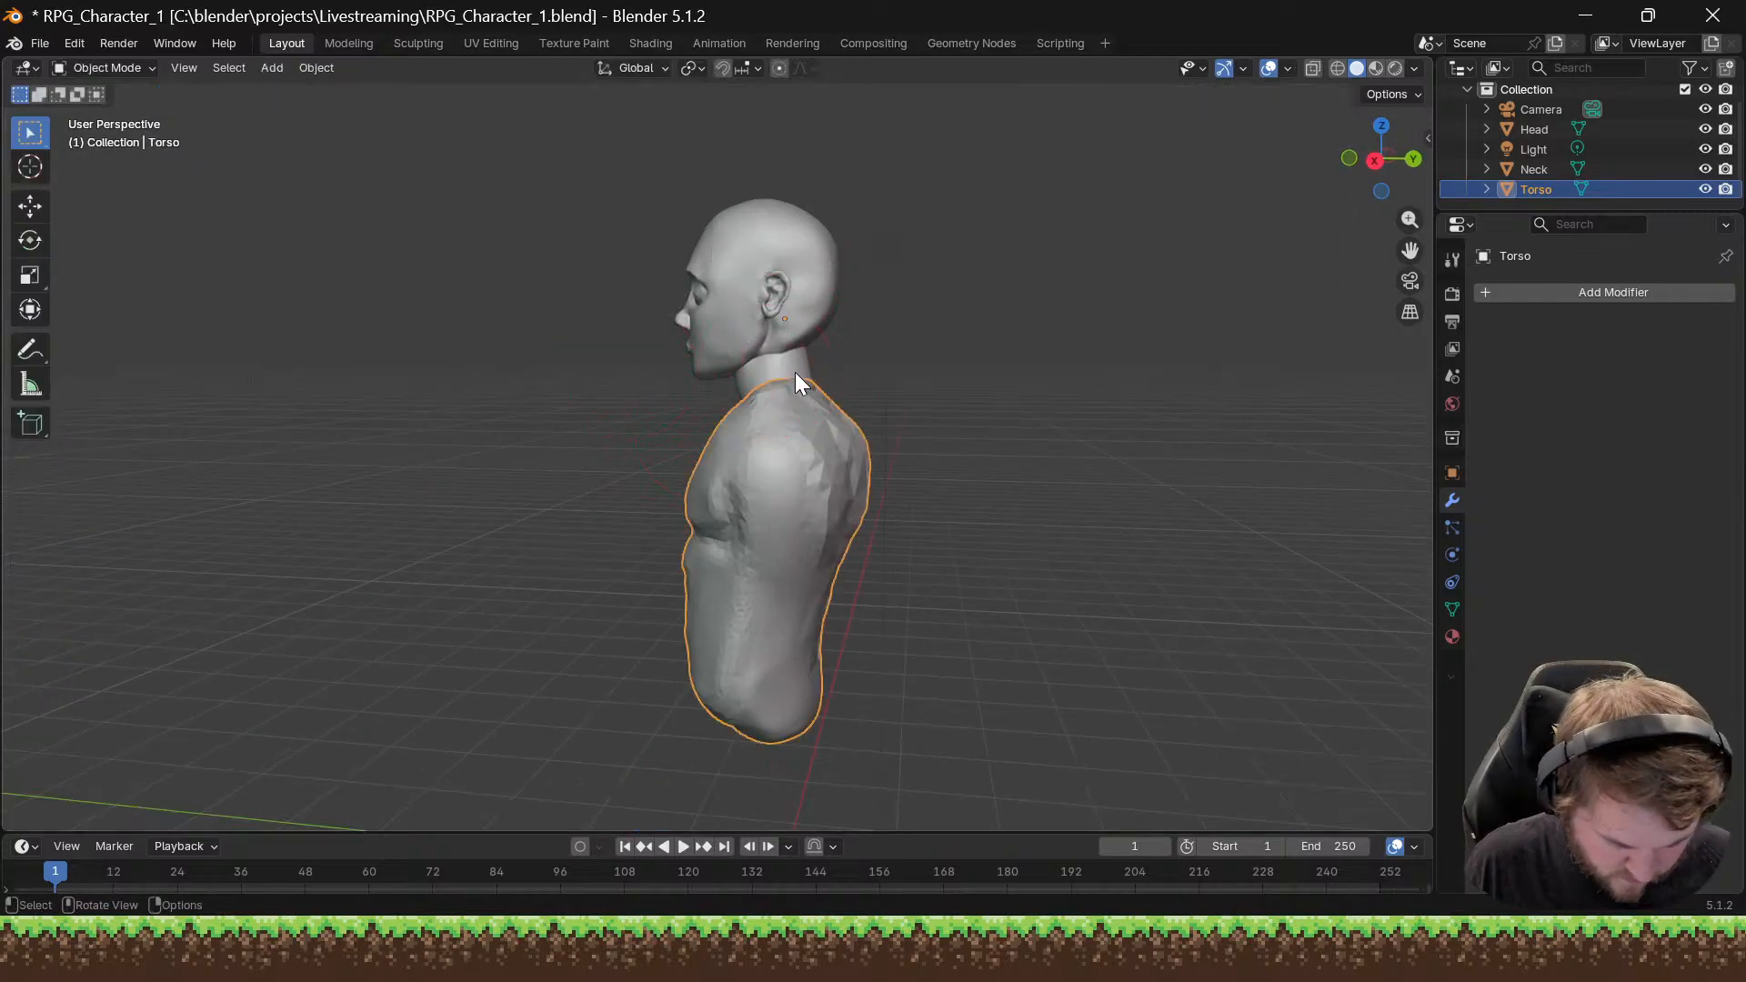
click(788, 355)
click(783, 363)
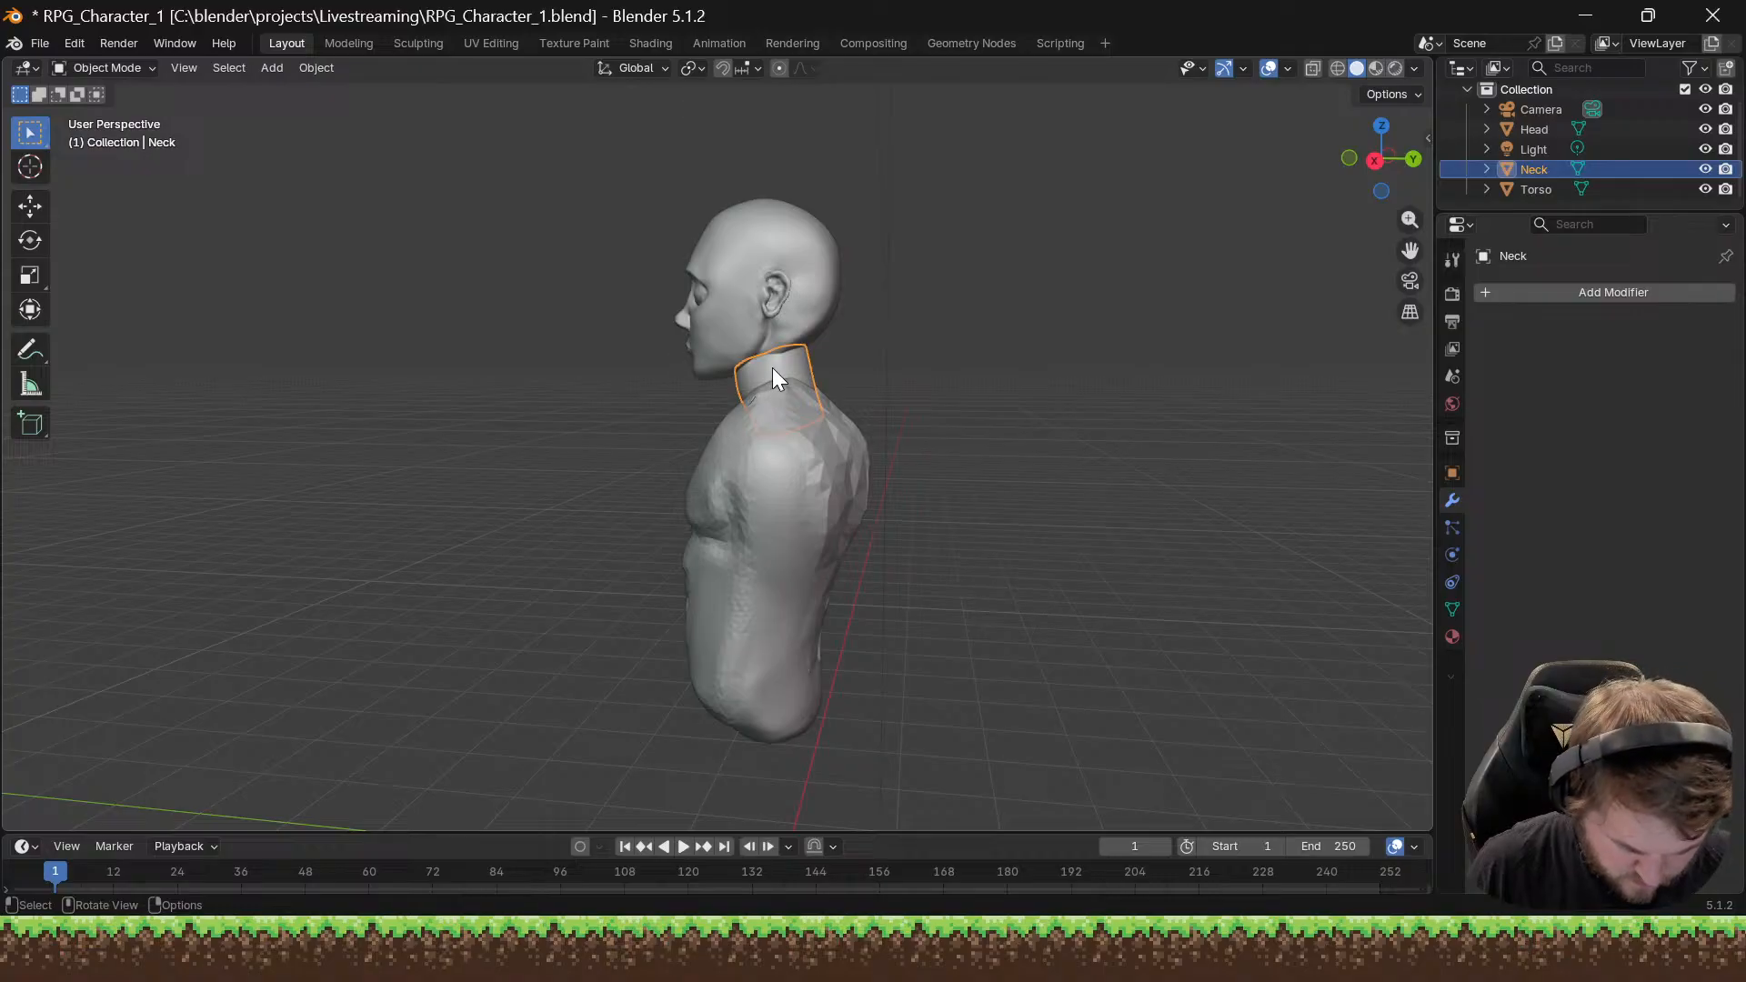
shift+click(789, 322)
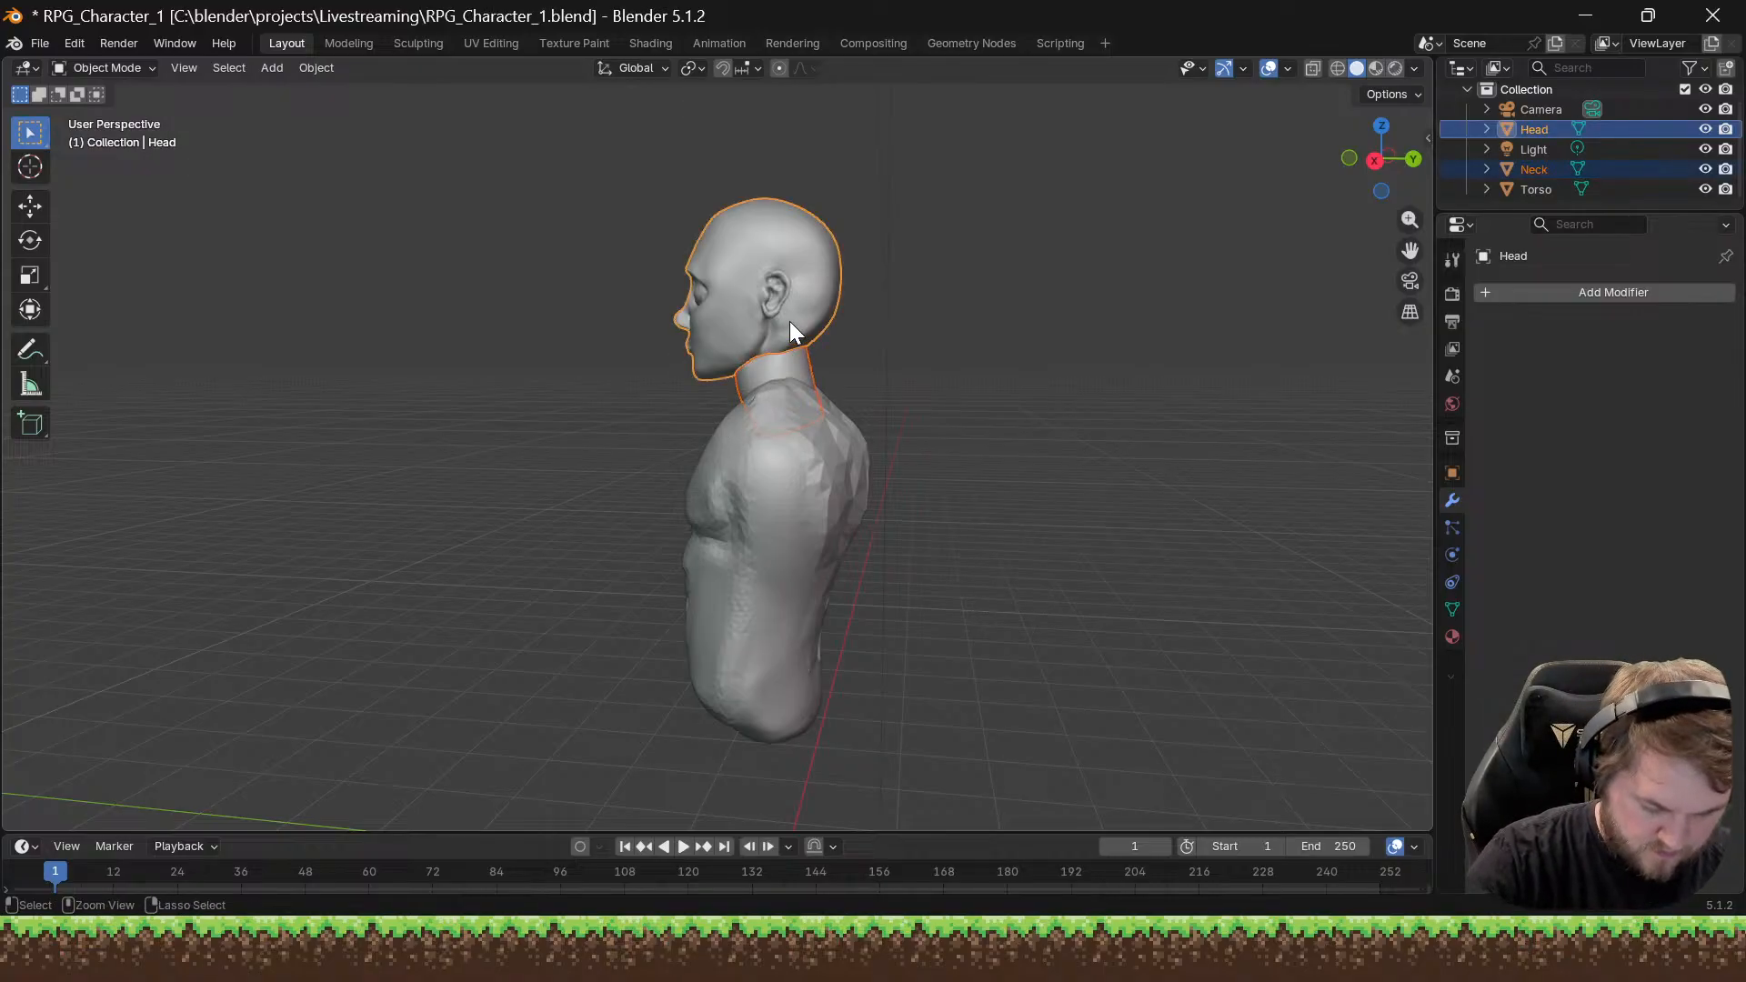
key(ctrl+j)
Step: Join the torso into the head object, keeping the head as the active object
middle_drag(789, 320, 777, 402)
click(744, 435)
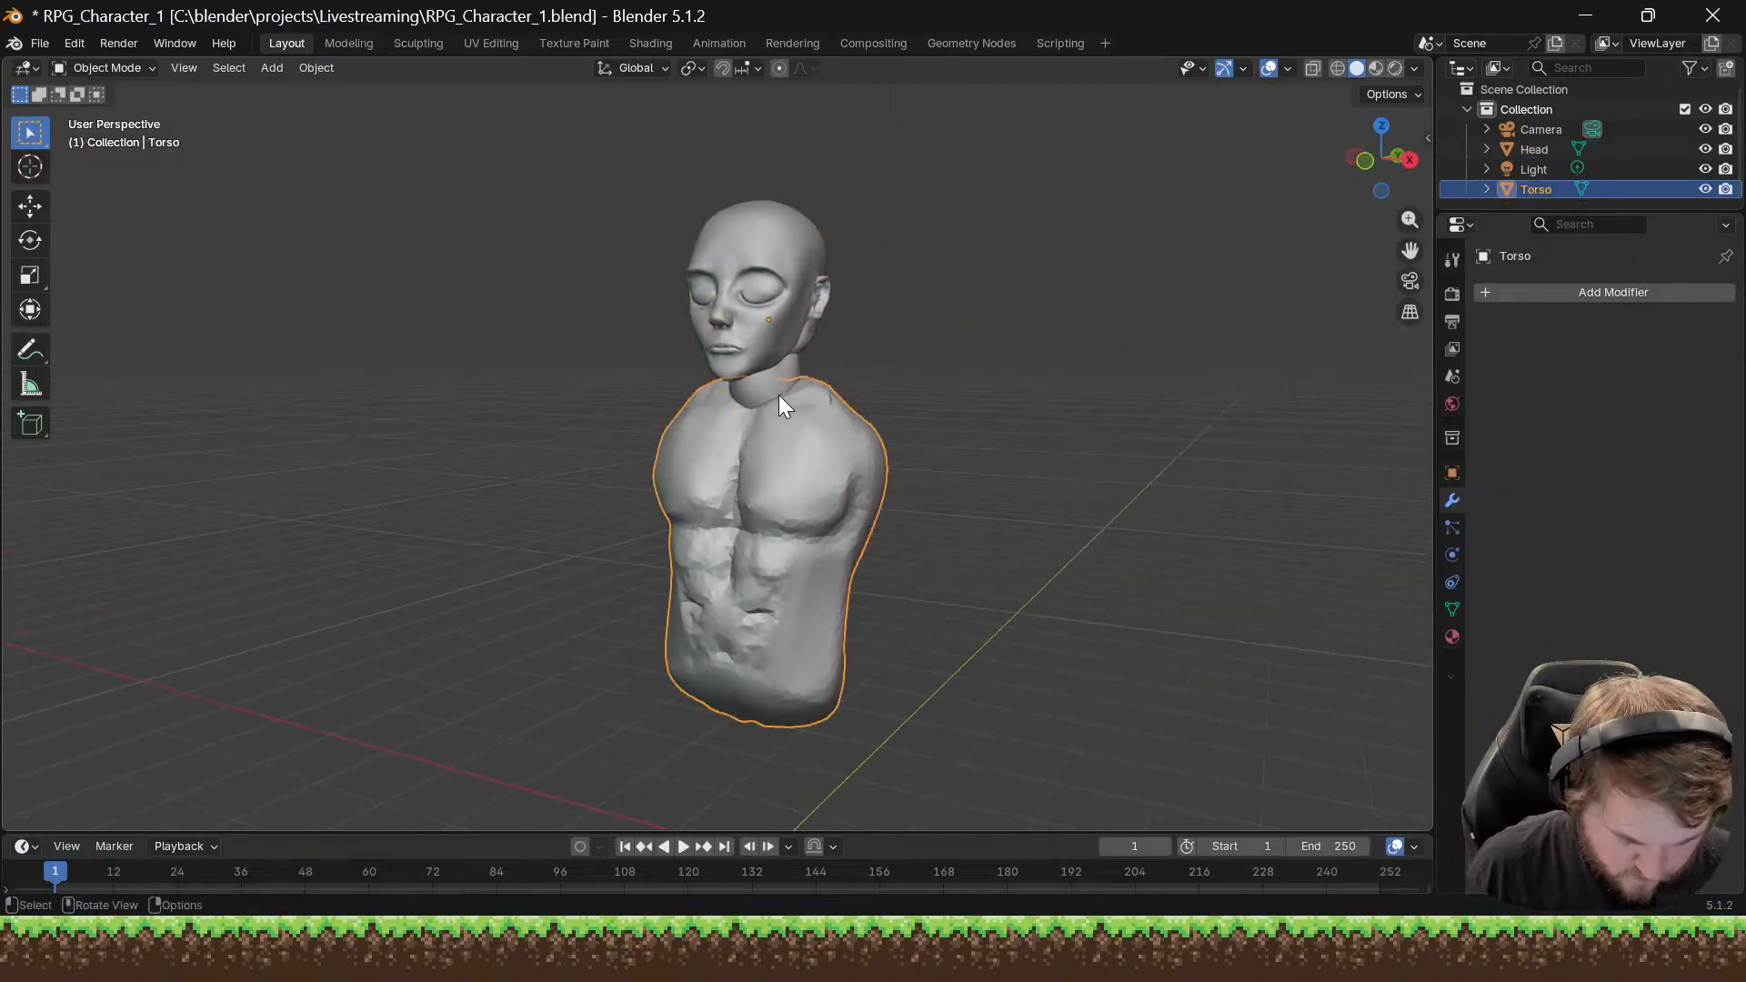
shift+click(791, 280)
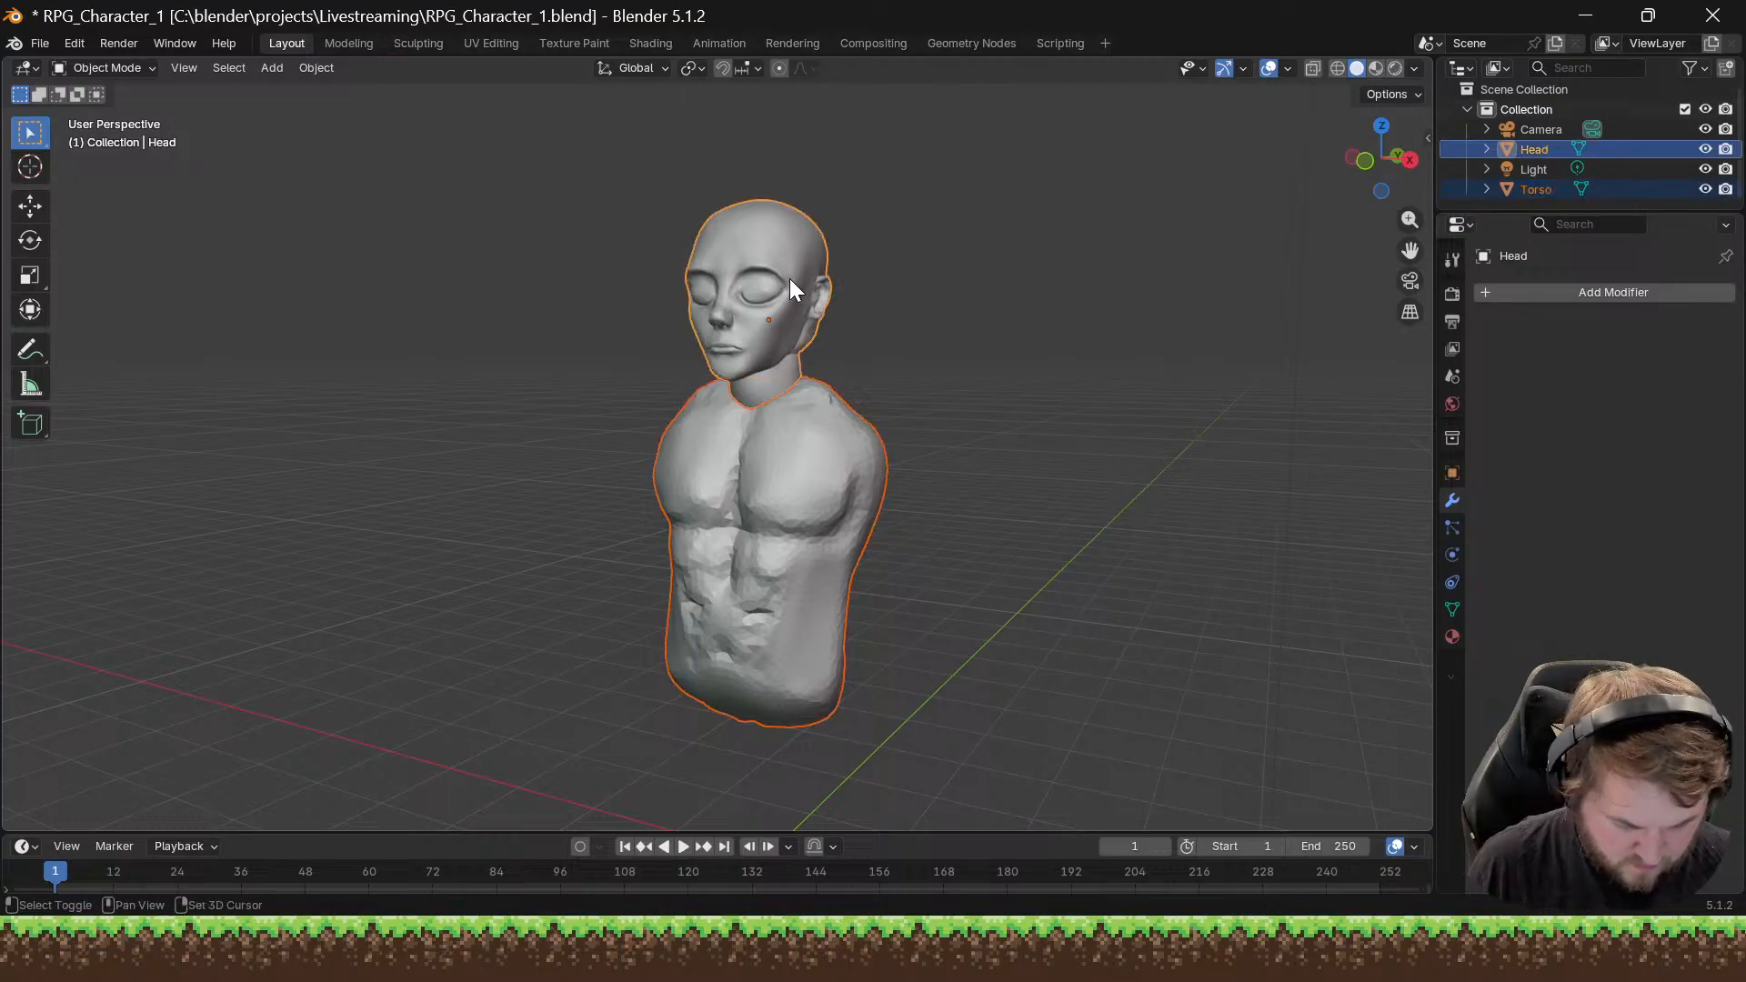
middle_drag(789, 278, 700, 278)
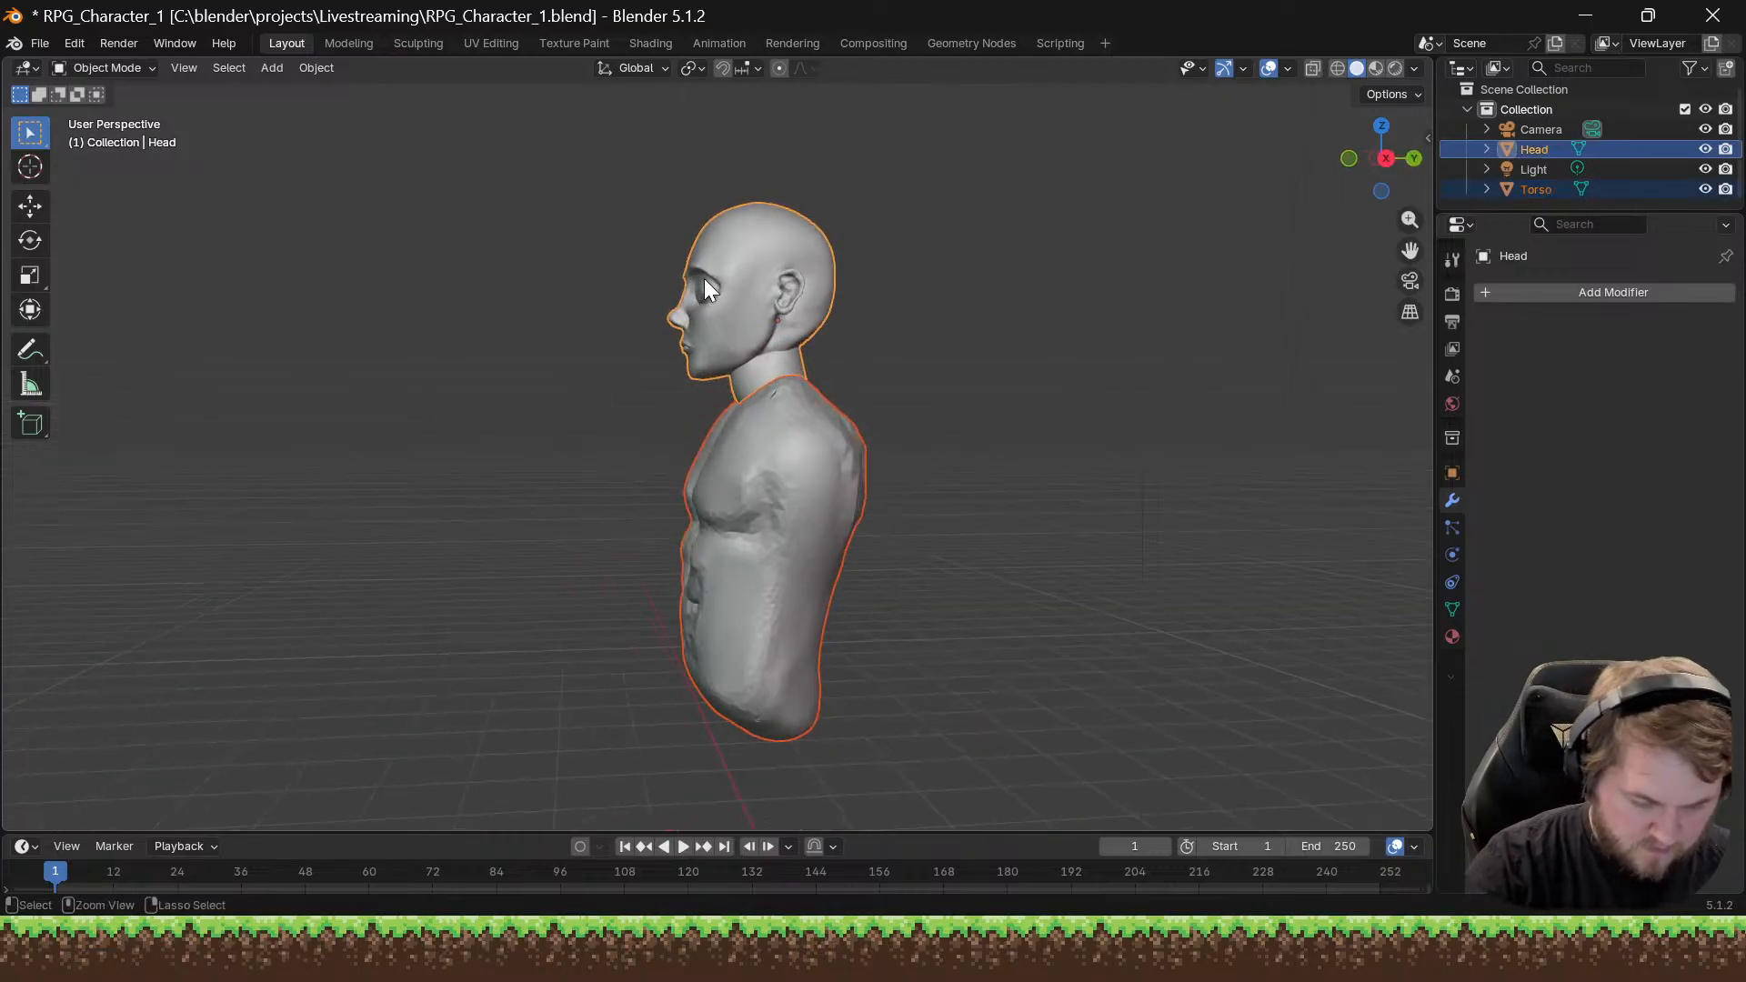
key(ctrl+j)
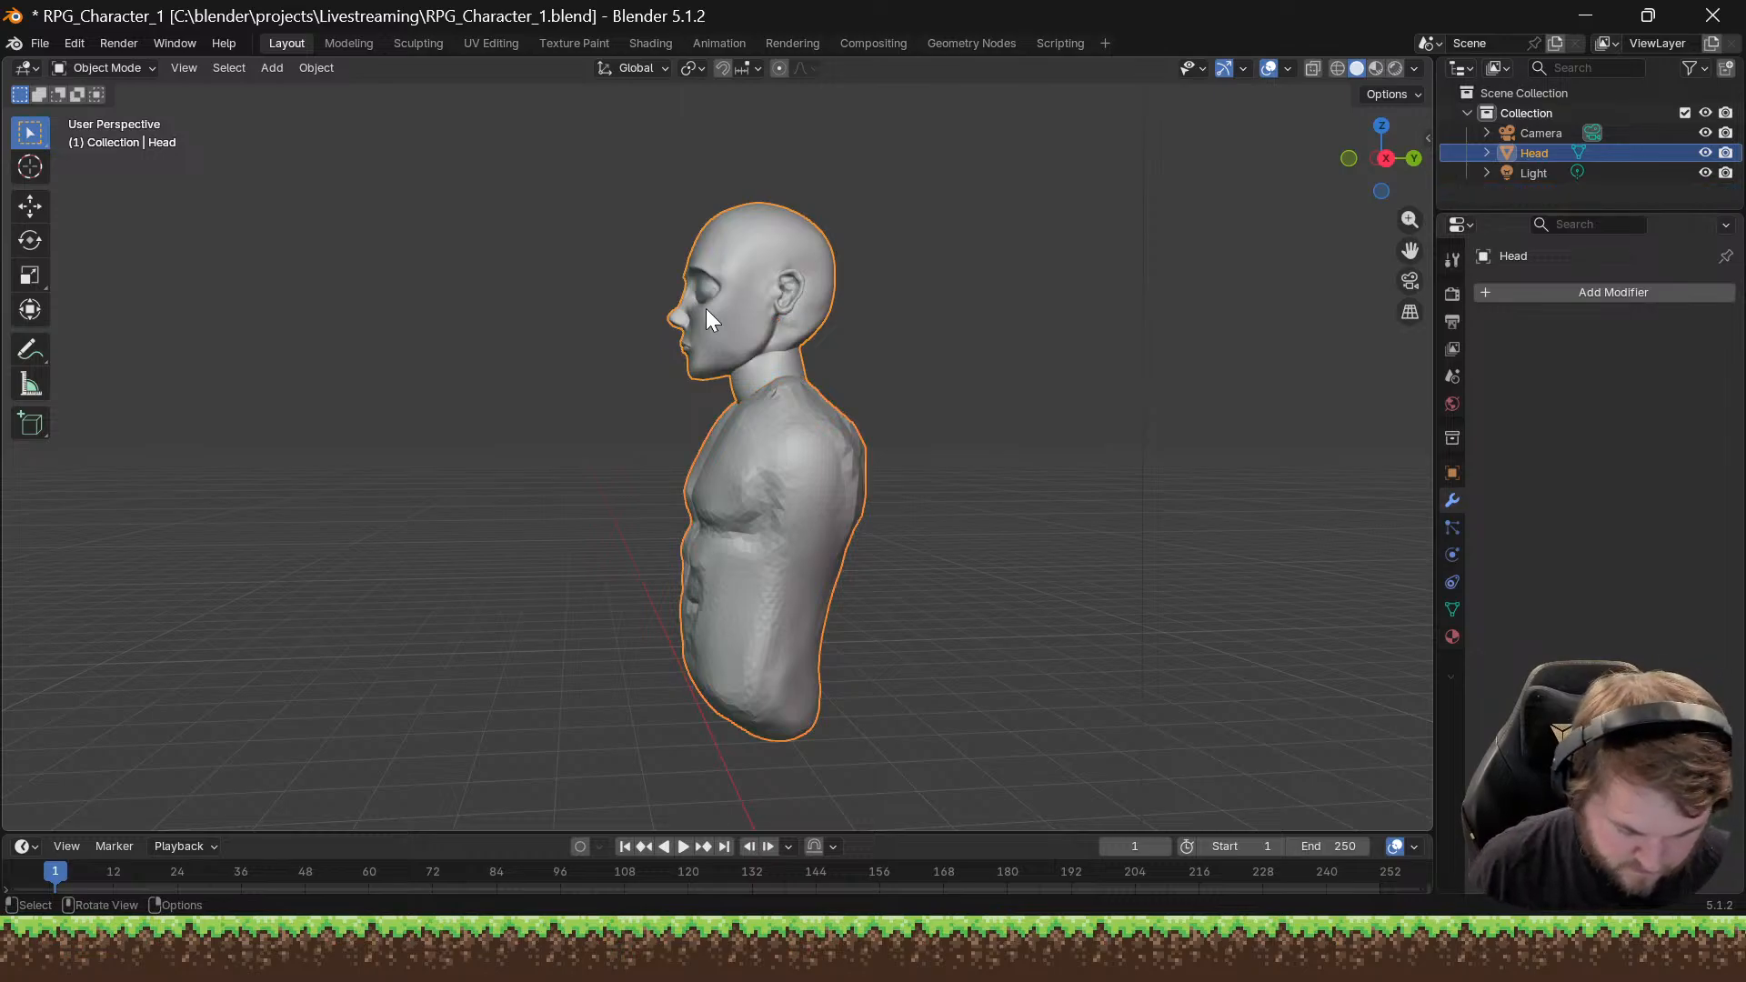
Step: Inspect the joined character's mesh density in Edit Mode
middle_drag(706, 308, 755, 395)
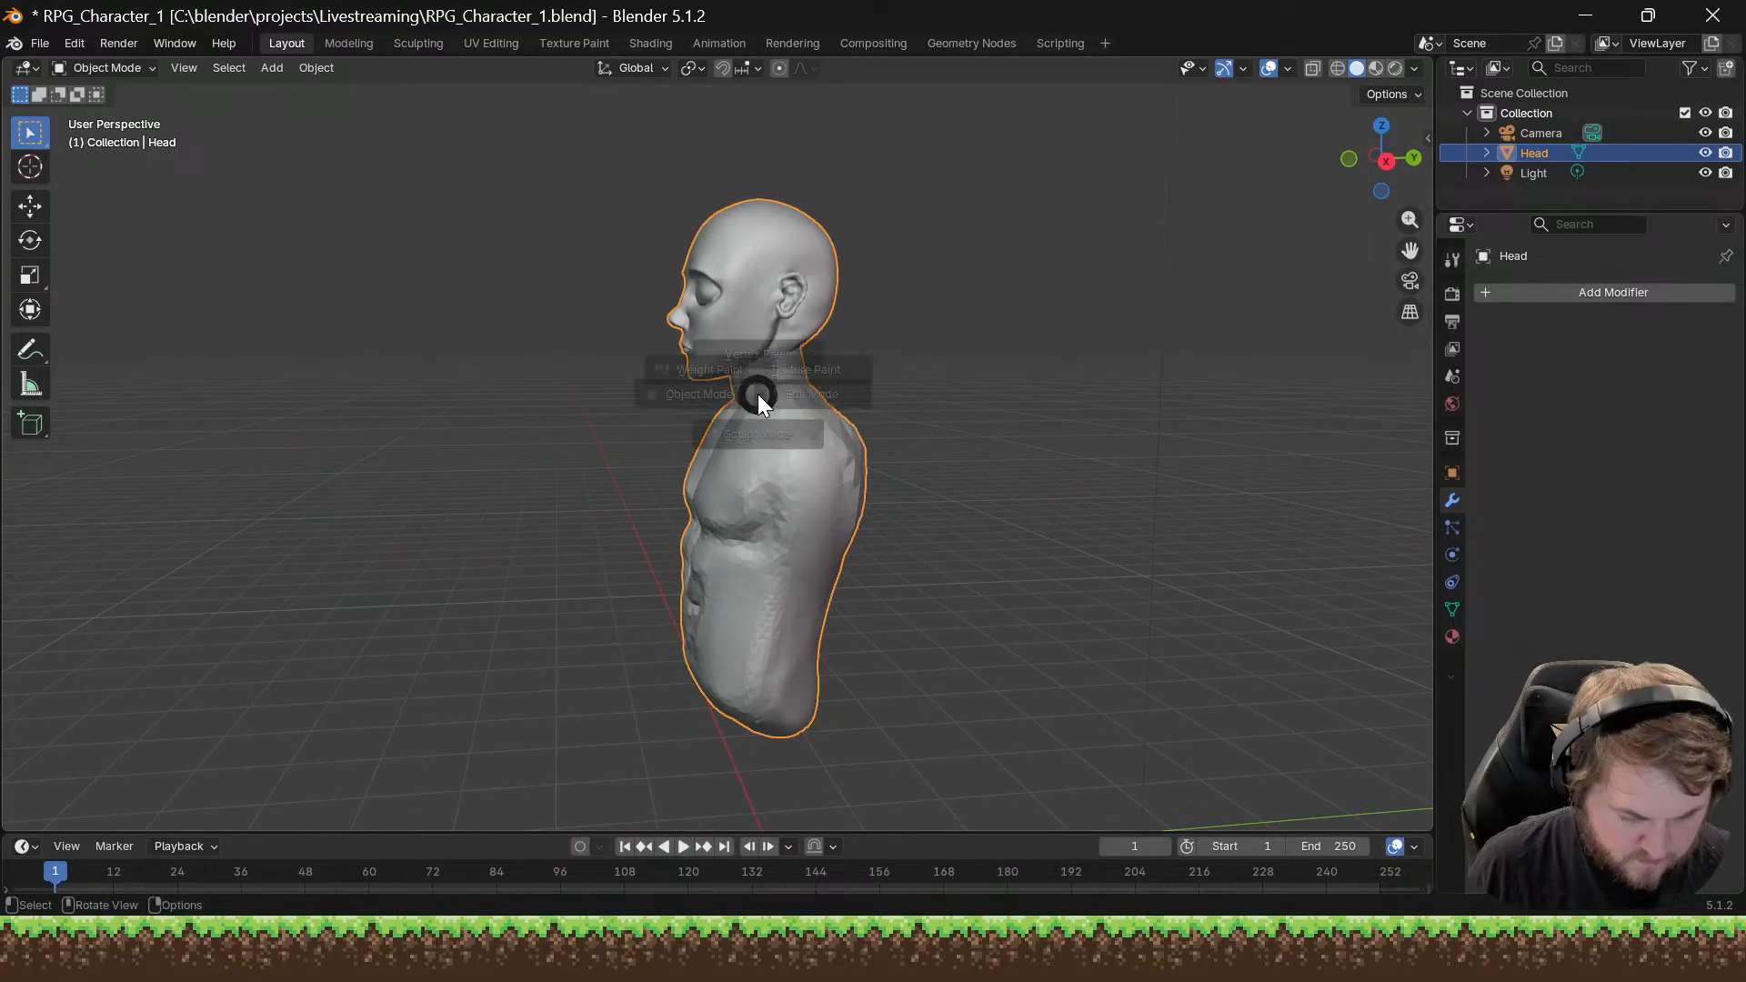
key(ctrl+Tab)
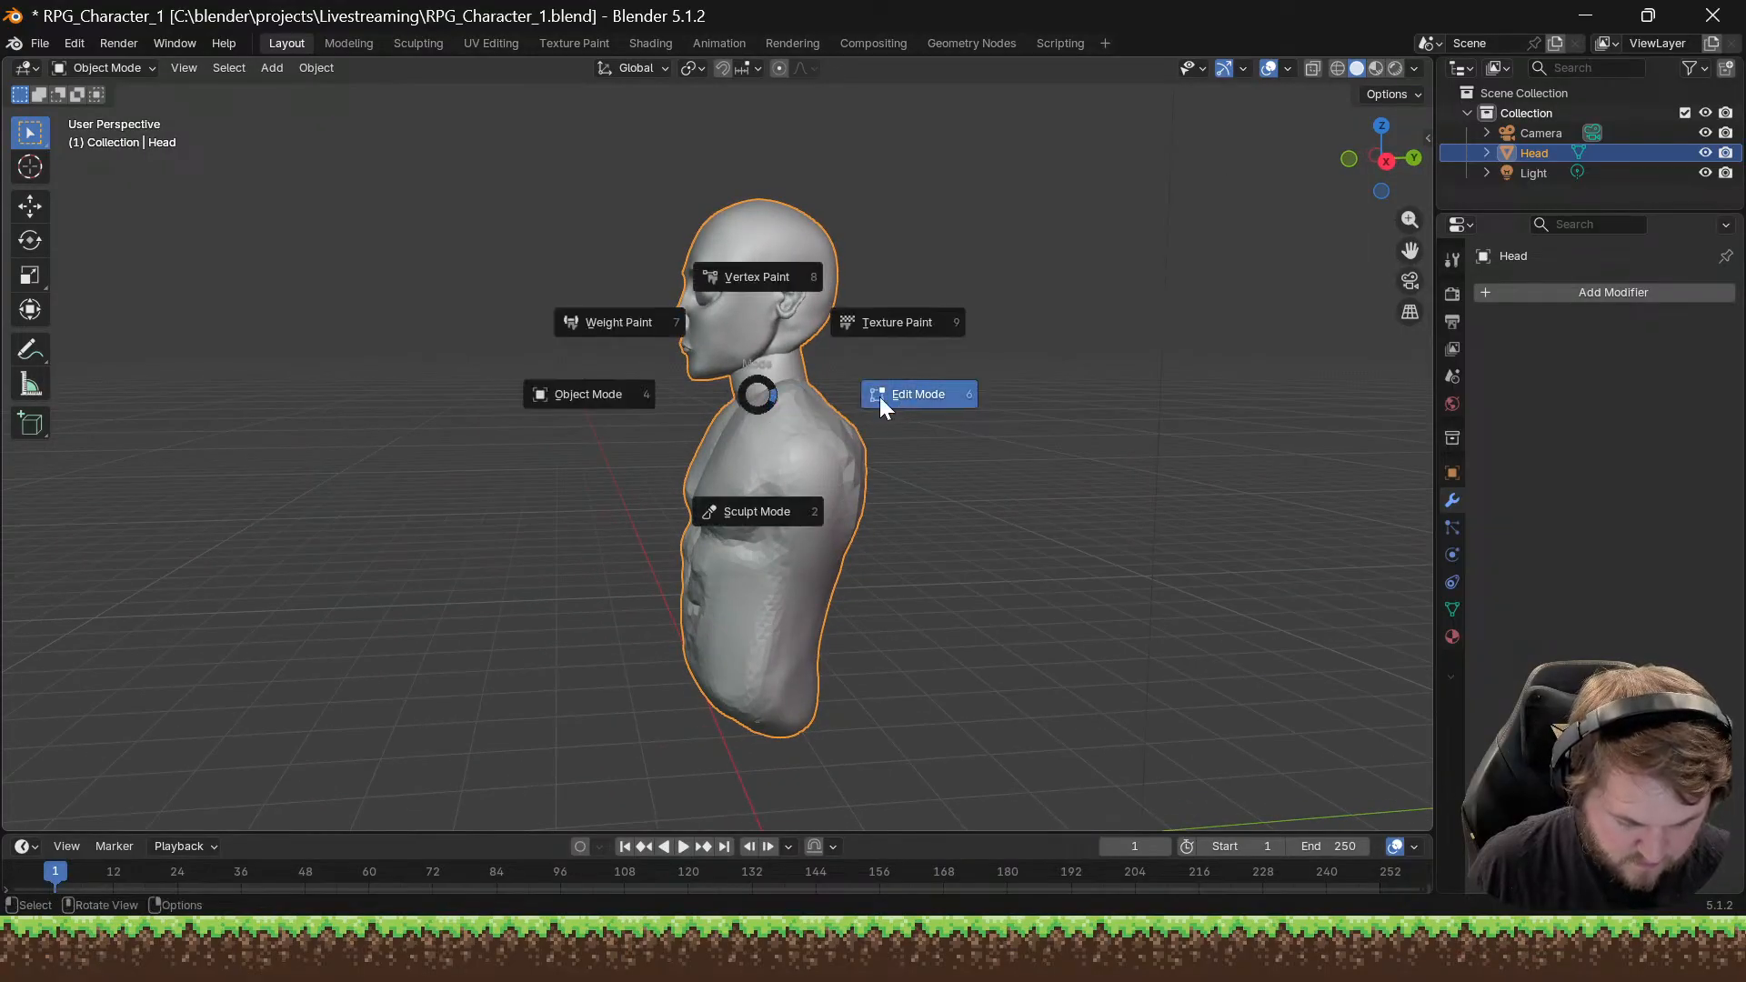
click(841, 400)
middle_drag(818, 391, 908, 391)
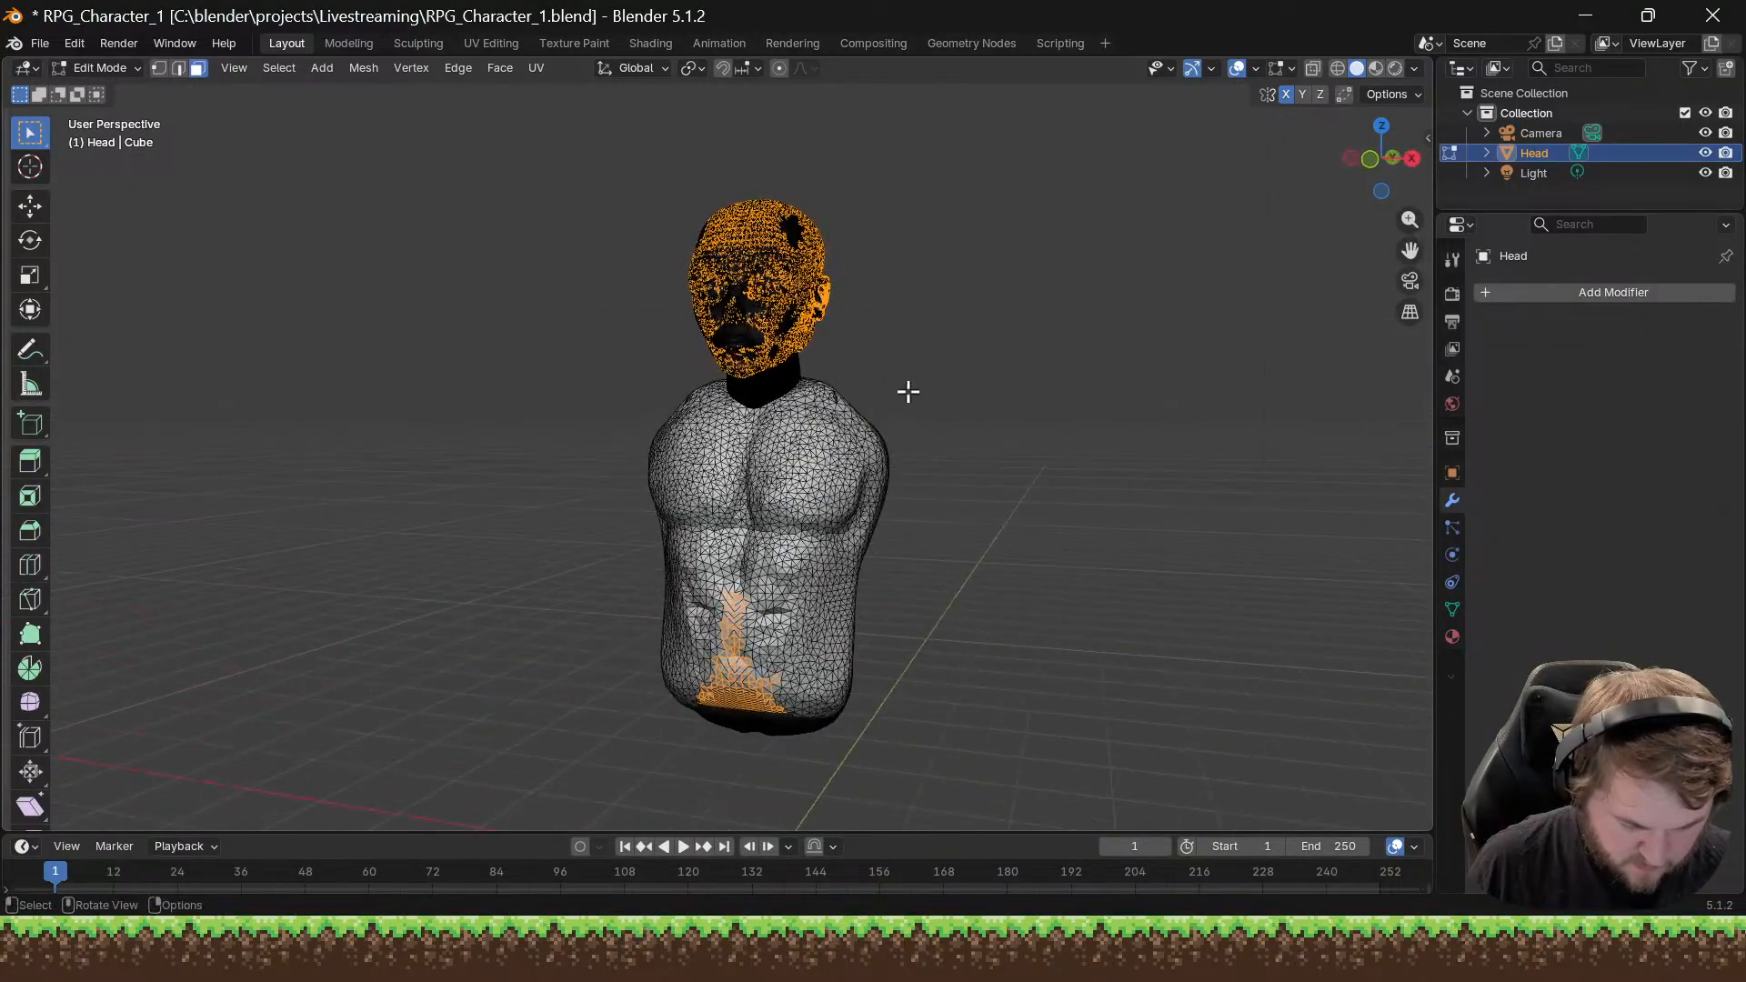
Step: Put the joined mesh in Sculpt Mode and enable Dyntopo
key(ctrl+Tab)
click(743, 515)
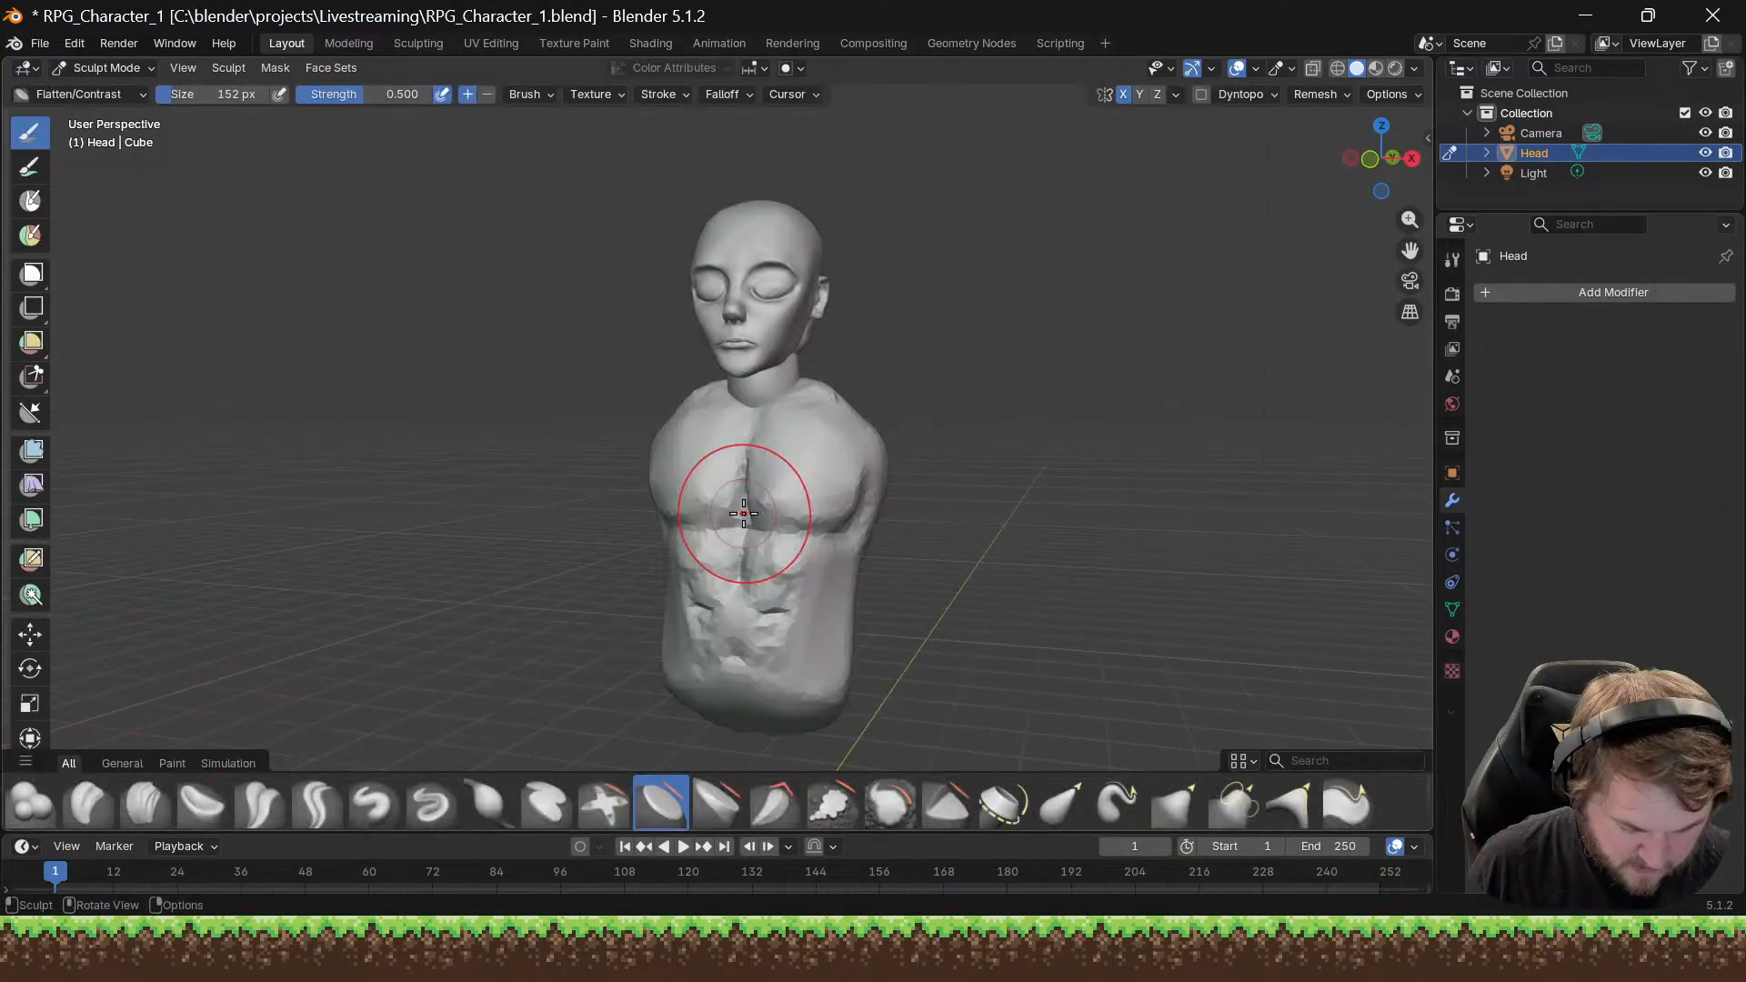
middle_drag(743, 515, 780, 456)
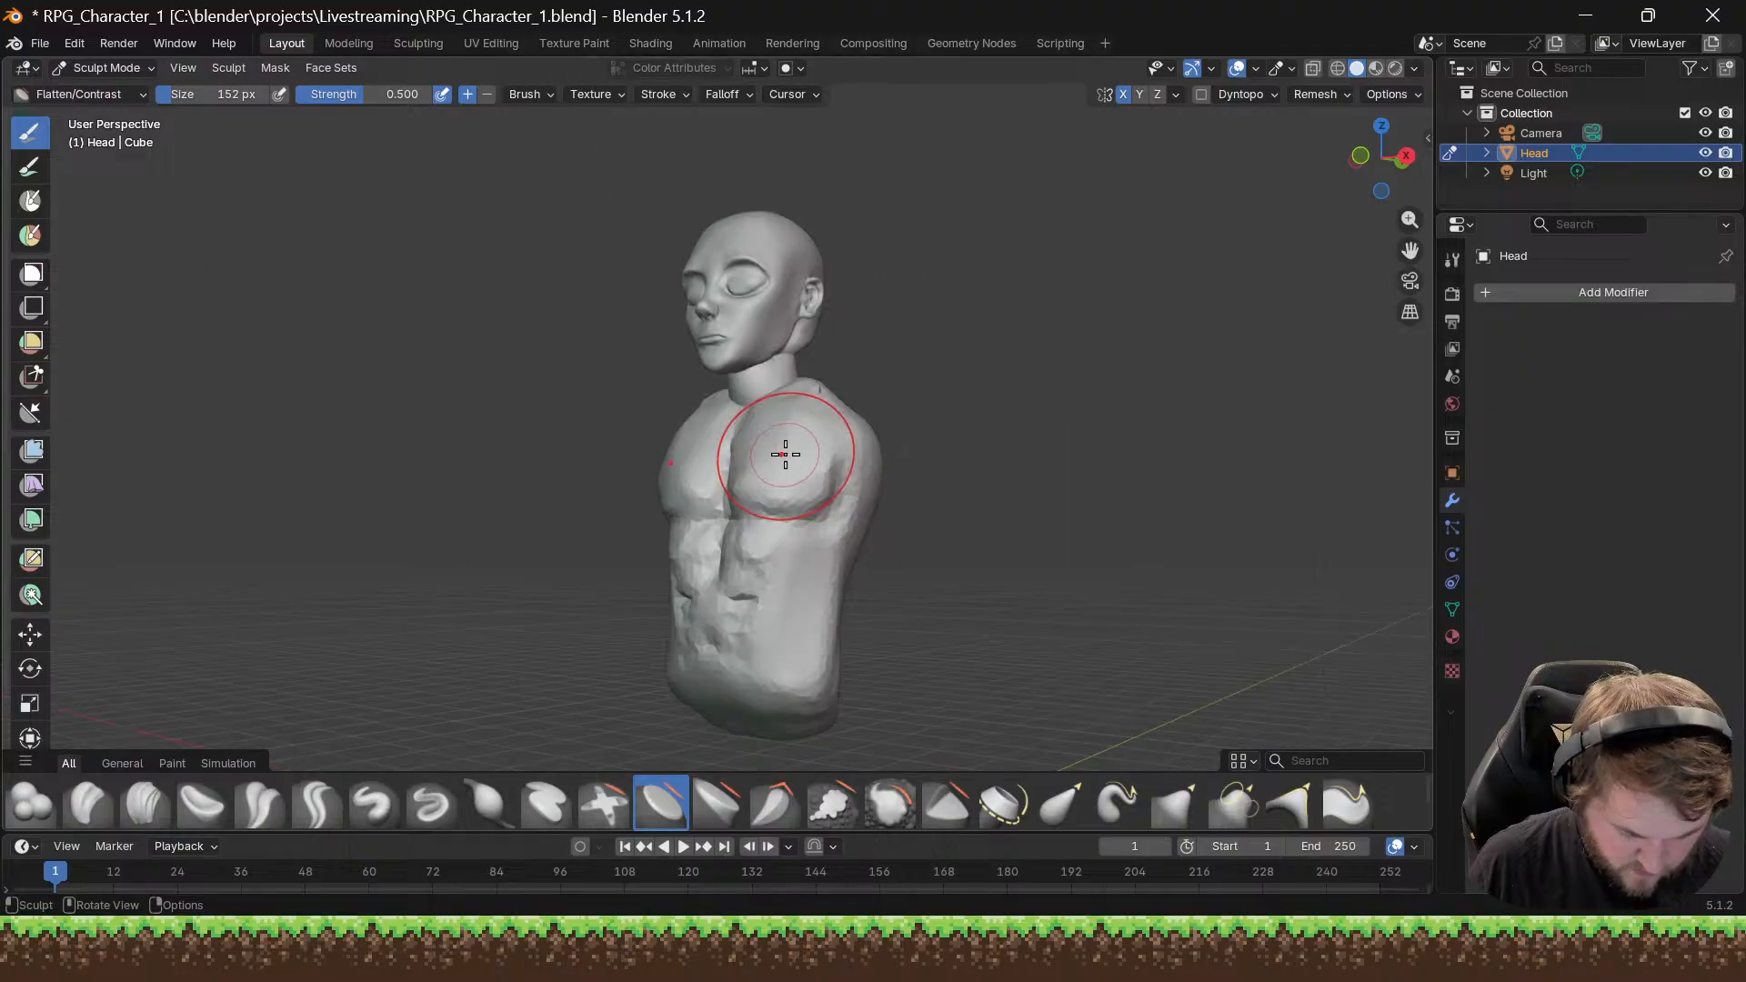
middle_drag(946, 351, 888, 389)
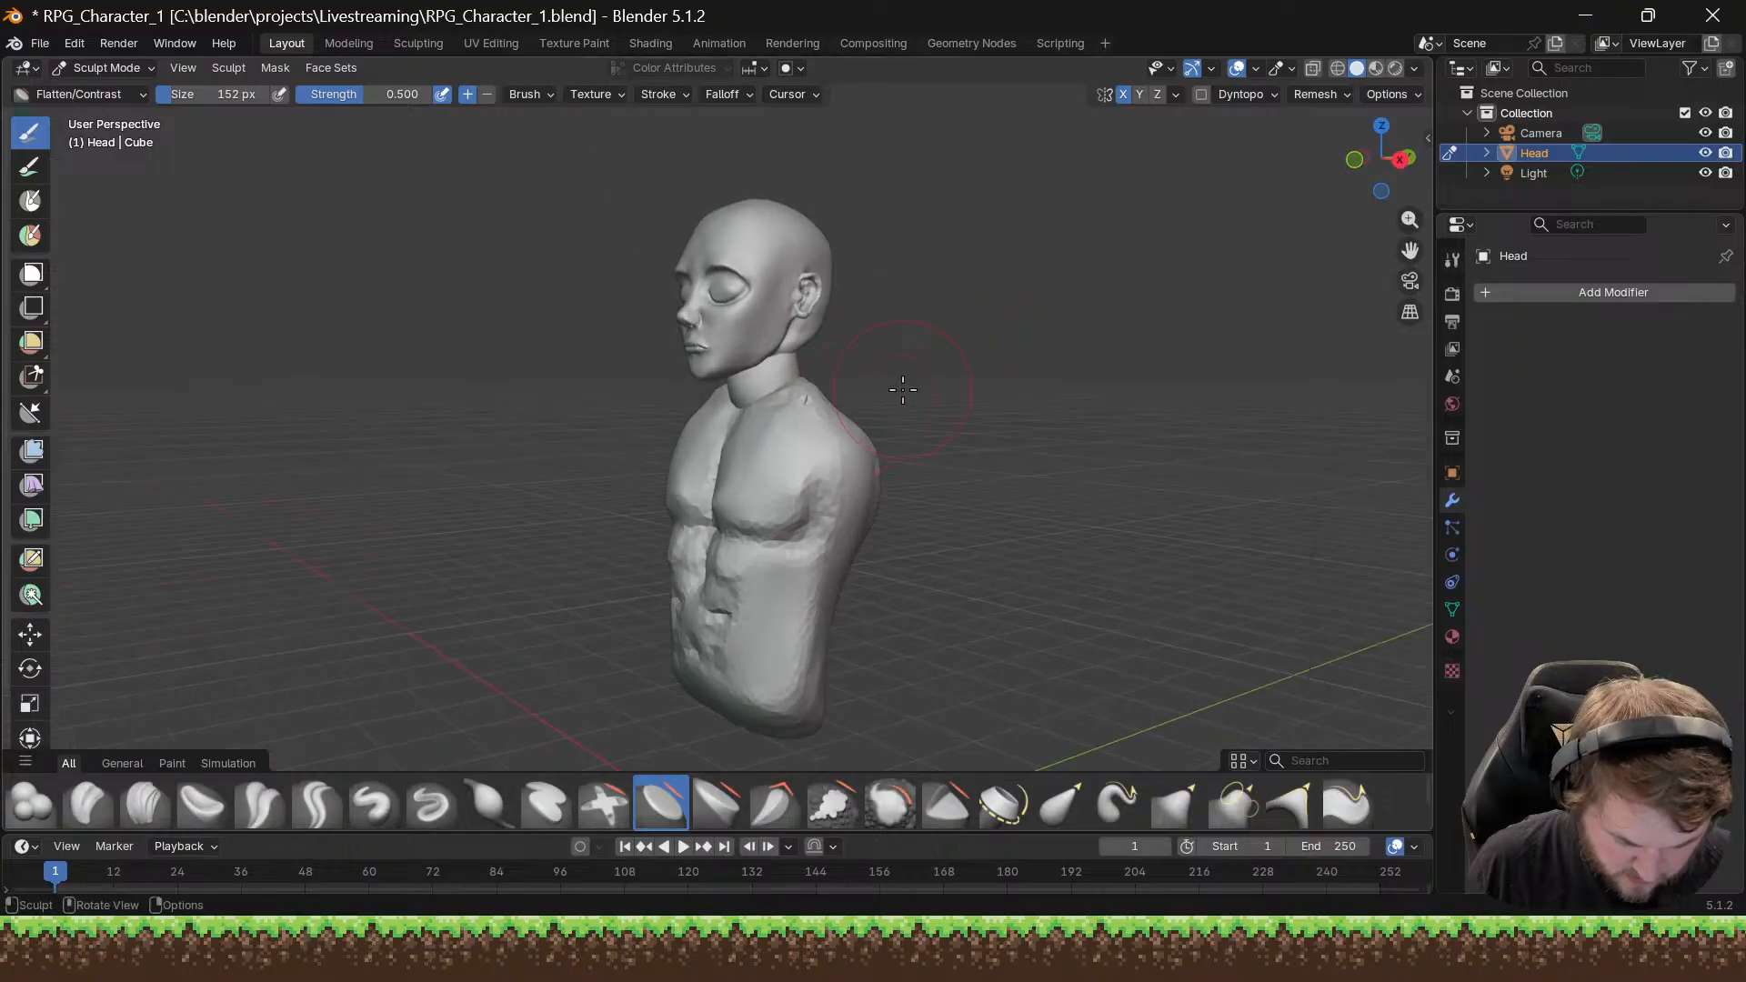
click(1198, 98)
click(804, 500)
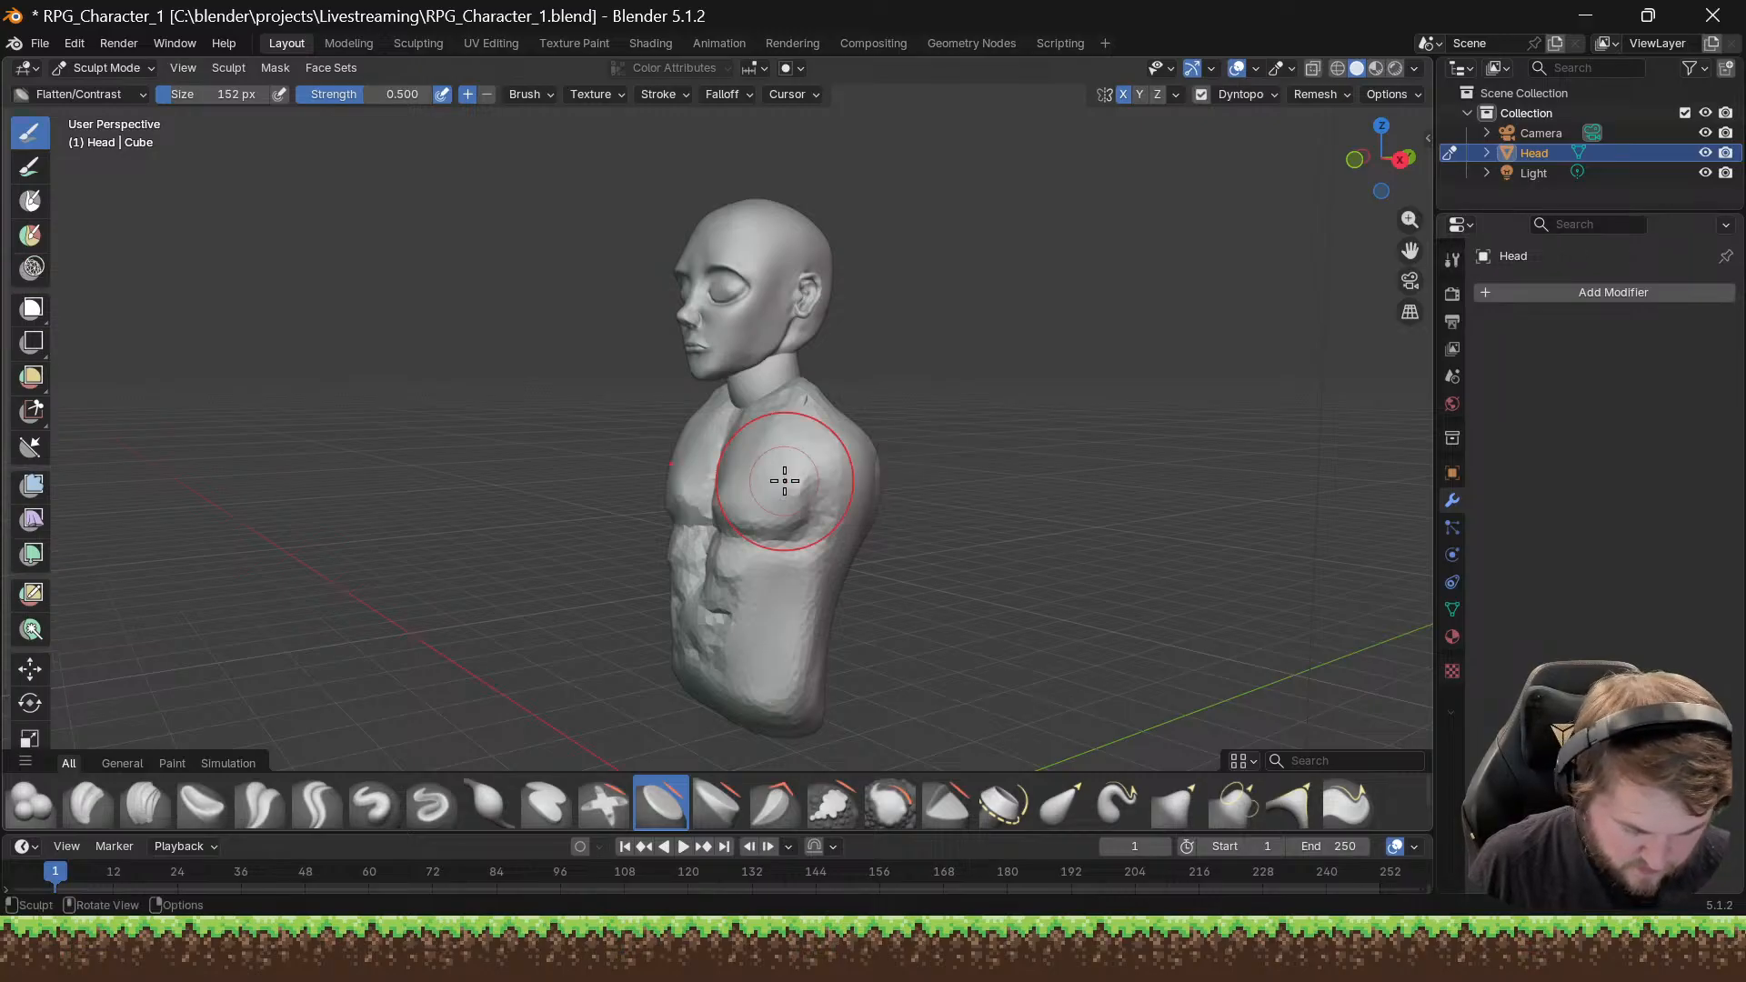
Step: Sculpt the seam between the back of the neck and the shoulders with the Flatten/Contrast brush at 0.500 strength
mouse_move(806, 460)
middle_down()
mouse_move(880, 452)
mouse_move(822, 507)
mouse_move(777, 480)
middle_up()
scroll(815, 499, up, 5)
scroll(772, 483, down, 5)
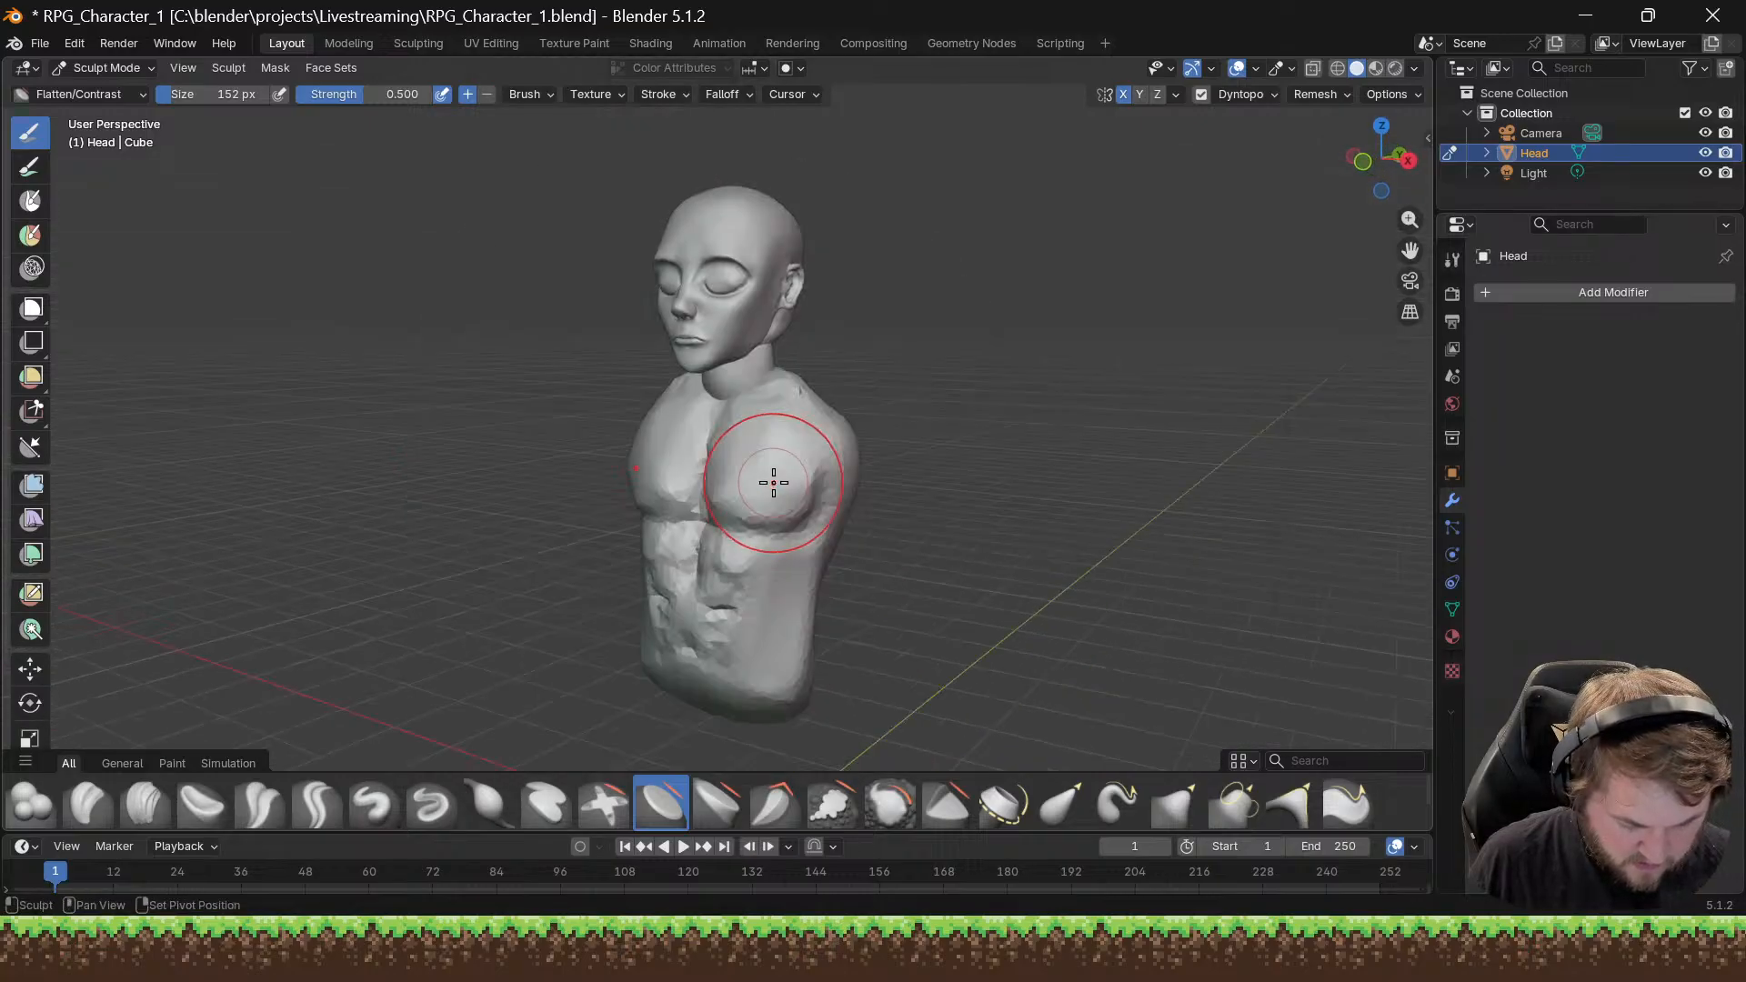
middle_drag(779, 476, 750, 419)
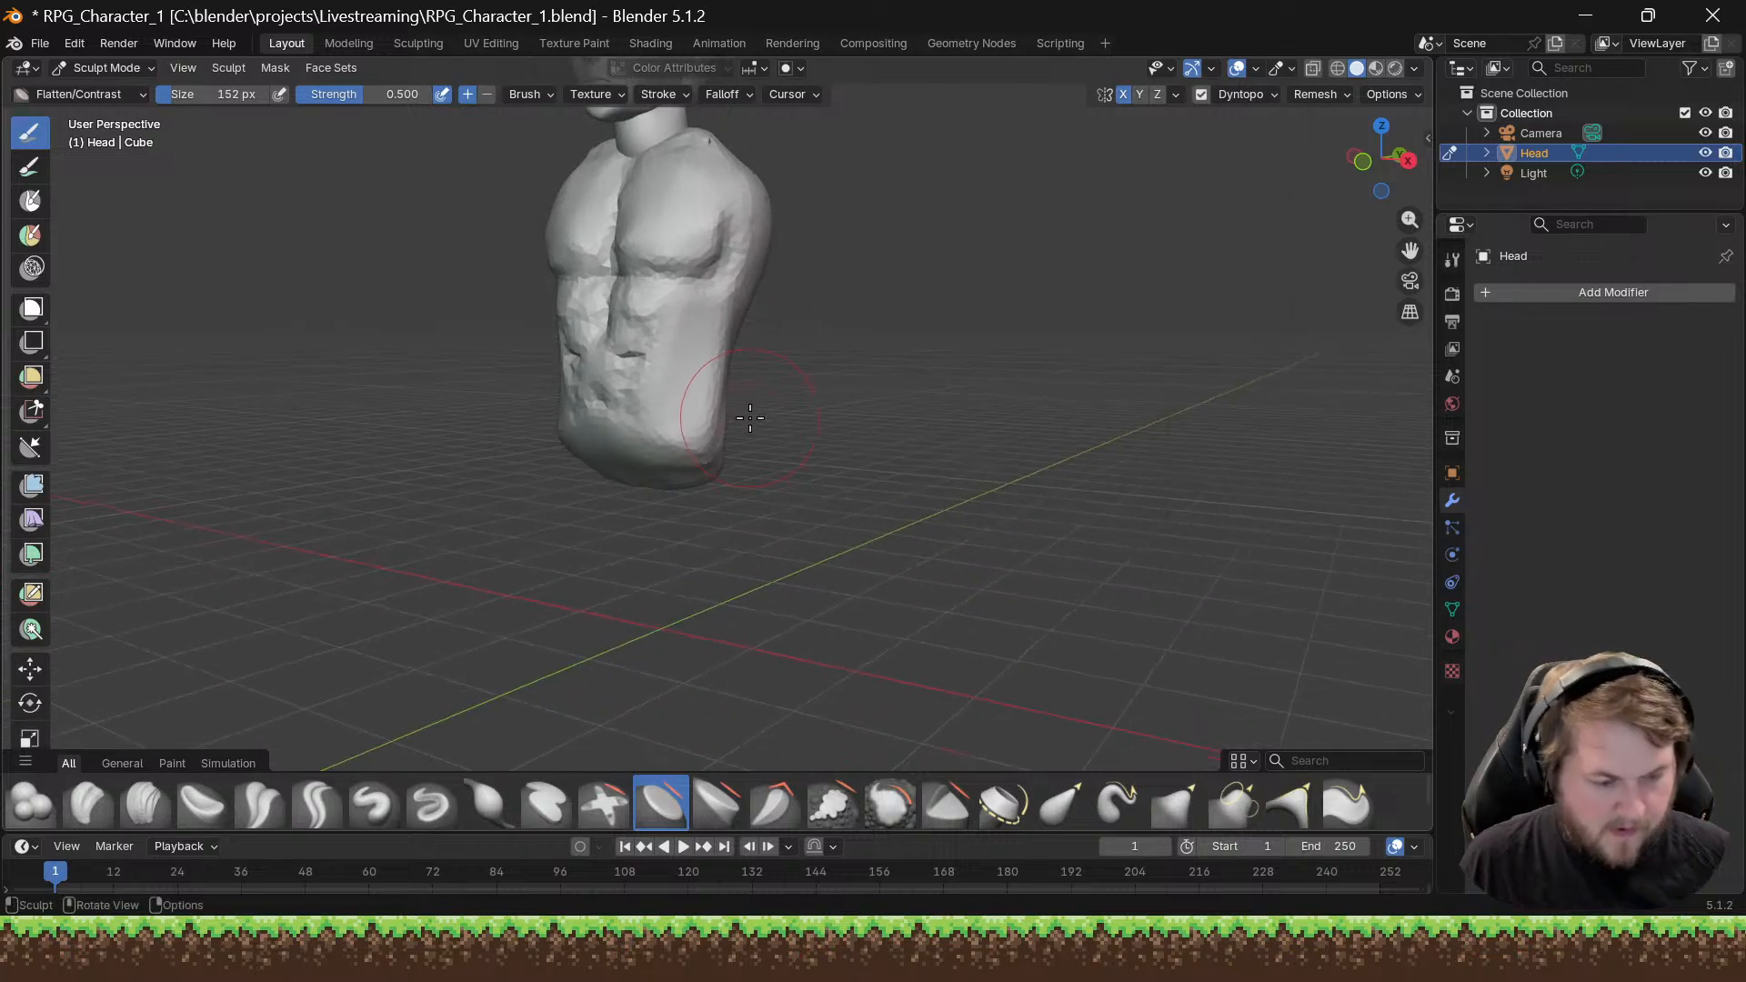
mouse_move(710, 389)
middle_down()
mouse_move(713, 361)
mouse_move(627, 390)
middle_up()
mouse_move(705, 282)
middle_down()
mouse_move(587, 391)
mouse_move(647, 445)
middle_up()
scroll(592, 419, up, 4)
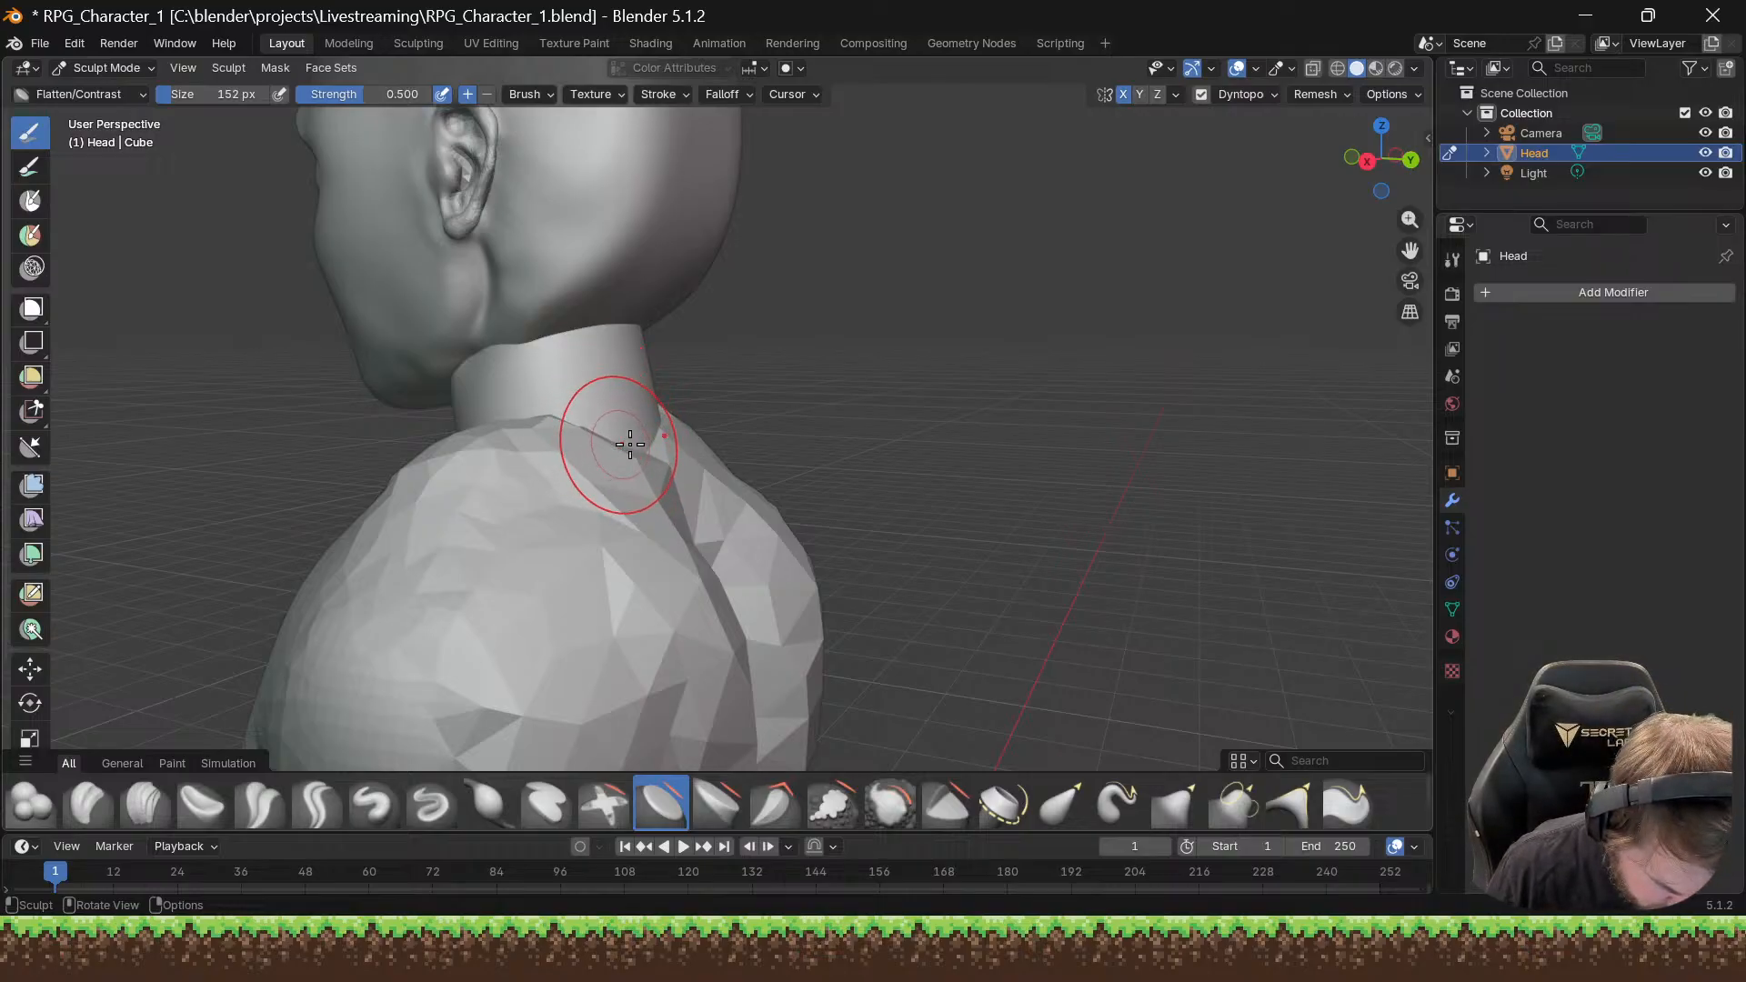
drag(678, 405, 897, 804)
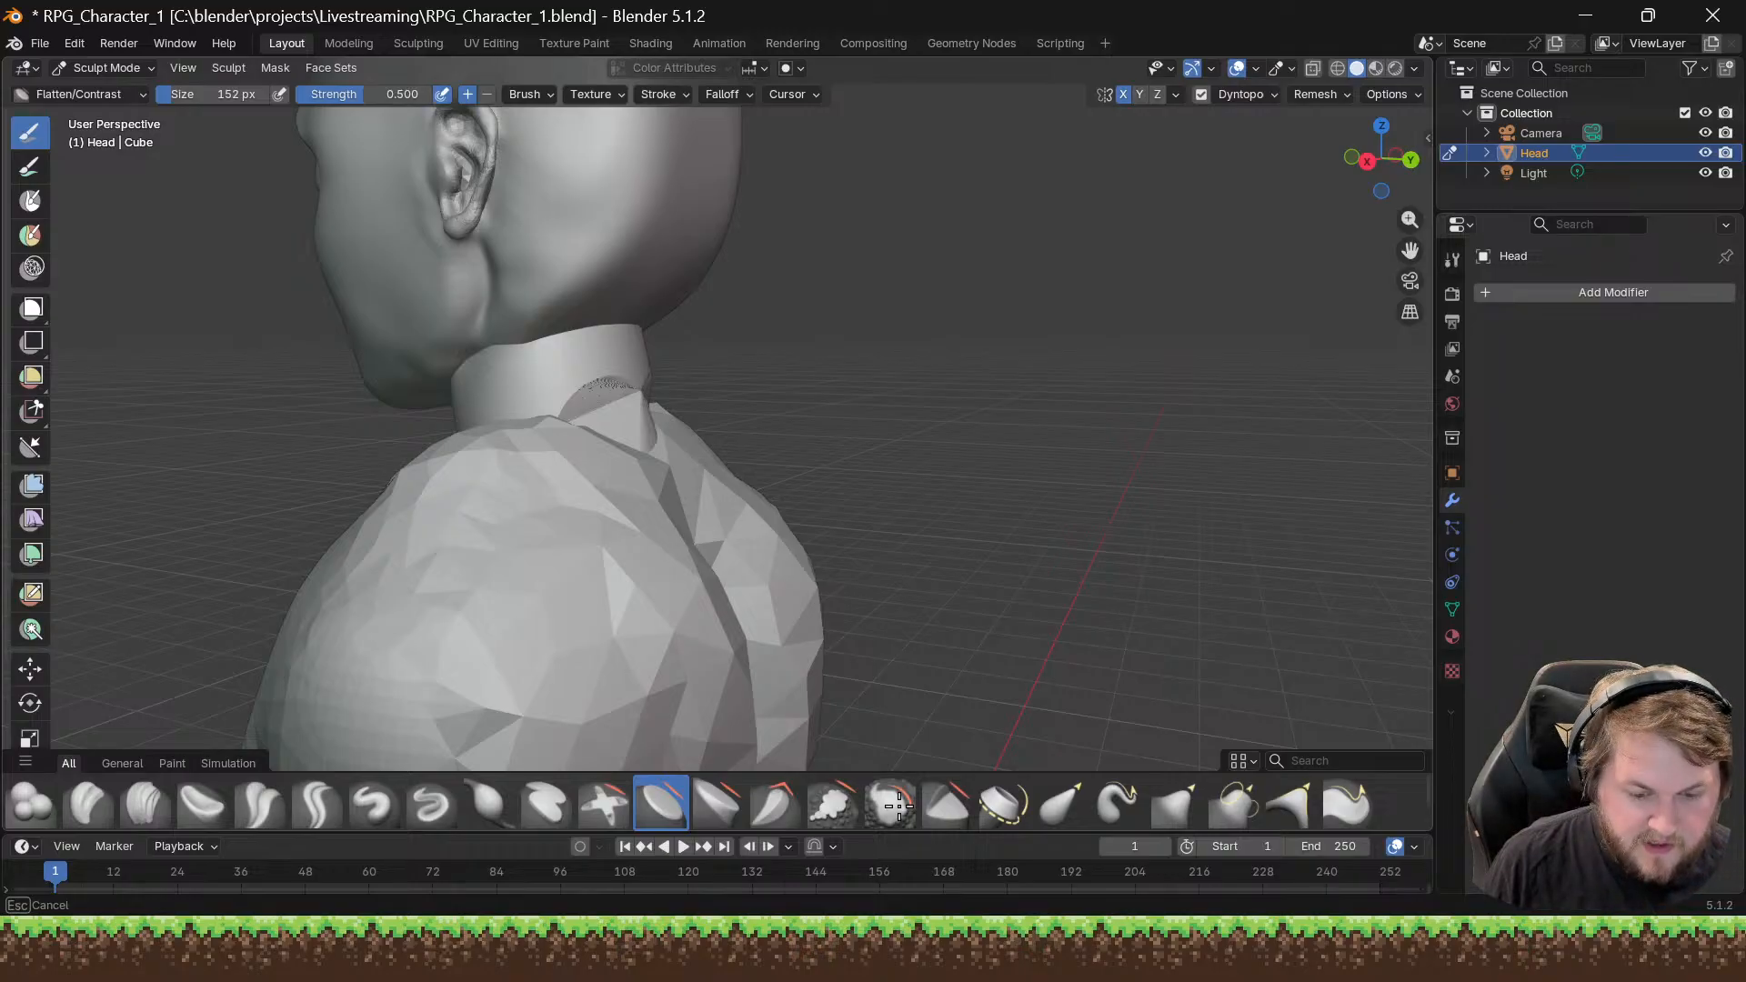
drag(618, 391, 634, 441)
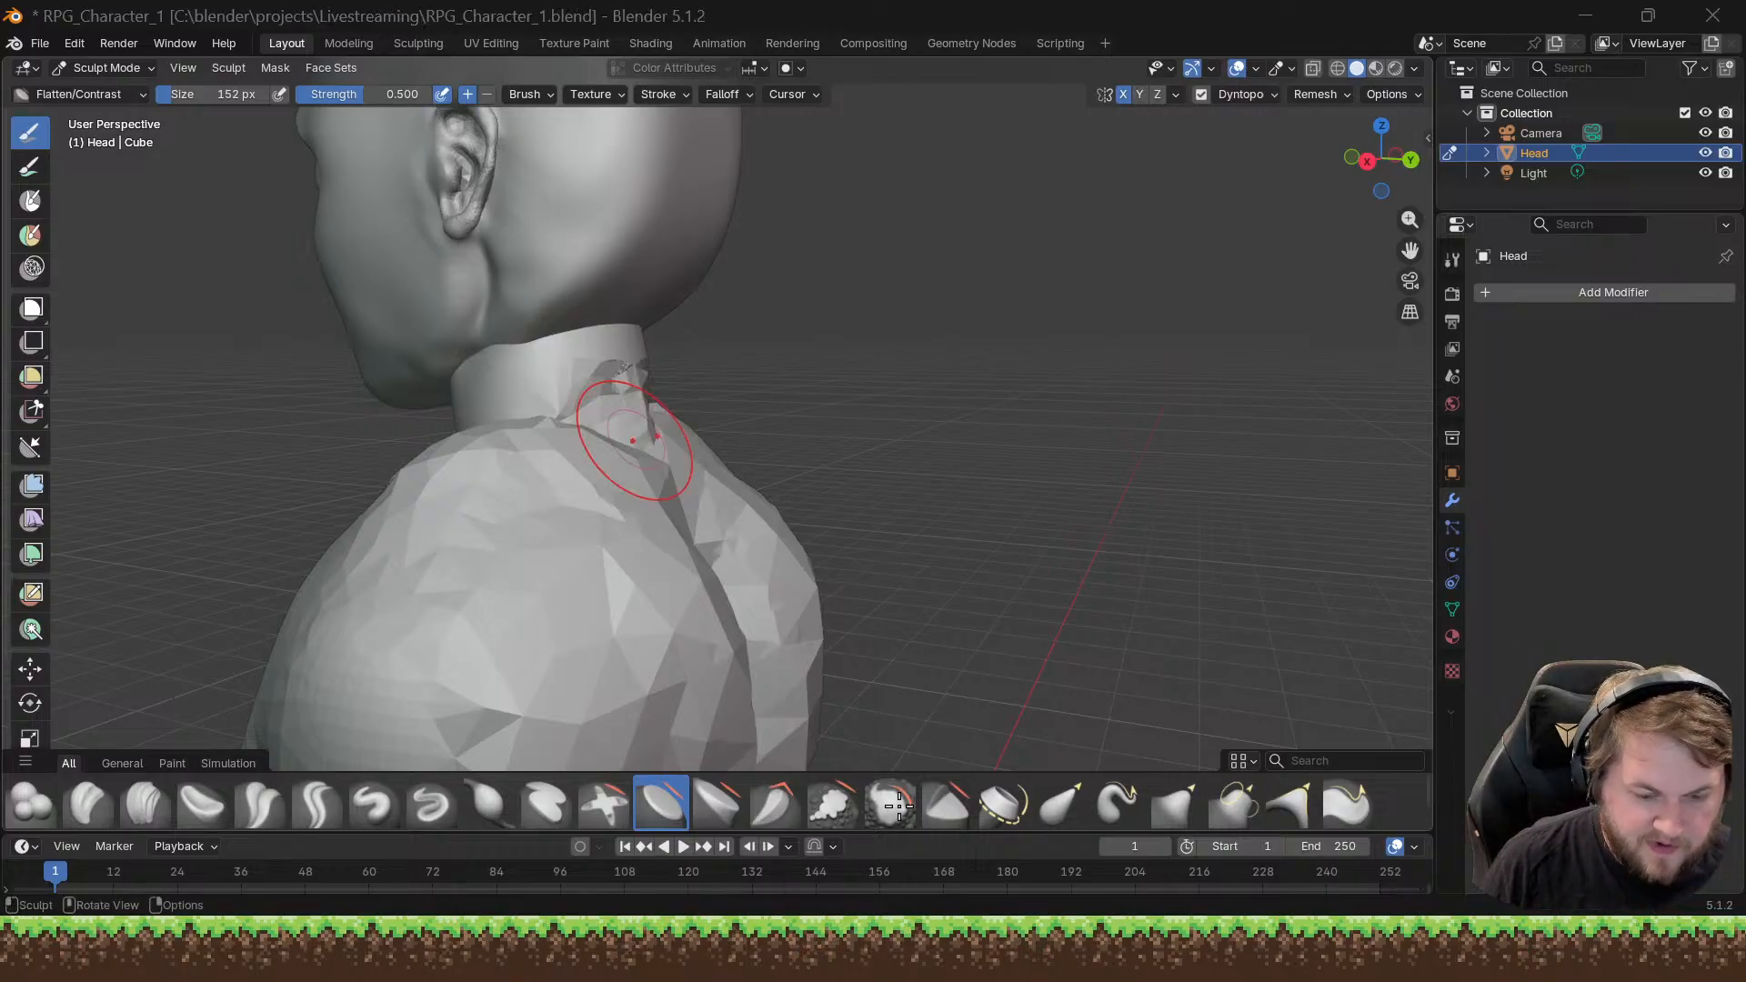
Step: Smooth the neck-to-shoulder seam at the back and side with the Smooth brush at 0.700 strength
click(889, 804)
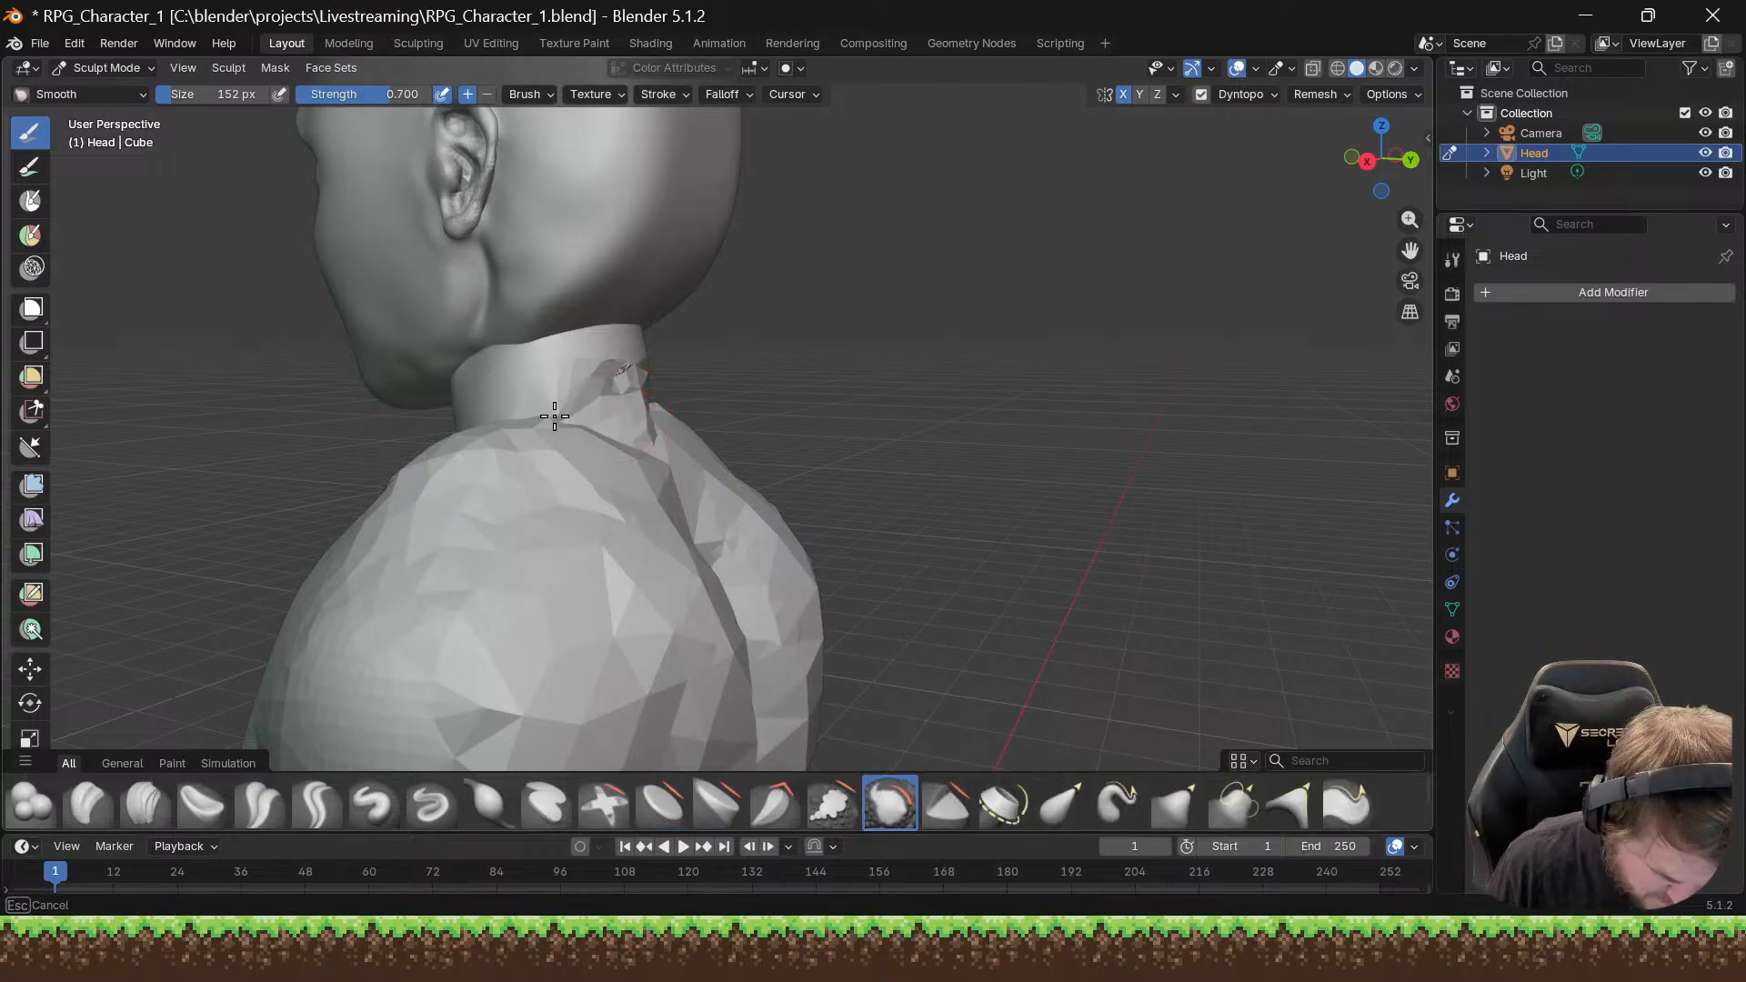
mouse_move(554, 416)
mouse_down()
mouse_move(540, 406)
mouse_move(733, 435)
mouse_up()
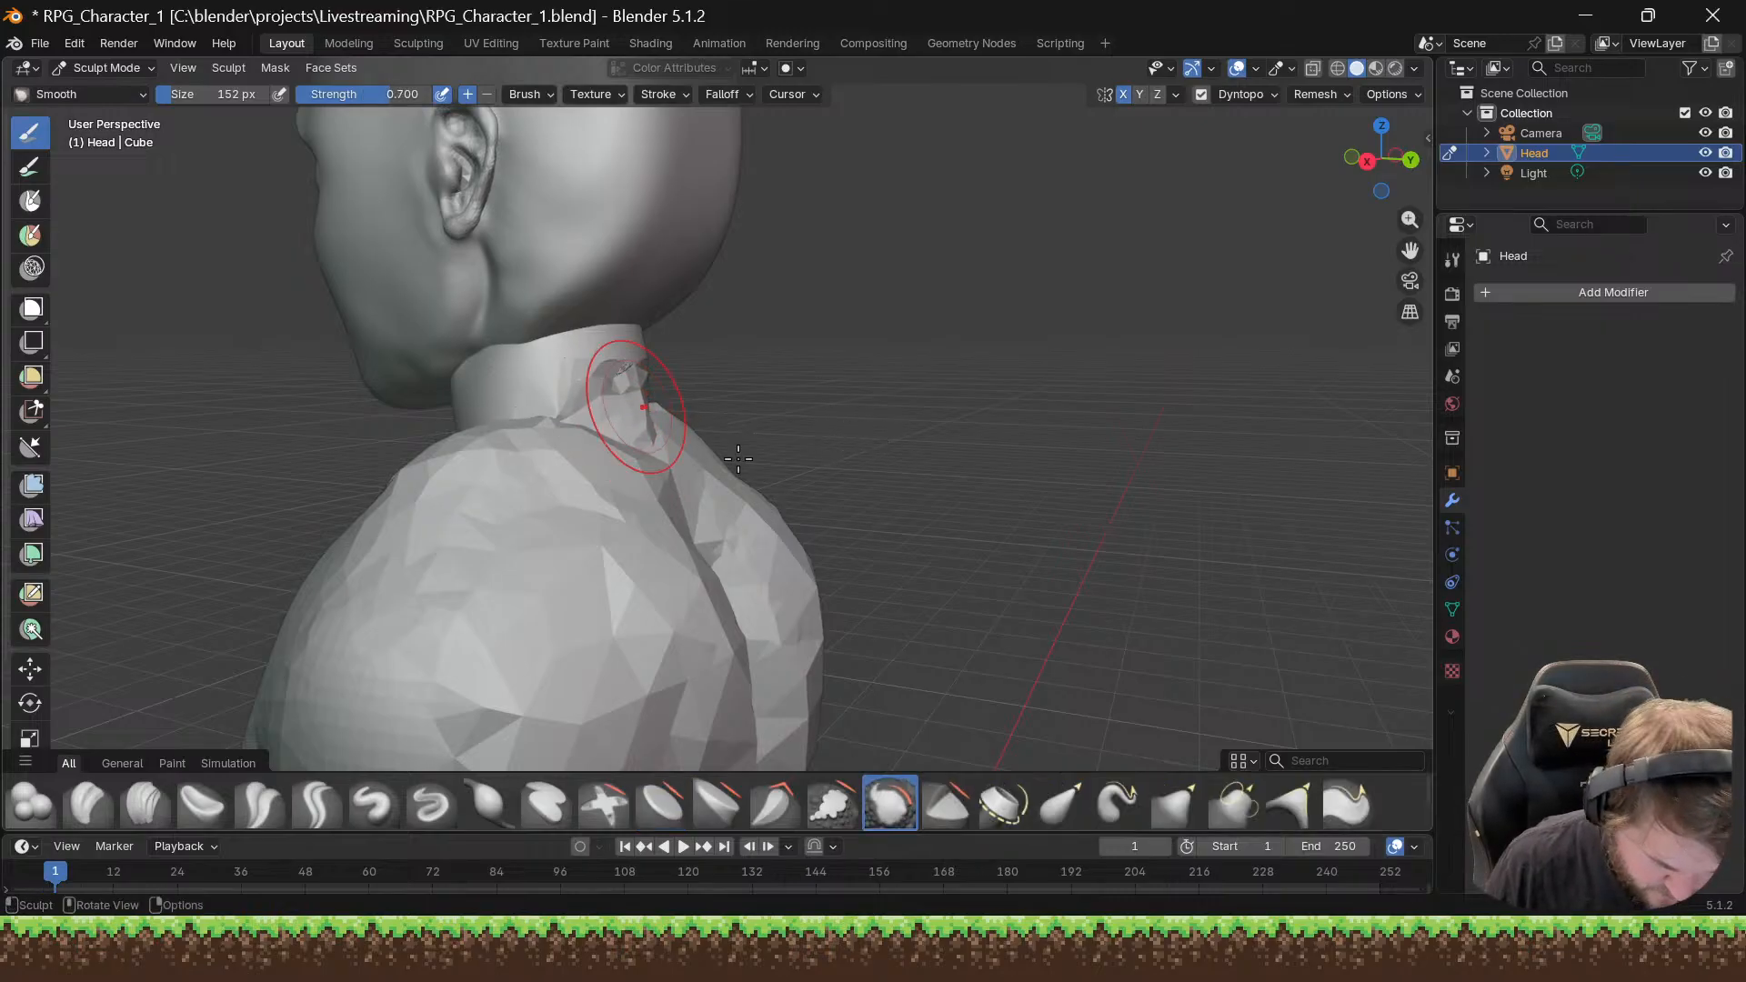
mouse_move(458, 427)
middle_down()
mouse_move(602, 415)
mouse_move(532, 391)
middle_up()
scroll(591, 416, up, 5)
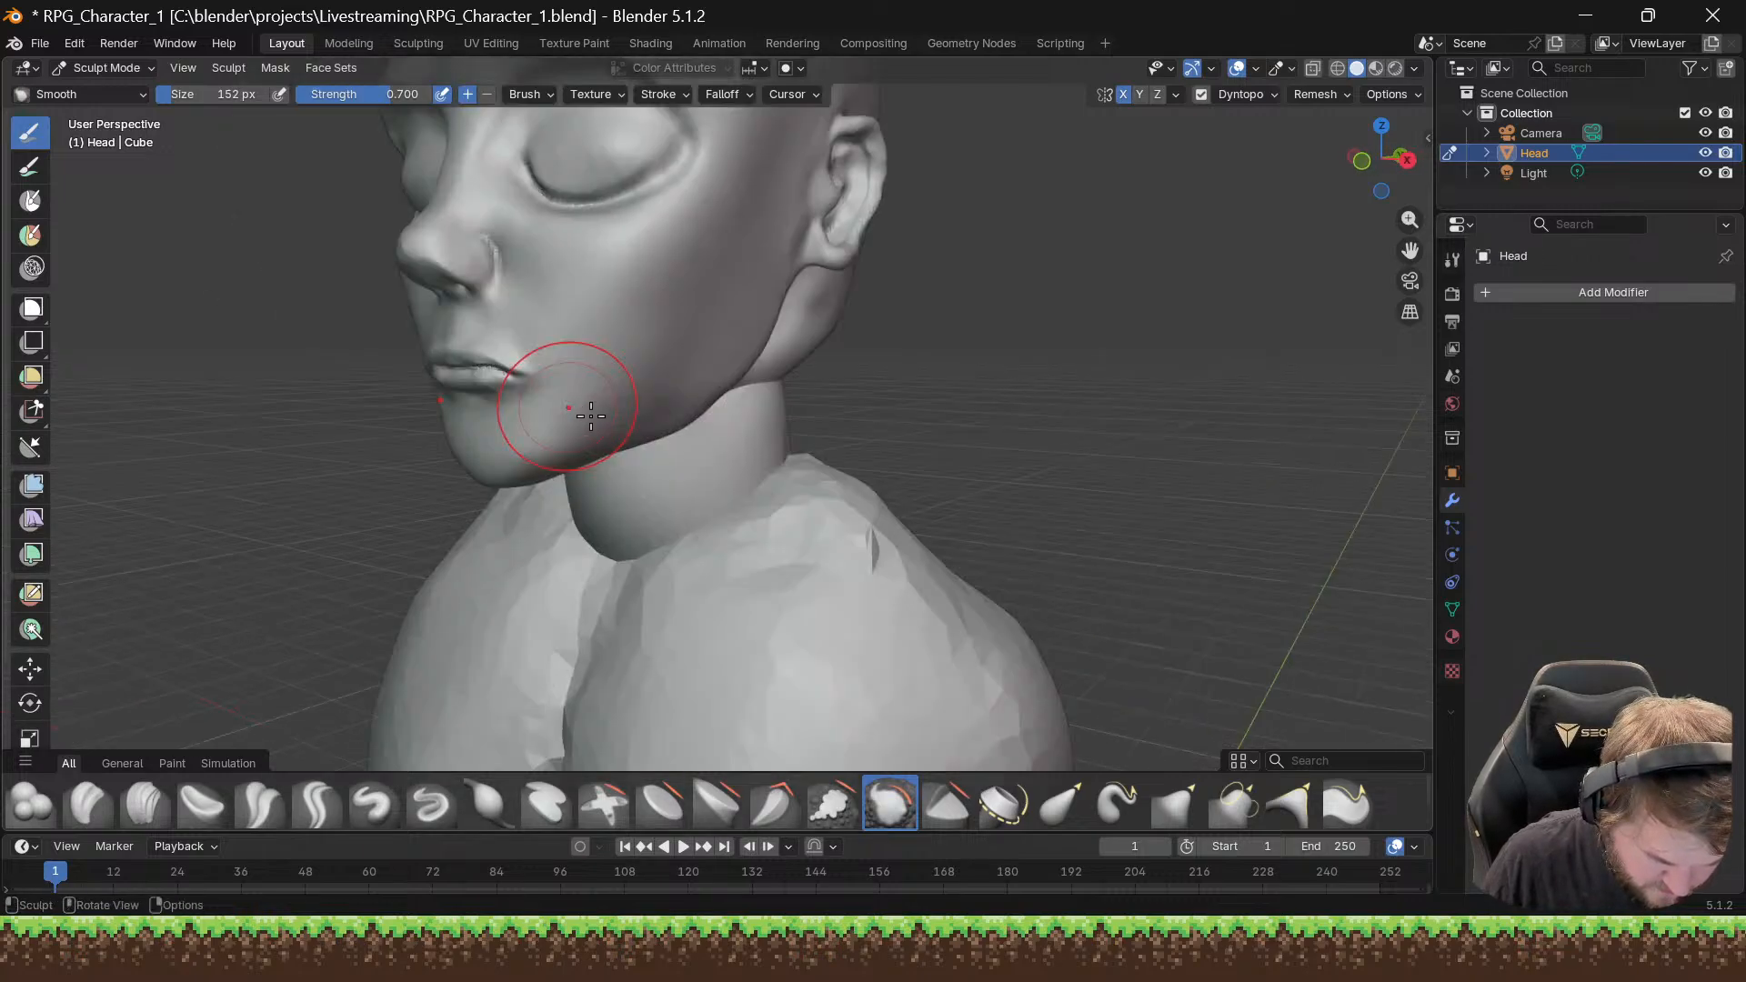
mouse_move(724, 507)
mouse_down()
mouse_move(701, 522)
mouse_move(791, 445)
mouse_move(823, 450)
mouse_up()
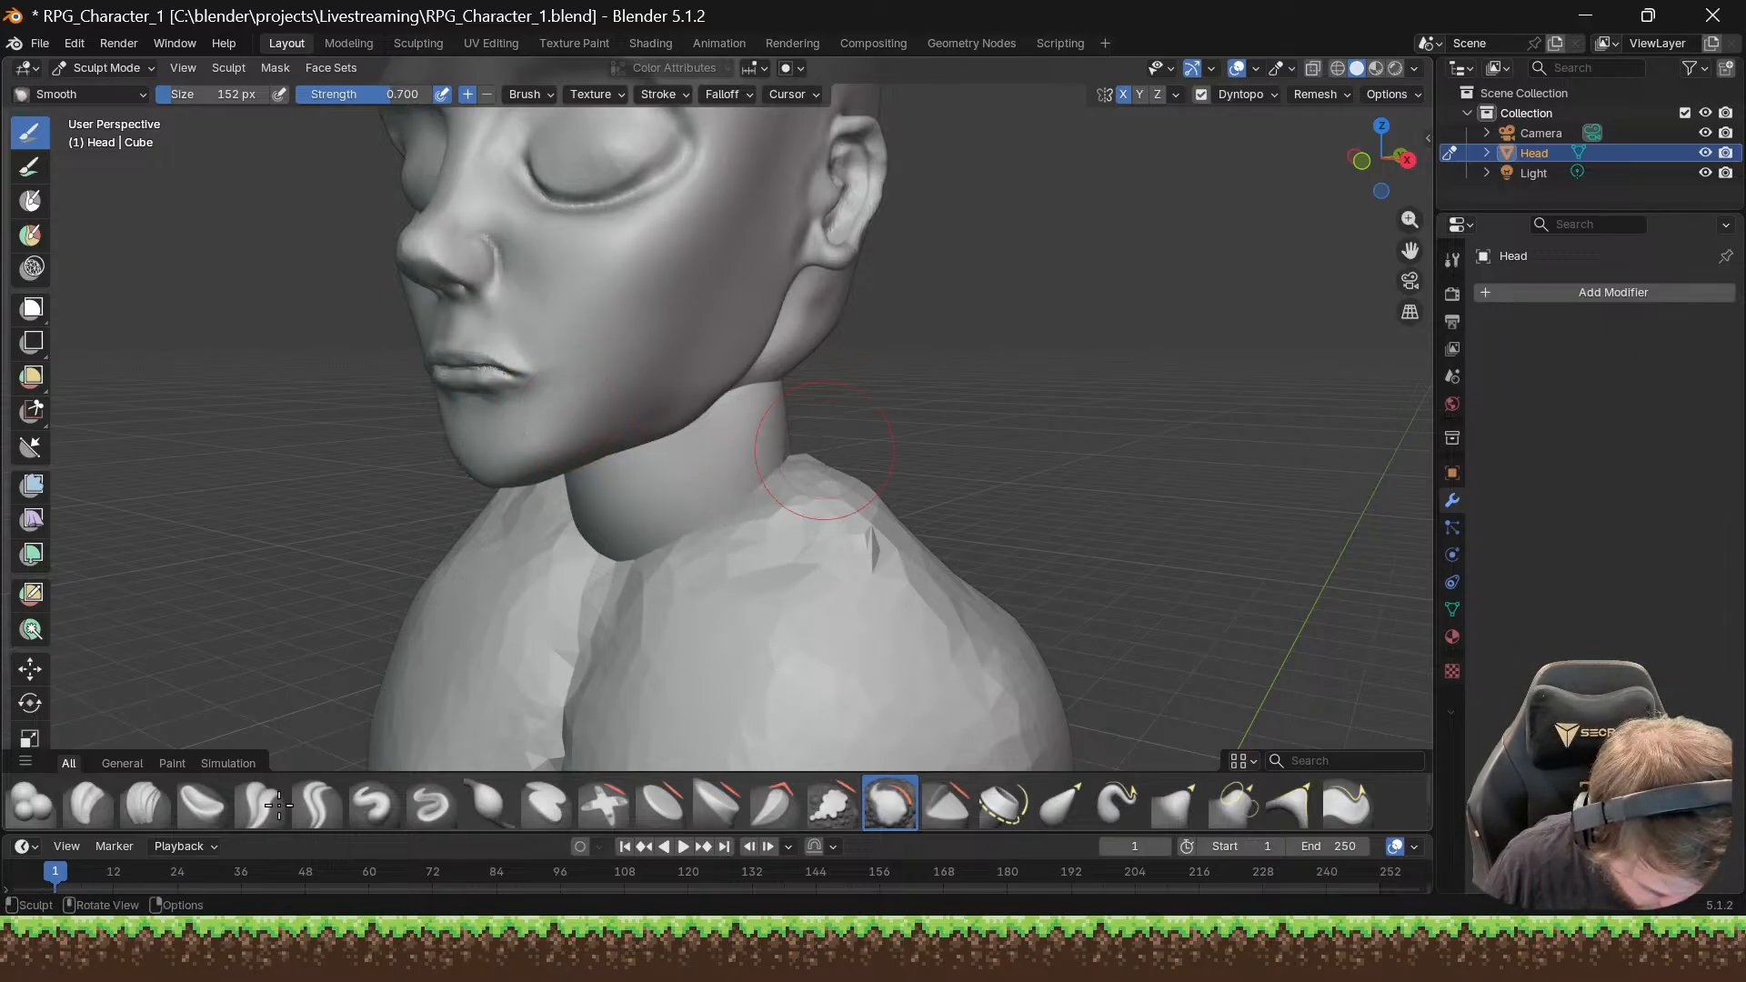
Step: Build up the junction between neck and shoulders at the side and back with the Clay Strips brush at 0.500 strength
click(145, 802)
drag(709, 546, 748, 513)
mouse_move(747, 515)
mouse_down()
mouse_move(754, 500)
mouse_move(752, 514)
mouse_move(731, 503)
mouse_move(764, 482)
mouse_up()
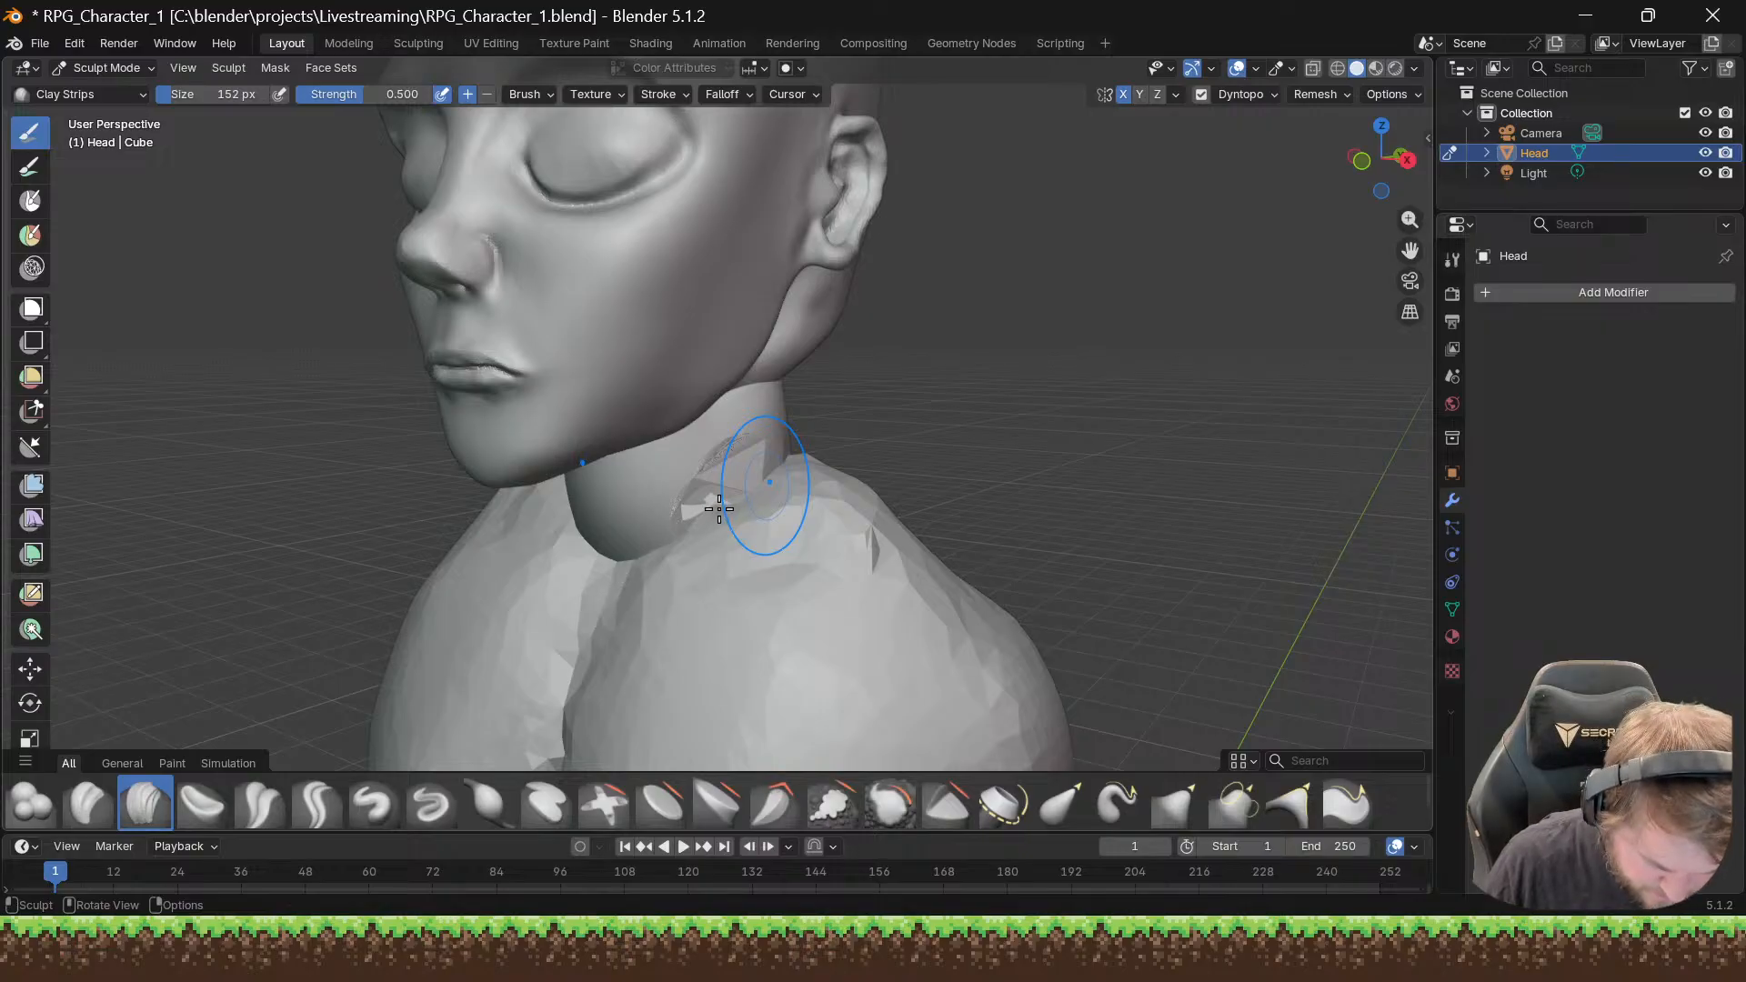
middle_drag(719, 509, 657, 515)
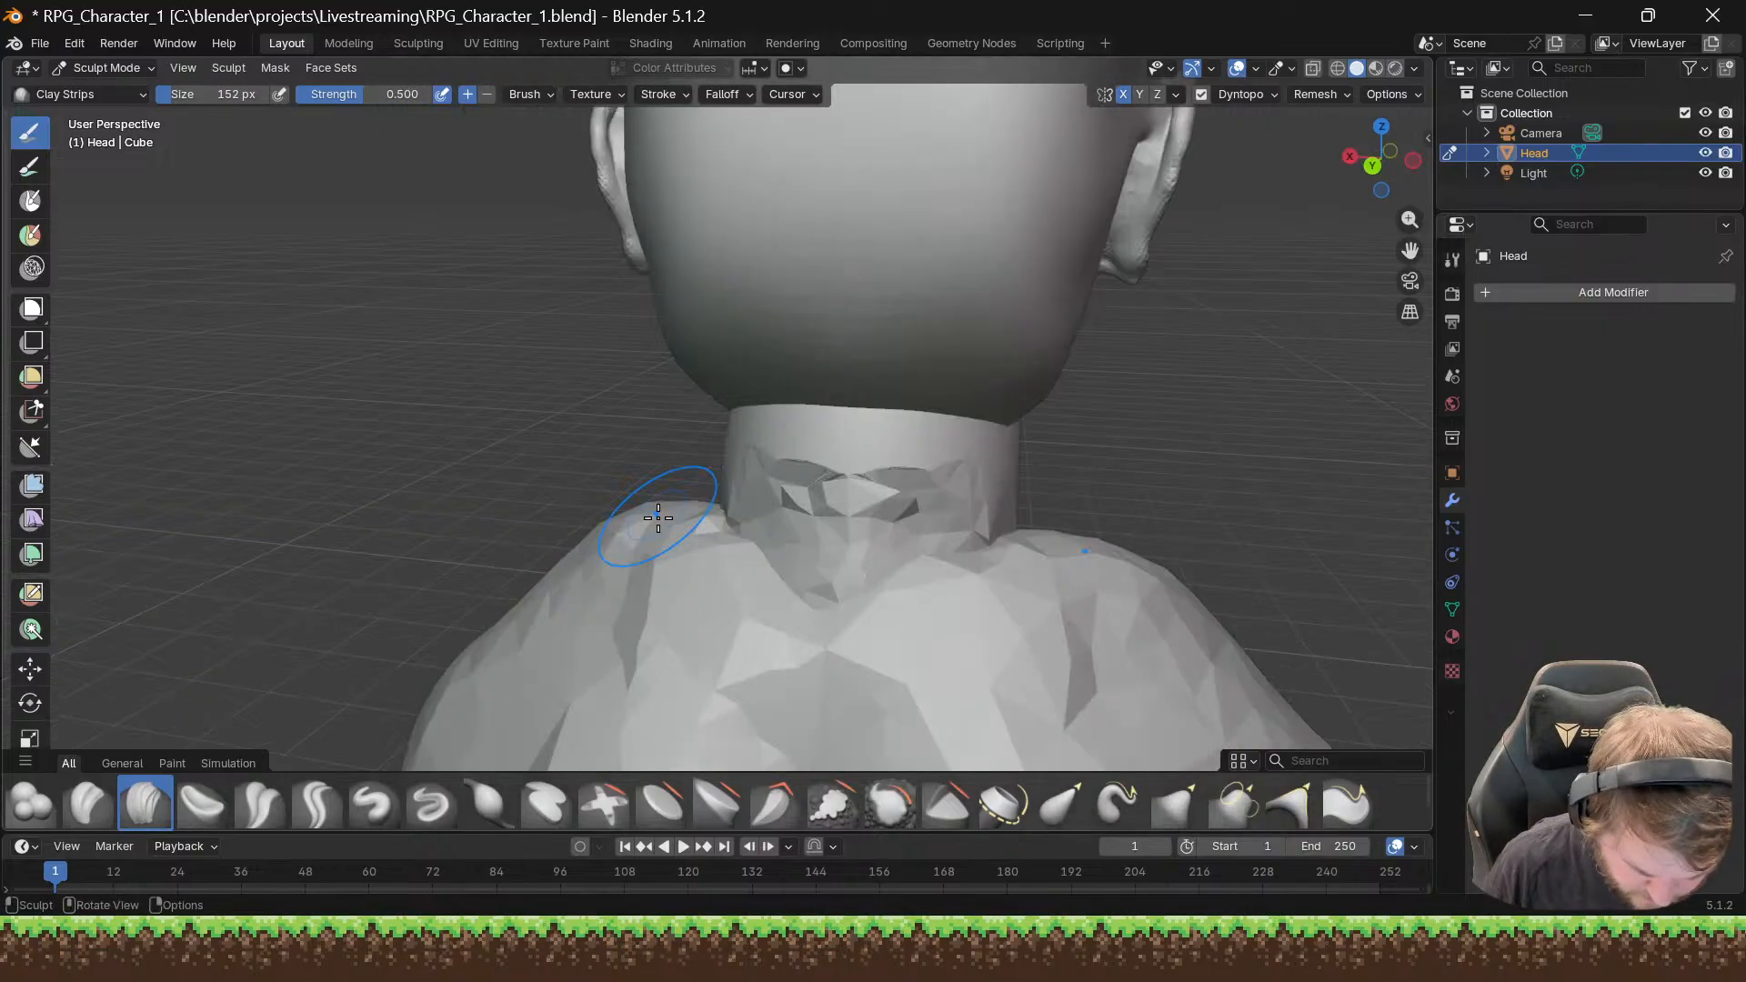
mouse_move(658, 518)
mouse_down()
mouse_move(733, 540)
mouse_move(732, 515)
mouse_move(756, 529)
mouse_move(764, 515)
mouse_move(786, 542)
mouse_up()
mouse_move(997, 565)
mouse_down()
mouse_move(1033, 545)
mouse_move(975, 517)
mouse_move(1035, 562)
mouse_up()
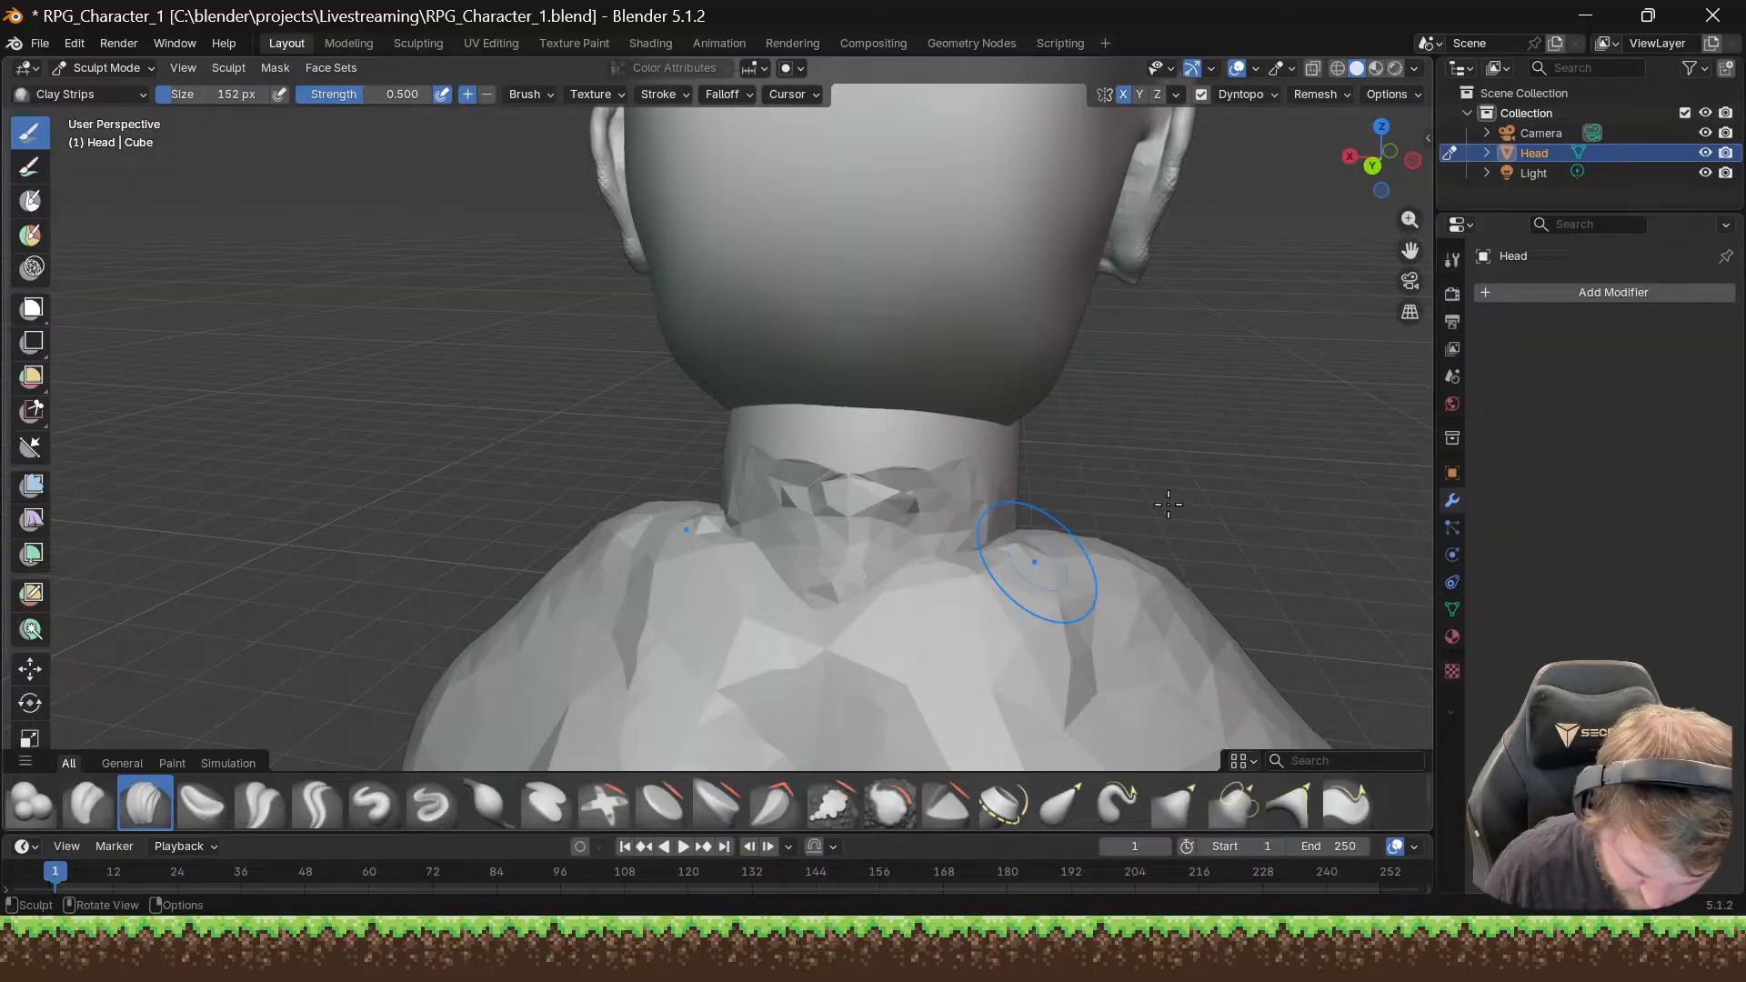
Step: Sculpt a stroke at the base of the back of the neck with the Draw Sharp brush at 0.500 strength
click(1062, 803)
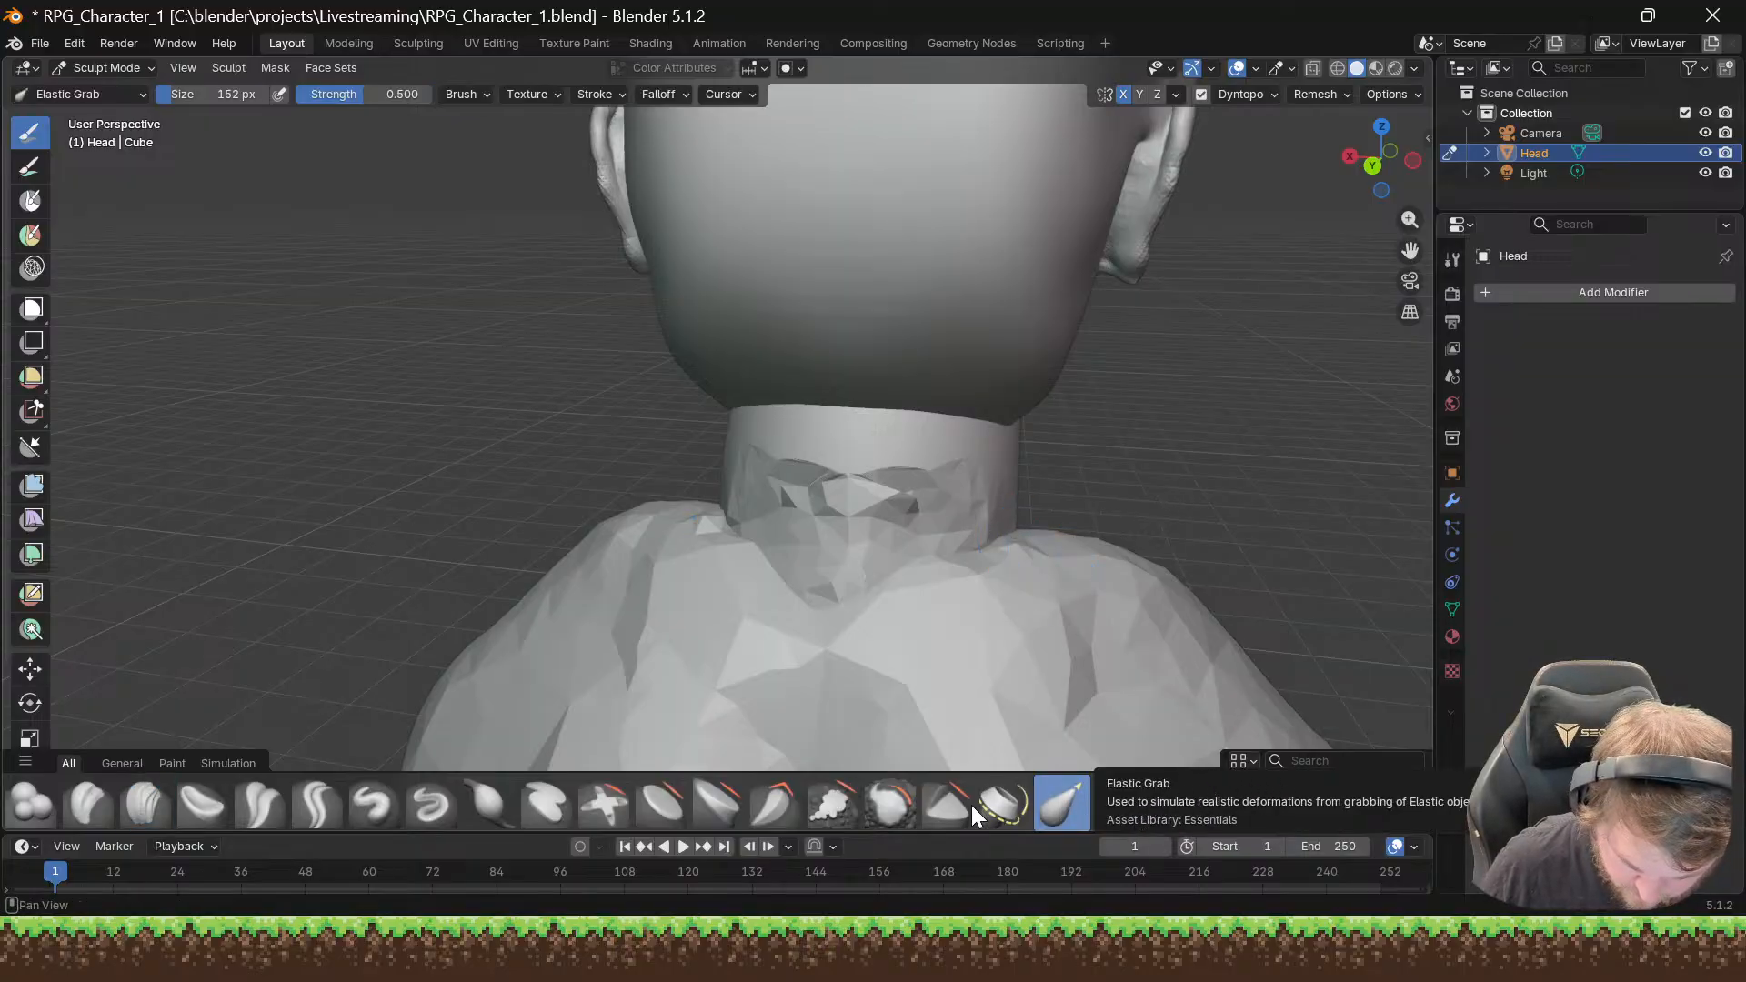
click(941, 804)
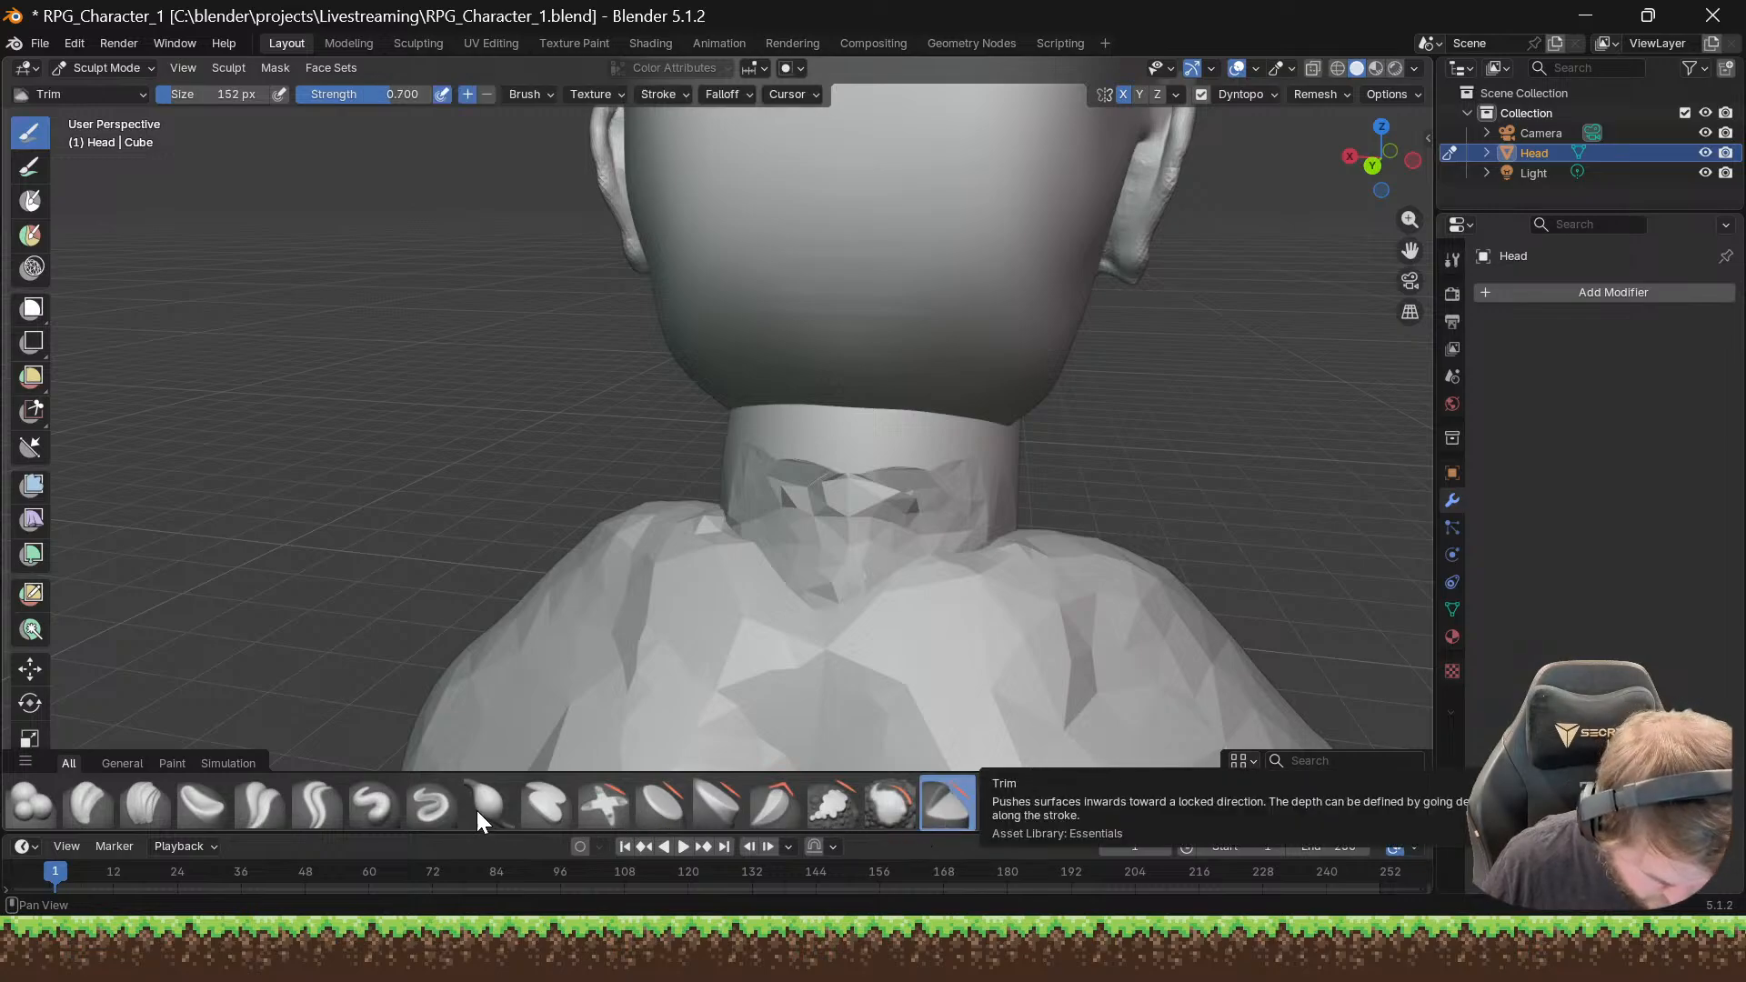
click(440, 802)
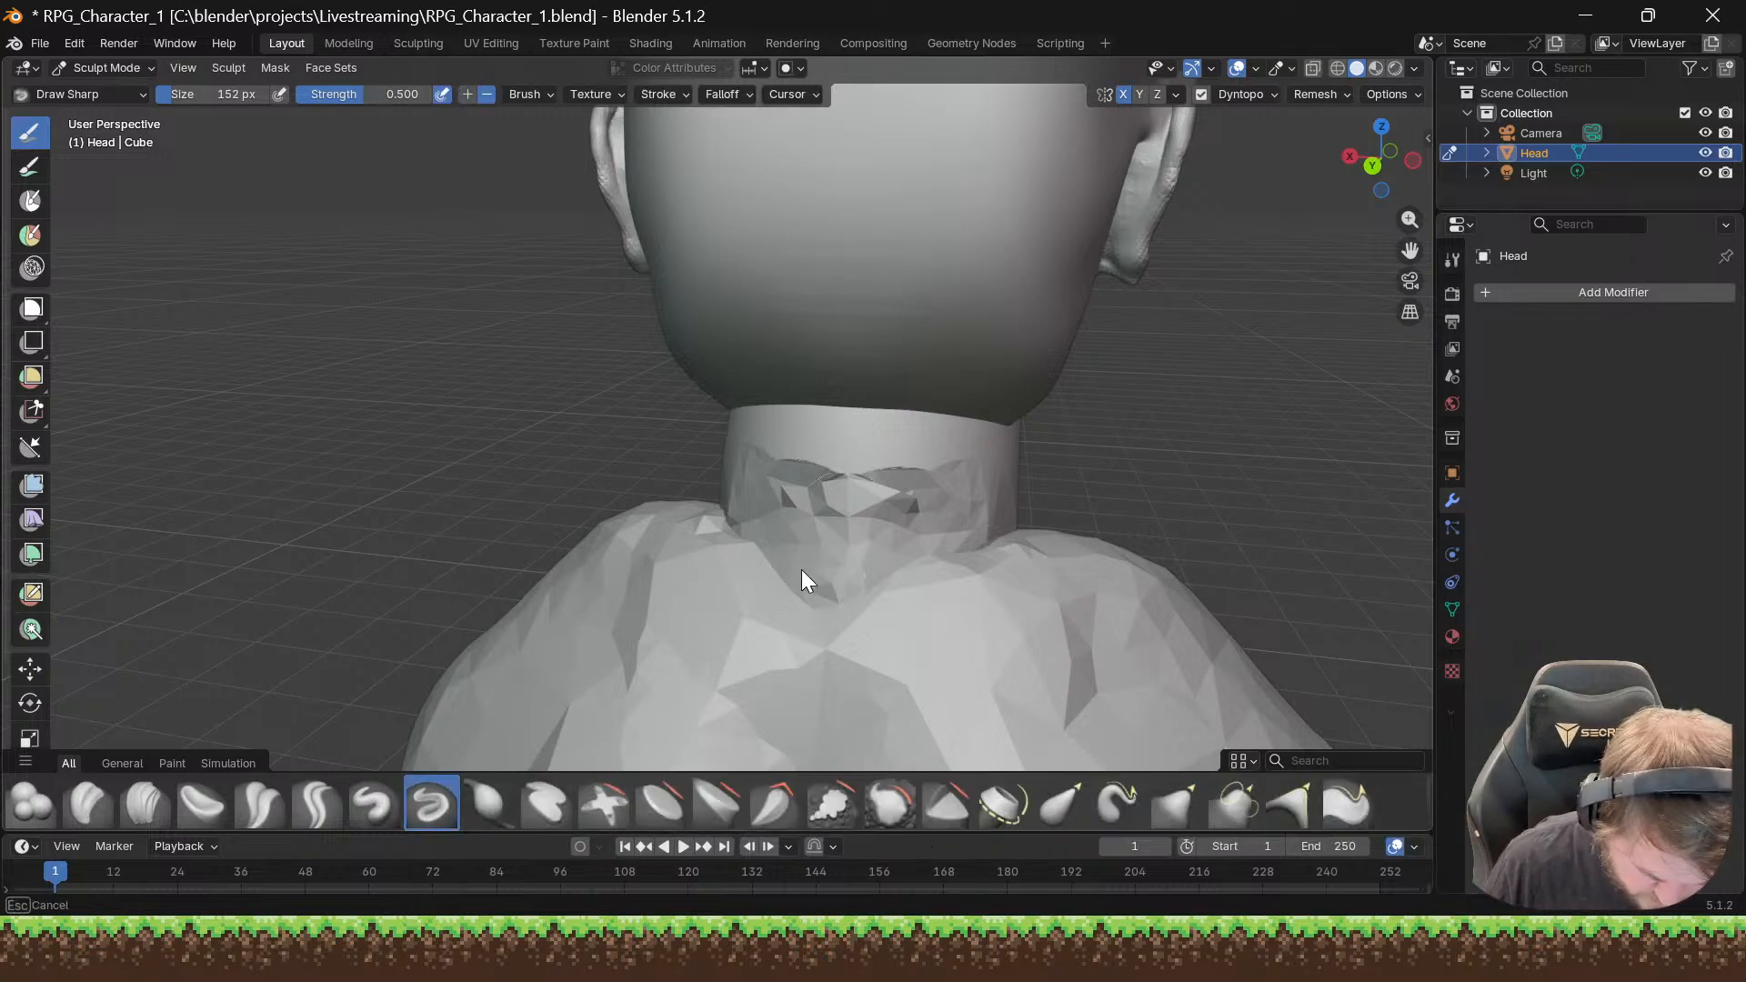
drag(762, 556, 793, 515)
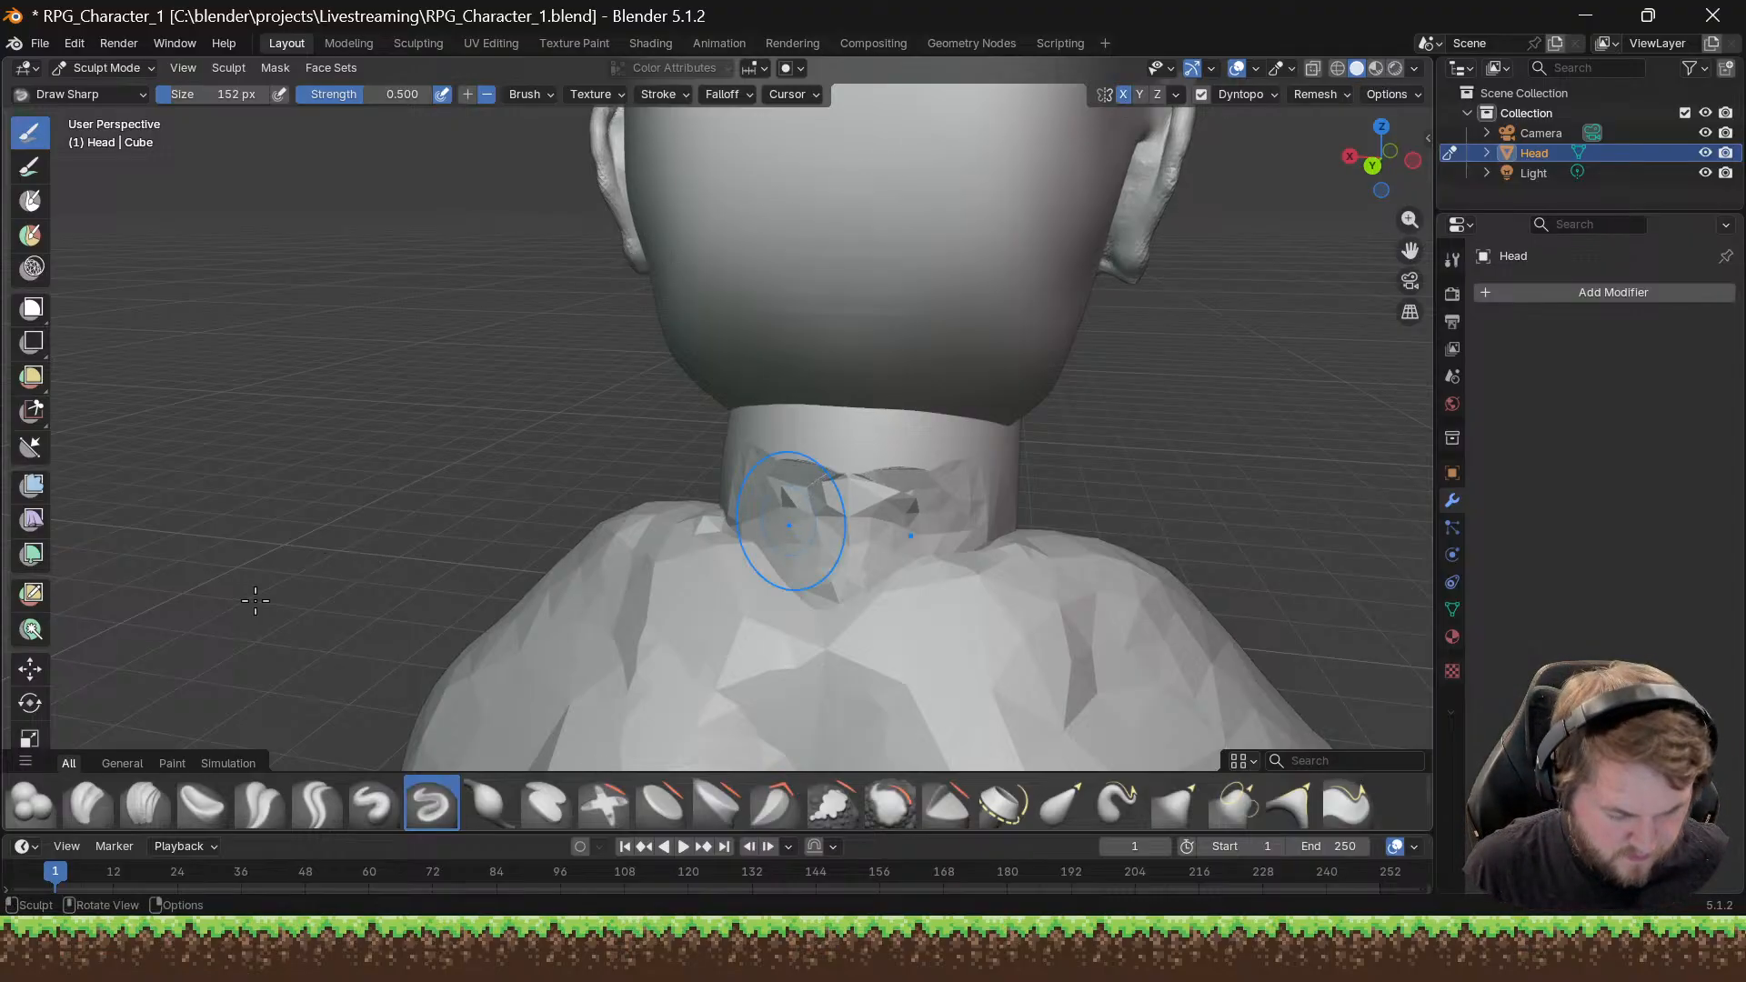
Step: Turn off Dyntopo and voxel-remesh the joined head and torso mesh at a voxel size of 0.007 m
middle_drag(462, 613, 724, 540)
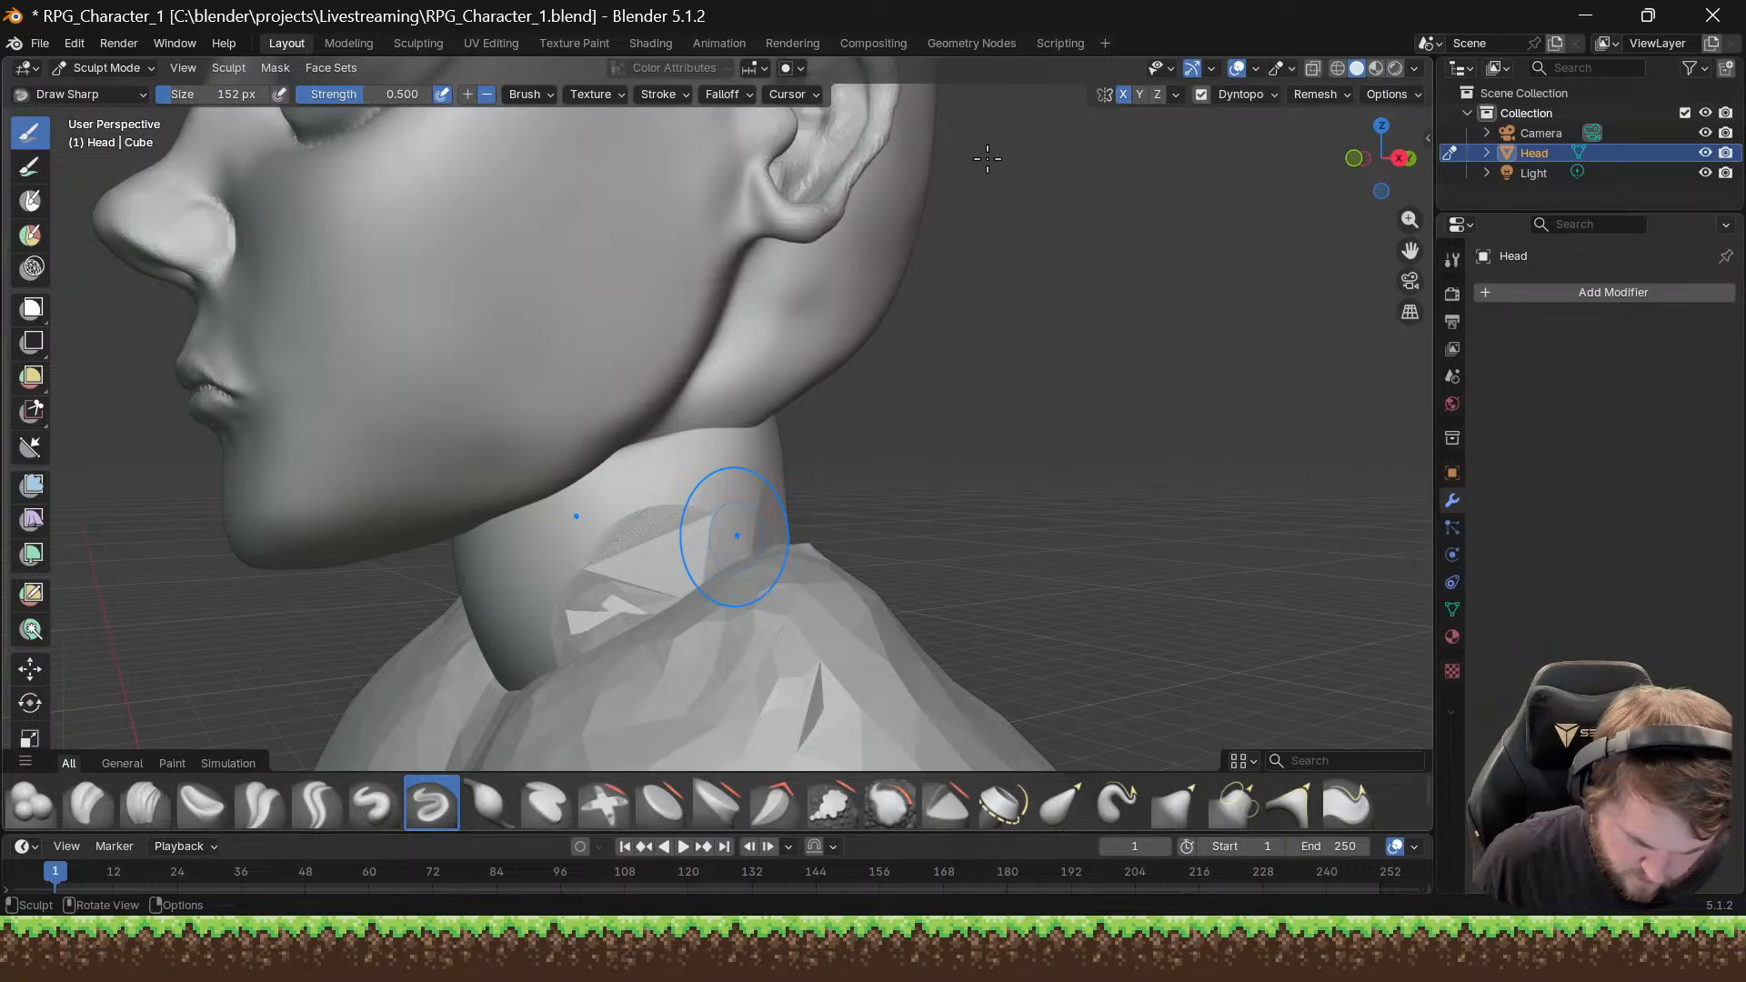
scroll(869, 337, down, 5)
scroll(869, 341, up, 5)
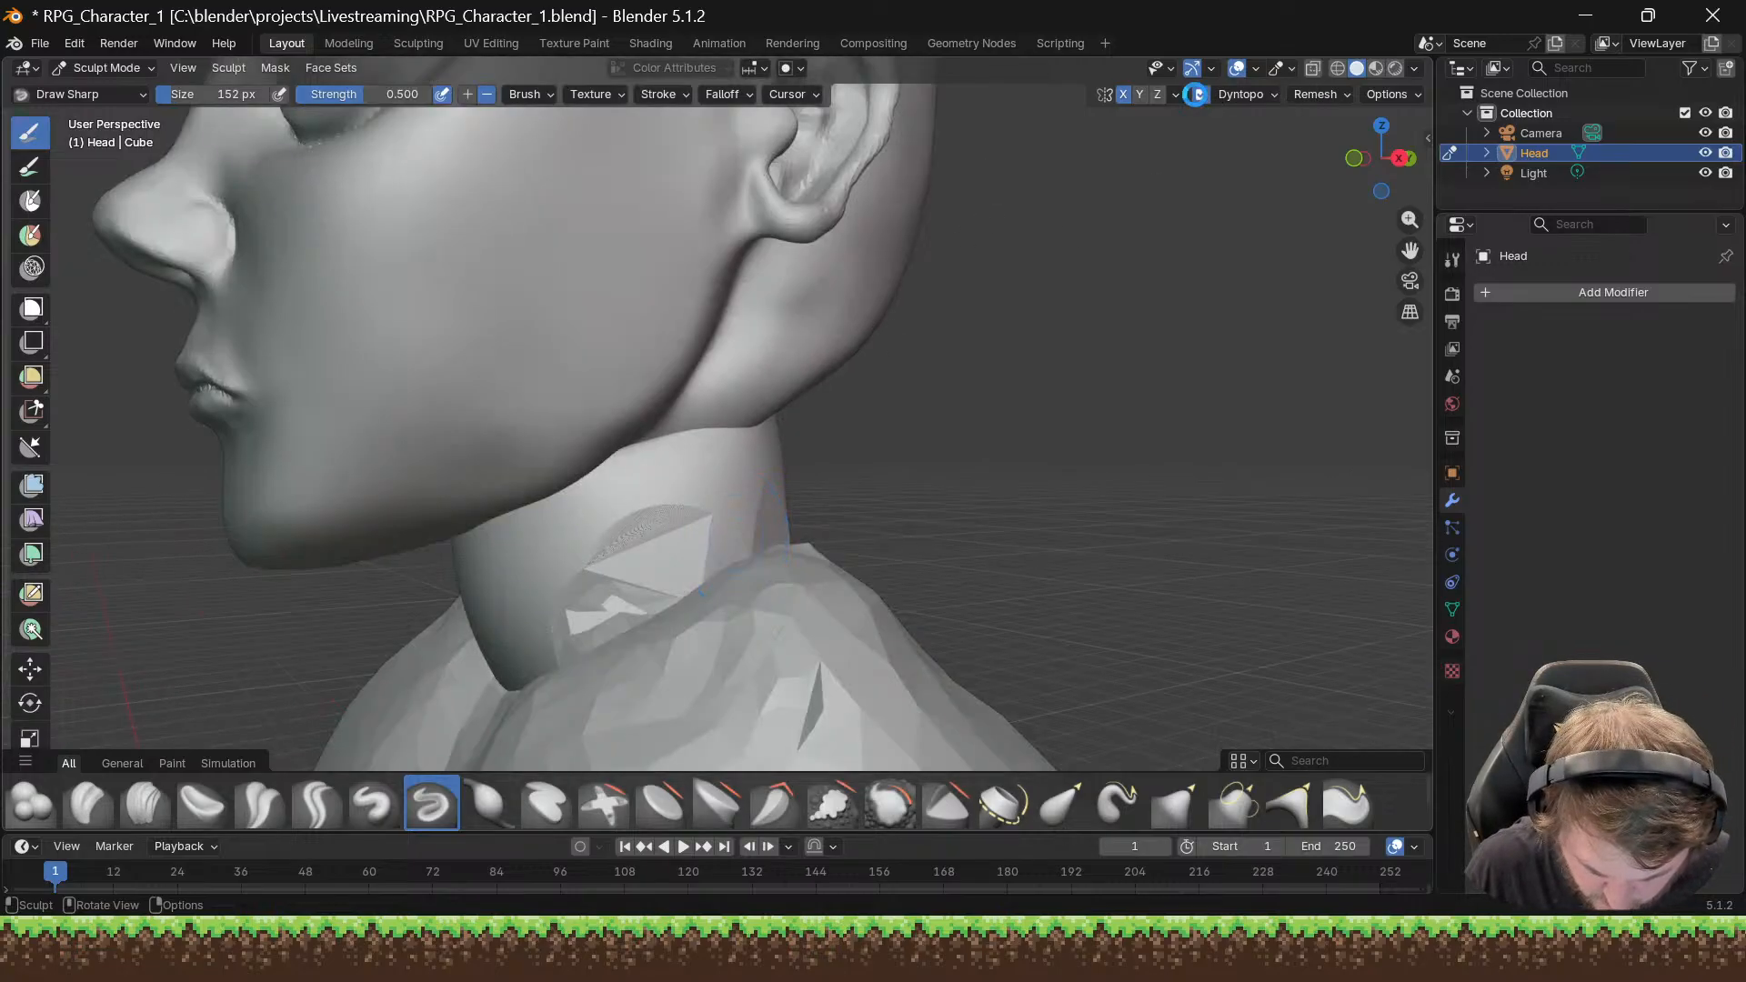
click(1201, 94)
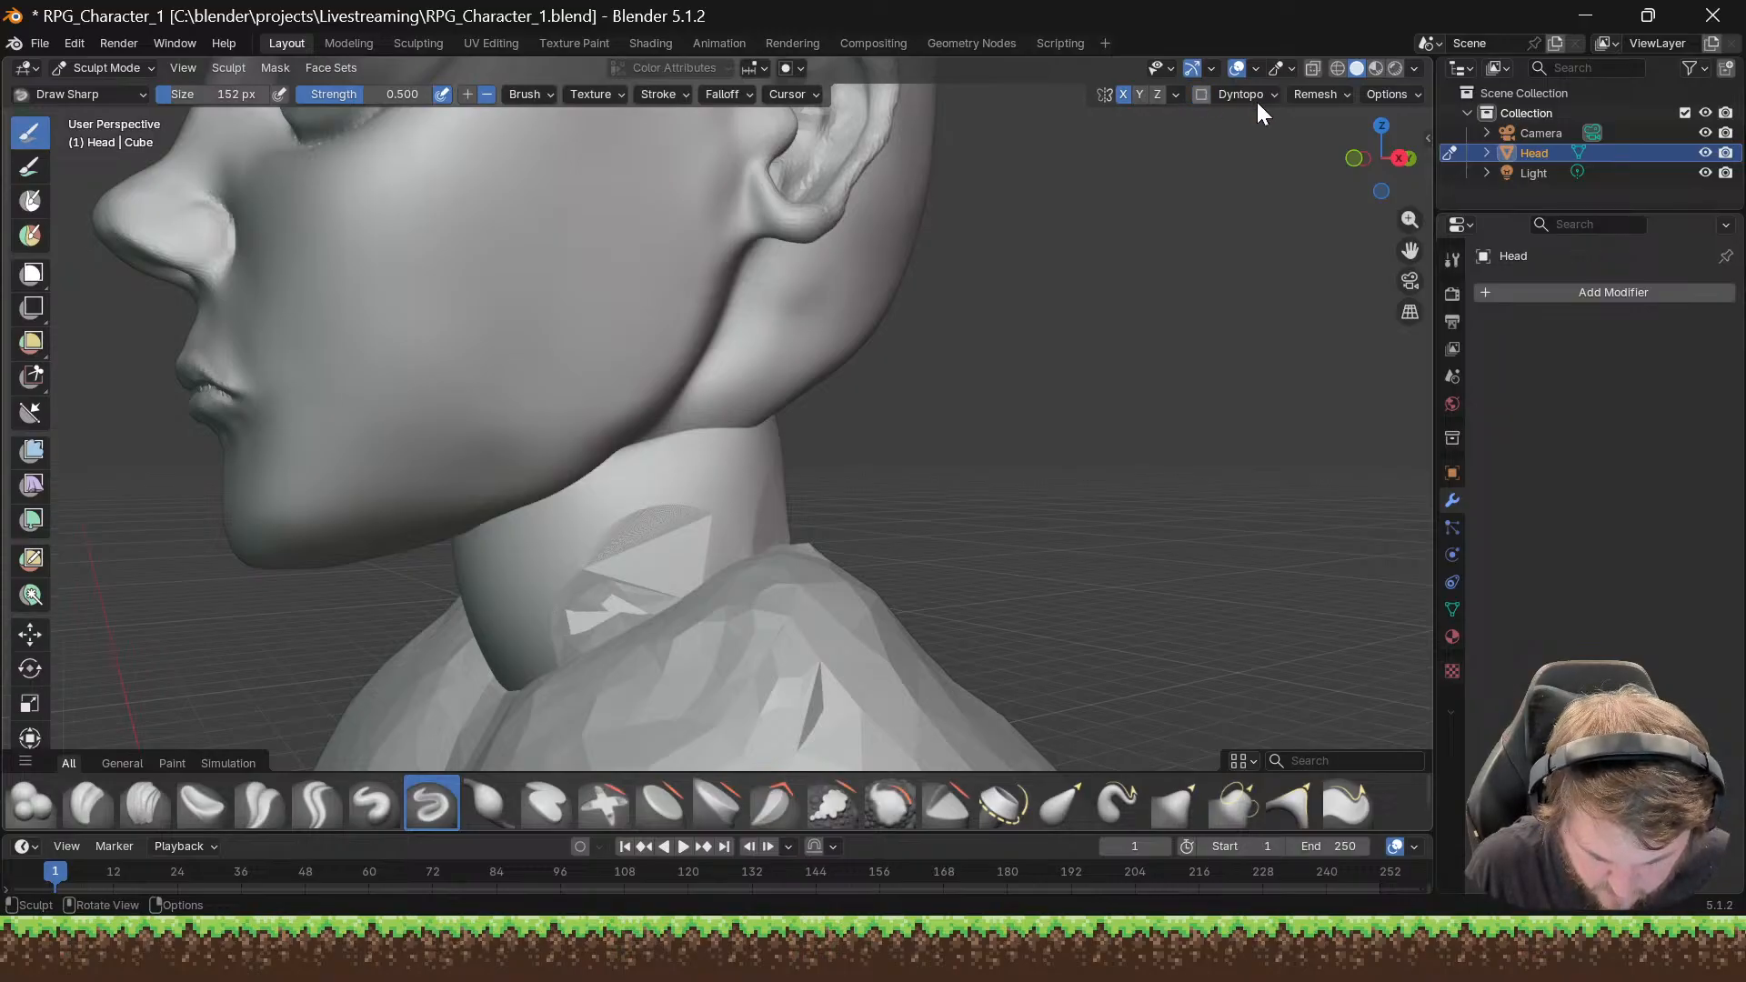
click(1312, 95)
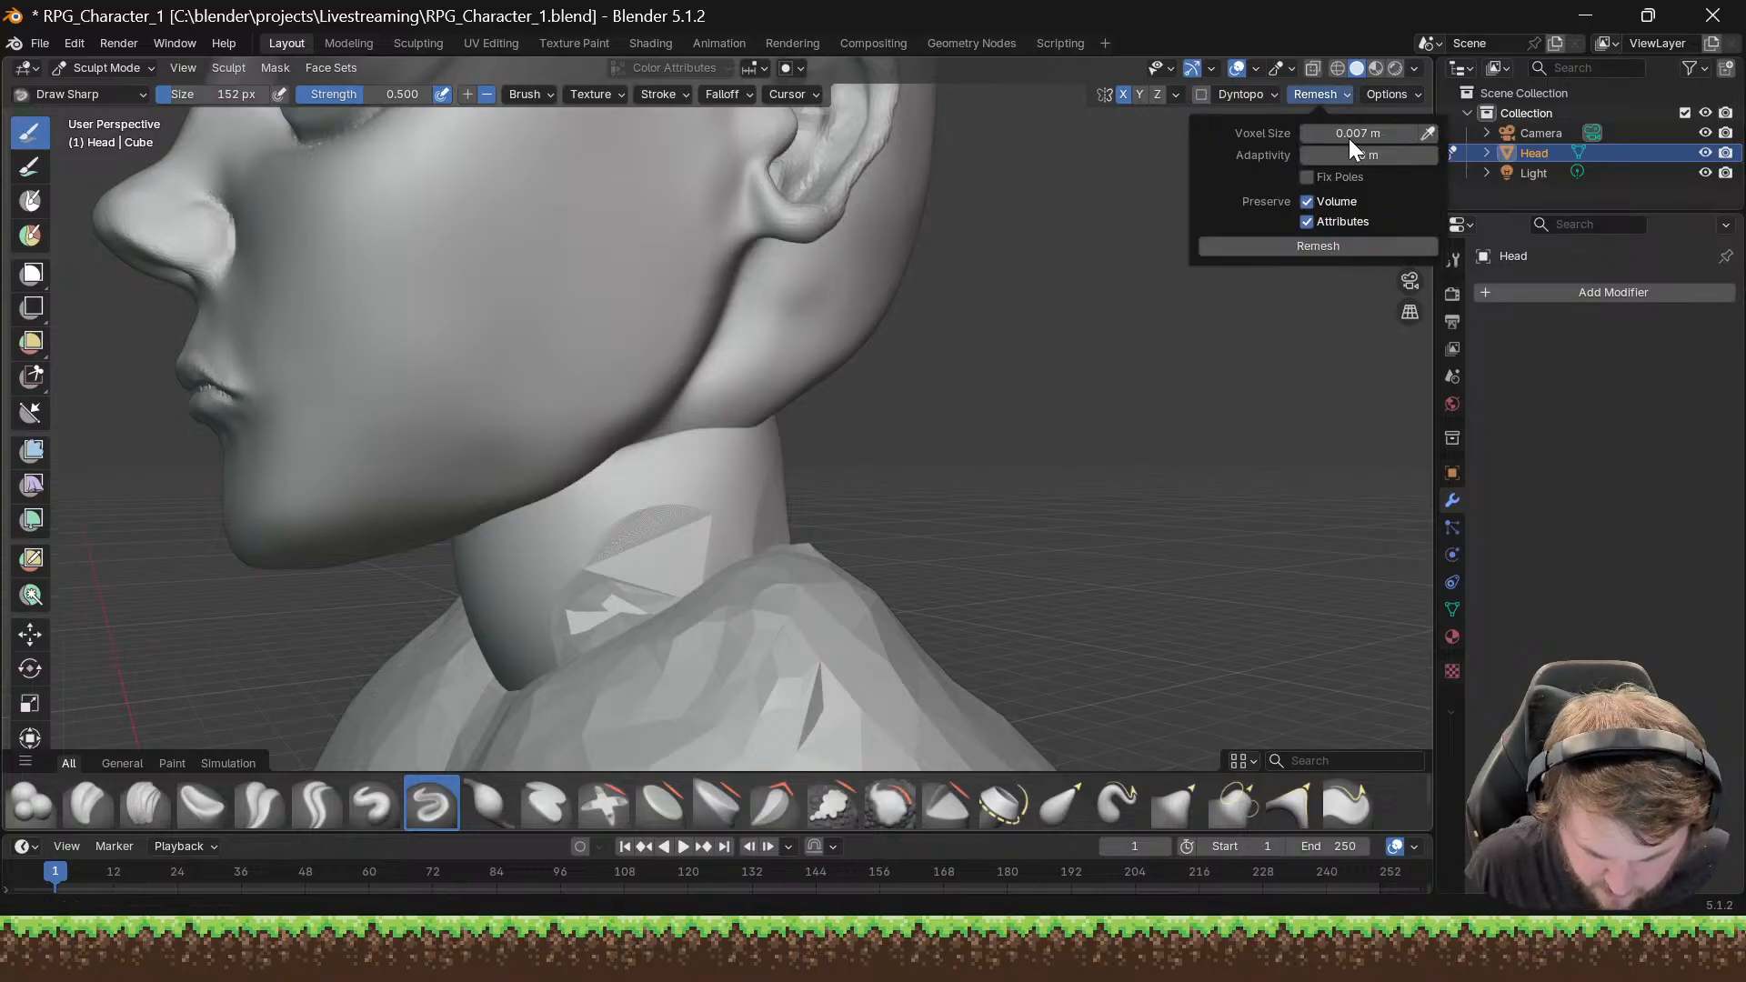
click(1331, 248)
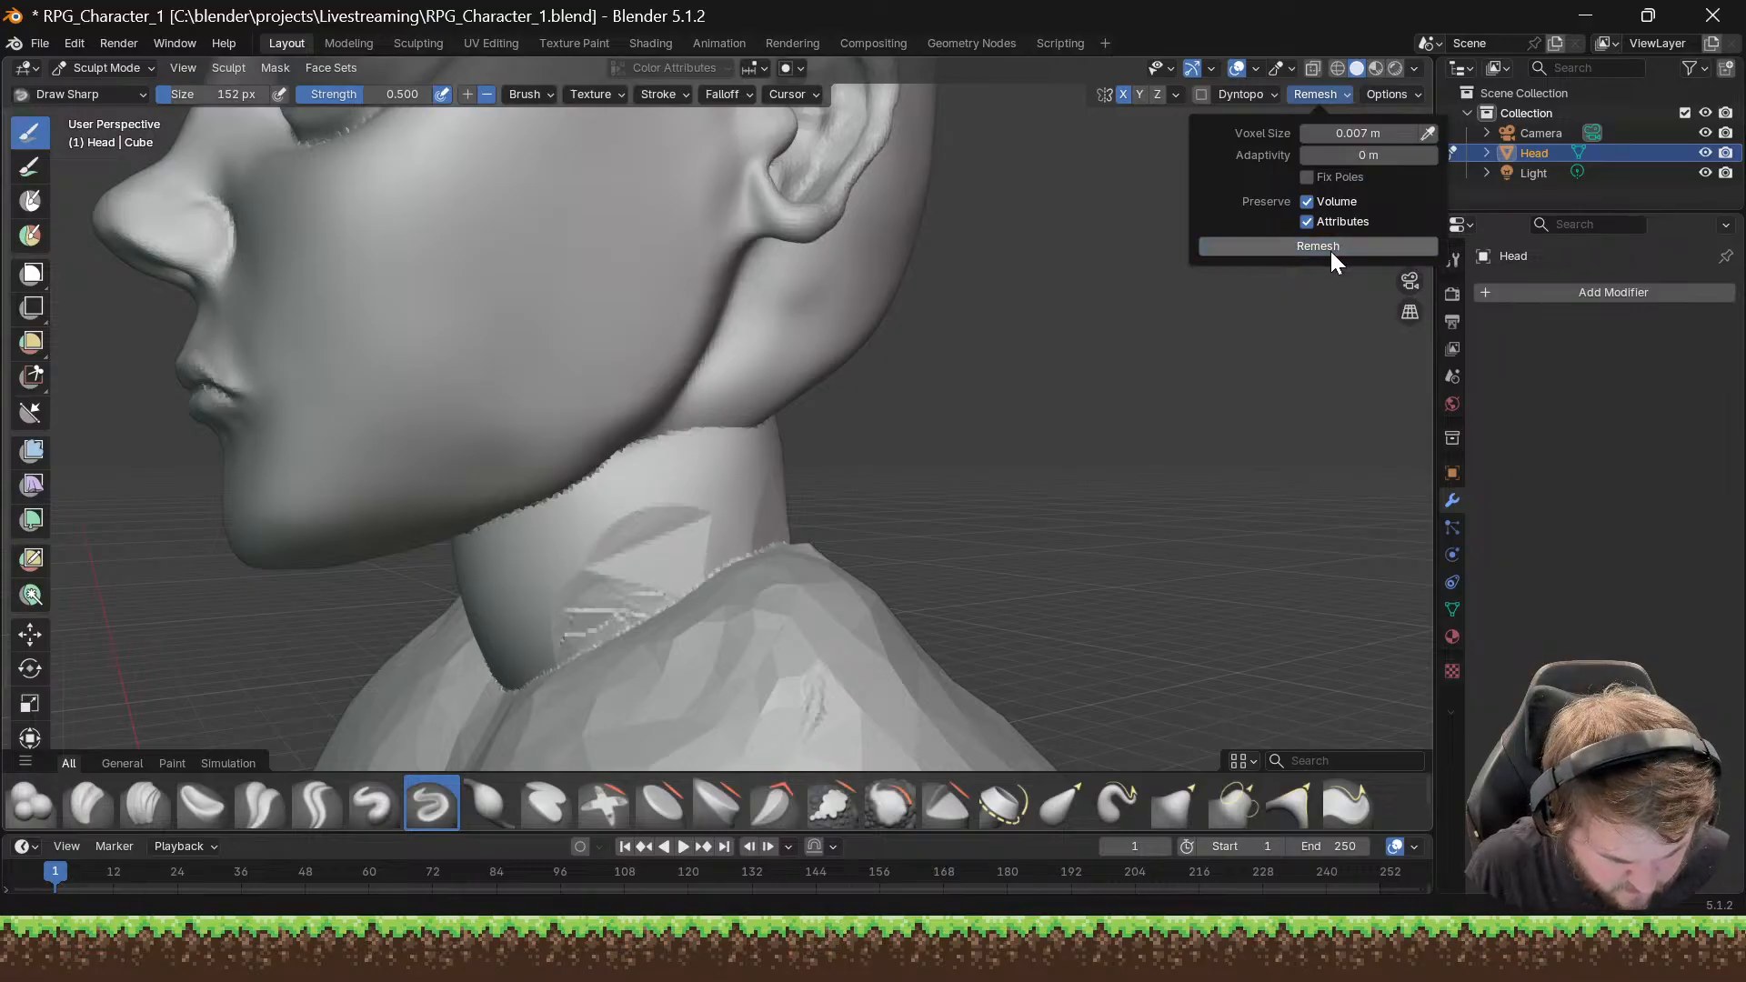
click(1324, 247)
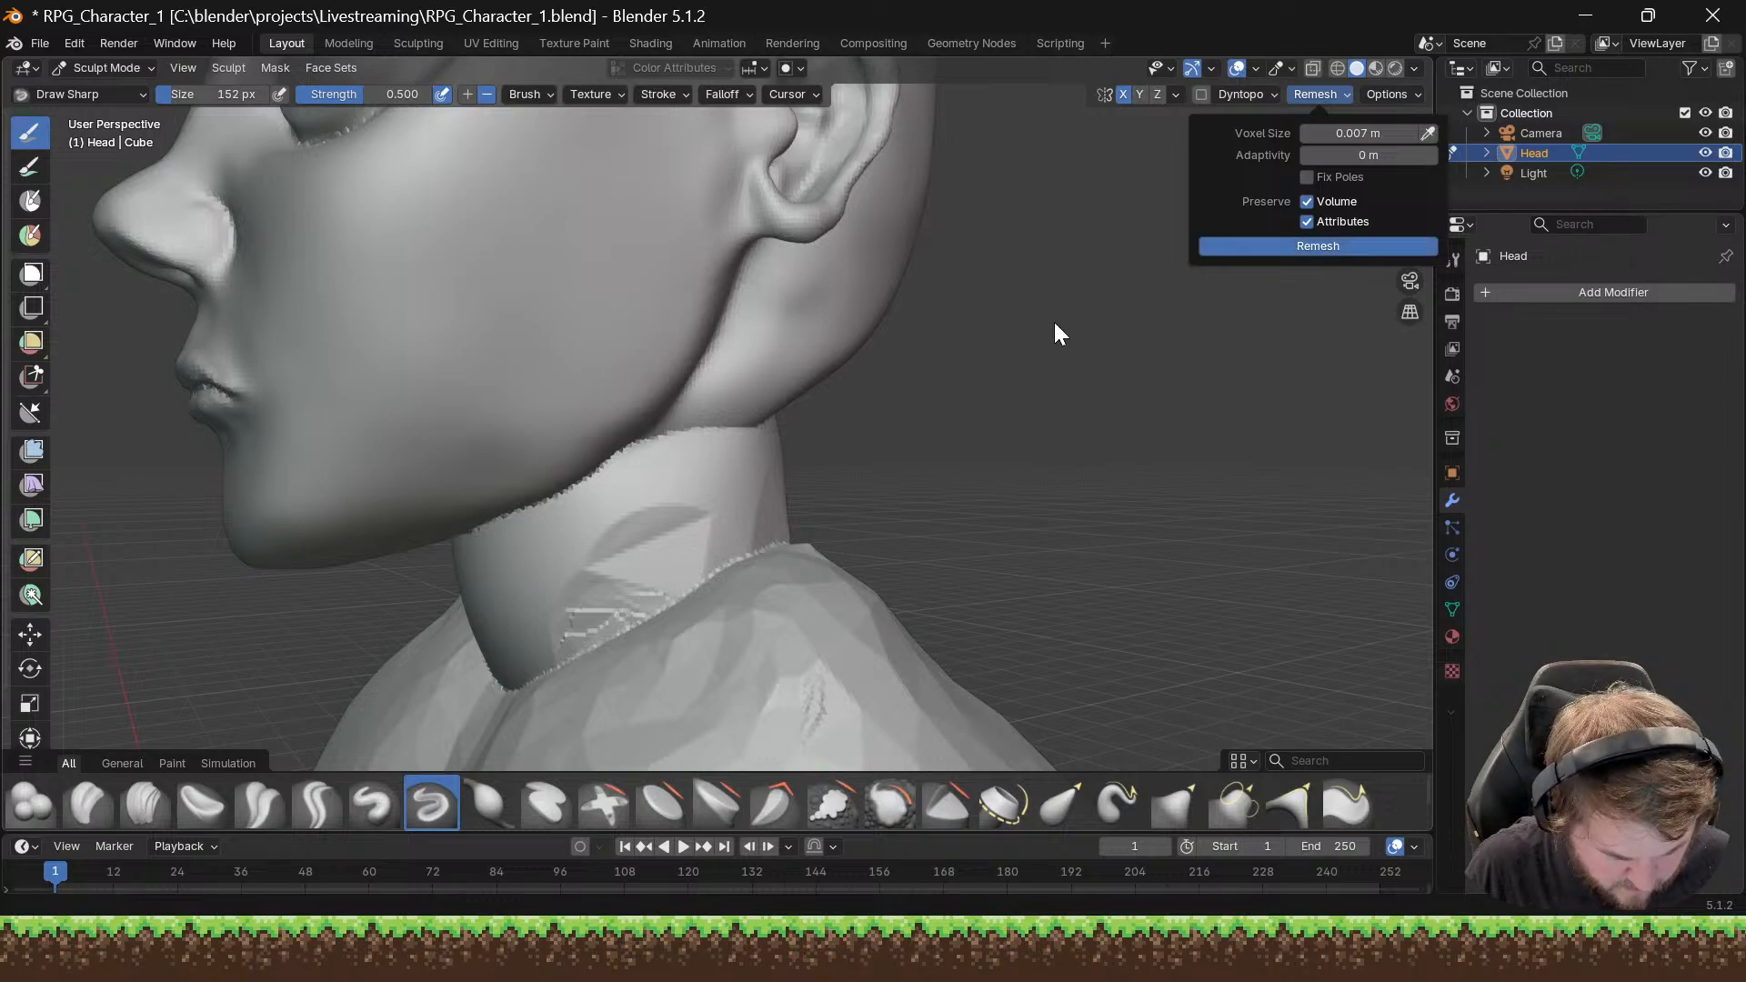
Step: Re-enable Dyntopo despite the attribute data and sculpt a Draw Sharp stroke along the neck-to-shoulder seam at the side
mouse_move(965, 377)
middle_down()
mouse_move(692, 403)
mouse_move(888, 390)
mouse_move(935, 437)
mouse_move(869, 411)
mouse_move(941, 457)
middle_up()
scroll(901, 415, down, 5)
scroll(969, 415, up, 10)
scroll(931, 438, down, 7)
scroll(900, 415, up, 10)
scroll(908, 418, down, 3)
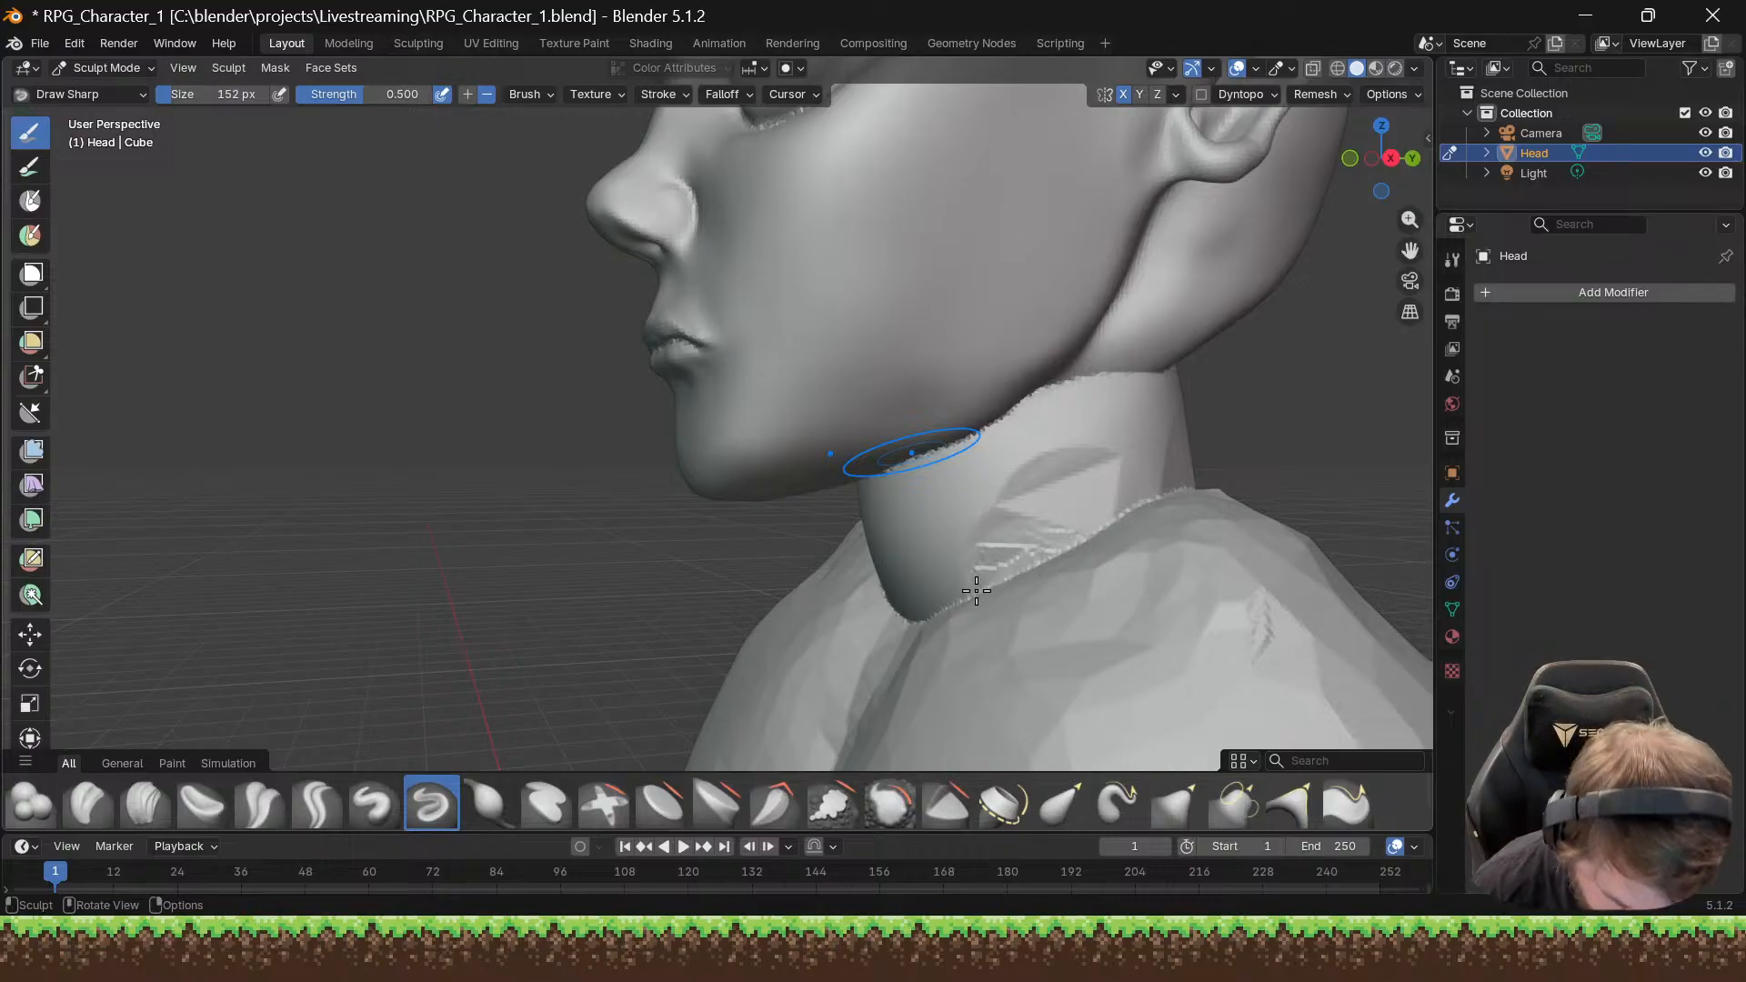
click(1200, 95)
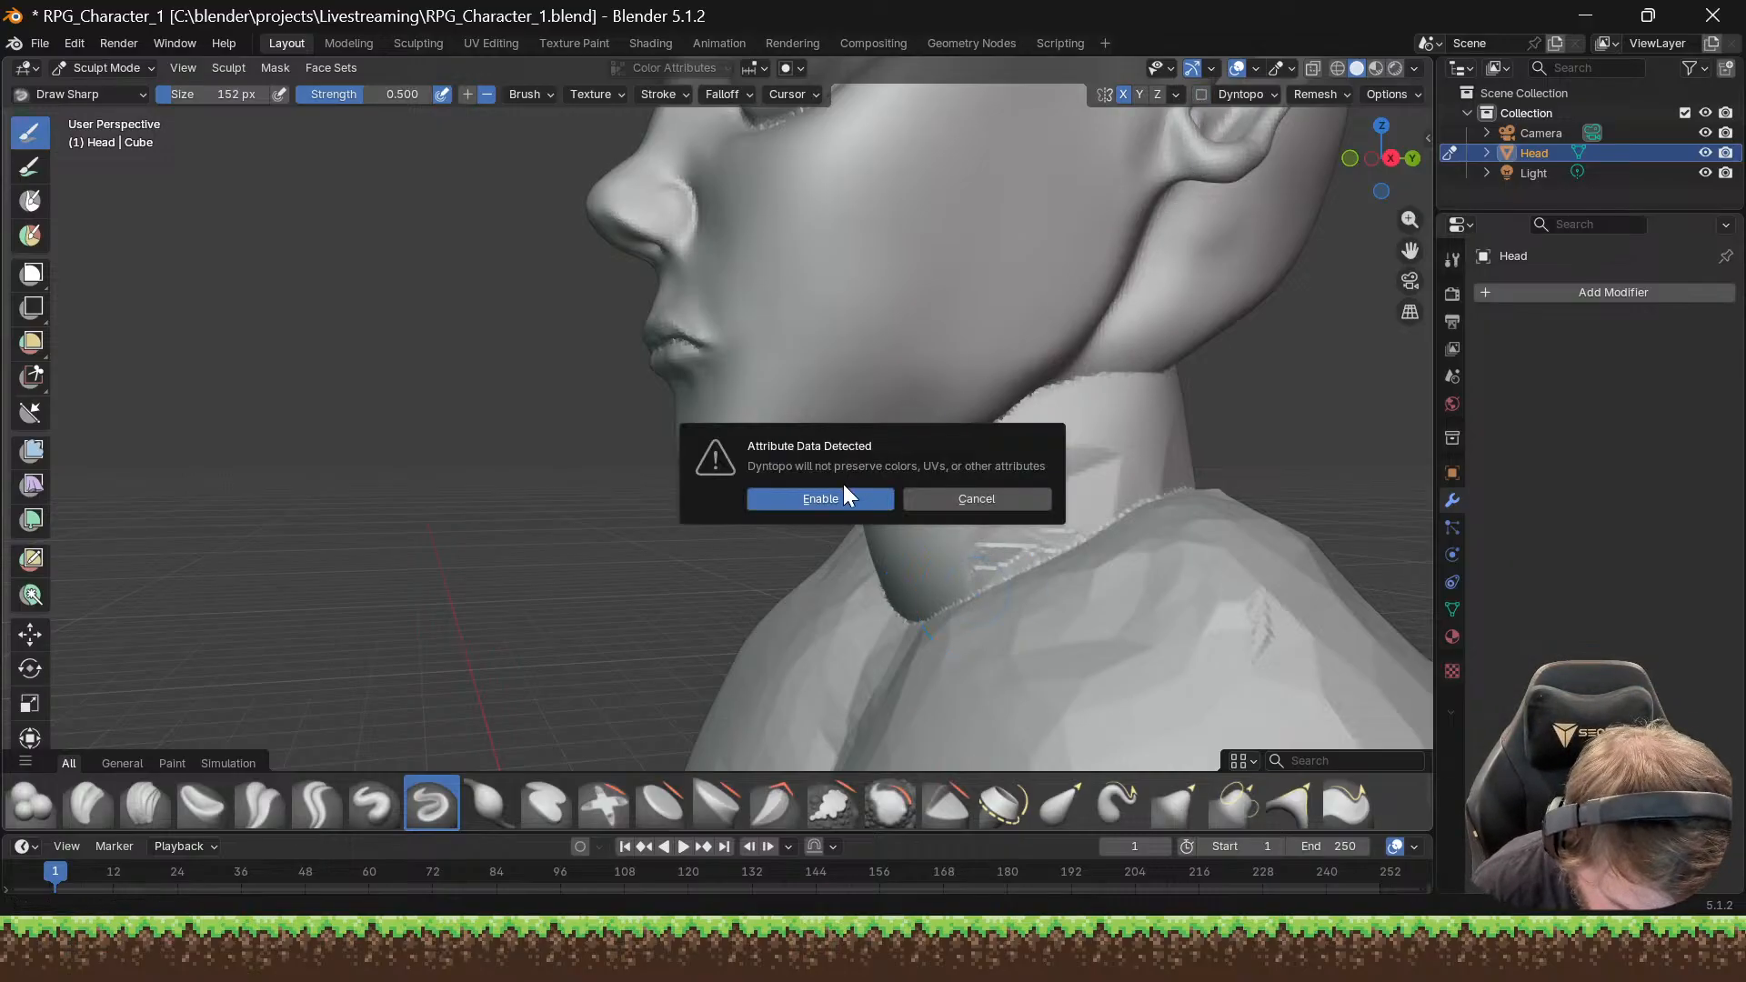
click(864, 498)
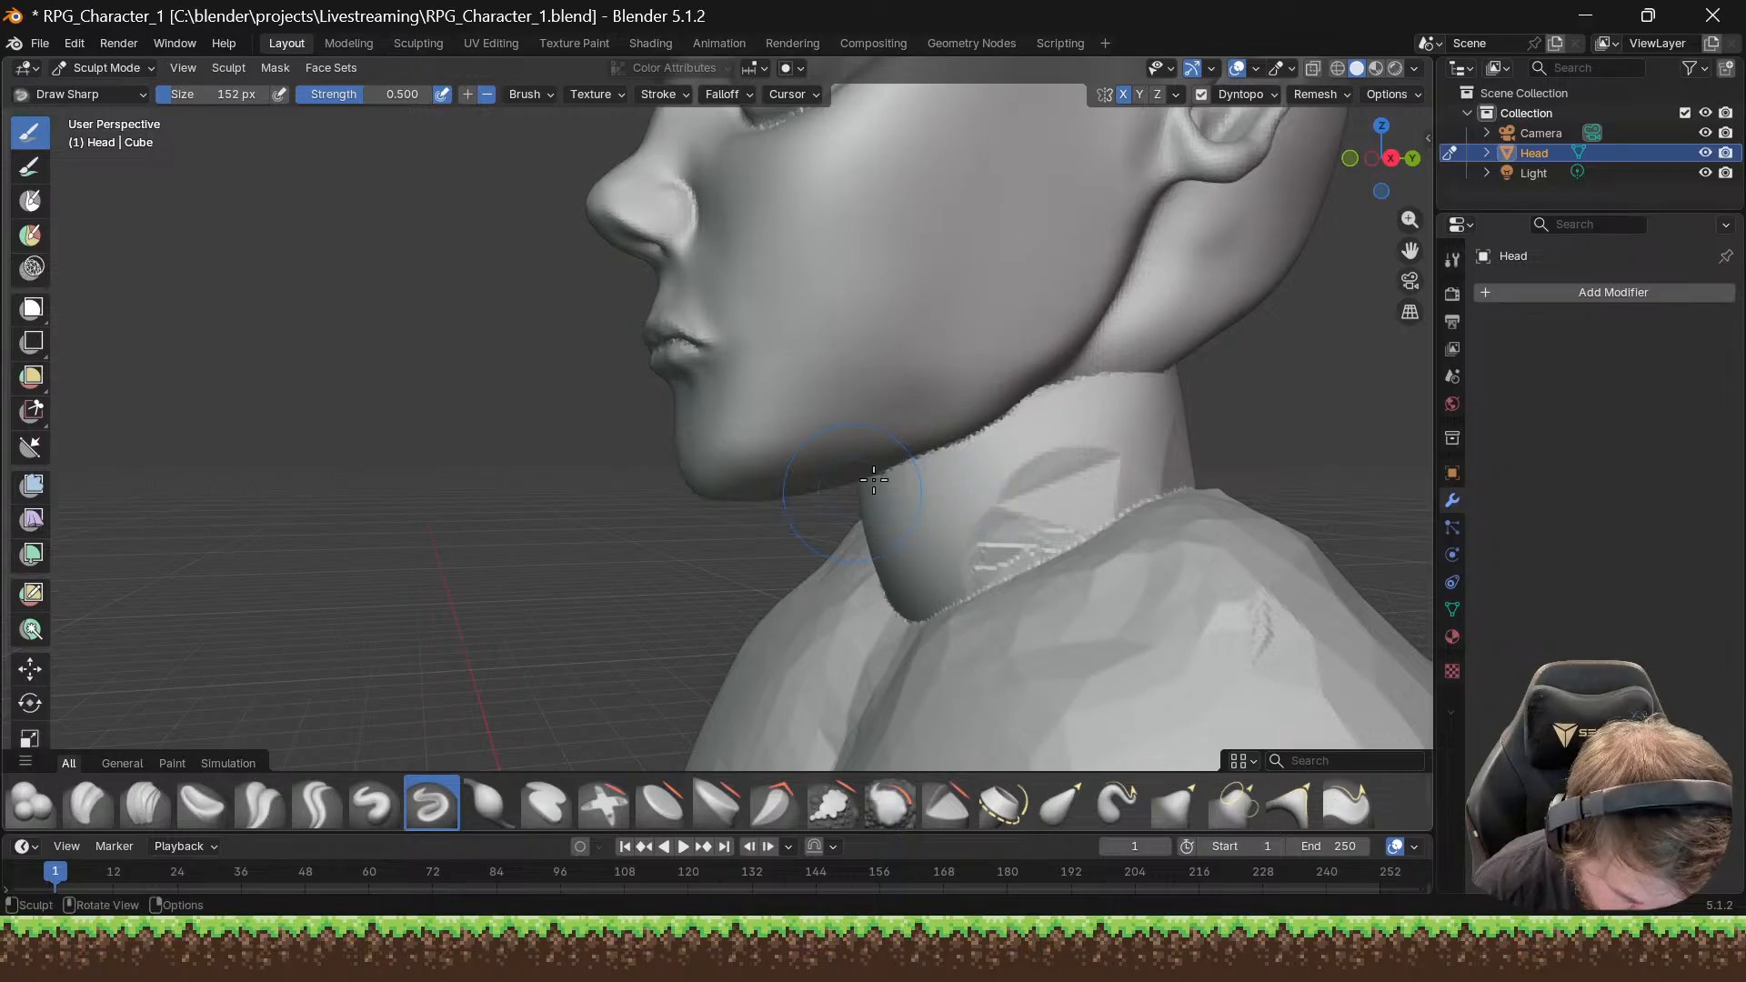
drag(1005, 594, 1055, 546)
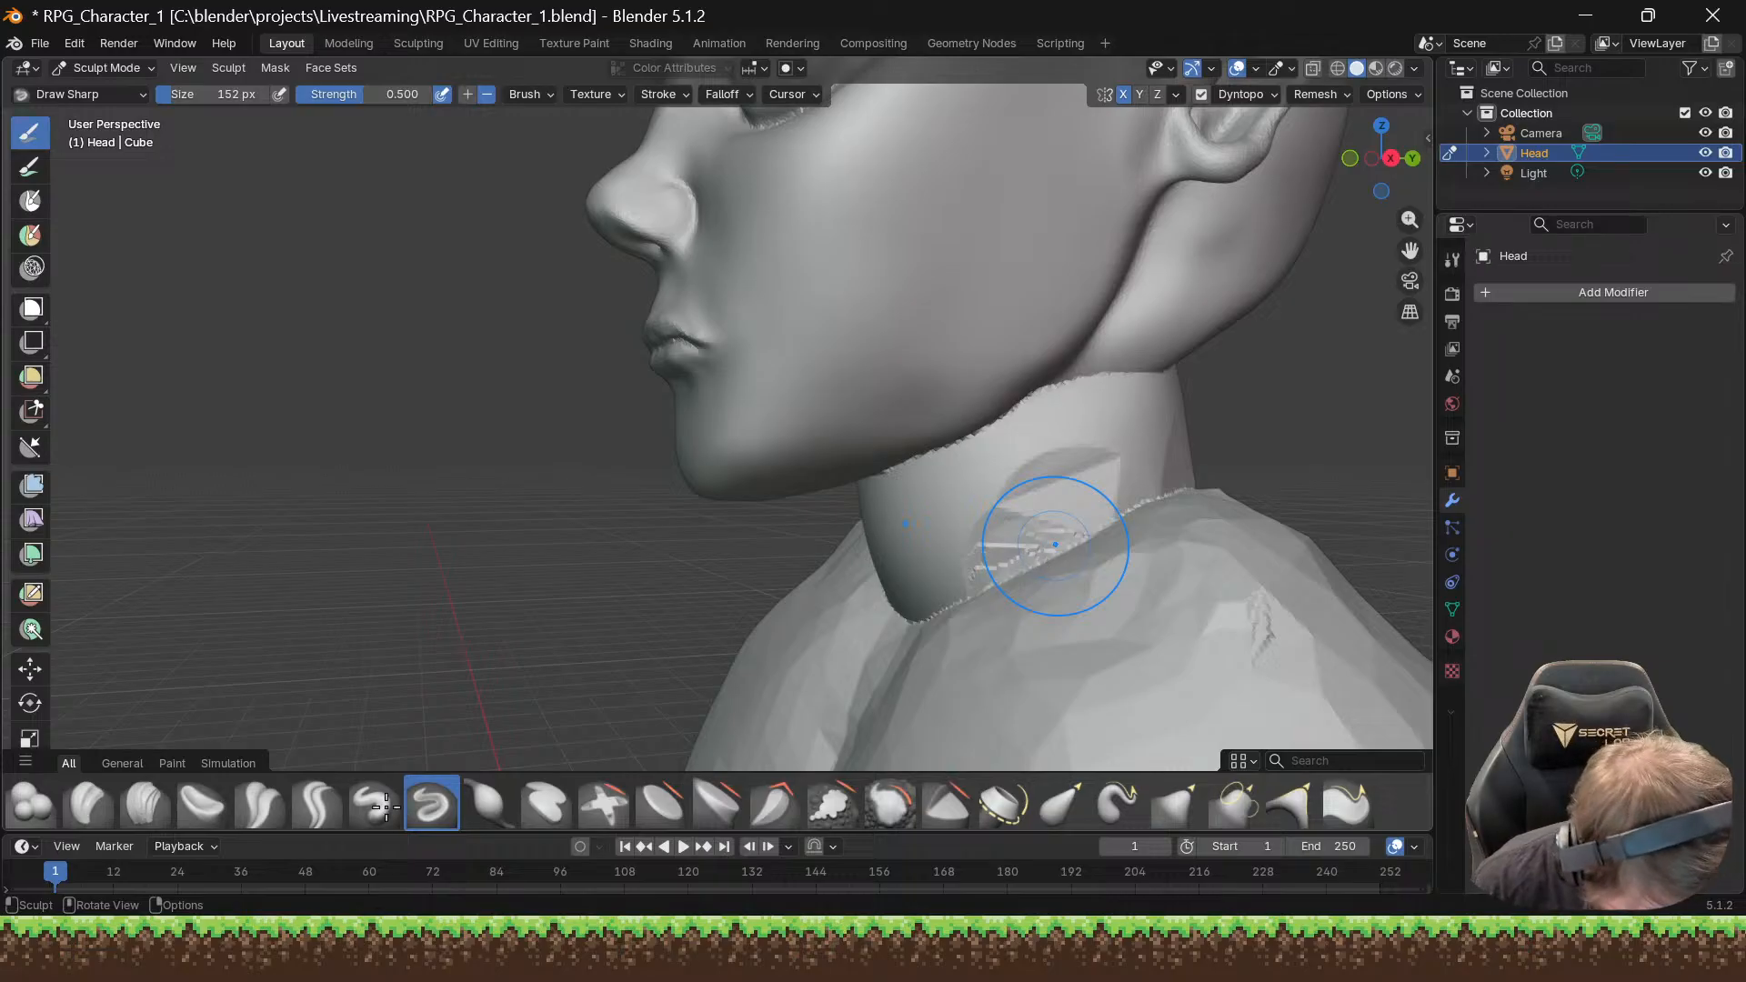
Step: Blend the side and front of the neck into the shoulder with the Clay Thumb brush at 0.500 strength
click(222, 804)
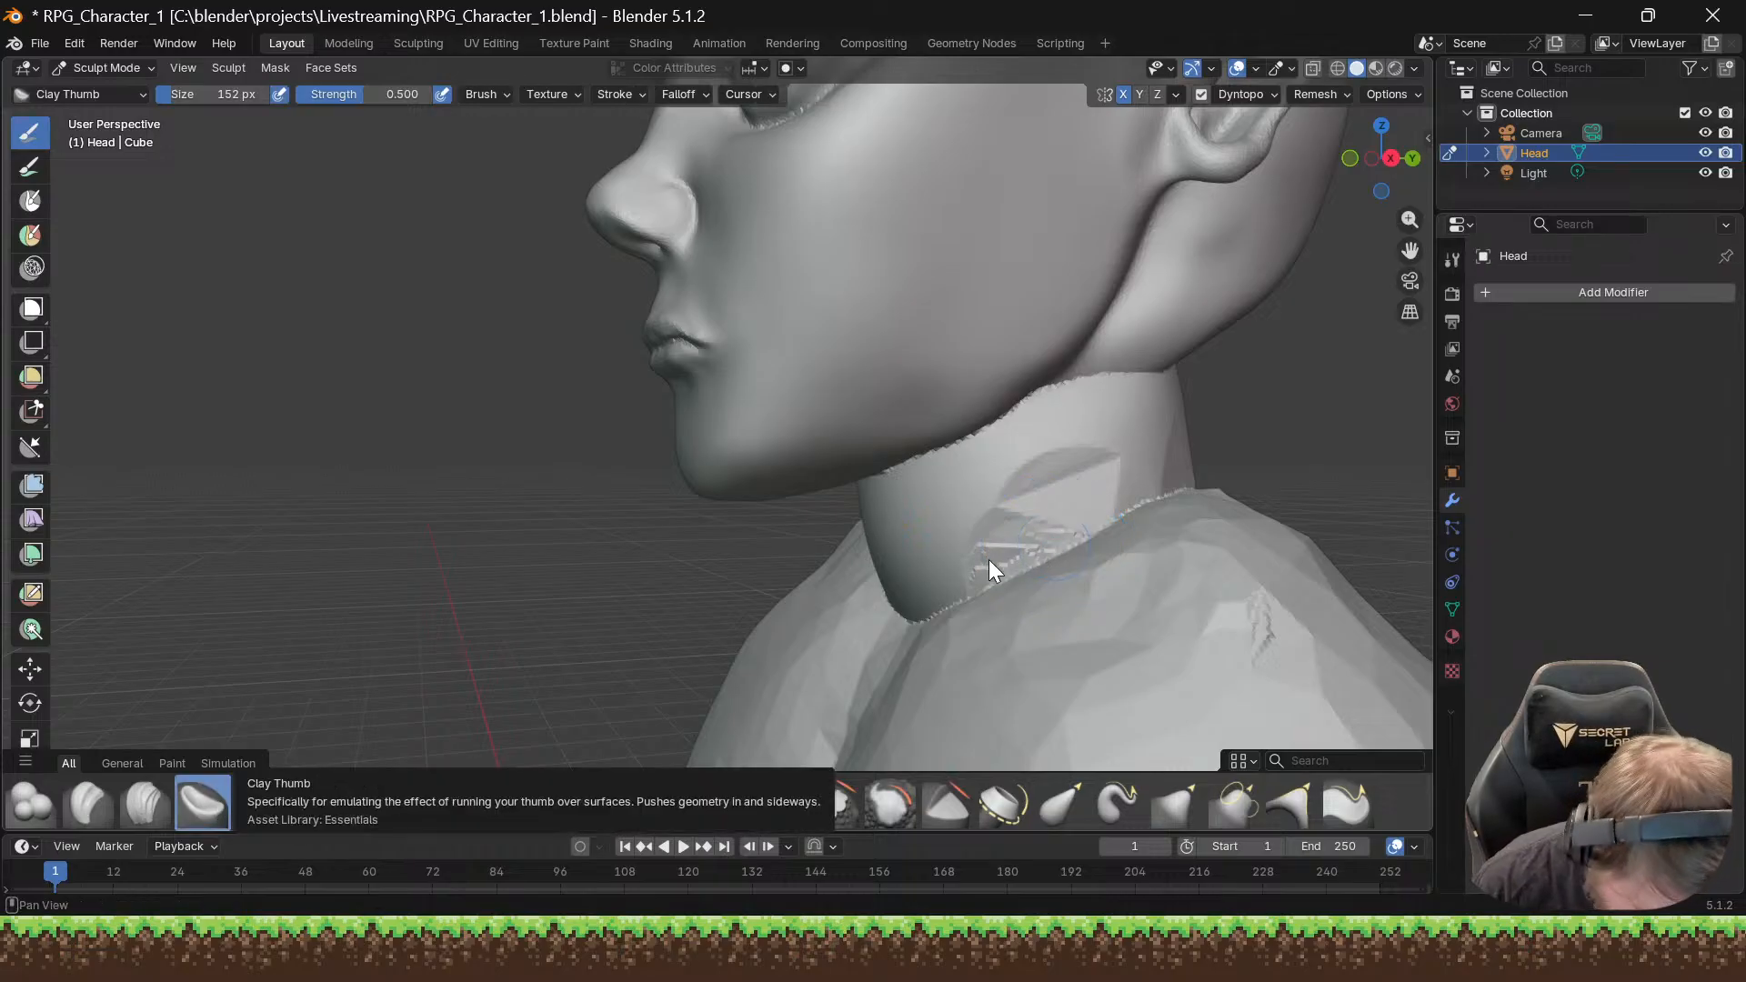
mouse_move(1018, 571)
mouse_down()
mouse_move(1072, 547)
mouse_move(1027, 574)
mouse_up()
drag(1072, 485, 1100, 526)
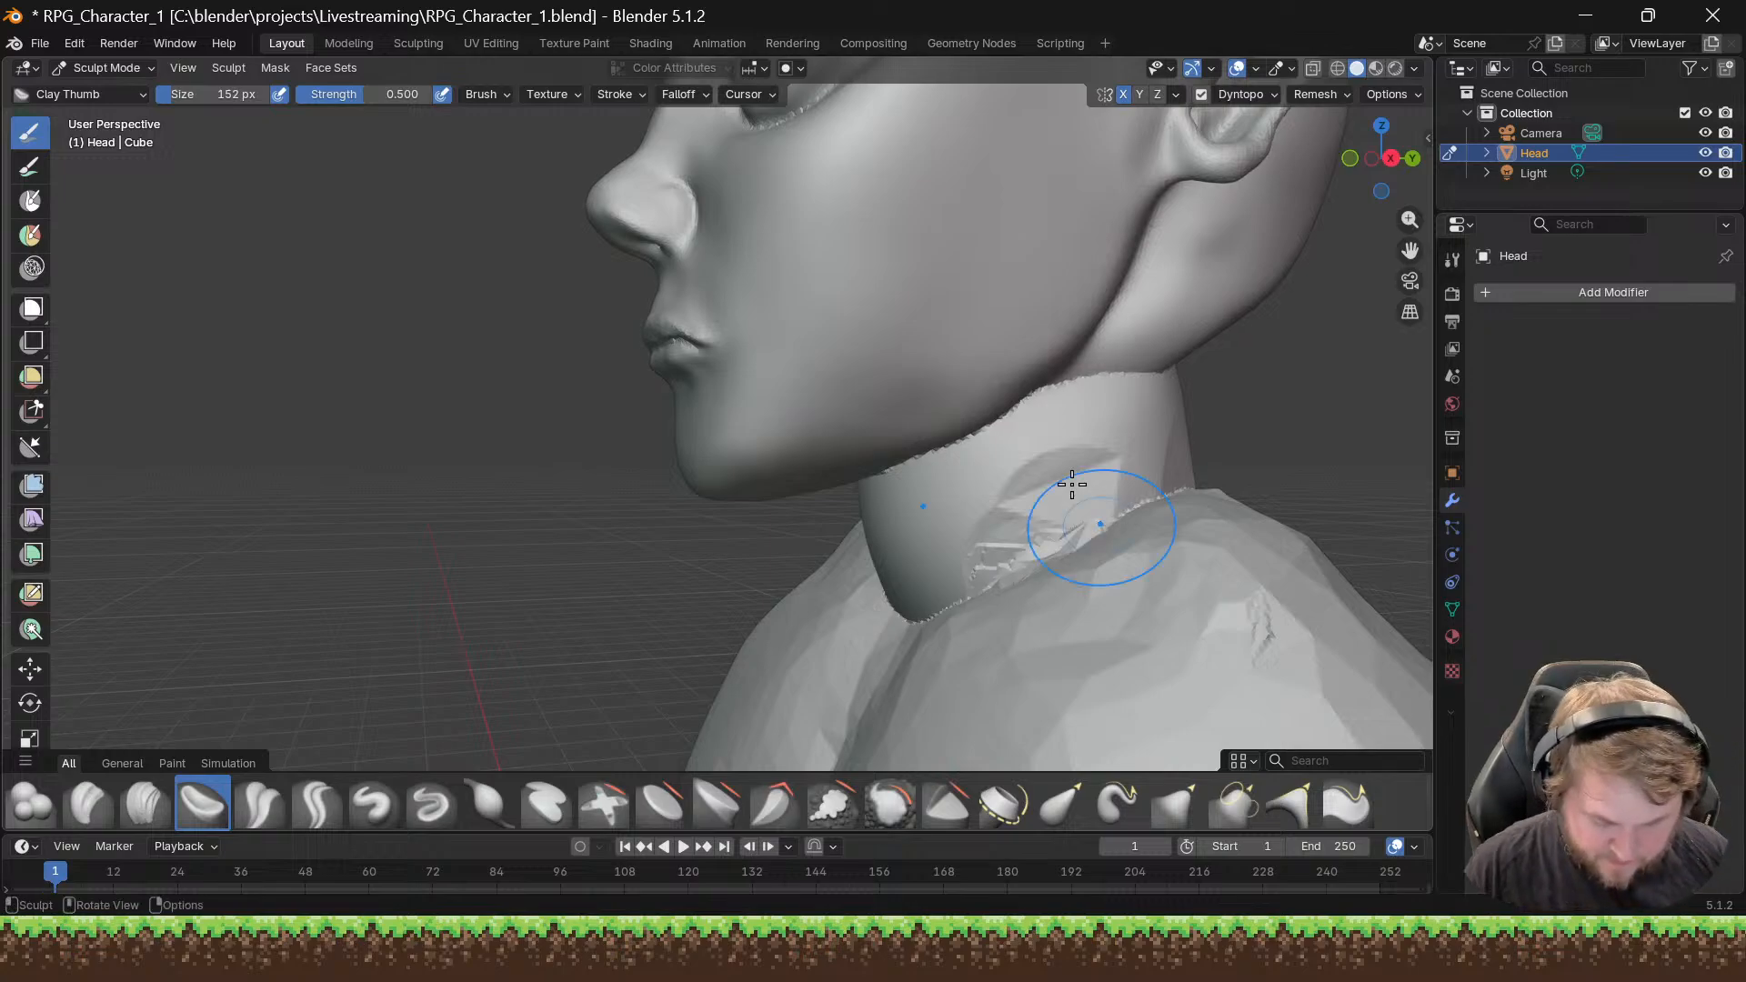
middle_drag(1071, 551, 1097, 560)
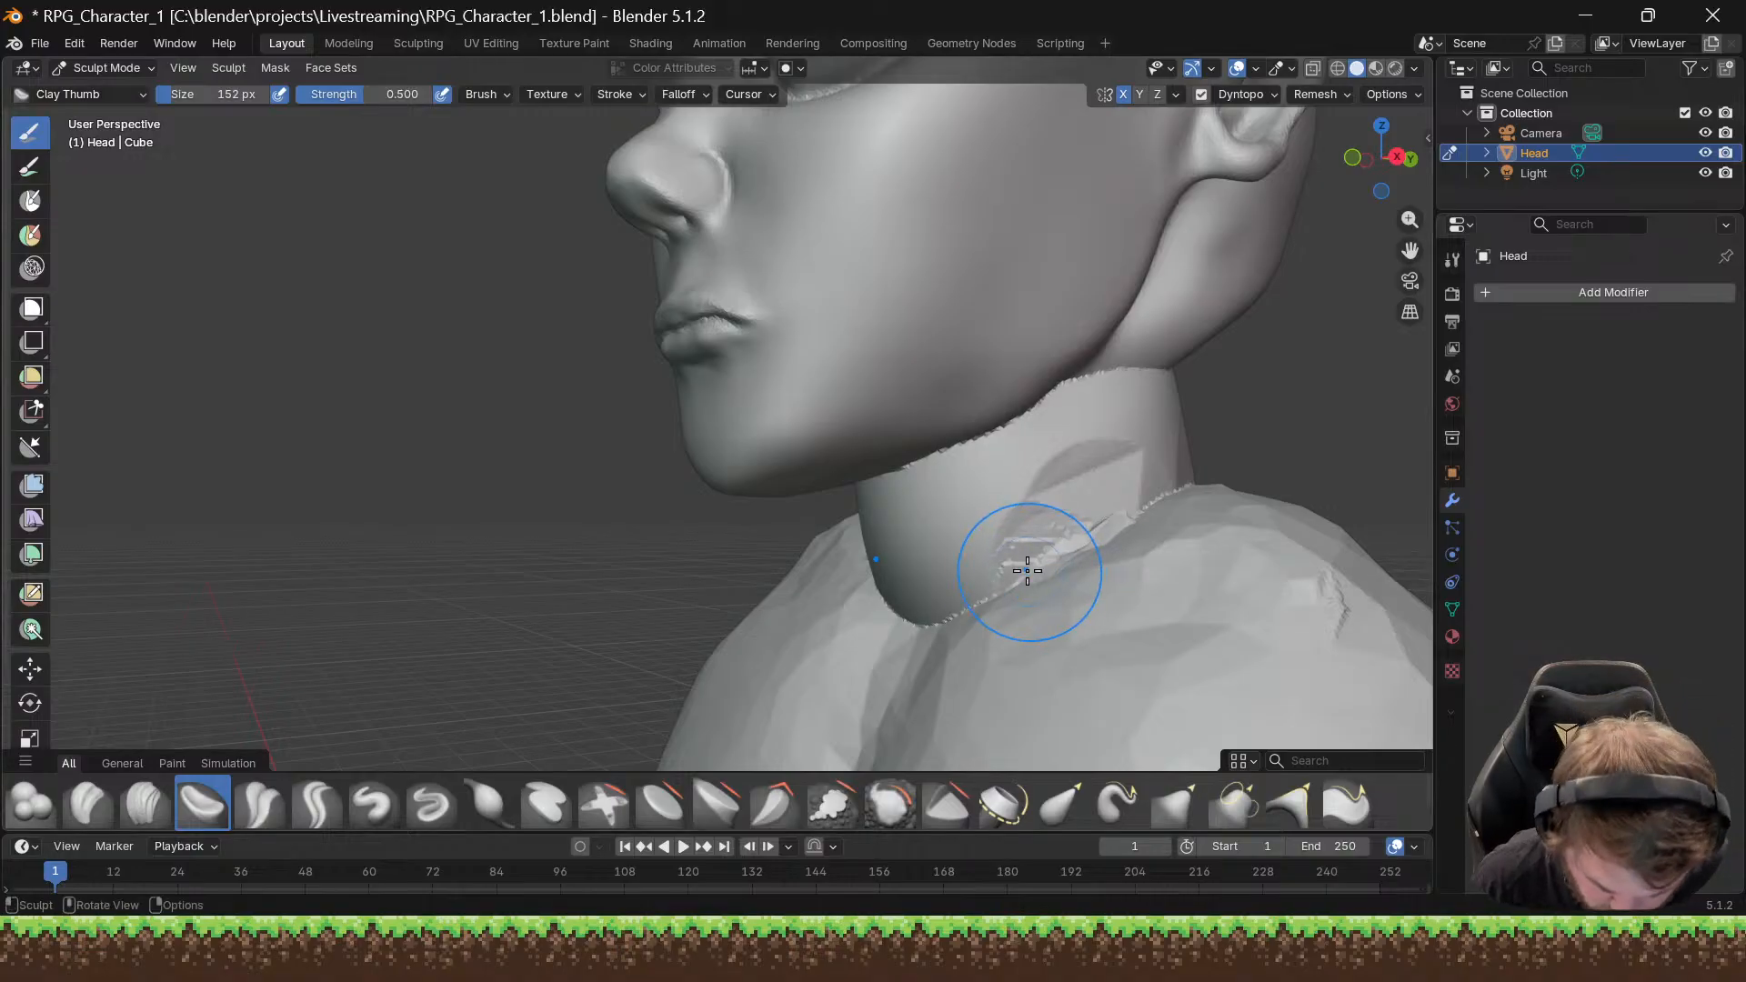
mouse_move(1028, 573)
mouse_down()
mouse_move(937, 619)
mouse_move(909, 608)
mouse_move(1144, 487)
mouse_move(911, 582)
mouse_move(900, 502)
mouse_up()
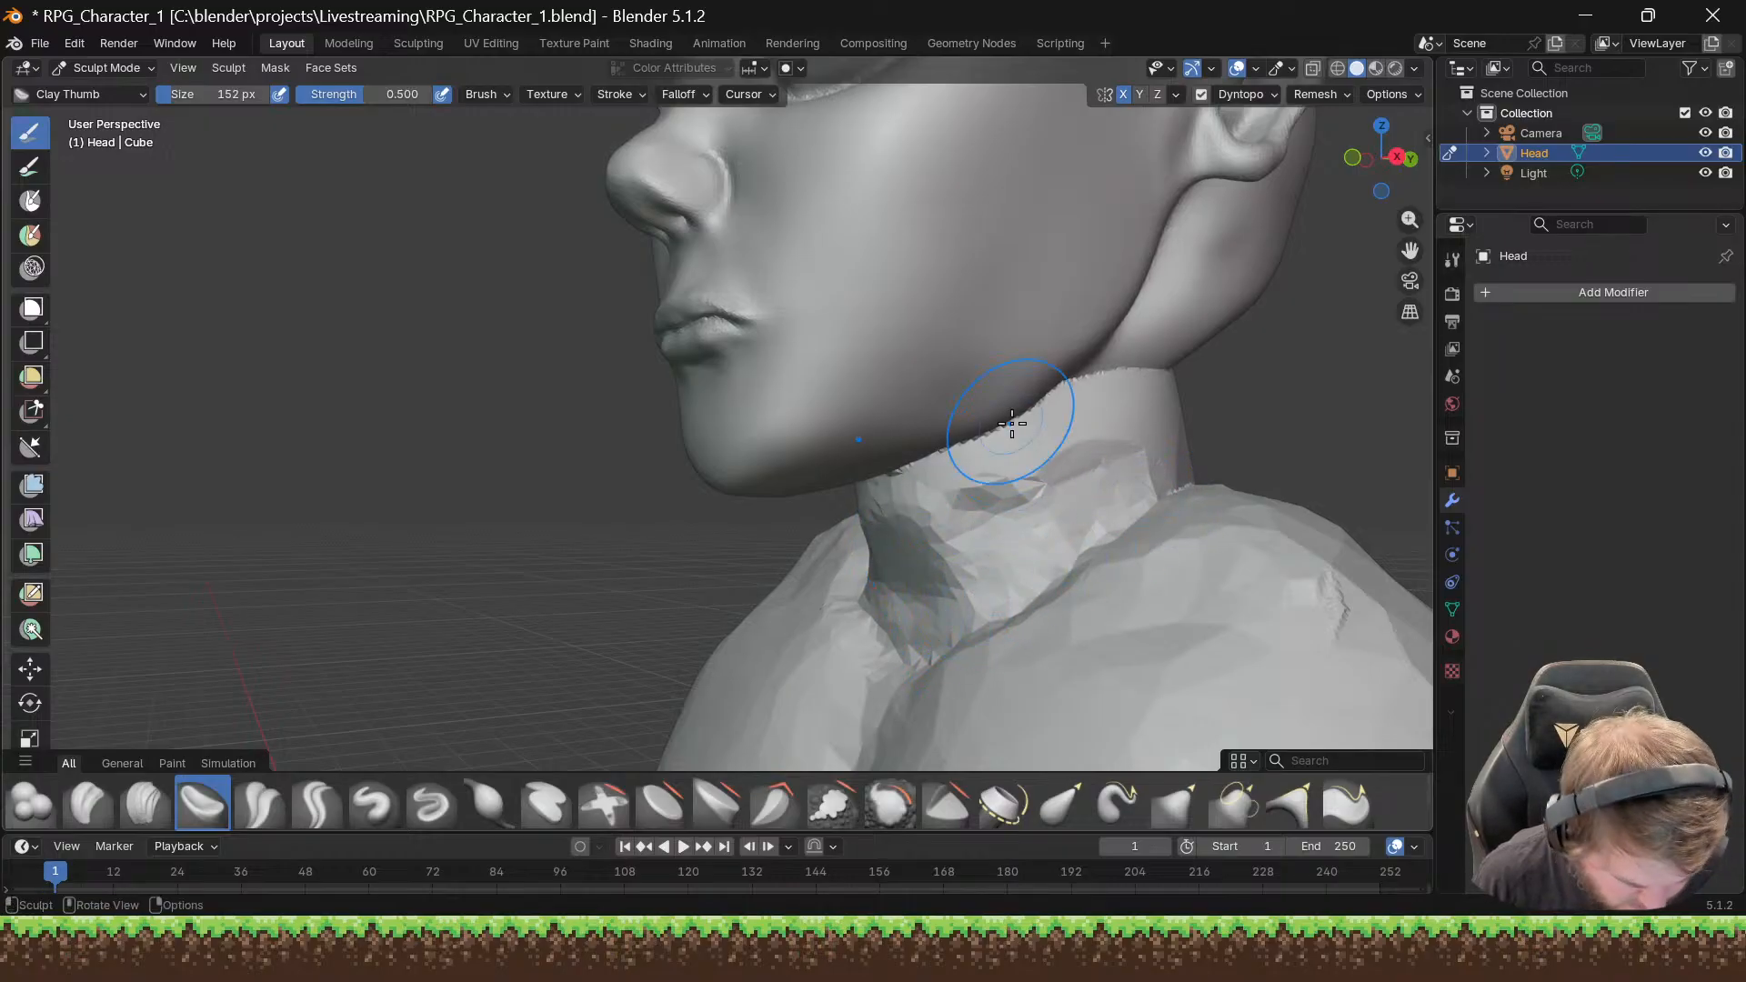
mouse_move(971, 556)
mouse_down()
mouse_move(927, 560)
mouse_move(1006, 573)
mouse_move(1134, 476)
mouse_move(1216, 528)
mouse_move(1123, 530)
mouse_move(1094, 560)
mouse_up()
Step: Try to push the top of the shoulder into the base of the neck with the Clay Thumb brush
scroll(1094, 567, down, 10)
mouse_move(1107, 559)
middle_down()
mouse_move(1182, 554)
mouse_move(1118, 582)
mouse_move(1169, 662)
mouse_move(1142, 598)
mouse_move(946, 576)
mouse_move(1016, 608)
middle_up()
scroll(1098, 586, up, 4)
scroll(1097, 586, up, 5)
scroll(1157, 624, down, 5)
scroll(942, 576, up, 6)
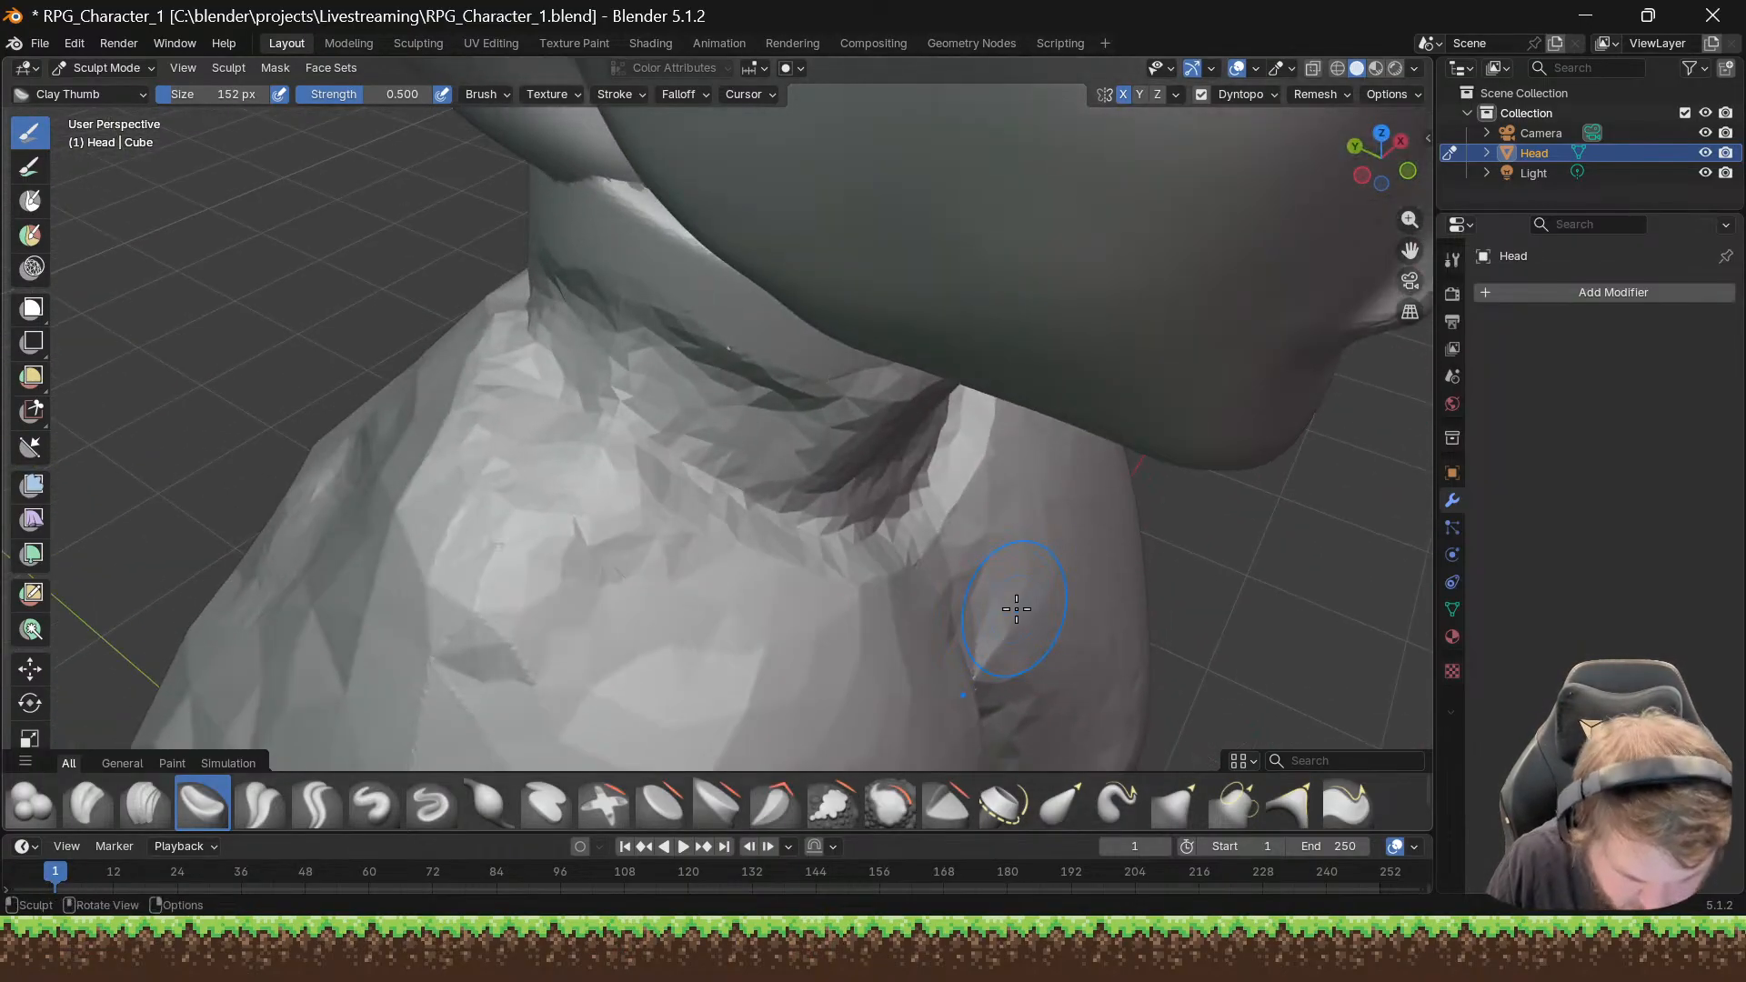
mouse_move(1016, 608)
mouse_down()
mouse_move(655, 413)
mouse_move(591, 455)
mouse_move(476, 487)
mouse_move(545, 264)
mouse_move(409, 436)
mouse_up()
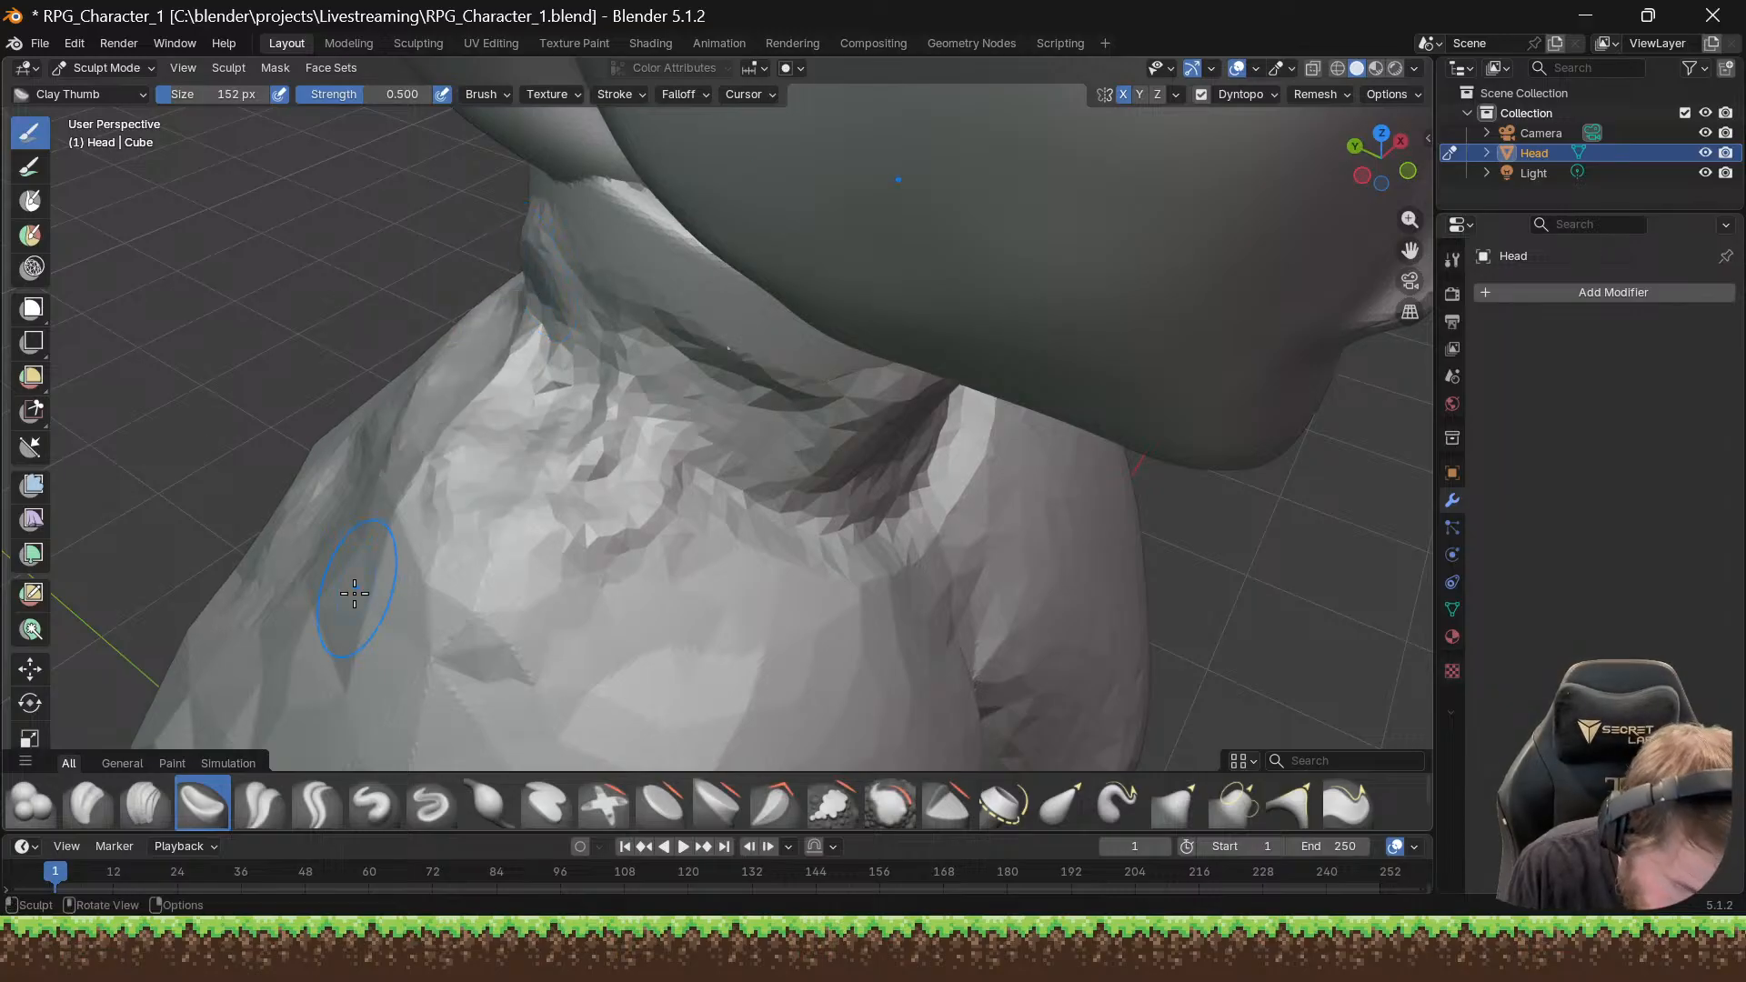
Step: Try to blend the upper back into the back of the neck up to the skull with the Clay Thumb brush
mouse_move(363, 591)
middle_down()
mouse_move(542, 460)
mouse_move(550, 549)
mouse_move(538, 540)
mouse_move(569, 542)
middle_up()
scroll(549, 547, down, 10)
scroll(538, 540, up, 4)
scroll(569, 542, up, 8)
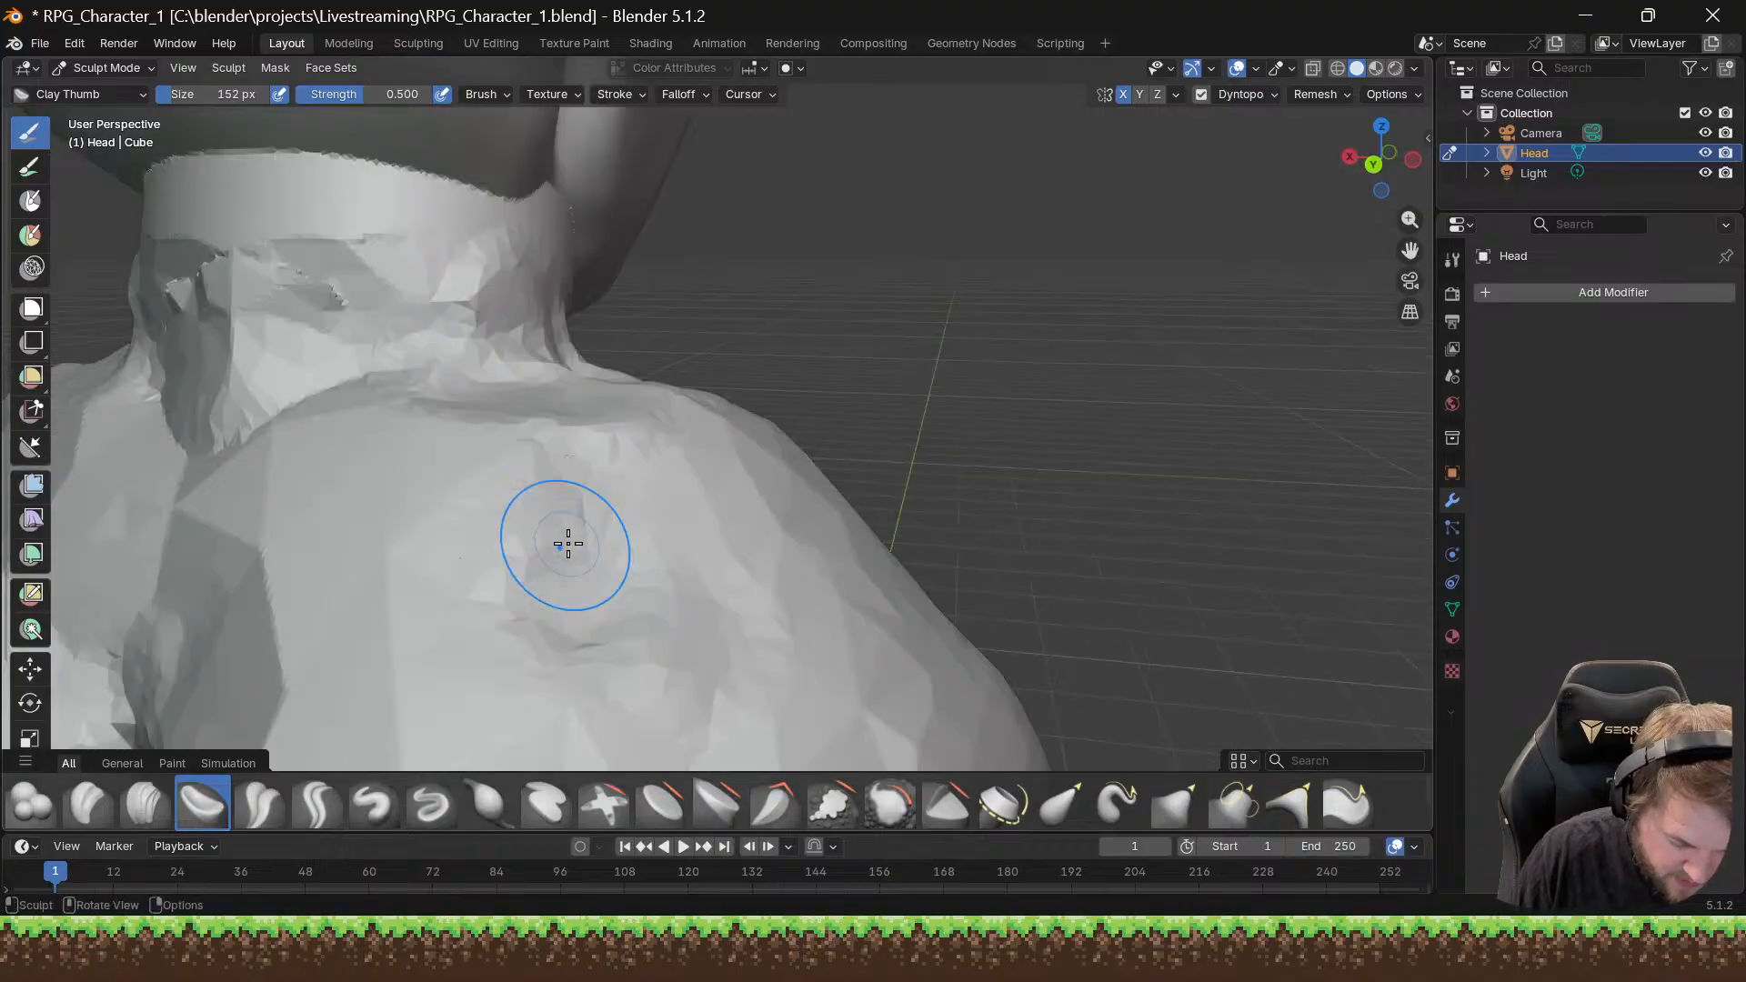
mouse_move(365, 391)
mouse_down()
mouse_move(358, 475)
mouse_move(491, 495)
mouse_move(563, 481)
mouse_move(545, 351)
mouse_move(628, 428)
mouse_move(527, 292)
mouse_move(465, 319)
mouse_move(411, 391)
mouse_up()
drag(386, 250, 410, 221)
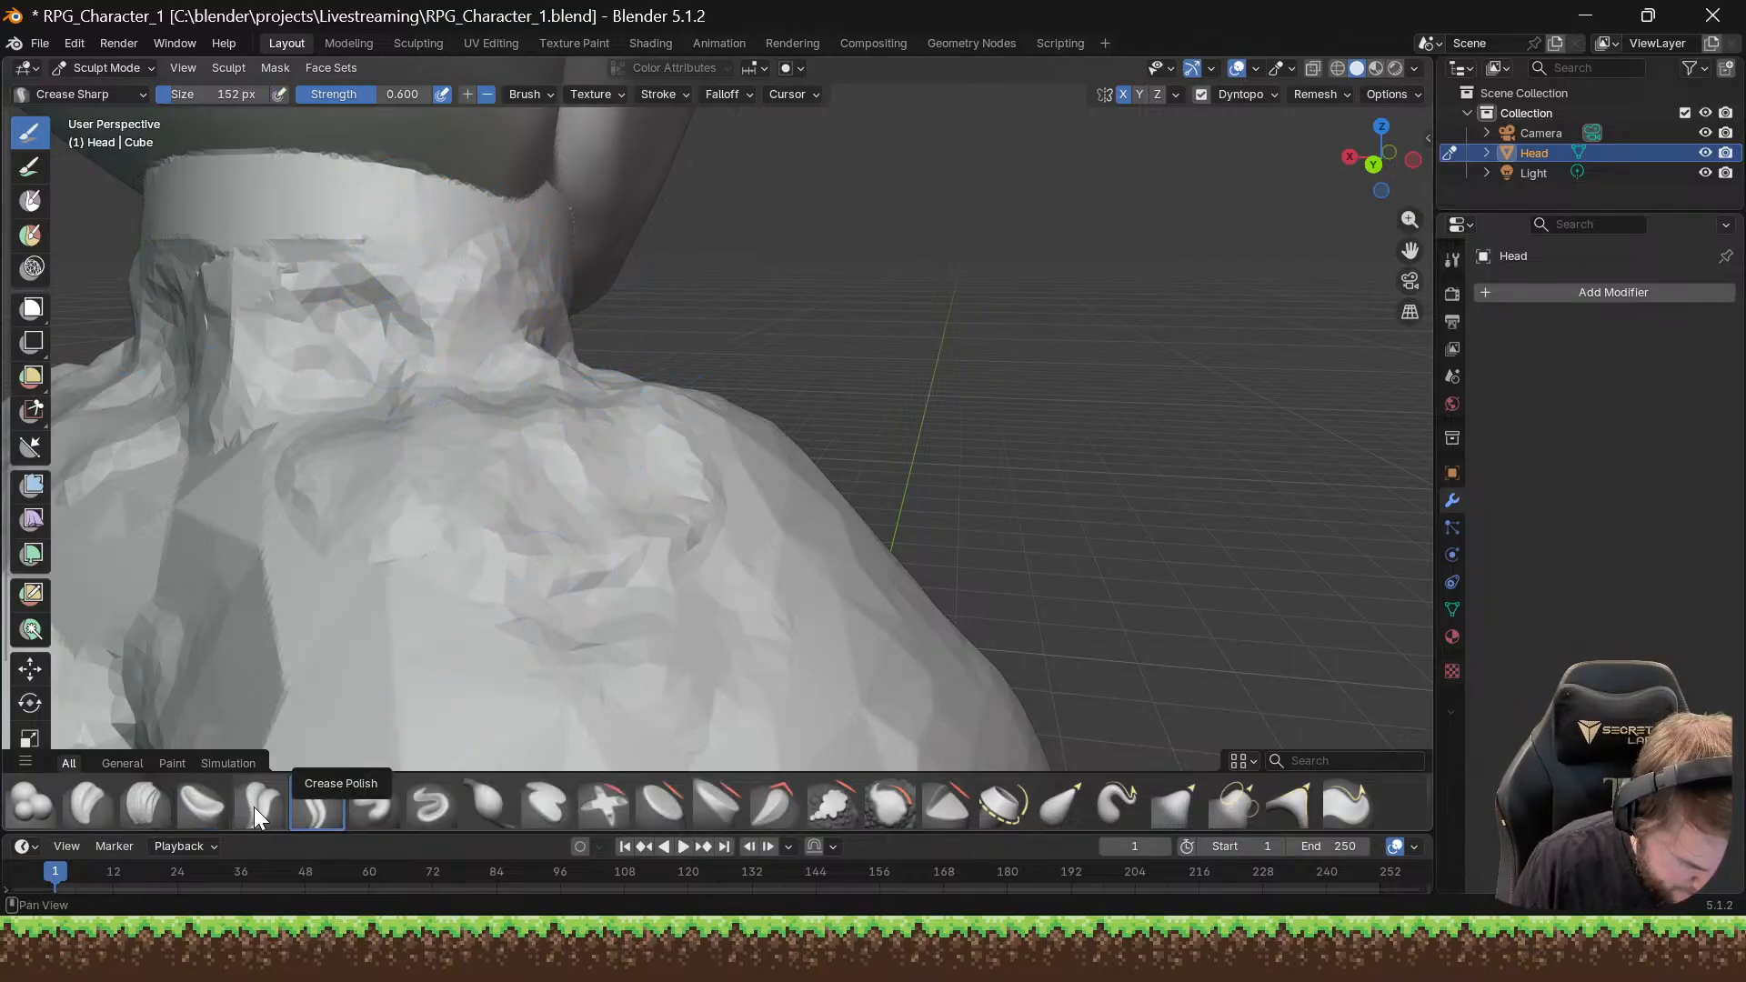
mouse_move(382, 175)
mouse_down()
mouse_move(426, 166)
mouse_move(499, 224)
mouse_move(505, 209)
mouse_move(468, 182)
mouse_move(342, 189)
mouse_move(339, 222)
mouse_up()
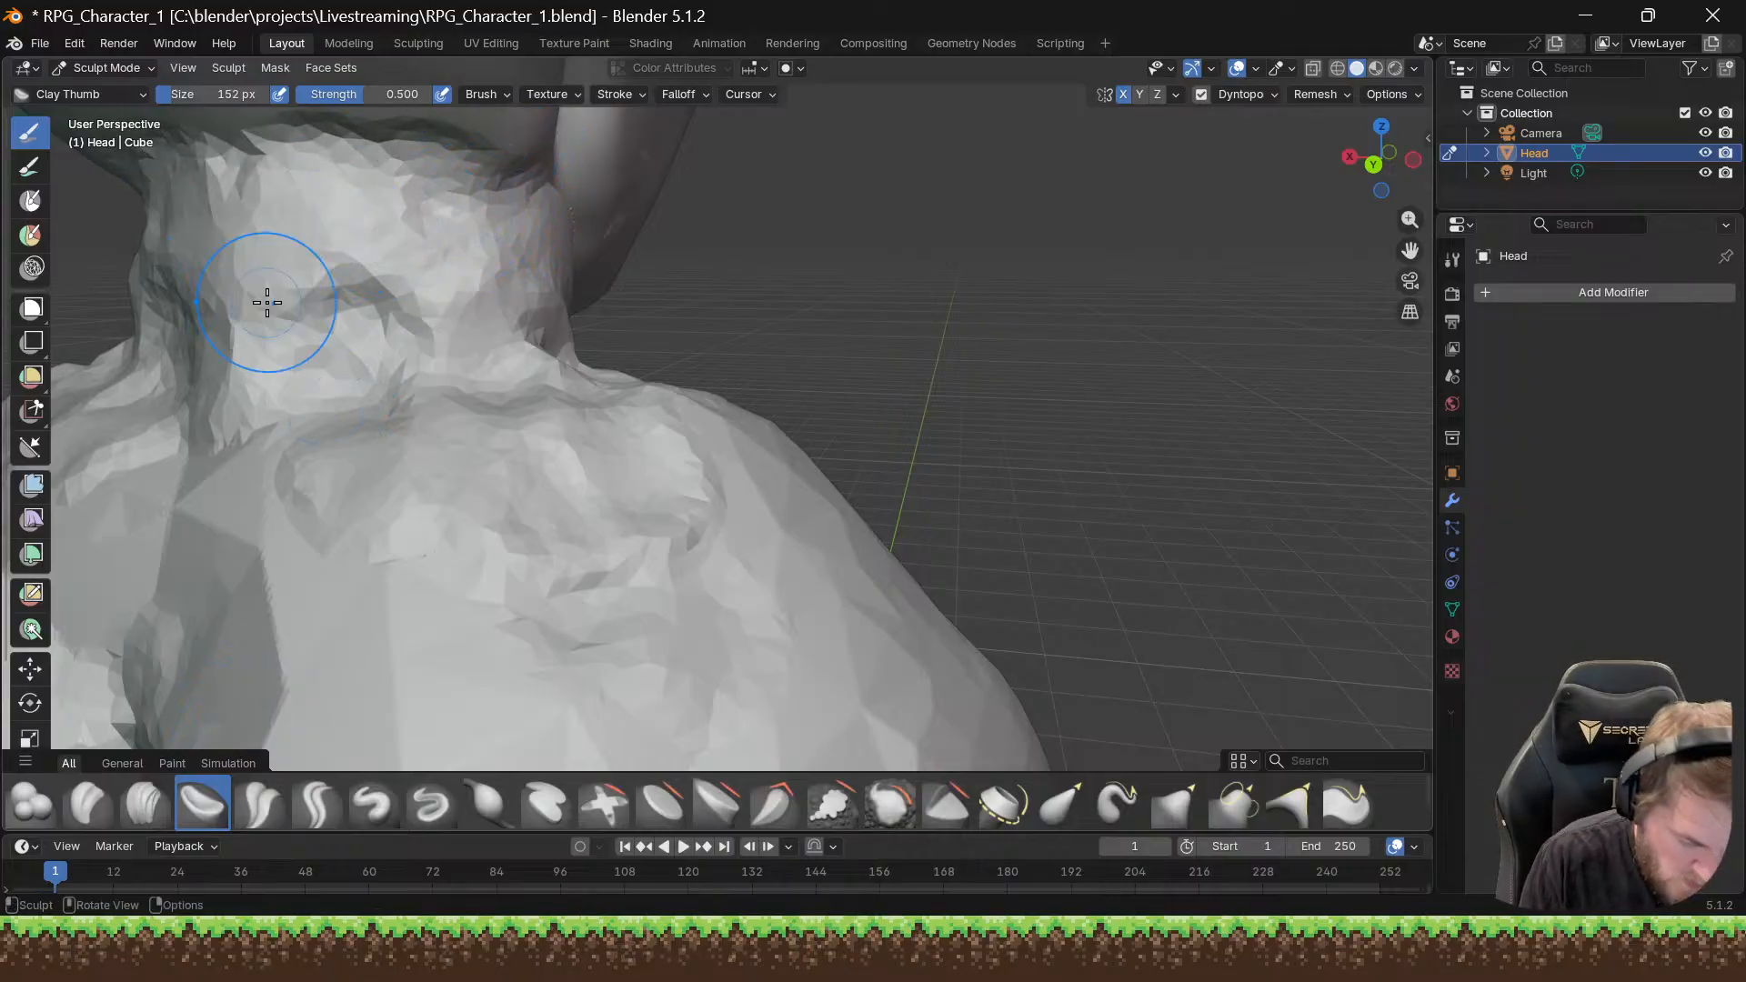
Step: Try to blend the top of the neck into the skull behind the ear with the Clay Thumb brush
scroll(267, 302, down, 6)
middle_drag(267, 302, 264, 250)
scroll(475, 234, up, 5)
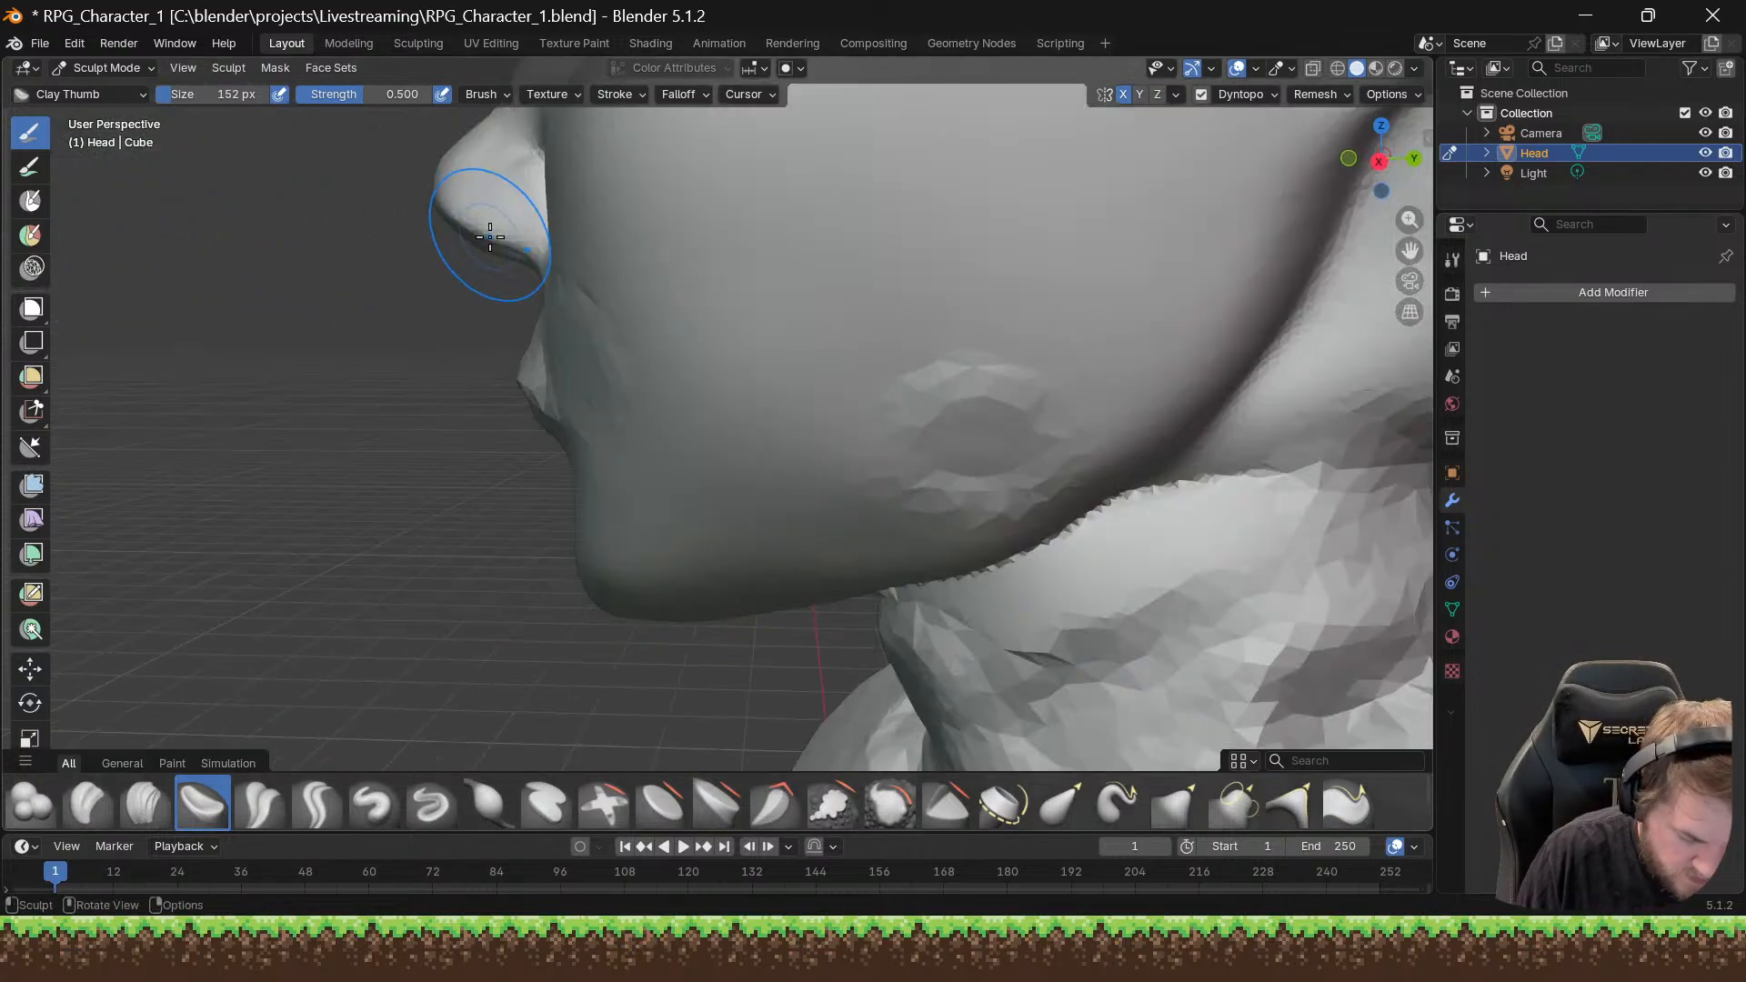
mouse_move(475, 234)
middle_down()
mouse_move(421, 249)
mouse_move(440, 242)
middle_up()
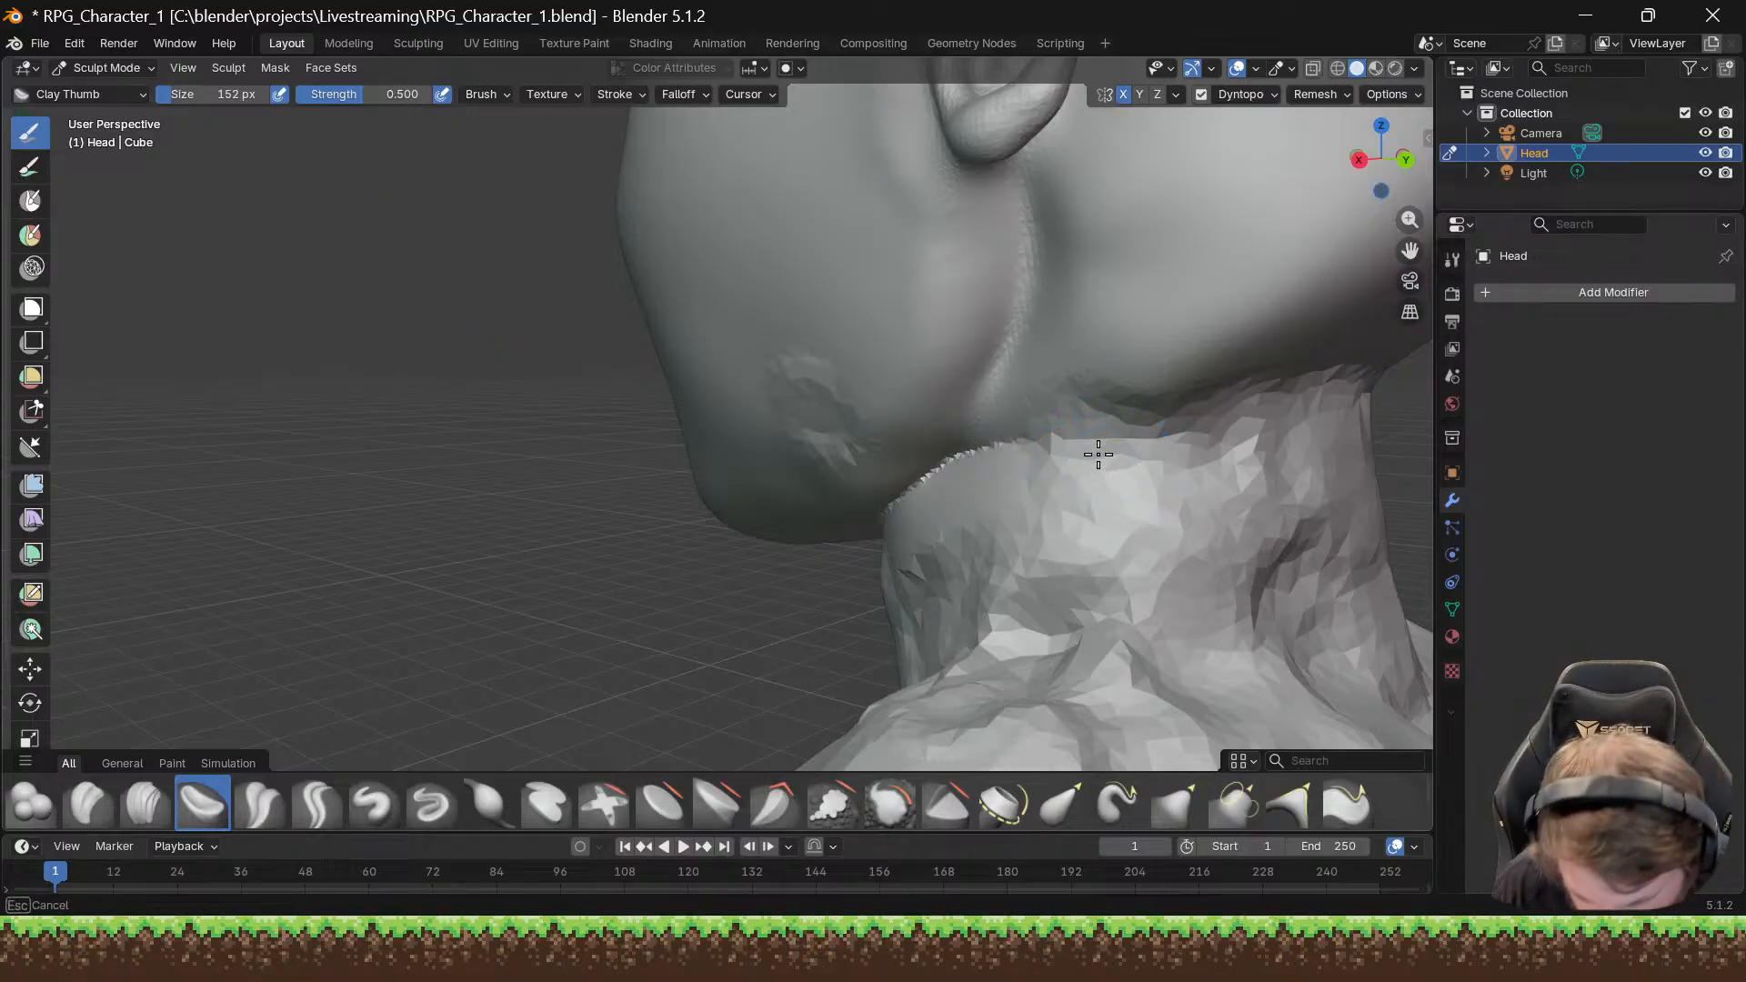
drag(1103, 452, 1138, 416)
mouse_move(1054, 471)
mouse_down()
mouse_move(1041, 452)
mouse_move(1147, 409)
mouse_up()
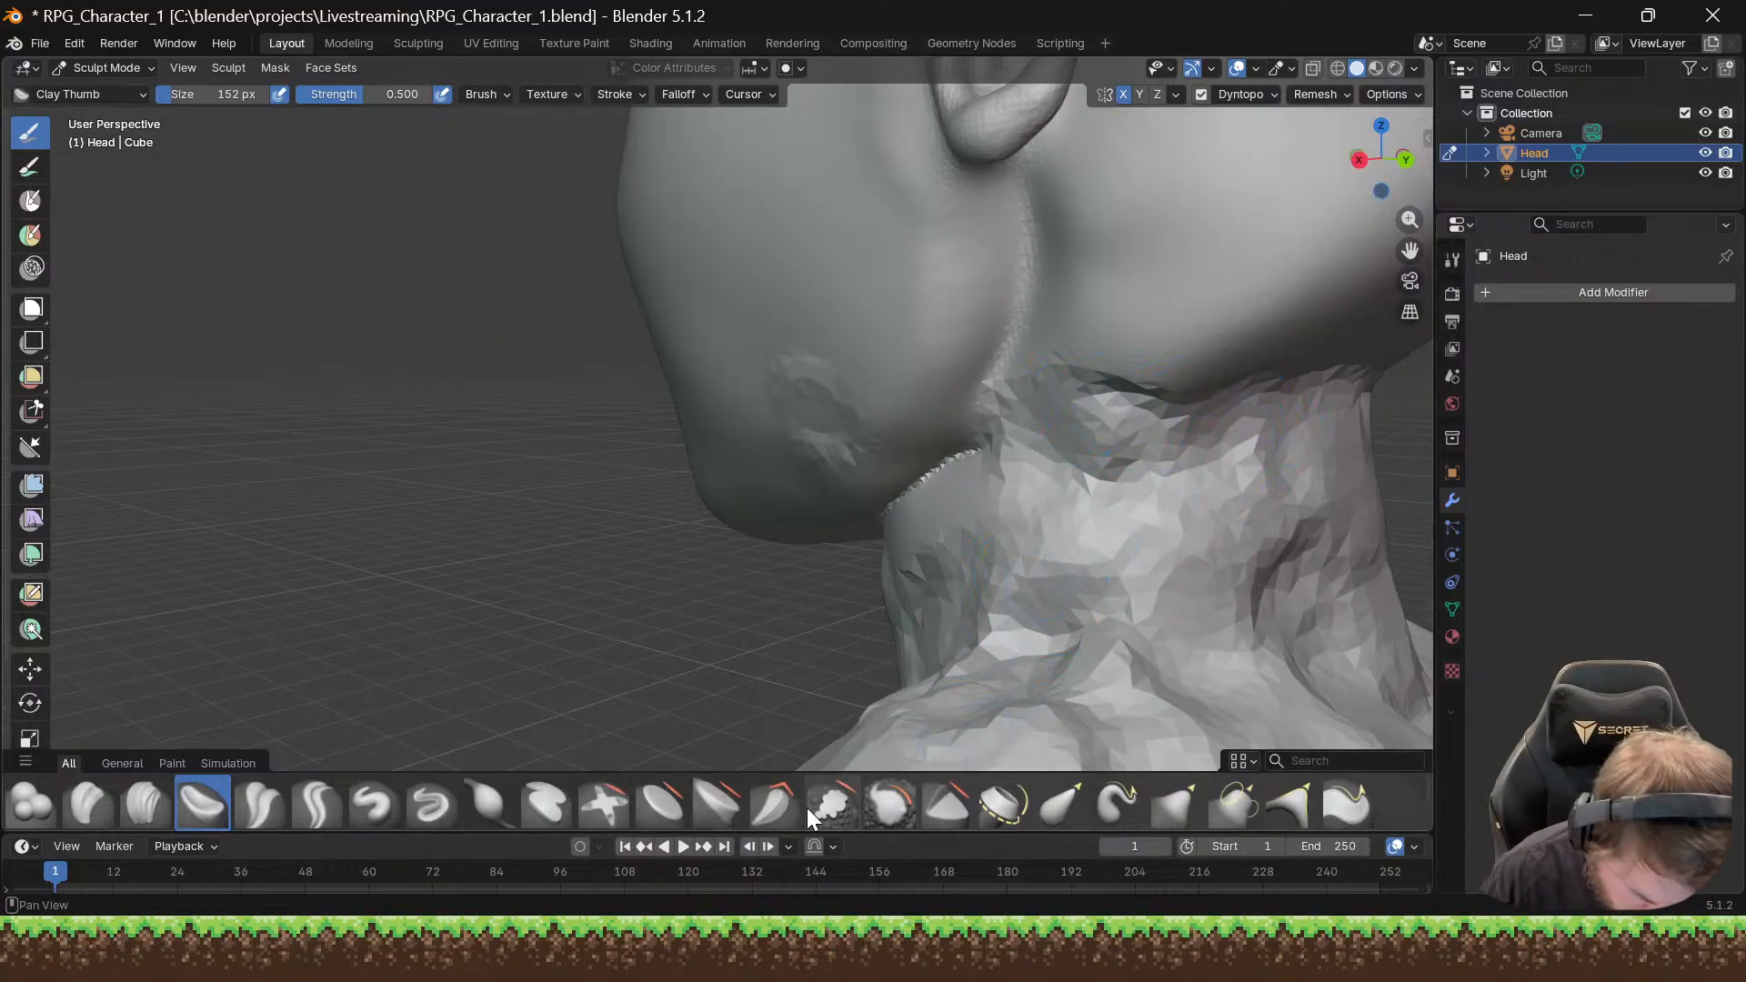
Step: Try to smooth the back and side of the neck with the Smooth brush at 0.700 strength
click(831, 807)
click(884, 811)
mouse_move(1151, 445)
mouse_down()
mouse_move(1181, 388)
mouse_move(1082, 433)
mouse_move(1017, 490)
mouse_move(985, 468)
mouse_move(1088, 452)
mouse_move(1005, 686)
mouse_move(1128, 627)
mouse_move(1192, 494)
mouse_move(1250, 630)
mouse_up()
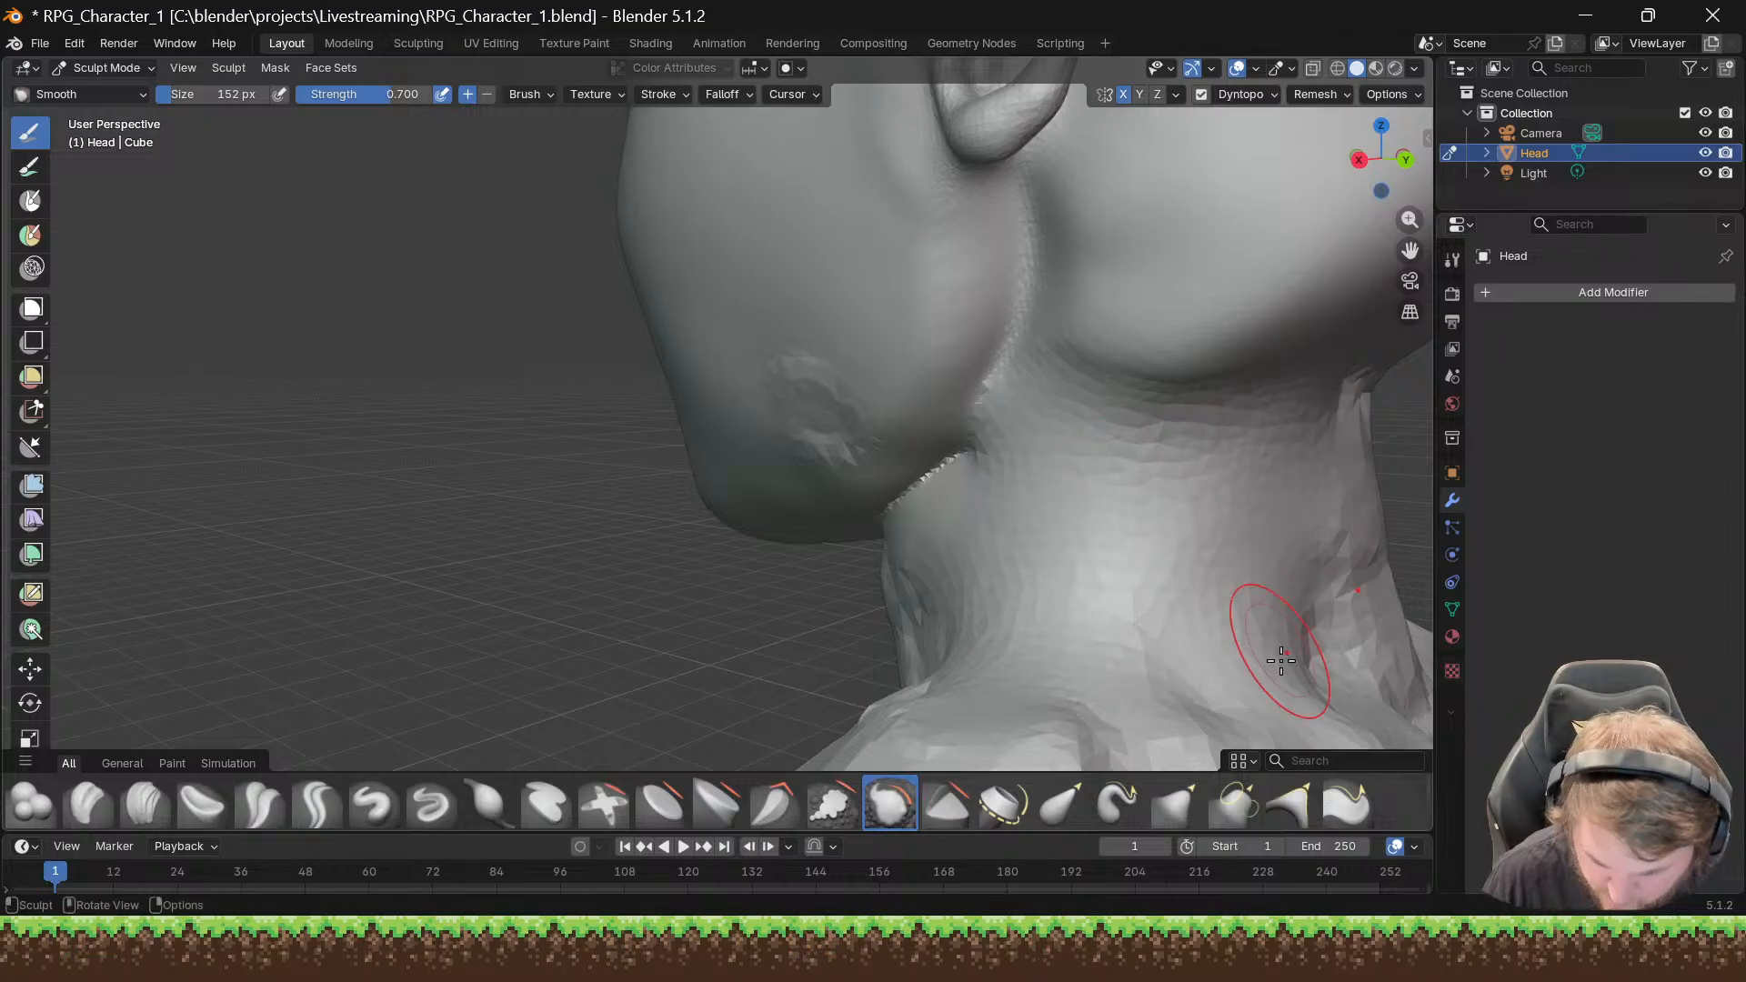
Step: Undo the recent Smooth and Clay Thumb strokes that deformed the cheek and mouth
middle_drag(1249, 501, 1383, 448)
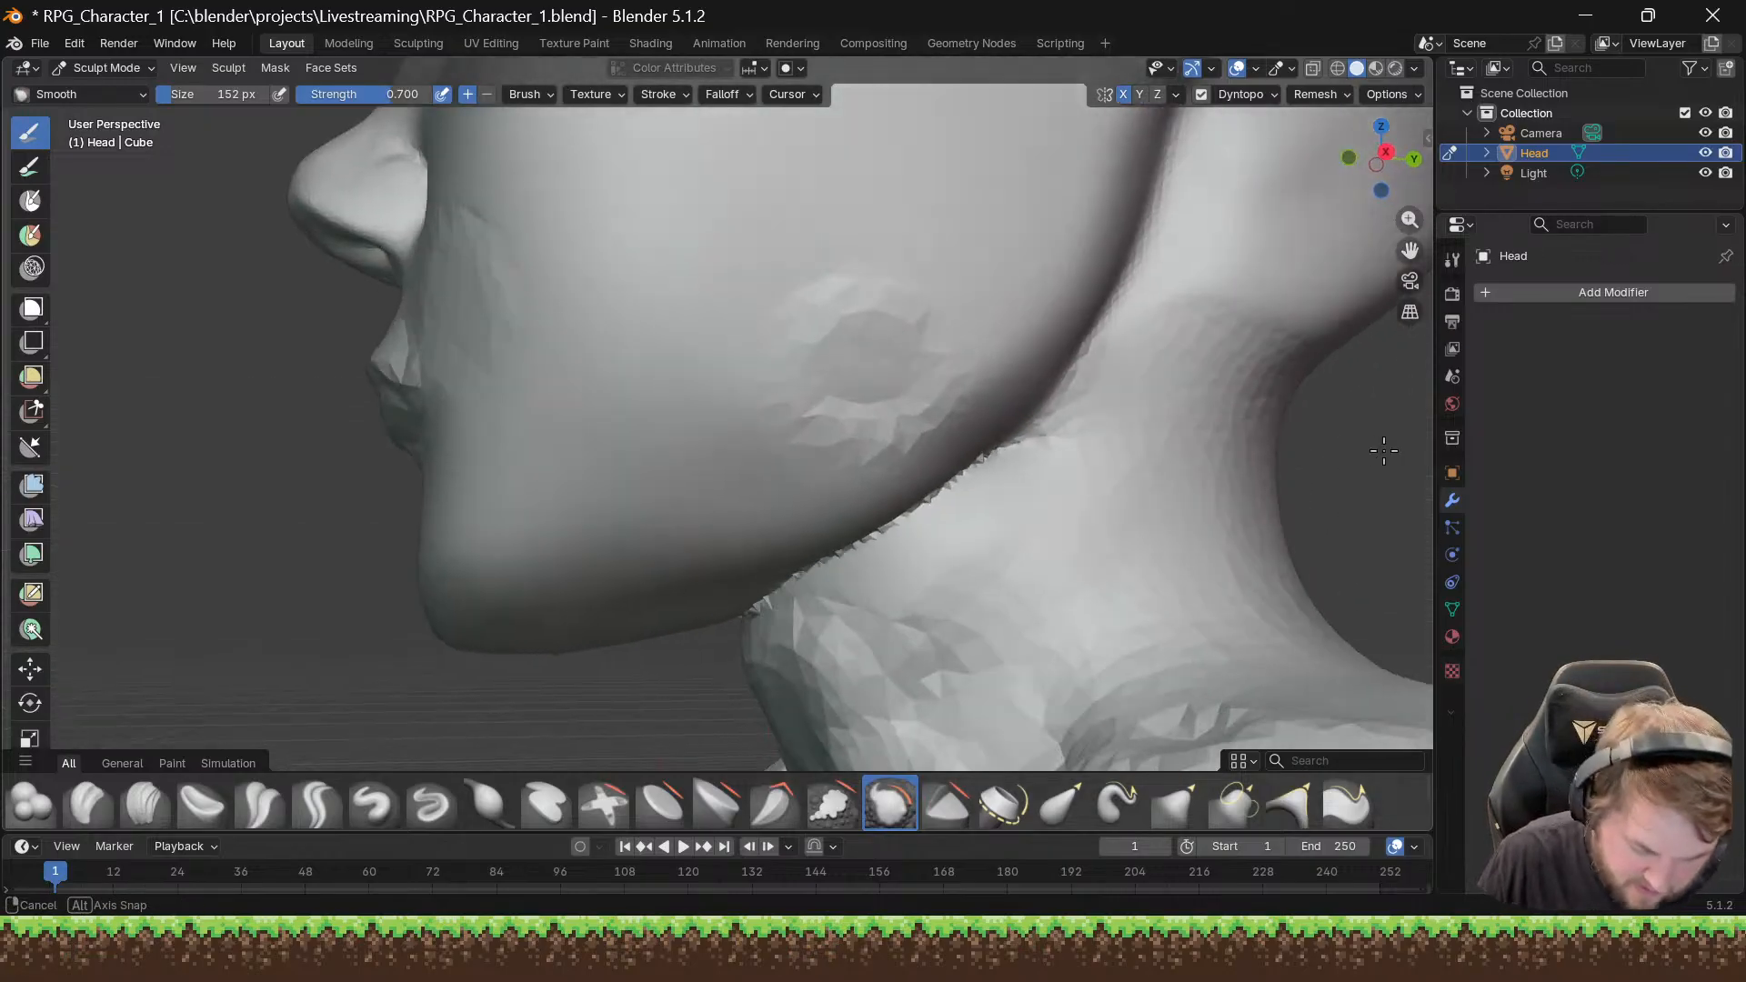
scroll(1319, 454, down, 8)
mouse_move(1247, 468)
middle_down()
mouse_move(1342, 459)
mouse_move(969, 445)
middle_up()
scroll(1314, 448, up, 8)
scroll(1301, 451, down, 8)
scroll(969, 446, up, 6)
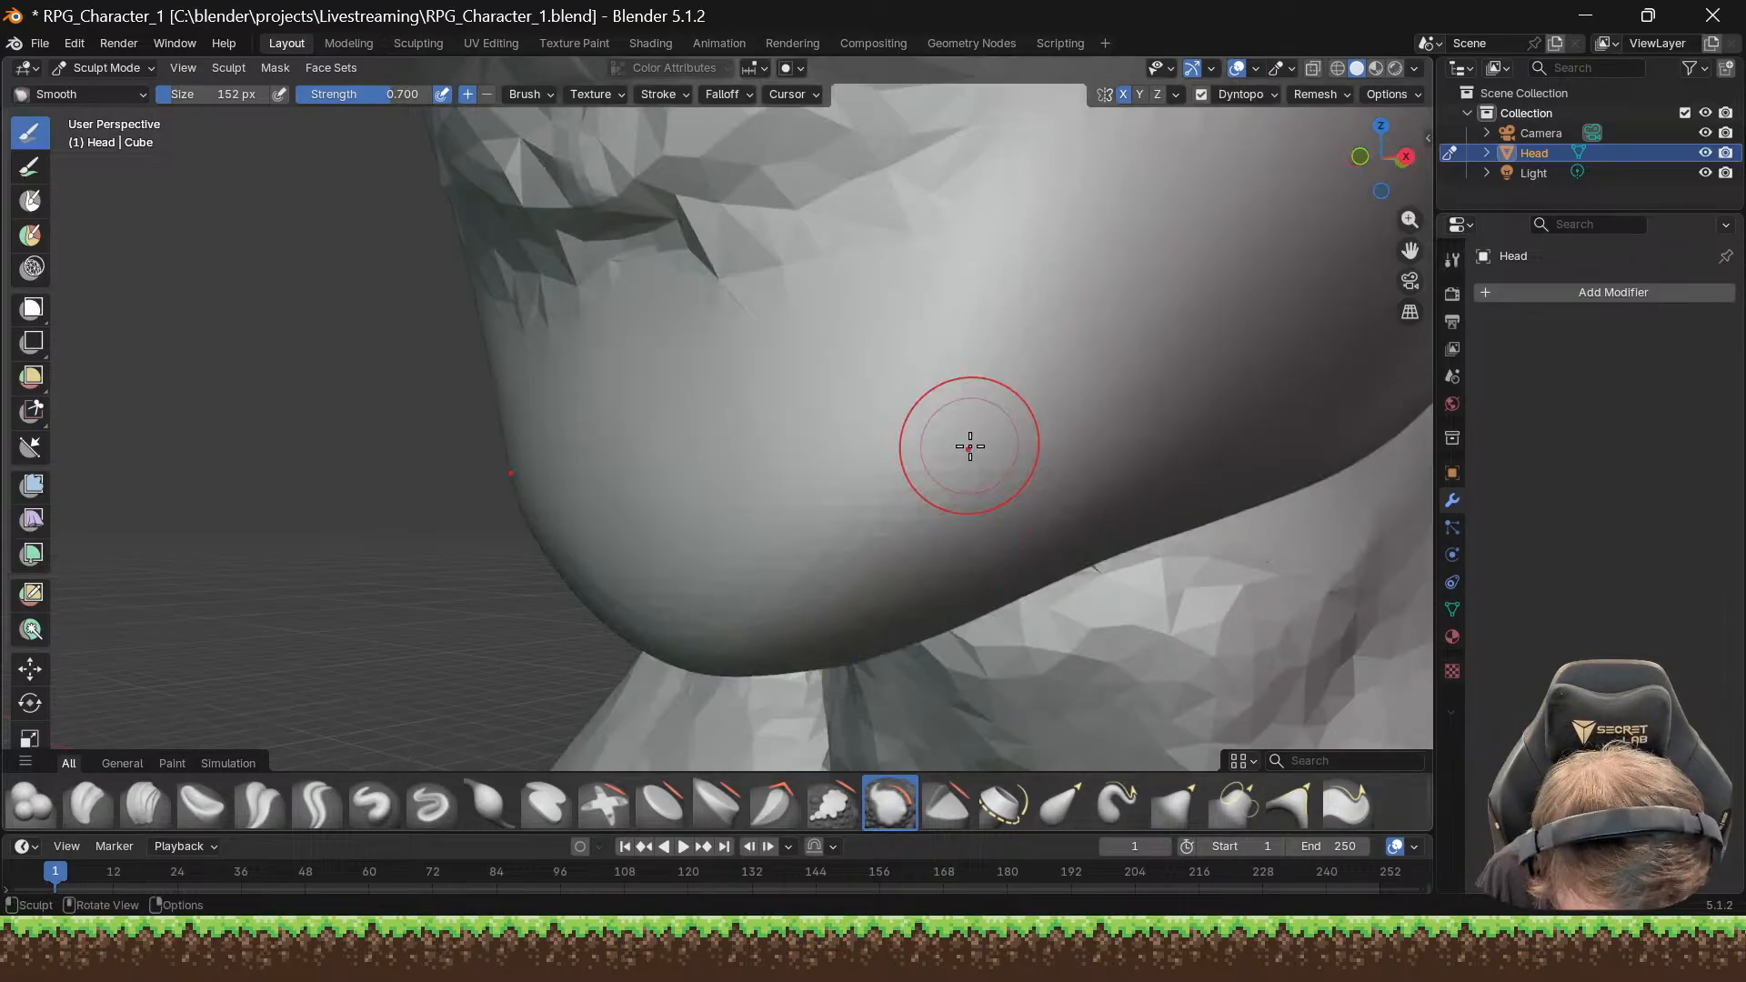
scroll(970, 445, down, 6)
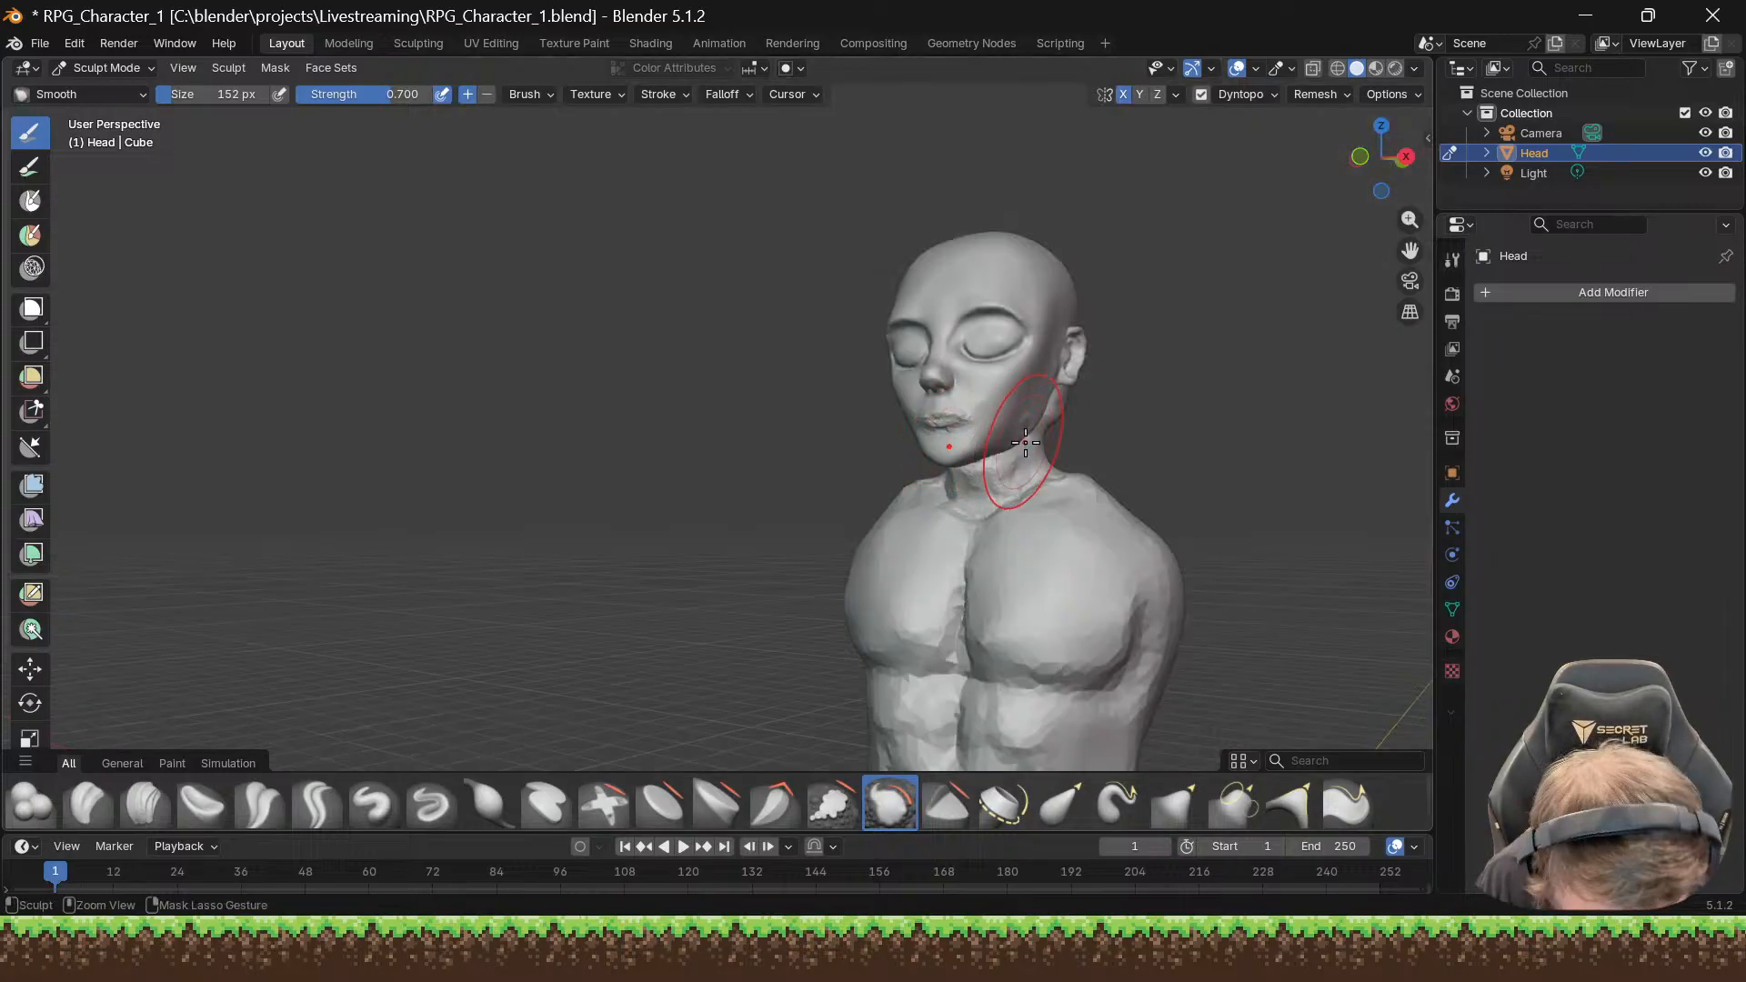
drag(1024, 430, 1091, 410)
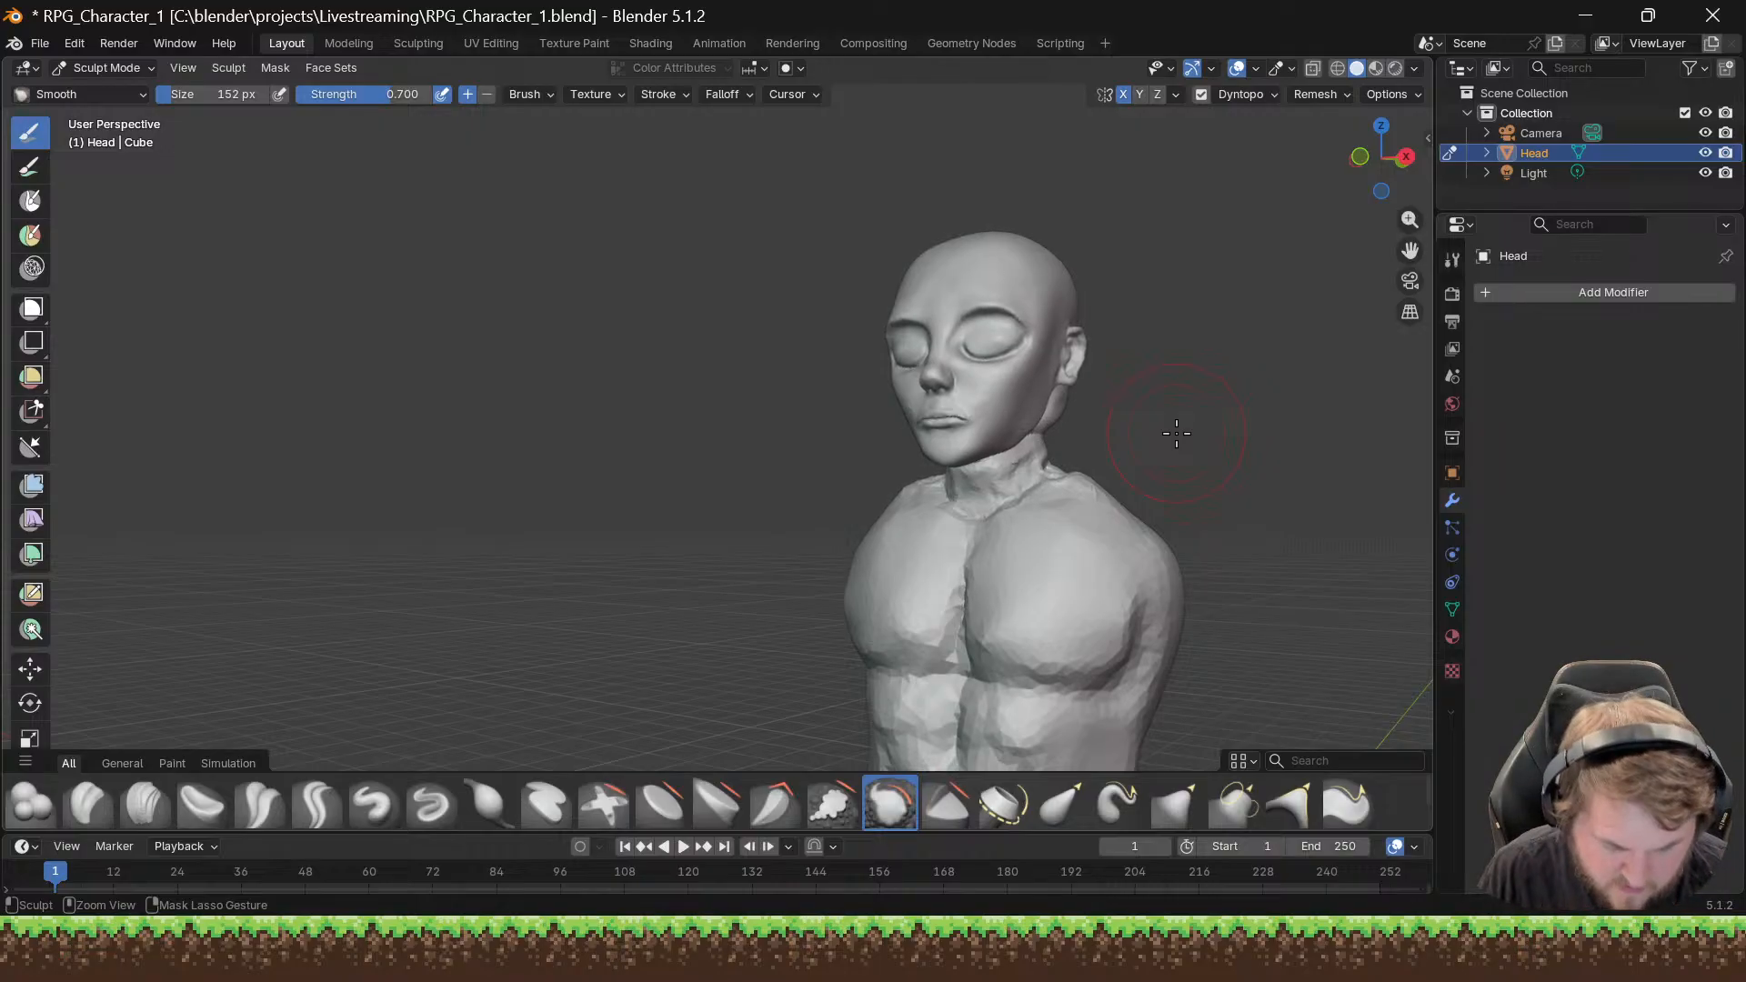
Step: Smooth the jaw-to-neck seam and the front and side of the neck with the Smooth brush at 0.700 strength
mouse_move(1047, 433)
middle_down()
mouse_move(980, 448)
mouse_move(1071, 445)
mouse_move(1039, 468)
mouse_move(1014, 437)
middle_up()
scroll(991, 438, up, 10)
scroll(1032, 456, down, 10)
scroll(1071, 446, up, 12)
scroll(1059, 444, down, 10)
scroll(1037, 466, up, 10)
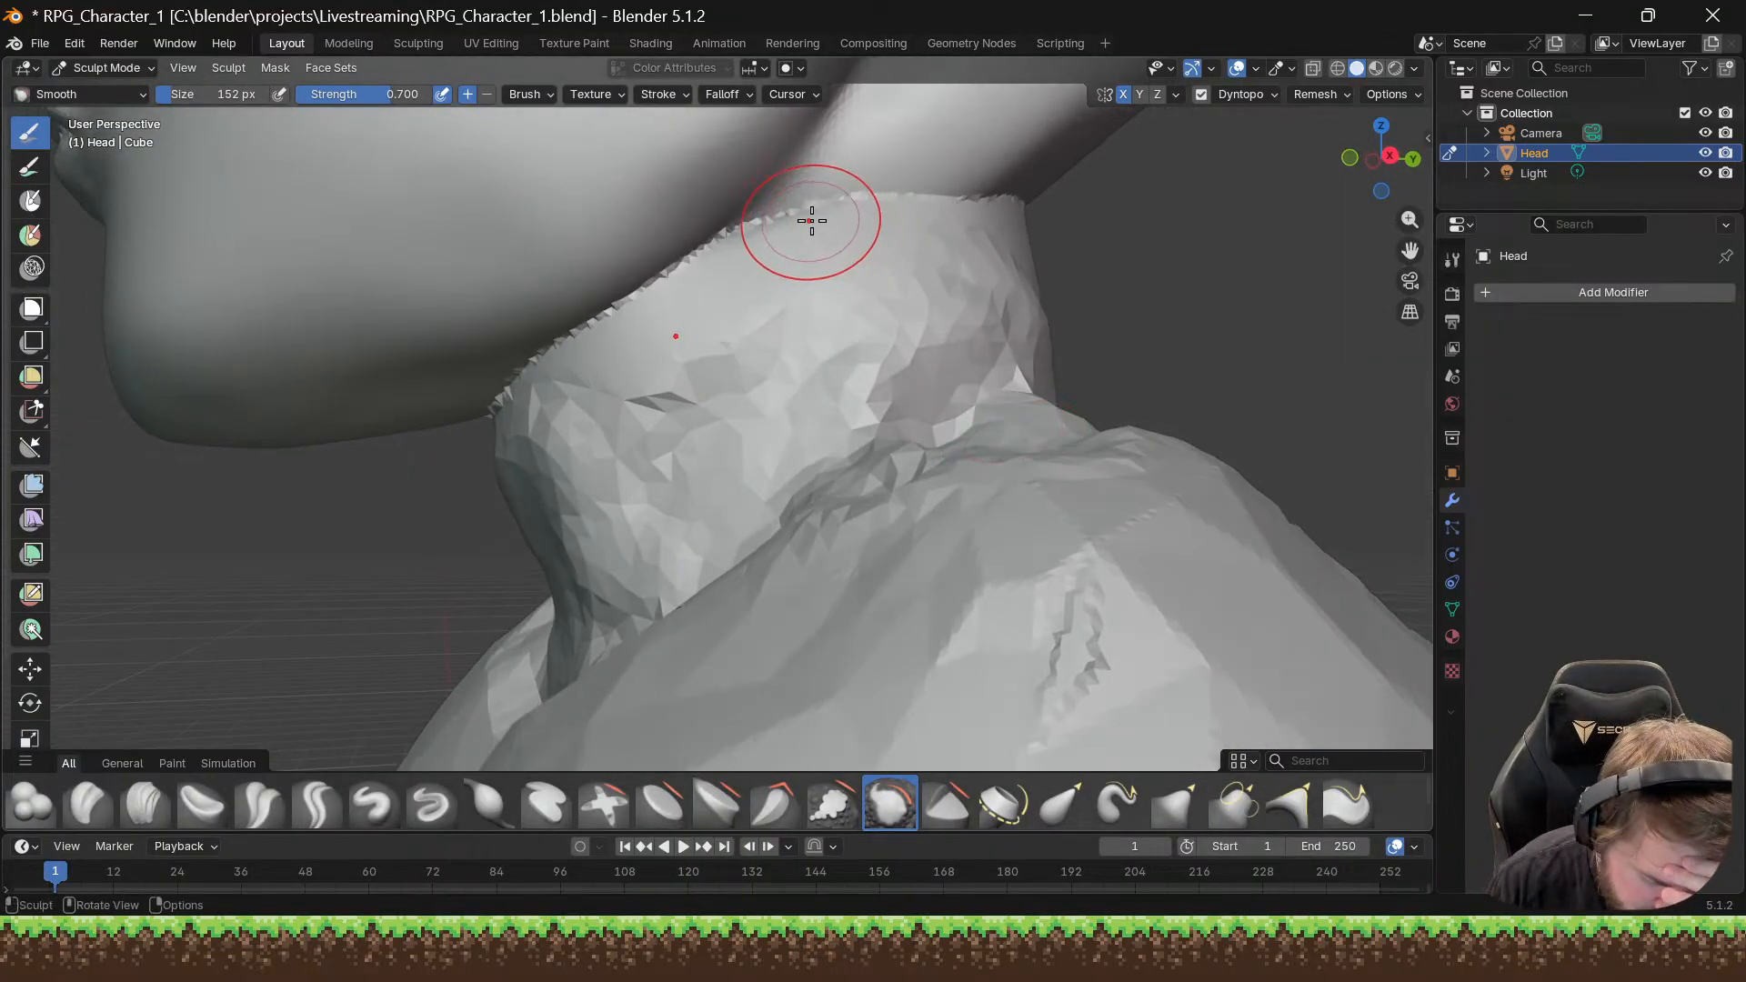
mouse_move(810, 214)
mouse_down()
mouse_move(799, 202)
mouse_move(849, 199)
mouse_move(865, 228)
mouse_move(928, 199)
mouse_move(693, 425)
mouse_move(639, 537)
mouse_move(651, 401)
mouse_move(624, 428)
mouse_move(623, 378)
mouse_move(536, 405)
mouse_move(832, 193)
mouse_up()
mouse_move(582, 391)
mouse_down()
mouse_move(527, 377)
mouse_move(498, 452)
mouse_move(550, 536)
mouse_up()
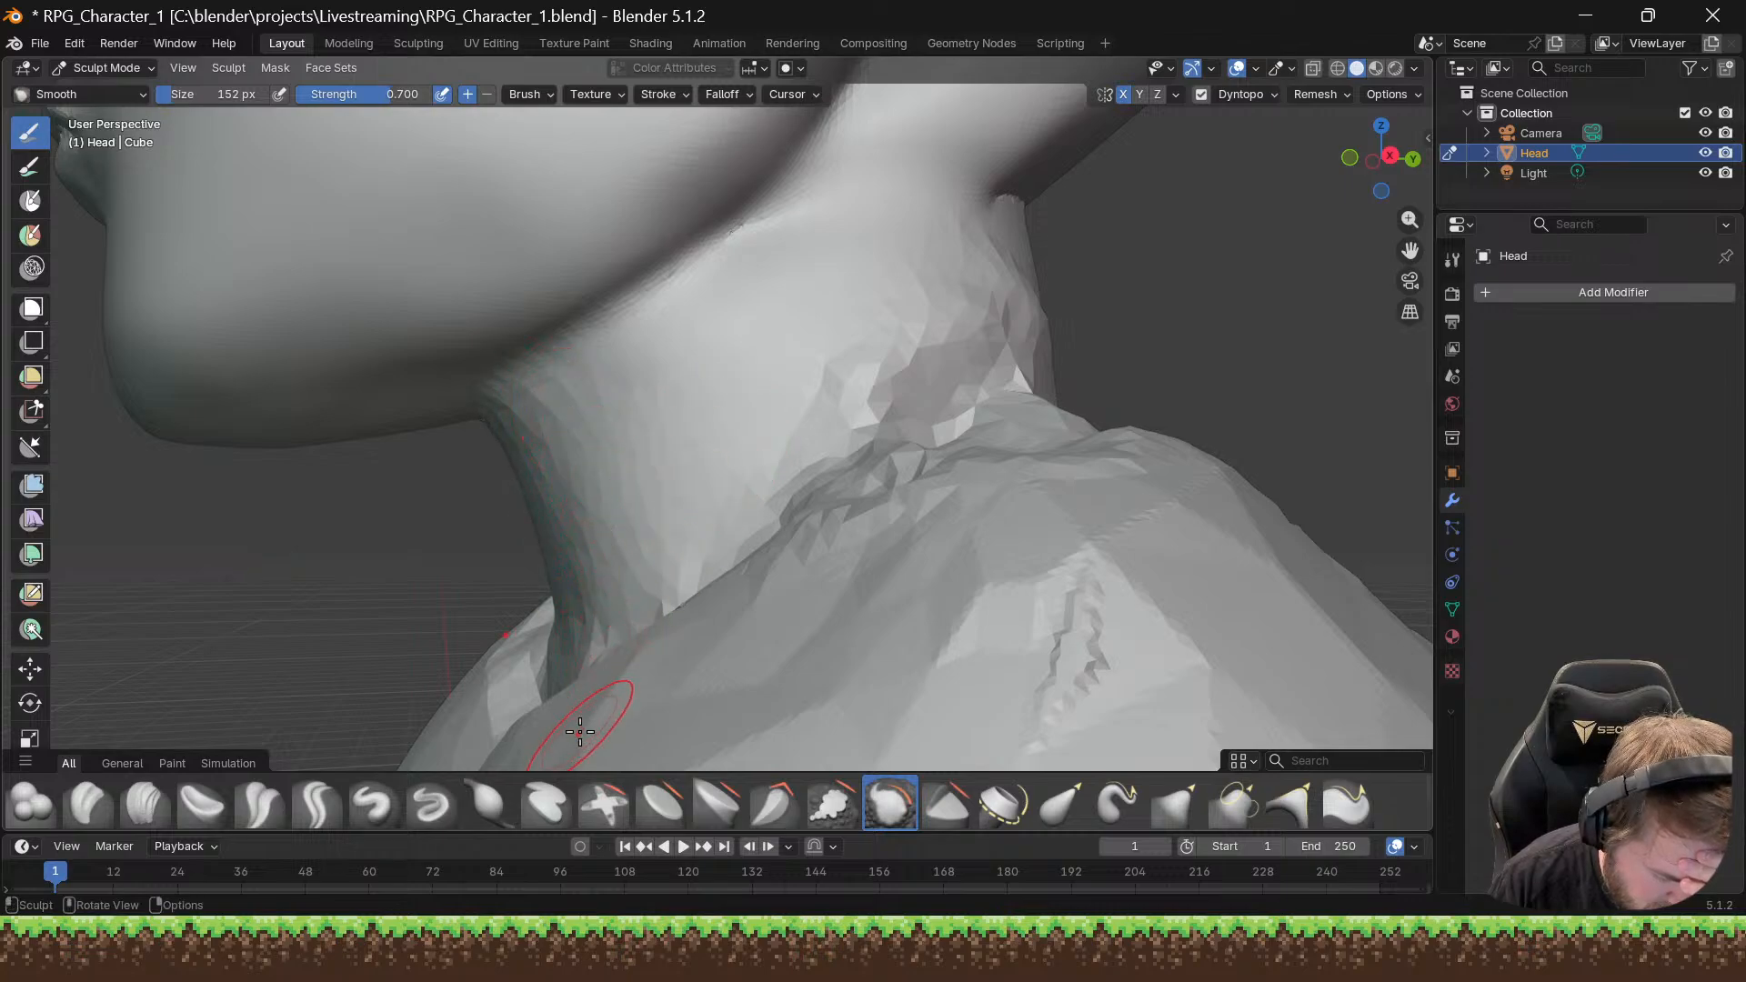
mouse_move(868, 330)
mouse_down()
mouse_move(916, 312)
mouse_move(908, 421)
mouse_move(943, 378)
mouse_move(954, 476)
mouse_move(1021, 483)
mouse_move(1006, 343)
mouse_move(947, 445)
mouse_move(957, 398)
mouse_up()
Step: Examine how the head, neck and shoulders blend together from the side and the front
scroll(905, 407, down, 10)
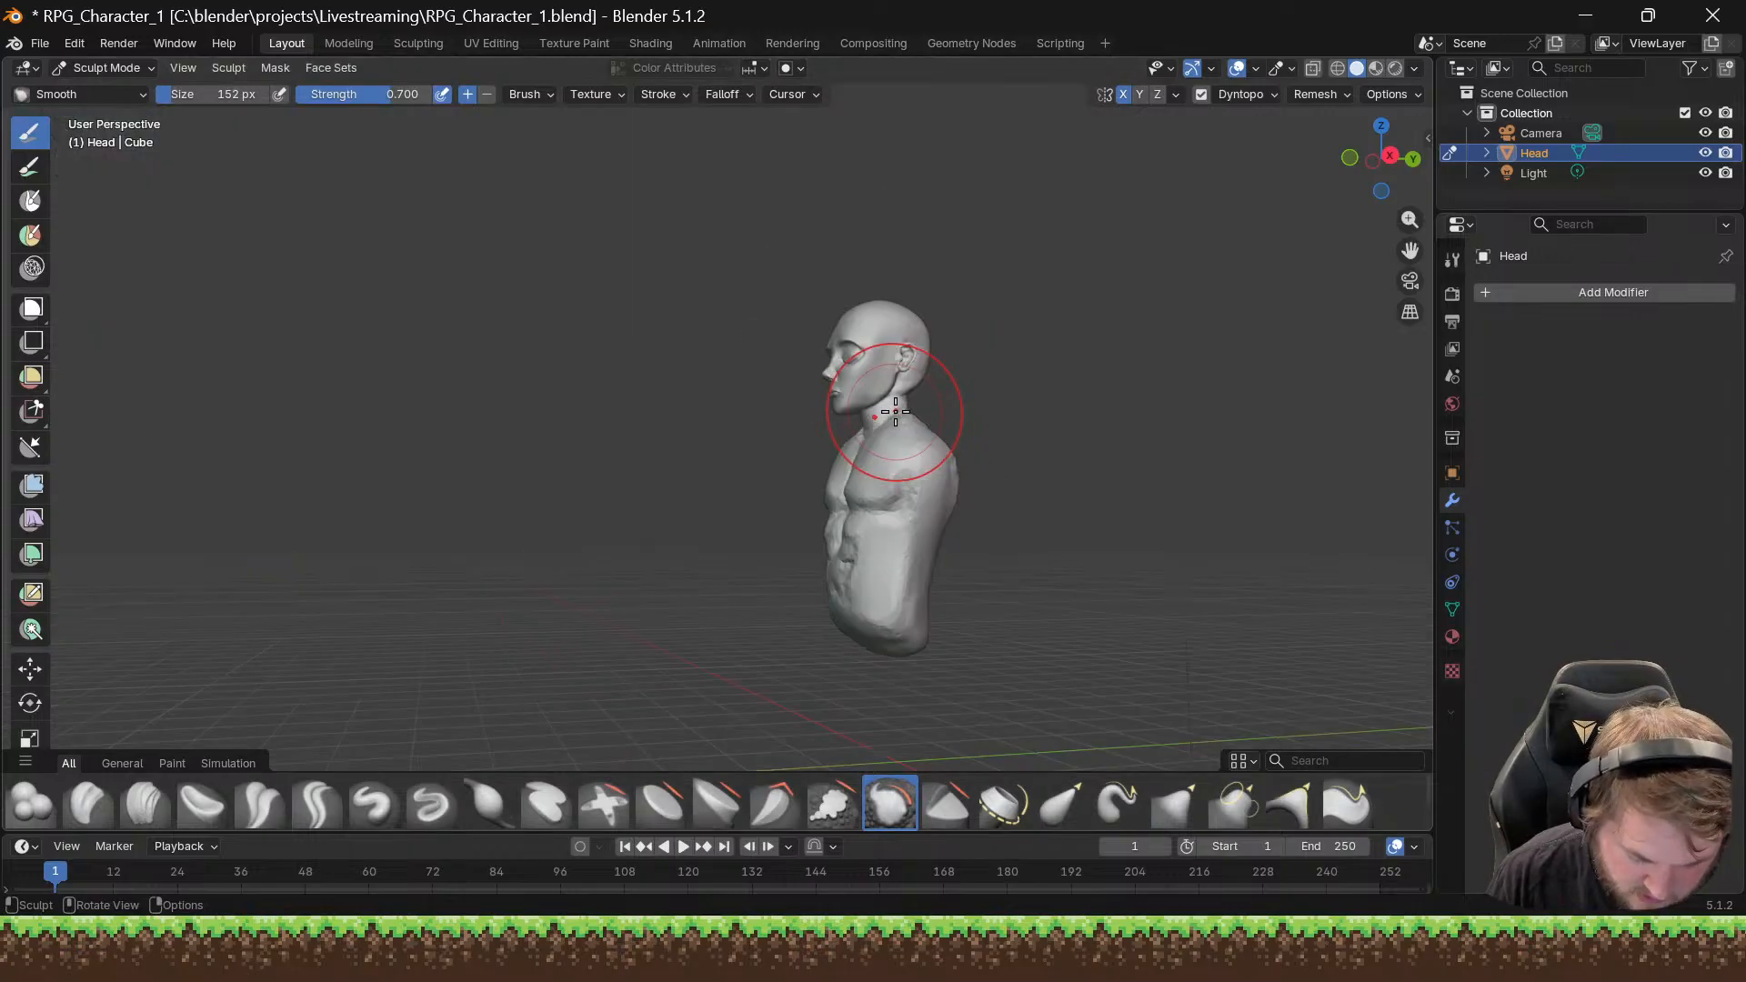
mouse_move(904, 409)
middle_down()
mouse_move(656, 477)
mouse_move(528, 472)
mouse_move(427, 382)
middle_up()
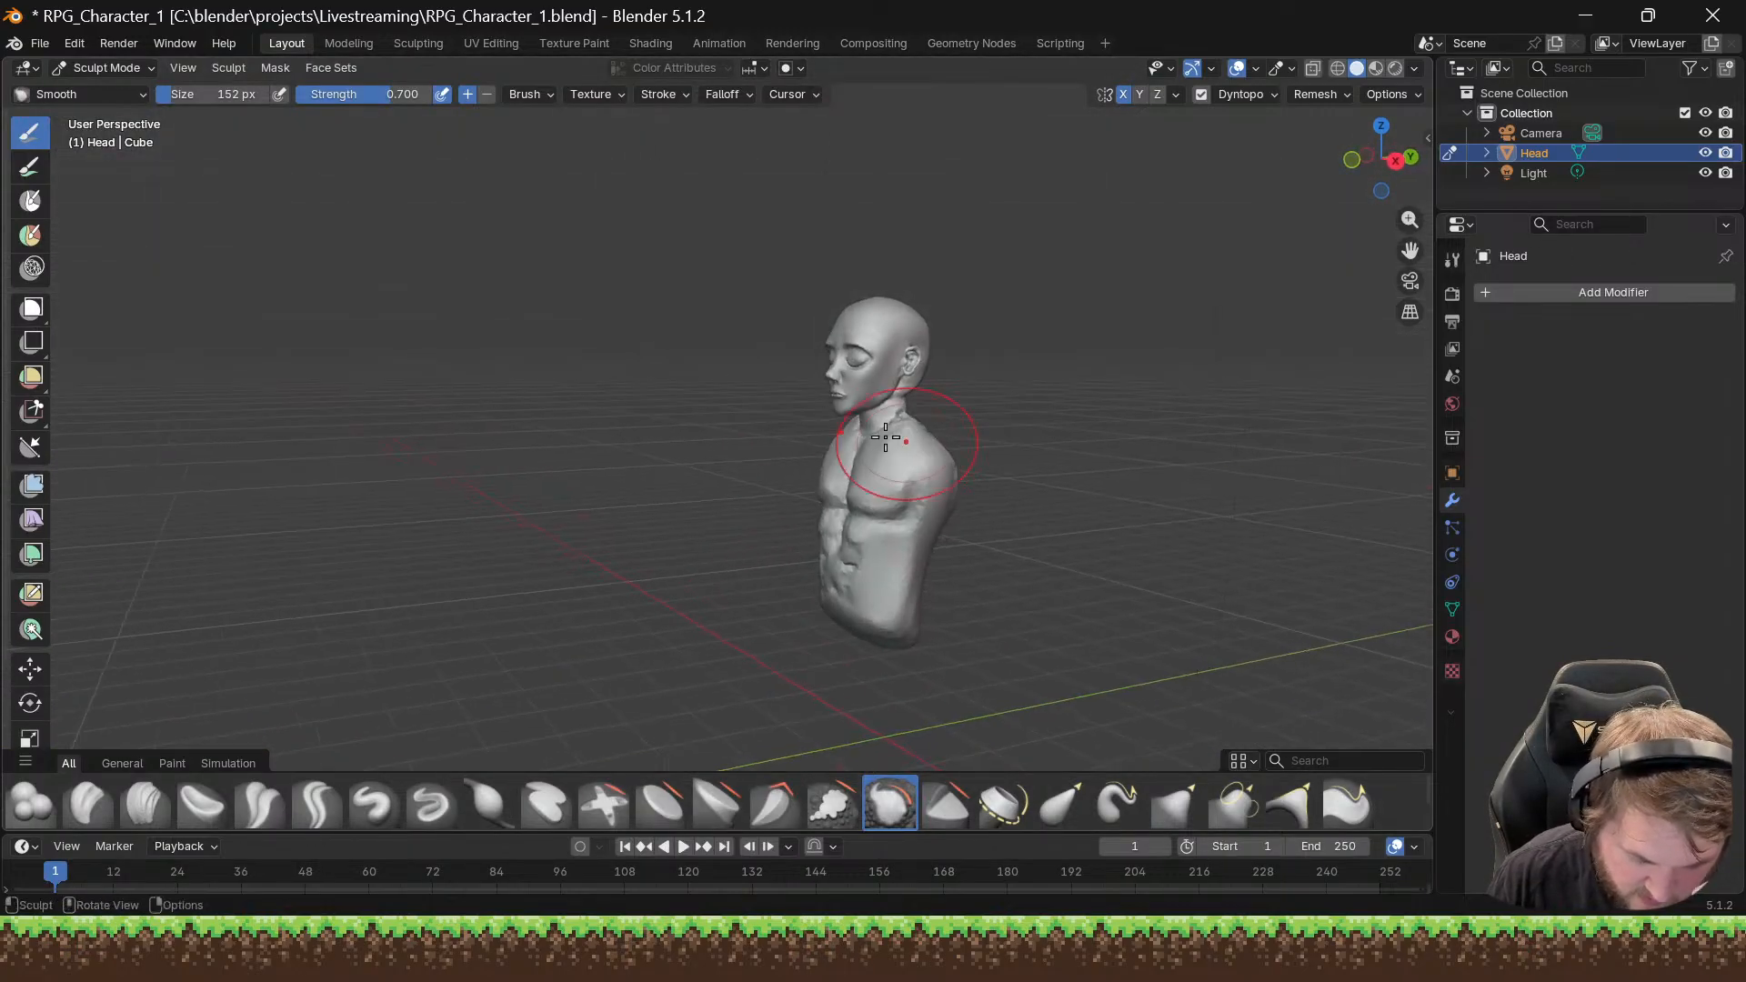
click(218, 67)
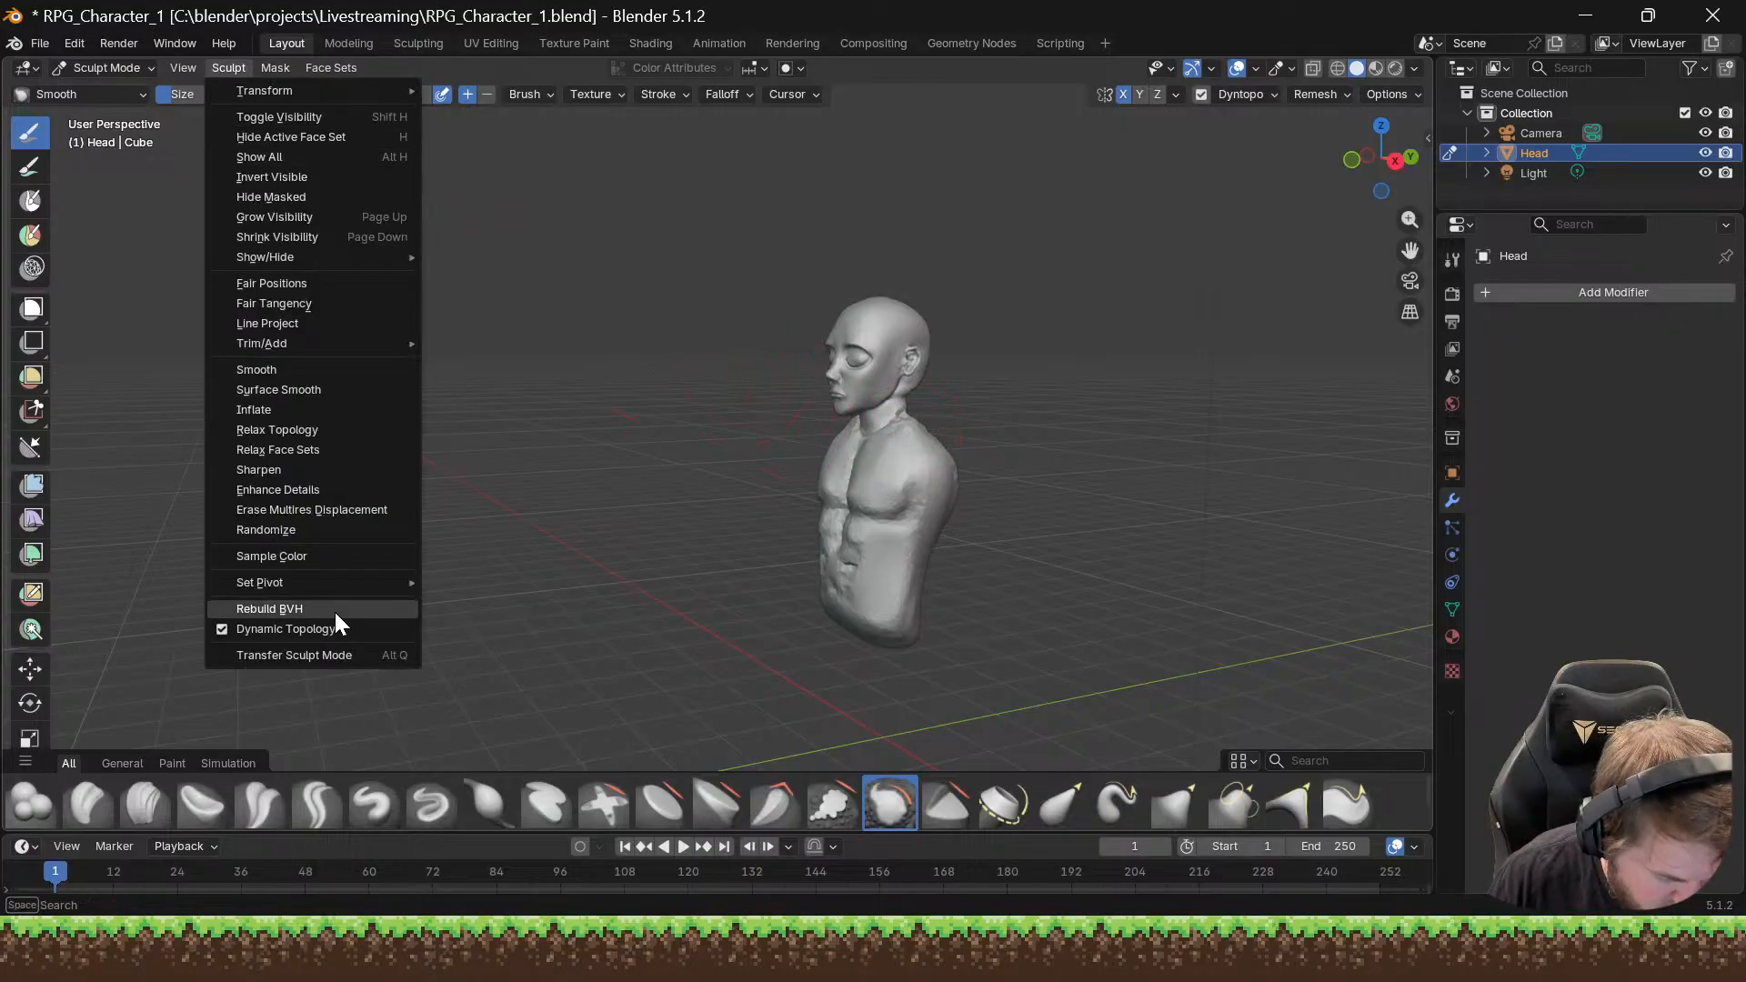
click(565, 558)
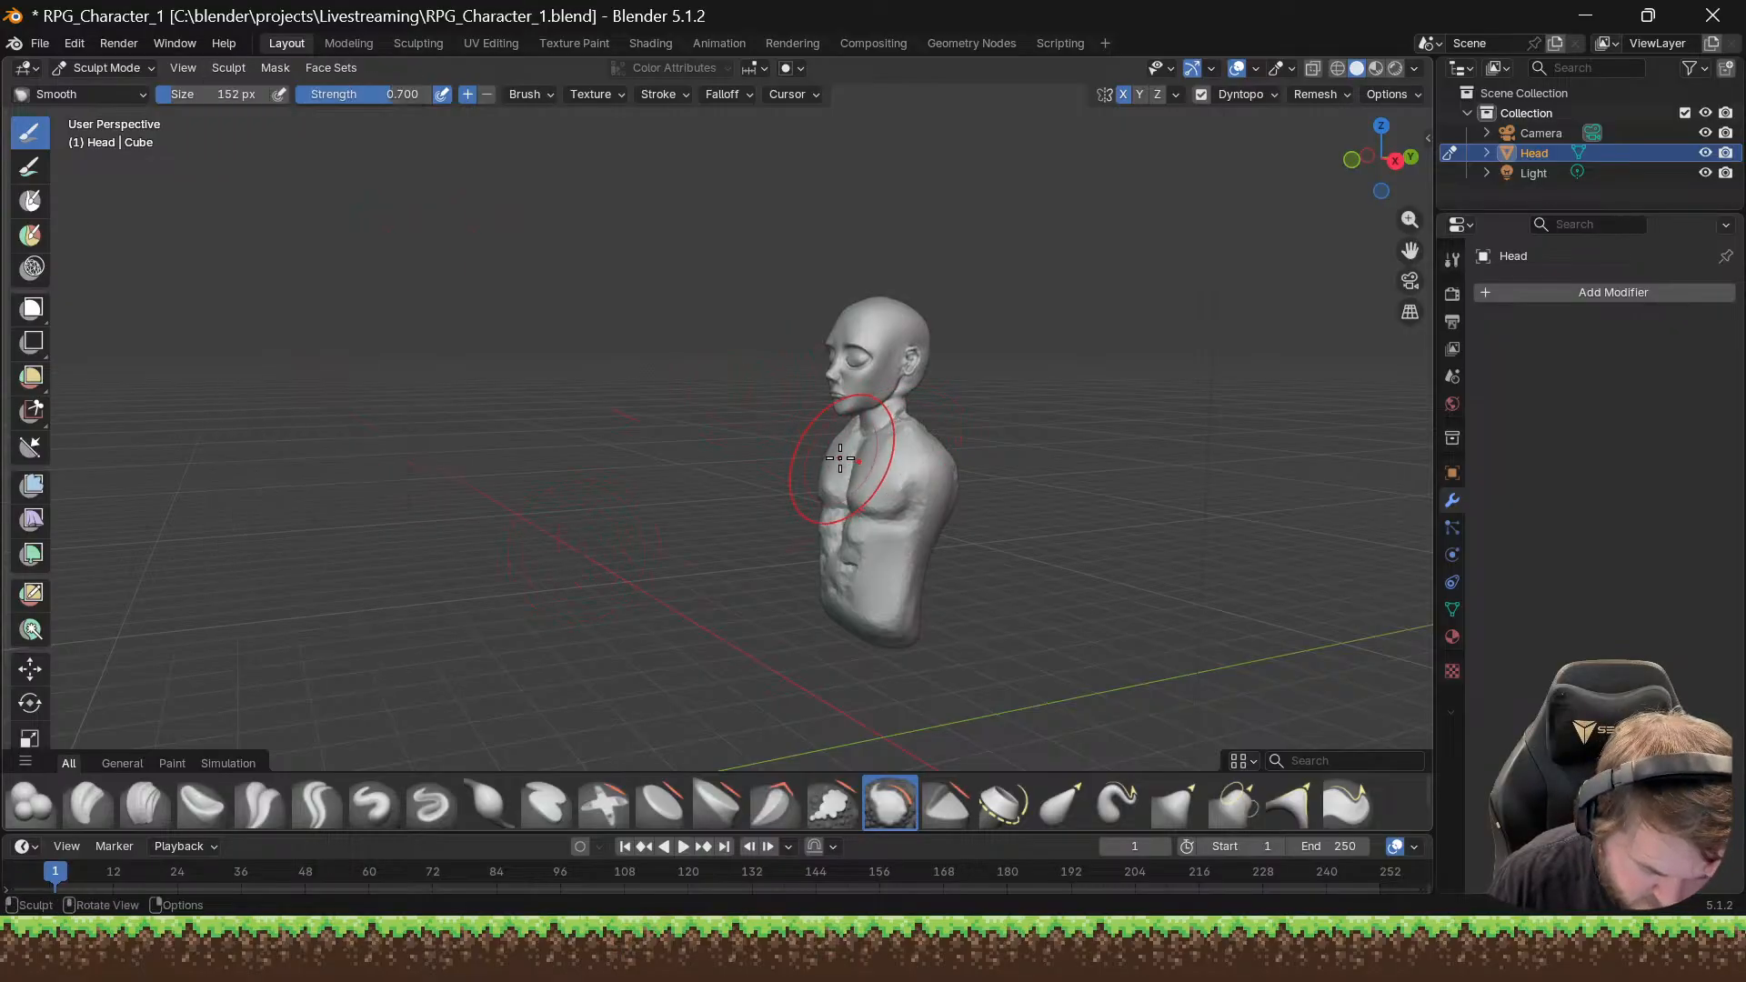
scroll(845, 461, up, 10)
mouse_move(849, 457)
middle_down()
mouse_move(984, 445)
mouse_move(1013, 464)
middle_up()
scroll(896, 455, down, 8)
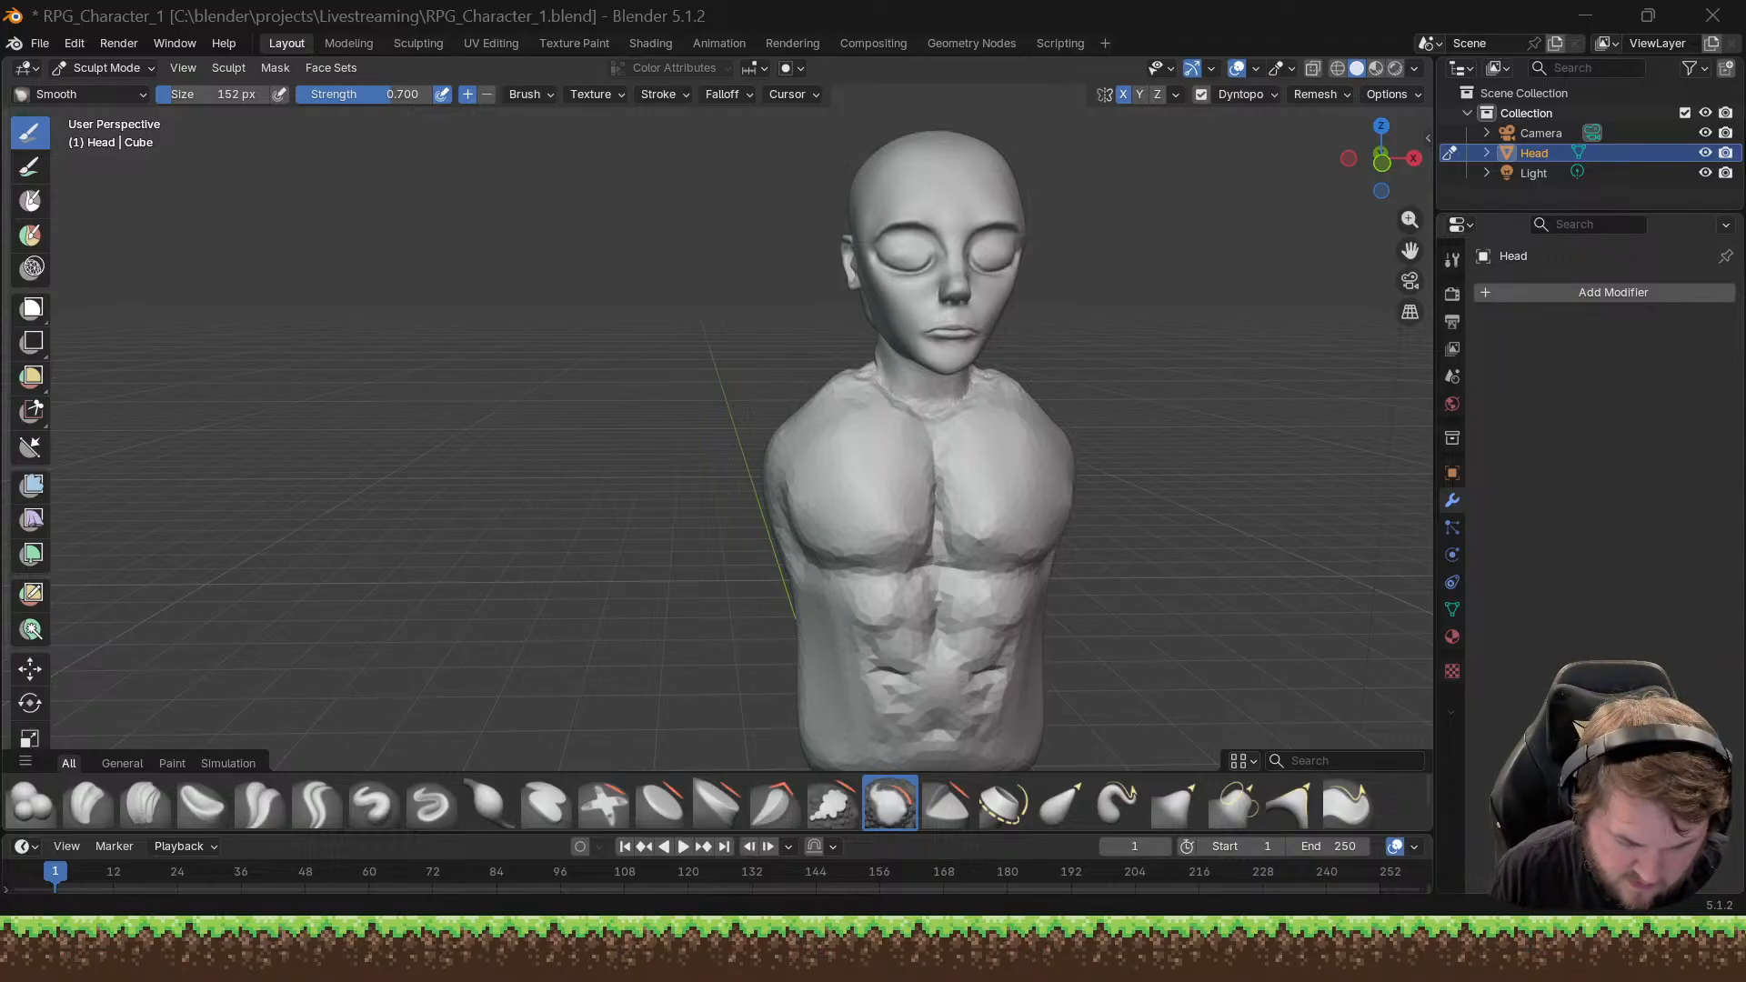
mouse_move(896, 494)
middle_down()
mouse_move(1019, 431)
mouse_move(923, 440)
middle_up()
scroll(824, 431, up, 6)
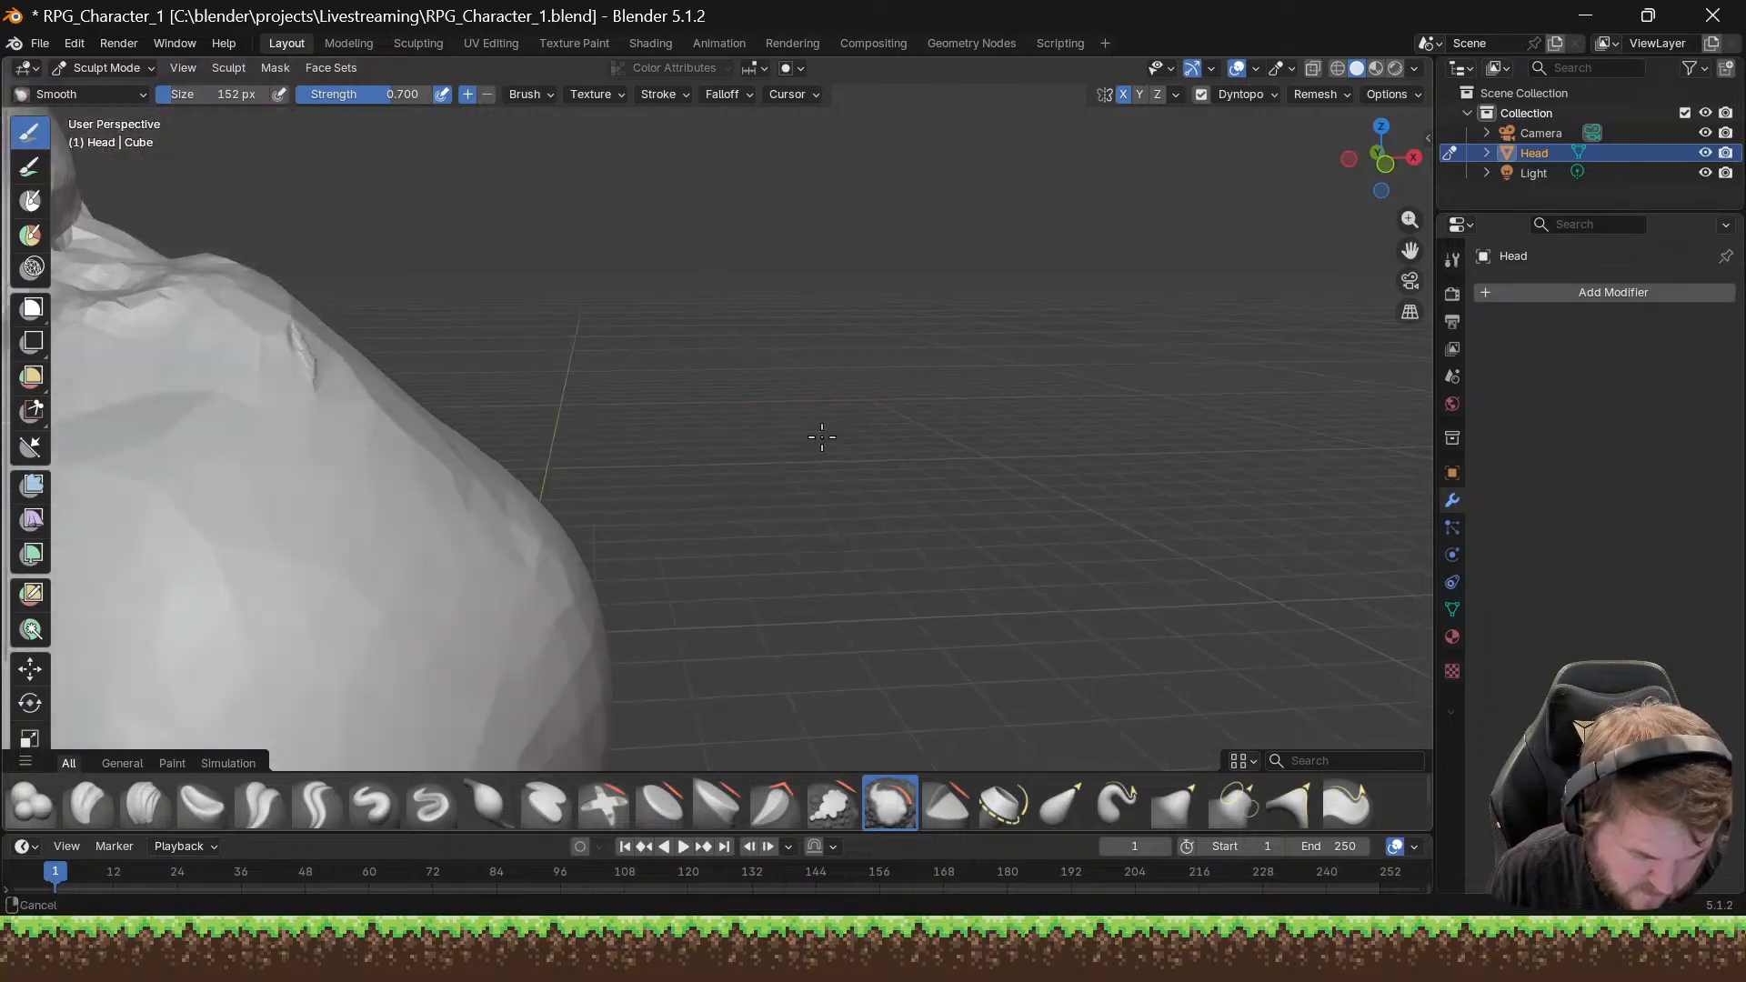
Step: Smooth the base of the neck, the collar area and the tops of the shoulders with the Smooth brush at 0.700 strength
scroll(821, 437, down, 6)
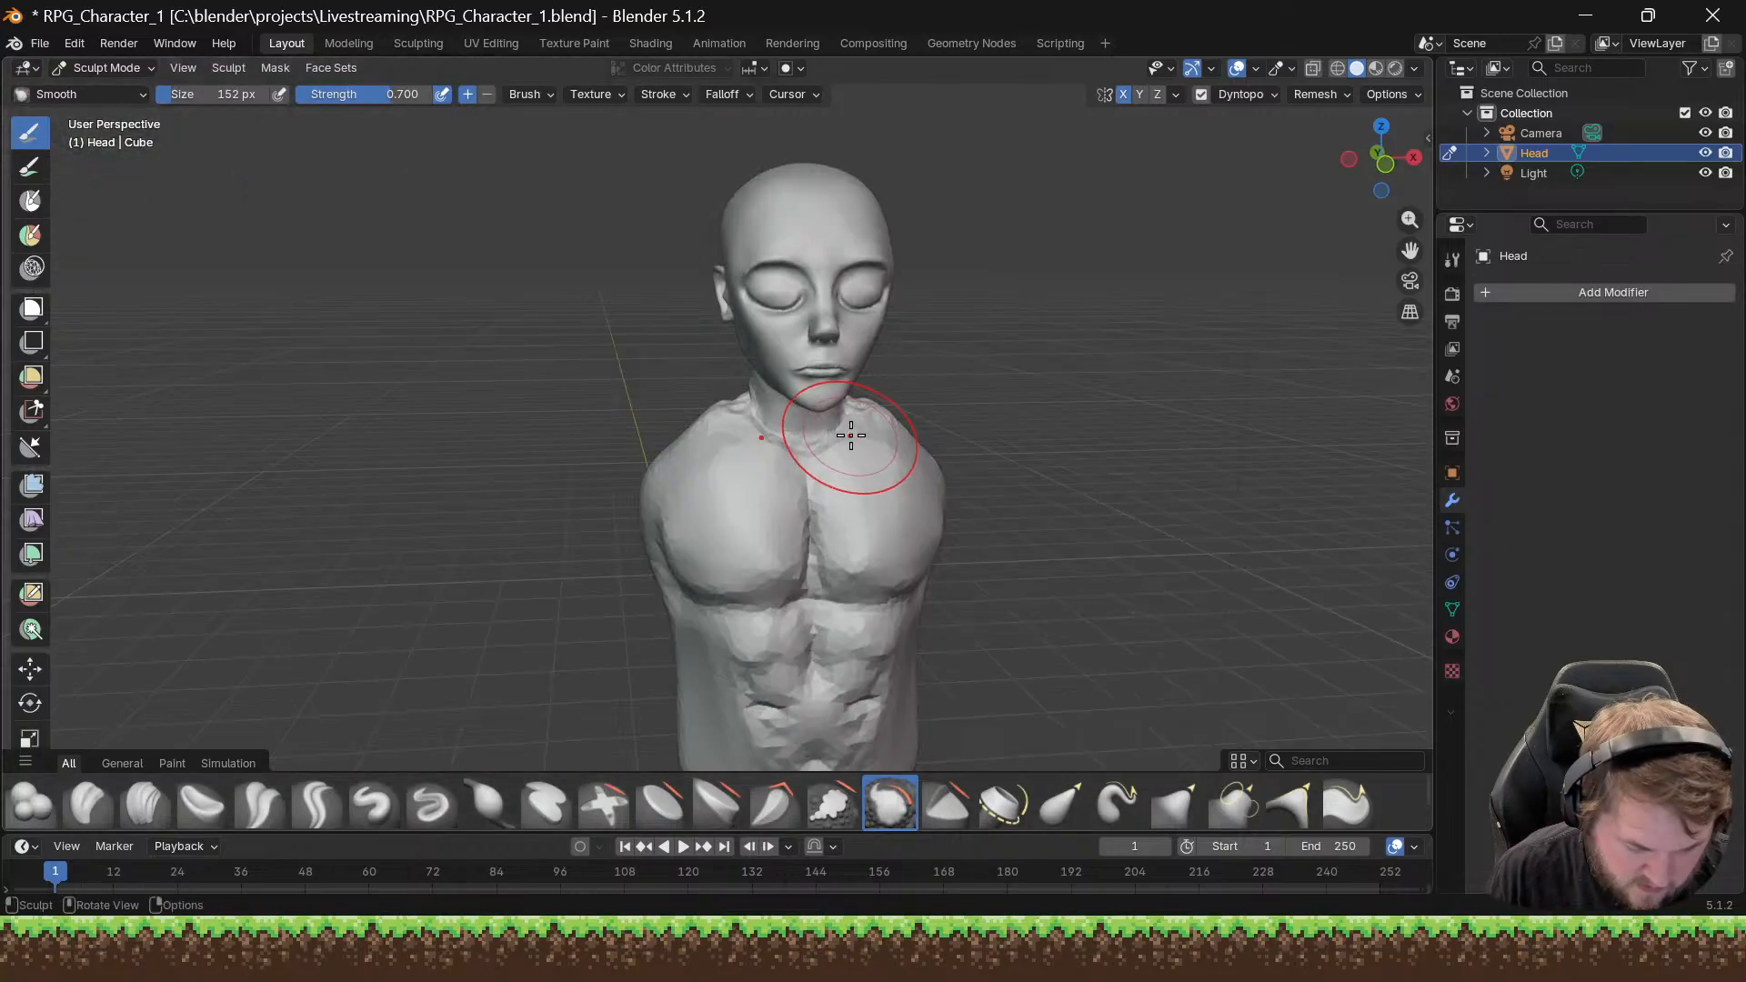
middle_drag(845, 437, 799, 437)
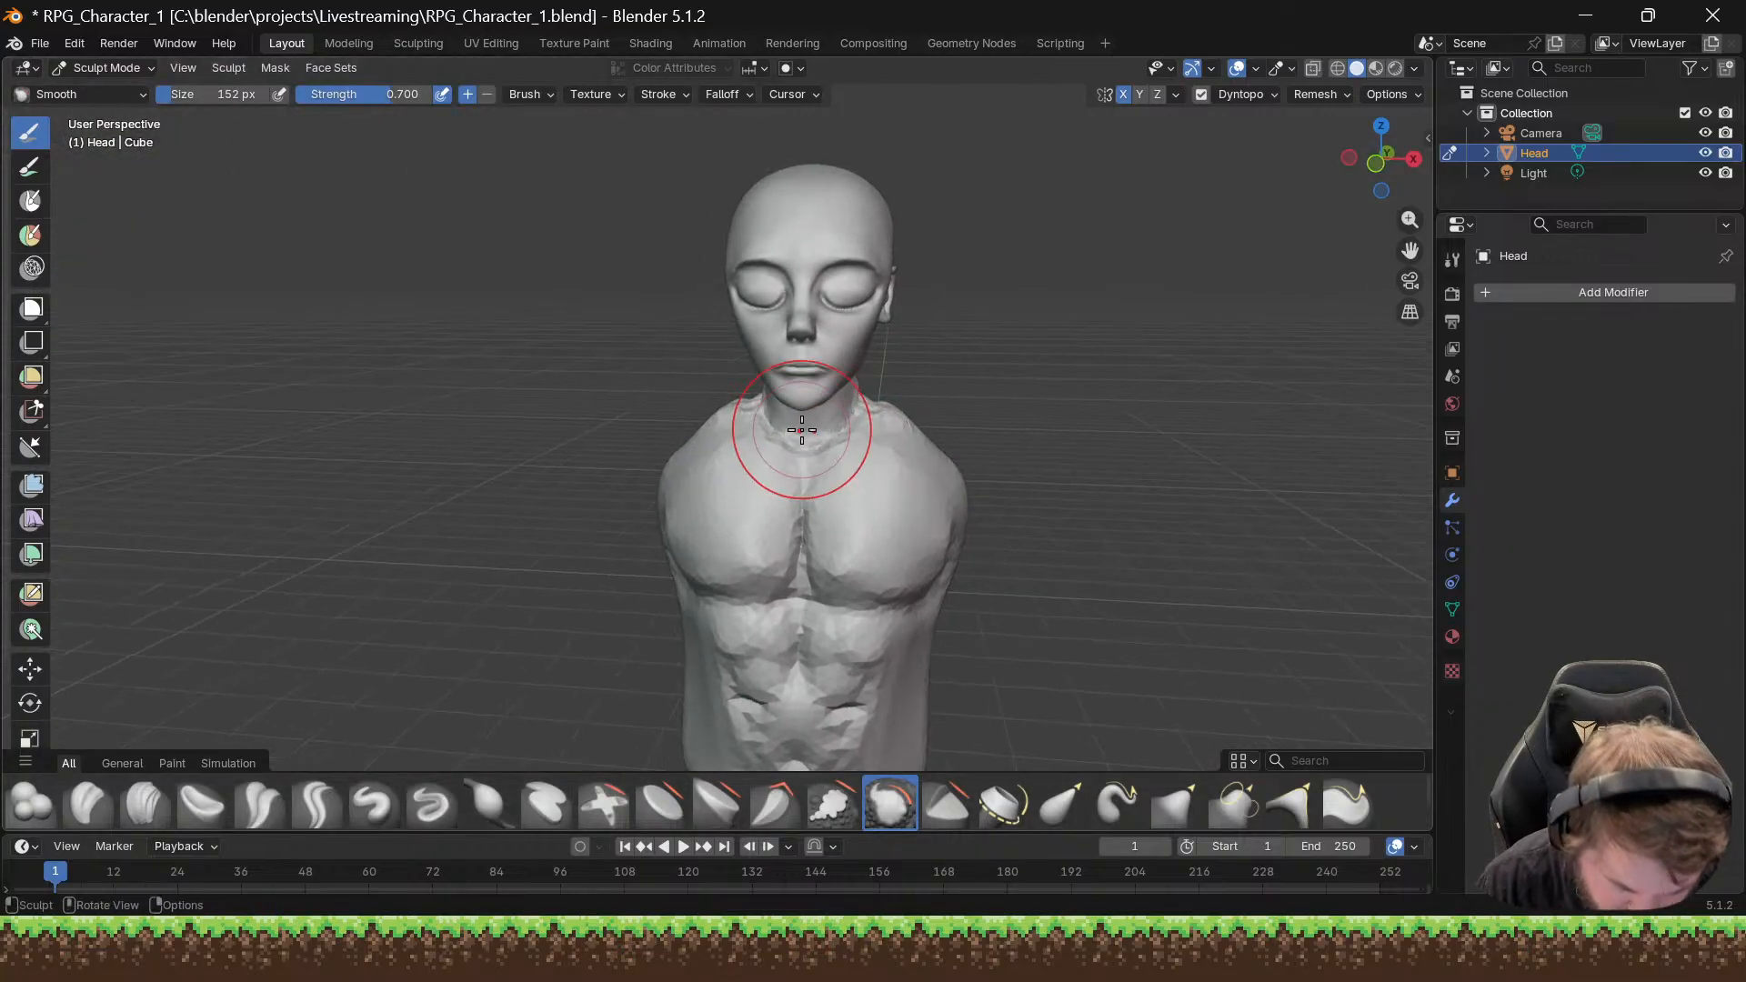
drag(891, 416, 920, 435)
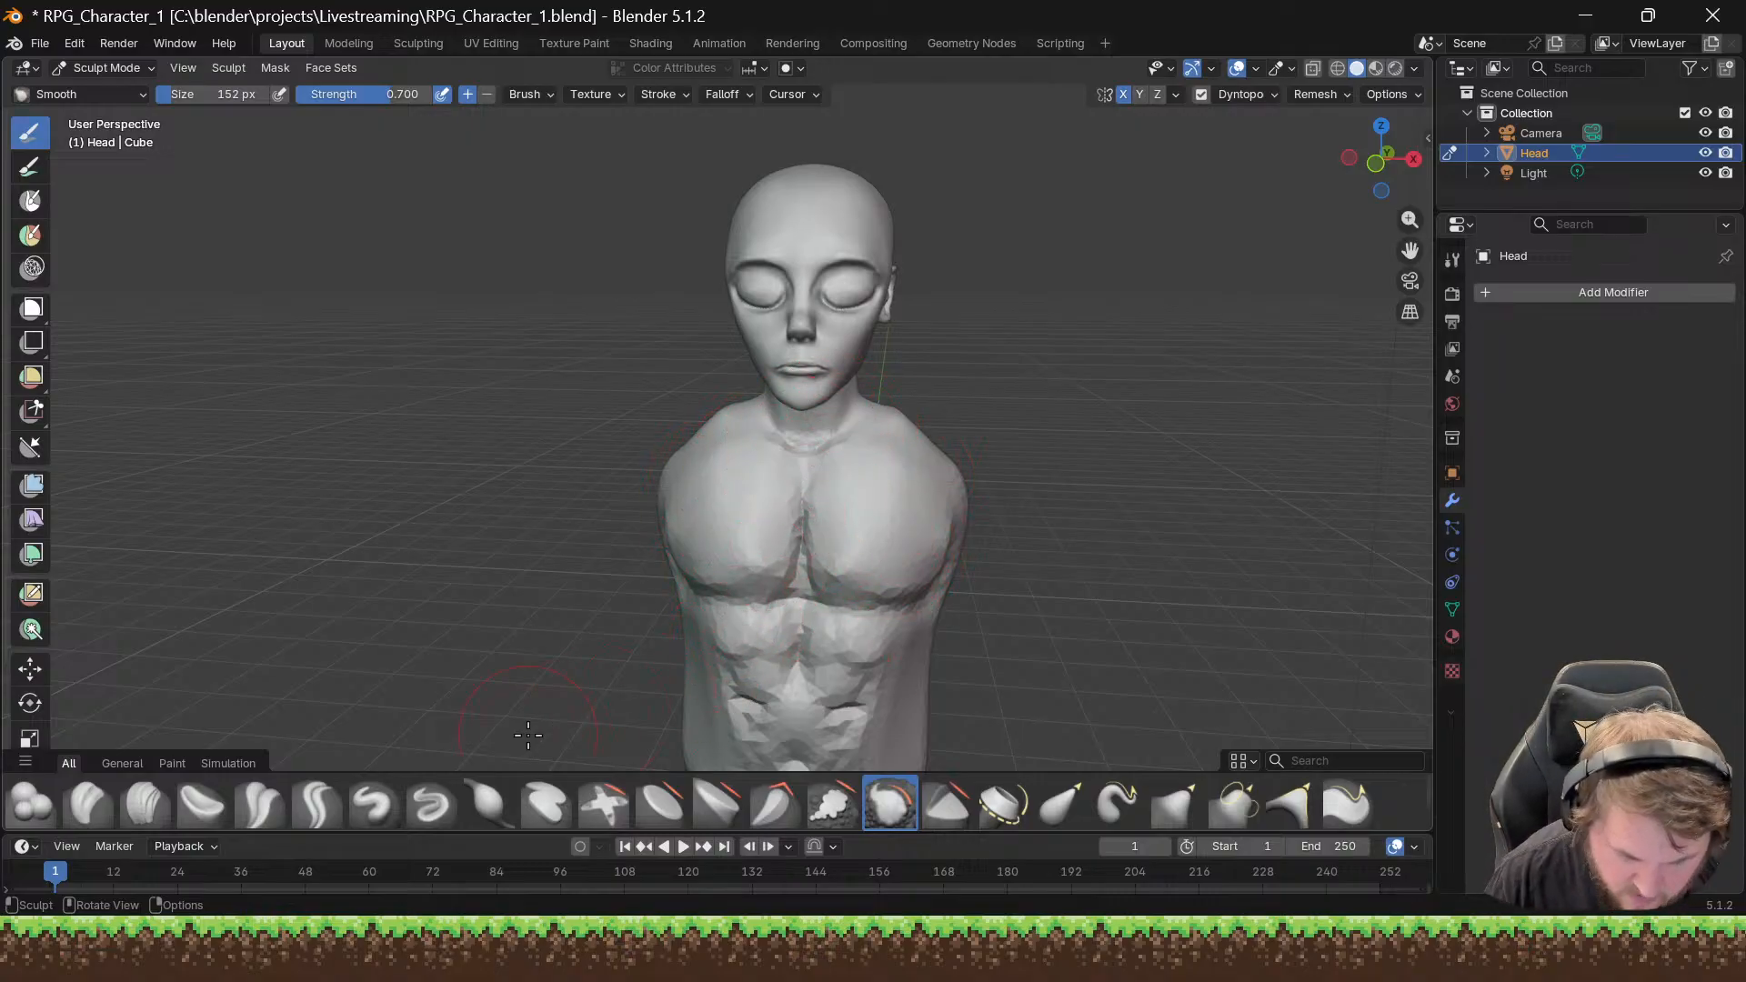
mouse_move(587, 601)
middle_down()
mouse_move(733, 507)
mouse_move(799, 510)
mouse_move(782, 525)
middle_up()
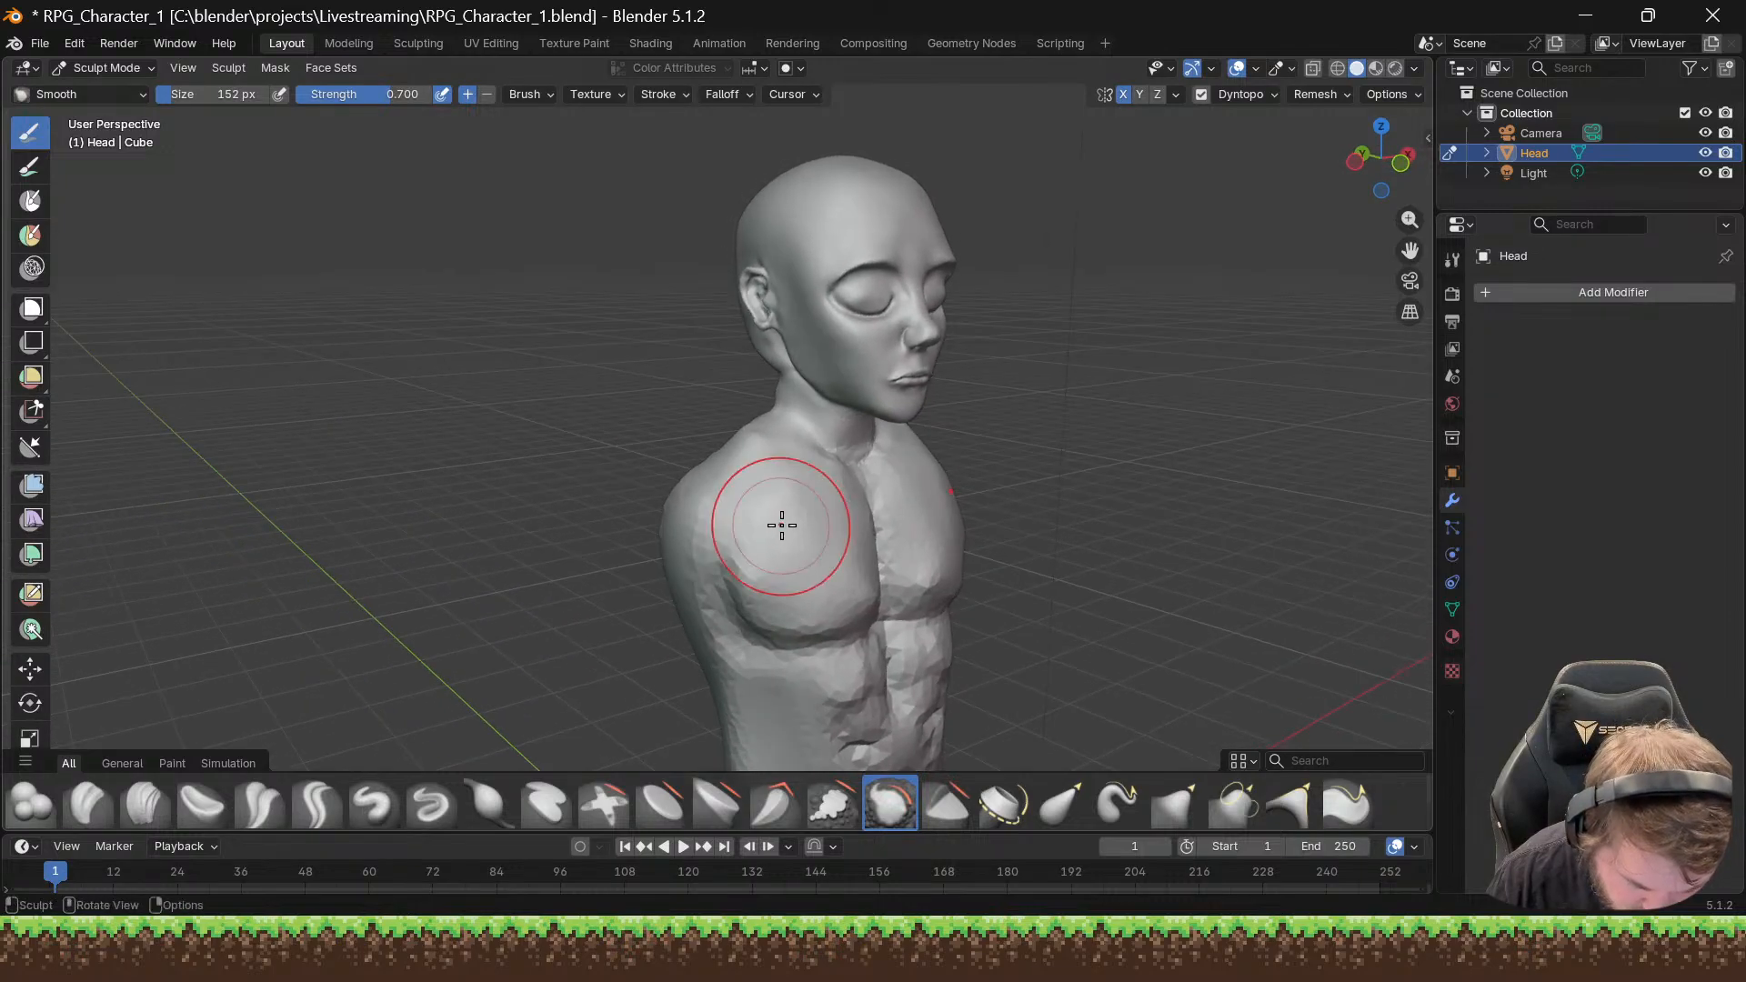
drag(747, 446, 760, 431)
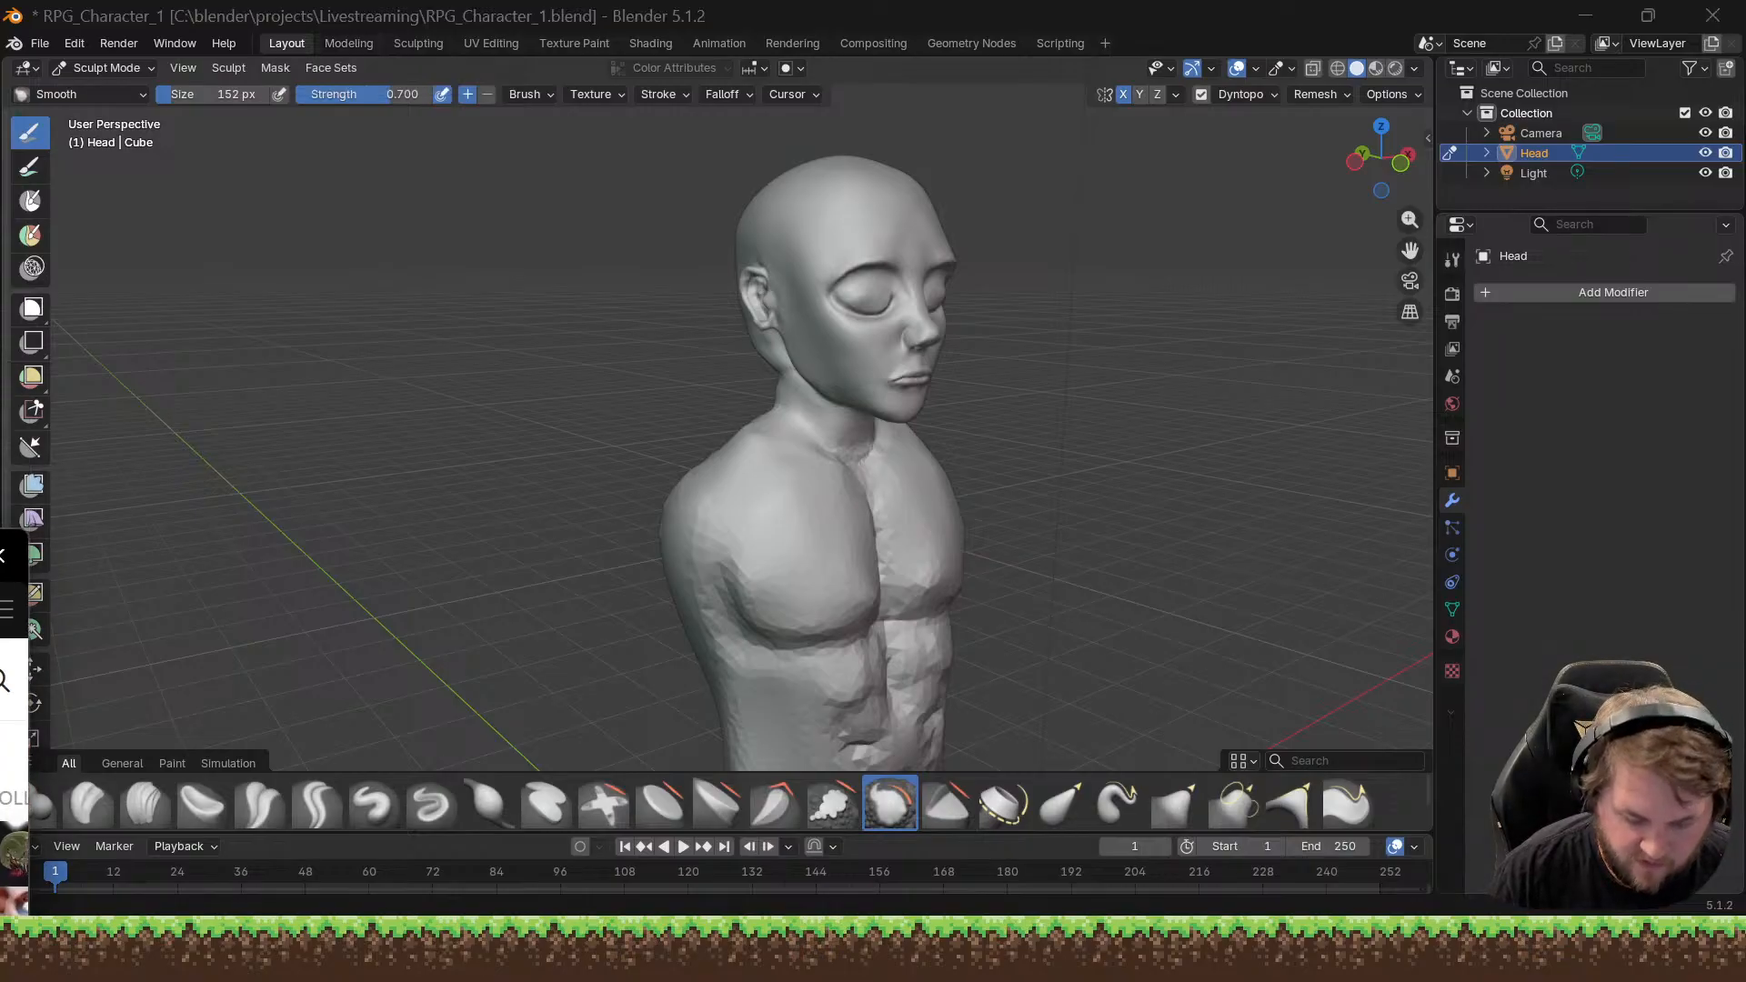
Step: Bring up the Male Anatomy Study model on Sketchfab in the browser and examine its neck, shoulders, chest and arms as reference
mouse_move(0, 537)
mouse_down()
mouse_move(348, 444)
mouse_move(634, 191)
mouse_up()
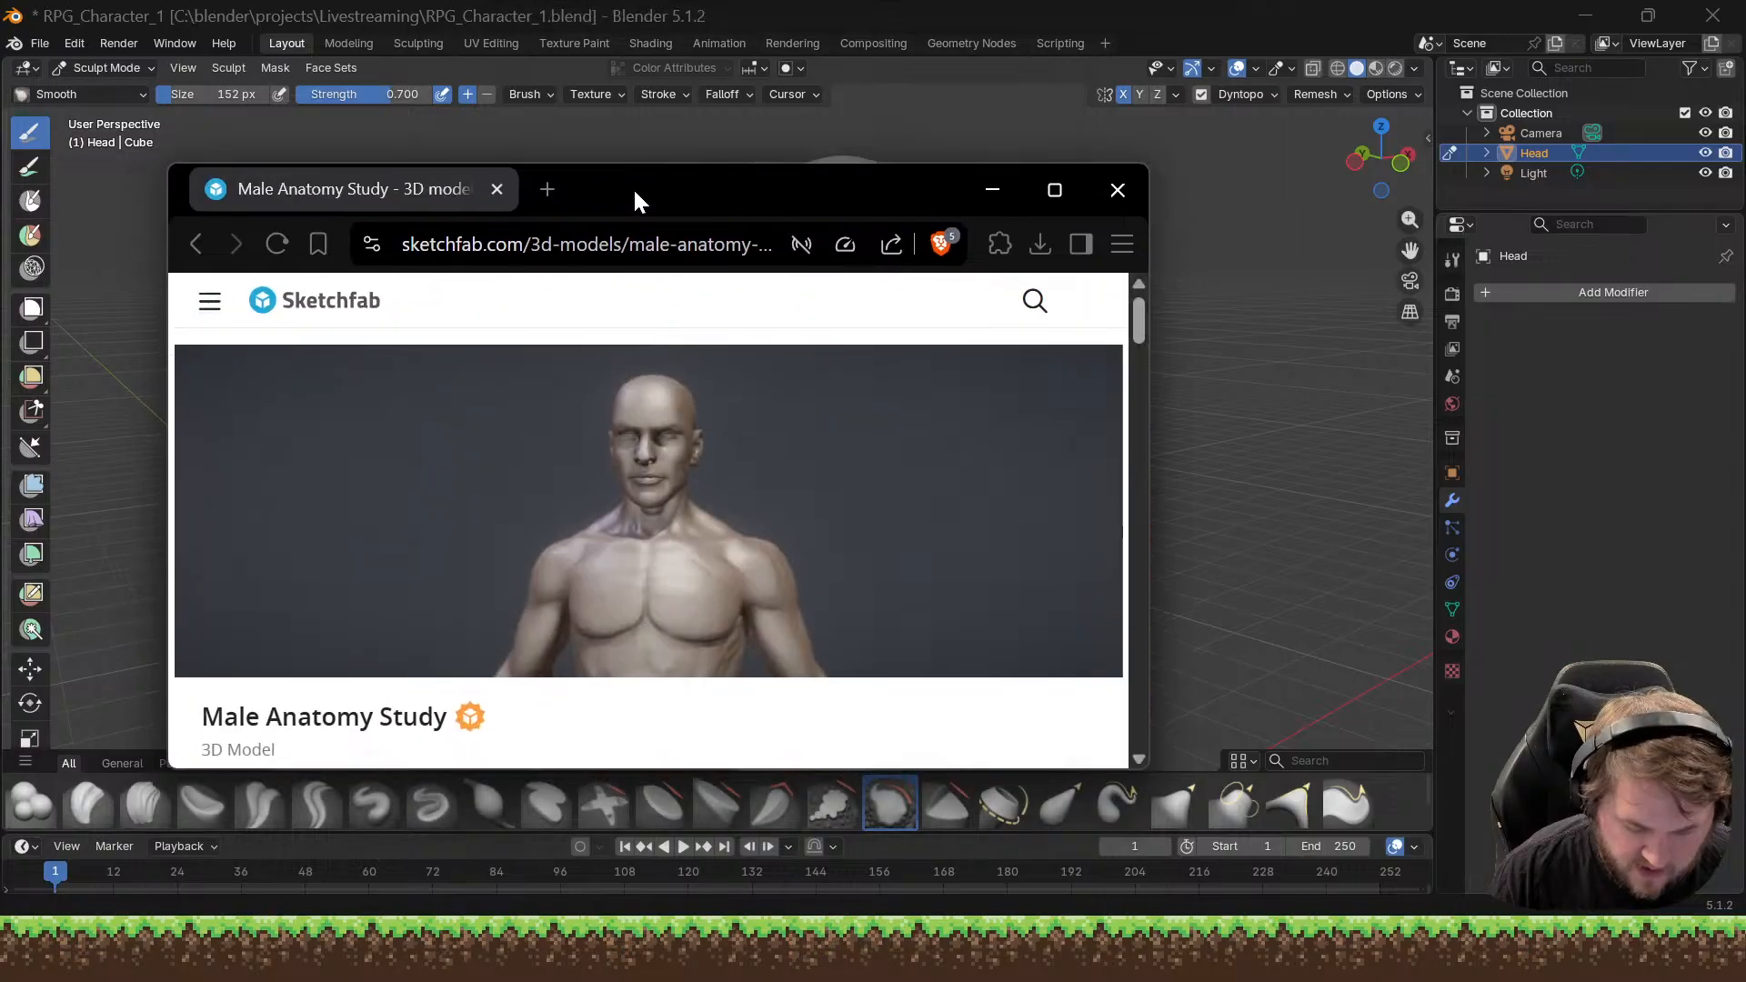
click(1053, 188)
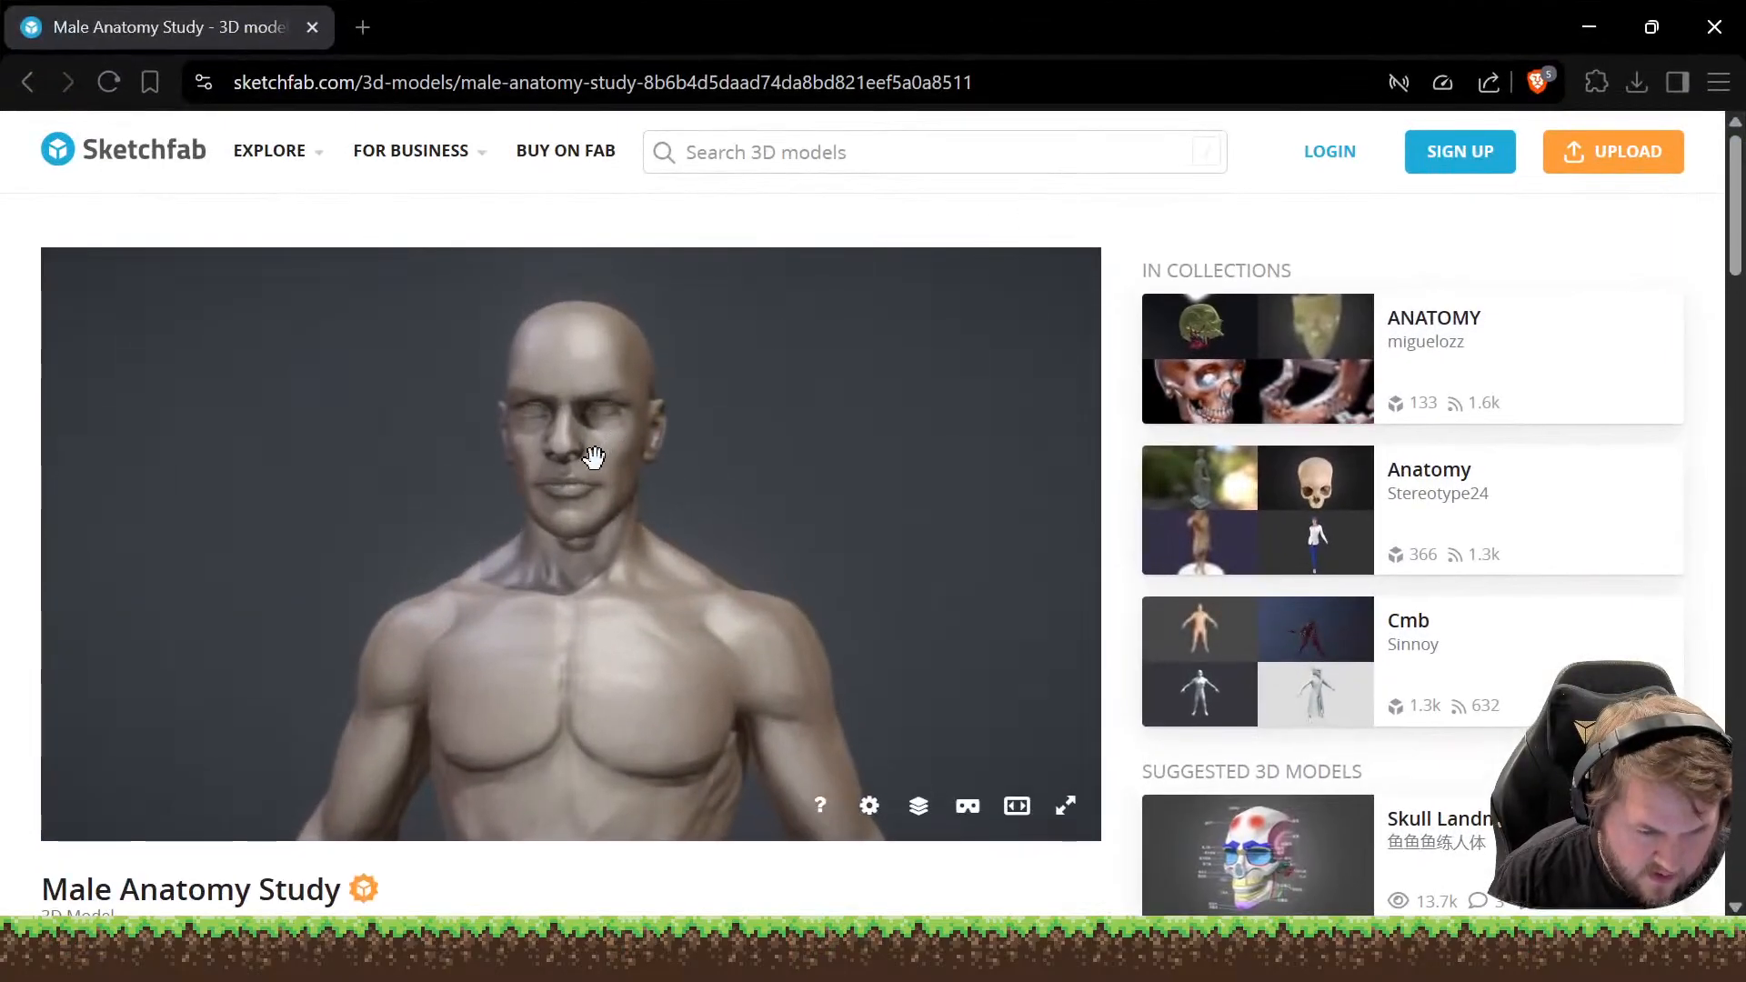
right_drag(578, 479, 647, 475)
drag(620, 602, 654, 637)
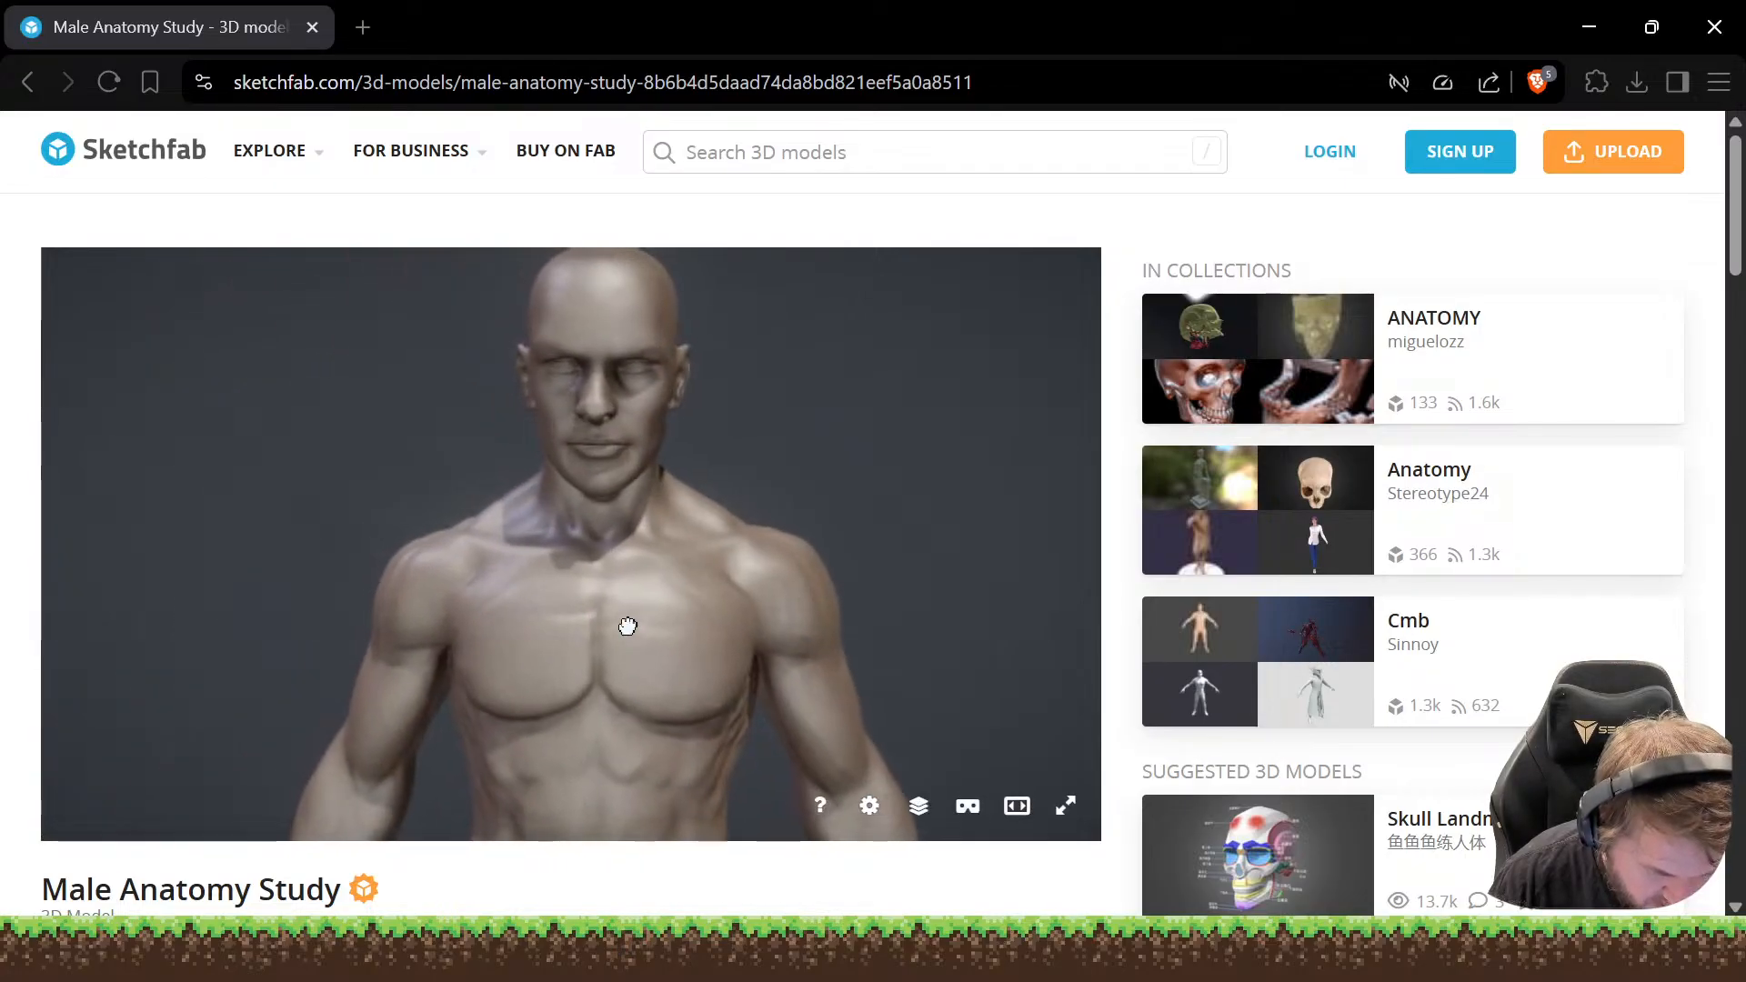
mouse_move(638, 609)
right_down()
mouse_move(655, 390)
mouse_move(701, 273)
mouse_move(685, 305)
right_up()
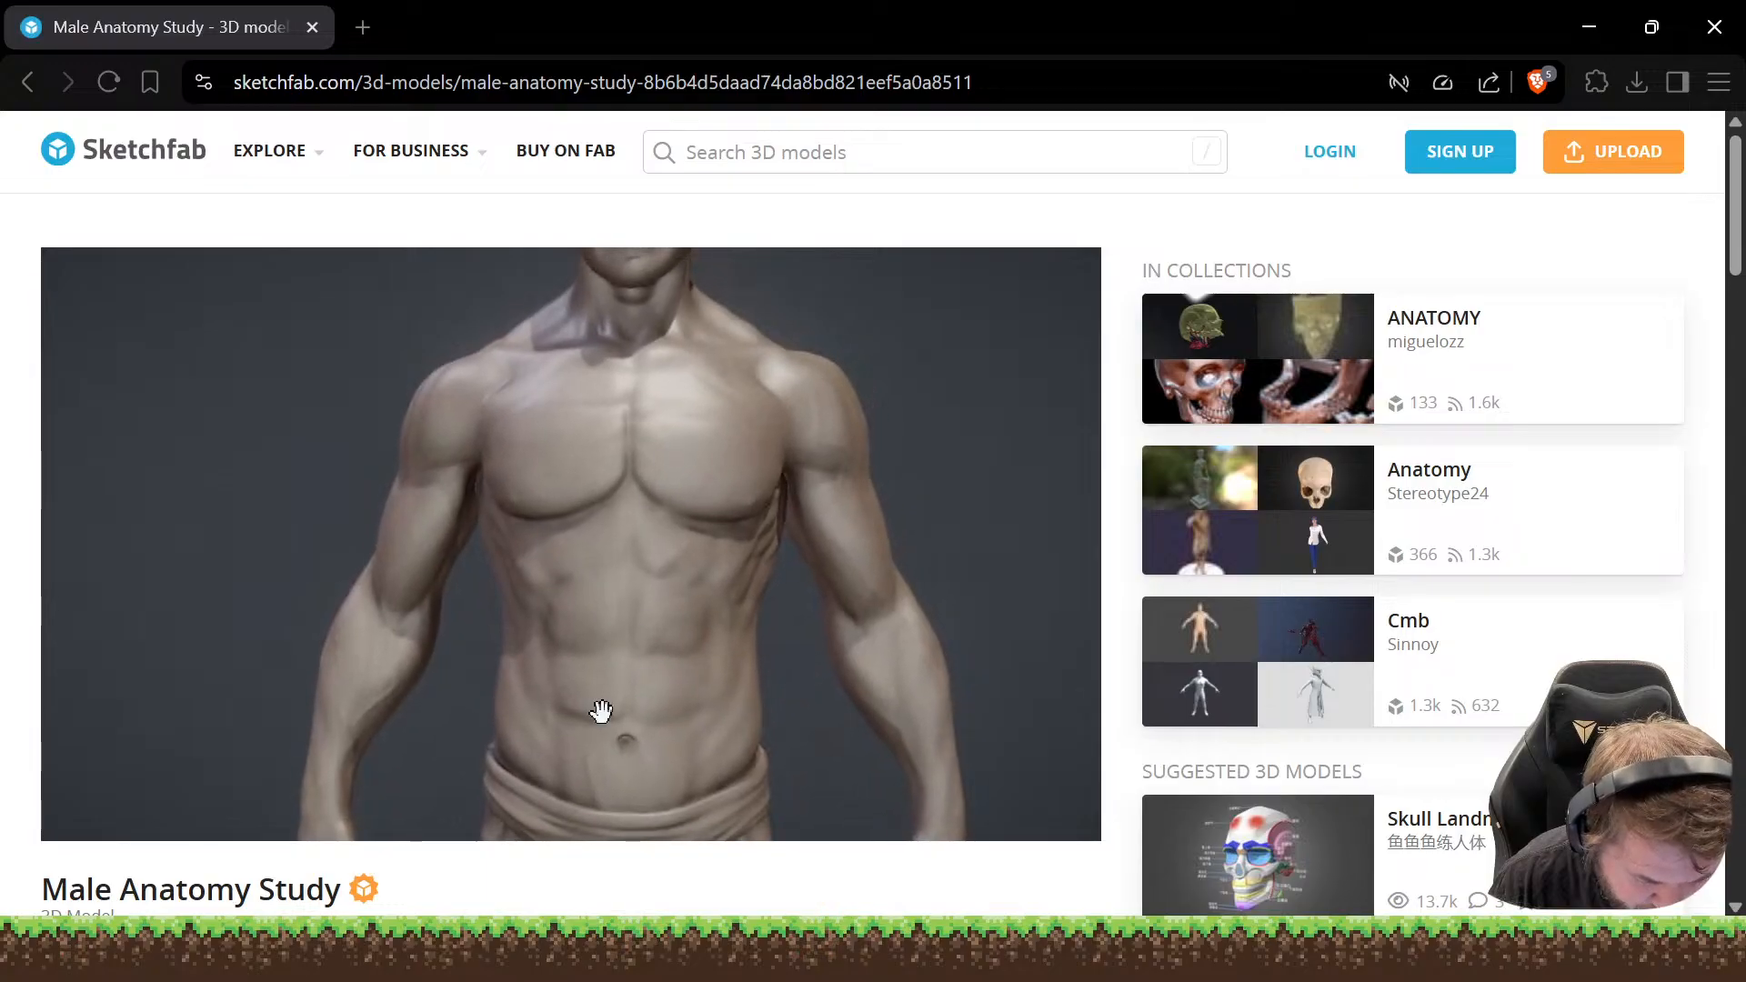
mouse_move(596, 709)
mouse_down()
mouse_move(662, 705)
mouse_move(588, 709)
mouse_up()
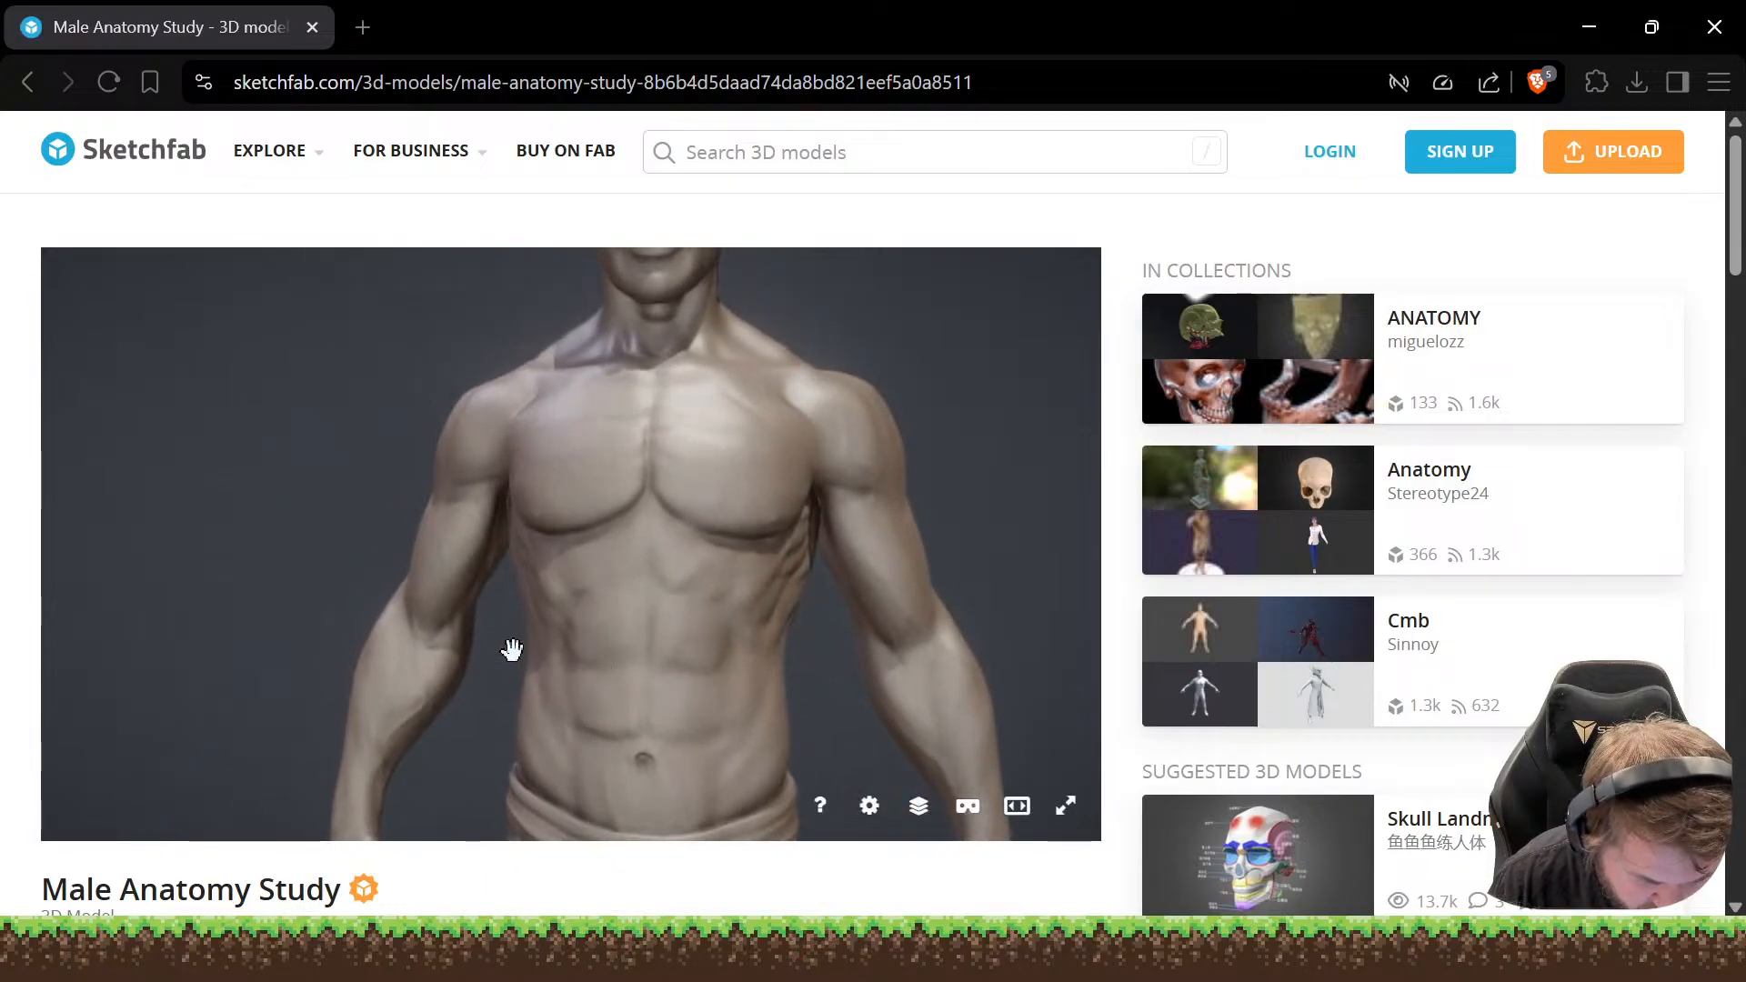
drag(713, 436, 678, 511)
right_drag(677, 511, 542, 689)
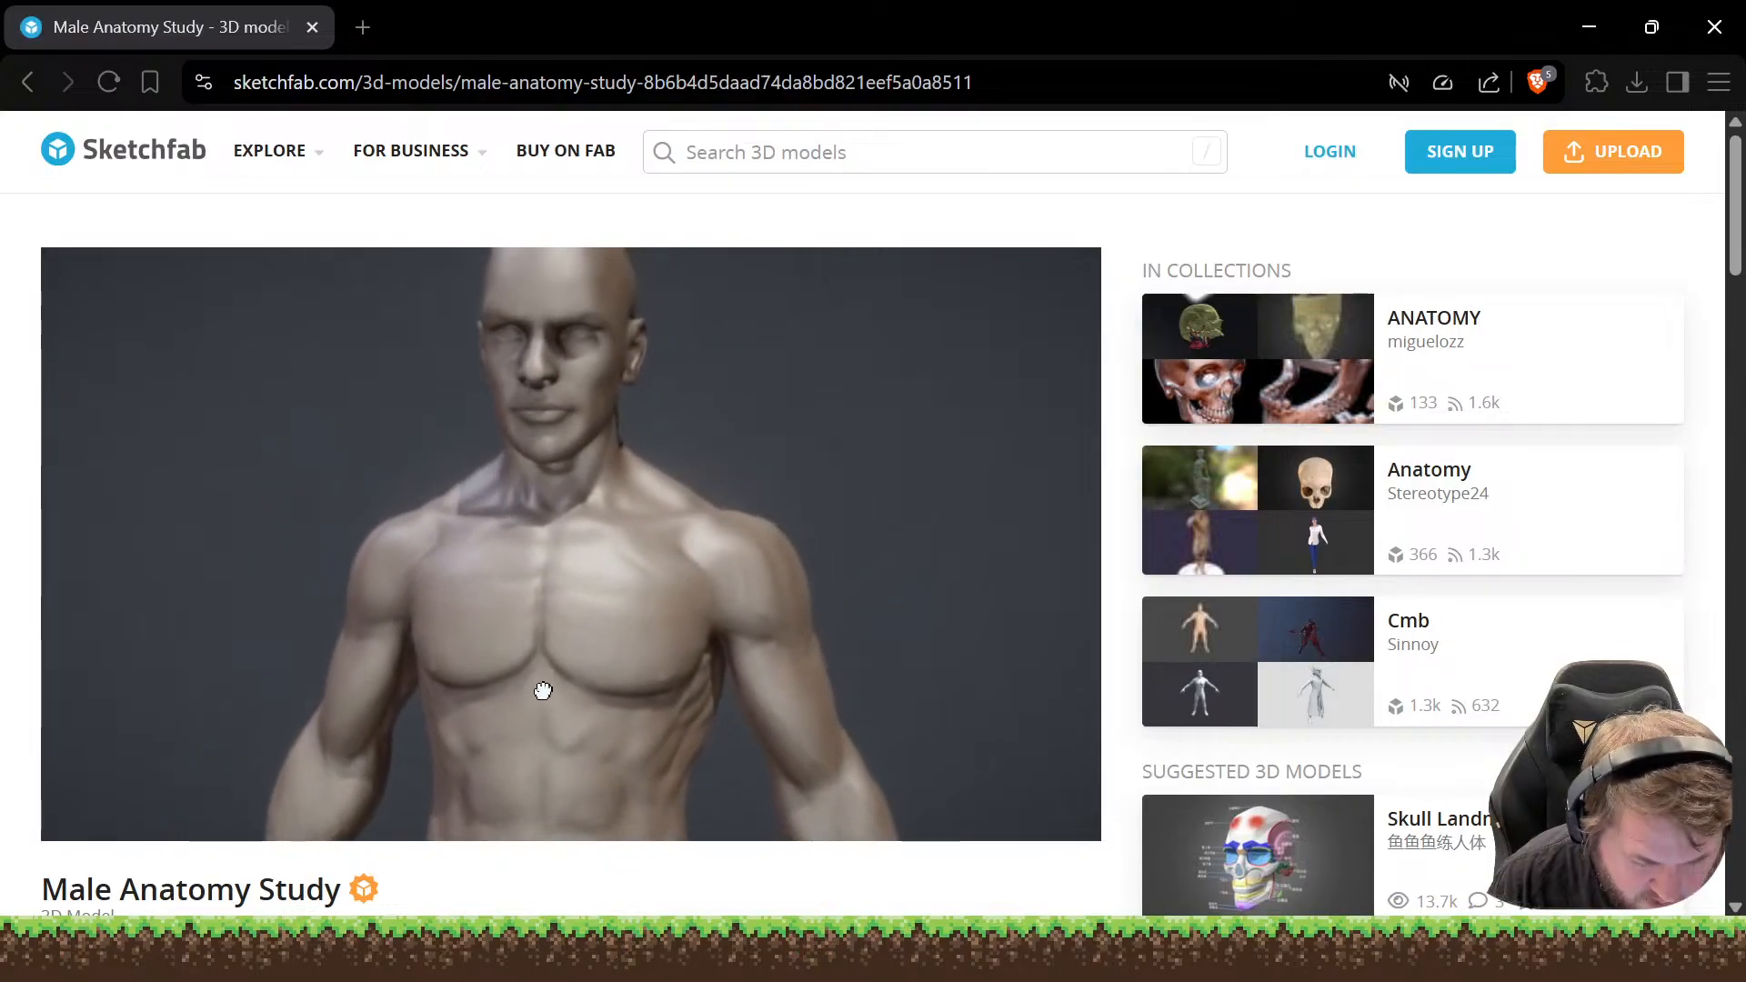
right_drag(623, 519, 752, 654)
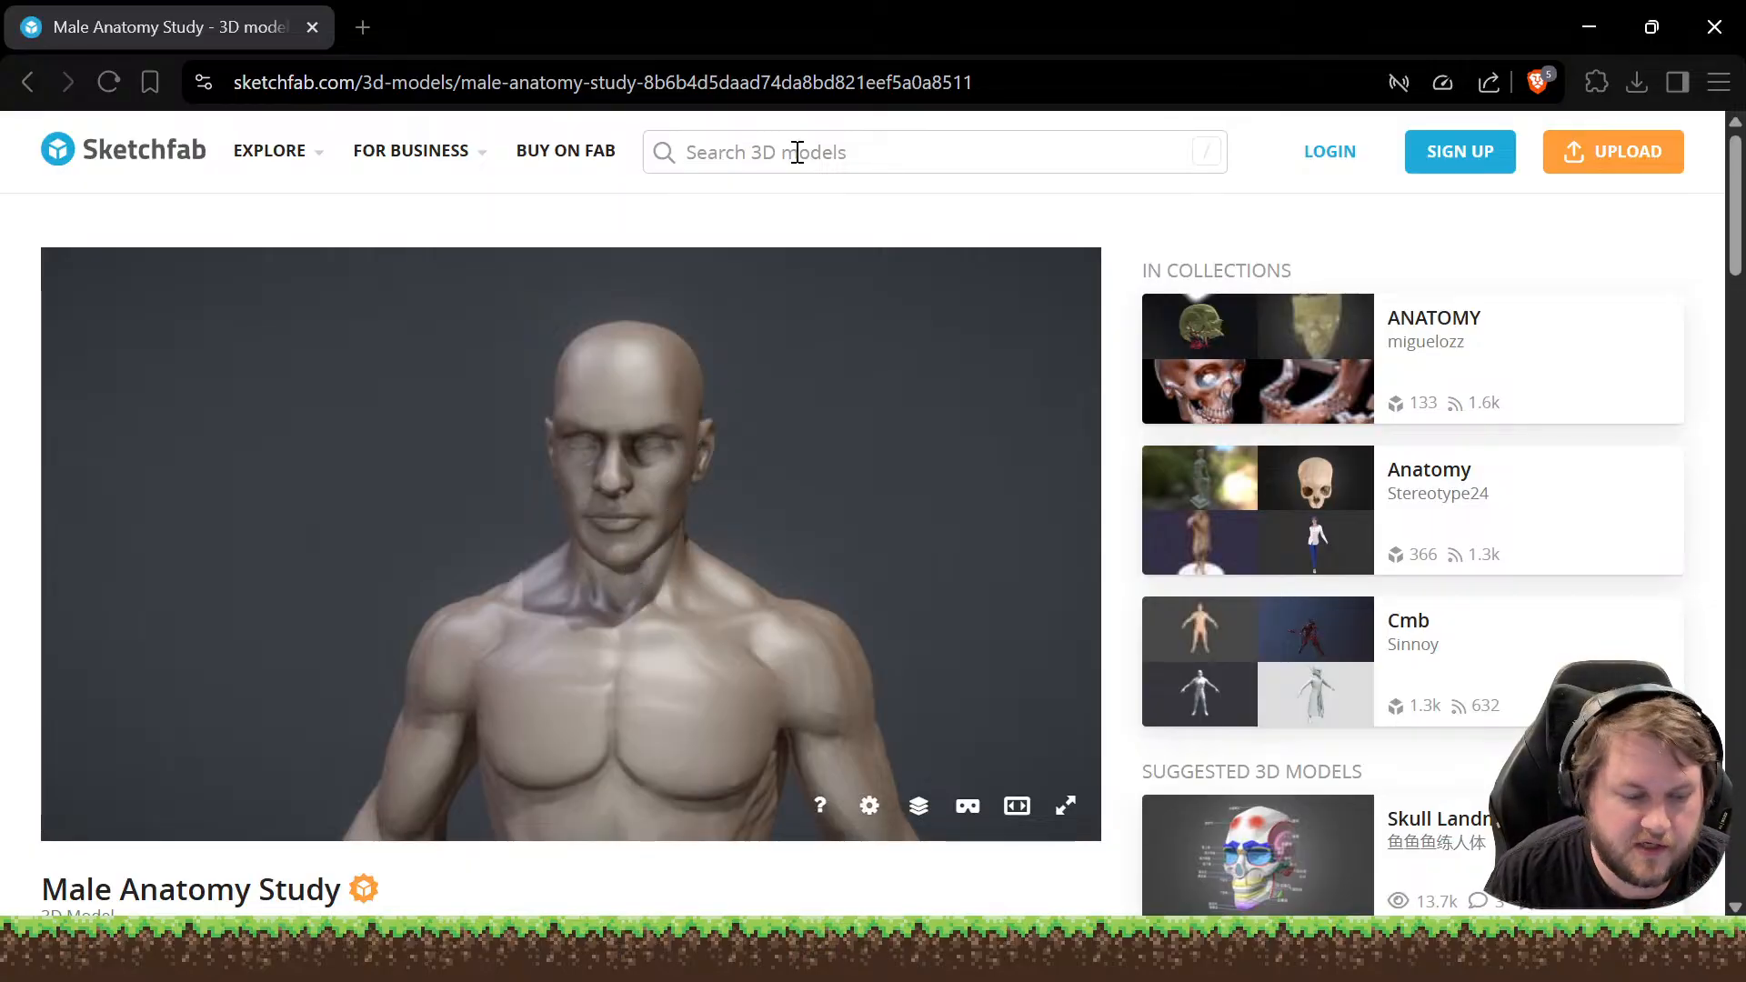
drag(837, 29, 0, 136)
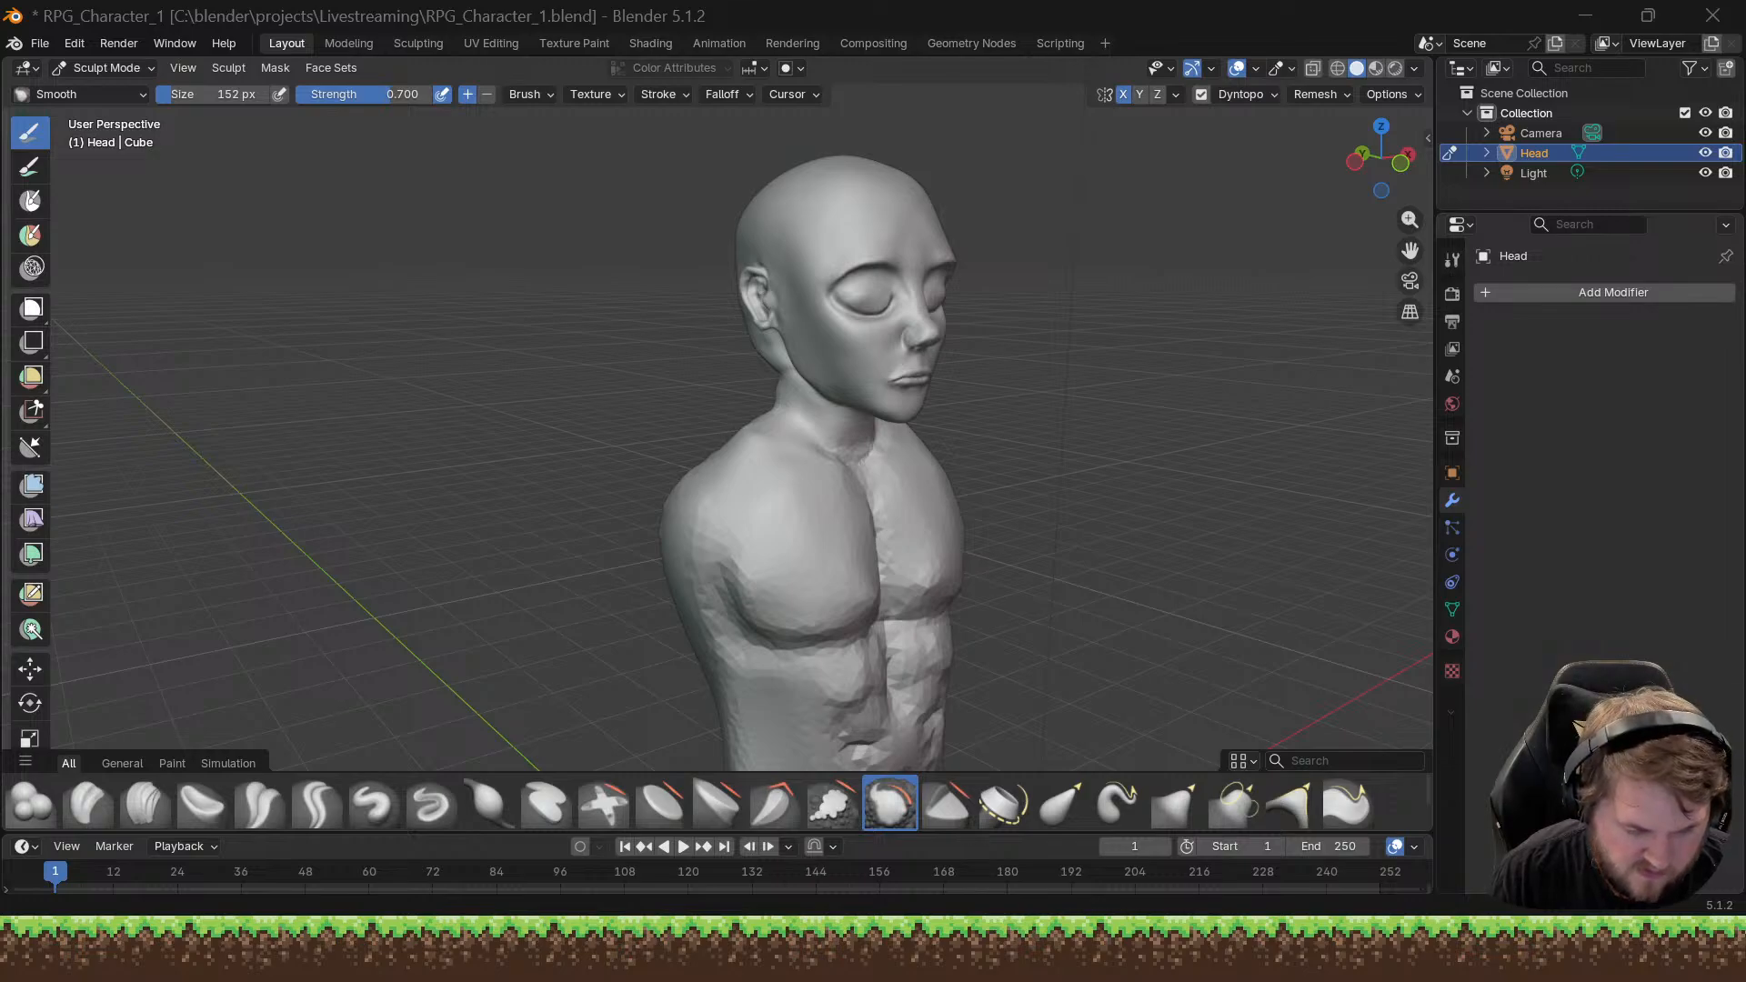
Step: Bring up the Ocarina of Time Link model on Sketchfab and examine its head, neck and shoulder proportions from several angles
mouse_move(0, 518)
mouse_down()
mouse_move(0, 502)
mouse_move(624, 271)
mouse_move(691, 99)
mouse_up()
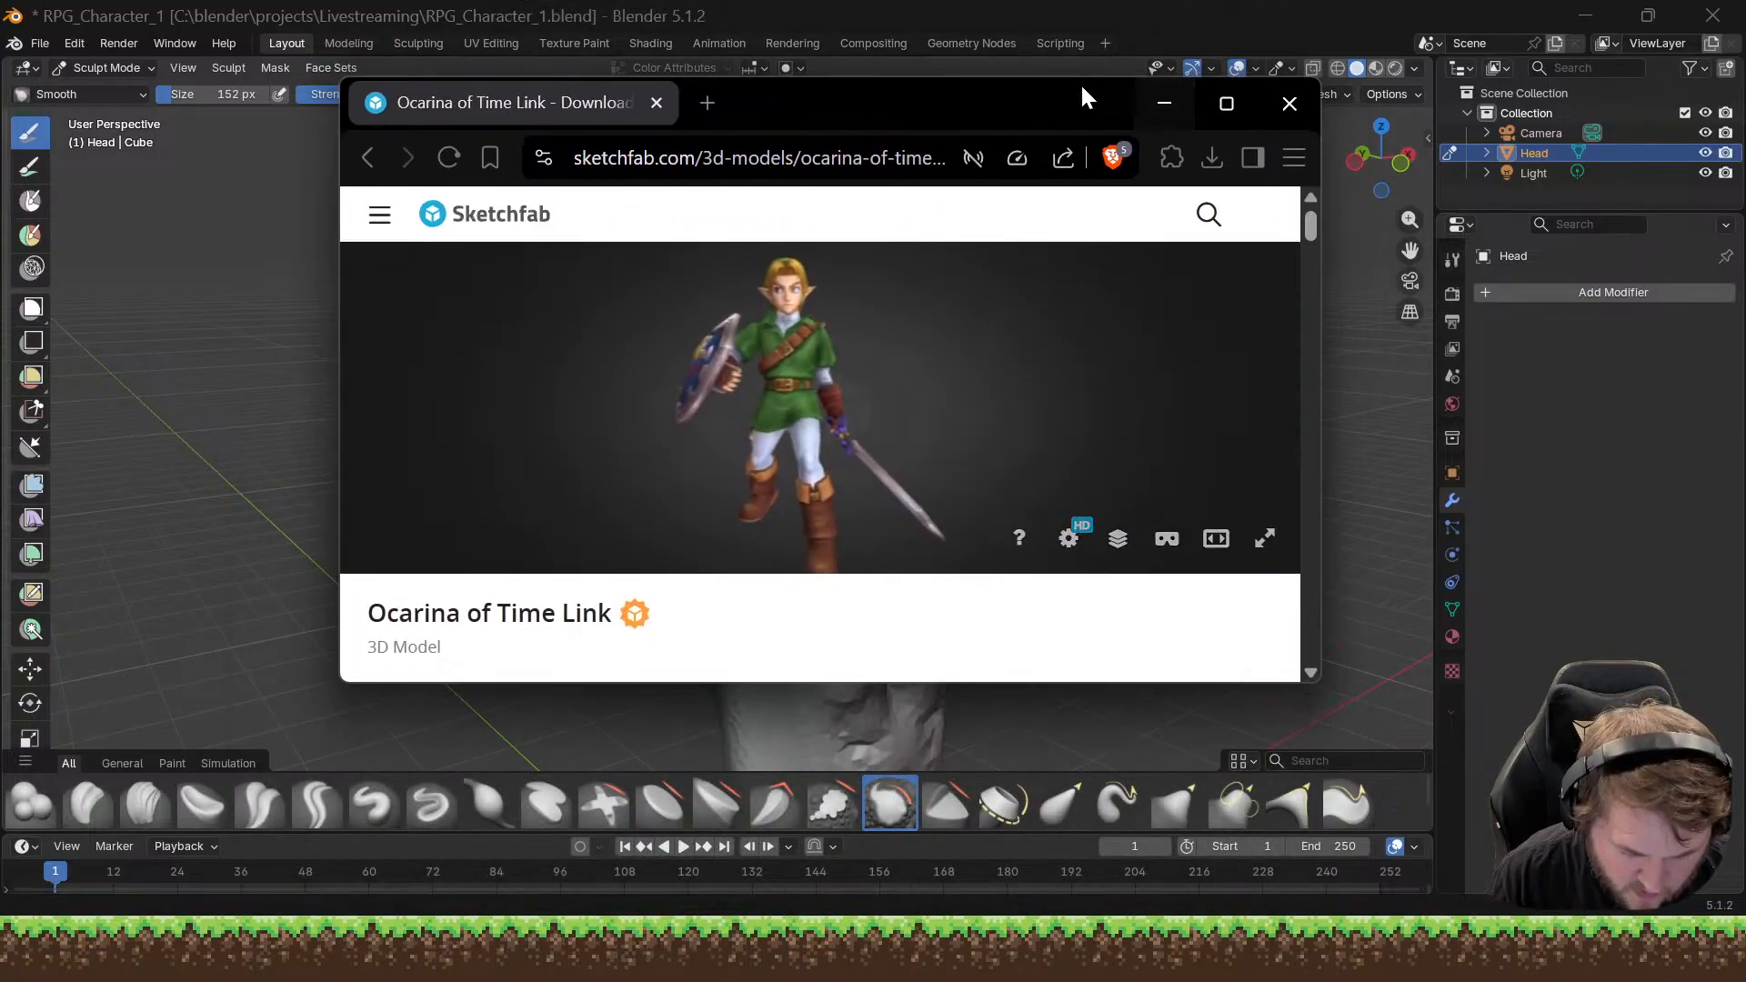
double_click(1081, 95)
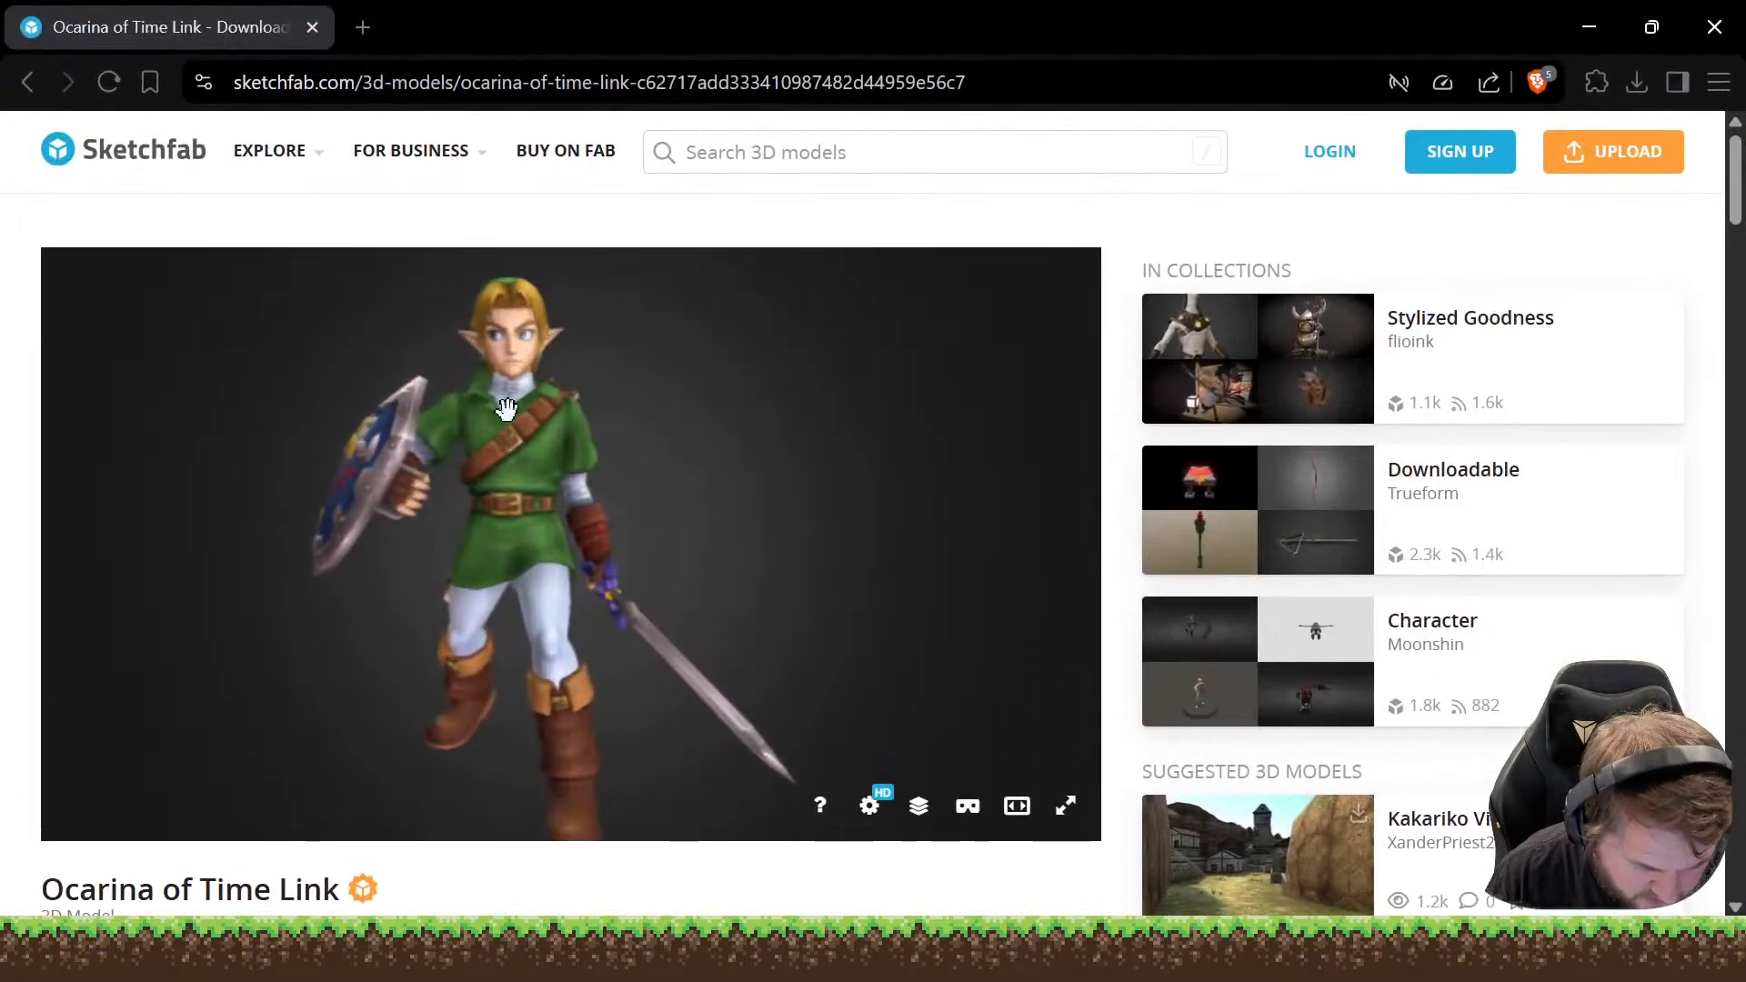
scroll(473, 355, up, 5)
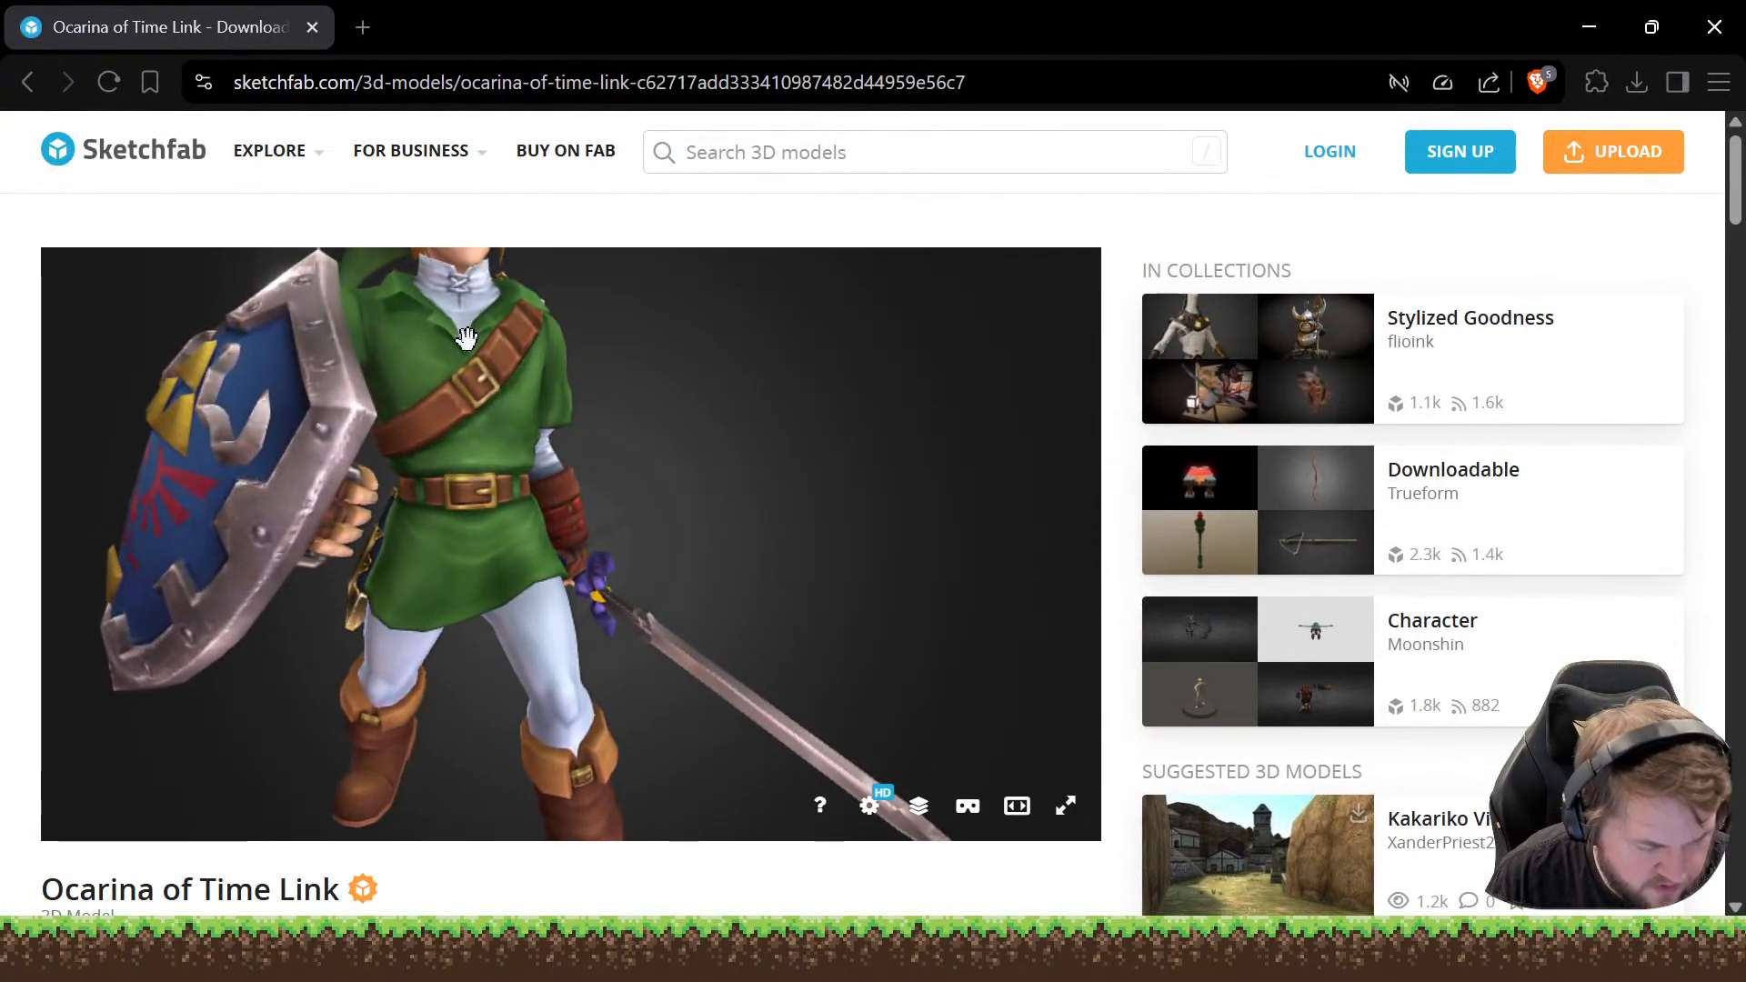
right_drag(467, 338, 515, 503)
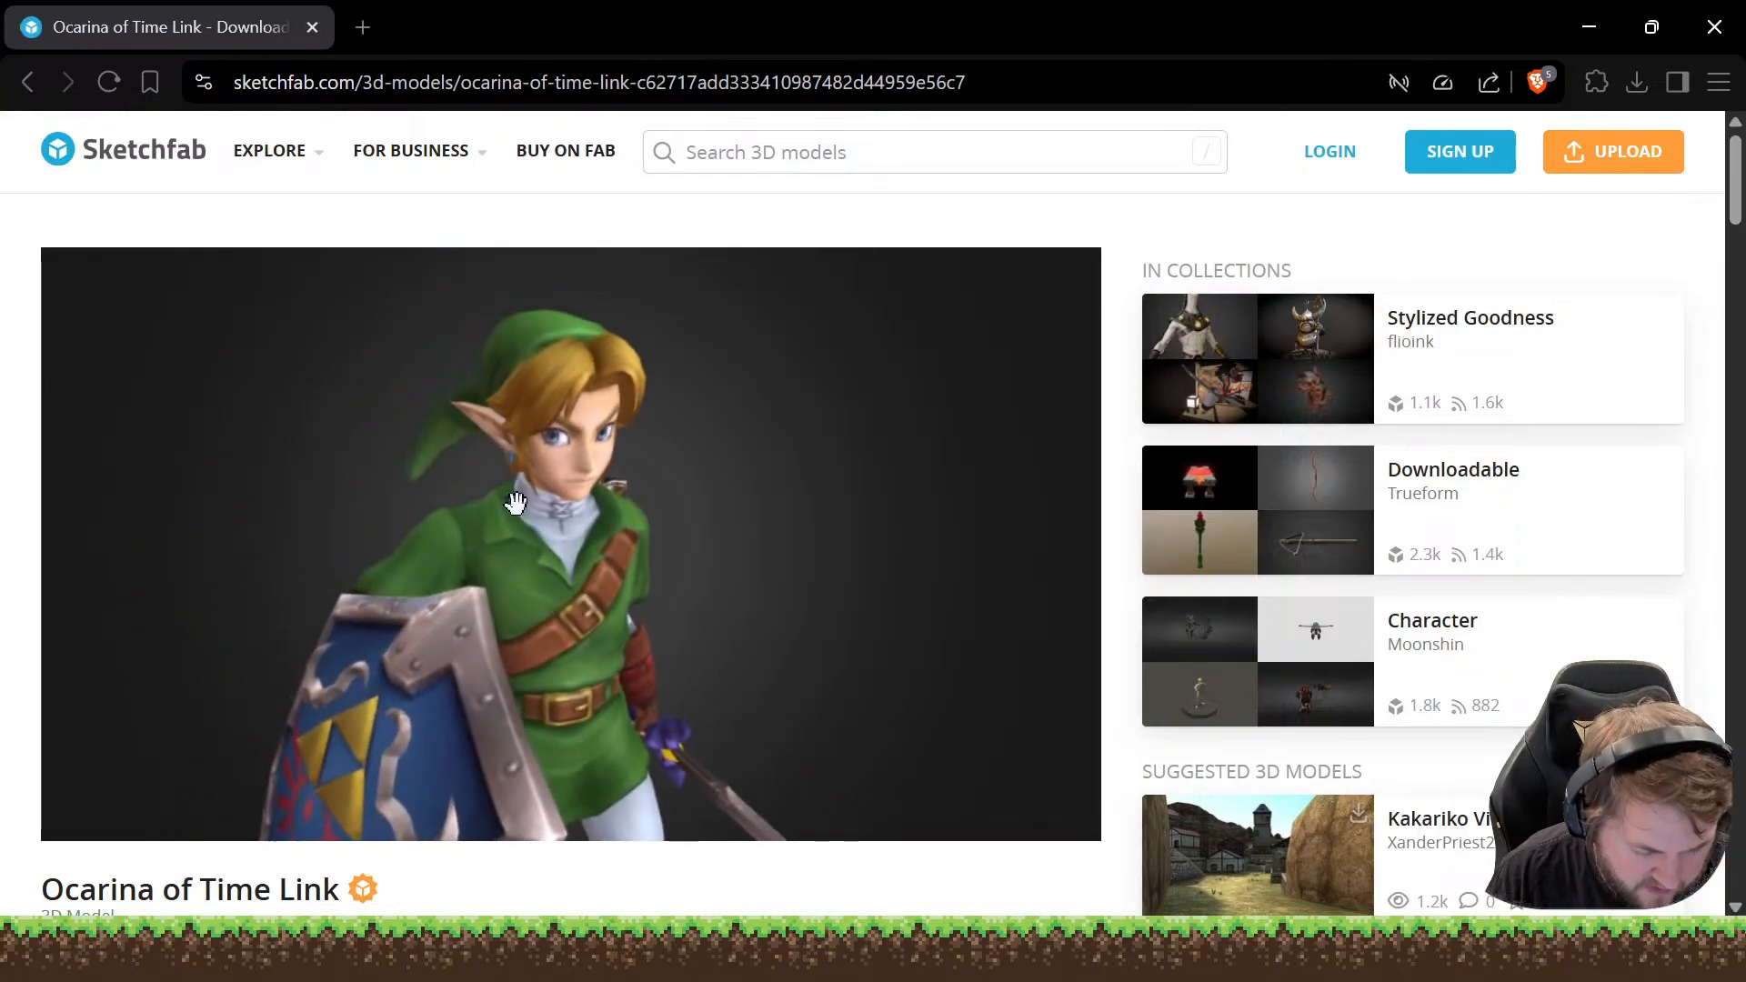
mouse_move(516, 503)
mouse_down()
mouse_move(452, 471)
mouse_move(558, 532)
mouse_up()
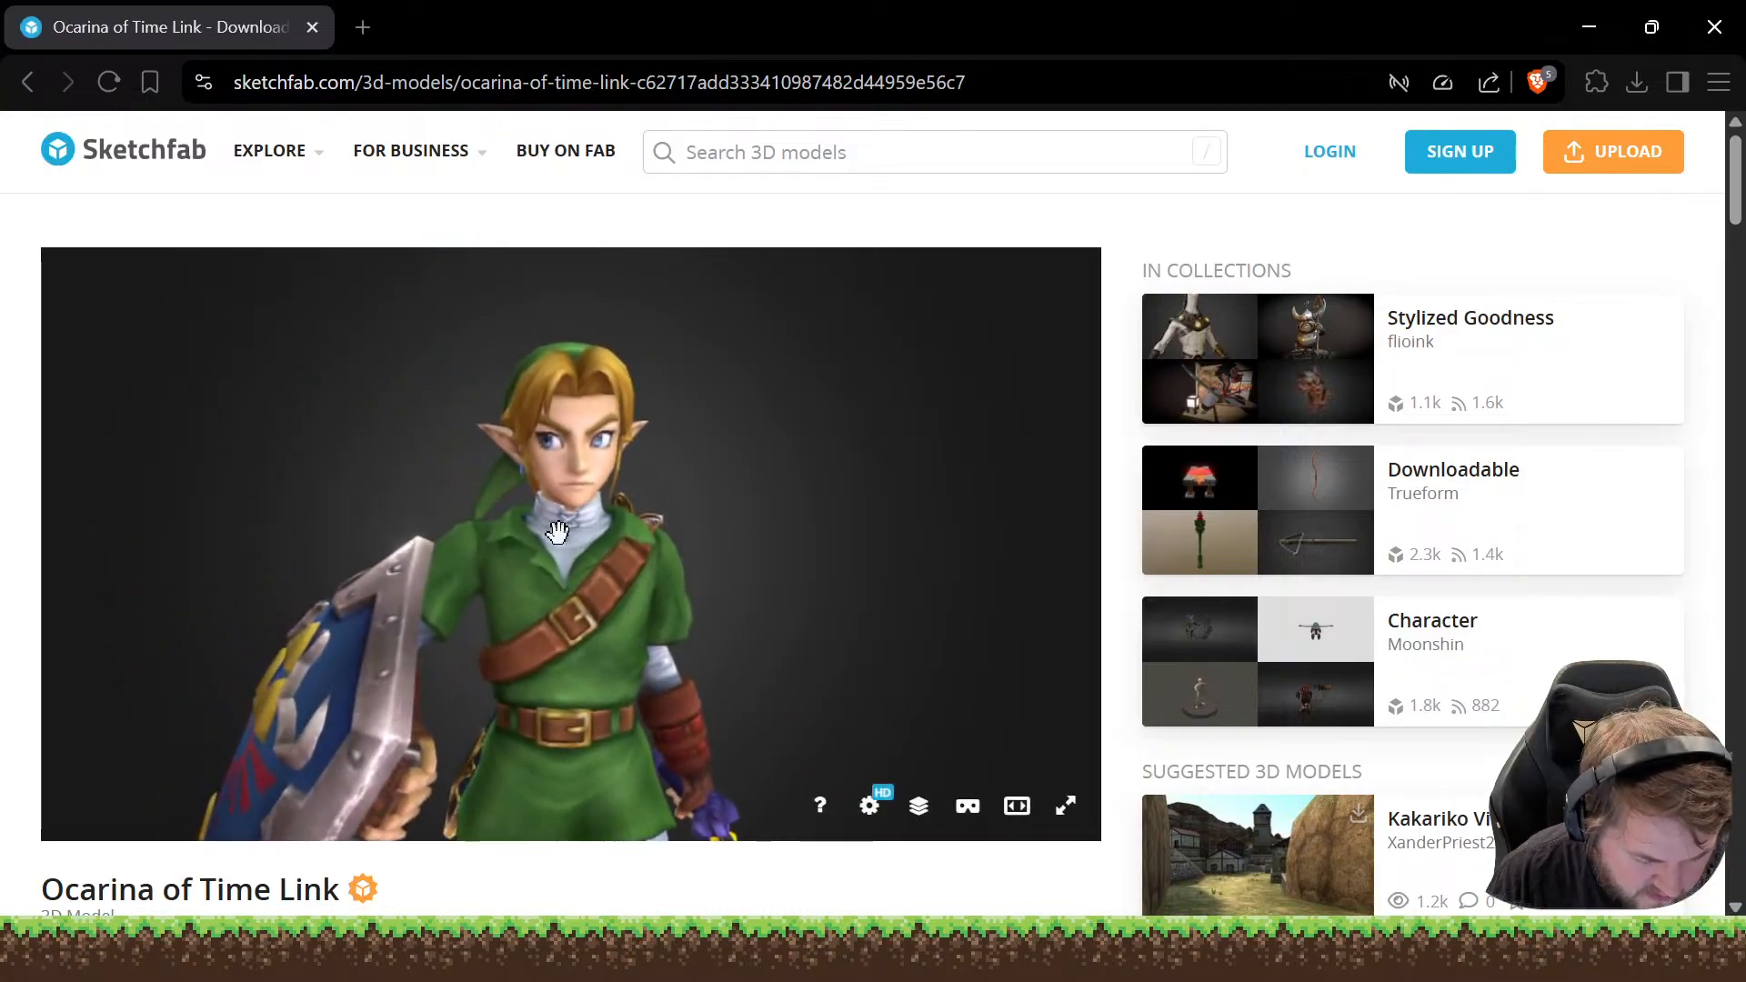
scroll(537, 500, up, 5)
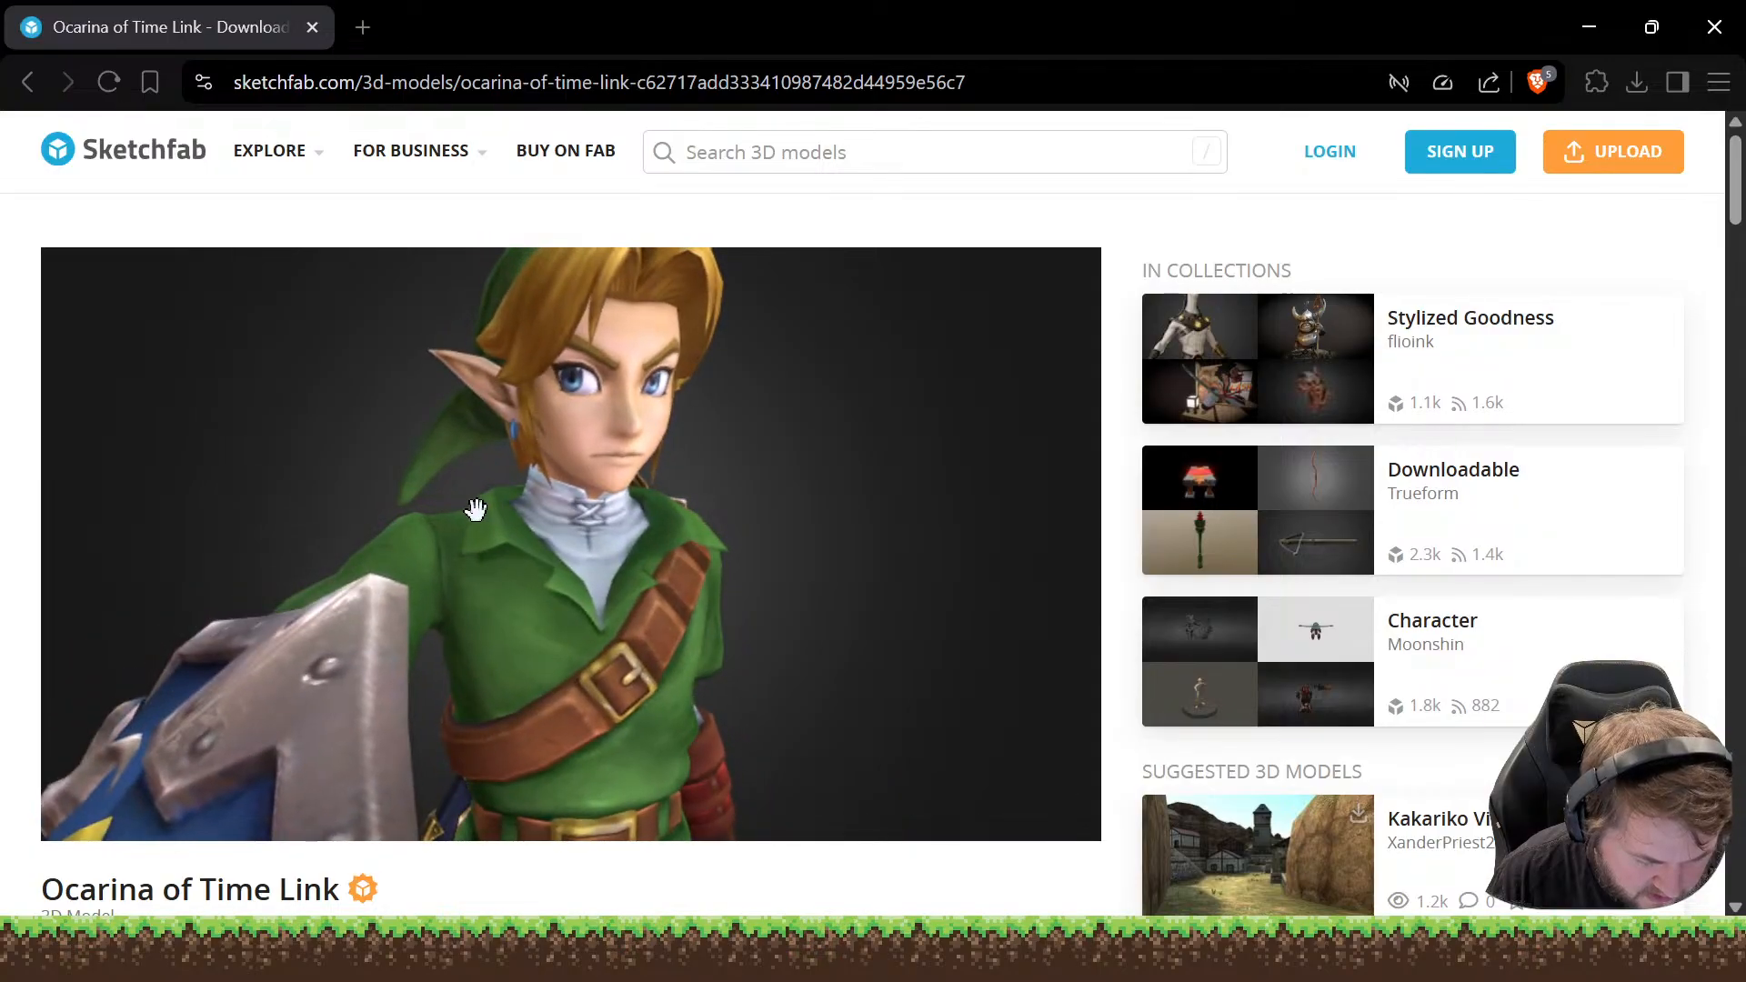
drag(537, 499, 495, 501)
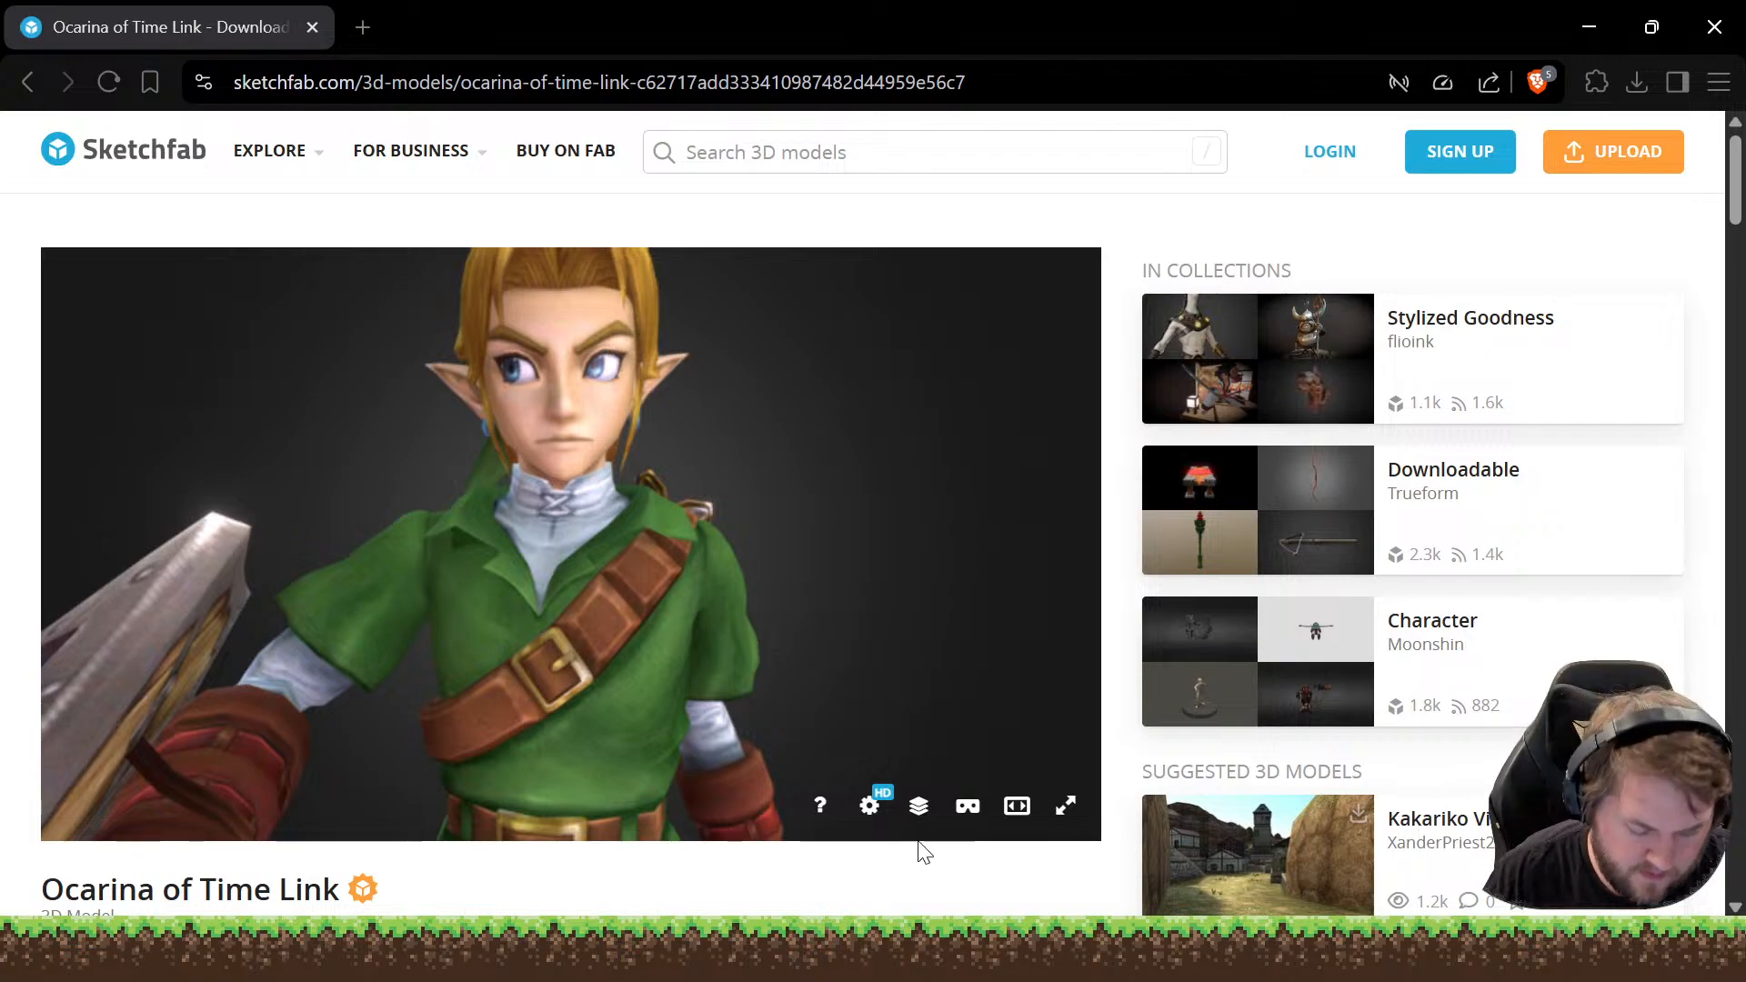
mouse_move(989, 14)
mouse_down()
mouse_move(469, 150)
mouse_move(454, 4)
mouse_move(0, 194)
mouse_up()
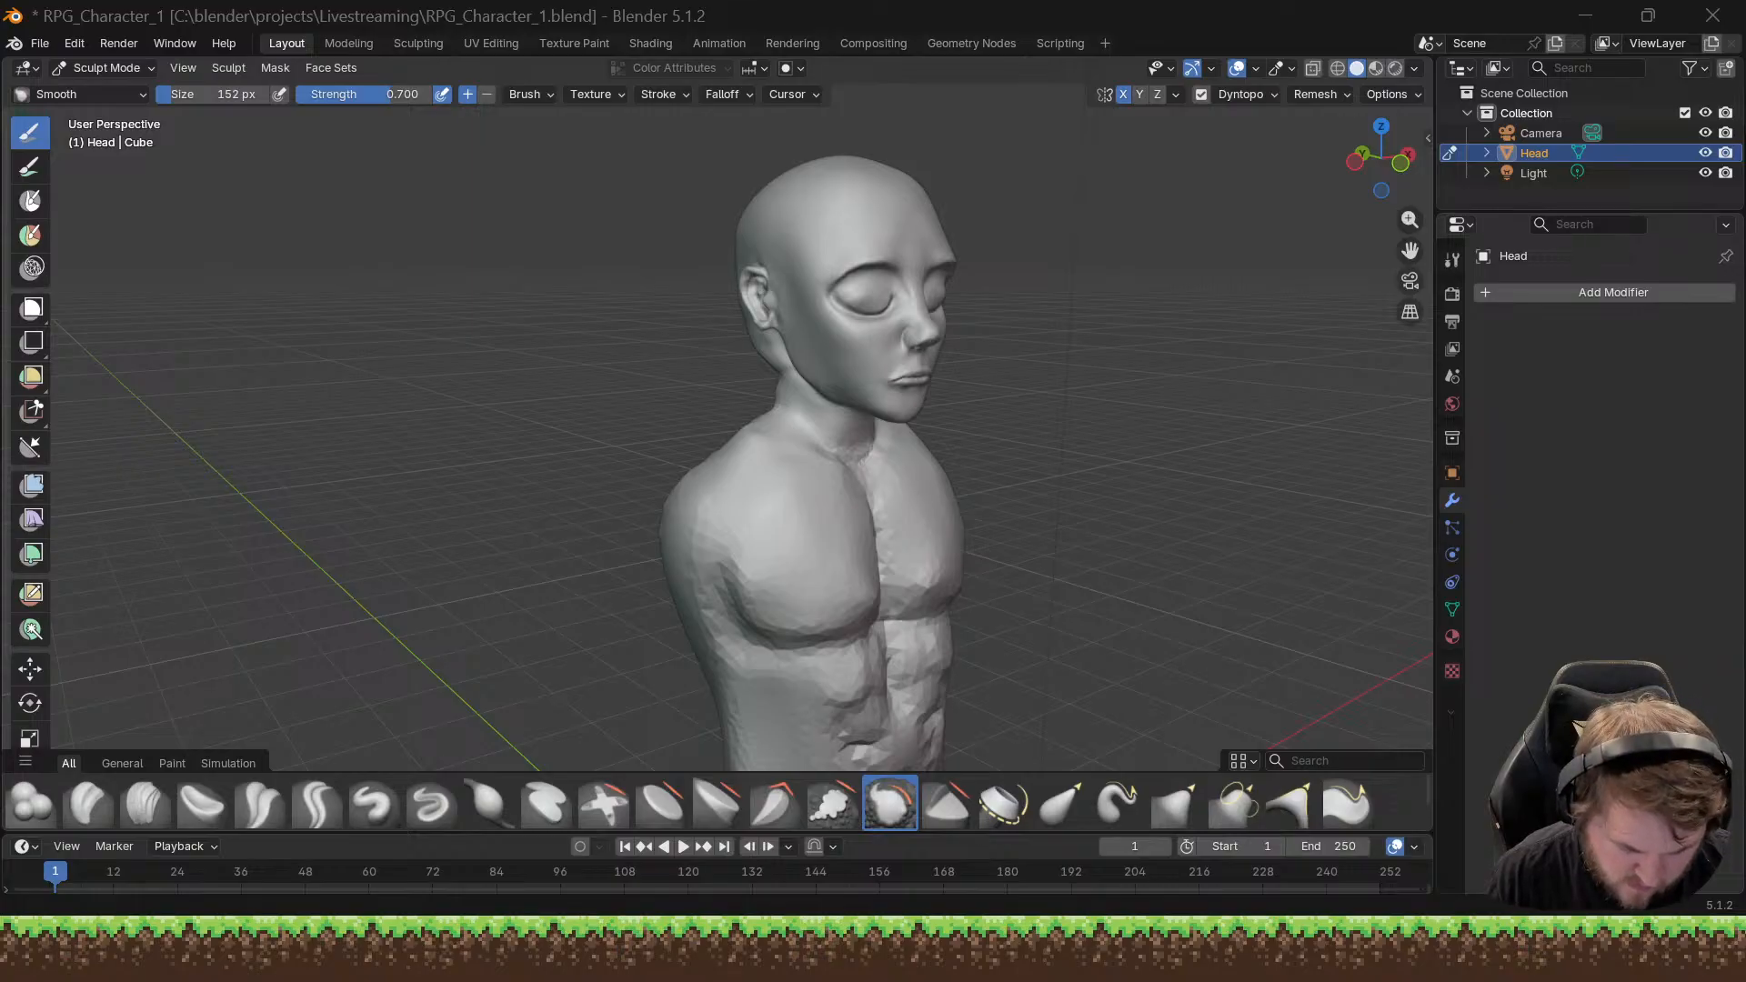
Step: Return to Blender and smooth the back of the neck and the upper back with the Smooth brush at 0.700 strength
mouse_move(963, 442)
middle_down()
mouse_move(799, 420)
mouse_move(773, 431)
mouse_move(831, 438)
mouse_move(698, 521)
middle_up()
scroll(869, 549, down, 4)
scroll(780, 537, up, 5)
mouse_move(810, 546)
middle_down()
mouse_move(709, 530)
mouse_move(815, 533)
mouse_move(677, 577)
middle_up()
scroll(748, 515, up, 5)
scroll(748, 507, down, 5)
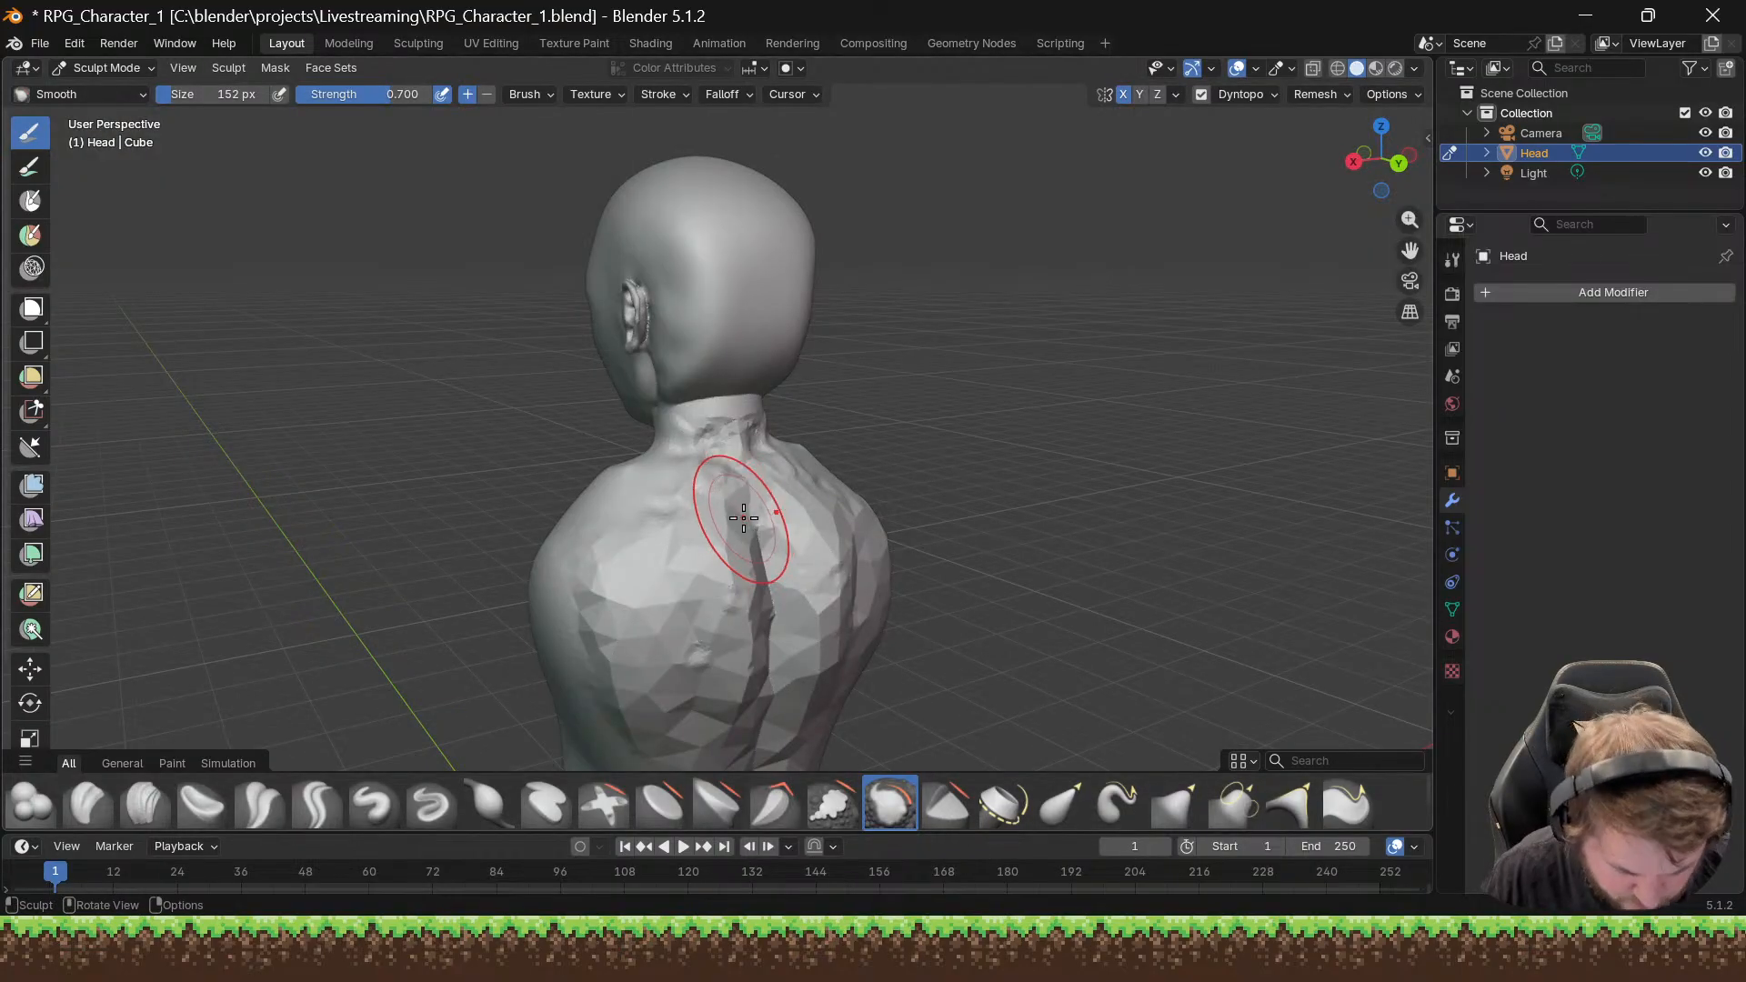
mouse_move(723, 471)
mouse_down()
mouse_move(729, 426)
mouse_move(725, 476)
mouse_move(714, 461)
mouse_up()
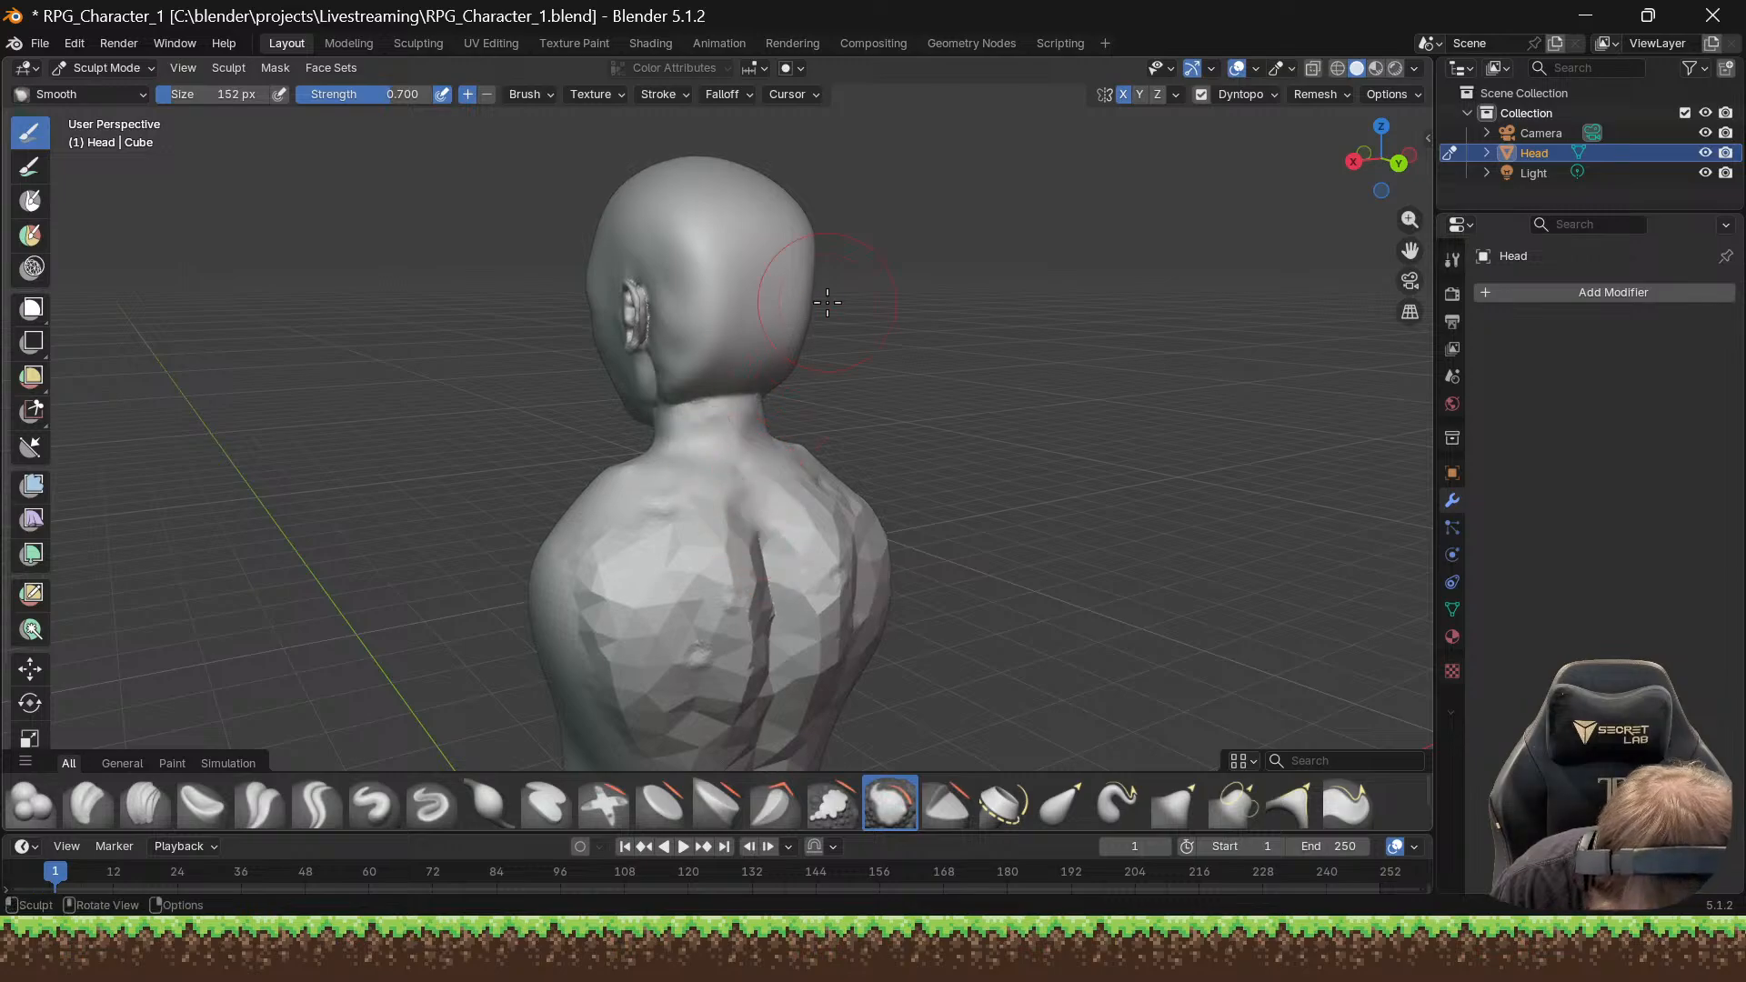
mouse_move(647, 520)
mouse_down()
mouse_move(684, 493)
mouse_move(640, 484)
mouse_move(631, 508)
mouse_up()
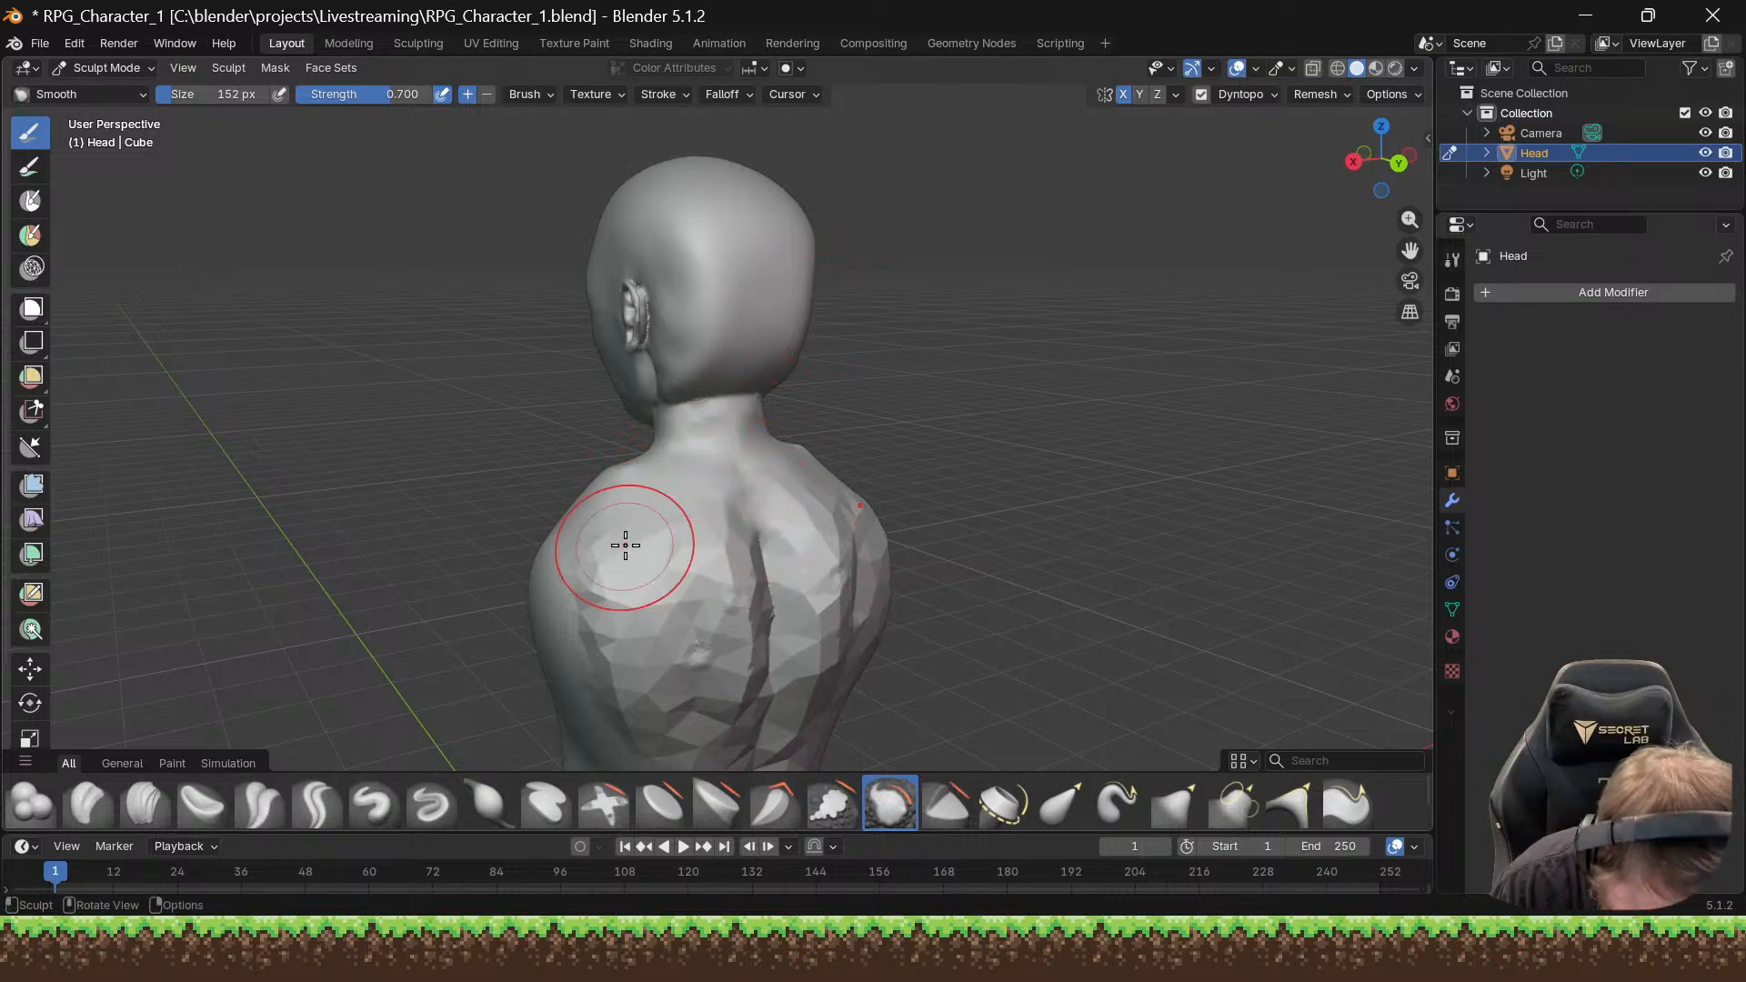
Step: Build rounded upper-arm stubs out of both shoulders with the Clay brush at 0.300 strength and 152 px size
middle_drag(625, 545, 721, 533)
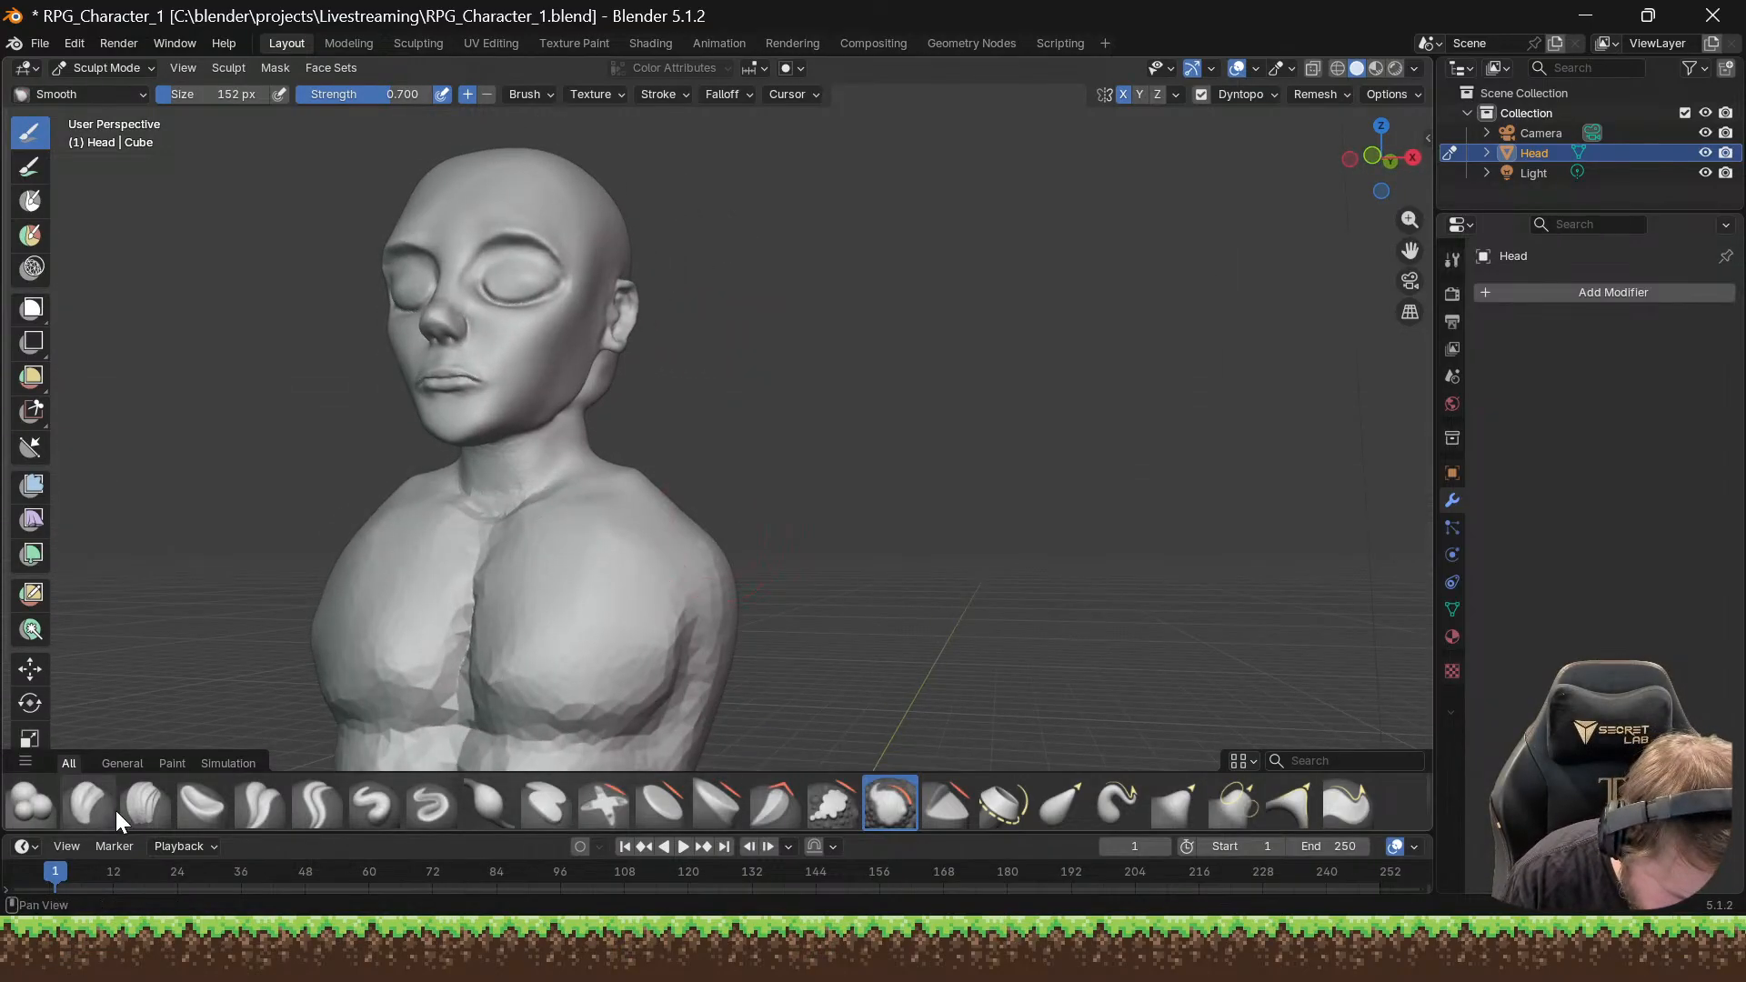
click(85, 804)
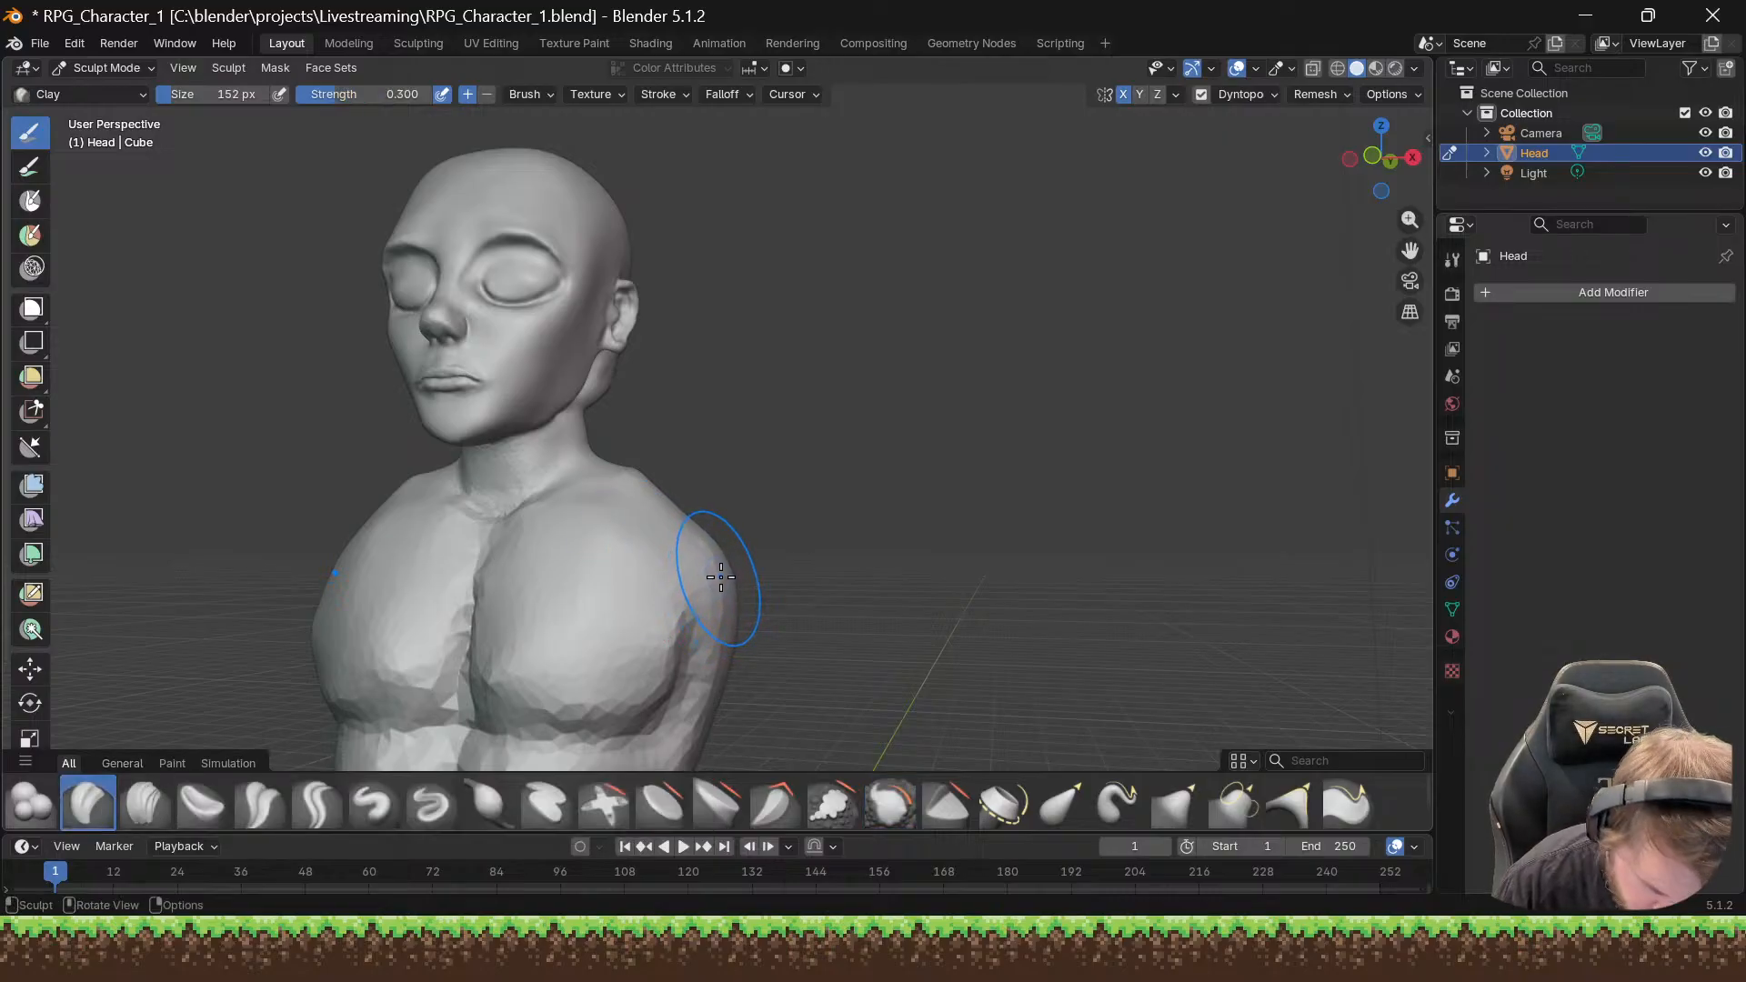
mouse_move(718, 574)
mouse_down()
mouse_move(752, 565)
mouse_move(706, 547)
mouse_move(772, 550)
mouse_up()
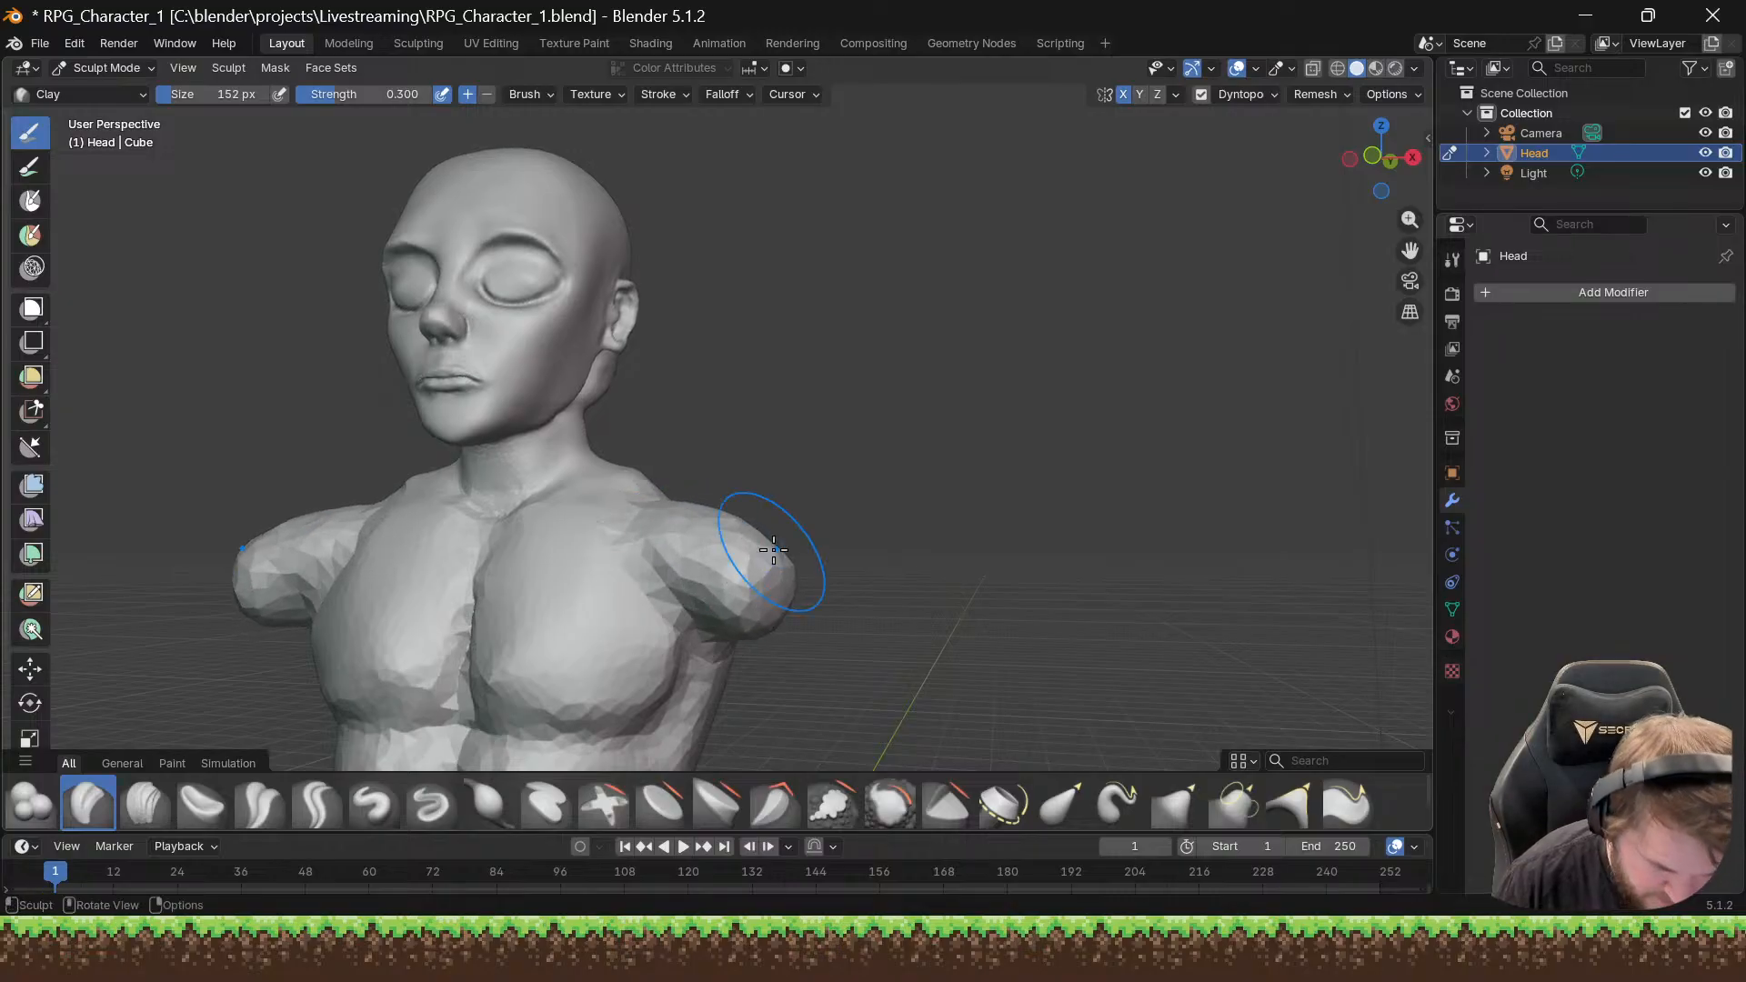
Step: Add more clay to the outer side of the shoulder stubs, working from the character's side
mouse_move(774, 550)
middle_down()
mouse_move(869, 592)
mouse_move(662, 520)
middle_up()
middle_drag(662, 520, 405, 534)
middle_drag(295, 475, 343, 508)
mouse_move(278, 440)
shift+middle_down()
mouse_move(291, 520)
mouse_move(189, 502)
shift+middle_up()
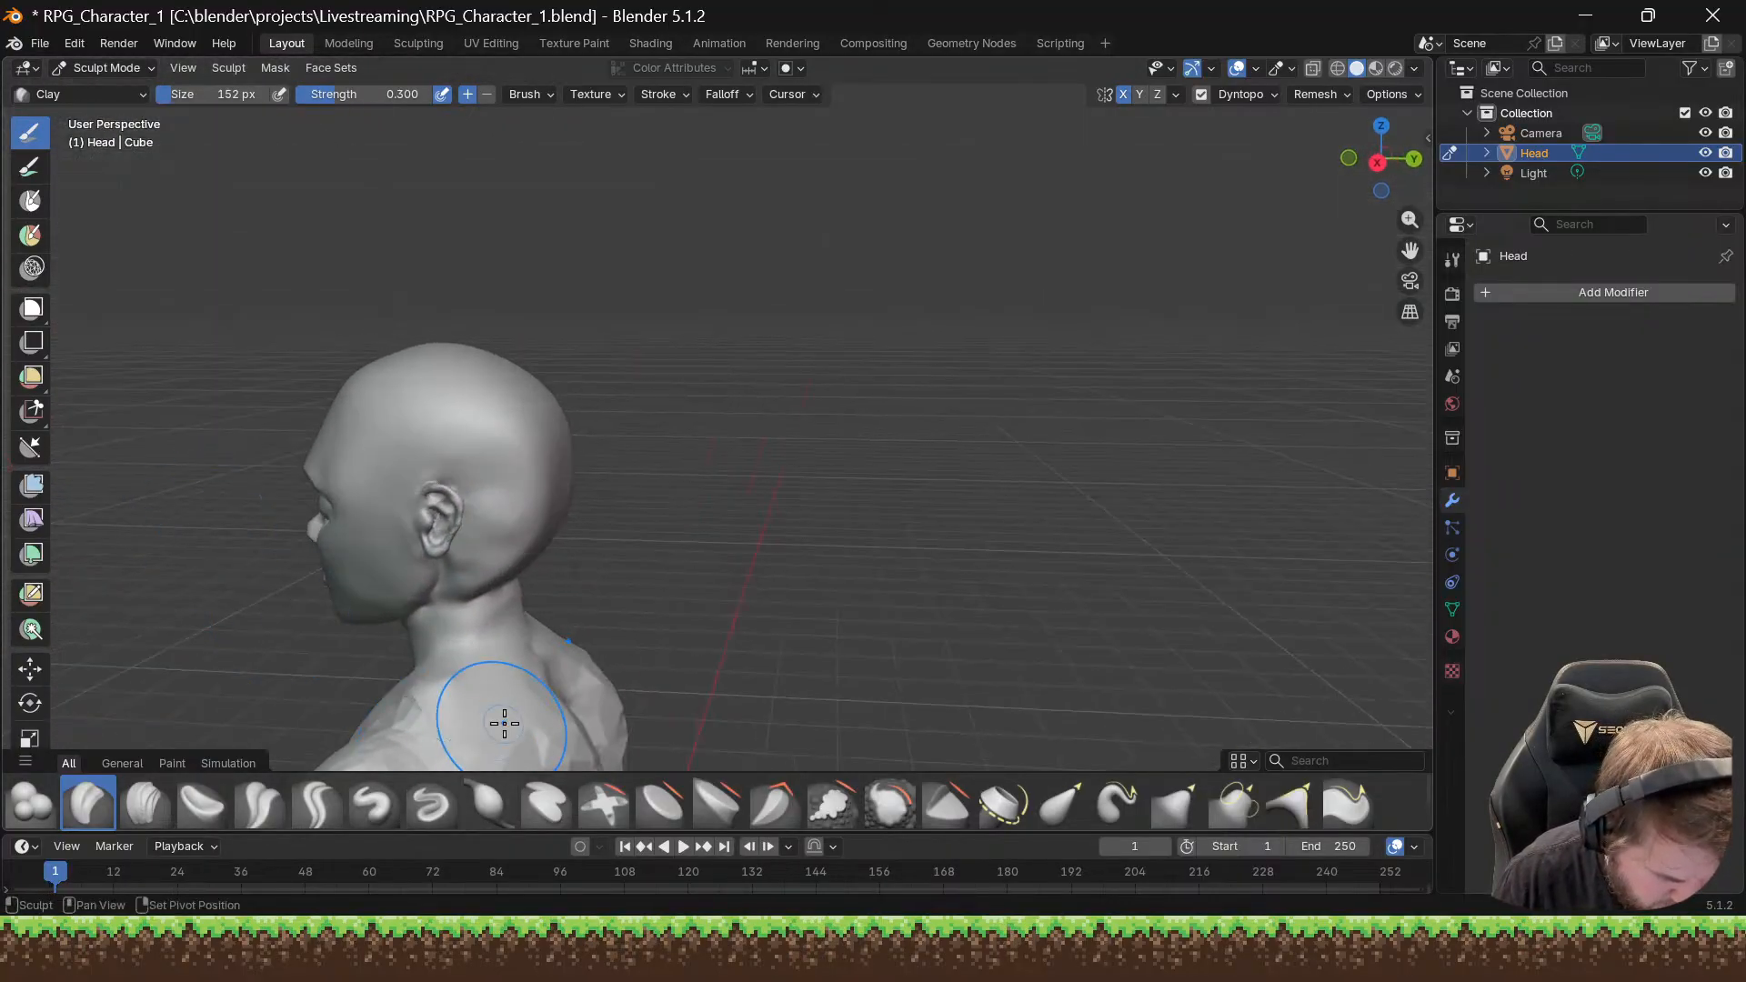
shift+middle_drag(492, 710, 471, 557)
middle_drag(471, 638, 544, 639)
mouse_move(342, 437)
mouse_down()
mouse_move(353, 462)
mouse_move(378, 461)
mouse_move(349, 439)
mouse_move(366, 506)
mouse_move(329, 542)
mouse_move(344, 531)
mouse_up()
Step: Extend the shoulder stubs outward into arms with Clay strokes on their ends in the Right Orthographic view
middle_drag(356, 518, 585, 510)
mouse_move(477, 482)
middle_down()
mouse_move(499, 507)
mouse_move(428, 488)
mouse_move(411, 504)
mouse_move(512, 563)
mouse_move(536, 436)
mouse_move(615, 420)
mouse_move(604, 351)
middle_up()
scroll(412, 504, down, 6)
scroll(615, 420, up, 4)
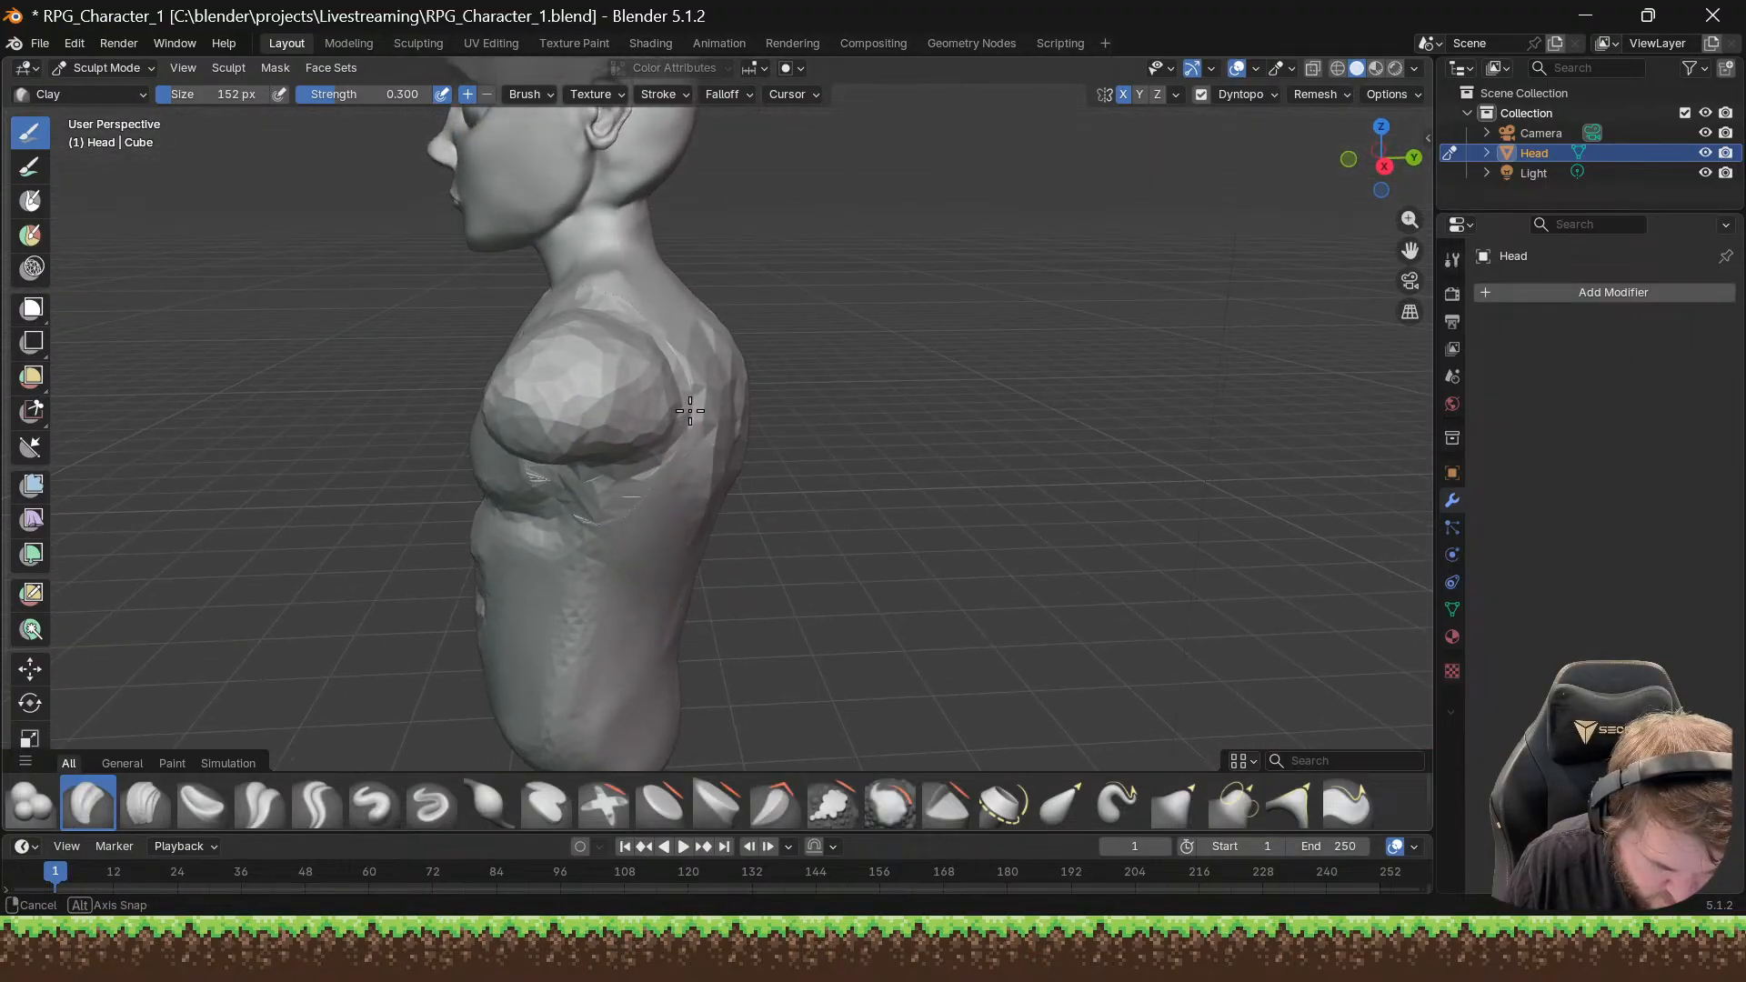
click(1383, 166)
scroll(669, 482, up, 8)
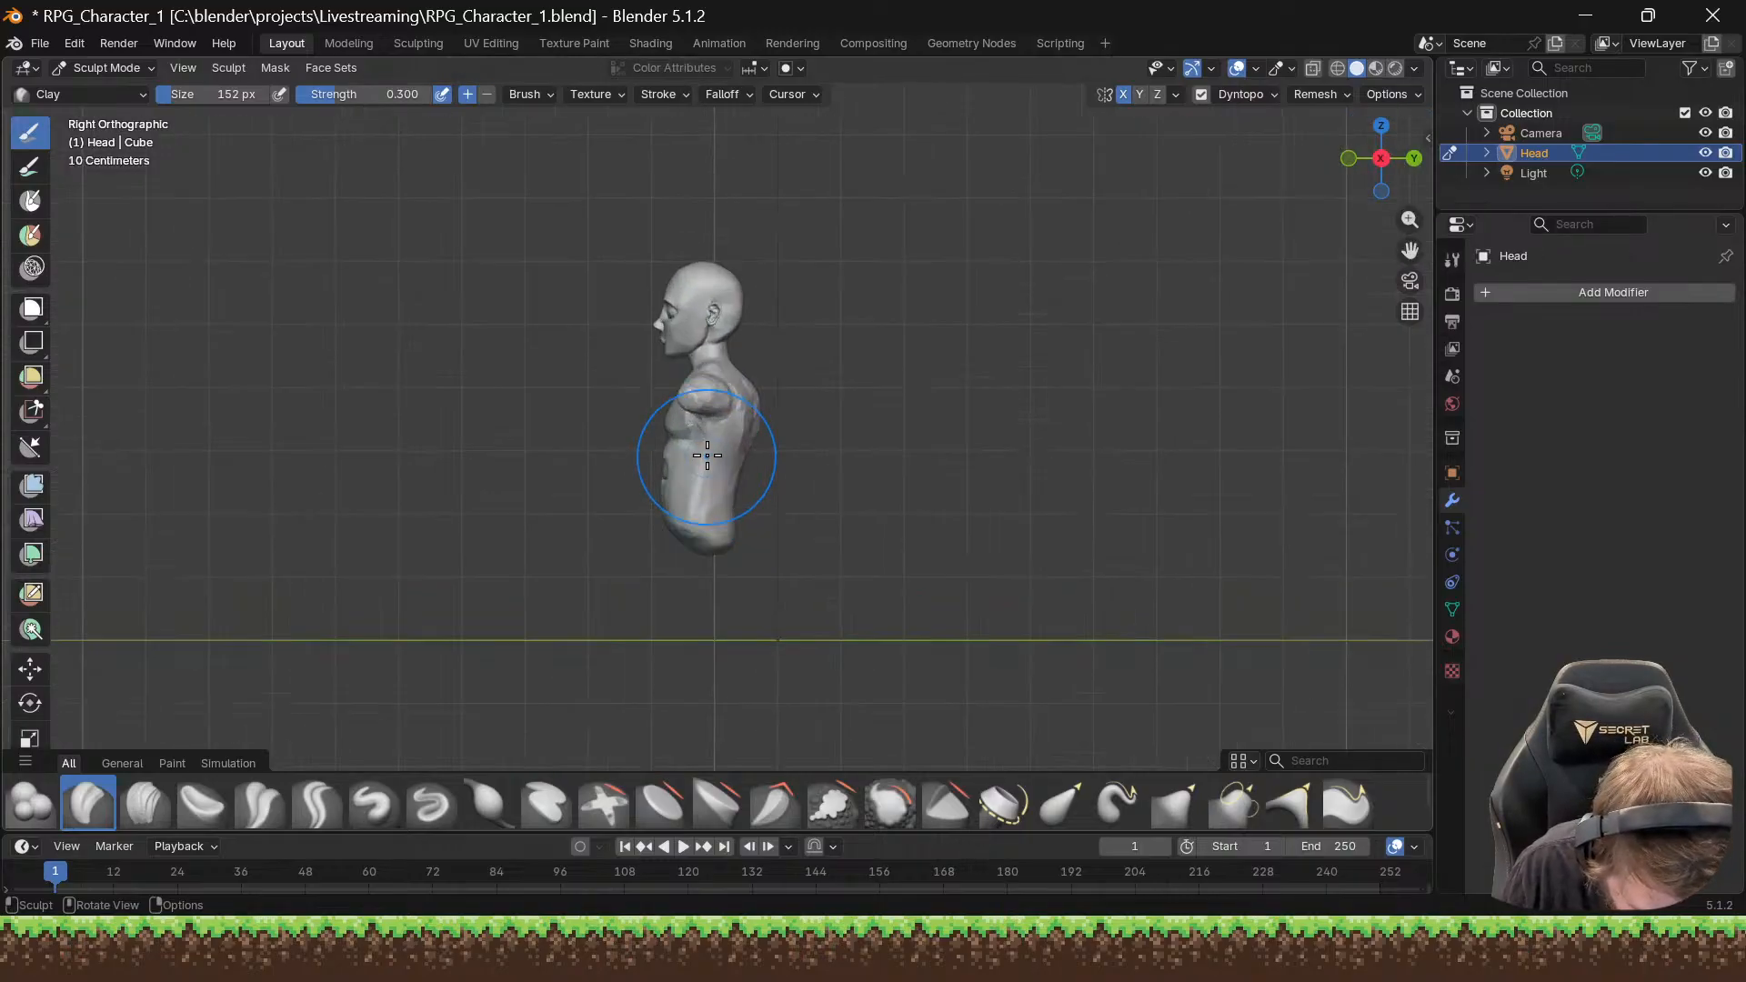
shift+middle_drag(709, 406, 718, 420)
drag(719, 420, 691, 339)
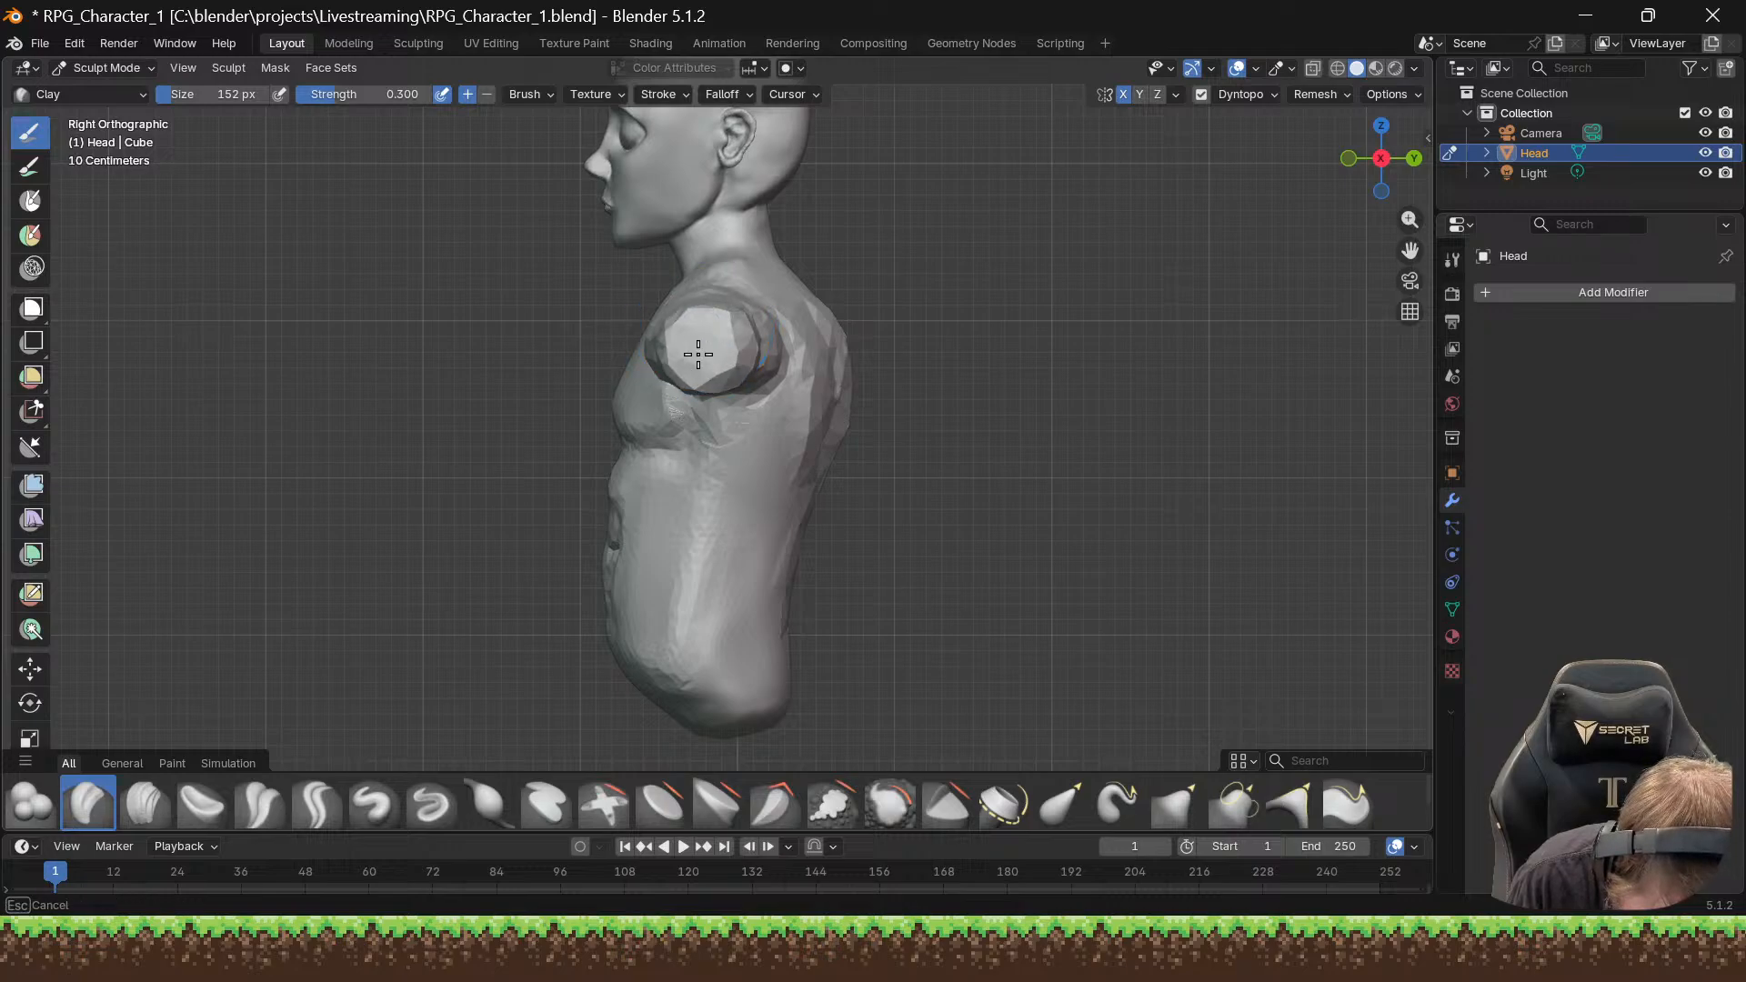
drag(697, 354, 667, 391)
Step: Straighten the front edges of both arms in the Top Orthographic view with the Grab brush at 0.400 strength and 152 px
middle_drag(667, 391, 764, 418)
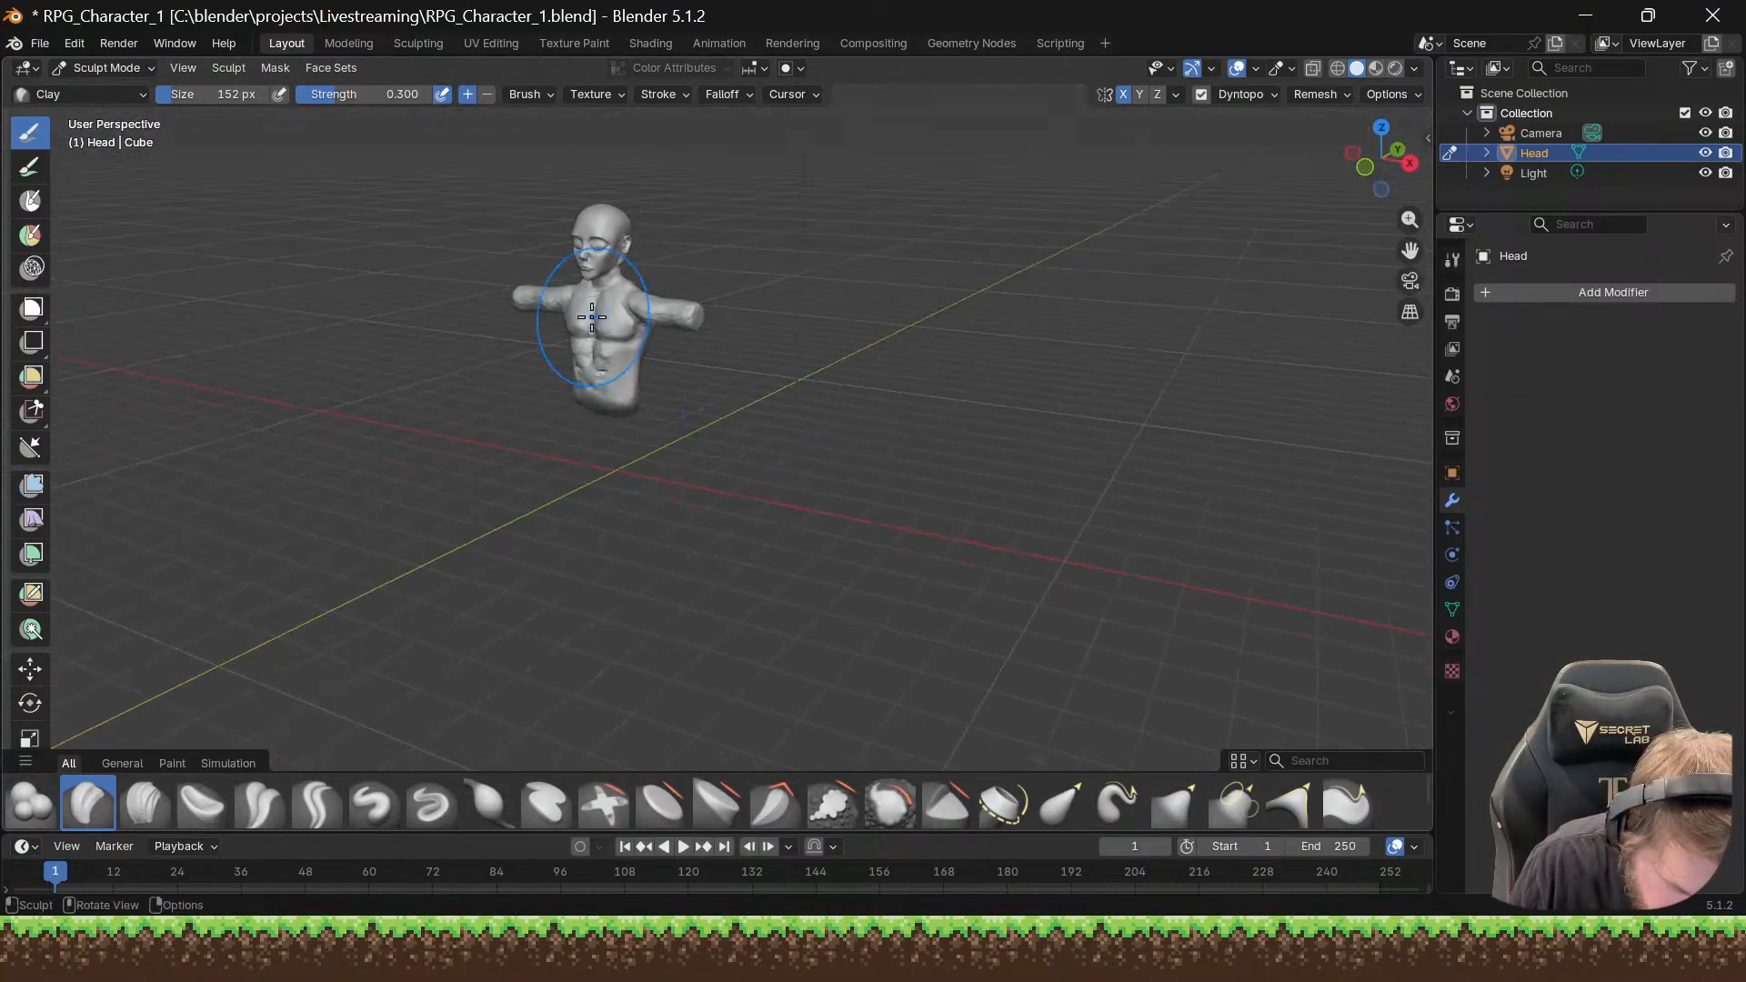
scroll(597, 320, up, 6)
middle_drag(596, 320, 576, 261)
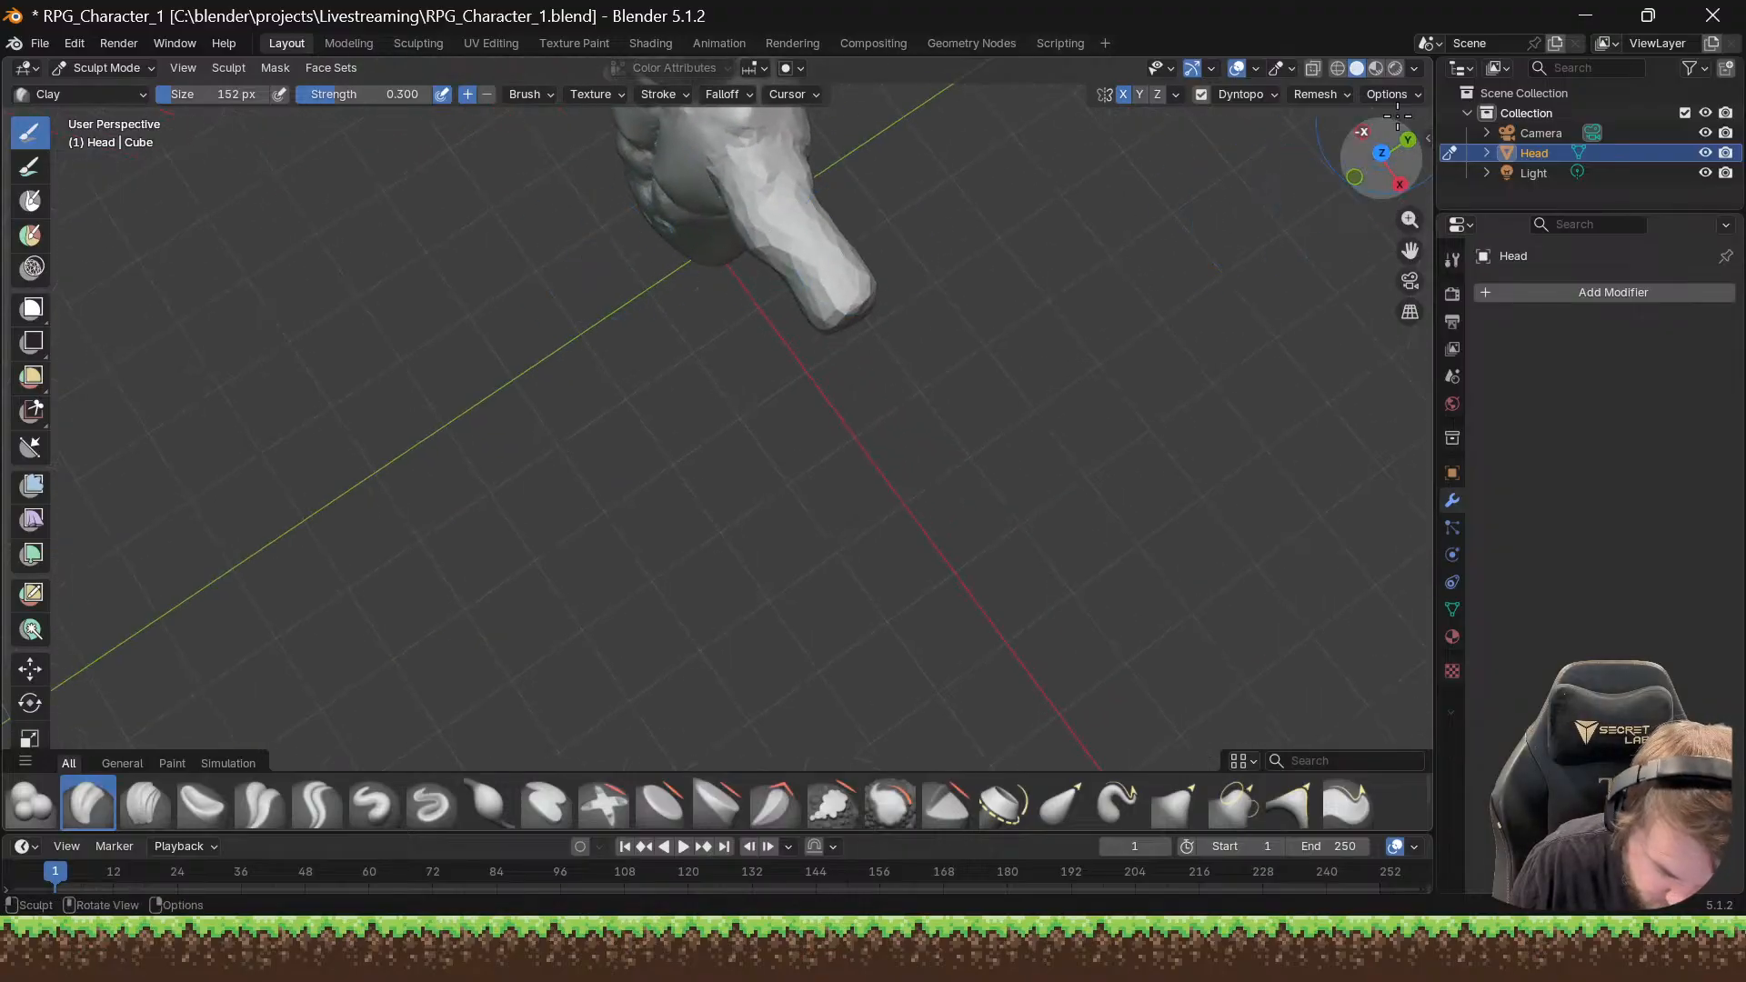
click(1383, 153)
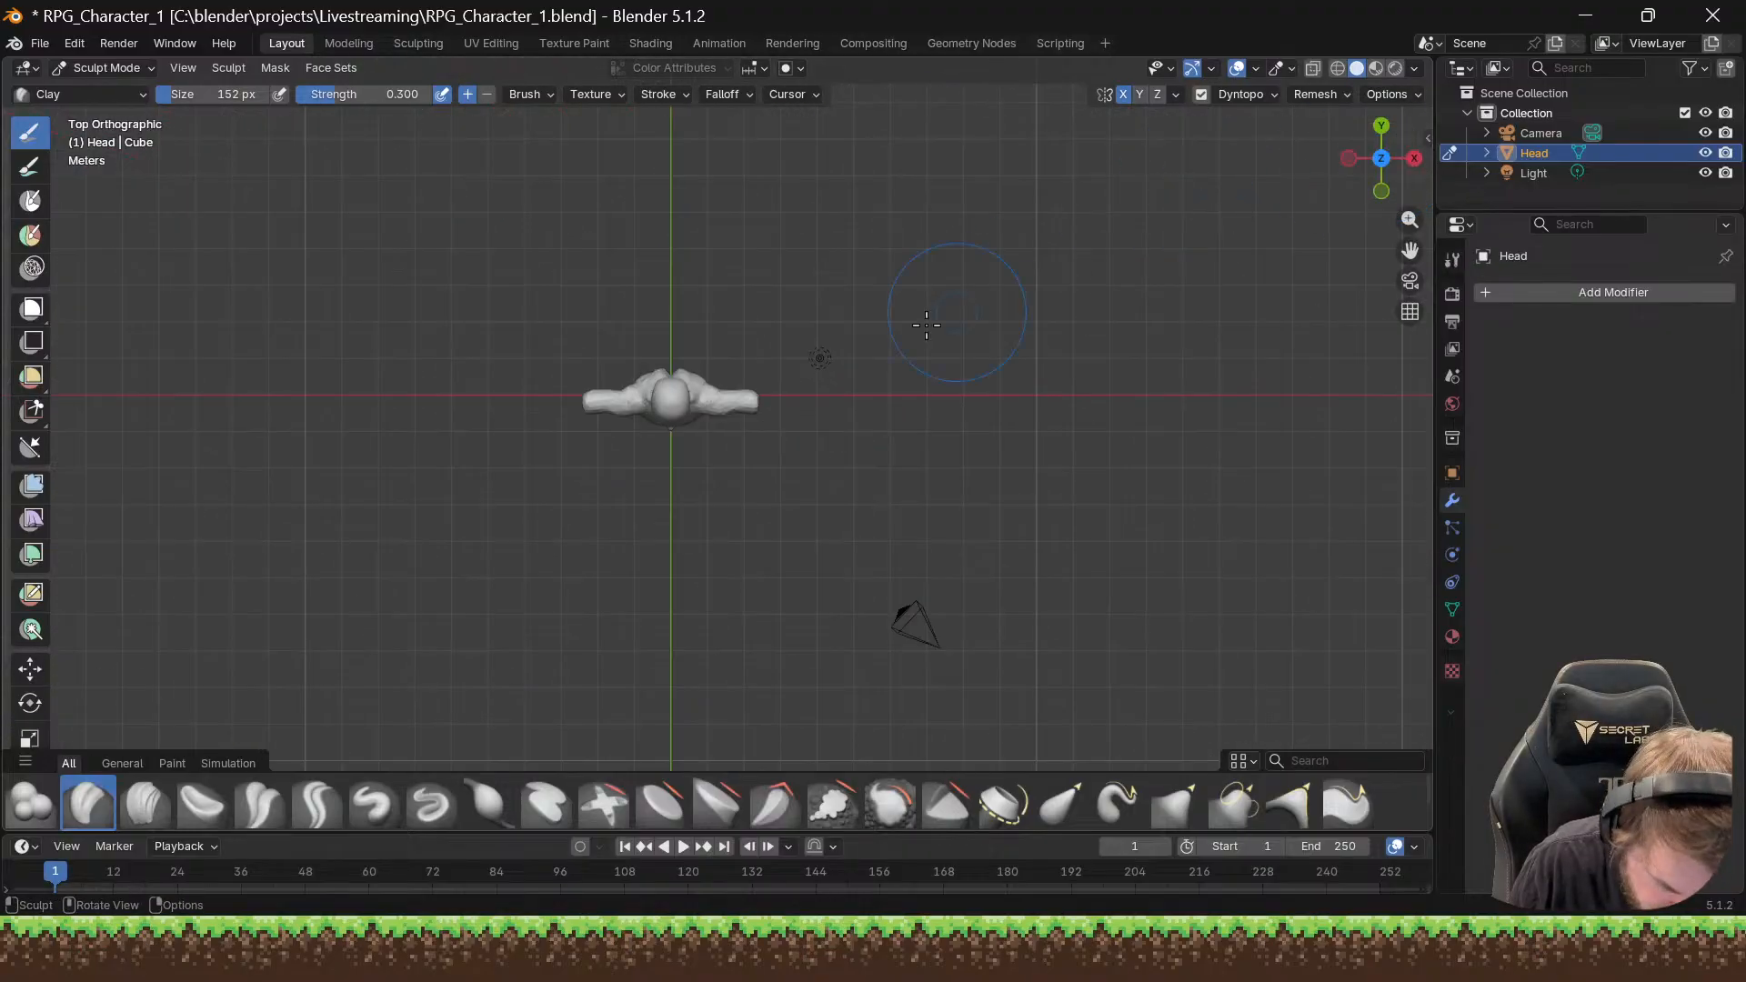
scroll(660, 386, up, 3)
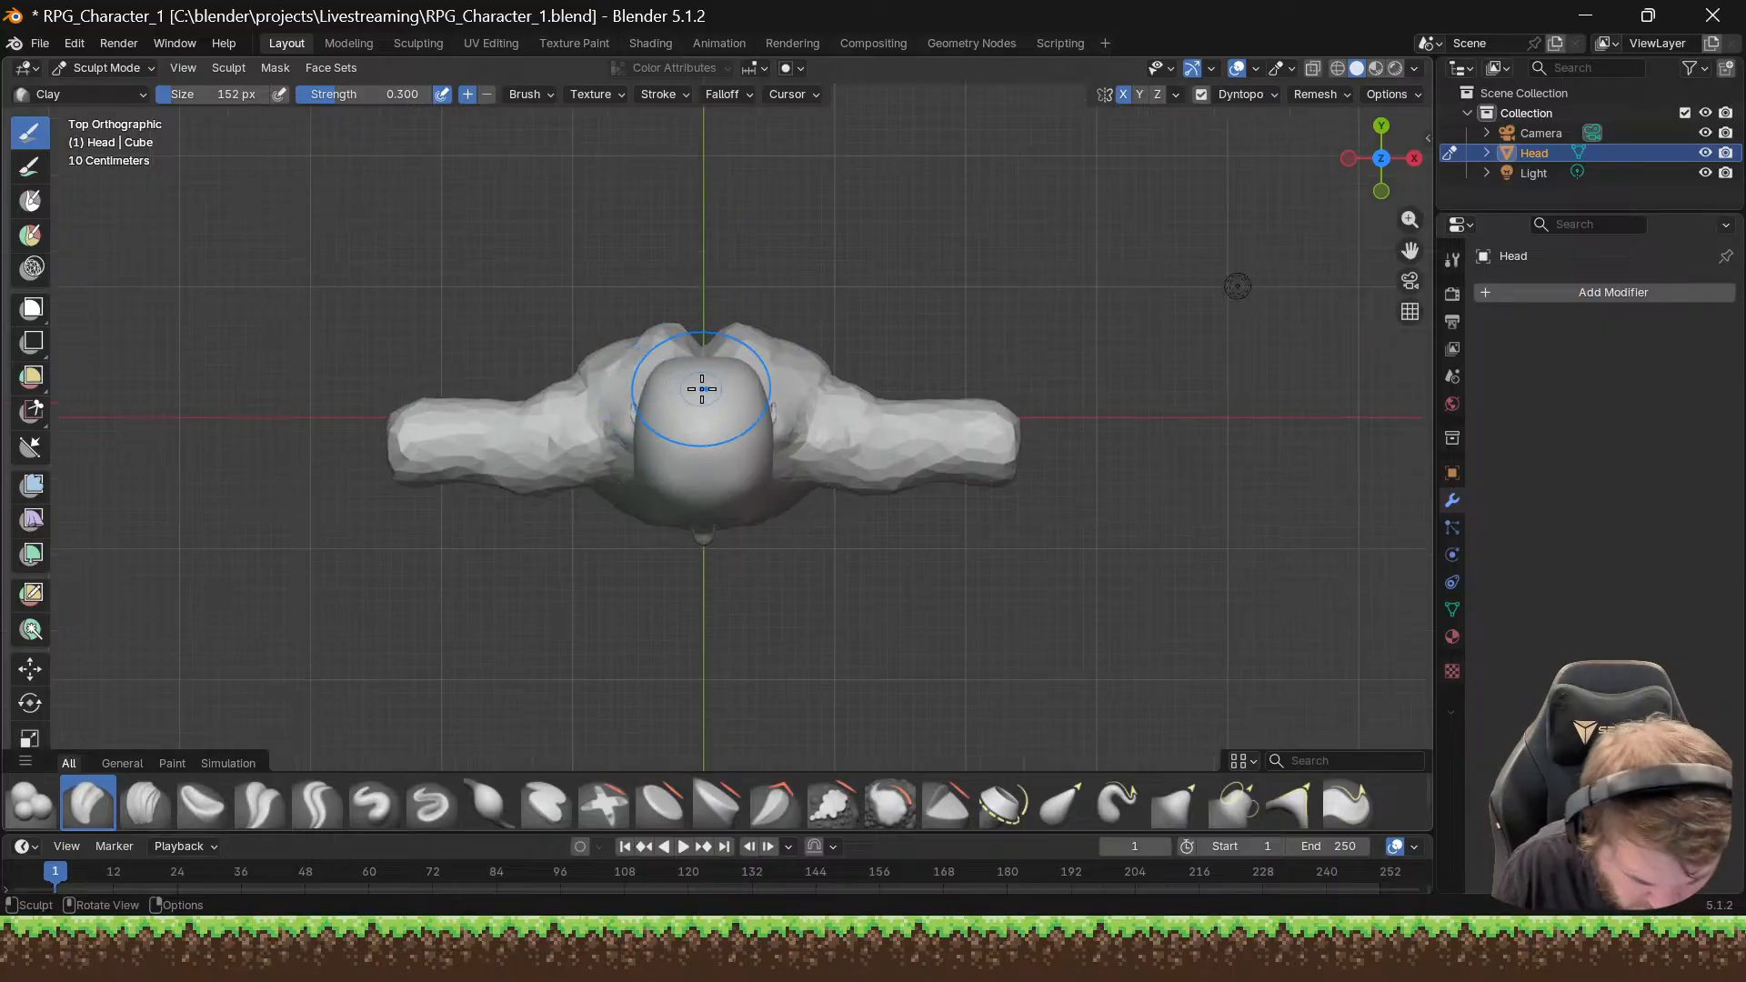
click(1178, 806)
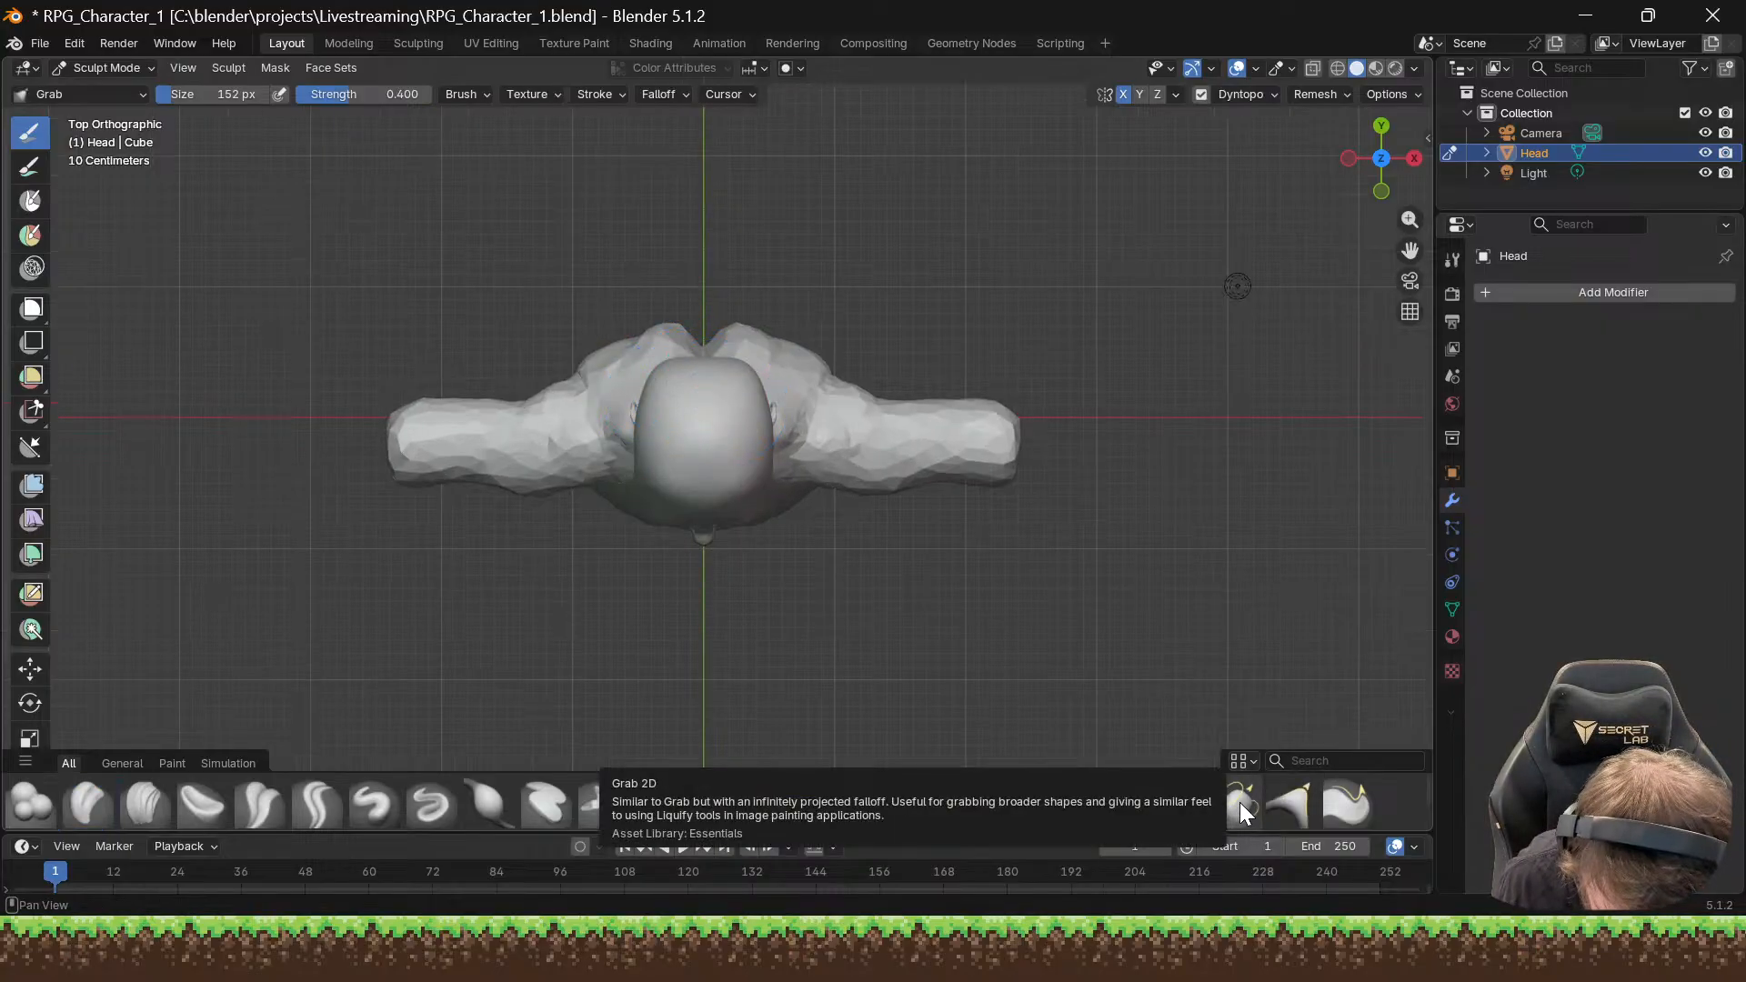
mouse_move(889, 492)
mouse_down()
mouse_move(858, 494)
mouse_move(878, 460)
mouse_up()
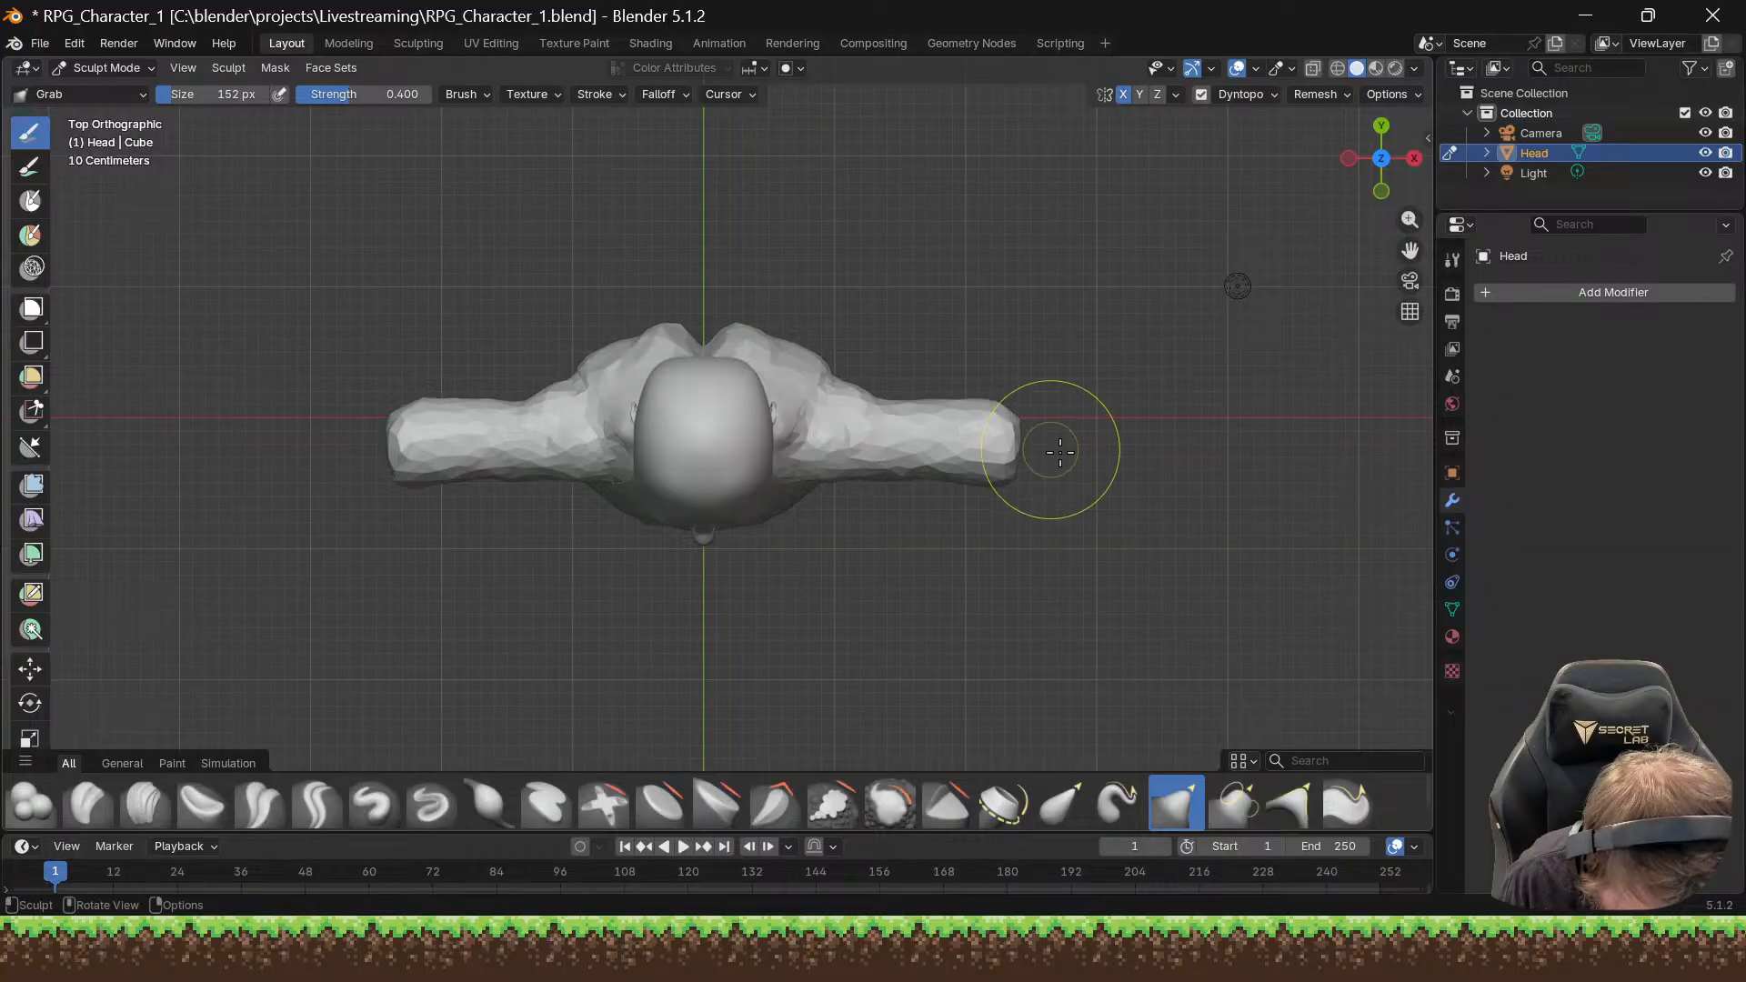
drag(1004, 491, 1015, 447)
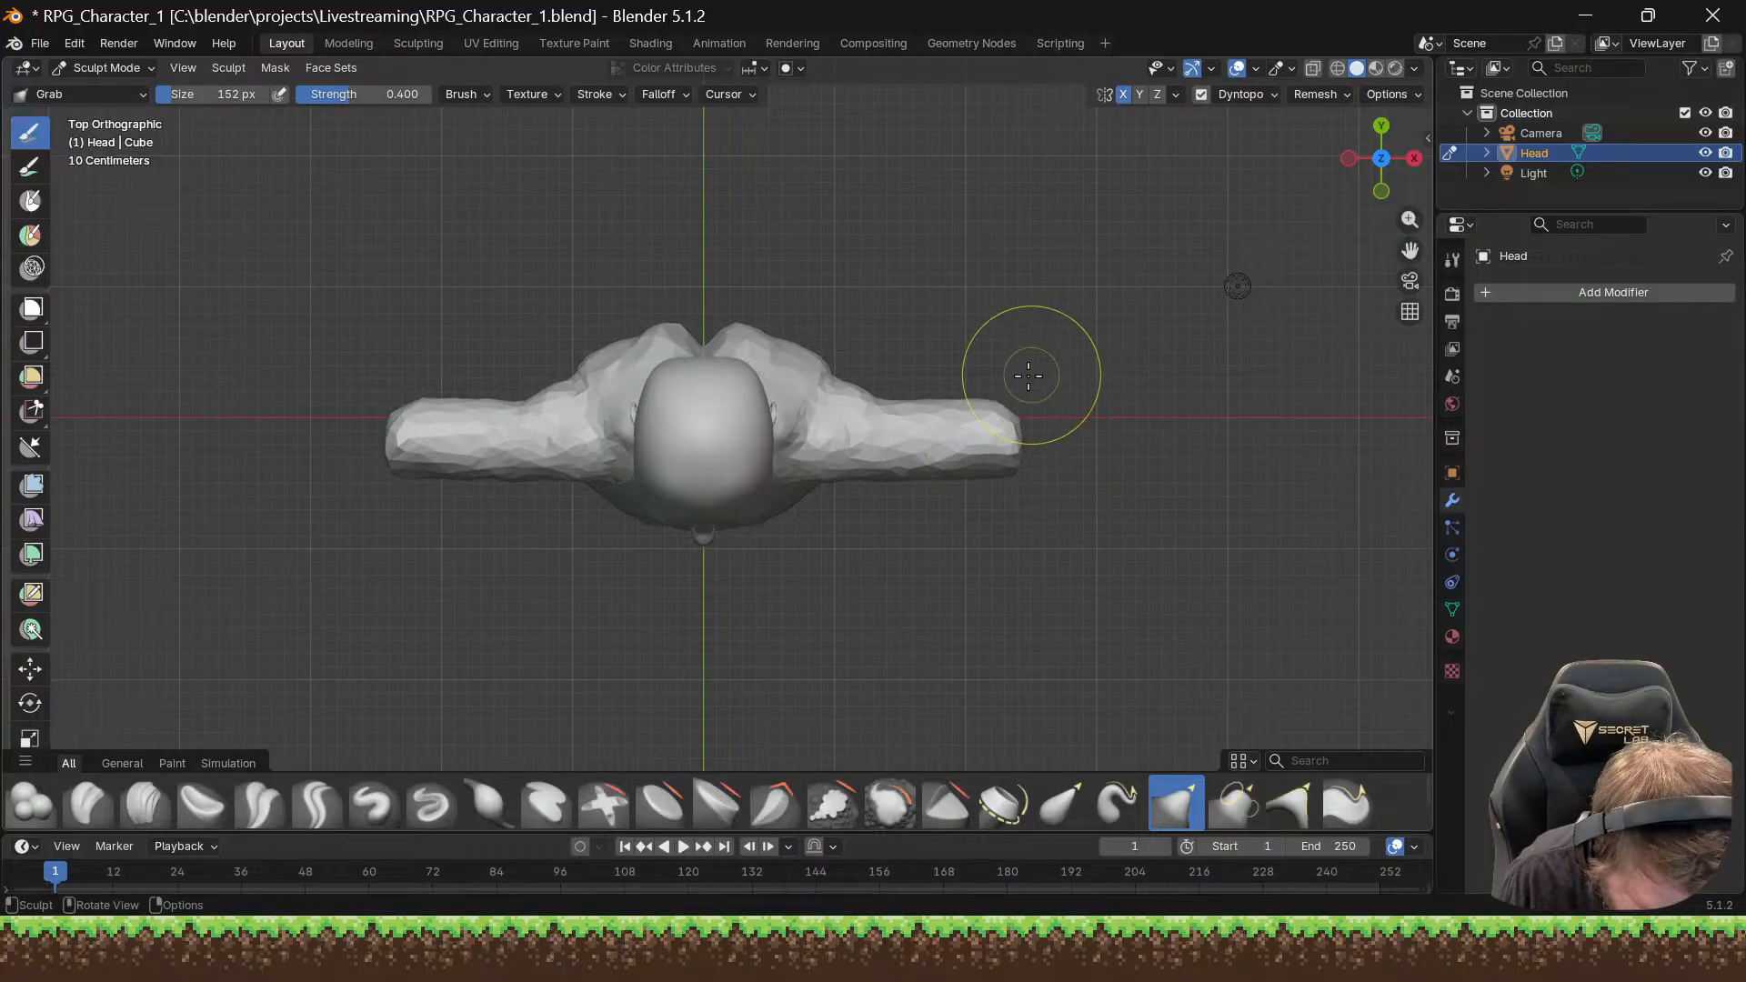
Step: Examine the shape of the arms and their attachment to the torso from the front, below and close up
middle_drag(927, 447, 914, 280)
scroll(875, 421, down, 5)
scroll(877, 427, down, 6)
middle_drag(1079, 445, 1056, 348)
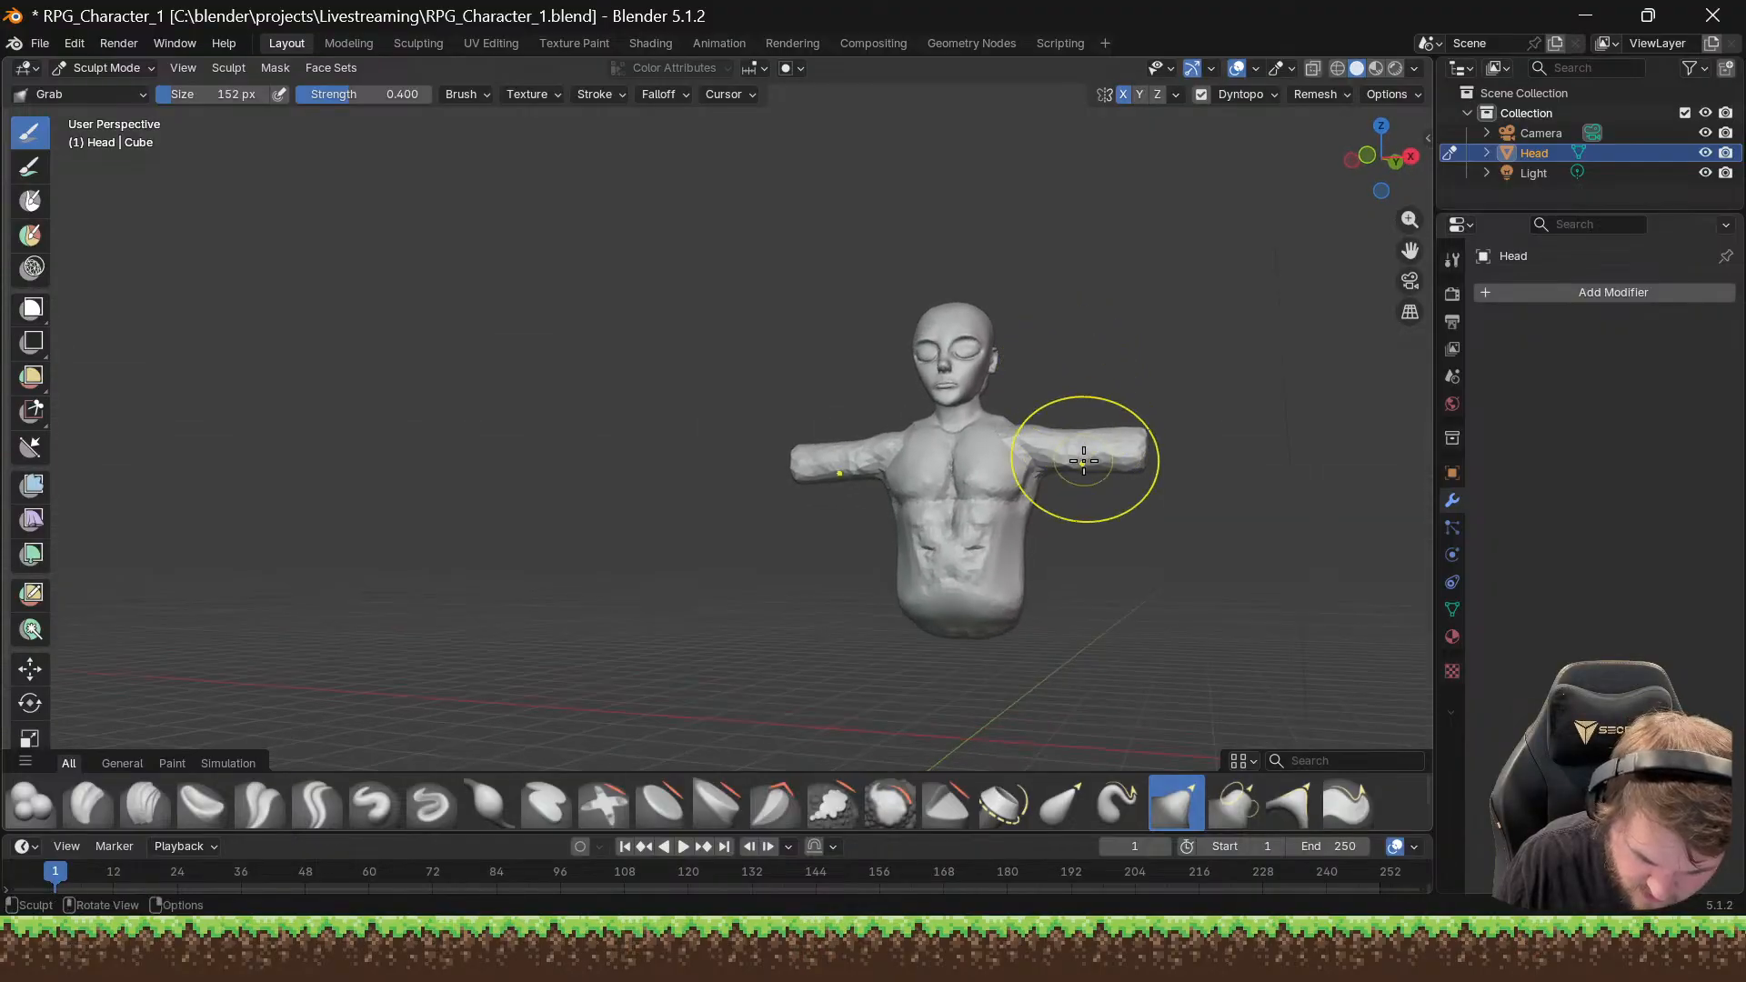
scroll(1116, 456, up, 6)
mouse_move(1177, 468)
middle_down()
mouse_move(1115, 472)
mouse_move(1112, 509)
mouse_move(1043, 478)
mouse_move(1128, 462)
mouse_move(1032, 459)
mouse_move(1005, 431)
mouse_move(904, 410)
mouse_move(955, 390)
mouse_move(1028, 429)
mouse_move(907, 409)
mouse_move(773, 419)
middle_up()
scroll(911, 420, down, 3)
mouse_move(911, 420)
middle_down()
mouse_move(1158, 405)
mouse_move(992, 400)
mouse_move(1102, 405)
mouse_move(1143, 503)
mouse_move(1228, 486)
mouse_move(939, 439)
mouse_move(1021, 440)
middle_up()
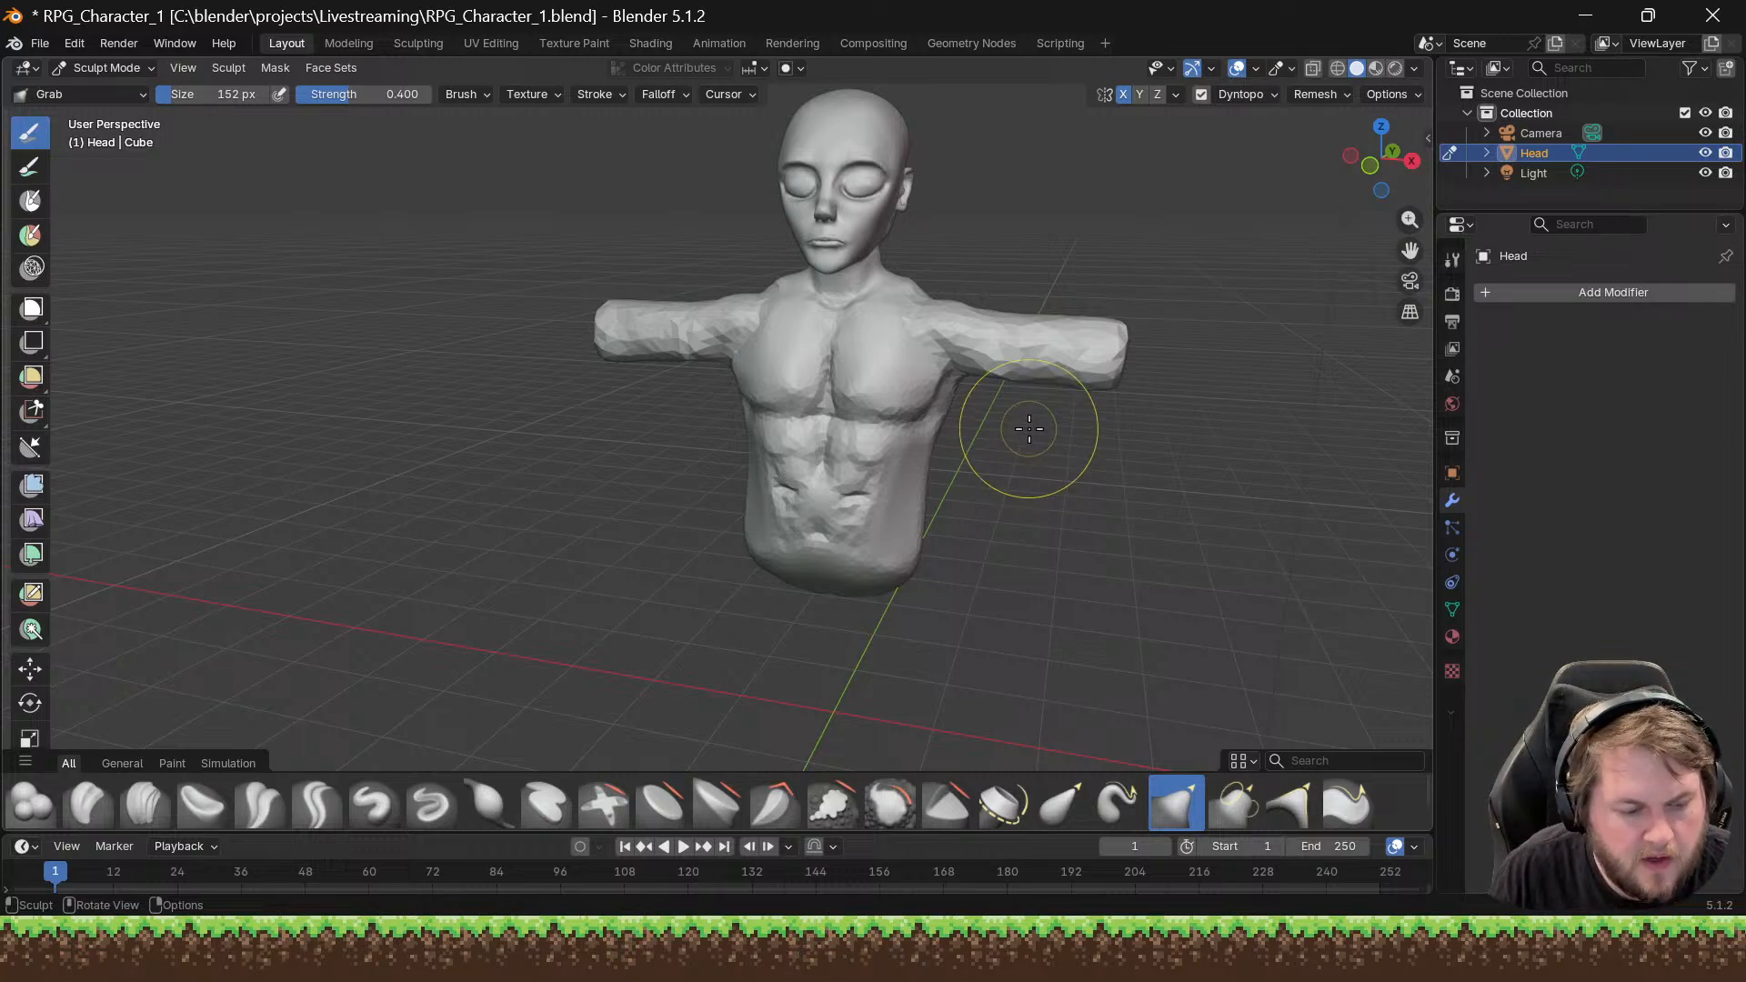
mouse_move(1006, 437)
middle_down()
mouse_move(1224, 428)
mouse_move(845, 417)
mouse_move(1010, 427)
middle_up()
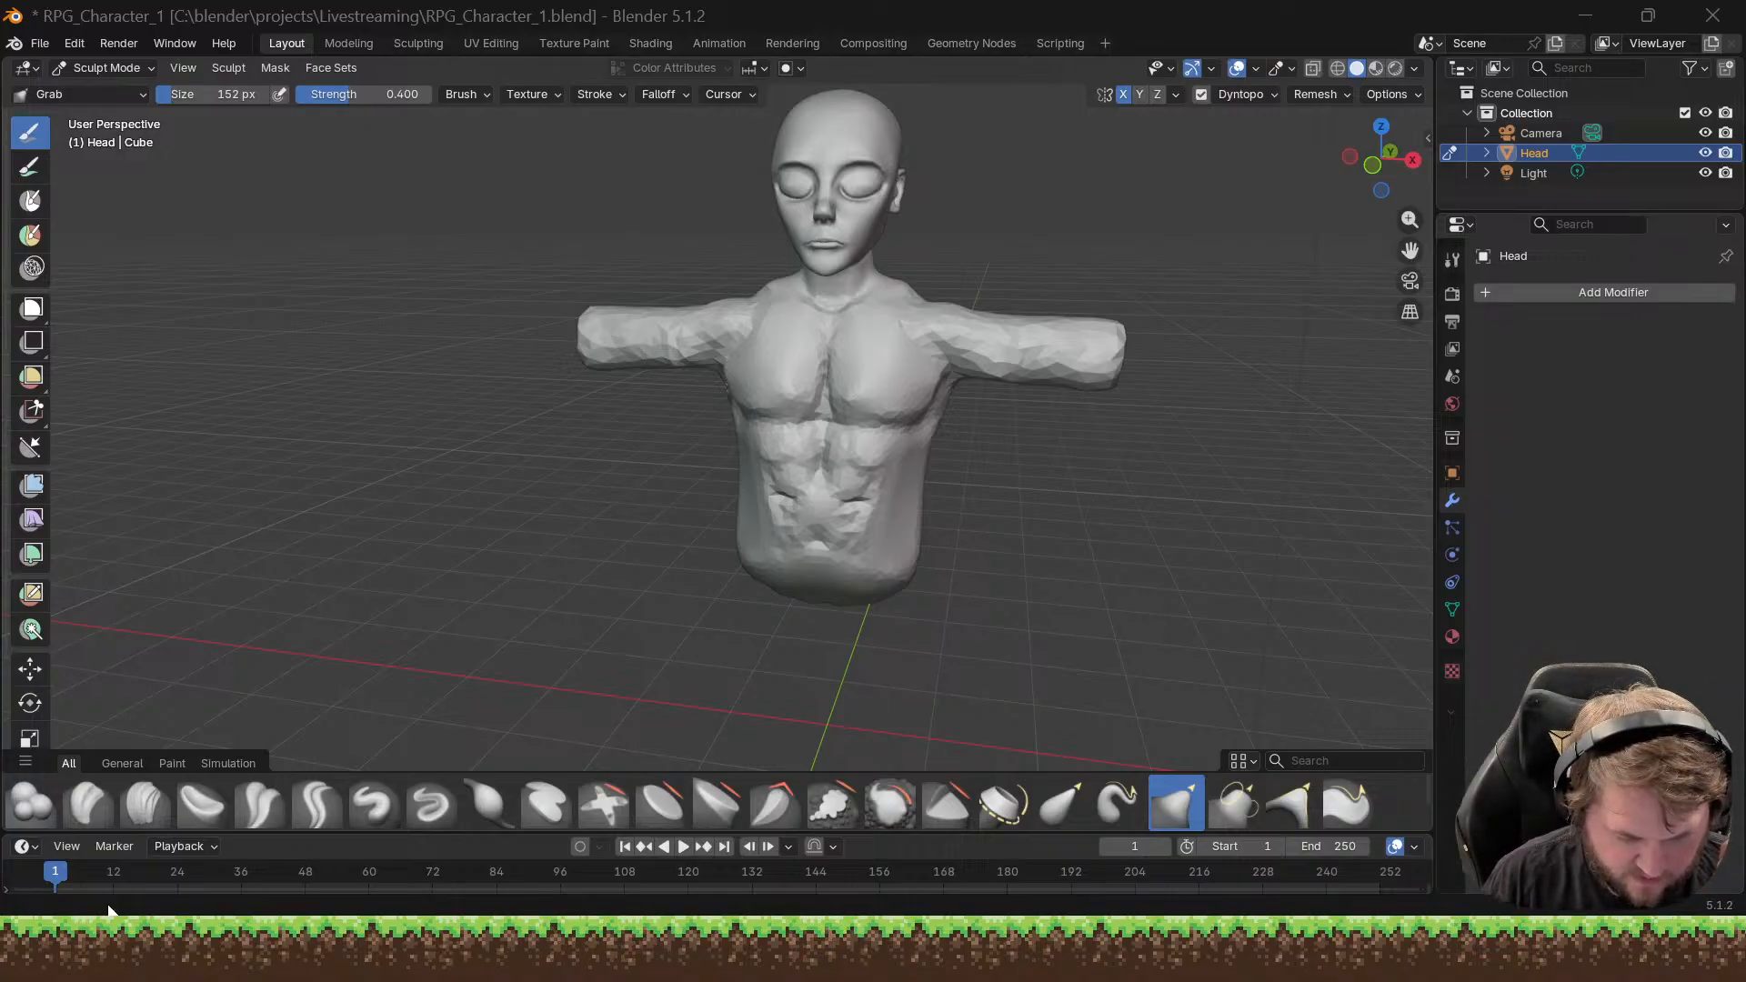
scroll(977, 316, up, 3)
scroll(978, 315, up, 5)
middle_drag(937, 318, 974, 319)
scroll(974, 320, down, 5)
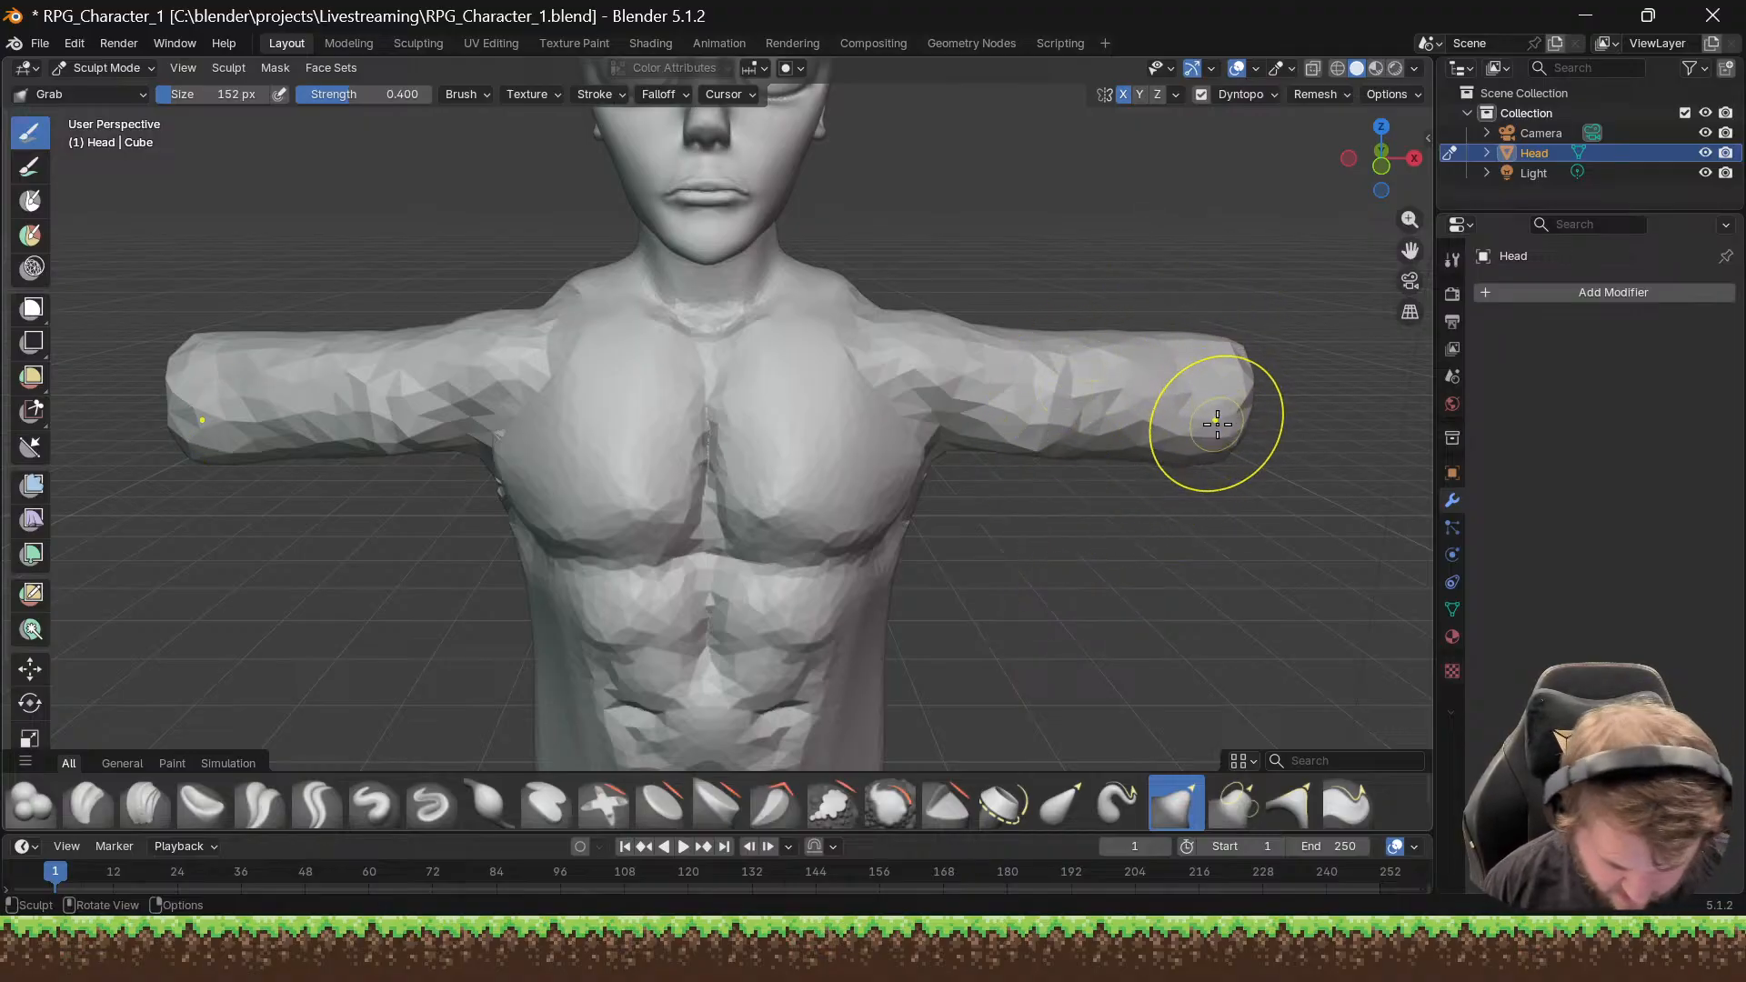
Step: Pull the ends of both arms slightly downward with the Grab brush enlarged to 312 px
key(bracketright)
key(bracketright)
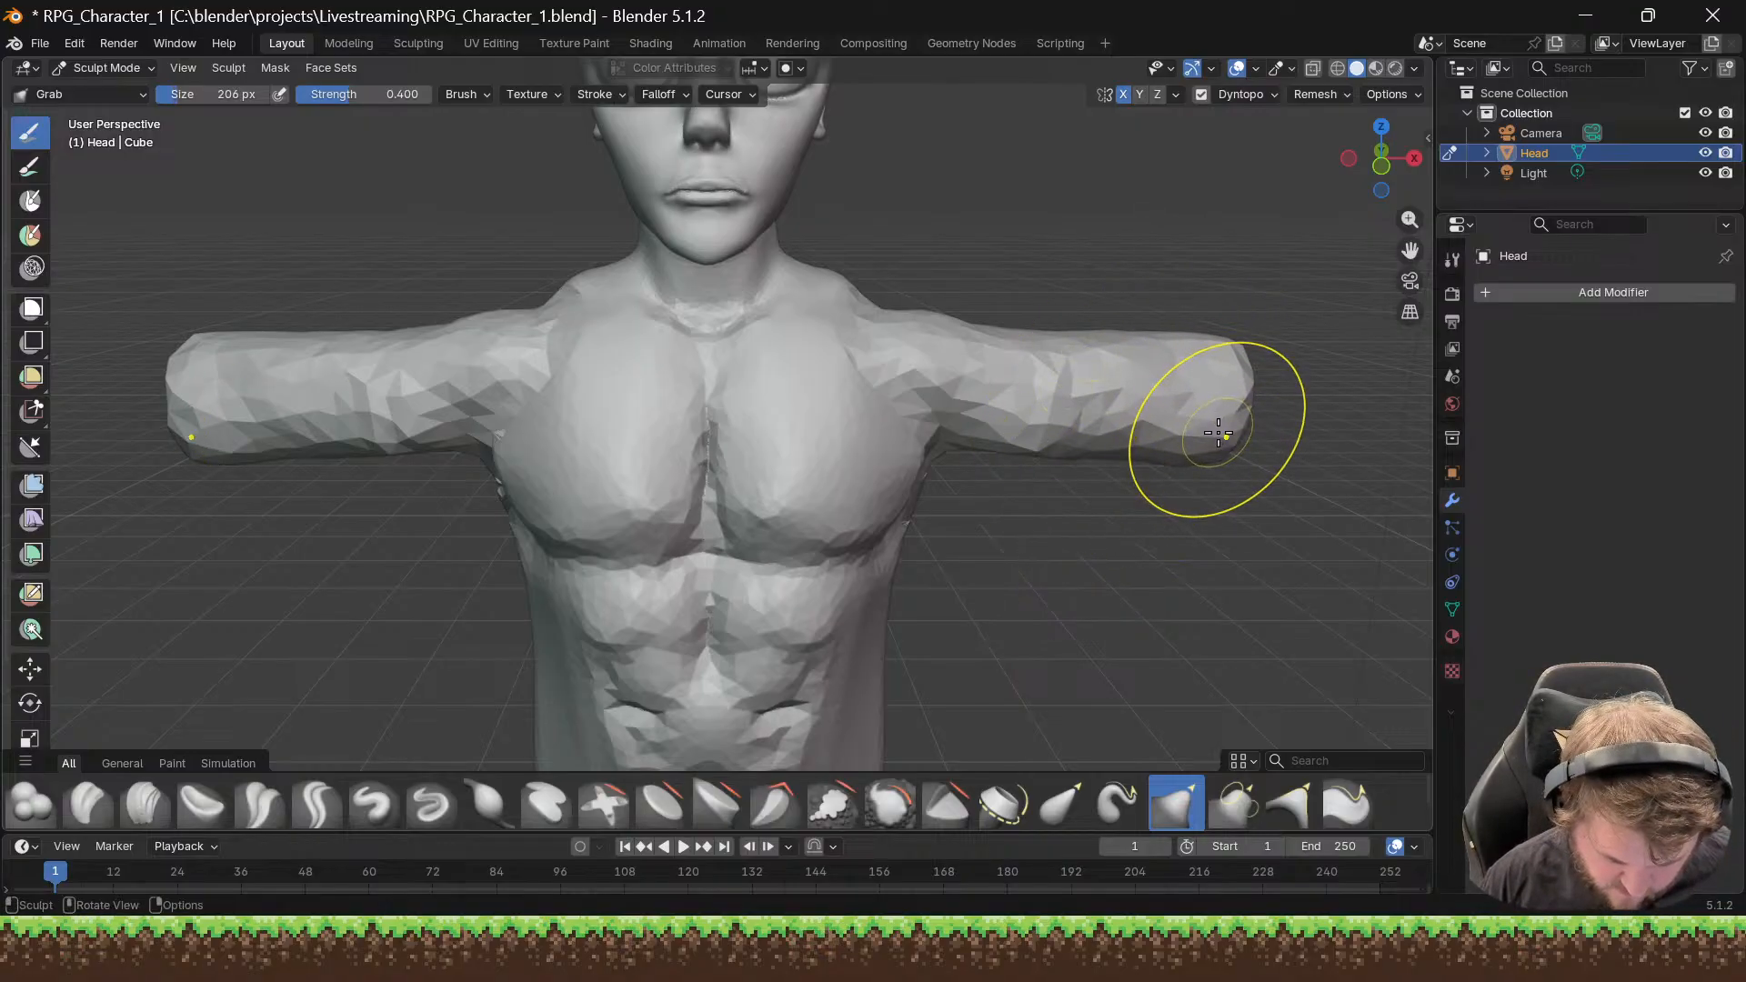
key(bracketright)
key(bracketright)
key(bracketright)
key(bracketright)
key(bracketright)
mouse_move(1216, 429)
mouse_down()
mouse_move(1180, 419)
mouse_move(1219, 400)
mouse_move(1209, 441)
mouse_up()
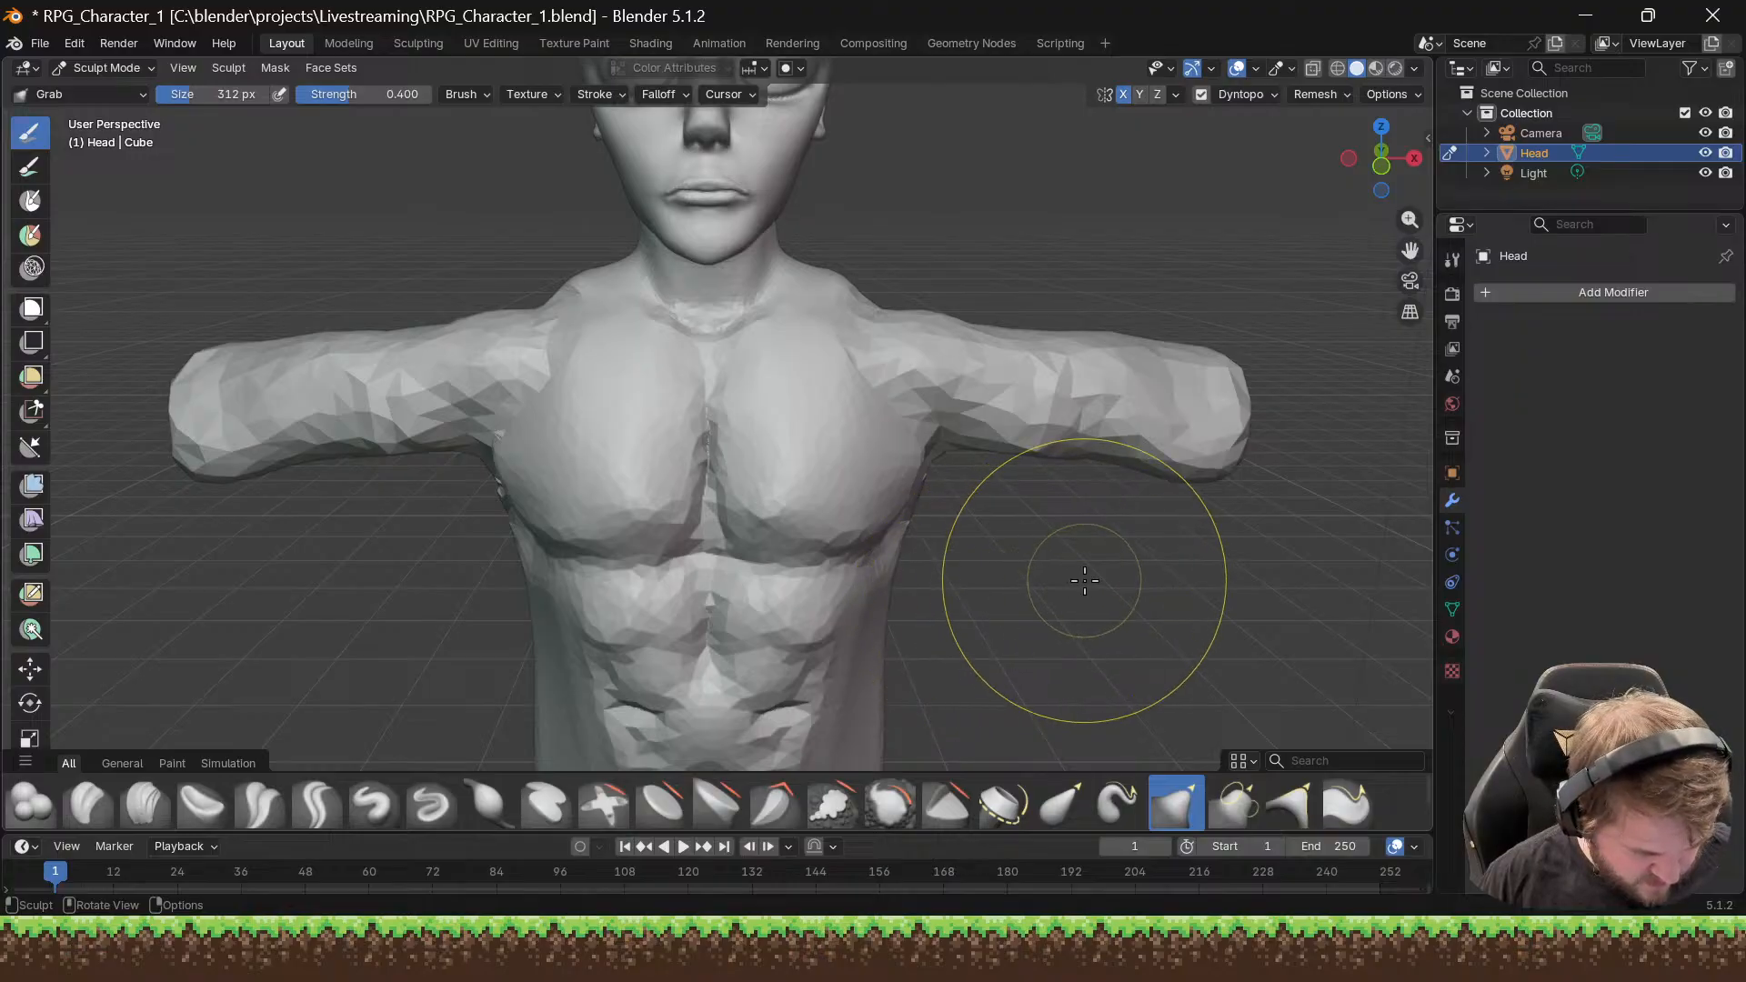
Step: Lower the outer arms further into a downward slope with the Grab brush enlarged to 426 px
key(bracketright)
key(bracketright)
key(bracketright)
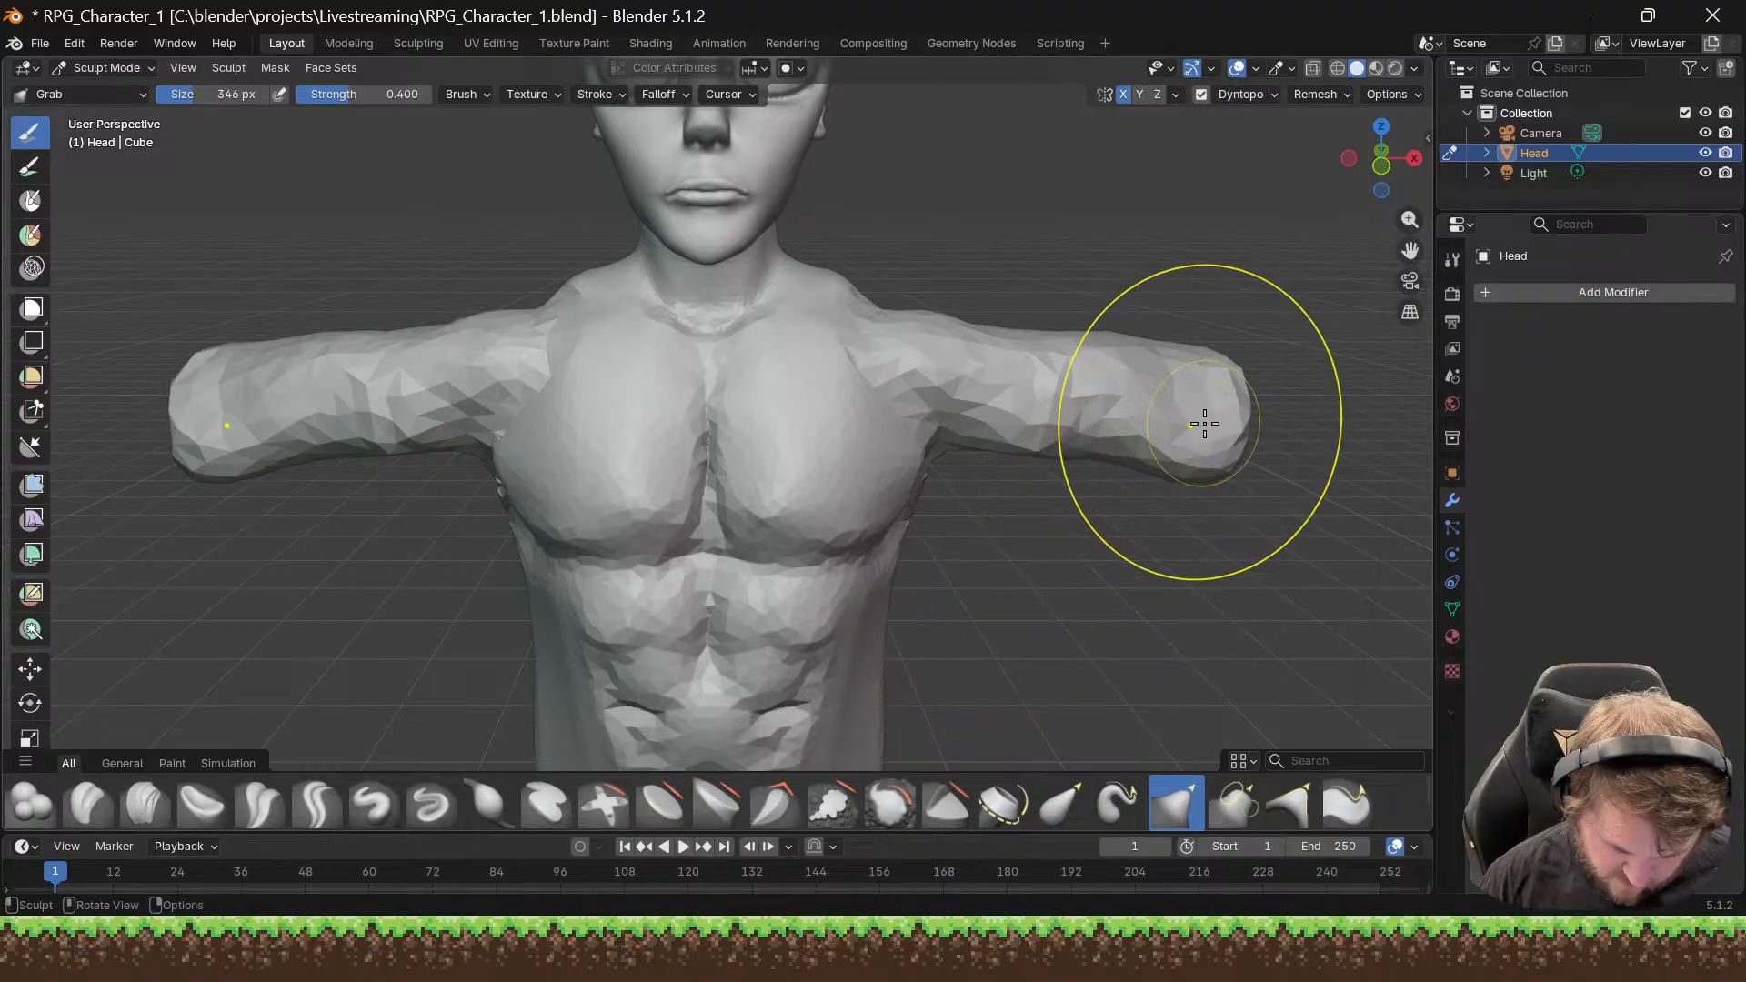
mouse_move(1215, 388)
mouse_down()
mouse_move(1209, 454)
mouse_move(1107, 416)
mouse_move(1212, 448)
mouse_move(1189, 475)
mouse_up()
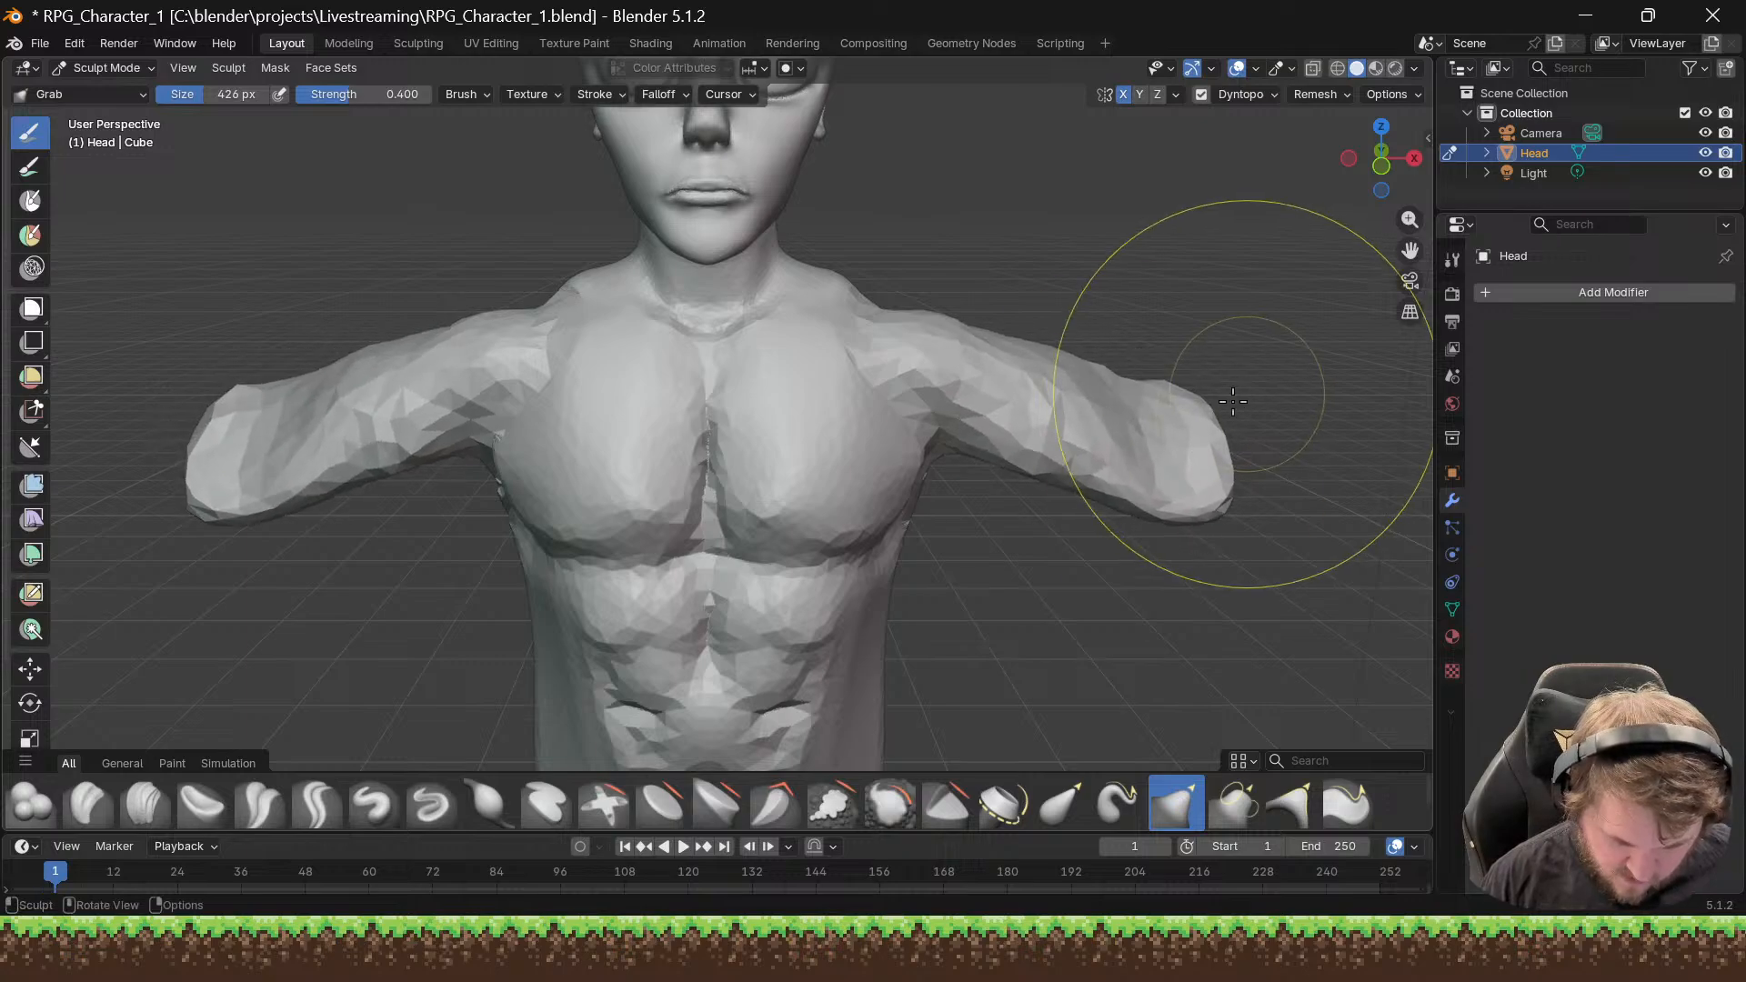
Step: Set up the Clay Strips brush in subtract mode at 0.500 strength and 344 px, and undo a test stroke on the arm end
key(KP_Decimal)
scroll(1095, 456, down, 2)
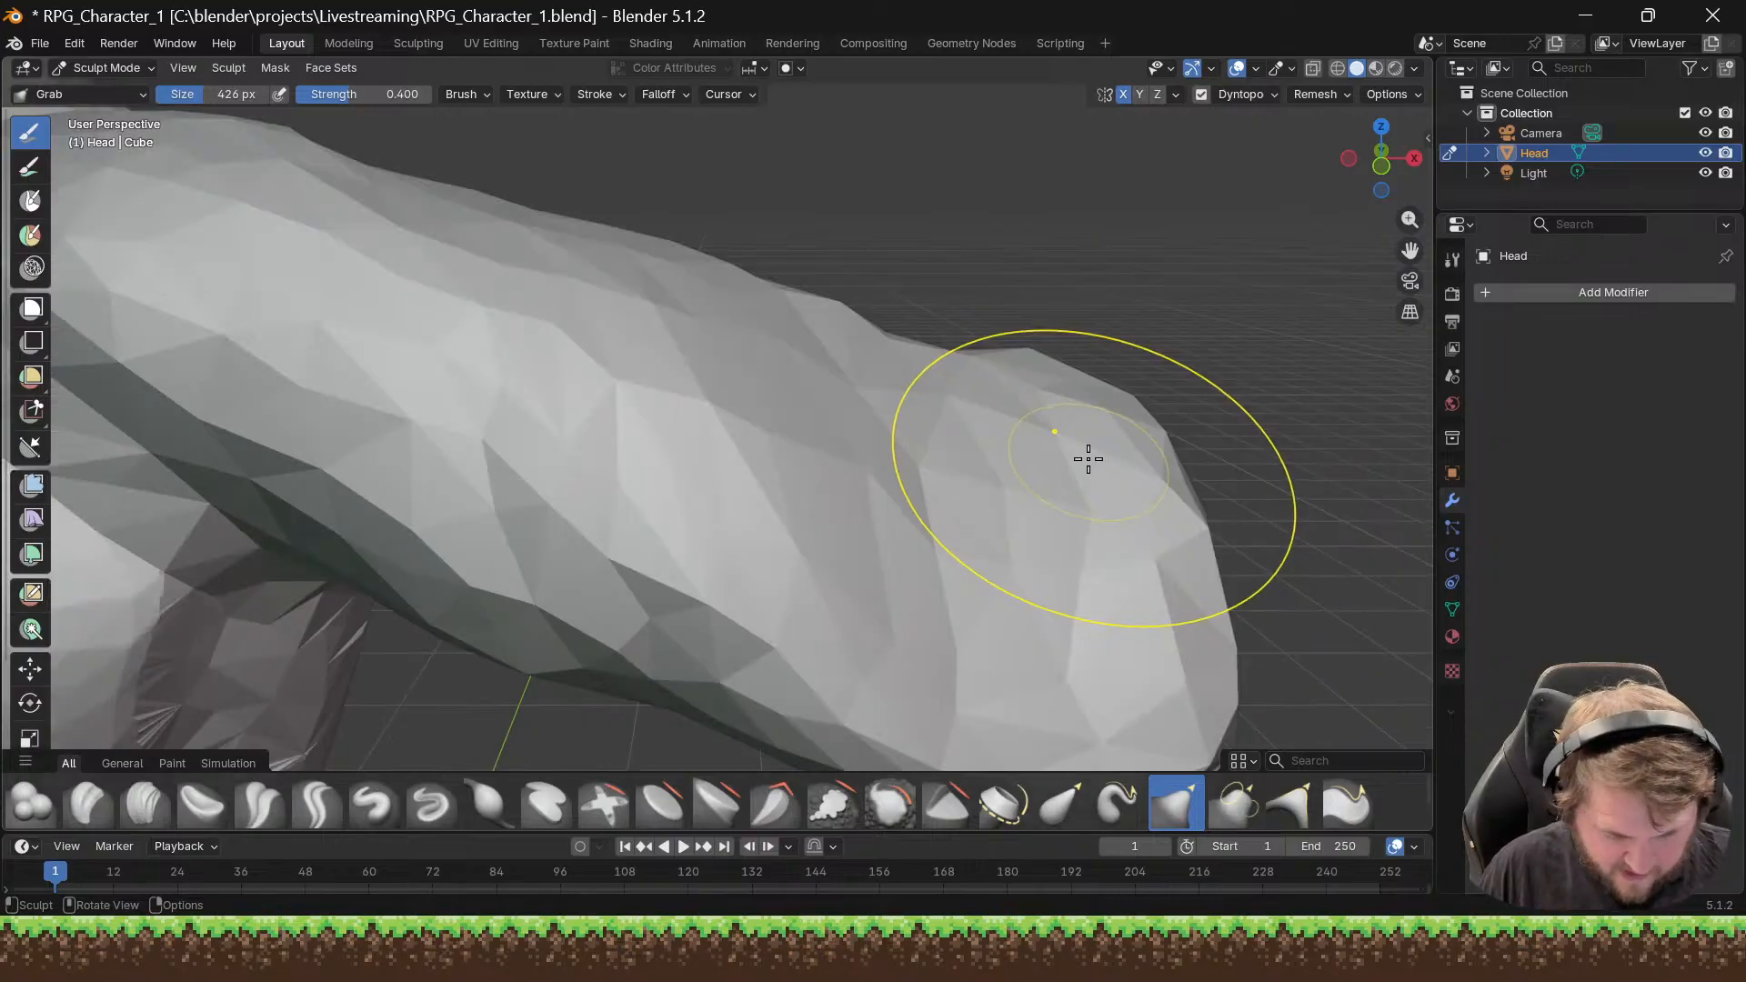
mouse_move(1011, 471)
middle_down()
mouse_move(885, 476)
mouse_move(767, 378)
mouse_move(980, 463)
middle_up()
scroll(845, 445, down, 4)
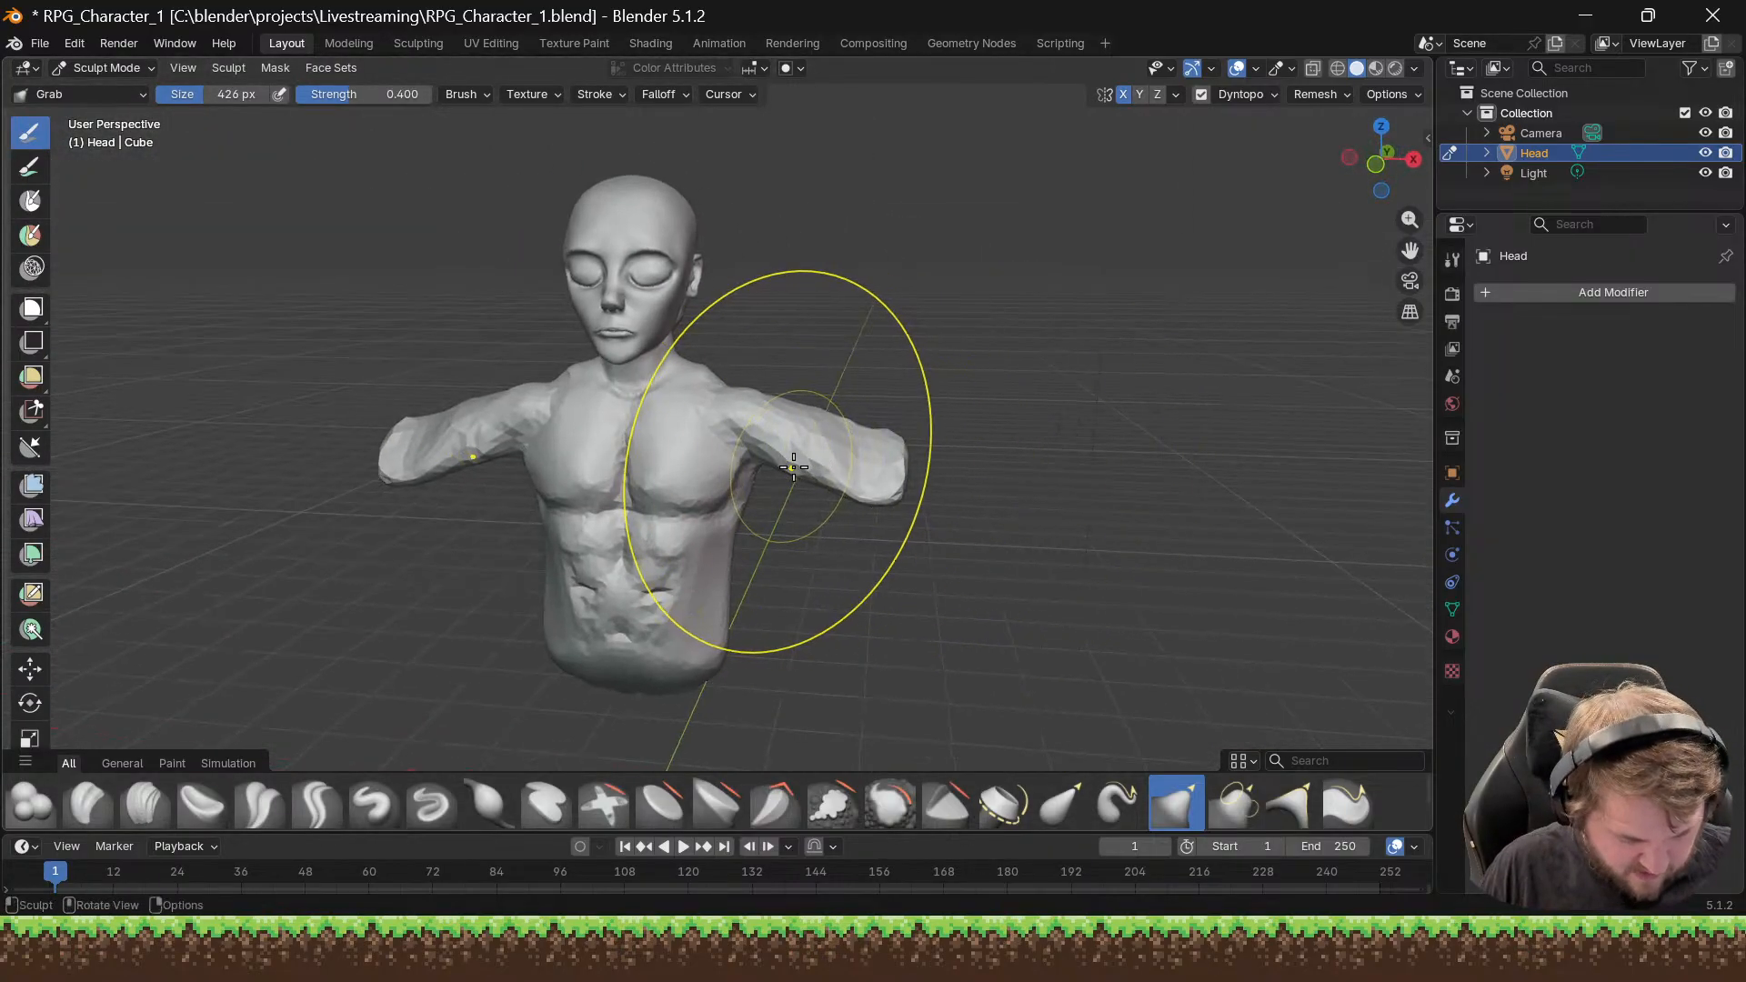
middle_drag(797, 458, 857, 451)
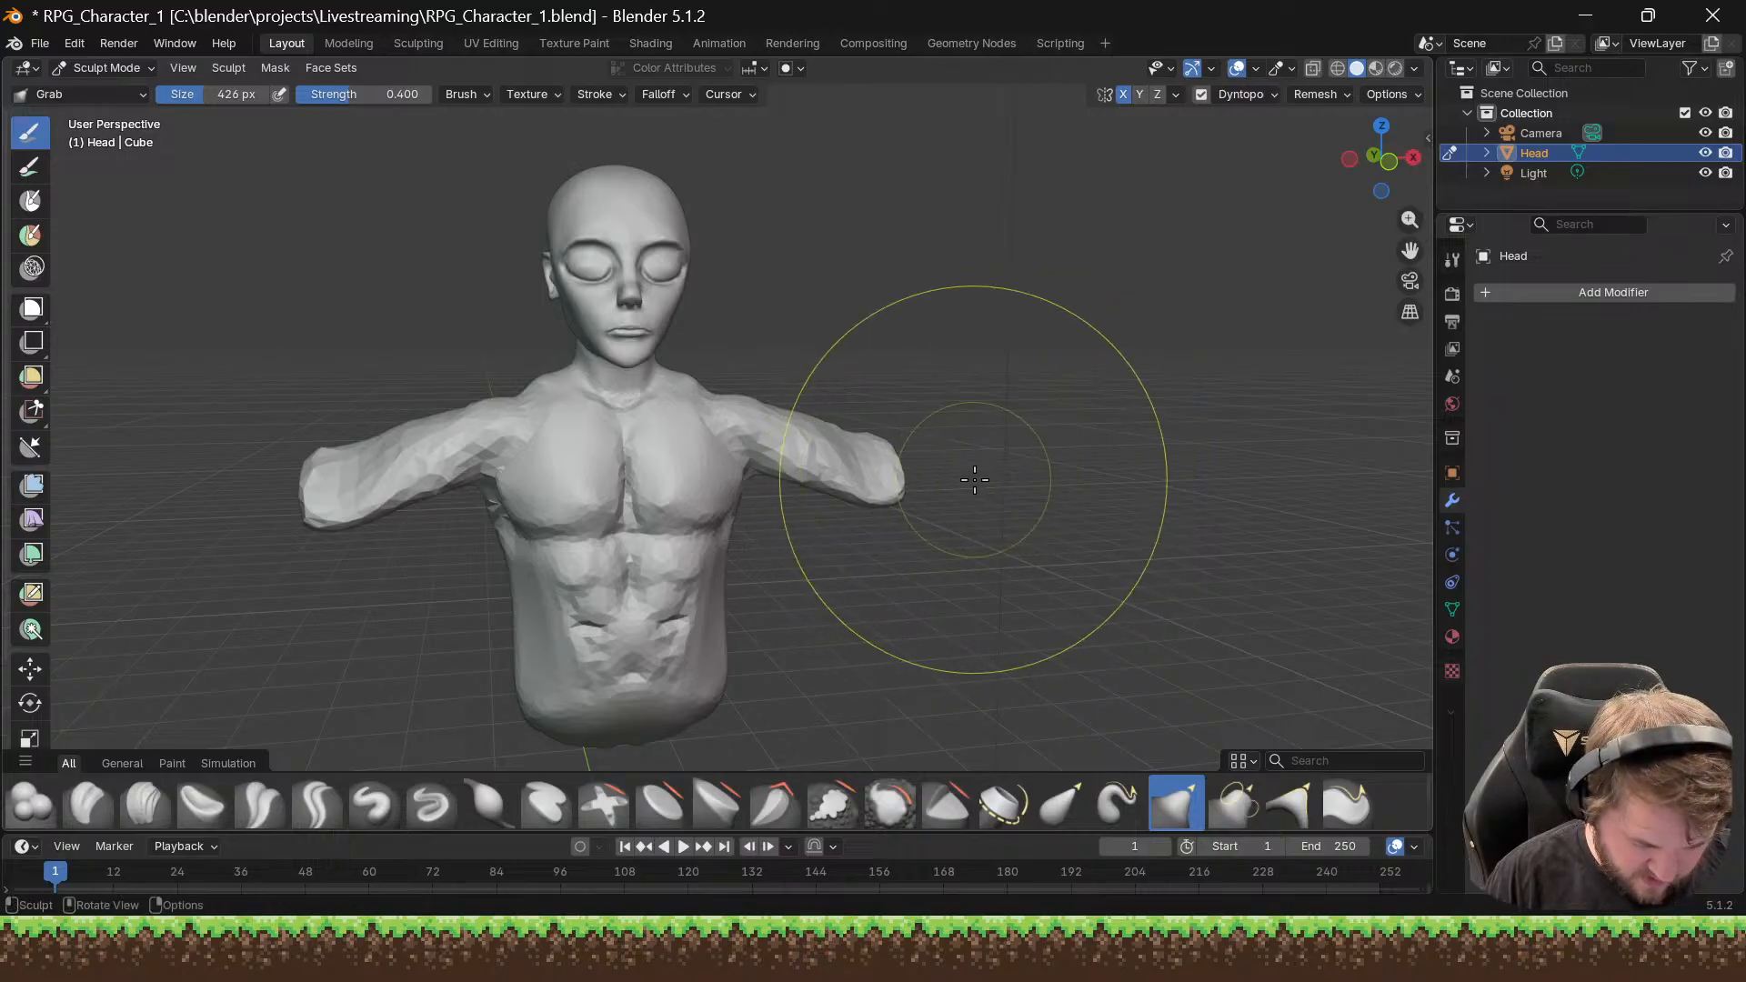
click(144, 806)
click(485, 94)
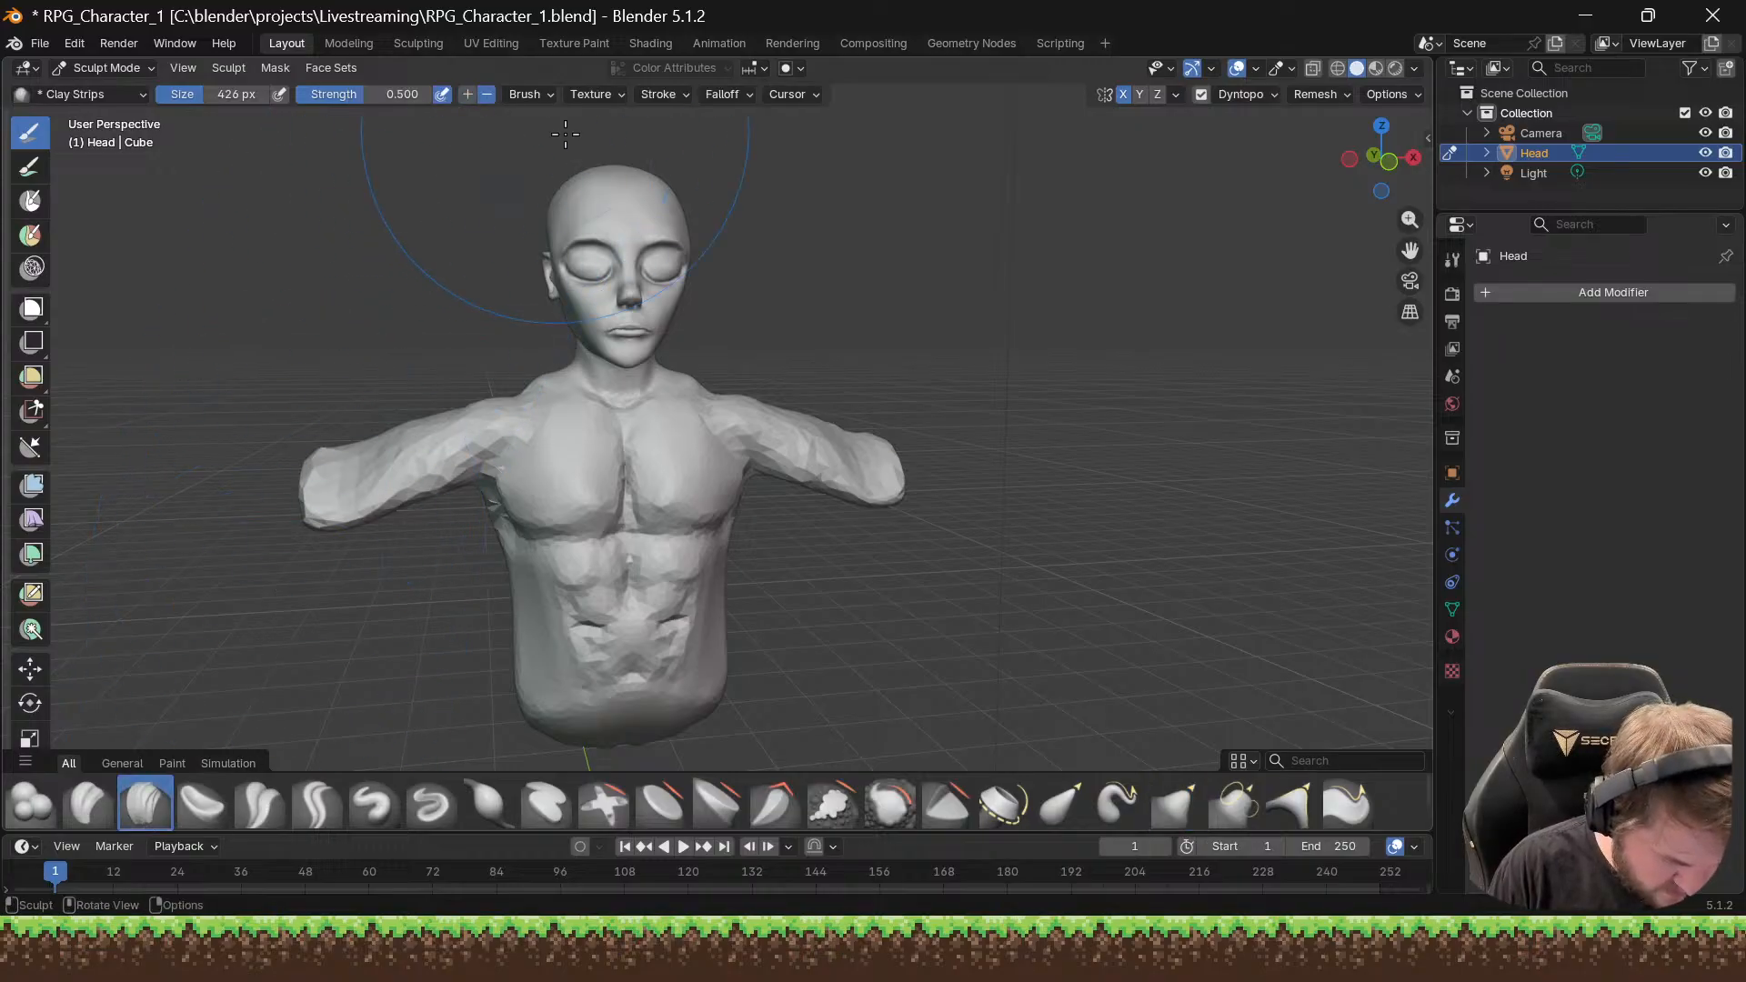
key(bracketleft)
key(bracketleft)
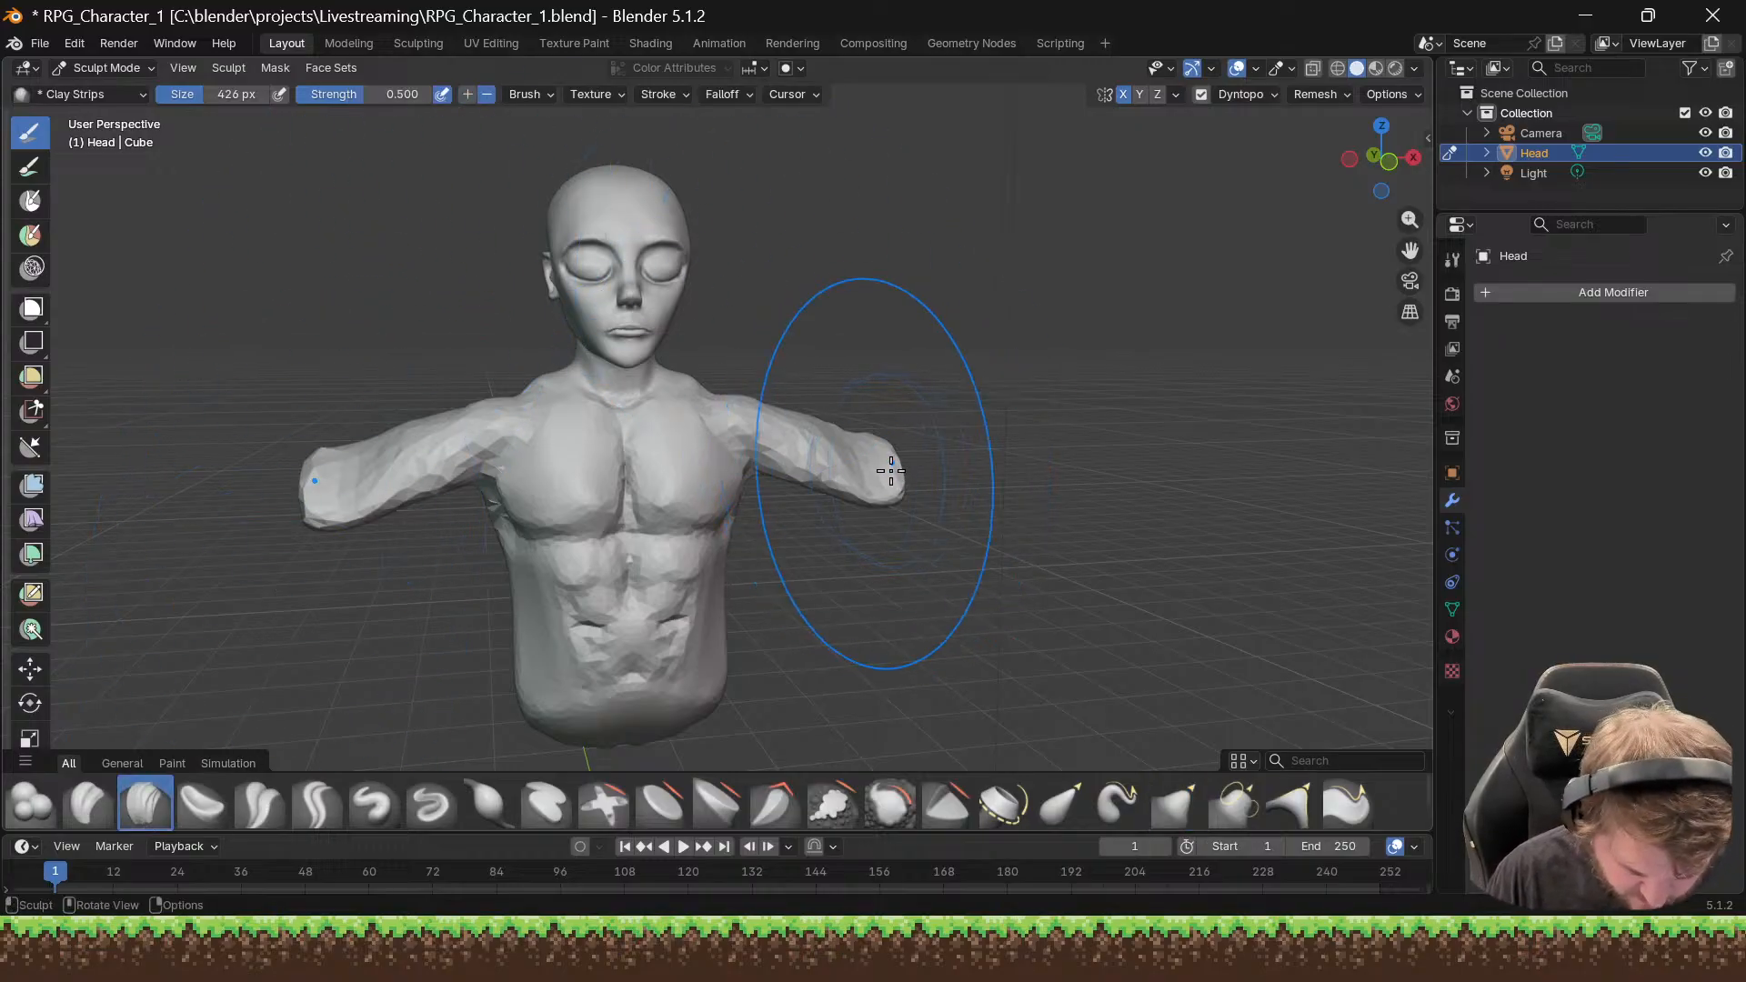
drag(888, 475, 905, 436)
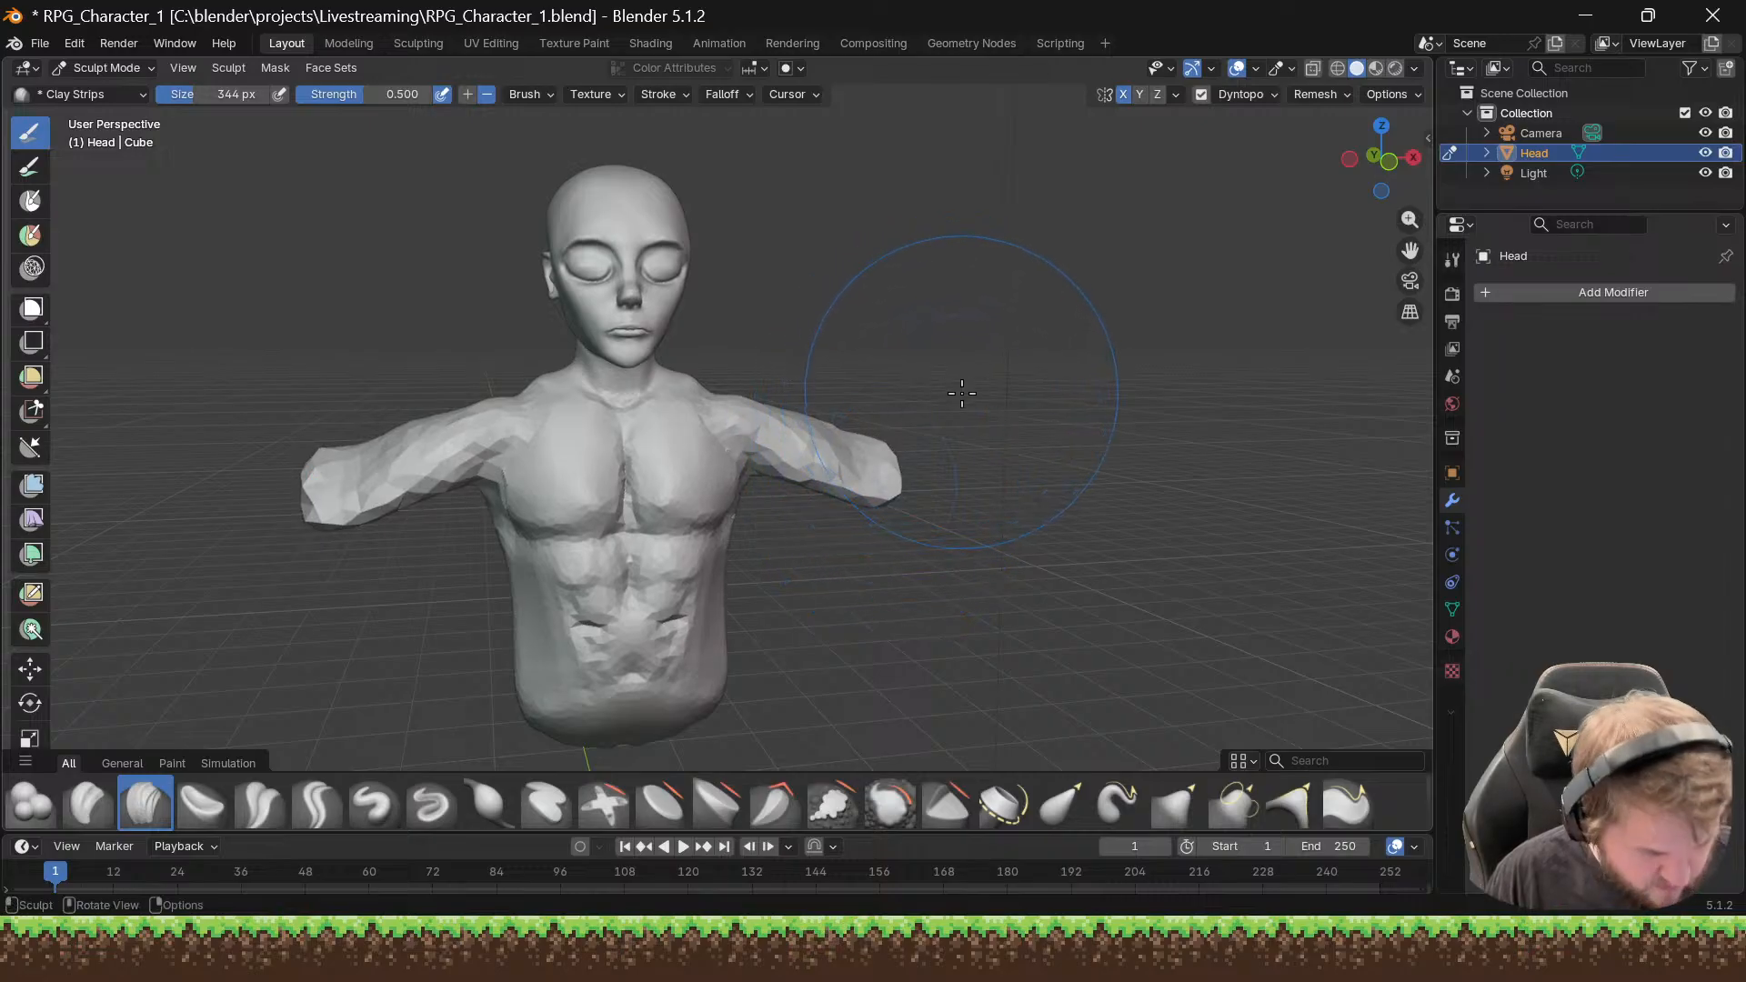
key(ctrl+z)
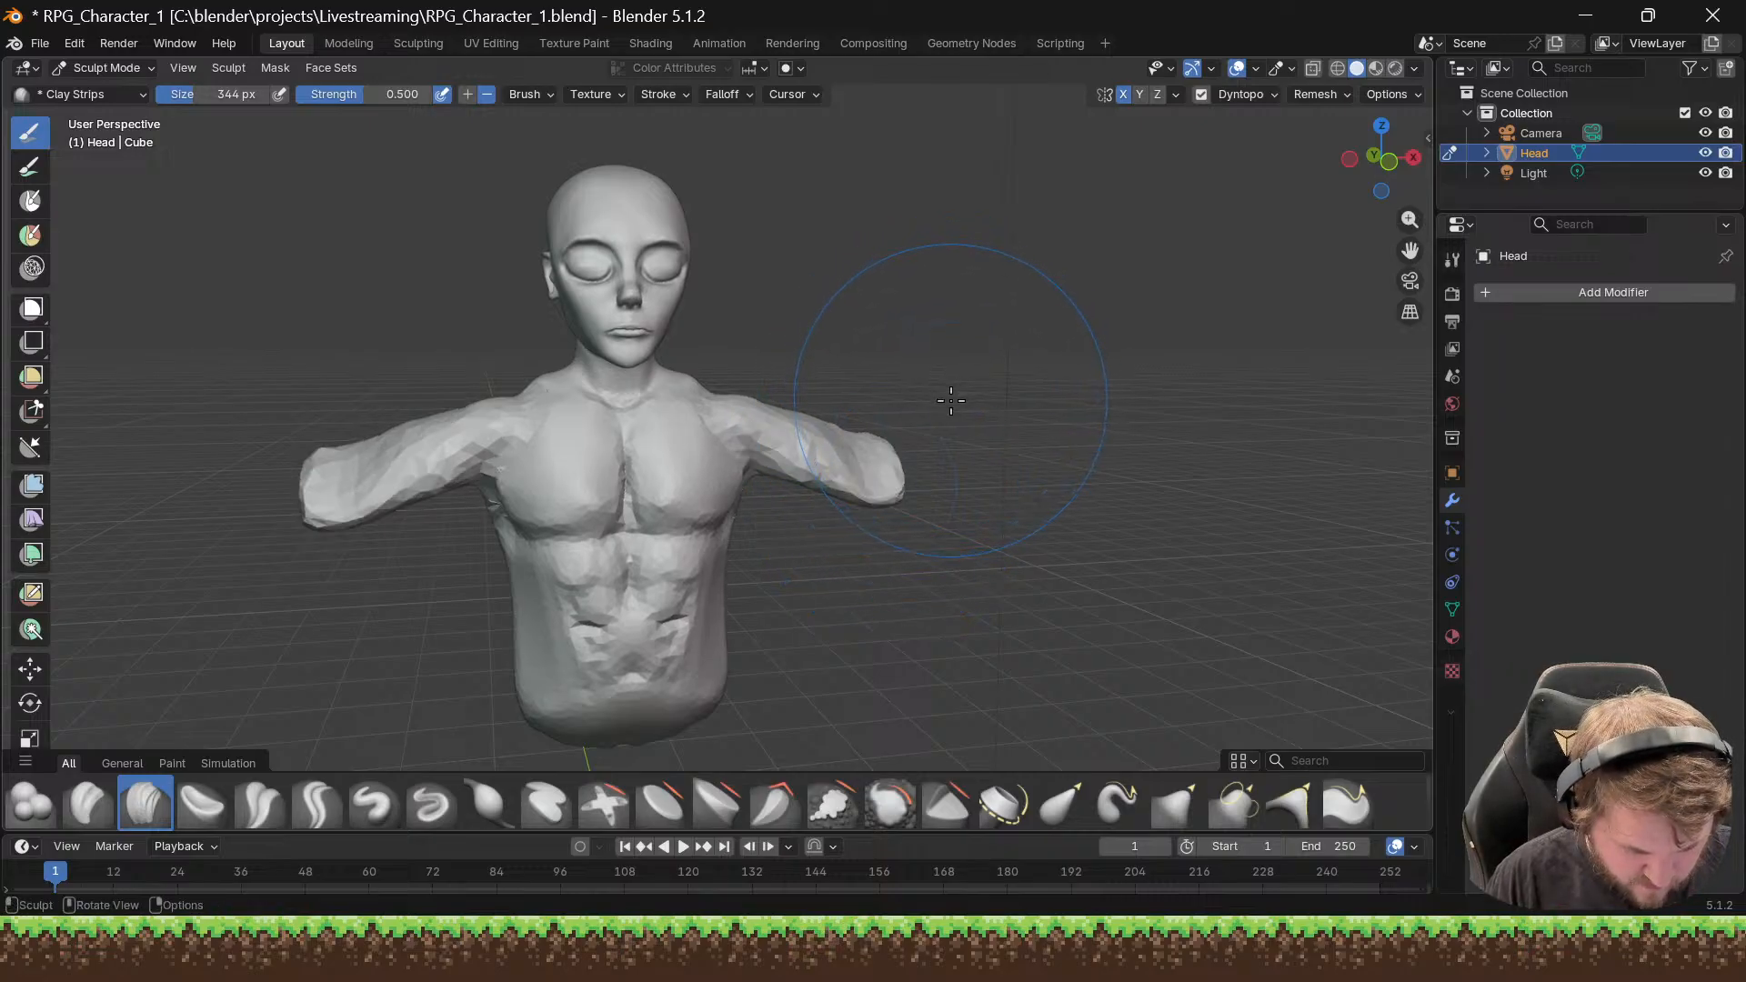
Step: Carve the arms back toward the shoulders from their ends with subtracting Clay Strips strokes, reducing the brush to 117 px
middle_drag(642, 487, 488, 446)
key(bracketleft)
key(bracketleft)
key(bracketleft)
key(bracketleft)
key(bracketleft)
key(bracketleft)
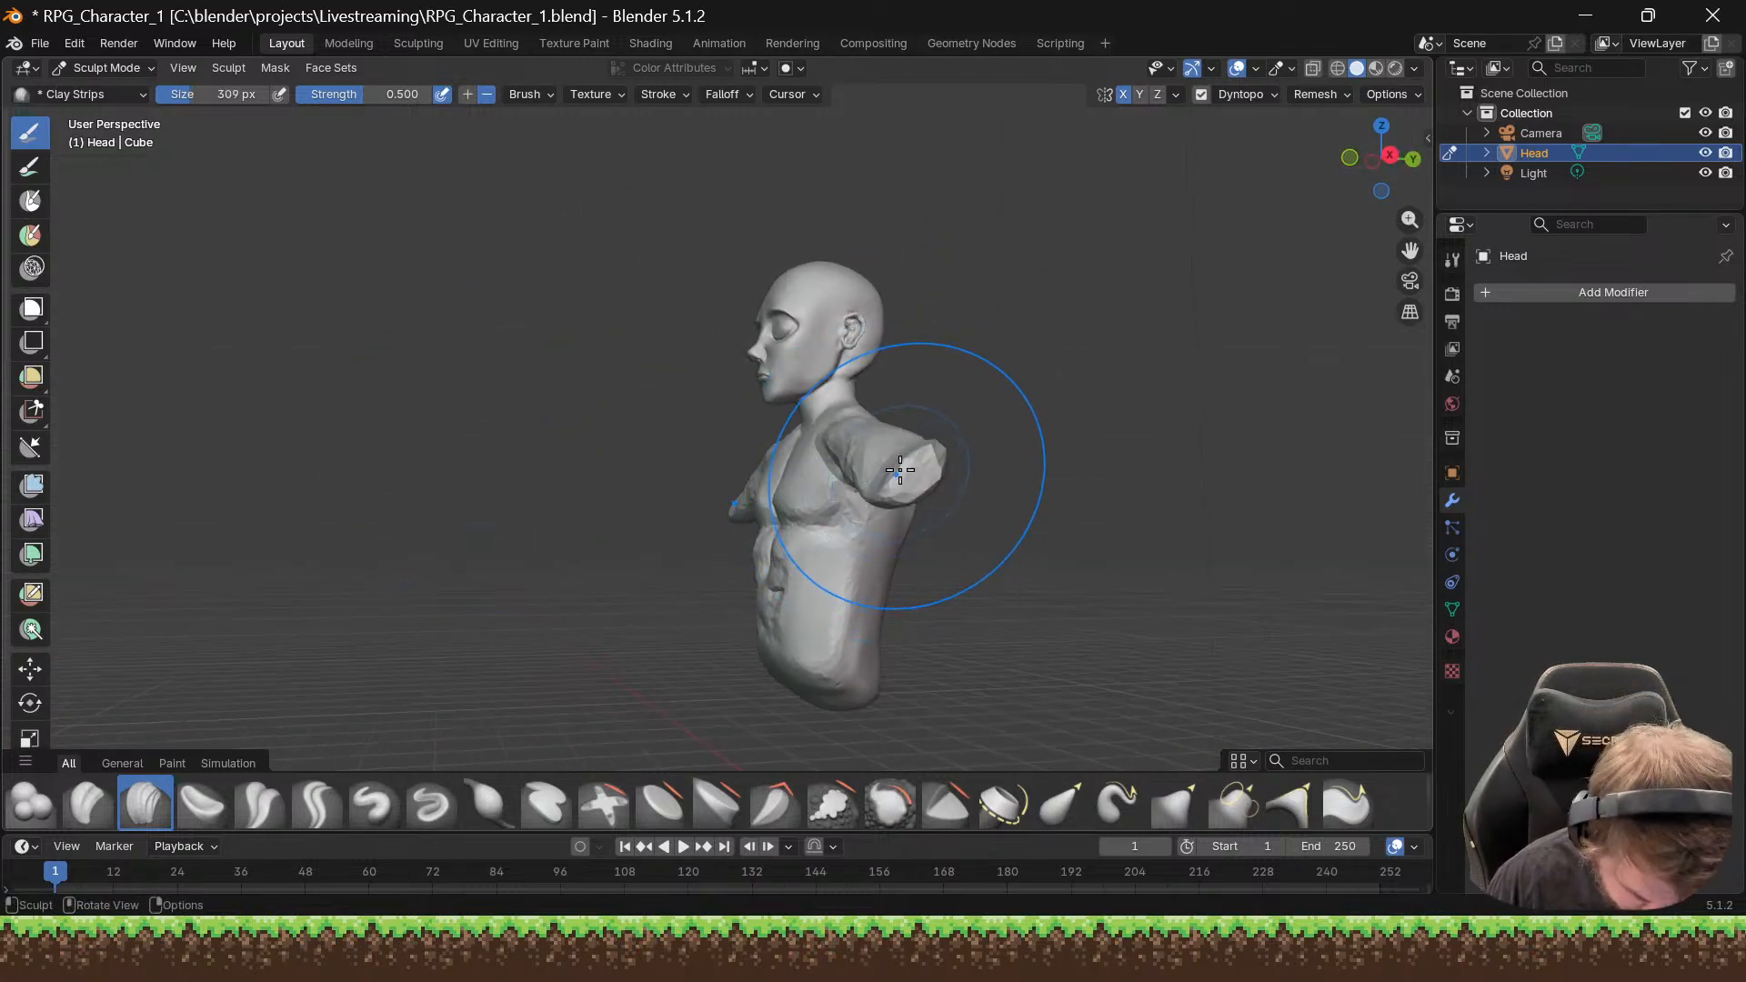
key(bracketleft)
key(bracketleft)
key(bracketleft)
key(bracketleft)
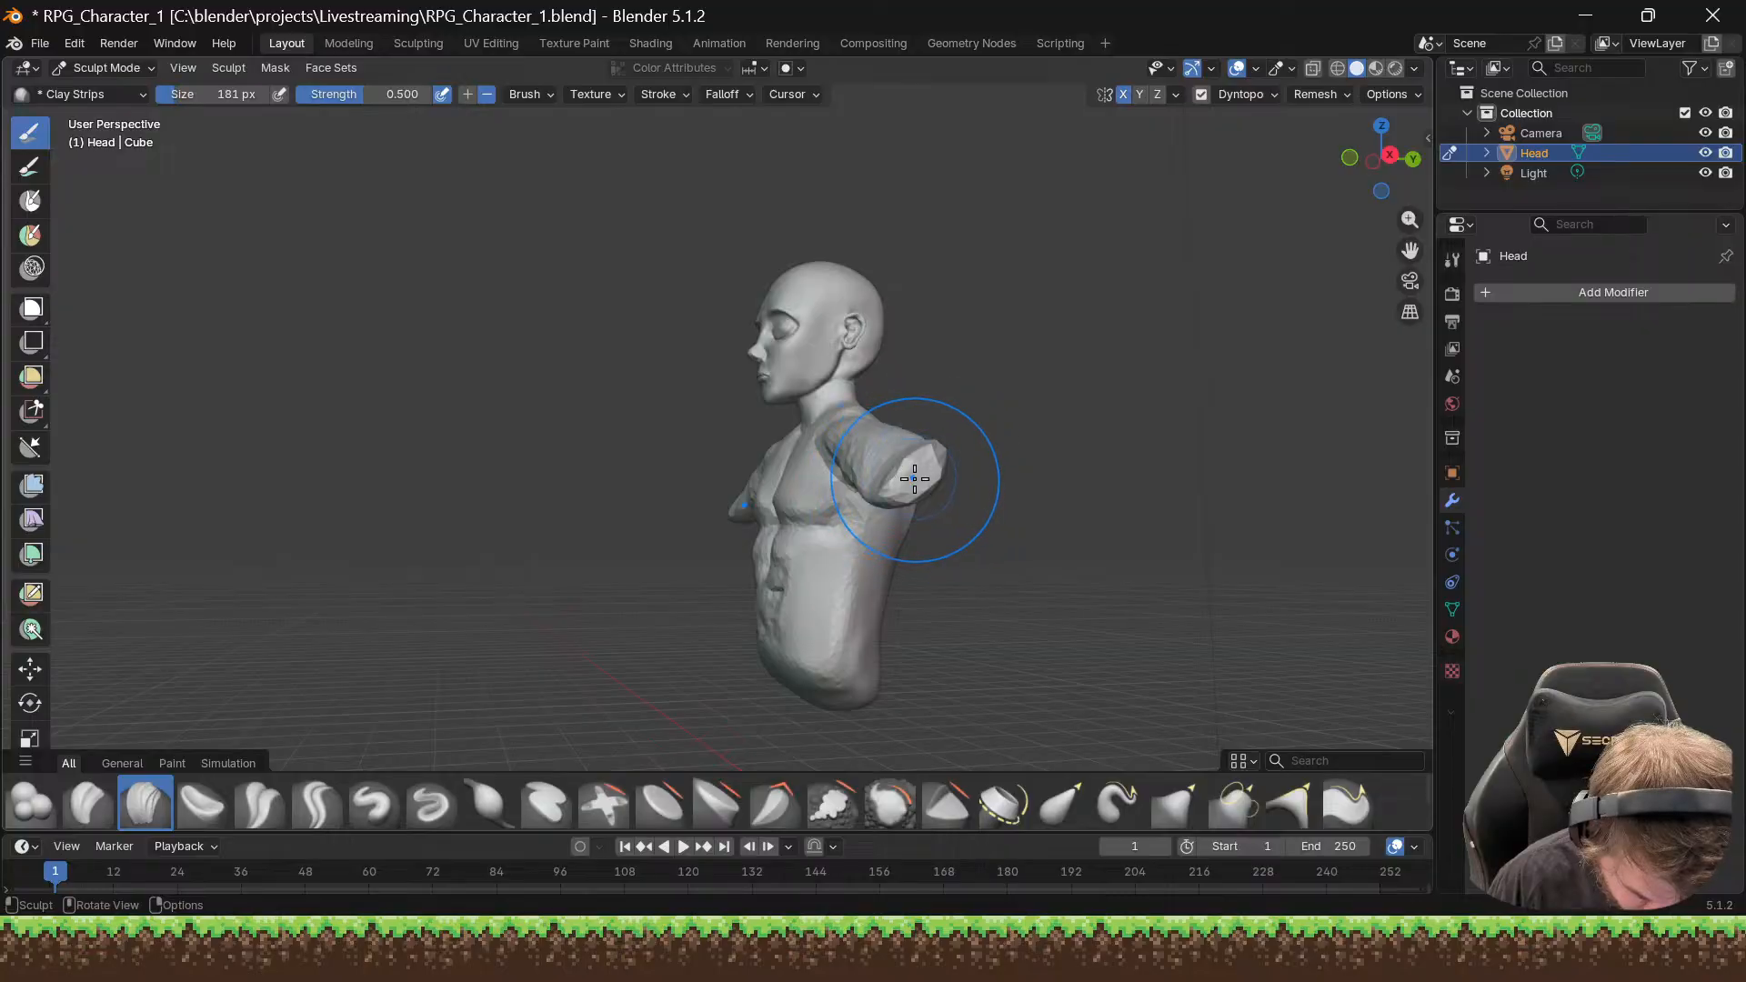
mouse_move(919, 471)
mouse_down()
mouse_move(909, 485)
mouse_move(875, 435)
mouse_up()
middle_drag(874, 434, 826, 476)
scroll(854, 470, up, 4)
mouse_move(855, 470)
mouse_down()
mouse_move(868, 494)
mouse_move(860, 387)
mouse_move(863, 454)
mouse_move(821, 429)
mouse_up()
Step: Carve away the thin sliver of leftover arm geometry hanging outside the armpit with subtracting Clay Strips strokes
scroll(773, 446, down, 4)
mouse_move(821, 429)
middle_down()
mouse_move(648, 450)
mouse_move(518, 421)
mouse_move(576, 455)
mouse_move(563, 415)
middle_up()
scroll(806, 440, up, 4)
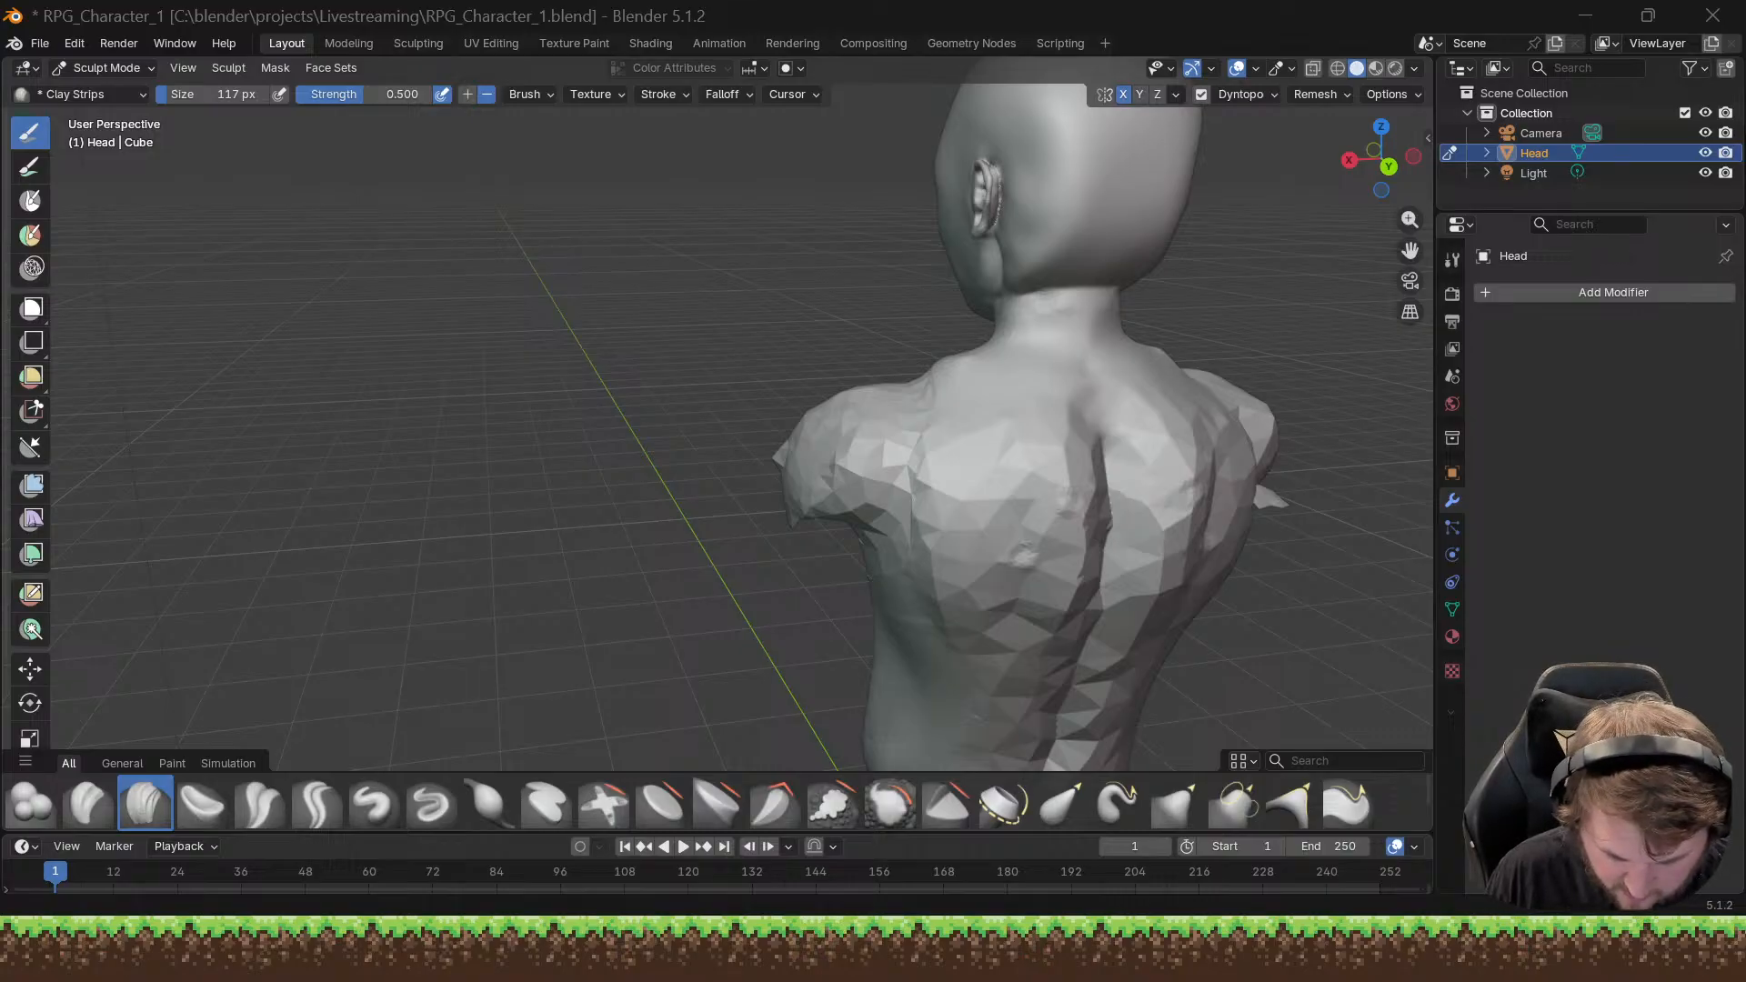
mouse_move(1009, 476)
middle_down()
mouse_move(1001, 452)
mouse_move(955, 455)
mouse_move(1219, 499)
mouse_move(1370, 444)
middle_up()
mouse_move(32, 445)
middle_down()
mouse_move(109, 448)
mouse_move(209, 497)
mouse_move(358, 481)
mouse_move(308, 440)
mouse_move(191, 450)
mouse_move(183, 430)
middle_up()
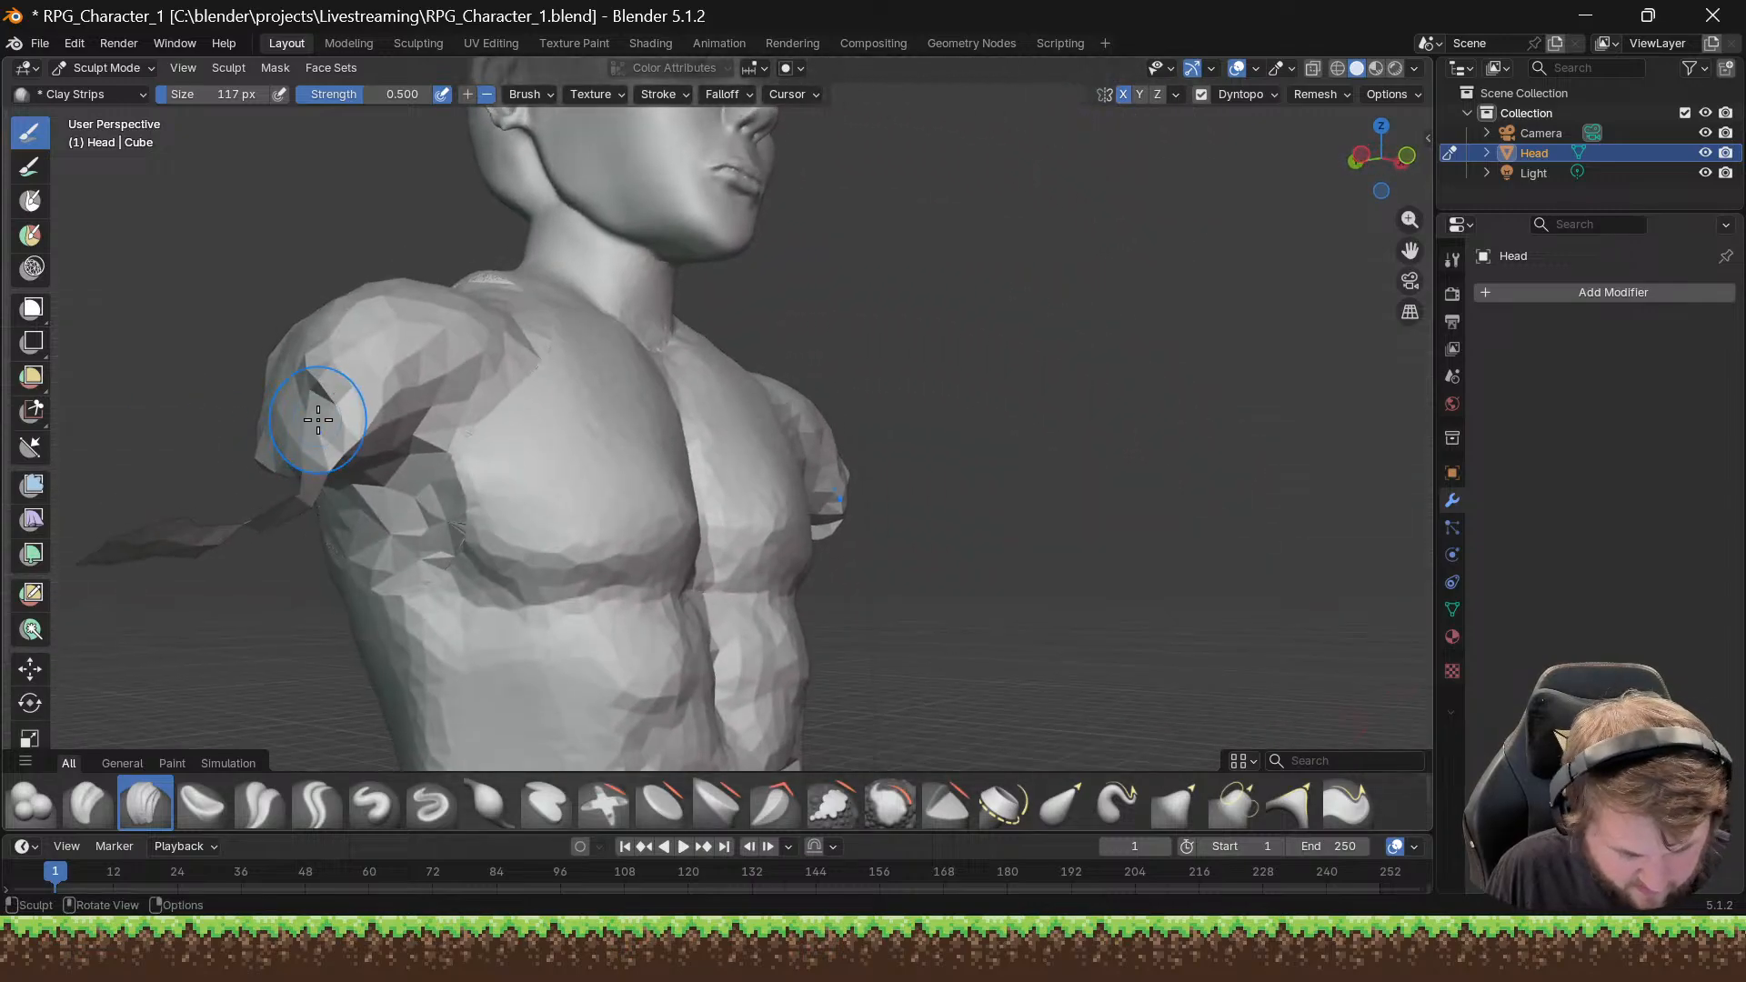
mouse_move(370, 409)
middle_down()
mouse_move(390, 417)
mouse_move(369, 429)
middle_up()
middle_drag(460, 572, 462, 570)
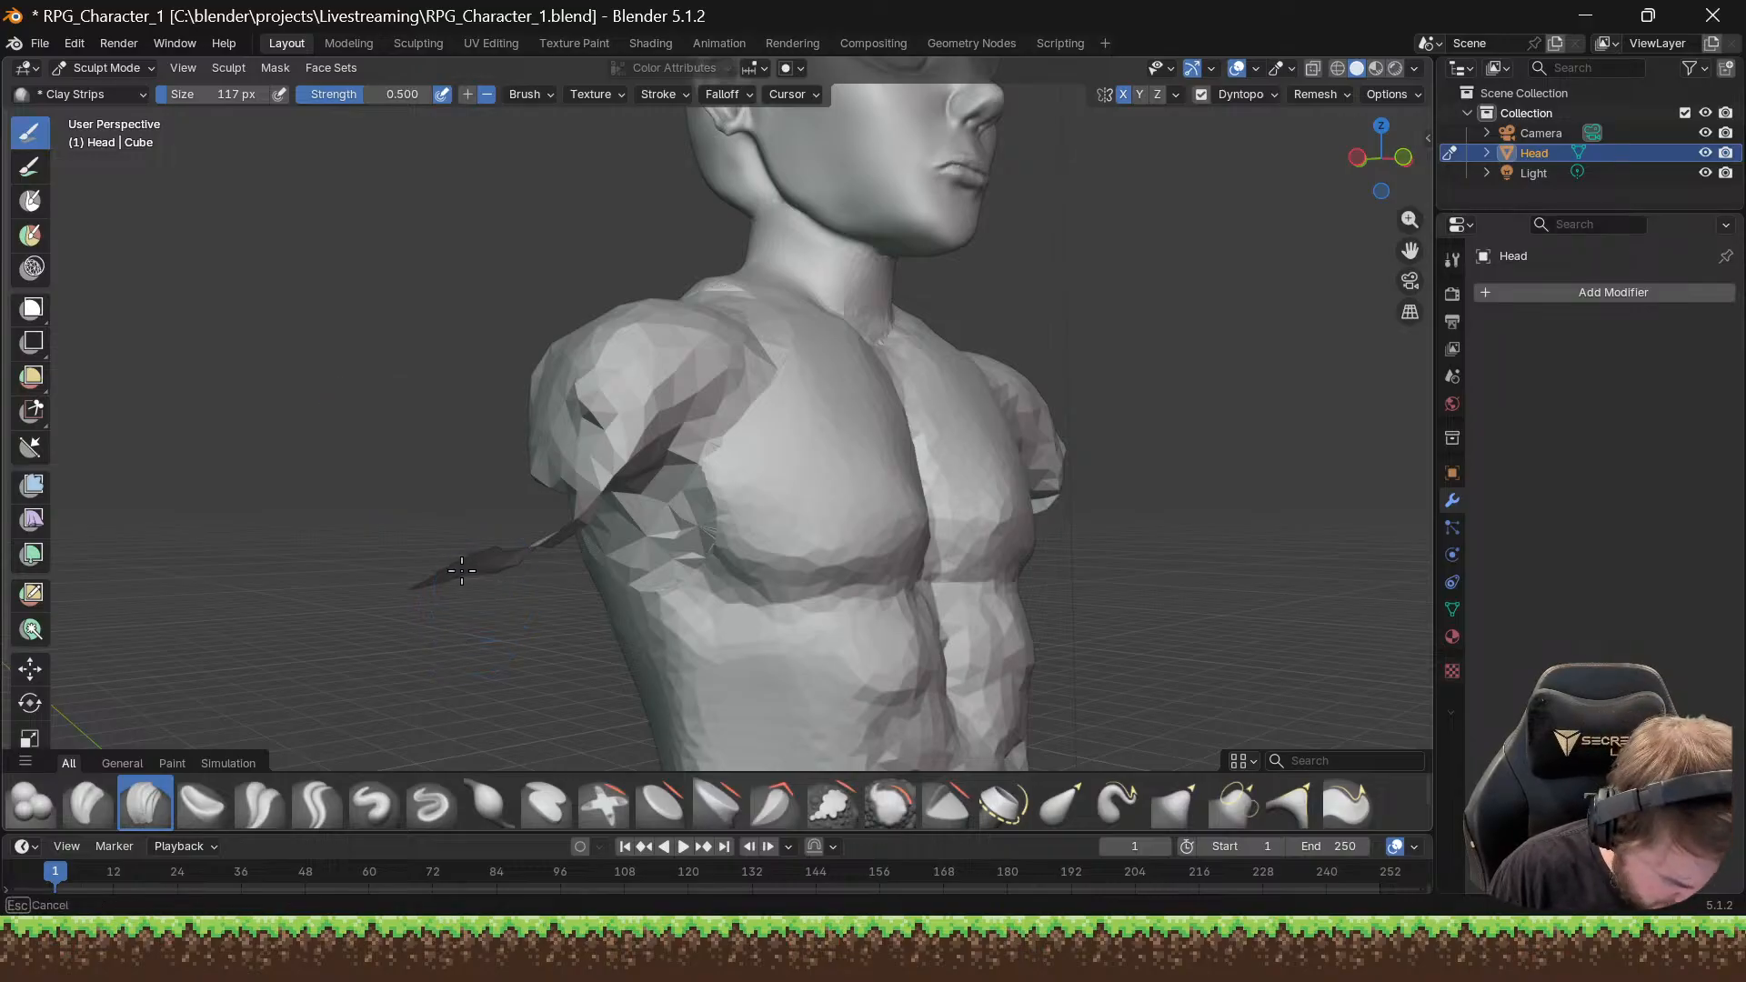
mouse_move(480, 560)
mouse_down()
mouse_move(463, 562)
mouse_move(547, 533)
mouse_move(463, 534)
mouse_move(461, 499)
mouse_move(483, 531)
mouse_up()
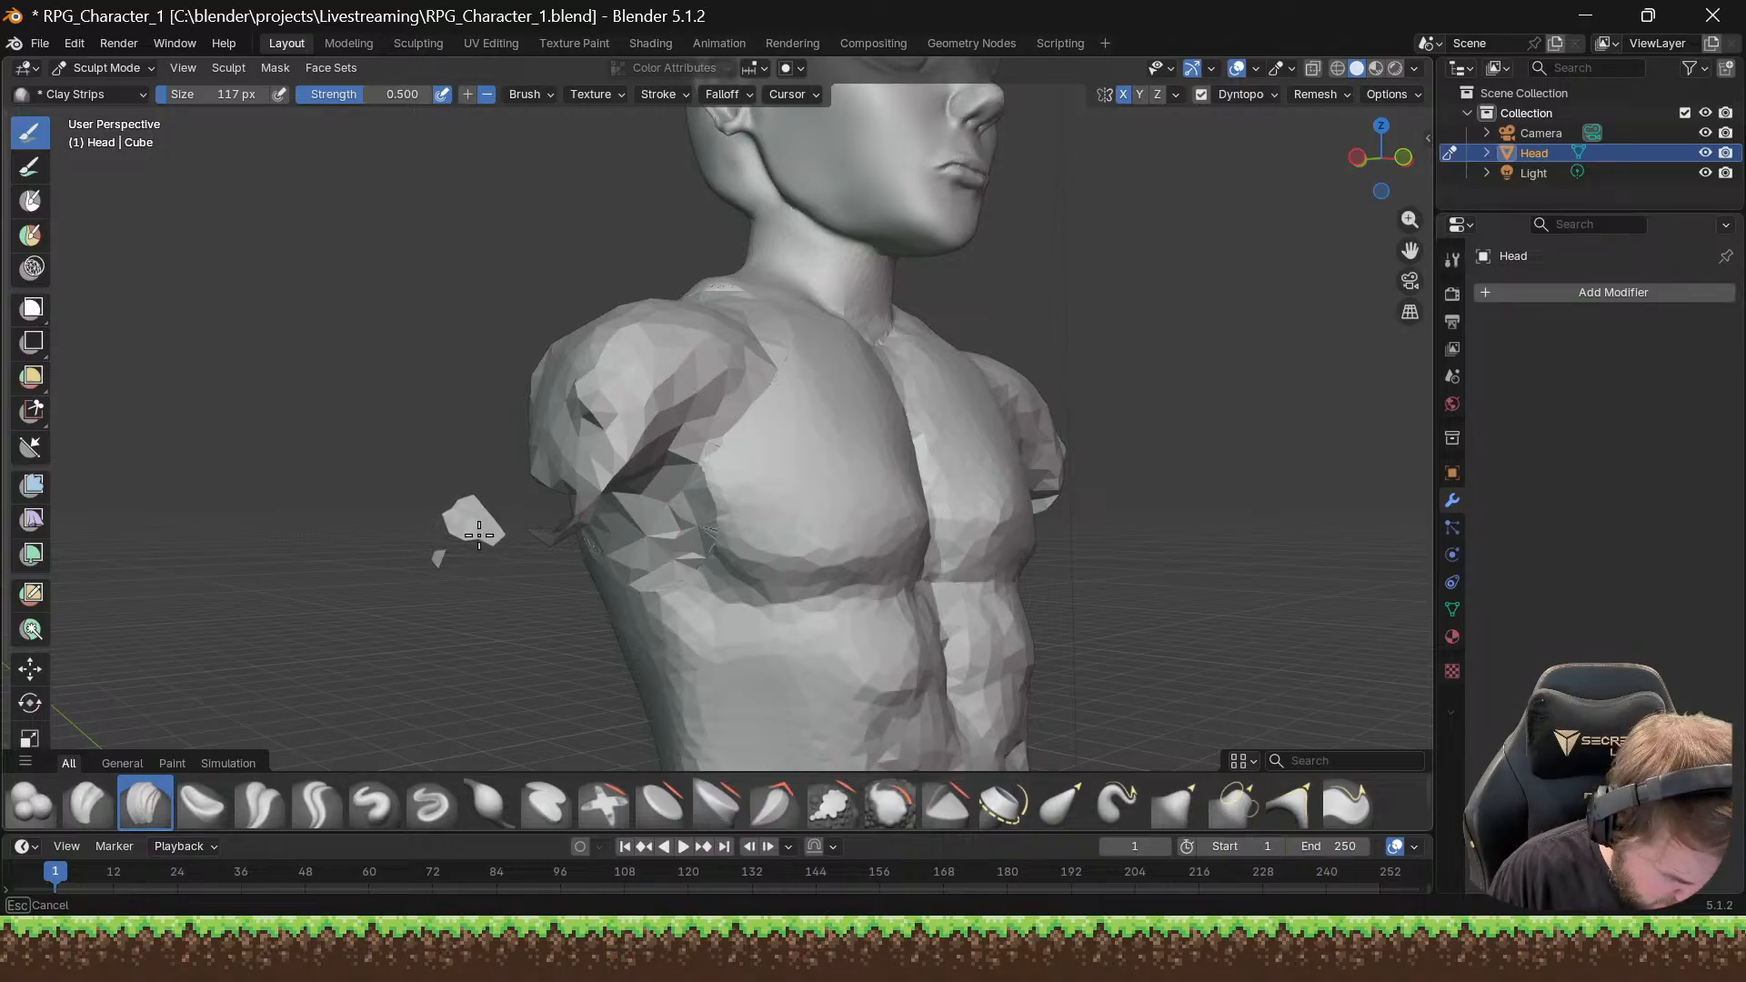
mouse_move(530, 520)
mouse_down()
mouse_move(582, 511)
mouse_move(599, 460)
mouse_move(577, 491)
mouse_move(459, 521)
mouse_move(508, 502)
mouse_up()
Step: Remove the remaining arm fragments around the shoulder stub, working round to the character's back
mouse_move(508, 502)
middle_down()
mouse_move(563, 571)
mouse_move(550, 555)
mouse_move(583, 499)
mouse_move(459, 536)
mouse_move(340, 540)
mouse_move(359, 535)
middle_up()
scroll(550, 554, down, 4)
scroll(567, 534, up, 4)
drag(488, 563, 492, 545)
middle_drag(492, 545, 776, 556)
drag(640, 597, 653, 472)
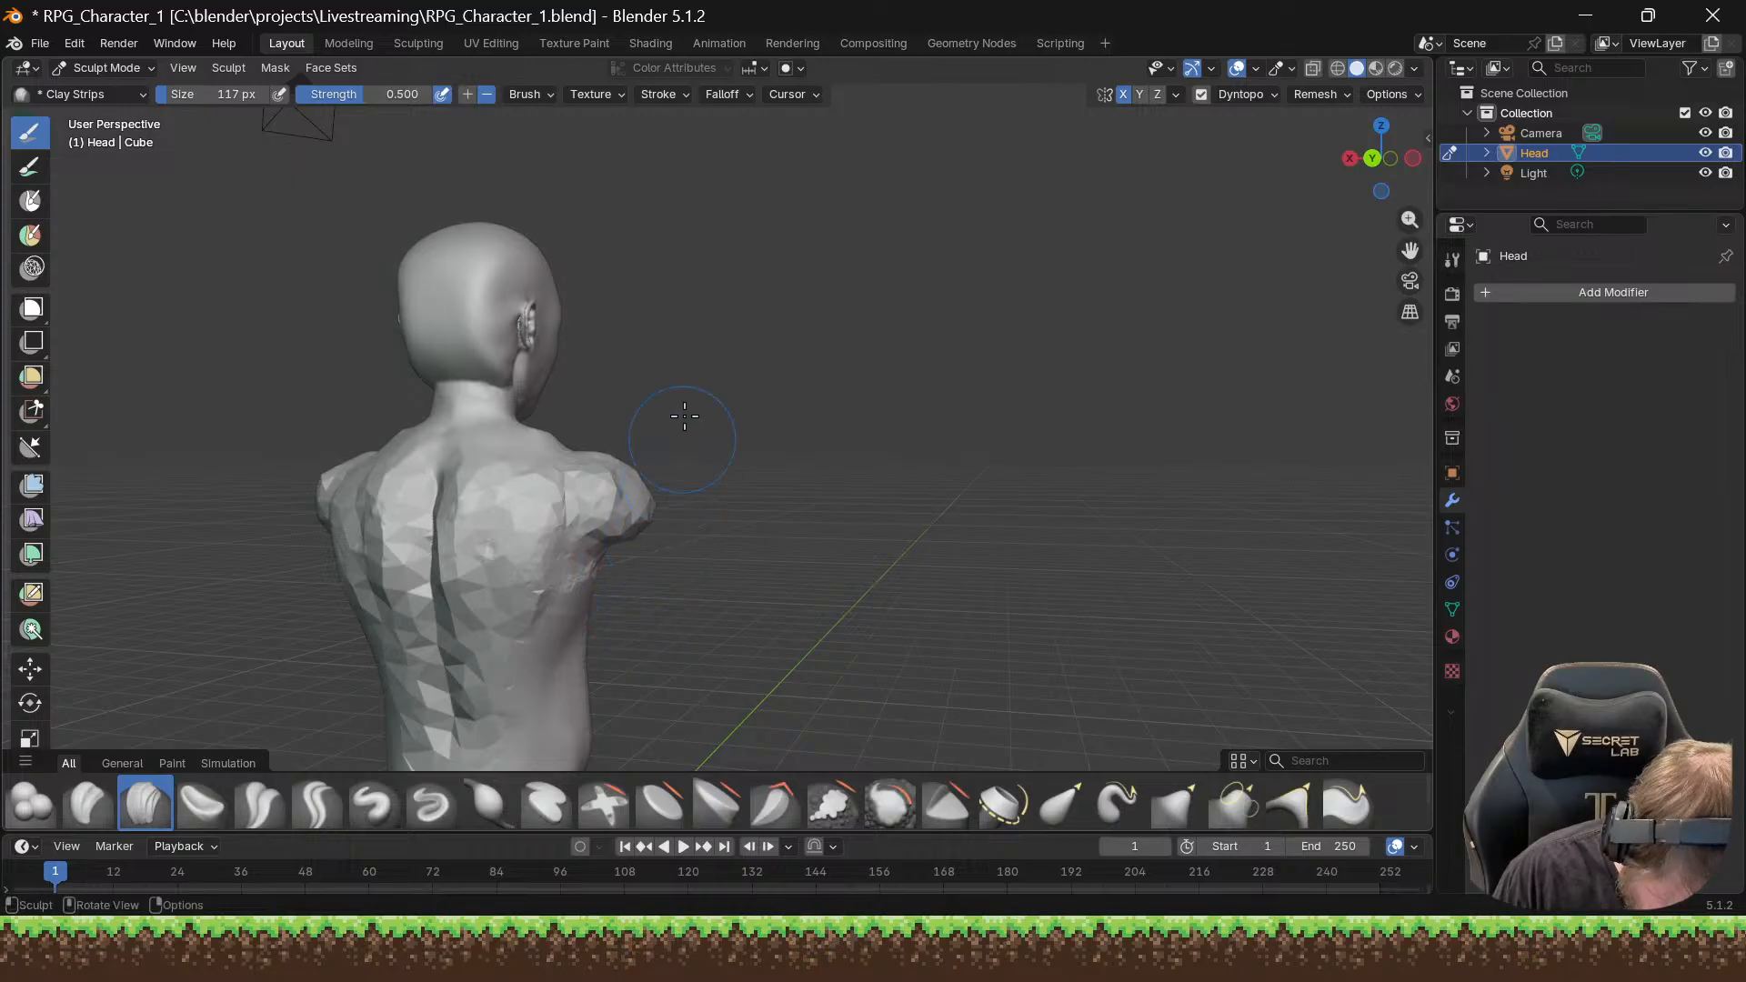
Step: Trim the outer tips of the shoulder stubs from the front with the 117 px Clay Strips brush
mouse_move(652, 392)
middle_down()
mouse_move(636, 417)
mouse_move(291, 413)
mouse_move(314, 476)
mouse_move(342, 462)
mouse_move(316, 453)
mouse_move(326, 440)
middle_up()
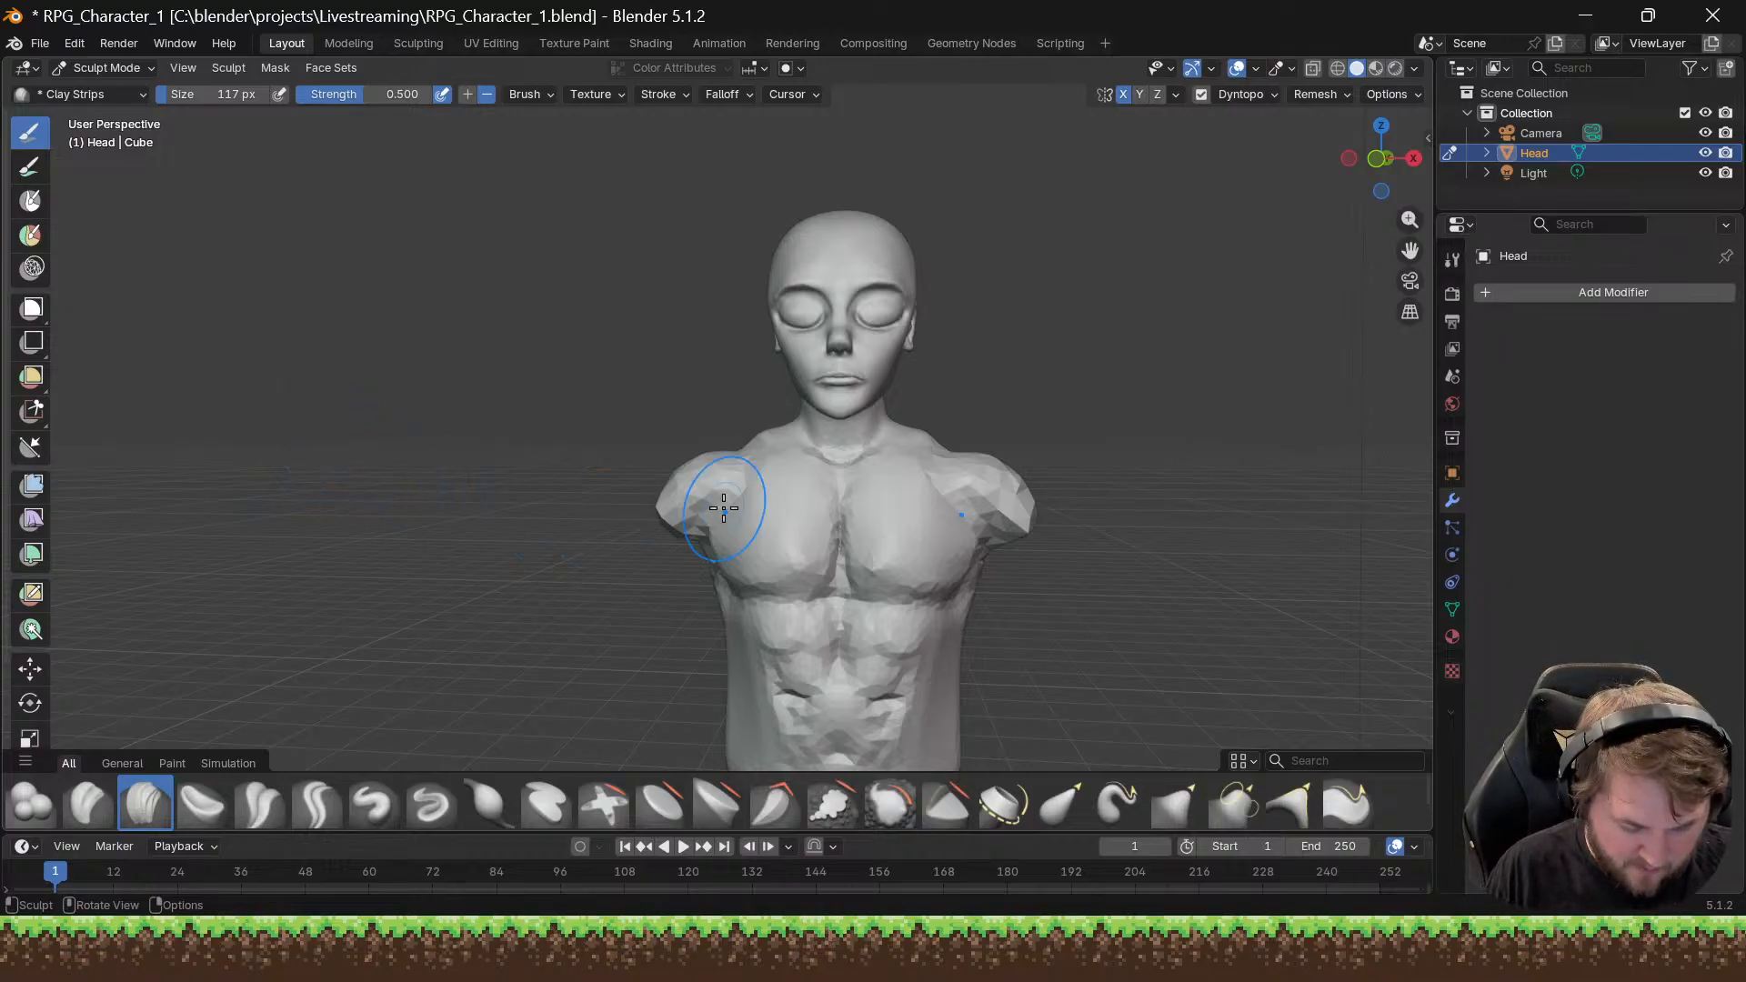
mouse_move(1227, 448)
shift+middle_down()
mouse_move(1196, 456)
mouse_move(1190, 420)
mouse_move(1194, 448)
shift+middle_up()
middle_drag(1037, 448, 1027, 443)
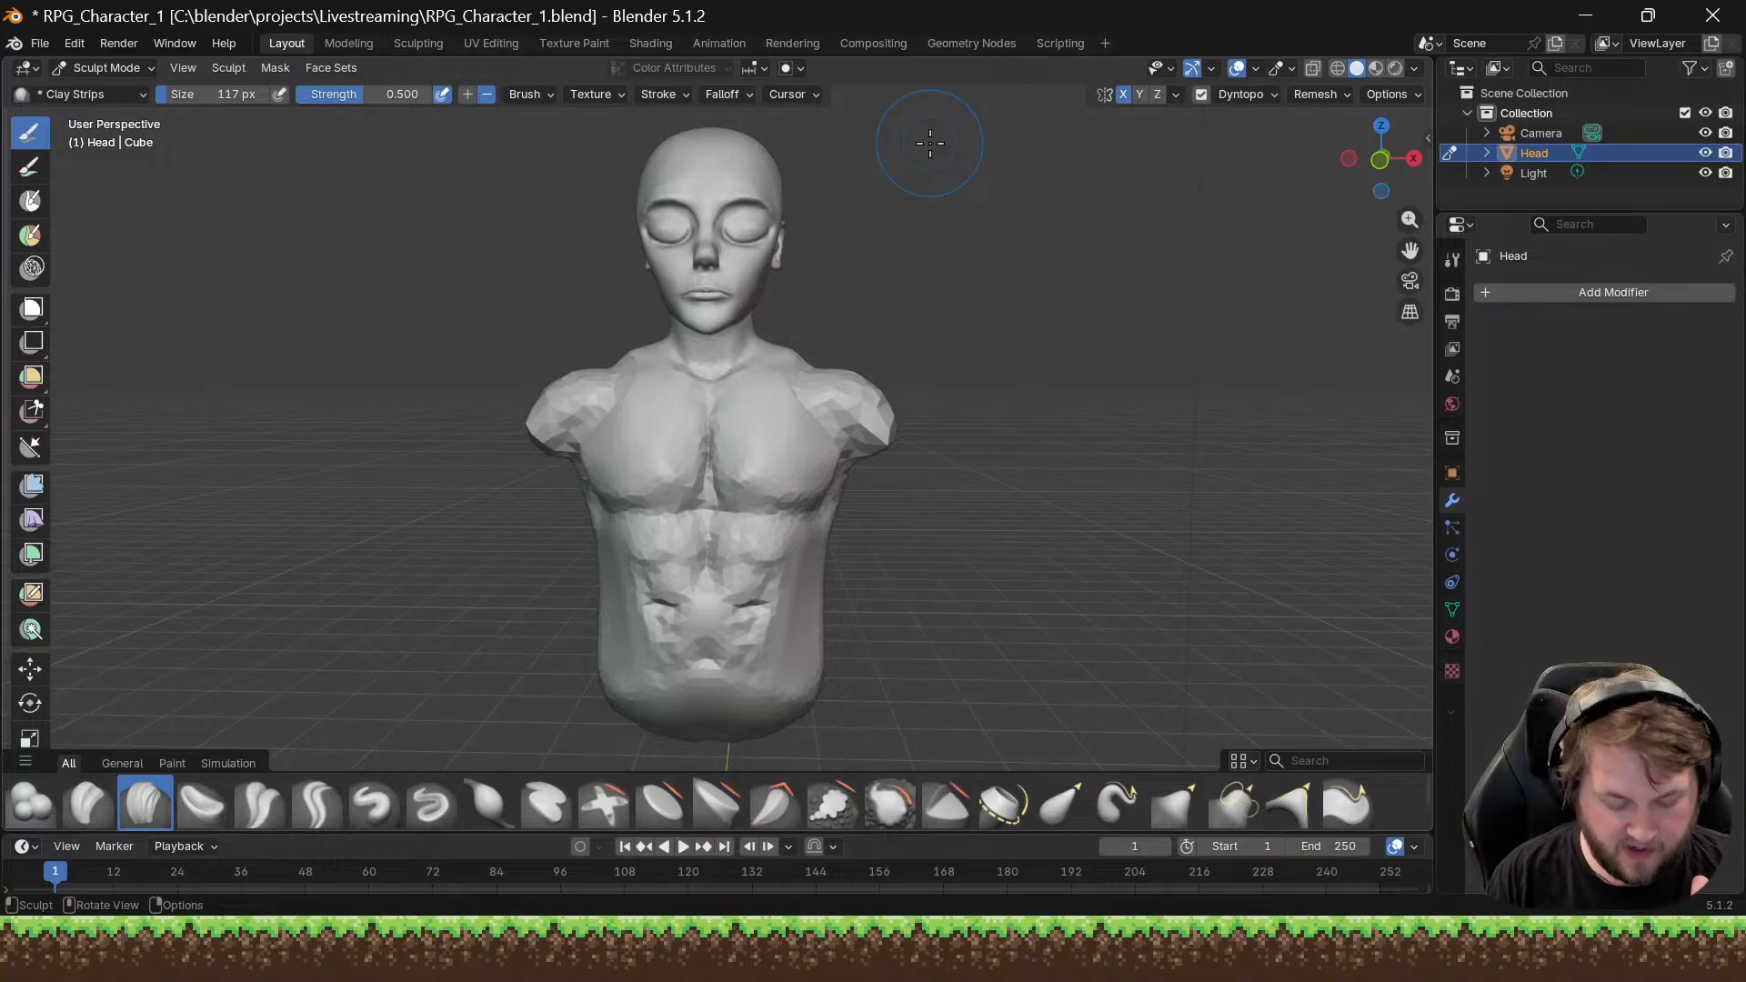
drag(894, 442, 896, 428)
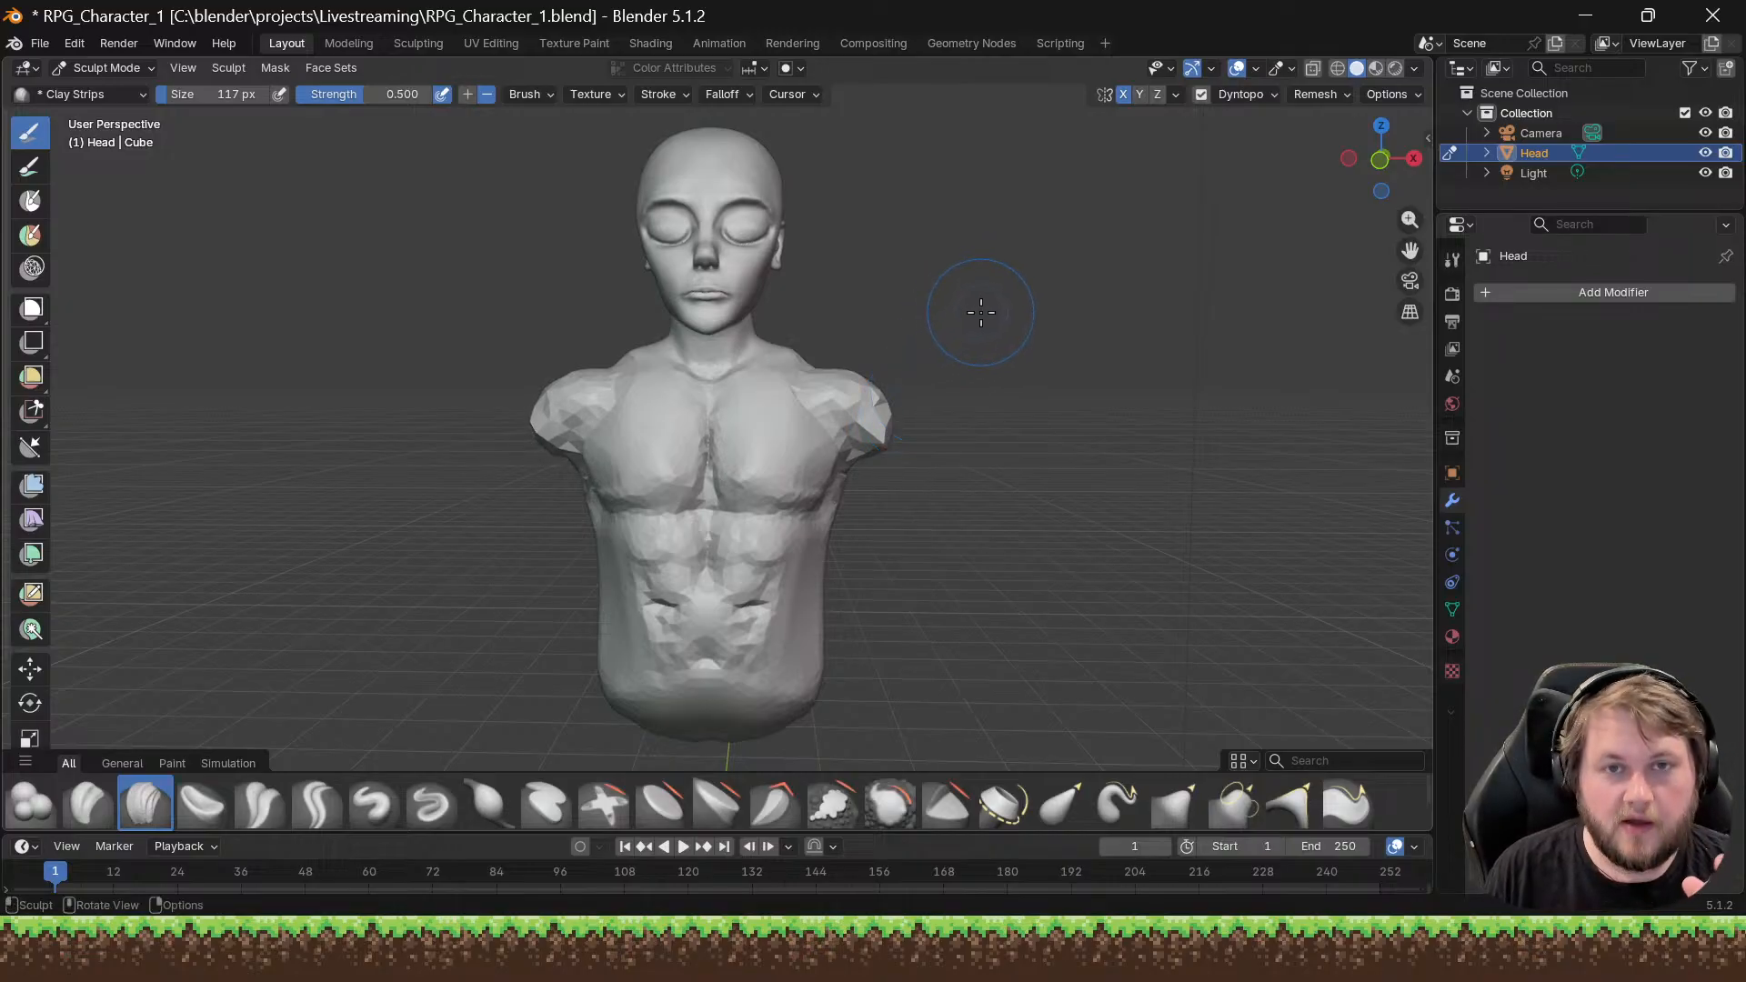
Step: Carve the outer side of the rounded shoulder a little more, working from the character's side
mouse_move(994, 367)
middle_down()
mouse_move(876, 390)
mouse_move(912, 390)
middle_up()
scroll(894, 401, up, 4)
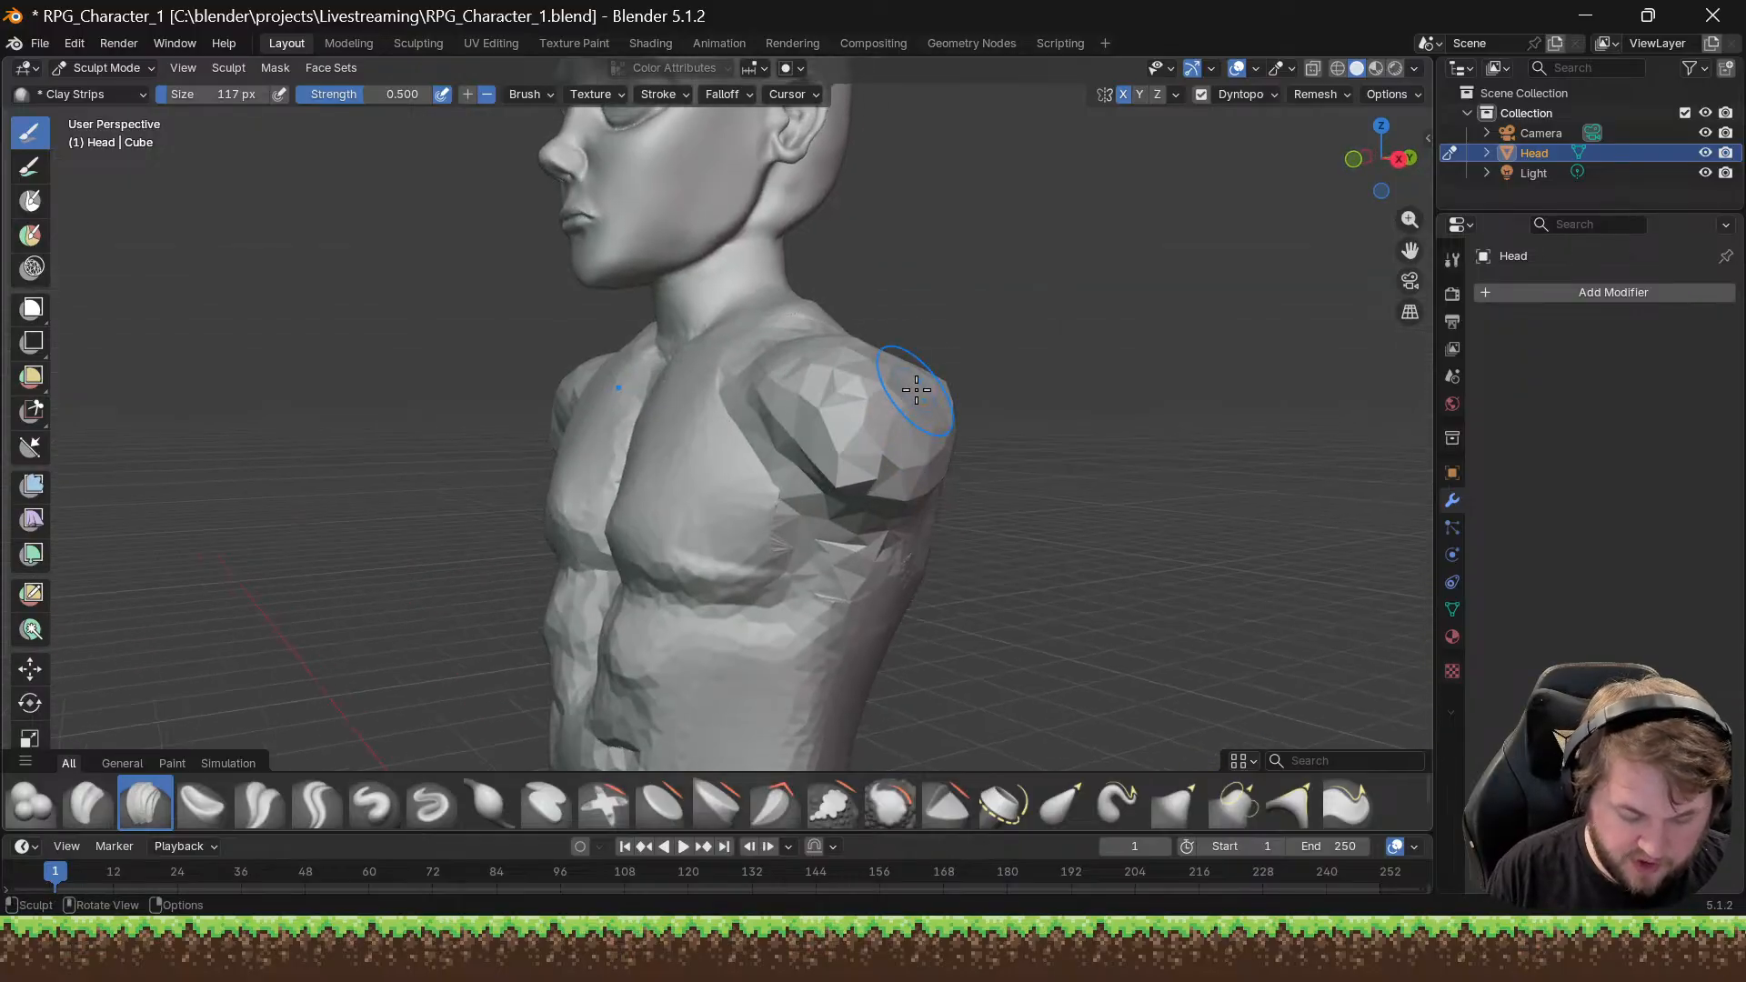
mouse_move(916, 389)
mouse_down()
mouse_move(850, 460)
mouse_move(924, 392)
mouse_up()
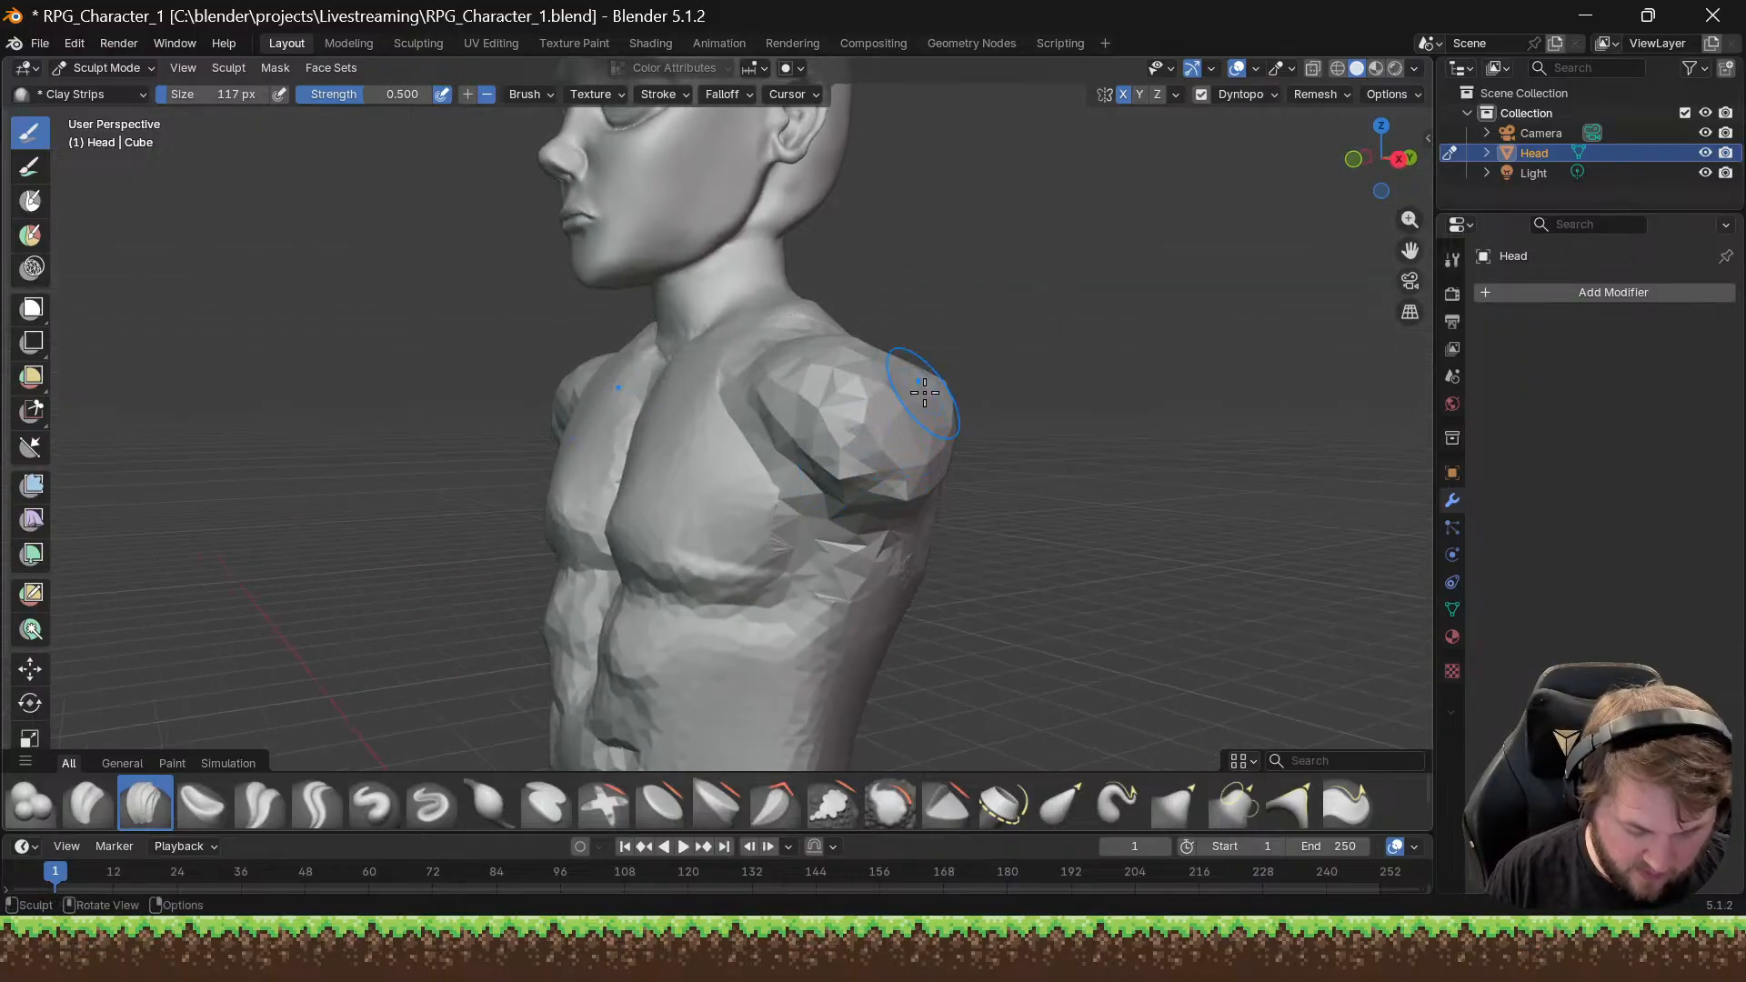
mouse_move(924, 392)
middle_down()
mouse_move(1006, 401)
mouse_move(942, 418)
mouse_move(924, 390)
mouse_move(800, 389)
mouse_move(918, 391)
middle_up()
scroll(981, 406, up, 3)
scroll(799, 389, down, 3)
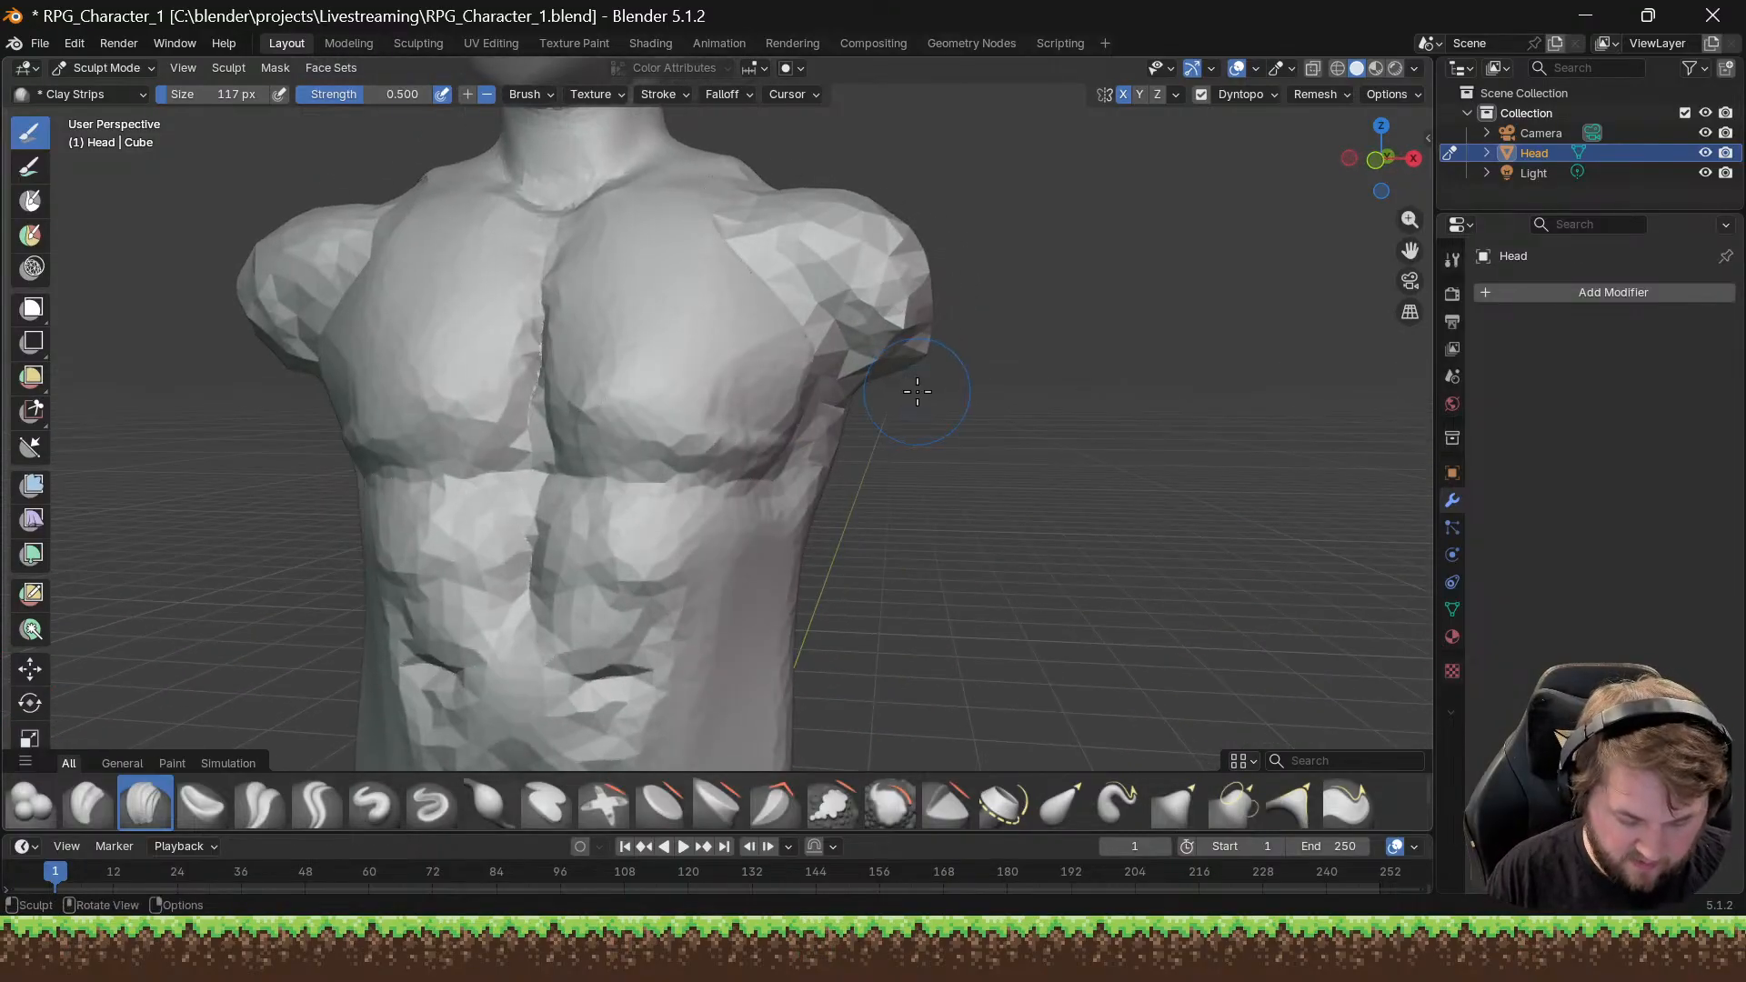
Step: Shave the outer edge of the rounded shoulder stub with light subtracting Clay Strips strokes from the front
drag(900, 324, 943, 309)
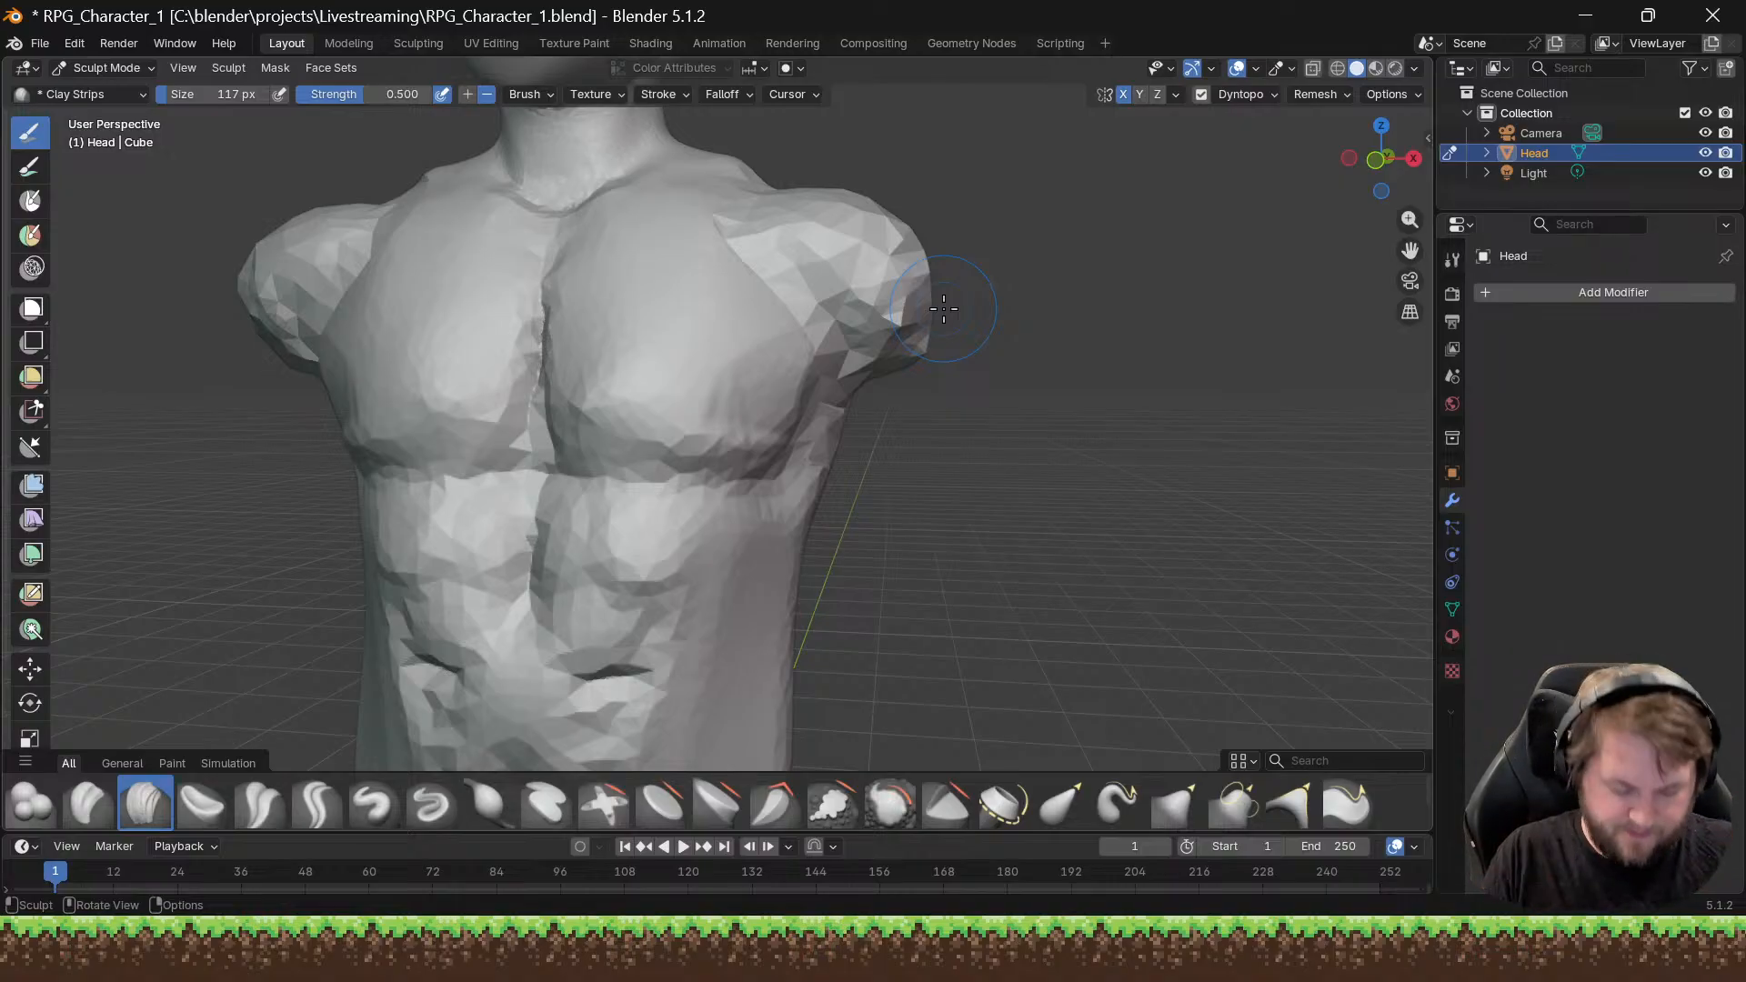
drag(866, 250, 891, 316)
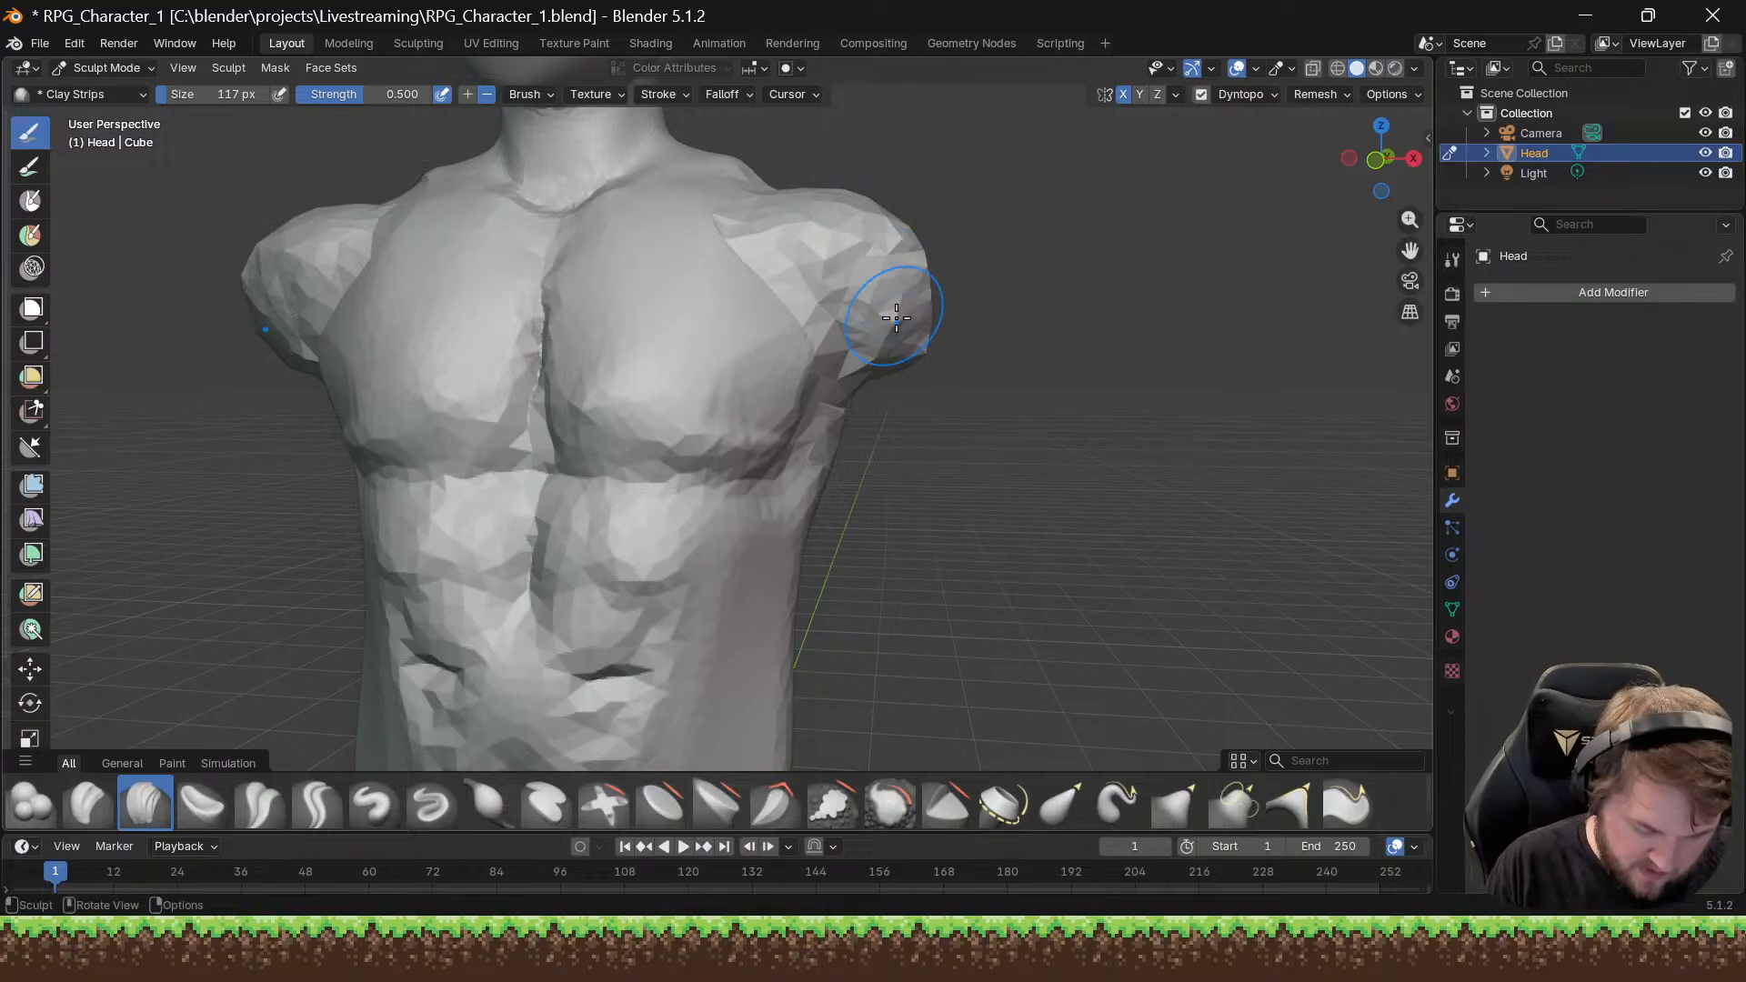
middle_drag(991, 251, 728, 294)
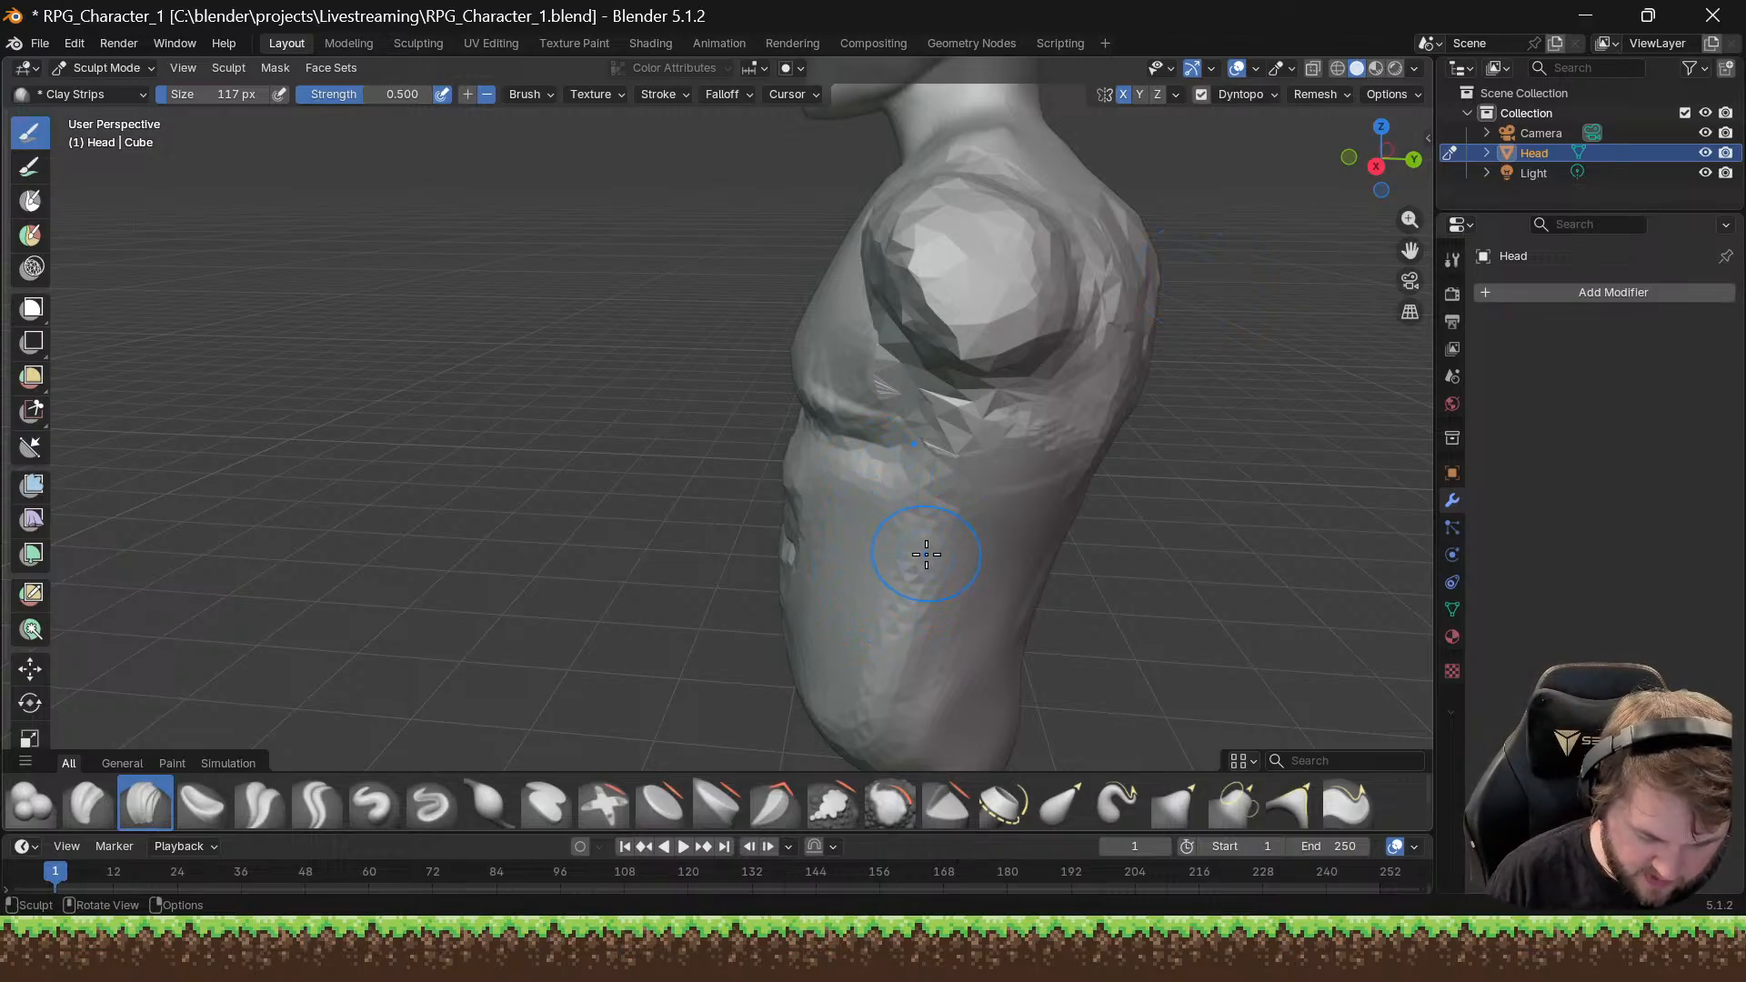
middle_drag(894, 506, 991, 489)
scroll(1129, 484, down, 5)
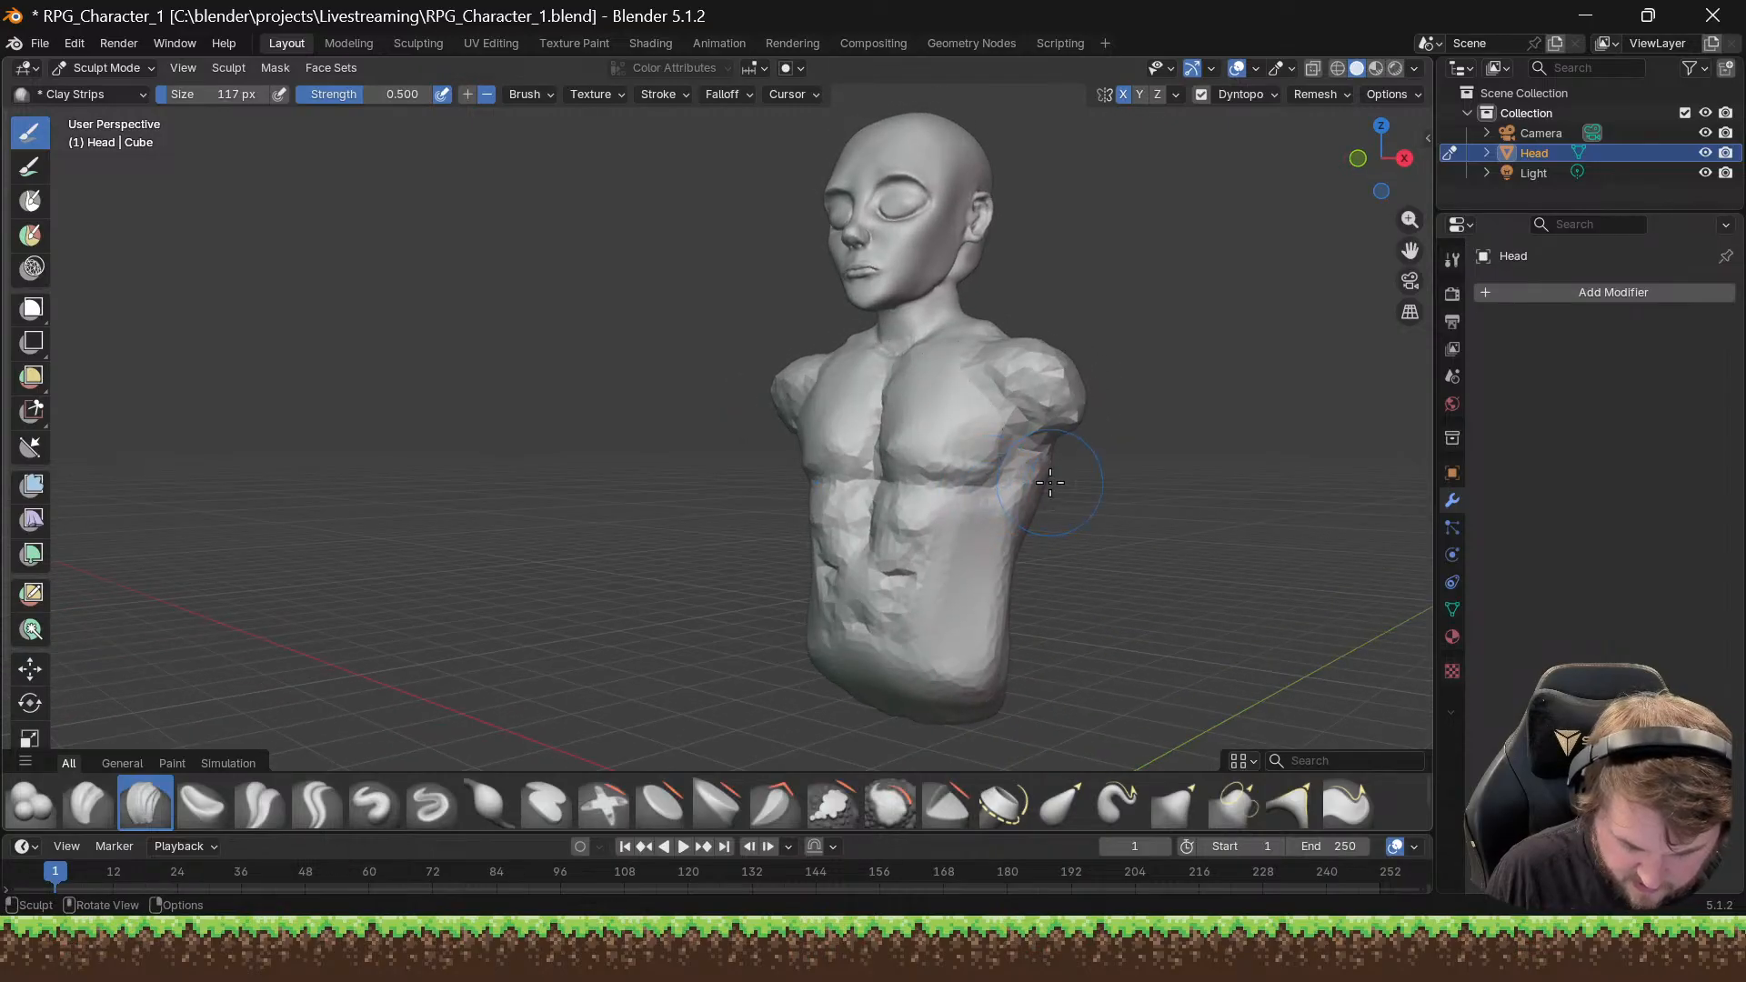
Step: Switch Clay Strips to adding and build short upper-arm stubs downward and outward from the rounded shoulders
scroll(1036, 486, up, 5)
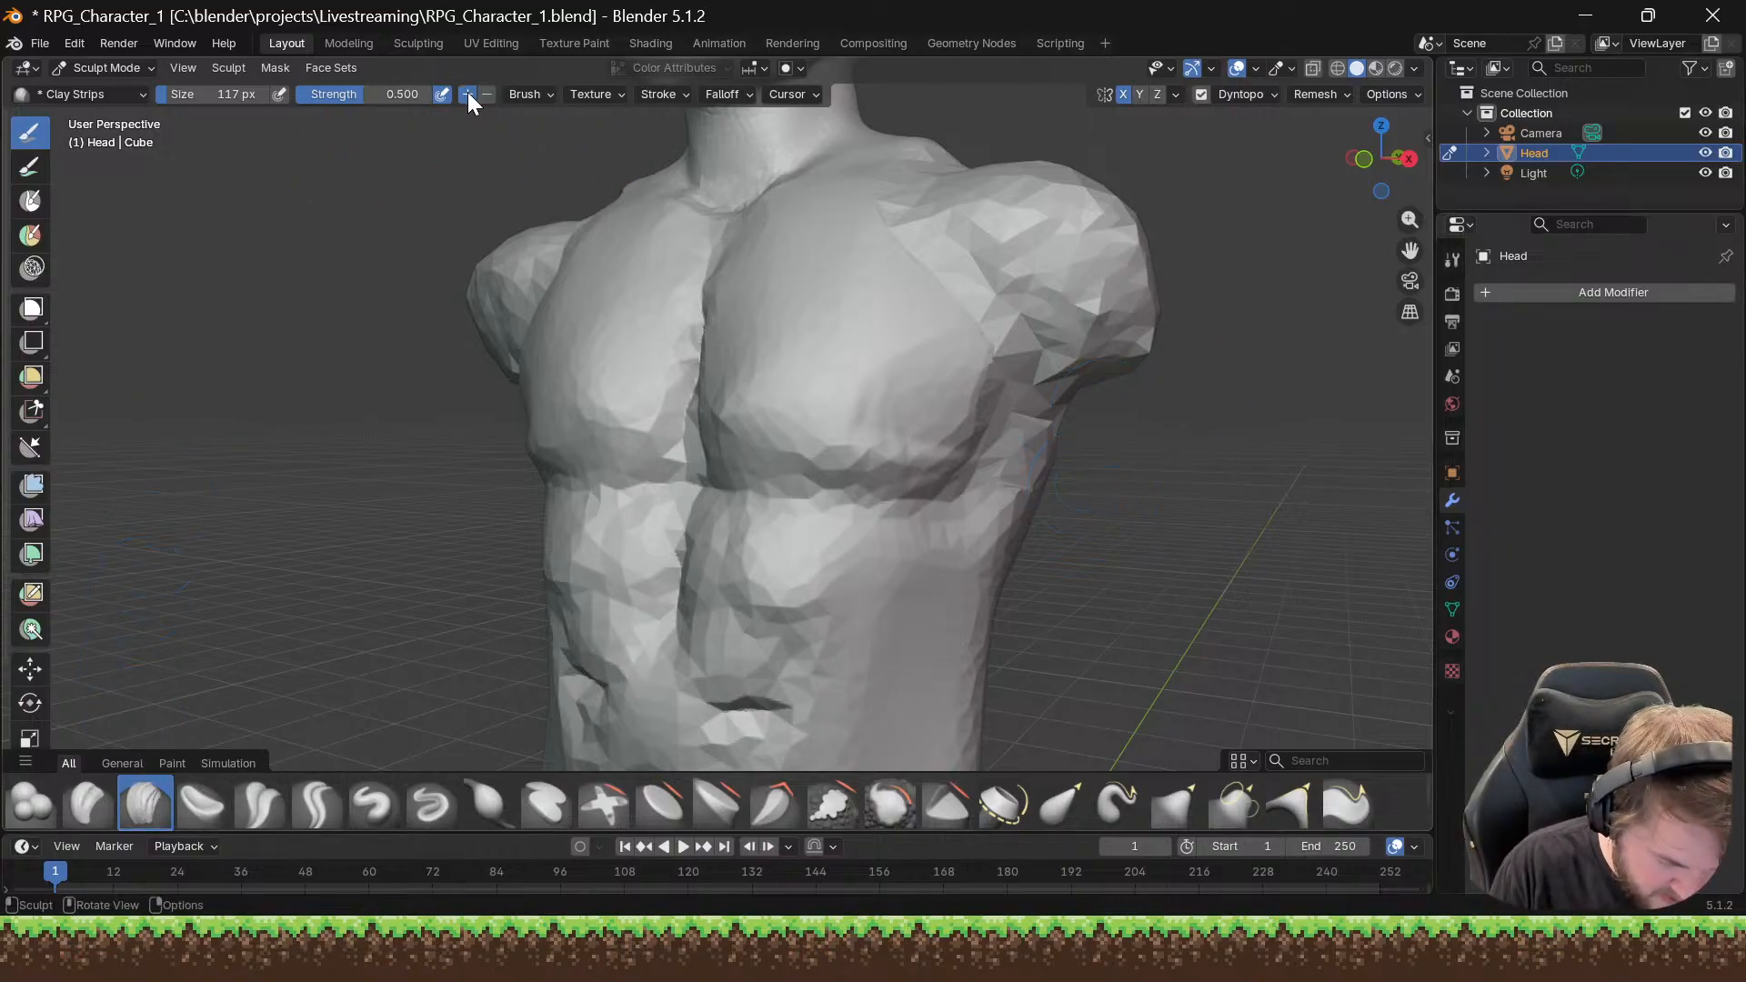
drag(1088, 382, 1124, 360)
mouse_move(1130, 352)
mouse_down()
mouse_move(1139, 386)
mouse_move(1123, 318)
mouse_move(1124, 395)
mouse_move(1138, 372)
mouse_move(1111, 406)
mouse_move(1150, 350)
mouse_move(1132, 329)
mouse_move(1159, 368)
mouse_move(1125, 389)
mouse_up()
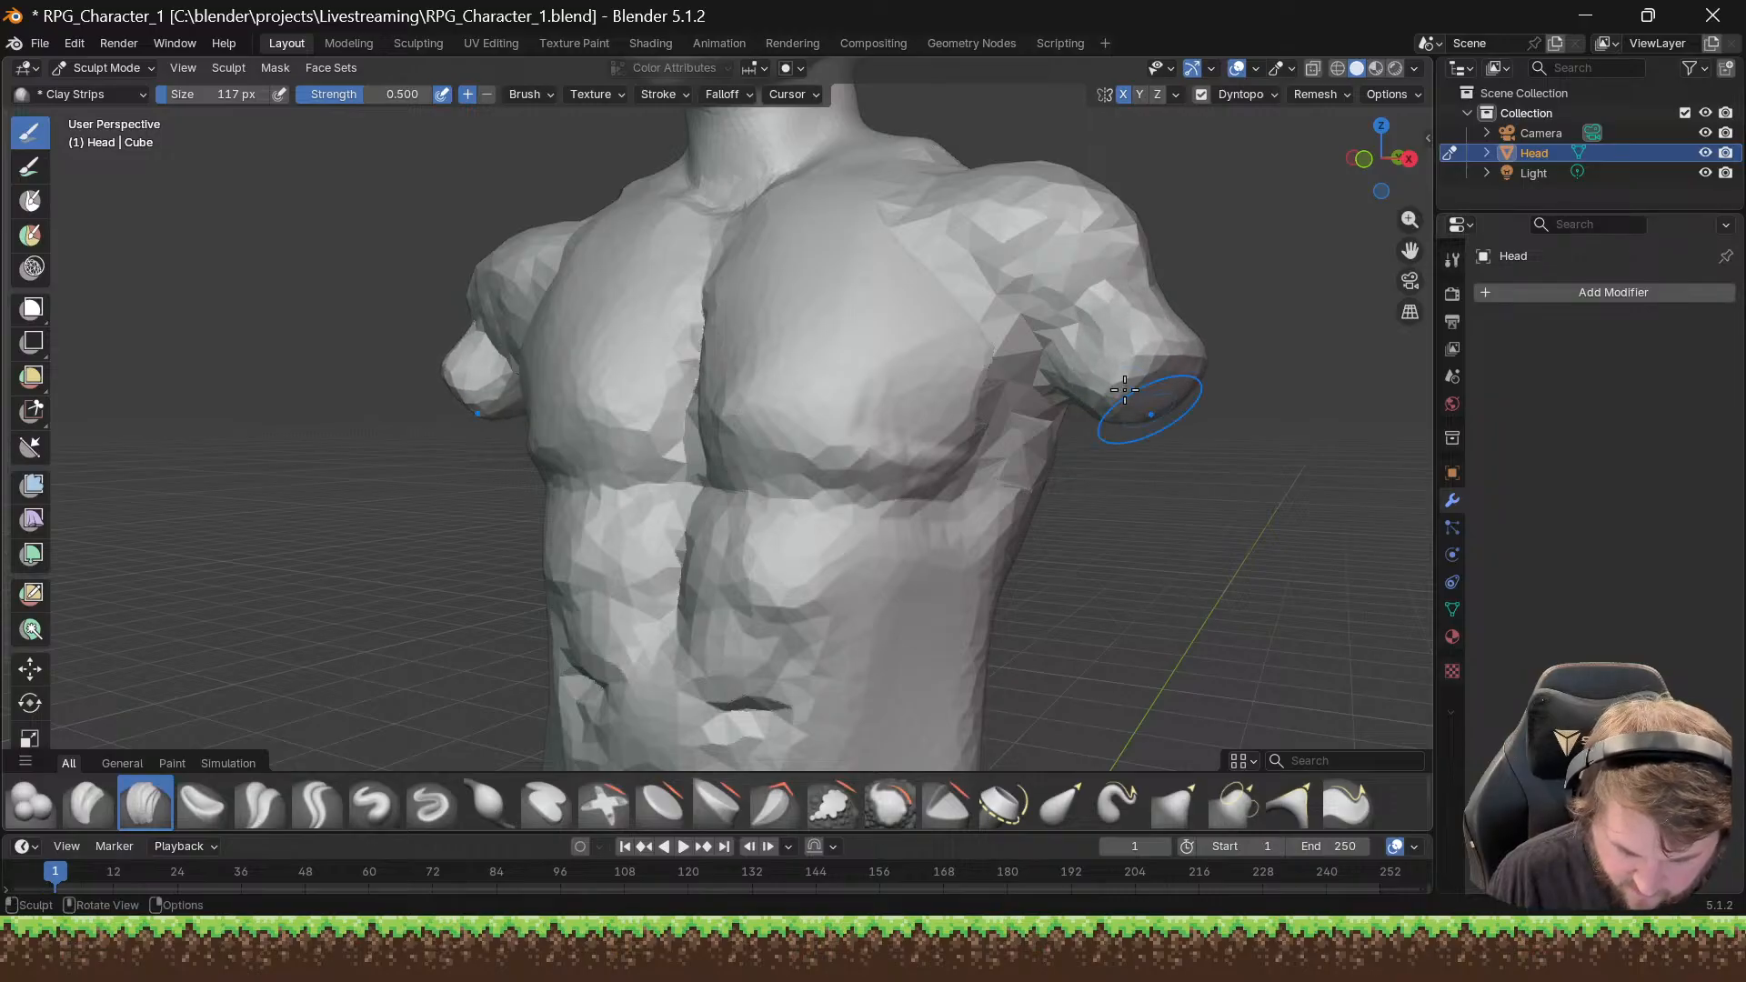
mouse_move(1125, 389)
middle_down()
mouse_move(1035, 425)
mouse_move(1009, 383)
middle_up()
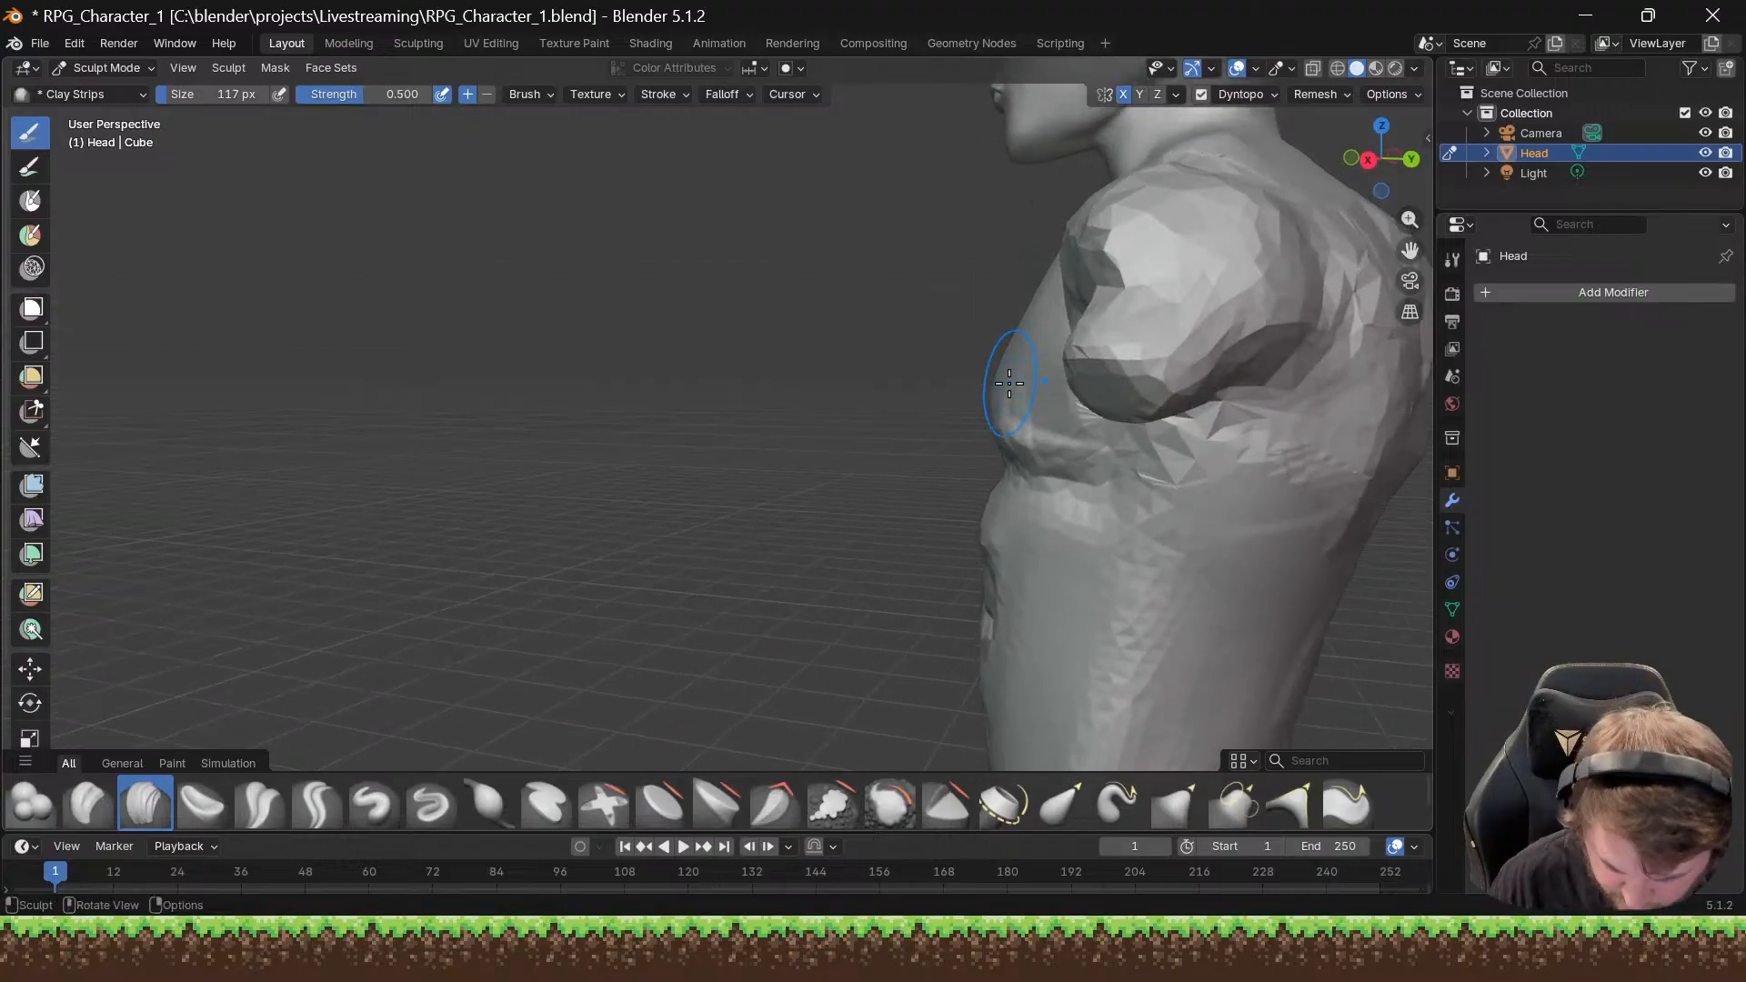
mouse_move(1105, 368)
mouse_down()
mouse_move(1207, 377)
mouse_move(1118, 359)
mouse_move(1182, 372)
mouse_move(1128, 341)
mouse_up()
drag(1128, 341, 1078, 318)
middle_drag(1078, 318, 1353, 325)
mouse_move(1045, 340)
mouse_down()
mouse_move(1026, 369)
mouse_move(1019, 350)
mouse_up()
mouse_move(1036, 364)
mouse_down()
mouse_move(1056, 417)
mouse_move(1073, 386)
mouse_move(1084, 412)
mouse_move(1054, 428)
mouse_move(1077, 438)
mouse_move(1068, 414)
mouse_up()
Step: Raise the Clay Strips strength to 0.605 and add more volume to the lower end of the upper-arm stub
click(366, 94)
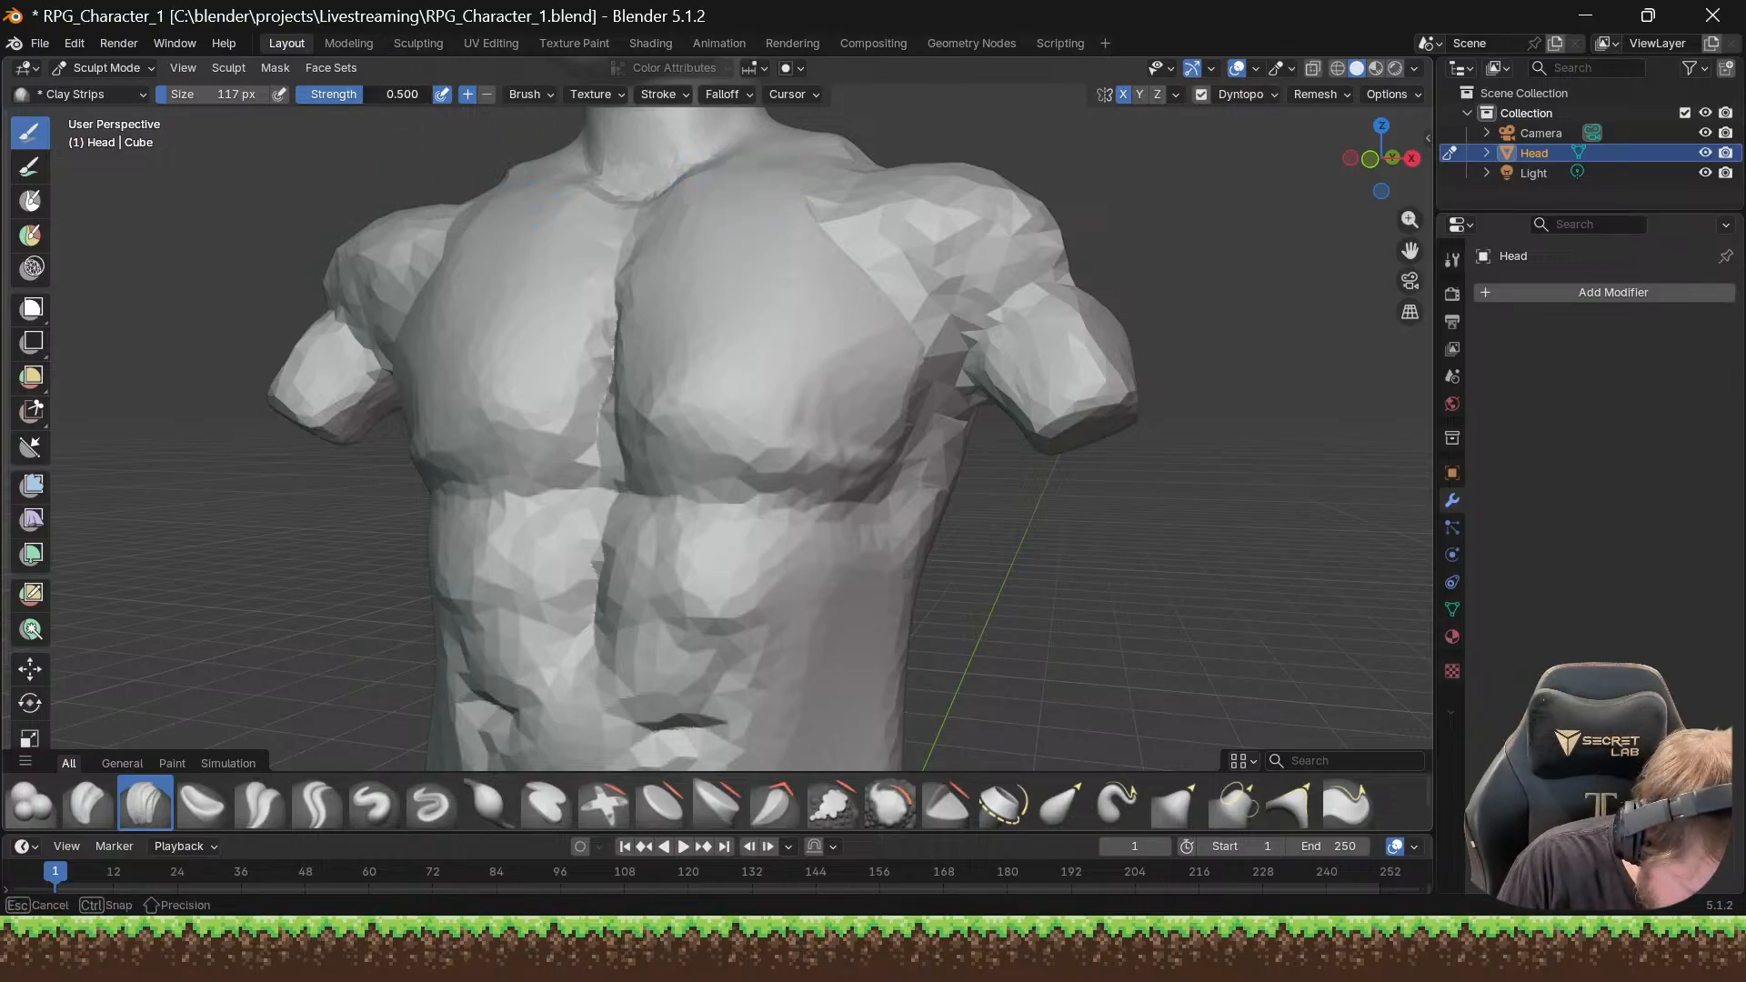
text(0.5)
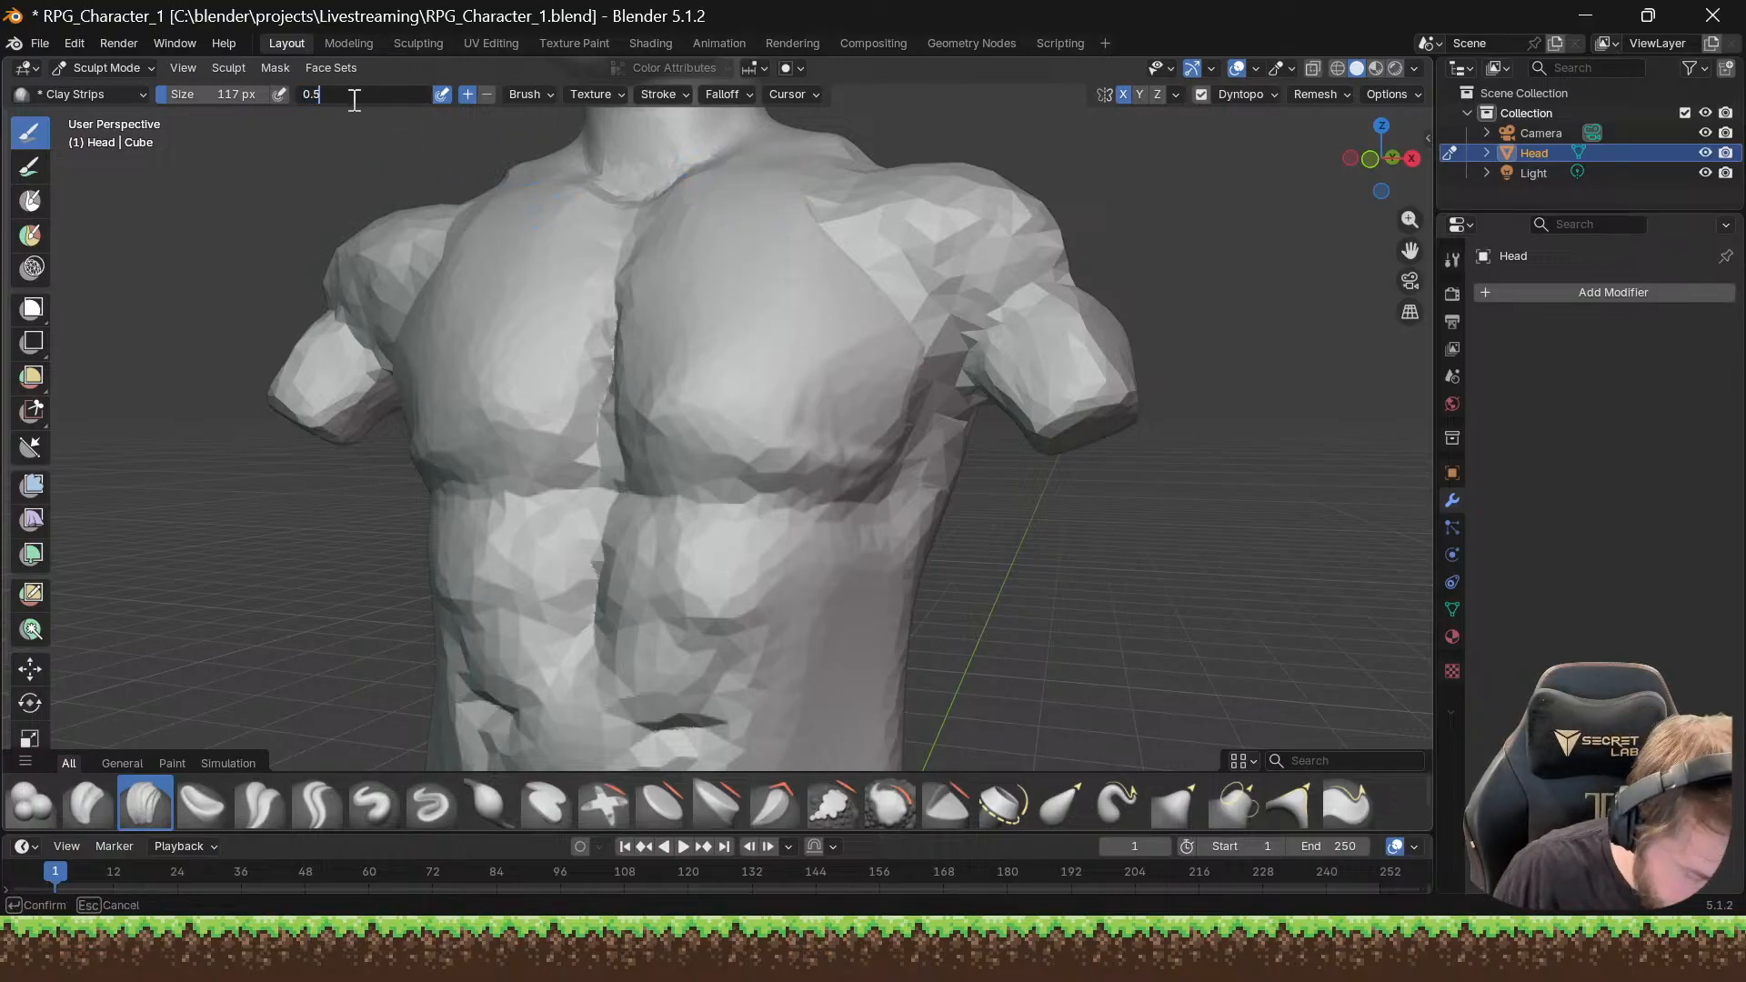
key(Return)
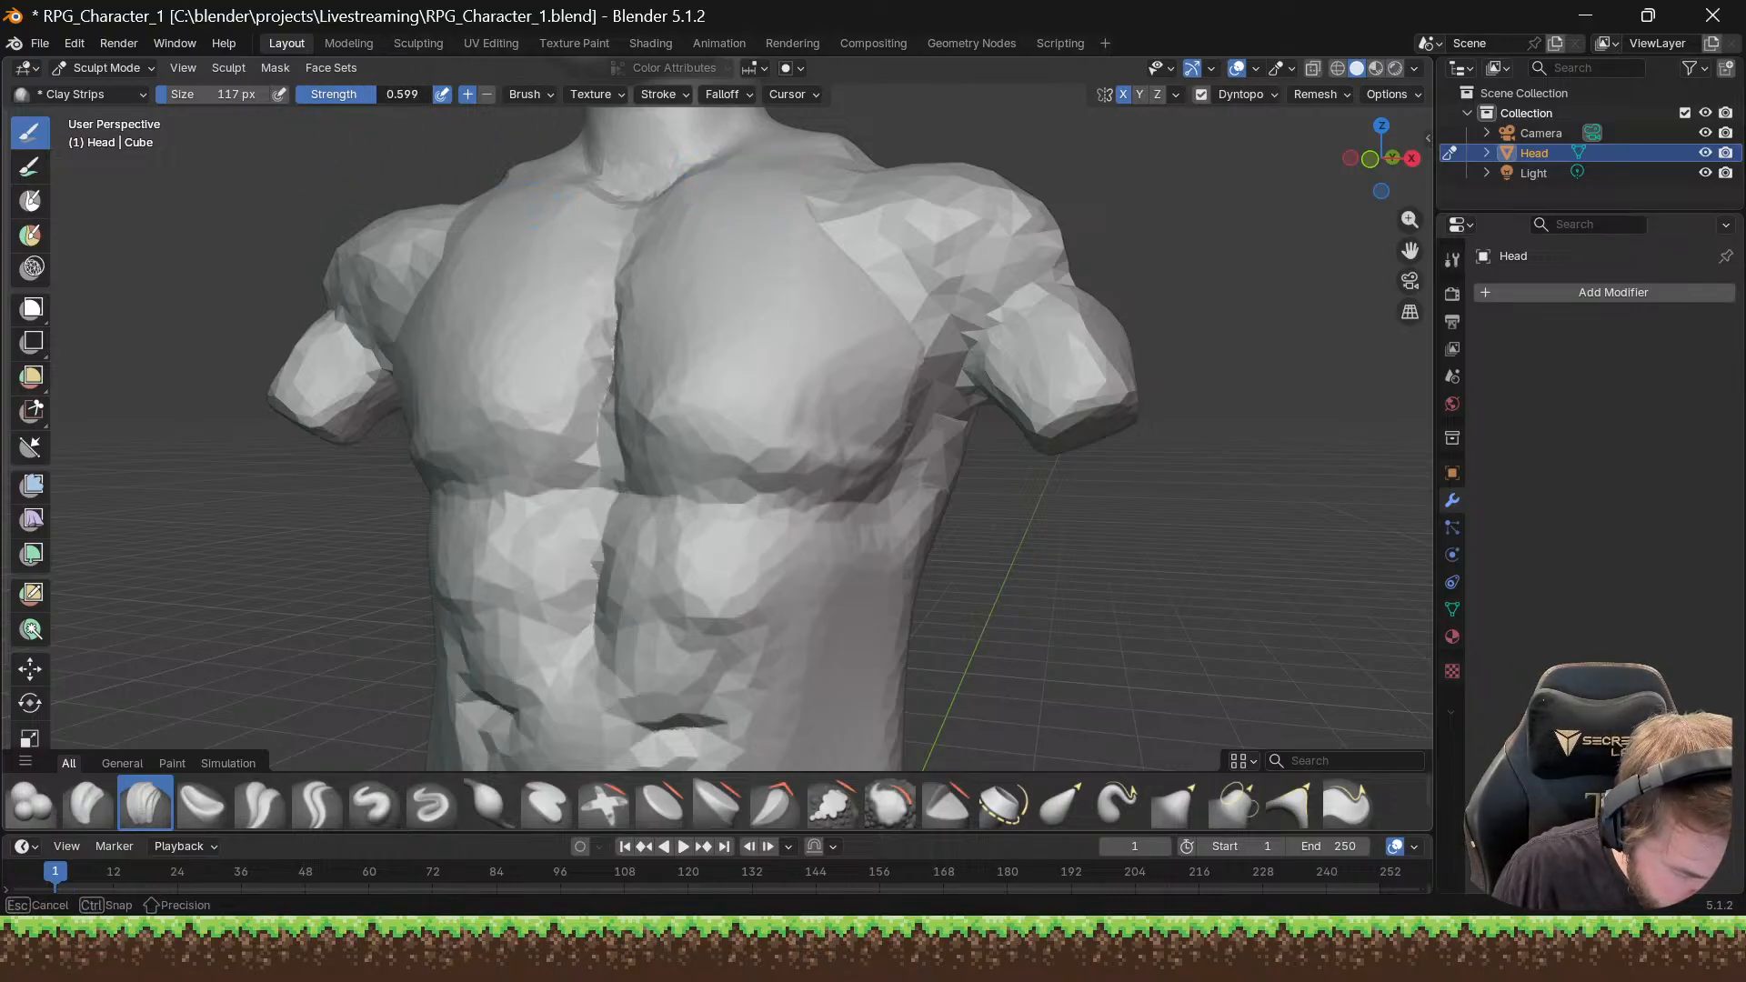
drag(377, 95, 378, 95)
mouse_move(1082, 447)
mouse_down()
mouse_move(1099, 429)
mouse_move(1088, 465)
mouse_move(1073, 459)
mouse_move(1084, 471)
mouse_up()
mouse_move(995, 328)
middle_down()
mouse_move(842, 401)
mouse_move(927, 400)
mouse_move(989, 341)
middle_up()
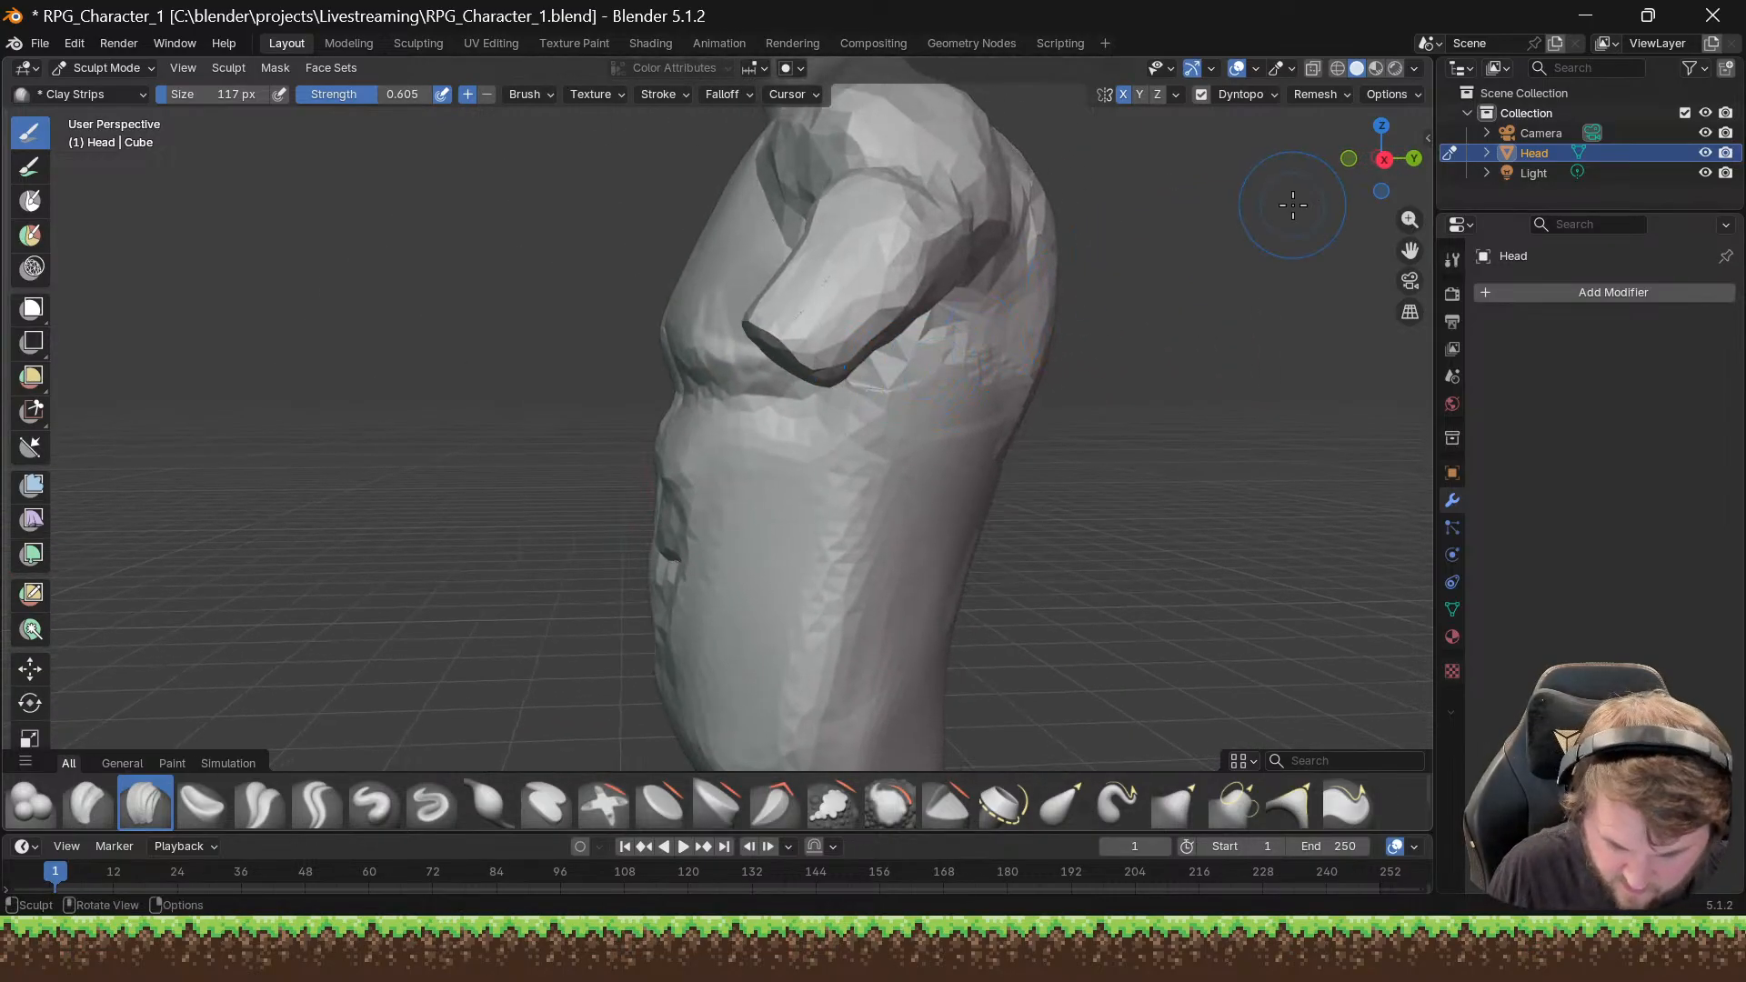
middle_drag(1162, 227, 1149, 224)
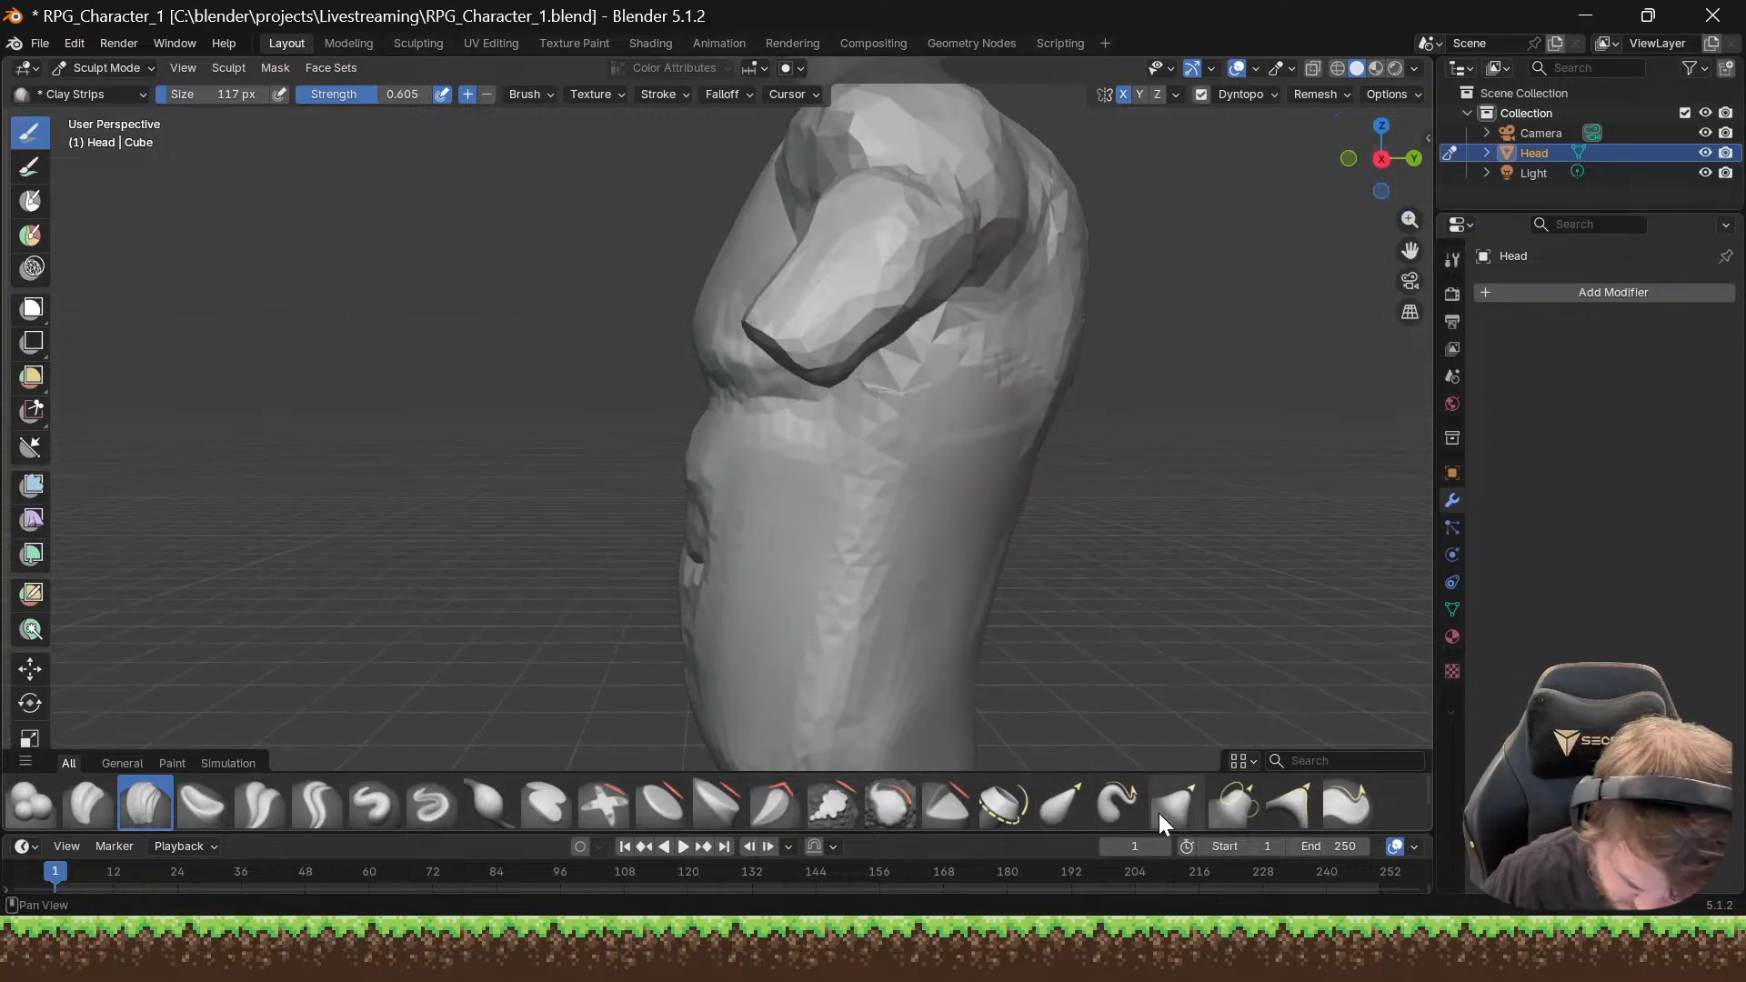
mouse_move(849, 389)
mouse_down()
mouse_move(802, 367)
mouse_move(843, 331)
mouse_up()
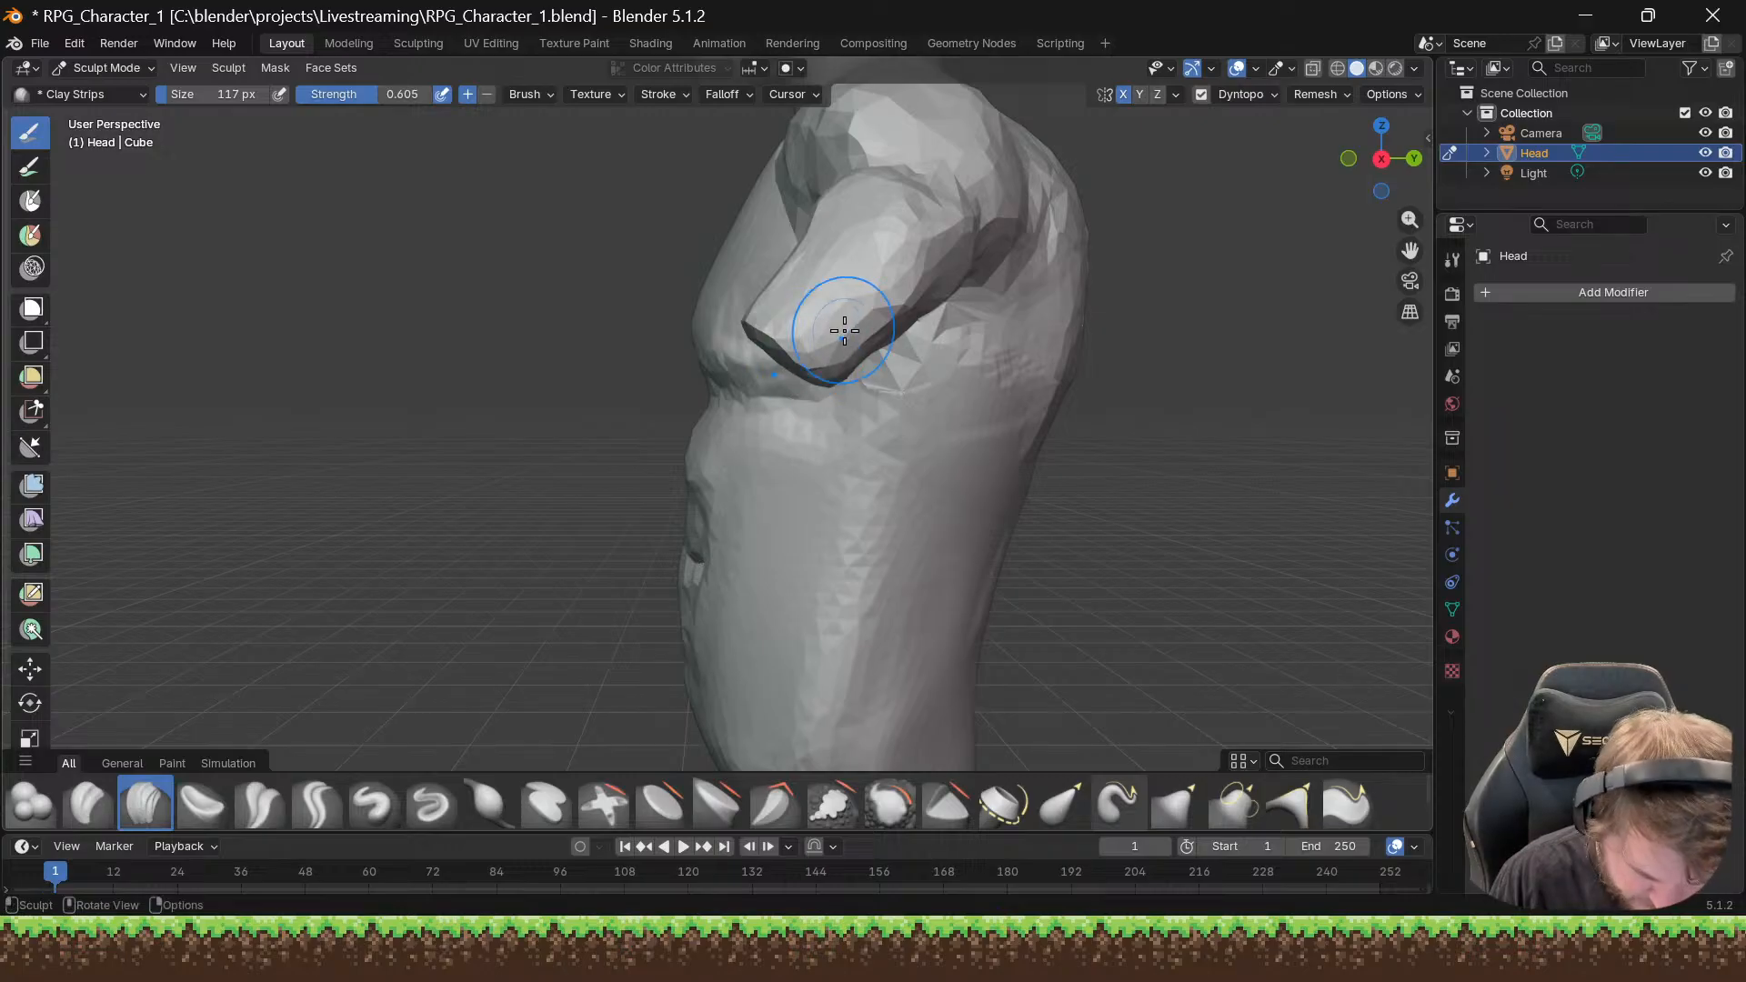
Step: Shift the forward-leaning arm stub toward the character's back using the Grab brush enlarged to 328 px
mouse_move(842, 263)
middle_down()
mouse_move(927, 279)
mouse_move(1040, 254)
mouse_move(950, 291)
mouse_move(953, 268)
mouse_move(955, 292)
mouse_move(1028, 318)
mouse_move(908, 261)
mouse_move(1061, 314)
mouse_move(1033, 331)
mouse_move(1049, 356)
middle_up()
scroll(957, 298, down, 5)
scroll(1028, 319, up, 4)
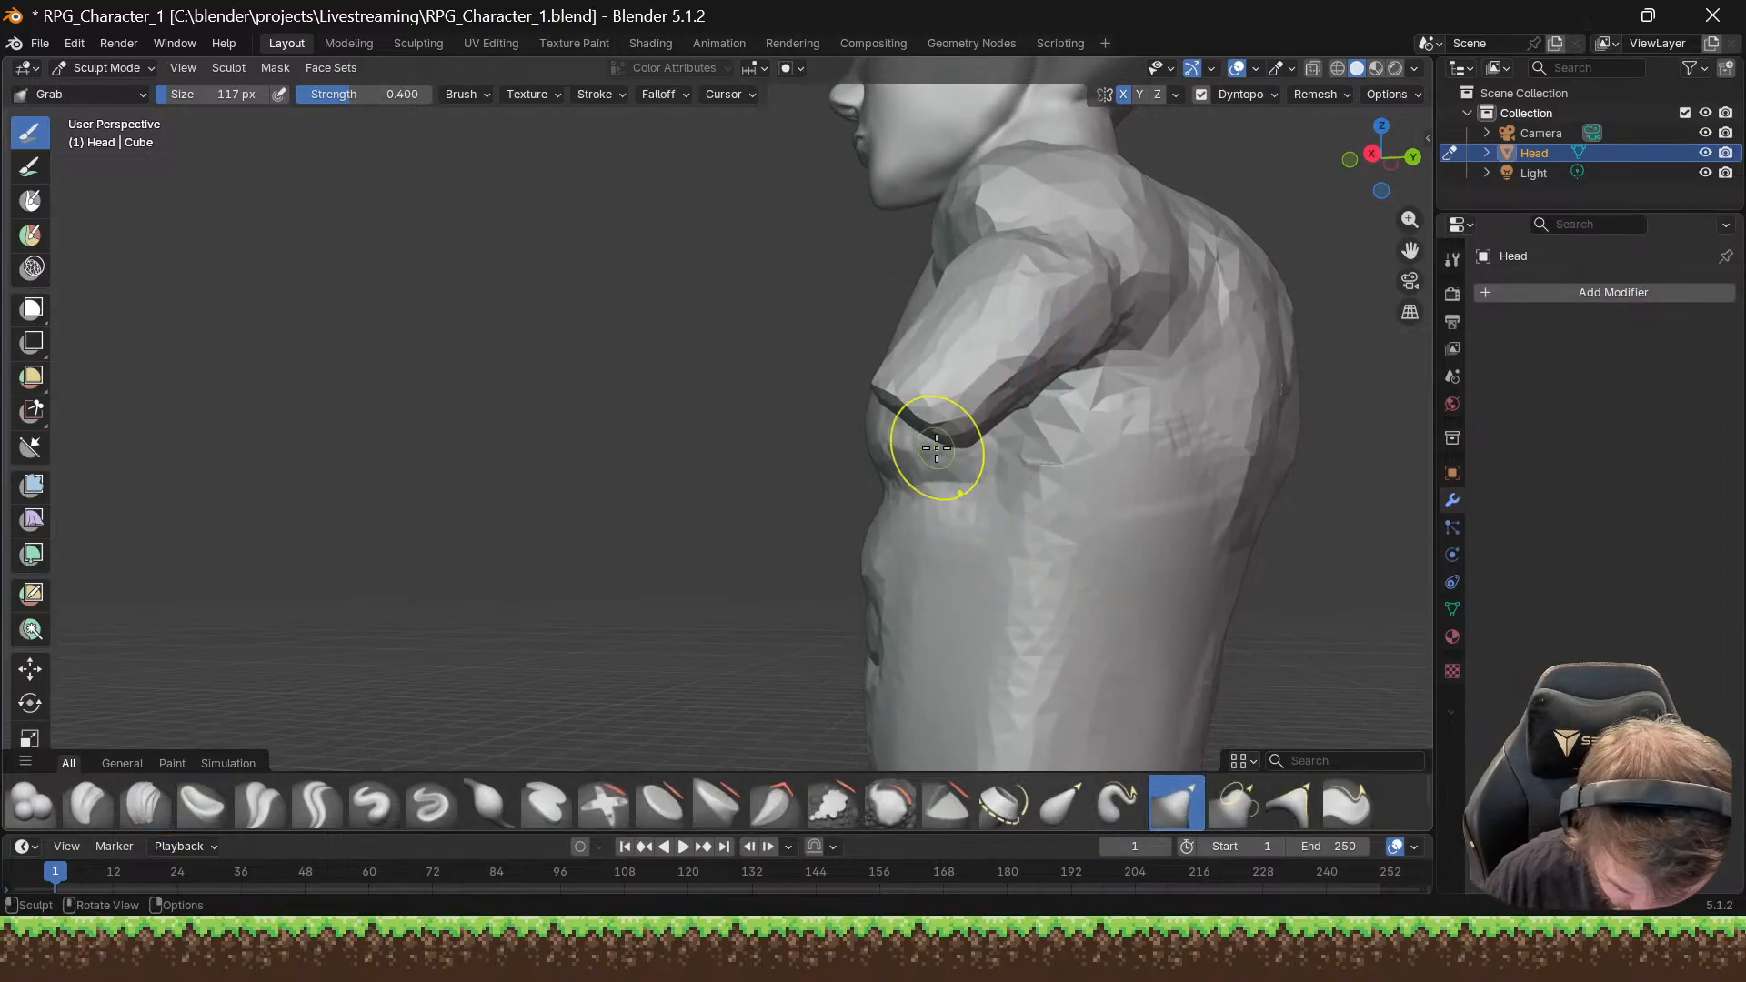
mouse_move(935, 448)
mouse_down()
mouse_move(918, 397)
mouse_move(982, 402)
mouse_up()
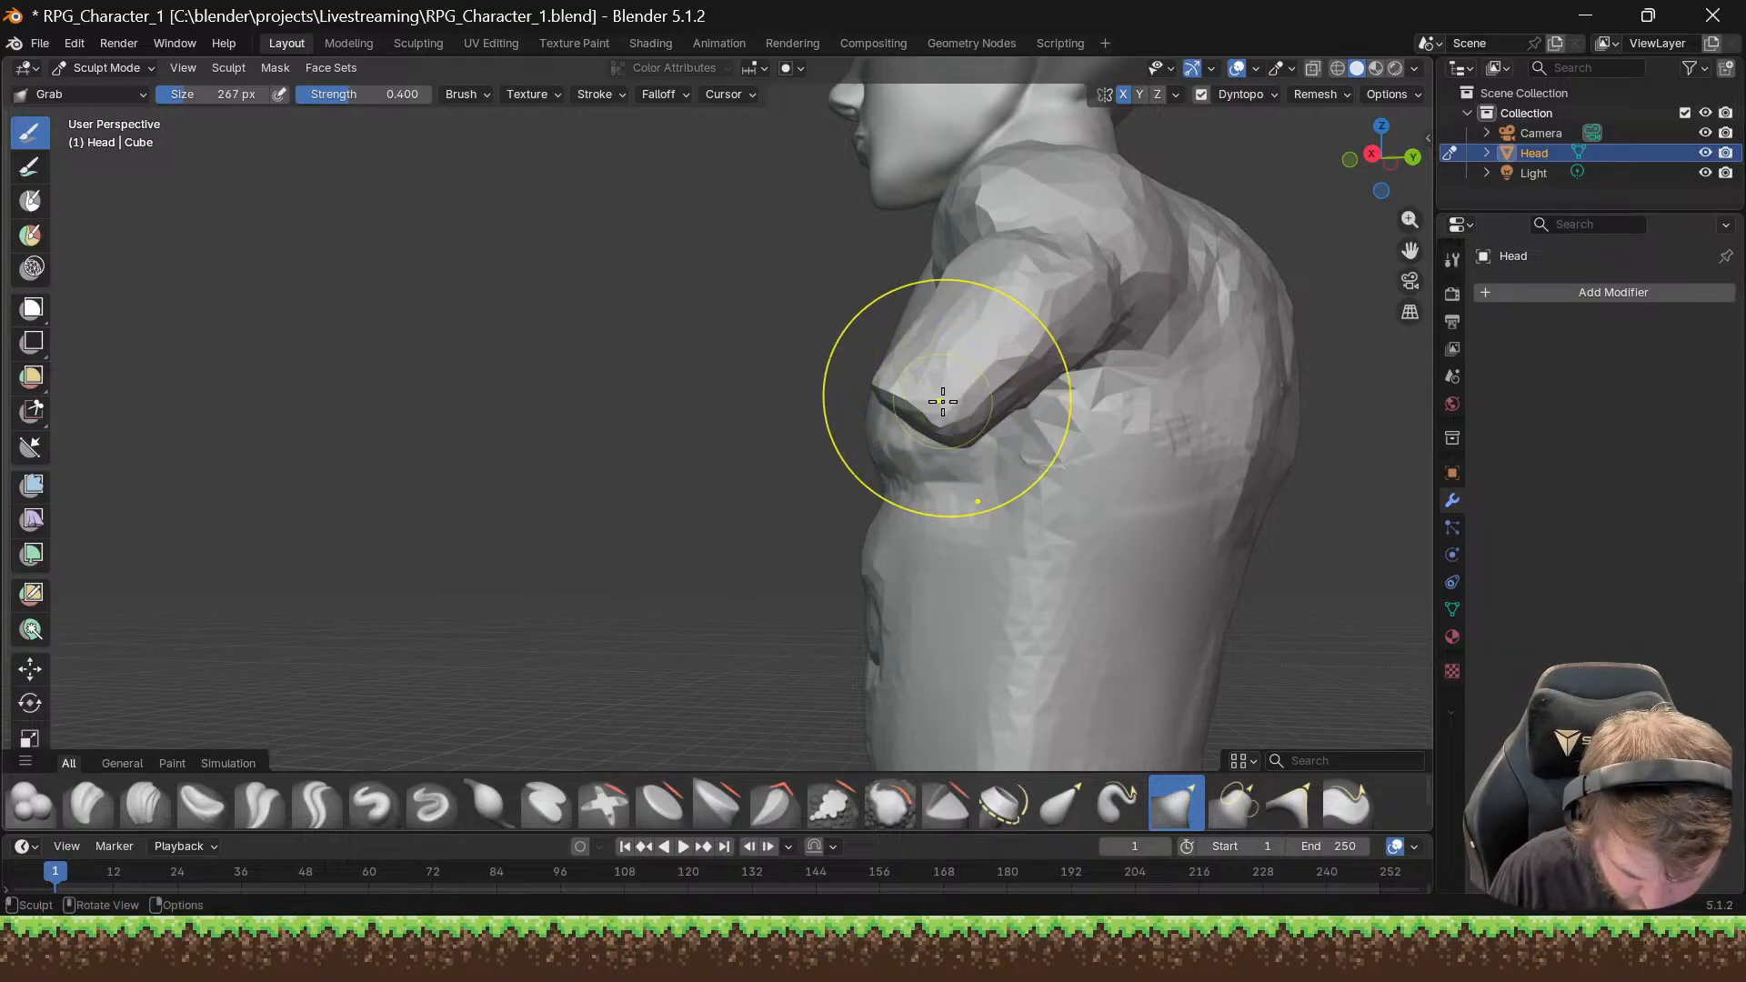
drag(940, 401, 937, 402)
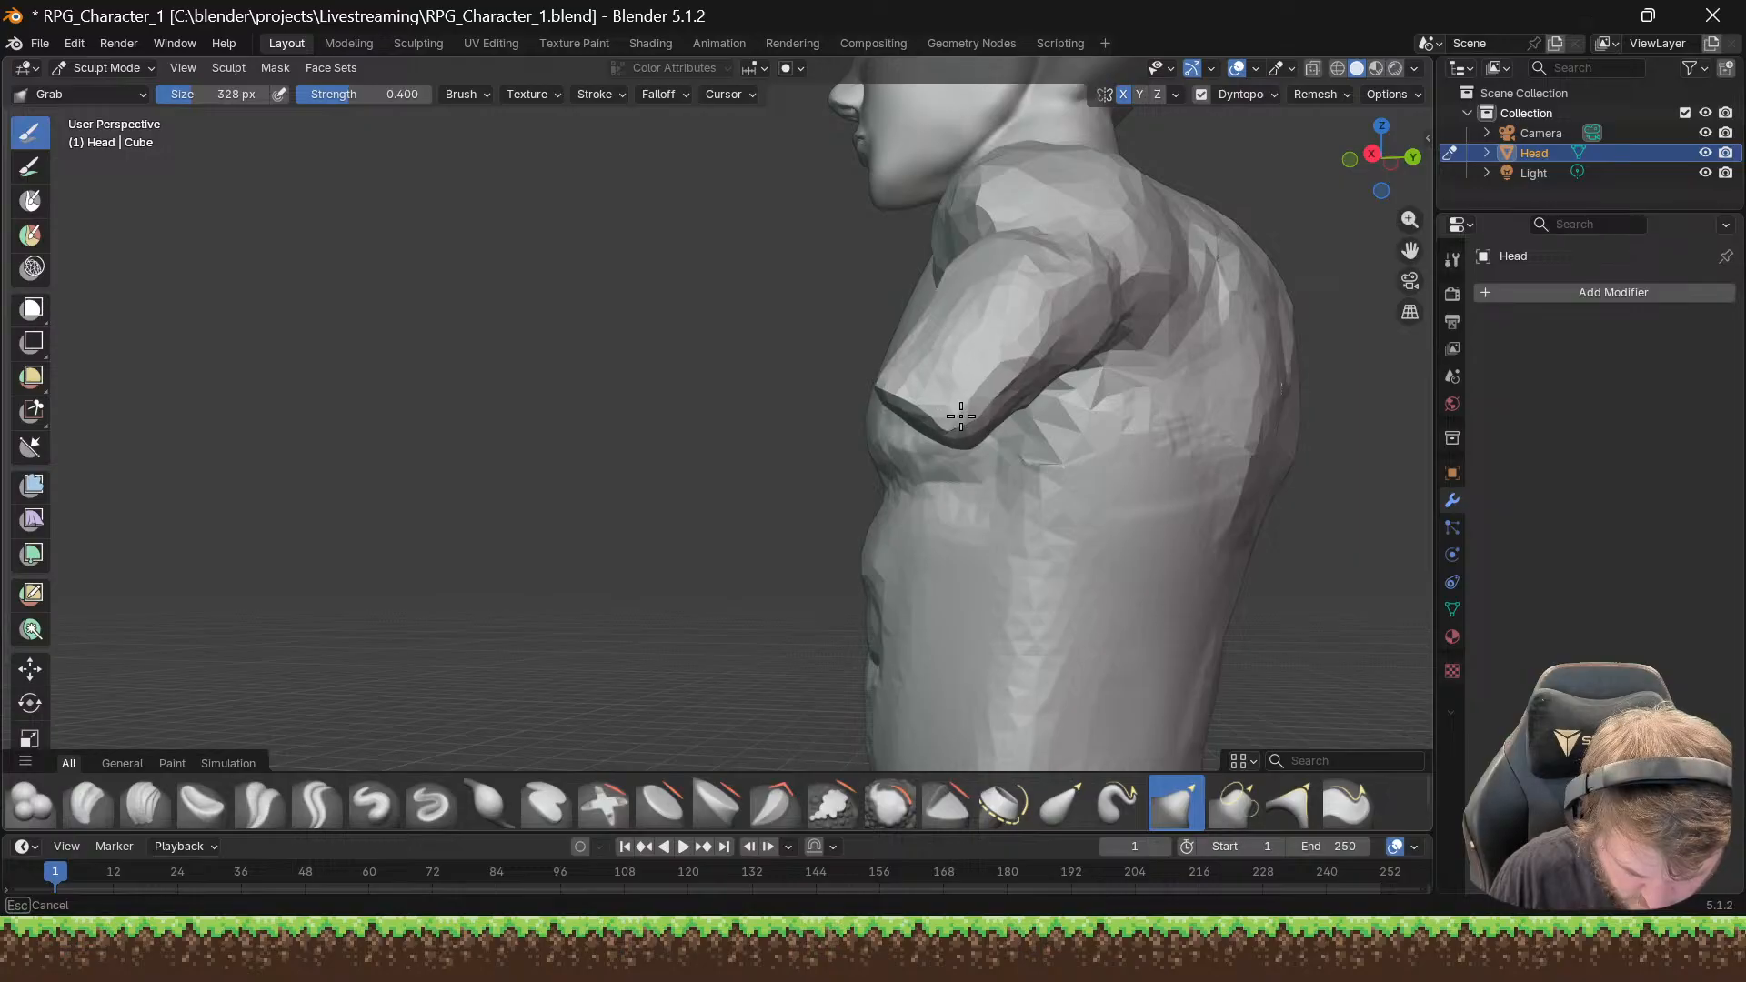
mouse_move(1028, 449)
mouse_down()
mouse_move(1035, 315)
mouse_move(1062, 355)
mouse_move(1059, 410)
mouse_up()
drag(939, 310, 1021, 344)
drag(991, 273, 1018, 284)
mouse_move(1077, 339)
mouse_down()
mouse_move(1144, 351)
mouse_move(998, 289)
mouse_move(986, 245)
mouse_move(1000, 273)
mouse_up()
drag(1021, 420, 1054, 431)
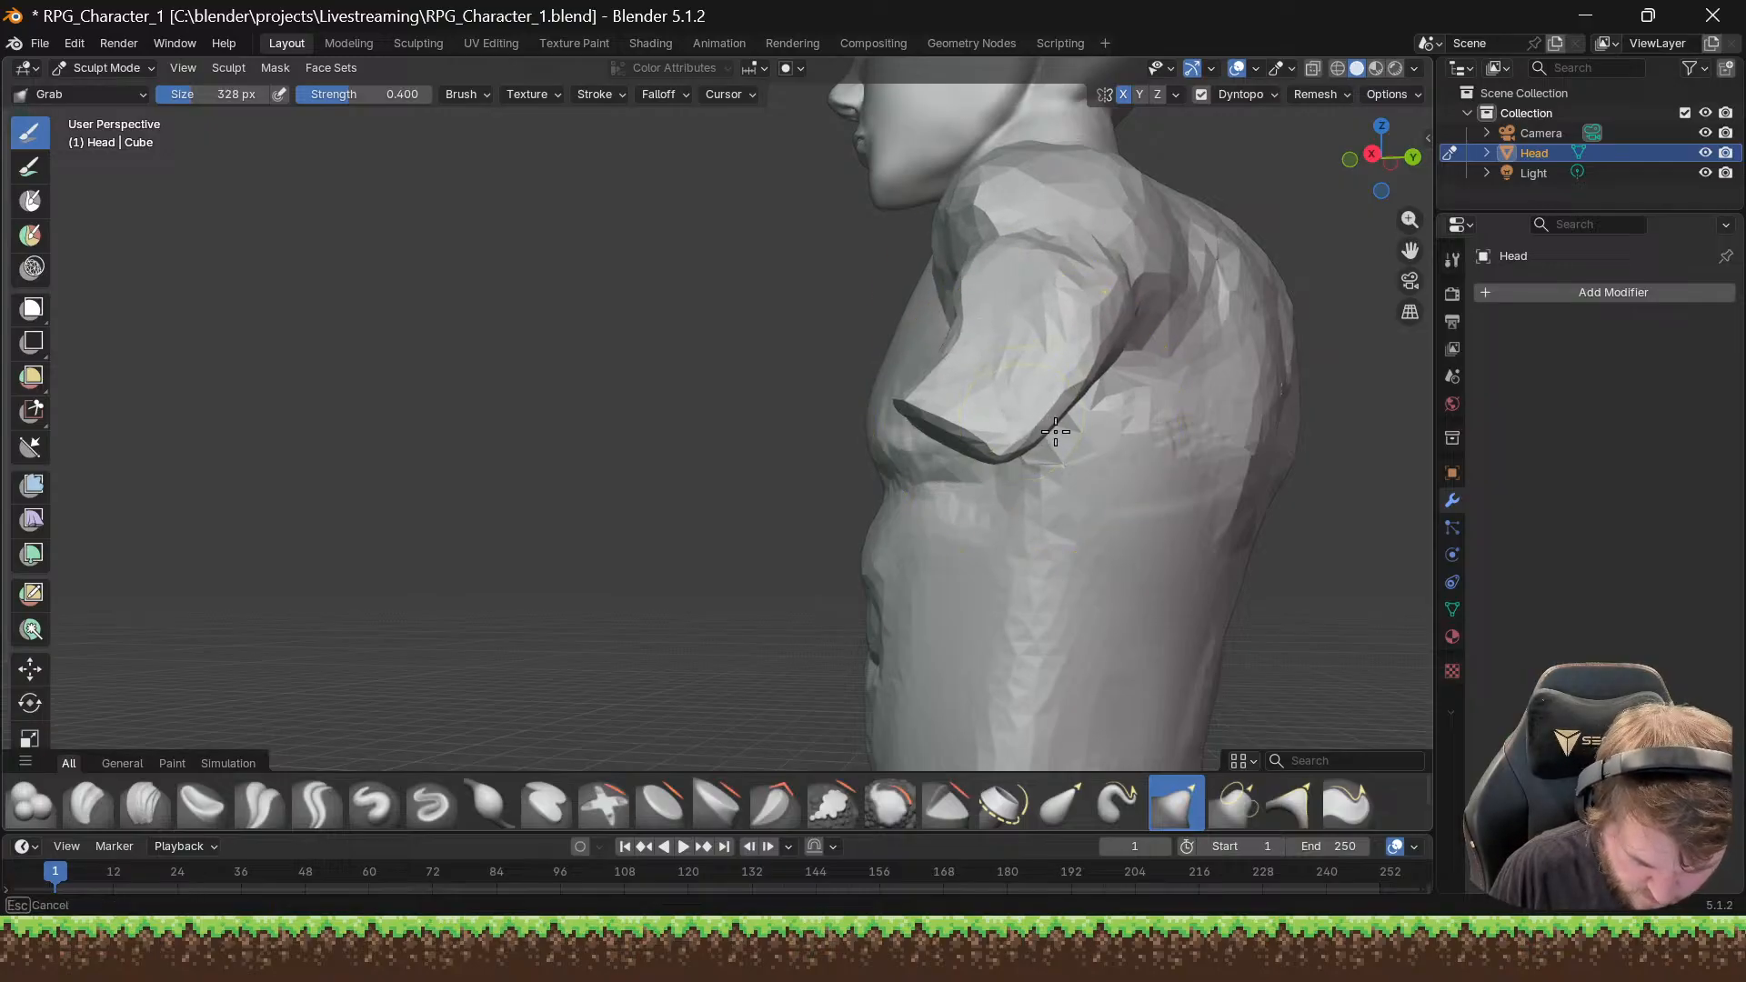
drag(903, 358, 914, 360)
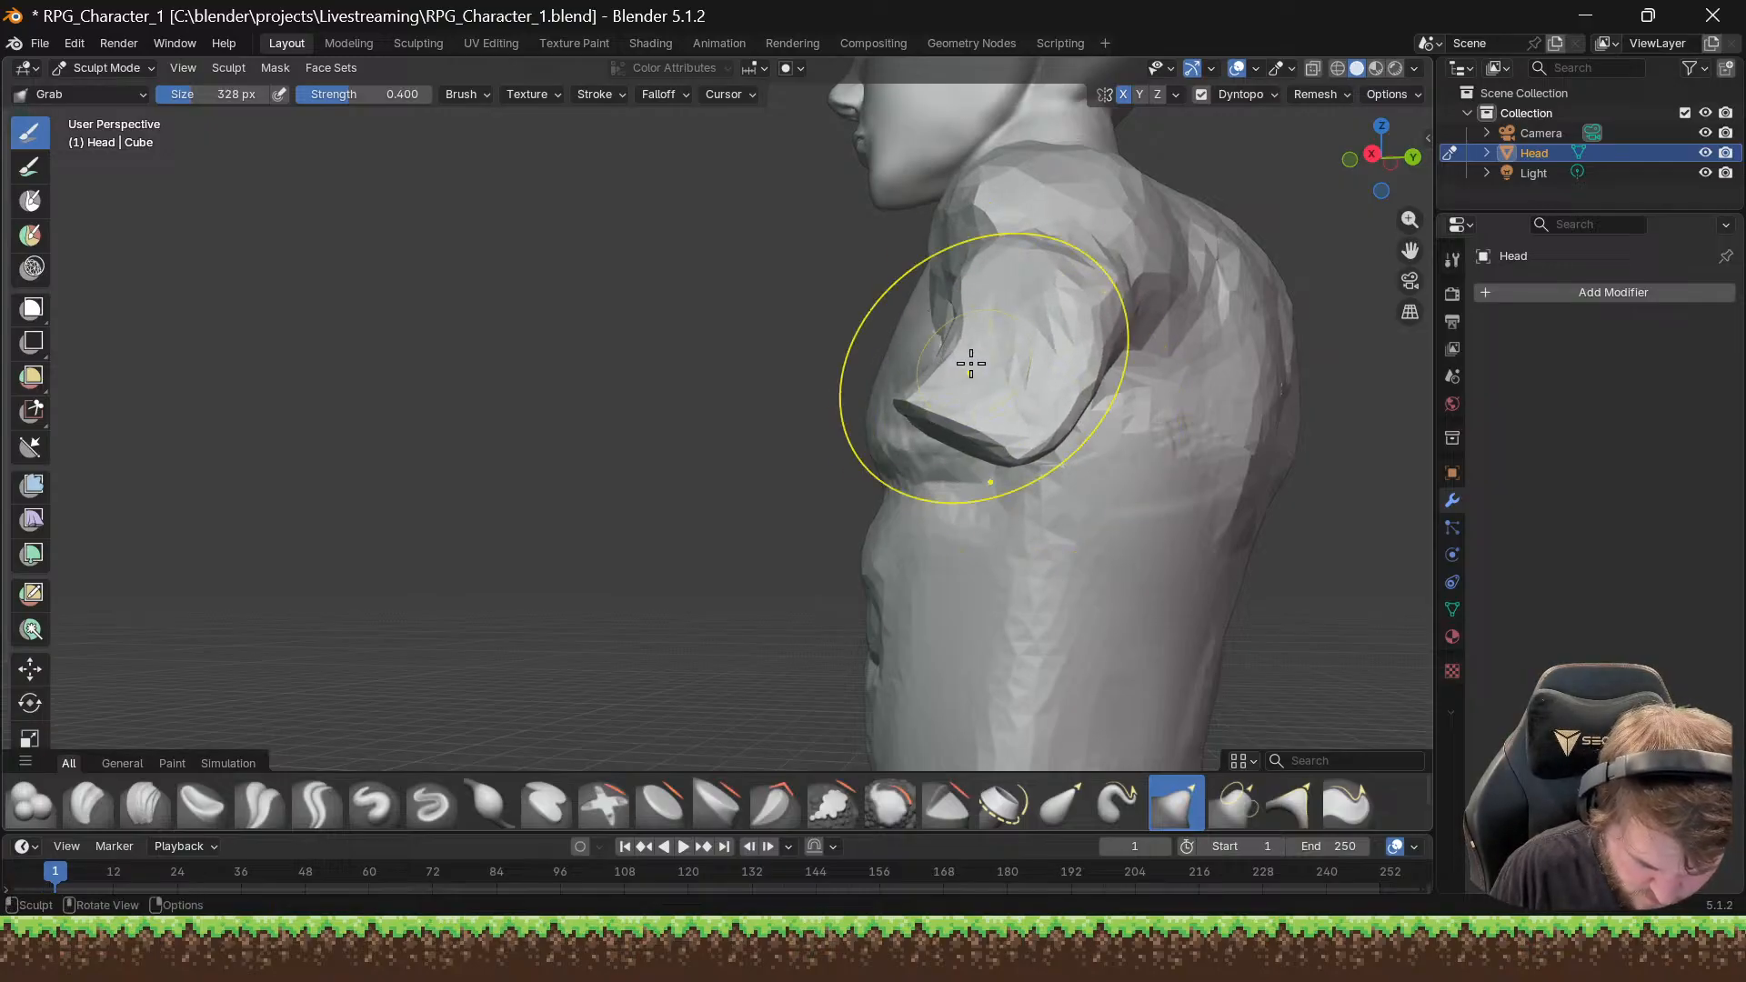
Step: Adjust the lower end and outer side of the arm stub with Grab from a front three-quarter angle
mouse_move(982, 355)
middle_down()
mouse_move(1103, 342)
mouse_move(1137, 364)
mouse_move(1127, 389)
middle_up()
drag(1054, 396, 1027, 392)
drag(1132, 428, 1150, 447)
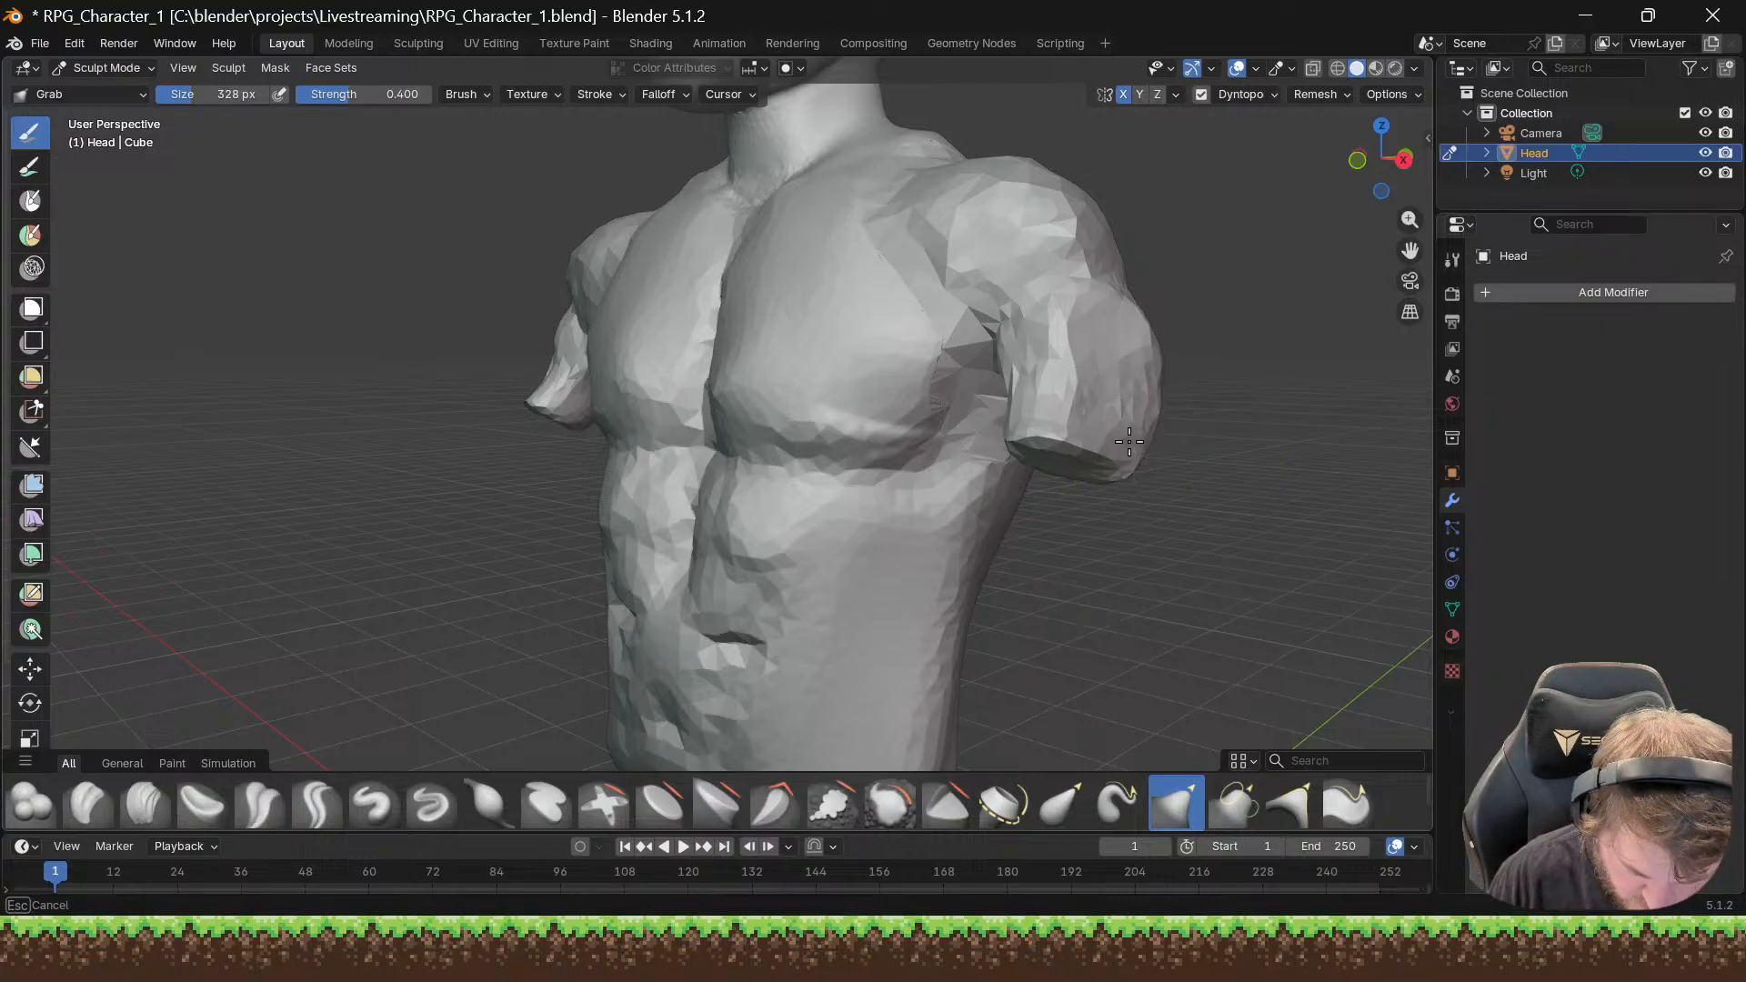
drag(1128, 441, 1124, 443)
Step: Pull the arm stub's front edge further back under the shoulder with Grab from the character's side
mouse_move(1084, 404)
middle_down()
mouse_move(928, 381)
mouse_move(924, 336)
mouse_move(795, 348)
middle_up()
mouse_move(1001, 358)
middle_down()
mouse_move(1219, 440)
mouse_move(1021, 391)
mouse_move(1063, 386)
middle_up()
scroll(1001, 358, up, 4)
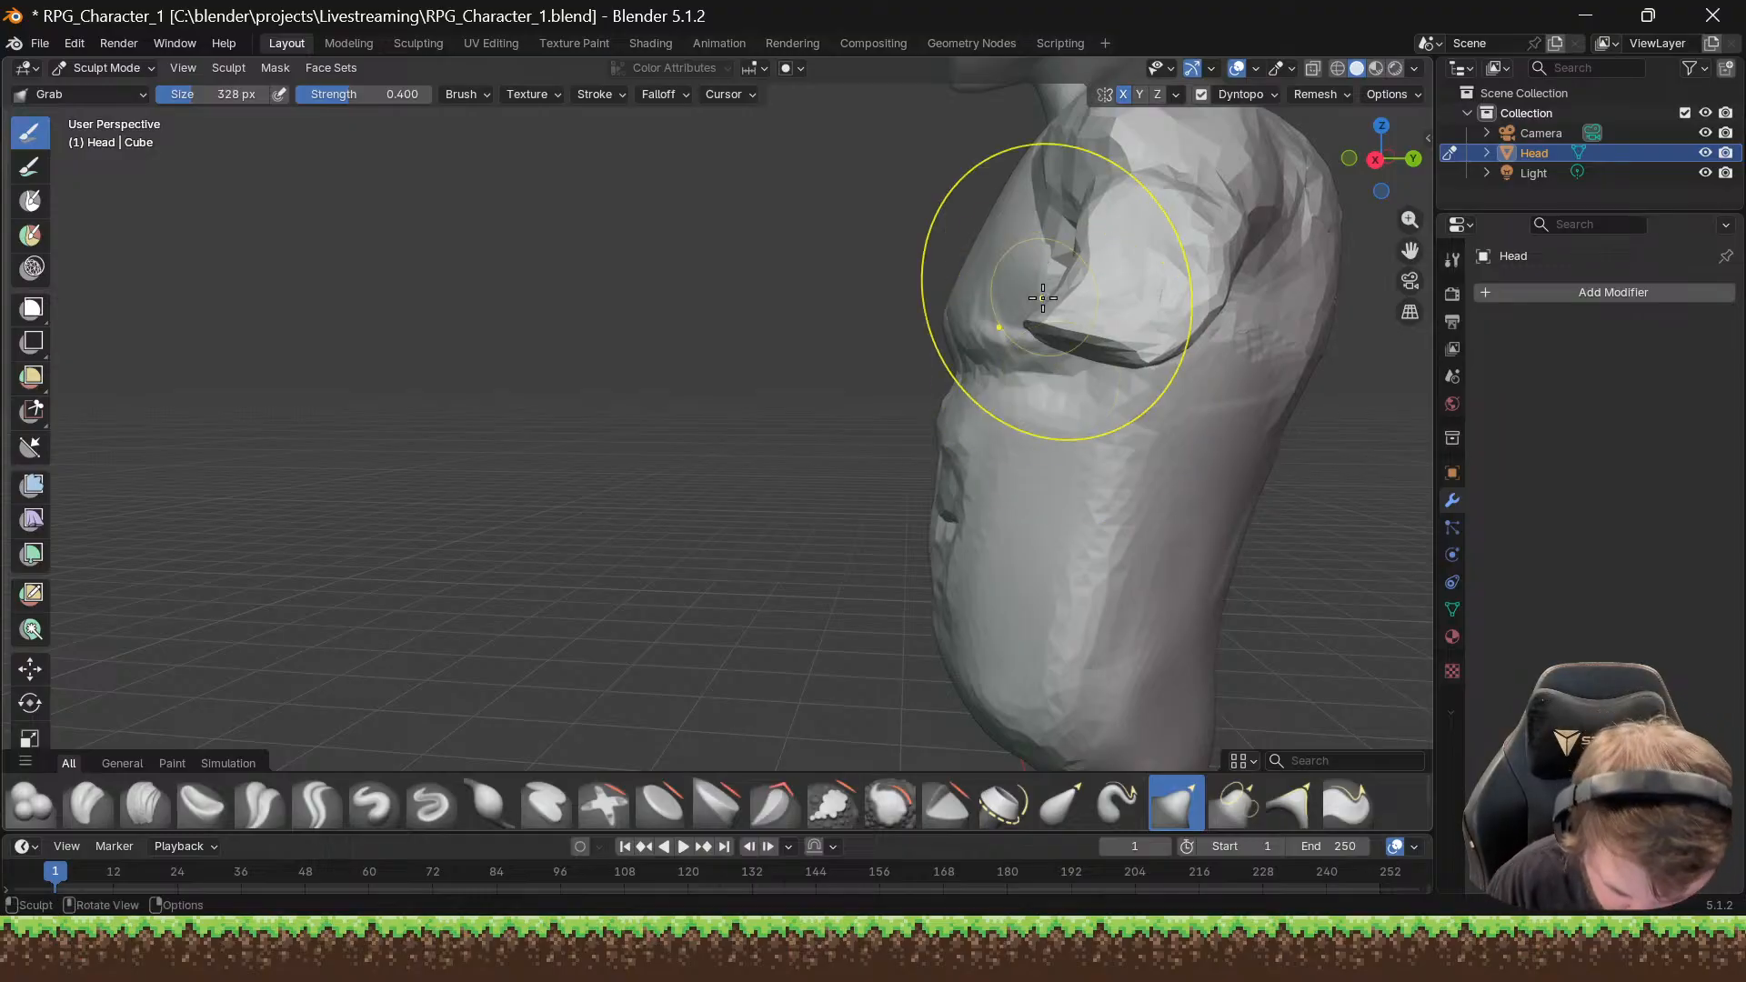
drag(1046, 325, 1198, 344)
mouse_move(1199, 345)
mouse_down()
mouse_move(1227, 314)
mouse_move(1219, 234)
mouse_up()
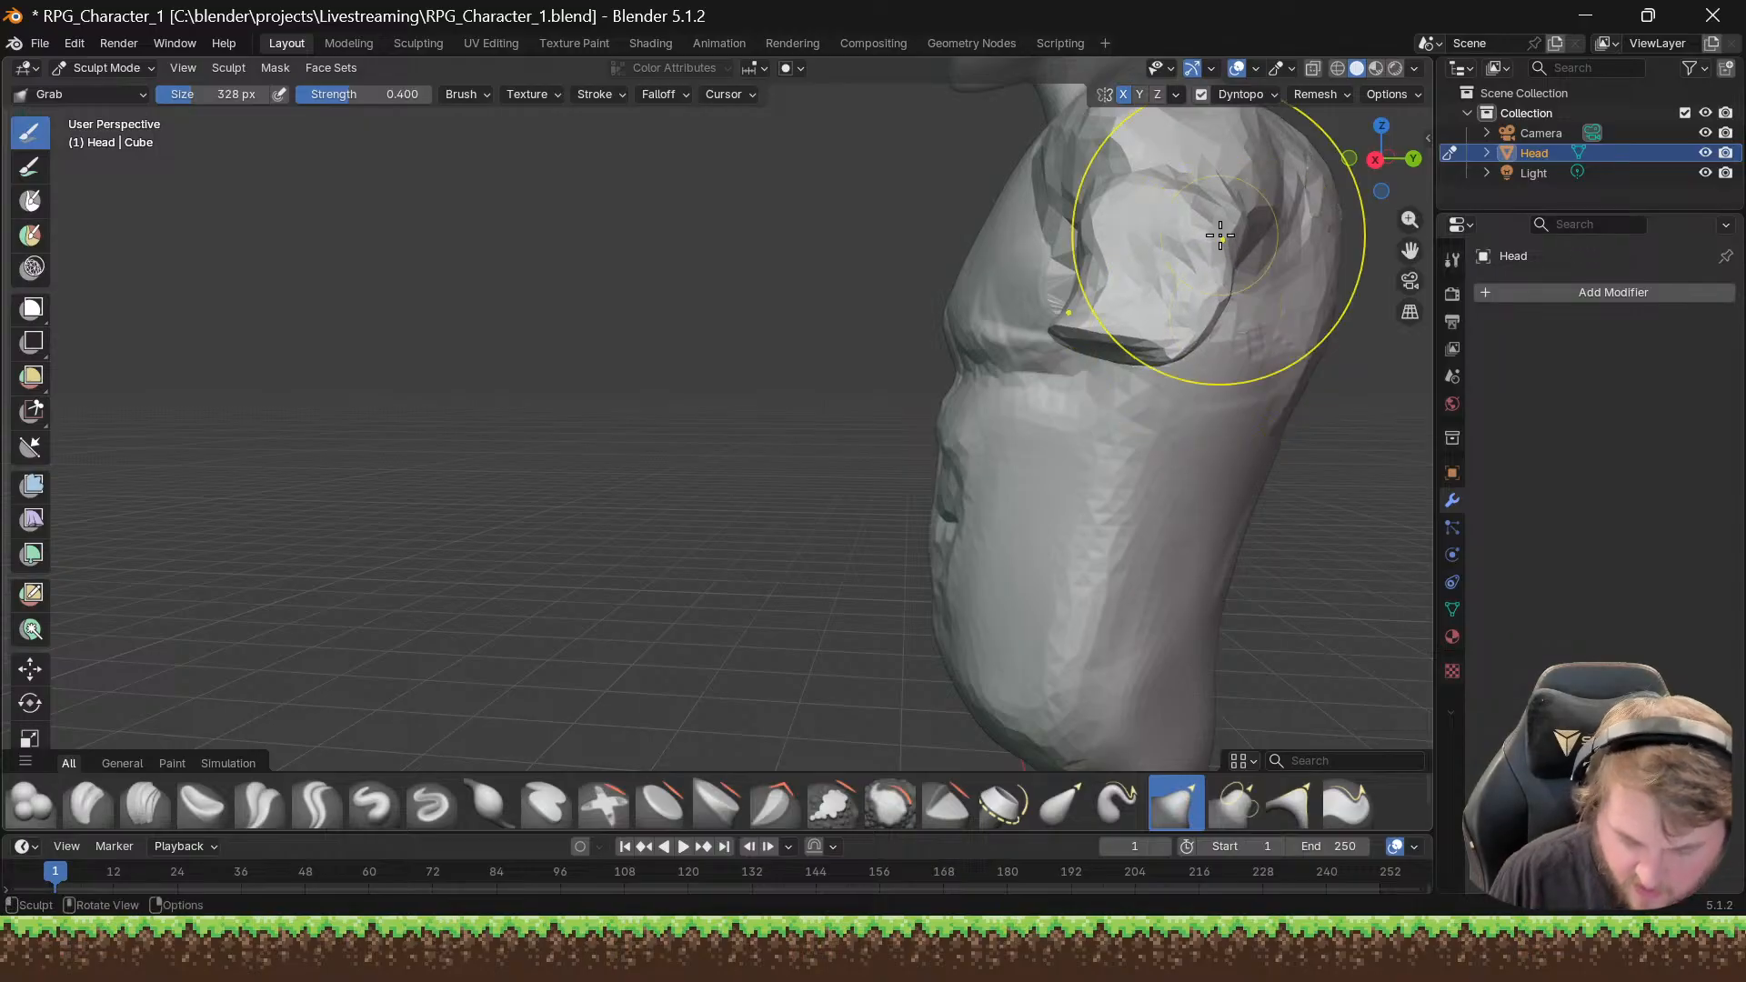
mouse_move(1219, 234)
middle_down()
mouse_move(1273, 239)
mouse_move(1218, 194)
mouse_move(1114, 187)
mouse_move(1103, 215)
mouse_move(919, 214)
mouse_move(936, 222)
middle_up()
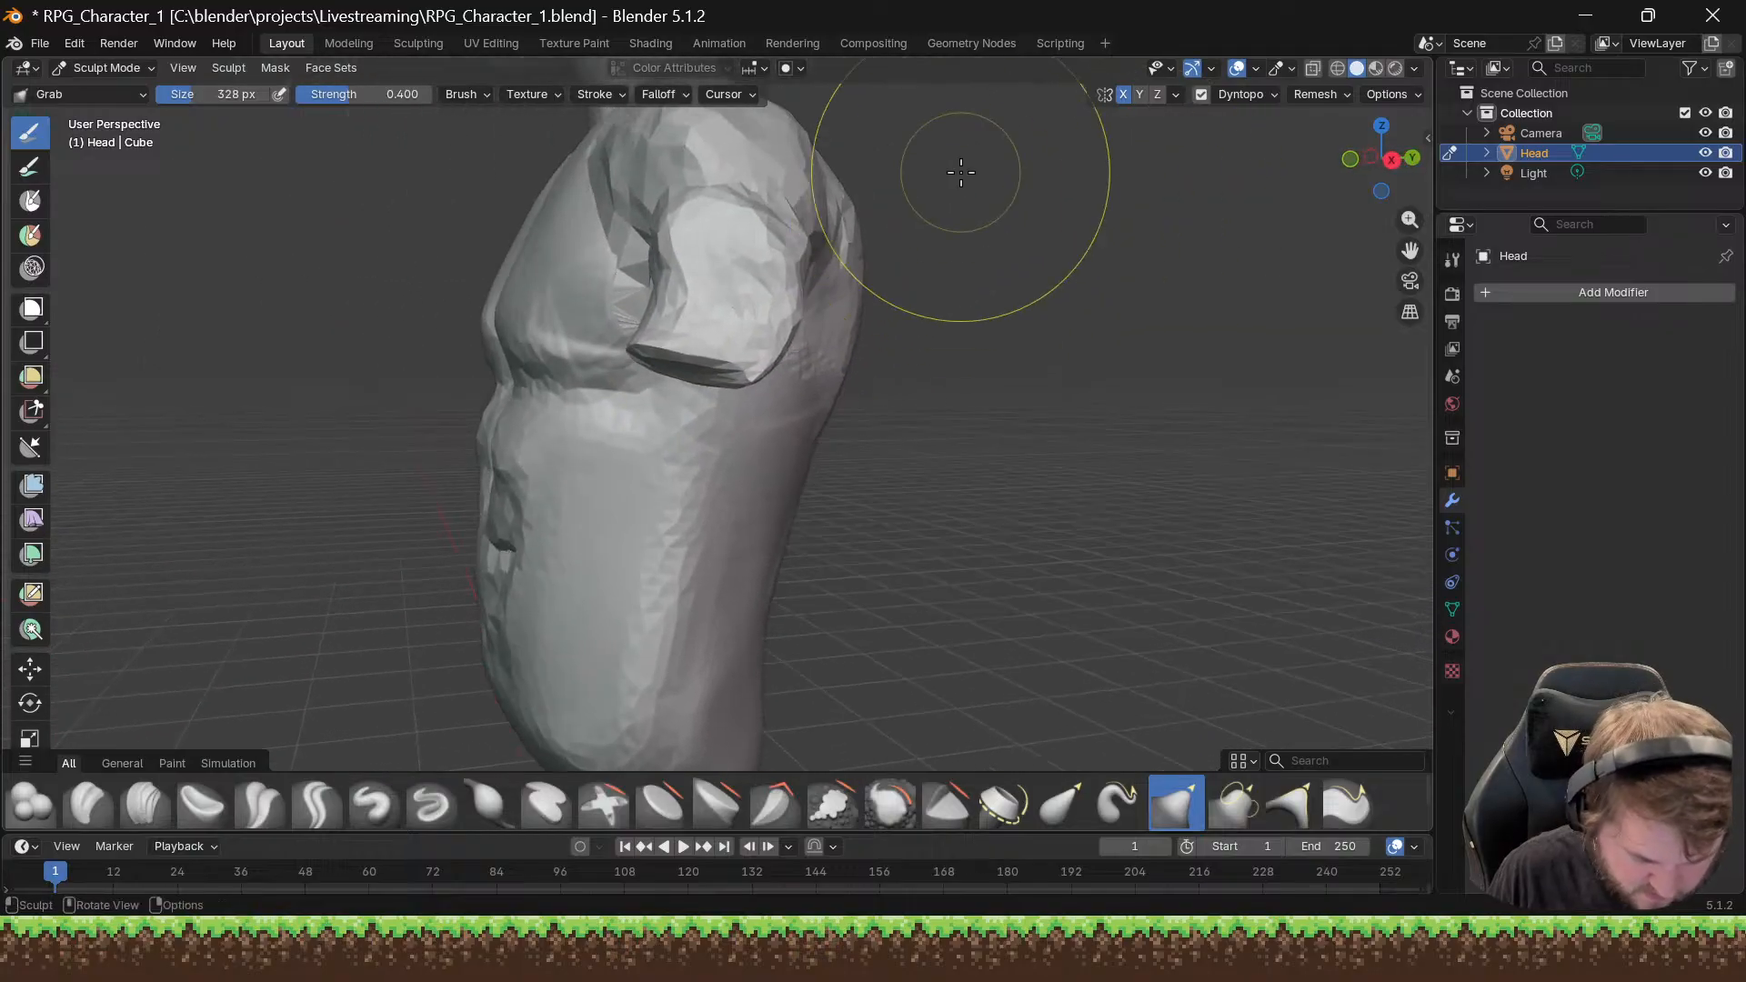
mouse_move(584, 351)
mouse_down()
mouse_move(698, 371)
mouse_move(790, 295)
mouse_move(770, 284)
mouse_up()
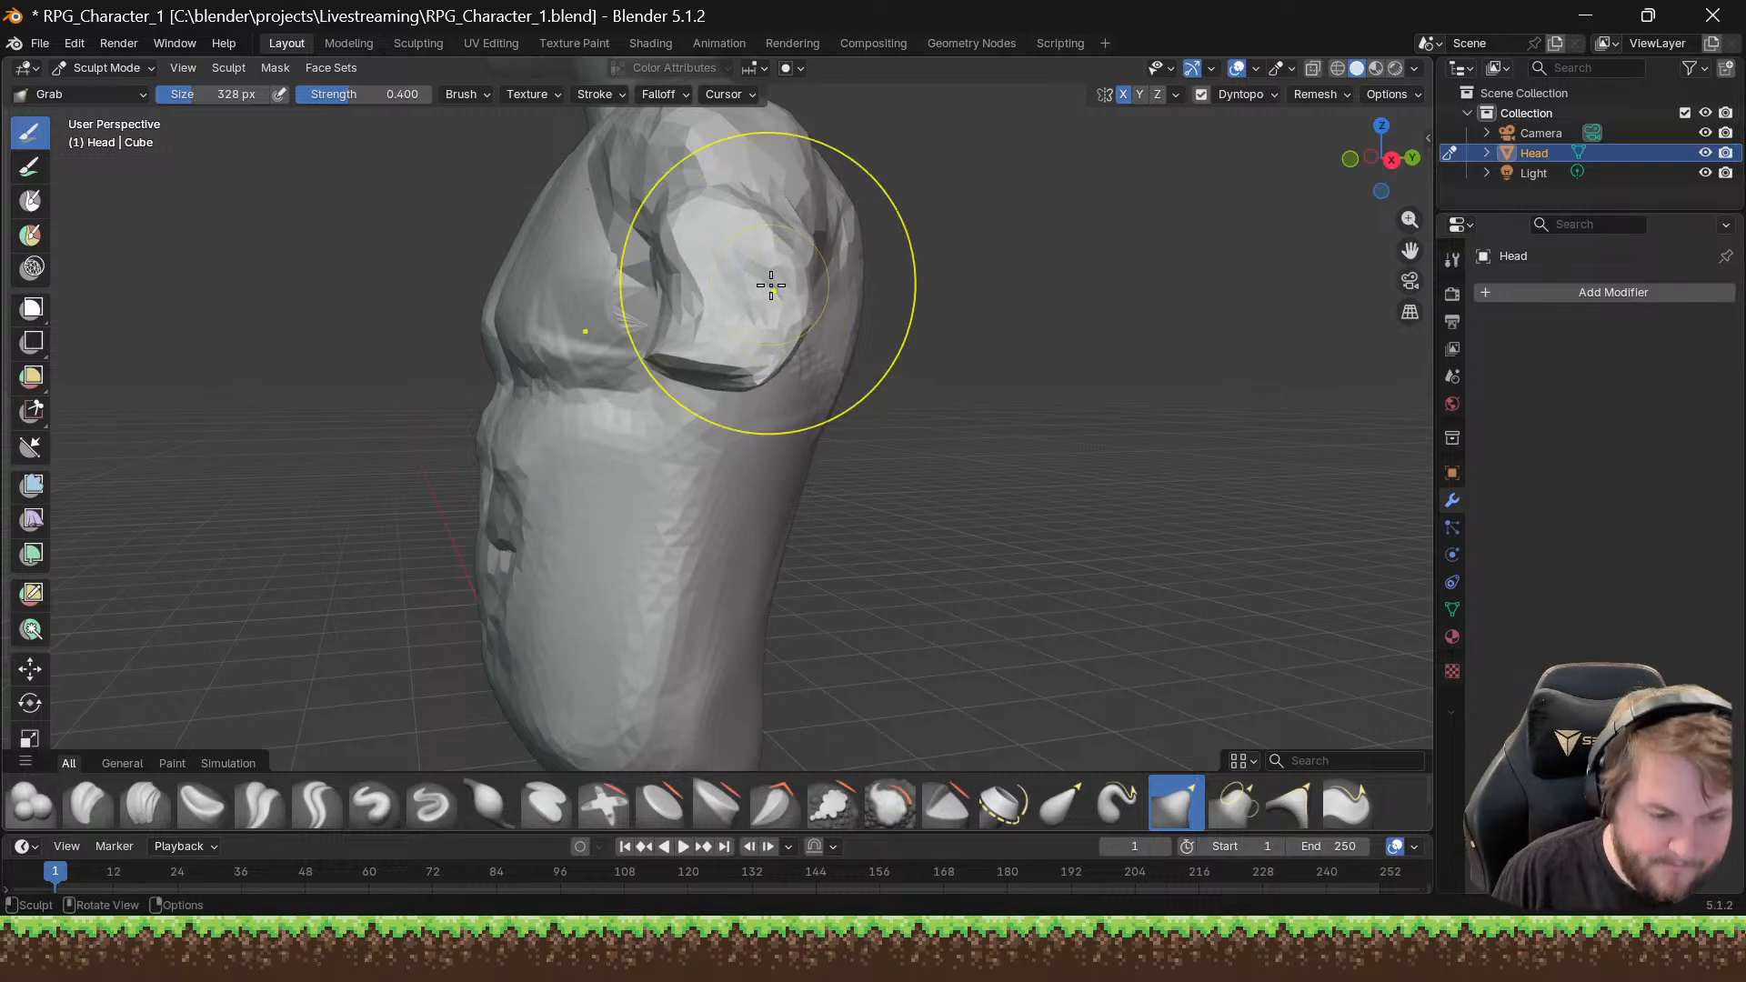
Step: Carve off the arm stub from the character's side with subtracting Clay Strips at 191 px
mouse_move(582, 435)
middle_down()
mouse_move(631, 423)
mouse_move(600, 382)
mouse_move(666, 409)
mouse_move(549, 405)
mouse_move(518, 346)
mouse_move(545, 359)
middle_up()
scroll(540, 364, down, 7)
middle_drag(539, 437, 495, 432)
scroll(574, 389, up, 3)
mouse_move(581, 383)
middle_down()
mouse_move(751, 390)
mouse_move(777, 425)
mouse_move(740, 409)
mouse_move(822, 390)
mouse_move(783, 417)
mouse_move(677, 361)
mouse_move(467, 351)
mouse_move(455, 368)
middle_up()
scroll(454, 368, up, 3)
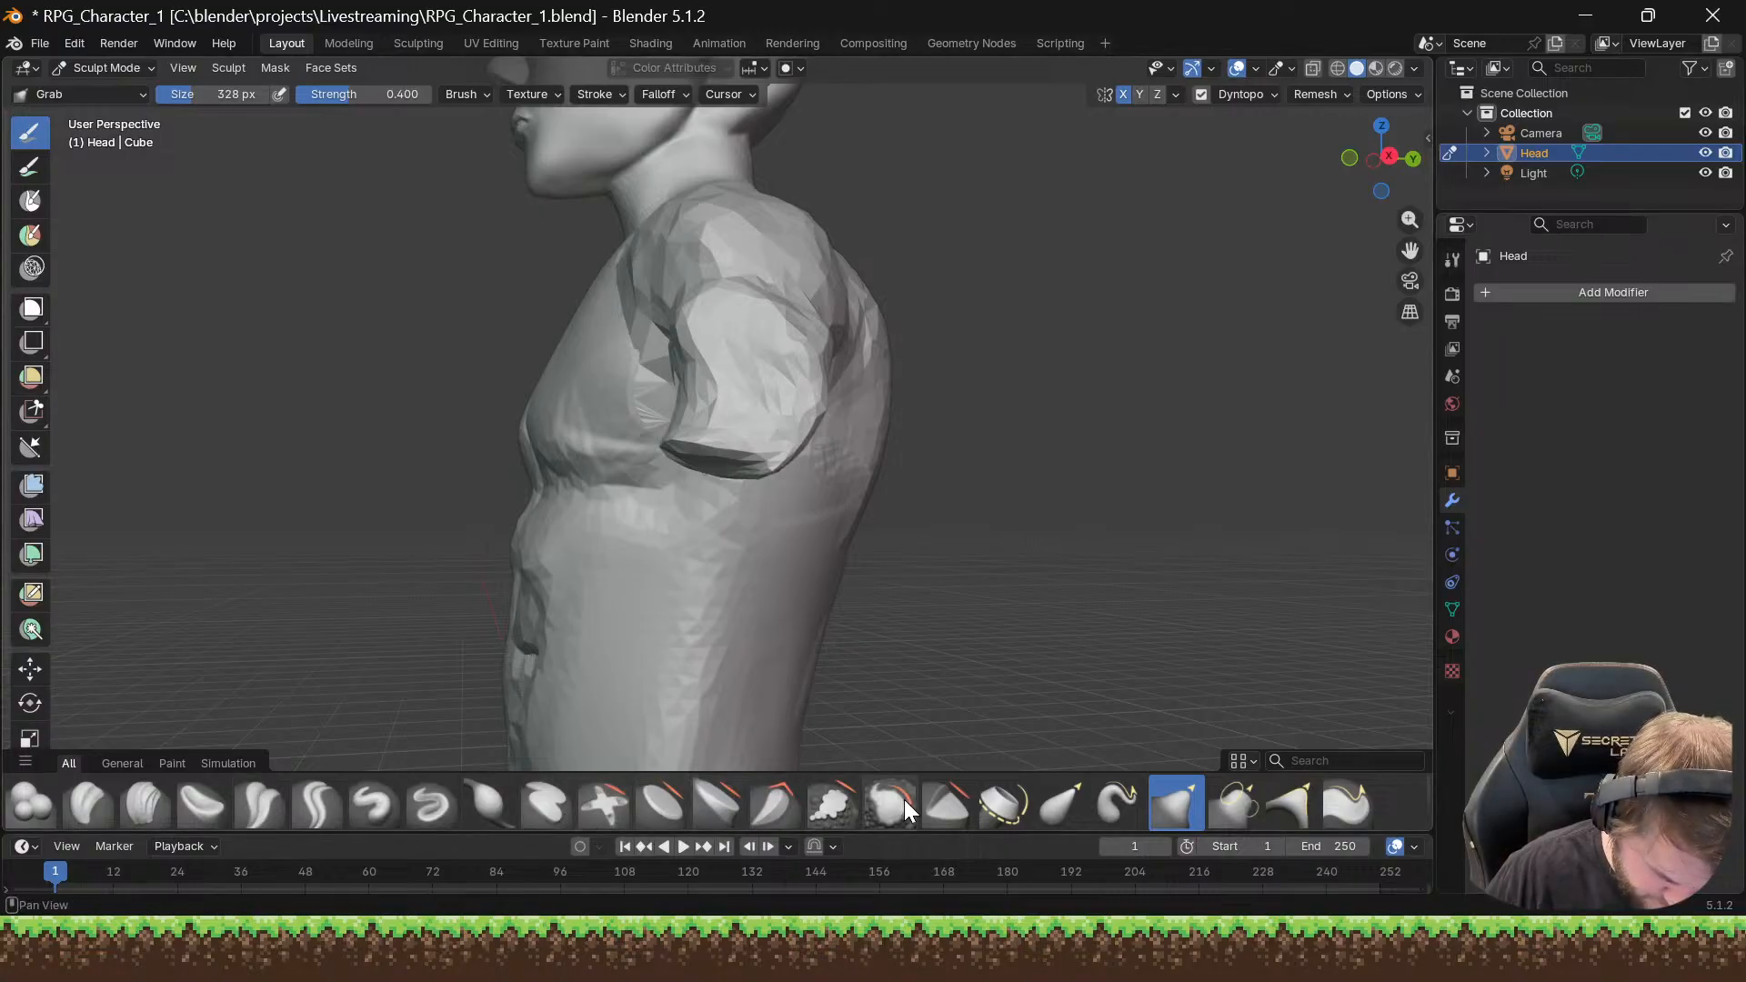
click(141, 802)
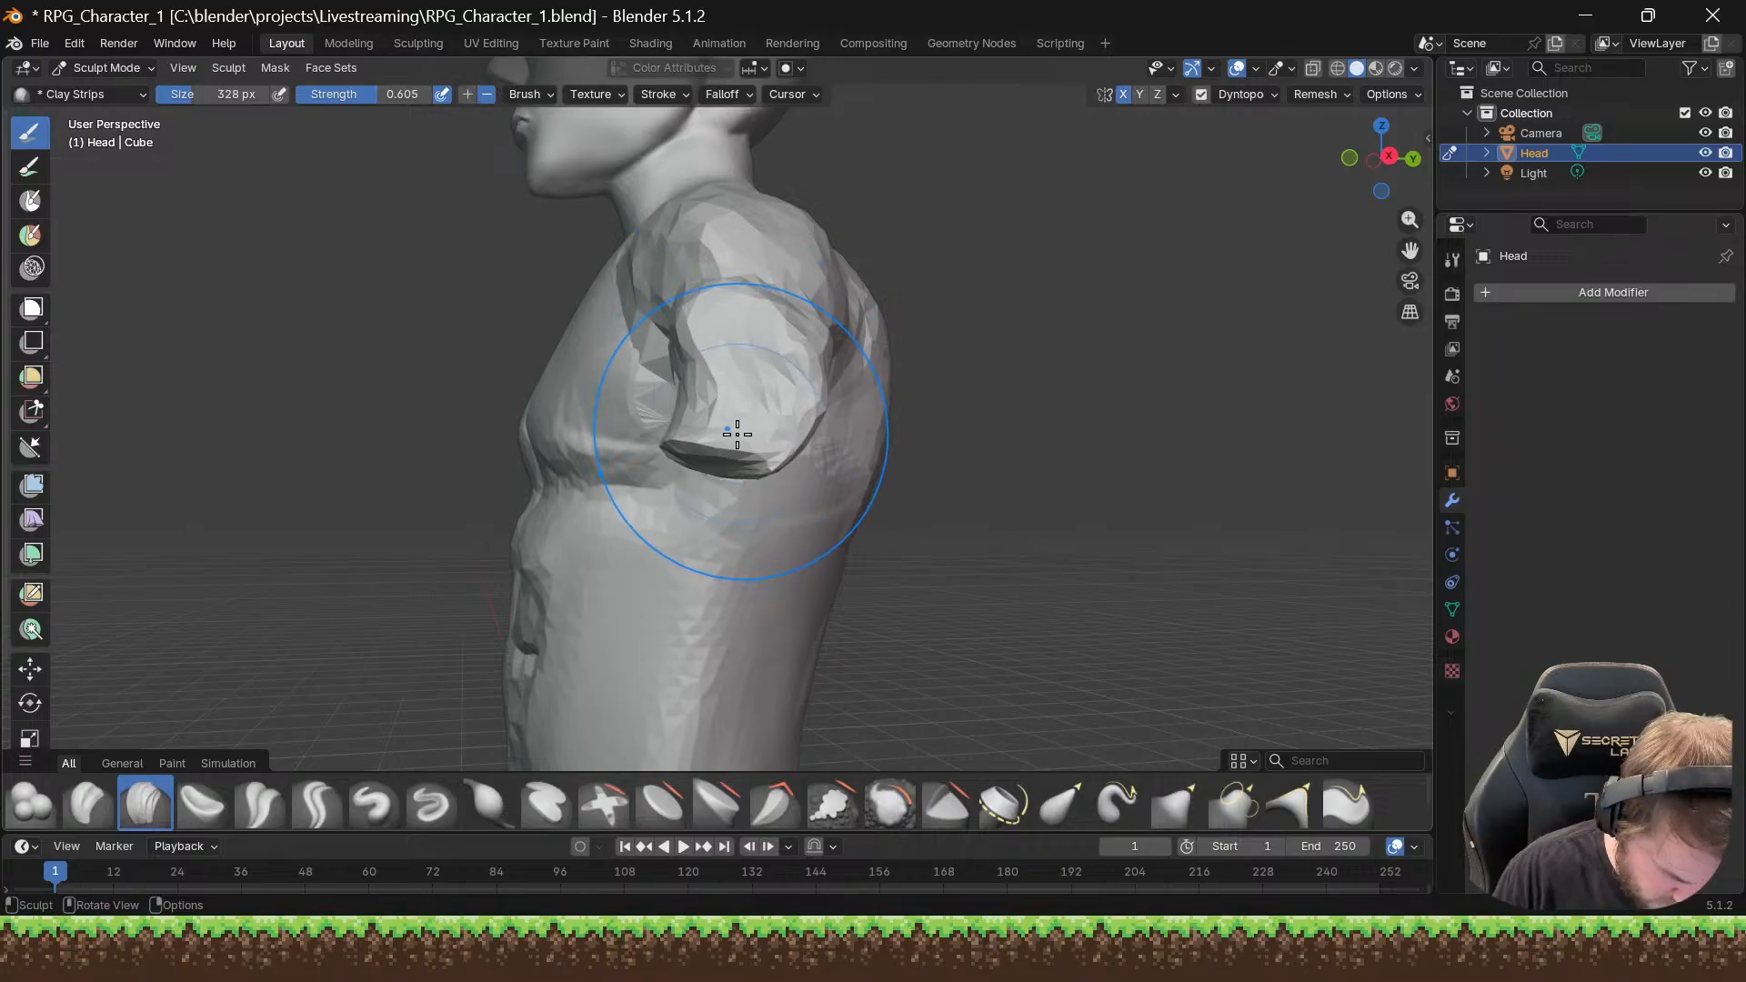
key(bracketleft)
key(bracketleft)
key(bracketleft)
key(bracketleft)
key(bracketleft)
mouse_move(728, 445)
mouse_down()
mouse_move(736, 409)
mouse_move(767, 428)
mouse_move(712, 449)
mouse_move(732, 395)
mouse_move(723, 423)
mouse_move(721, 351)
mouse_move(761, 319)
mouse_move(732, 358)
mouse_up()
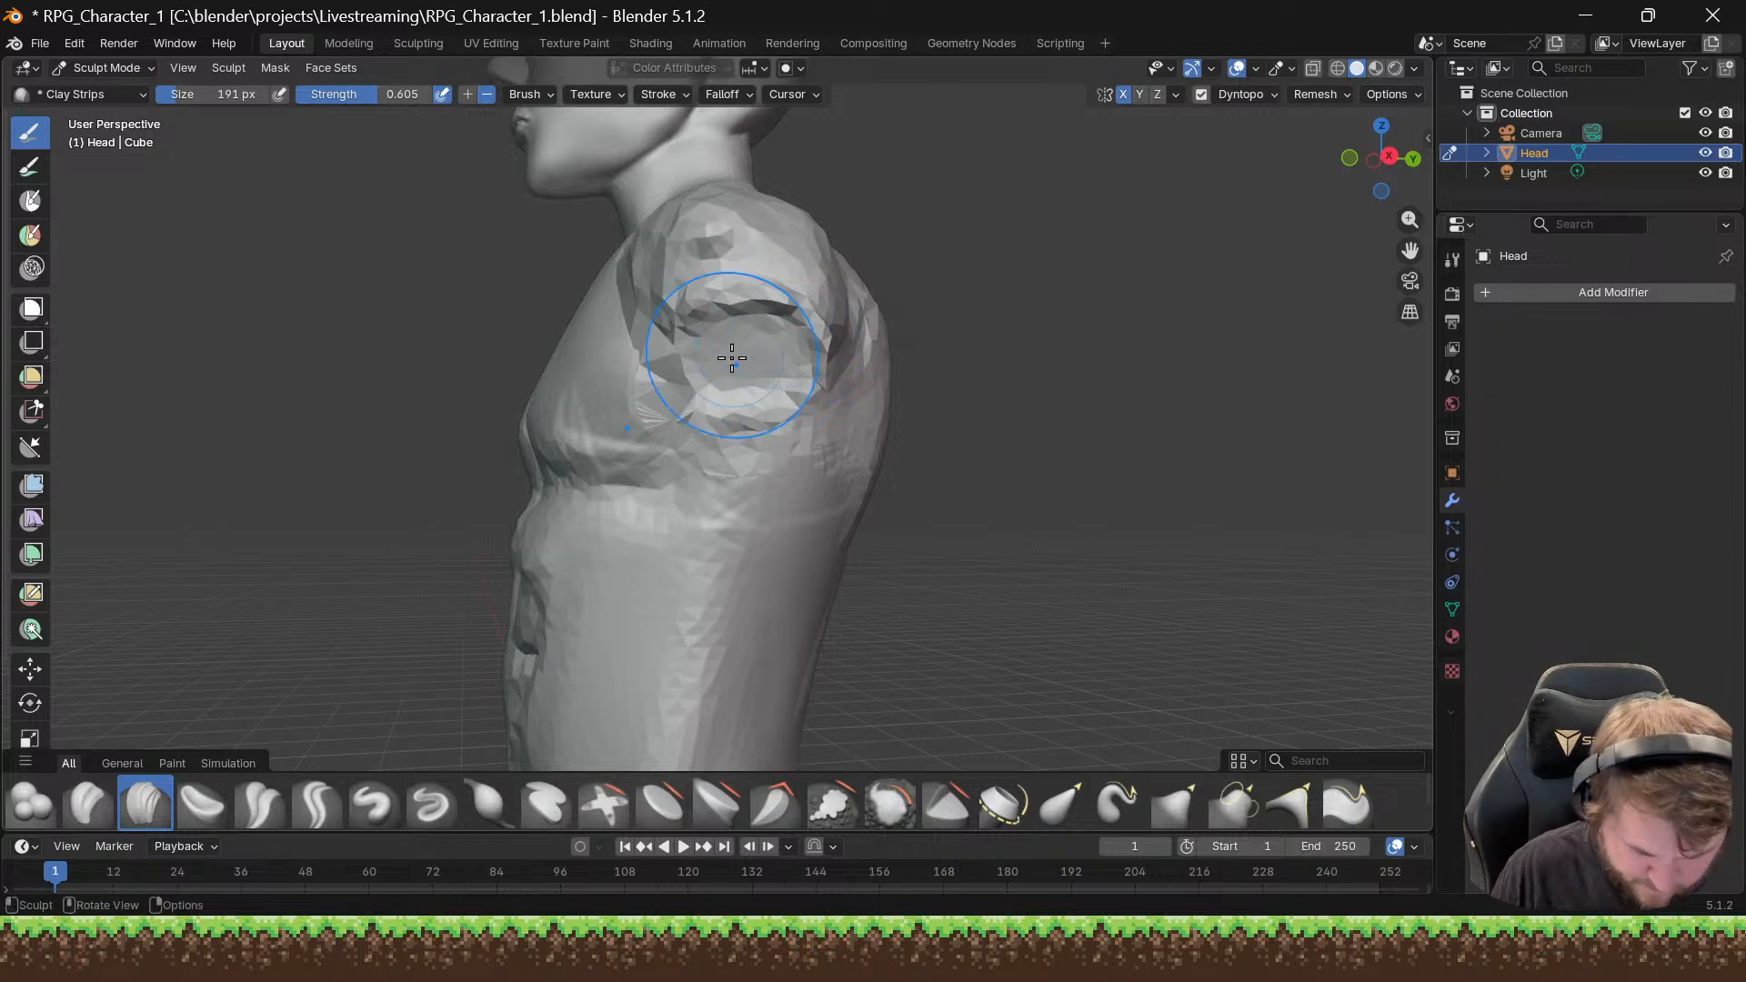
Step: Reduce the Clay Strips brush to 110 px and remove the leftover arm fragments beneath the shoulder from the front
middle_drag(732, 358, 873, 368)
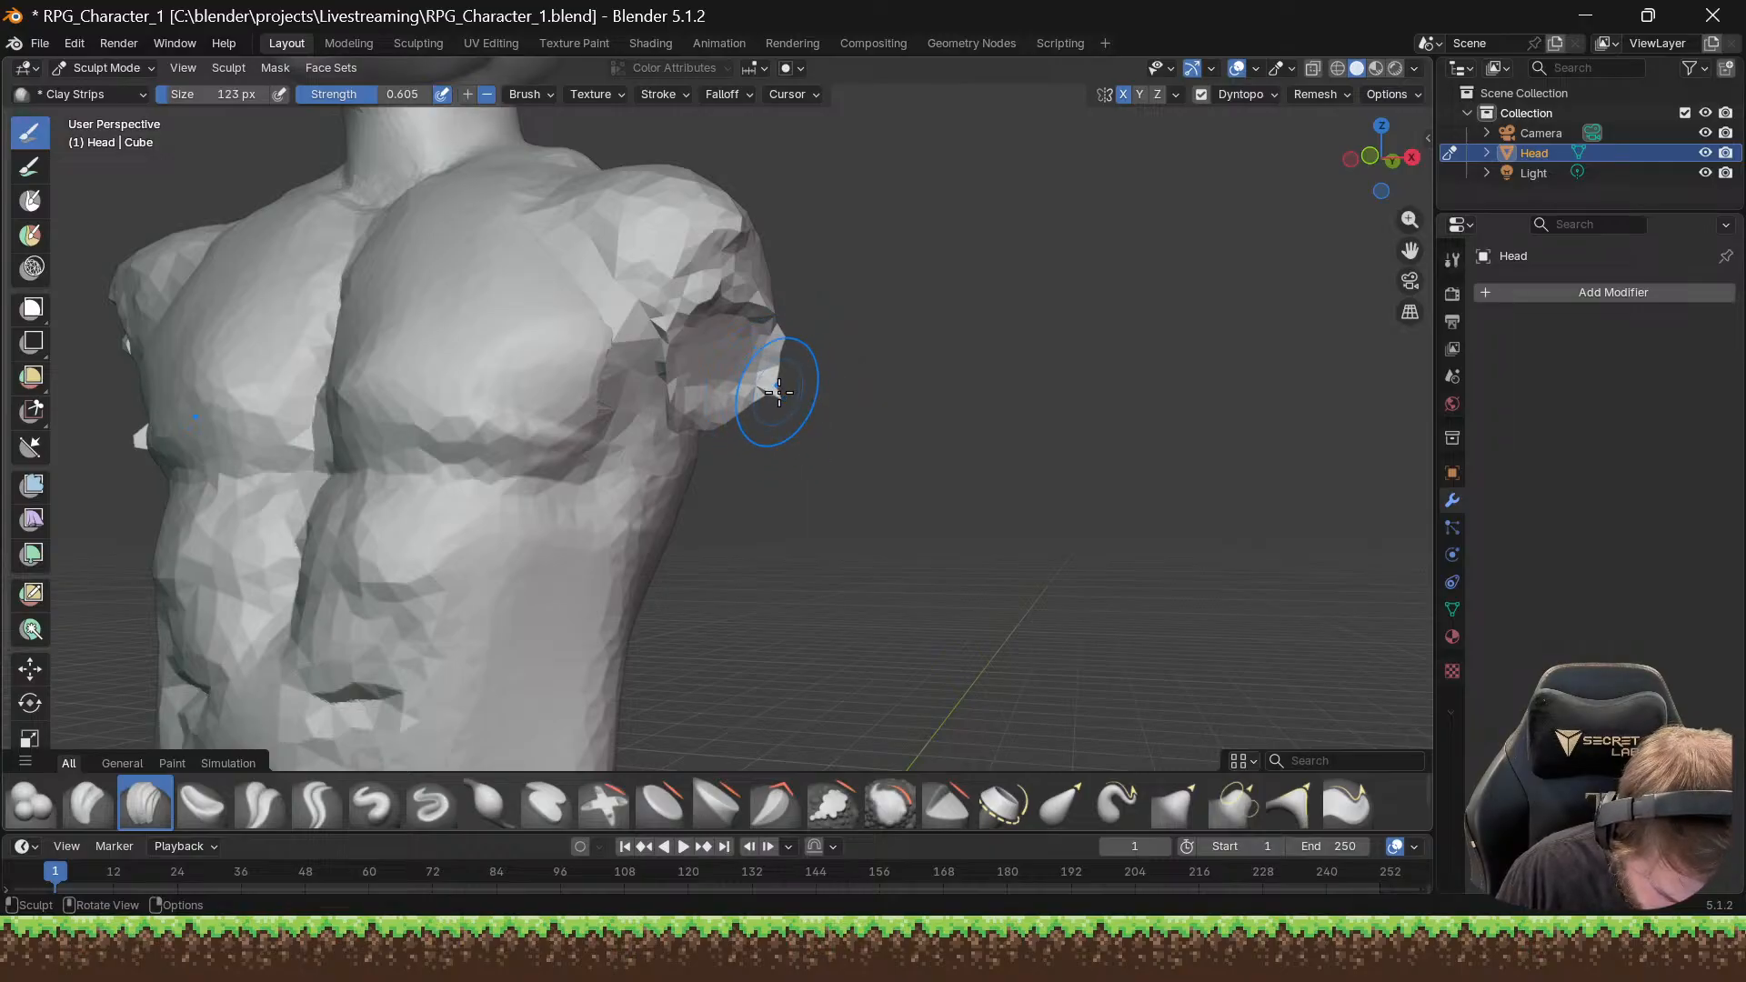
drag(779, 392, 774, 378)
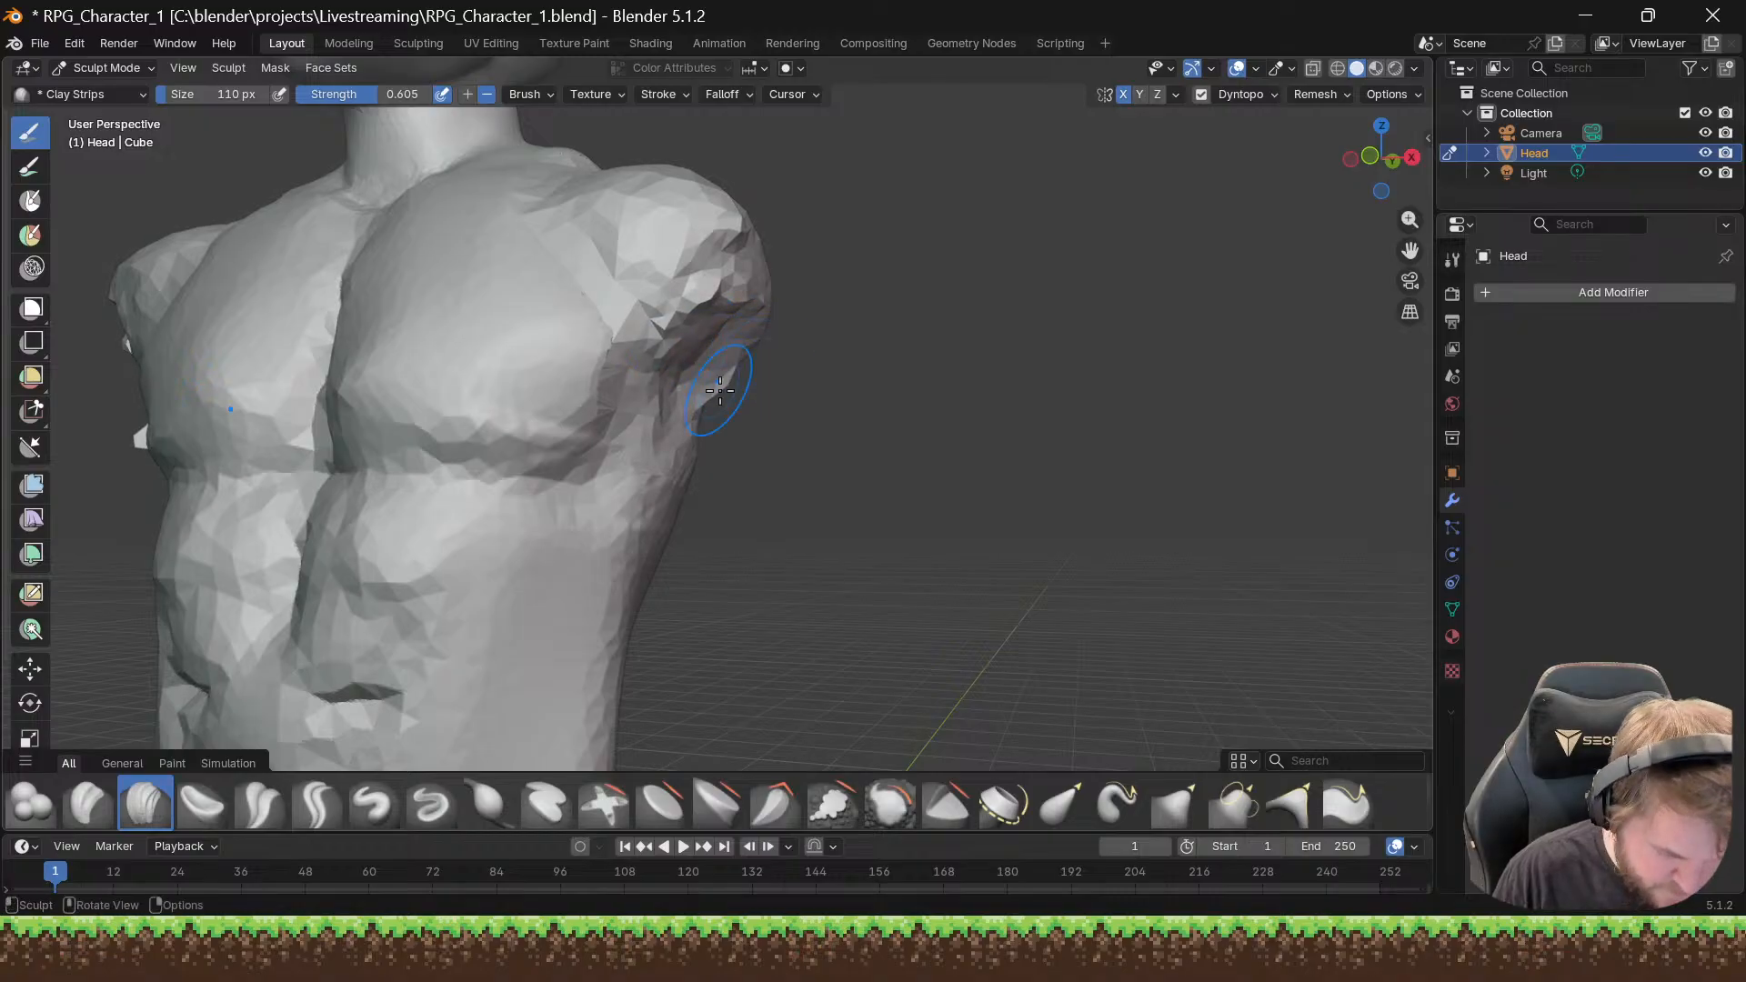
middle_drag(719, 391, 665, 339)
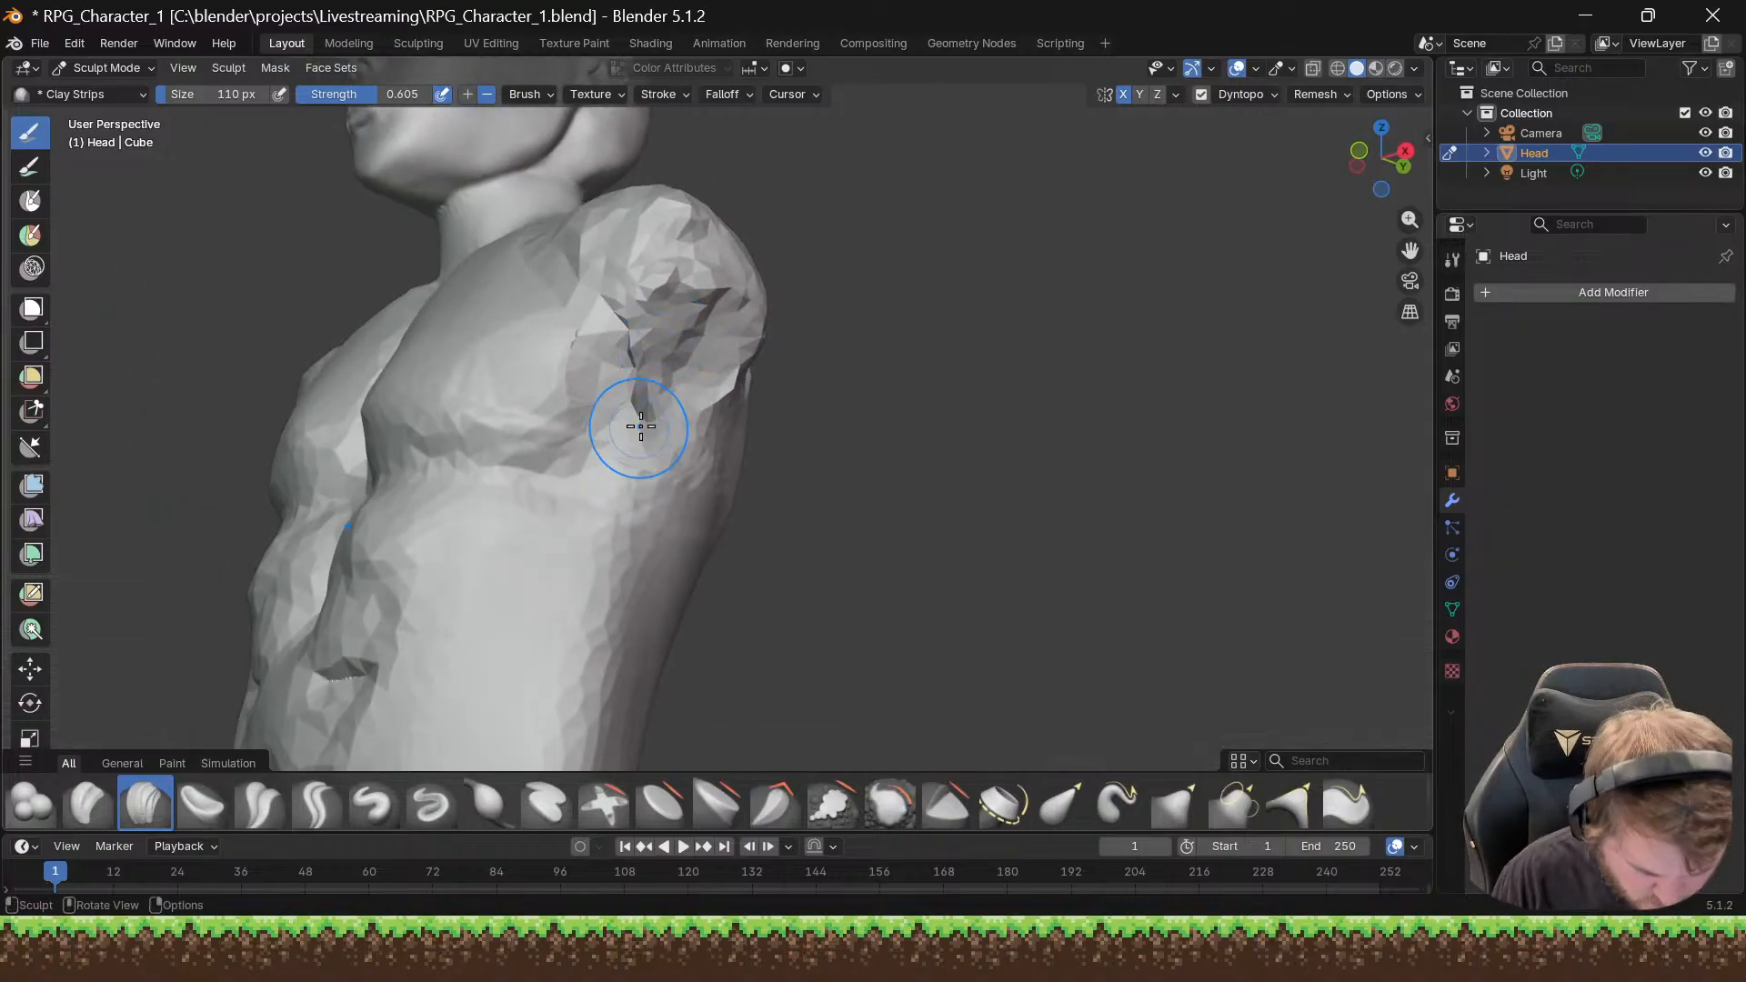
mouse_move(711, 329)
mouse_down()
mouse_move(709, 356)
mouse_move(636, 396)
mouse_up()
mouse_move(709, 353)
mouse_down()
mouse_move(671, 371)
mouse_move(646, 357)
mouse_move(701, 292)
mouse_move(713, 328)
mouse_up()
Step: Carve the underside of the shoulder and the rear of the armpit clean, working from behind the character's side
middle_drag(695, 490, 630, 354)
scroll(785, 497, down, 4)
scroll(805, 387, up, 3)
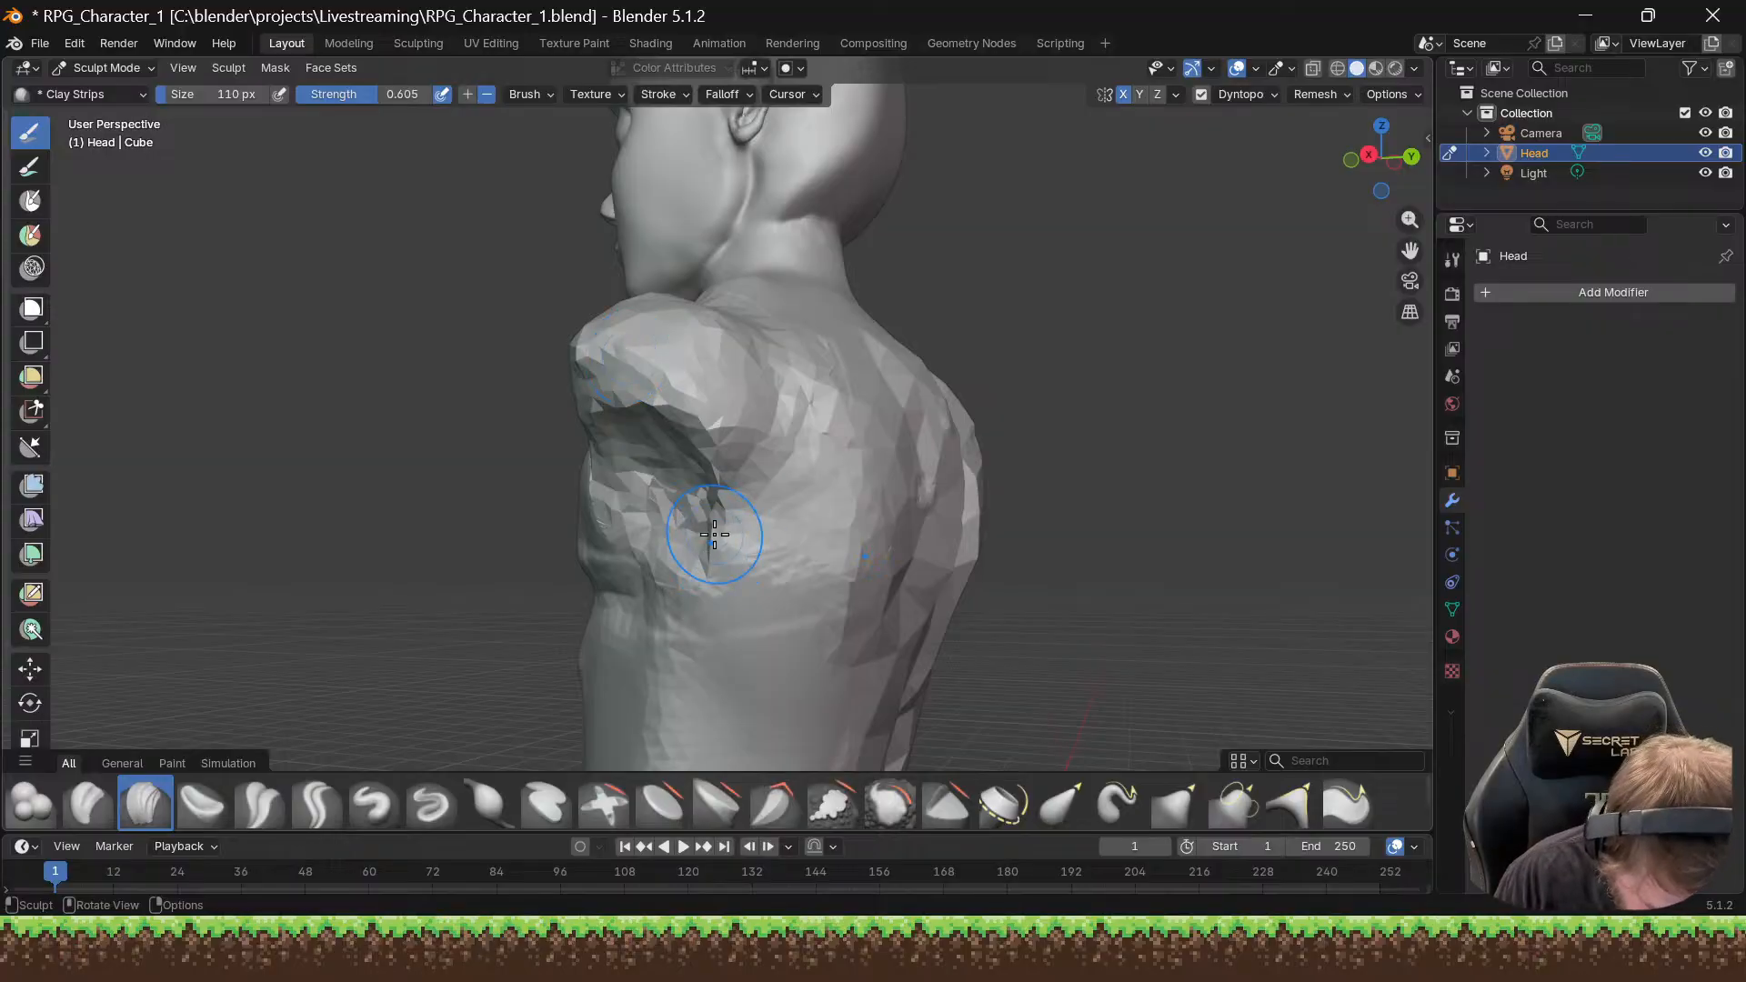
drag(714, 535, 700, 498)
drag(699, 502, 714, 489)
mouse_move(641, 364)
mouse_down()
mouse_move(624, 343)
mouse_move(733, 374)
mouse_move(734, 537)
mouse_up()
mouse_move(735, 520)
mouse_down()
mouse_move(721, 561)
mouse_move(716, 509)
mouse_move(628, 408)
mouse_up()
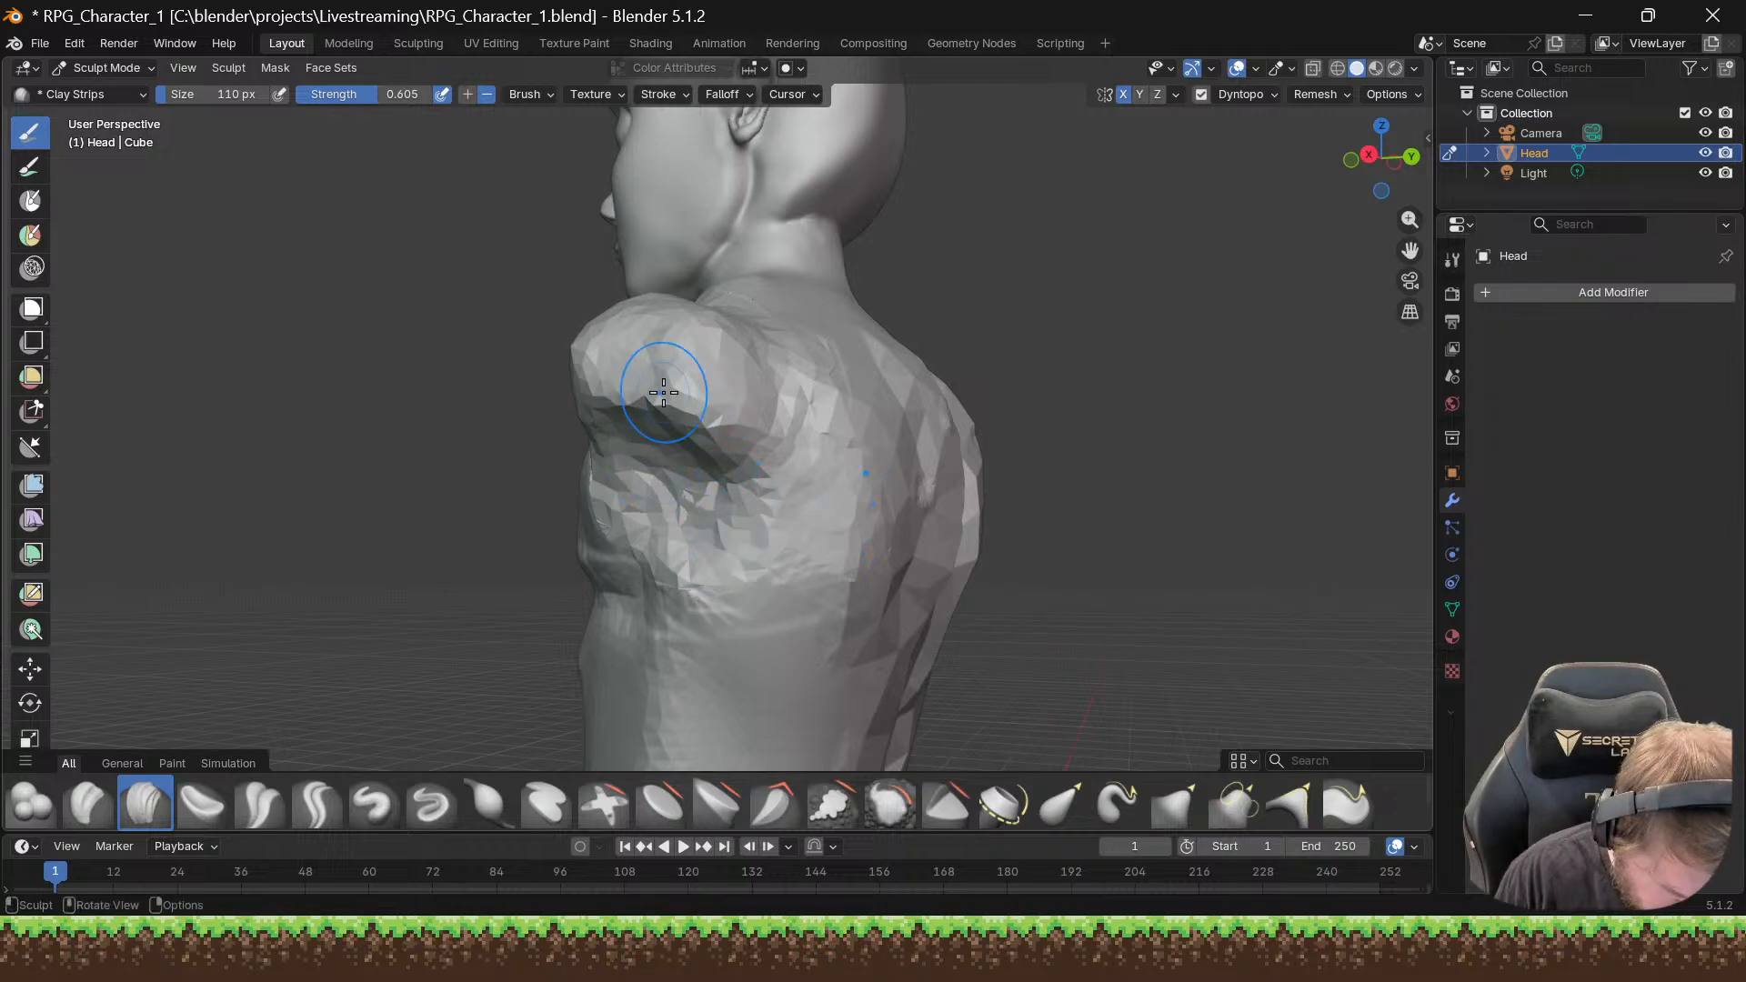
Step: Crease the outer lower edge of the pectoral up toward the armpit using the Crease Polish brush at 110 px
mouse_move(664, 392)
middle_down()
mouse_move(978, 418)
mouse_move(652, 443)
mouse_move(604, 411)
middle_up()
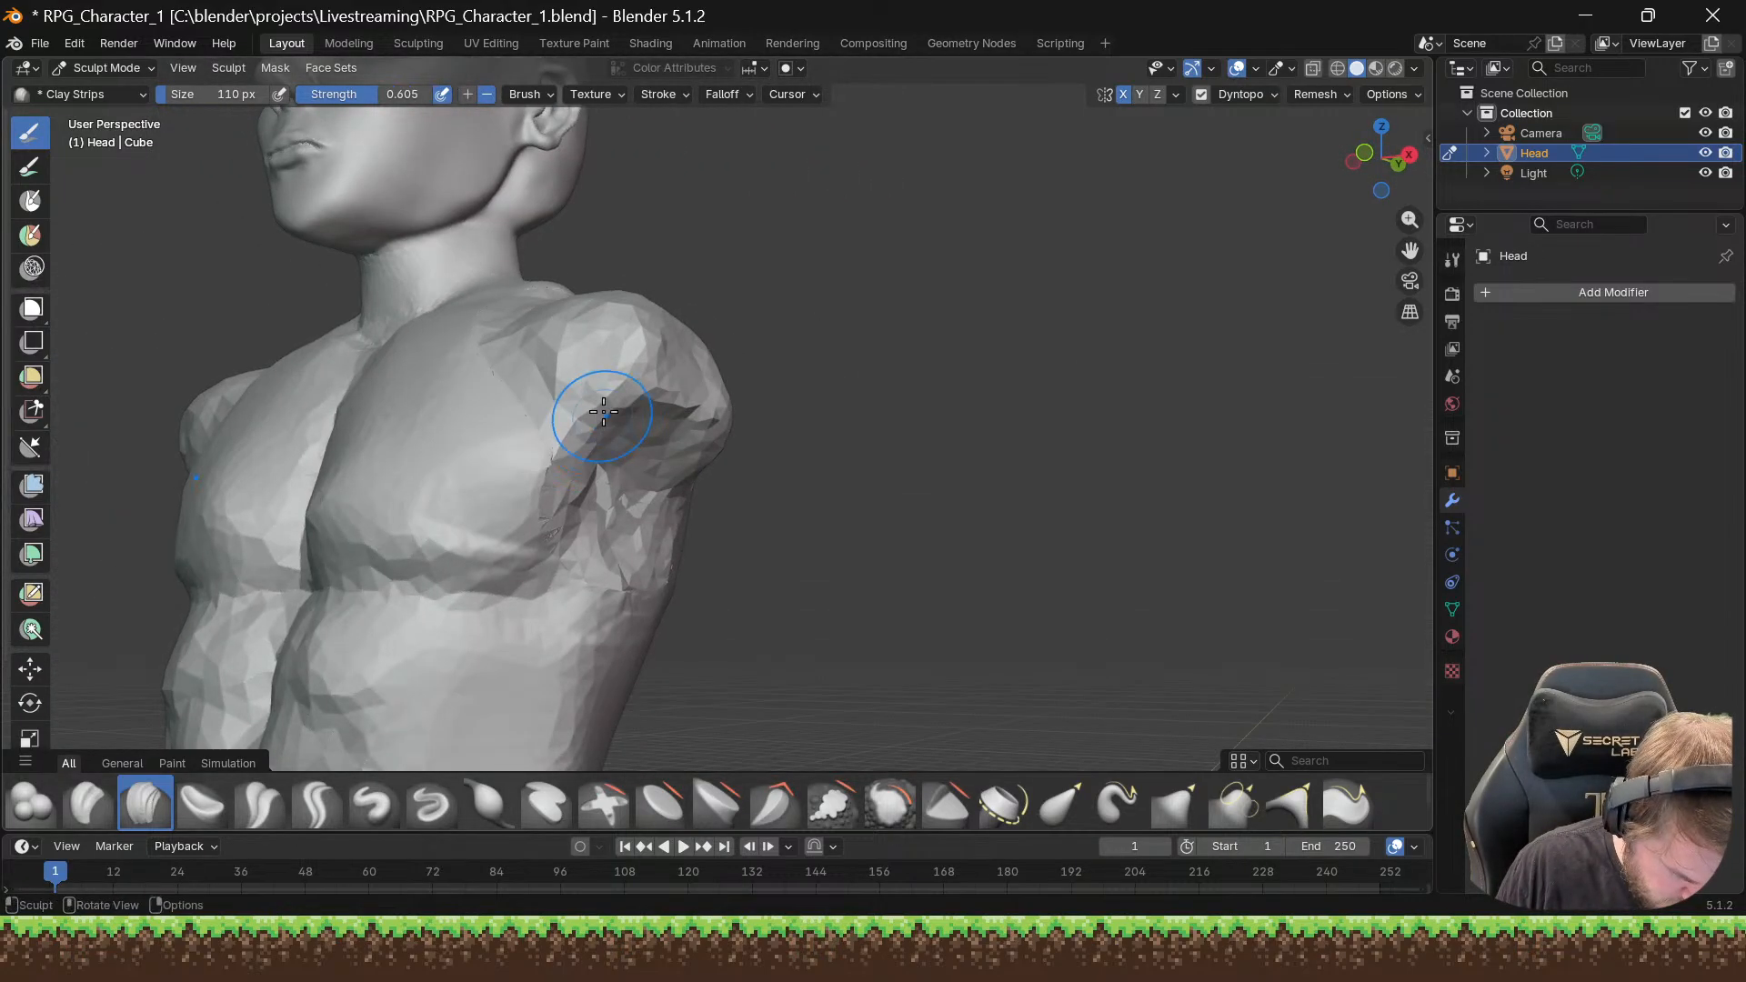
click(263, 800)
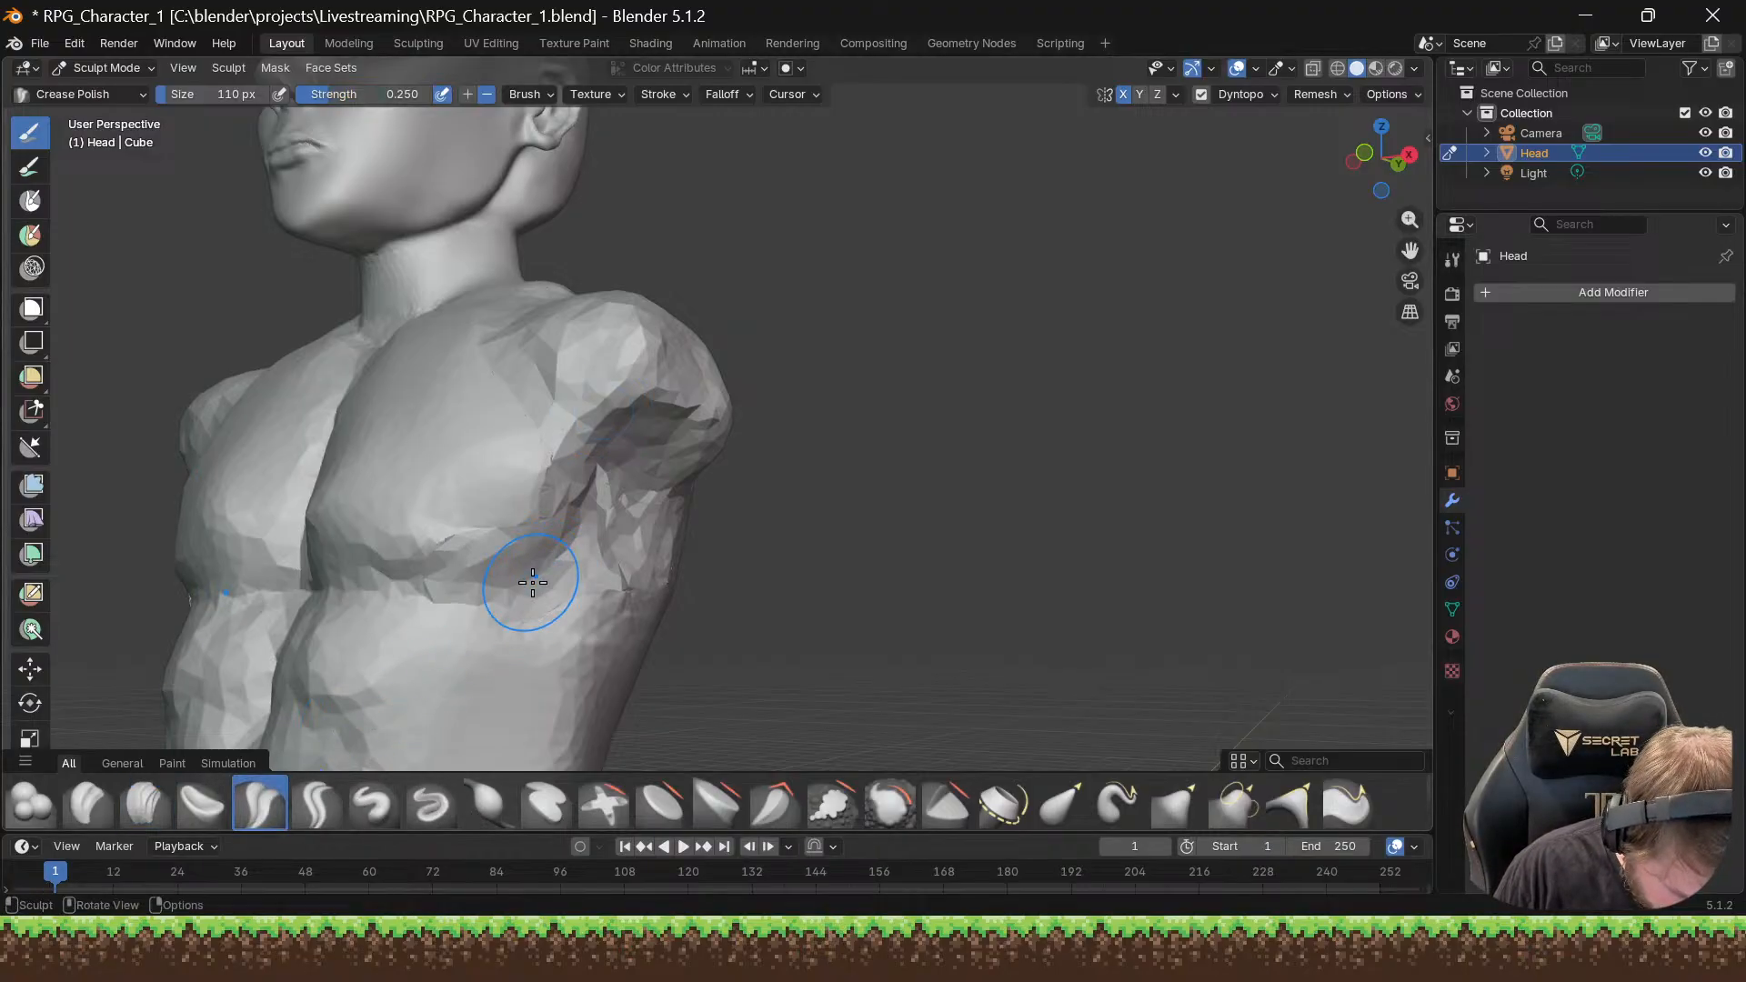
mouse_move(462, 608)
mouse_down()
mouse_move(460, 585)
mouse_move(507, 597)
mouse_move(596, 494)
mouse_move(562, 569)
mouse_up()
mouse_move(545, 582)
mouse_down()
mouse_move(499, 592)
mouse_move(549, 582)
mouse_up()
drag(555, 576, 604, 491)
mouse_move(436, 593)
mouse_down()
mouse_move(409, 591)
mouse_move(566, 576)
mouse_move(600, 491)
mouse_up()
mouse_move(545, 577)
mouse_down()
mouse_move(606, 485)
mouse_move(540, 575)
mouse_move(555, 462)
mouse_move(574, 481)
mouse_up()
Step: Deepen the crease beneath the whole pectoral and extend it up its outer side to the armpit
middle_drag(574, 481, 540, 510)
scroll(668, 498, down, 6)
scroll(557, 506, up, 2)
scroll(498, 513, up, 4)
mouse_move(626, 587)
mouse_down()
mouse_move(803, 583)
mouse_move(819, 562)
mouse_up()
drag(809, 568, 832, 495)
mouse_move(721, 578)
mouse_down()
mouse_move(785, 556)
mouse_move(818, 512)
mouse_move(825, 455)
mouse_up()
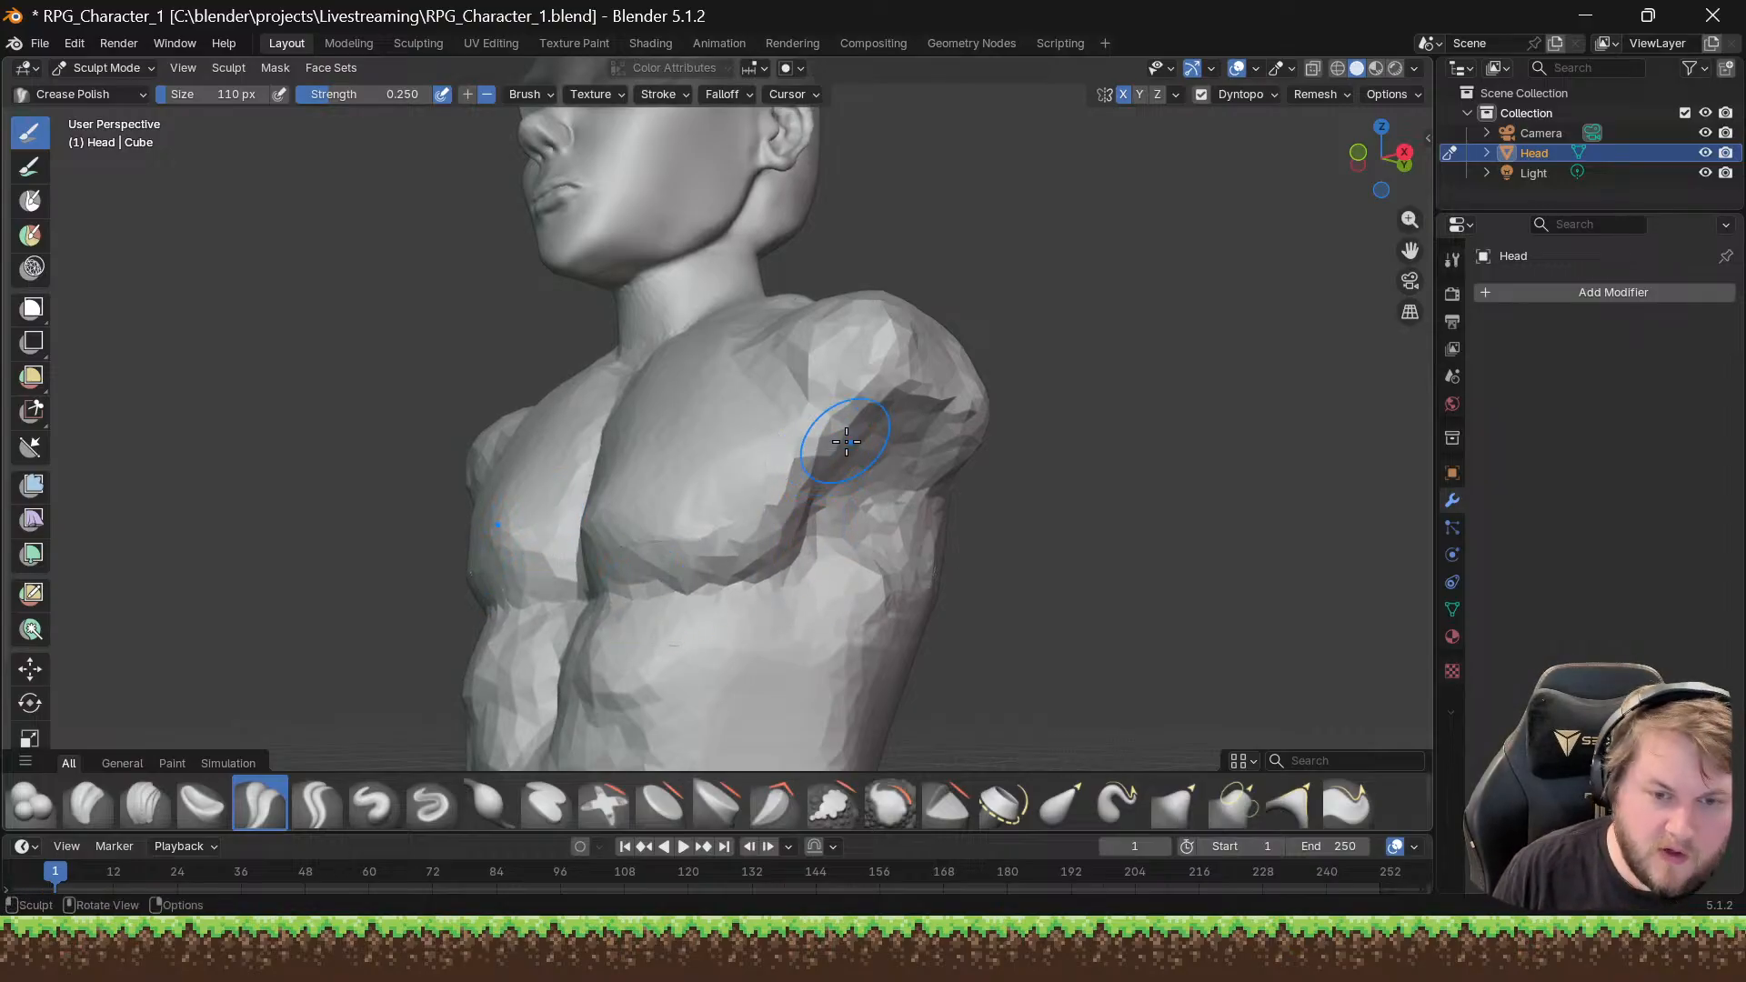
mouse_move(865, 434)
middle_down()
mouse_move(819, 427)
mouse_move(992, 483)
mouse_move(967, 480)
middle_up()
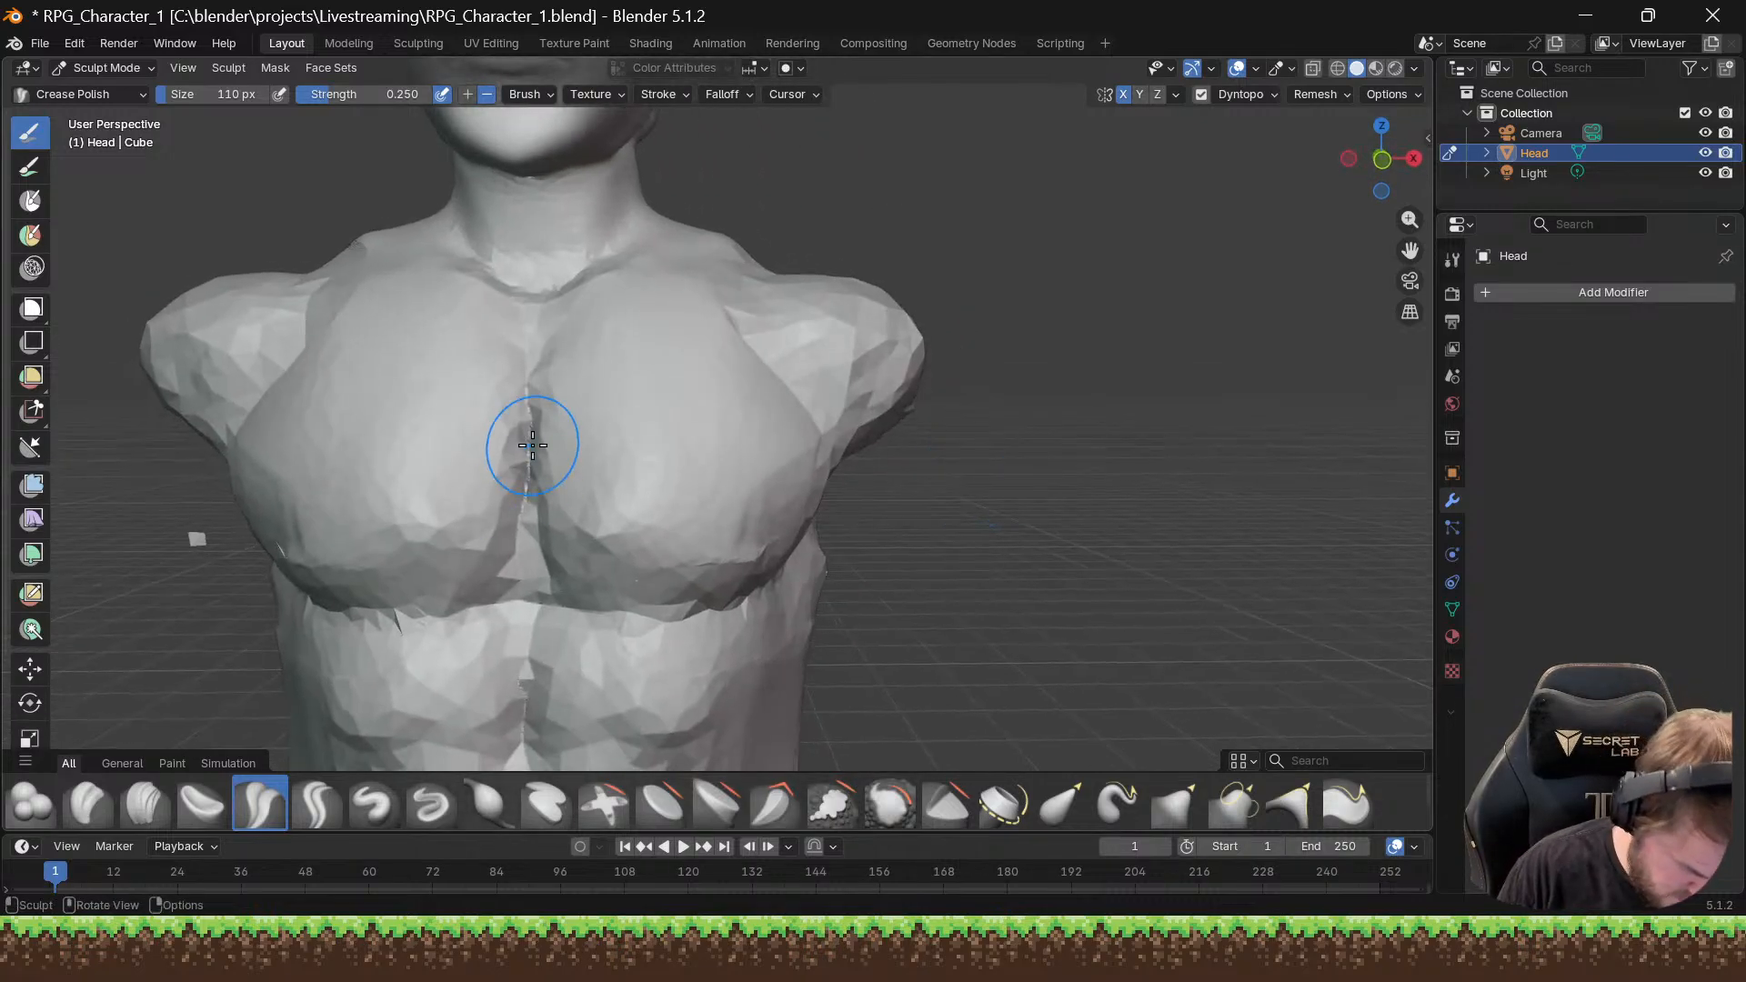
Step: Crease the groove between the two pectorals up toward the collarbones and sharpen the pectorals' lower edge with the Crease Polish brush
drag(531, 493, 539, 306)
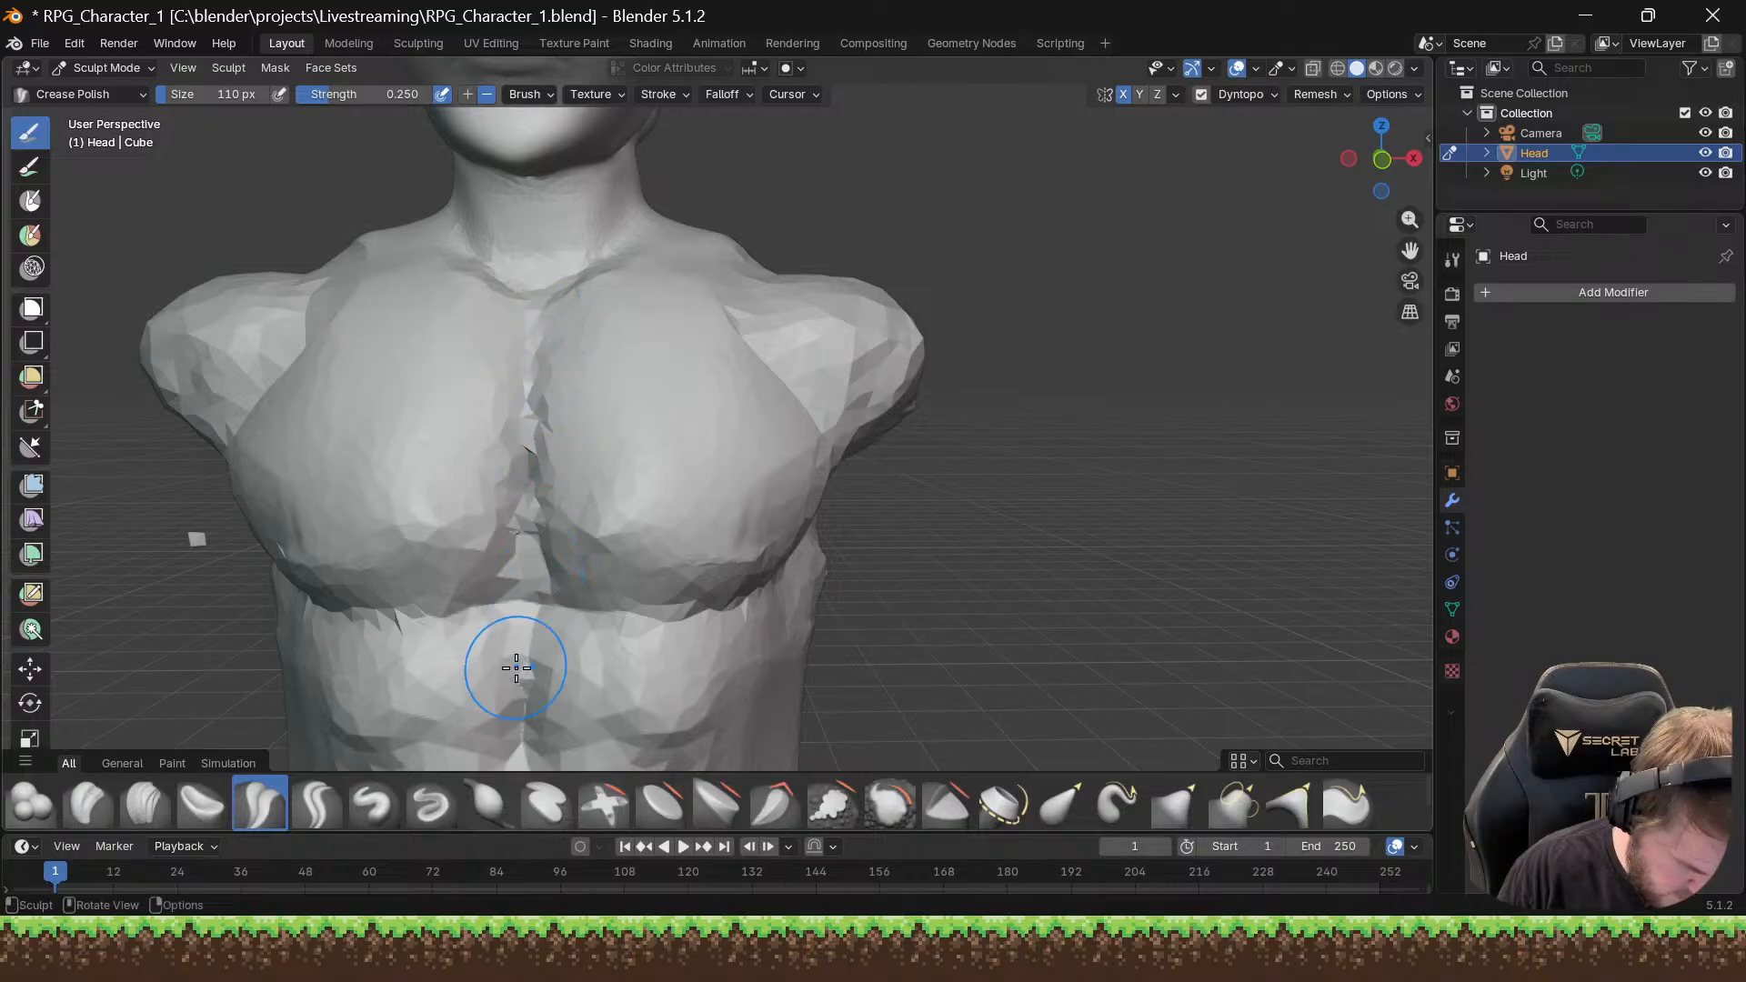
mouse_move(311, 593)
mouse_down()
mouse_move(515, 604)
mouse_move(350, 600)
mouse_move(494, 576)
mouse_move(557, 336)
mouse_up()
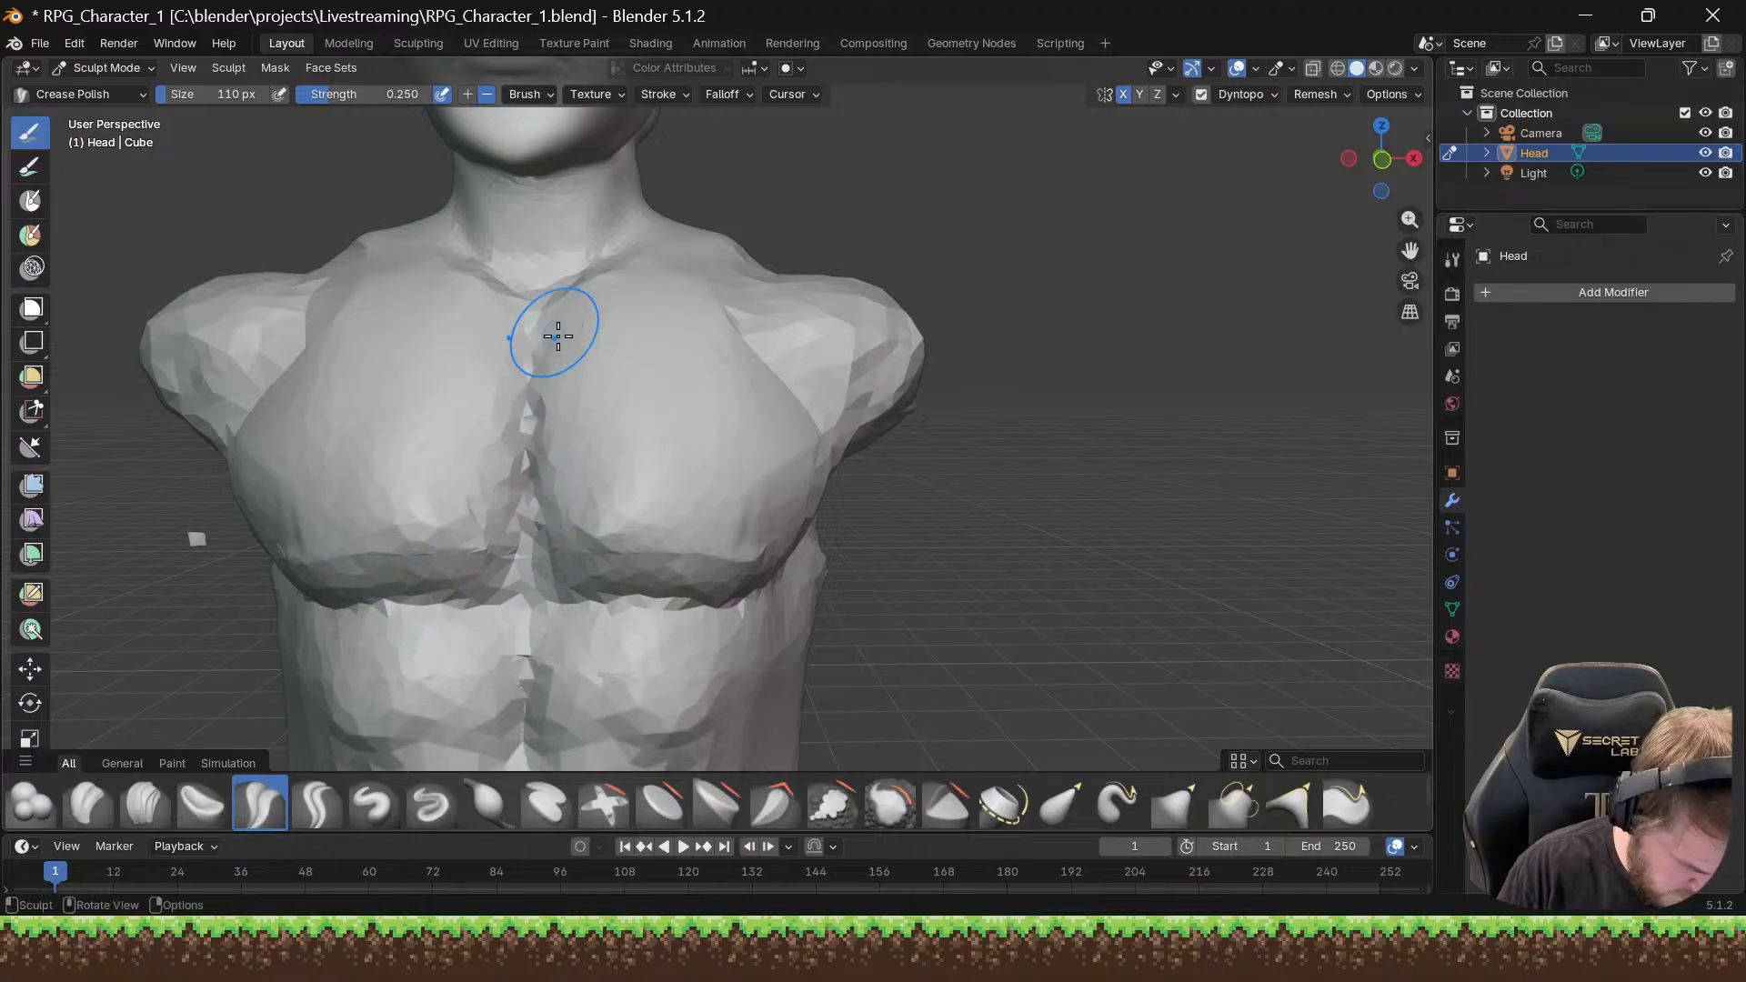
Step: Crease the junction between the jaw's underside and the neck, from beneath the chin around to the side, at 110 px
scroll(575, 373, down, 4)
middle_drag(636, 370, 600, 545)
scroll(651, 445, up, 5)
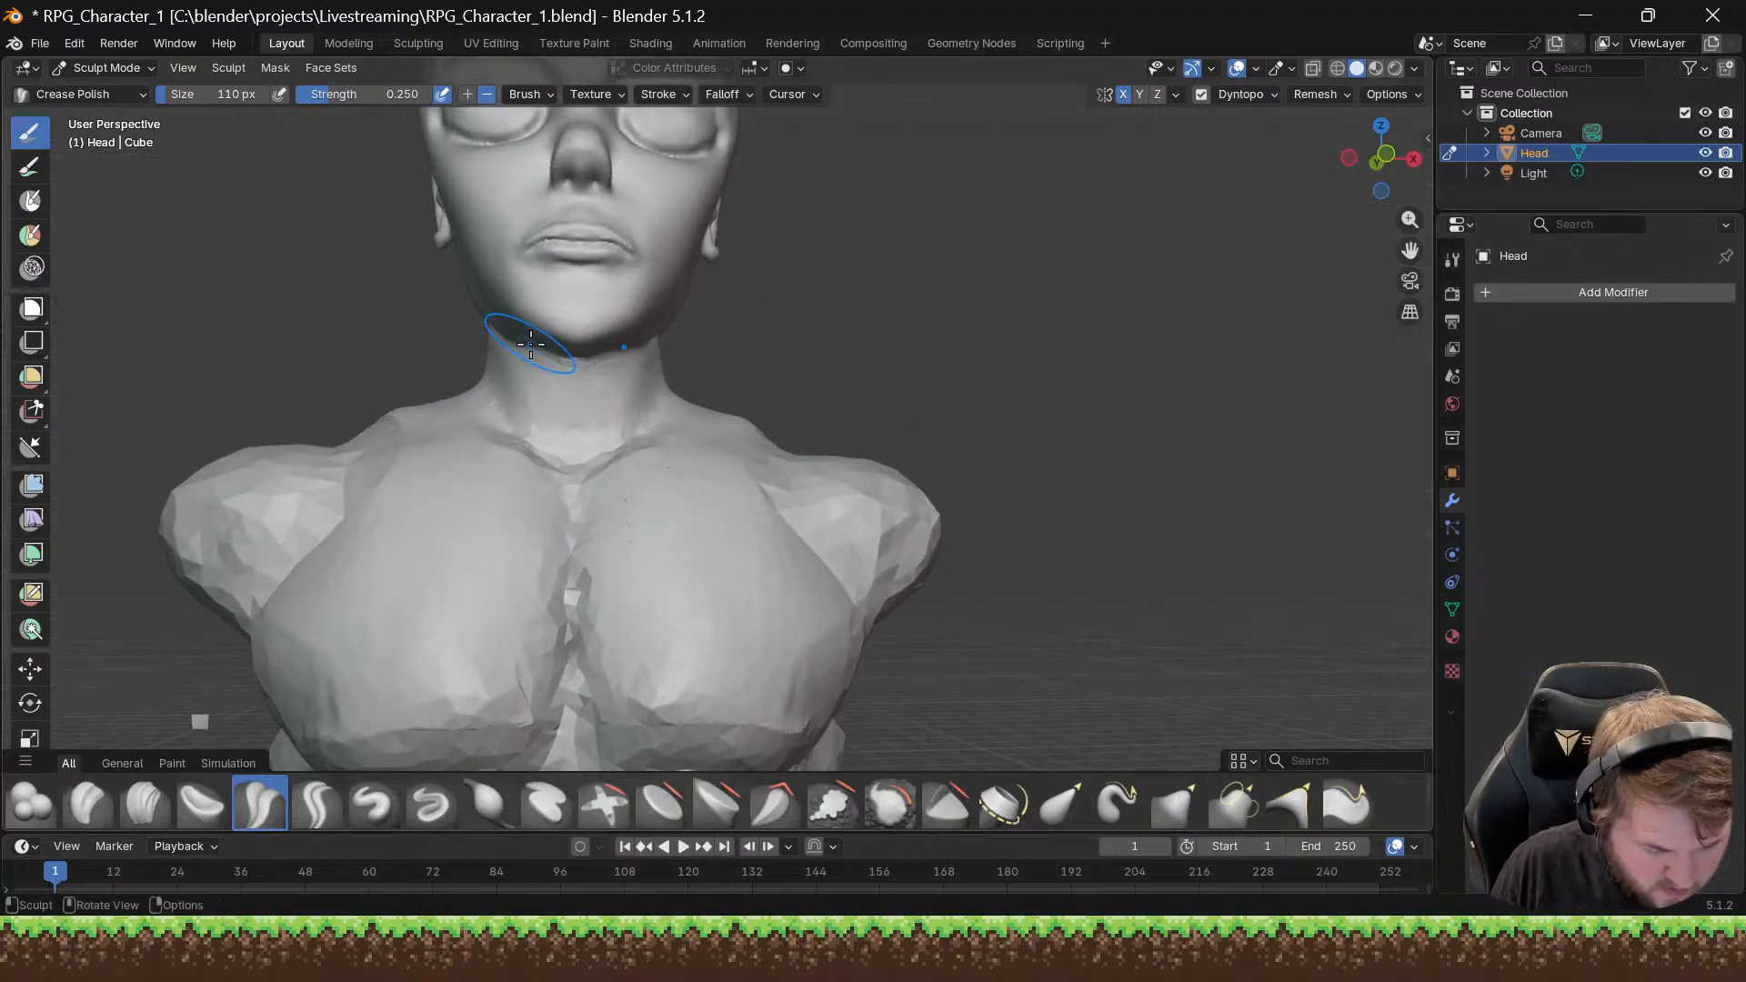
middle_drag(534, 349, 504, 331)
scroll(505, 333, up, 6)
scroll(506, 334, down, 6)
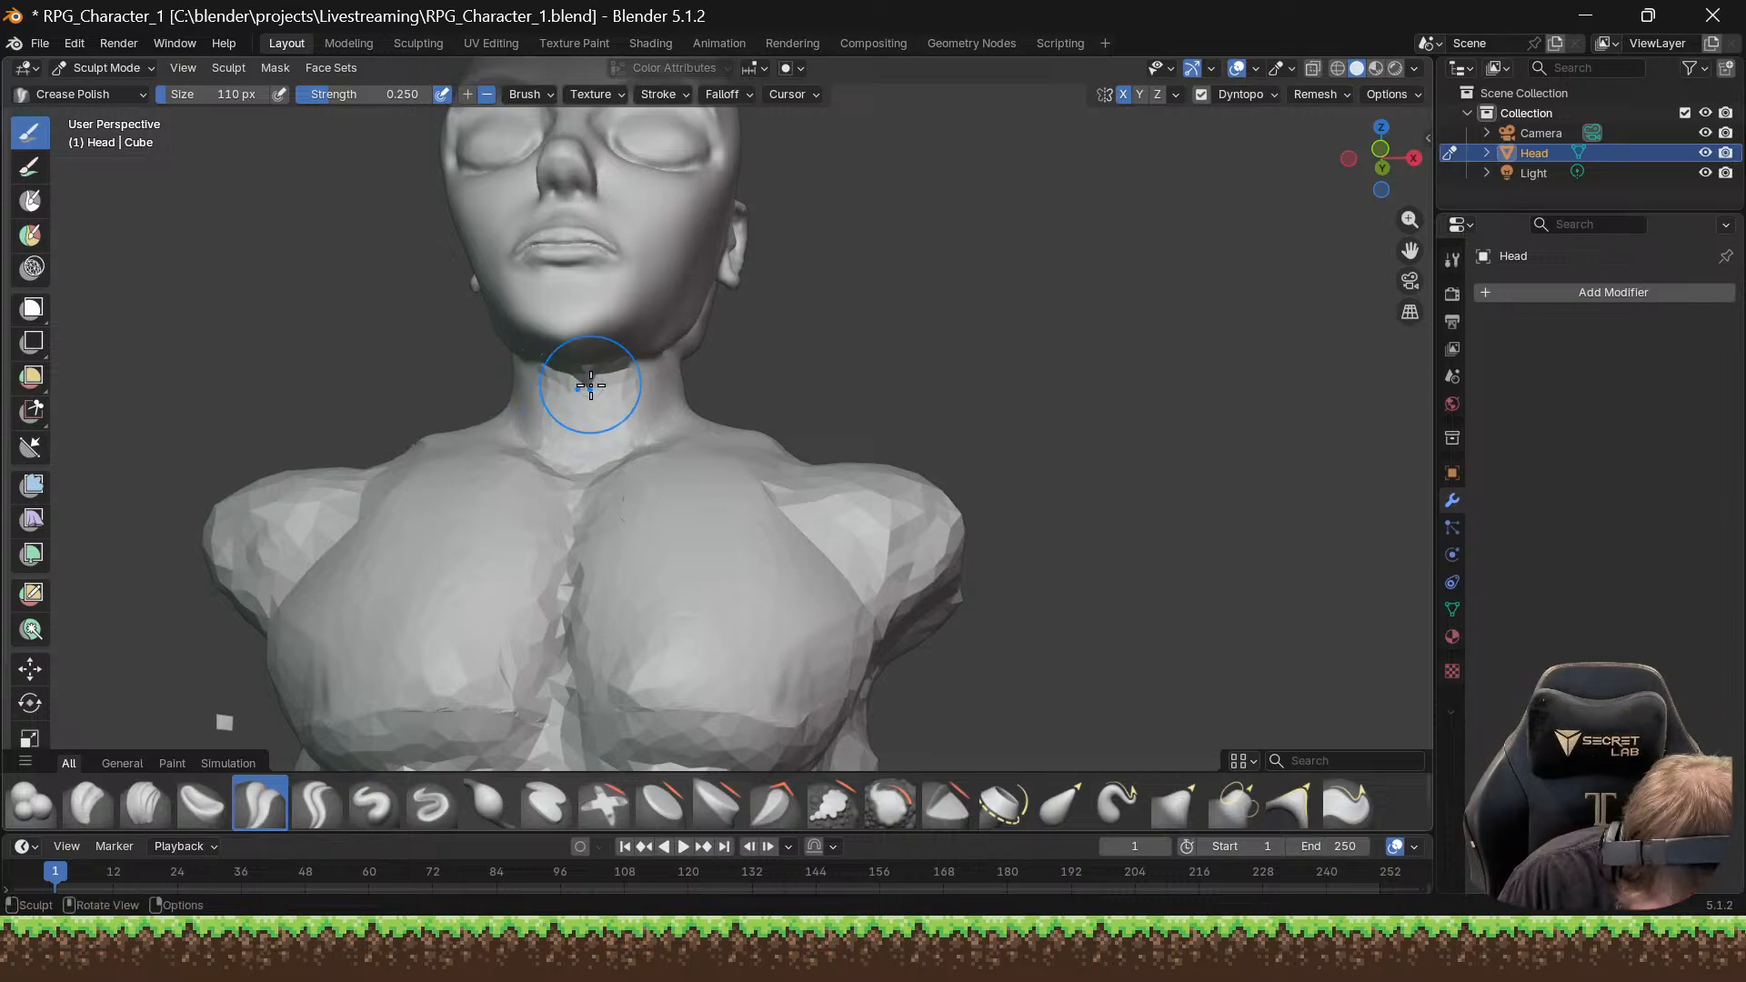
middle_drag(533, 440, 604, 491)
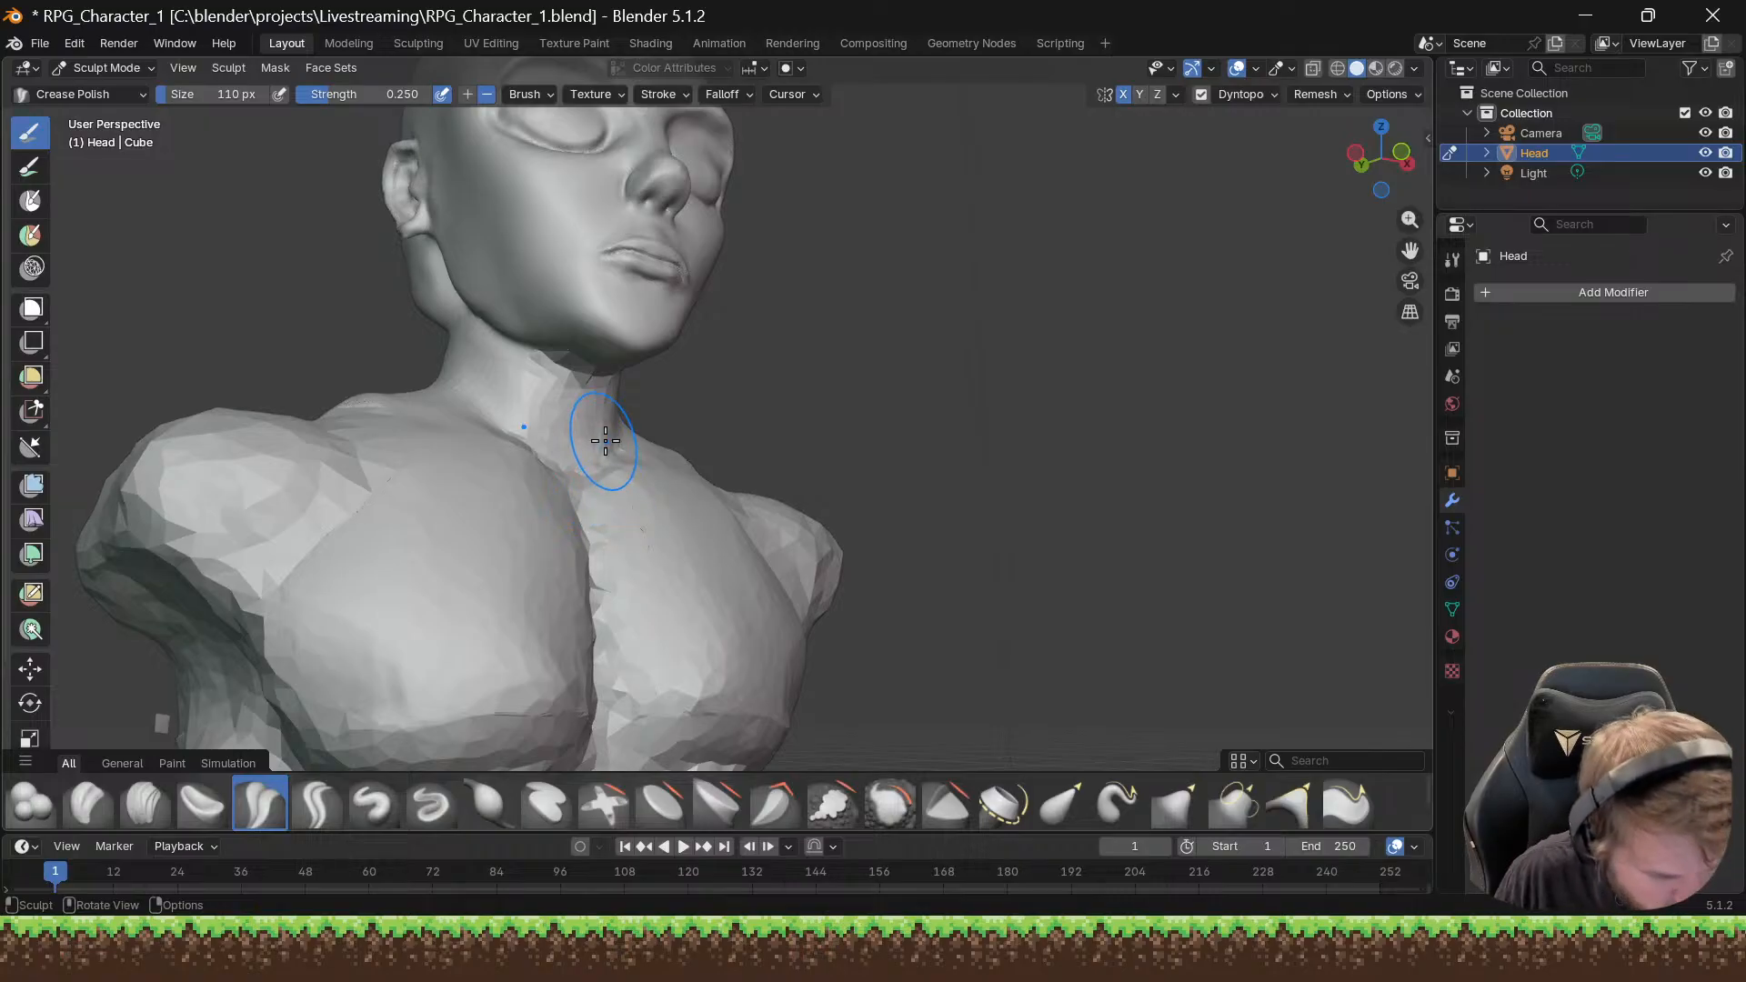
scroll(593, 393, up, 8)
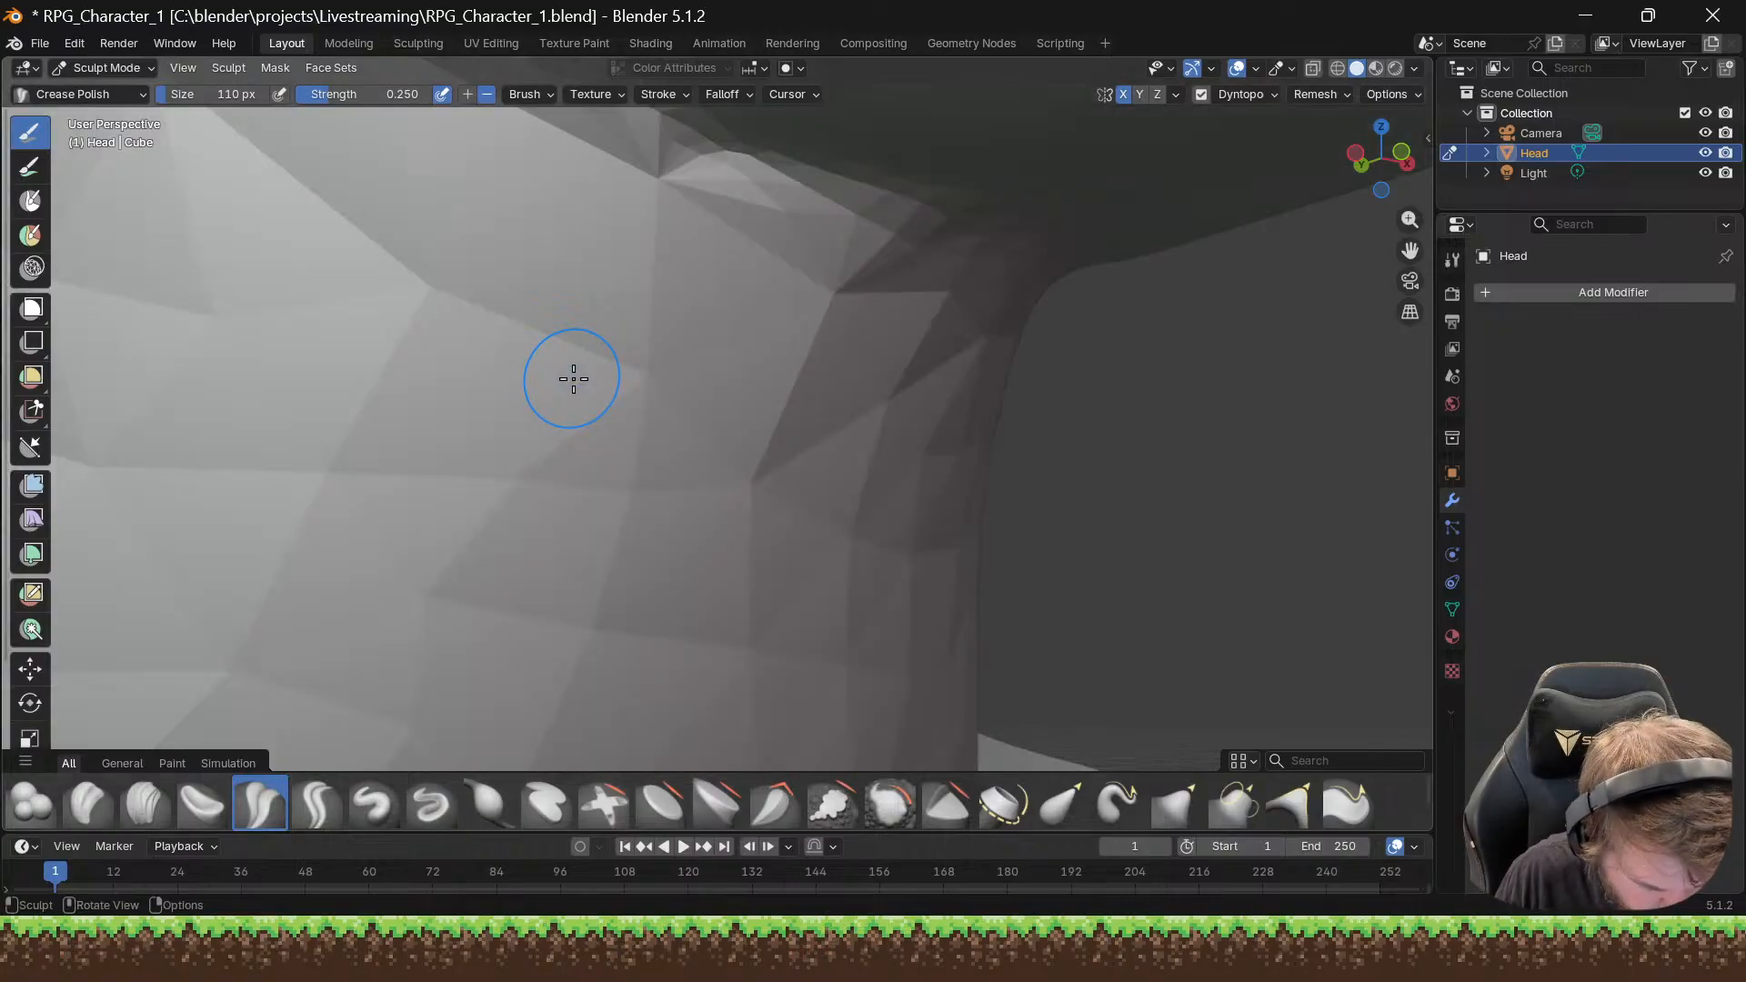
mouse_move(573, 378)
middle_down()
mouse_move(525, 366)
mouse_move(540, 380)
middle_up()
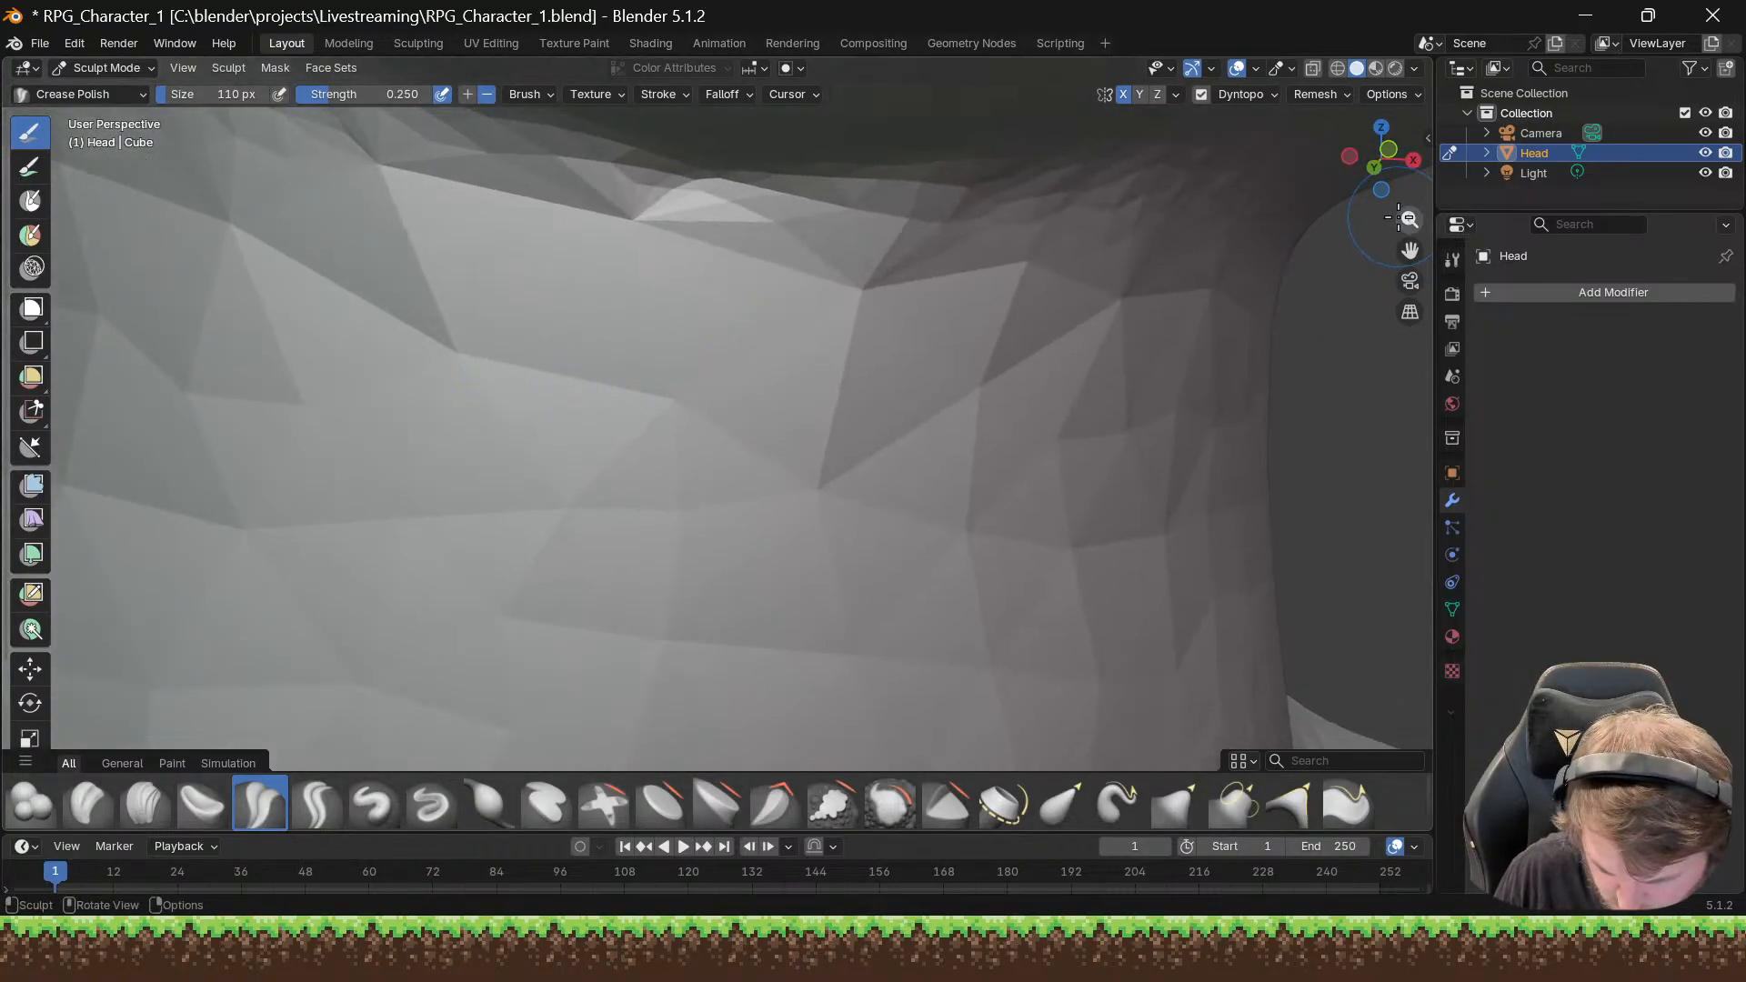
drag(1410, 219, 1410, 382)
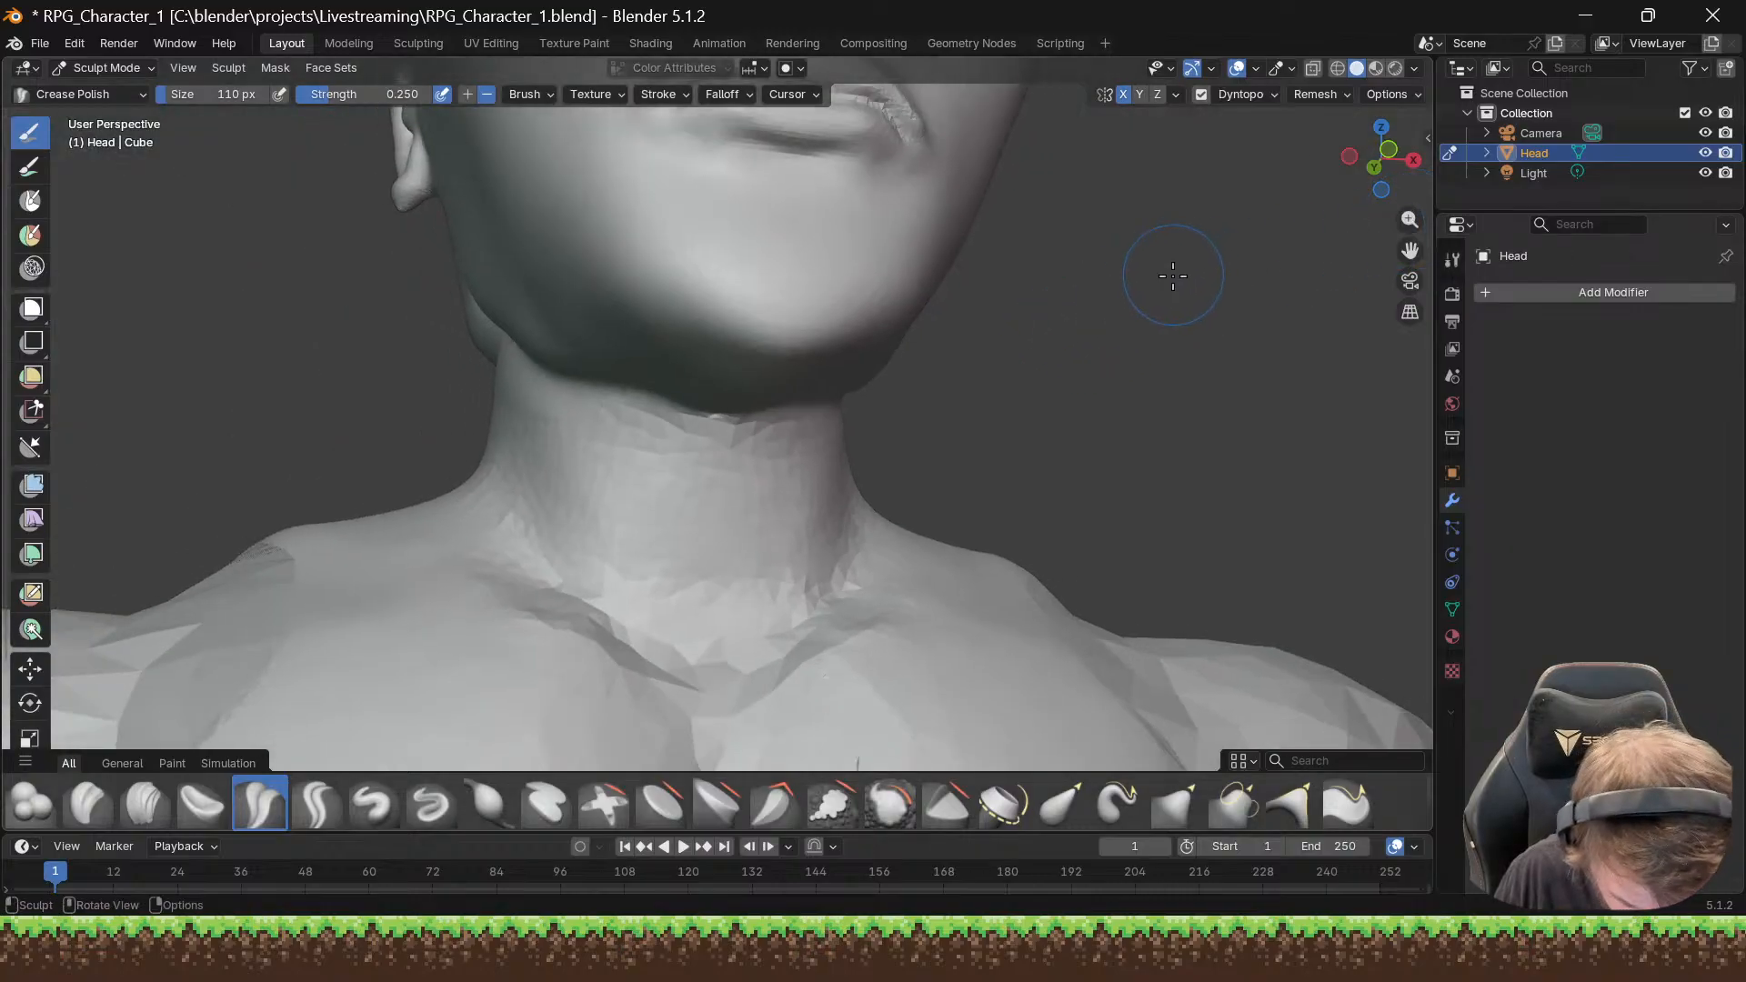
middle_drag(1173, 275, 1052, 300)
mouse_move(675, 440)
mouse_down()
mouse_move(739, 443)
mouse_move(721, 443)
mouse_up()
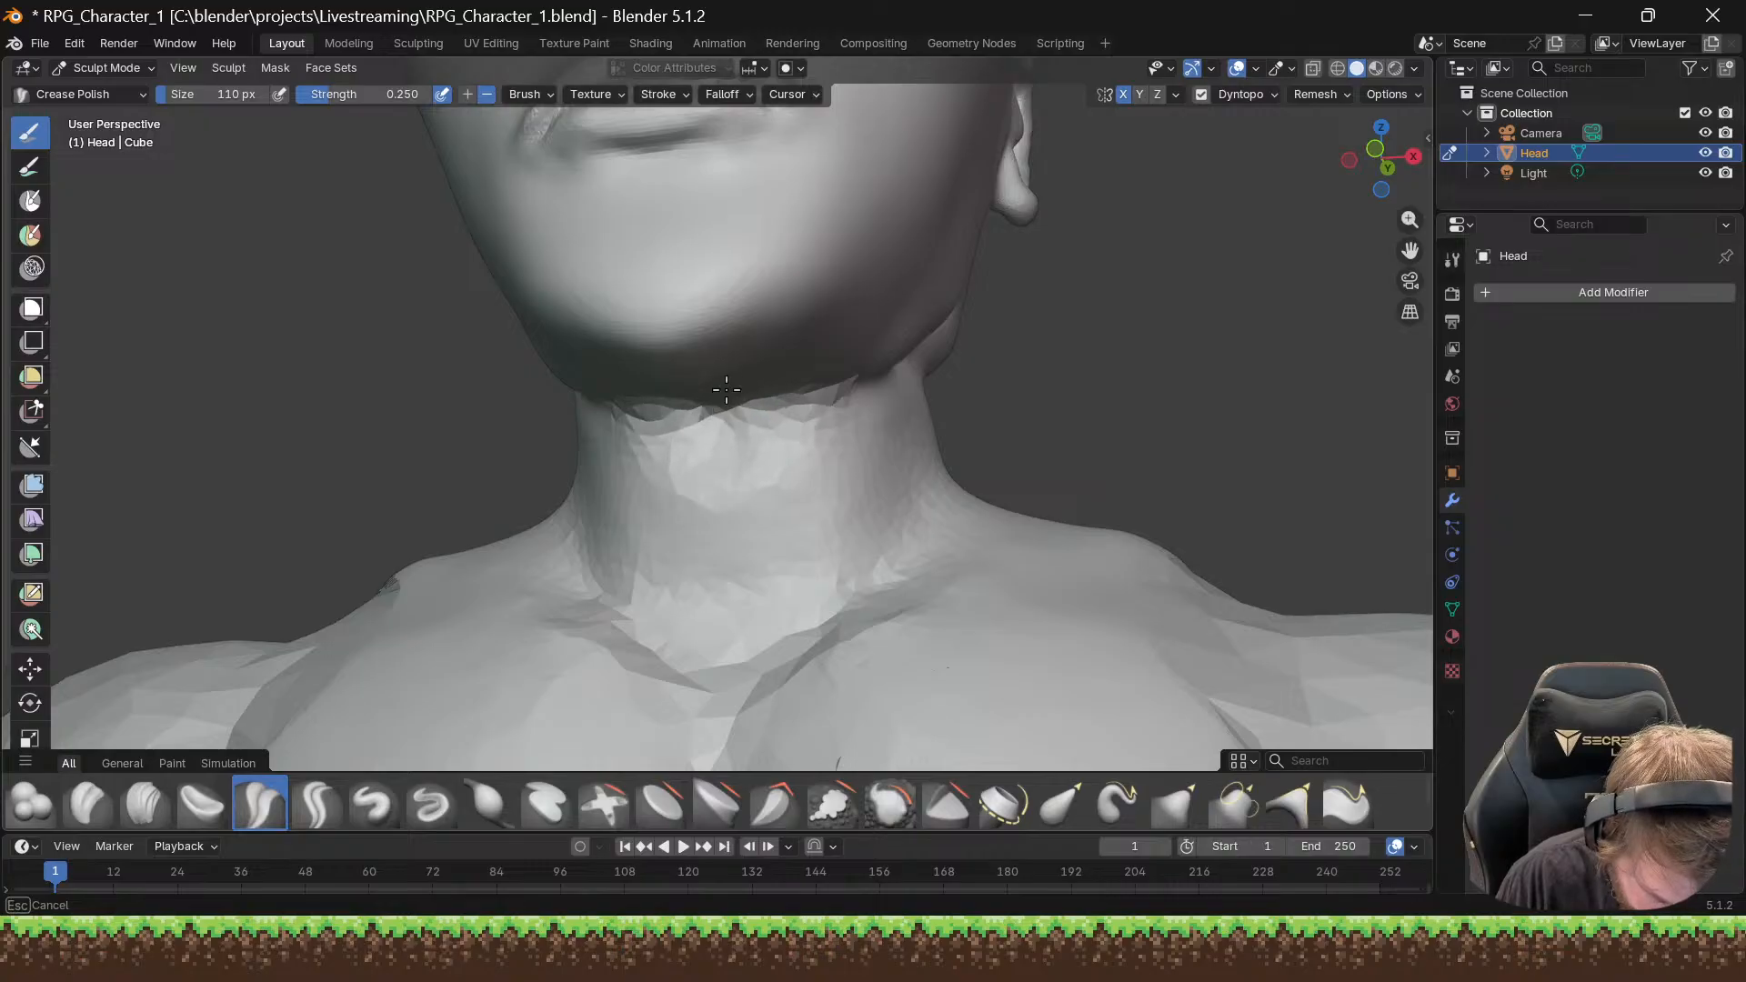
drag(727, 390, 775, 373)
mouse_move(712, 466)
middle_down()
mouse_move(576, 456)
mouse_move(506, 494)
mouse_move(564, 497)
mouse_move(510, 491)
mouse_move(510, 458)
middle_up()
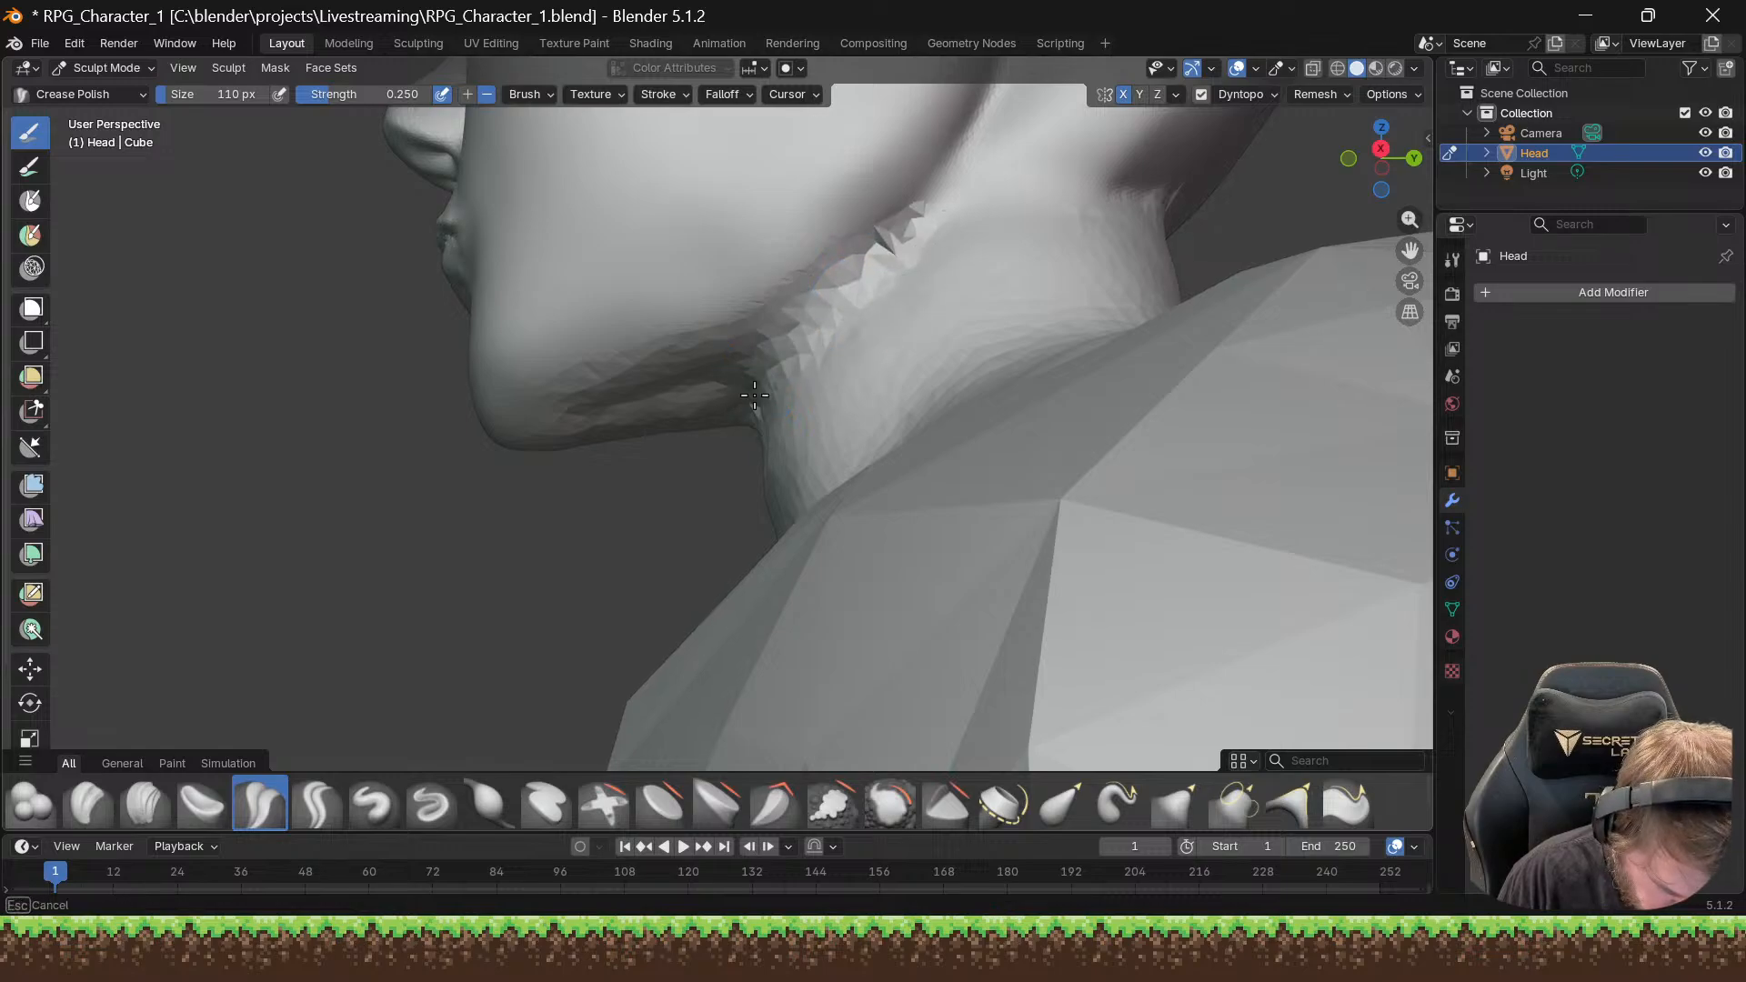
drag(755, 395, 805, 327)
Step: Carve the underside of the chin and jaw with the Crease Polish brush, undoing the stroke that cuts into the chin's edge
scroll(805, 328, down, 8)
mouse_move(806, 327)
middle_down()
mouse_move(584, 545)
mouse_move(1005, 379)
mouse_move(963, 351)
mouse_move(1033, 323)
mouse_move(1024, 378)
mouse_move(975, 411)
mouse_move(1040, 394)
mouse_move(705, 382)
mouse_move(693, 398)
mouse_move(756, 375)
mouse_move(775, 449)
mouse_move(1007, 421)
mouse_move(927, 394)
mouse_move(818, 400)
mouse_move(545, 591)
mouse_move(673, 383)
middle_up()
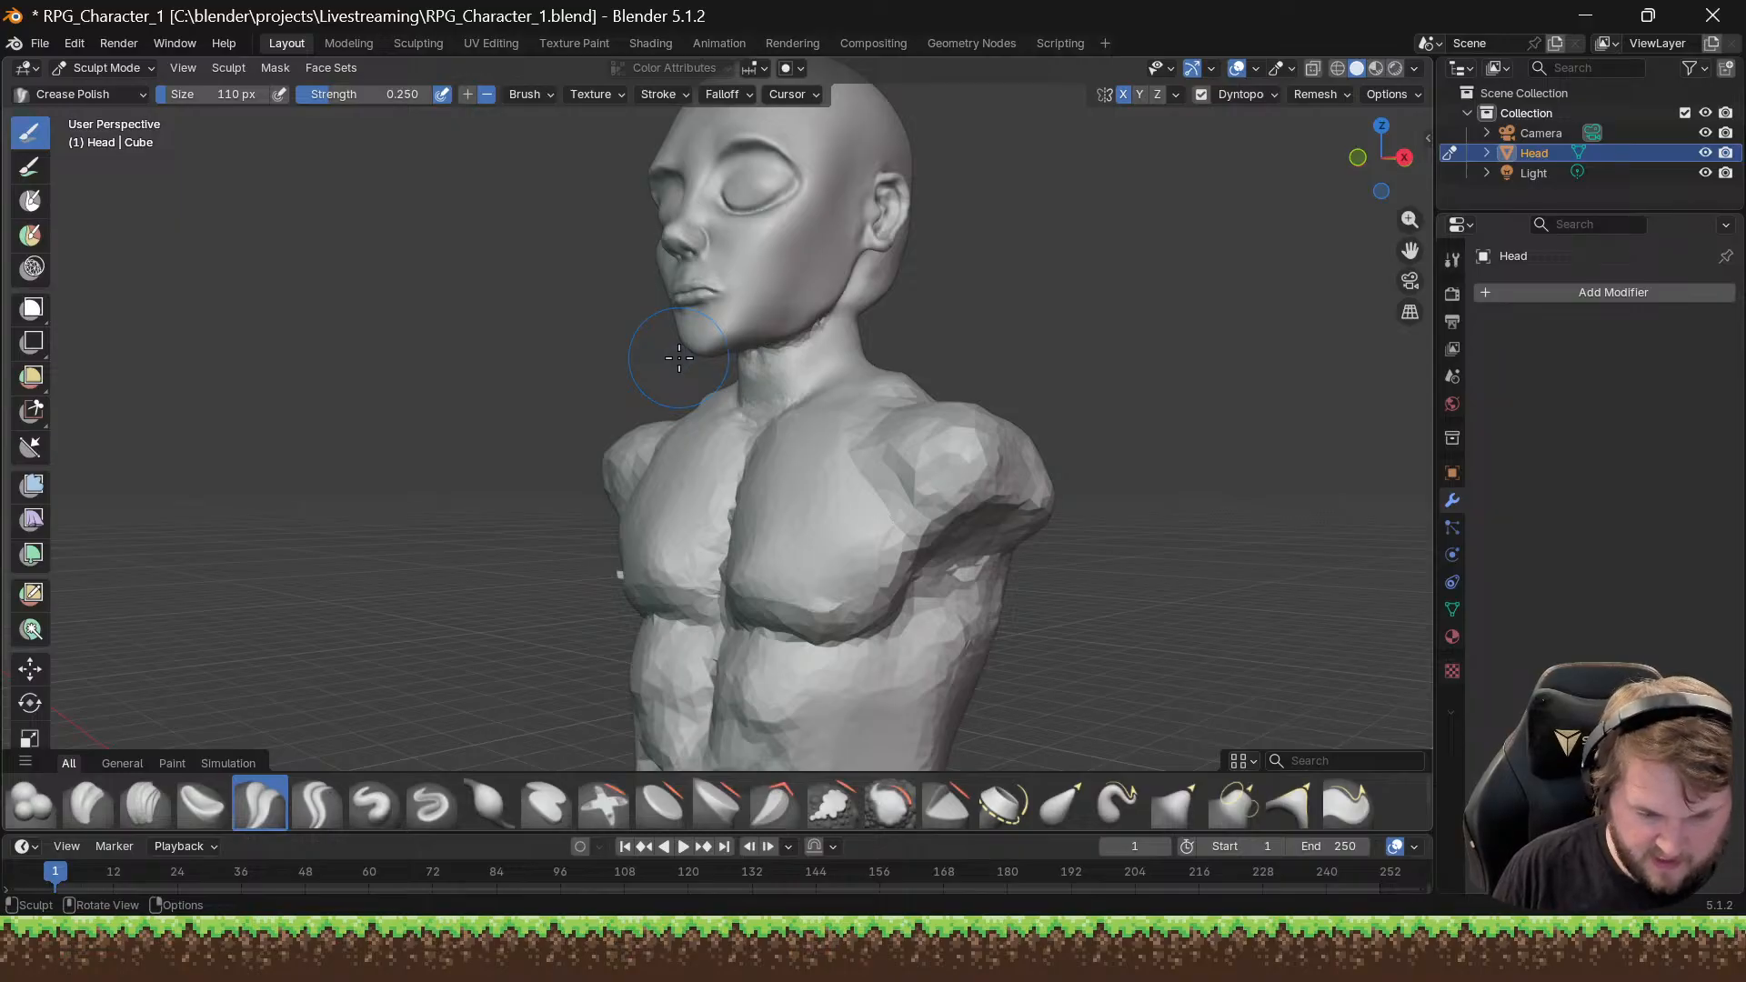
mouse_move(679, 357)
middle_down()
mouse_move(593, 390)
mouse_move(810, 382)
mouse_move(705, 393)
mouse_move(713, 428)
middle_up()
middle_drag(714, 496, 747, 319)
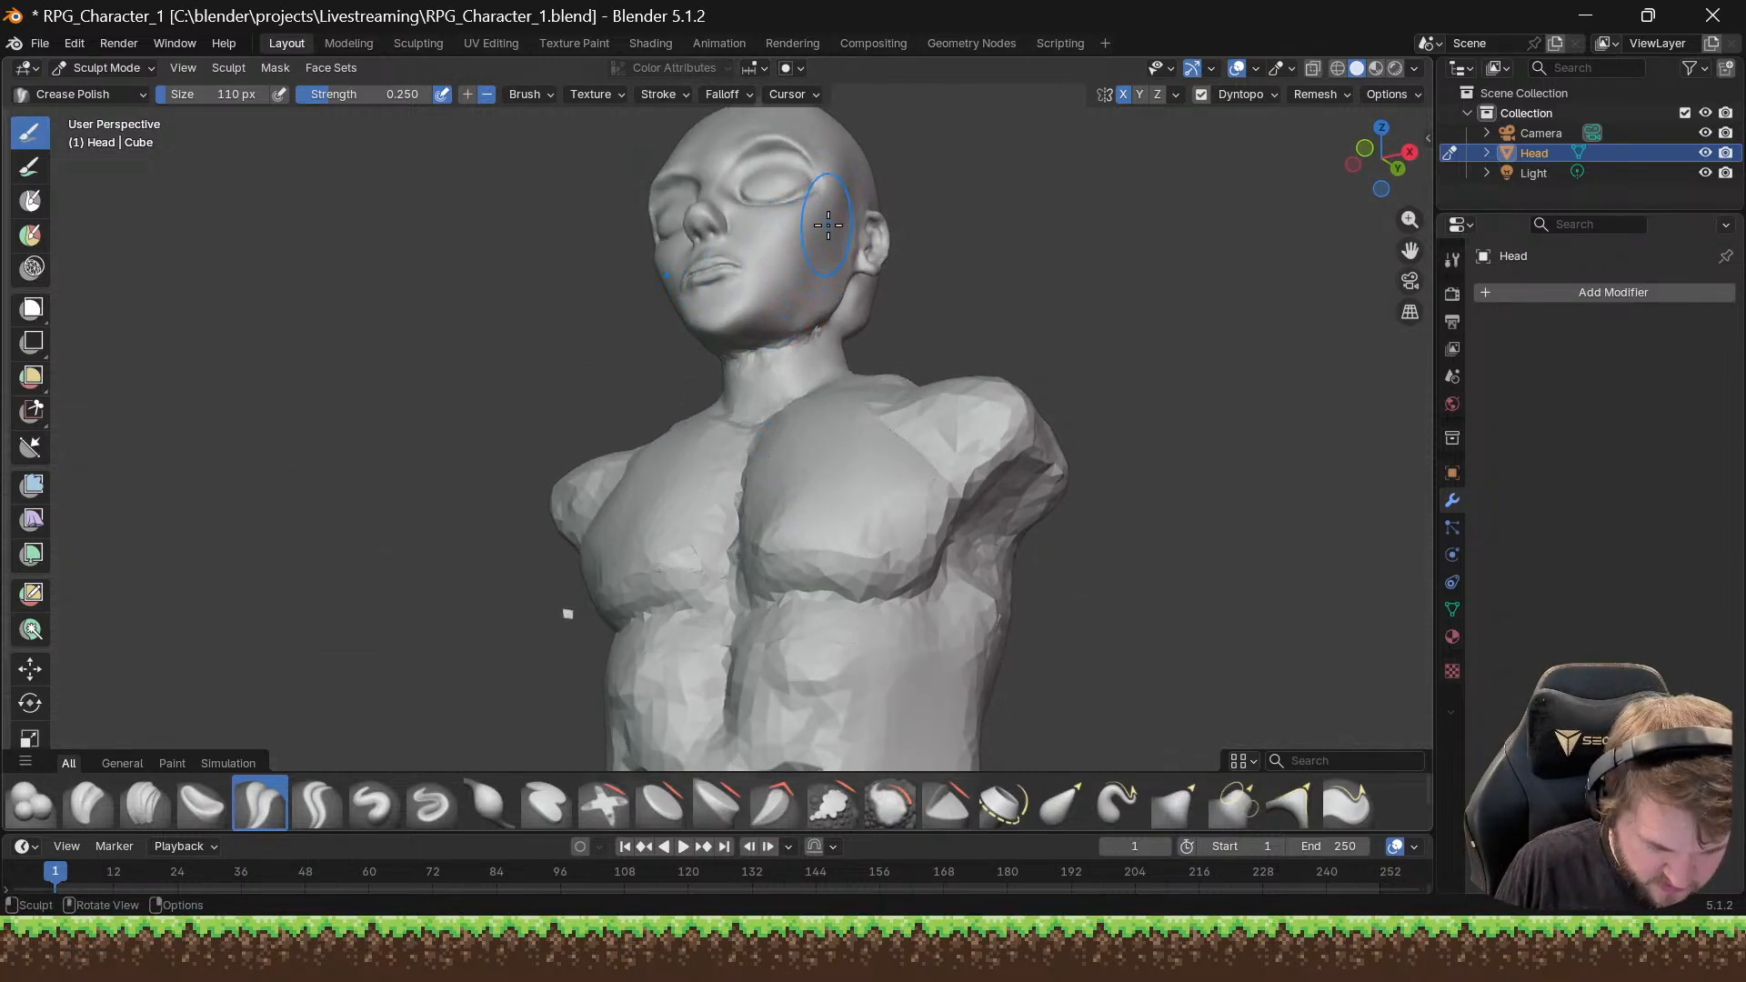
middle_drag(814, 335, 793, 269)
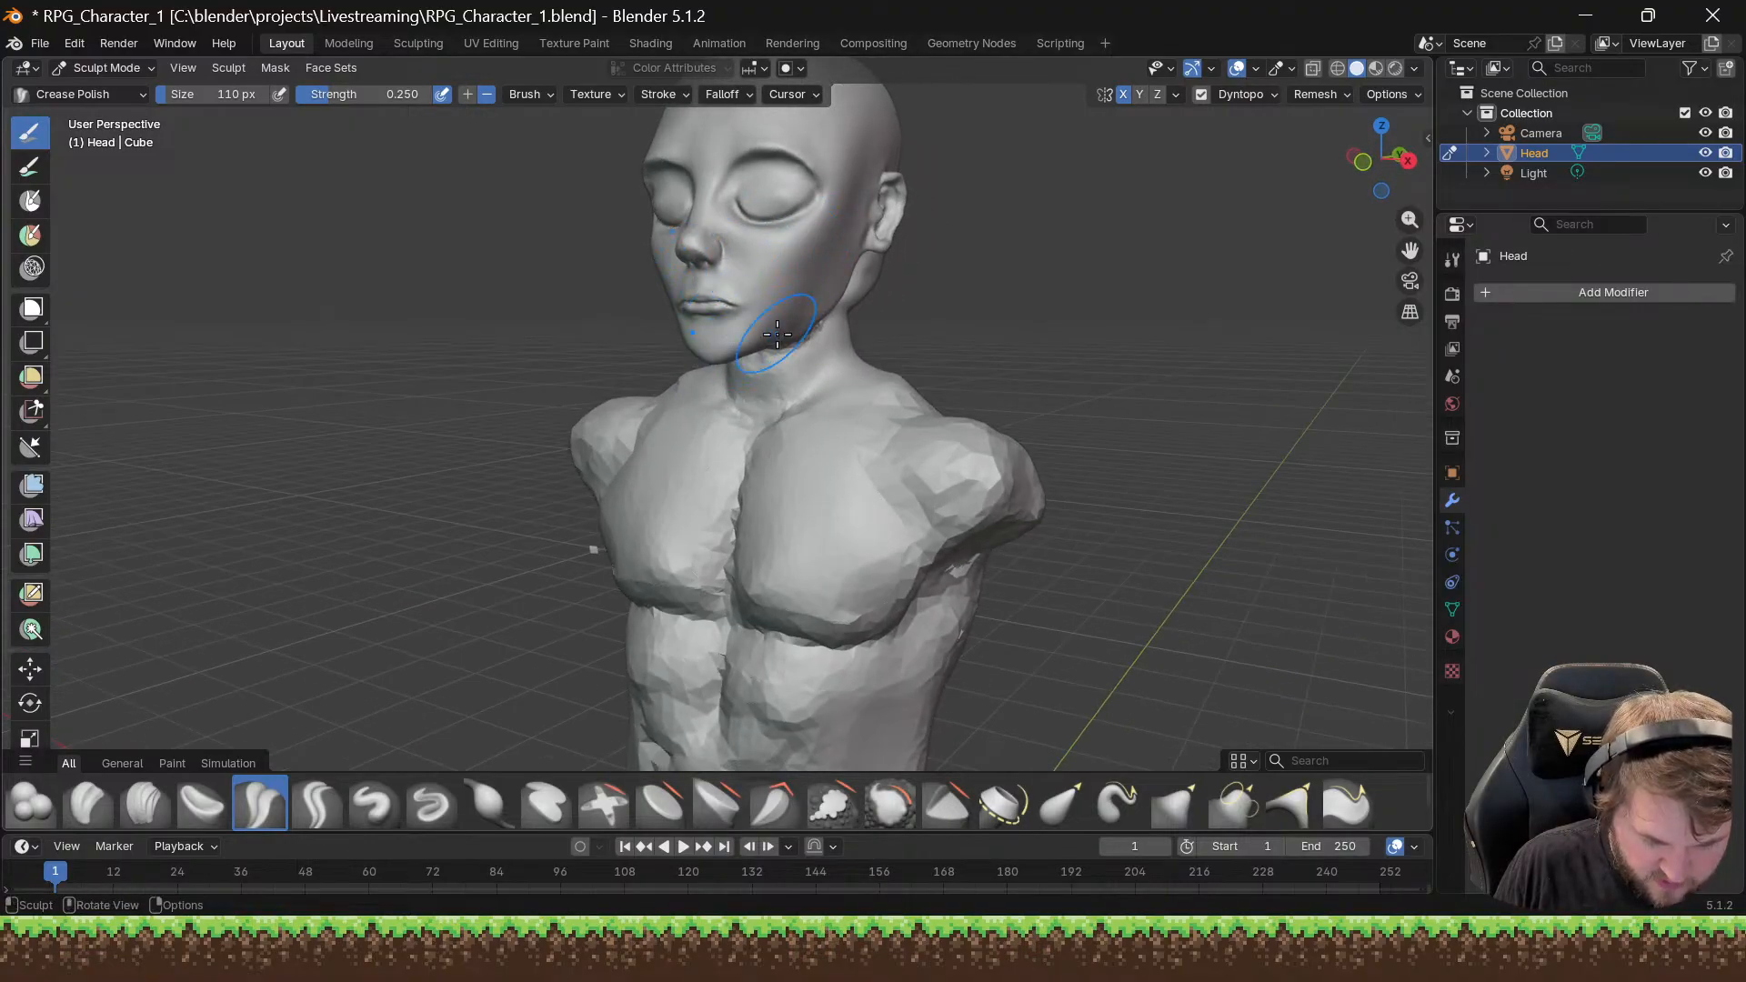
middle_drag(712, 360, 663, 293)
scroll(701, 343, up, 5)
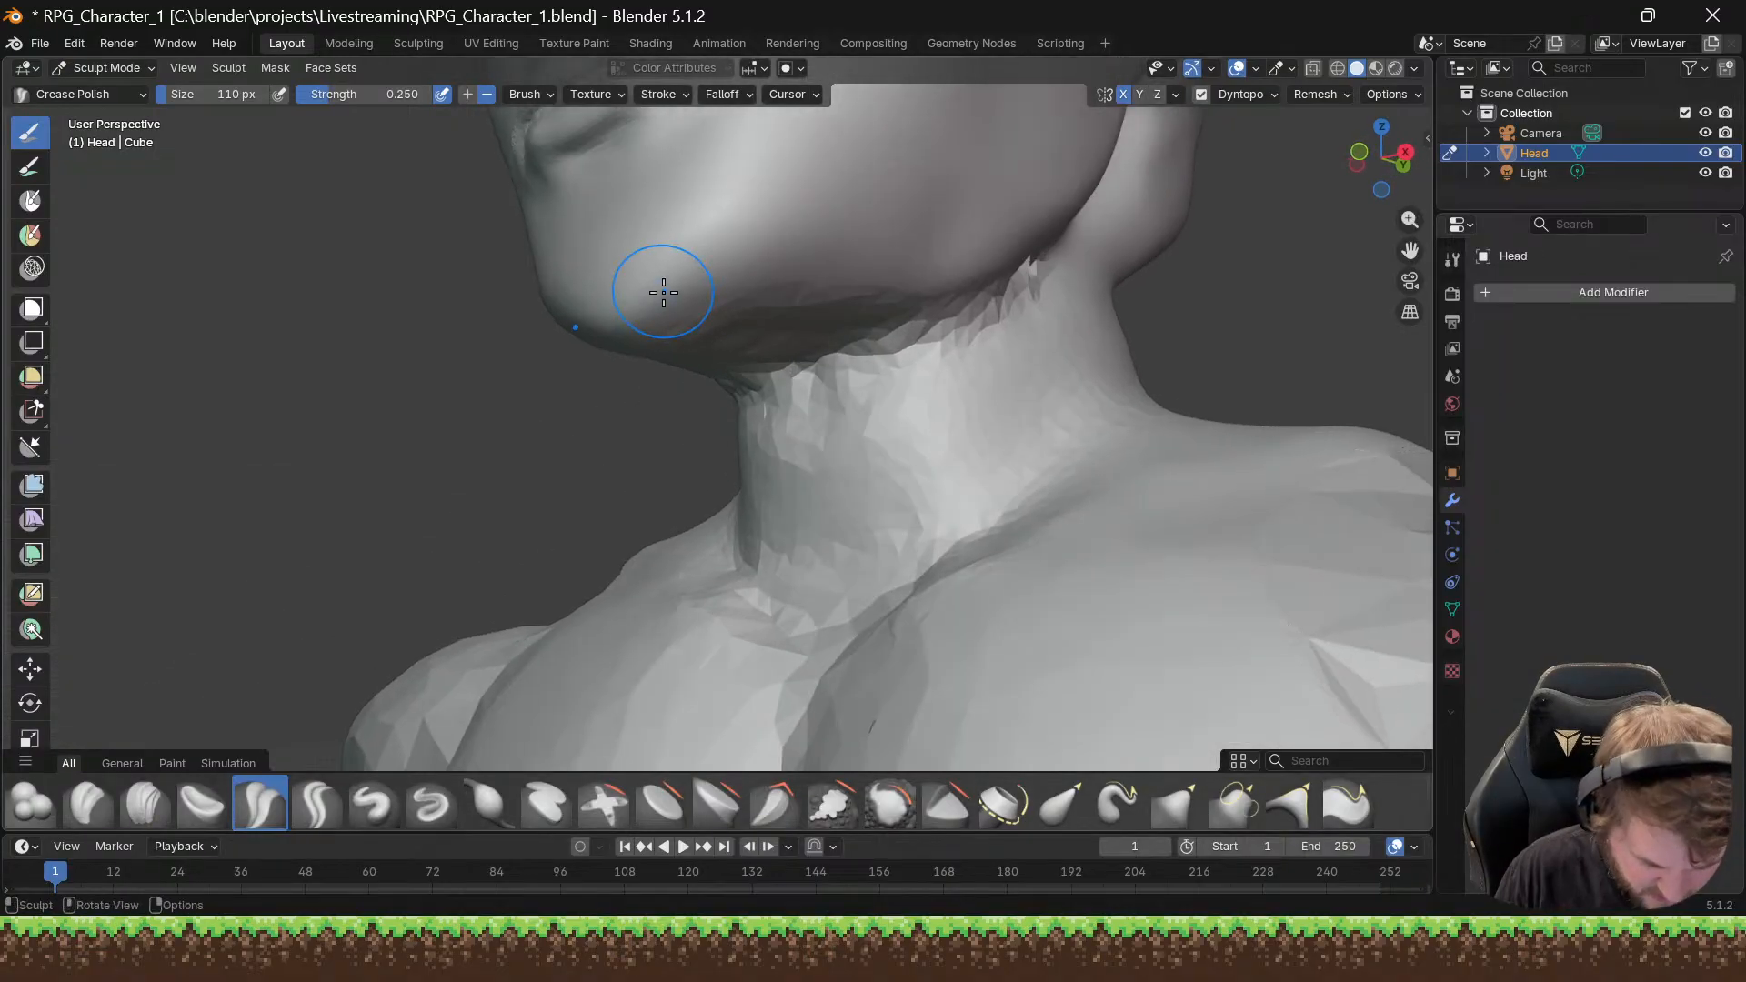
mouse_move(629, 361)
mouse_down()
mouse_move(718, 309)
mouse_move(623, 327)
mouse_move(656, 315)
mouse_move(711, 240)
mouse_up()
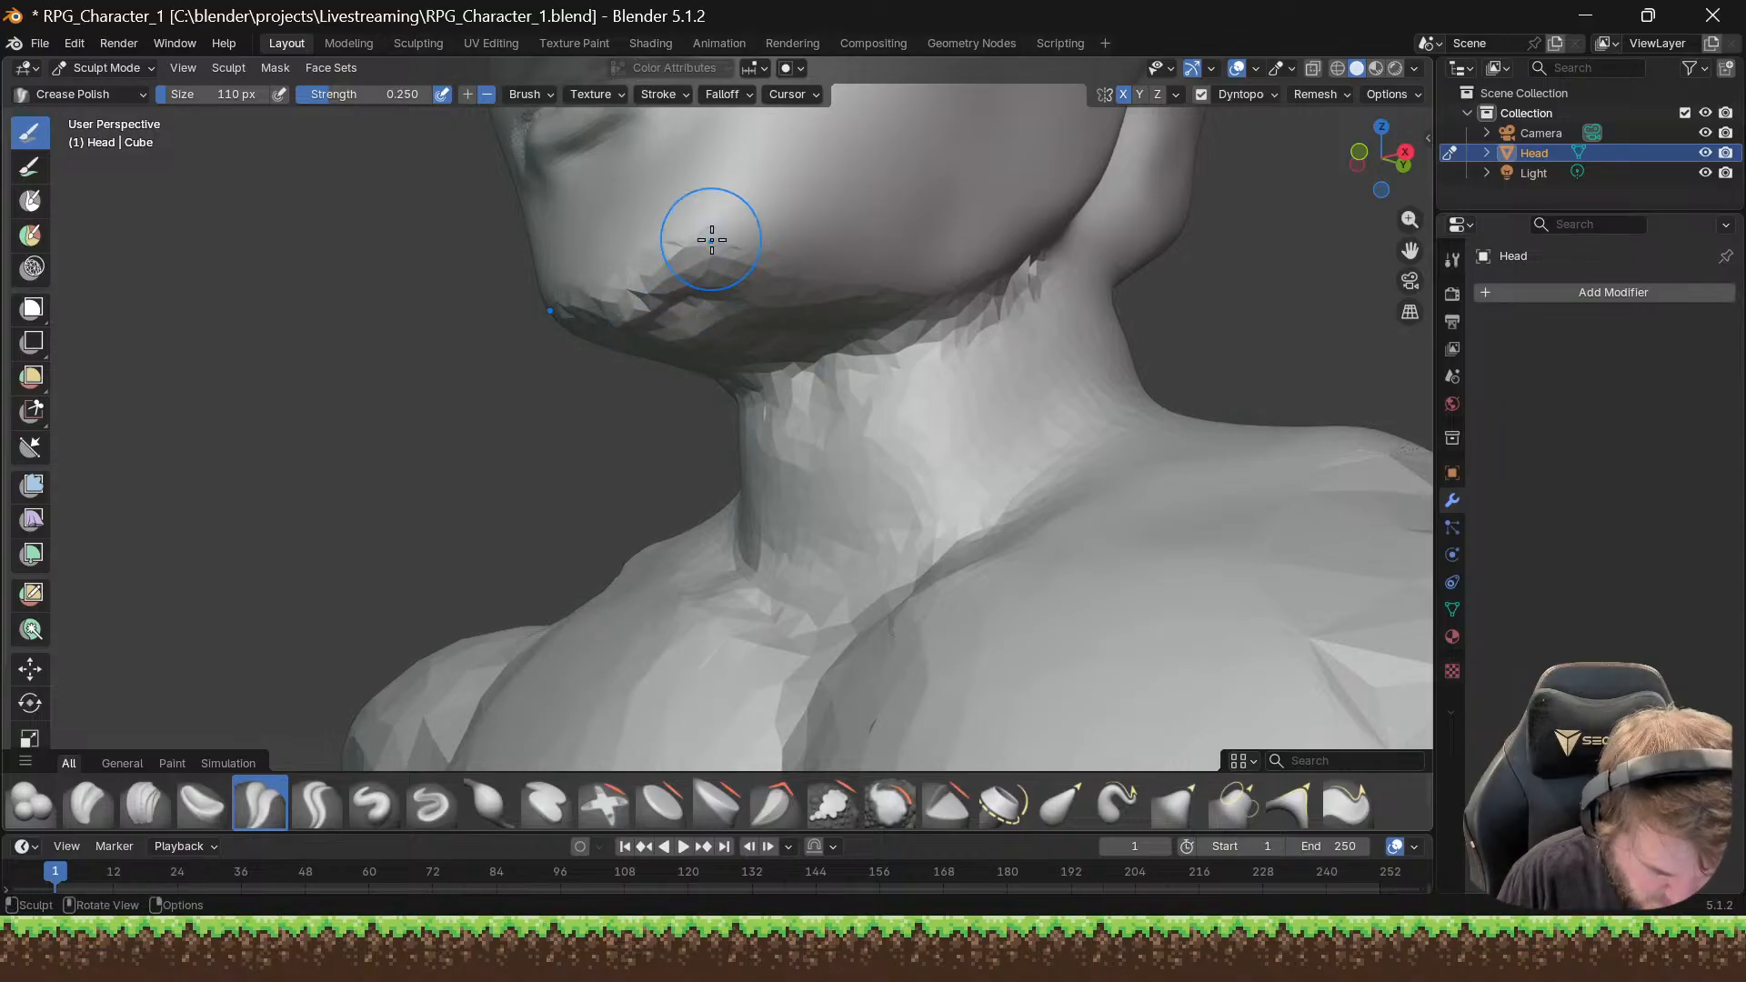
middle_drag(712, 240, 845, 281)
scroll(810, 340, down, 2)
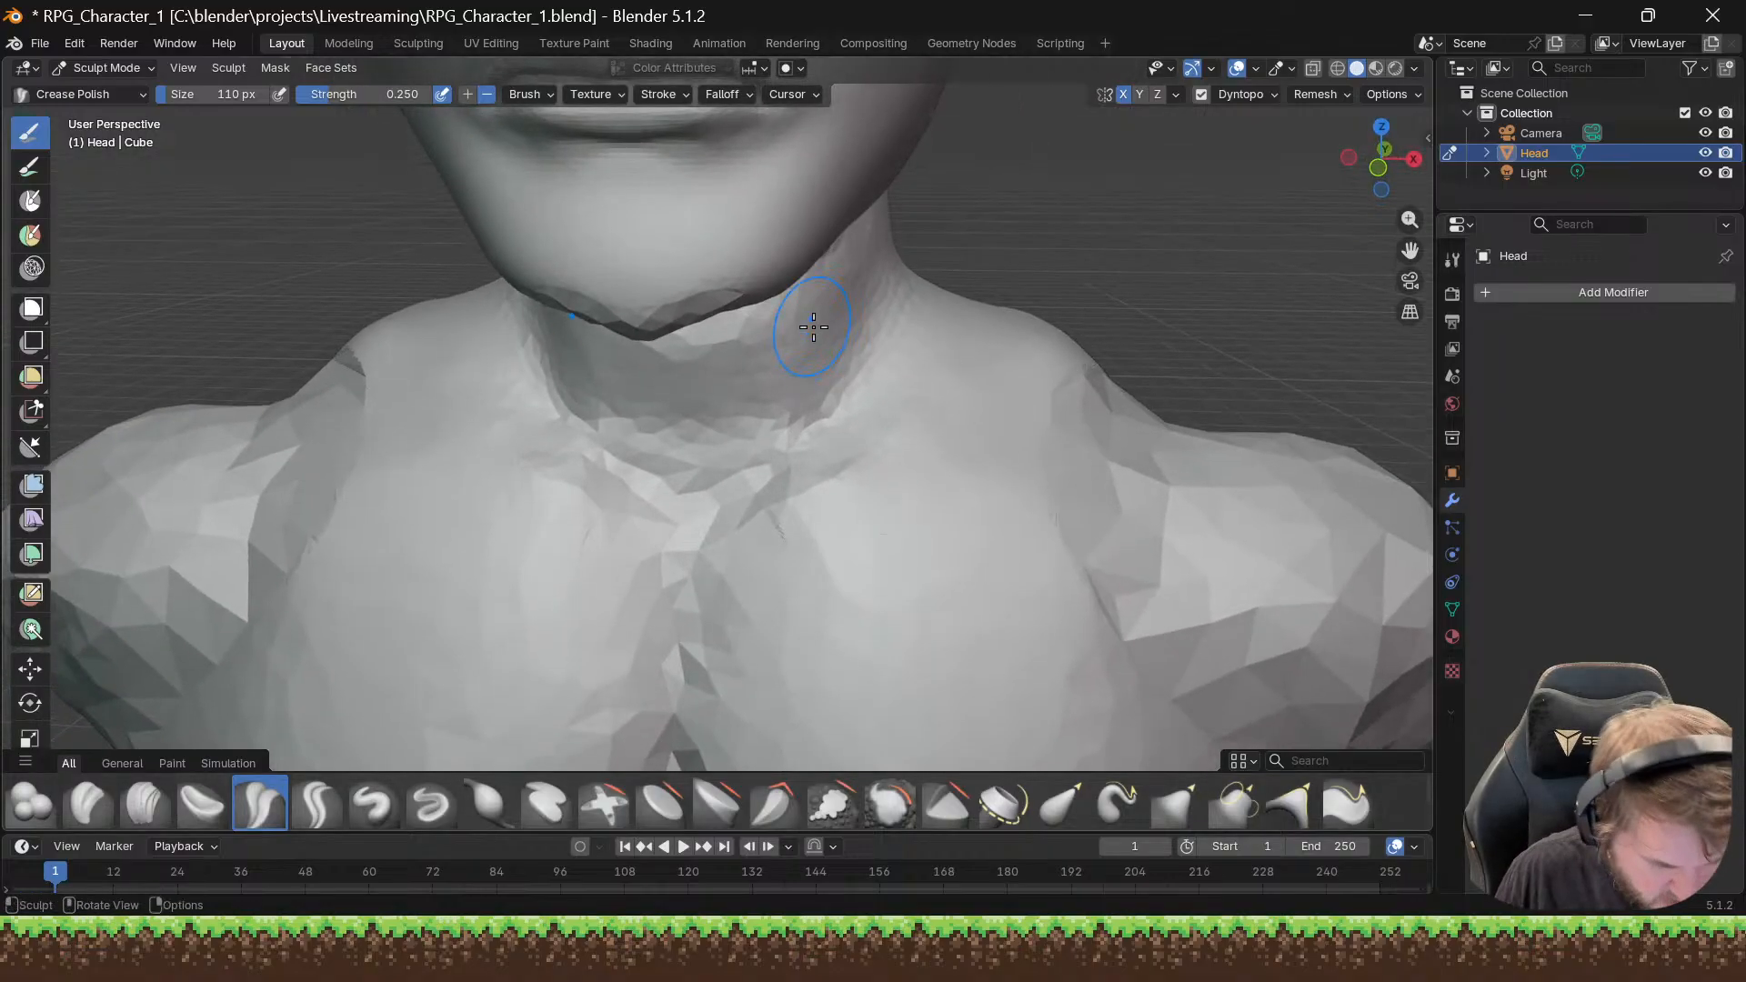
middle_drag(682, 332, 621, 257)
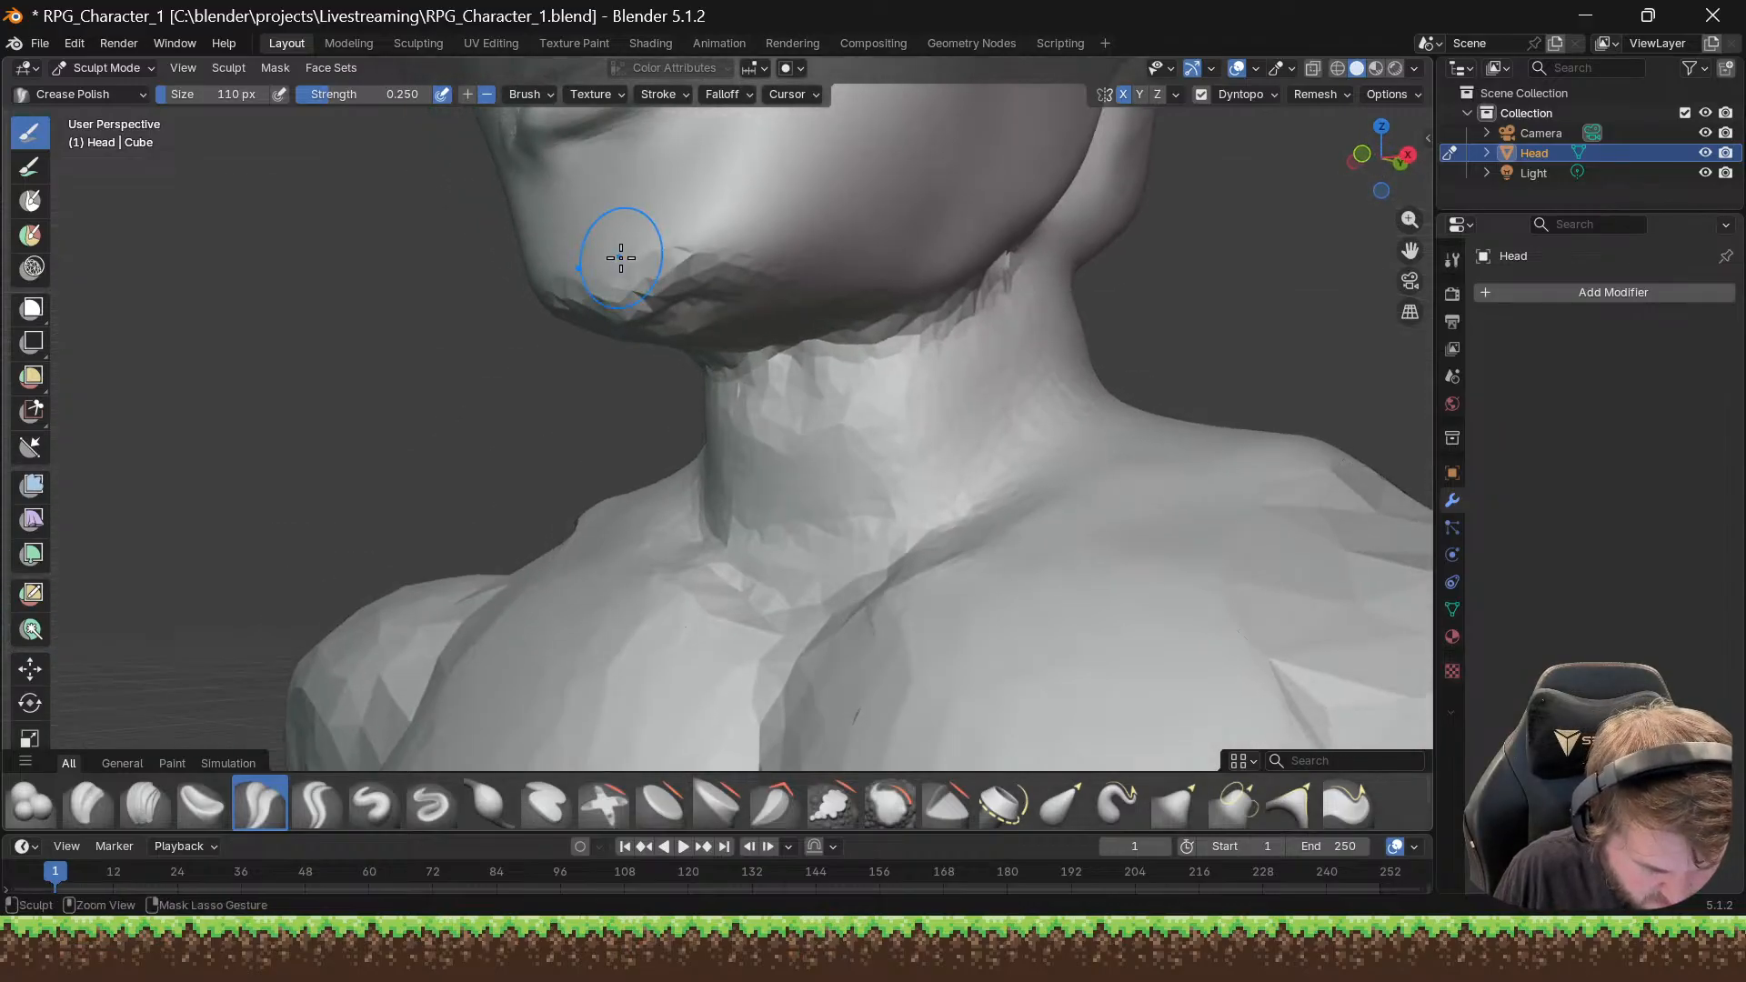
drag(687, 292, 721, 312)
key(ctrl+z)
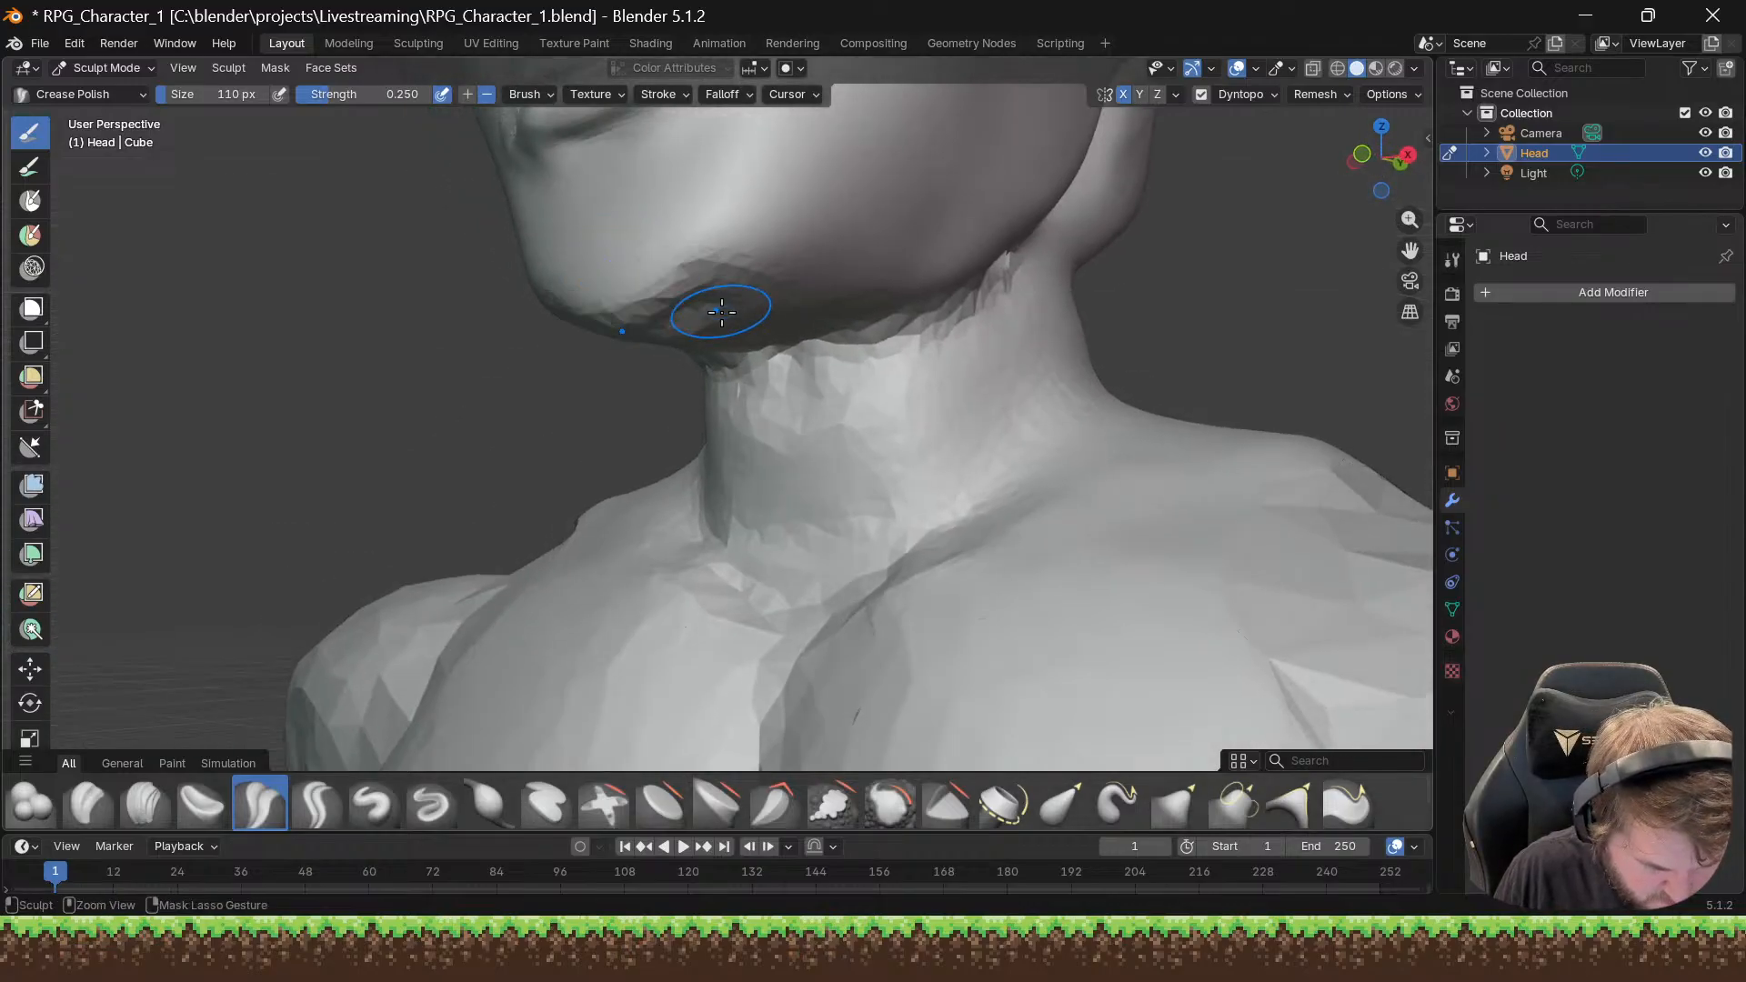
mouse_move(721, 312)
middle_down()
mouse_move(577, 335)
mouse_move(627, 246)
mouse_move(699, 218)
middle_up()
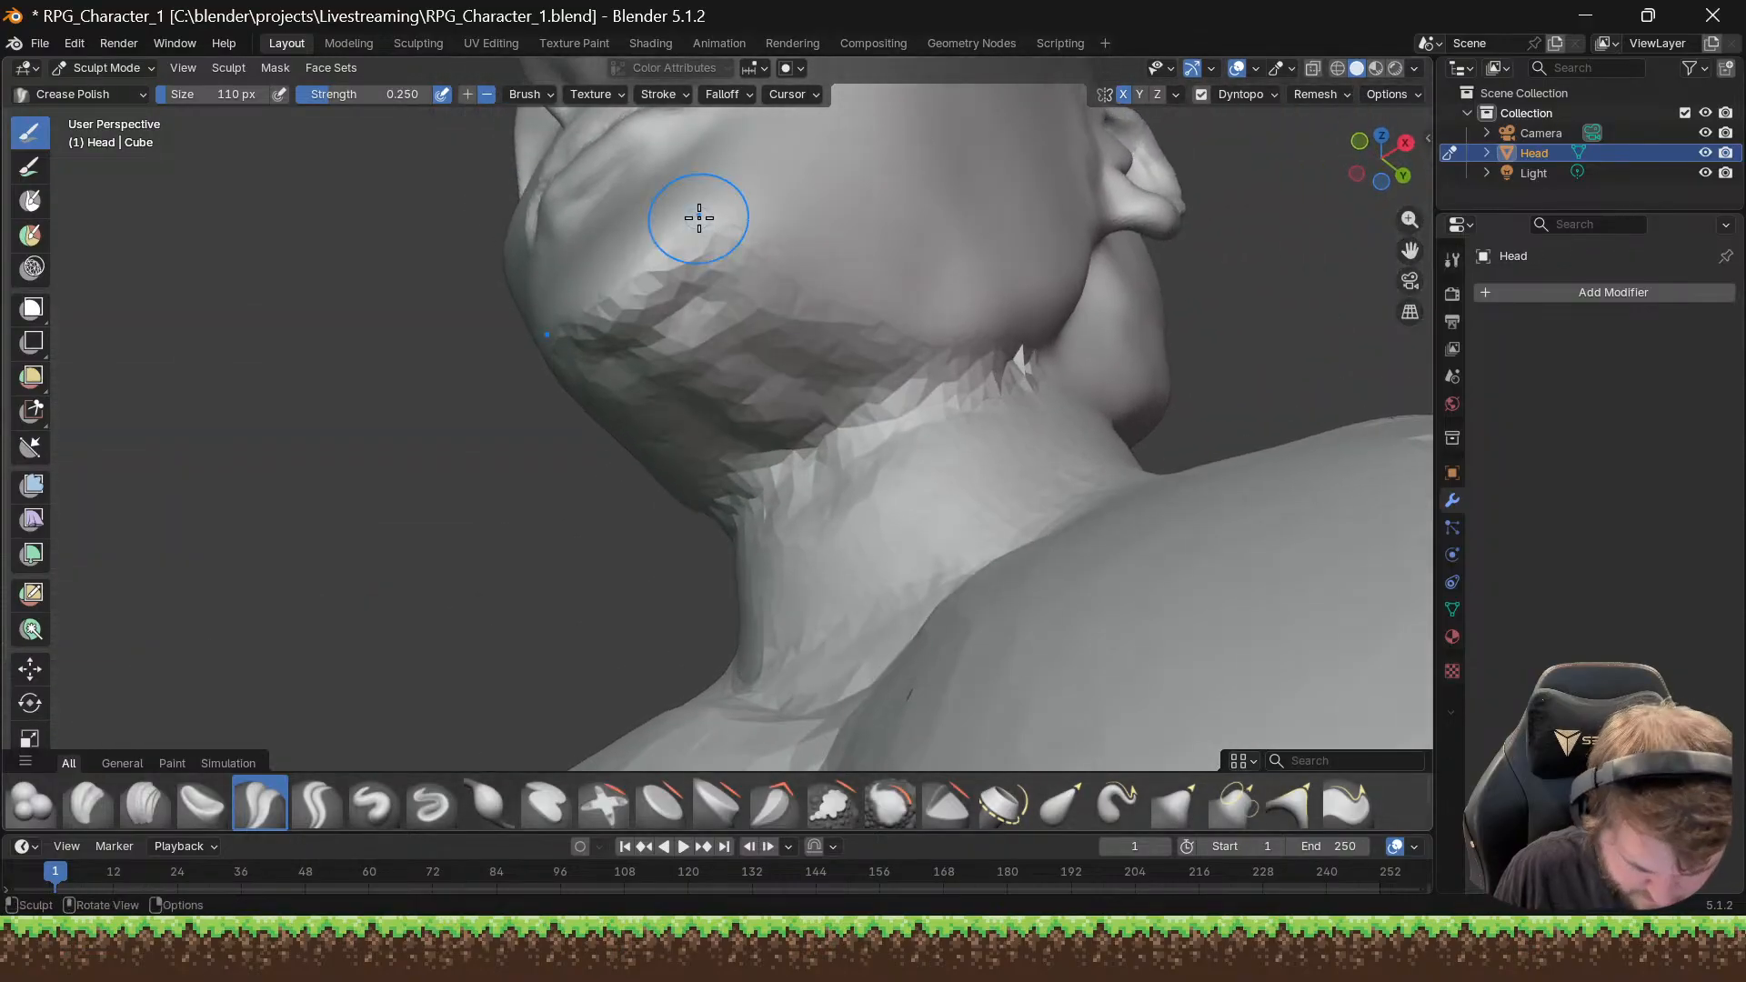
Step: Smooth the carved underside of the chin and jaw using the Smooth brush at 110 px and strength 0.700
click(892, 805)
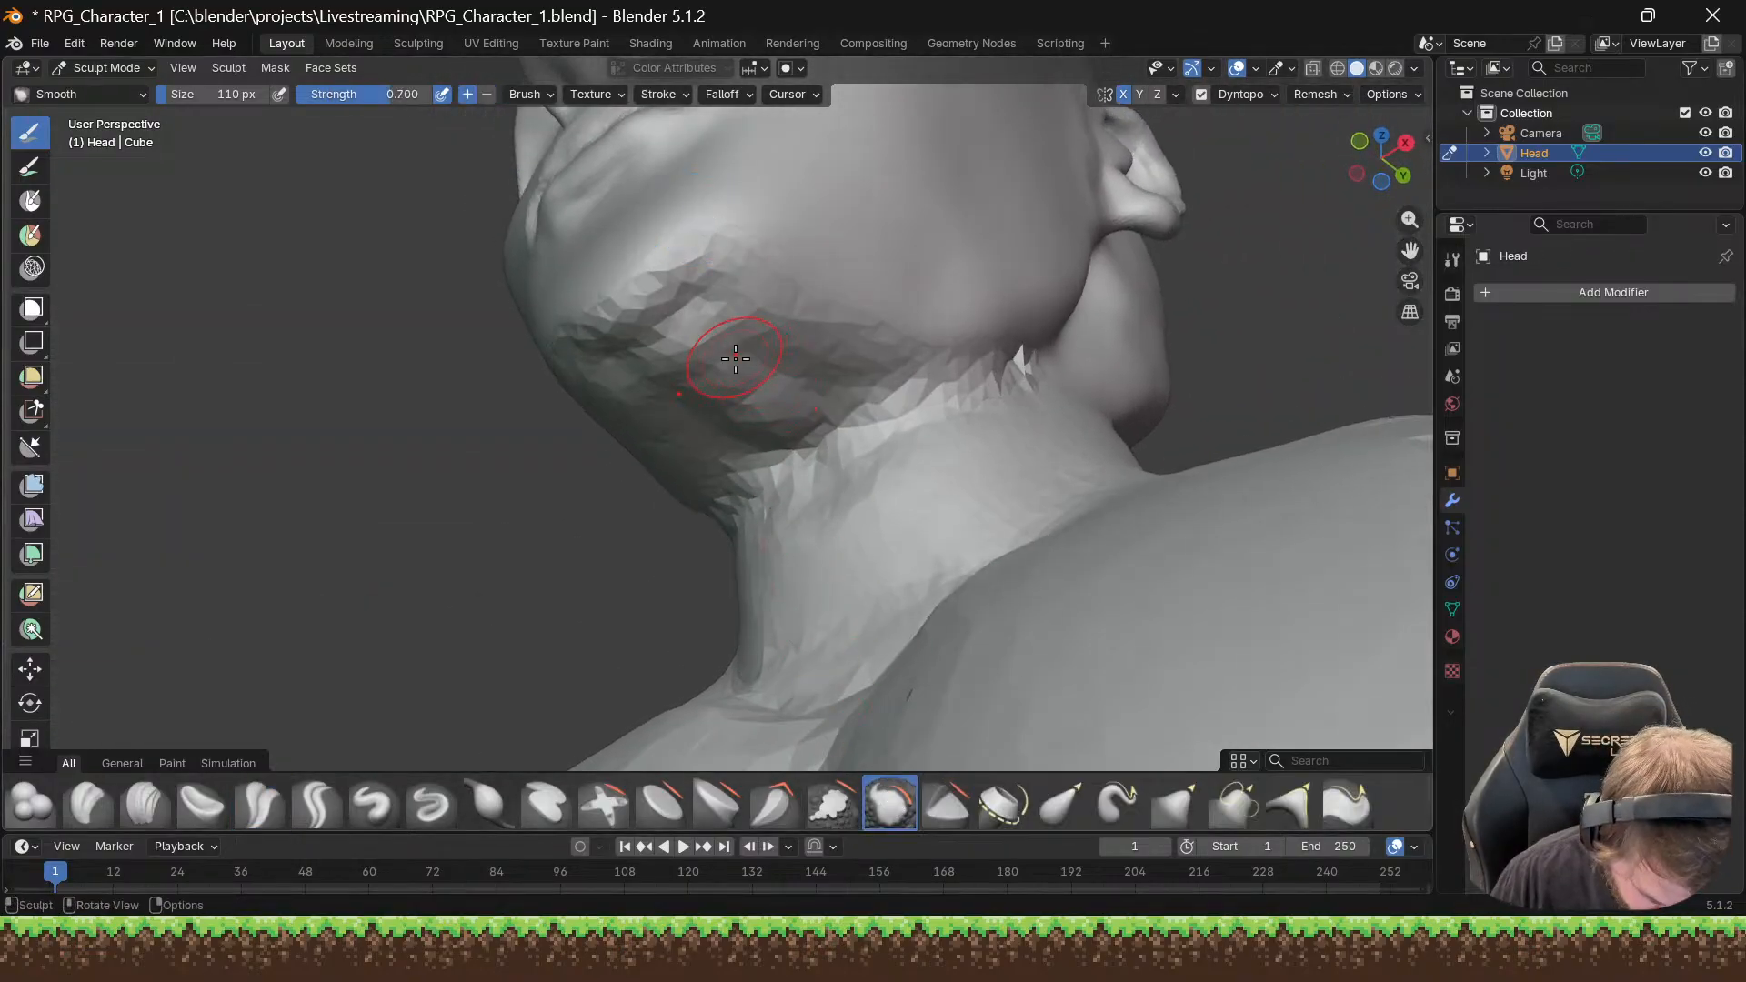
mouse_move(689, 347)
mouse_down()
mouse_move(654, 351)
mouse_move(650, 295)
mouse_move(618, 303)
mouse_up()
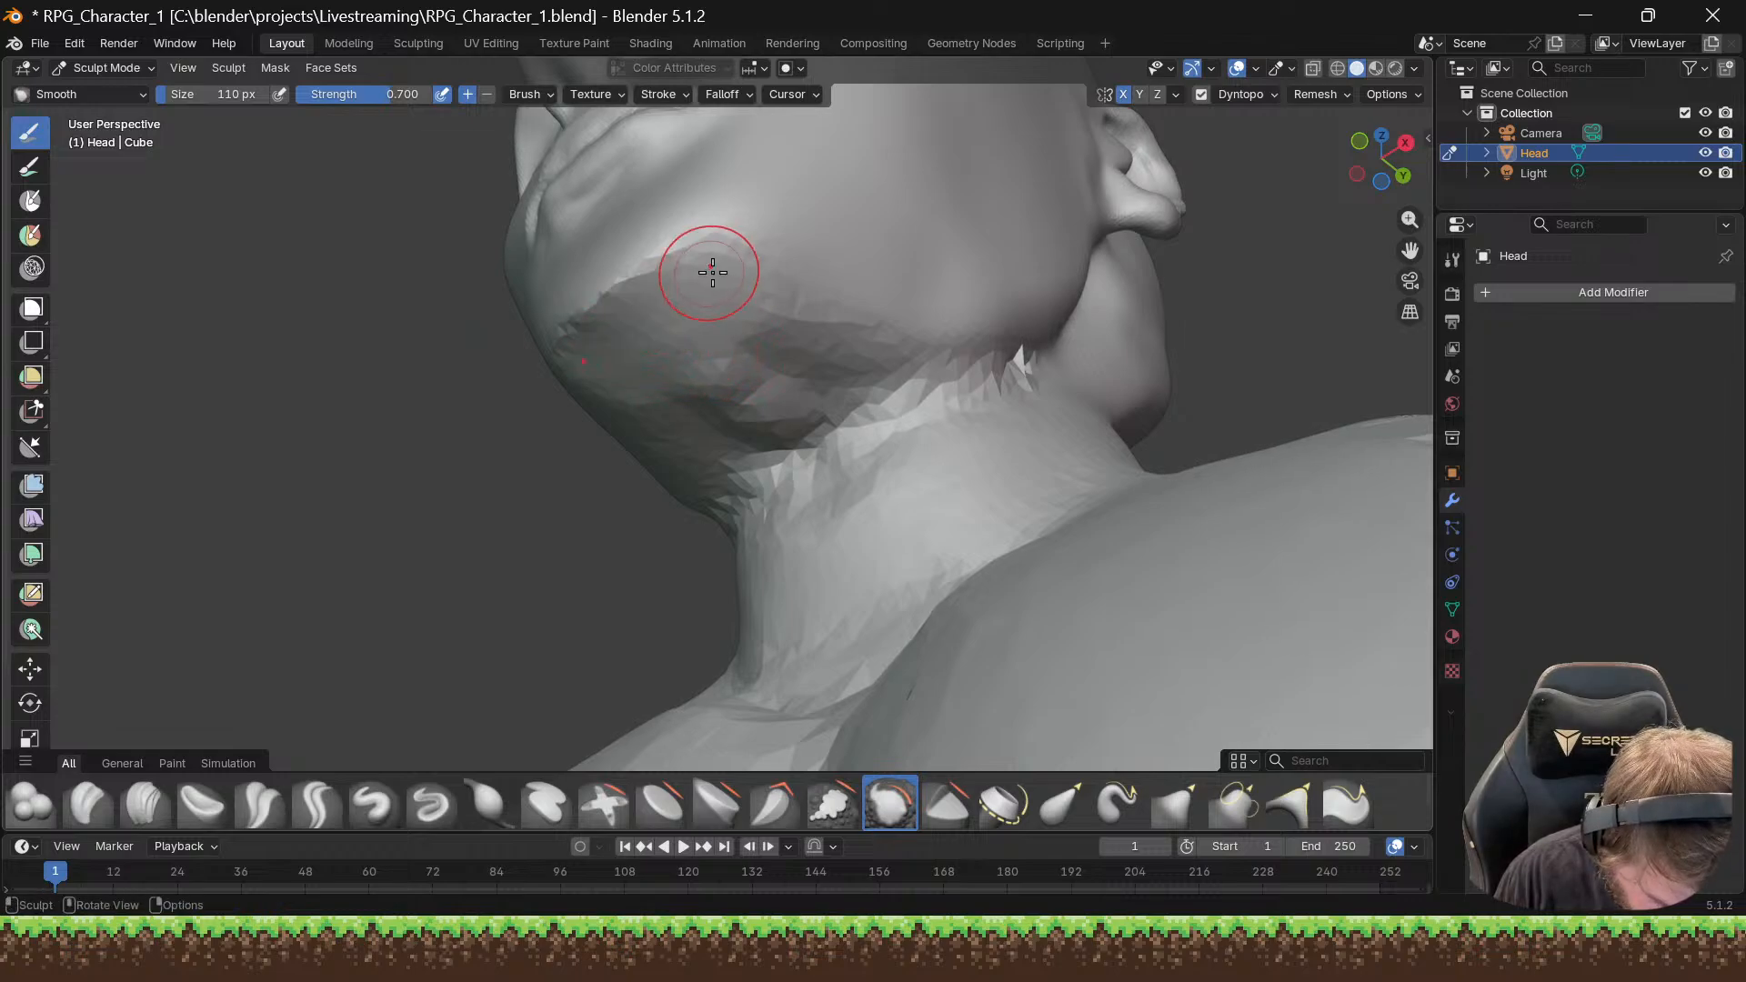
mouse_move(710, 271)
mouse_down()
mouse_move(741, 247)
mouse_move(760, 292)
mouse_move(691, 387)
mouse_move(845, 334)
mouse_move(768, 419)
mouse_move(718, 434)
mouse_up()
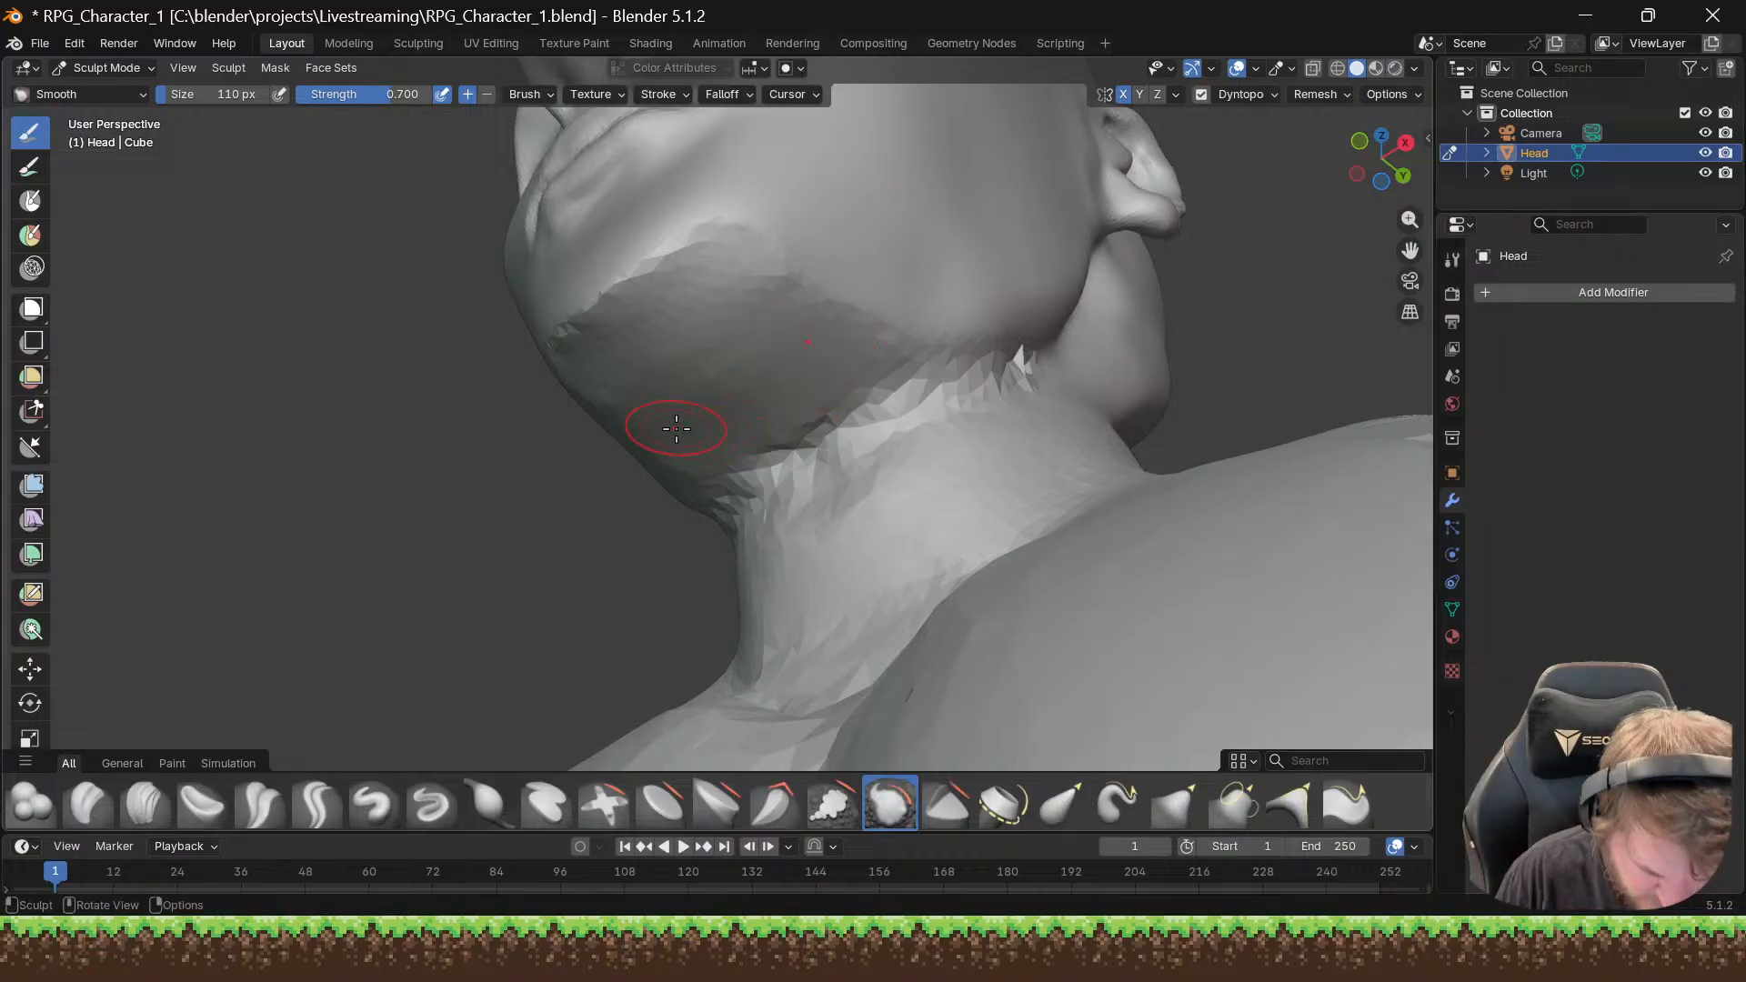
middle_drag(673, 424, 629, 424)
scroll(818, 533, down, 7)
scroll(749, 503, up, 6)
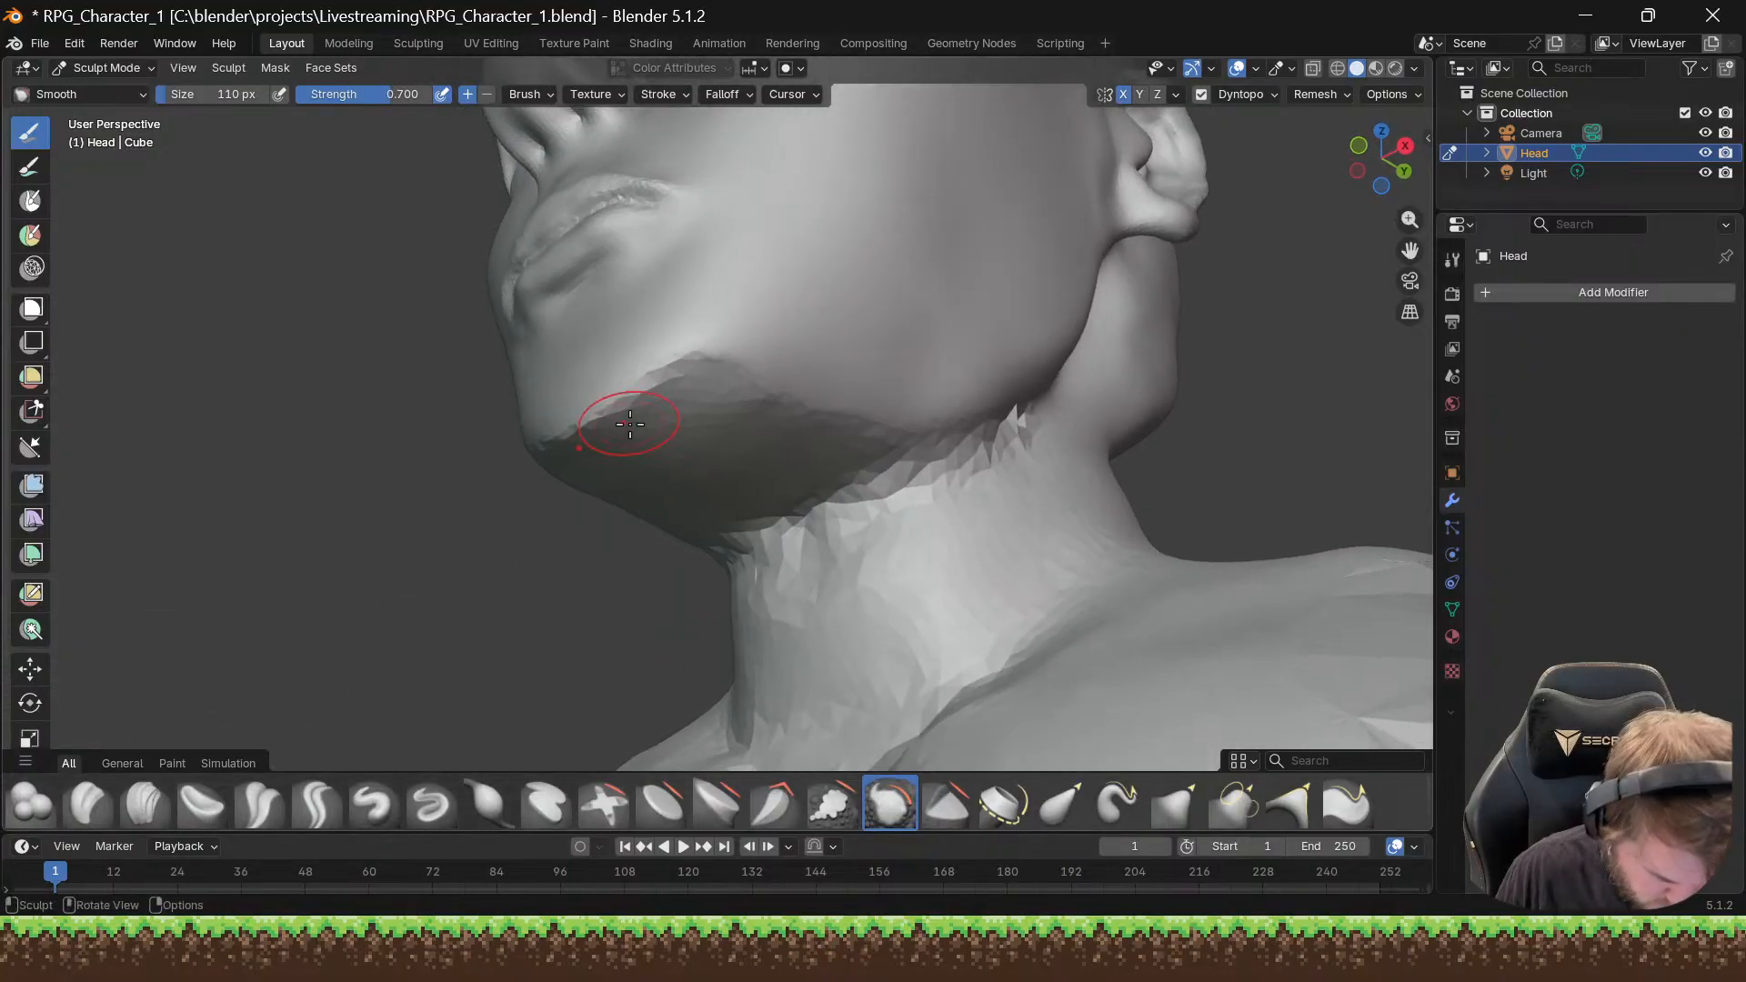
mouse_move(580, 452)
mouse_down()
mouse_move(641, 384)
mouse_move(717, 393)
mouse_up()
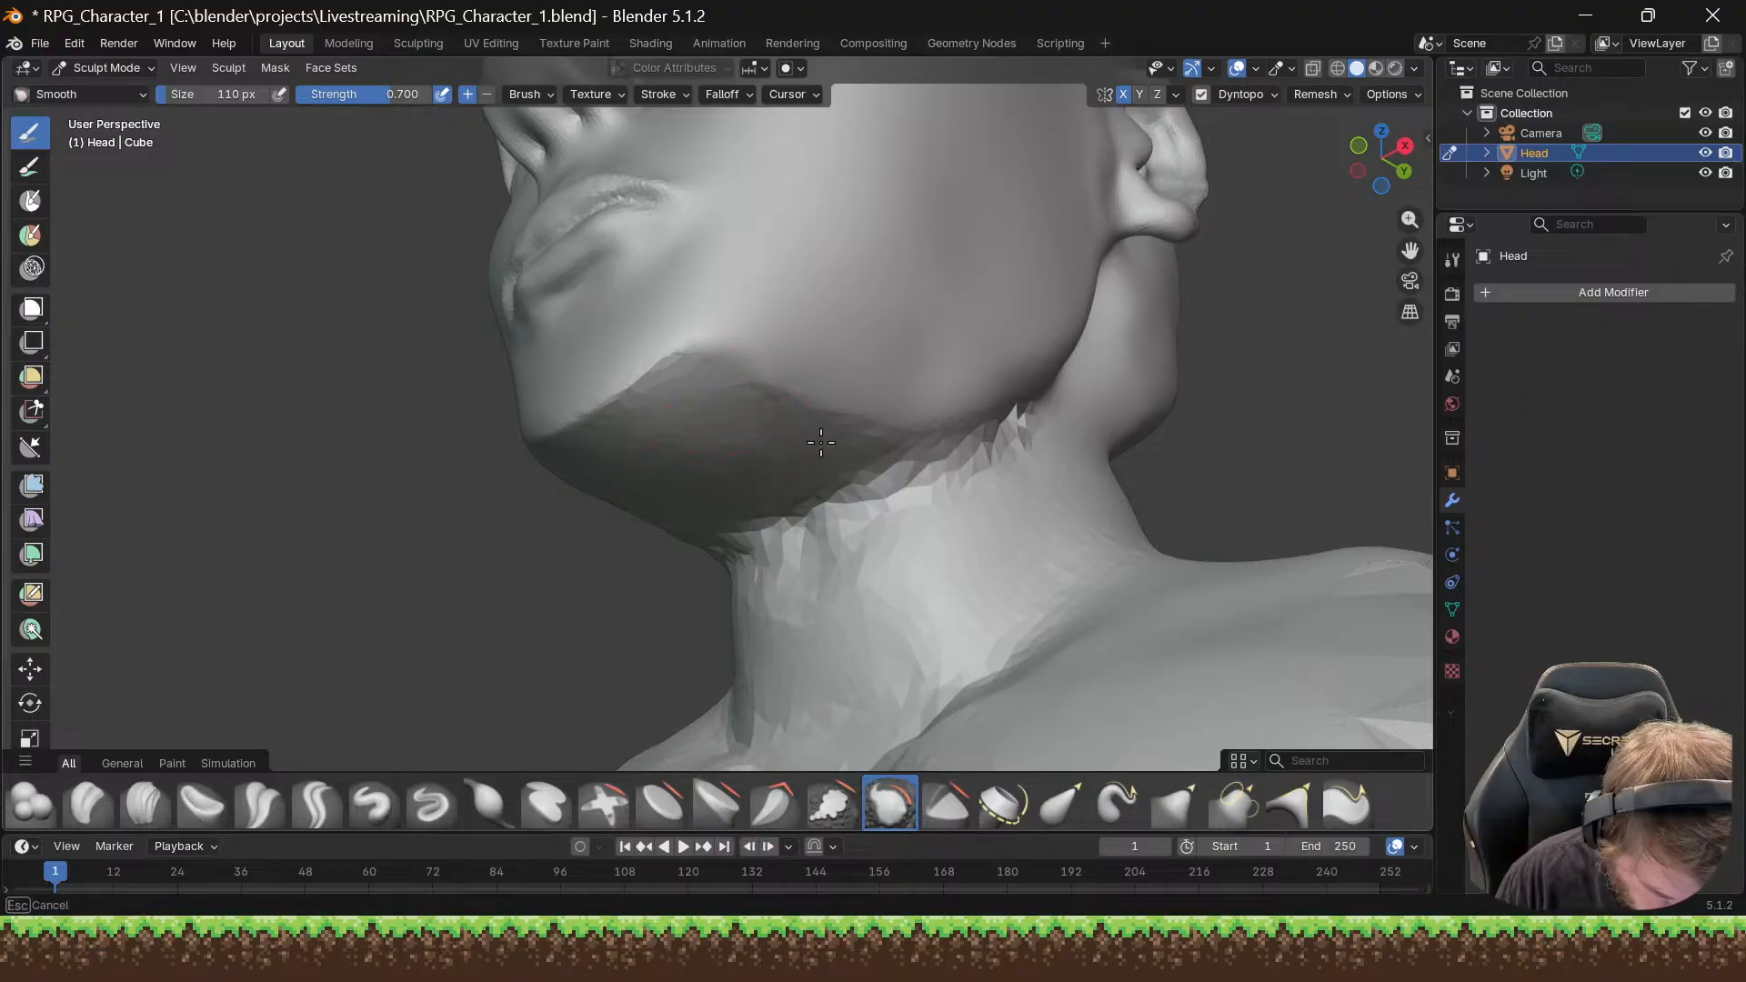
drag(663, 376, 655, 364)
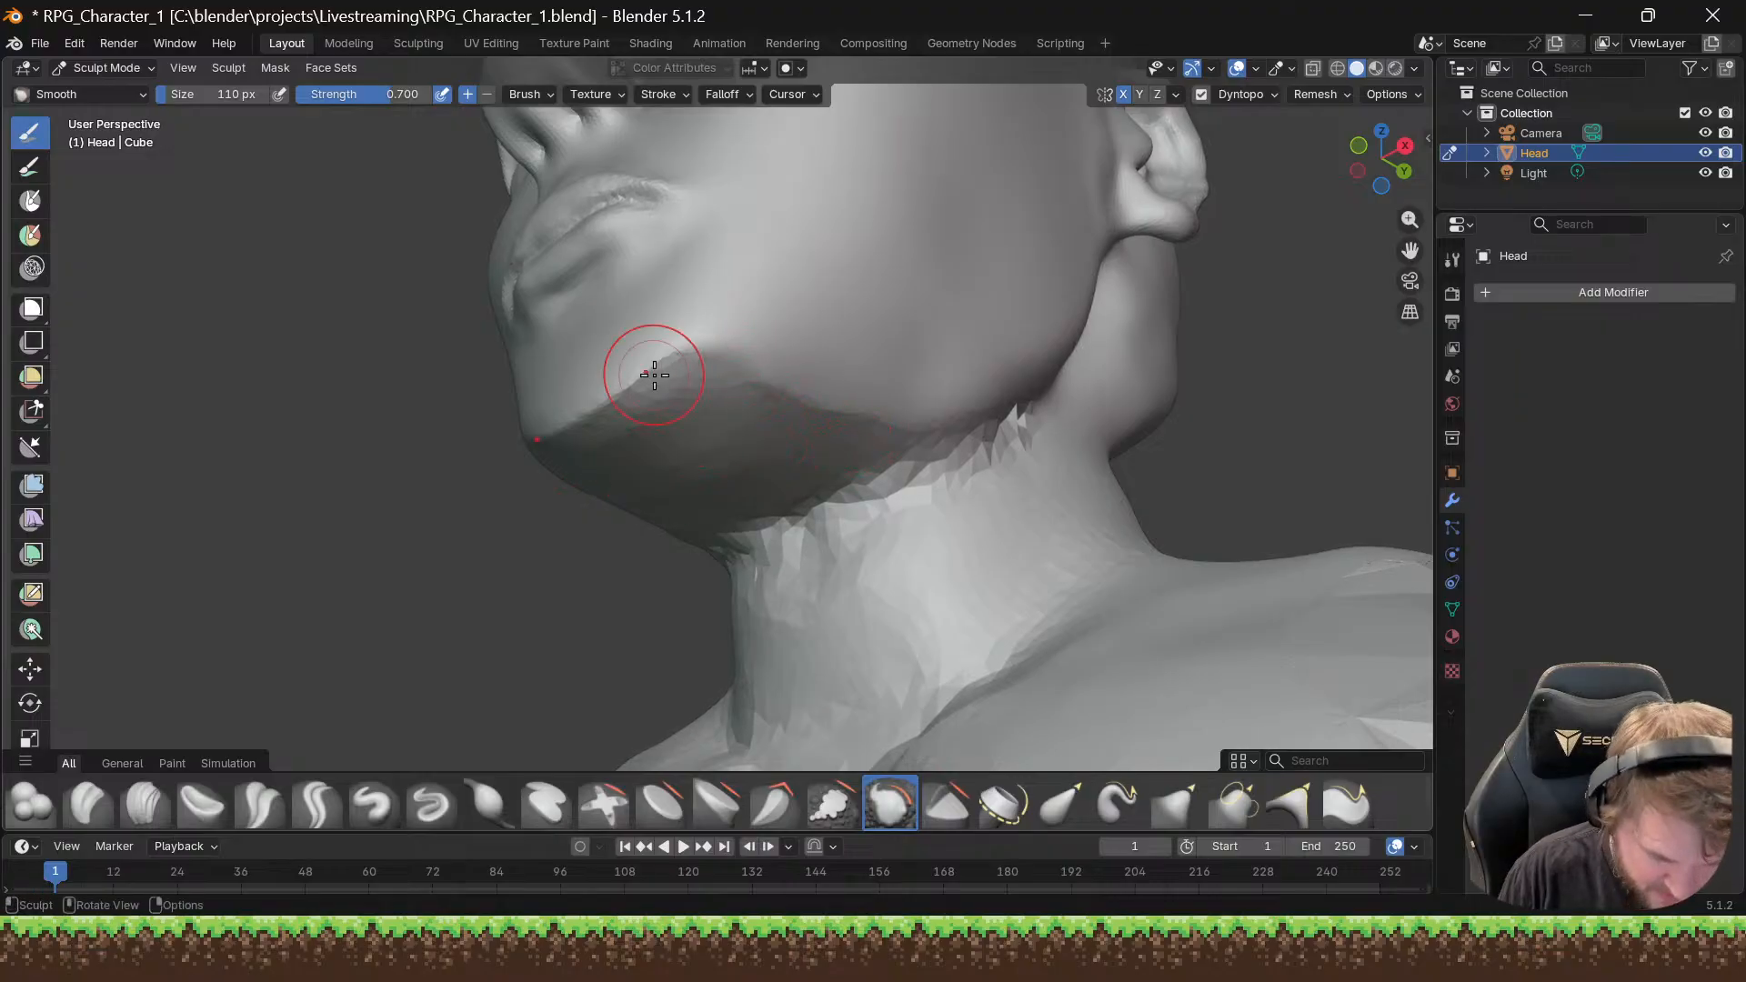
Step: Smooth the jaw's lower edge from the chin back toward the neck, working from the side of the head
mouse_move(655, 363)
middle_down()
mouse_move(818, 410)
mouse_move(847, 493)
mouse_move(664, 414)
mouse_move(705, 421)
mouse_move(691, 421)
middle_up()
scroll(792, 465, down, 8)
scroll(768, 417, up, 8)
scroll(768, 417, down, 6)
scroll(691, 421, up, 6)
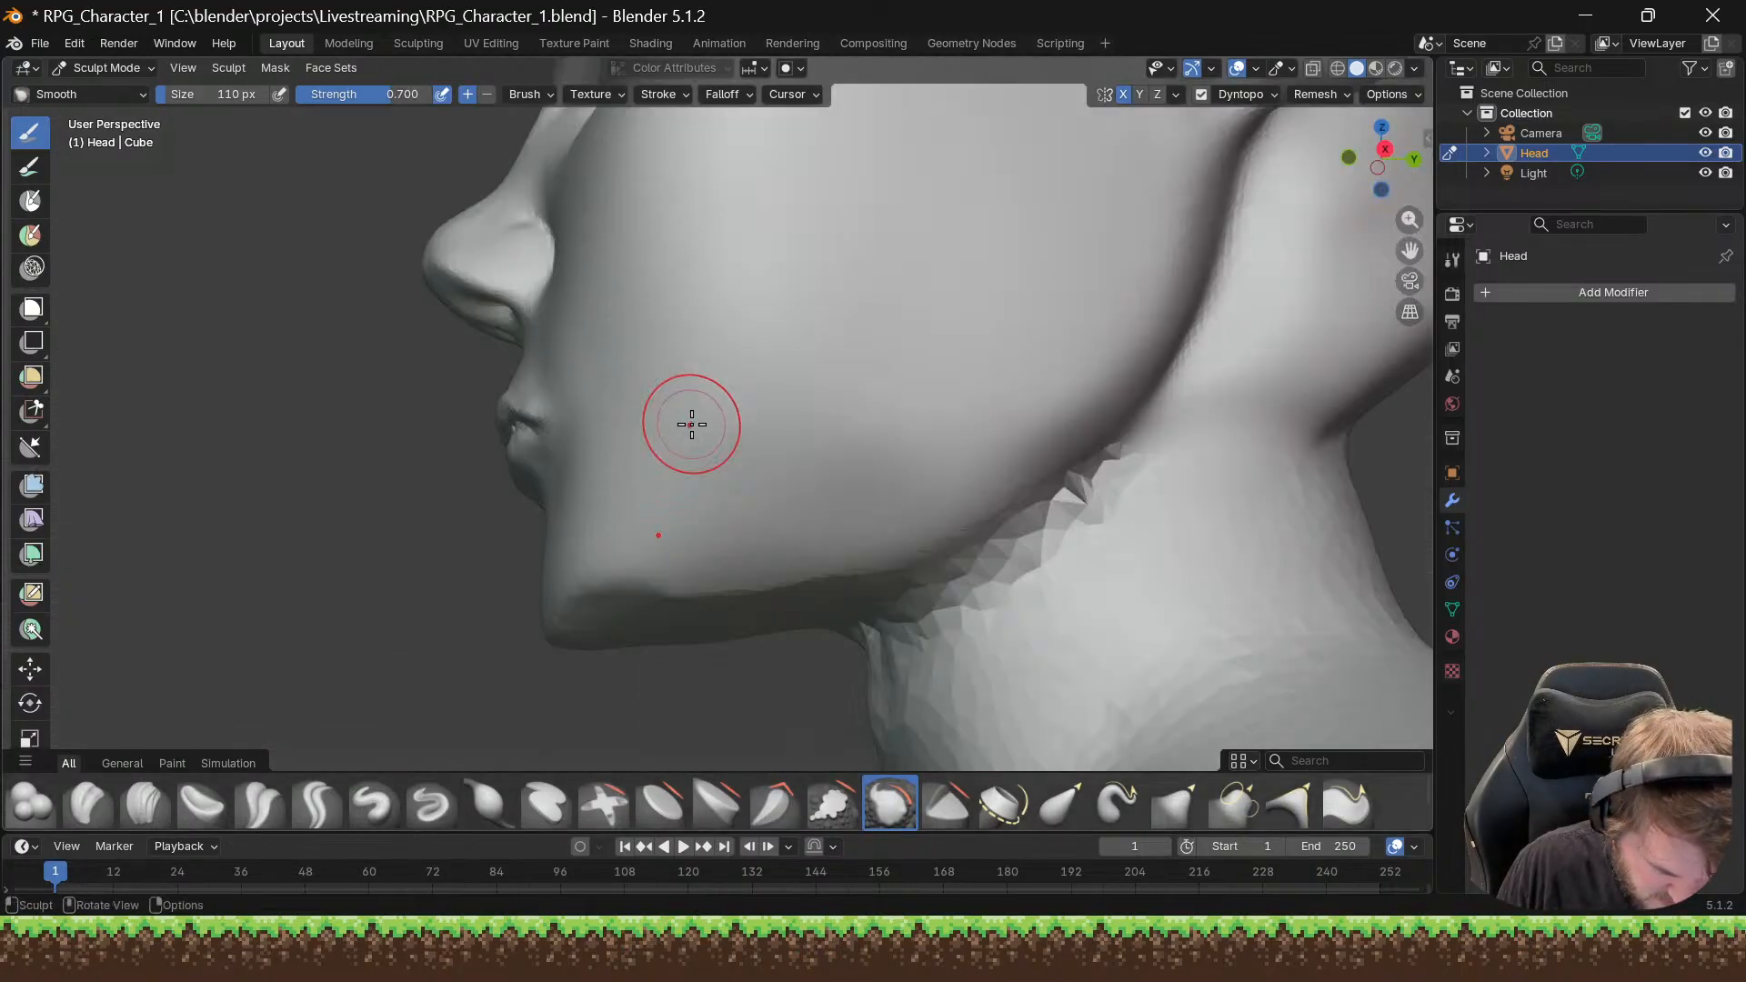
mouse_move(644, 617)
mouse_down()
mouse_move(644, 601)
mouse_move(745, 611)
mouse_up()
mouse_move(747, 613)
mouse_down()
mouse_move(699, 601)
mouse_move(754, 597)
mouse_up()
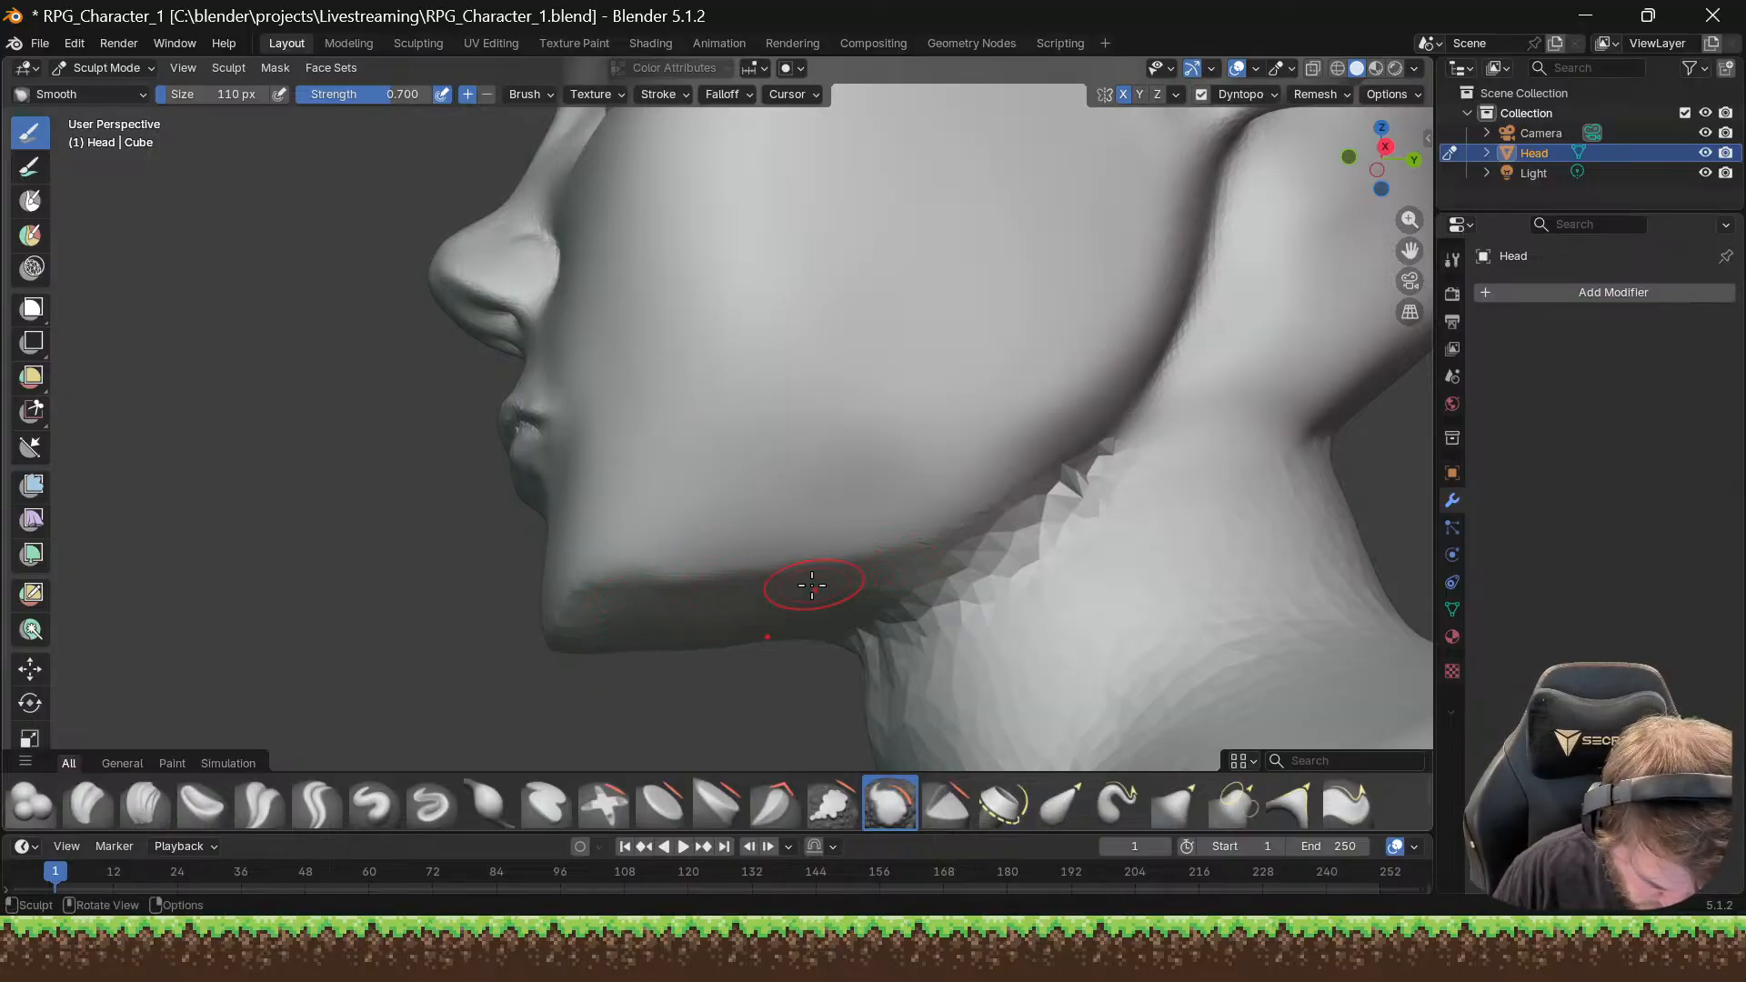
mouse_move(614, 586)
mouse_down()
mouse_move(674, 600)
mouse_move(838, 569)
mouse_up()
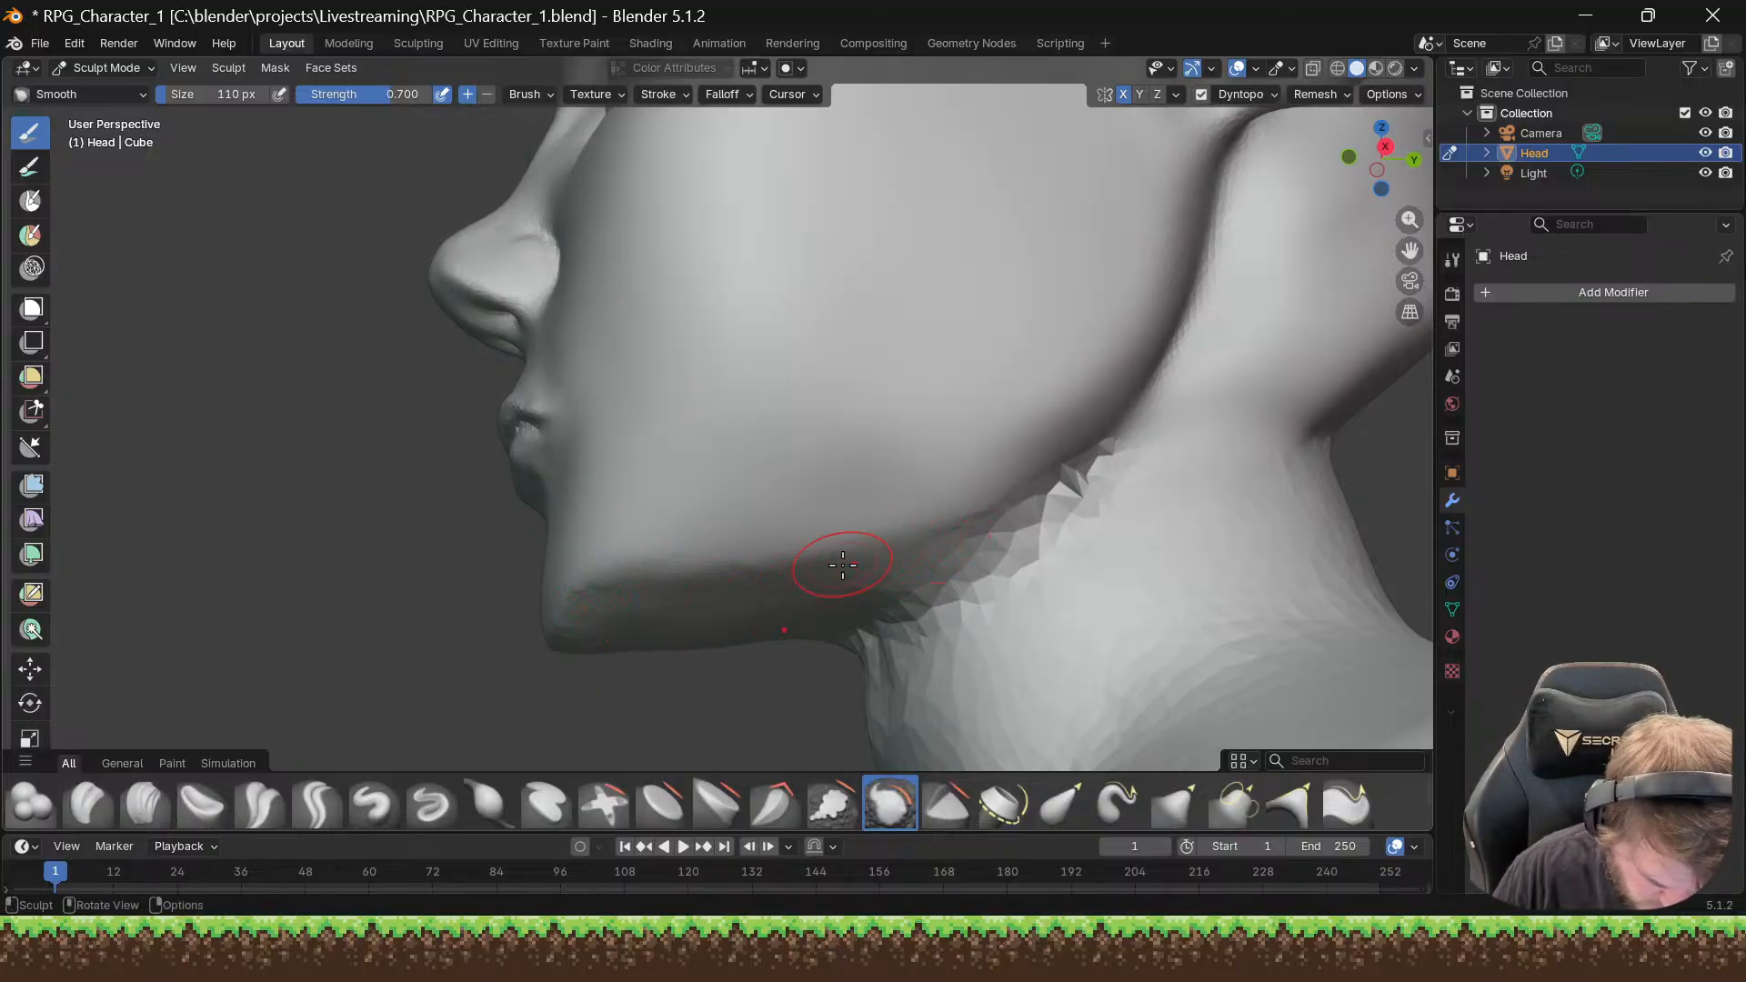
click(431, 803)
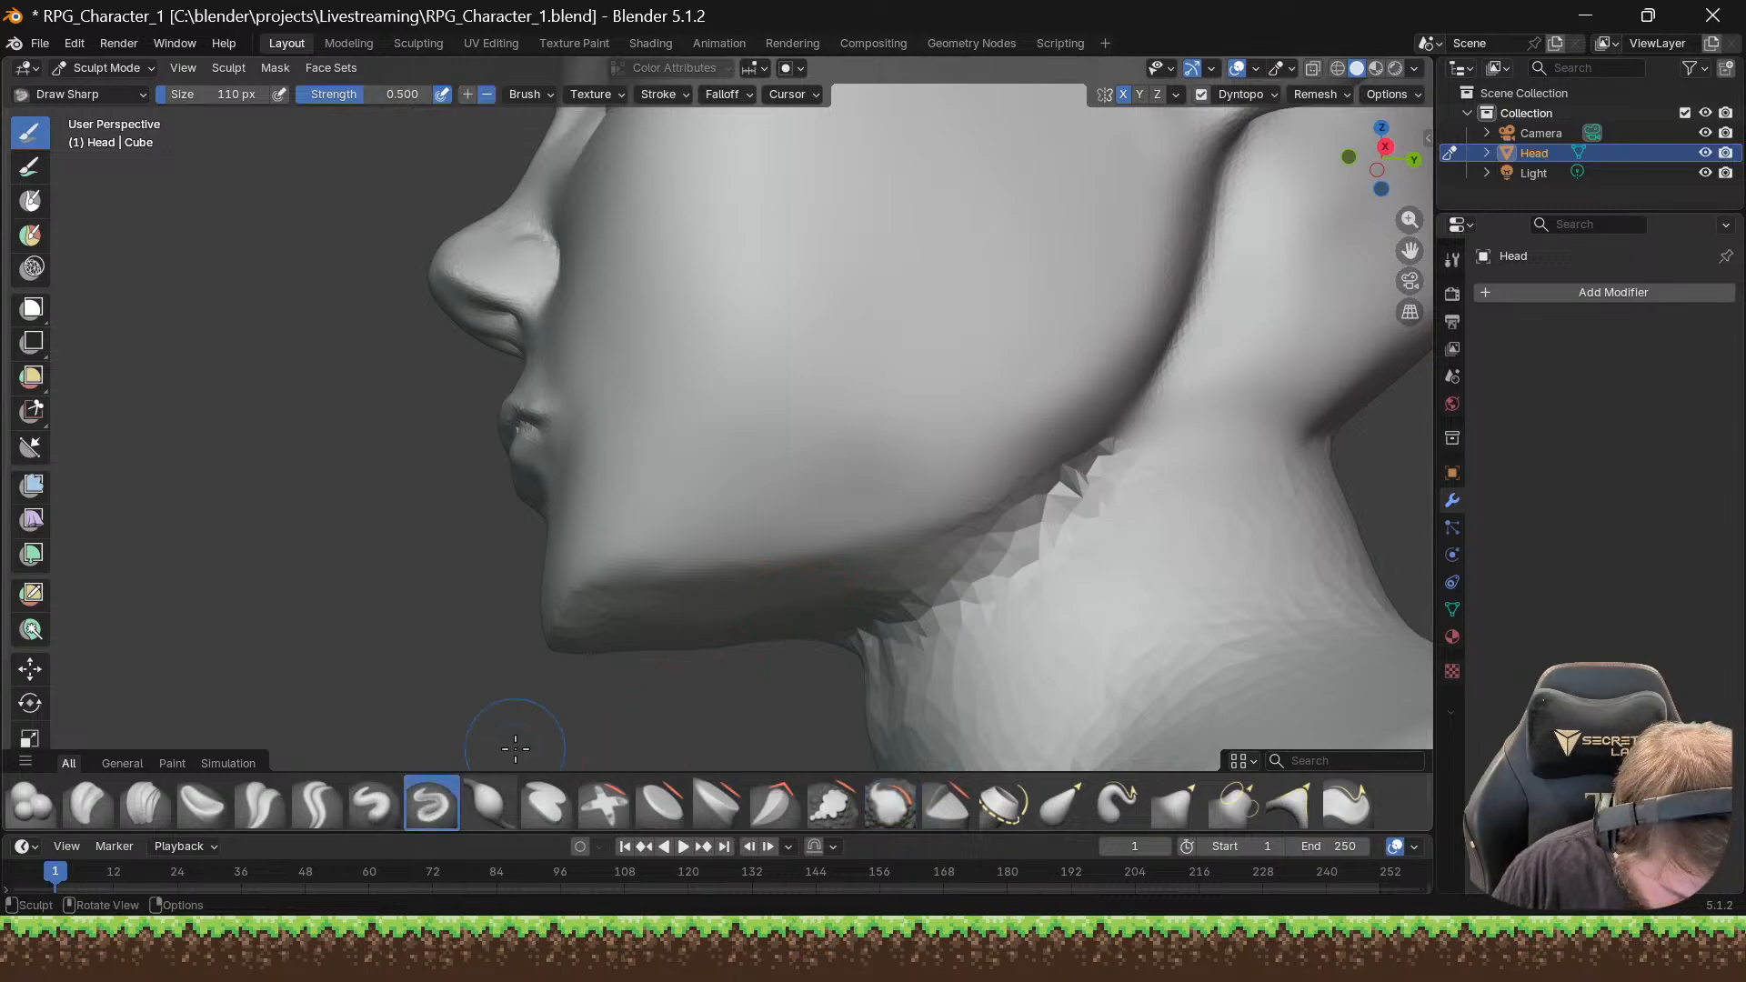
mouse_move(620, 601)
mouse_down()
mouse_move(721, 588)
mouse_move(800, 626)
mouse_up()
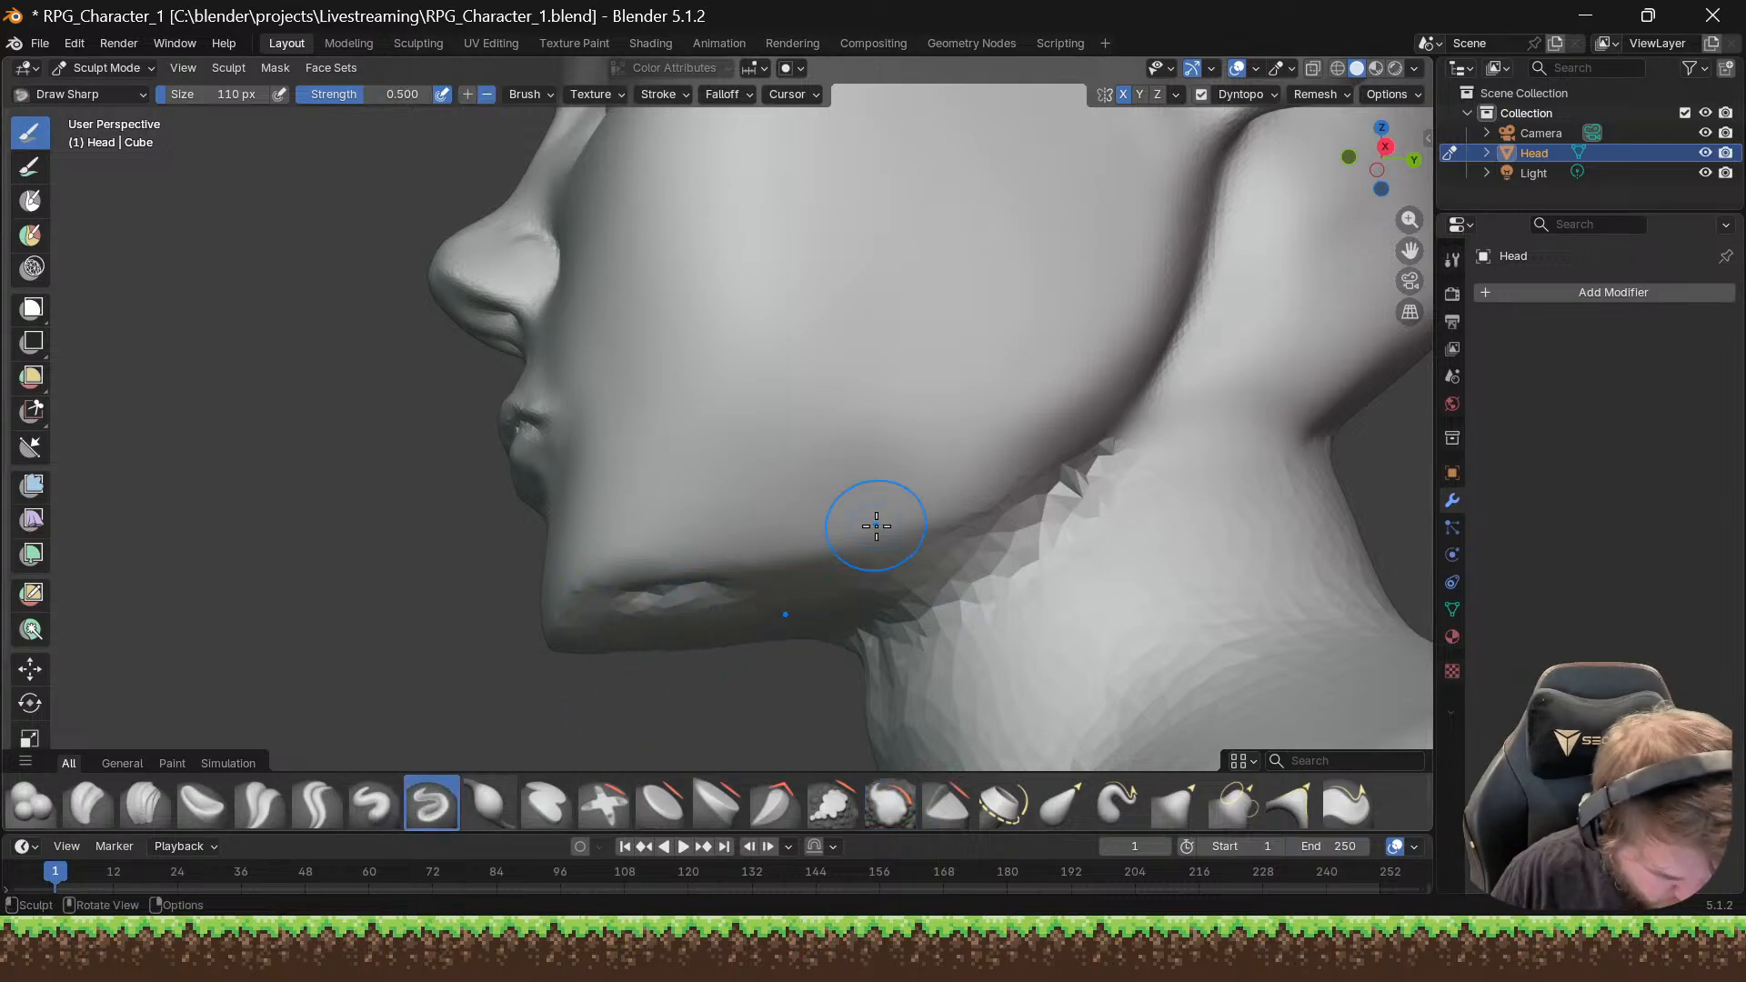
key(ctrl+z)
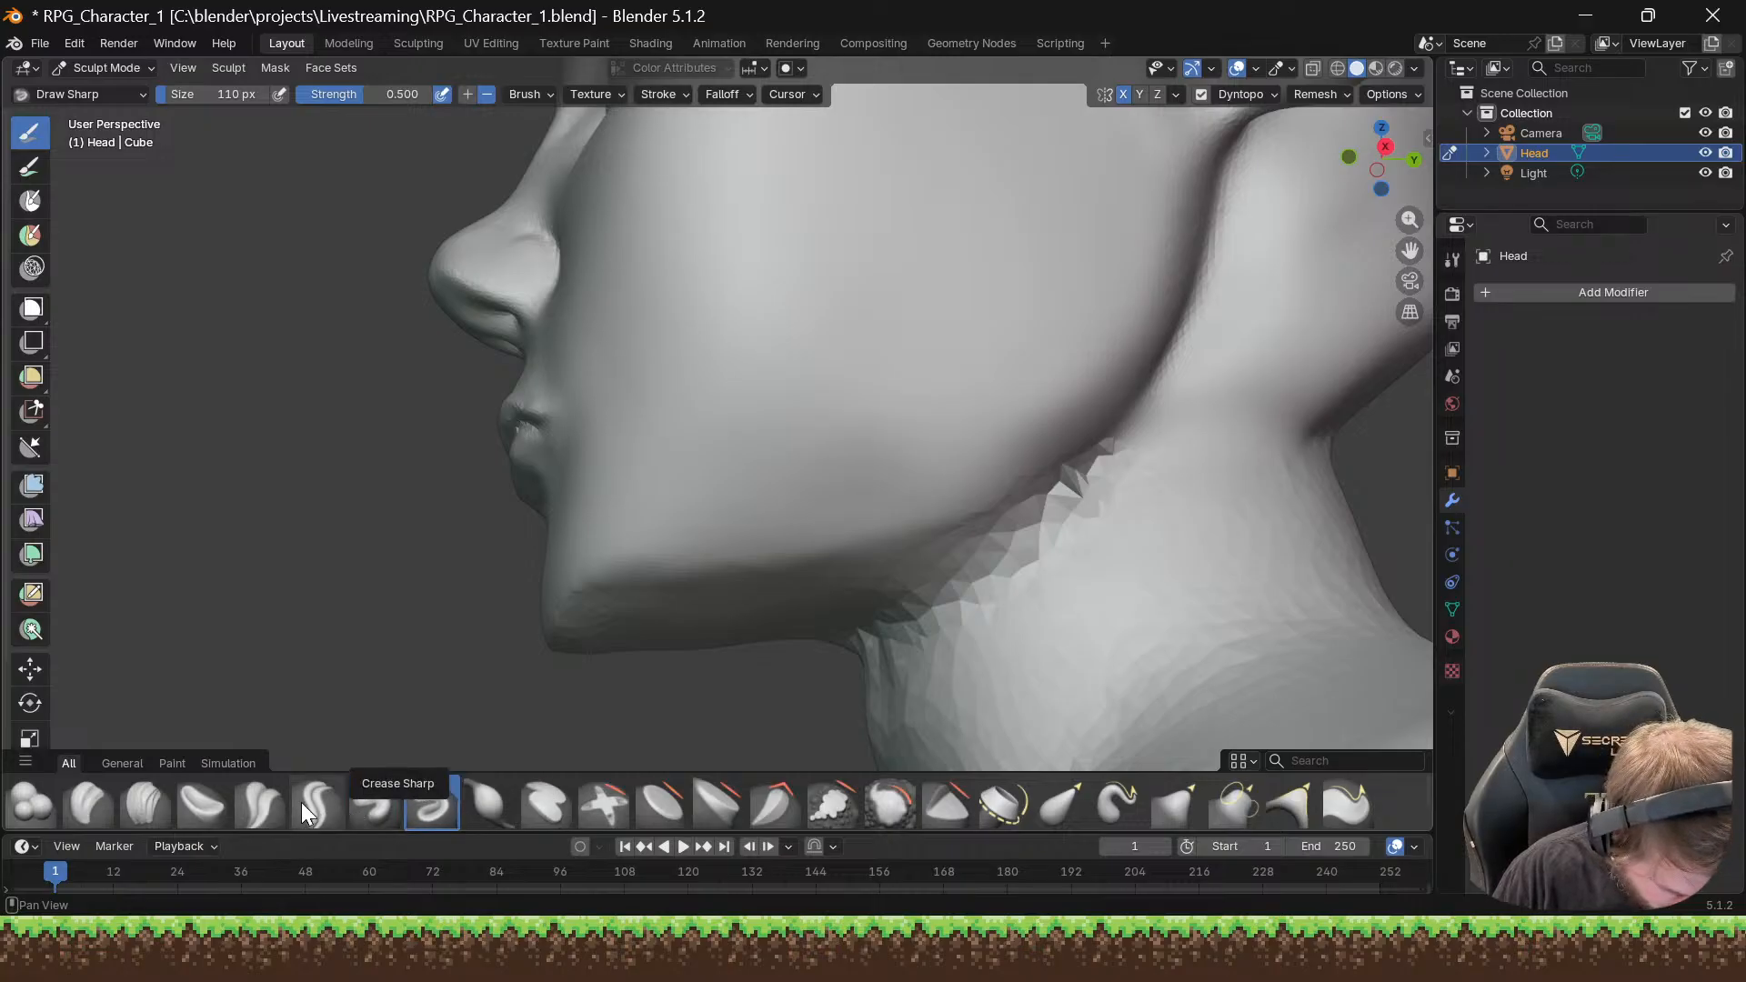
Step: Crease the jawline from the chin back and up toward the ear using the Crease Polish brush at strength 0.250
click(260, 803)
drag(604, 603, 920, 540)
mouse_move(636, 589)
mouse_down()
mouse_move(950, 537)
mouse_move(1165, 369)
mouse_up()
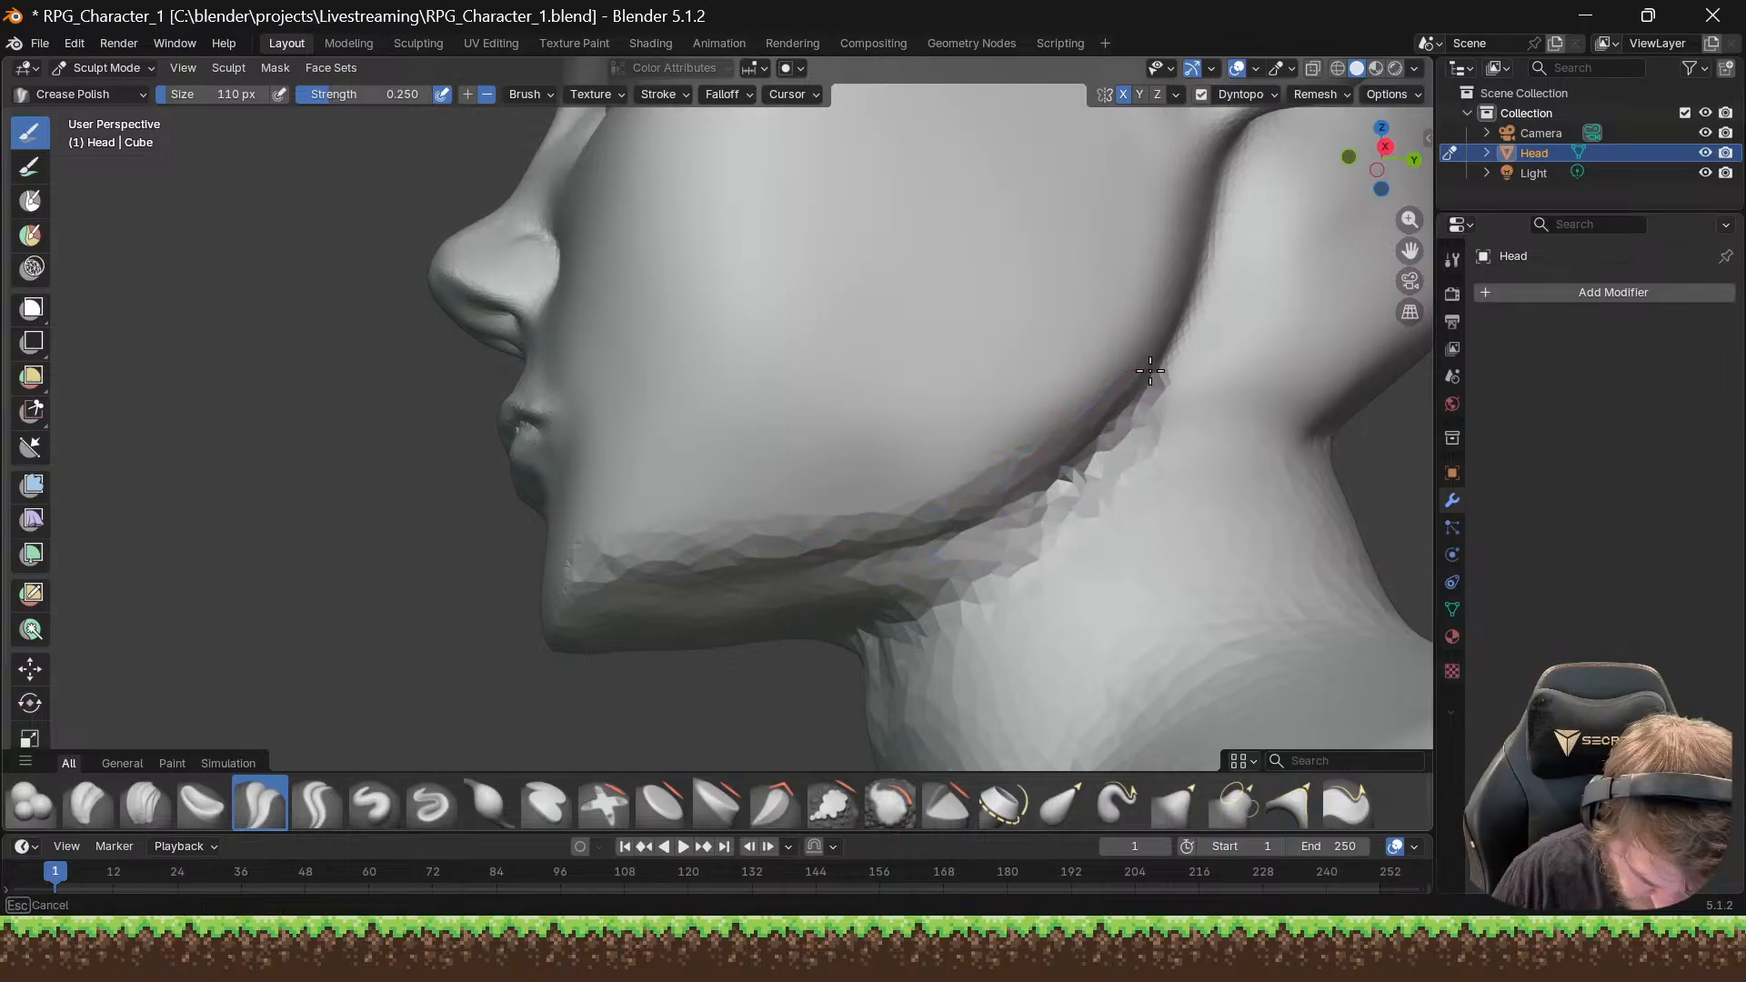
Step: Even out the creased jawline from mid-jaw up toward the ear using the Scrape/Fill brush at strength 0.700
click(812, 805)
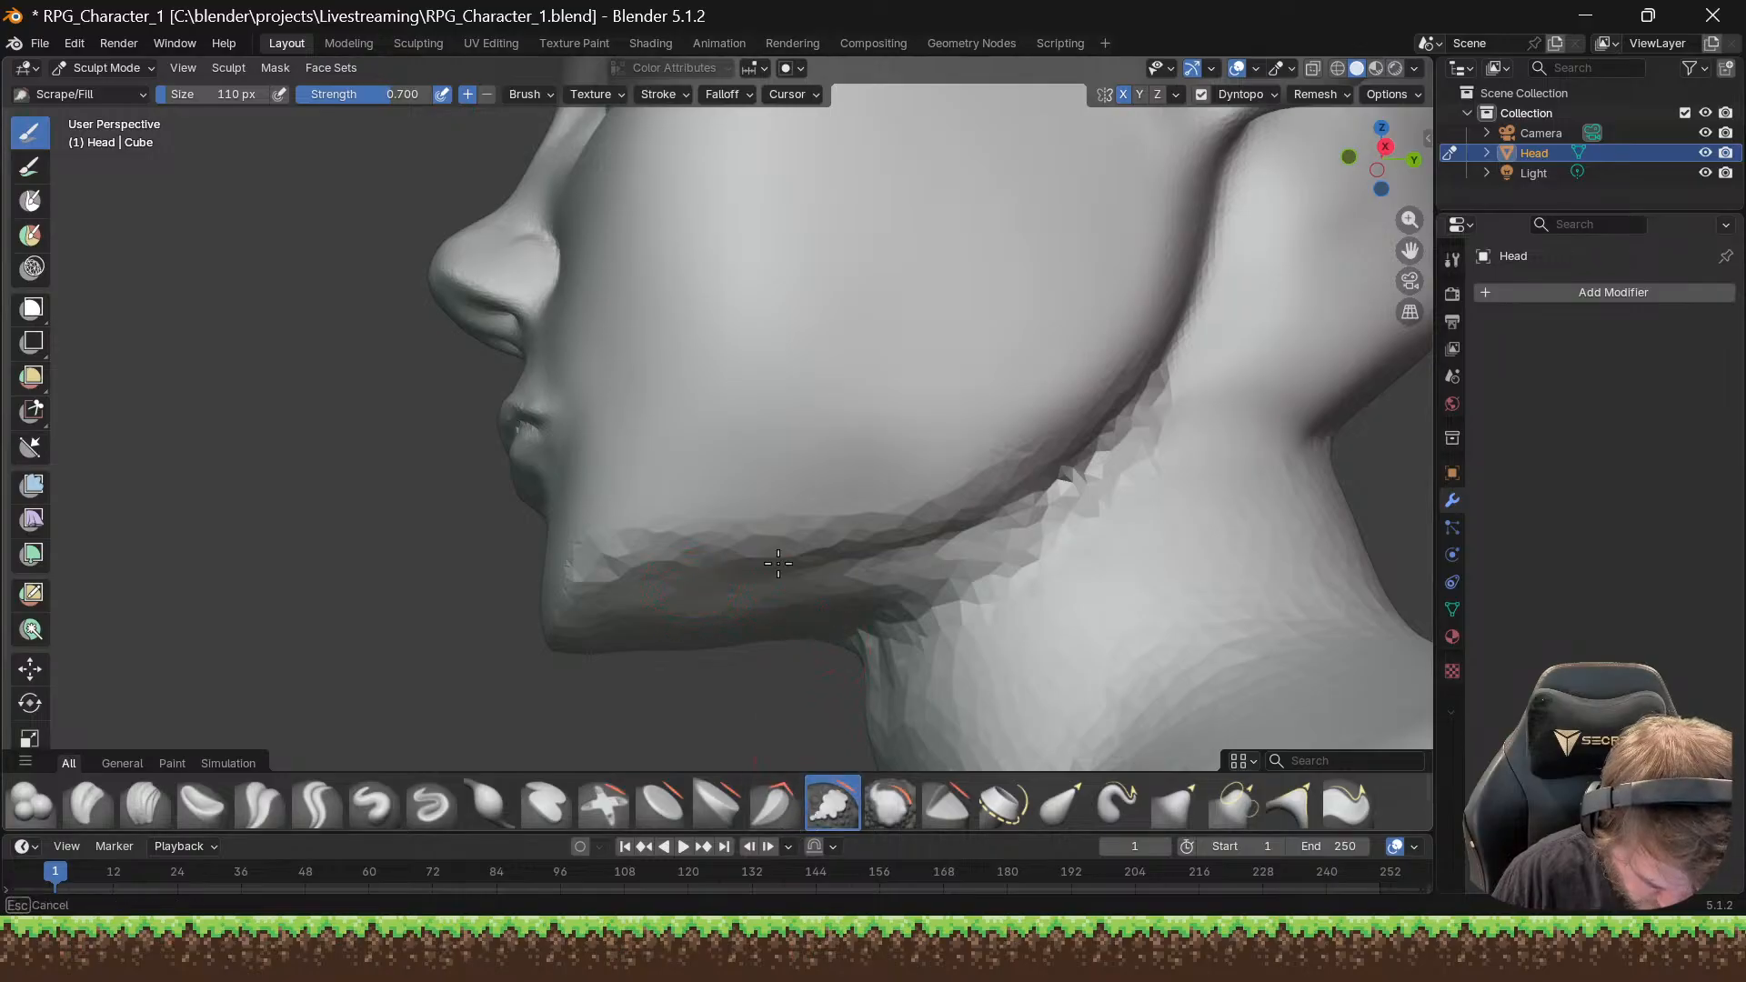
drag(727, 562, 791, 561)
drag(927, 536, 1011, 497)
mouse_move(905, 570)
mouse_down()
mouse_move(968, 553)
mouse_move(1059, 478)
mouse_up()
mouse_move(946, 557)
mouse_down()
mouse_move(1110, 456)
mouse_move(1219, 255)
mouse_up()
drag(800, 545, 904, 525)
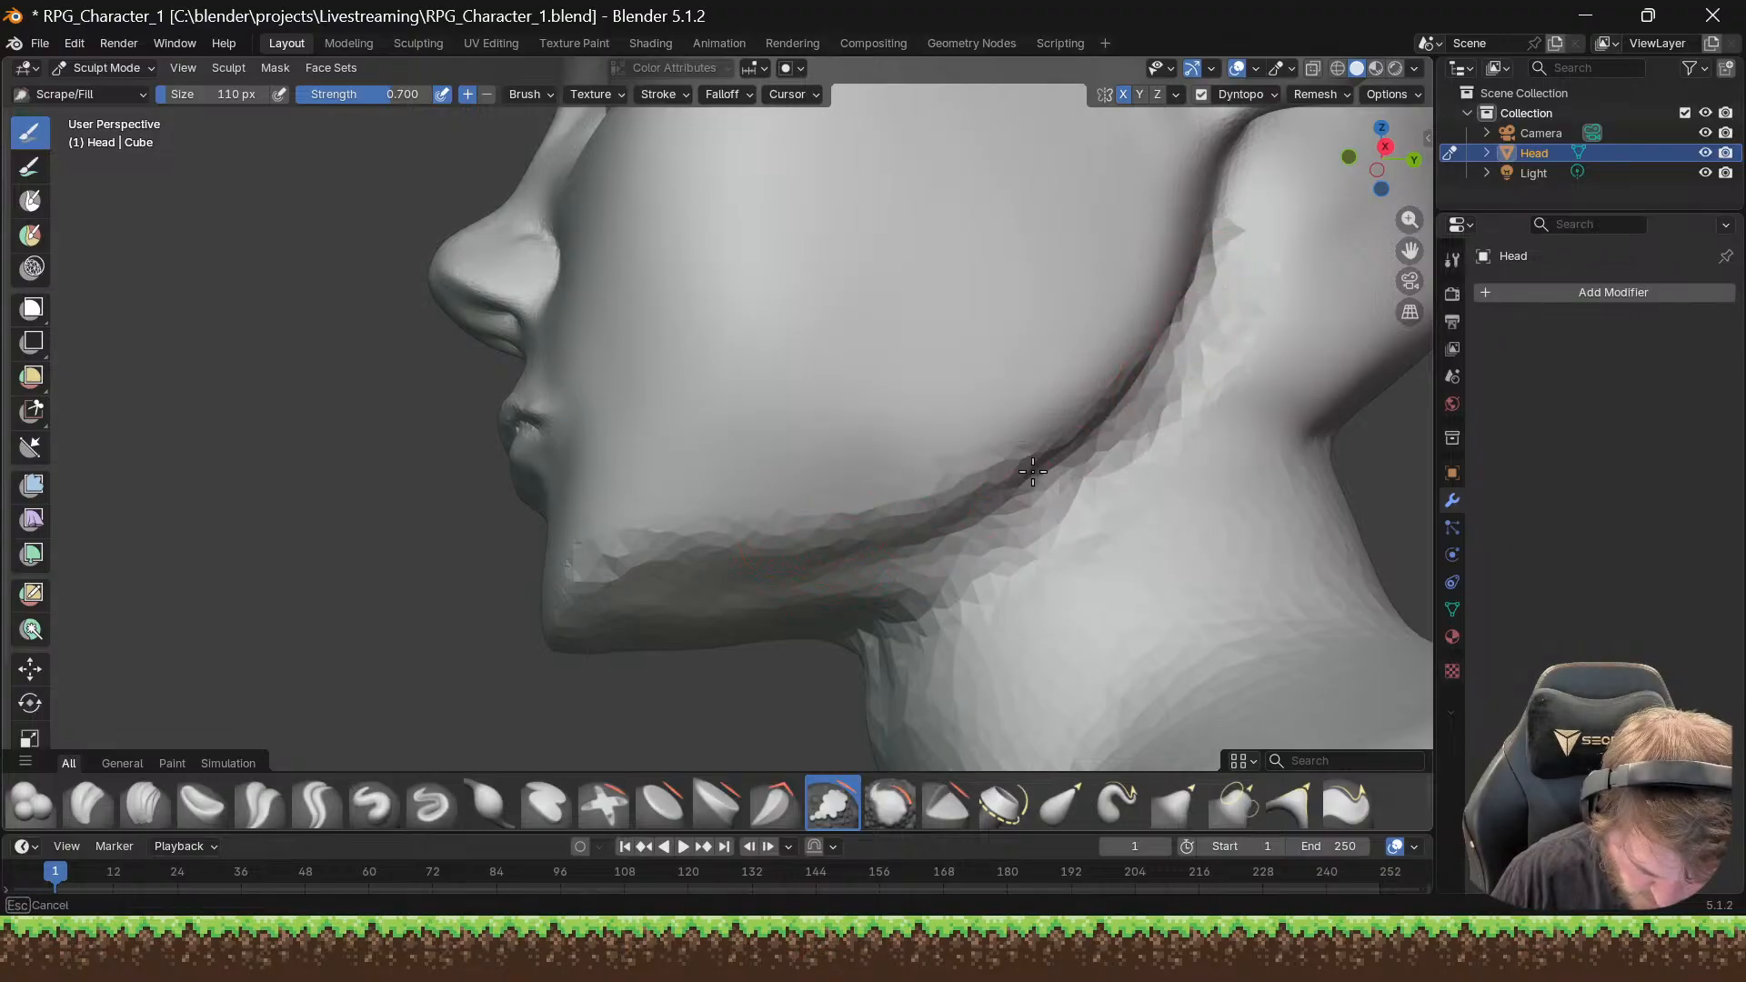
mouse_move(1032, 471)
mouse_down()
mouse_move(1208, 281)
mouse_move(1237, 182)
mouse_up()
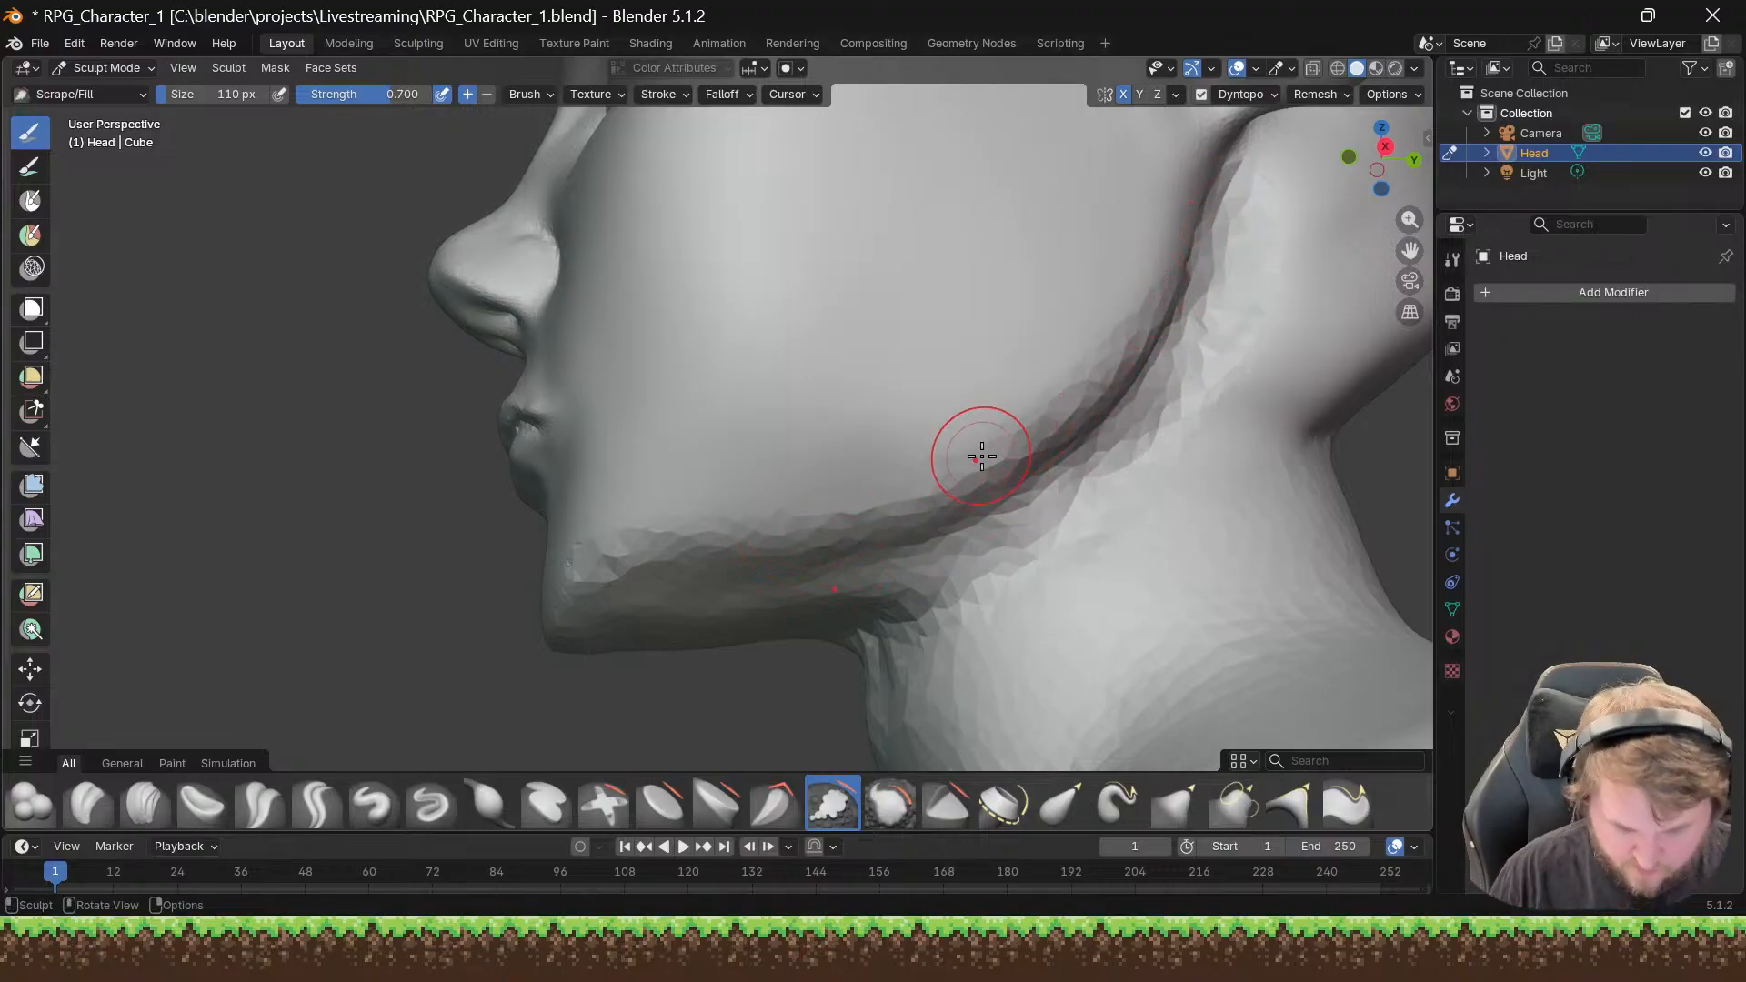
Step: Carve in the front side of the neck just below the jaw using the Inflate/Deflate brush in Subtract mode at 110 px, strength 0.500
scroll(981, 455, down, 6)
mouse_move(1114, 479)
middle_down()
mouse_move(1130, 506)
mouse_move(1077, 533)
mouse_move(1105, 511)
mouse_move(1132, 536)
mouse_move(1100, 499)
mouse_move(1215, 527)
mouse_move(1045, 491)
mouse_move(865, 491)
mouse_move(919, 493)
mouse_move(1050, 425)
mouse_move(1091, 437)
mouse_move(1101, 394)
middle_up()
middle_drag(1011, 458, 1089, 460)
scroll(1054, 456, up, 7)
click(488, 804)
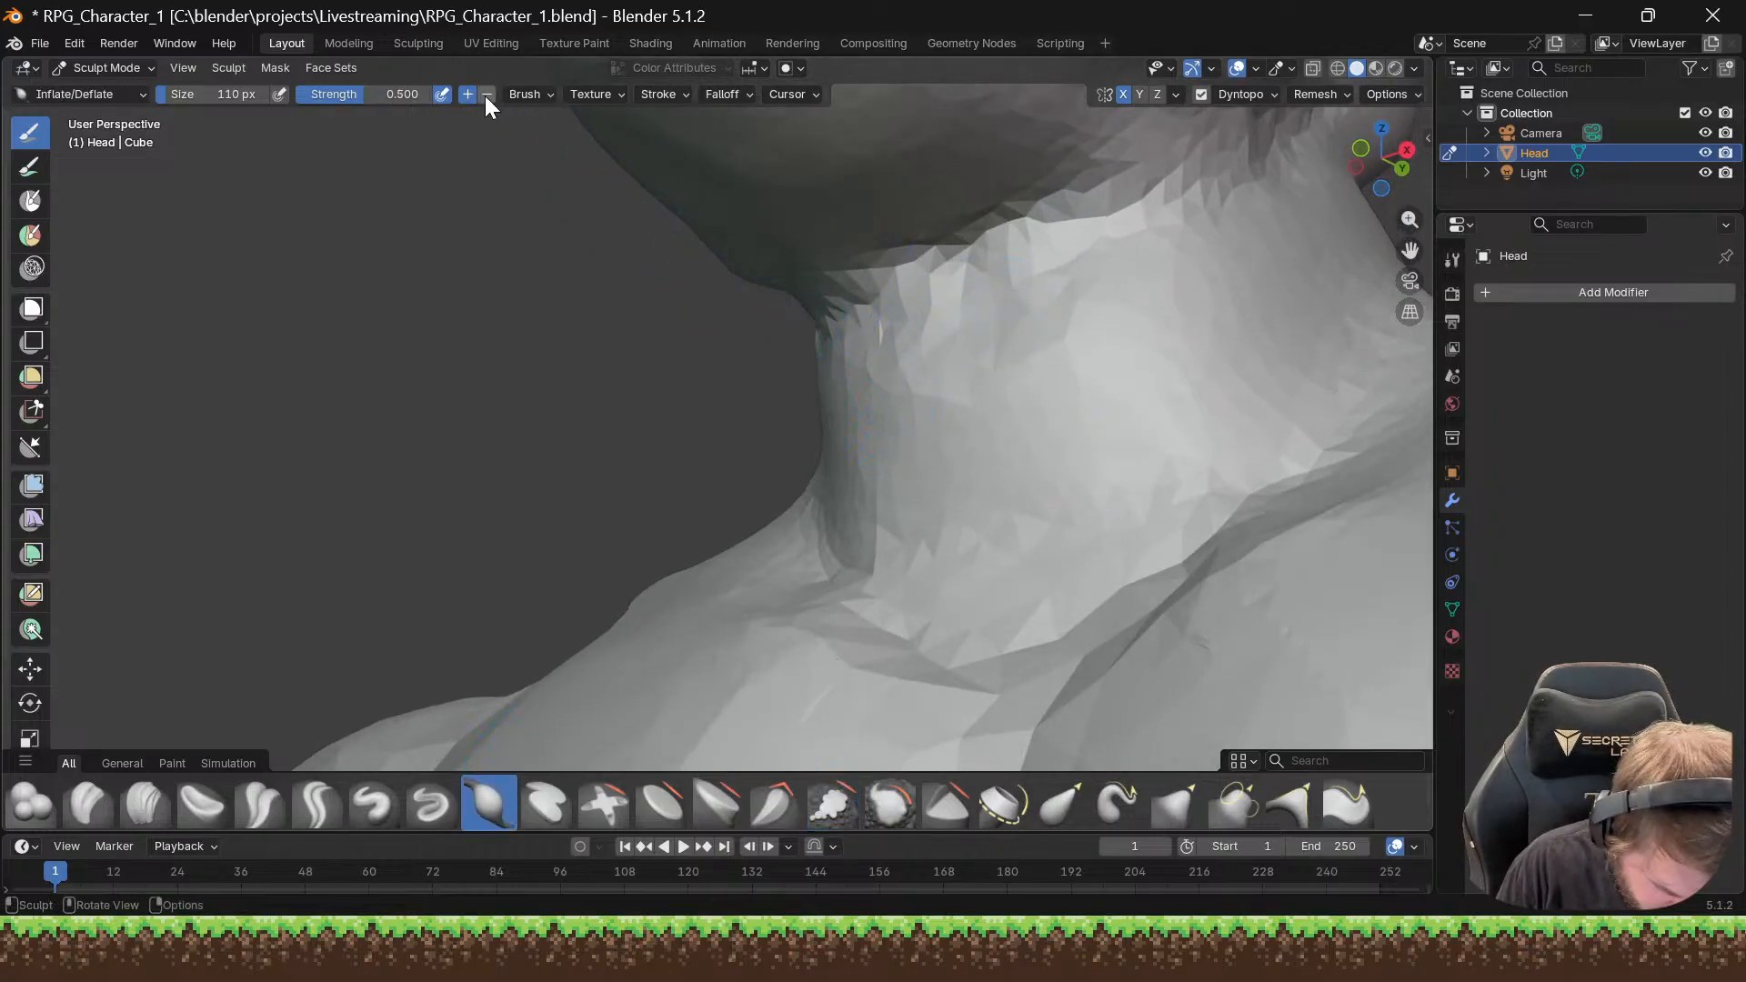
drag(989, 284, 954, 331)
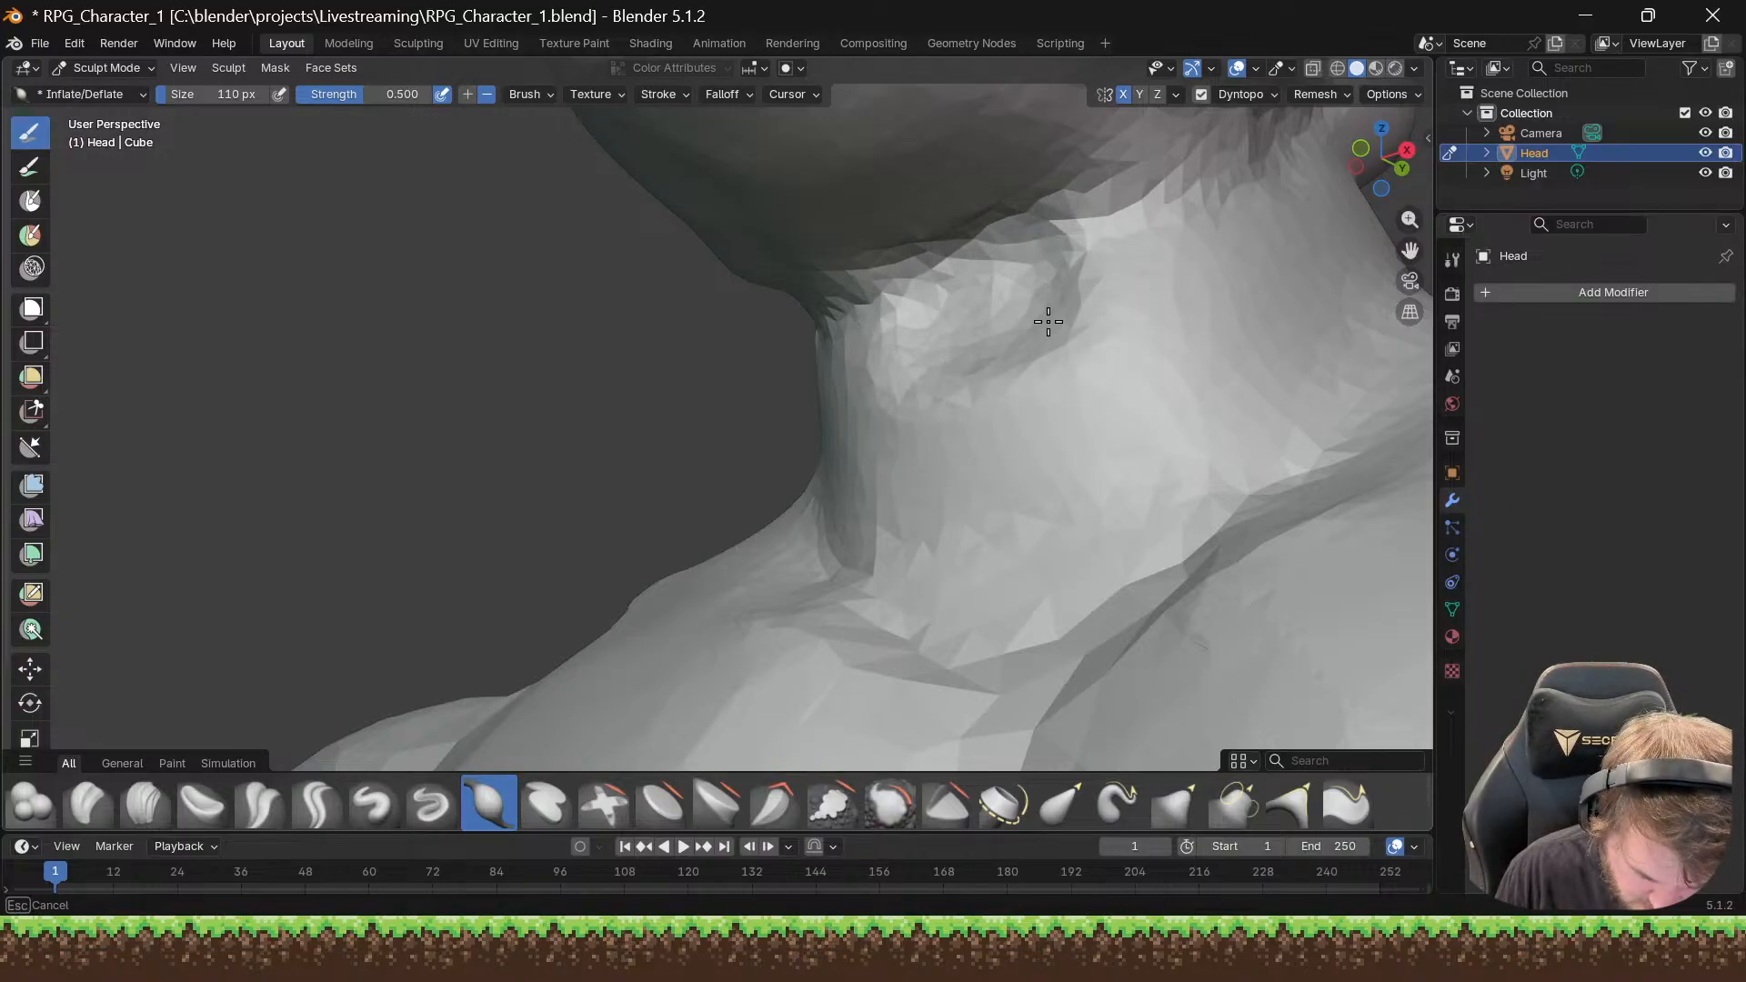
drag(1049, 275, 1015, 274)
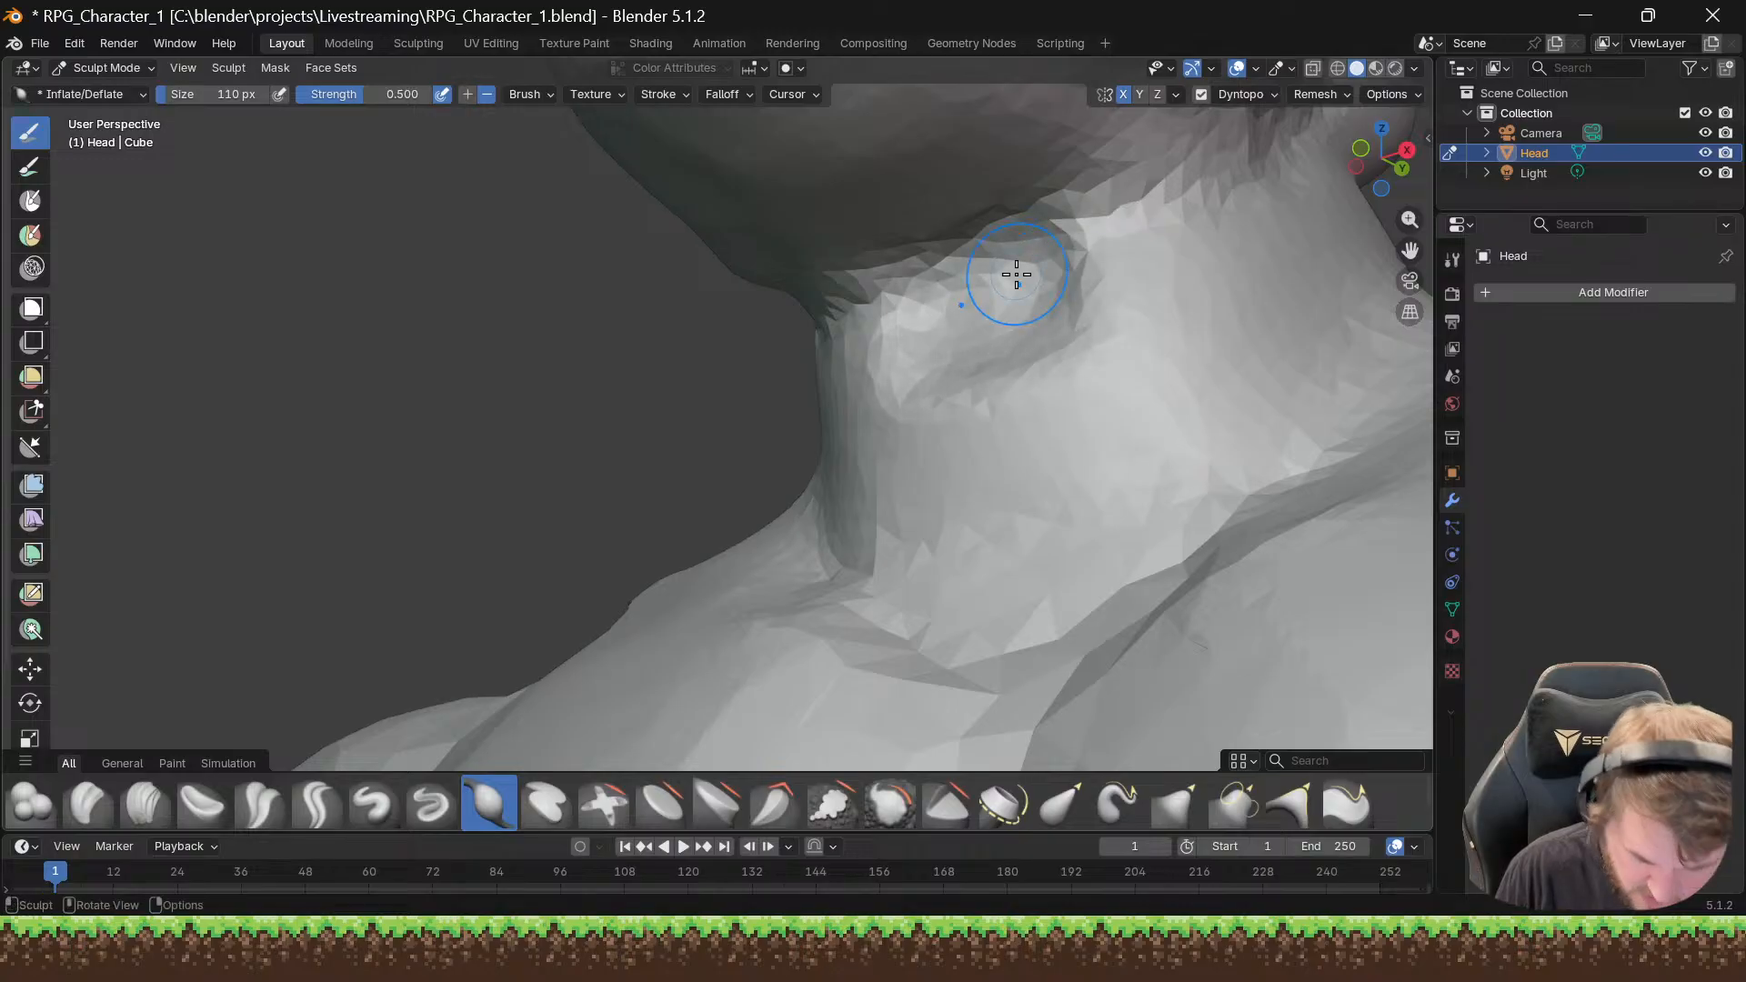
Step: Try to deflate the hollow at the base of the throat with the 110 px brush, and undo the stroke
scroll(1017, 275, down, 11)
mouse_move(1016, 274)
middle_down()
mouse_move(1111, 344)
mouse_move(1061, 341)
mouse_move(1110, 300)
mouse_move(1036, 323)
mouse_move(1040, 342)
middle_up()
scroll(1006, 304, up, 4)
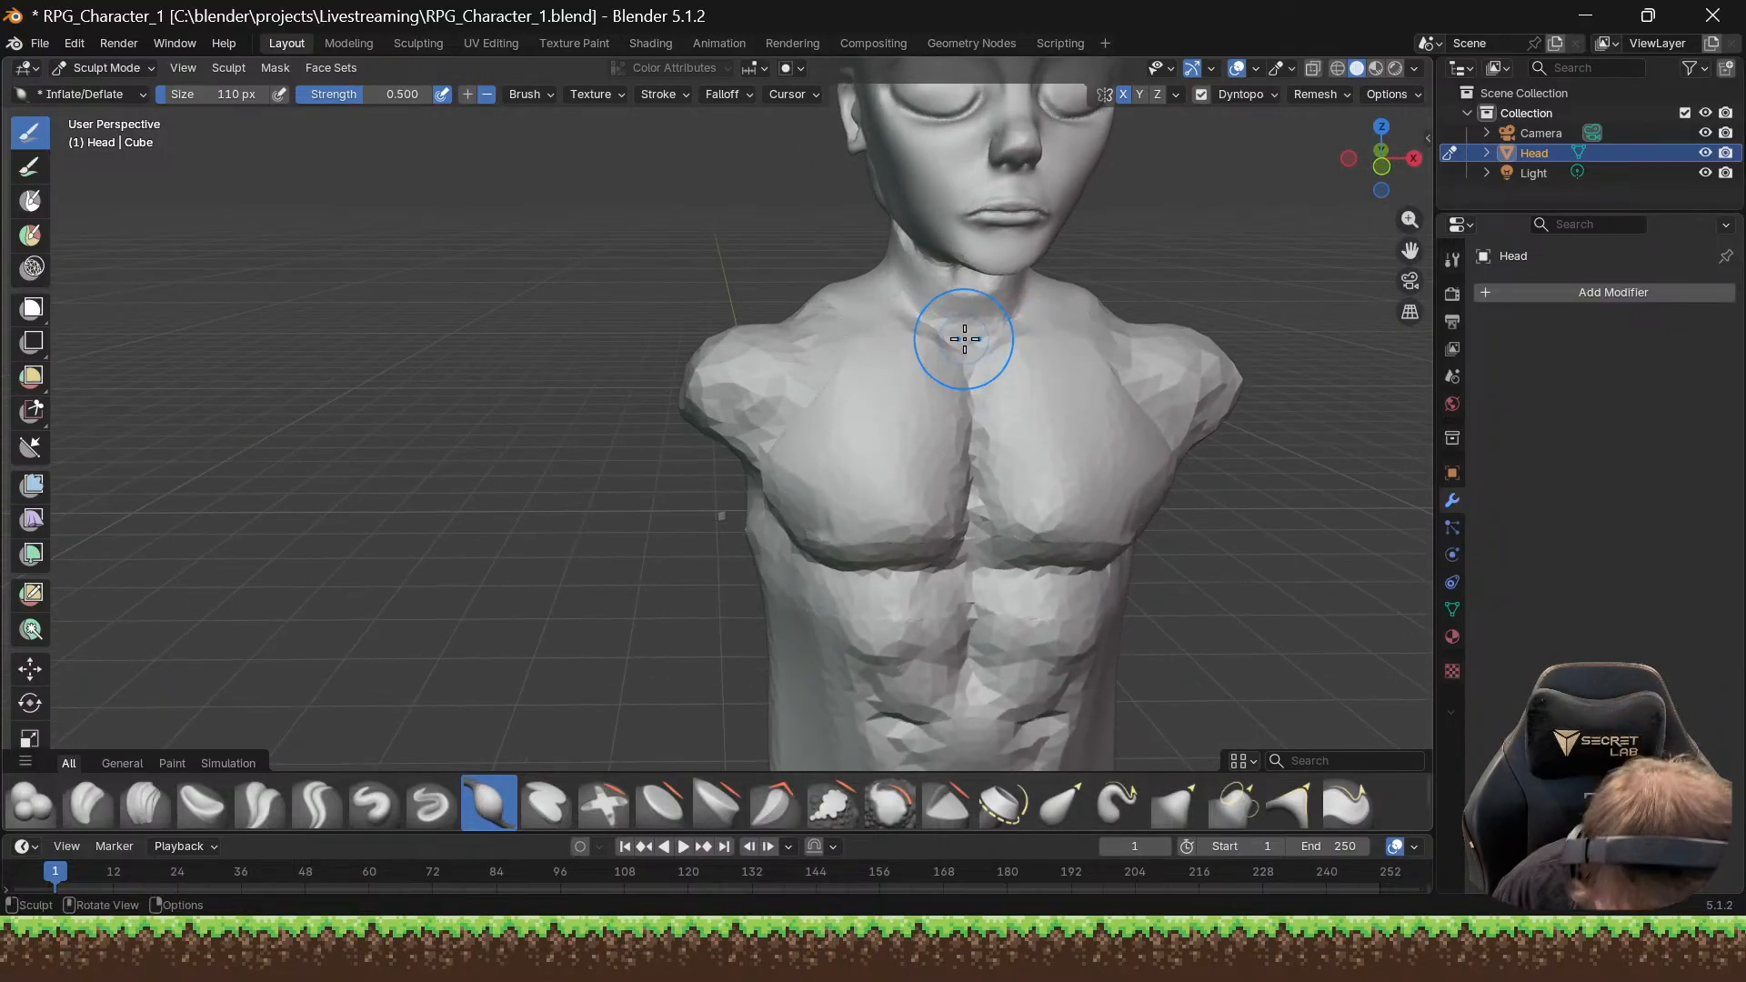
drag(964, 339, 986, 308)
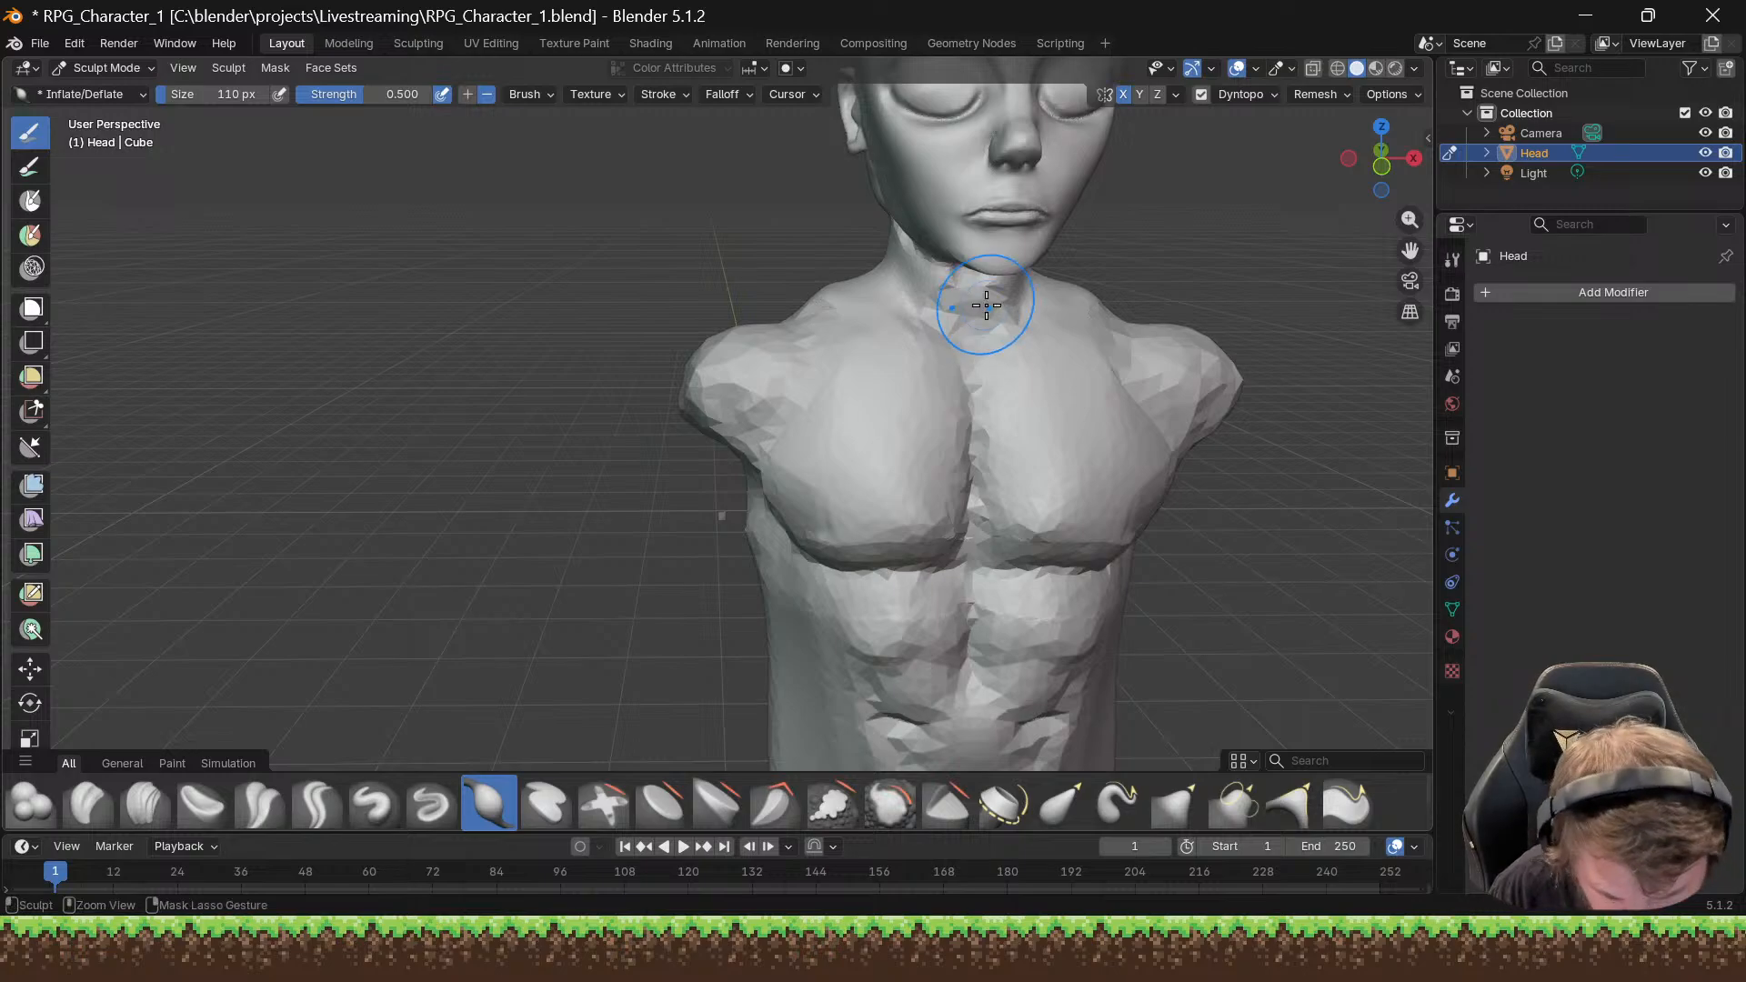
key(ctrl+z)
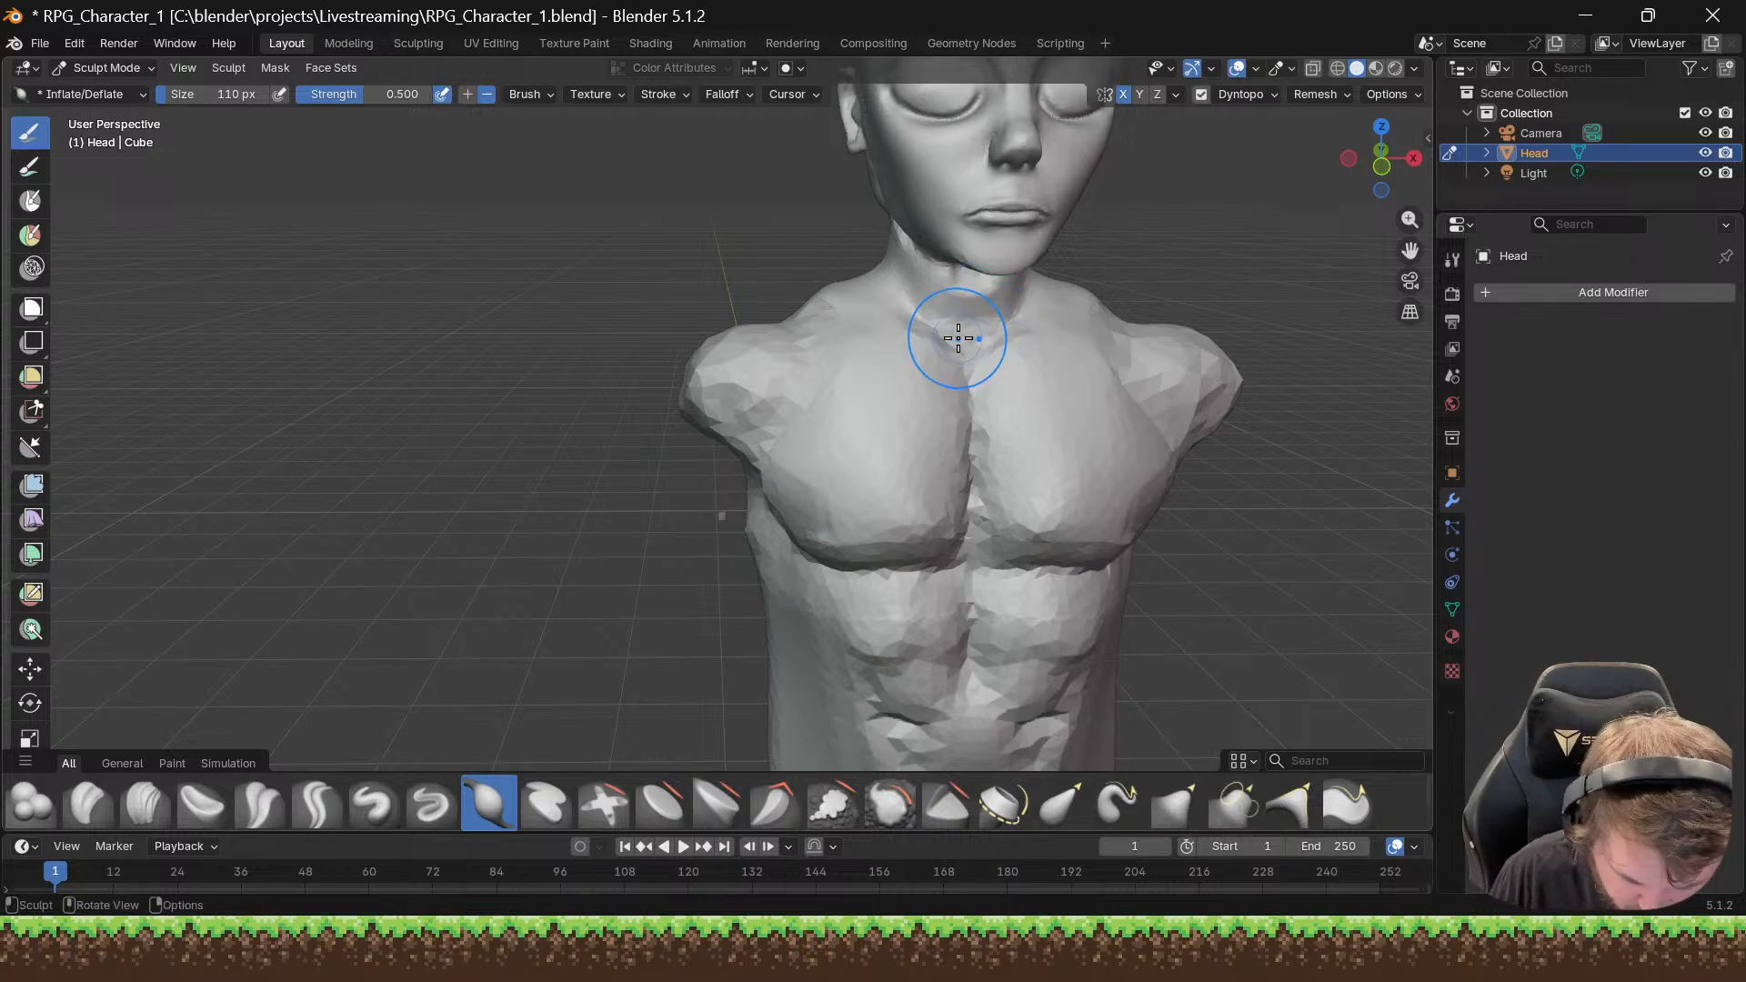
Step: Reduce the Inflate/Deflate brush to 89 px and deflate the hollow at the base of the throat between the chest muscles
scroll(948, 335, up, 6)
scroll(955, 353, down, 8)
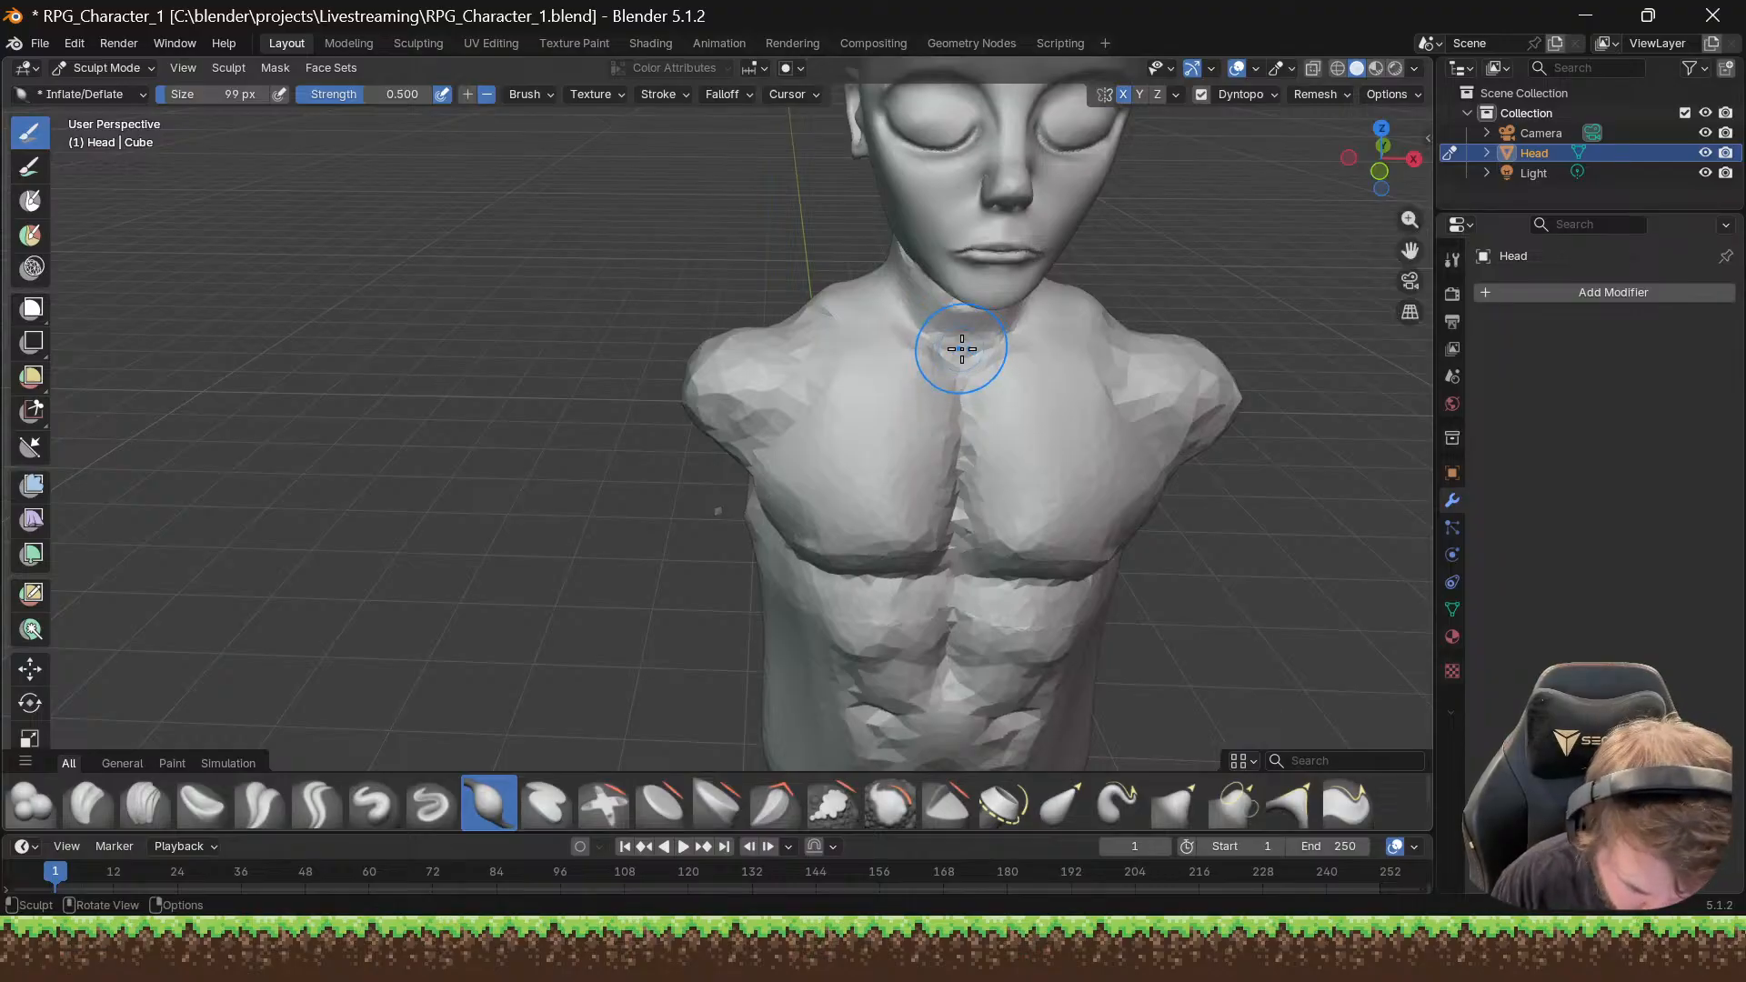
key(bracketleft)
mouse_move(1409, 219)
mouse_down()
mouse_move(1410, 166)
mouse_move(1409, 218)
mouse_up()
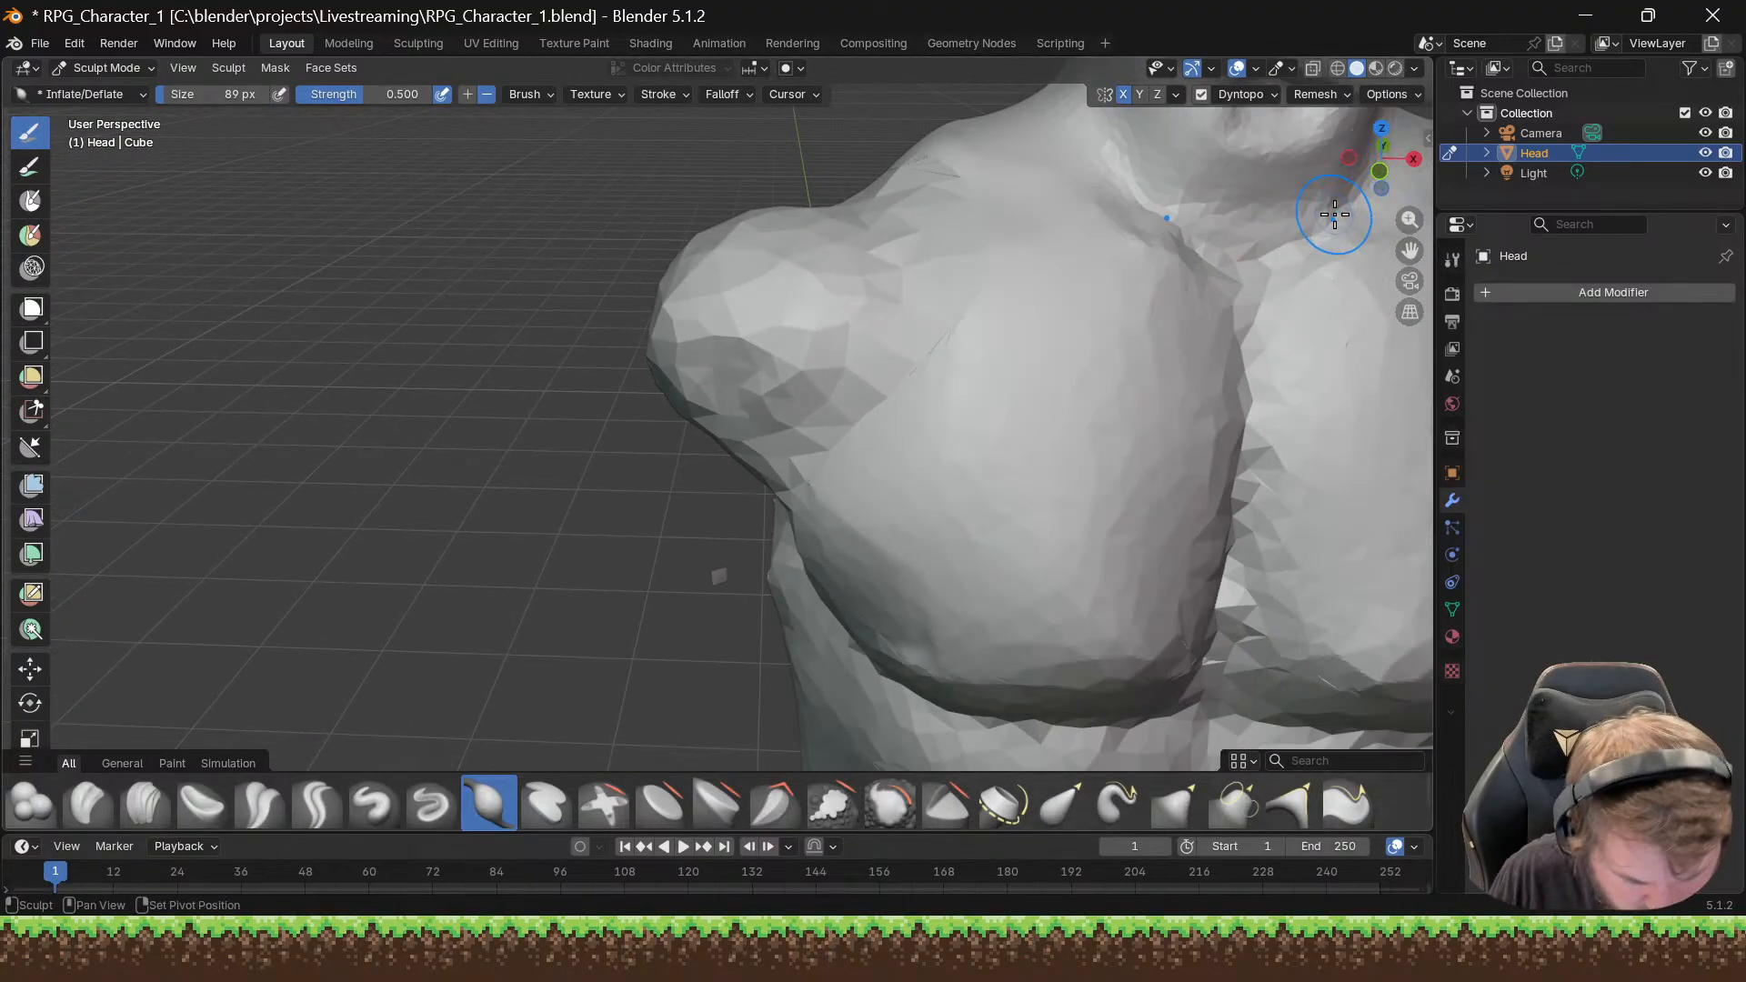
shift+middle_drag(1334, 214, 1277, 230)
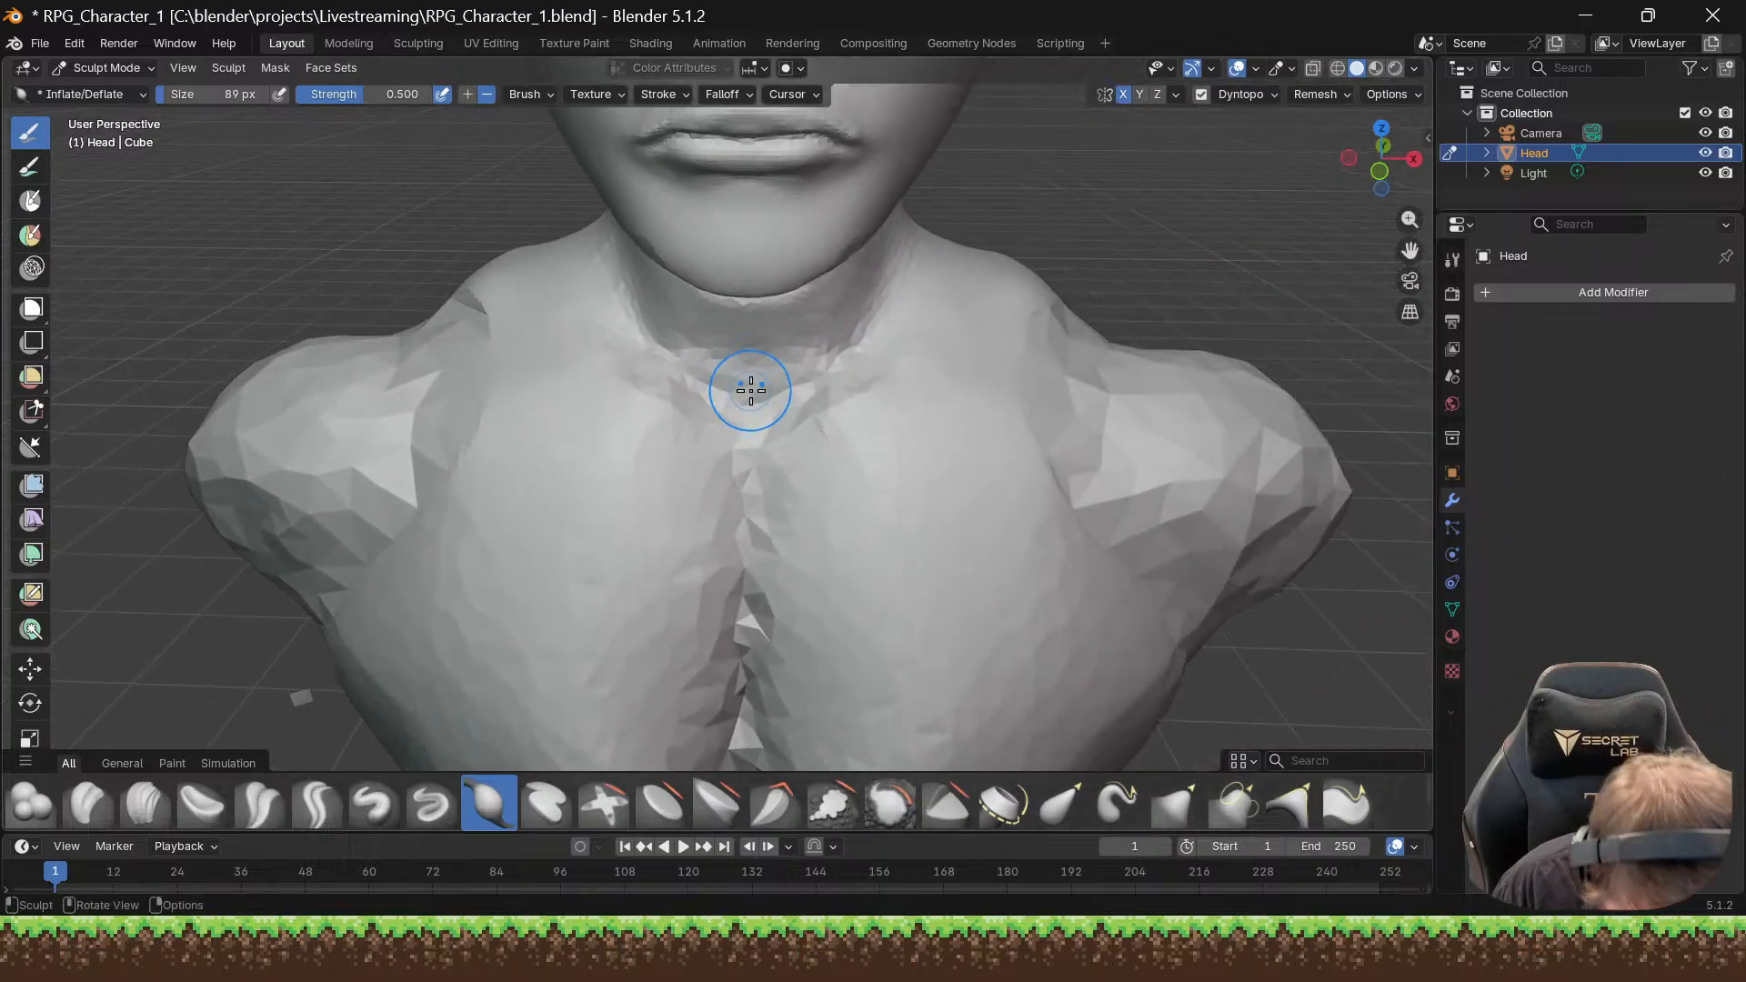
mouse_move(749, 391)
mouse_down()
mouse_move(771, 384)
mouse_move(760, 367)
mouse_up()
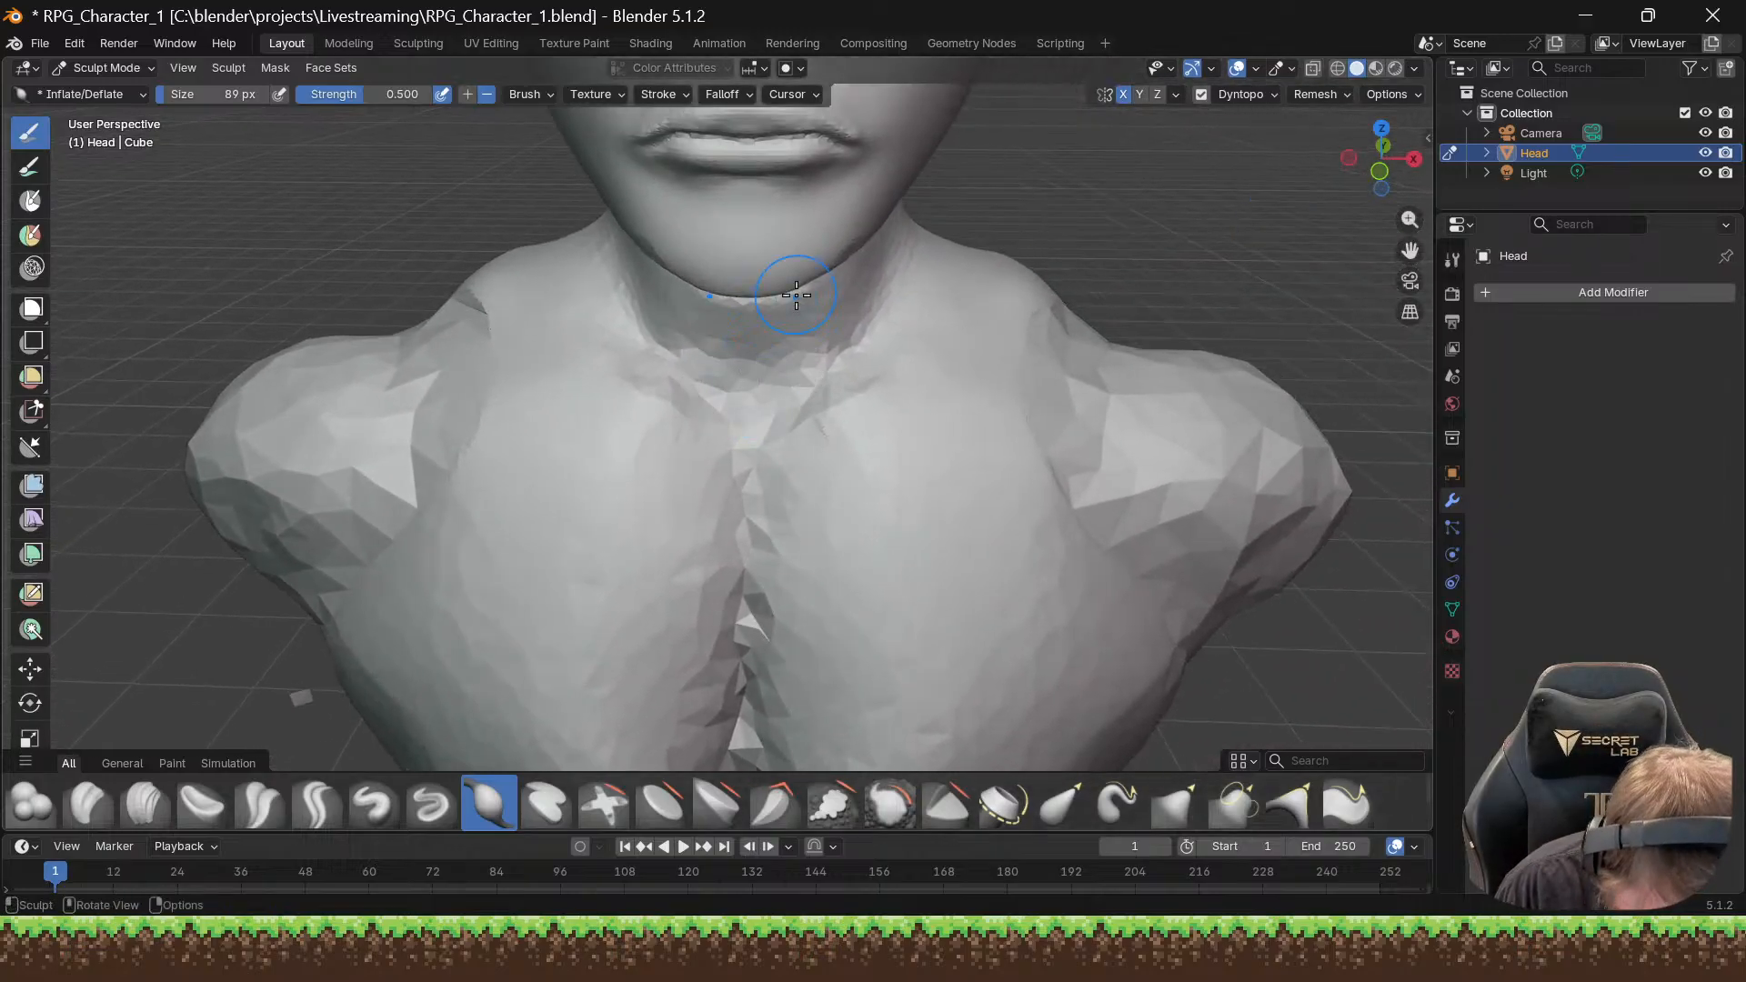
Step: Carve a hollow along the side of the neck base above the chest muscle, running toward the throat
middle_drag(756, 351, 900, 353)
drag(592, 364, 583, 368)
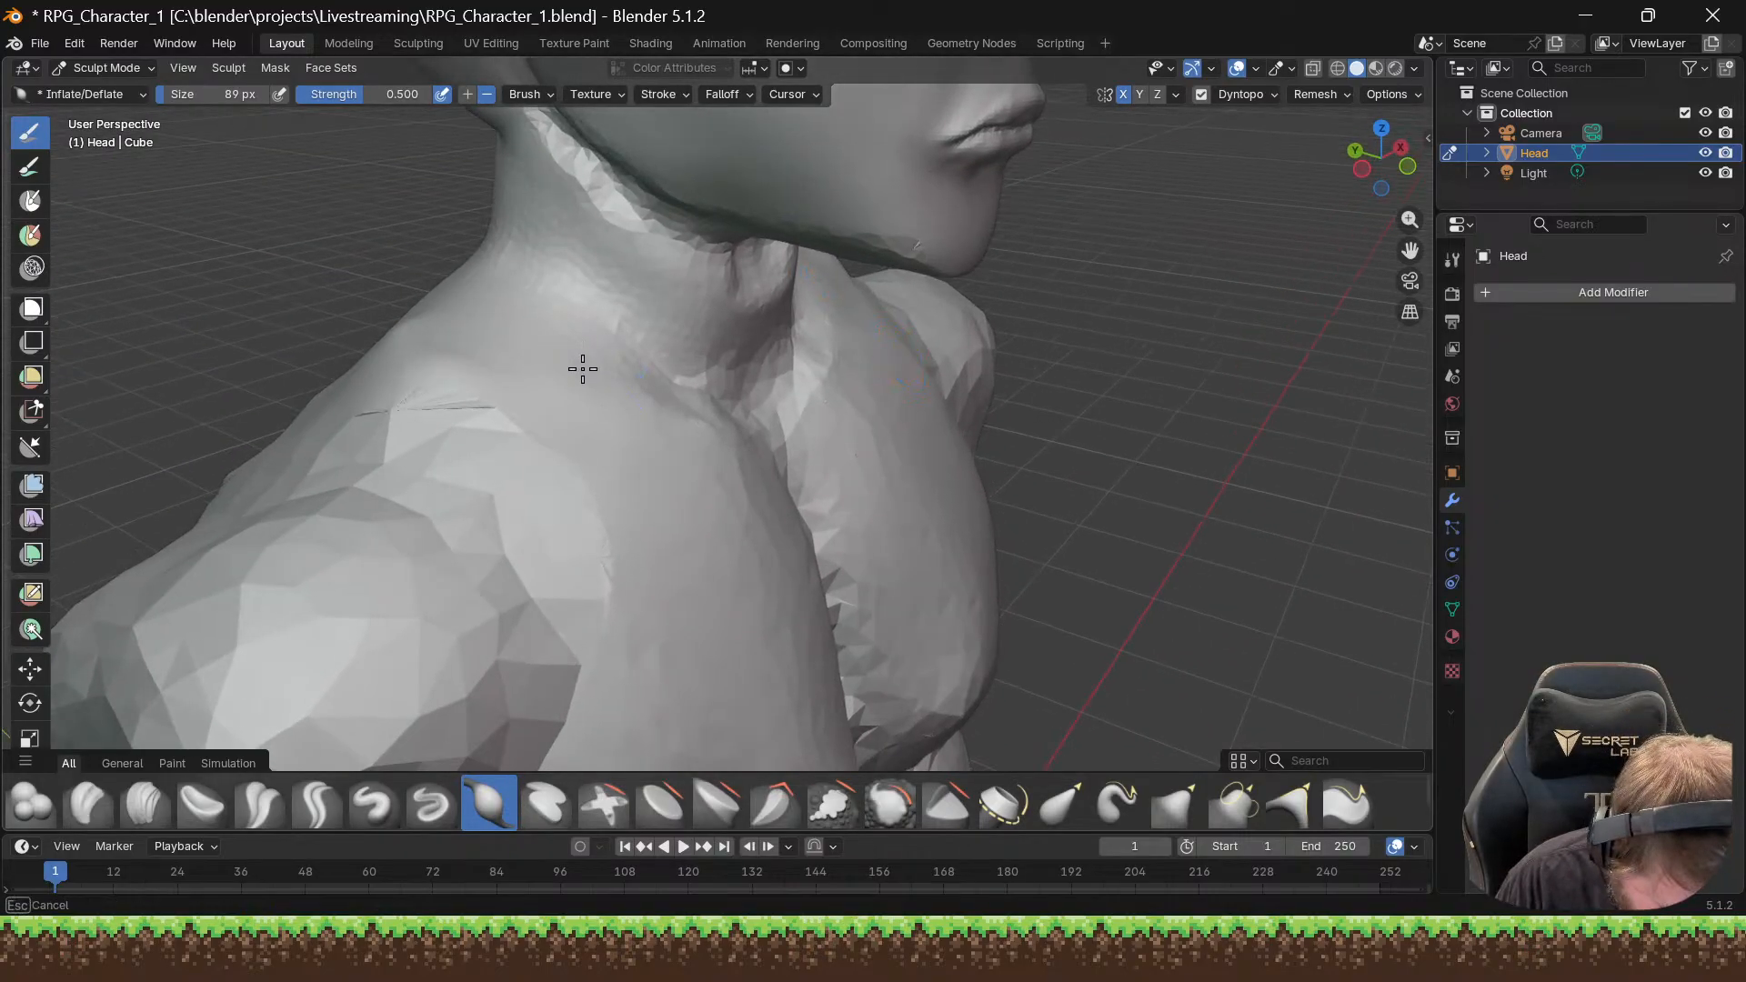
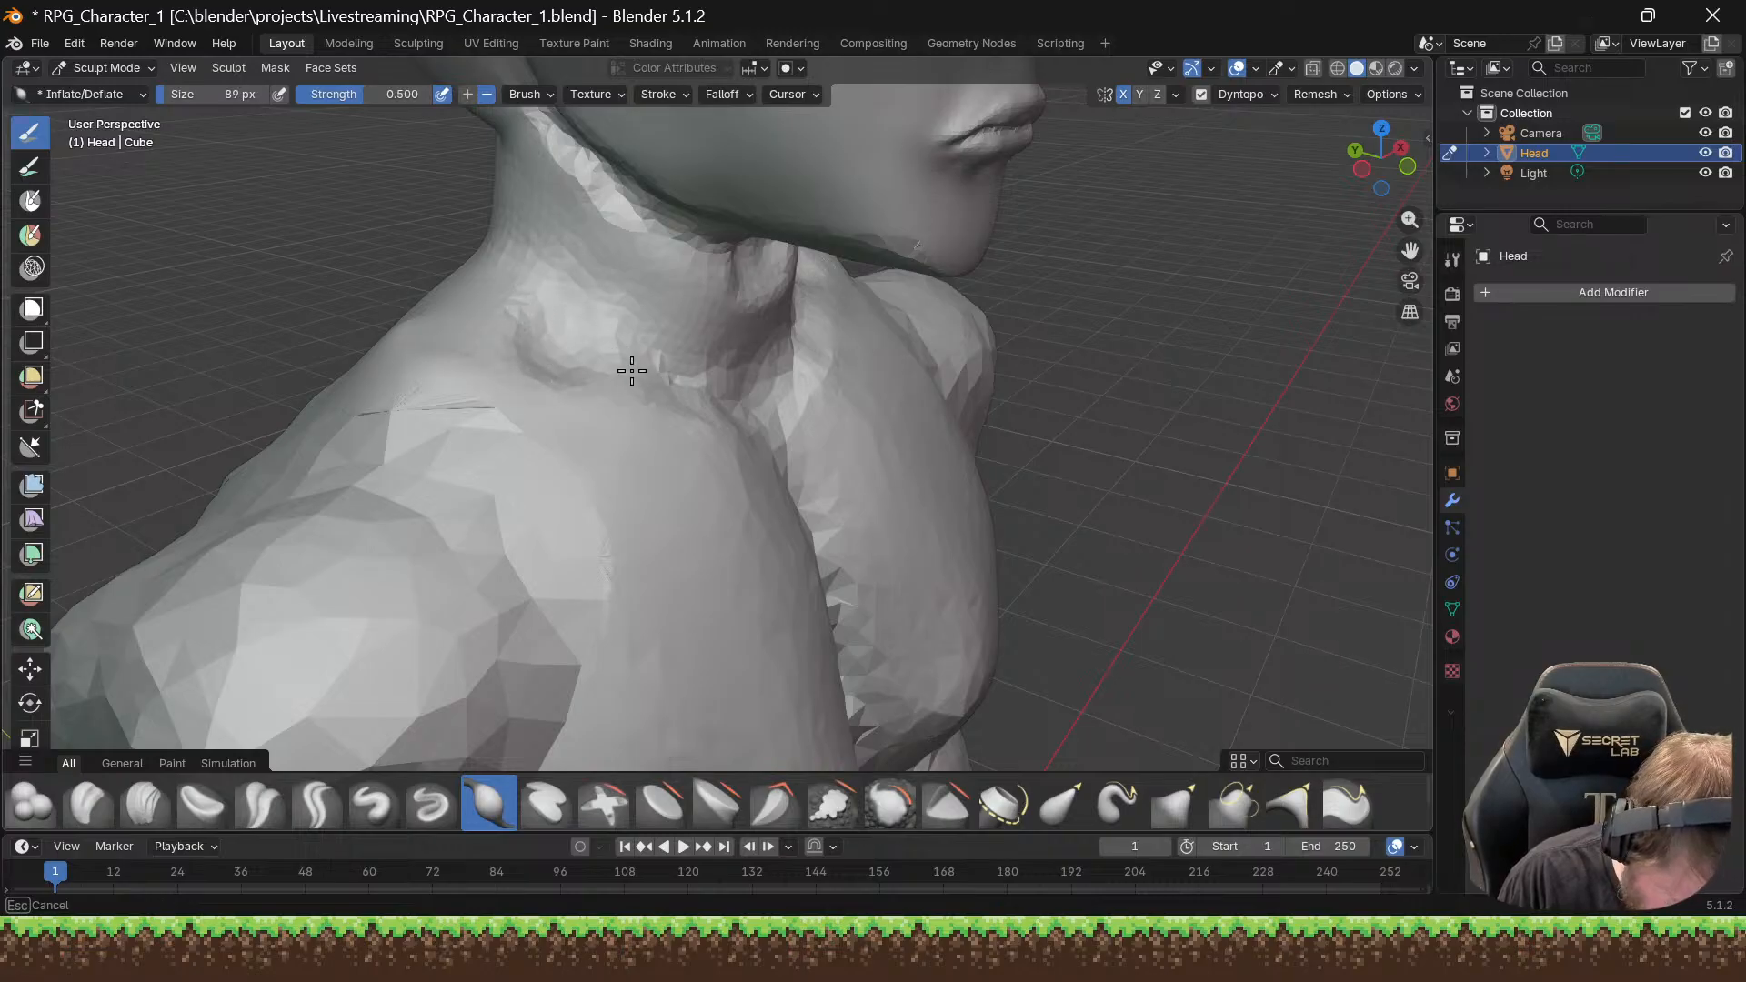
mouse_move(632, 370)
mouse_down()
mouse_move(743, 348)
mouse_move(745, 405)
mouse_up()
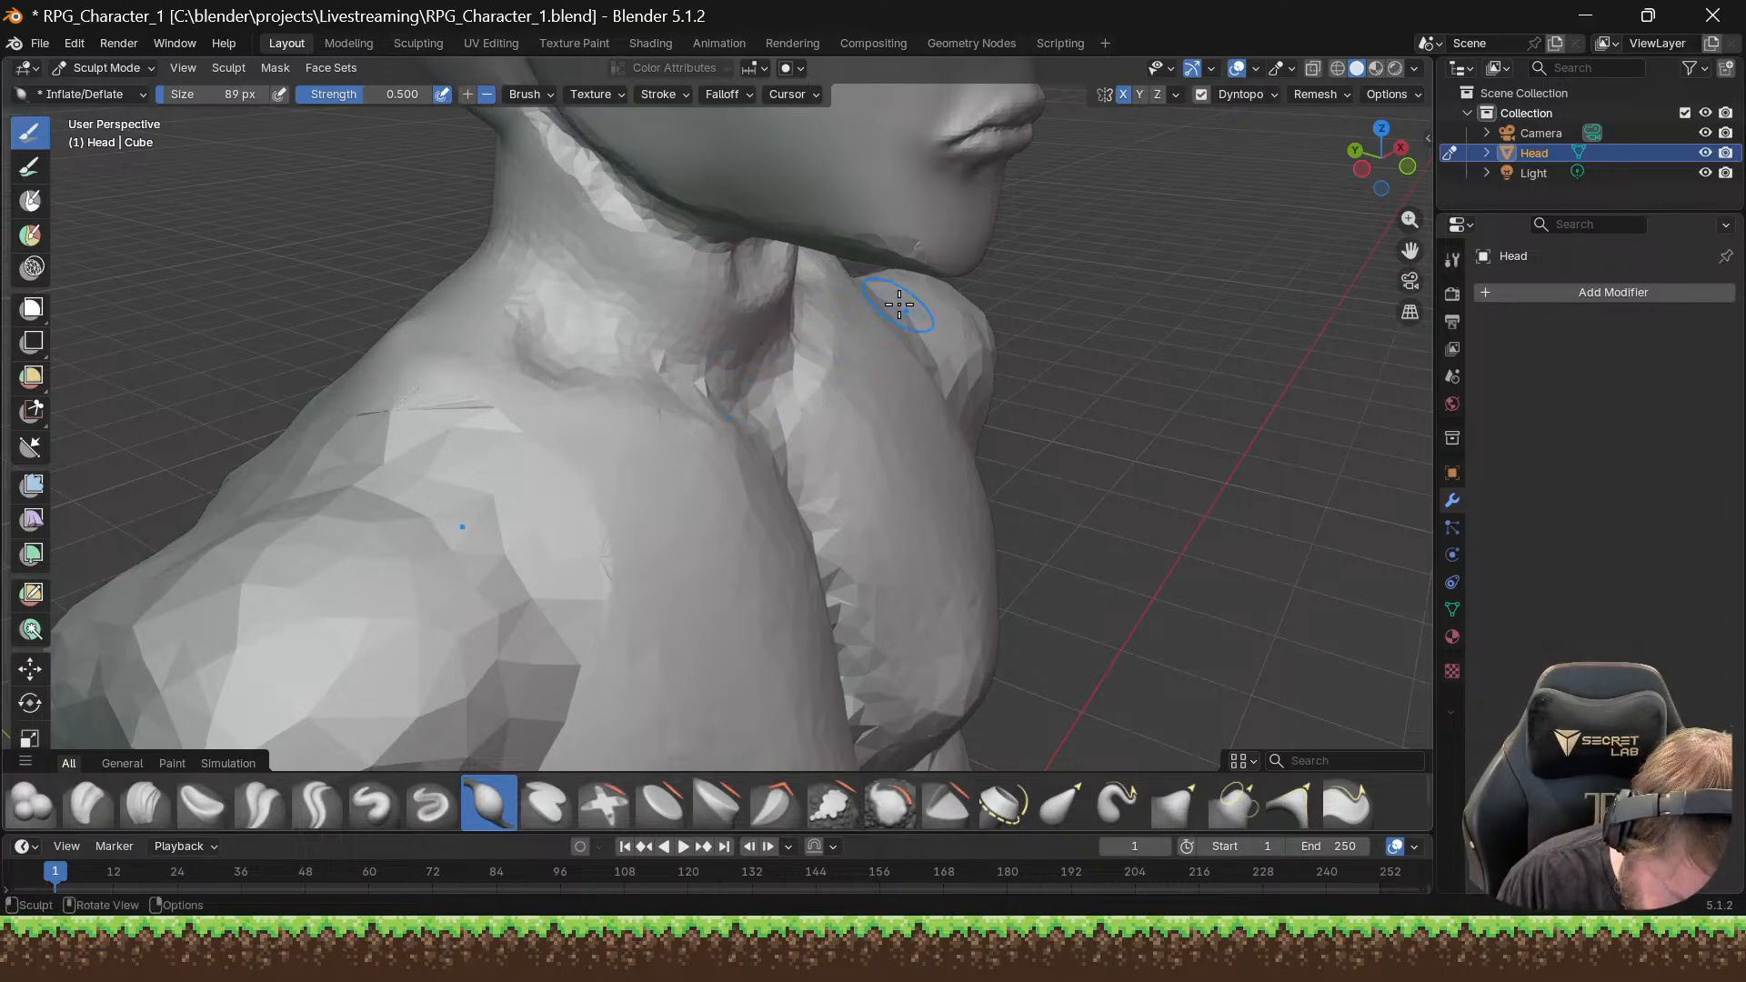
Step: Deflate the top of the shoulder beside the neck base, behind the upper edge of the chest muscle
middle_drag(883, 288, 736, 378)
scroll(753, 296, down, 5)
scroll(809, 328, up, 5)
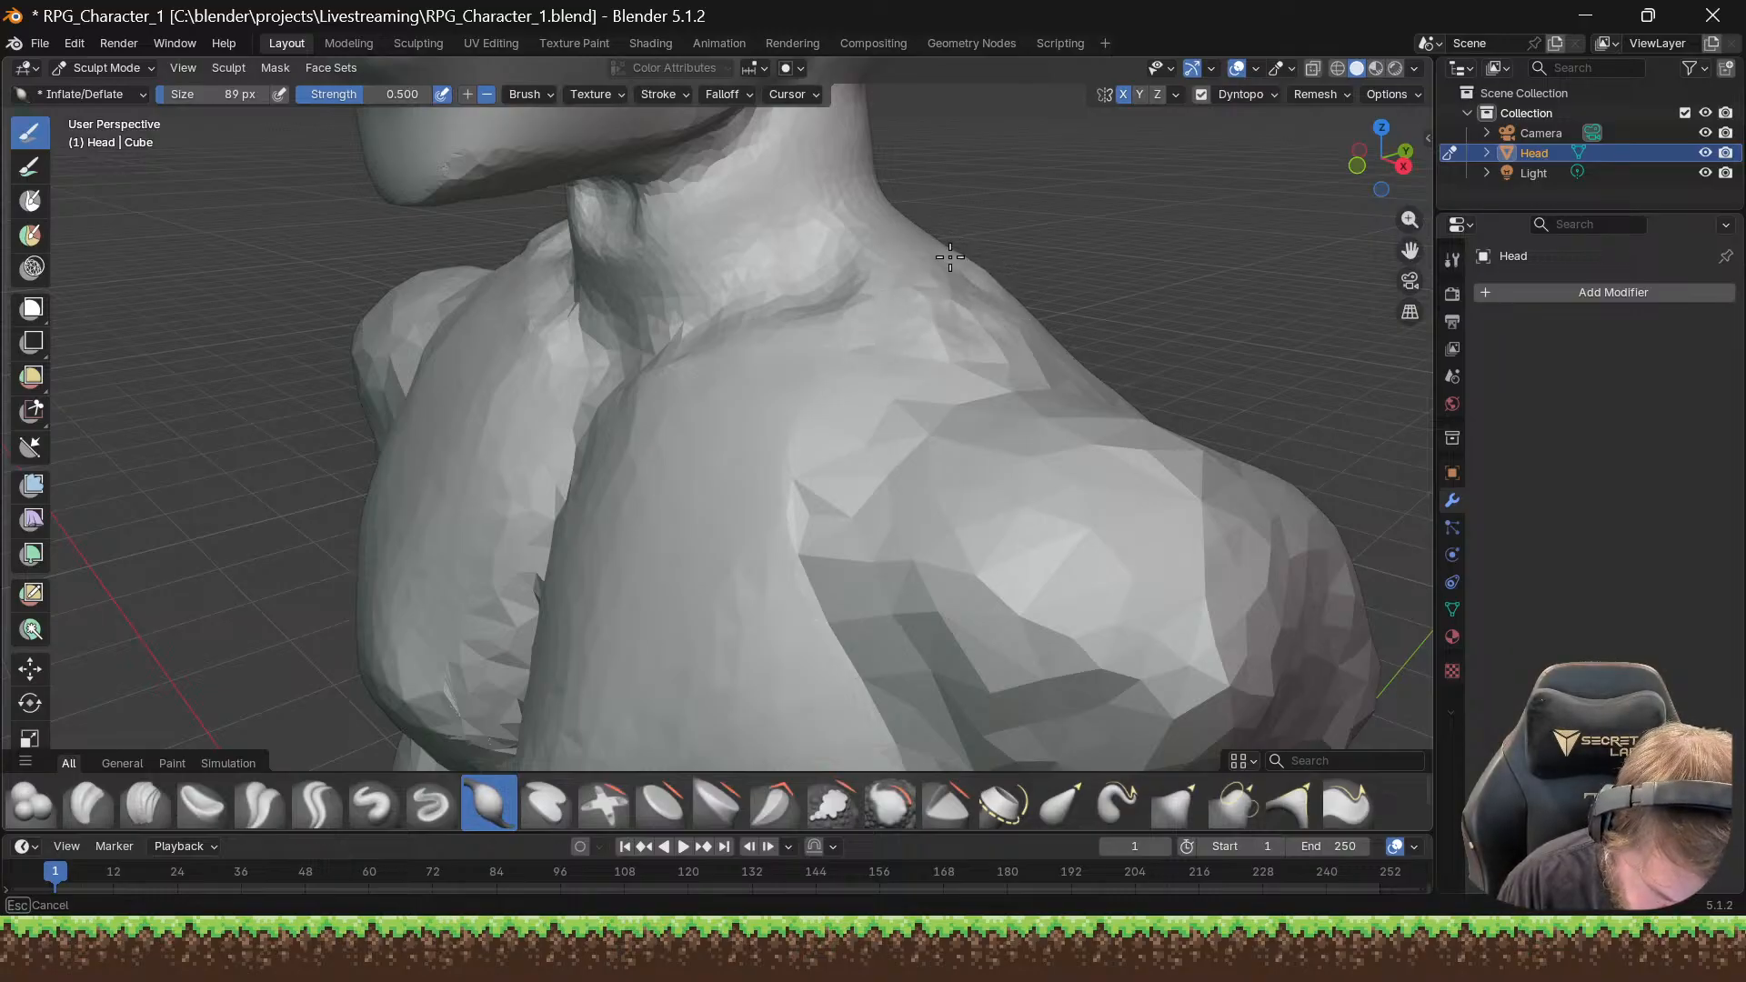
drag(863, 379, 858, 358)
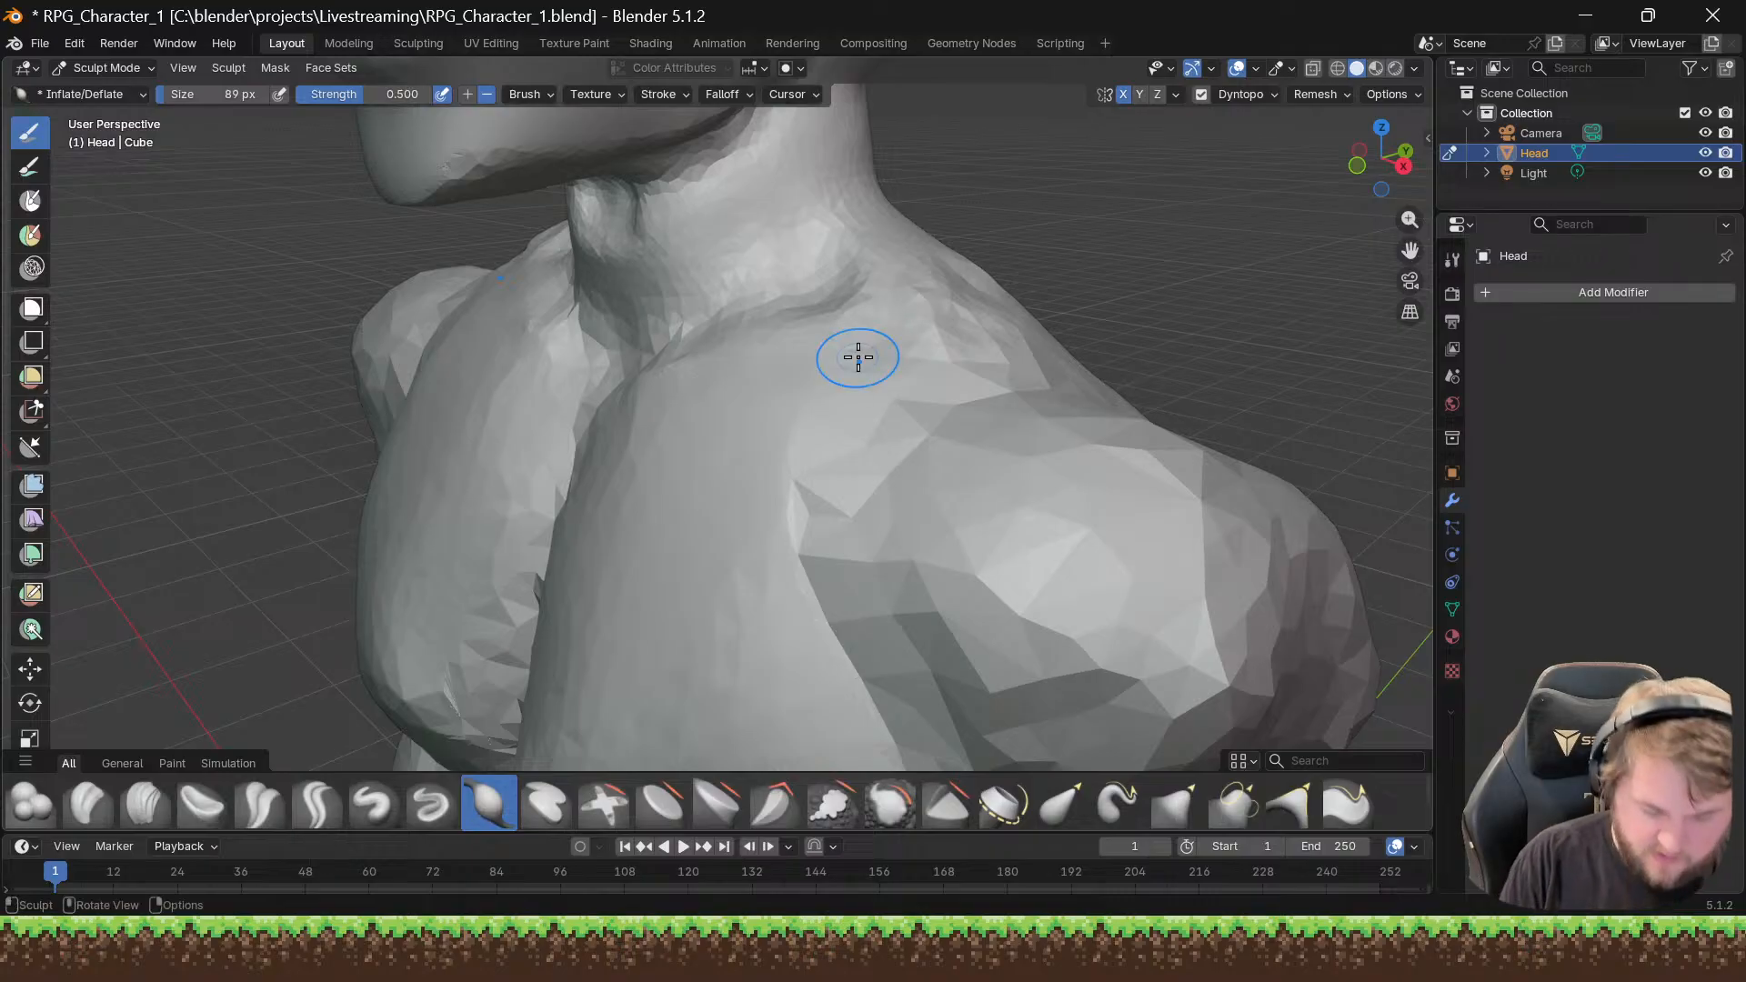
Step: Smooth the slope from the neck down over the top of the shoulder using the Smooth brush at 89 px and strength 0.700
scroll(958, 324, down, 6)
mouse_move(982, 342)
middle_down()
mouse_move(904, 331)
mouse_move(919, 350)
middle_up()
scroll(913, 352, up, 6)
scroll(977, 346, down, 10)
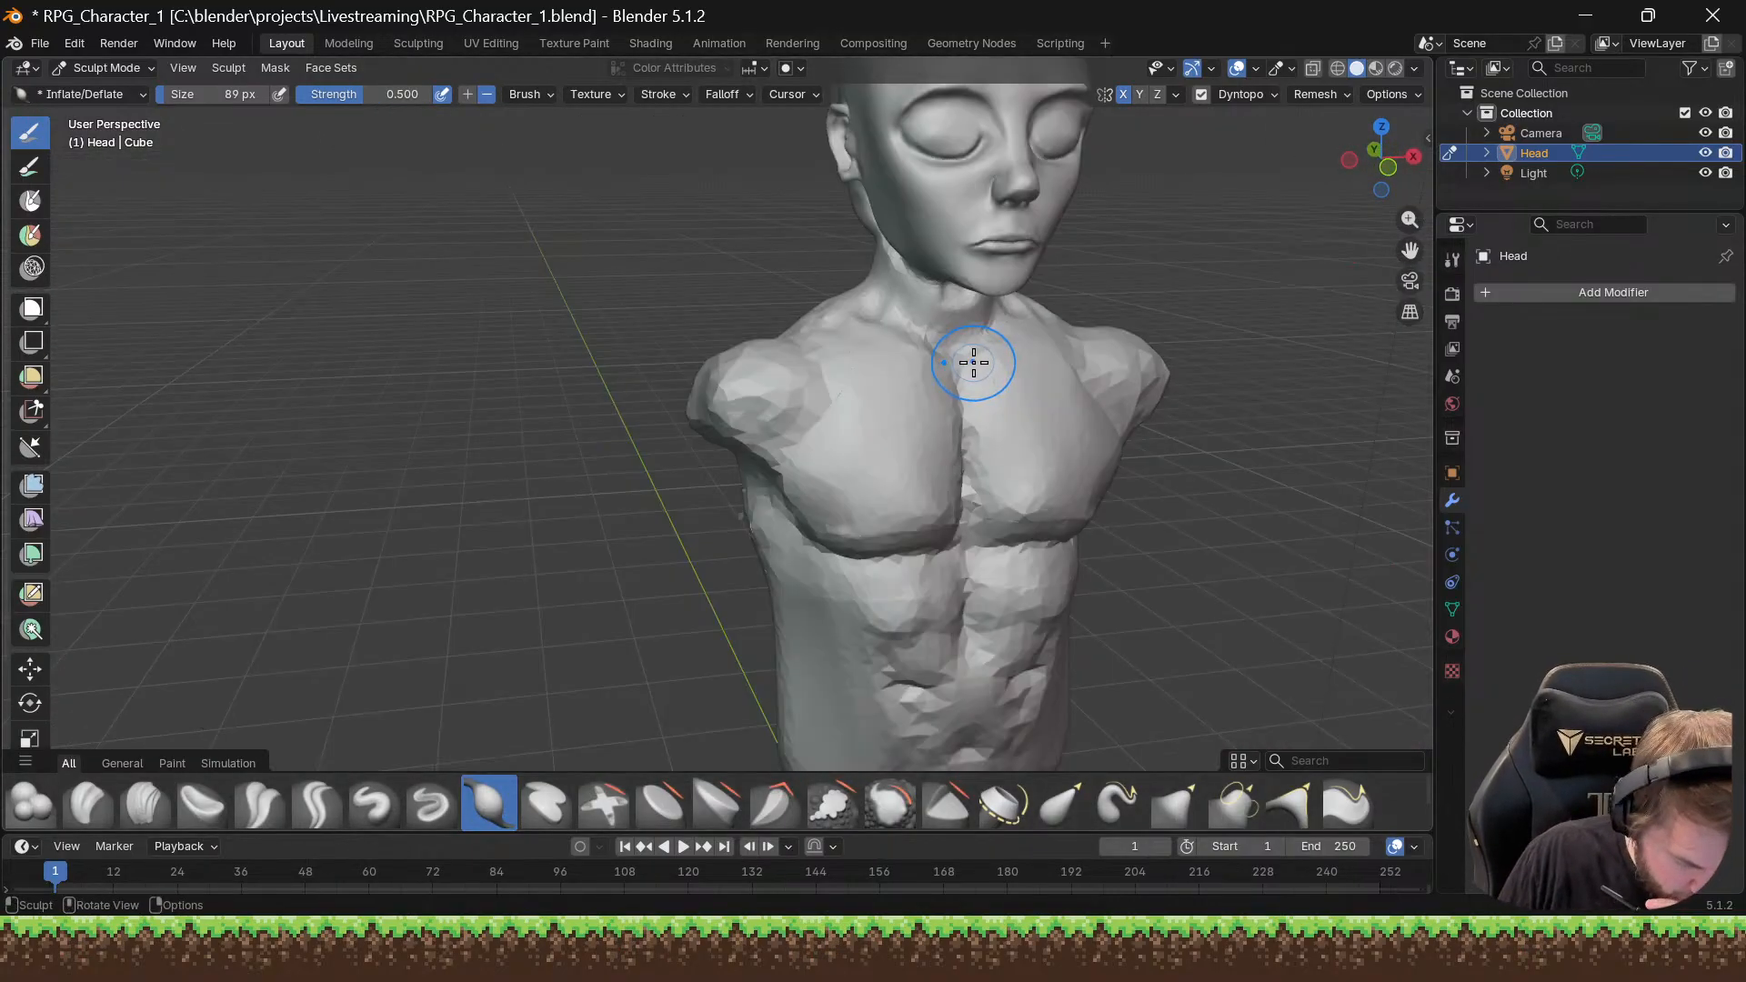
middle_drag(974, 377, 1001, 370)
click(890, 803)
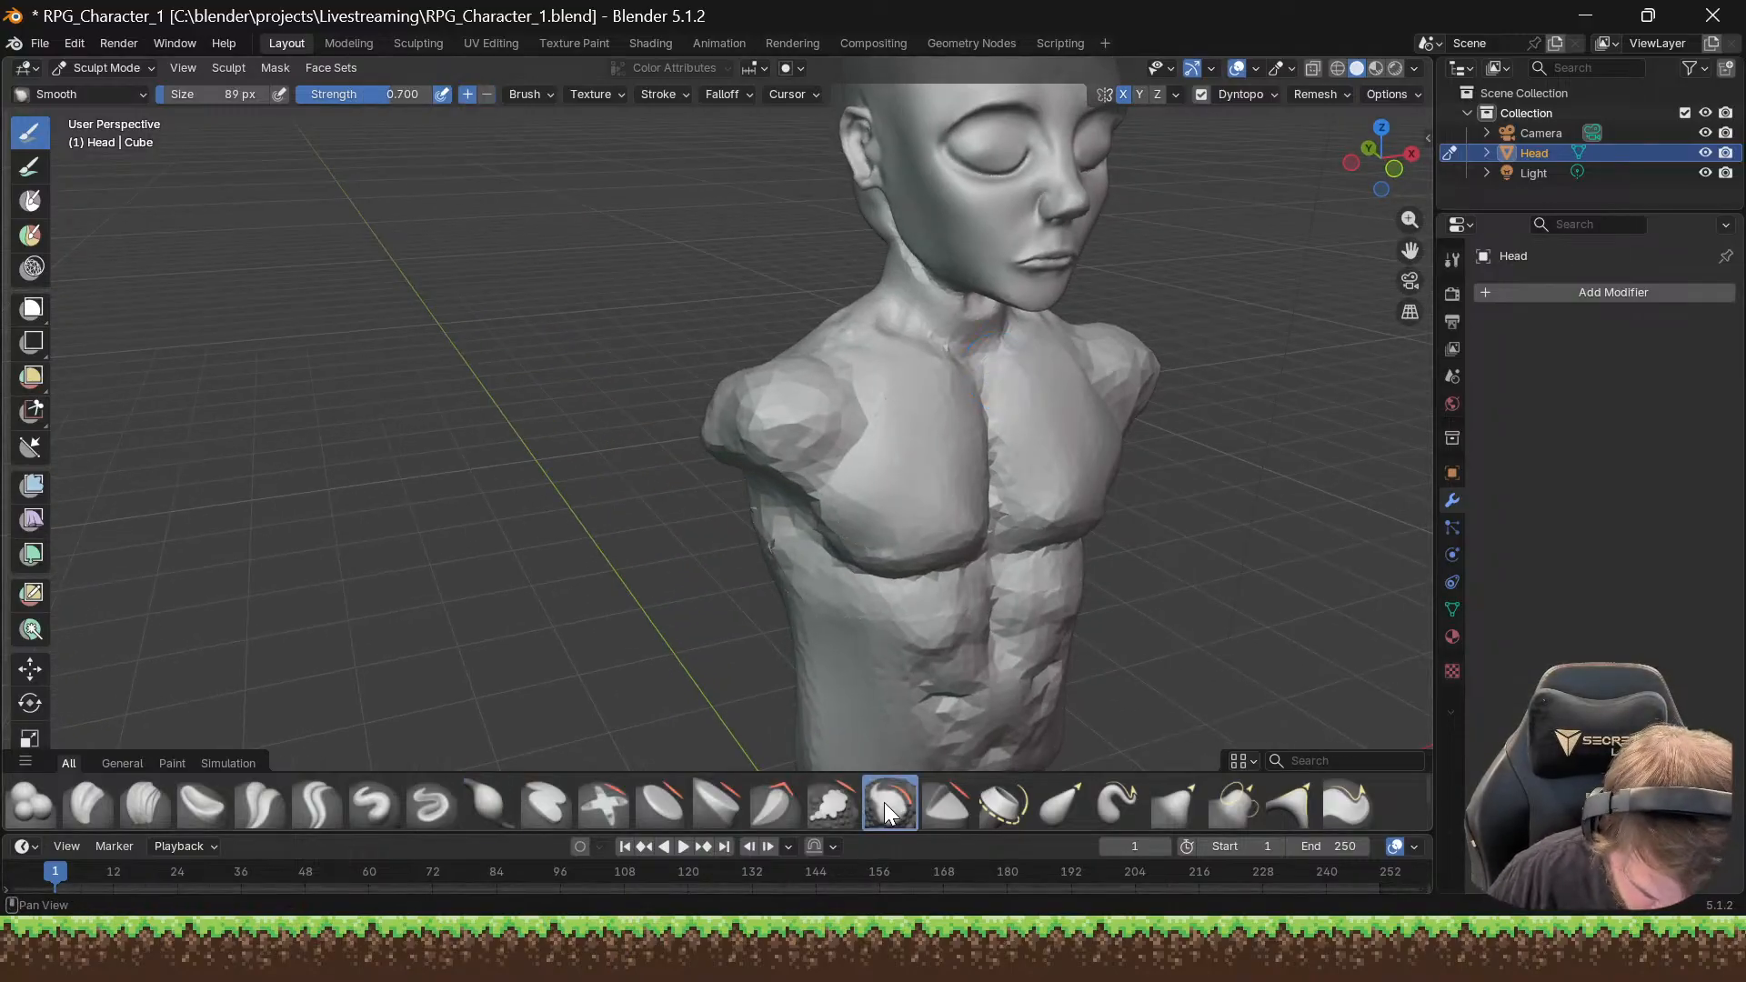
drag(827, 336, 835, 331)
mouse_move(841, 314)
middle_down()
mouse_move(755, 283)
mouse_move(701, 292)
mouse_move(747, 278)
mouse_move(820, 294)
middle_up()
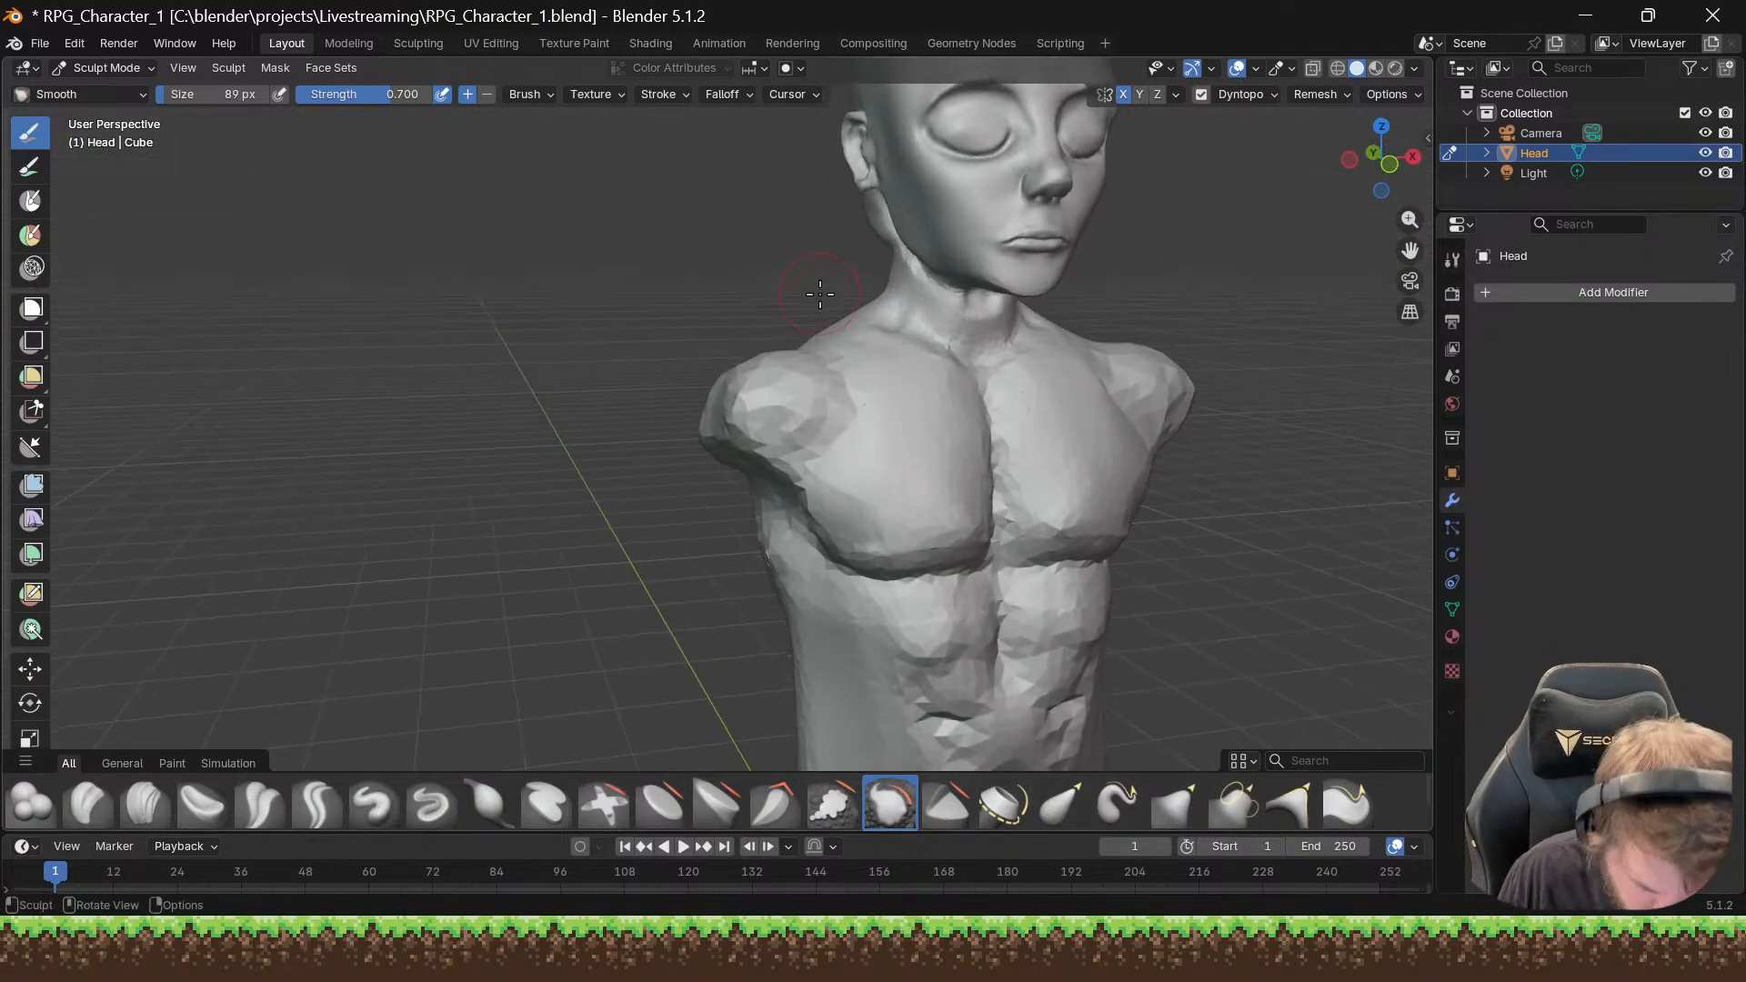
mouse_move(802, 366)
mouse_down()
mouse_move(741, 372)
mouse_move(768, 382)
mouse_move(720, 415)
mouse_up()
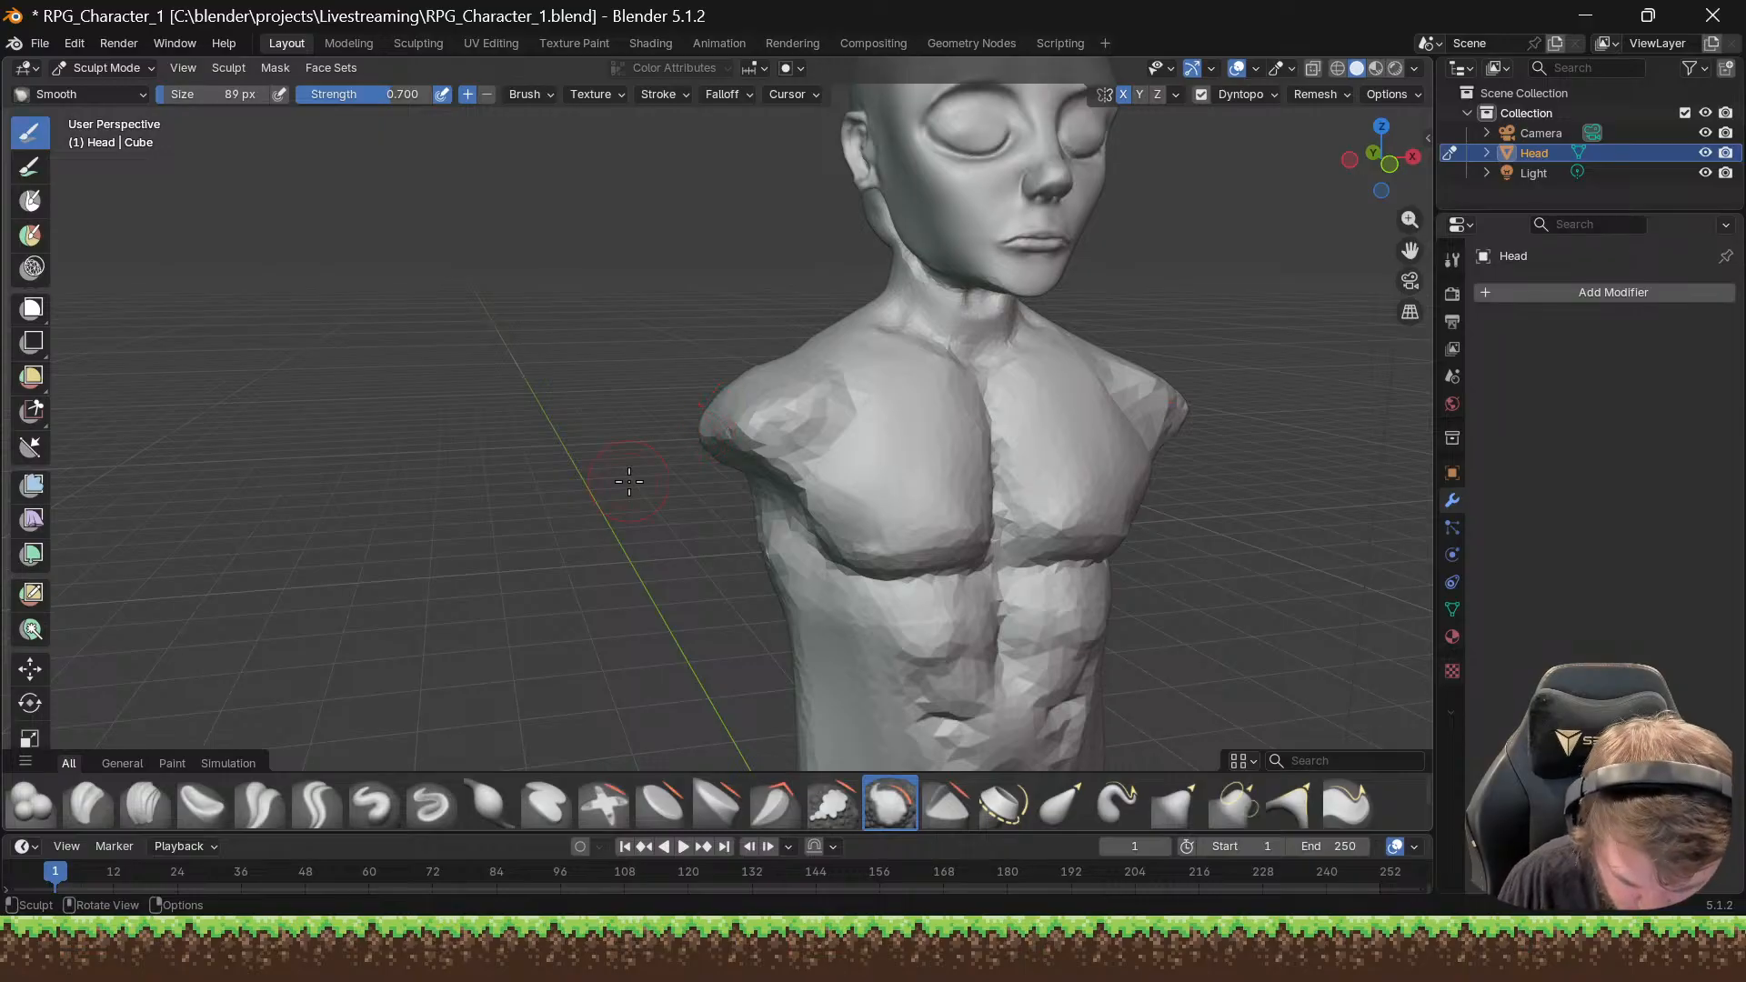
Step: Check the whole bust from the other side and save the file RPG_Character_1.blend
middle_drag(629, 481, 534, 418)
scroll(644, 475, down, 5)
mouse_move(643, 475)
middle_down()
mouse_move(573, 480)
mouse_move(651, 447)
mouse_move(616, 448)
mouse_move(614, 400)
middle_up()
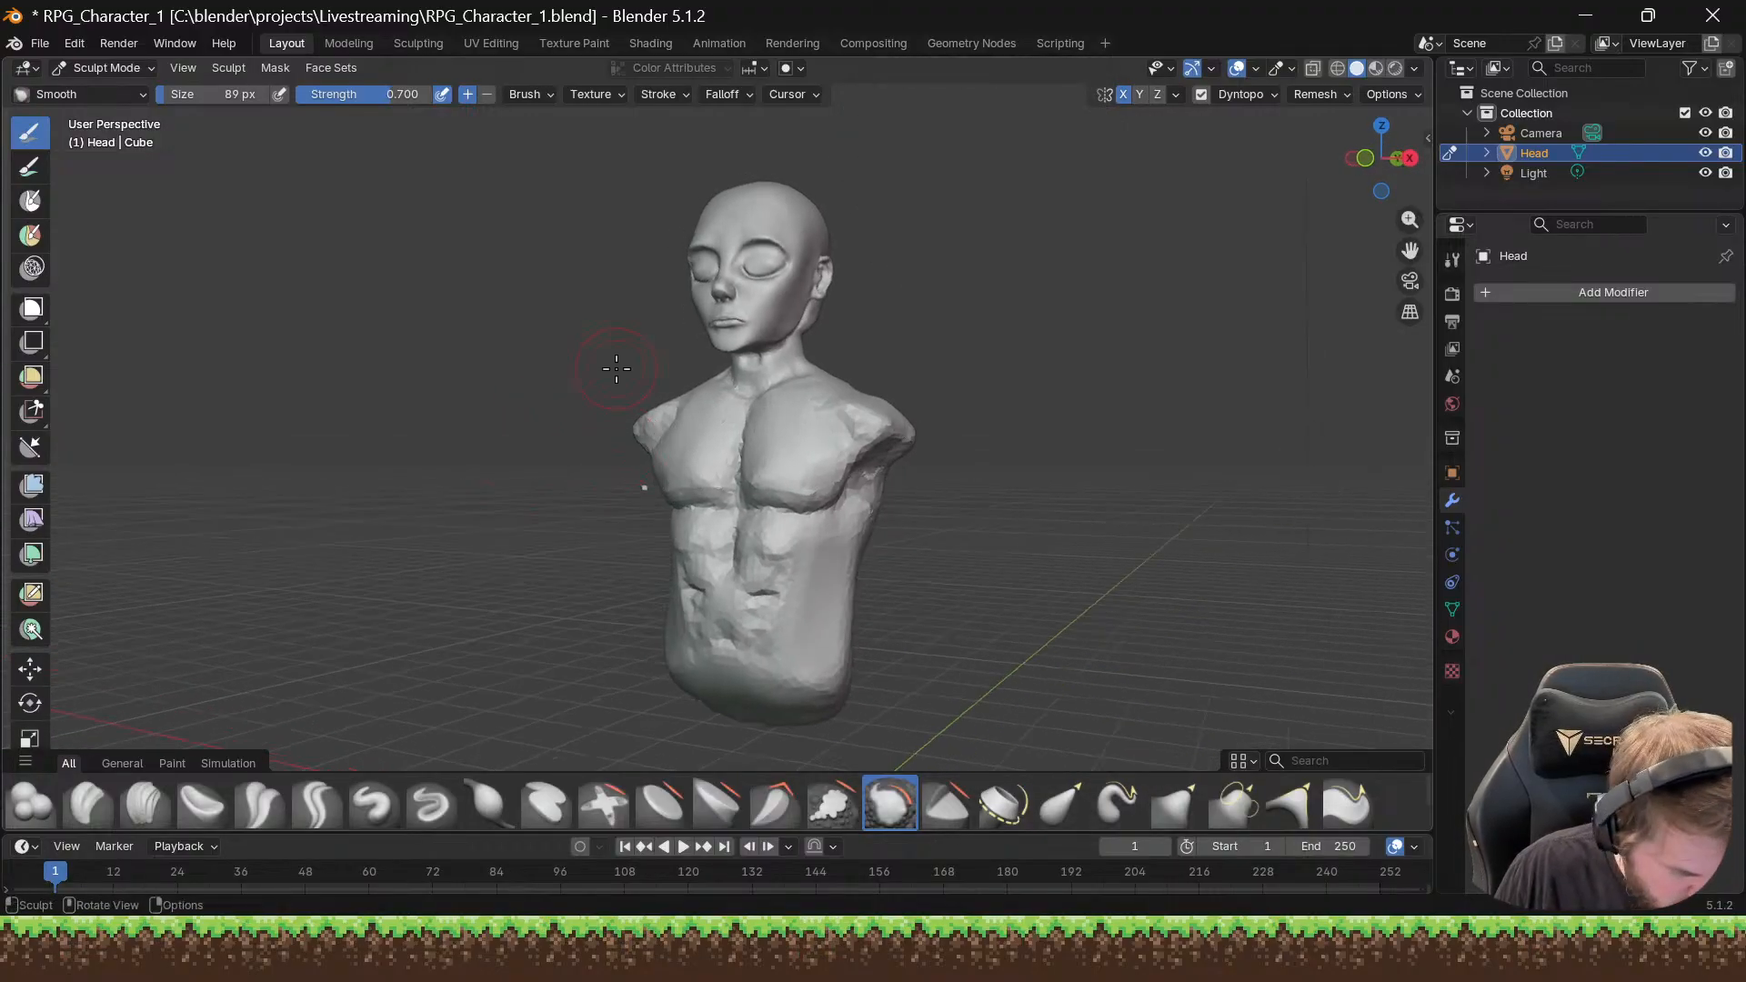
click(39, 46)
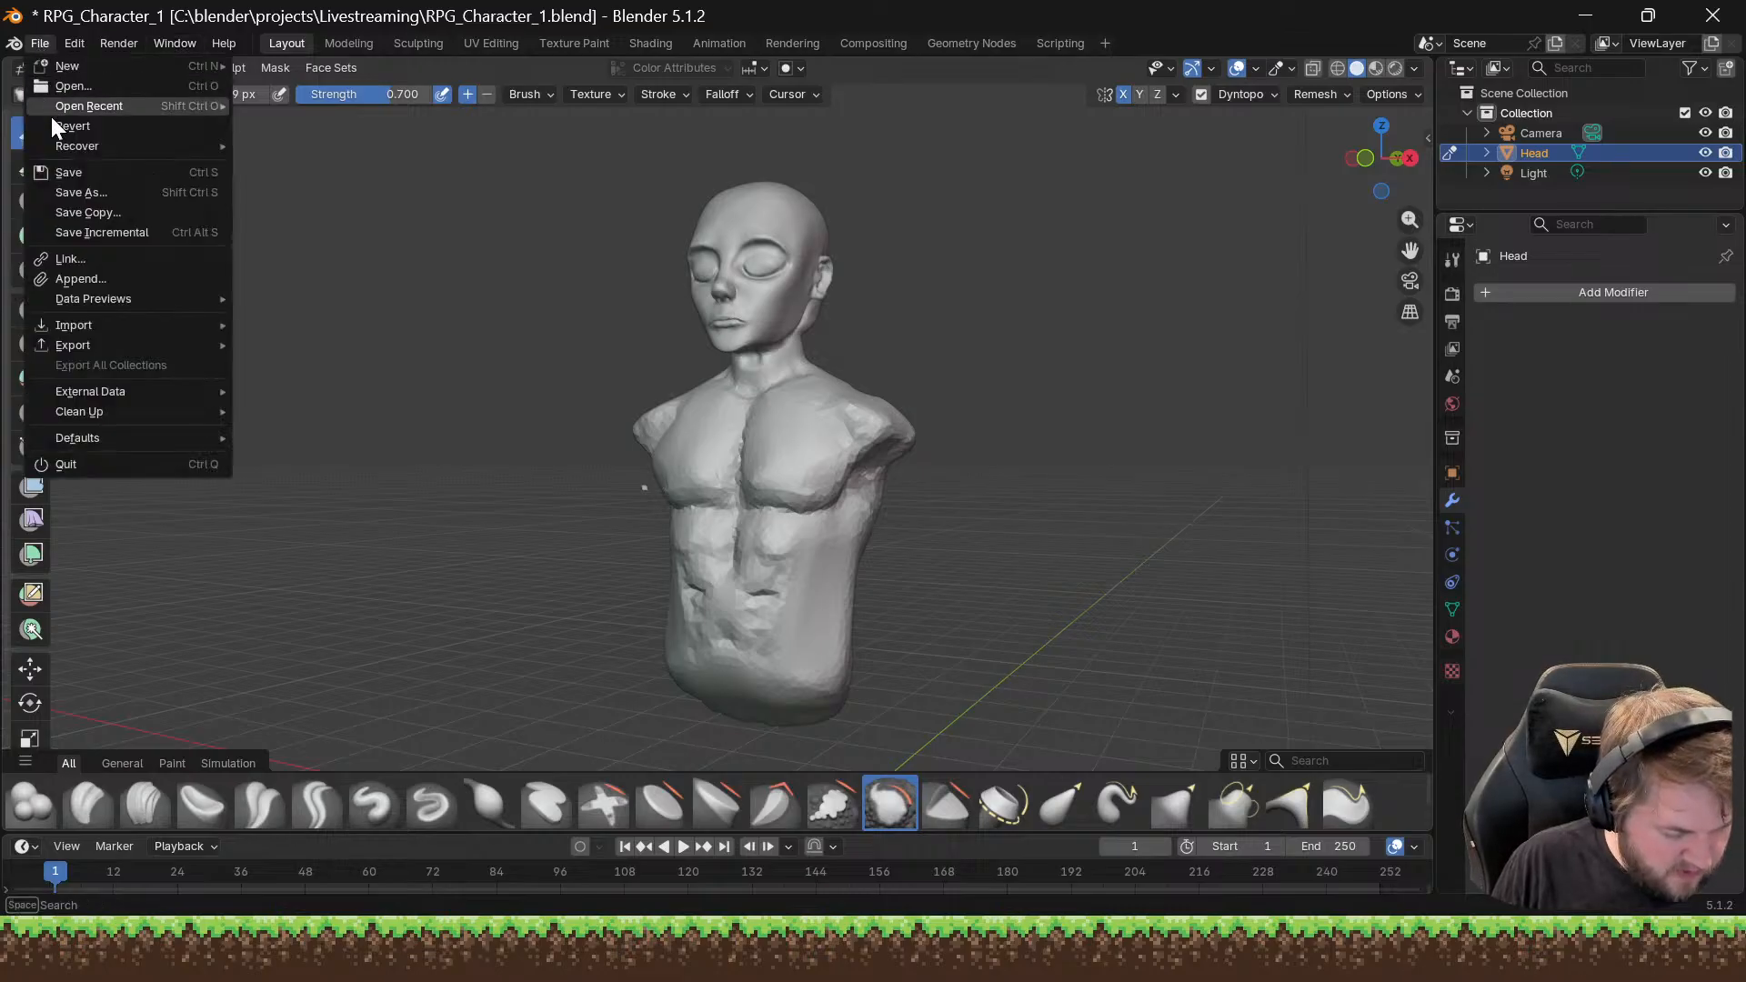
key(ctrl+s)
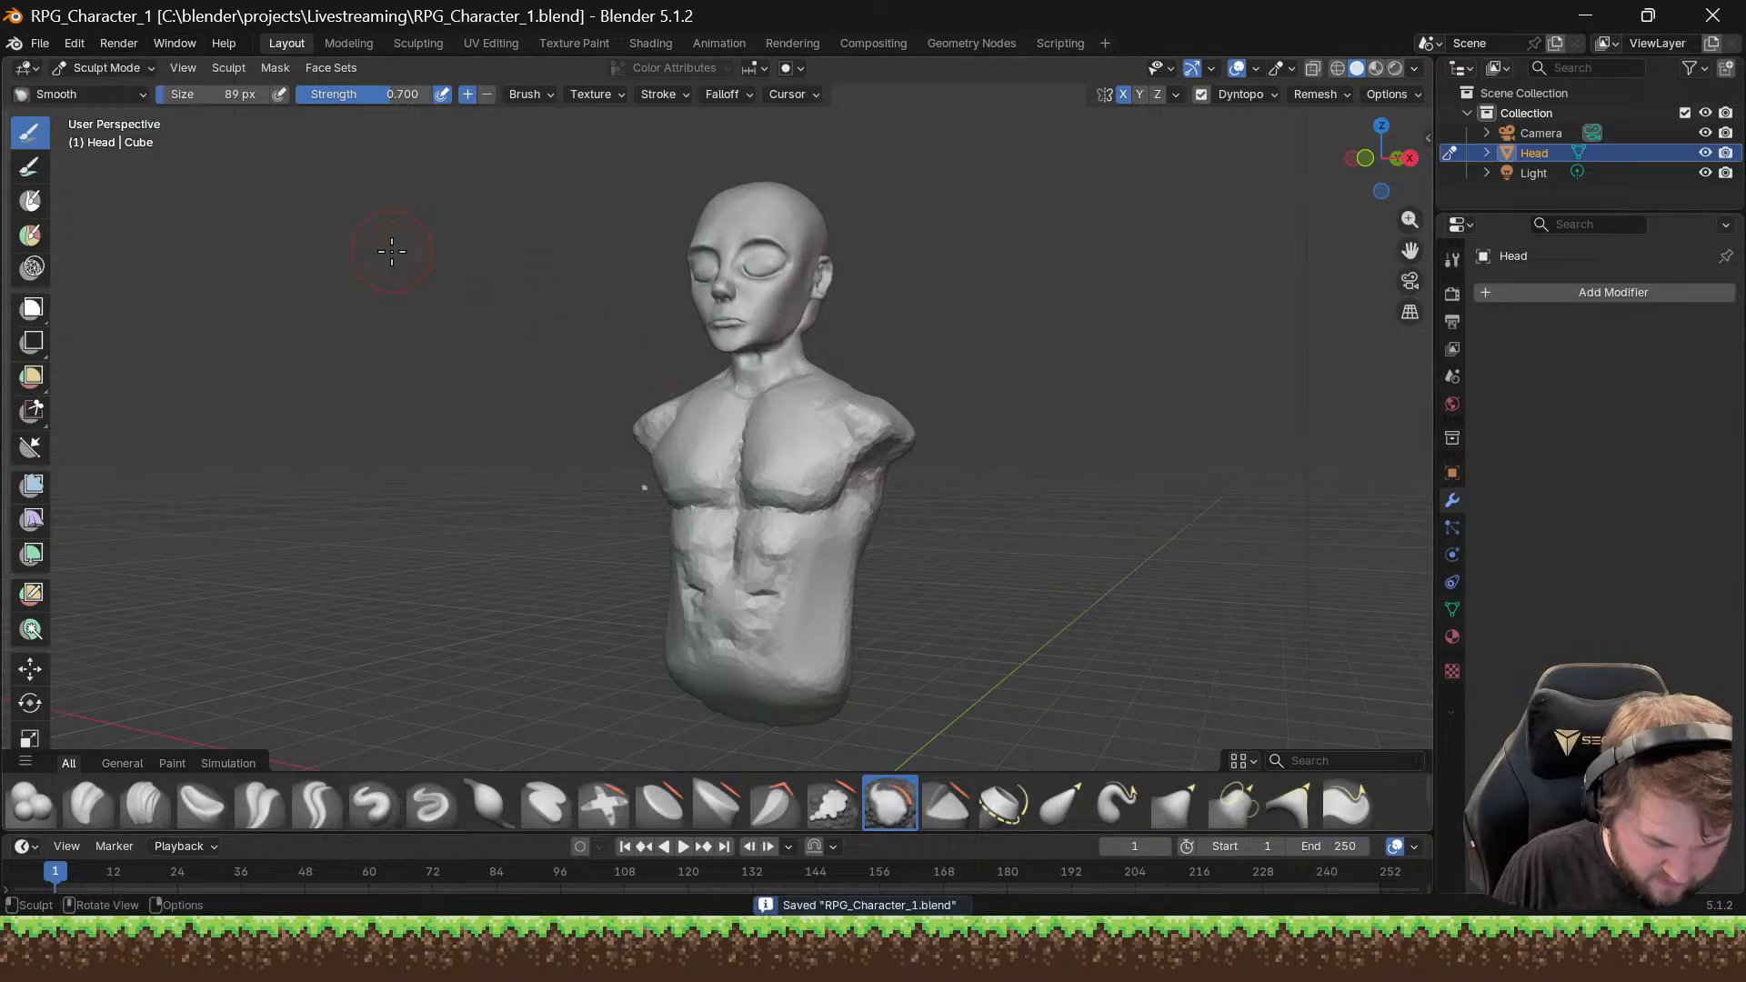
Step: Switch to Object Mode and bring the small stray piece floating beside the torso into close view
middle_drag(401, 385, 367, 383)
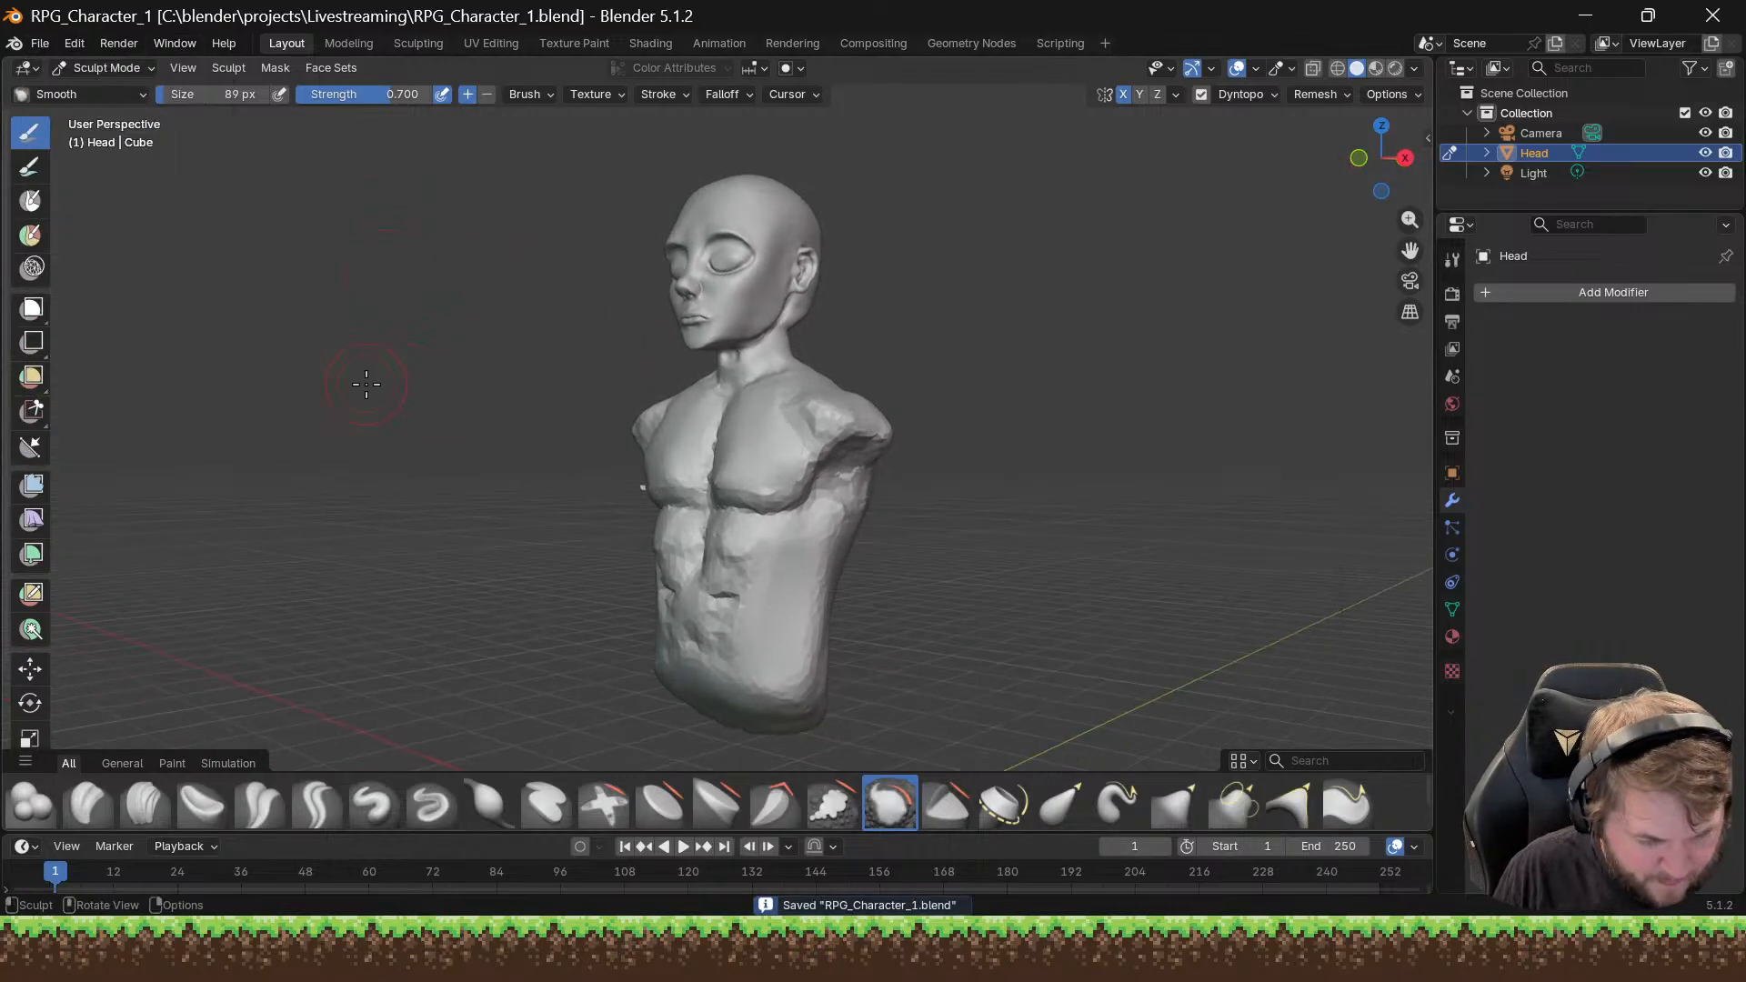
key(ctrl+Tab)
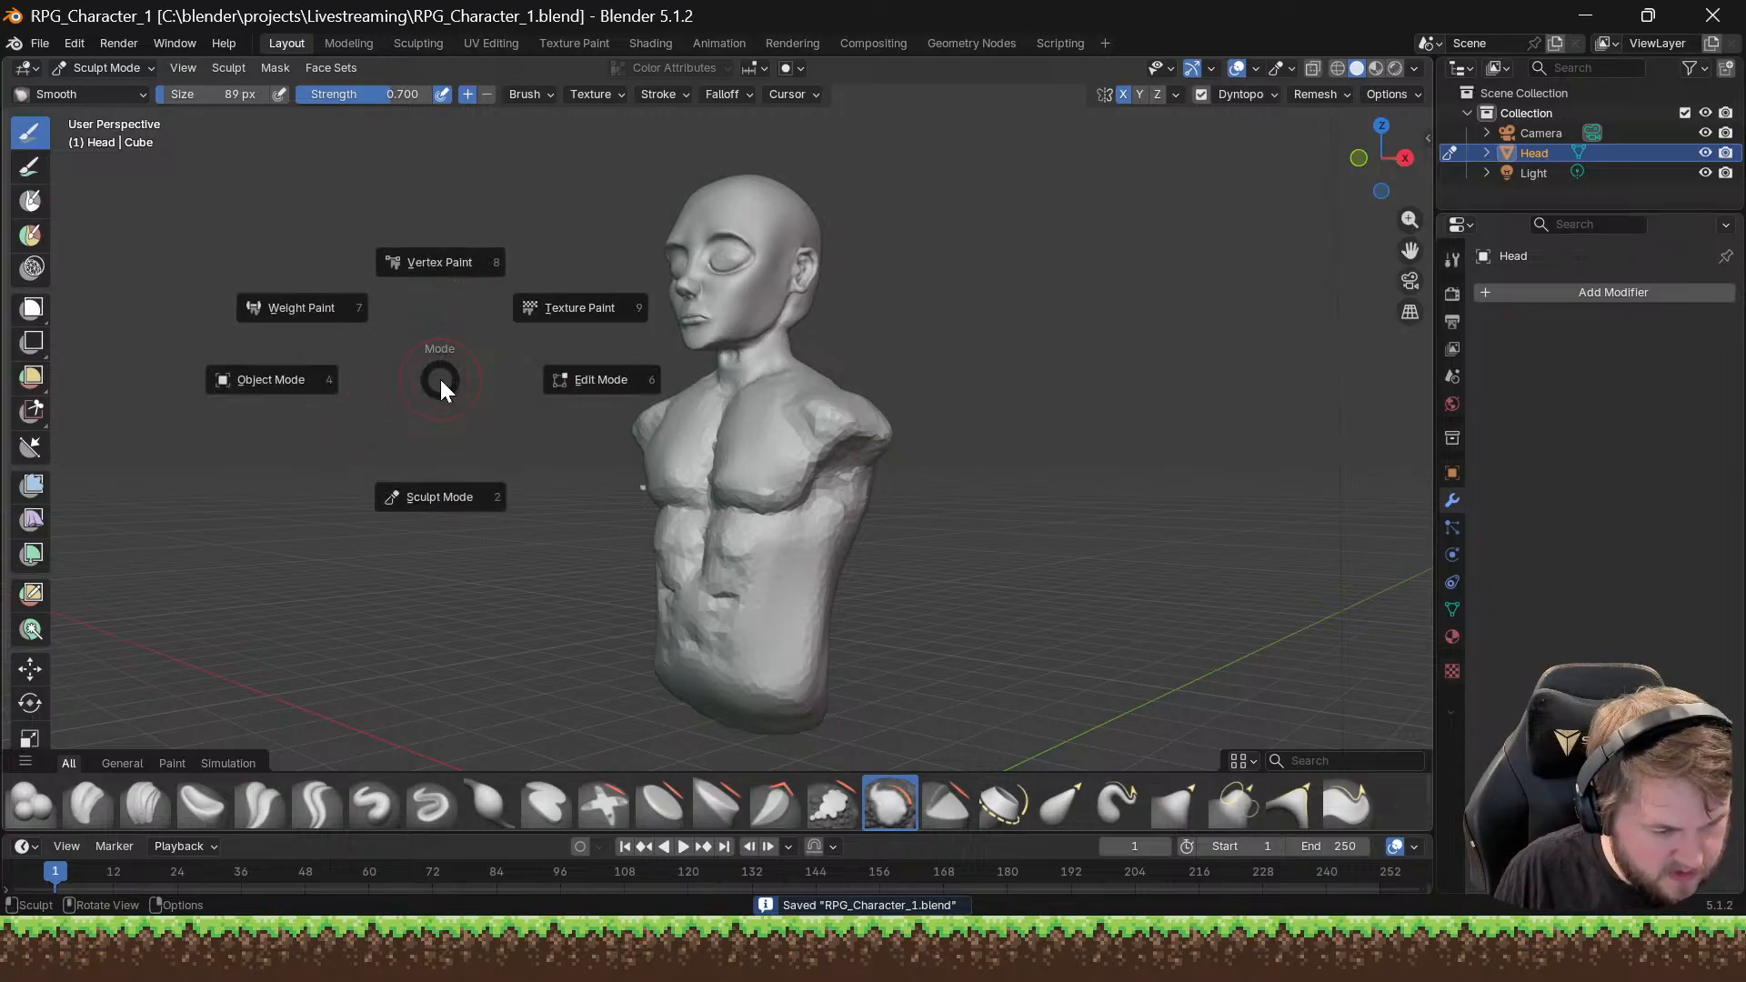
click(300, 378)
mouse_move(896, 468)
middle_down()
mouse_move(924, 487)
mouse_move(1037, 491)
mouse_move(597, 527)
mouse_move(552, 514)
mouse_move(706, 506)
mouse_move(586, 516)
middle_up()
scroll(624, 494, up, 8)
scroll(636, 507, down, 5)
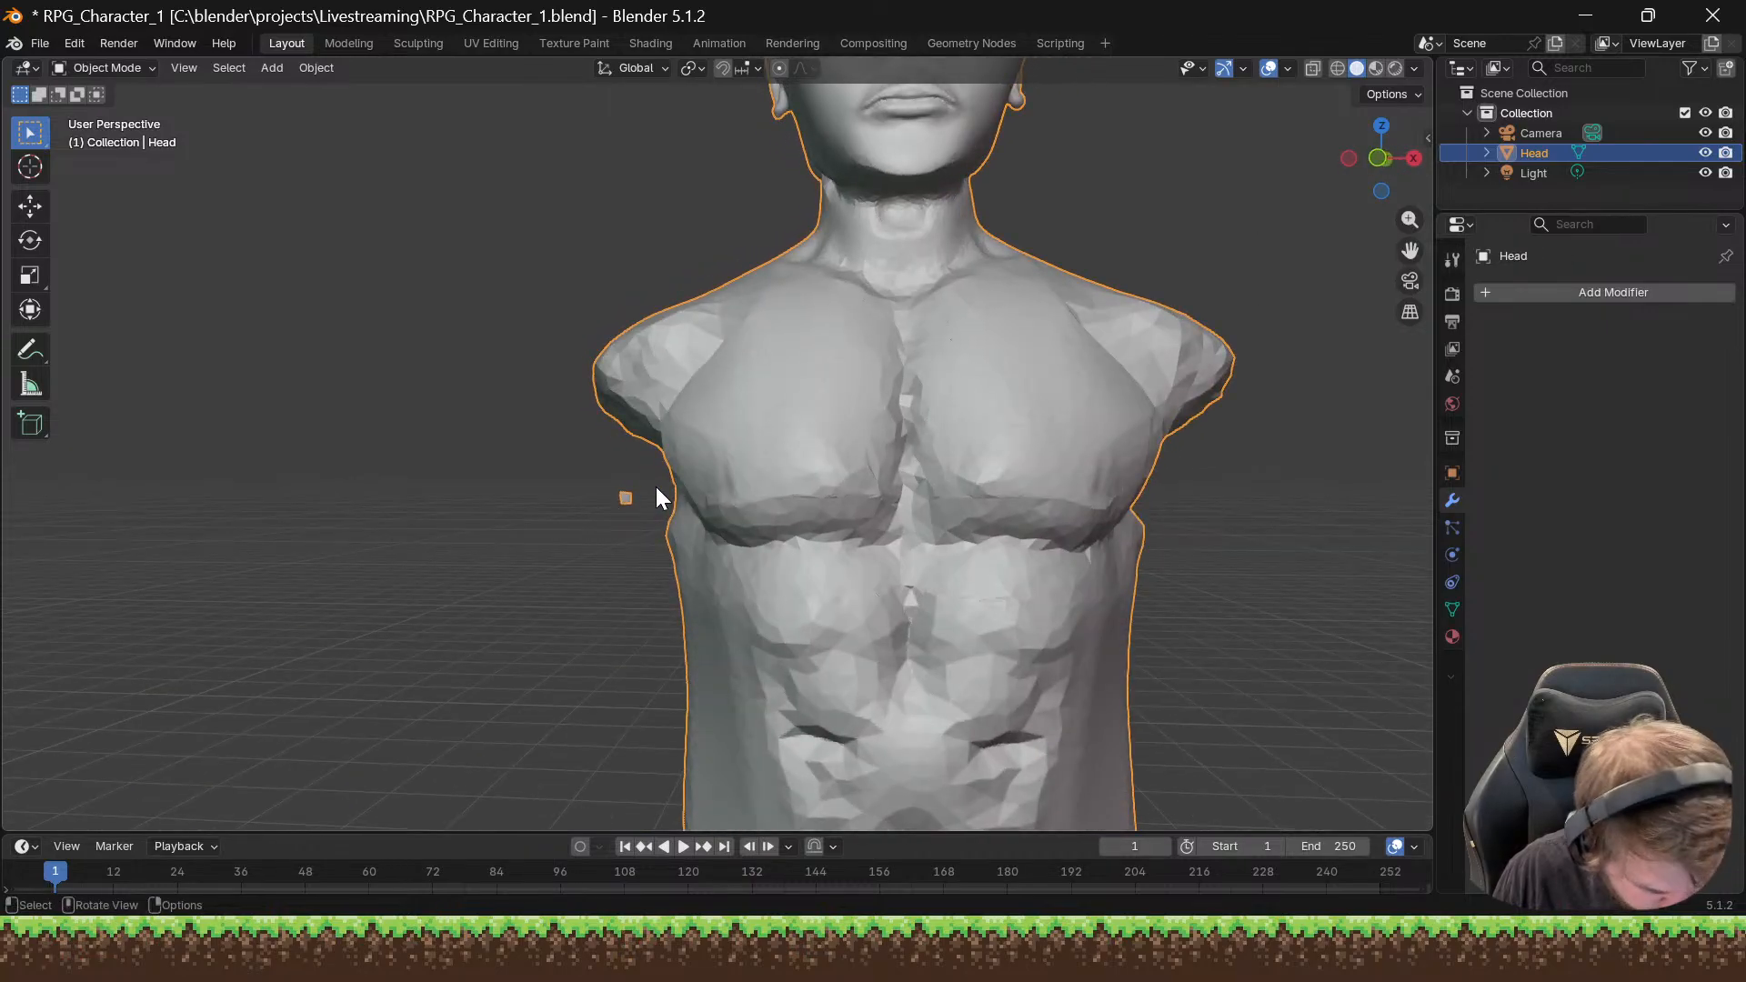
Step: In Edit Mode, select the two faces of the stray piece beside the torso and delete their vertices
key(ctrl+Tab)
click(666, 523)
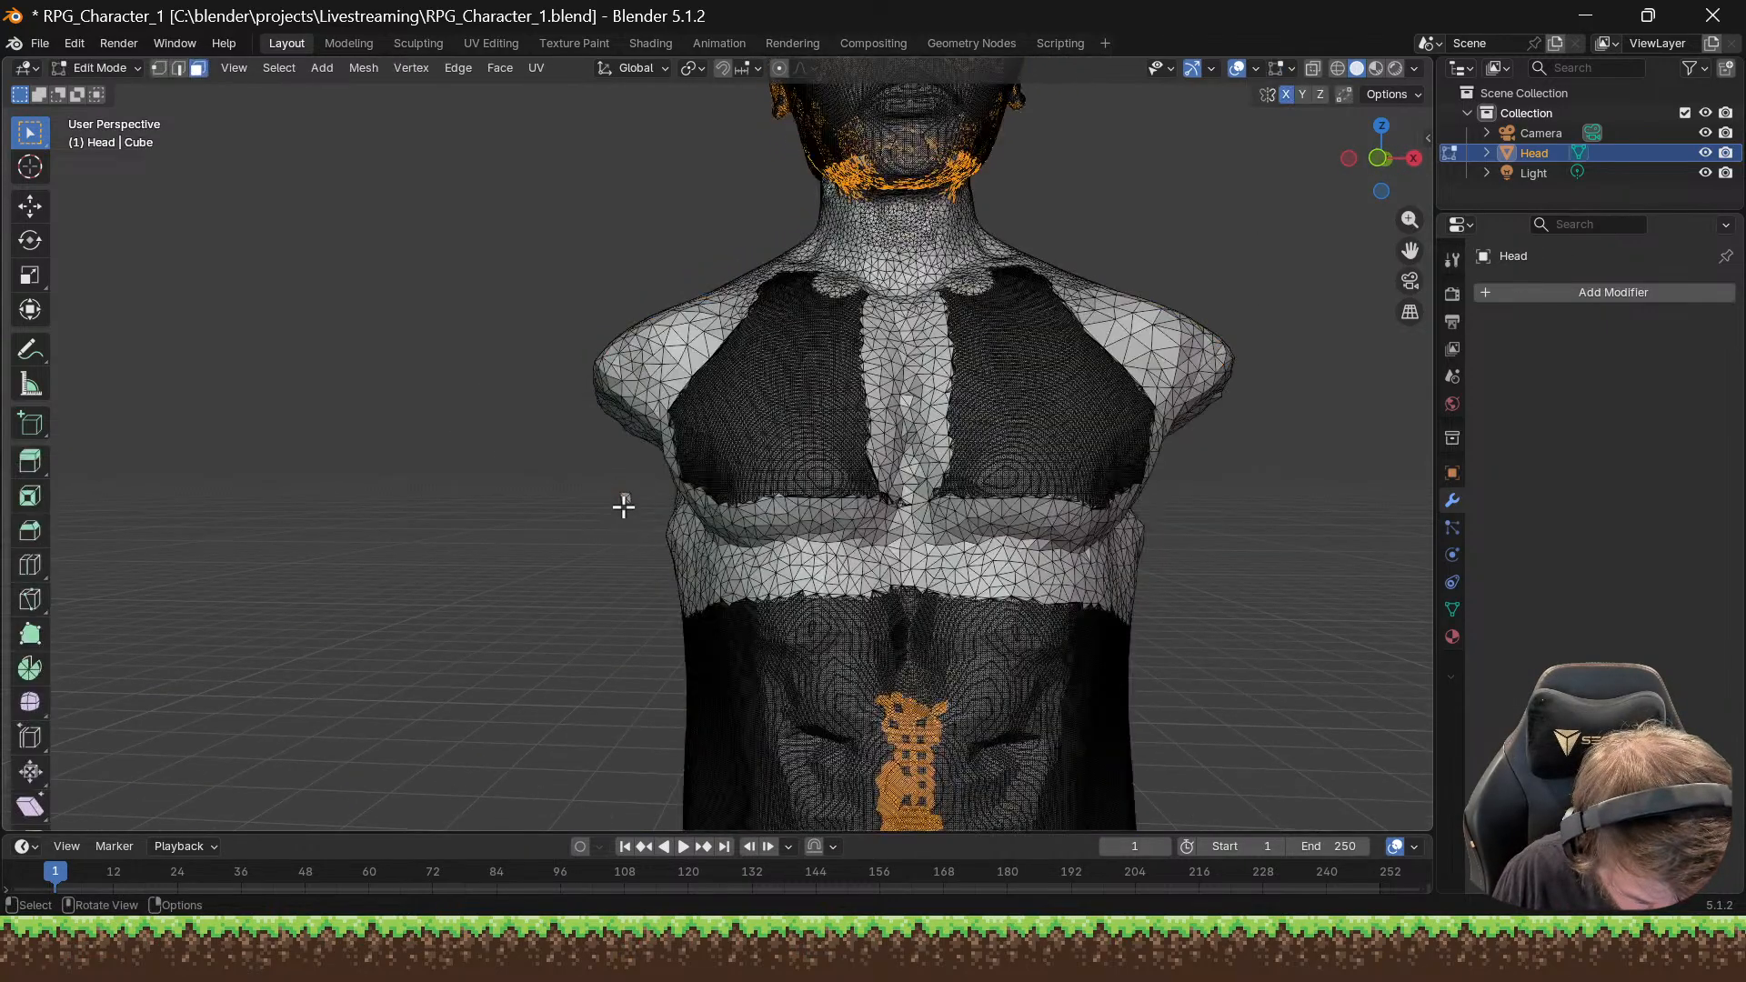
scroll(637, 499, up, 10)
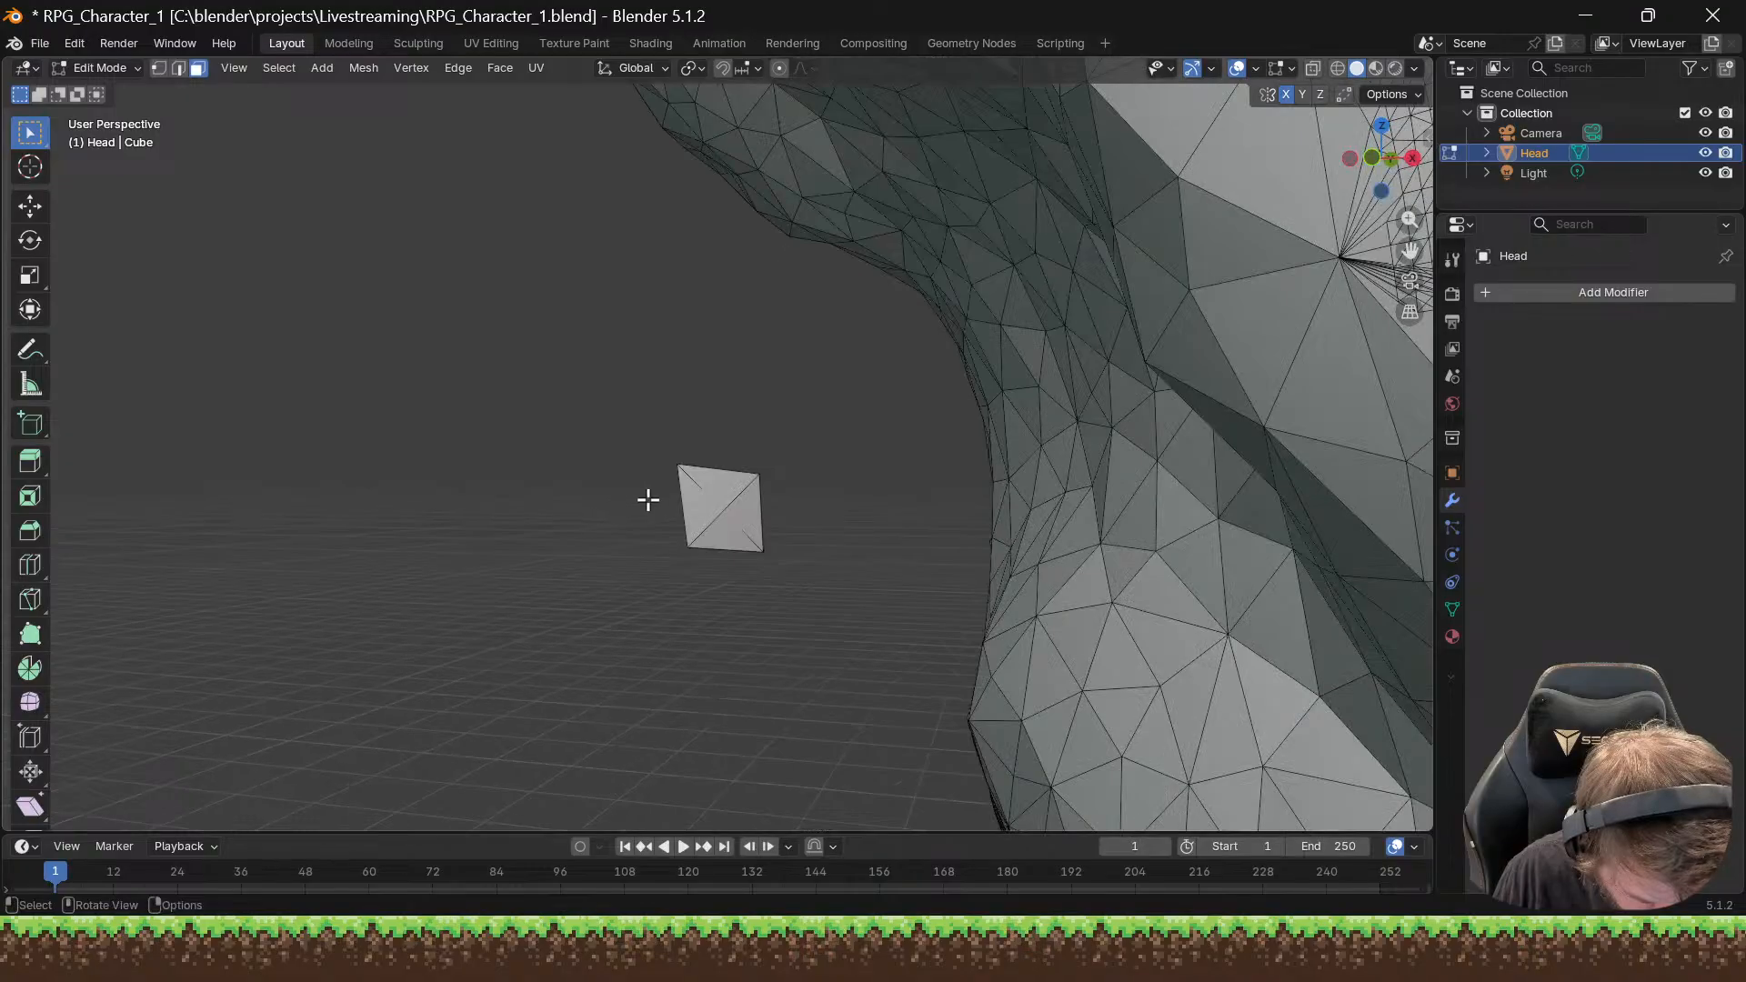
click(703, 512)
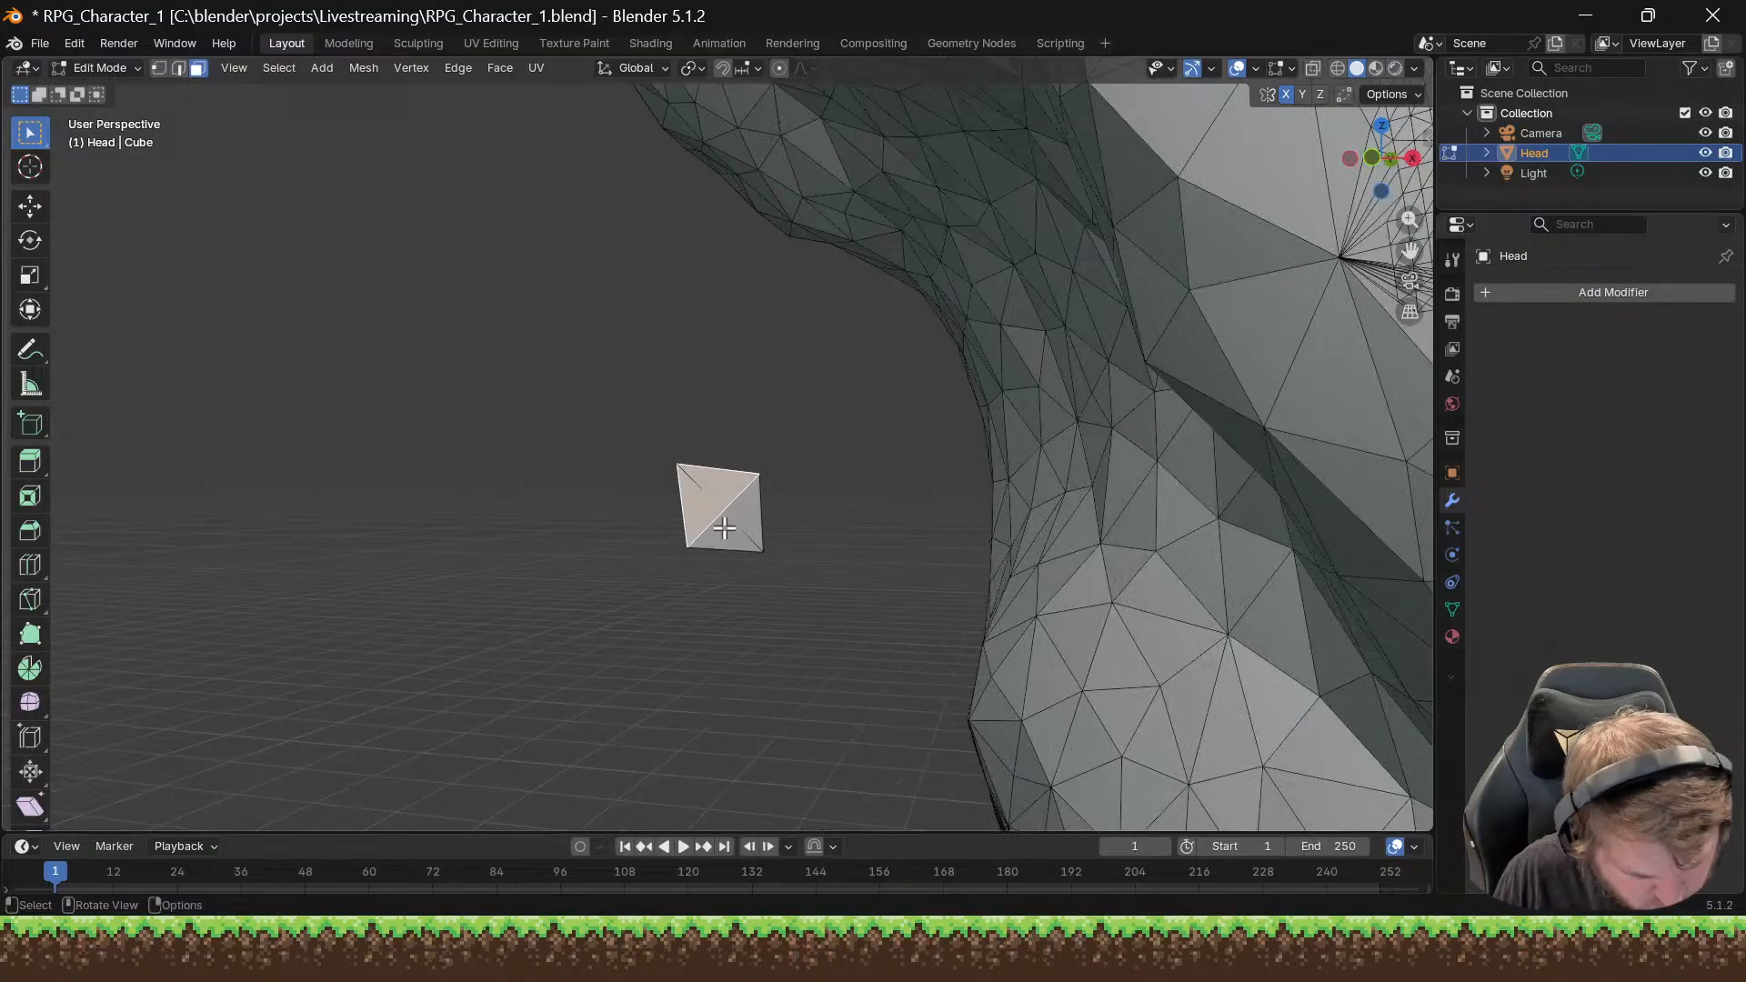
click(724, 528)
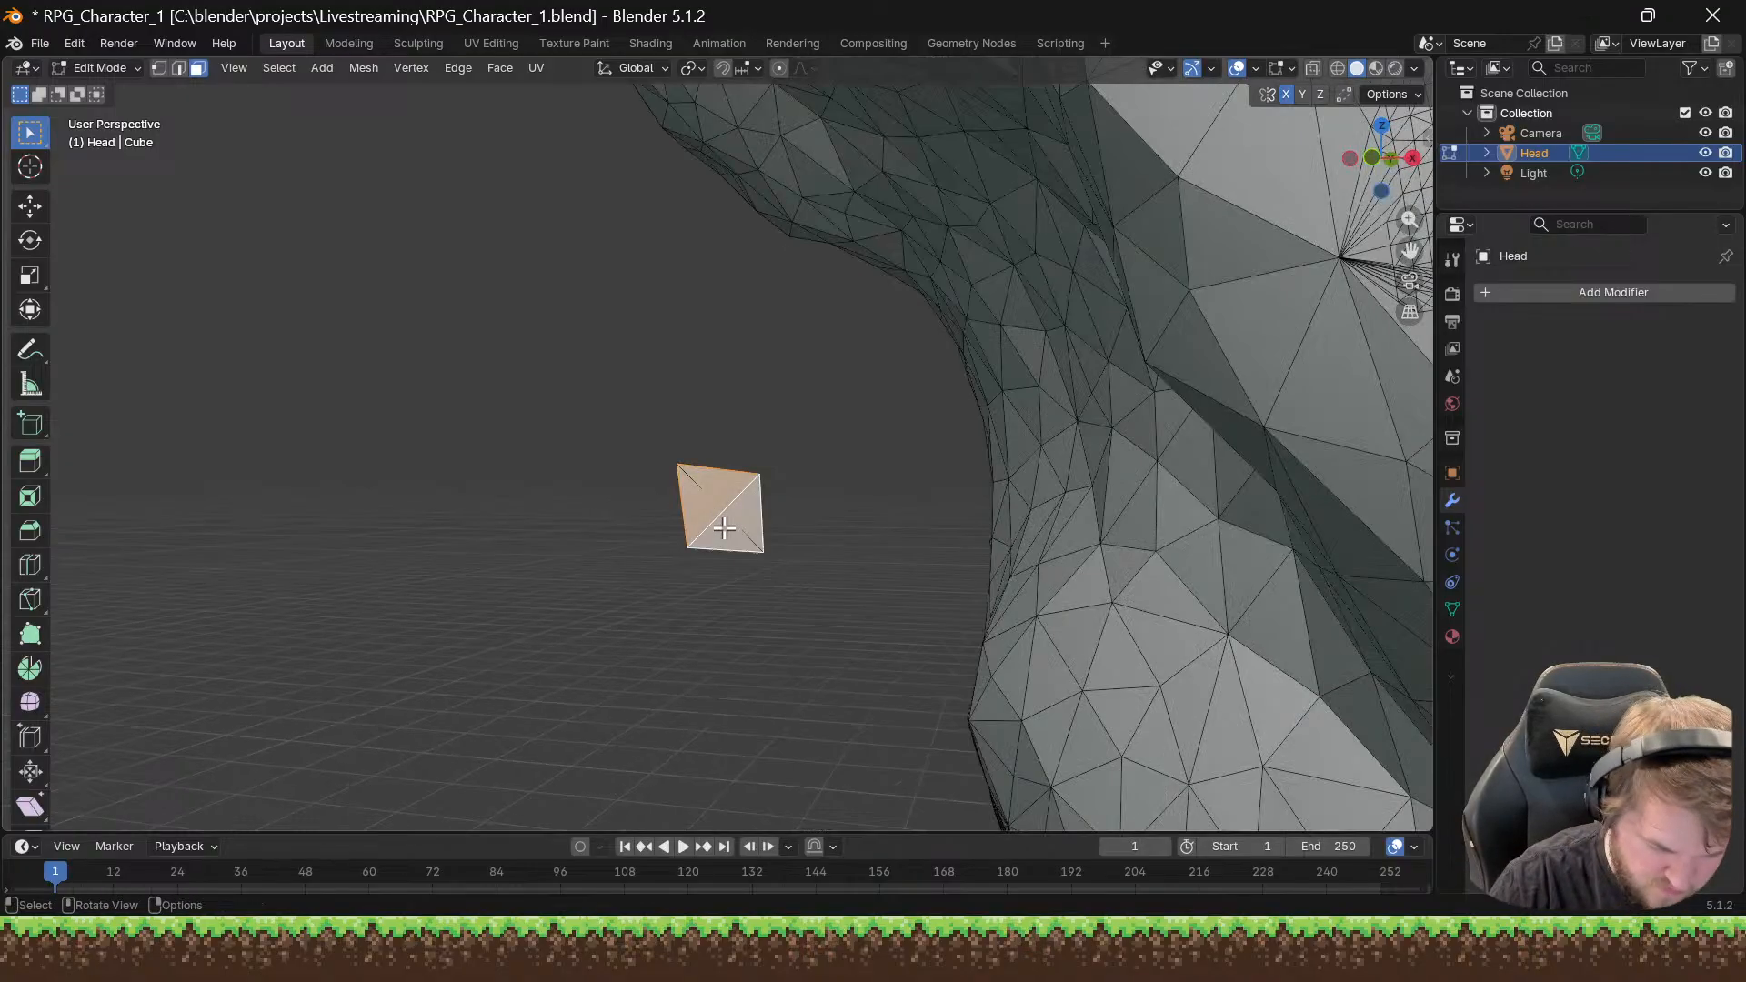
key(x)
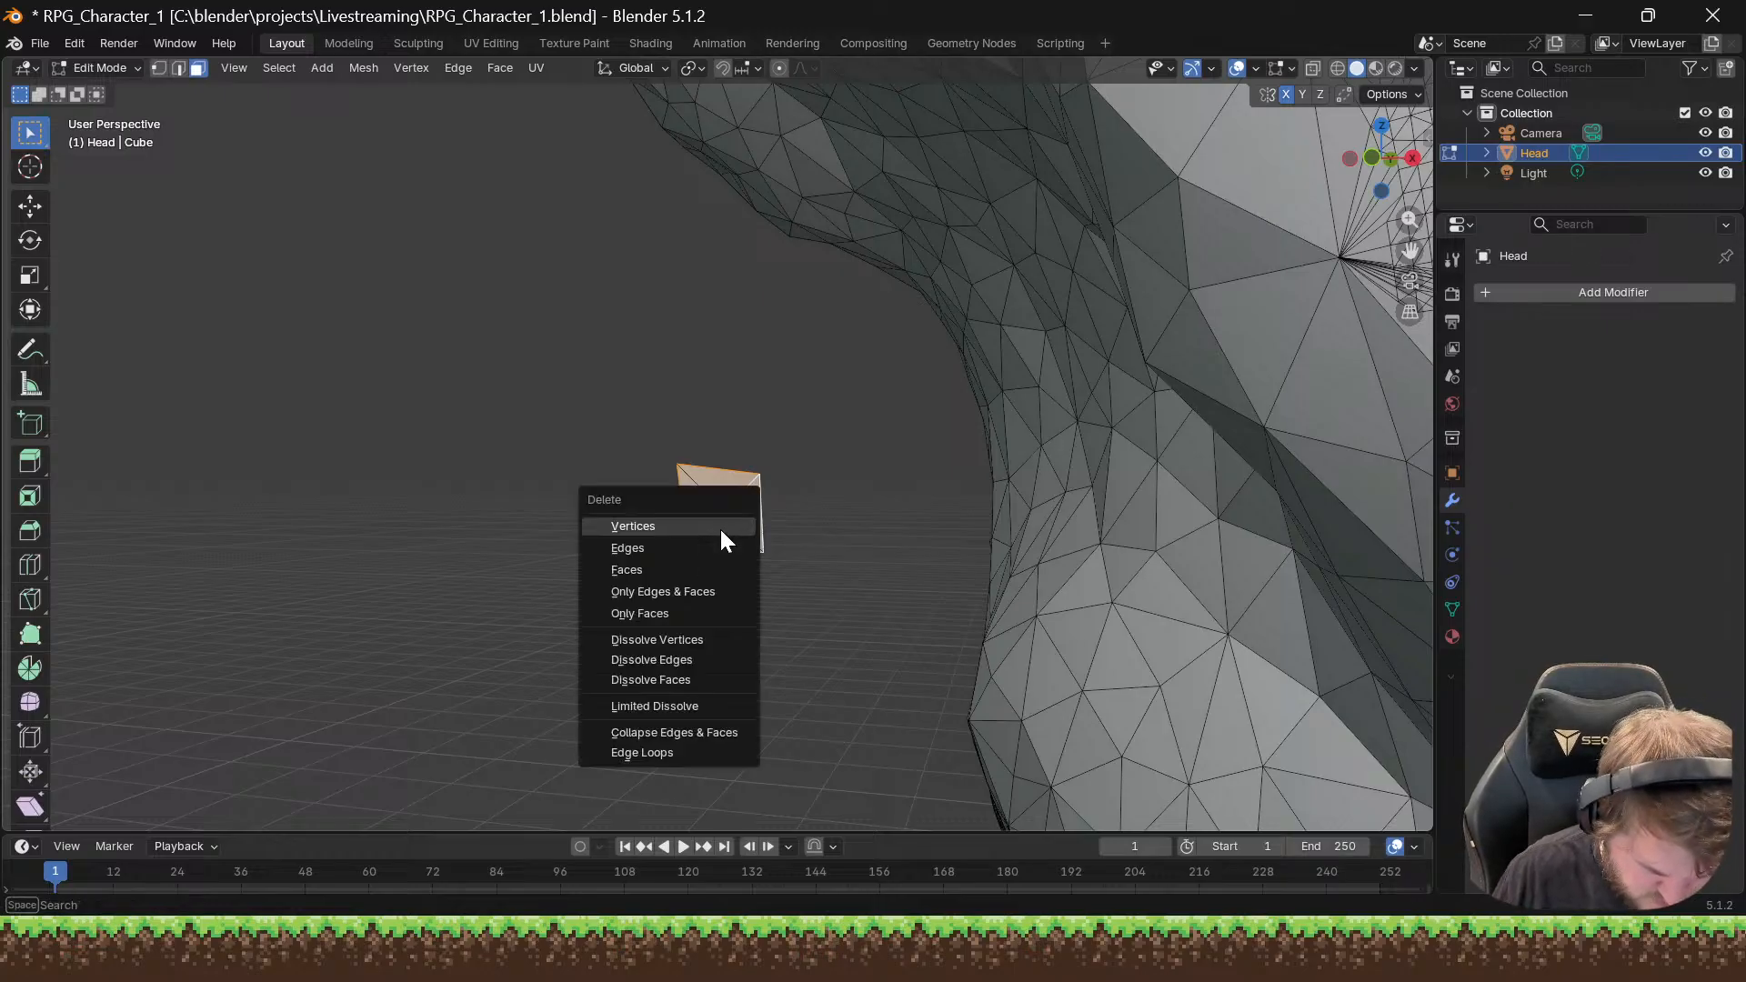
click(721, 527)
Step: Examine the bust's mesh from several angles for remaining stray geometry around the torso, neck and head
mouse_move(721, 527)
middle_down()
mouse_move(920, 530)
mouse_move(919, 564)
mouse_move(845, 577)
mouse_move(521, 470)
mouse_move(428, 530)
mouse_move(733, 546)
mouse_move(709, 514)
mouse_move(827, 499)
mouse_move(659, 503)
mouse_move(630, 536)
mouse_move(779, 514)
mouse_move(725, 507)
middle_up()
scroll(723, 512, up, 5)
scroll(864, 425, down, 4)
middle_drag(864, 425, 646, 464)
scroll(865, 346, up, 5)
middle_drag(865, 346, 960, 331)
scroll(890, 295, up, 5)
scroll(884, 299, down, 6)
middle_drag(923, 452, 953, 486)
Step: Return the head to Sculpt Mode and select the Inflate/Deflate brush in Subtract mode at strength 0.500
key(ctrl+Tab)
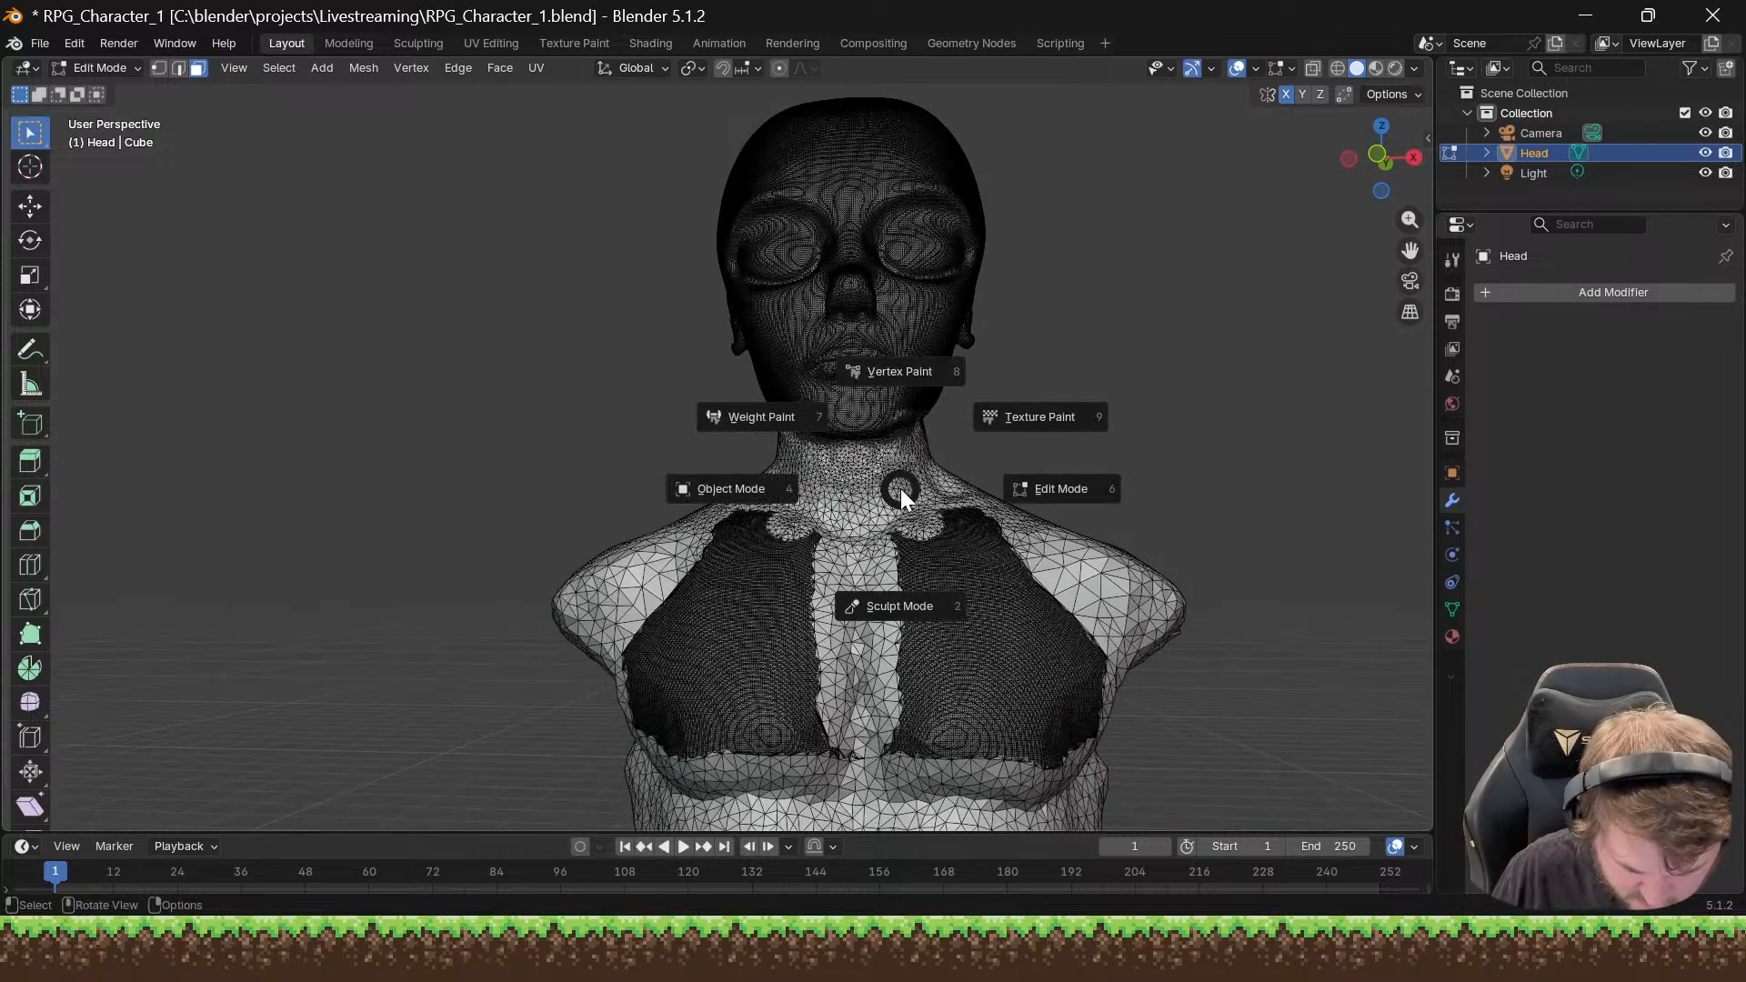
click(898, 602)
key(ctrl+Tab)
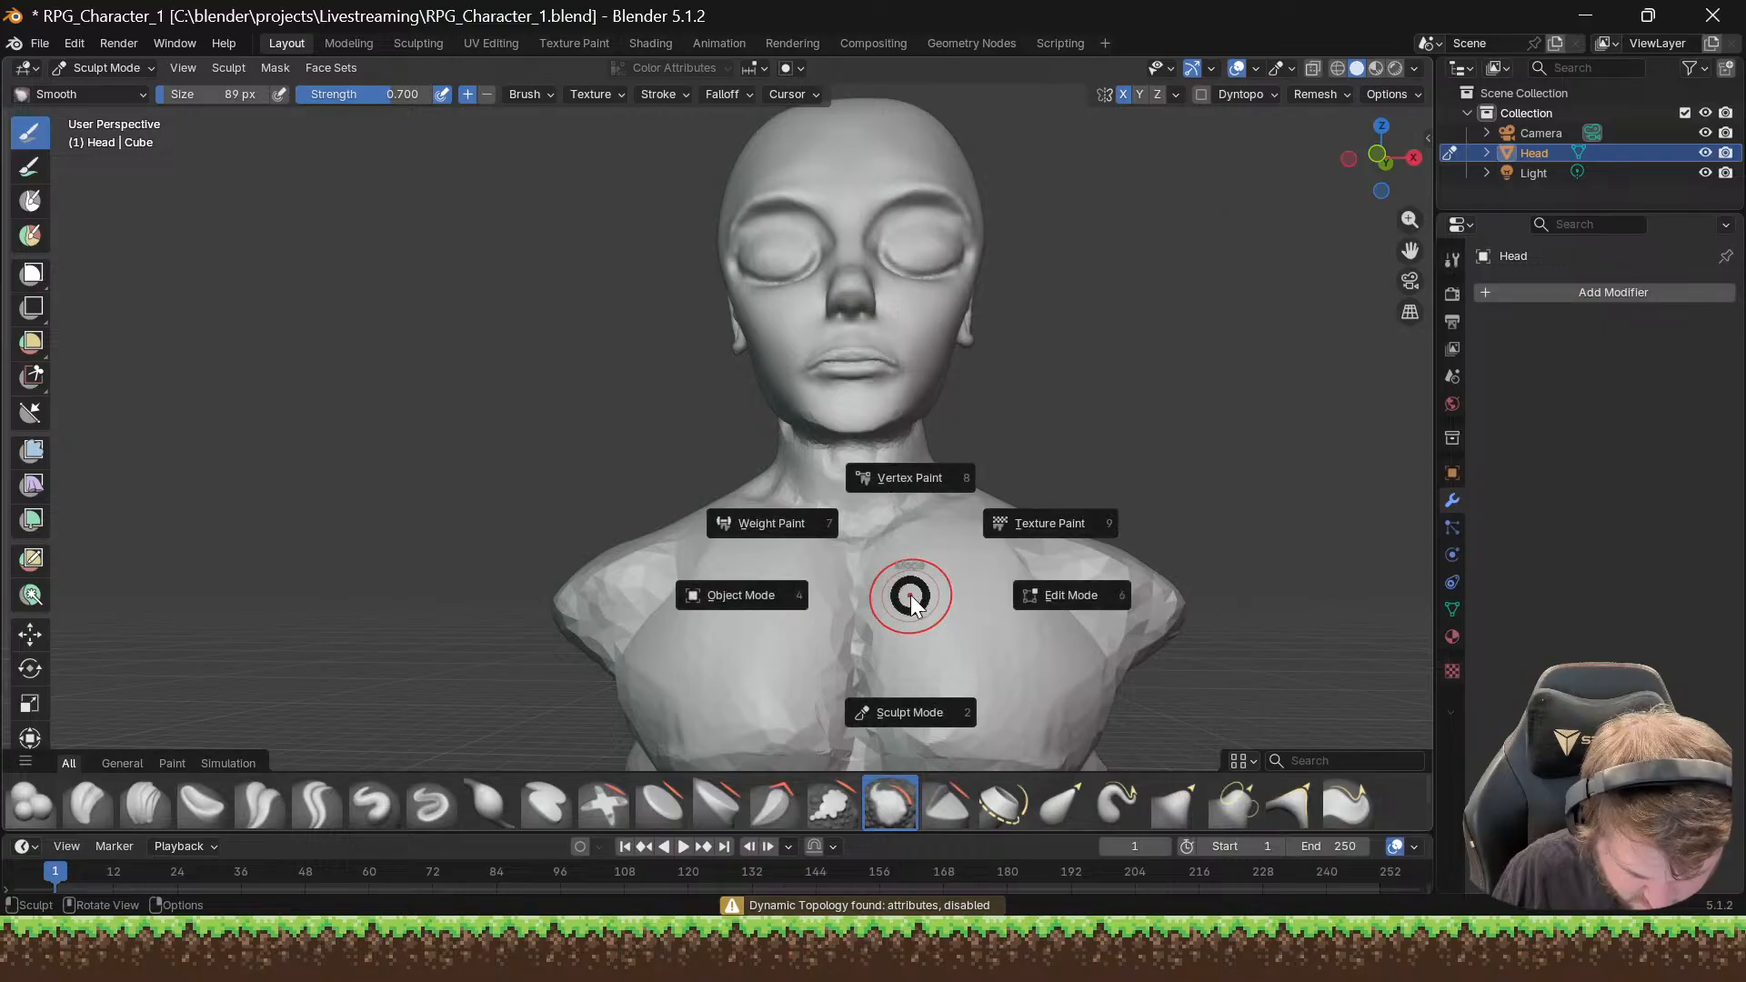
click(1049, 598)
middle_drag(914, 588, 794, 666)
key(ctrl+Tab)
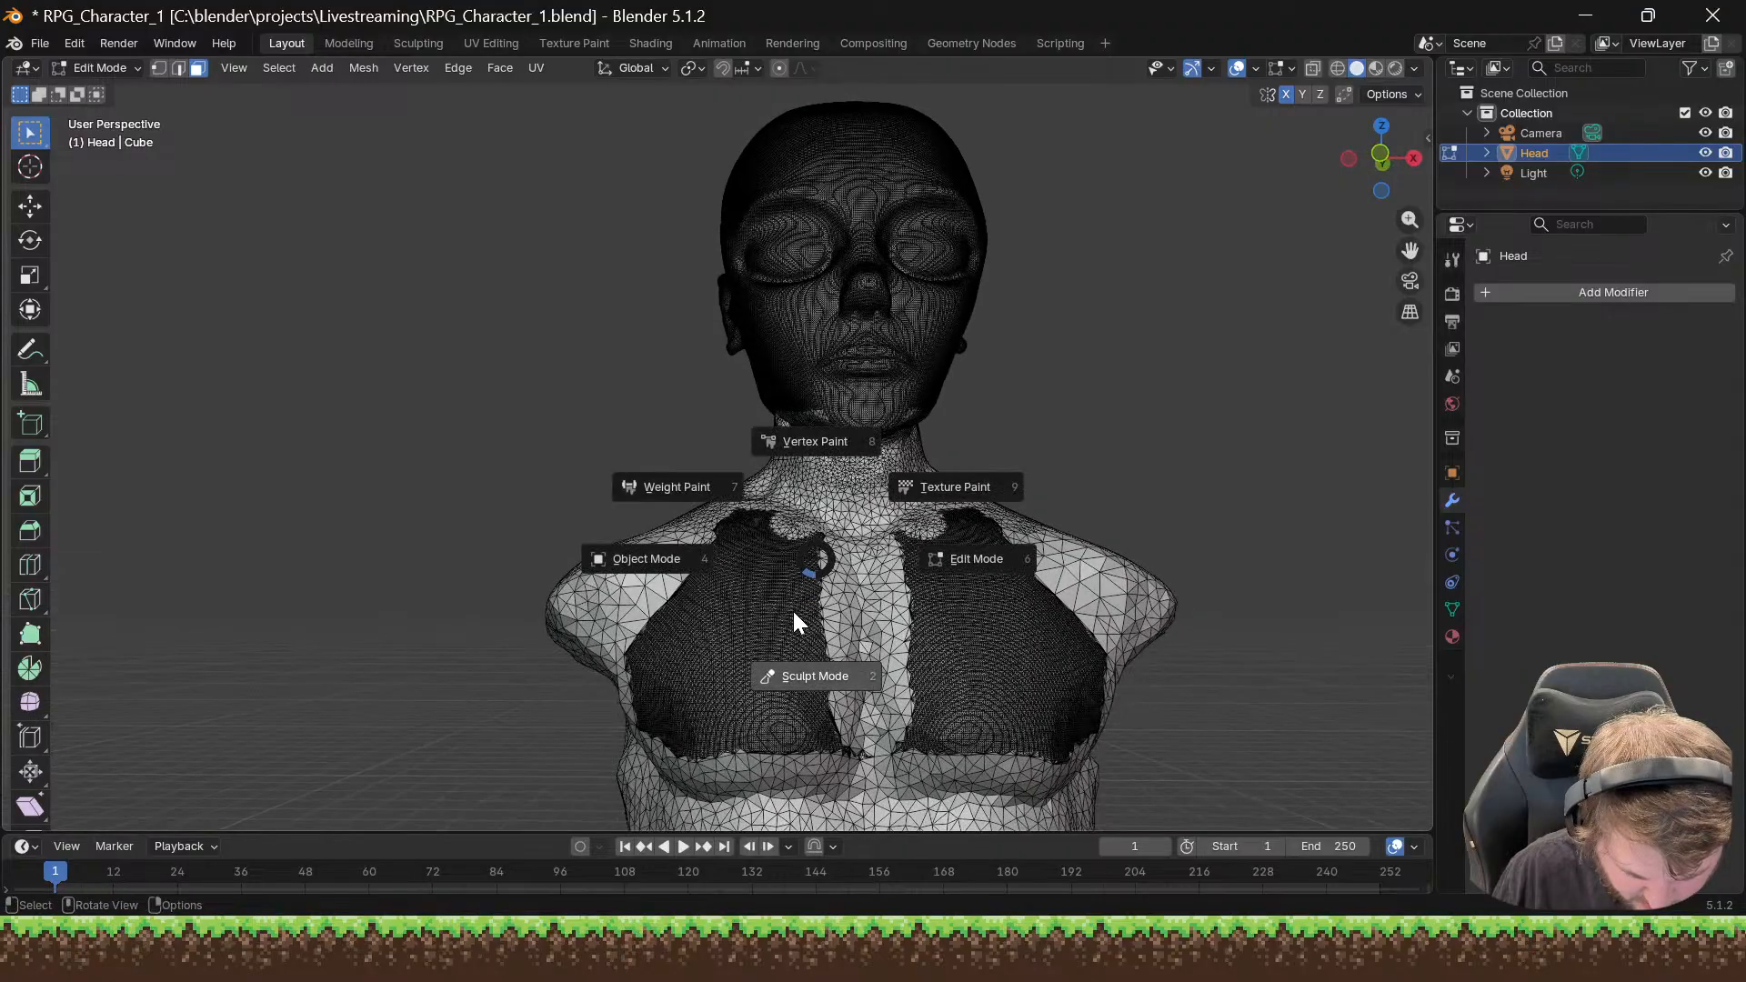
click(788, 671)
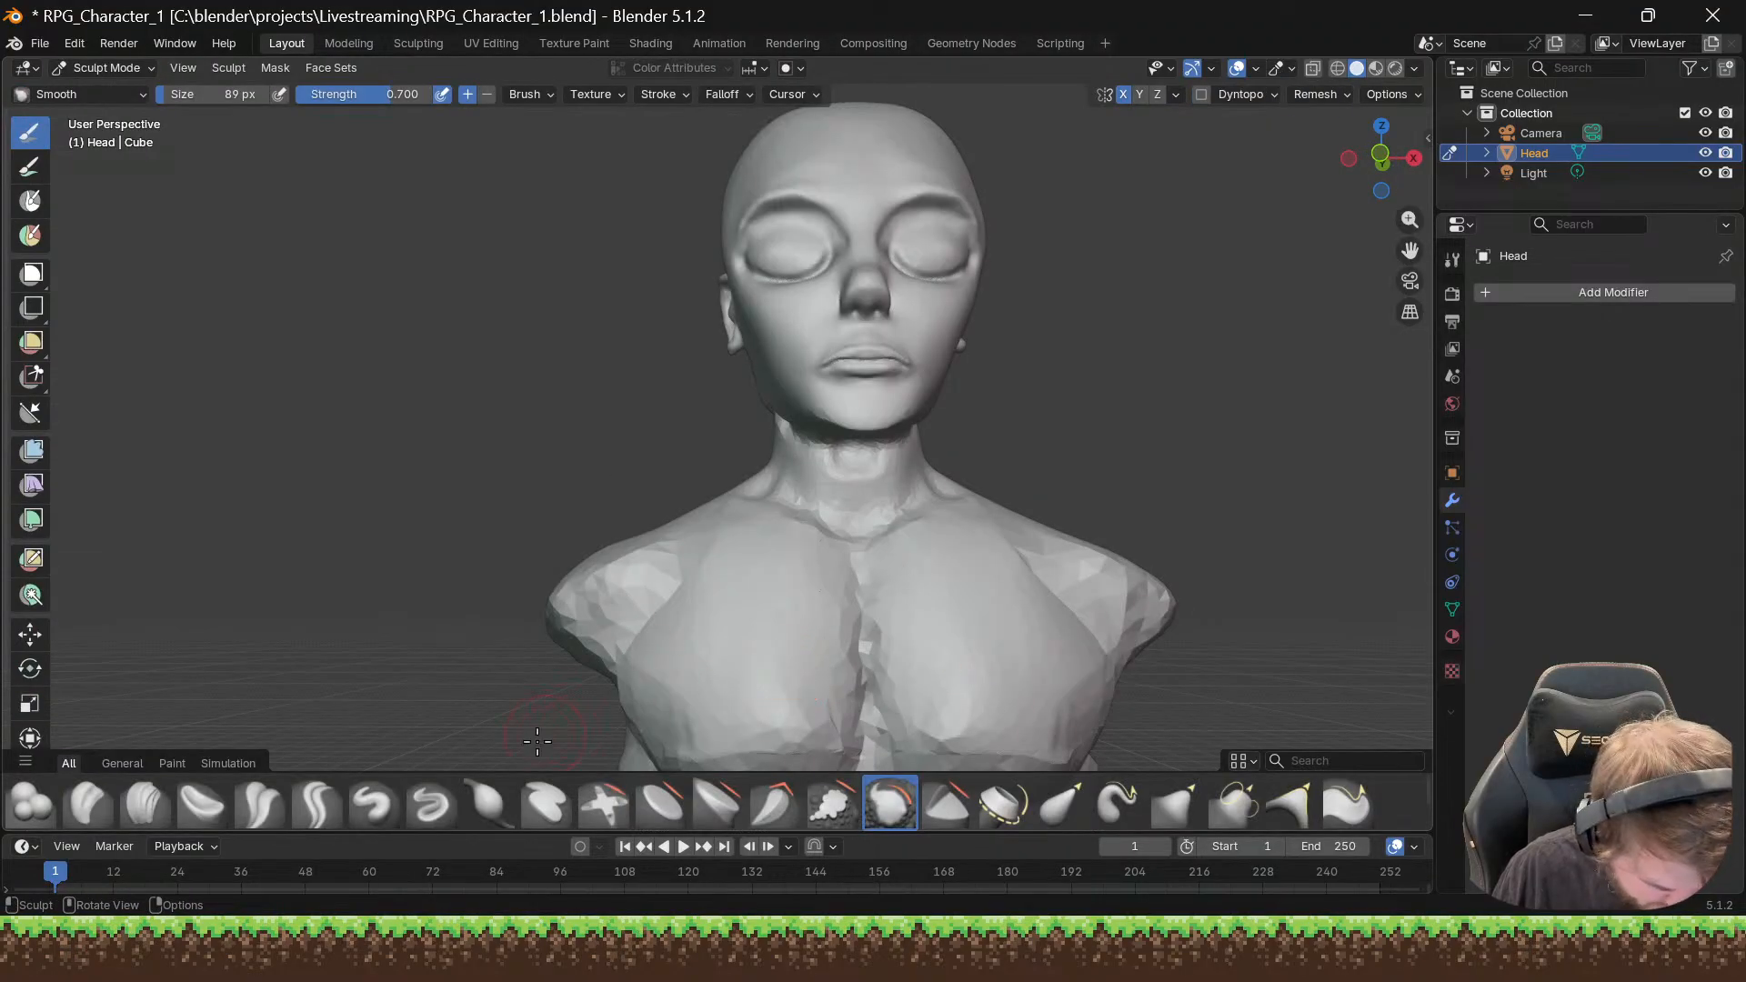
click(482, 807)
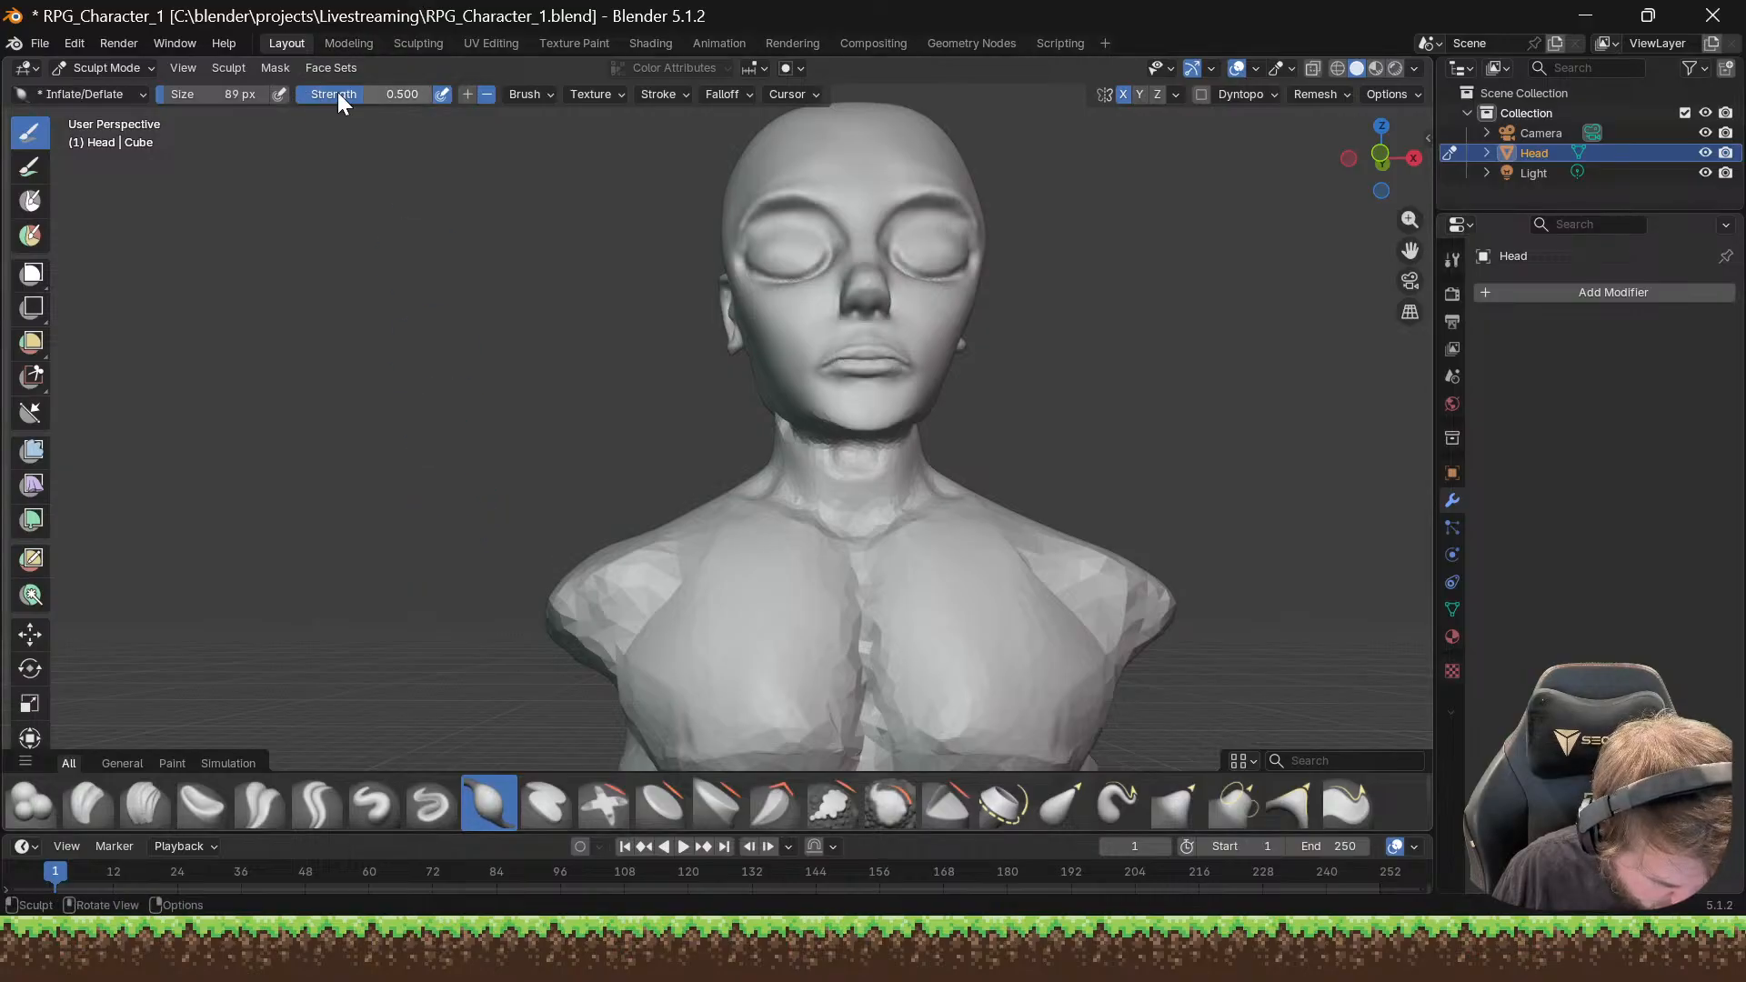
Step: Lower the Inflate/Deflate brush strength to 0.164 and stroke over the chest
drag(336, 91, 323, 93)
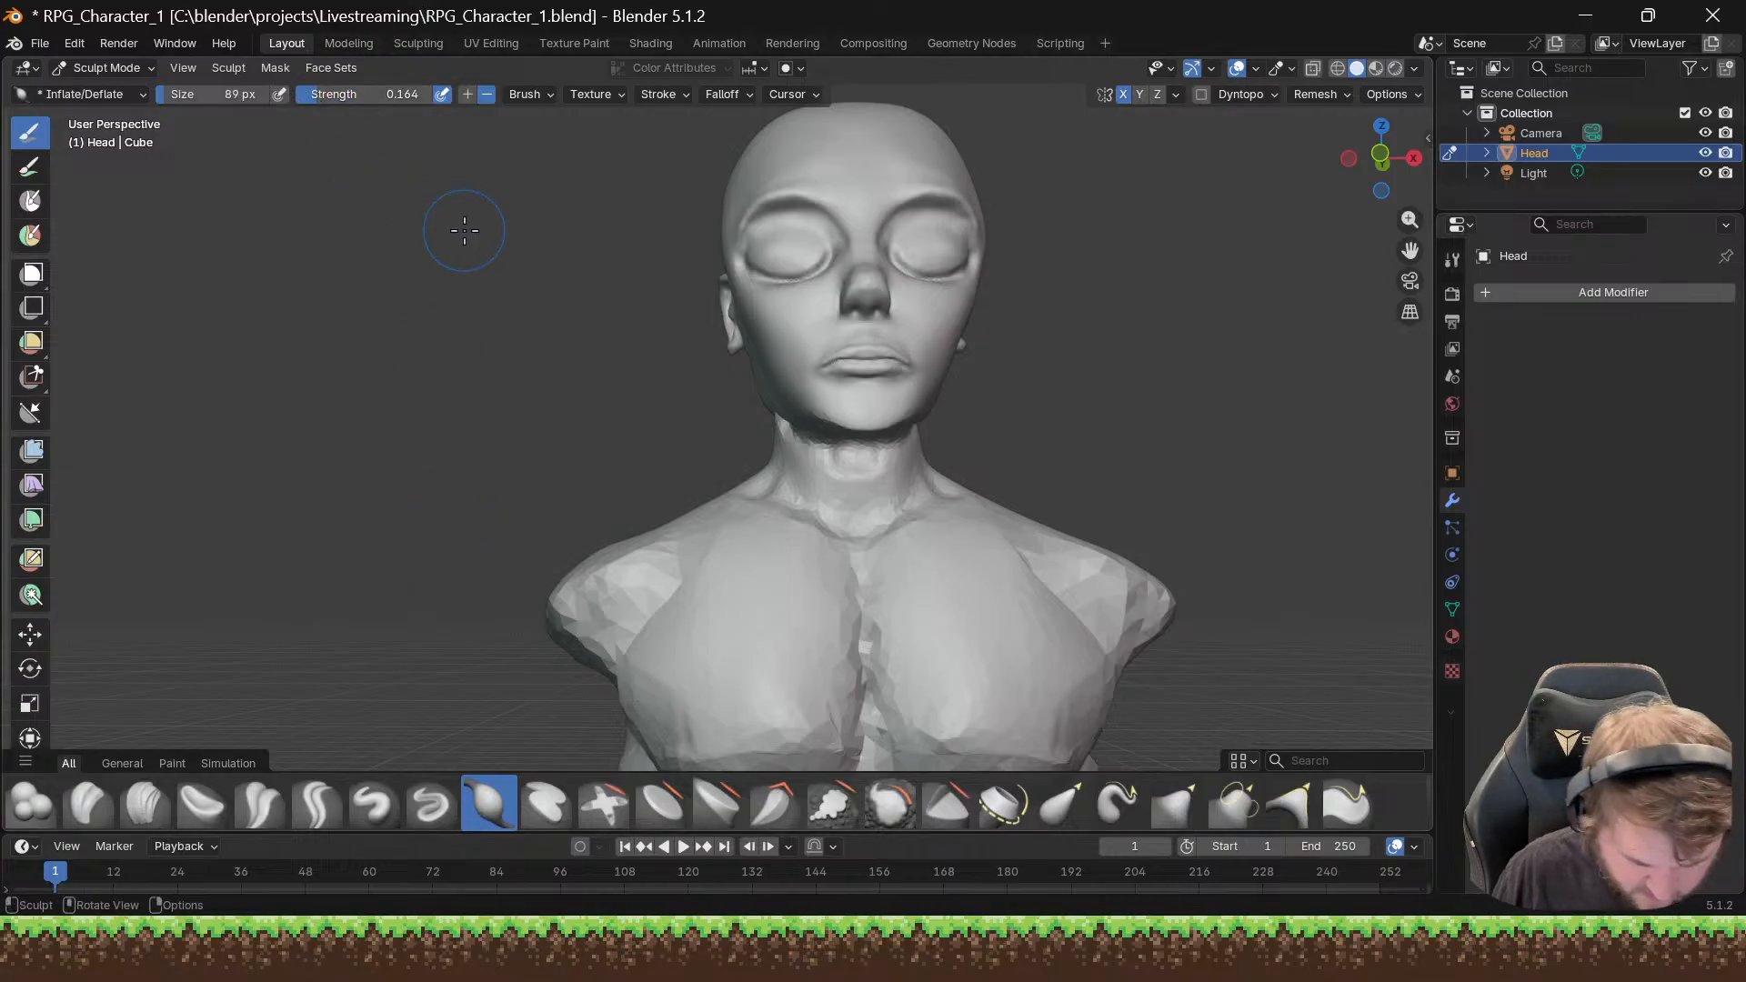
mouse_move(745, 647)
mouse_down()
mouse_move(742, 629)
mouse_move(626, 582)
mouse_move(675, 535)
mouse_up()
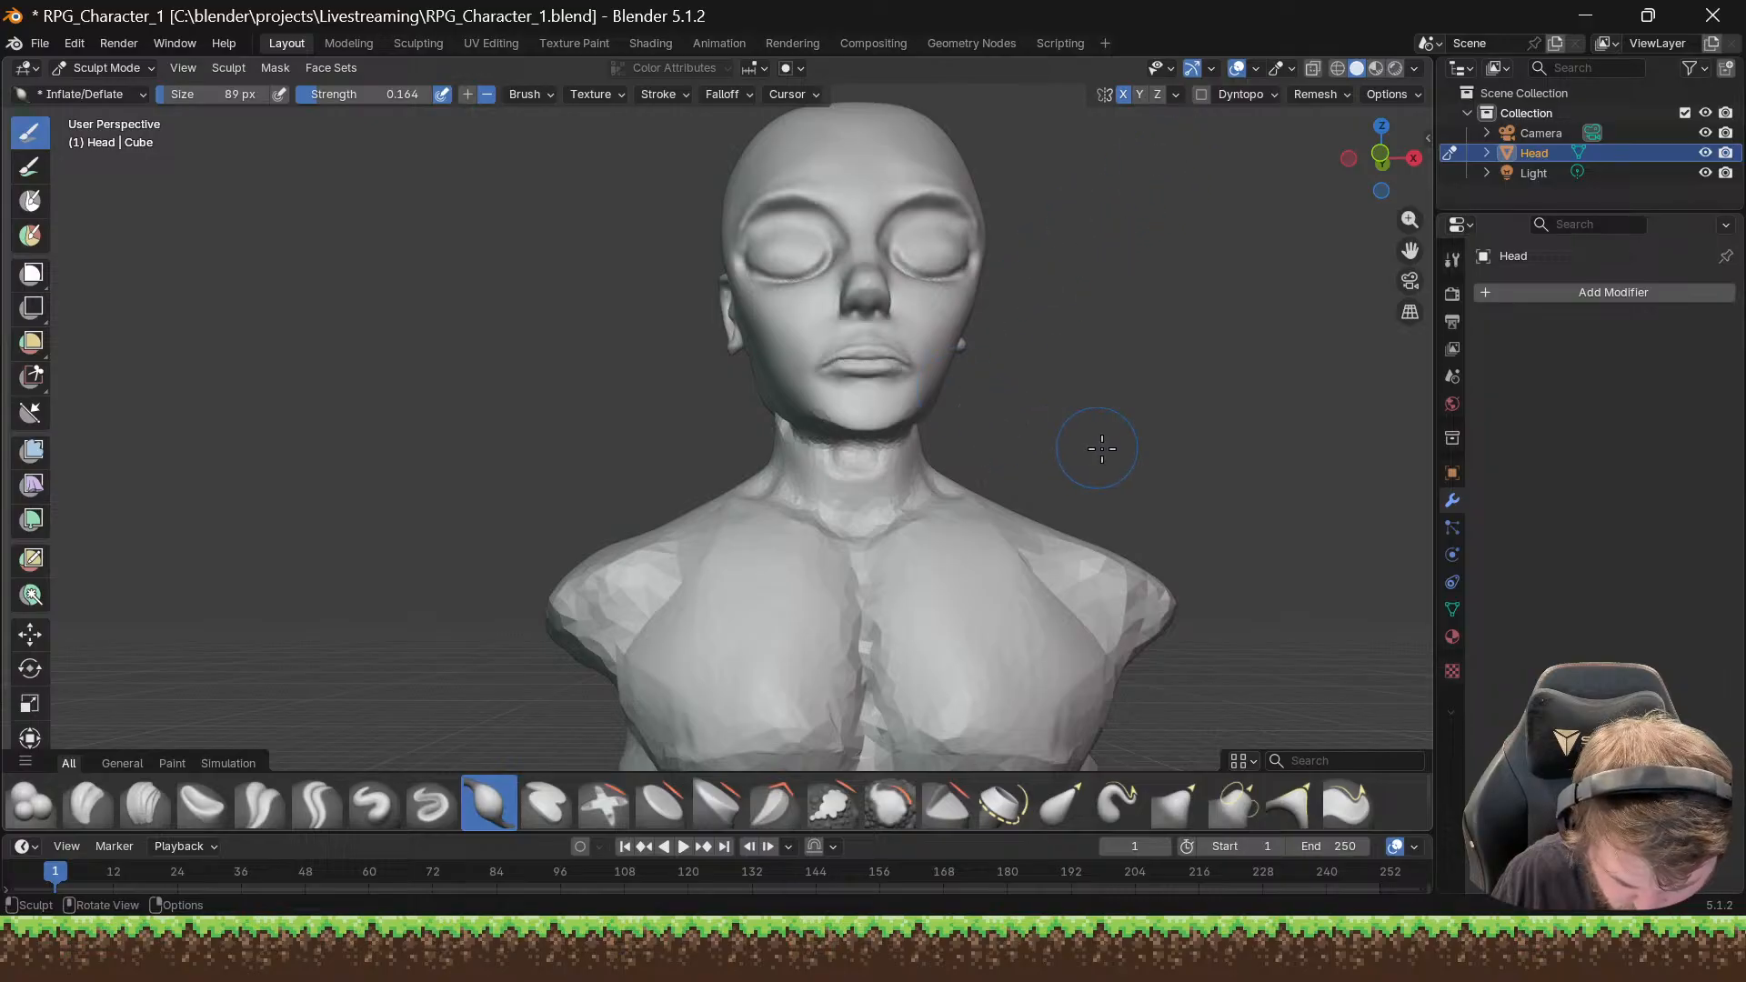
Step: Enable Dyntopo for the head in Sculpt Mode, accepting that colors, UVs and other attributes are not preserved
key(ctrl+Tab)
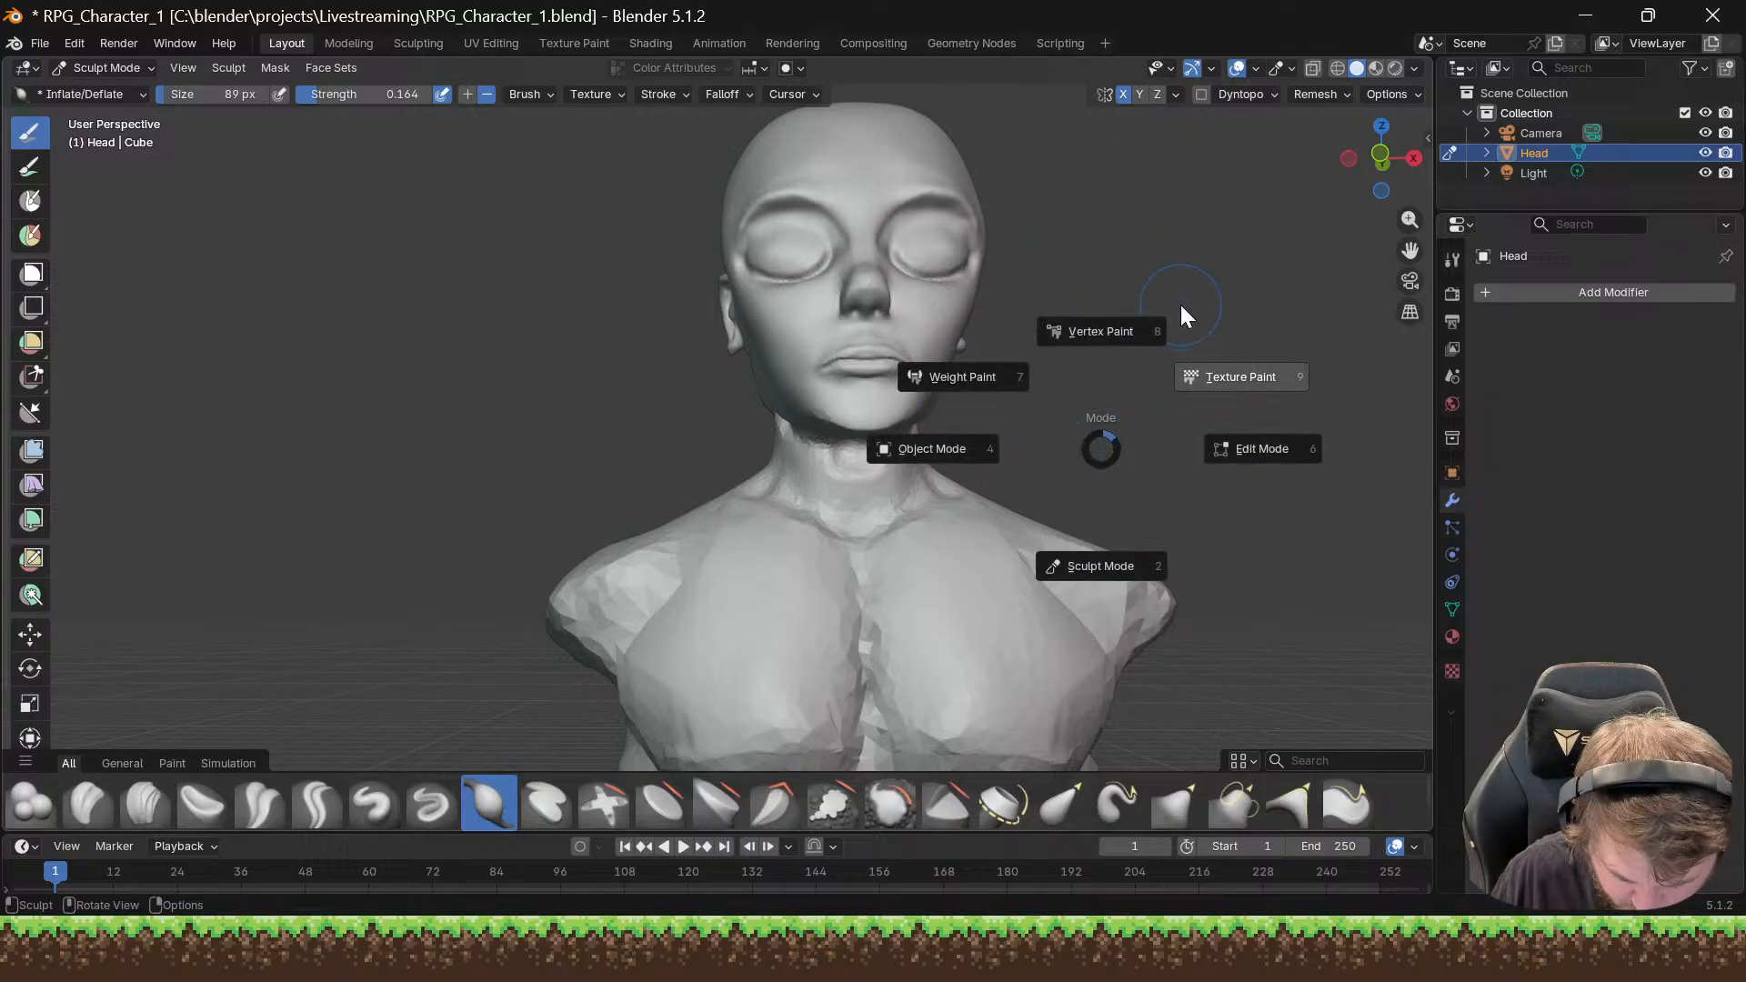
click(1200, 95)
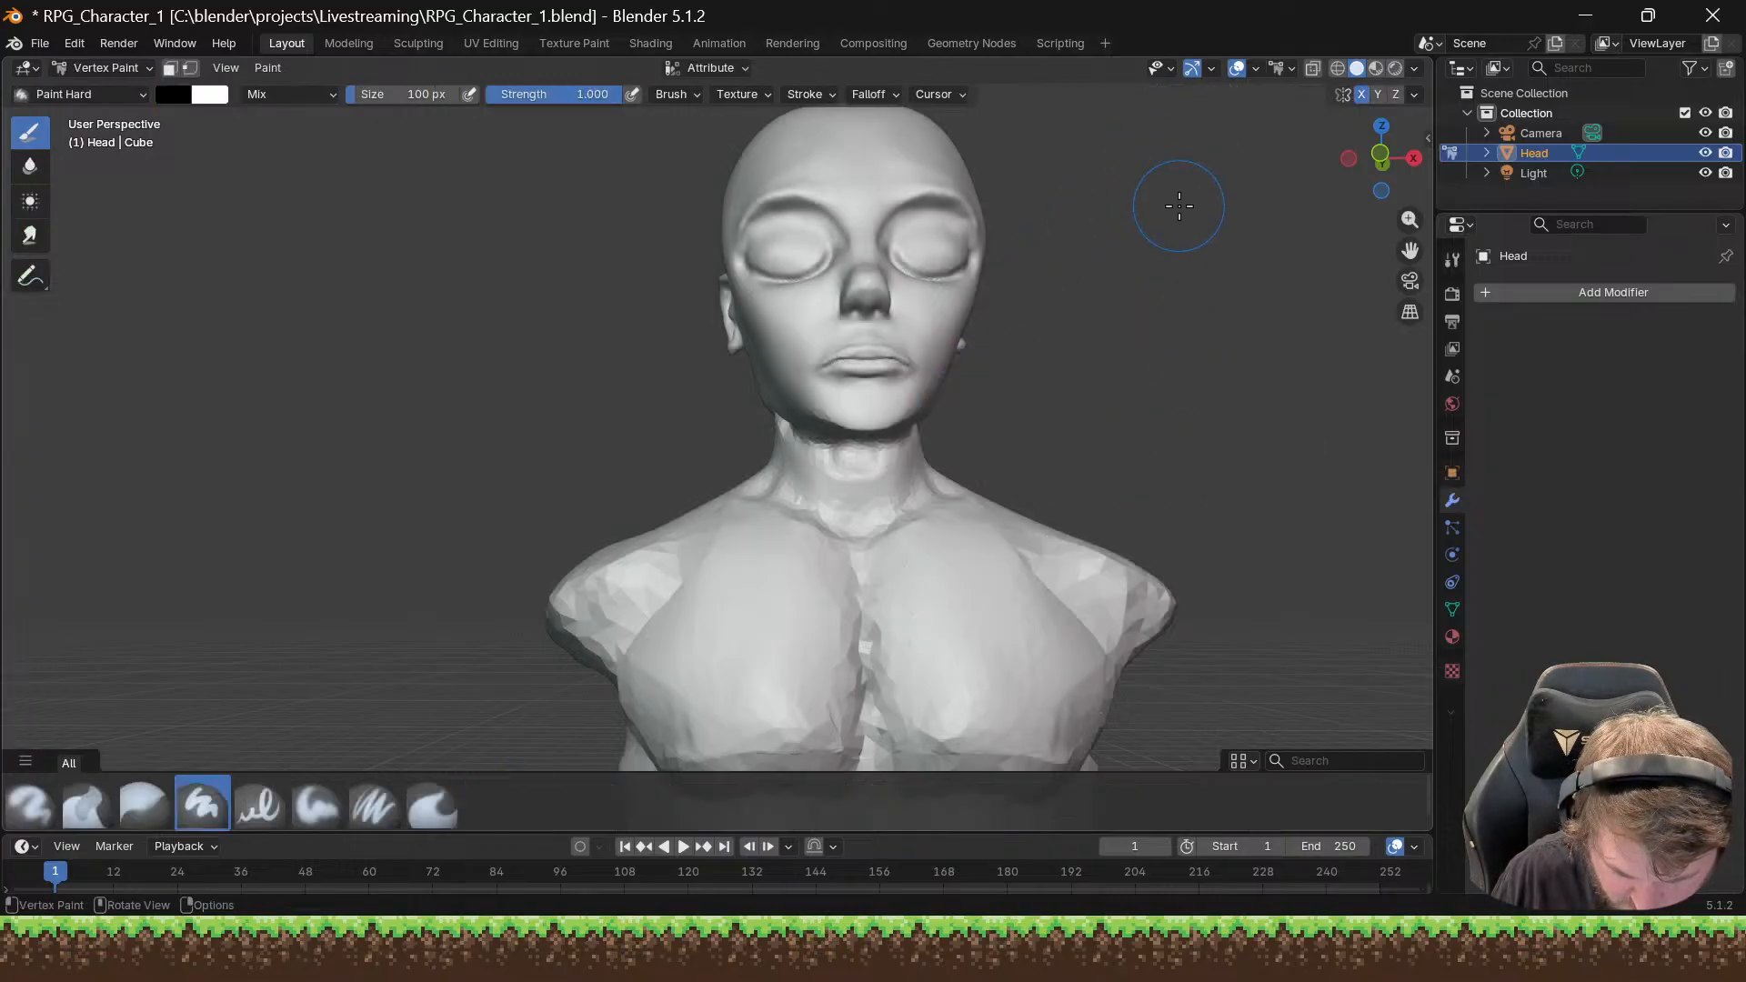
key(ctrl+Tab)
click(1169, 279)
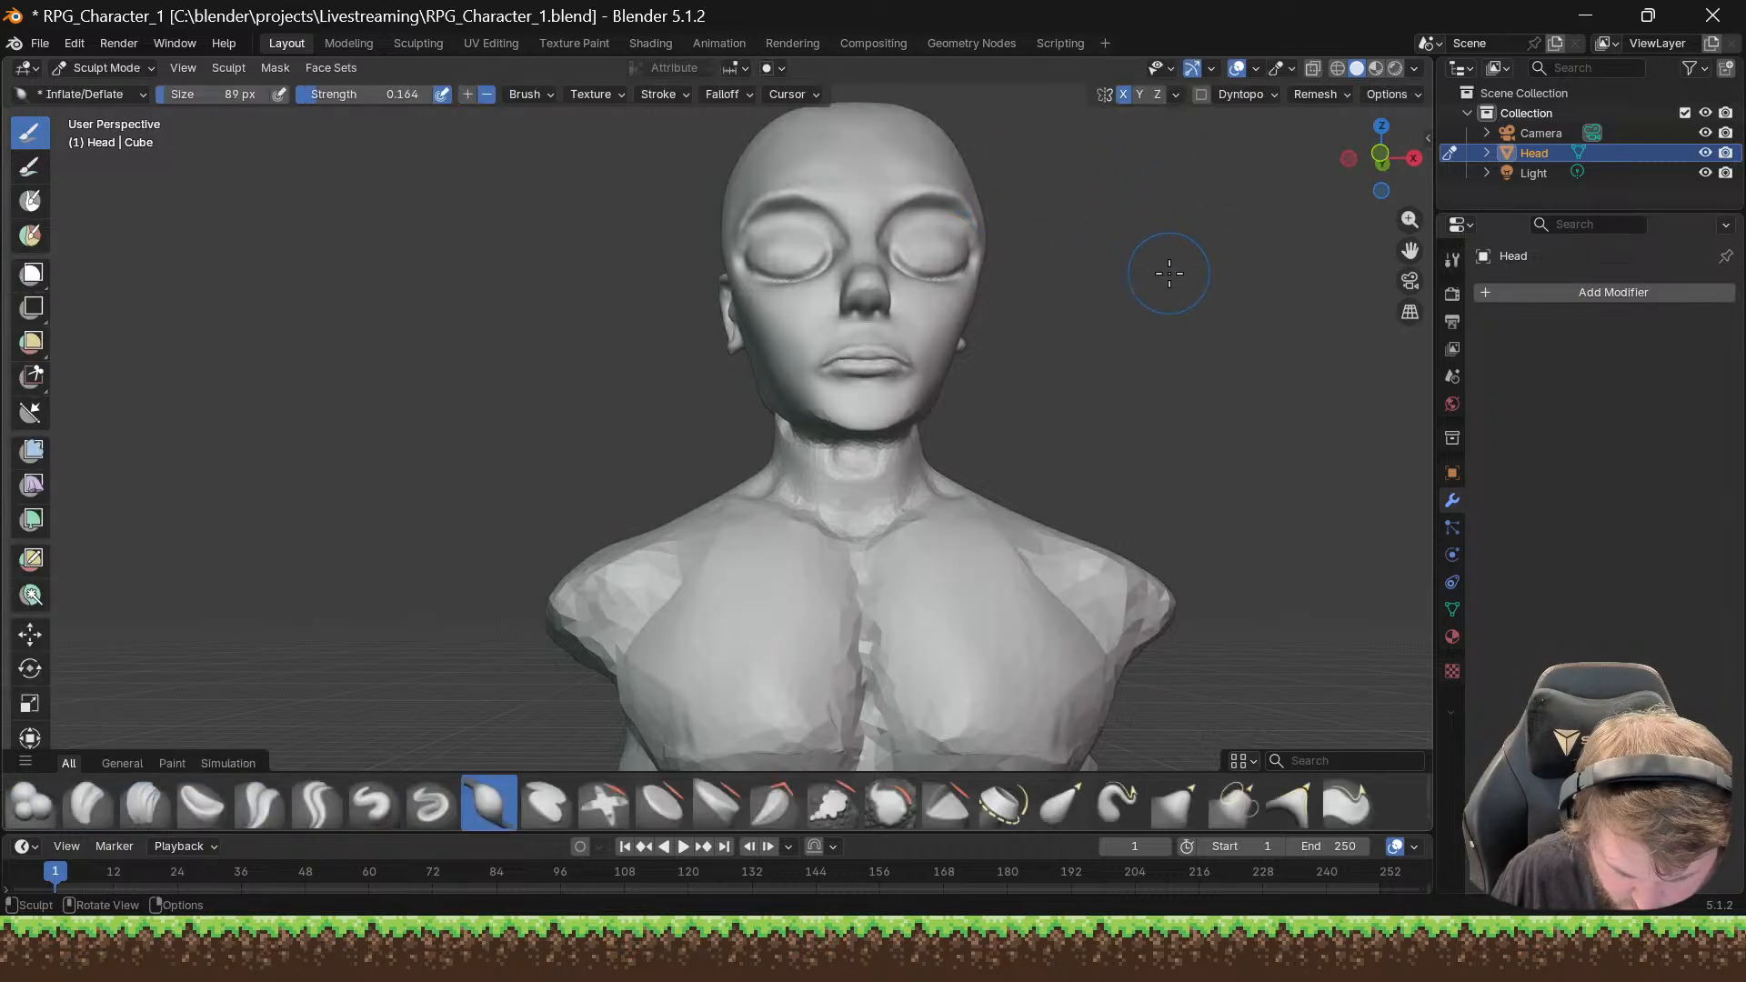
click(1200, 95)
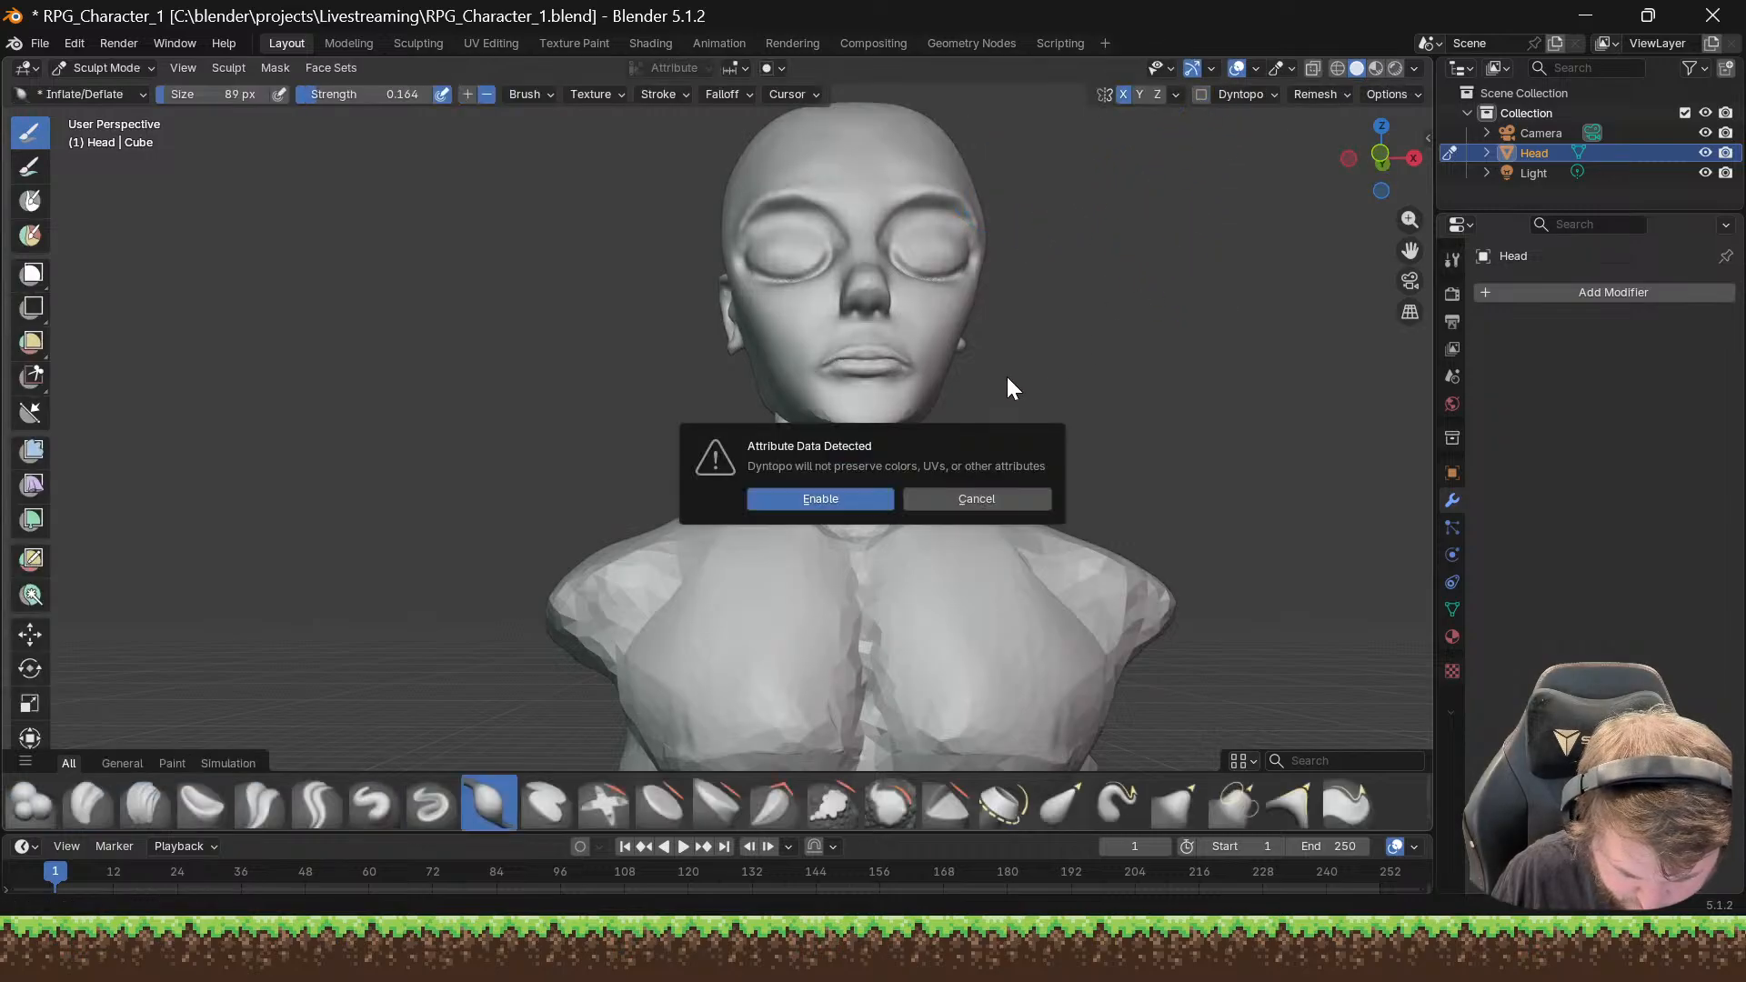
click(845, 500)
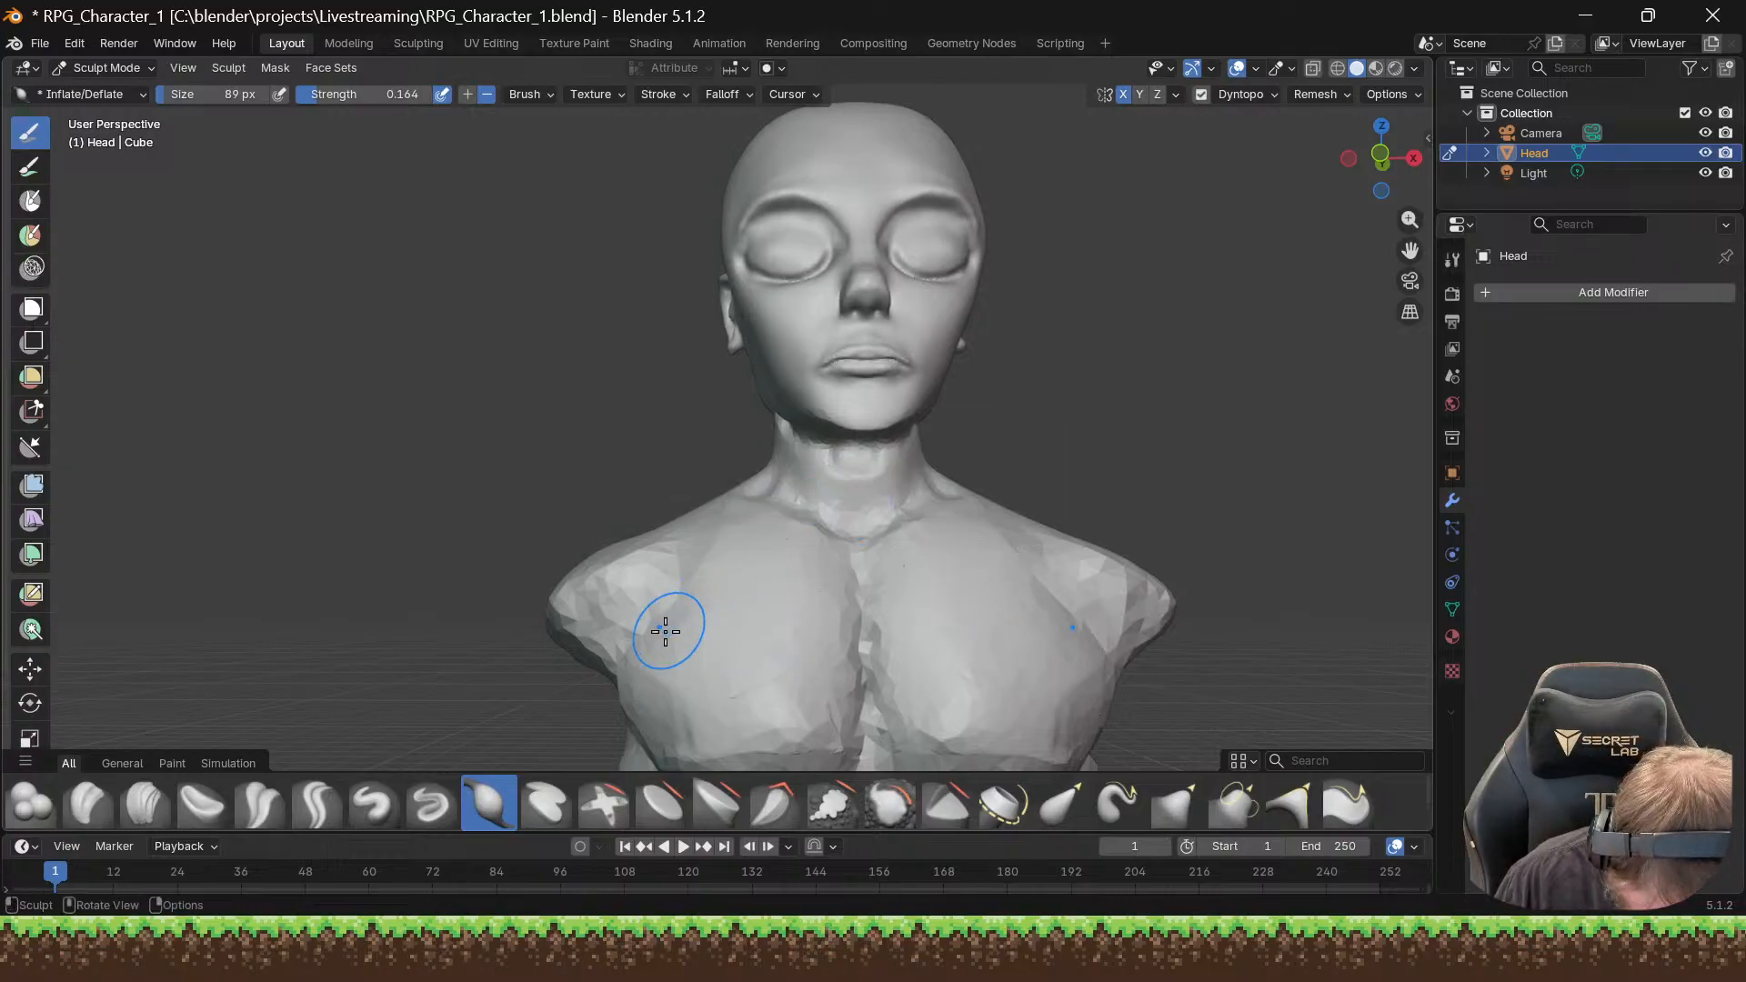
Step: Deflate the chest surface with strokes over the pectorals, the base of the neck and below the collarbones
drag(746, 687, 847, 526)
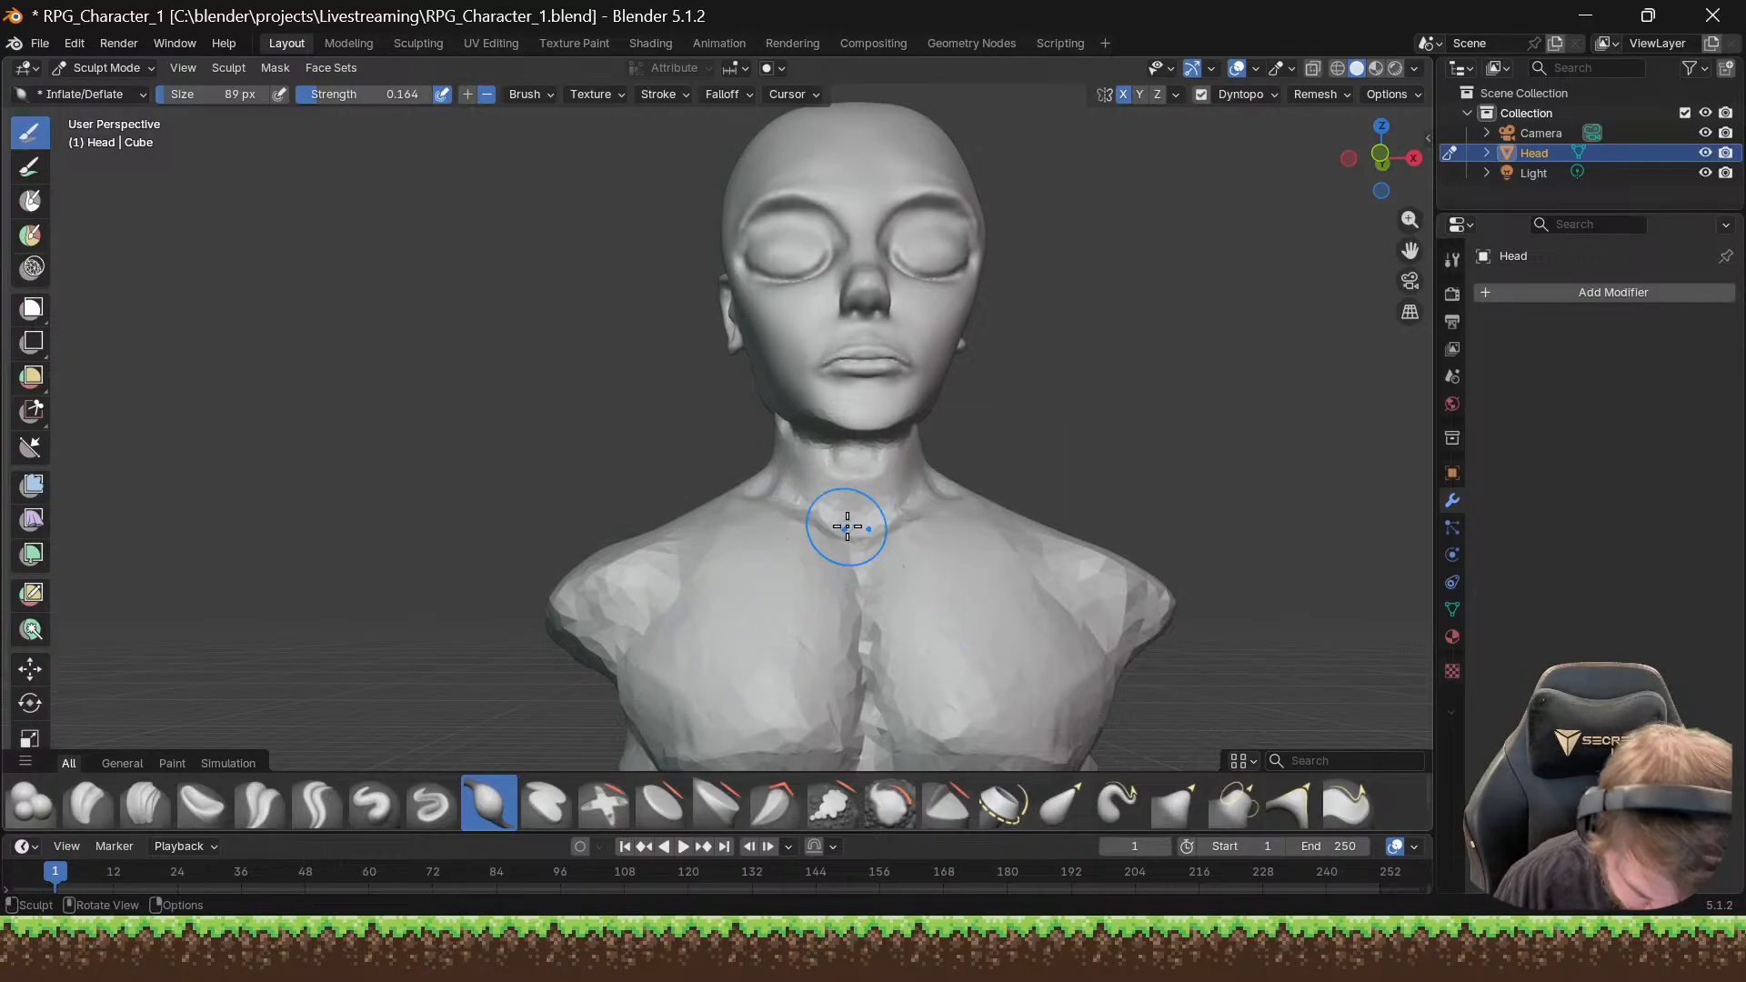
mouse_move(966, 674)
mouse_down()
mouse_move(962, 616)
mouse_move(963, 691)
mouse_up()
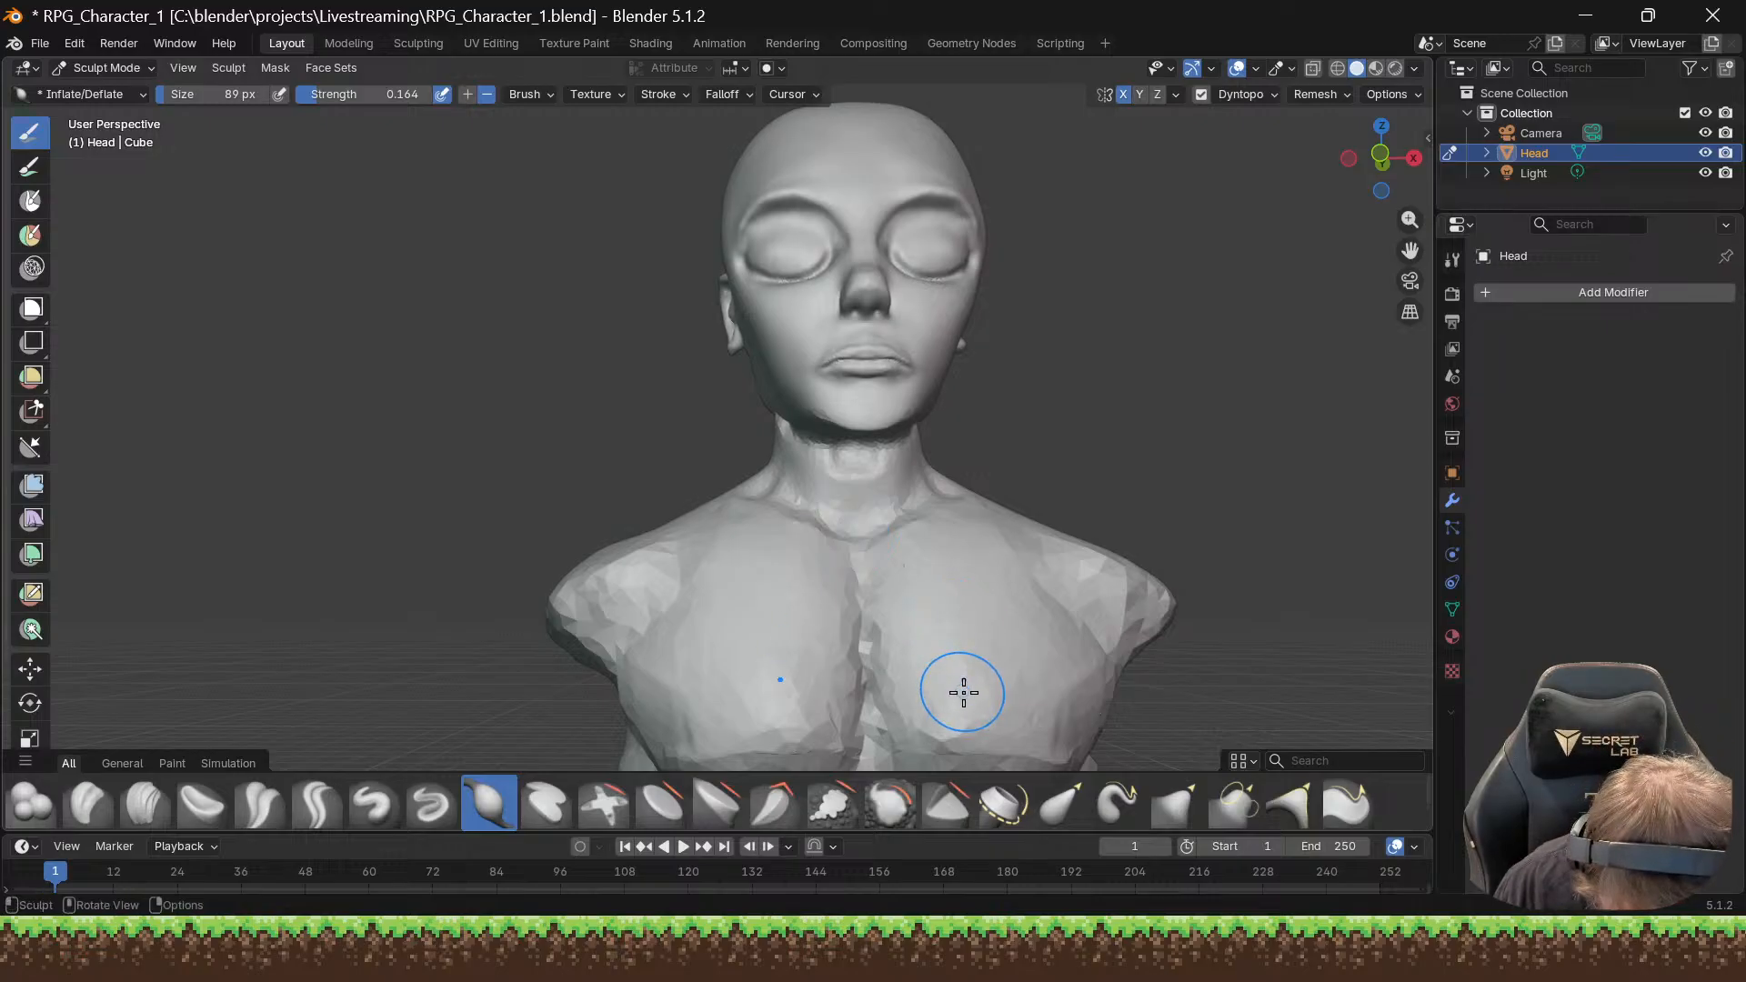
mouse_move(937, 589)
mouse_down()
mouse_move(931, 651)
mouse_move(991, 614)
mouse_up()
mouse_move(991, 613)
mouse_down()
mouse_move(1005, 618)
mouse_move(1029, 561)
mouse_up()
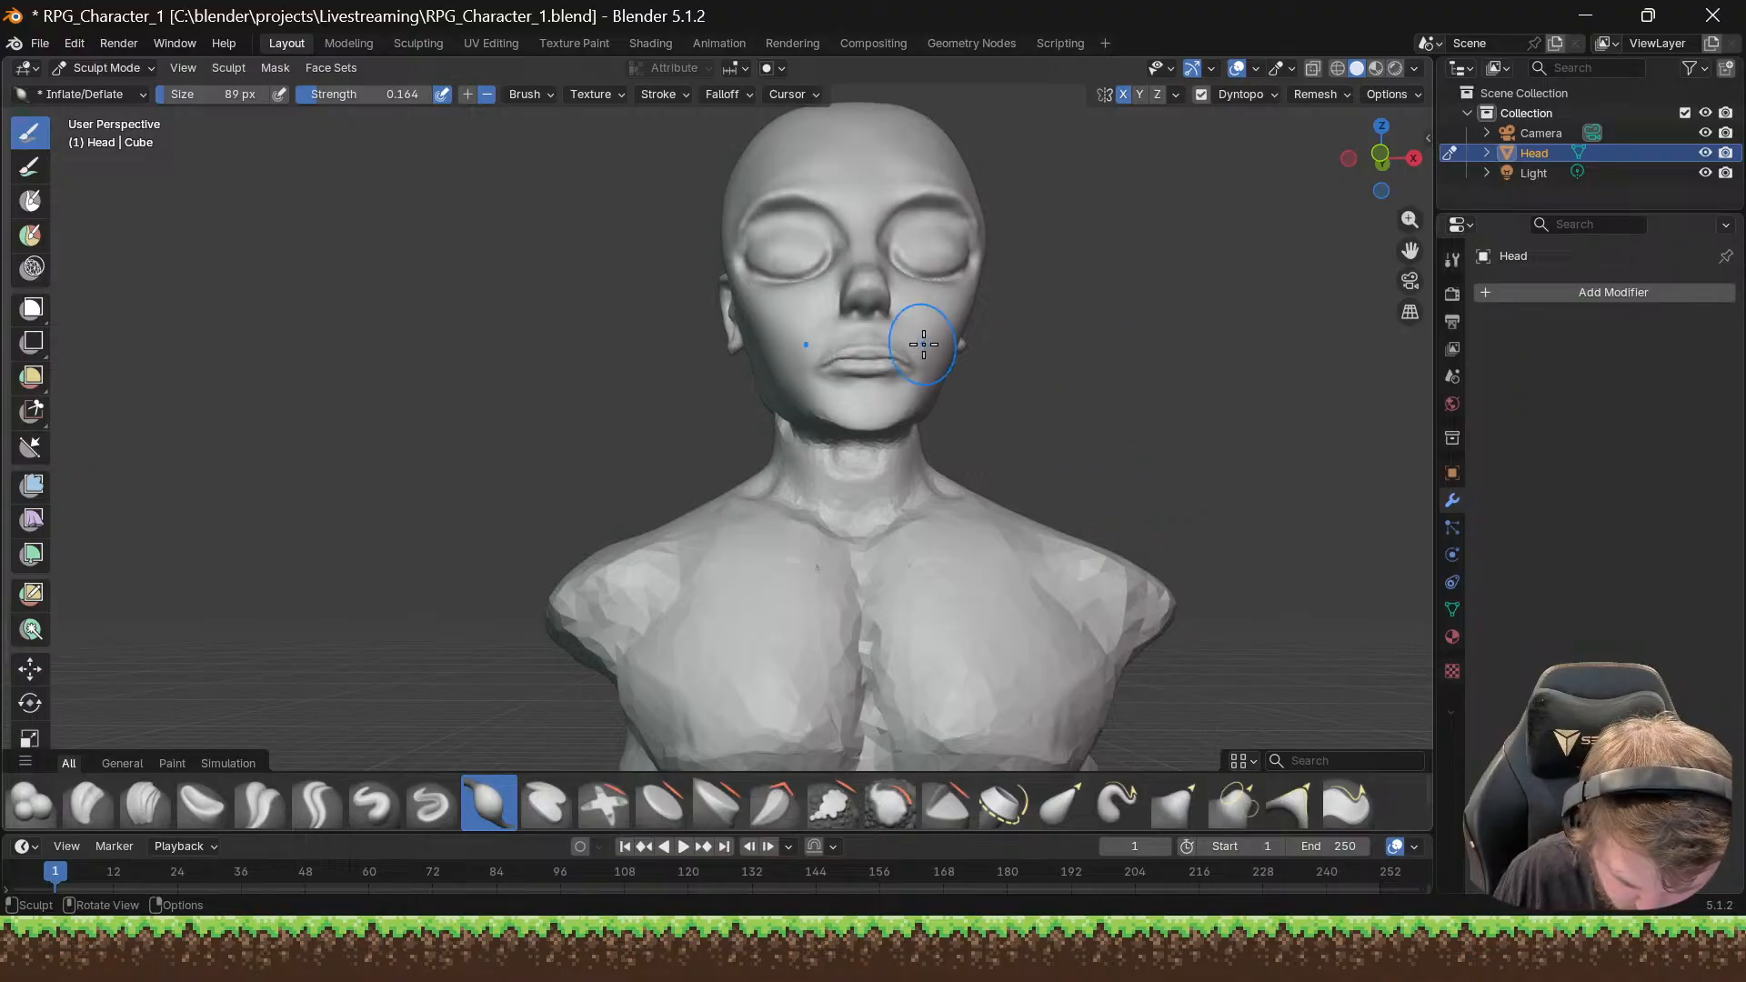
Step: Inspect the mesh density of the chest and shoulders in Edit Mode, and return to Sculpt Mode
key(ctrl+Tab)
click(1073, 373)
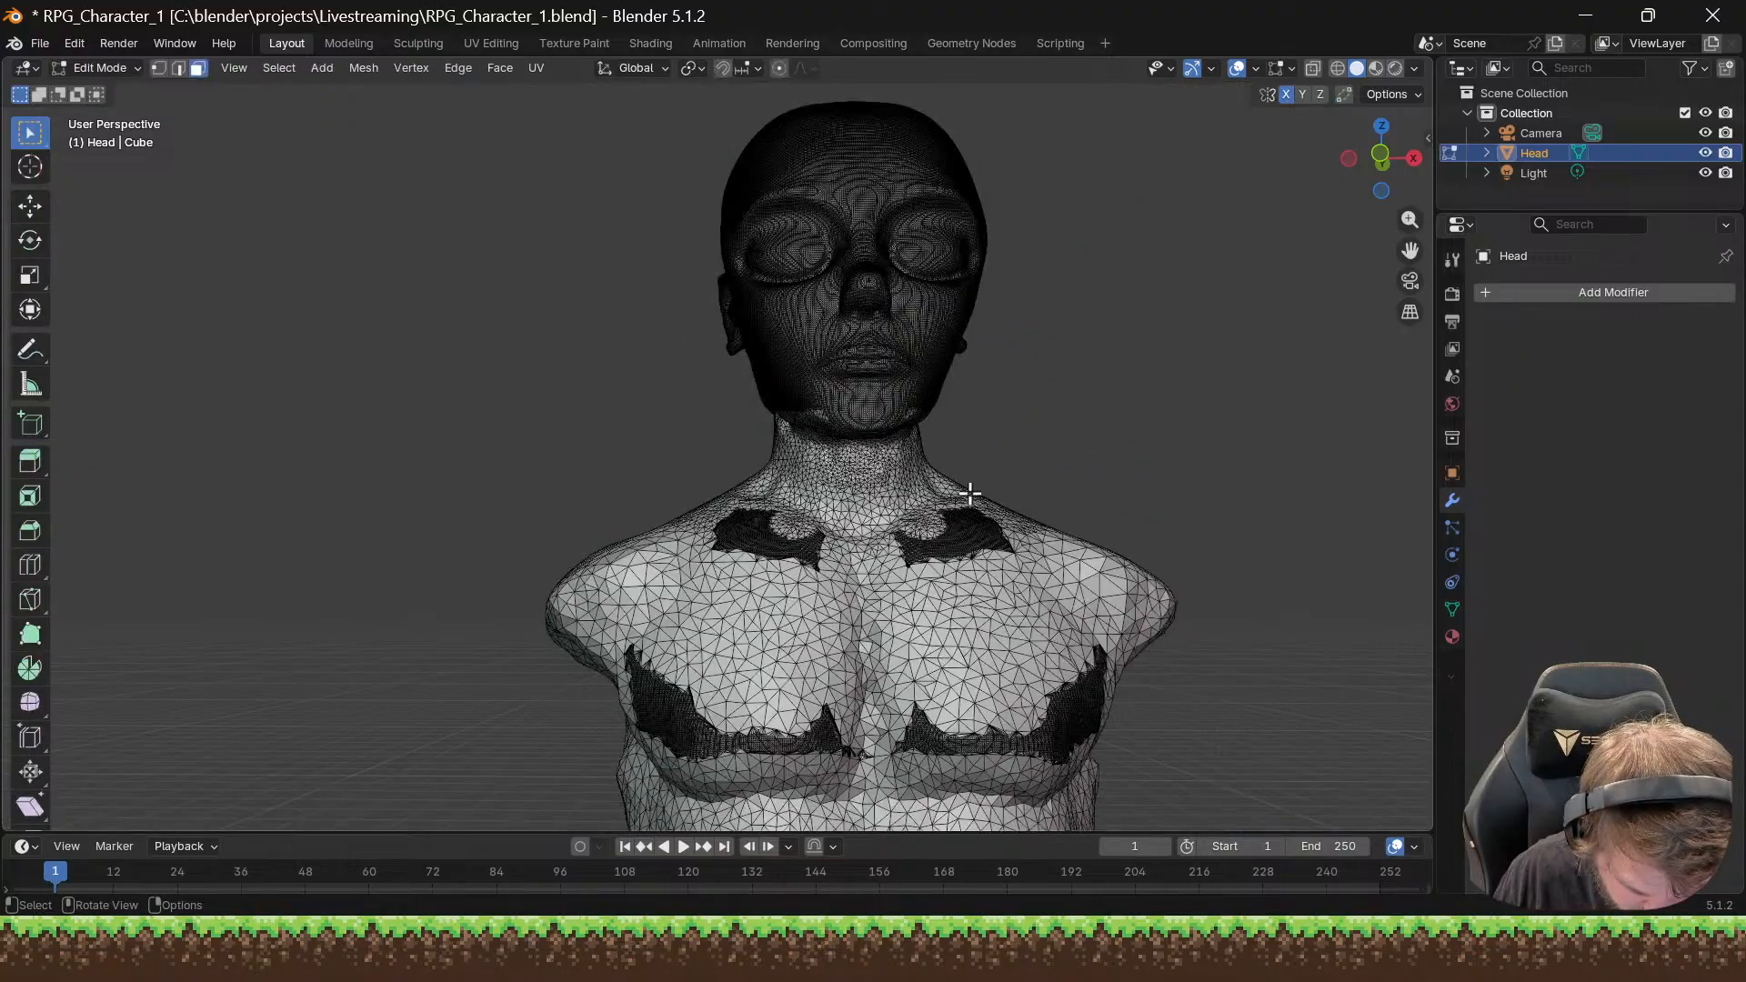
mouse_move(759, 609)
middle_down()
mouse_move(691, 623)
mouse_move(741, 647)
mouse_move(816, 624)
mouse_move(488, 612)
mouse_move(494, 658)
mouse_move(793, 660)
mouse_move(744, 638)
middle_up()
key(ctrl+Tab)
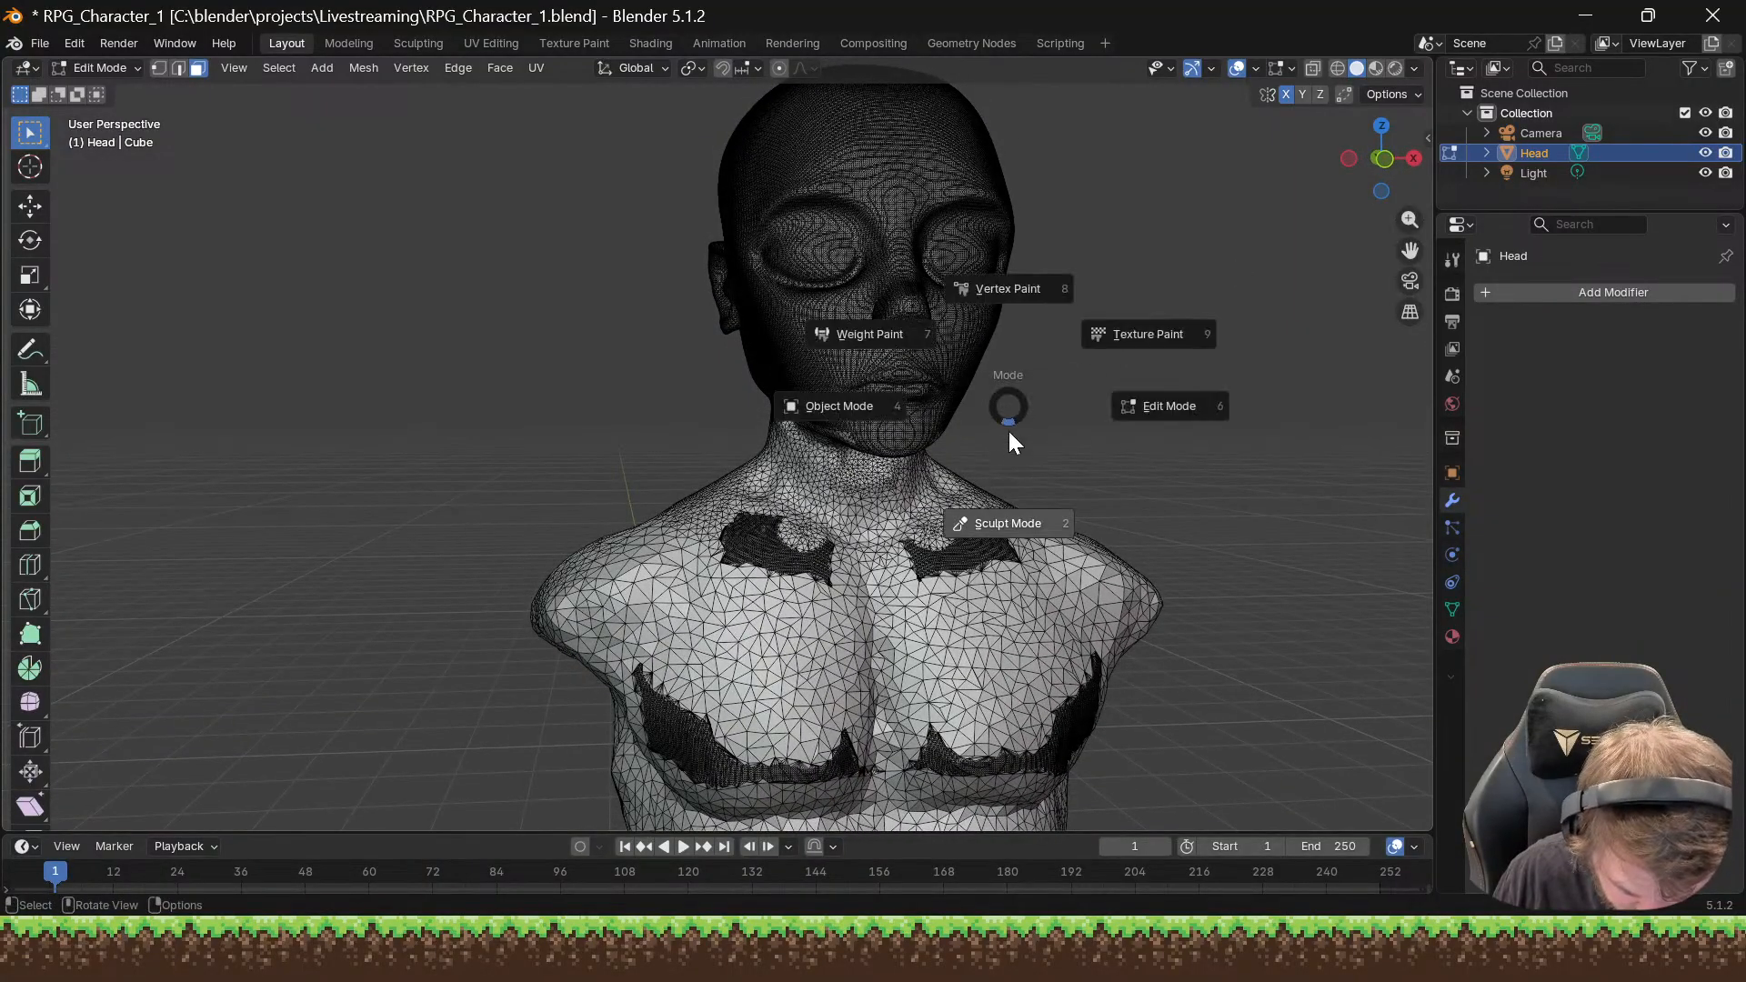
click(1011, 511)
middle_drag(1164, 278, 1182, 275)
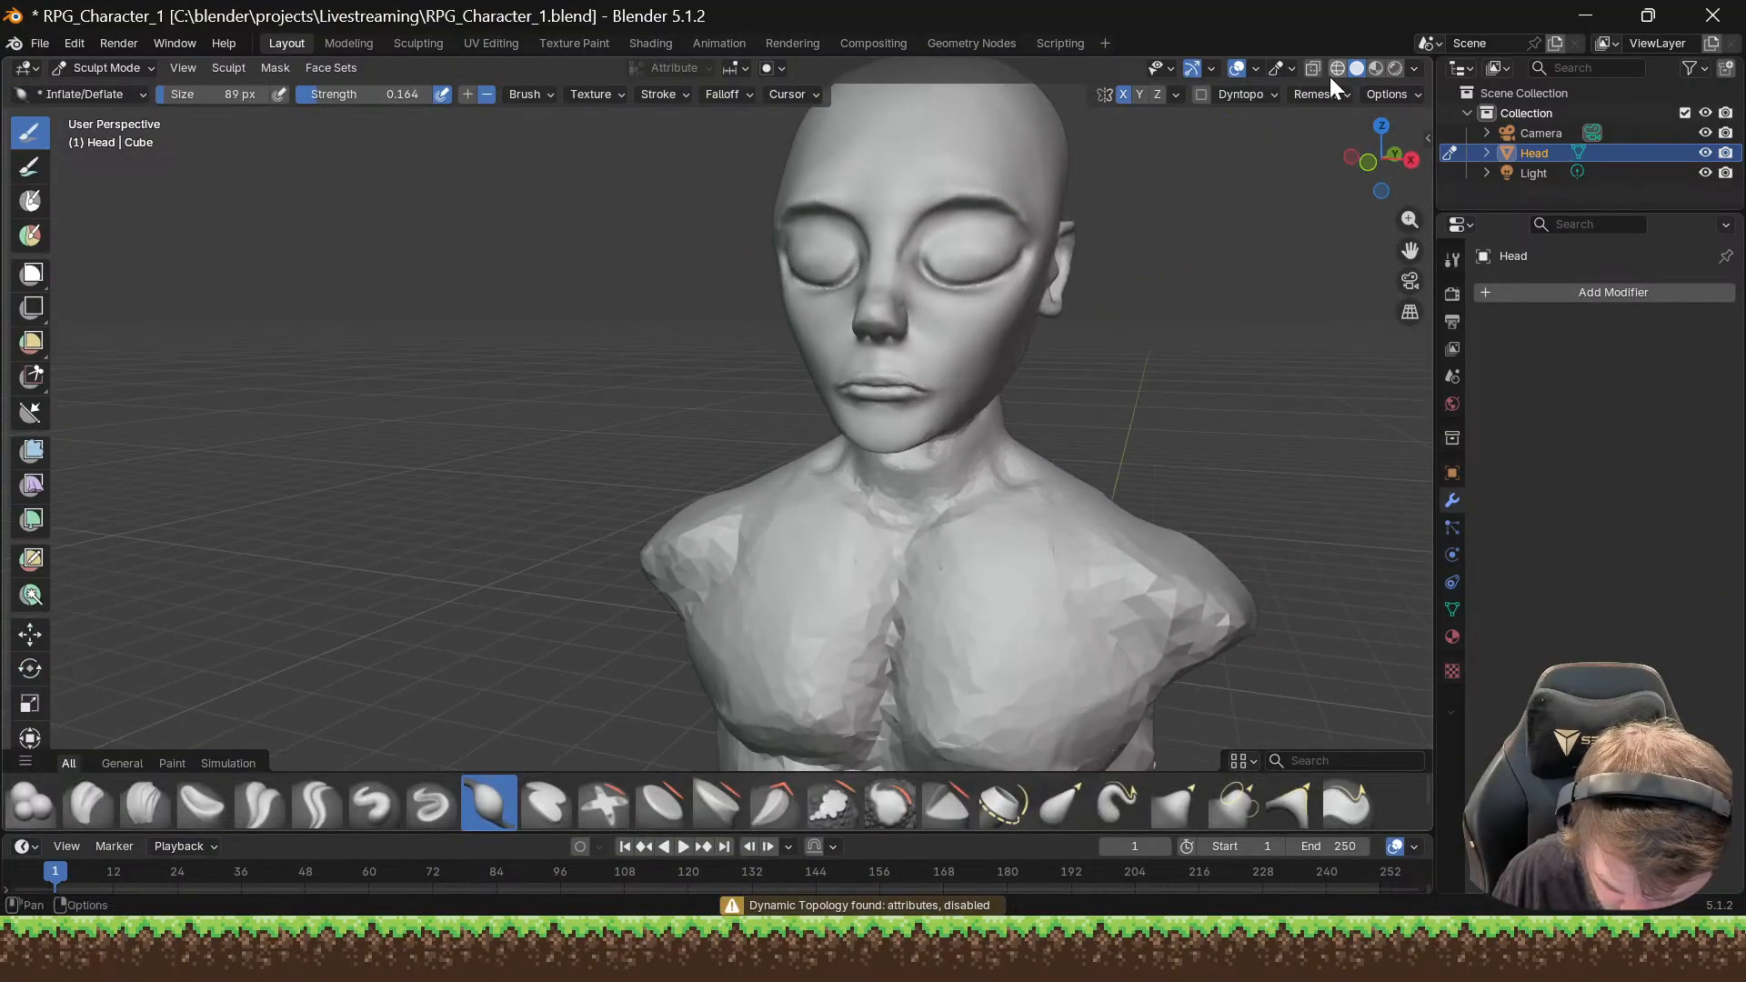
Step: Turn on the wireframe overlay and examine the dense mesh patches below the collarbones and under the pectorals
click(1293, 71)
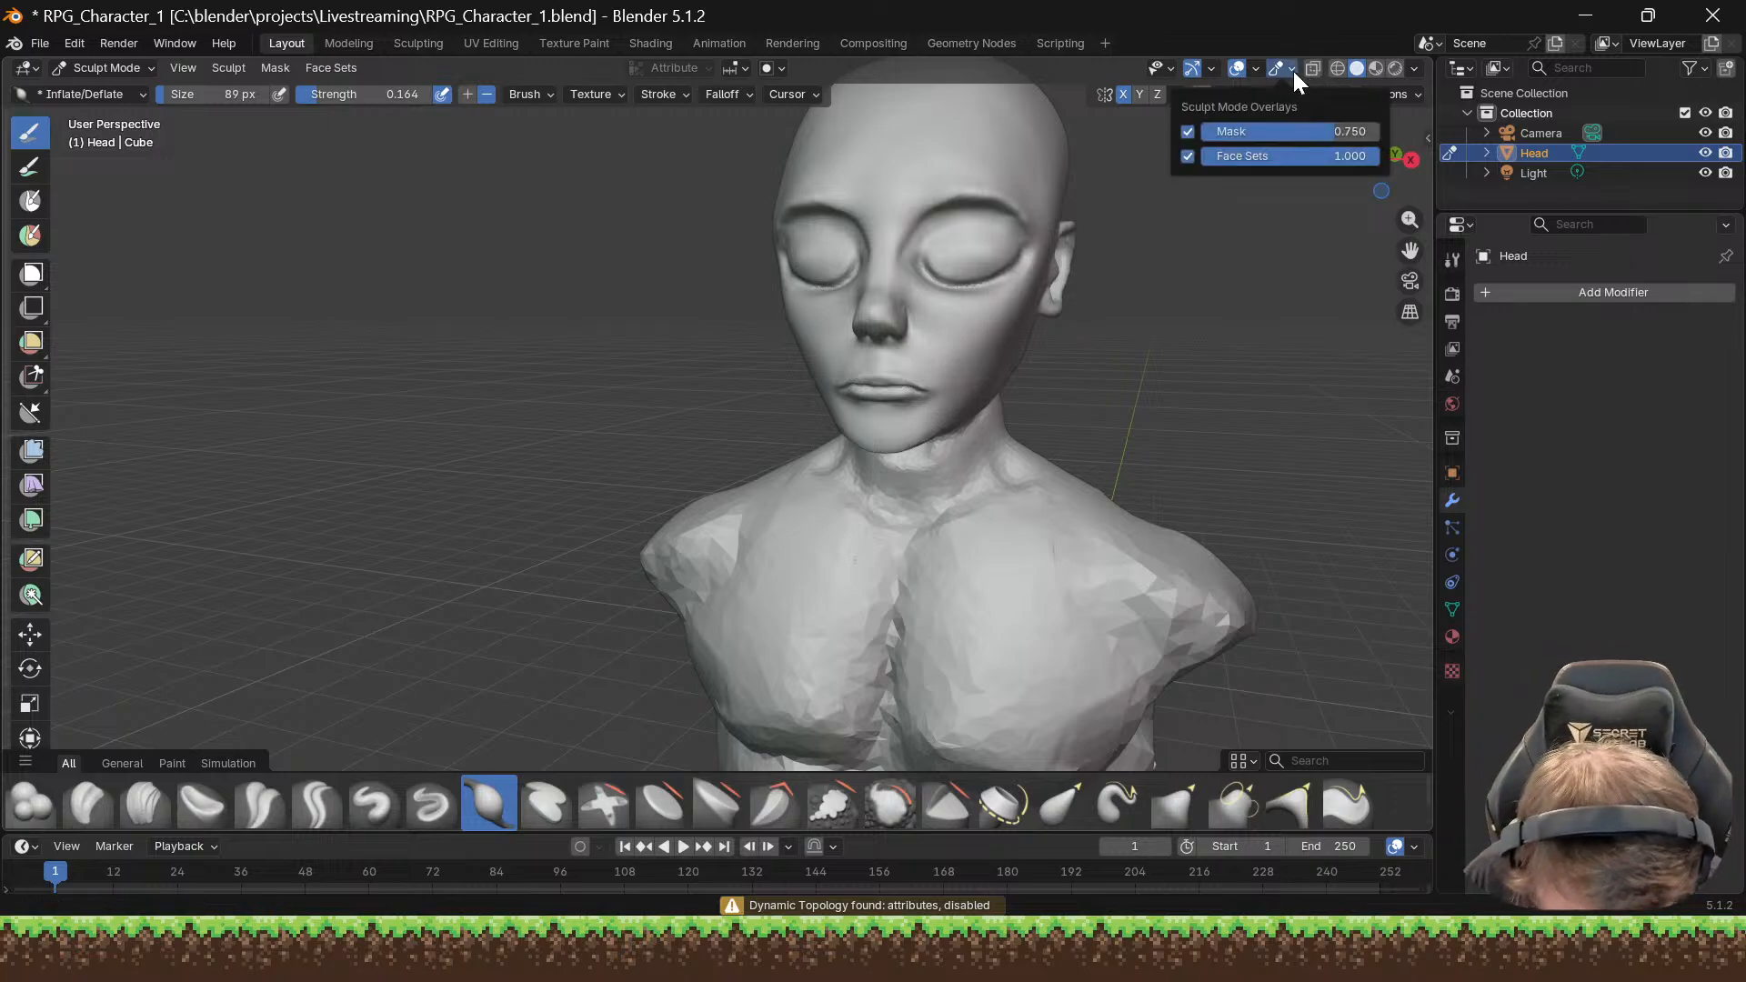
click(1255, 71)
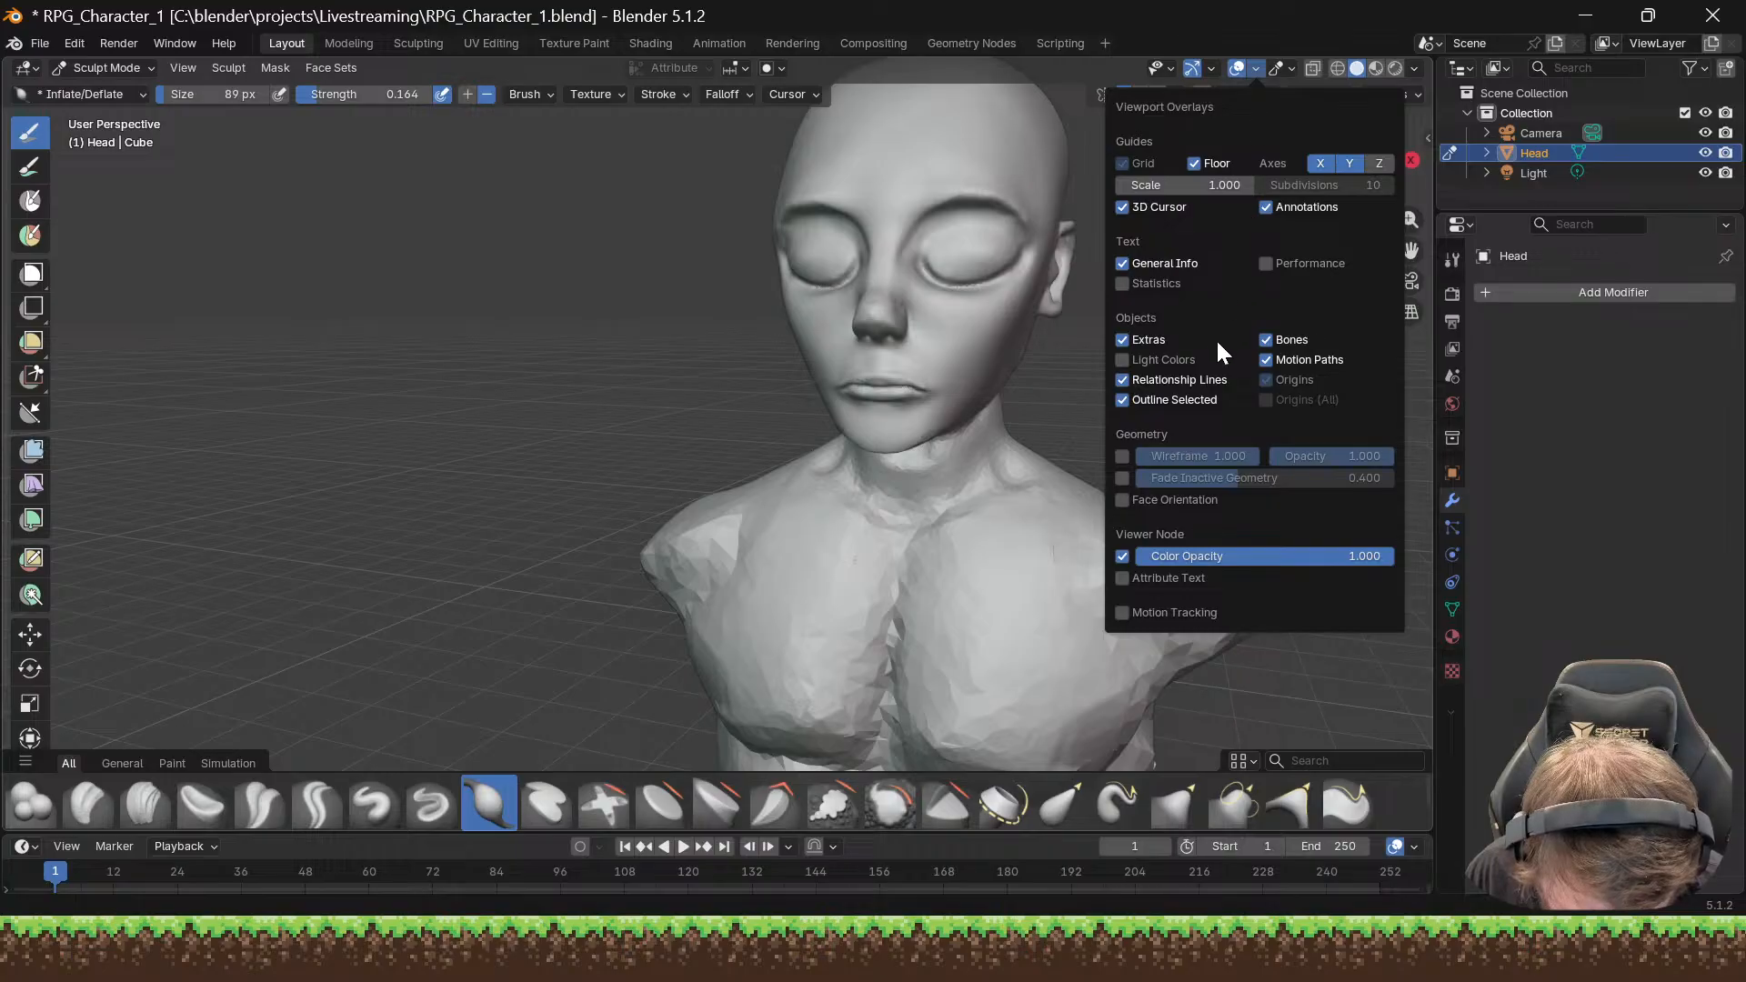
click(1123, 456)
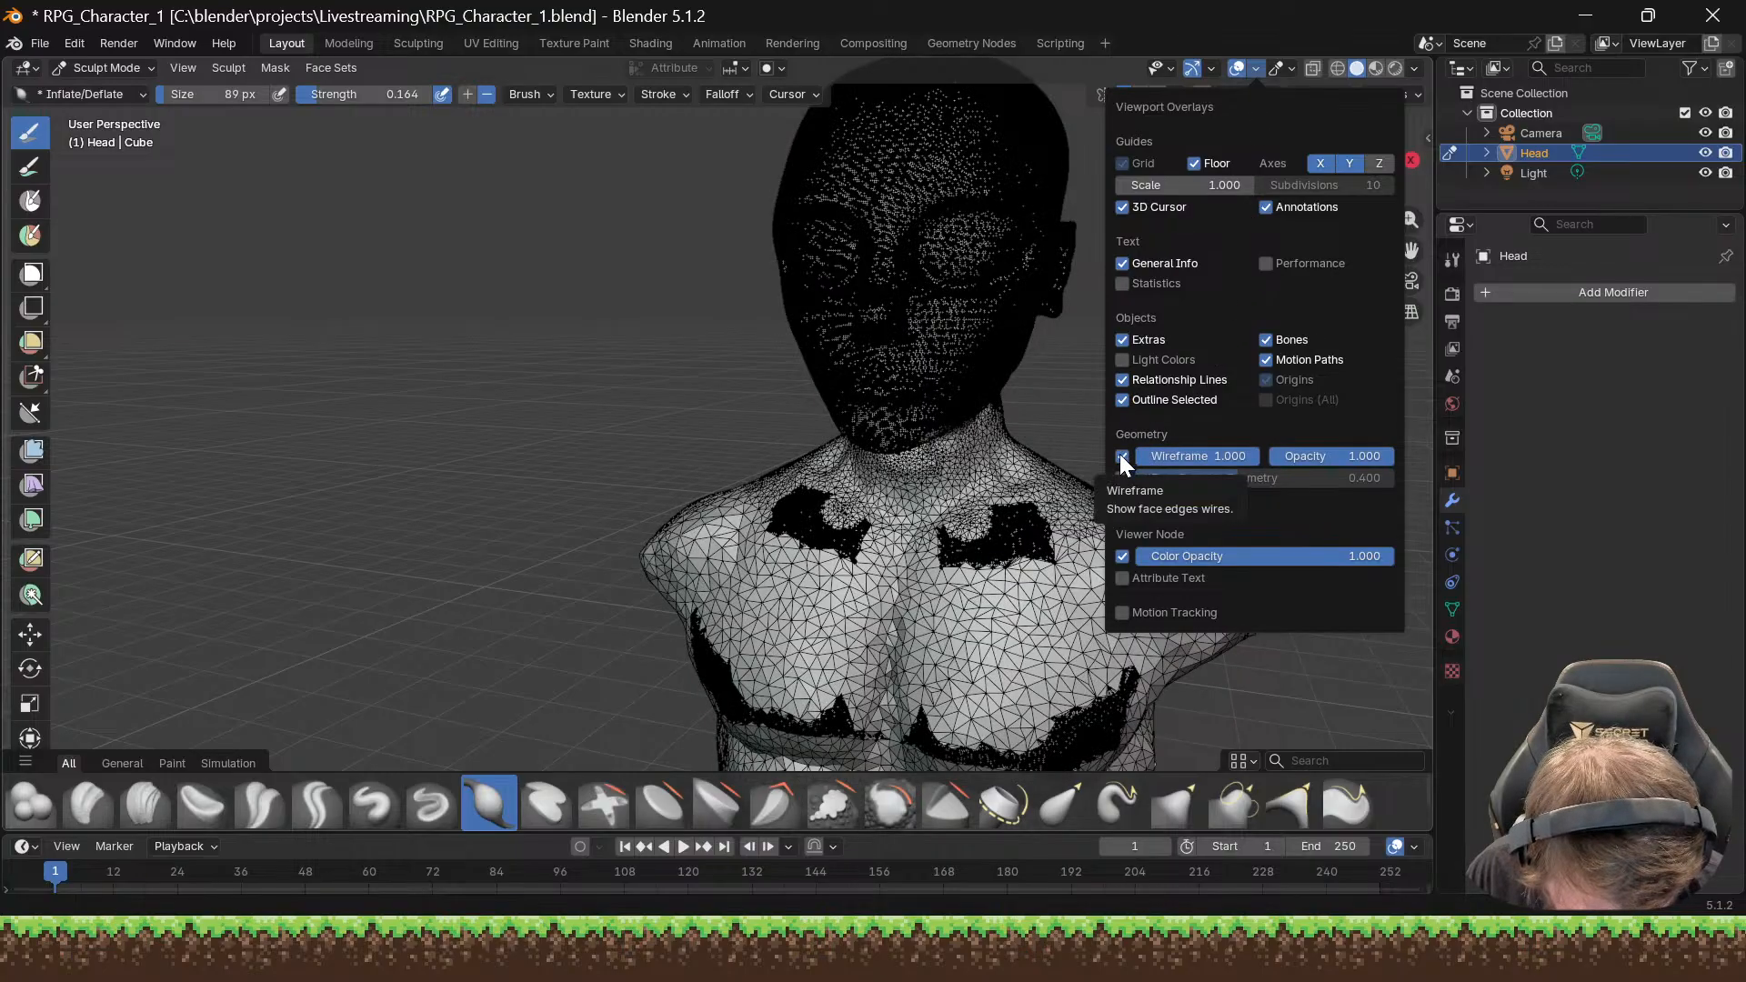
click(1291, 69)
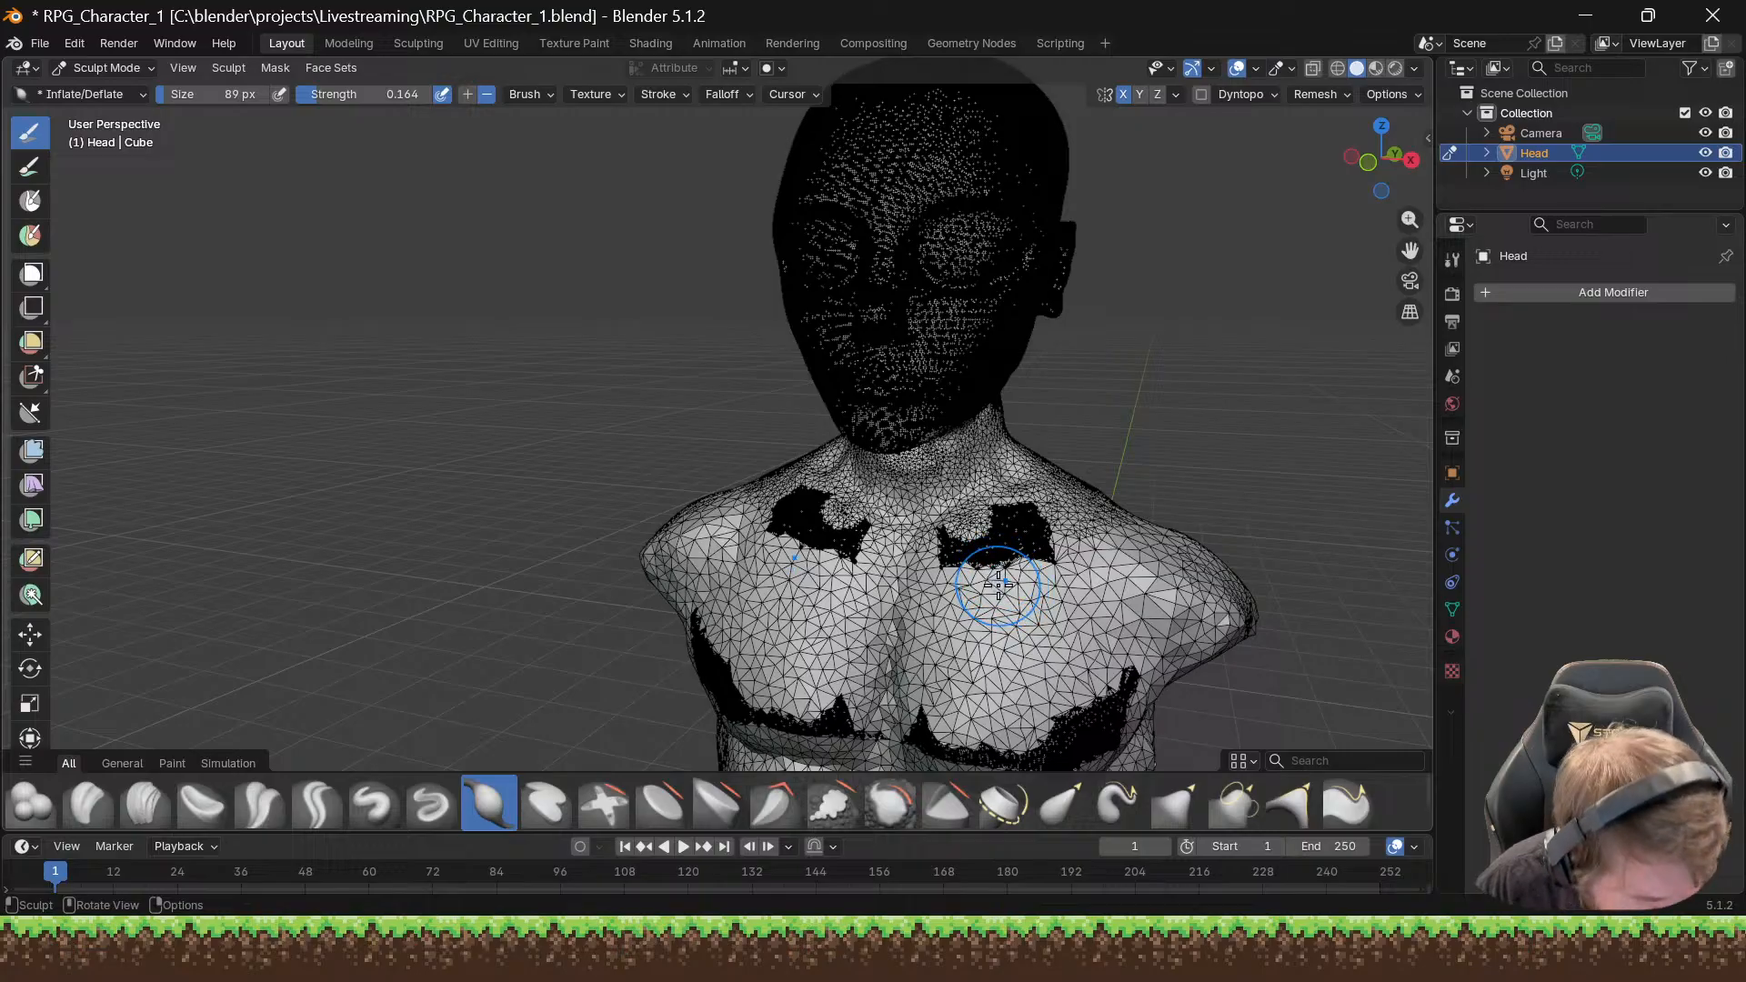
drag(1005, 576, 1013, 554)
drag(1102, 698, 1059, 724)
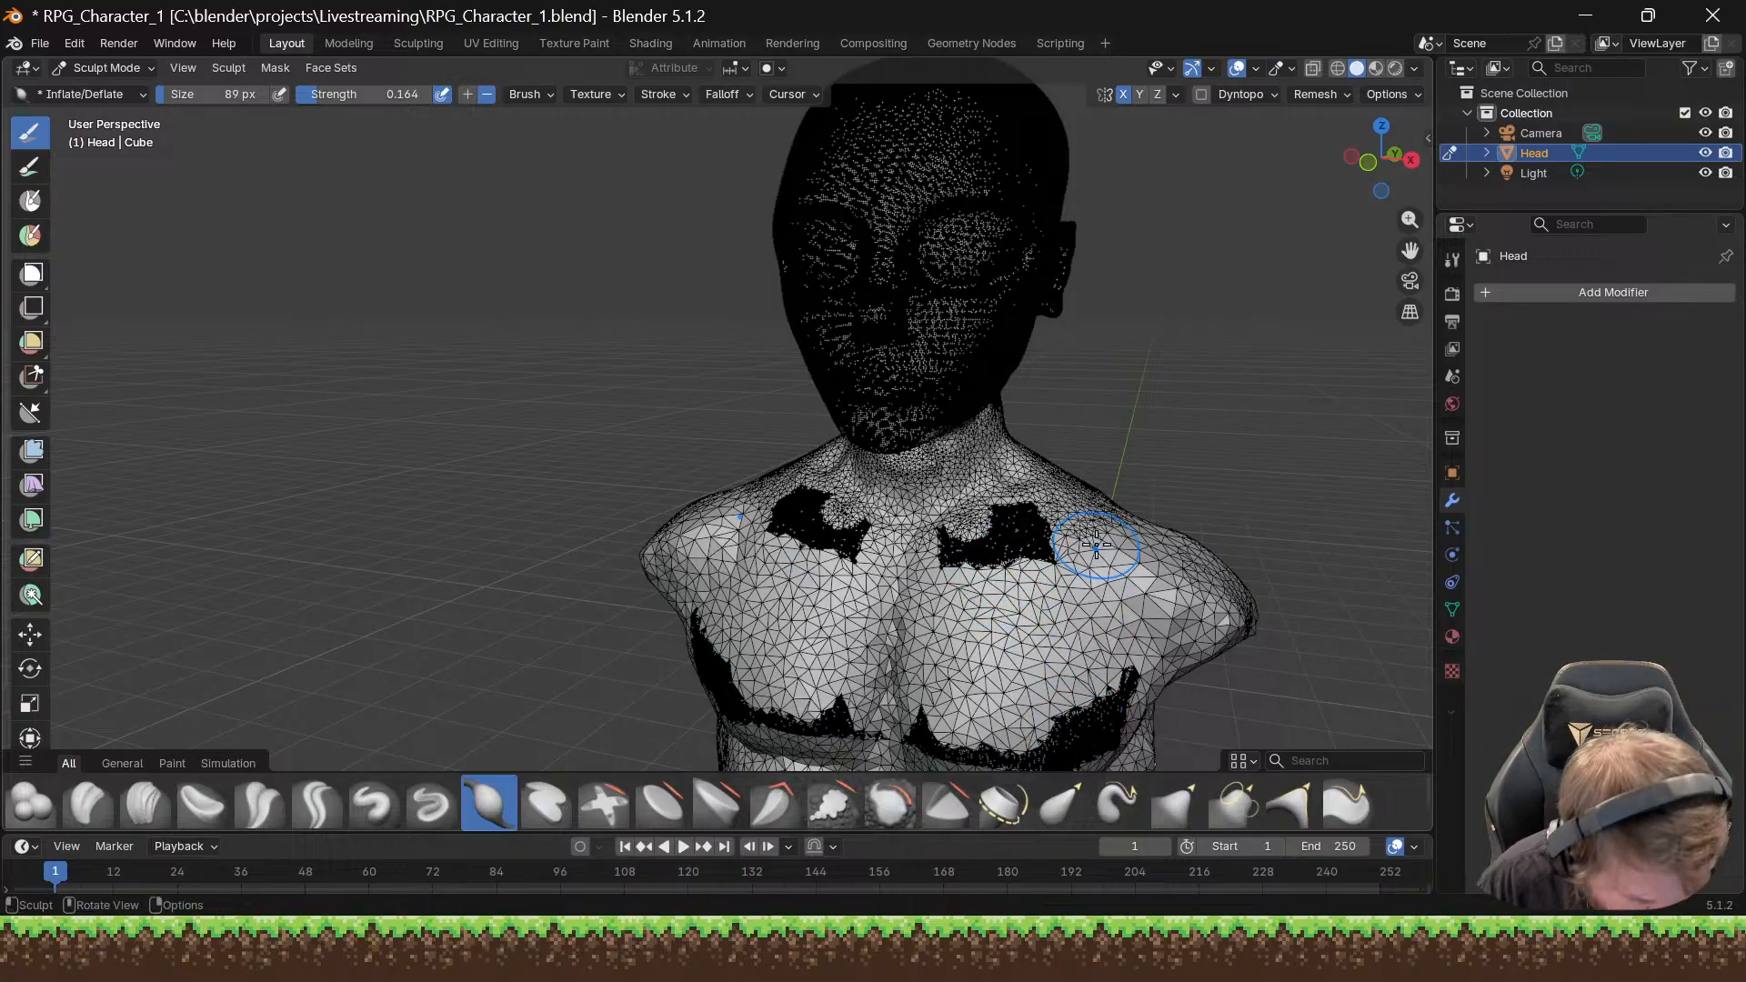
scroll(1094, 548, down, 4)
scroll(1091, 611, up, 4)
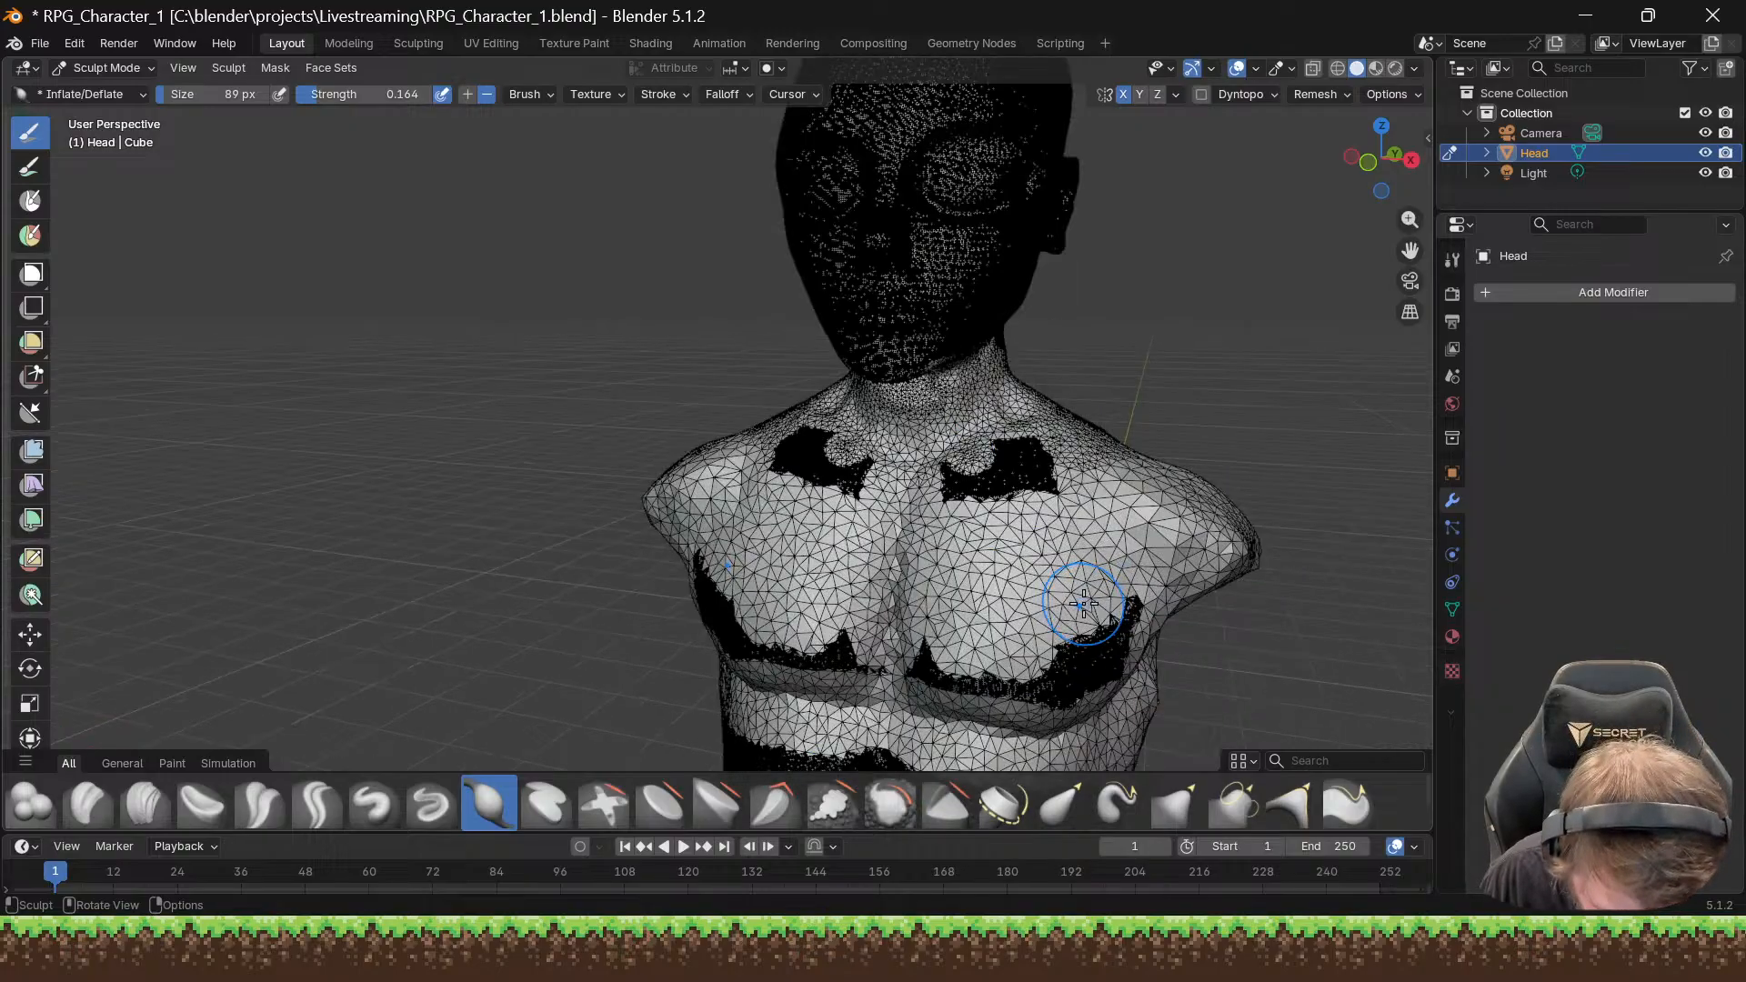
Step: Enable Dyntopo again and try to even out the dense mesh patches below the collarbones with the deflate brush
click(1201, 94)
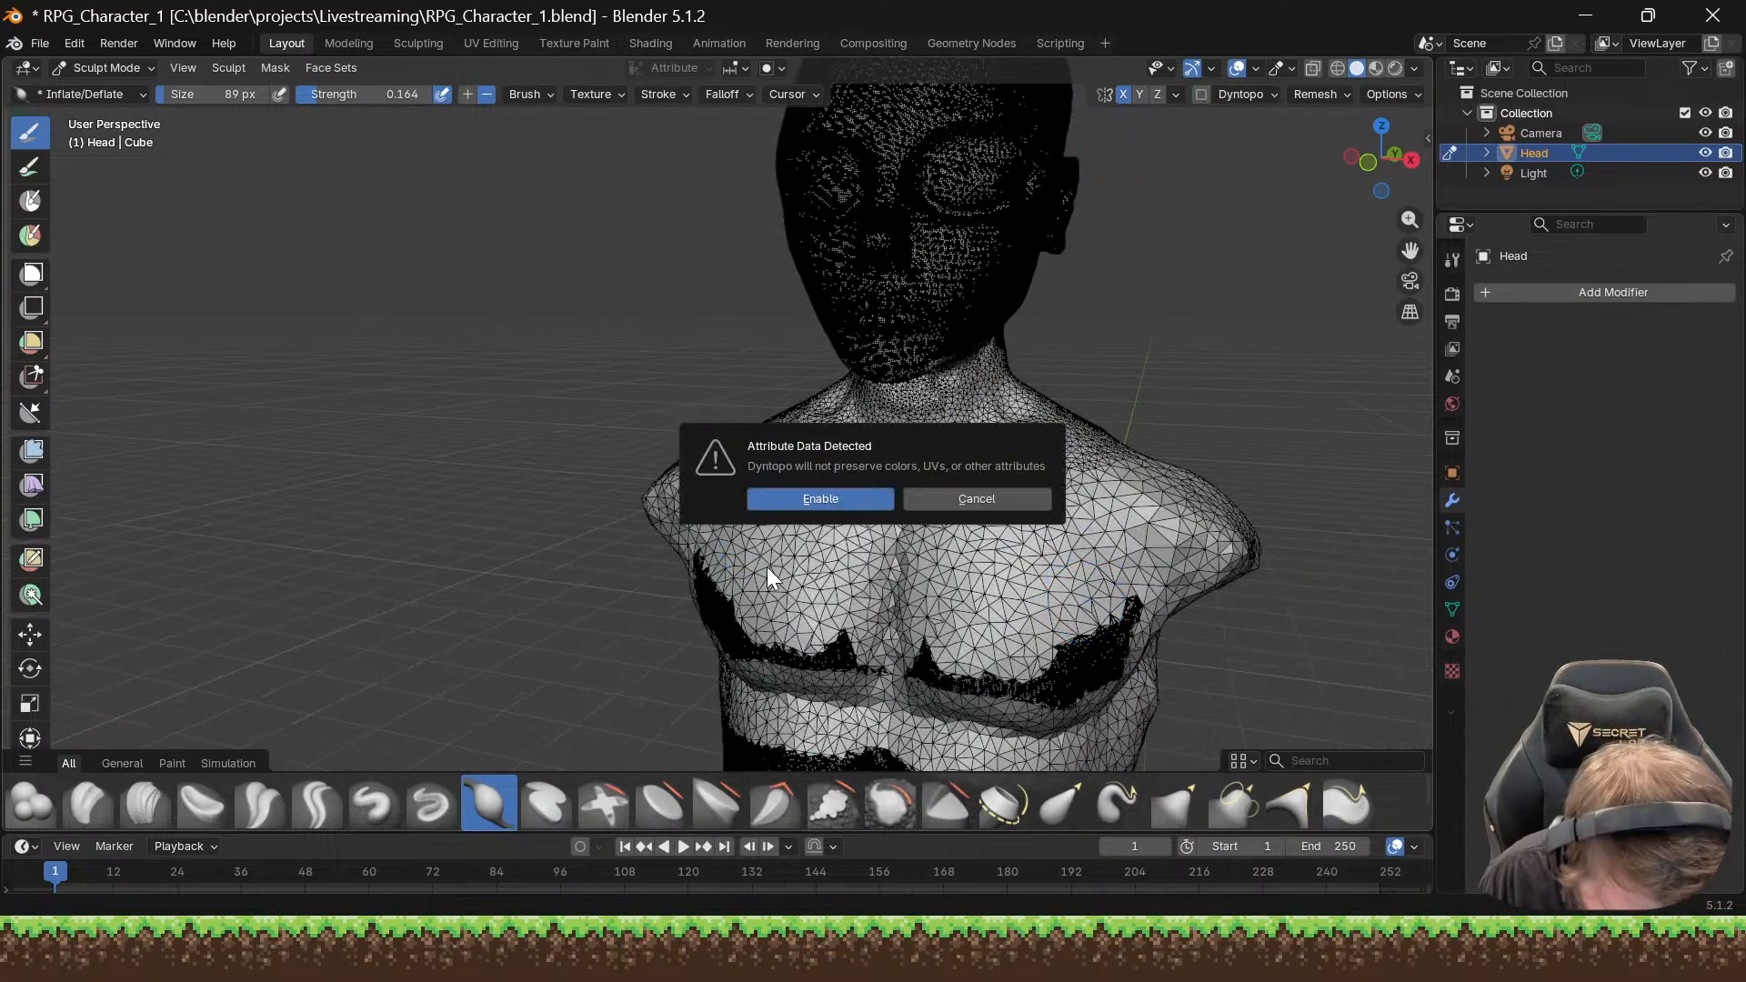
middle_drag(929, 515, 973, 538)
mouse_move(972, 538)
mouse_down()
mouse_move(936, 487)
mouse_move(974, 467)
mouse_move(924, 475)
mouse_move(1005, 480)
mouse_move(1016, 450)
mouse_up()
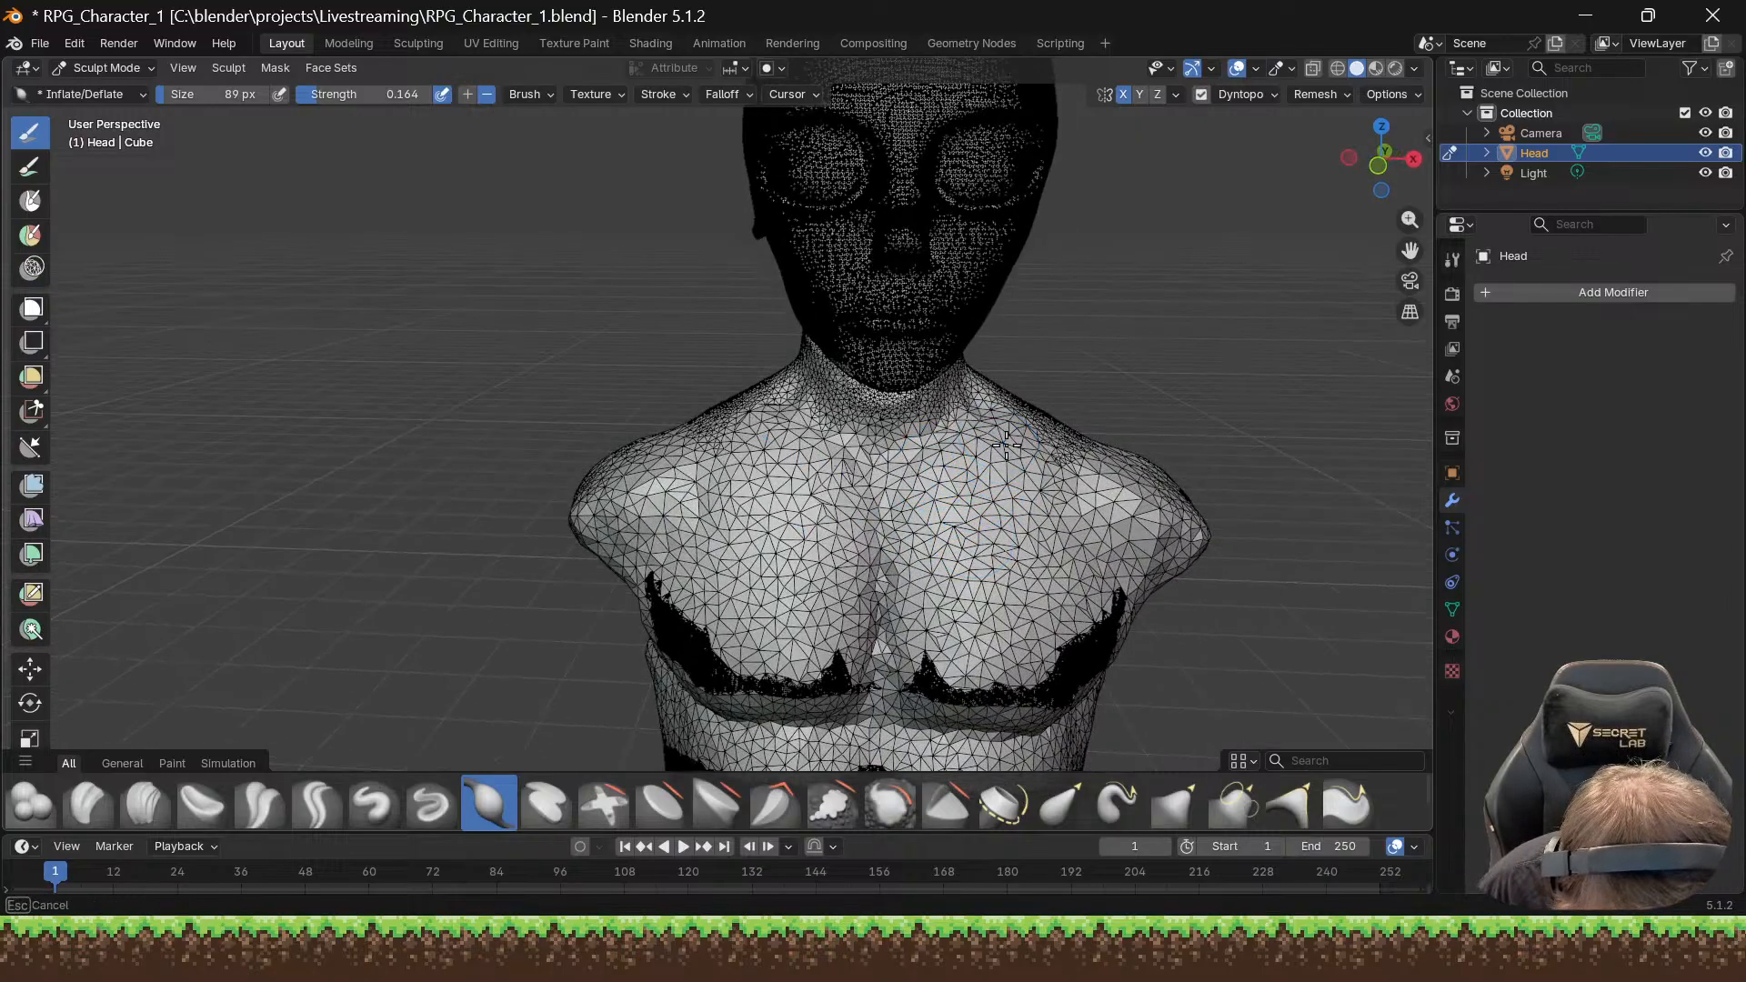
middle_drag(791, 661, 1323, 328)
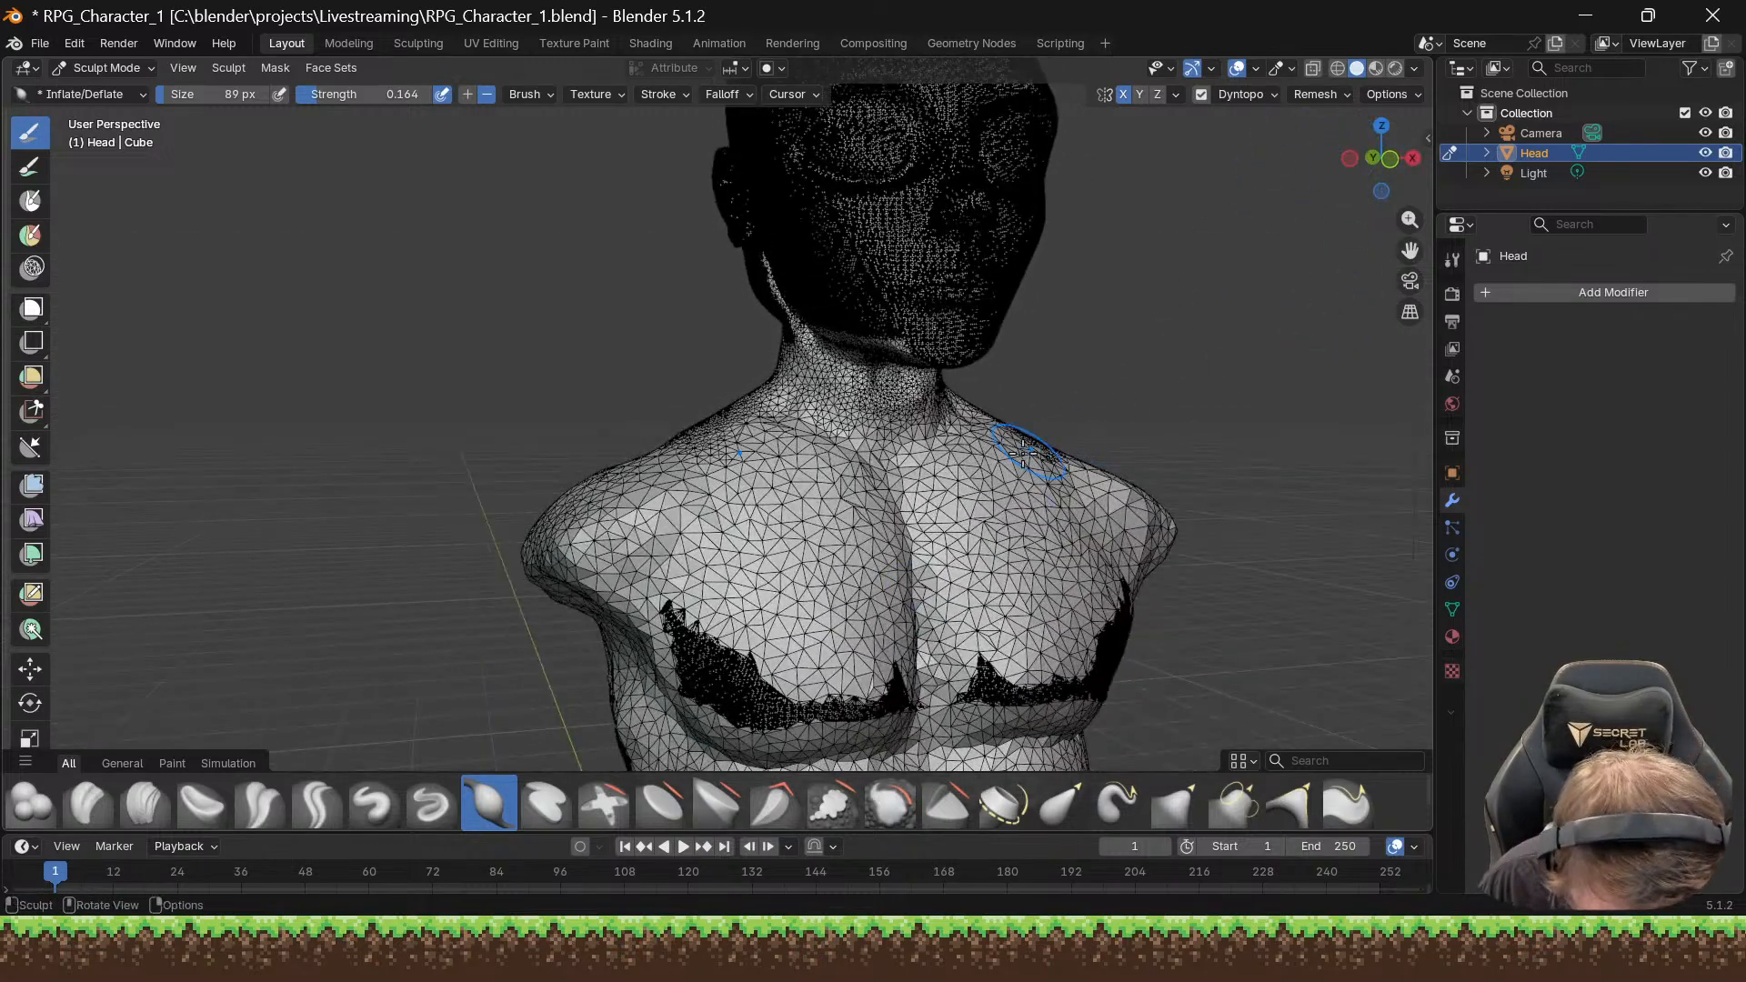
middle_drag(1023, 452, 1336, 114)
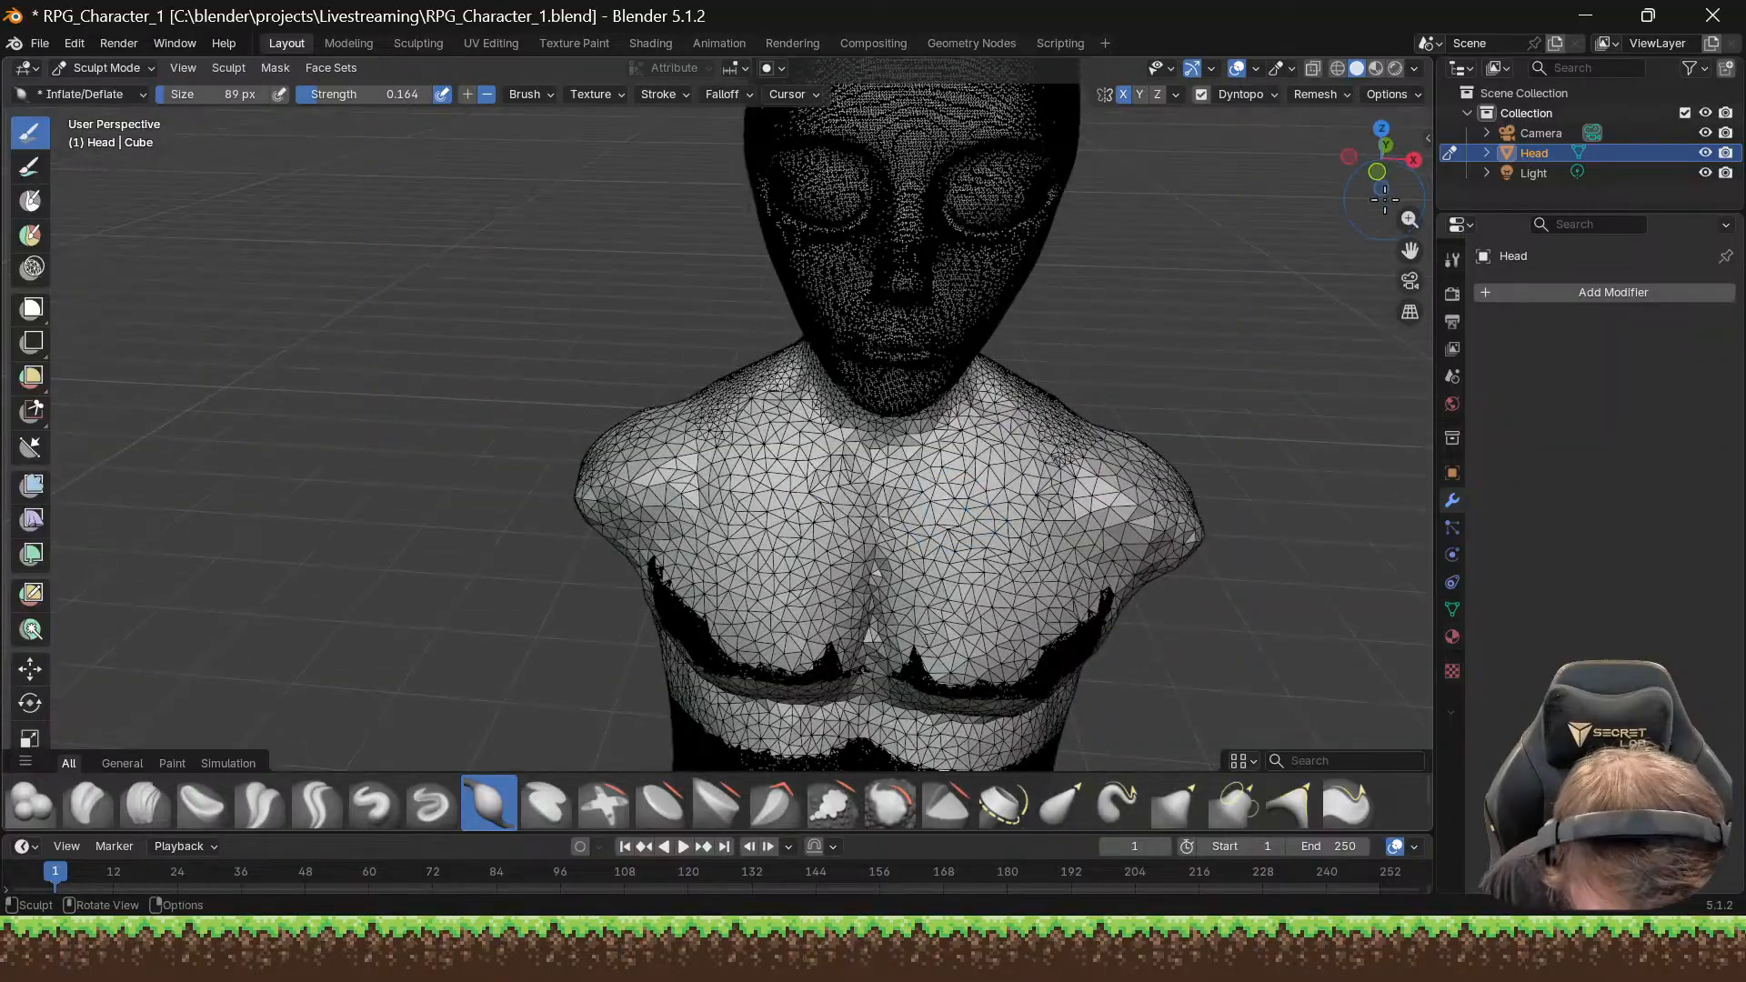
Step: Turn off the wireframe overlay in the viewport
click(1337, 96)
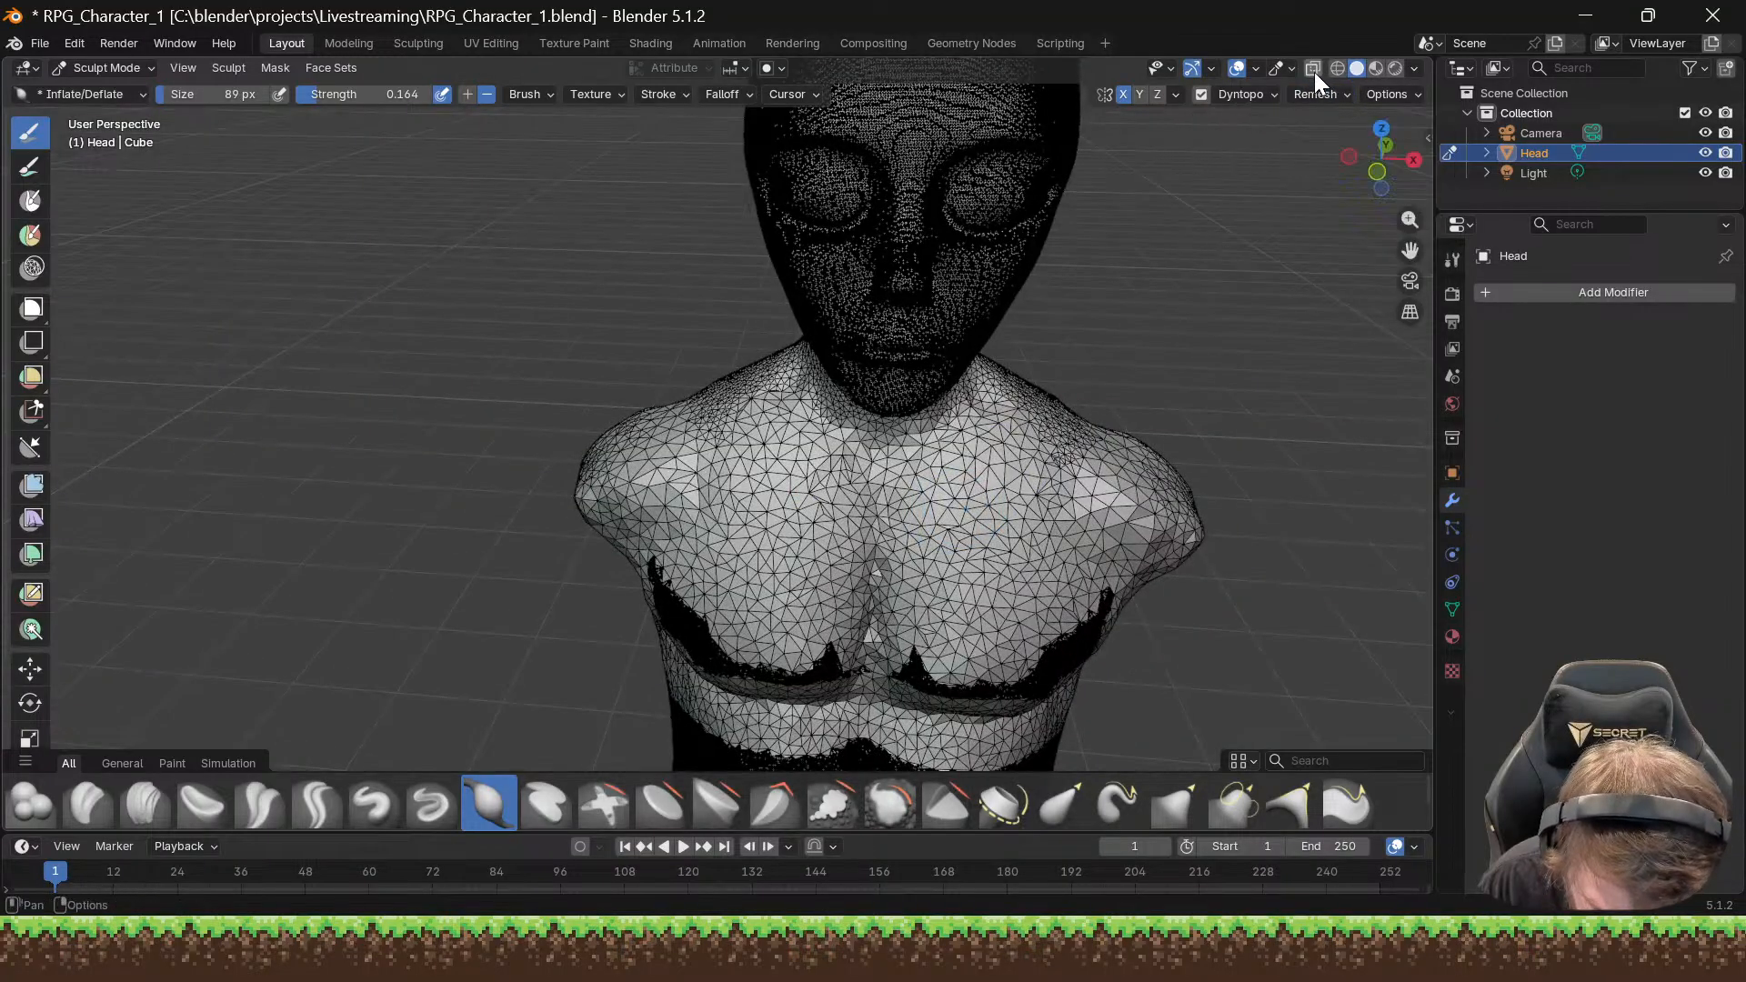
click(1257, 69)
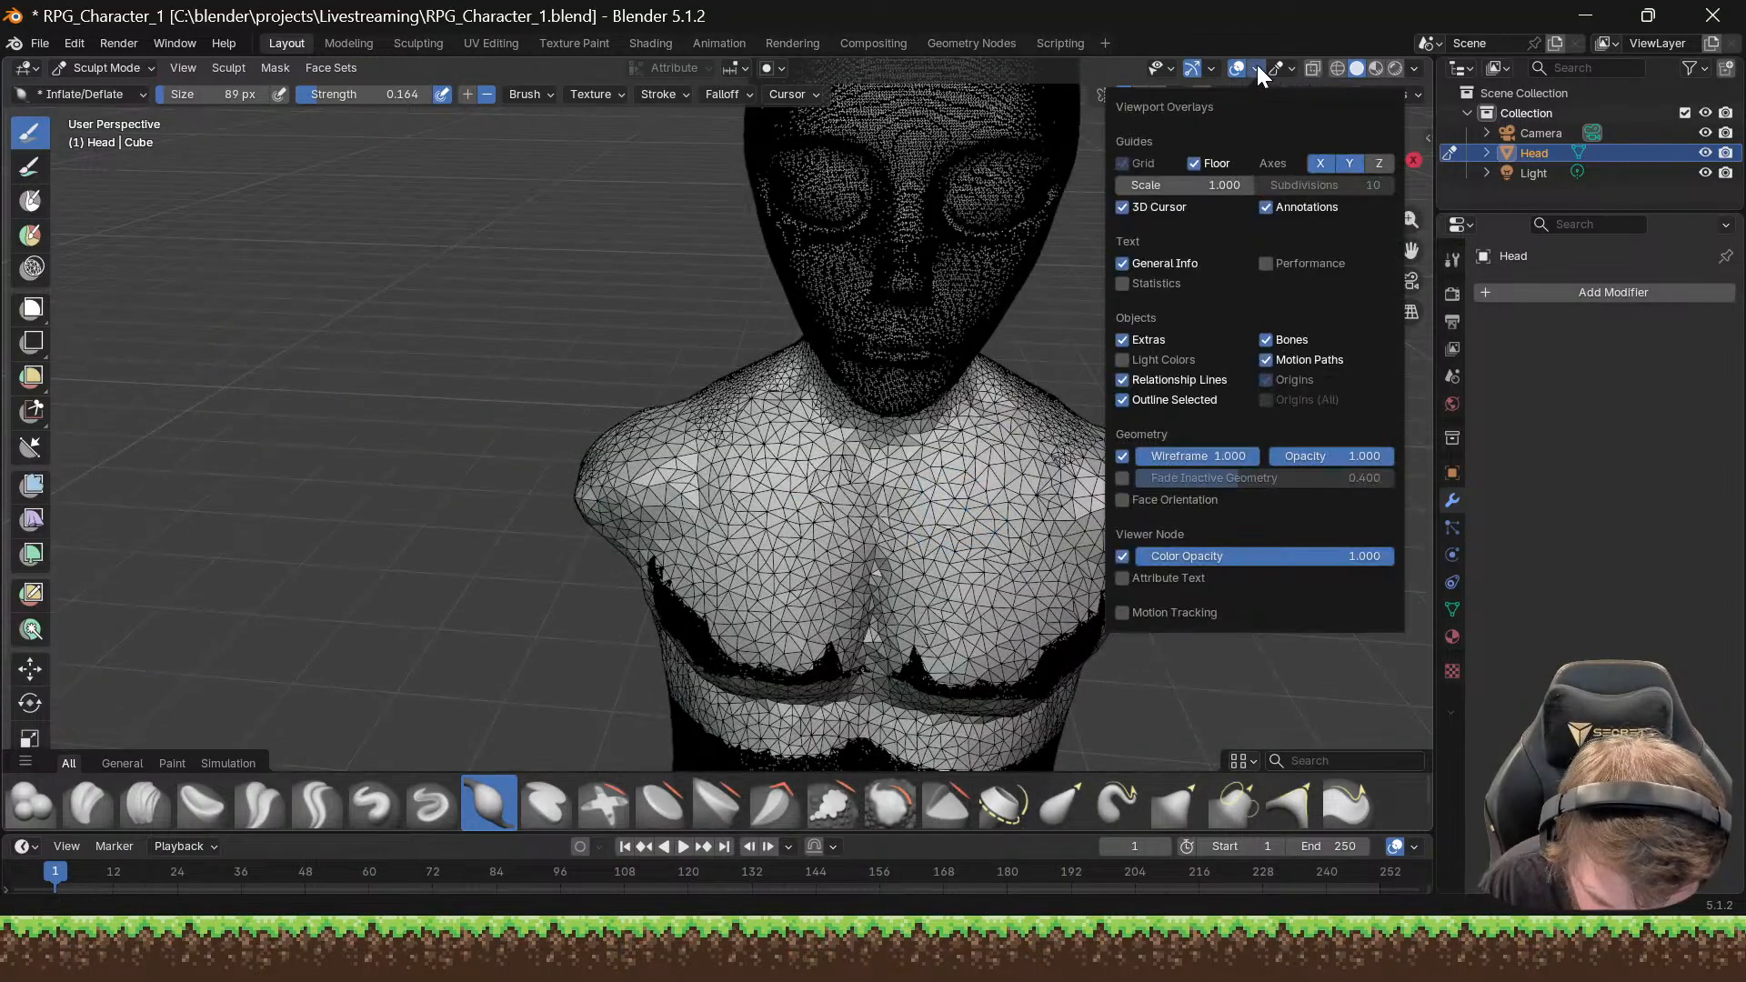
click(1122, 455)
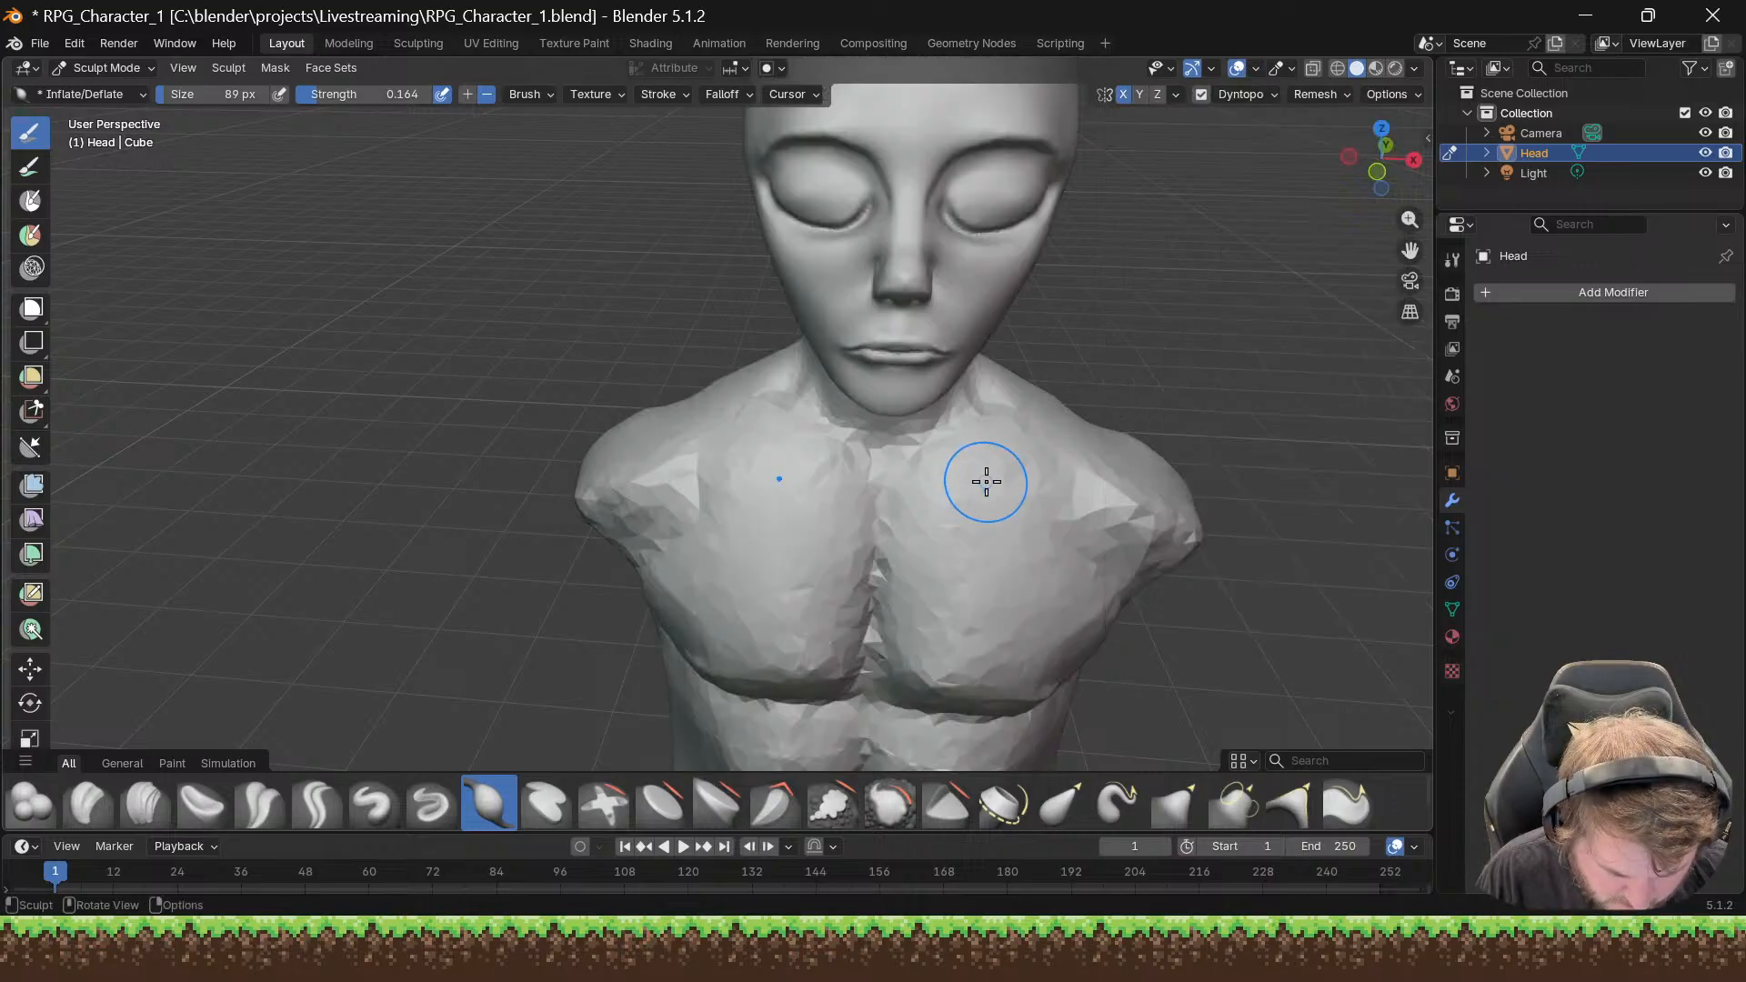
Step: Examine the bust from the front, side and below, check its mesh density in Edit Mode, and return to Sculpt Mode
mouse_move(986, 481)
middle_down()
mouse_move(1103, 421)
mouse_move(1025, 460)
mouse_move(966, 441)
mouse_move(982, 453)
middle_up()
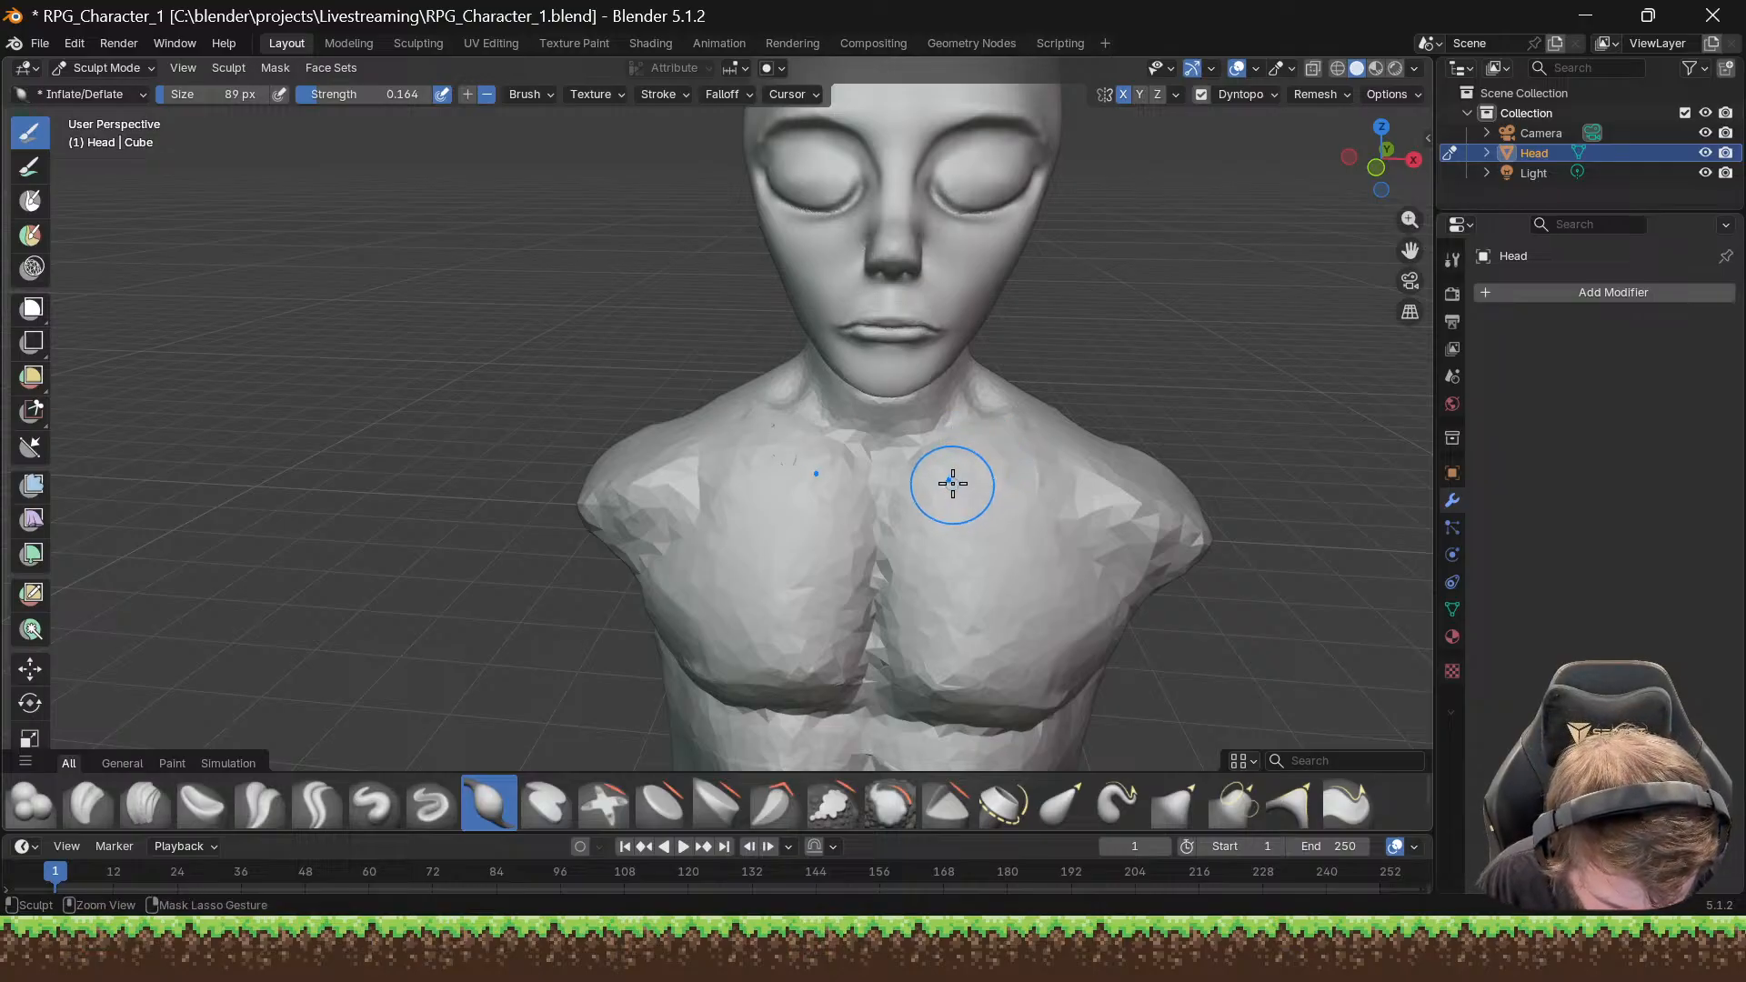
mouse_move(961, 480)
middle_down()
mouse_move(1031, 438)
mouse_move(969, 498)
mouse_move(869, 506)
mouse_move(983, 565)
mouse_move(1058, 546)
middle_up()
scroll(974, 501, down, 4)
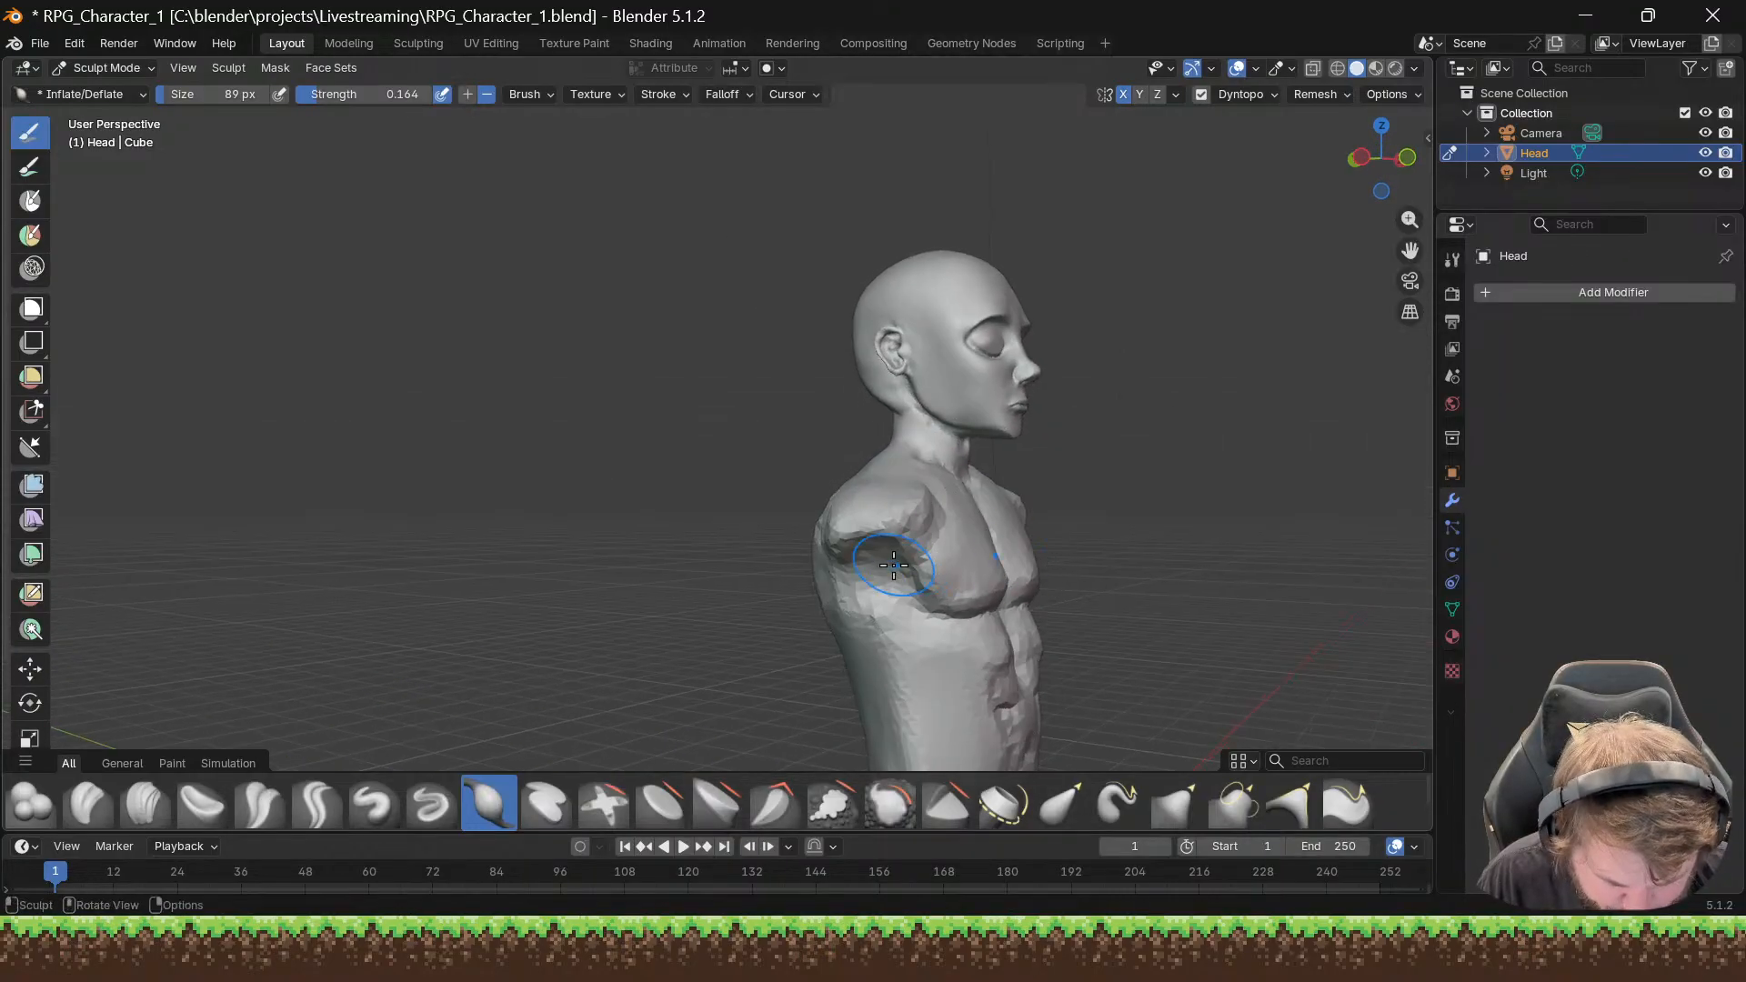
middle_drag(892, 558, 721, 487)
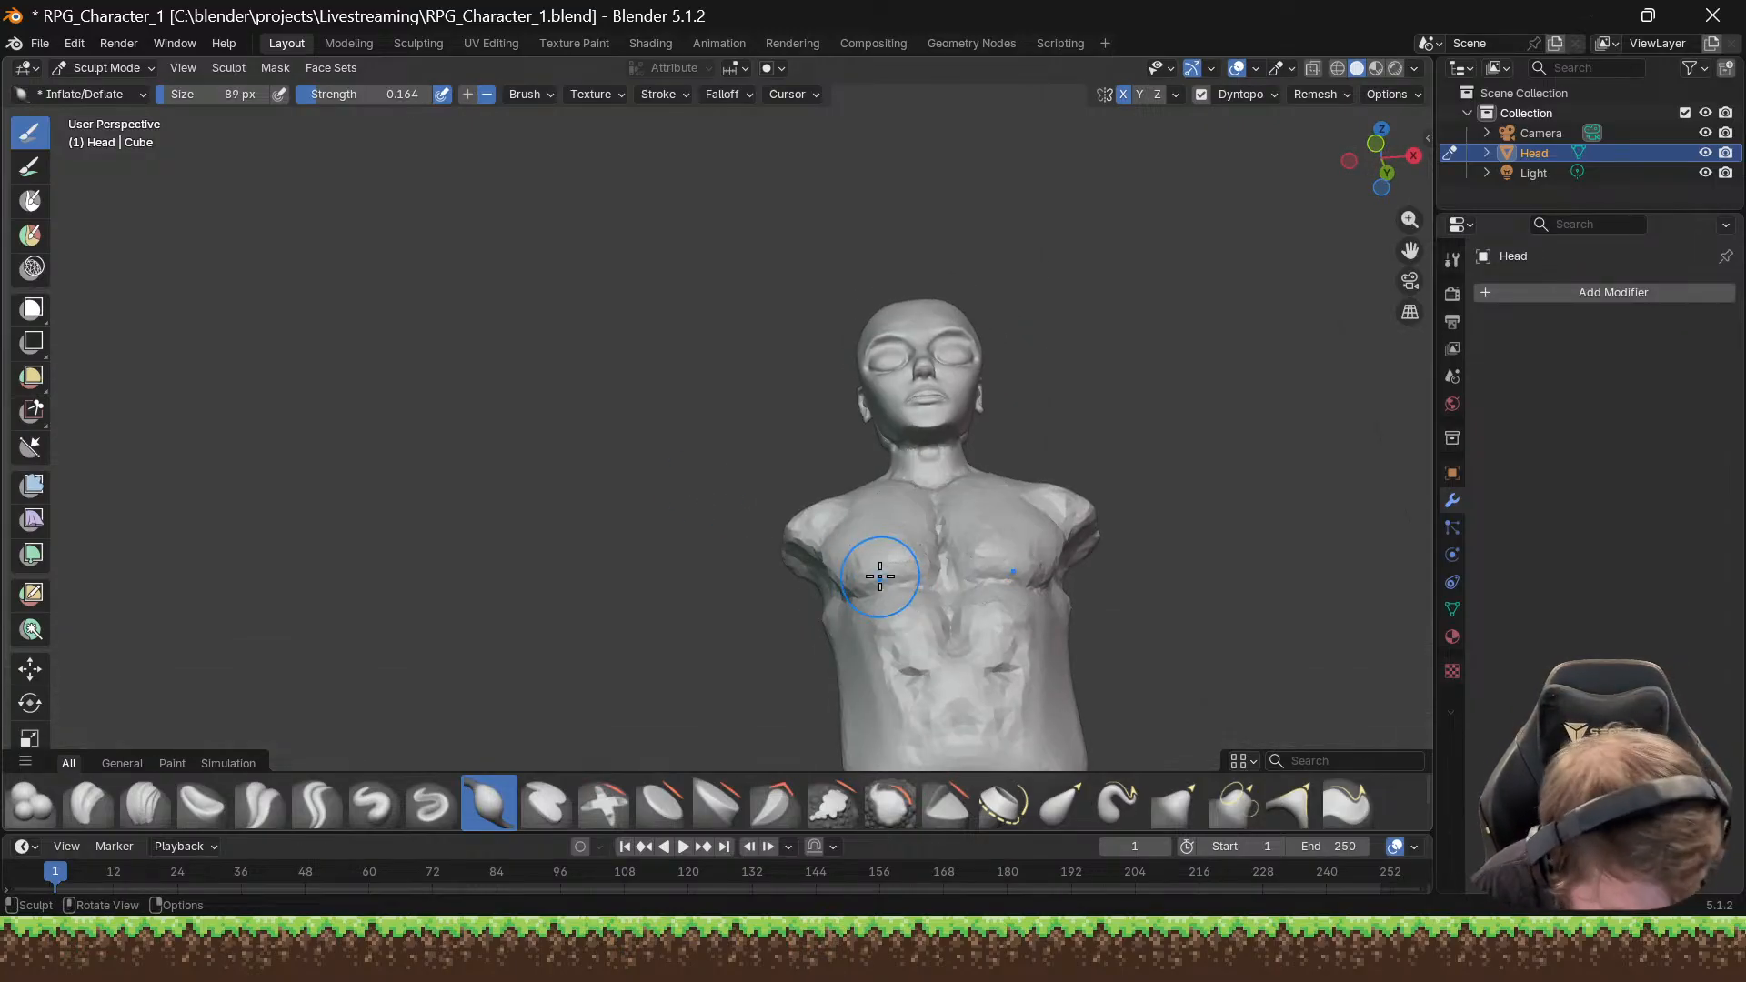
key(ctrl+Tab)
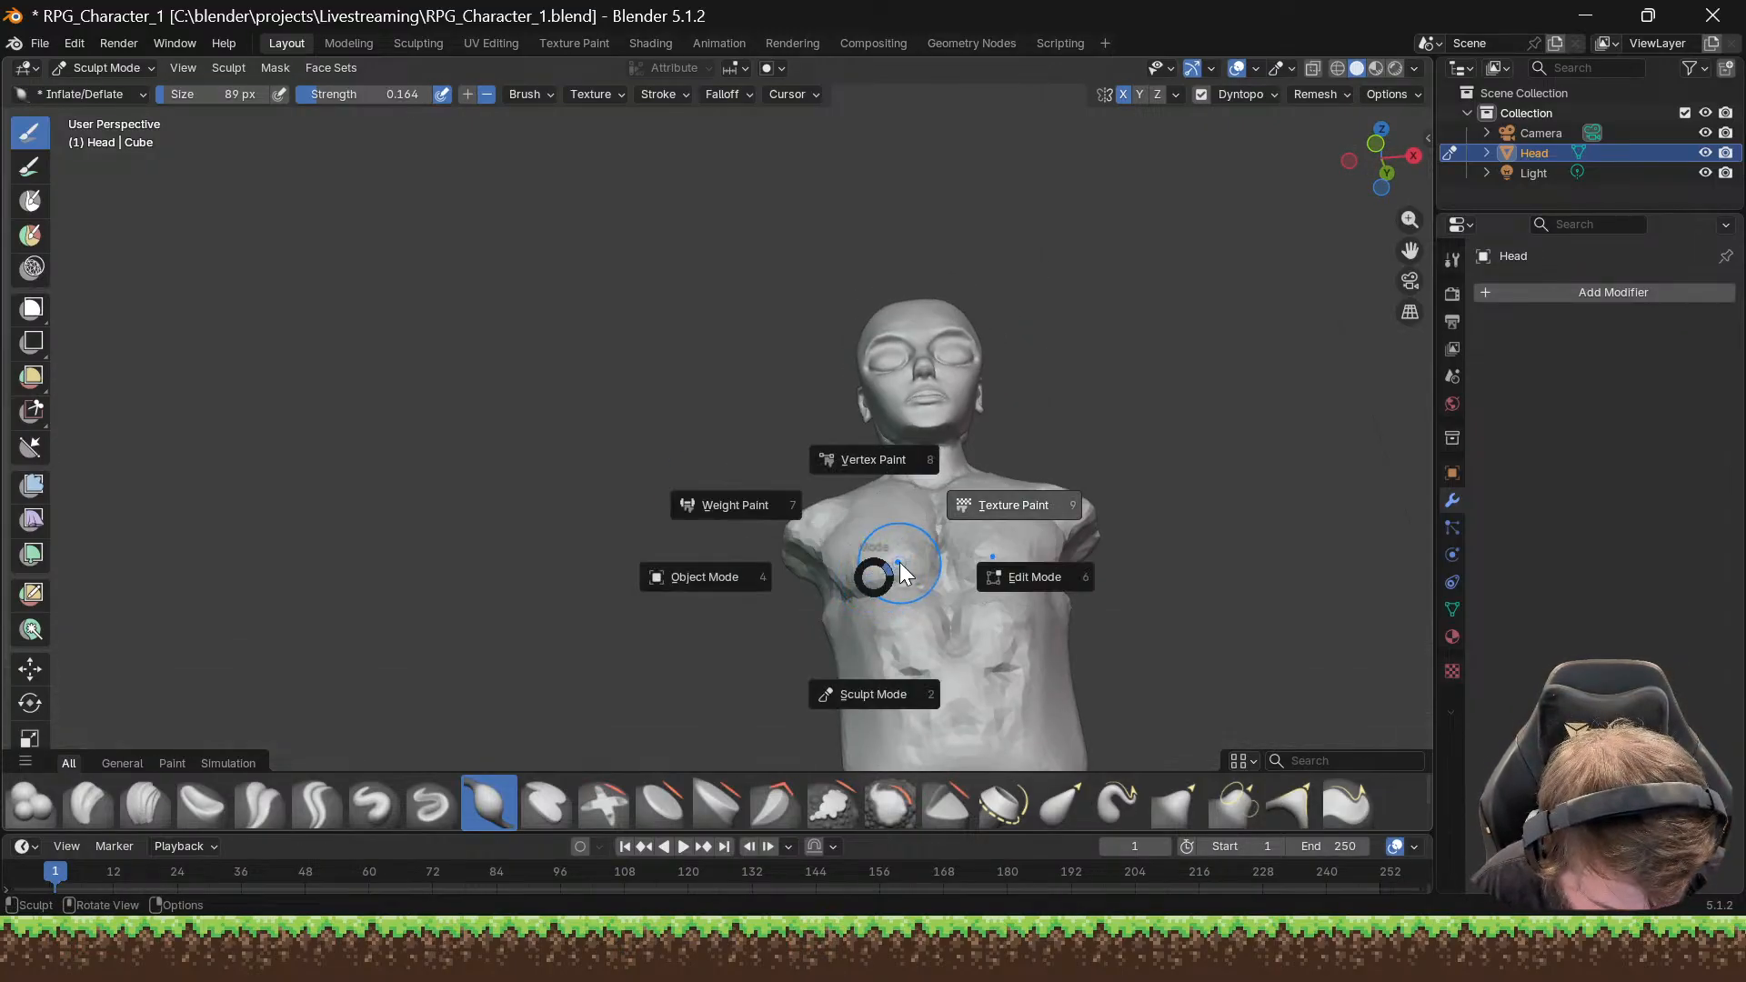
click(1000, 586)
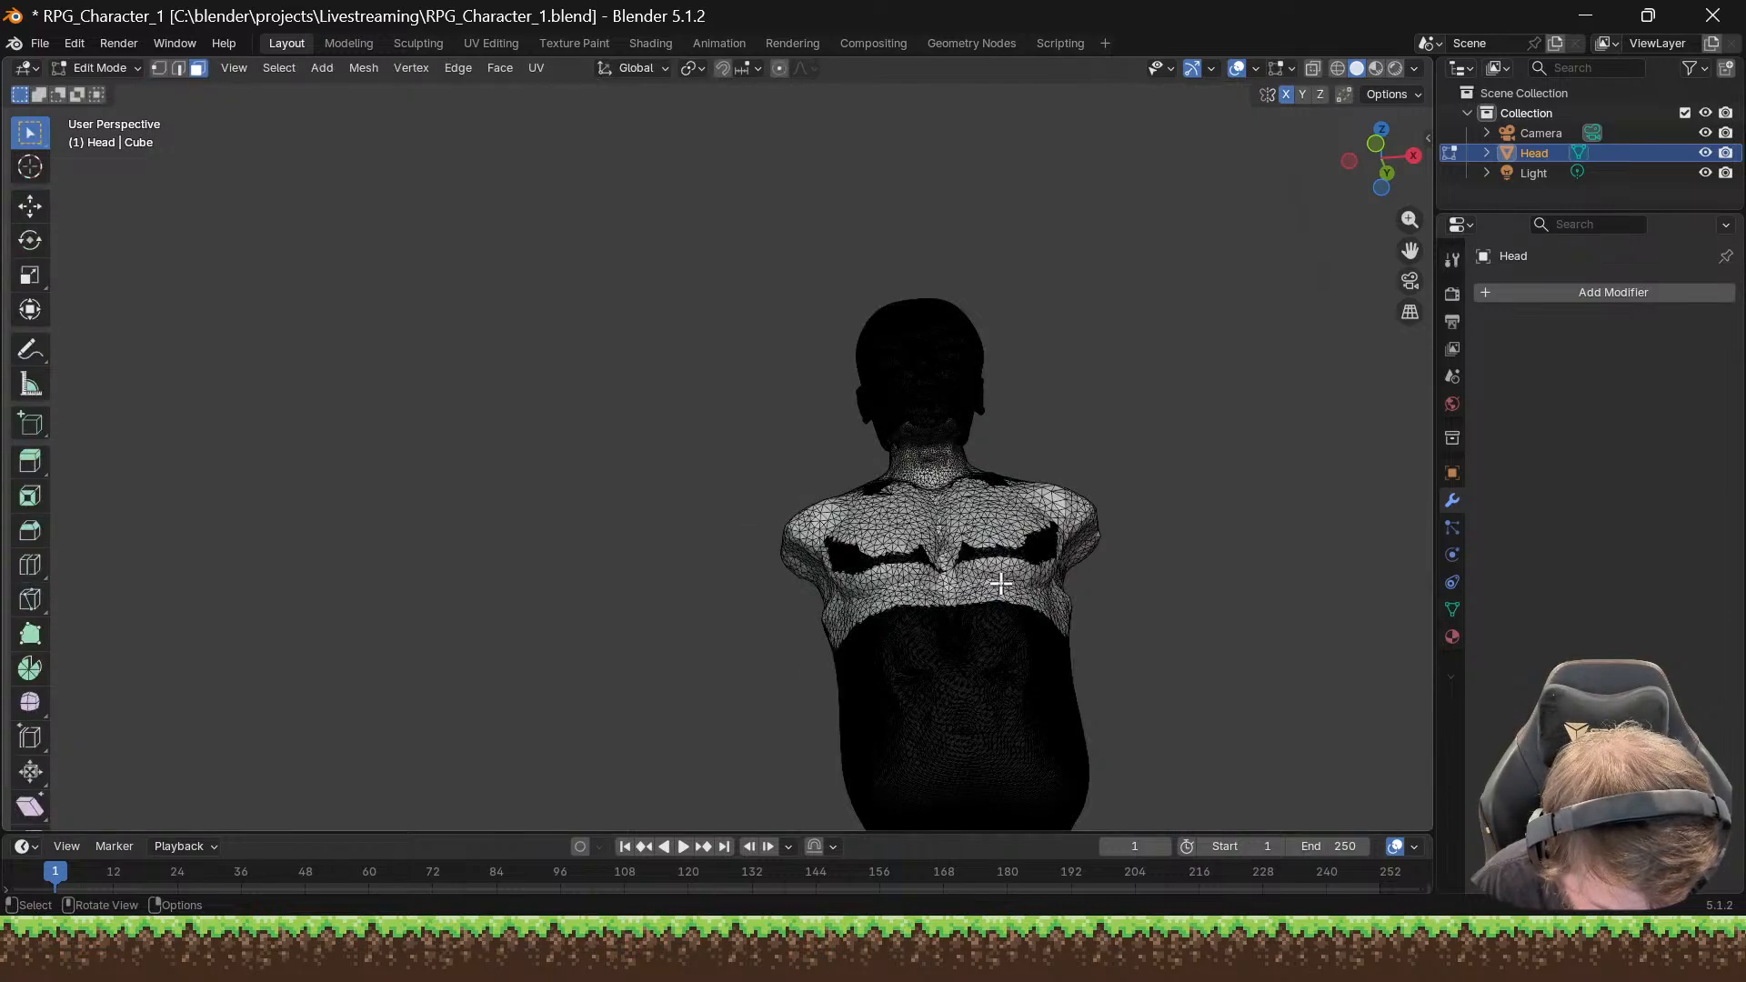
middle_drag(983, 584, 1072, 584)
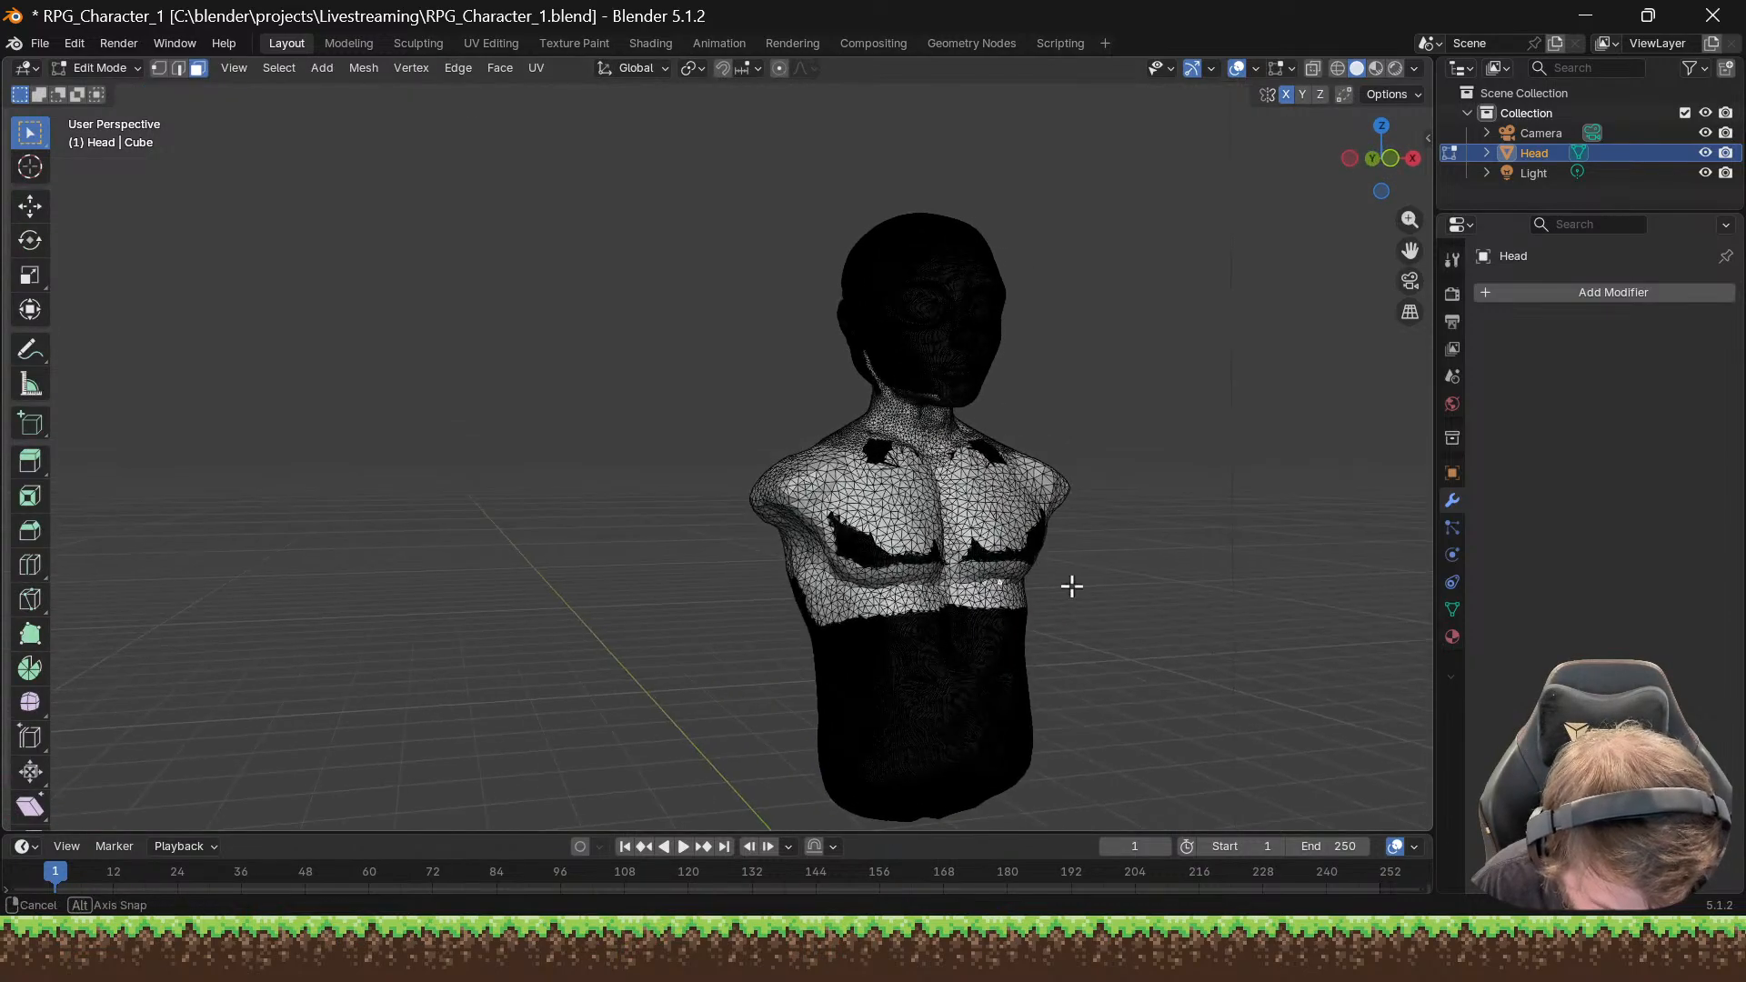
key(ctrl+Tab)
click(789, 698)
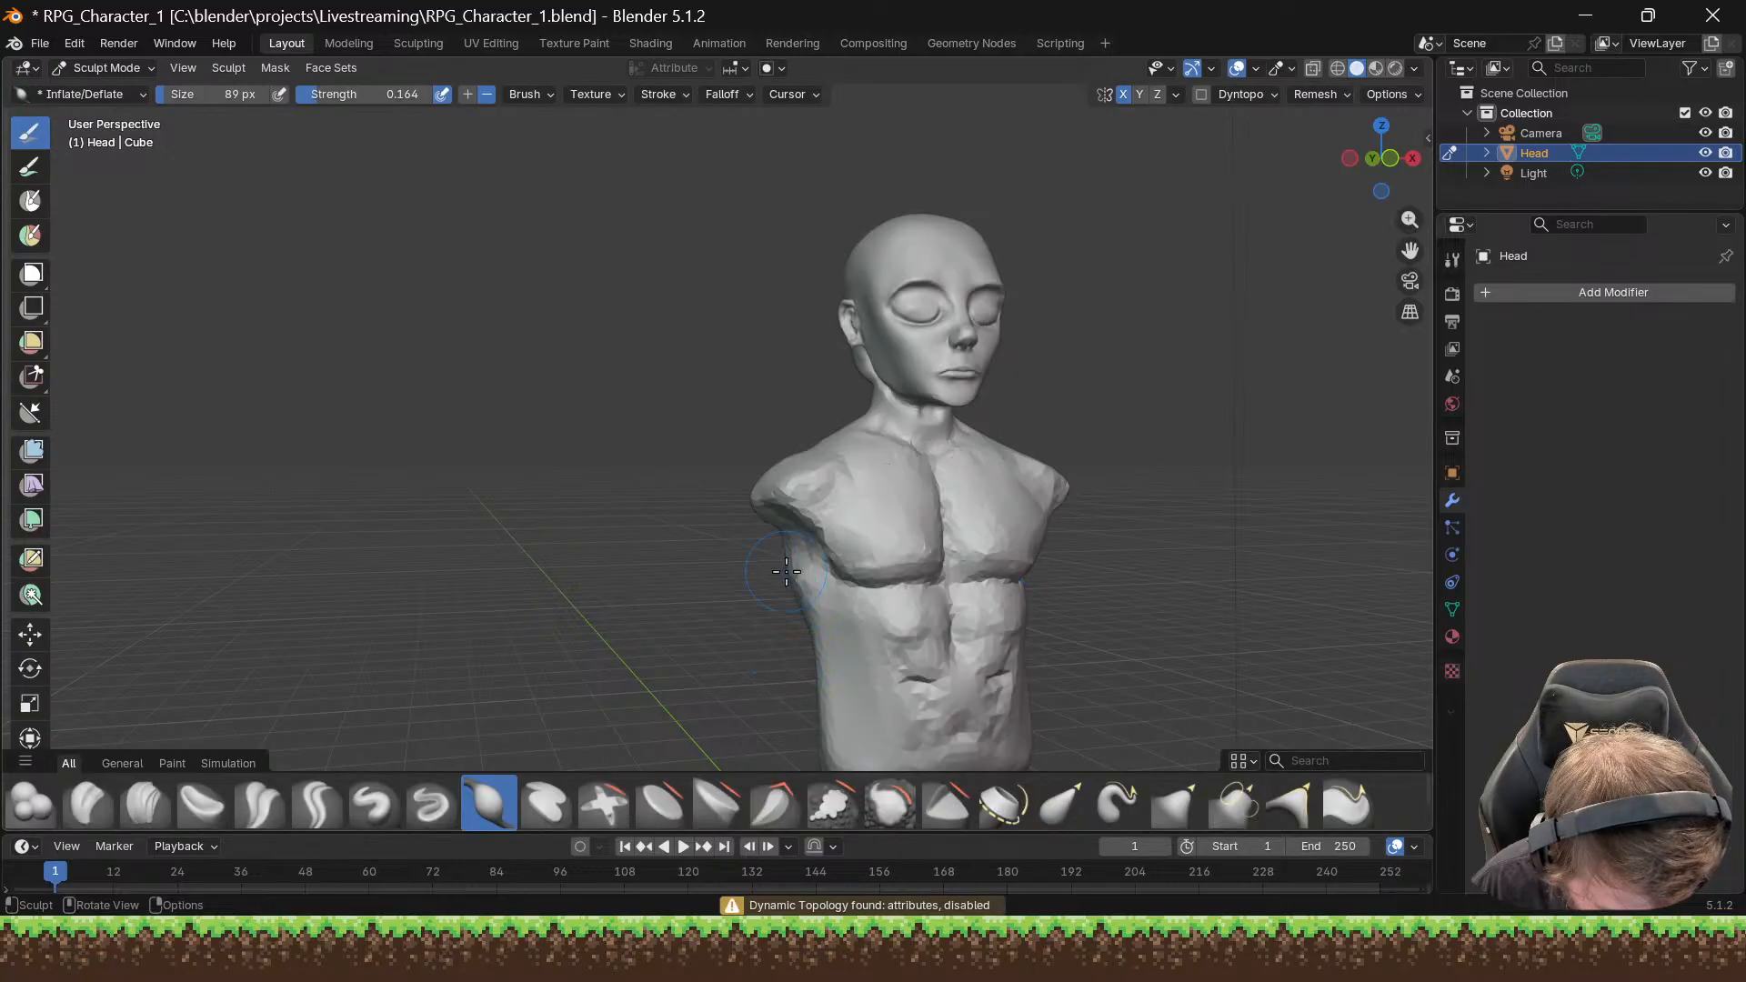
Step: Switch the head from Sculpt Mode to Object Mode
key(ctrl+Tab)
click(577, 527)
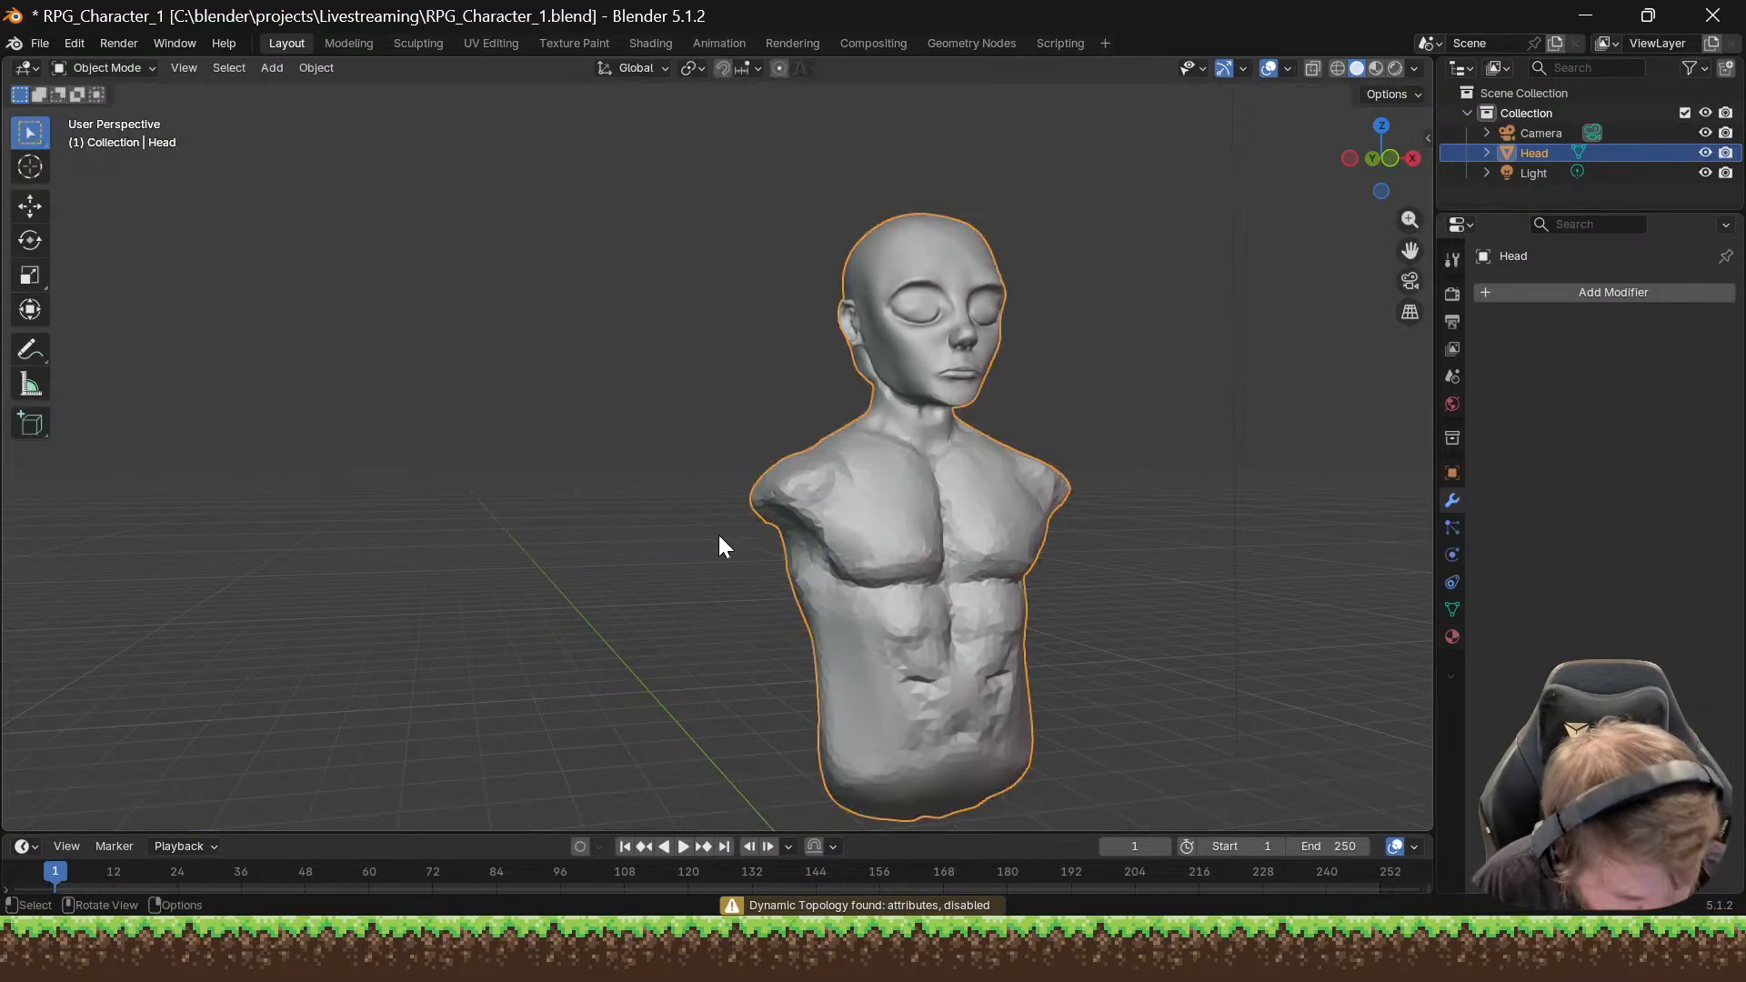
key(ctrl+Tab)
click(582, 529)
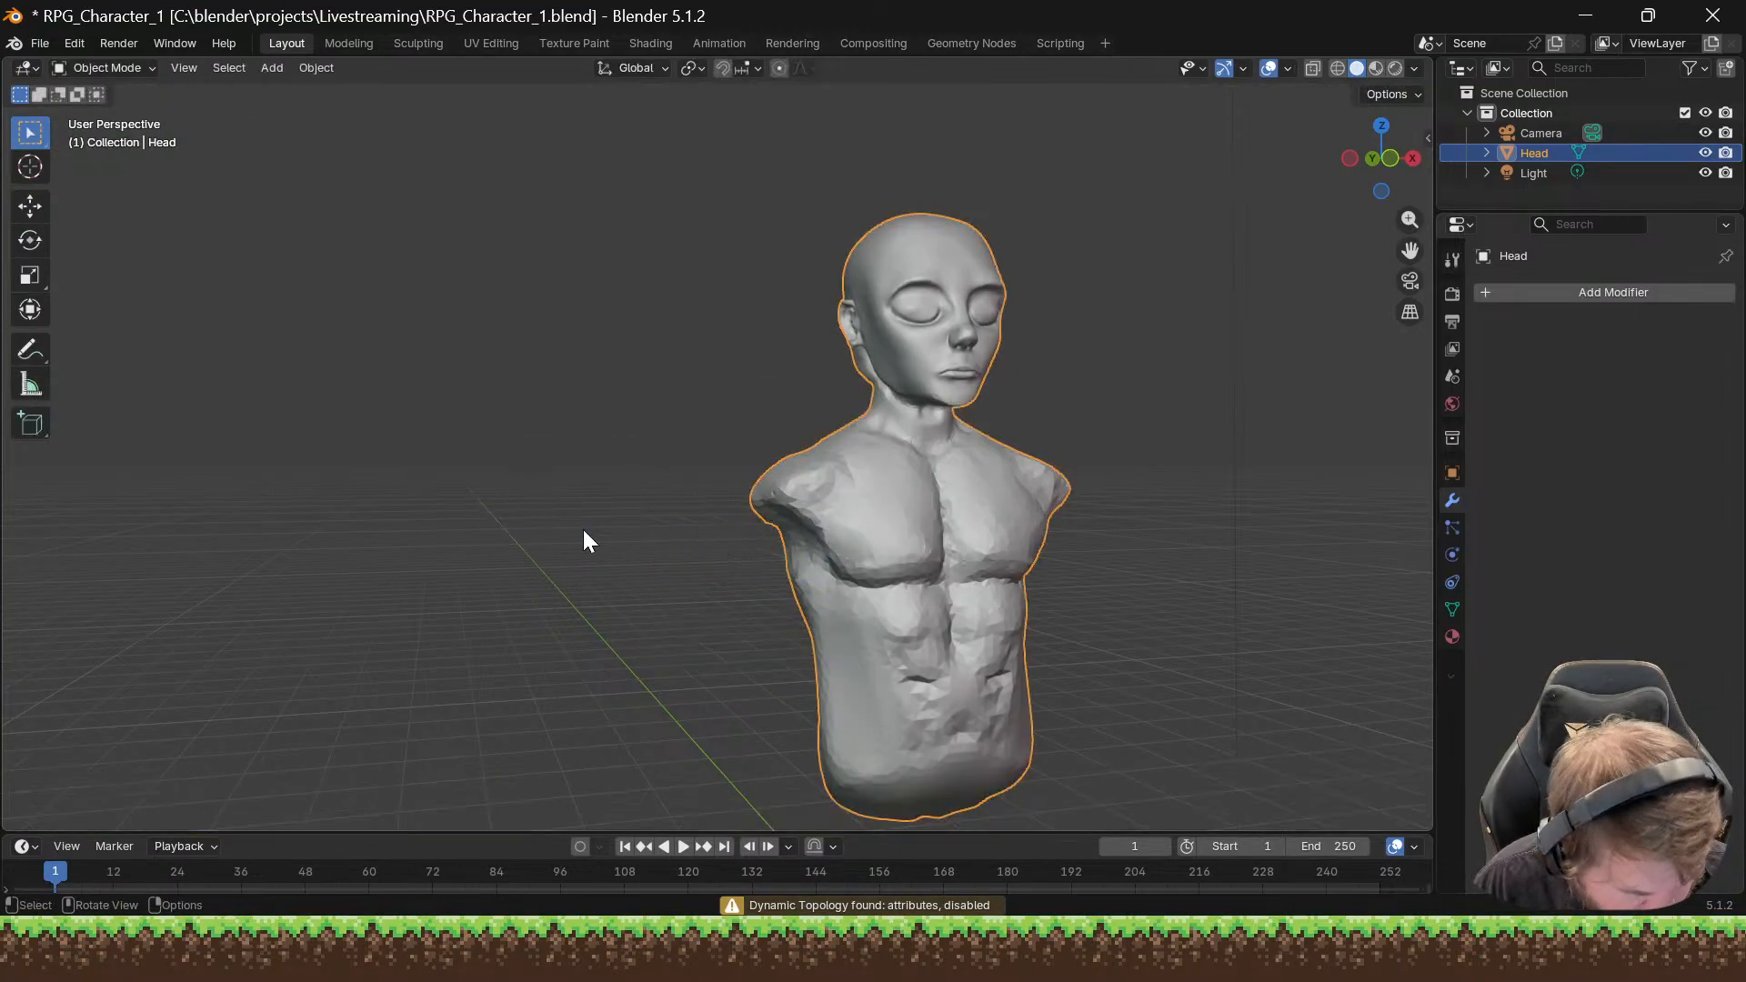
Step: Add a UV sphere and raise it along the Z axis to the bust's chest height
key(shift+a)
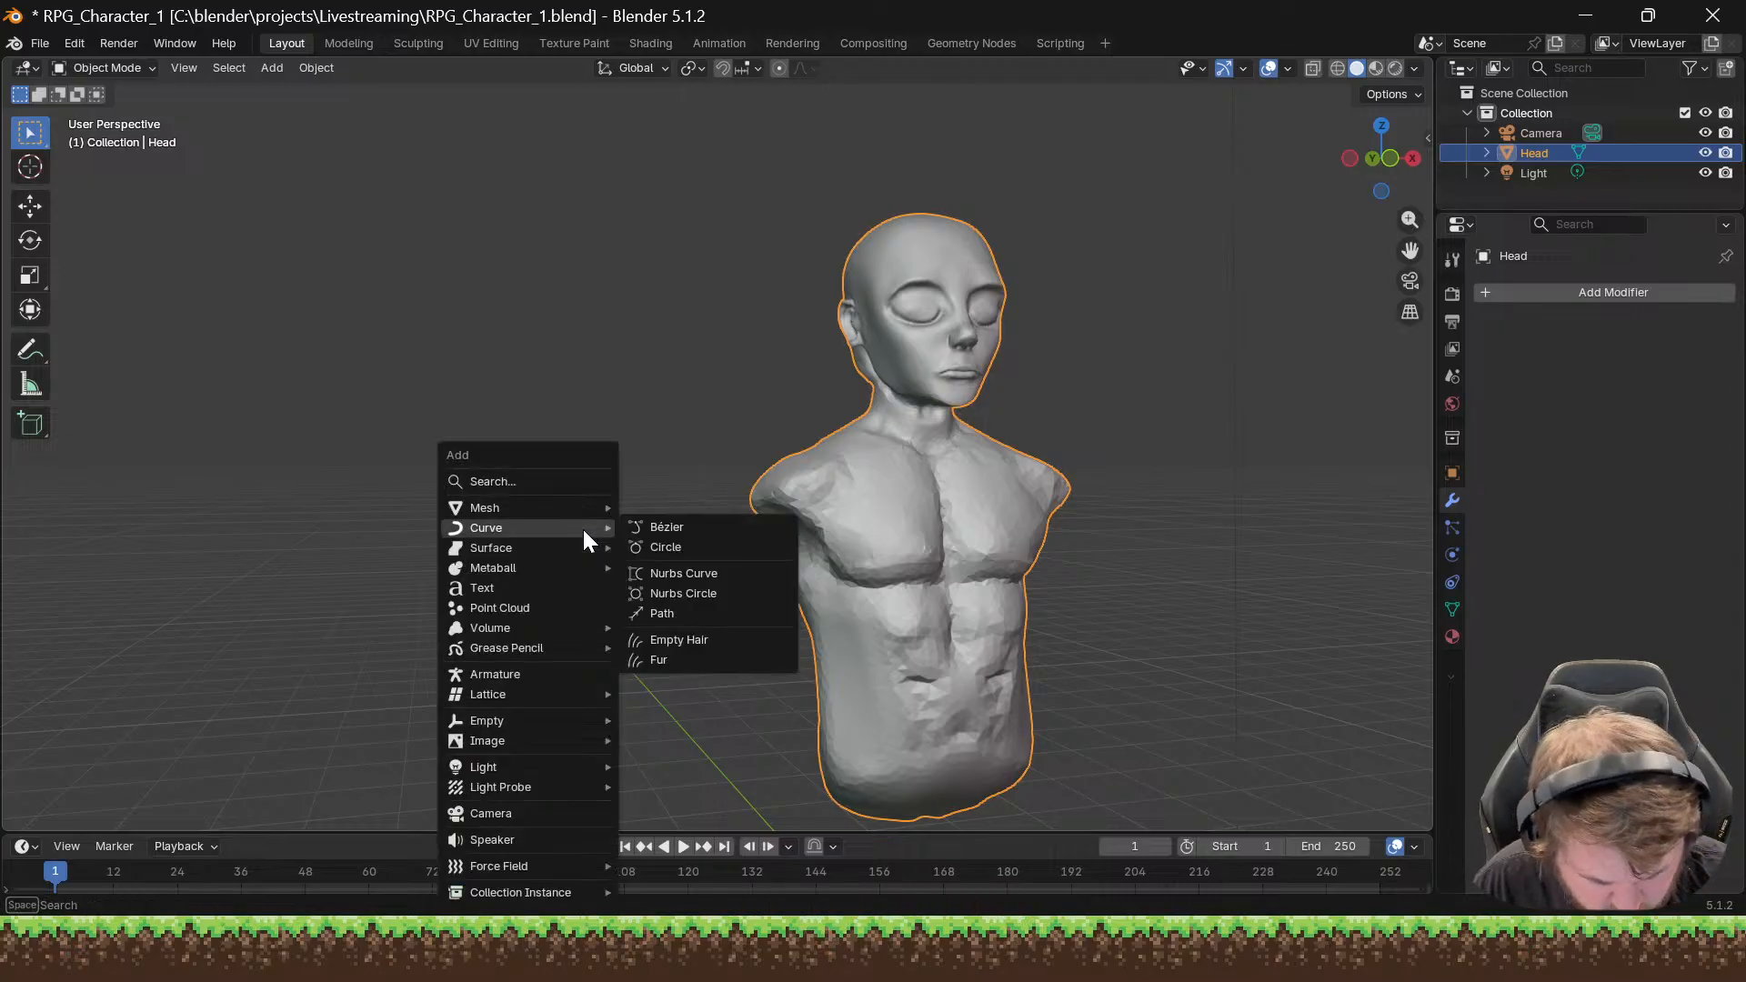
mouse_move(527, 506)
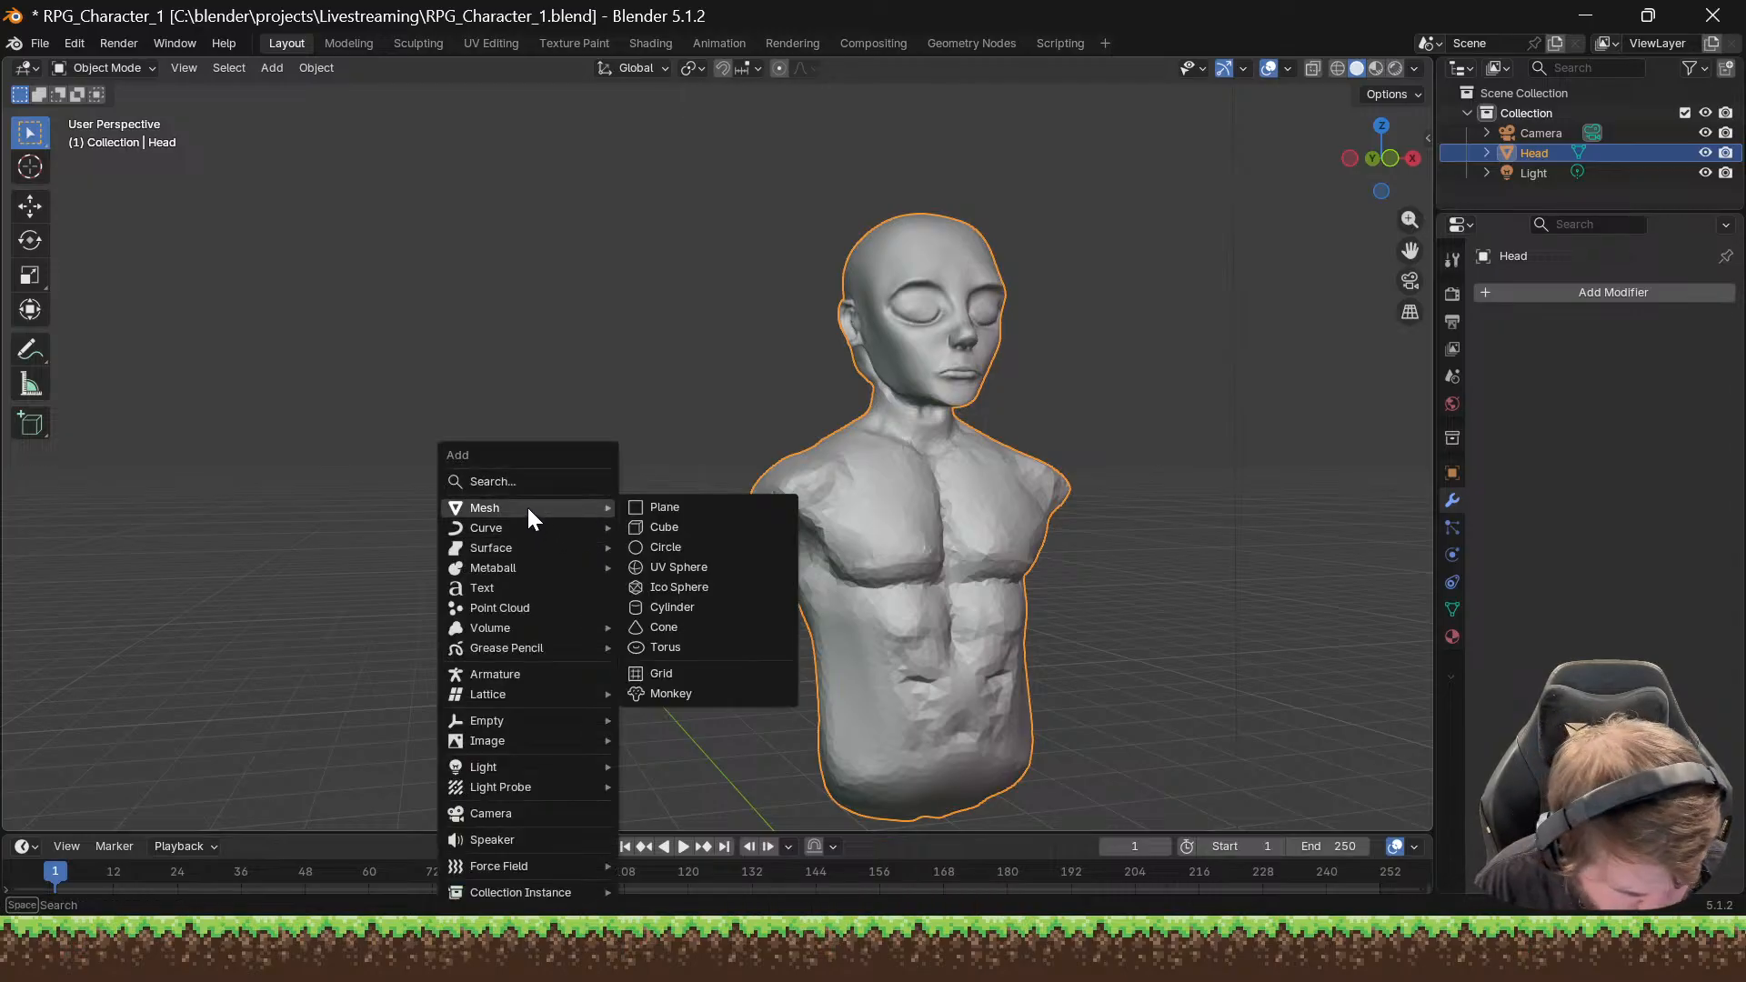
click(689, 568)
scroll(691, 545, down, 7)
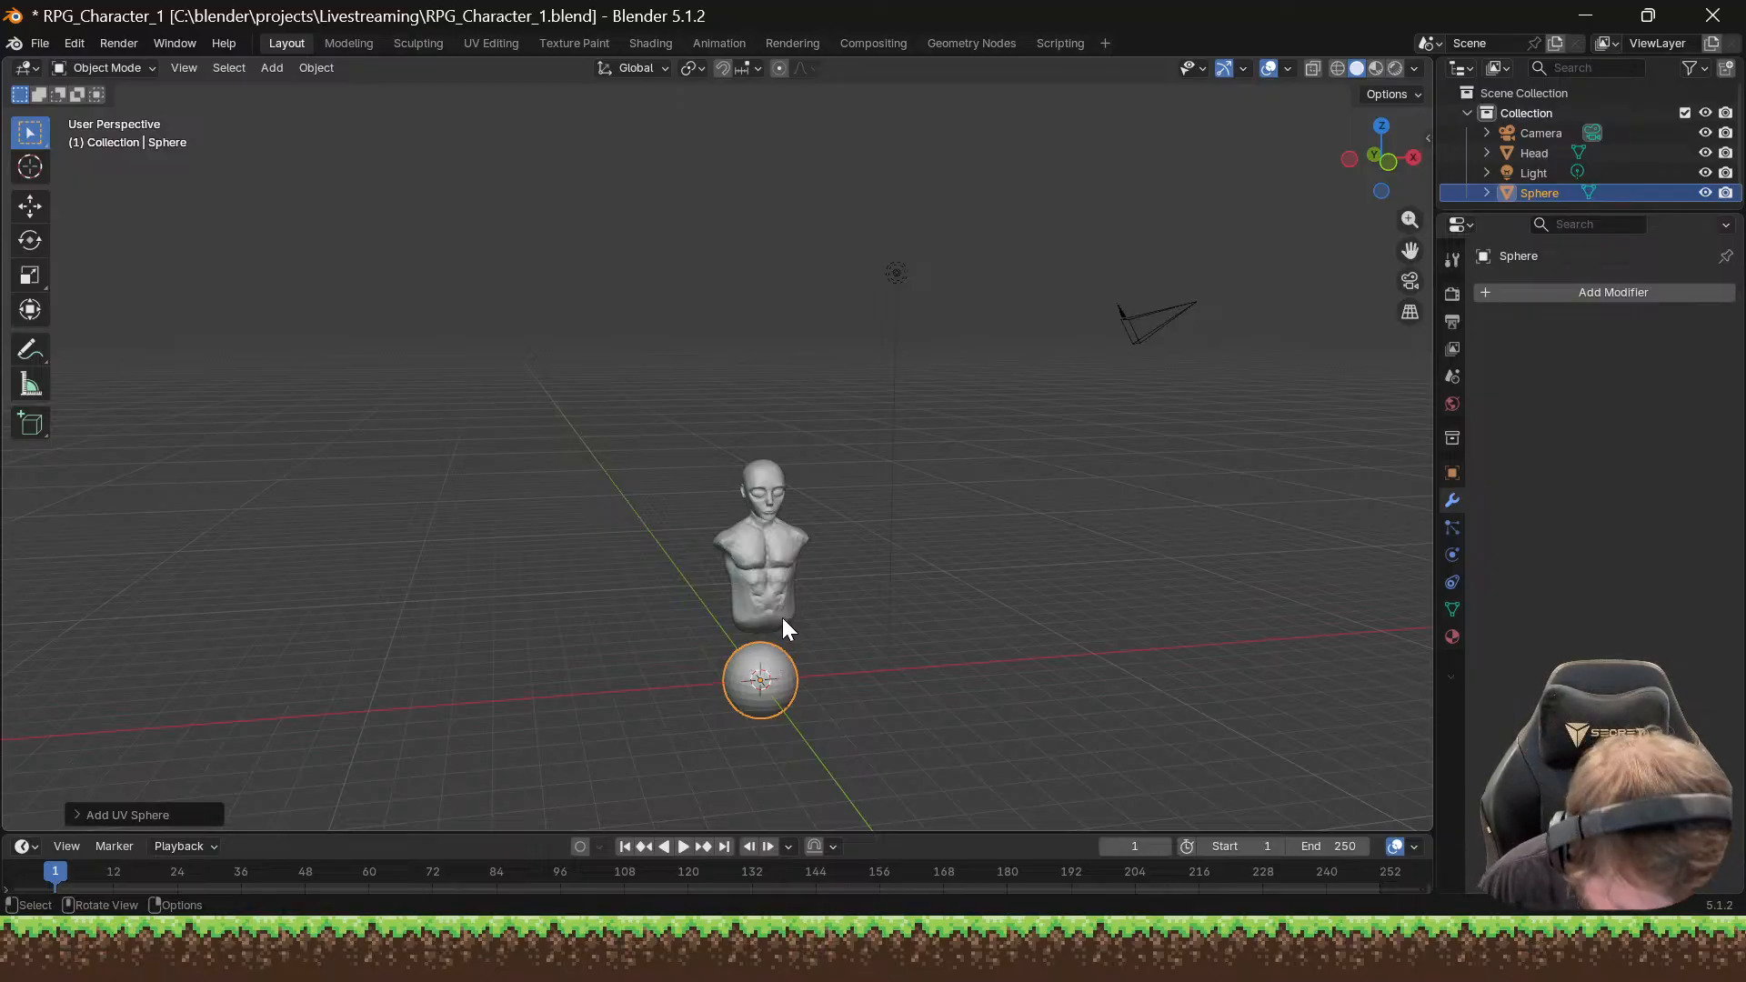
key(g)
key(z)
click(735, 553)
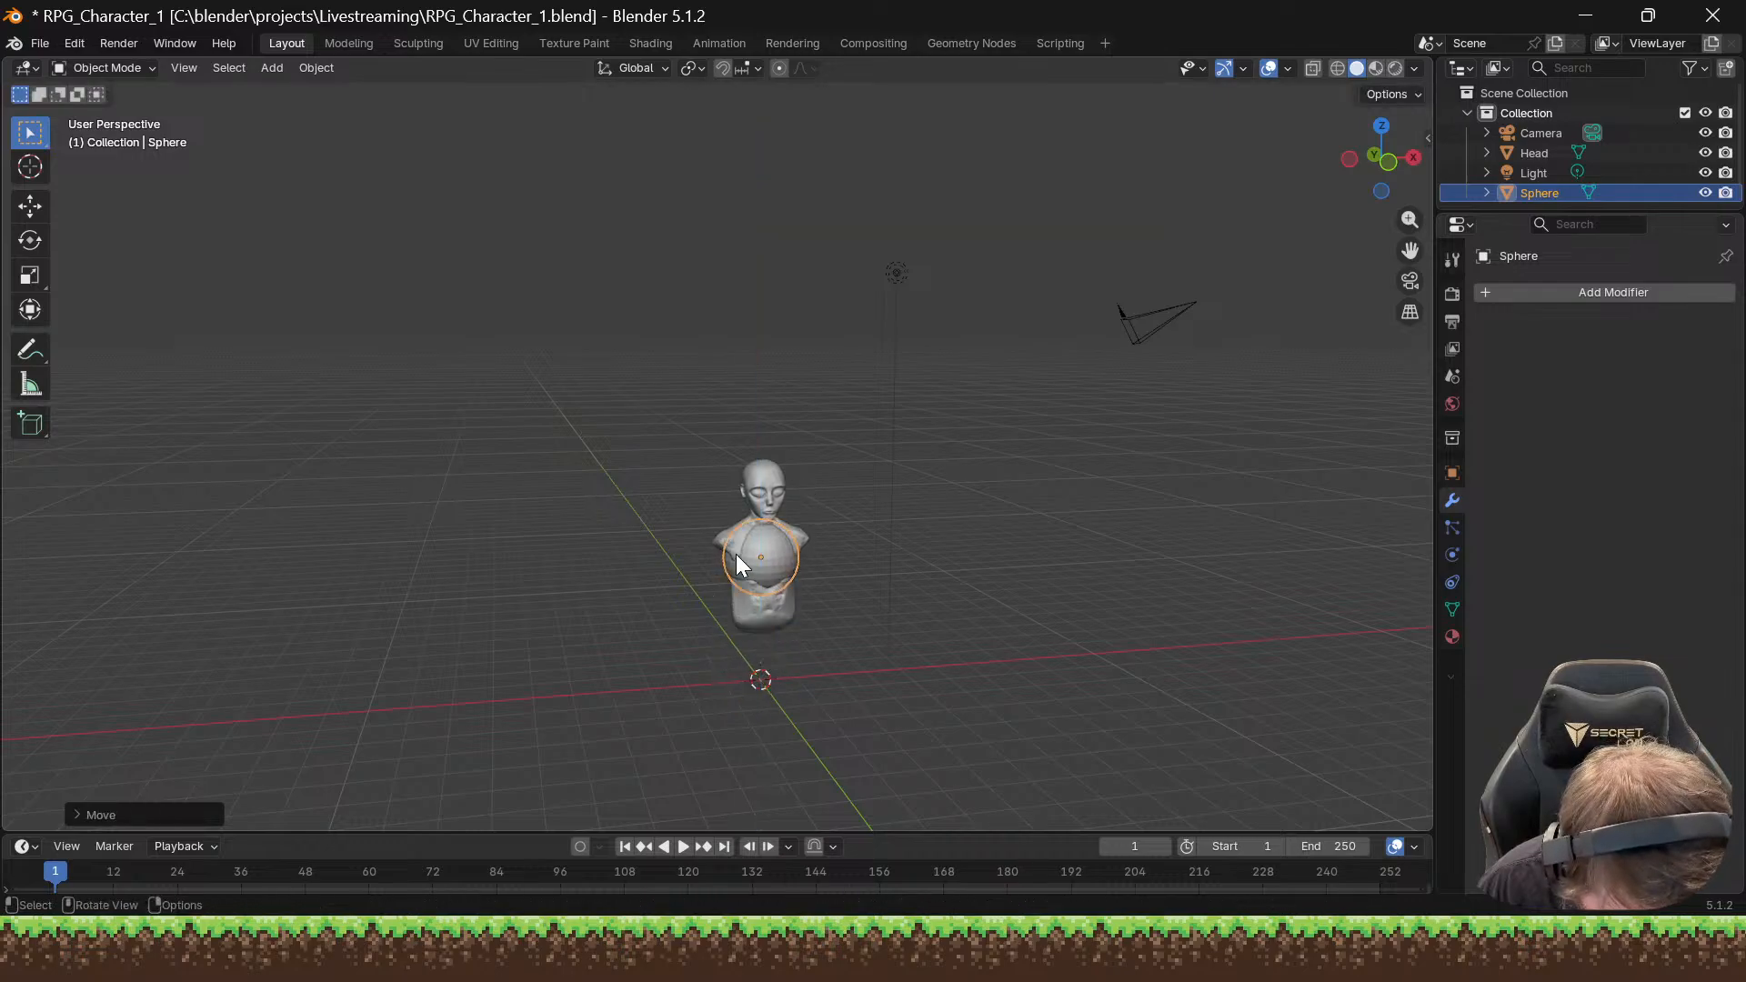
scroll(741, 549, up, 10)
scroll(718, 536, down, 6)
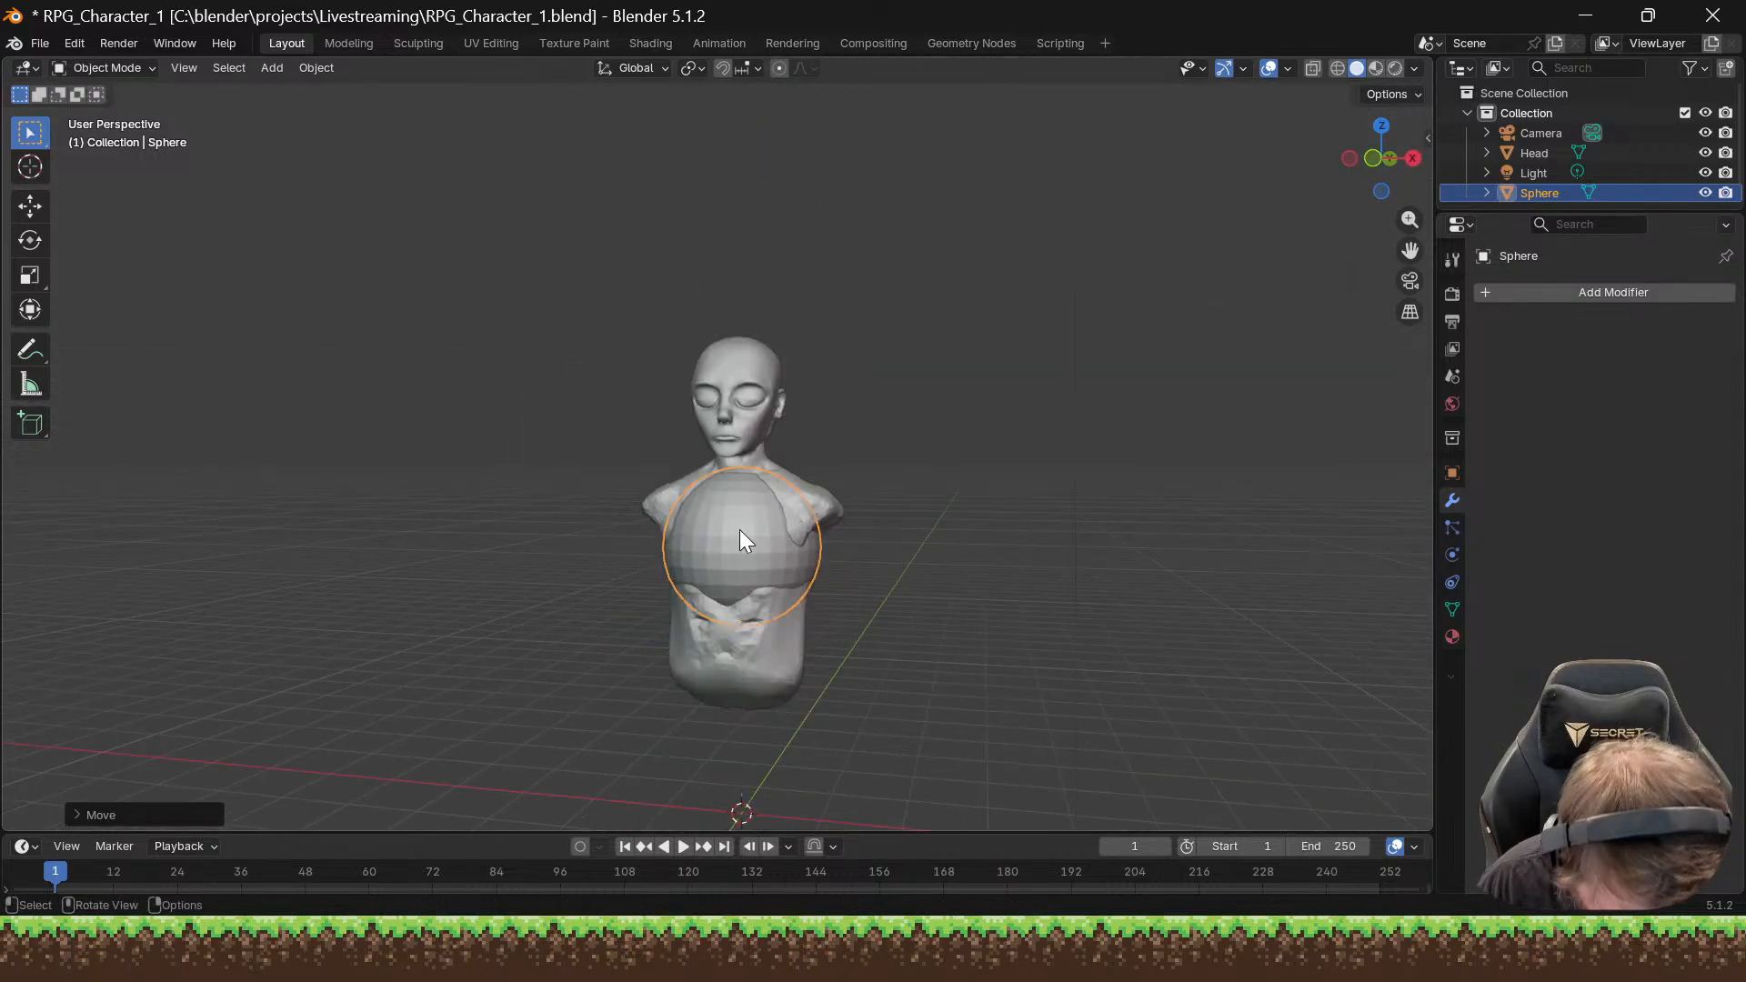
Step: Move the sphere along X to just beside the character's left shoulder and shrink it to about half its size
key(g)
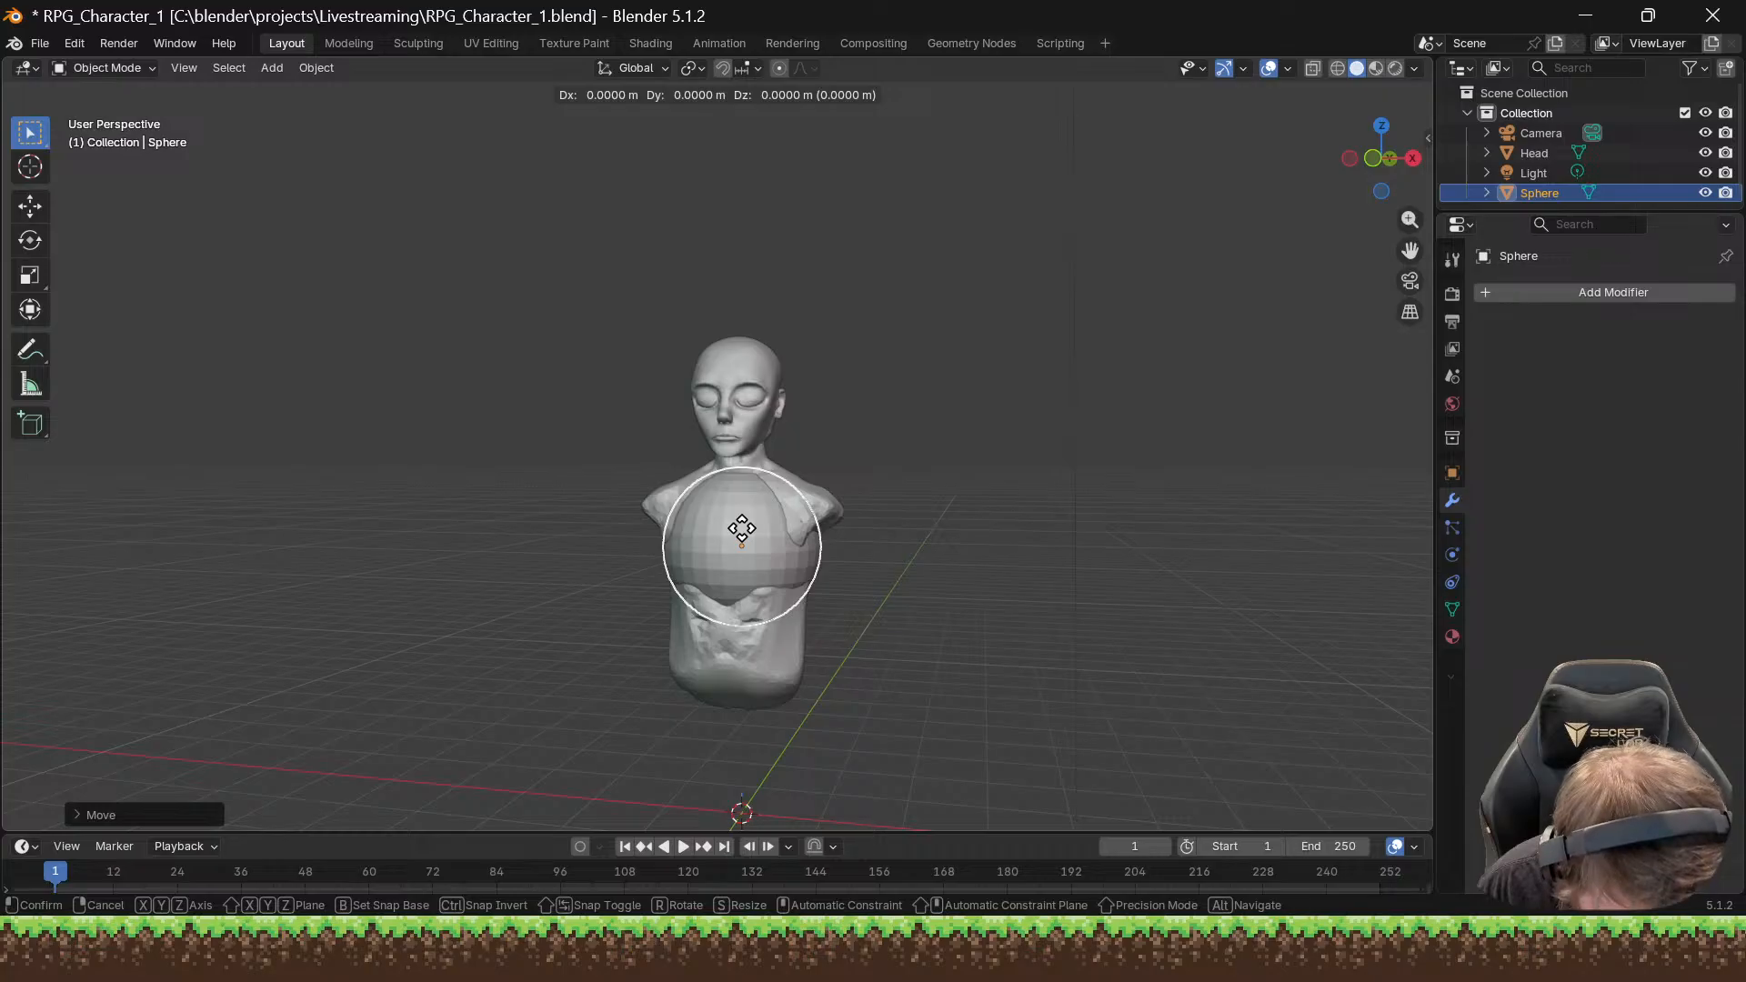
key(x)
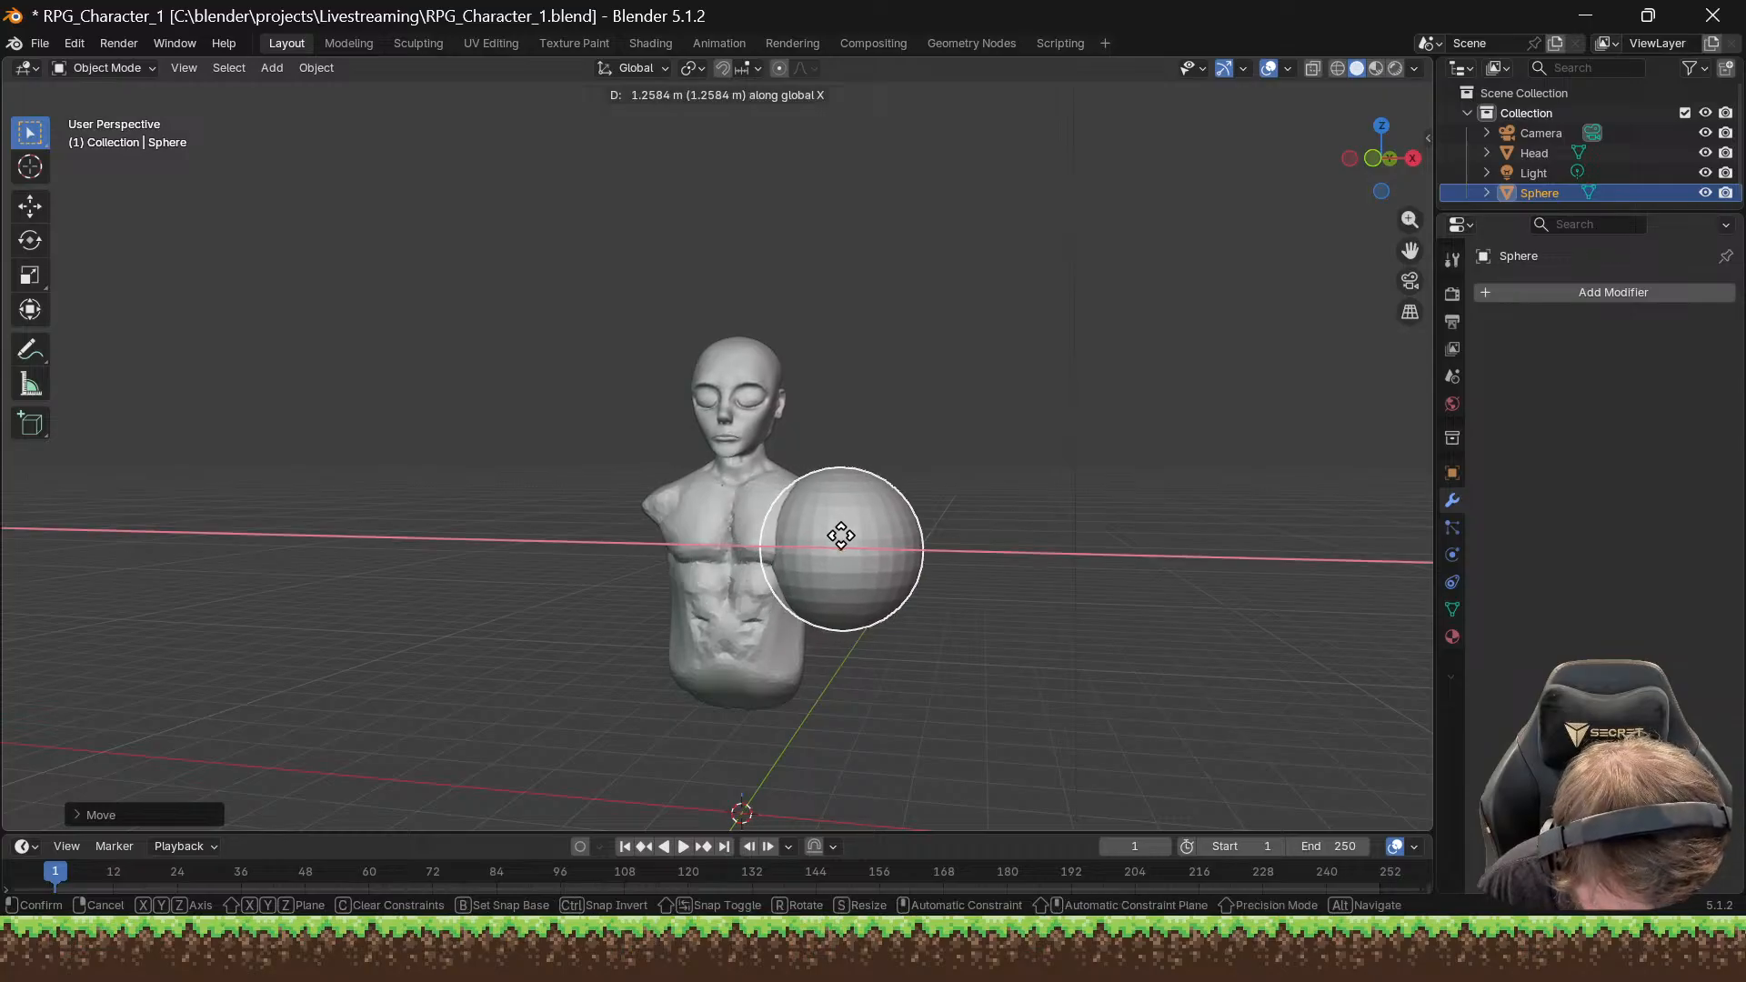
click(855, 538)
key(s)
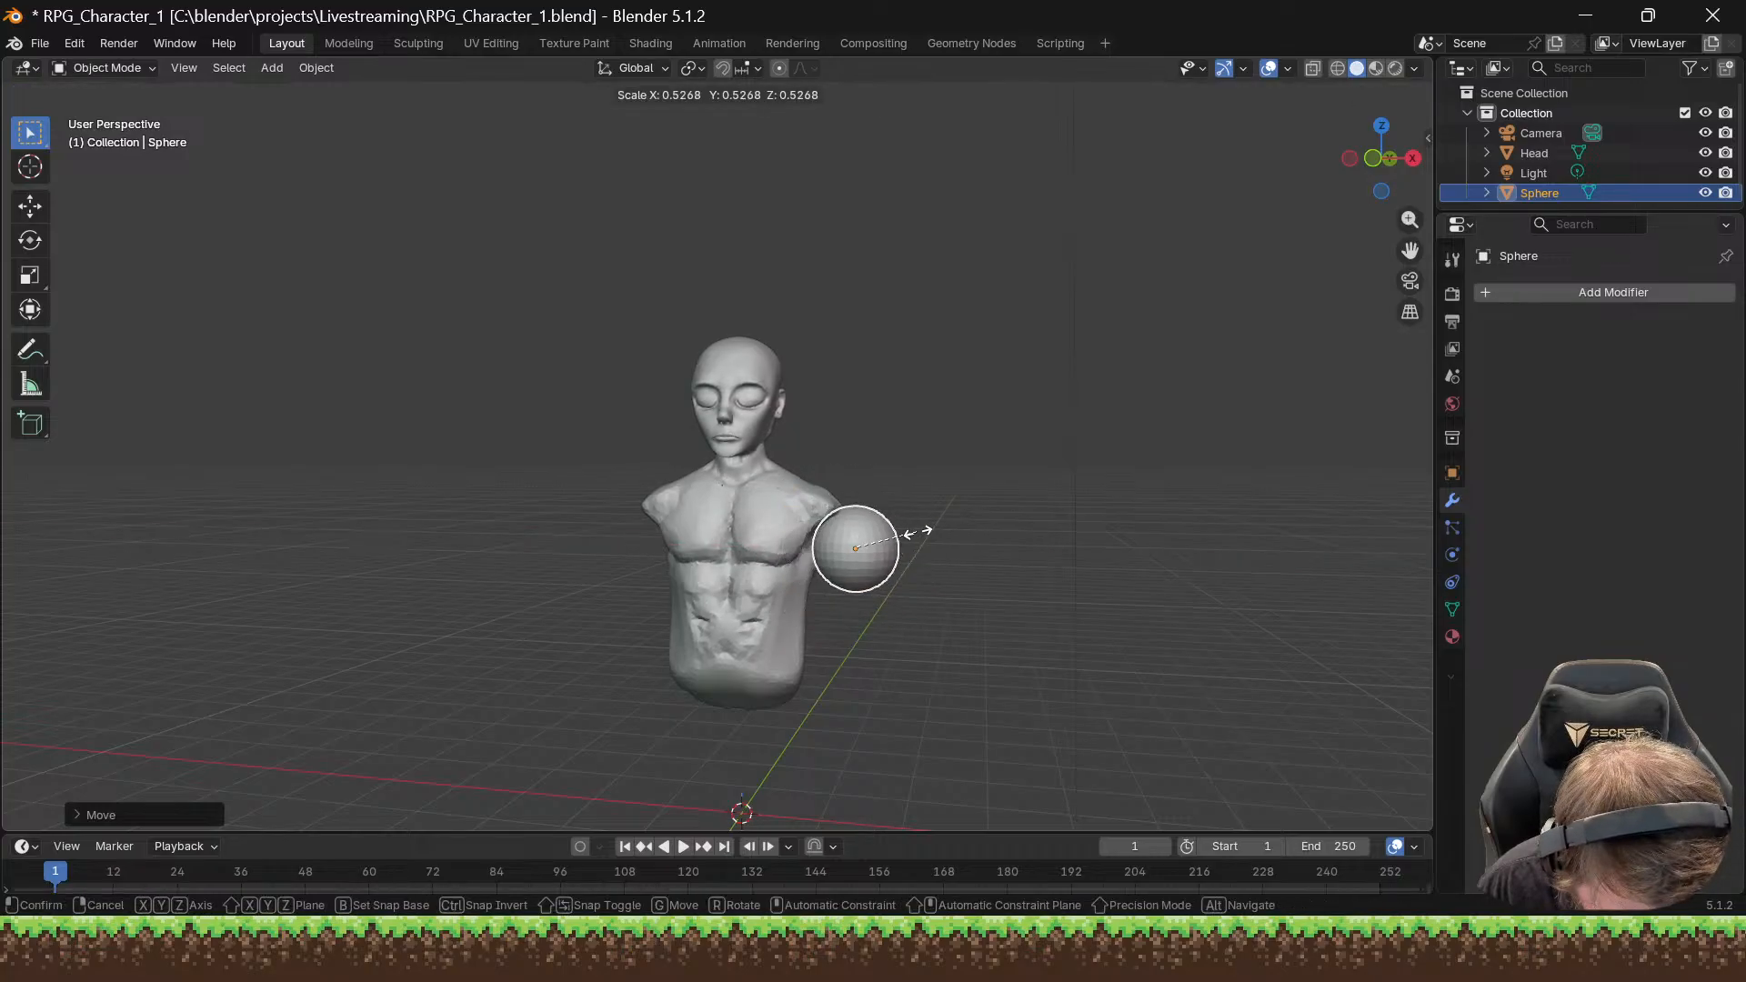
click(898, 538)
scroll(900, 536, up, 5)
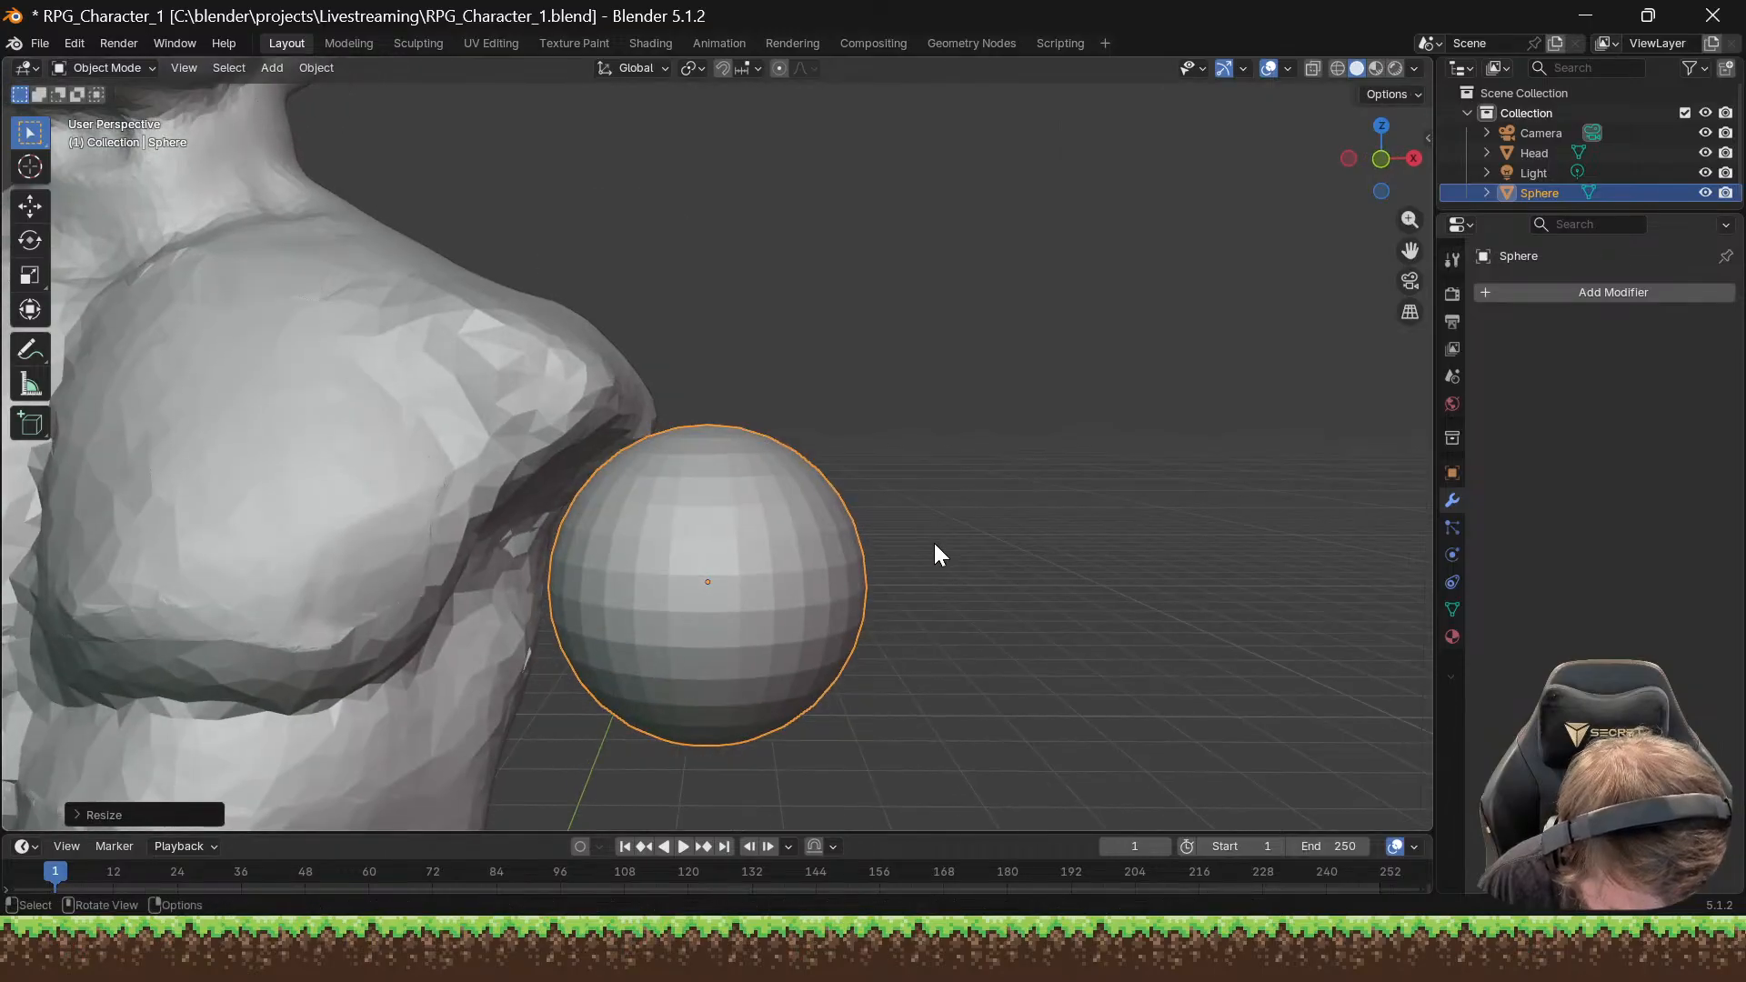
Step: Shift the sphere along the Y axis to line it up with the shoulder stump in side view
key(g)
key(y)
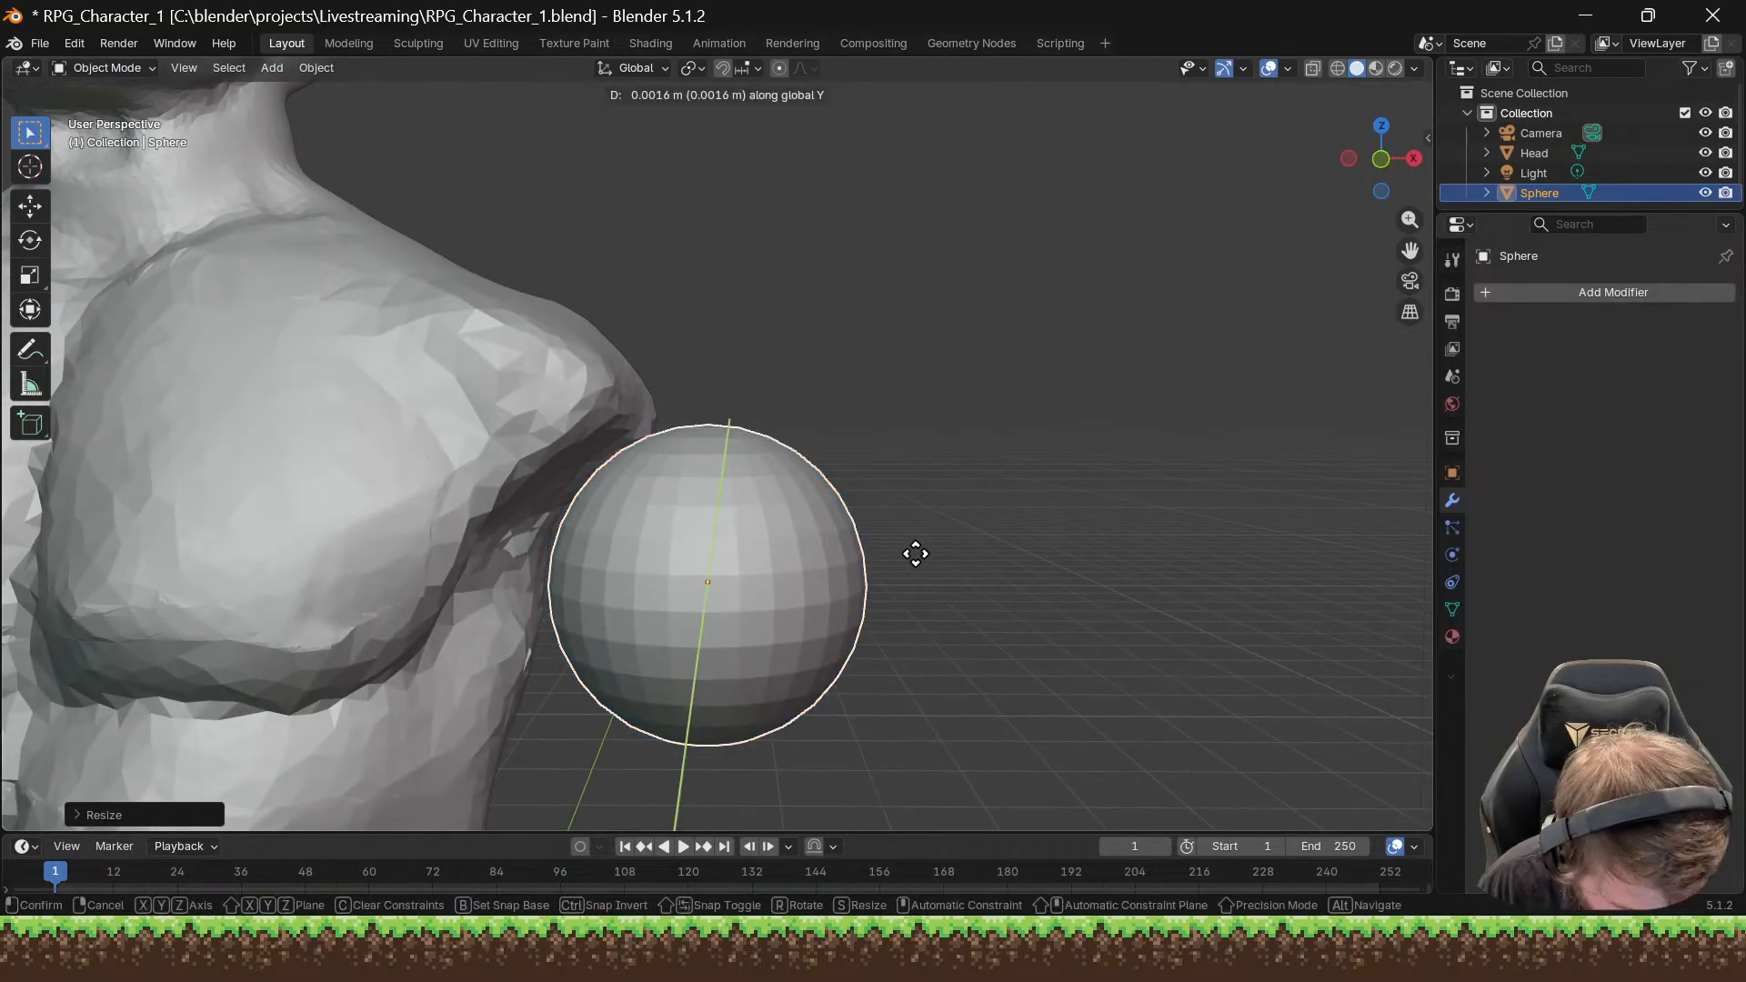
click(885, 536)
middle_drag(887, 518, 762, 522)
key(g)
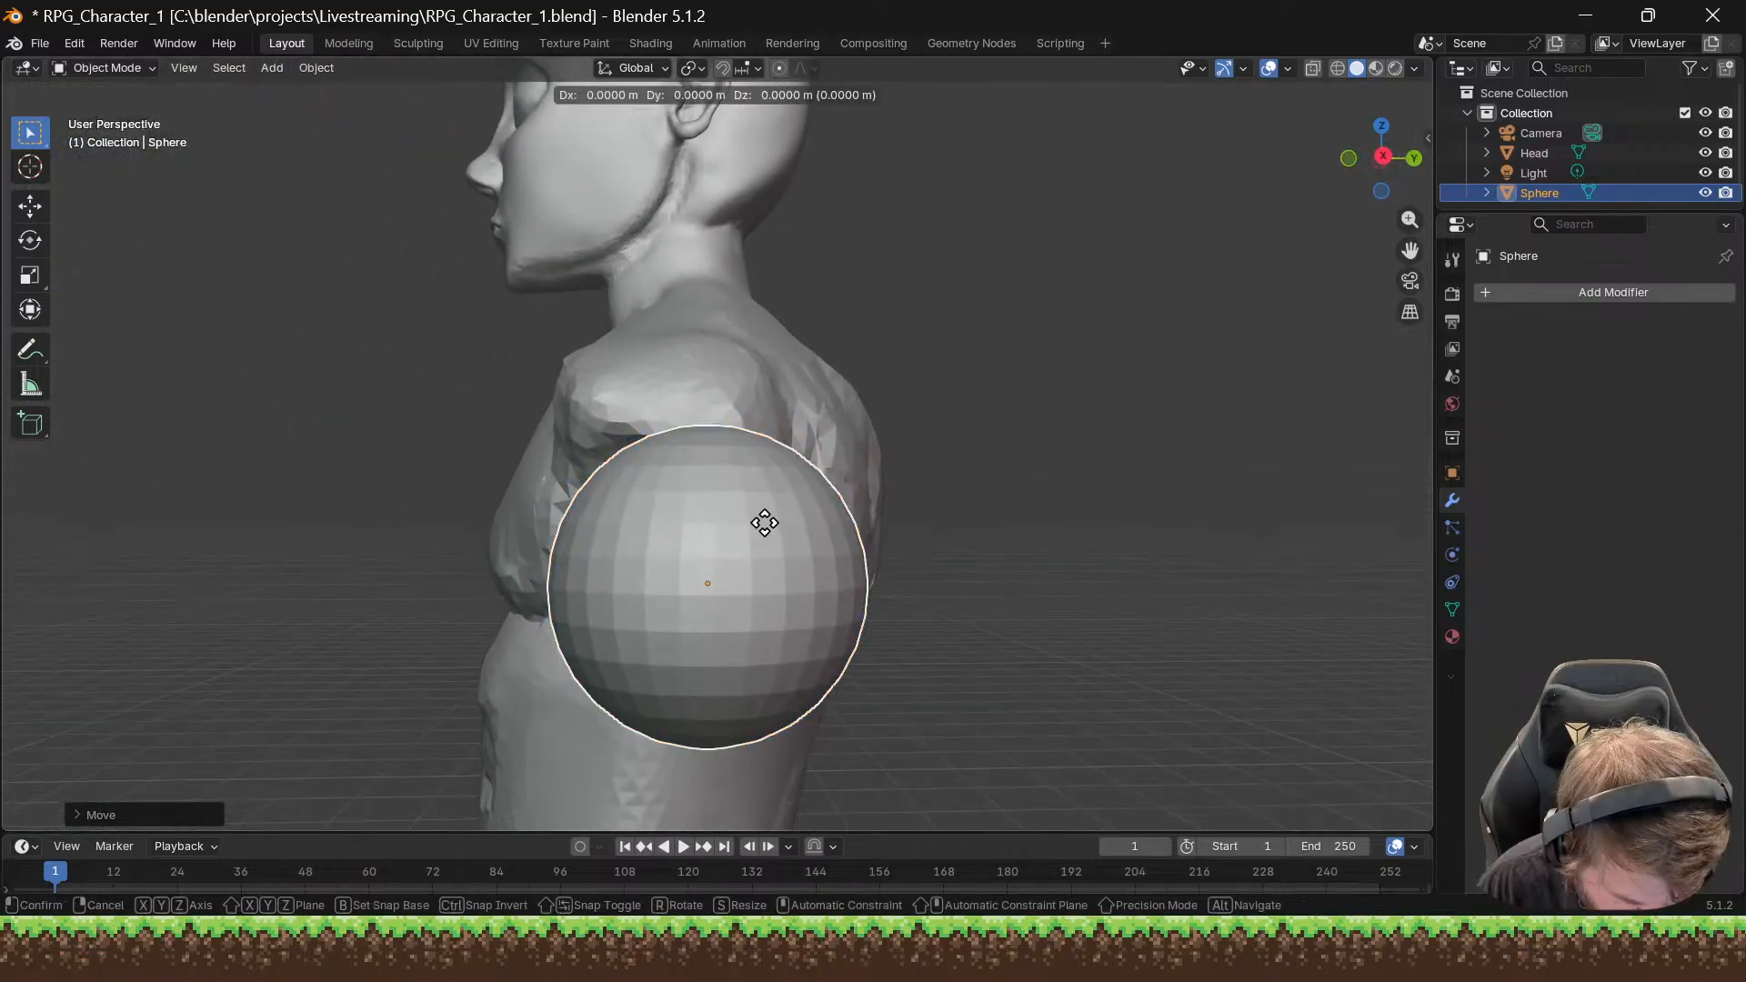
key(y)
click(718, 523)
scroll(764, 546, down, 5)
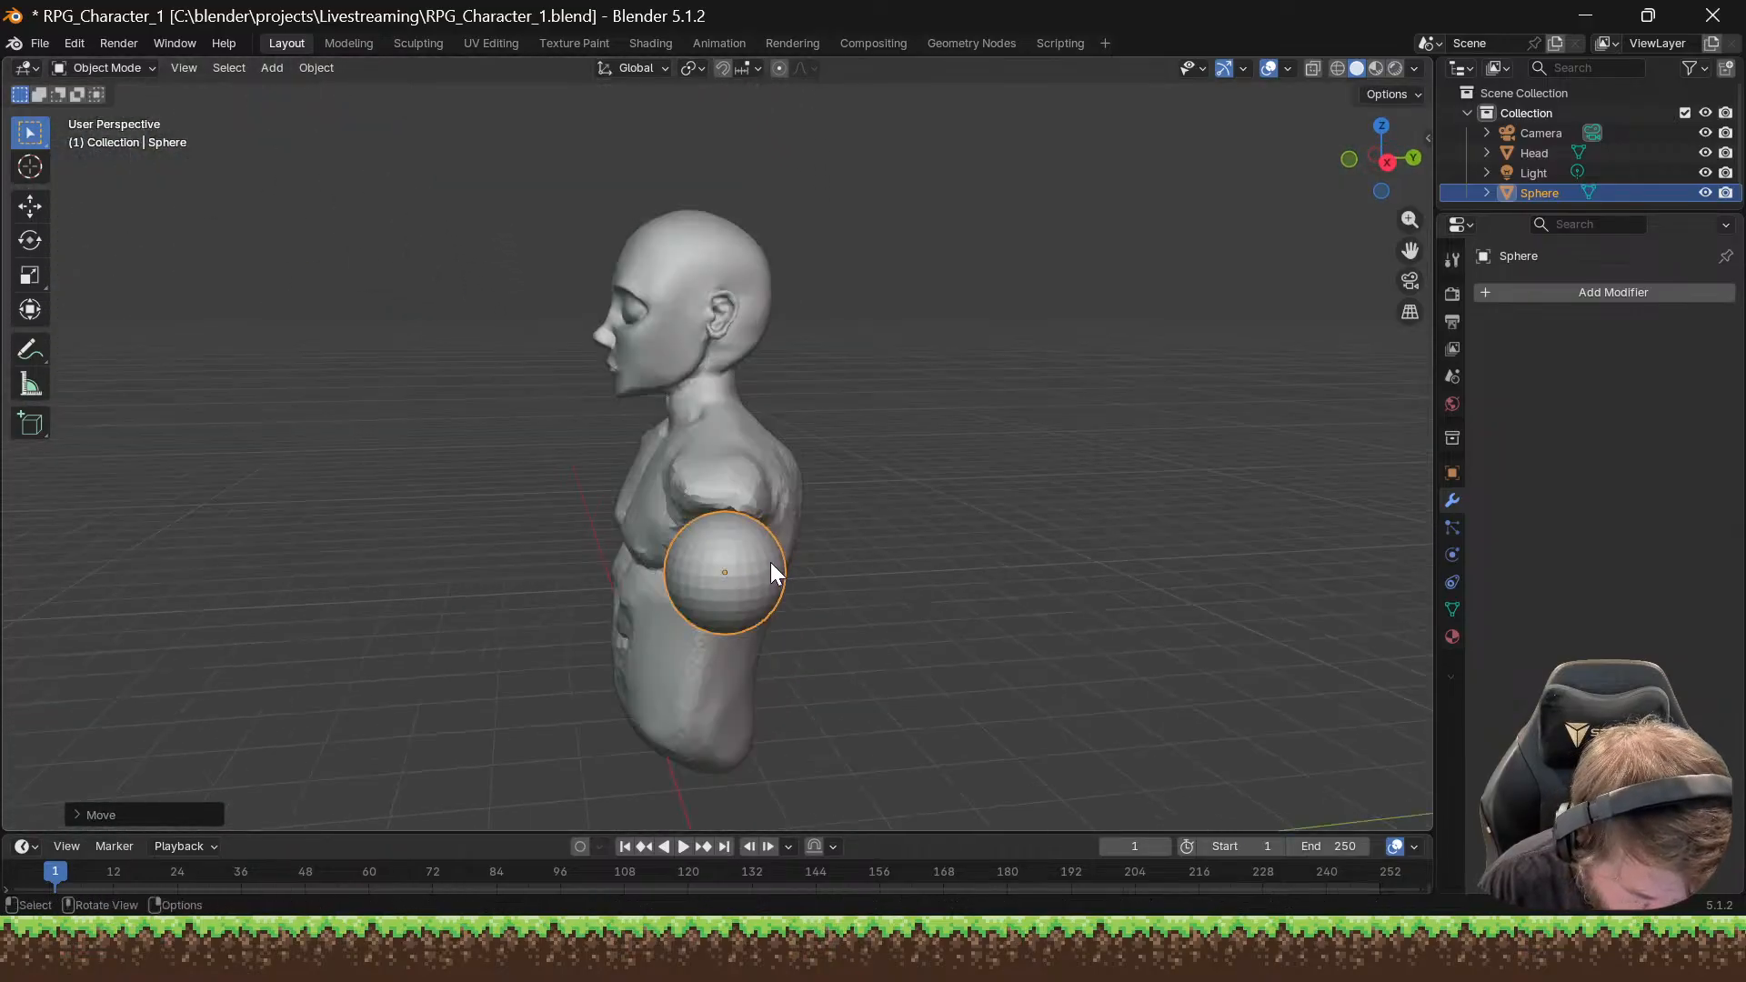
Step: Reposition the sphere along X and Z so that it tucks in under the left shoulder stump
mouse_move(771, 564)
middle_down()
mouse_move(786, 558)
mouse_move(760, 548)
middle_up()
key(g)
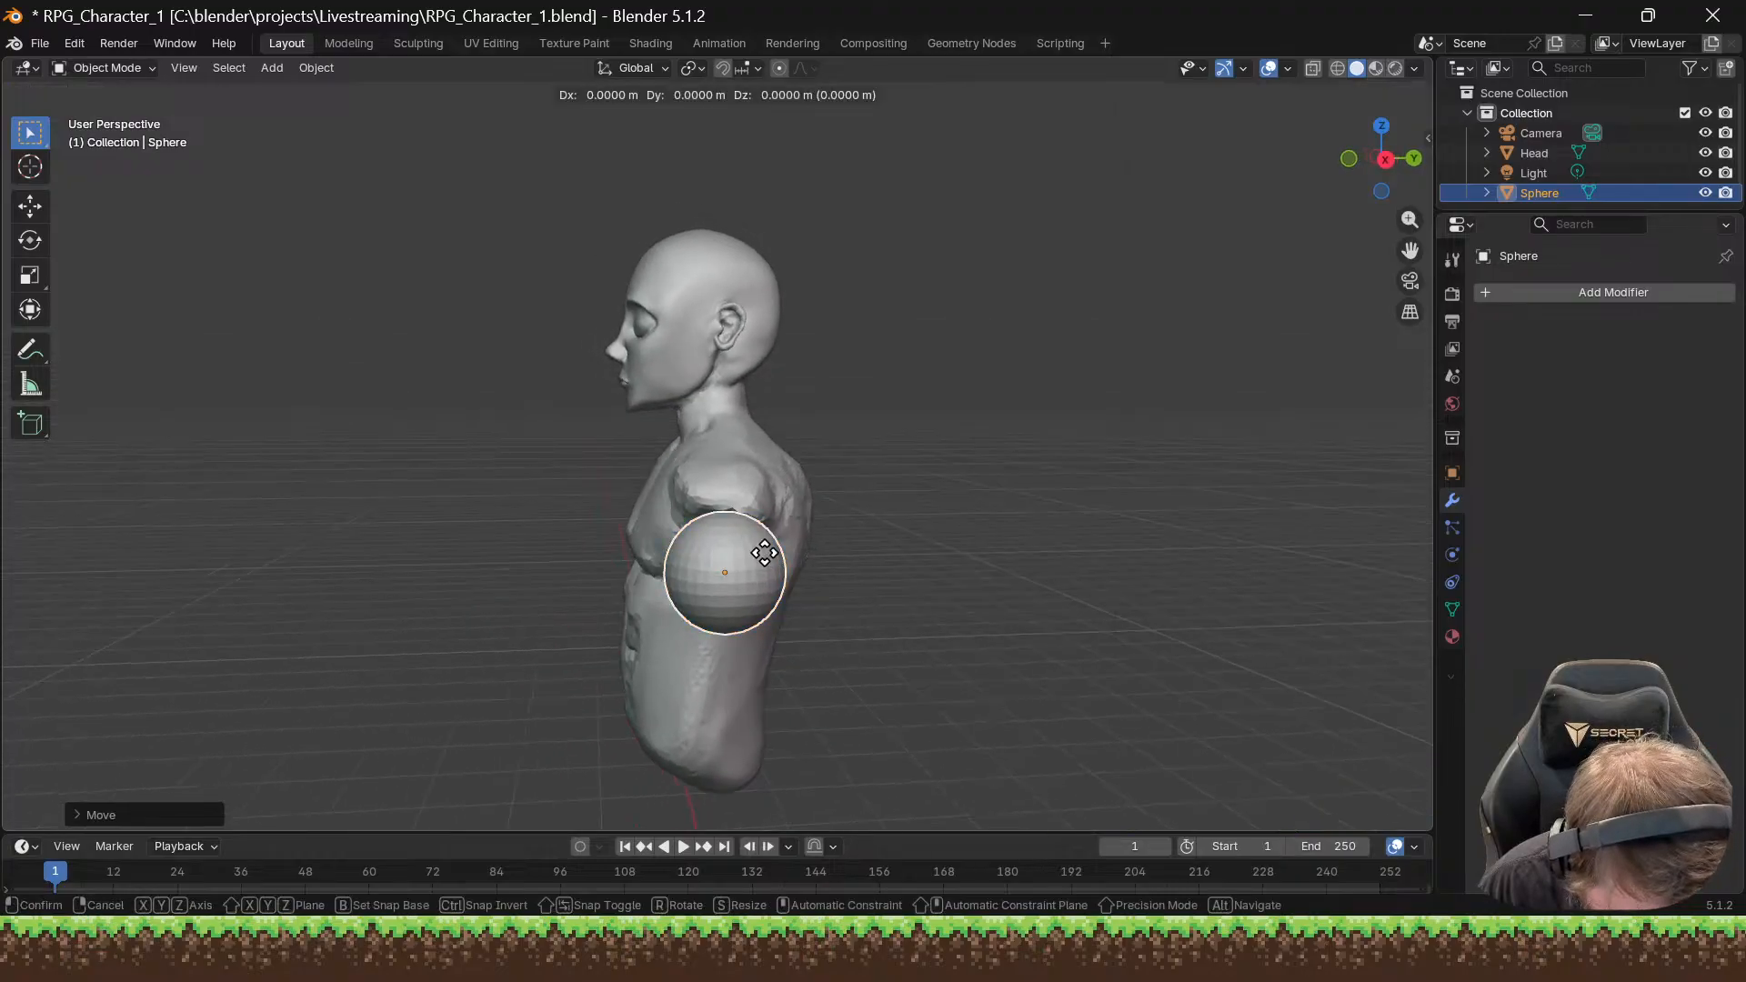
key(x)
click(773, 539)
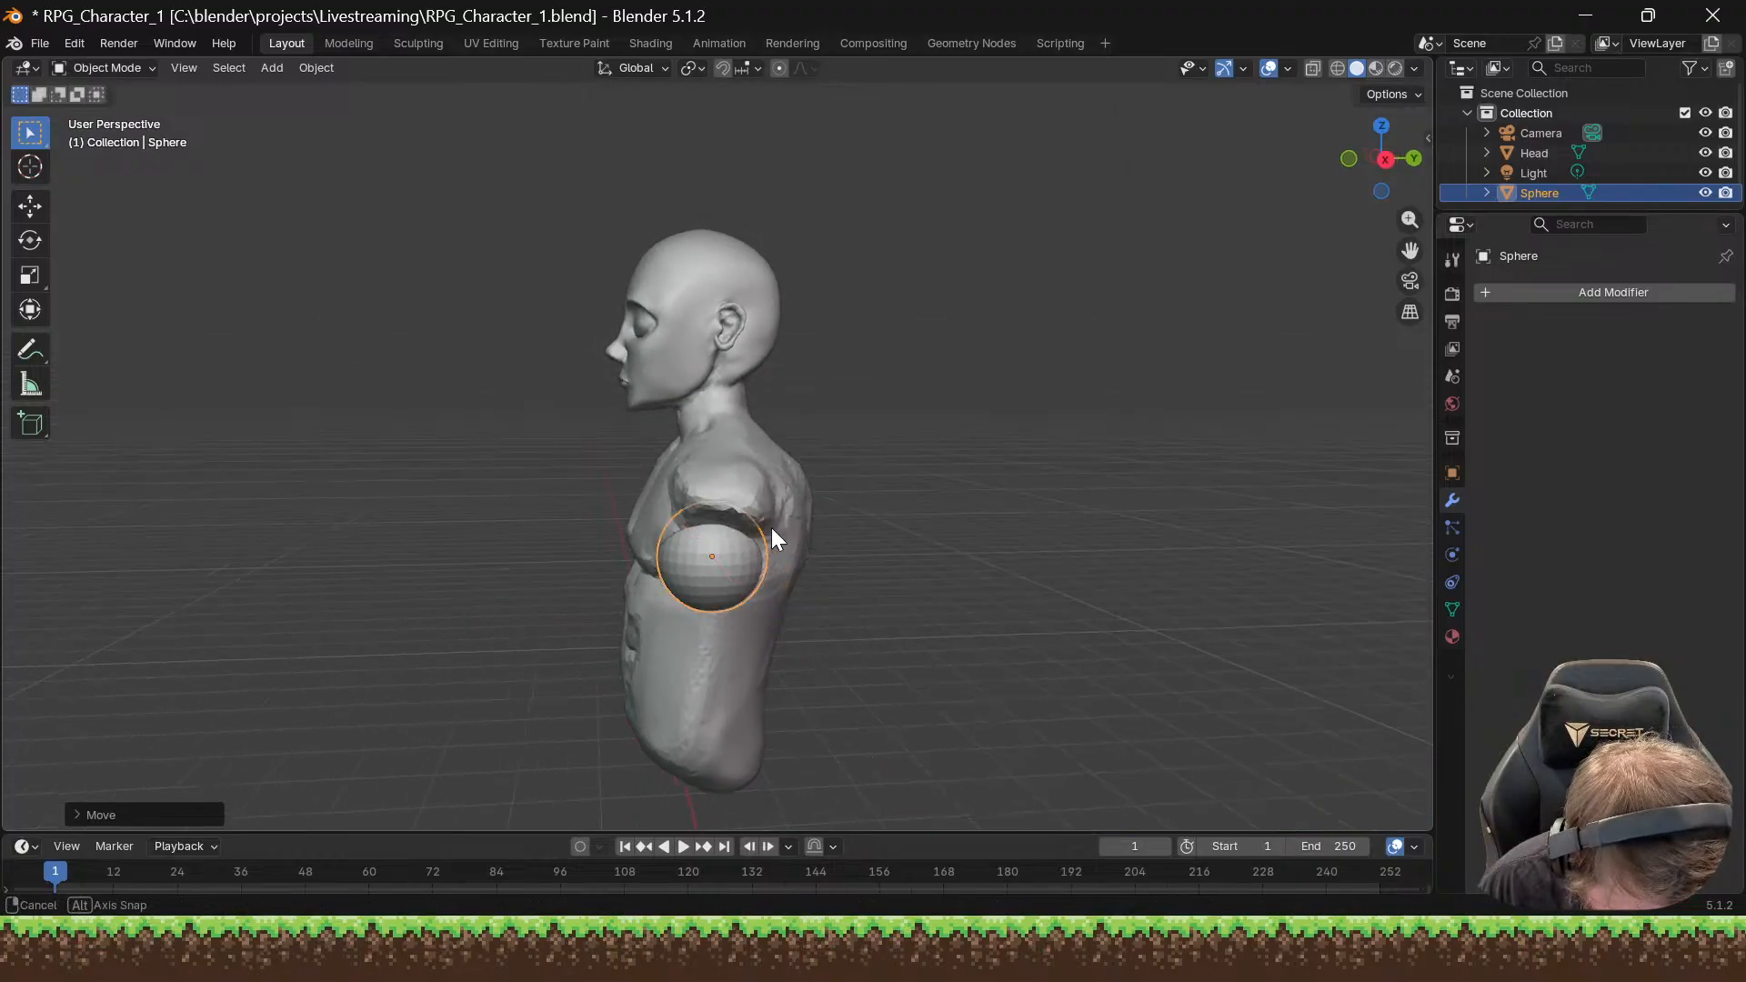
middle_drag(773, 529, 941, 541)
key(g)
key(x)
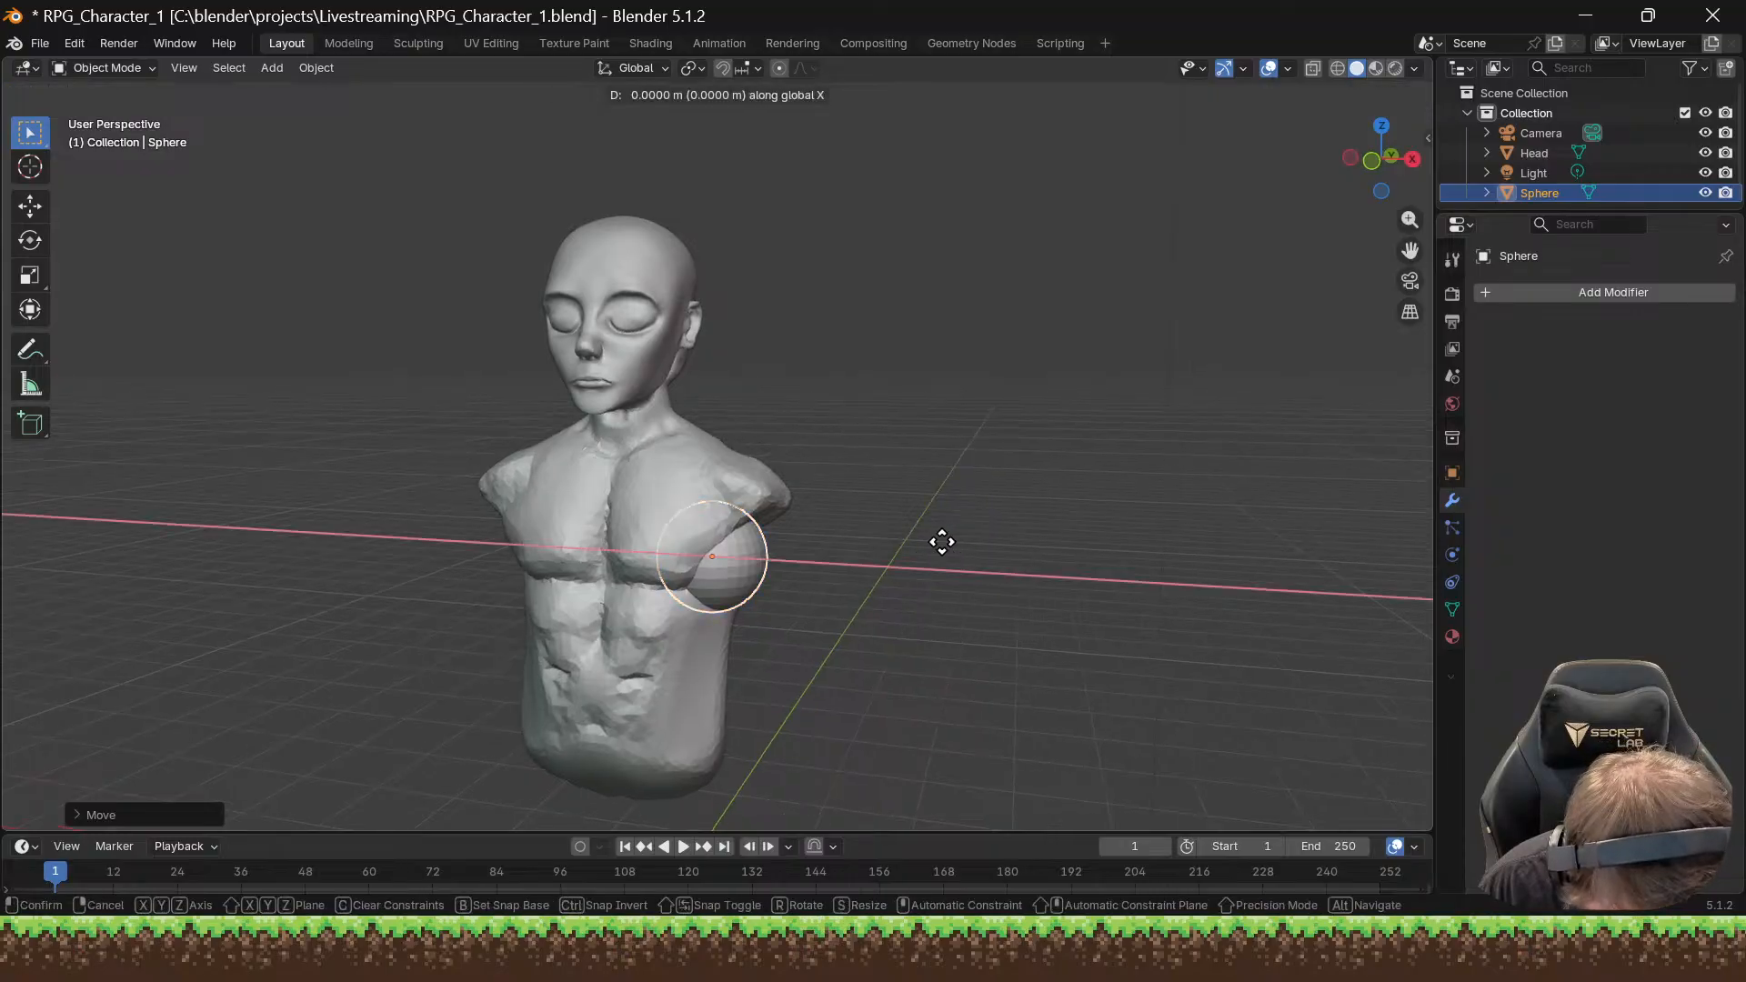
key(x)
key(z)
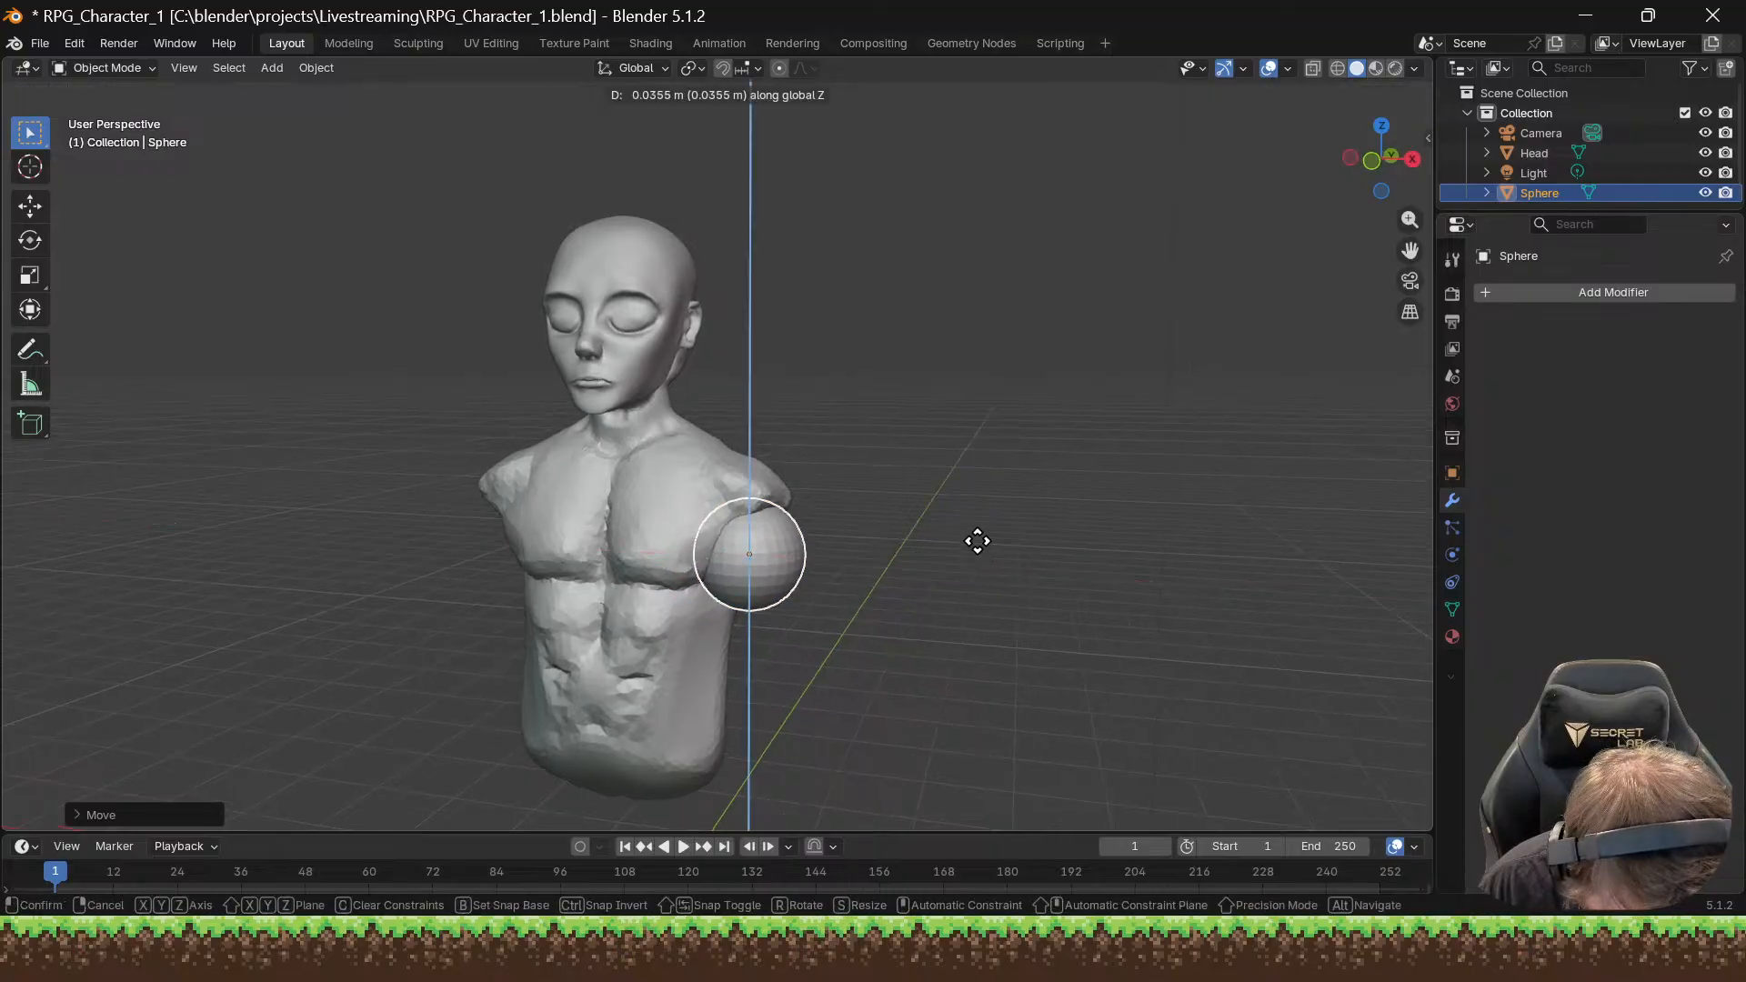
click(977, 529)
Step: Scale the sphere down slightly to upper-arm thickness and move it a little outward along X
middle_drag(955, 542, 868, 549)
scroll(866, 554, up, 4)
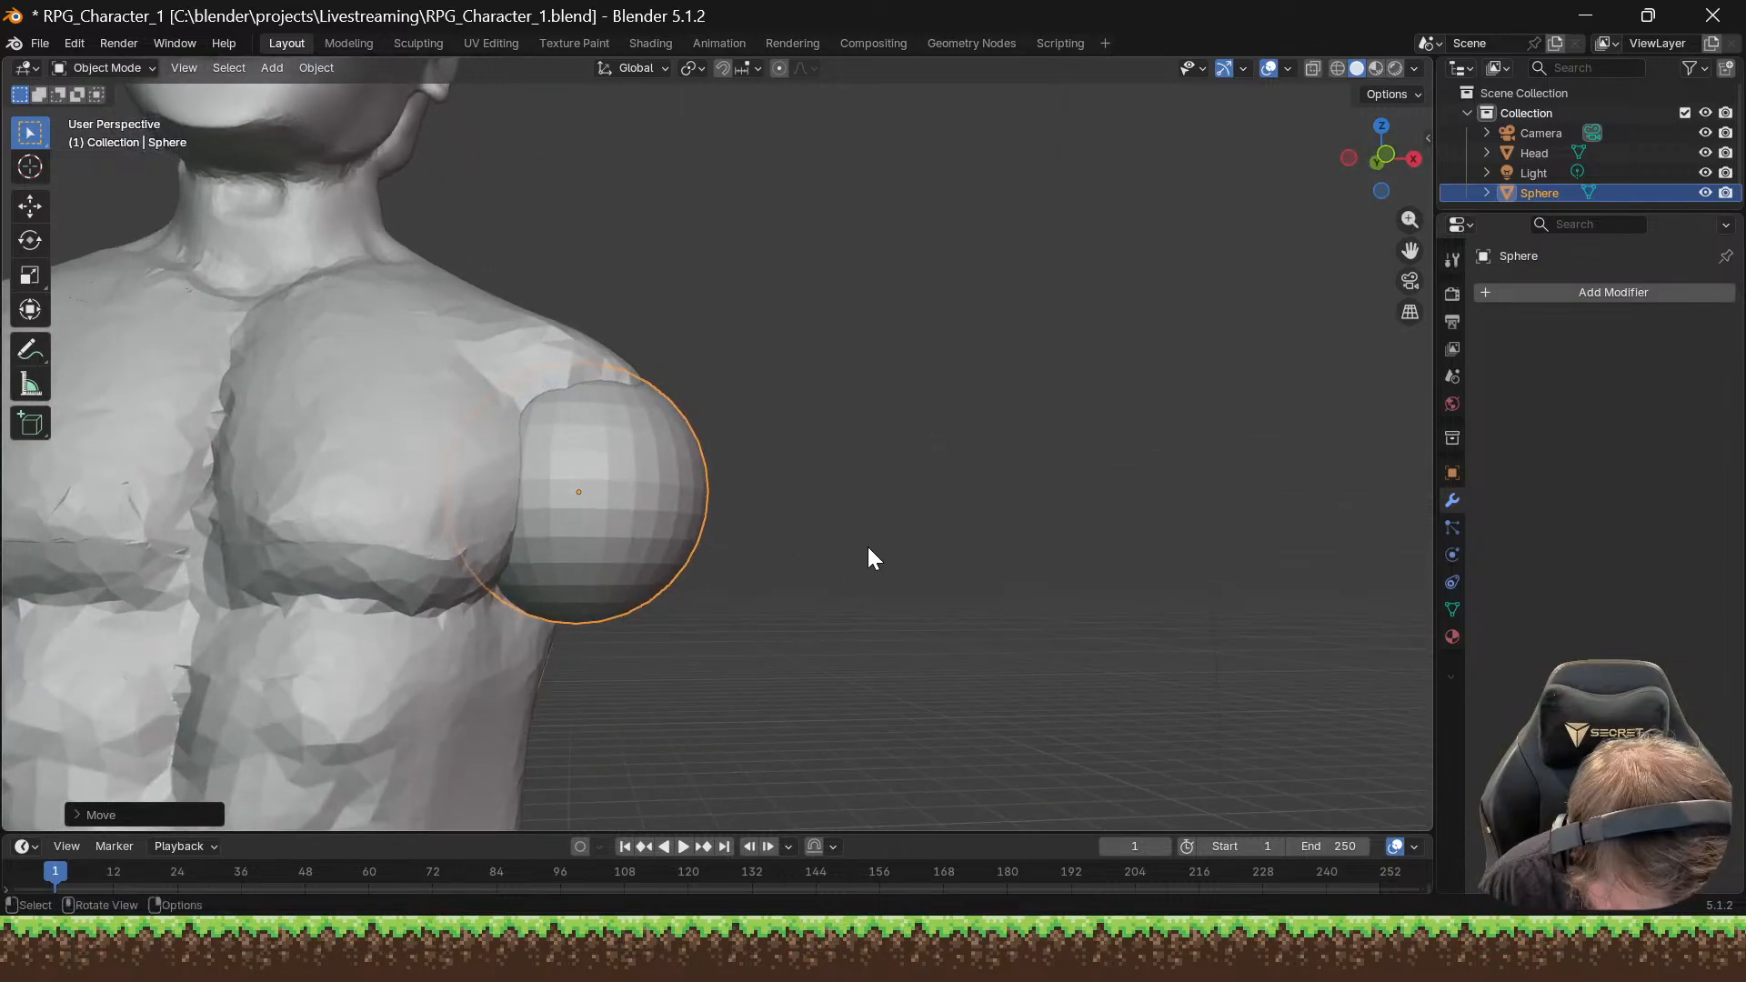
key(s)
click(793, 541)
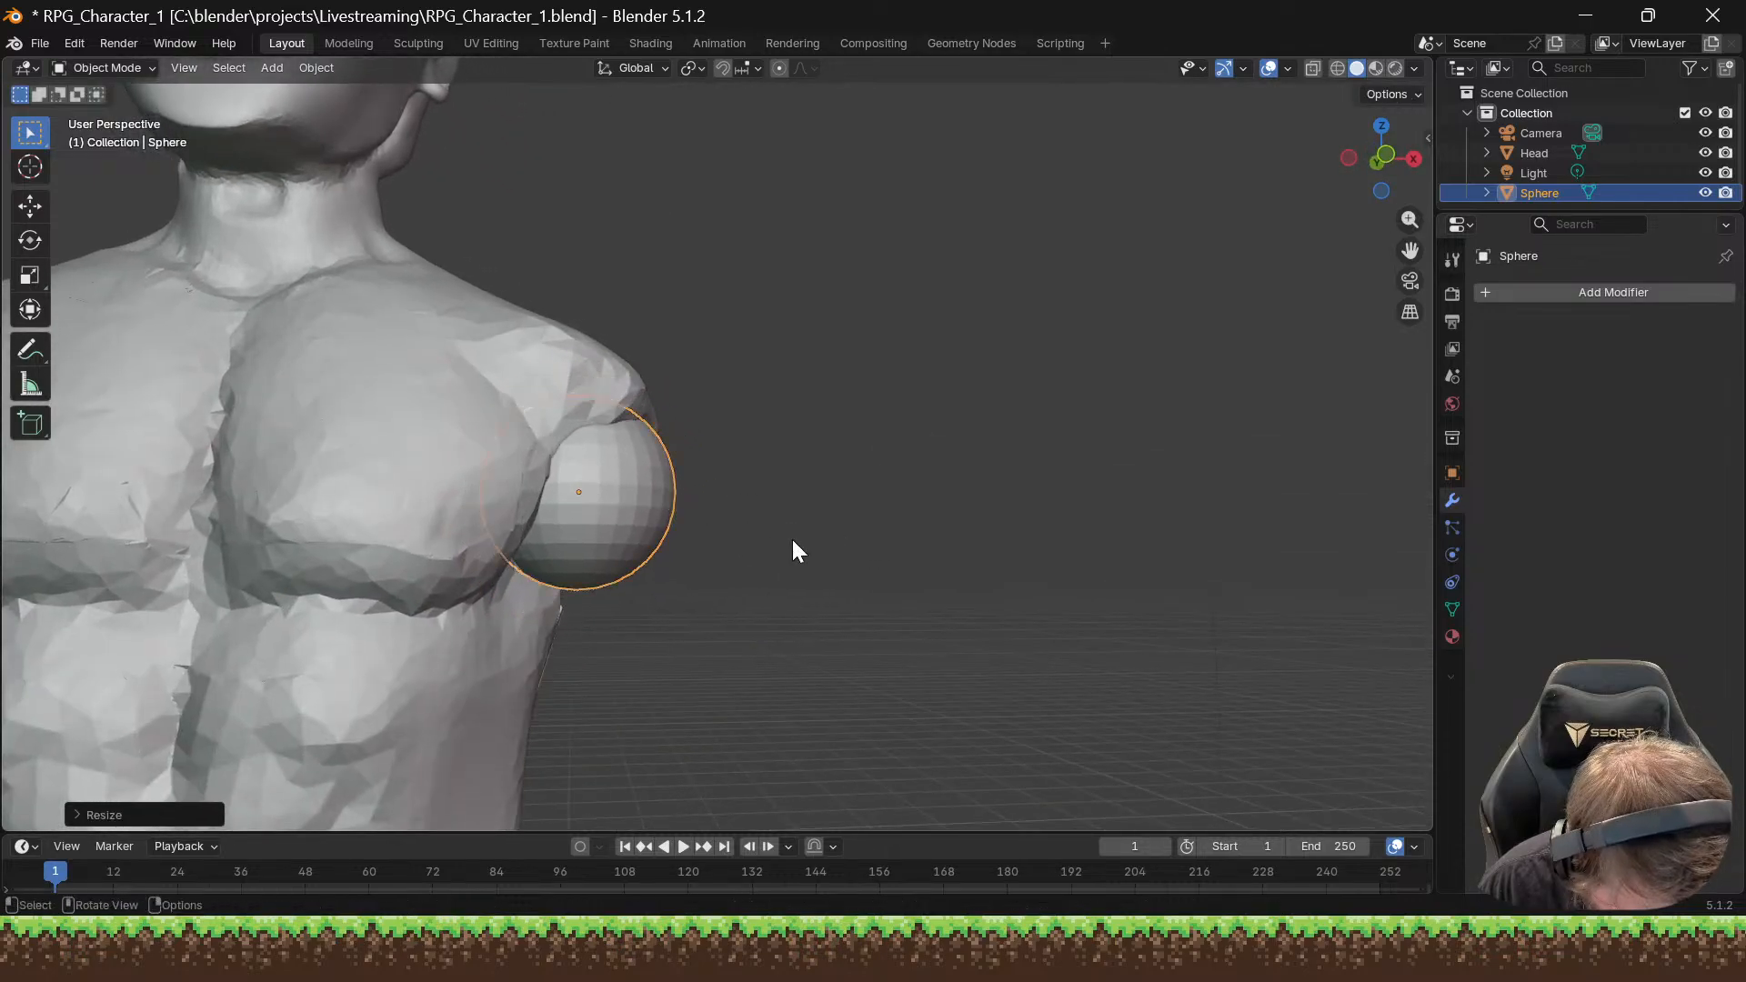
key(g)
key(x)
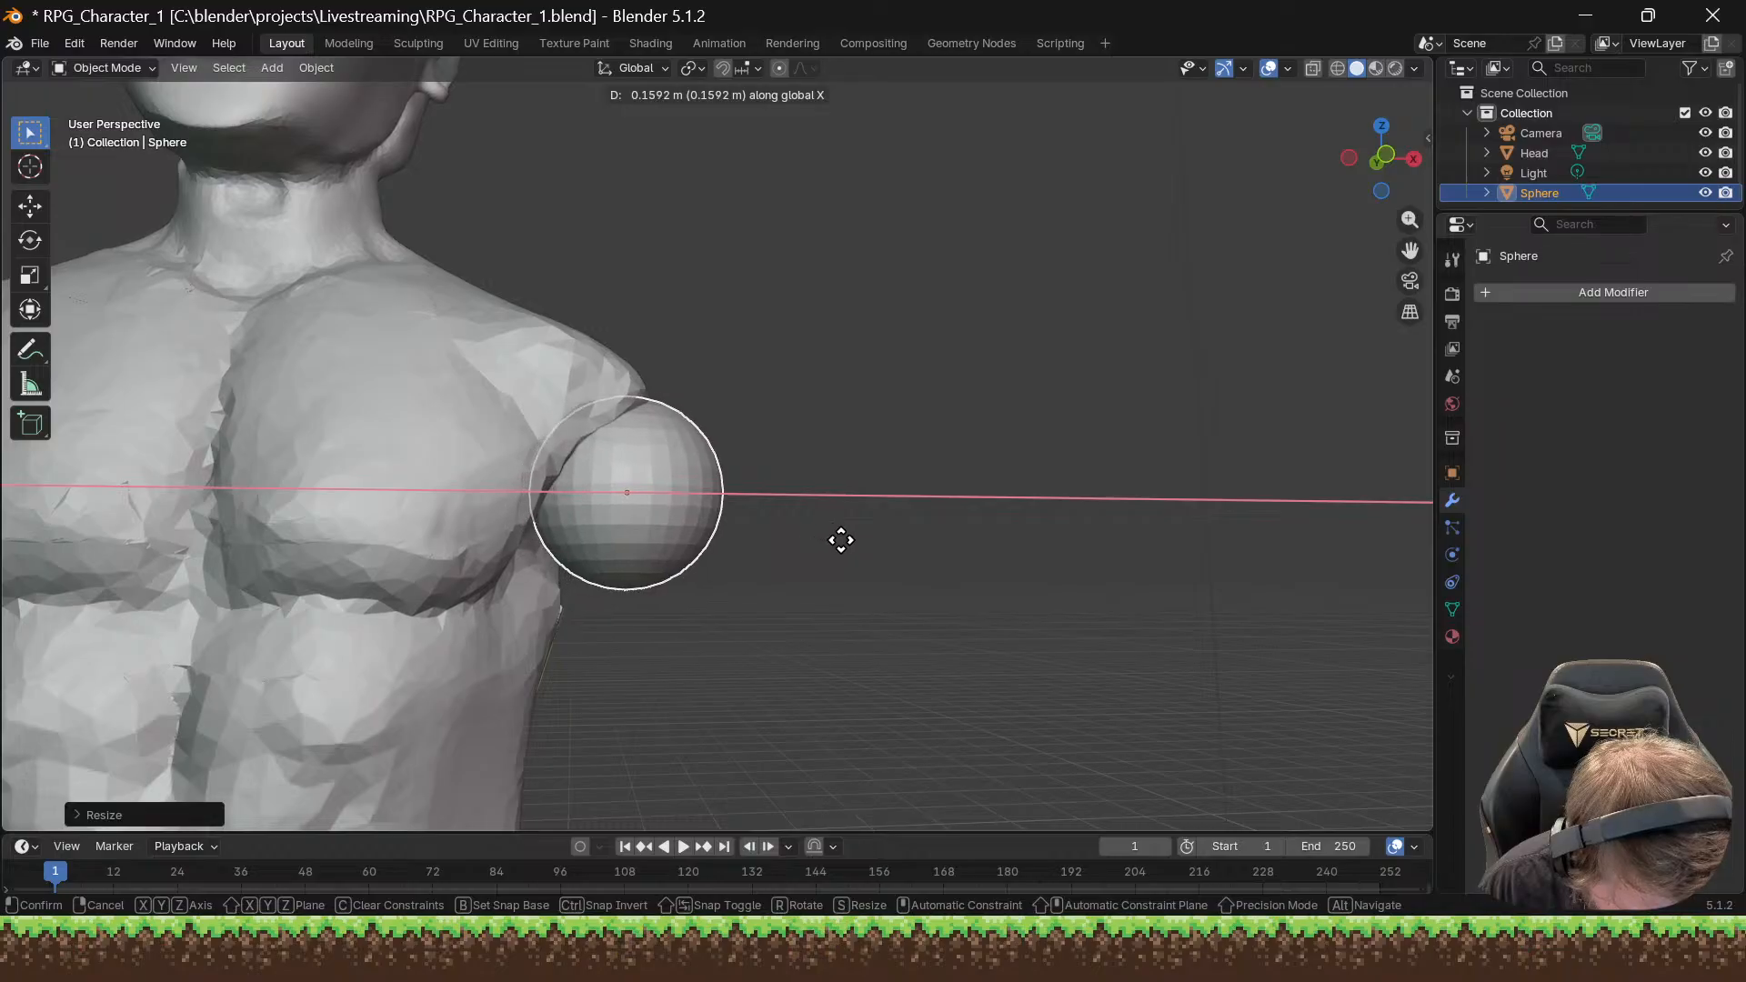
click(833, 538)
middle_drag(833, 539, 767, 538)
key(s)
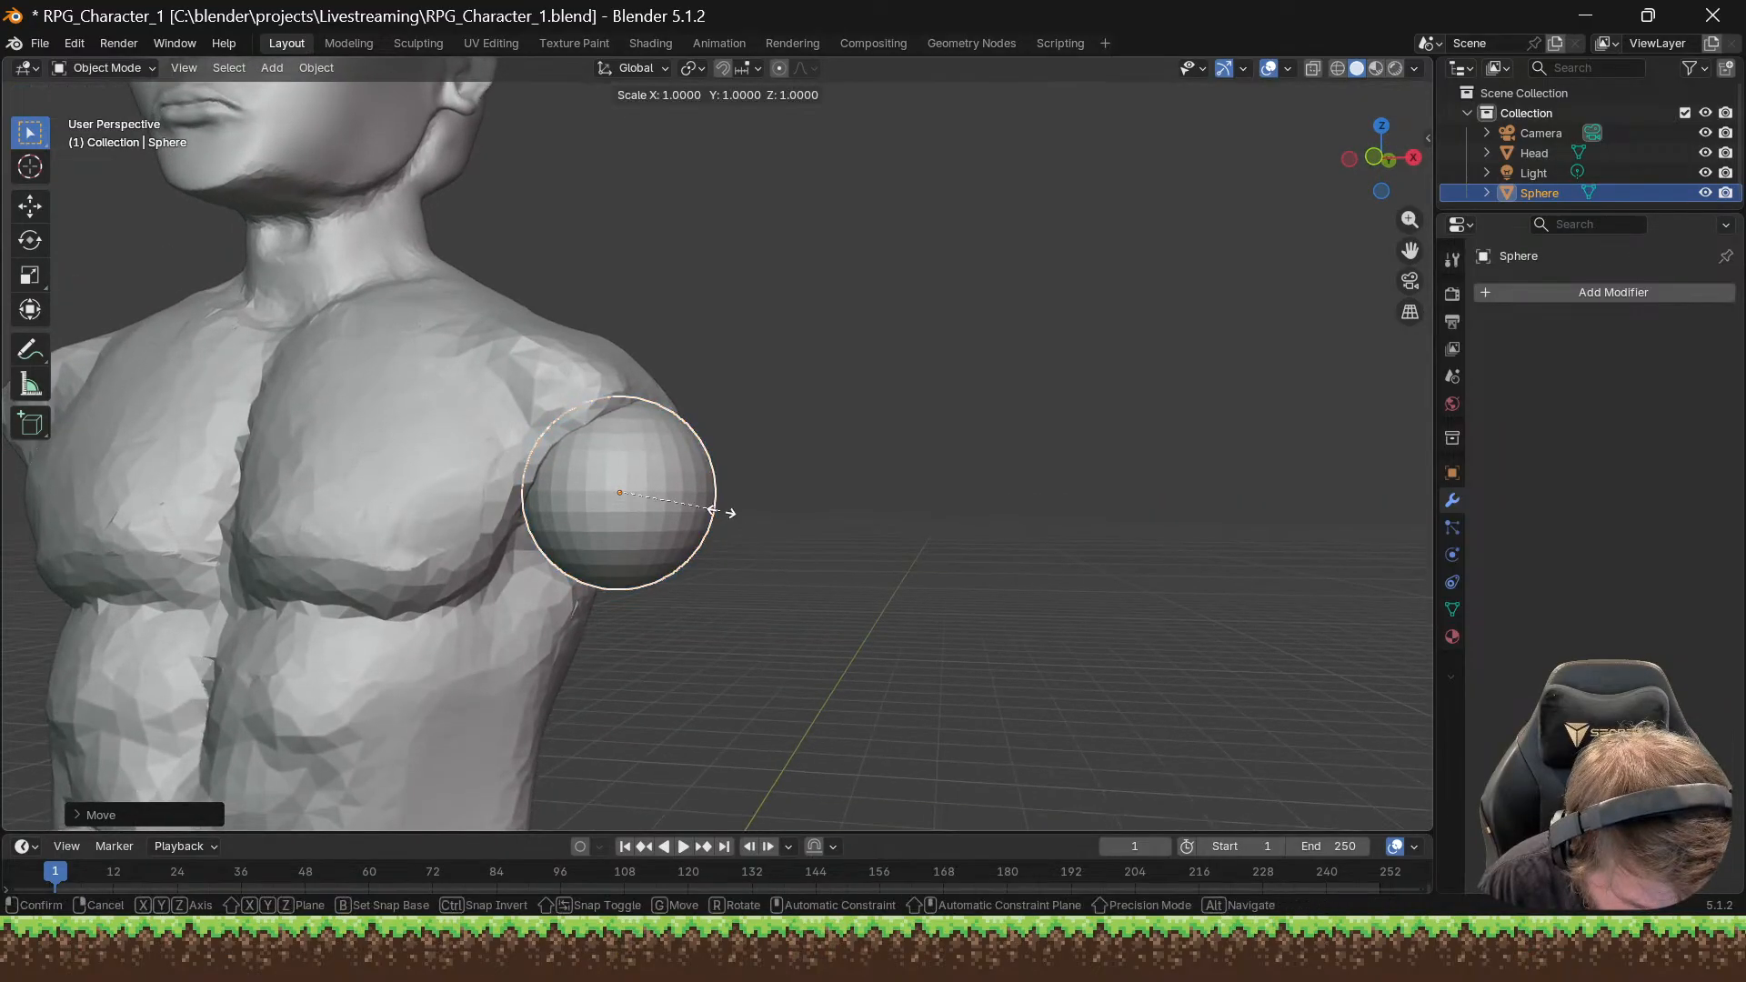
key(x)
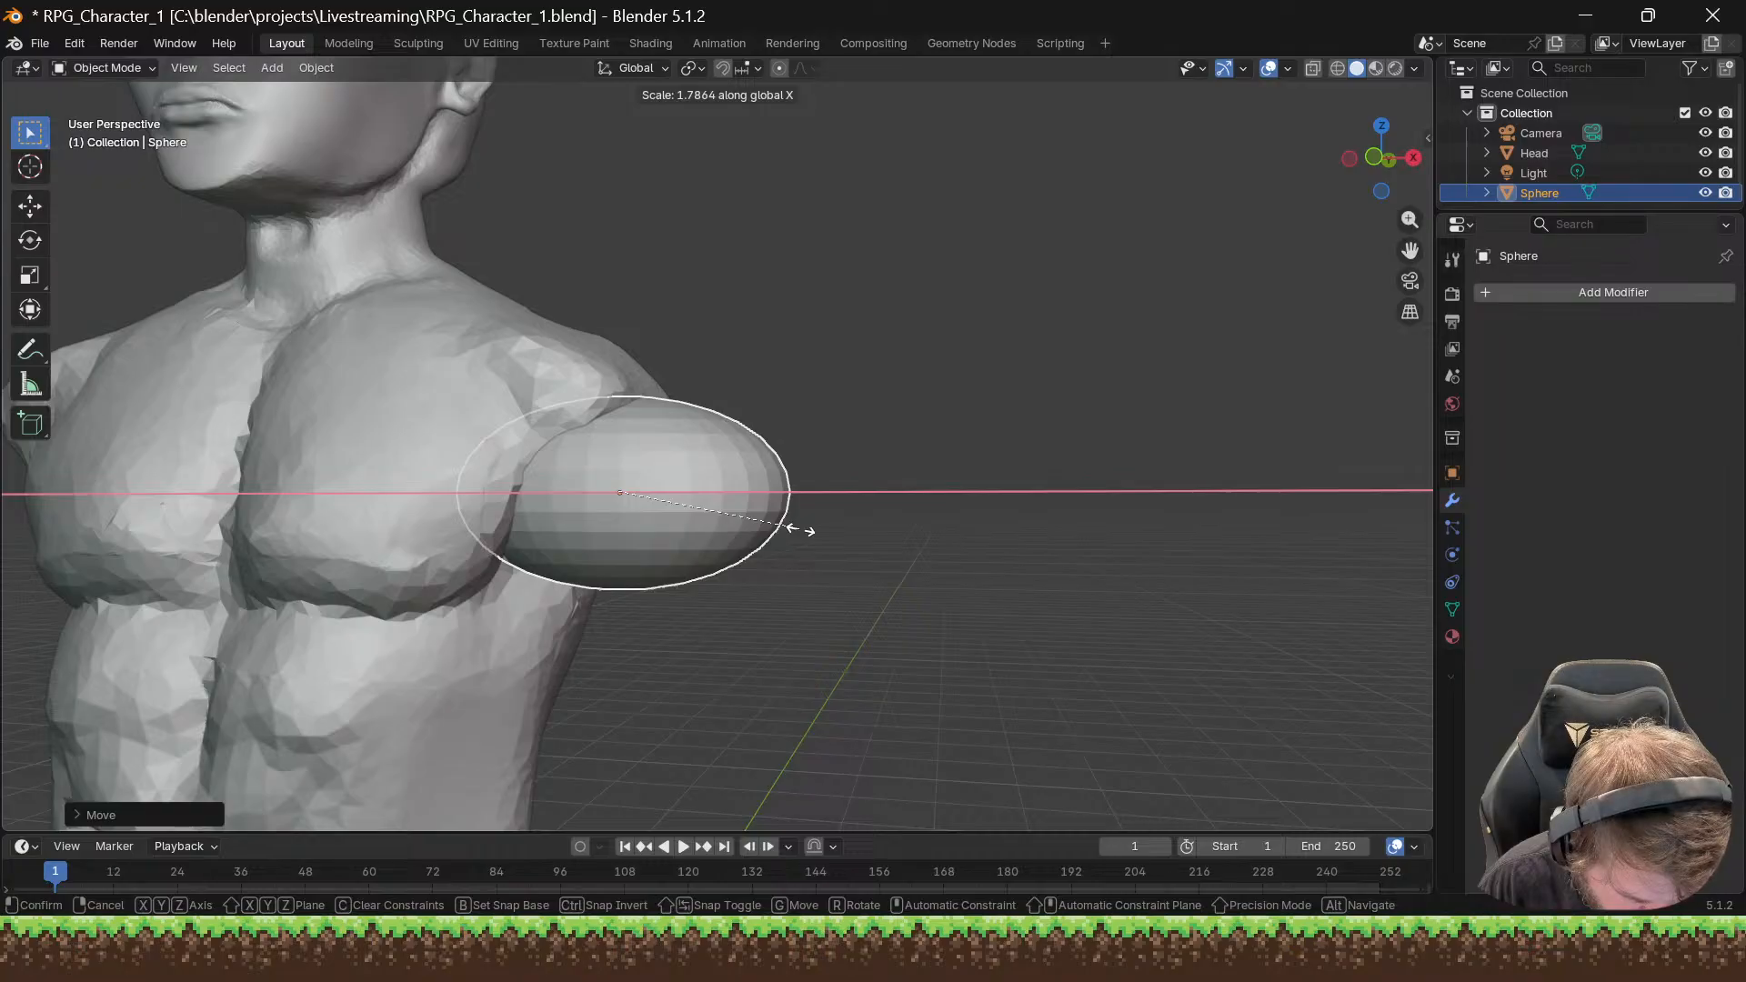
key(Escape)
key(s)
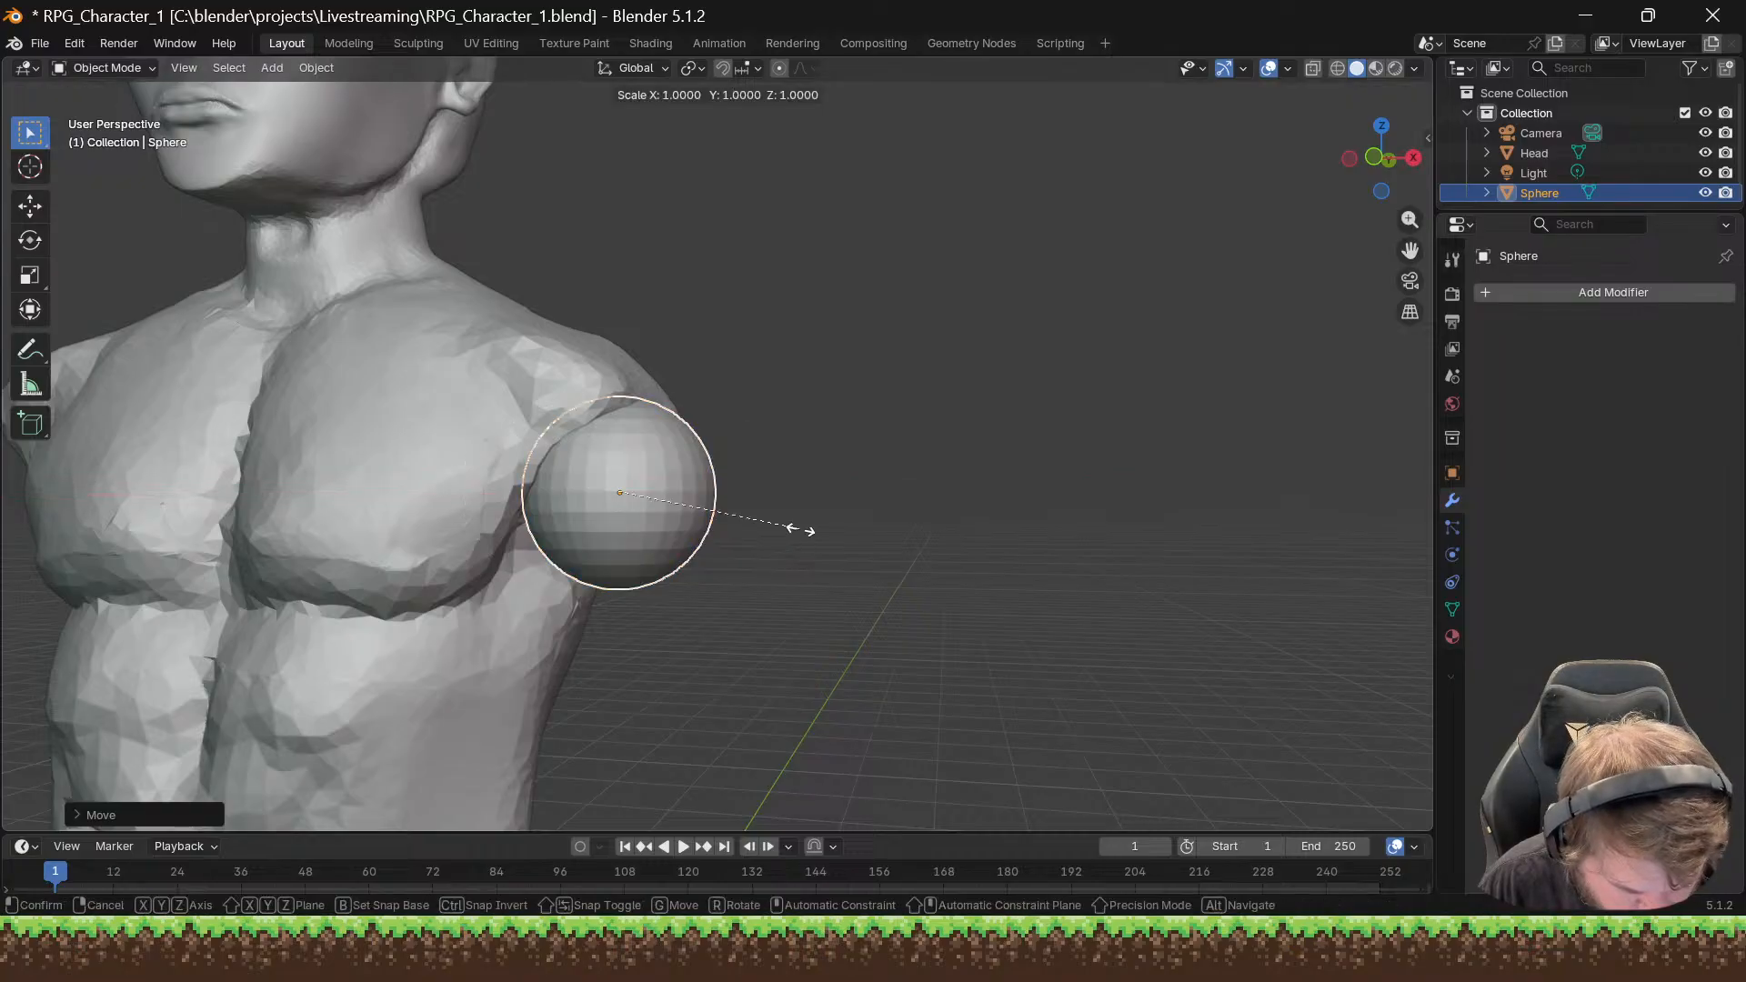
key(y)
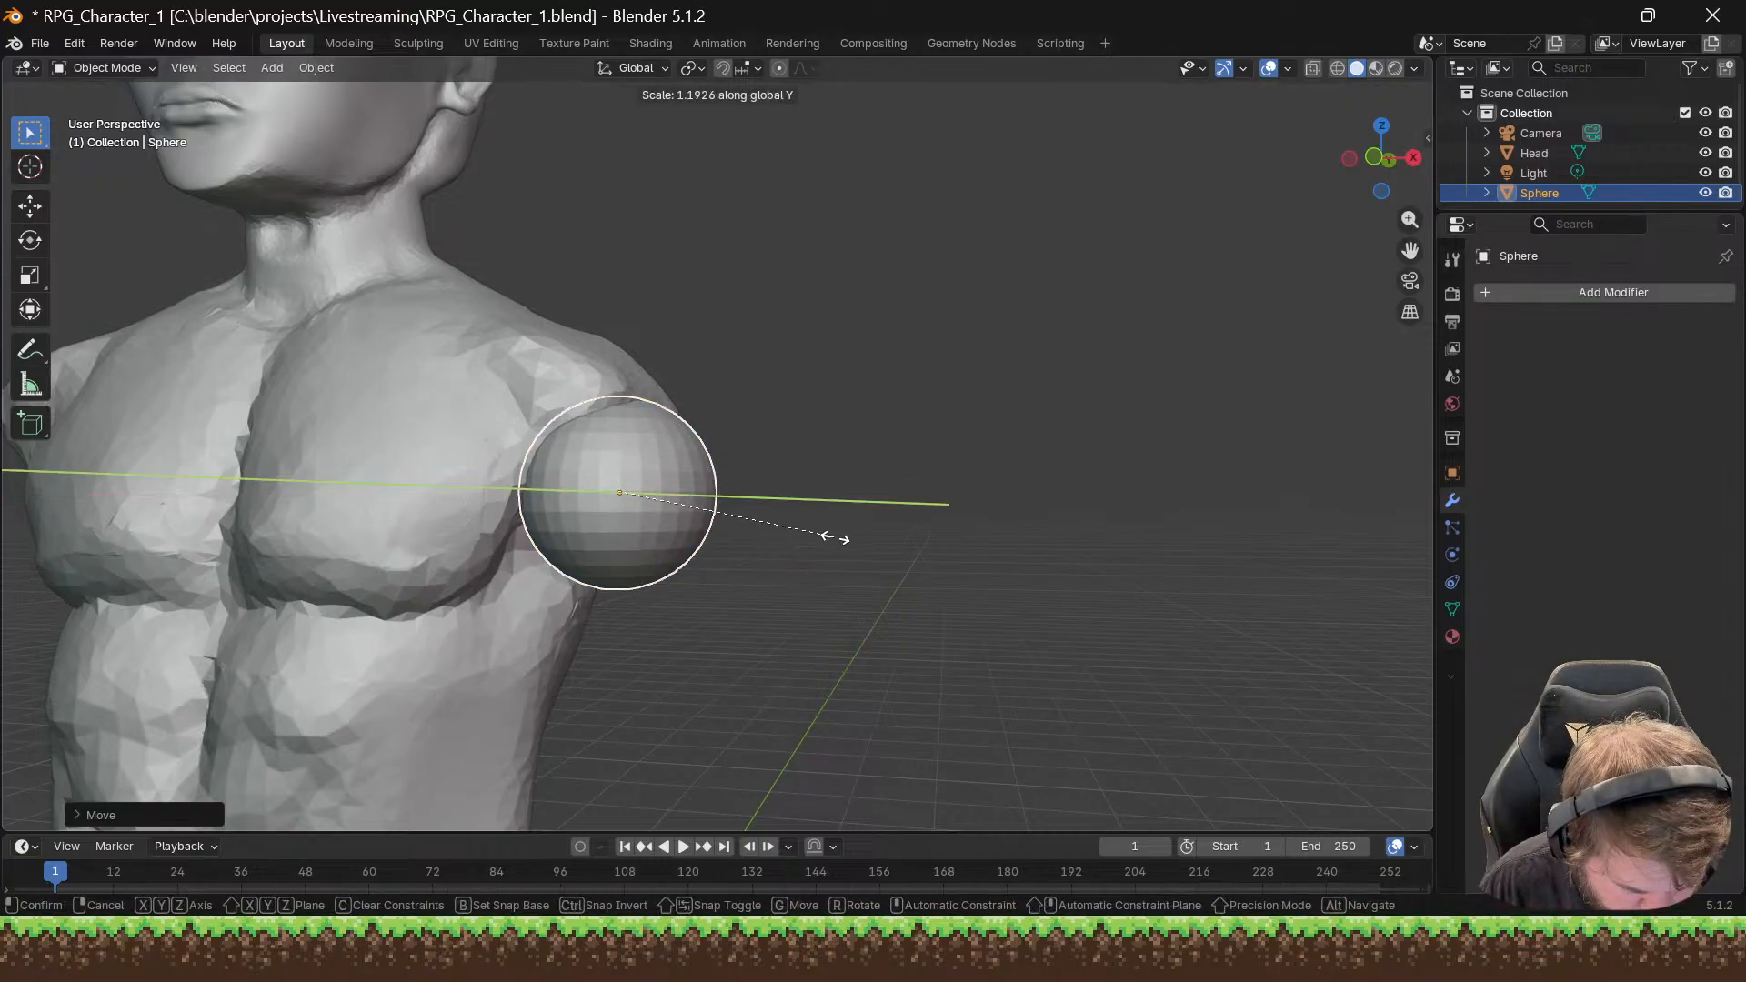
key(Escape)
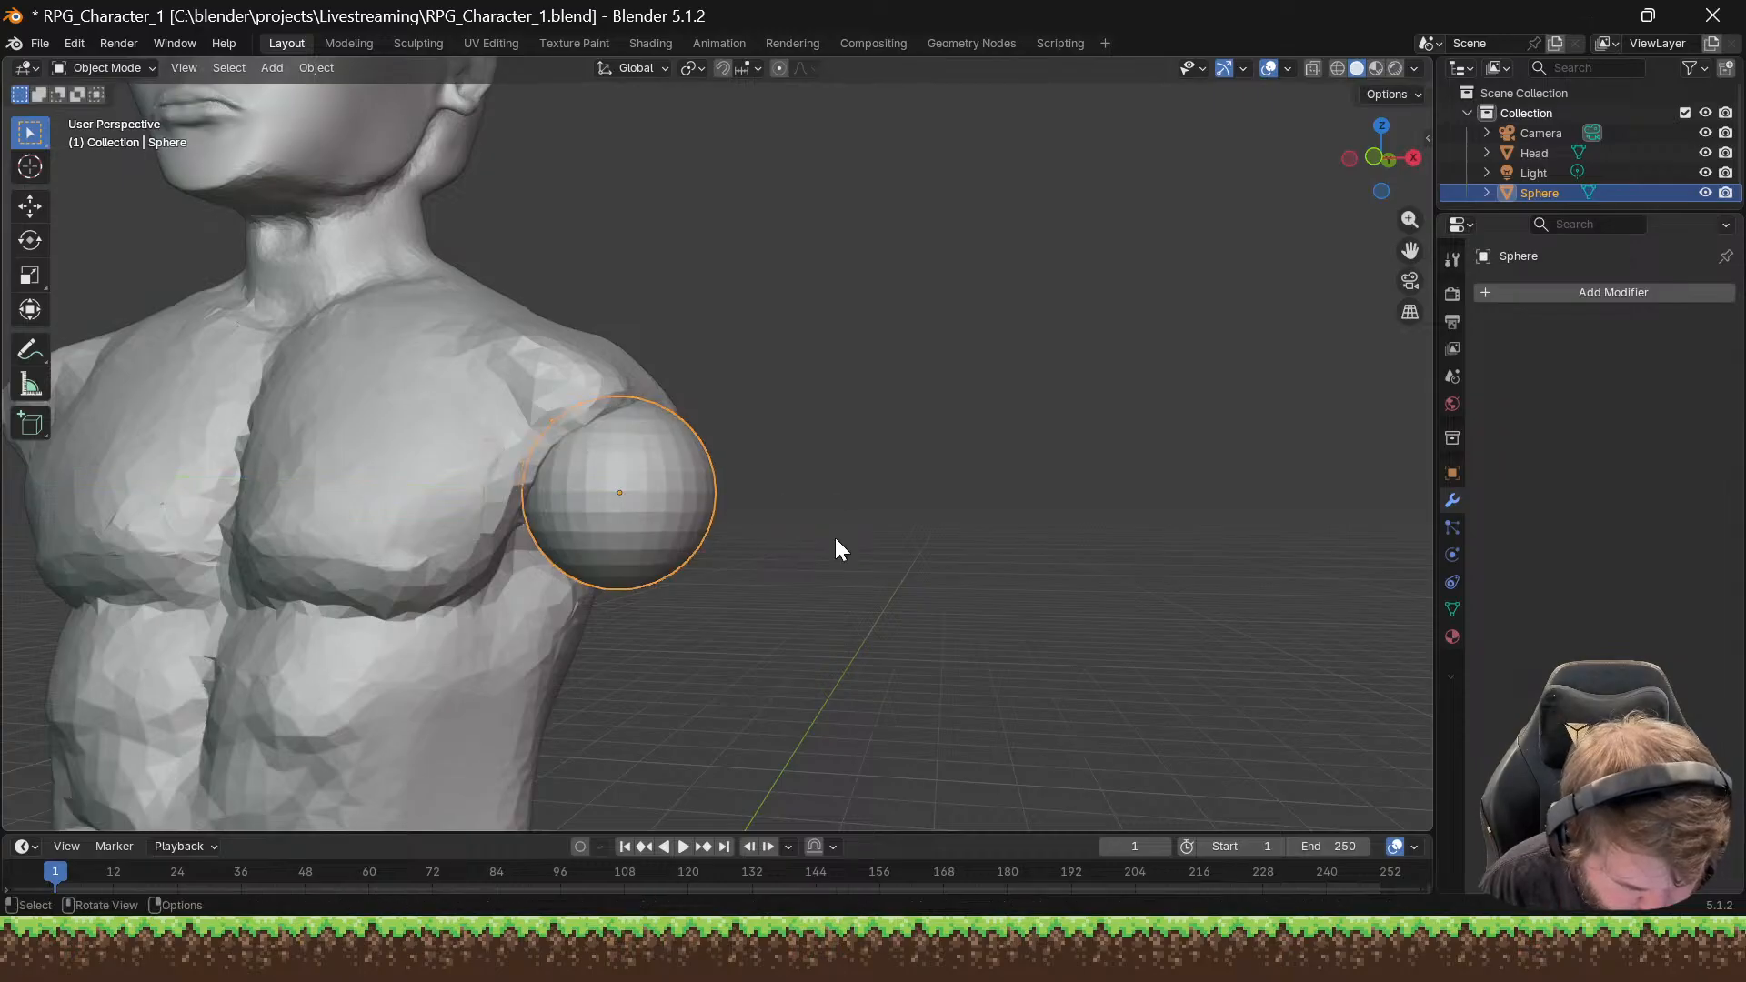
Step: Stretch the sphere along the Z axis into a long, narrow arm shape
key(s)
key(z)
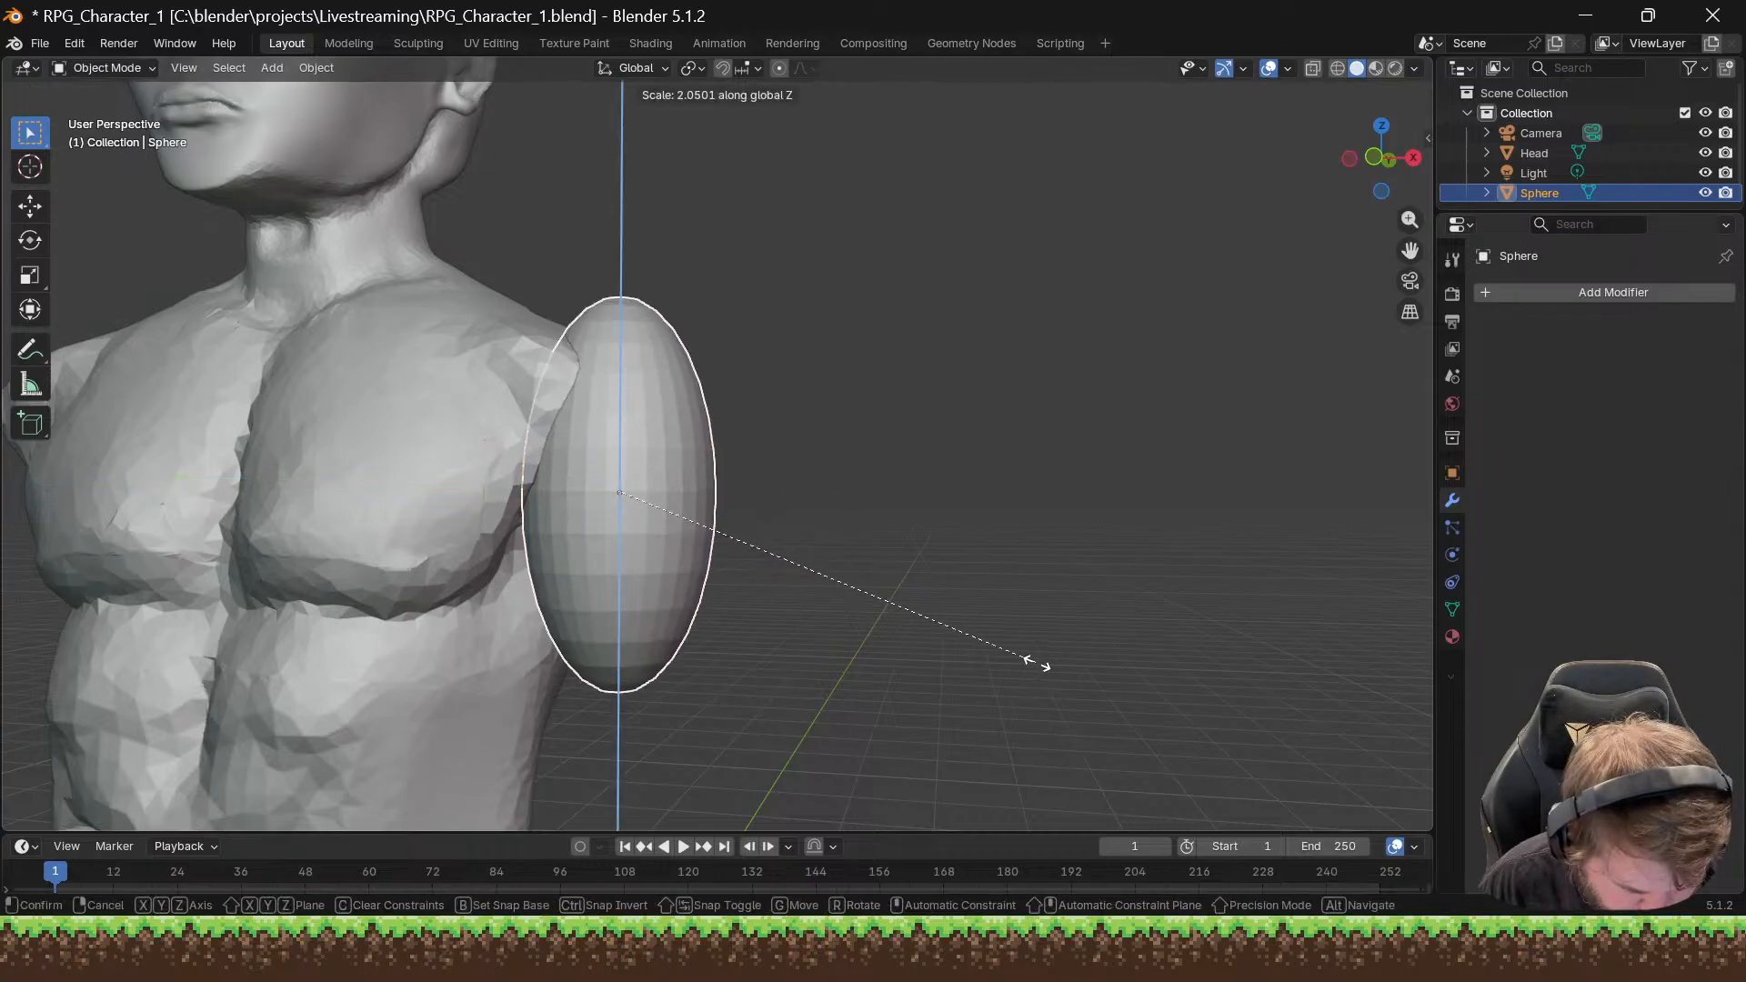
click(1359, 667)
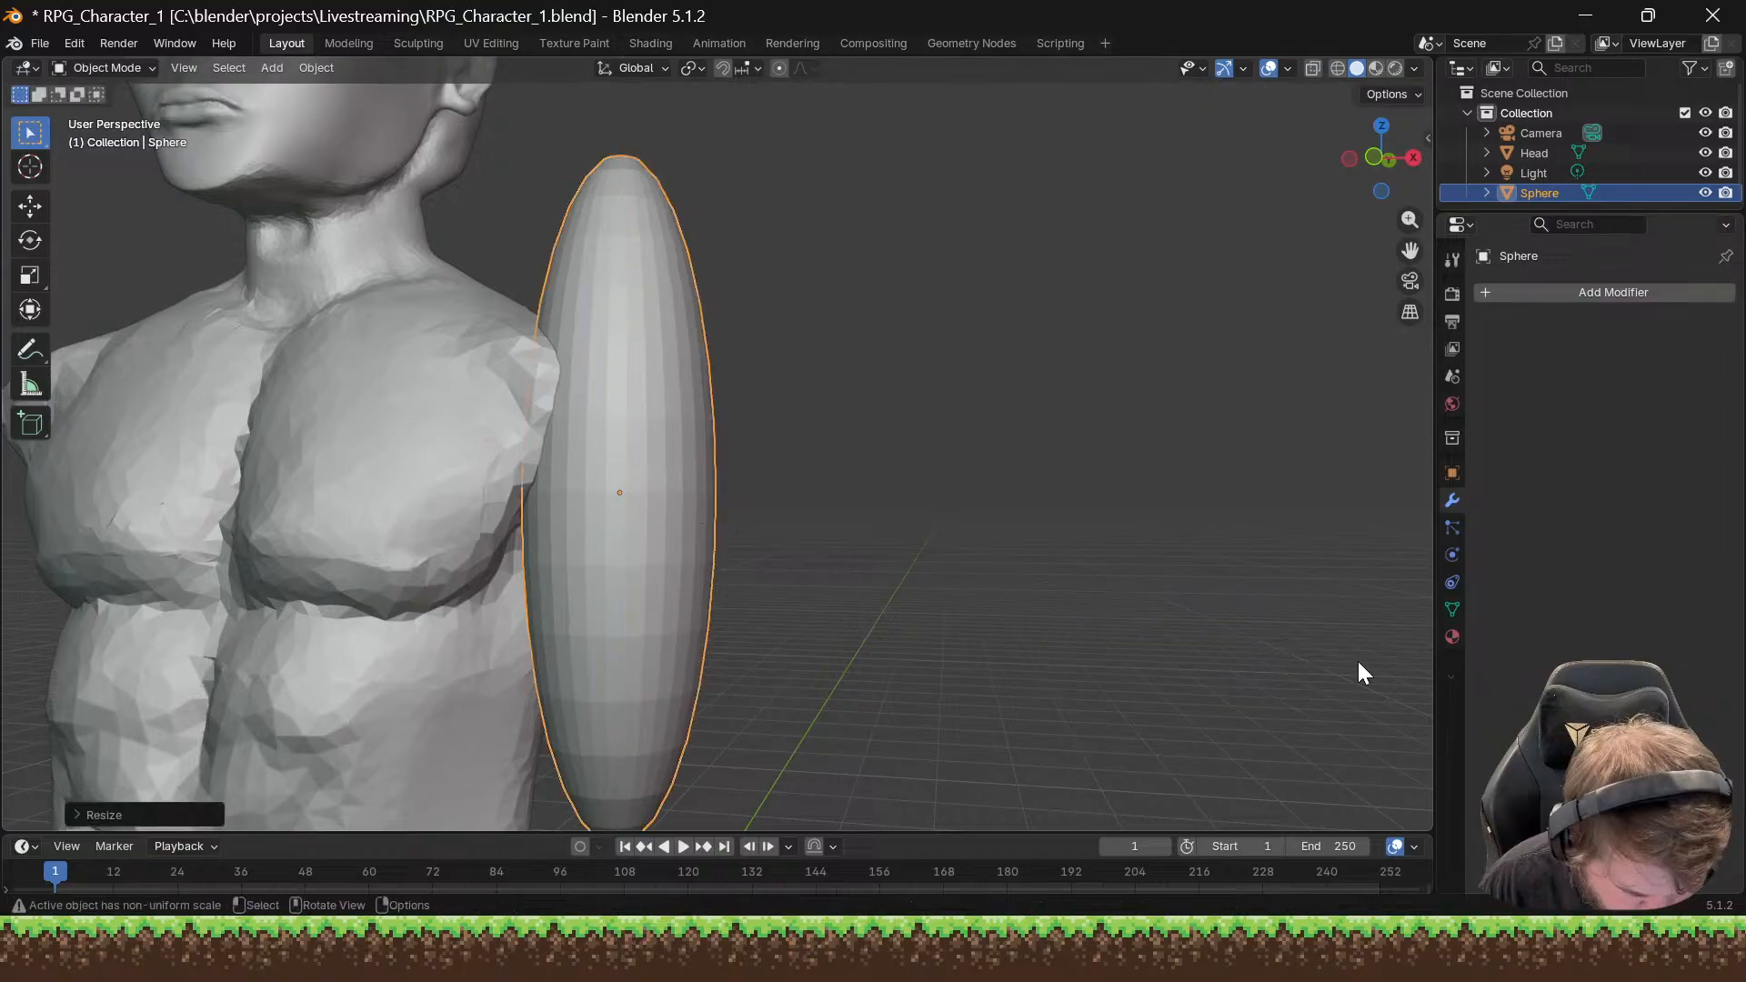
scroll(1106, 620, down, 6)
Step: Lower the stretched sphere along Z until its upper end meets the left shoulder
middle_drag(1069, 602, 887, 471)
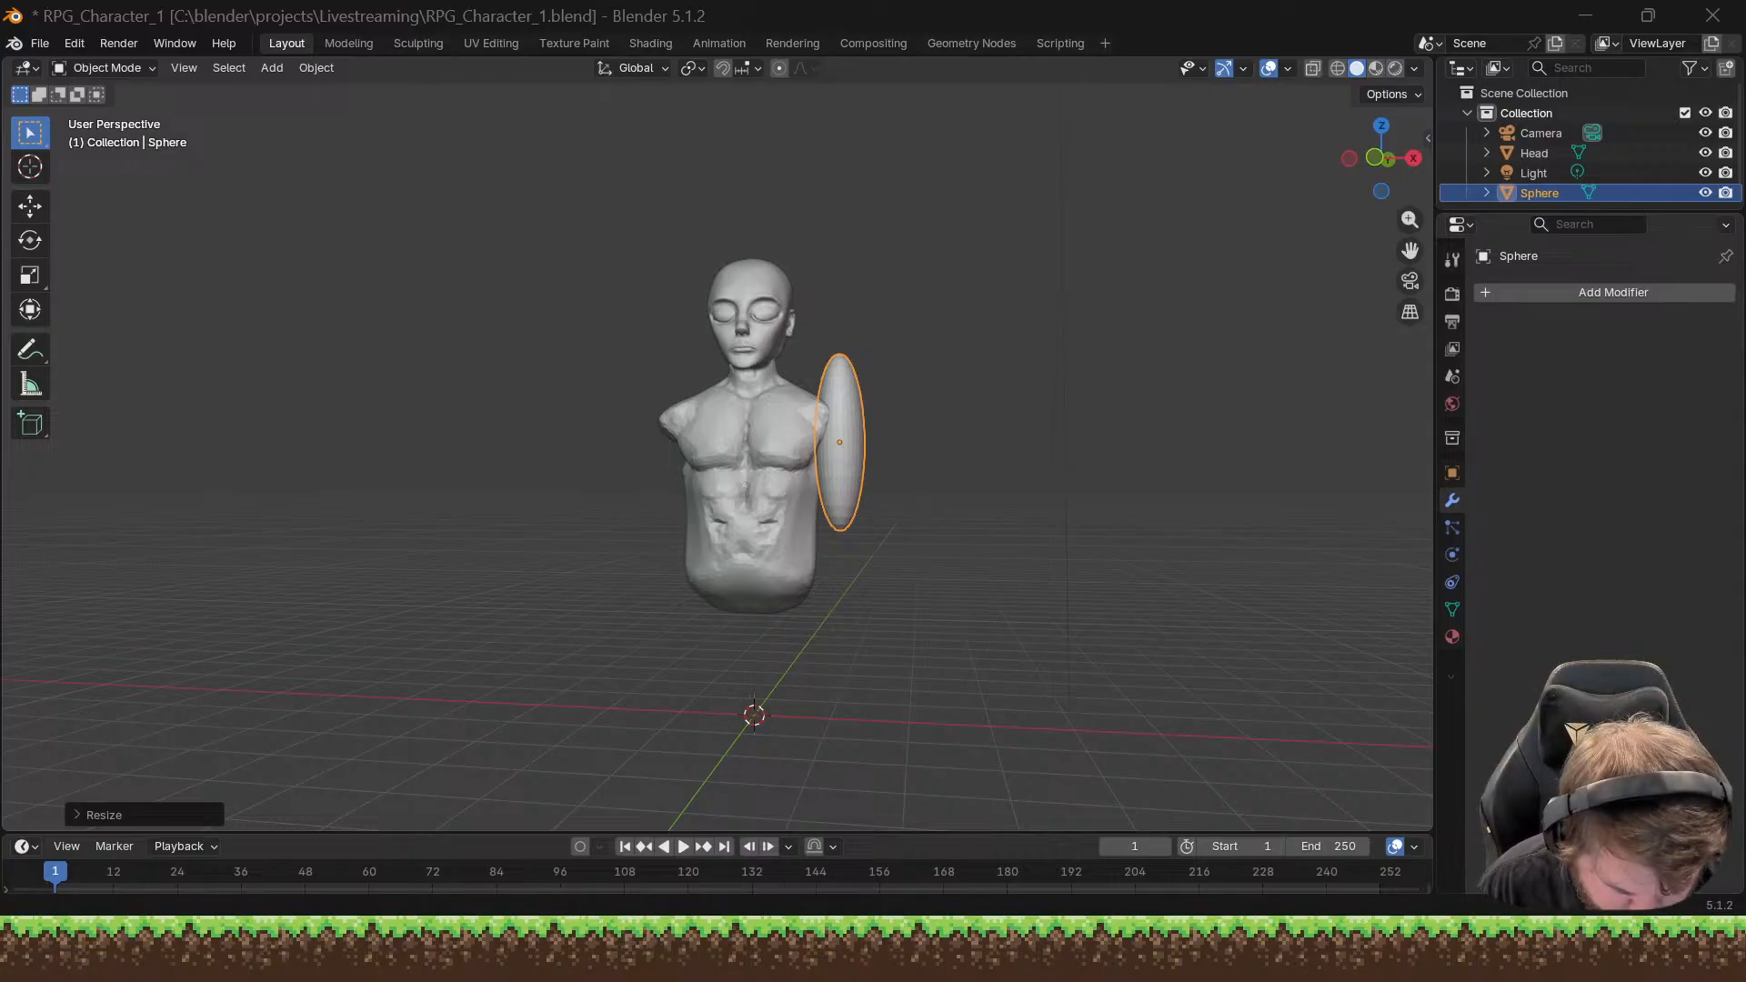
key(g)
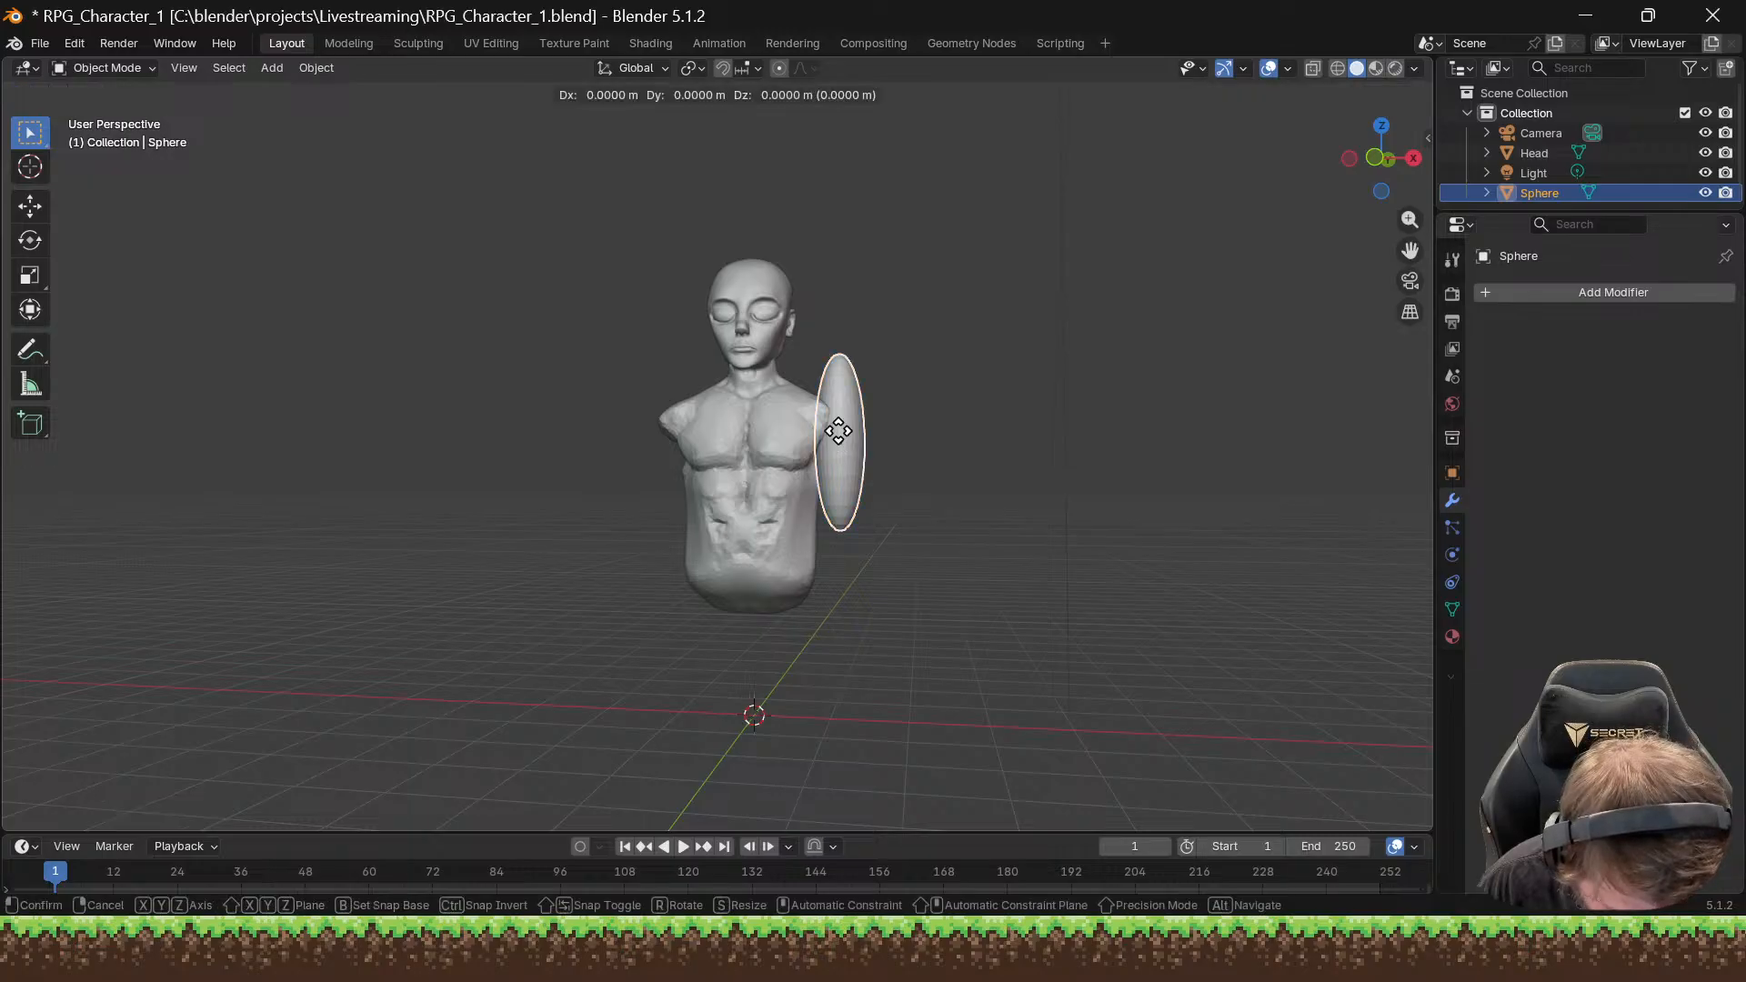
key(x)
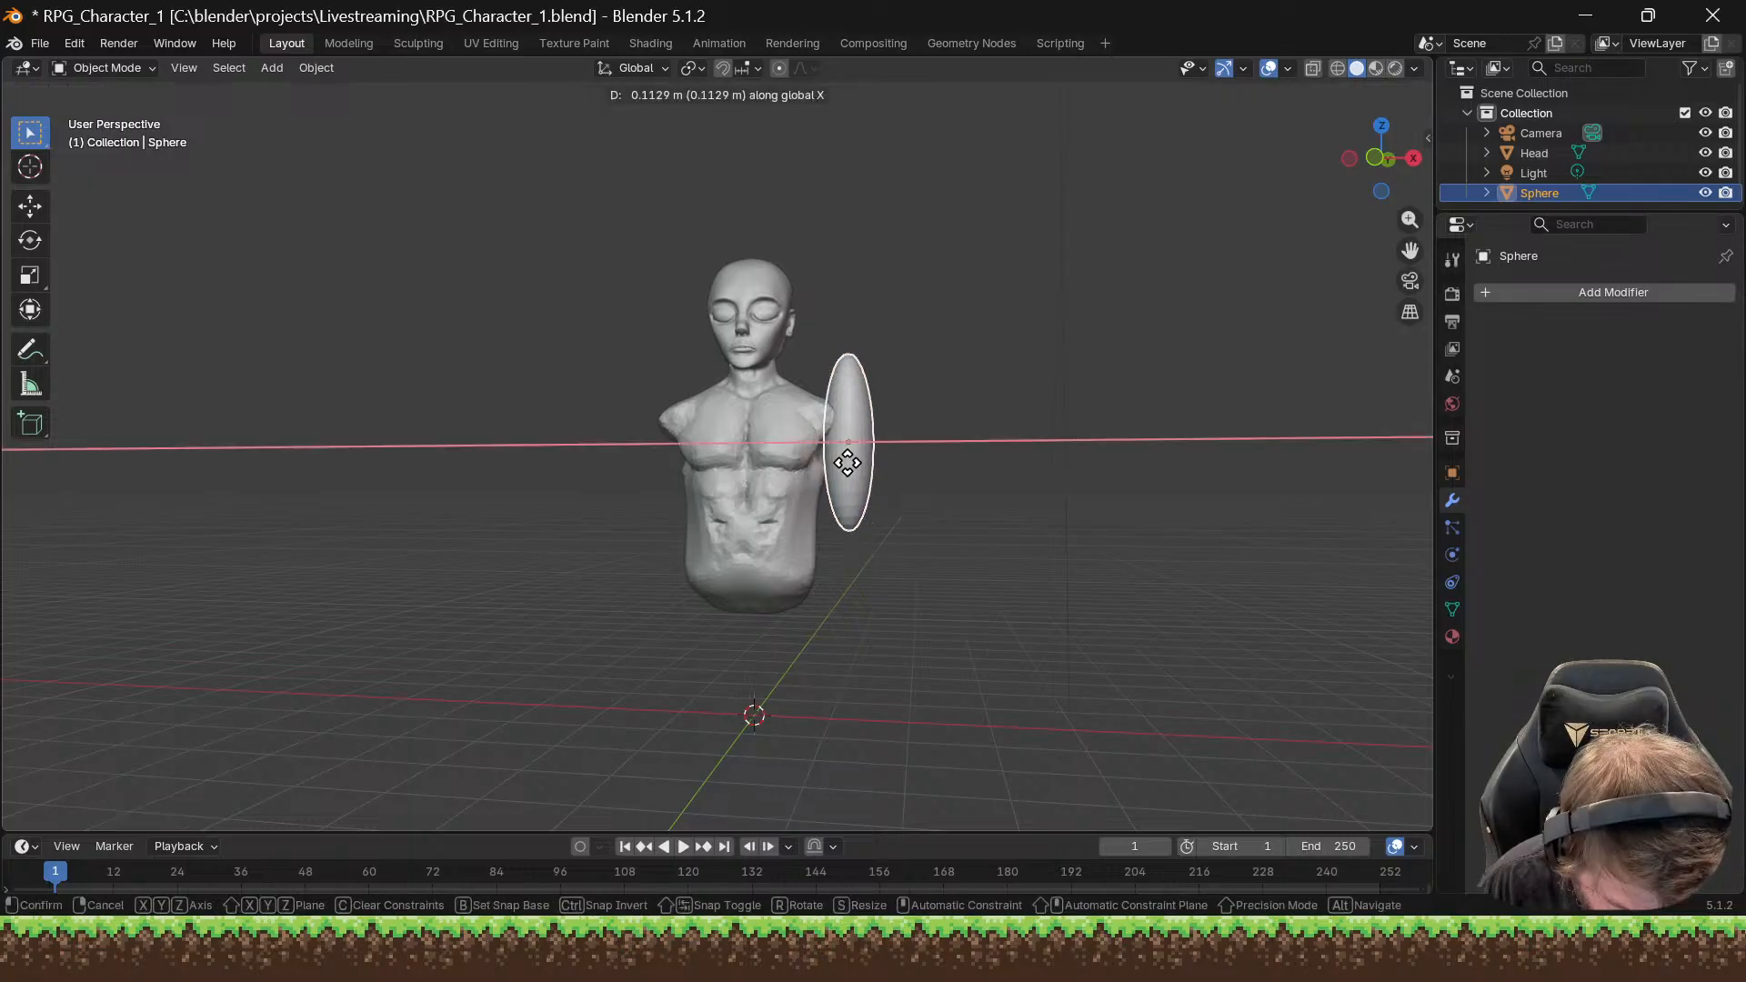
key(z)
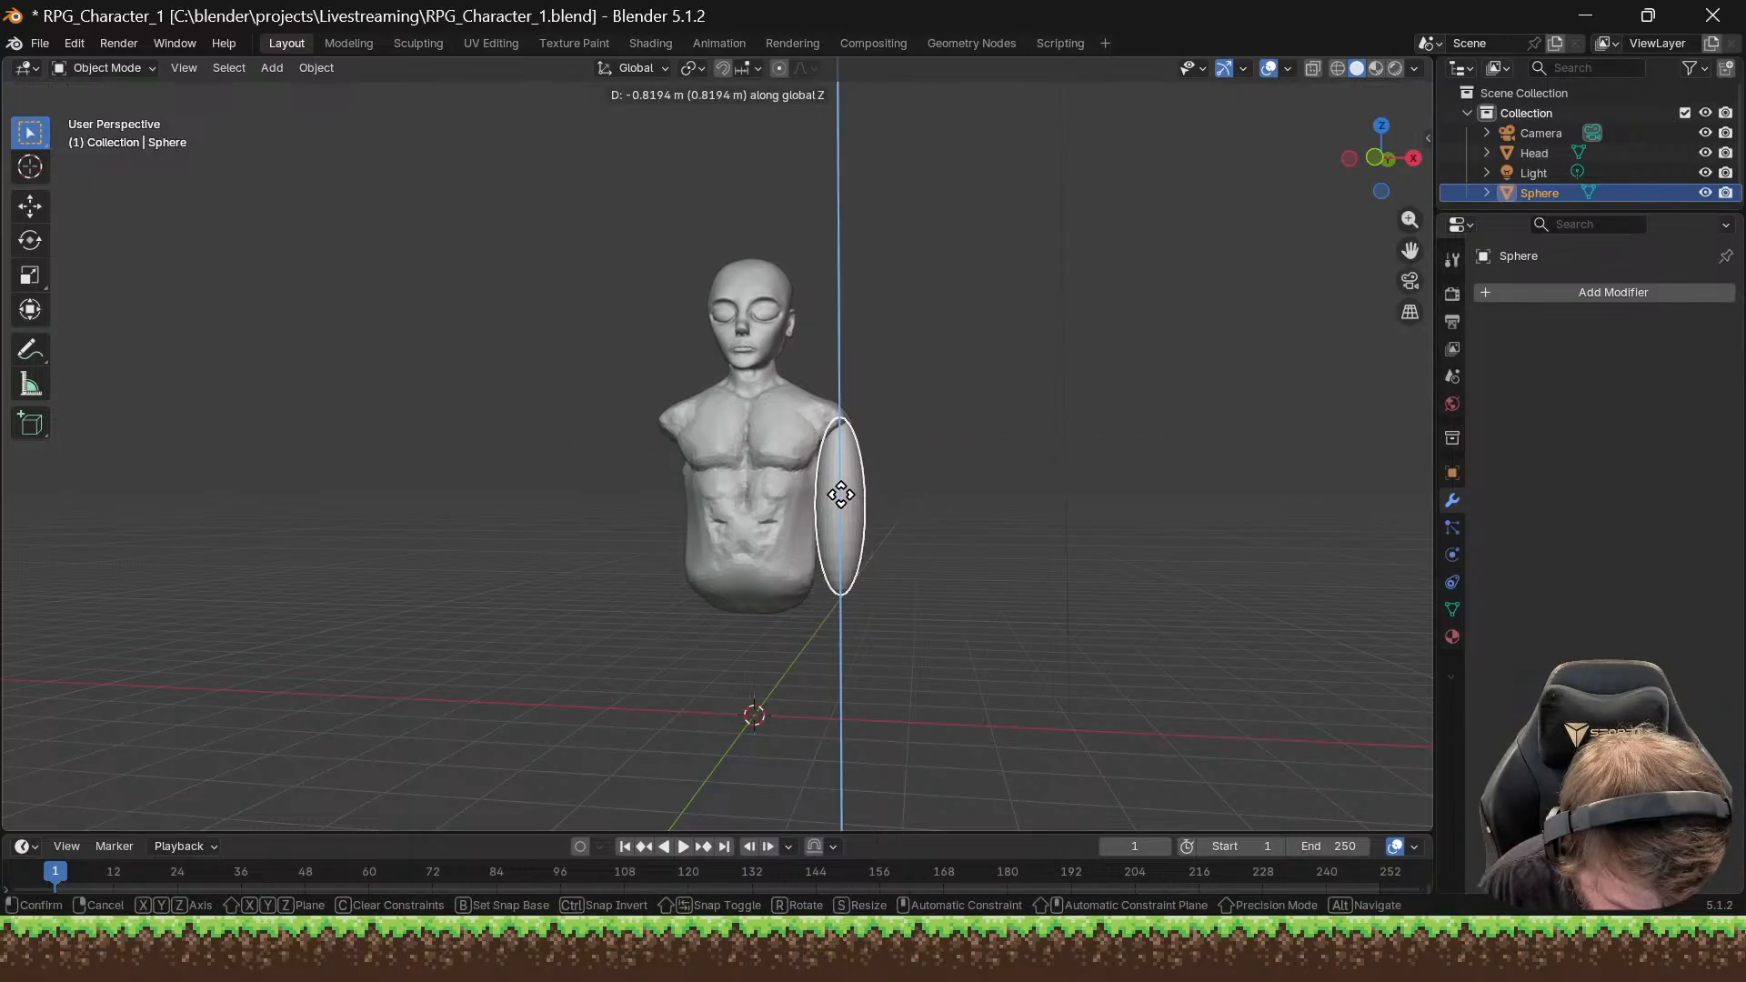
click(841, 488)
Step: Rotate the arm shape about -22° around the global Y axis so its lower end angles away from the torso
key(g)
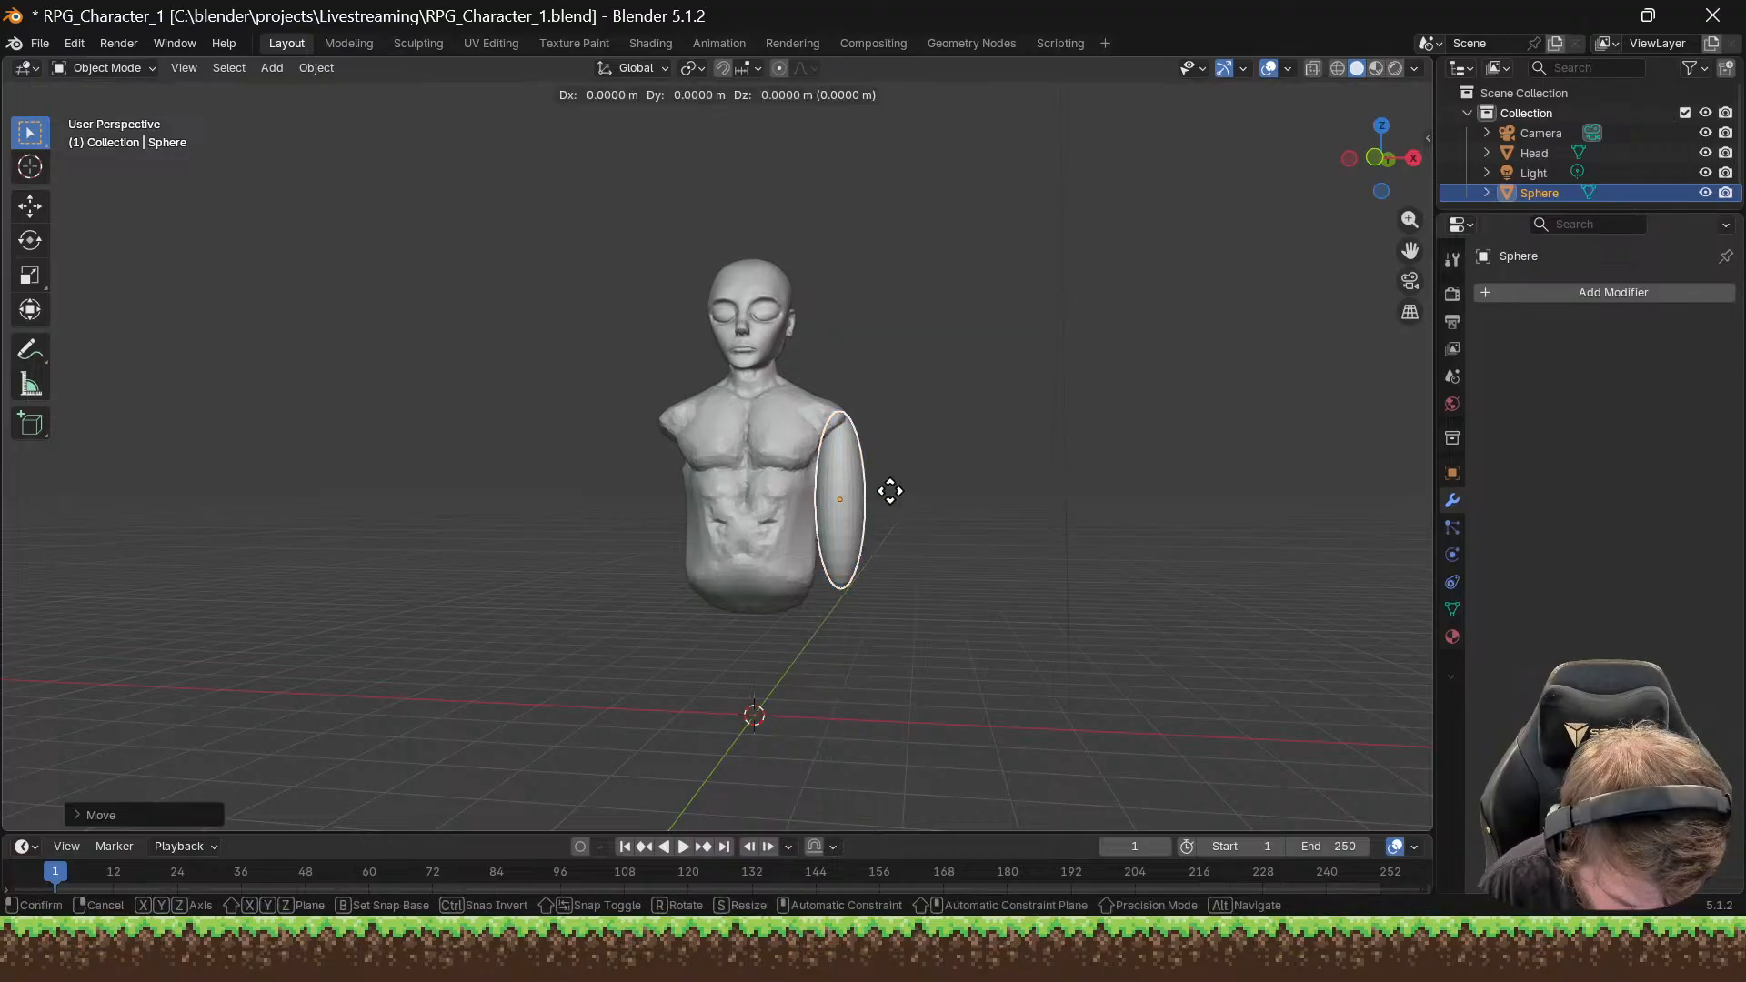
key(z)
key(r)
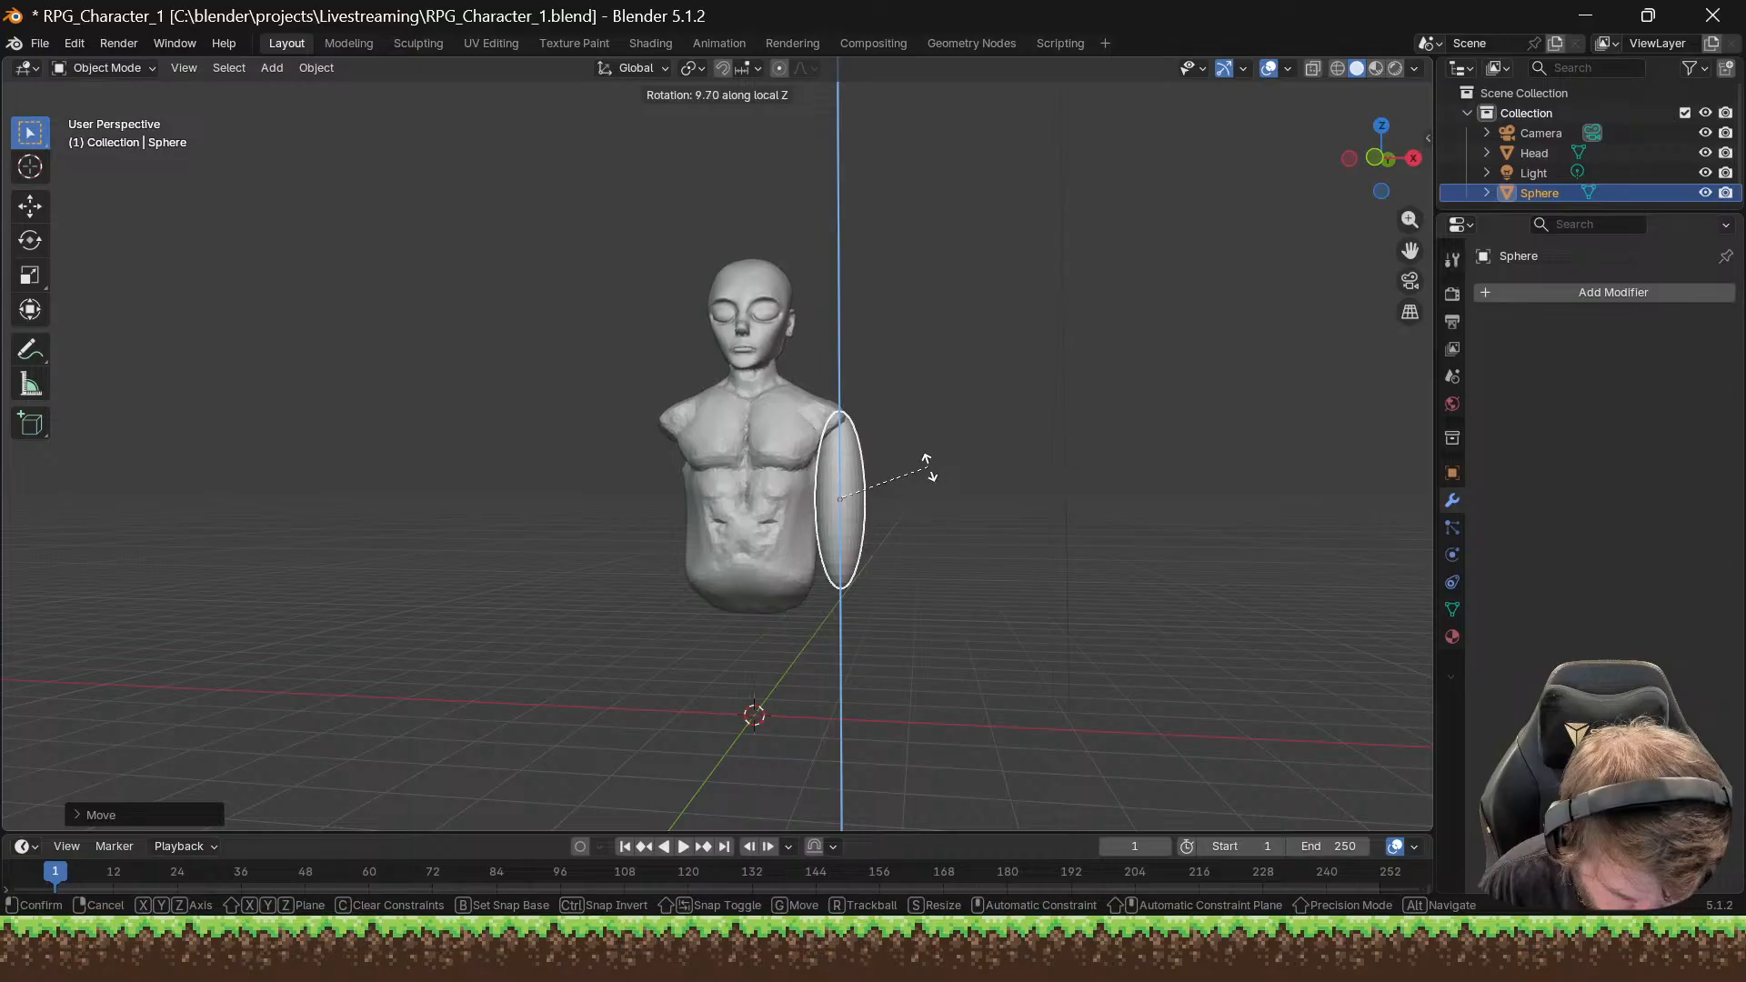
key(x)
key(y)
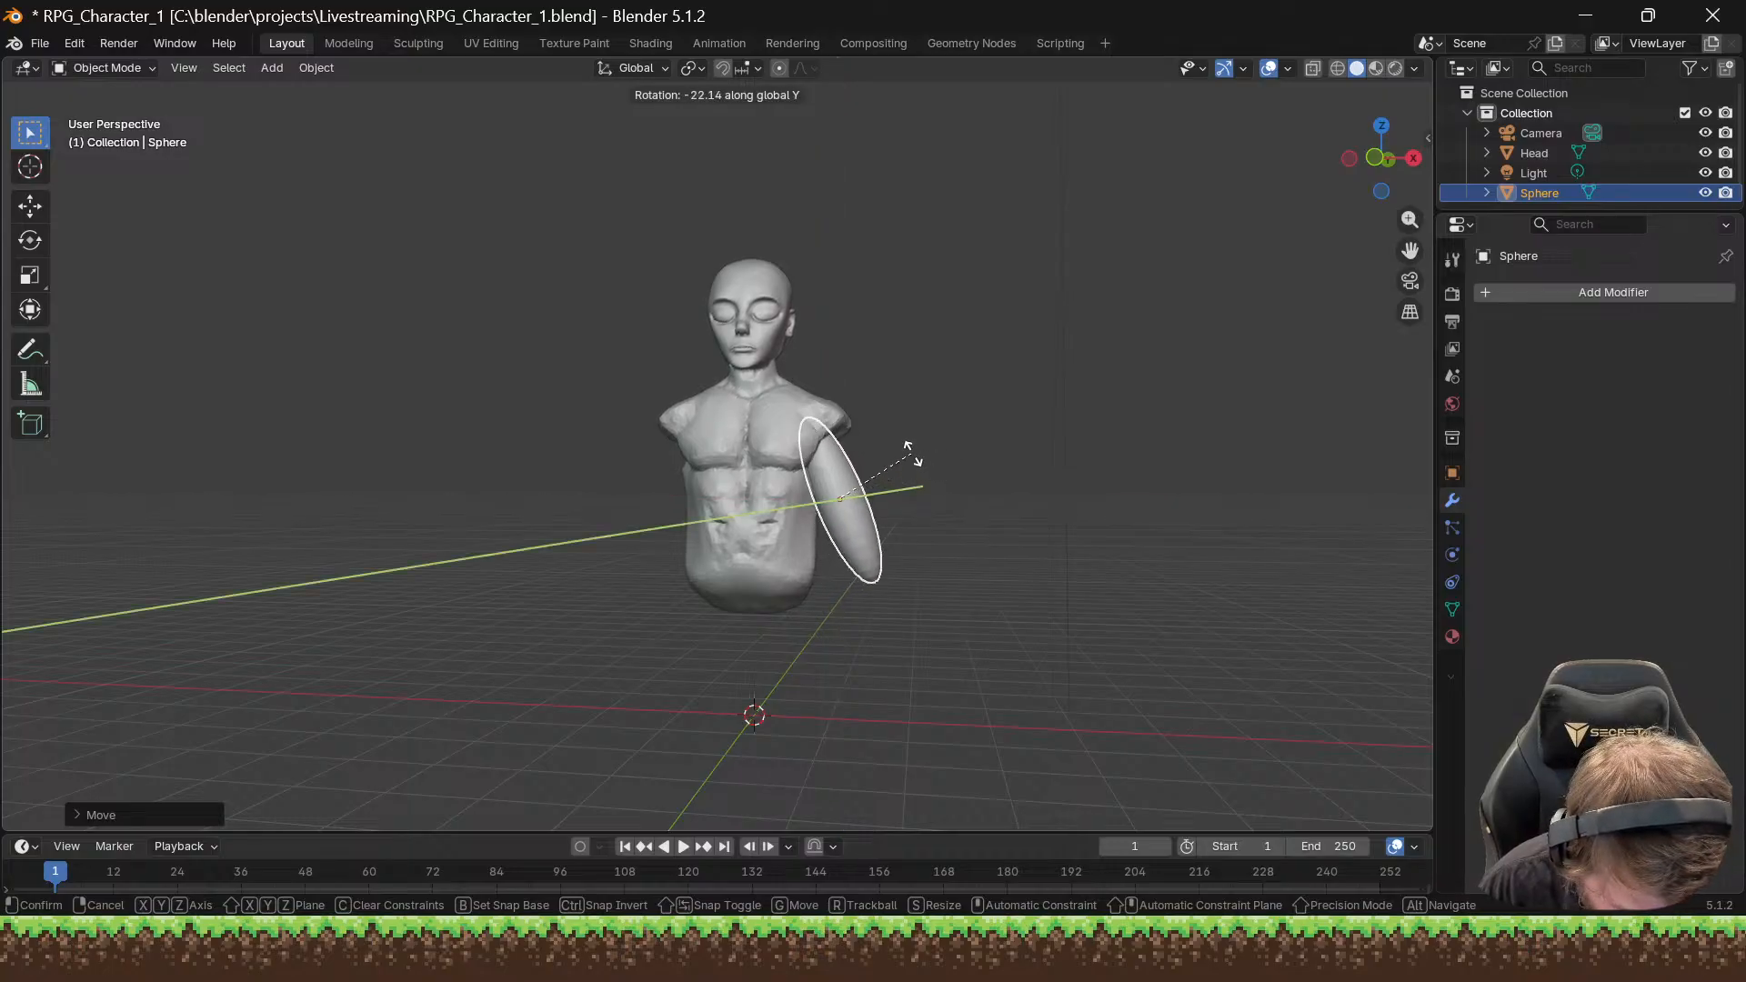
click(912, 452)
Step: Move the angled arm shape outward along X so its upper end sits at the outer shoulder stump
middle_drag(930, 448, 952, 472)
key(g)
key(x)
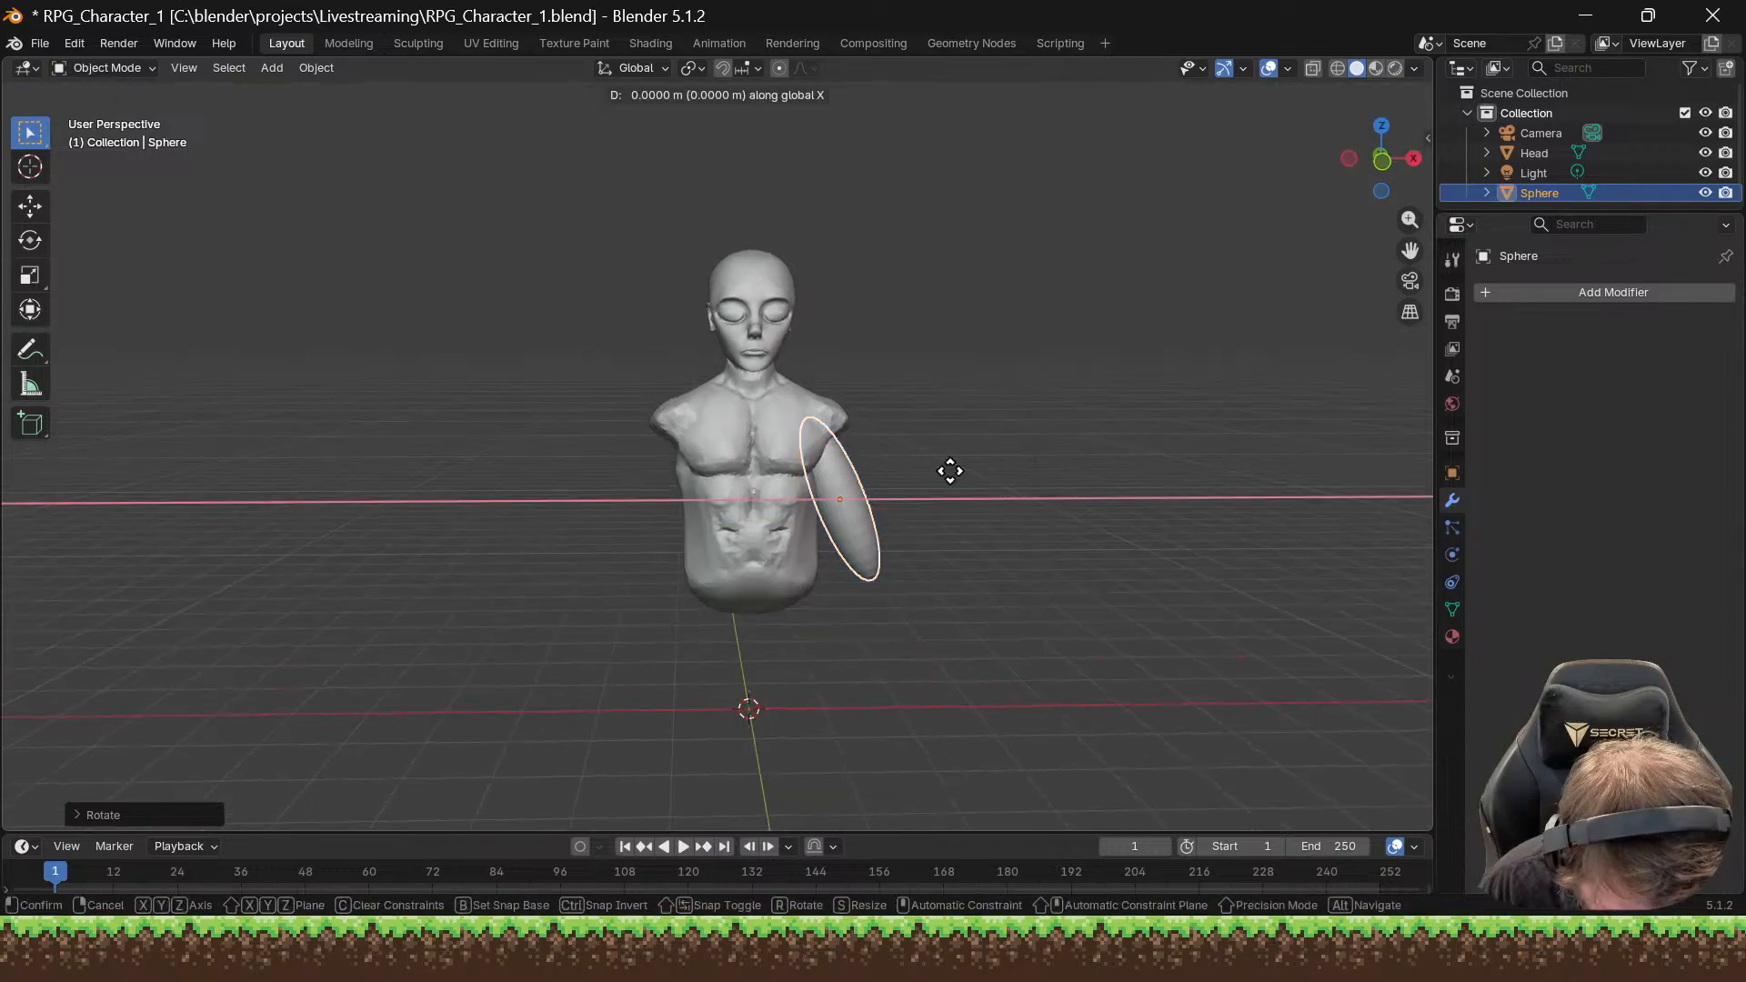
click(969, 472)
mouse_move(966, 474)
middle_down()
mouse_move(757, 446)
mouse_move(989, 448)
middle_up()
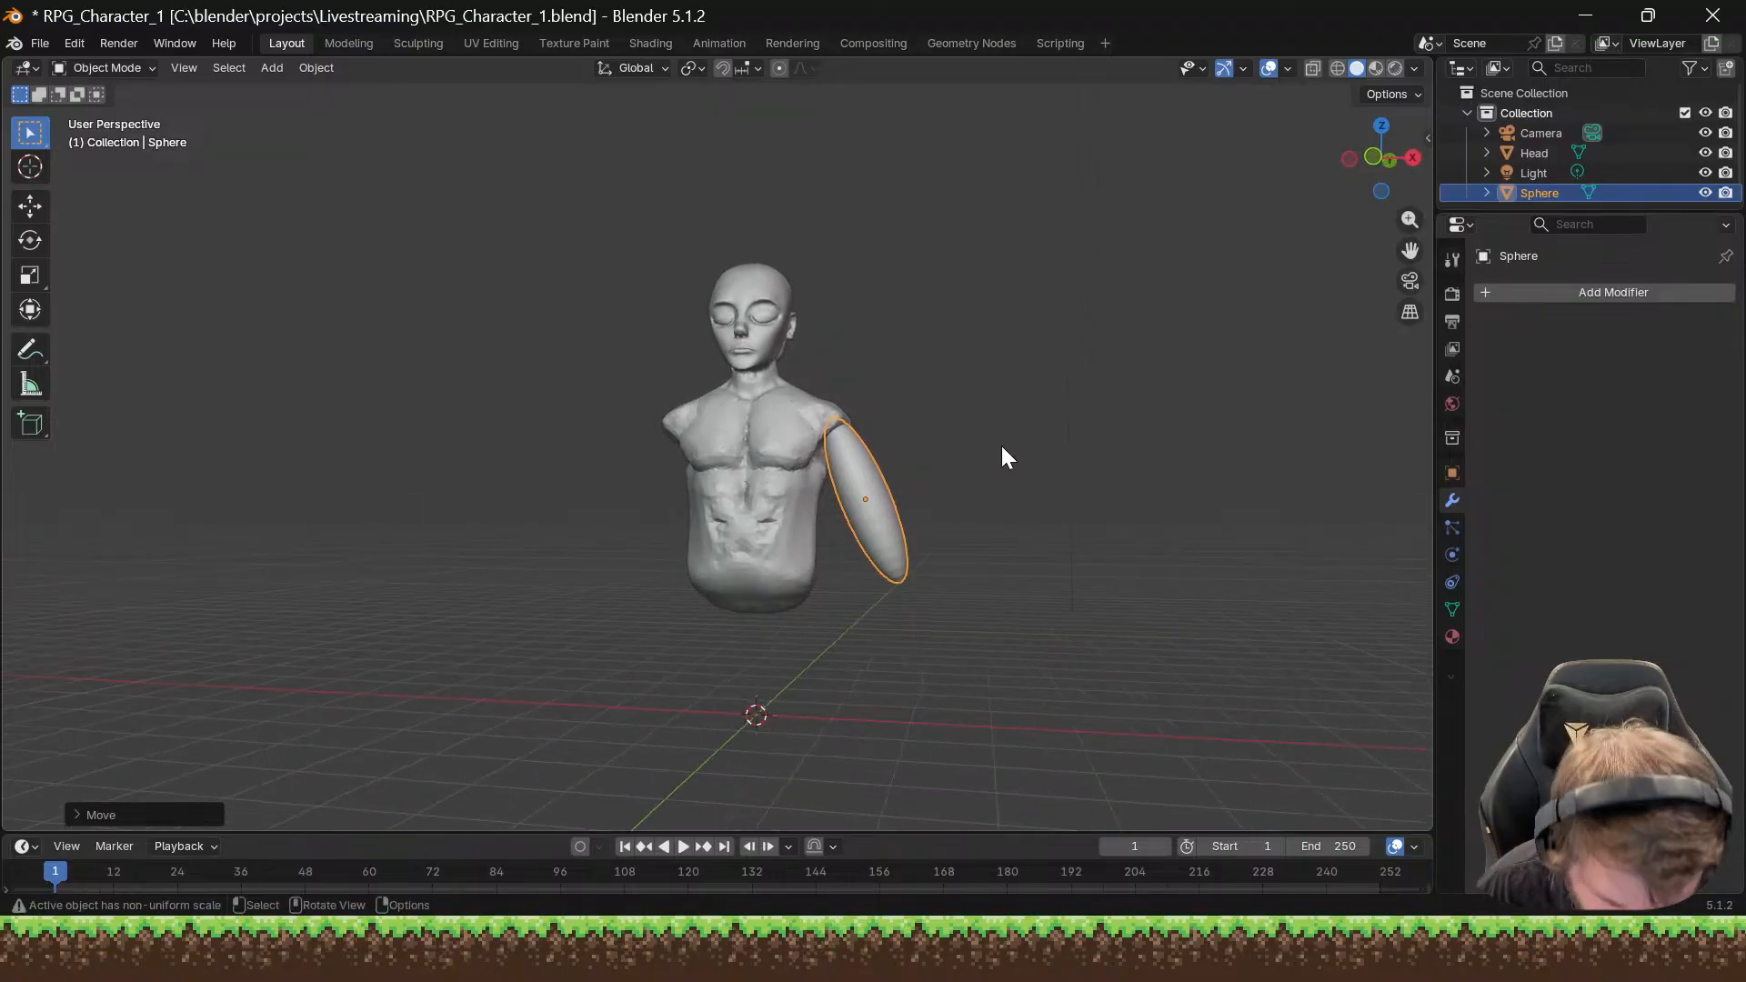
Step: Scale the arm shape slightly narrower along the global X axis
key(s)
key(z)
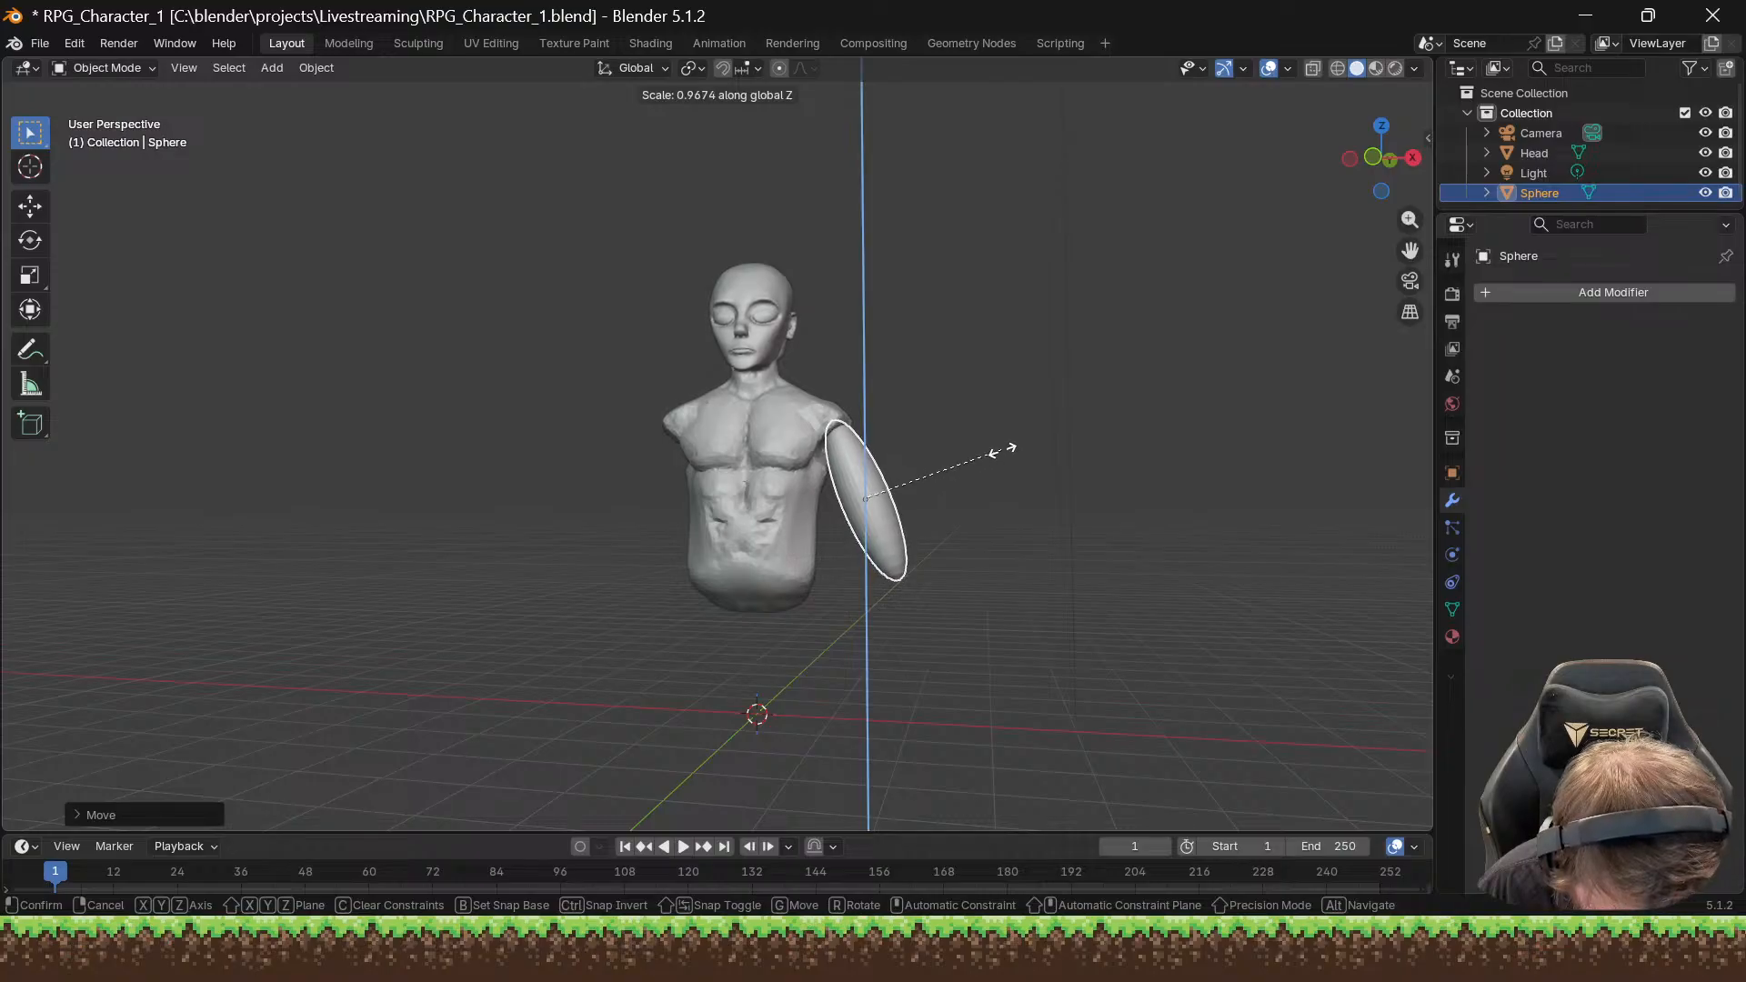
key(x)
click(993, 433)
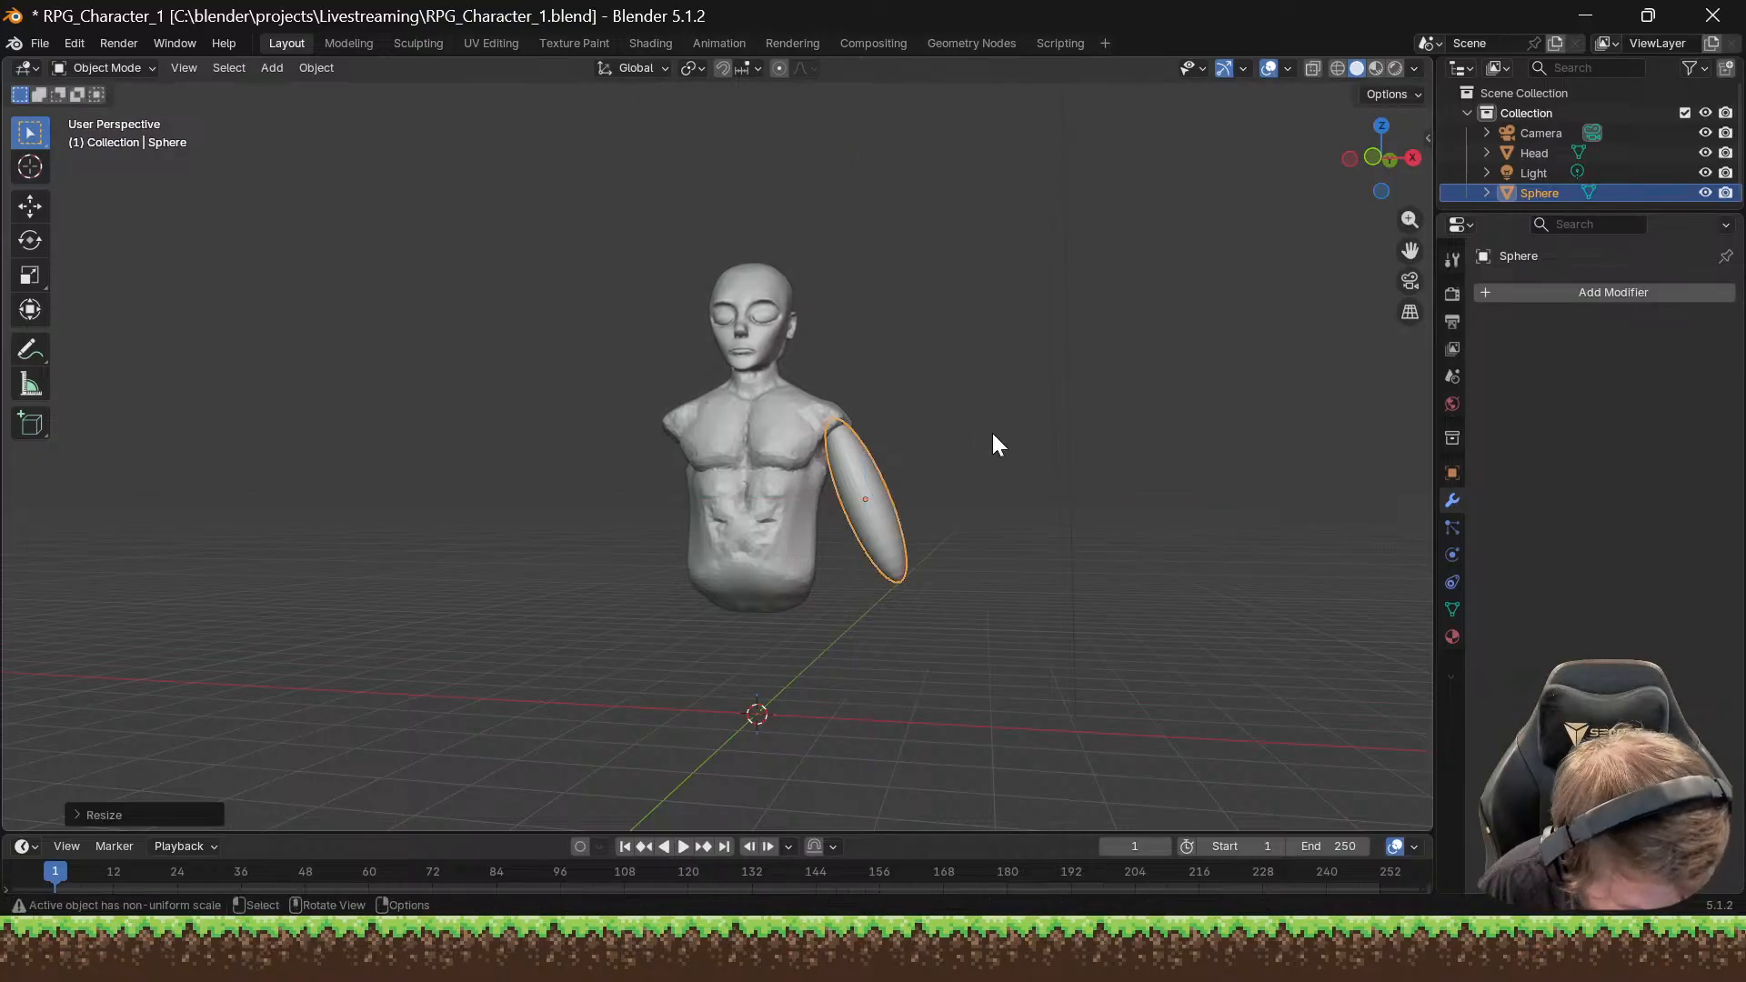
Step: Switch the transform orientation to Local and lengthen the arm shape along its local Z axis
click(634, 68)
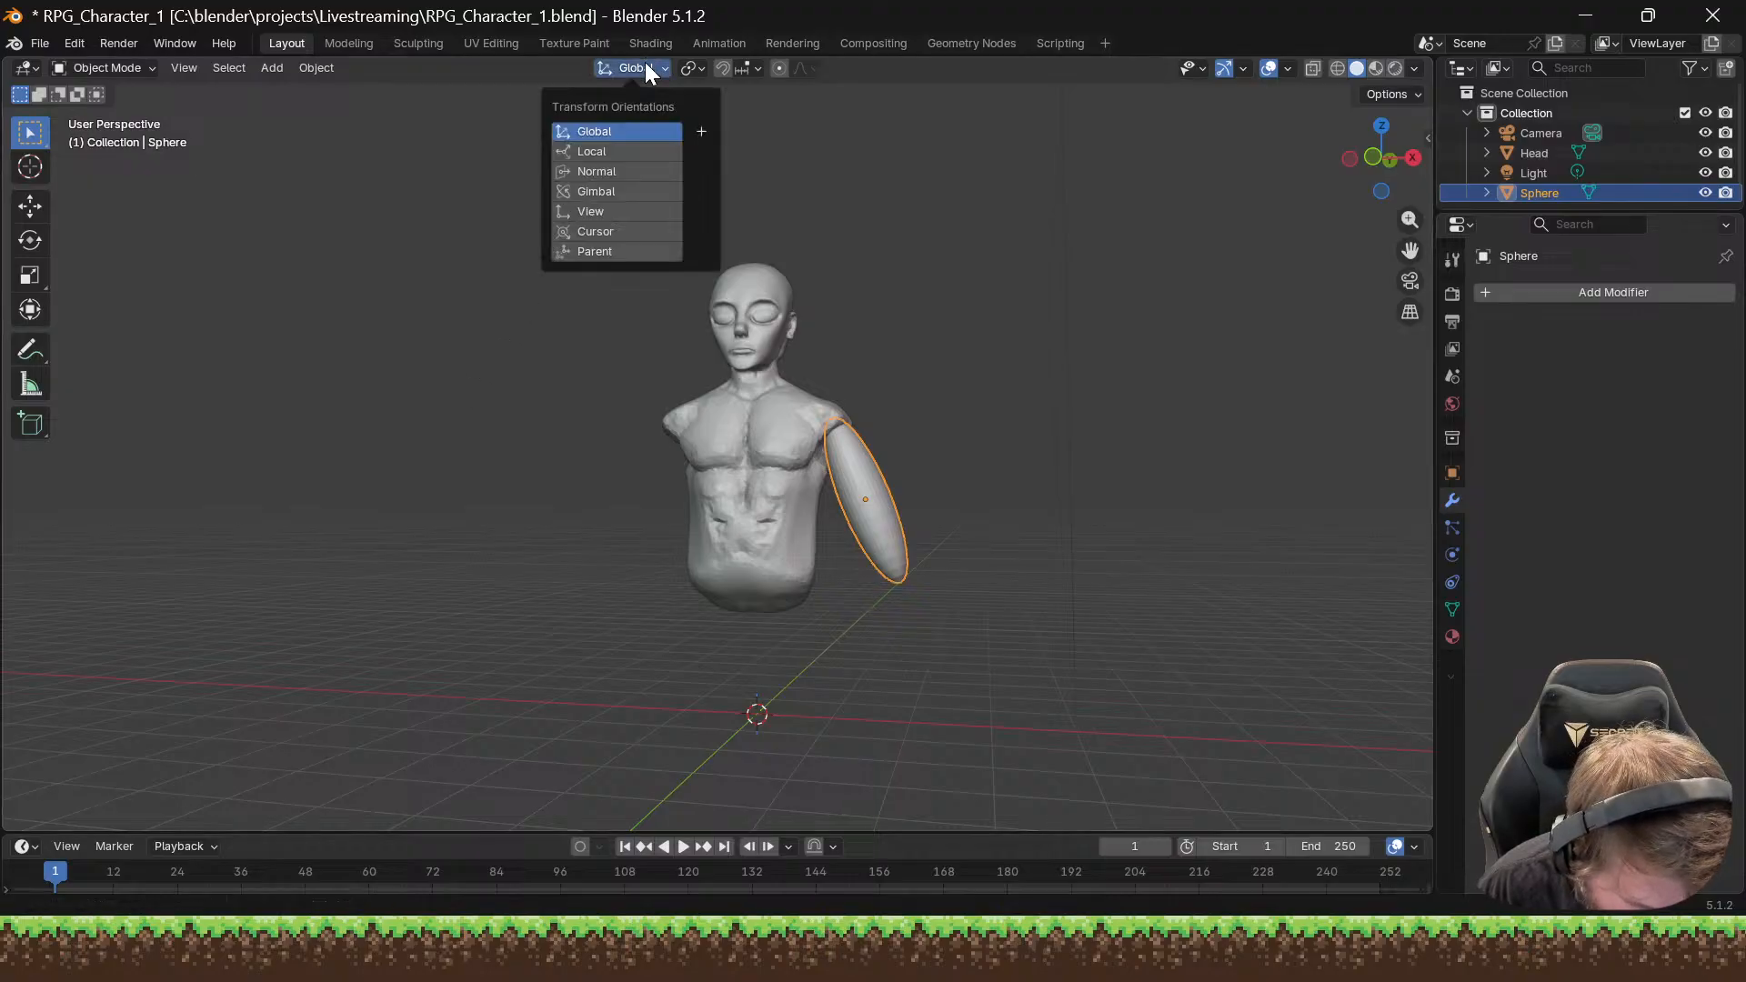
click(625, 153)
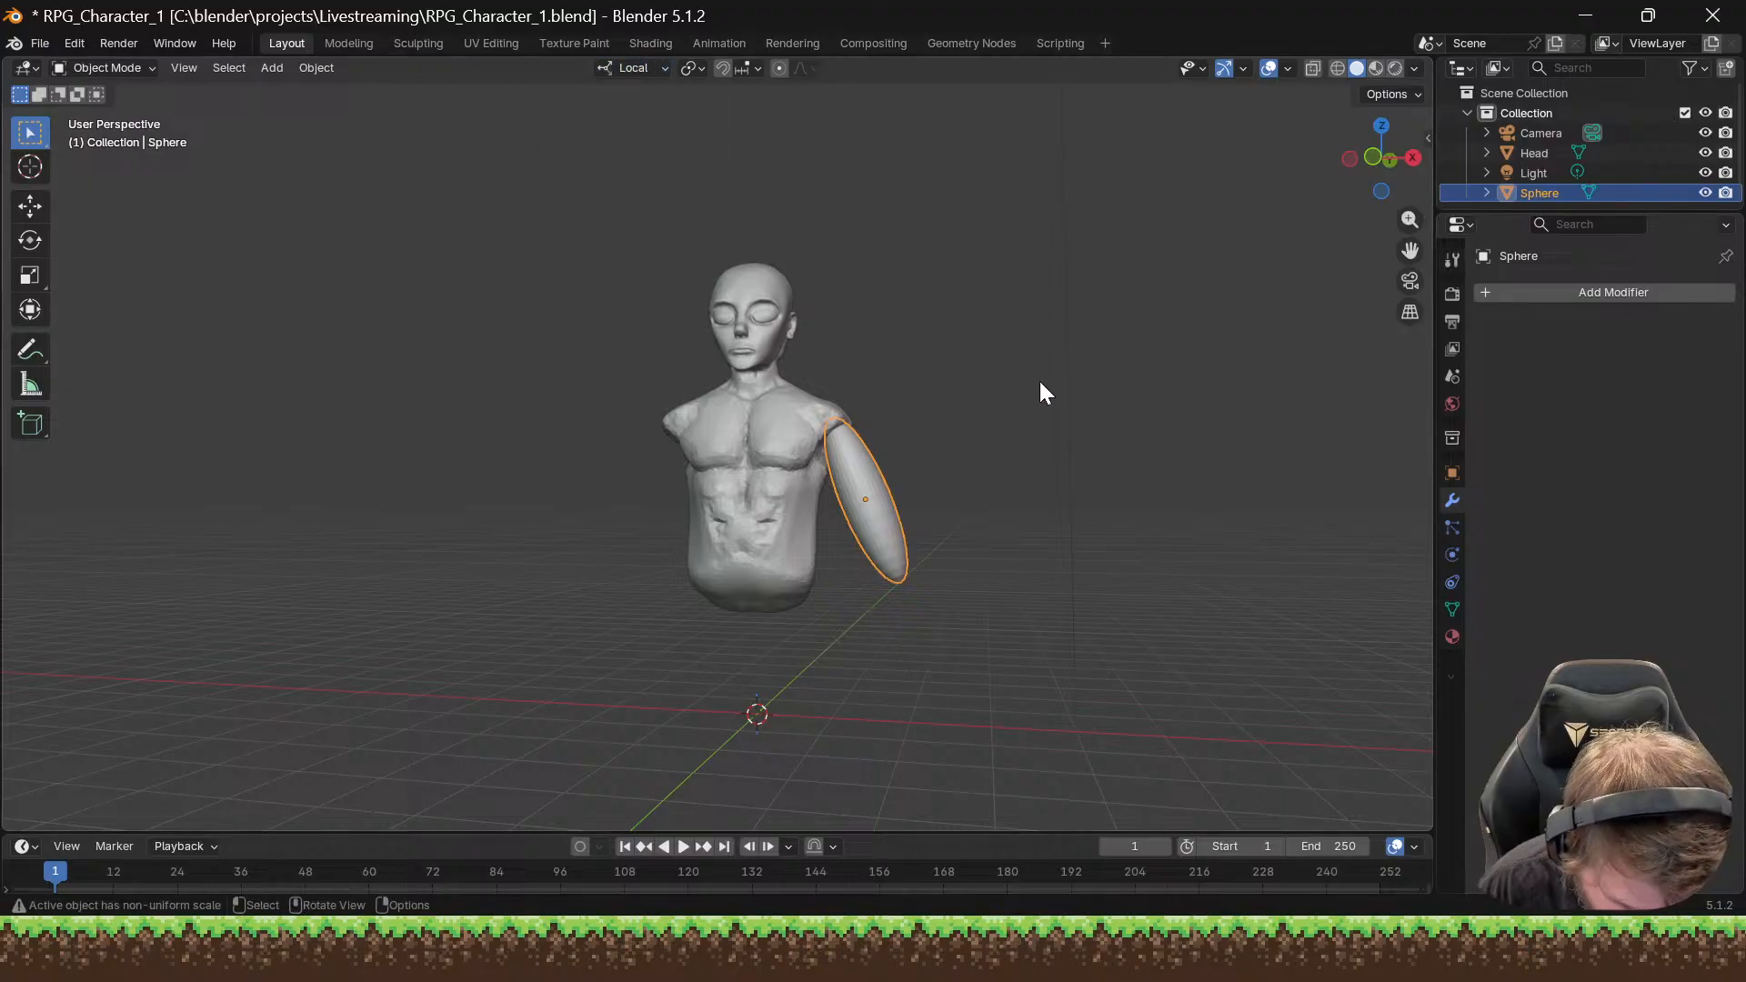
key(s)
key(z)
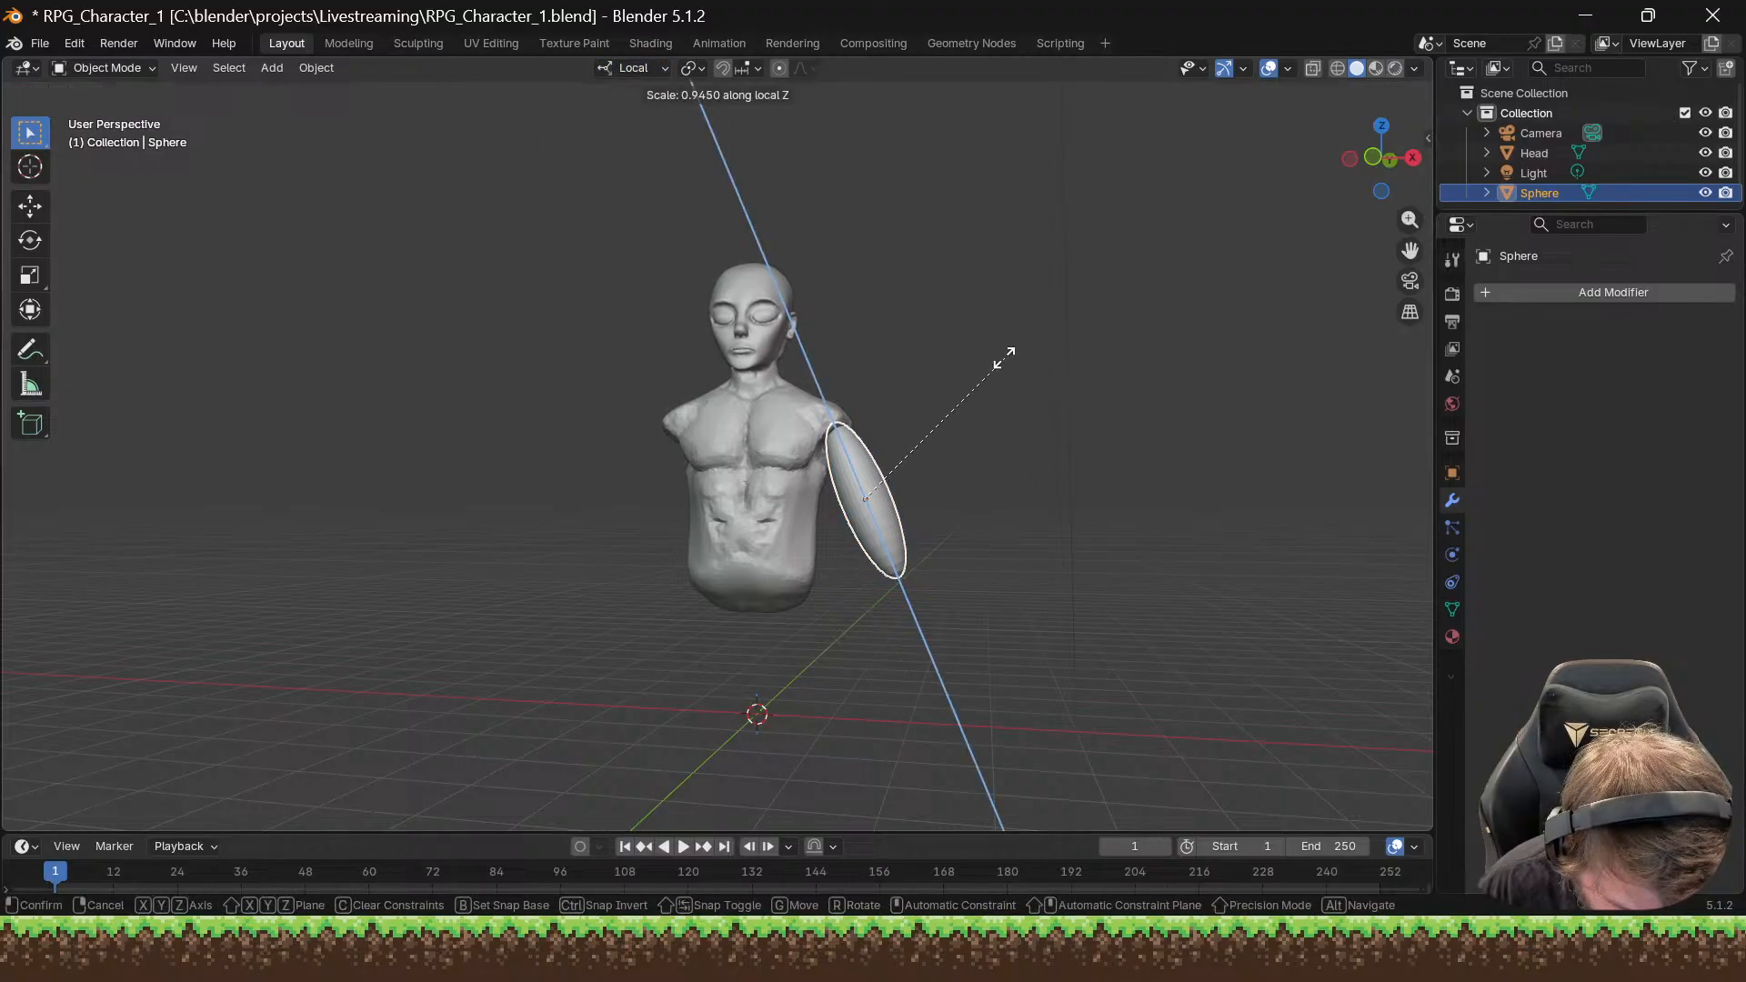
click(1103, 443)
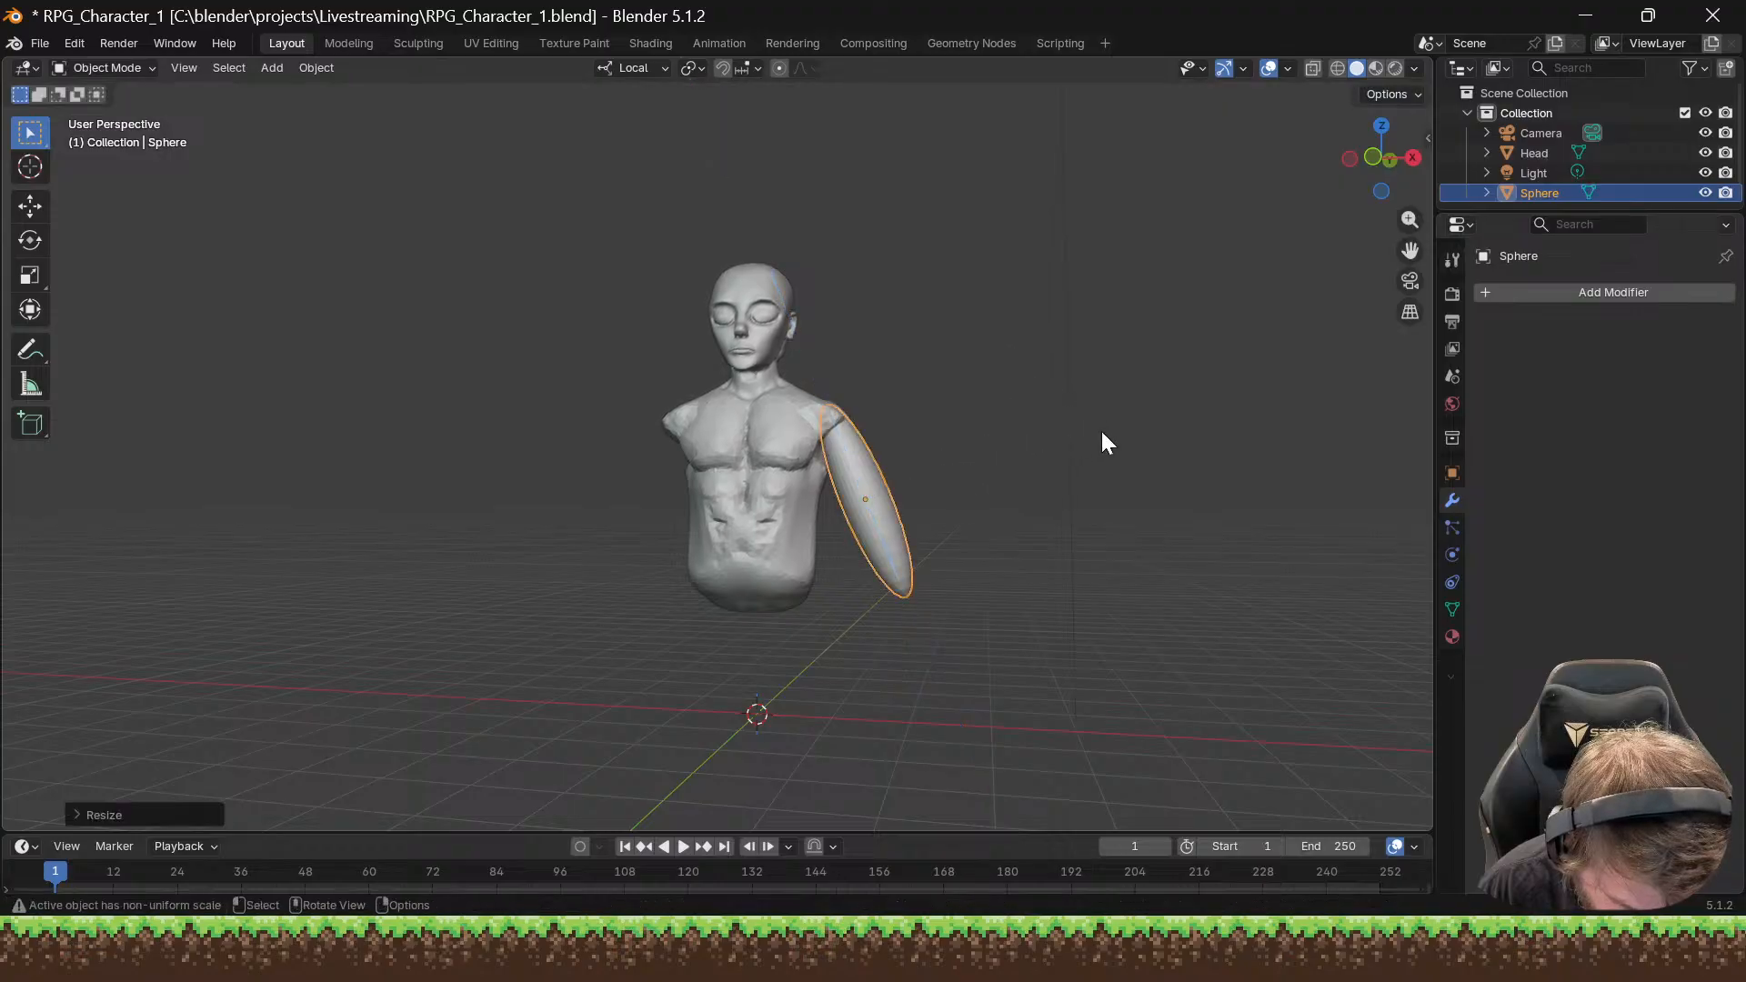
Step: Slide the arm shape down along its local Z axis so its upper end sits at the shoulder stump
key(g)
key(z)
click(1103, 442)
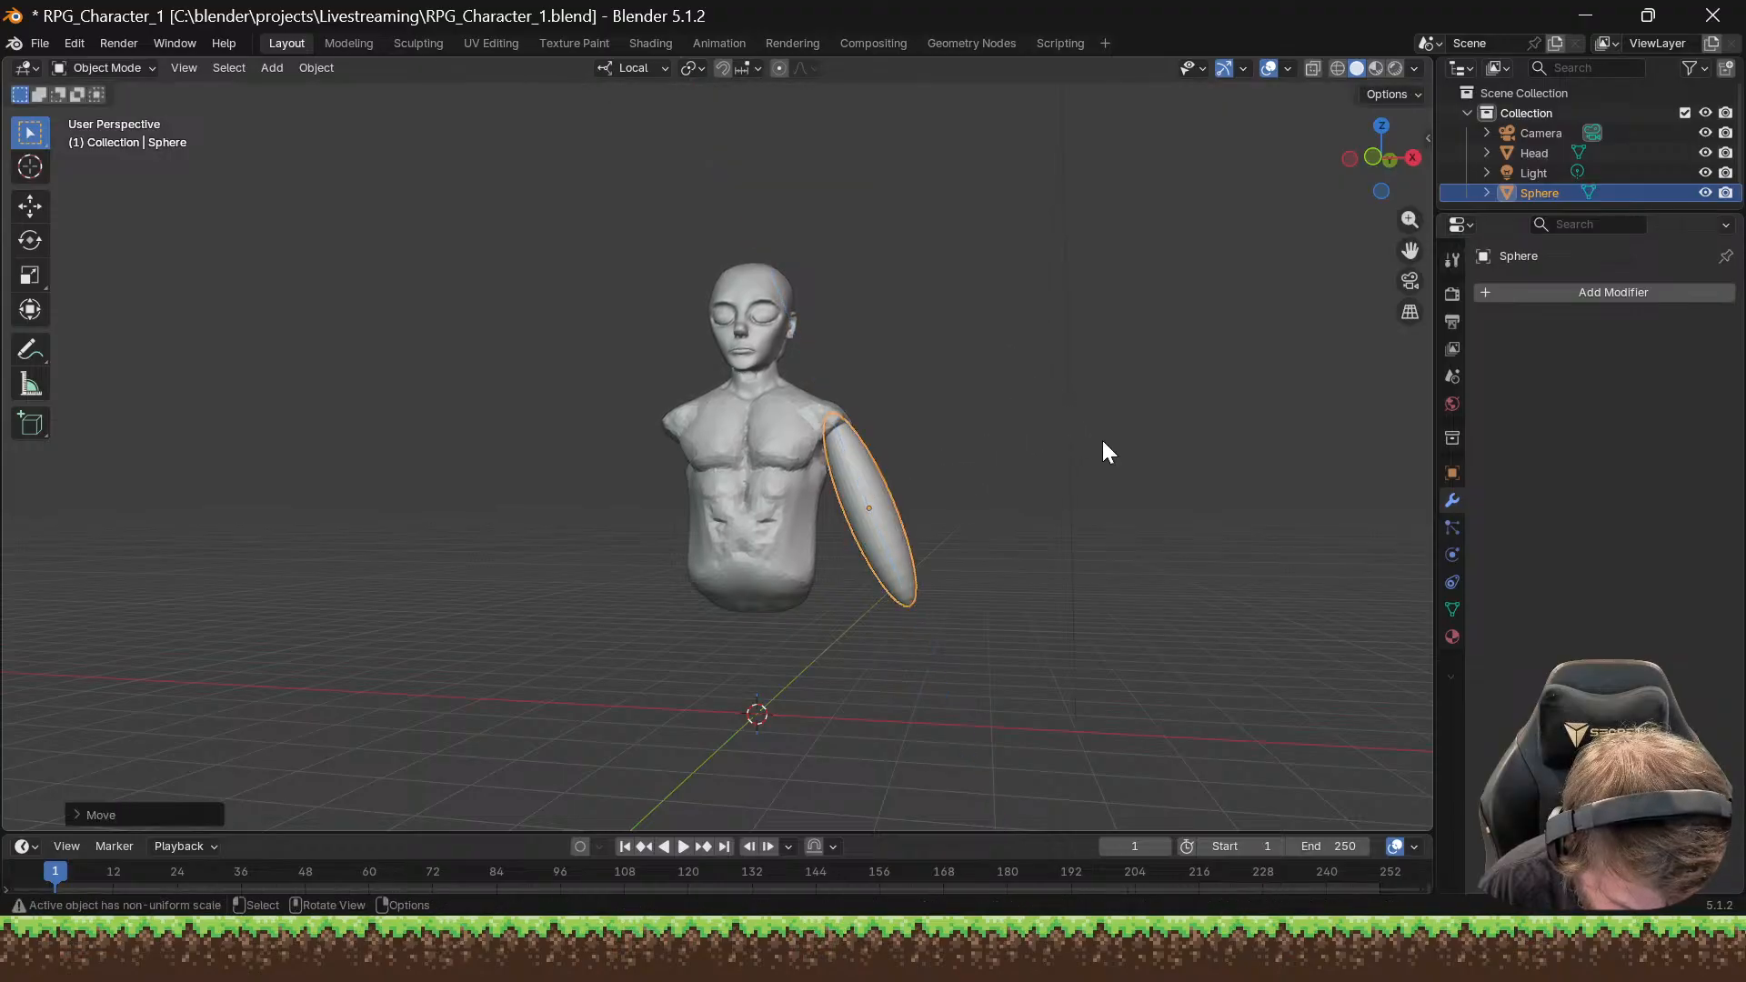
Step: Rotate the arm shape a few degrees around its local X axis so its lower end tilts toward the front
middle_drag(1102, 440, 900, 457)
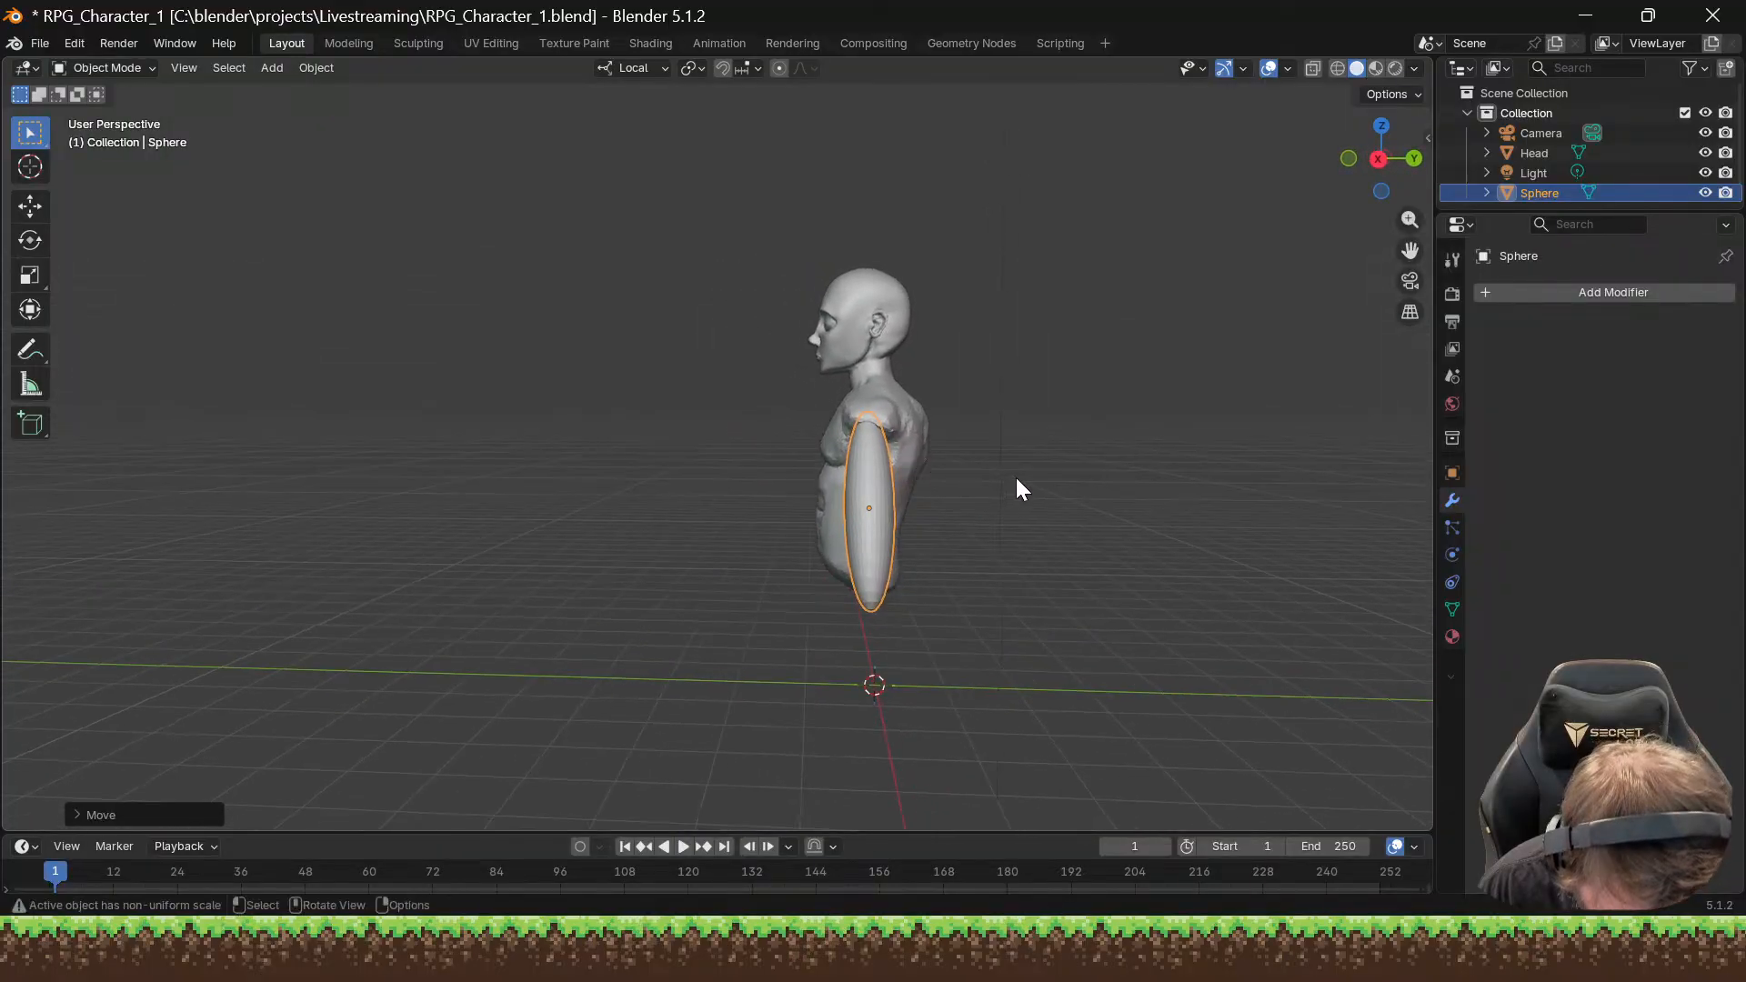
middle_drag(1016, 477, 997, 510)
key(r)
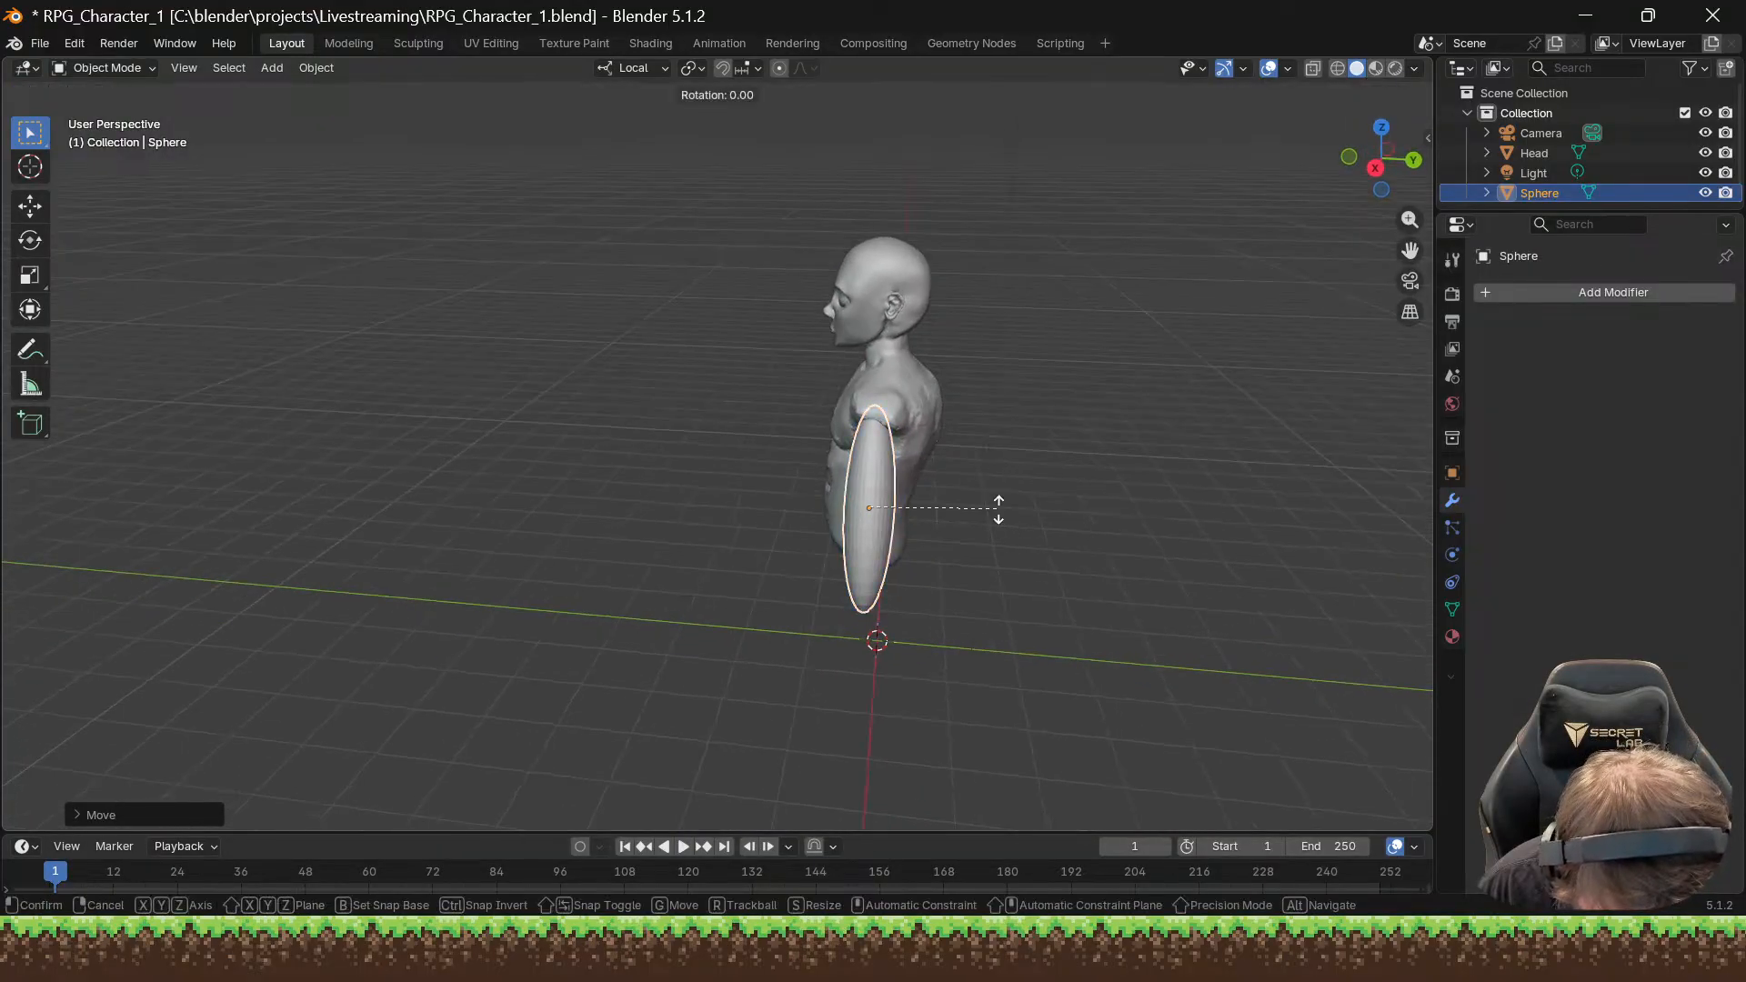
key(z)
key(x)
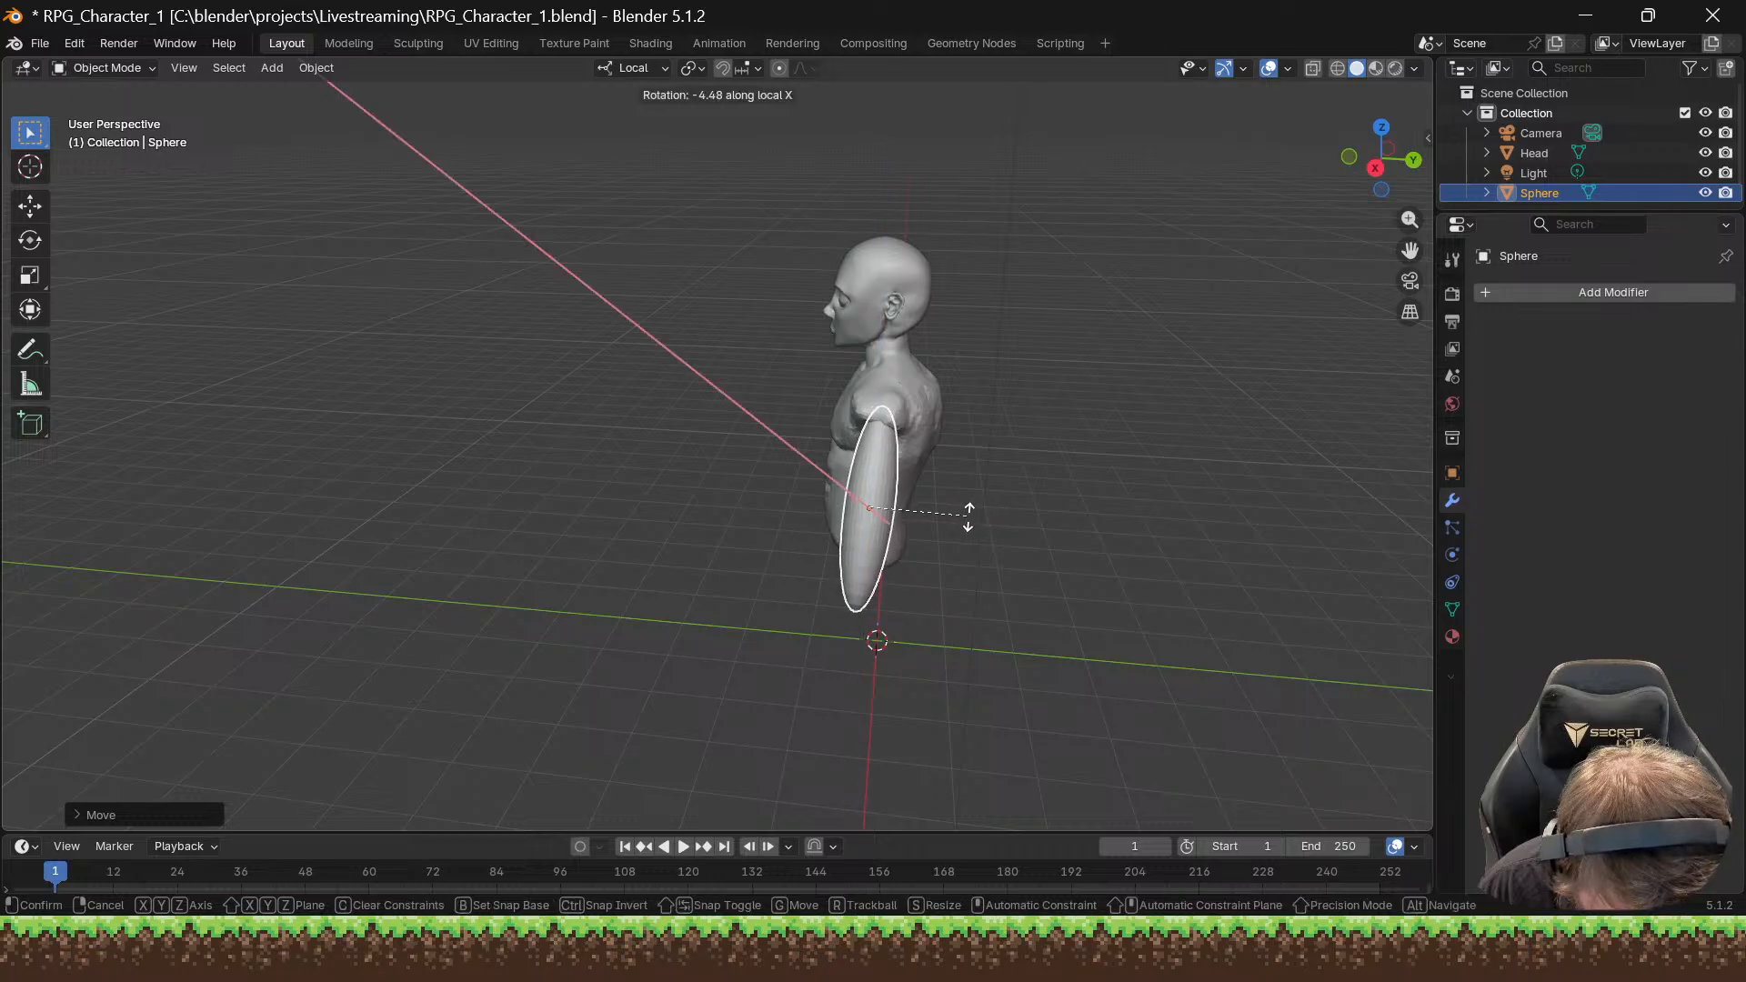
click(1018, 540)
Step: Nudge the tilted arm shape down along local Z and move it about 0.2 m forward along local Y under the shoulder
middle_drag(1018, 540, 1034, 506)
key(g)
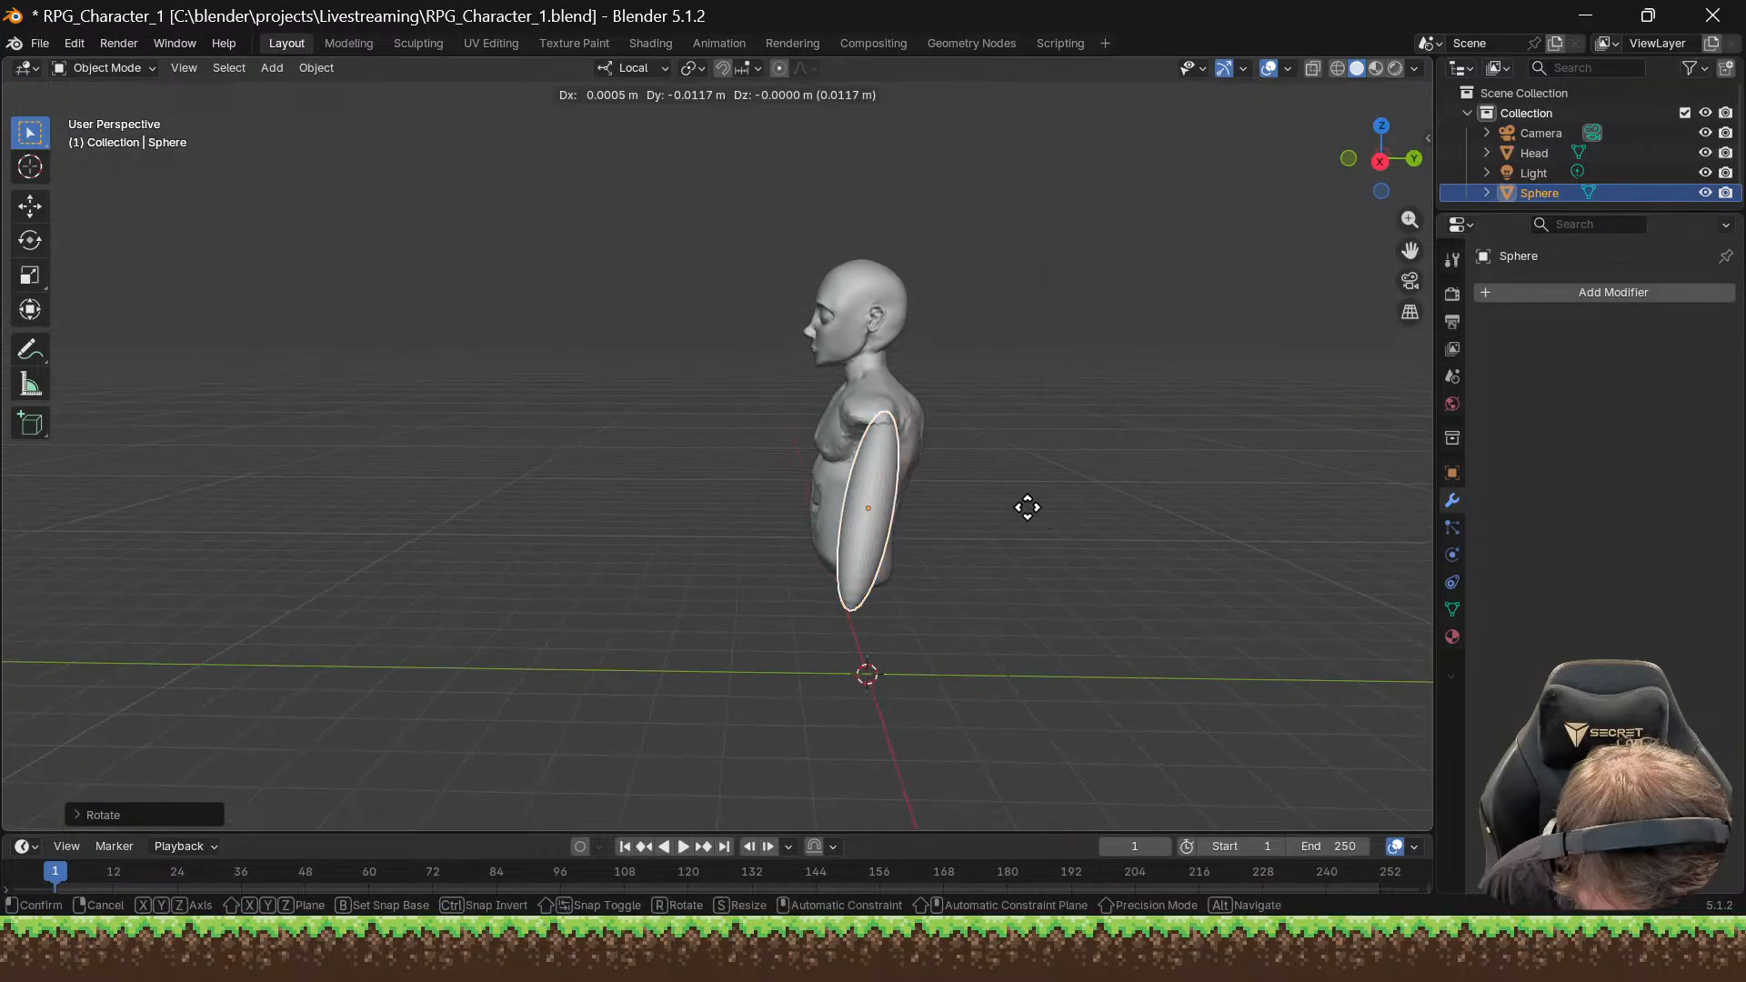
key(x)
key(z)
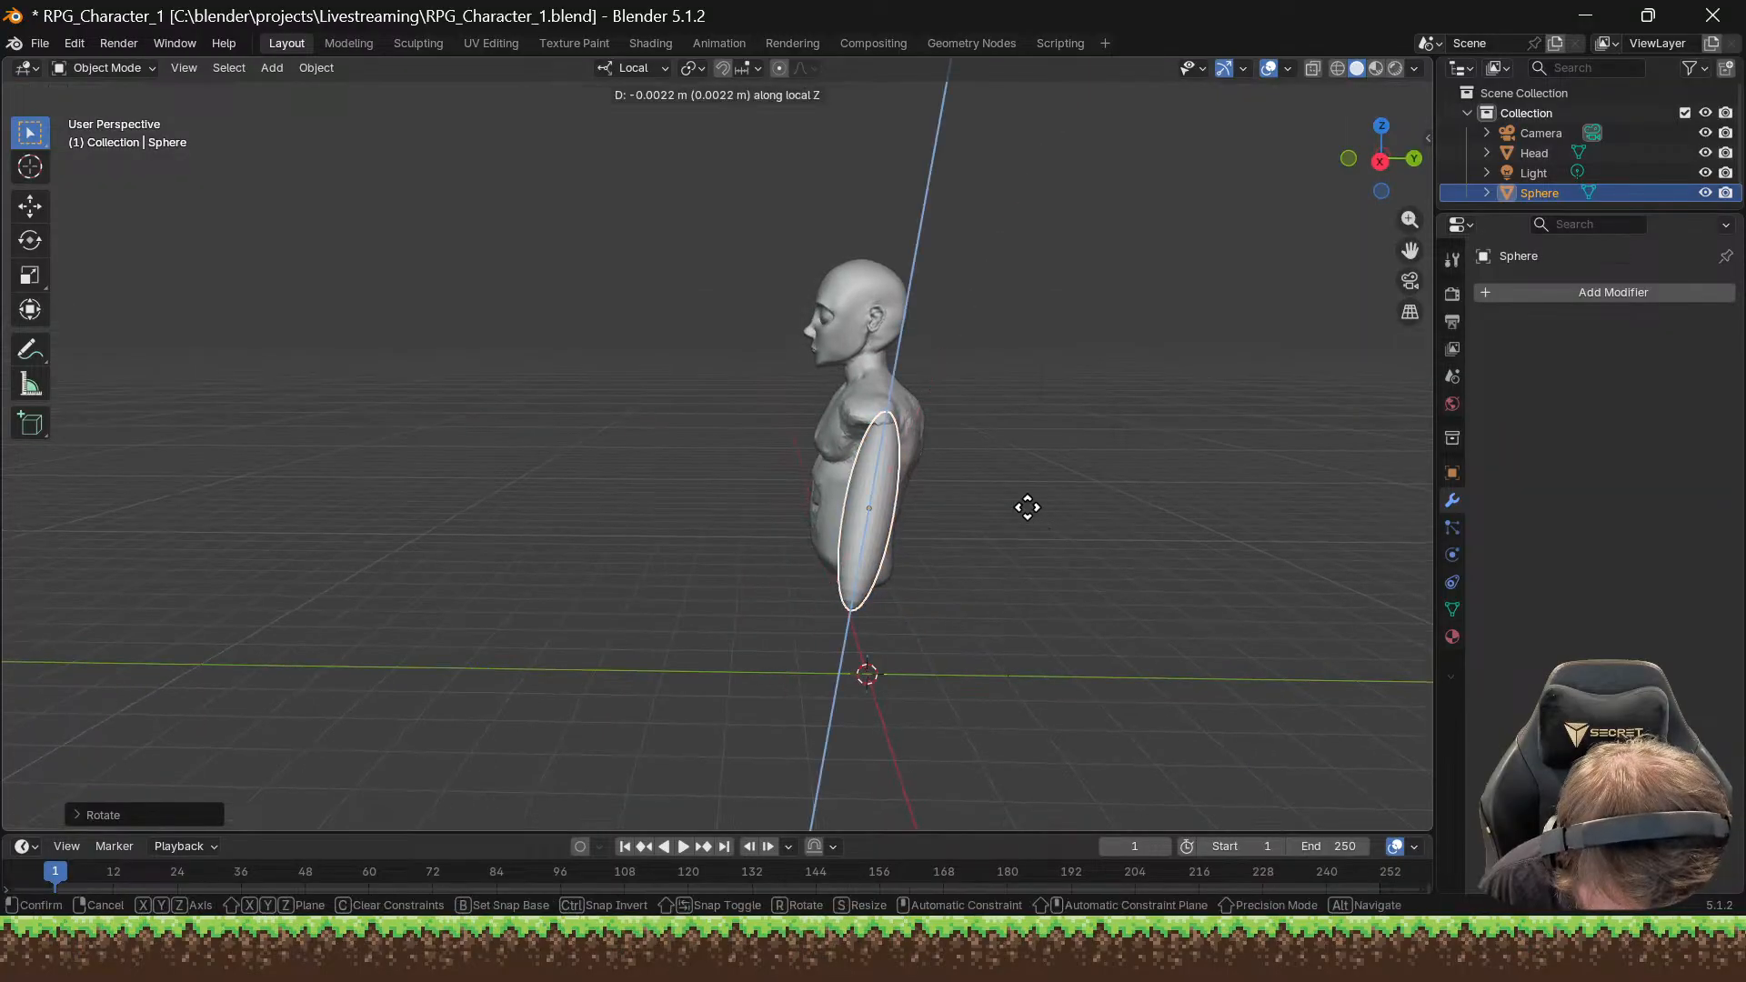
click(1012, 507)
key(g)
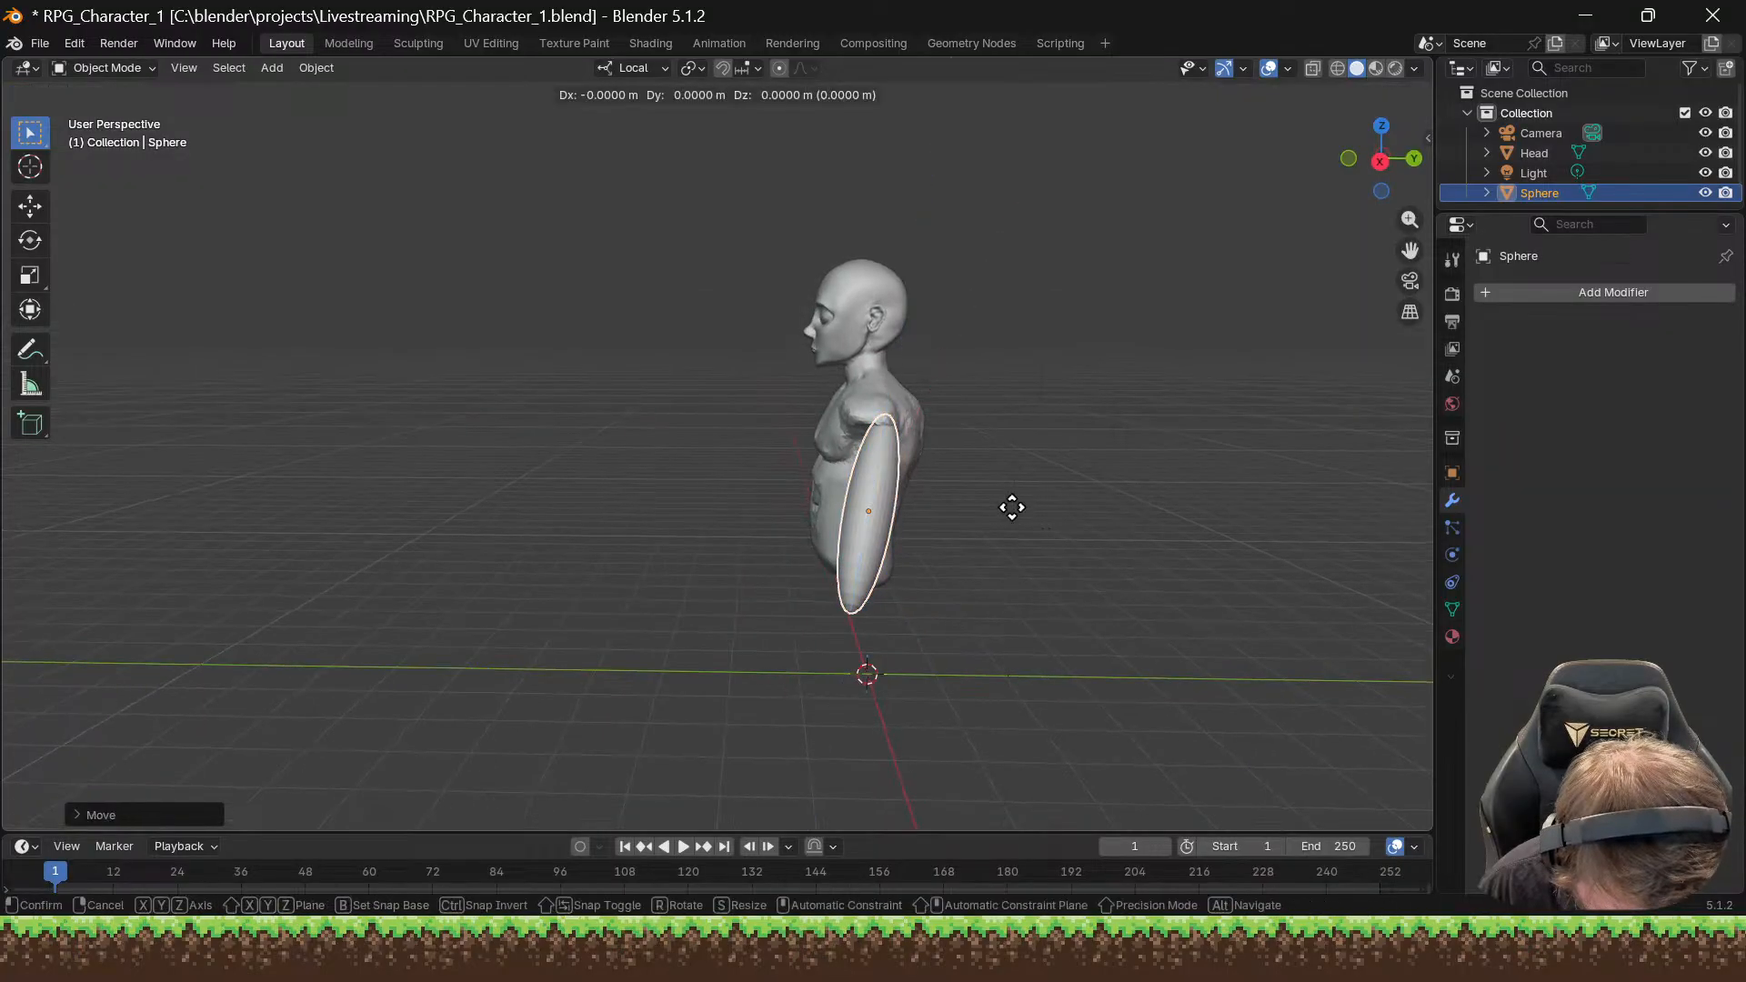
key(y)
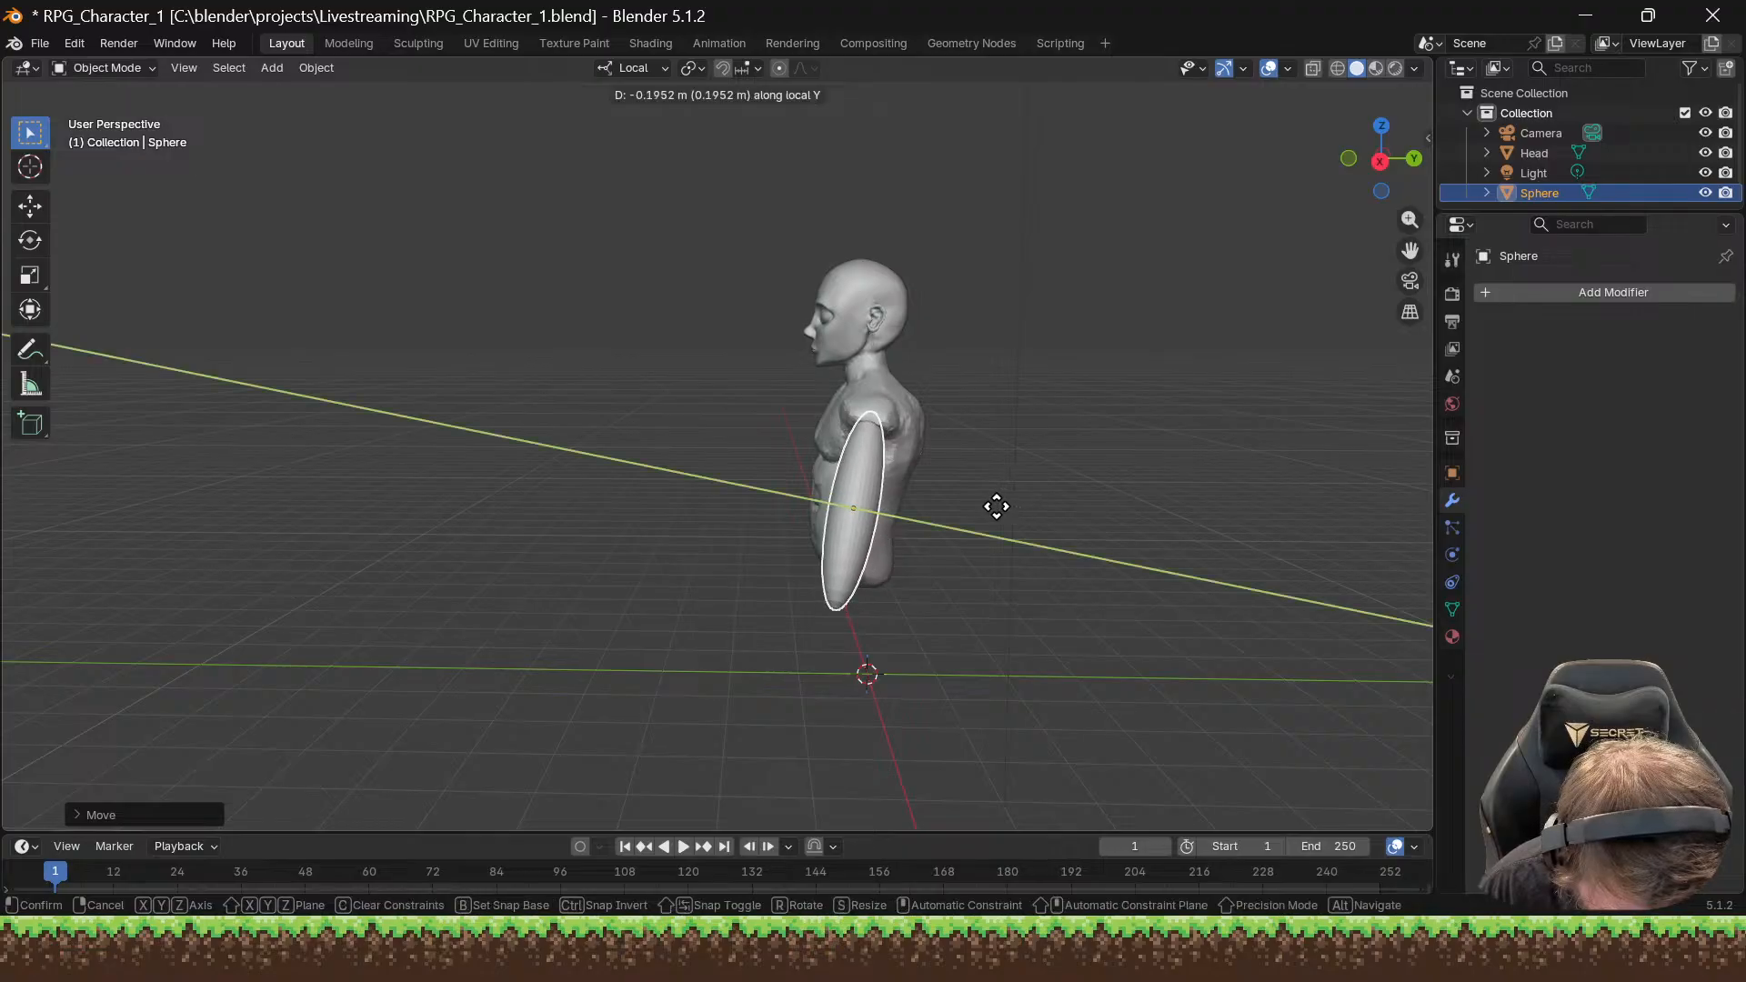
click(996, 505)
Step: Slim the arm shape by scaling it to about 0.83 on local X and Y, leaving its length along local Z unscaled
middle_drag(996, 506, 1158, 475)
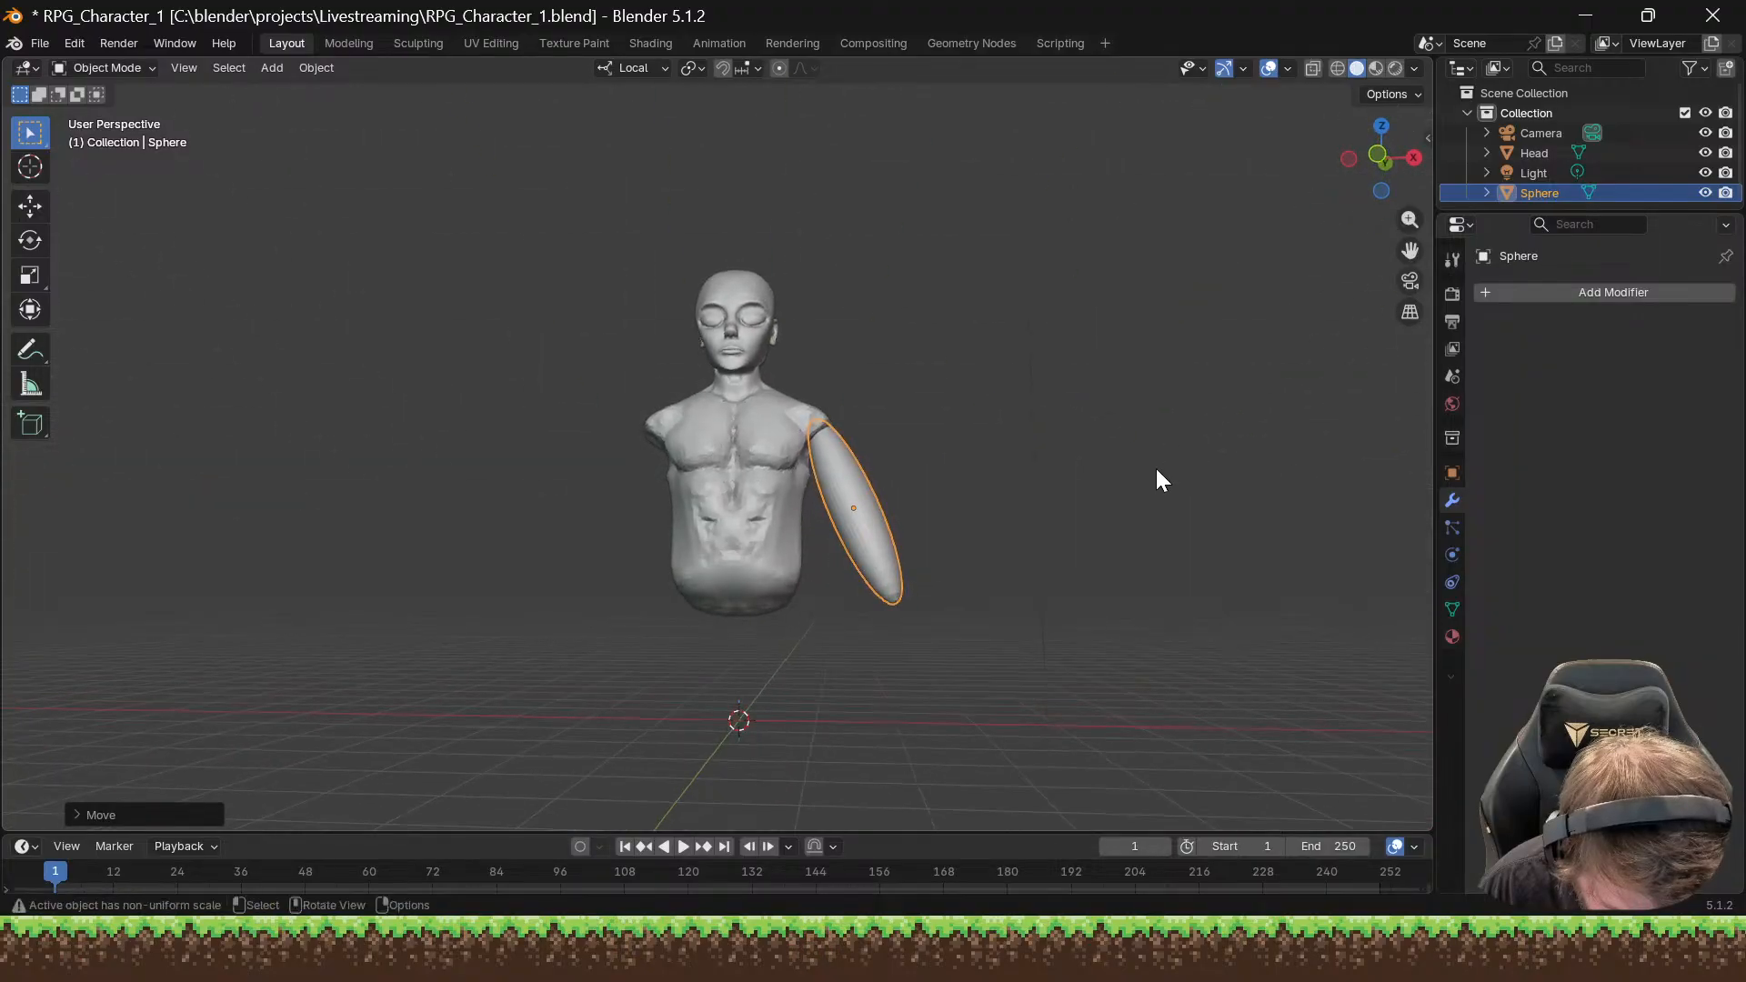
scroll(914, 539, up, 6)
key(s)
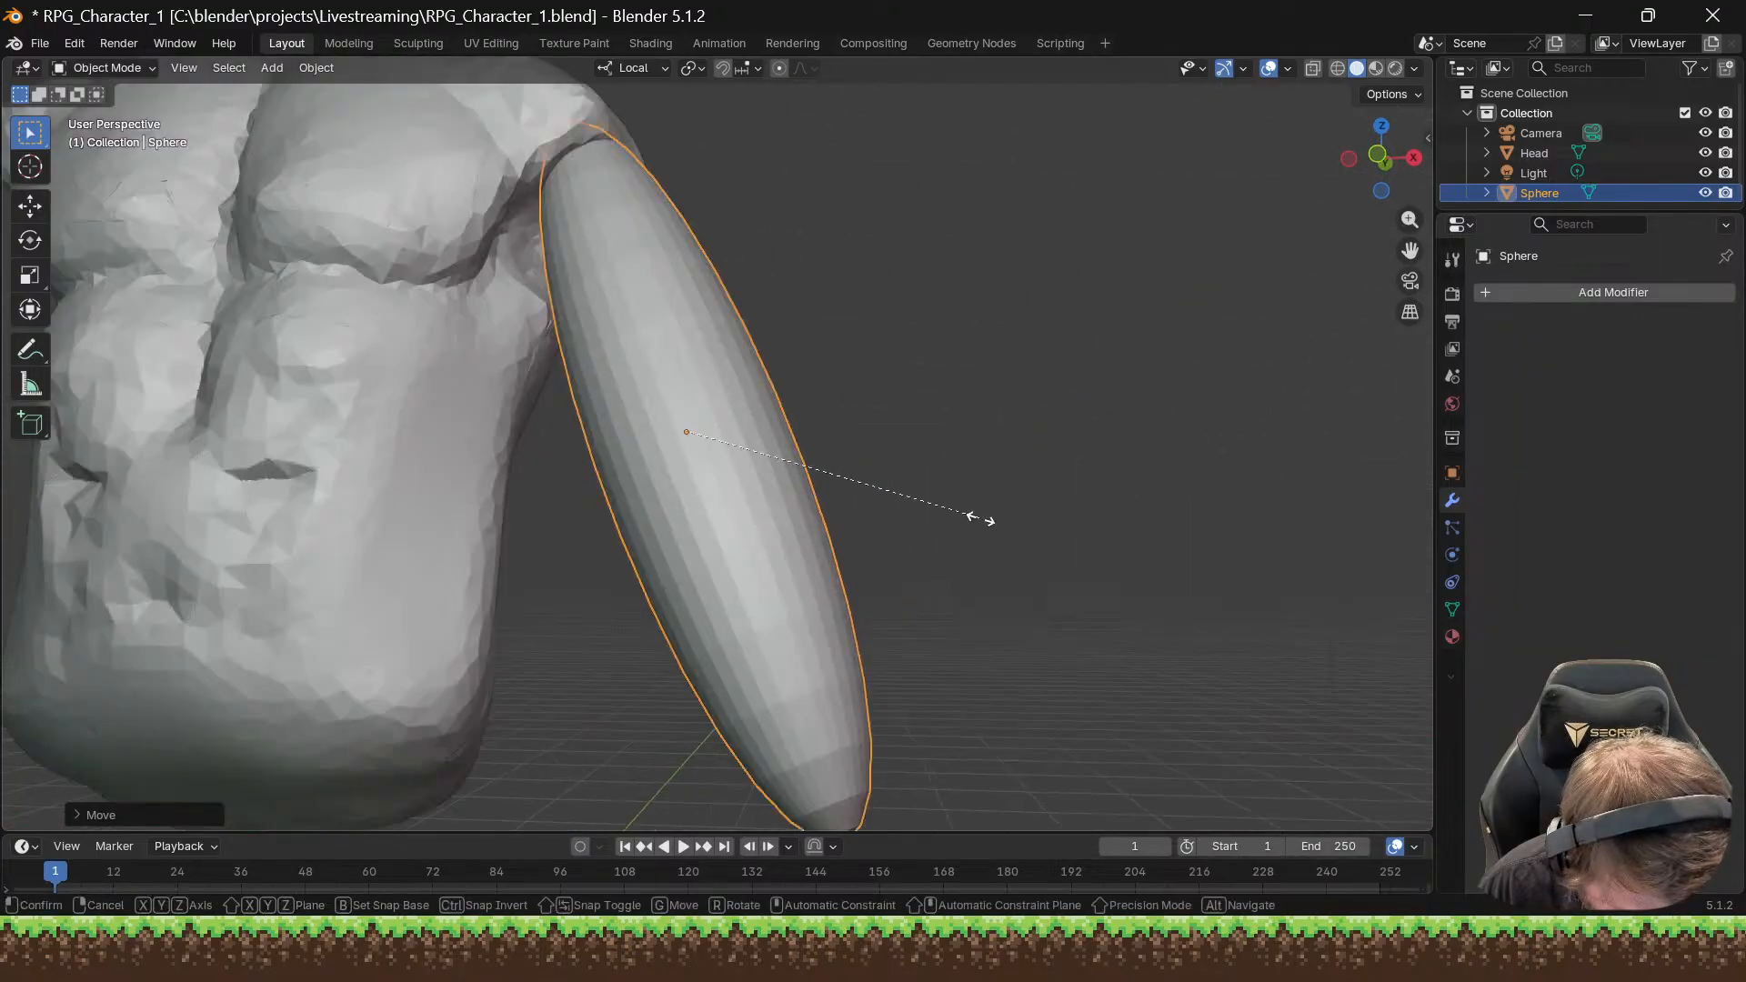
key(x)
key(x)
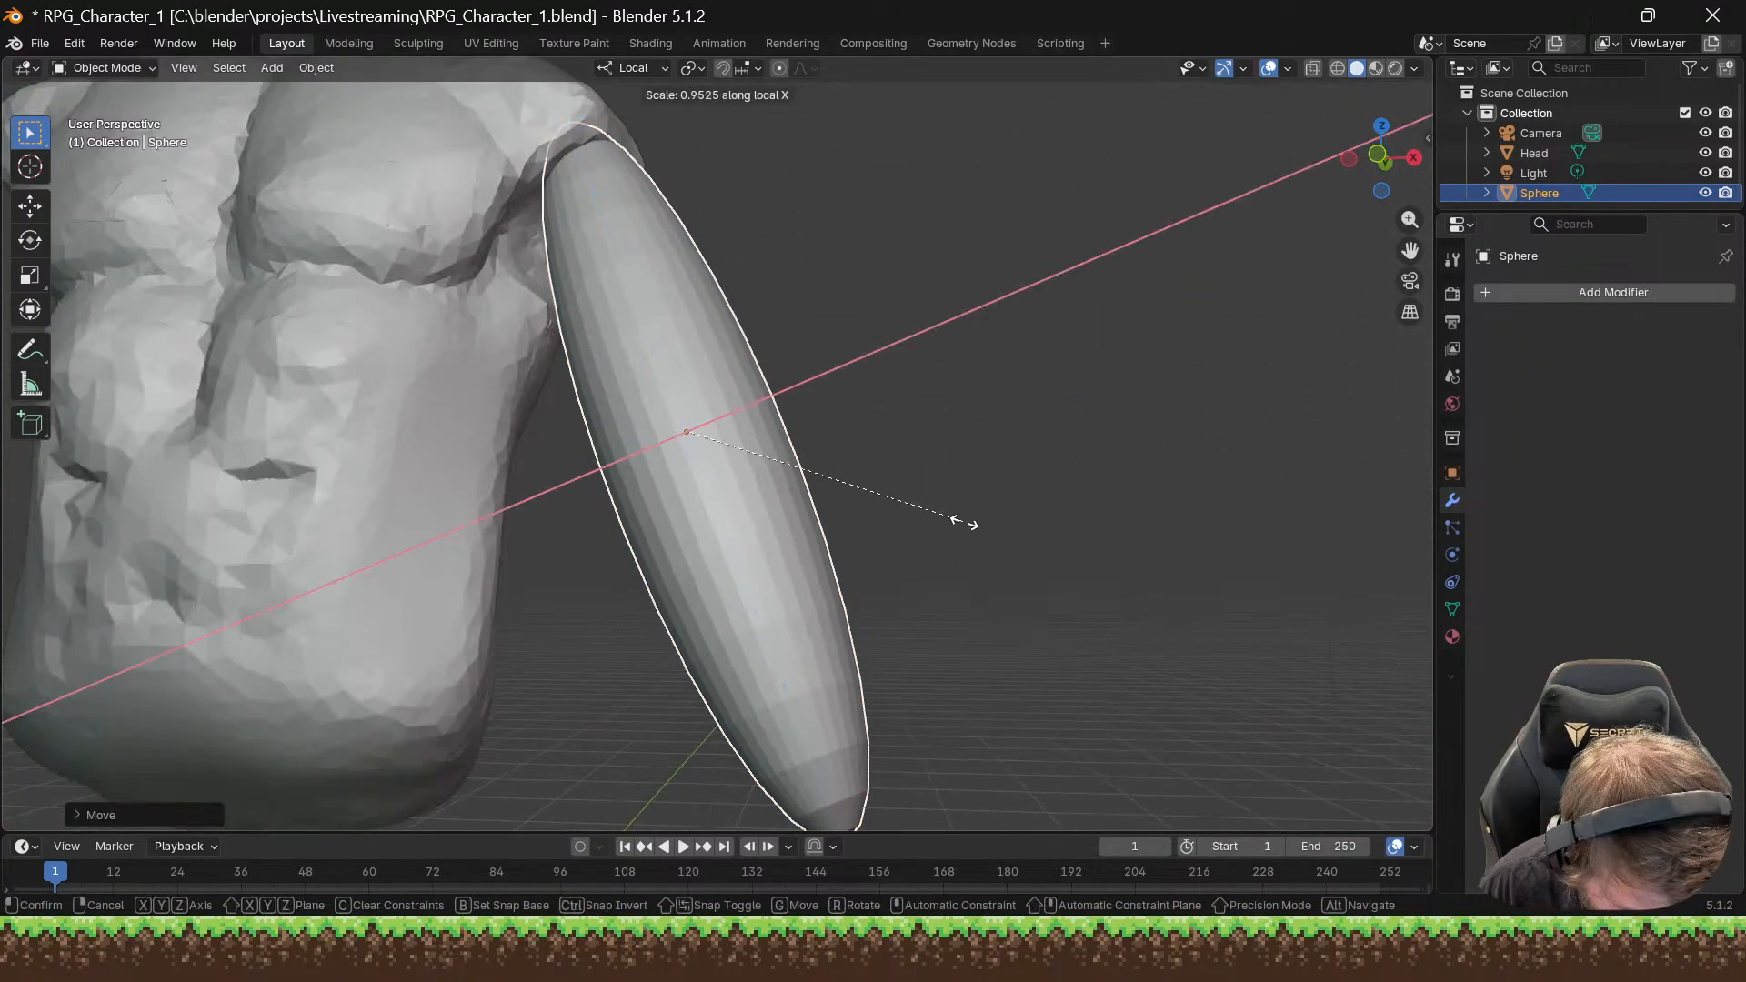
key(ctrl)
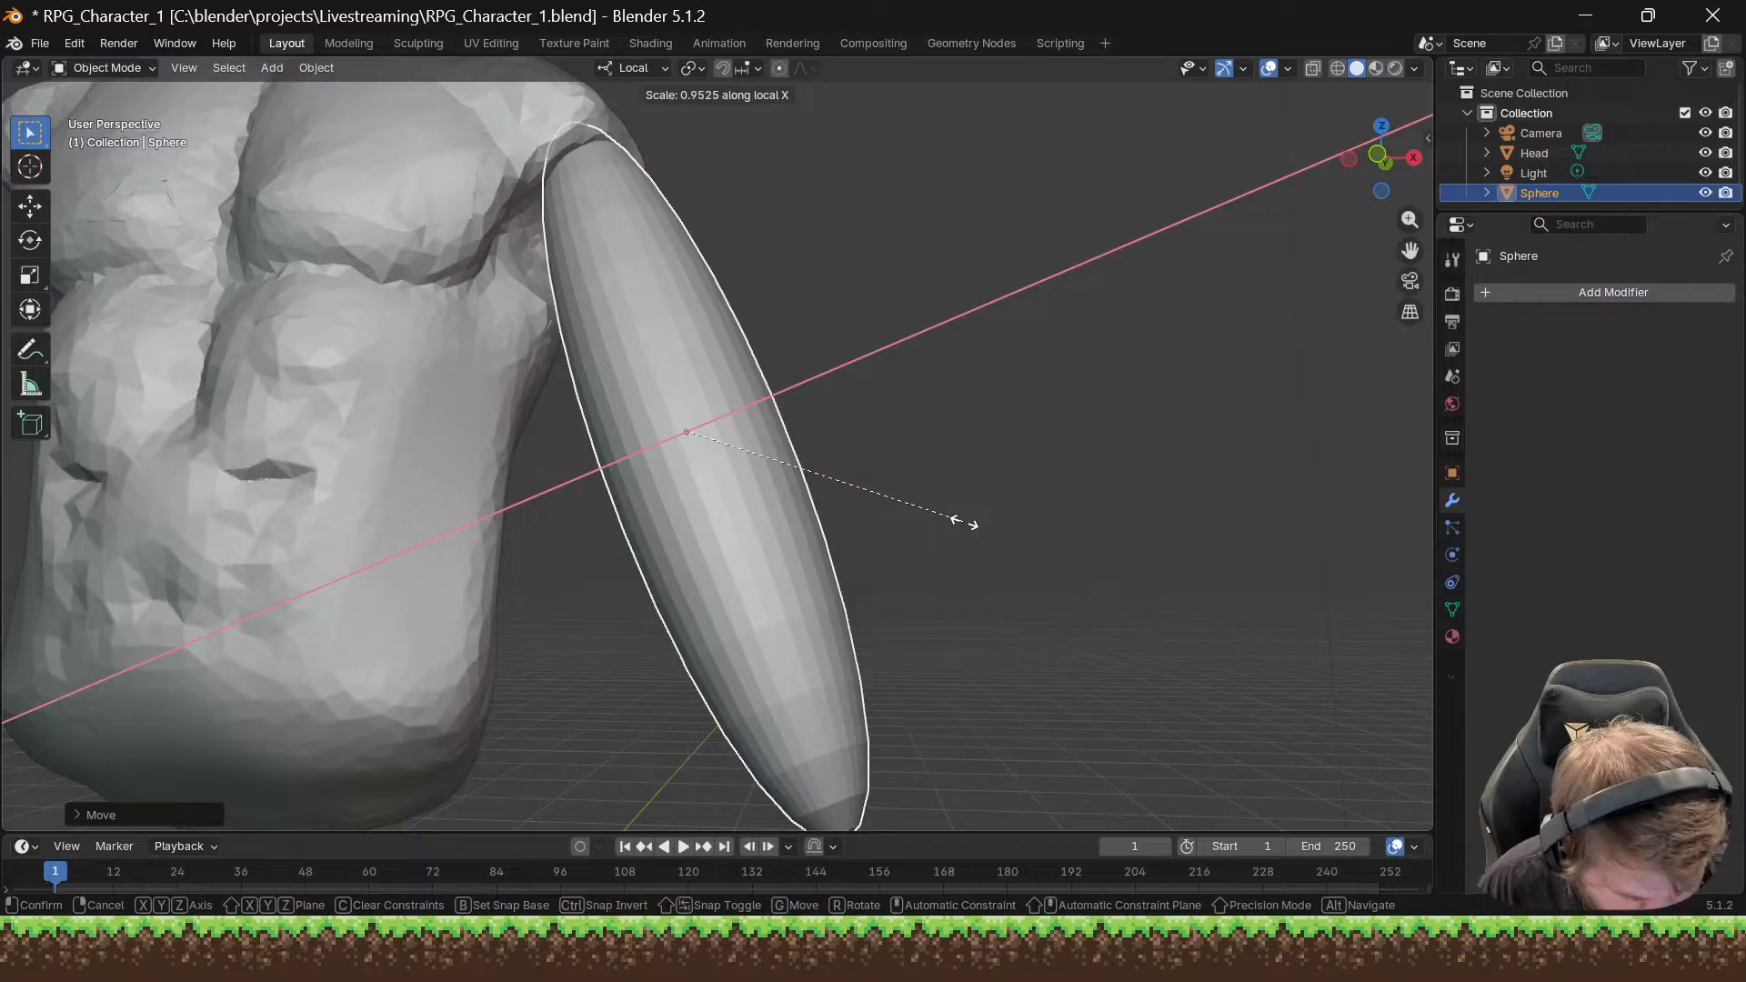
key(shift+z)
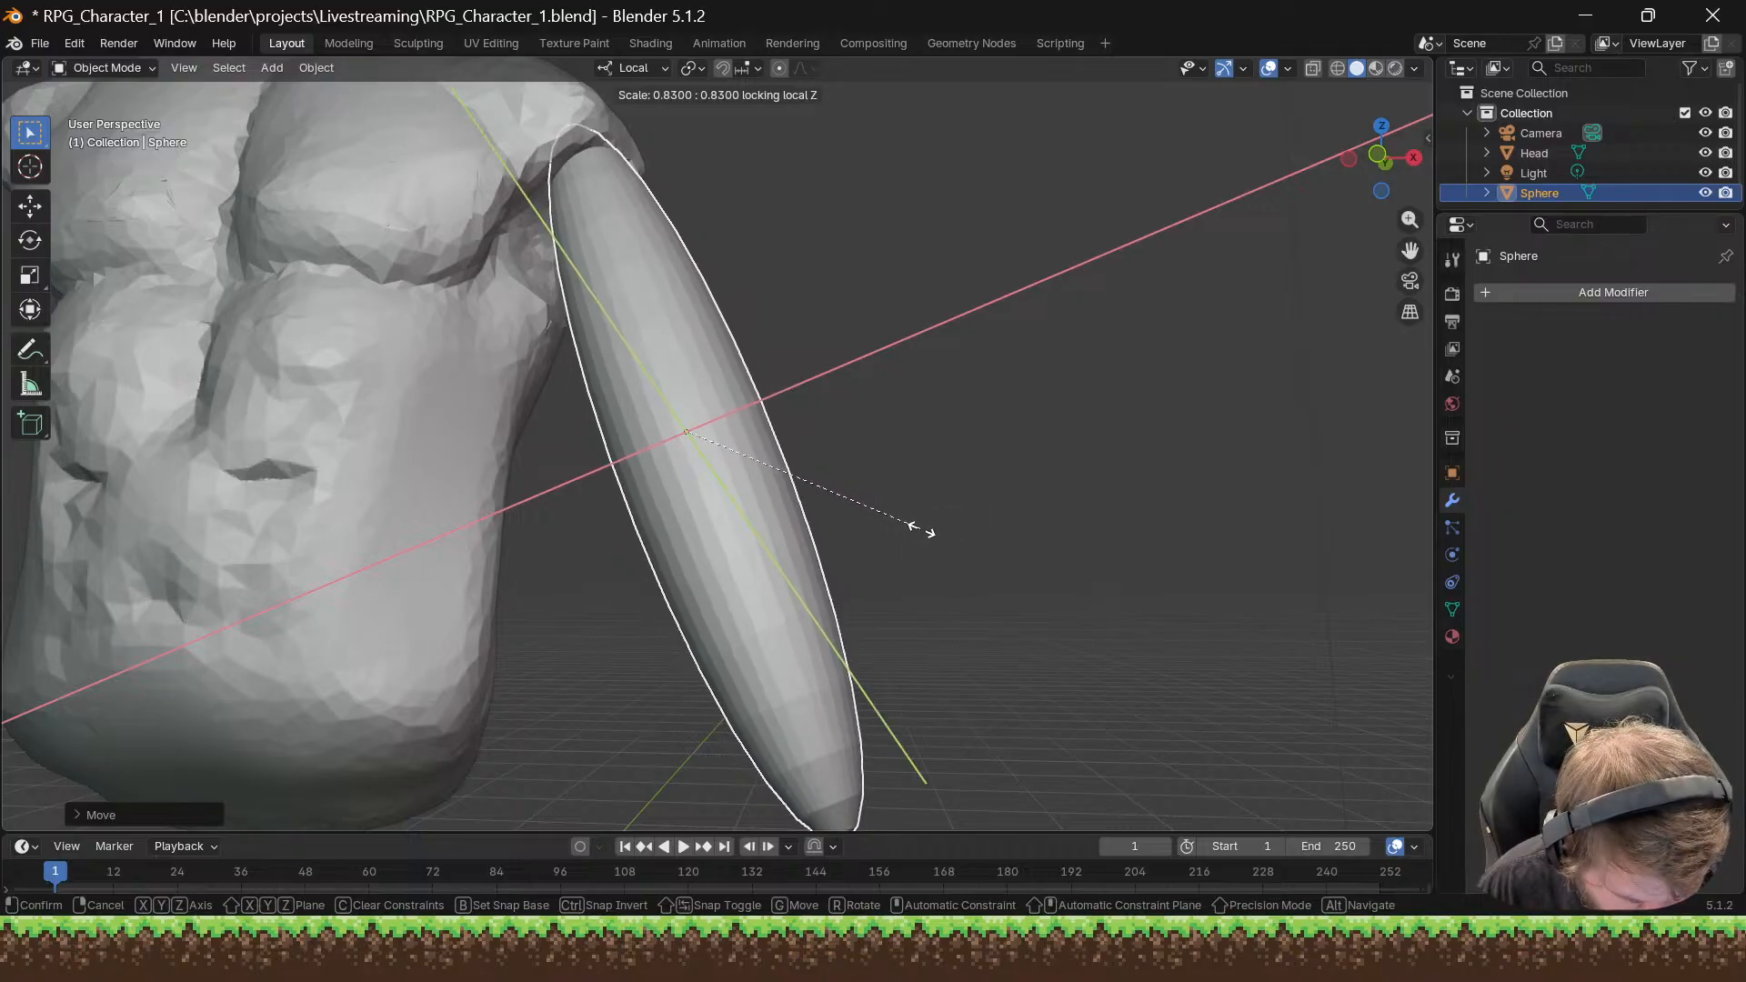
click(922, 538)
Step: Slide the slimmed arm up along its local Z axis so its upper end sinks into the shoulder
middle_drag(923, 538, 931, 428)
key(g)
key(z)
click(800, 457)
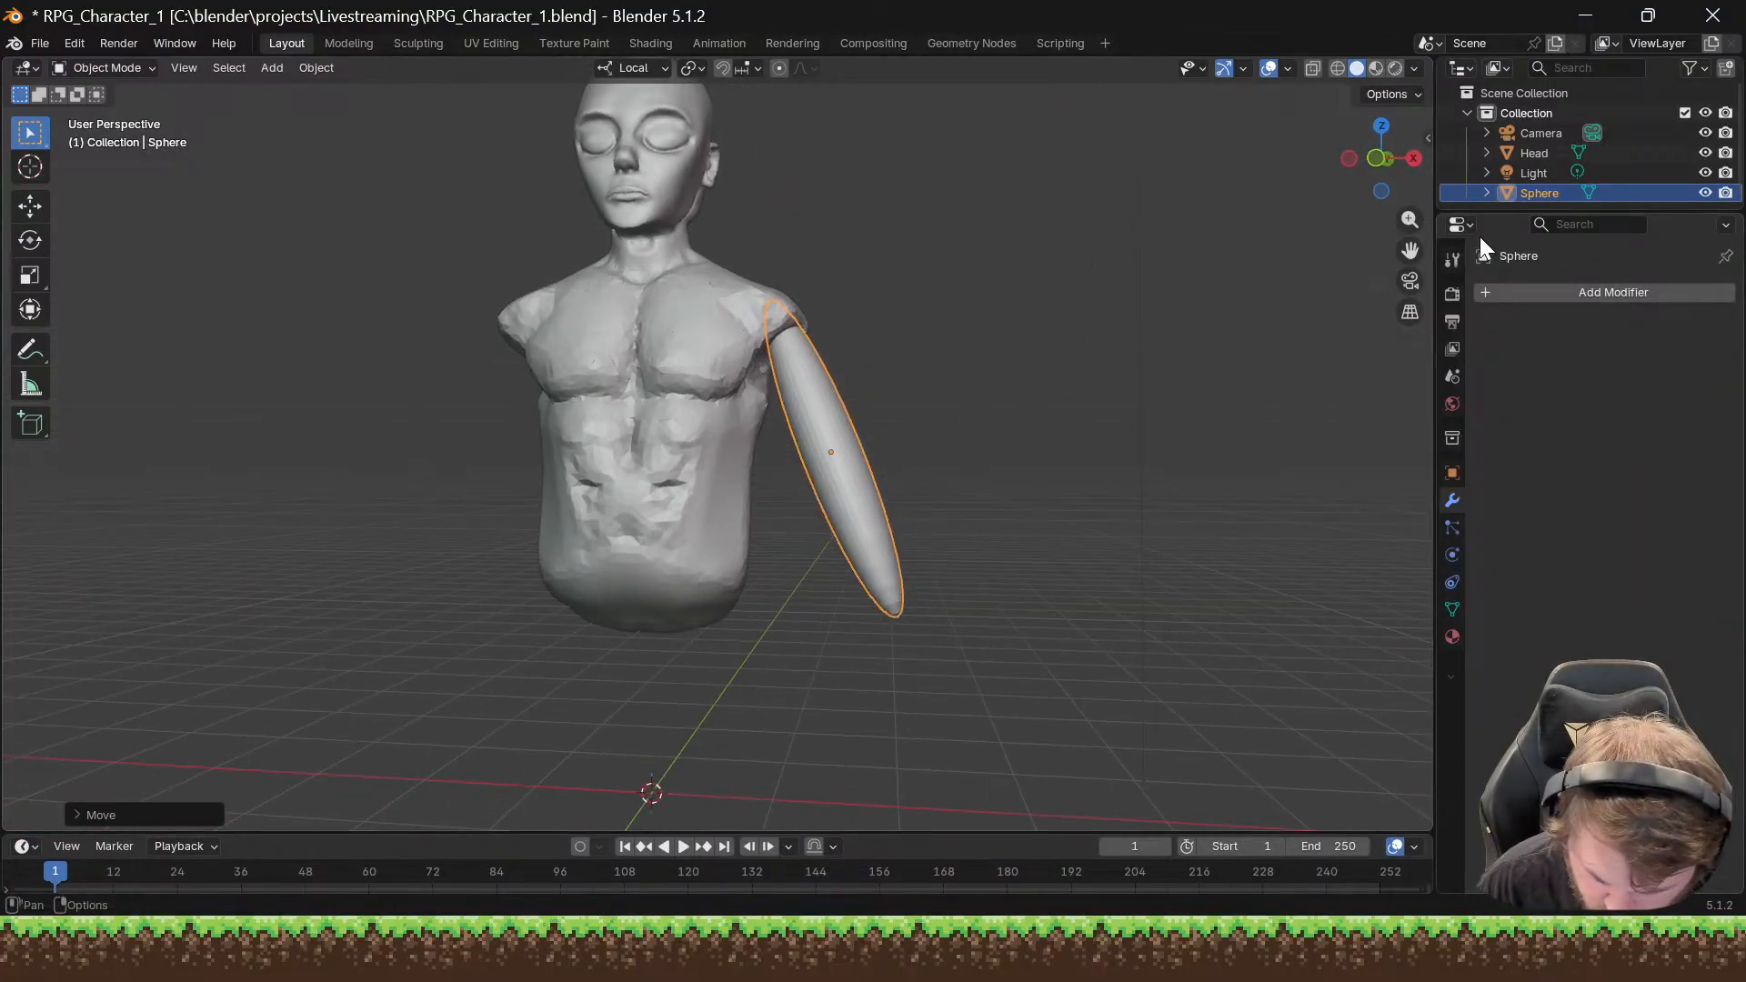
Step: Add a Mirror modifier to the arm on the X axis, using Head as the mirror object
click(1562, 291)
mouse_move(1537, 335)
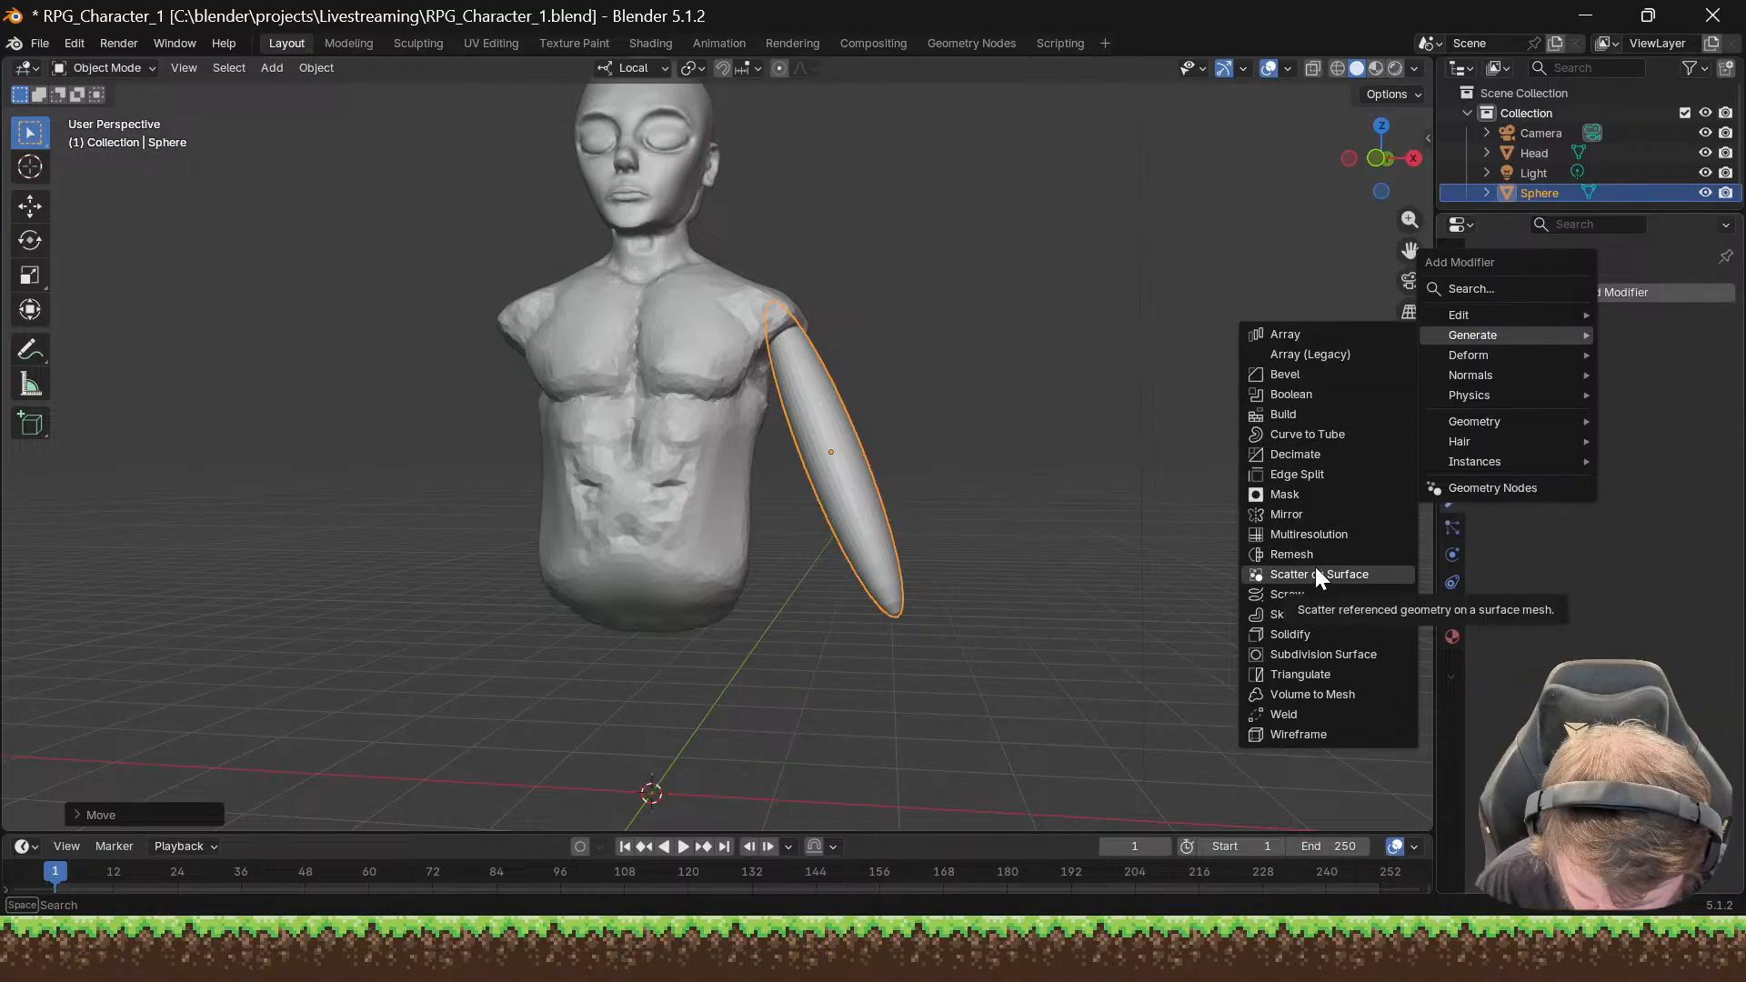
click(1318, 512)
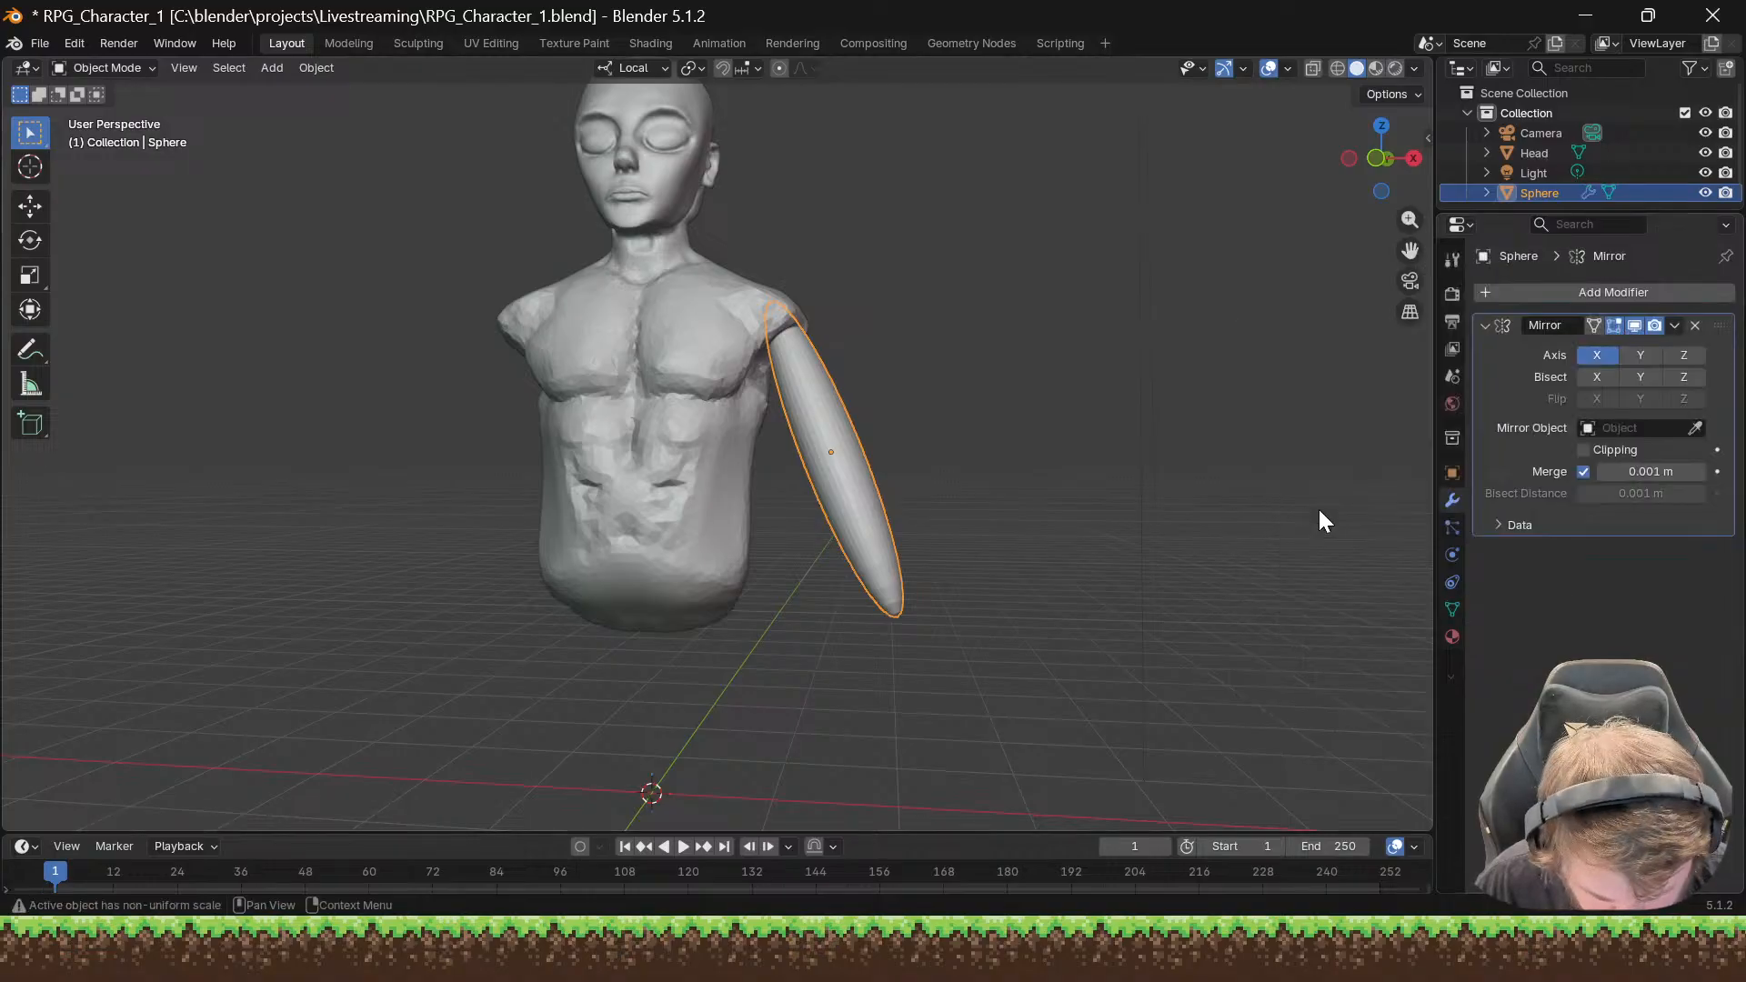
click(1631, 357)
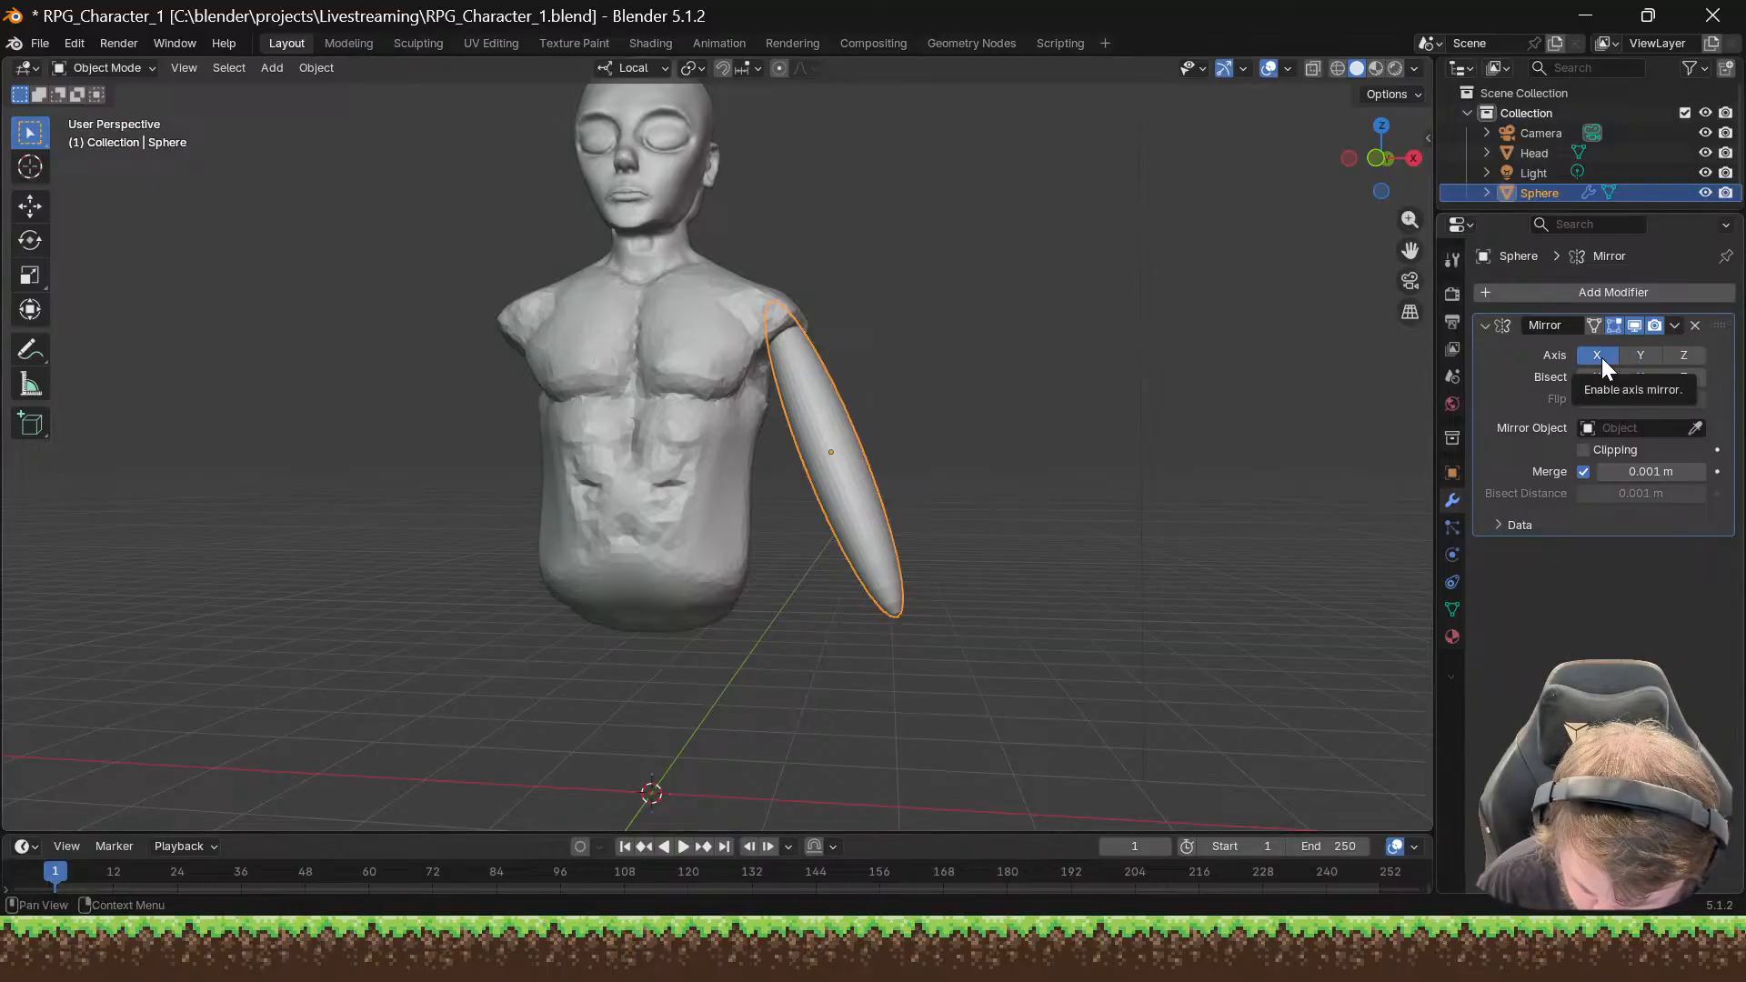
click(1653, 428)
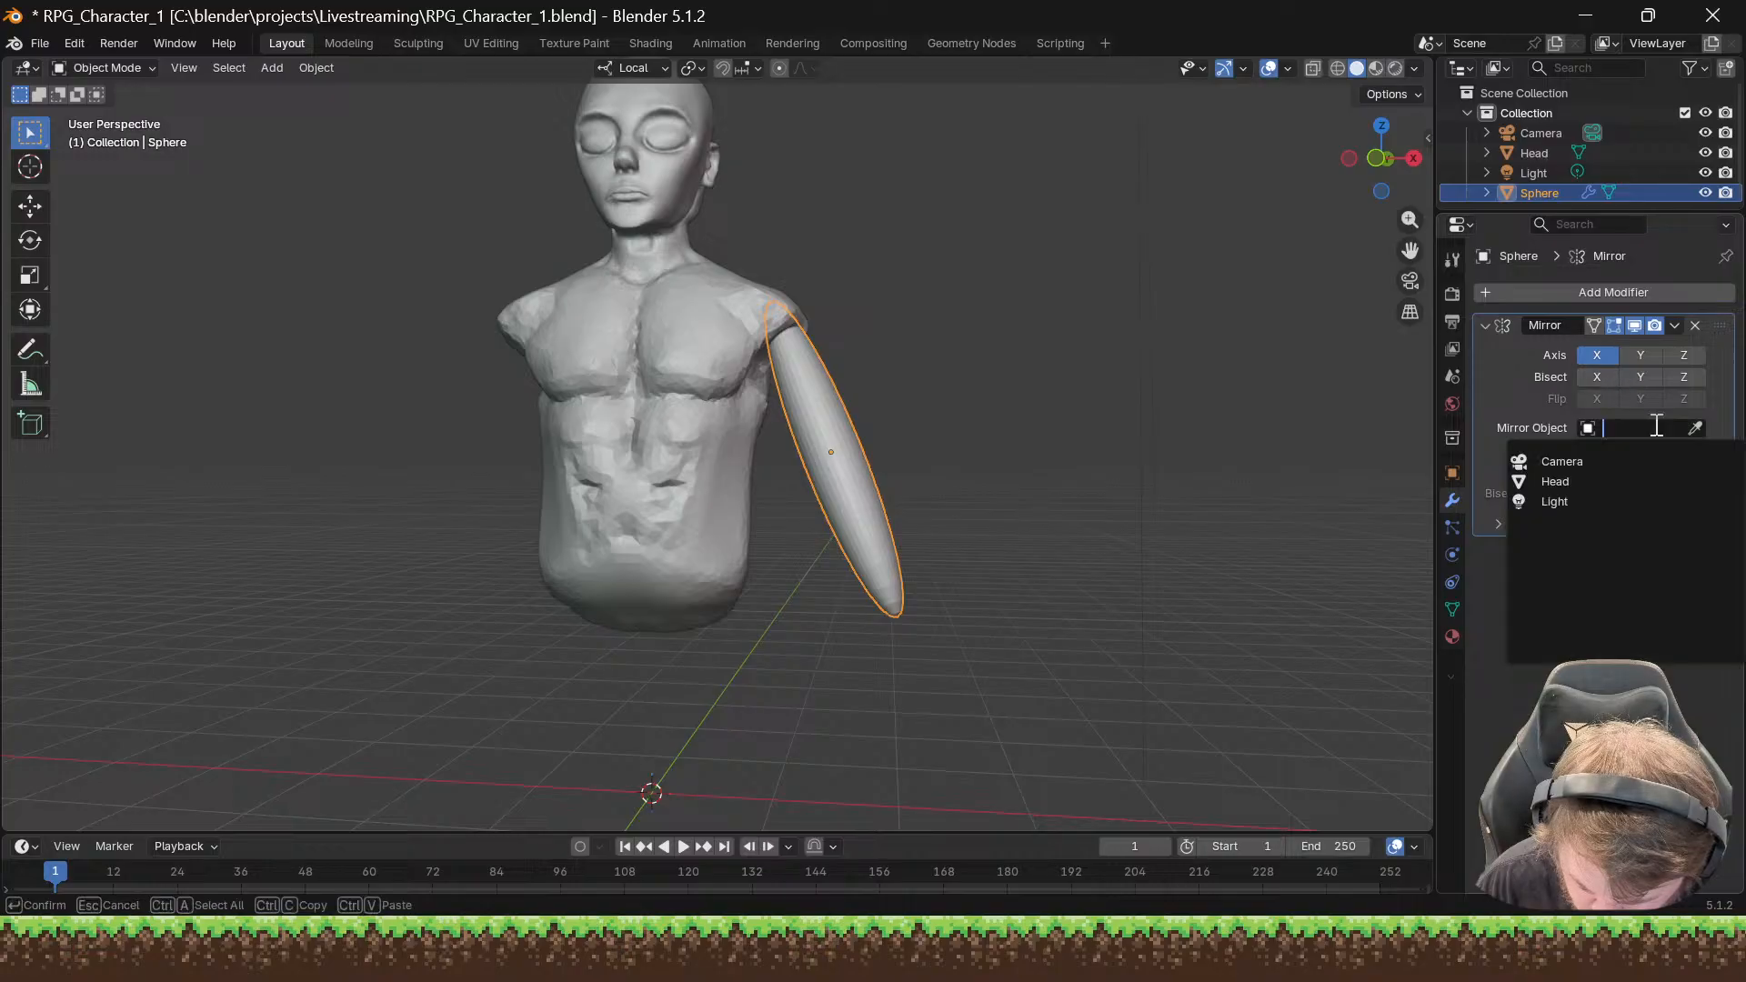
click(1556, 482)
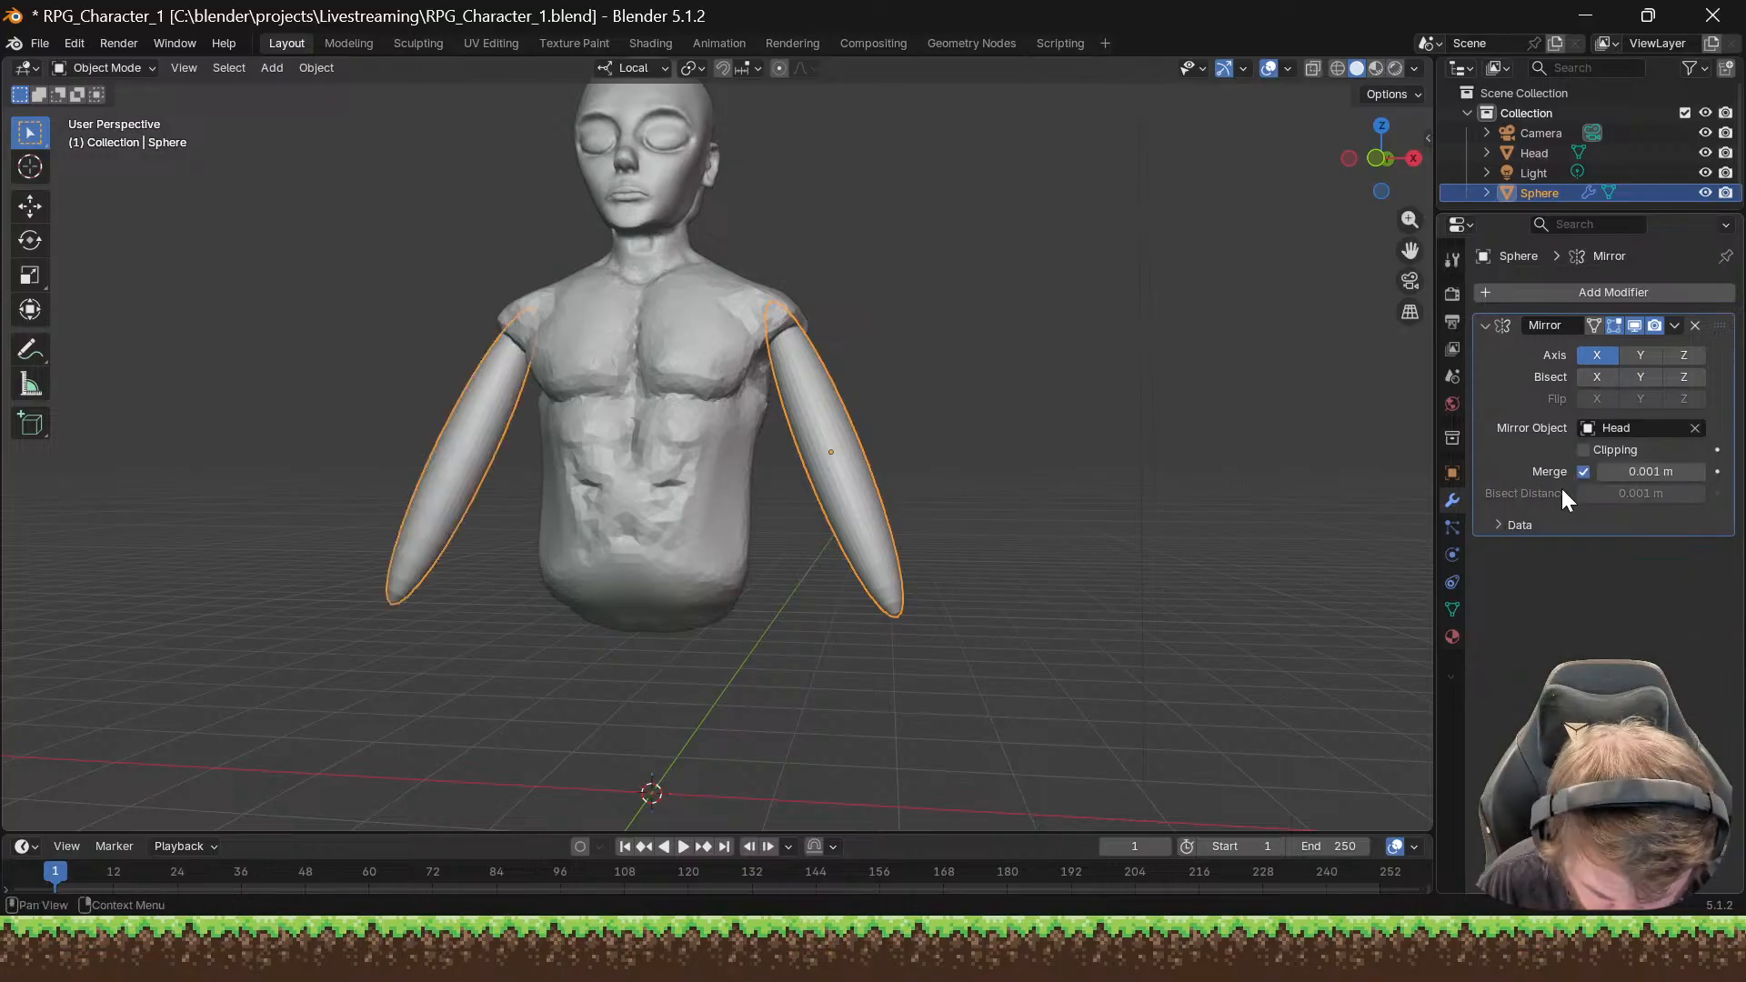
middle_drag(1391, 432, 1082, 493)
middle_drag(1091, 512, 1102, 510)
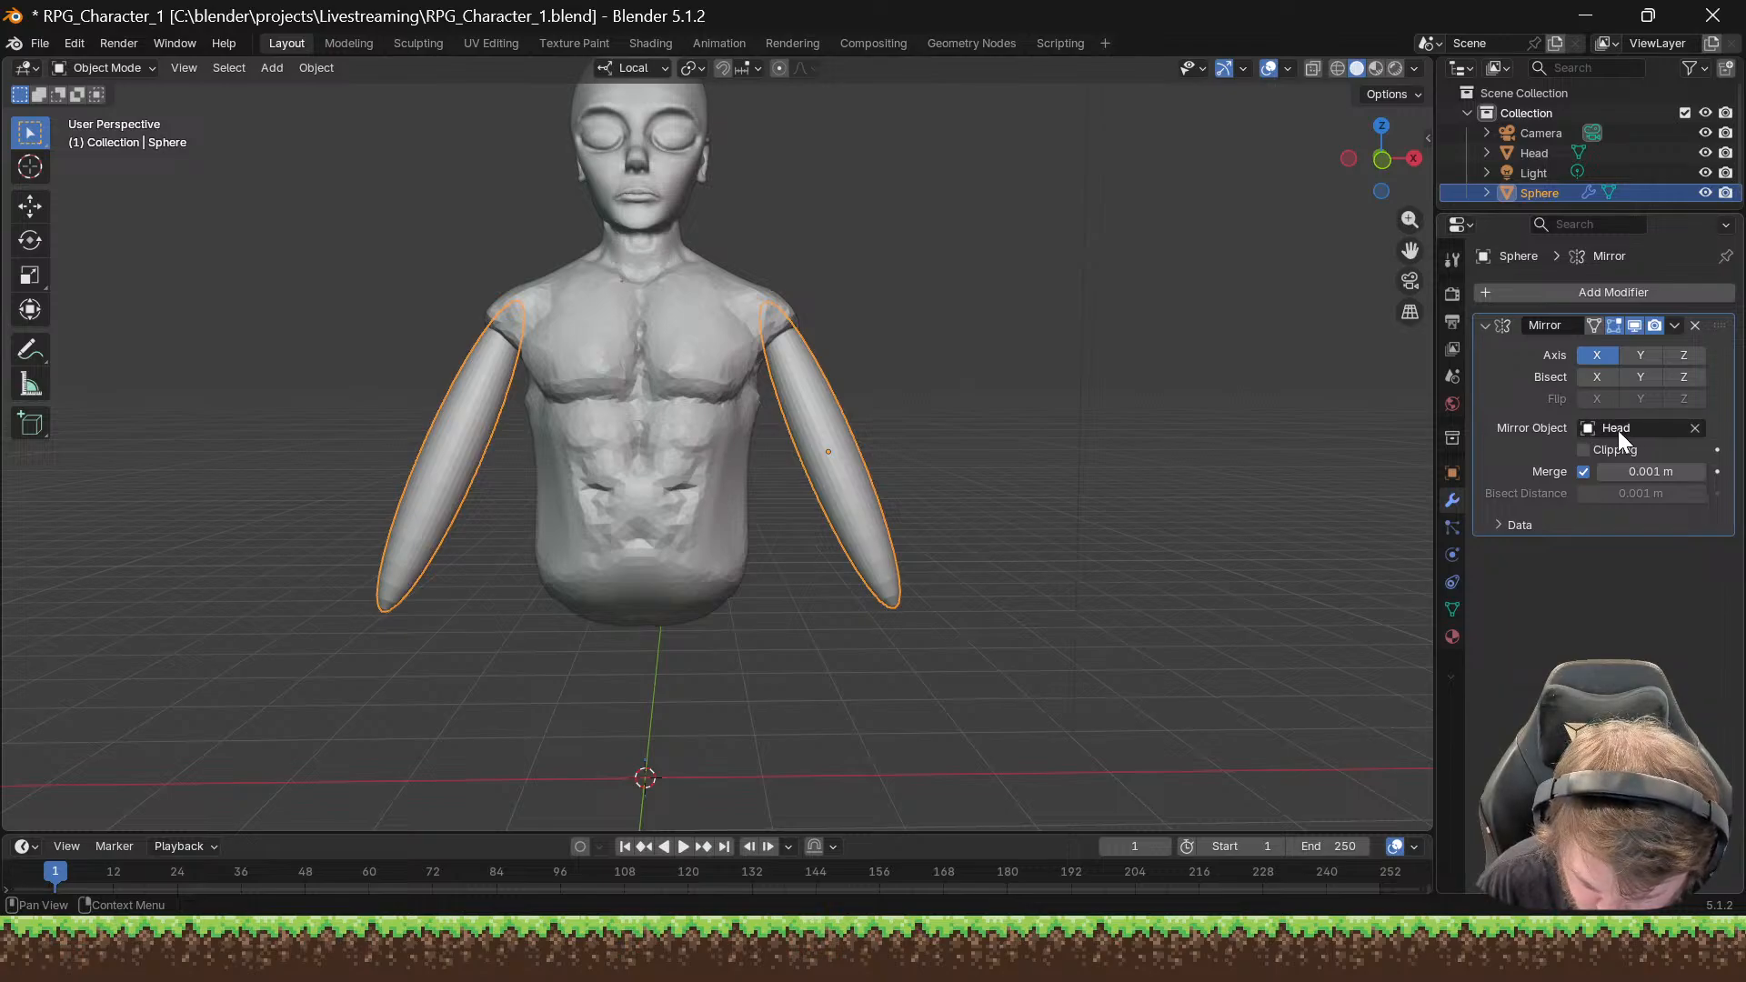
middle_drag(898, 502, 798, 496)
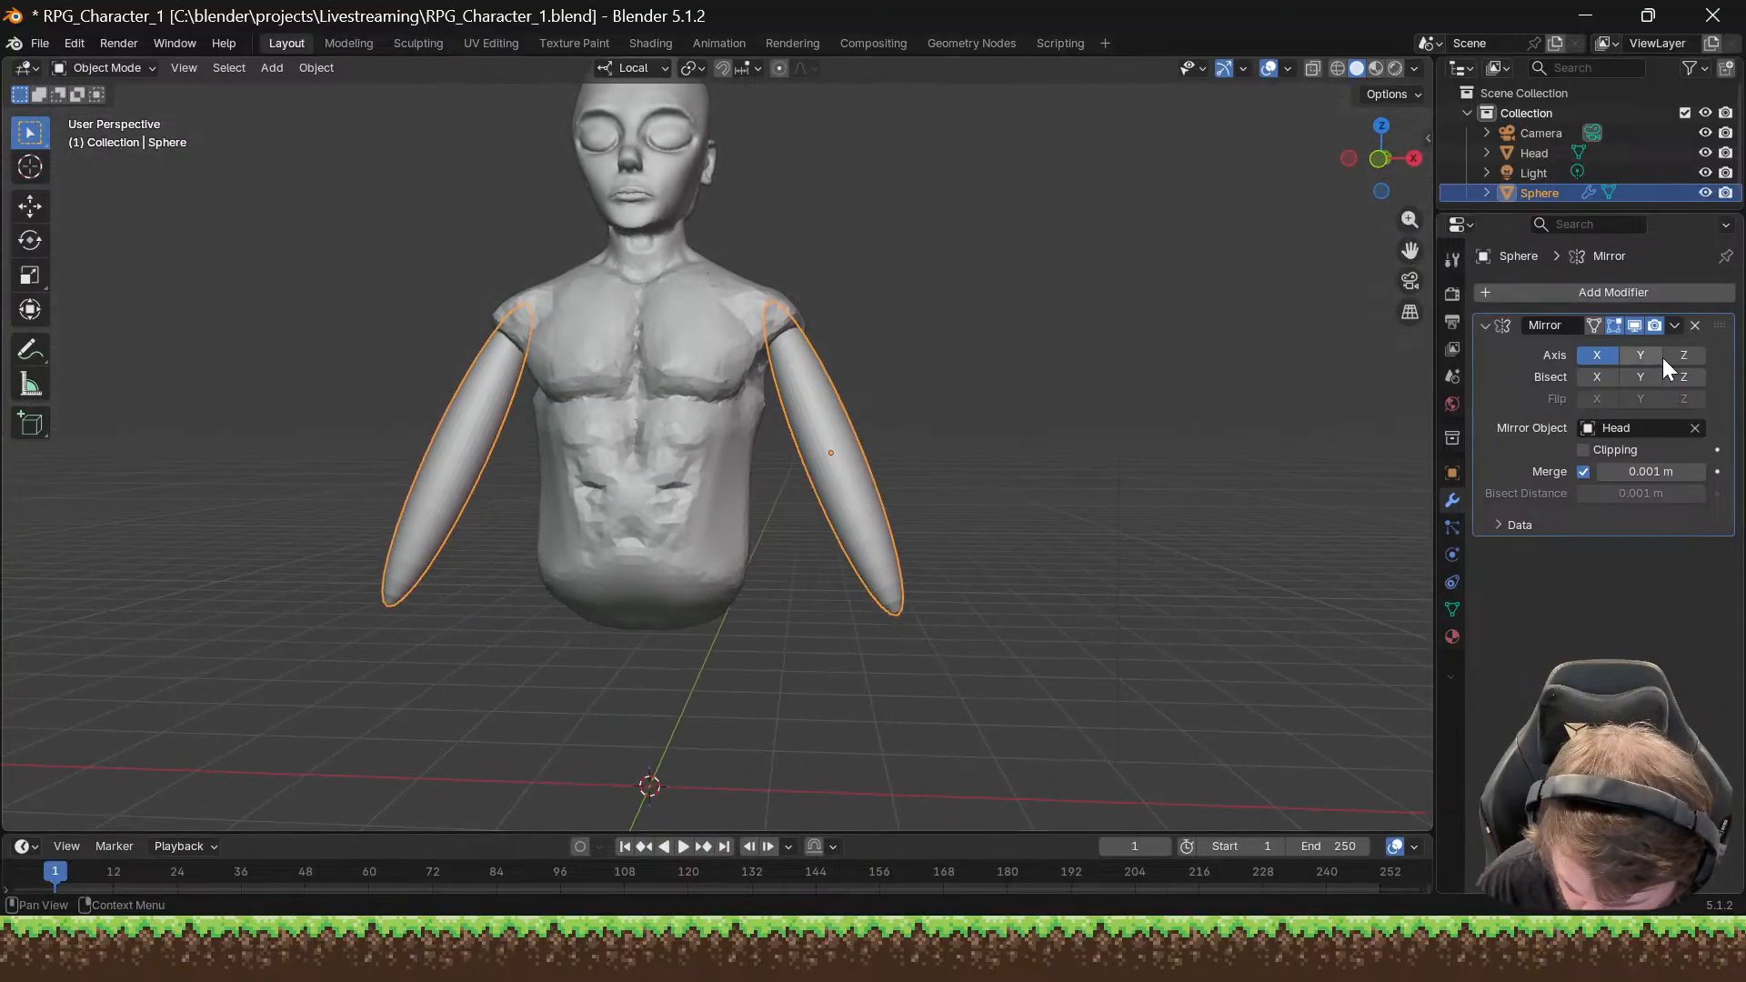
click(1673, 326)
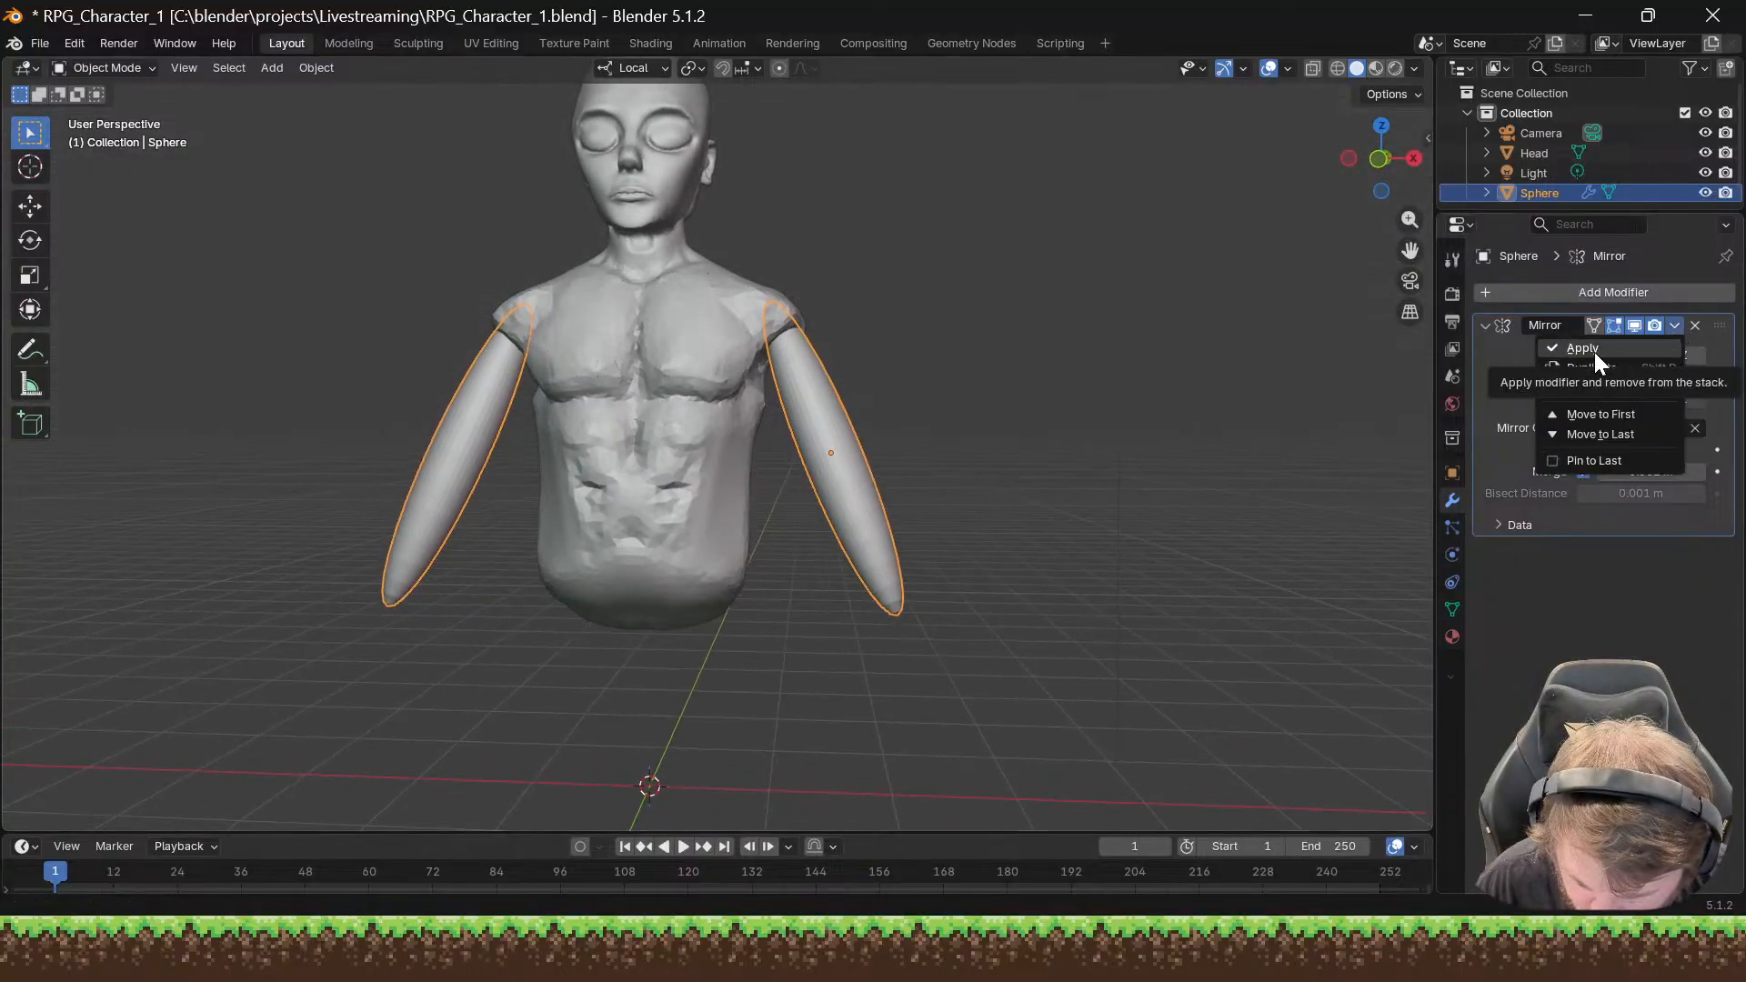
Step: Add a Catmull-Clark Subdivision Surface modifier to the arms and set its viewport levels to 3
click(1556, 292)
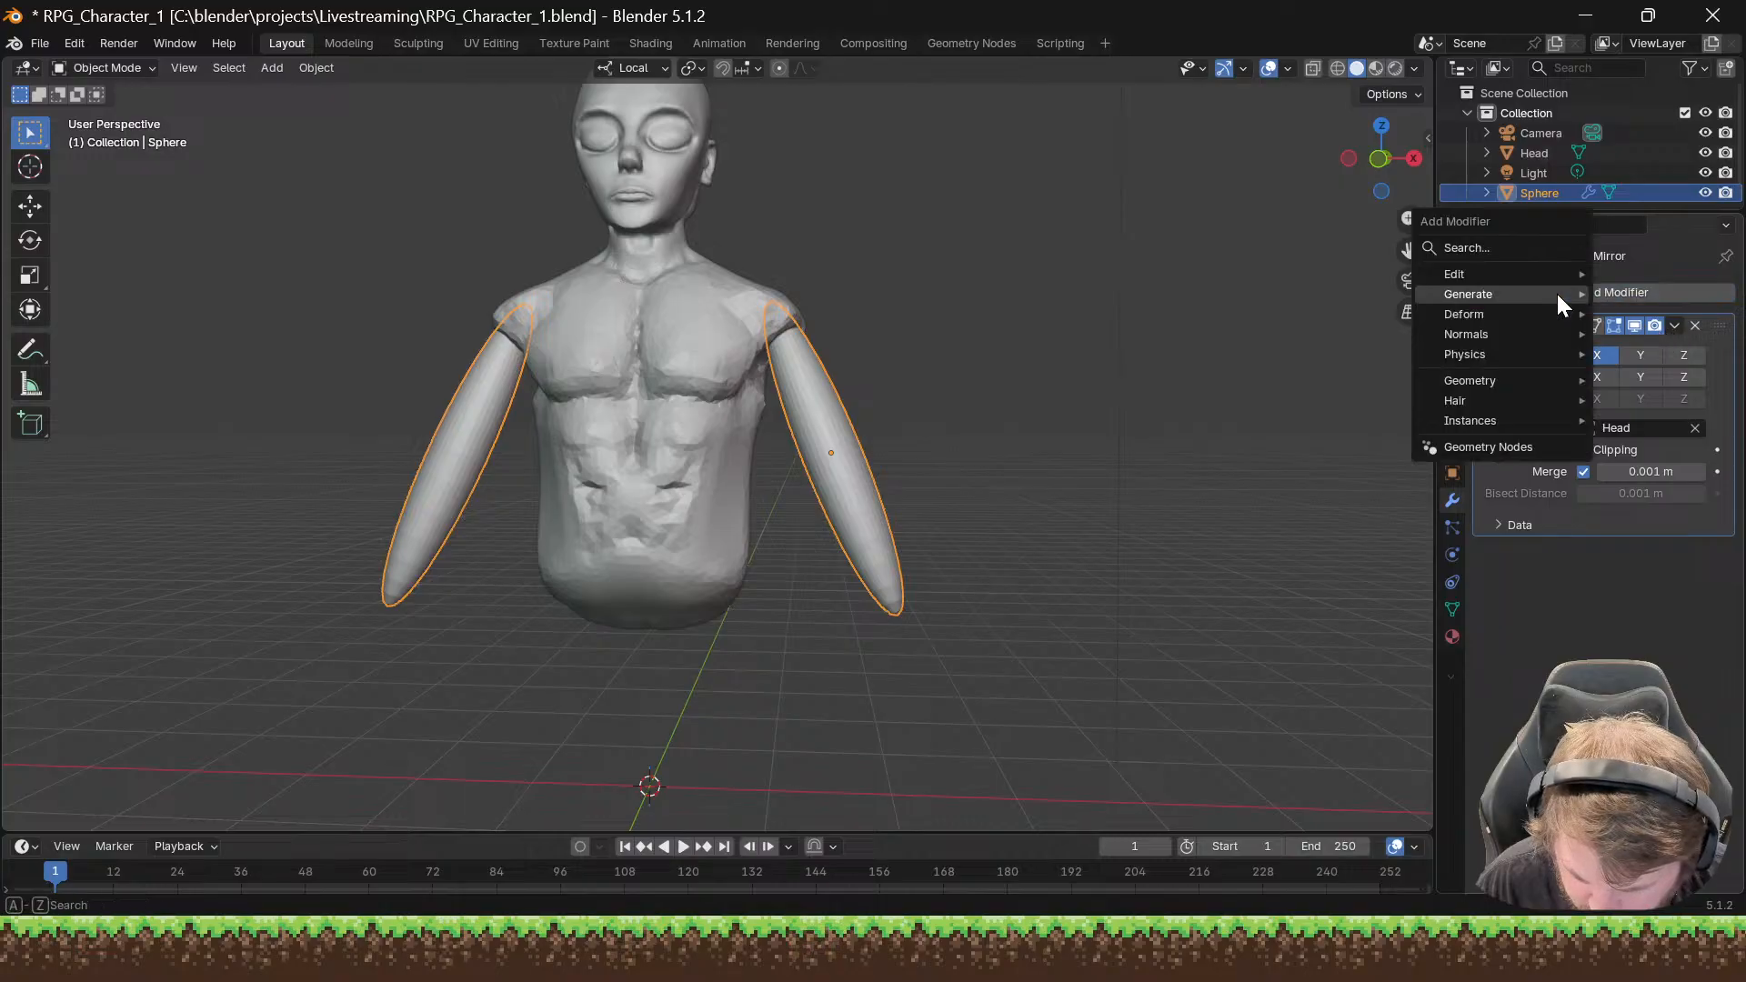
mouse_move(1557, 294)
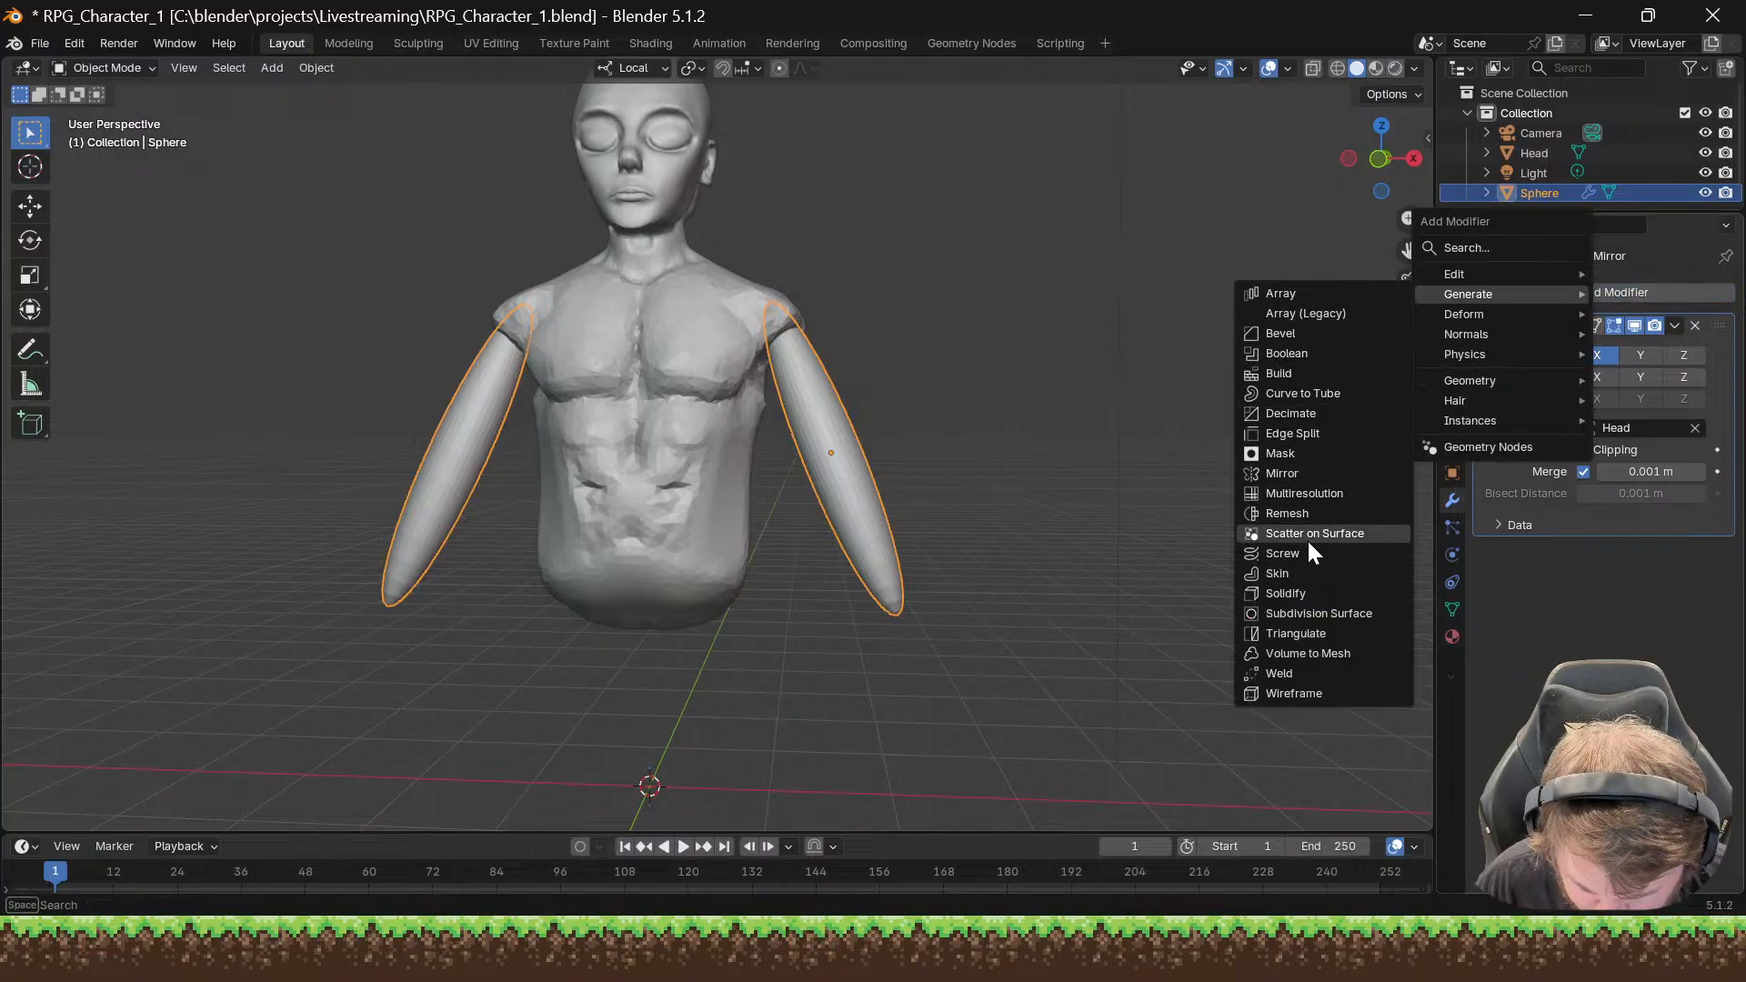
click(1310, 615)
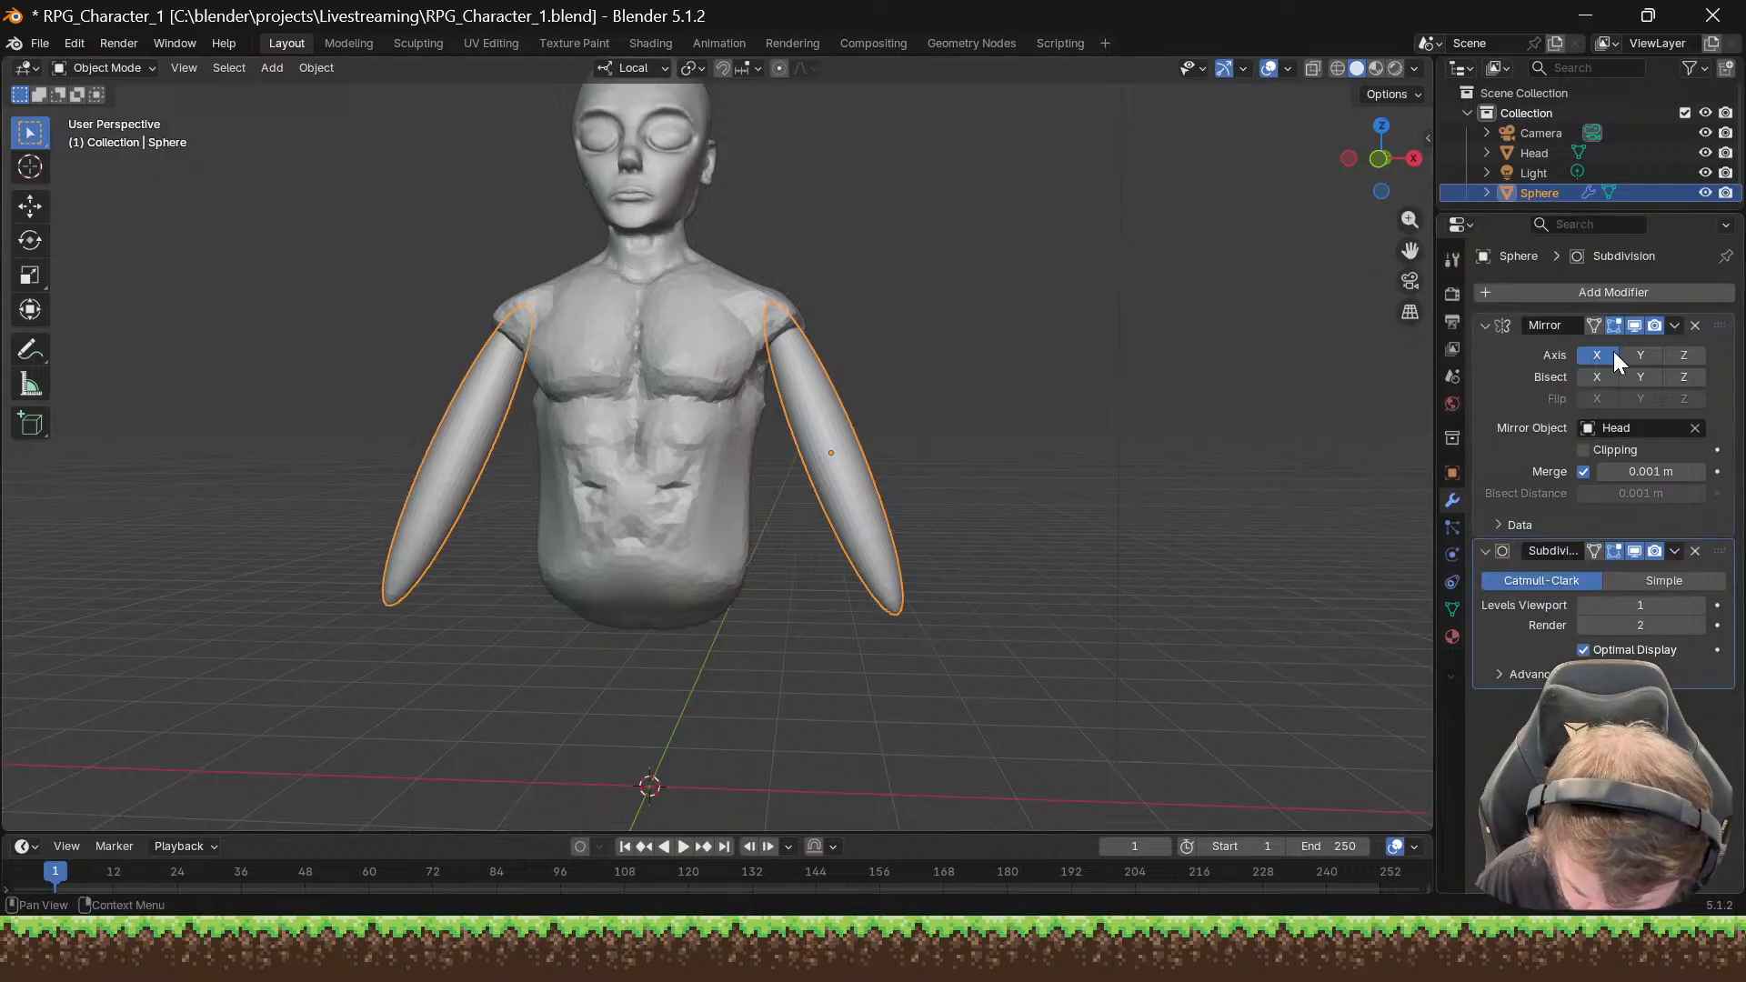
click(1700, 603)
click(1701, 603)
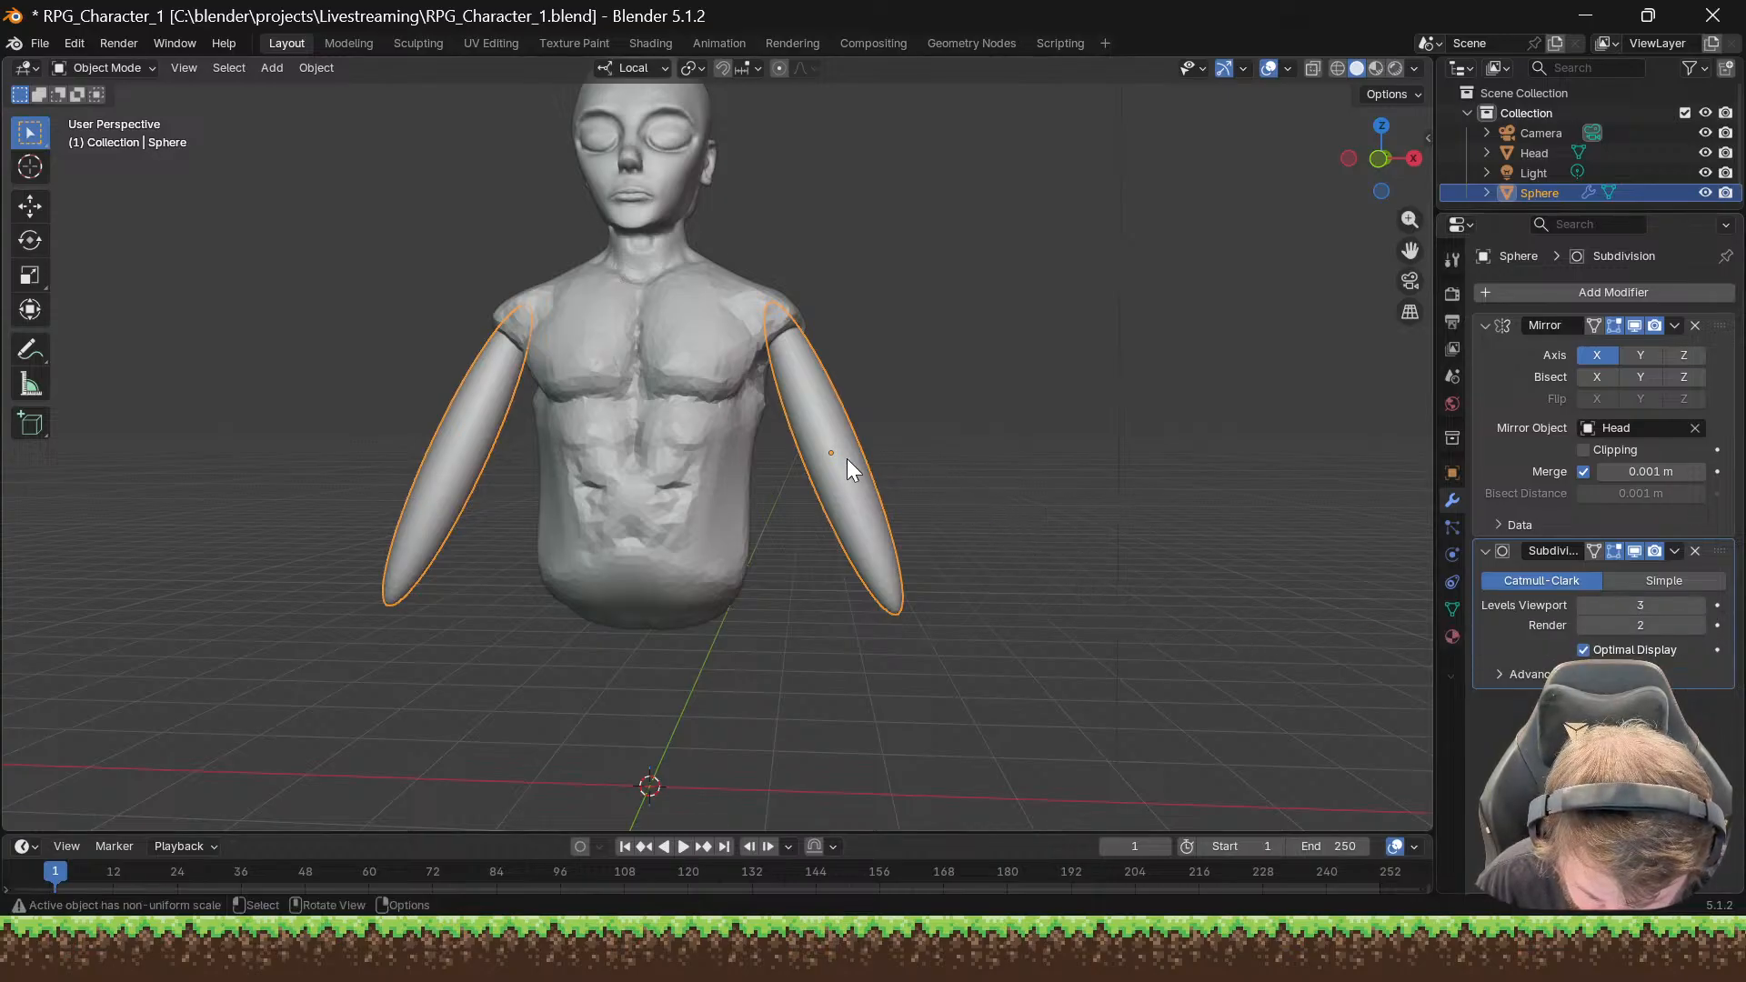
Step: Inspect the arm's mesh in Edit Mode and return to Object Mode
middle_drag(877, 462, 782, 444)
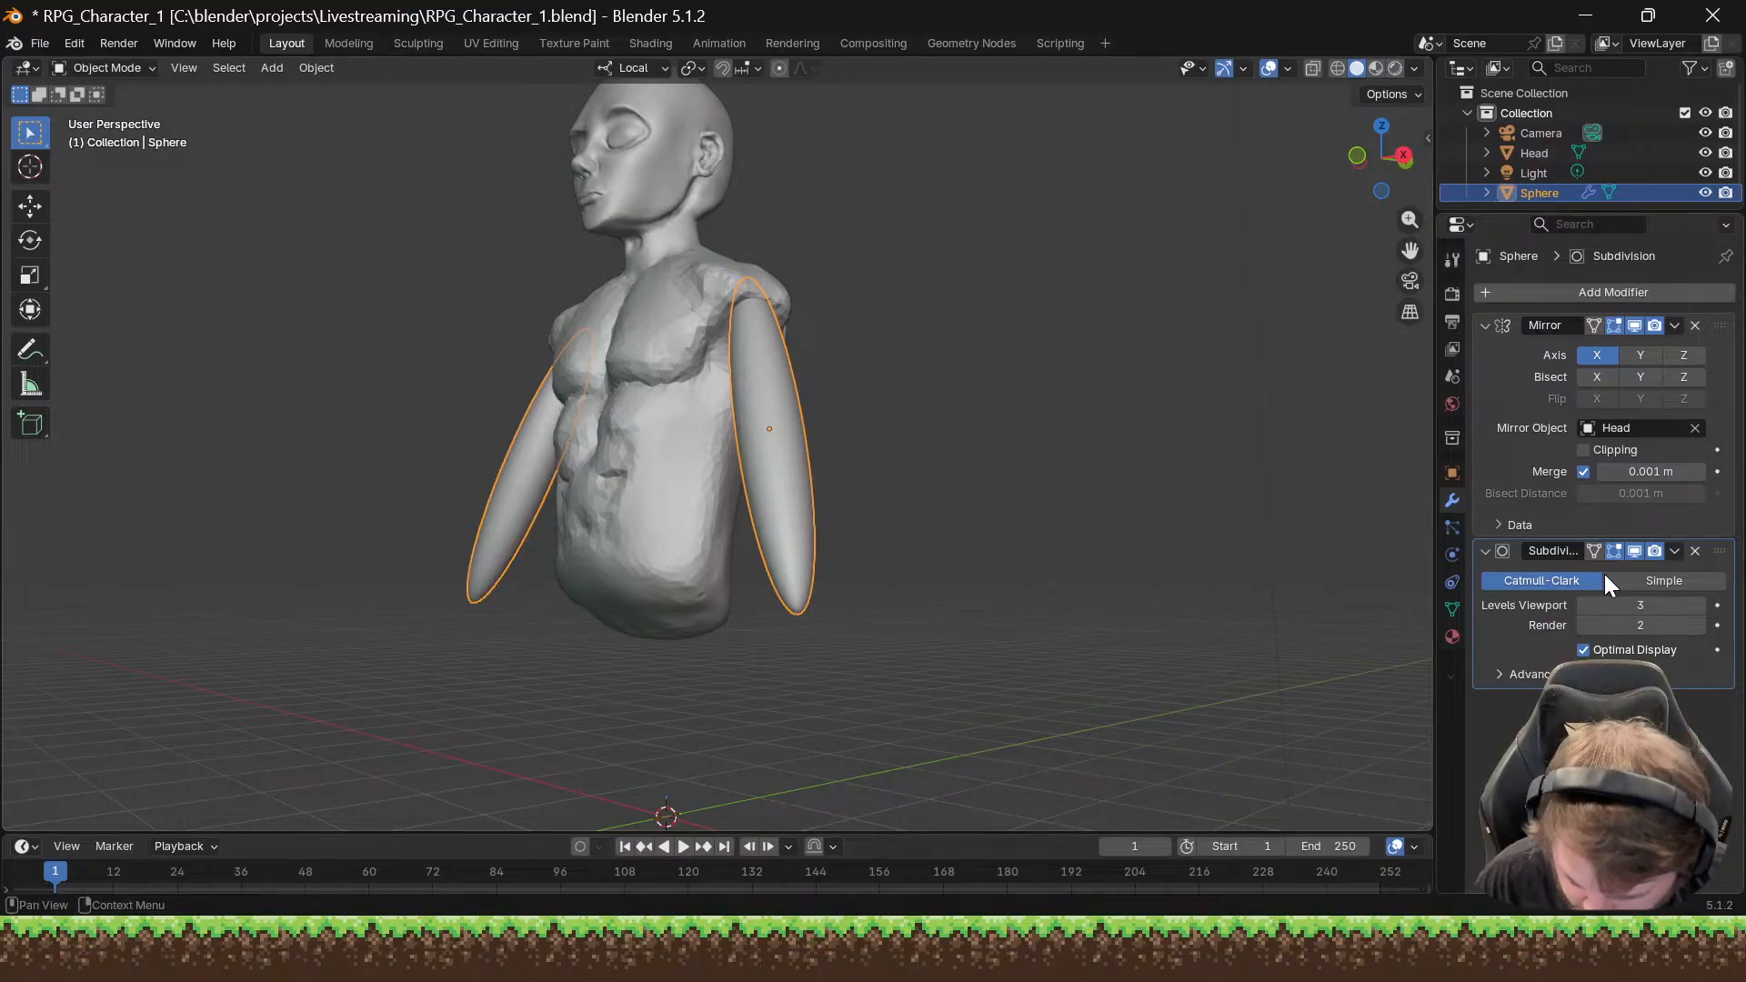
middle_drag(745, 411, 789, 389)
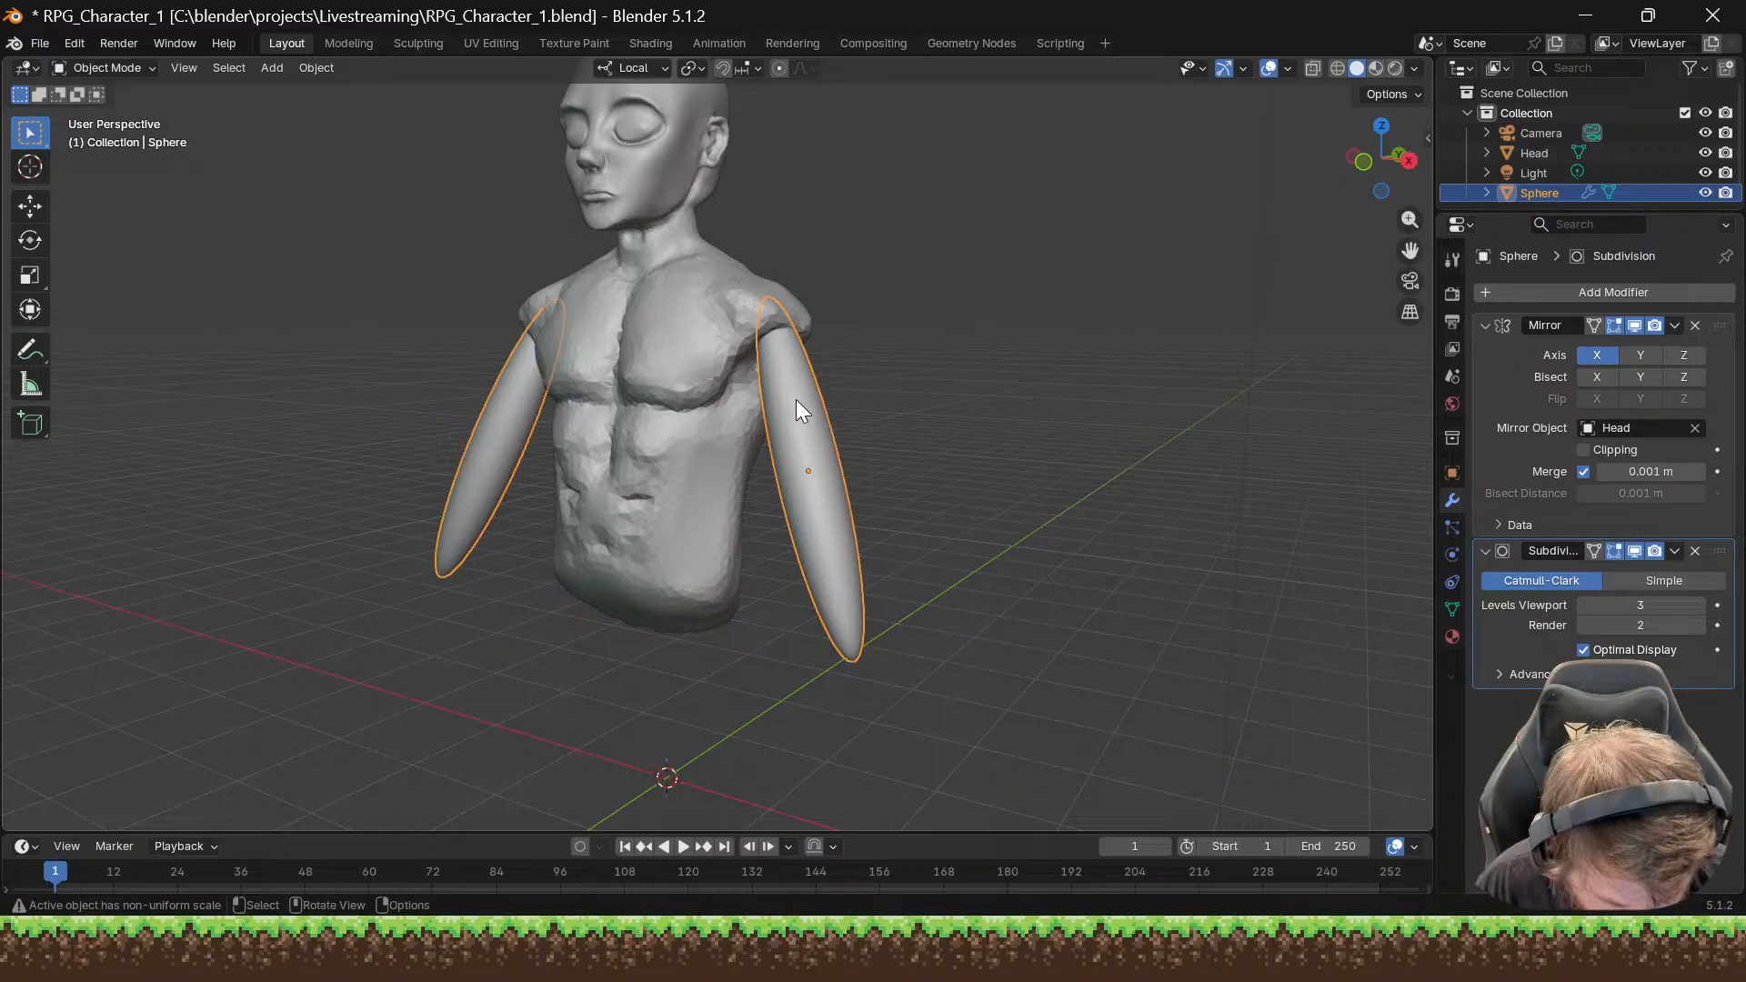
key(ctrl+Tab)
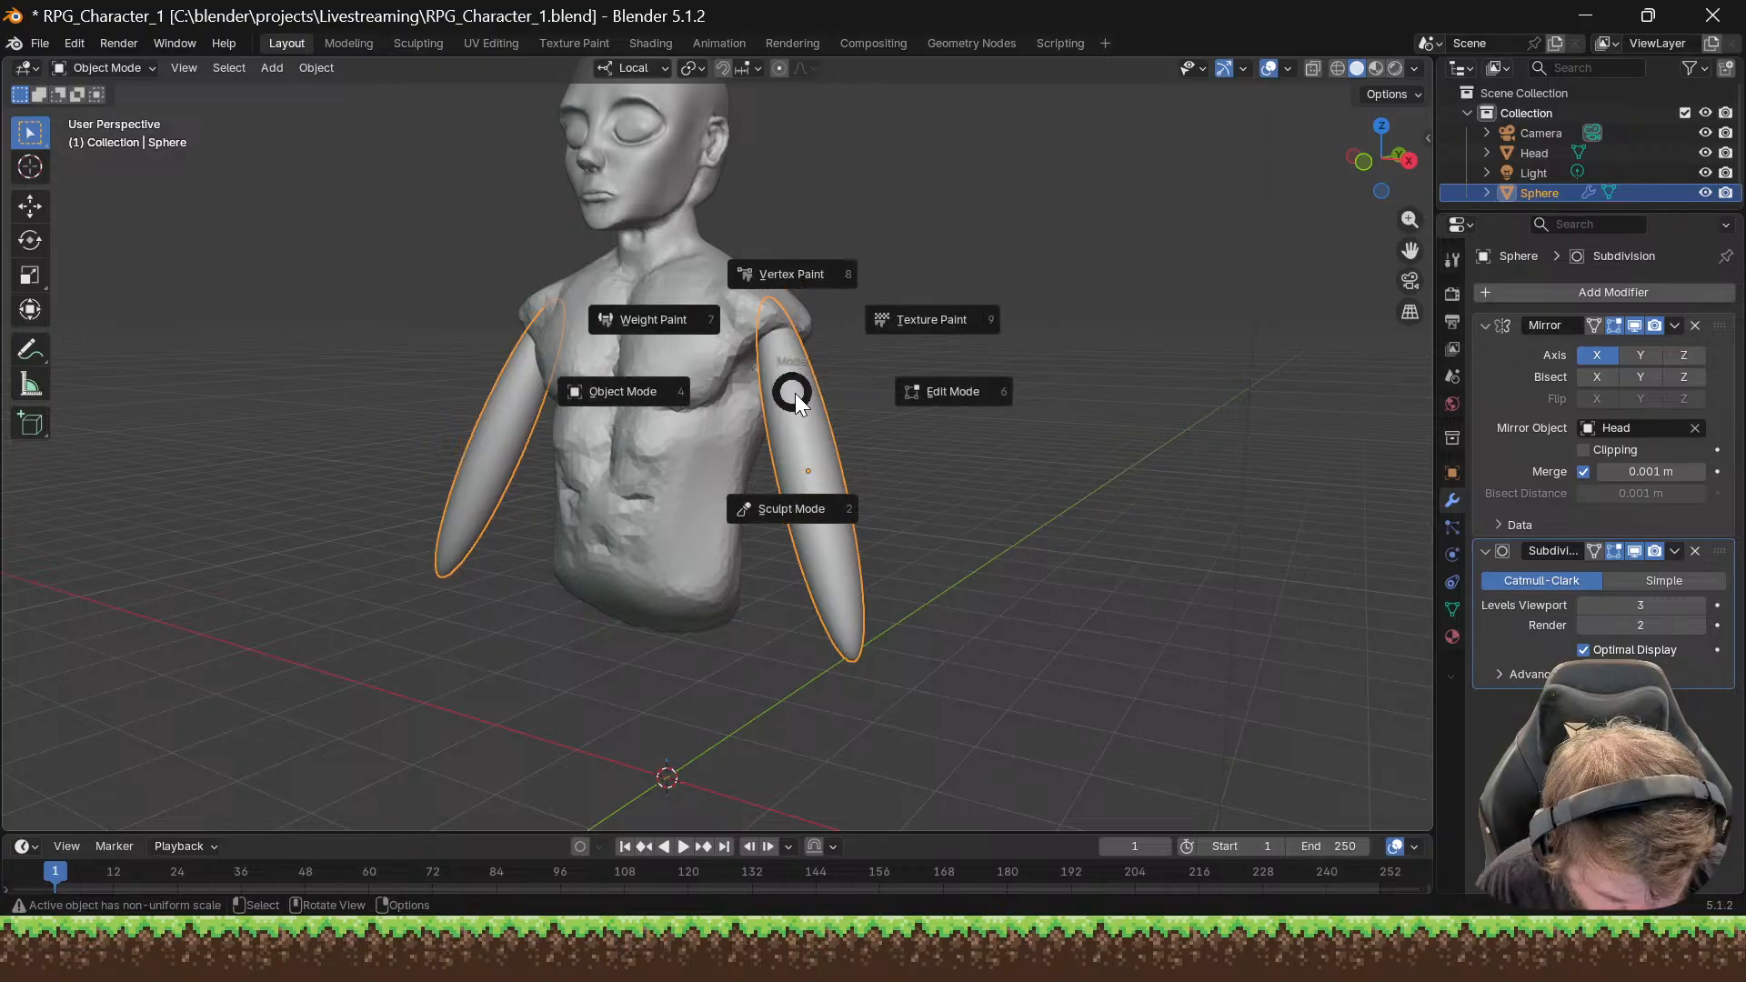
click(920, 389)
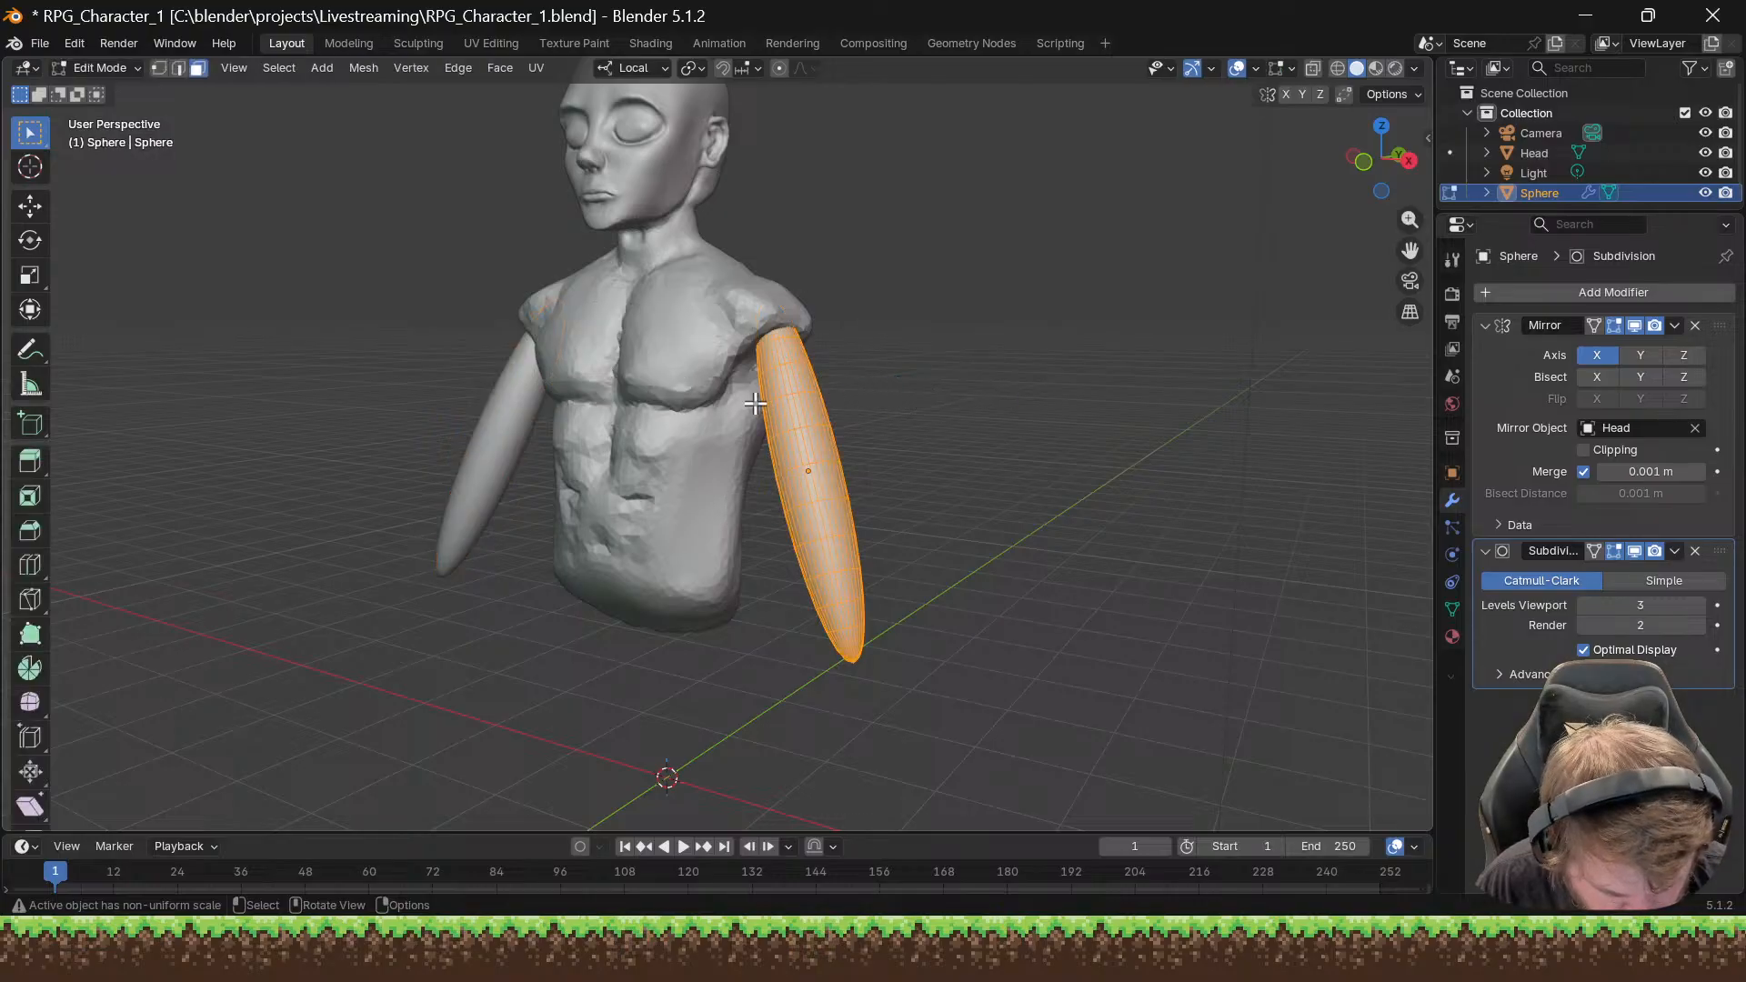
middle_drag(789, 416, 818, 391)
key(ctrl+Tab)
click(664, 419)
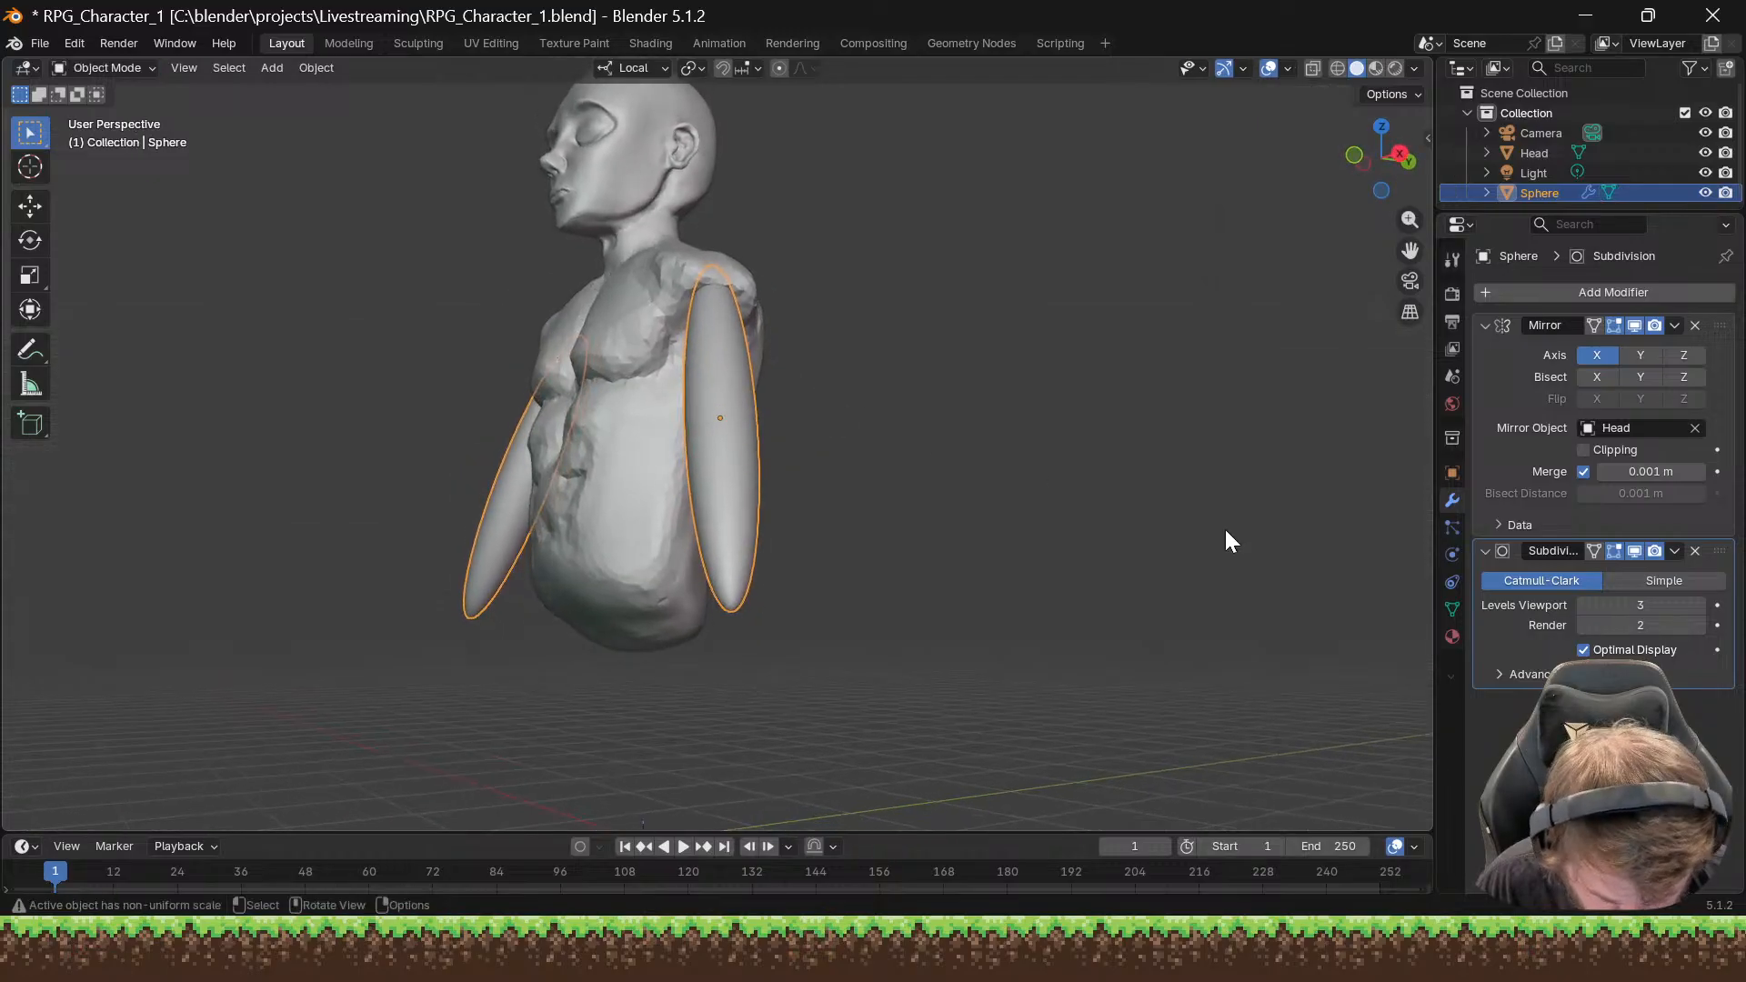
Step: Apply the arms' Subdivision Surface modifier, leaving the Mirror modifier live
click(1673, 551)
click(1627, 570)
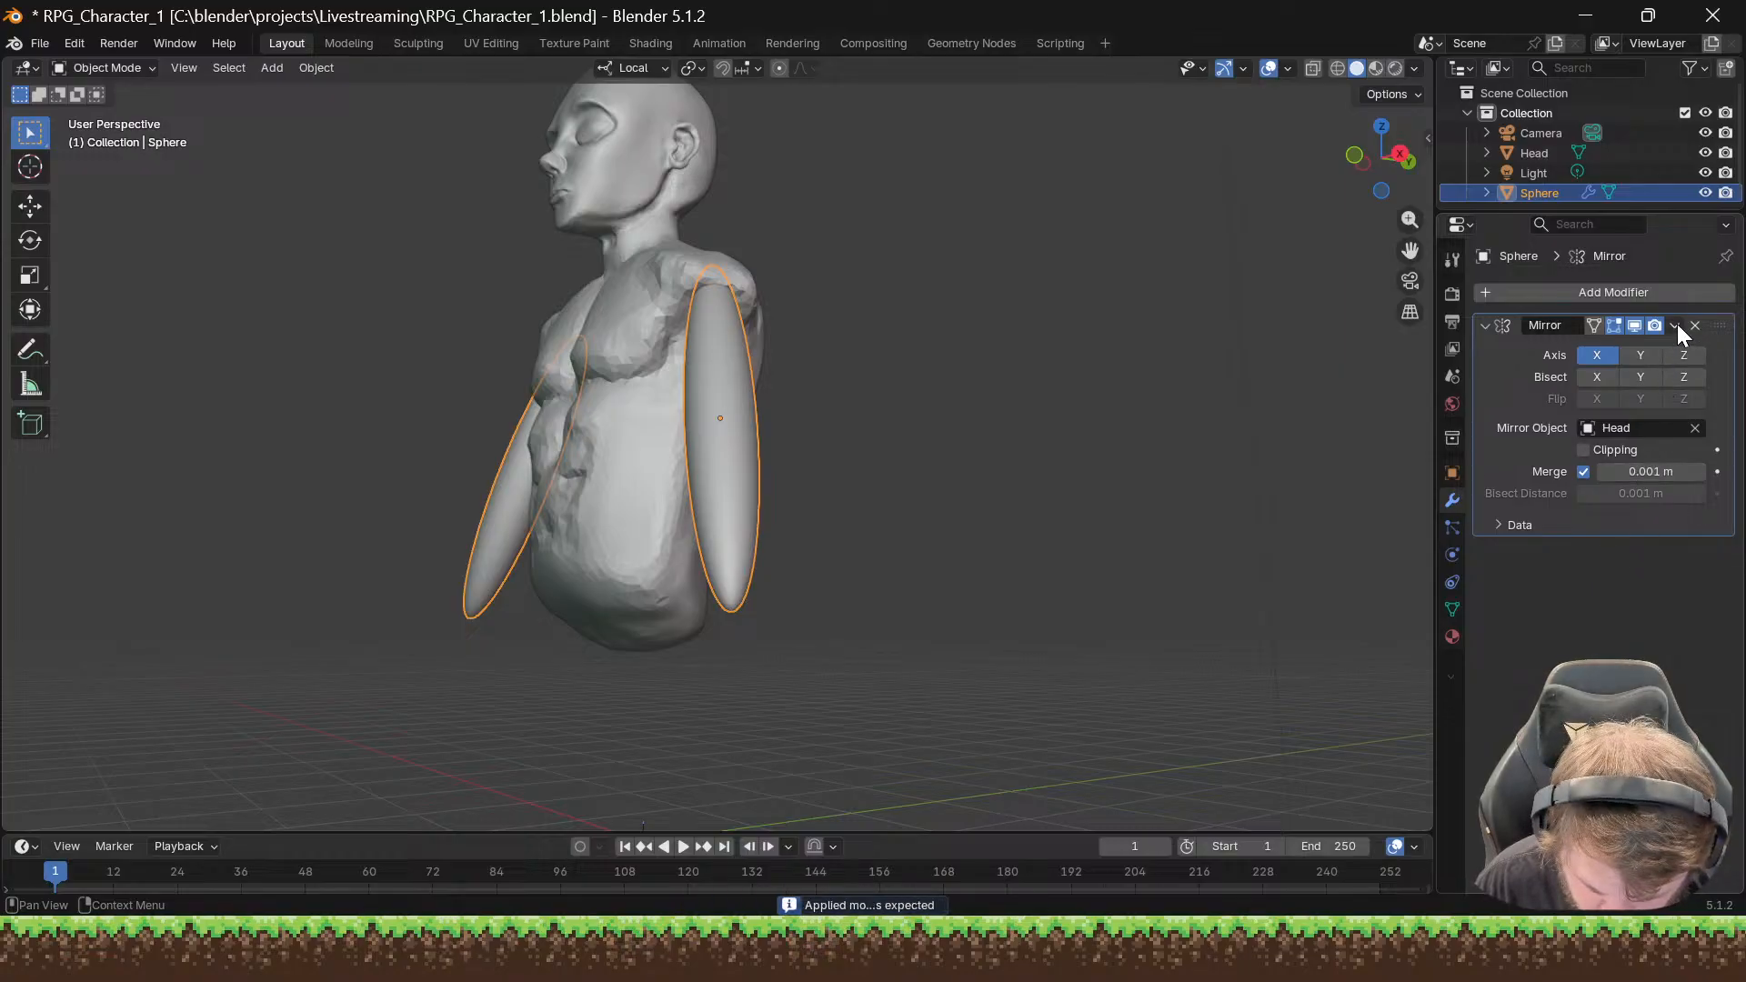
Step: Try to slide the arm along its local Z axis and undo the move
middle_drag(740, 428, 831, 445)
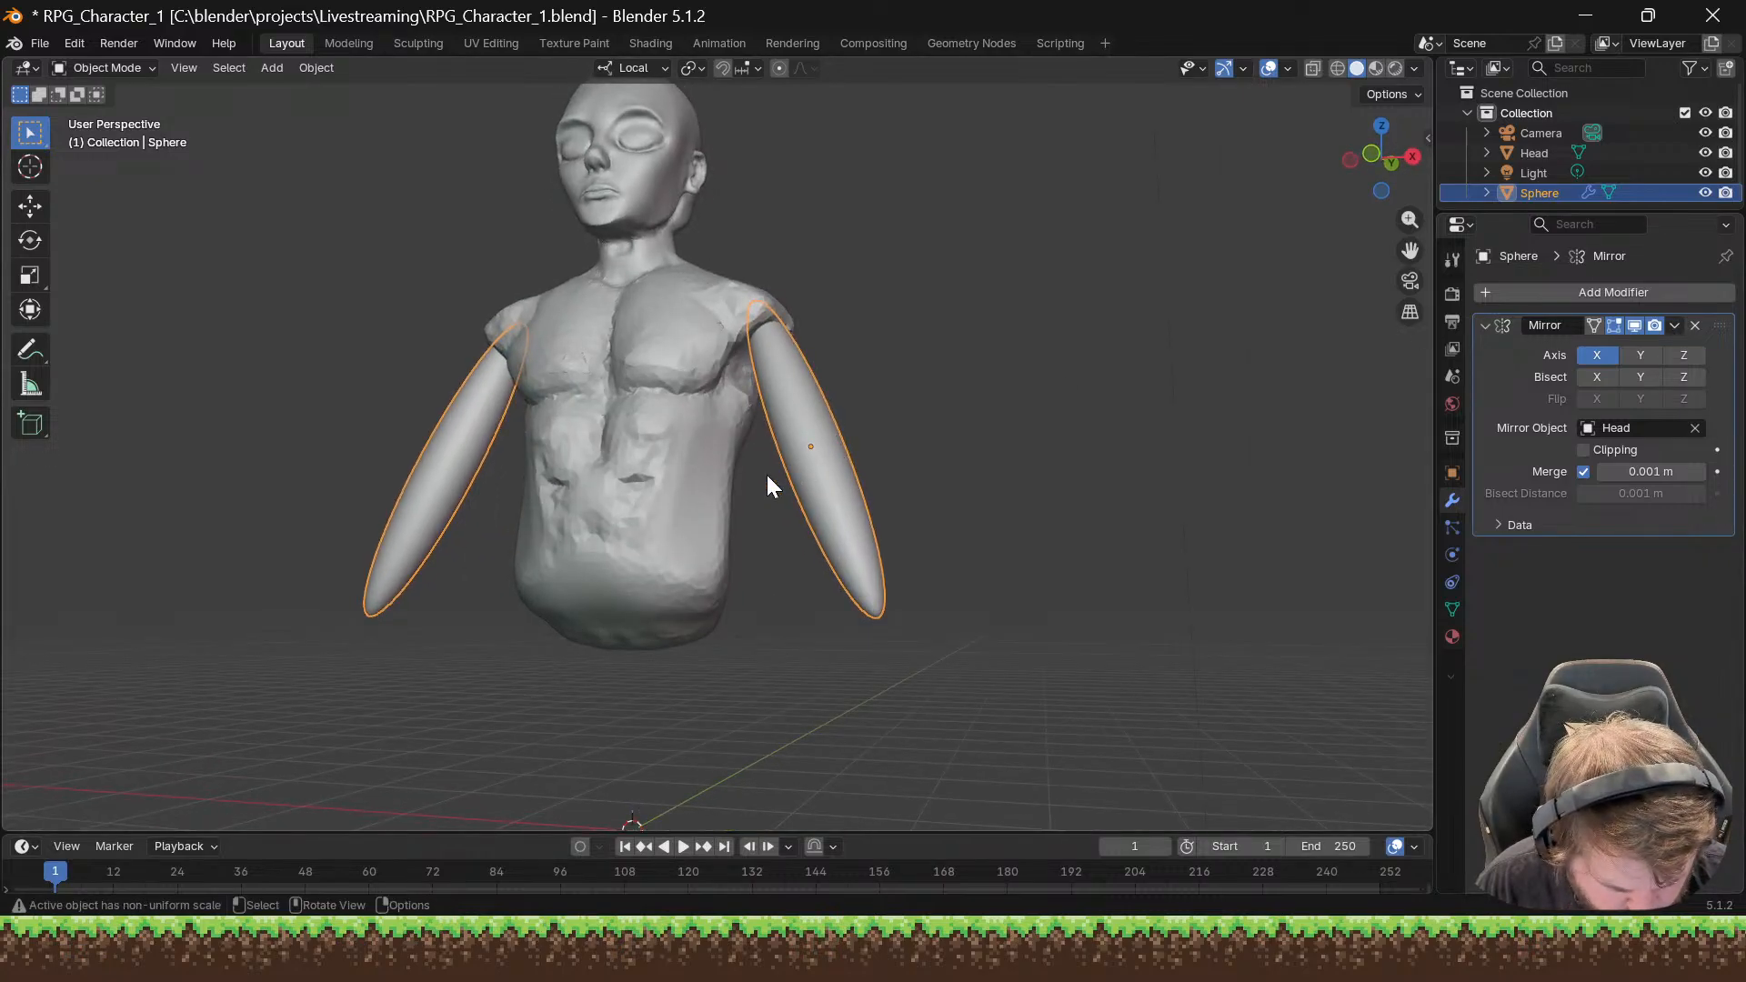
key(g)
key(z)
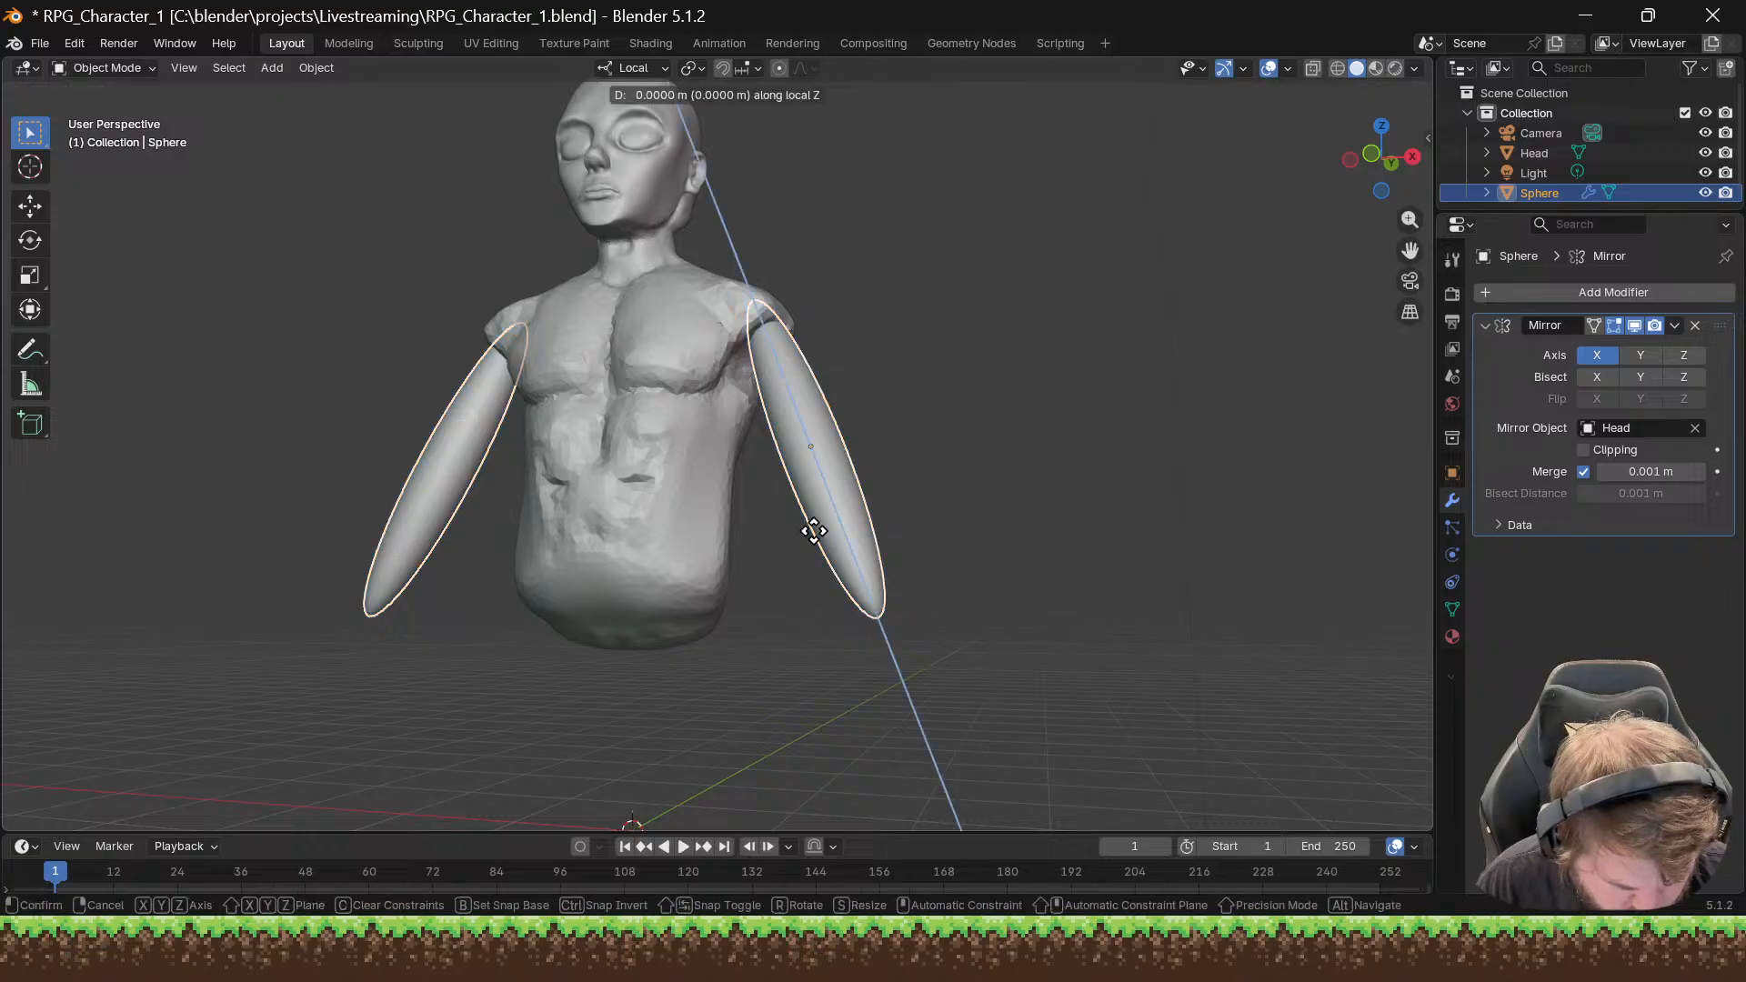
click(810, 612)
key(ctrl+z)
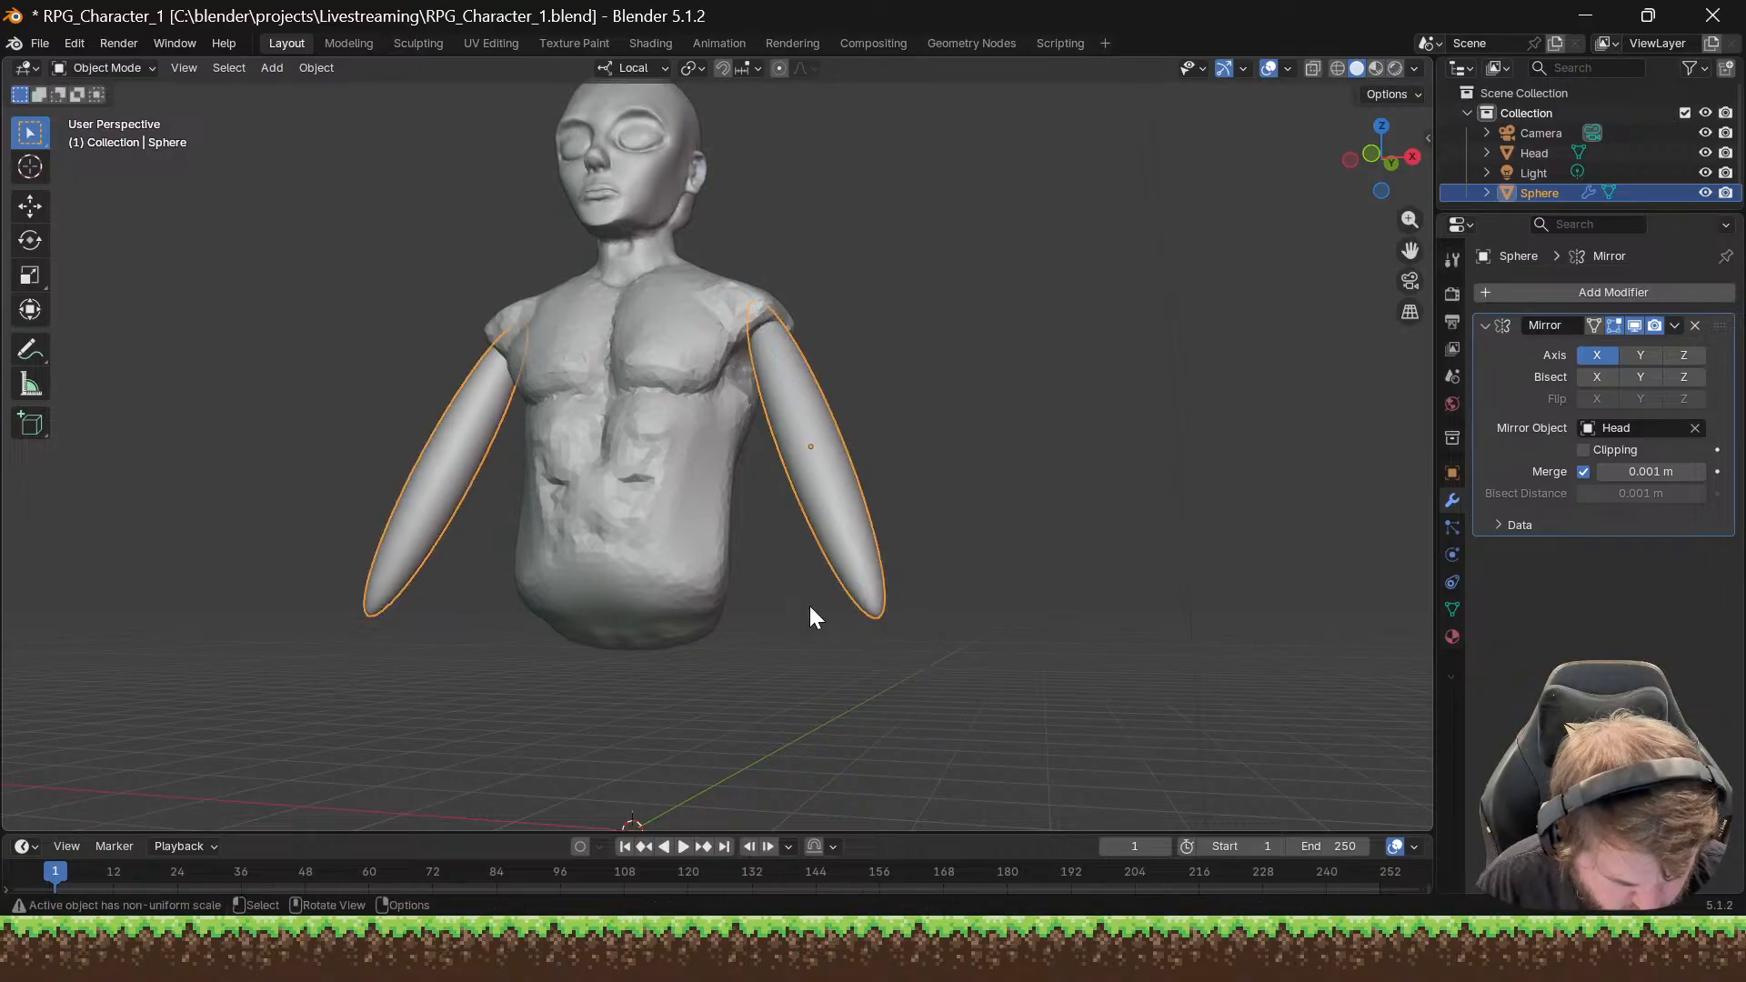
middle_drag(809, 605, 849, 574)
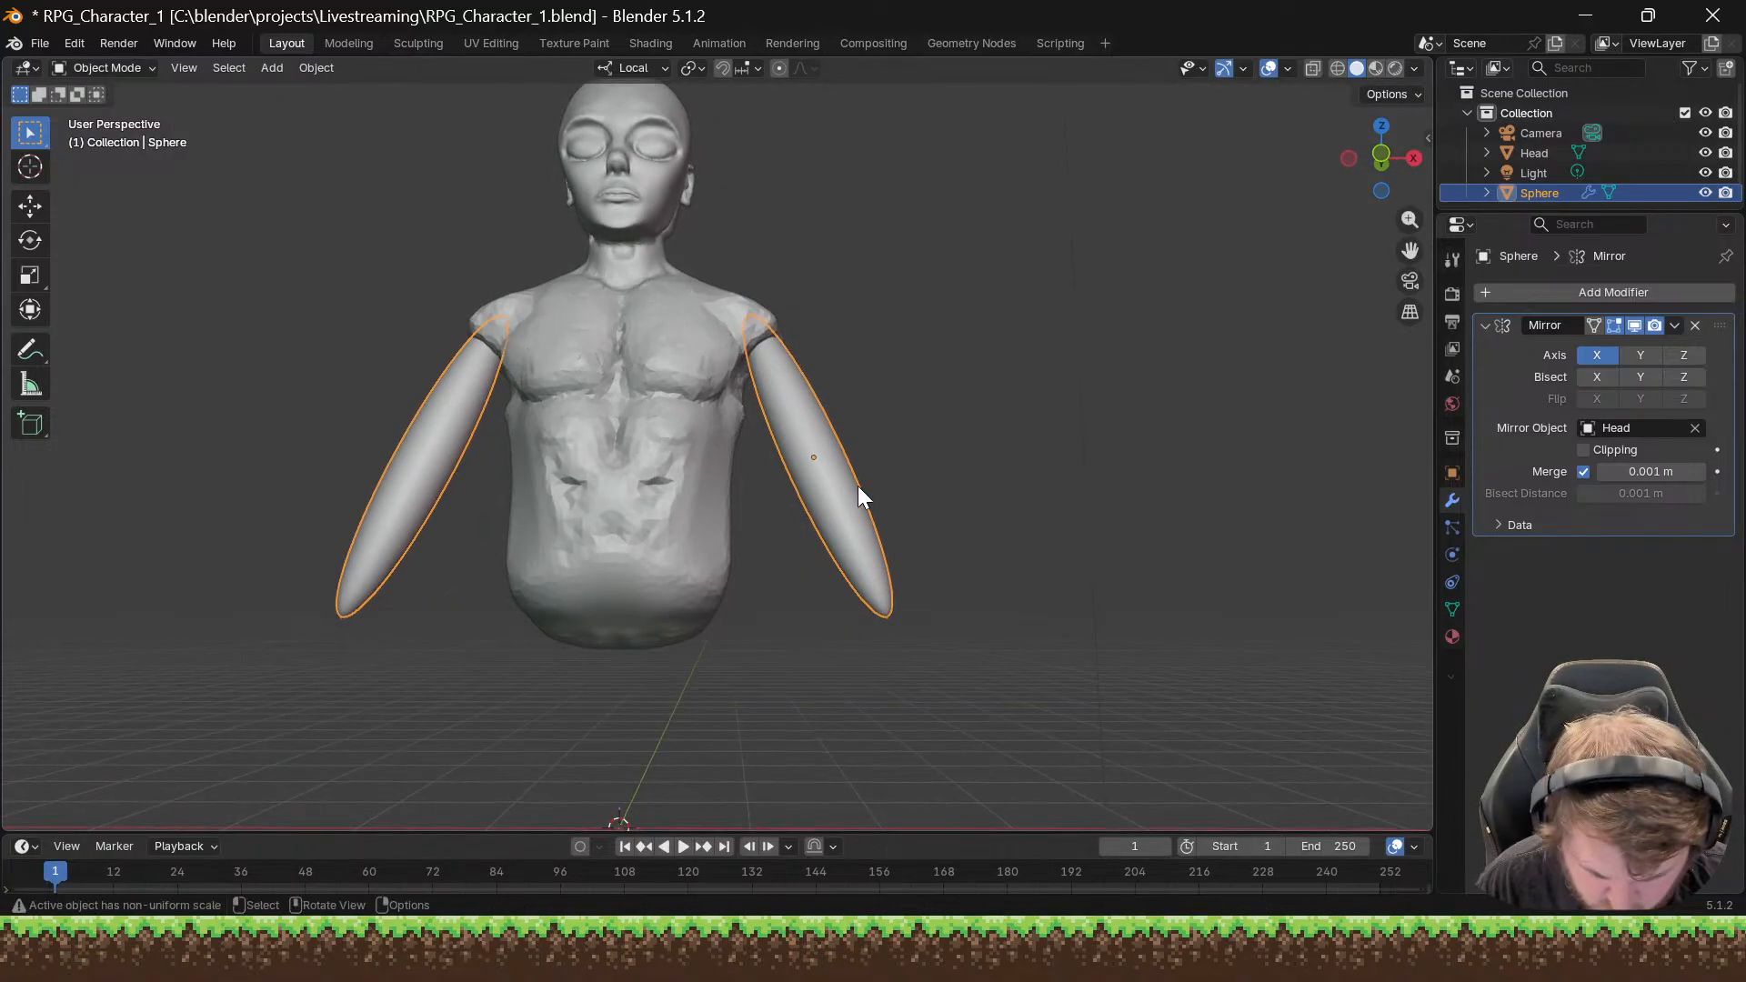
scroll(1617, 149, down, 1)
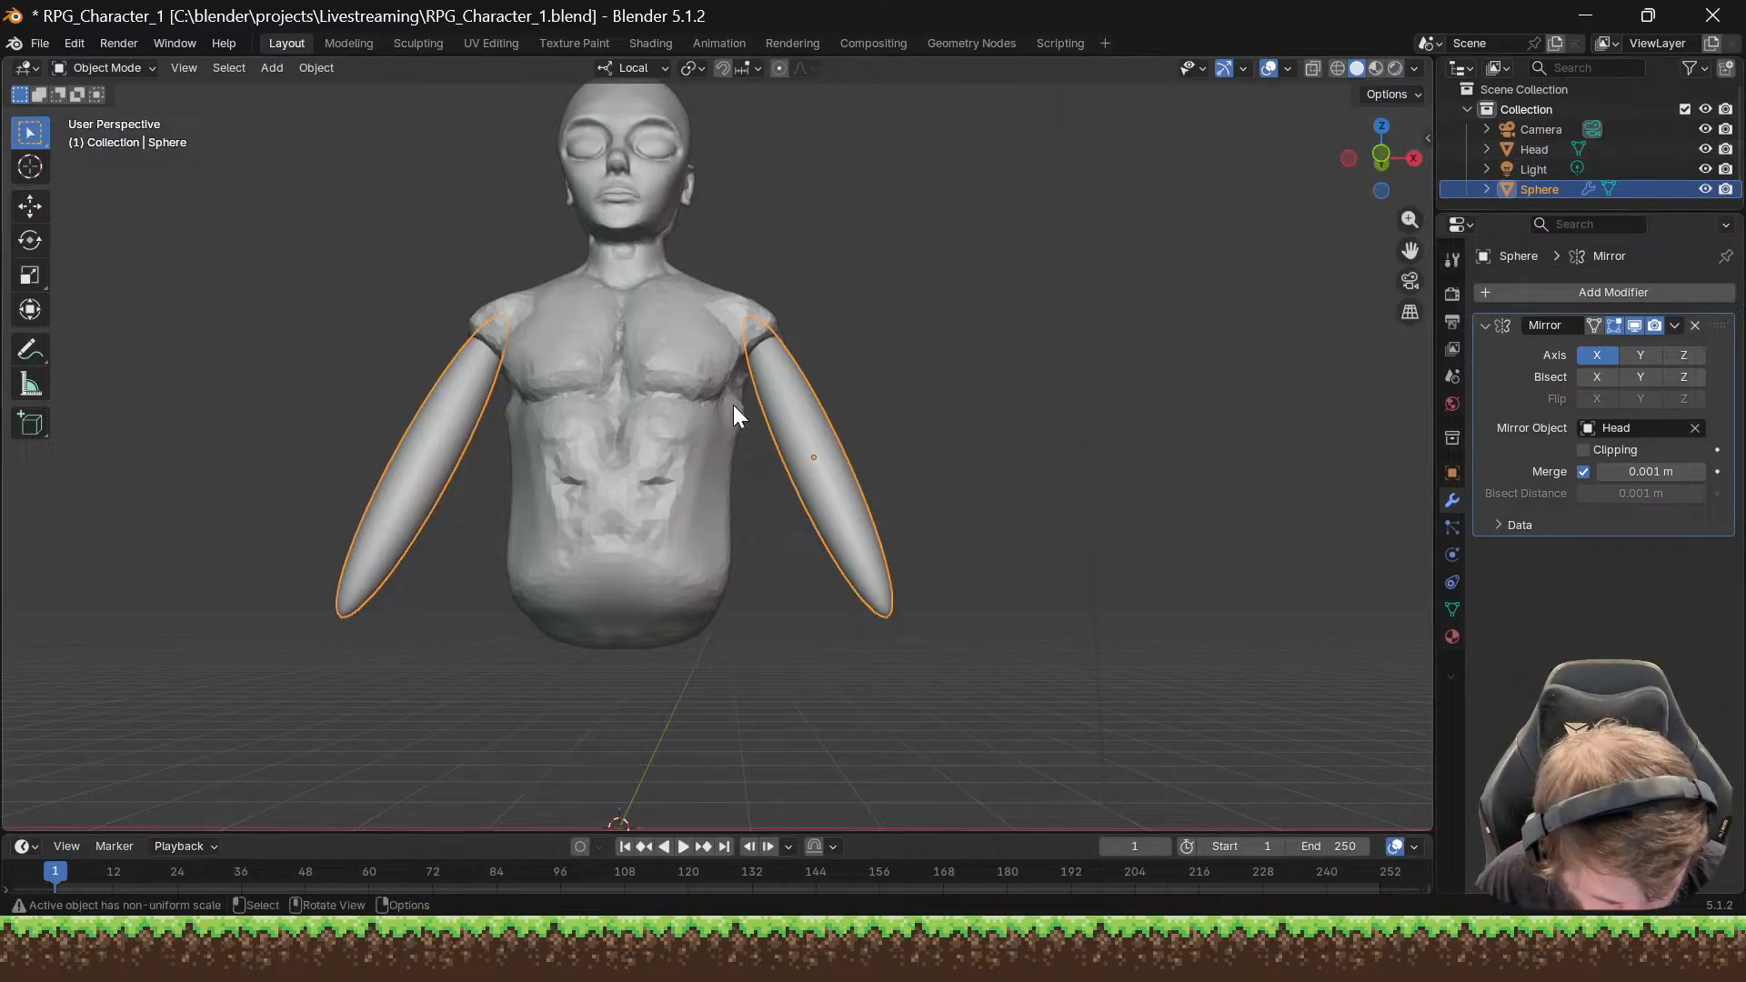
key(g)
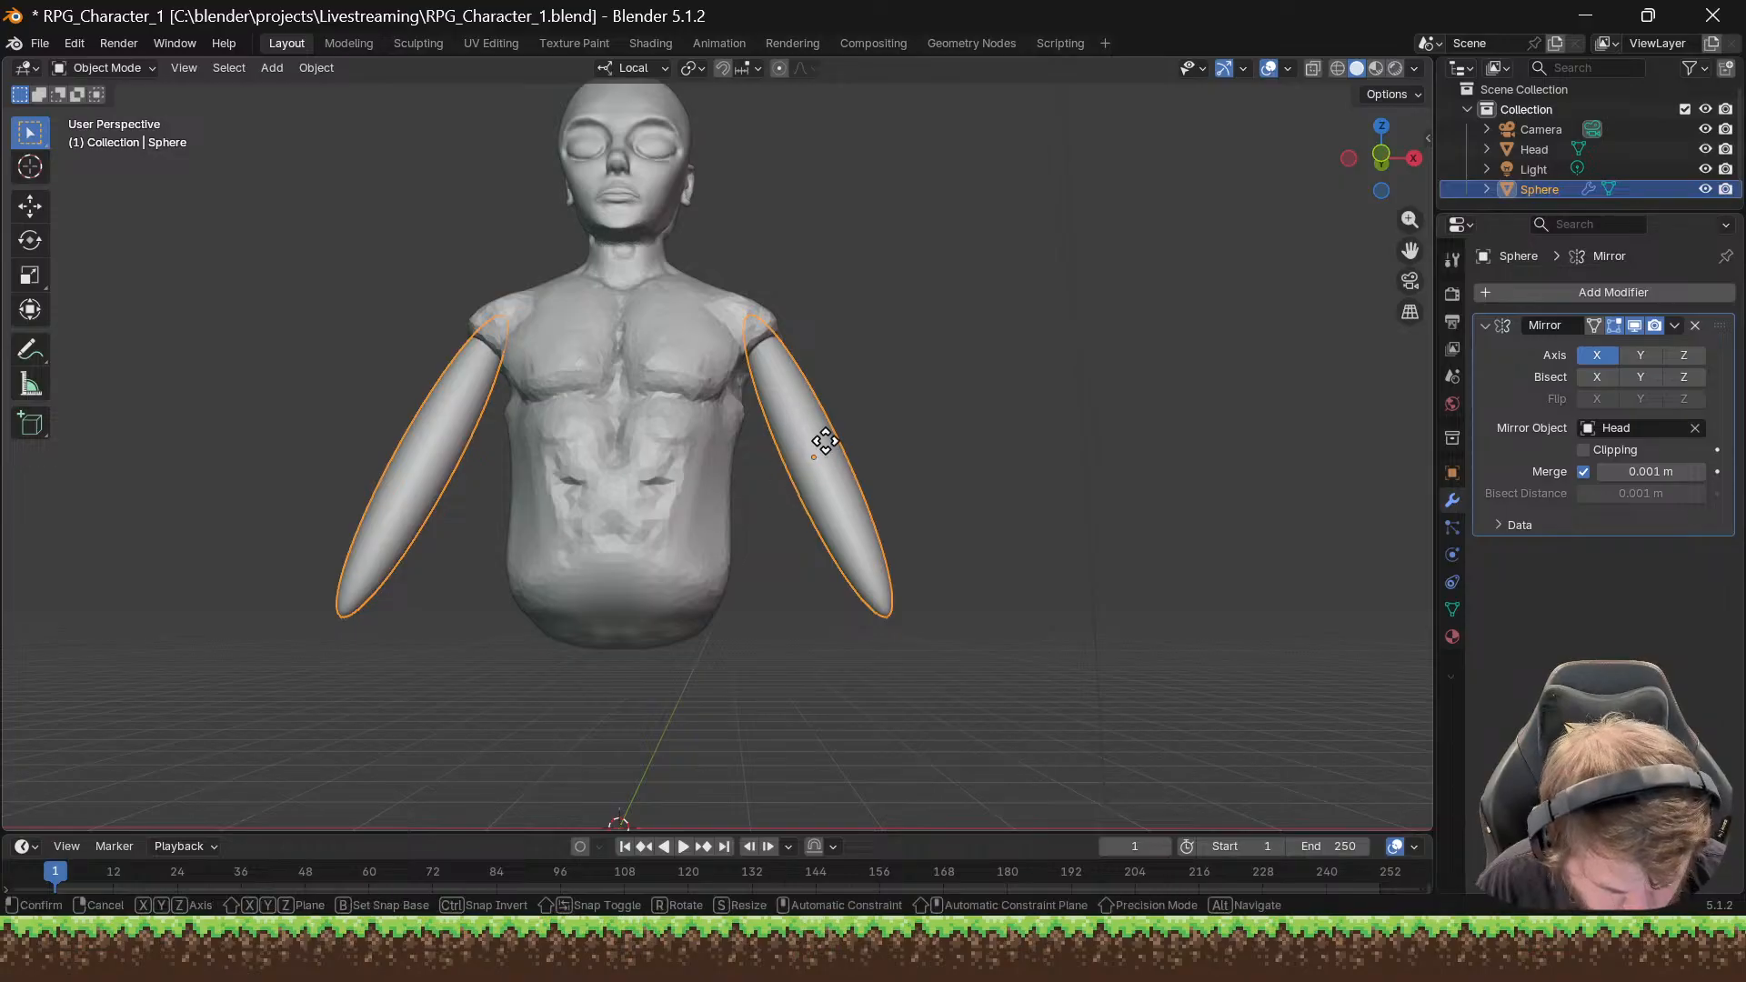
key(z)
key(Escape)
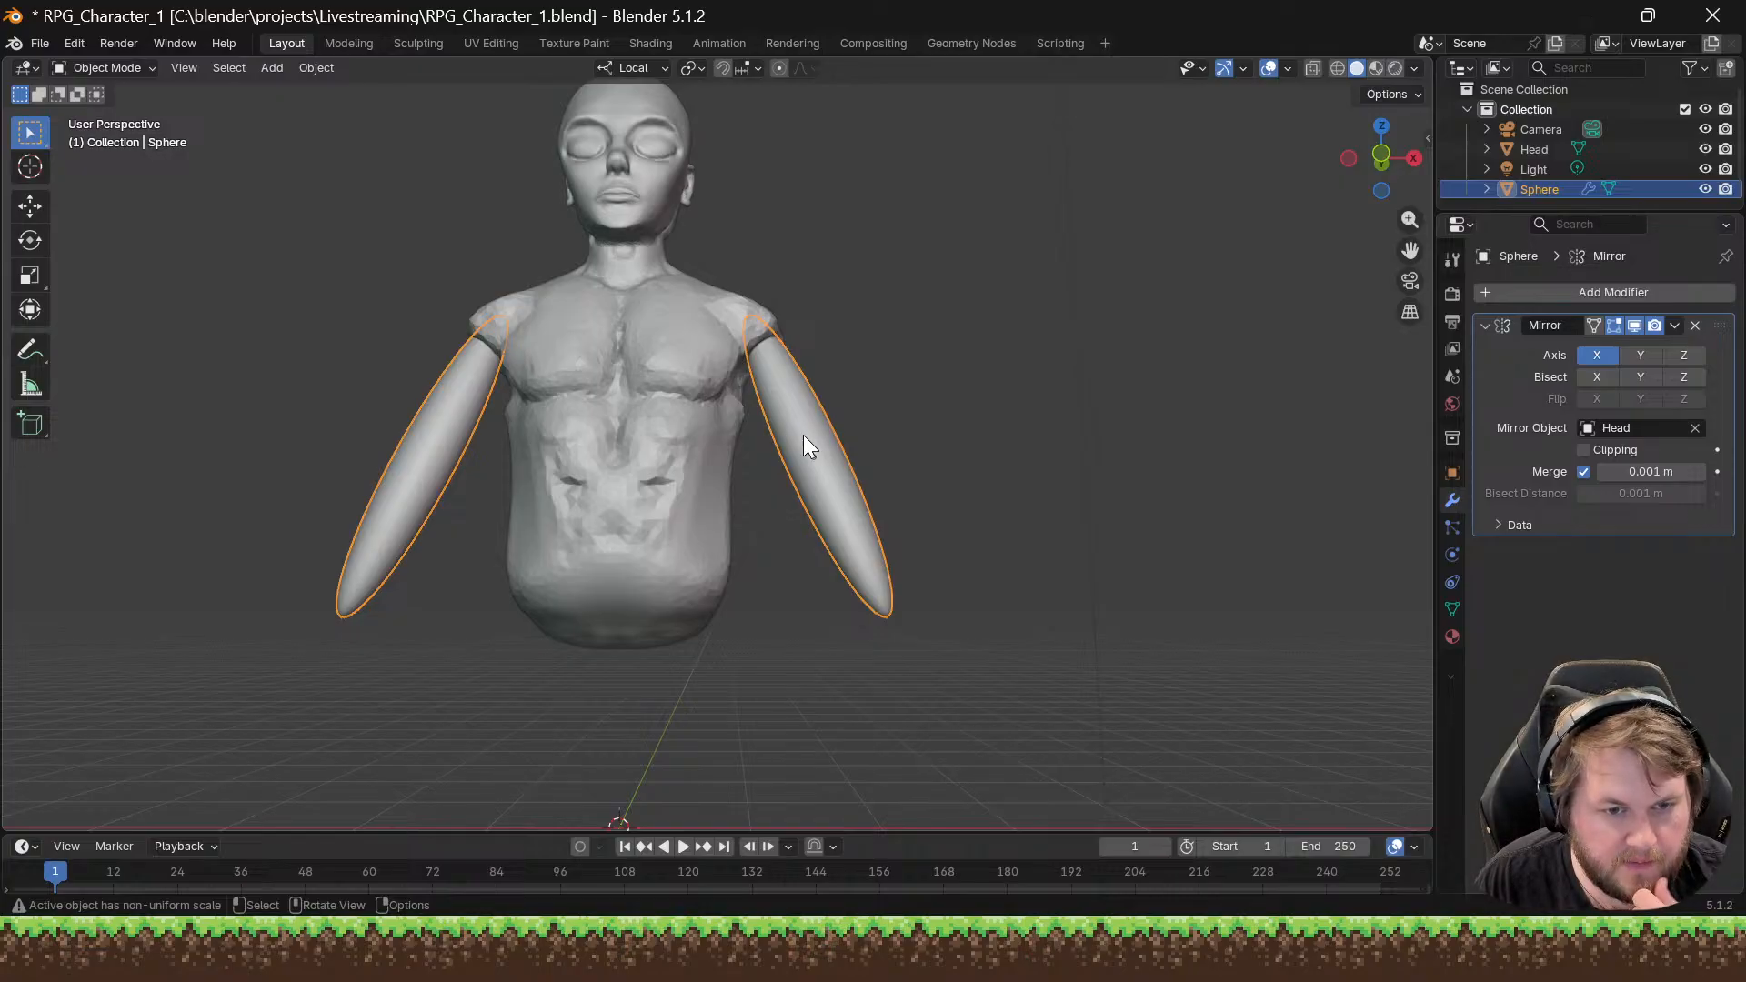
right_click(832, 480)
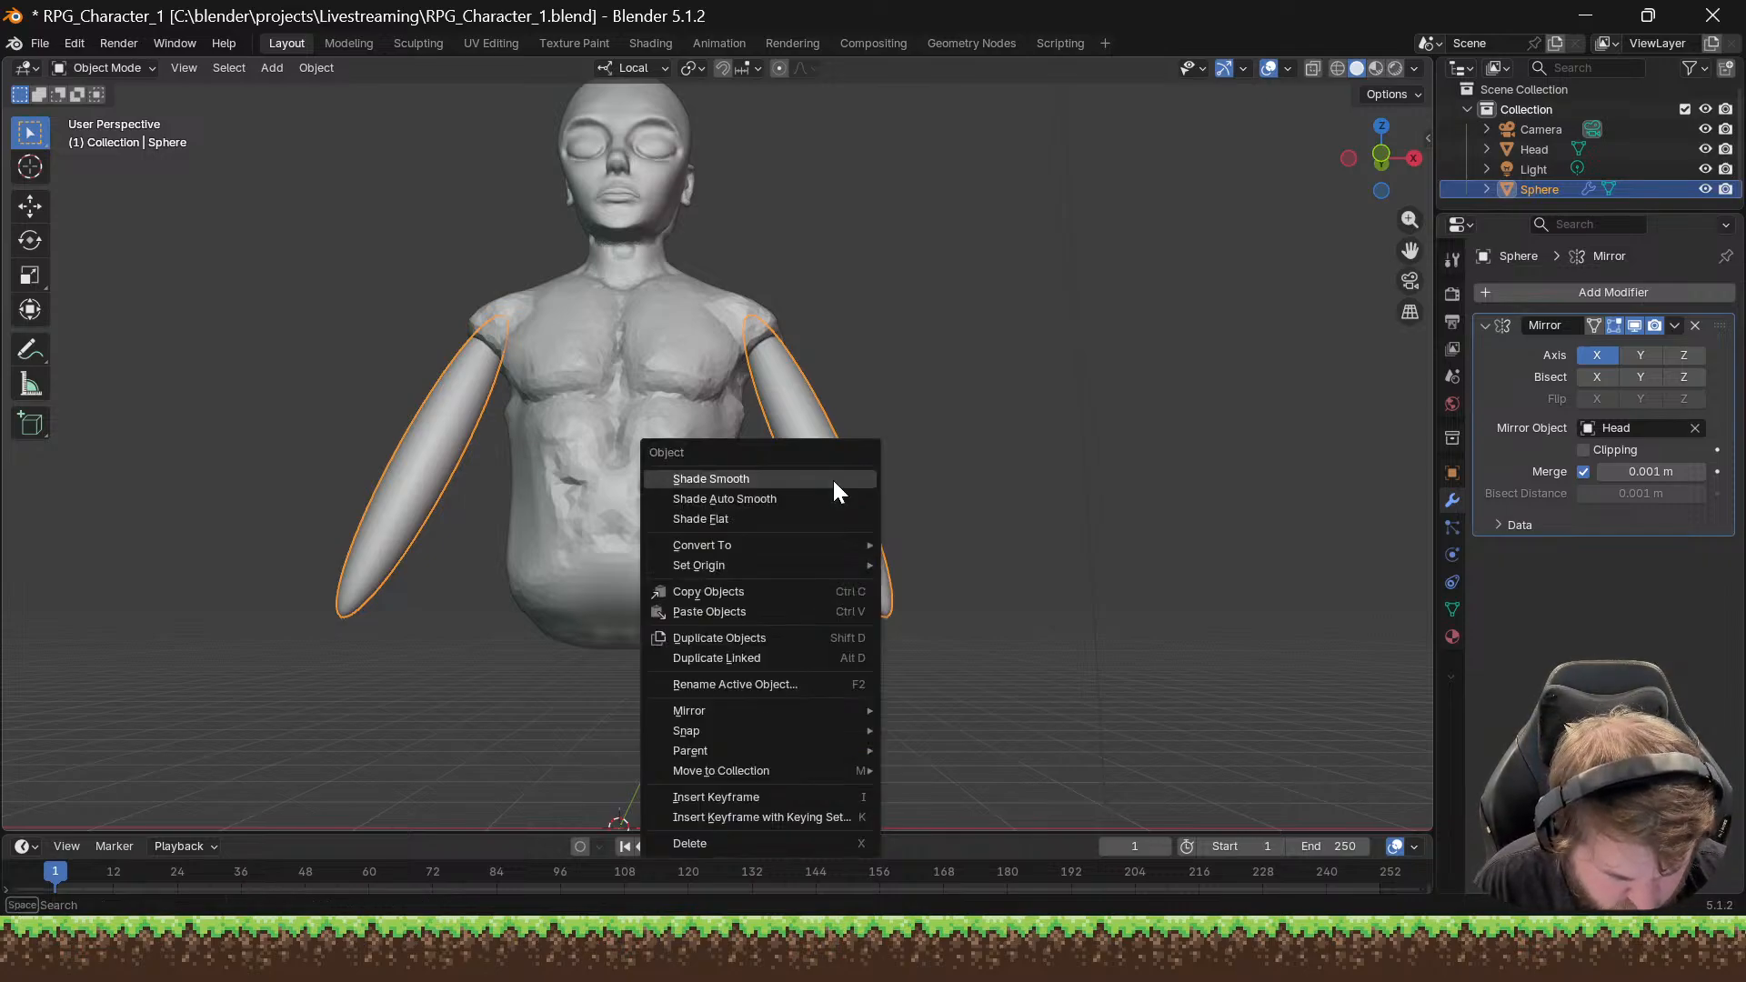
click(990, 412)
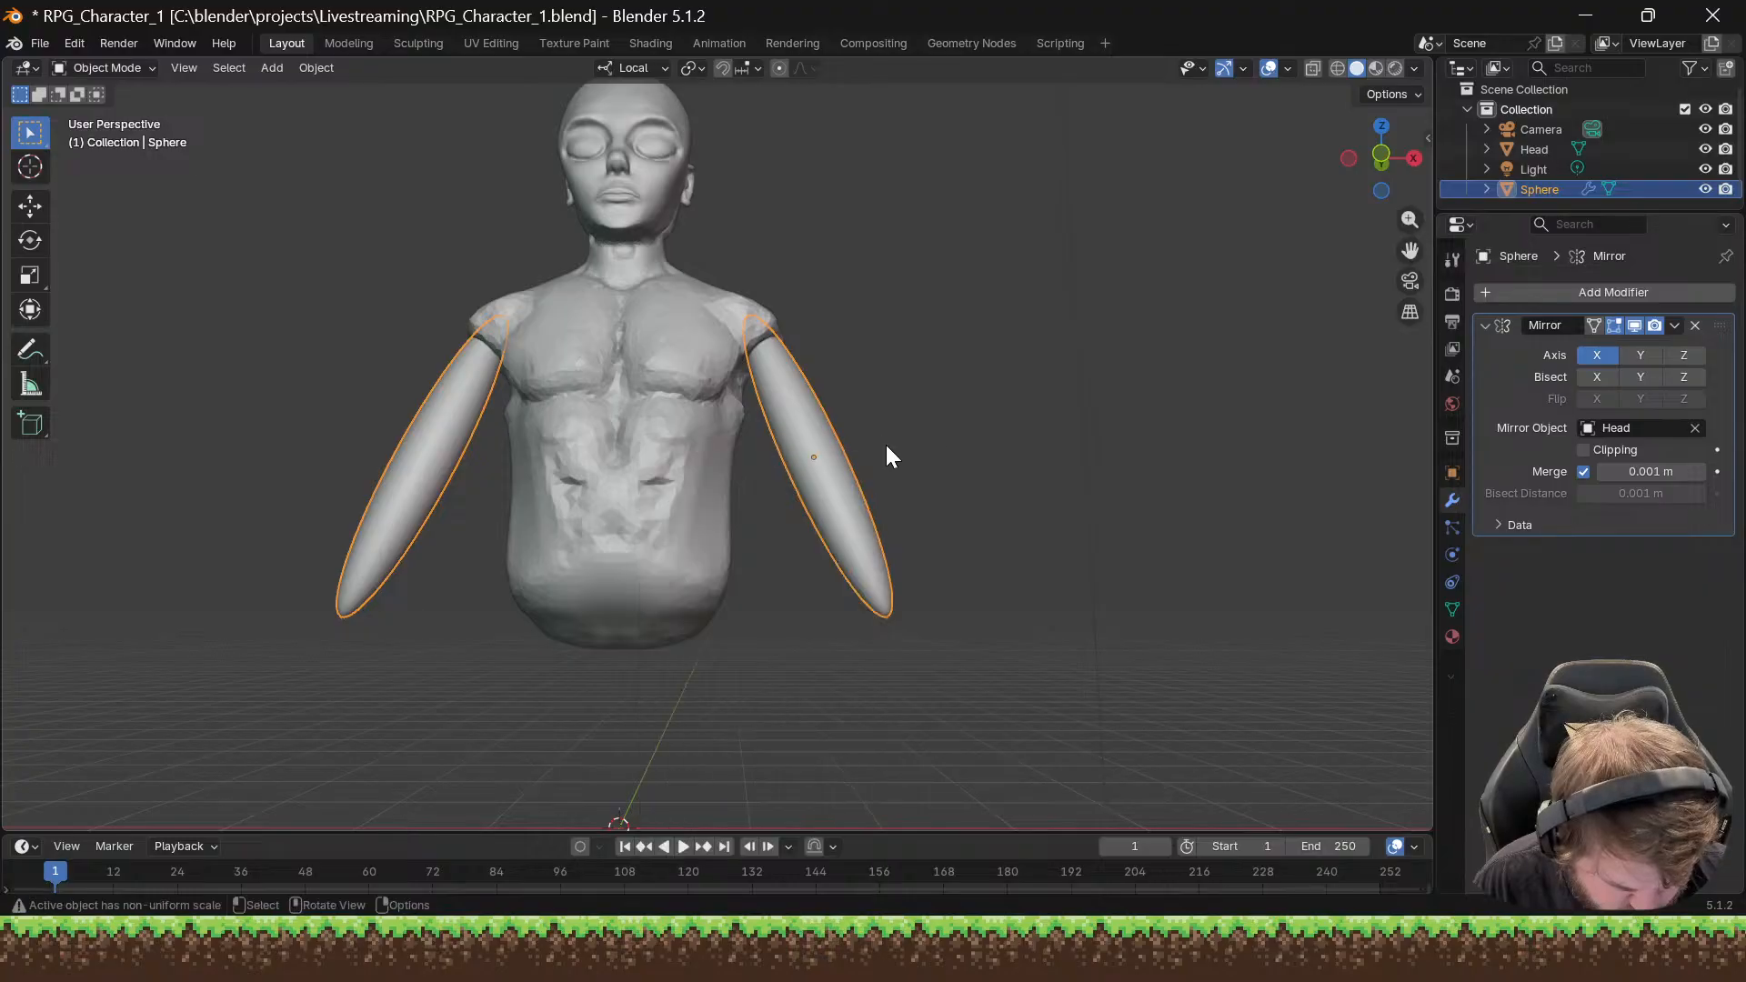
click(930, 478)
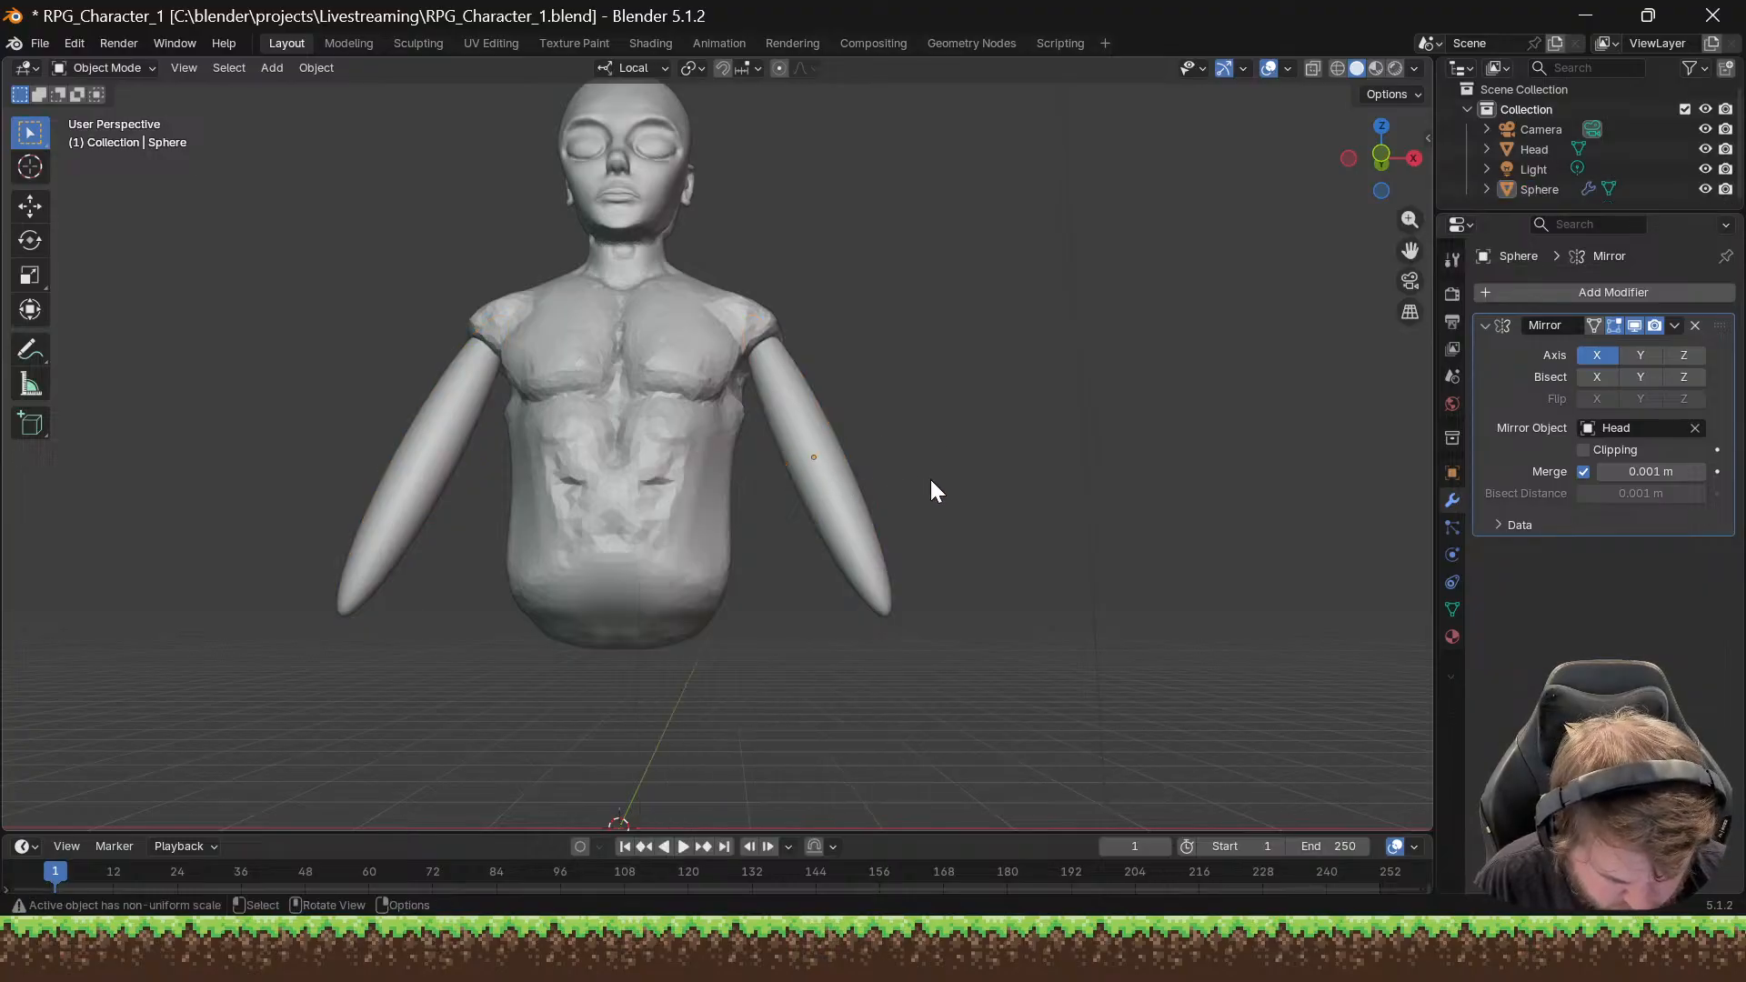
Step: Duplicate the mirrored arm shapes and place the copies under the torso as legs
click(796, 493)
middle_drag(946, 471, 712, 510)
scroll(843, 309, down, 3)
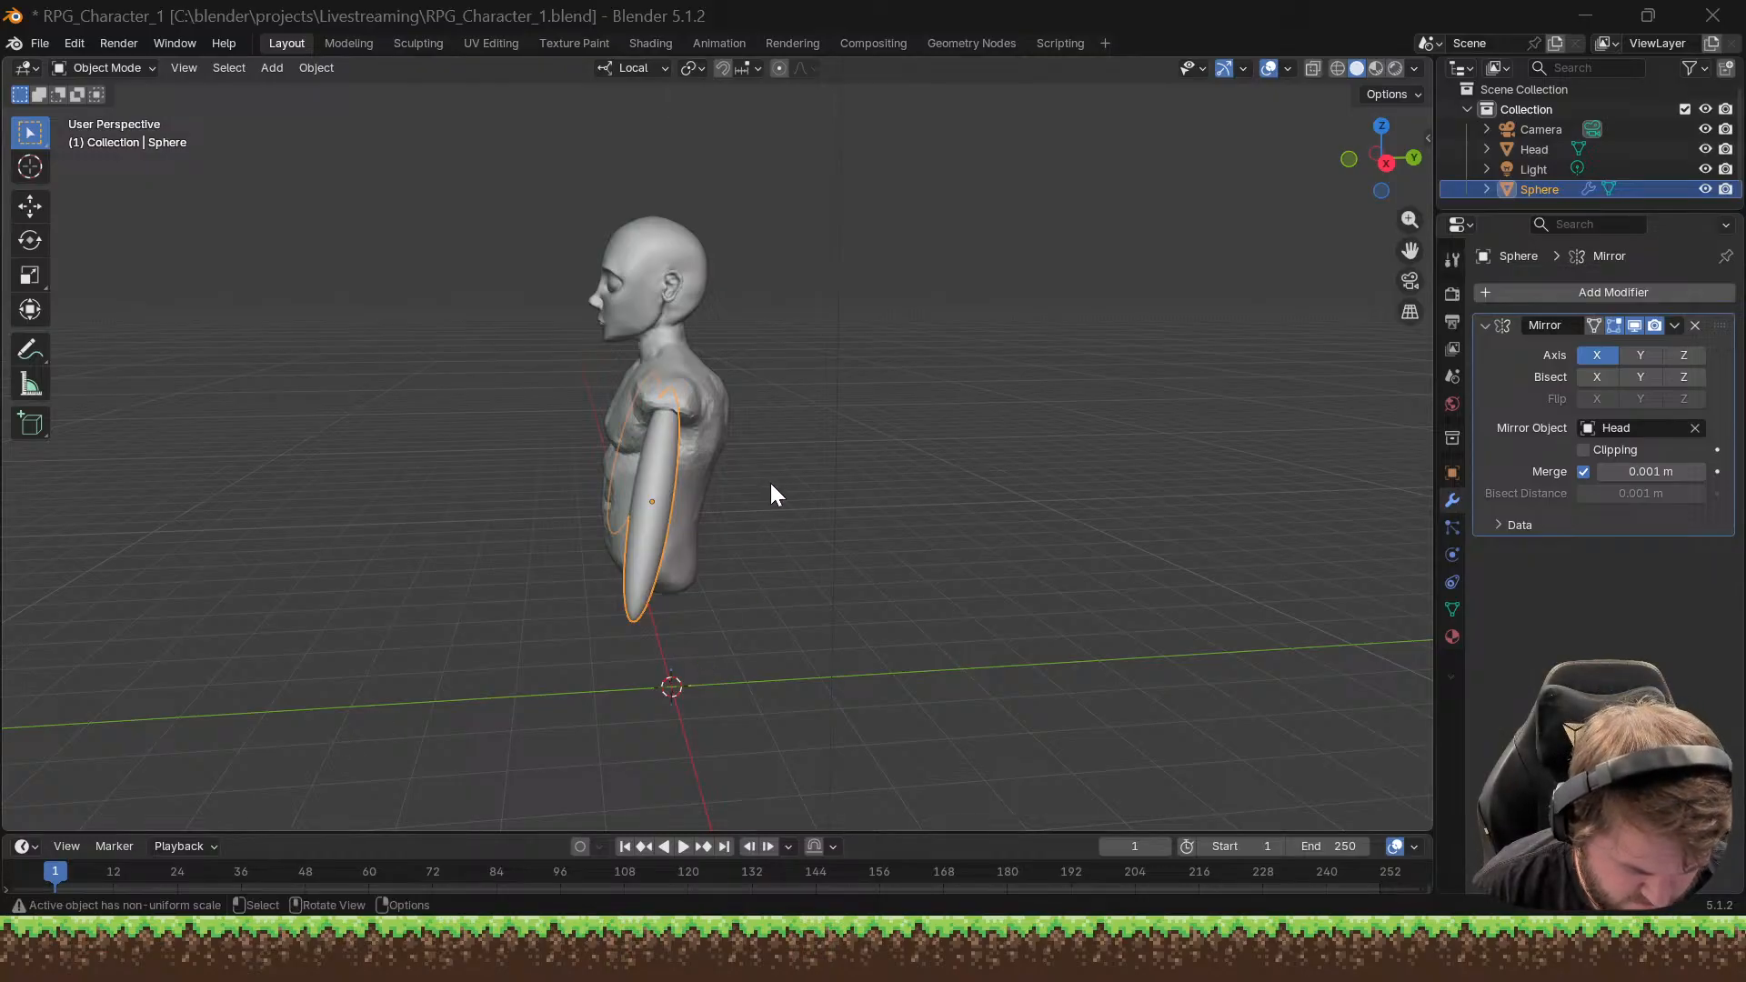
middle_drag(771, 483, 984, 418)
scroll(761, 505, up, 4)
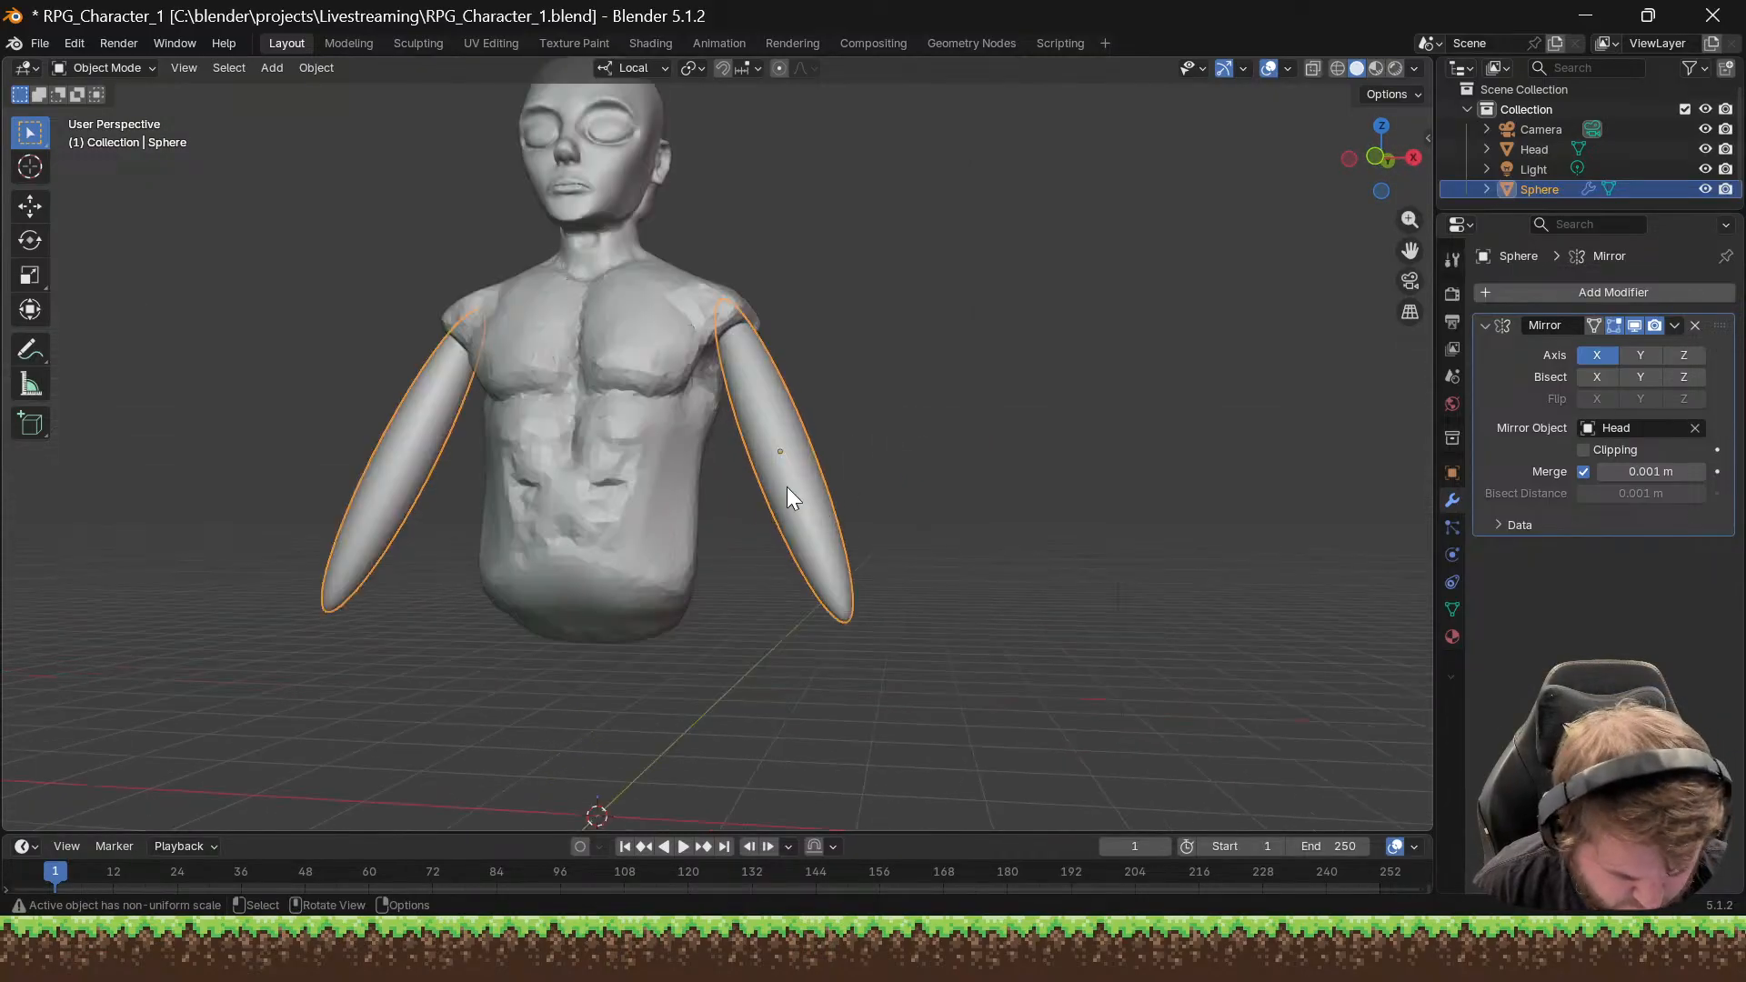
key(shift+d)
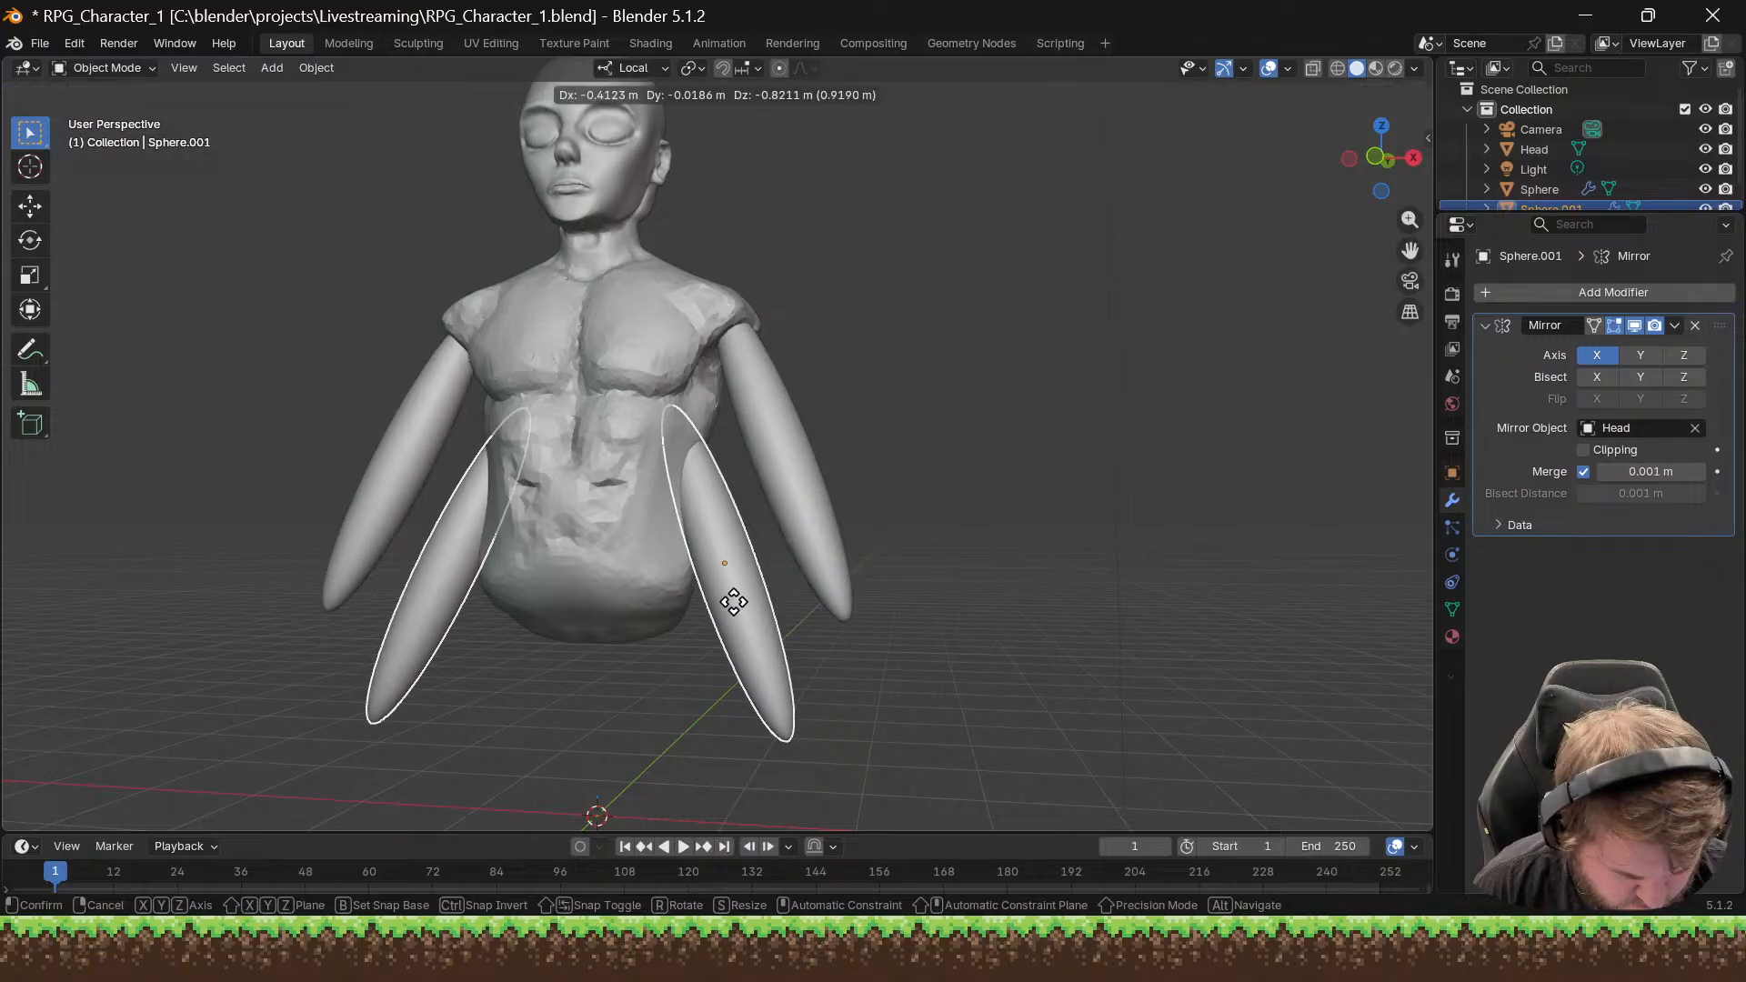
click(727, 751)
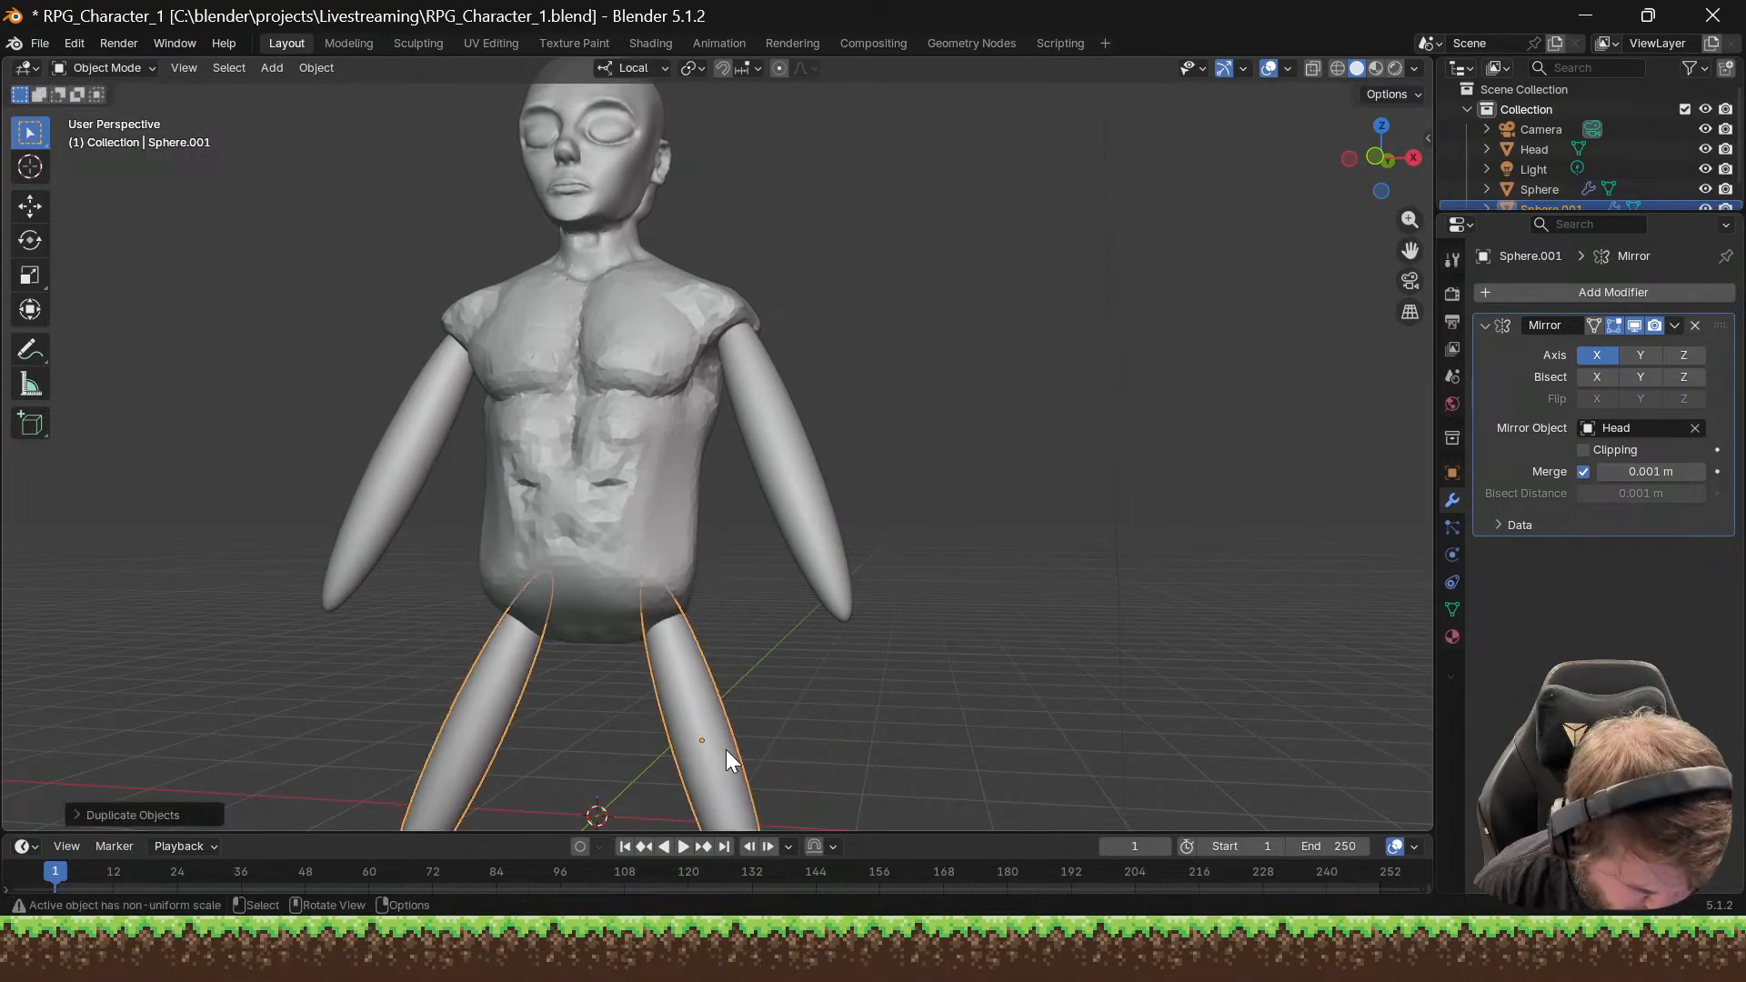
Step: Scale up the duplicated leg shapes uniformly so they are larger than the arms
scroll(773, 755, down, 4)
middle_drag(809, 737, 747, 522)
key(s)
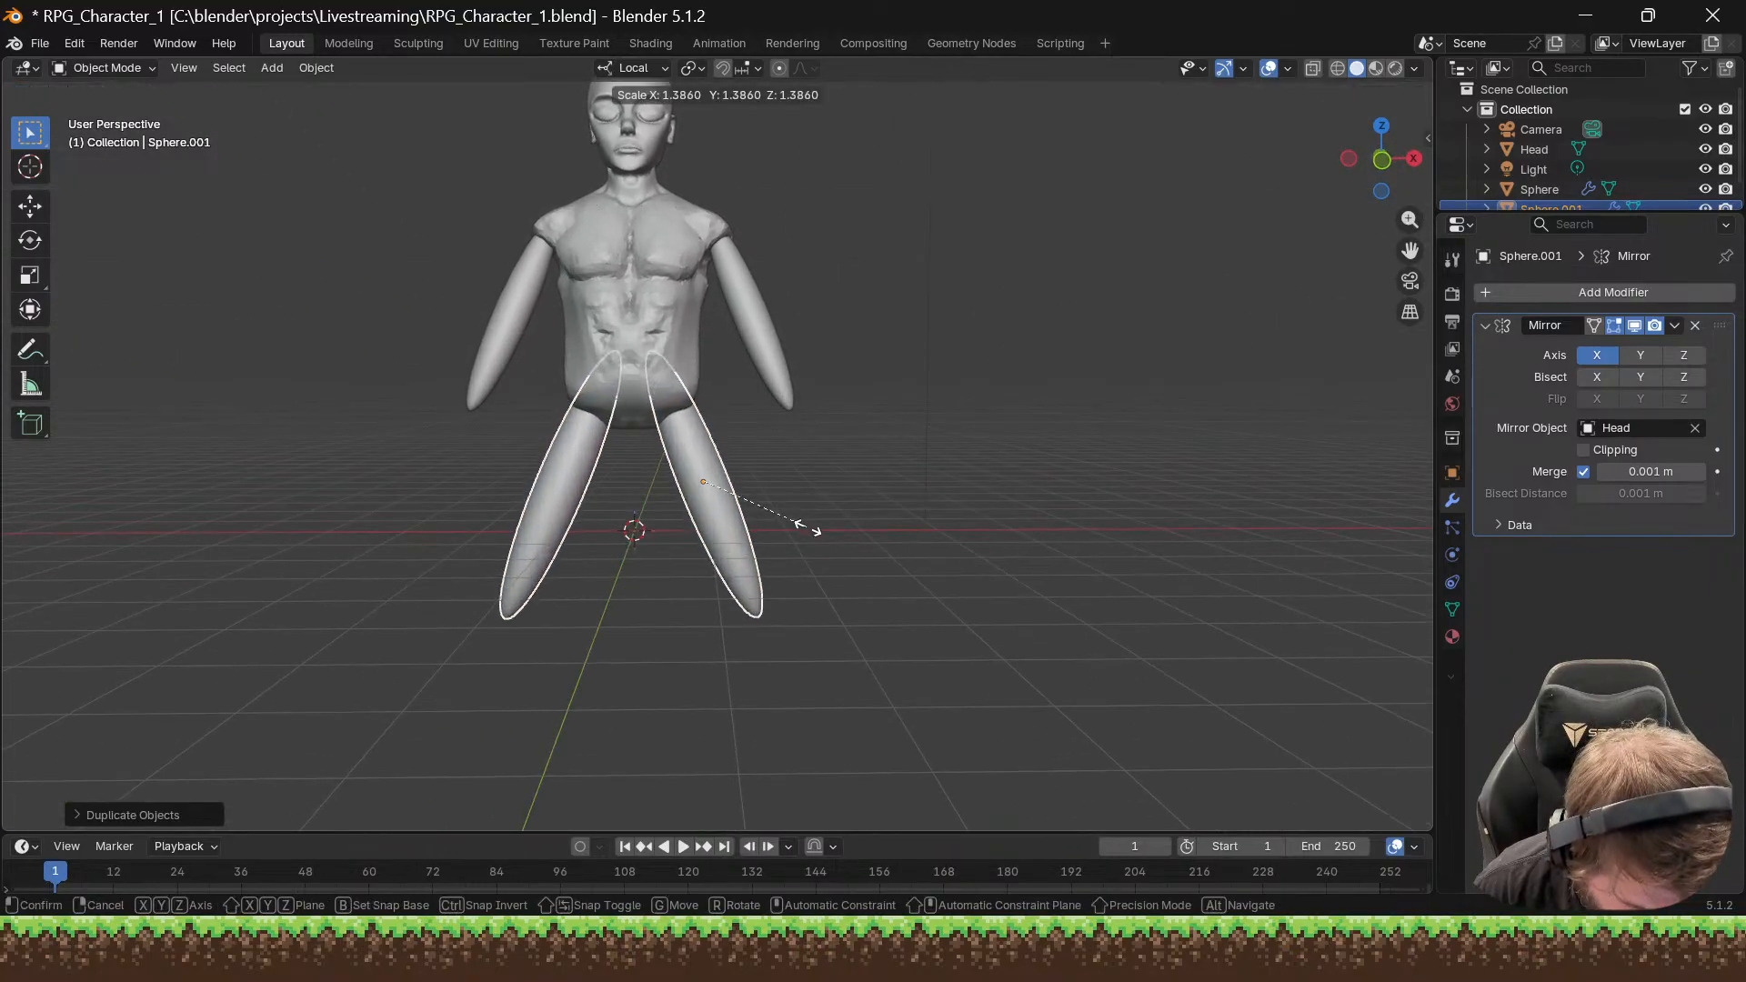
click(826, 532)
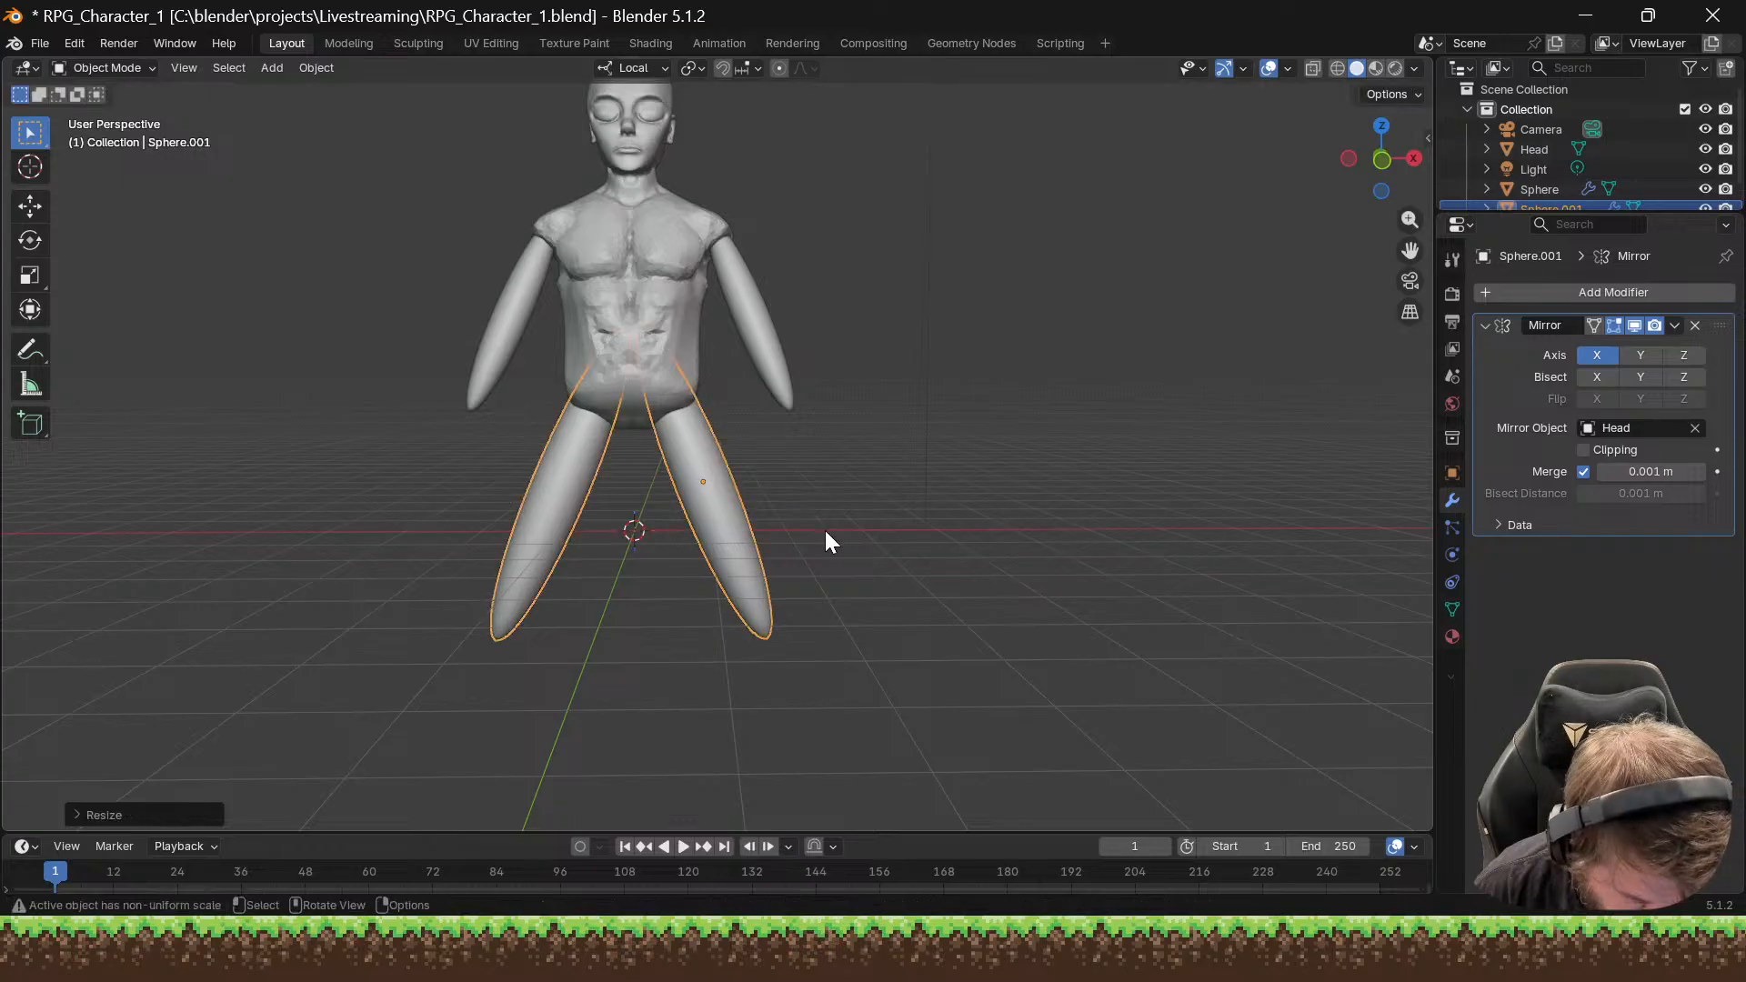
Step: Rotate the leg shapes around their local X axis until they hang straight in side view
middle_drag(825, 531, 832, 505)
key(r)
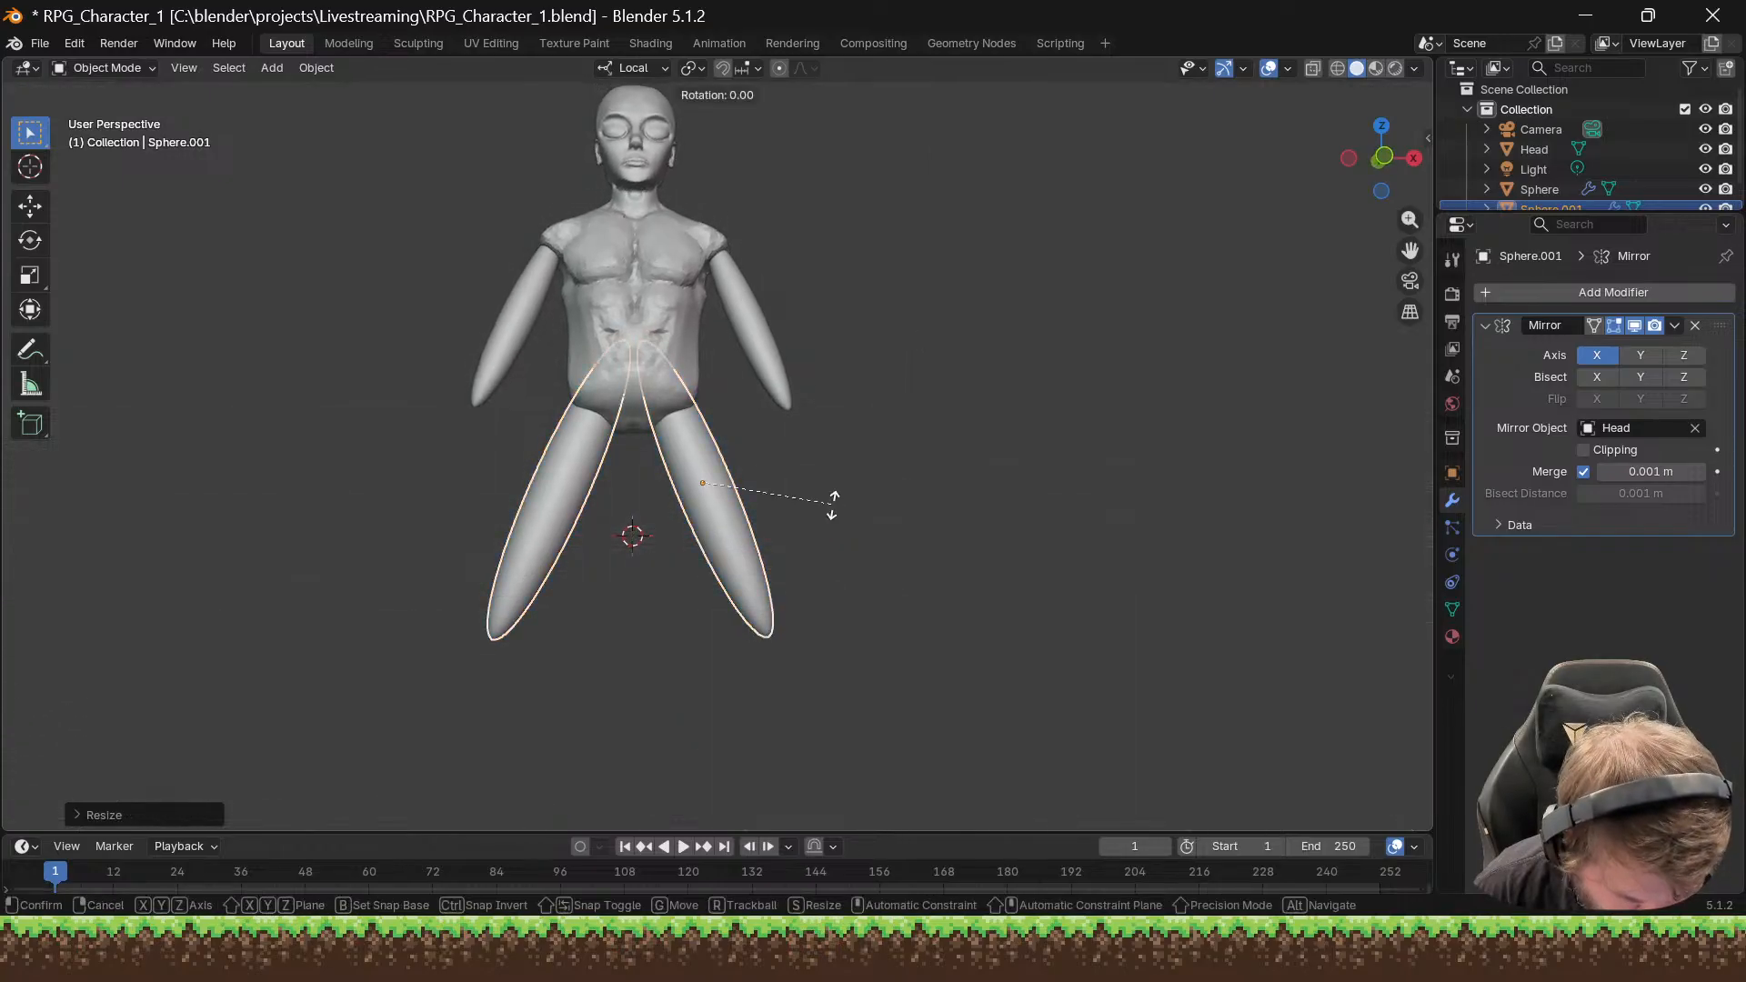
key(x)
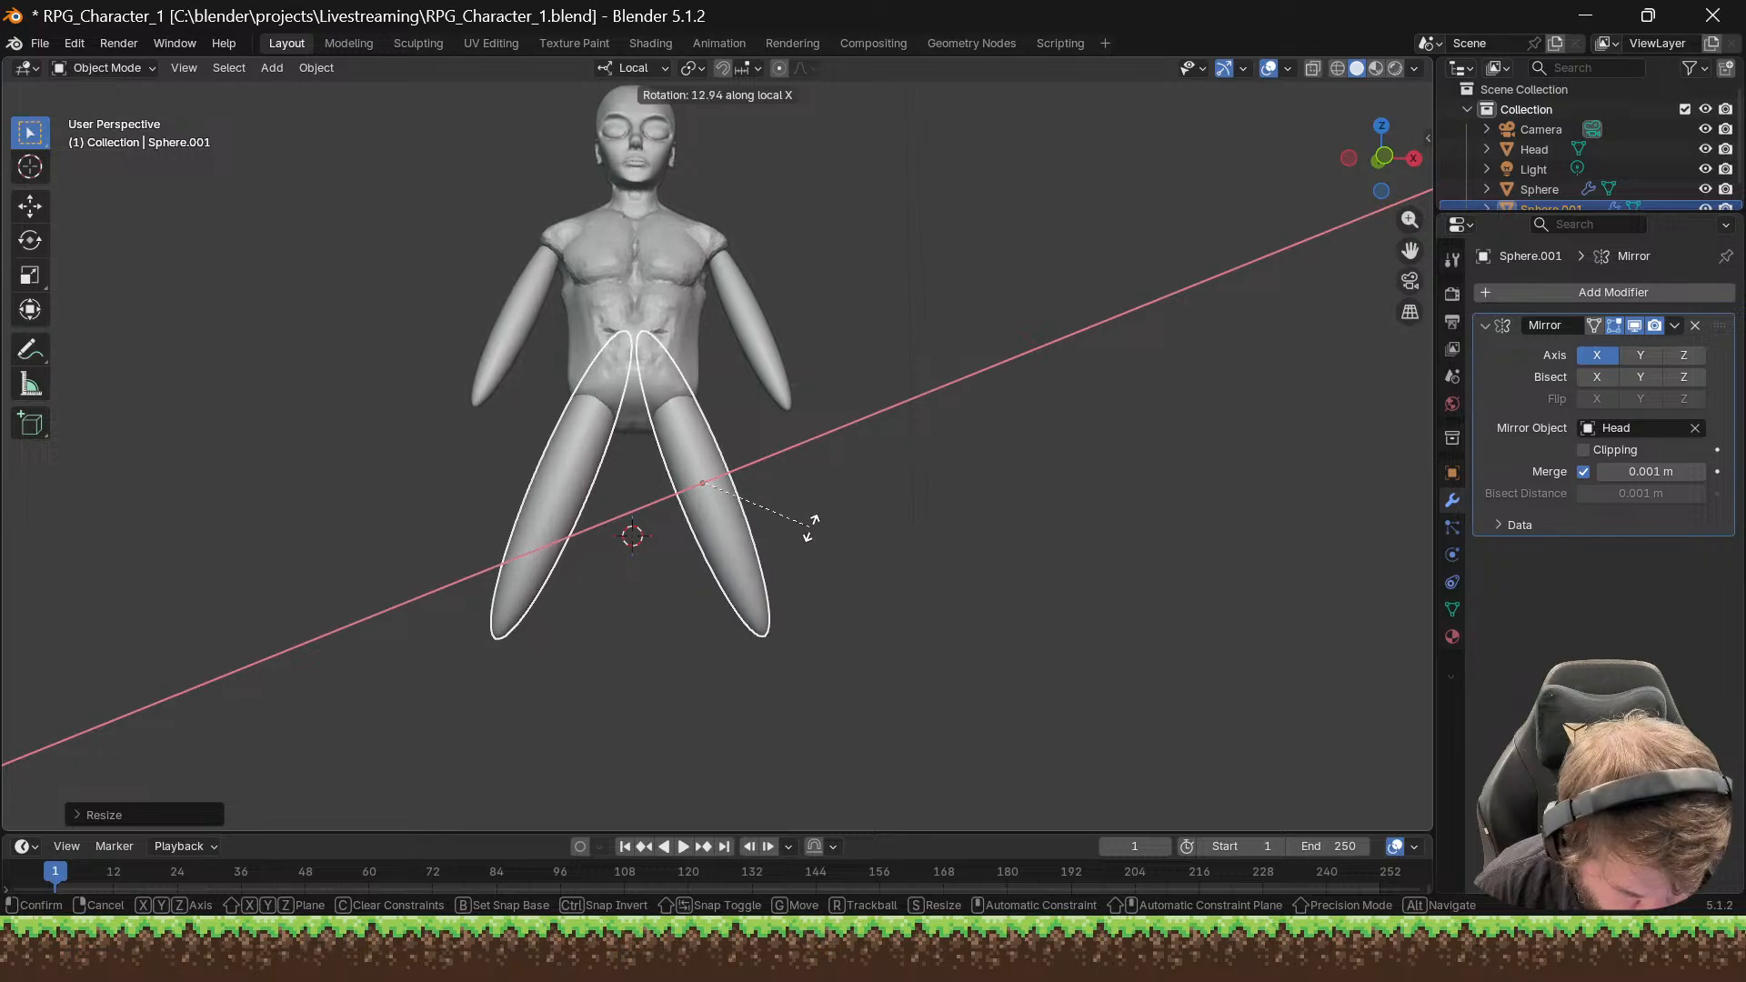
click(814, 541)
middle_drag(812, 540, 597, 538)
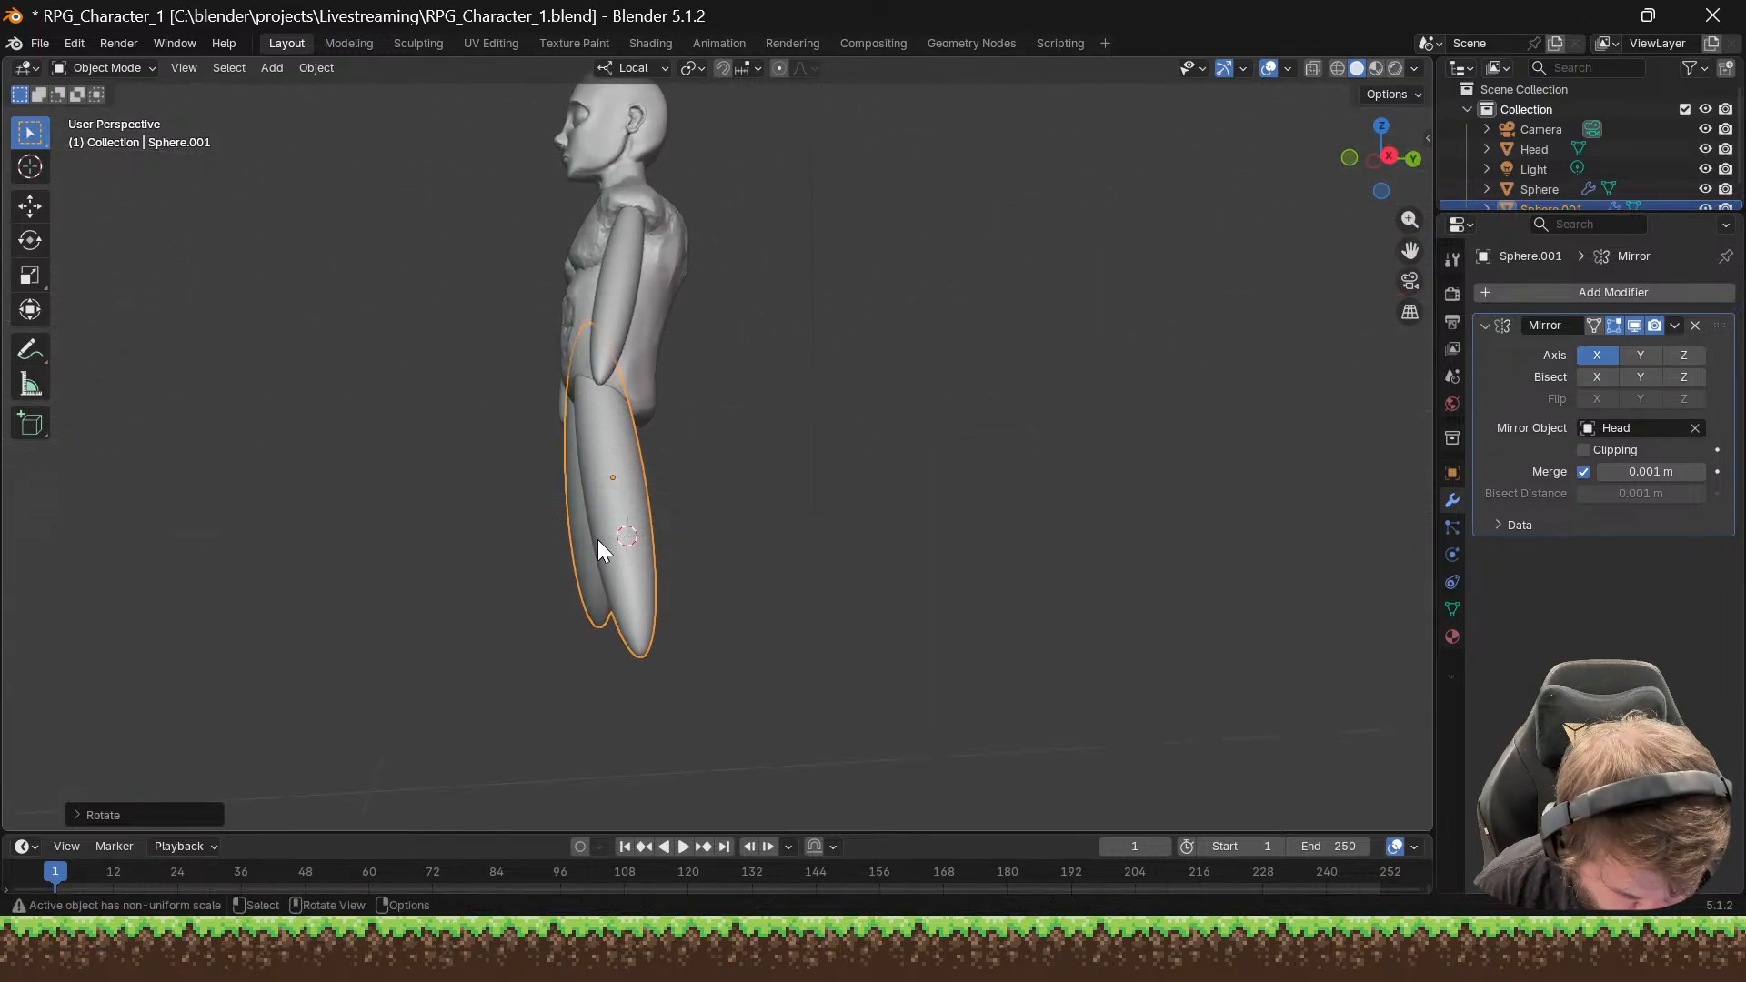
key(r)
key(x)
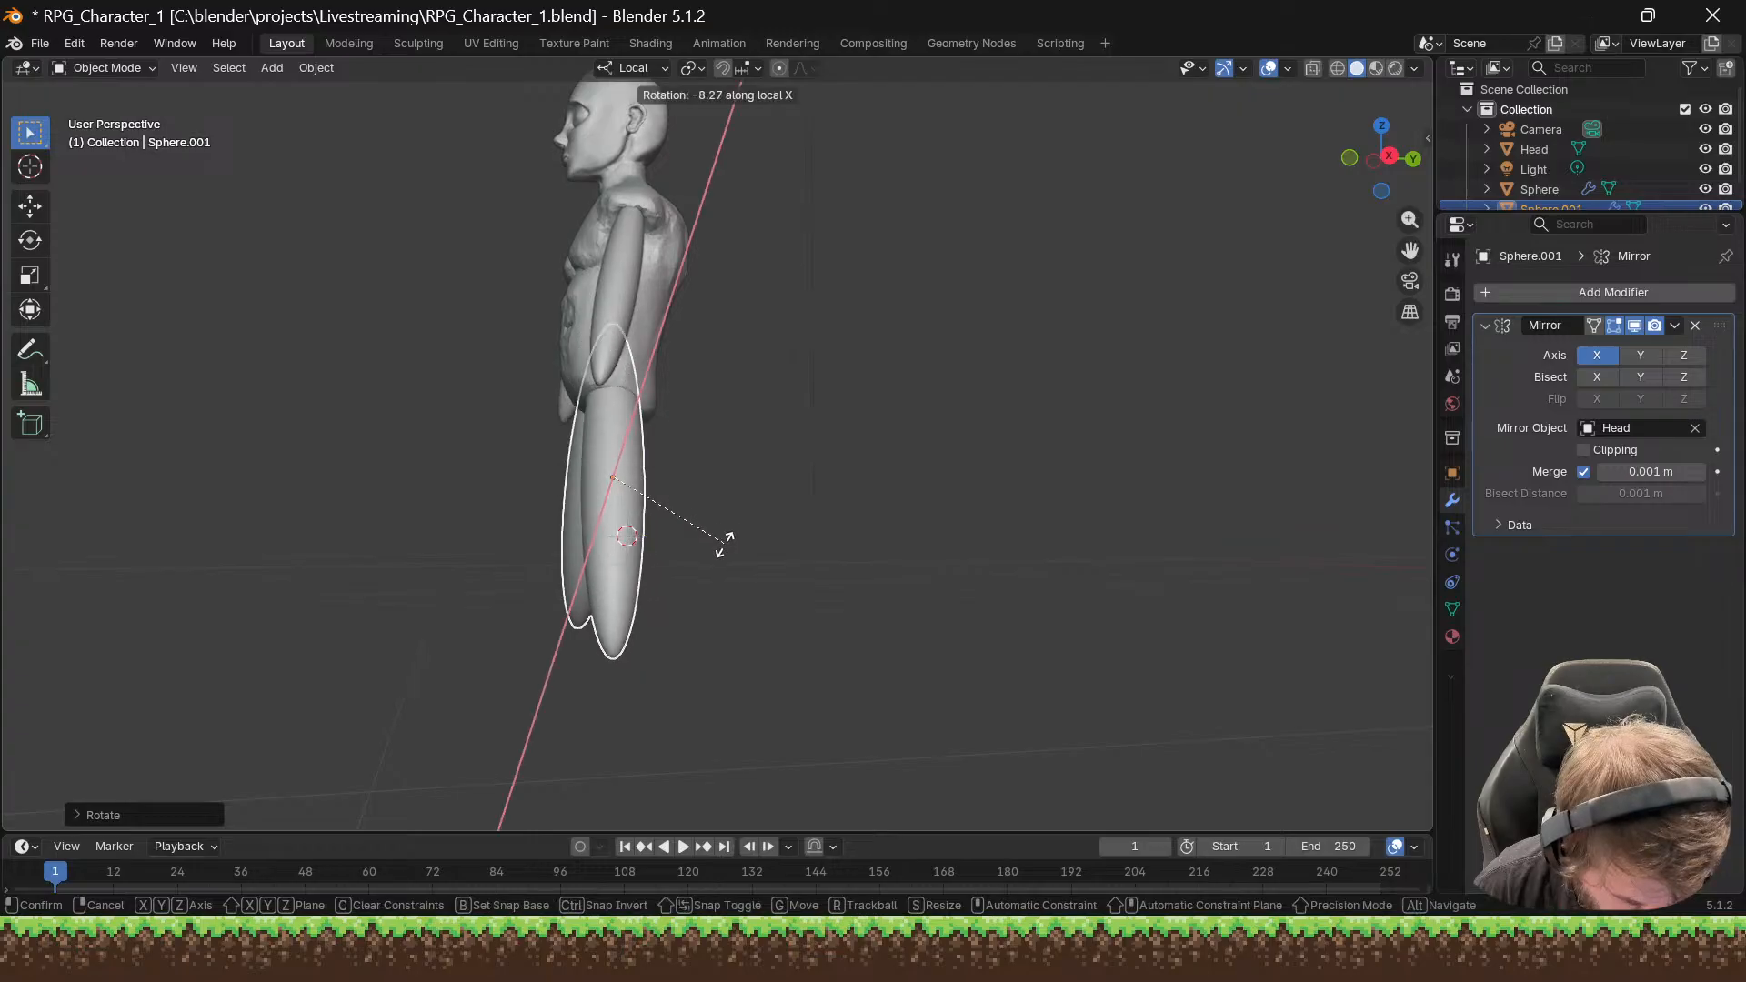
click(724, 544)
Step: Rotate the leg shapes around their local Y axis so they stand vertically in front view
middle_drag(720, 542, 895, 558)
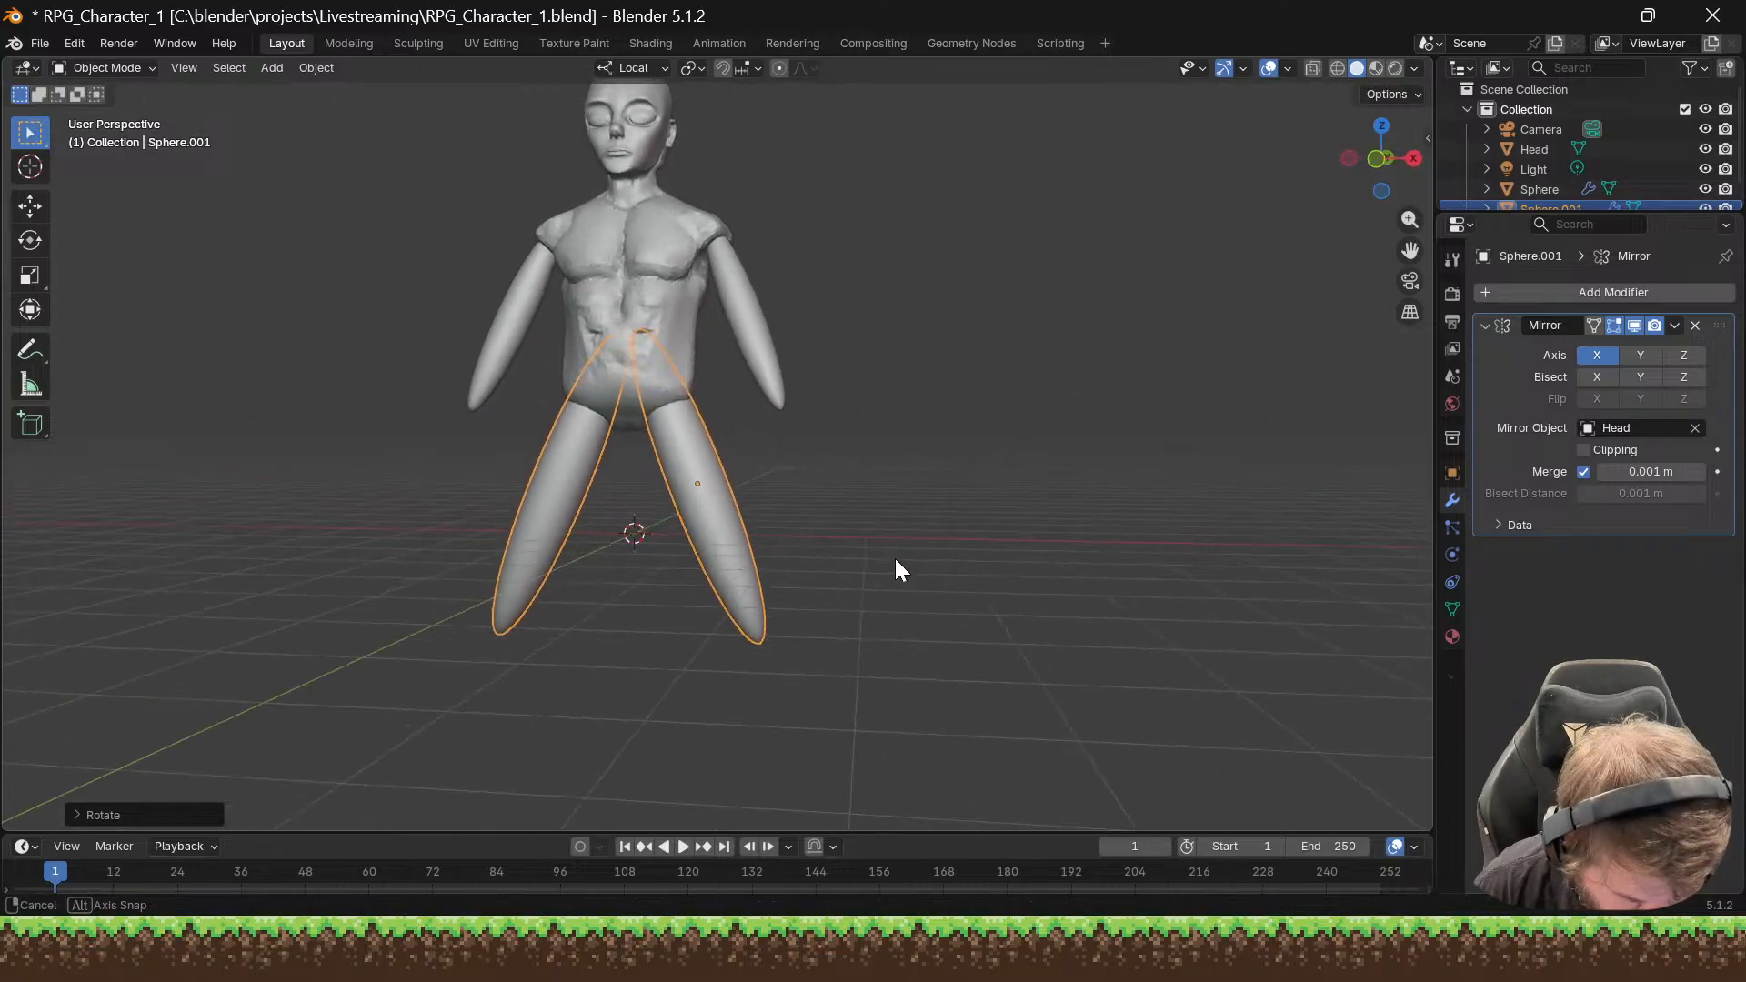
key(r)
key(y)
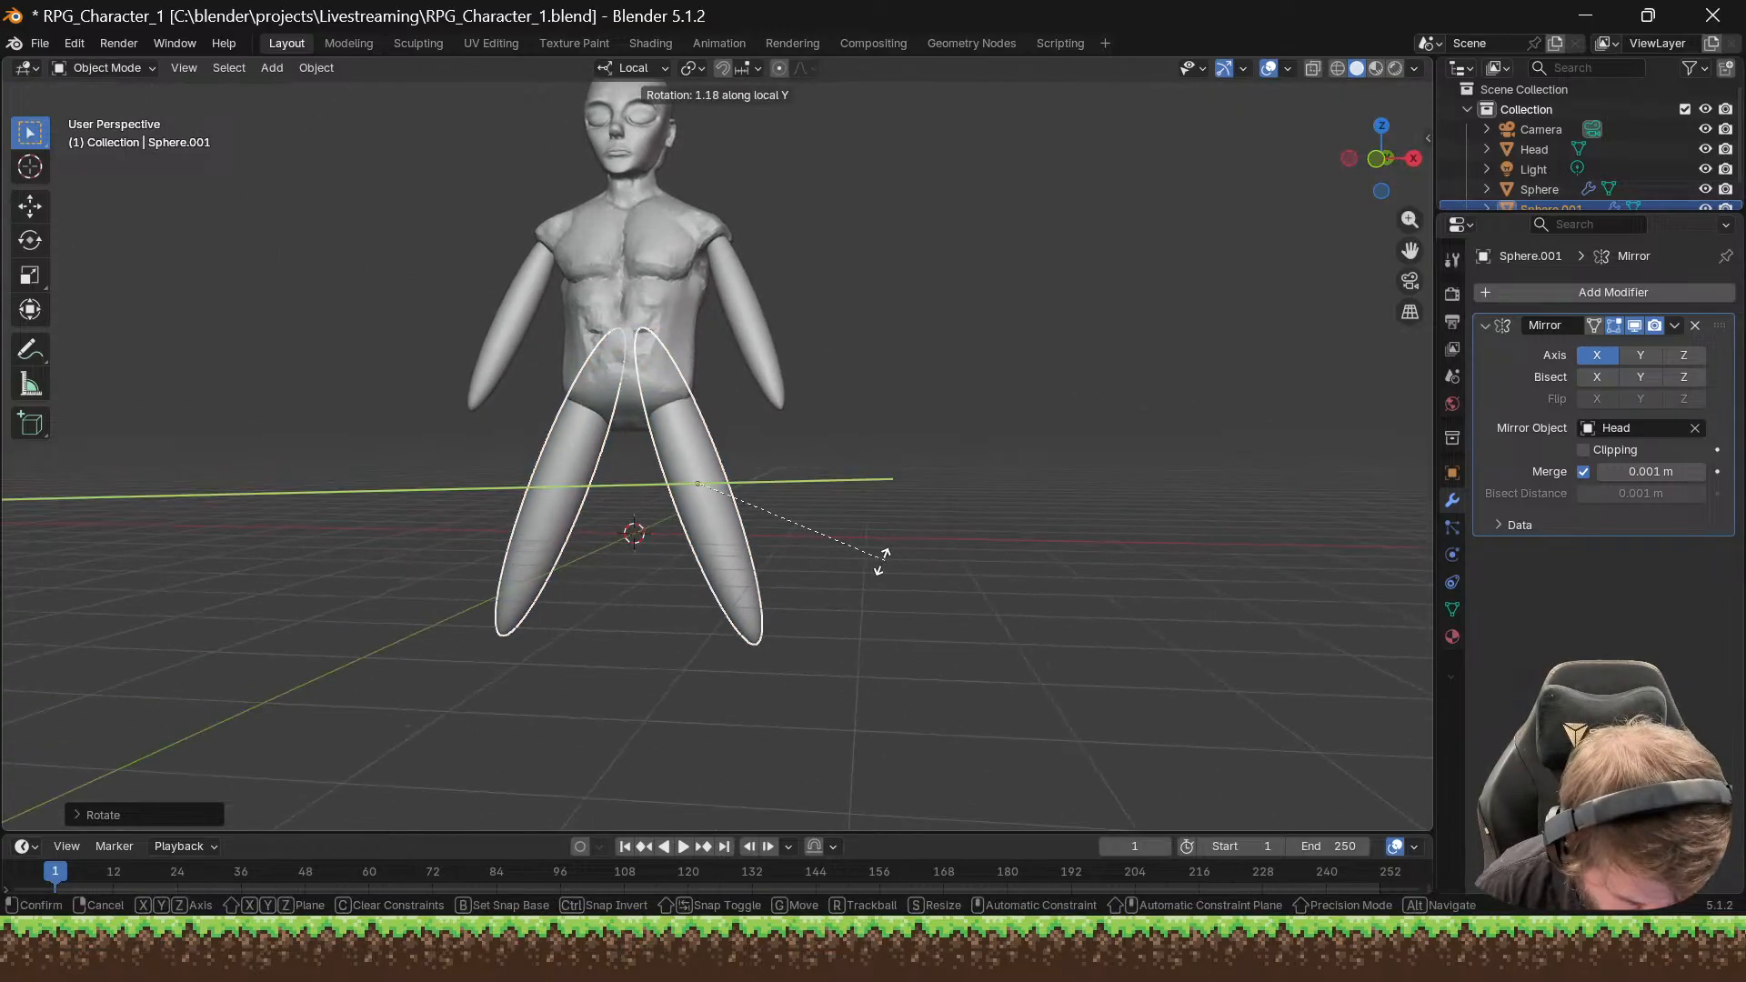
click(775, 554)
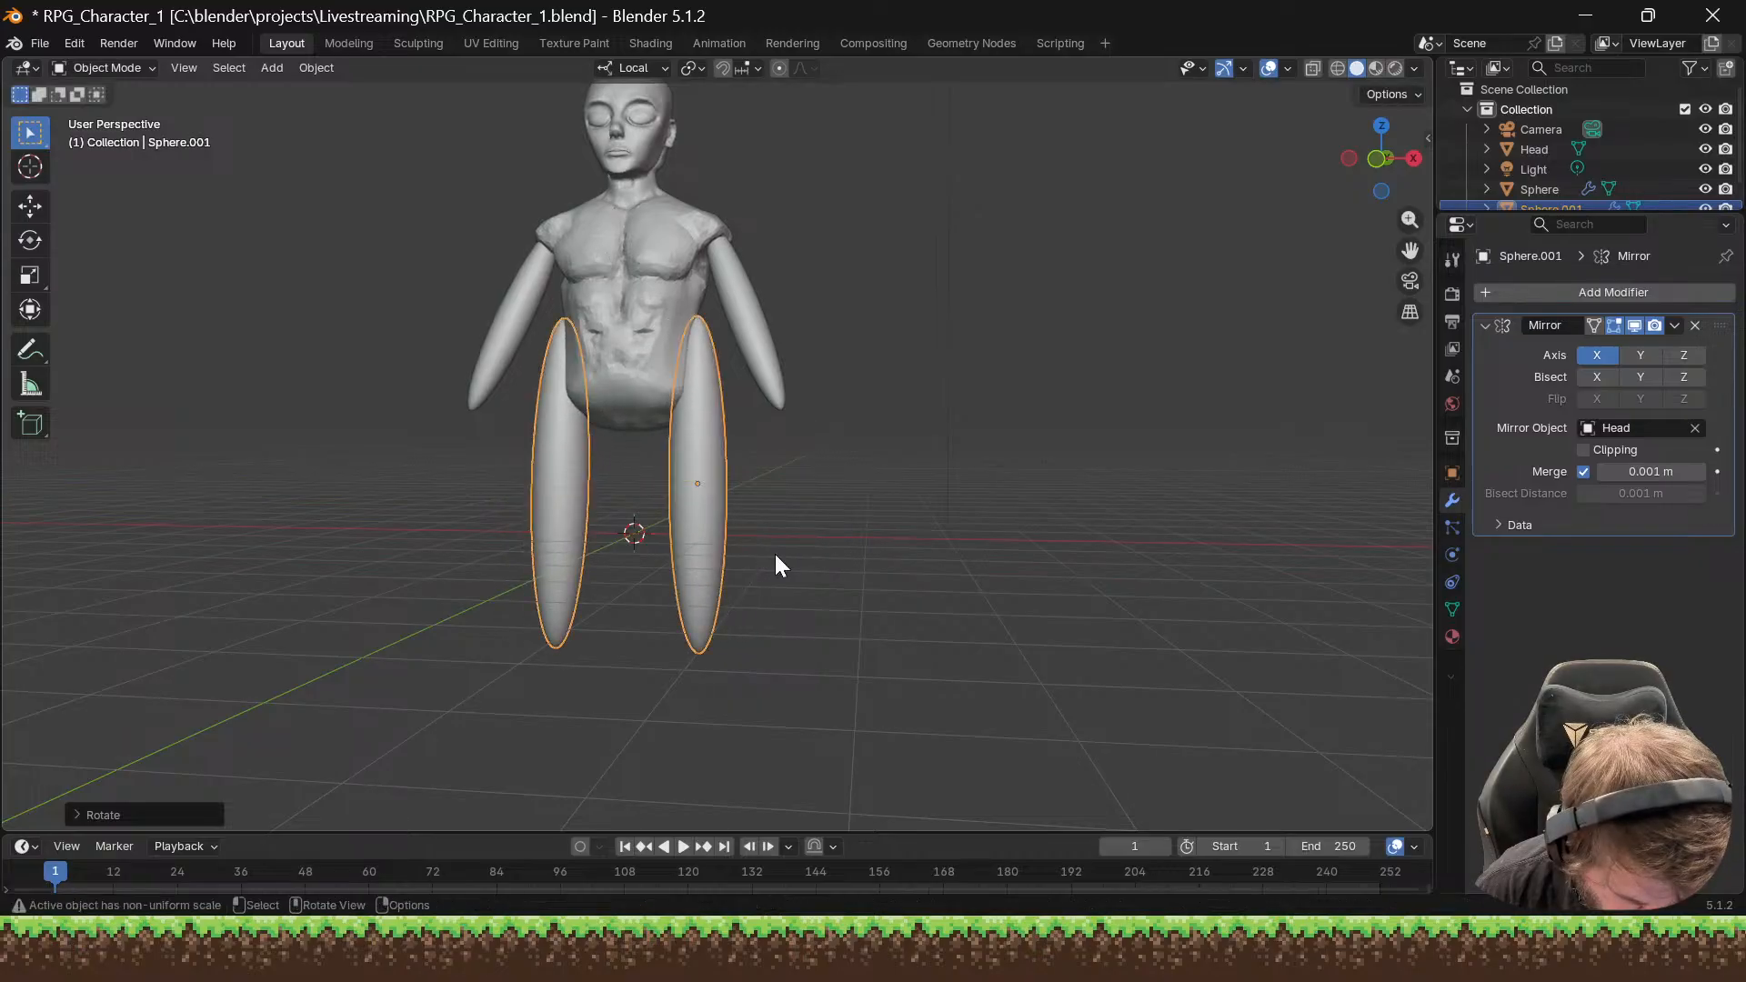
Step: Adjust the legs' scale slightly and move them along local X closer together under the hips
middle_drag(775, 553, 850, 558)
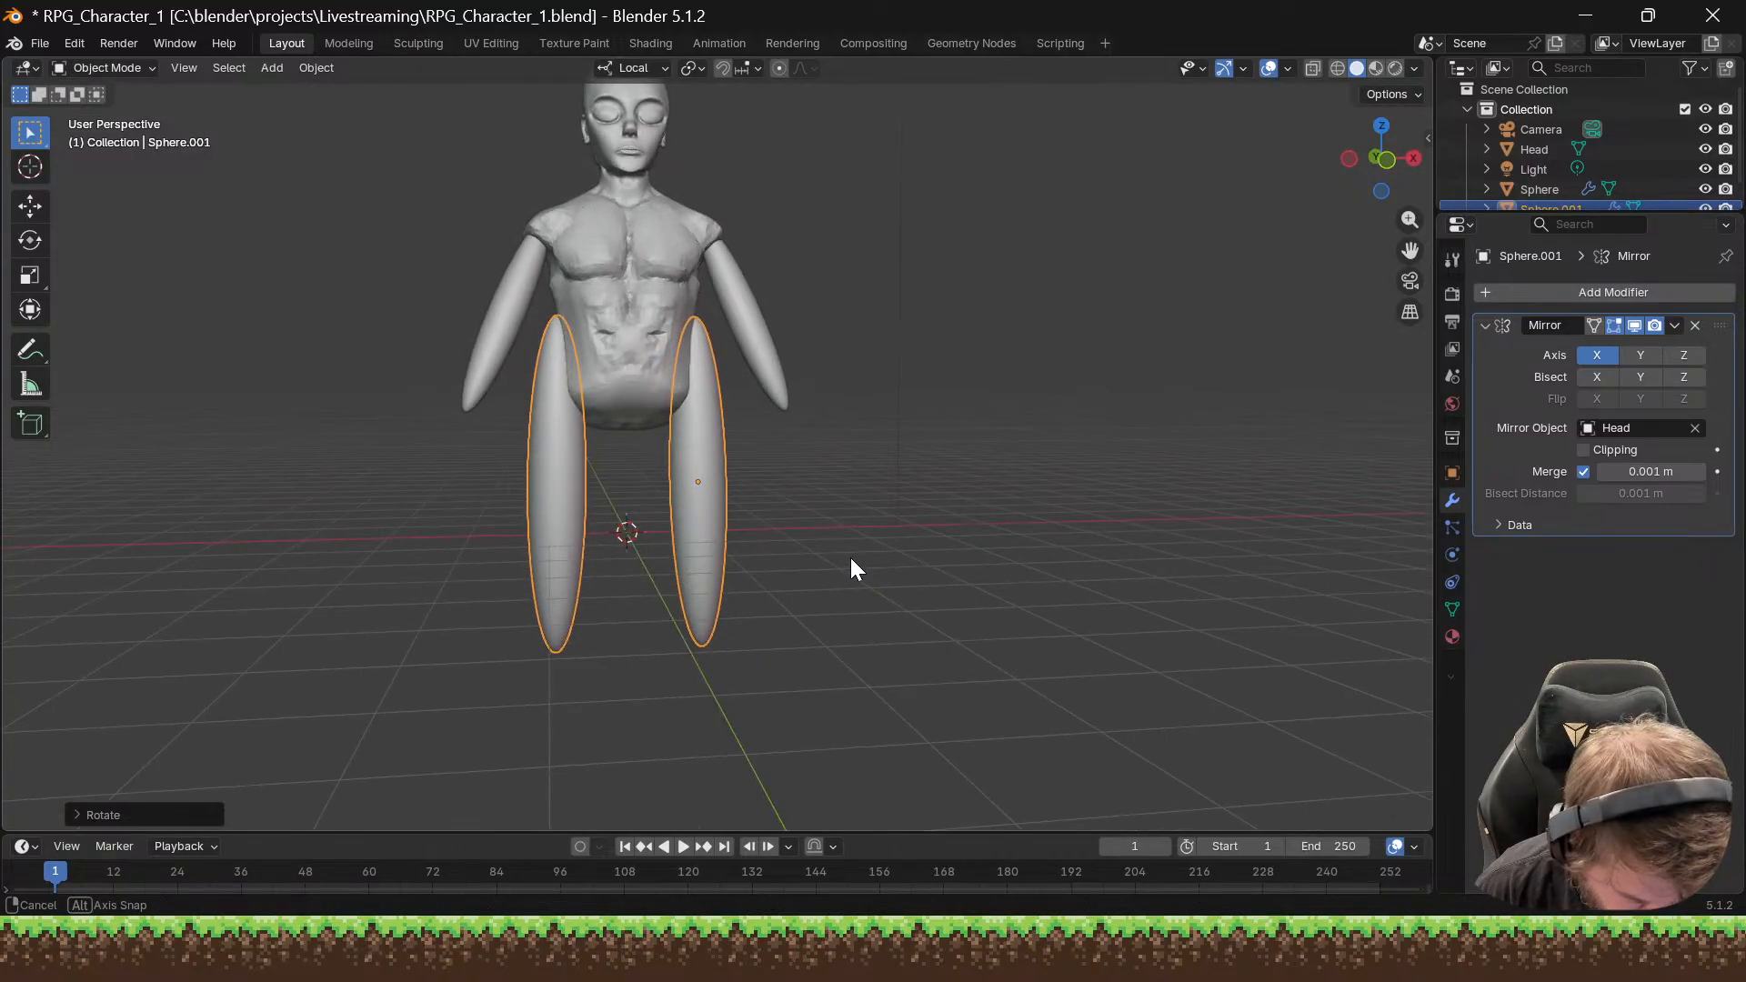
key(s)
click(908, 542)
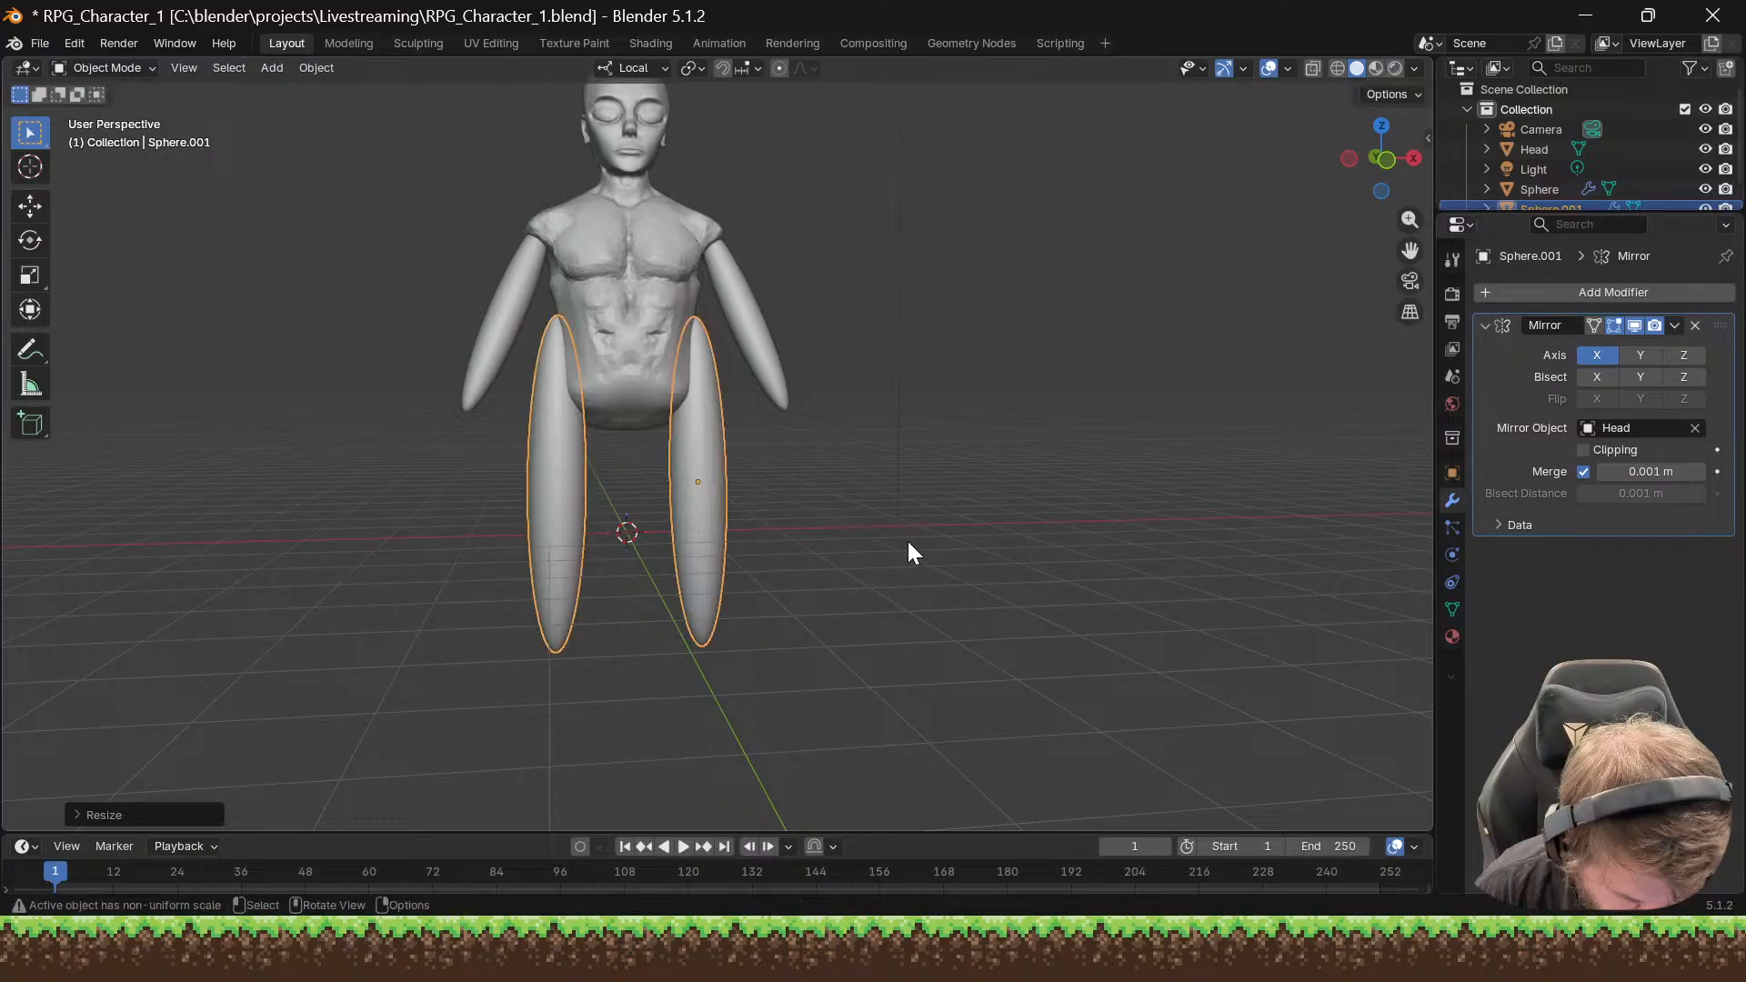
key(g)
key(z)
key(x)
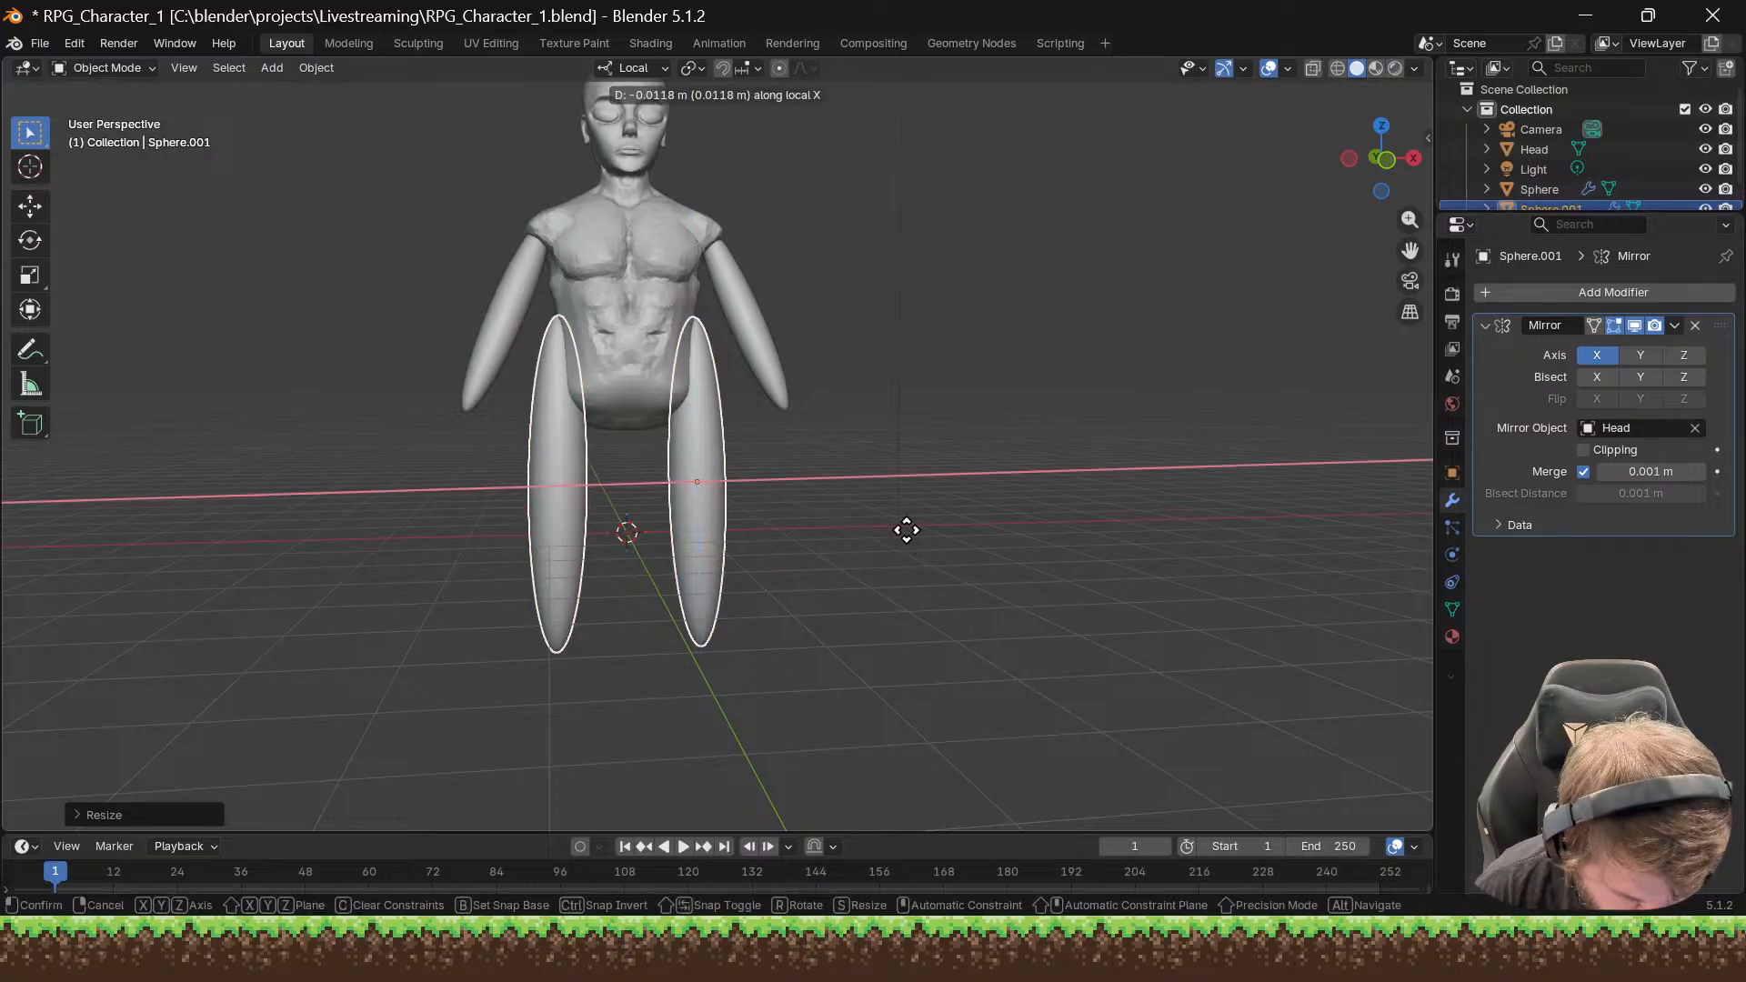
click(880, 534)
Step: Enlarge the legs slightly with a uniform scale while checking them from the side
middle_drag(880, 535, 1092, 523)
key(s)
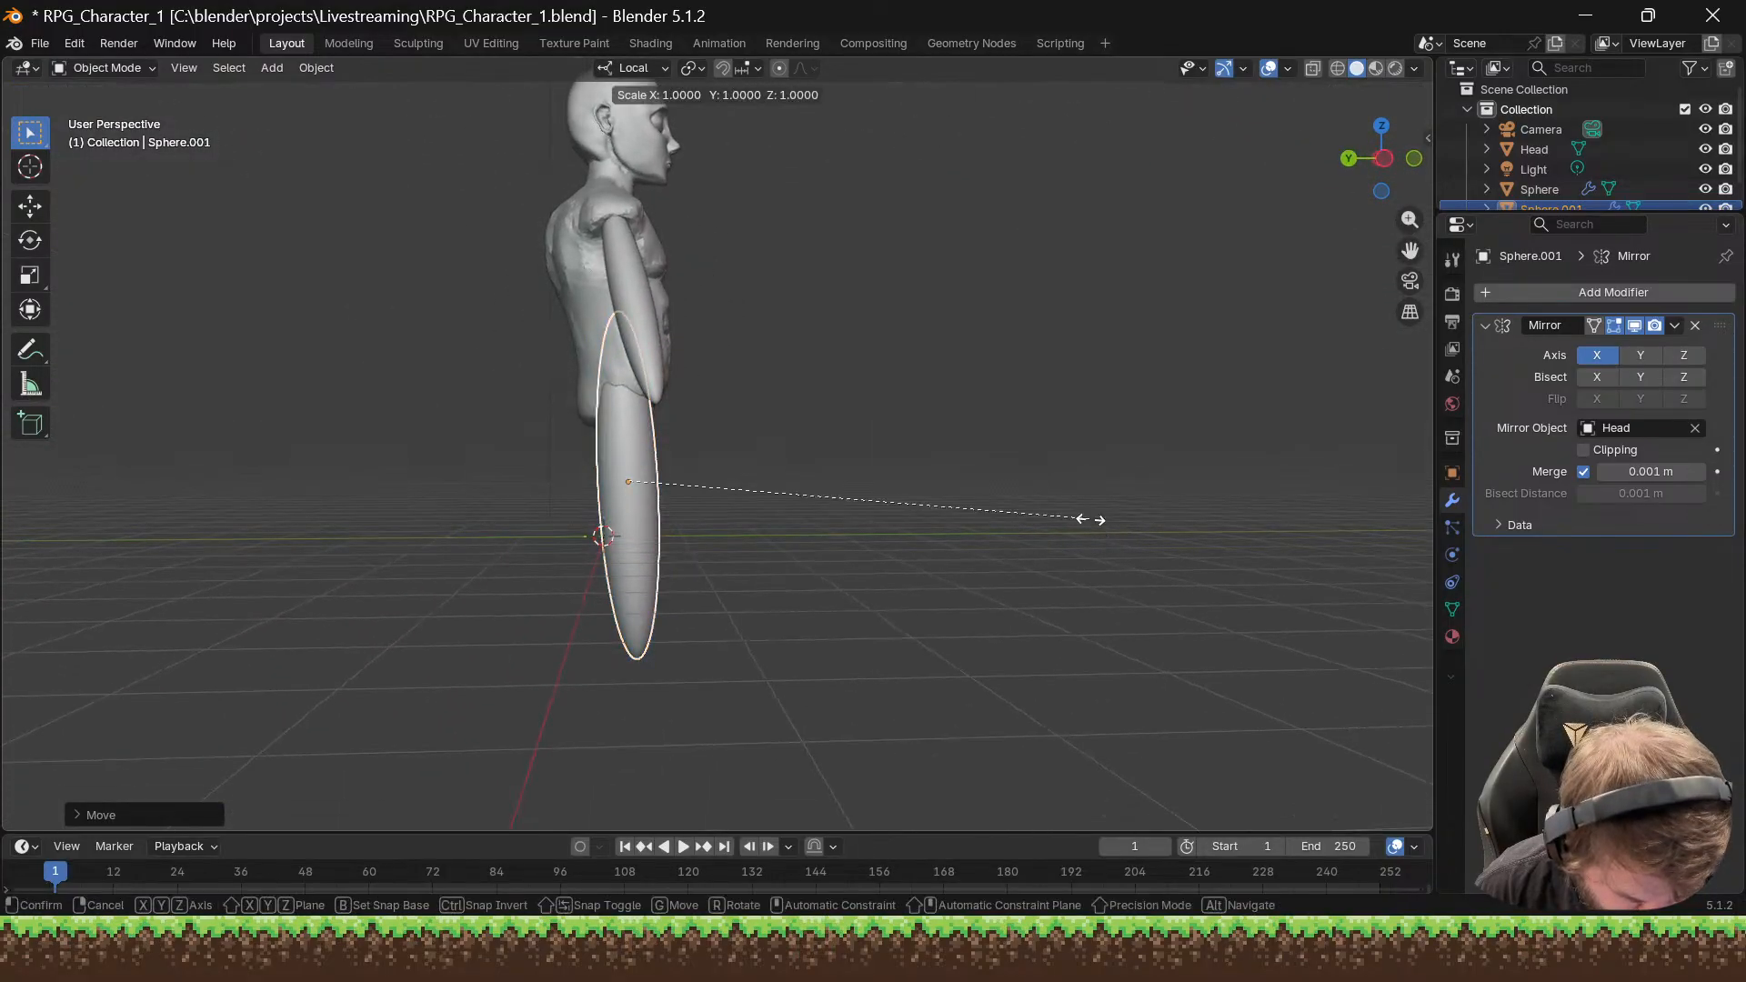
click(1136, 520)
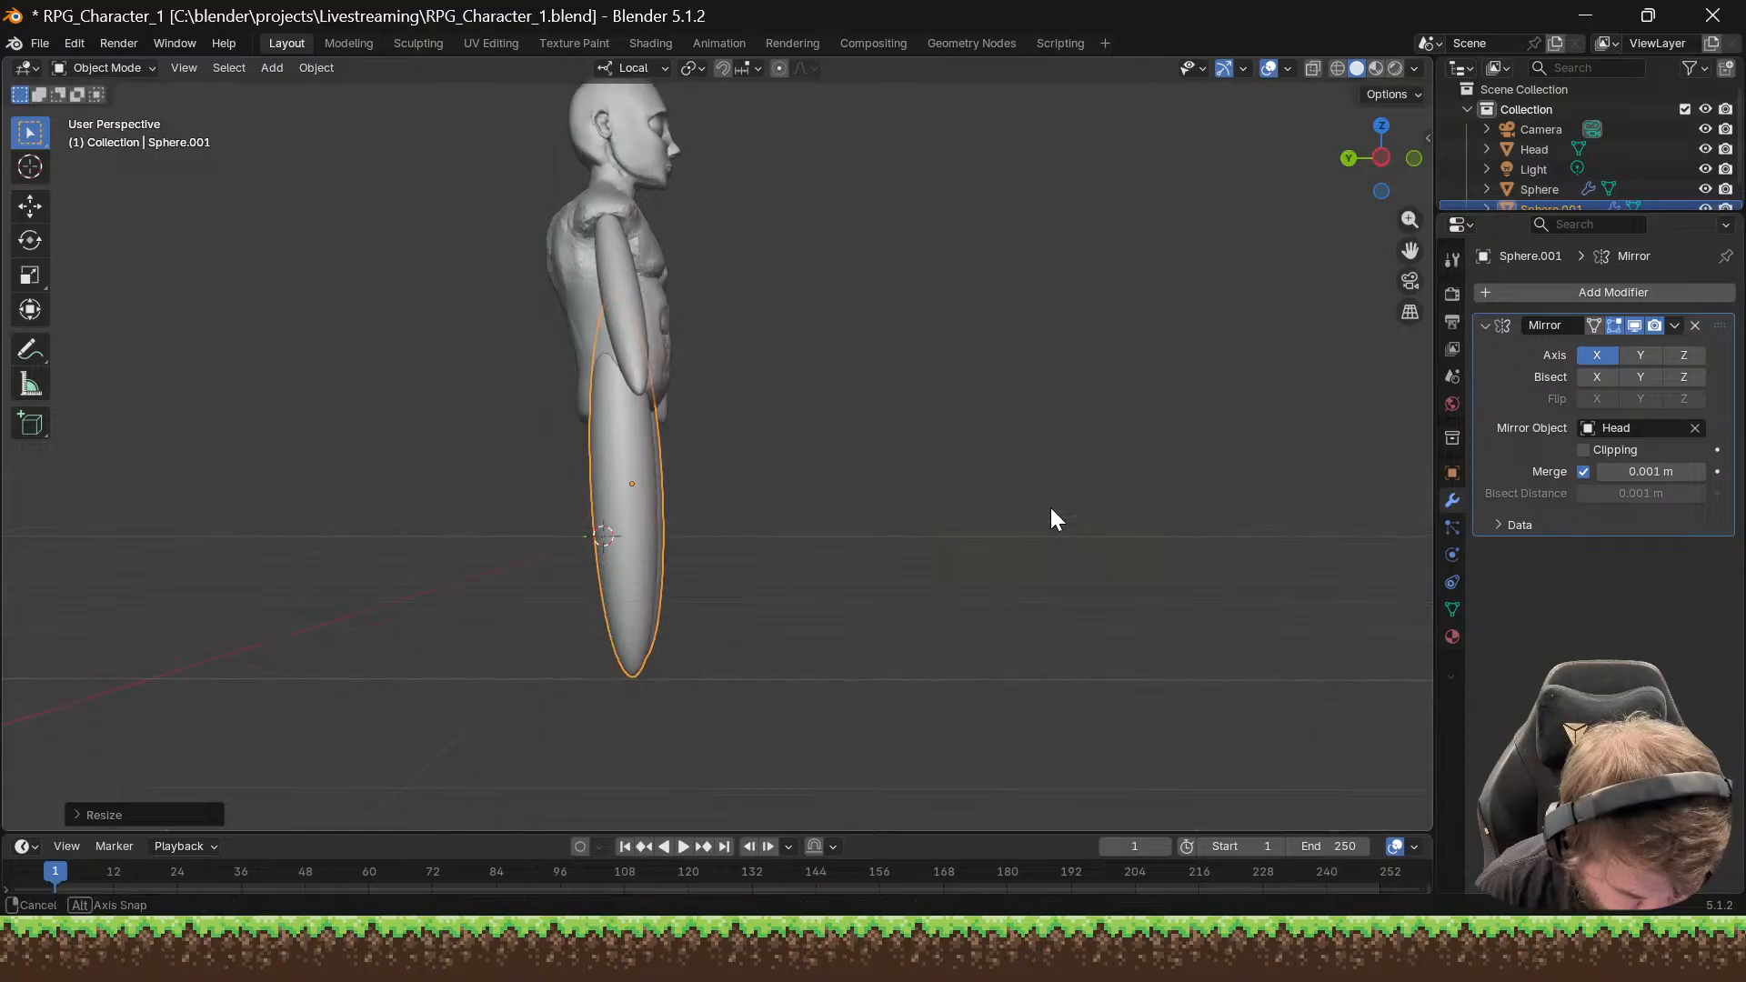
middle_drag(1051, 507, 832, 515)
scroll(834, 511, down, 4)
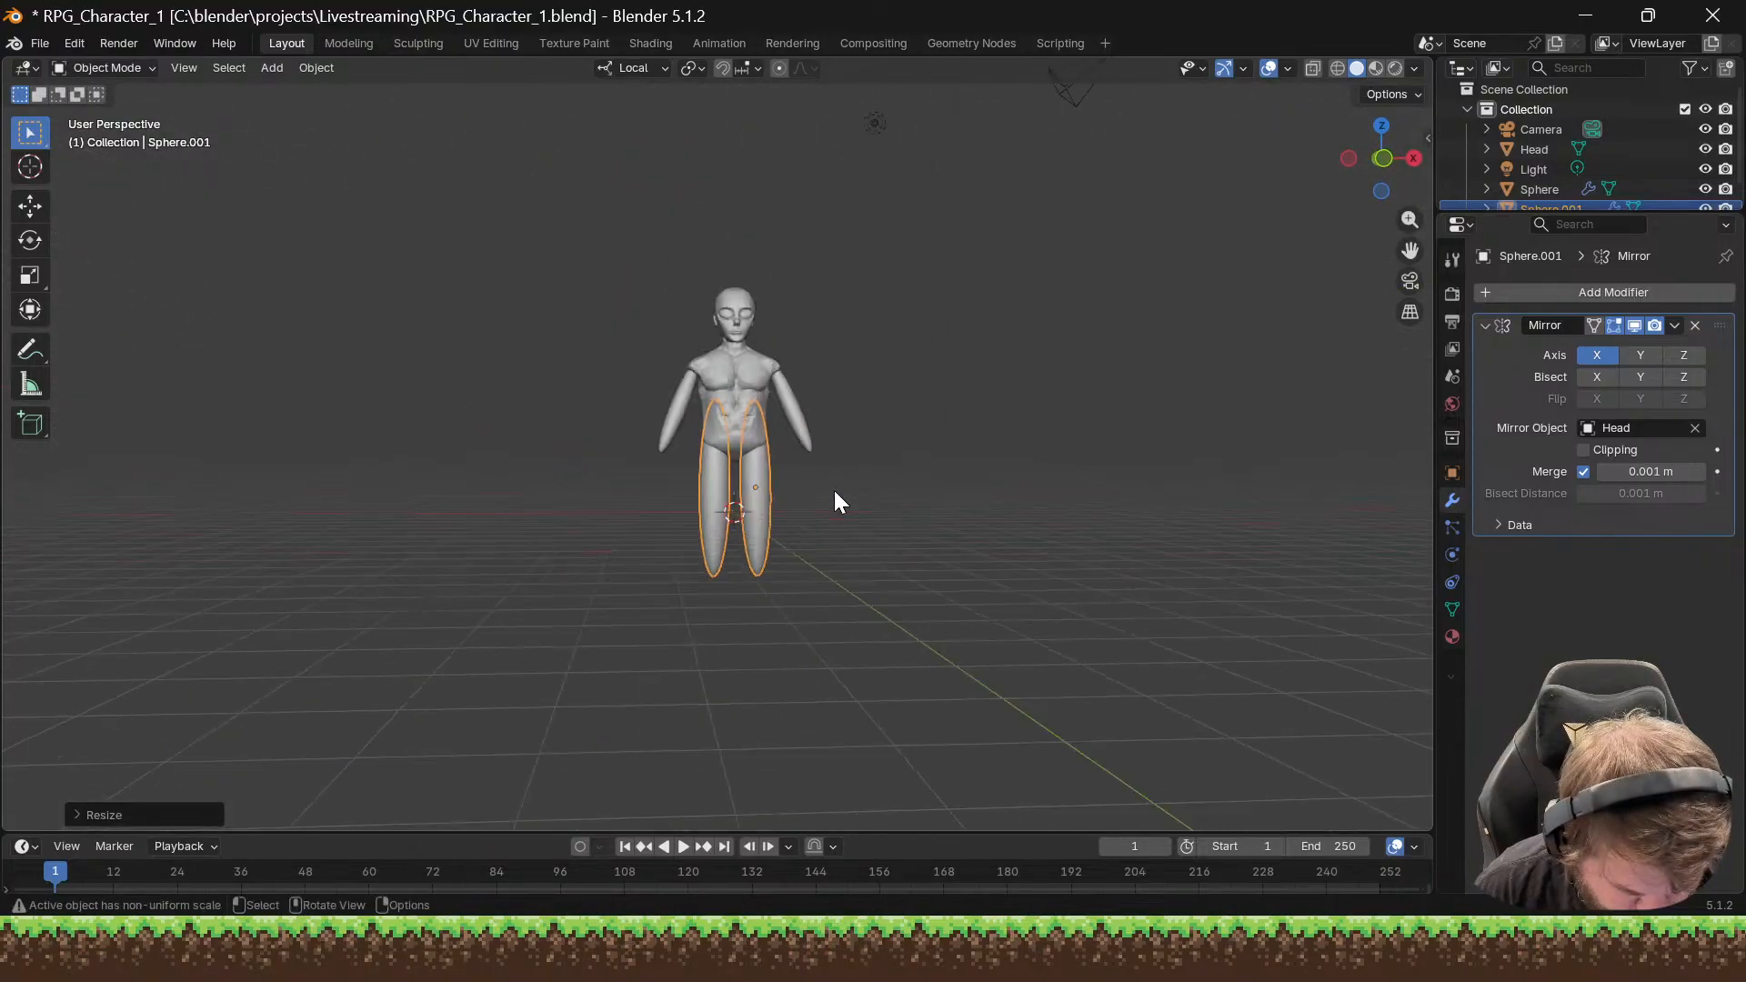
key(a)
key(g)
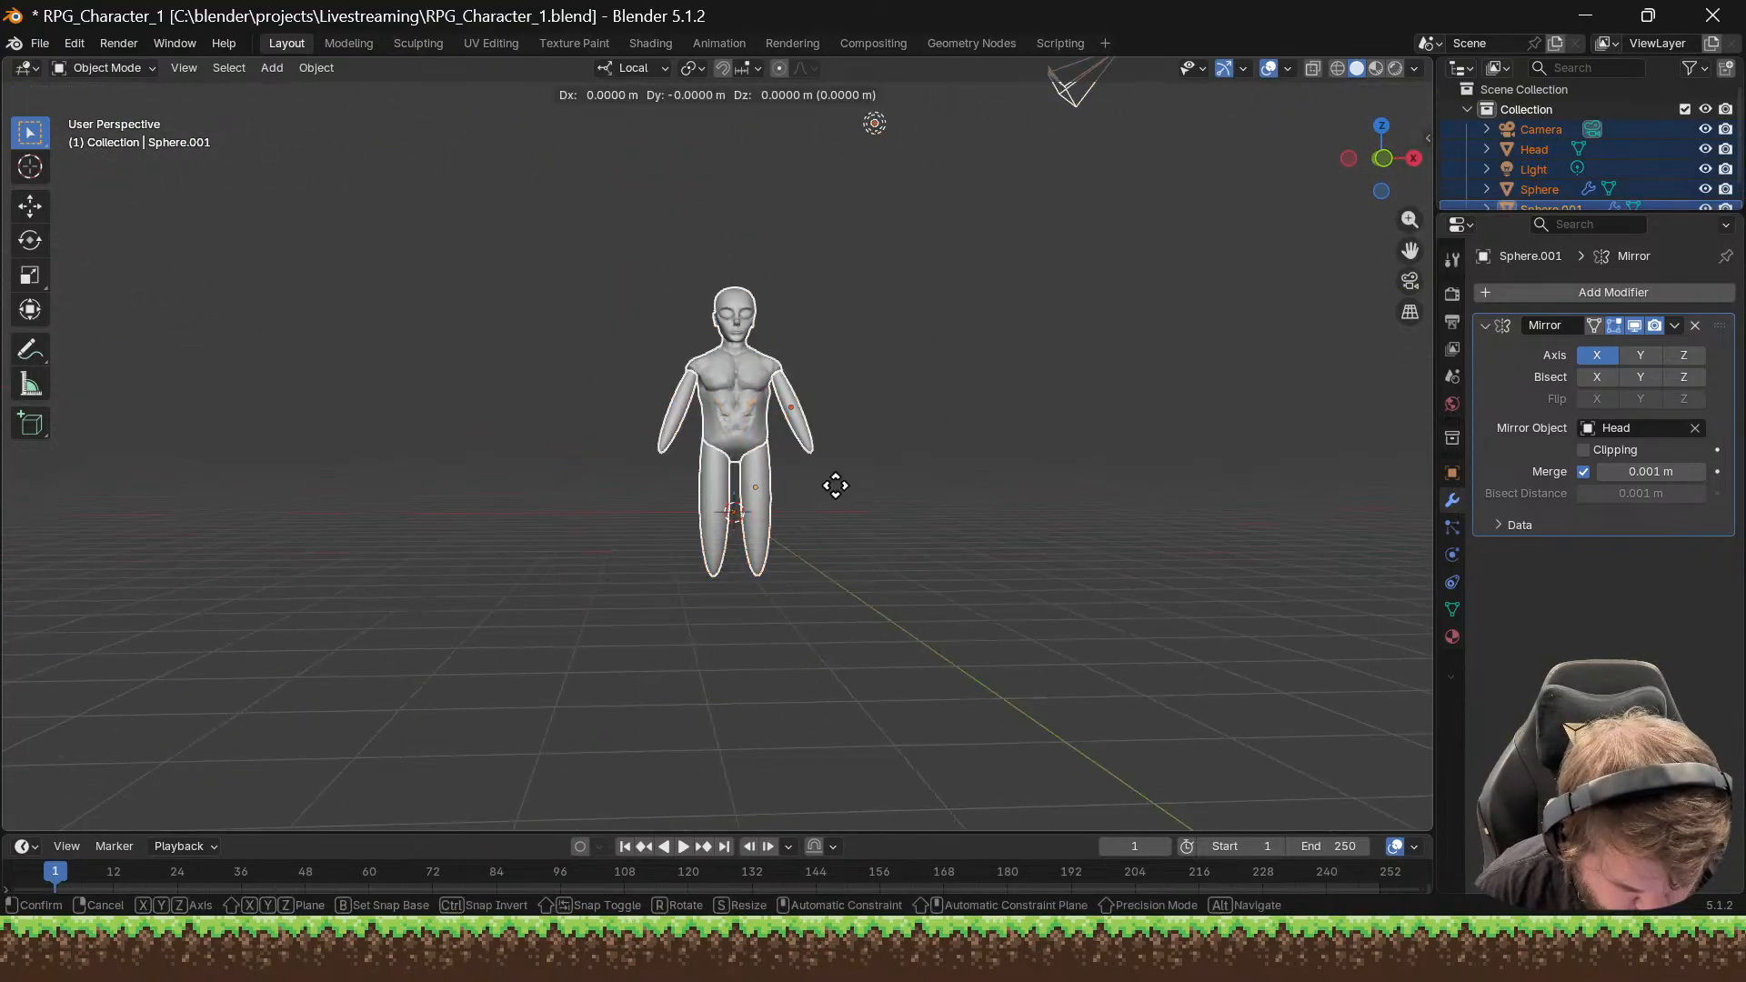
key(z)
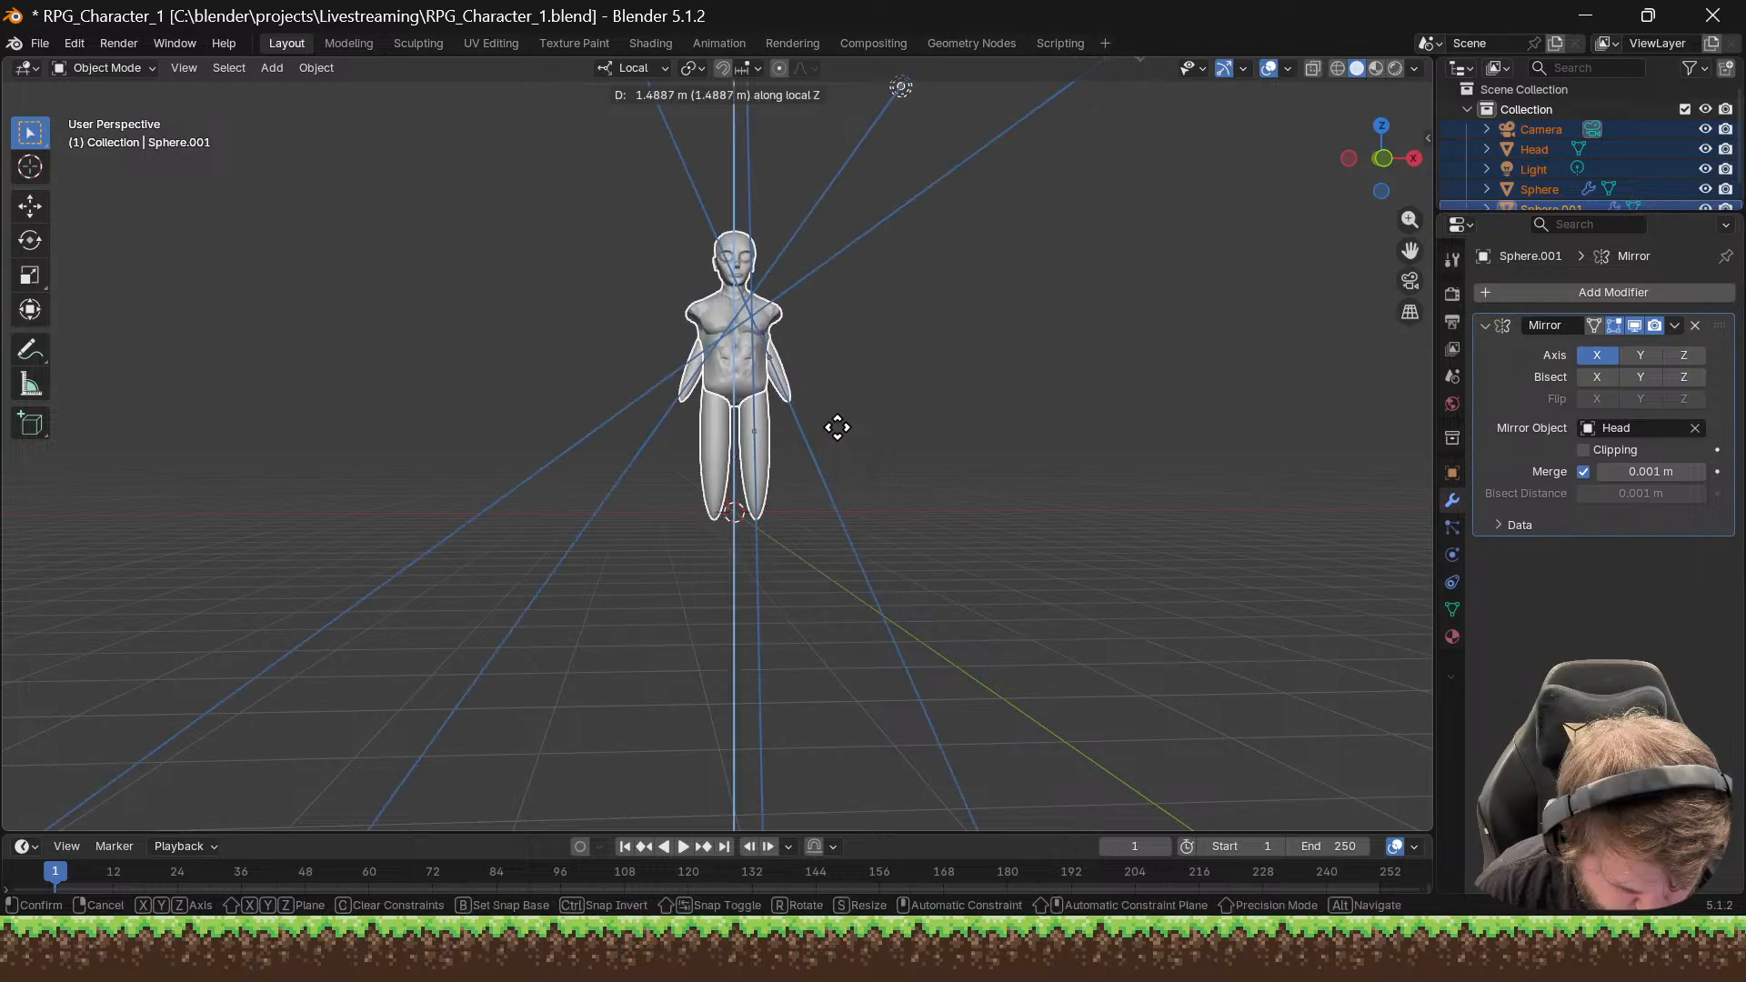
key(Escape)
scroll(810, 428, up, 5)
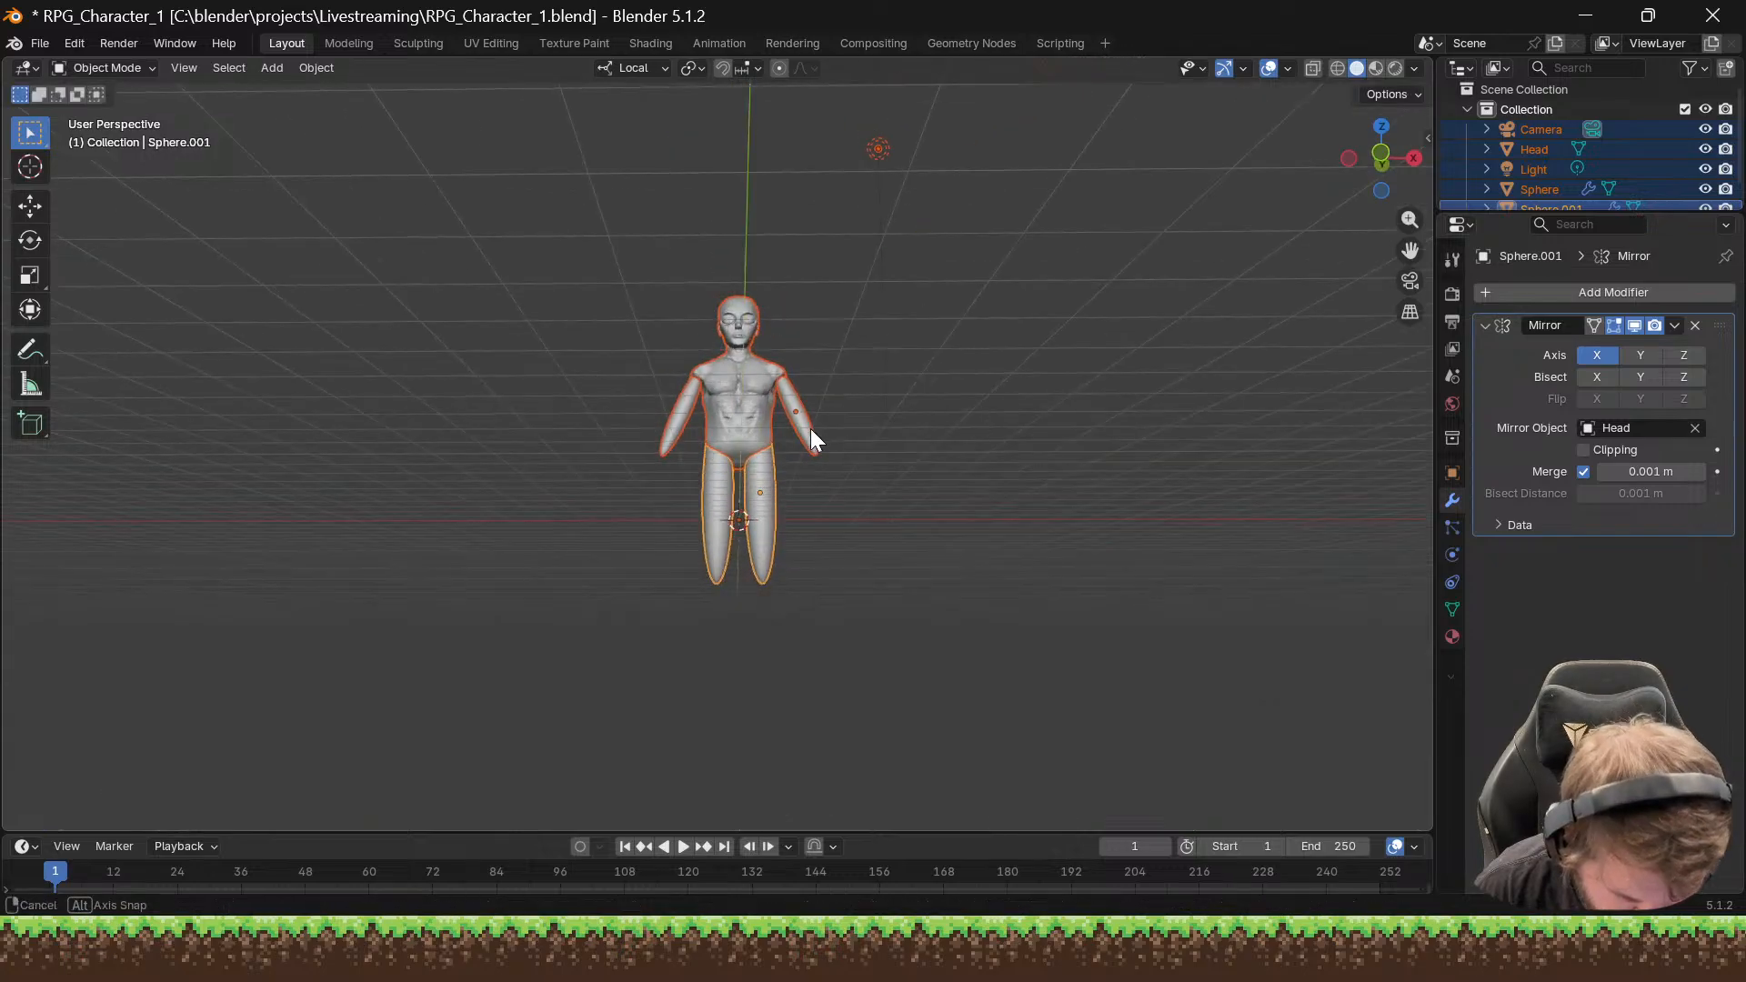
middle_drag(779, 460, 824, 503)
scroll(795, 496, down, 6)
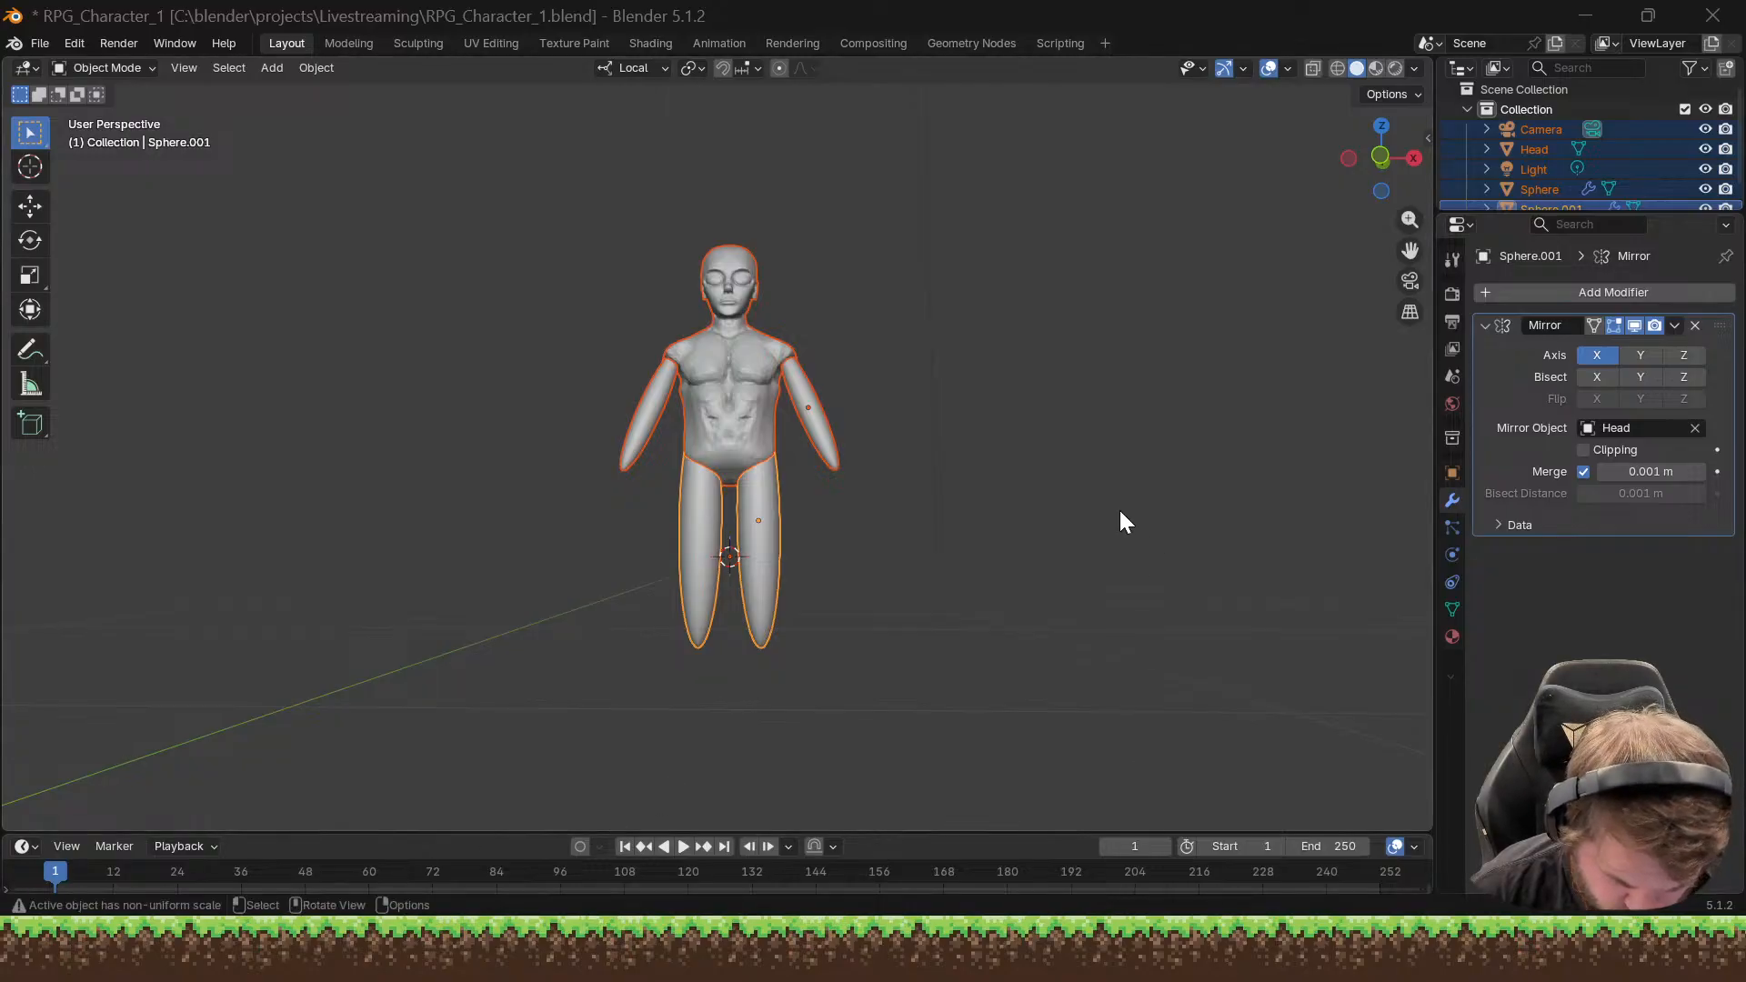
middle_drag(1120, 510, 891, 394)
click(920, 386)
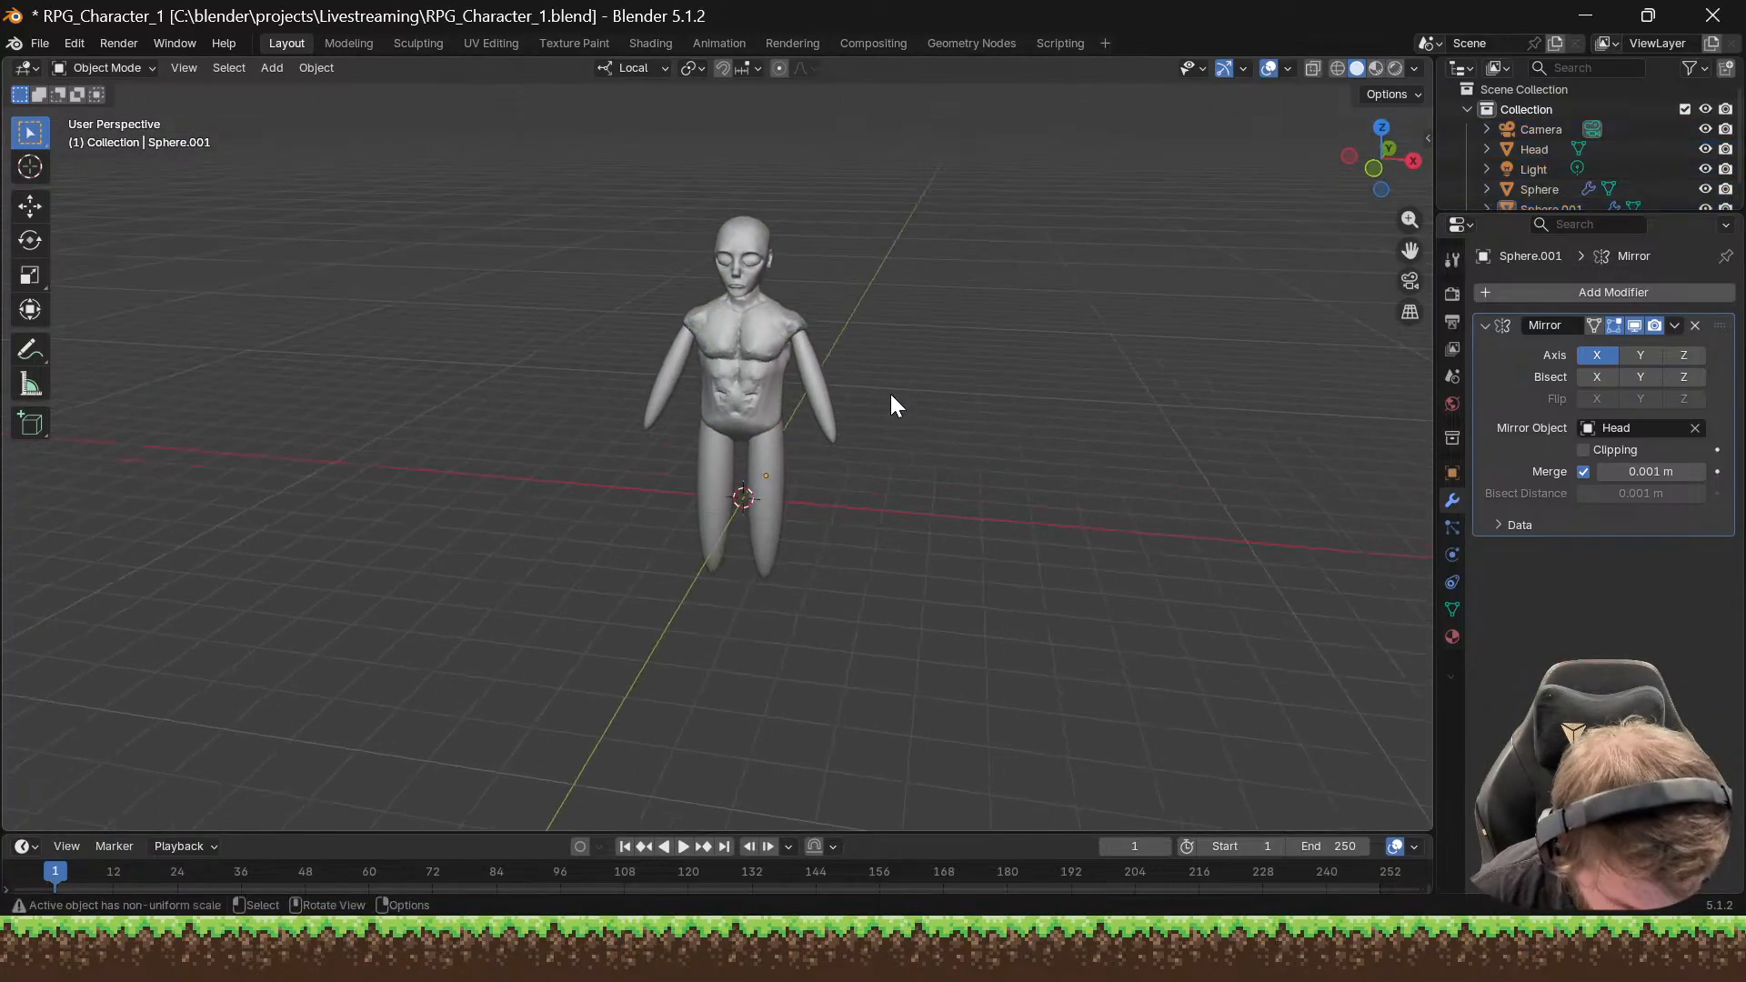
key(shift+a)
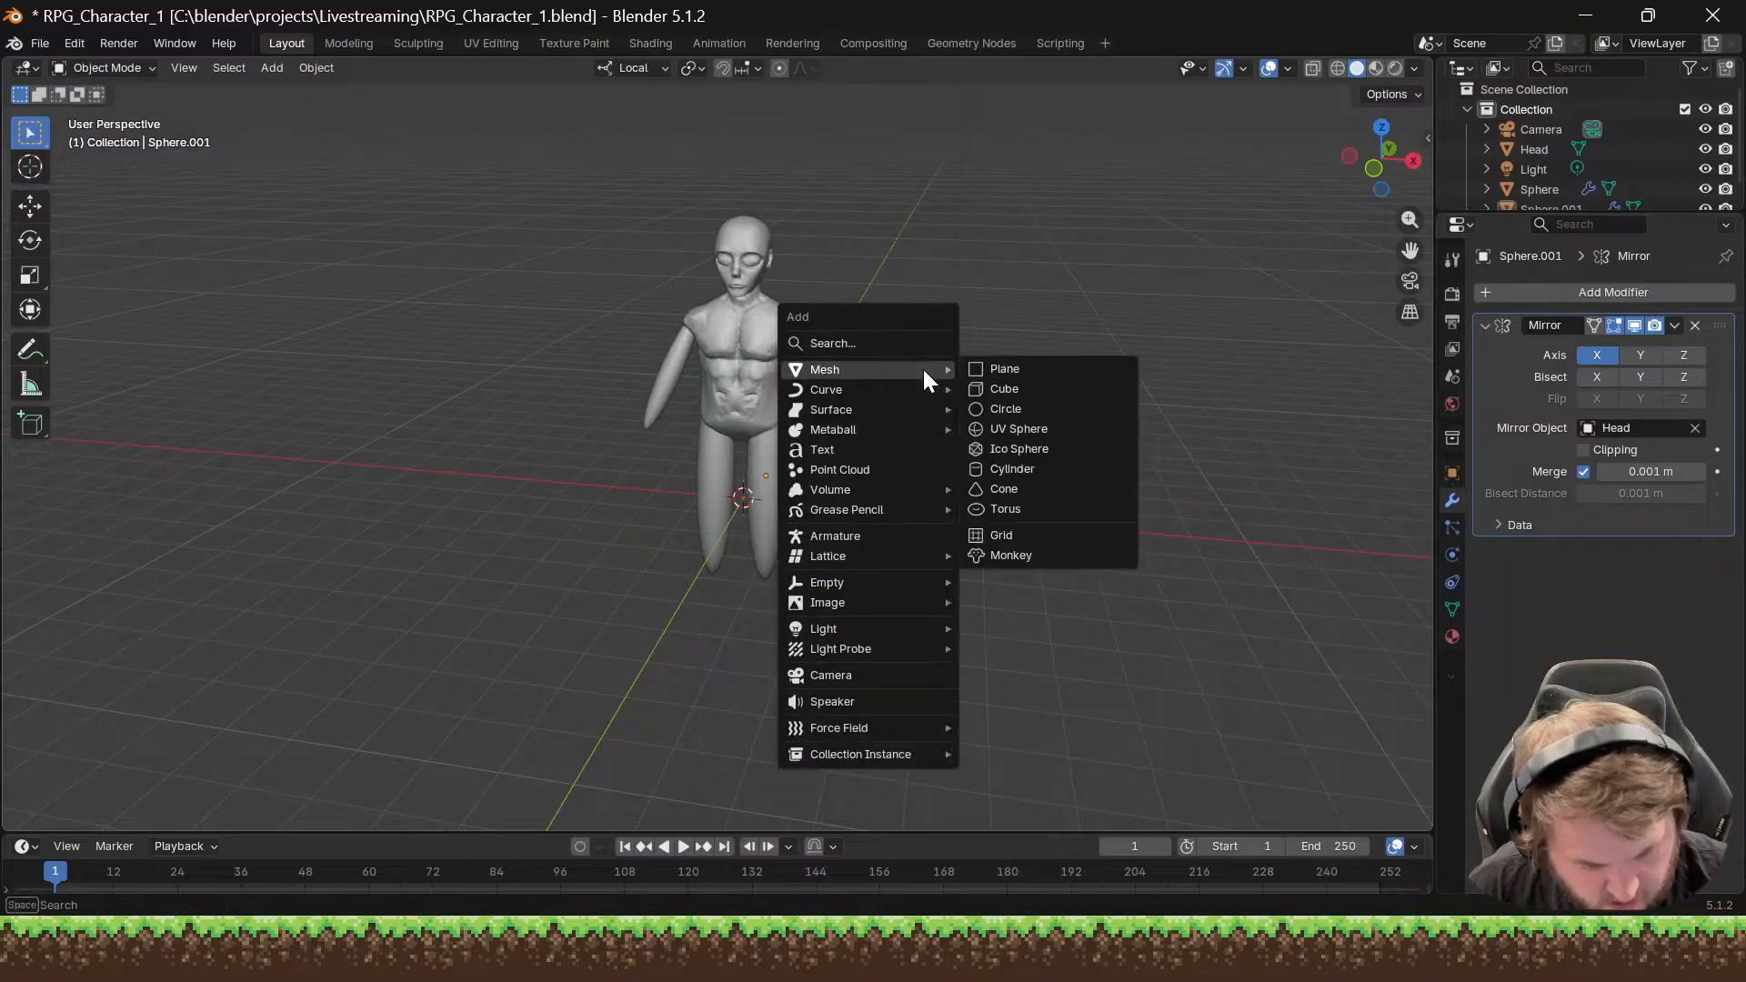
click(1037, 371)
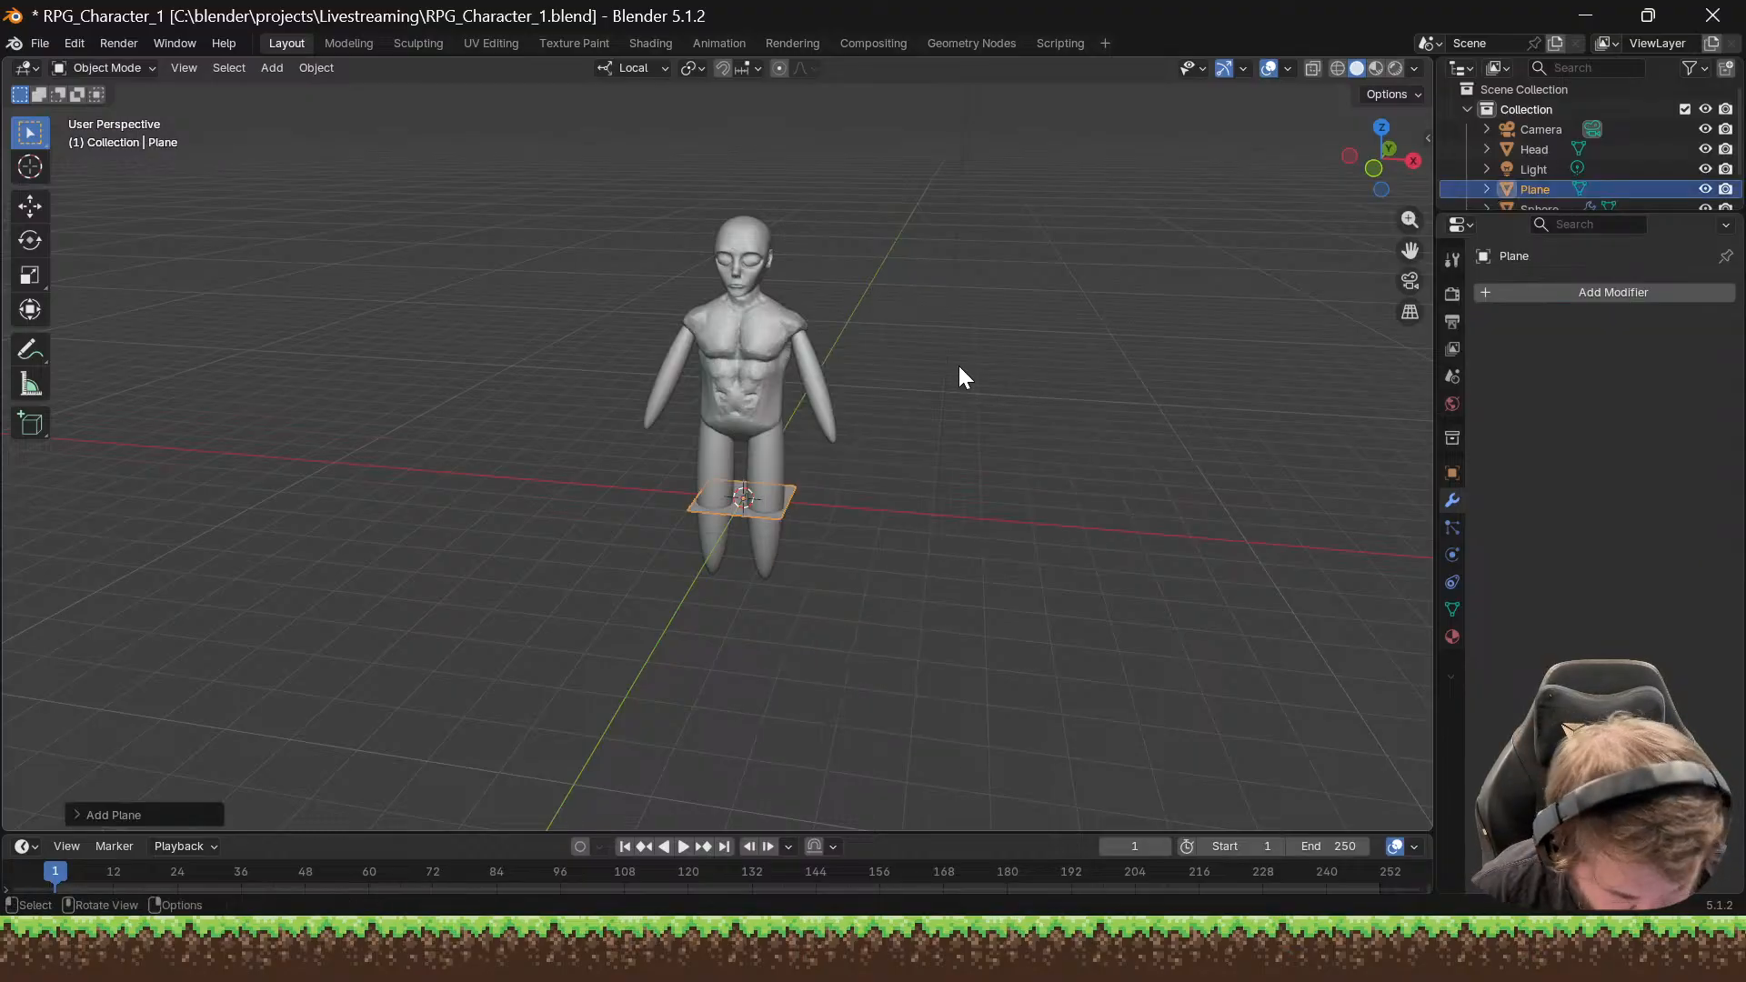
key(ctrl+z)
Step: Add a cube mesh at the 3D cursor at the world origin
key(shift+a)
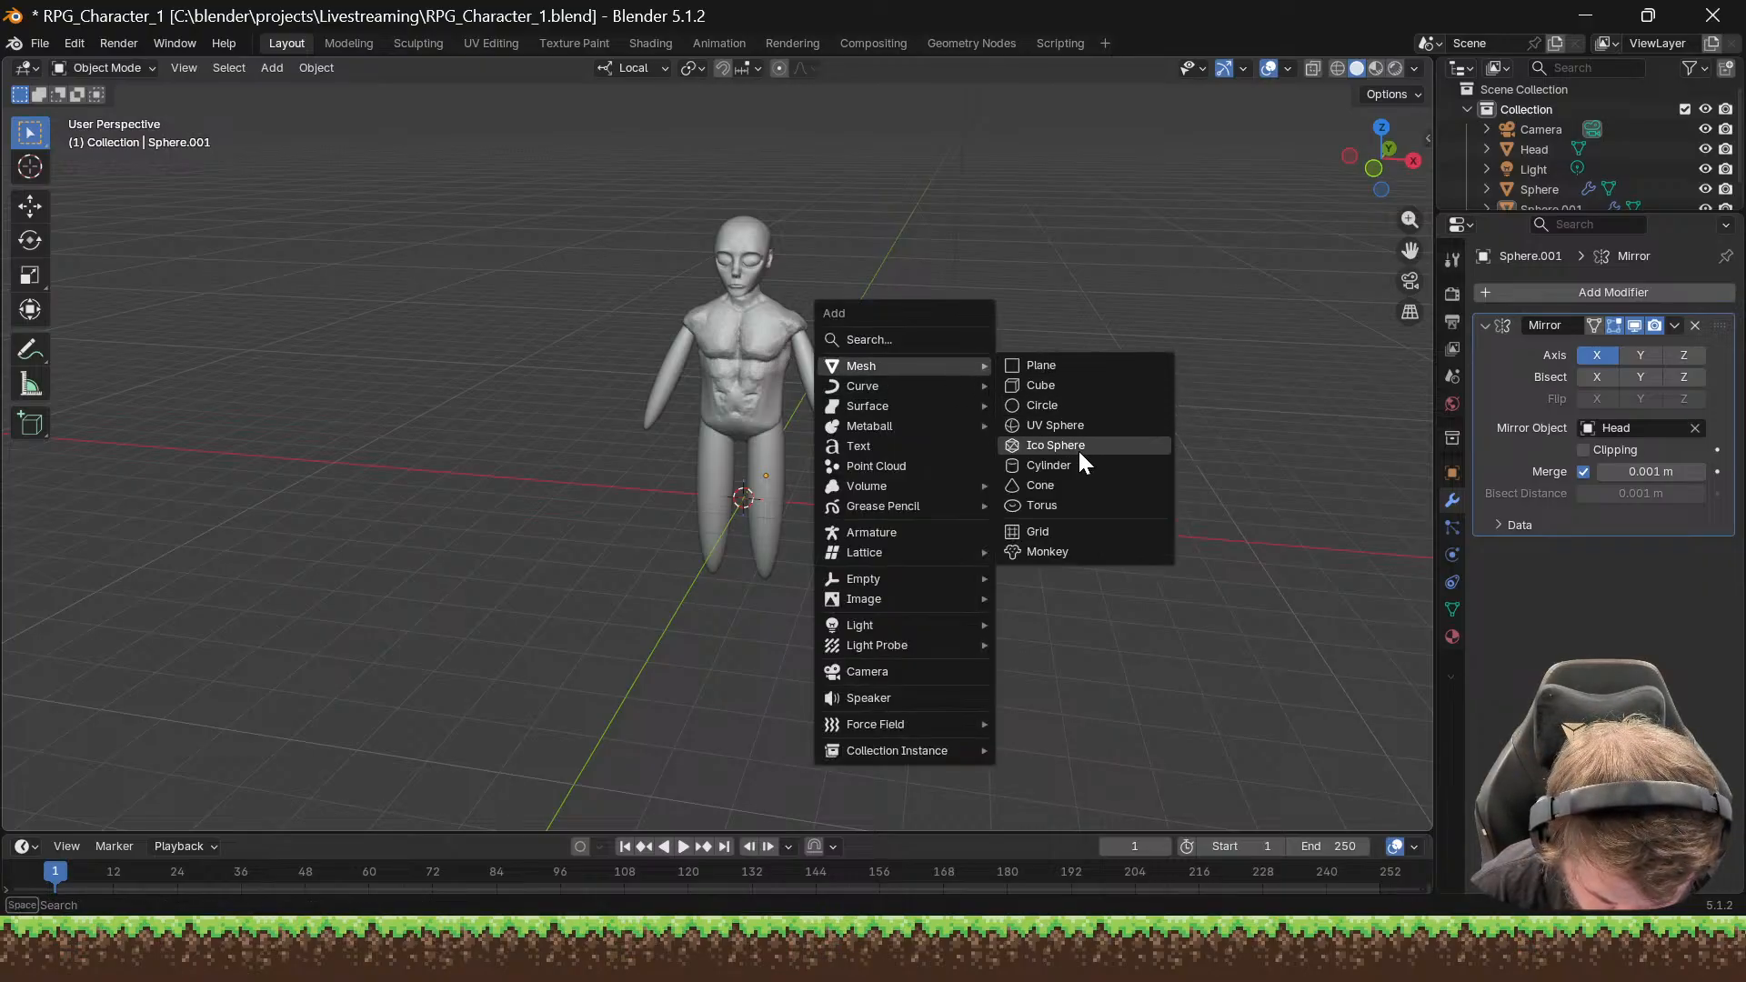
click(1074, 387)
mouse_move(1077, 390)
middle_down()
mouse_move(1111, 391)
mouse_move(1069, 375)
middle_up()
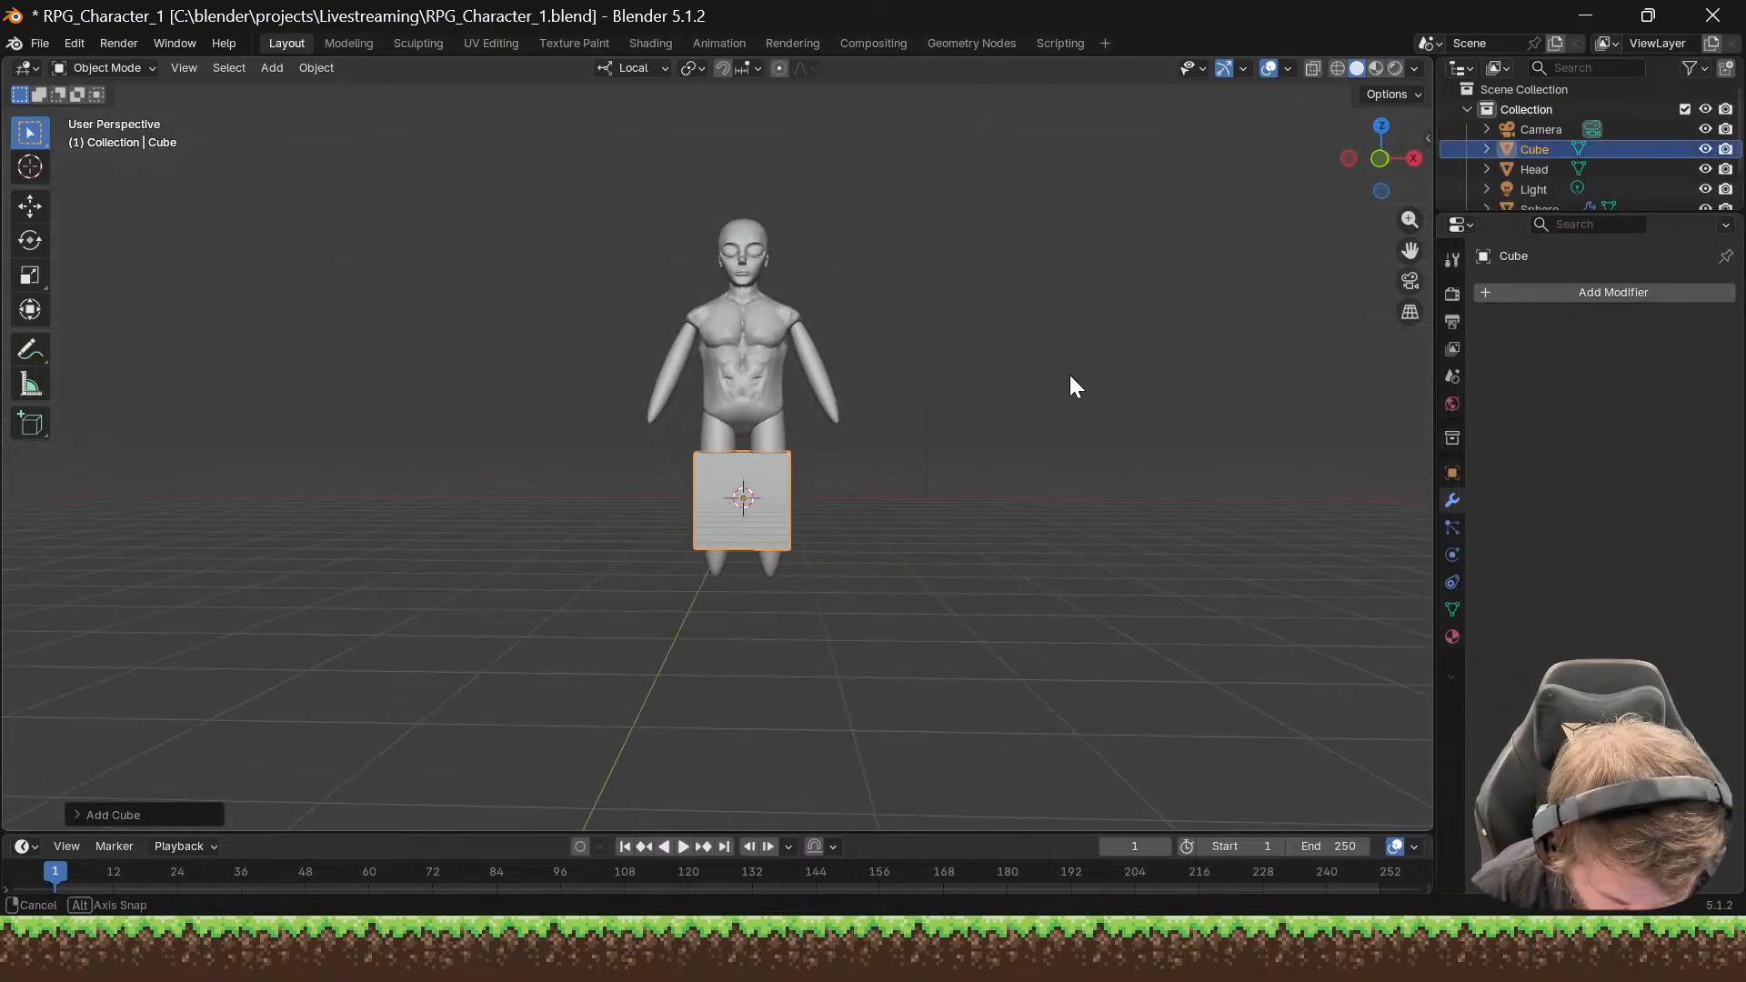
Step: Raise the cube along local Z to the character's head and scale it uniformly to about 0.8
key(g)
key(z)
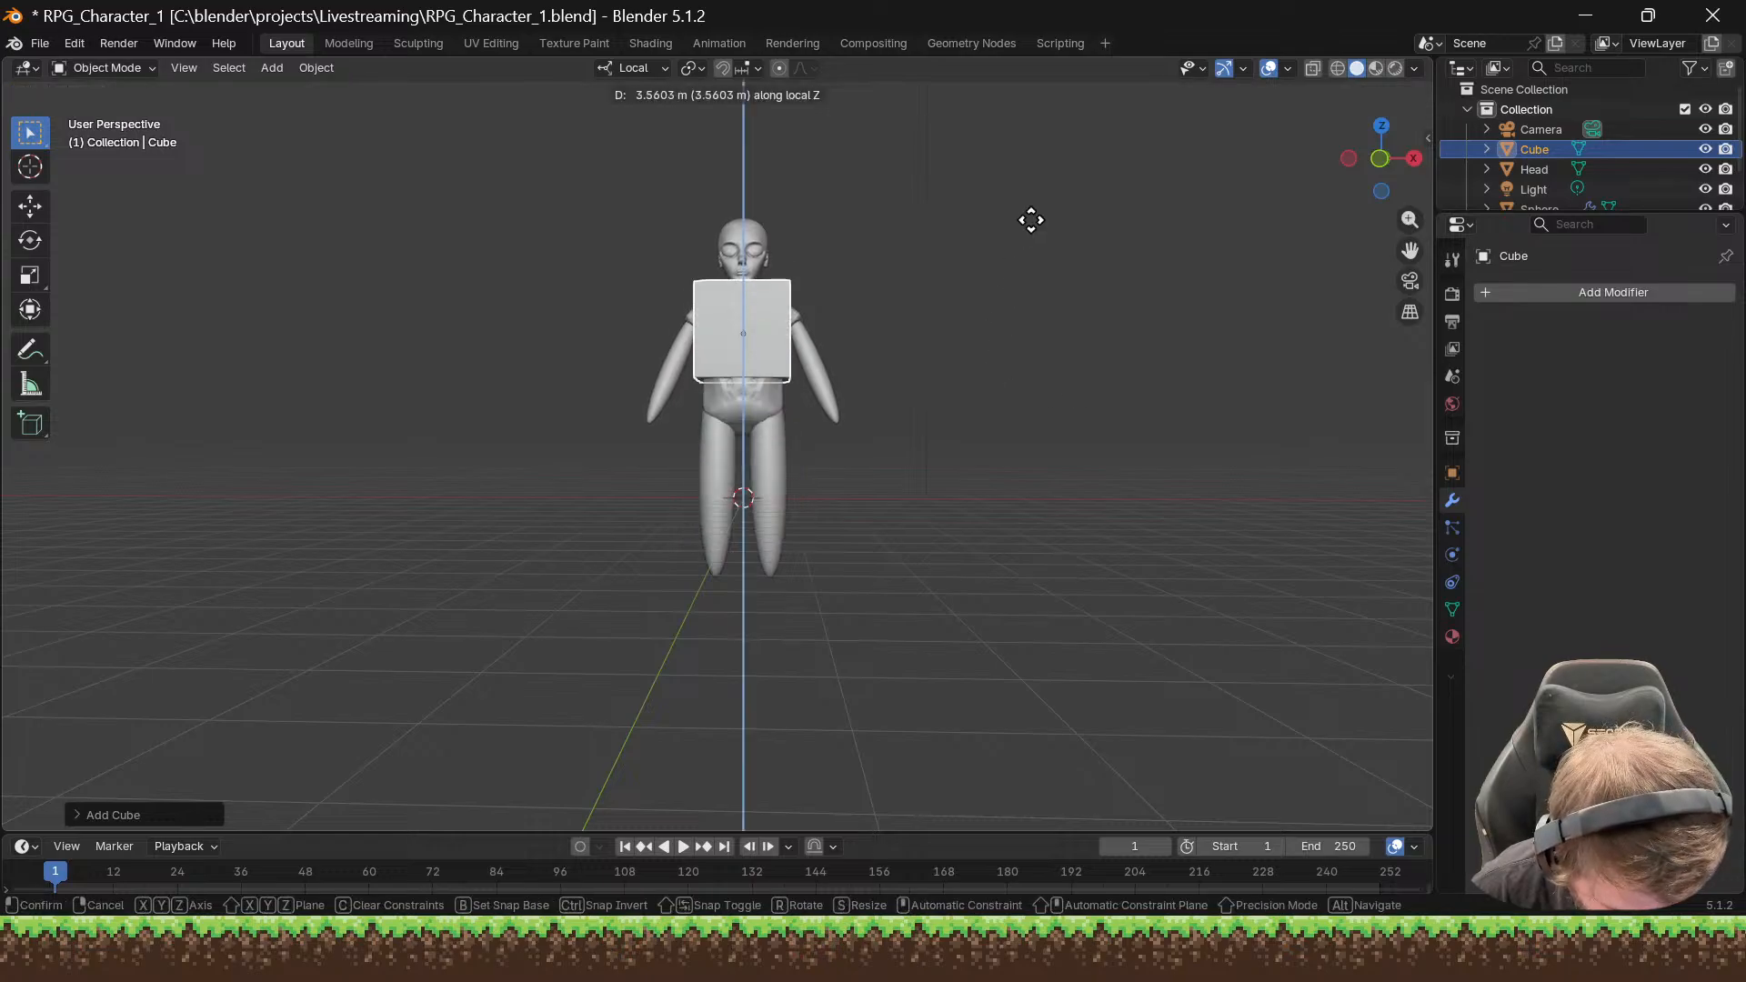
click(1037, 145)
middle_drag(837, 220, 855, 254)
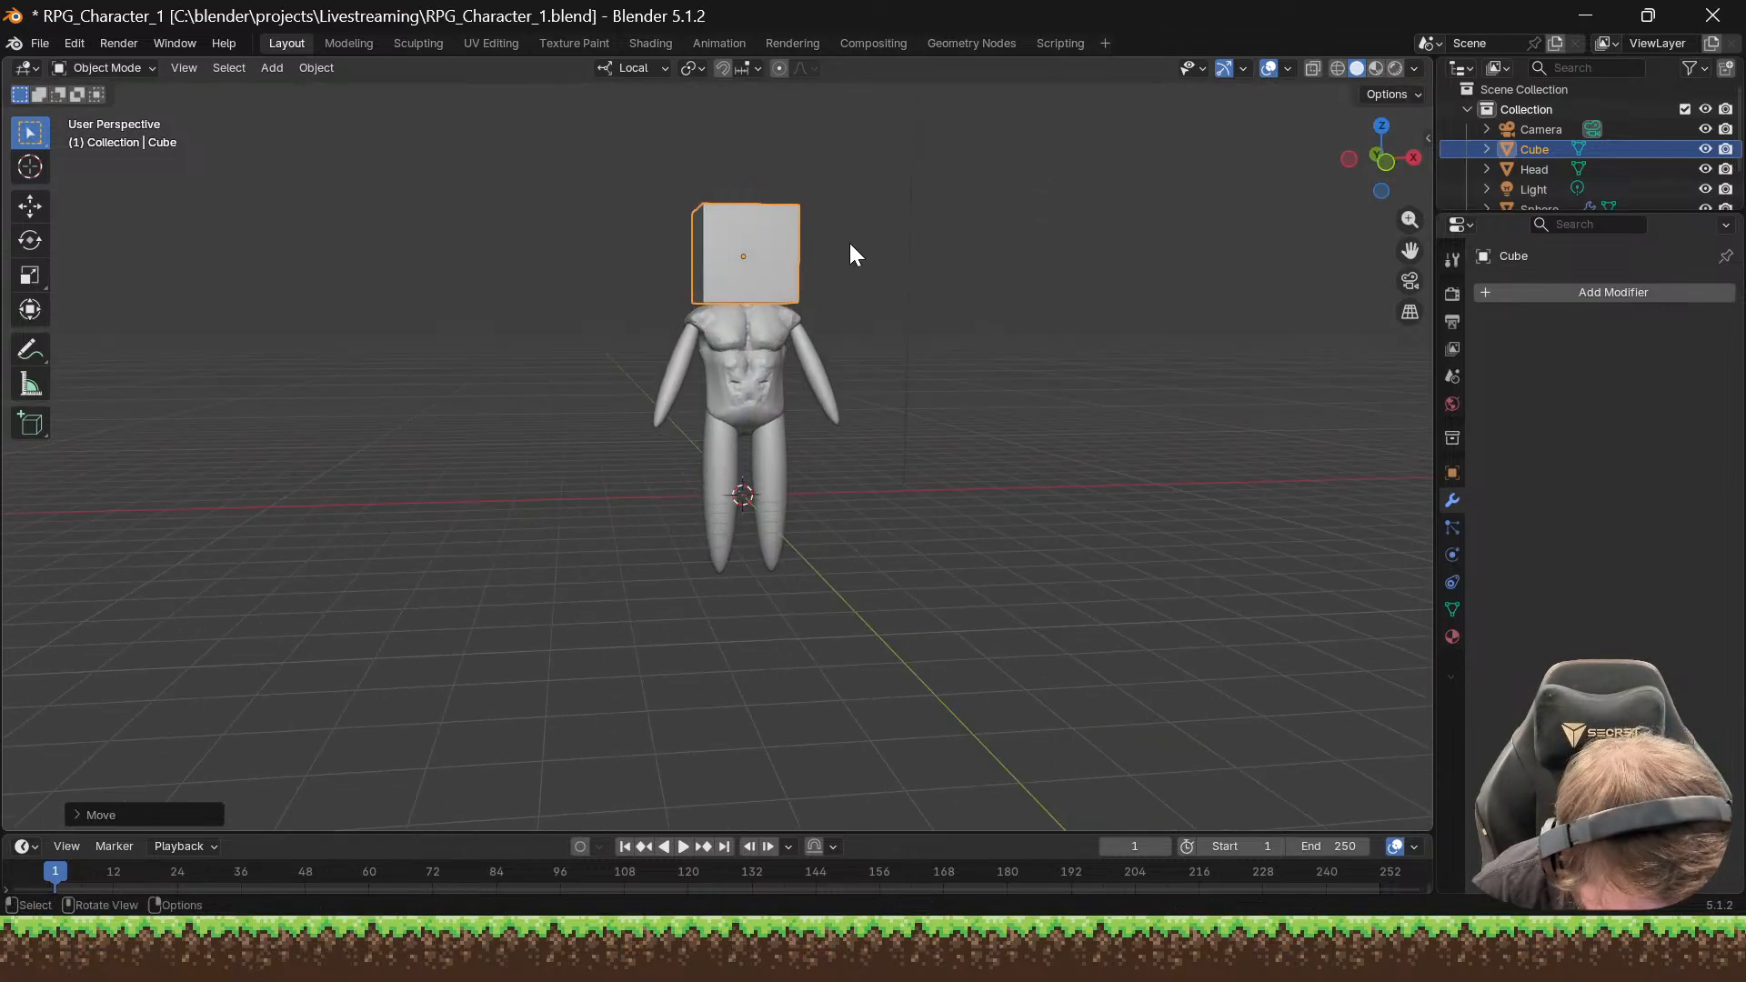
key(s)
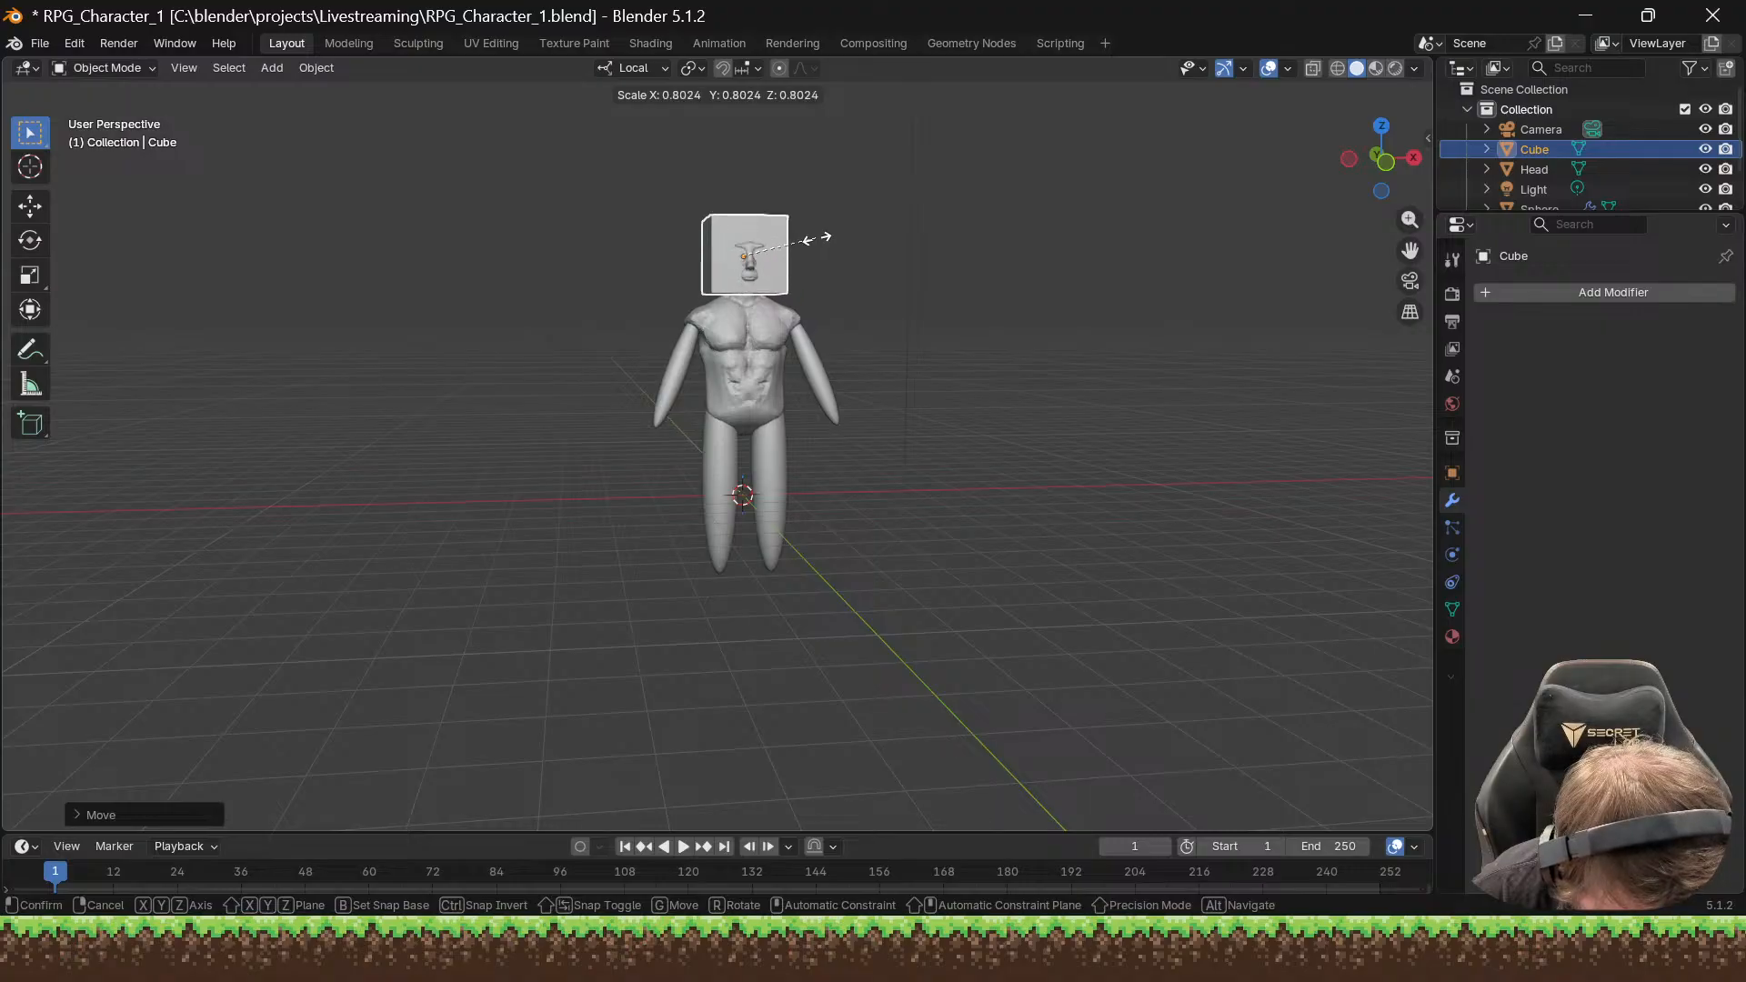
click(814, 241)
Step: Move the cube along local X until it sits clear of the body, beside the head
middle_drag(794, 257, 838, 277)
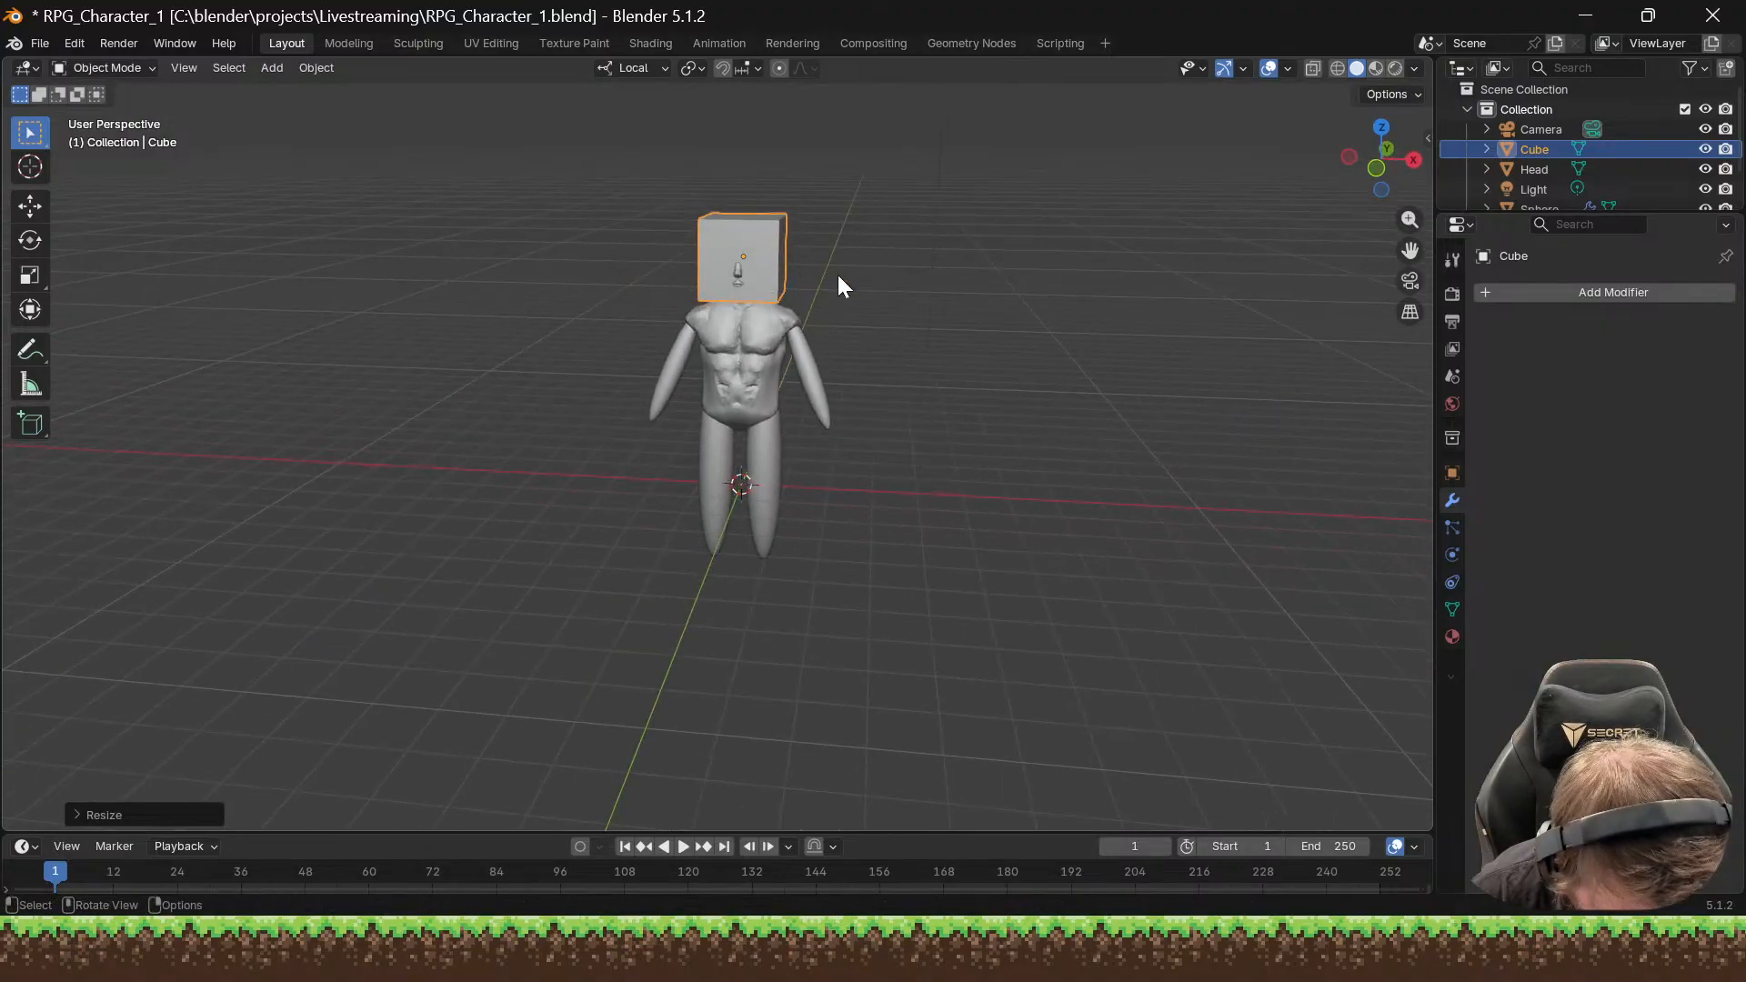
key(g)
key(x)
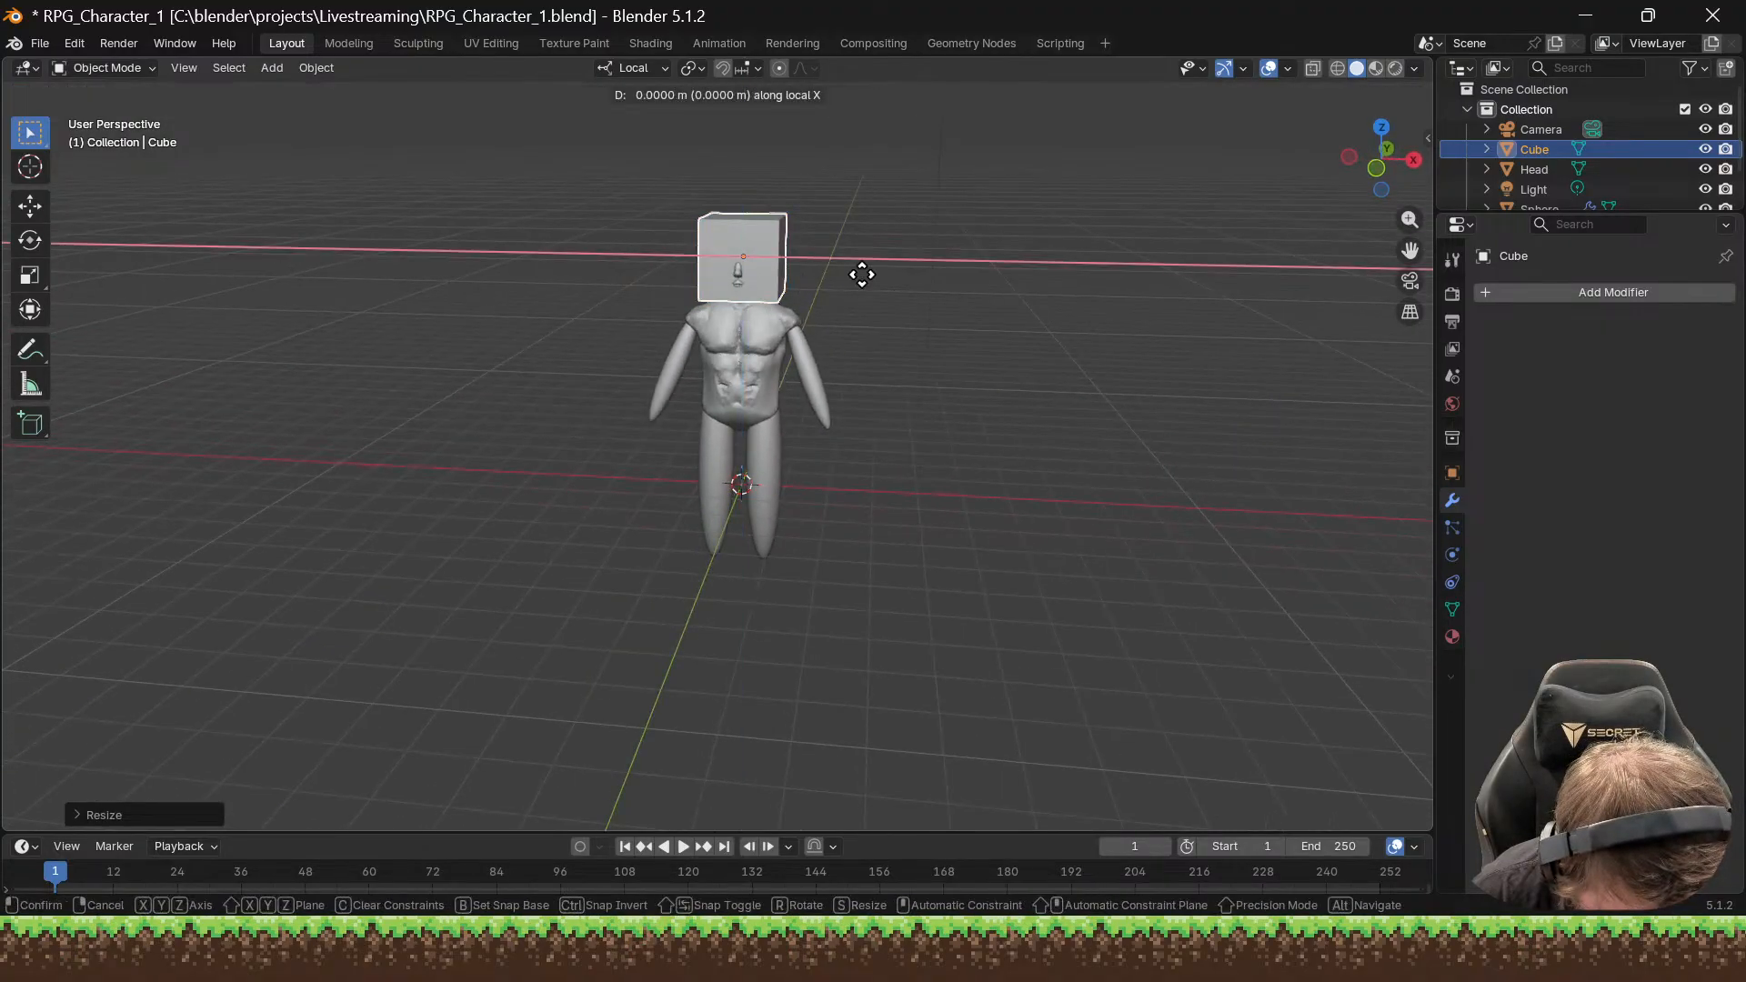
click(789, 270)
middle_drag(788, 269, 826, 247)
key(g)
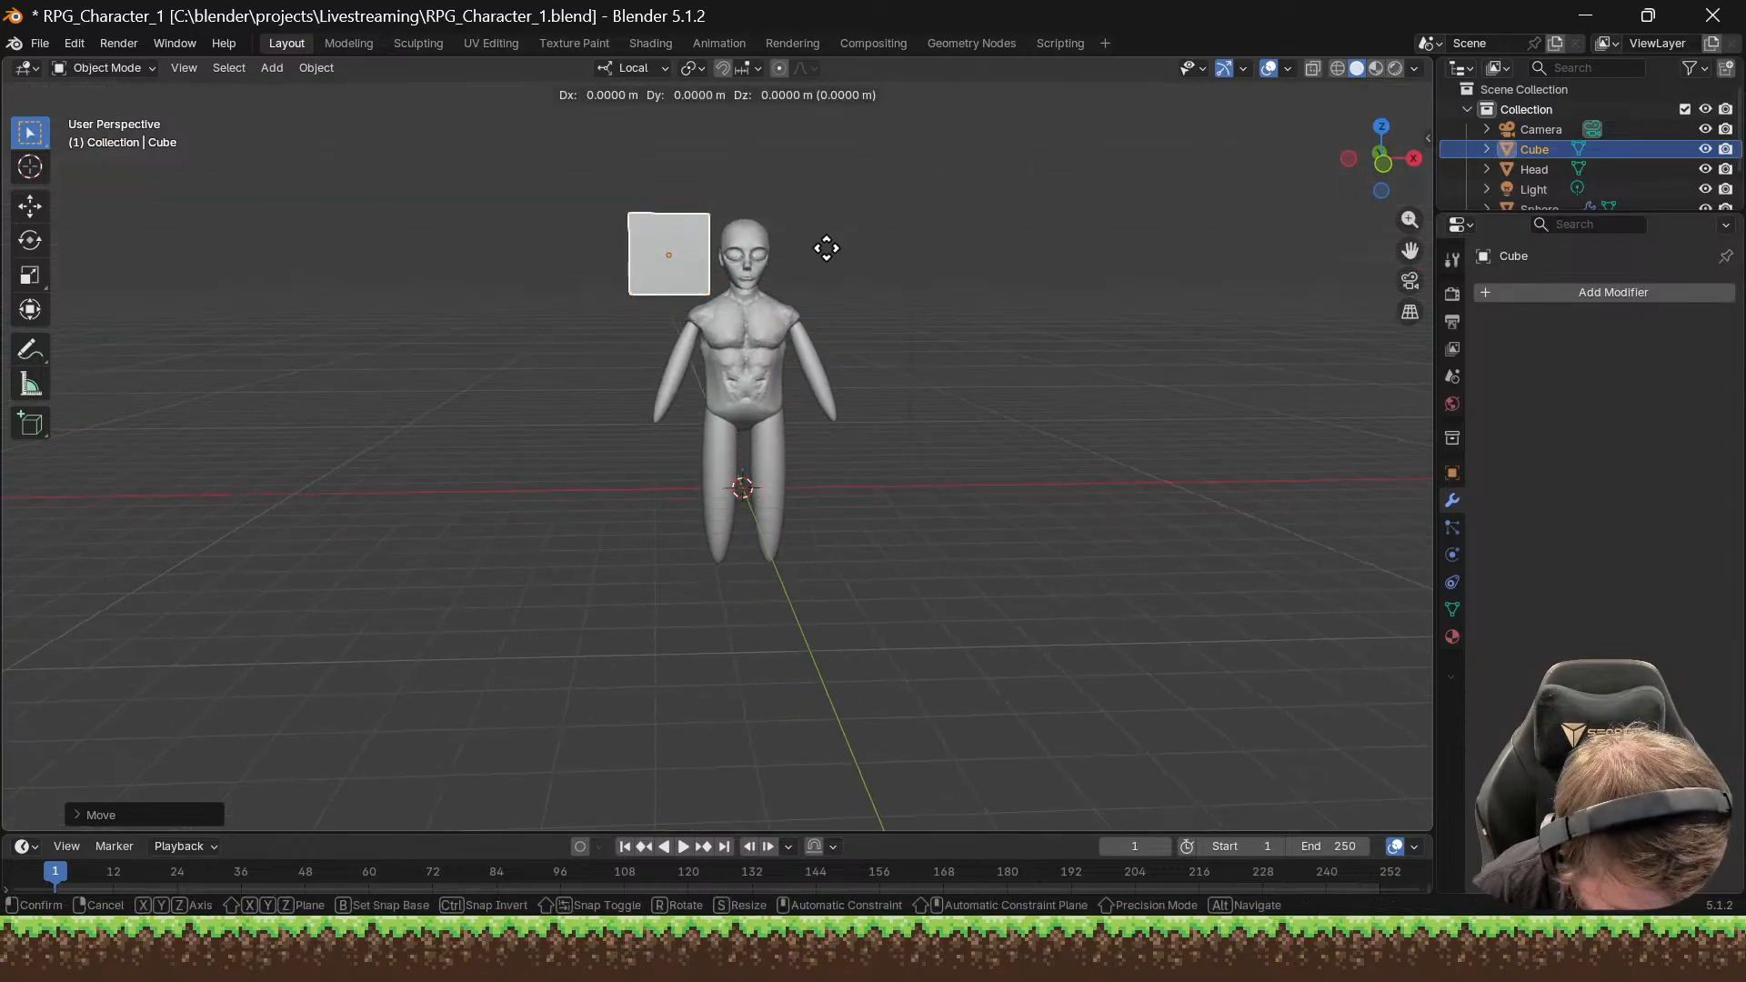
key(x)
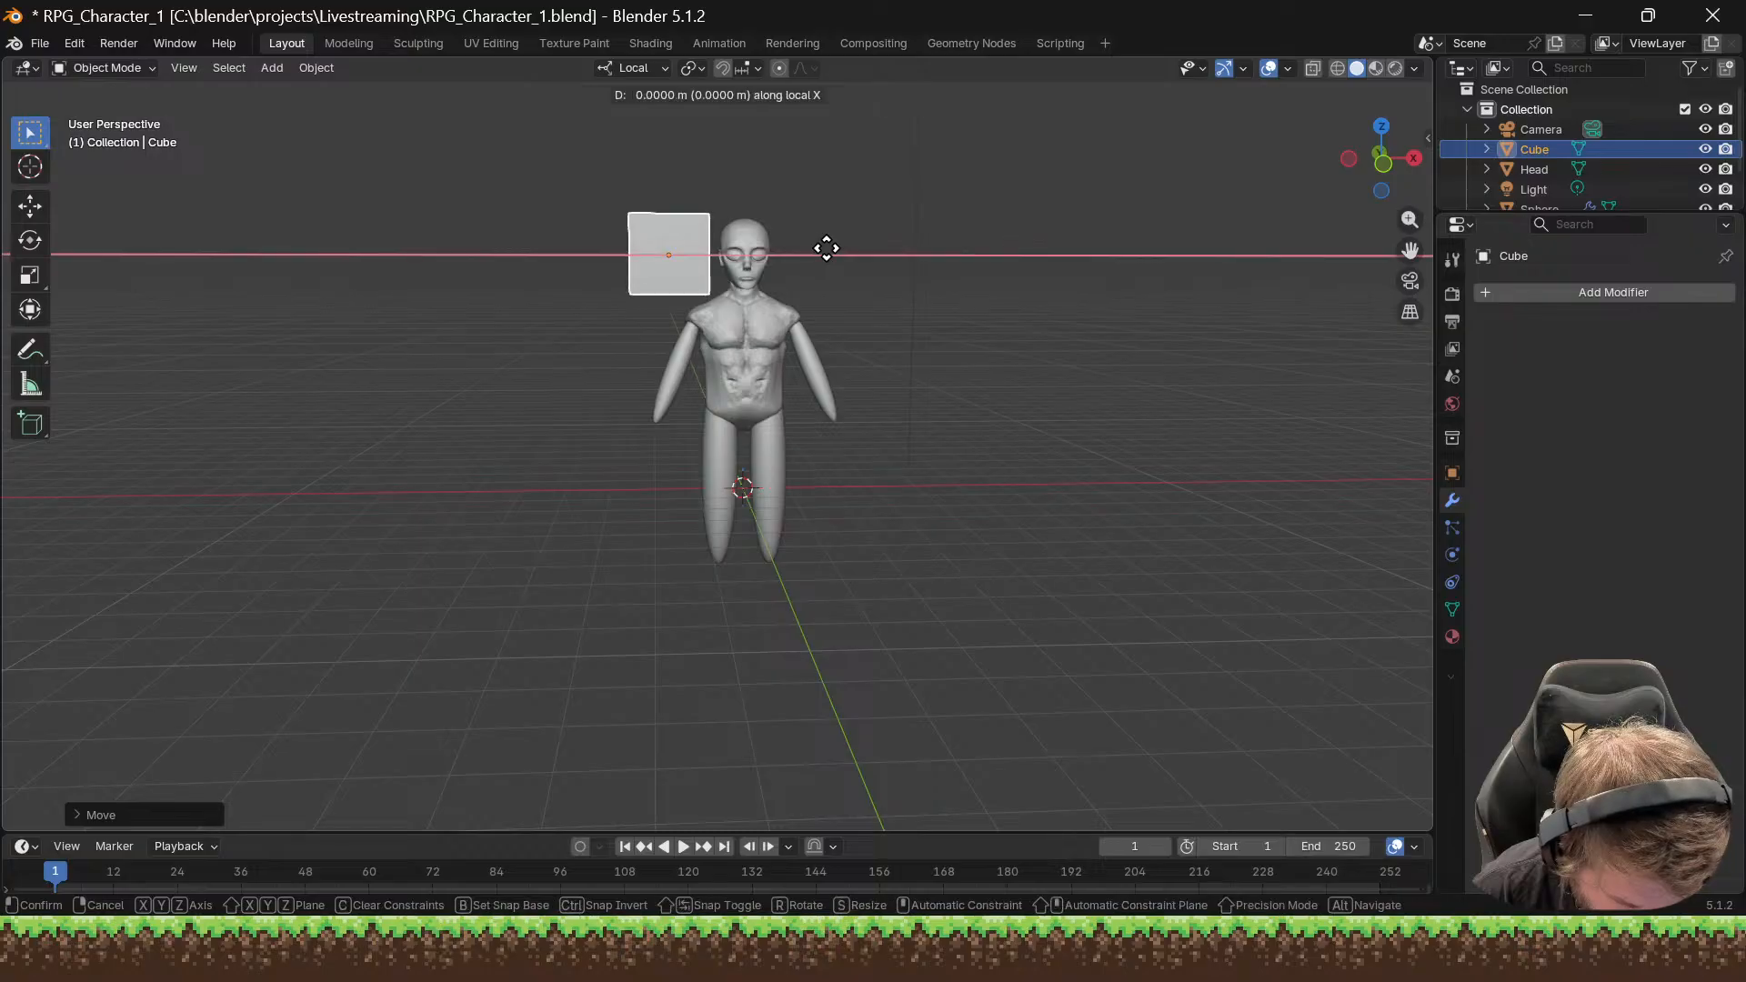
click(777, 246)
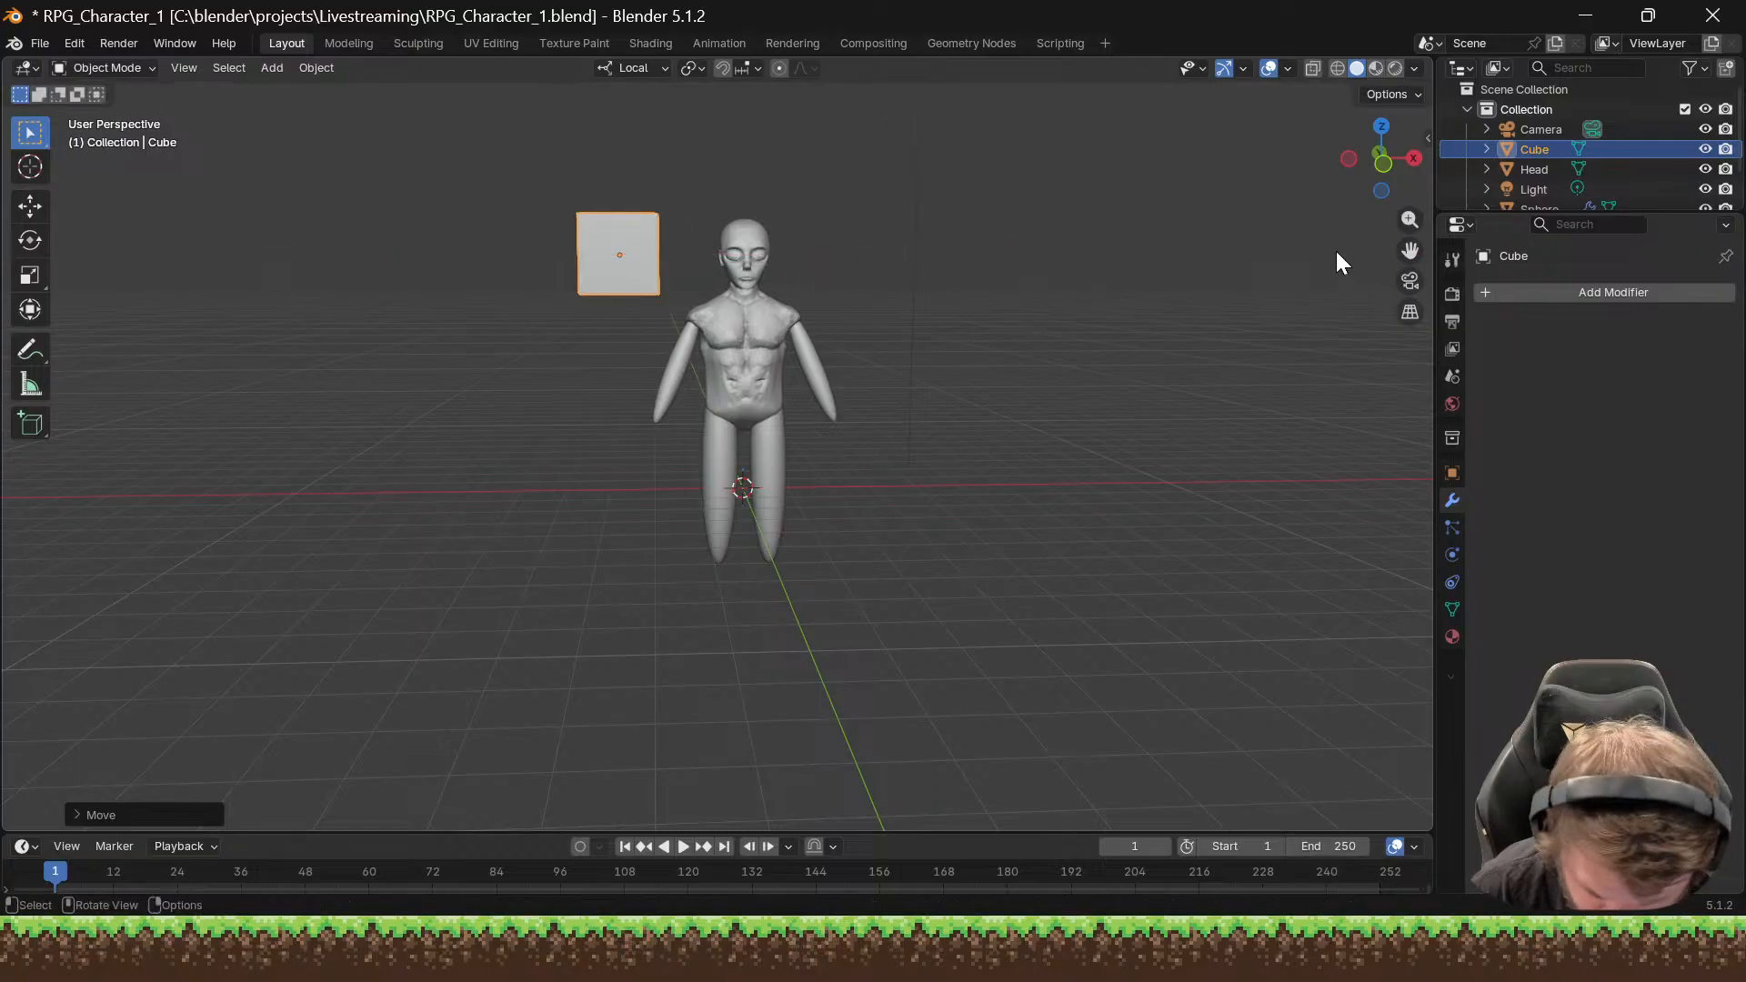
Step: Add an Array modifier to the cube with Offset X 0 and Offset Z -1.010 so the copies stack downward
click(1536, 294)
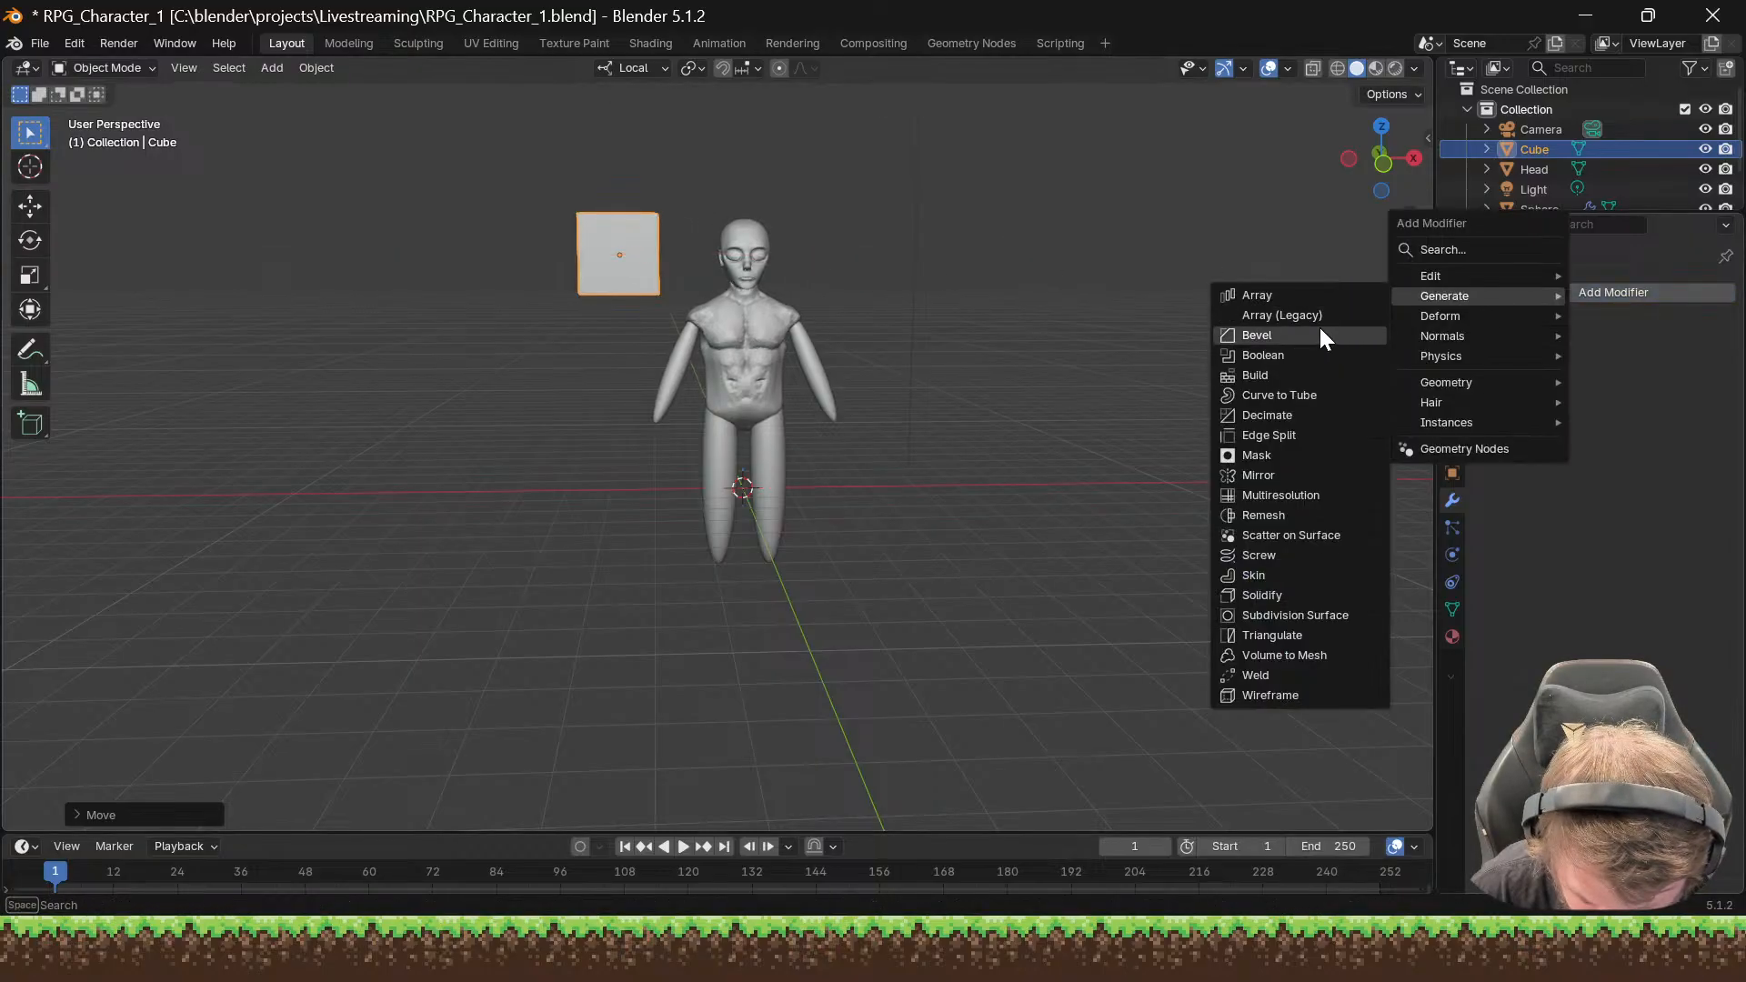
click(1305, 297)
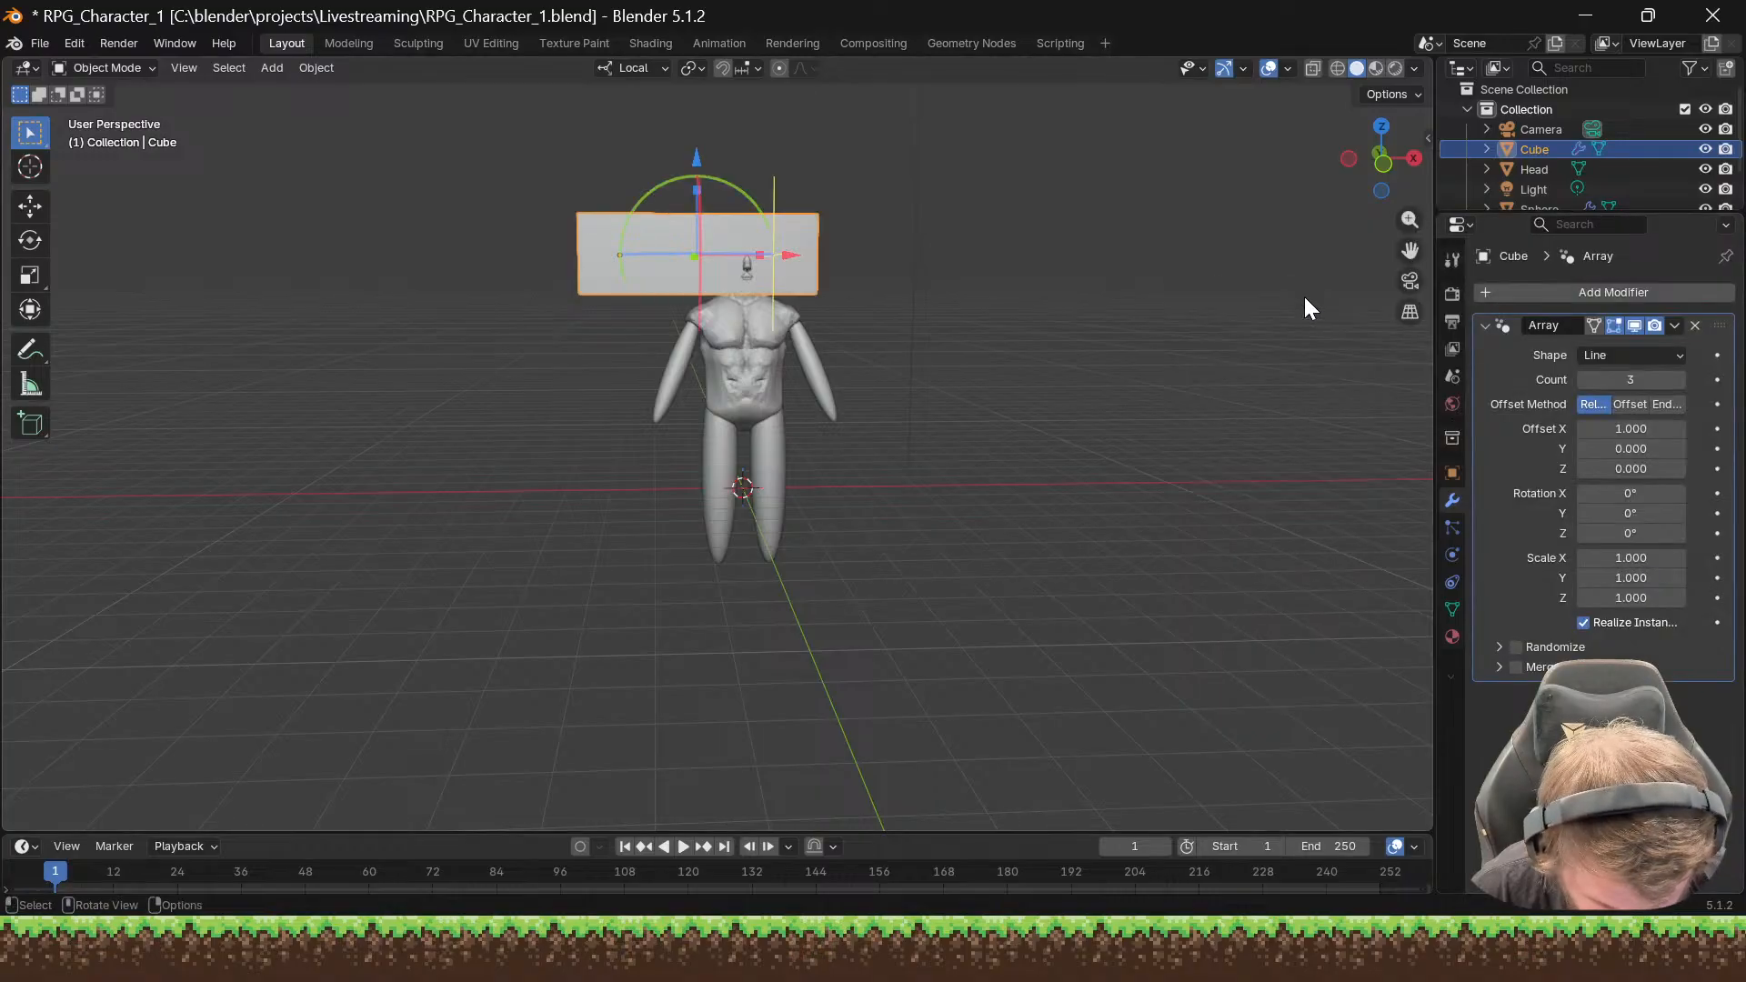
click(1653, 428)
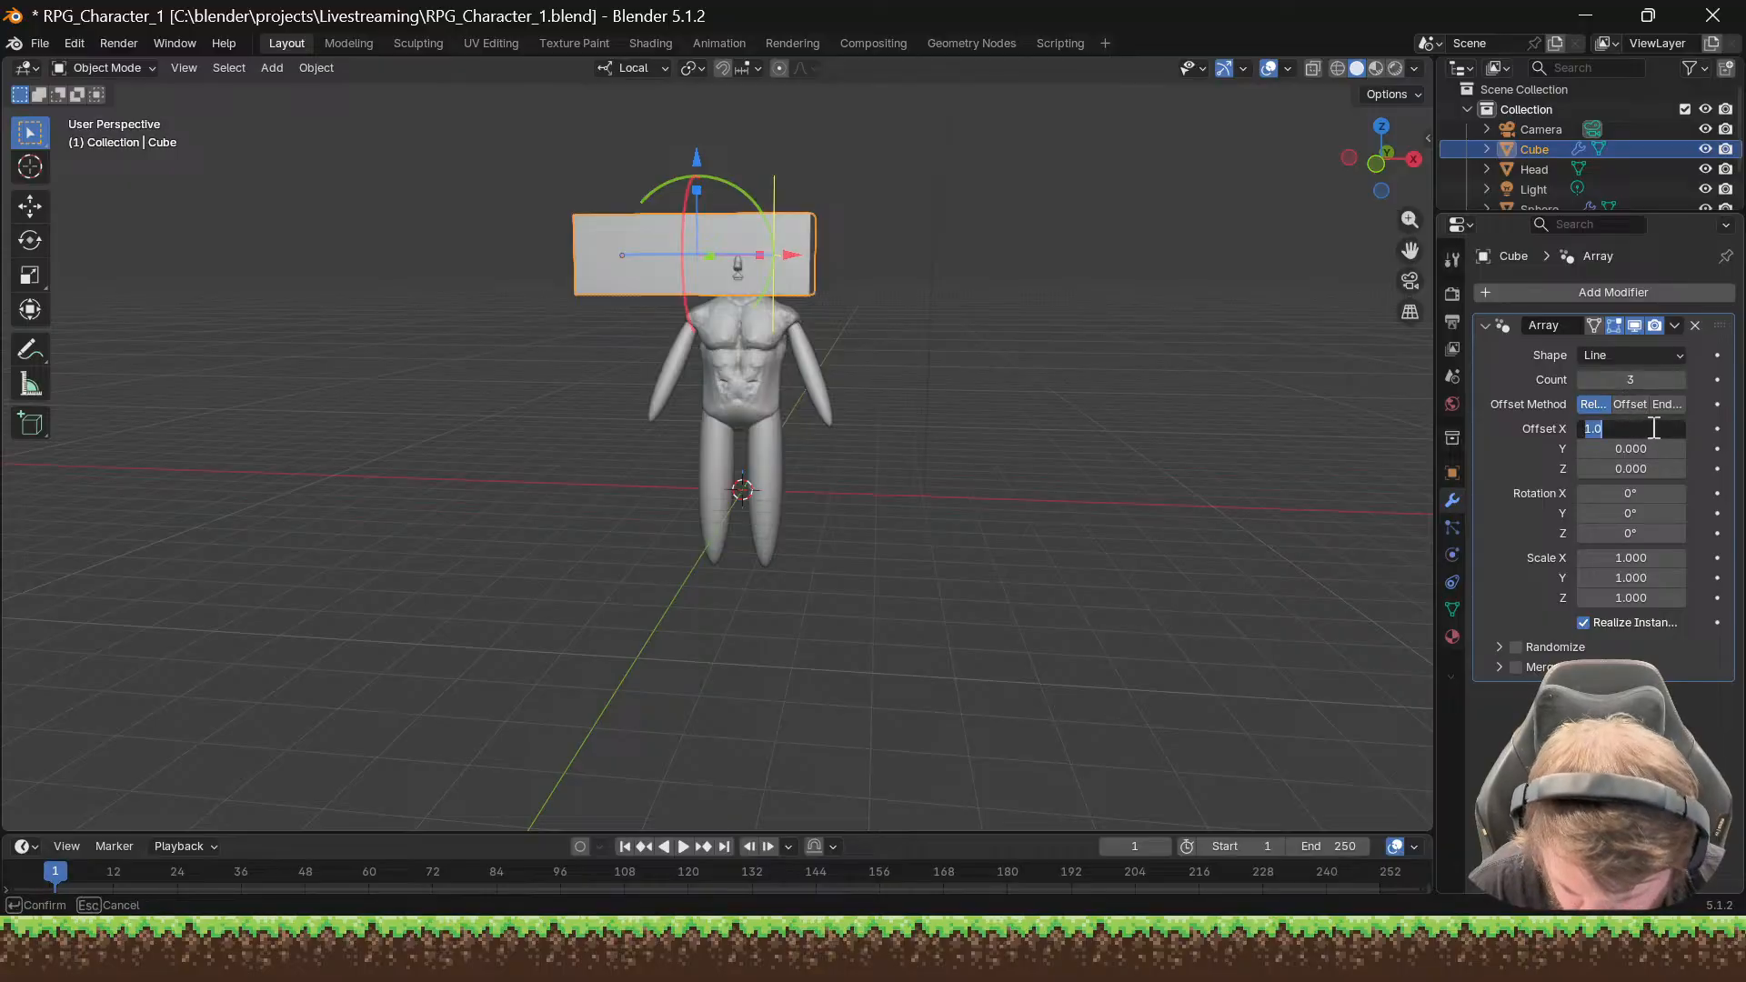
text(0)
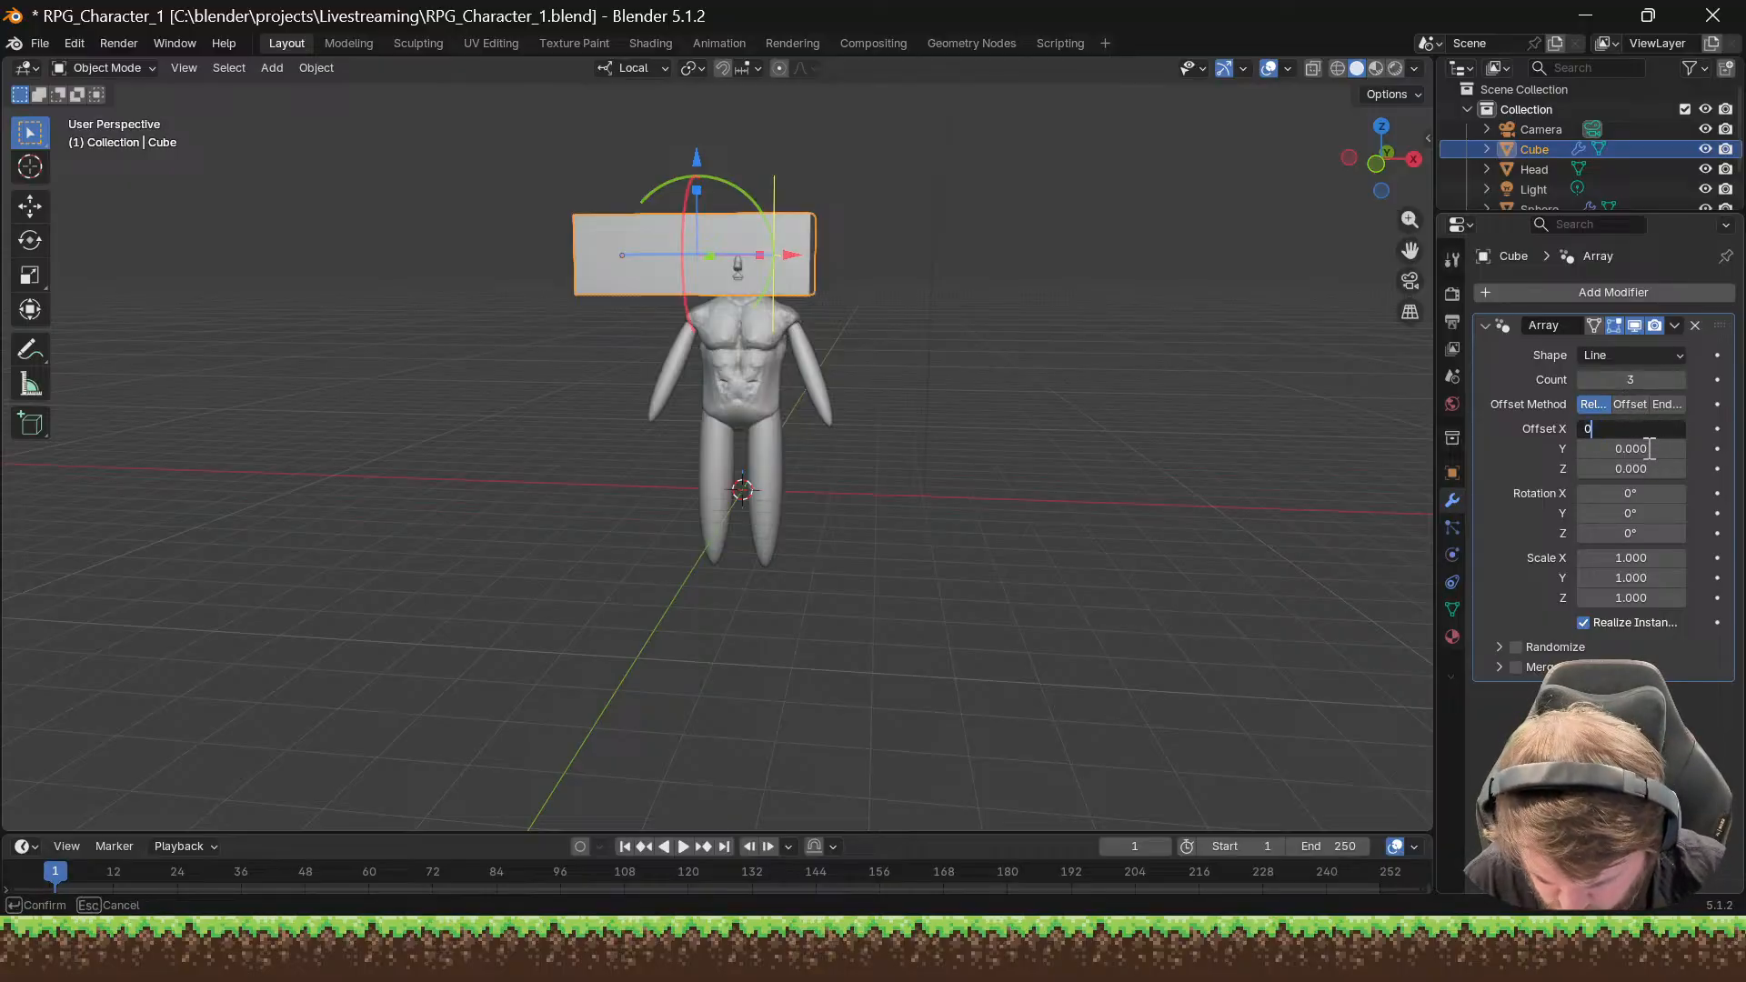
key(Return)
drag(1646, 461, 1541, 464)
Step: Increase the cube's Array count to 8
mouse_move(864, 359)
middle_down()
mouse_move(909, 344)
mouse_move(888, 345)
middle_up()
scroll(736, 318, up, 2)
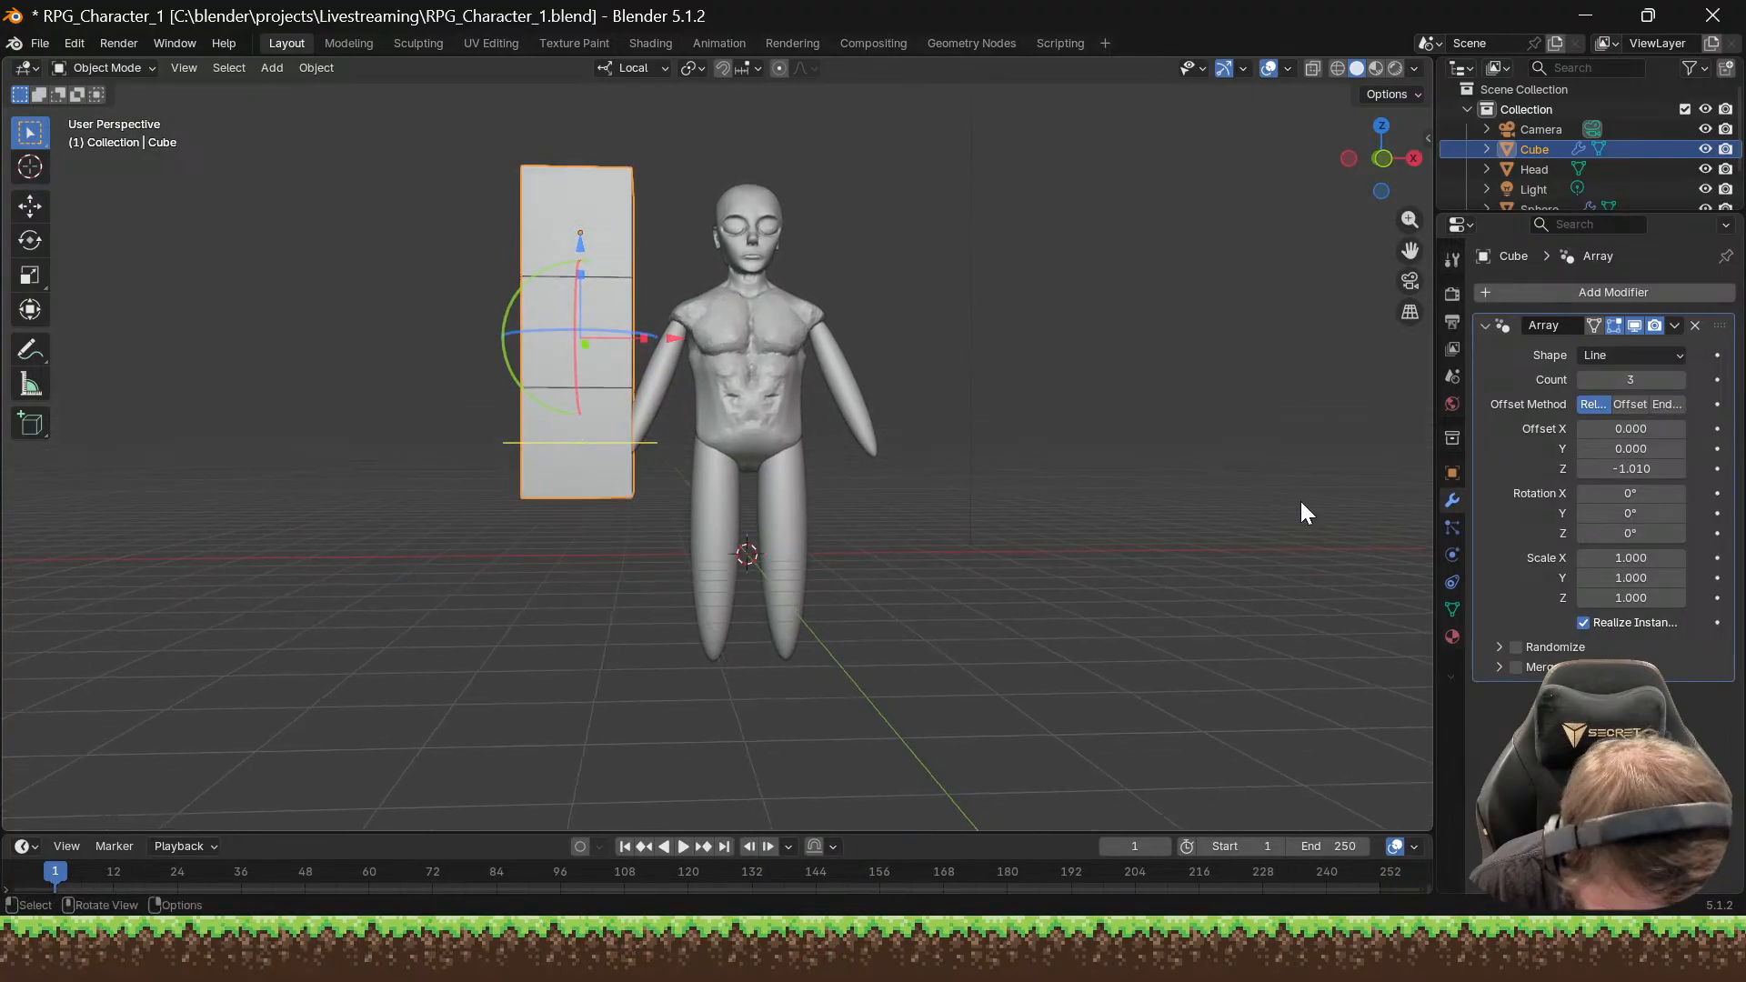
click(1679, 378)
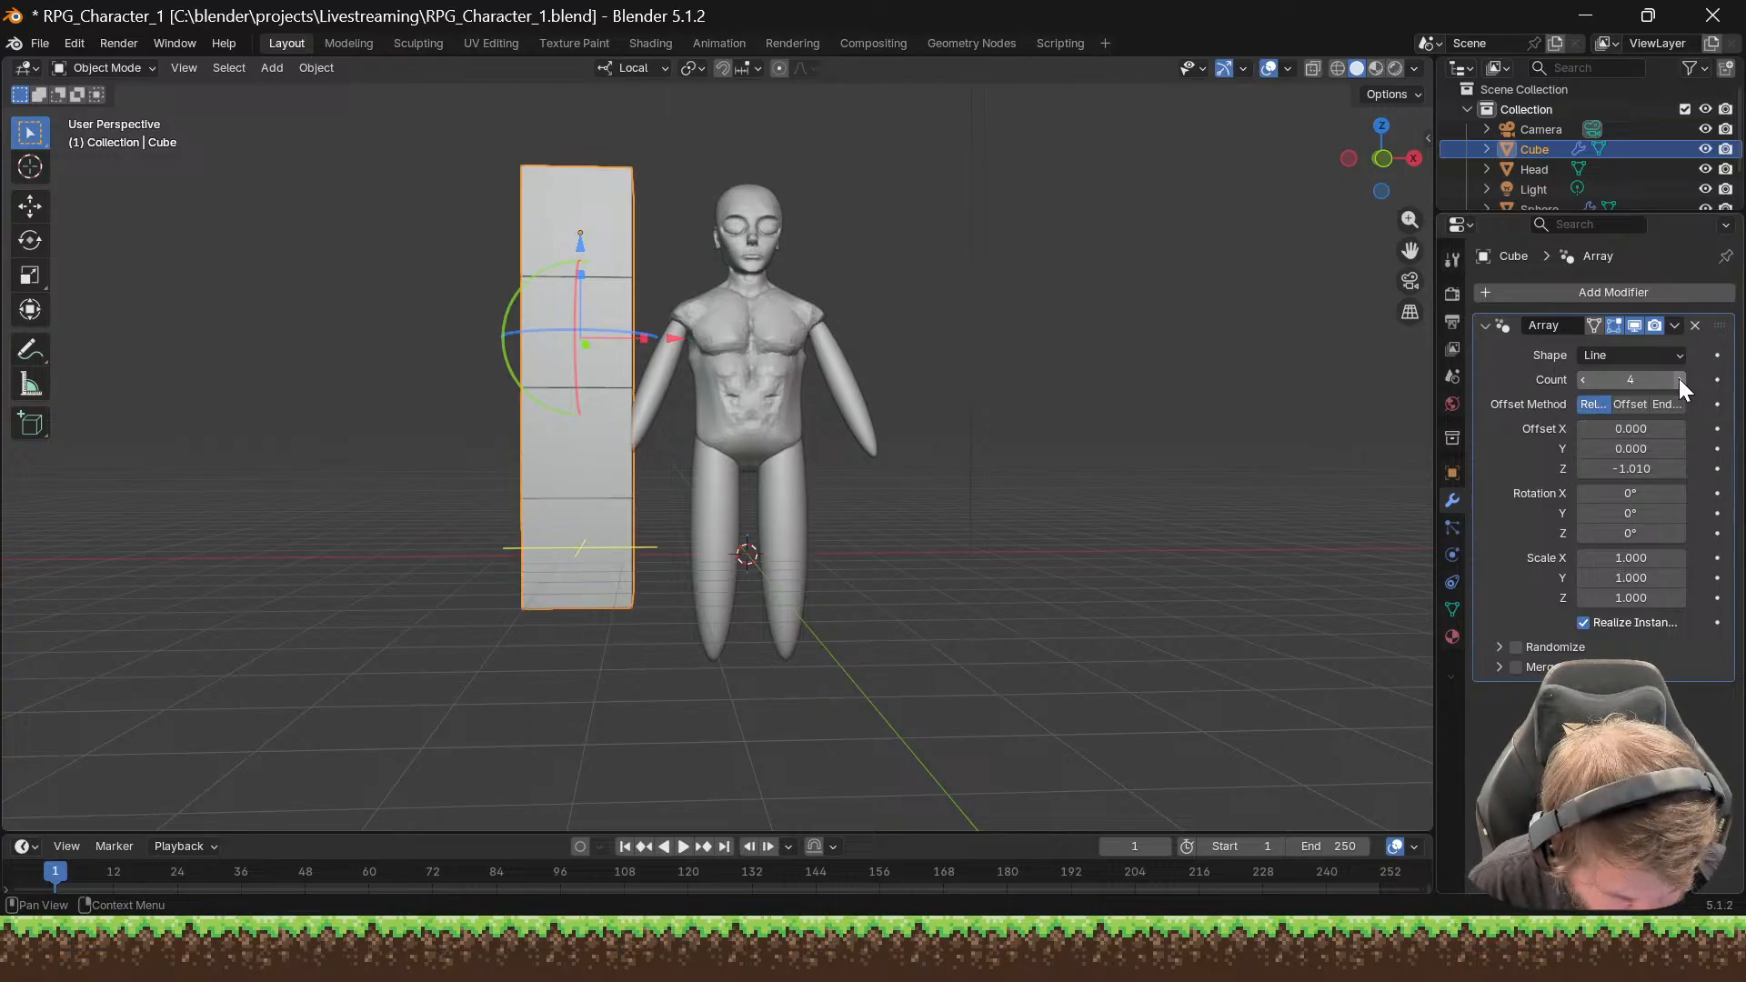
click(1679, 378)
click(1678, 378)
click(1678, 379)
click(1679, 378)
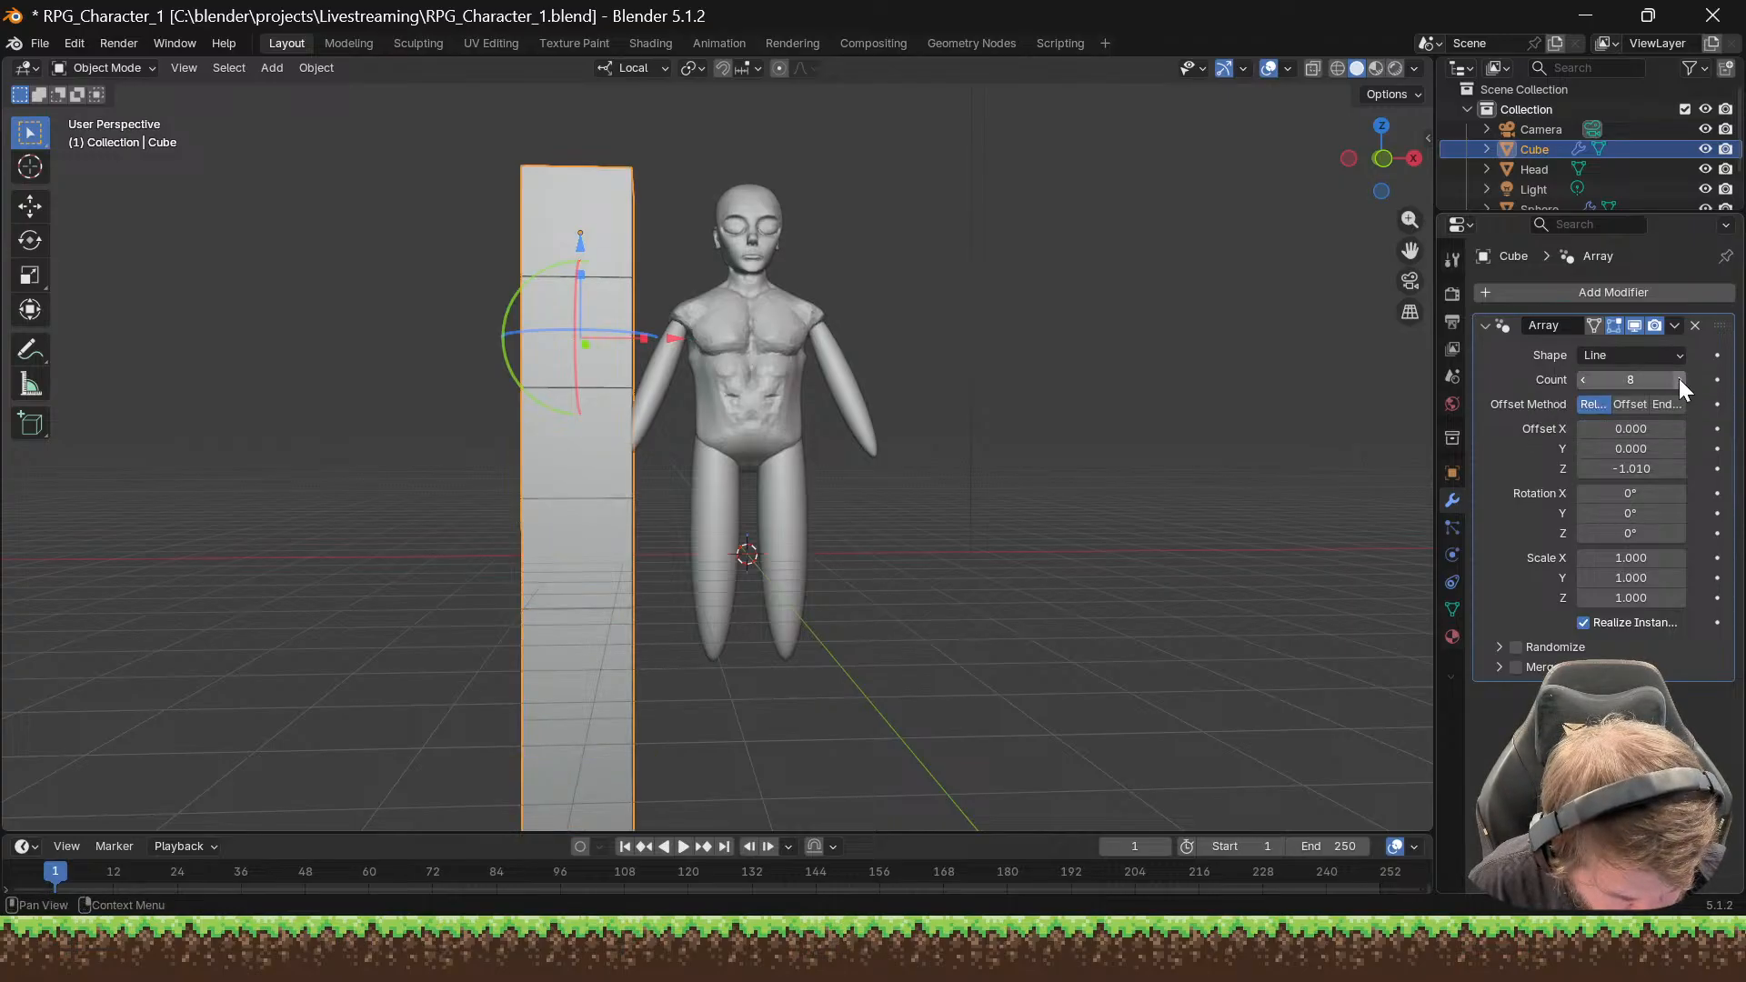
Step: Compare the cube column with the head in front view and scale it uniformly to about 0.96
scroll(873, 482, down, 4)
middle_drag(817, 513, 736, 482)
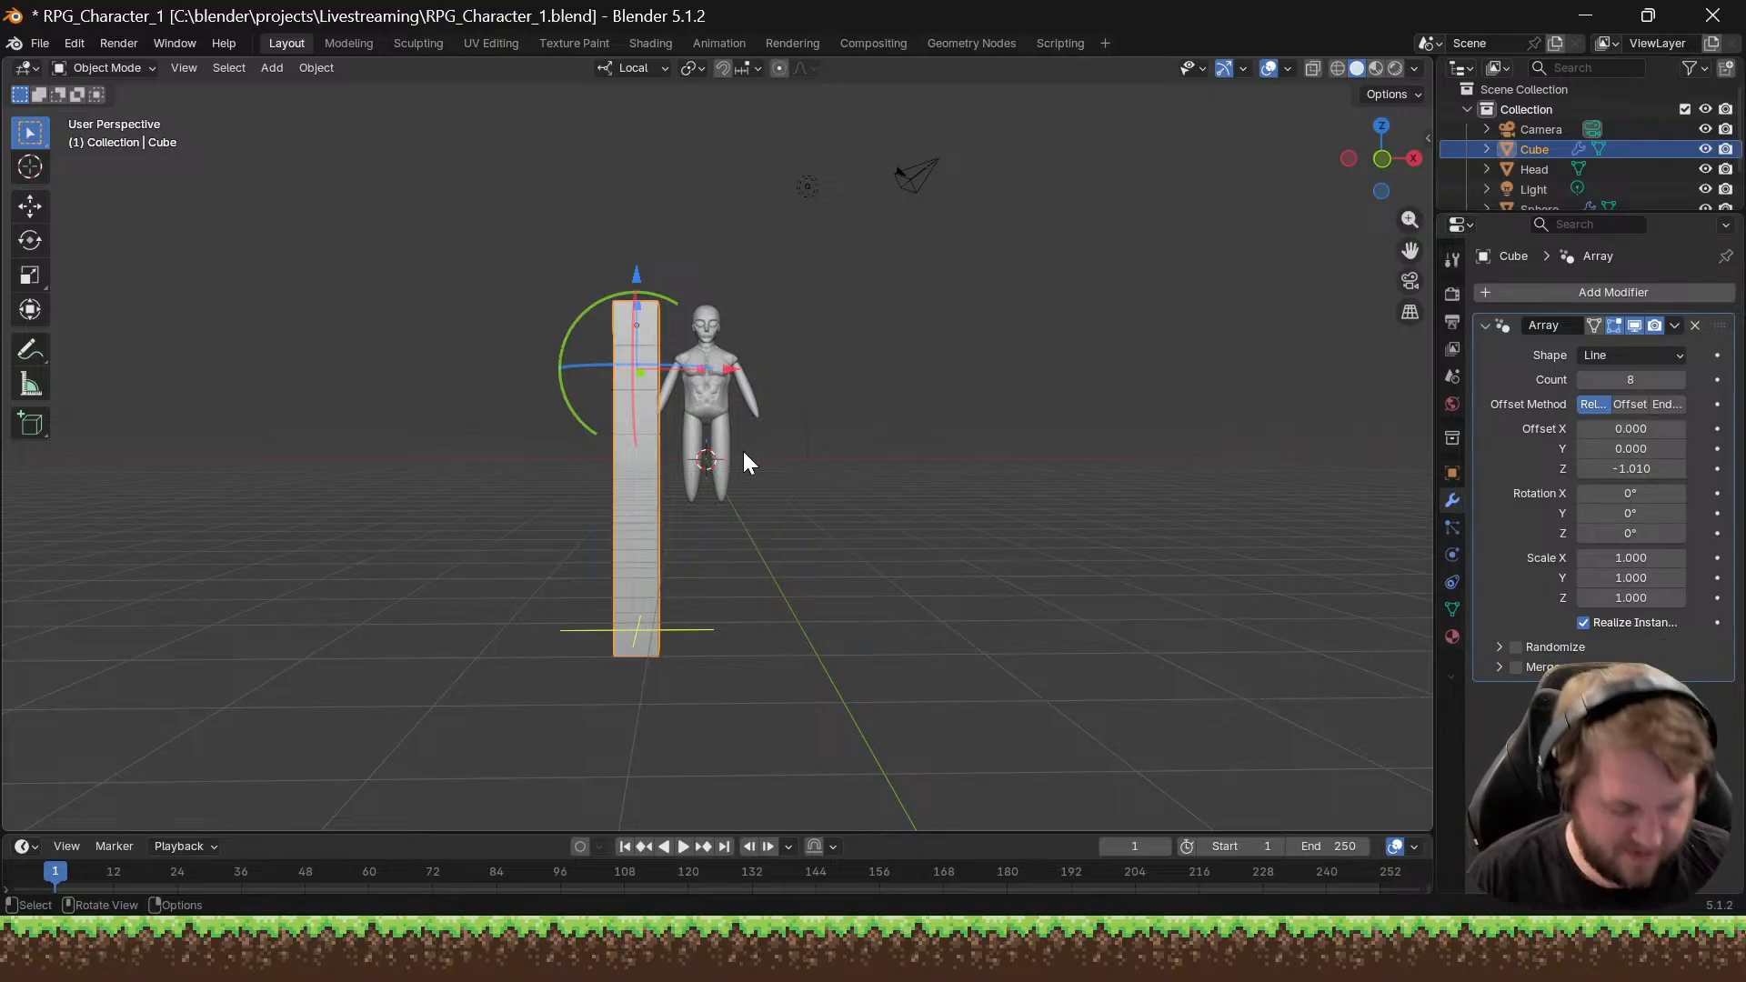
scroll(645, 362, up, 3)
middle_drag(645, 361, 676, 310)
scroll(680, 302, up, 4)
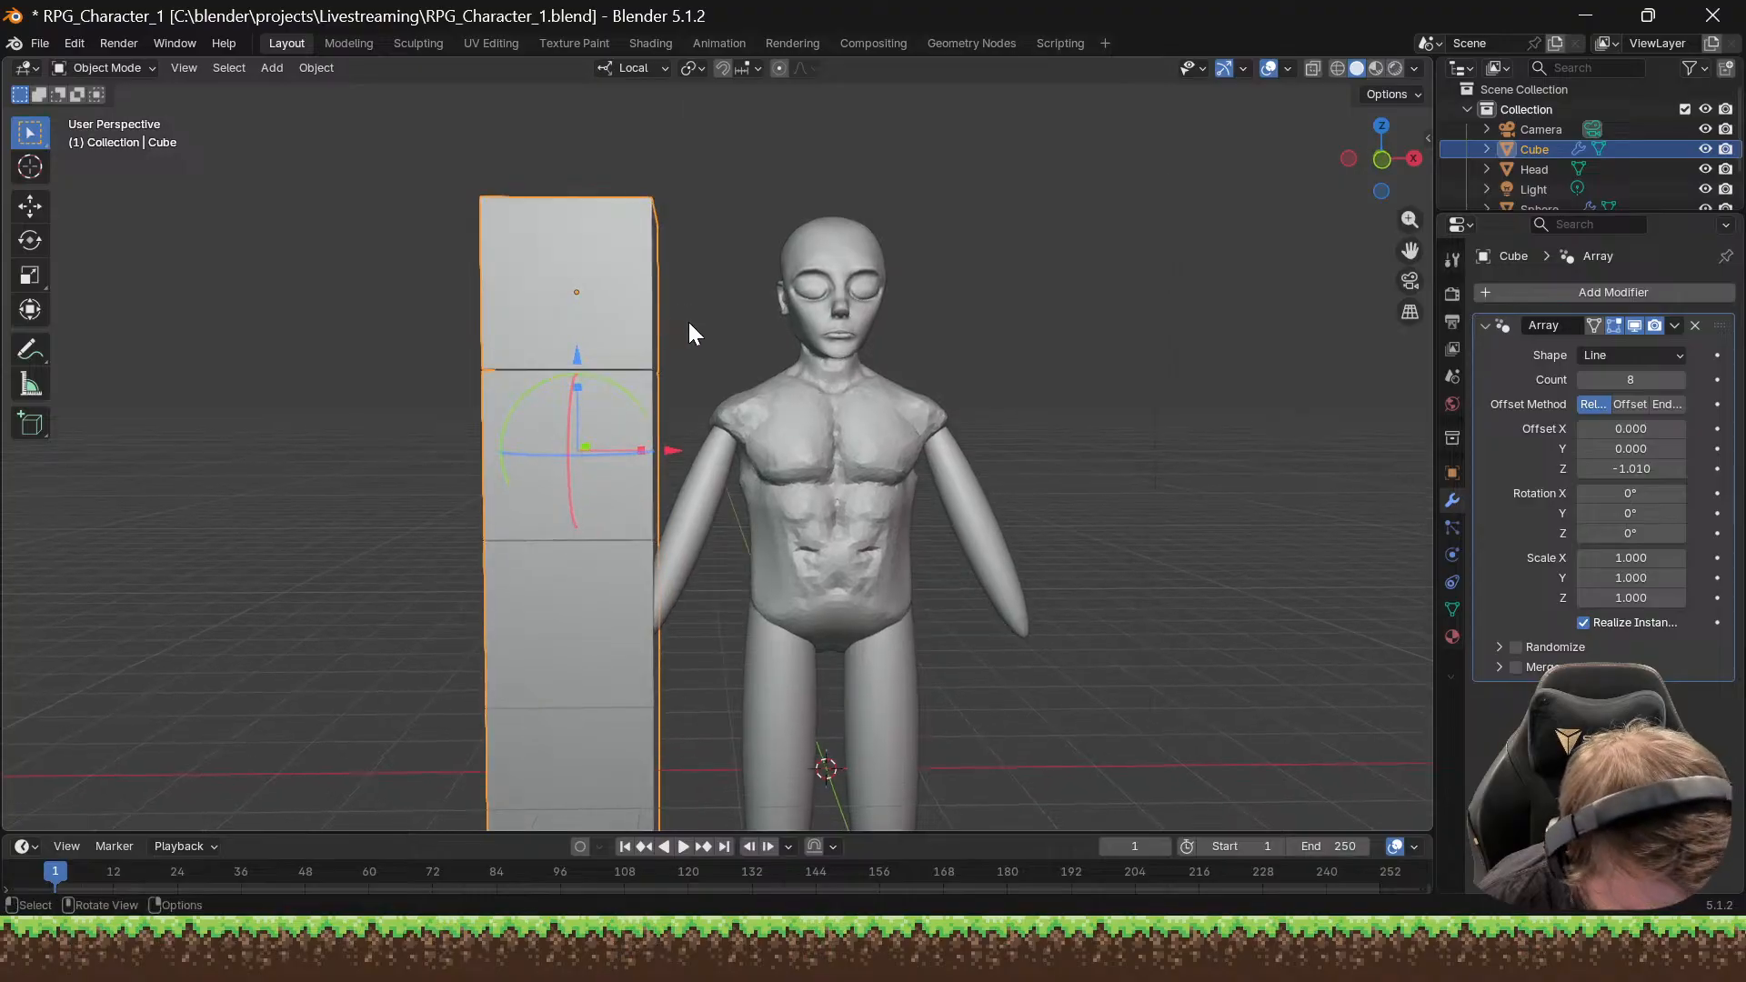
click(1383, 159)
scroll(740, 363, up, 5)
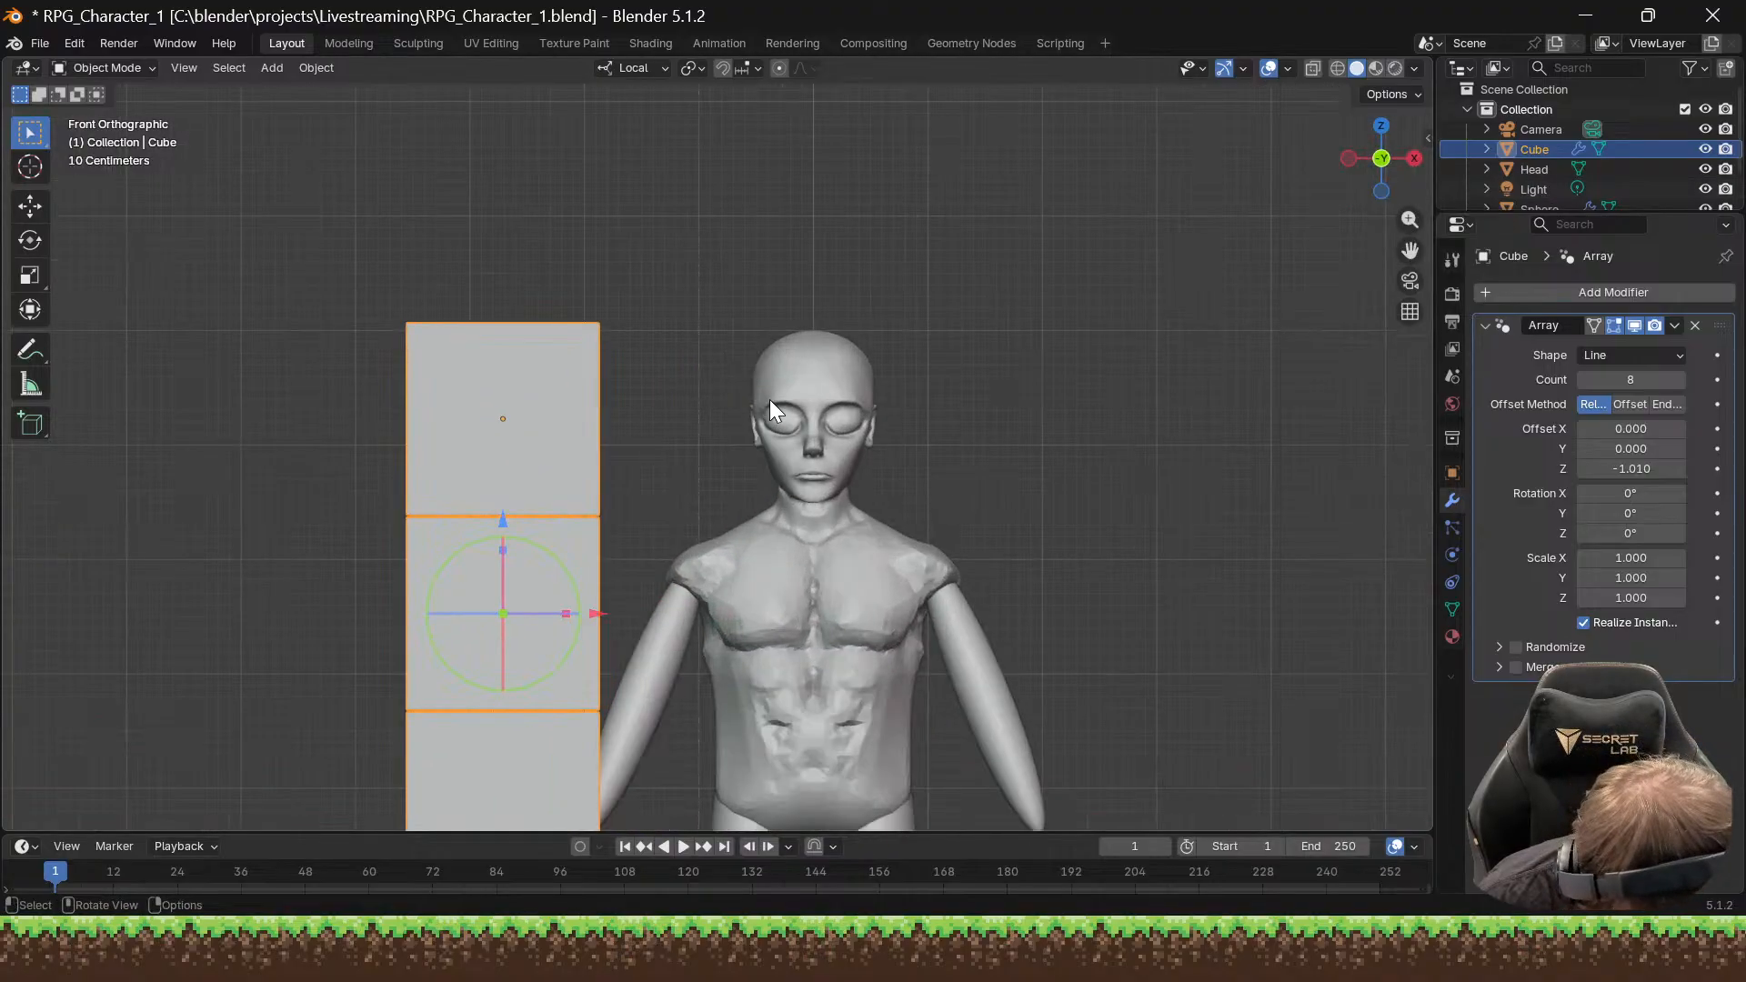
key(s)
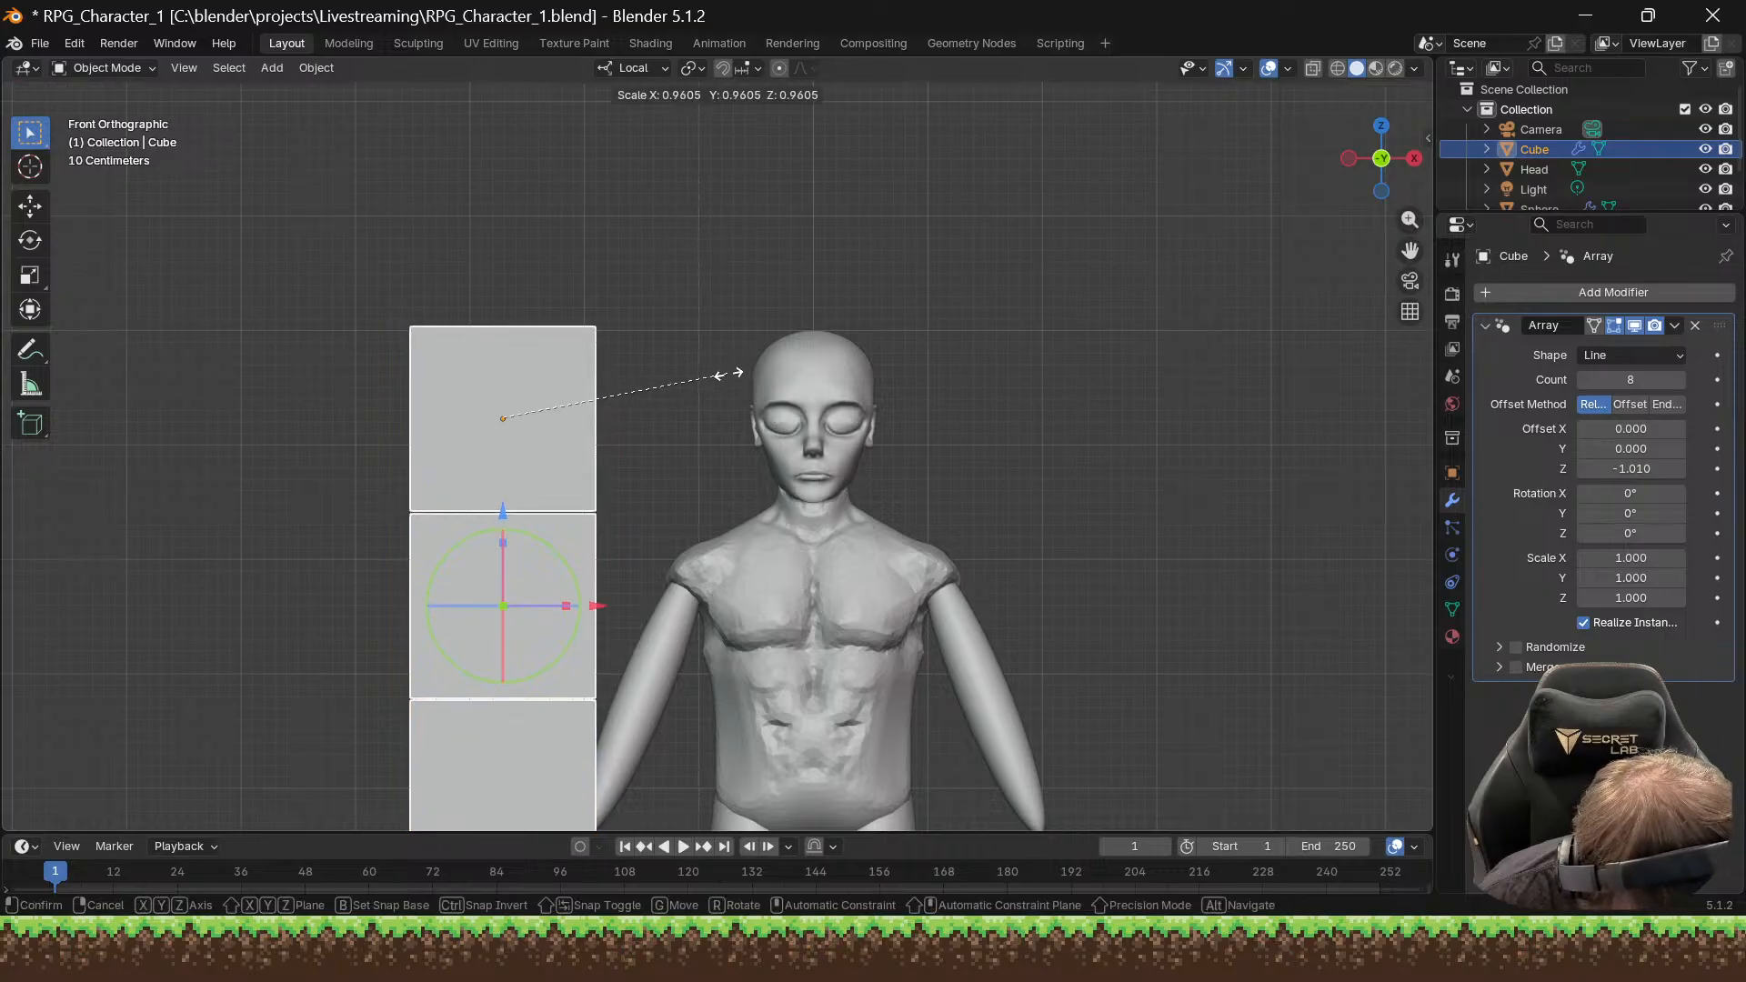
click(725, 375)
Step: Move the cube column along local X over half of the head and scale it uniformly to about 0.92
key(g)
key(x)
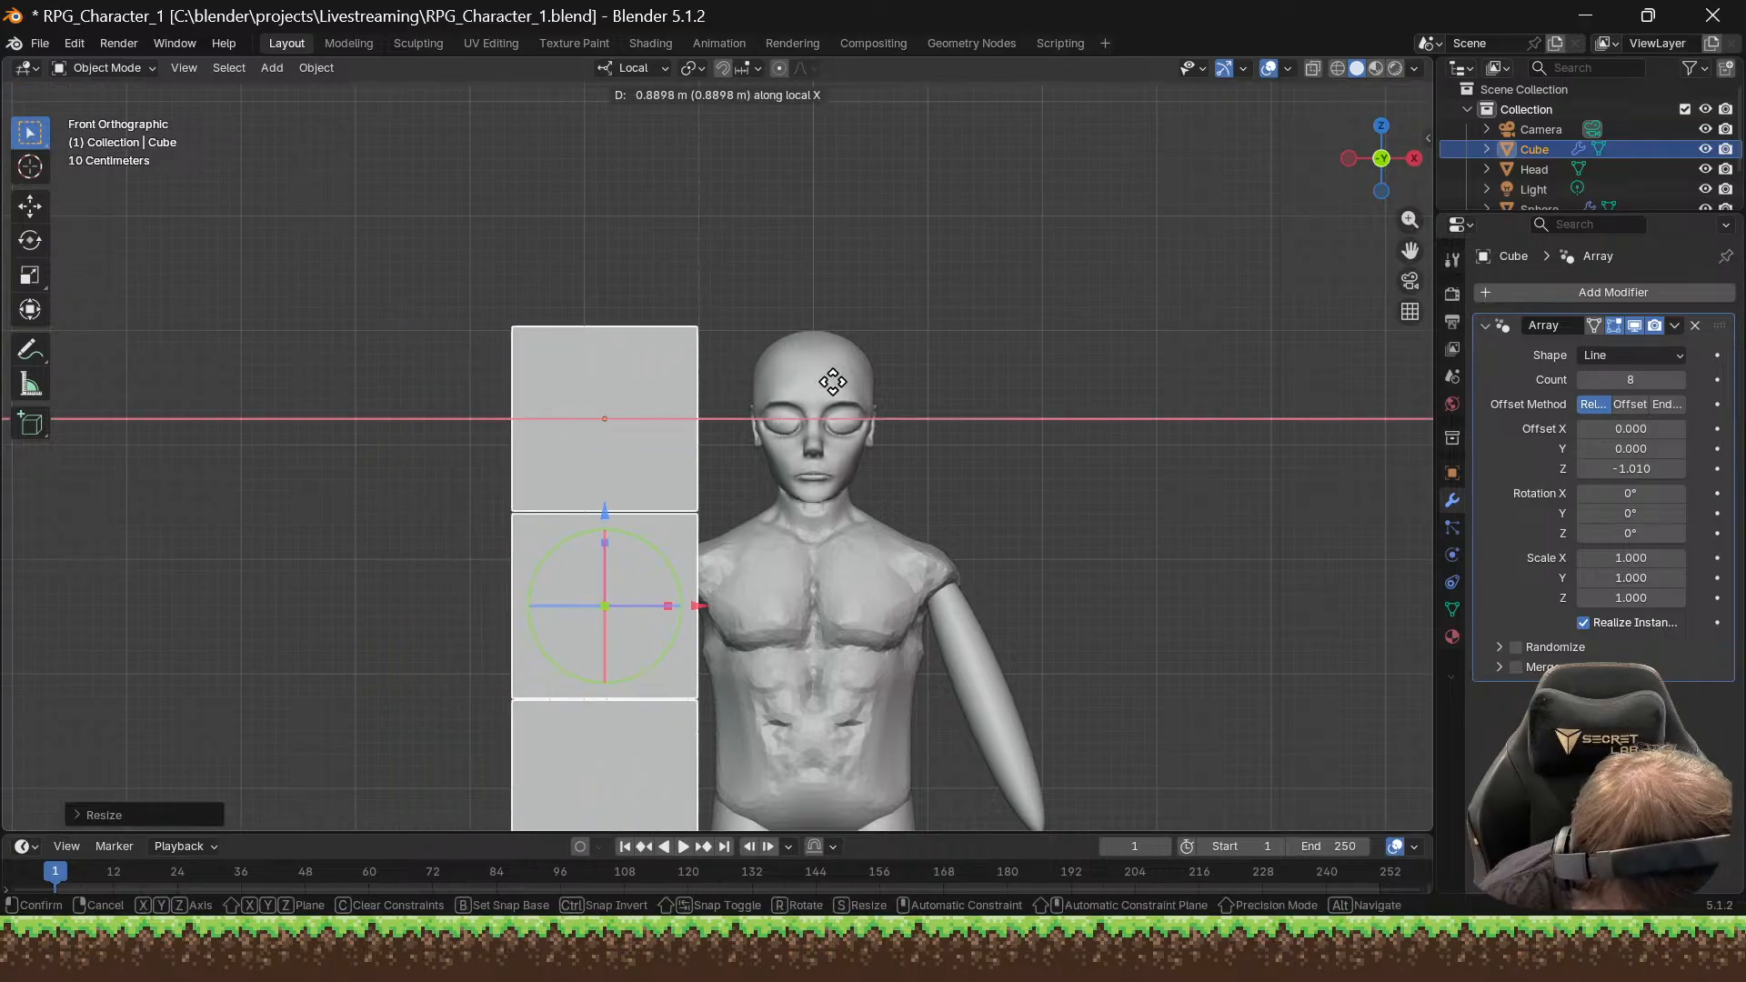
click(938, 397)
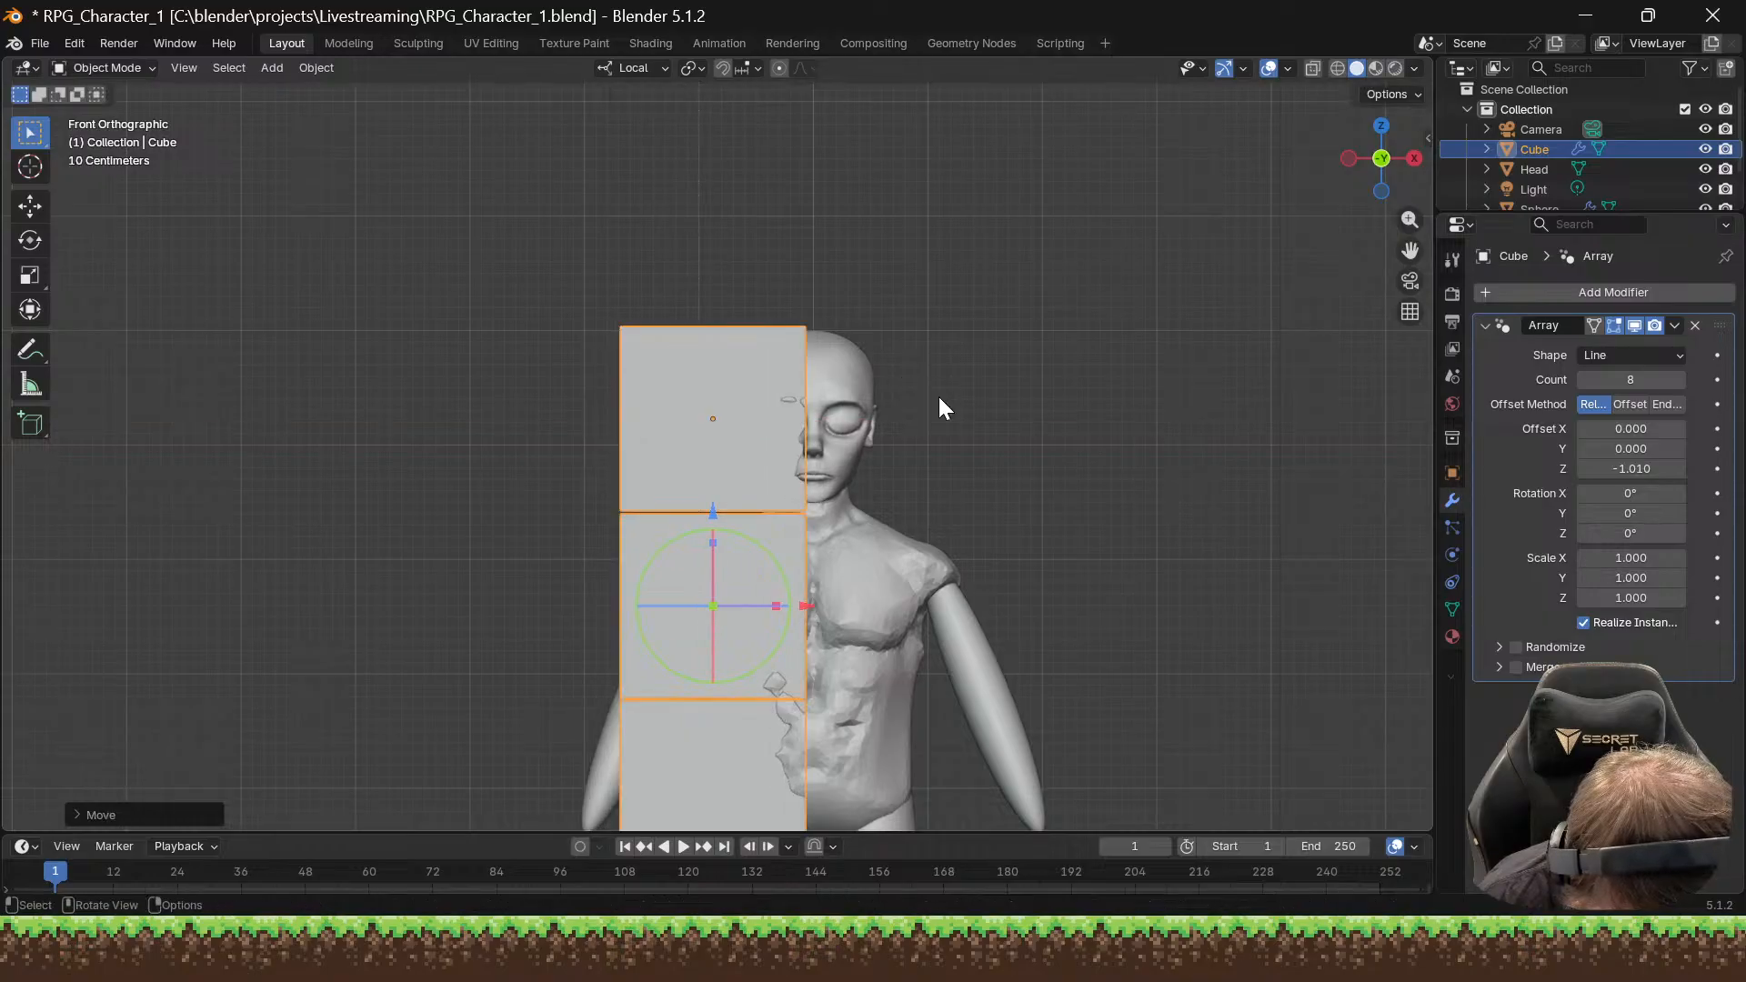
key(s)
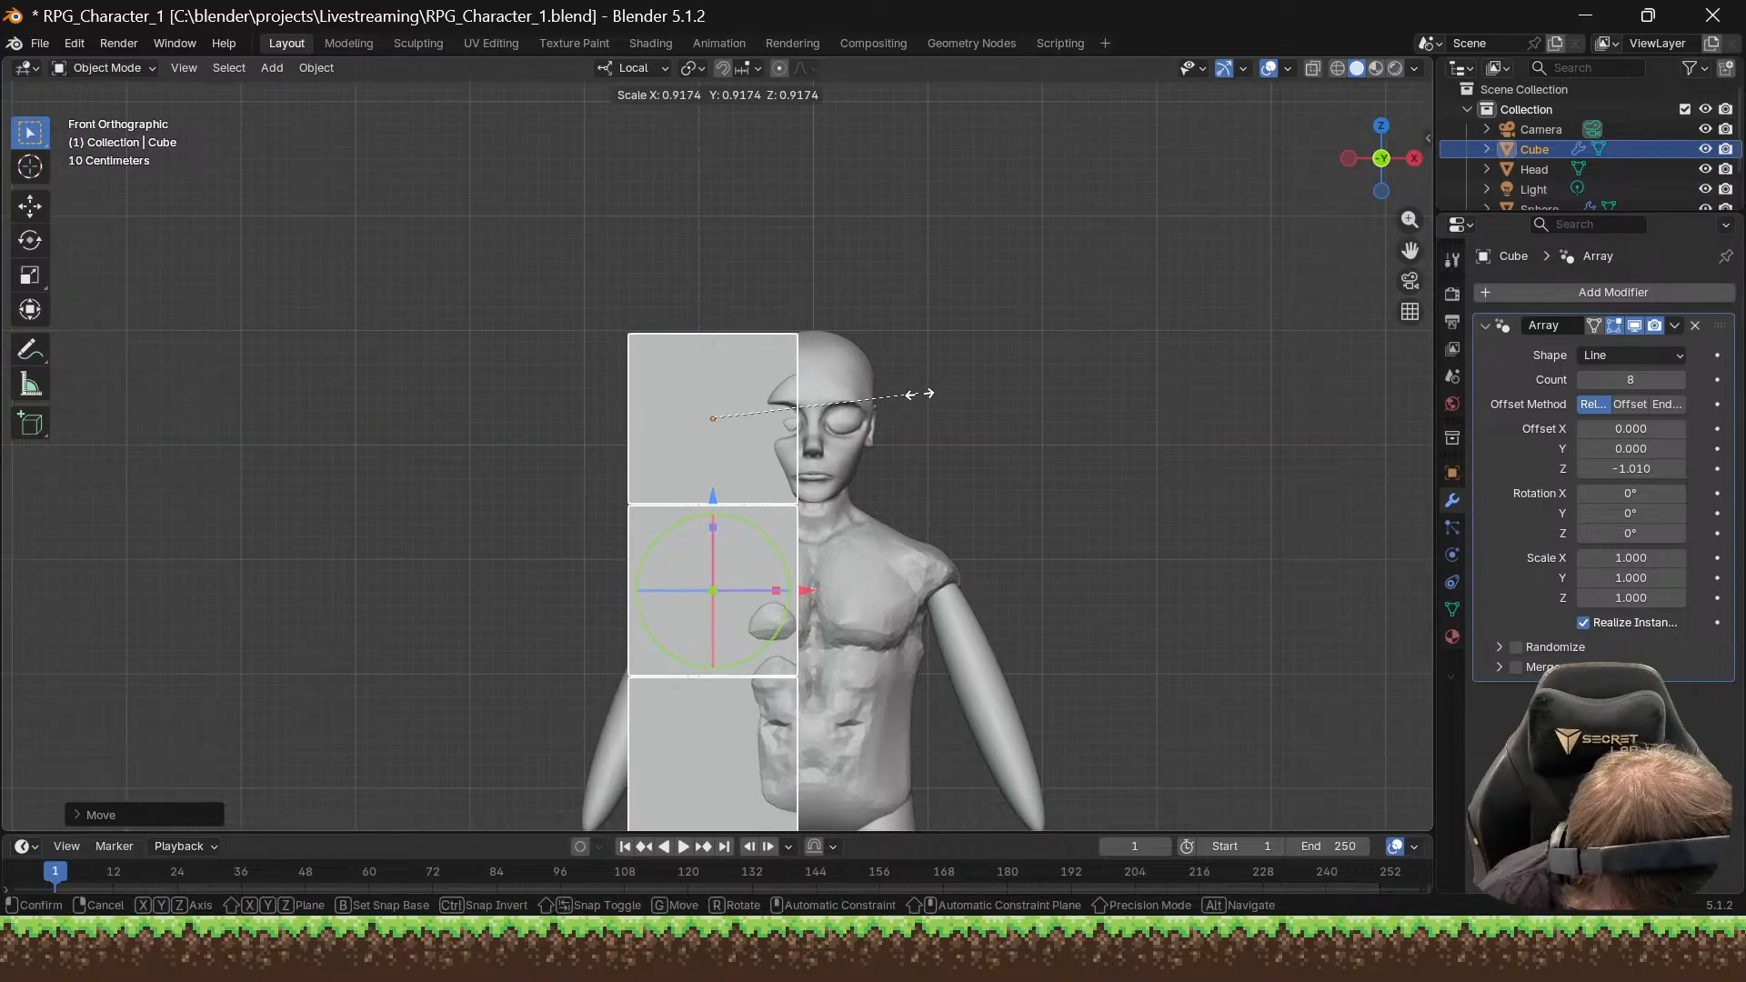
click(920, 394)
Step: Move the cube column about 2.3 m along negative local X, back beside the character
key(g)
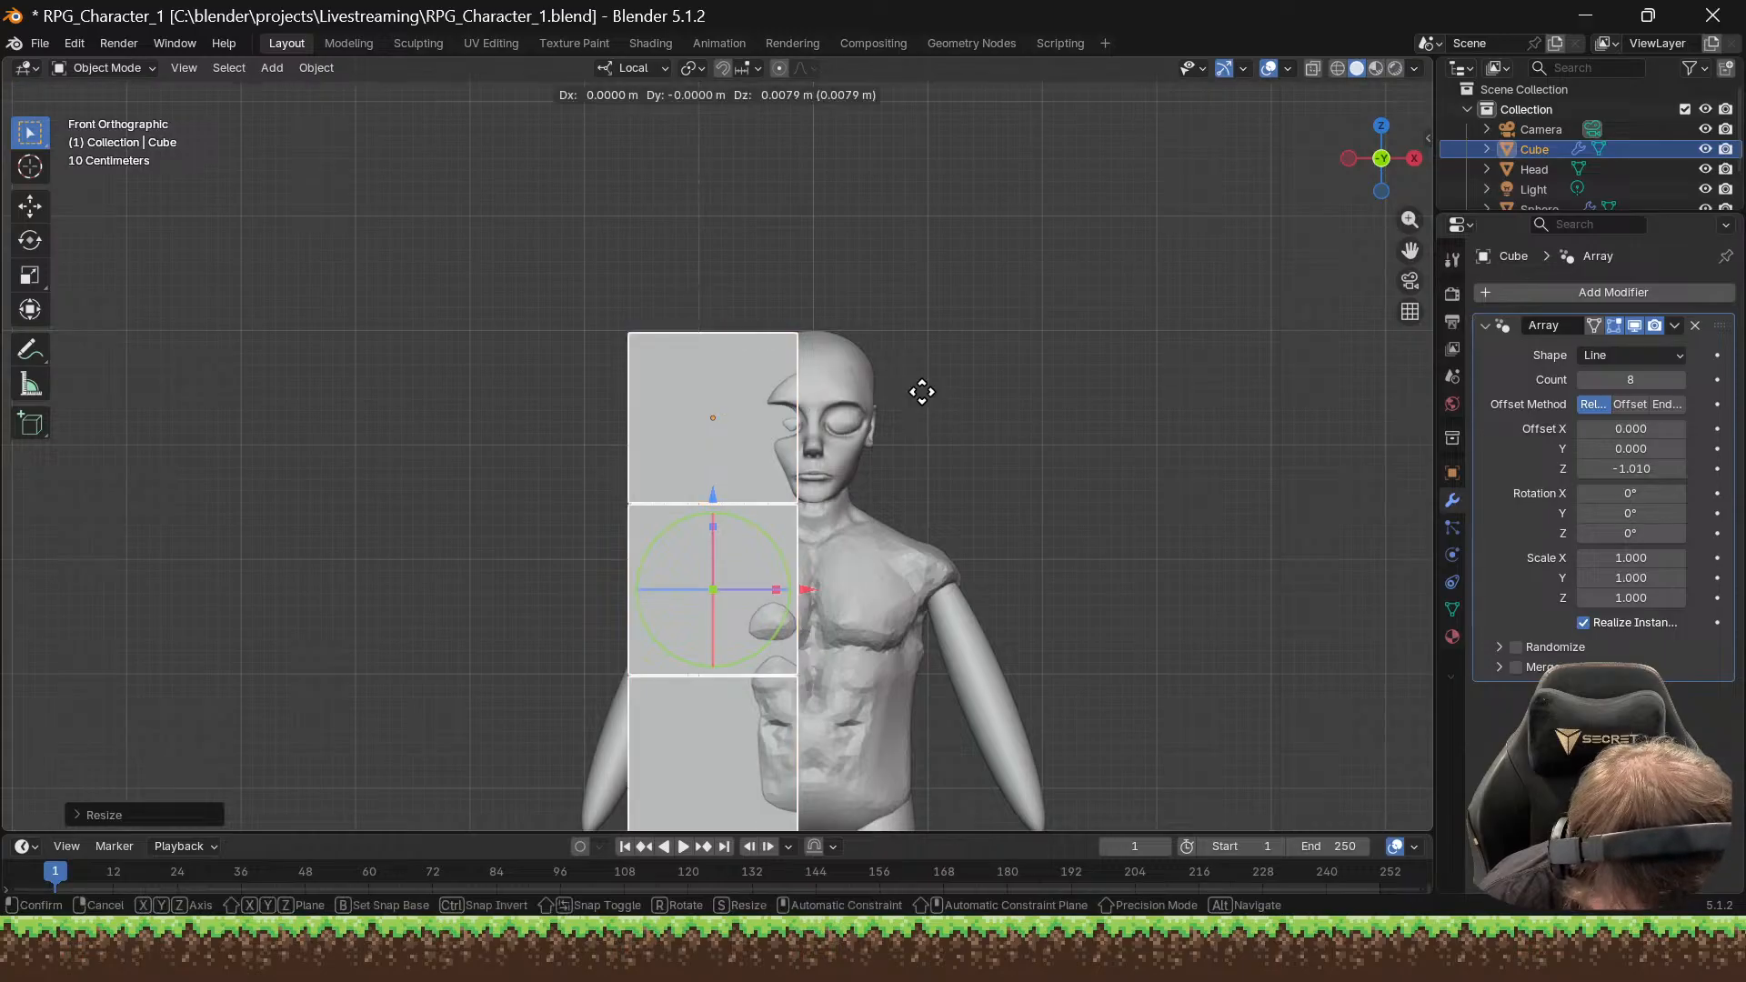
key(x)
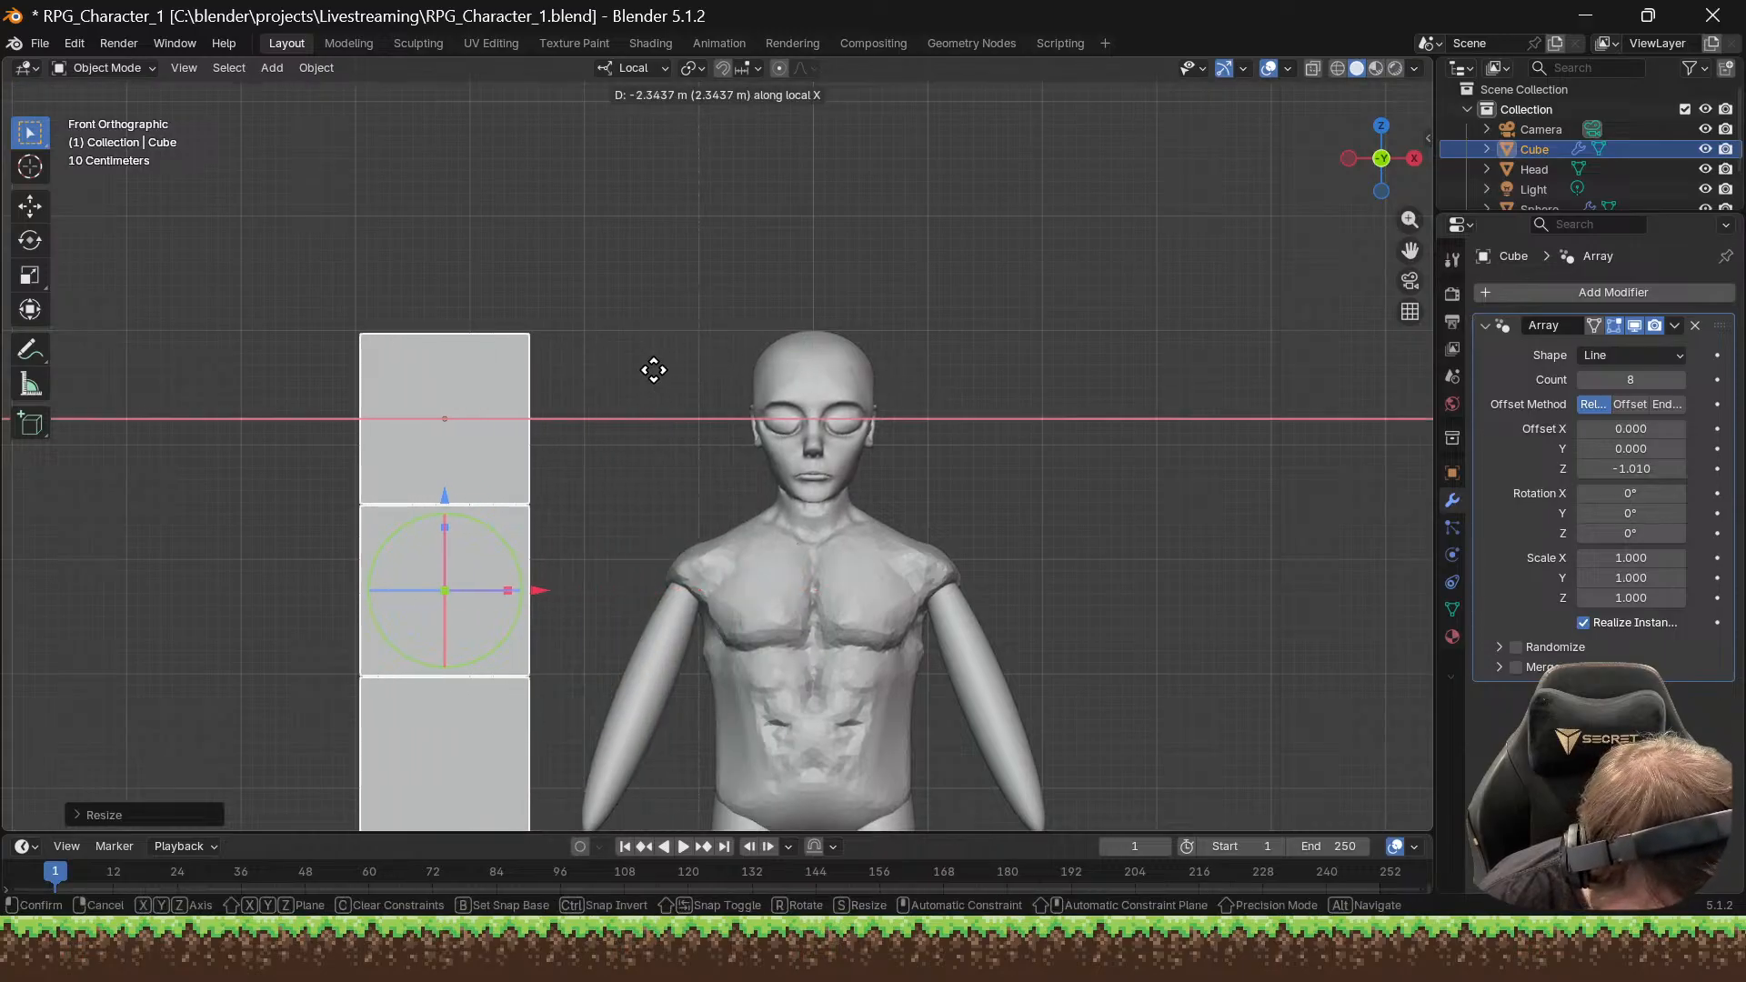
click(656, 375)
Step: Compare the column with the whole figure and set the cube's Array count to 6
scroll(662, 443, down, 7)
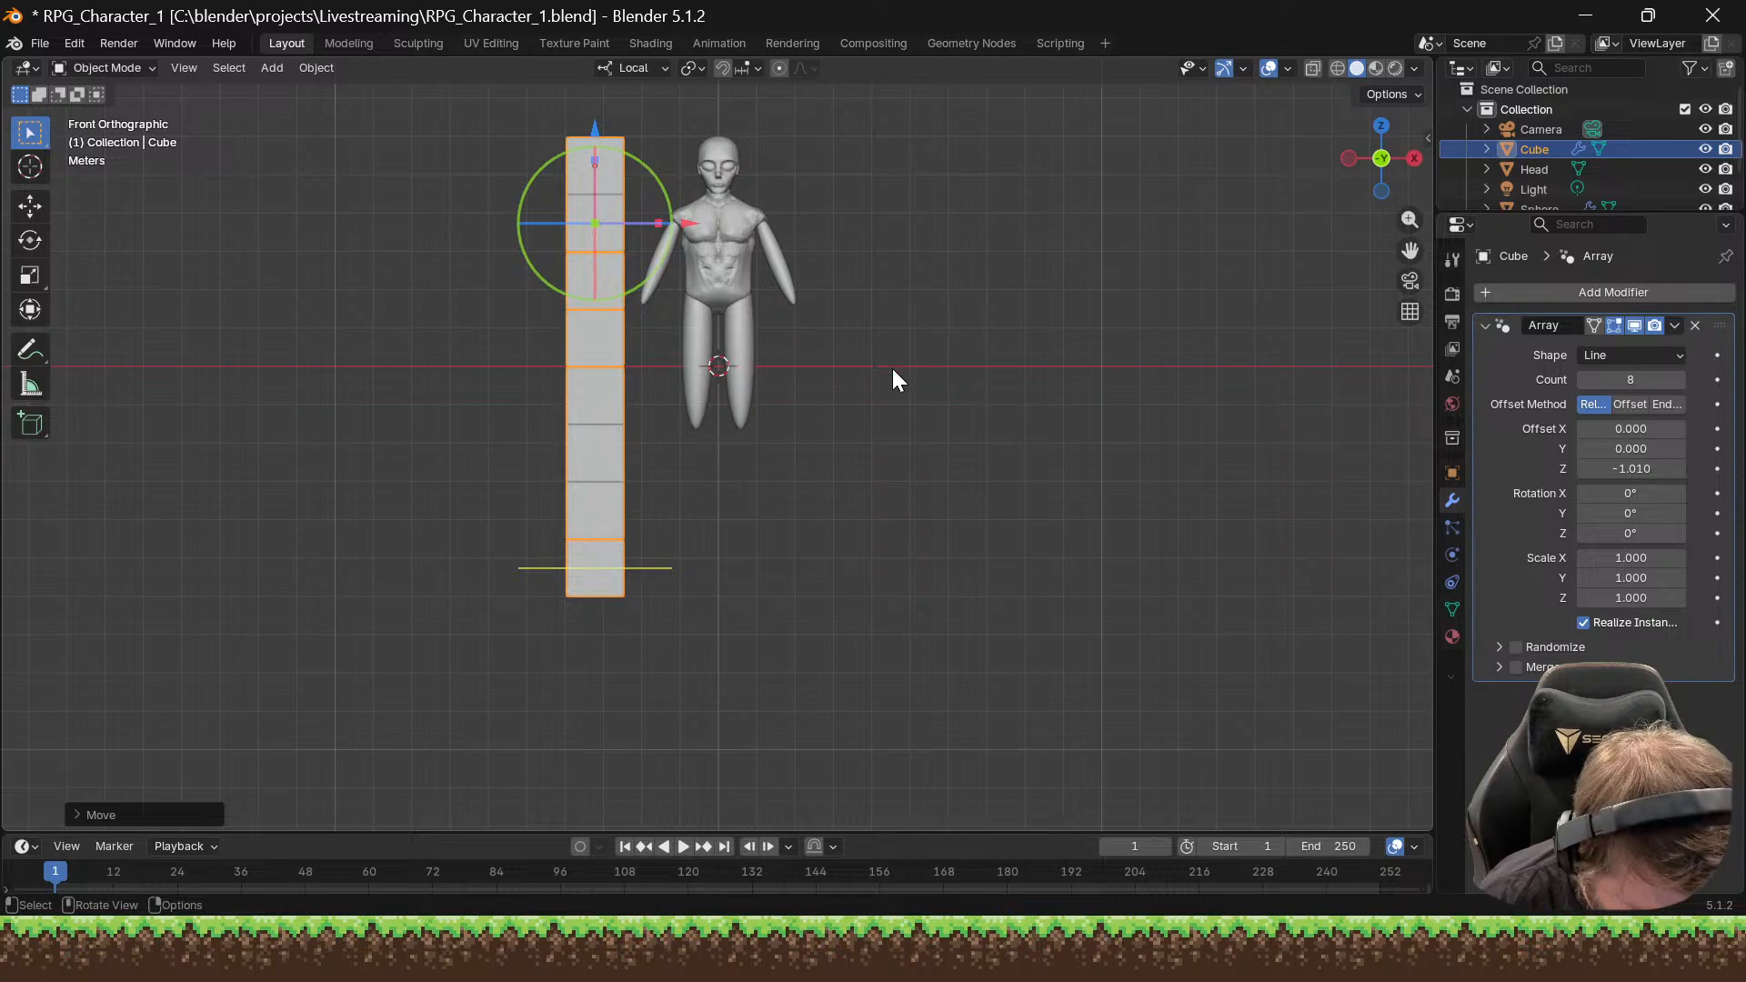
middle_drag(896, 380, 816, 398)
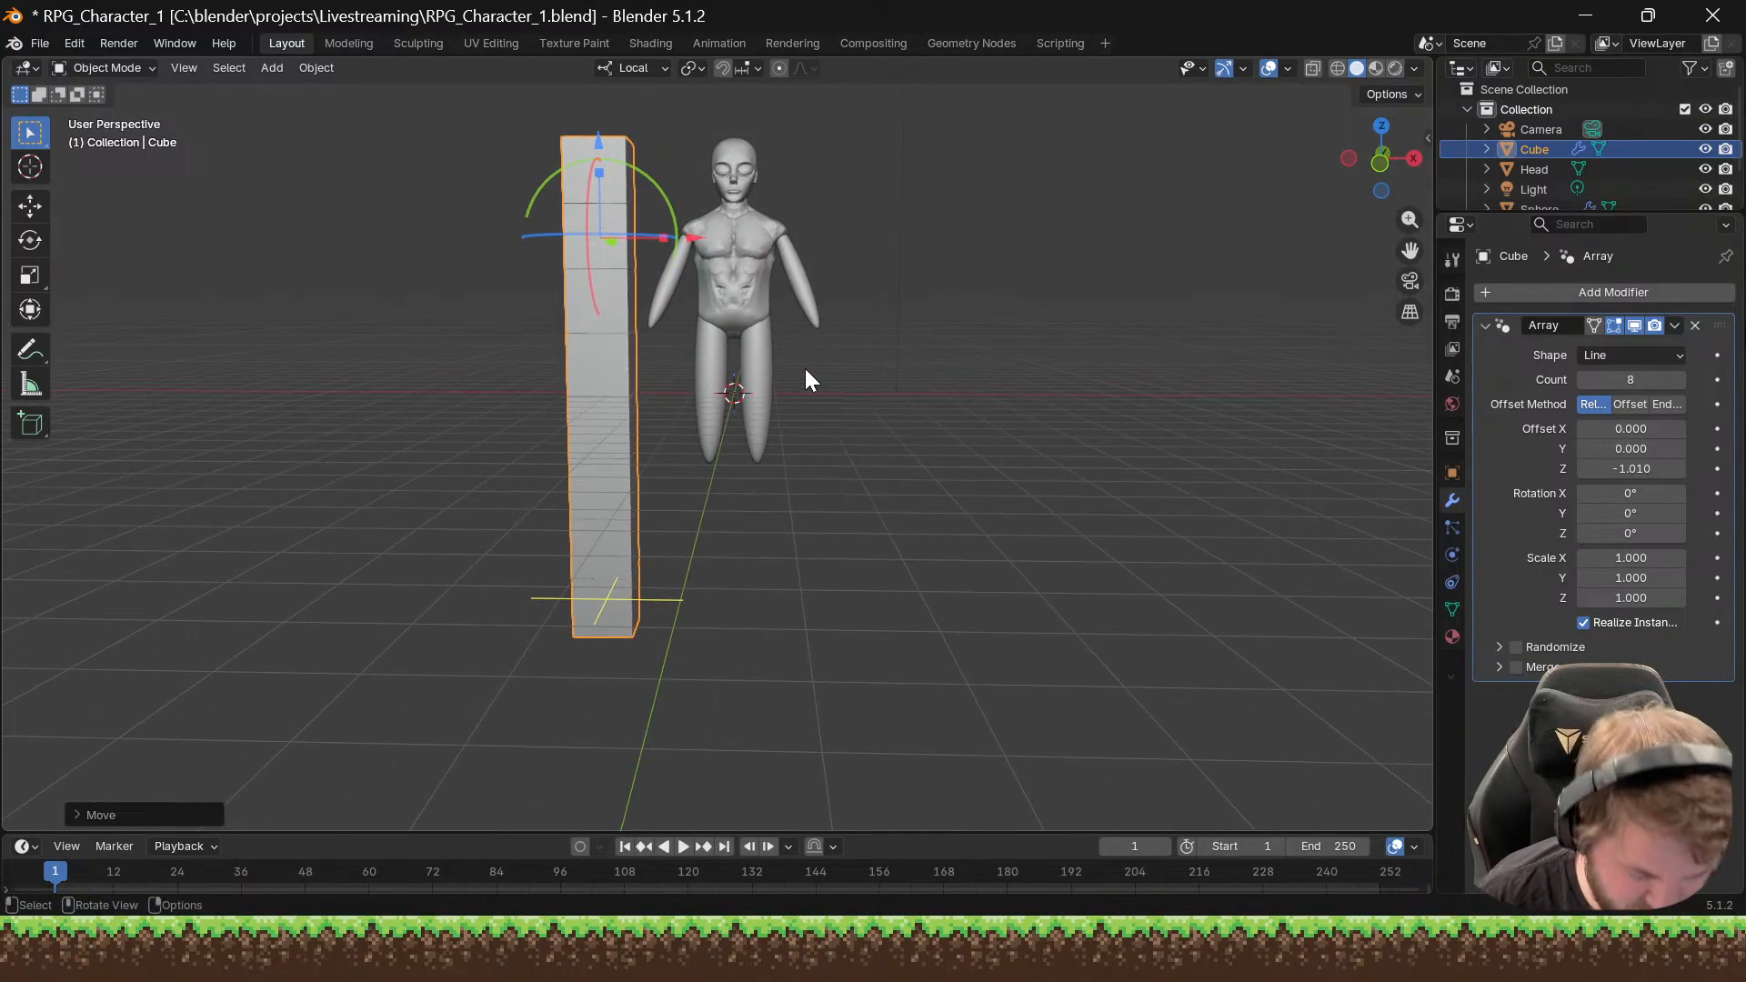
mouse_move(734, 260)
middle_down()
mouse_move(907, 269)
mouse_move(713, 234)
mouse_move(693, 269)
mouse_move(691, 229)
mouse_move(684, 259)
mouse_move(746, 252)
mouse_move(727, 253)
mouse_move(748, 279)
middle_up()
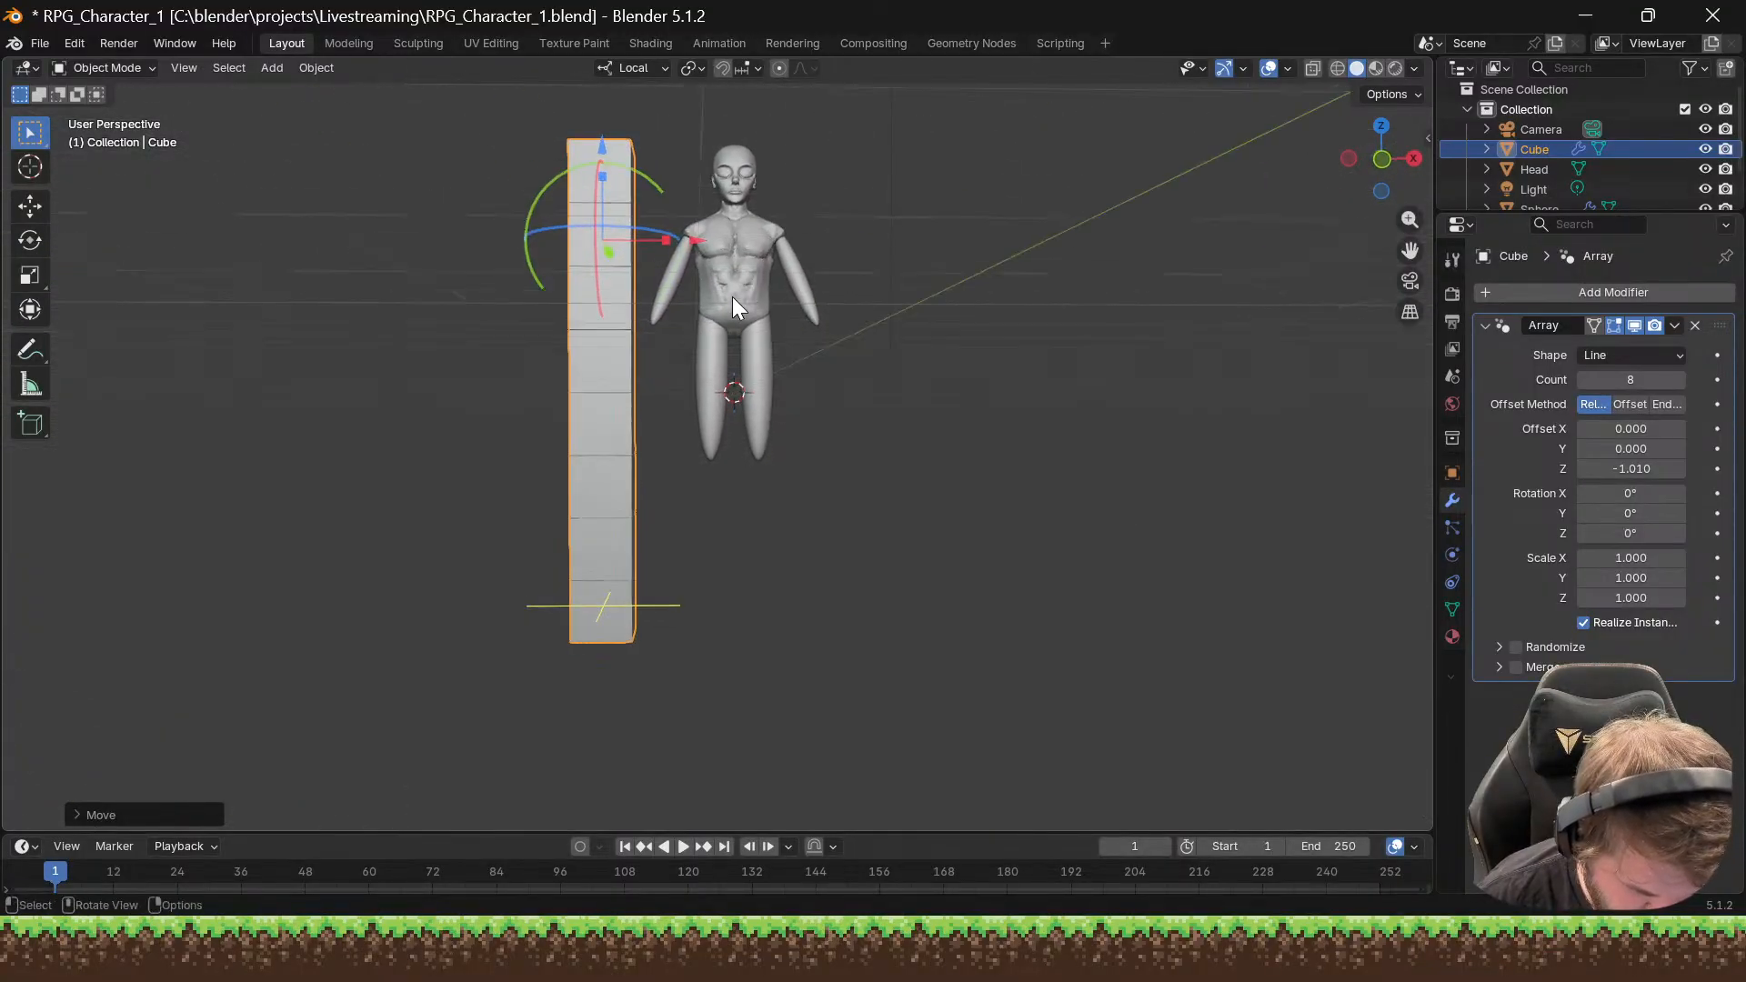
click(751, 391)
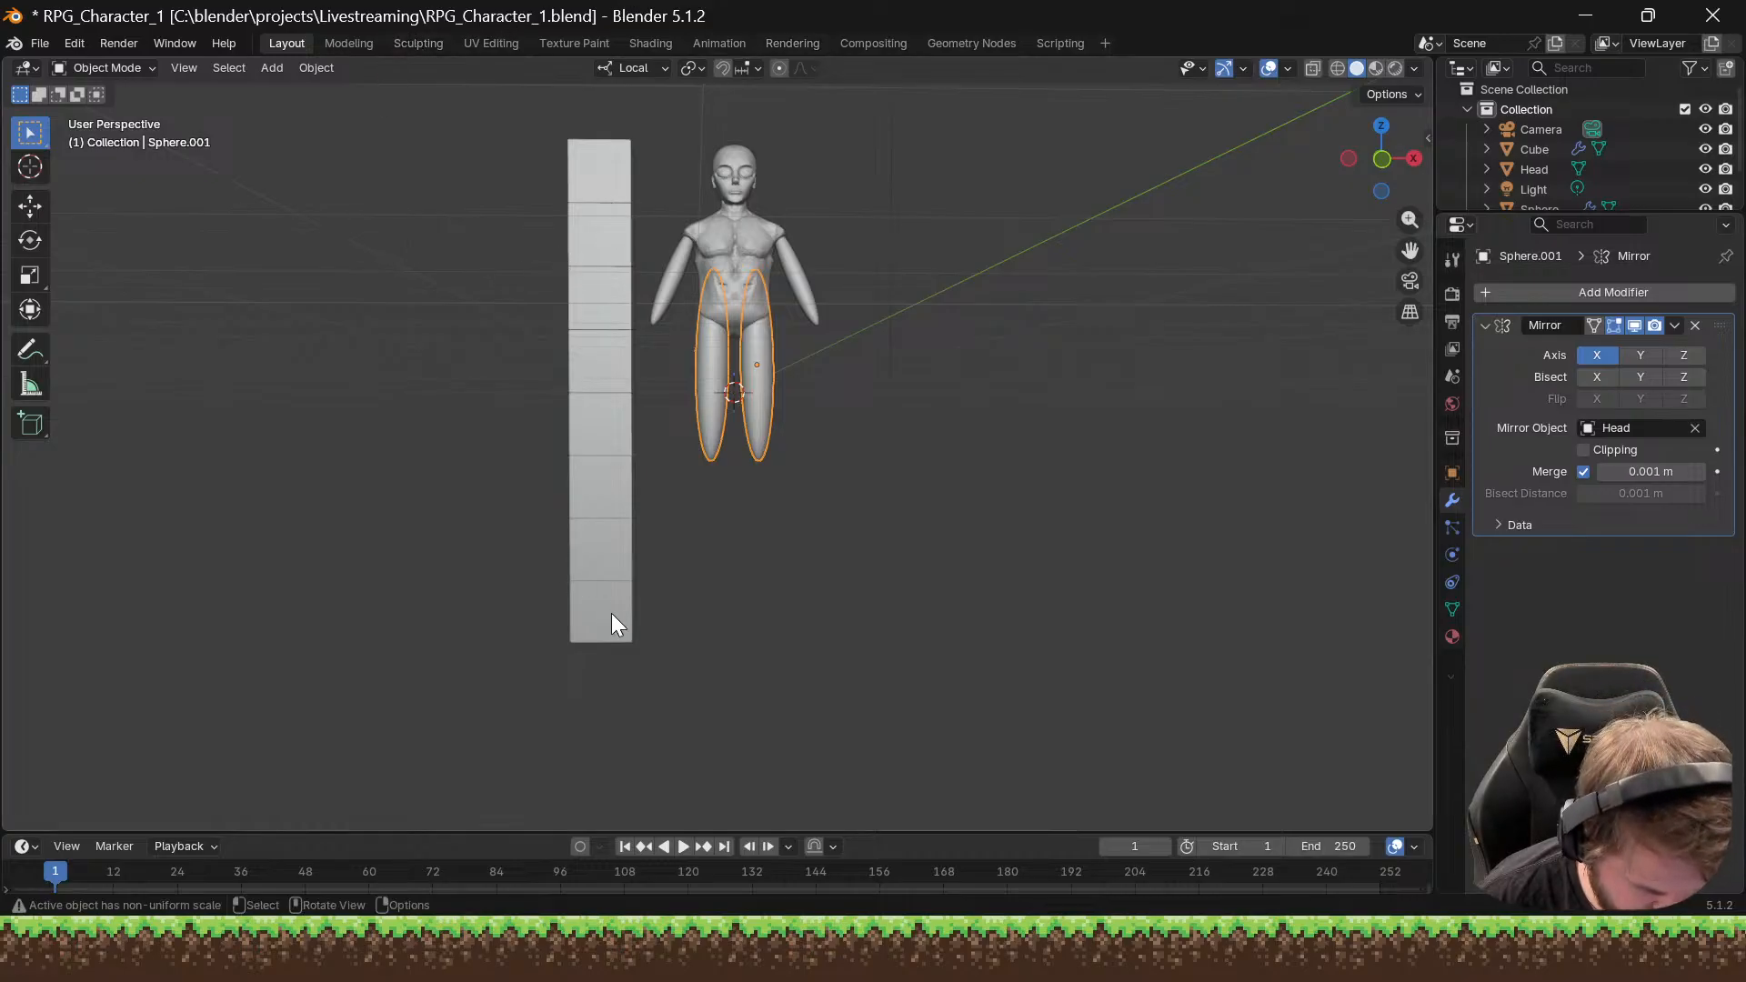
click(619, 435)
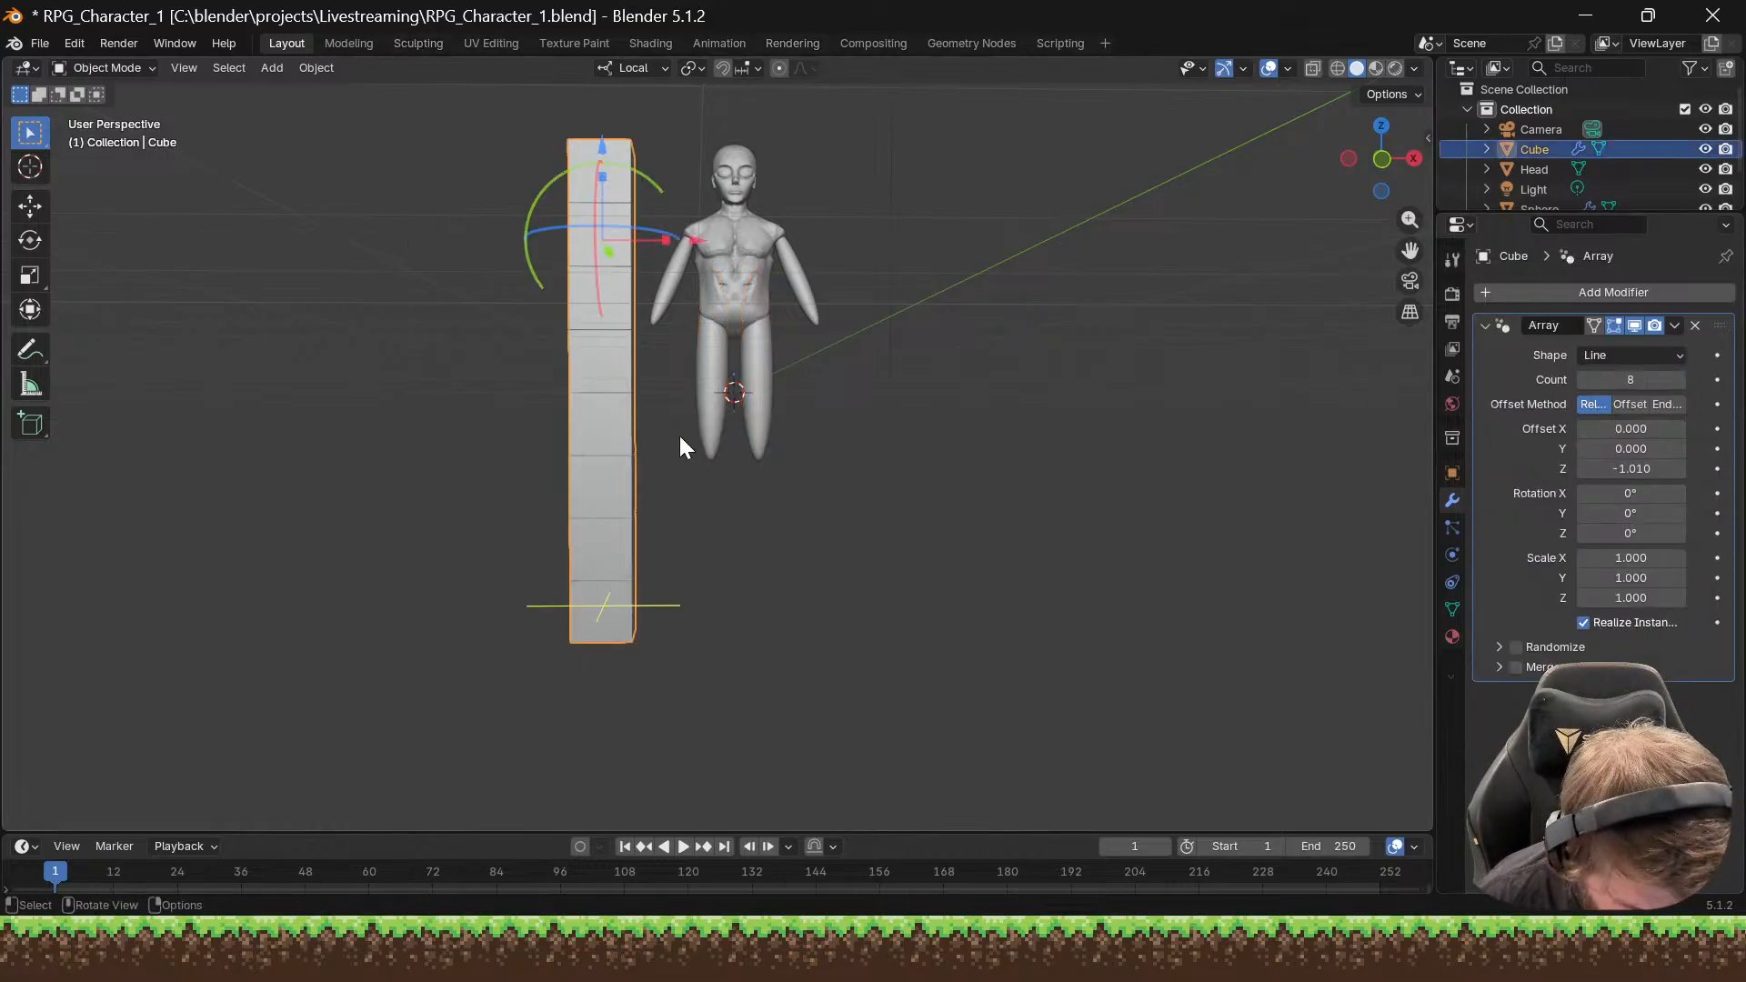
drag(1584, 384, 1584, 382)
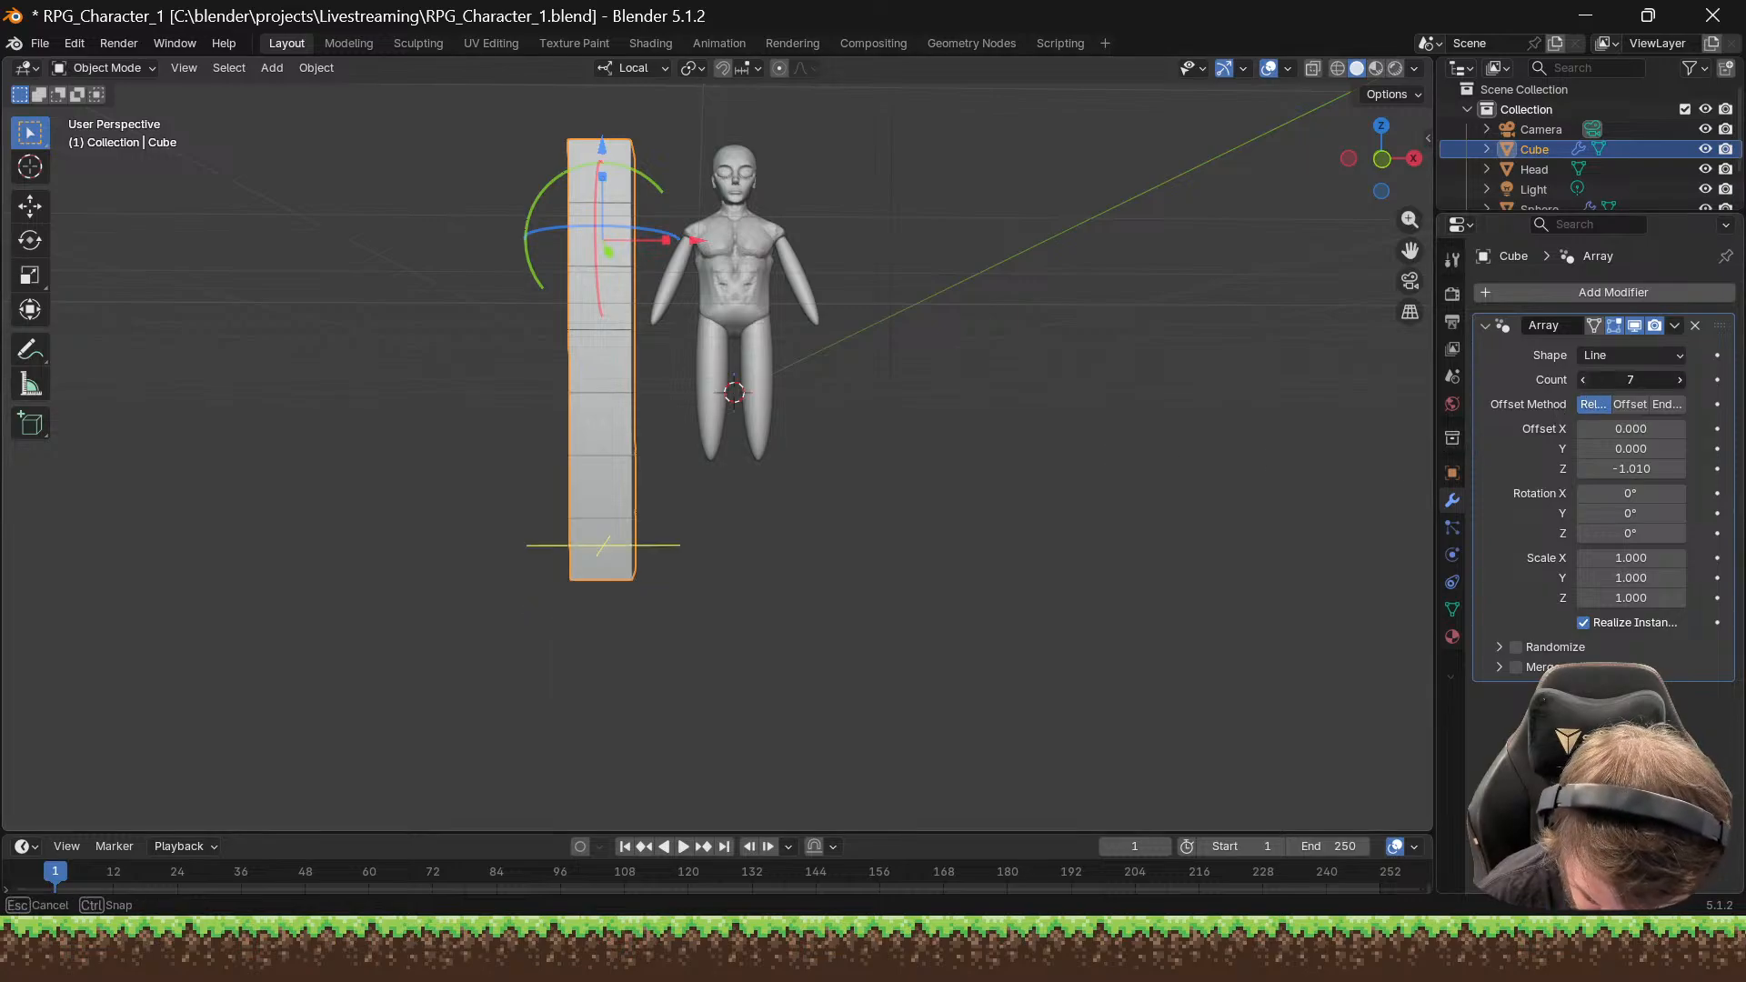
click(1584, 379)
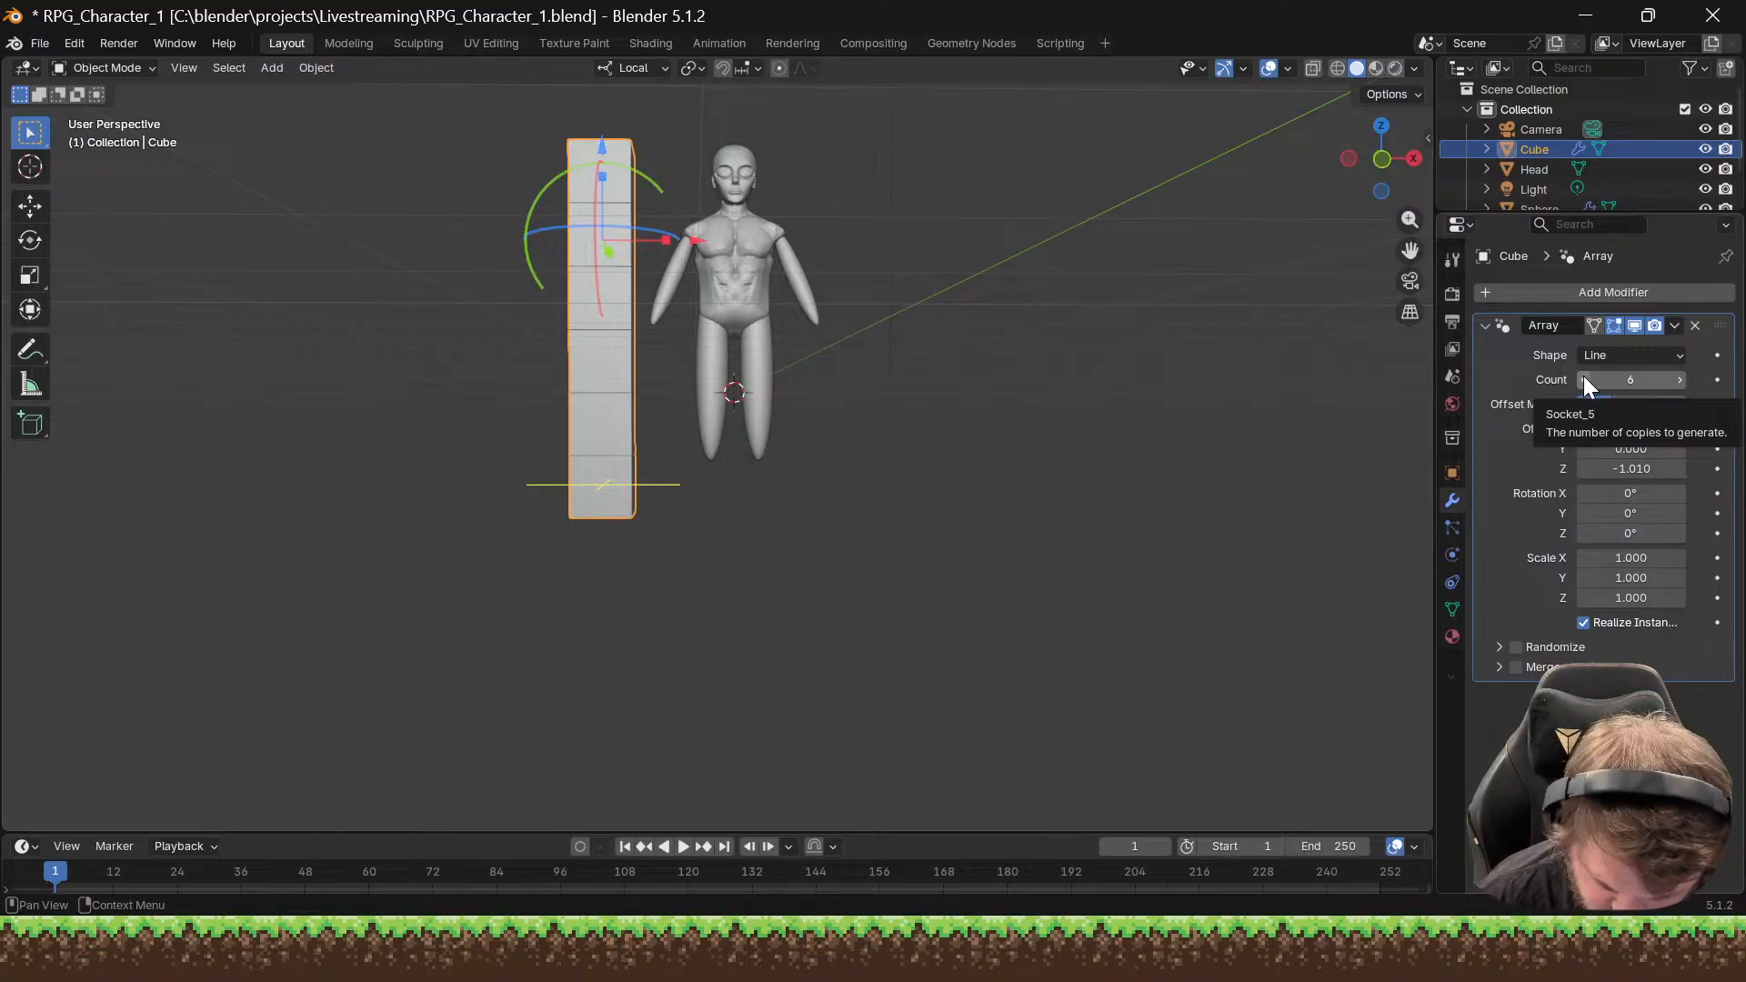
click(1584, 379)
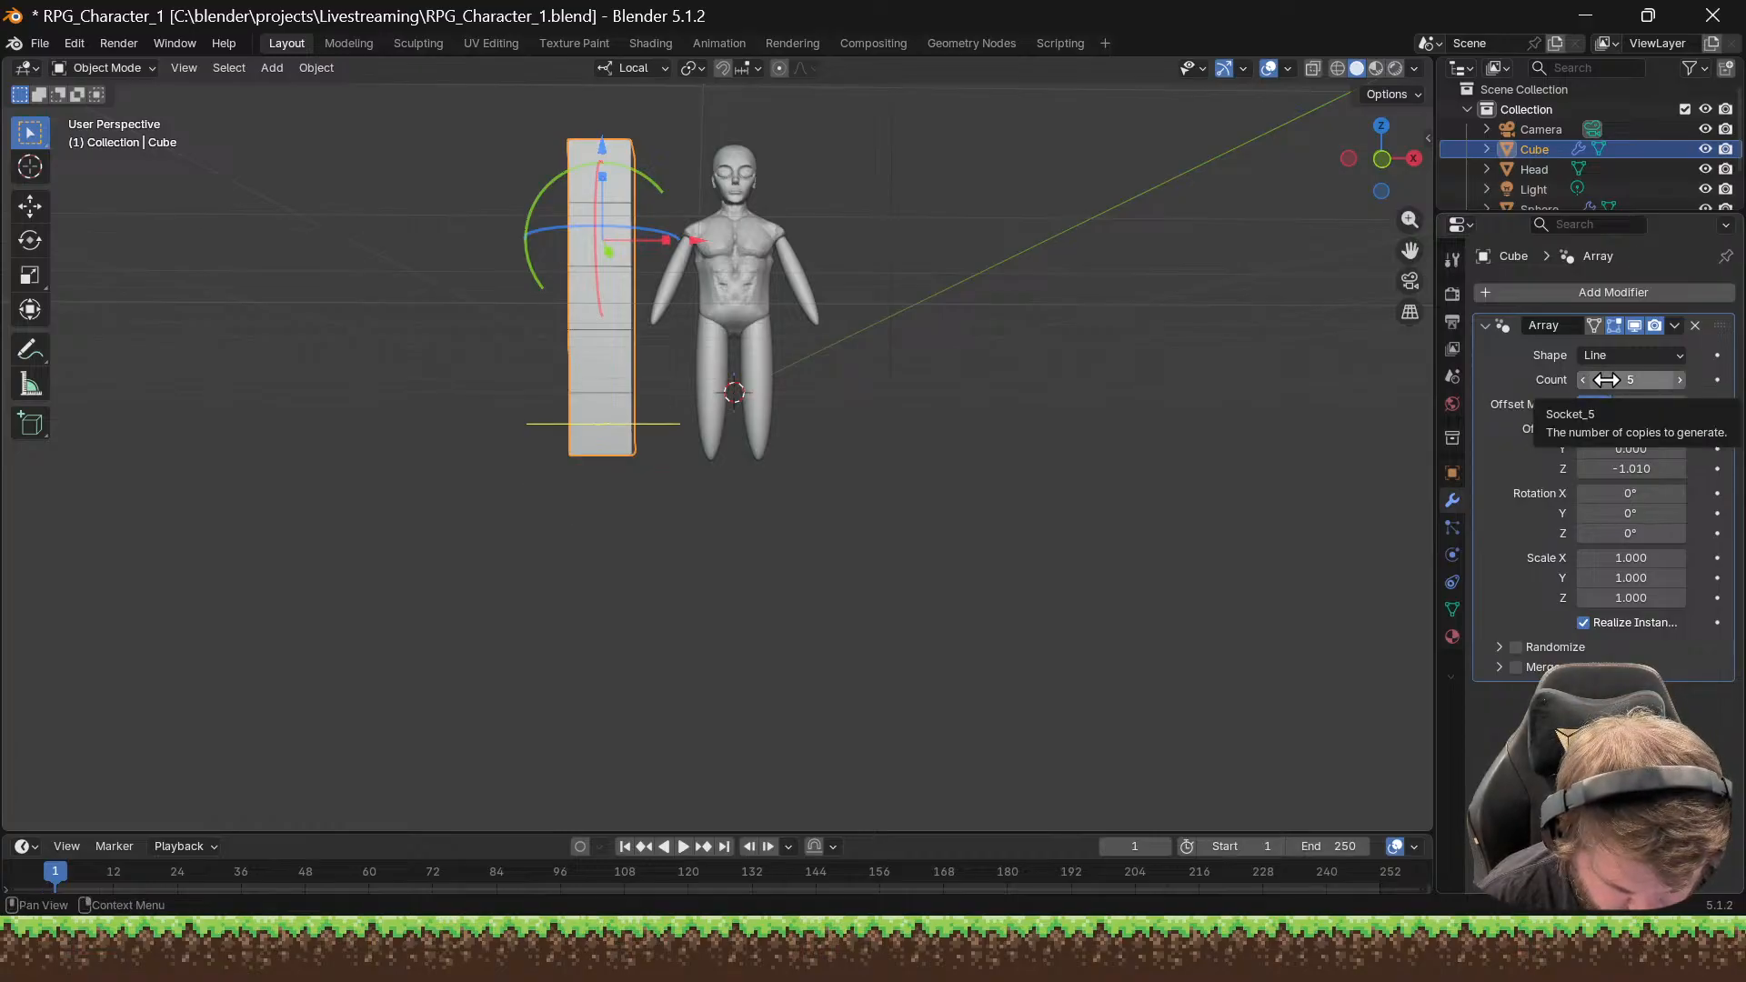
click(1682, 381)
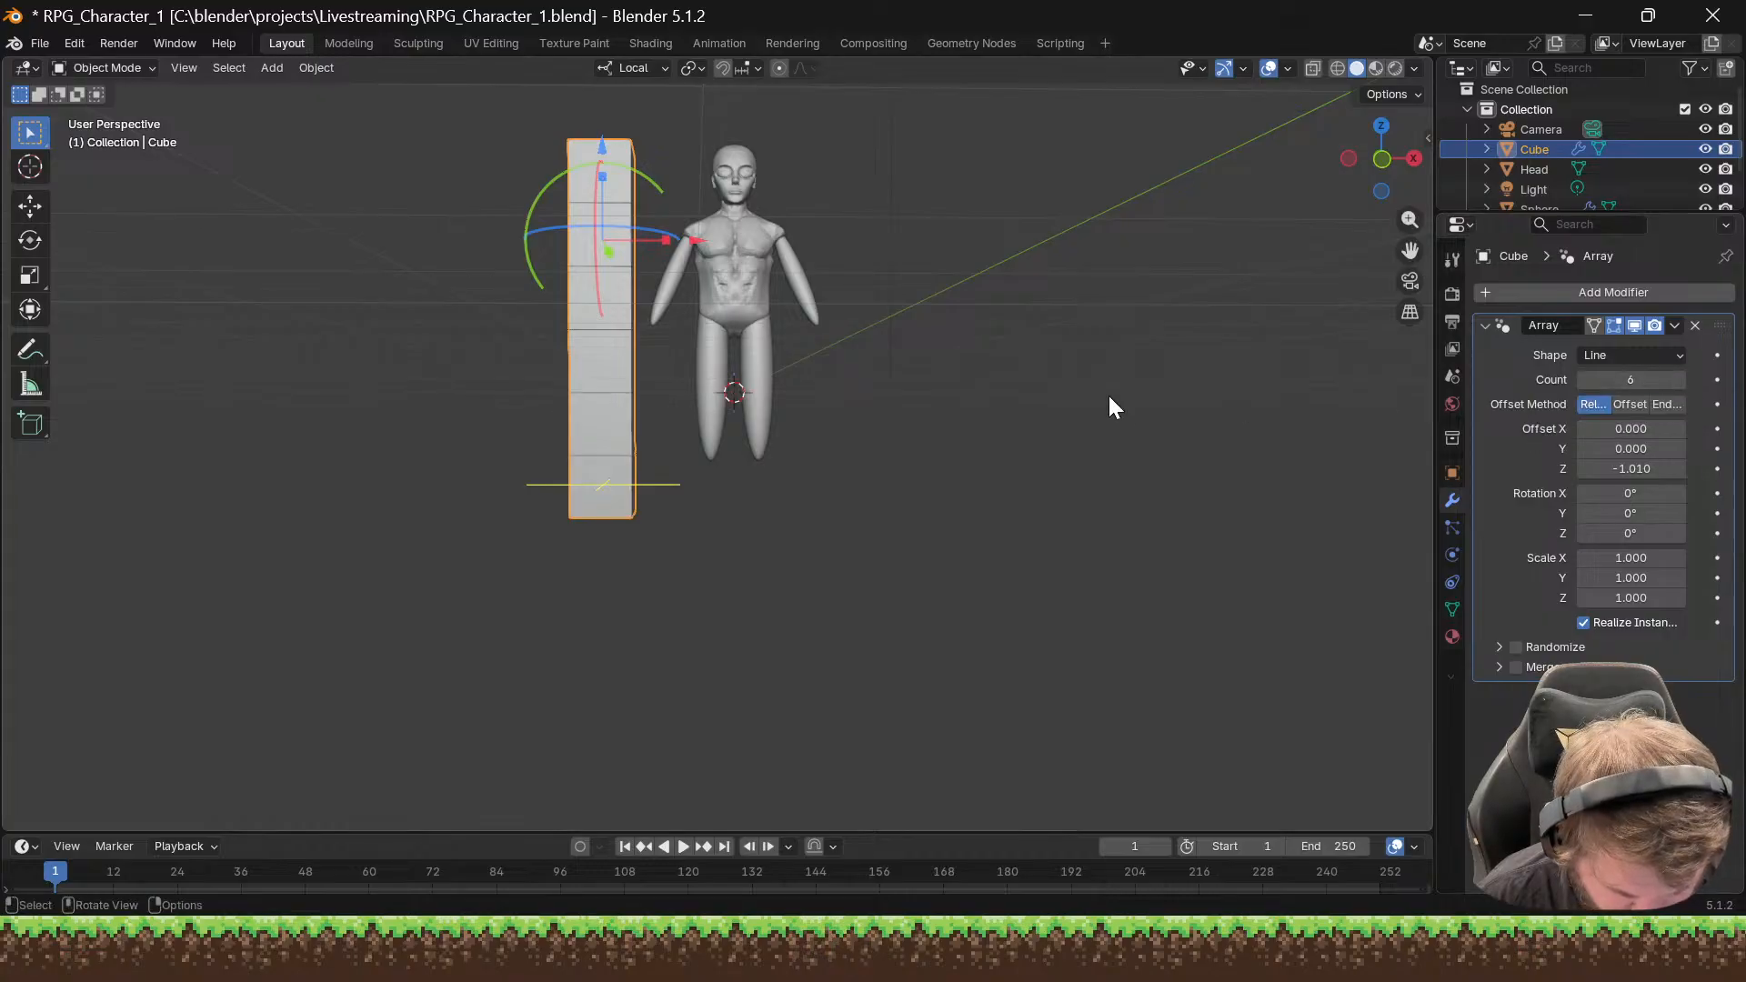
Step: Move the mirrored legs down along local Z, toward the base of the cube column
middle_drag(724, 412, 708, 417)
click(708, 416)
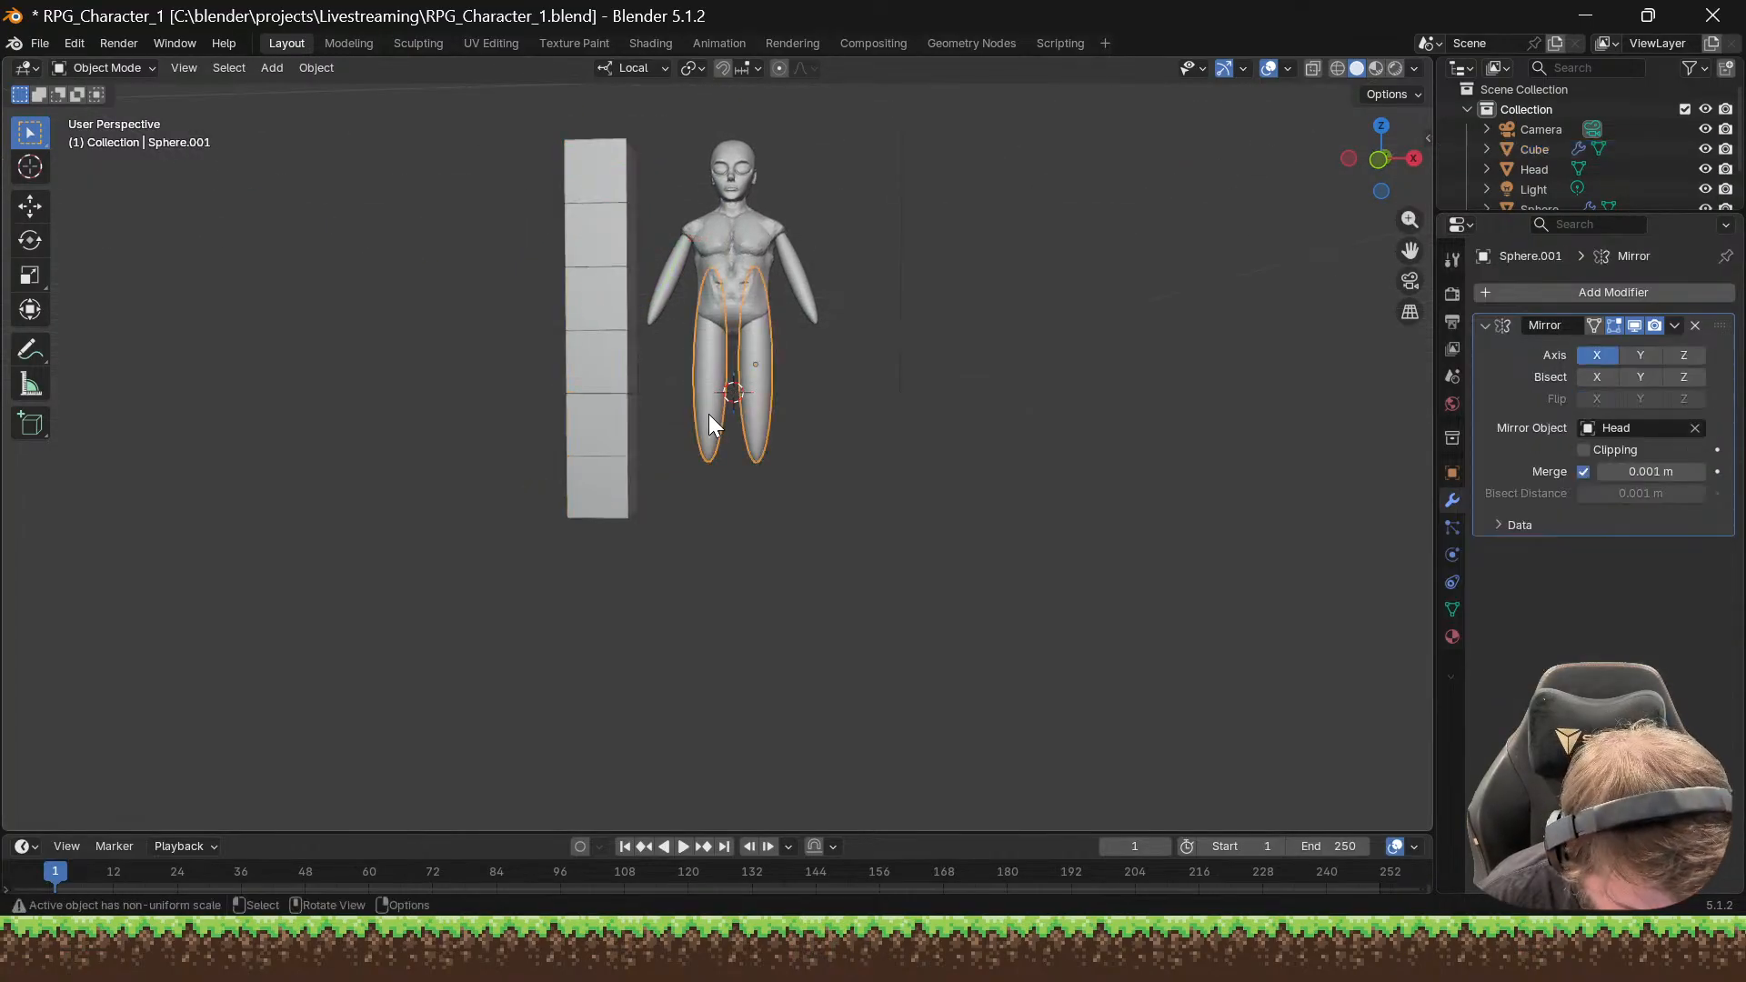
key(g)
key(z)
key(z)
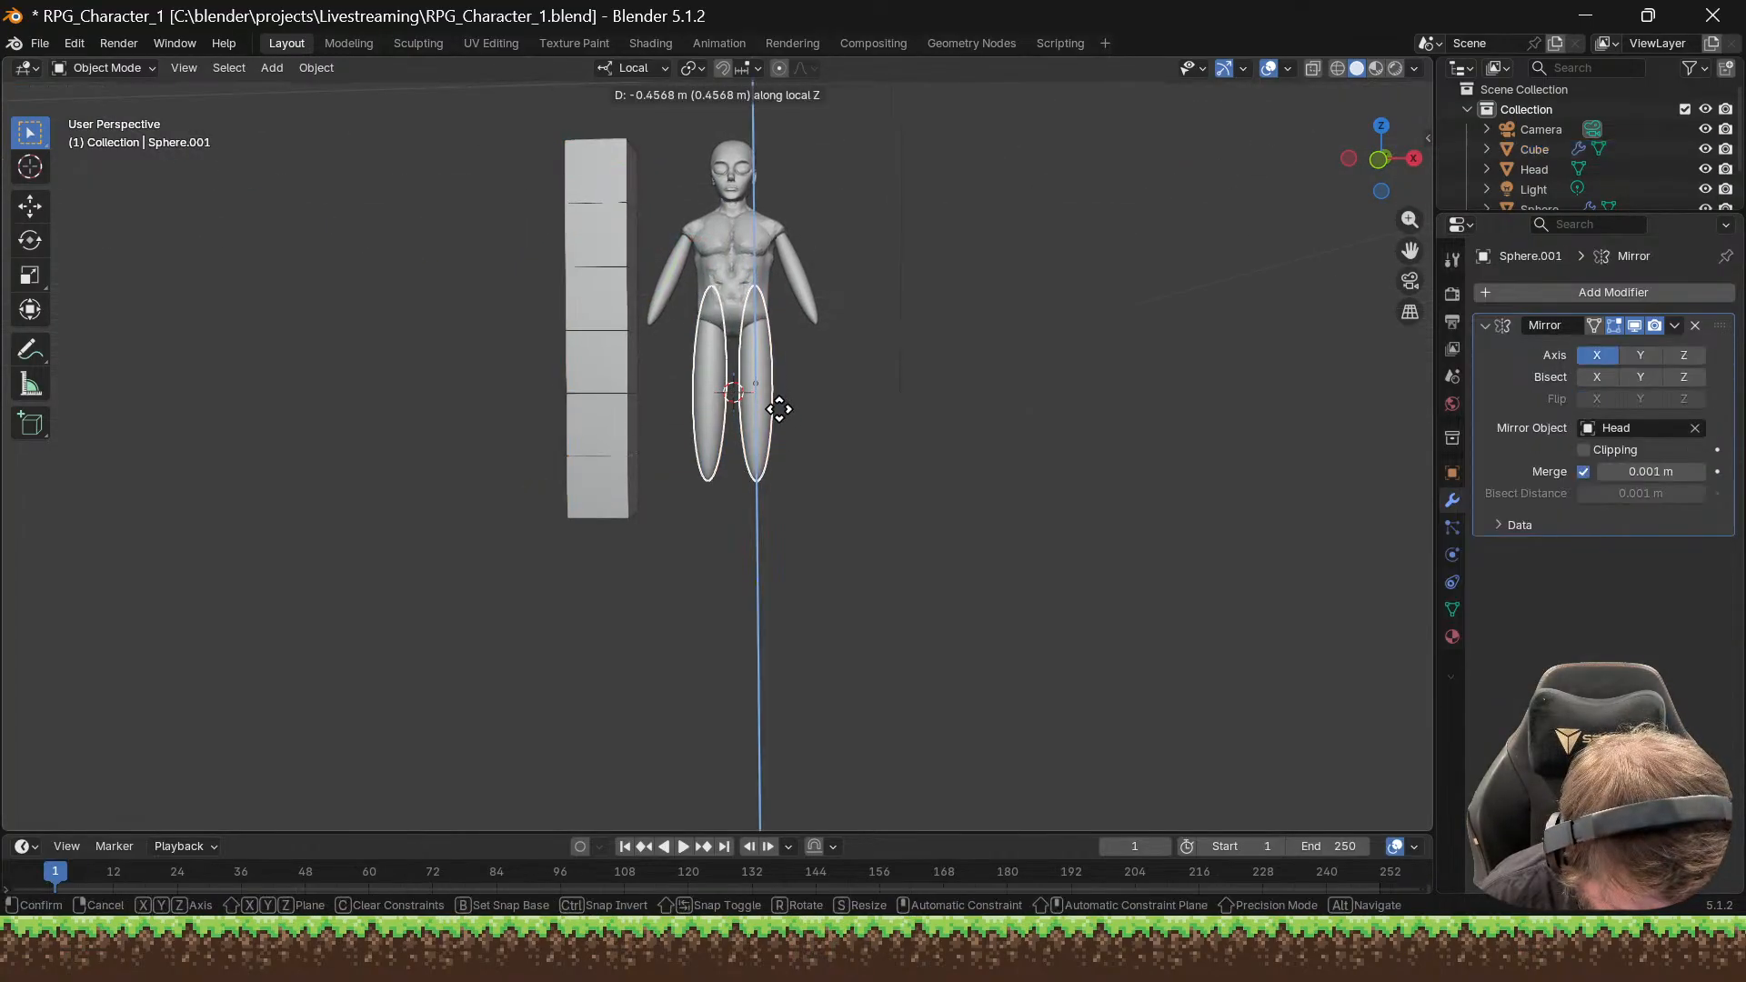
click(778, 426)
Step: Lower the mirrored legs slightly further along local Z so their upper ends sit just inside the pelvis, then select the head and torso
mouse_move(773, 423)
middle_down()
mouse_move(828, 444)
mouse_move(714, 418)
mouse_move(552, 432)
mouse_move(821, 407)
mouse_move(783, 428)
middle_up()
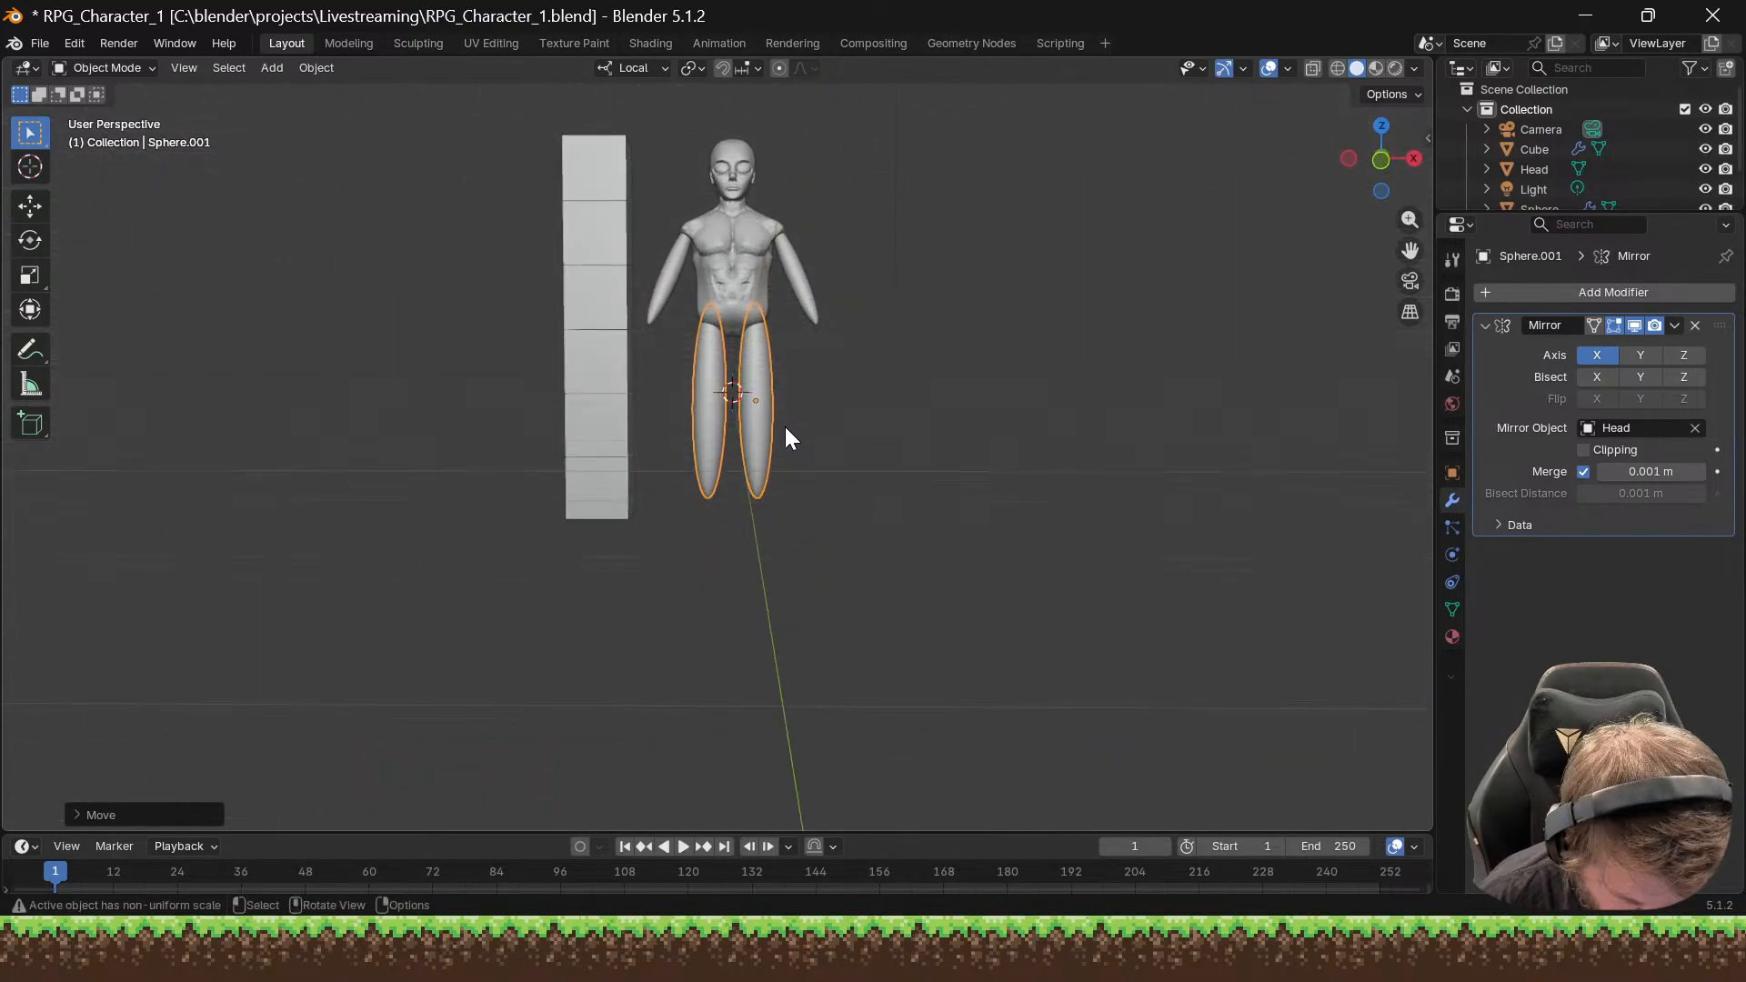
scroll(741, 359, up, 2)
mouse_move(735, 360)
middle_down()
mouse_move(554, 373)
mouse_move(522, 354)
mouse_move(543, 371)
mouse_move(751, 347)
middle_up()
key(g)
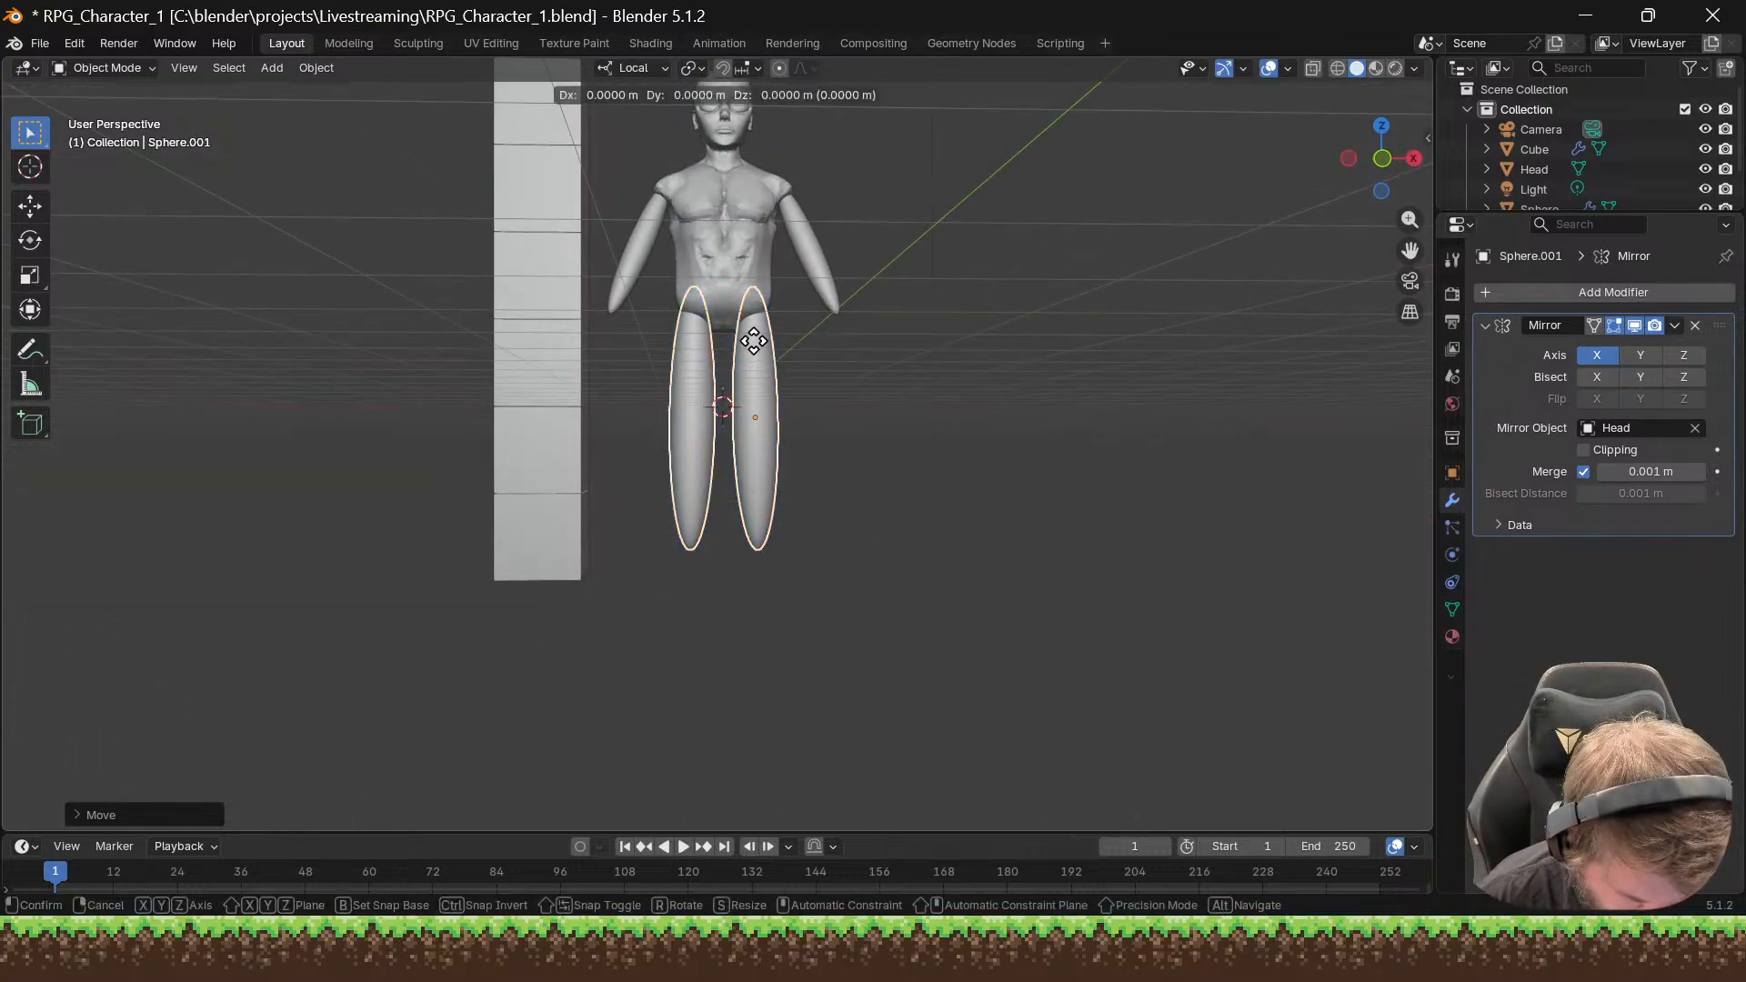
key(z)
key(z)
click(745, 353)
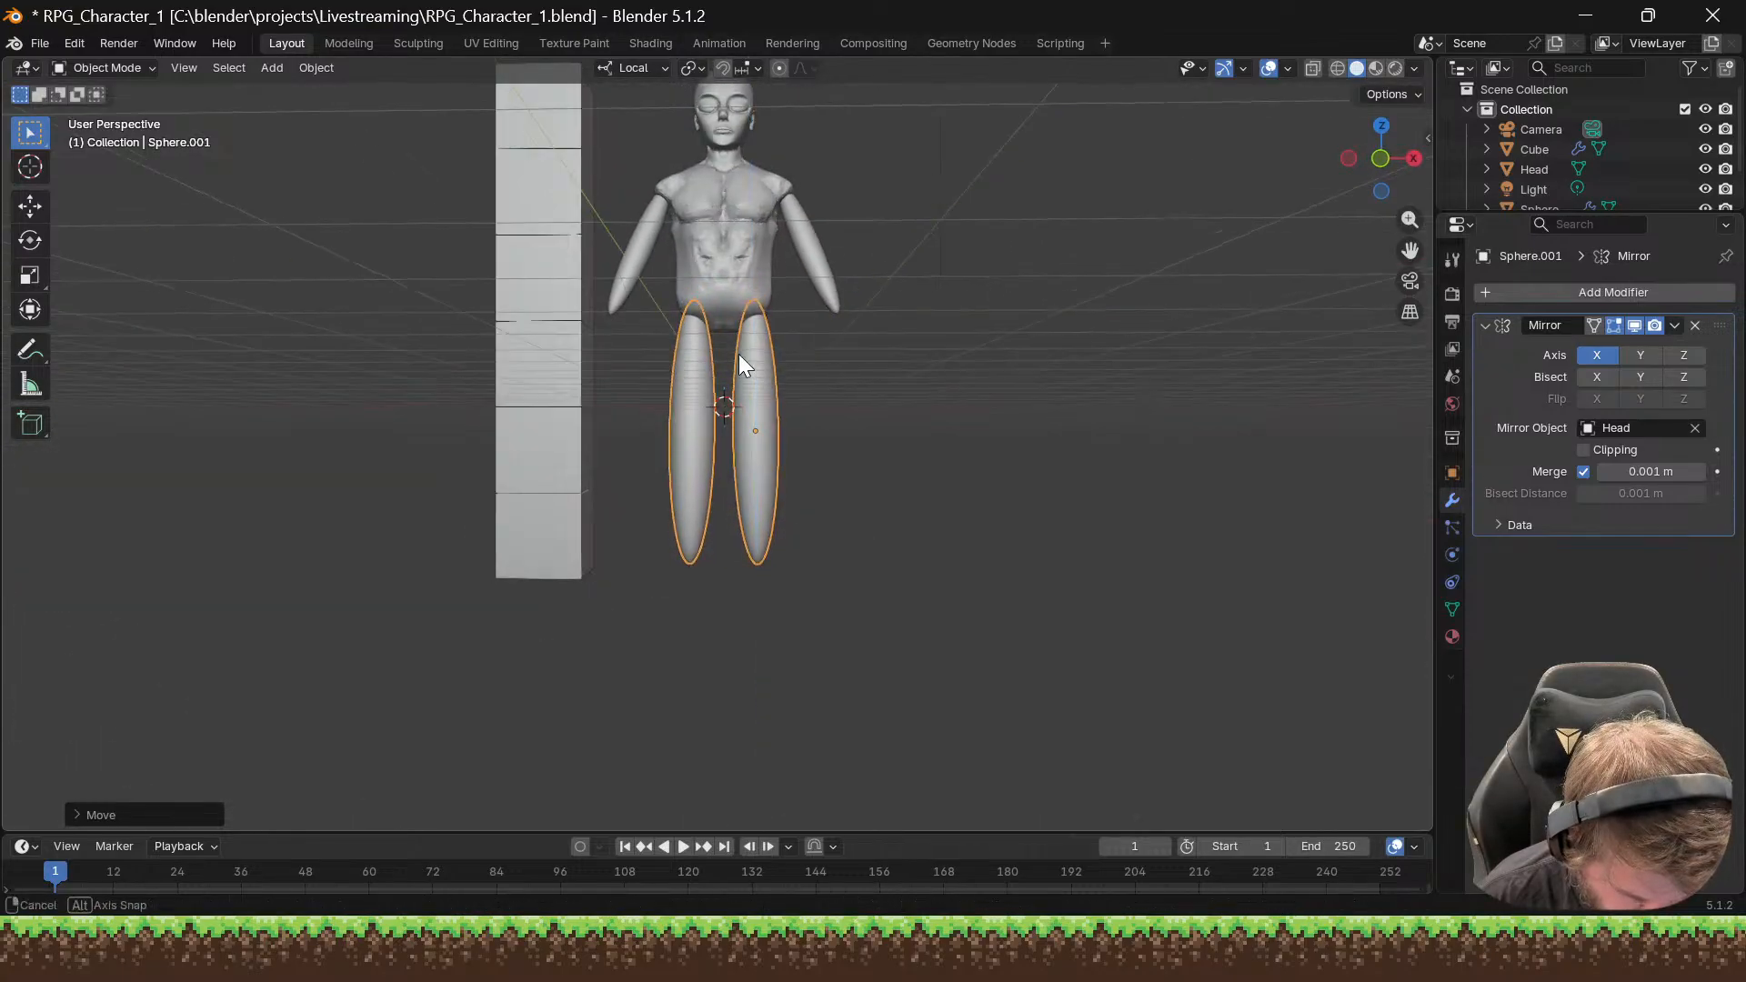
middle_drag(738, 353, 602, 309)
click(705, 309)
middle_drag(654, 323, 738, 368)
scroll(1606, 172, down, 2)
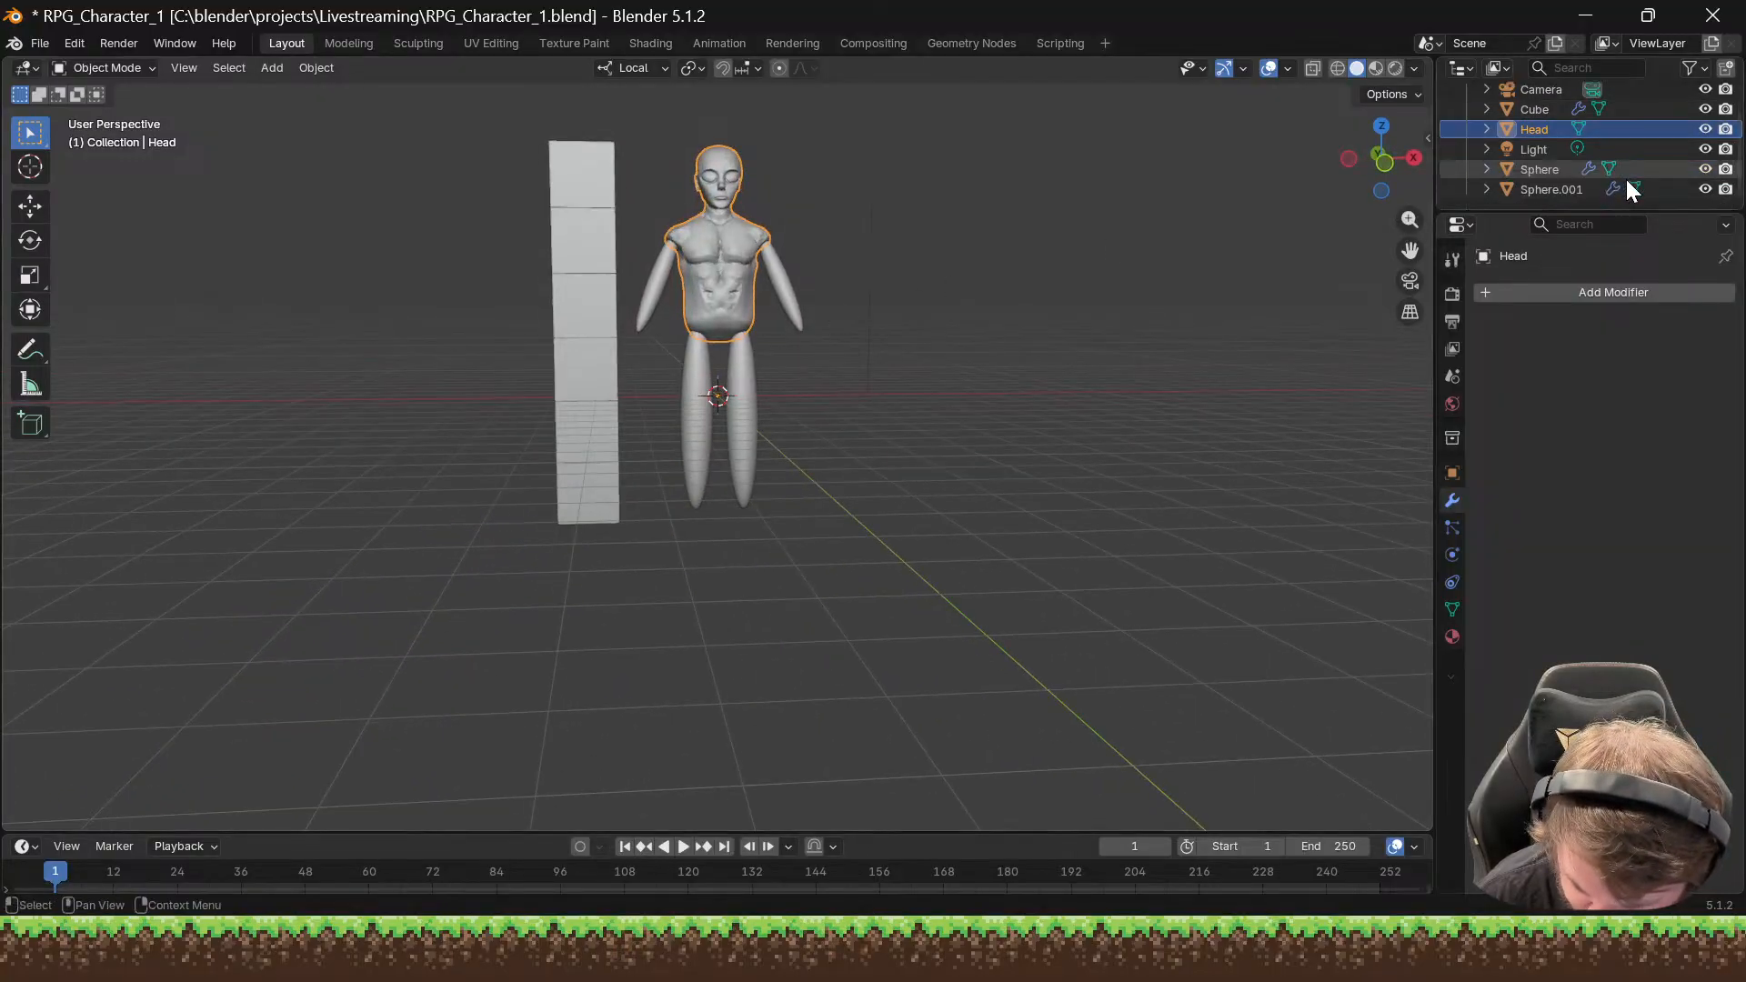
Step: Rename the cube column to "stack em" and hide it in the viewport
click(592, 229)
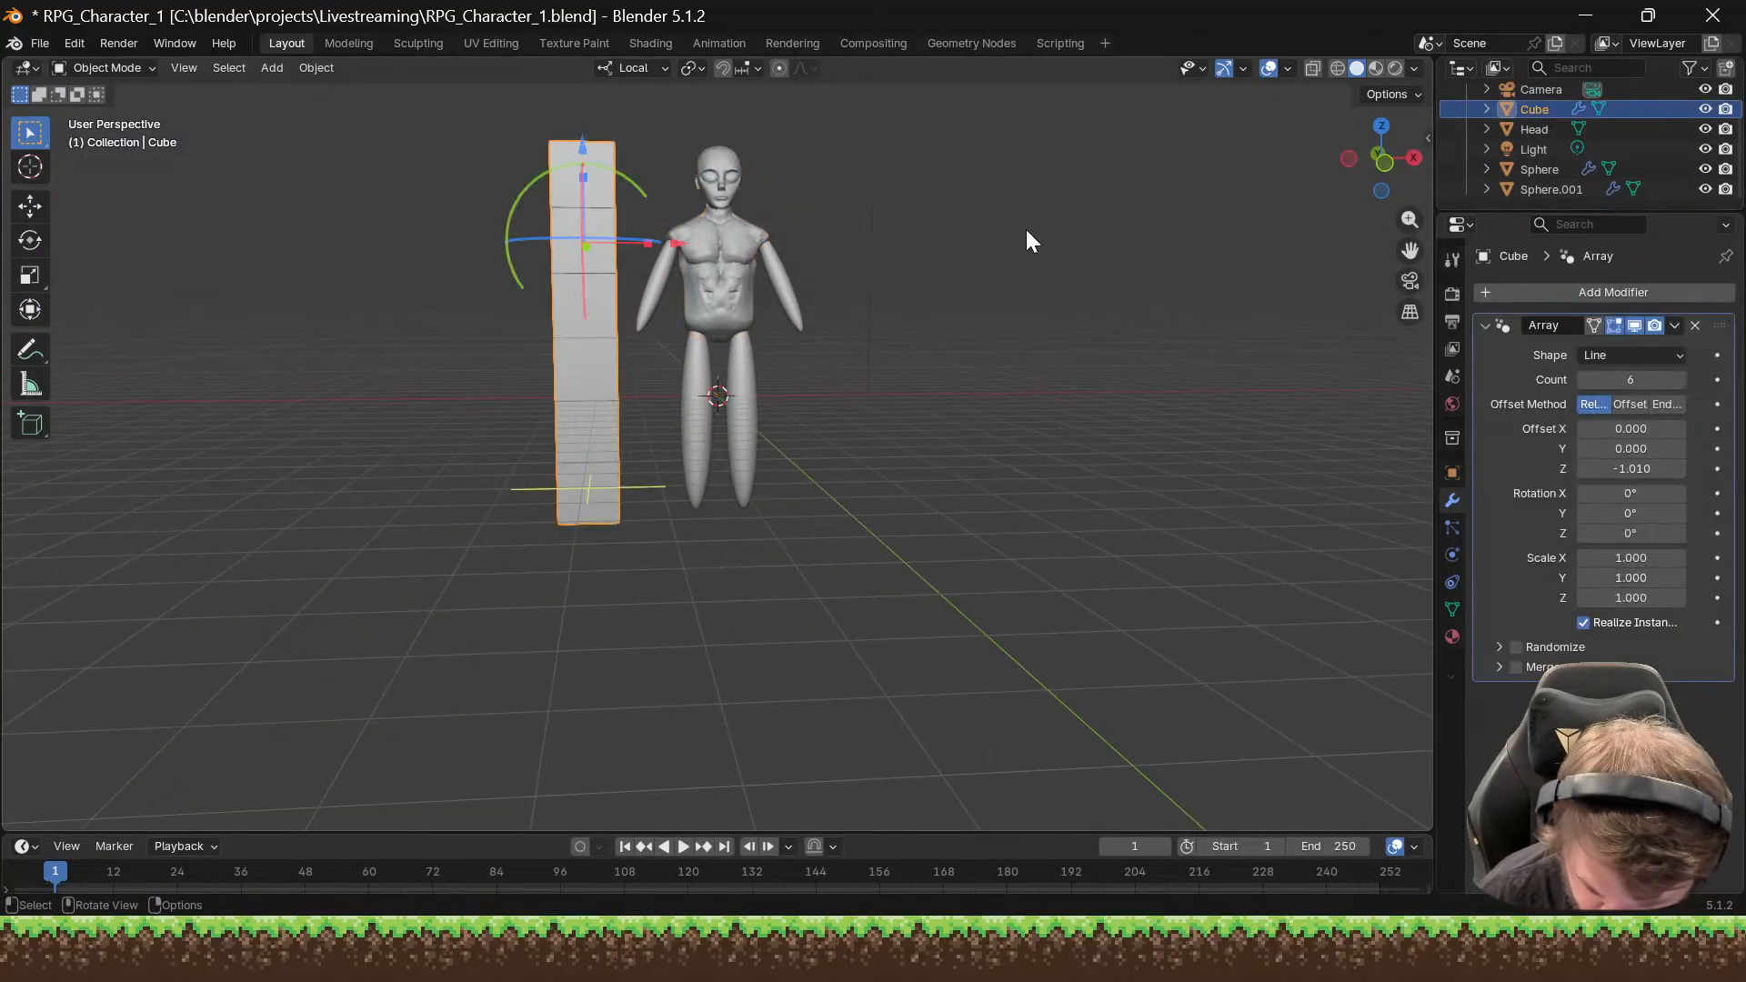
double_click(1539, 107)
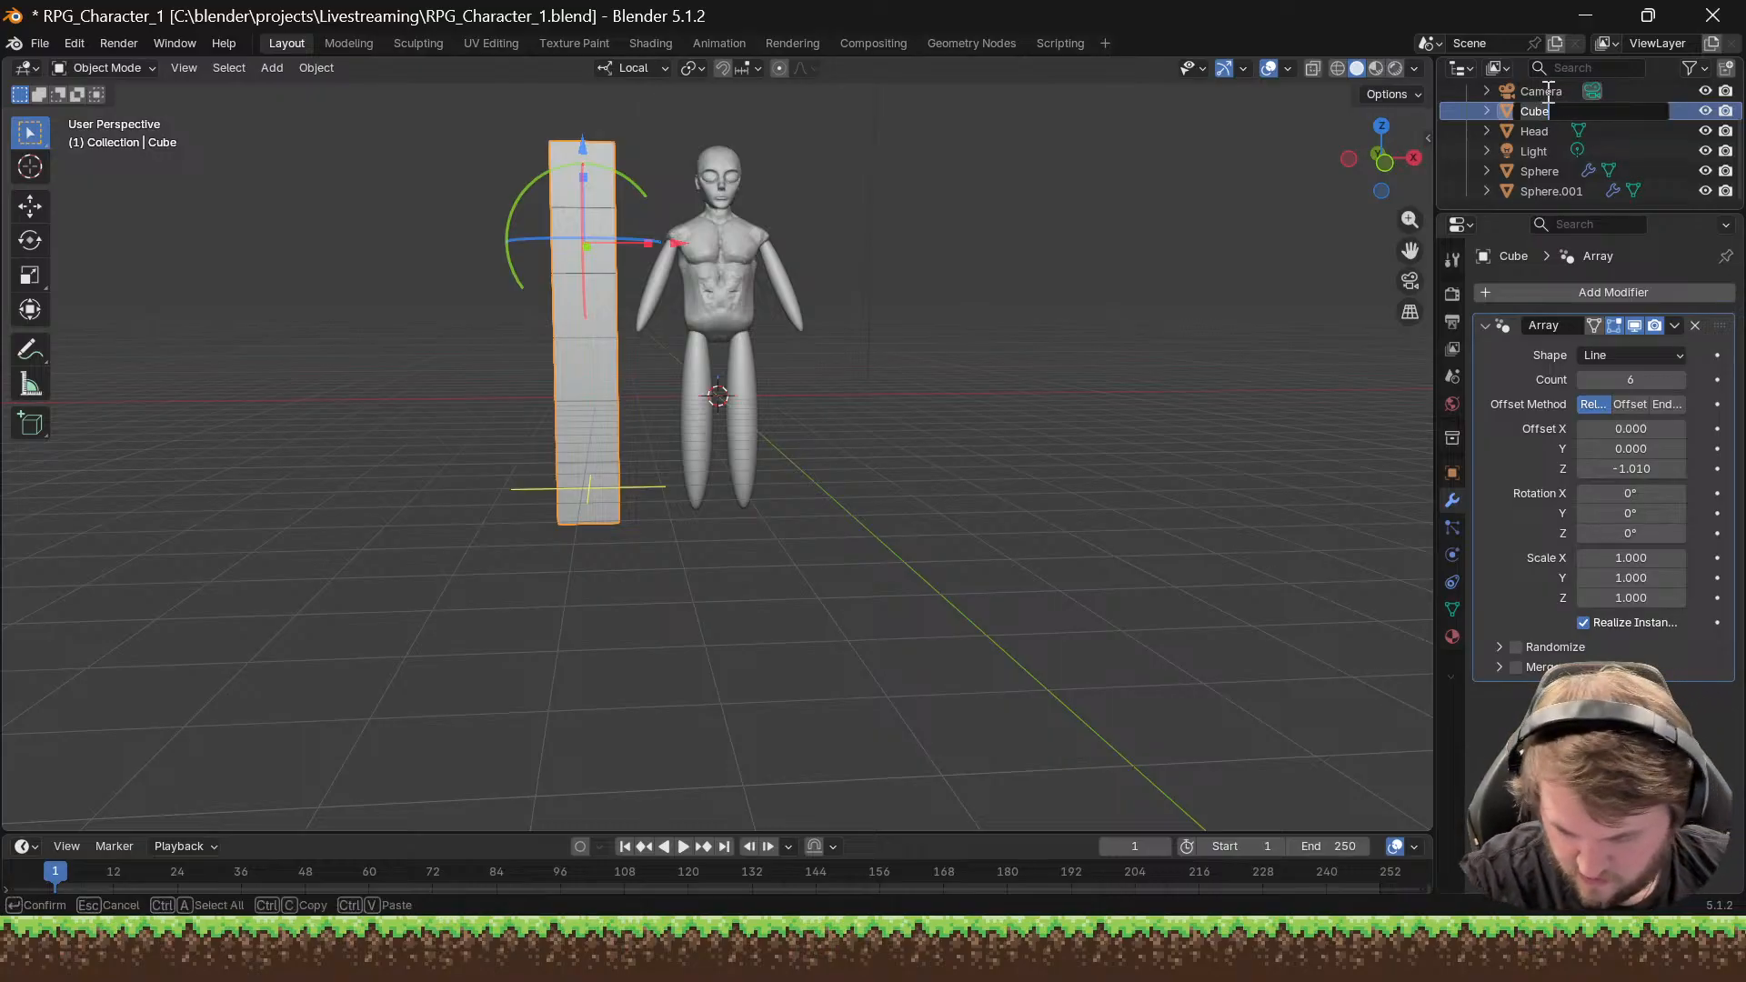
text(stack em)
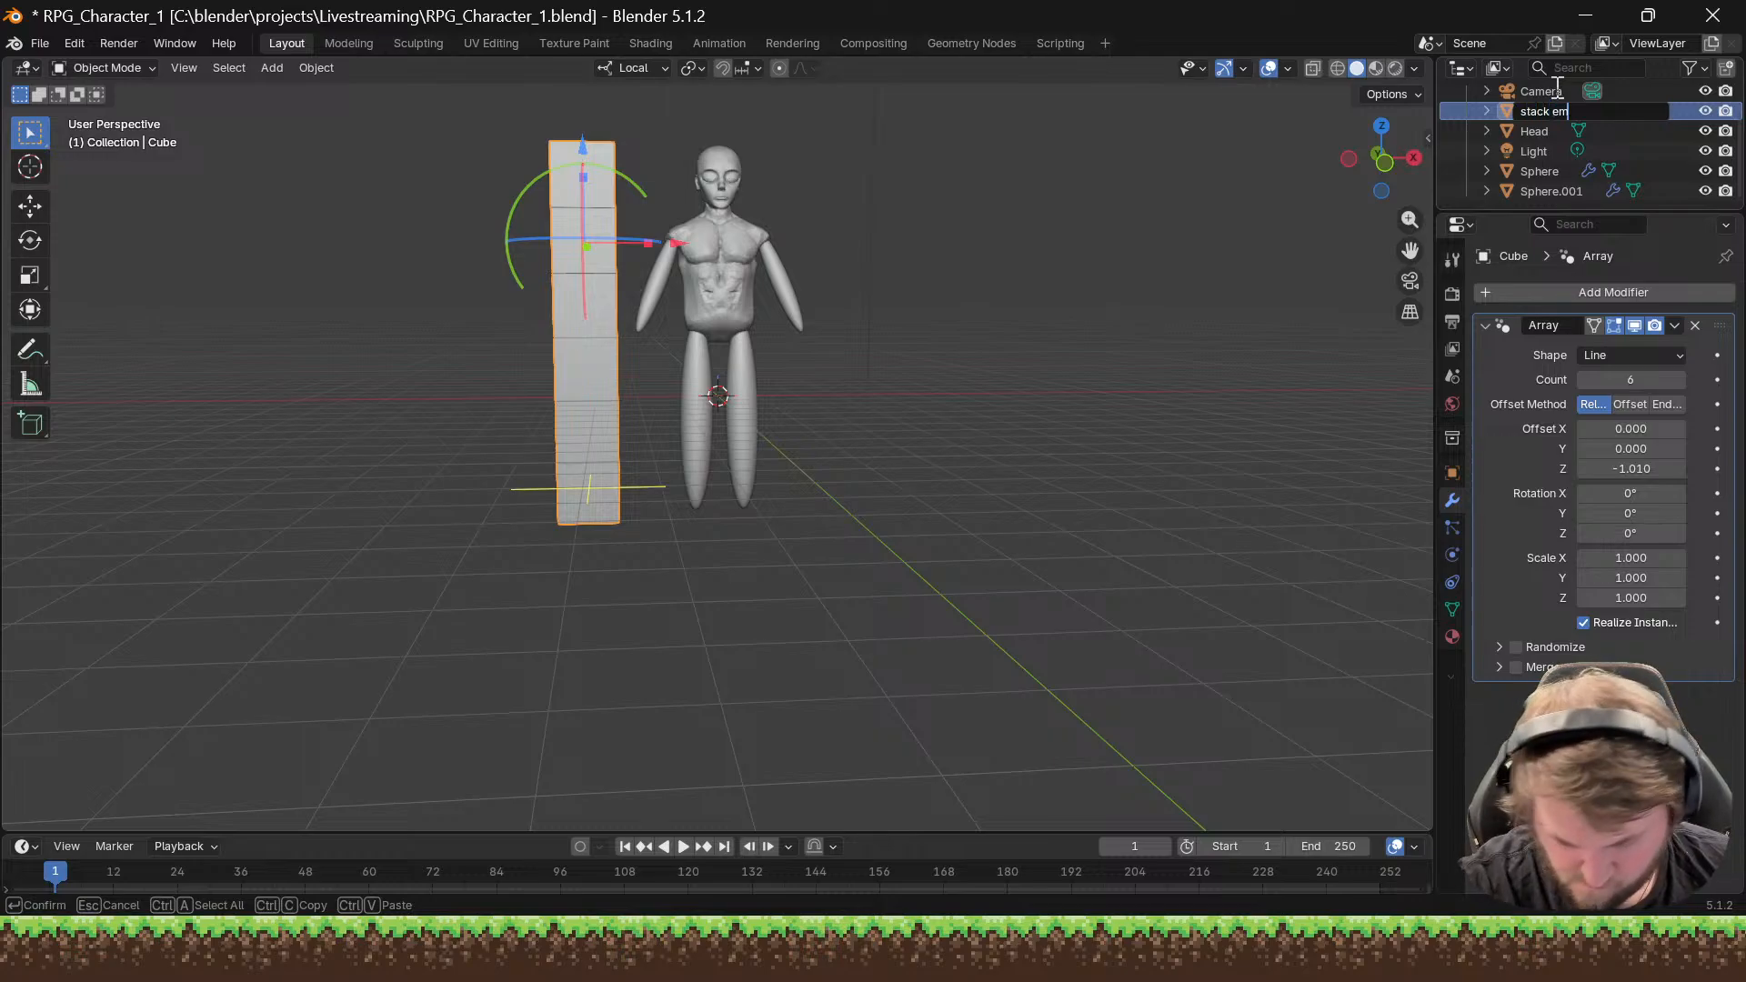
key(Return)
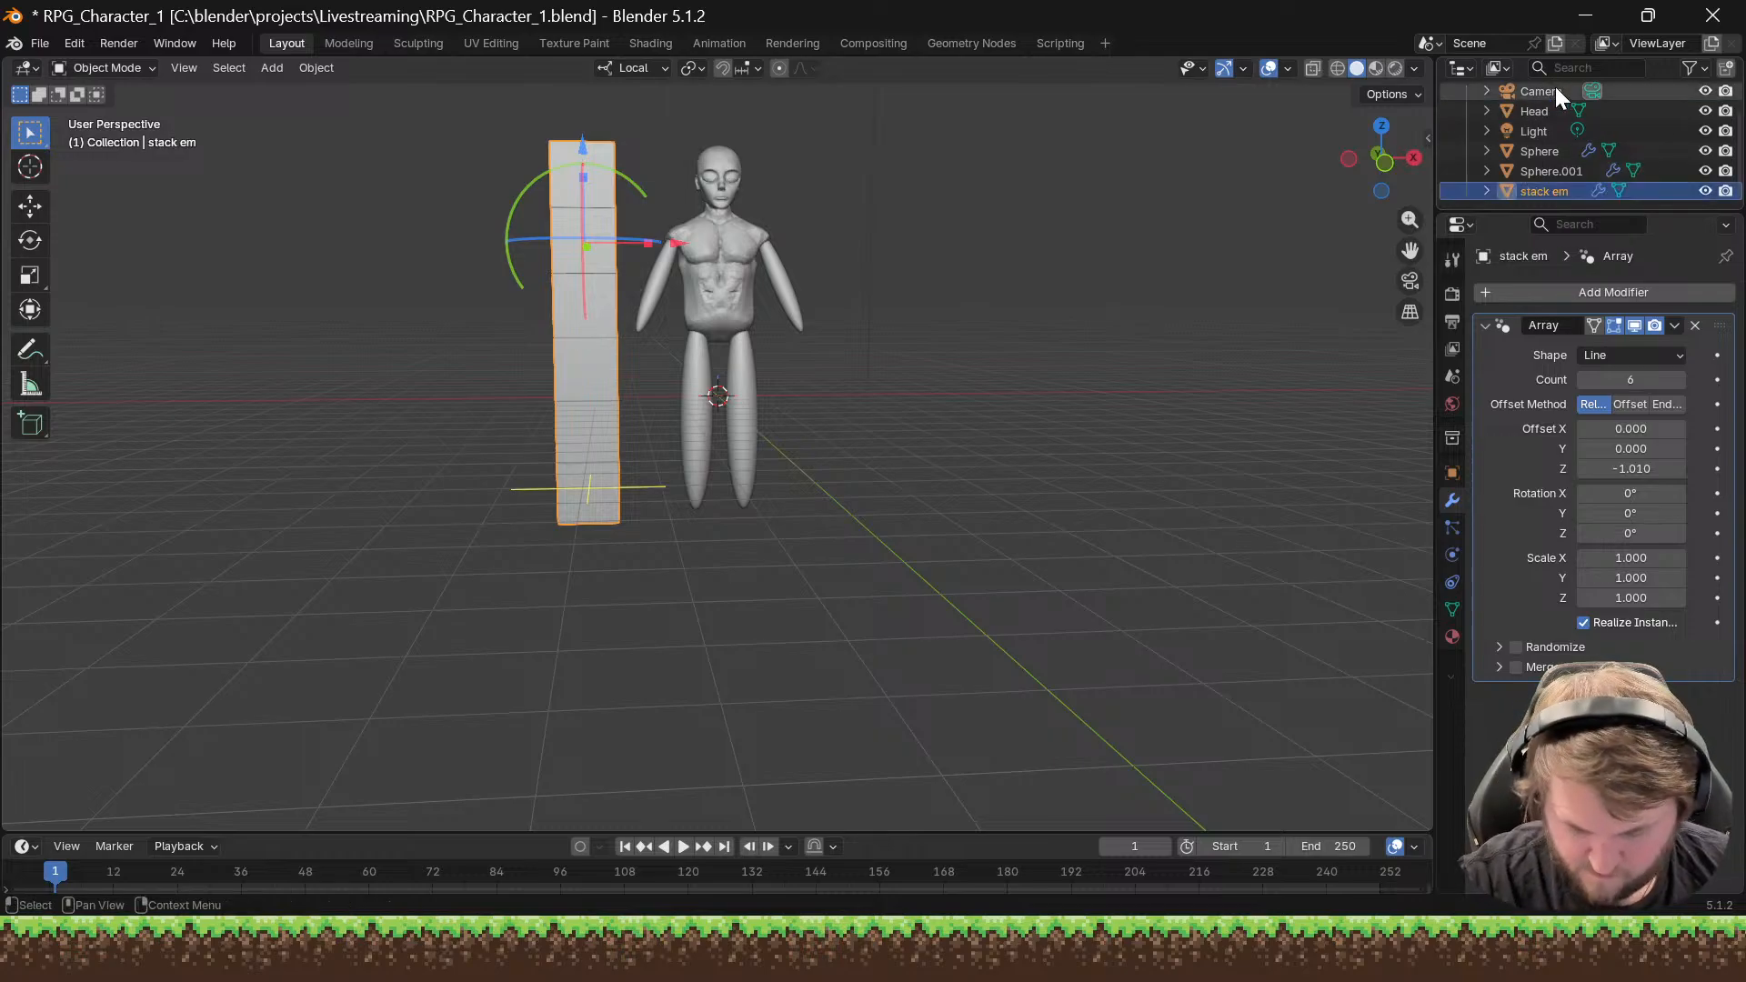
click(1704, 192)
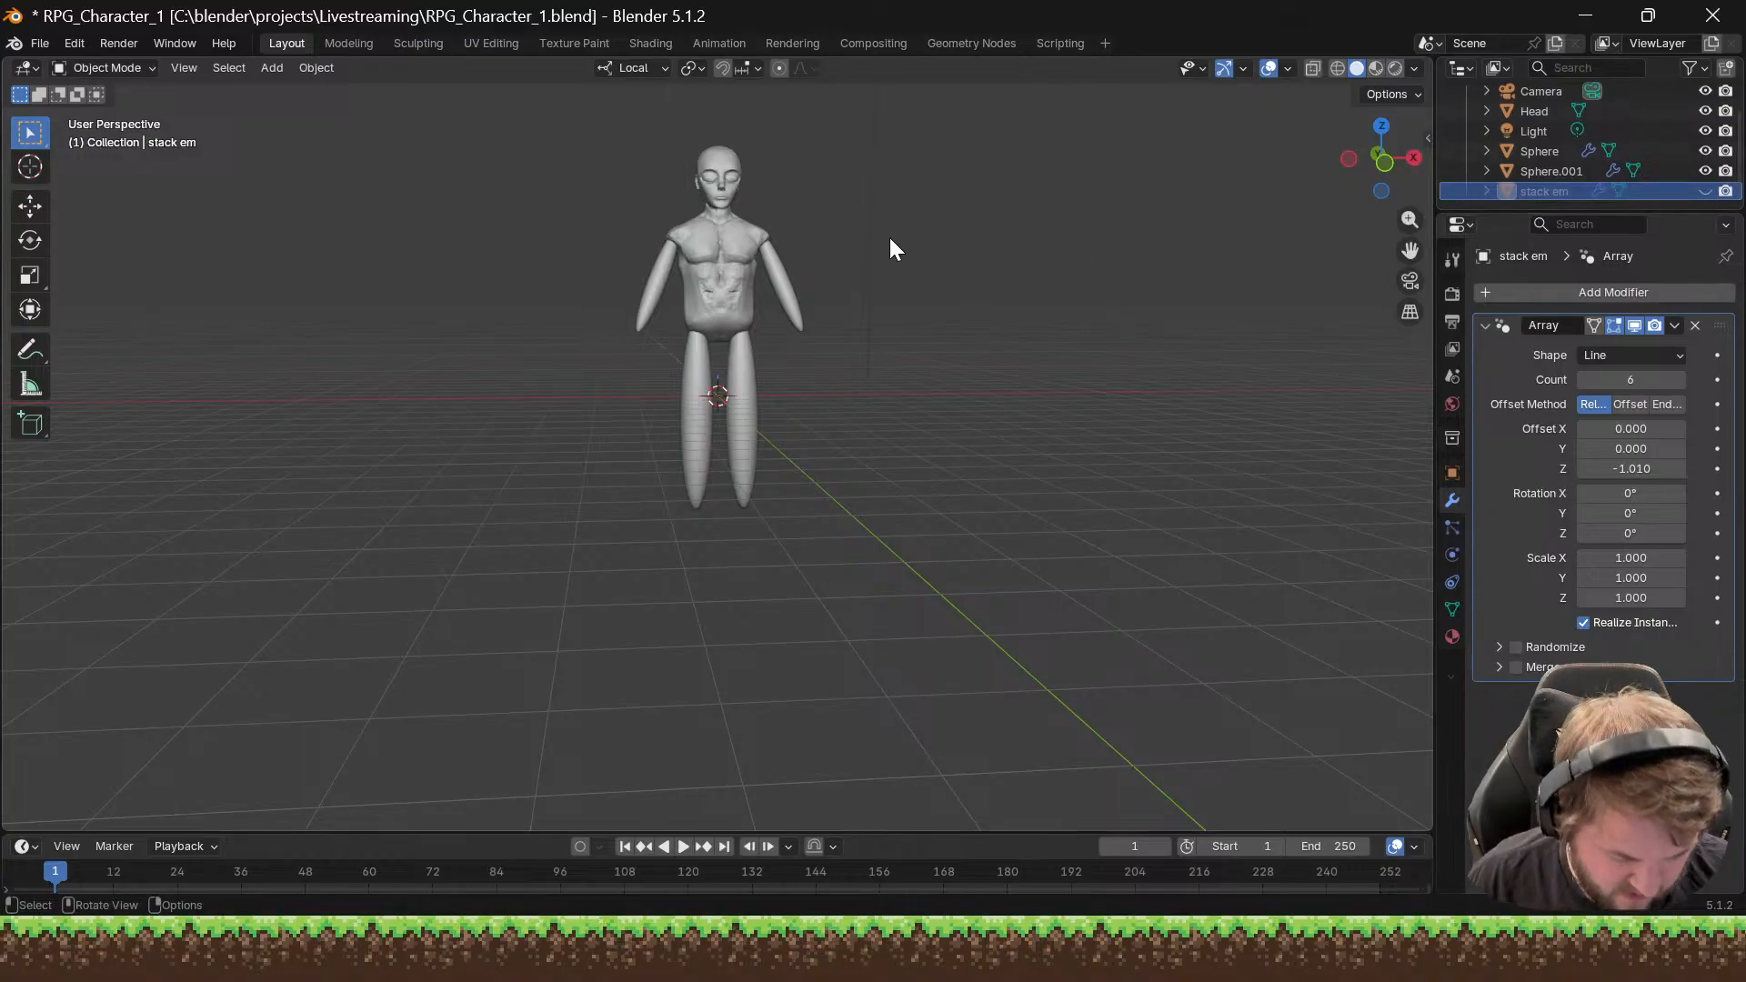
Step: Save the character project under its existing file name
middle_drag(759, 251, 713, 260)
scroll(722, 271, up, 2)
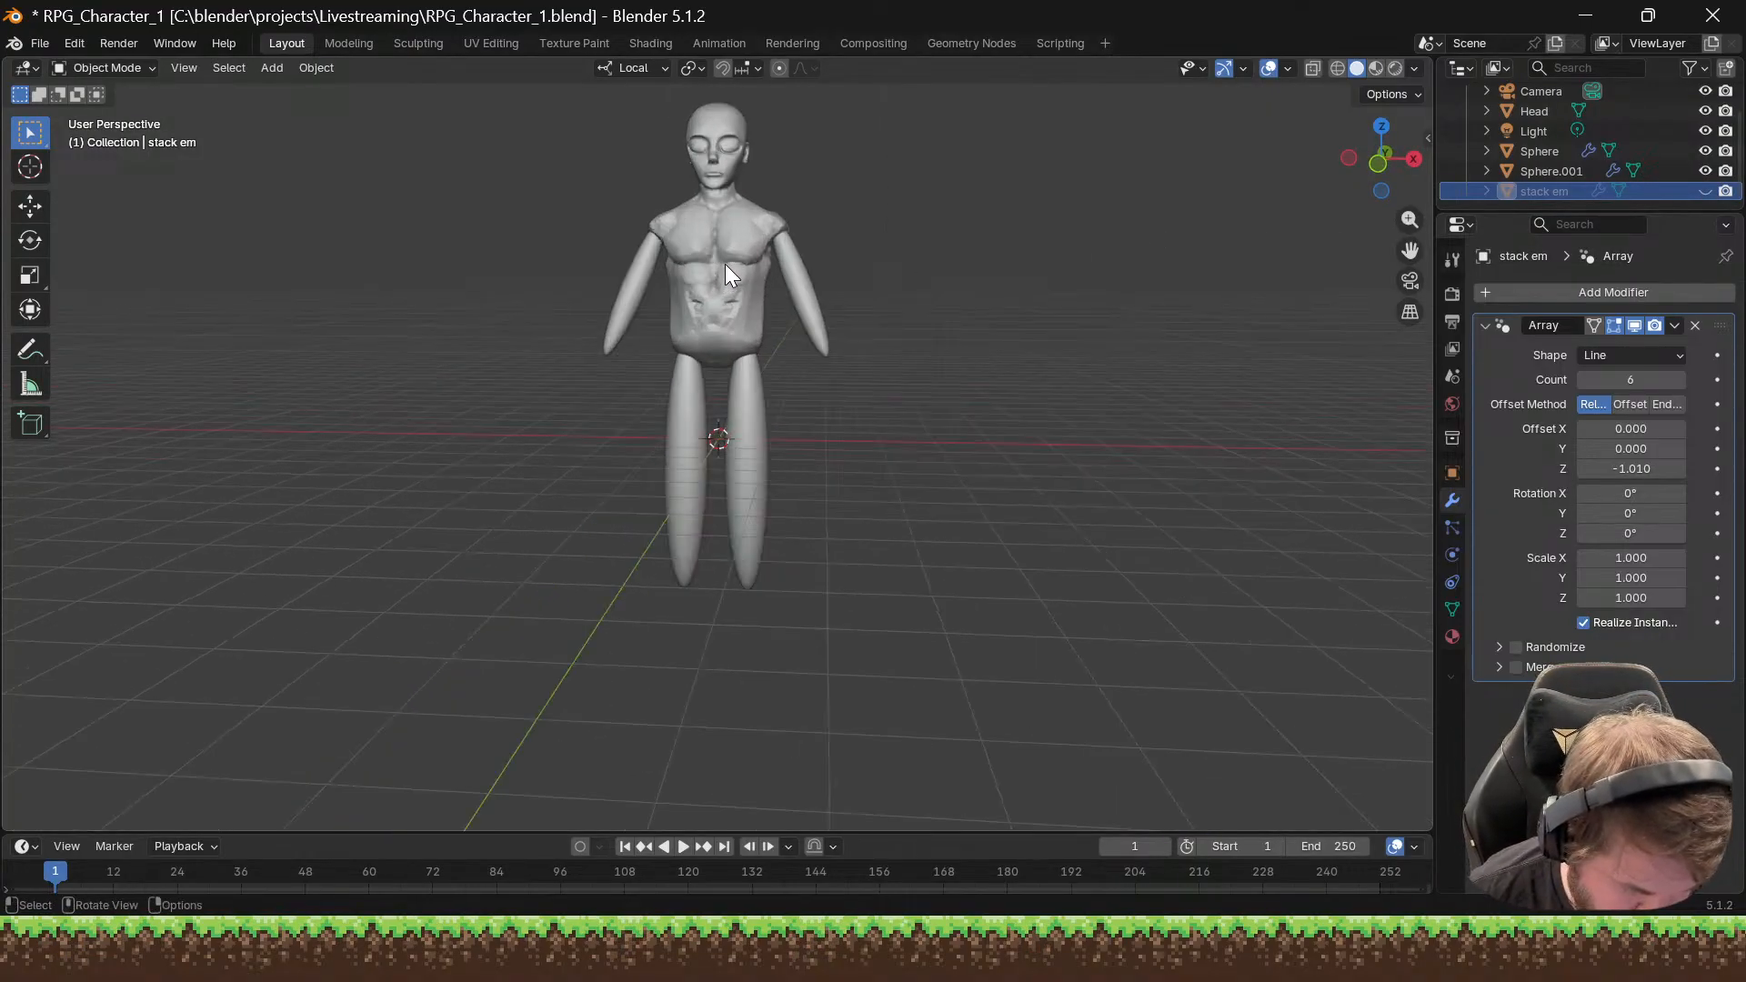
click(40, 43)
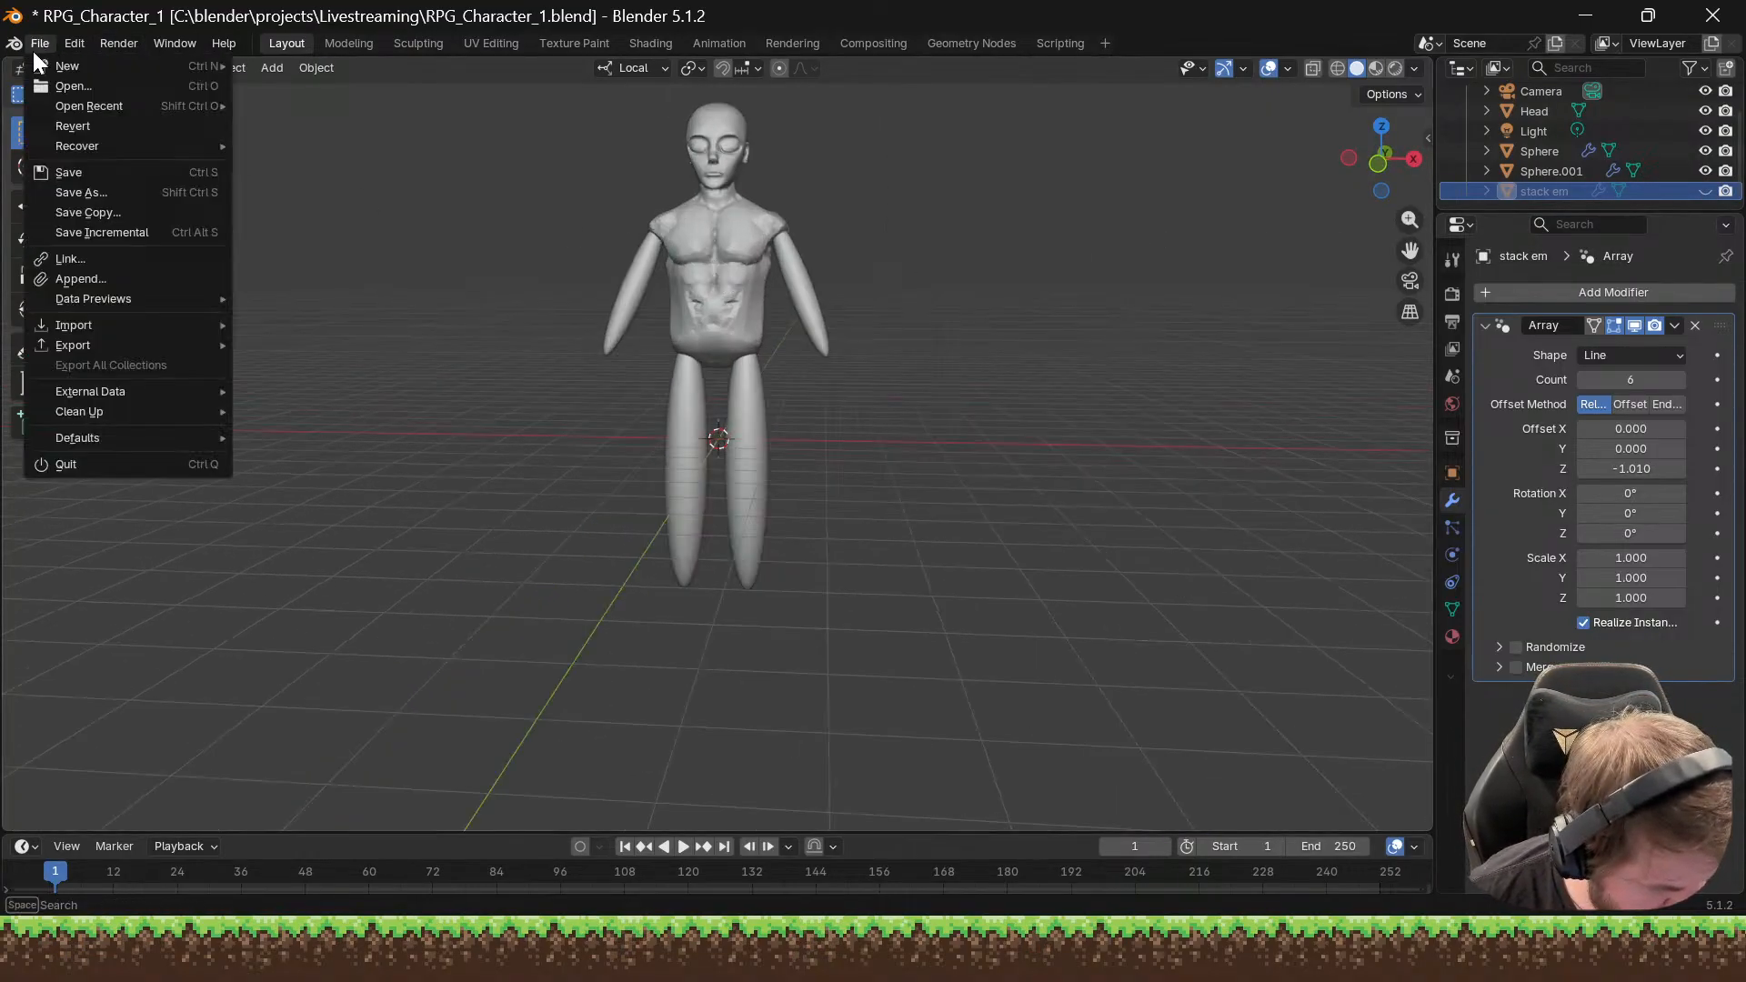
click(80, 171)
Step: Select the mirrored arms for adjusting in a close front view
mouse_move(767, 384)
middle_down()
mouse_move(744, 368)
mouse_move(733, 382)
mouse_move(782, 393)
middle_up()
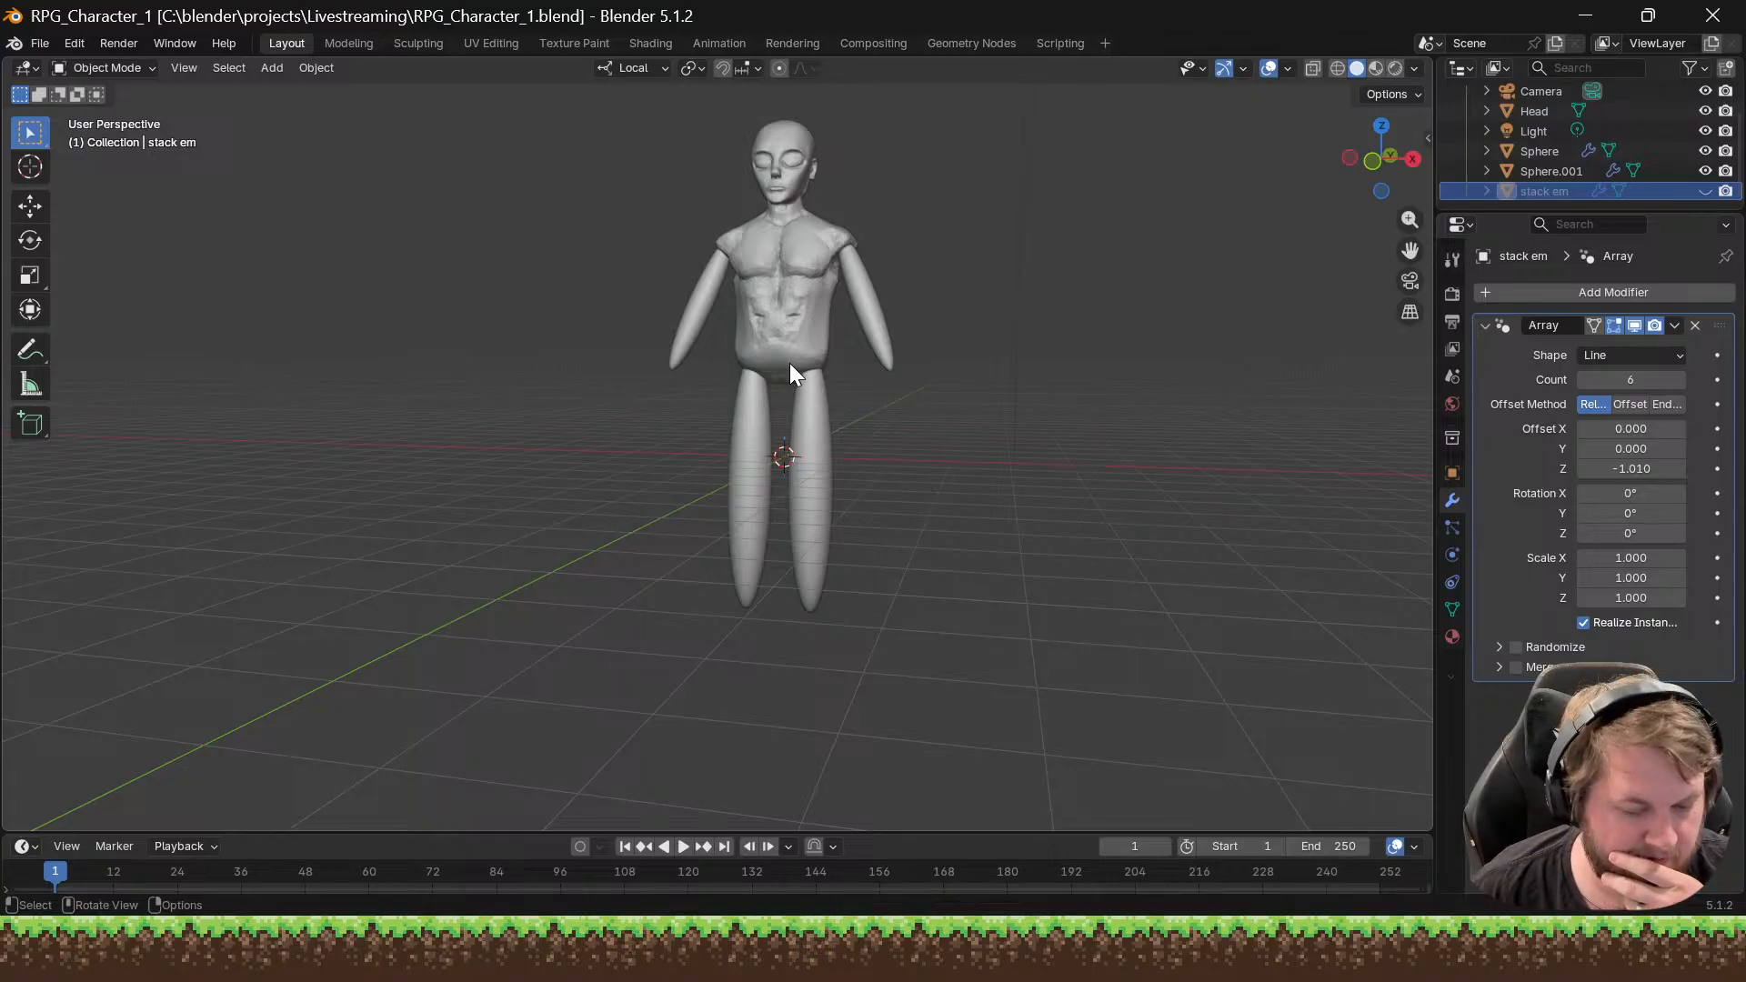
middle_drag(789, 362, 778, 293)
scroll(811, 304, up, 2)
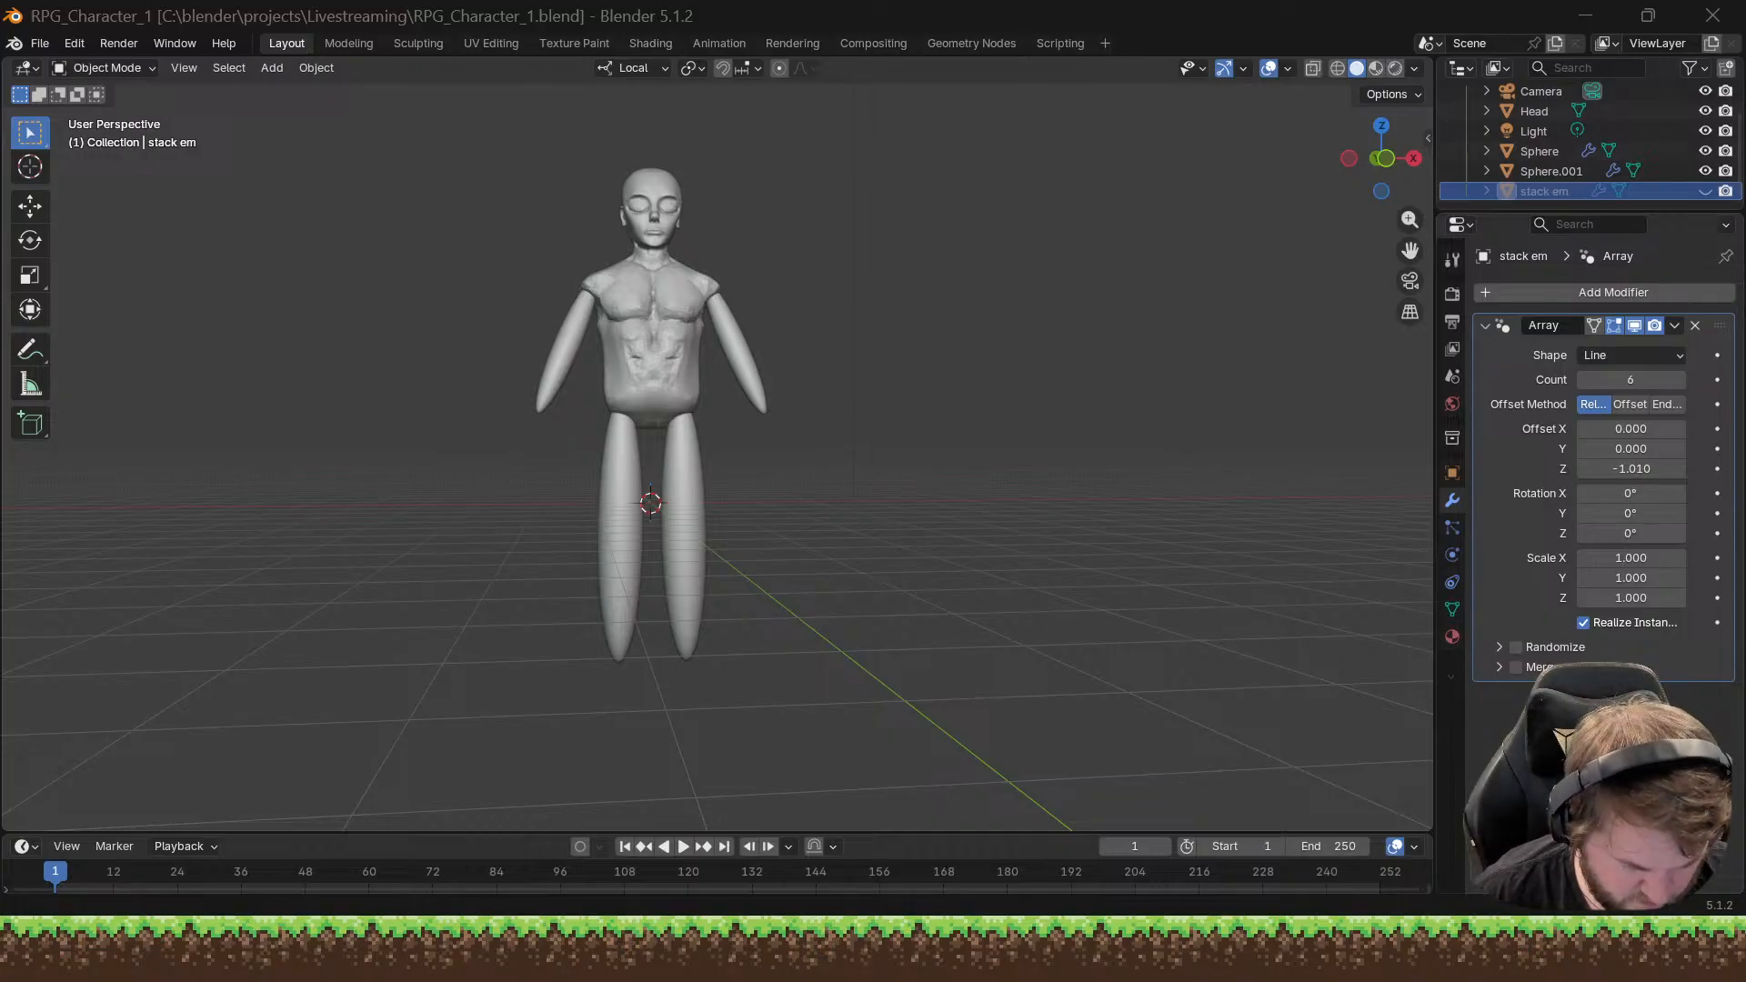
click(733, 371)
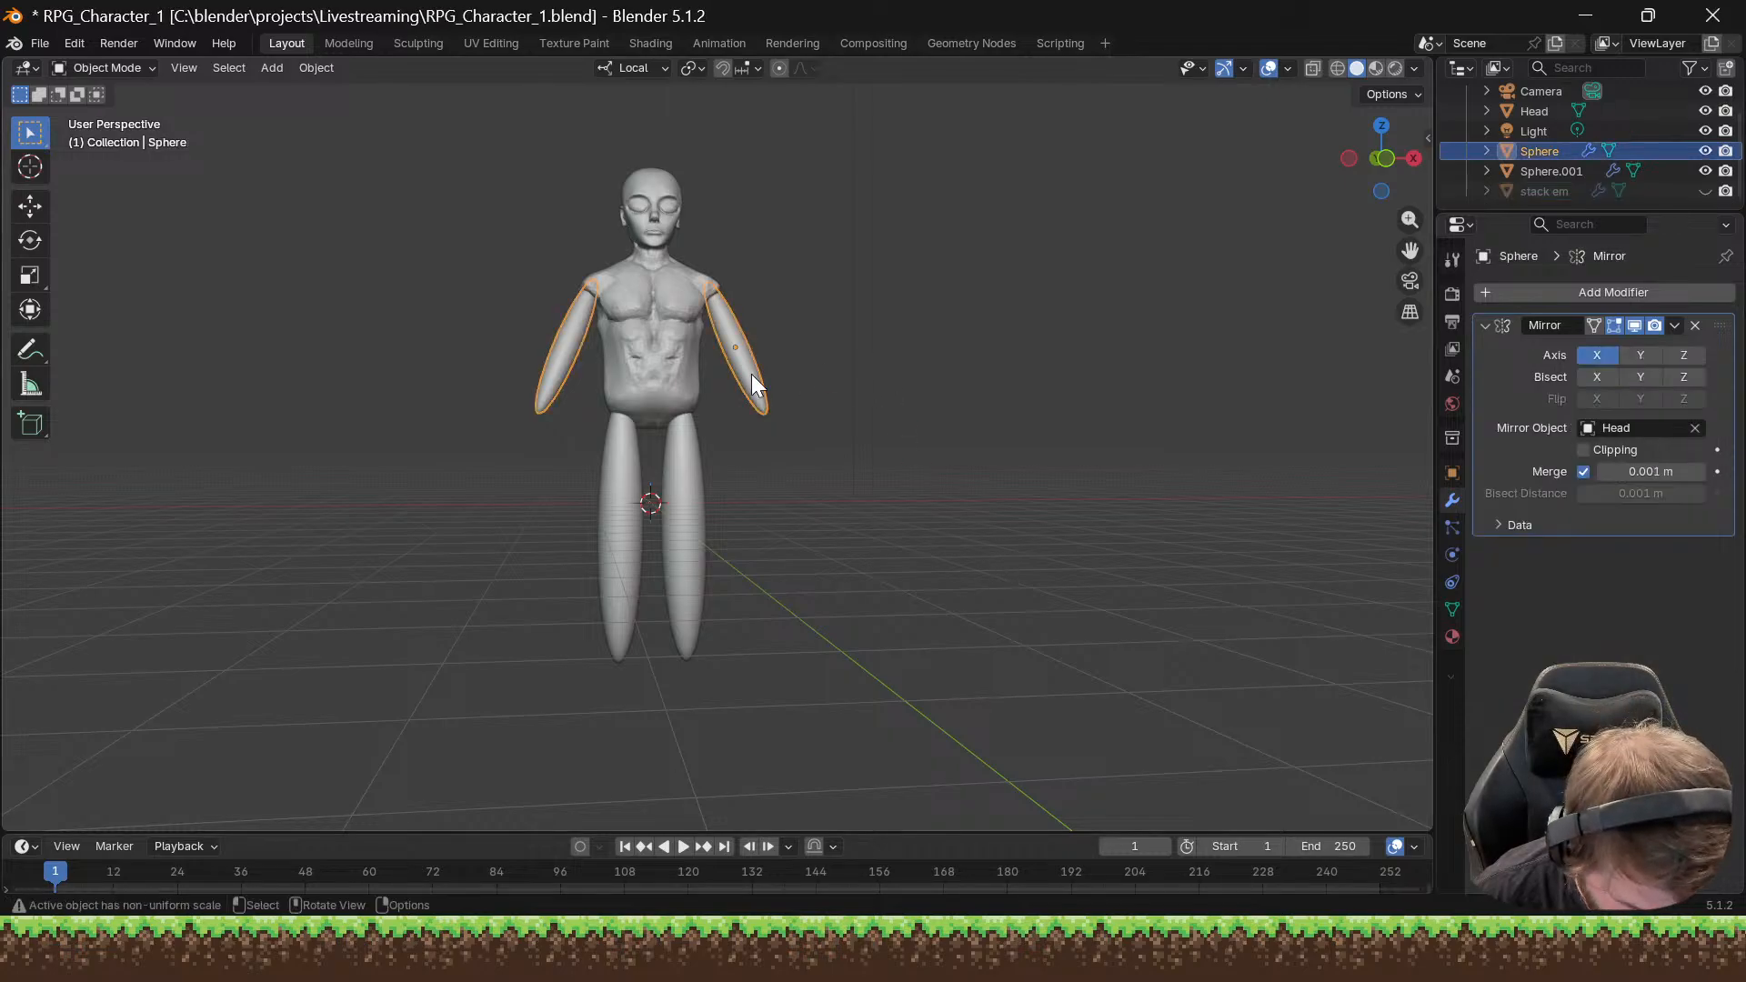
middle_drag(751, 373, 832, 464)
scroll(755, 397, up, 2)
key(r)
key(x)
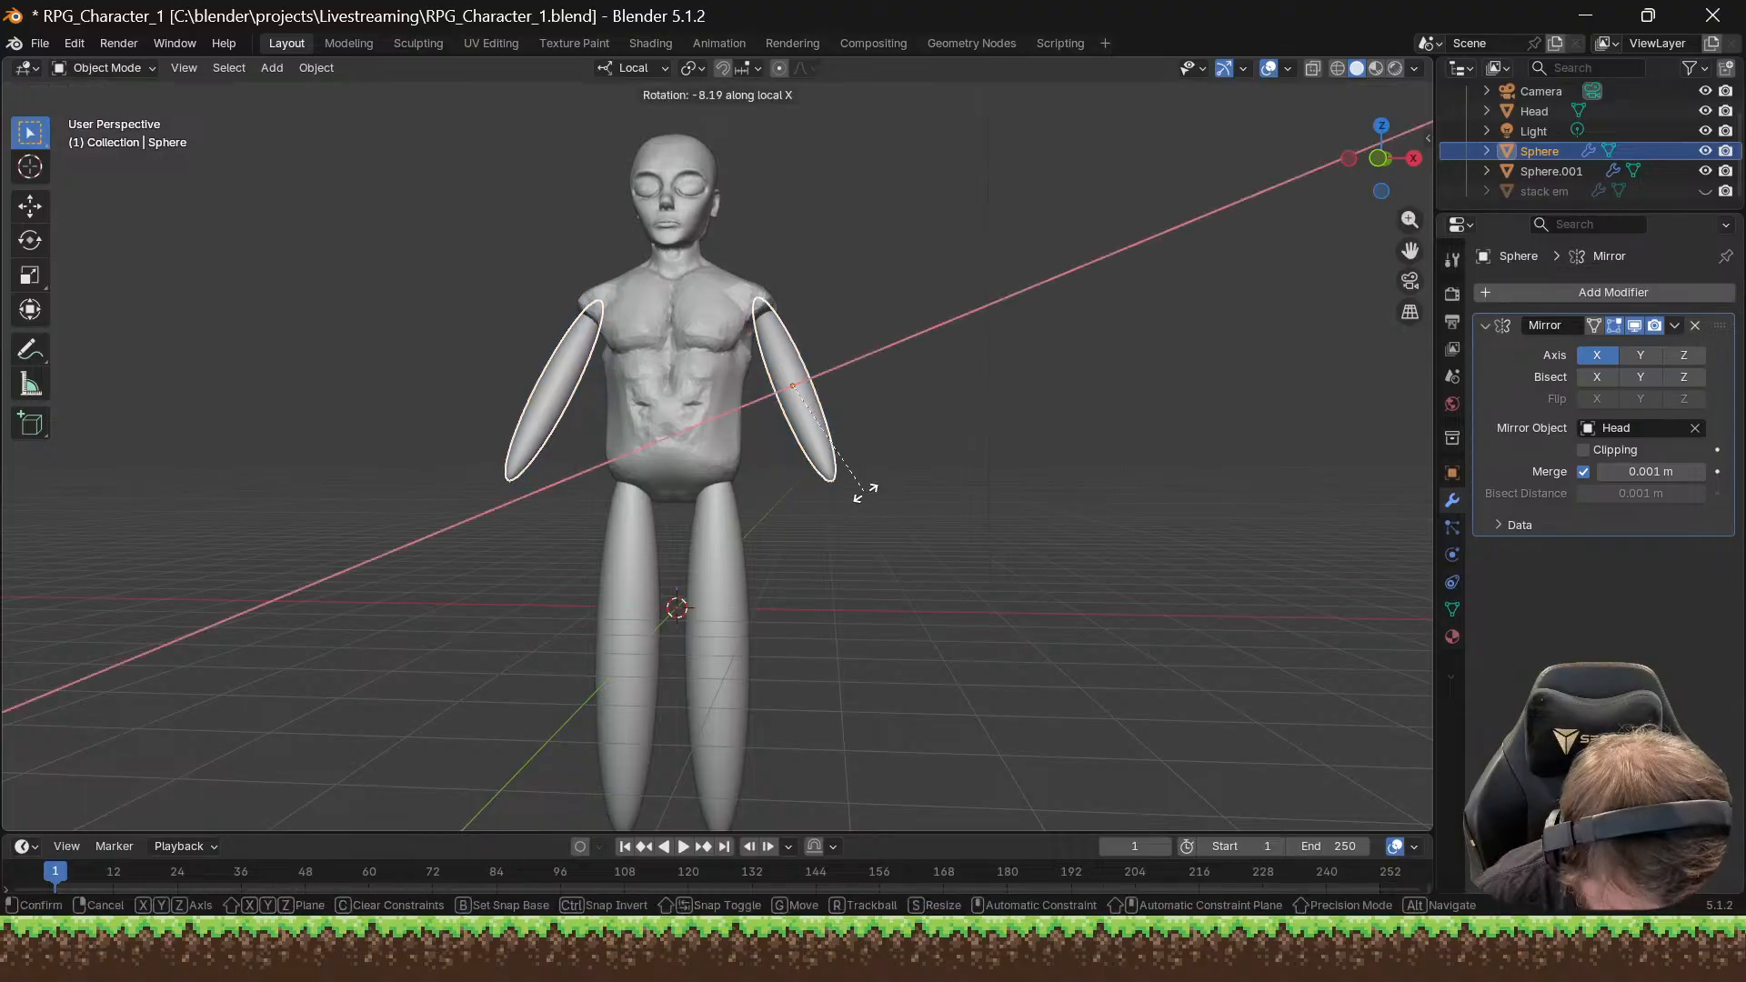
key(Escape)
Step: Rotate the arms about local Y to hang more vertically and move them about 0.2 m inward along negative local X
key(r)
key(y)
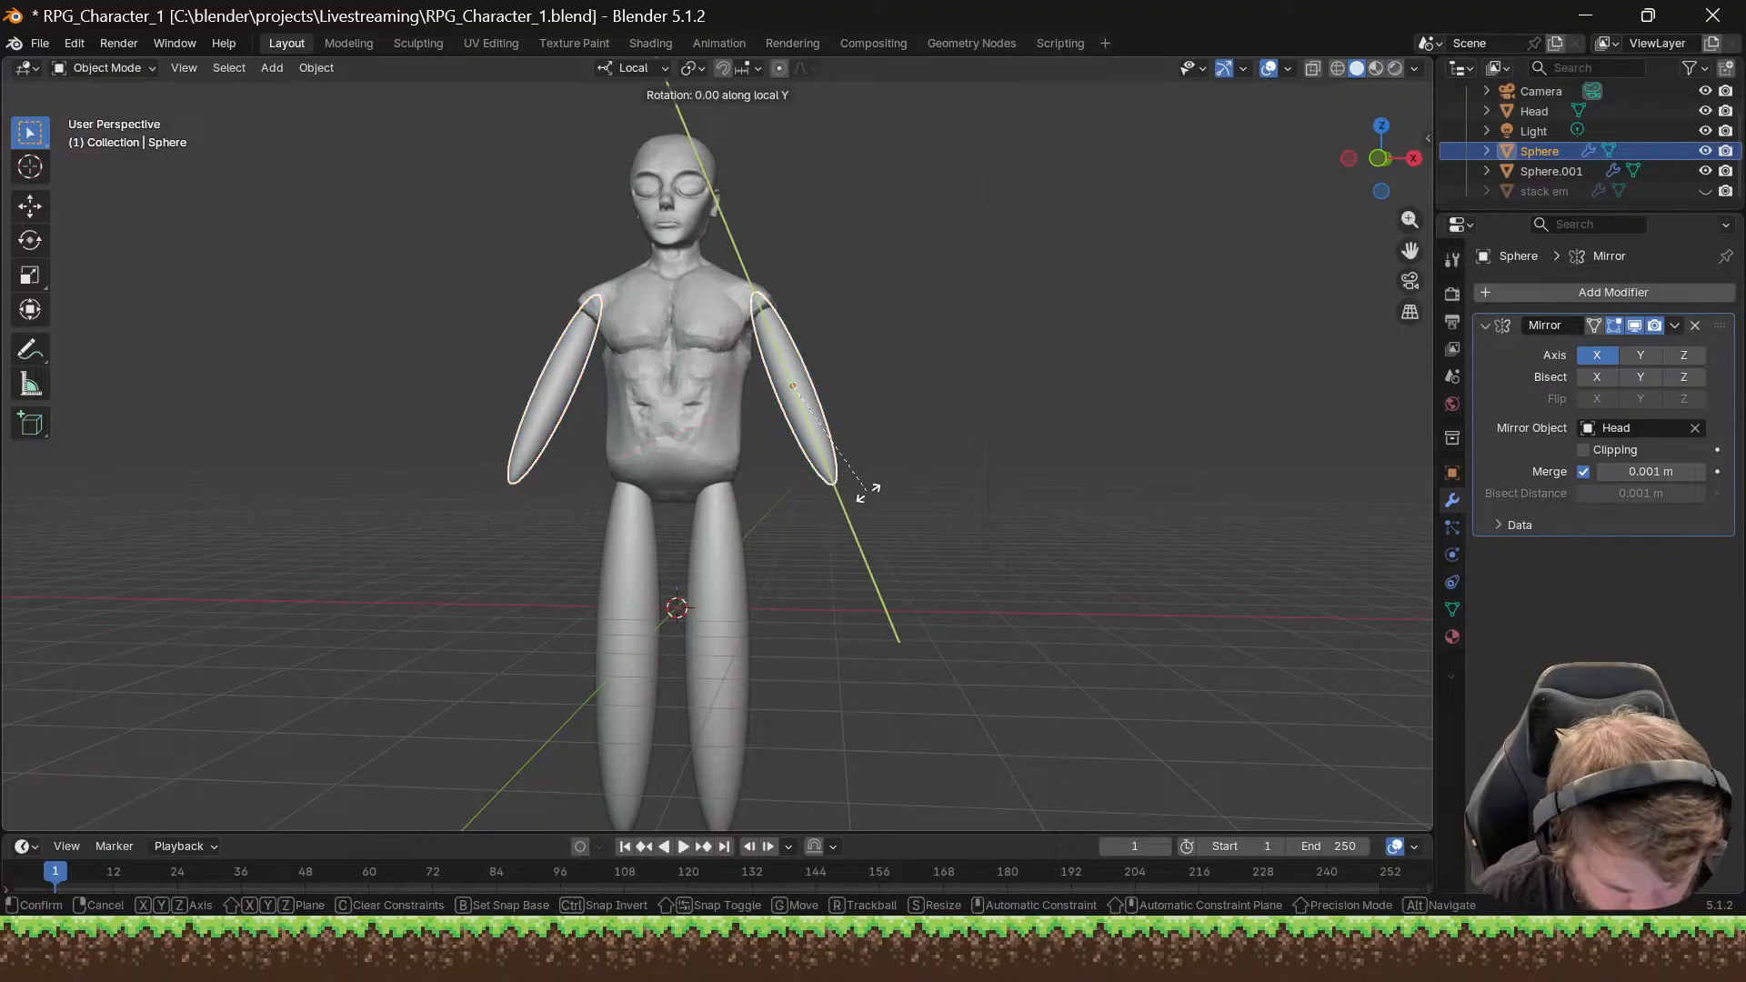
click(854, 505)
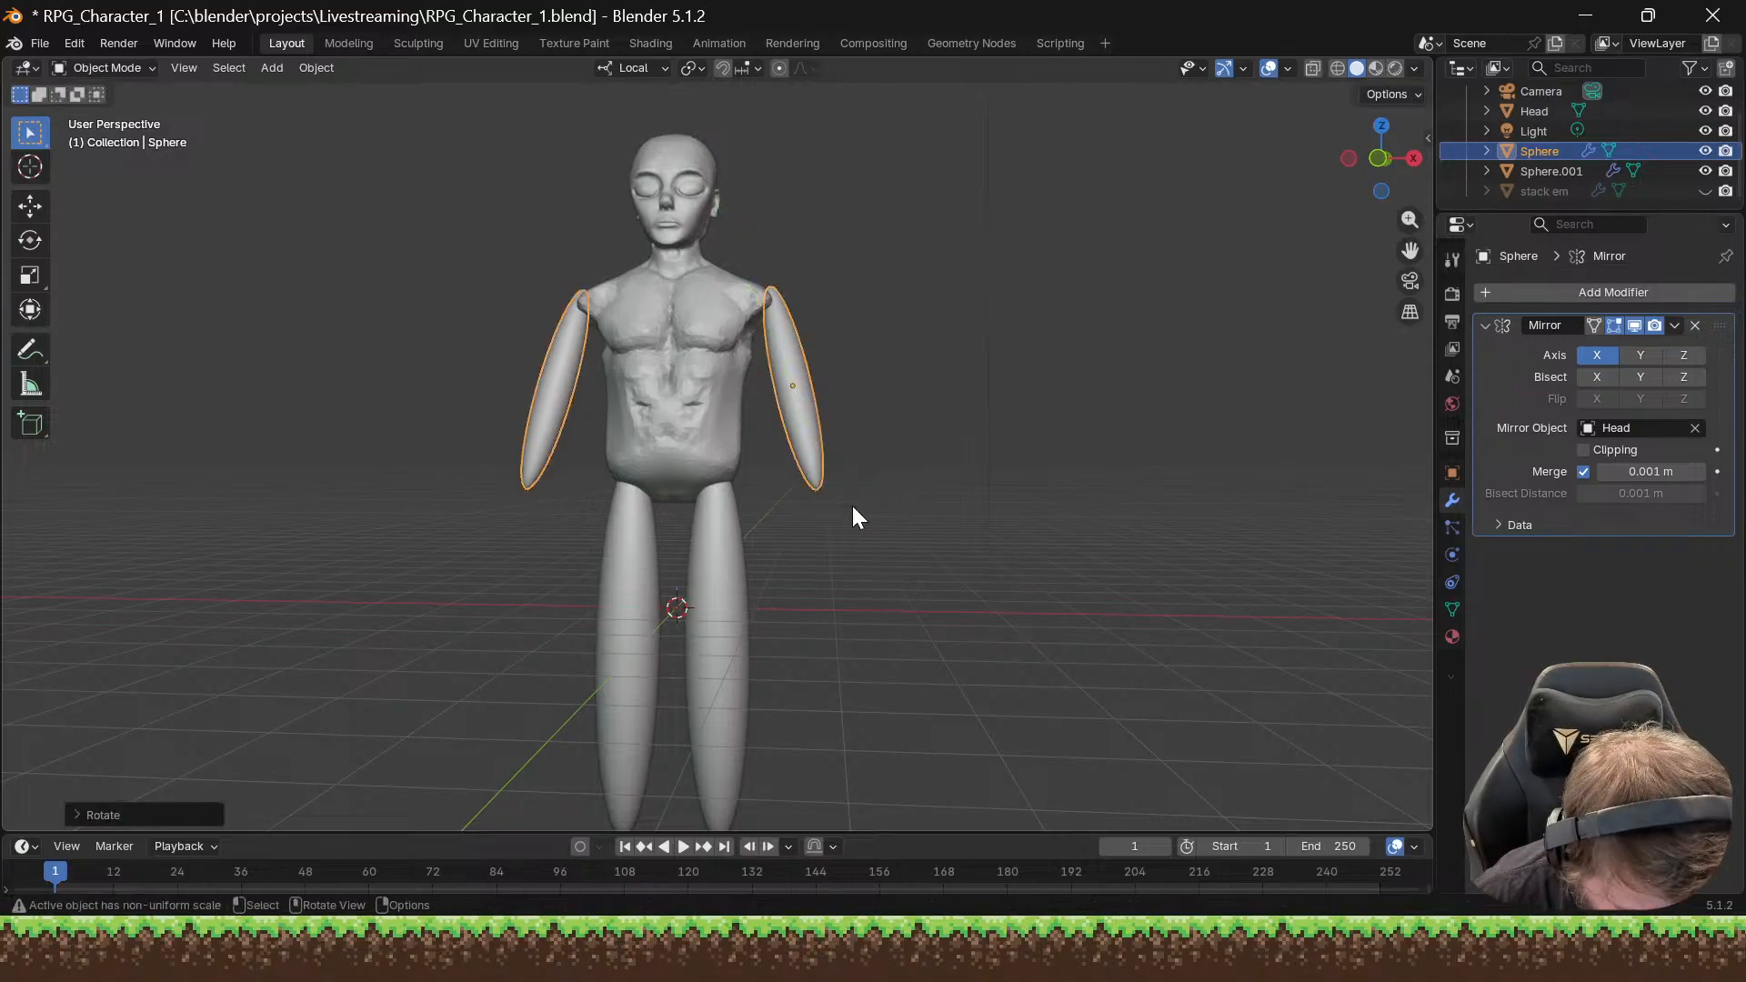
key(g)
key(x)
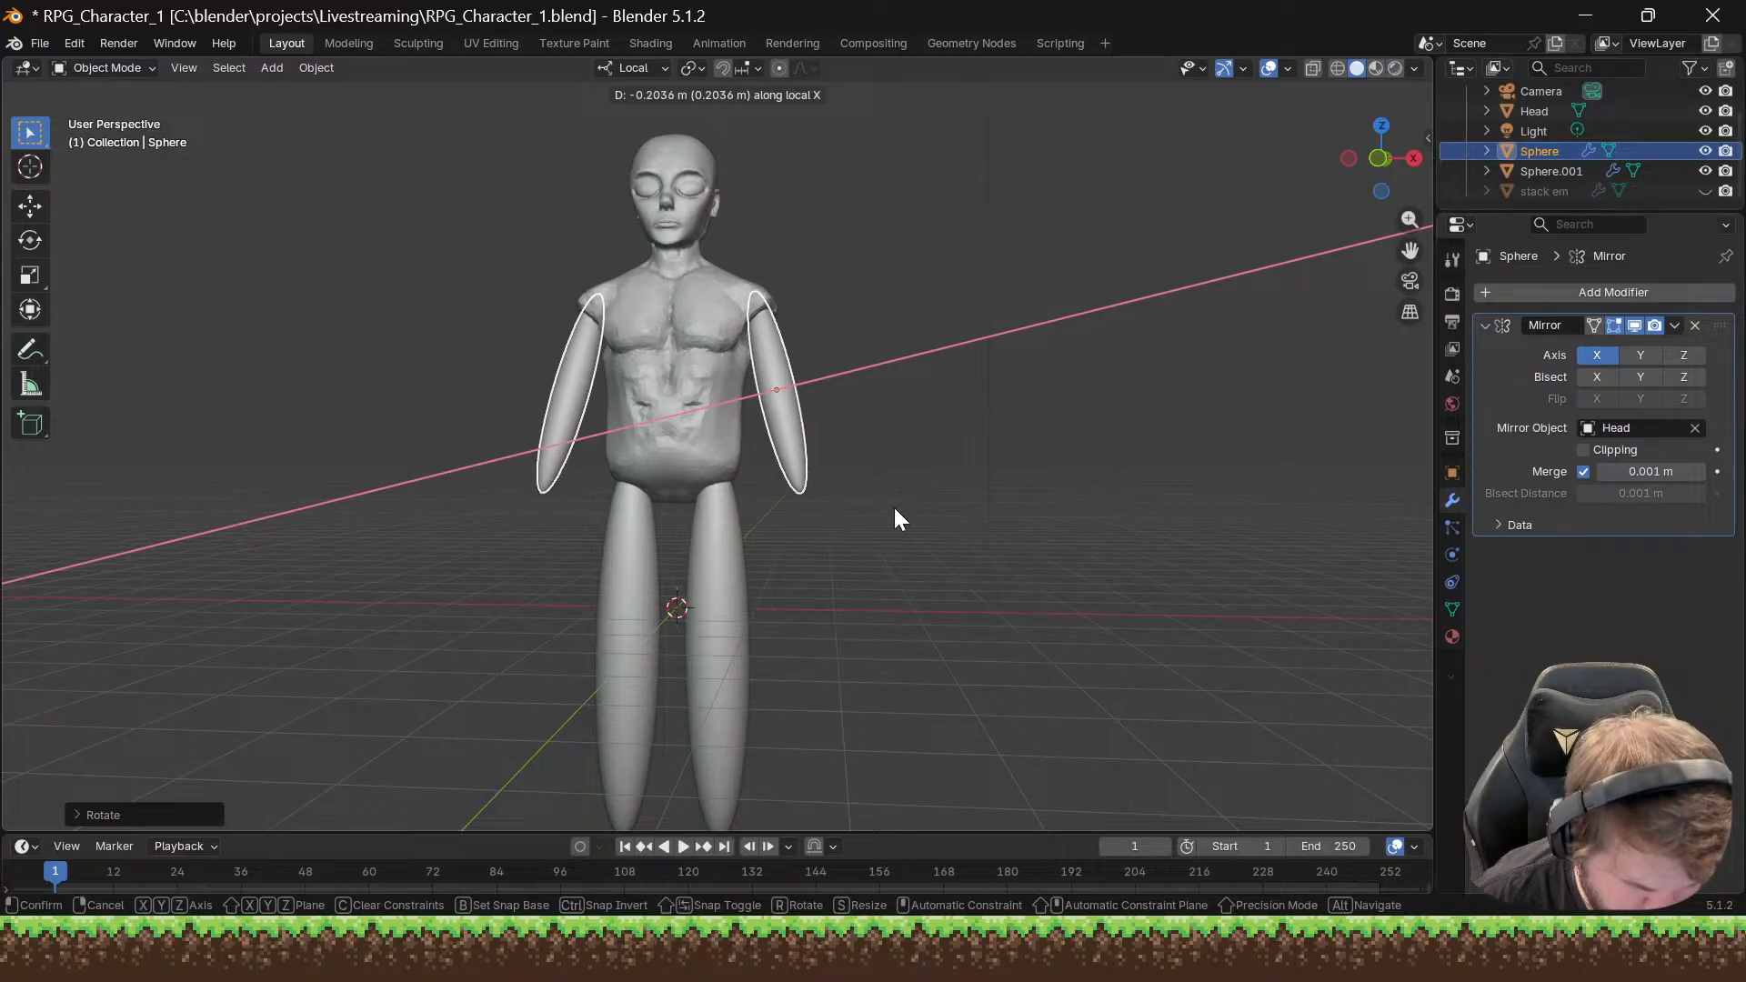
click(895, 520)
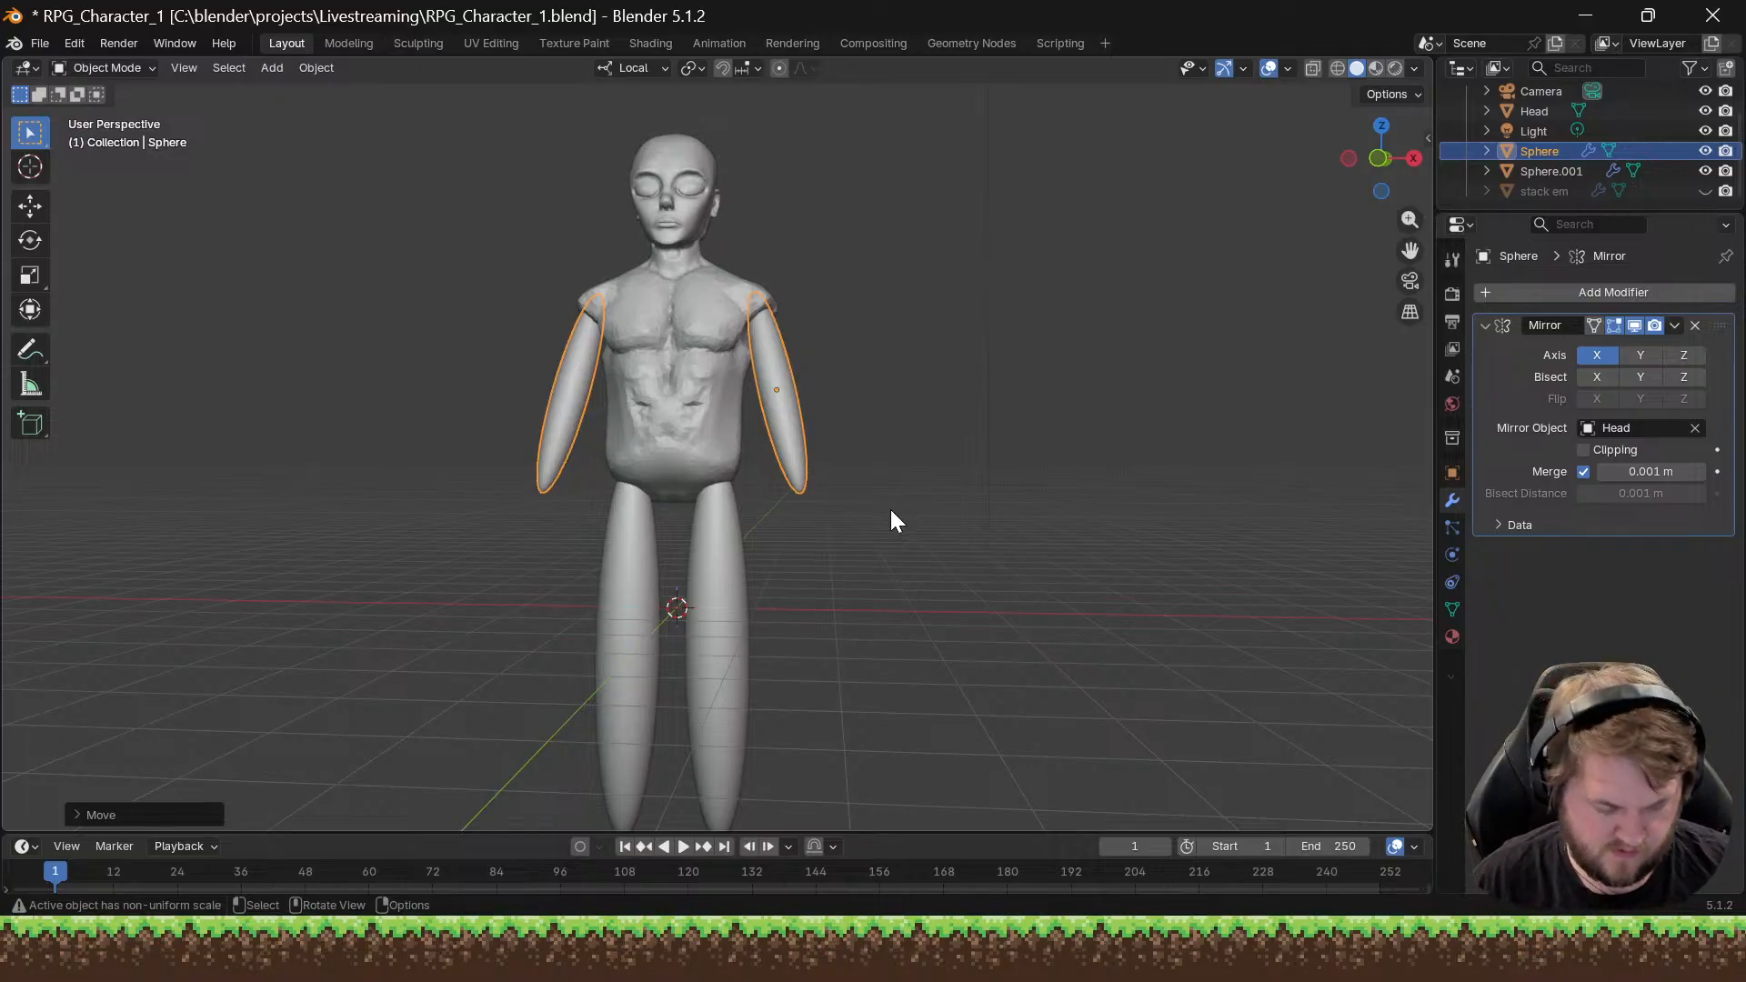
Step: Check the arms from the side and front and move them about 0.15 m down along local Z
middle_drag(876, 484, 801, 528)
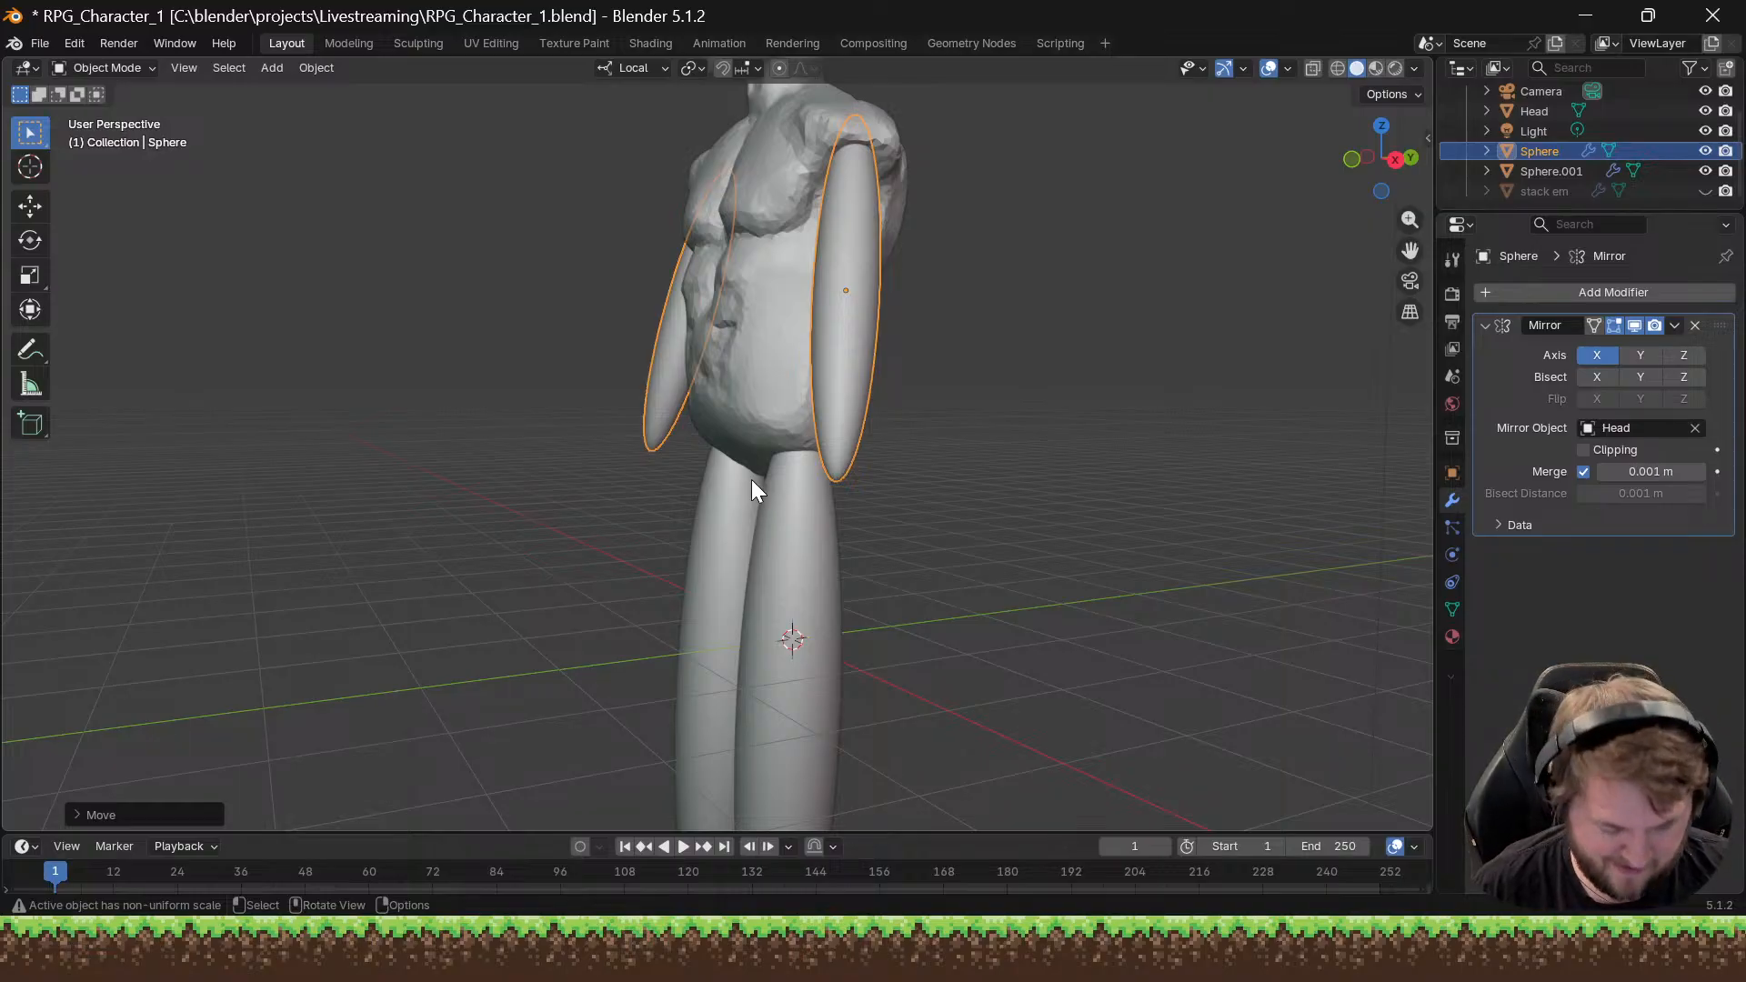
middle_drag(751, 479, 860, 389)
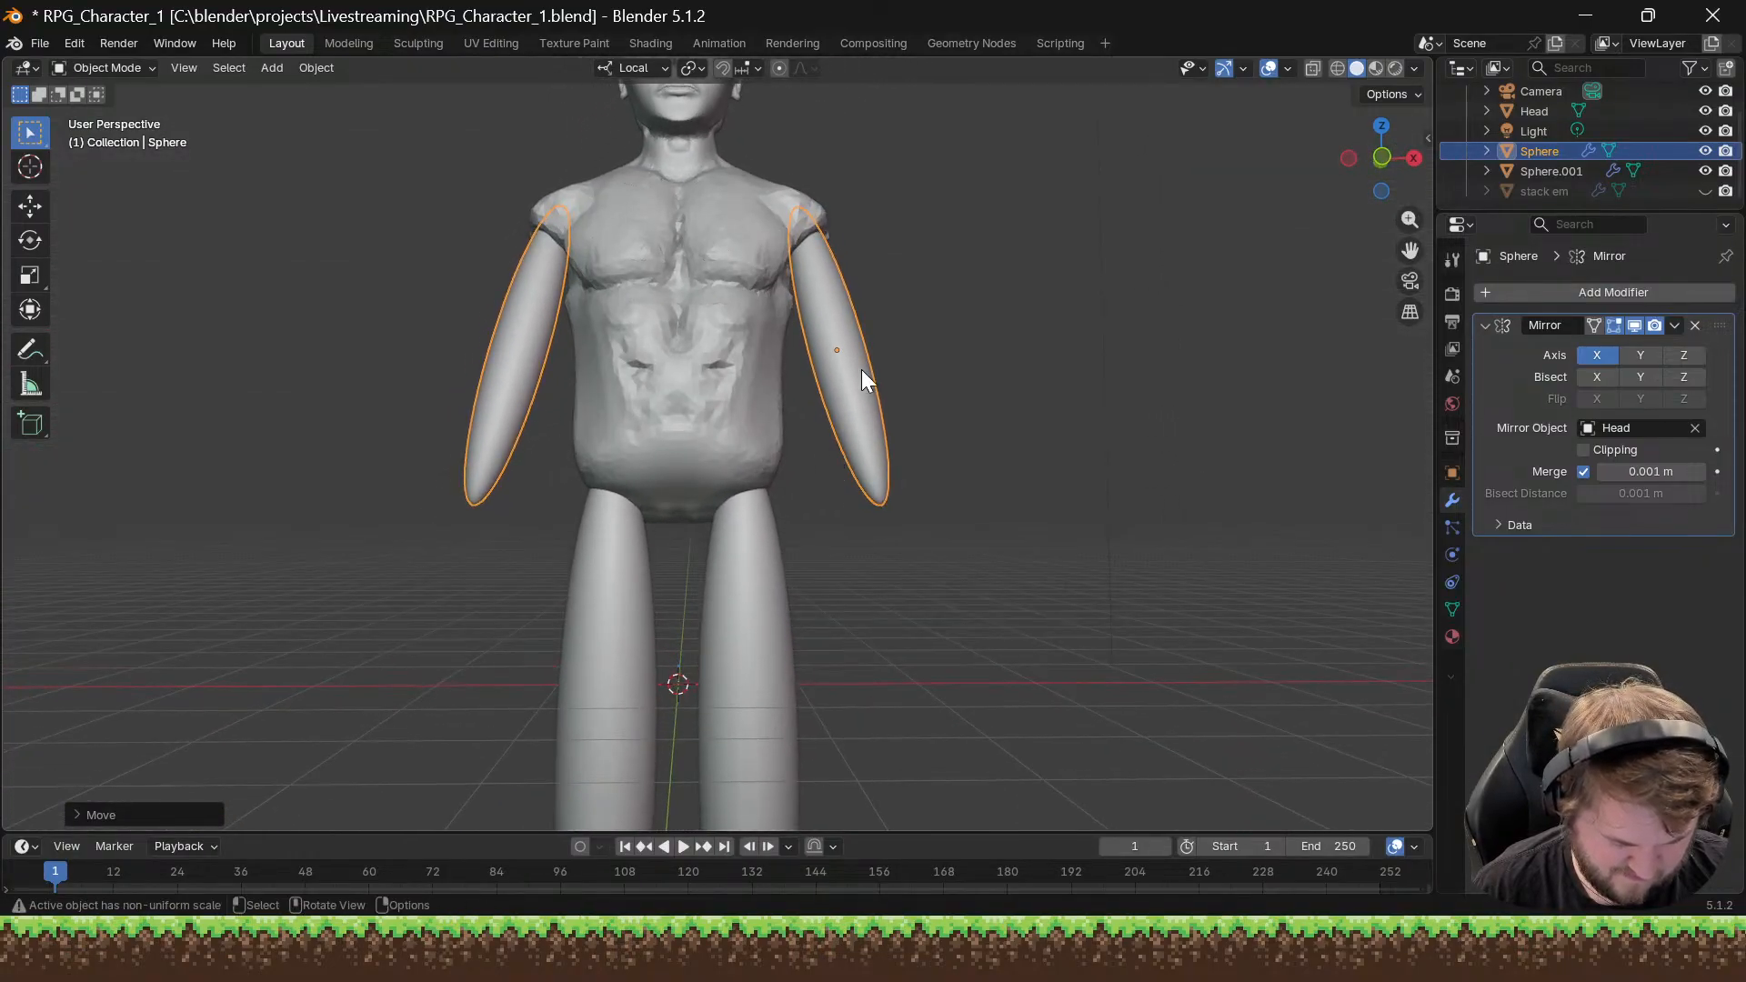
key(g)
key(z)
key(z)
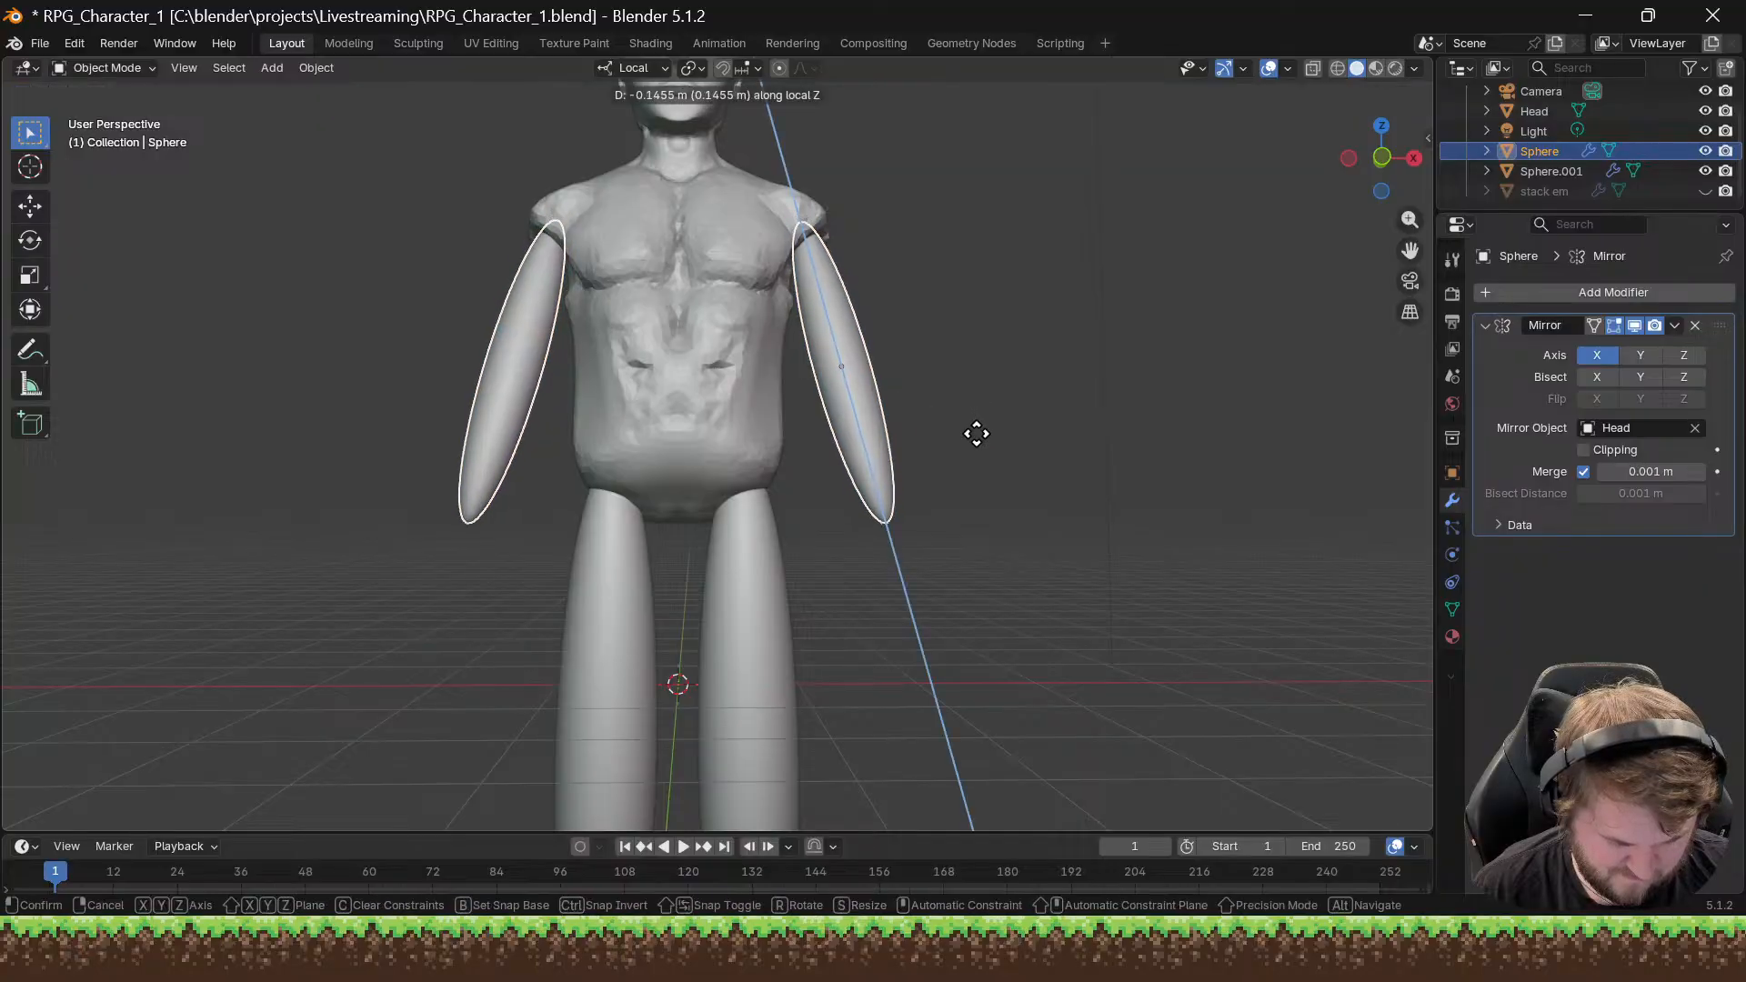
click(973, 433)
Step: Rotate the mirrored arms slightly about their local X axis
key(r)
key(x)
key(x)
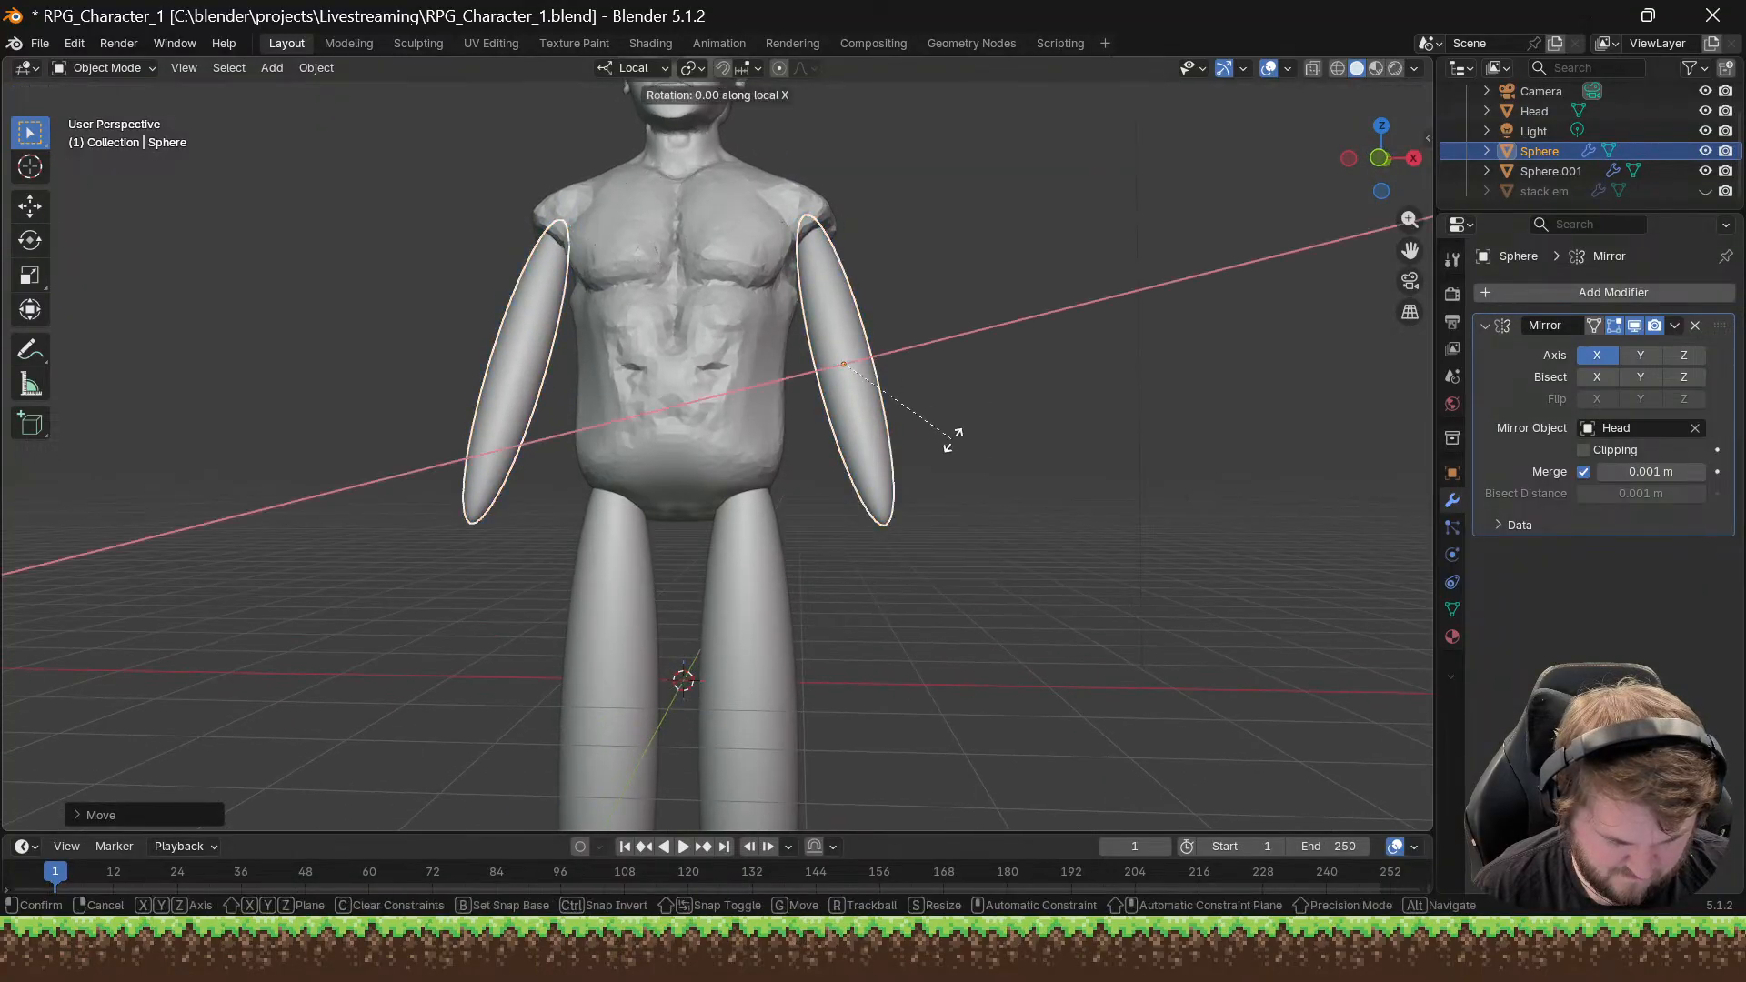
click(936, 442)
Step: Move the arms slightly backward along positive local Y to line up with the shoulders in side view
middle_drag(936, 442, 732, 438)
key(g)
key(x)
key(x)
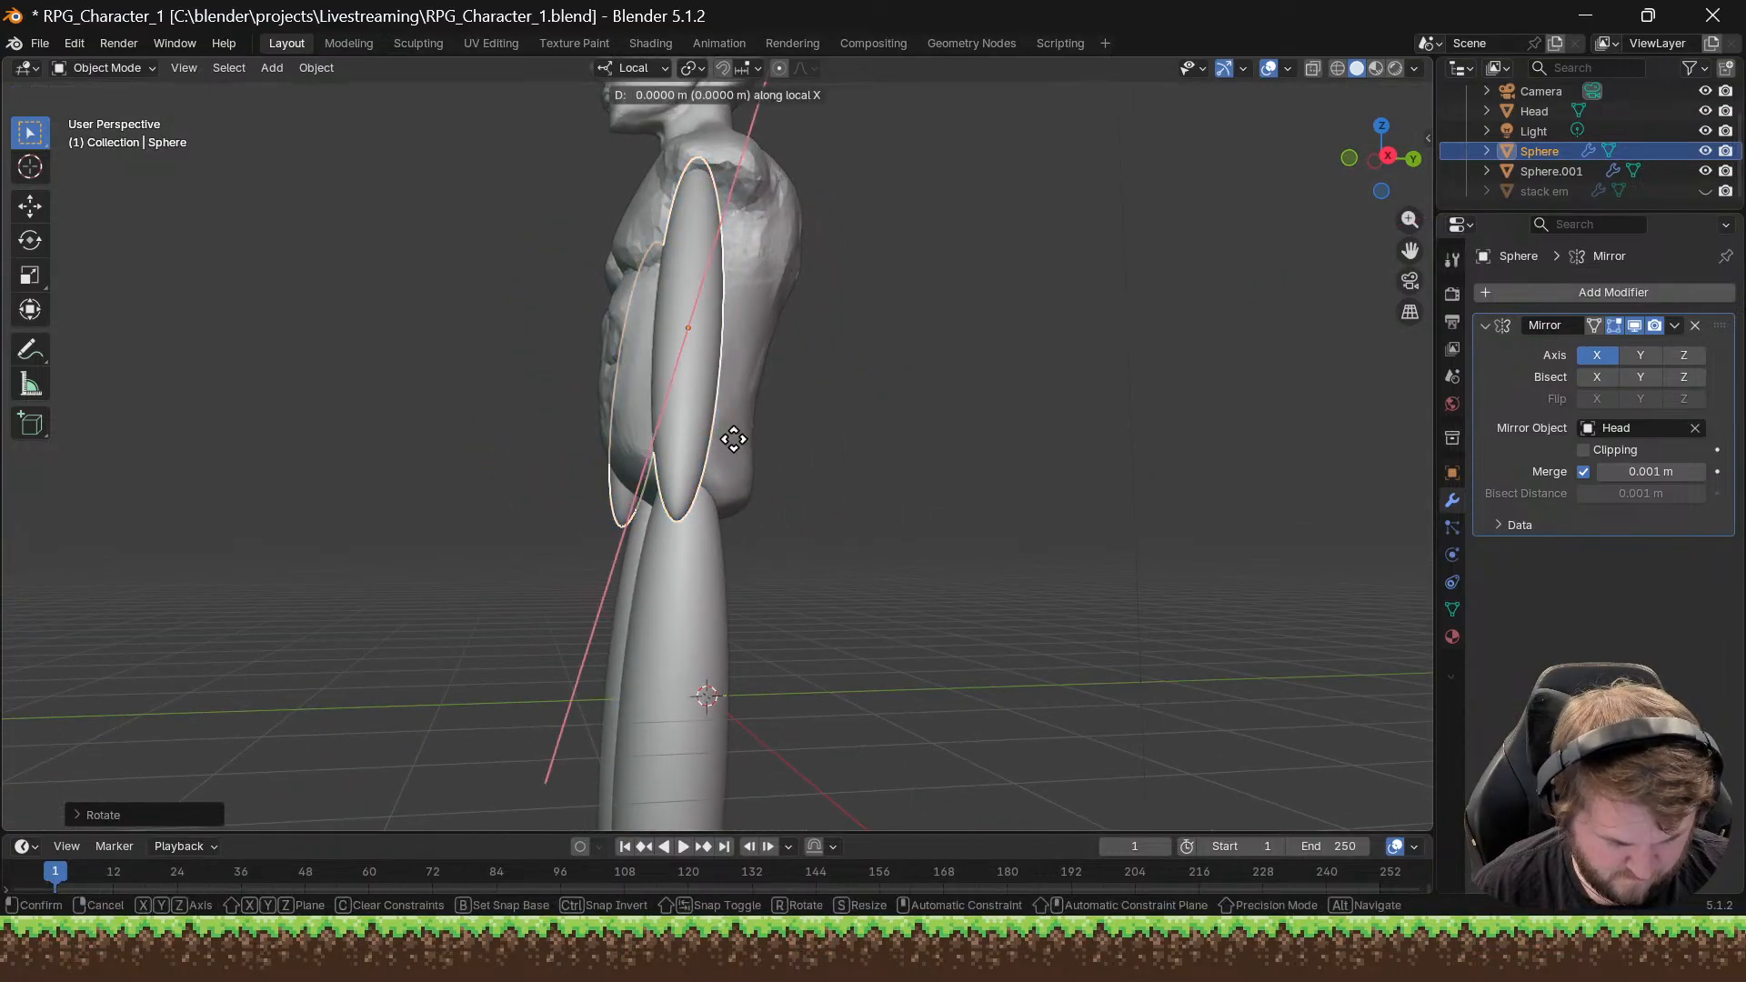
key(y)
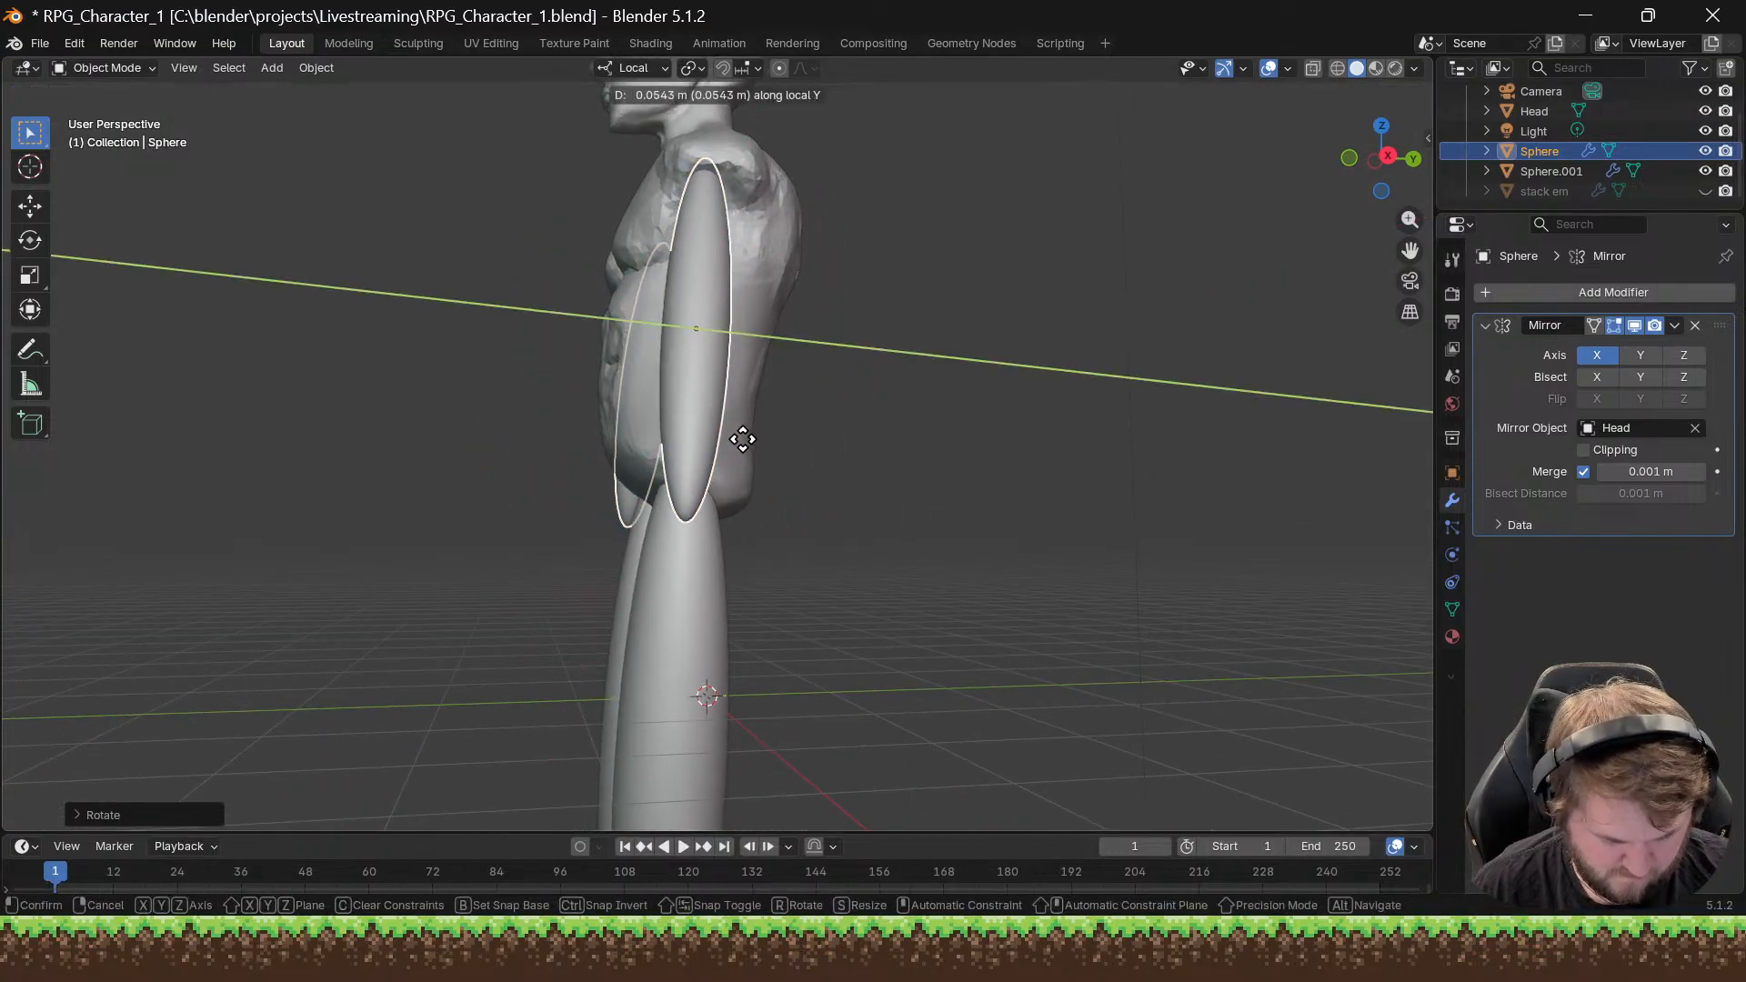
click(748, 436)
Step: Lengthen the arms by scaling them up along local Z until they reach the upper thighs
middle_drag(748, 437, 959, 471)
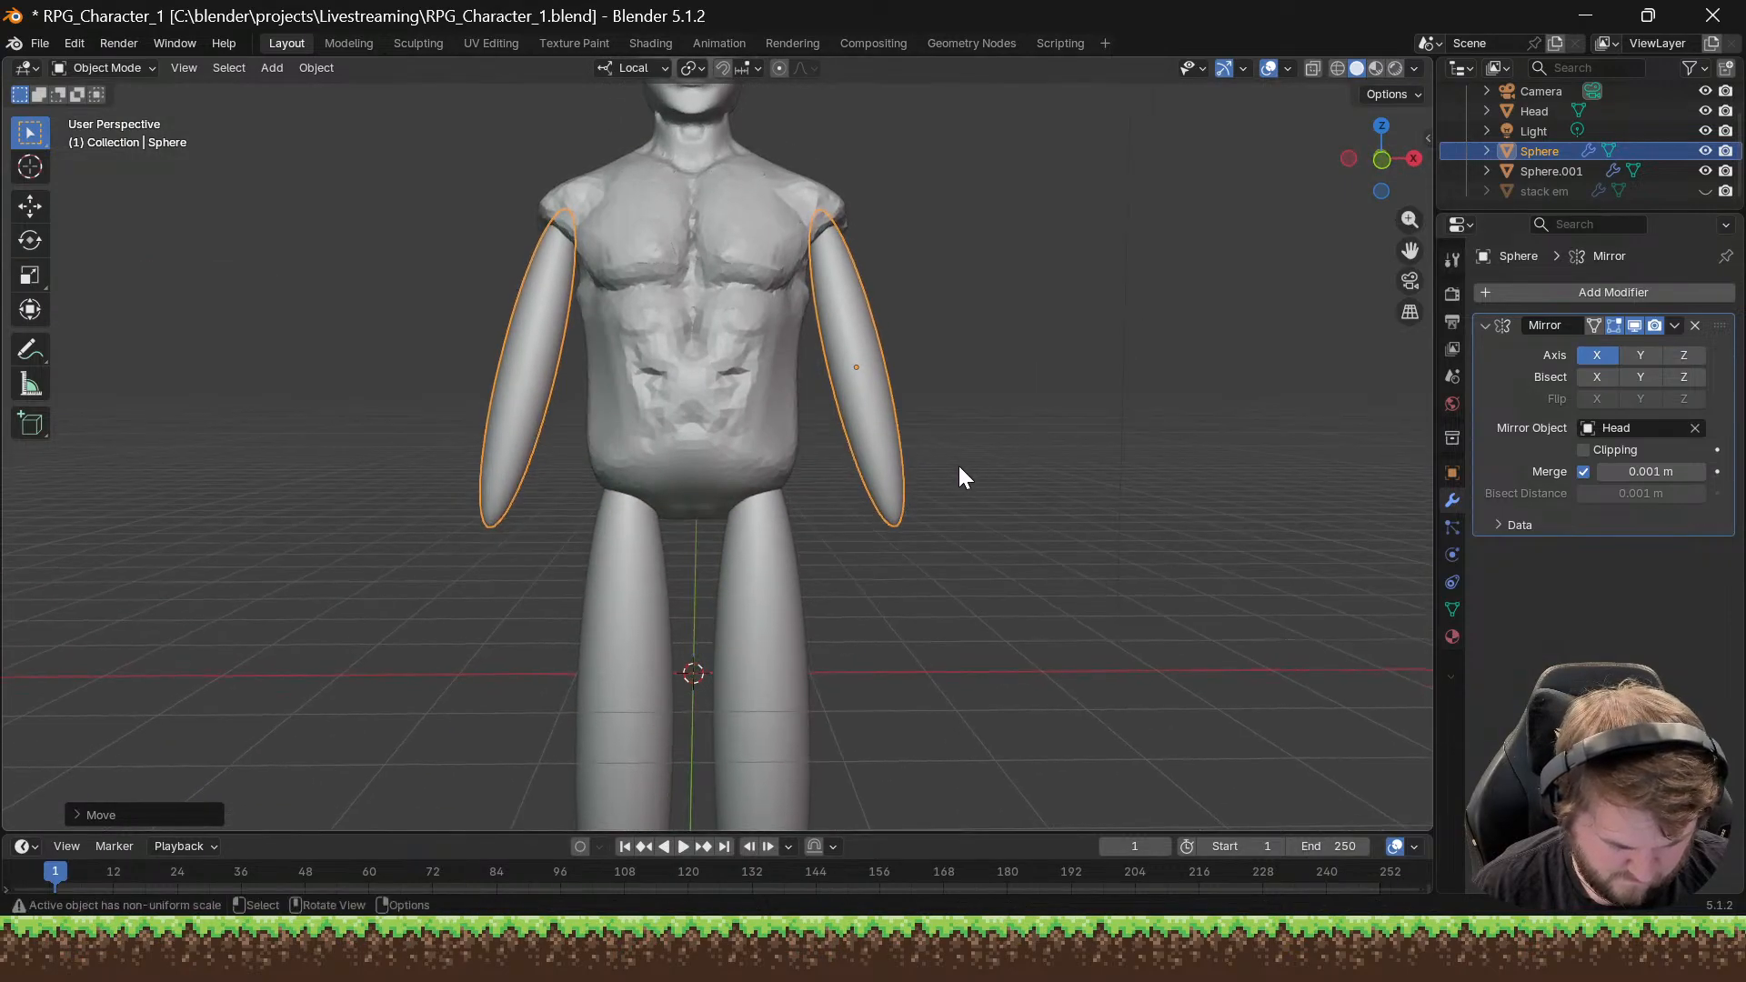
key(s)
key(z)
key(z)
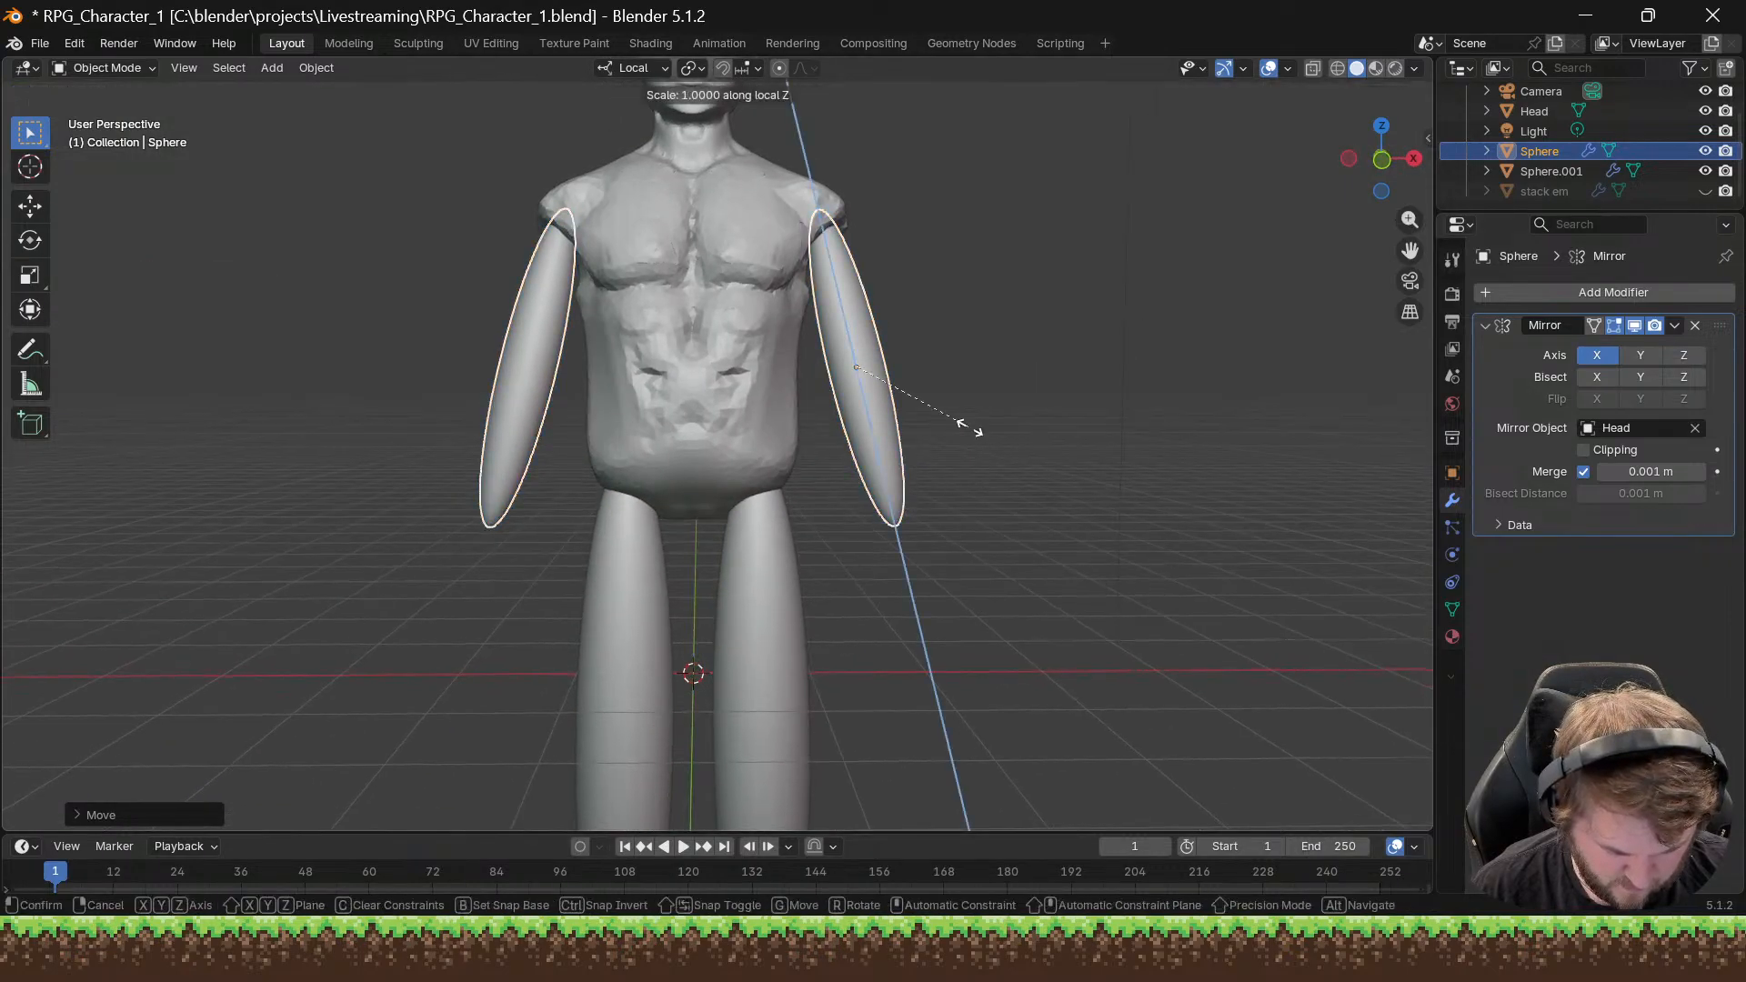
click(1015, 477)
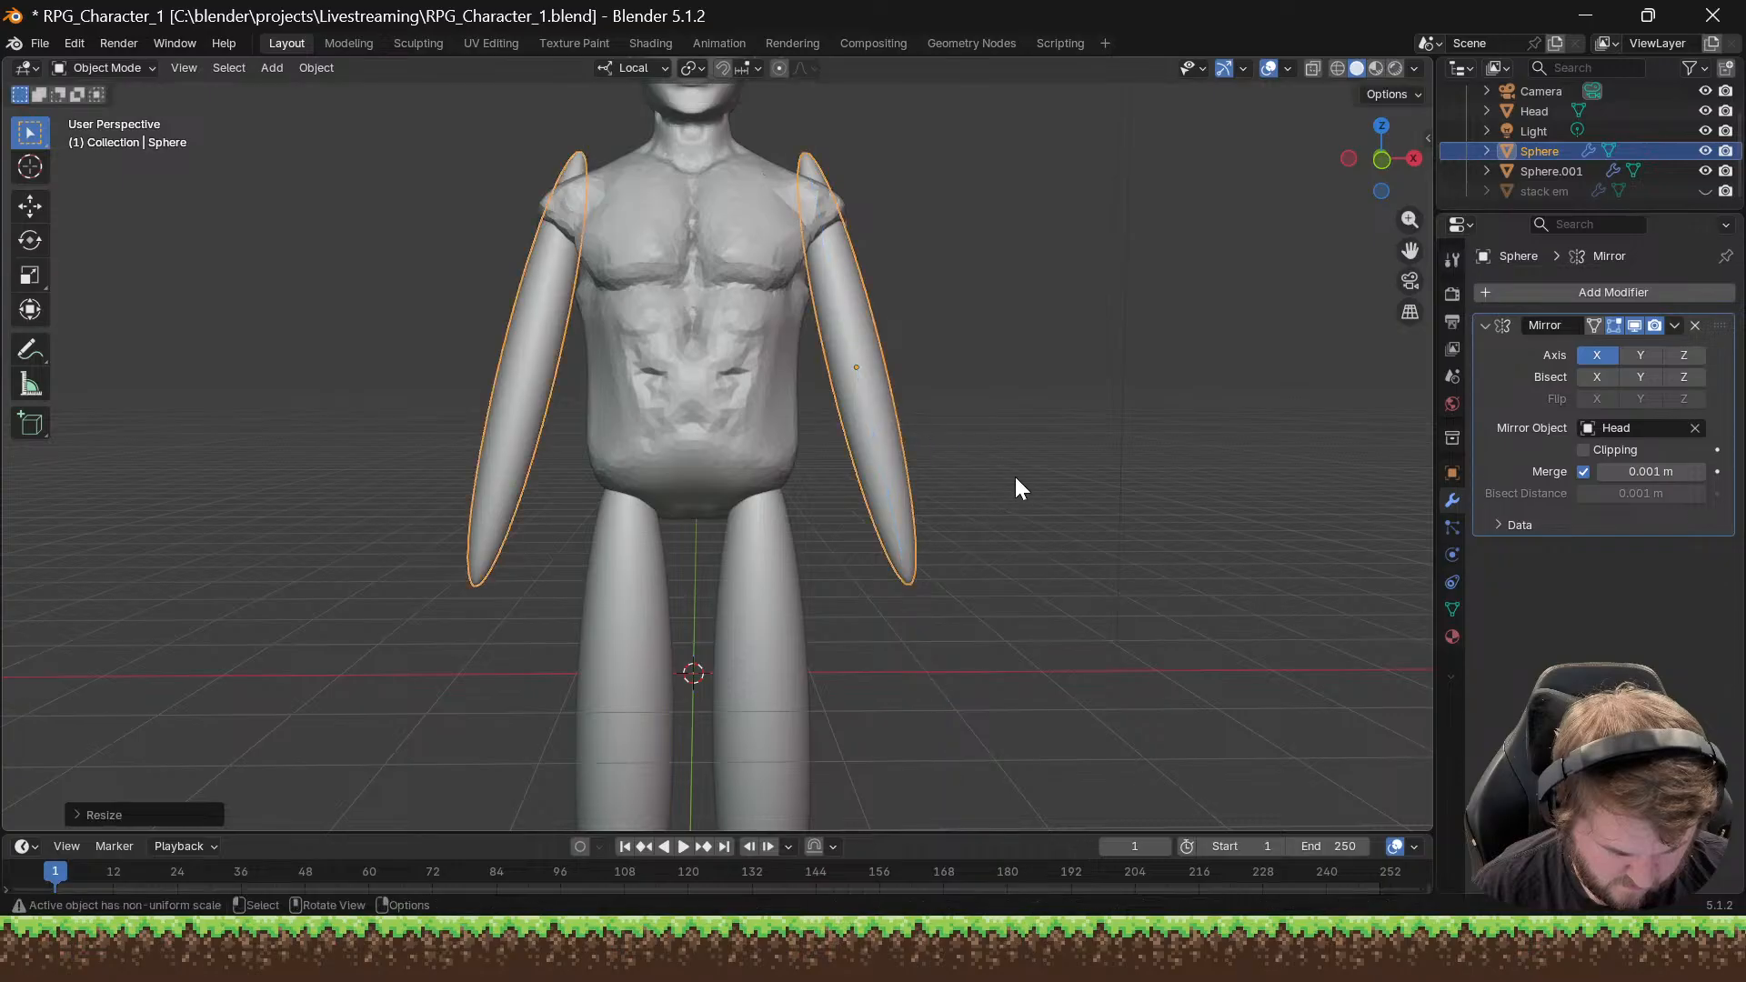
Step: Move the lengthened arms down along local Z until their upper ends sit inside the shoulders
key(g)
key(z)
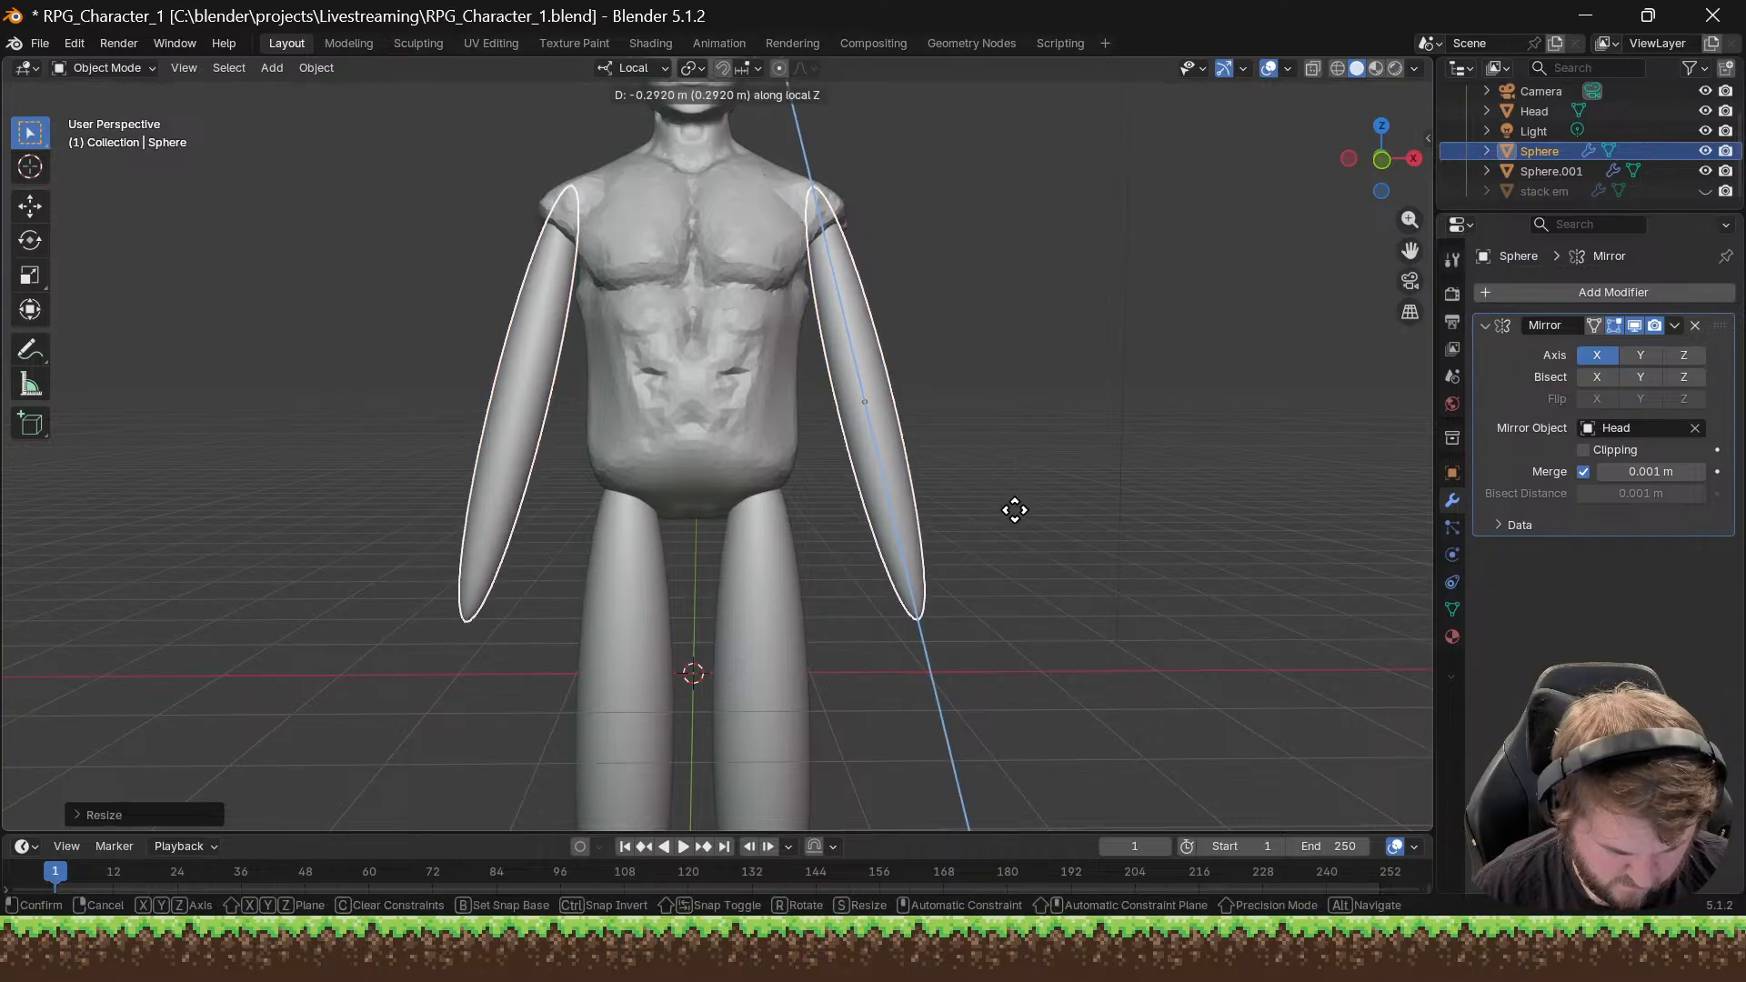
click(1015, 528)
Step: Rotate the mirrored arms slightly about their local Y axis so they hang closer to the body
scroll(1012, 509, down, 5)
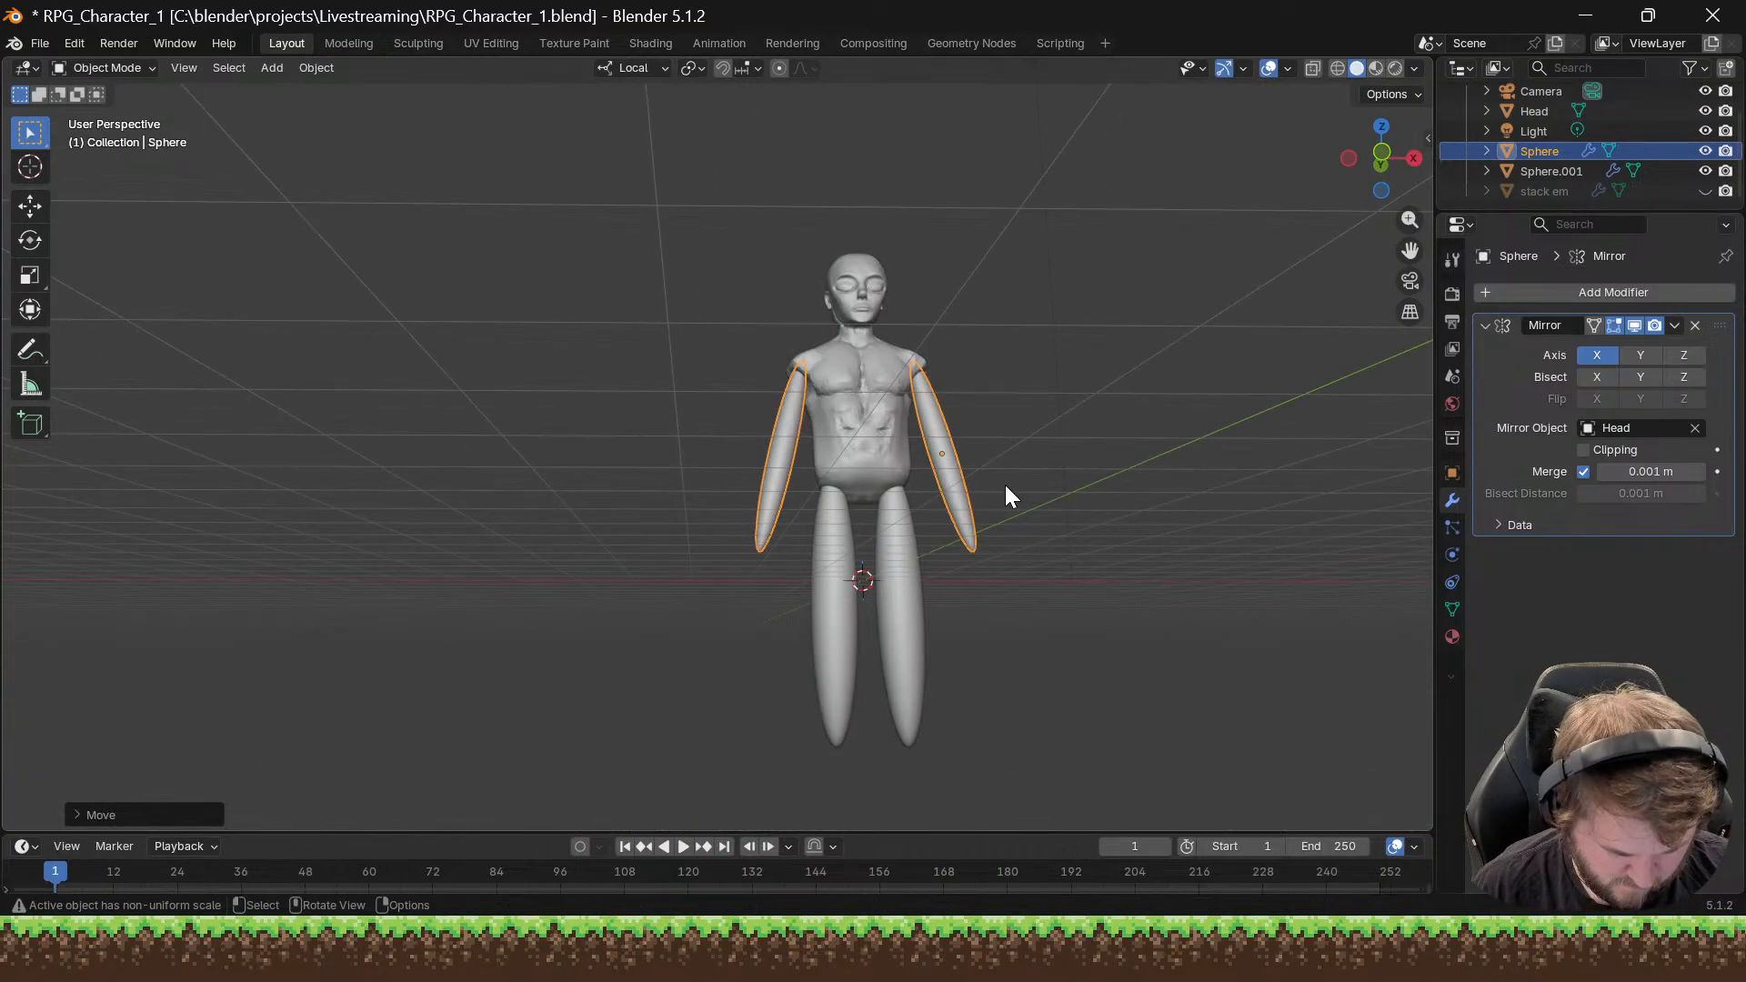
middle_drag(1004, 557, 963, 471)
key(r)
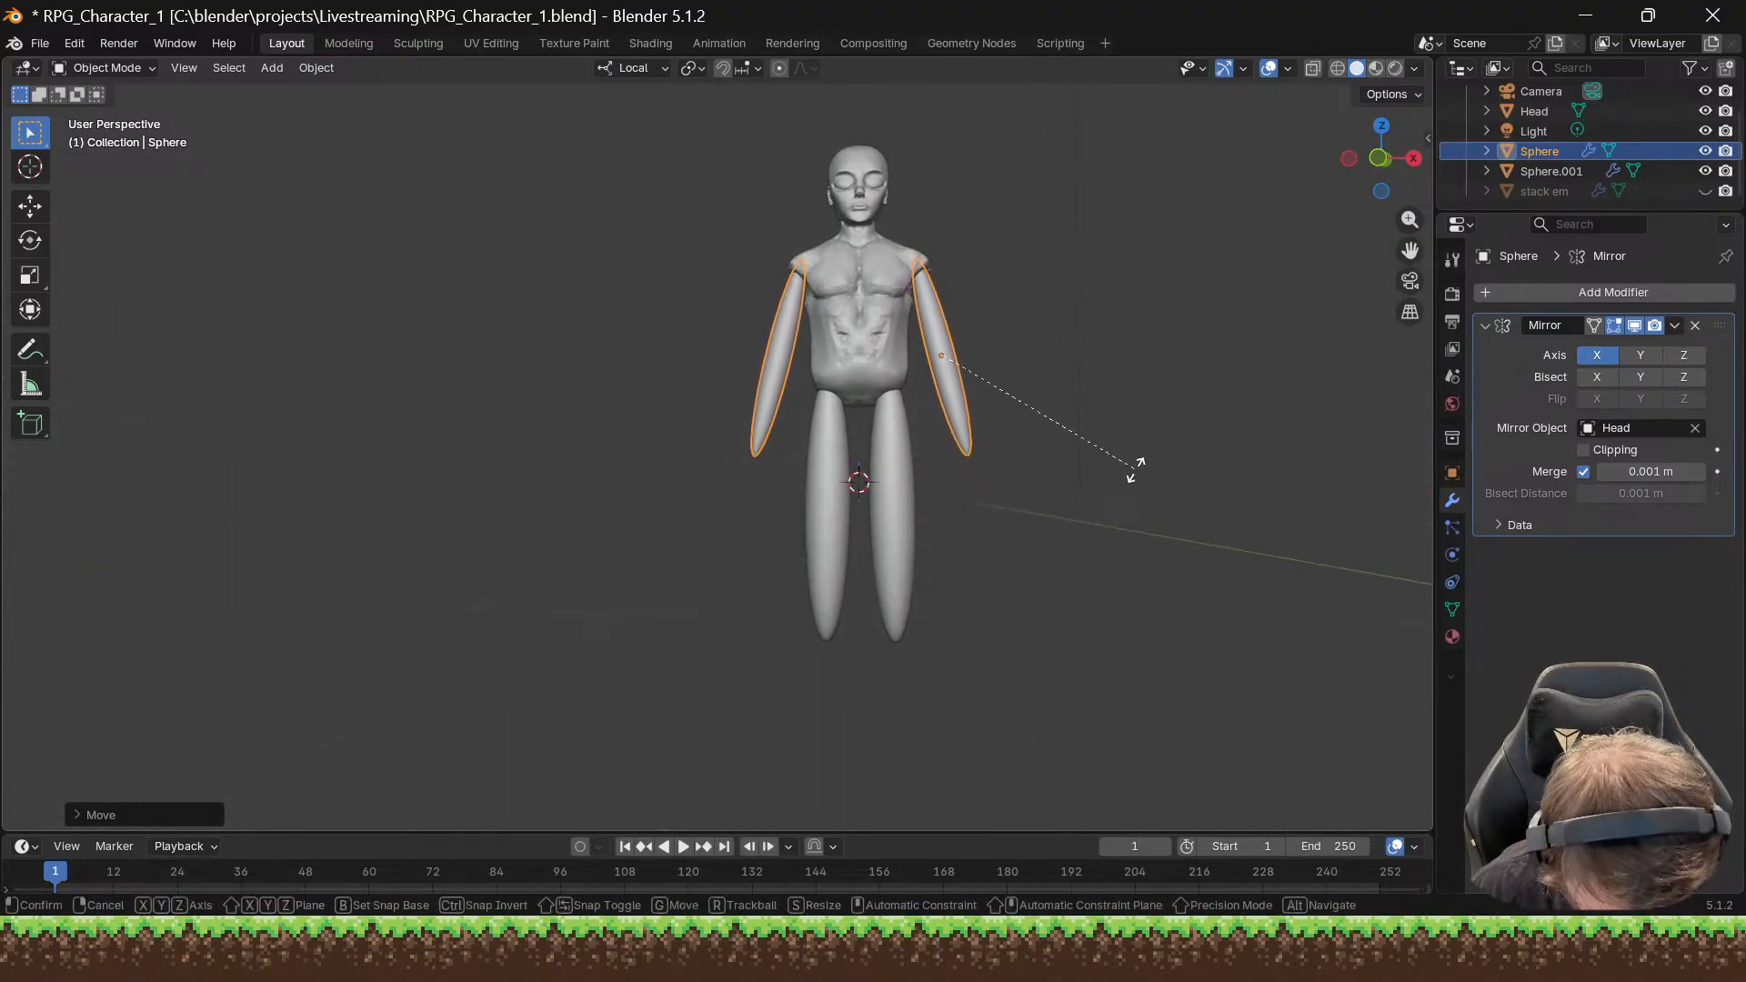
key(x)
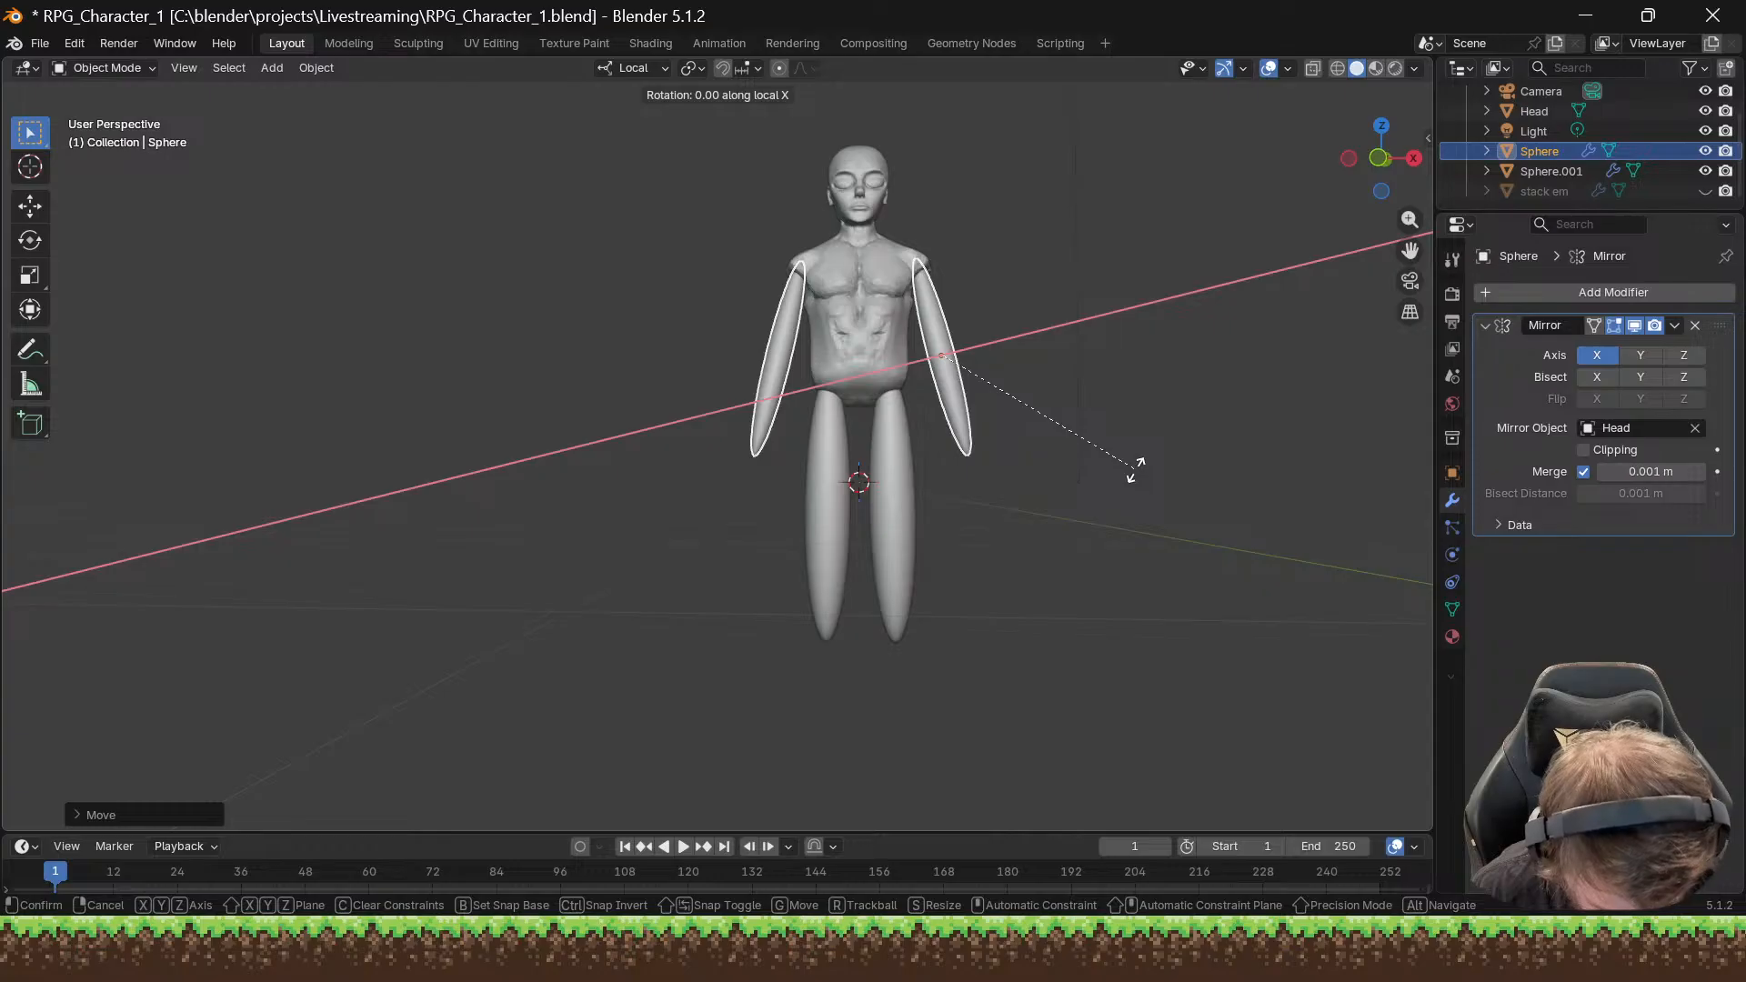
key(y)
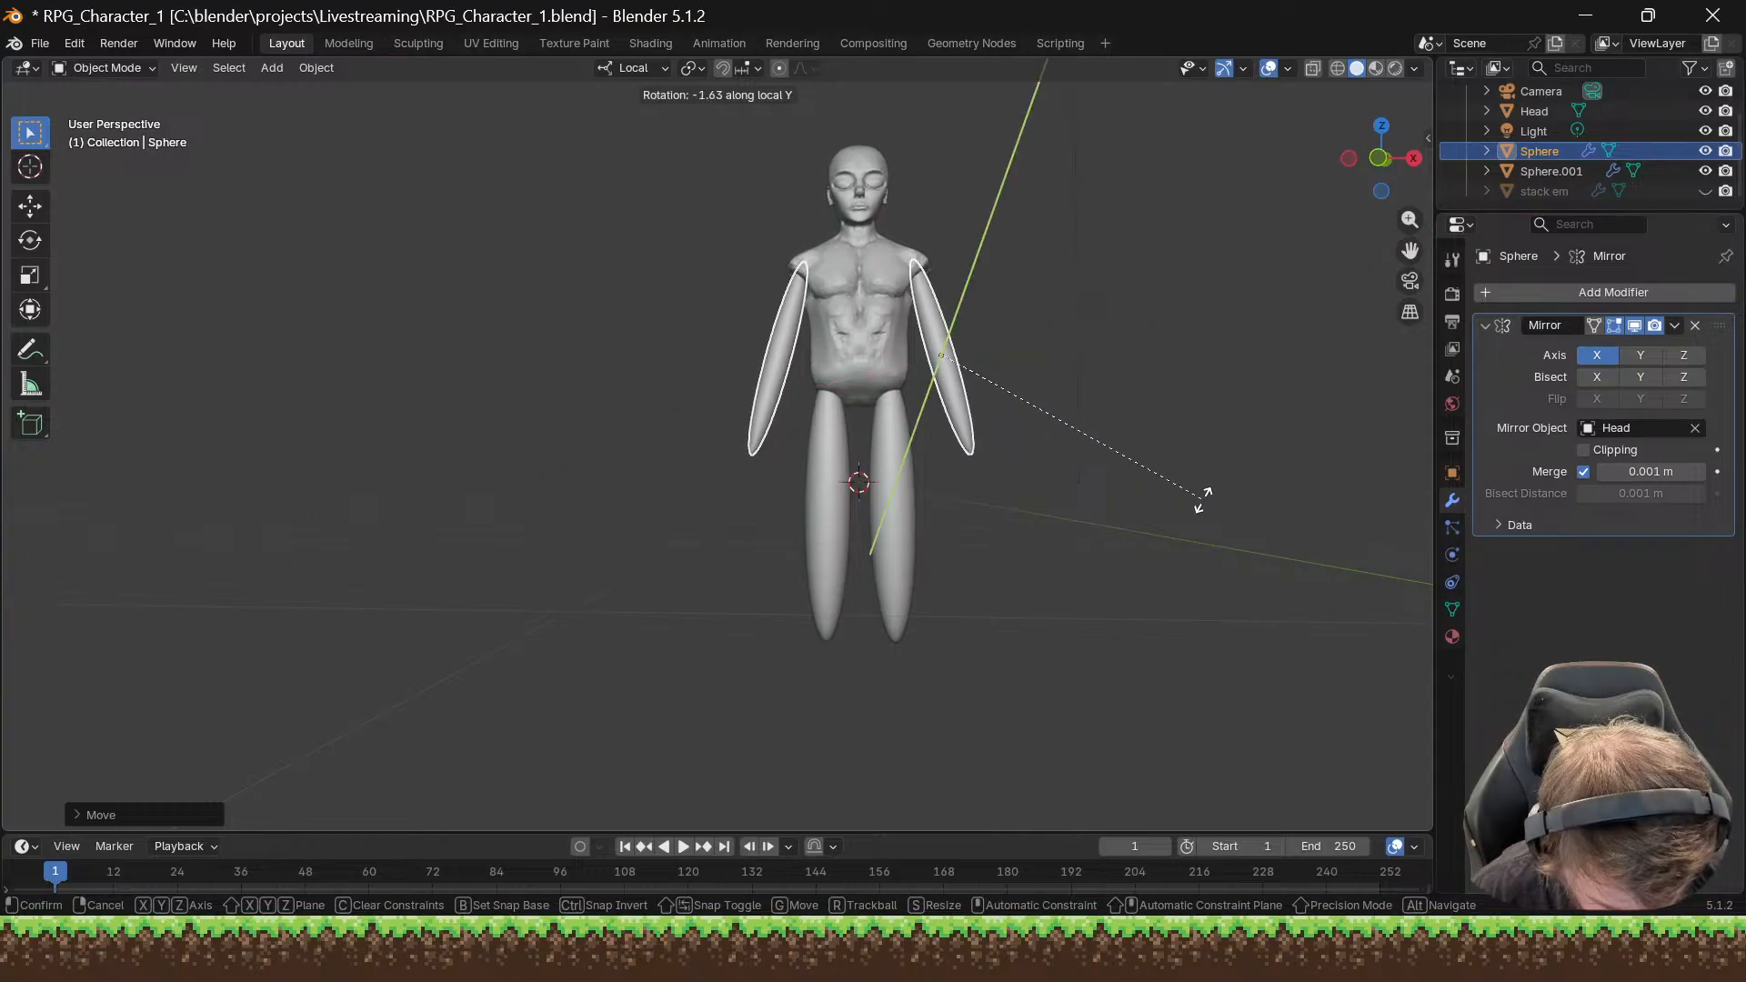
click(1166, 517)
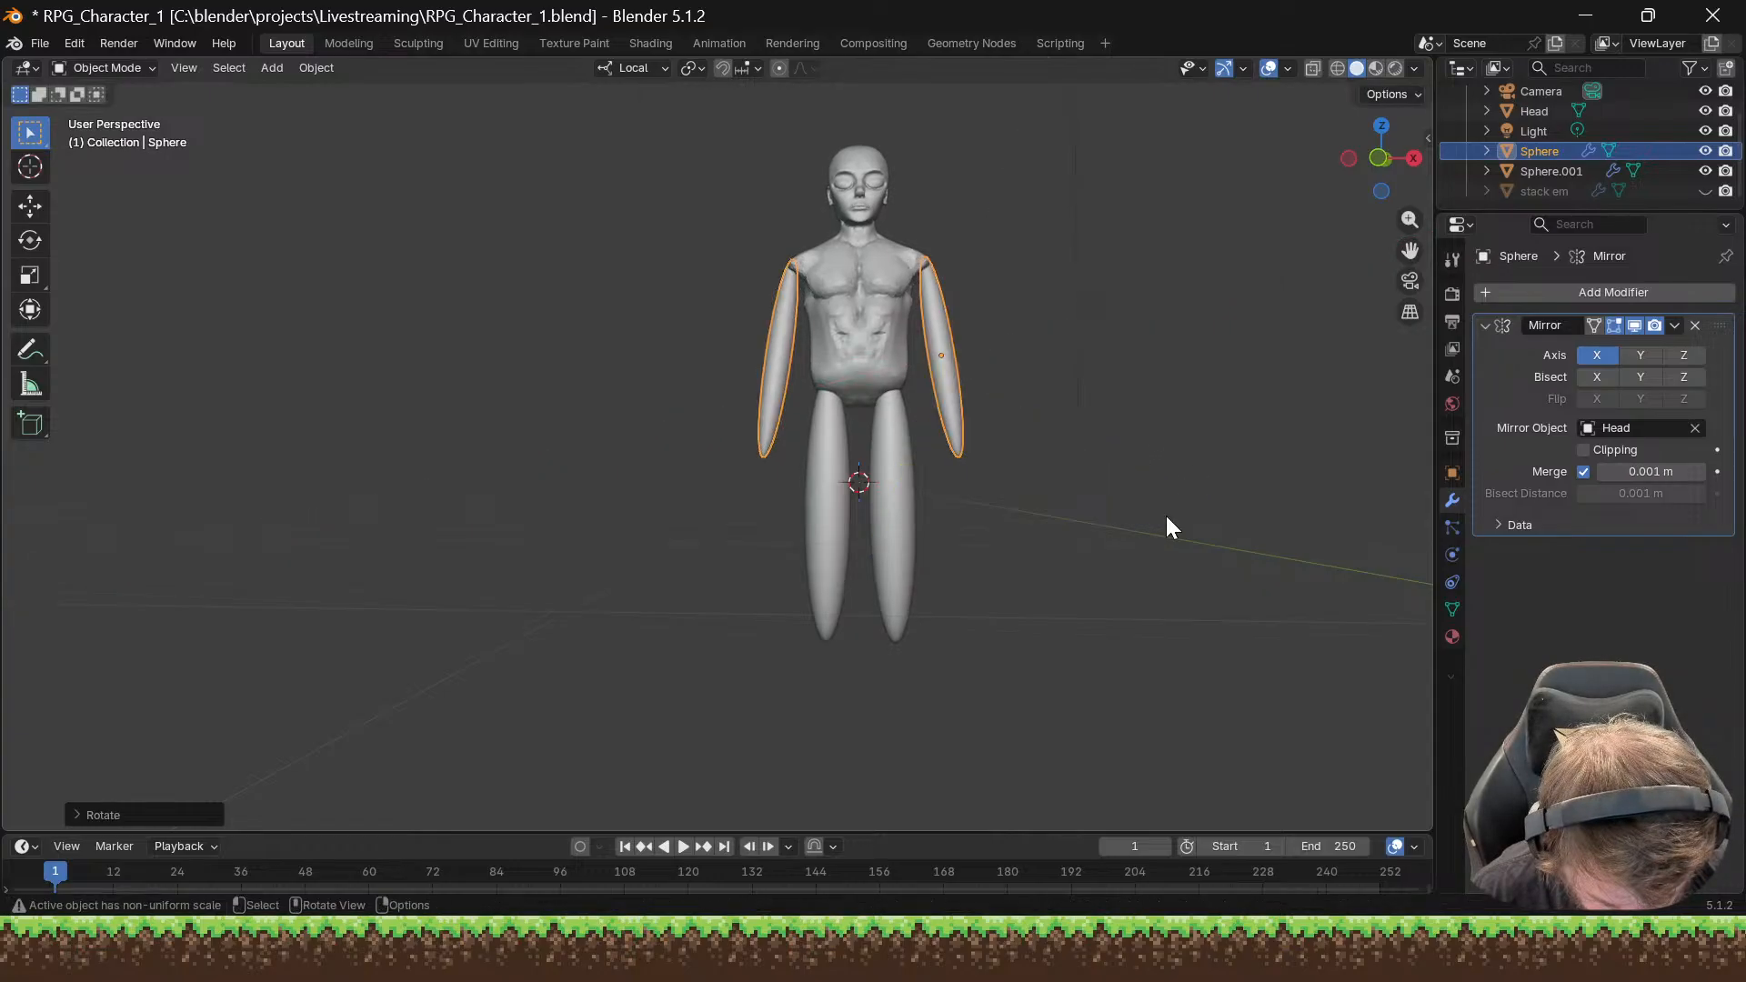
Step: Move the arms slightly down along their local Z axis so their upper ends meet the shoulders
key(g)
key(x)
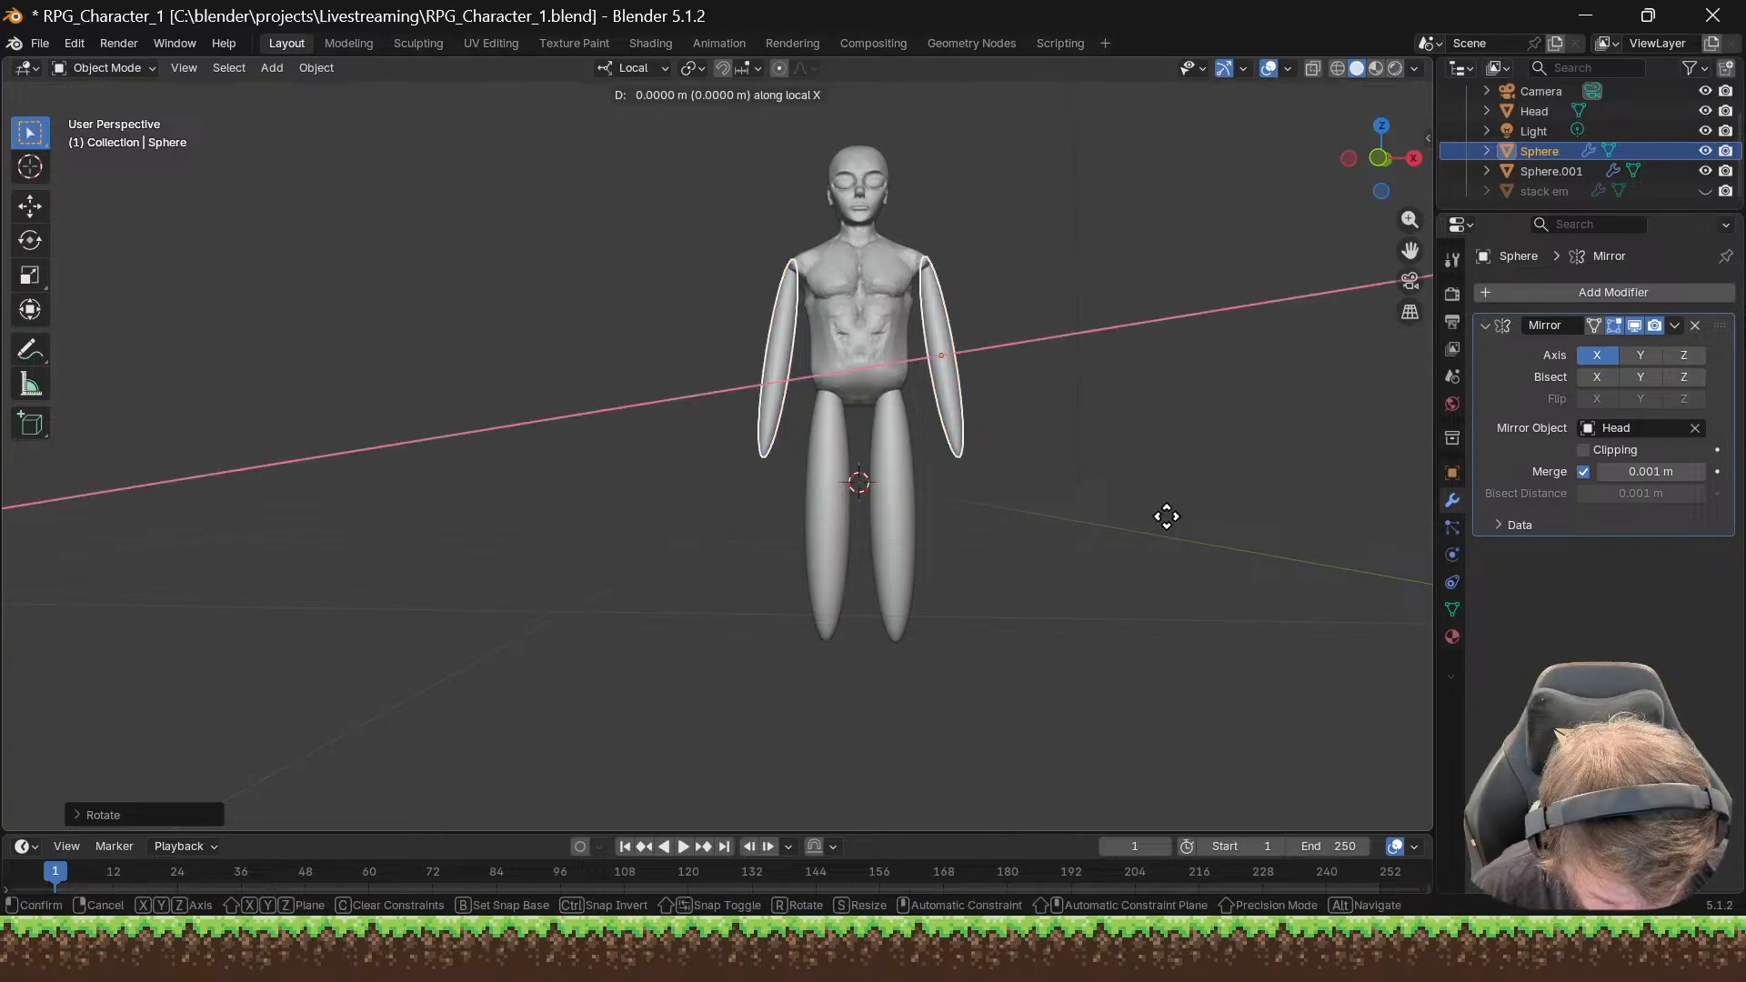
key(z)
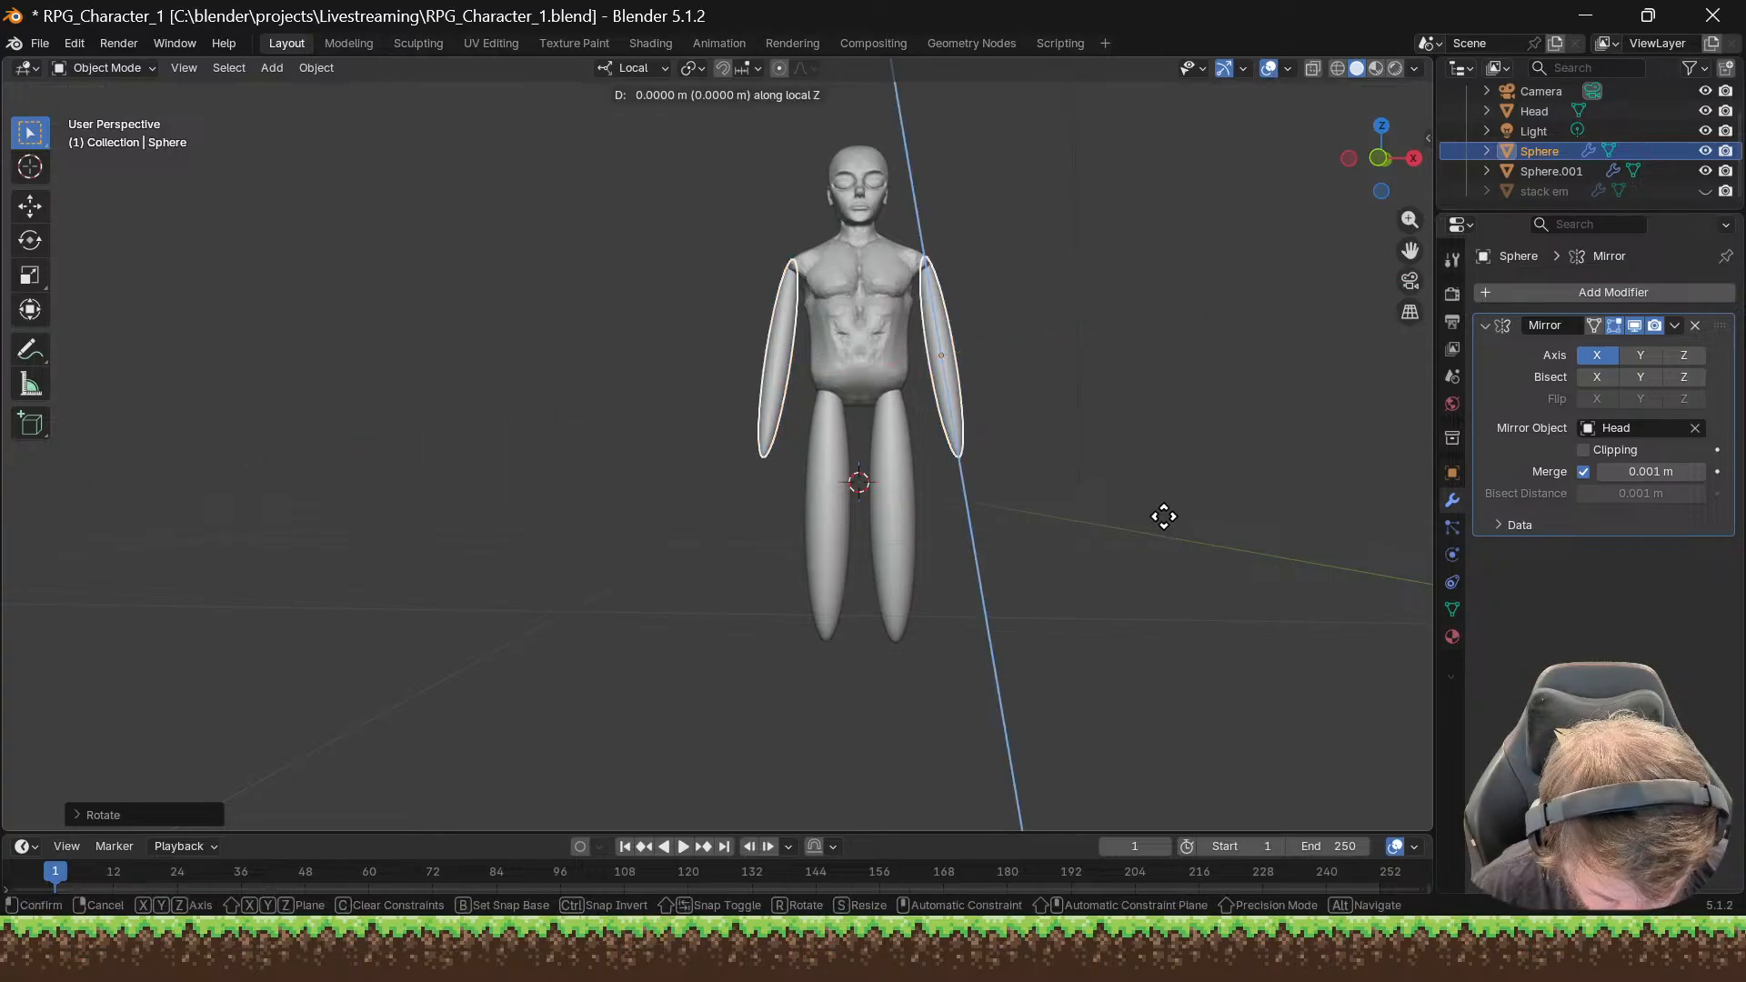
click(1153, 527)
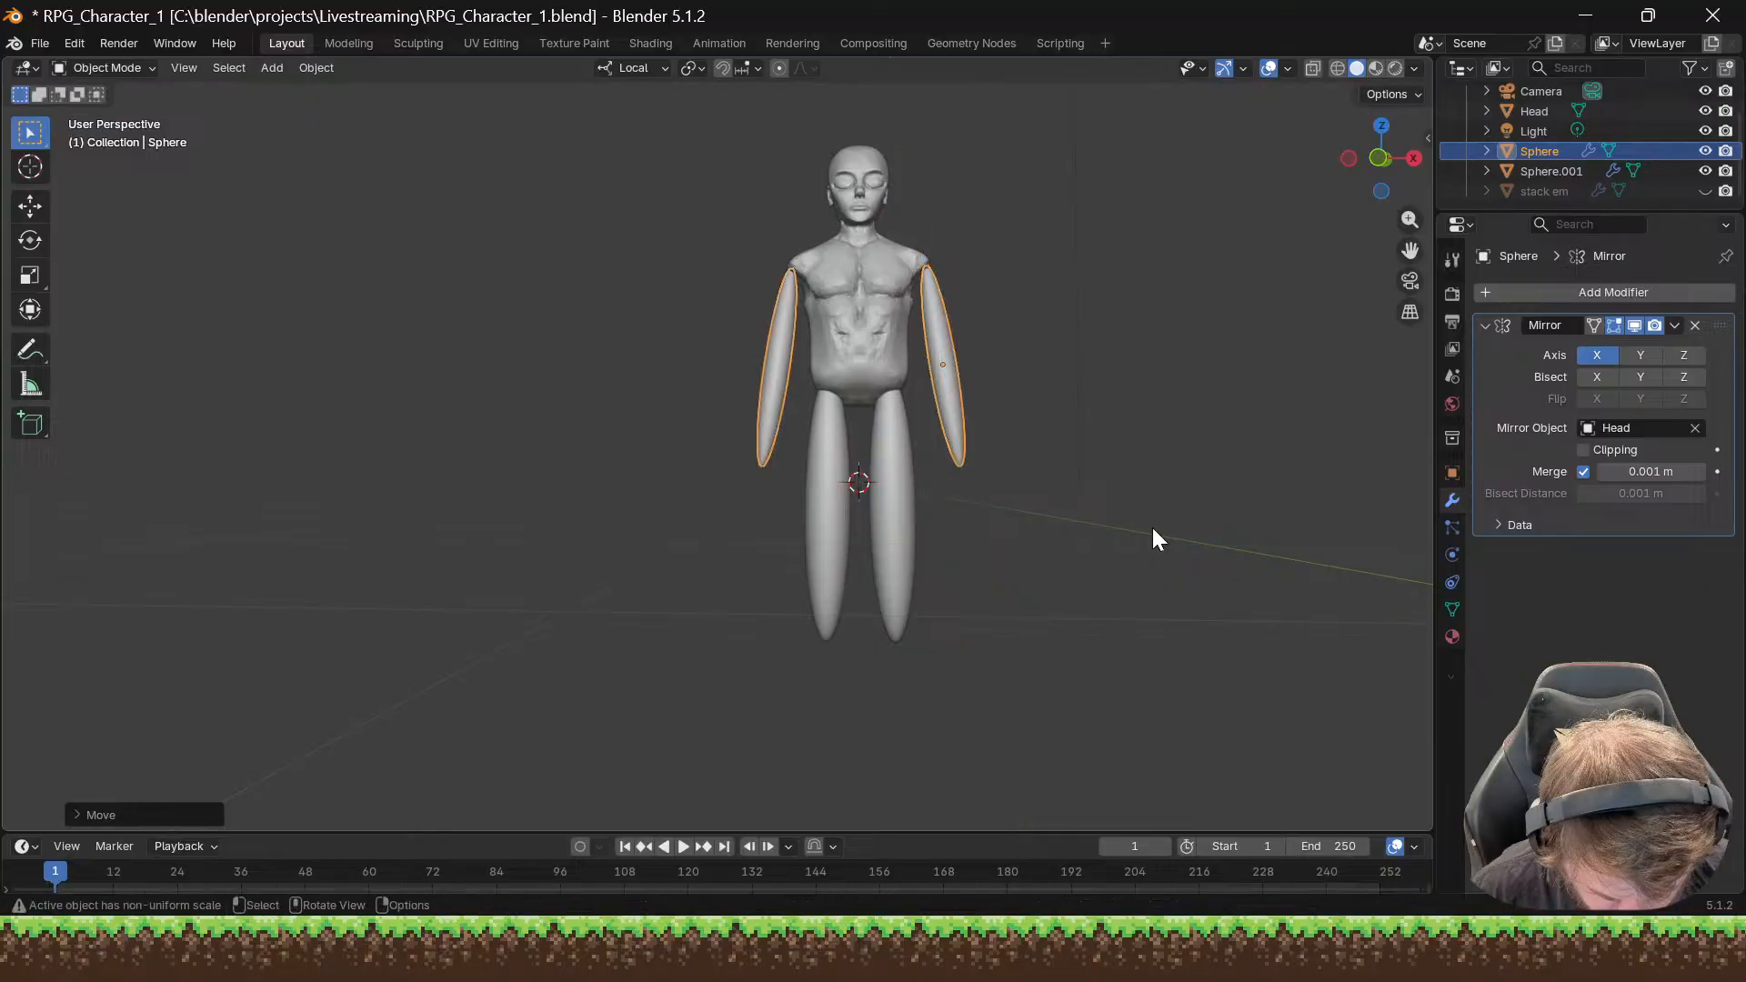
middle_drag(1153, 527, 1109, 511)
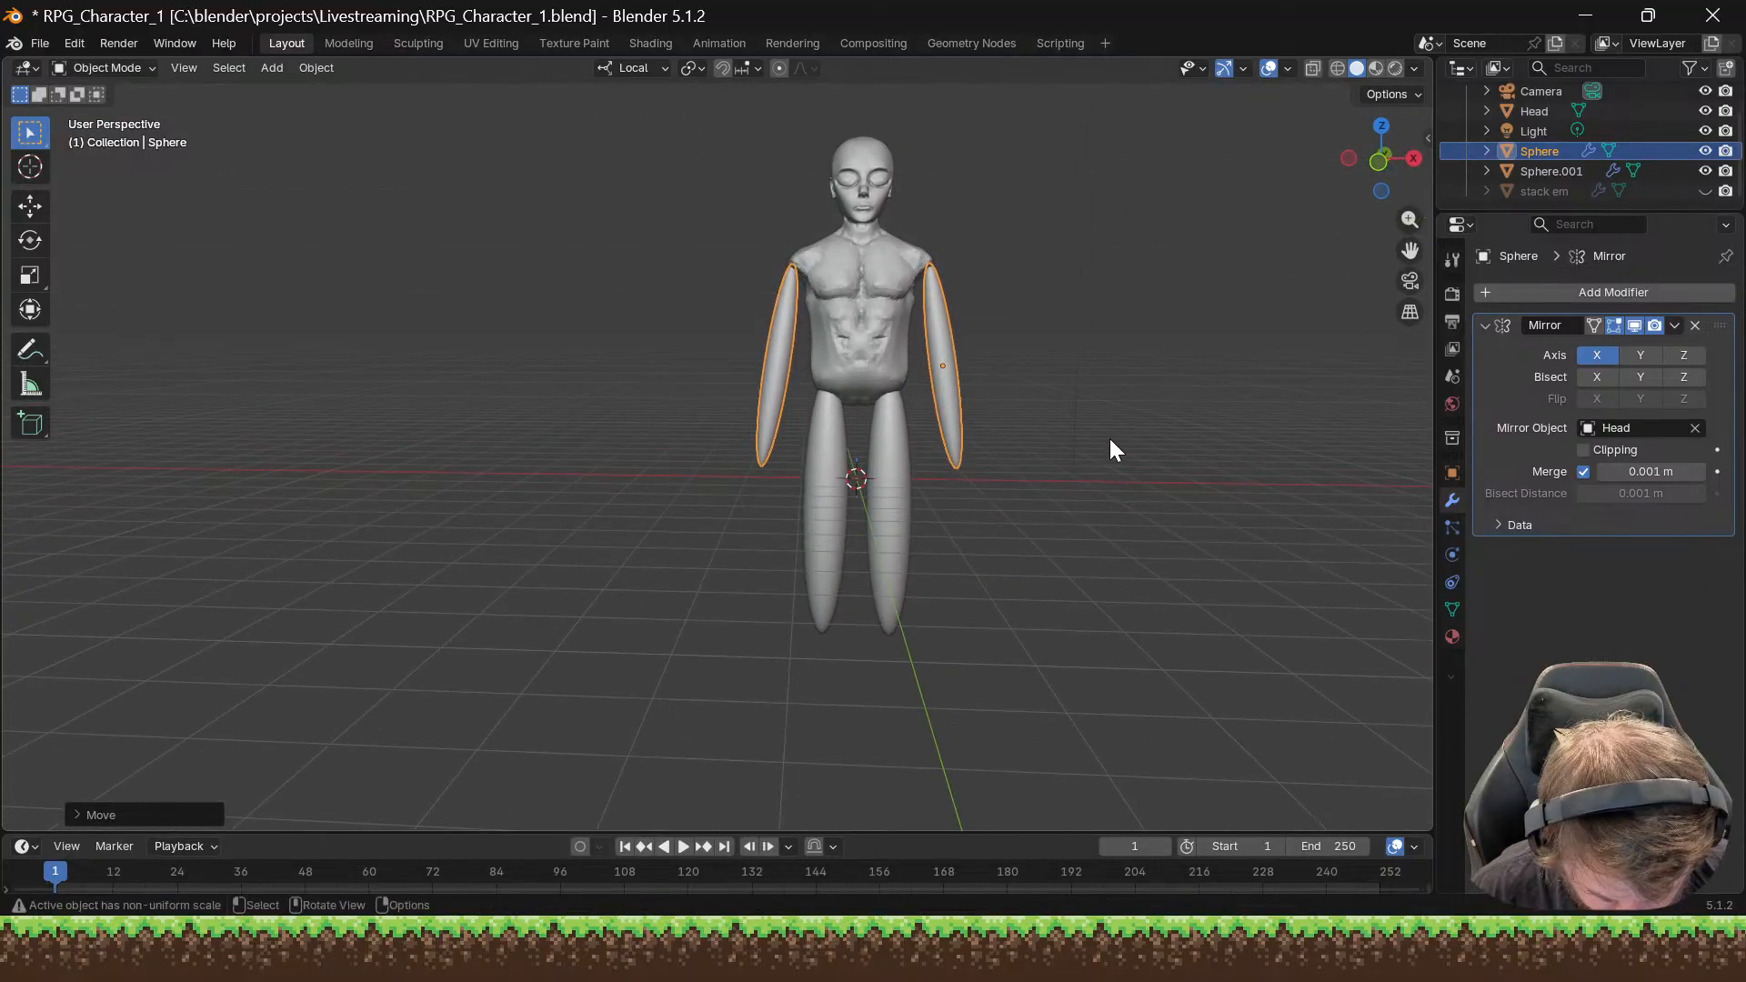
Step: Switch the transform orientation to Global and move the arms inward toward the torso along global X
click(642, 67)
click(596, 131)
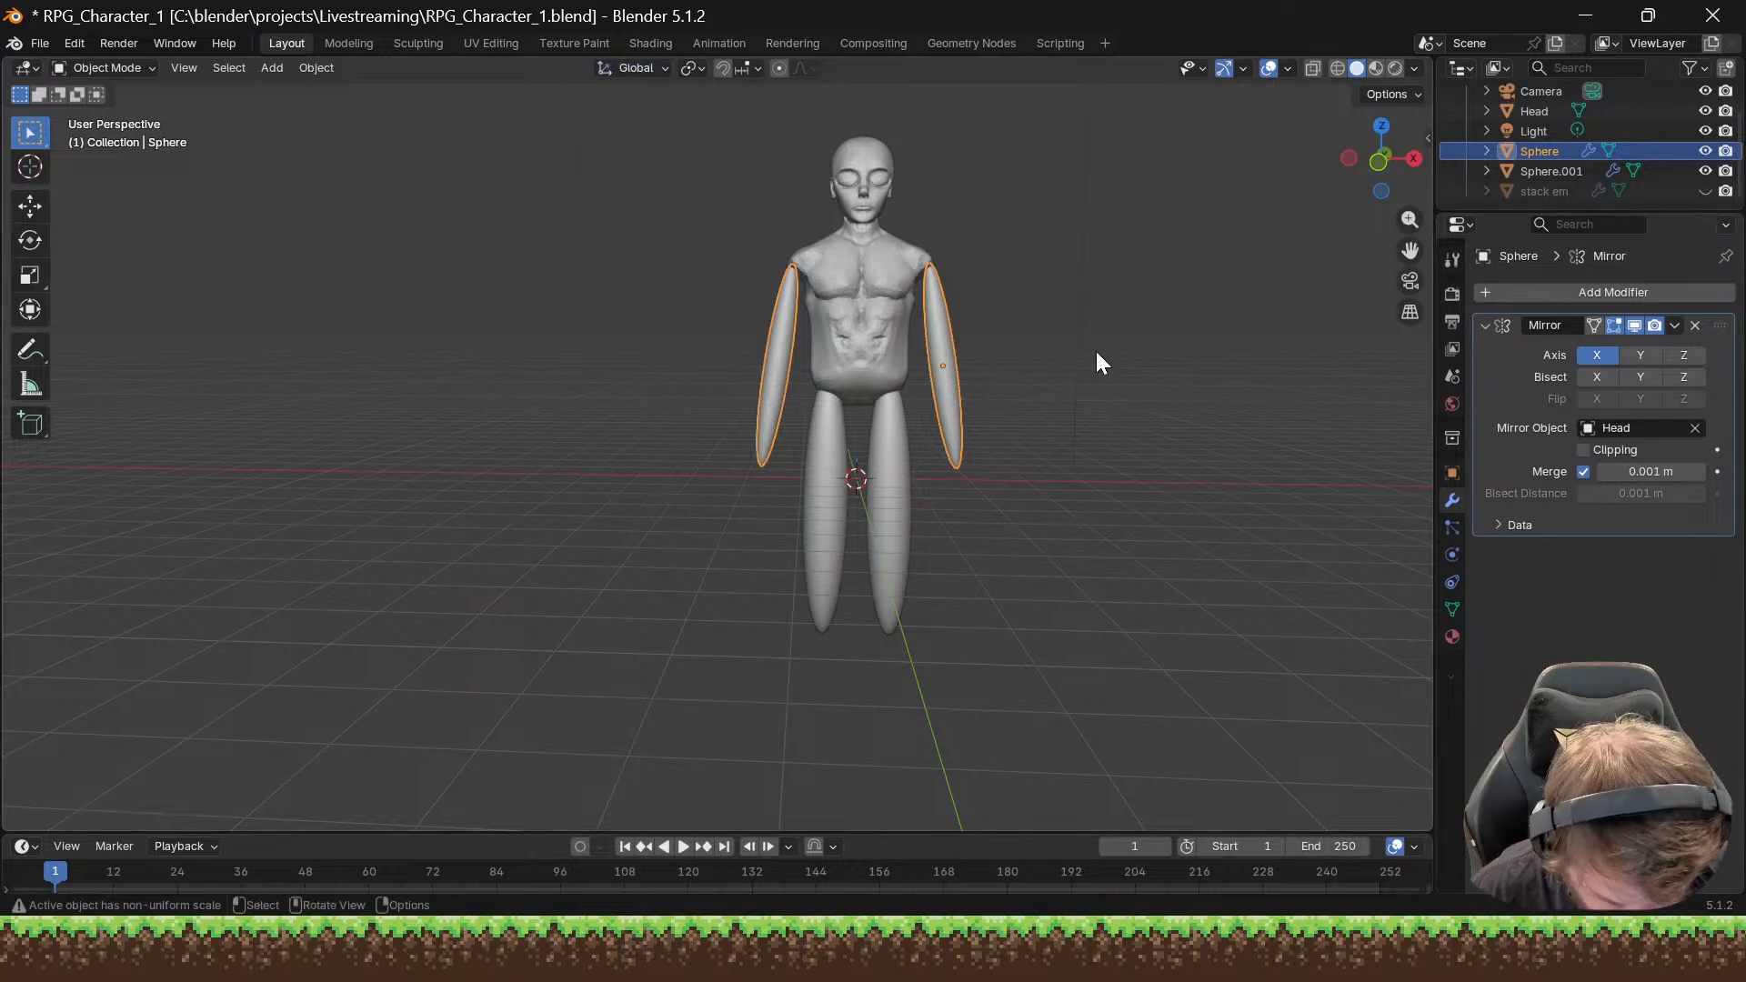
key(g)
key(x)
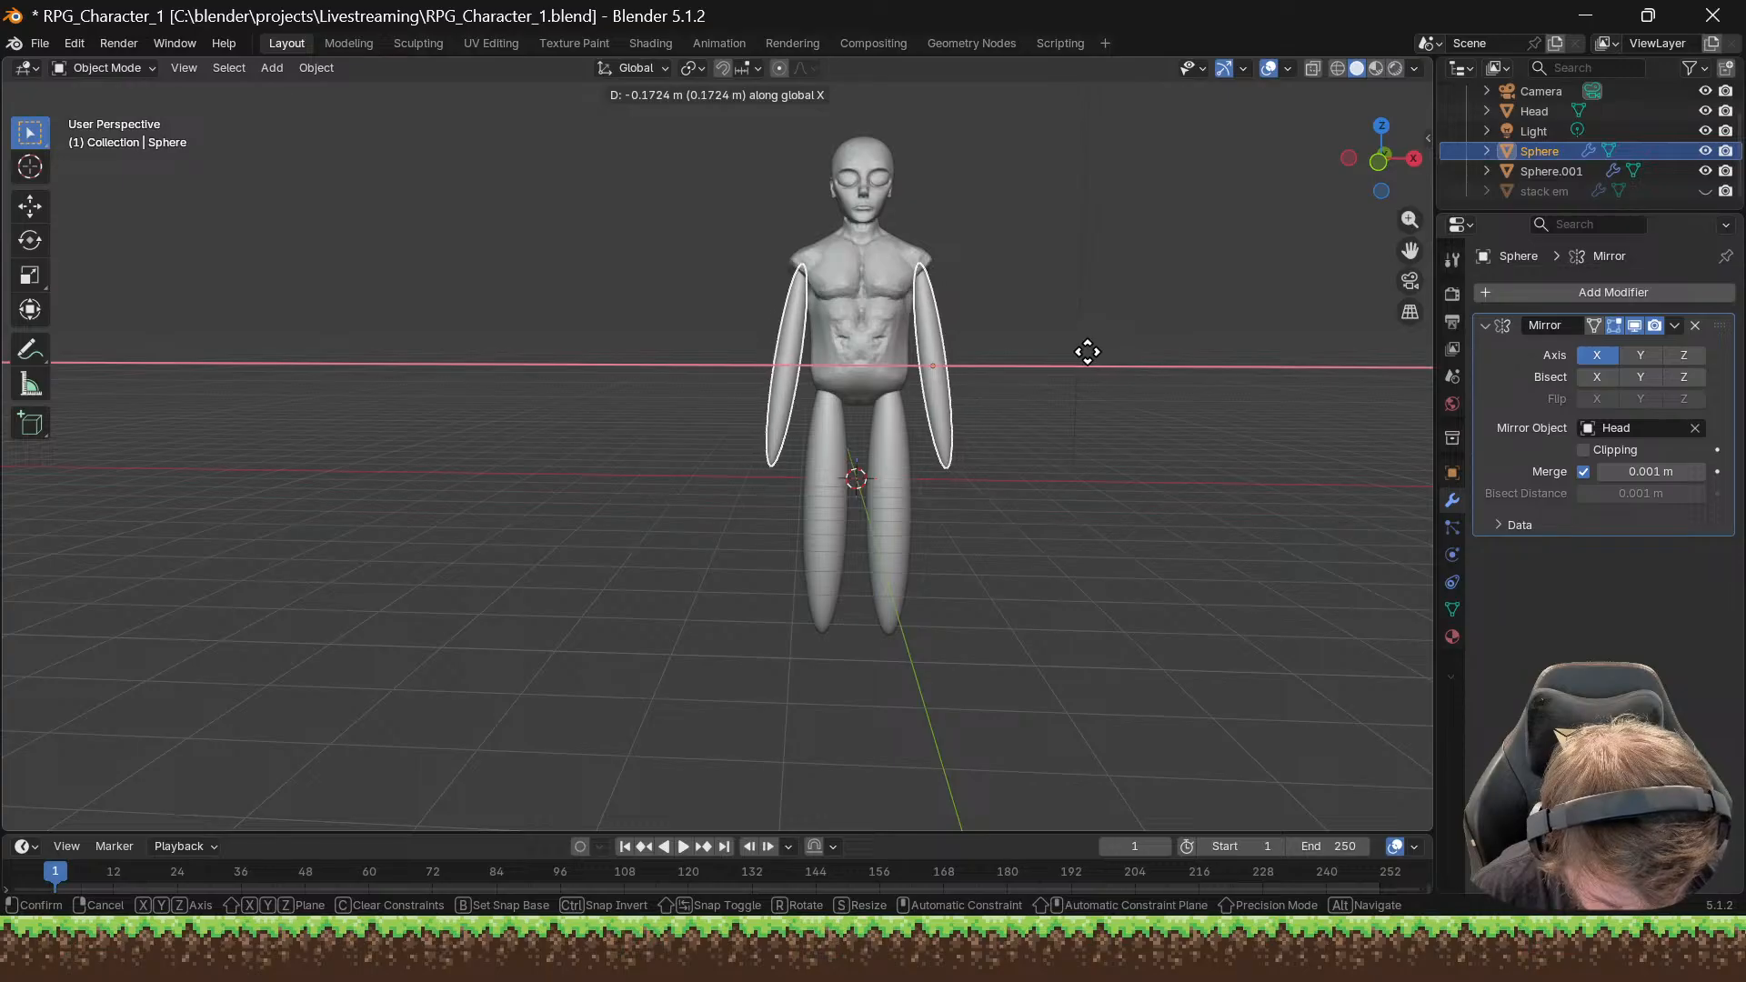
click(1089, 353)
Step: Raise the arms slightly along global Z and nudge them further inward along global X
key(g)
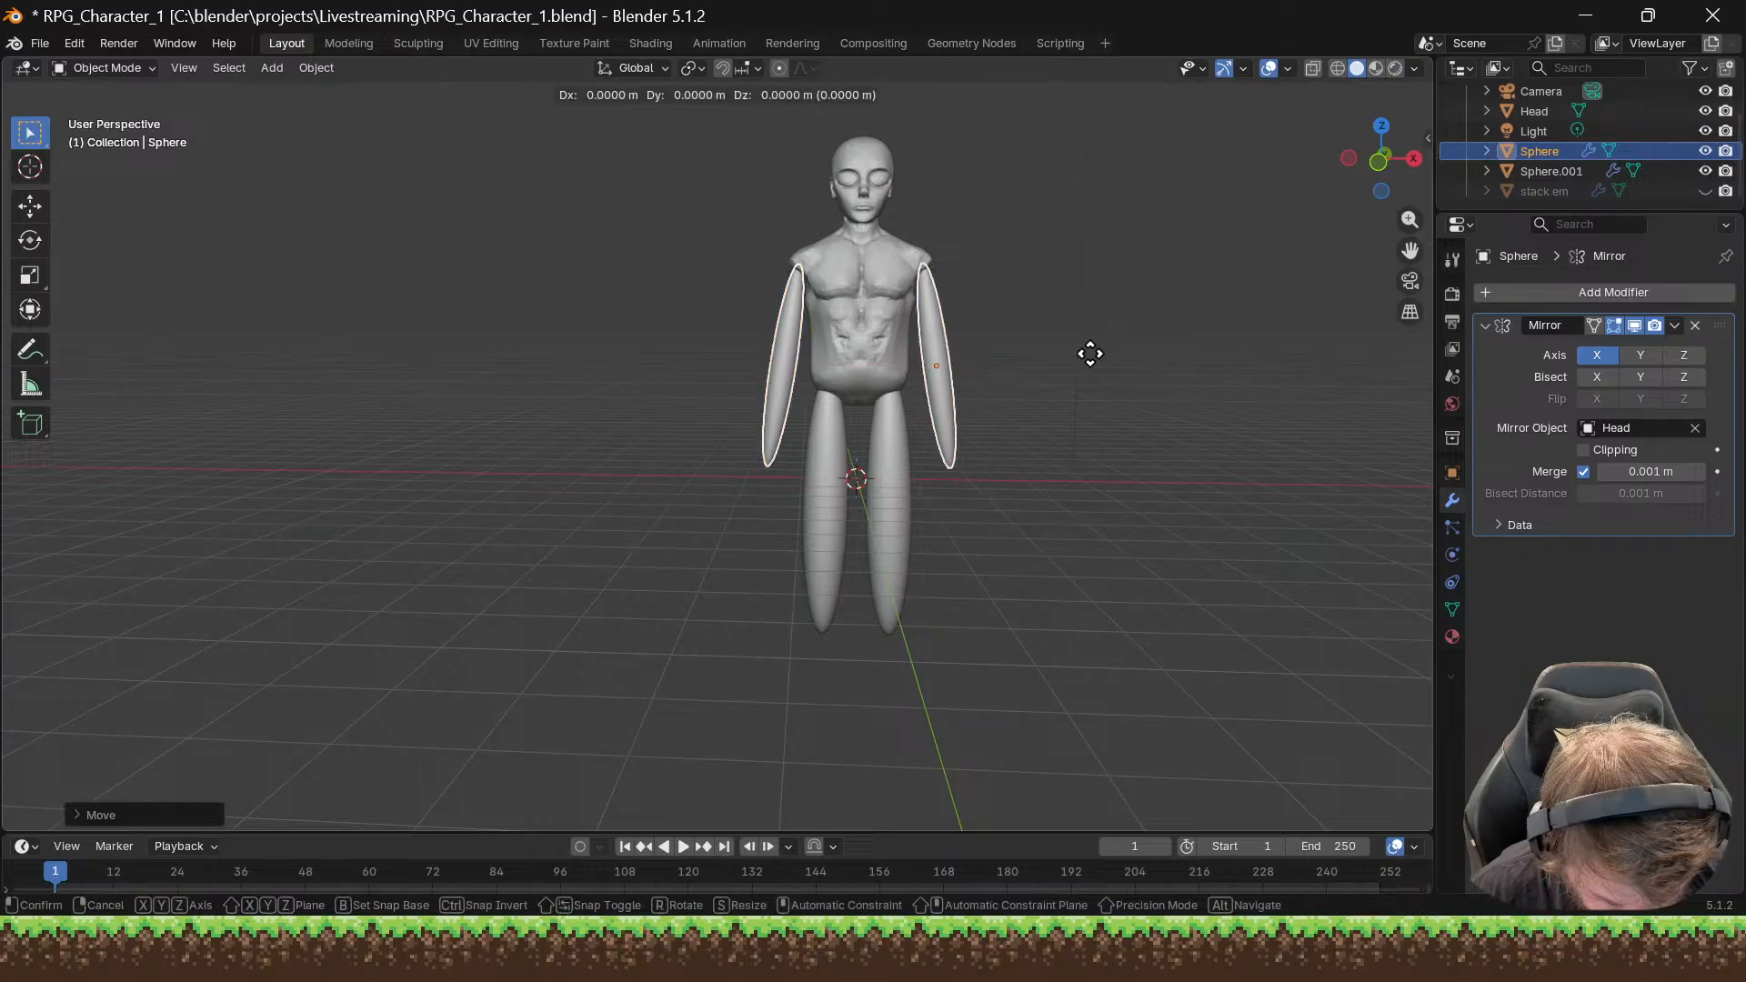
key(z)
click(1089, 349)
mouse_move(1090, 347)
middle_down()
mouse_move(1023, 340)
mouse_move(1082, 364)
middle_up()
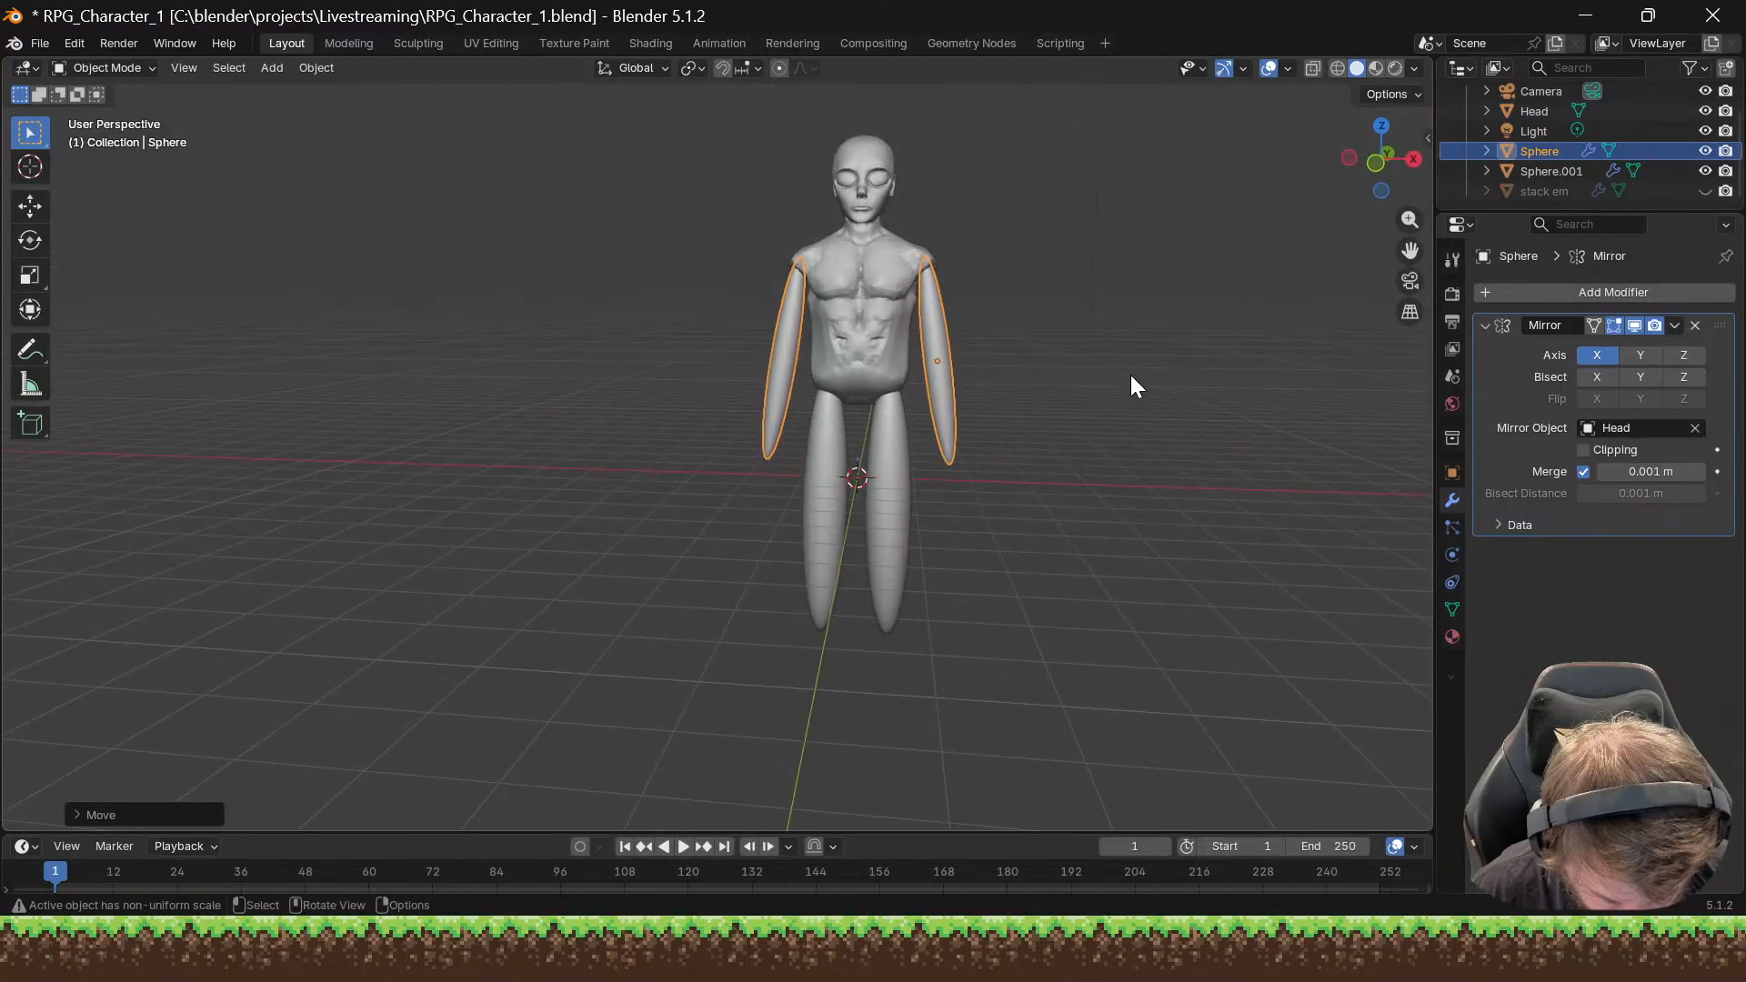
key(g)
key(x)
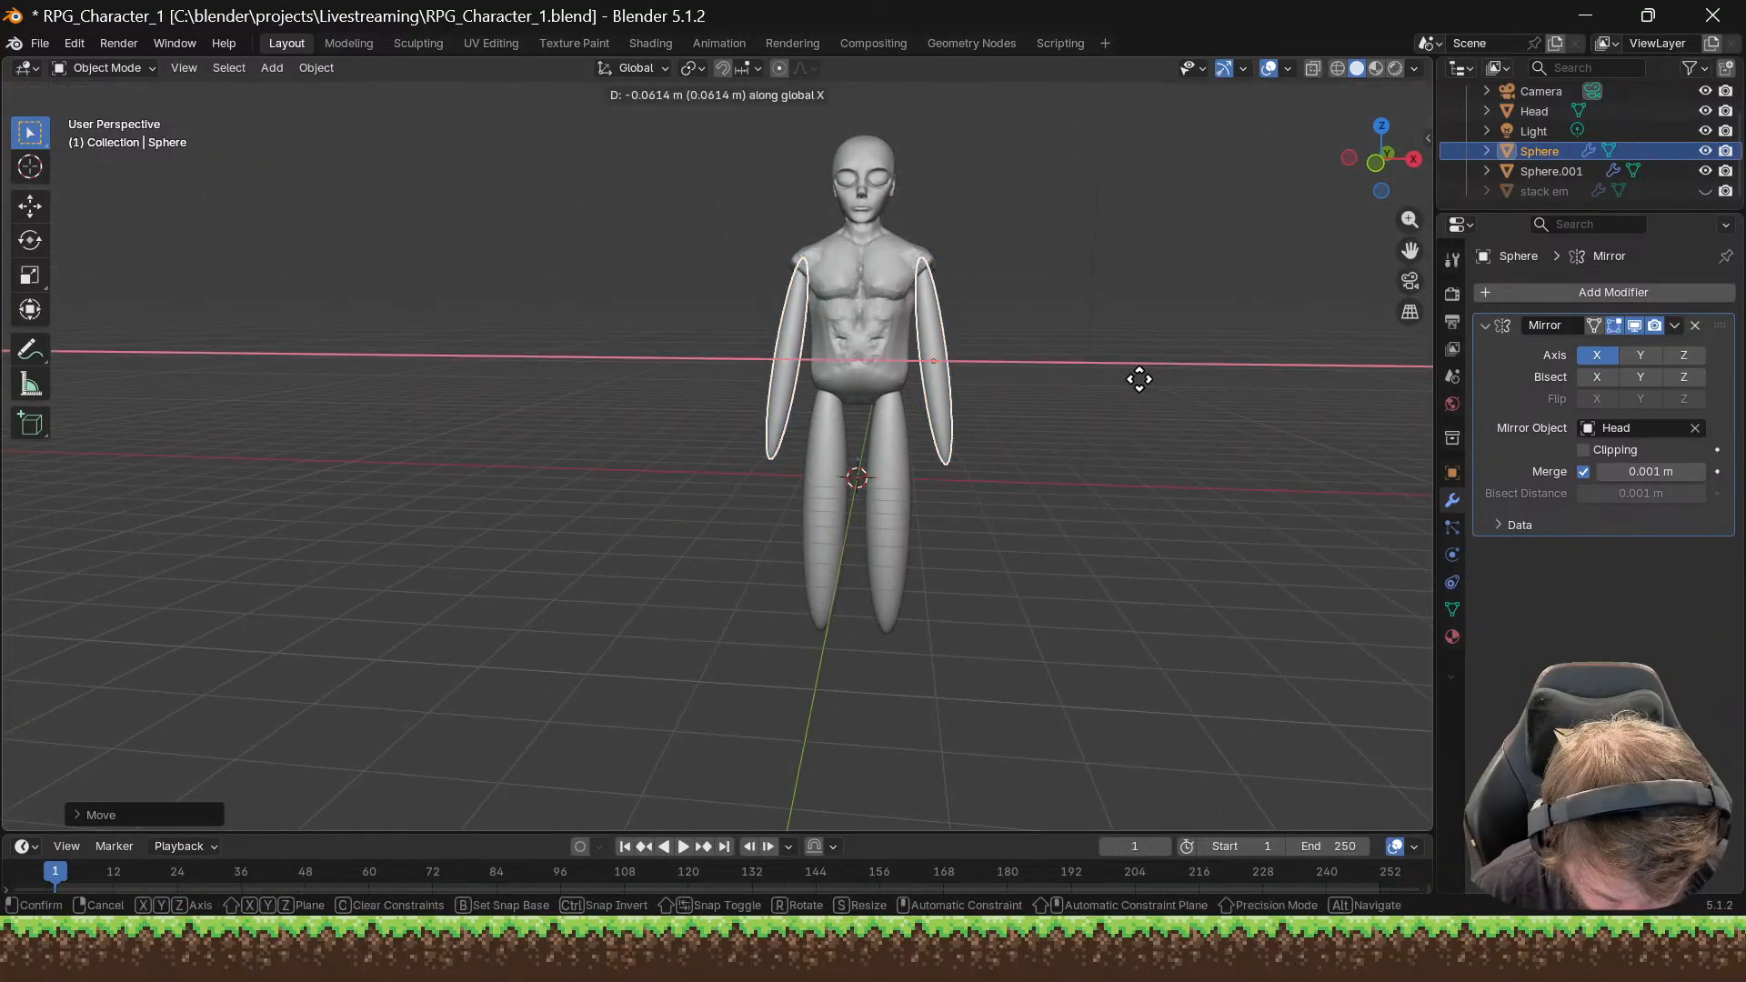
click(1141, 379)
middle_drag(1141, 379, 1138, 349)
key(s)
key(z)
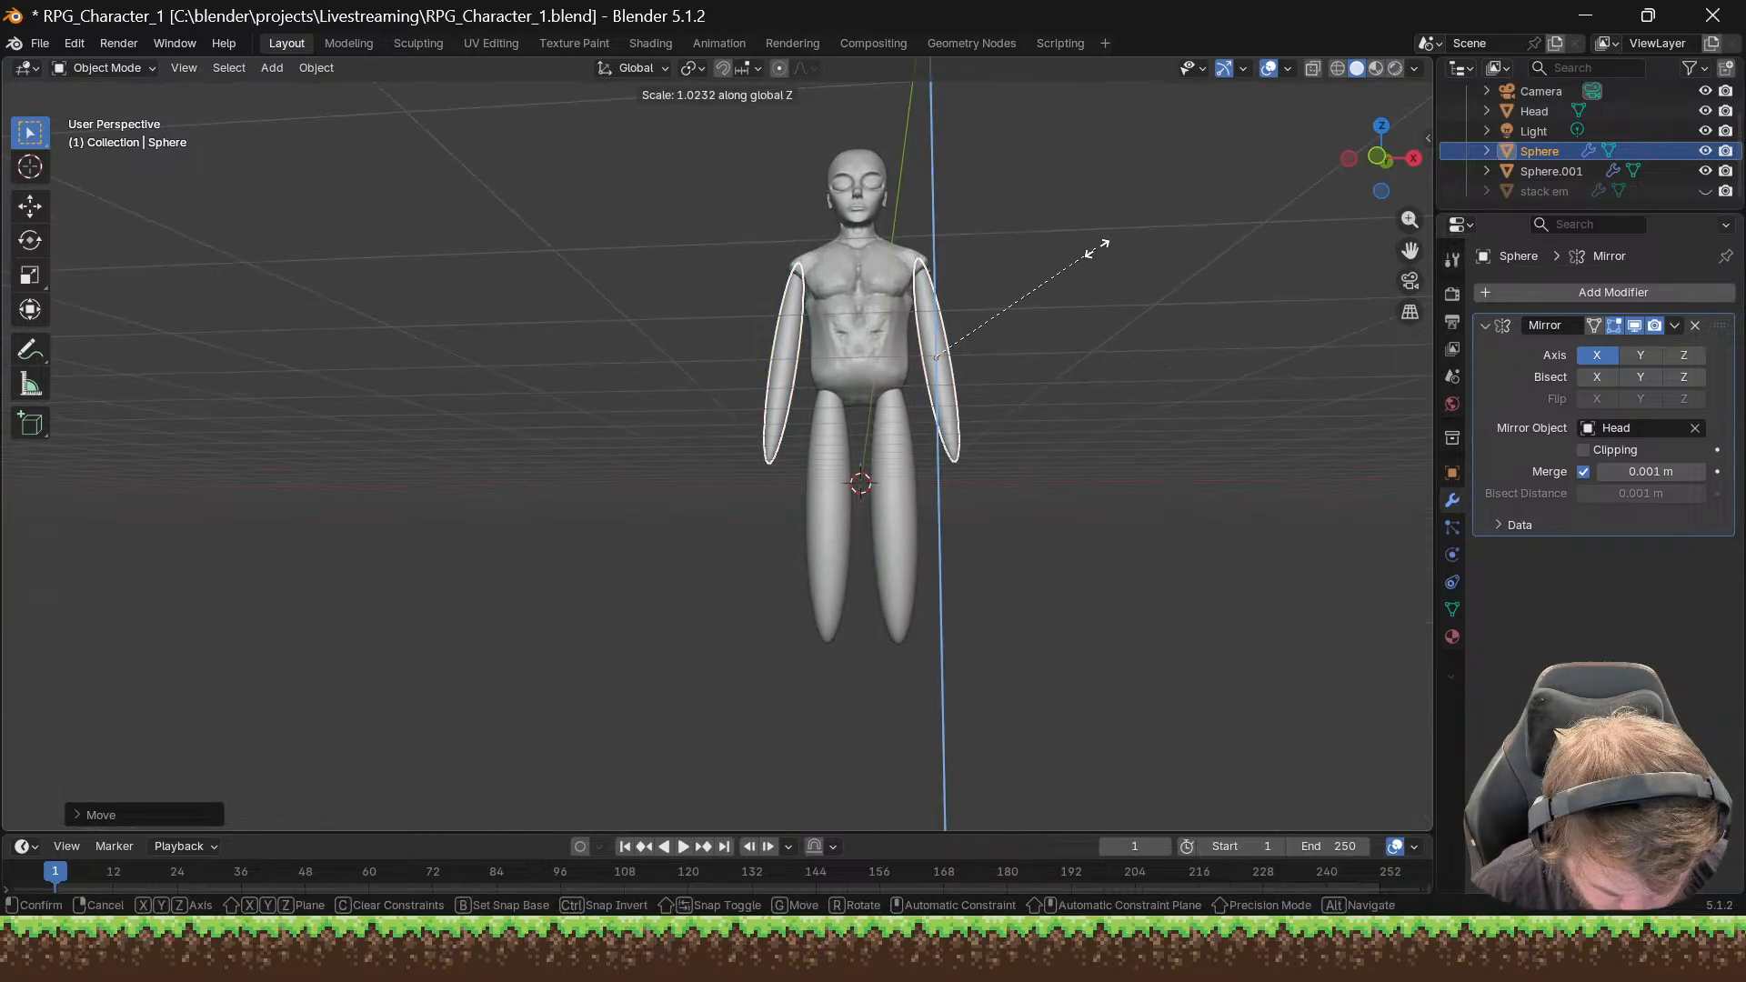
right_click(1154, 300)
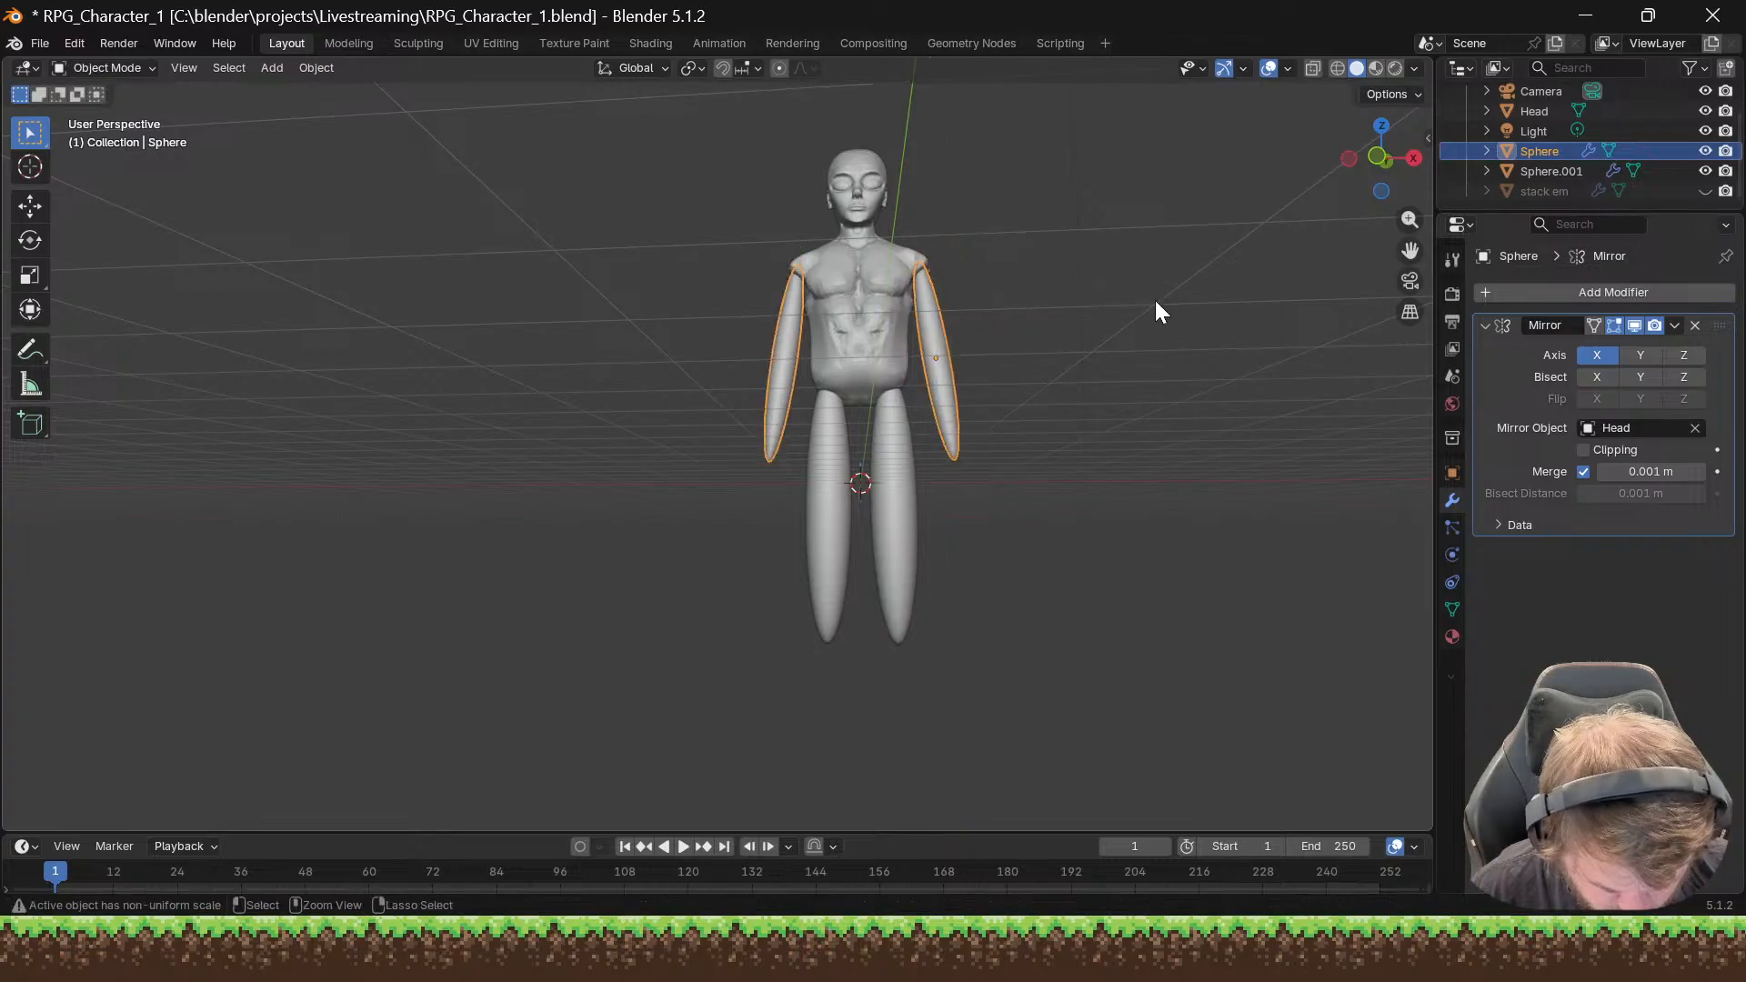
Step: Set the transform orientation to Local and lengthen the arms by scaling them up along local Z
click(634, 68)
click(609, 151)
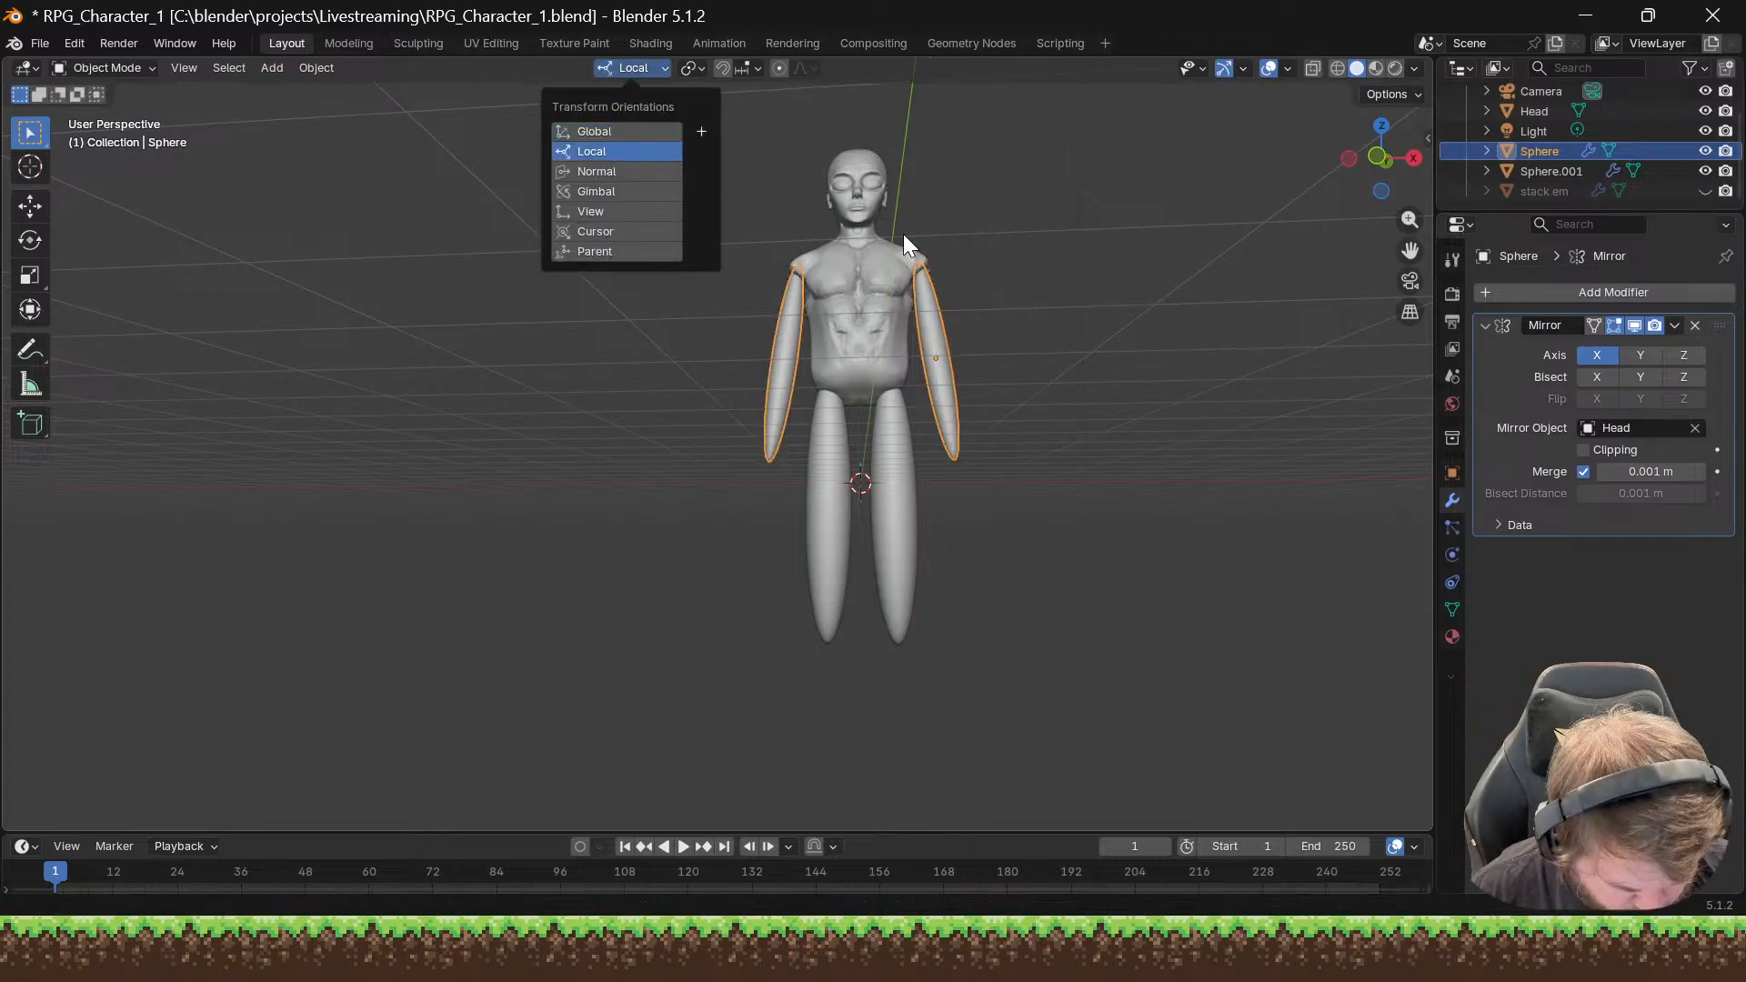
middle_drag(1037, 327, 1037, 362)
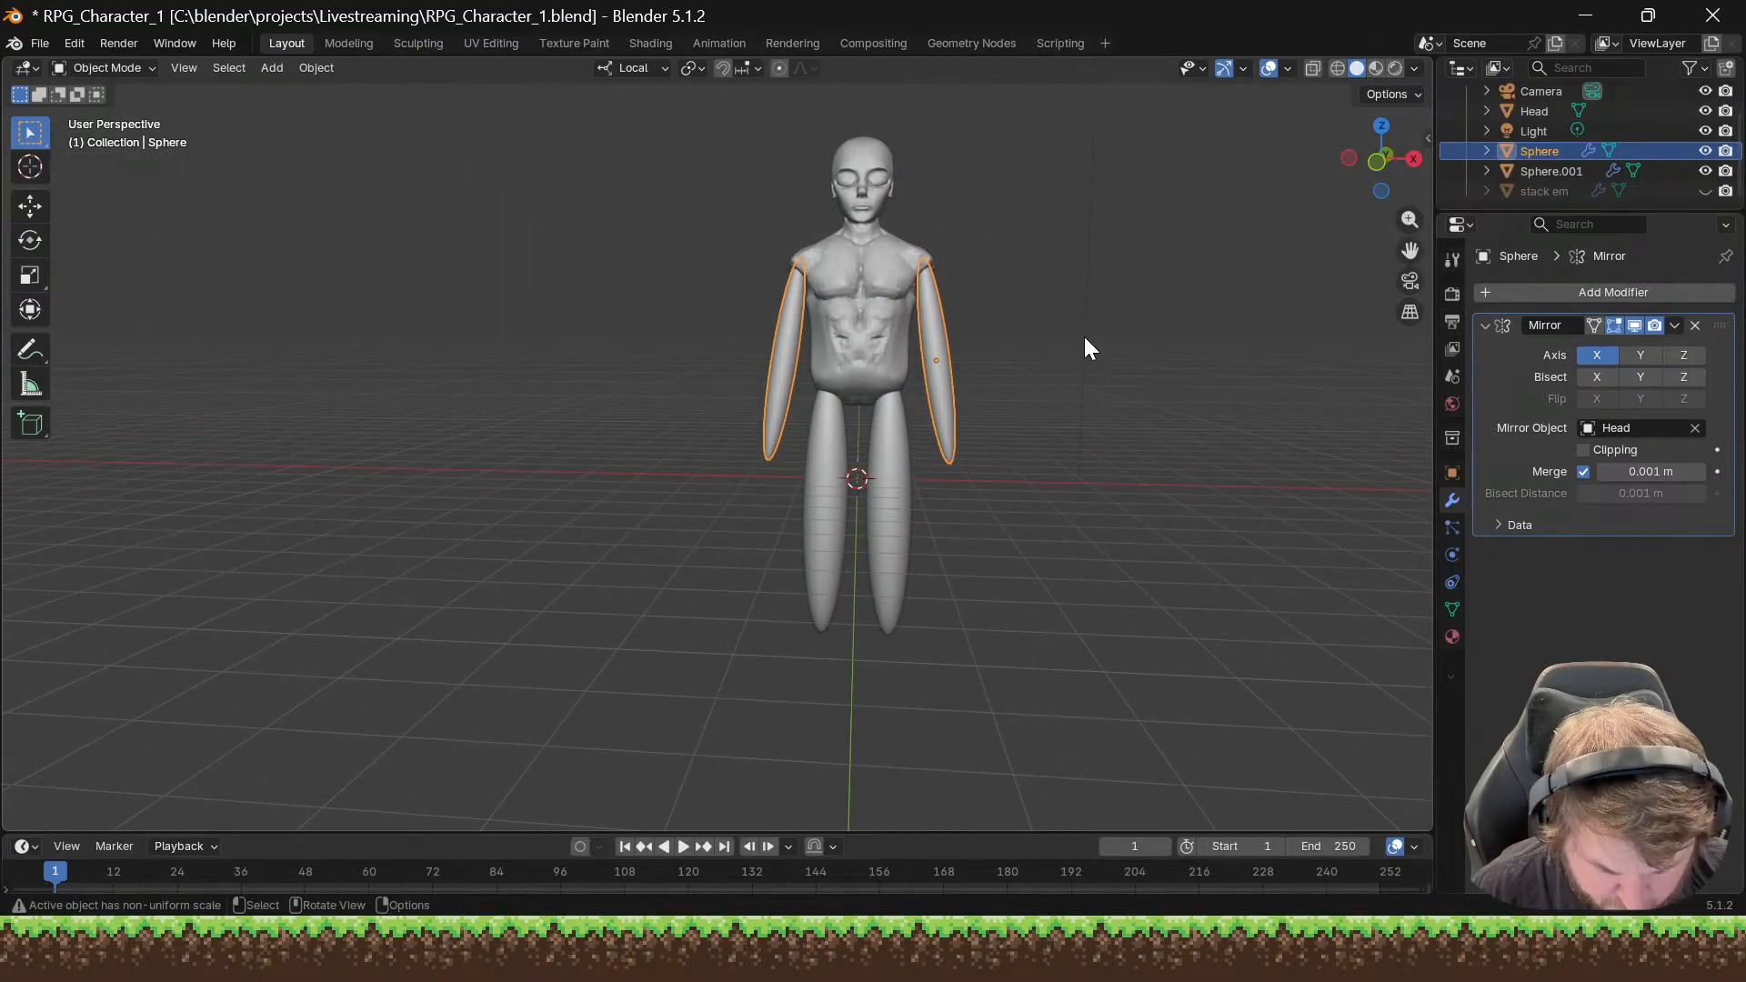
key(s)
key(z)
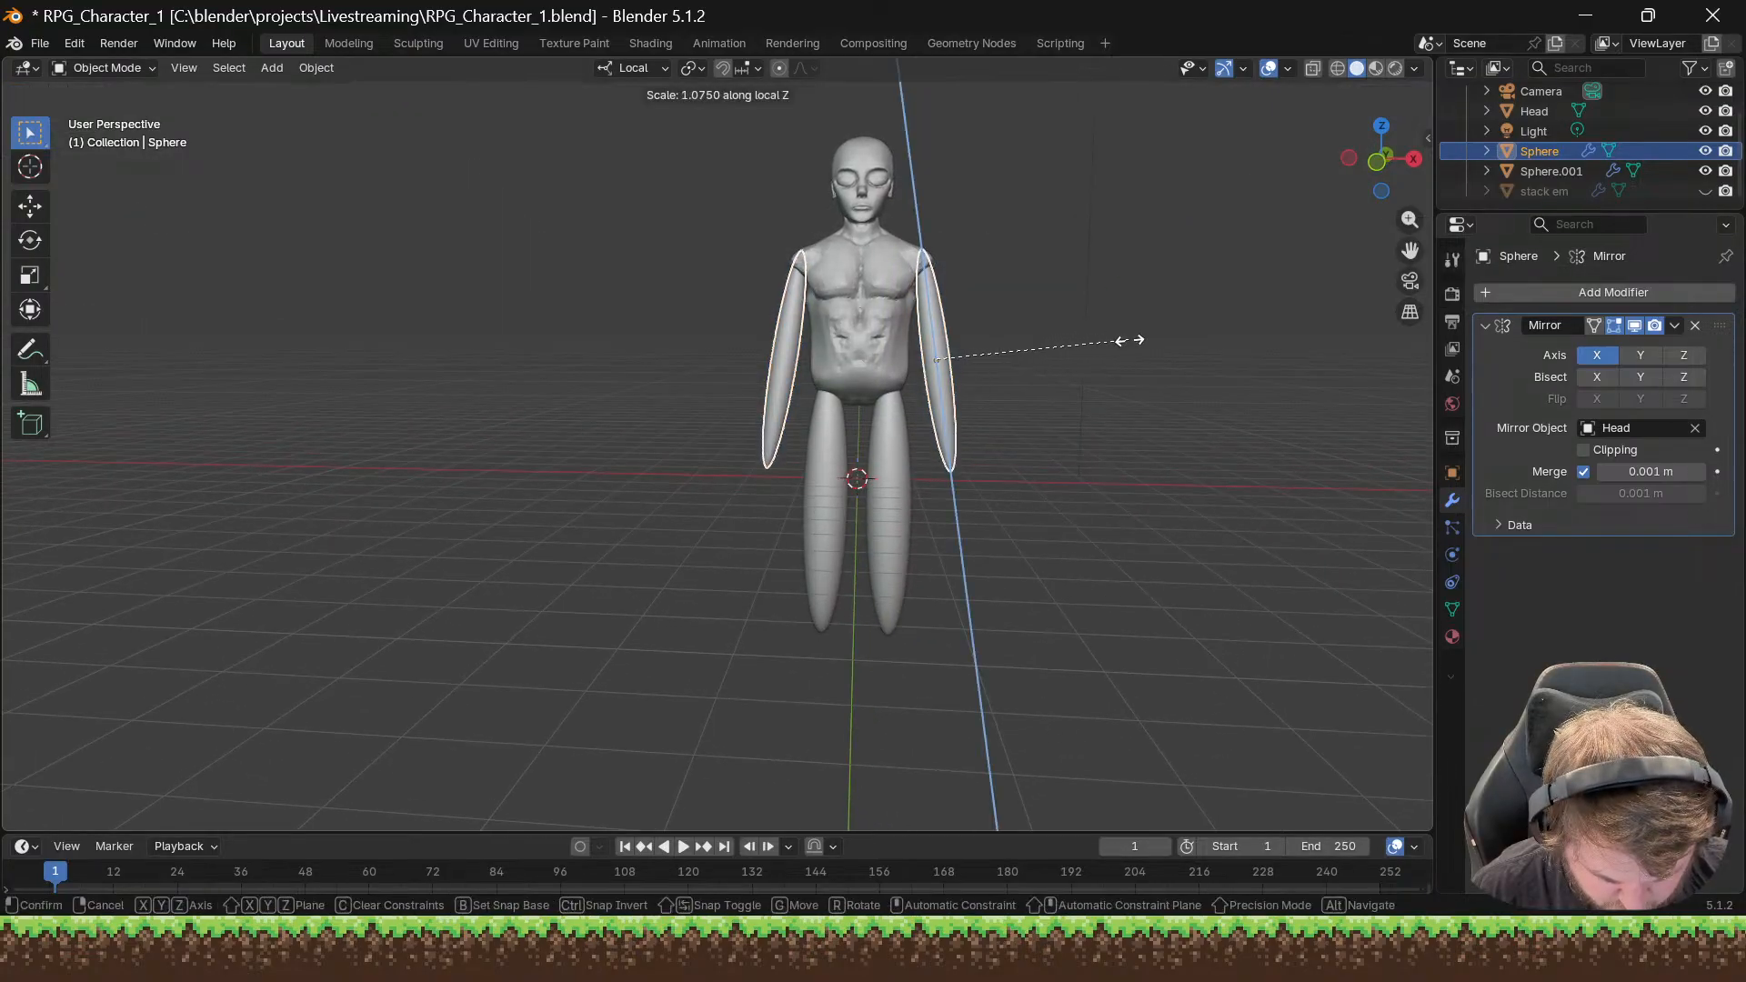
click(1151, 350)
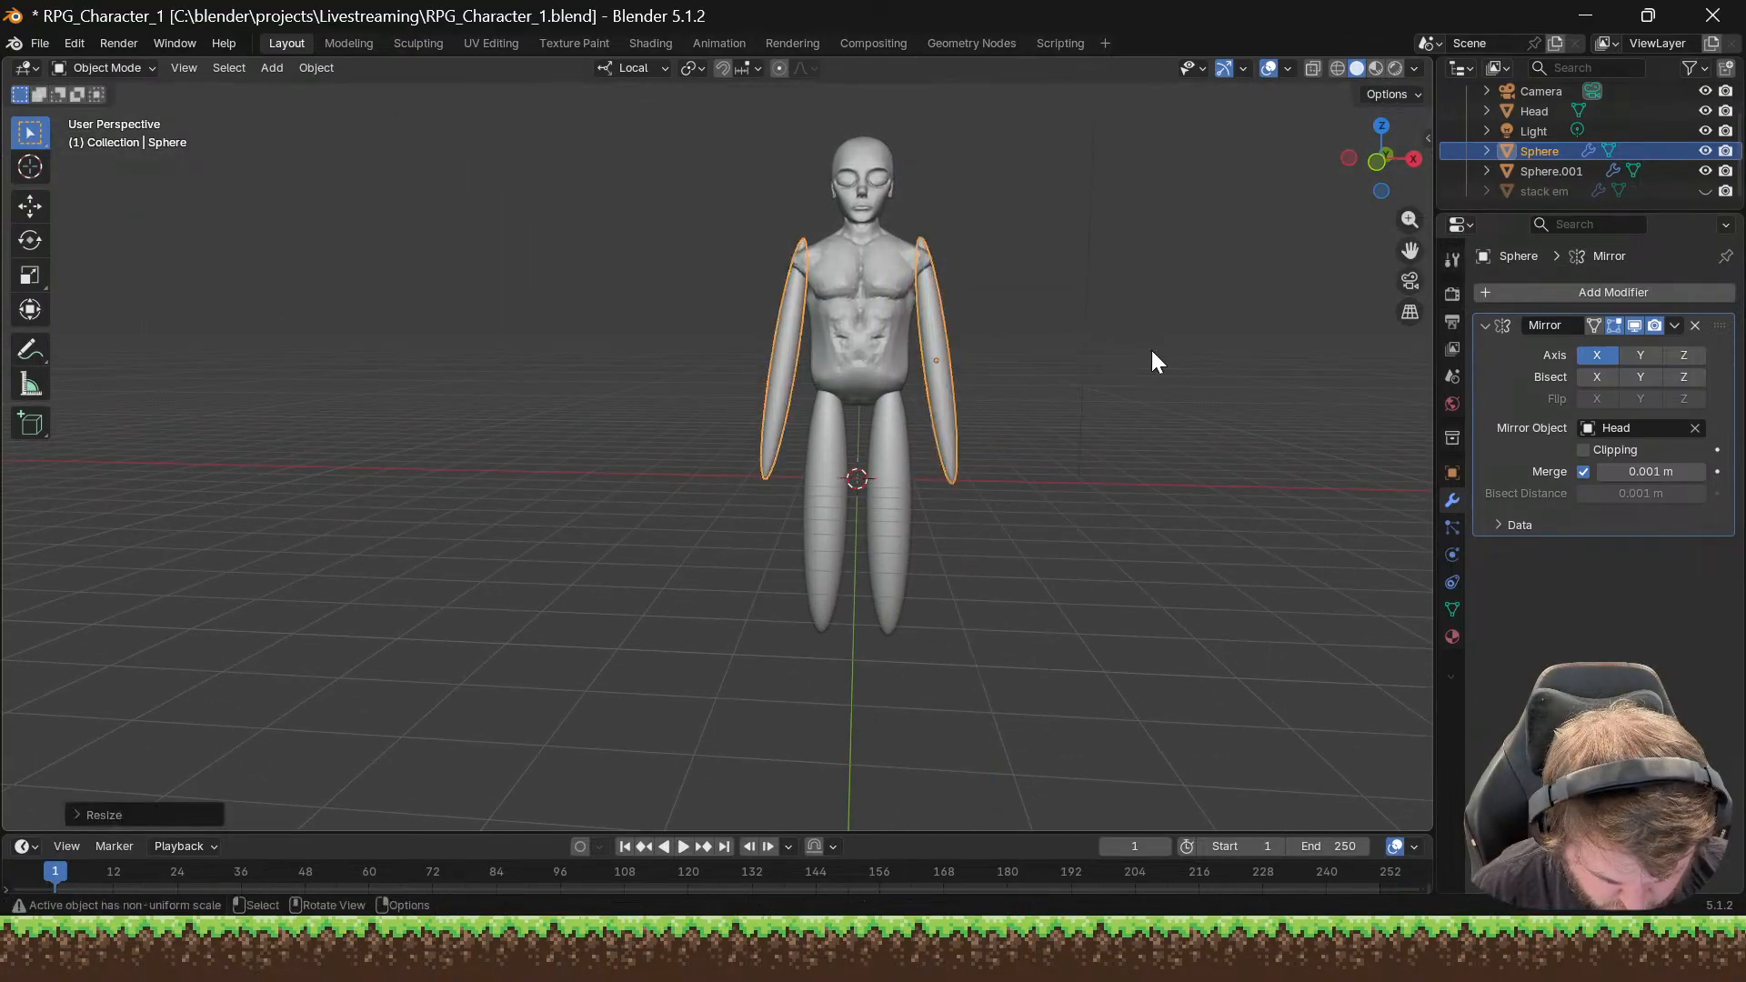
Step: Move the lengthened arms down along local Z so their upper ends tuck back into the shoulders
key(g)
key(z)
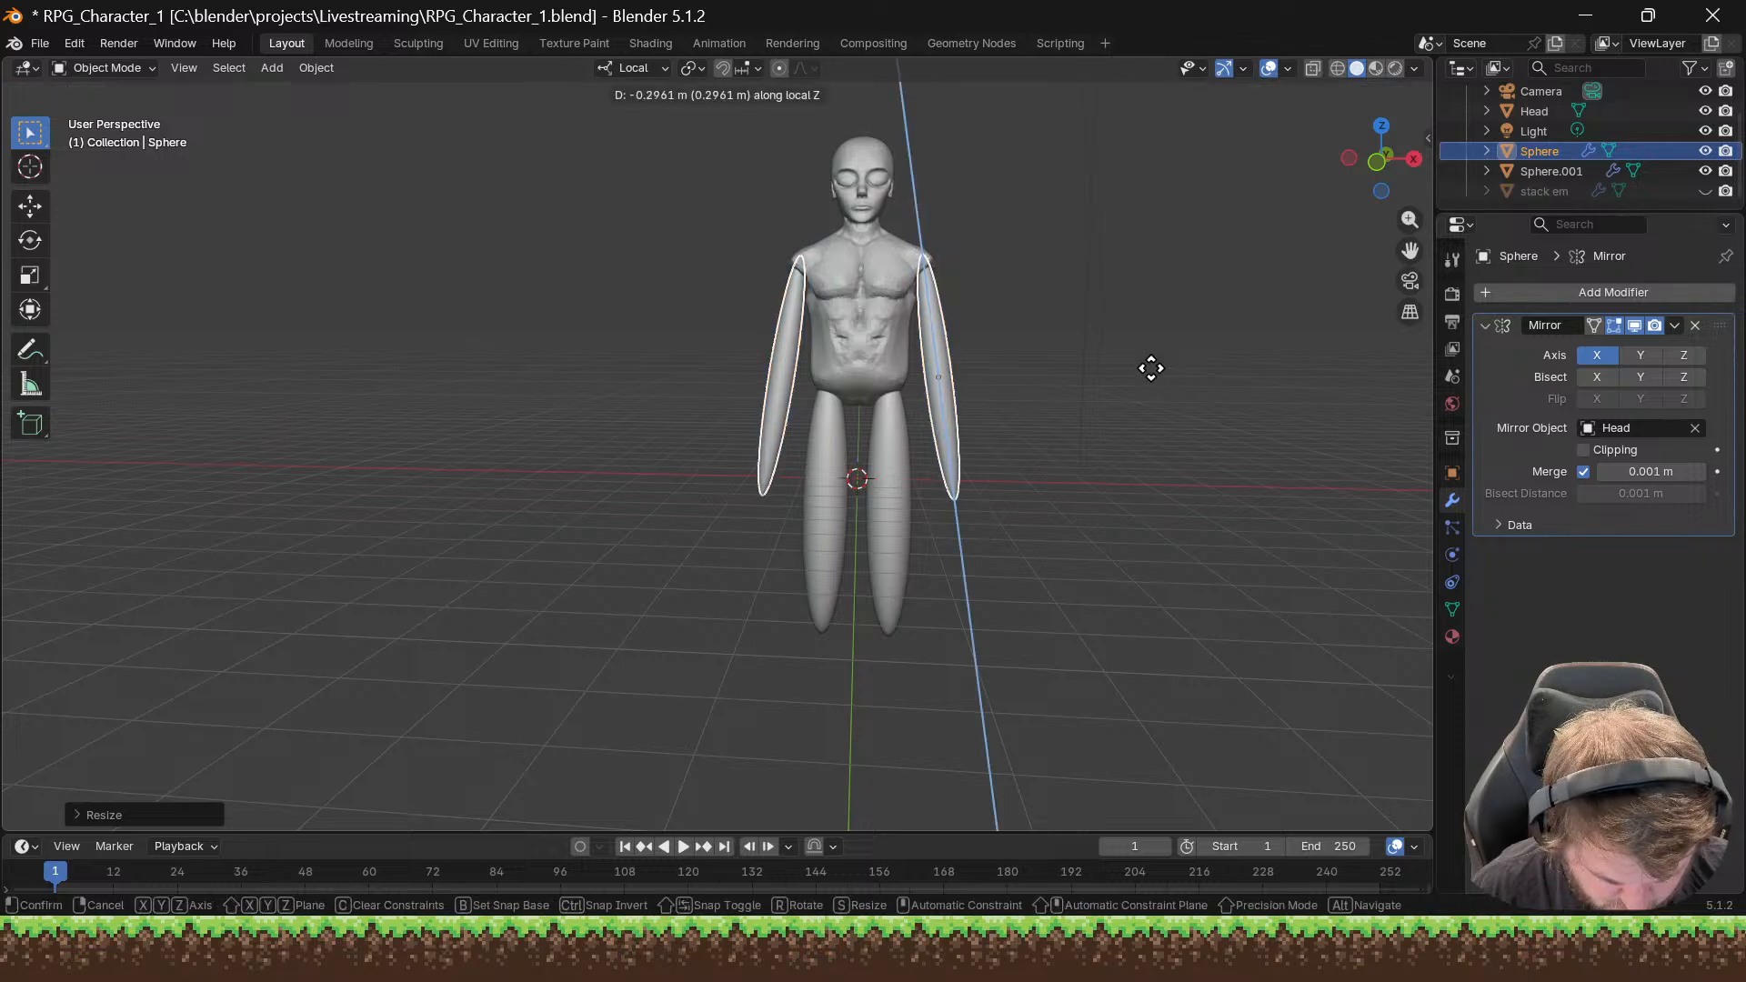
click(1150, 363)
middle_drag(1150, 364, 945, 373)
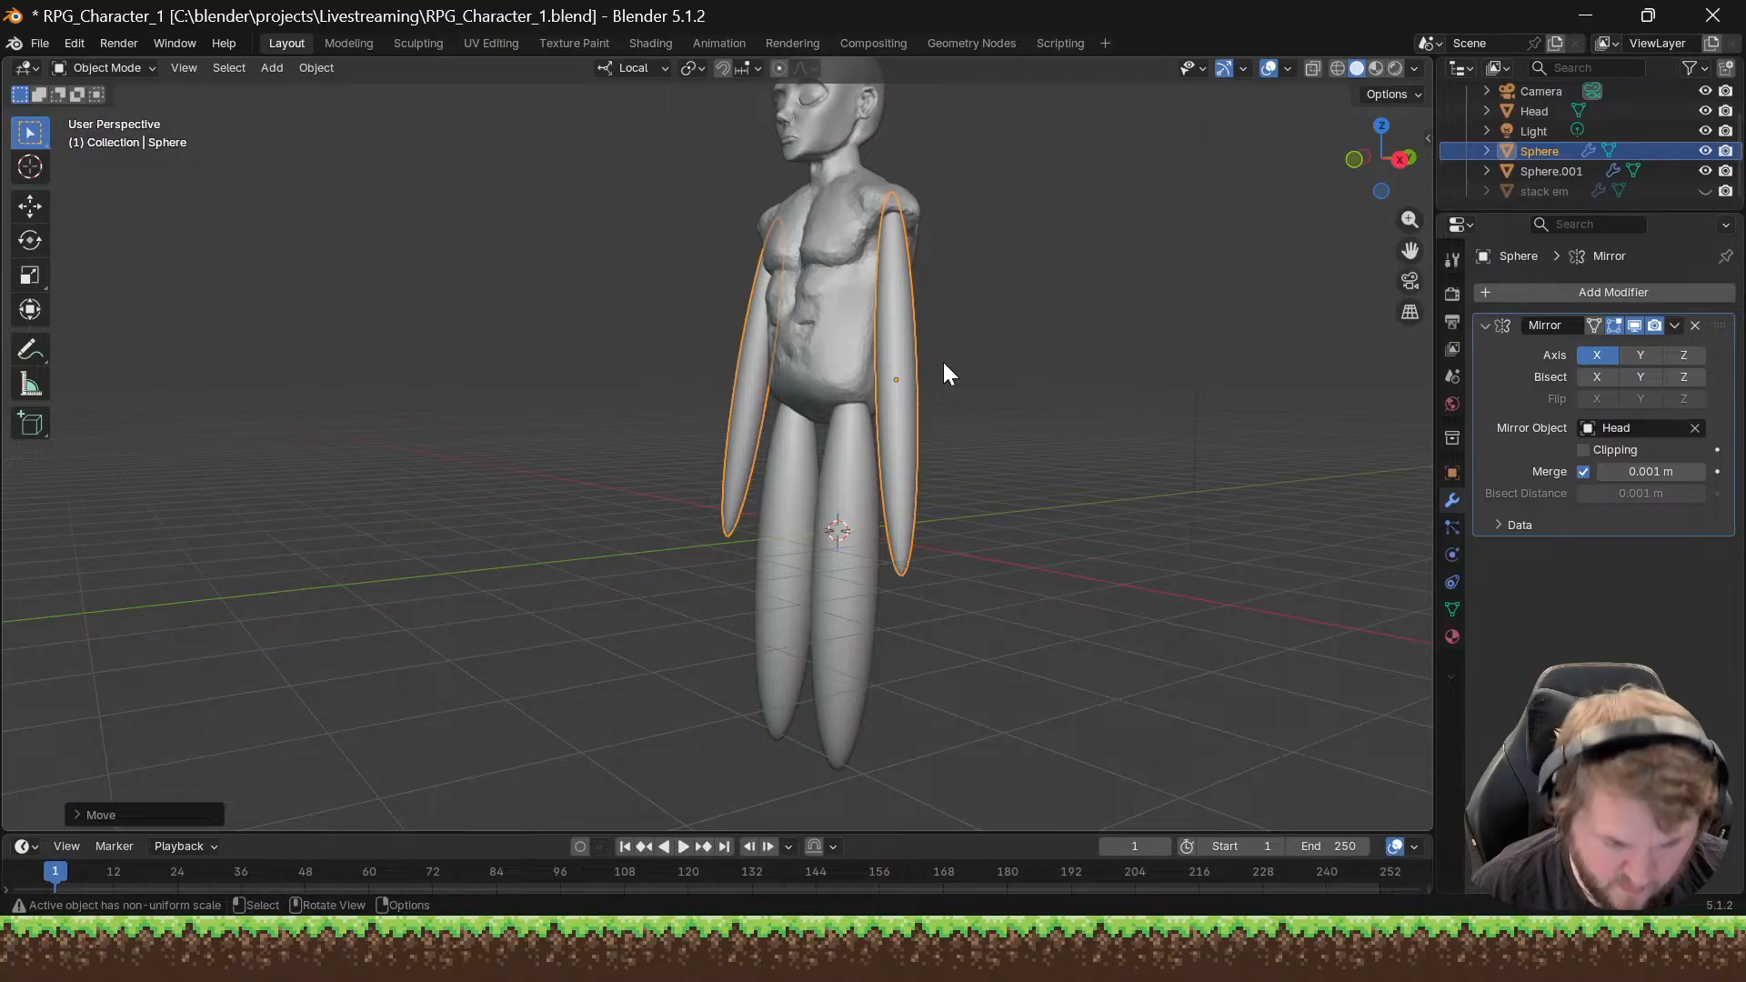
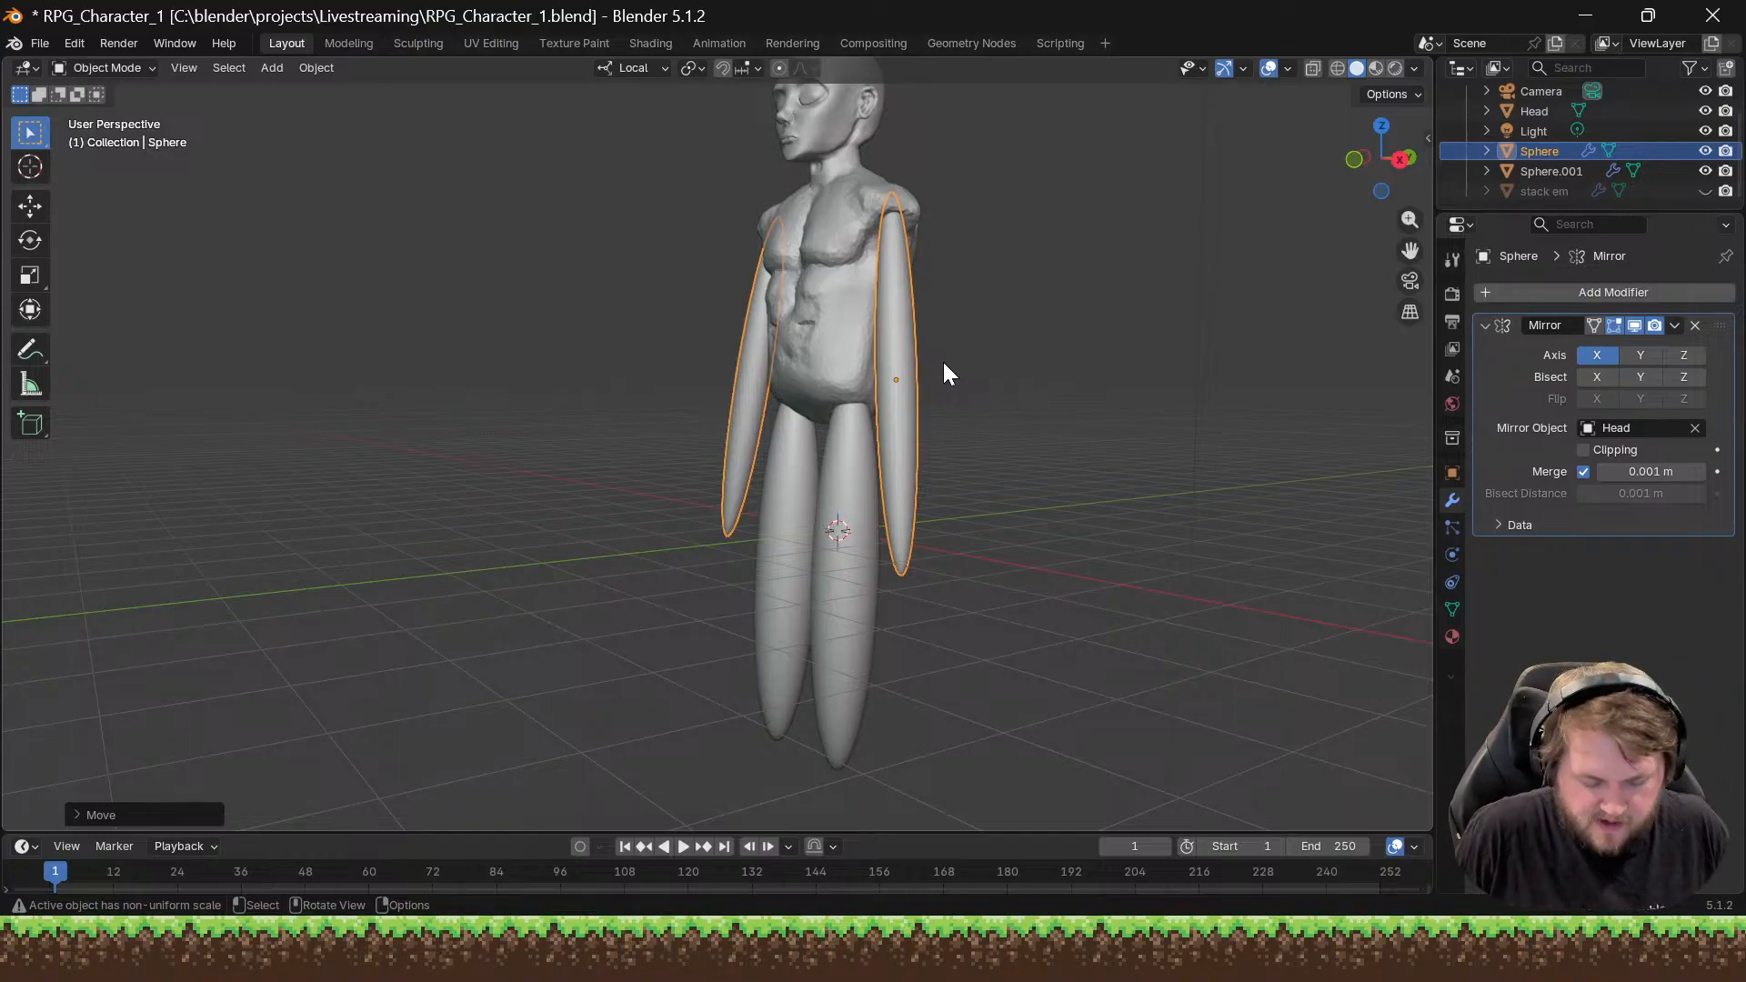
Step: Adjust the arms' overall scale very slightly and slide them up along local Z by about 0.15 m
middle_drag(942, 373, 1009, 407)
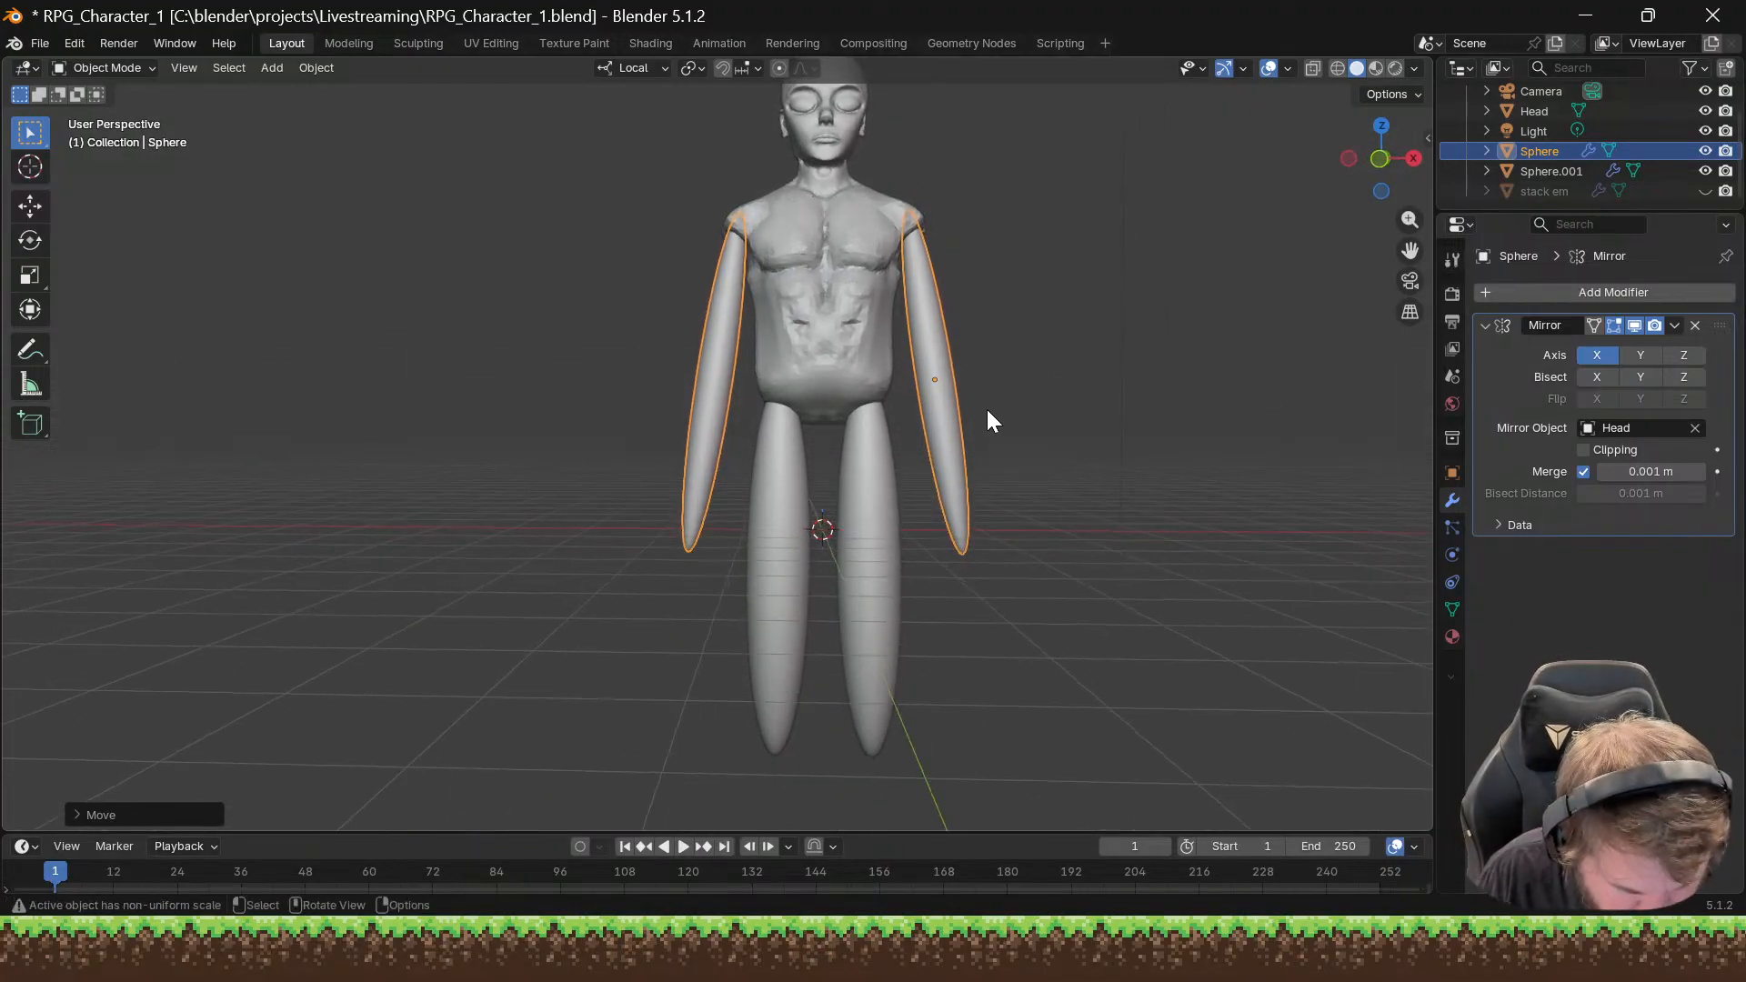
key(s)
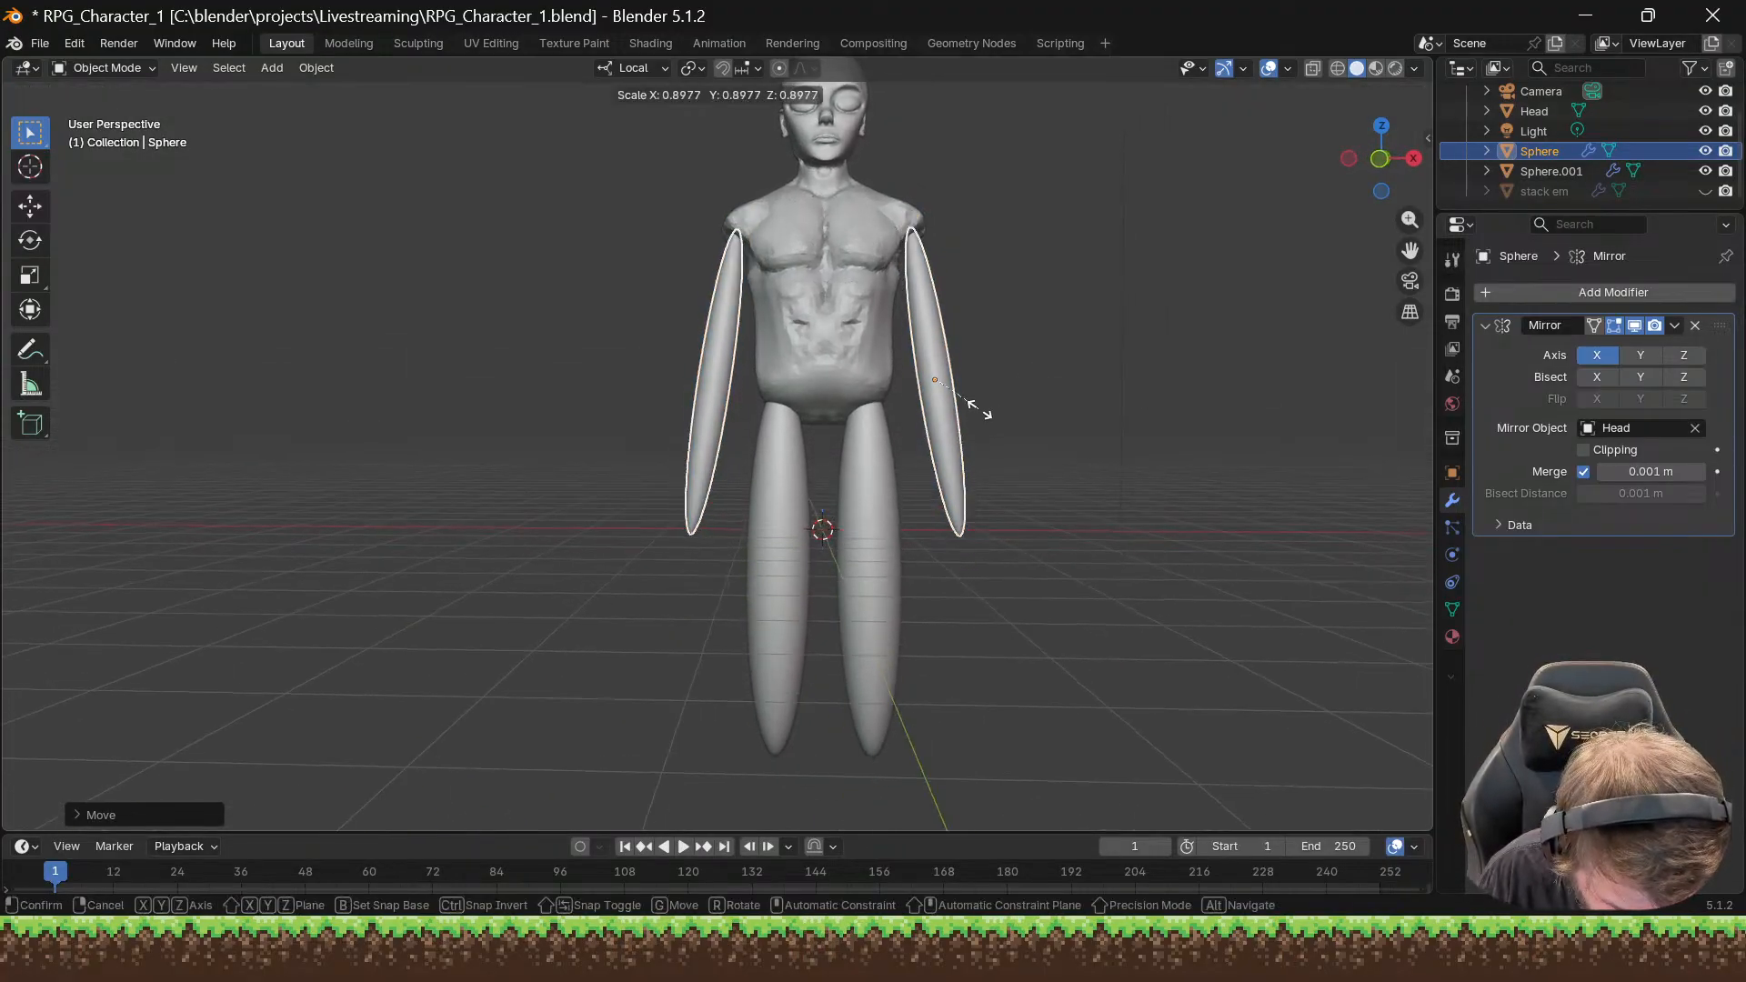
click(995, 413)
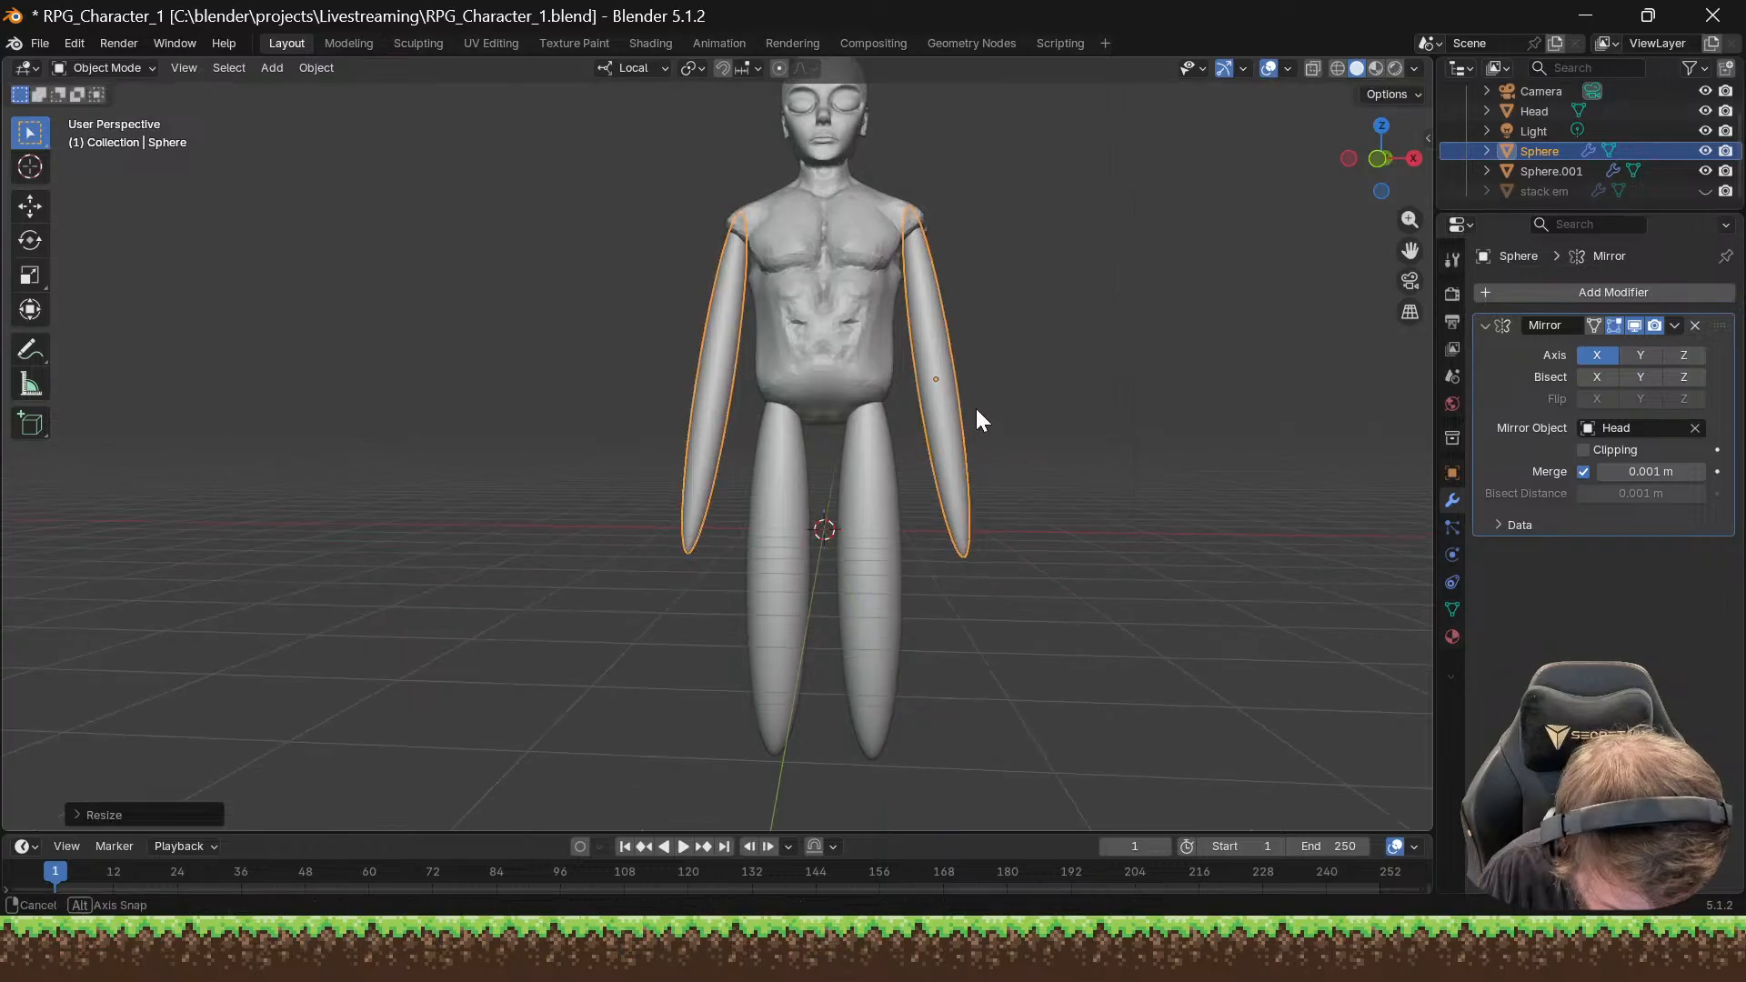
mouse_move(975, 417)
middle_down()
mouse_move(873, 406)
mouse_move(994, 420)
middle_up()
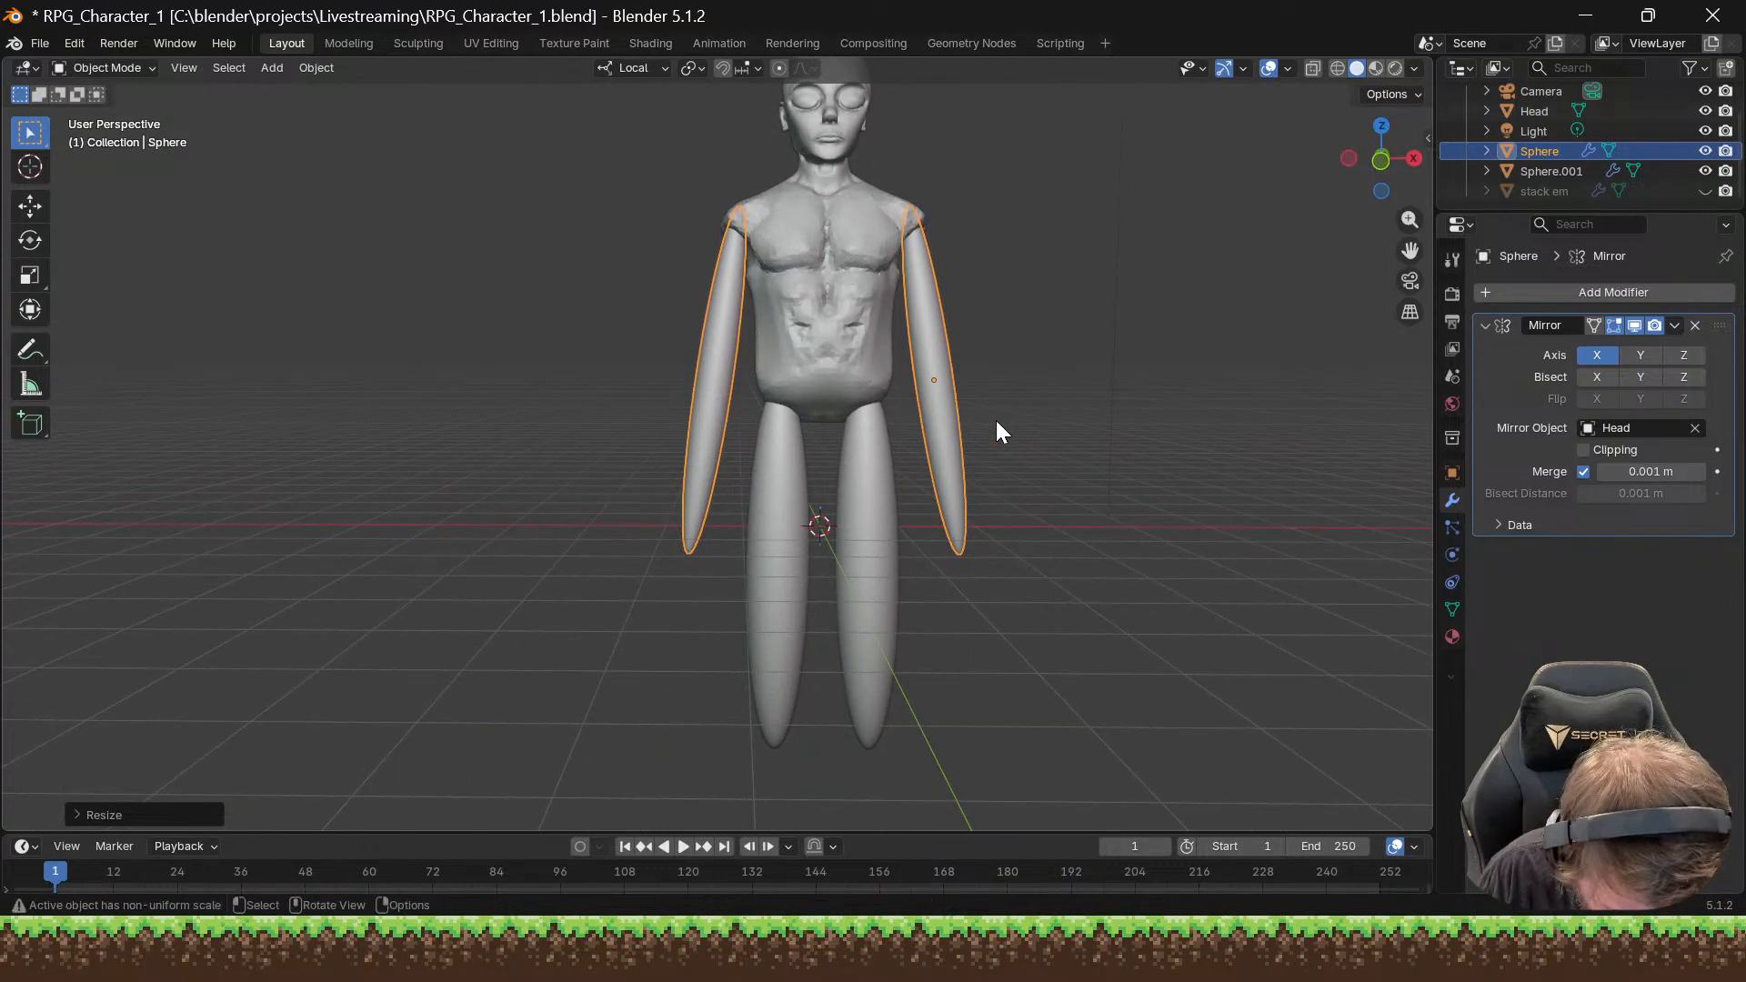
key(g)
key(z)
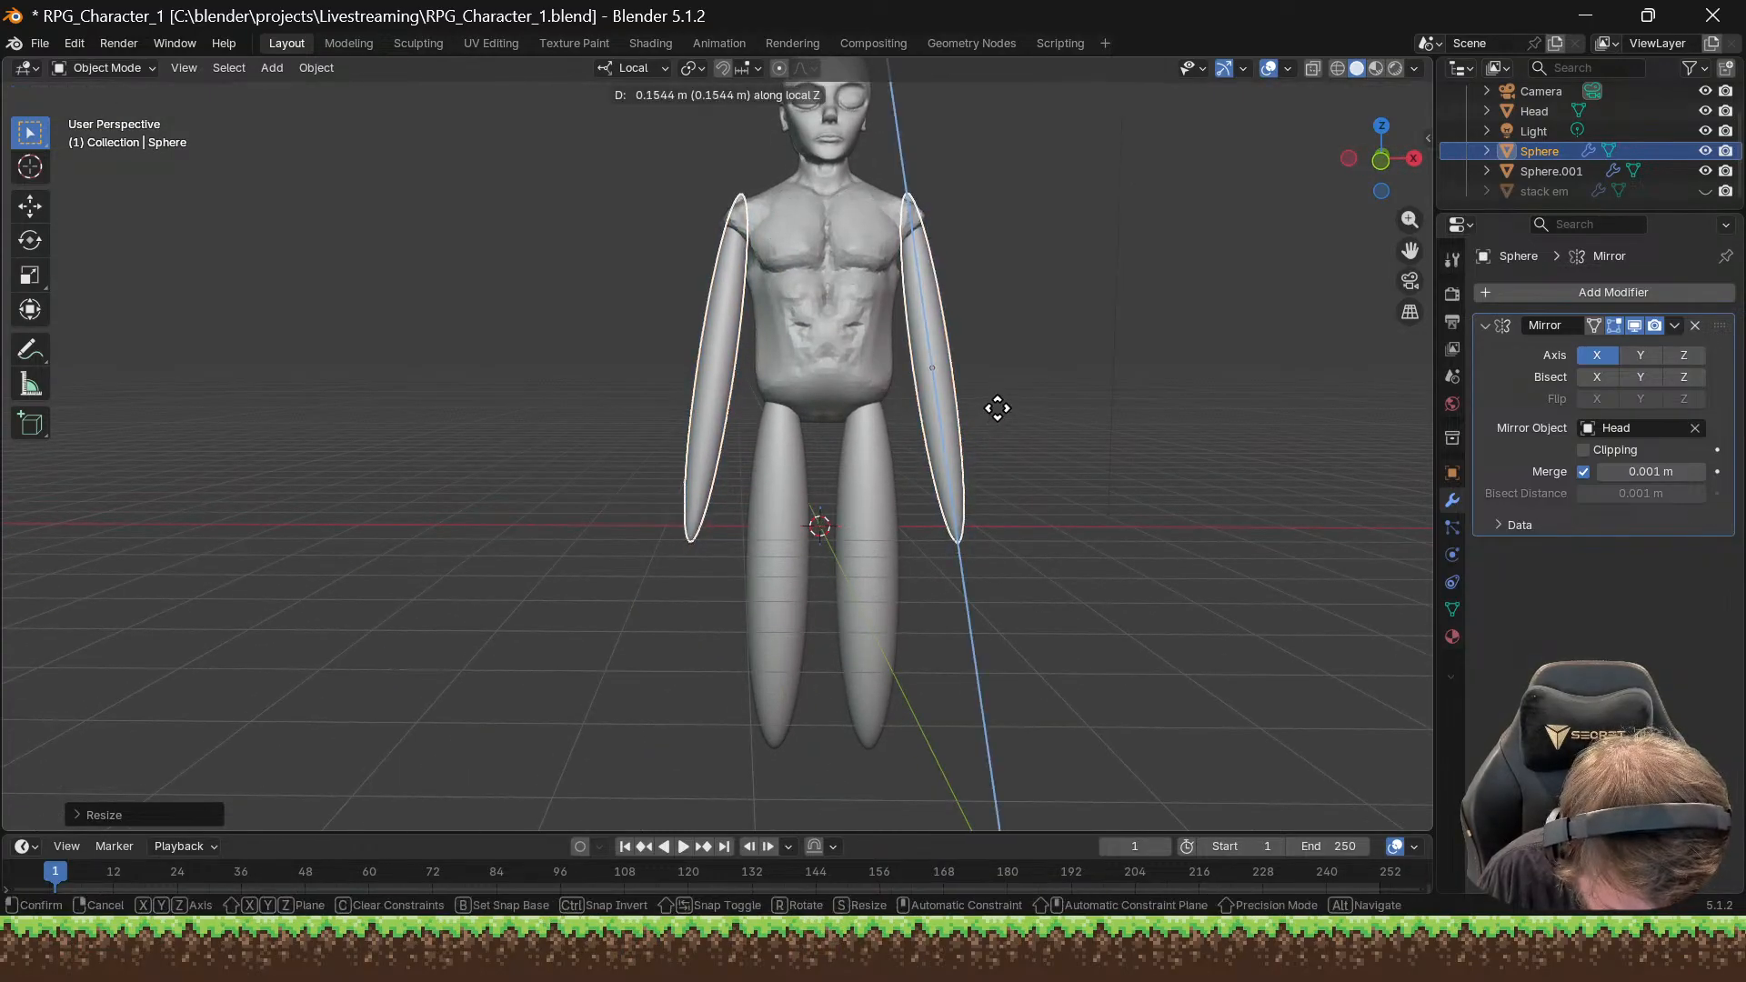
click(996, 407)
Step: Shorten the arms by scaling them down slightly along local Z until their upper ends sit inside the shoulders
middle_drag(996, 407, 975, 407)
key(s)
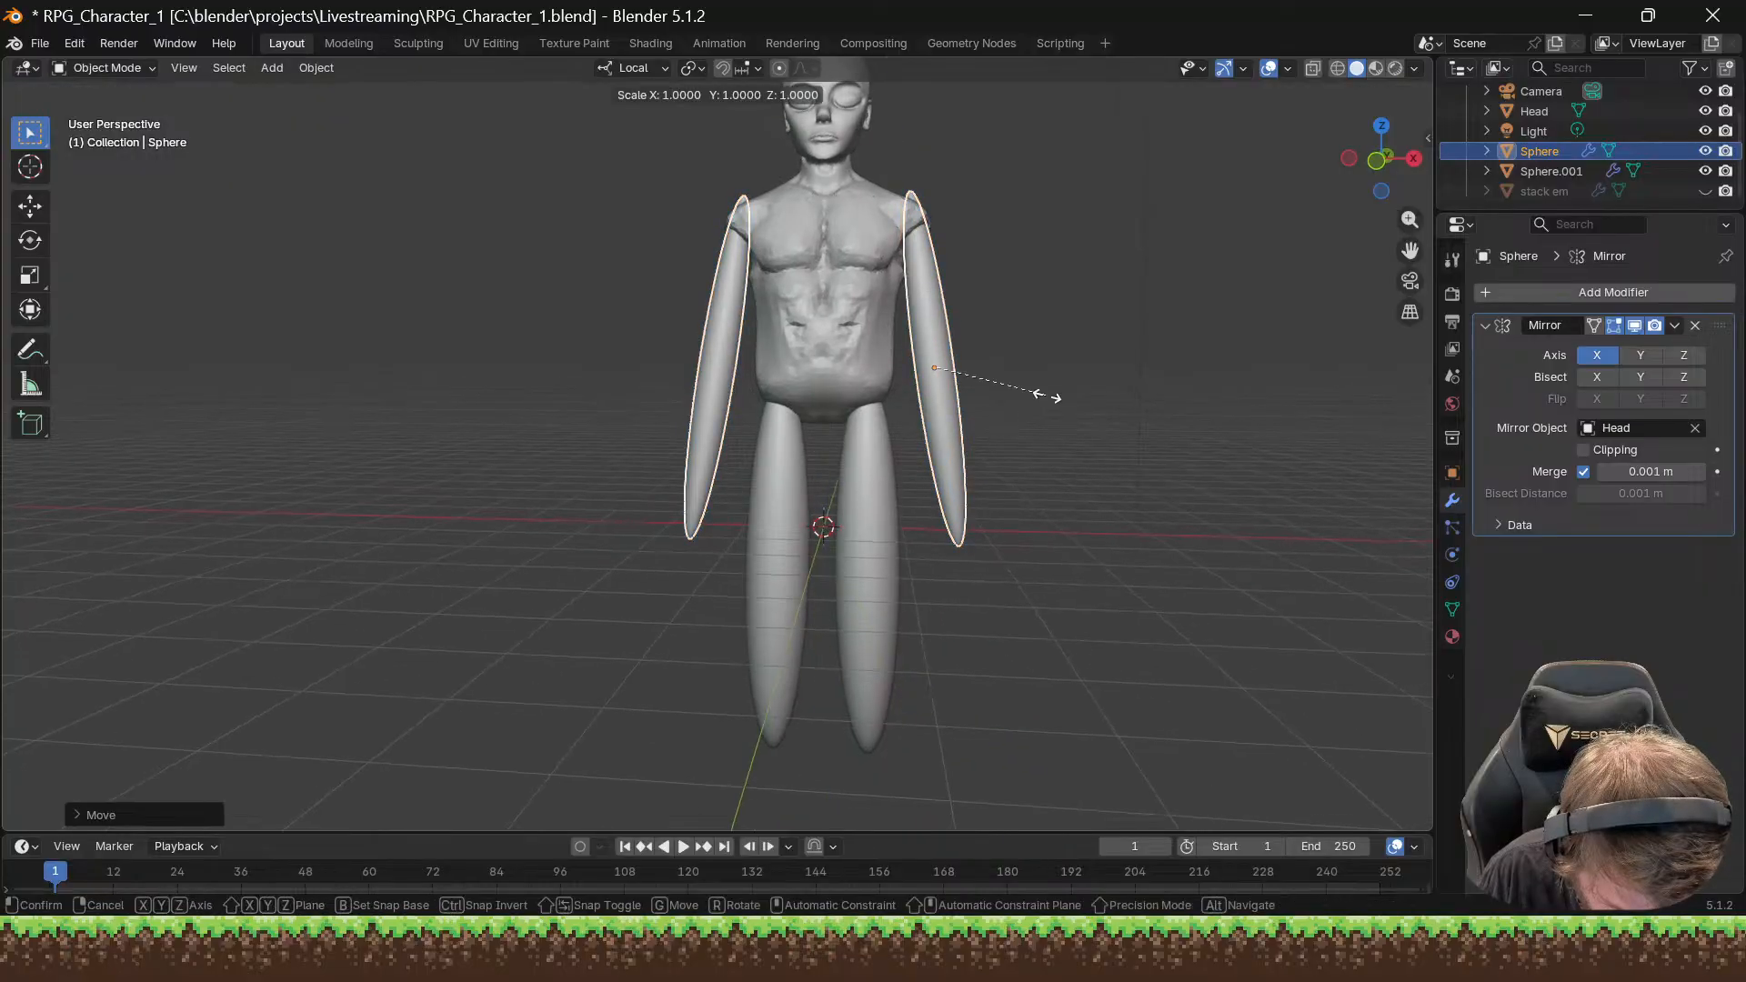
key(z)
click(1071, 399)
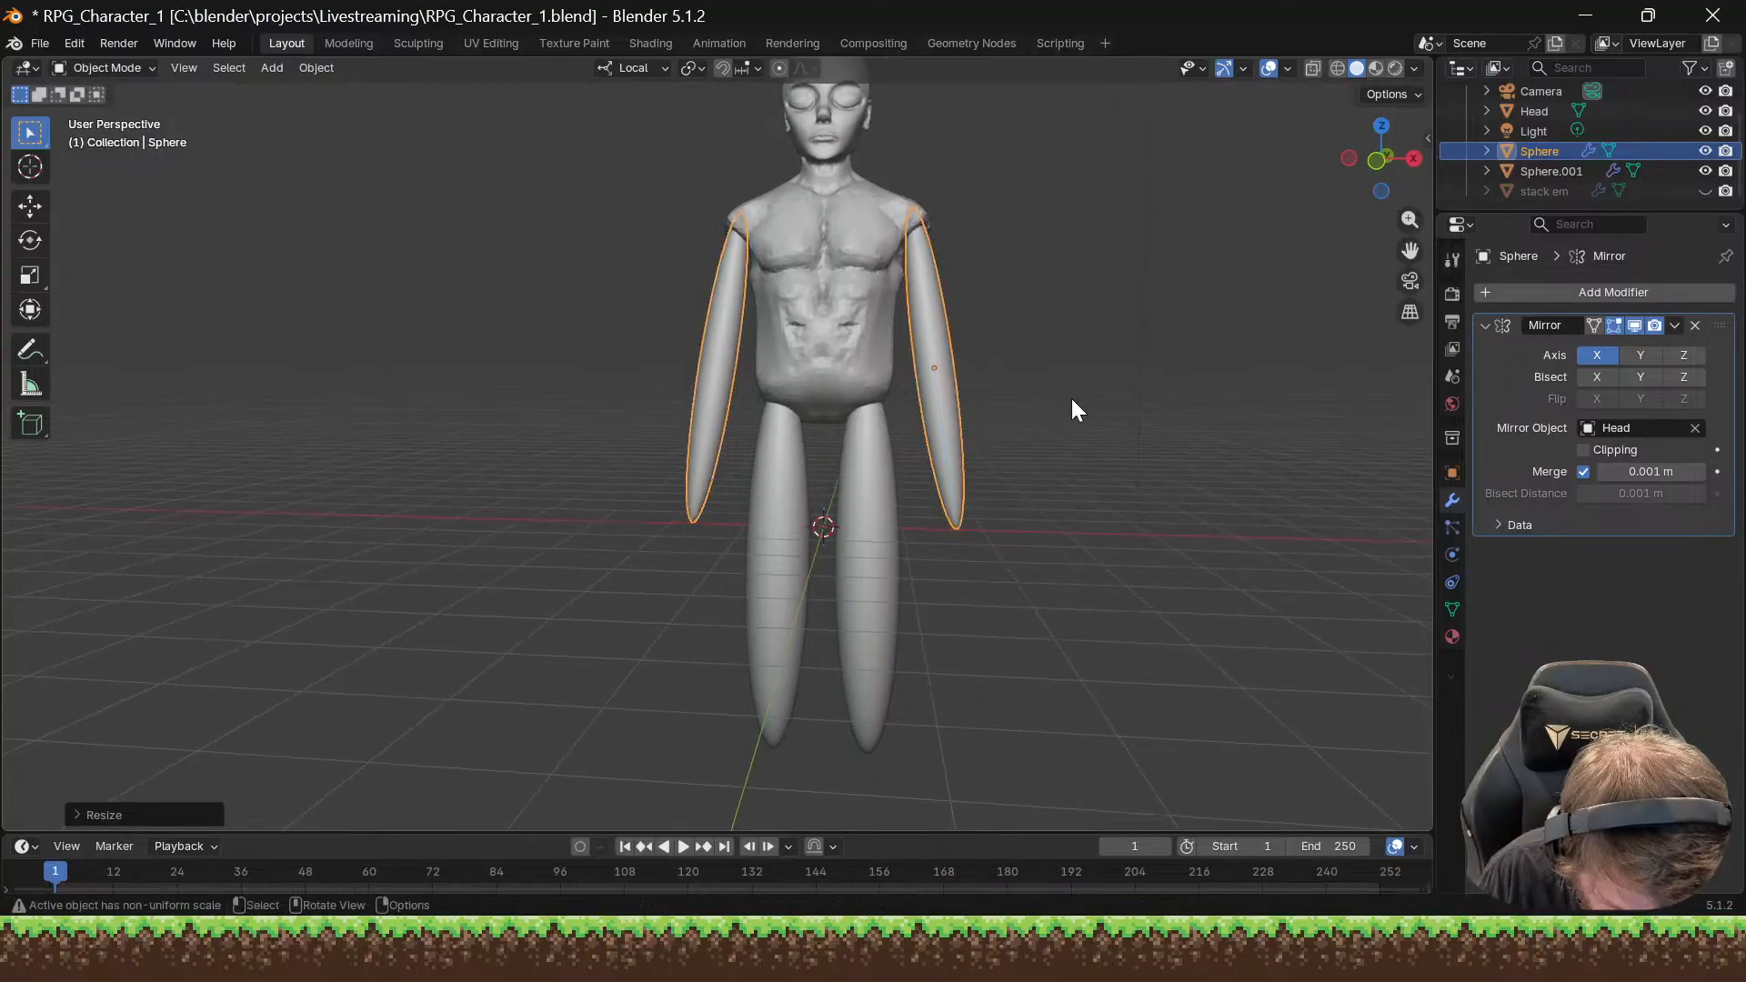
Step: Apply the Mirror modifier on the arms
scroll(1095, 393, down, 4)
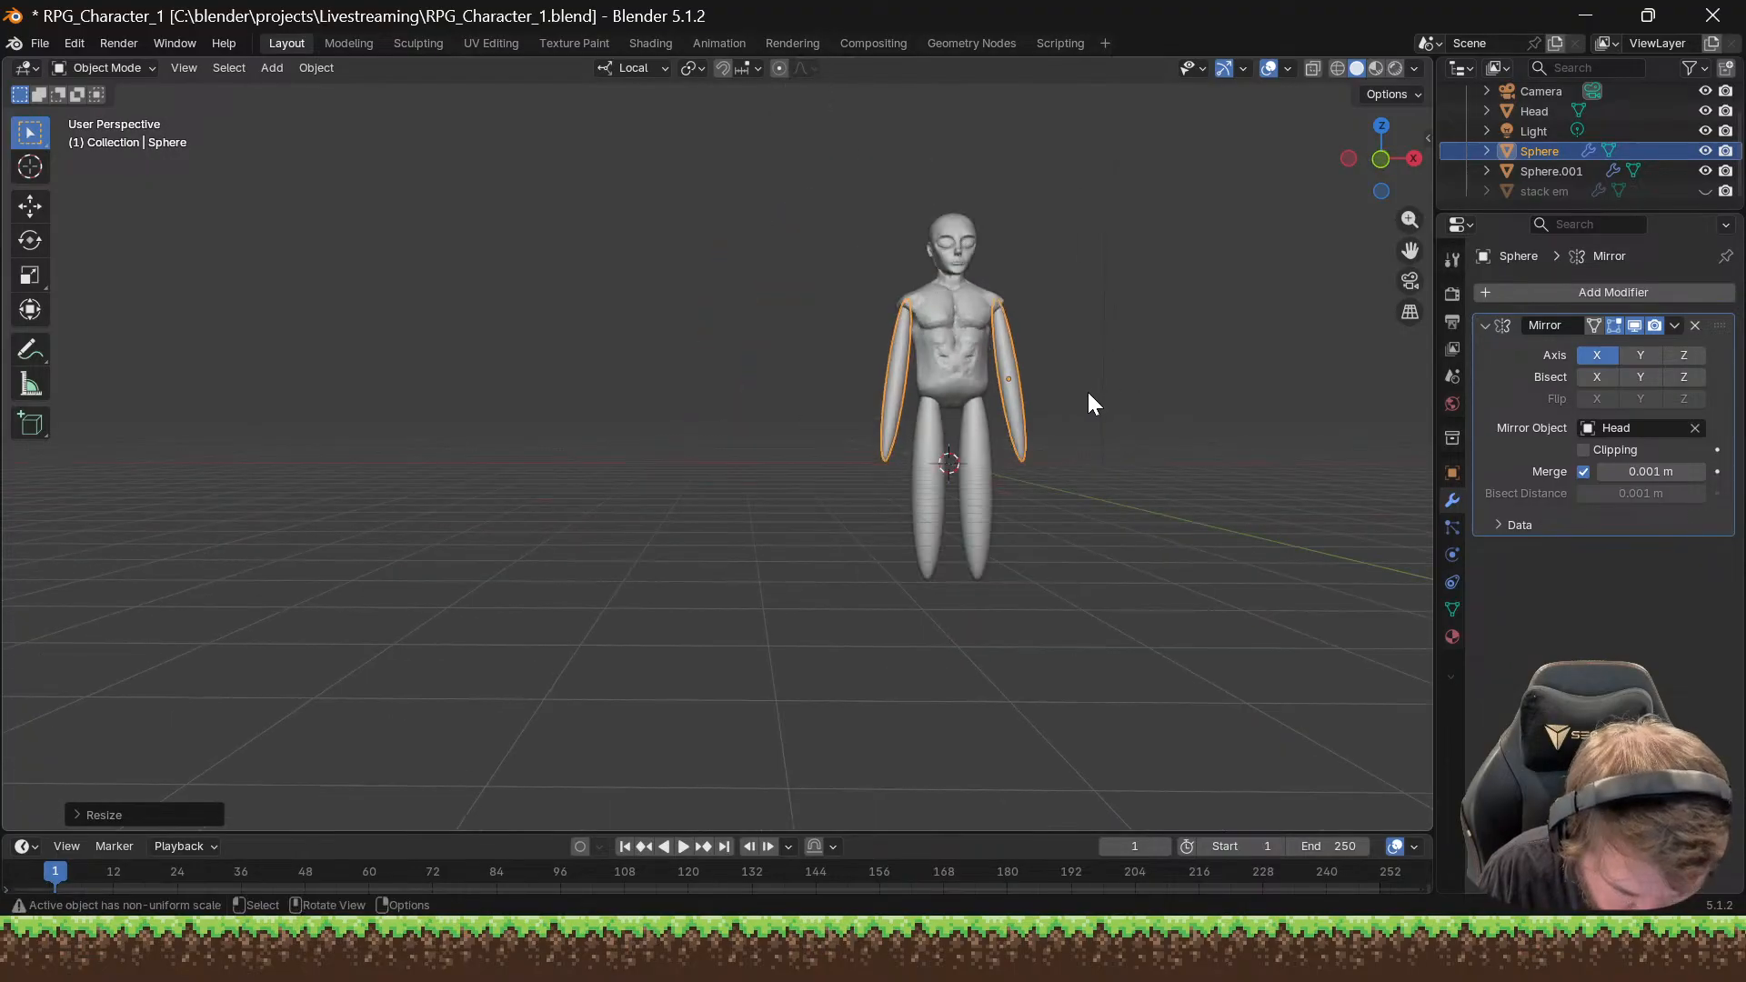
middle_drag(1087, 395, 1060, 489)
scroll(986, 352, up, 3)
shift+middle_drag(1115, 416, 1017, 400)
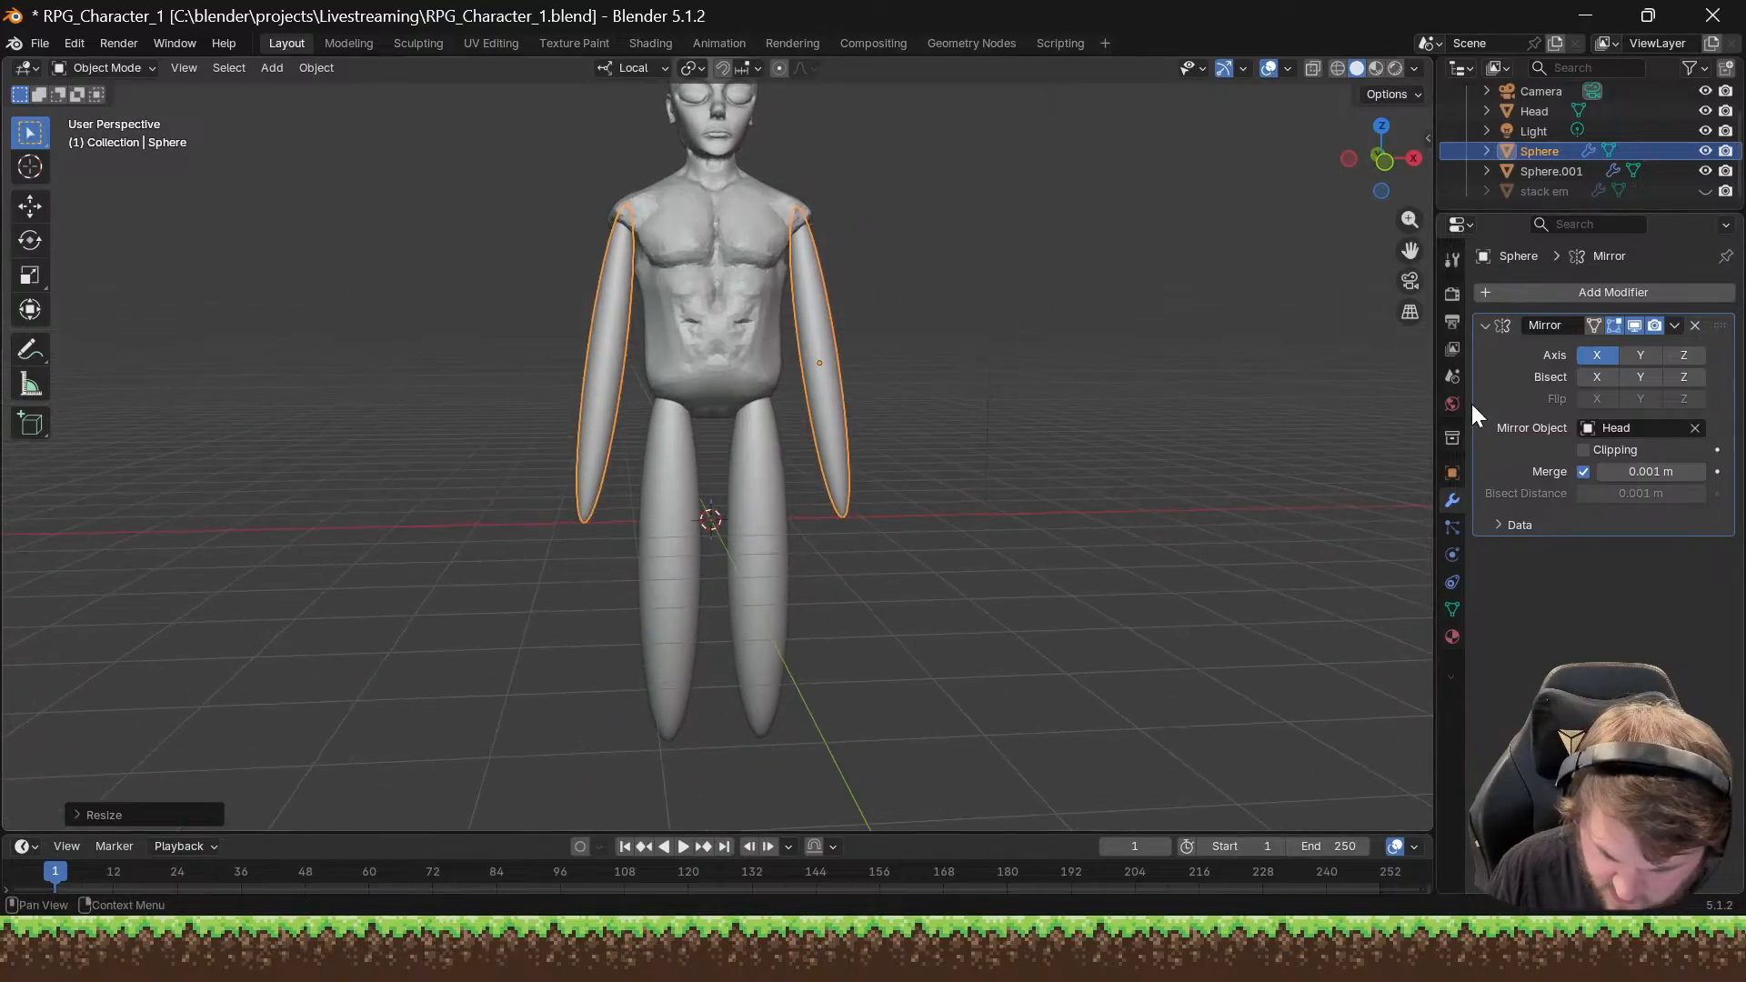
click(1673, 325)
click(1634, 349)
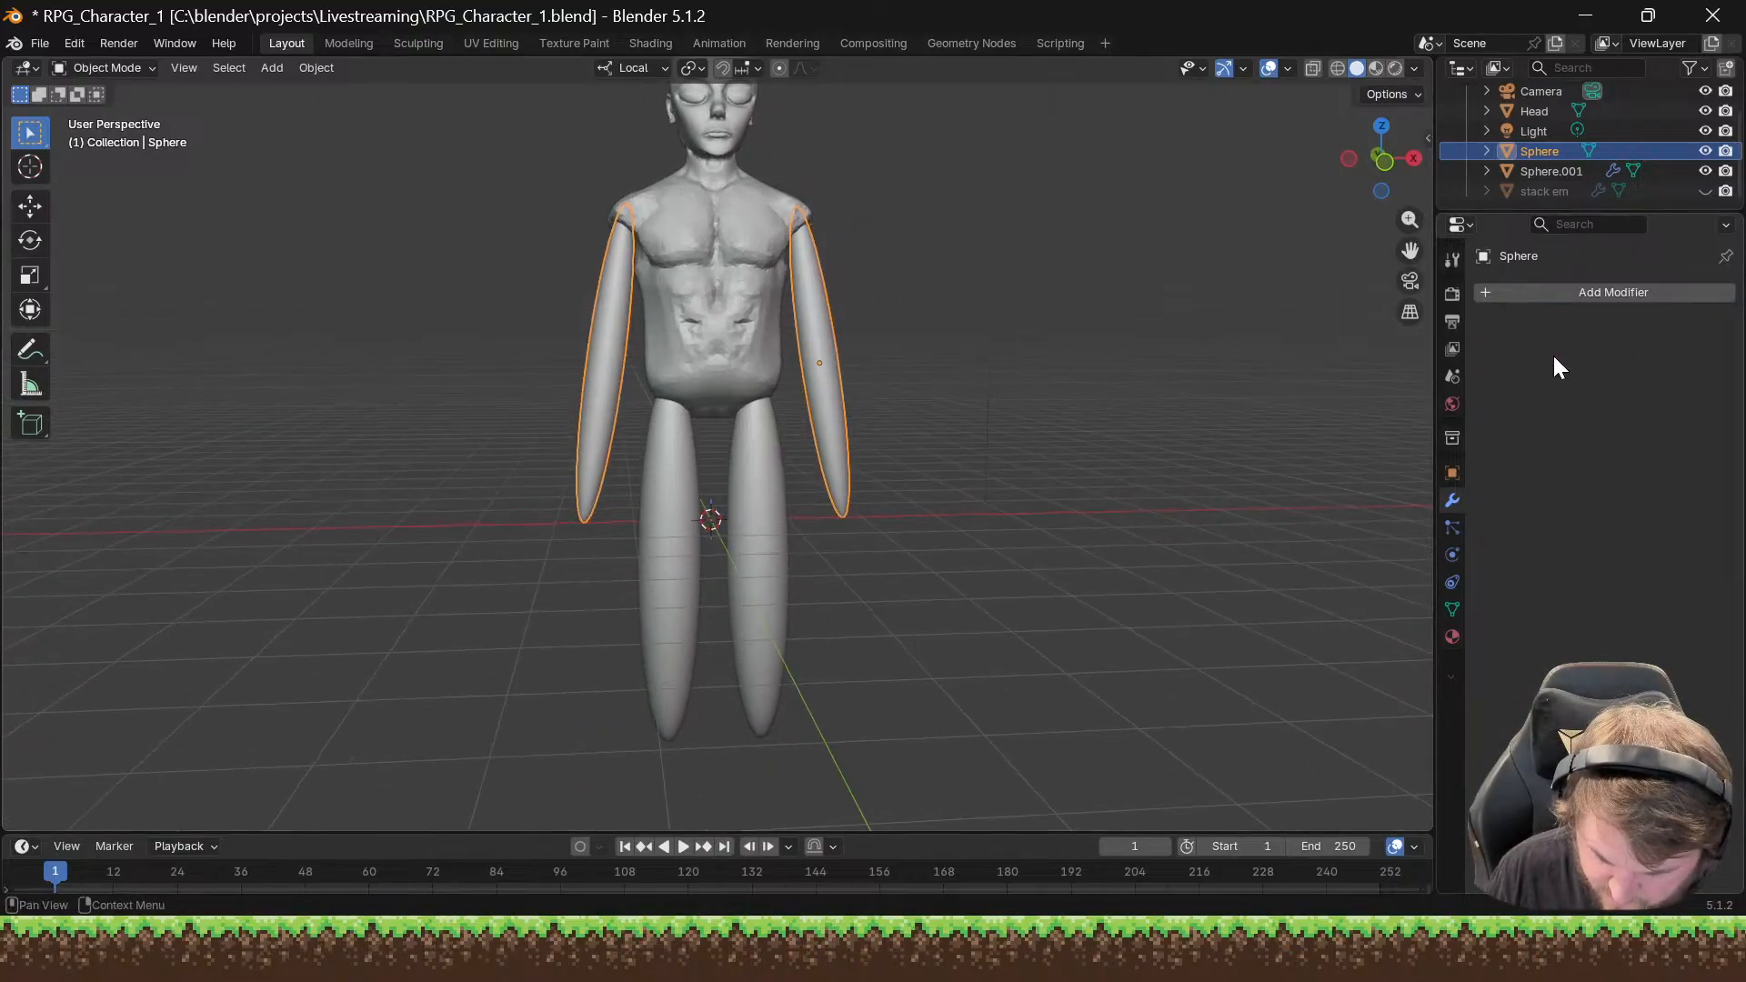
Step: Apply the Mirror modifier on the legs
click(754, 496)
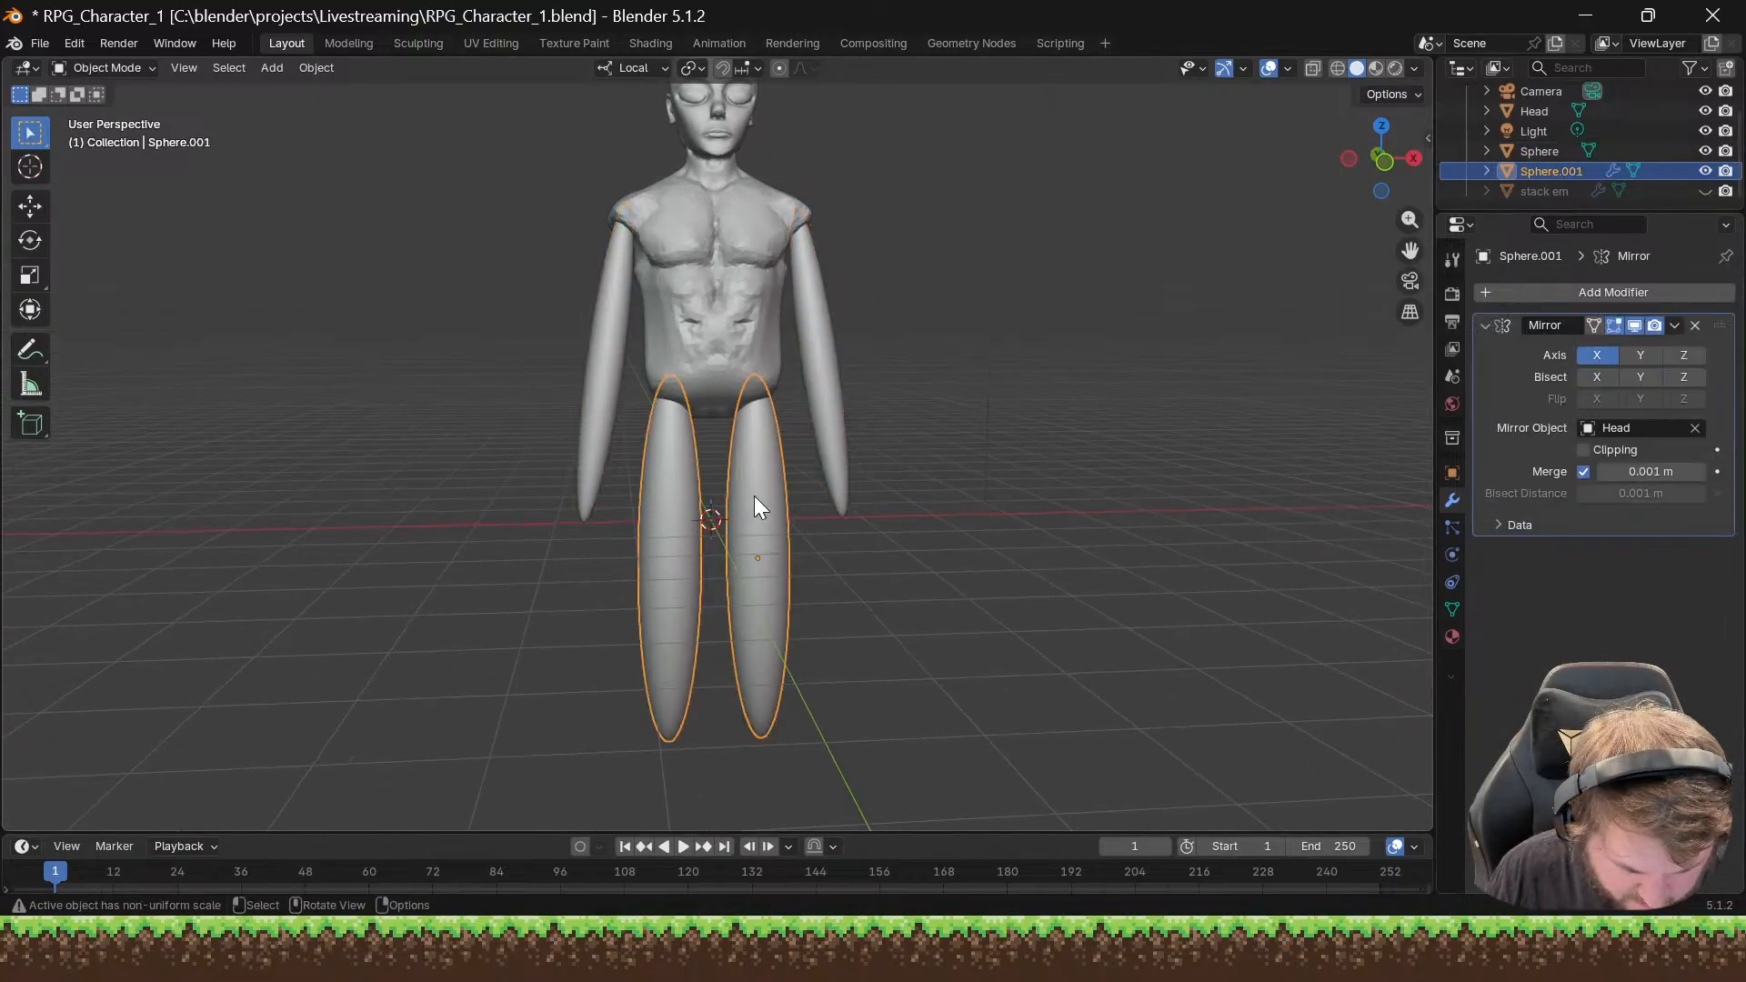
click(1677, 322)
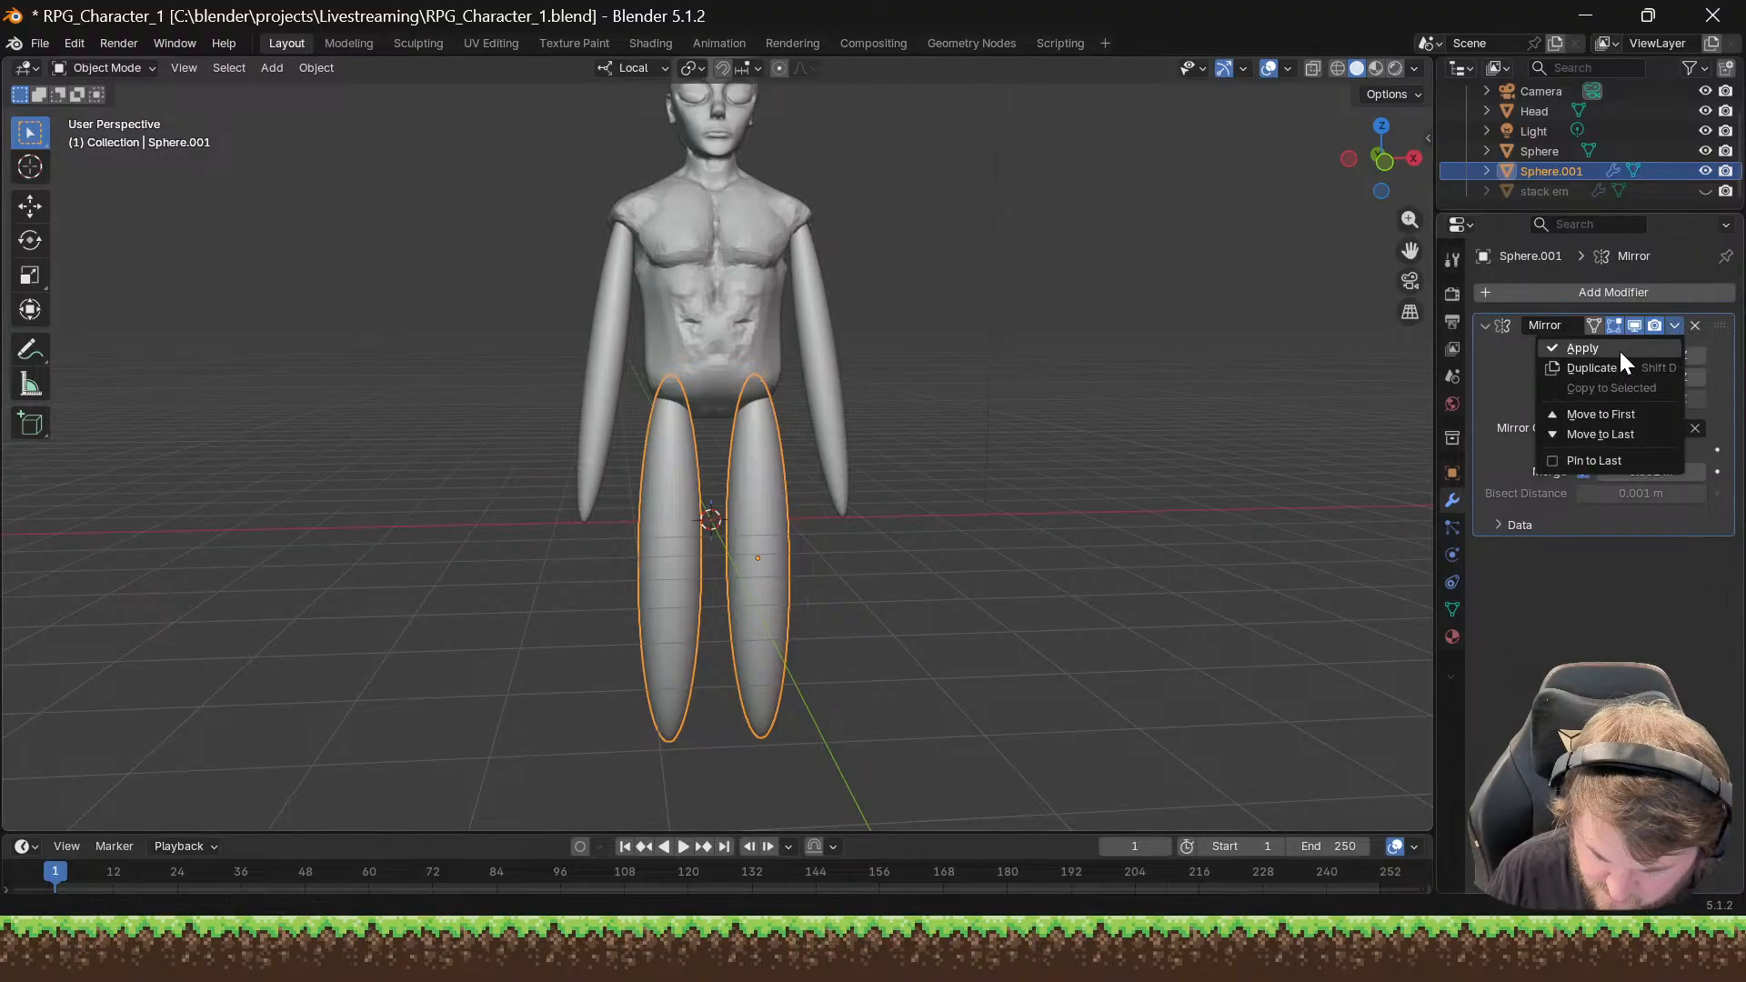
click(1618, 348)
click(817, 400)
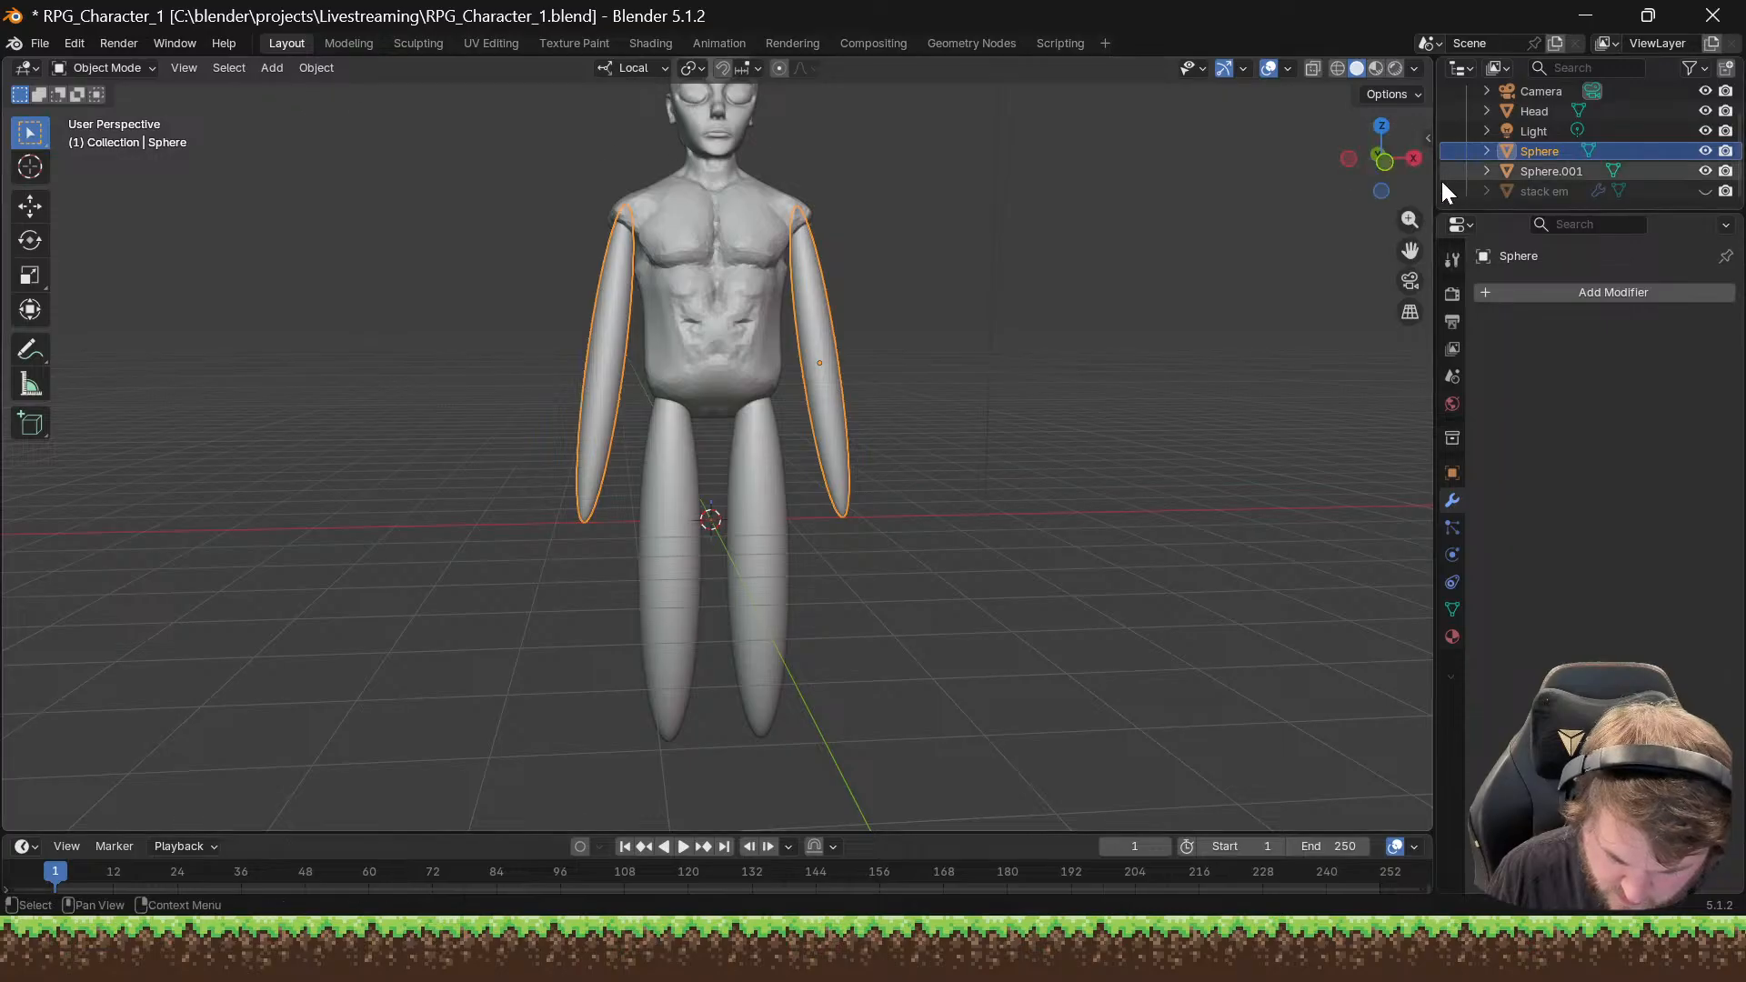
click(1545, 172)
click(1524, 151)
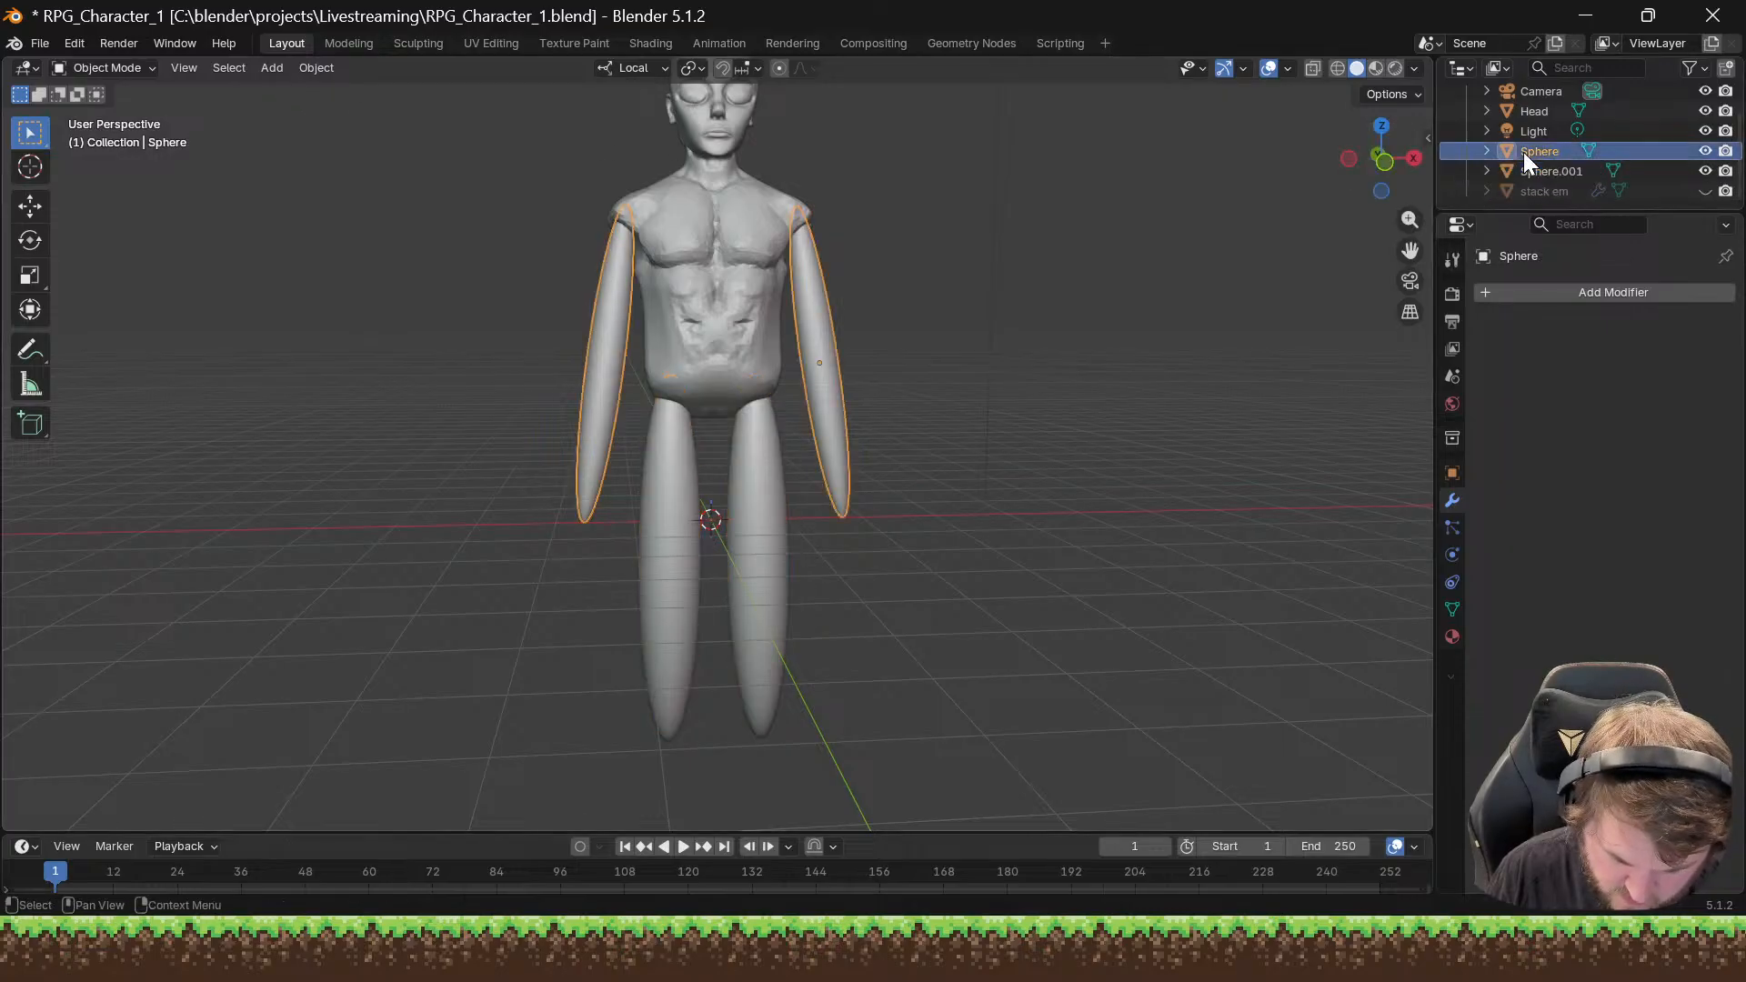
click(1535, 170)
Step: Apply all transforms to the arms object
middle_drag(898, 289, 823, 311)
click(822, 309)
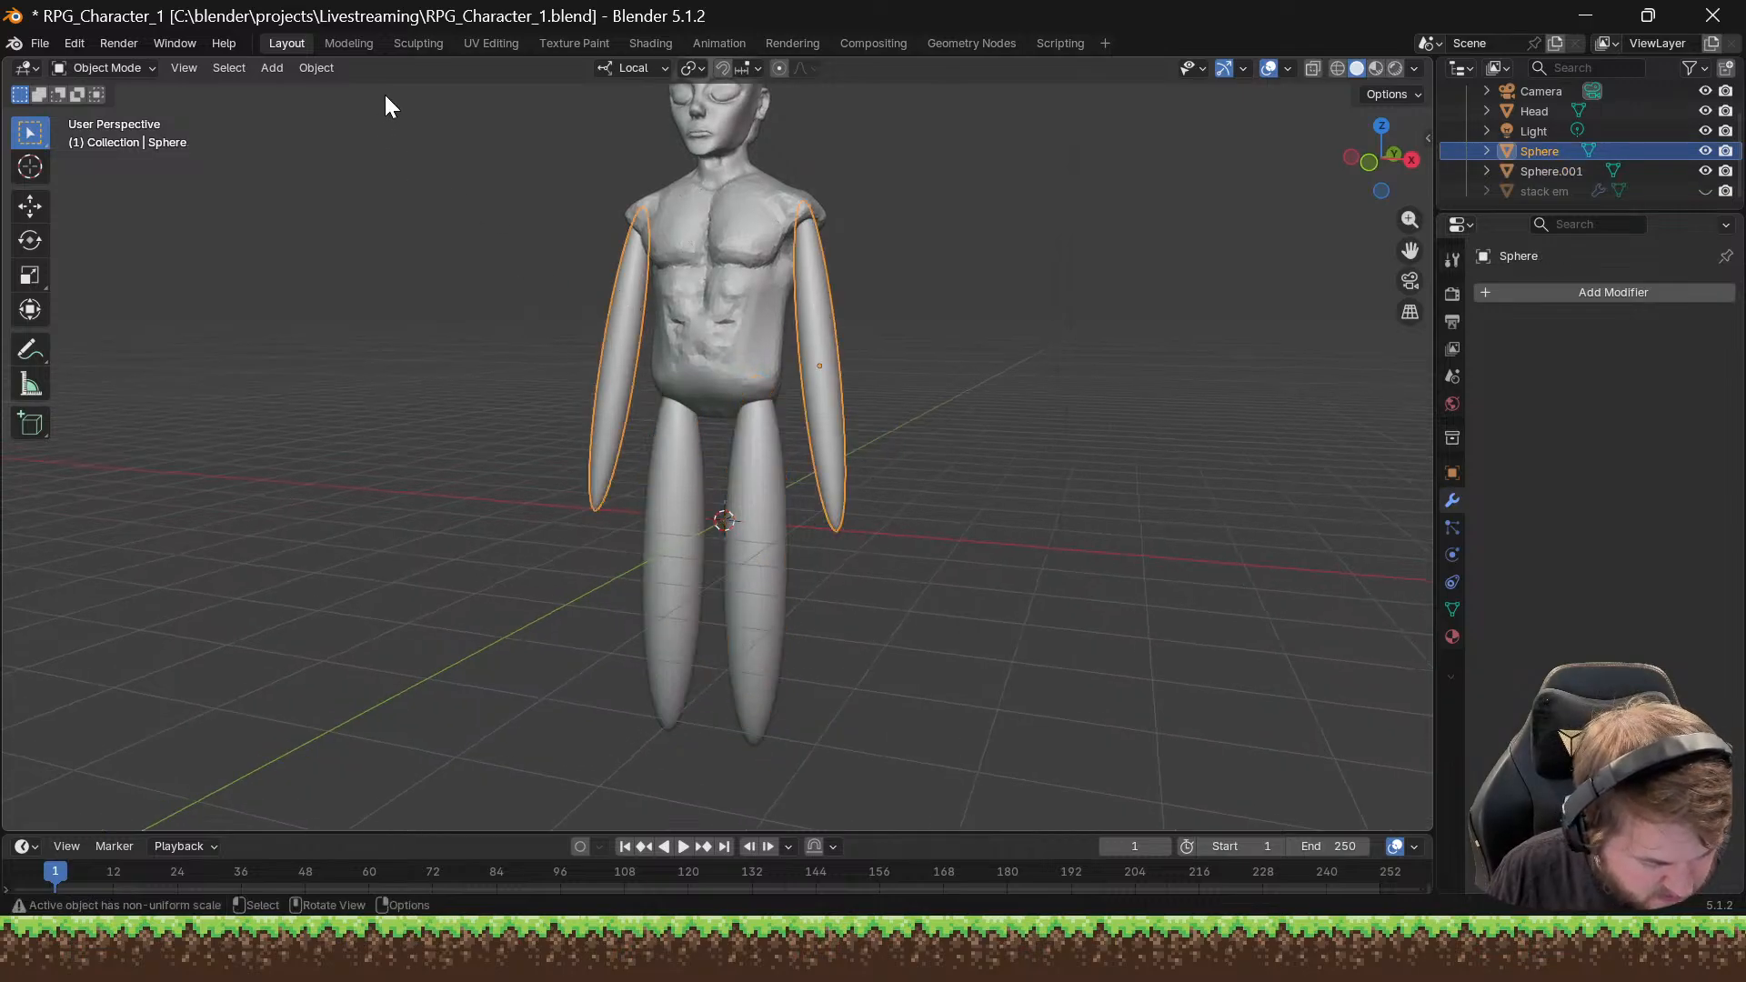
click(309, 69)
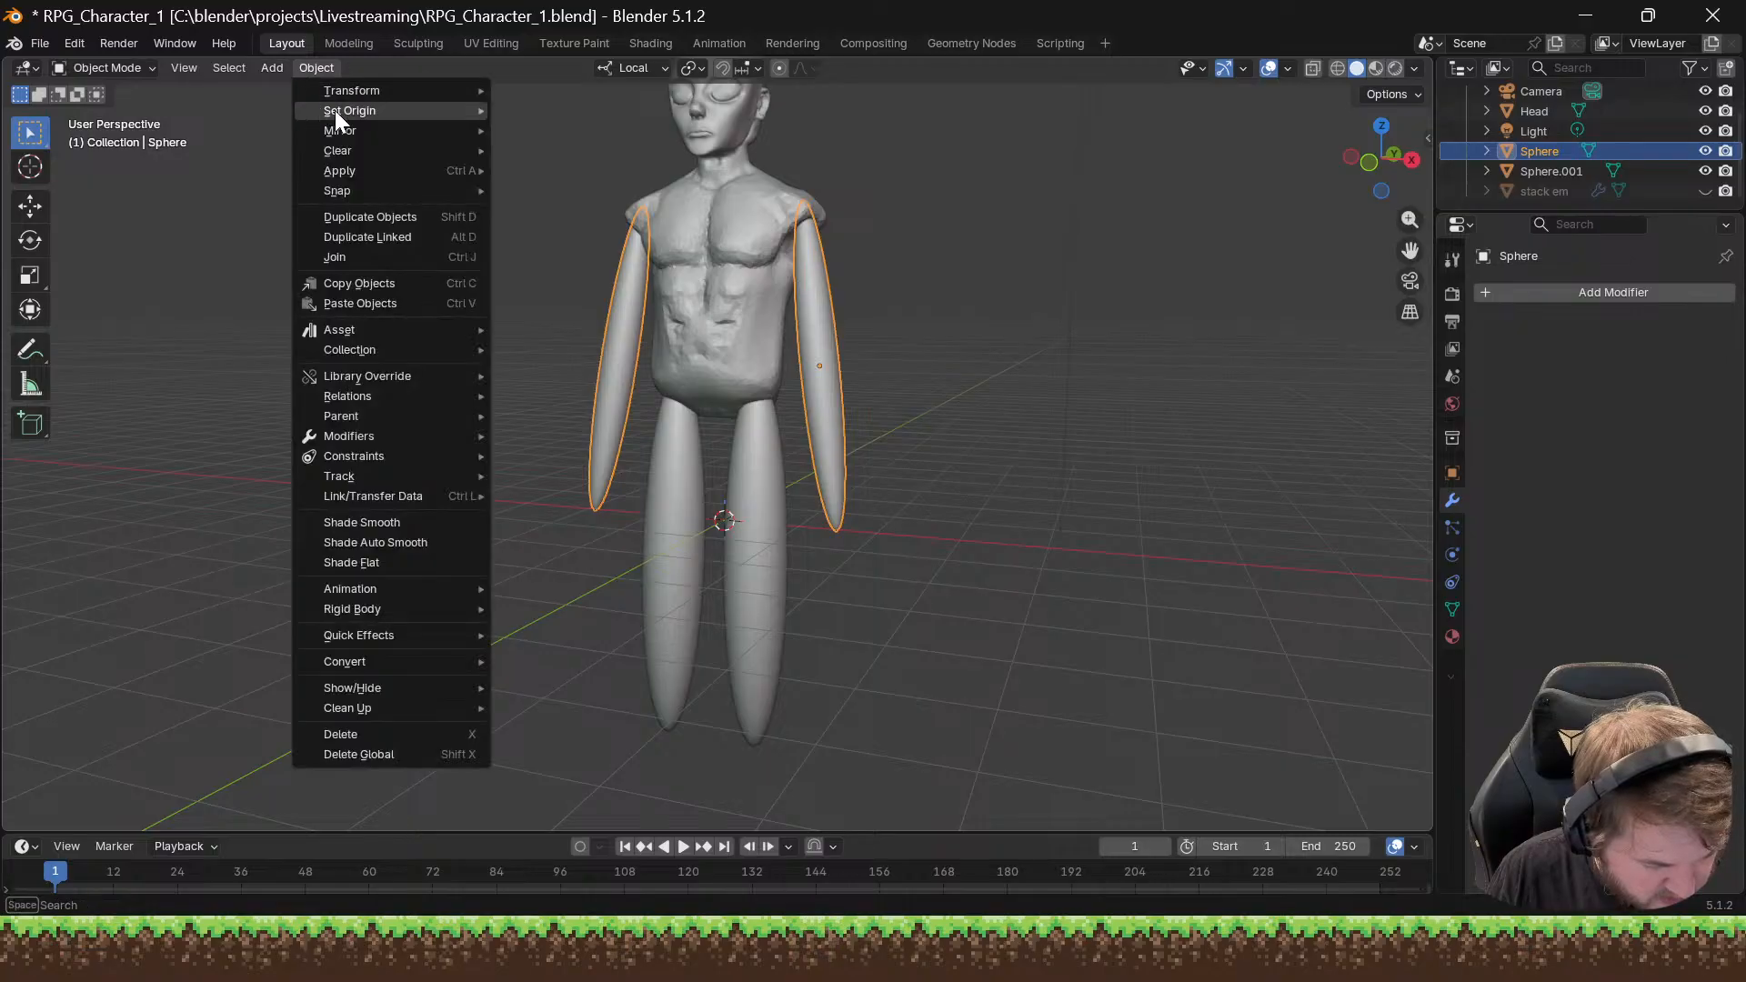
mouse_move(357, 169)
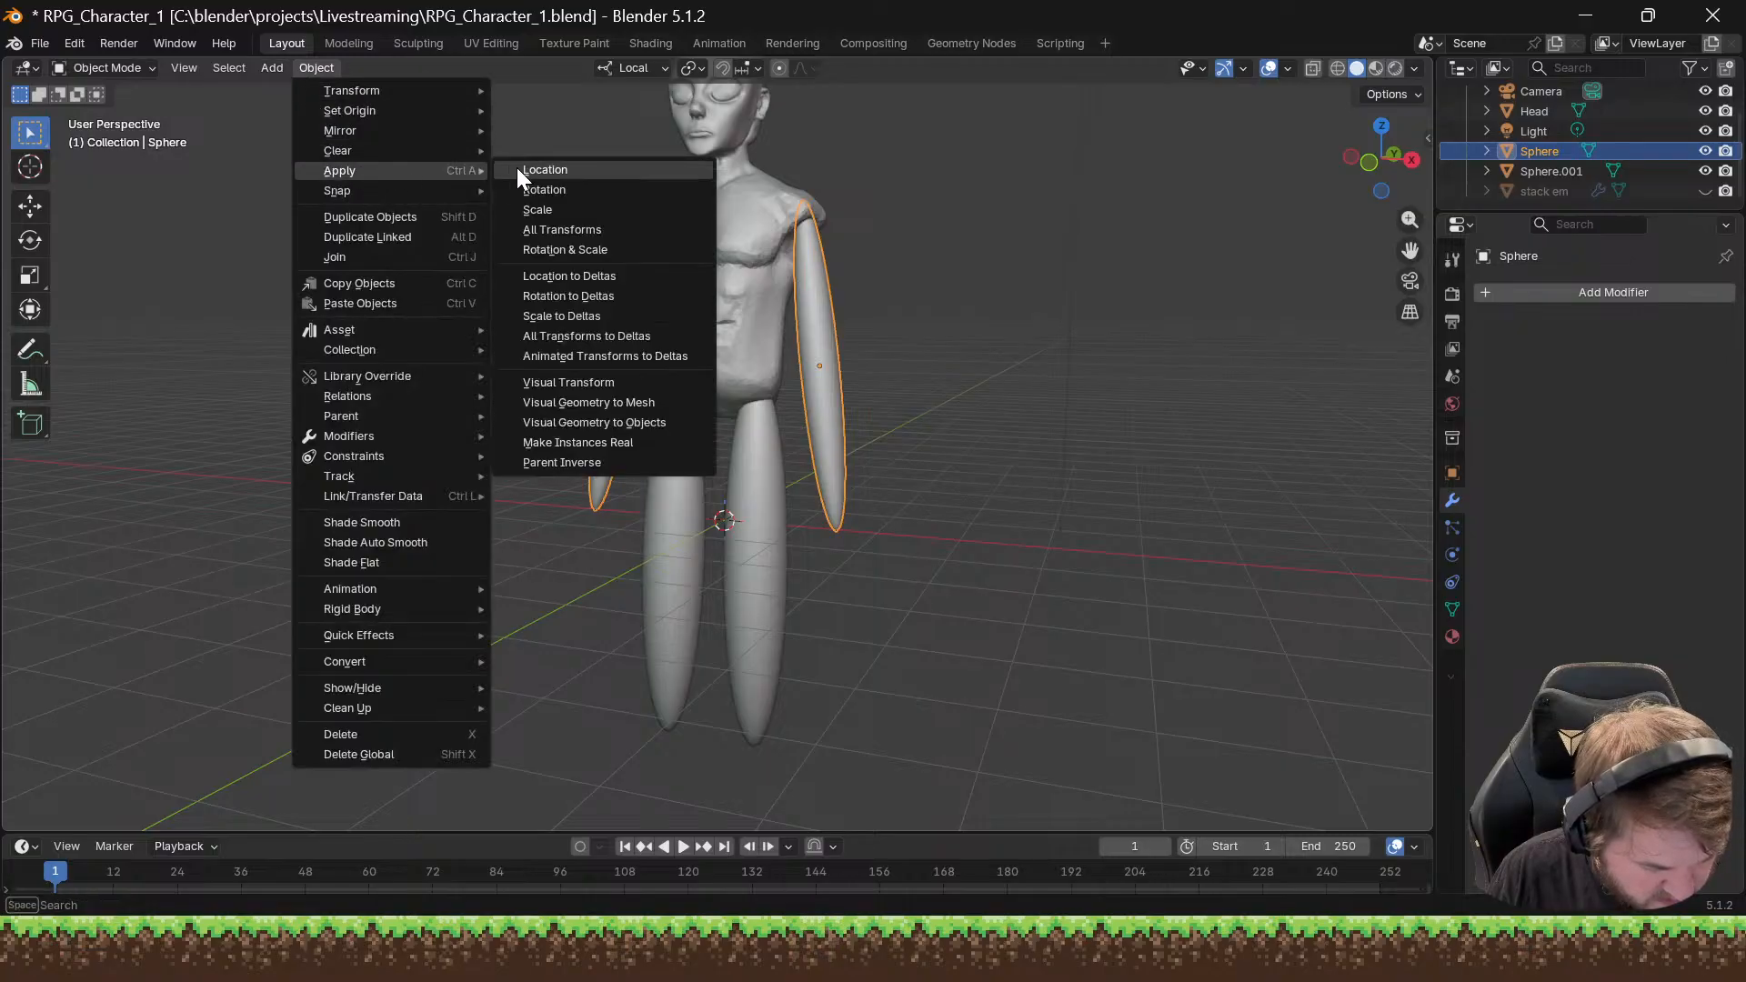
click(580, 229)
Step: Apply all transforms to the legs object
click(761, 471)
click(309, 67)
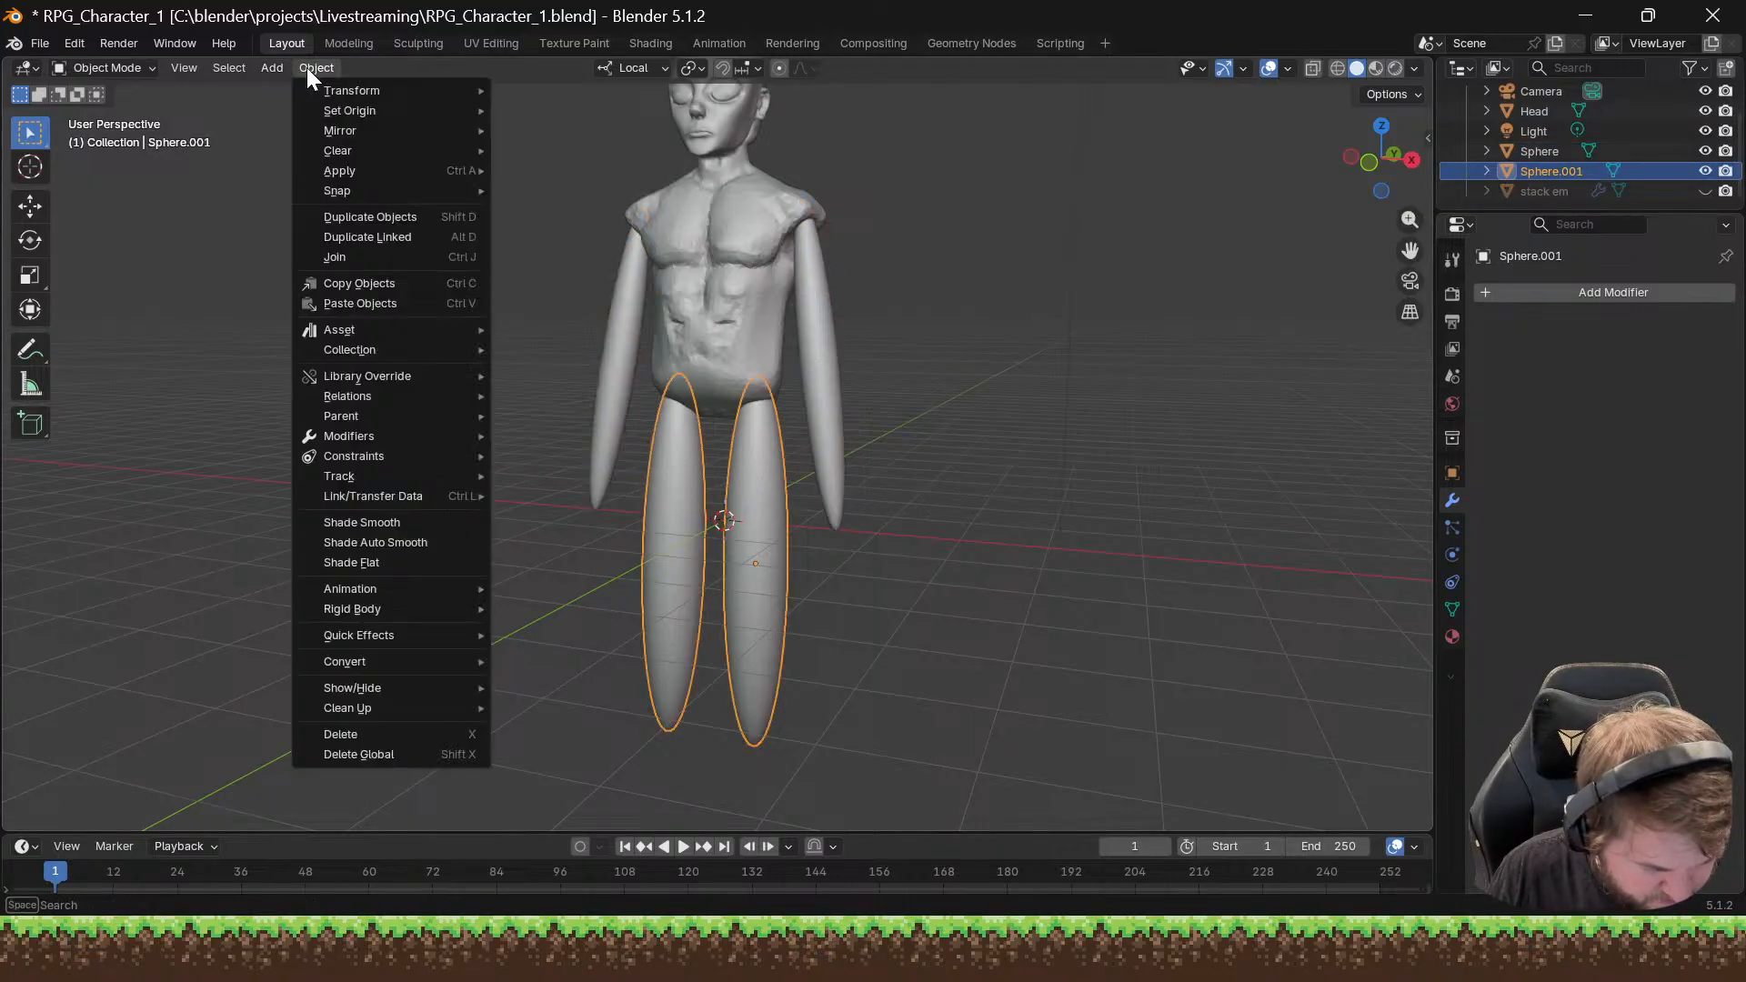
mouse_move(364, 169)
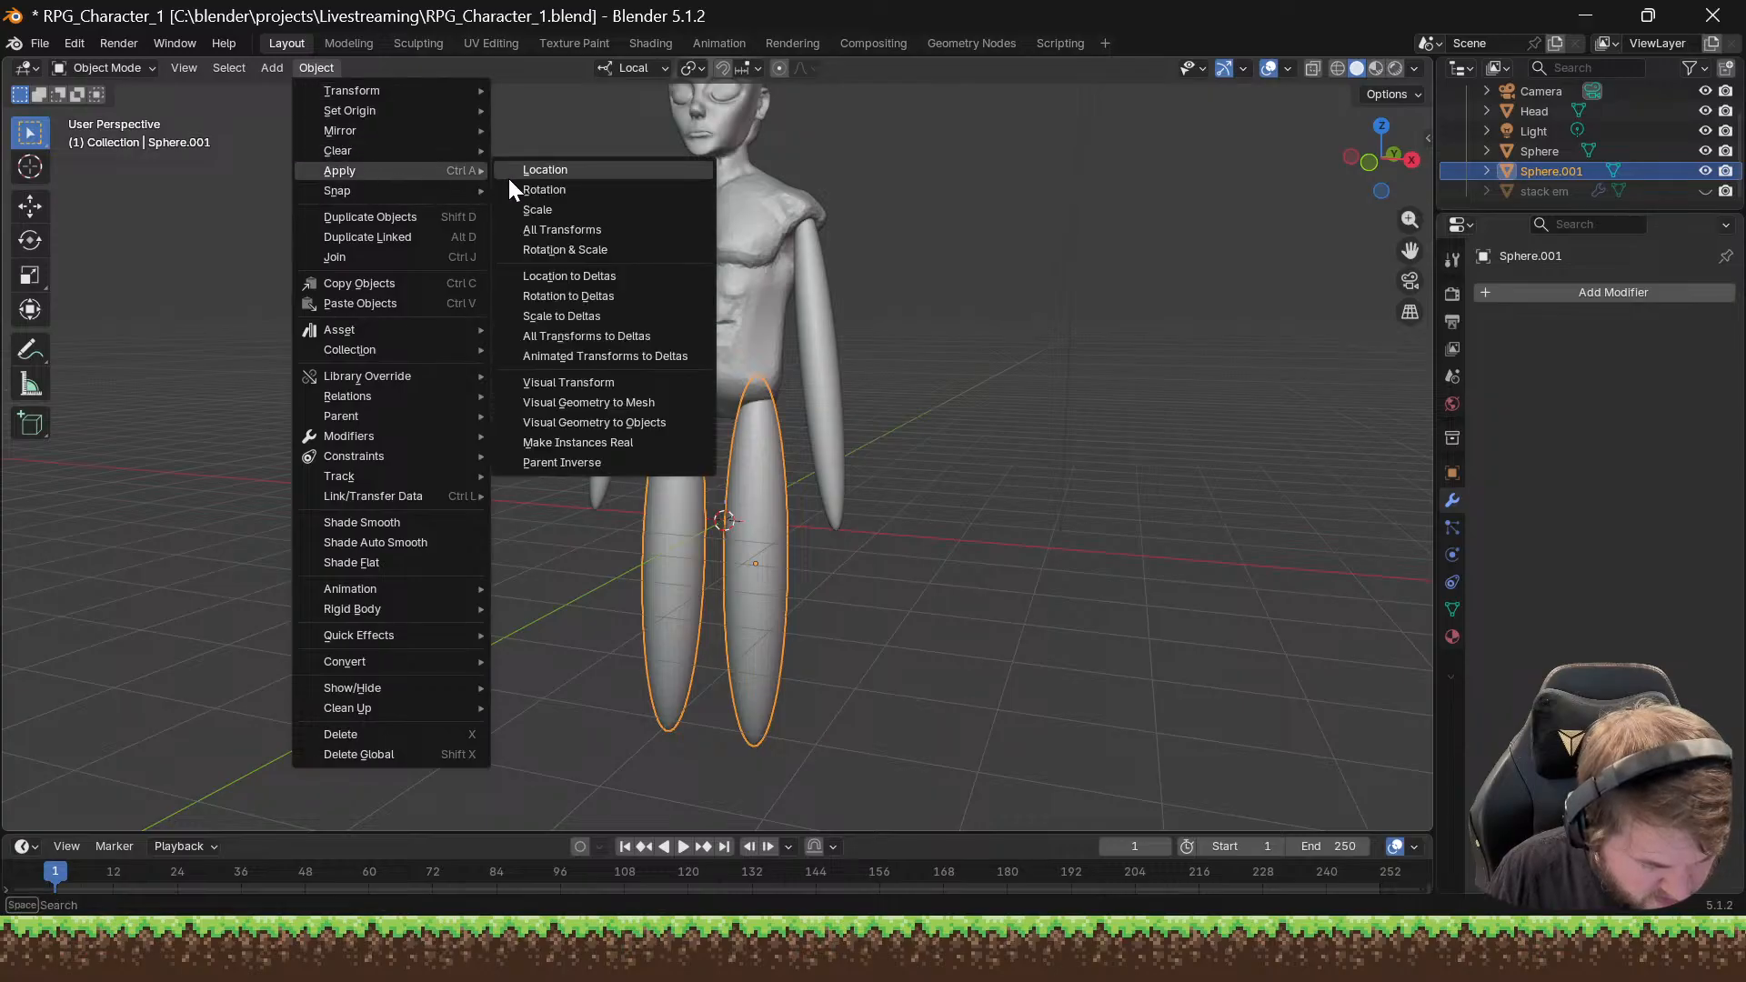
click(551, 229)
middle_drag(782, 287, 824, 318)
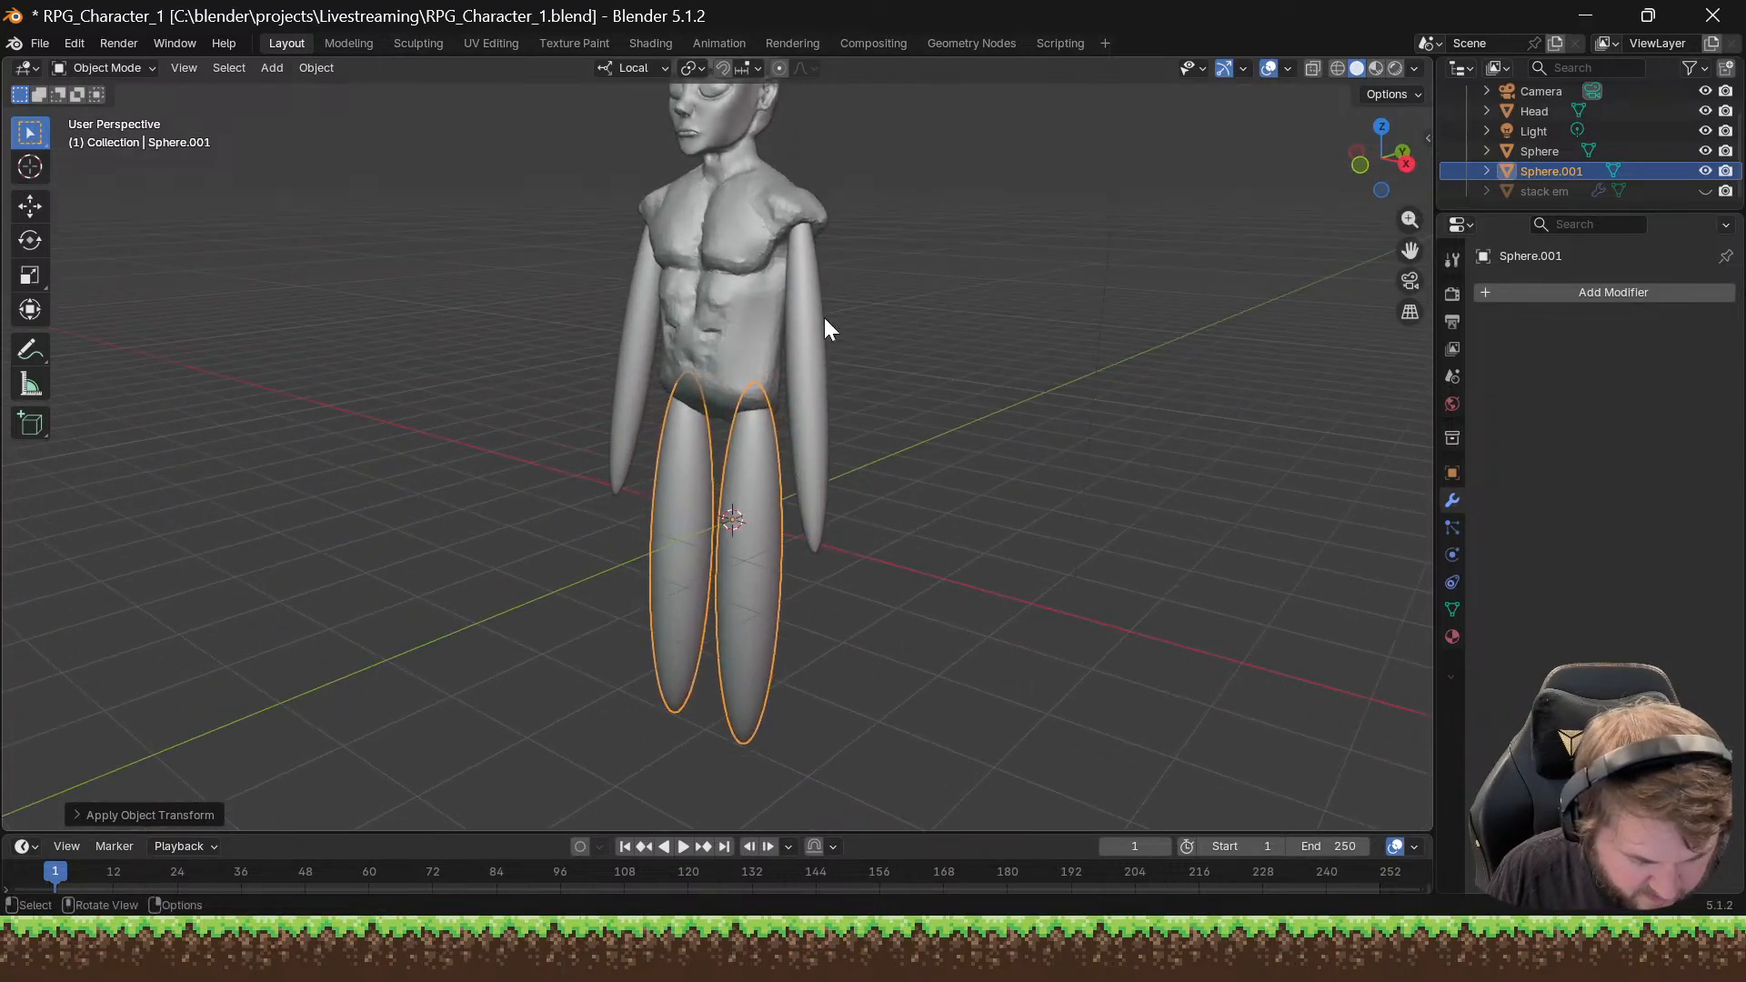
Step: Try scaling the arms along local X, and undo that scaling
click(817, 330)
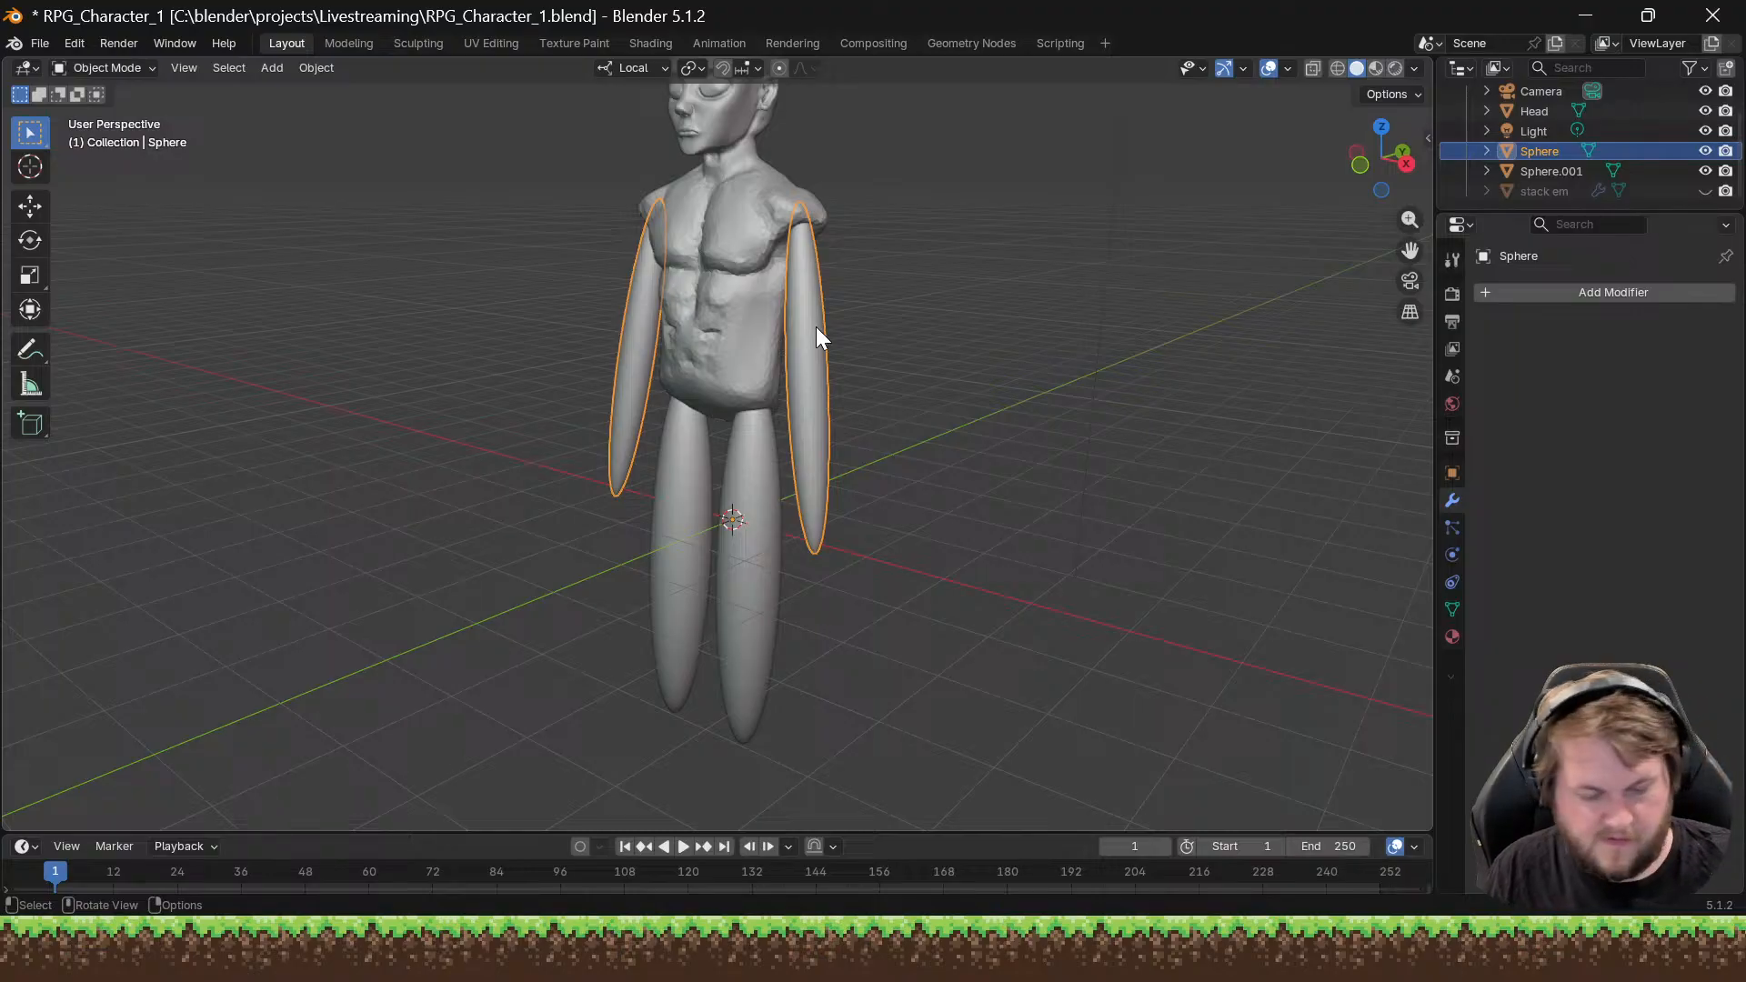
middle_drag(799, 351, 744, 318)
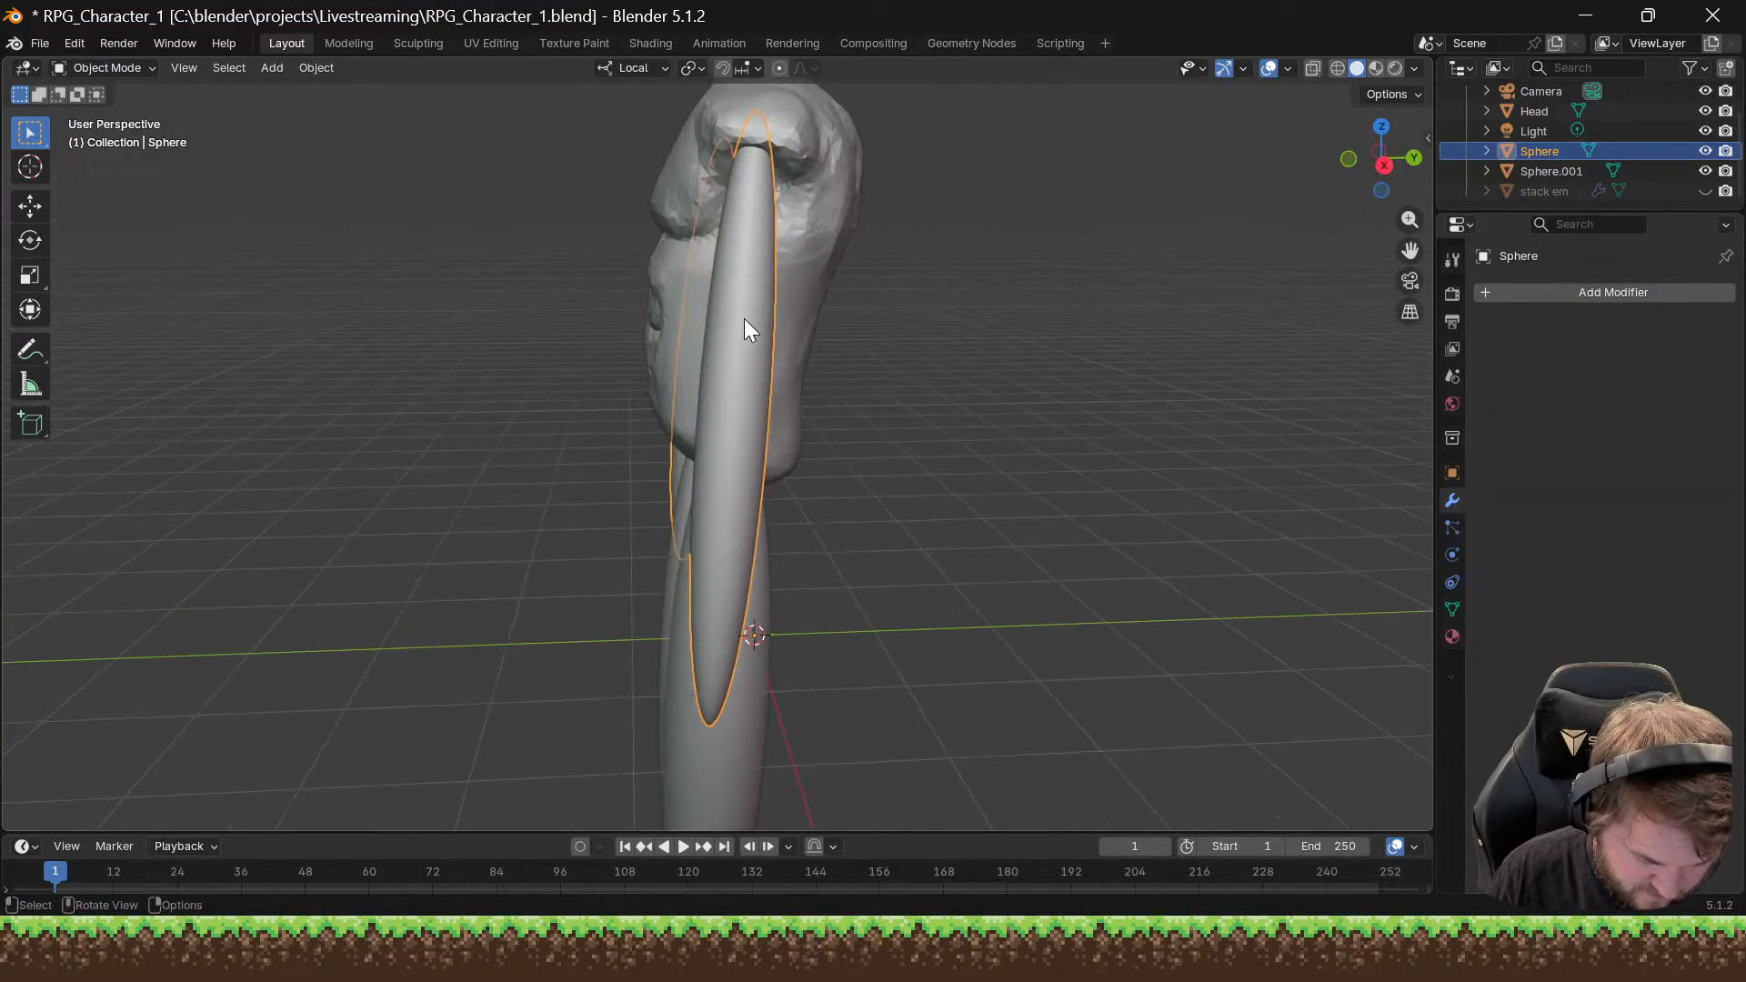
key(s)
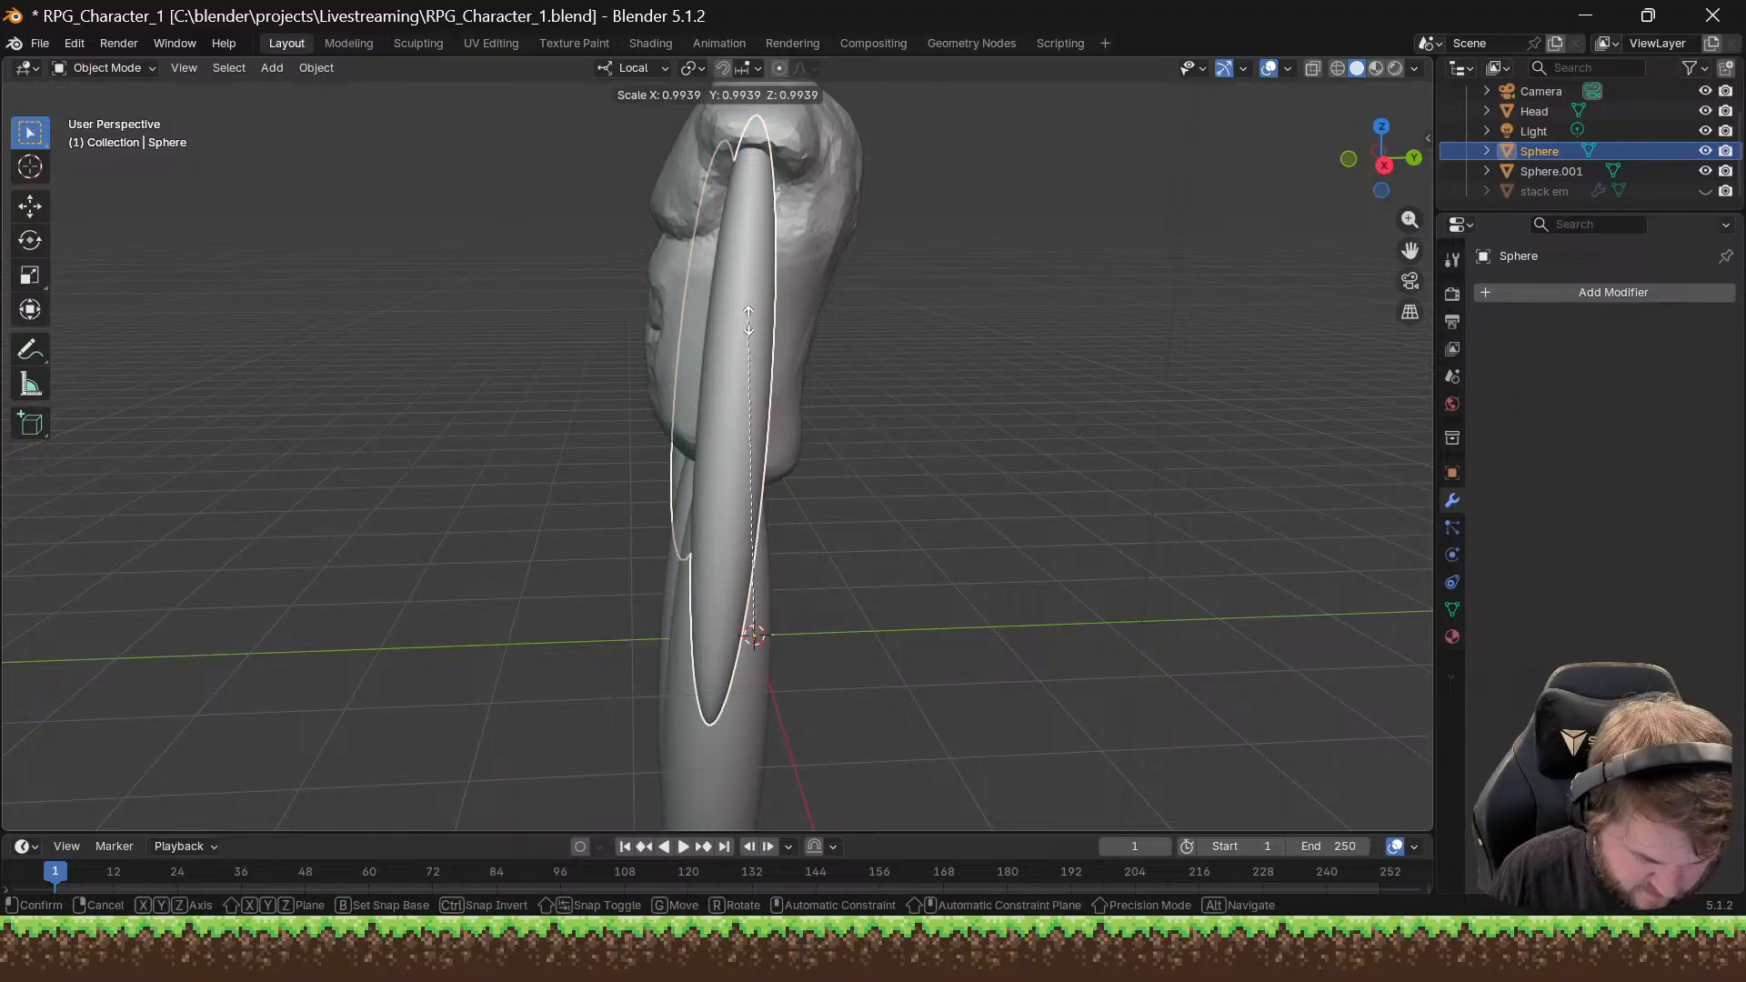
key(x)
key(x)
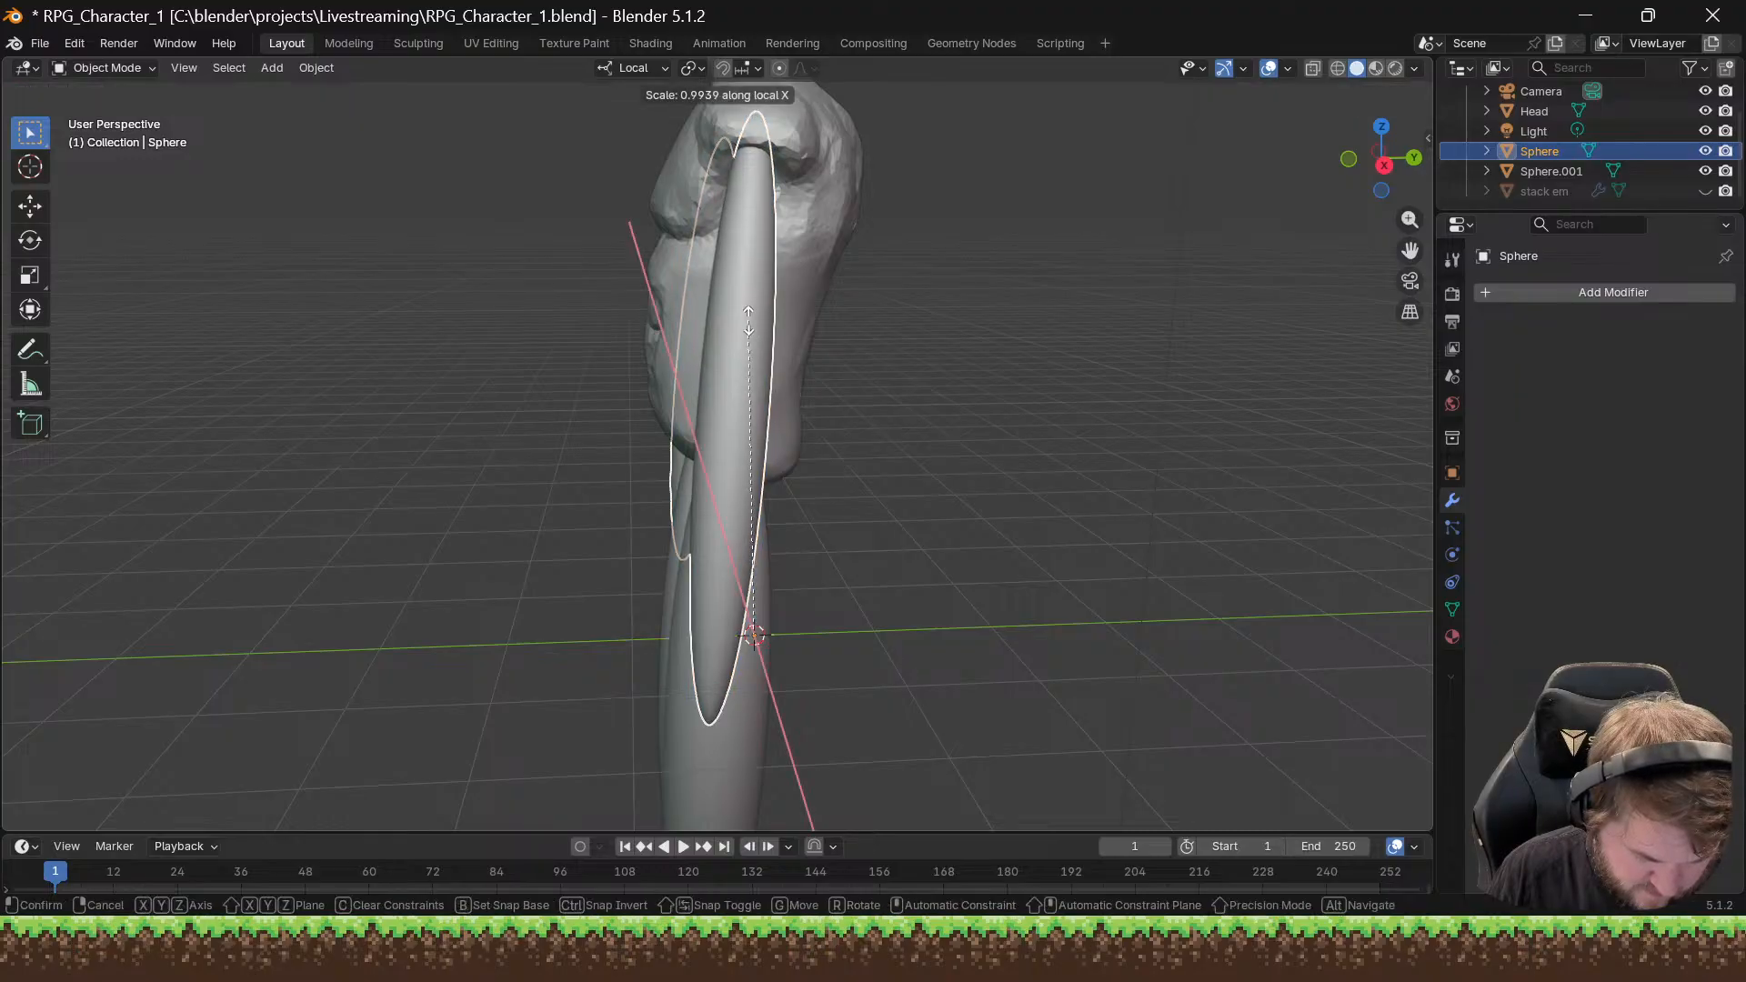
click(971, 345)
key(ctrl+z)
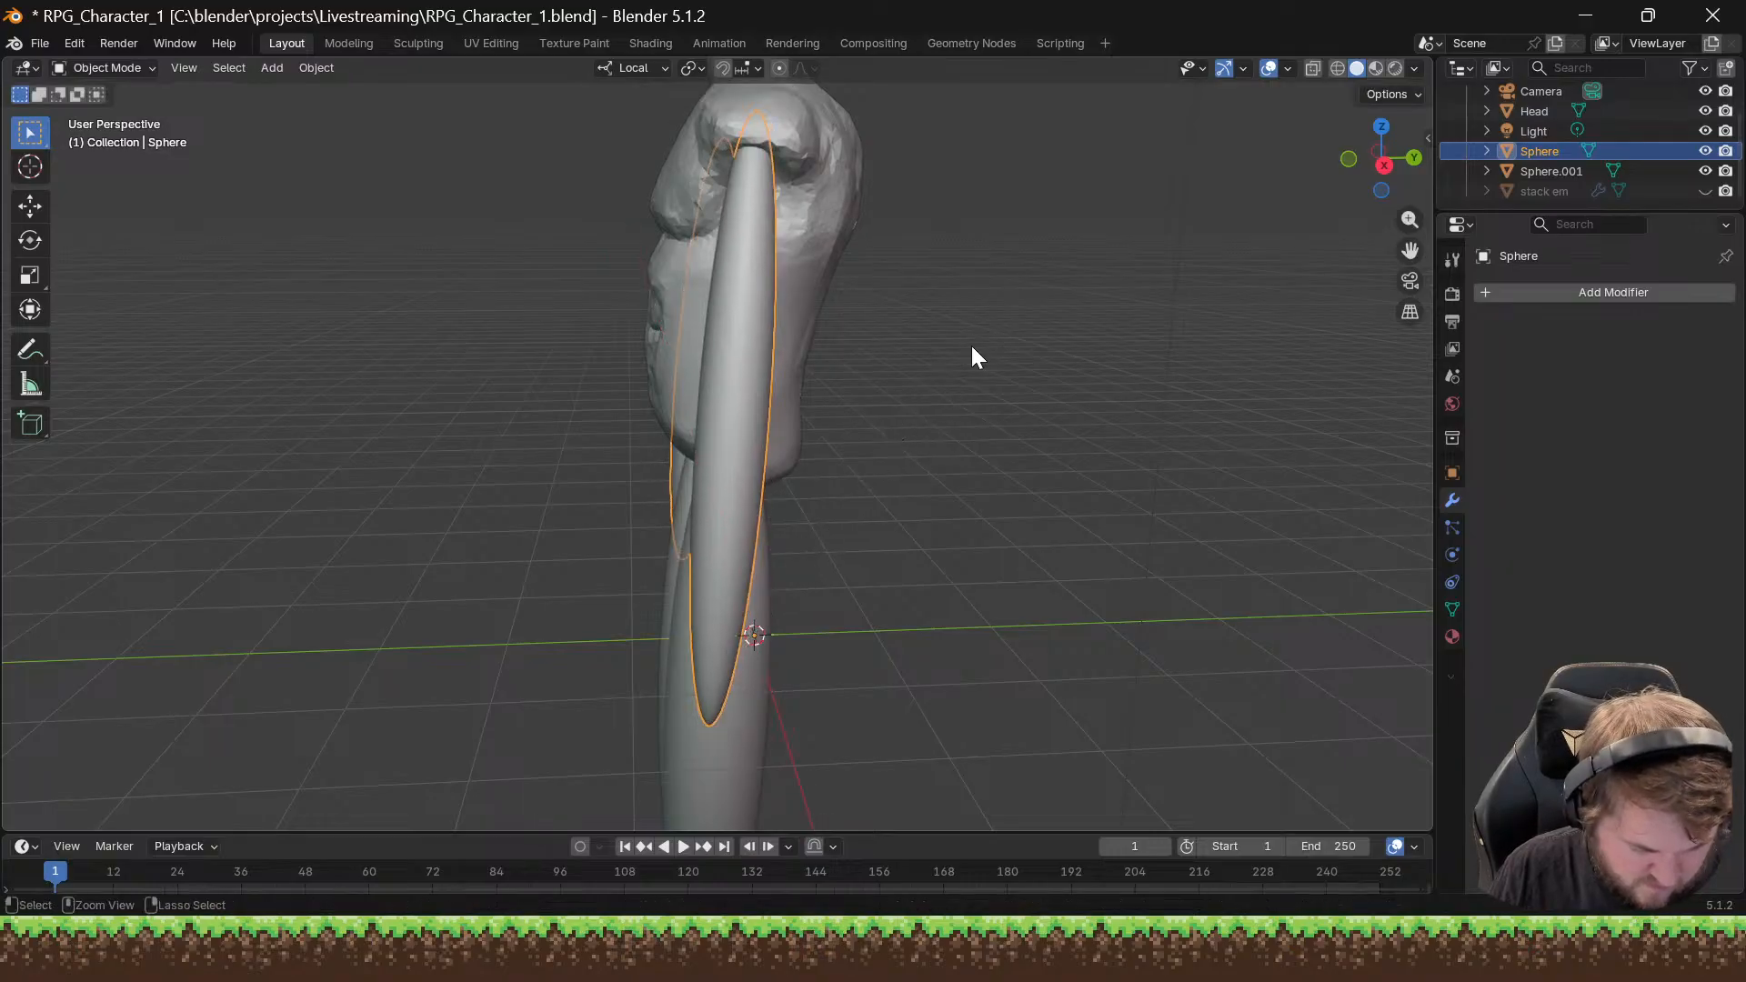
Step: Adjust the arms' overall scale very slightly
middle_drag(971, 345, 1105, 336)
key(s)
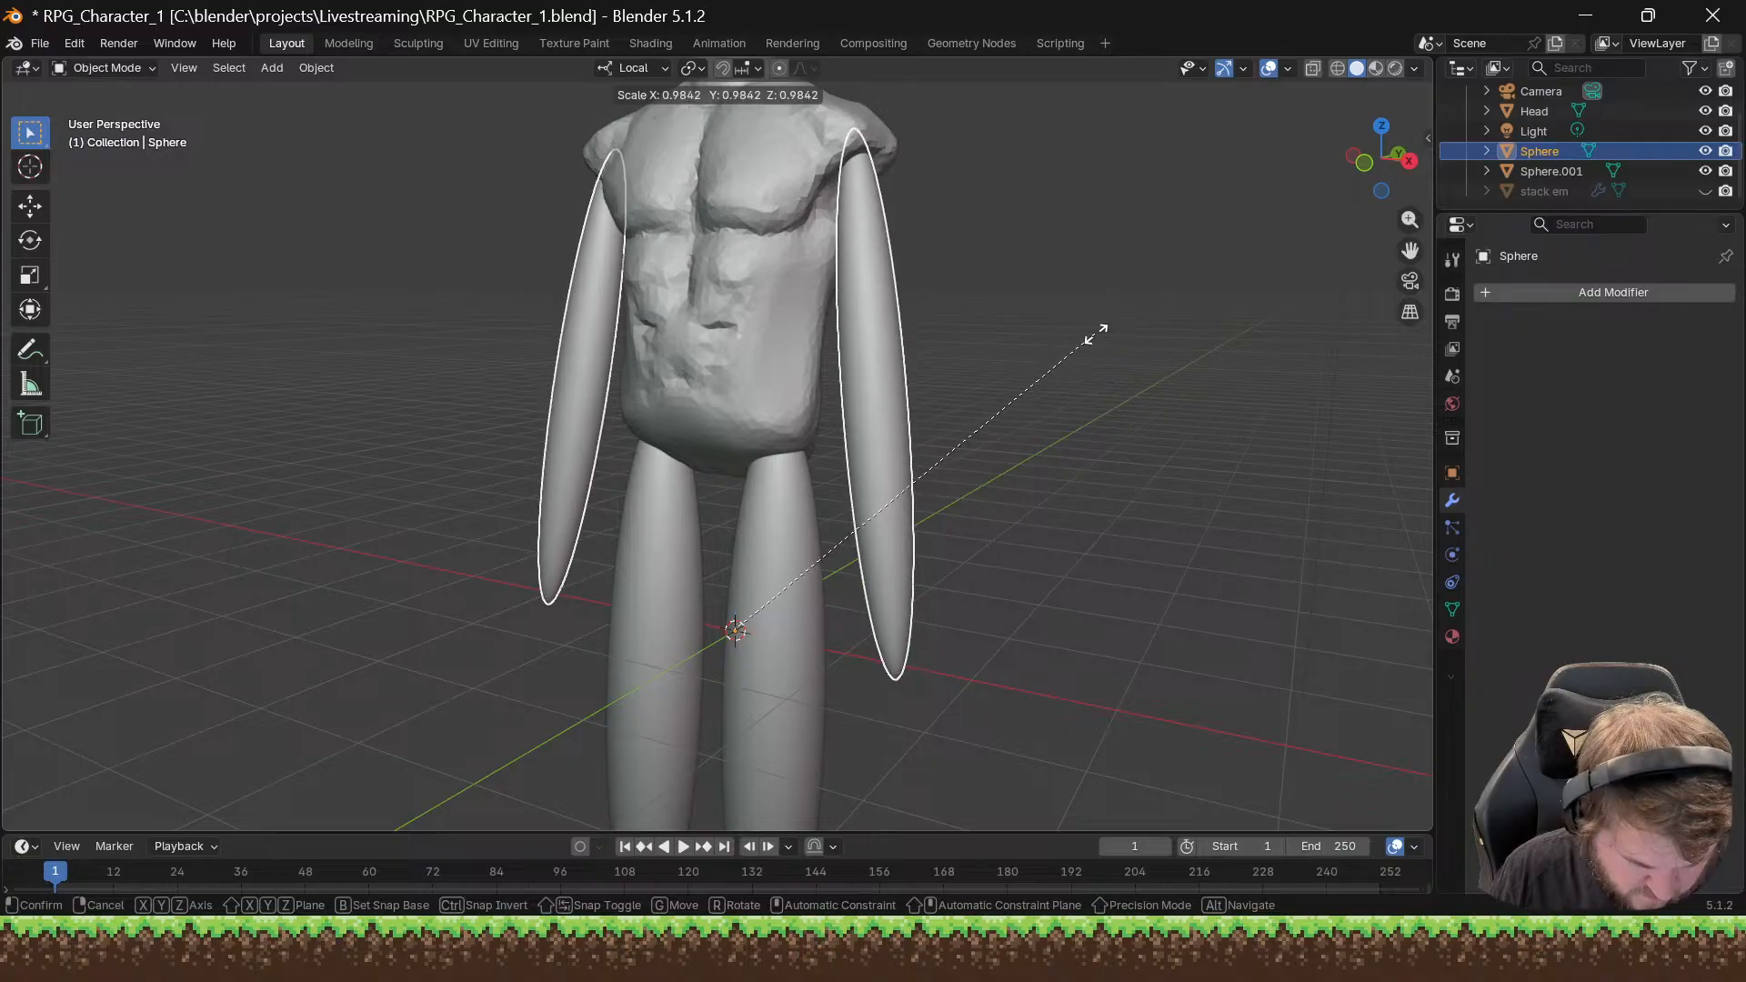
click(1097, 335)
middle_drag(1097, 335, 855, 325)
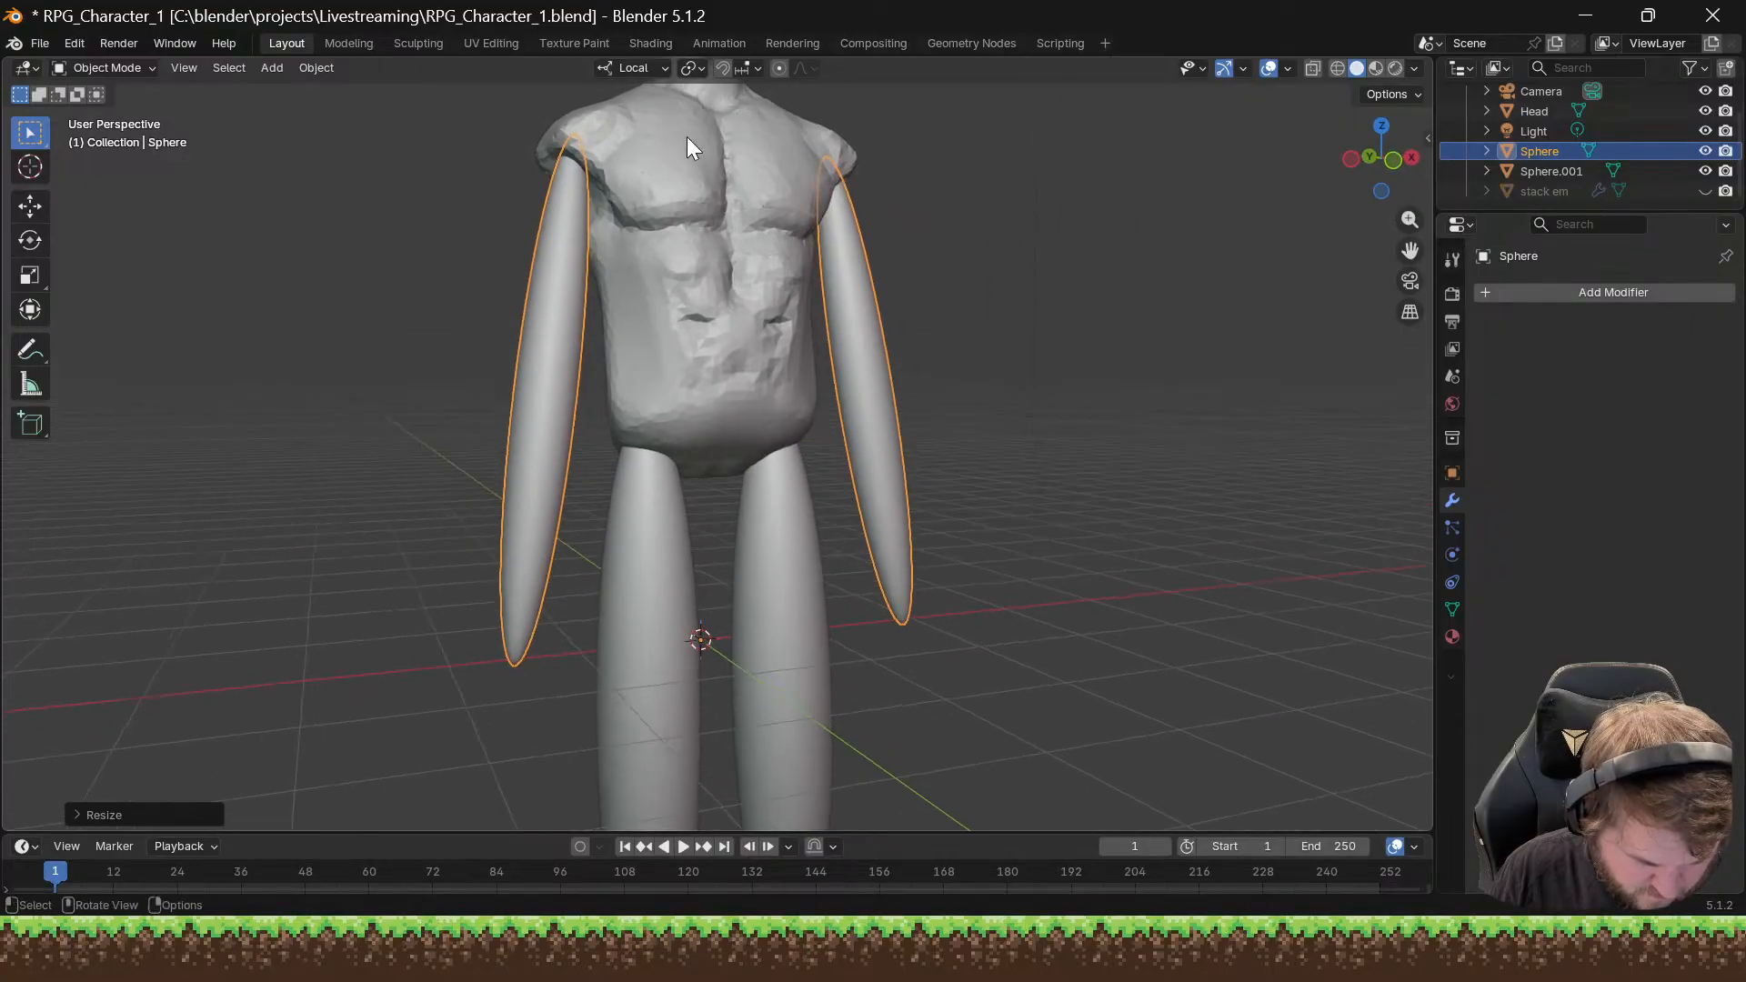
Step: Set the transform orientation to Global and fine-tune the arms' overall scale once more
click(642, 66)
click(602, 129)
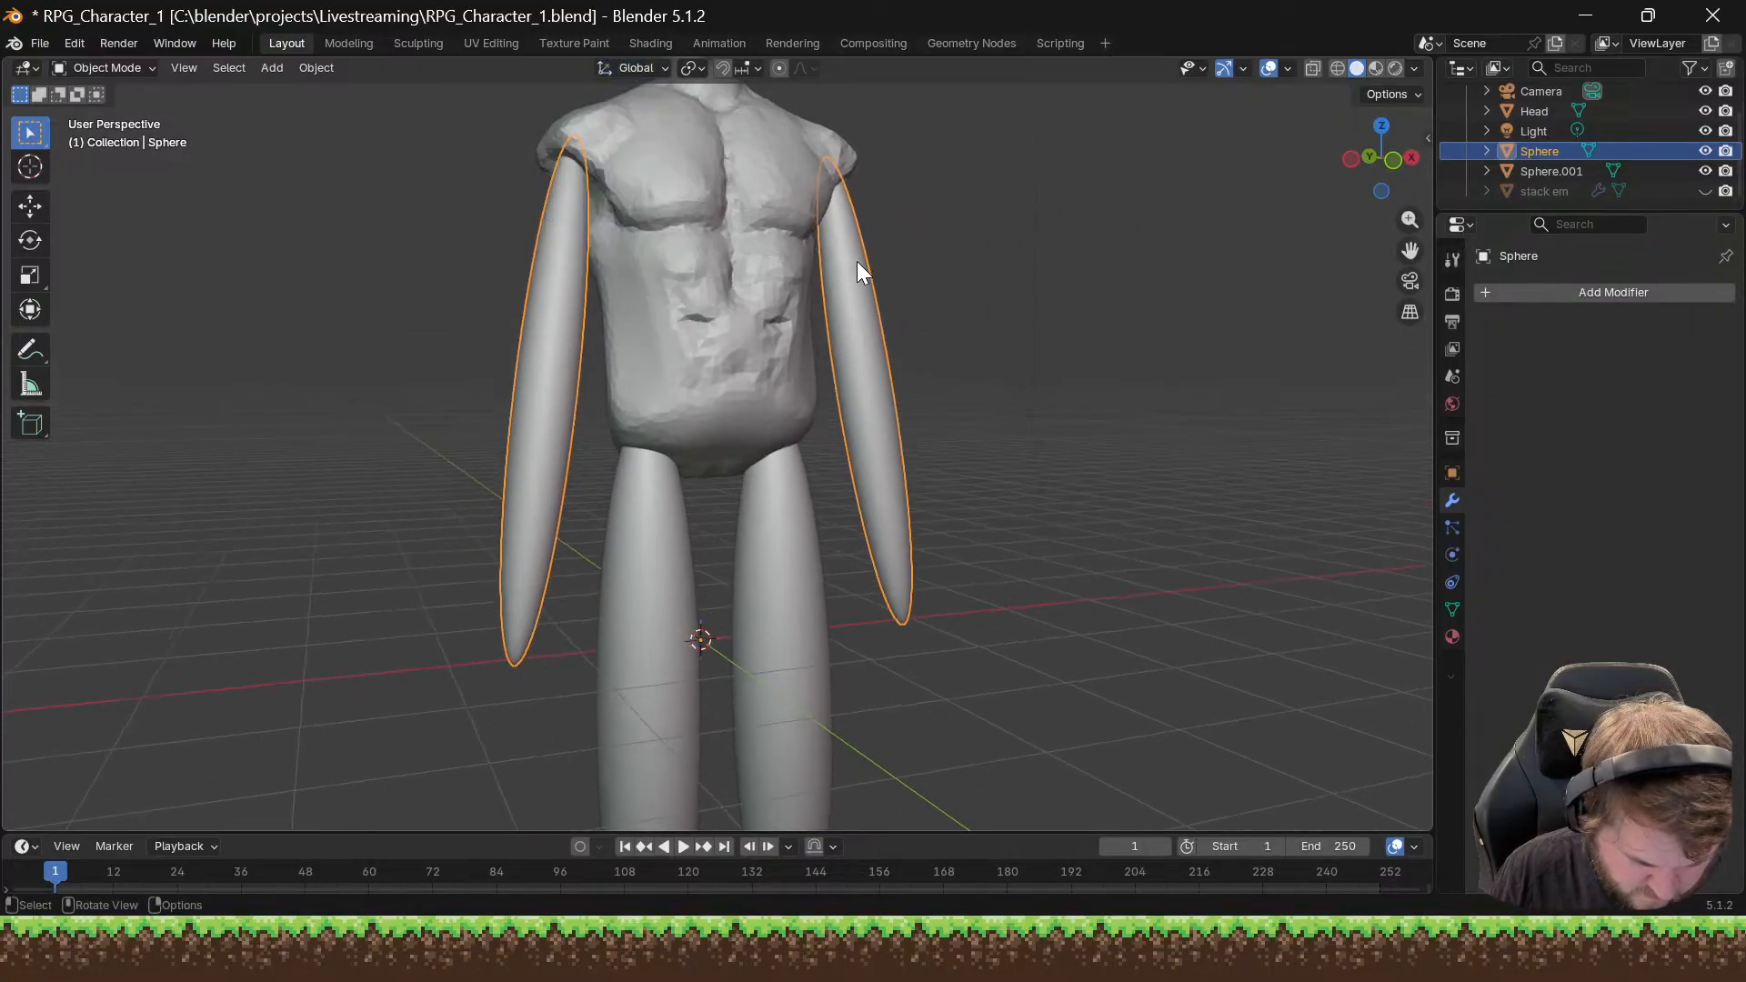
middle_drag(856, 260, 853, 335)
key(s)
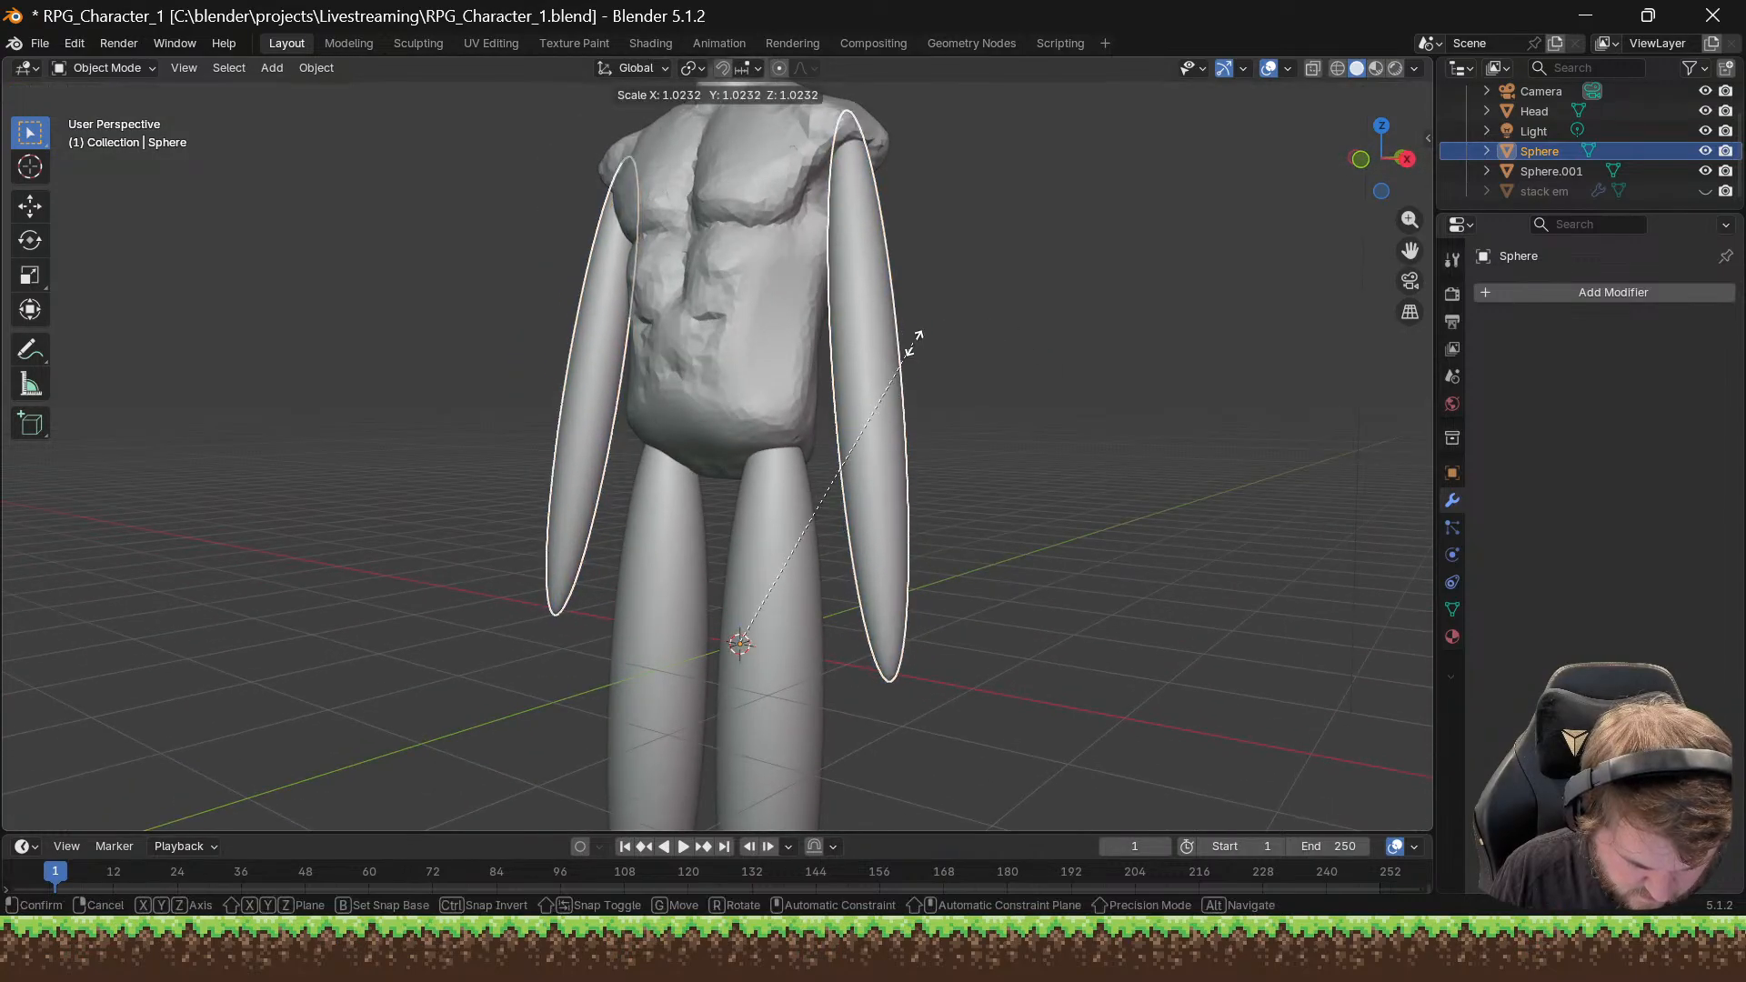
click(997, 347)
middle_drag(997, 351, 739, 343)
Step: Join the arms into the Head object that forms the head and torso
click(773, 347)
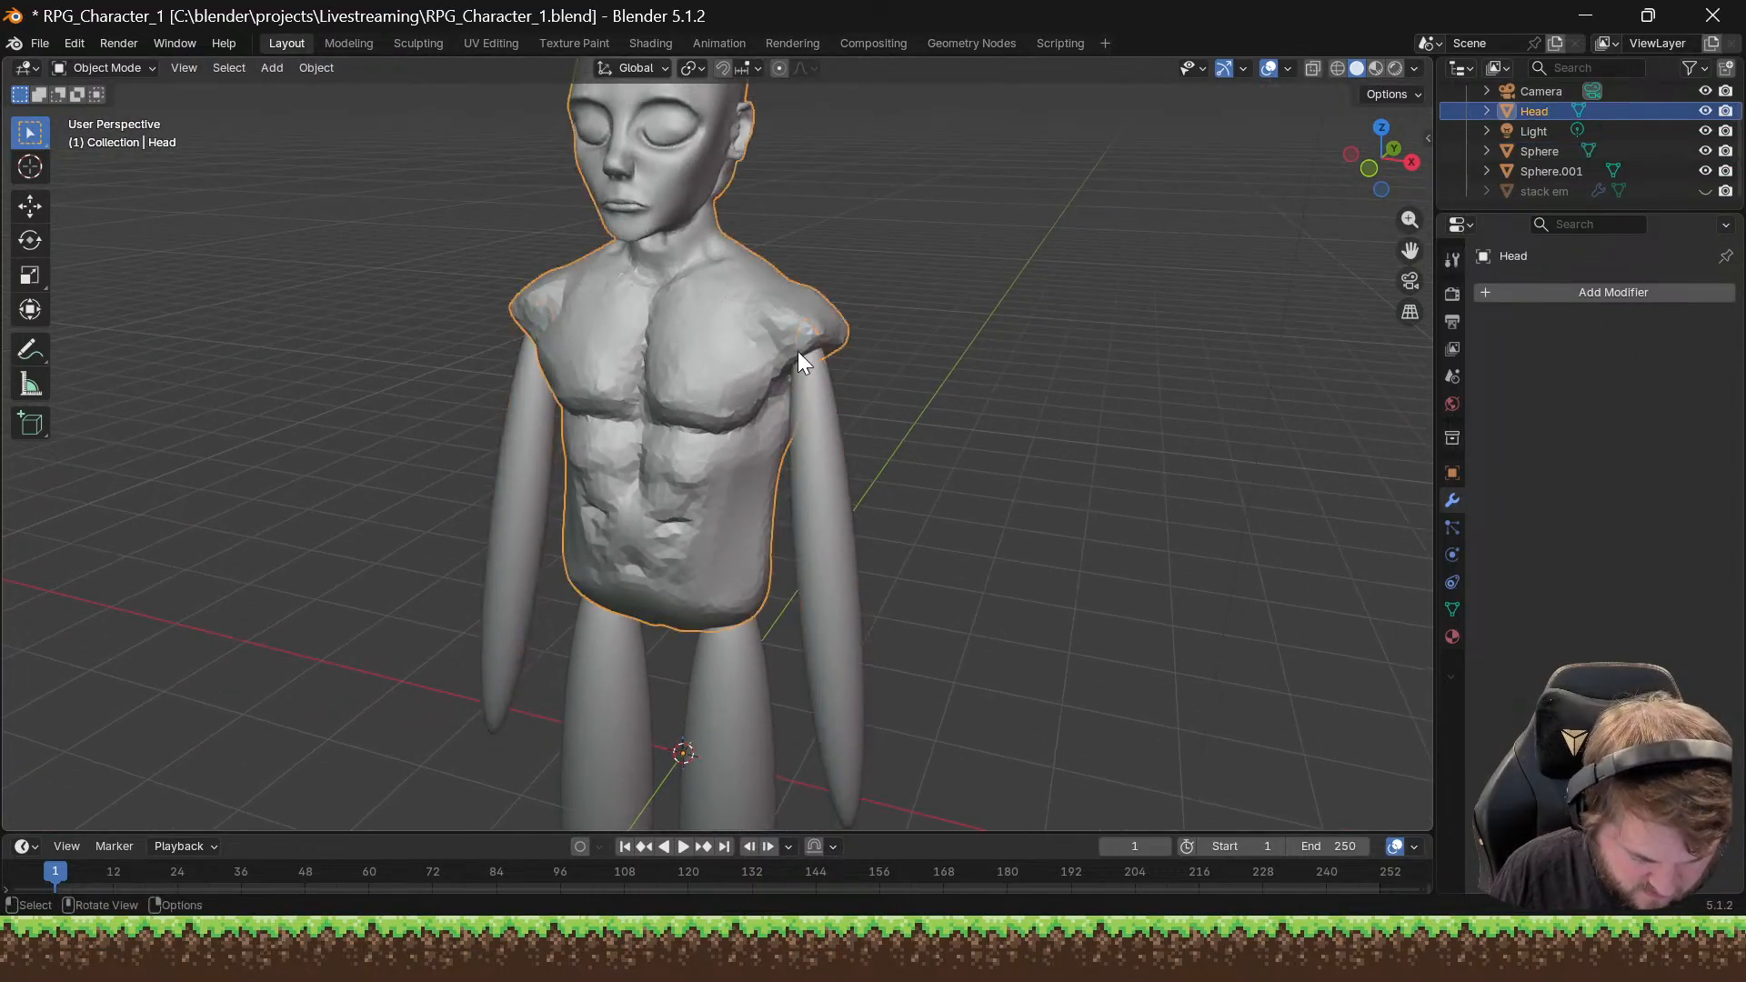
click(820, 402)
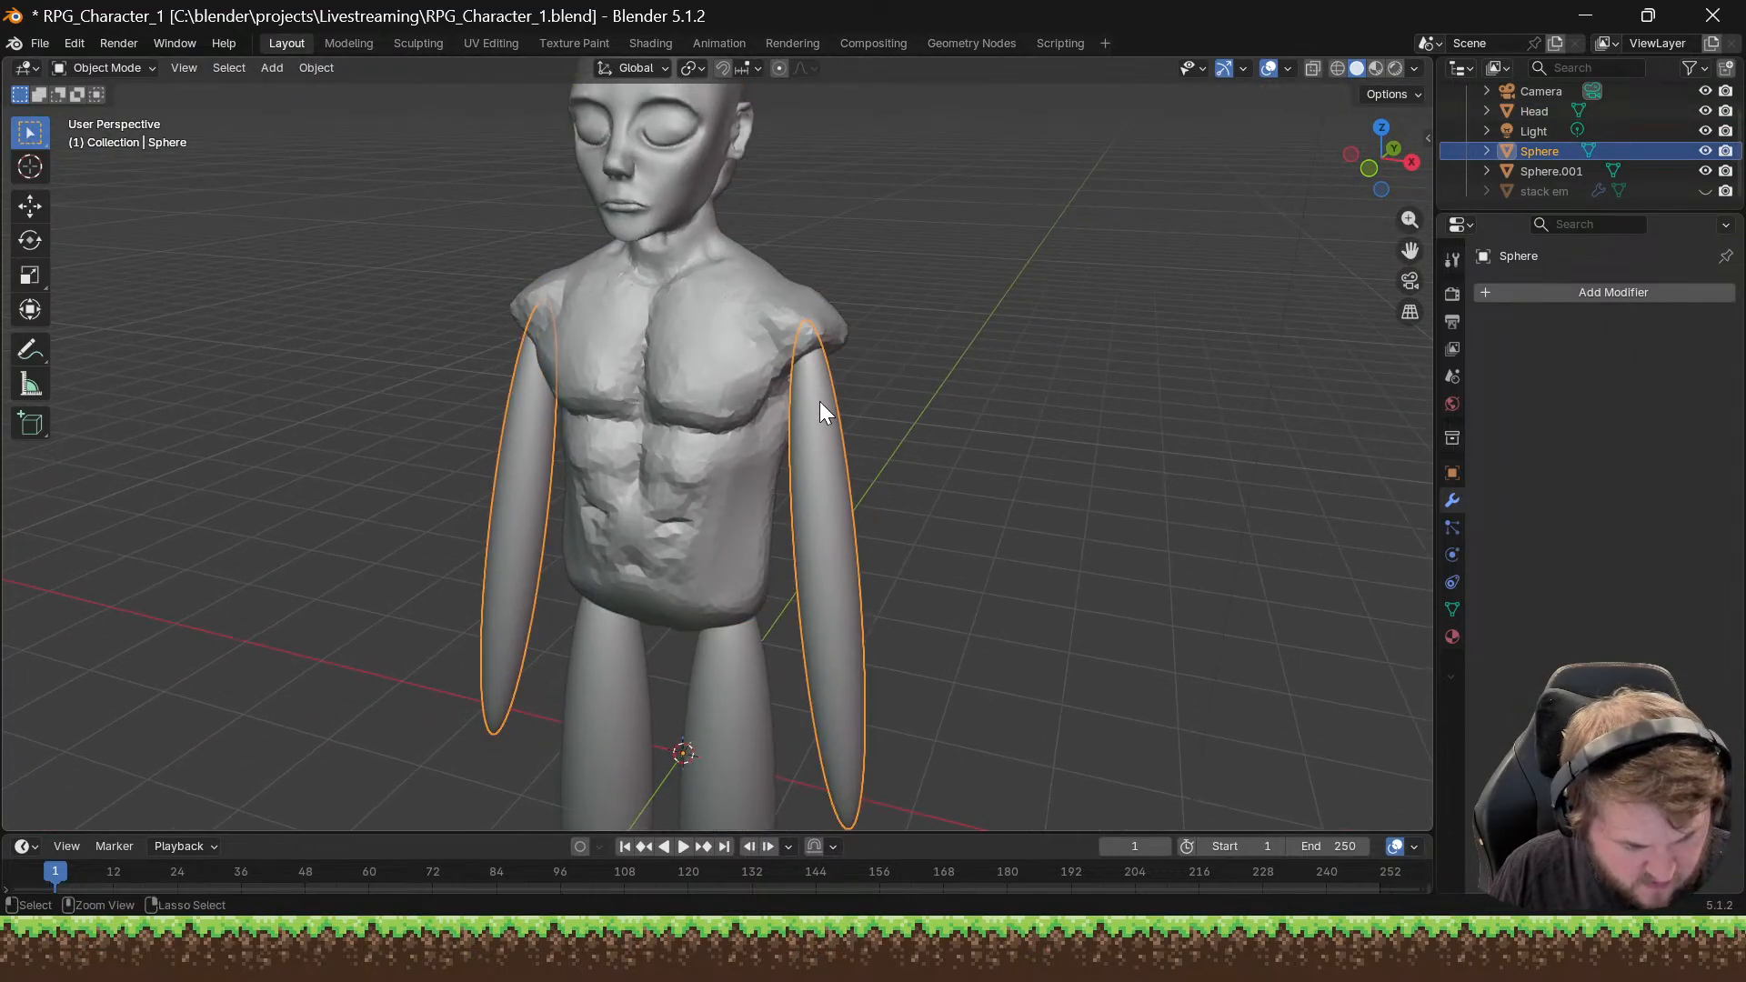
shift+click(744, 361)
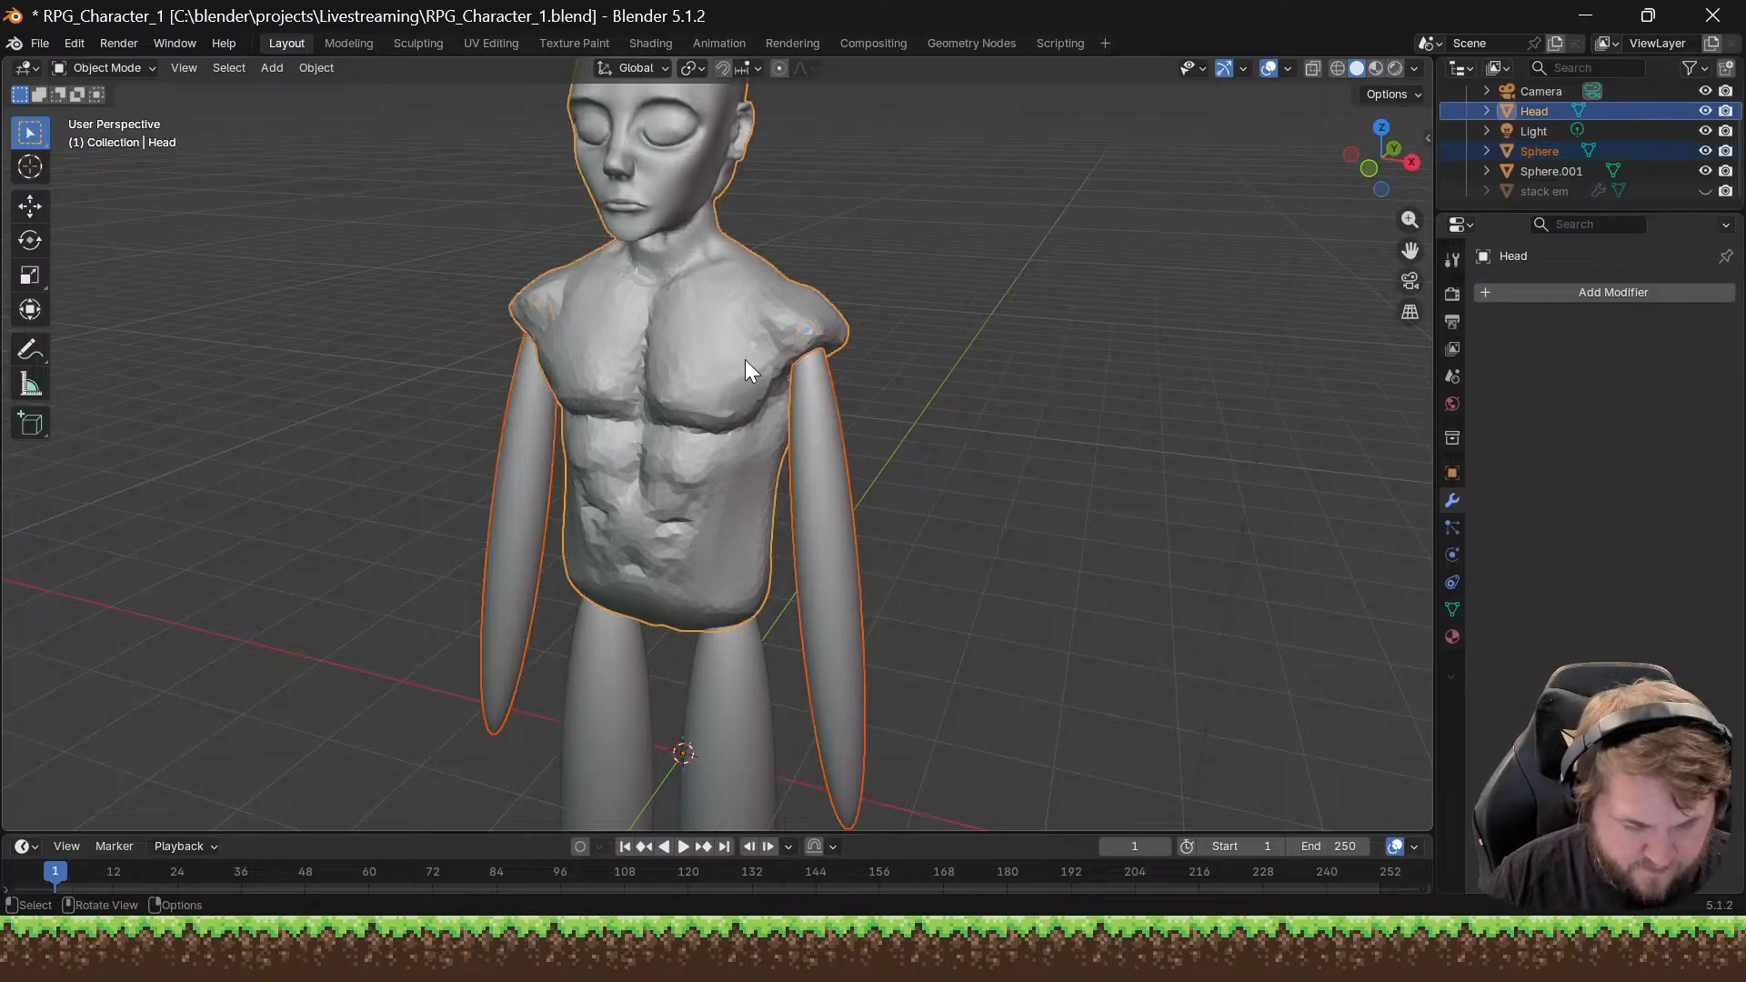
key(ctrl+j)
middle_drag(744, 358, 799, 498)
scroll(755, 452, up, 4)
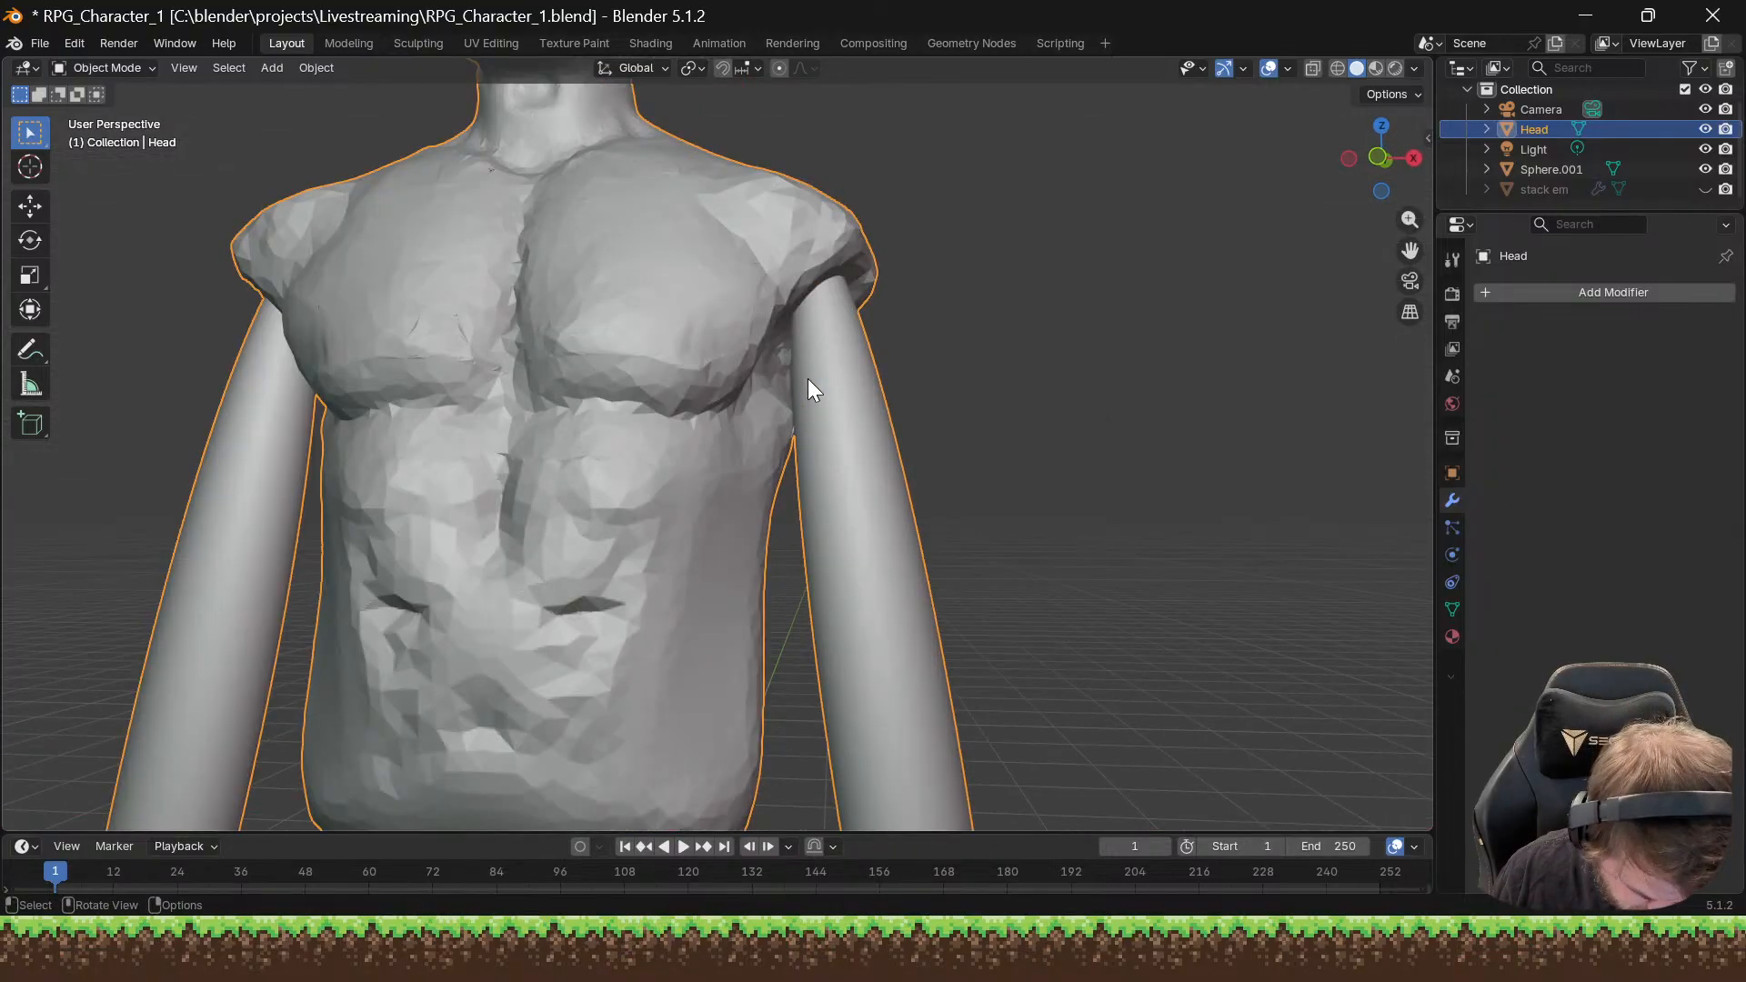
middle_drag(808, 379, 856, 420)
scroll(768, 462, up, 2)
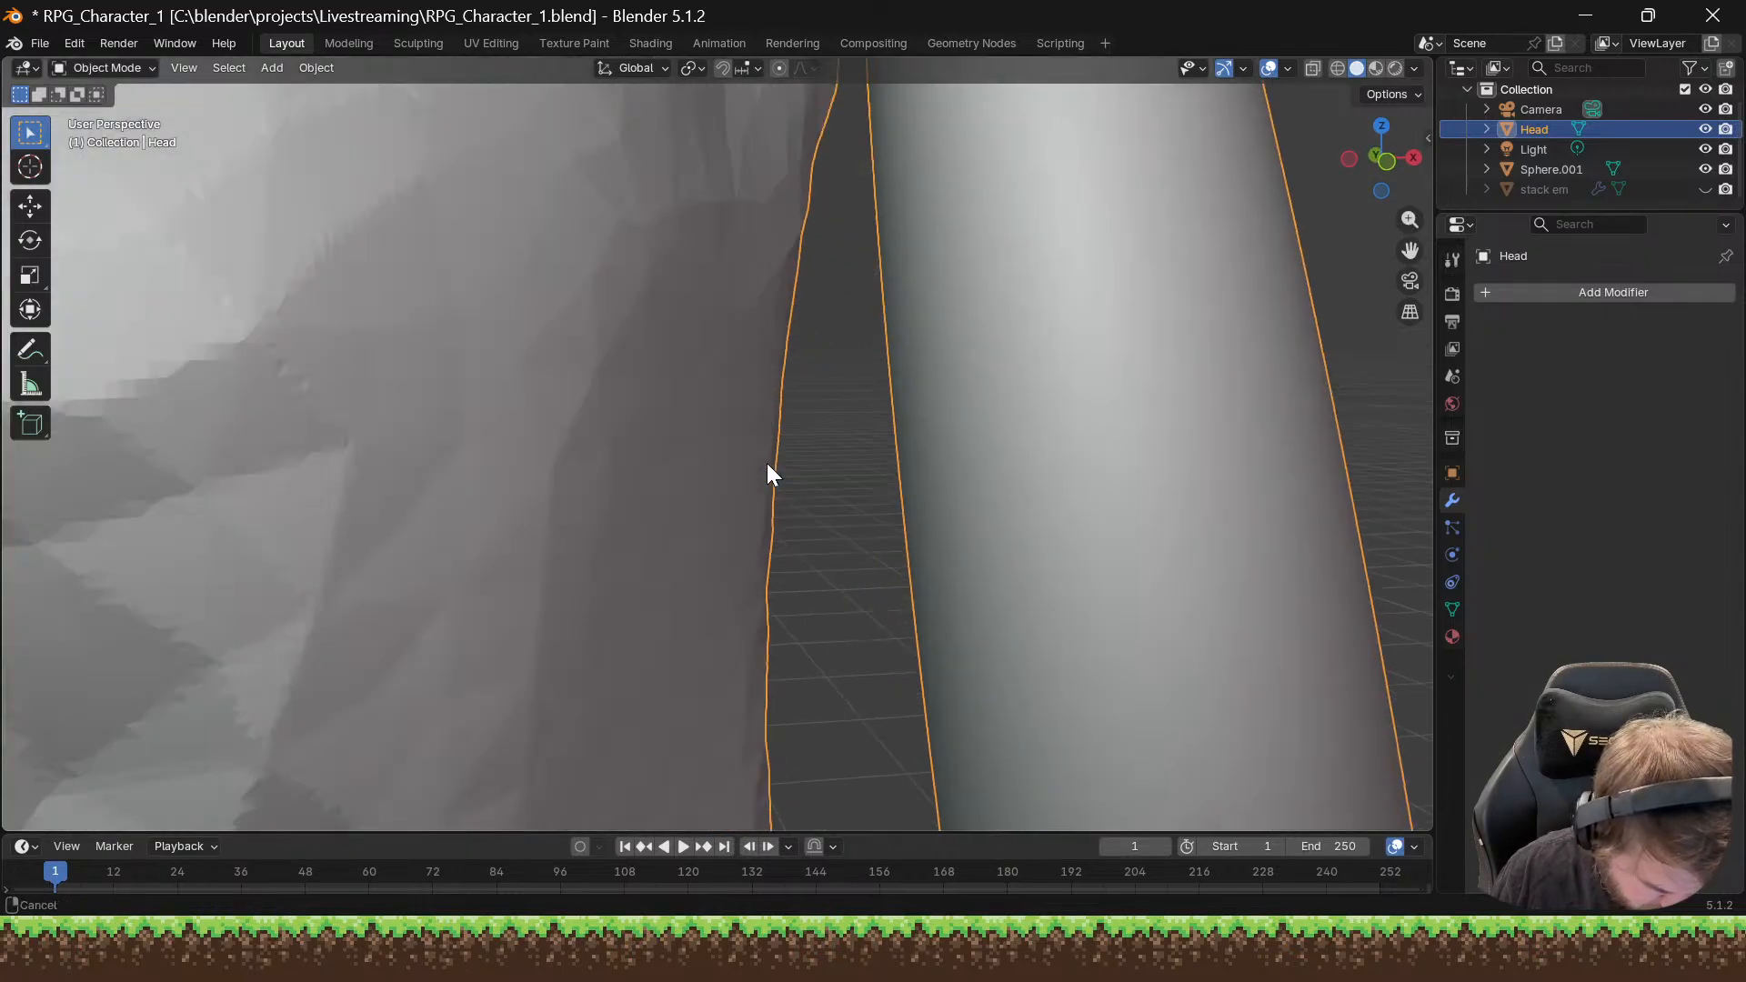
middle_drag(767, 461, 751, 436)
scroll(751, 436, down, 2)
Step: Join the legs into the Head object with the torso and arms
shift+middle_drag(665, 757, 669, 422)
click(736, 442)
shift+click(620, 255)
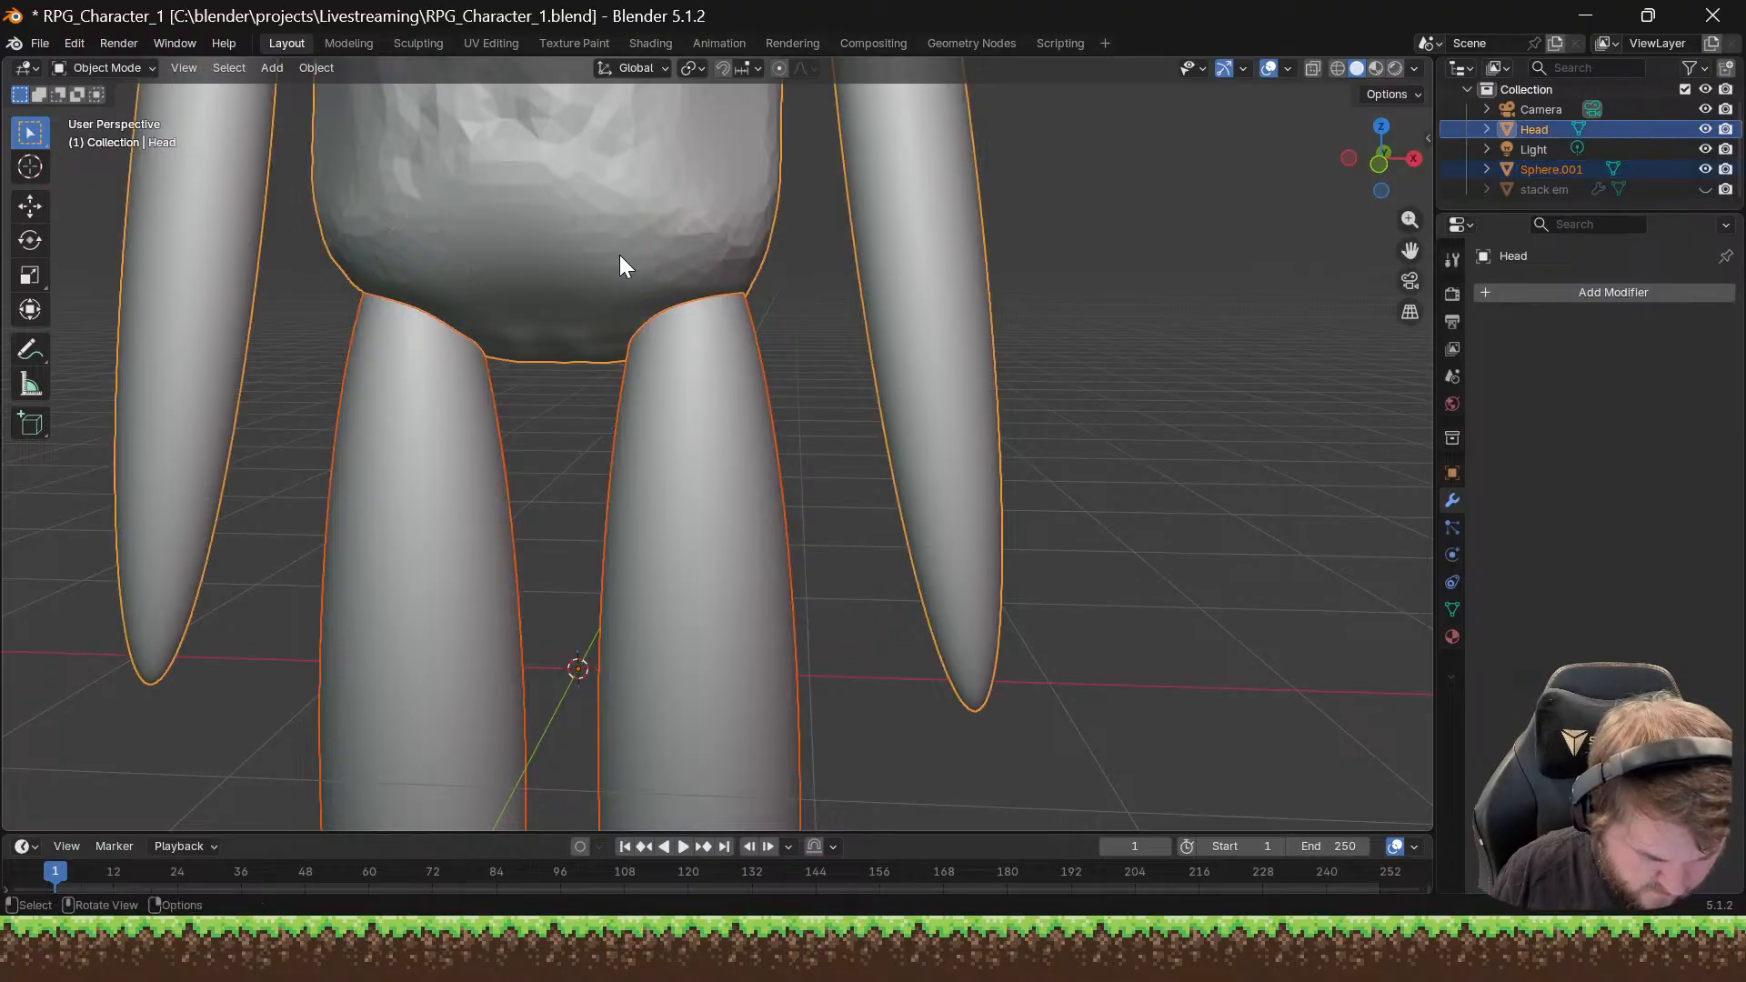
key(ctrl+j)
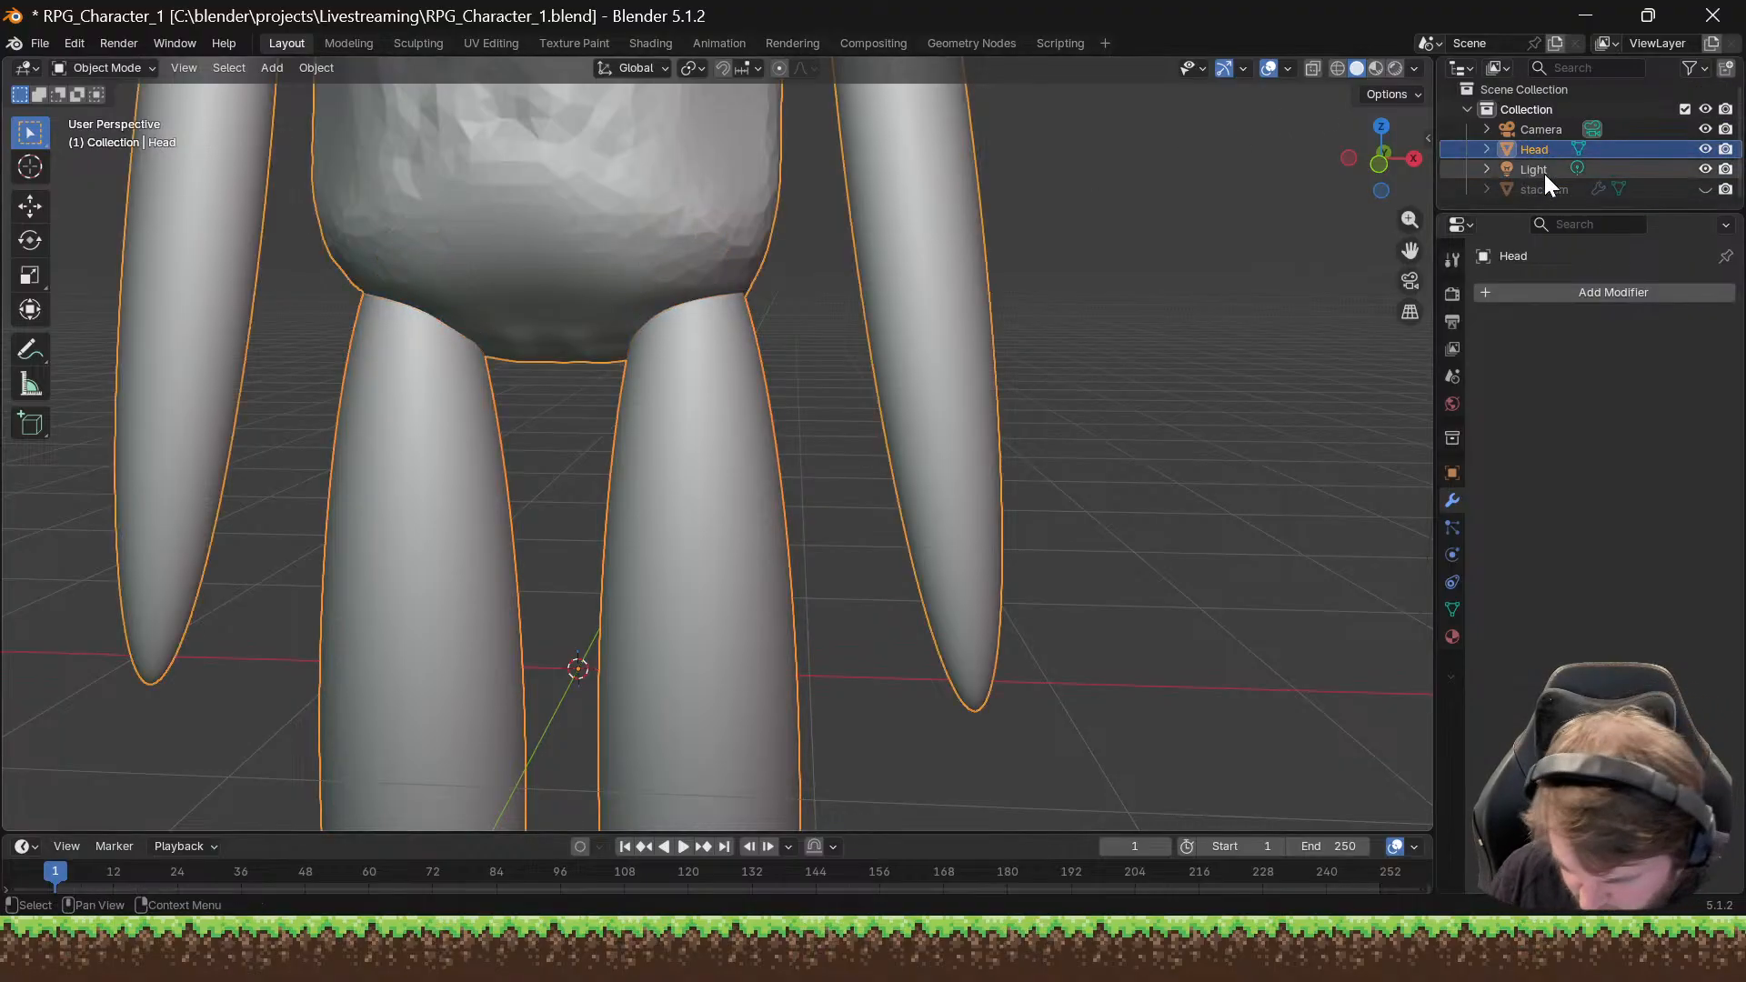
Step: Raise the joined body along global Z until the lower ends of the legs sit about at ground level
key(KP_Decimal)
scroll(859, 220, down, 5)
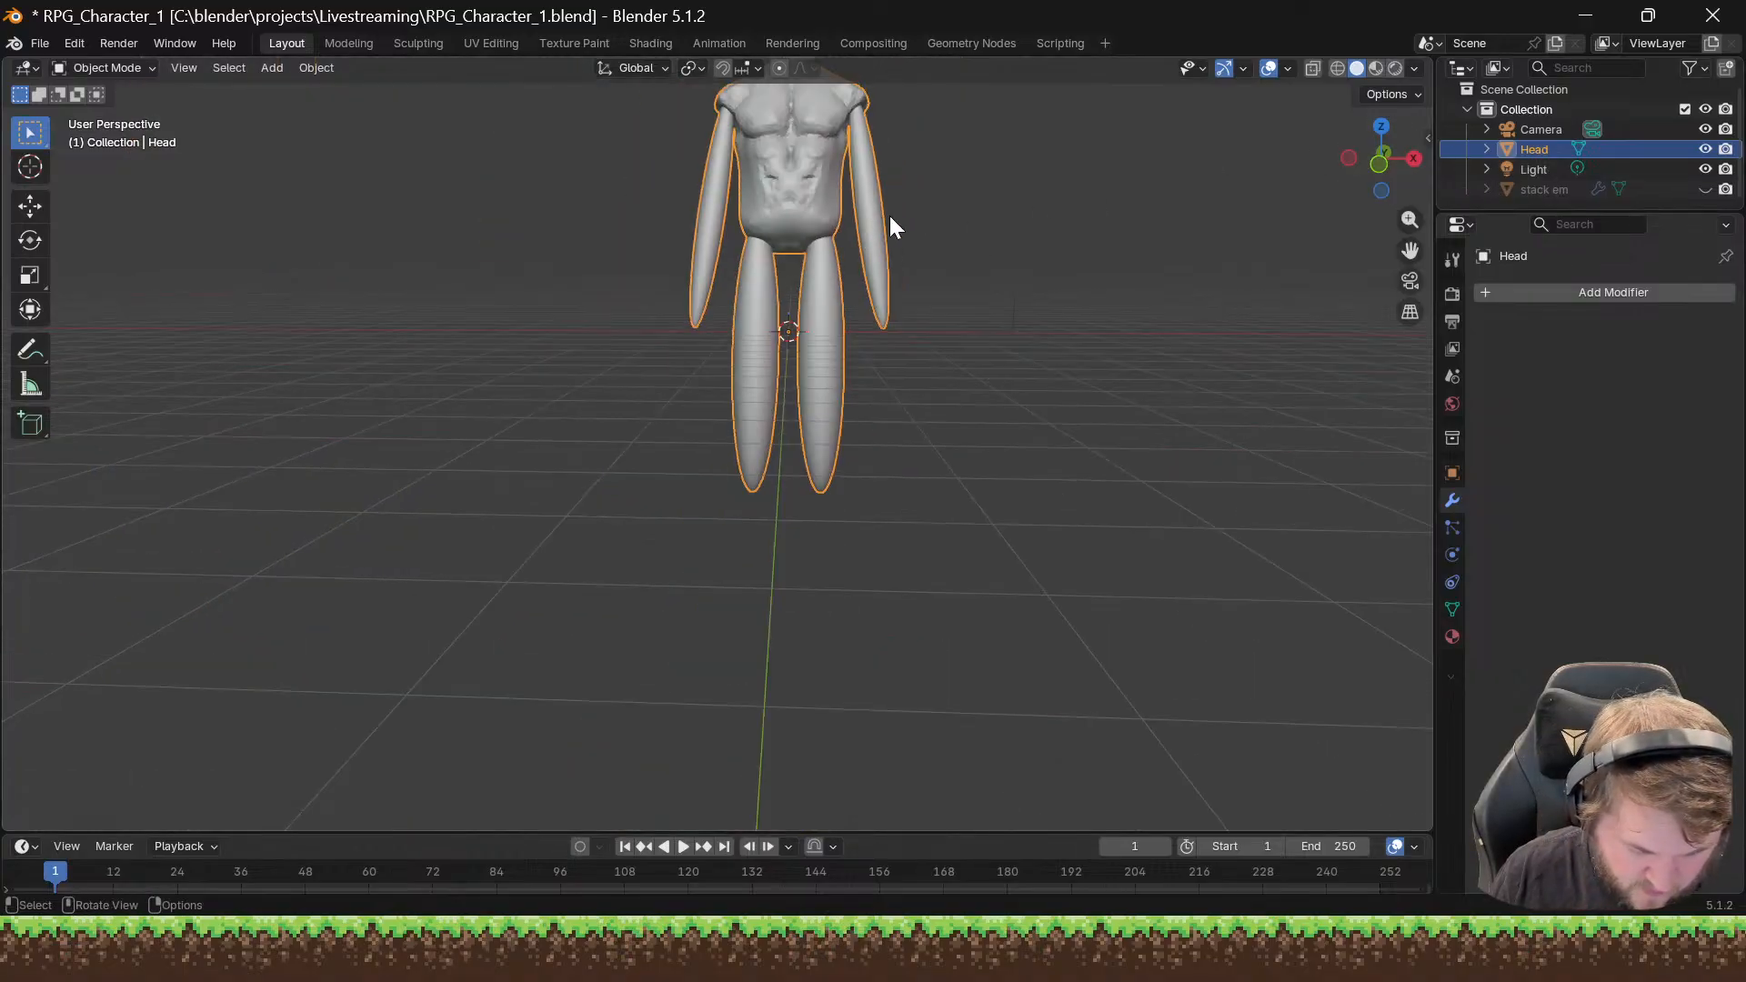
middle_drag(883, 357, 836, 330)
key(g)
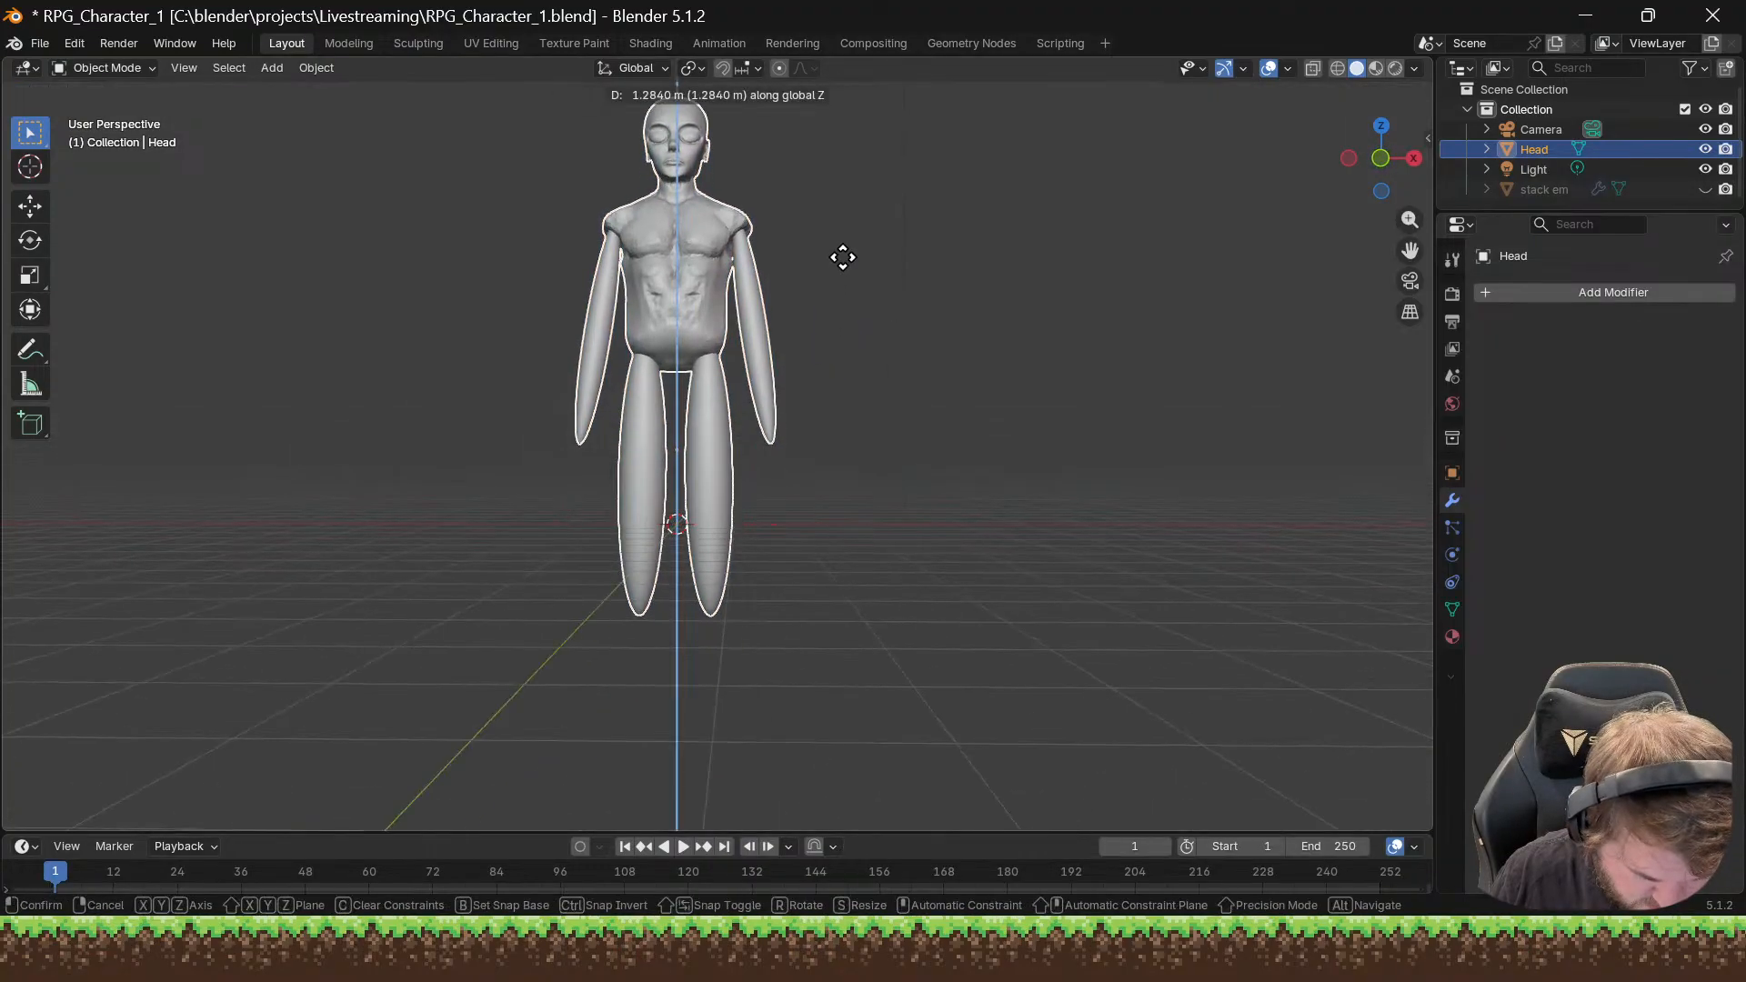
click(842, 191)
middle_drag(842, 189, 700, 231)
scroll(645, 440, up, 5)
middle_drag(648, 446, 853, 528)
key(g)
key(z)
key(Escape)
Step: Apply all transforms to the raised, joined body
scroll(914, 474, down, 5)
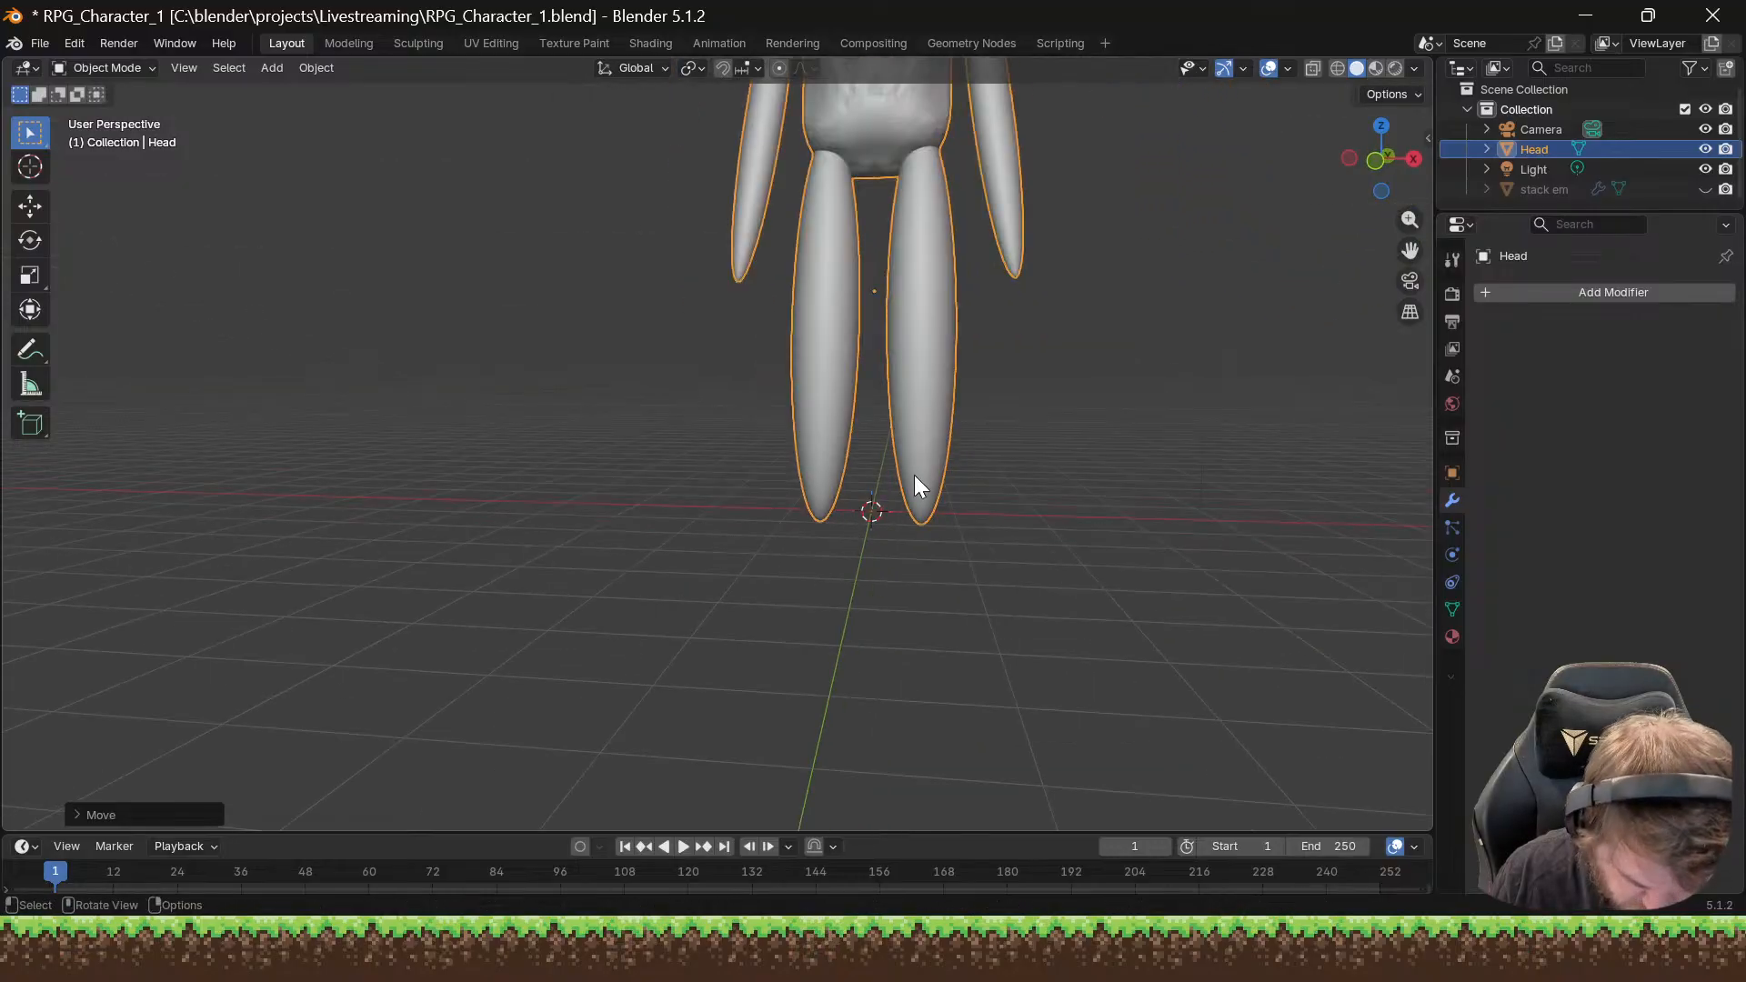
middle_drag(913, 475, 639, 515)
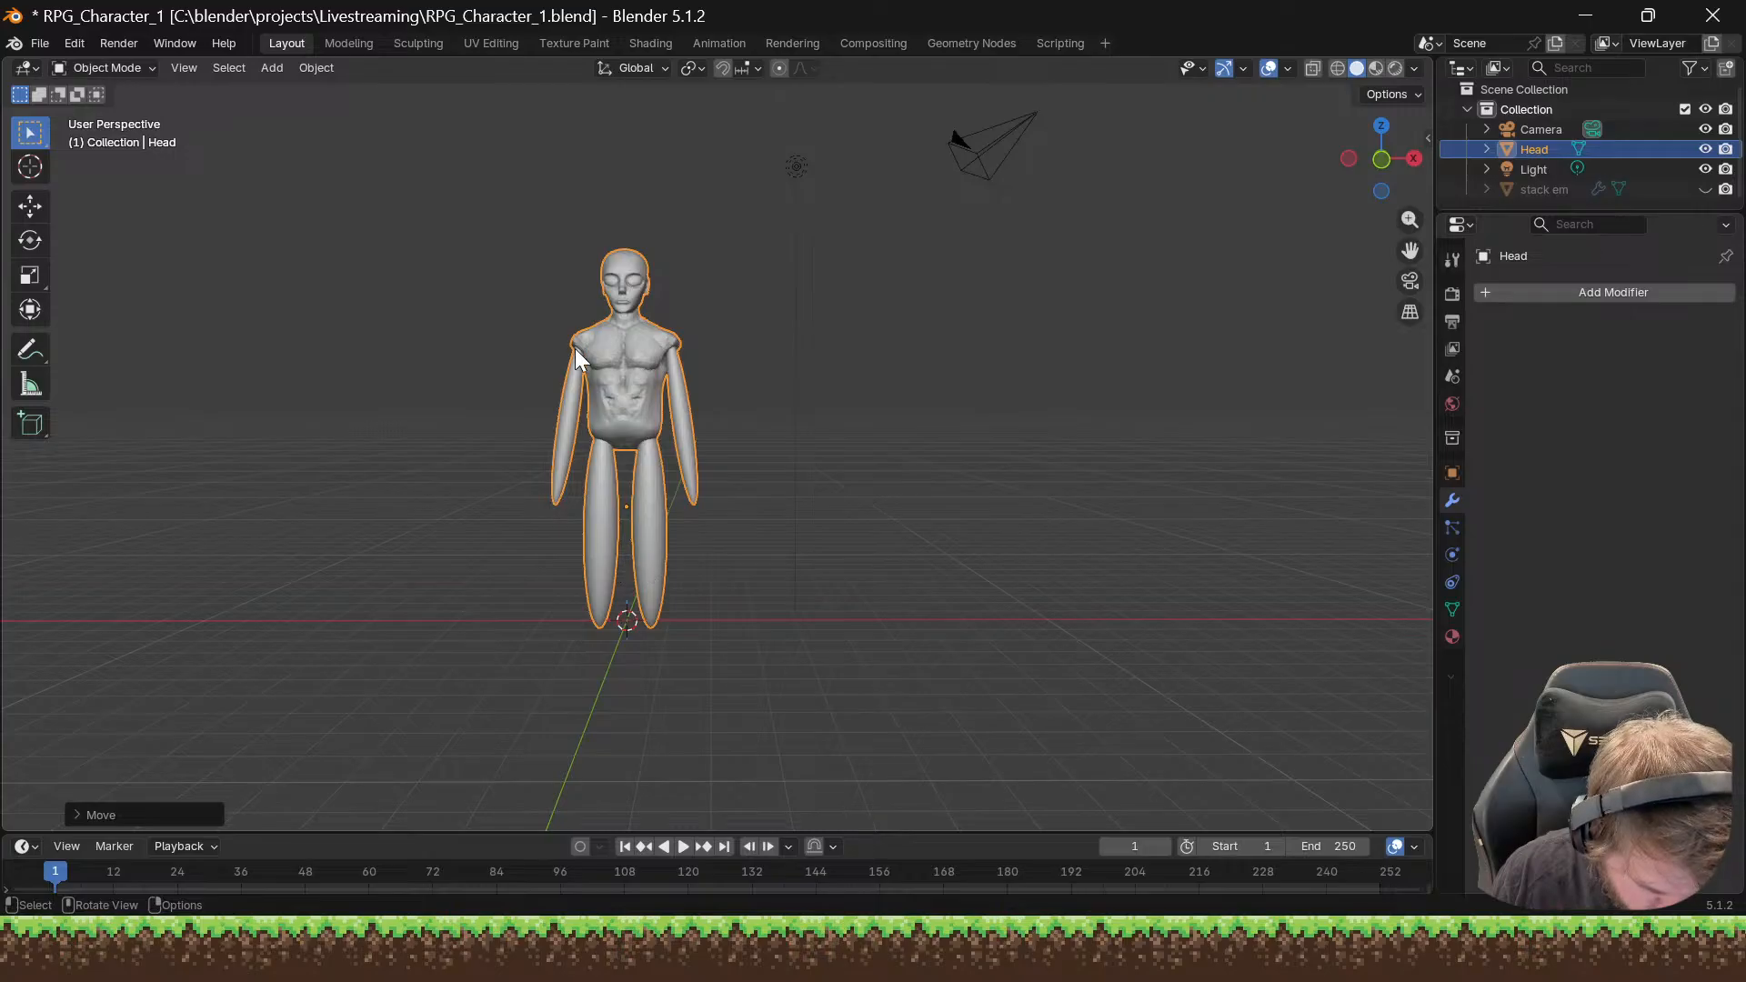
click(319, 69)
mouse_move(353, 170)
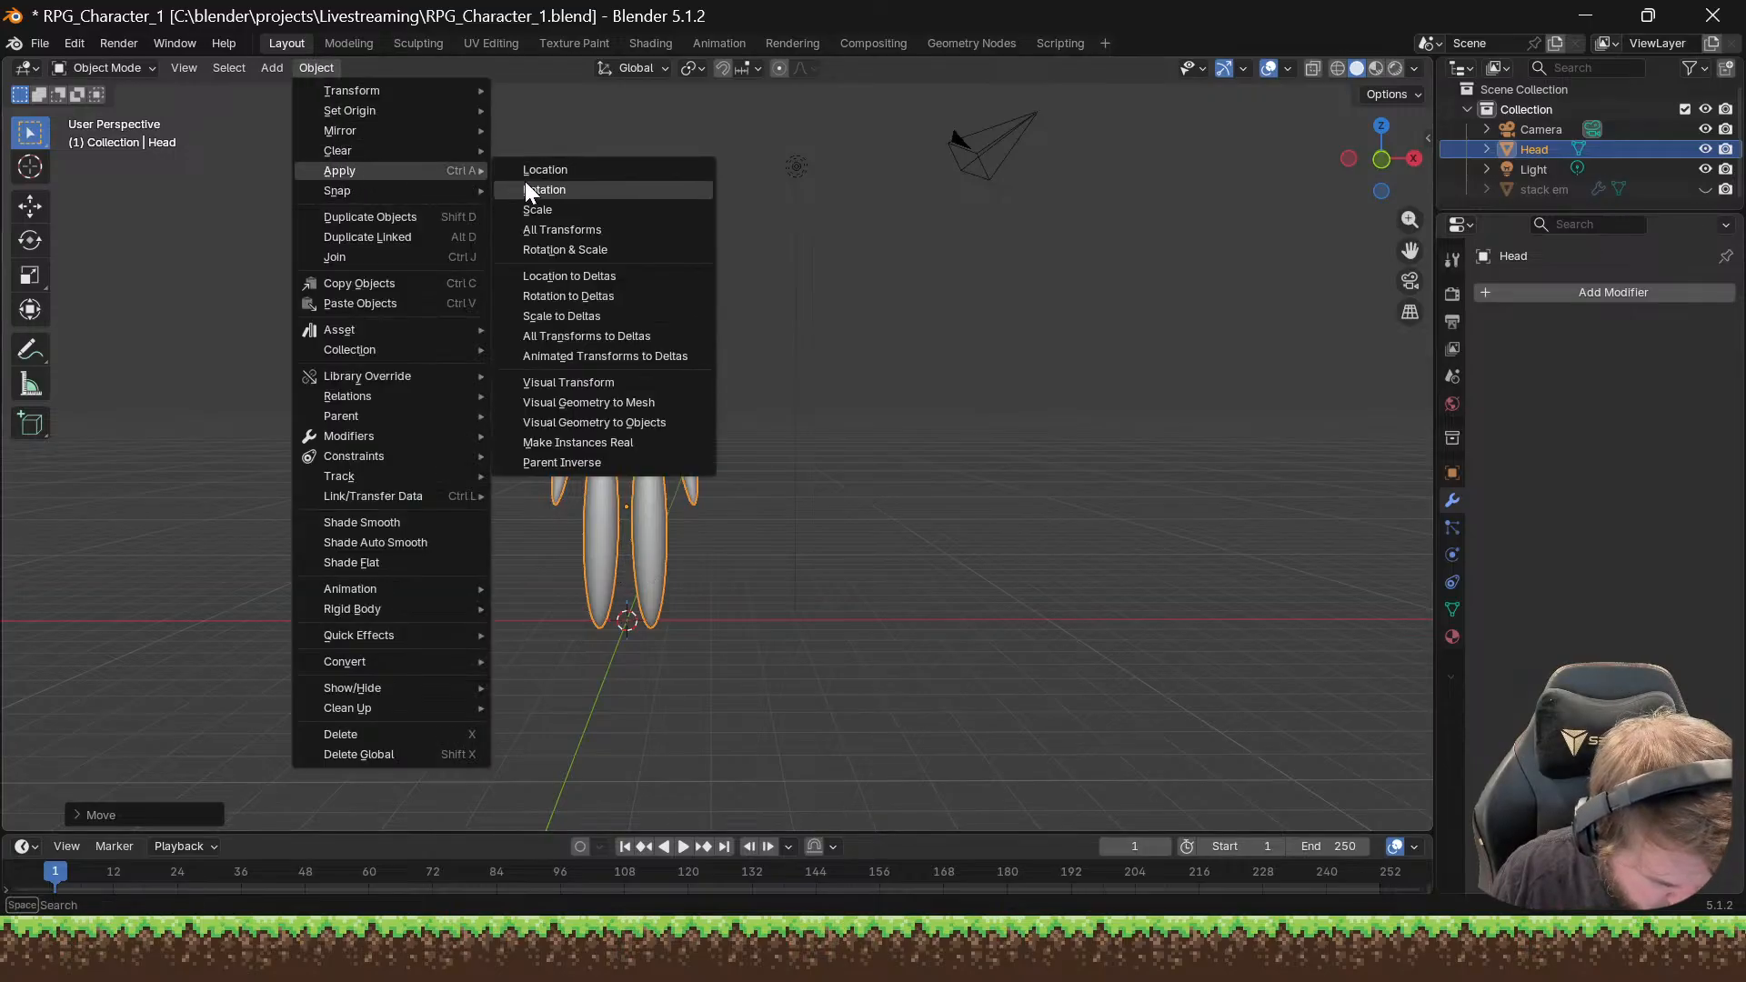
click(558, 229)
Step: Switch the joined body to Sculpt Mode and enable Dyntopo, accepting the loss of attribute data
middle_drag(558, 348, 561, 292)
scroll(663, 400, up, 5)
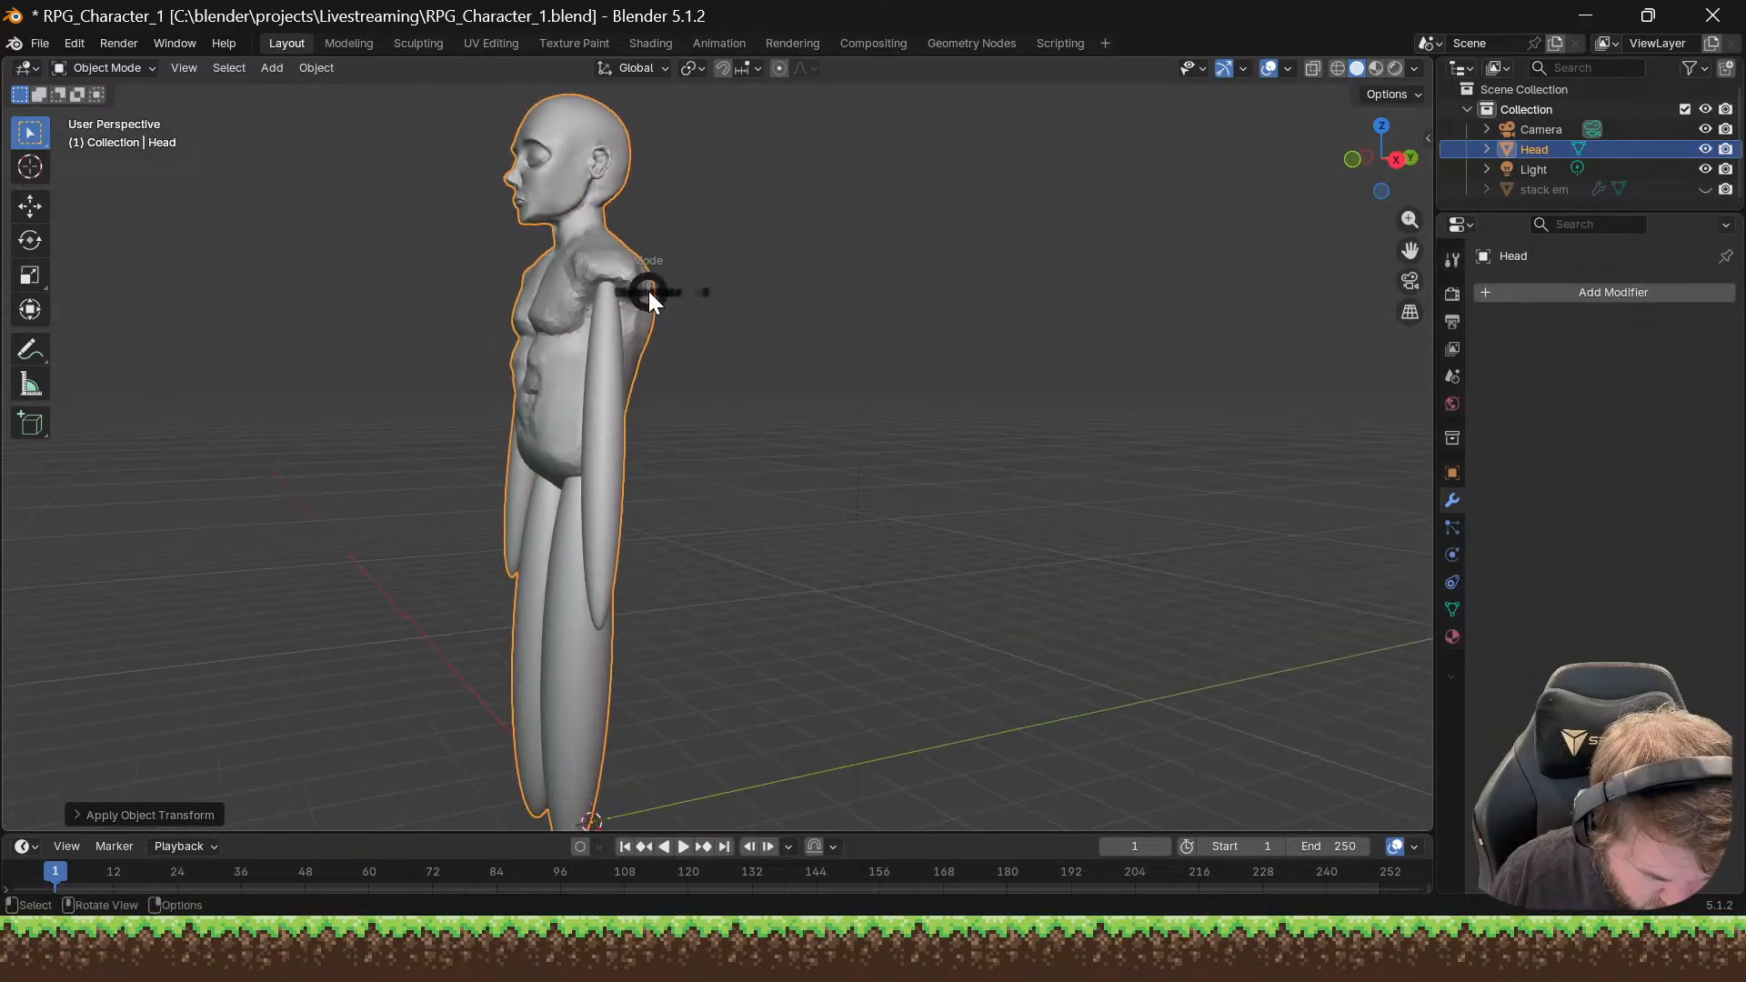
key(ctrl+Tab)
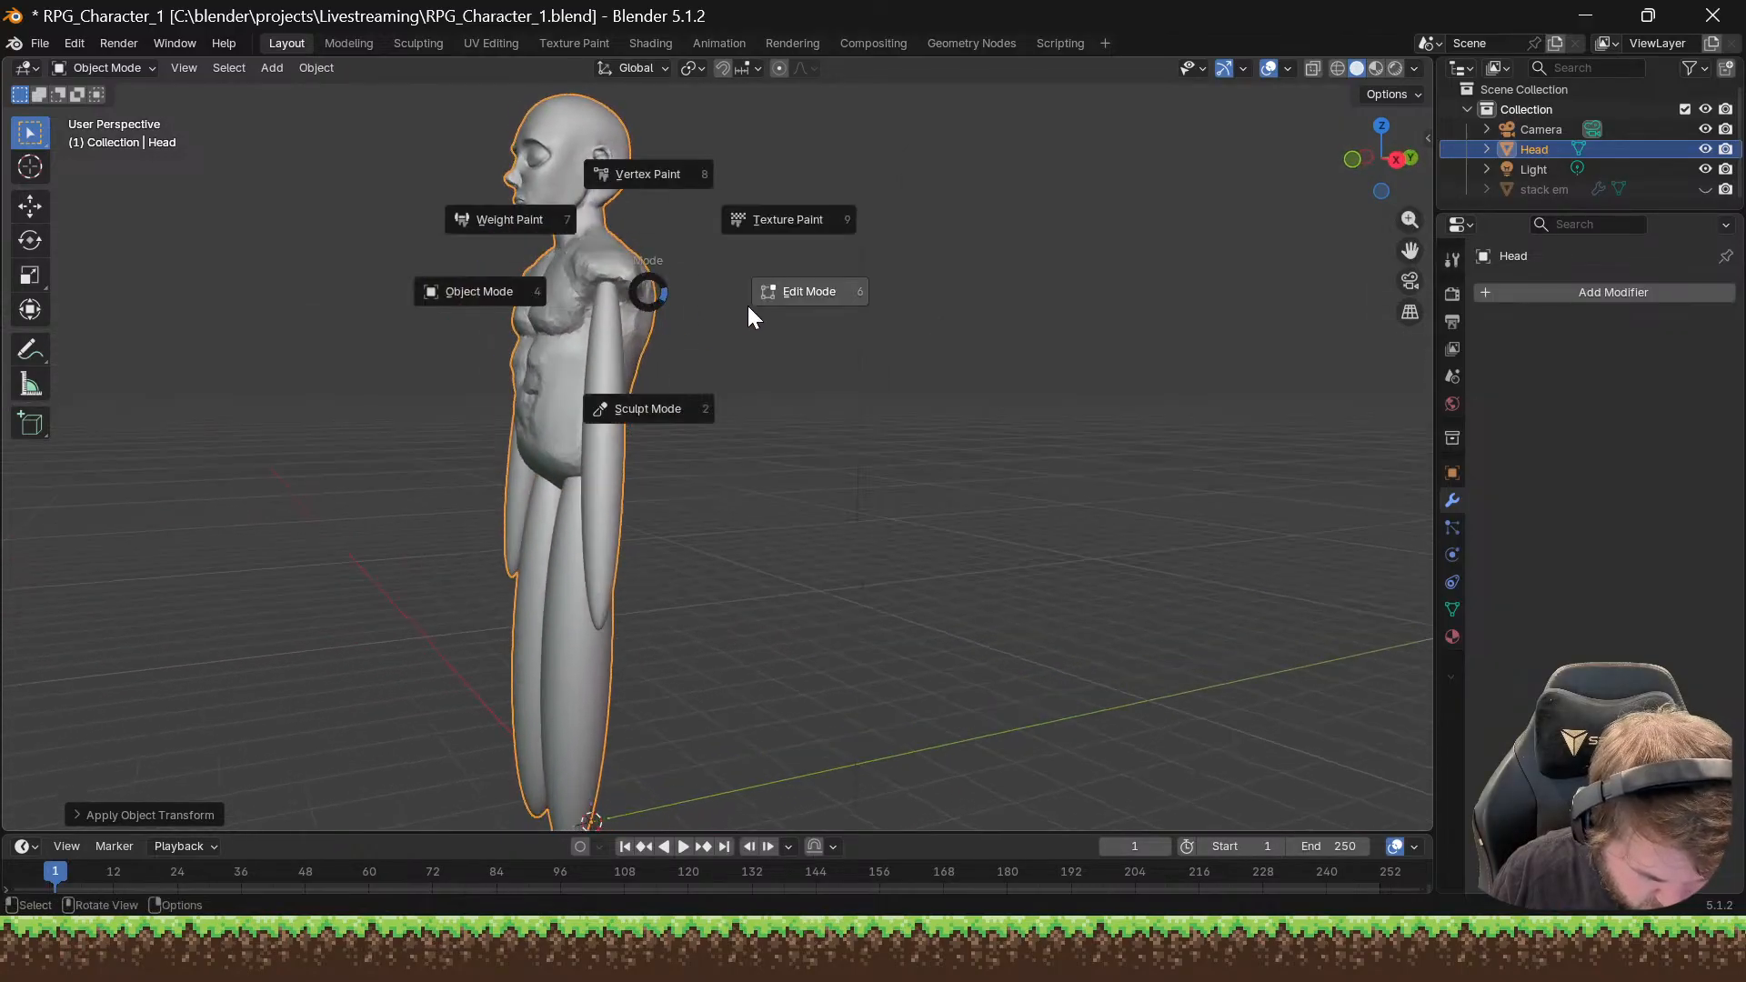
click(634, 420)
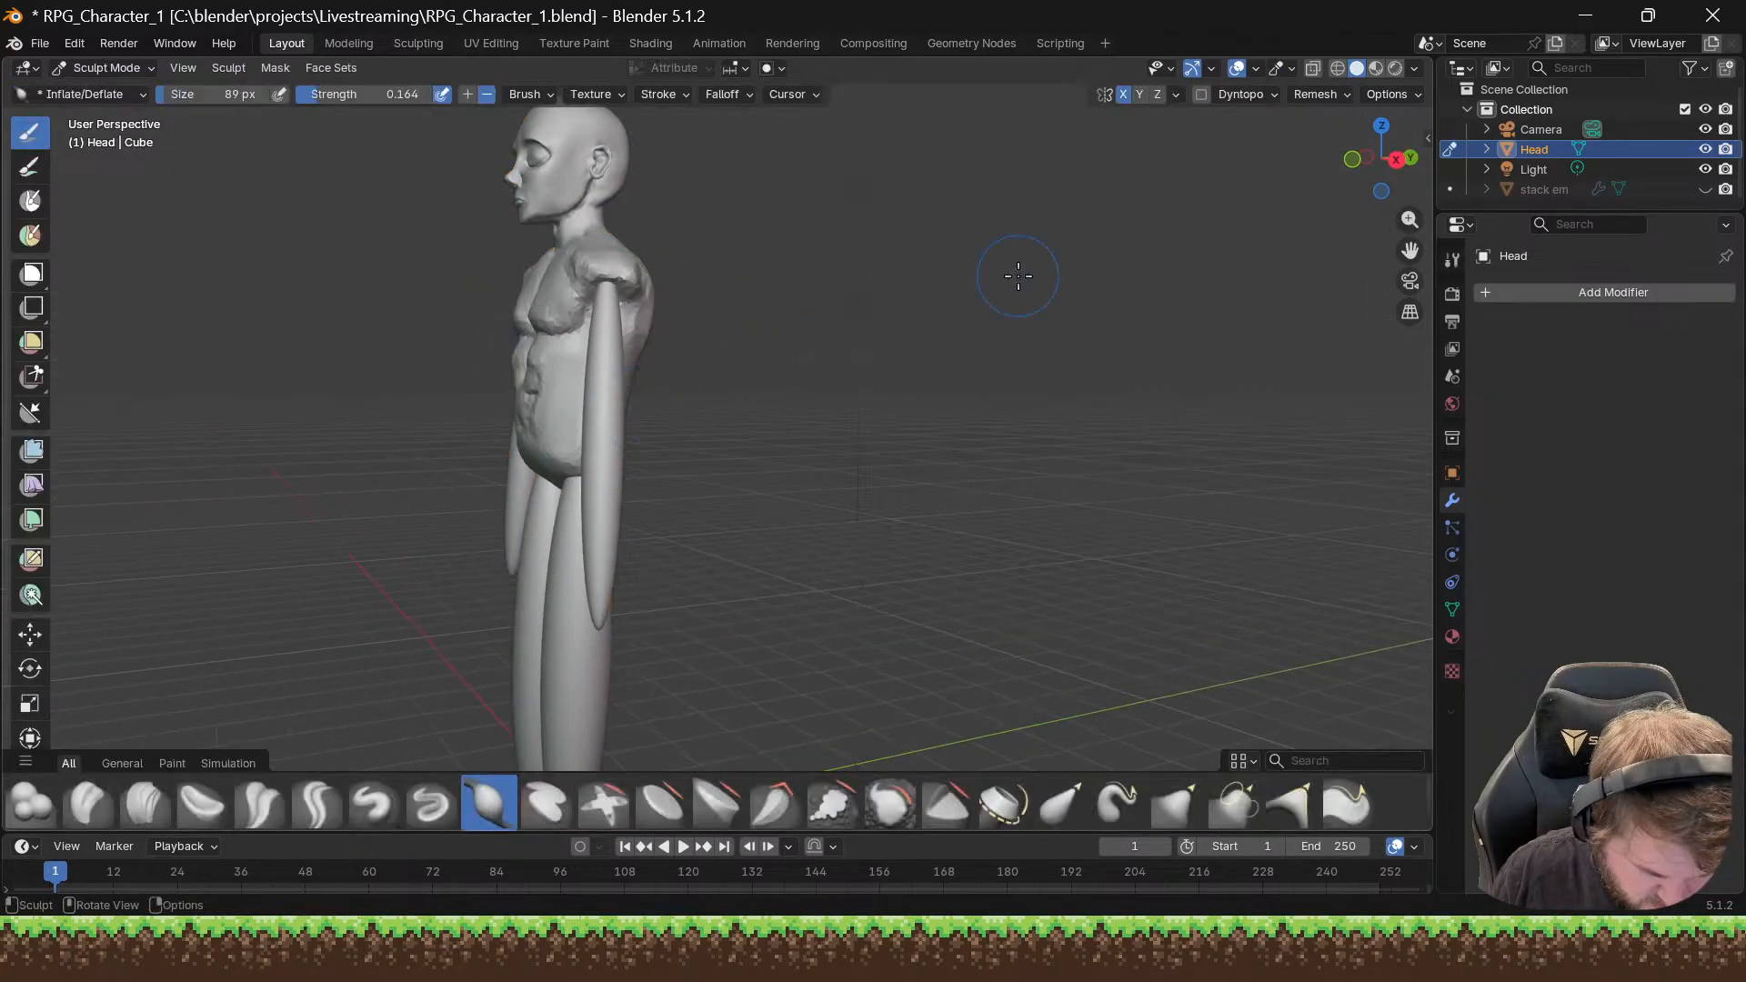
click(1203, 96)
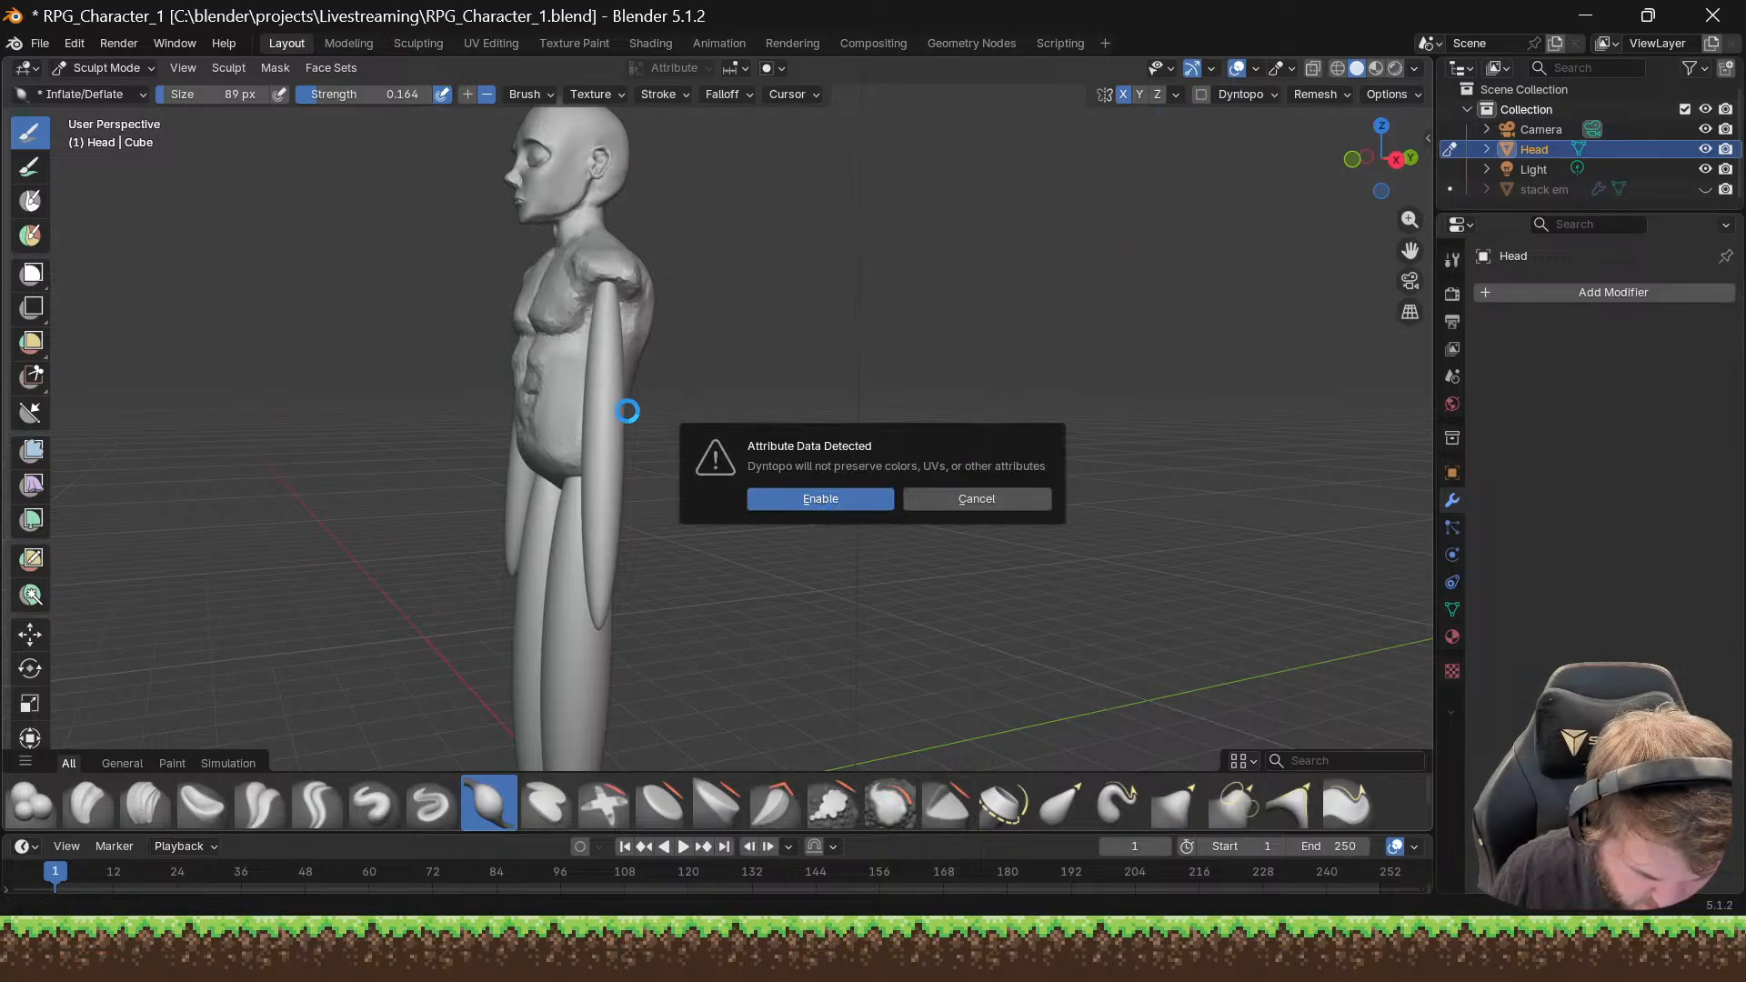
key(Return)
Step: Try blending the front of the upper arm into the shoulder with Inflate/Deflate and additive Clay Strips strokes at strength 0.605
scroll(600, 313, up, 6)
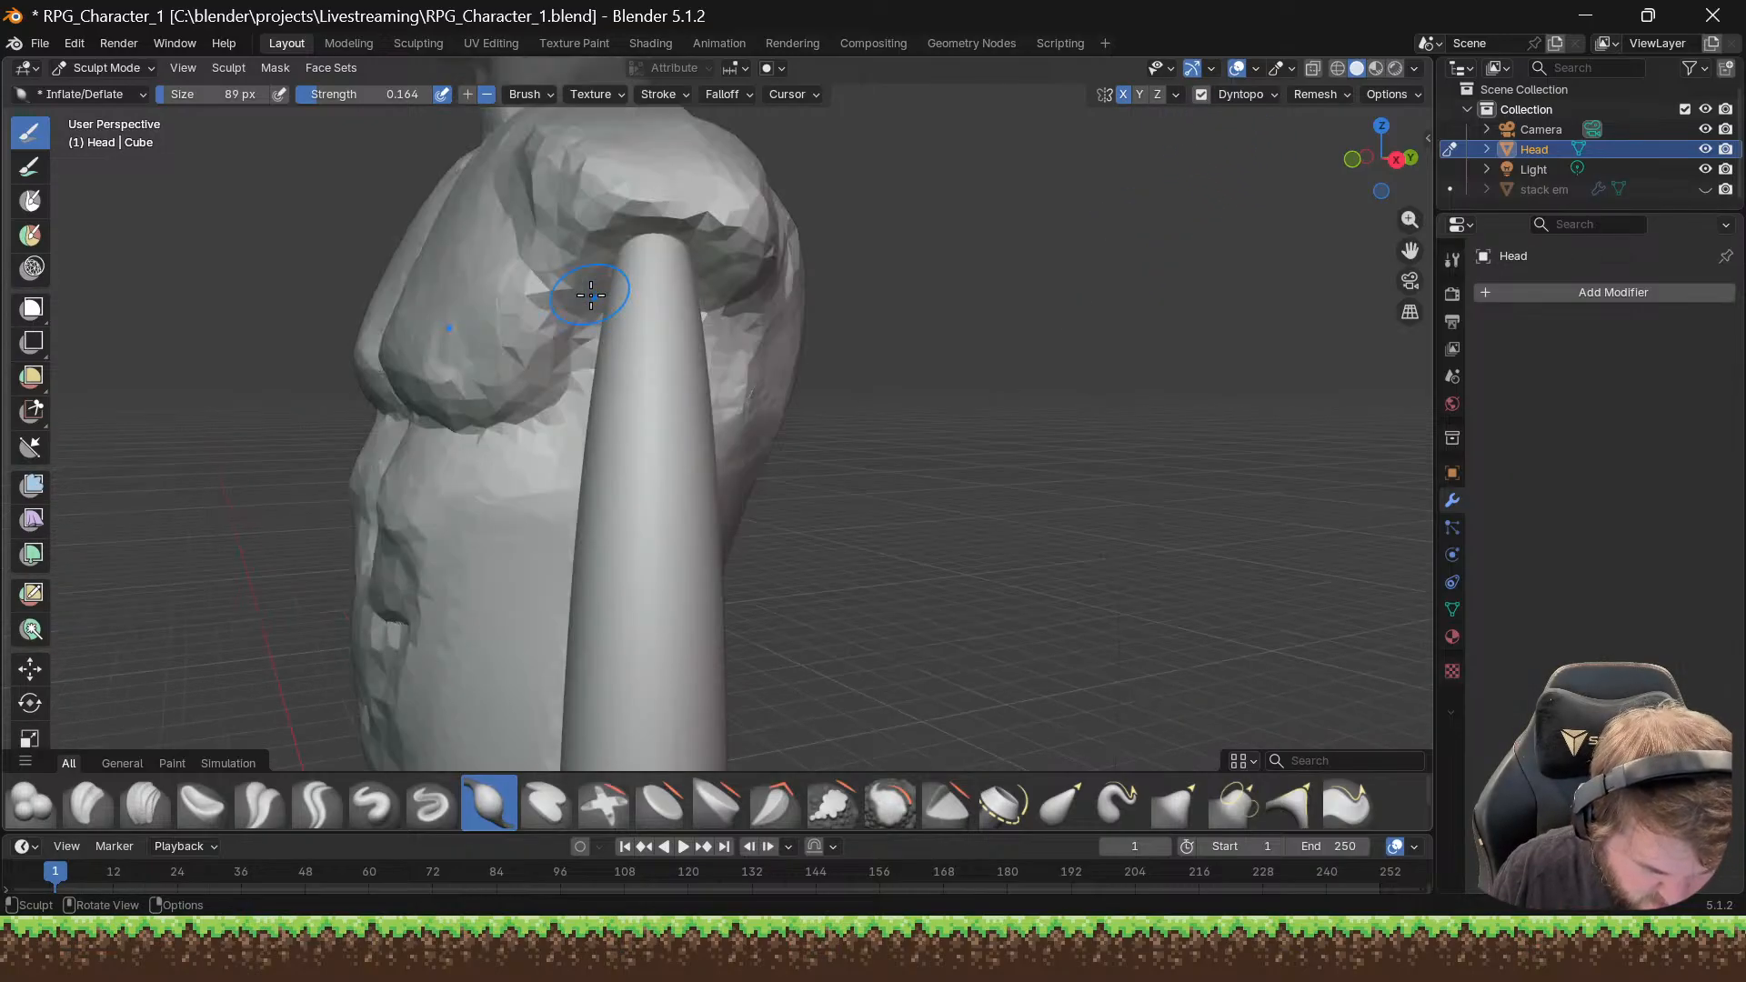
middle_drag(609, 293, 599, 297)
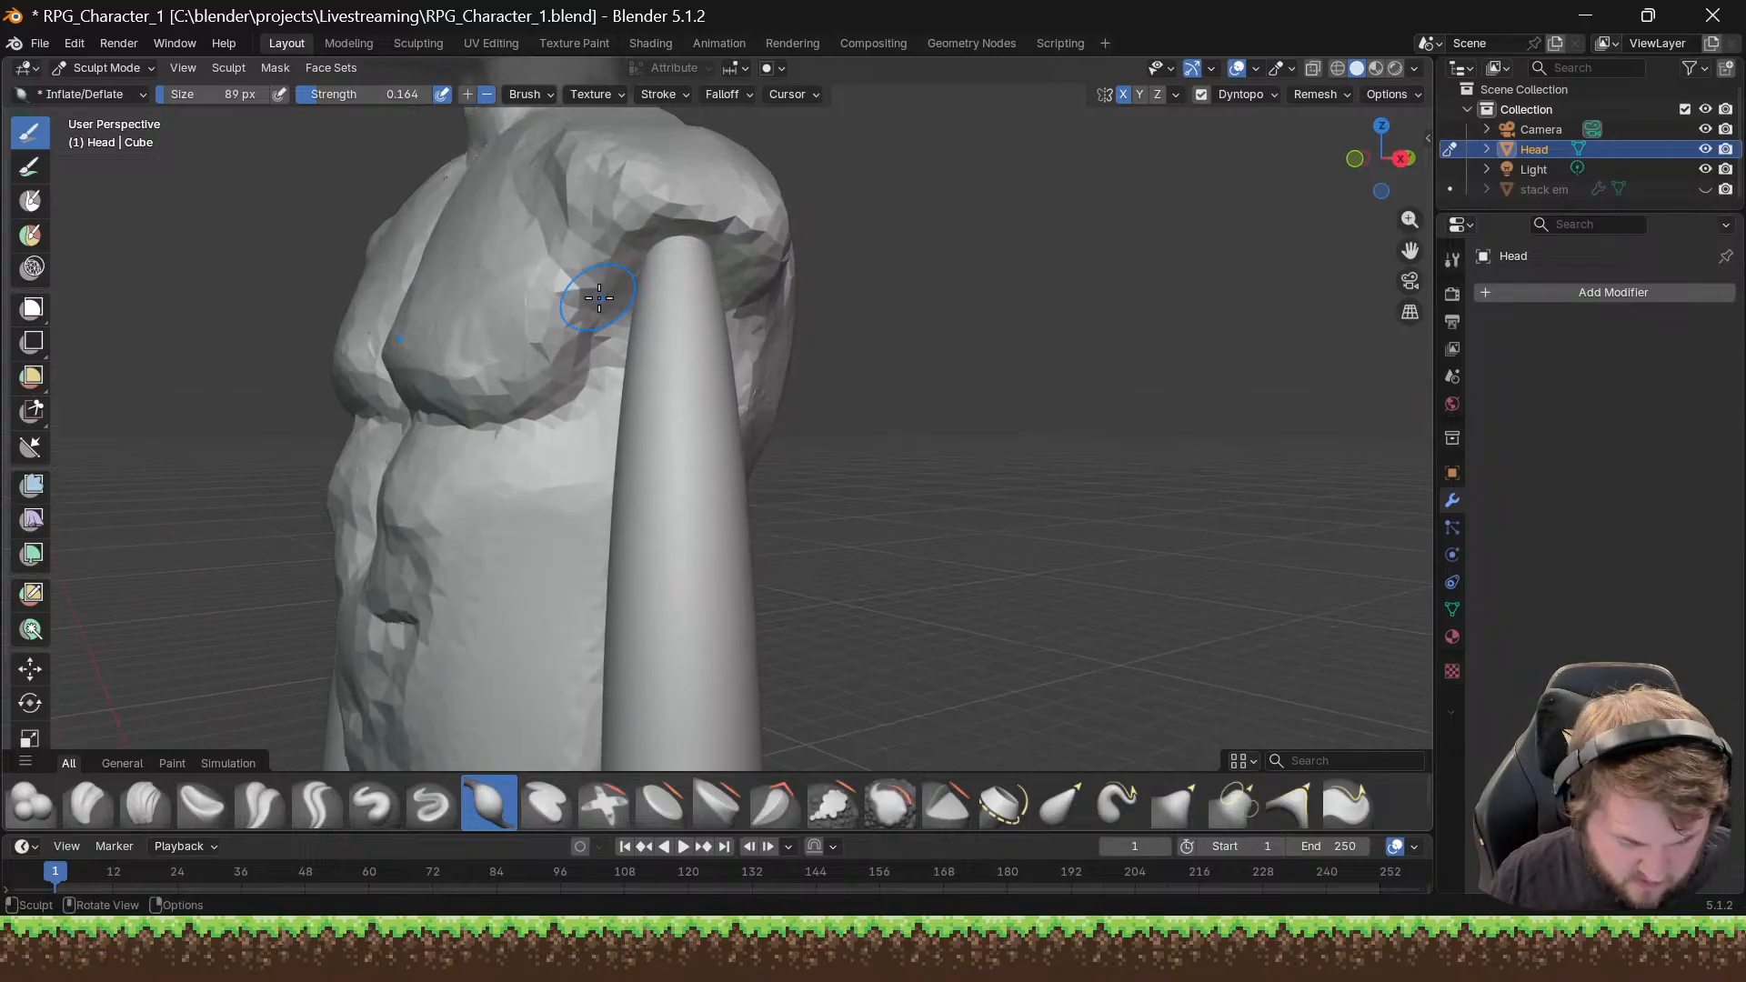
middle_drag(718, 294, 743, 281)
mouse_move(687, 264)
mouse_down()
mouse_move(727, 232)
mouse_move(696, 265)
mouse_move(716, 288)
mouse_move(695, 263)
mouse_move(662, 296)
mouse_move(768, 272)
mouse_up()
click(145, 803)
mouse_move(769, 273)
mouse_down()
mouse_move(755, 295)
mouse_move(713, 279)
mouse_move(678, 346)
mouse_move(641, 272)
mouse_move(673, 238)
mouse_move(773, 260)
mouse_move(733, 273)
mouse_move(701, 227)
mouse_move(674, 390)
mouse_move(669, 273)
mouse_move(685, 311)
mouse_up()
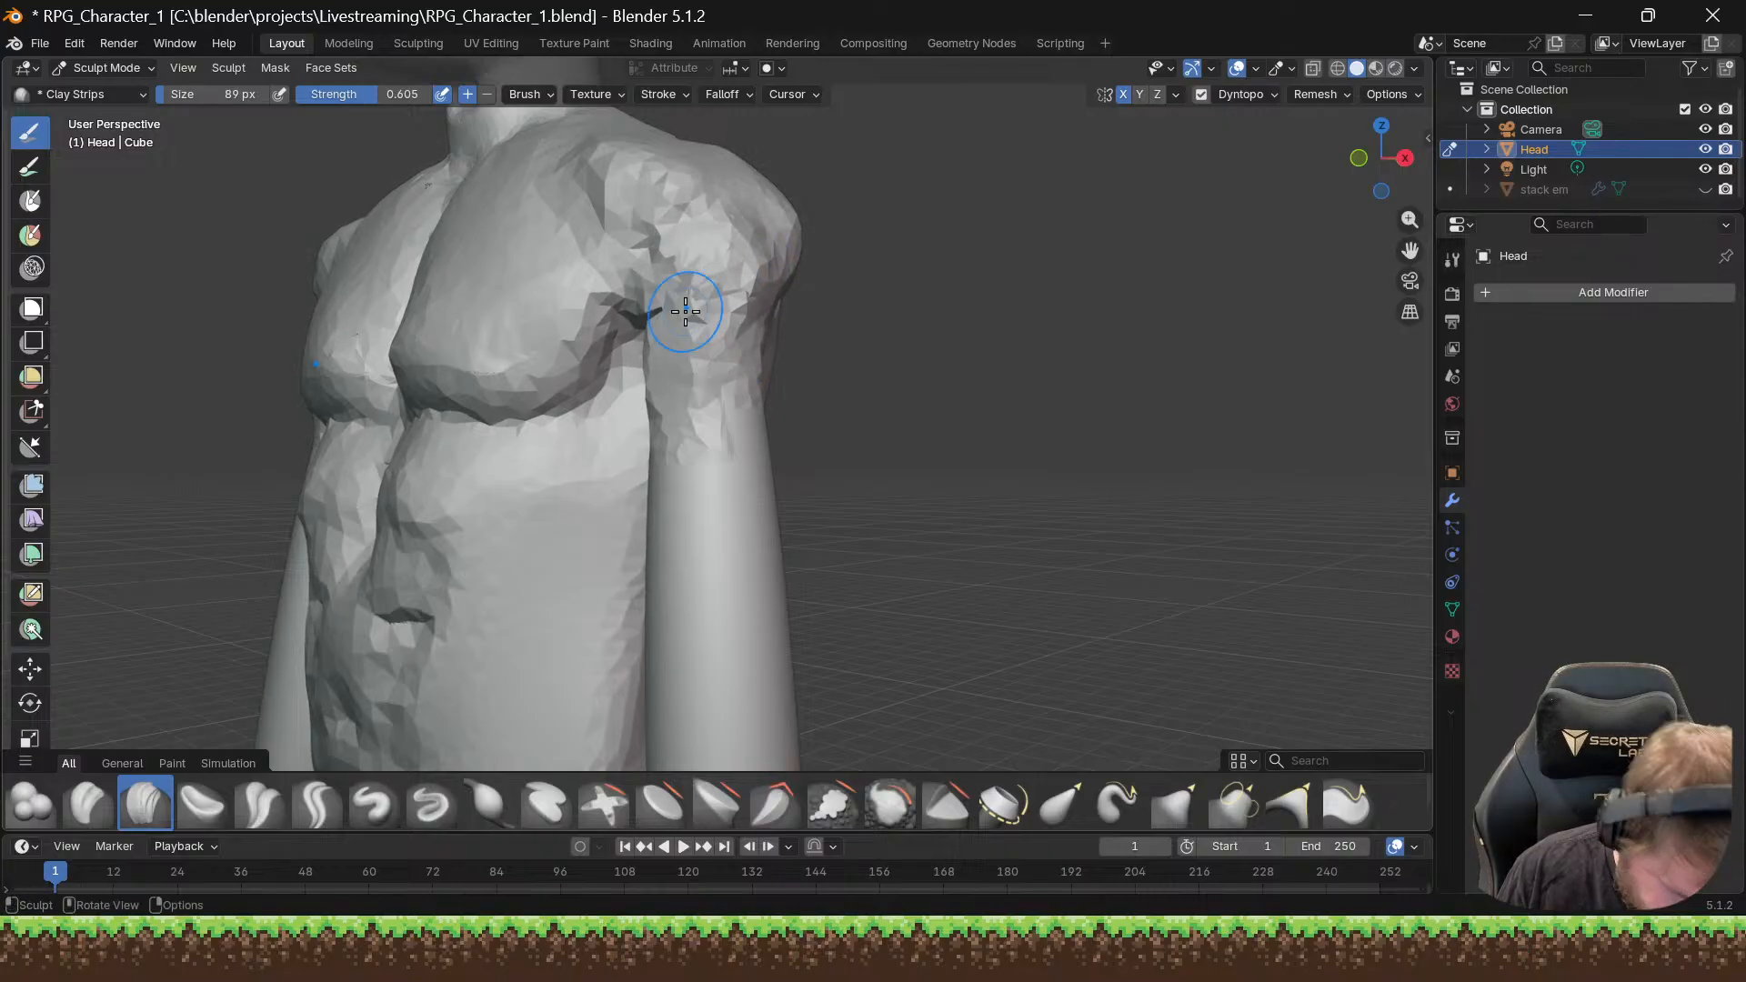
Step: Try closing the gap between arm and shoulder from the back and side with Clay Strips strokes
middle_drag(686, 311, 459, 266)
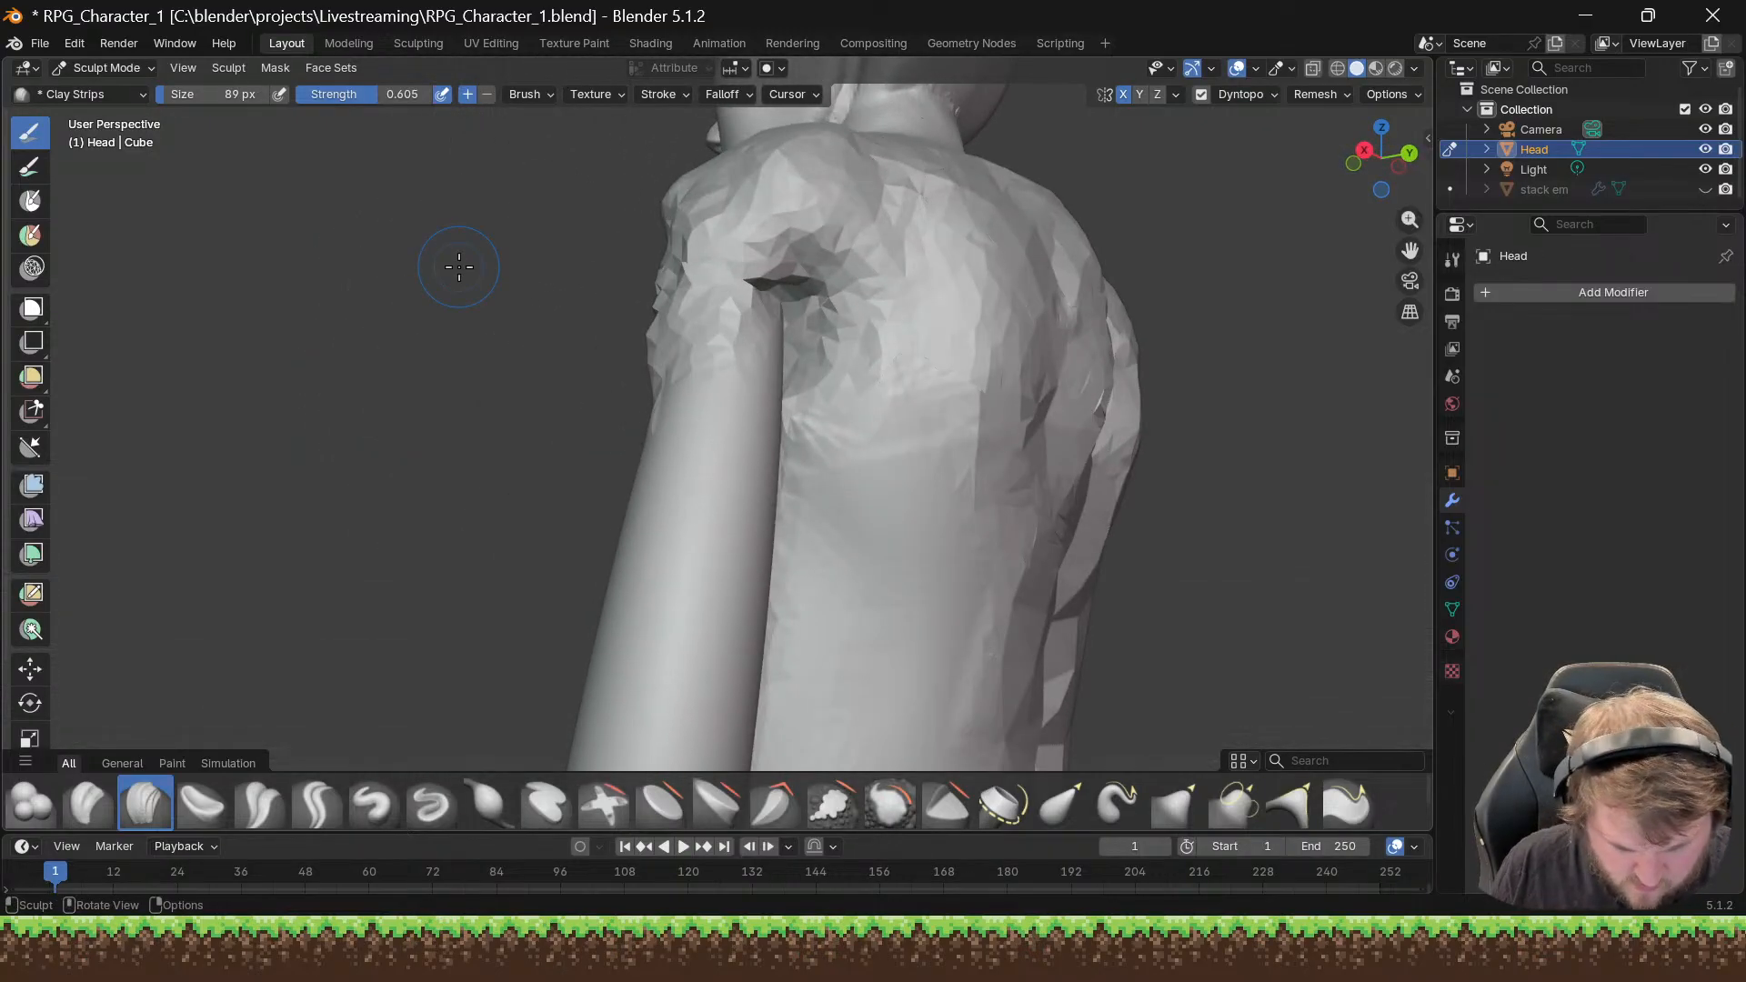
mouse_move(727, 298)
mouse_down()
mouse_move(792, 293)
mouse_move(818, 238)
mouse_move(760, 324)
mouse_move(799, 245)
mouse_move(698, 339)
mouse_move(690, 277)
mouse_move(784, 305)
mouse_move(740, 311)
mouse_up()
mouse_move(740, 312)
middle_down()
mouse_move(558, 314)
mouse_move(604, 281)
middle_up()
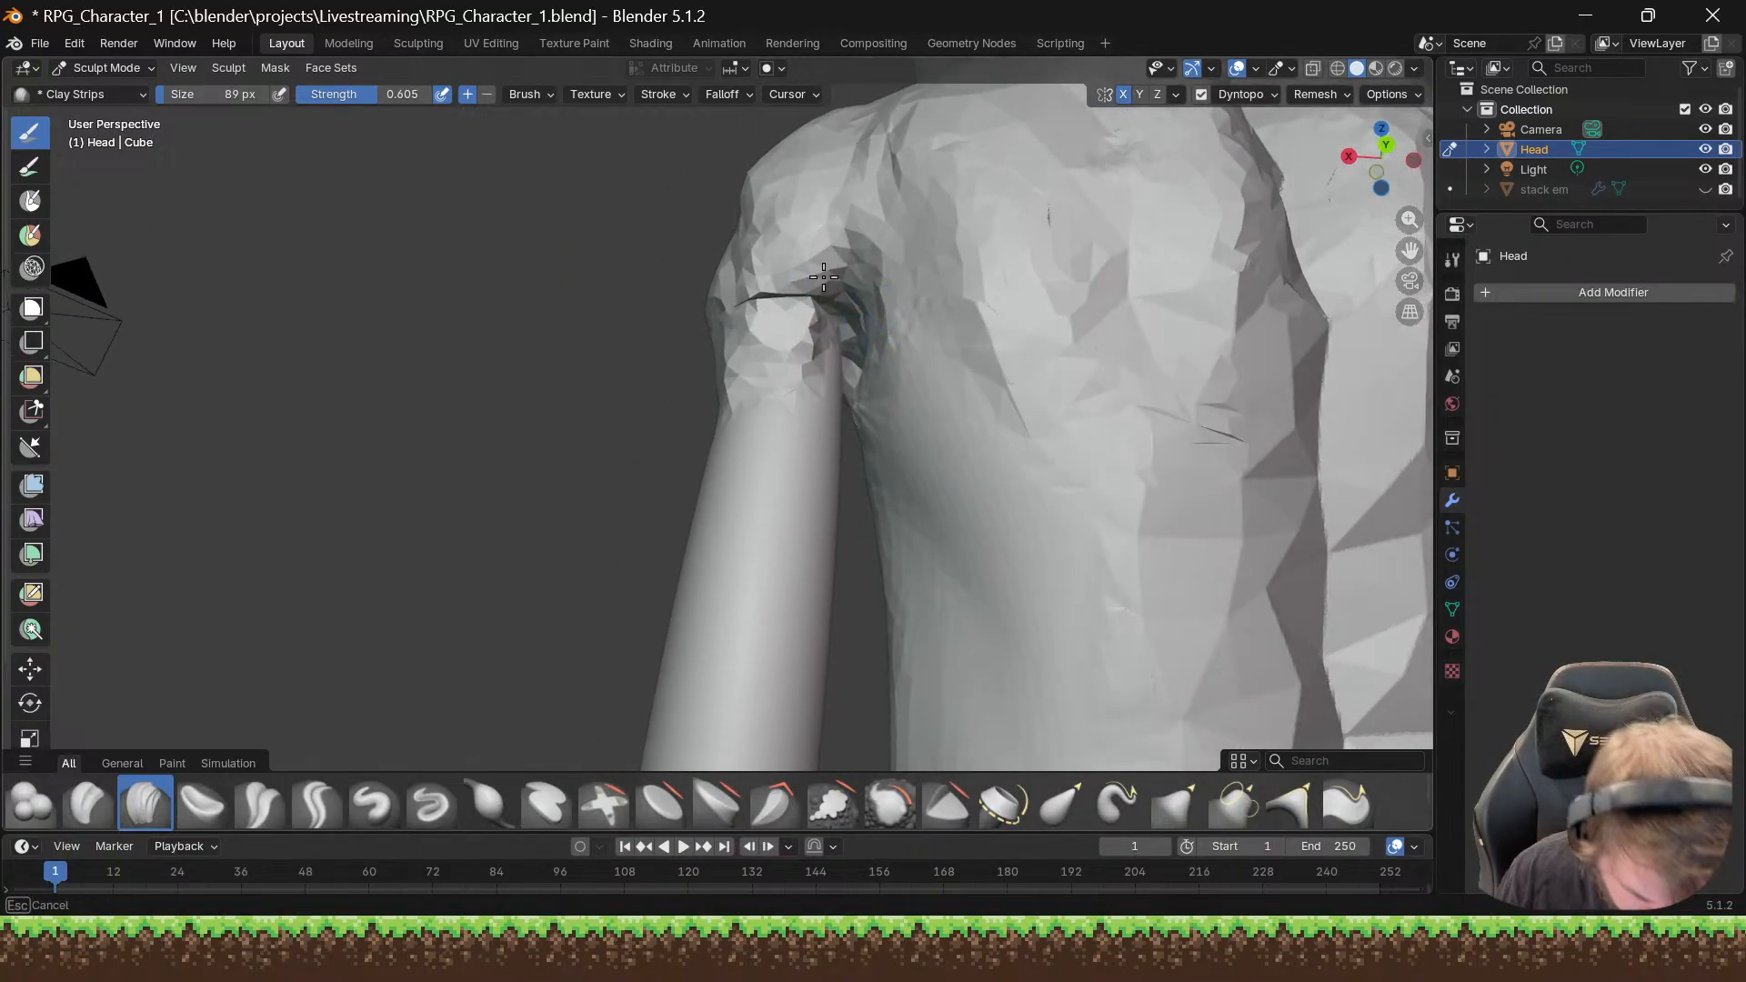
mouse_move(822, 272)
mouse_down()
mouse_move(800, 282)
mouse_move(799, 257)
mouse_move(837, 222)
mouse_move(747, 313)
mouse_move(798, 293)
mouse_move(799, 331)
mouse_move(814, 272)
mouse_up()
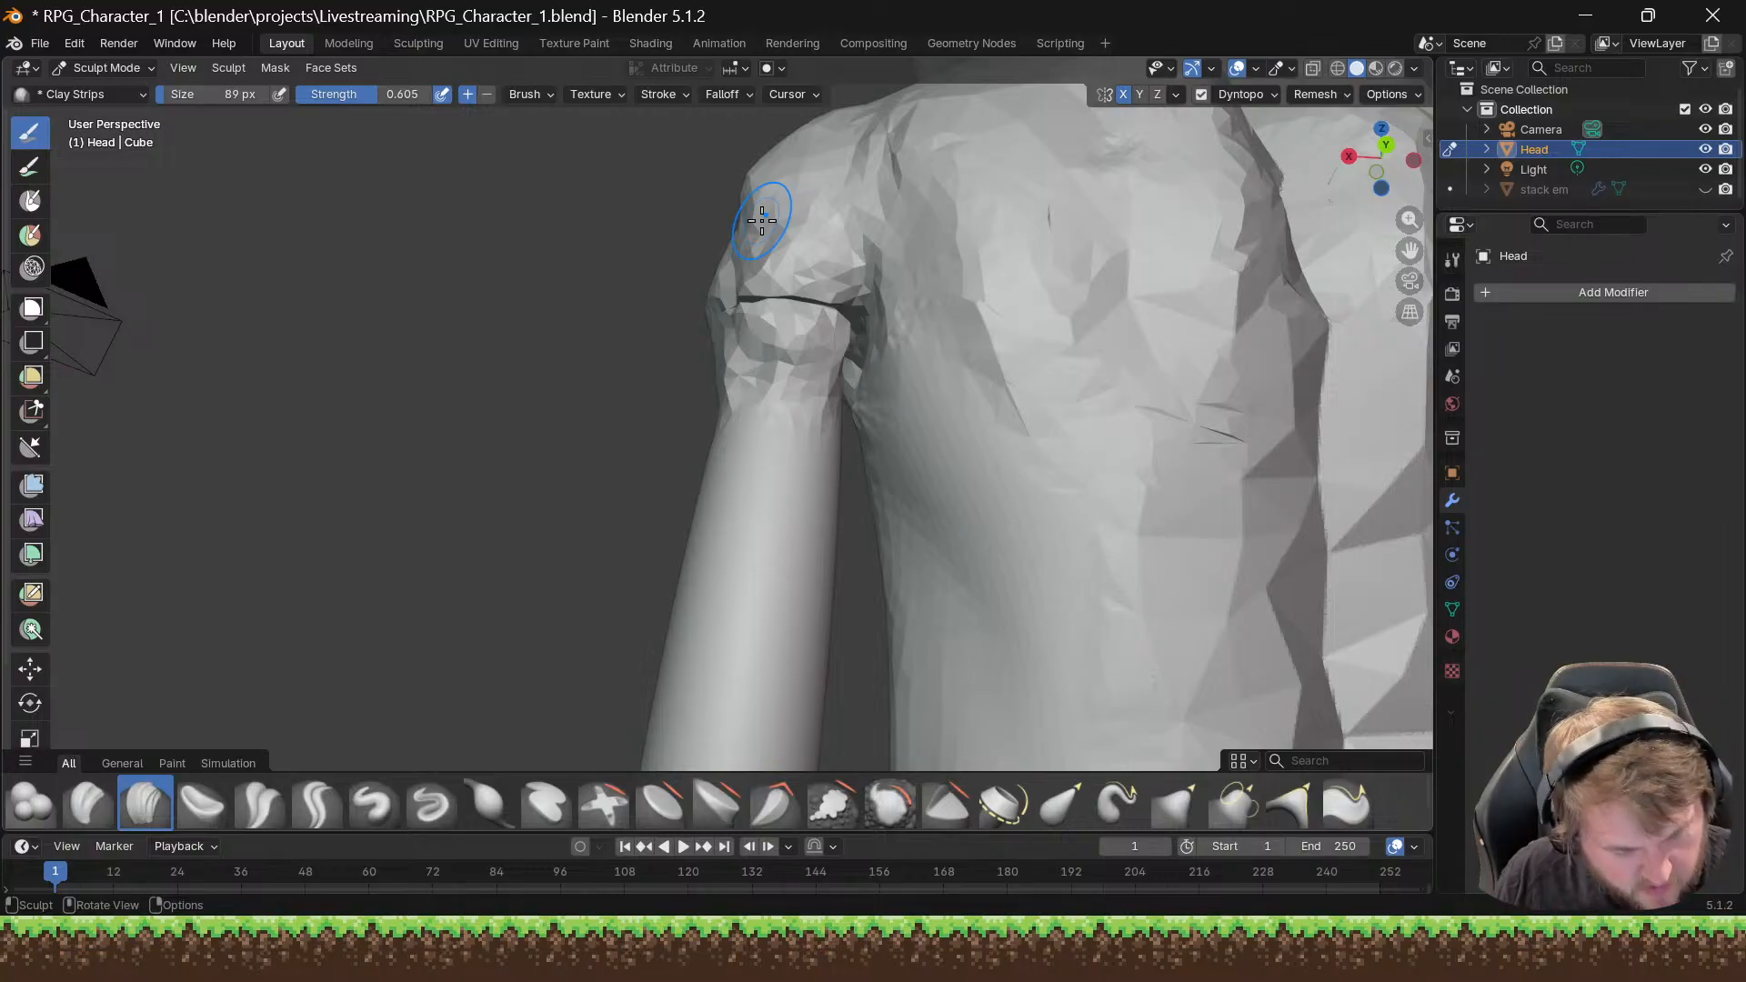
mouse_move(762, 220)
middle_down()
mouse_move(876, 242)
mouse_move(997, 303)
mouse_move(963, 299)
middle_up()
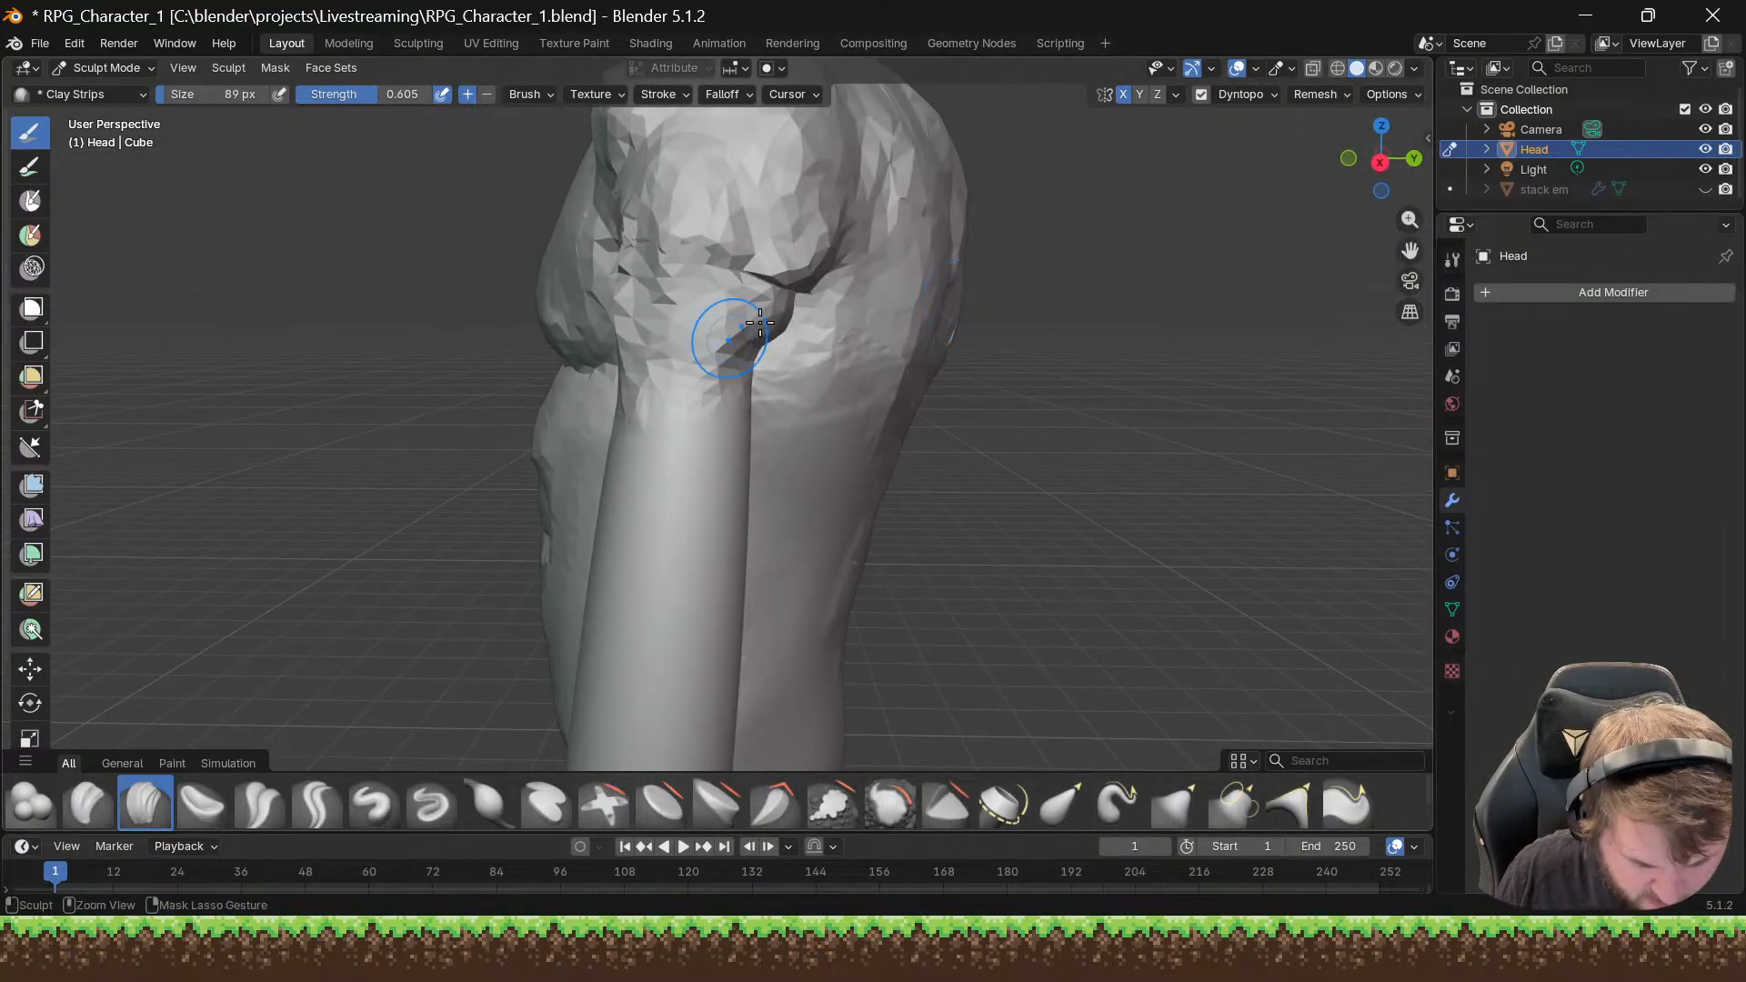
drag(760, 323, 770, 323)
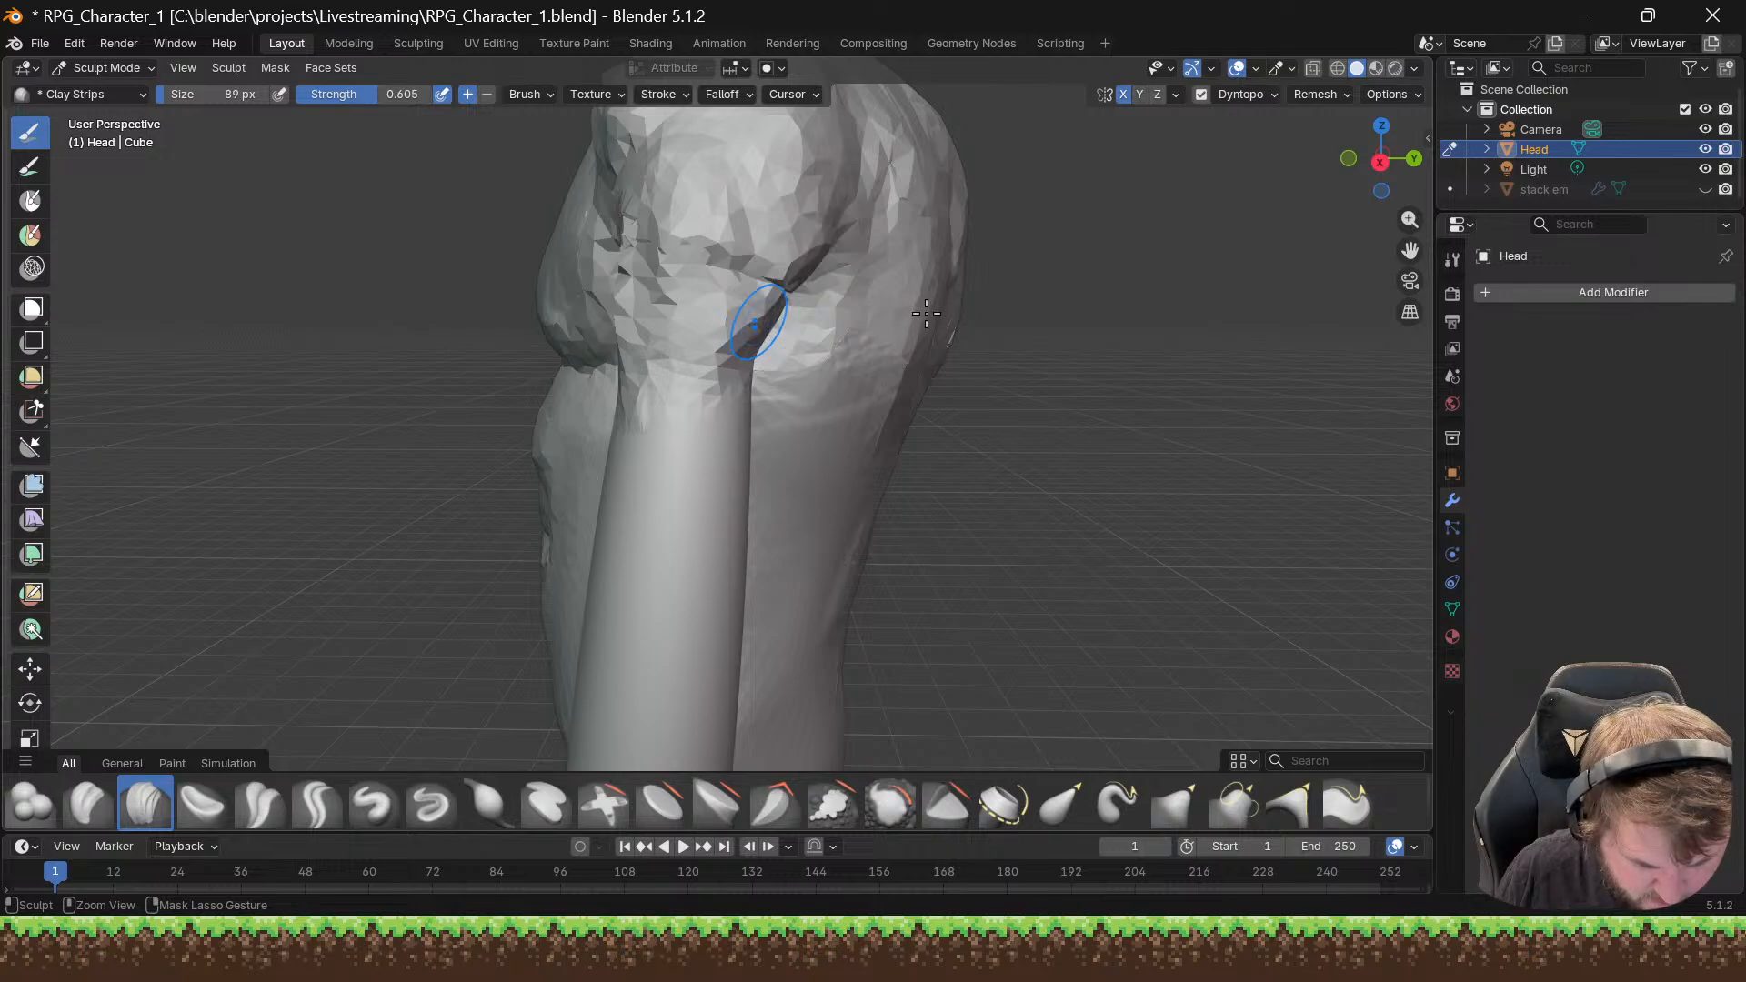
mouse_move(1203, 323)
middle_down()
mouse_move(1040, 319)
mouse_move(1005, 340)
mouse_move(977, 313)
middle_up()
Step: Undo all the sculpt strokes made around the shoulder and upper arm
key(ctrl+z)
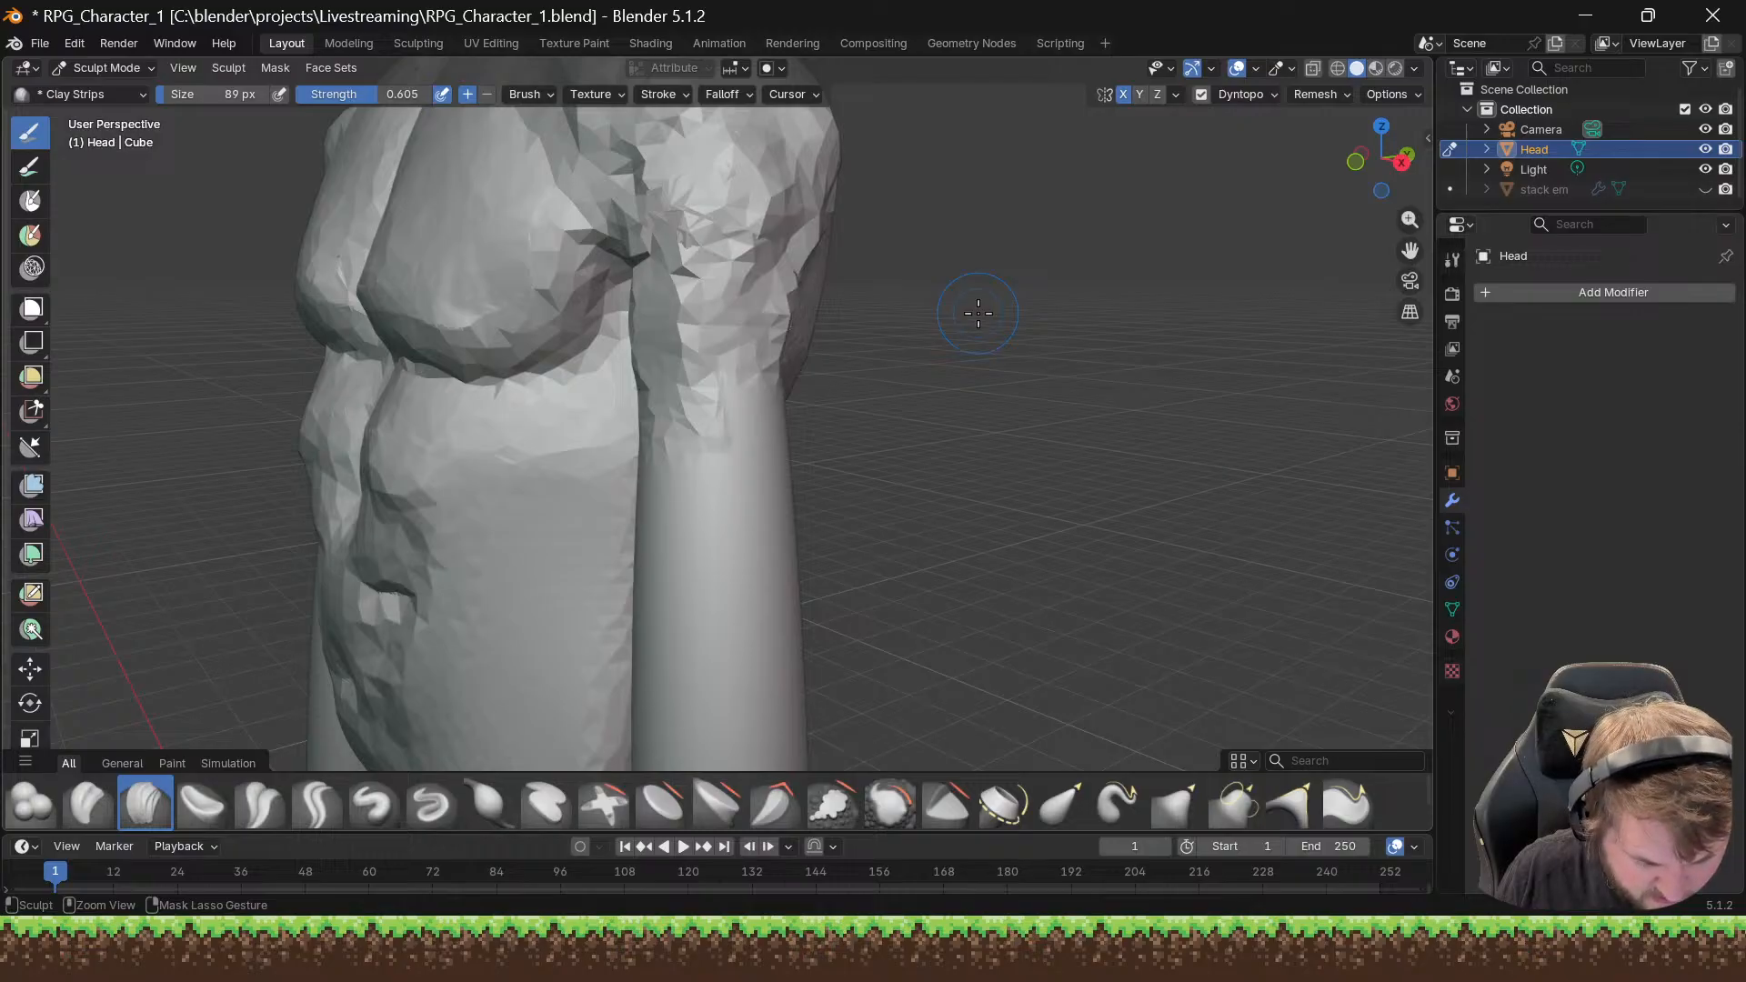
key(ctrl+z)
key(ctrl+z)
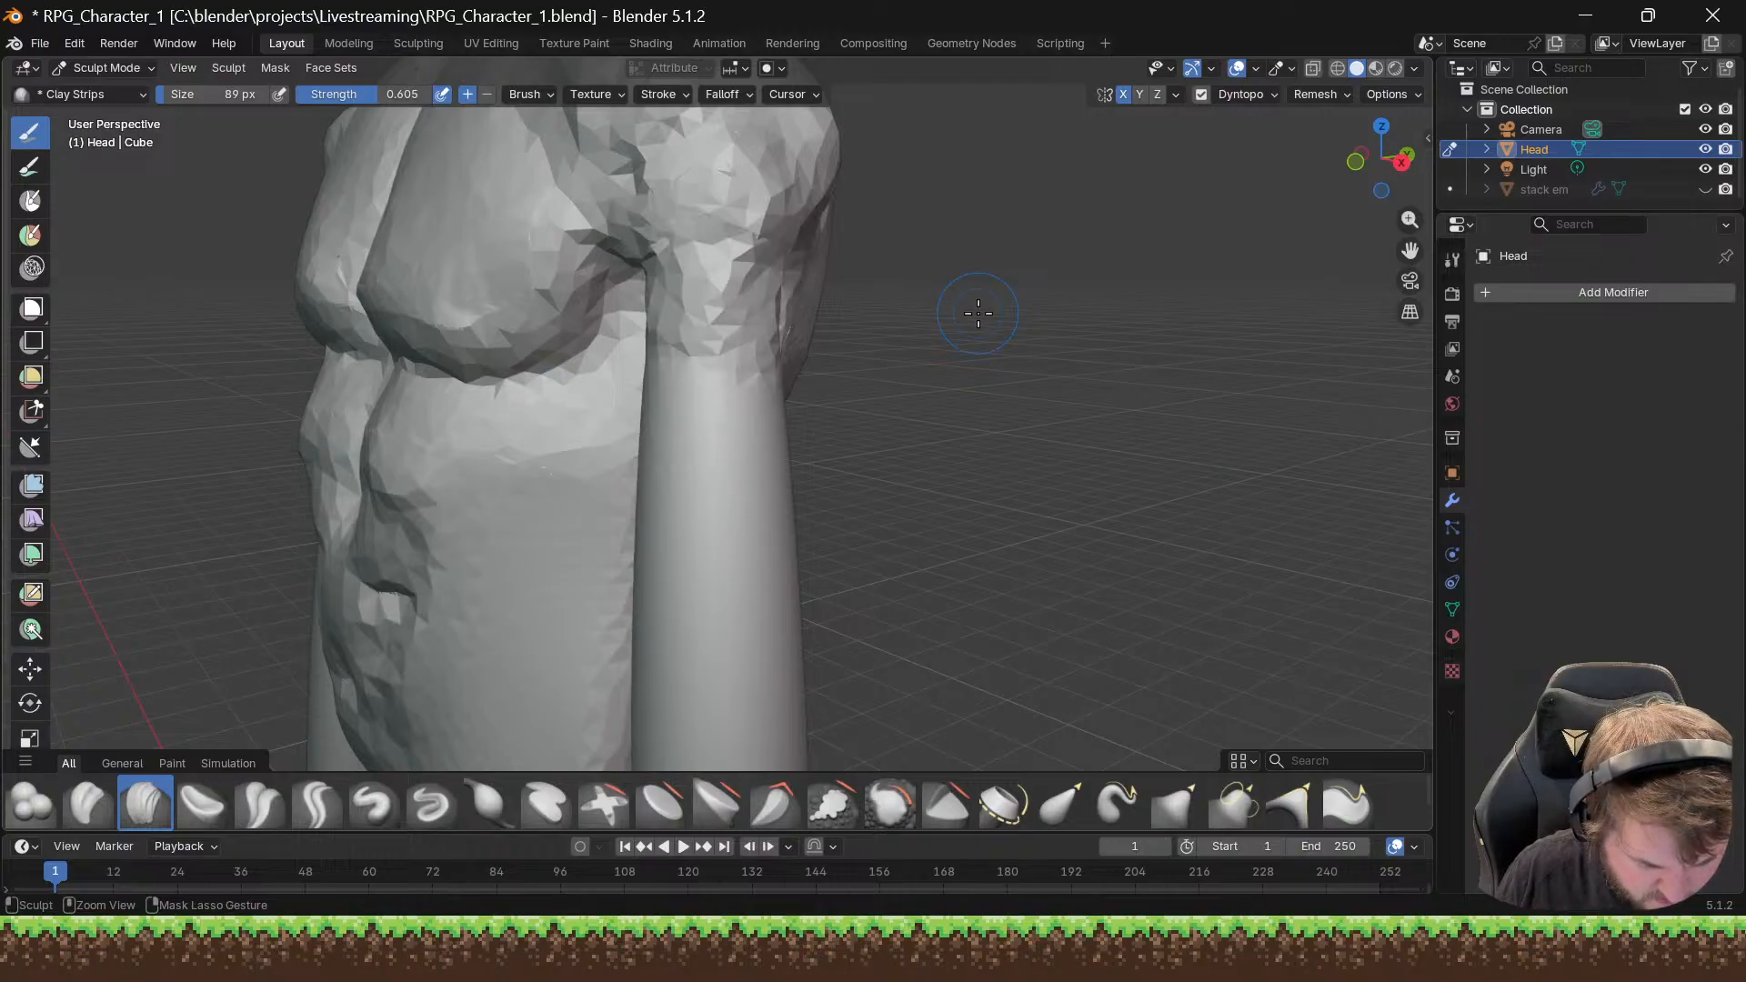
key(ctrl+z)
key(ctrl+z)
key(ctrl+z)
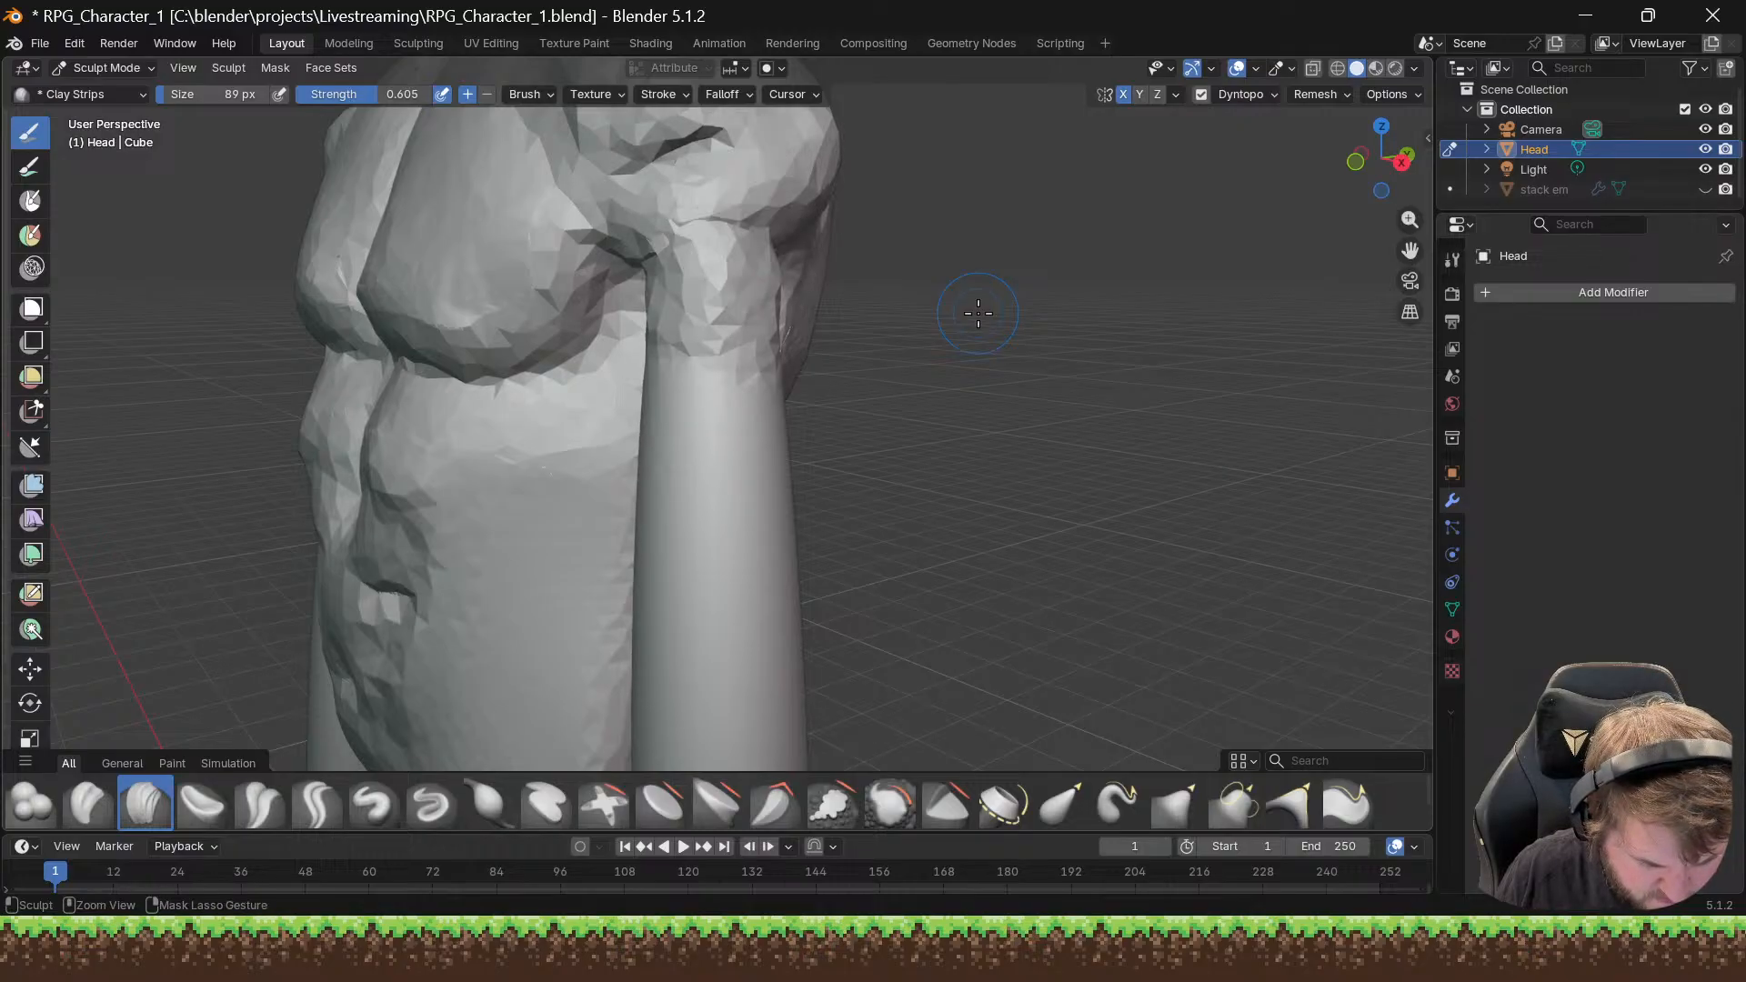
key(ctrl+z)
key(ctrl+z)
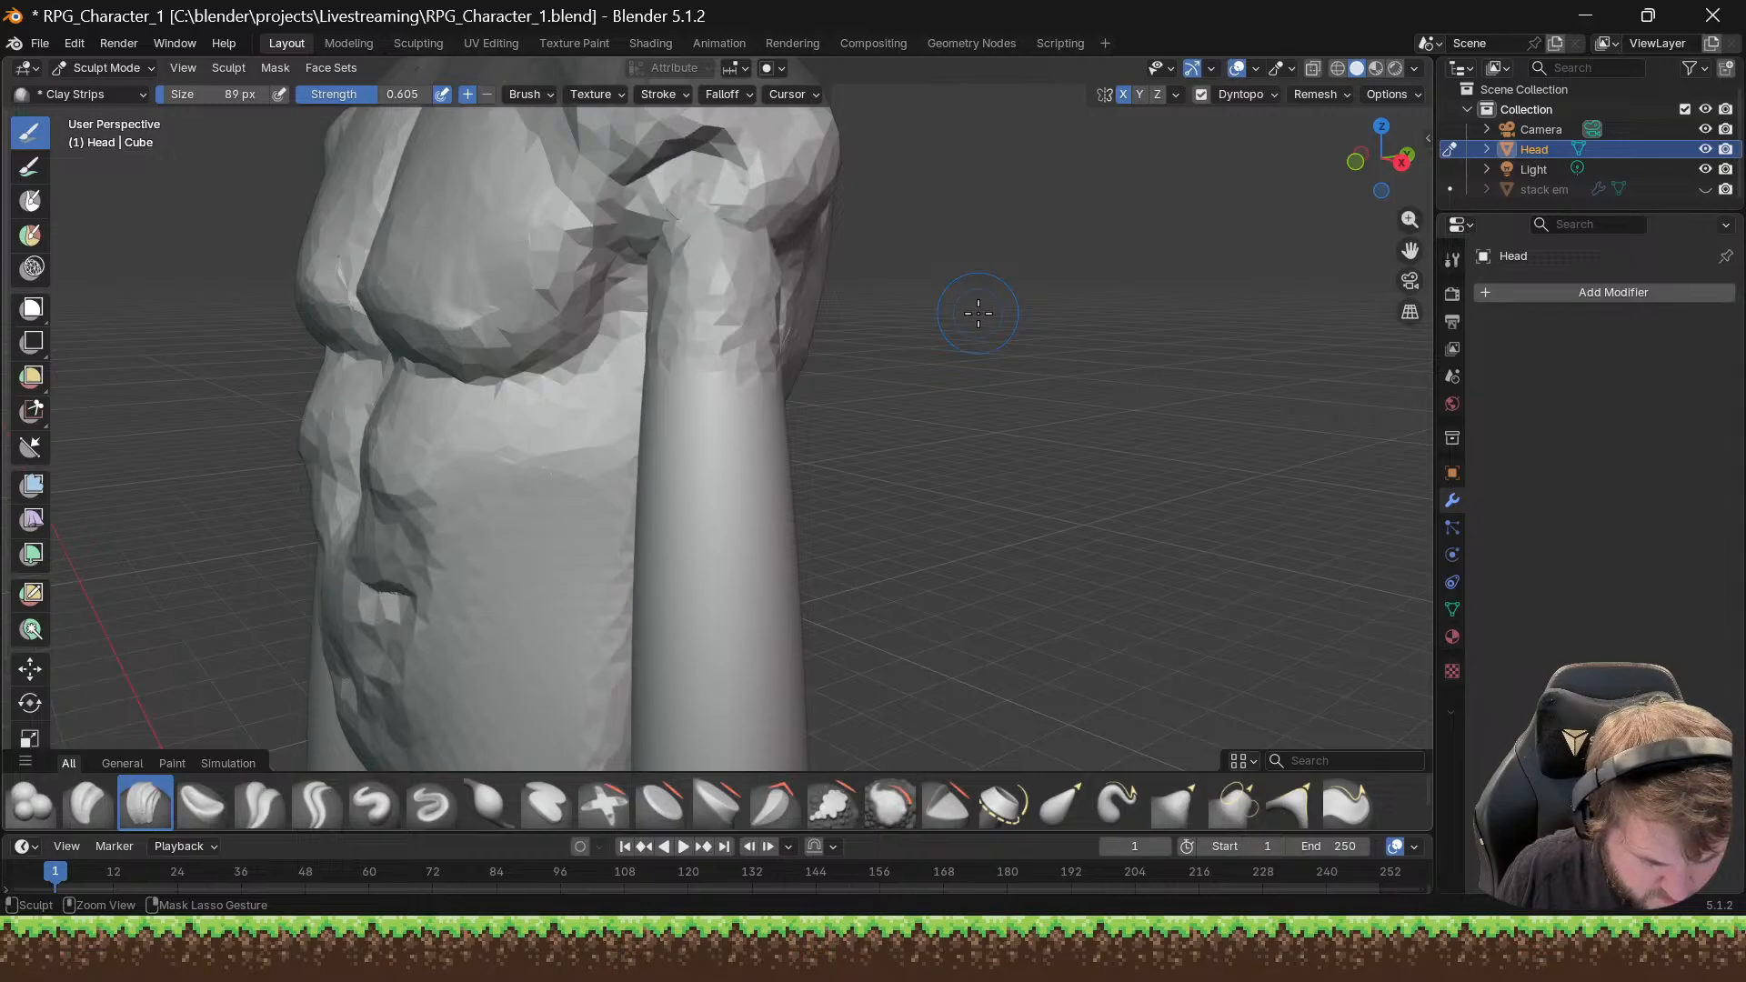
key(ctrl+z)
key(ctrl+z)
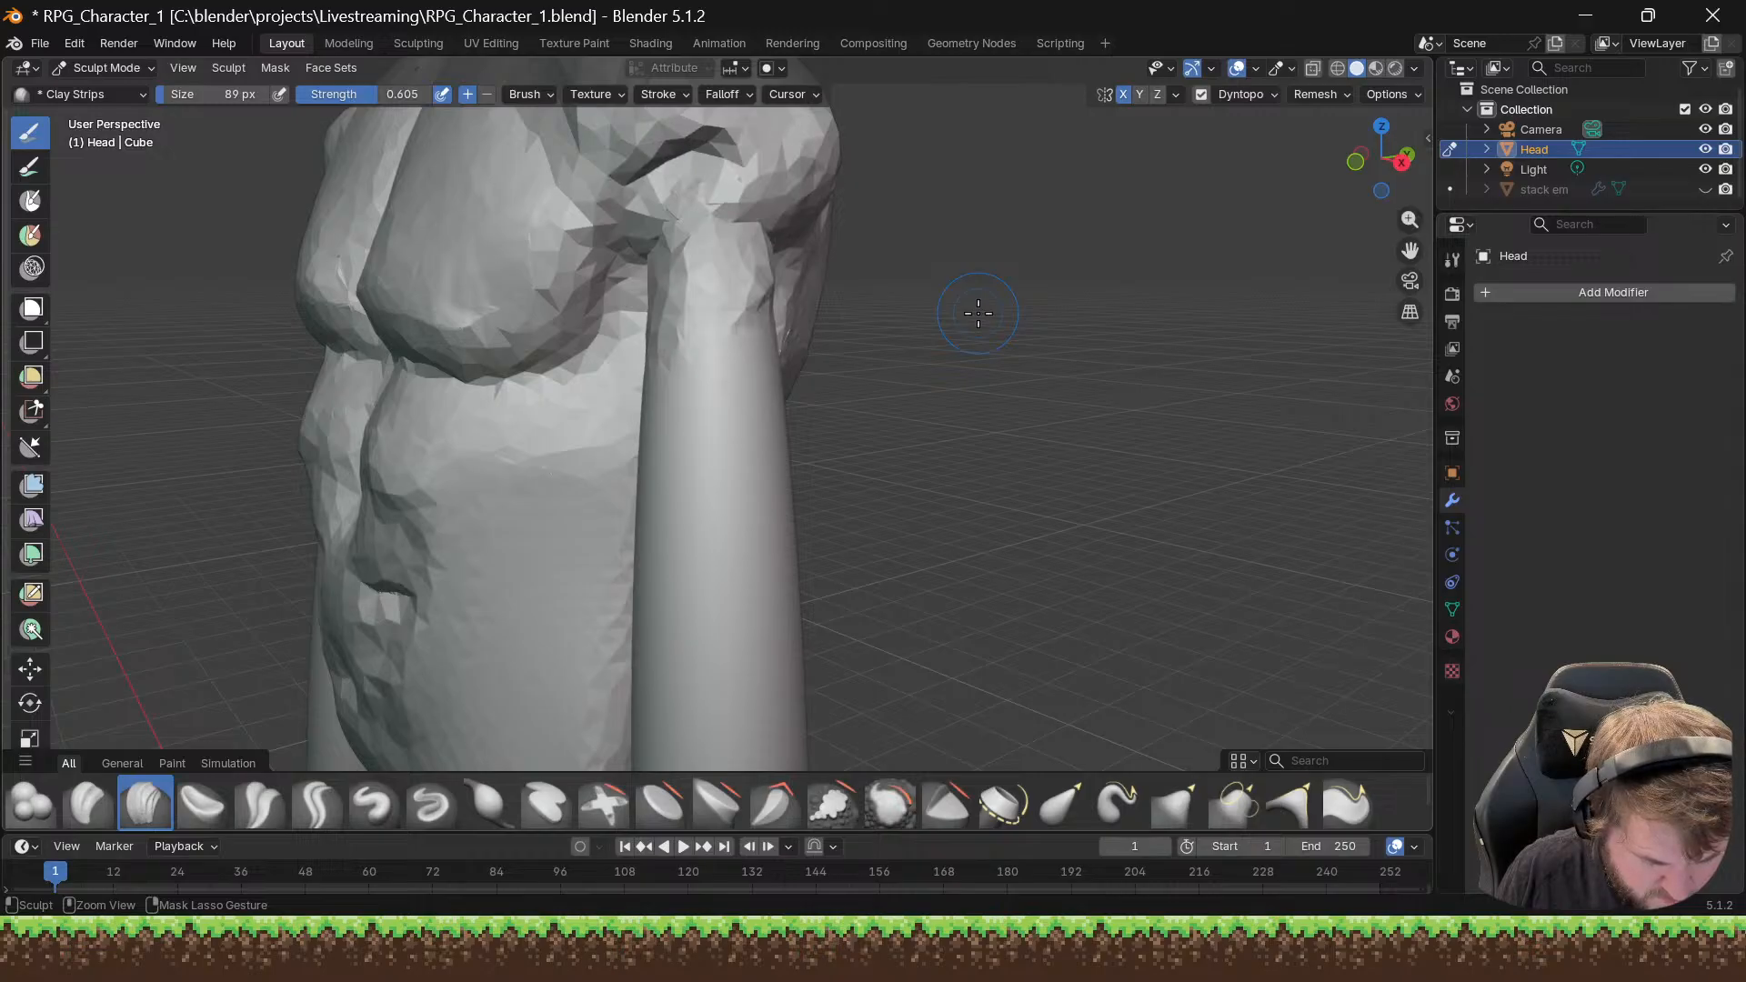
key(ctrl+z)
key(ctrl+z)
key(ctrl+z)
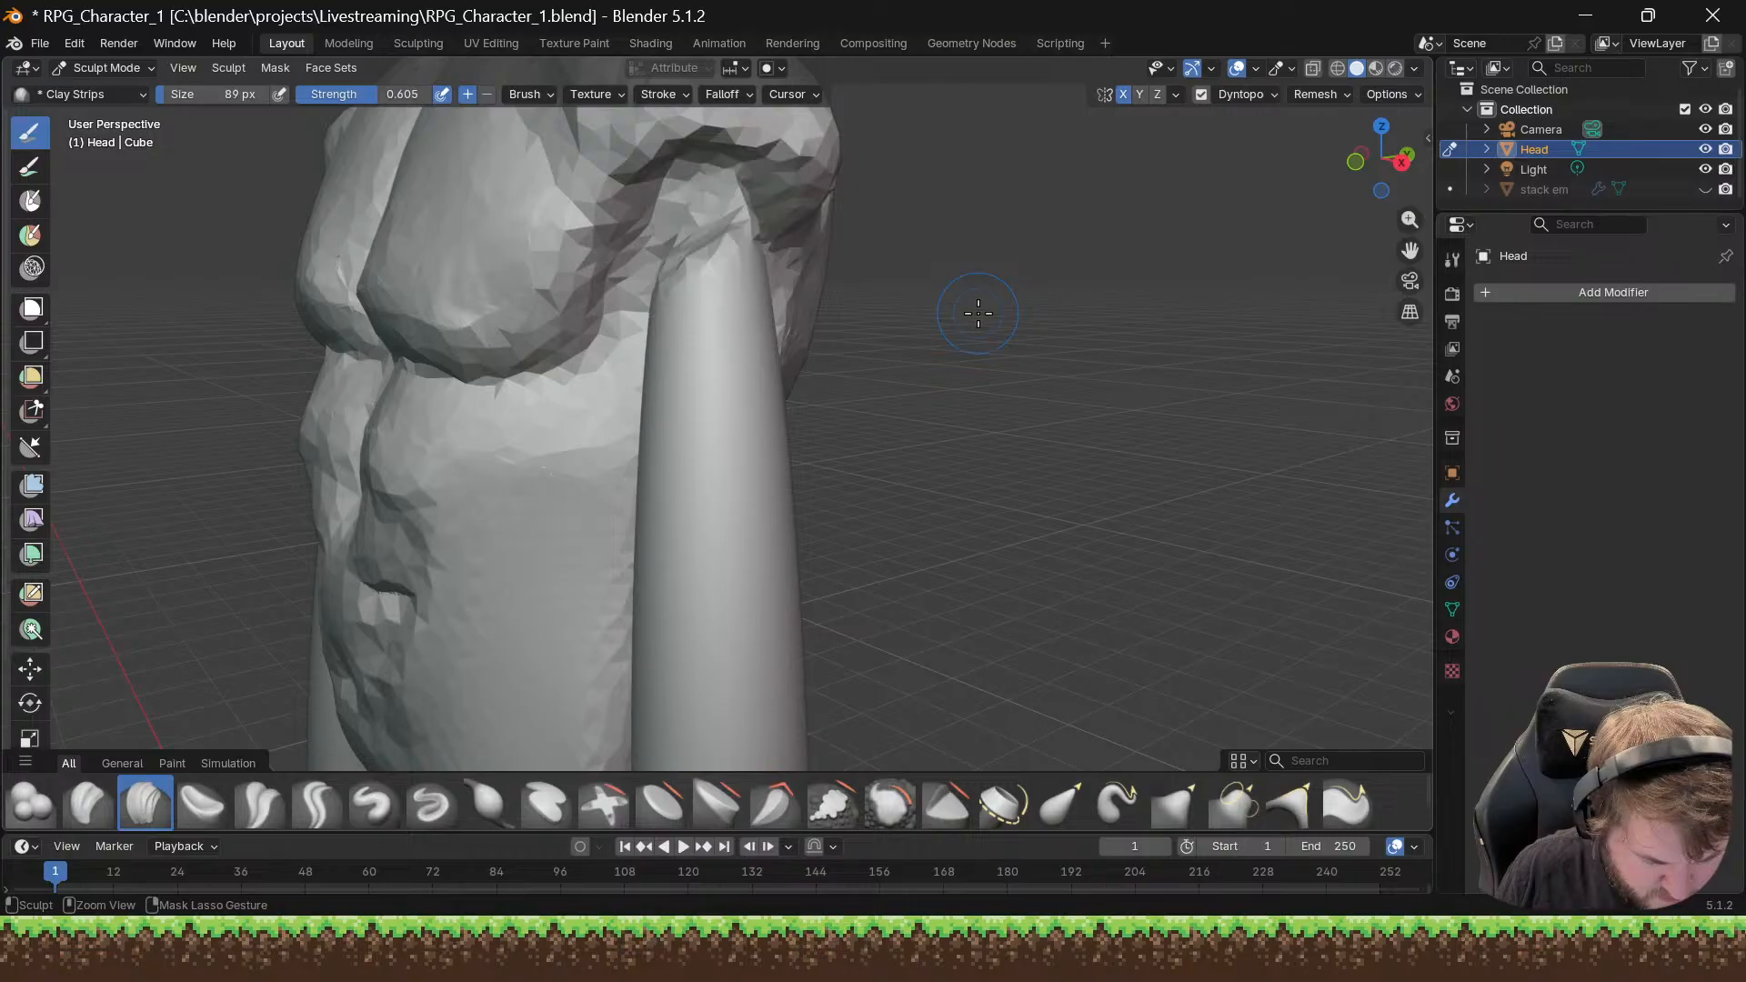
key(ctrl+z)
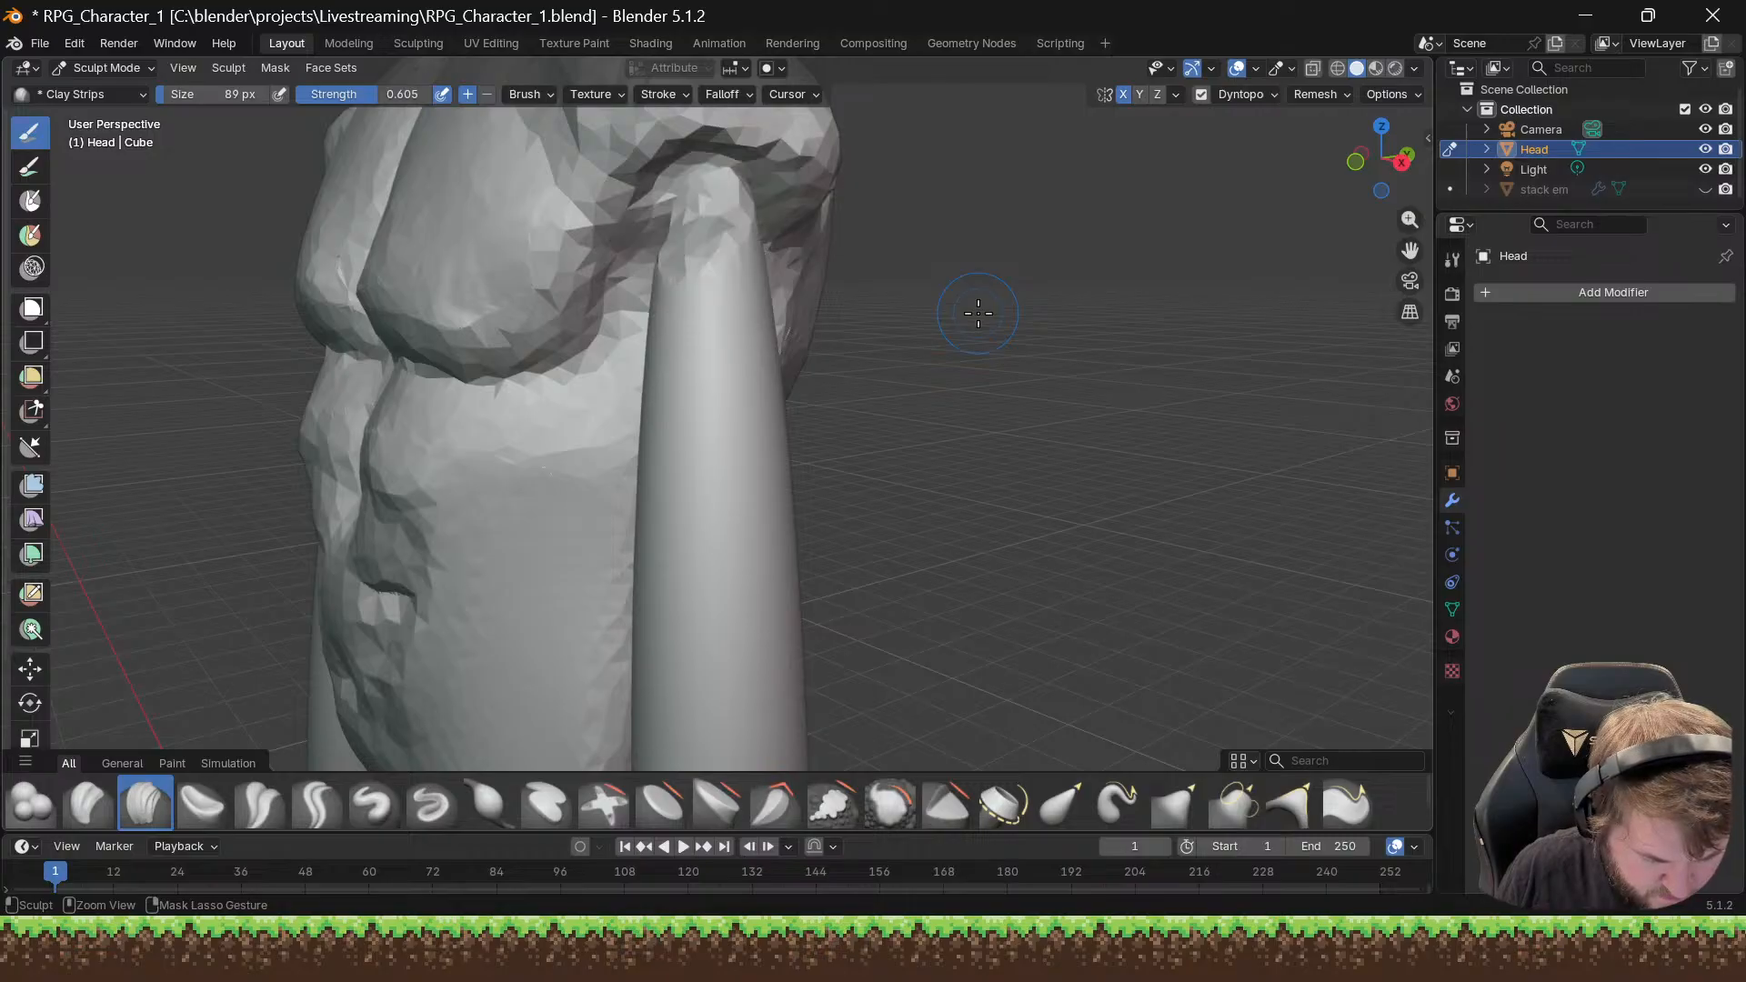
key(ctrl+z)
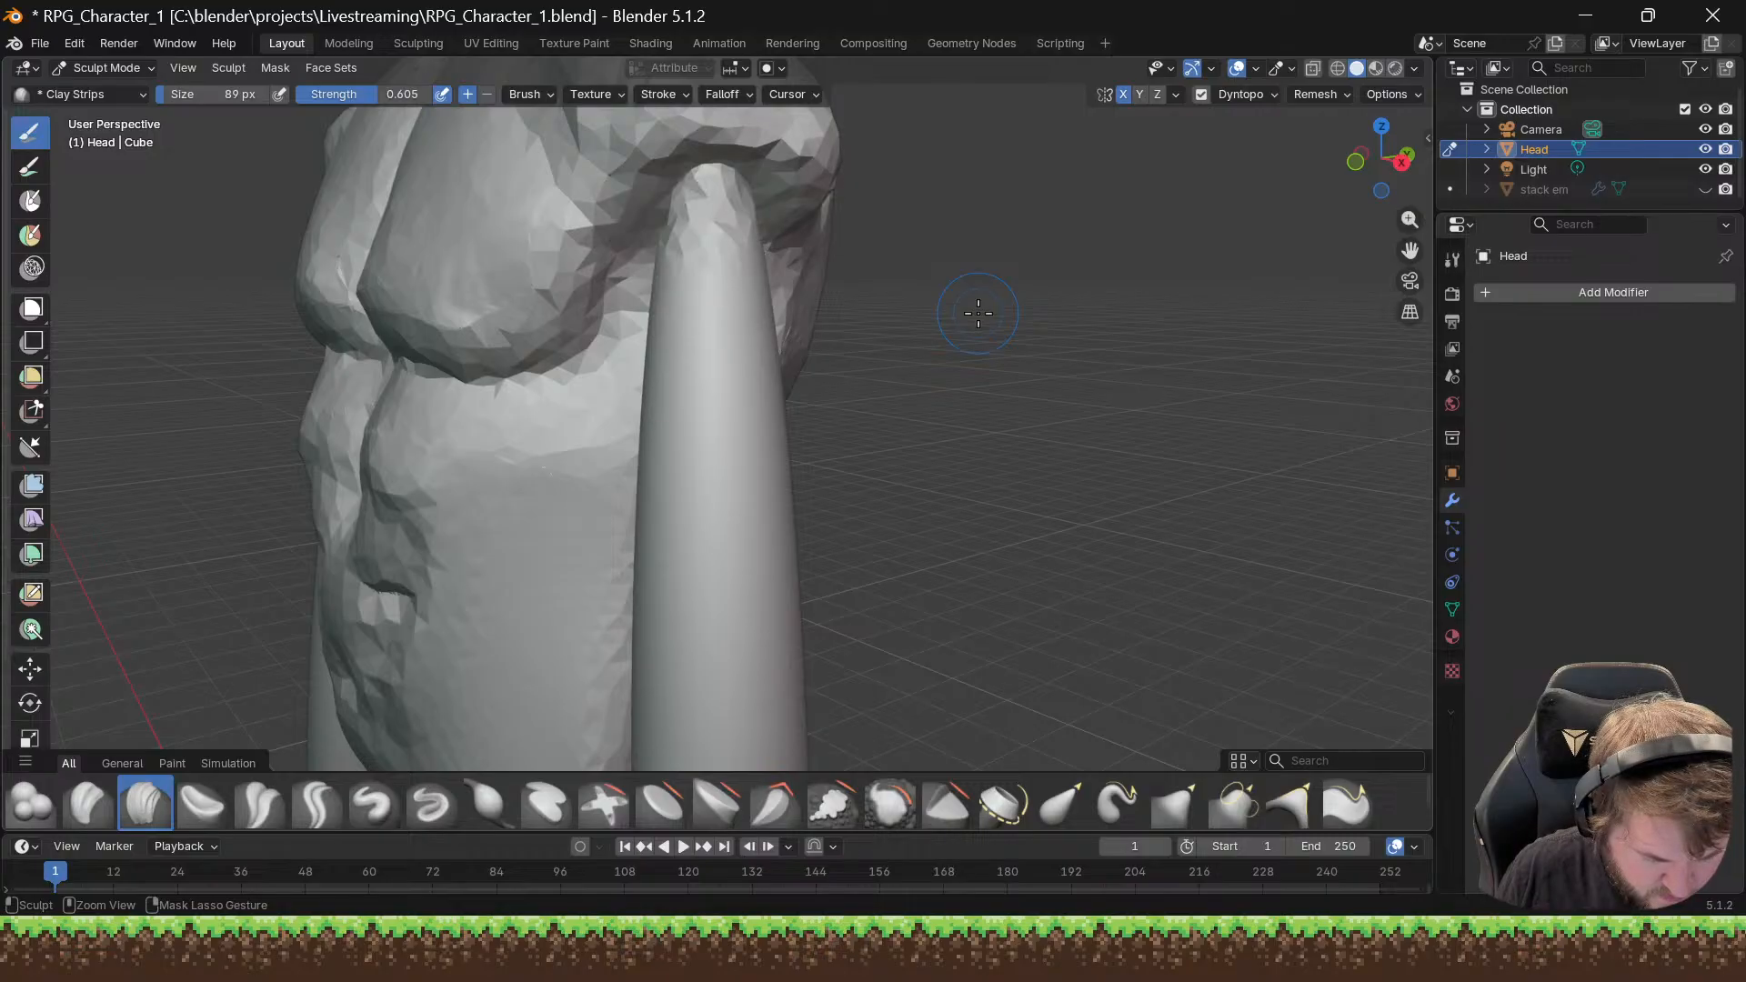
middle_drag(994, 301, 1073, 277)
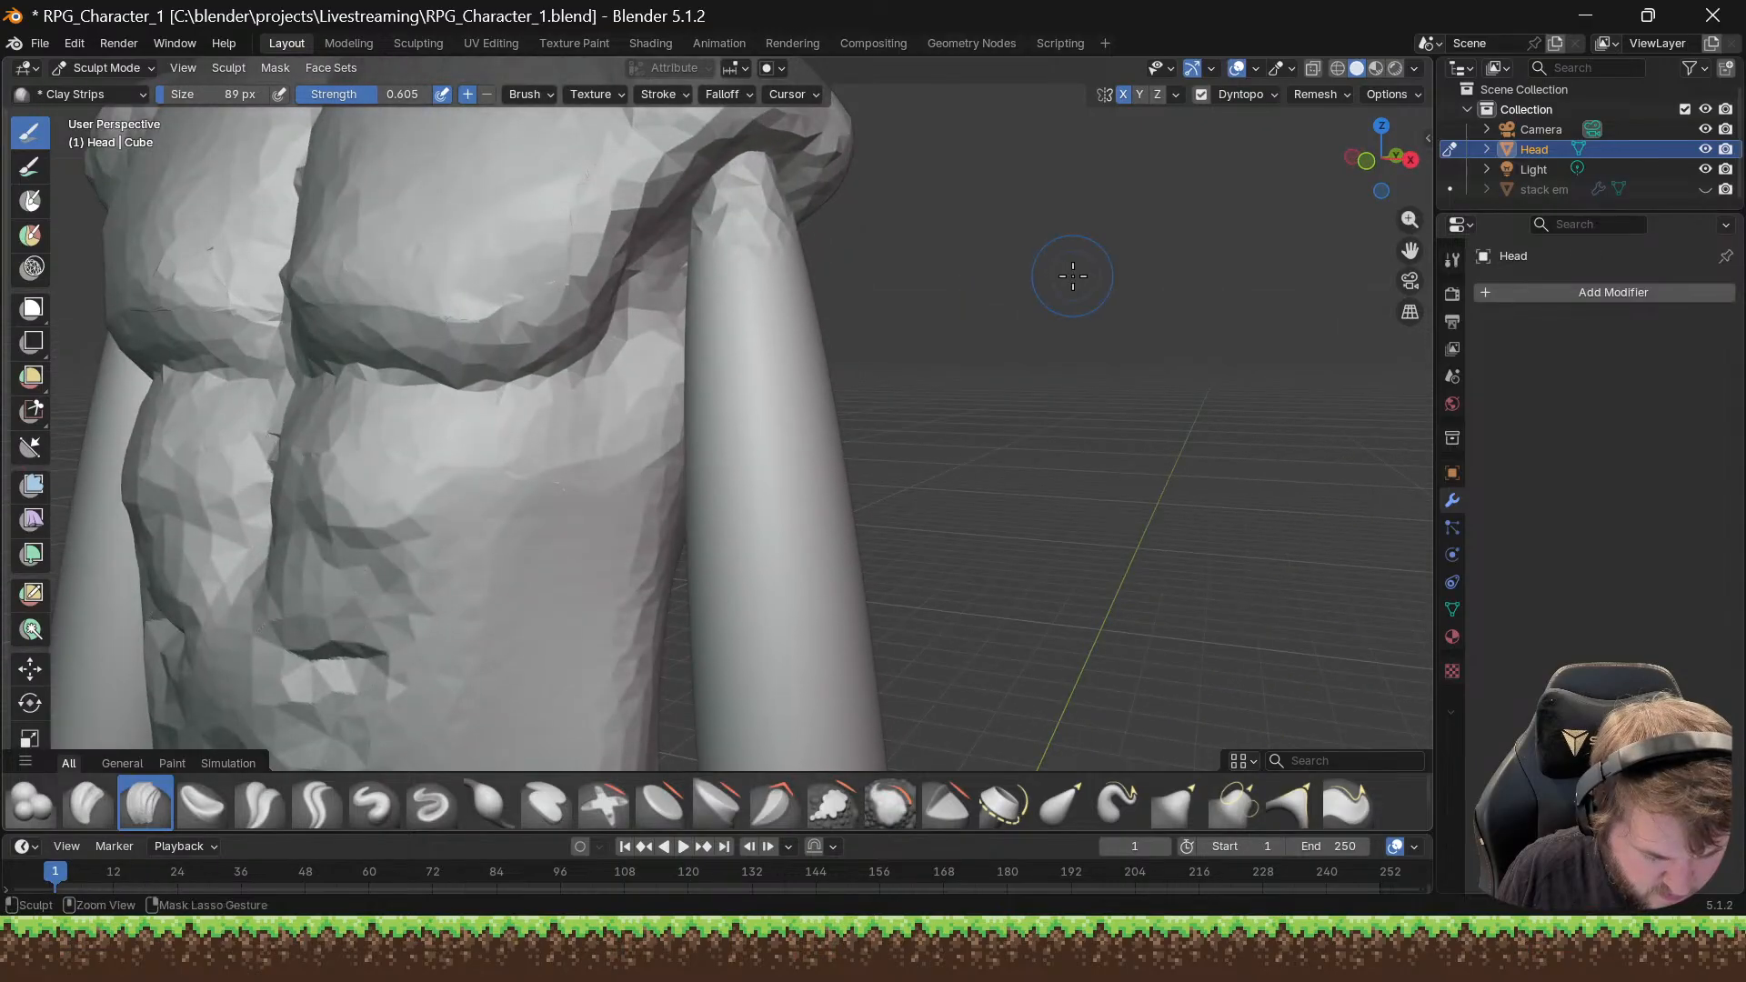
key(ctrl+z)
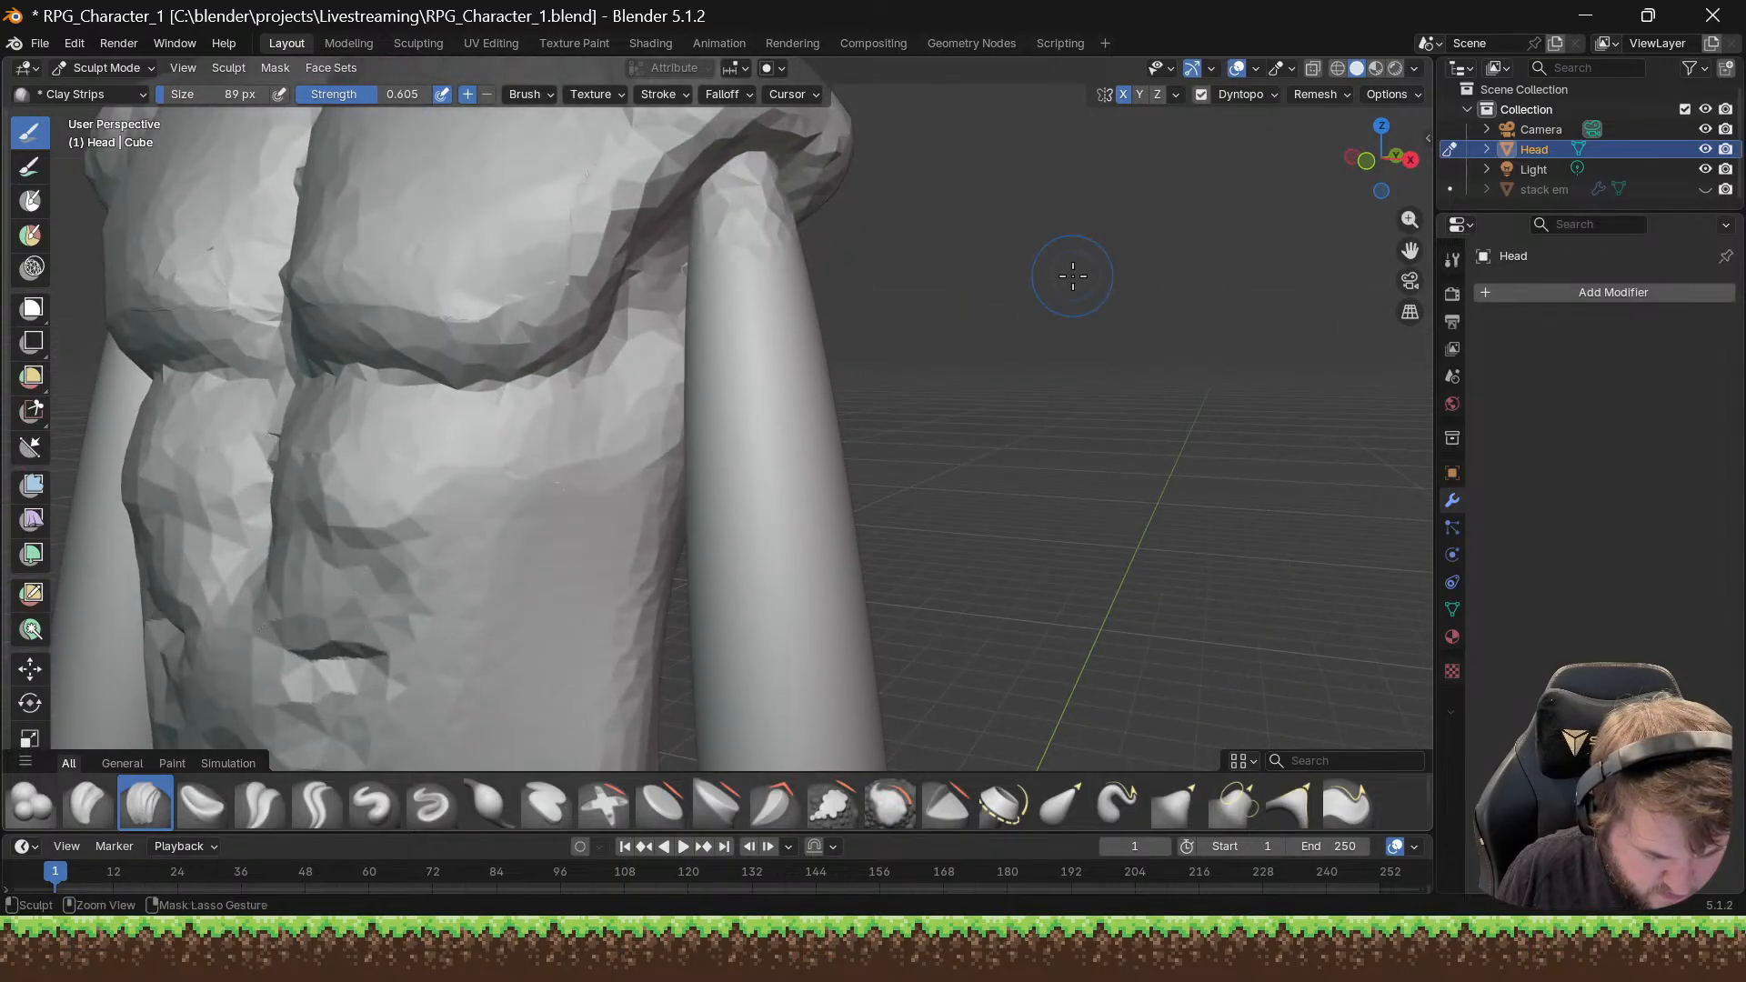
key(ctrl+z)
Step: Turn off Dyntopo and voxel remesh the whole body at 0.007 m, preserving volume and attributes
mouse_move(1068, 273)
middle_down()
mouse_move(1010, 250)
mouse_move(898, 261)
middle_up()
key(Home)
scroll(951, 264, up, 4)
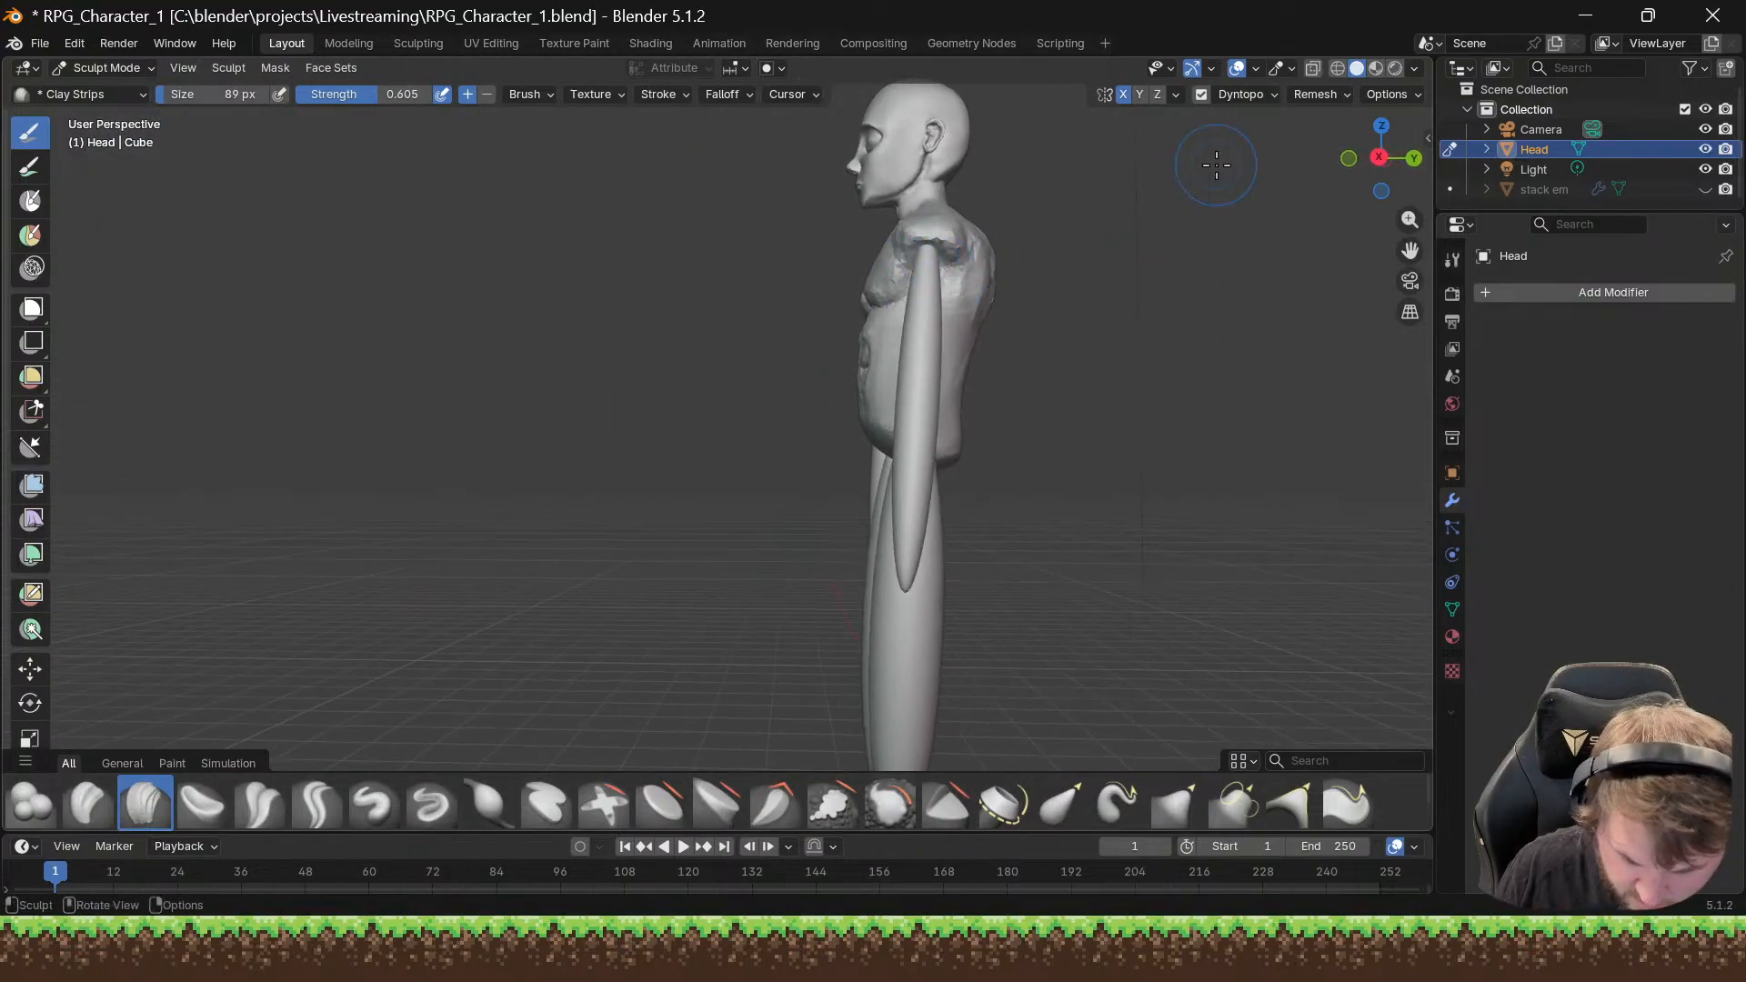
click(1201, 93)
mouse_move(1071, 214)
middle_down()
mouse_move(1146, 198)
mouse_move(966, 257)
mouse_move(1032, 222)
mouse_move(1064, 292)
mouse_move(1139, 309)
mouse_move(1204, 190)
middle_up()
scroll(993, 247, up, 5)
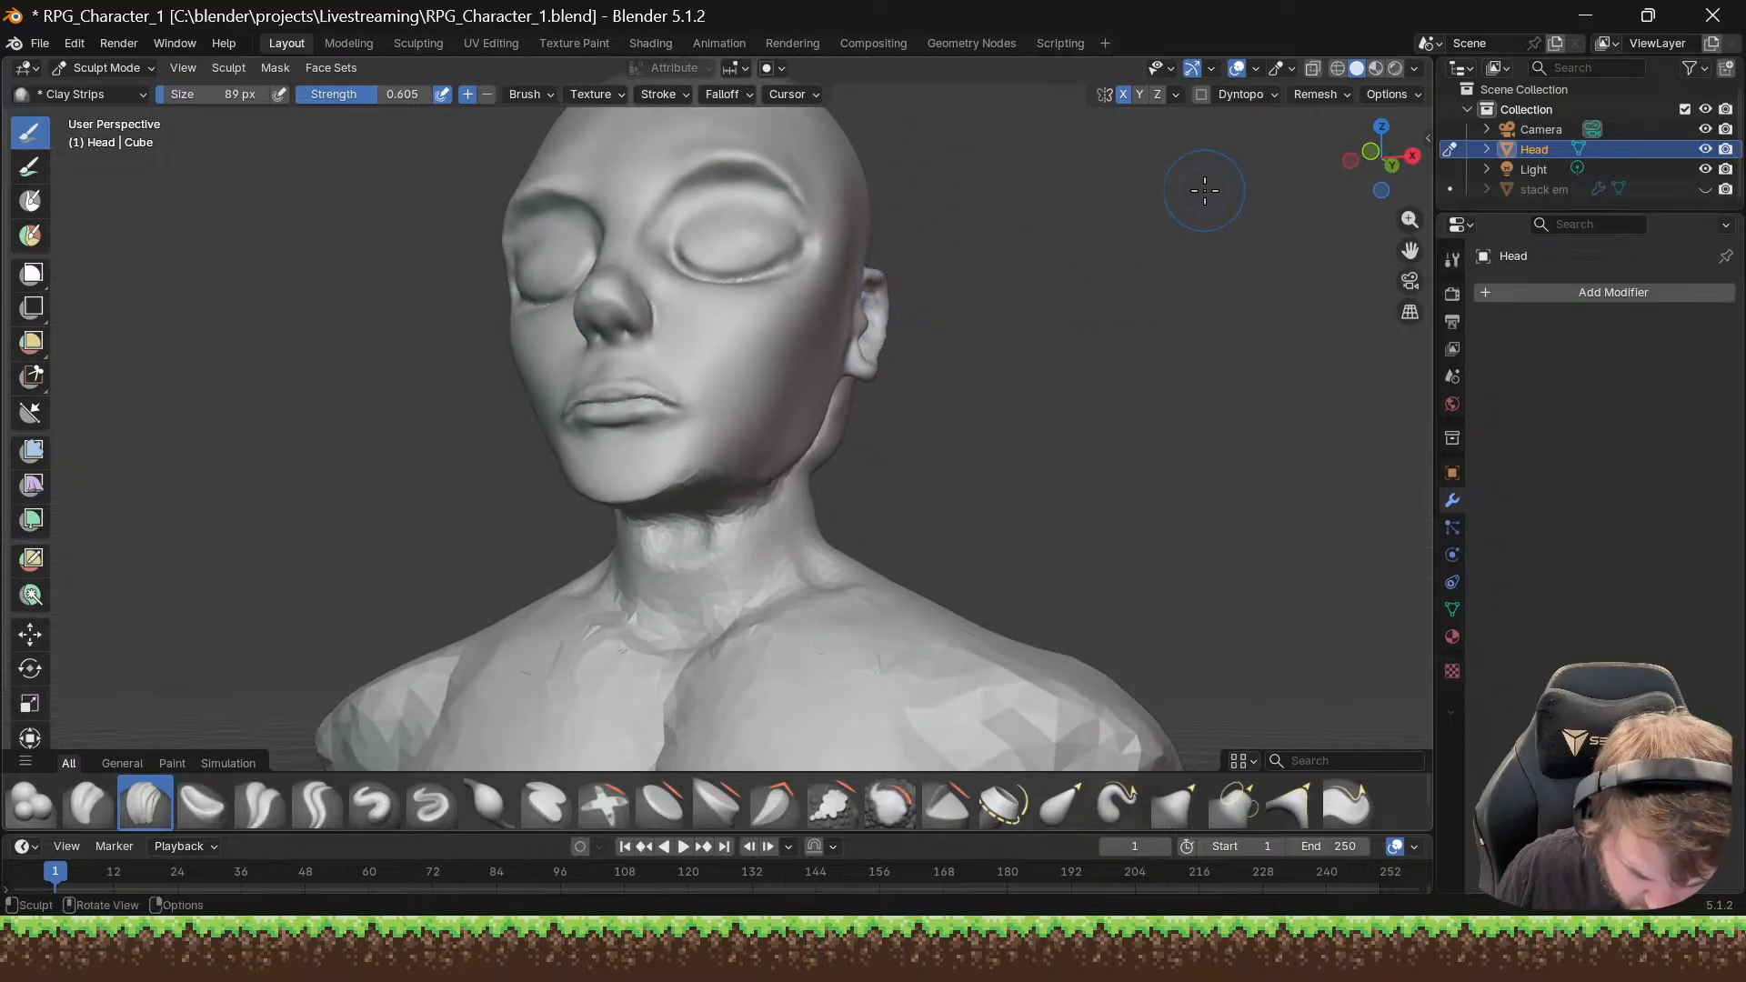
click(1315, 95)
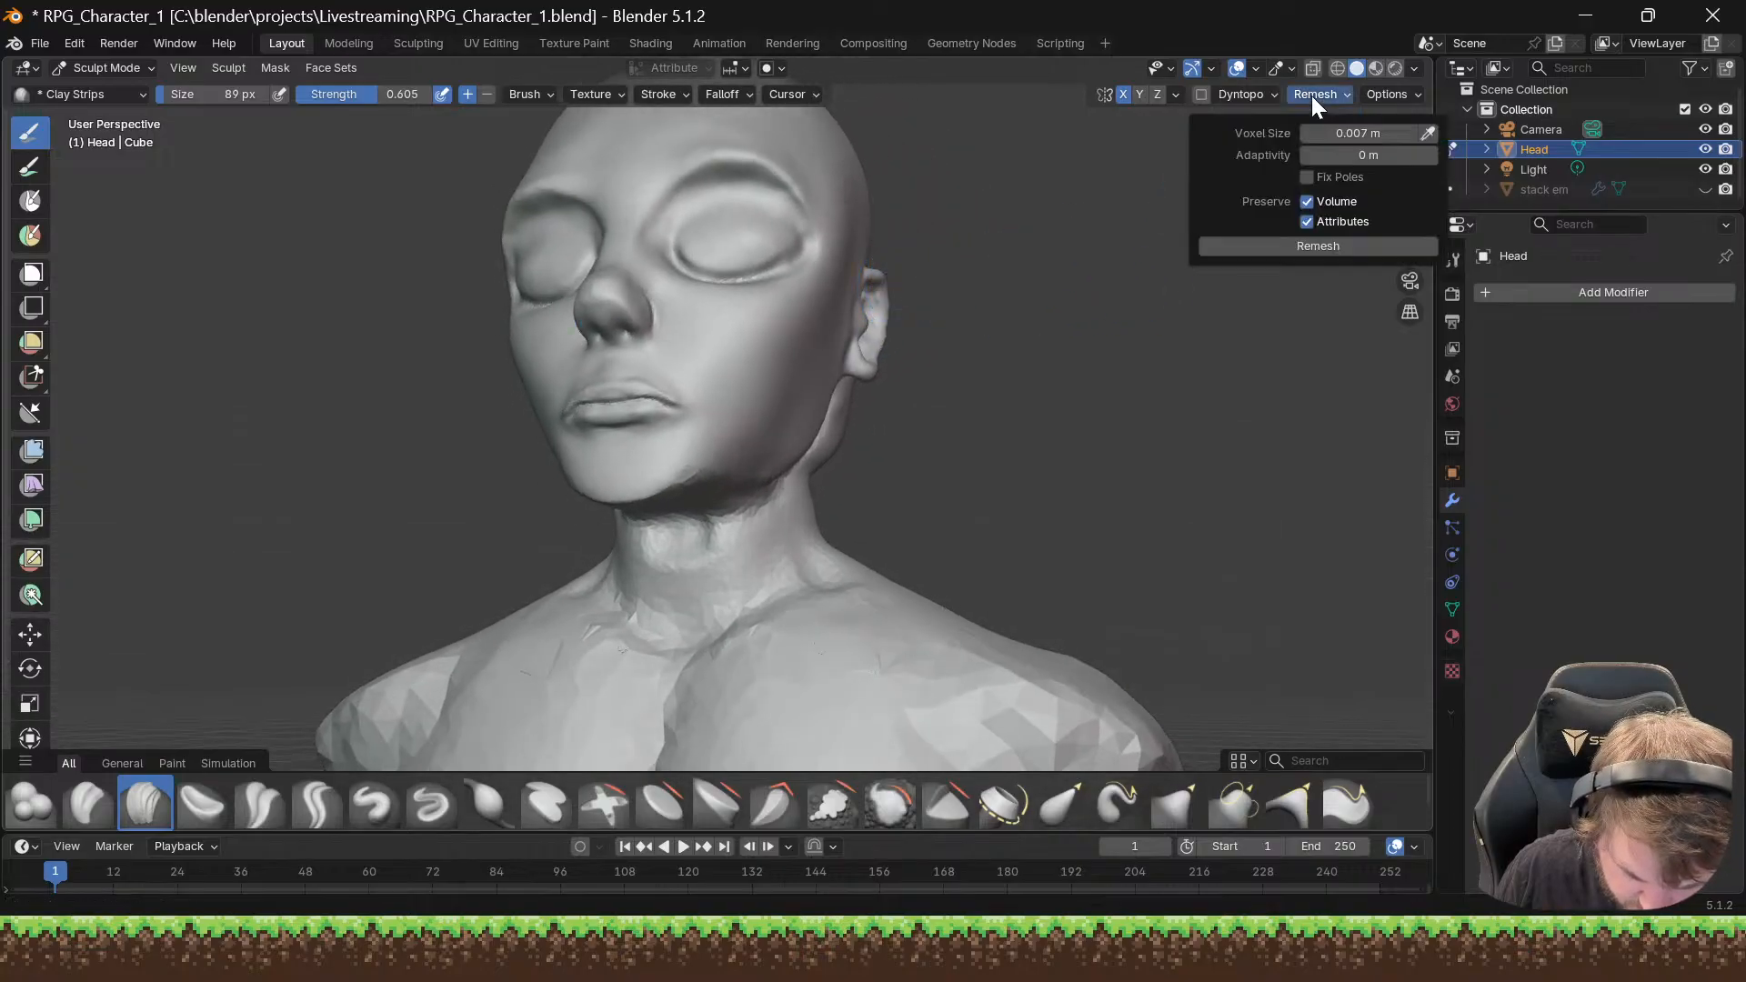
click(1333, 246)
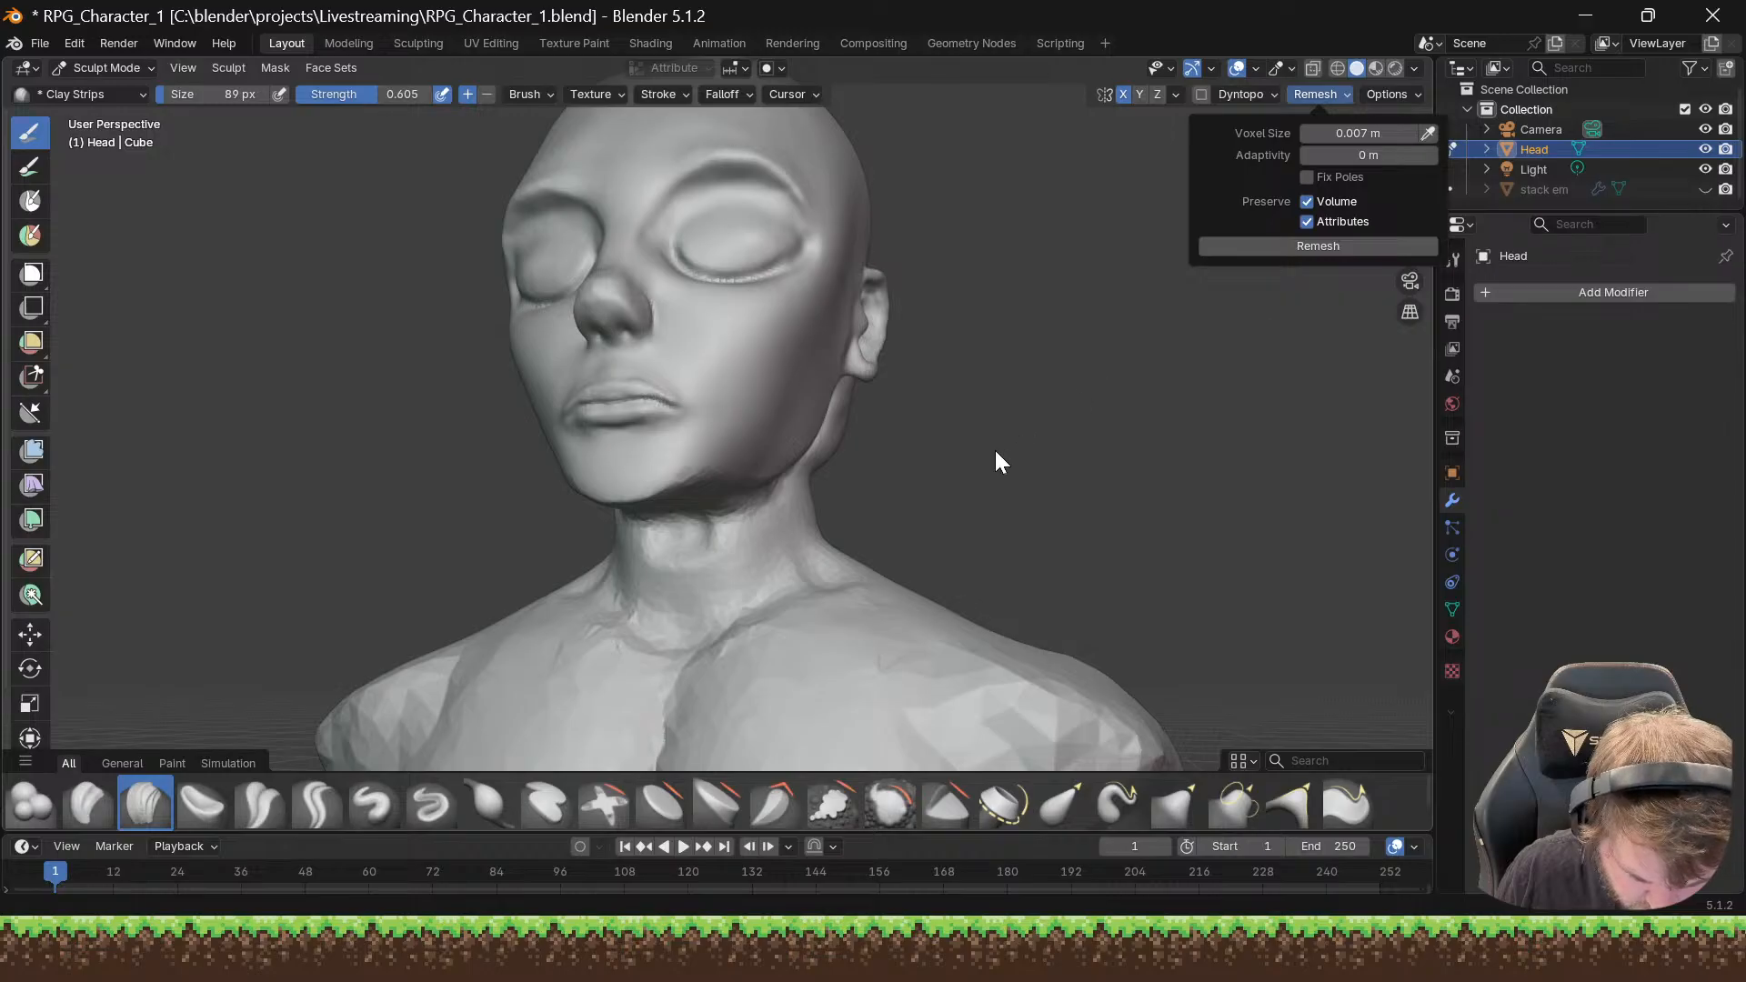
Step: Check the remeshed arm and shoulder junction, and re-enable Dyntopo despite the attribute data loss
scroll(947, 530, down, 12)
mouse_move(993, 553)
middle_down()
mouse_move(966, 577)
mouse_move(760, 494)
mouse_move(931, 555)
mouse_move(1094, 537)
mouse_move(927, 553)
mouse_move(853, 532)
mouse_move(717, 573)
mouse_move(756, 530)
mouse_move(671, 542)
middle_up()
scroll(964, 564, up, 12)
scroll(958, 550, down, 10)
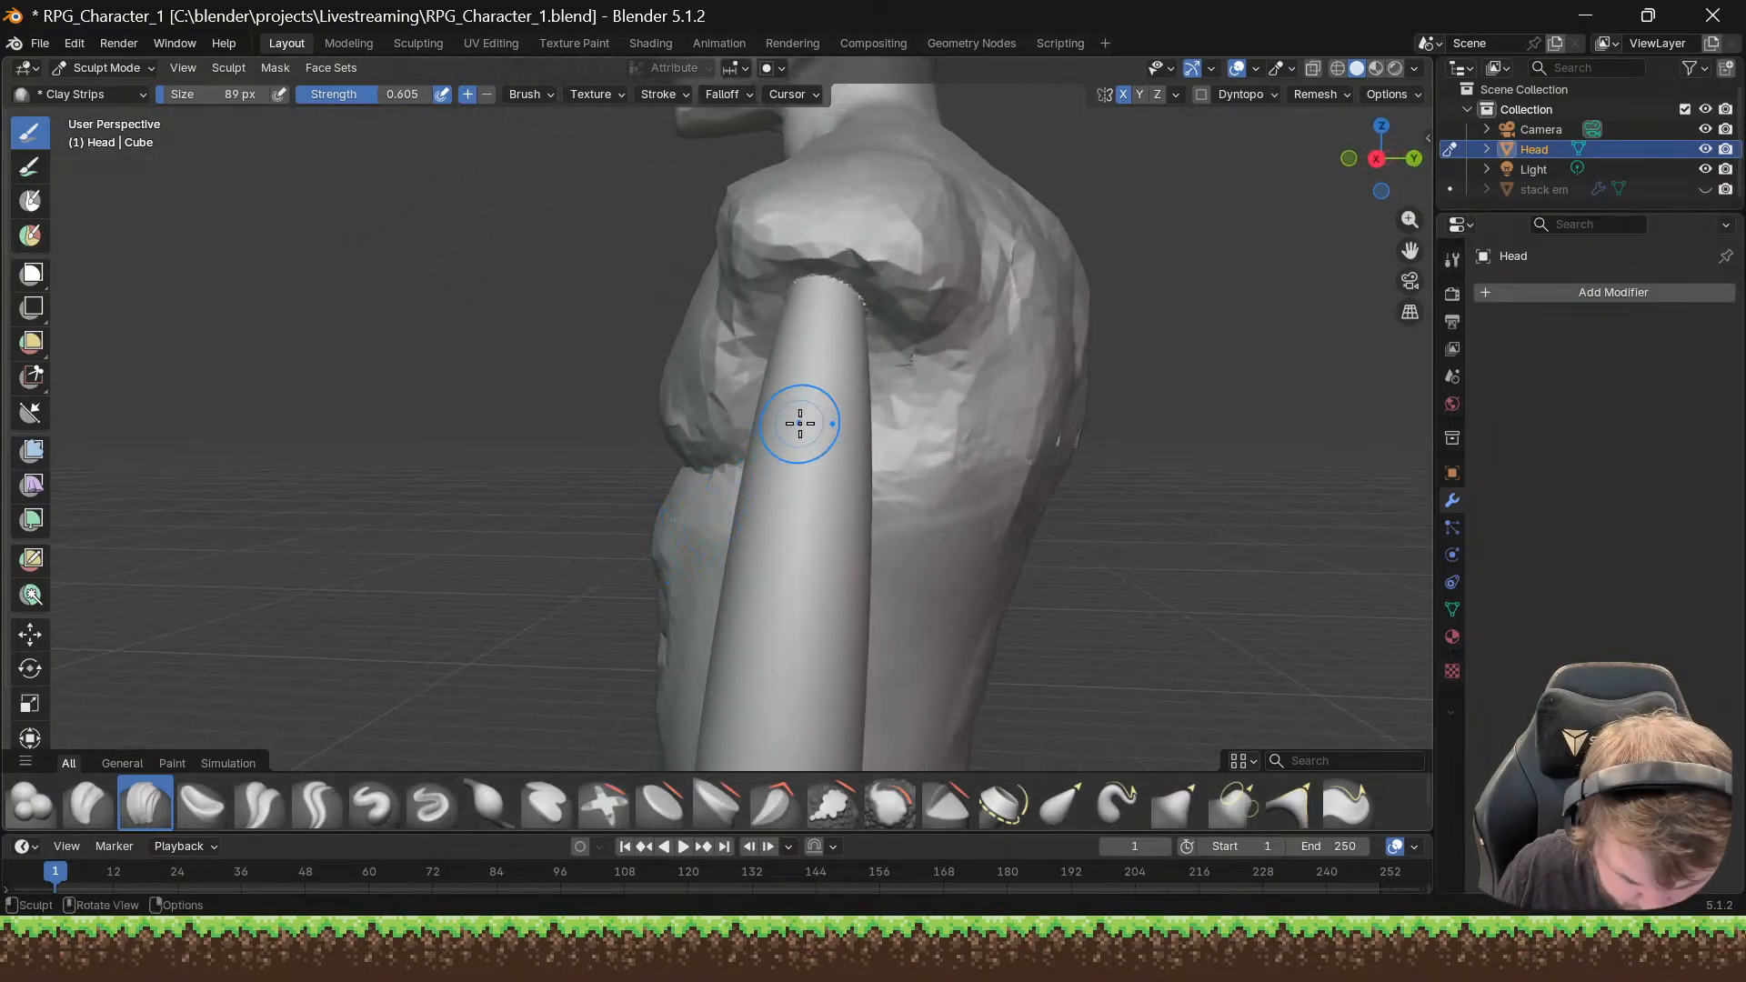
click(1200, 95)
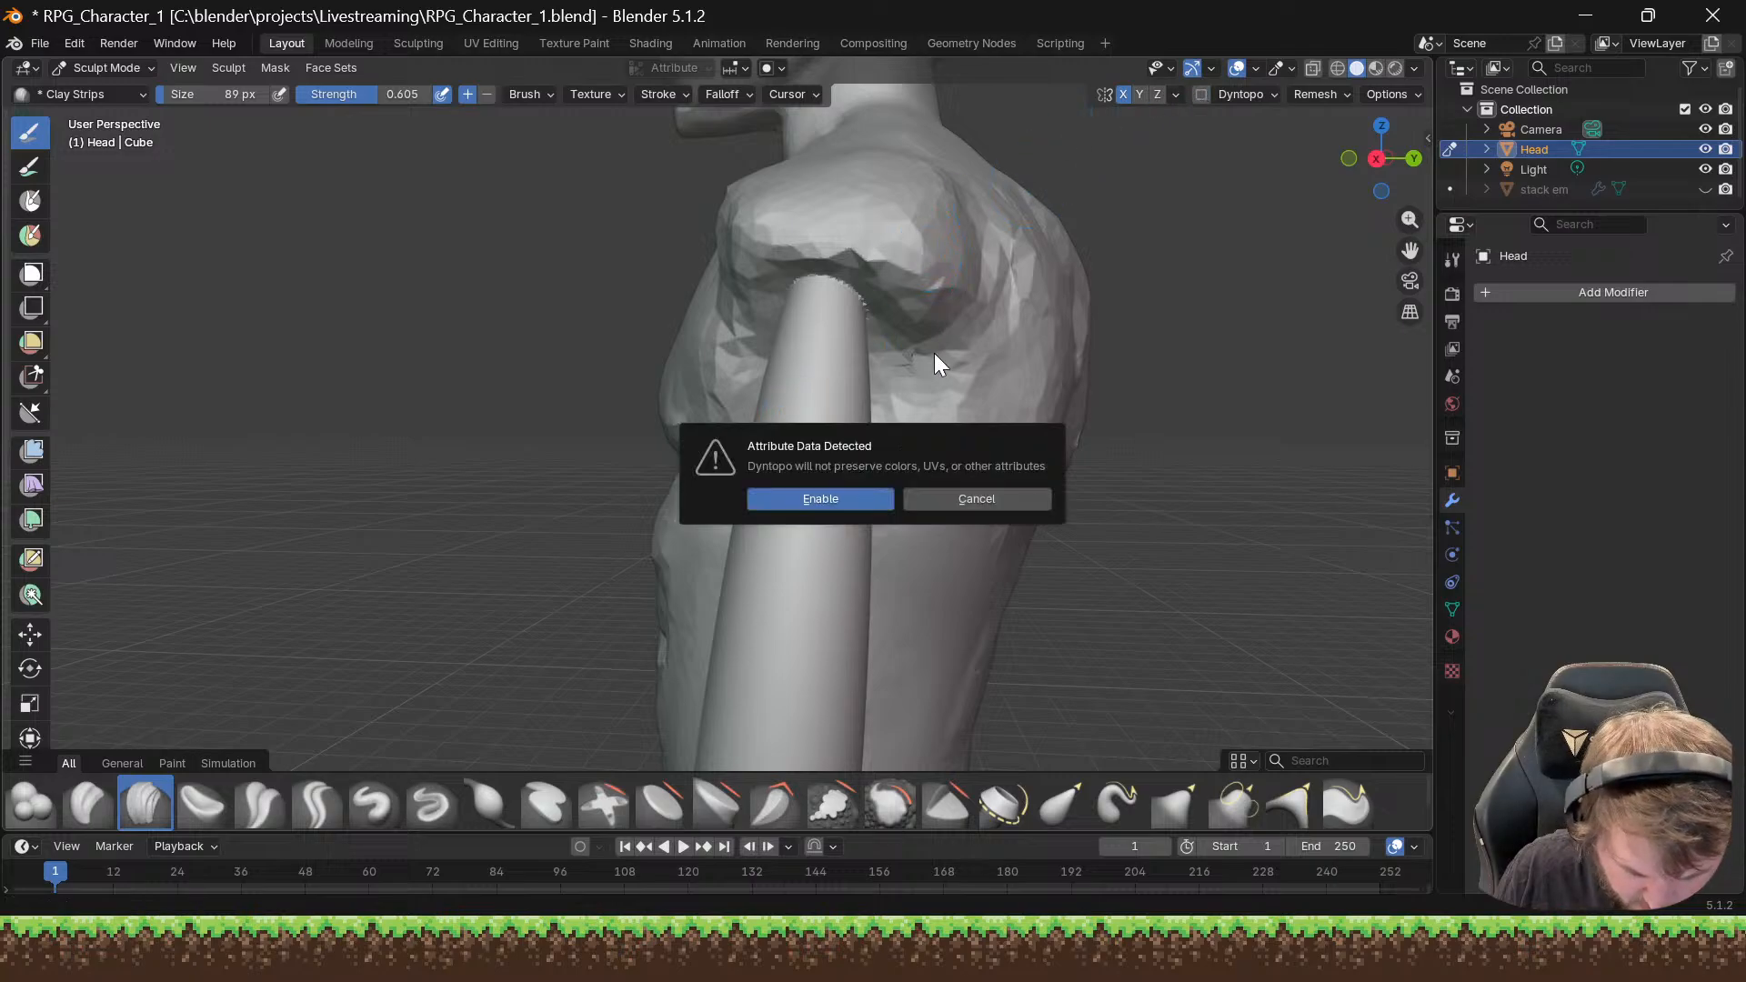
click(815, 496)
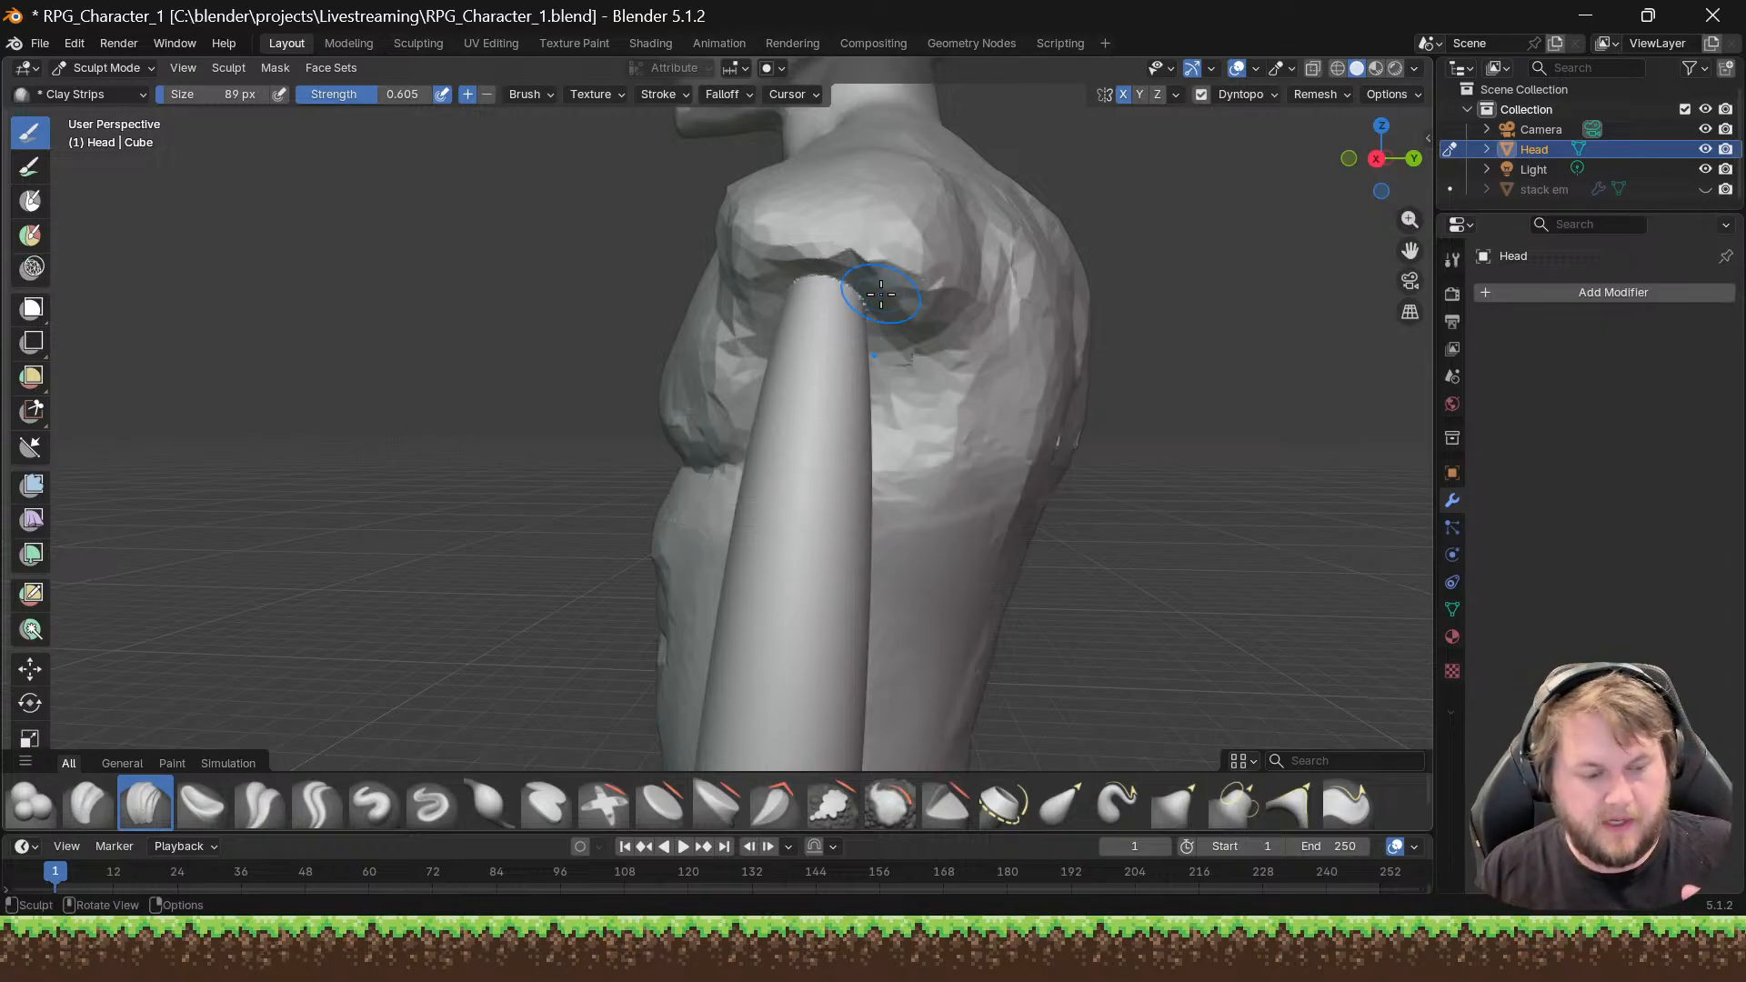
Step: Build up the shoulder over the top of the arm from the side and front with additive Clay Strips strokes
middle_drag(906, 357, 963, 256)
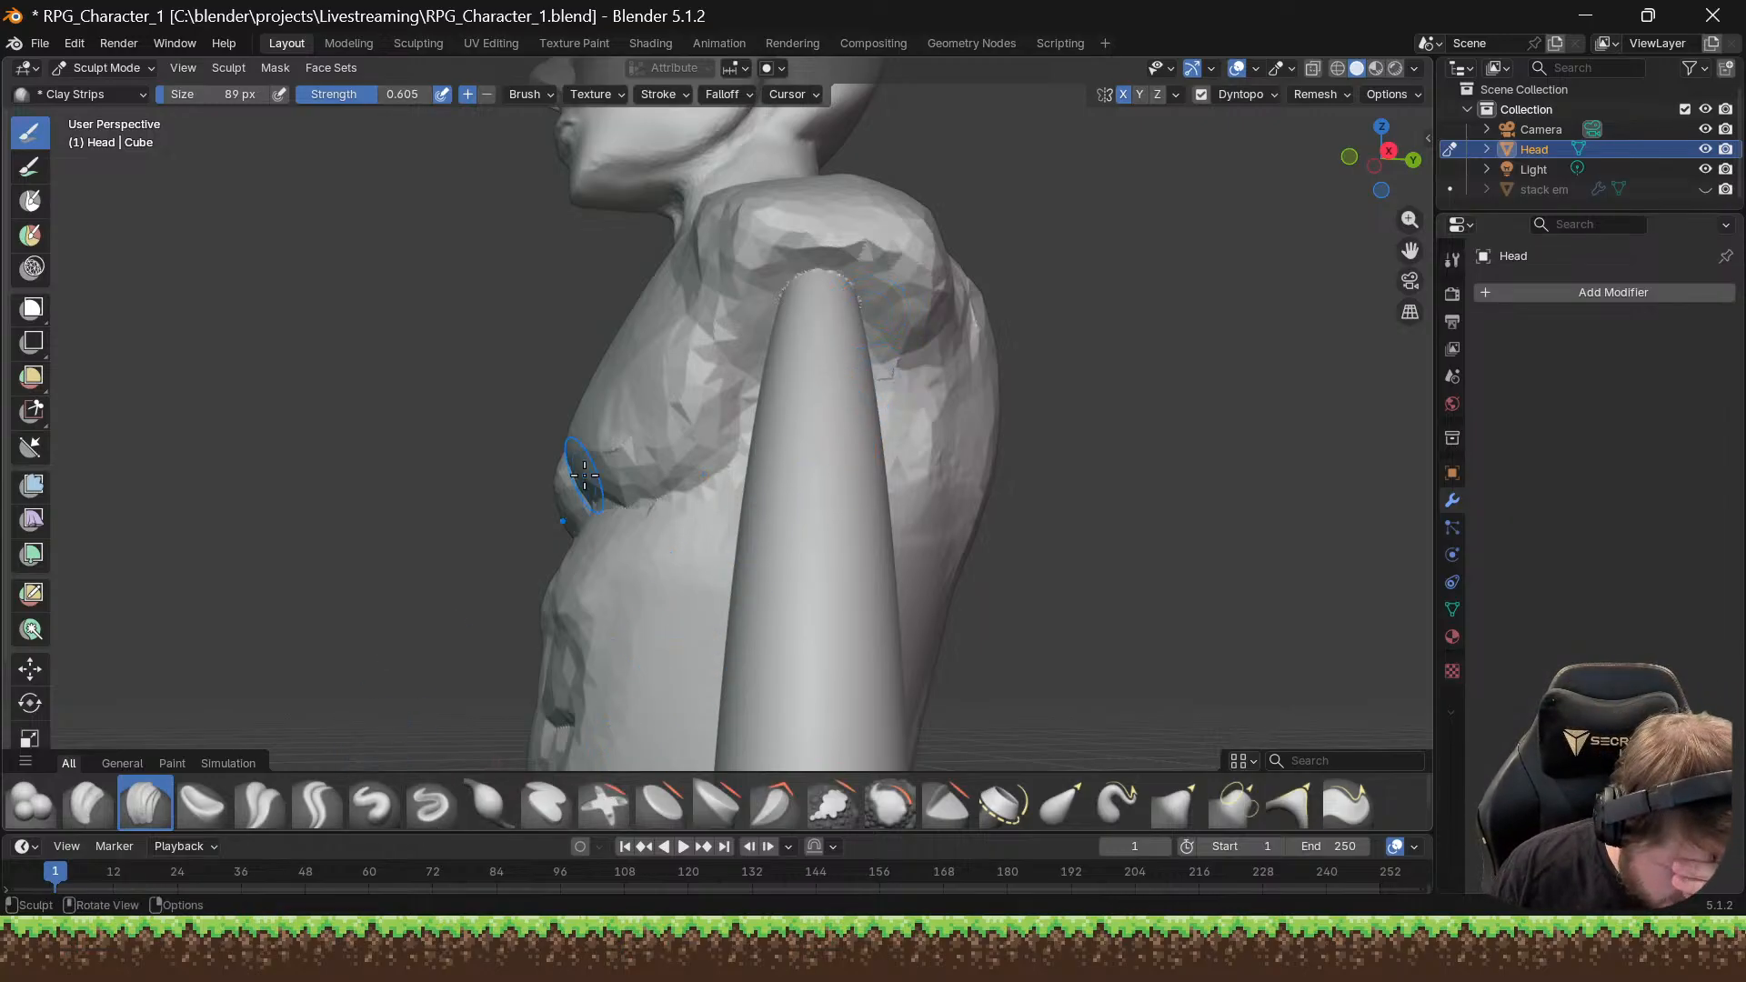
mouse_move(816, 333)
mouse_down()
mouse_move(817, 287)
mouse_move(868, 292)
mouse_move(873, 310)
mouse_move(821, 297)
mouse_move(791, 324)
mouse_move(768, 300)
mouse_move(849, 284)
mouse_move(768, 291)
mouse_move(823, 327)
mouse_move(869, 314)
mouse_move(899, 332)
mouse_move(928, 291)
mouse_move(861, 386)
mouse_move(877, 400)
mouse_move(920, 310)
mouse_move(783, 308)
mouse_up()
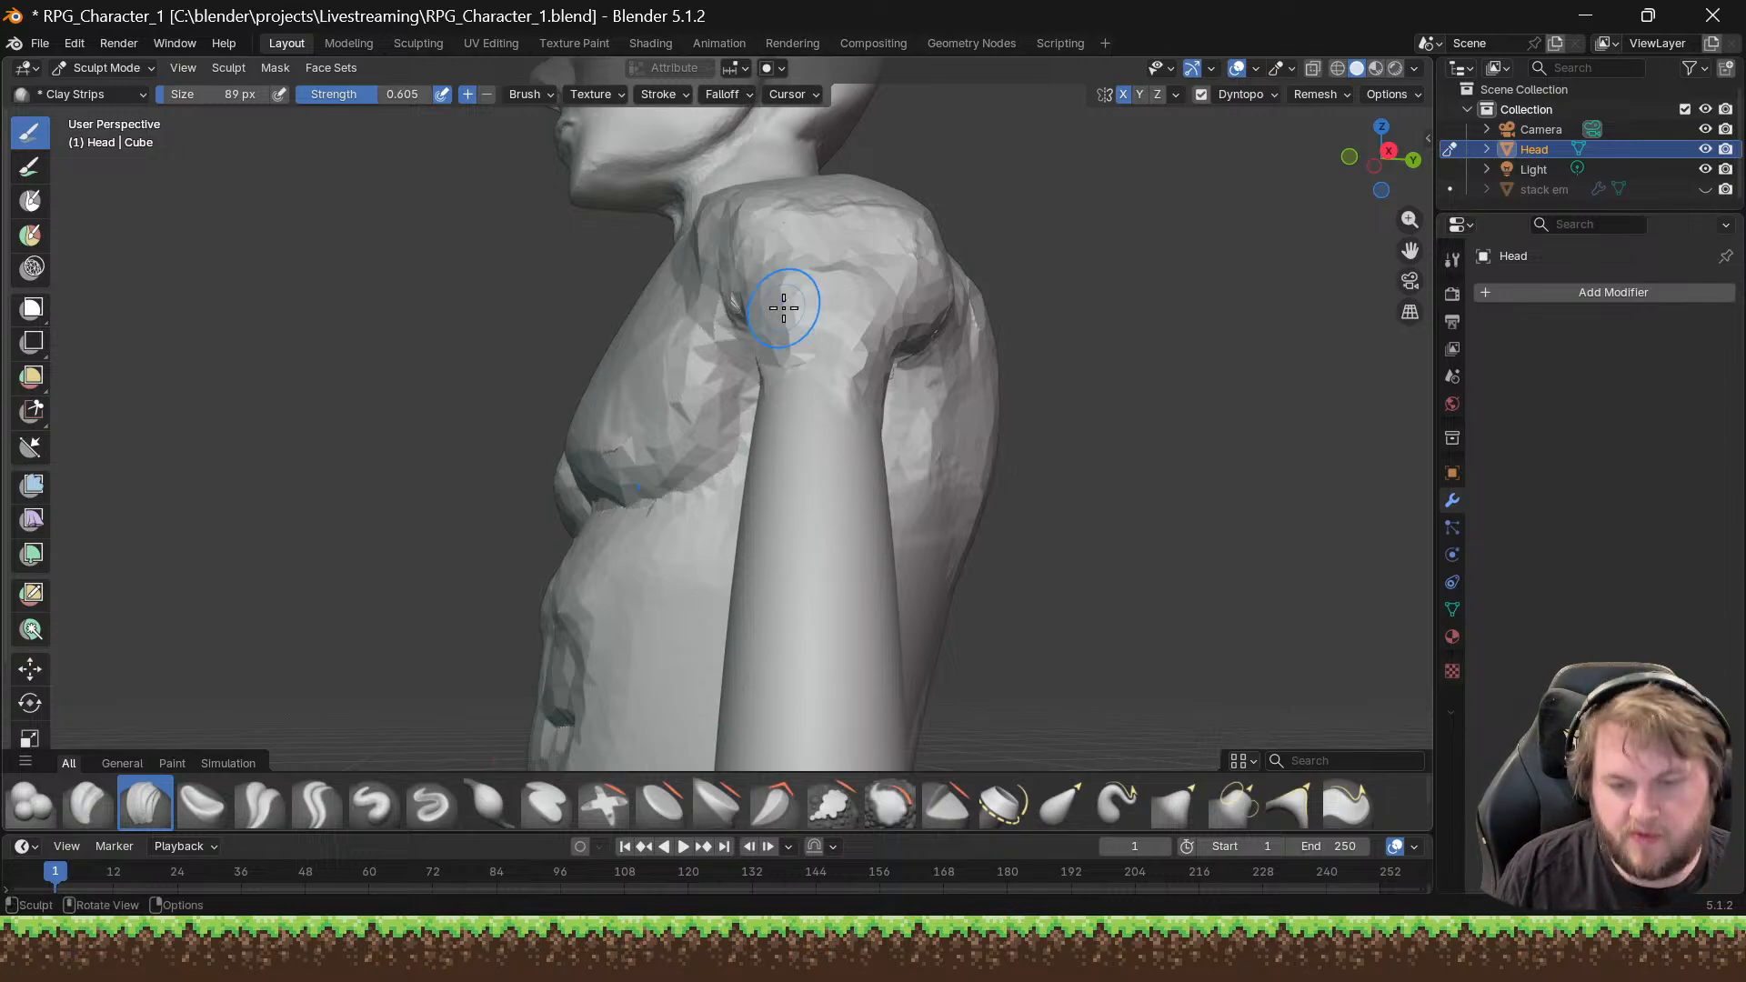
mouse_move(782, 309)
middle_down()
mouse_move(923, 342)
mouse_move(888, 351)
mouse_move(952, 307)
middle_up()
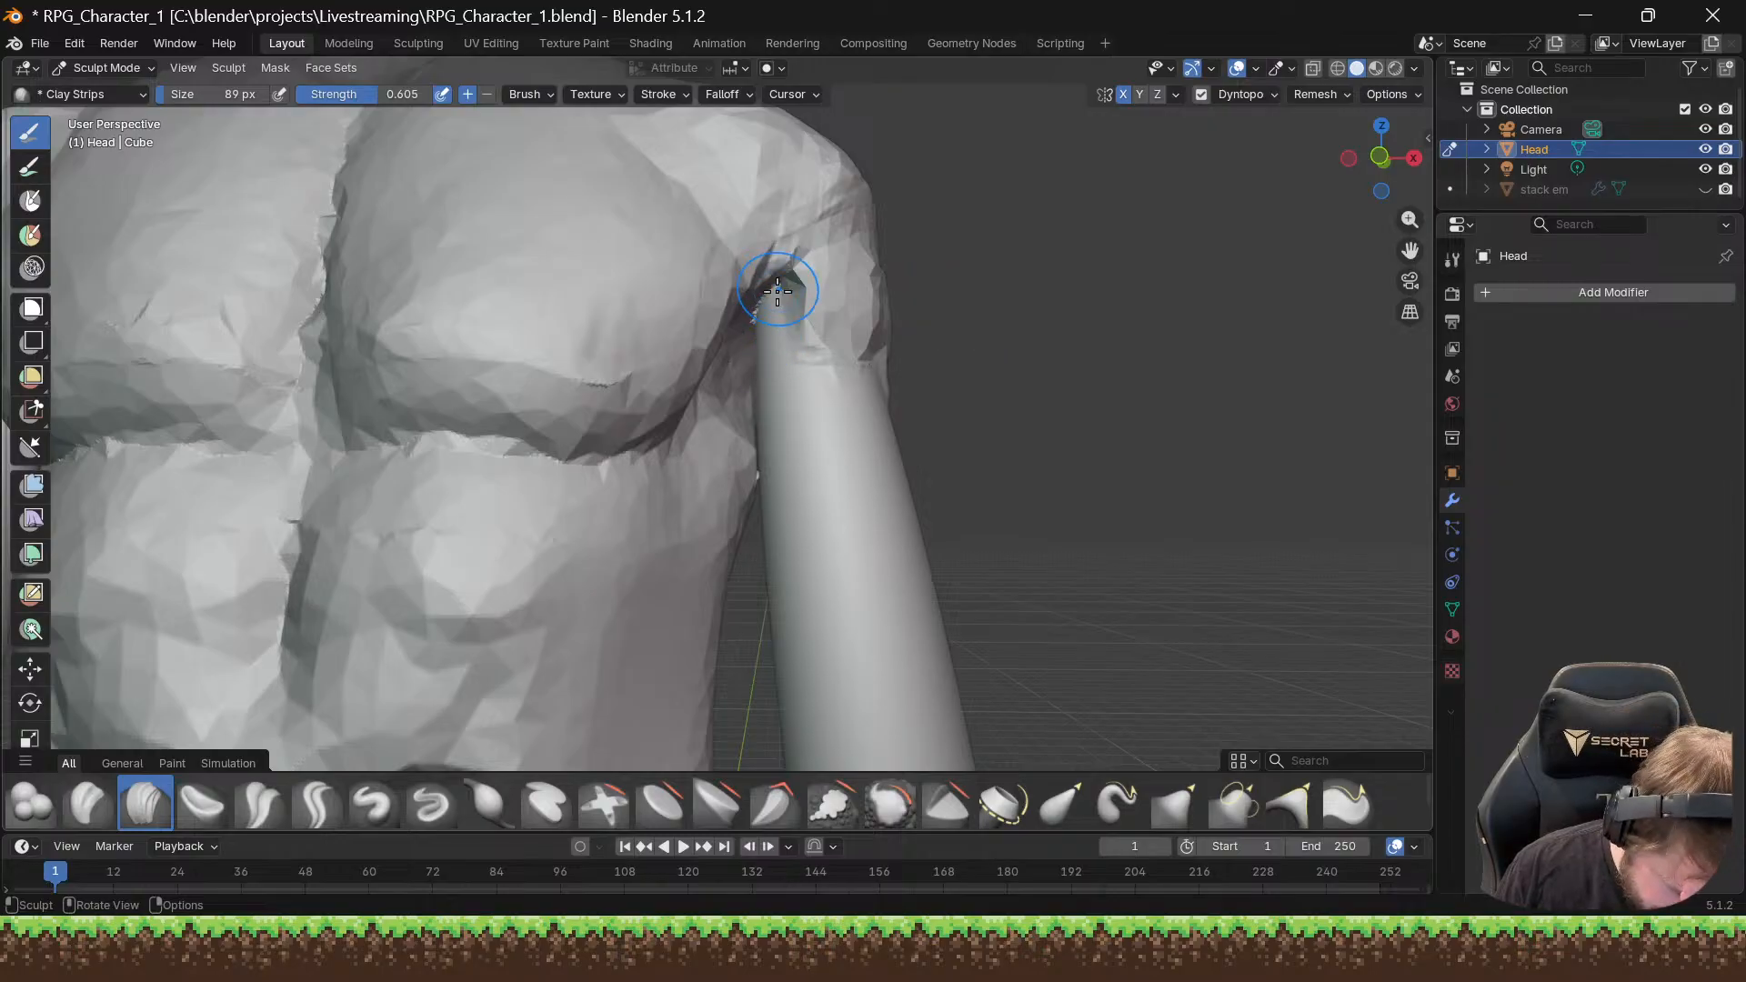
mouse_move(760, 312)
mouse_down()
mouse_move(775, 298)
mouse_move(741, 350)
mouse_move(780, 300)
mouse_move(787, 235)
mouse_up()
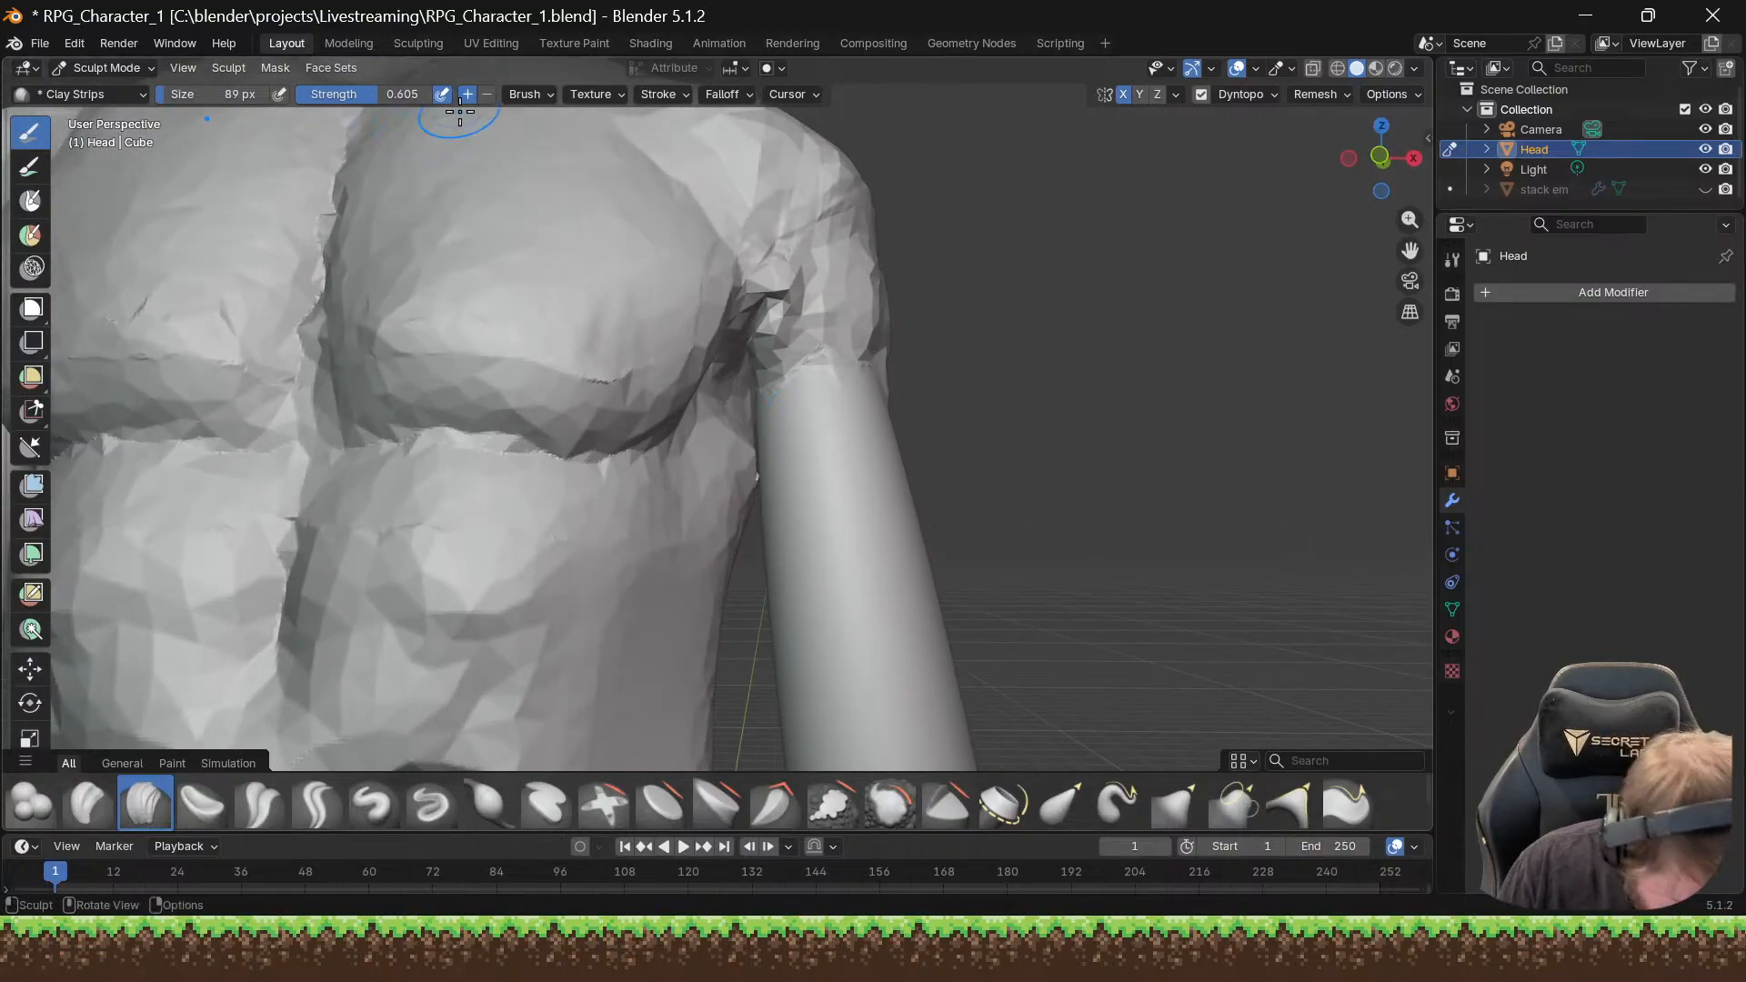
Step: Carve out the armpit between the inner upper arm and the torso with subtractive Clay Strips strokes from the front and side
mouse_move(749, 466)
mouse_down()
mouse_move(741, 428)
mouse_move(743, 465)
mouse_up()
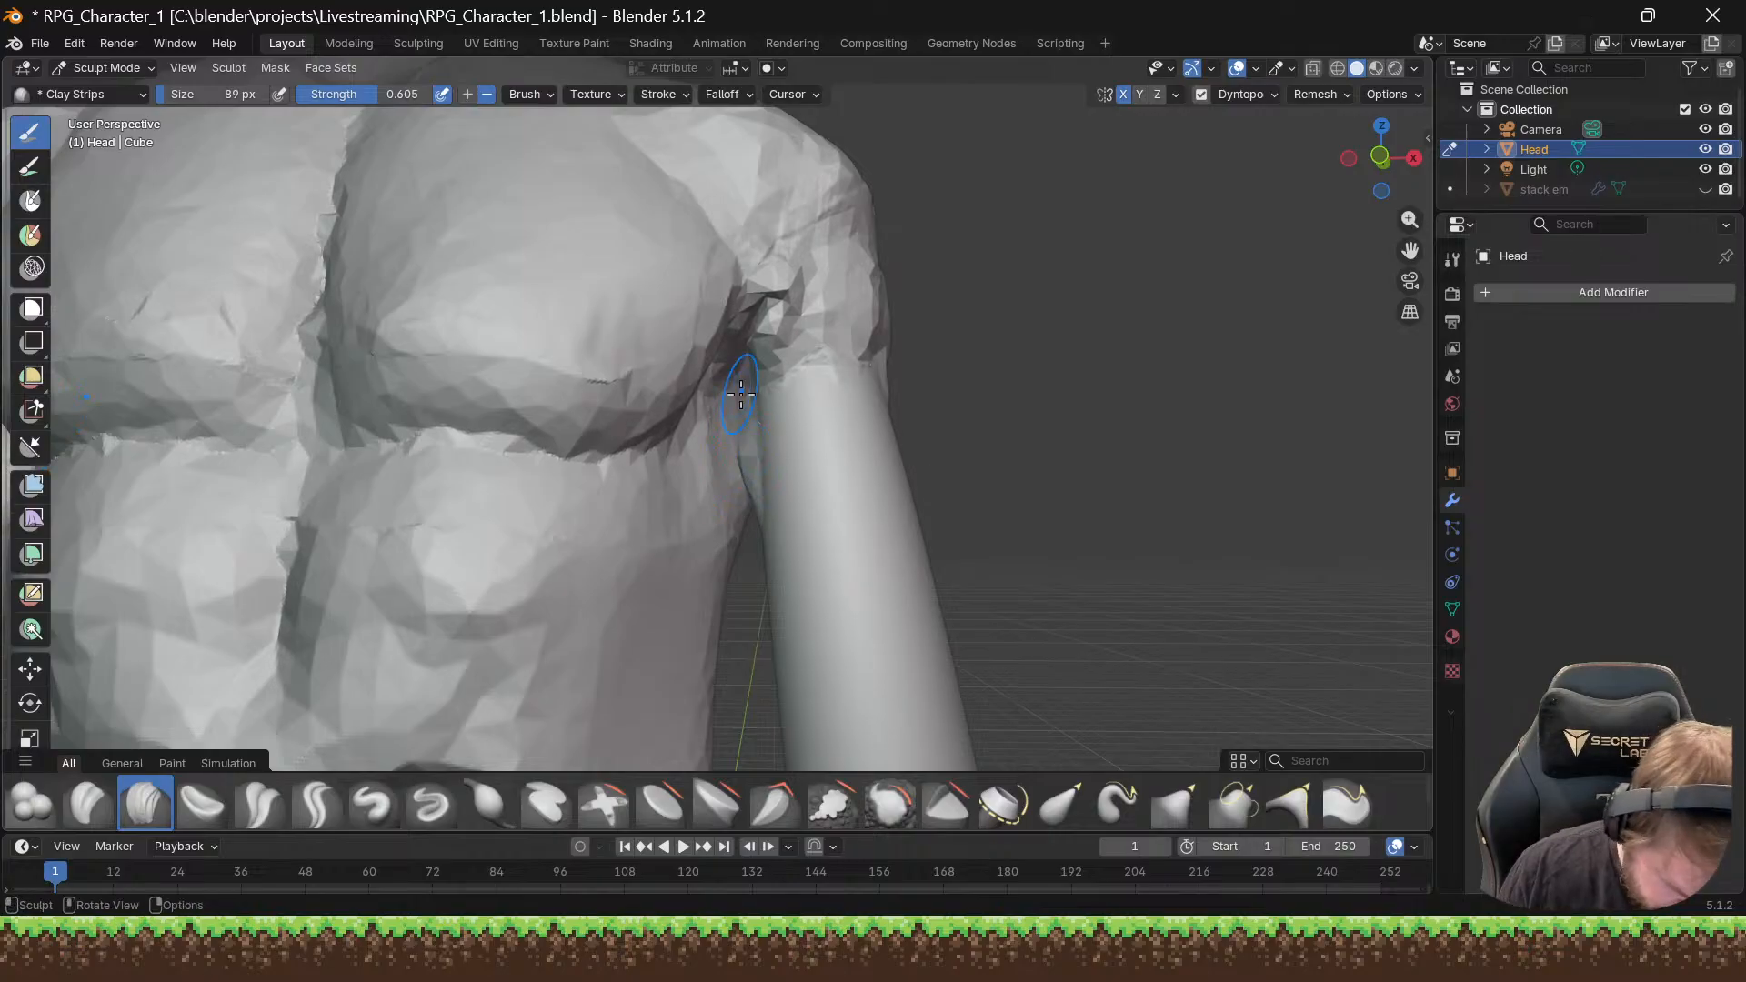
mouse_move(741, 394)
middle_down()
mouse_move(728, 452)
mouse_move(752, 456)
middle_up()
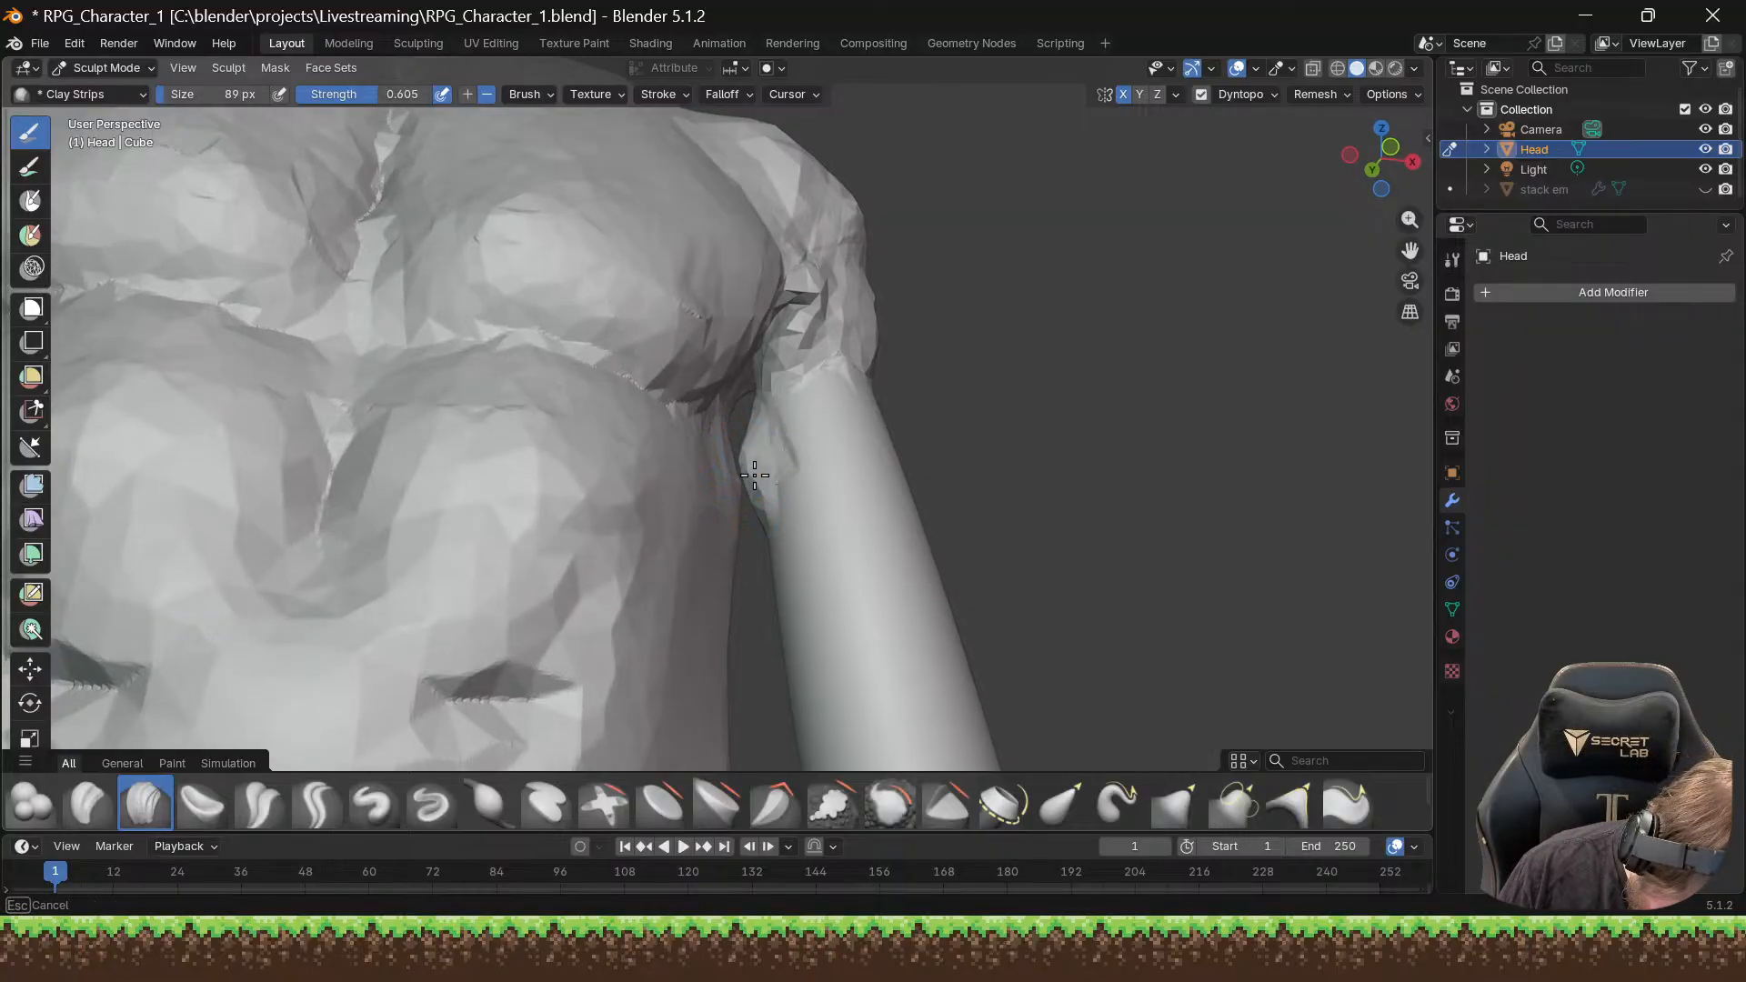
drag(751, 462, 767, 468)
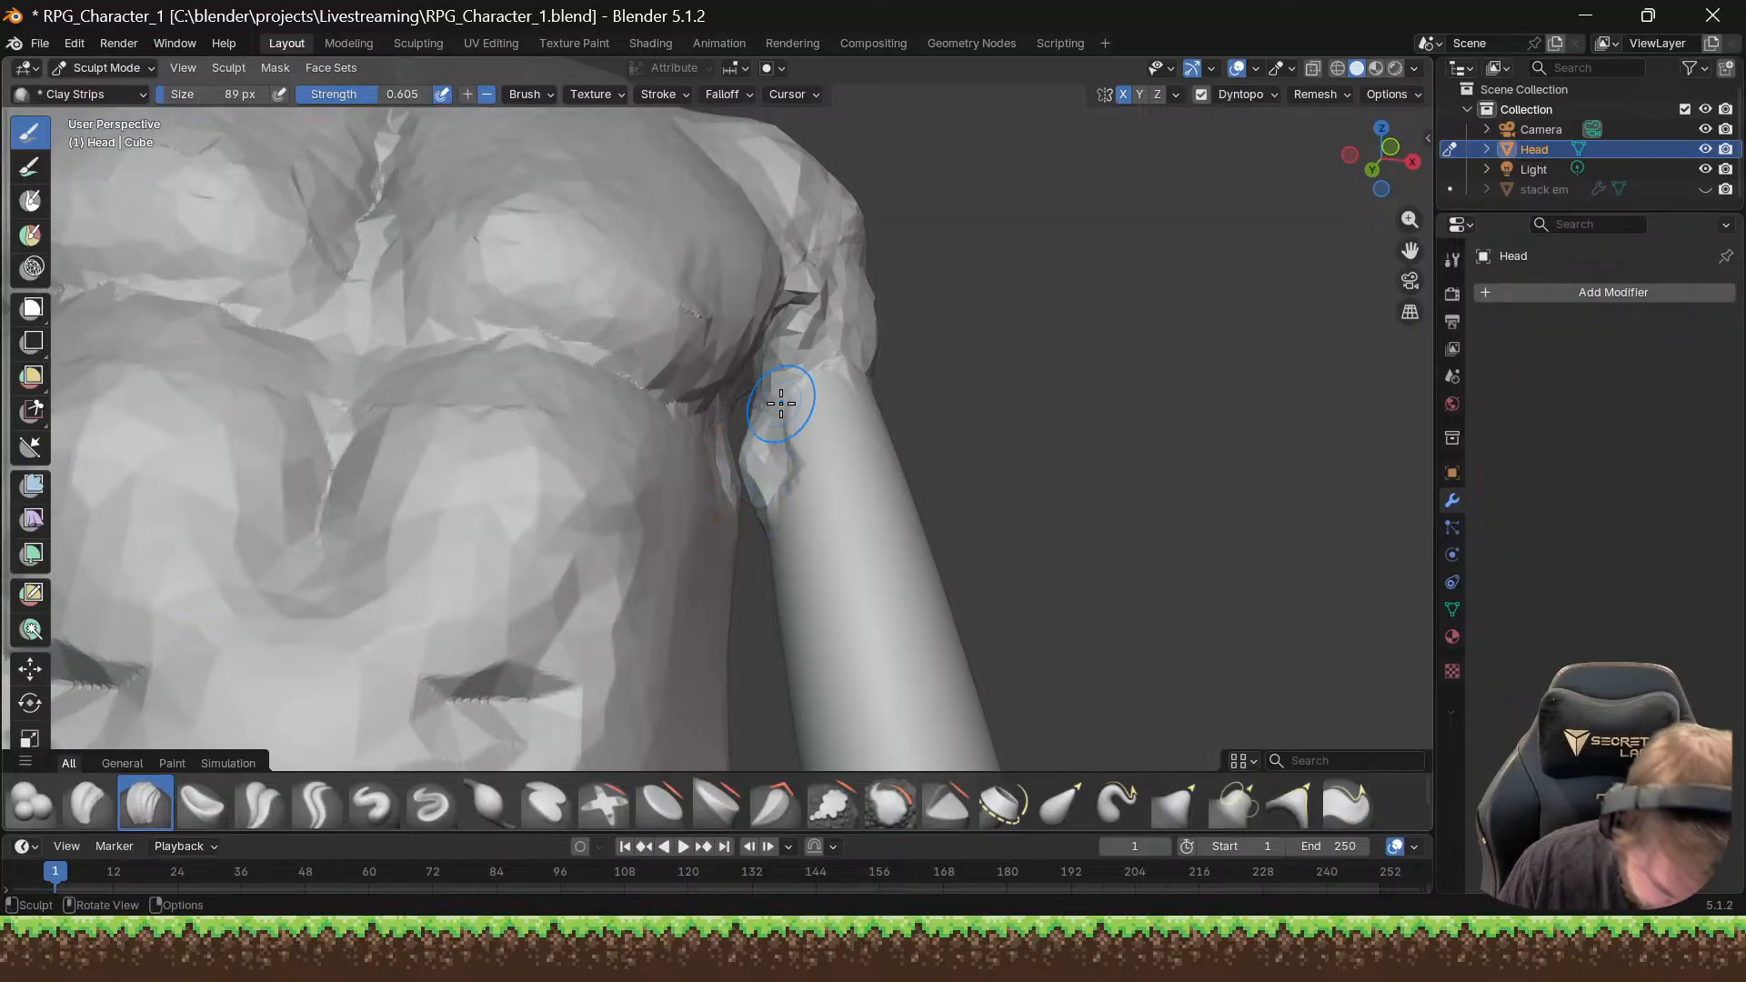
mouse_move(780, 403)
middle_down()
mouse_move(643, 479)
mouse_move(256, 464)
middle_up()
mouse_move(728, 452)
mouse_down()
mouse_move(720, 409)
mouse_move(765, 371)
mouse_up()
middle_drag(672, 557, 785, 550)
drag(749, 506, 750, 341)
middle_drag(750, 341, 1061, 445)
scroll(1002, 455, down, 6)
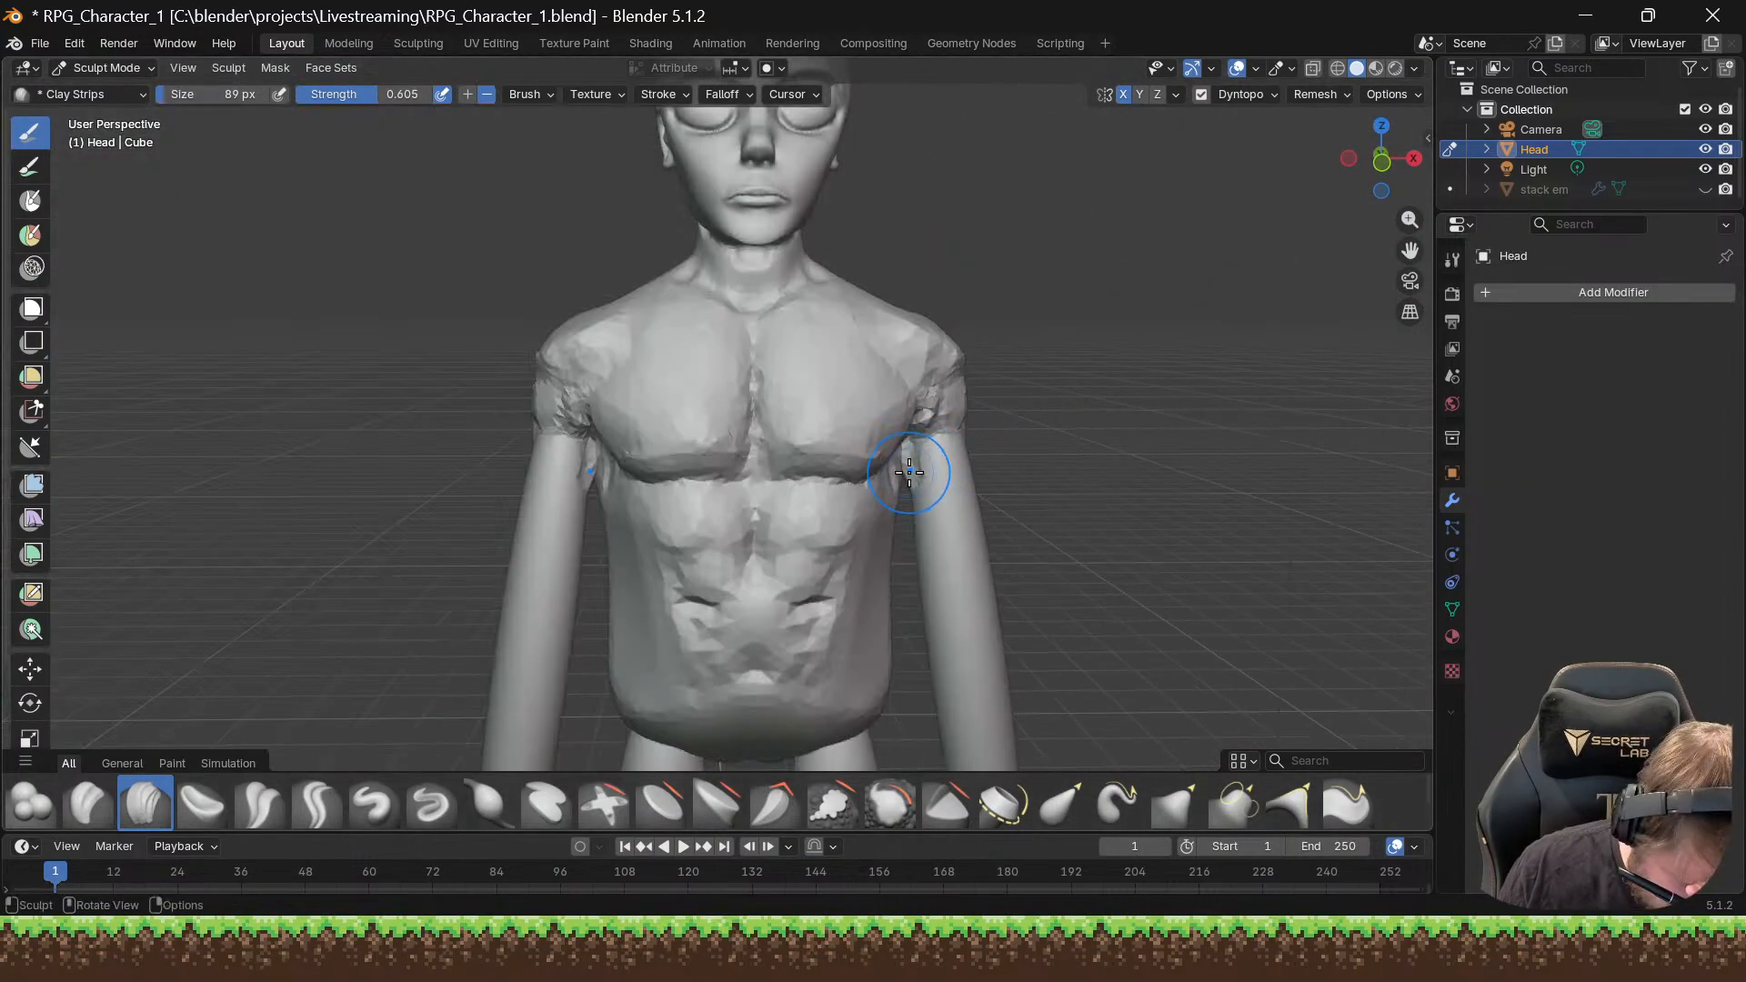
middle_drag(924, 468, 783, 421)
scroll(850, 431, up, 5)
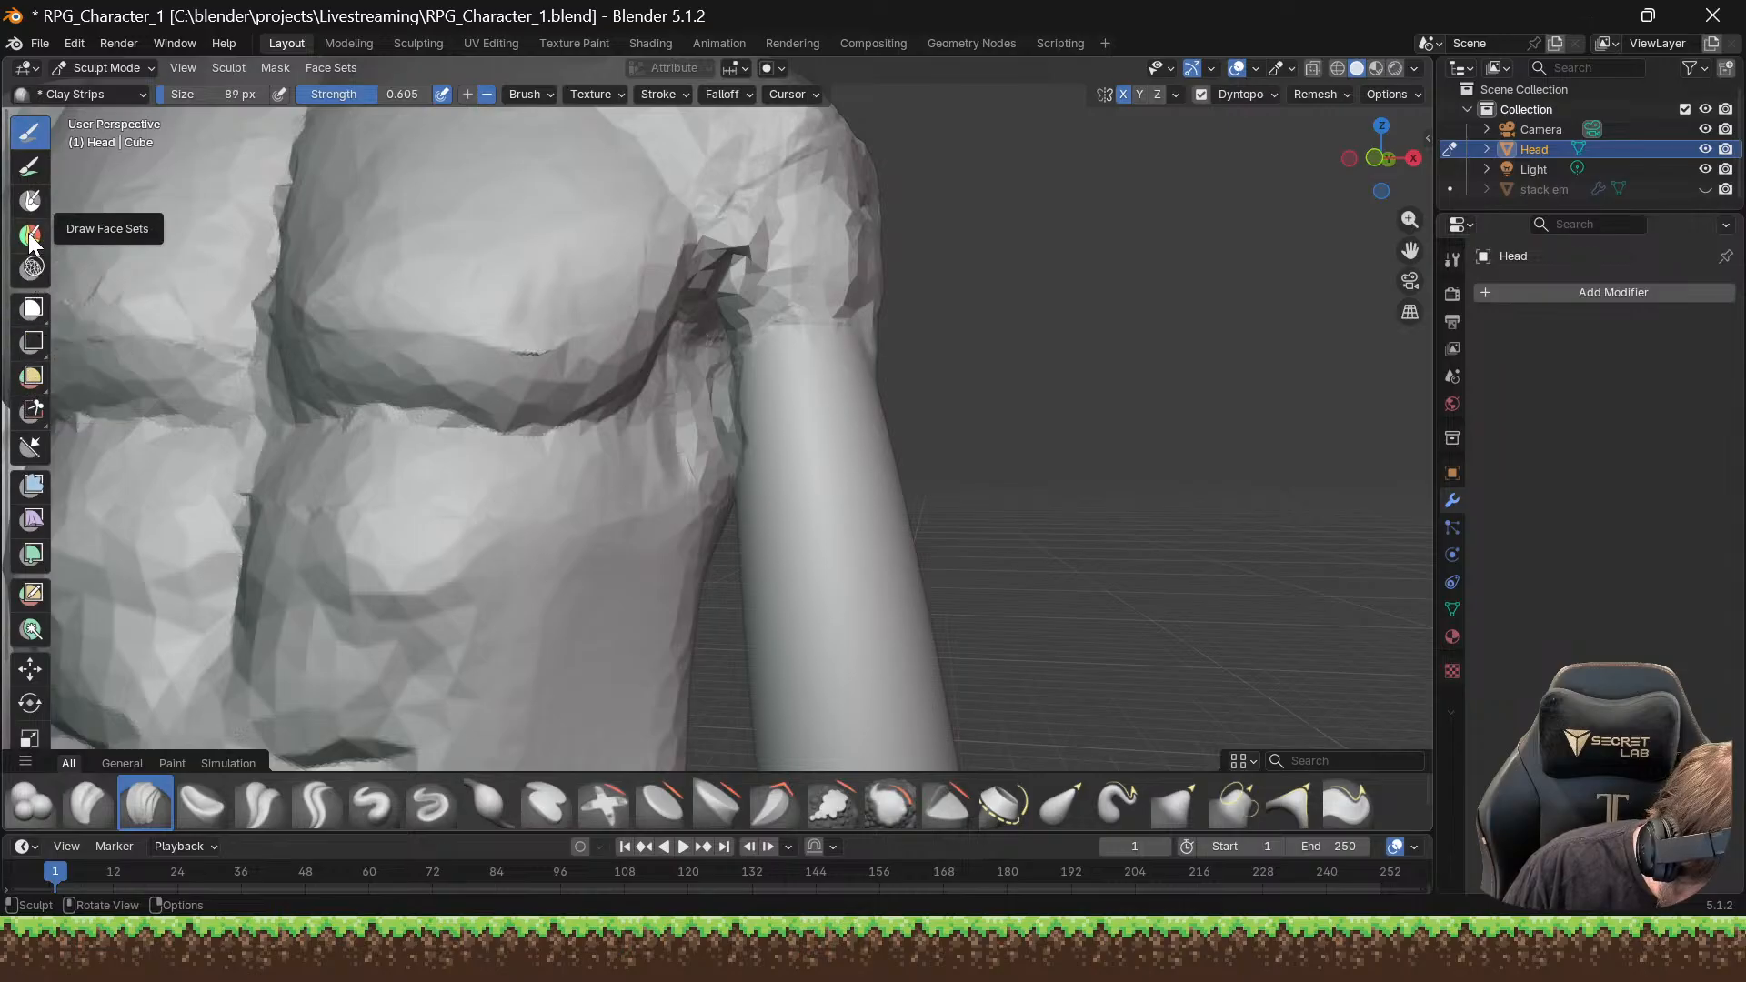
Step: Paint a mask over the armpit area on the torso and around the inner arm with the Mask brush at full strength
click(30, 200)
mouse_move(698, 482)
mouse_down()
mouse_move(687, 318)
mouse_move(735, 345)
mouse_up()
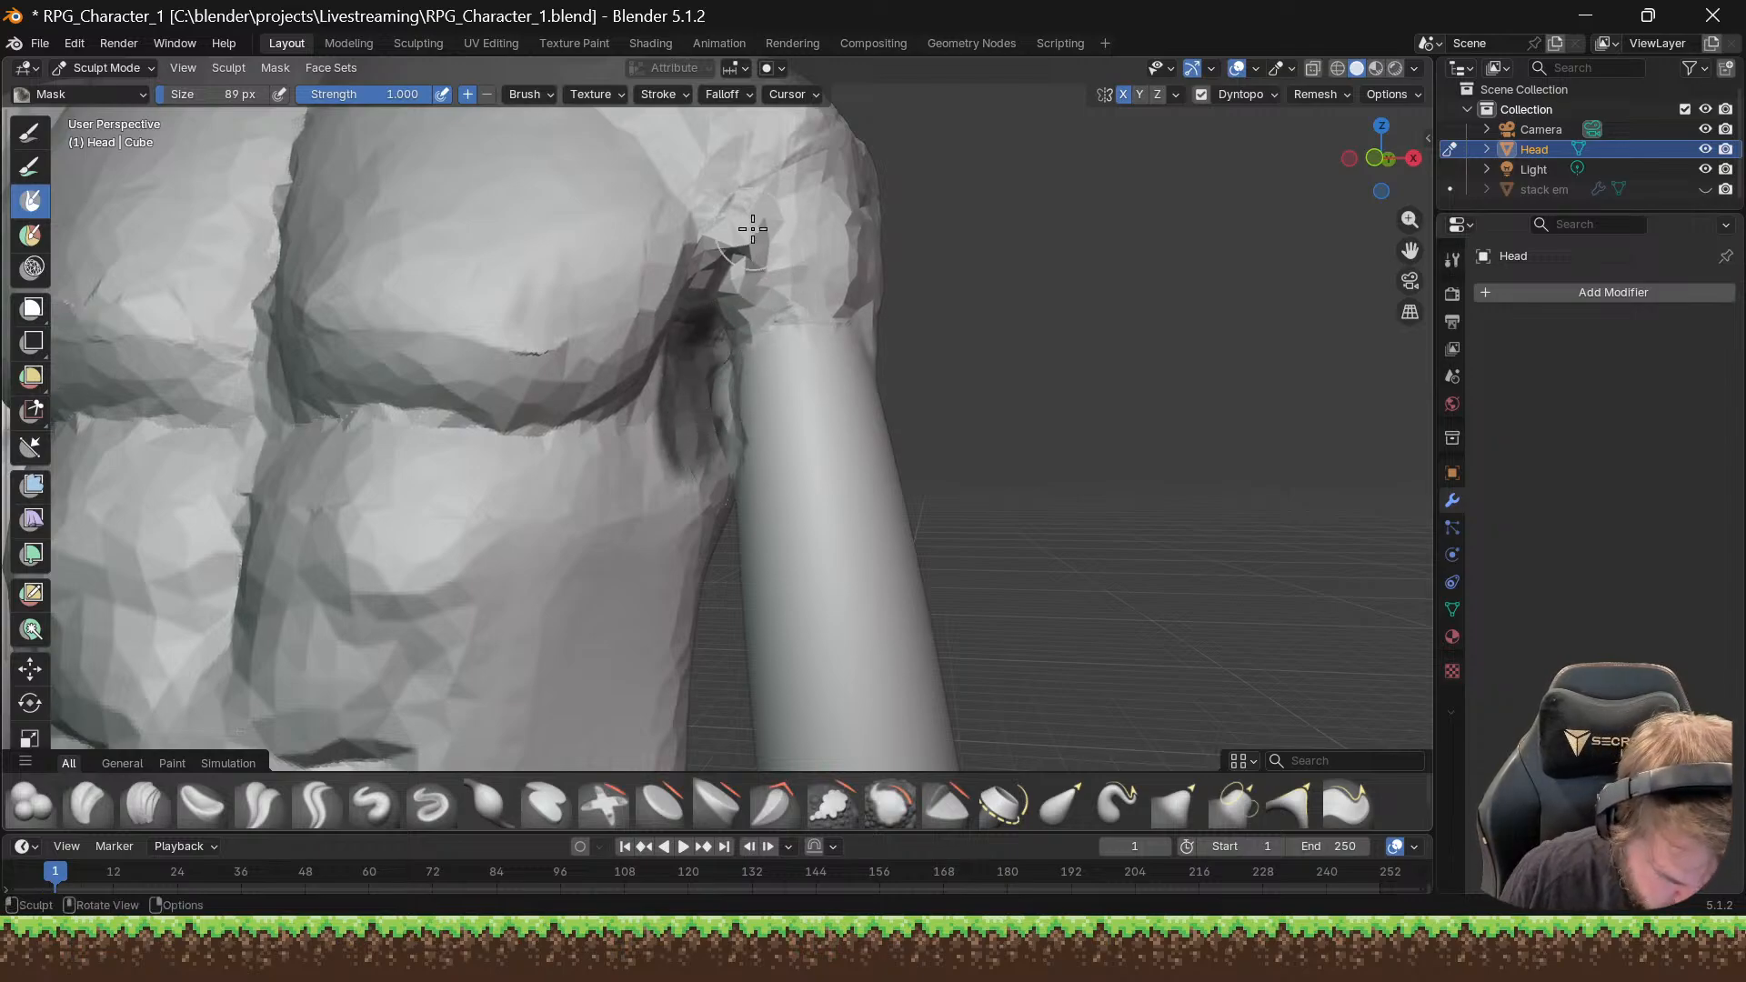
scroll(753, 229, down, 4)
scroll(752, 228, up, 5)
mouse_move(753, 229)
middle_down()
mouse_move(686, 267)
mouse_move(664, 246)
mouse_move(663, 265)
mouse_move(808, 268)
mouse_move(732, 268)
middle_up()
scroll(687, 256, down, 8)
scroll(667, 242, up, 6)
mouse_move(814, 427)
mouse_down()
mouse_move(822, 460)
mouse_move(810, 390)
mouse_move(759, 364)
mouse_move(800, 300)
mouse_move(808, 428)
mouse_move(782, 482)
mouse_move(831, 370)
mouse_up()
middle_drag(830, 292, 487, 303)
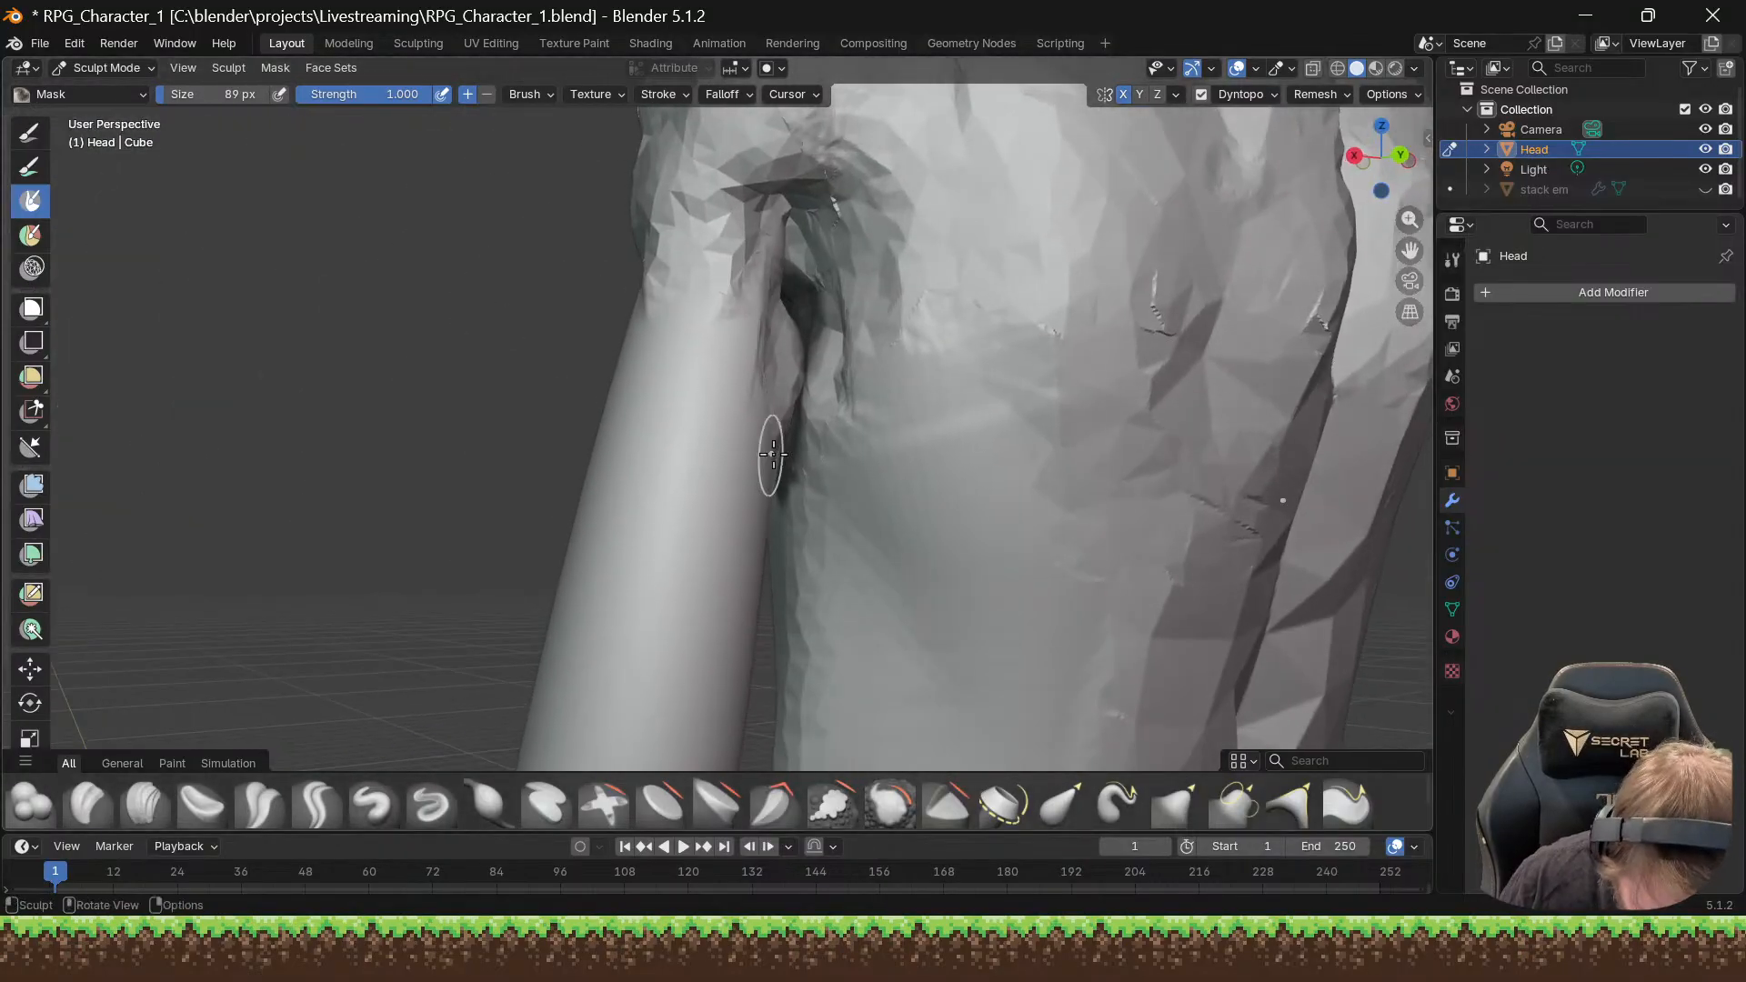
mouse_move(784, 459)
mouse_down()
mouse_move(831, 335)
mouse_move(807, 250)
mouse_up()
right_click(856, 267)
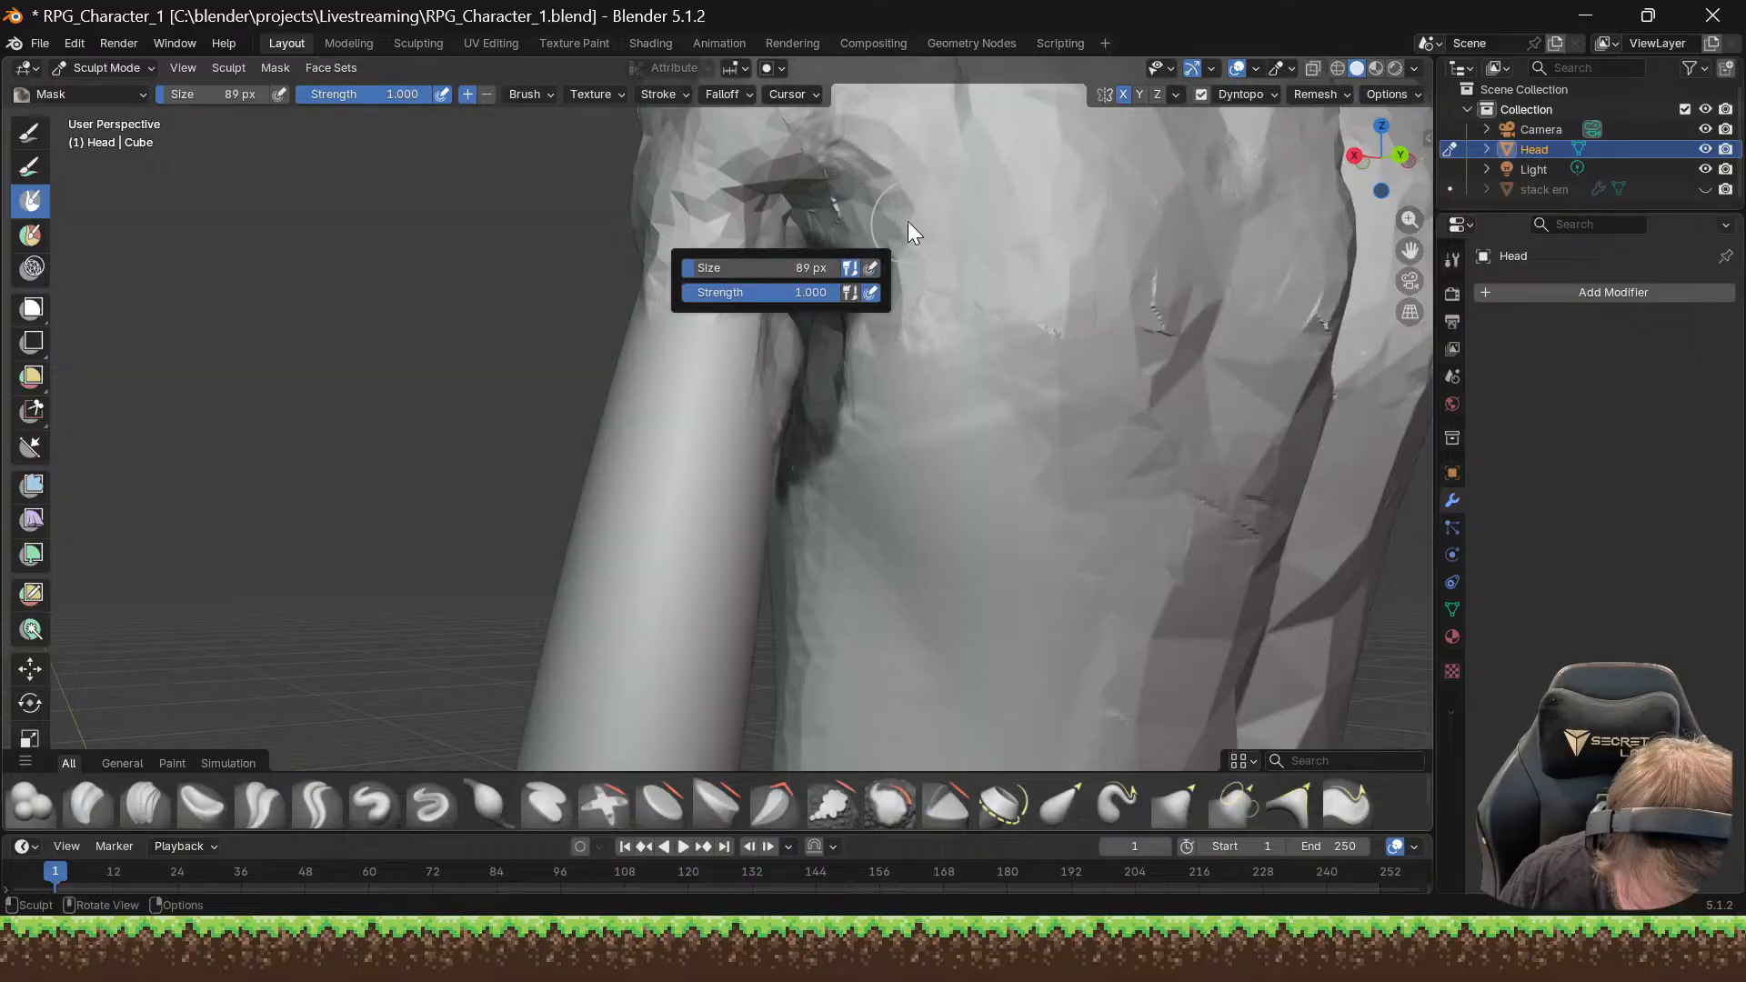
Step: Examine the masked armpit and the gap beside the inner arm from several sides
mouse_move(810, 393)
middle_down()
mouse_move(696, 394)
mouse_move(752, 410)
mouse_move(721, 421)
mouse_move(752, 405)
mouse_move(530, 401)
mouse_move(651, 405)
mouse_move(601, 395)
middle_up()
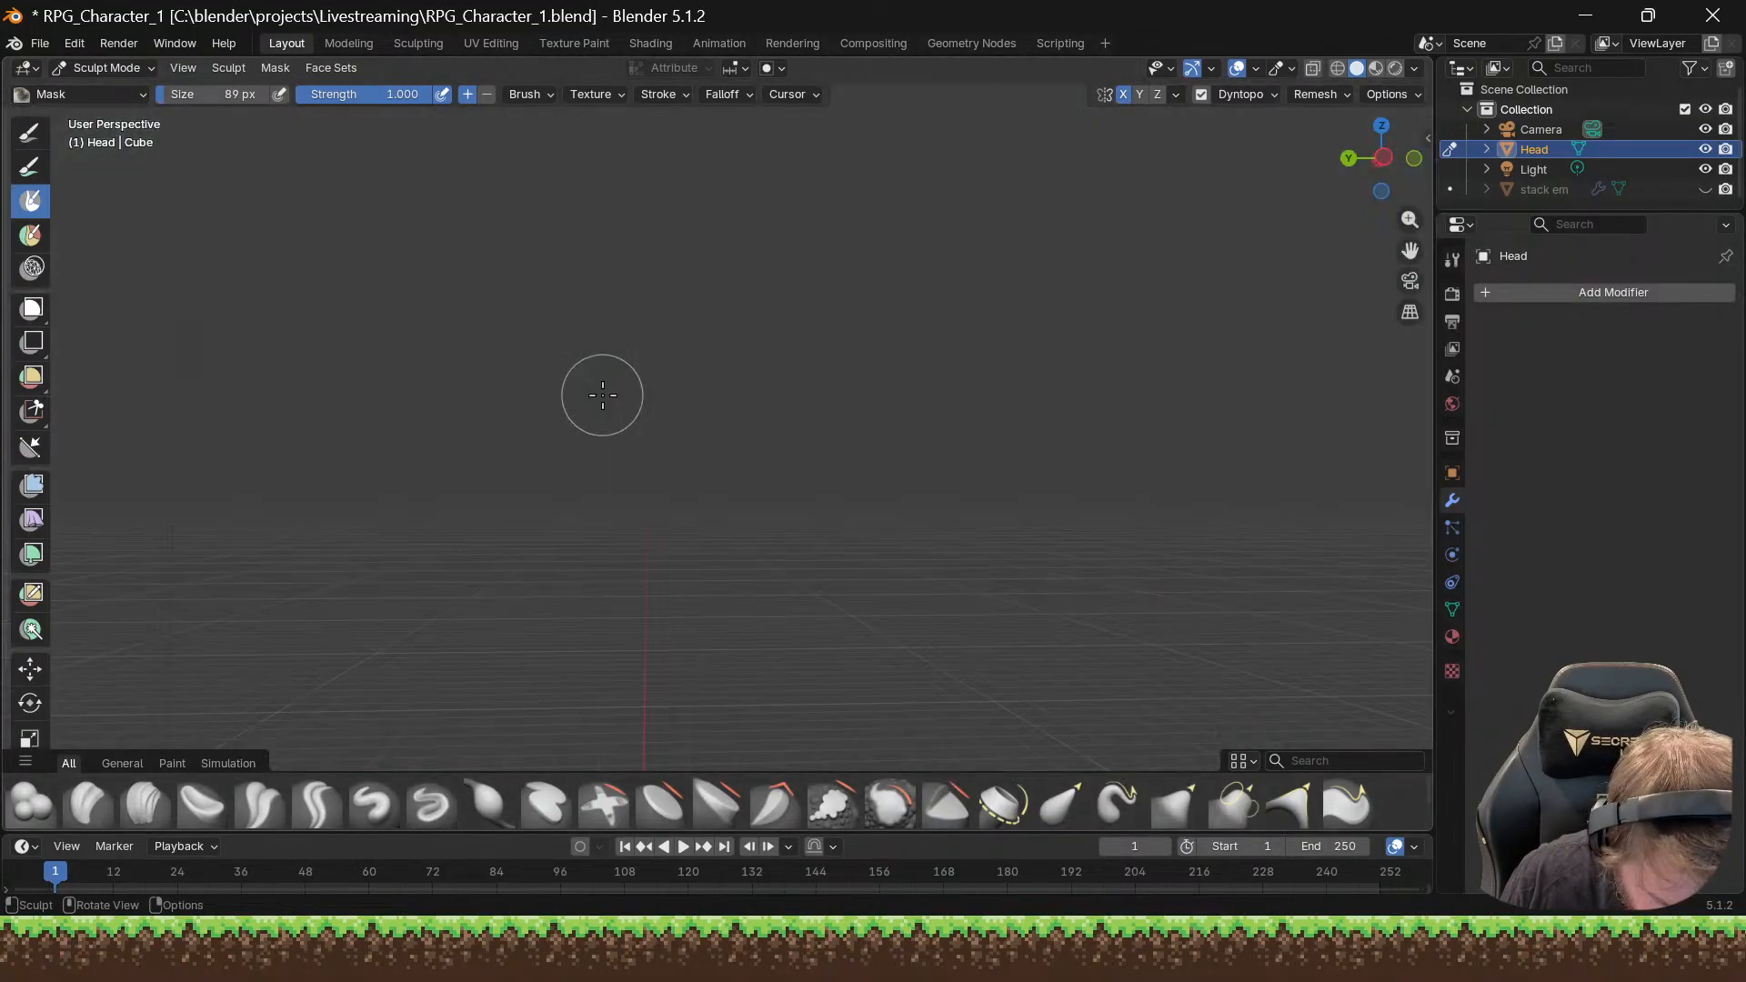
key(KP_Decimal)
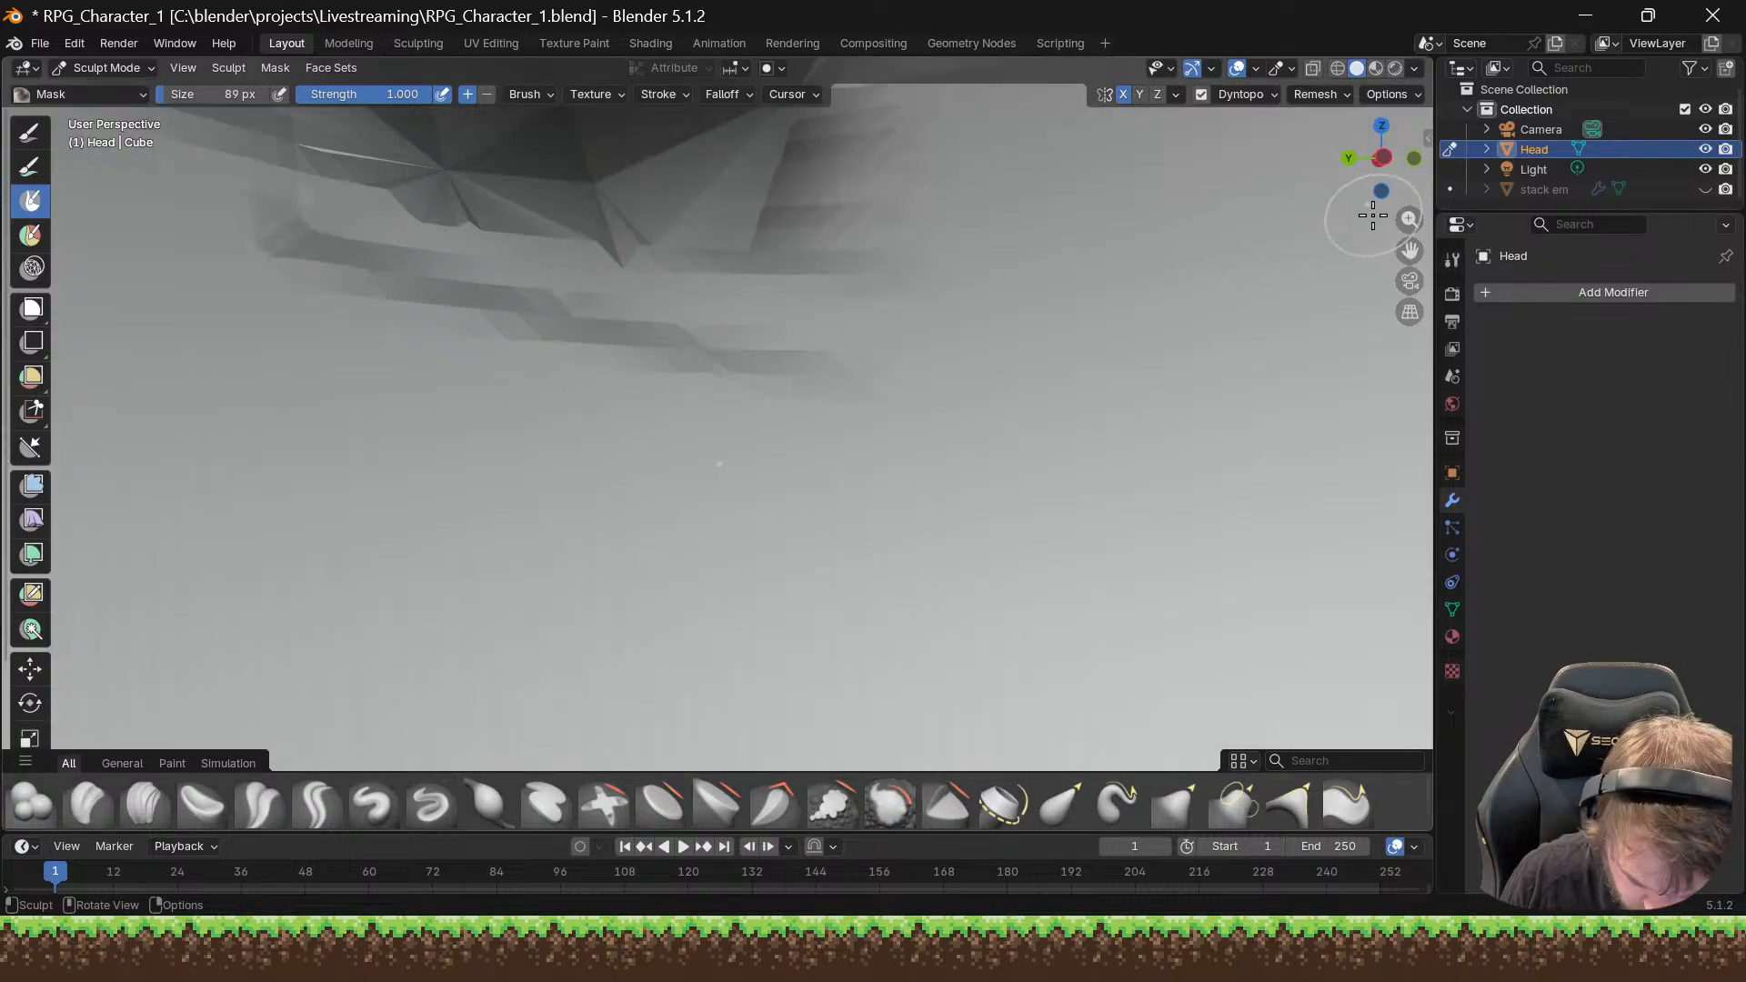
mouse_move(1393, 219)
mouse_down()
mouse_move(1393, 259)
mouse_move(1409, 150)
mouse_move(1409, 220)
mouse_up()
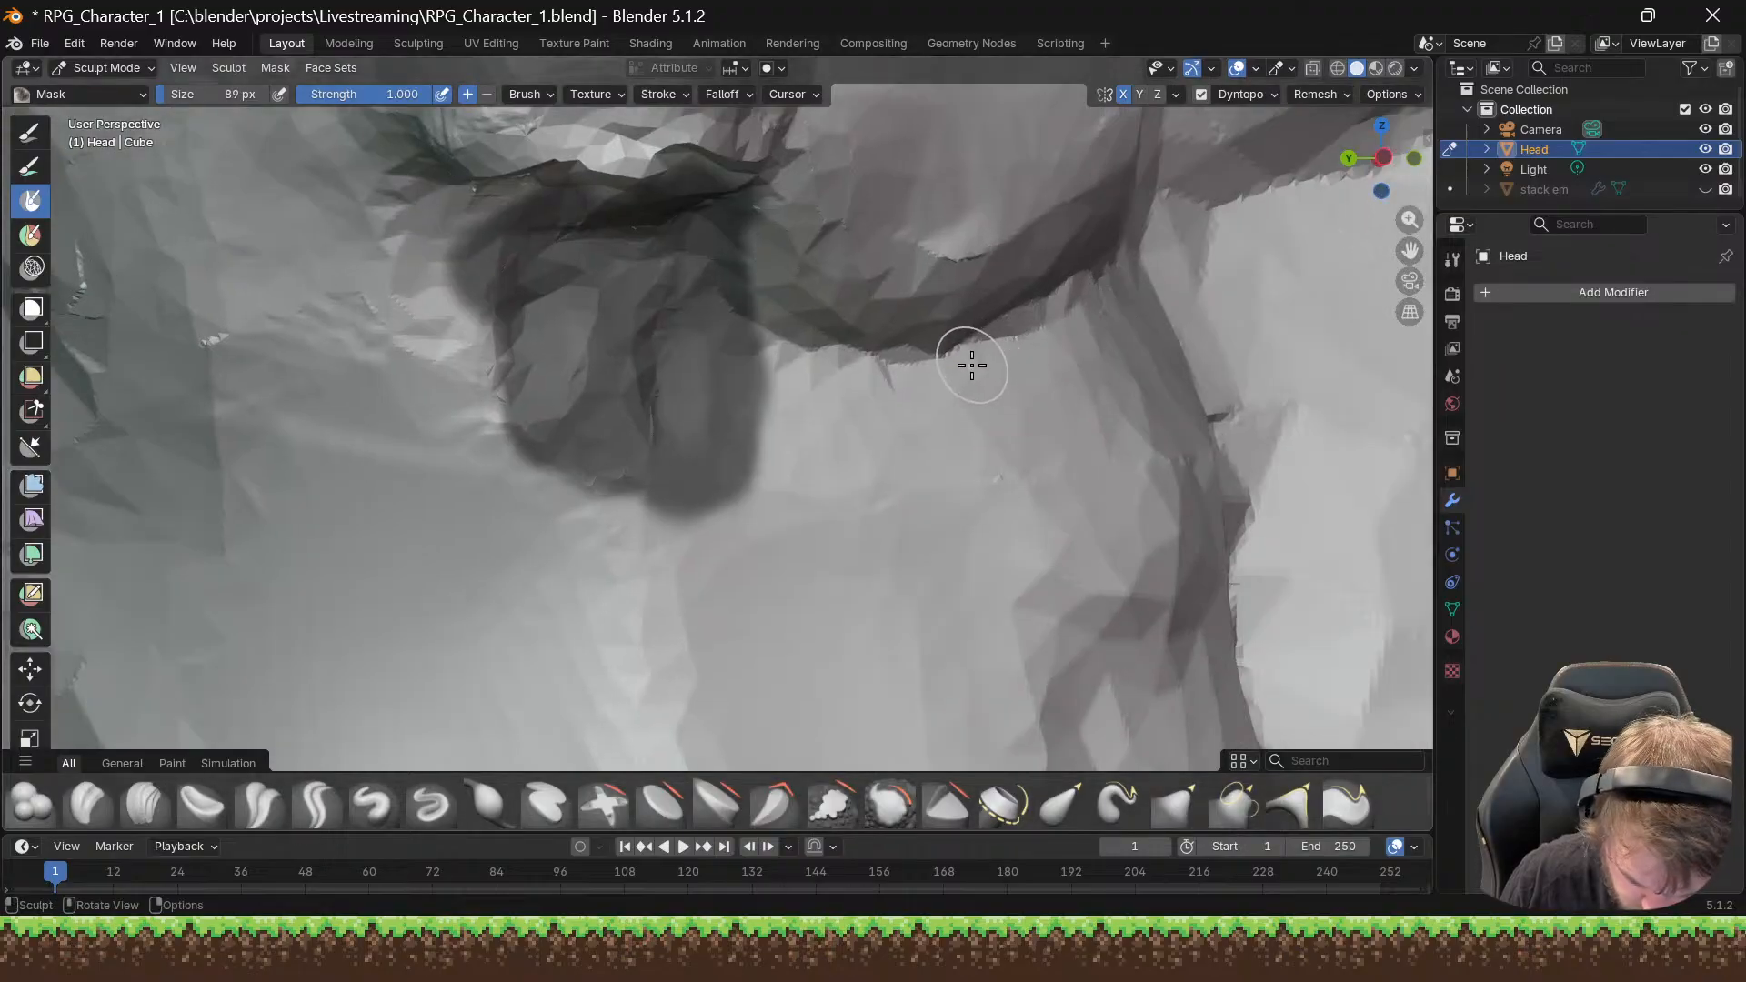
mouse_move(947, 363)
middle_down()
mouse_move(1013, 370)
mouse_move(996, 364)
middle_up()
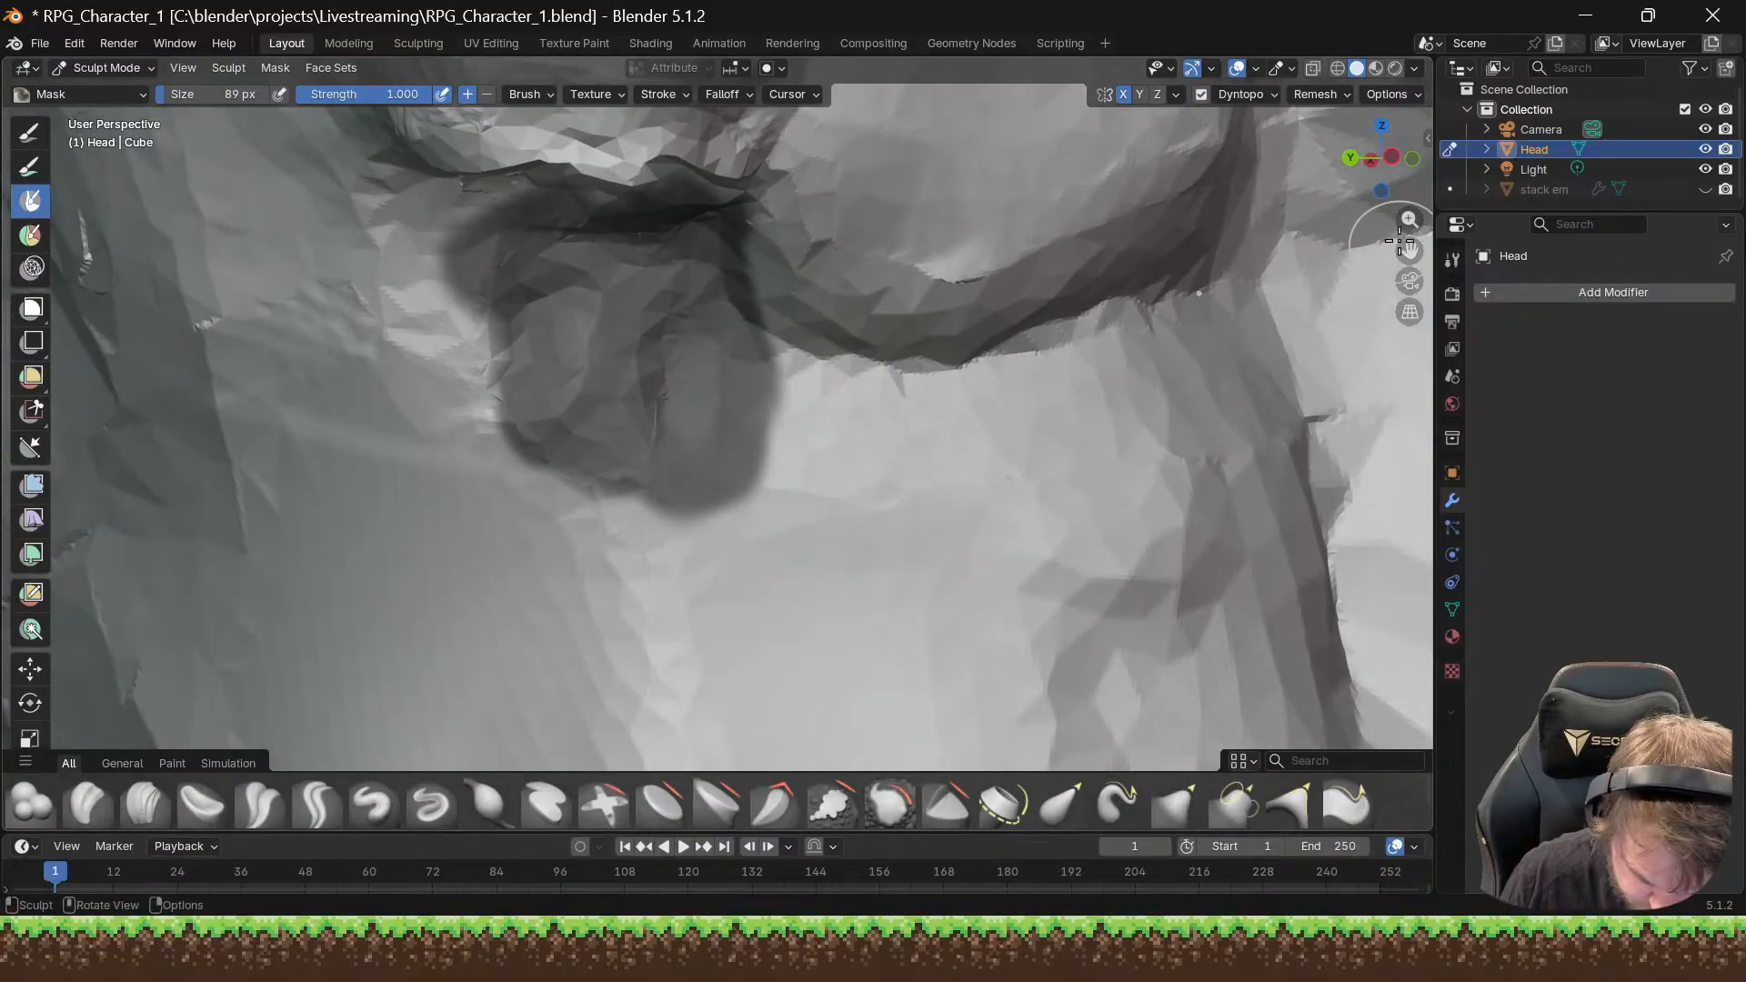
drag(1408, 221, 1409, 72)
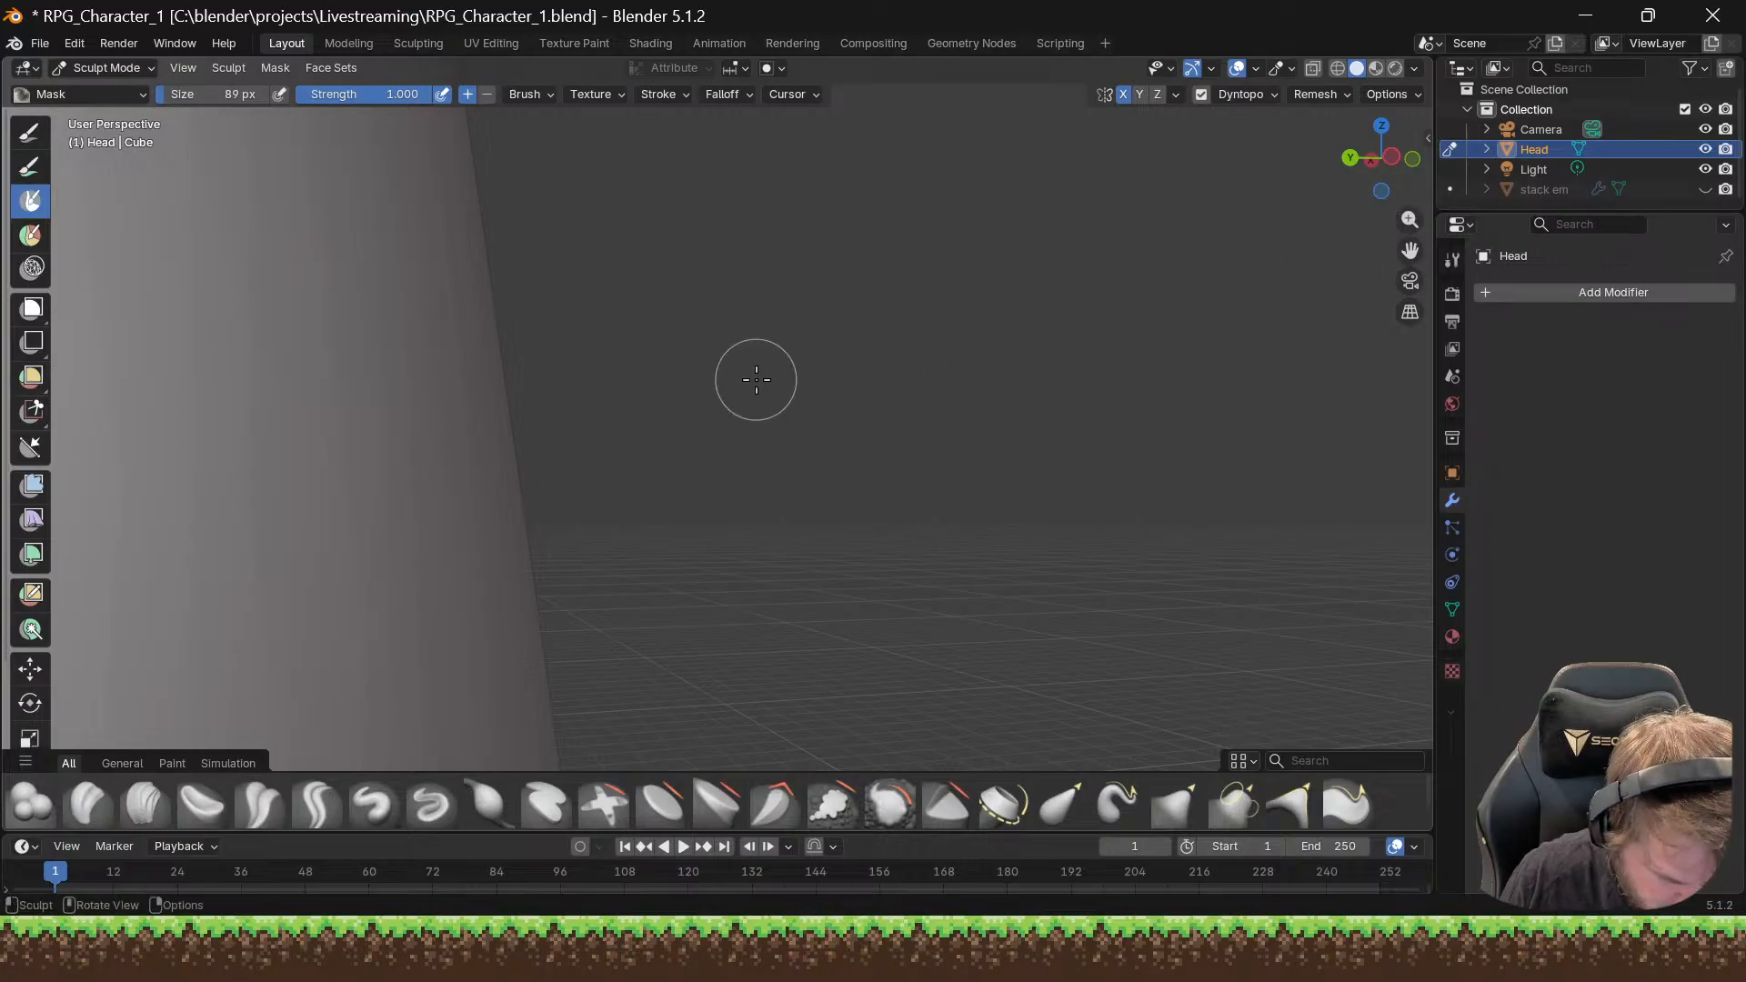
mouse_move(756, 379)
middle_down()
mouse_move(741, 378)
mouse_move(818, 365)
middle_up()
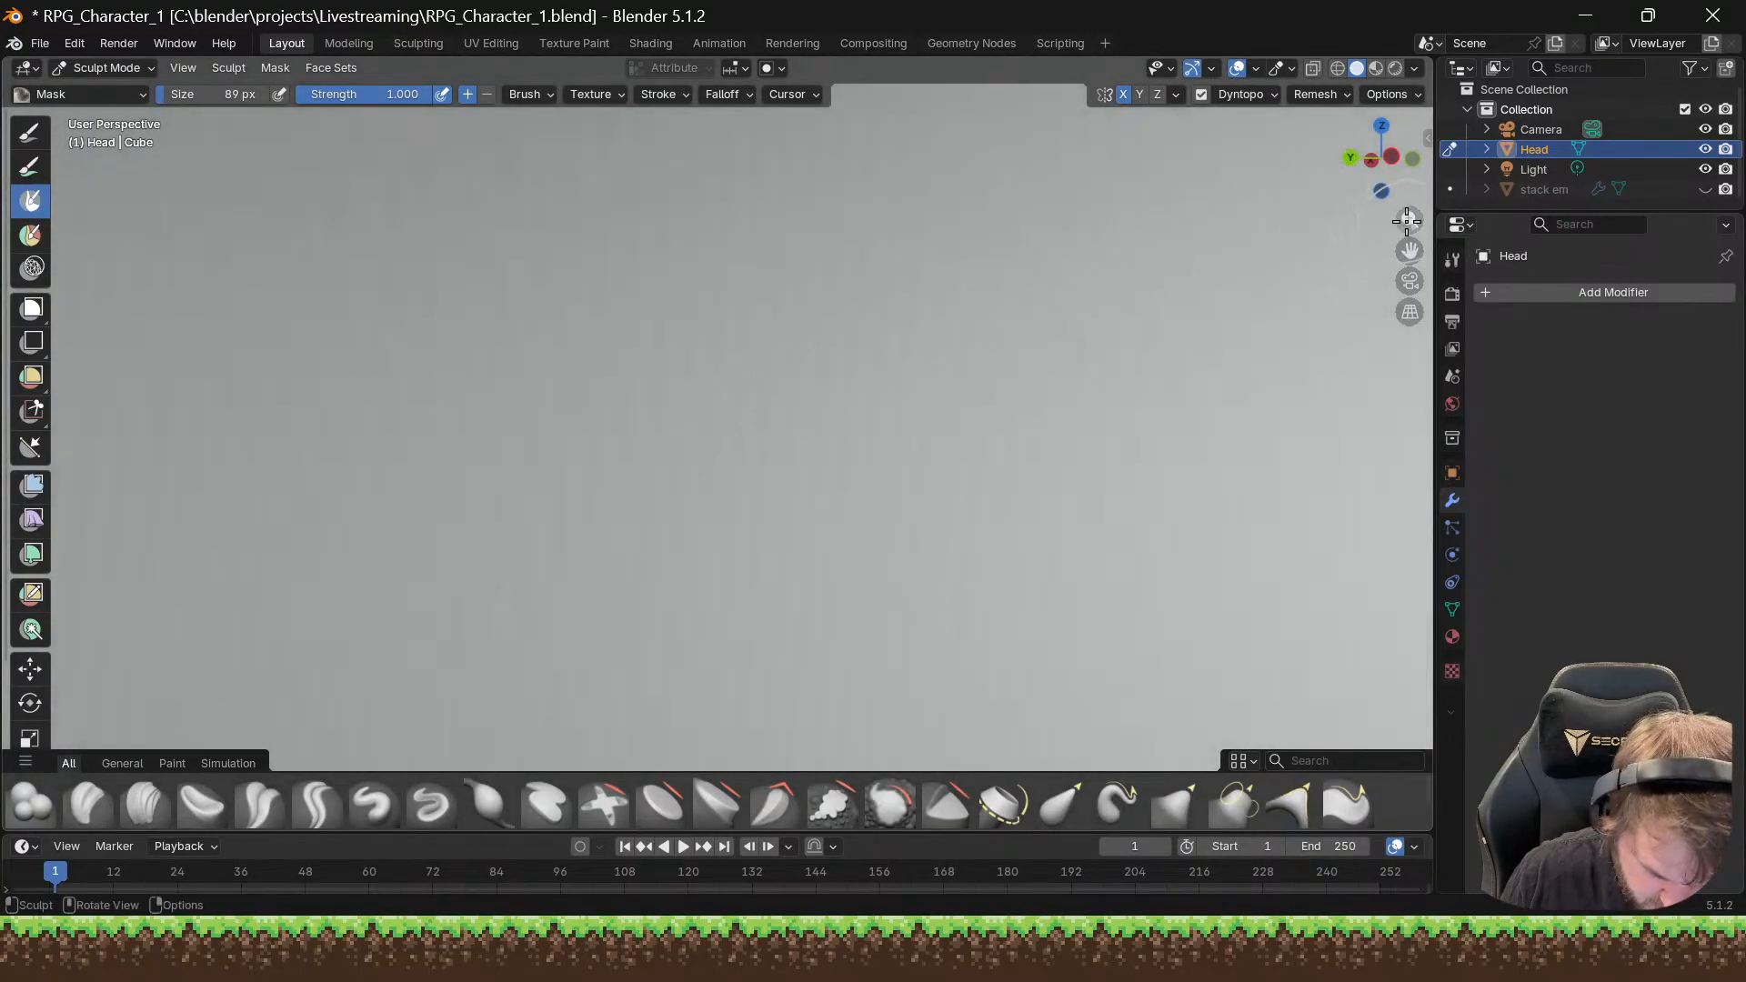
mouse_move(1407, 220)
mouse_down()
mouse_move(1407, 261)
mouse_move(1407, 233)
mouse_up()
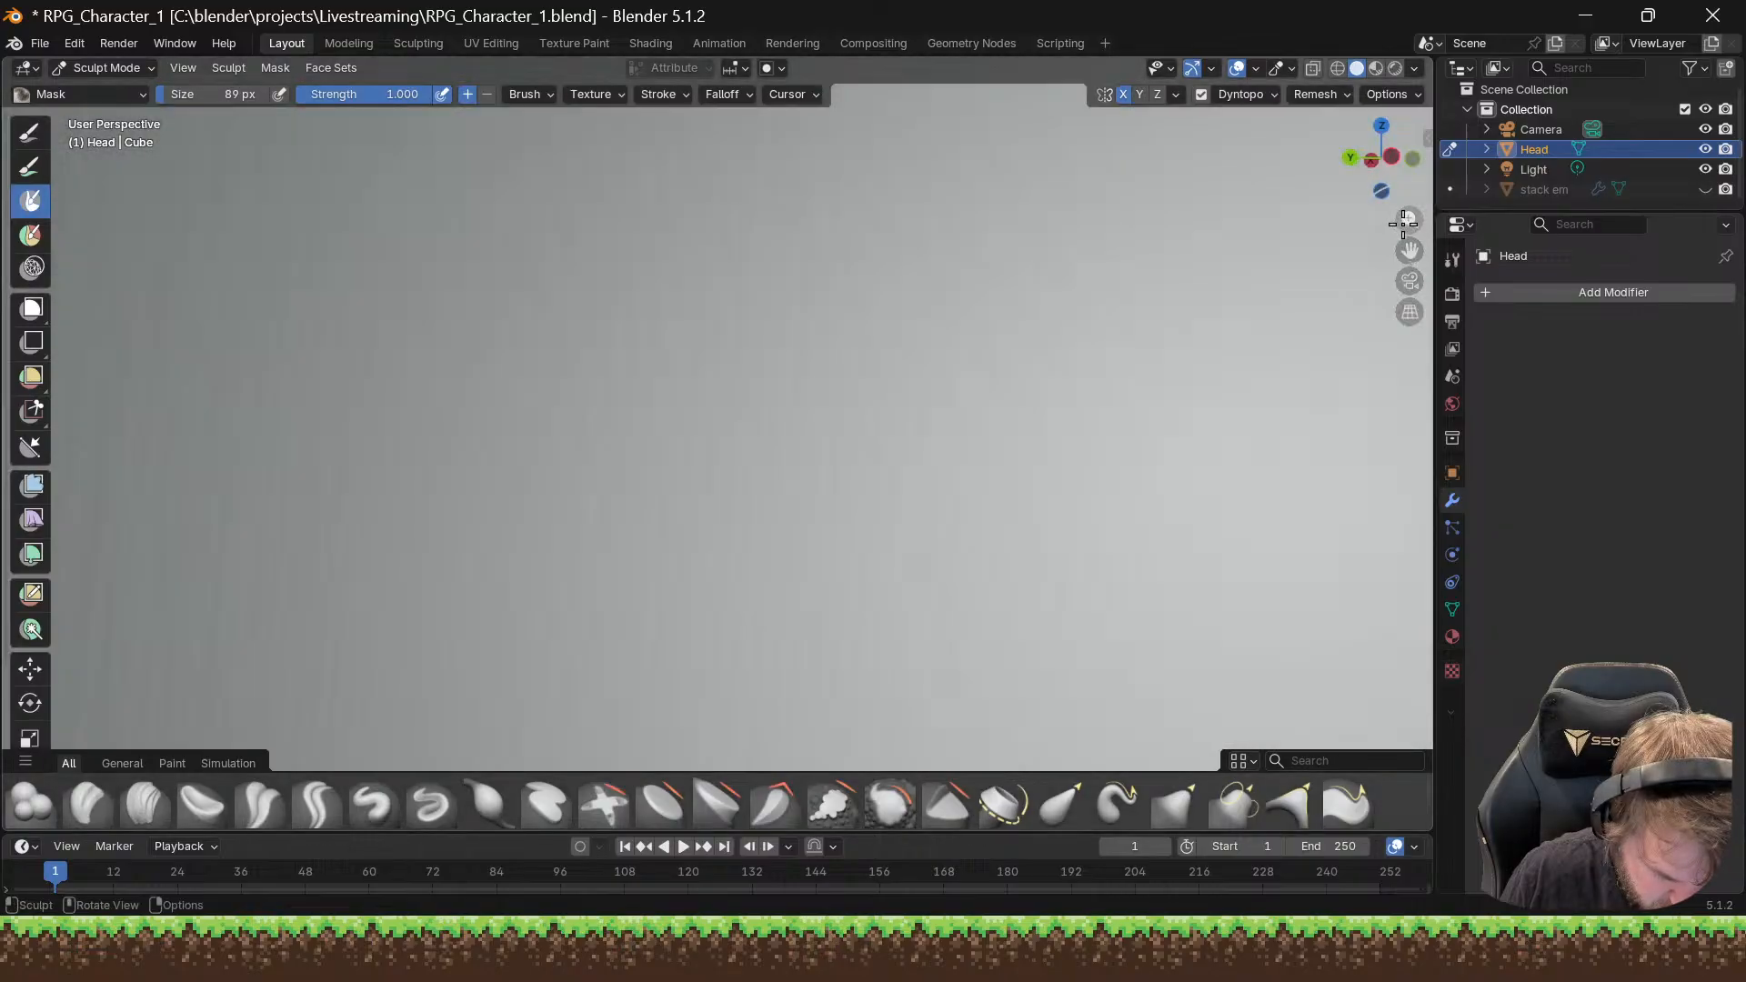
mouse_move(1074, 334)
middle_down()
mouse_move(1006, 343)
mouse_move(1110, 397)
mouse_move(1166, 393)
mouse_move(1126, 390)
mouse_move(1106, 416)
mouse_move(1120, 342)
mouse_move(1115, 363)
mouse_move(1156, 361)
mouse_move(1130, 358)
middle_up()
scroll(1144, 356, up, 5)
scroll(1152, 365, down, 5)
middle_drag(1130, 359, 1141, 363)
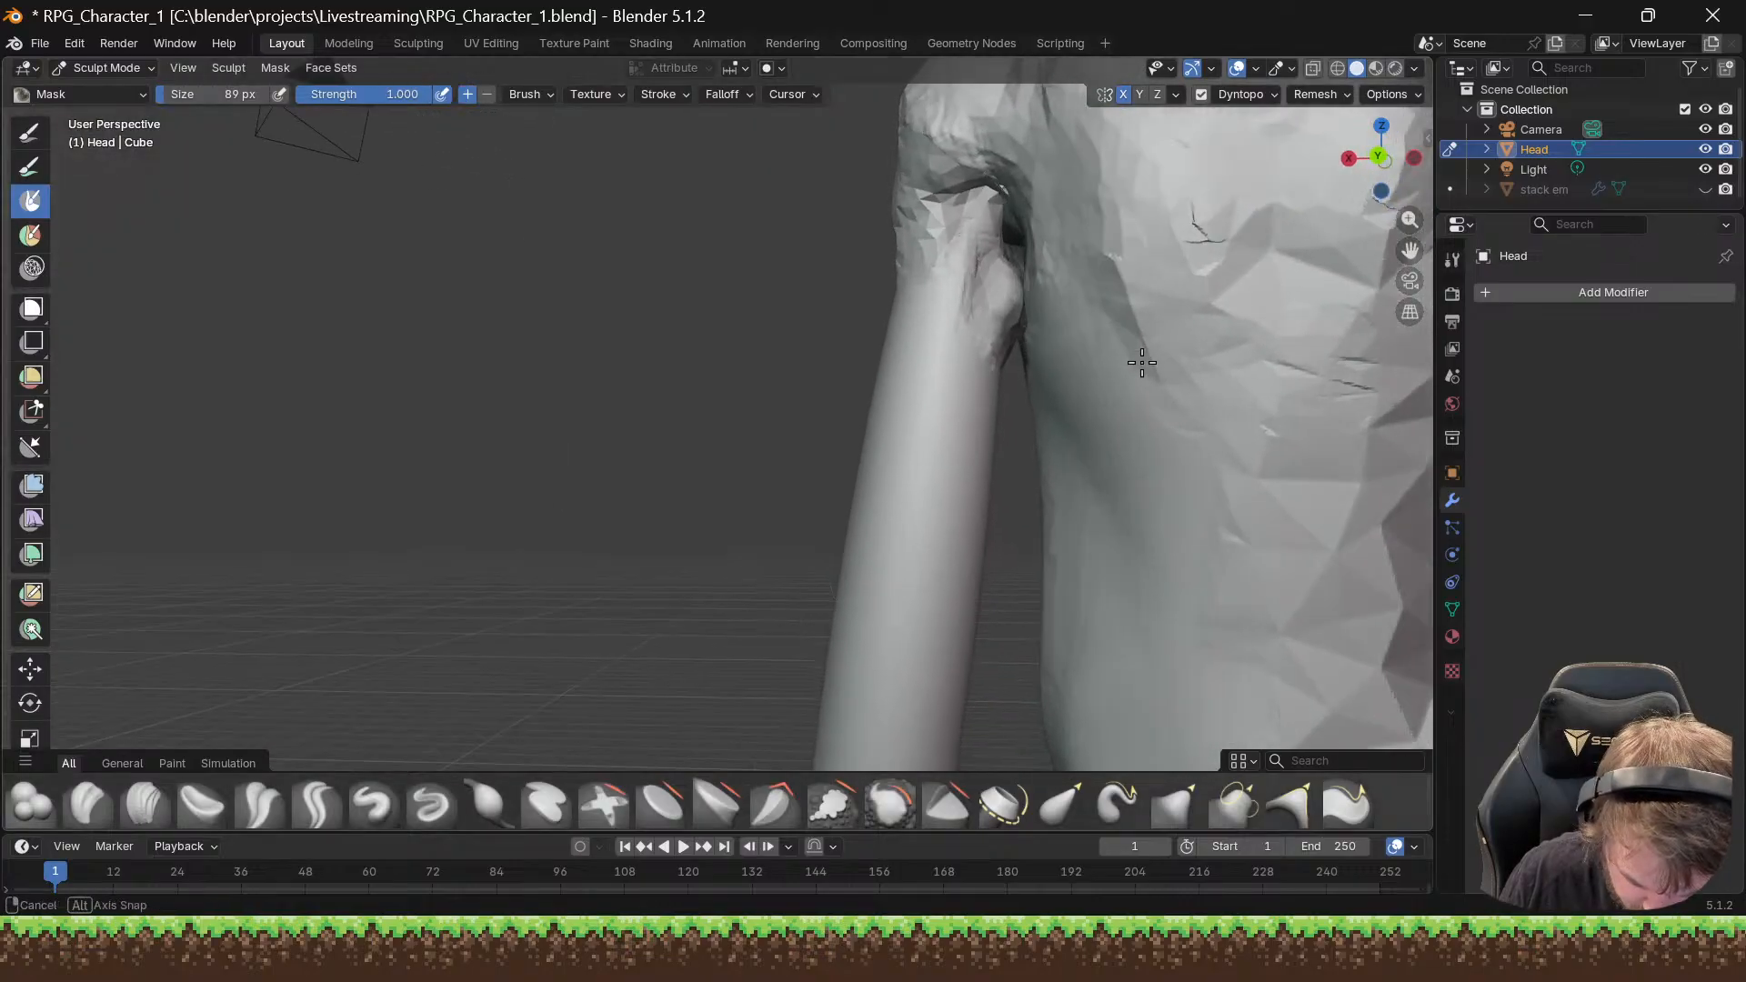
Step: Mask the back of the inner upper arm and switch the Mask brush to subtract
mouse_move(1004, 353)
mouse_down()
mouse_move(1014, 299)
mouse_move(1007, 353)
mouse_up()
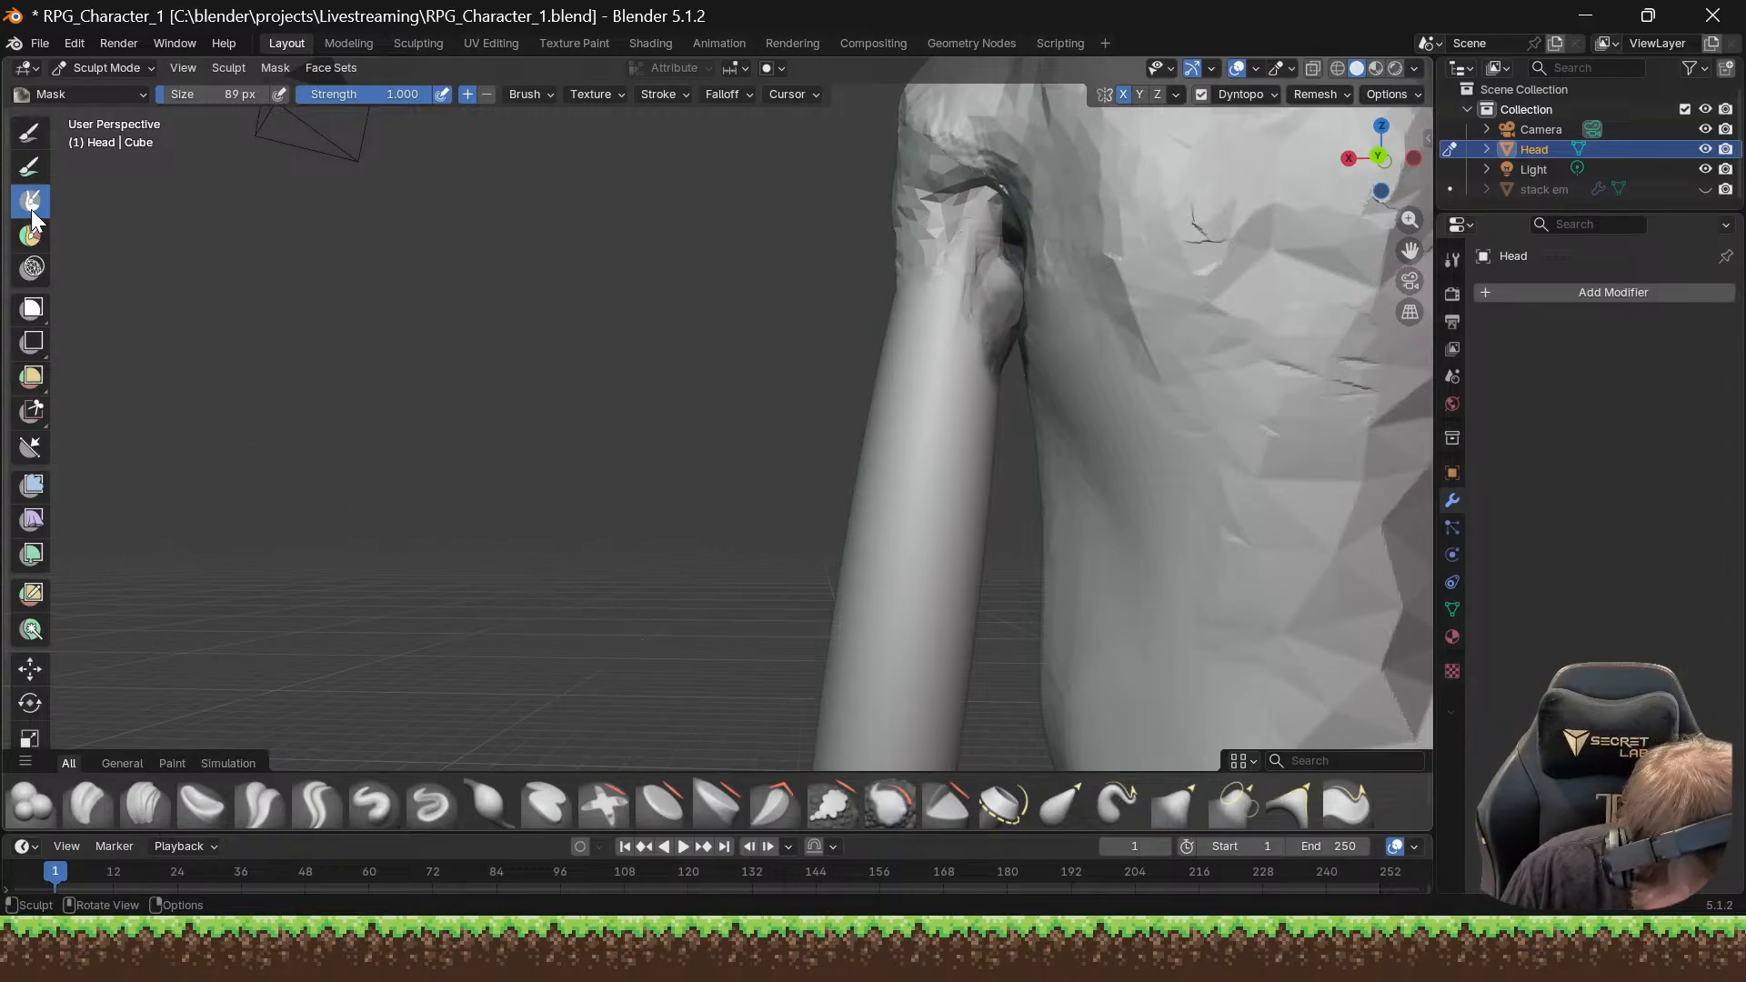
click(487, 95)
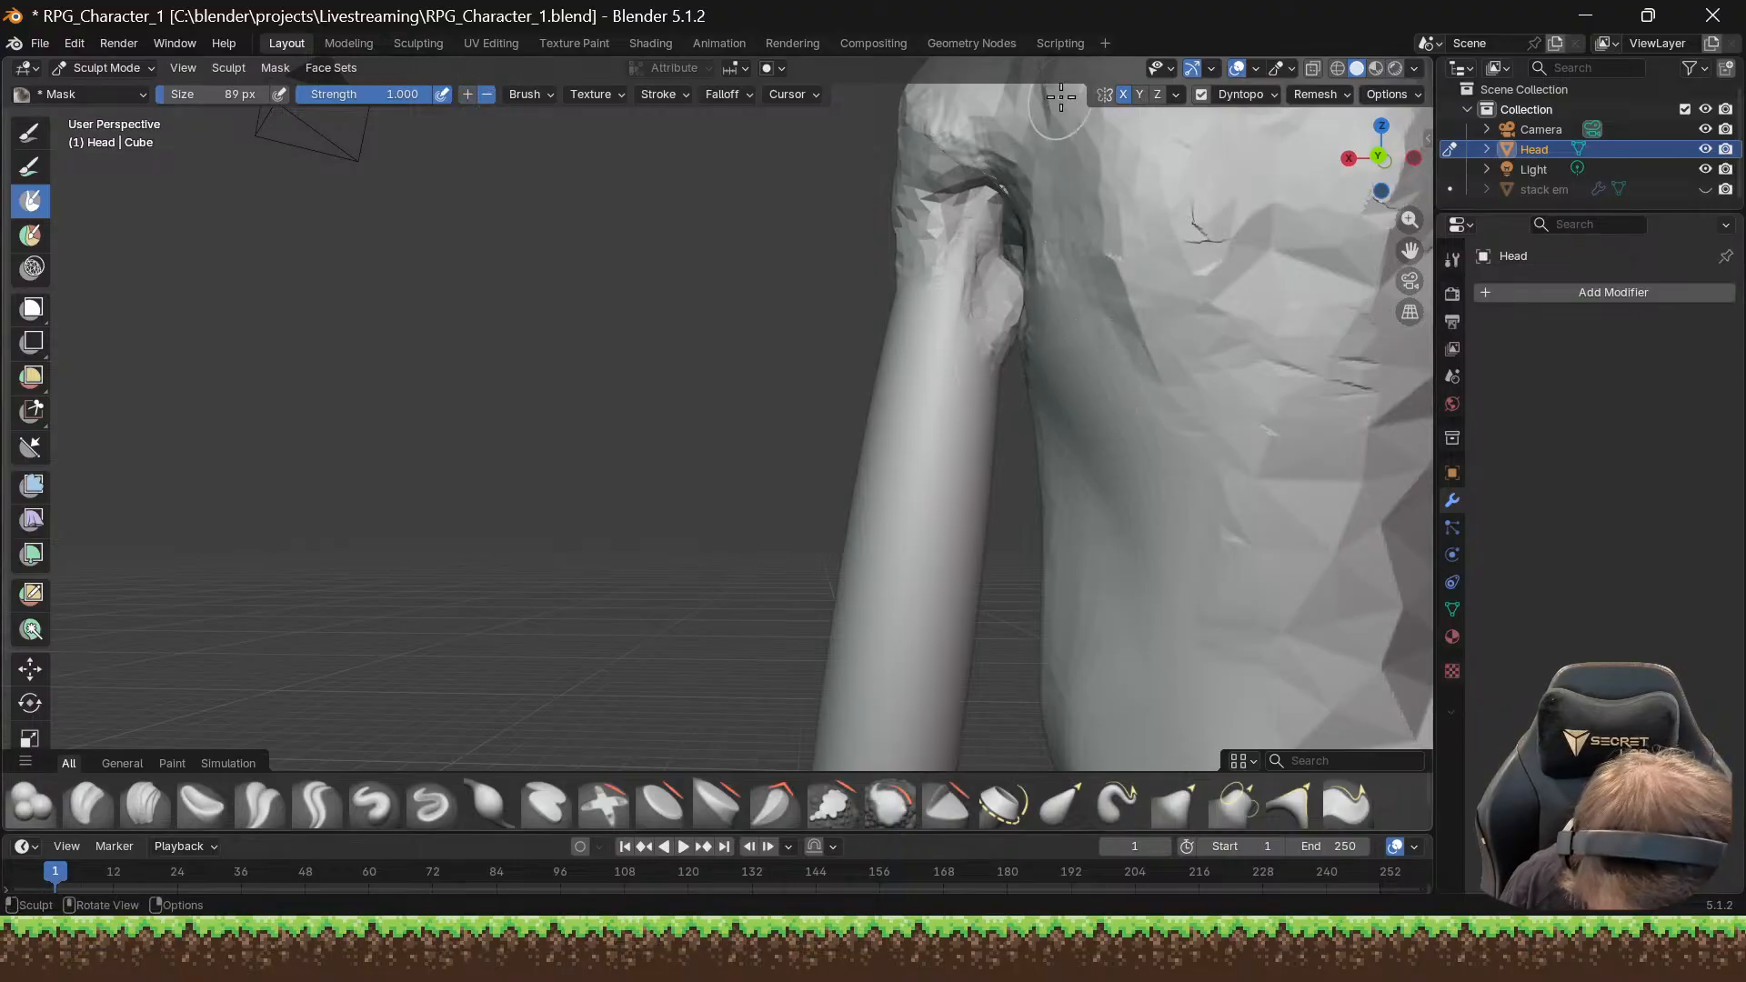
mouse_move(1027, 233)
middle_down()
mouse_move(1095, 245)
mouse_move(1078, 279)
mouse_move(1031, 288)
mouse_move(1095, 284)
mouse_move(1054, 283)
middle_up()
scroll(1030, 288, up, 6)
scroll(1044, 285, down, 7)
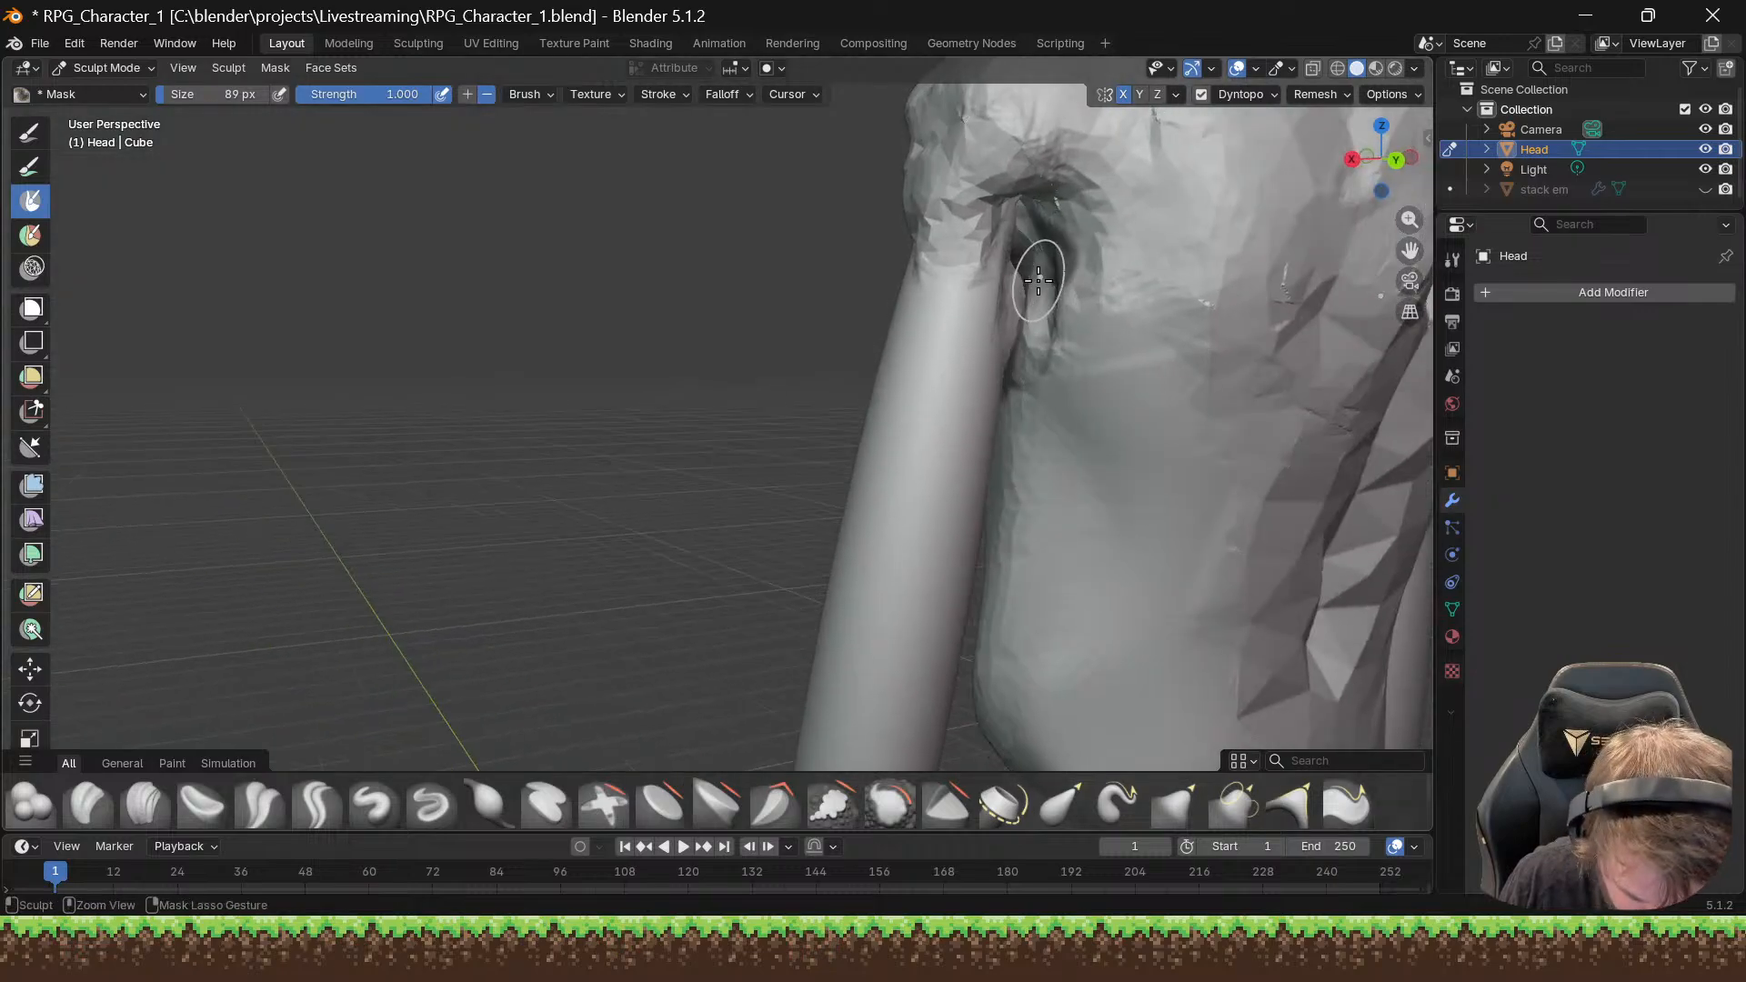
Step: Undo the recent mask strokes painted around the armpit
key(ctrl+z)
key(ctrl+z)
key(ctrl+z)
key(ctrl+z)
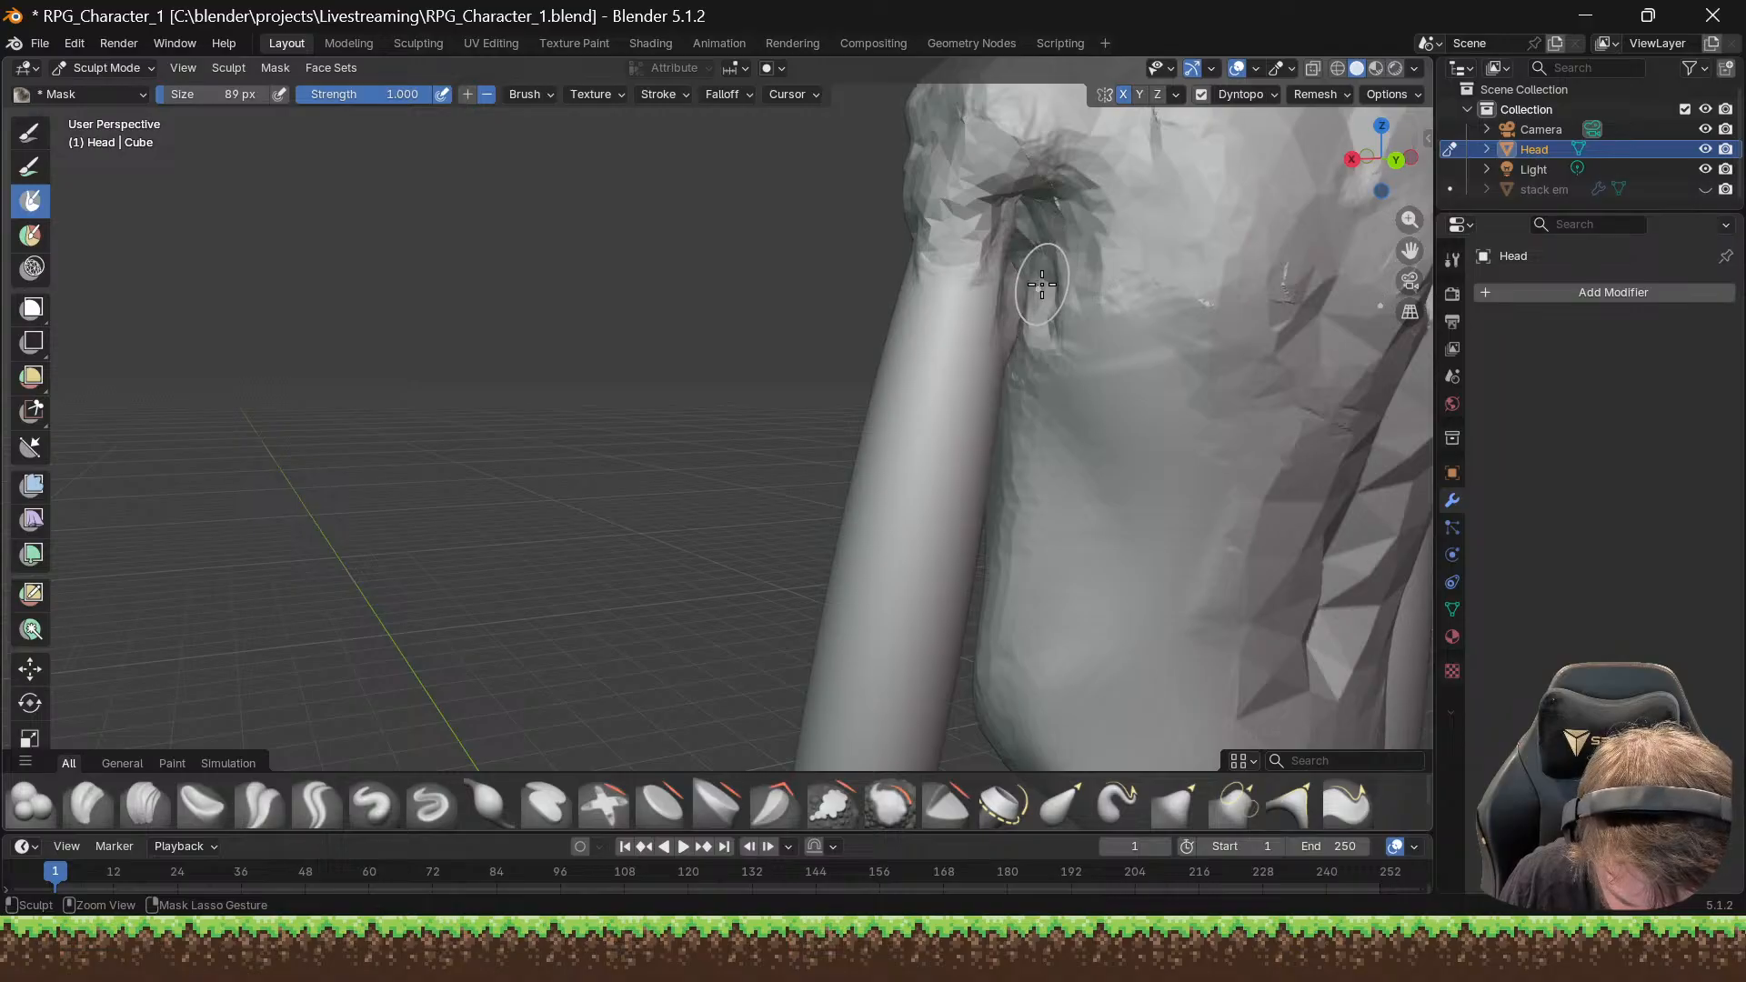
ctrl+click(1042, 285)
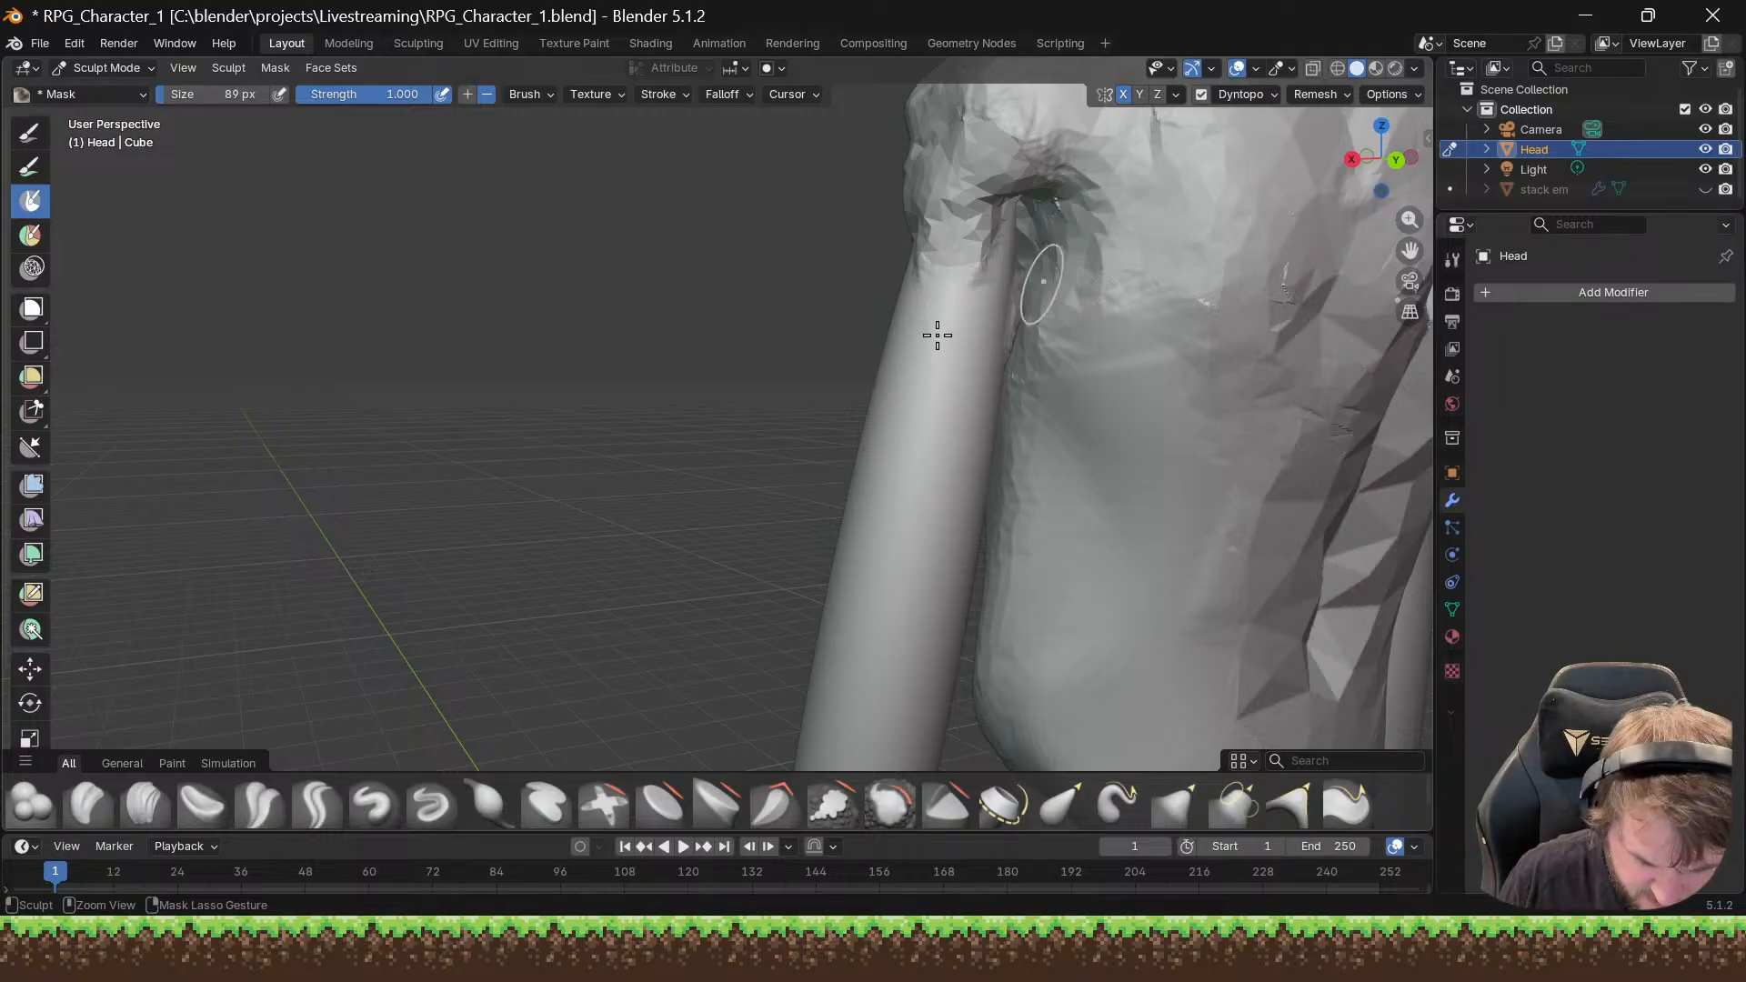
Step: Examine the shoulder, armpit and inner arm junction from the back and the front
mouse_move(1041, 324)
middle_down()
mouse_move(1064, 312)
mouse_move(1139, 346)
mouse_move(1200, 318)
middle_up()
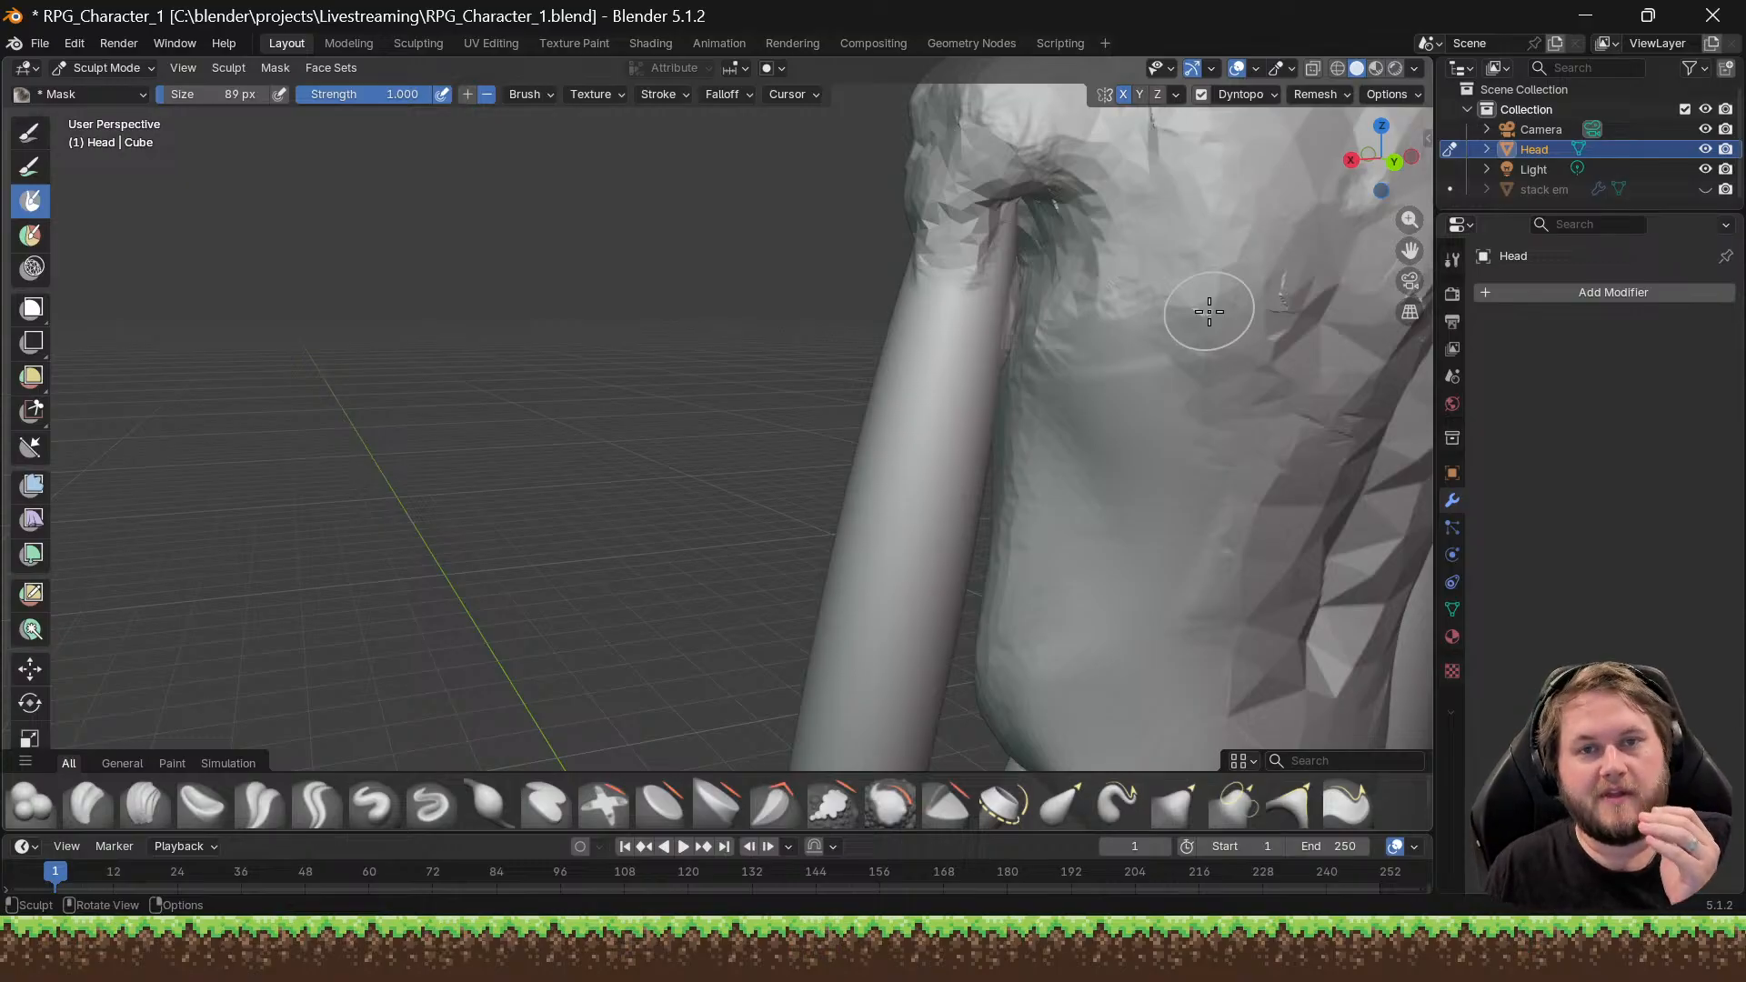
scroll(1134, 316, up, 5)
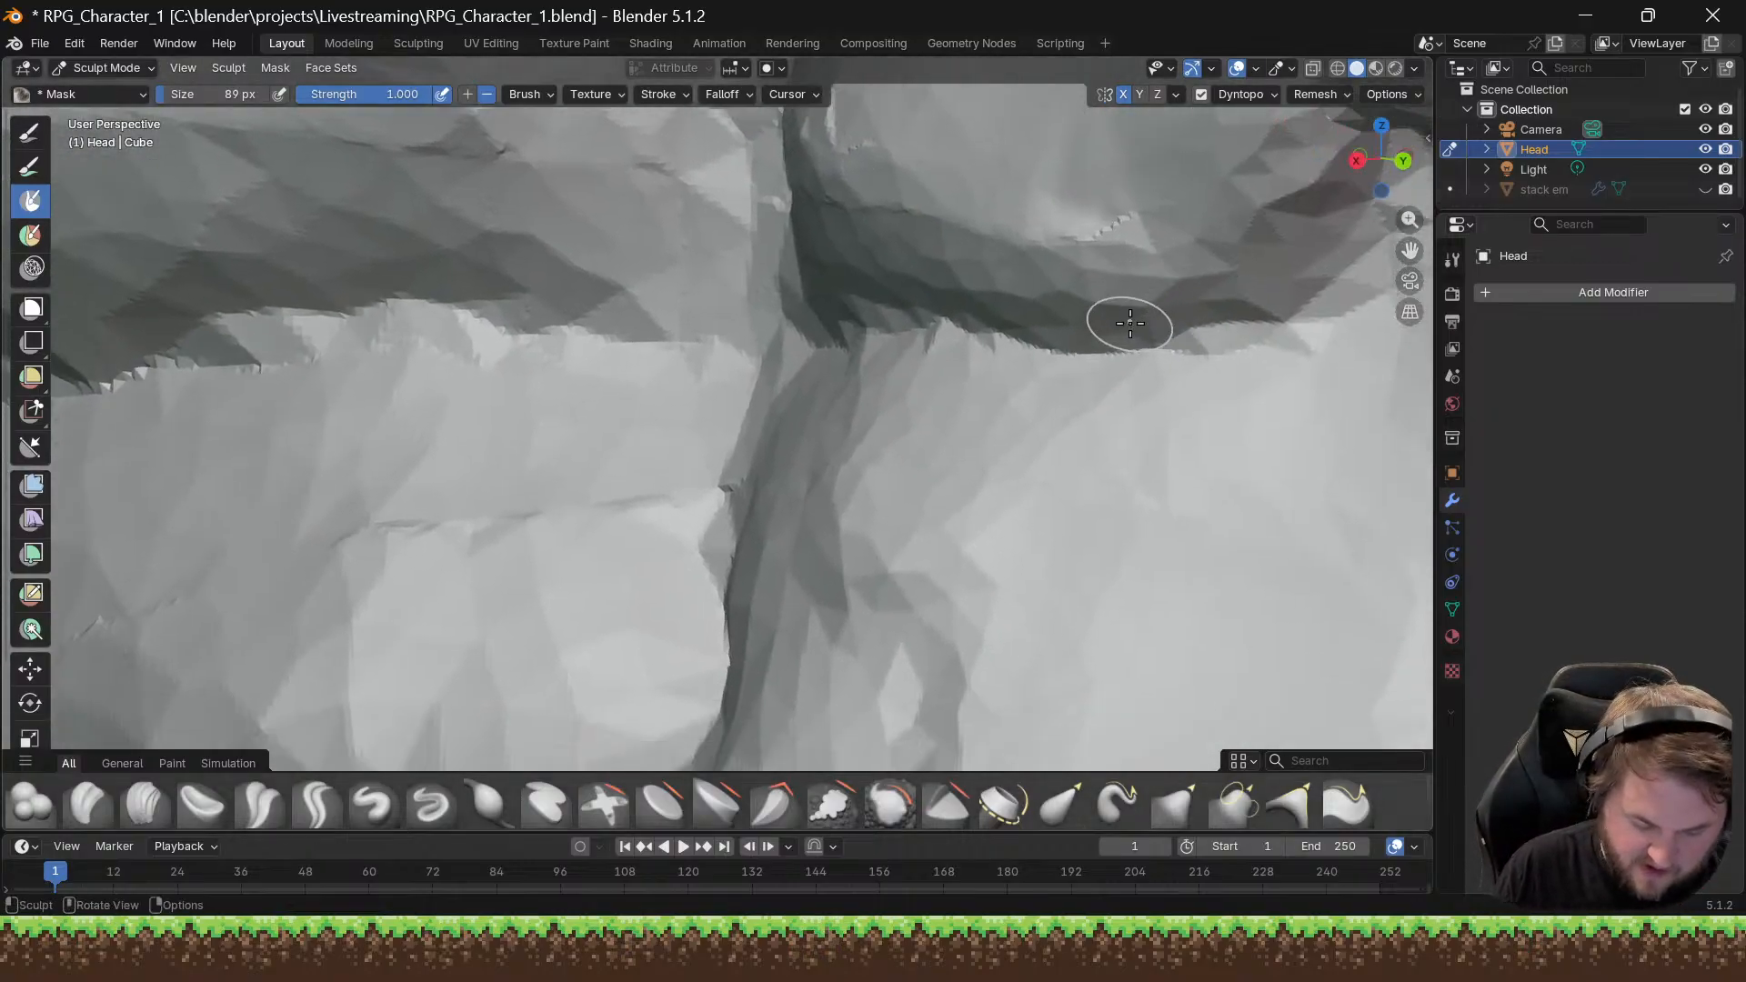
scroll(1130, 323, down, 5)
middle_drag(1129, 323, 990, 350)
scroll(997, 328, up, 4)
shift+middle_drag(1015, 282, 973, 388)
middle_drag(934, 479, 962, 469)
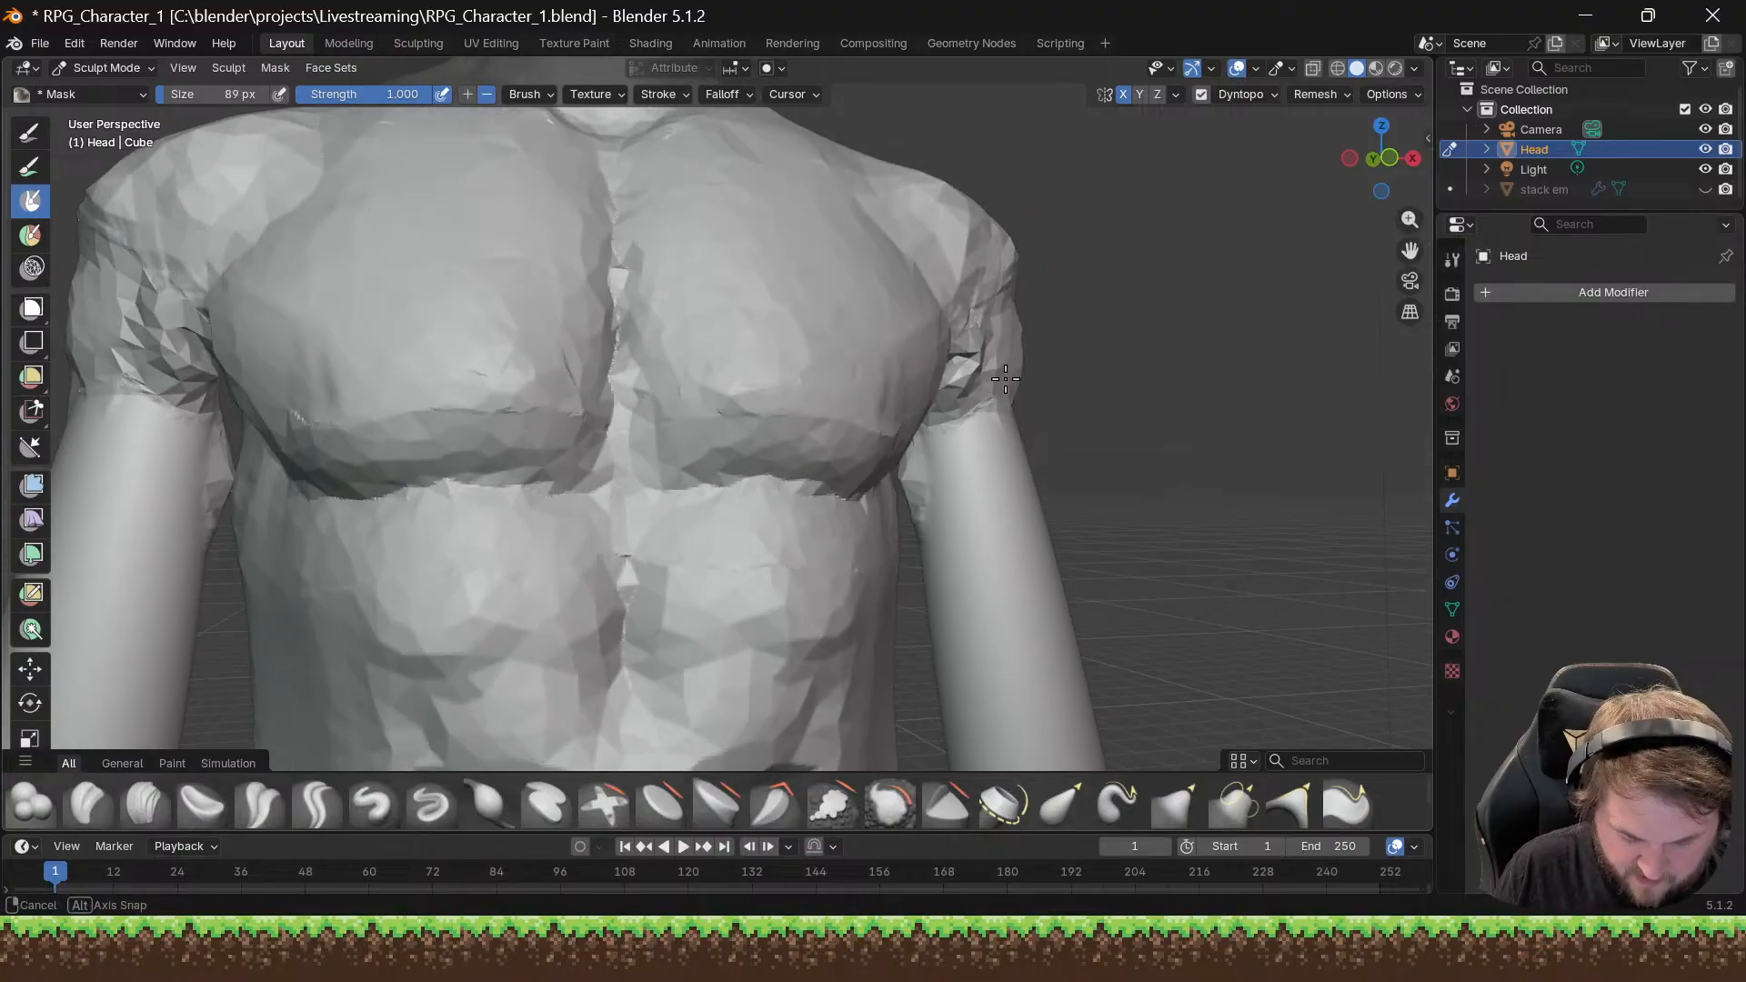
shift+middle_drag(913, 525, 958, 460)
key(h)
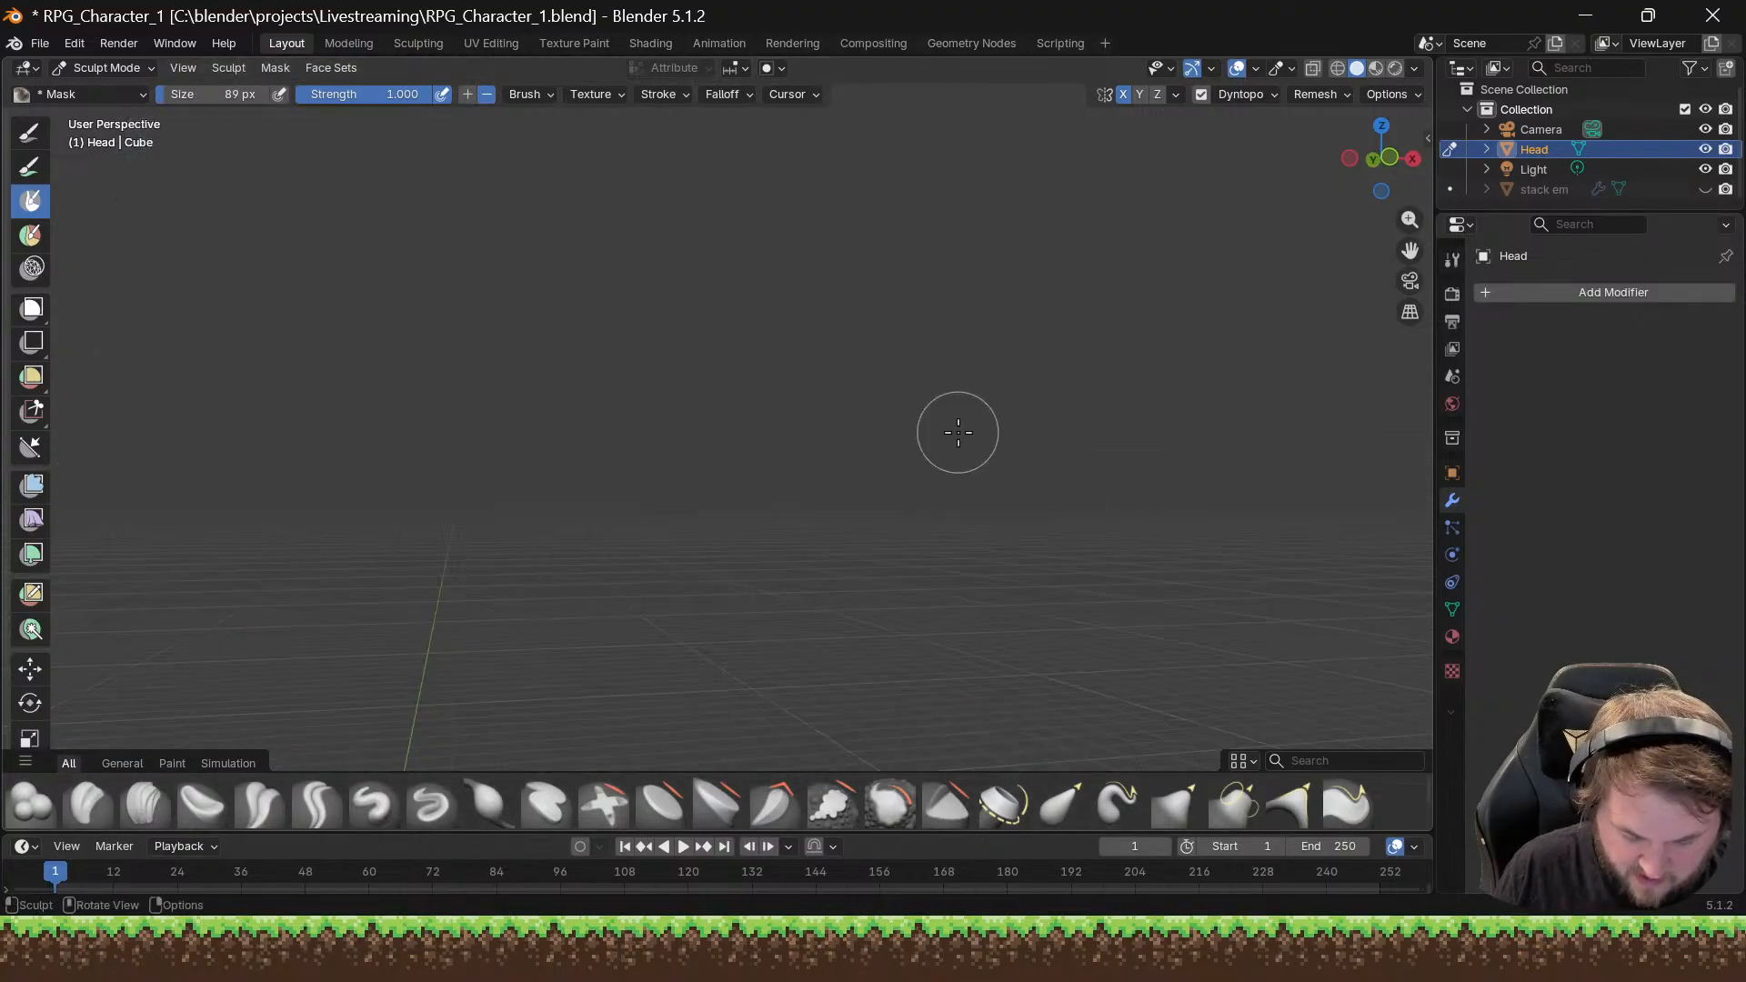
key(ctrl+z)
mouse_move(1137, 391)
shift+middle_down()
mouse_move(895, 451)
mouse_move(794, 440)
mouse_move(853, 427)
mouse_move(849, 406)
mouse_move(883, 419)
shift+middle_up()
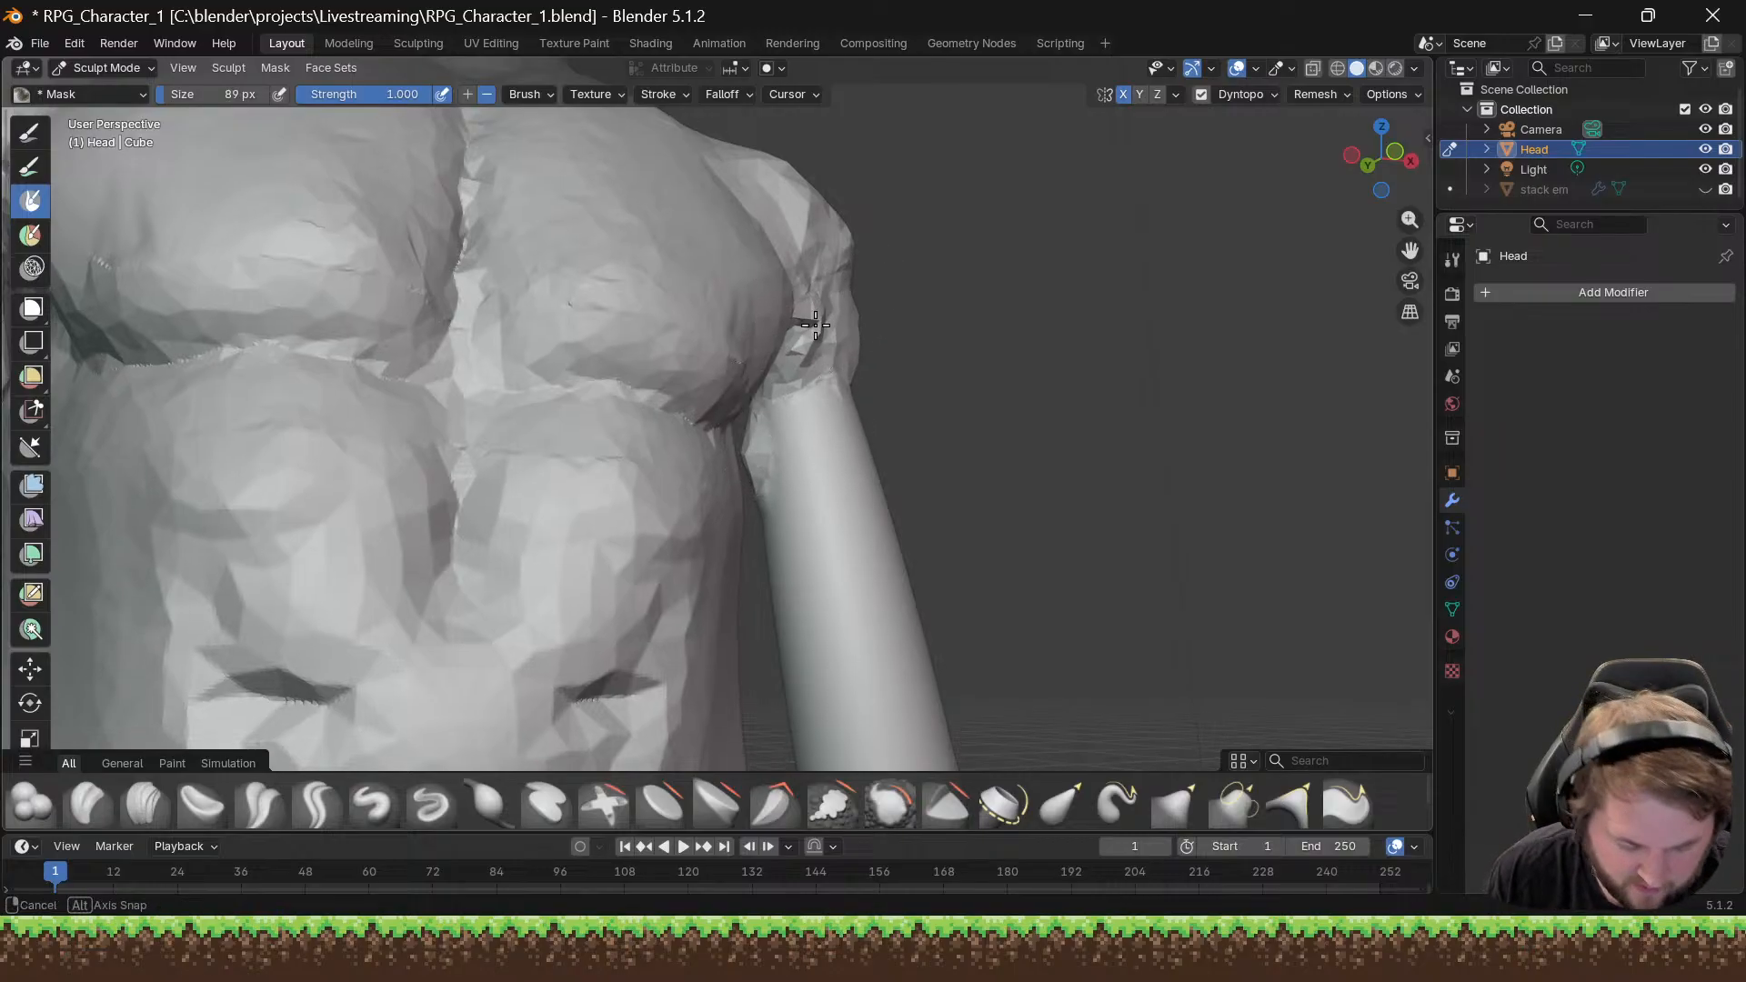
middle_drag(806, 312, 838, 432)
scroll(846, 441, up, 1)
scroll(846, 441, down, 1)
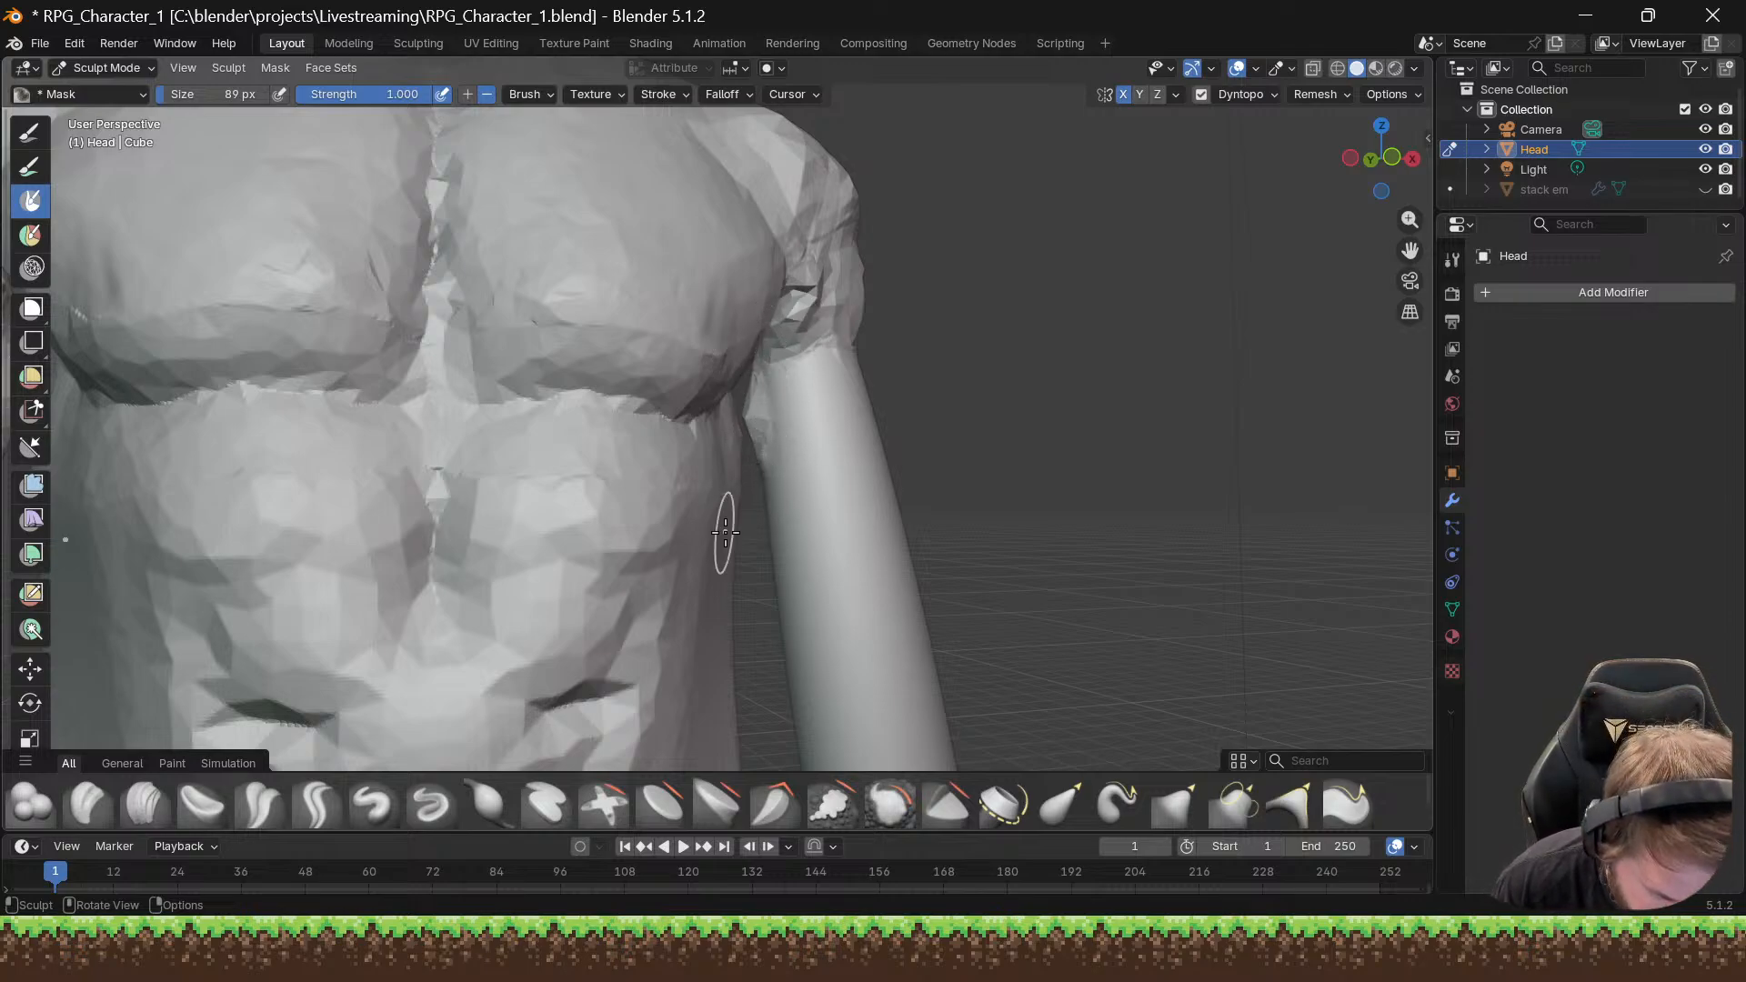
Step: Smooth the lump on the inner upper arm beside the armpit with the Smooth brush at 0.700 strength
click(204, 801)
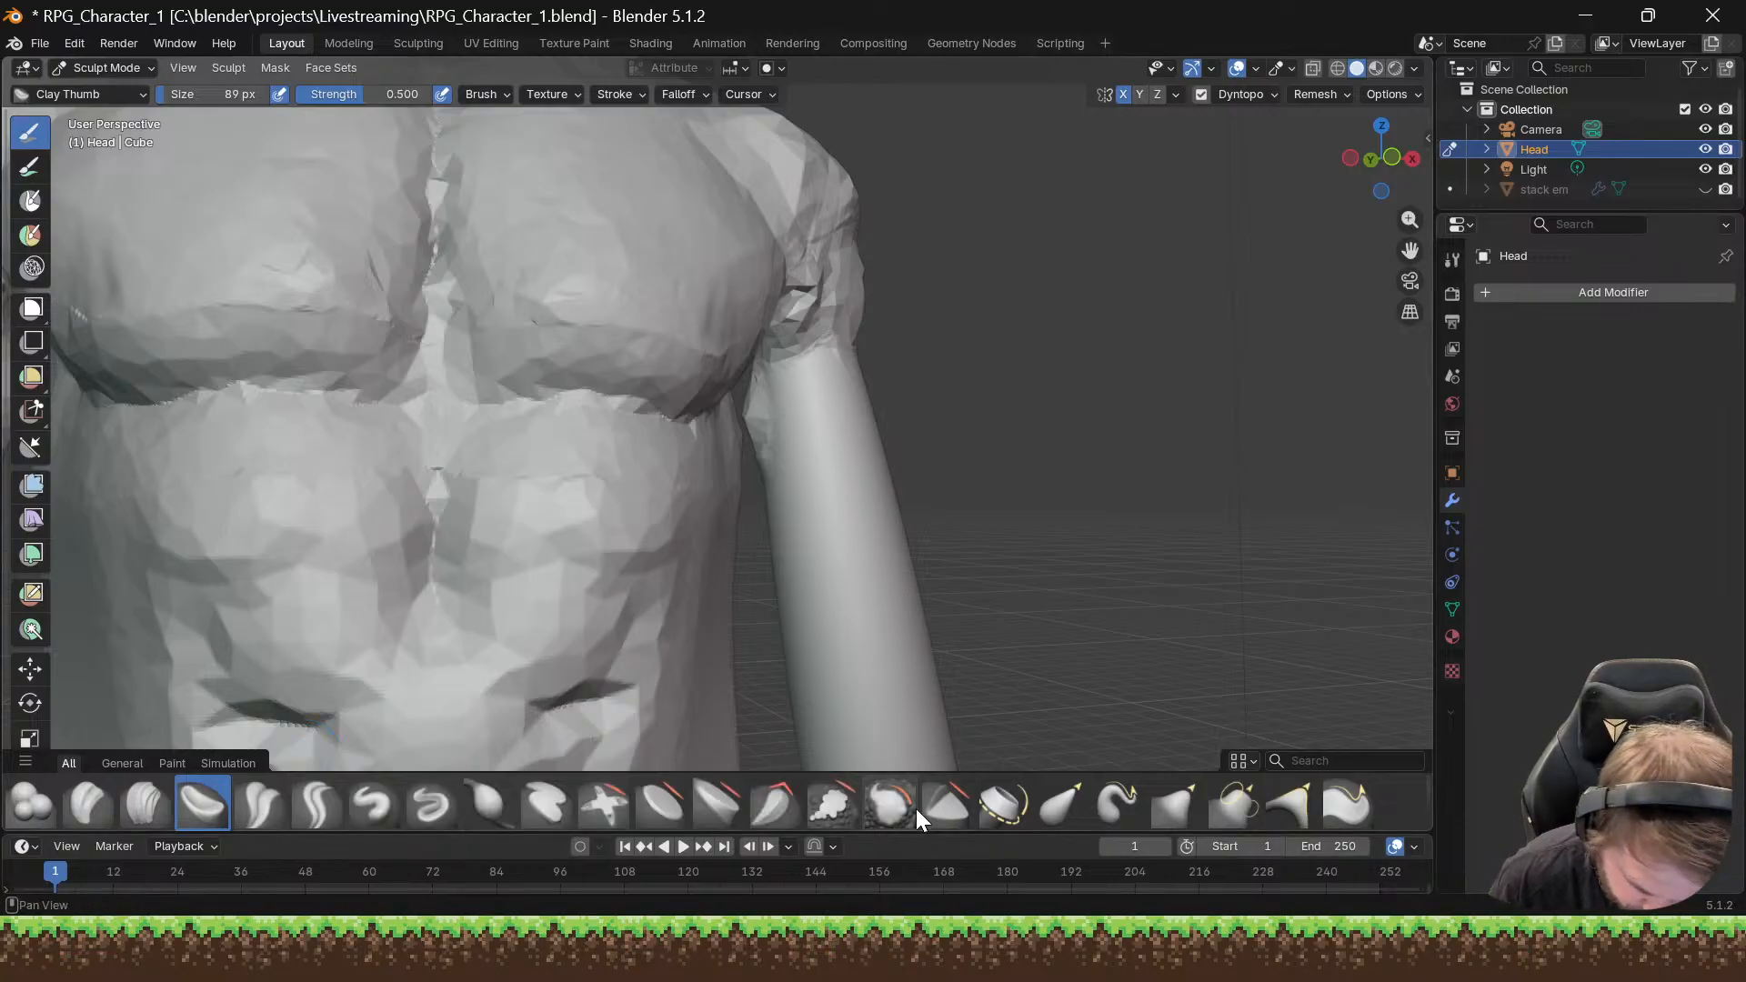
click(889, 802)
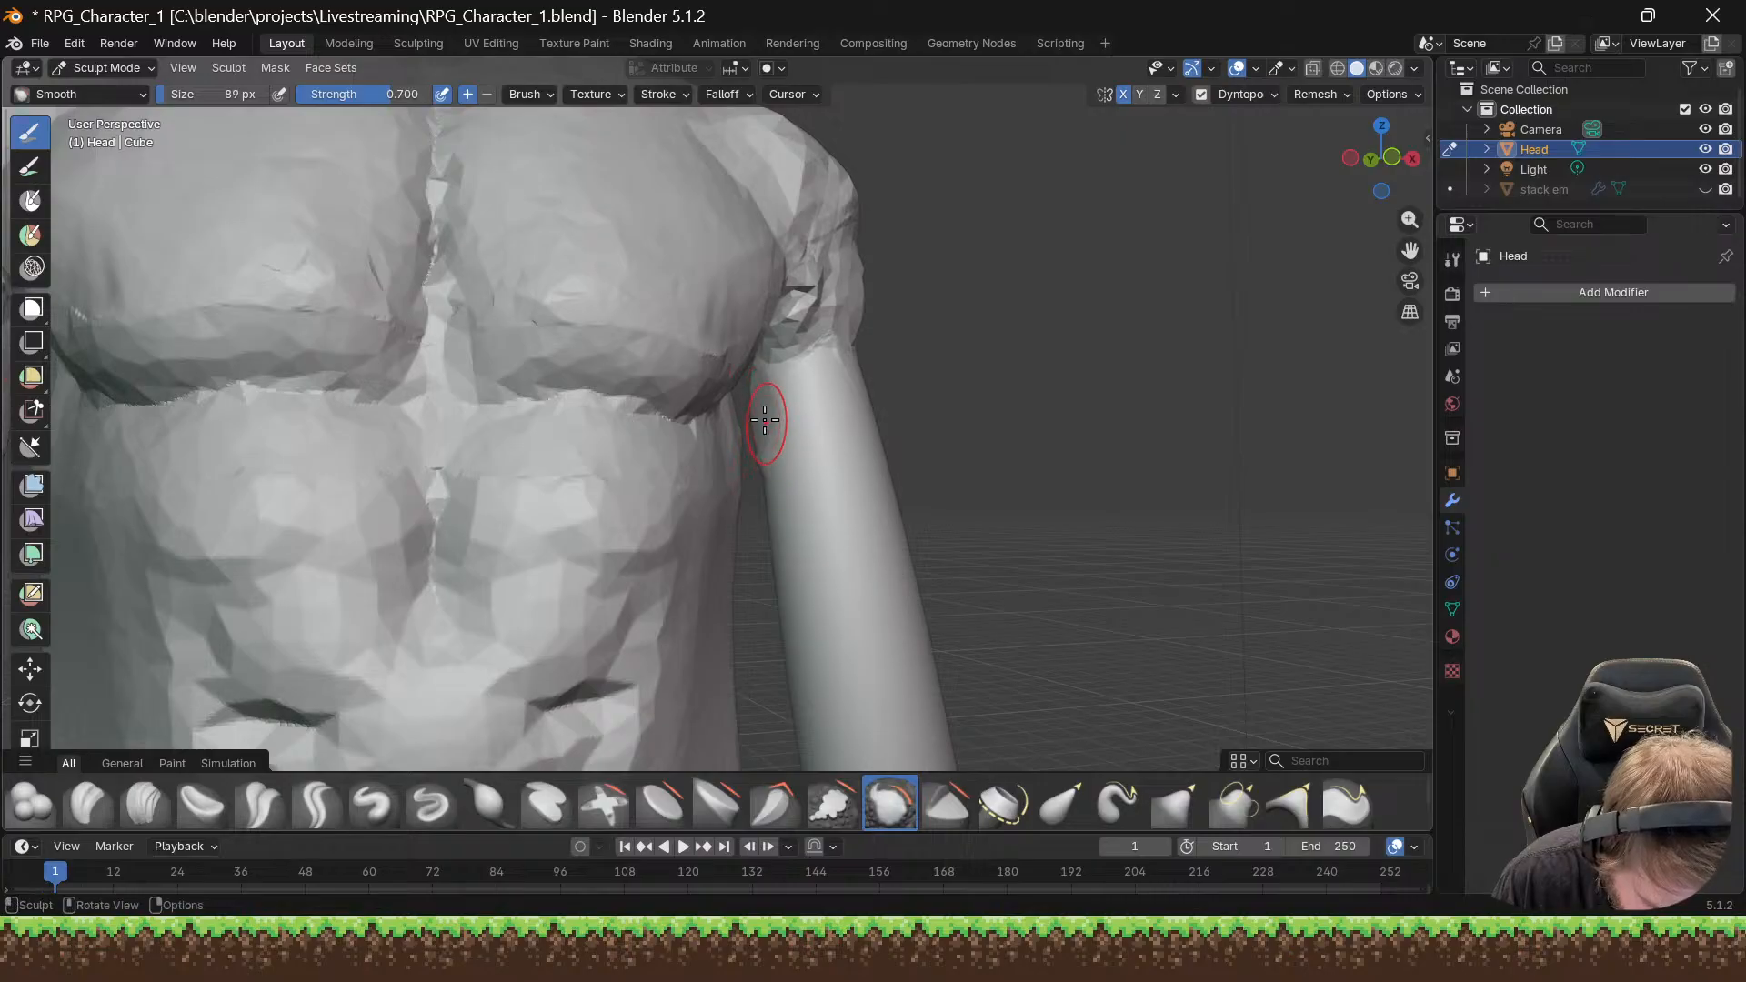
drag(764, 420, 764, 424)
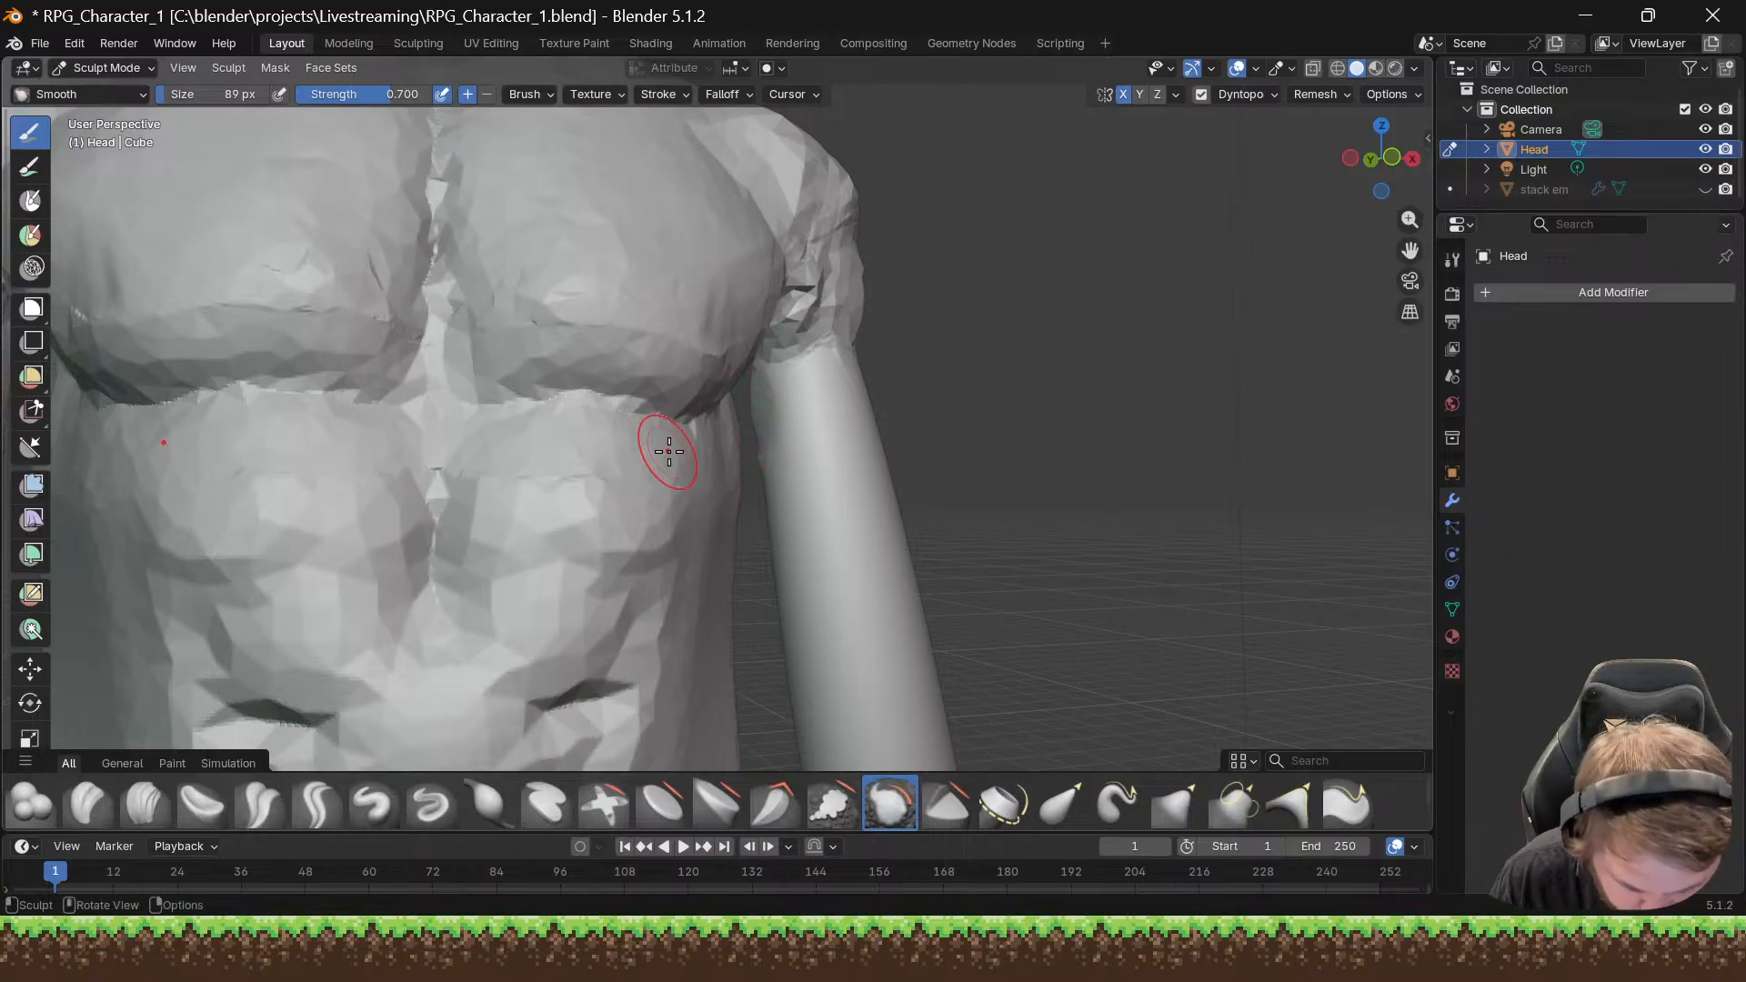
Step: Pull the inner upper arm outward from the torso just below the armpit with Elastic Grab at 0.500 strength
scroll(636, 445, down, 3)
mouse_move(604, 440)
middle_down()
mouse_move(713, 455)
mouse_move(637, 446)
middle_up()
scroll(759, 437, up, 6)
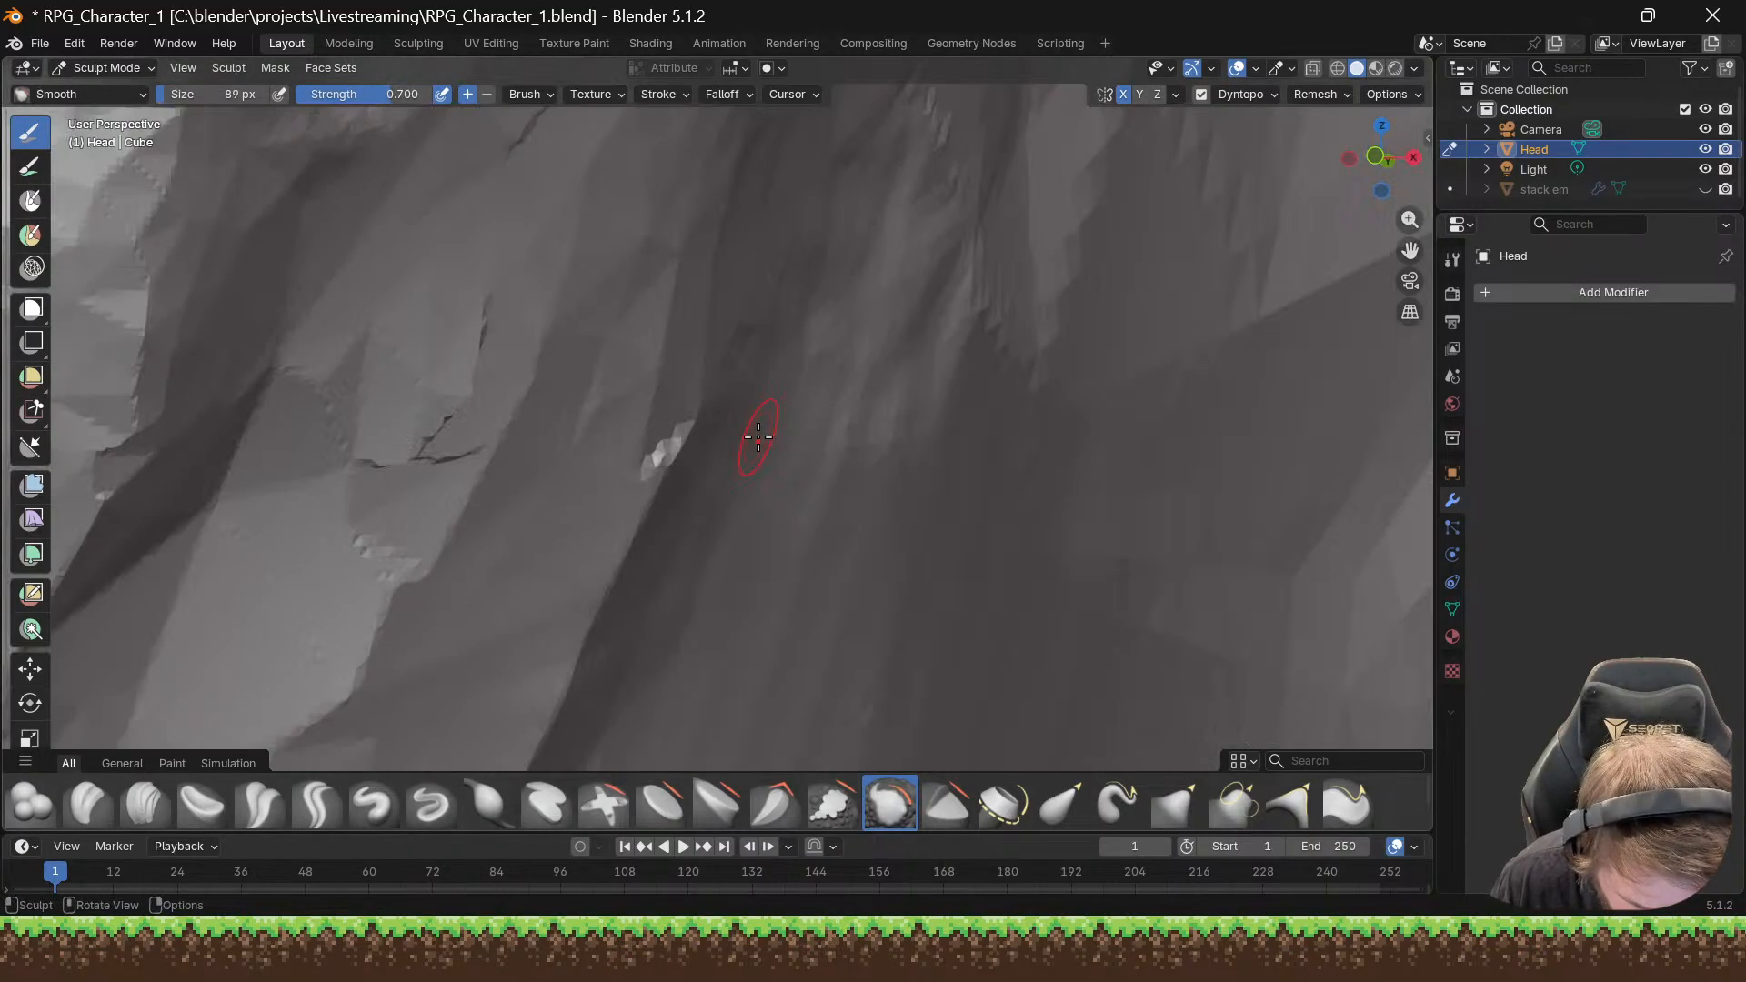
scroll(759, 437, down, 5)
mouse_move(752, 428)
middle_down()
mouse_move(733, 421)
mouse_move(826, 413)
mouse_move(762, 426)
middle_up()
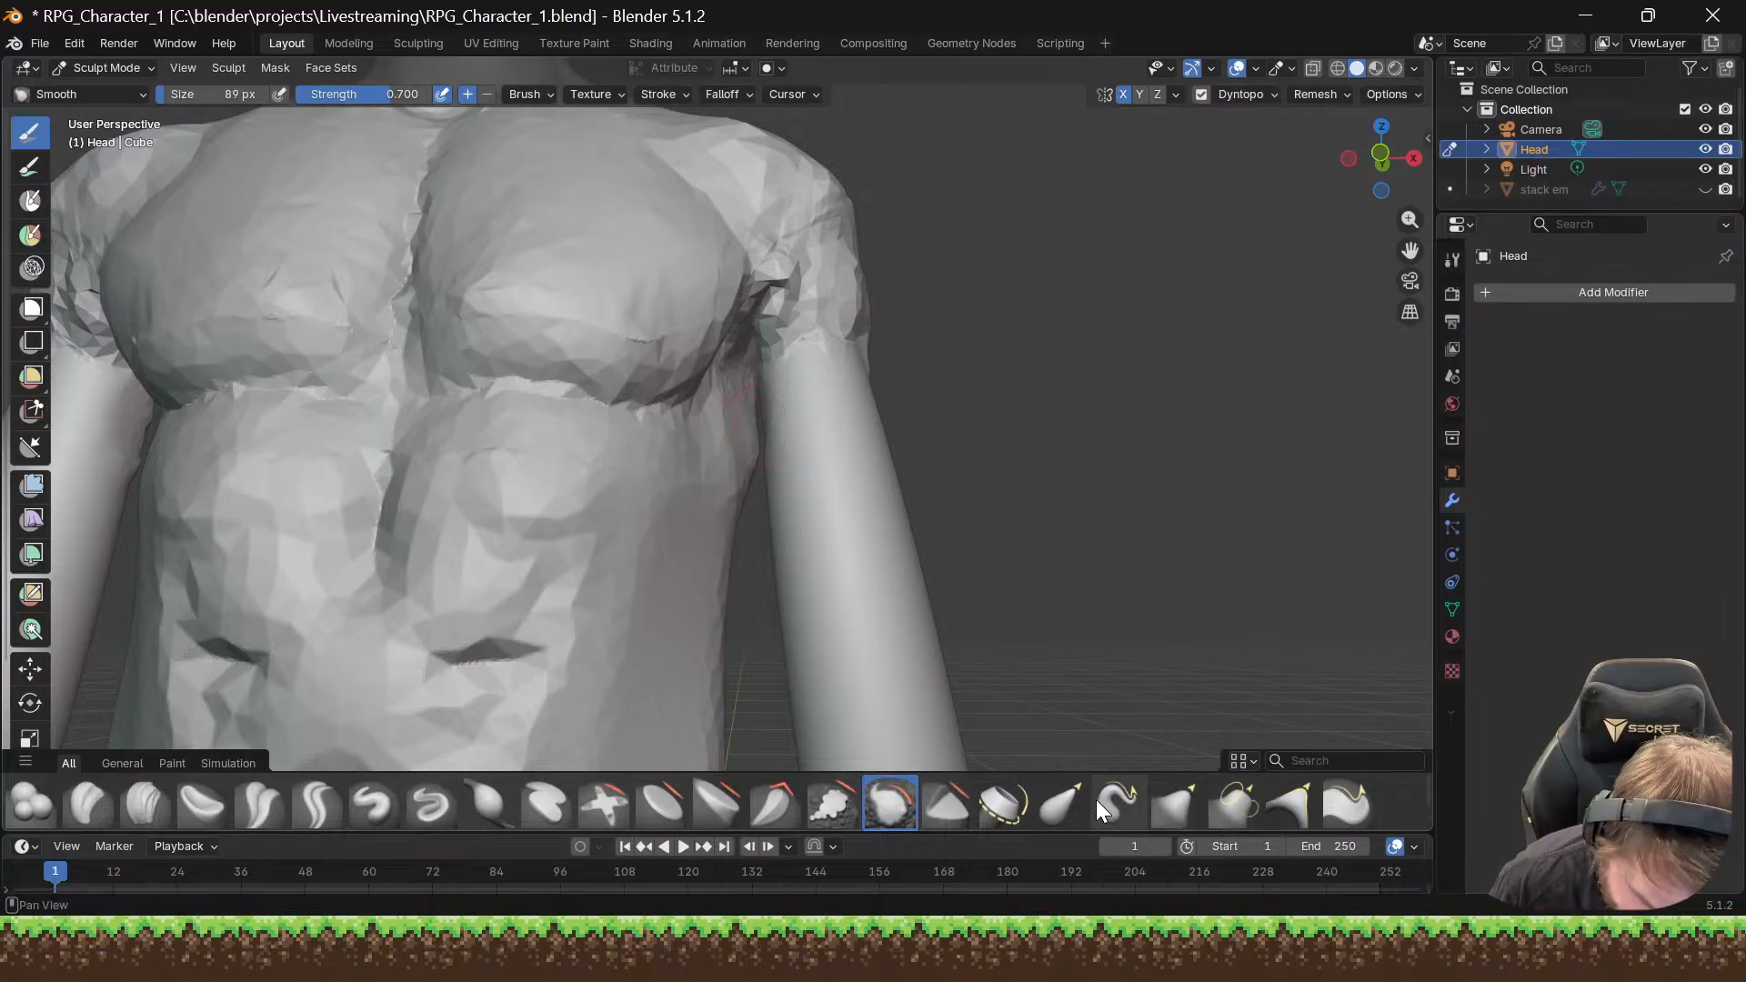
click(1060, 804)
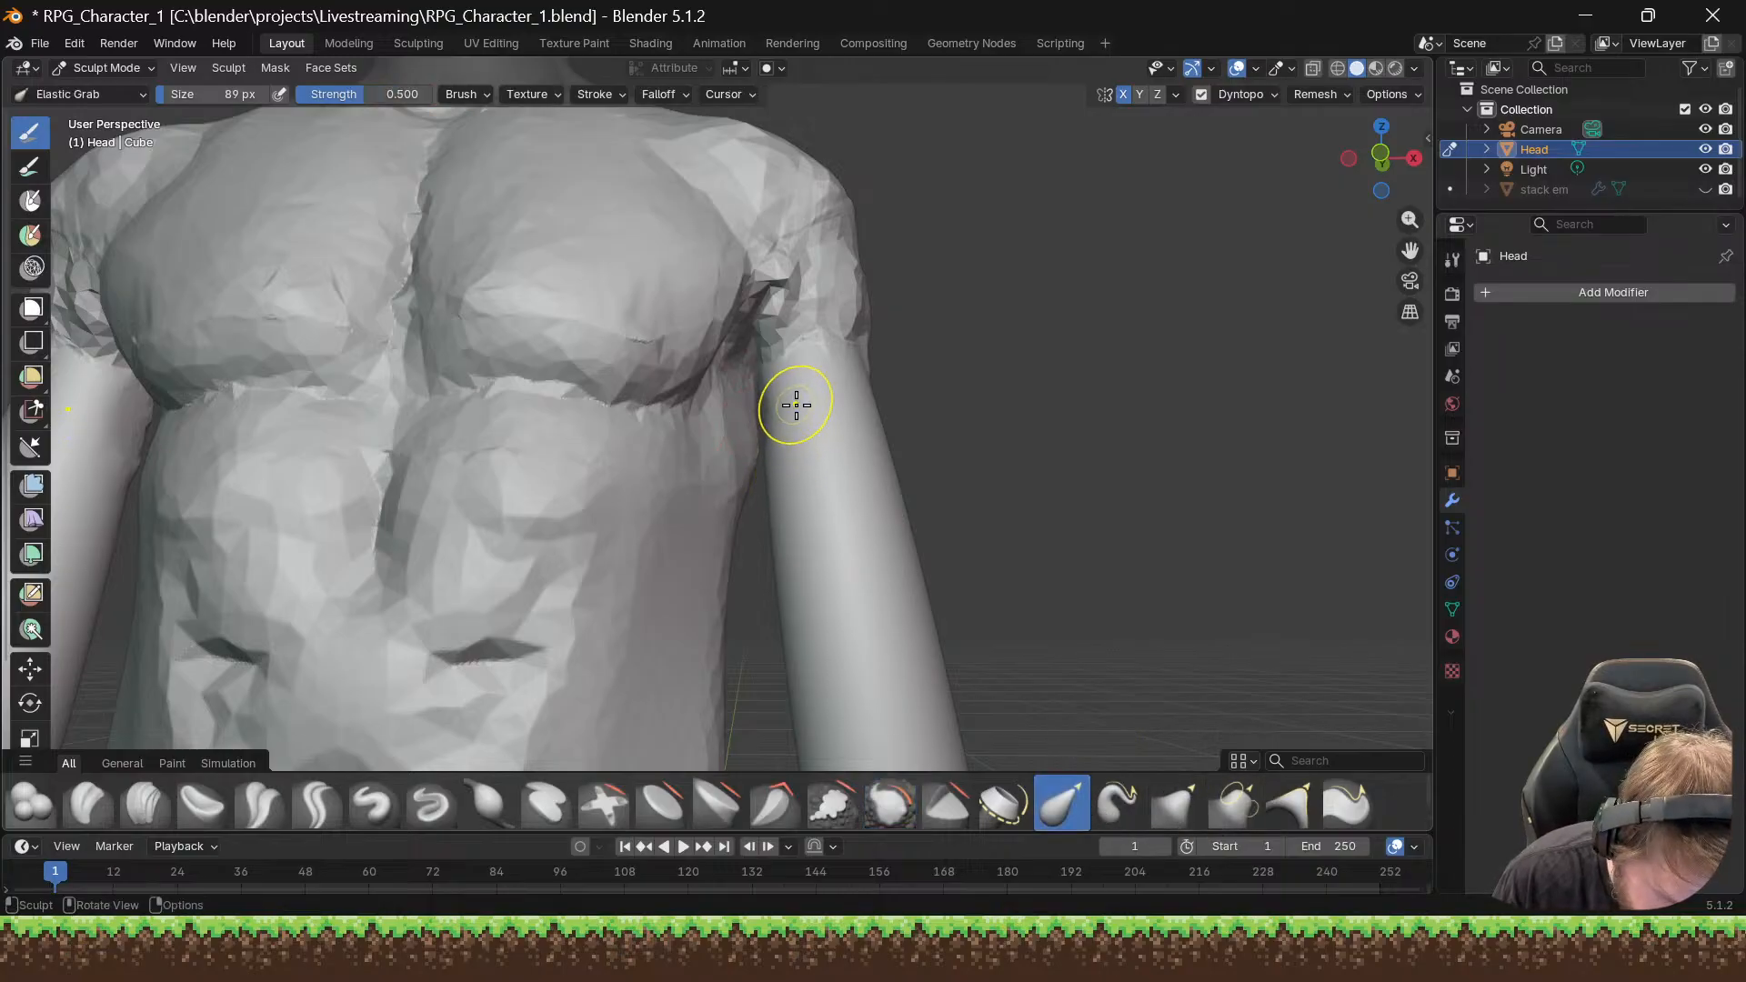
mouse_move(803, 409)
mouse_down()
mouse_move(827, 402)
mouse_move(752, 417)
mouse_move(888, 421)
mouse_up()
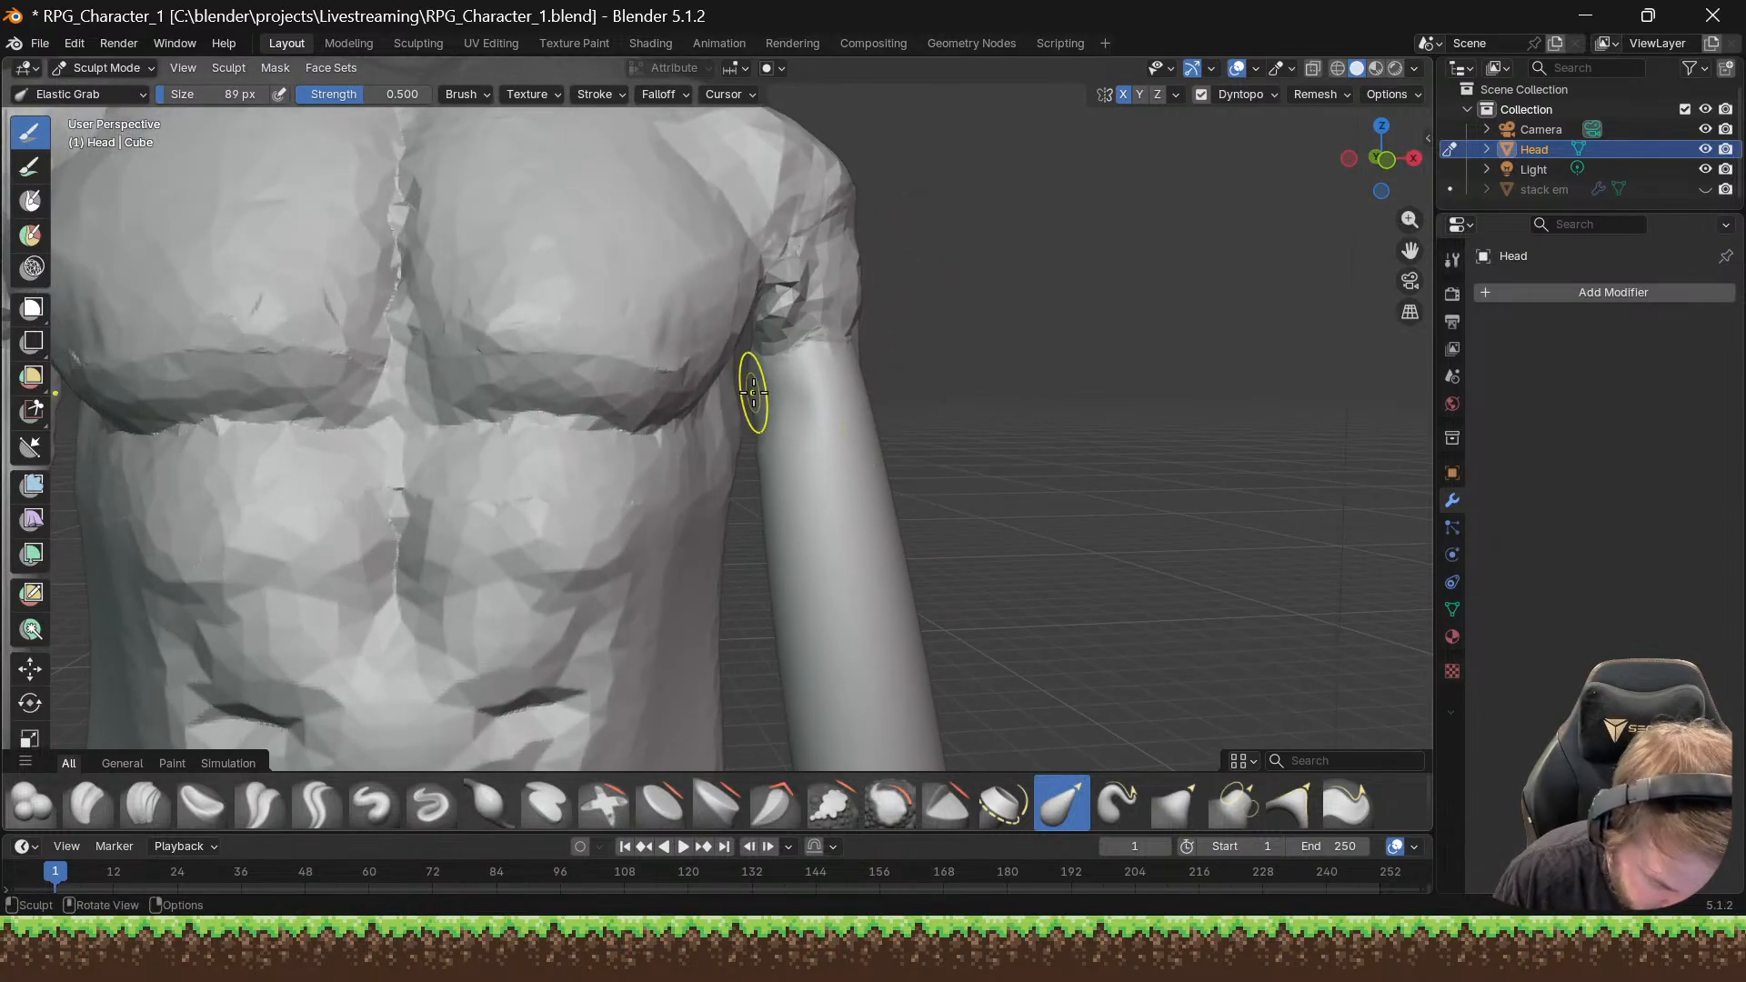
mouse_move(782, 380)
mouse_down()
mouse_move(765, 372)
mouse_move(798, 375)
mouse_up()
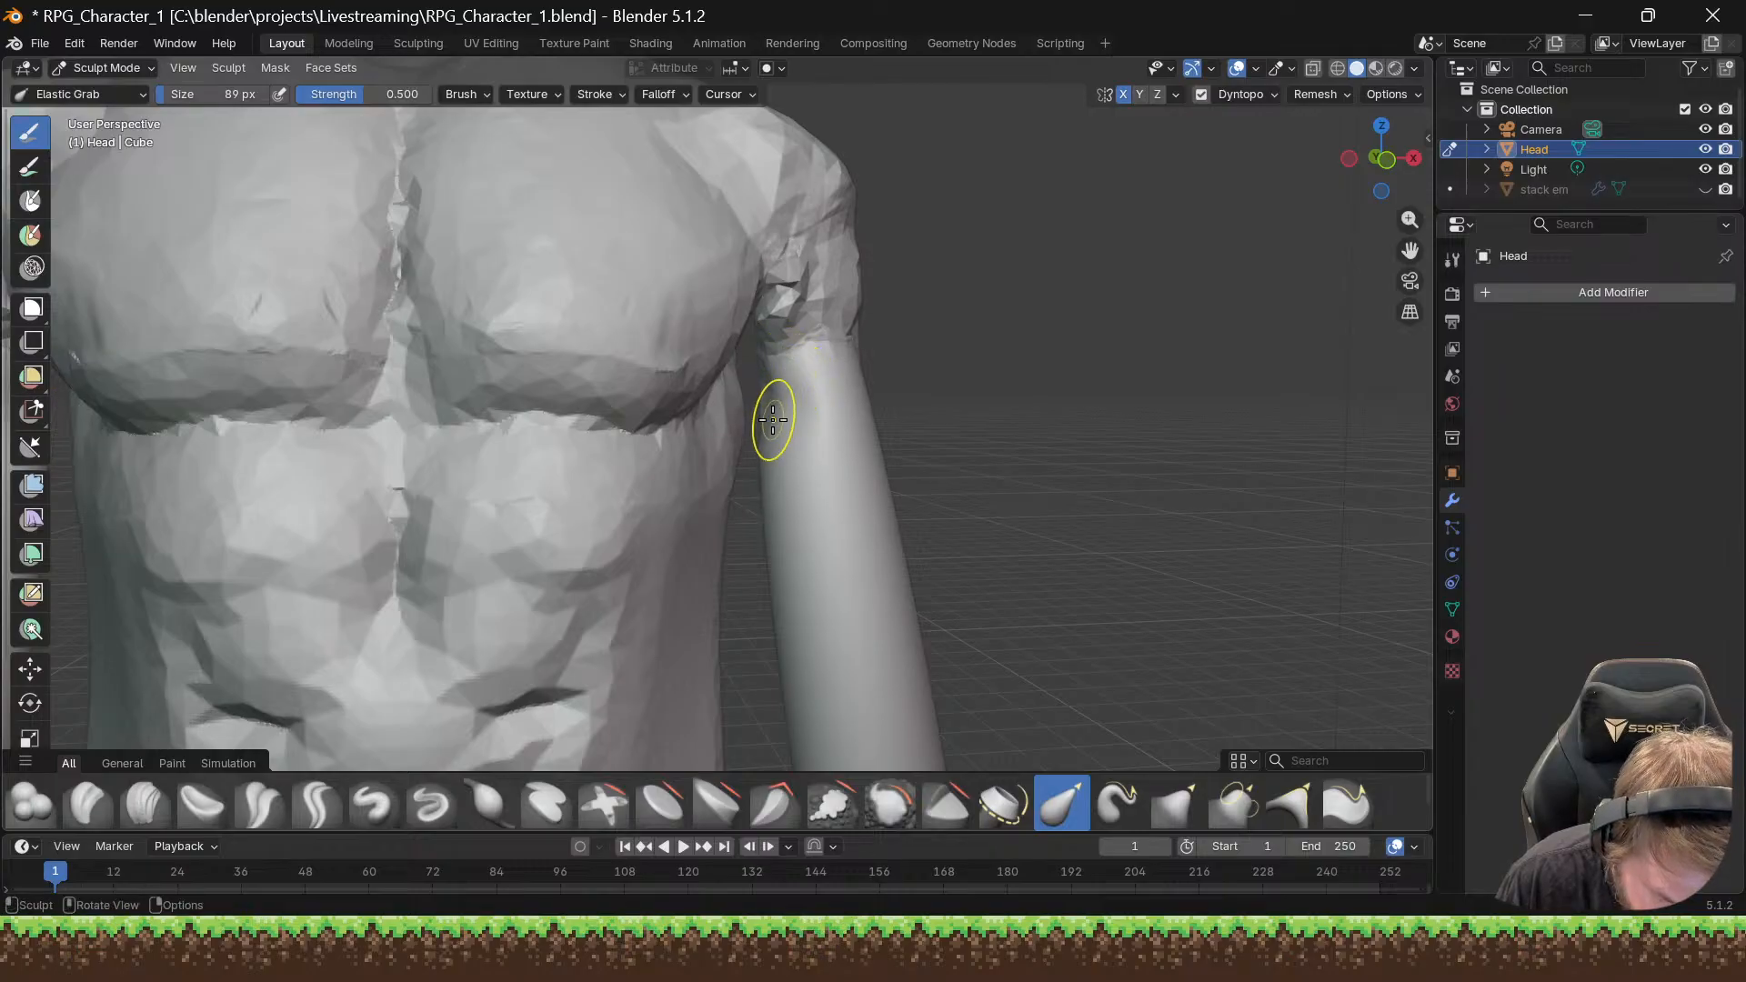
Step: Widen the gap below the armpit with Elastic Grab at 0.500 strength, moving the inner arm outward and the torso side inward
mouse_move(784, 433)
mouse_down()
mouse_move(807, 435)
mouse_move(789, 436)
mouse_move(794, 398)
mouse_up()
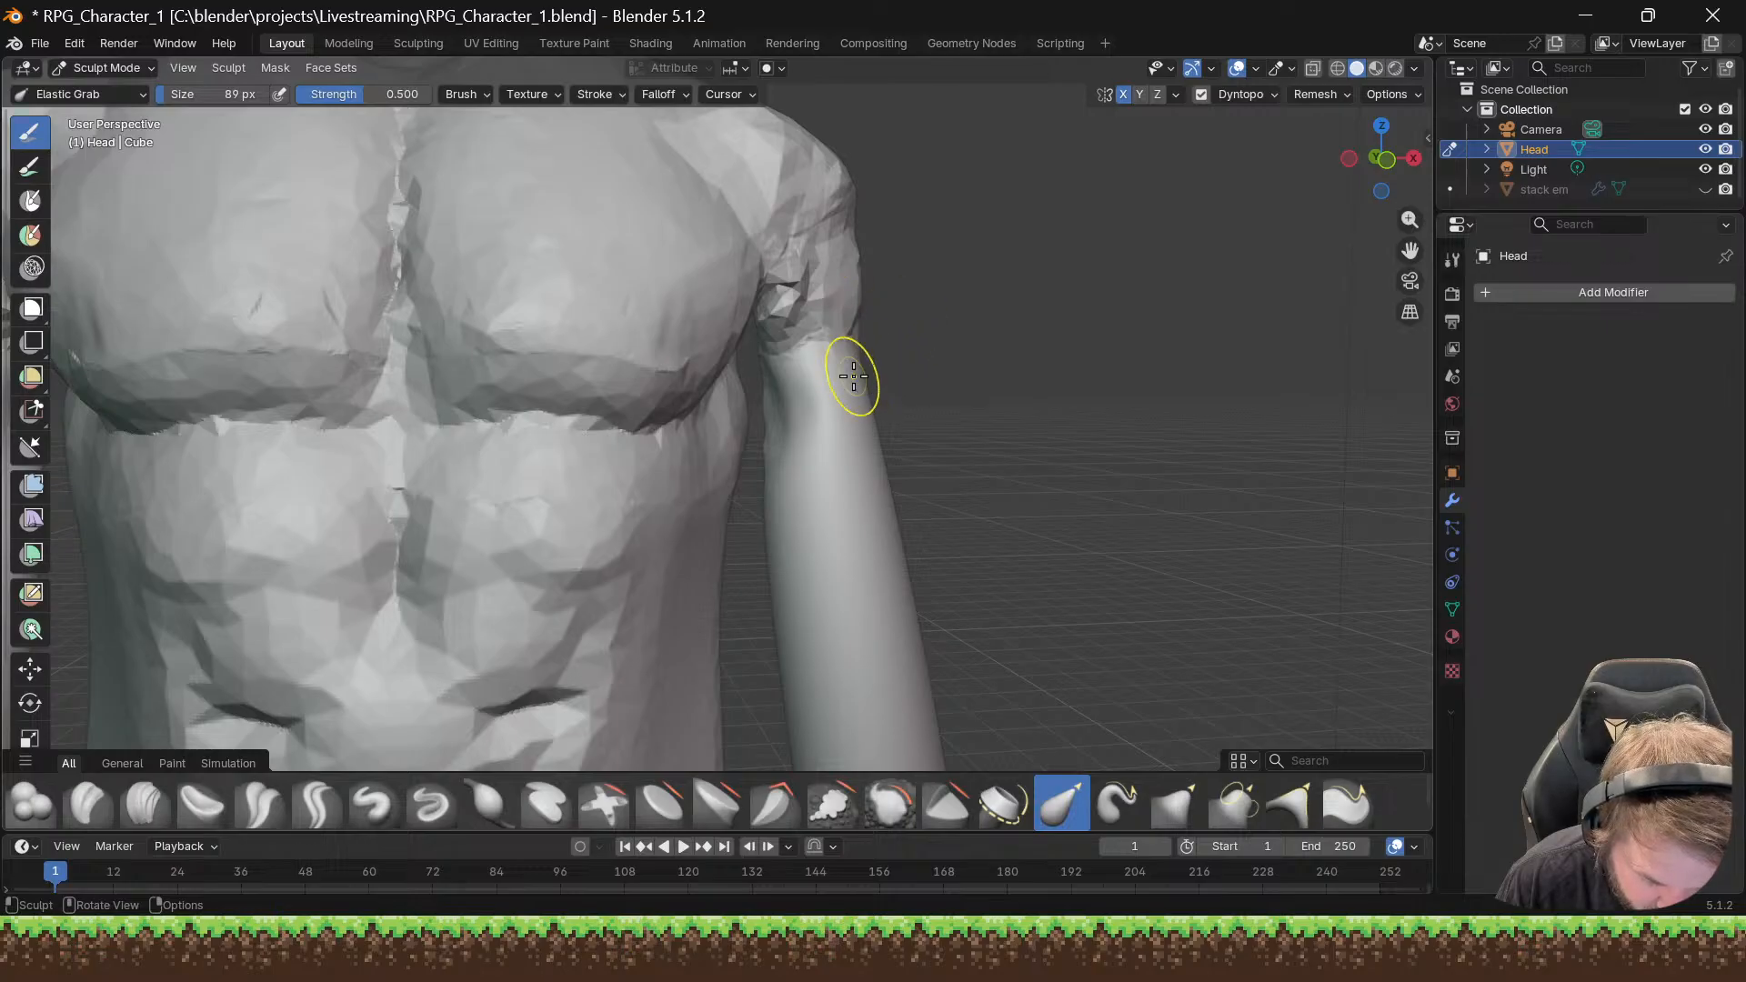
mouse_move(728, 414)
mouse_down()
mouse_move(744, 397)
mouse_move(713, 417)
mouse_move(739, 412)
mouse_move(724, 405)
mouse_up()
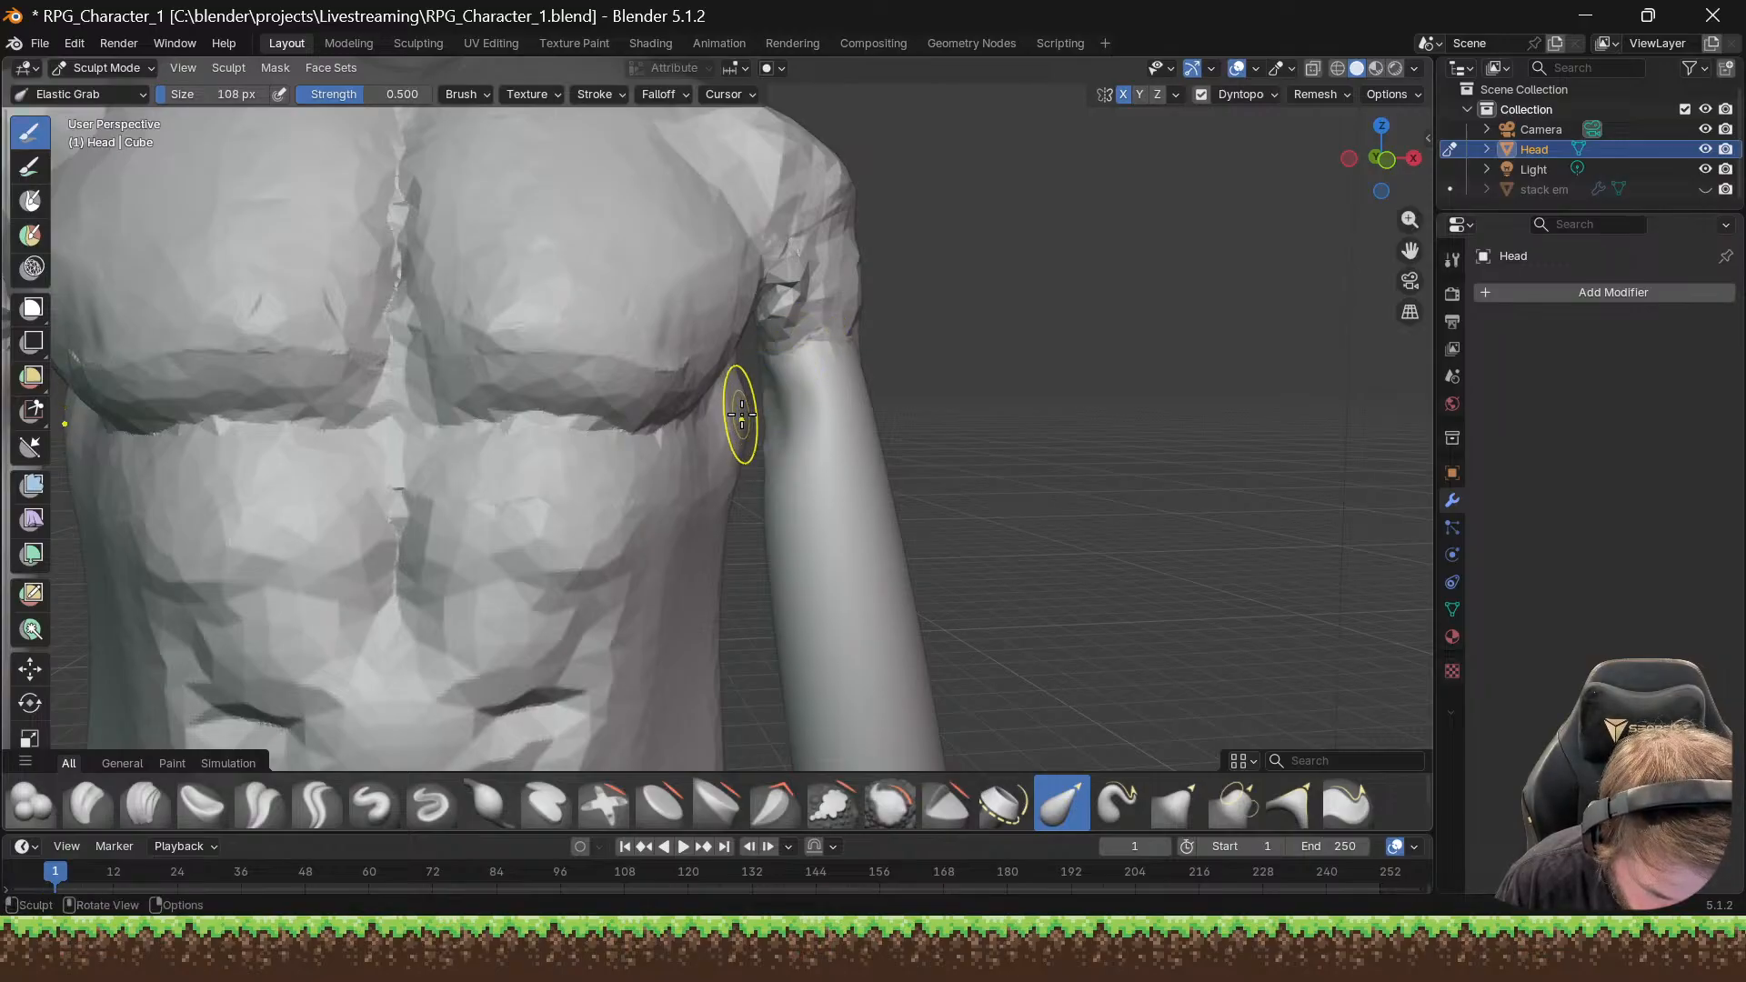
drag(723, 421, 651, 466)
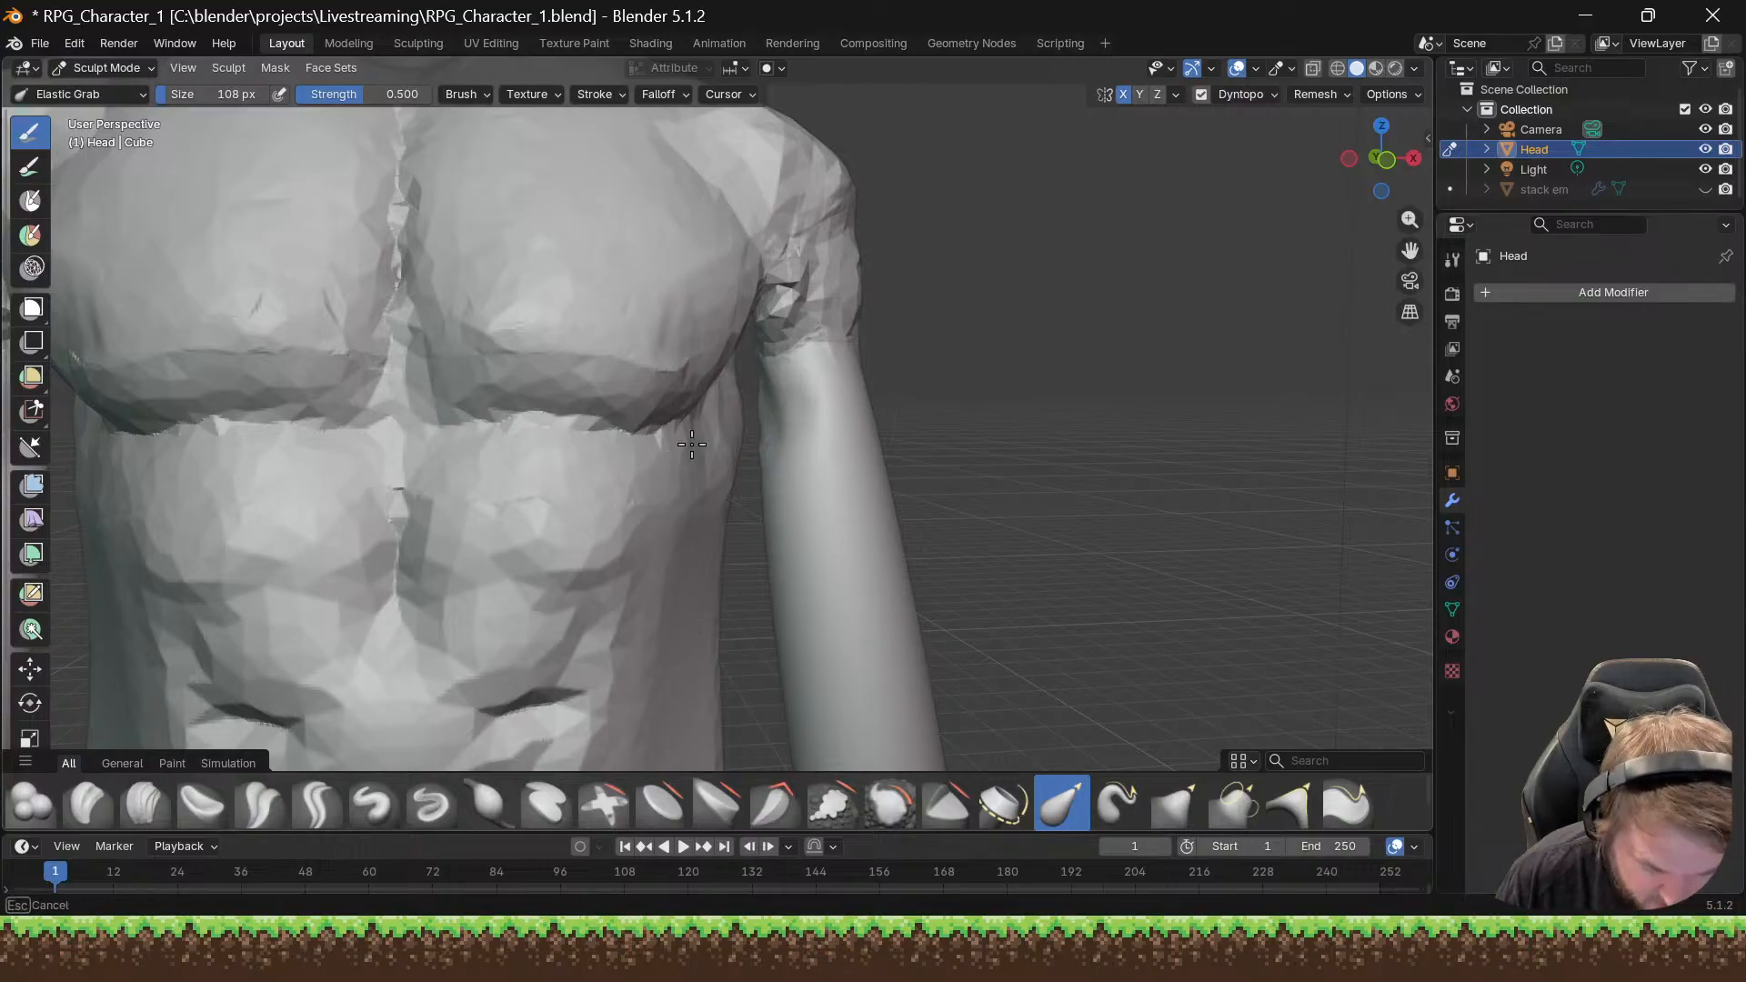
middle_drag(725, 429, 372, 393)
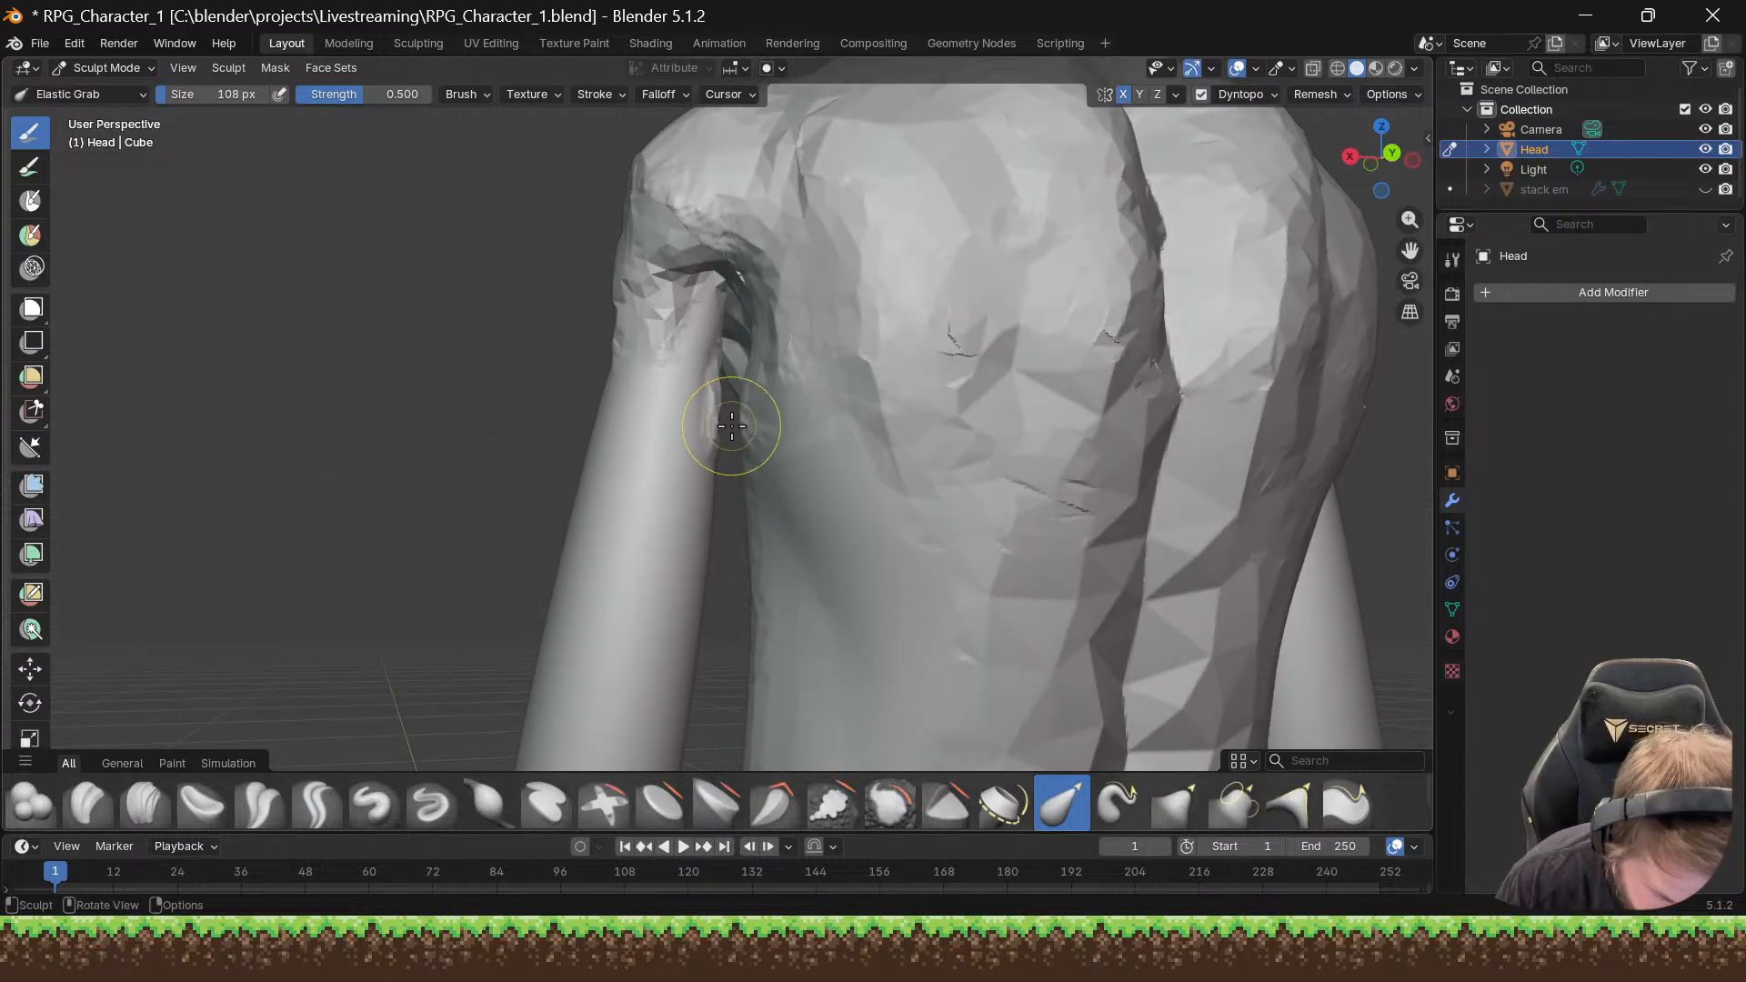
mouse_move(740, 410)
mouse_down()
mouse_move(770, 411)
mouse_move(814, 362)
mouse_up()
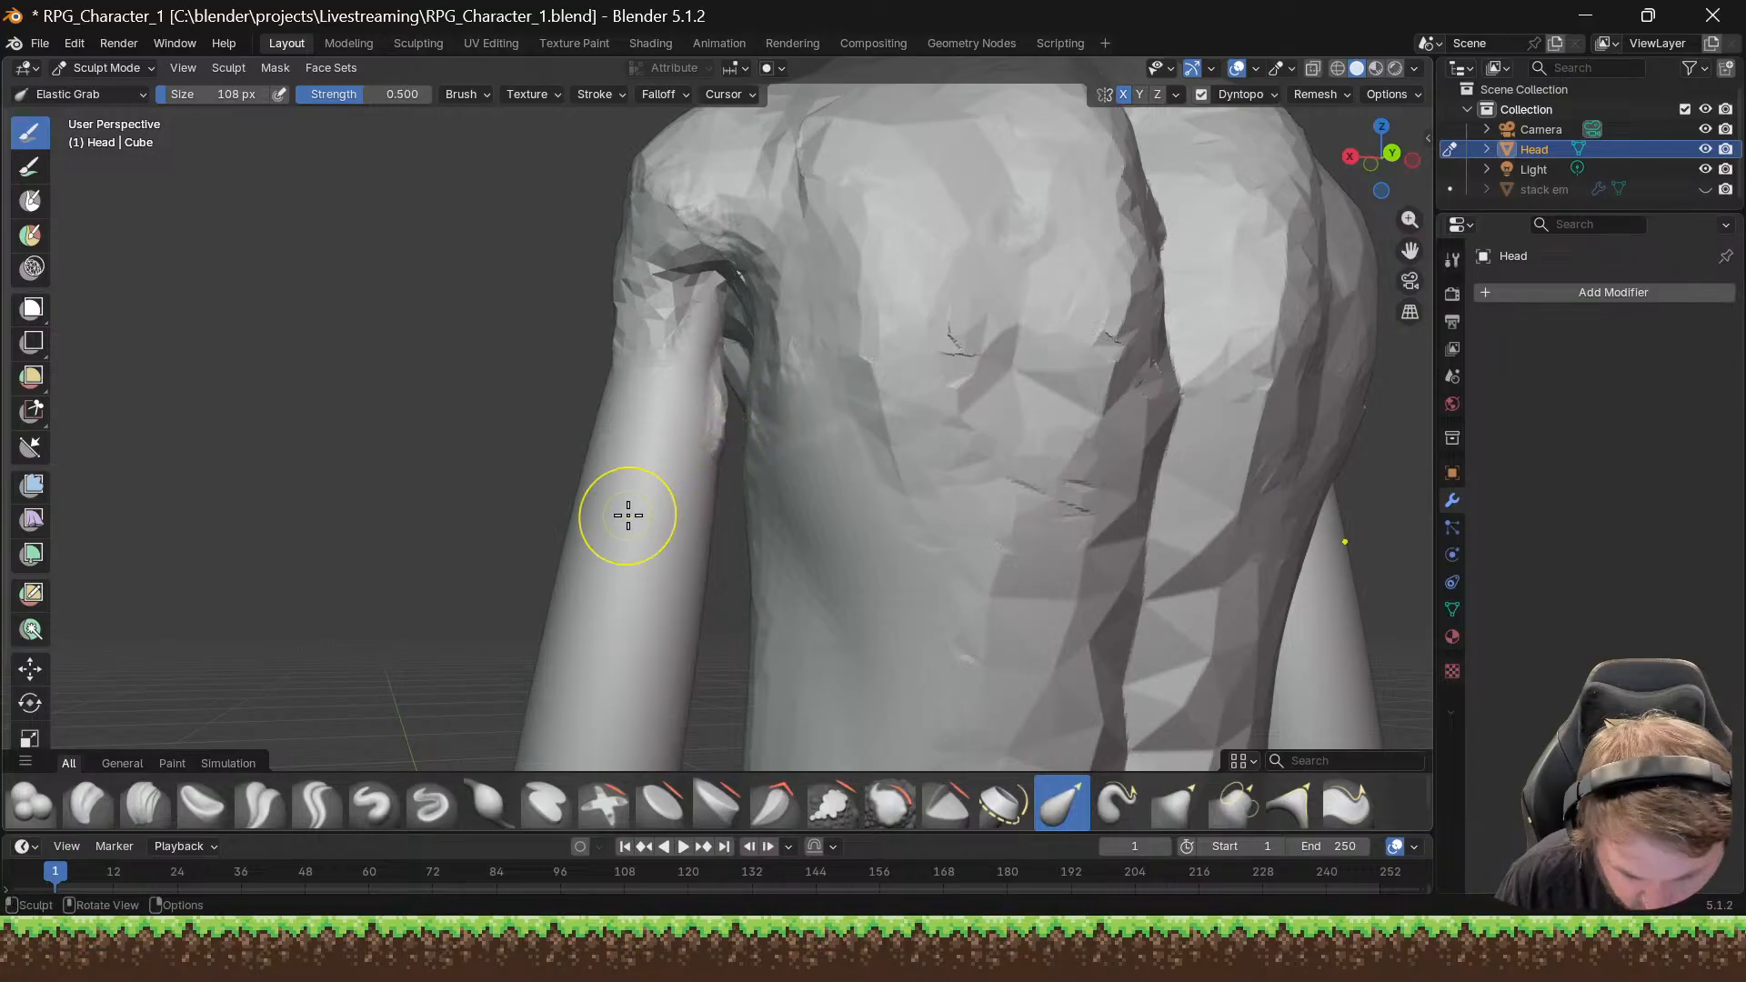
Step: Smooth the inner upper arm and the facing side of the torso below the chest with the Smooth brush at 0.700 strength
mouse_move(627, 515)
middle_down()
mouse_move(662, 435)
mouse_move(662, 398)
mouse_move(639, 406)
middle_up()
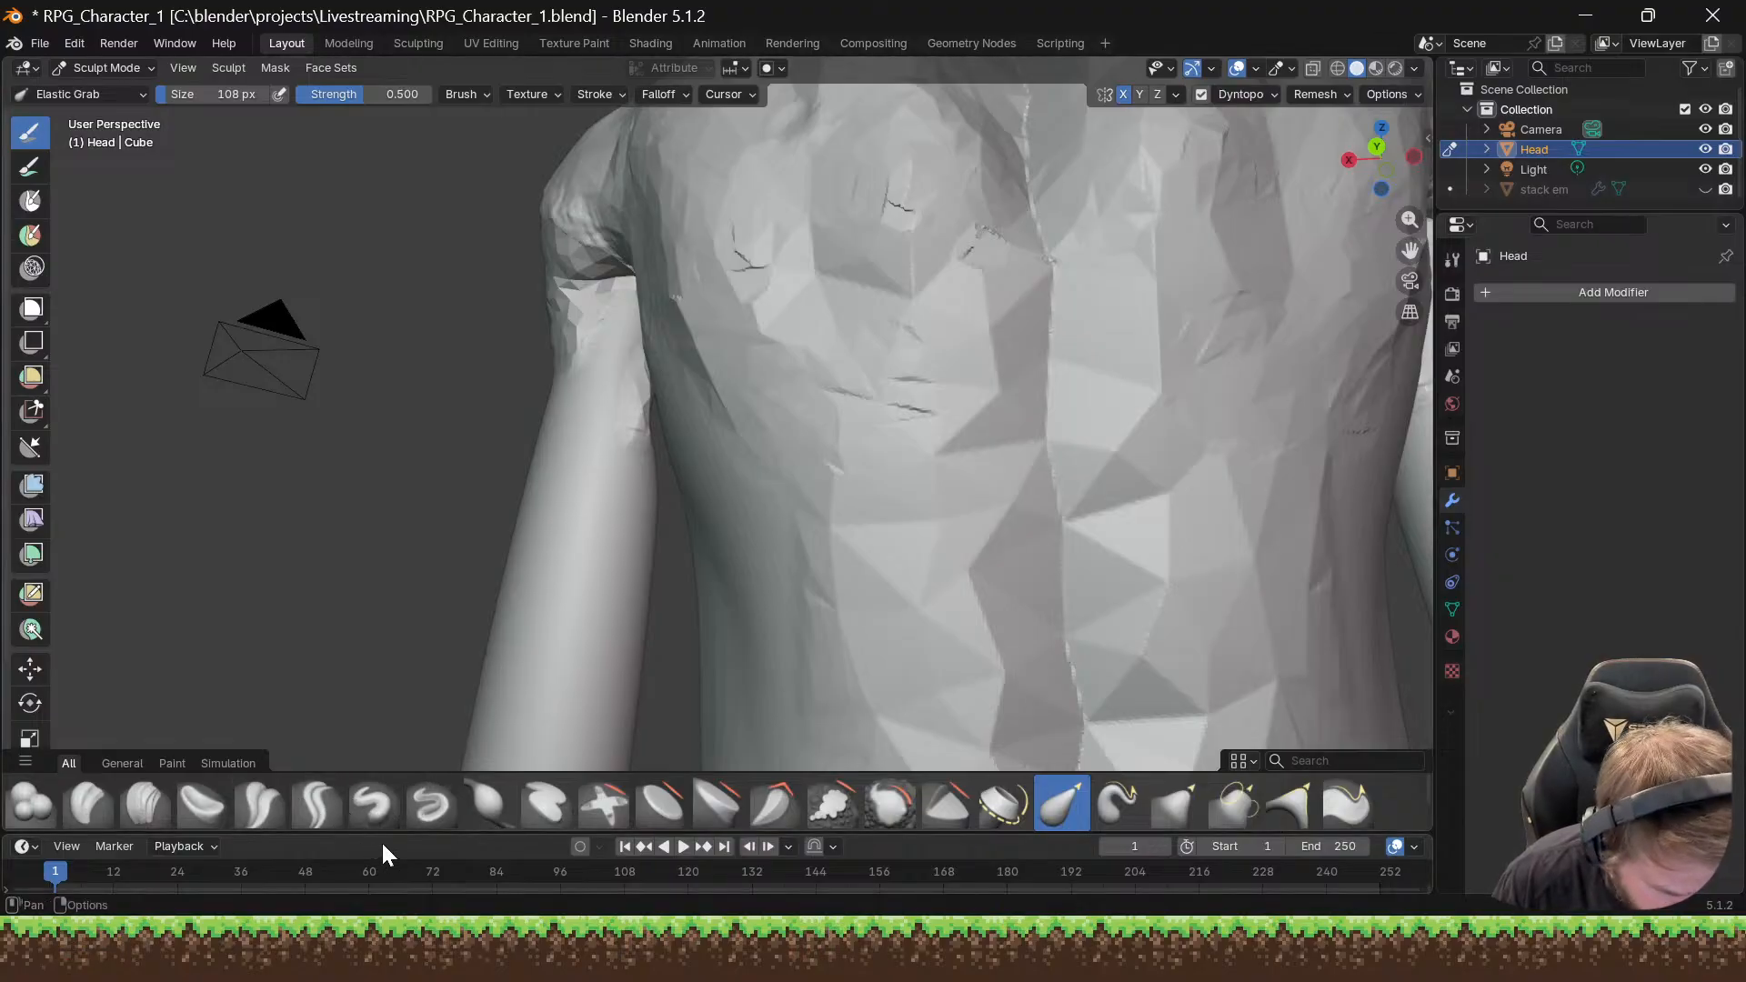
click(890, 804)
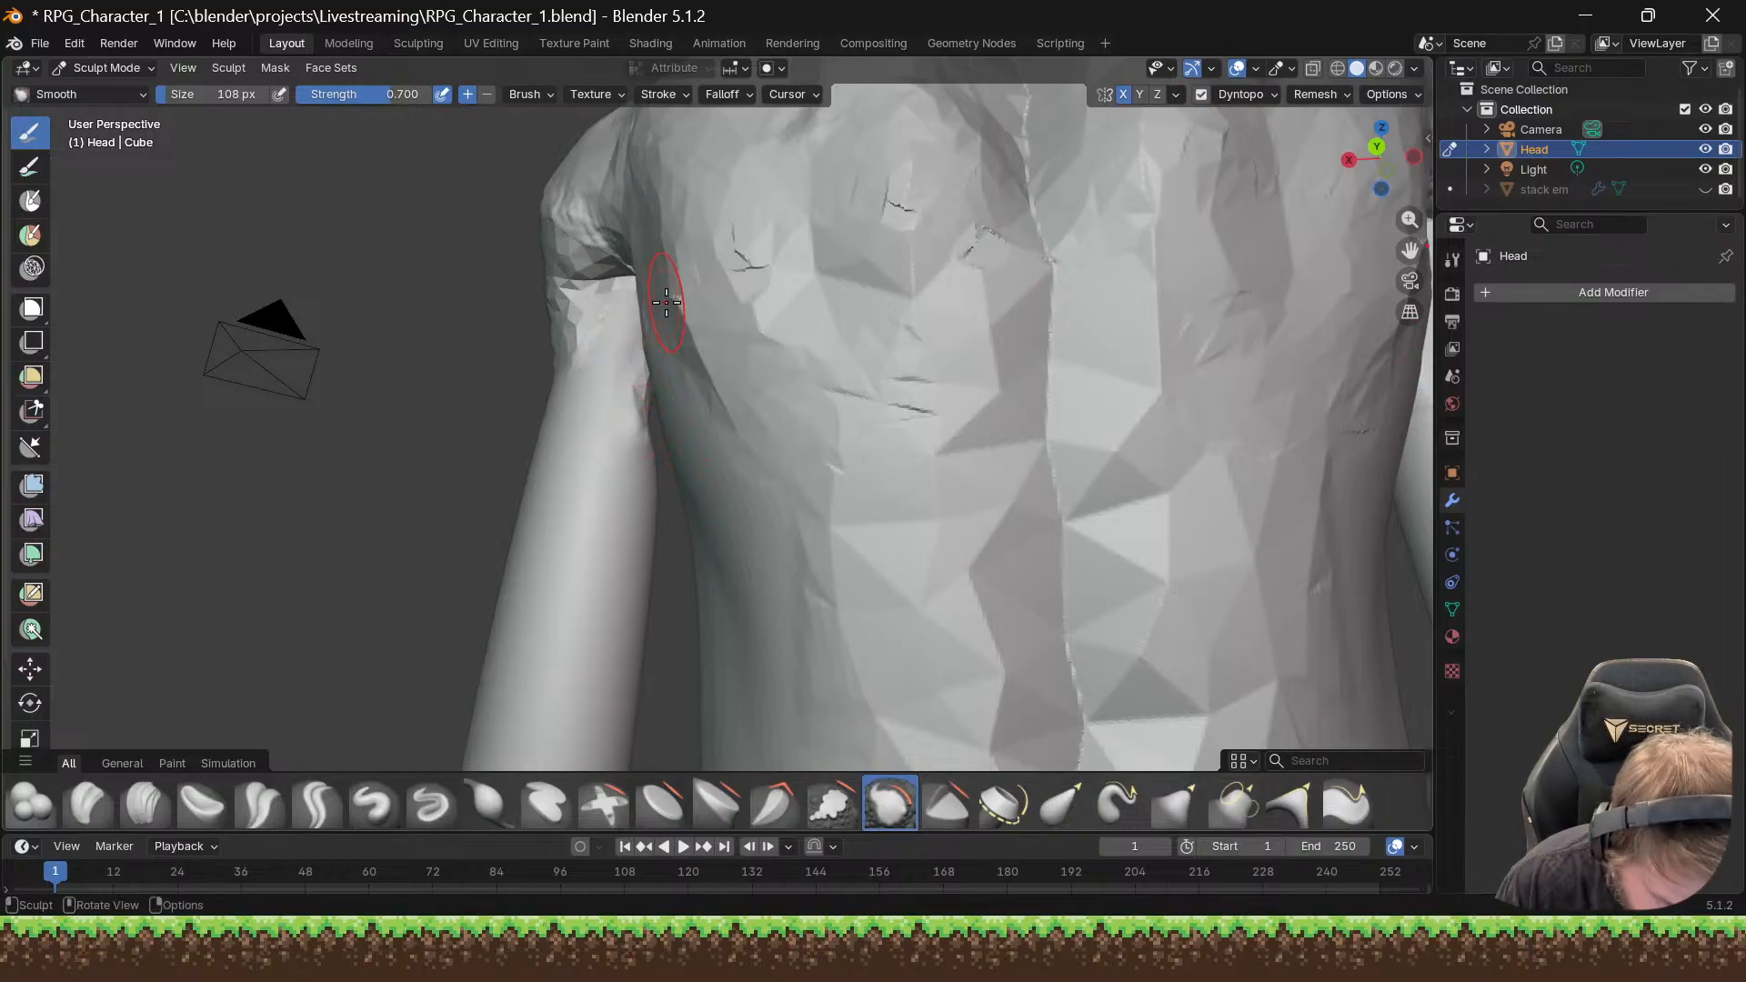
middle_drag(667, 302, 744, 342)
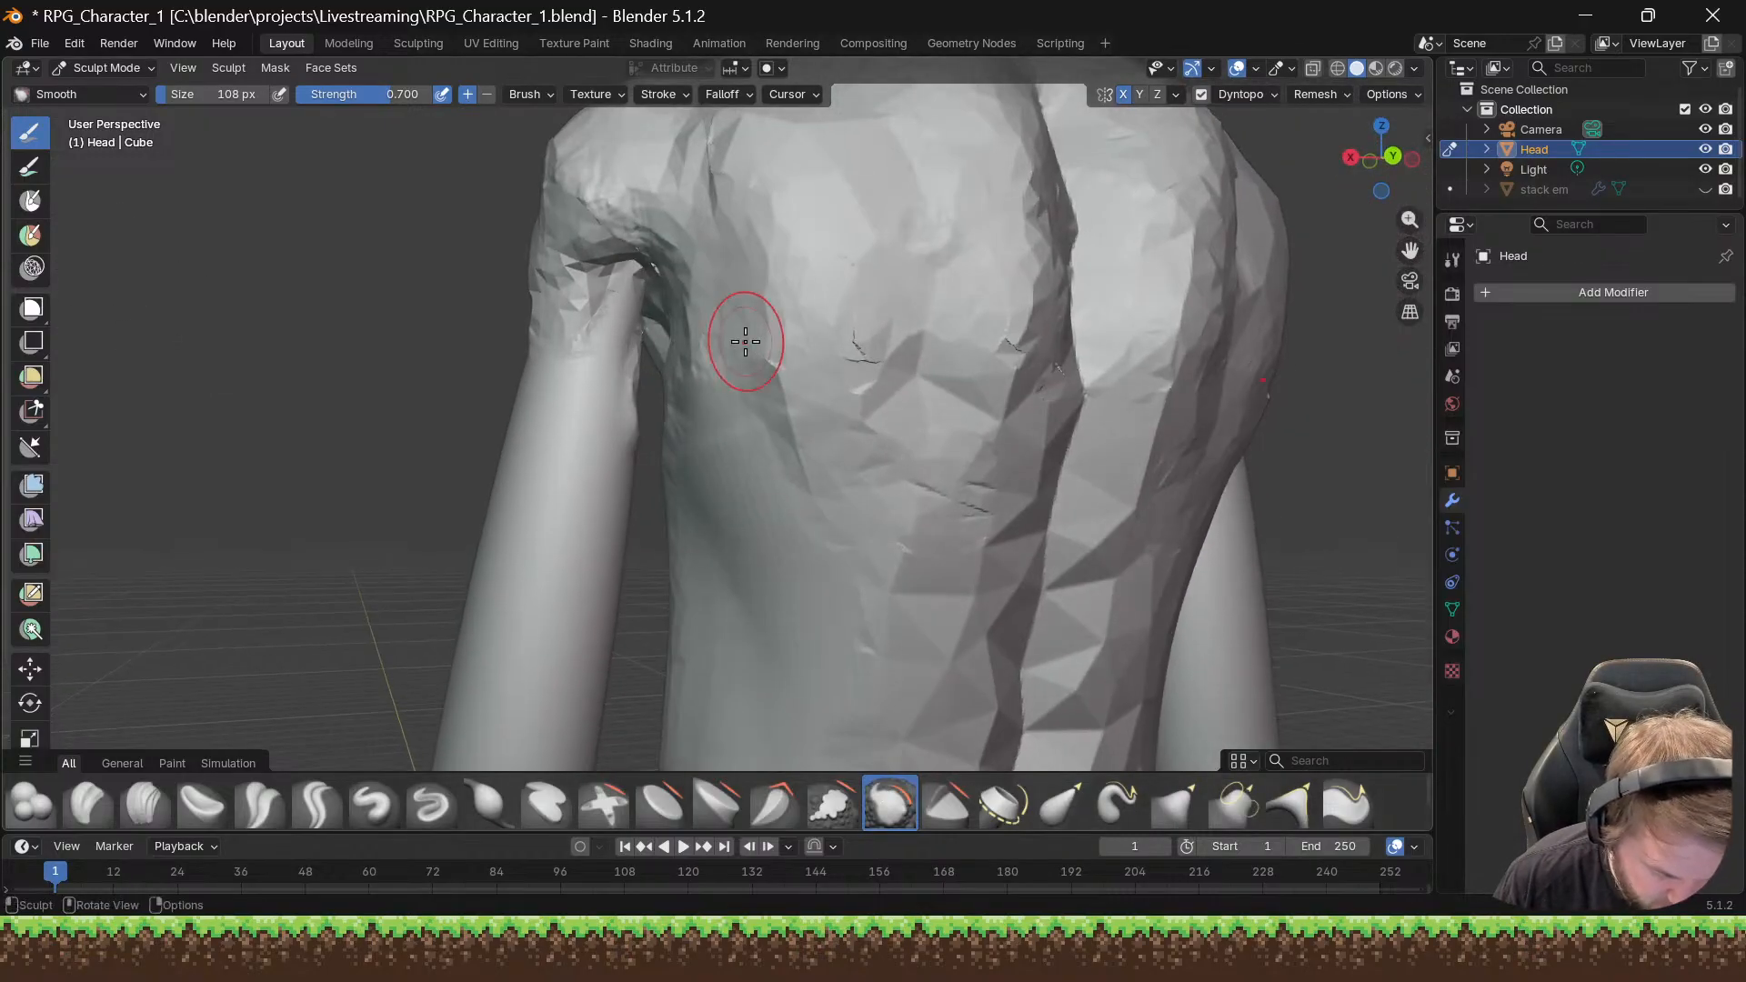
mouse_move(624, 409)
mouse_down()
mouse_move(632, 363)
mouse_move(628, 436)
mouse_move(634, 414)
mouse_up()
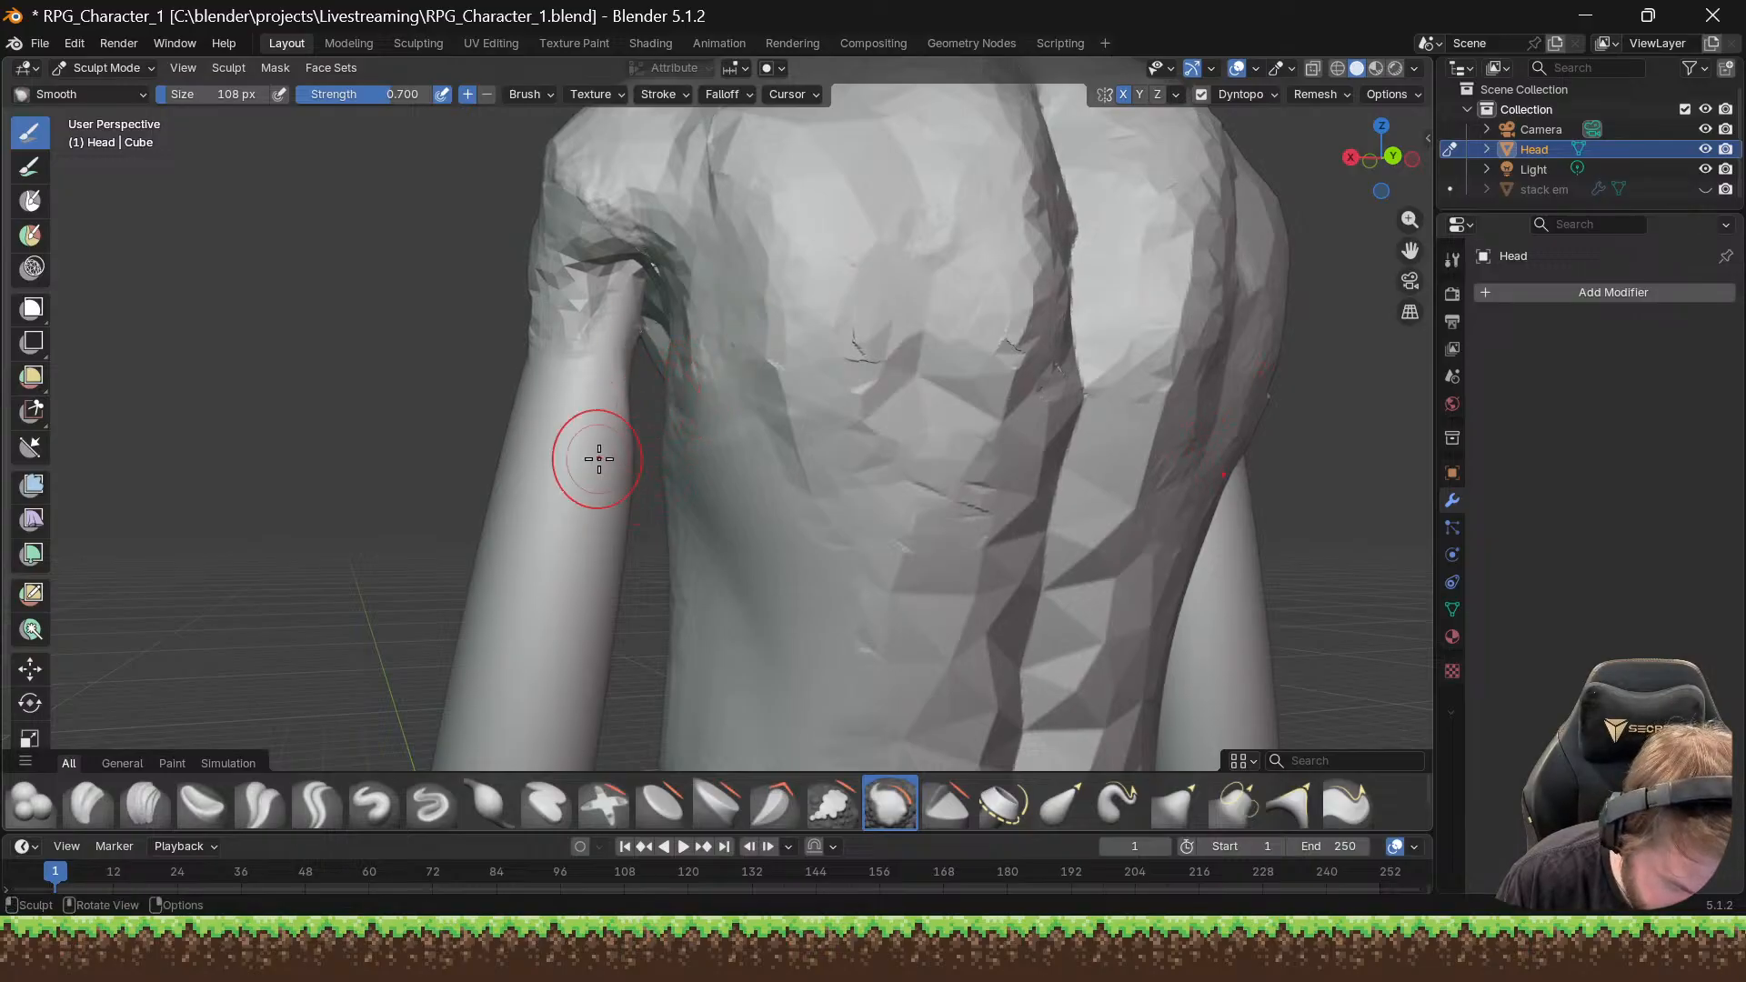
mouse_move(526, 542)
middle_down()
mouse_move(690, 507)
mouse_move(561, 510)
mouse_move(803, 549)
mouse_move(998, 540)
mouse_move(986, 527)
mouse_move(966, 582)
mouse_move(849, 530)
mouse_move(927, 542)
middle_up()
scroll(872, 543, up, 5)
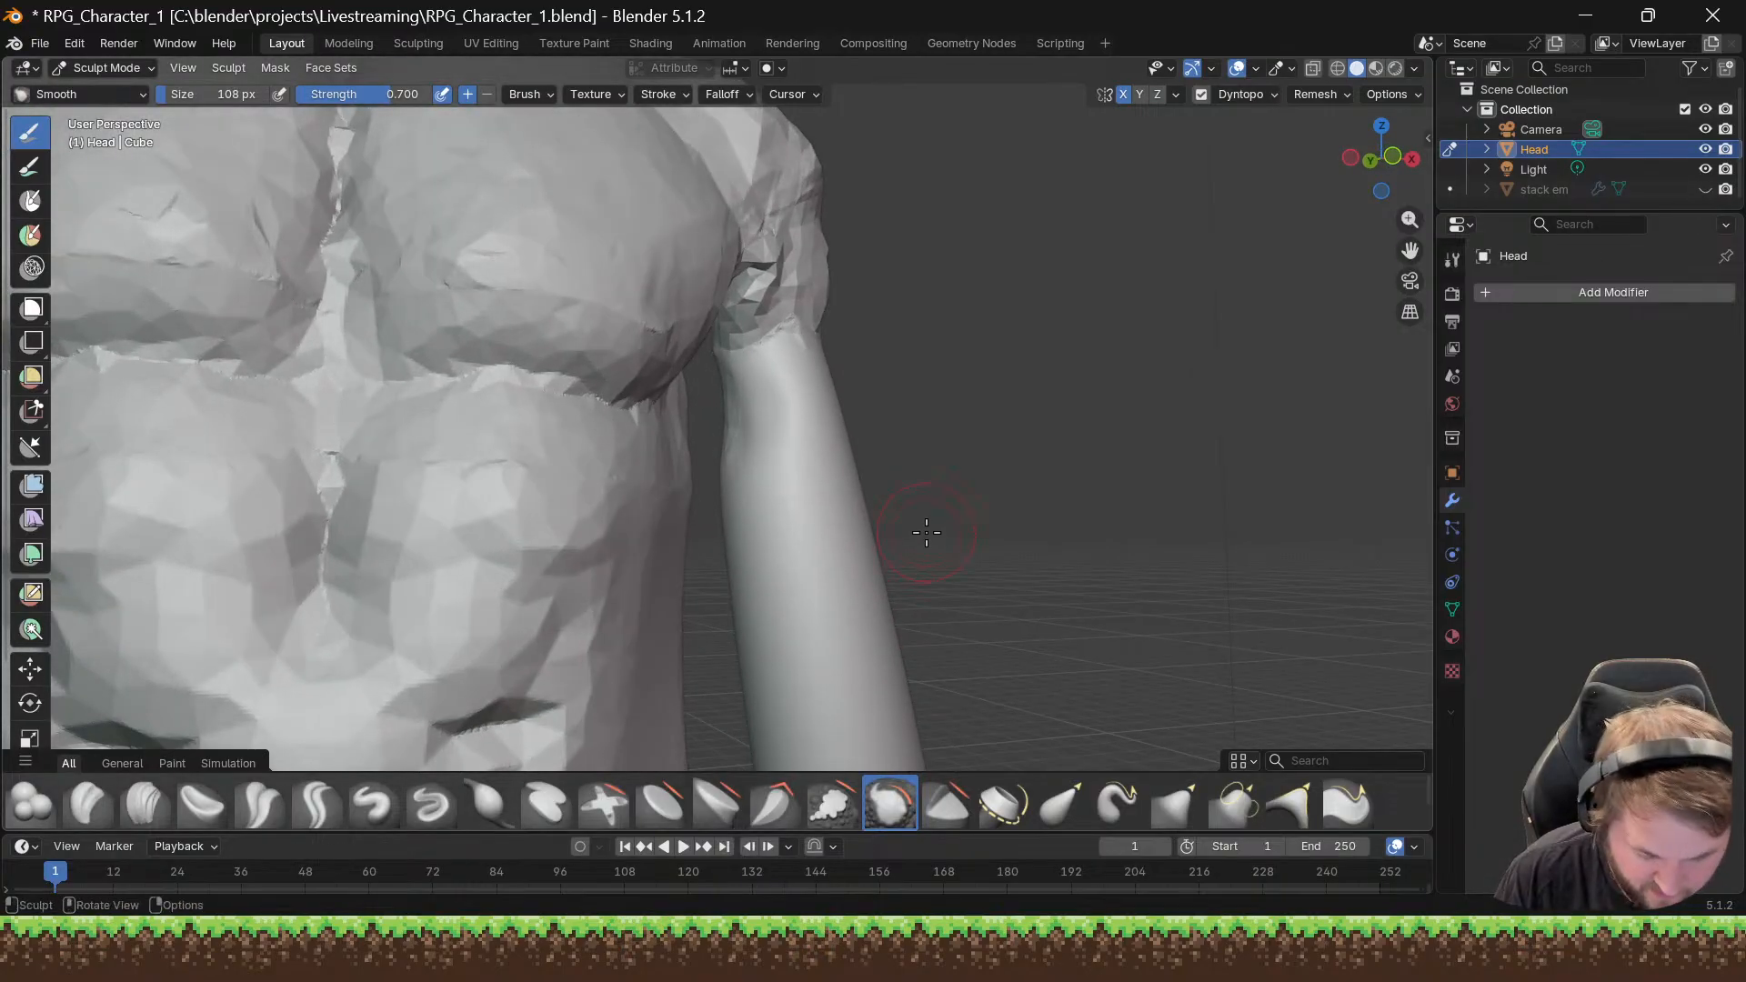
middle_drag(723, 484, 727, 475)
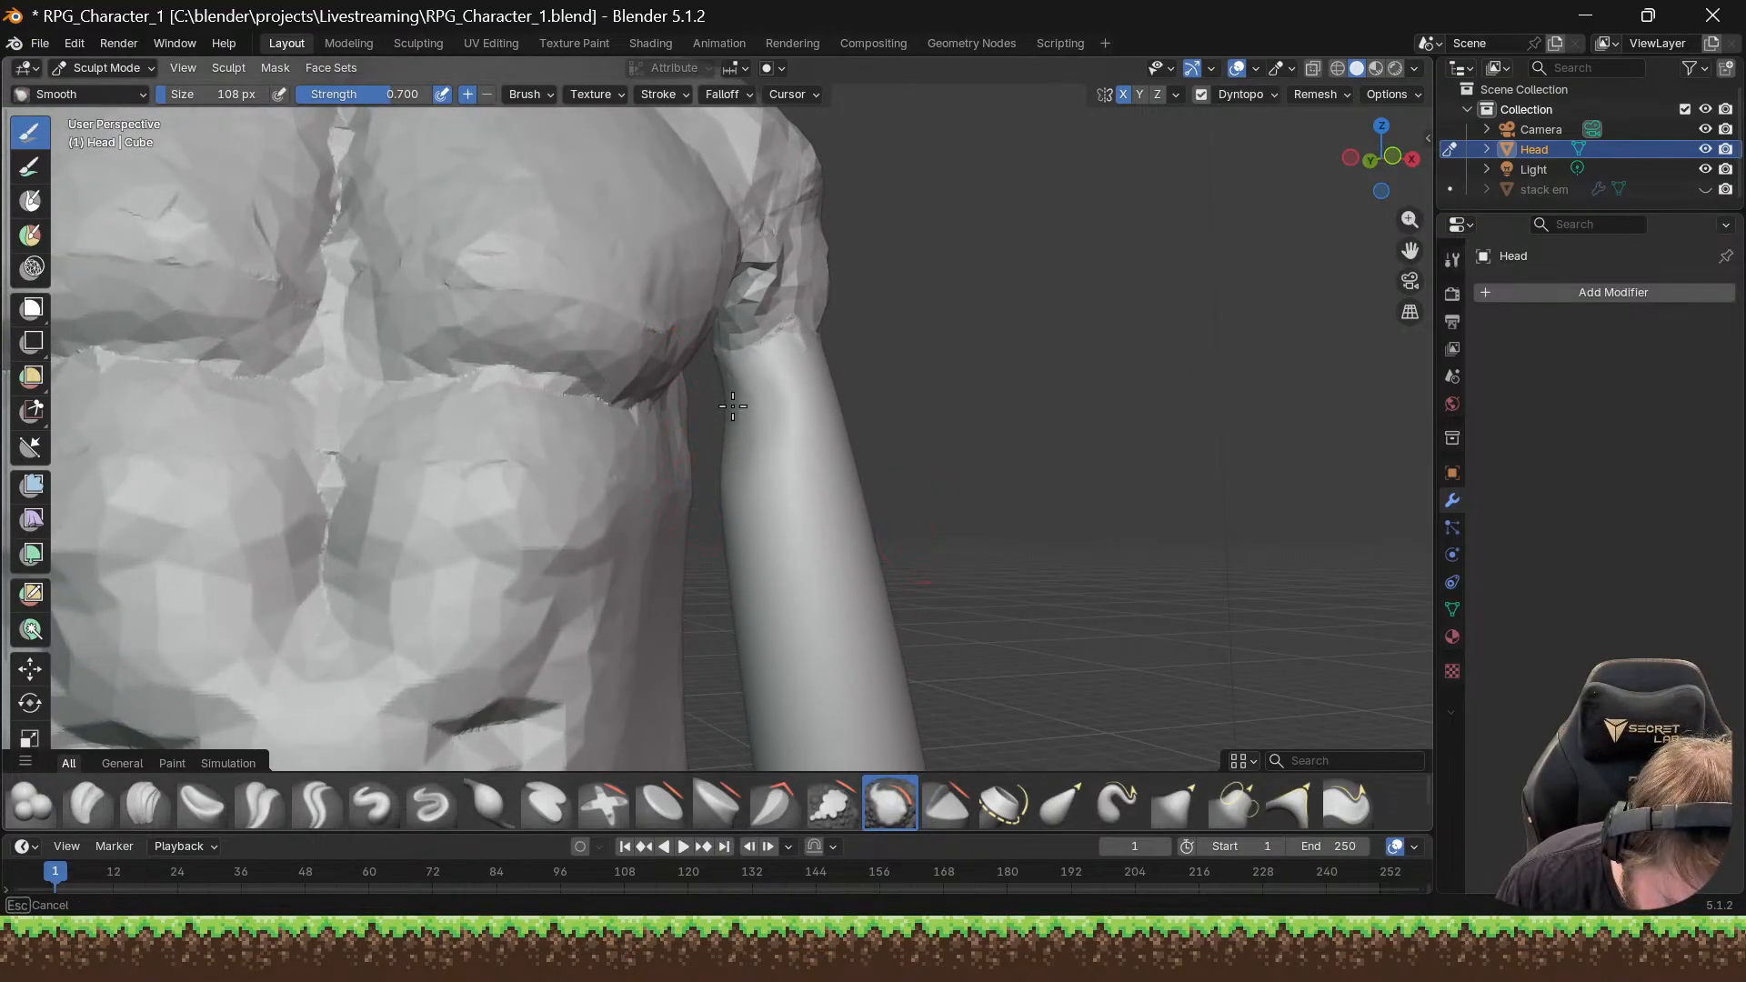
middle_drag(726, 353, 728, 356)
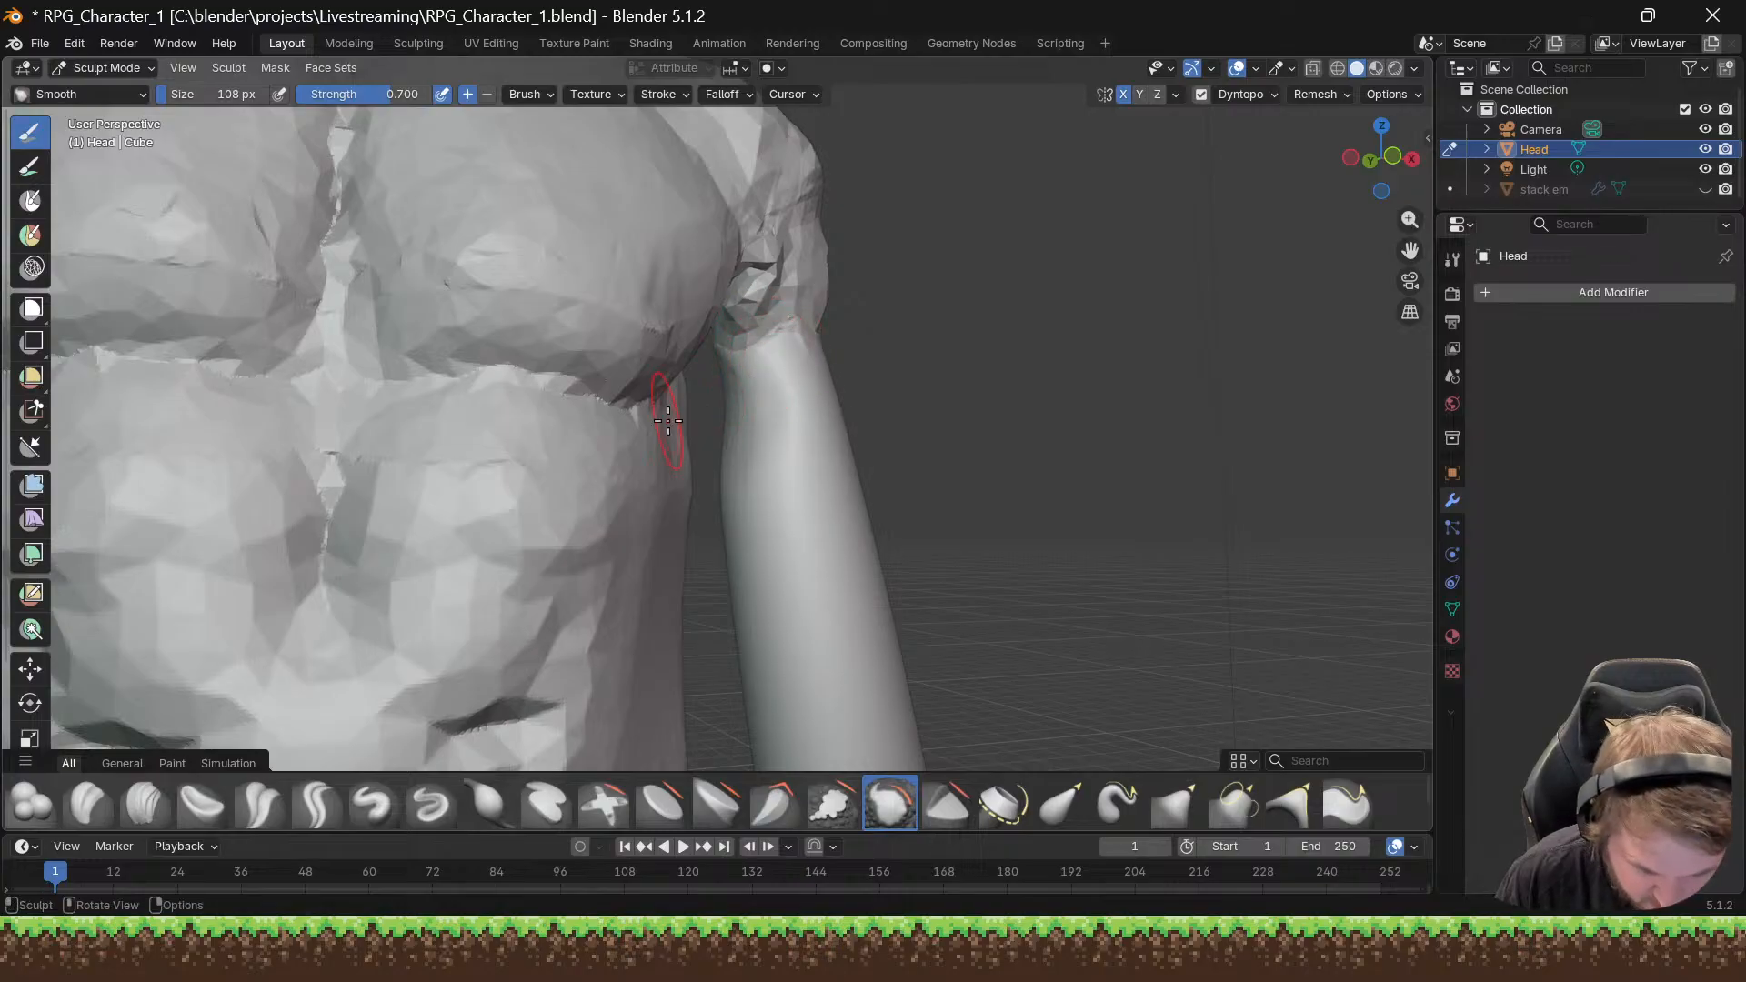
mouse_move(668, 420)
middle_down()
mouse_move(549, 417)
mouse_move(641, 429)
middle_up()
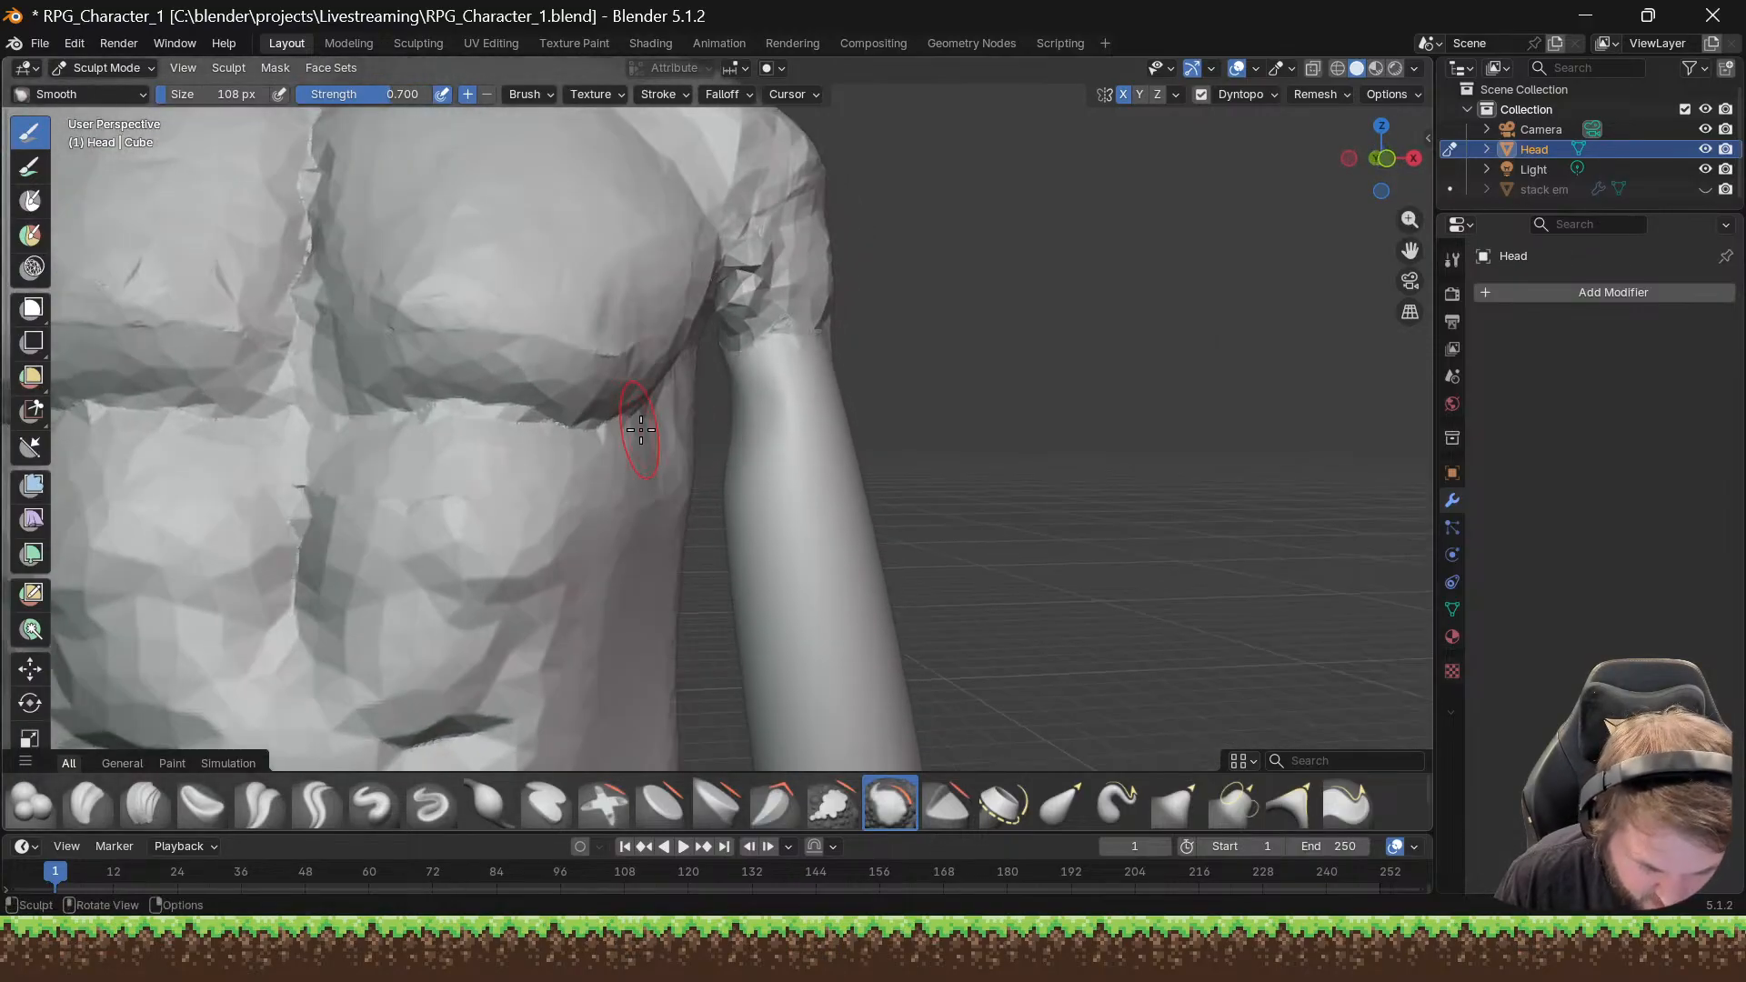
Step: Reshape the inner upper arm away from the torso using the Grab brush at 181 px and 0.400 strength
click(1172, 804)
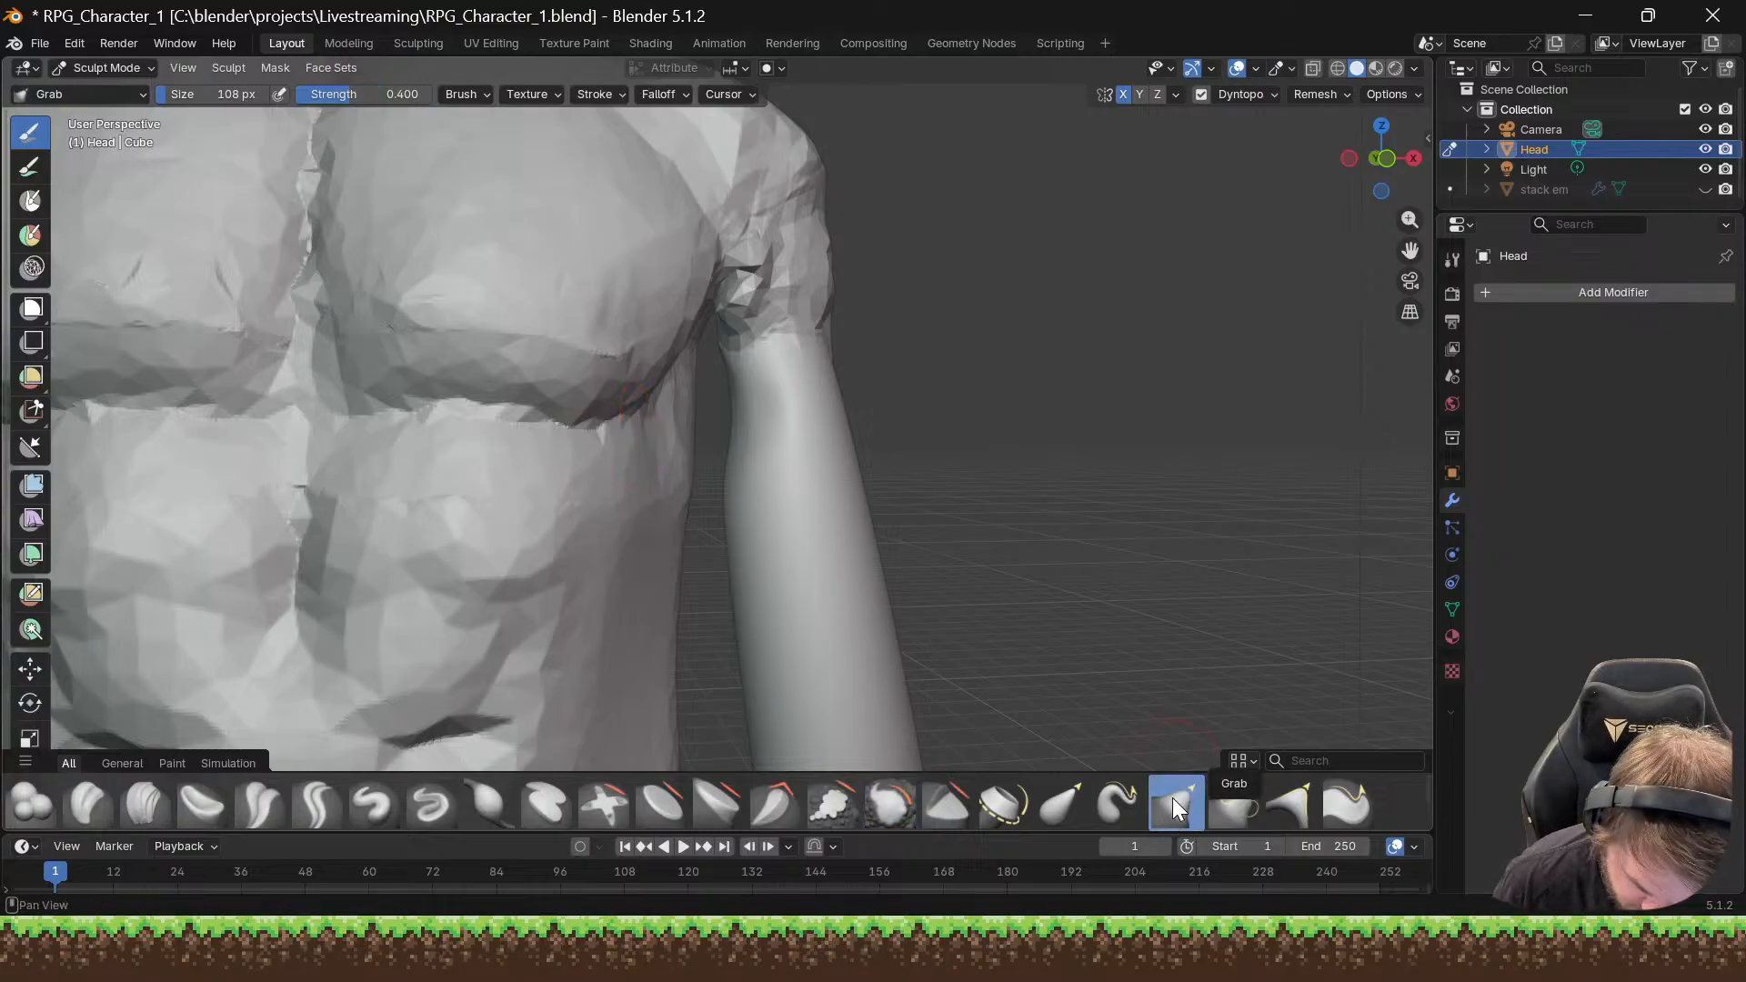
key(bracketright)
key(bracketright)
key(bracketright)
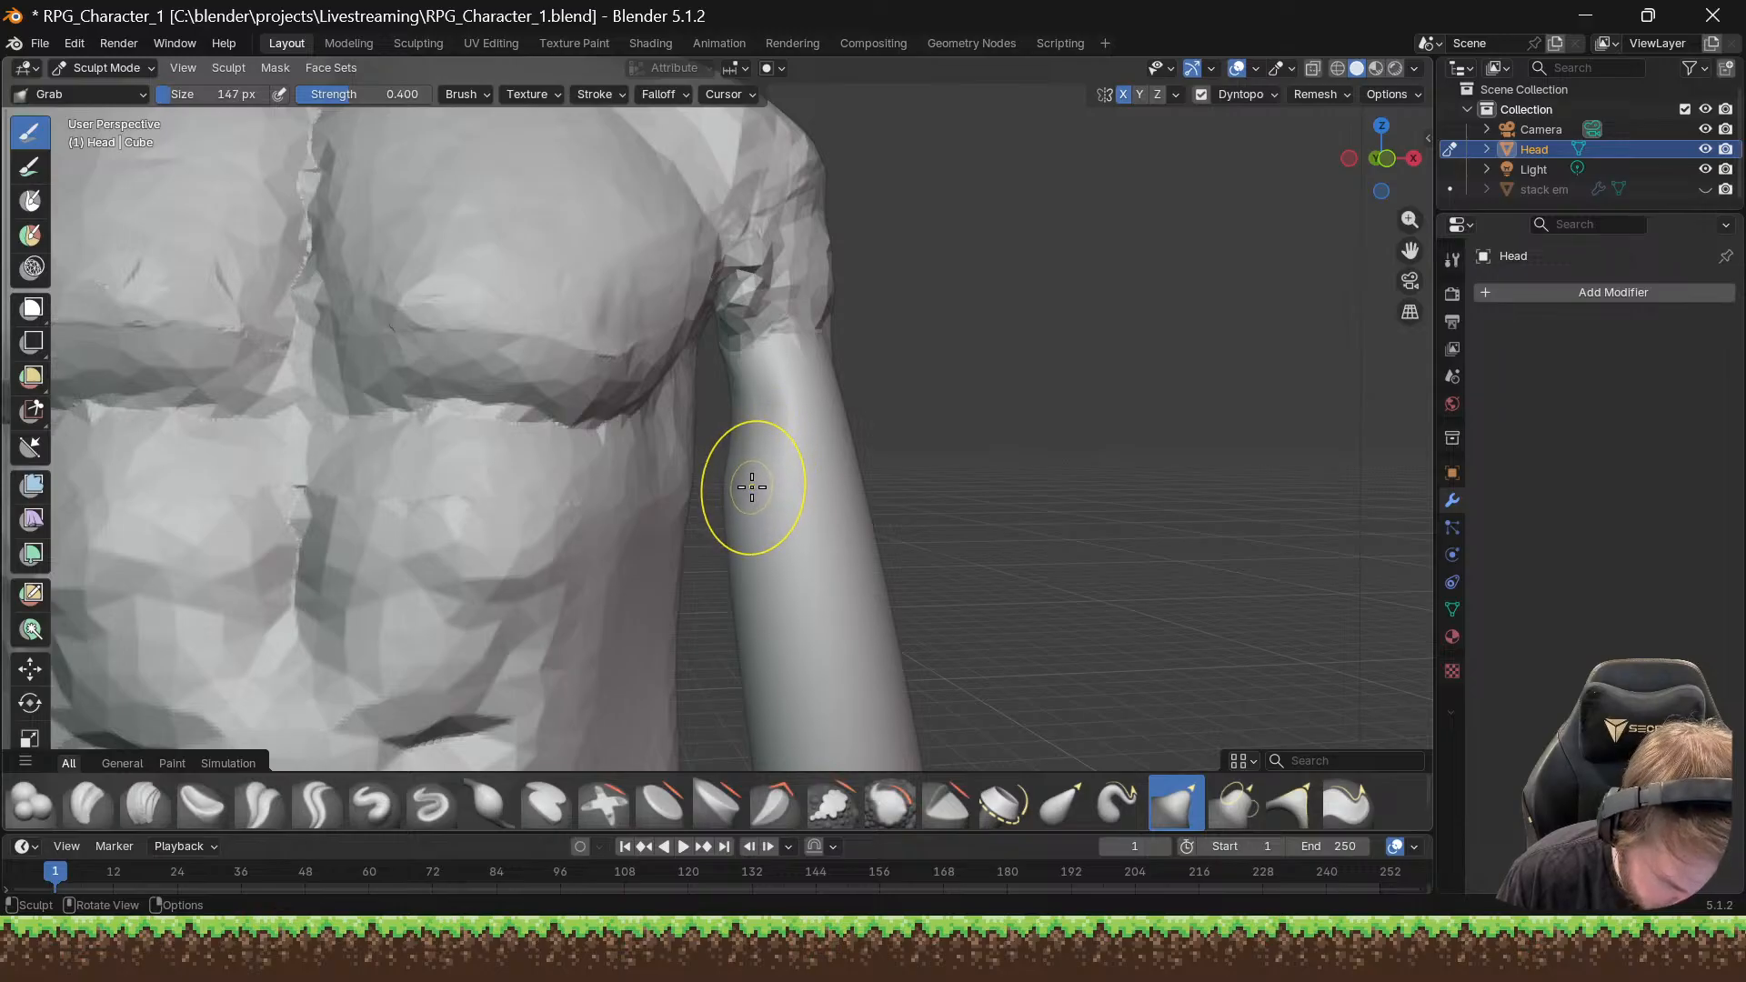
key(bracketright)
key(bracketright)
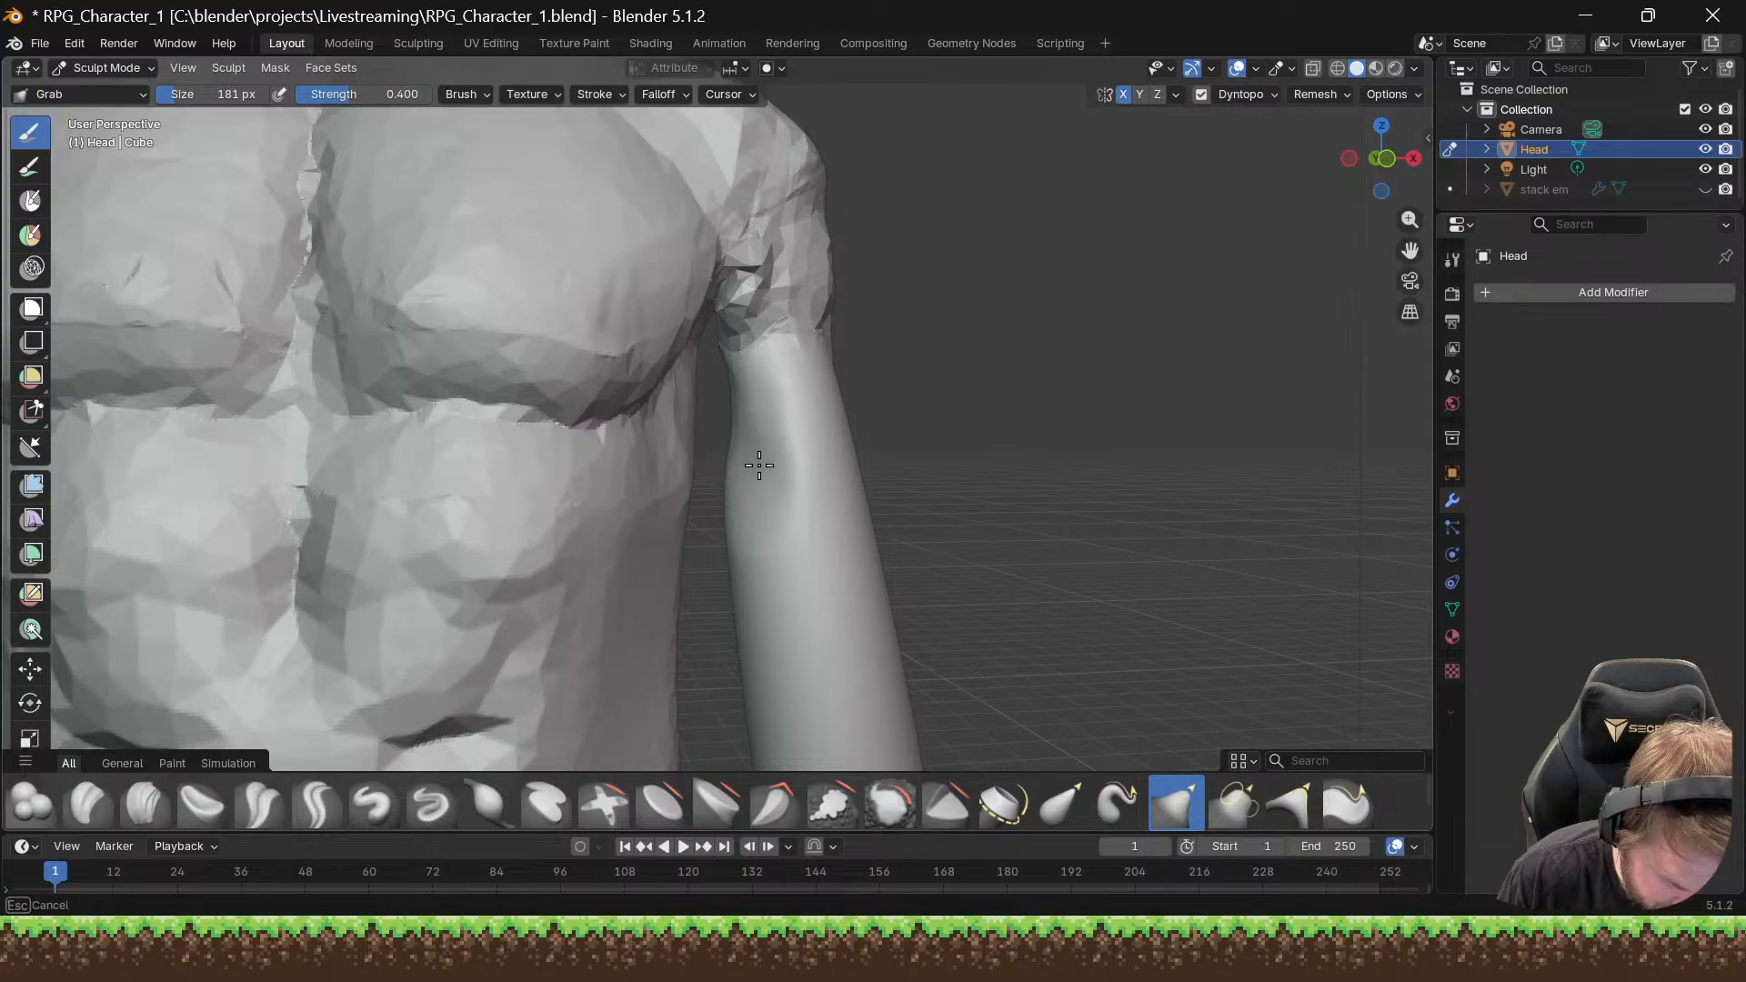
drag(760, 466, 802, 418)
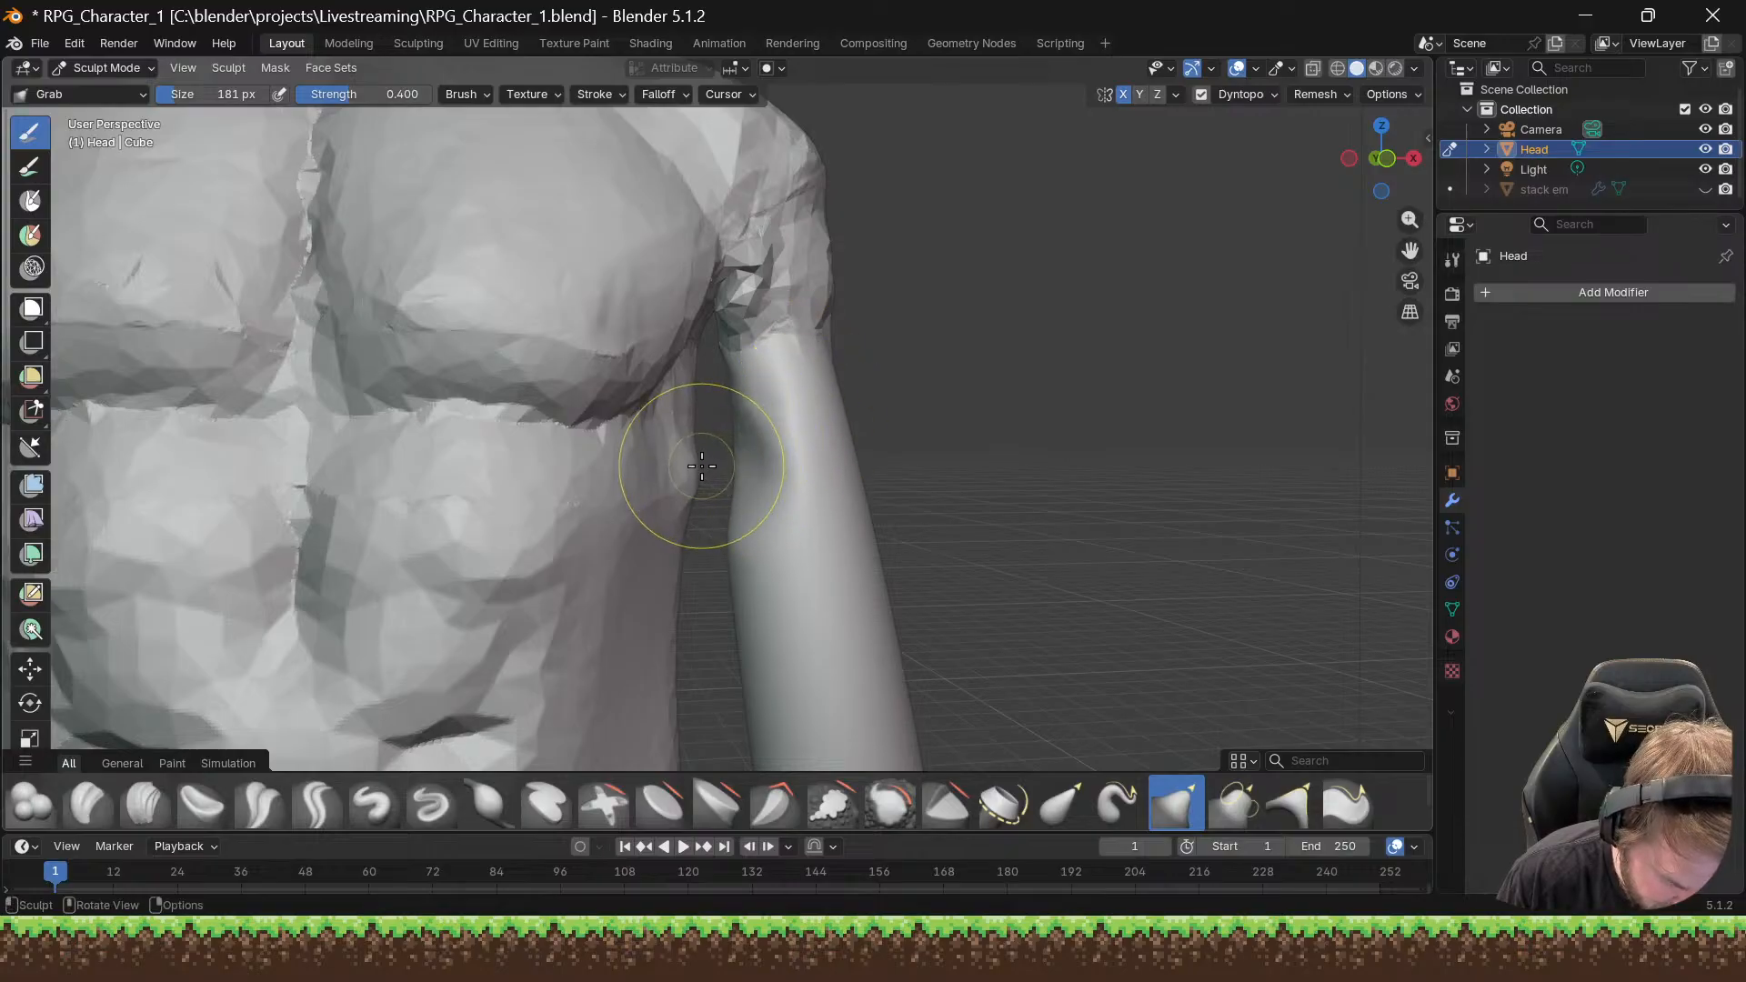
mouse_move(702, 466)
mouse_down()
mouse_move(681, 475)
mouse_move(709, 428)
mouse_move(689, 476)
mouse_move(670, 440)
mouse_up()
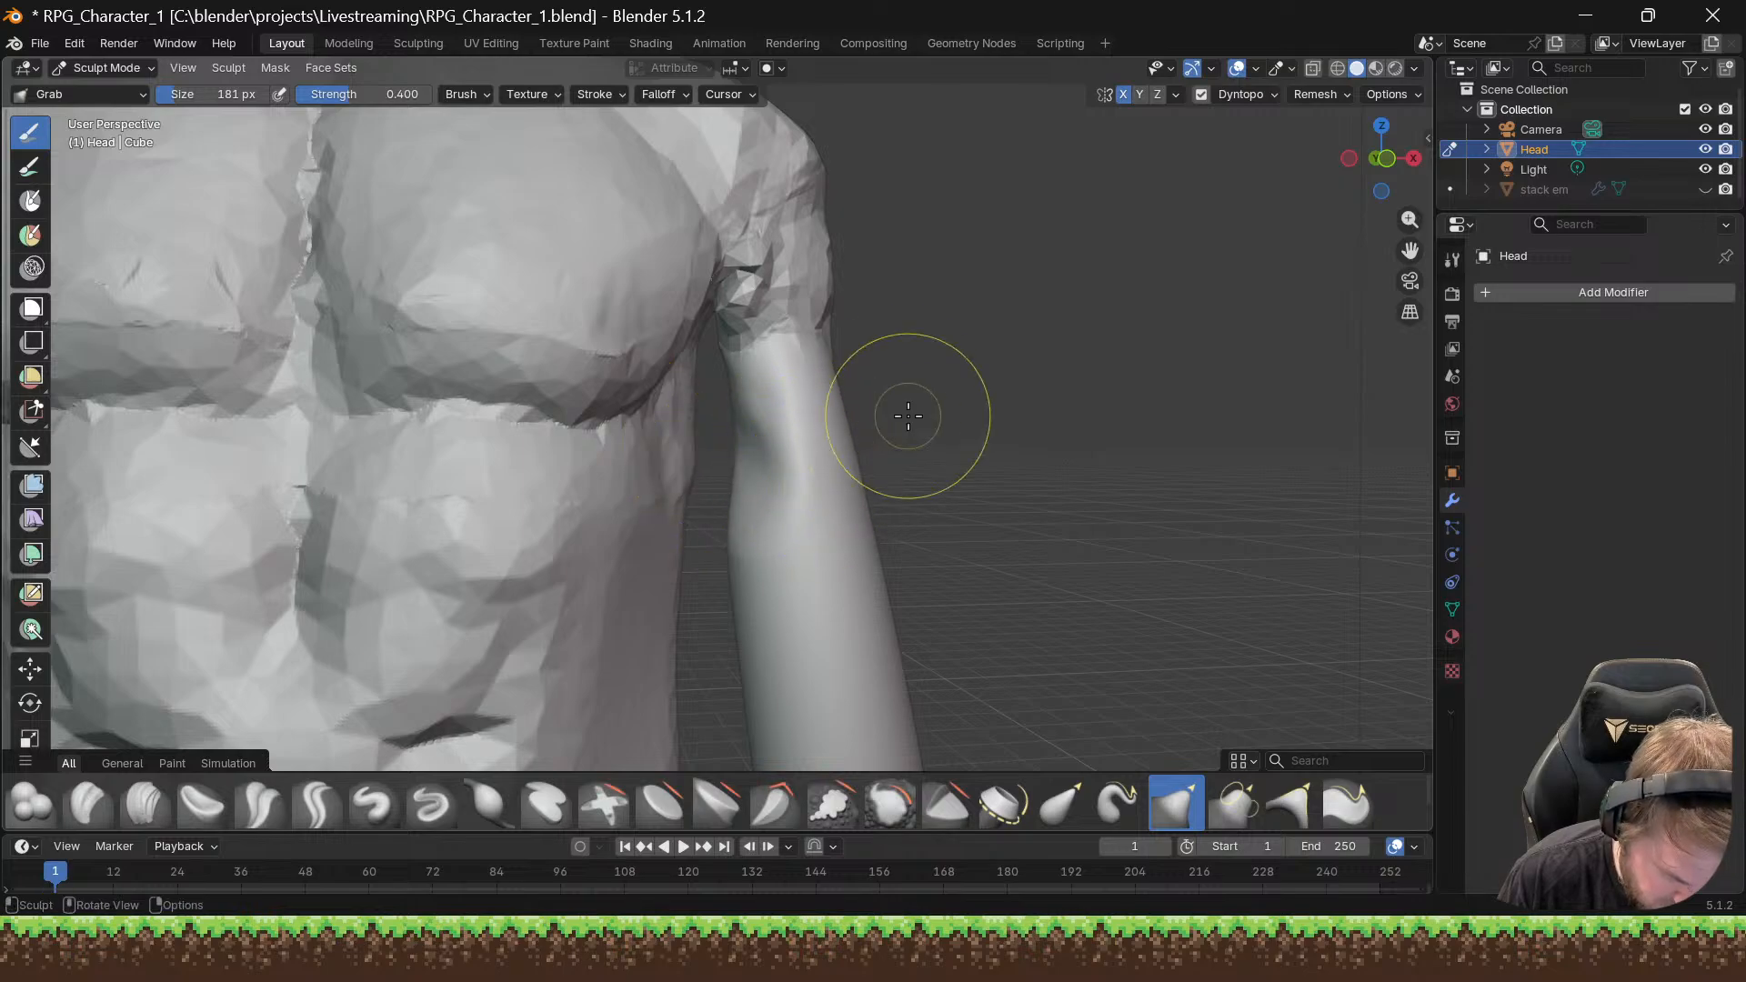
middle_drag(855, 360, 366, 340)
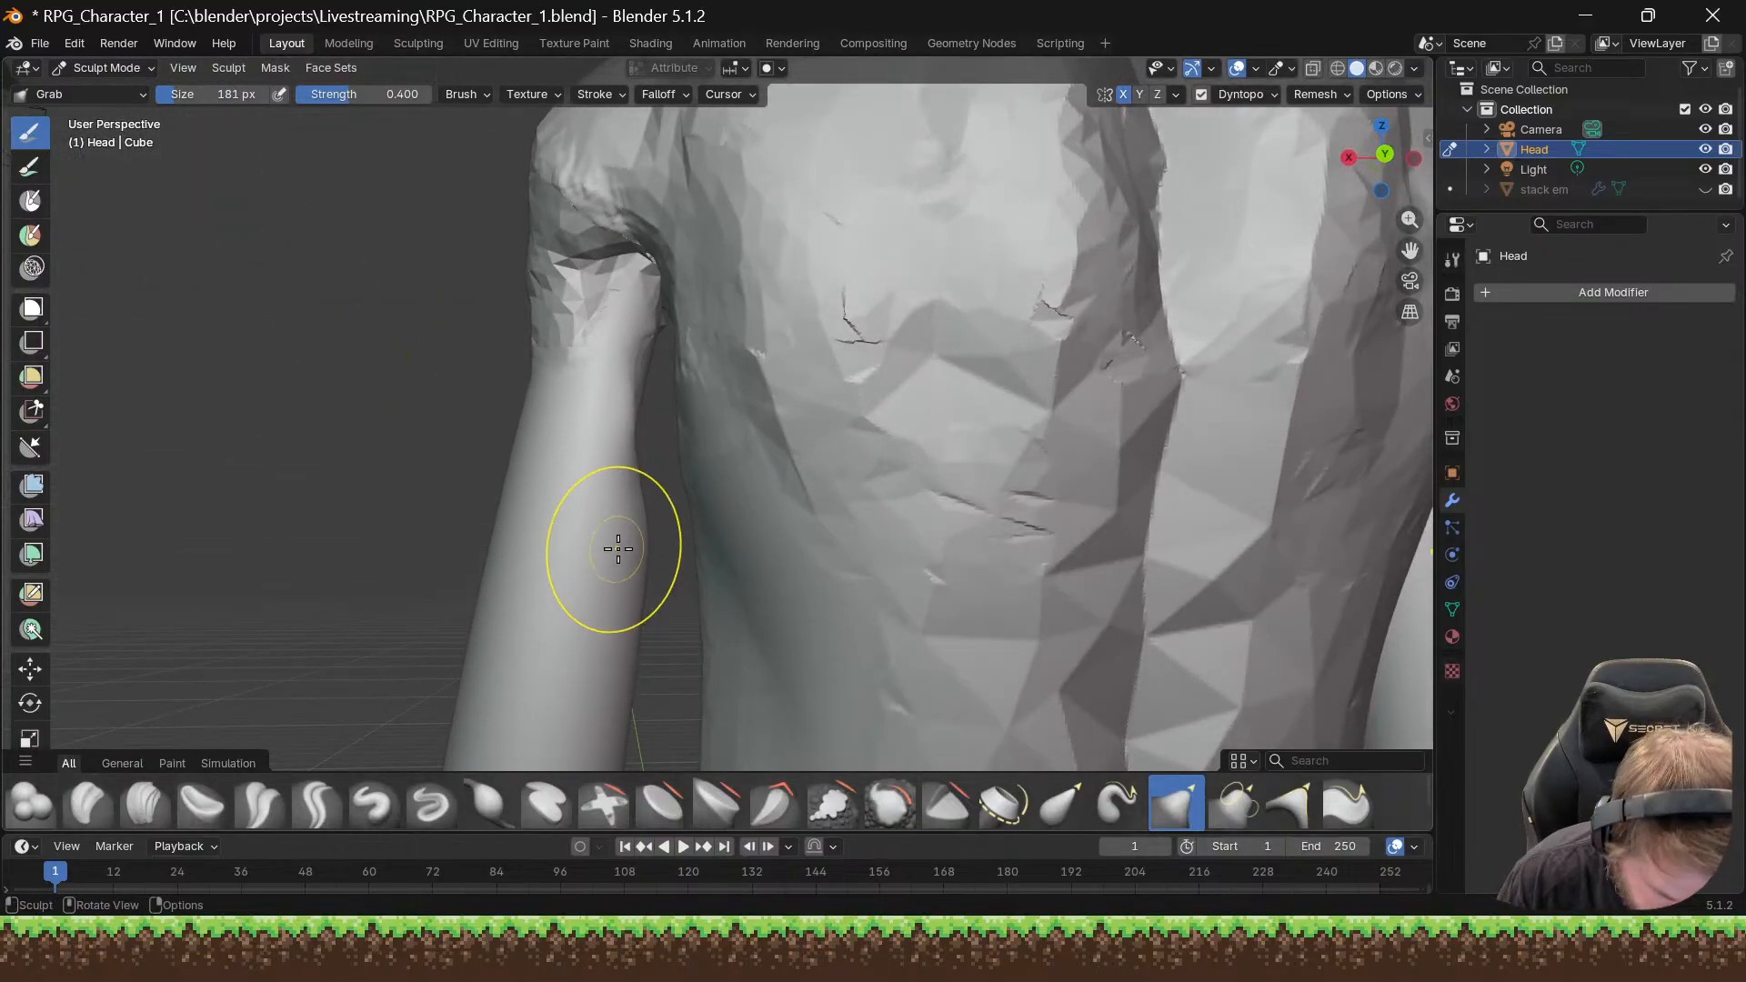
mouse_move(604, 545)
mouse_down()
mouse_move(630, 537)
mouse_move(596, 527)
mouse_move(628, 520)
mouse_move(614, 467)
mouse_move(632, 443)
mouse_move(616, 566)
mouse_move(630, 515)
mouse_up()
Step: Build up the outer and back surfaces of the upper arm into the shoulder with Clay Strips at 0.605 strength
mouse_move(629, 515)
middle_down()
mouse_move(1180, 576)
mouse_move(1355, 554)
mouse_move(1250, 559)
mouse_move(1219, 517)
mouse_move(888, 576)
middle_up()
click(134, 796)
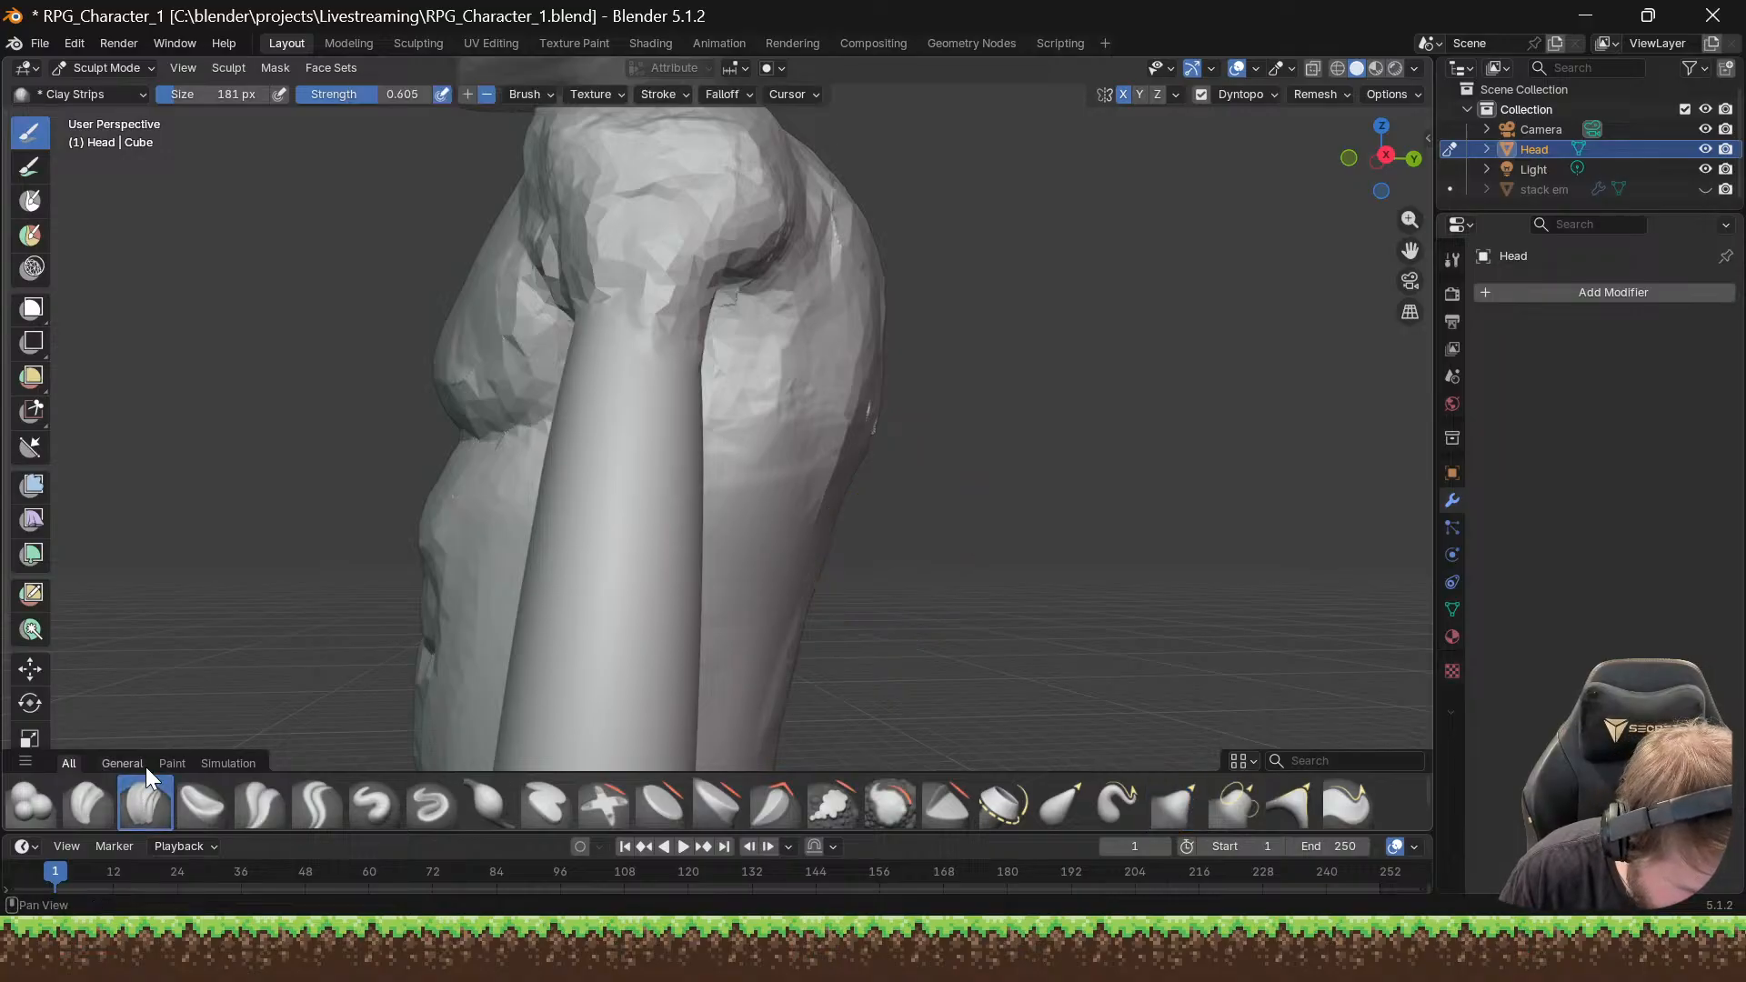
middle_drag(623, 369, 566, 331)
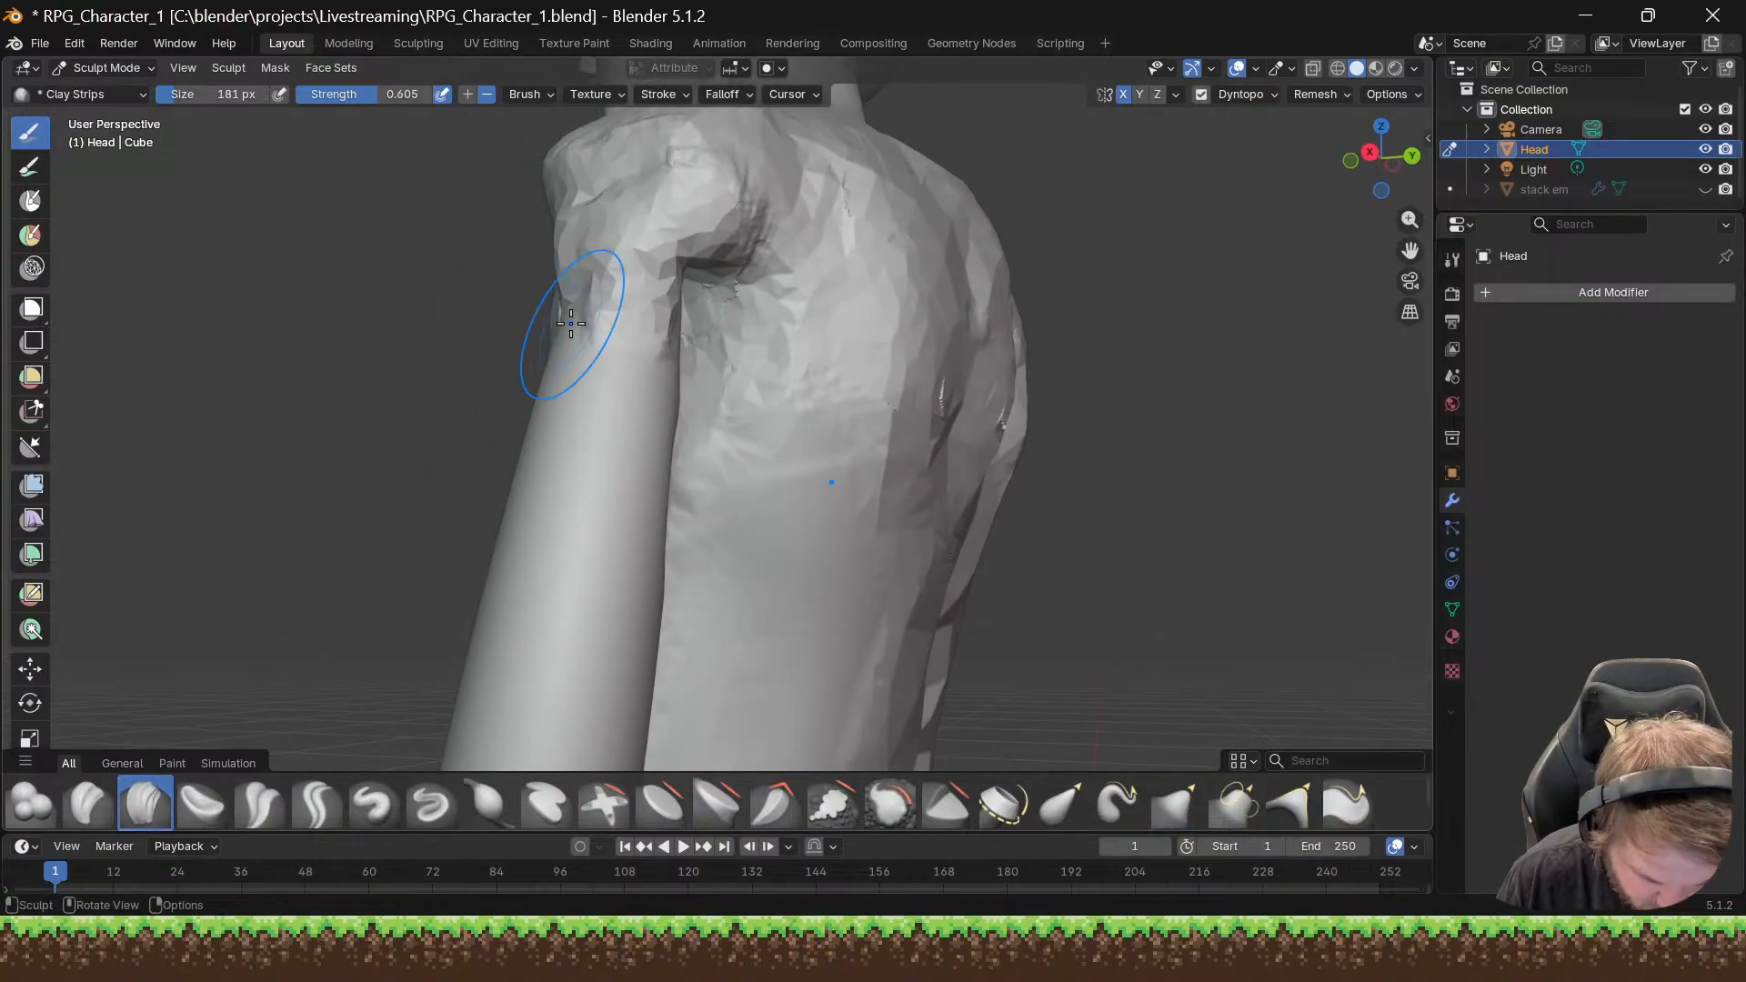
mouse_move(624, 292)
mouse_down()
mouse_move(673, 279)
mouse_move(711, 215)
mouse_up()
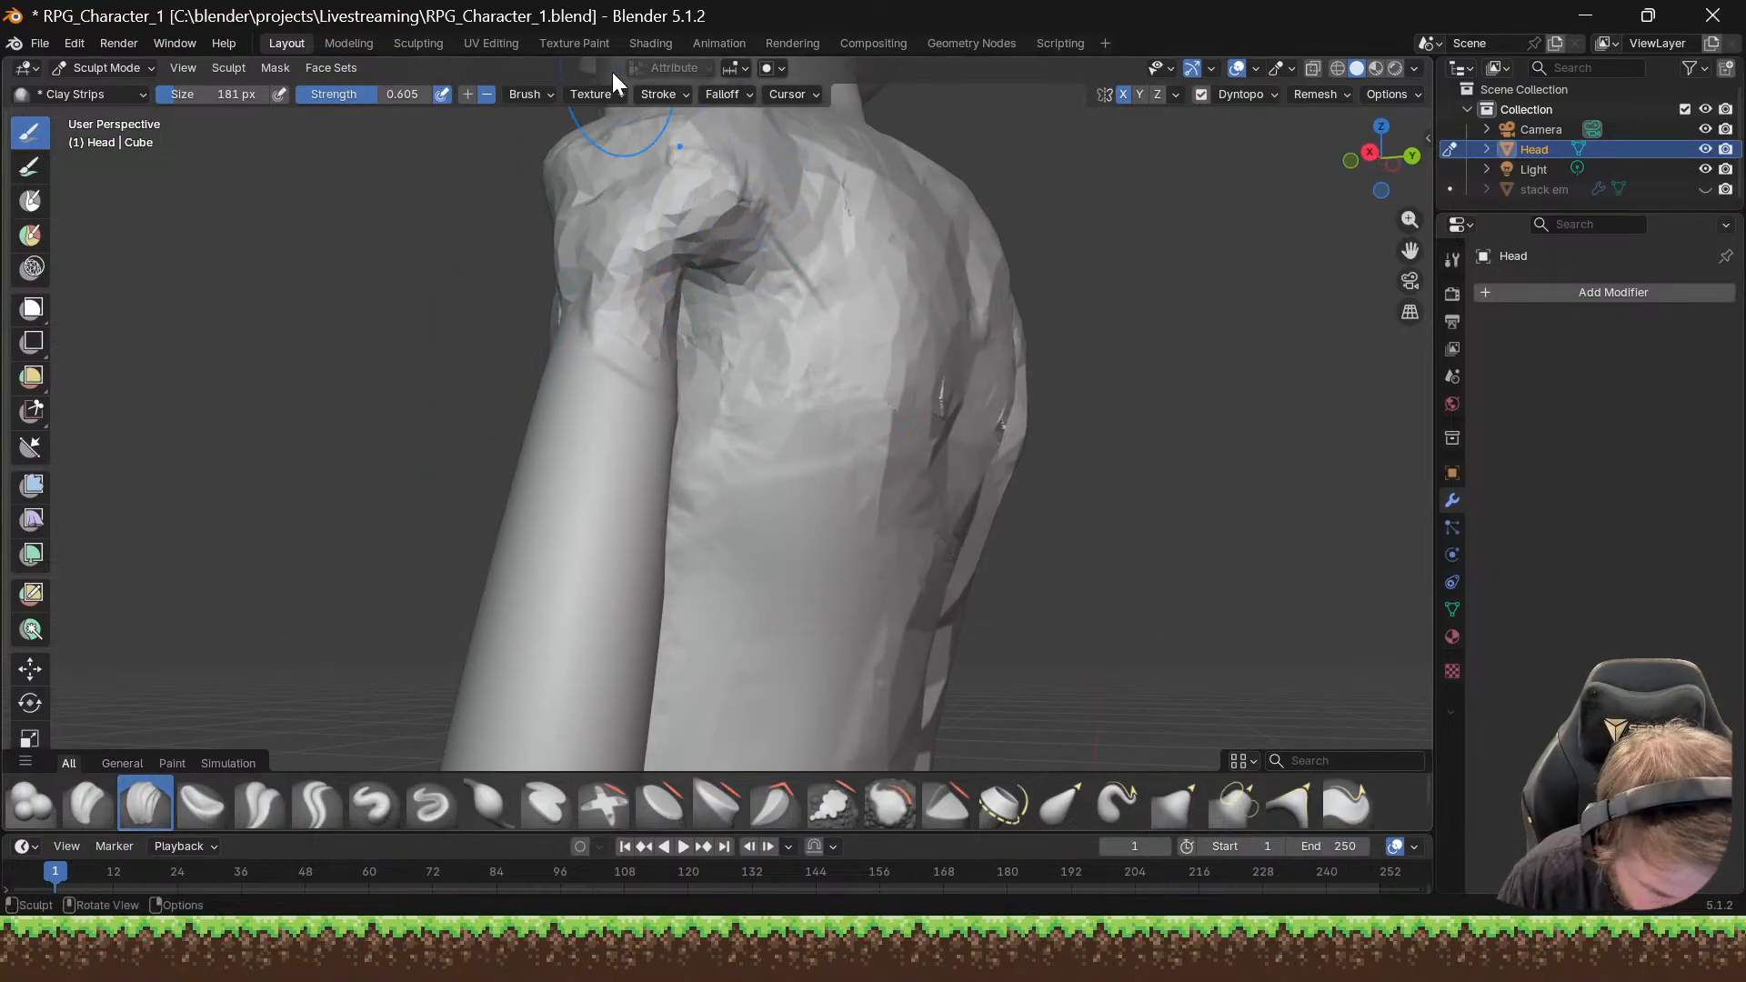
mouse_move(670, 303)
mouse_down()
mouse_move(739, 262)
mouse_move(647, 323)
mouse_up()
mouse_move(664, 273)
mouse_down()
mouse_move(663, 295)
mouse_move(595, 341)
mouse_move(592, 319)
mouse_move(556, 387)
mouse_move(571, 264)
mouse_up()
mouse_move(669, 242)
mouse_down()
mouse_move(650, 299)
mouse_move(682, 344)
mouse_move(651, 400)
mouse_up()
middle_drag(574, 342, 387, 331)
drag(662, 491, 640, 378)
drag(612, 465, 673, 273)
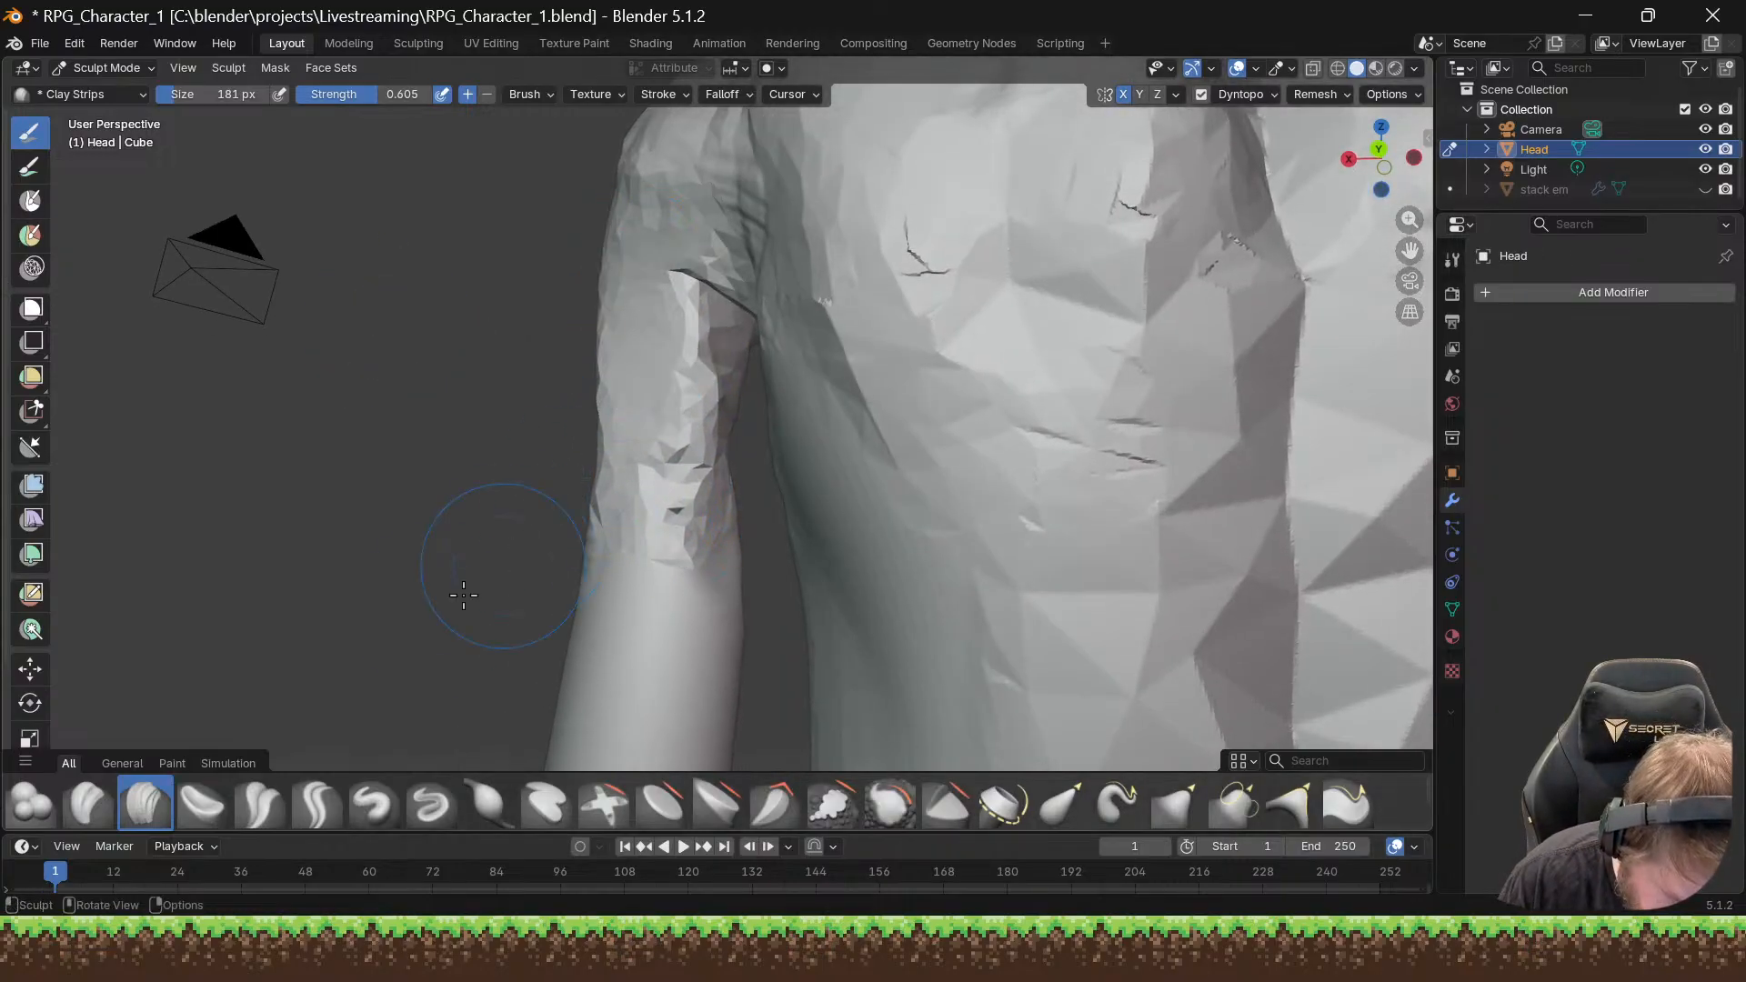
Step: Inspect the shoulder blend from the side and rebuild the BVH of the sculpted mesh
mouse_move(440, 609)
middle_down()
mouse_move(586, 551)
mouse_move(650, 548)
mouse_move(546, 507)
mouse_move(577, 500)
mouse_move(506, 469)
mouse_move(627, 476)
mouse_move(998, 564)
mouse_move(821, 588)
mouse_move(822, 573)
mouse_move(754, 573)
mouse_move(663, 487)
middle_up()
scroll(566, 560, down, 7)
scroll(577, 499, up, 5)
scroll(955, 573, down, 6)
scroll(658, 483, up, 5)
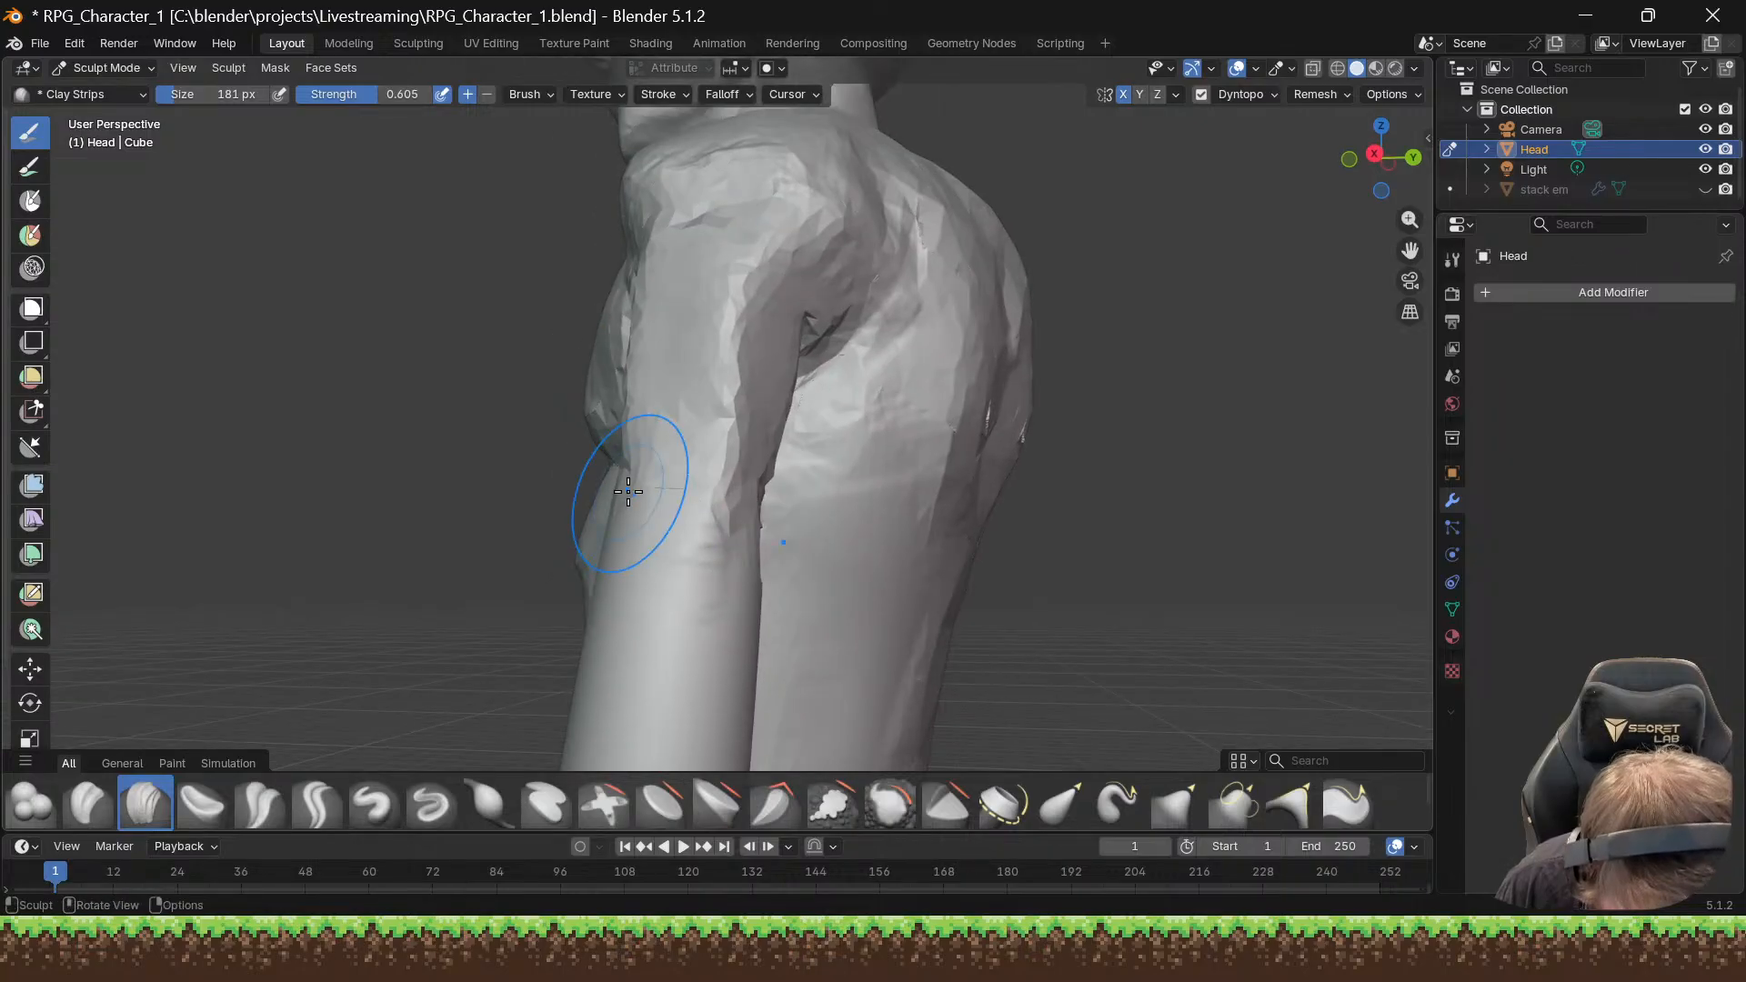
scroll(628, 491, down, 5)
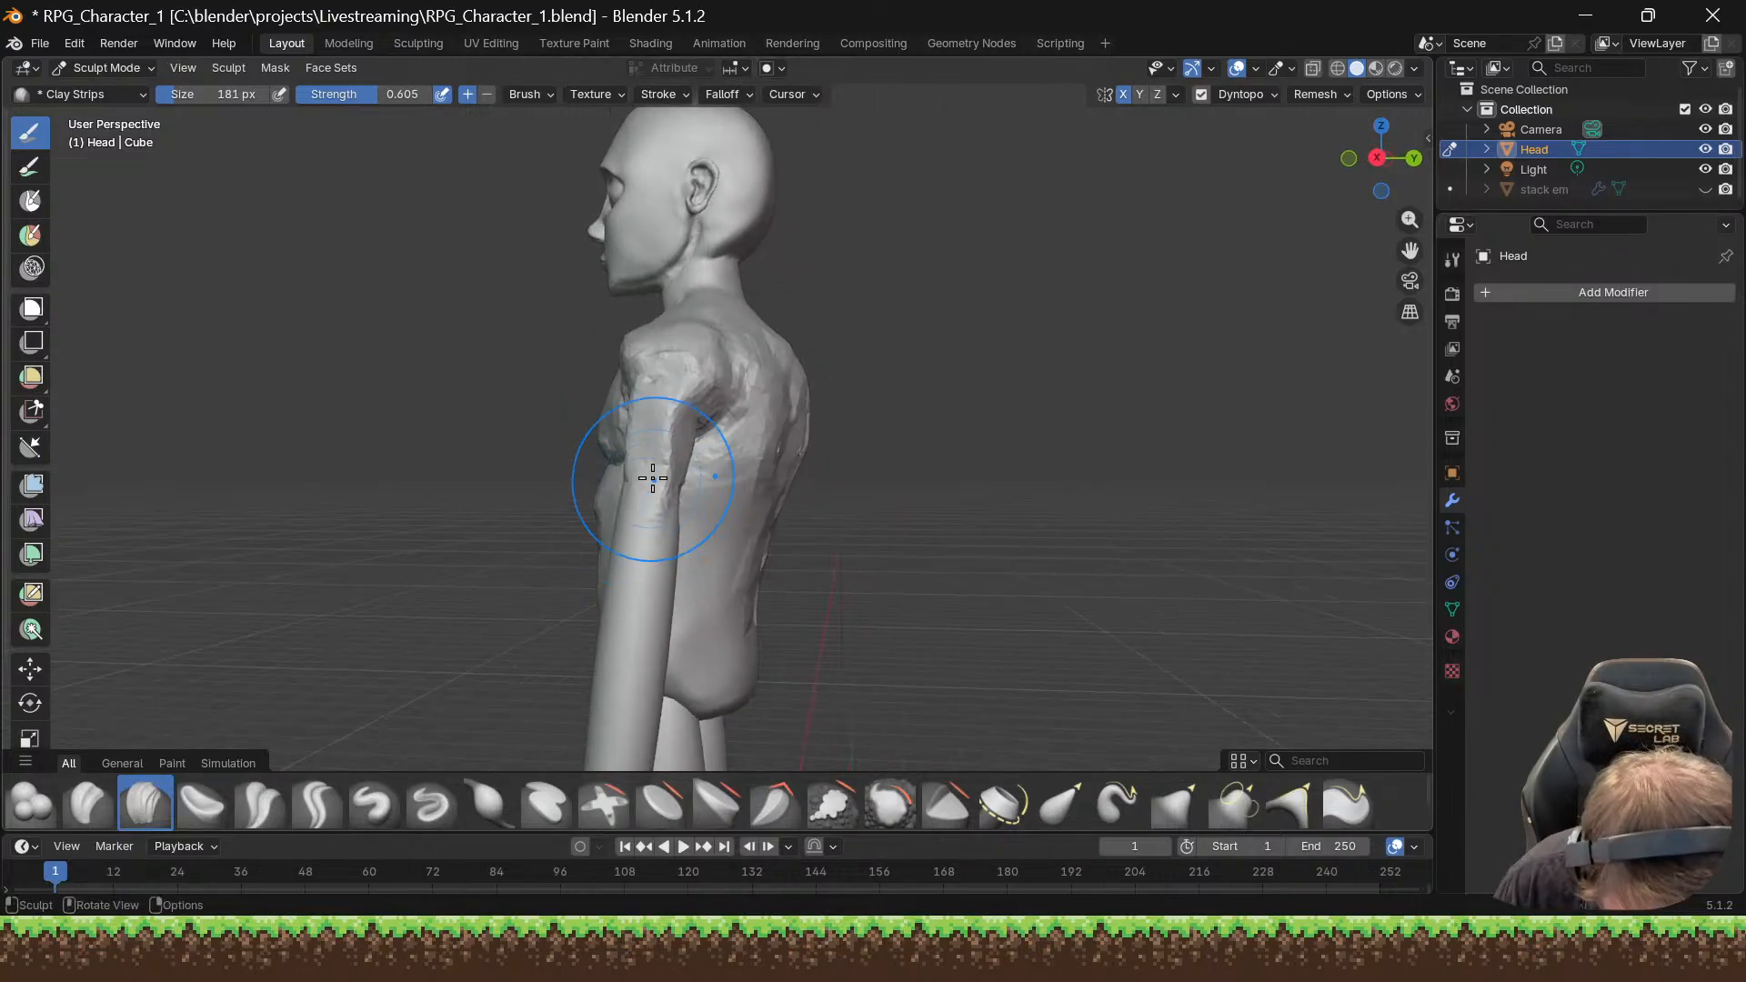
click(238, 68)
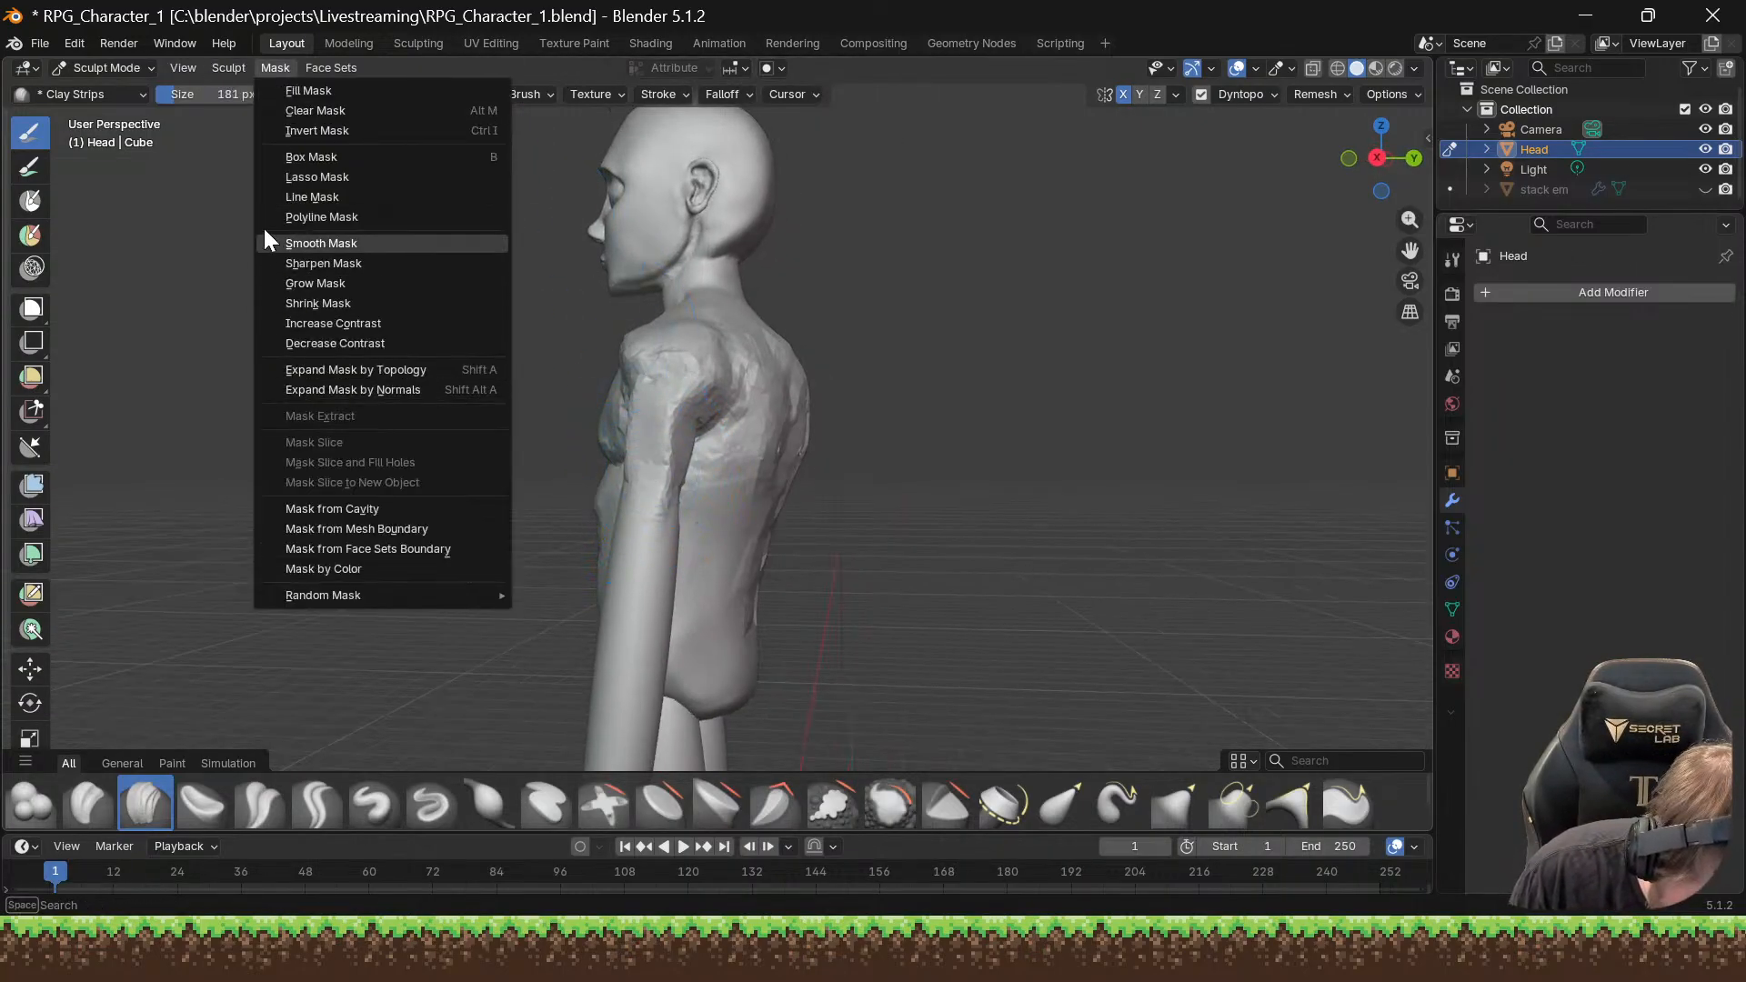
click(231, 69)
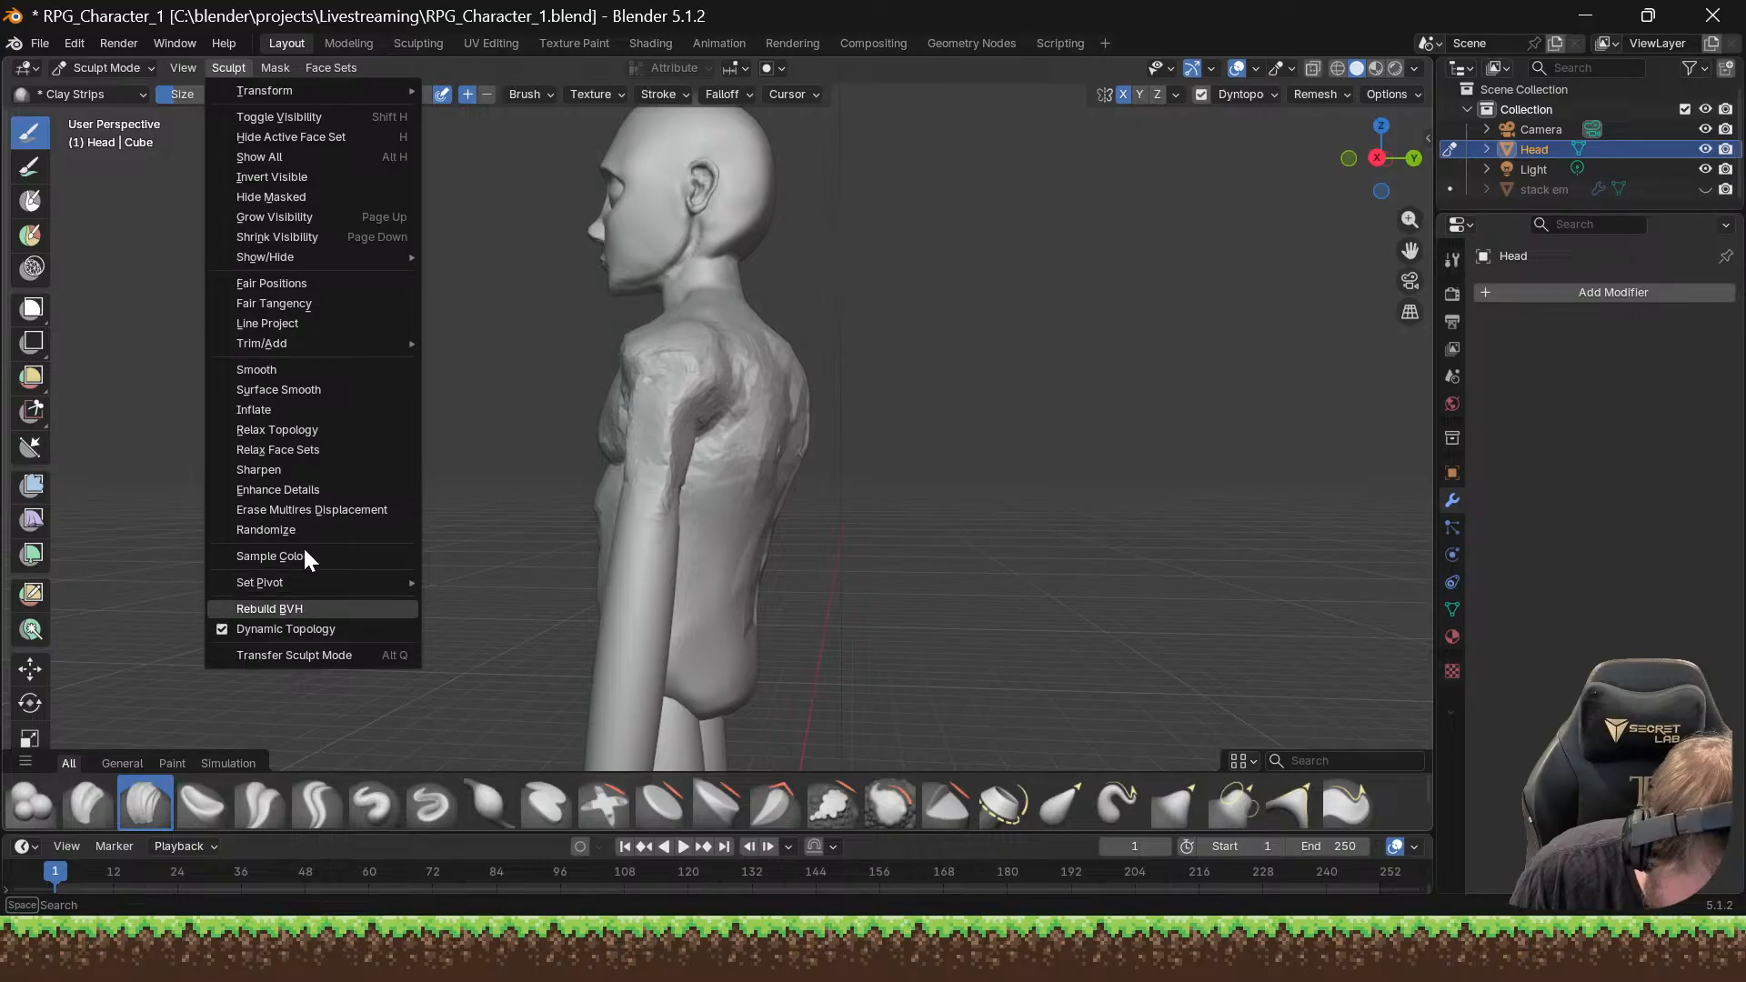
click(316, 607)
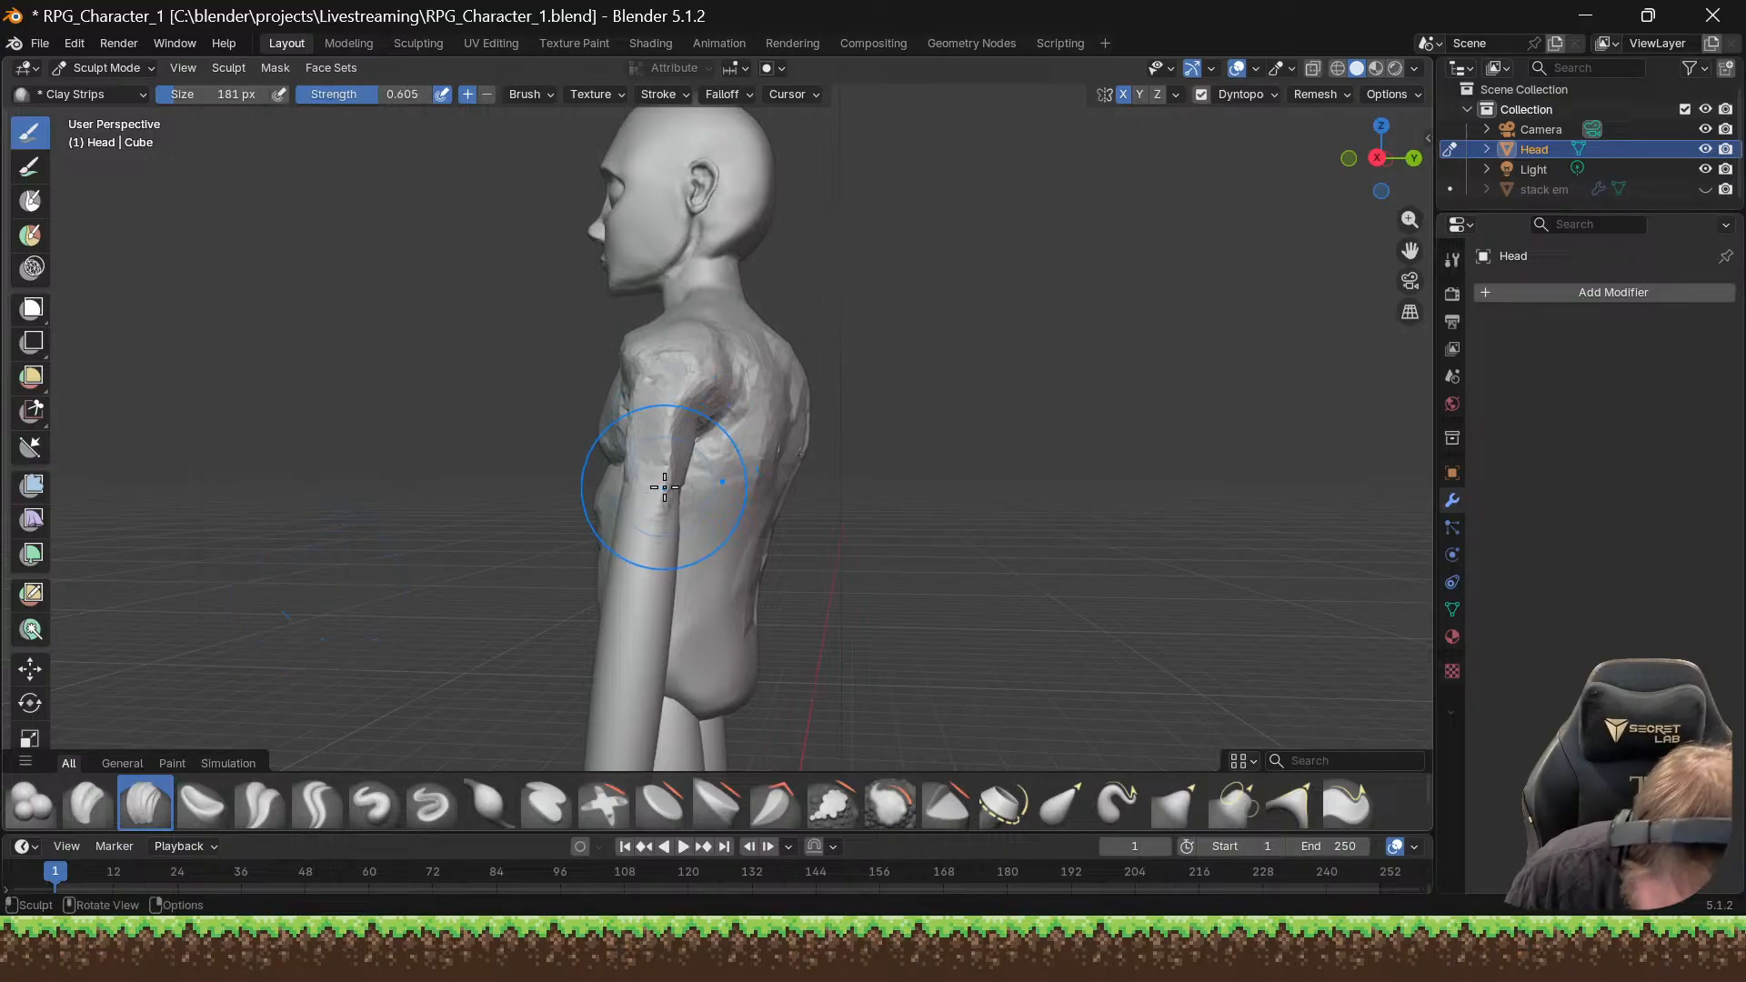
Step: Undo an oversized Clay Strips stroke, reduce the brush to 116 px and extend the clay build-up down the upper arms
mouse_move(663, 484)
mouse_down()
mouse_move(662, 448)
mouse_move(662, 469)
mouse_move(712, 446)
mouse_up()
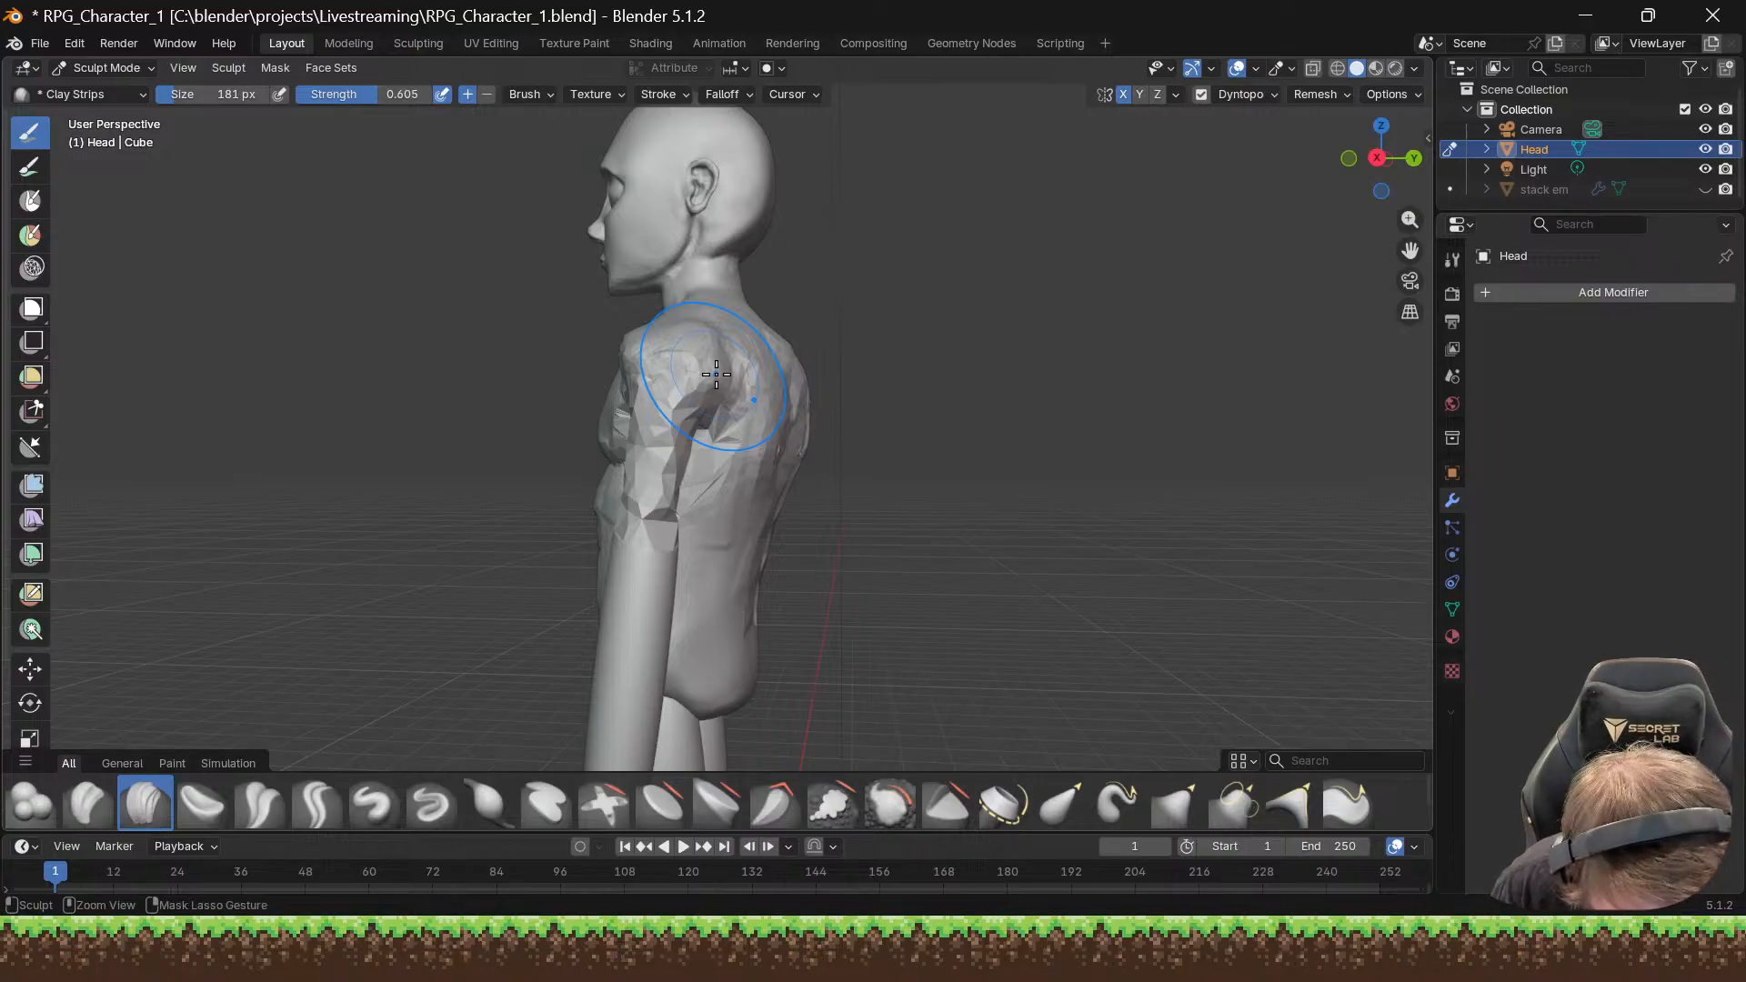
key(ctrl+z)
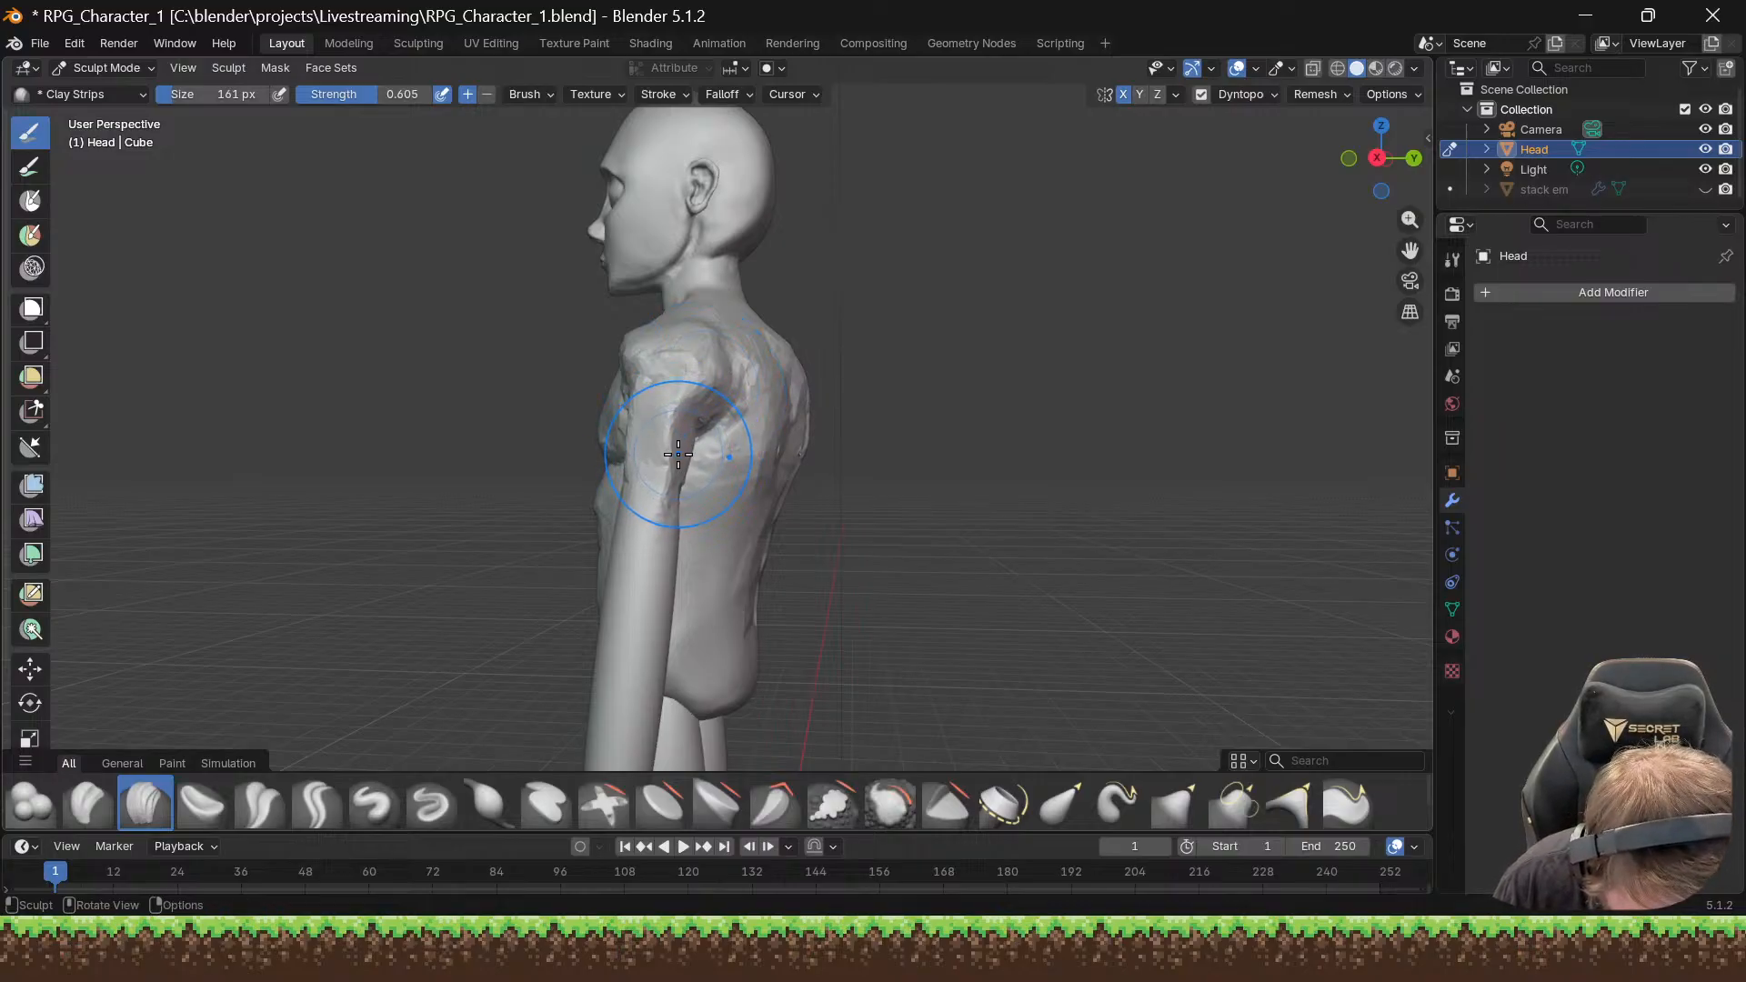
mouse_move(677, 459)
mouse_down()
mouse_move(666, 448)
mouse_move(664, 499)
mouse_up()
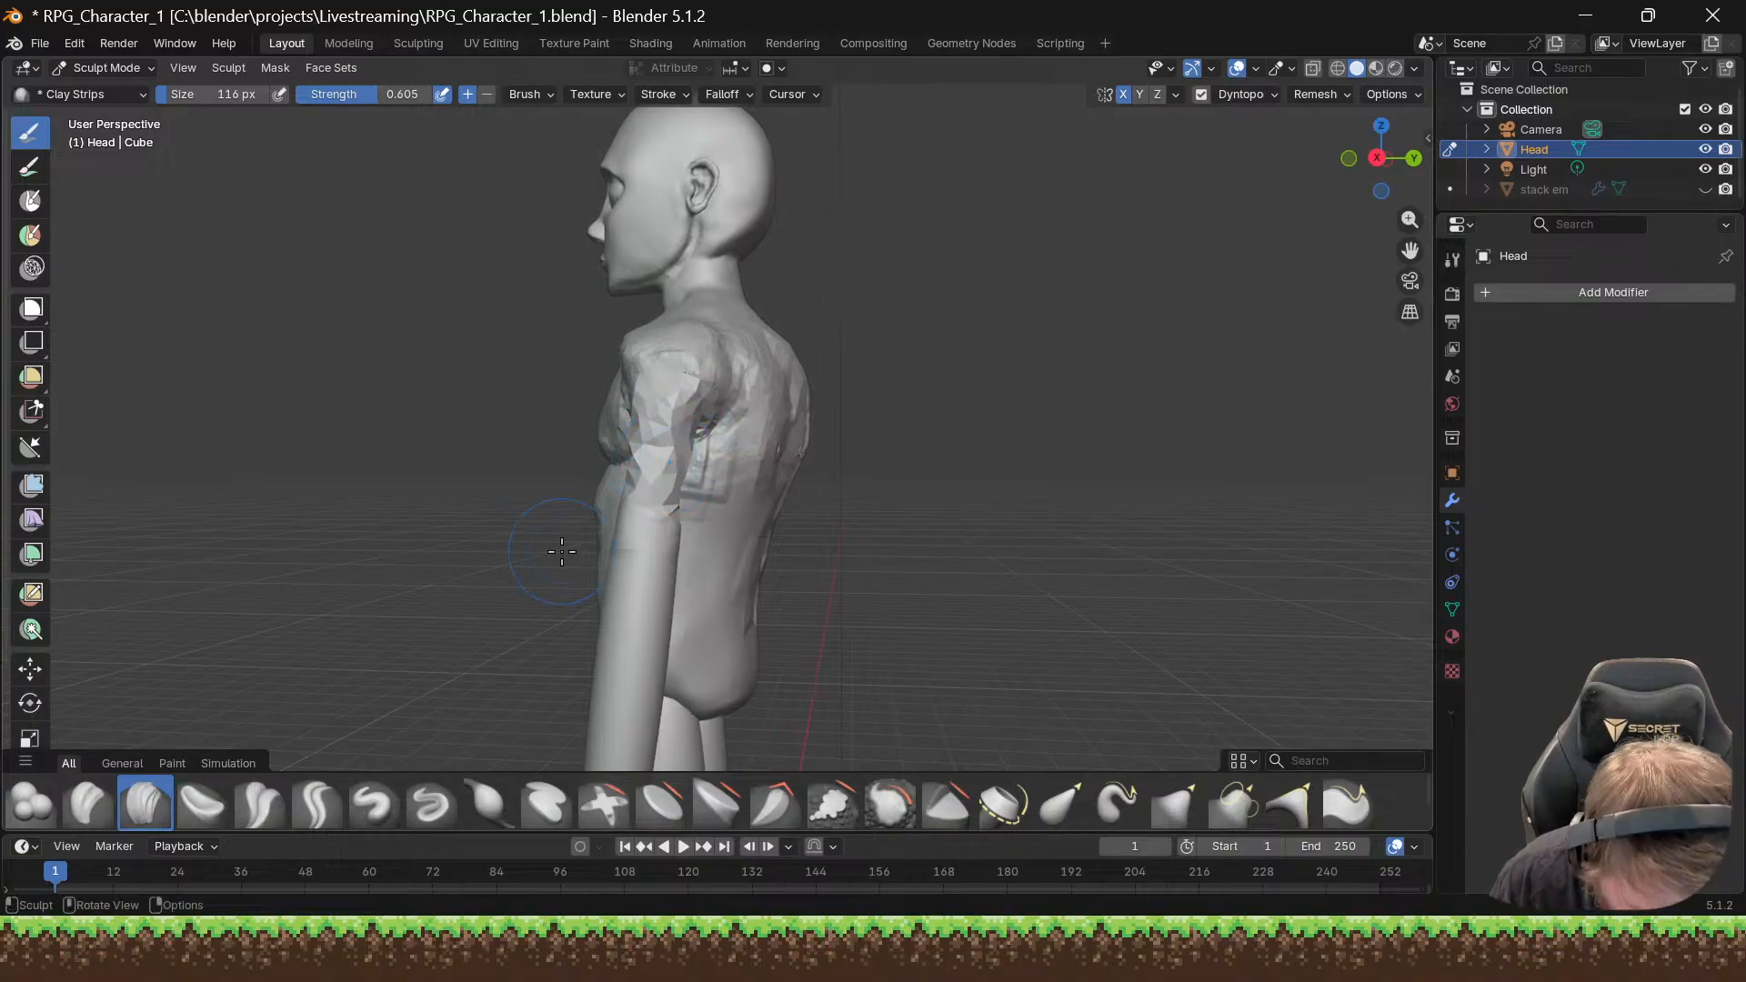
middle_drag(562, 552, 835, 496)
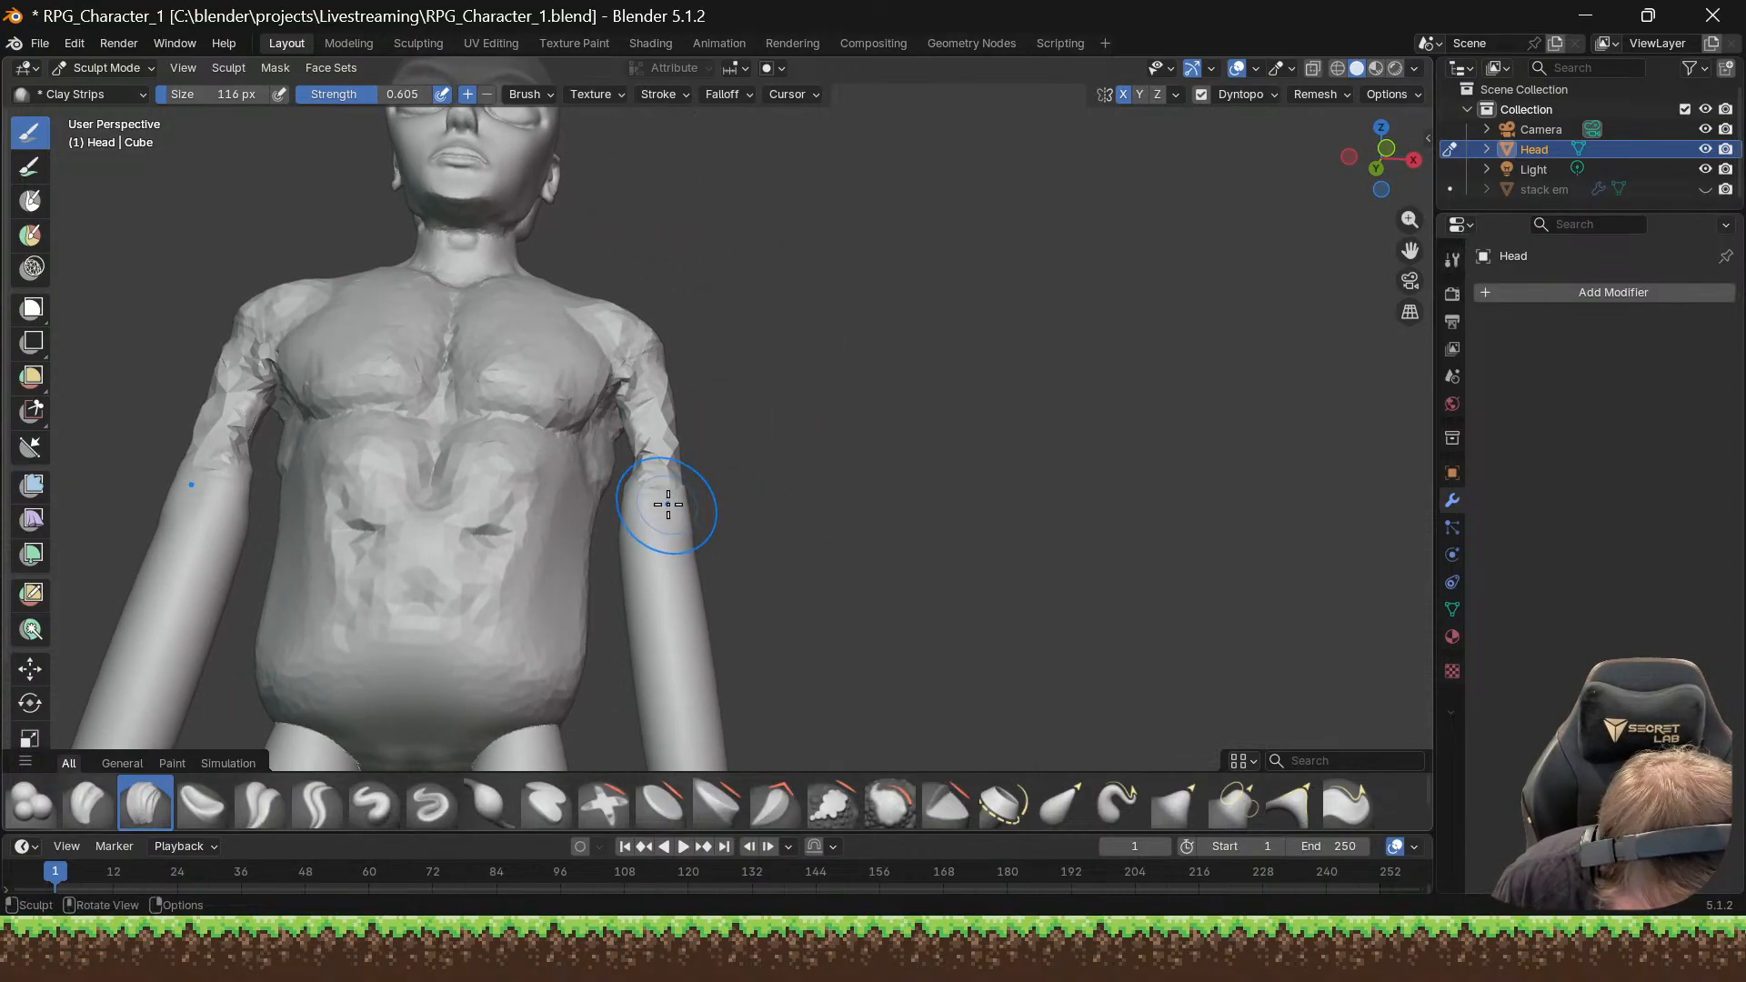
mouse_move(666, 499)
middle_down()
mouse_move(713, 495)
mouse_move(269, 504)
middle_up()
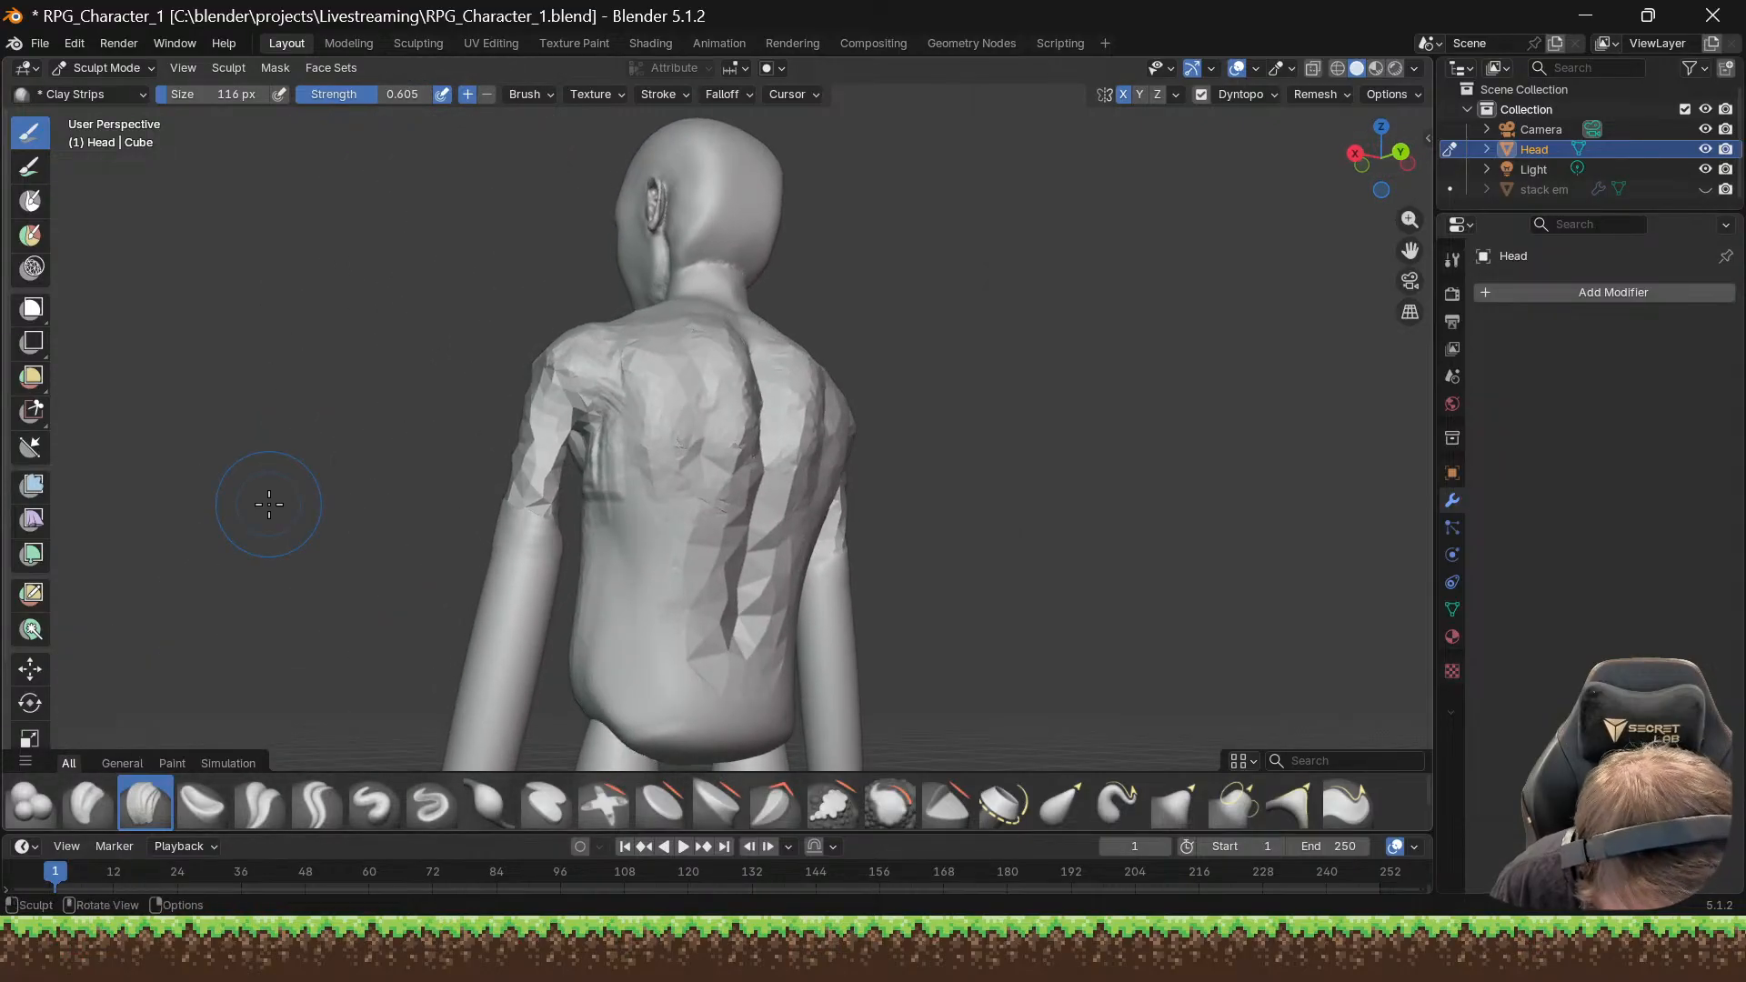
middle_drag(509, 507, 514, 537)
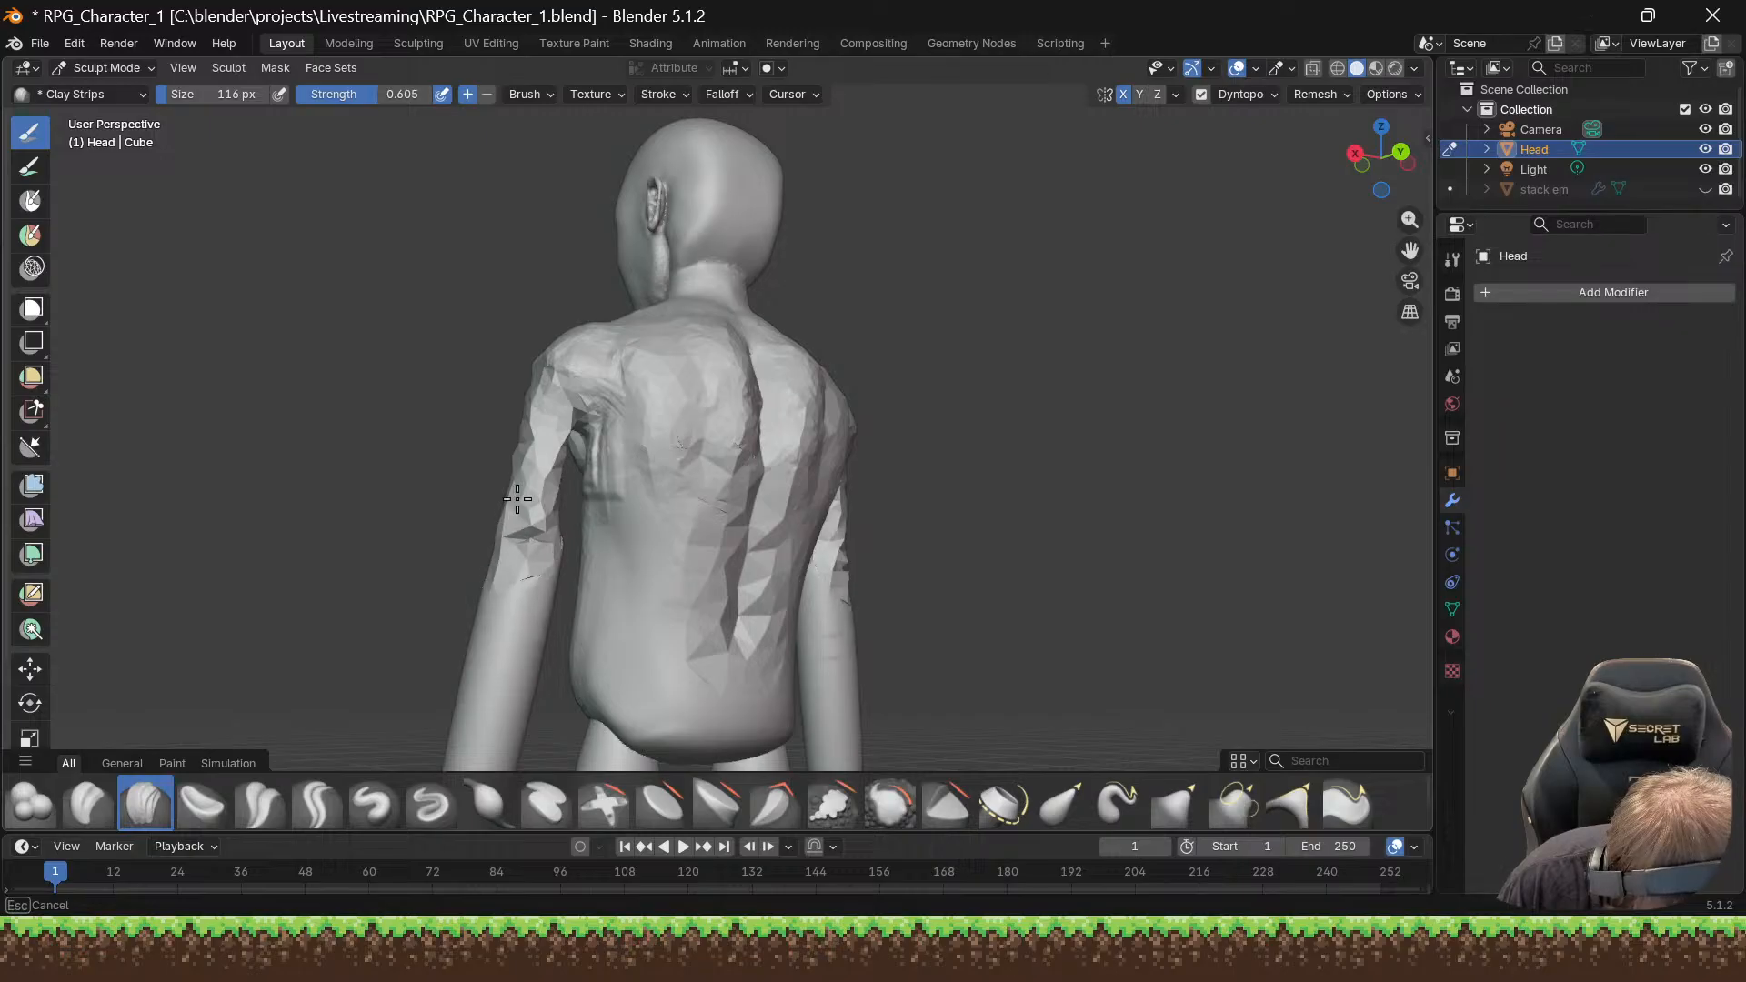
mouse_move(517, 499)
mouse_down()
mouse_move(514, 628)
mouse_move(499, 487)
mouse_move(534, 389)
mouse_move(564, 437)
mouse_move(509, 527)
mouse_up()
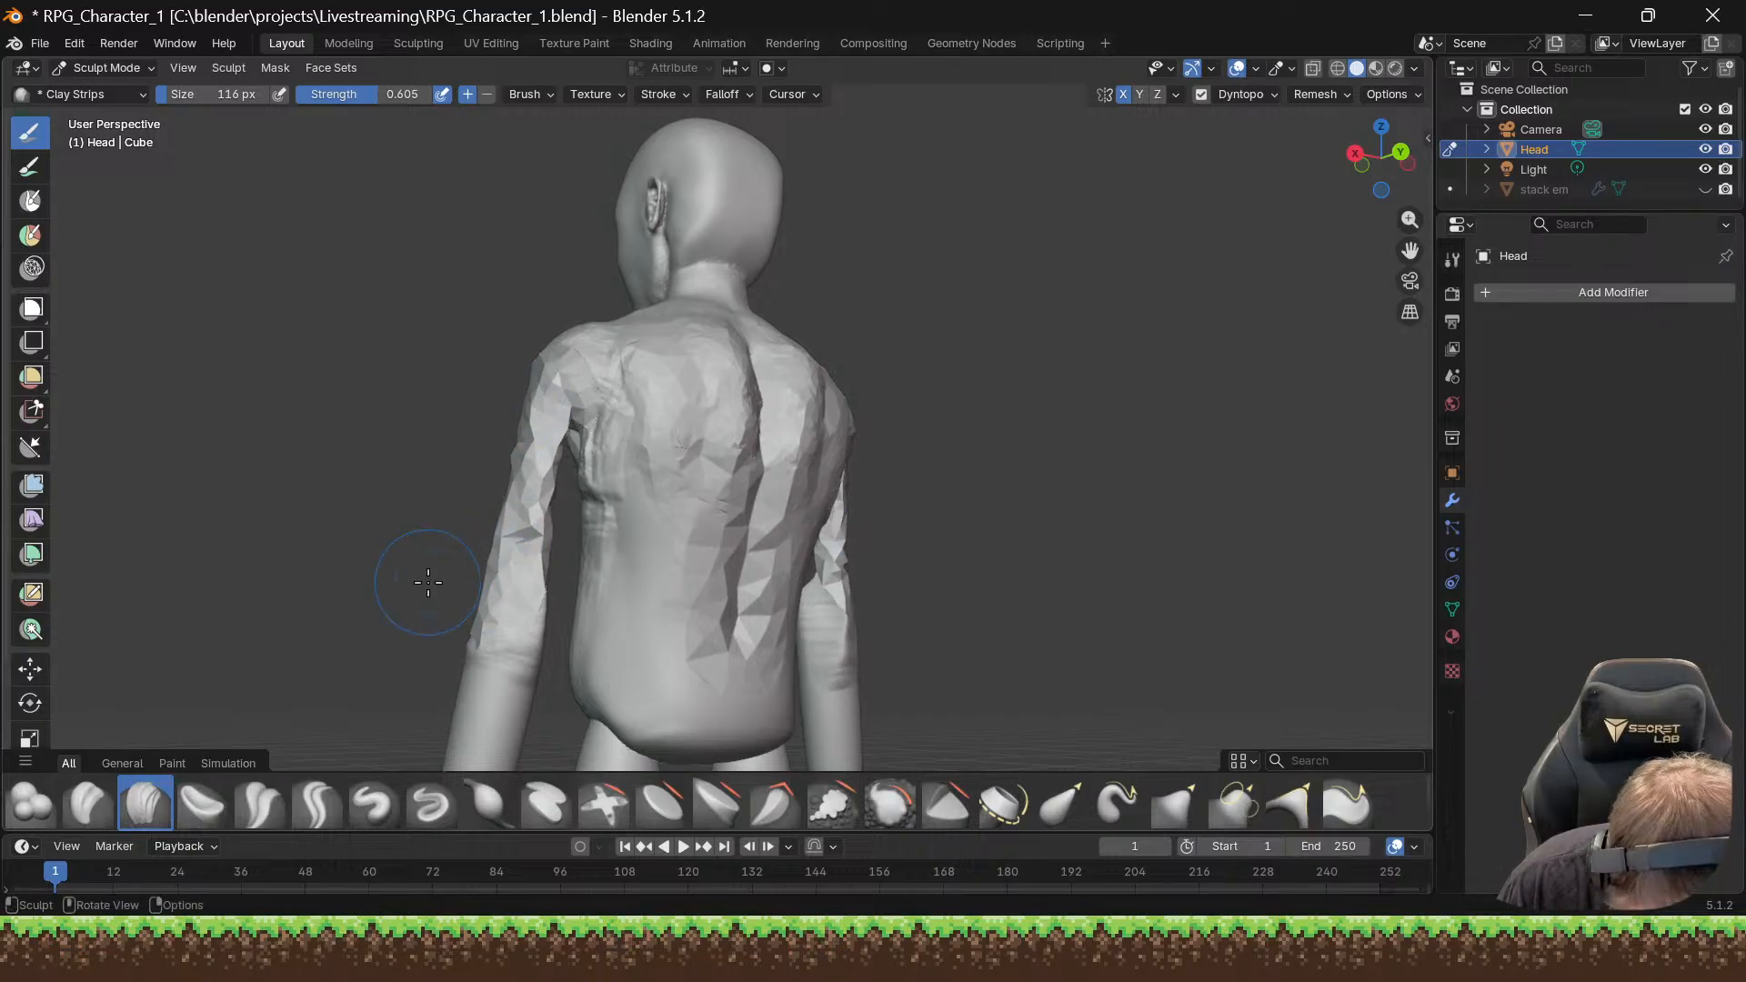
Step: Add a Clay Strips stroke at 116 px and 0.605 strength to the side of the back below the armpit
mouse_move(427, 582)
middle_down()
mouse_move(558, 534)
mouse_move(643, 604)
mouse_move(545, 584)
mouse_move(548, 546)
mouse_move(611, 588)
mouse_move(694, 573)
mouse_move(305, 527)
mouse_move(286, 508)
middle_up()
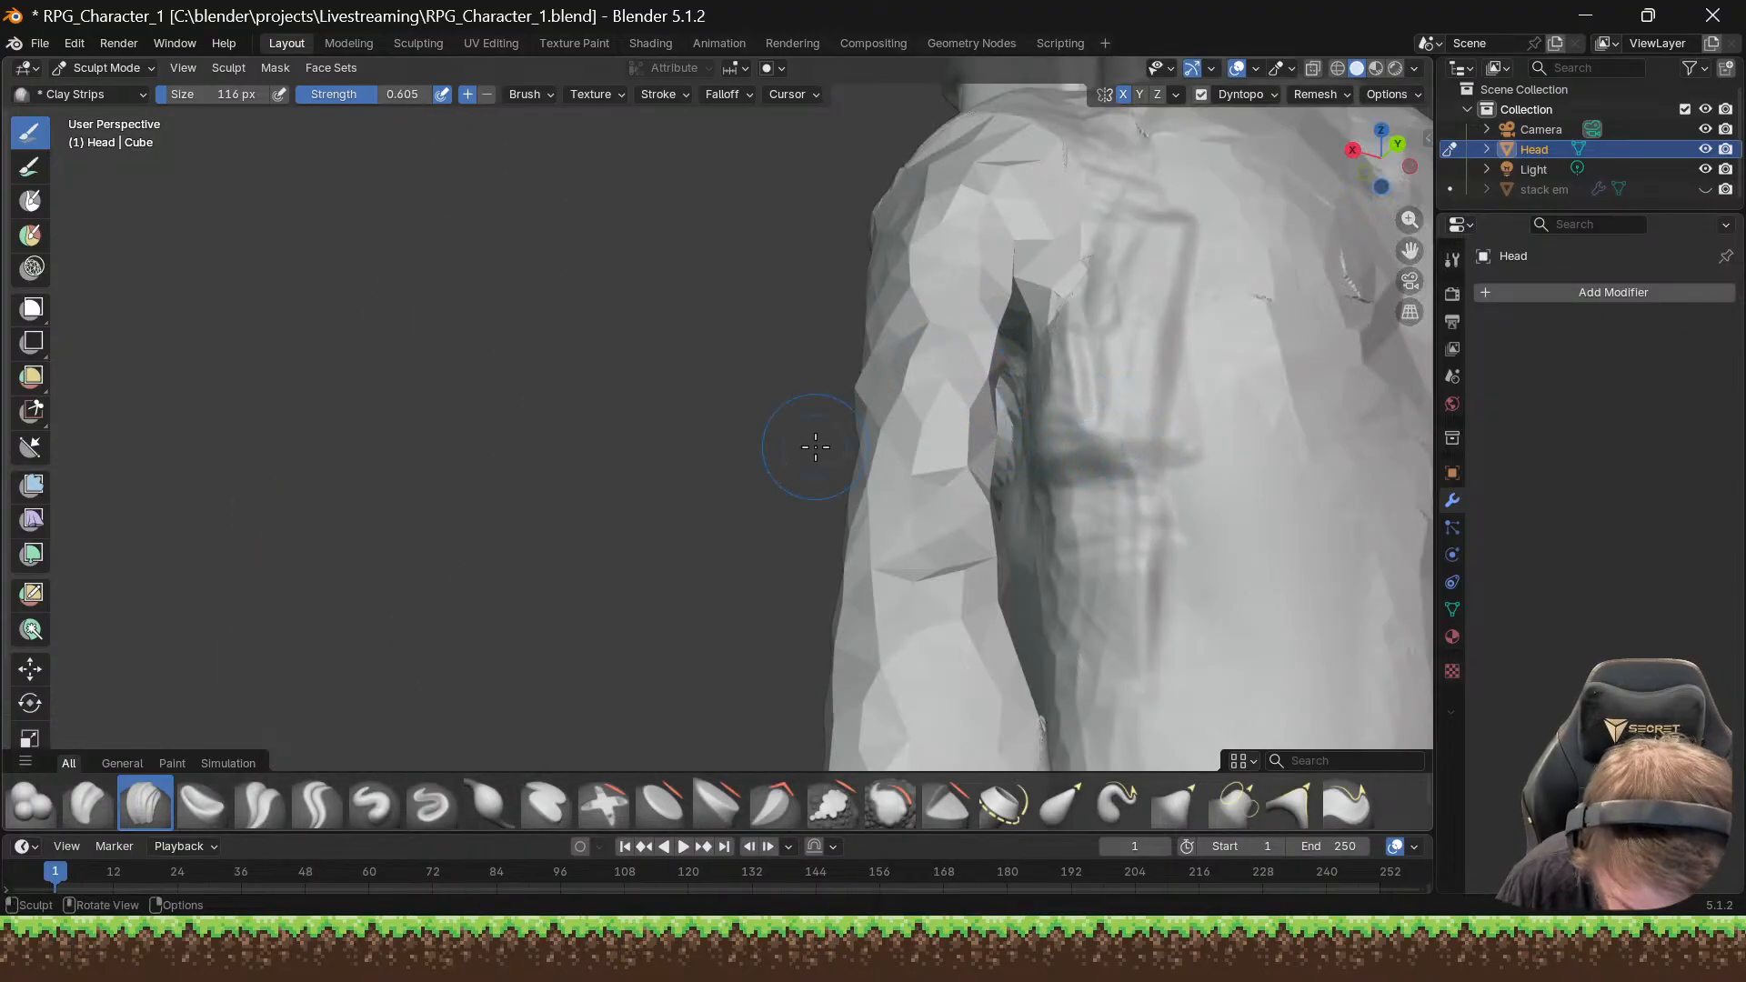
mouse_move(815, 446)
middle_down()
mouse_move(828, 391)
mouse_move(810, 393)
mouse_move(889, 448)
middle_up()
drag(782, 491, 725, 448)
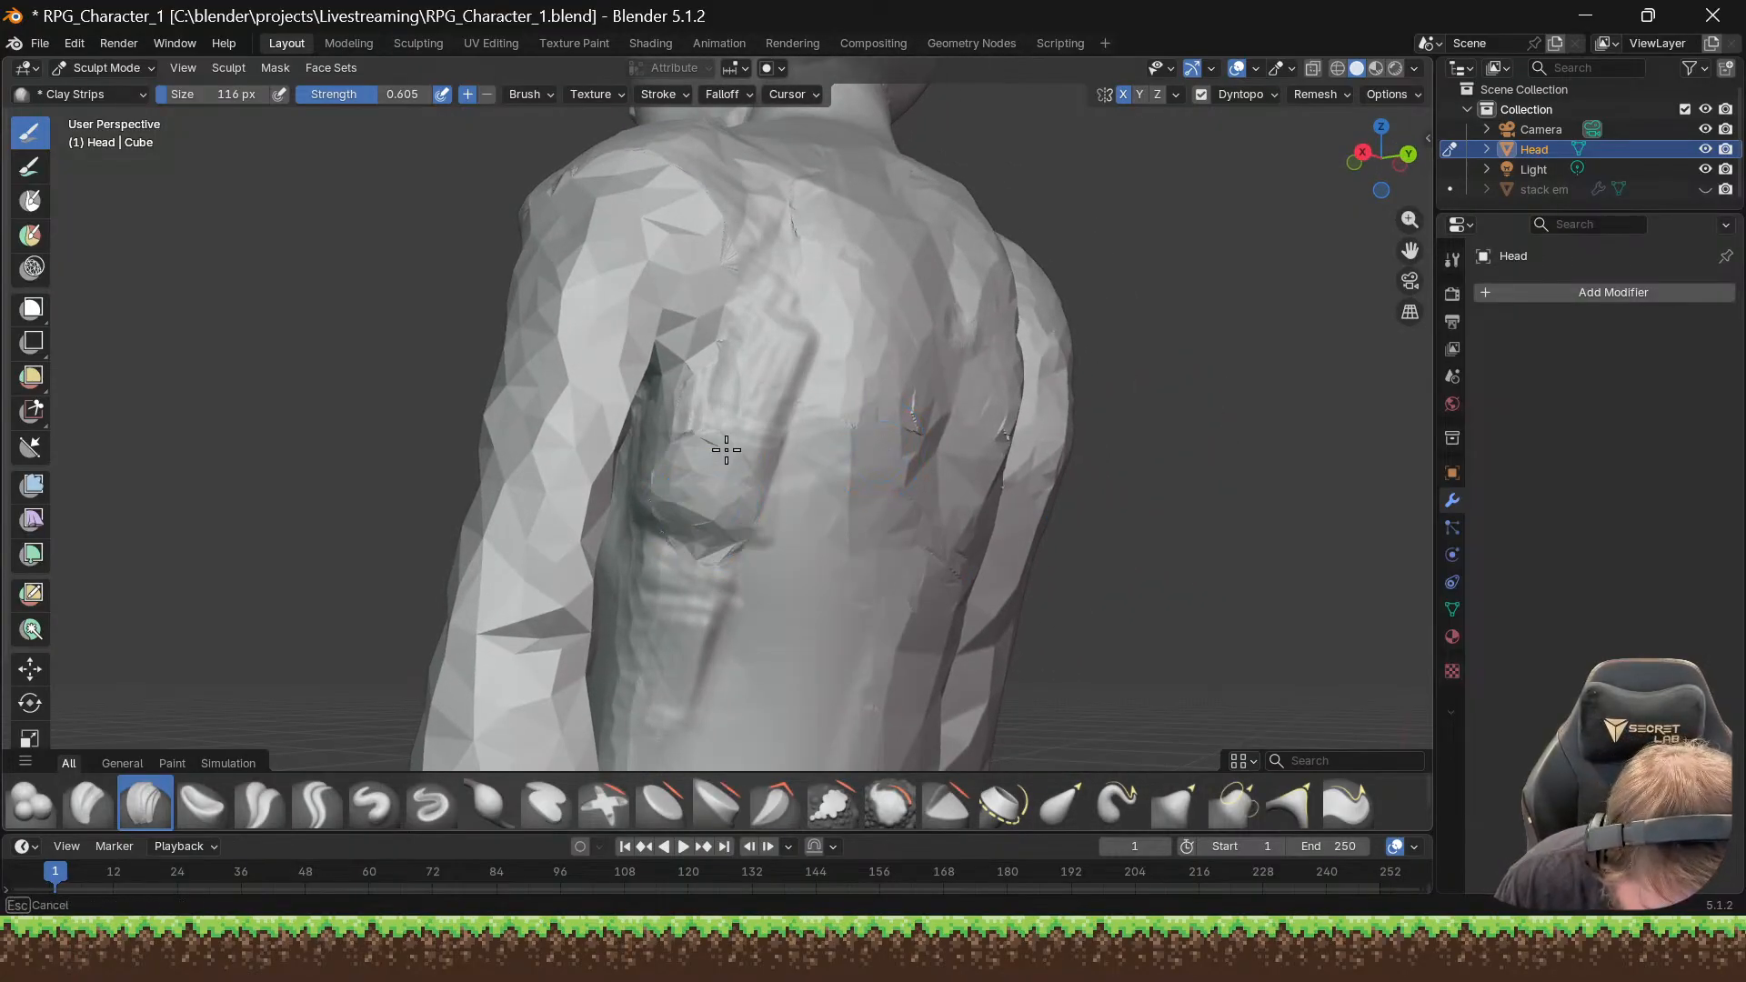
Step: Switch Clay Strips to subtract and carve back the side of the torso below the armpit and near the upper arm
click(487, 93)
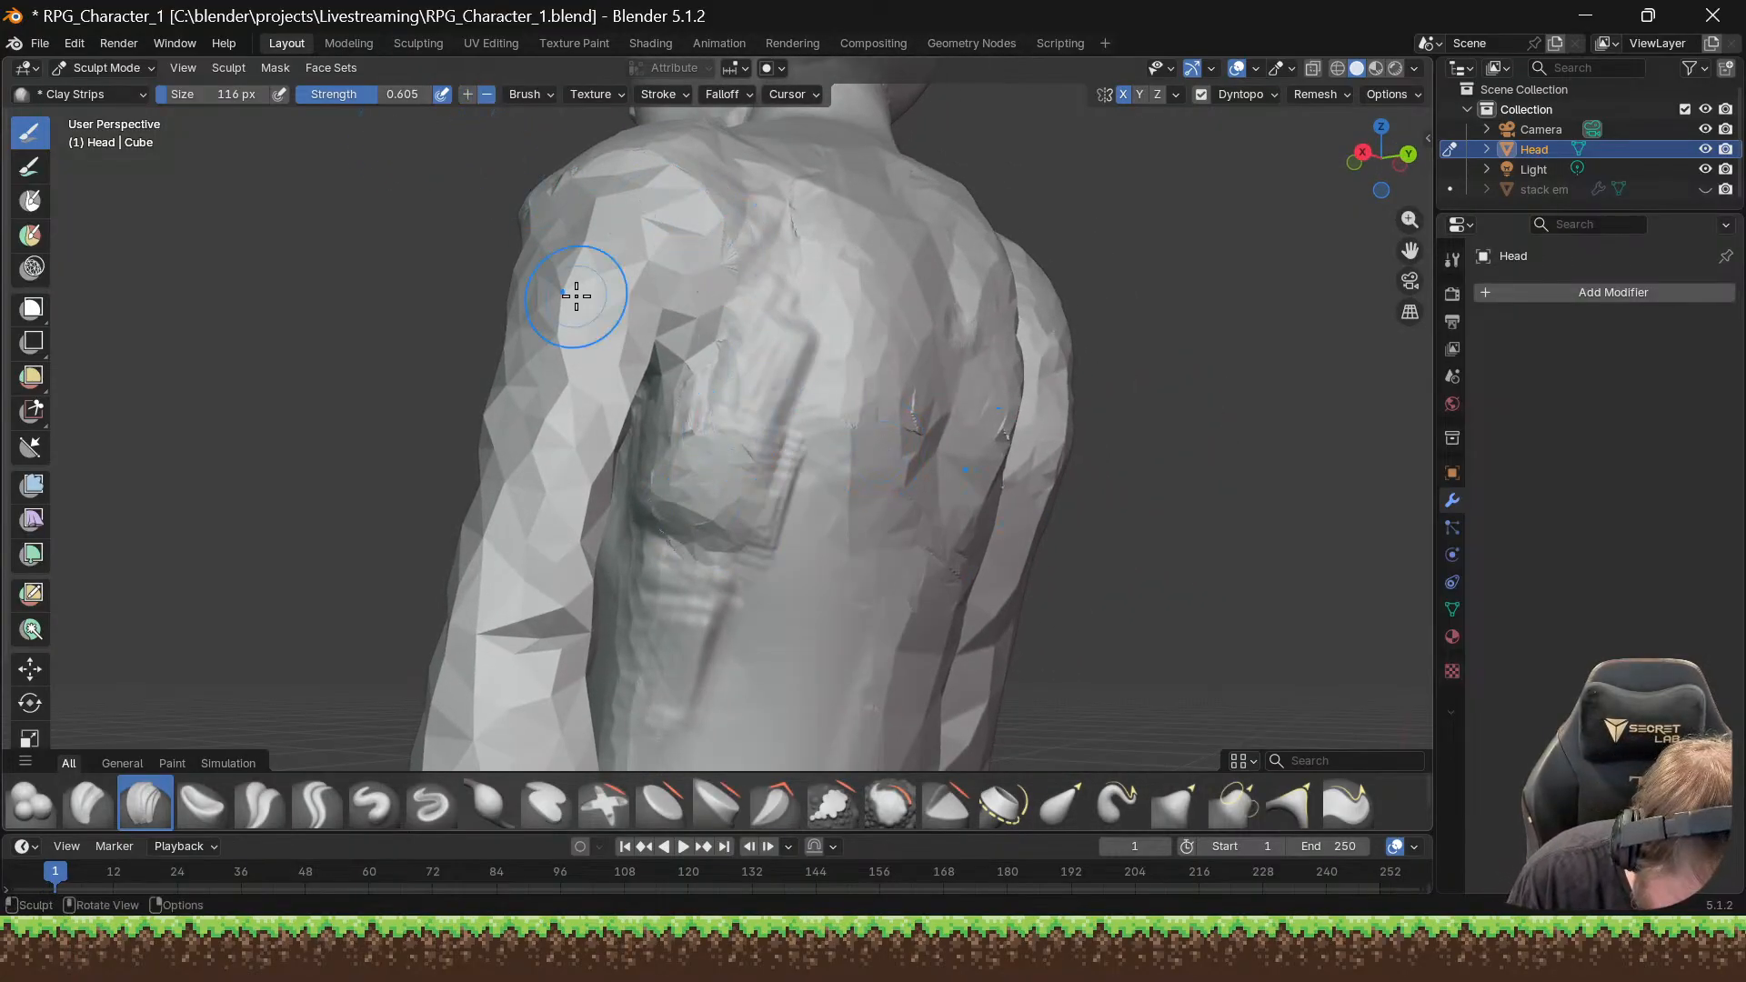
mouse_move(673, 545)
mouse_down()
mouse_move(701, 448)
mouse_move(678, 427)
mouse_move(680, 452)
mouse_move(725, 343)
mouse_move(724, 518)
mouse_move(760, 451)
mouse_move(699, 485)
mouse_move(685, 456)
mouse_move(706, 421)
mouse_up()
middle_drag(625, 521, 546, 476)
mouse_move(648, 427)
mouse_down()
mouse_move(677, 636)
mouse_move(736, 491)
mouse_move(707, 428)
mouse_move(697, 449)
mouse_up()
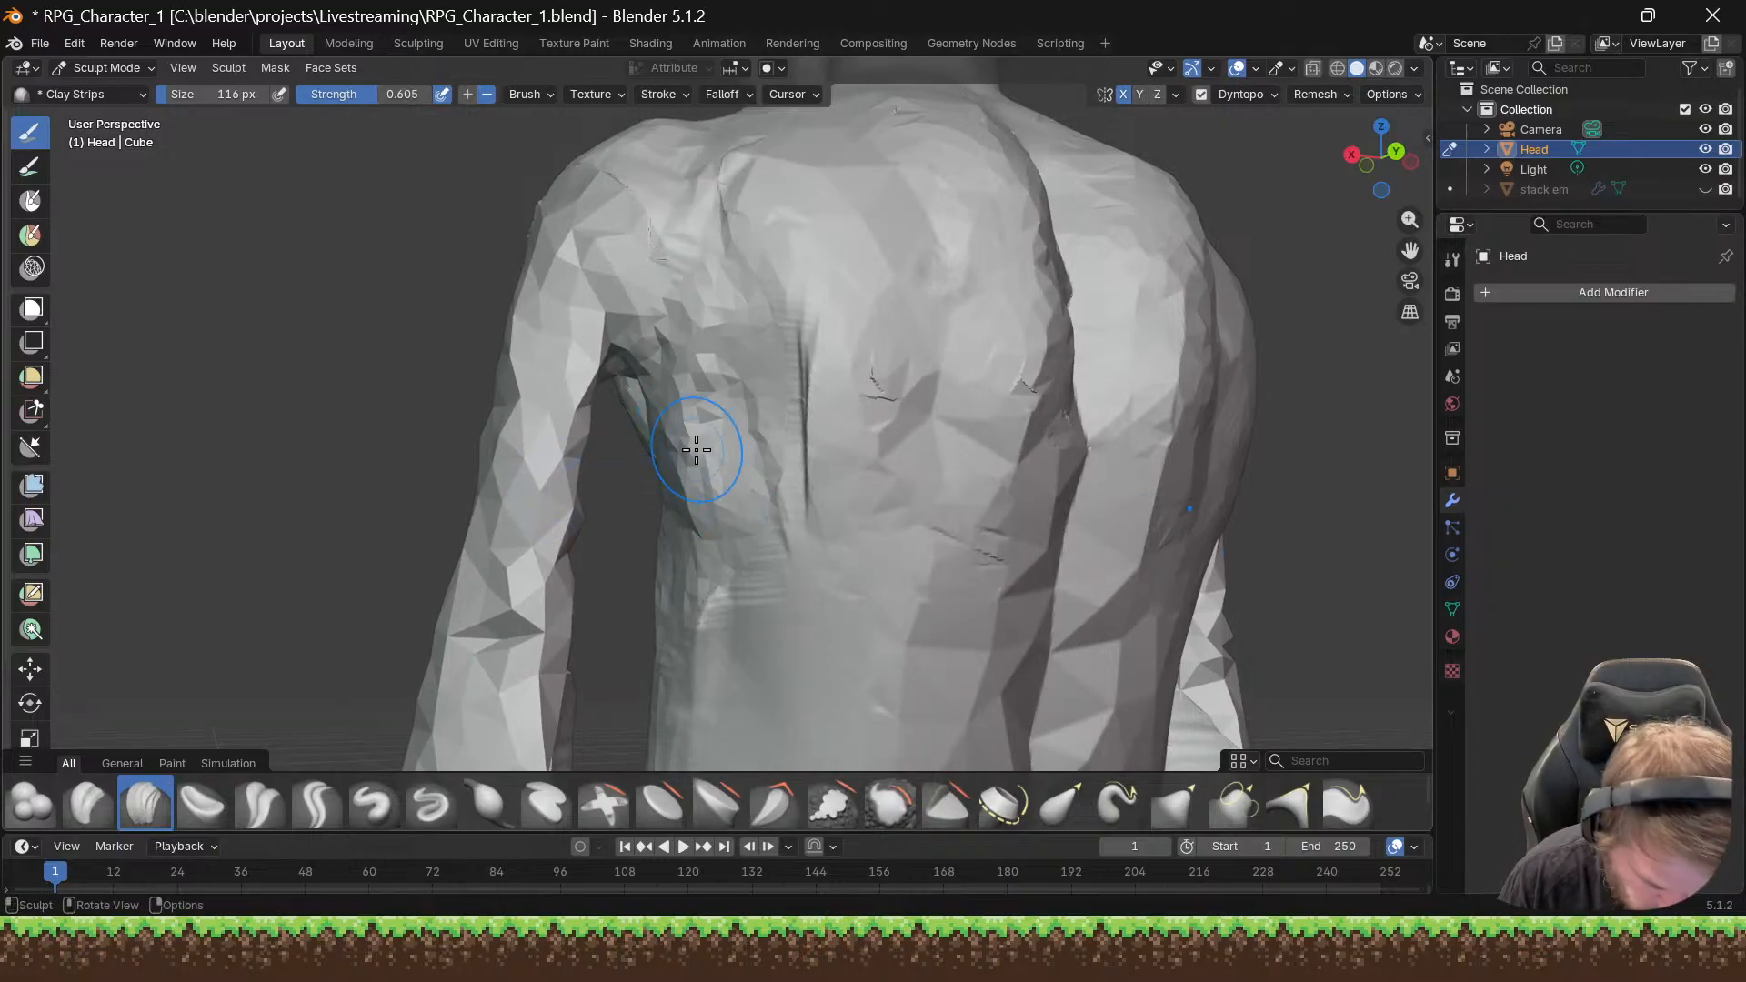
mouse_move(696, 449)
middle_down()
mouse_move(864, 436)
mouse_move(1115, 476)
mouse_move(1085, 493)
mouse_move(1111, 499)
mouse_move(848, 458)
mouse_move(672, 461)
middle_up()
Step: Try to thicken the upper arms around the elbow and outer side with additive Clay Strips at 0.605 strength
scroll(959, 429, down, 8)
scroll(849, 457, up, 3)
scroll(799, 448, up, 4)
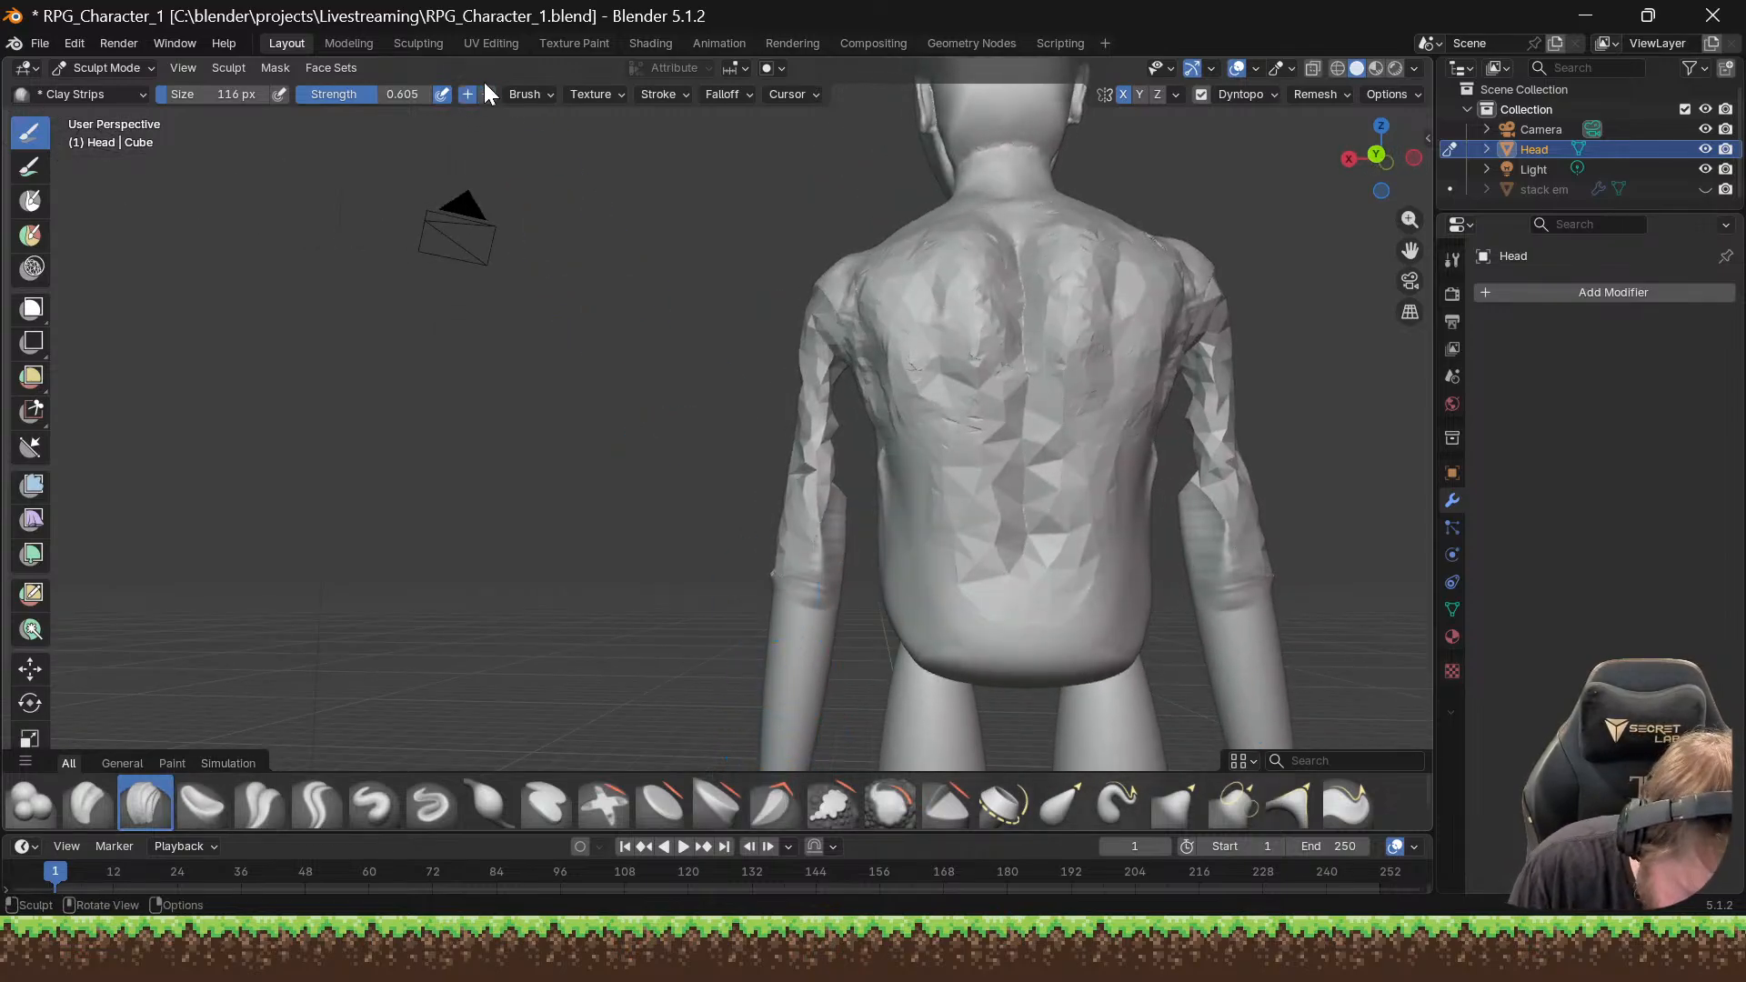
mouse_move(818, 414)
mouse_down()
mouse_move(818, 363)
mouse_move(801, 458)
mouse_move(811, 400)
mouse_move(818, 547)
mouse_move(832, 409)
mouse_move(816, 319)
mouse_up()
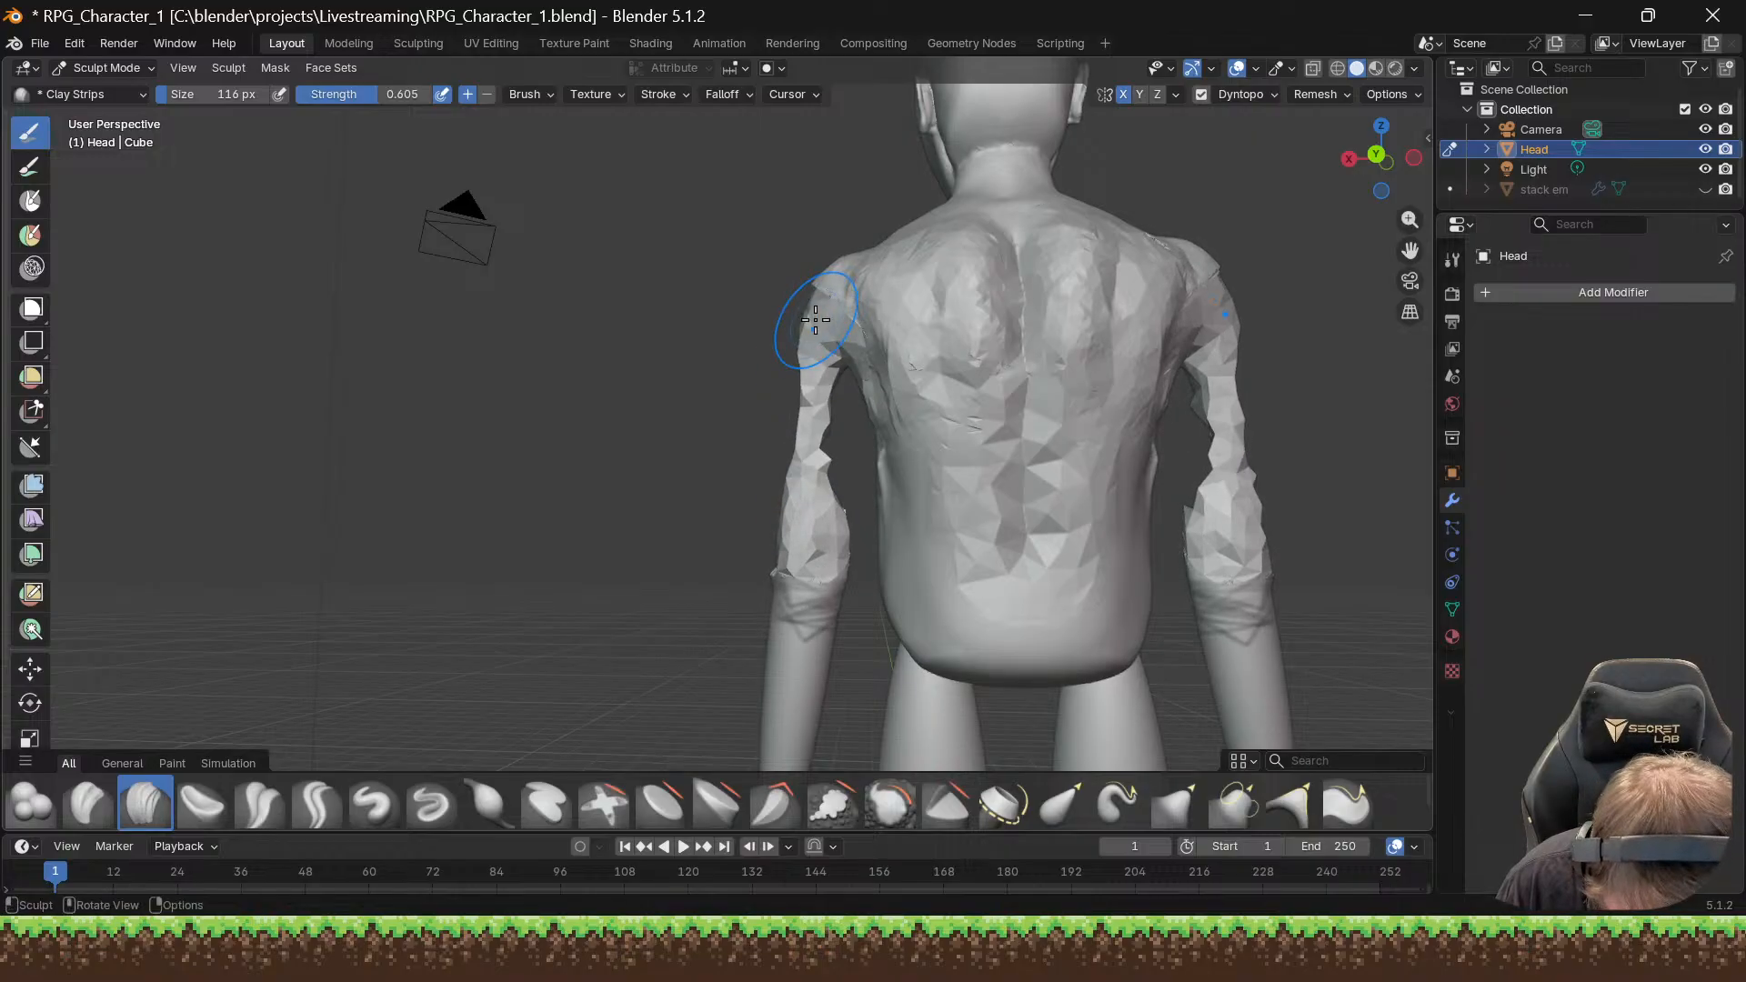
mouse_move(818, 314)
middle_down()
mouse_move(1033, 390)
mouse_move(1194, 416)
mouse_move(1219, 397)
middle_up()
mouse_move(805, 413)
mouse_down()
mouse_move(806, 482)
mouse_move(805, 409)
mouse_move(782, 450)
mouse_move(768, 350)
mouse_move(814, 427)
mouse_move(814, 382)
mouse_move(791, 509)
mouse_move(810, 452)
mouse_move(805, 496)
mouse_move(773, 509)
mouse_move(805, 602)
mouse_move(799, 450)
mouse_move(799, 475)
mouse_move(812, 434)
mouse_move(804, 487)
mouse_move(816, 391)
mouse_up()
middle_drag(702, 466, 796, 430)
mouse_move(795, 430)
mouse_down()
mouse_move(782, 481)
mouse_move(809, 509)
mouse_move(818, 482)
mouse_move(784, 420)
mouse_up()
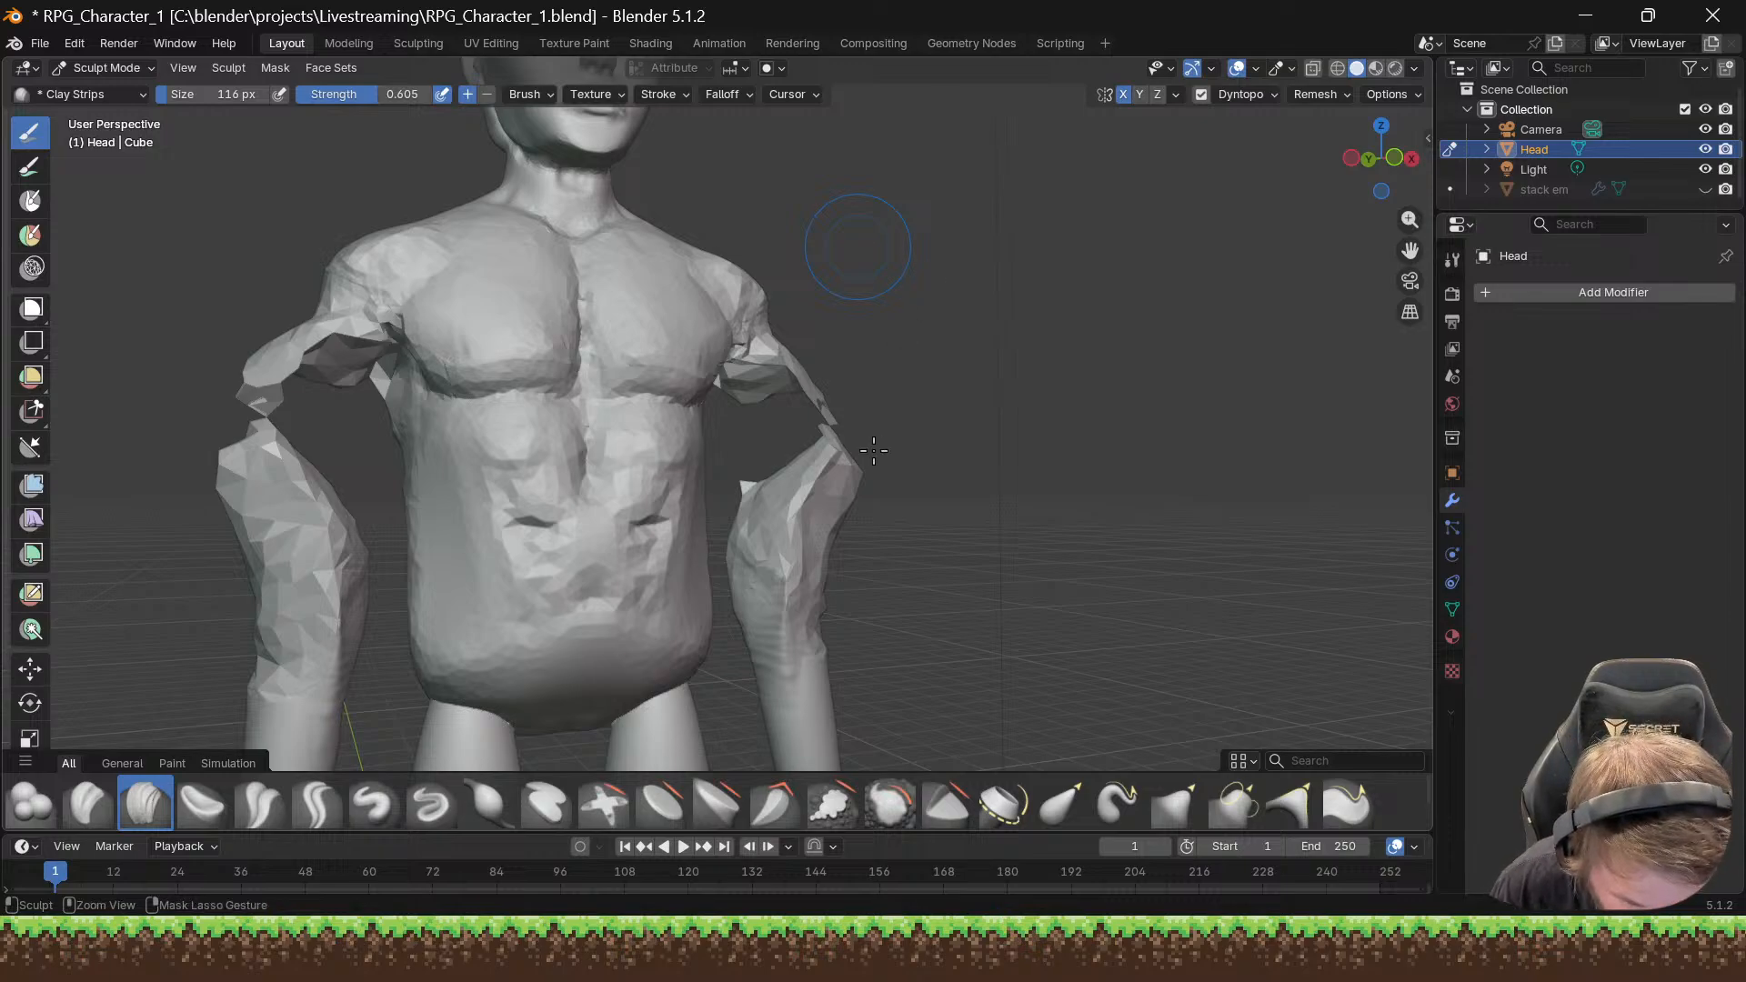
Step: Undo the recent Clay Strips strokes that distorted the upper arms
key(ctrl+z)
key(ctrl+z)
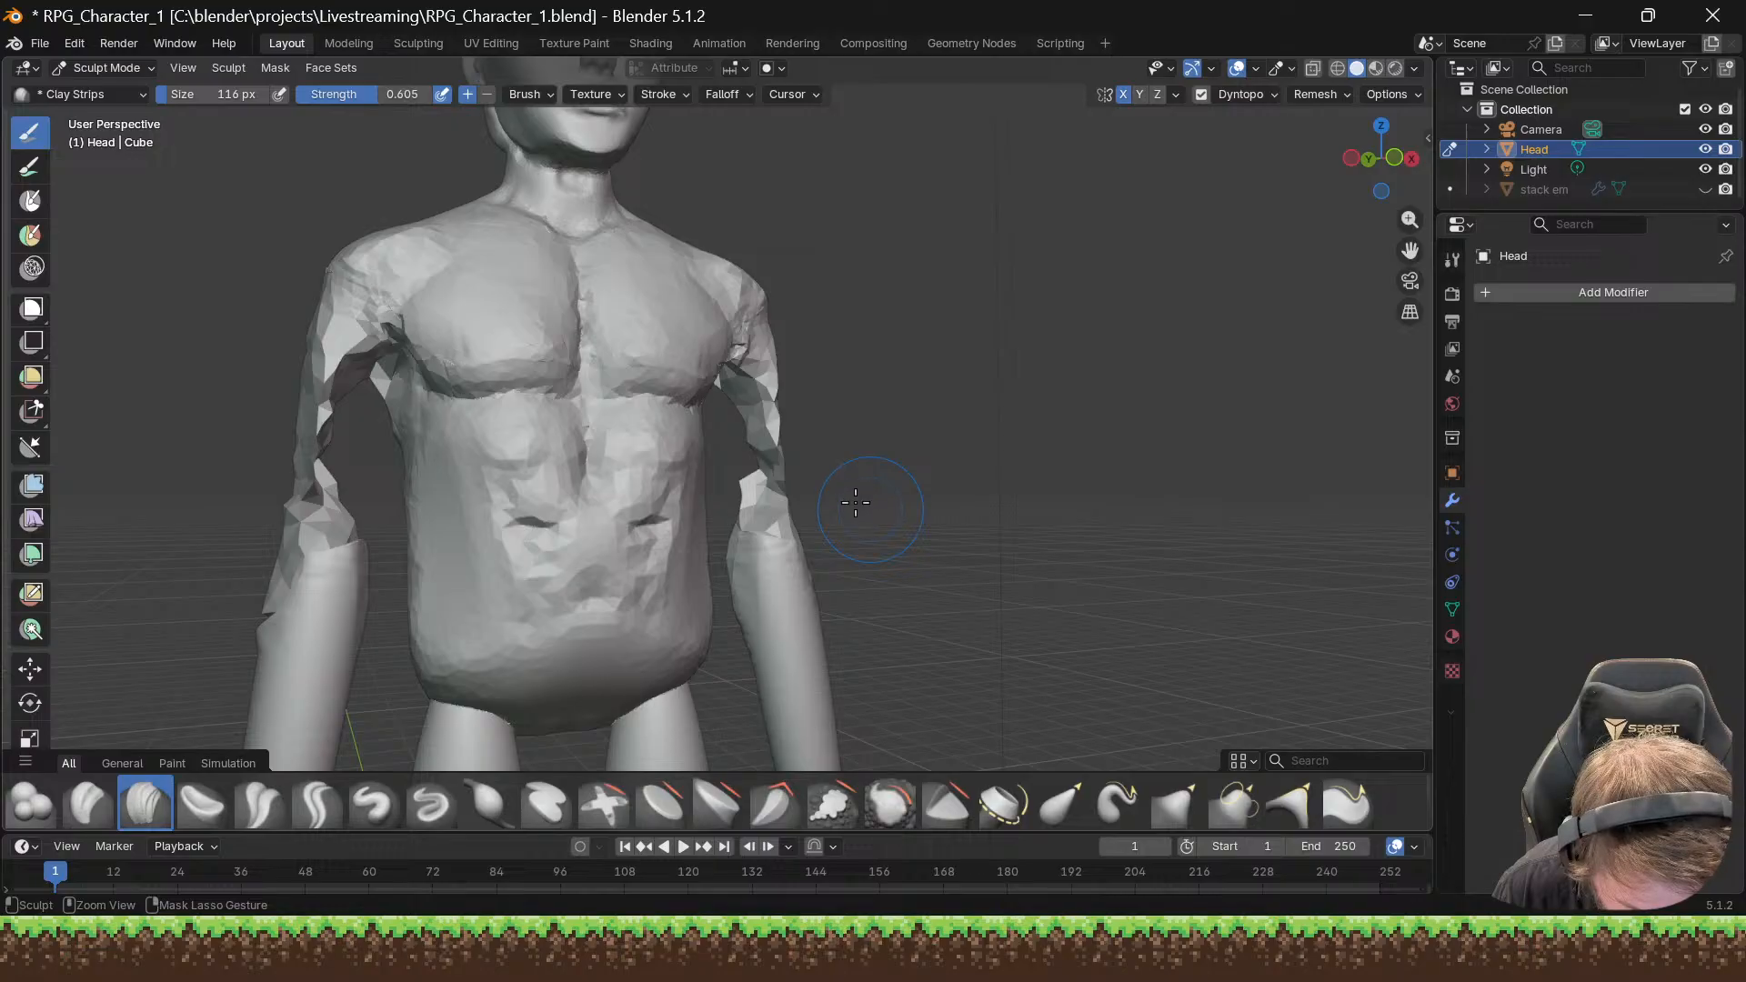
key(ctrl+z)
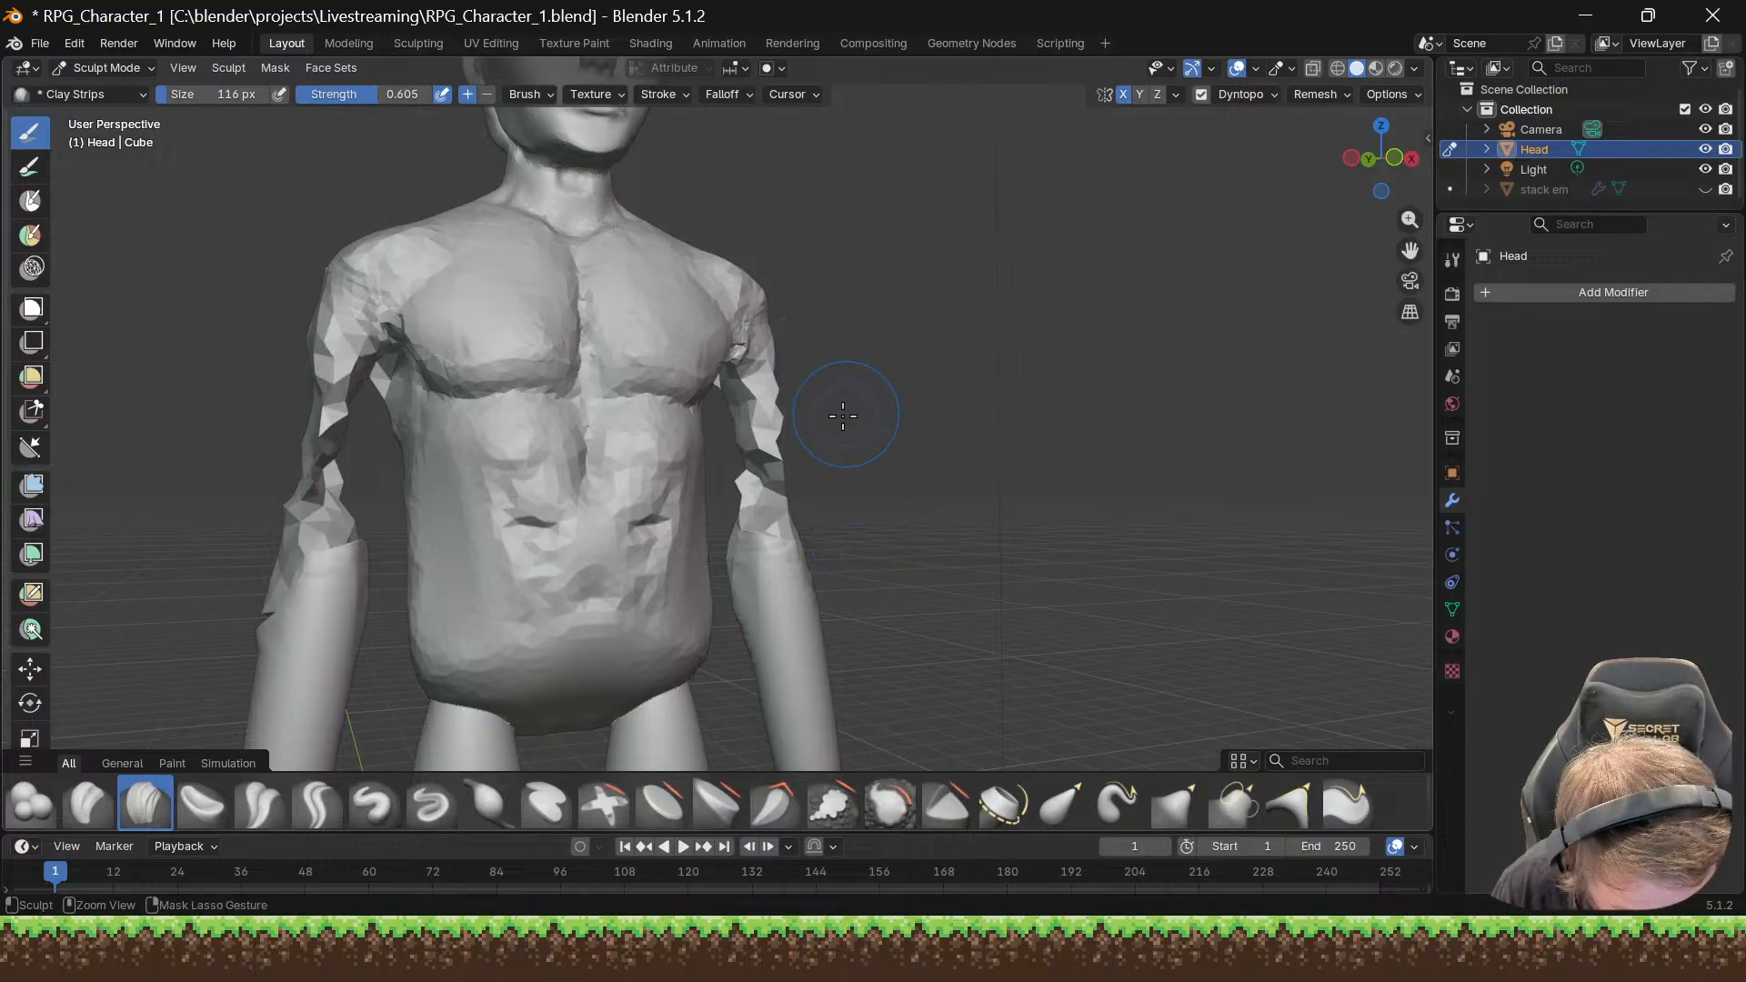
key(ctrl+z)
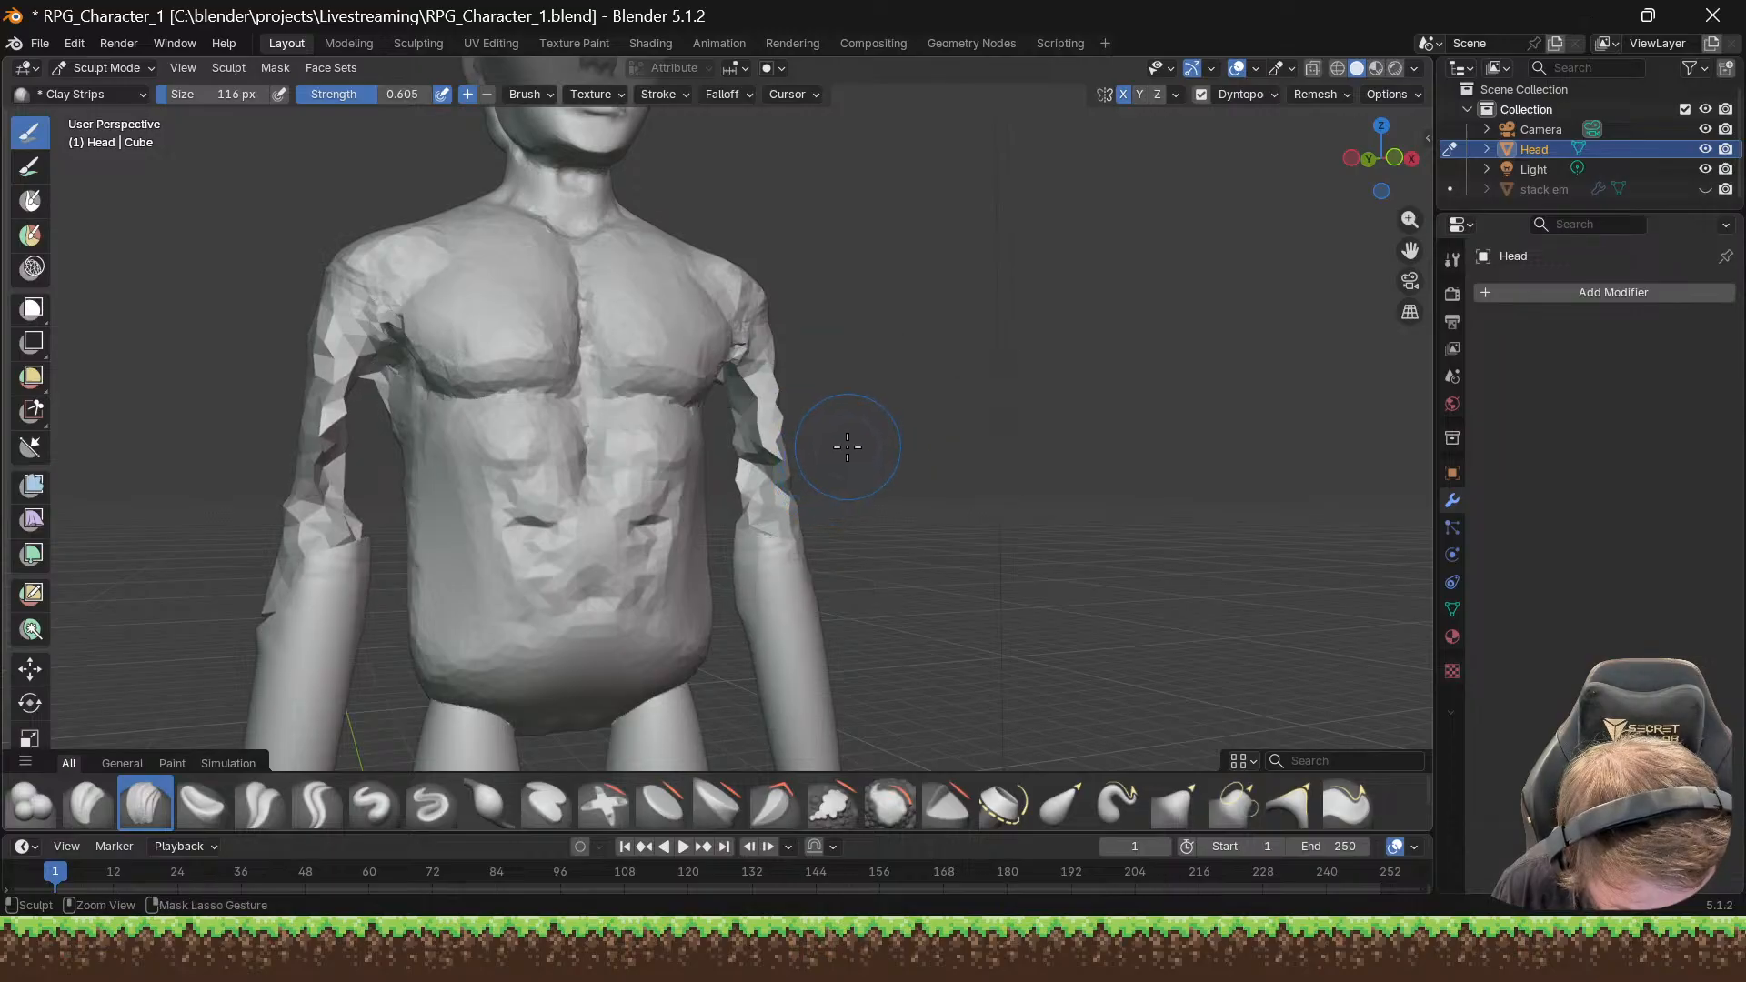
key(ctrl+z)
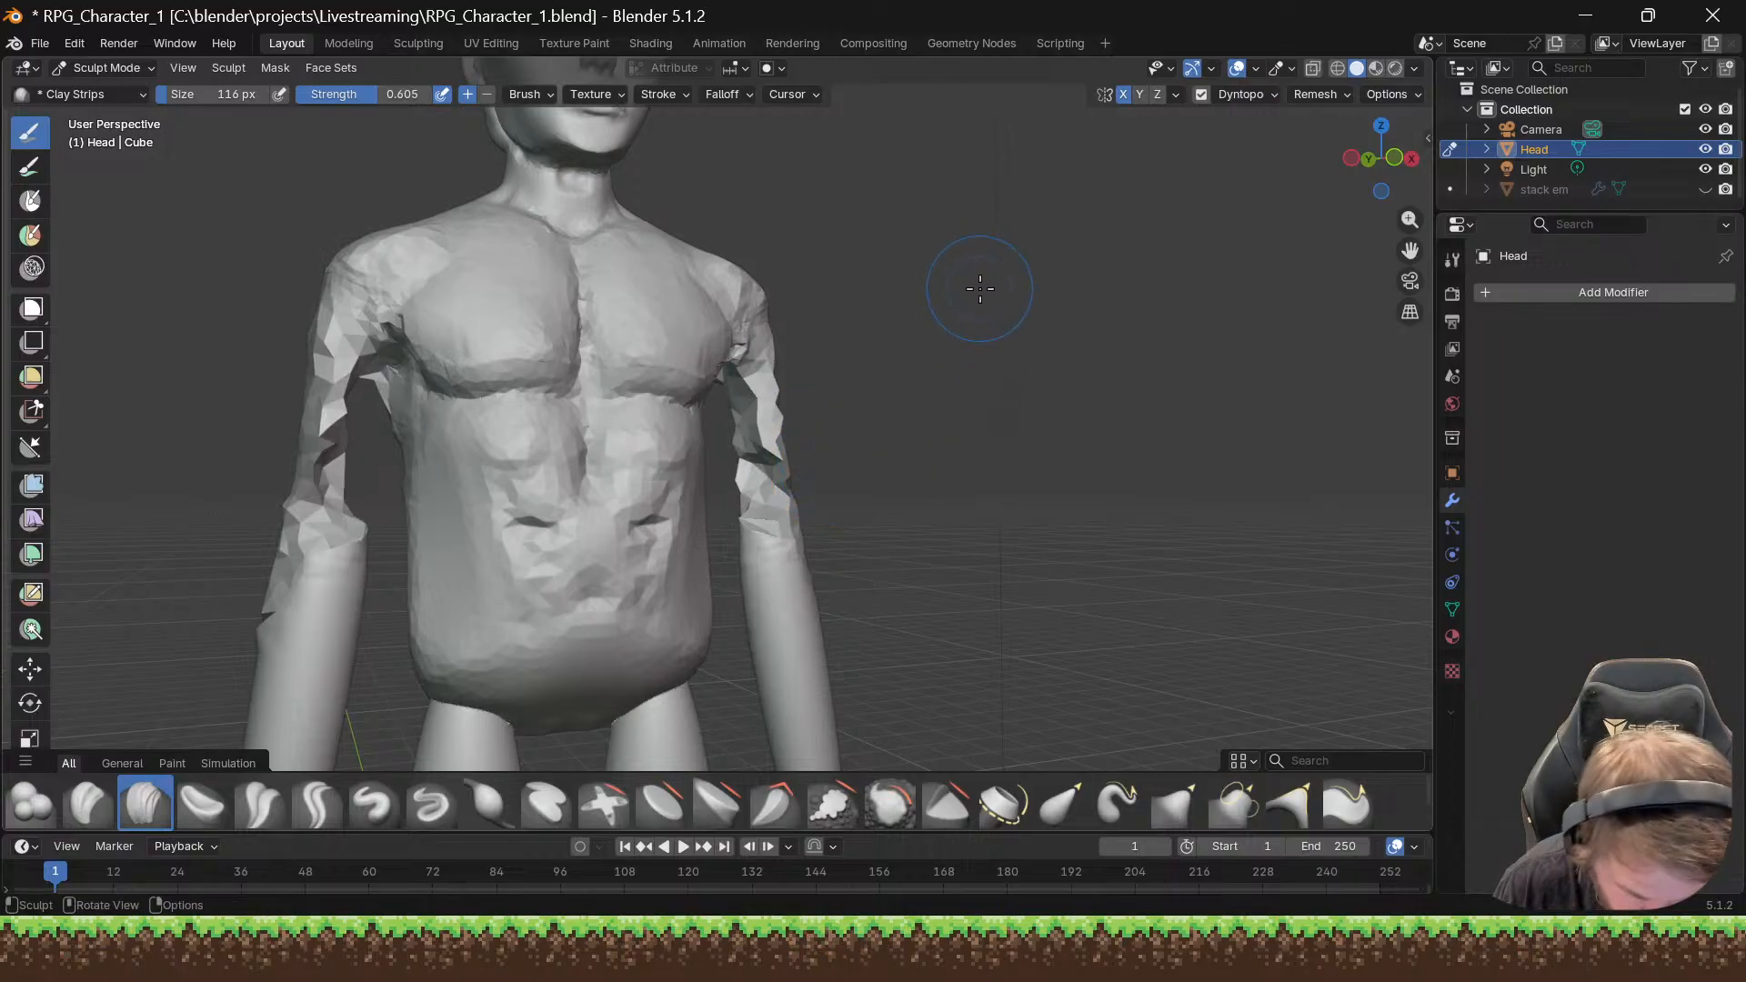
scroll(789, 262, down, 4)
middle_drag(789, 262, 671, 282)
scroll(749, 341, up, 3)
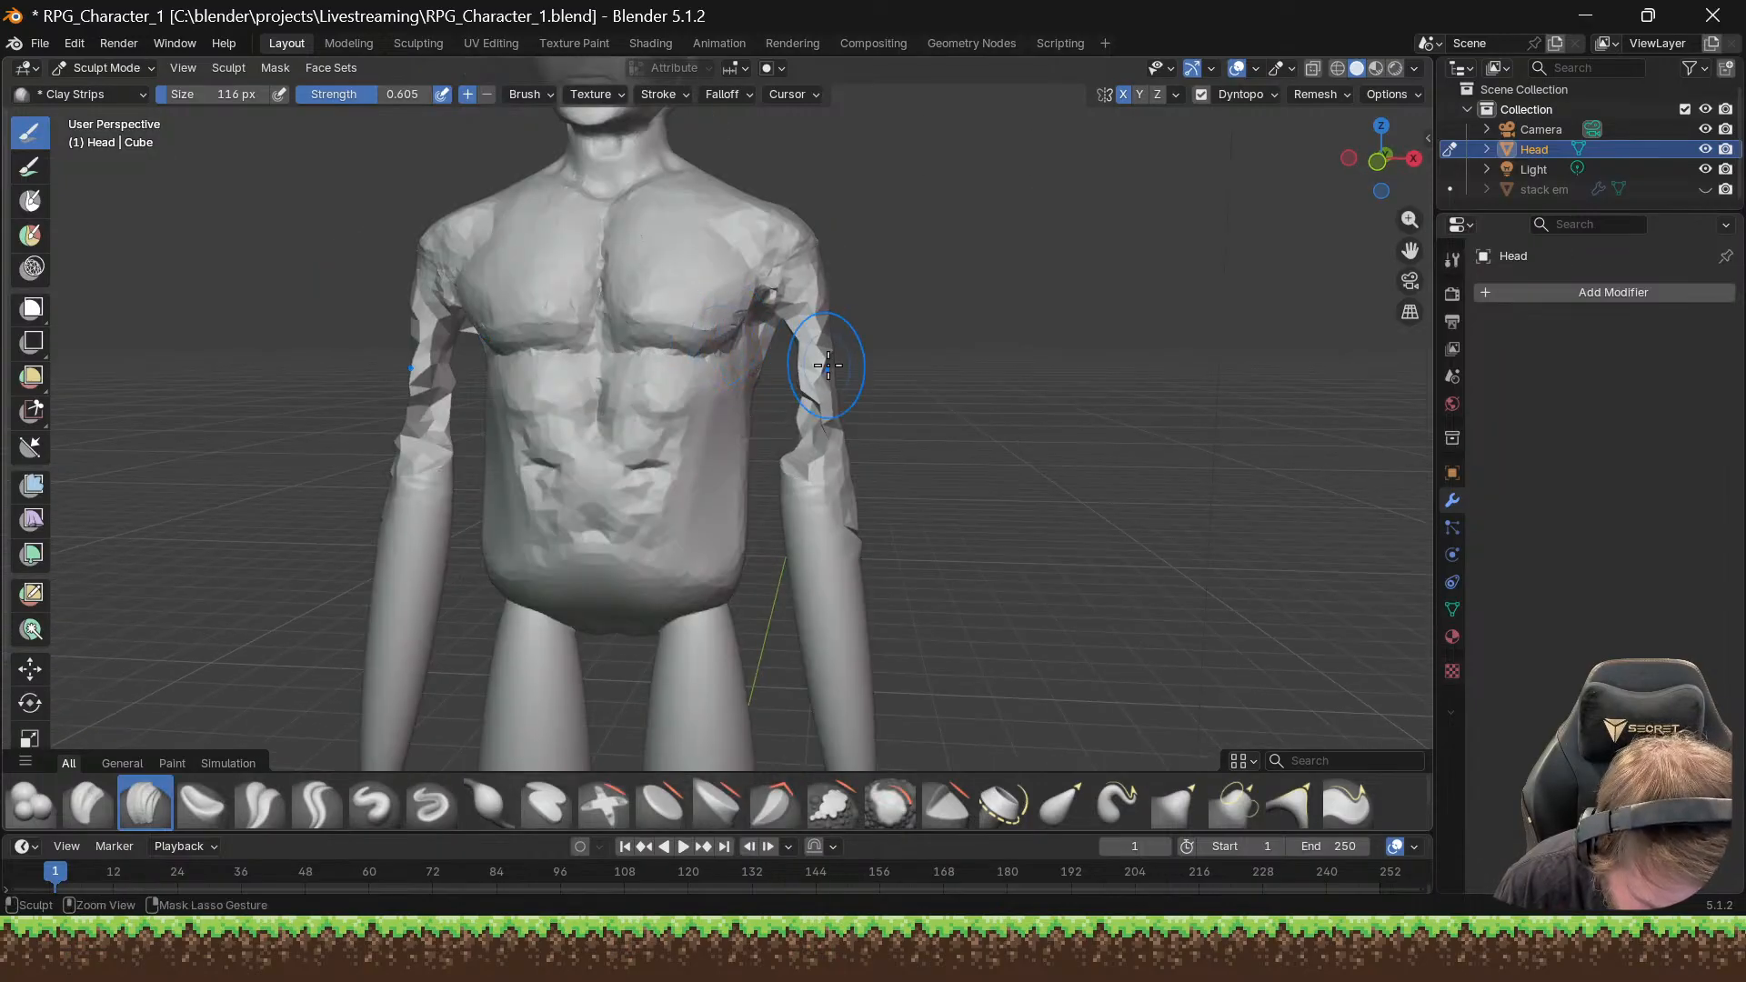
mouse_move(828, 368)
ctrl+middle_down()
mouse_move(802, 357)
mouse_move(848, 355)
ctrl+middle_up()
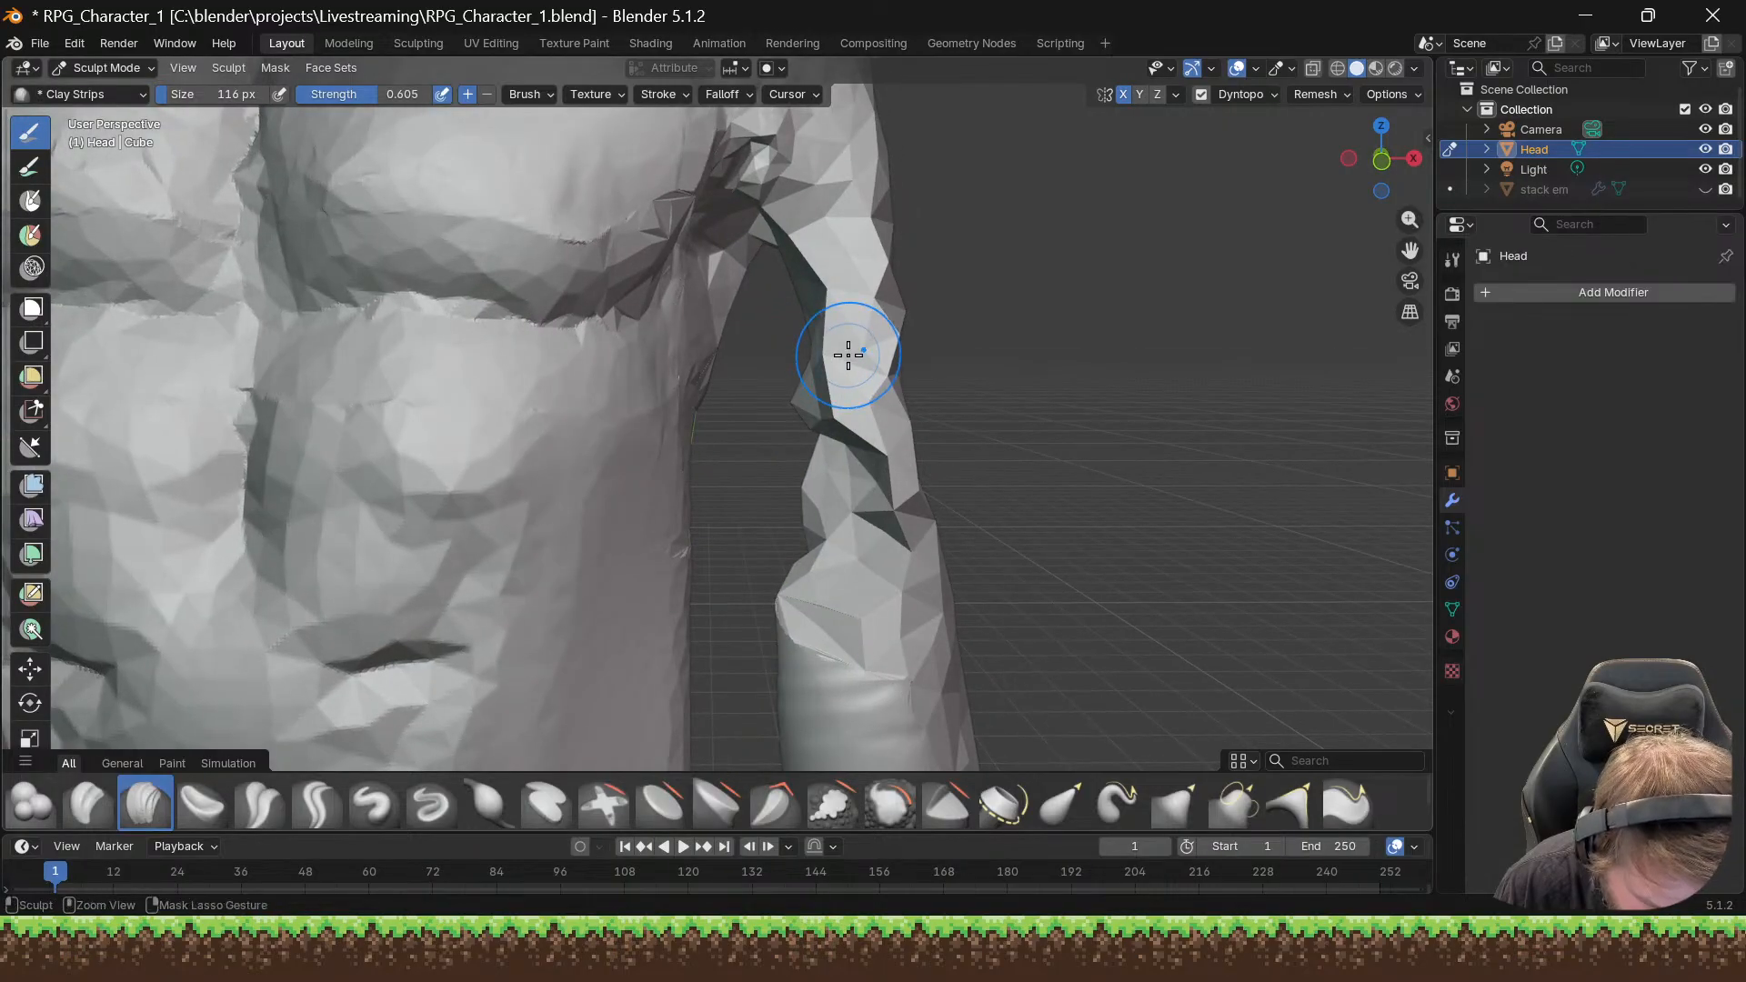
key(ctrl+z)
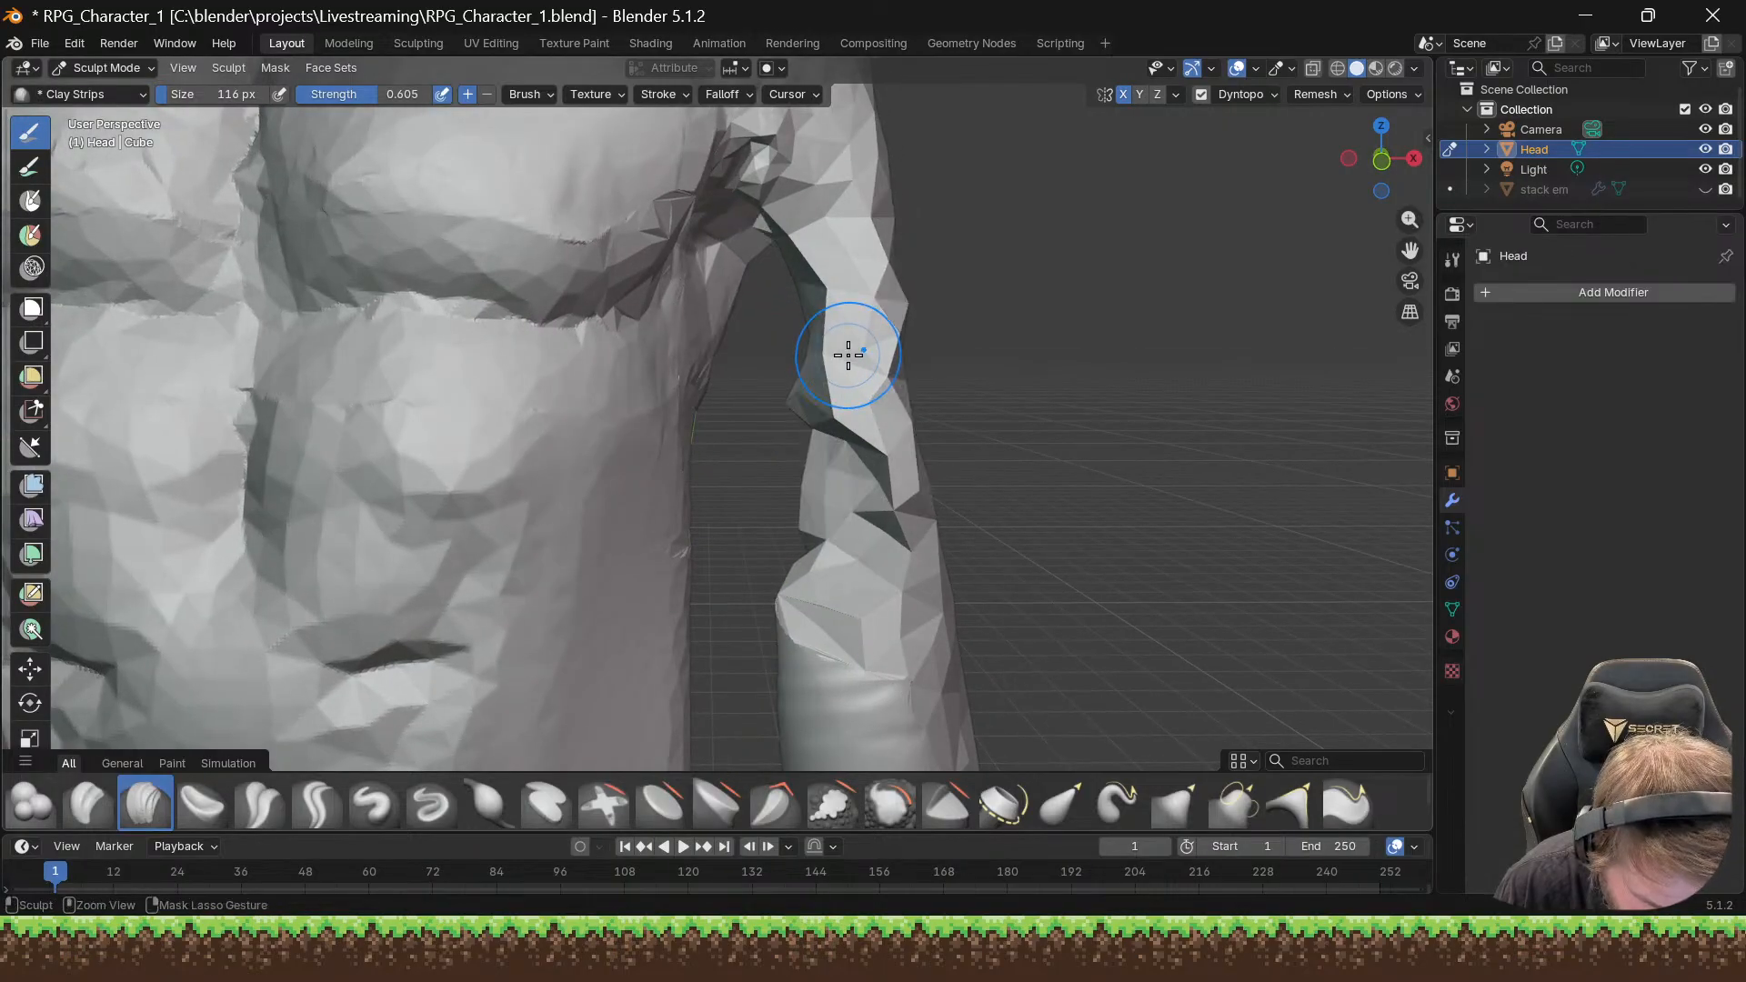
key(ctrl+z)
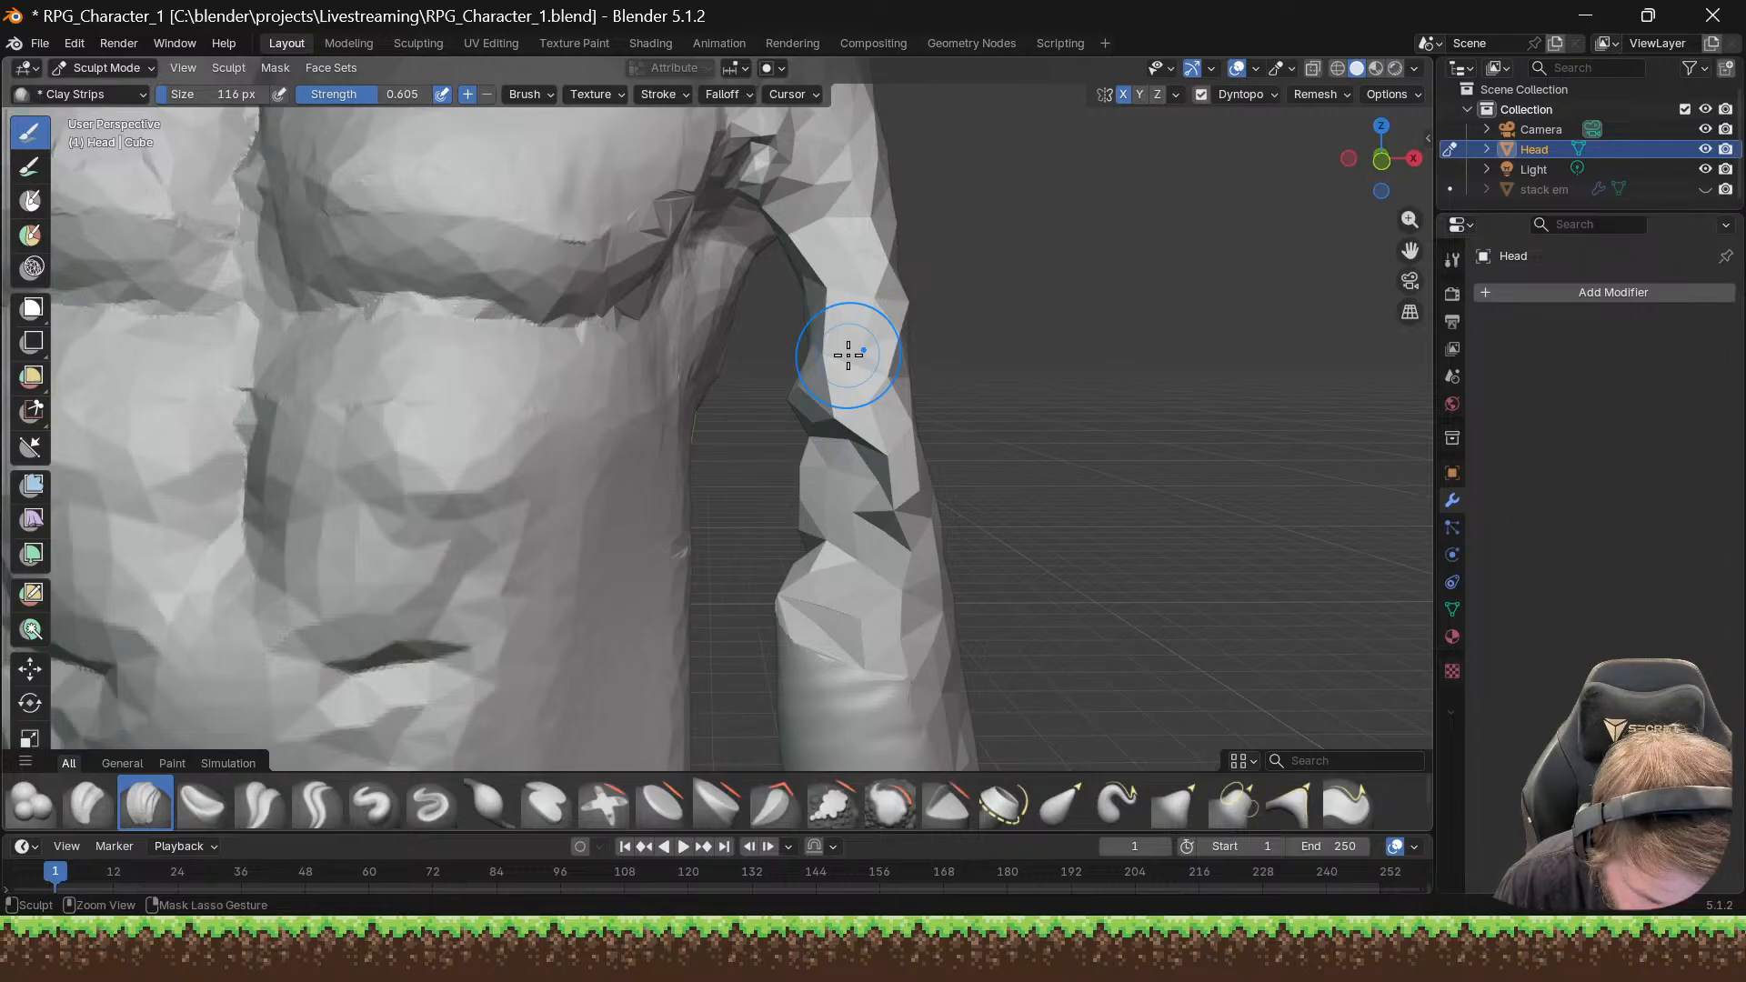
Step: Switch to Object Mode and check the arm's normals by briefly enabling the Face Orientation overlay
mouse_move(844, 348)
middle_down()
mouse_move(760, 335)
mouse_move(869, 338)
middle_up()
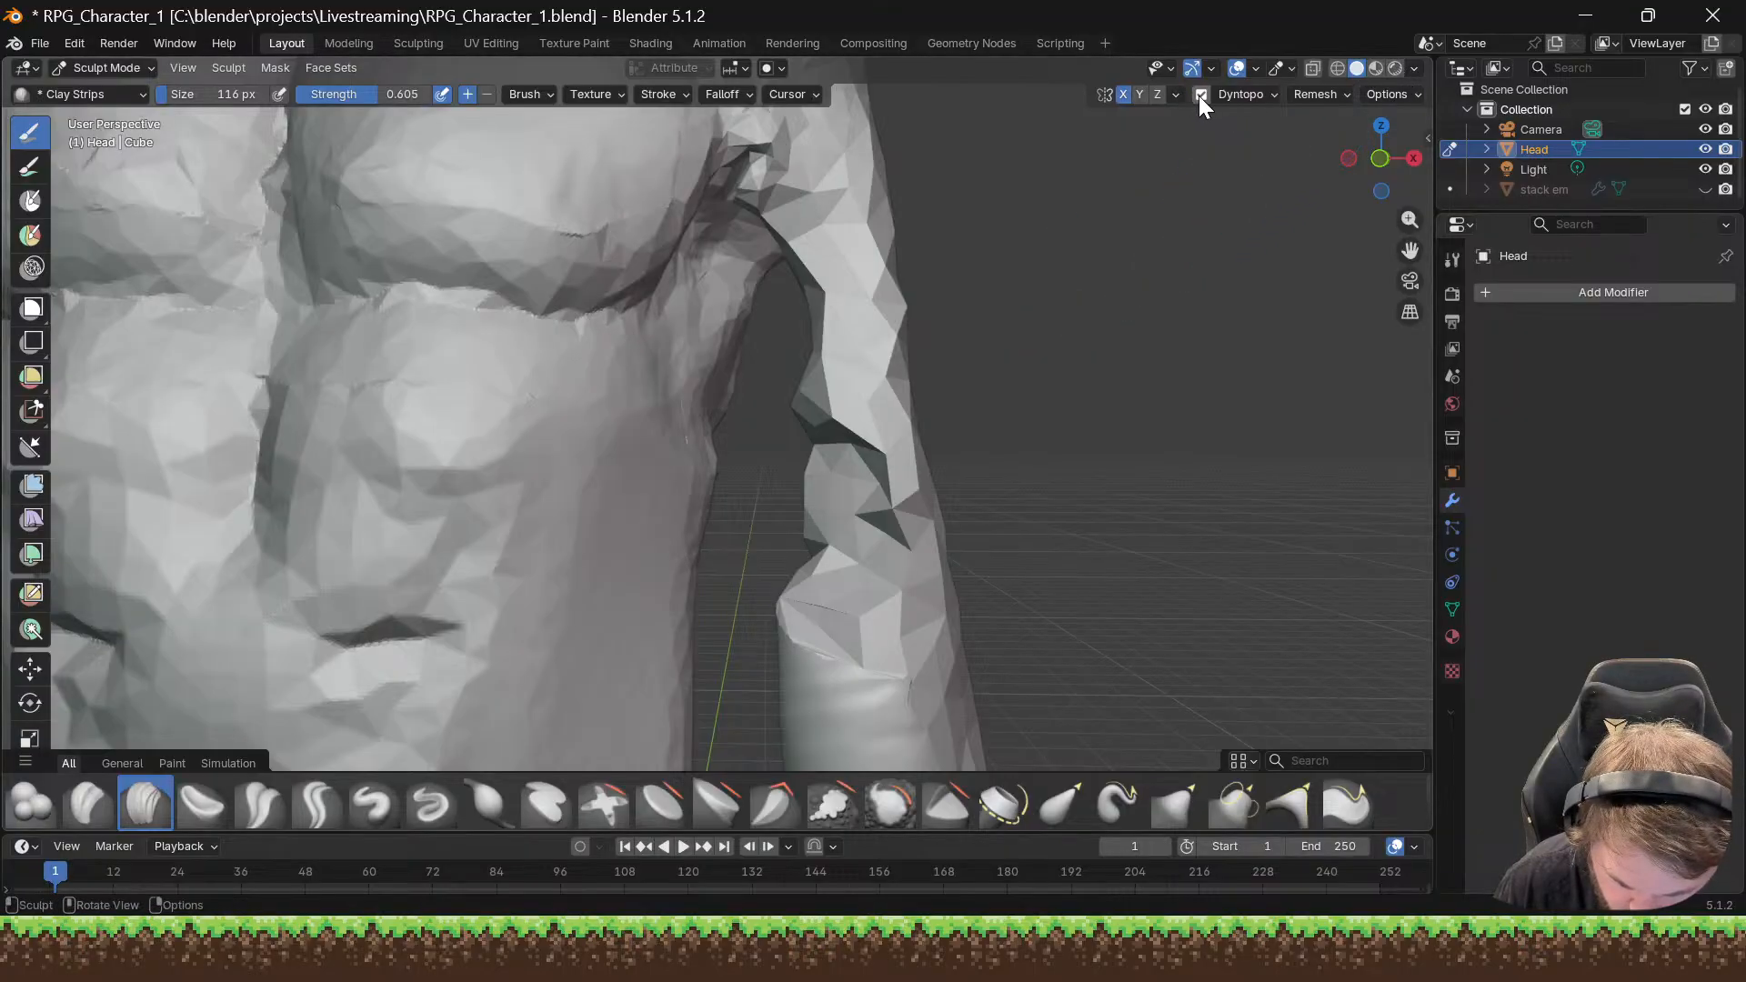
key(ctrl+Tab)
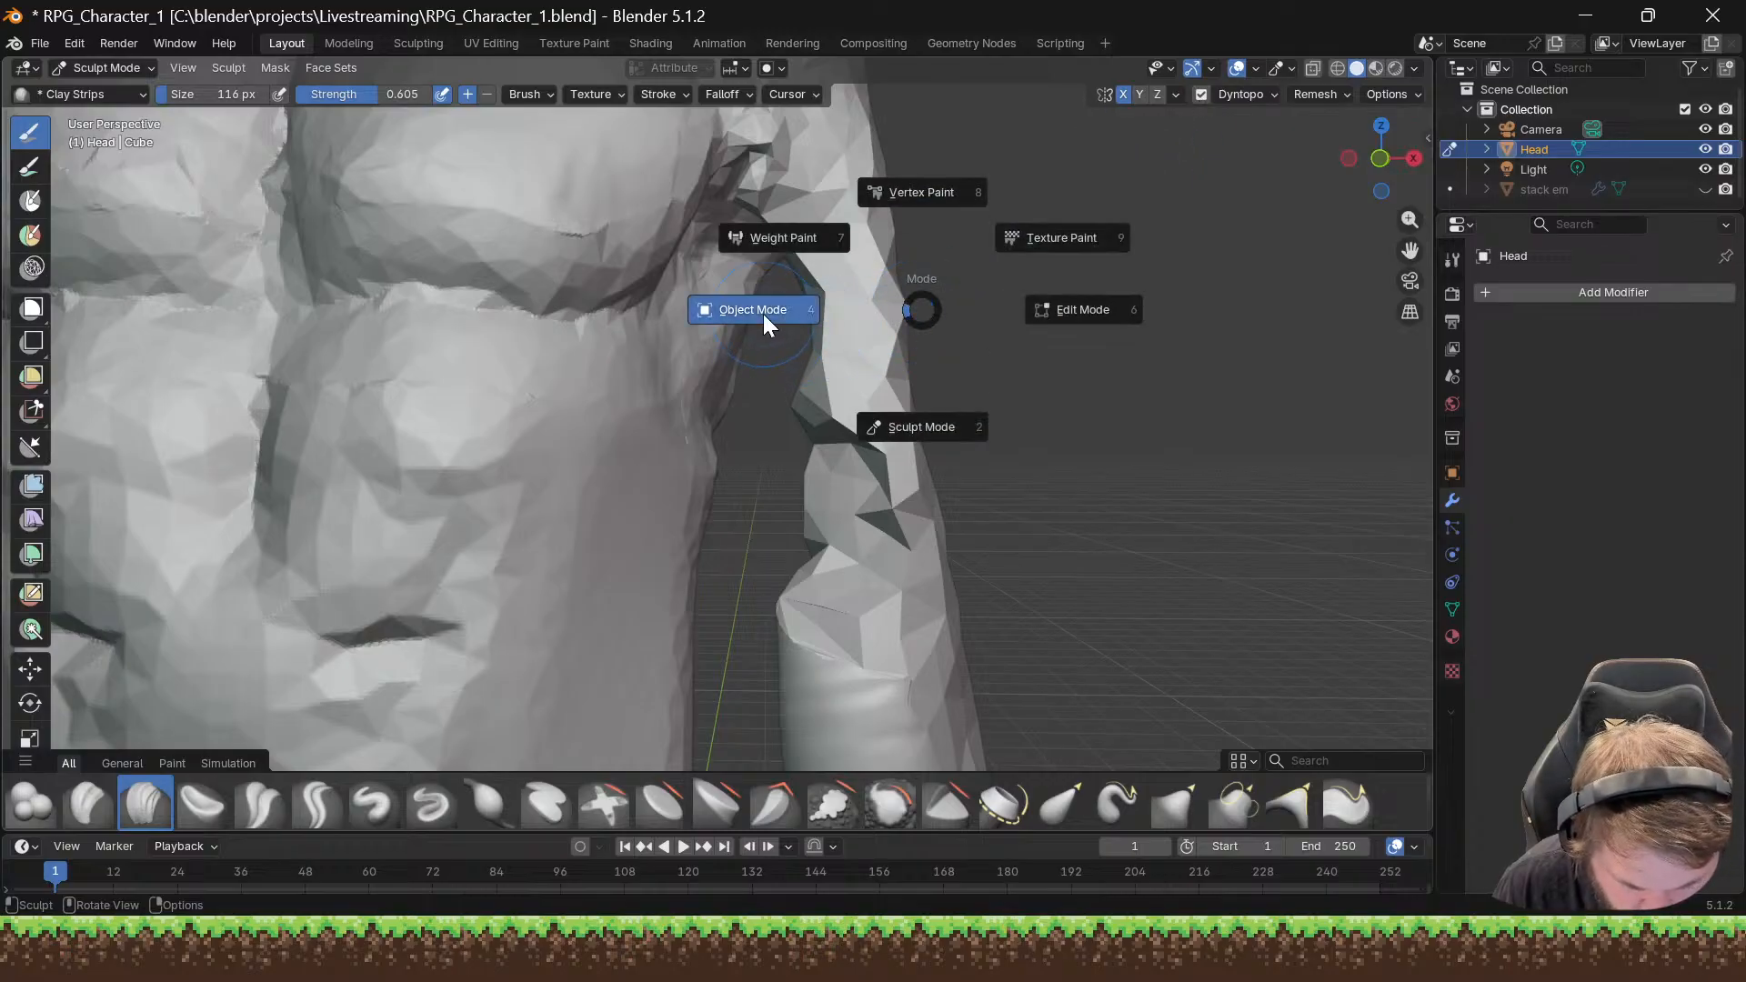
key(4)
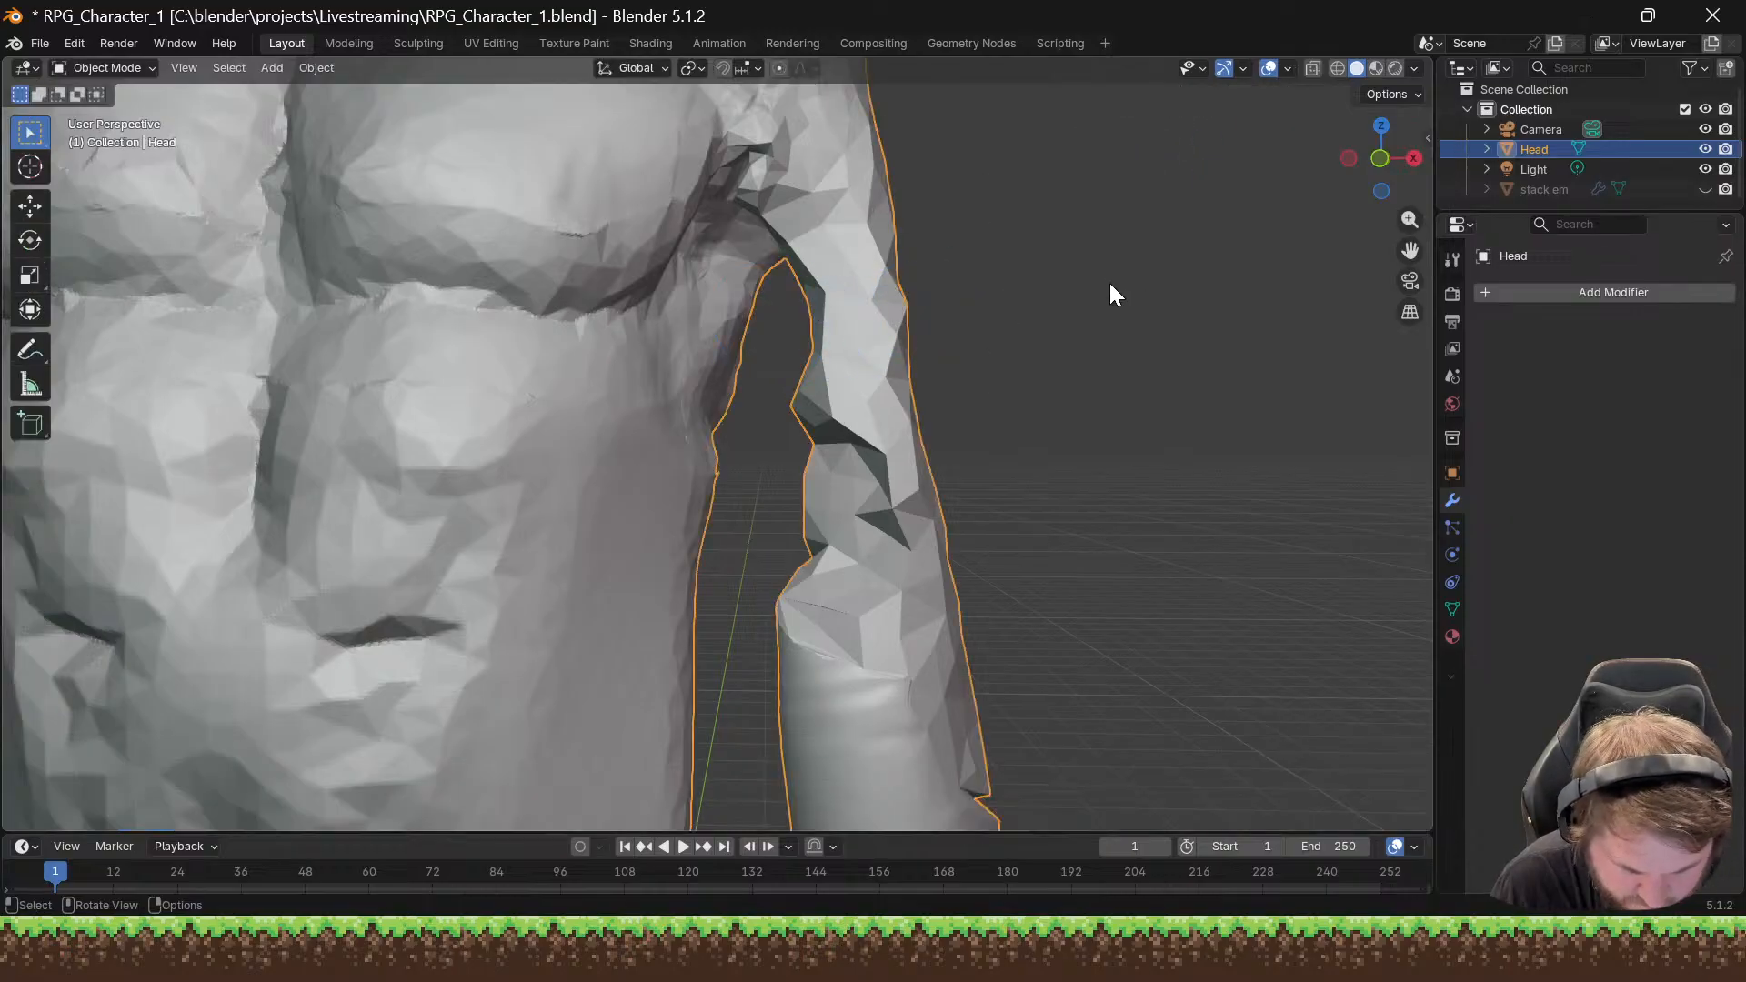
click(1415, 68)
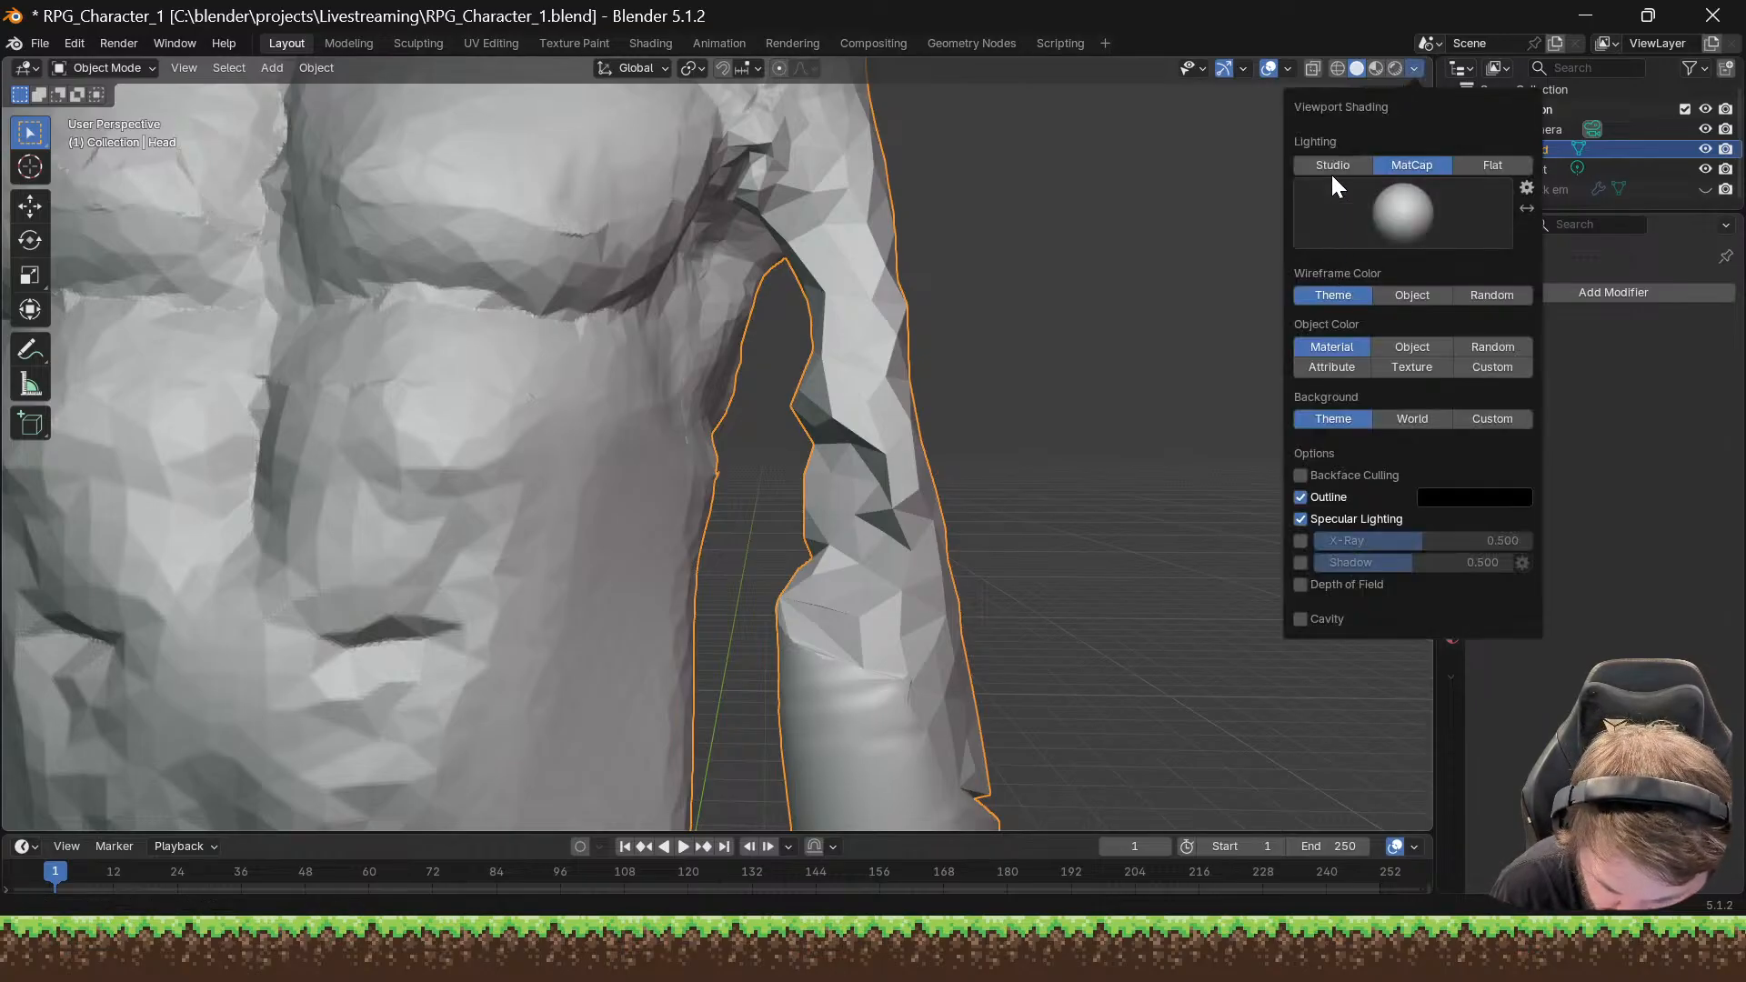
click(1272, 69)
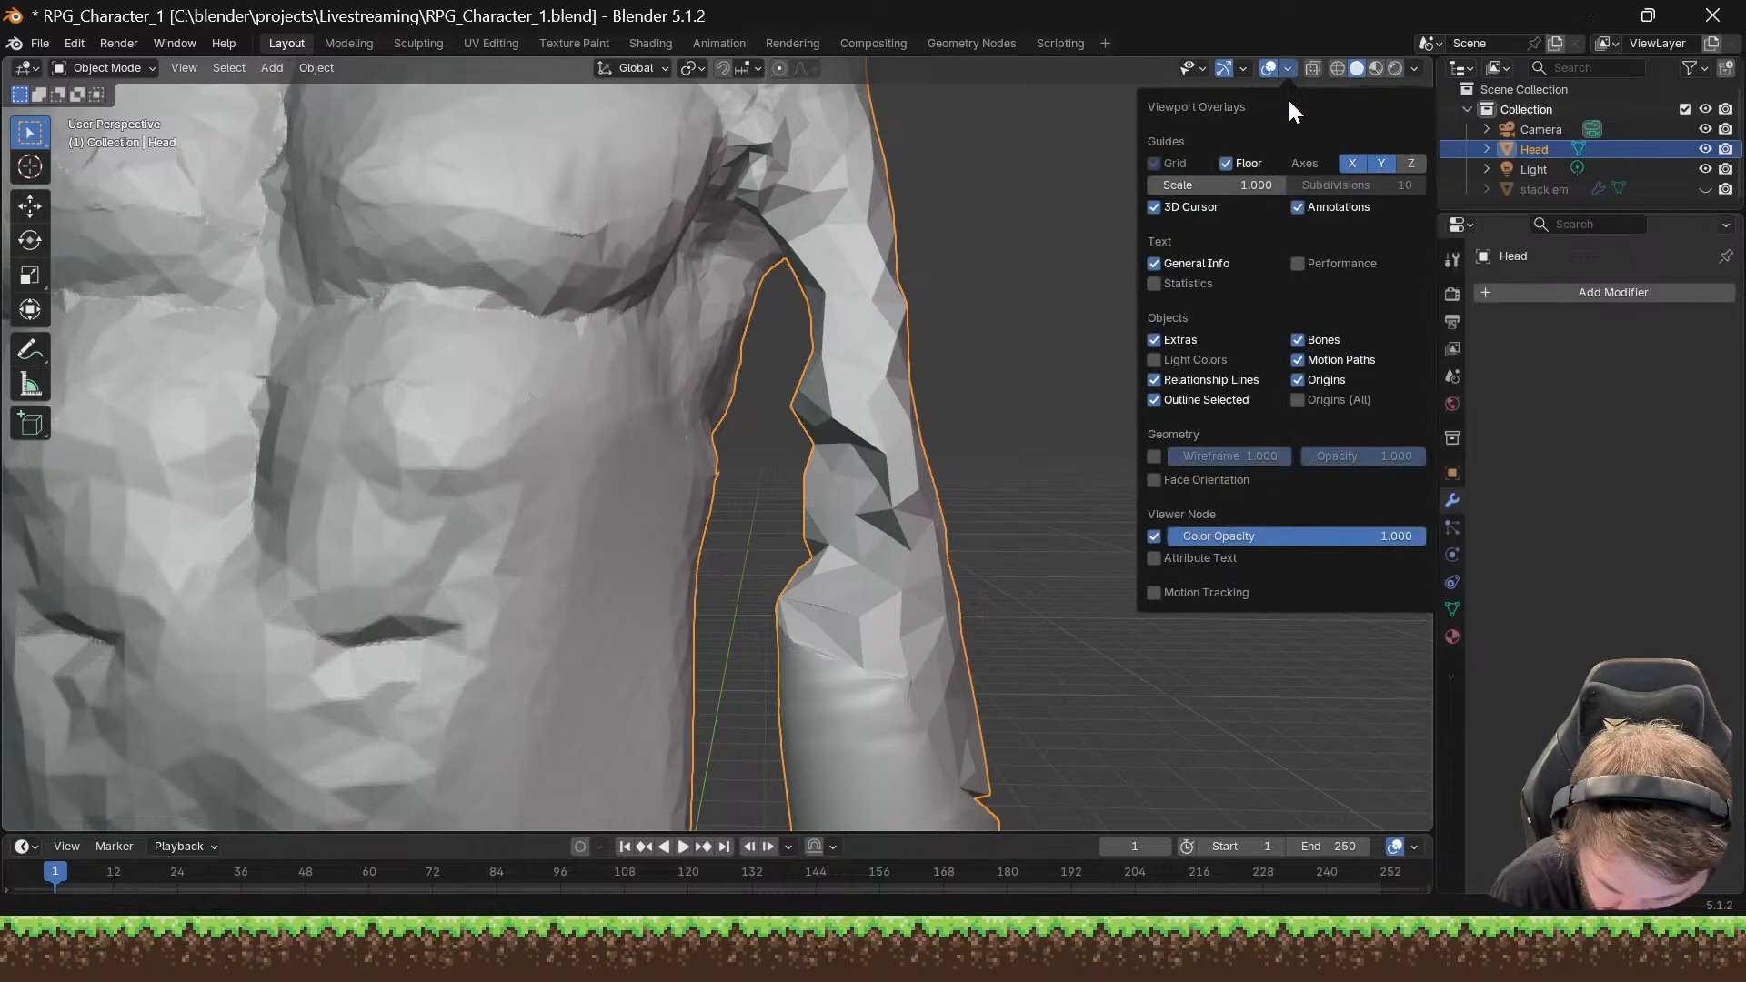
click(1154, 480)
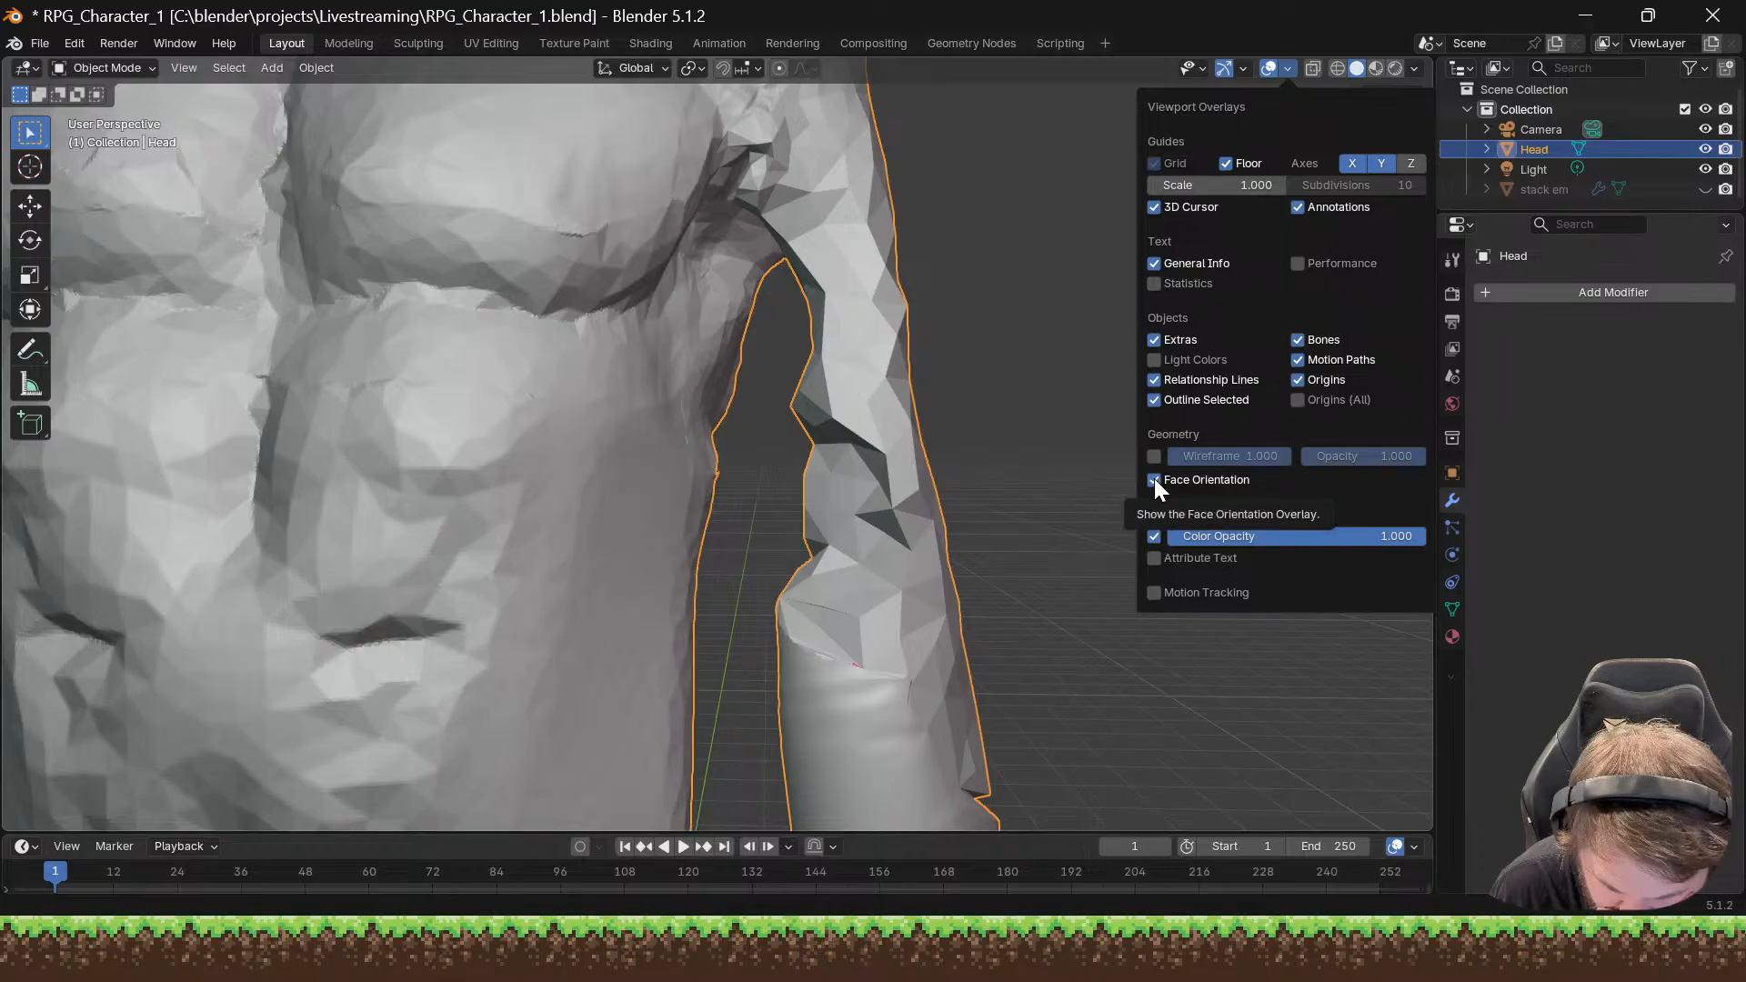
click(1153, 479)
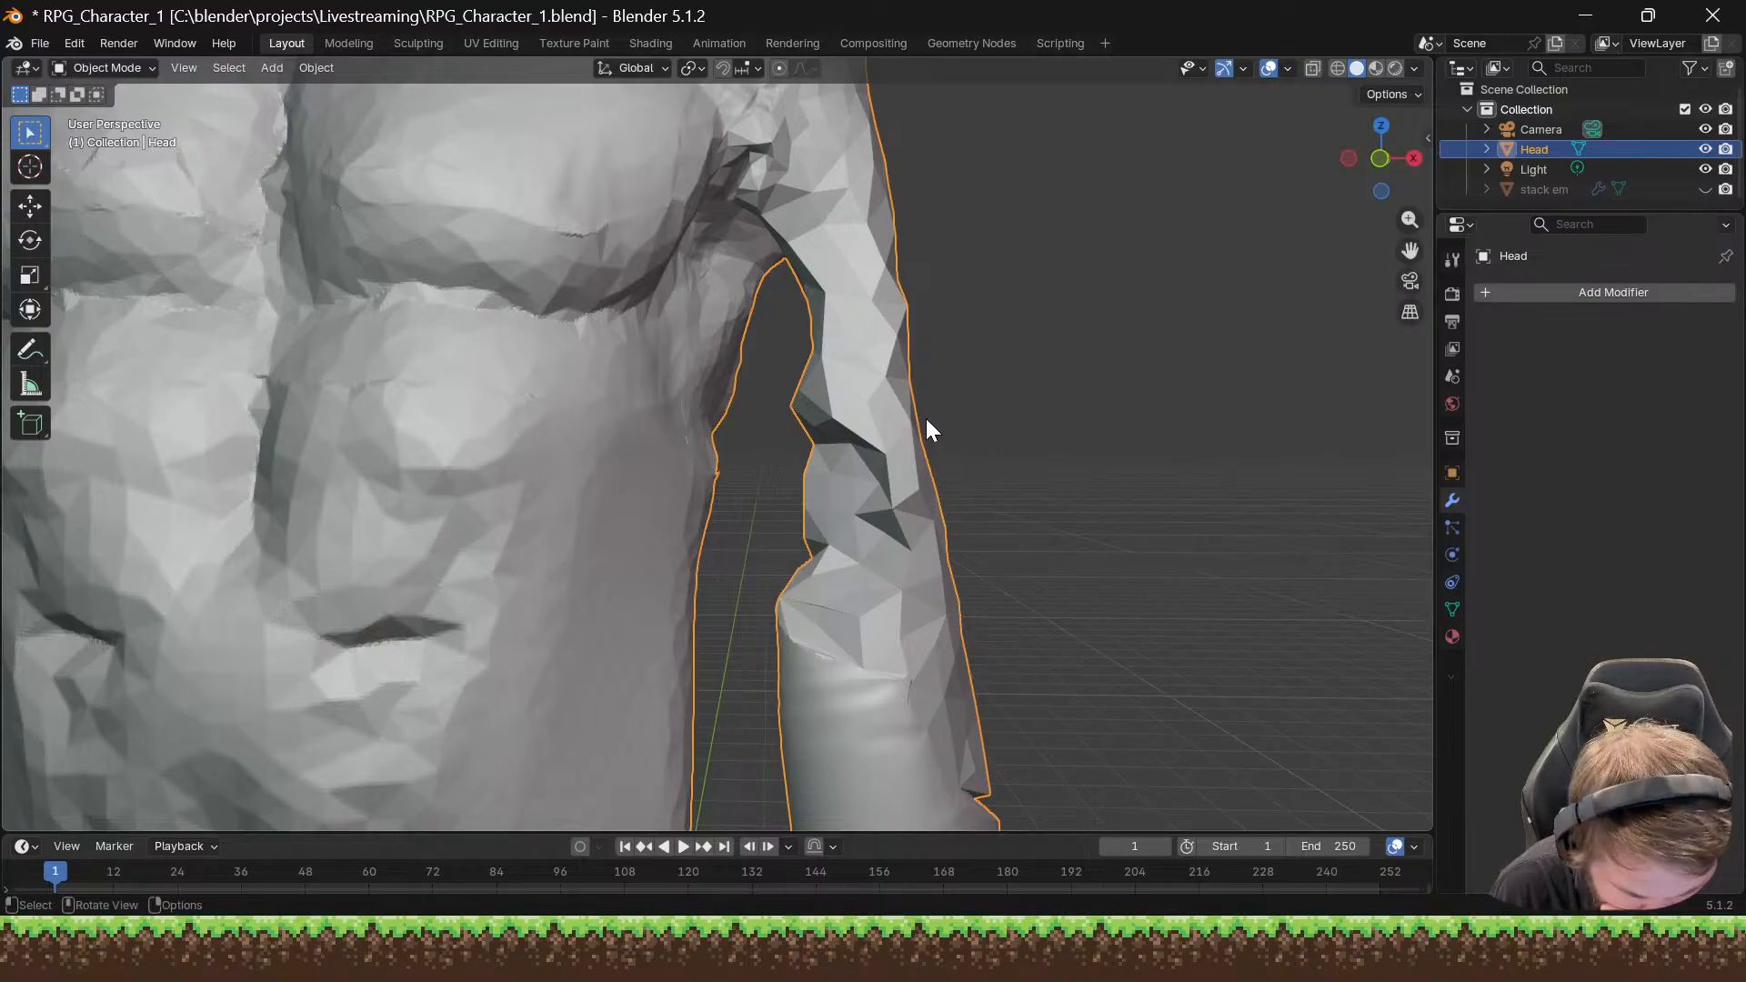
middle_drag(926, 419, 962, 416)
scroll(805, 413, down, 5)
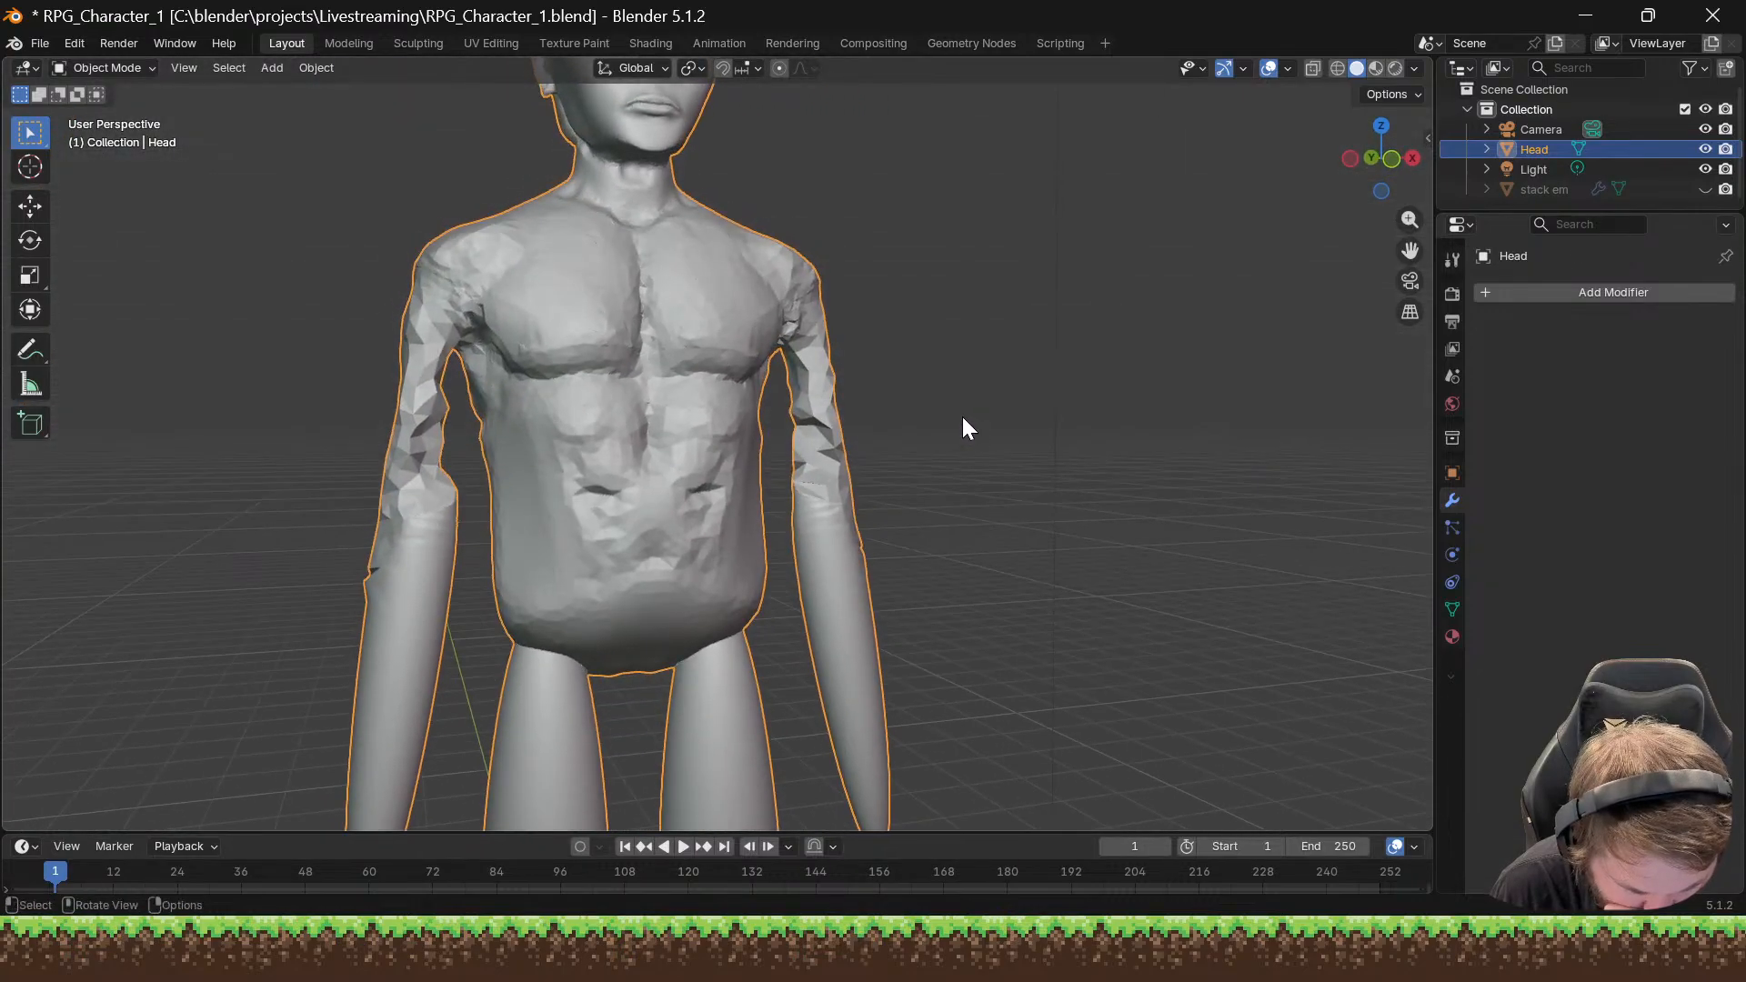
click(318, 74)
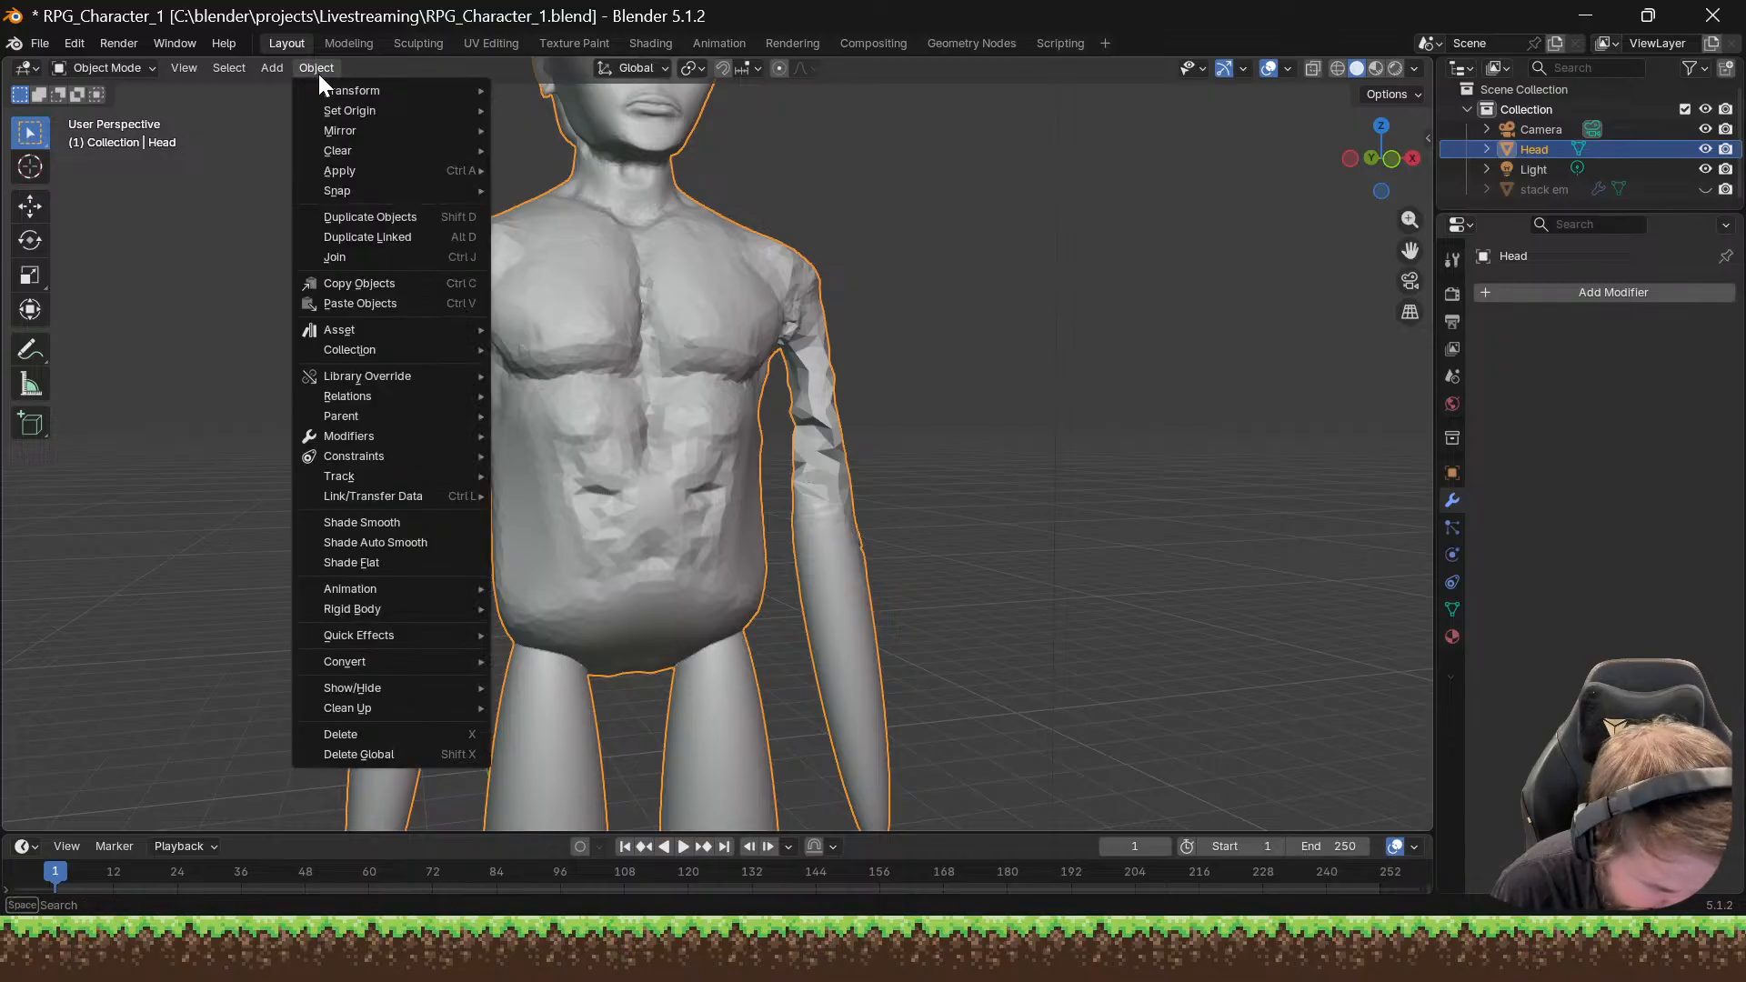
mouse_move(322, 442)
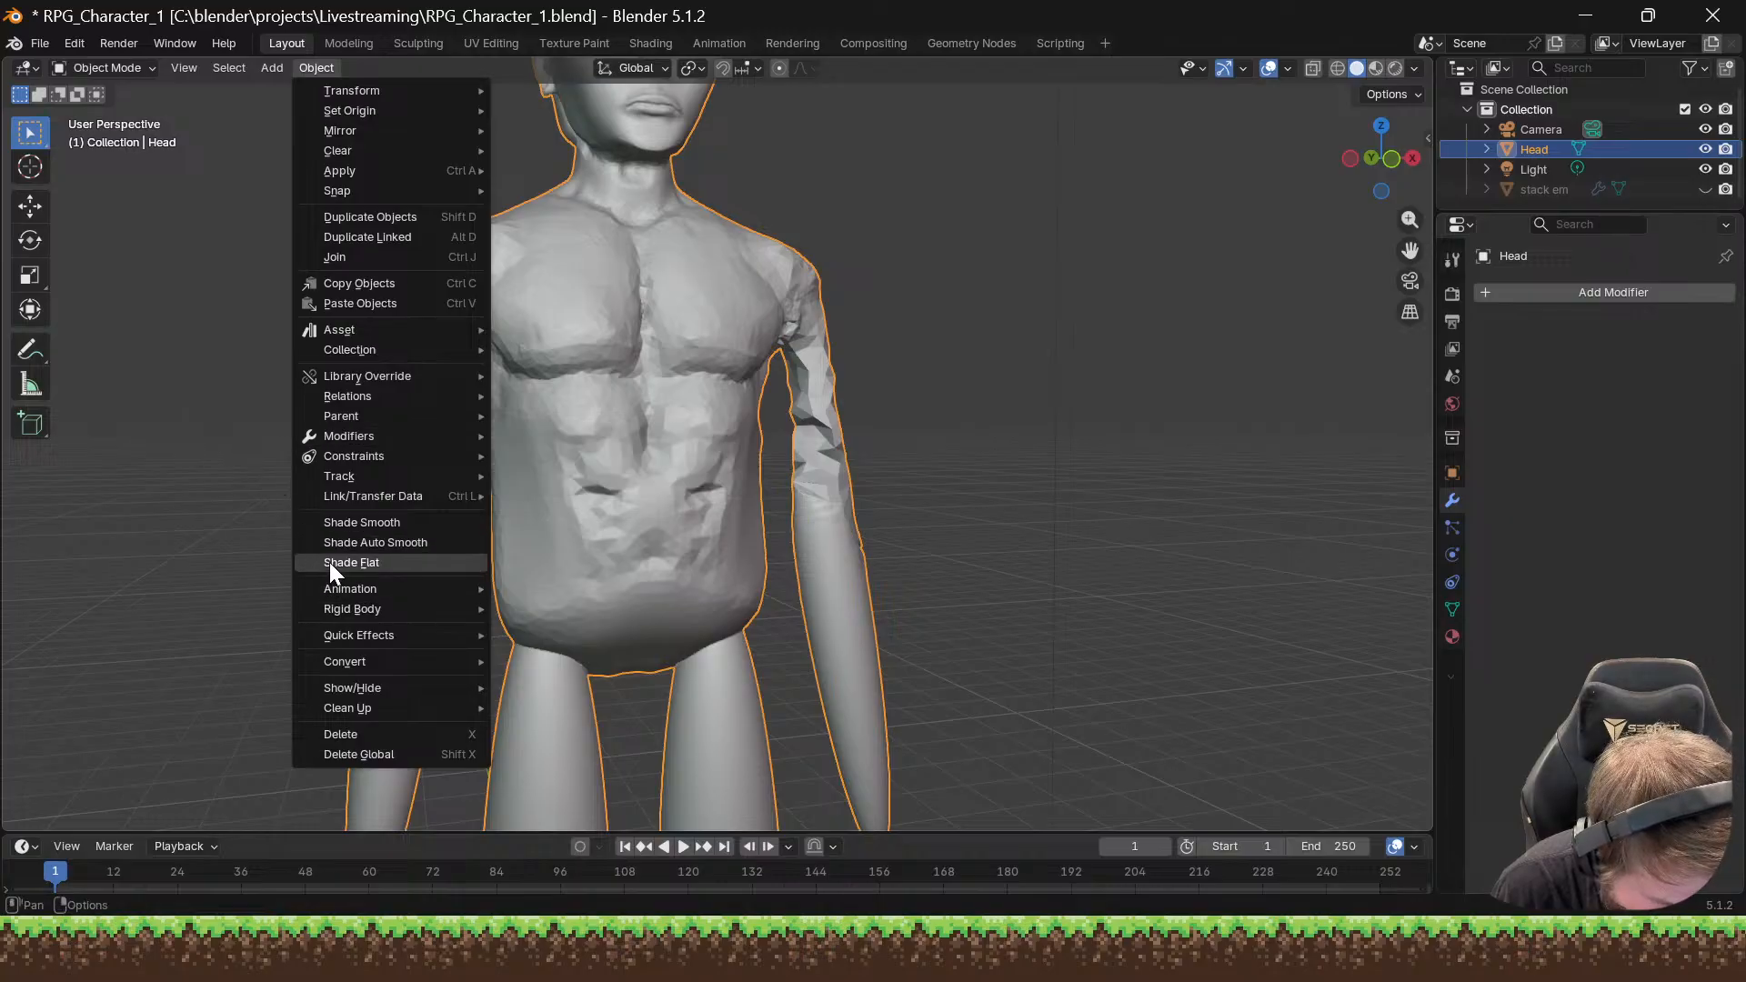
mouse_move(333, 585)
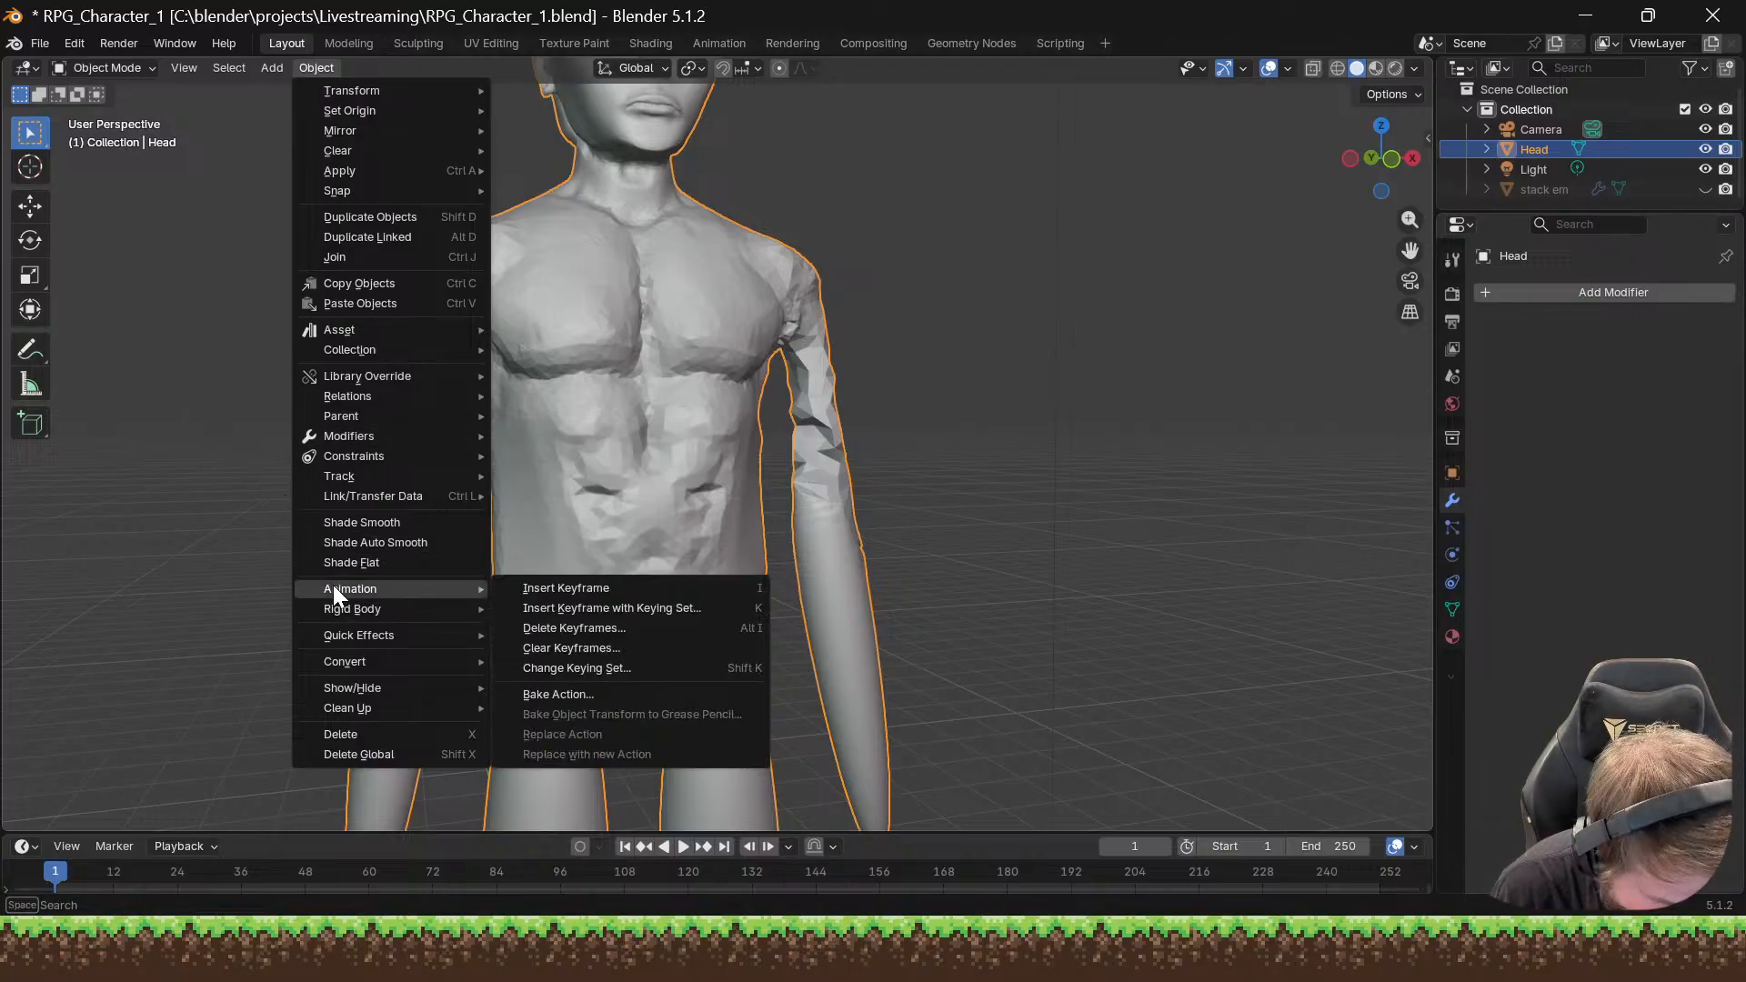
click(217, 488)
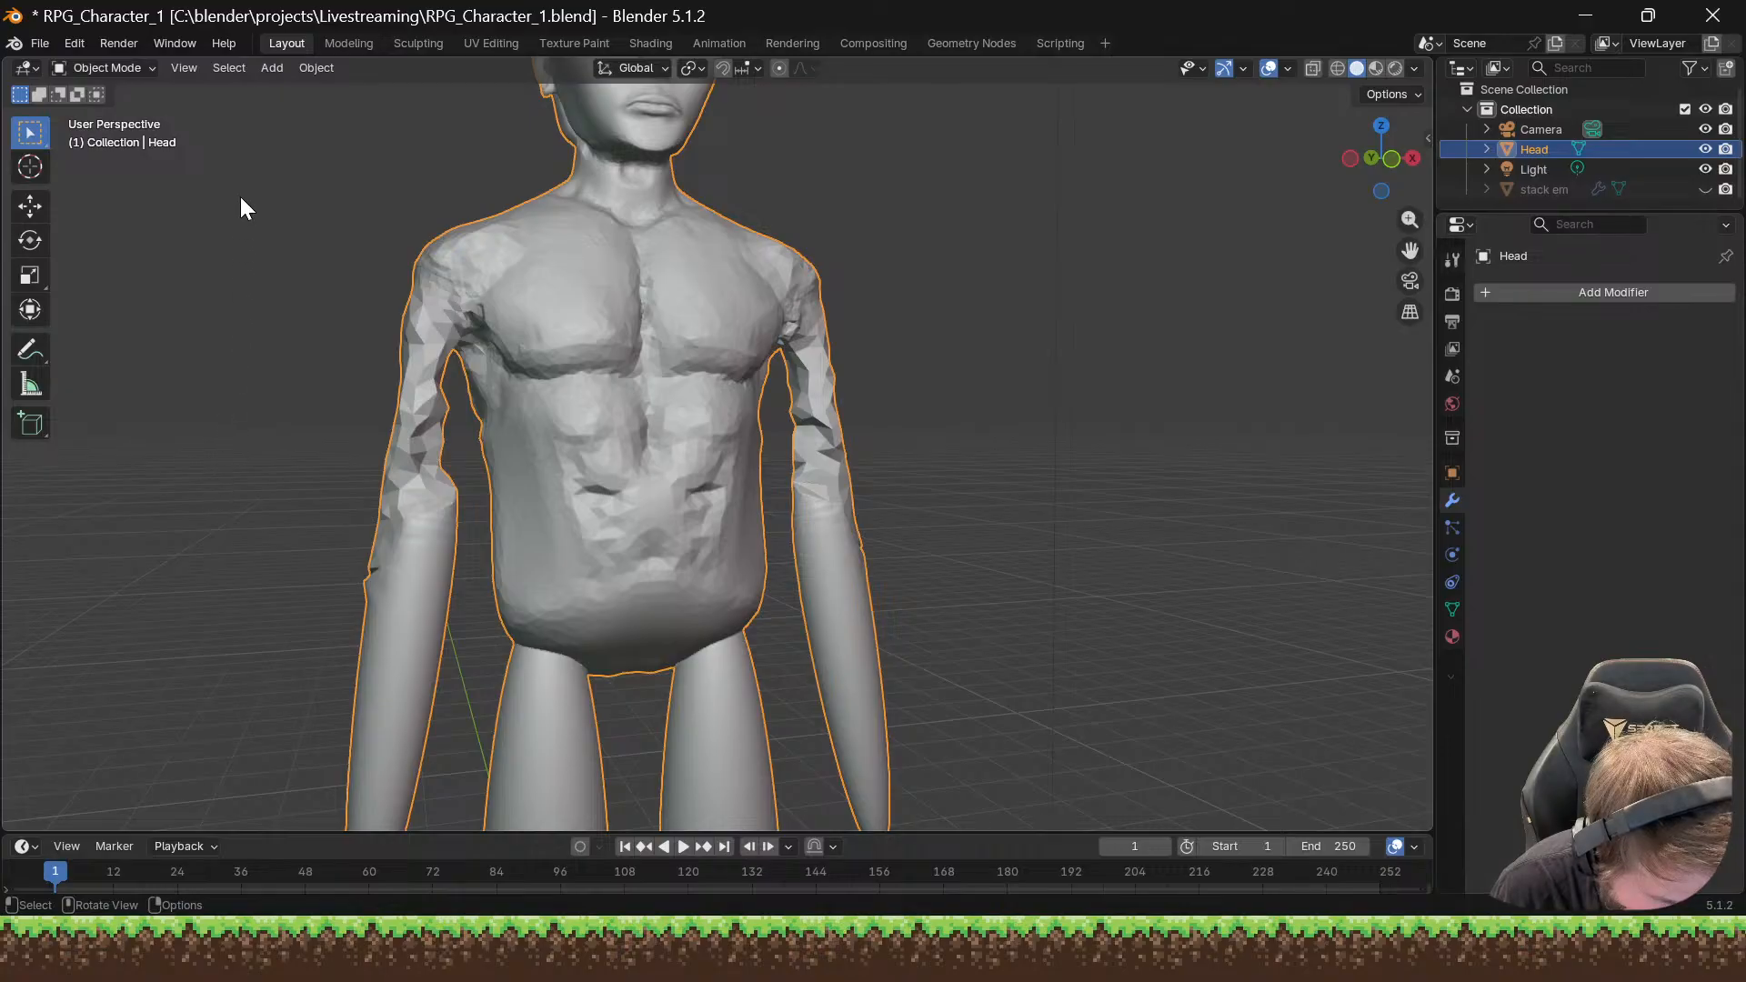
click(317, 68)
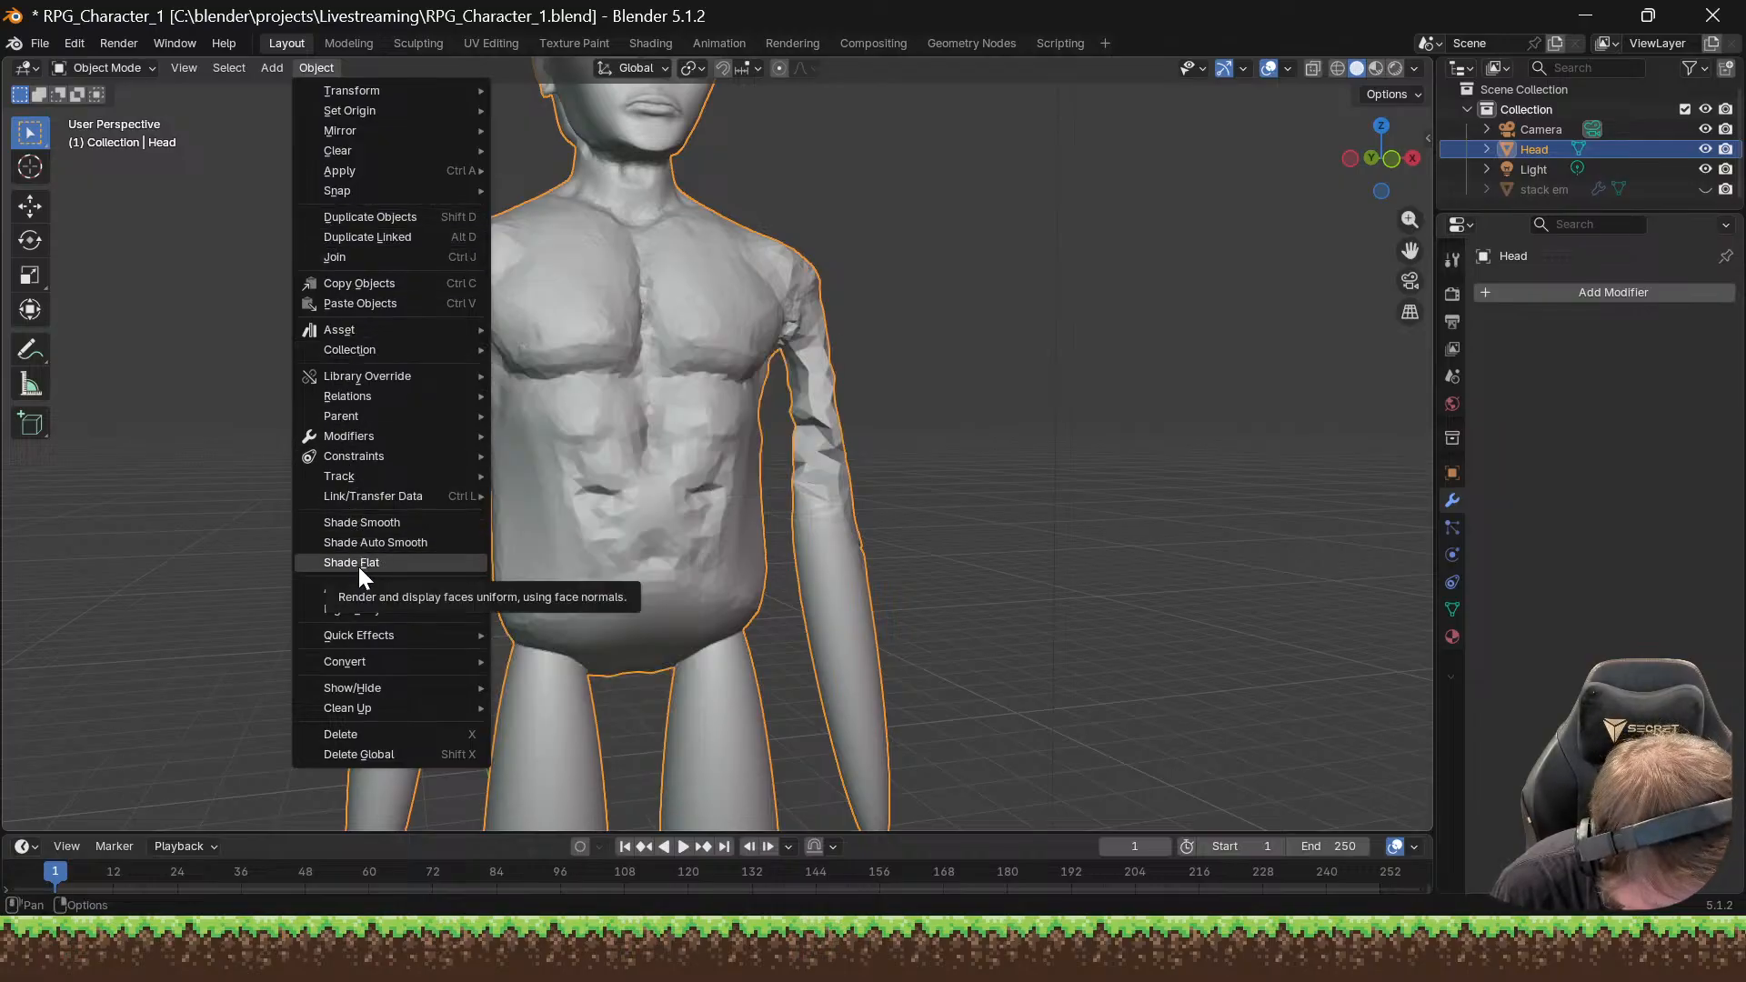
mouse_move(368, 627)
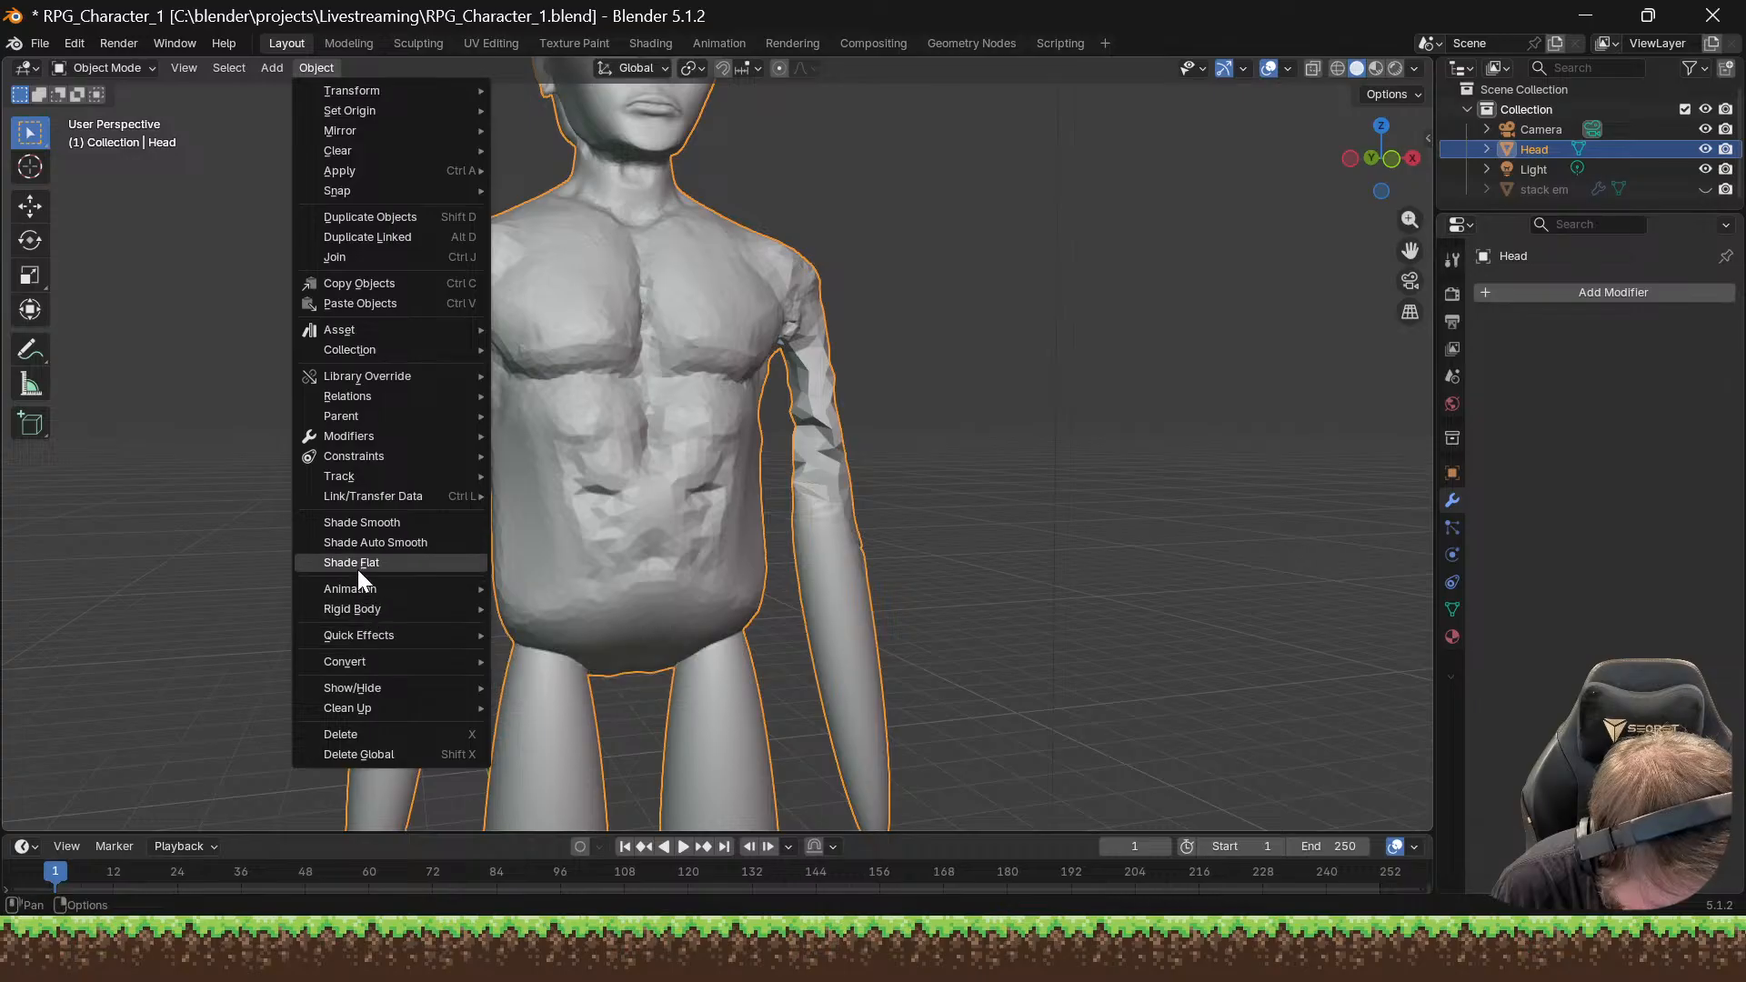
mouse_move(298, 471)
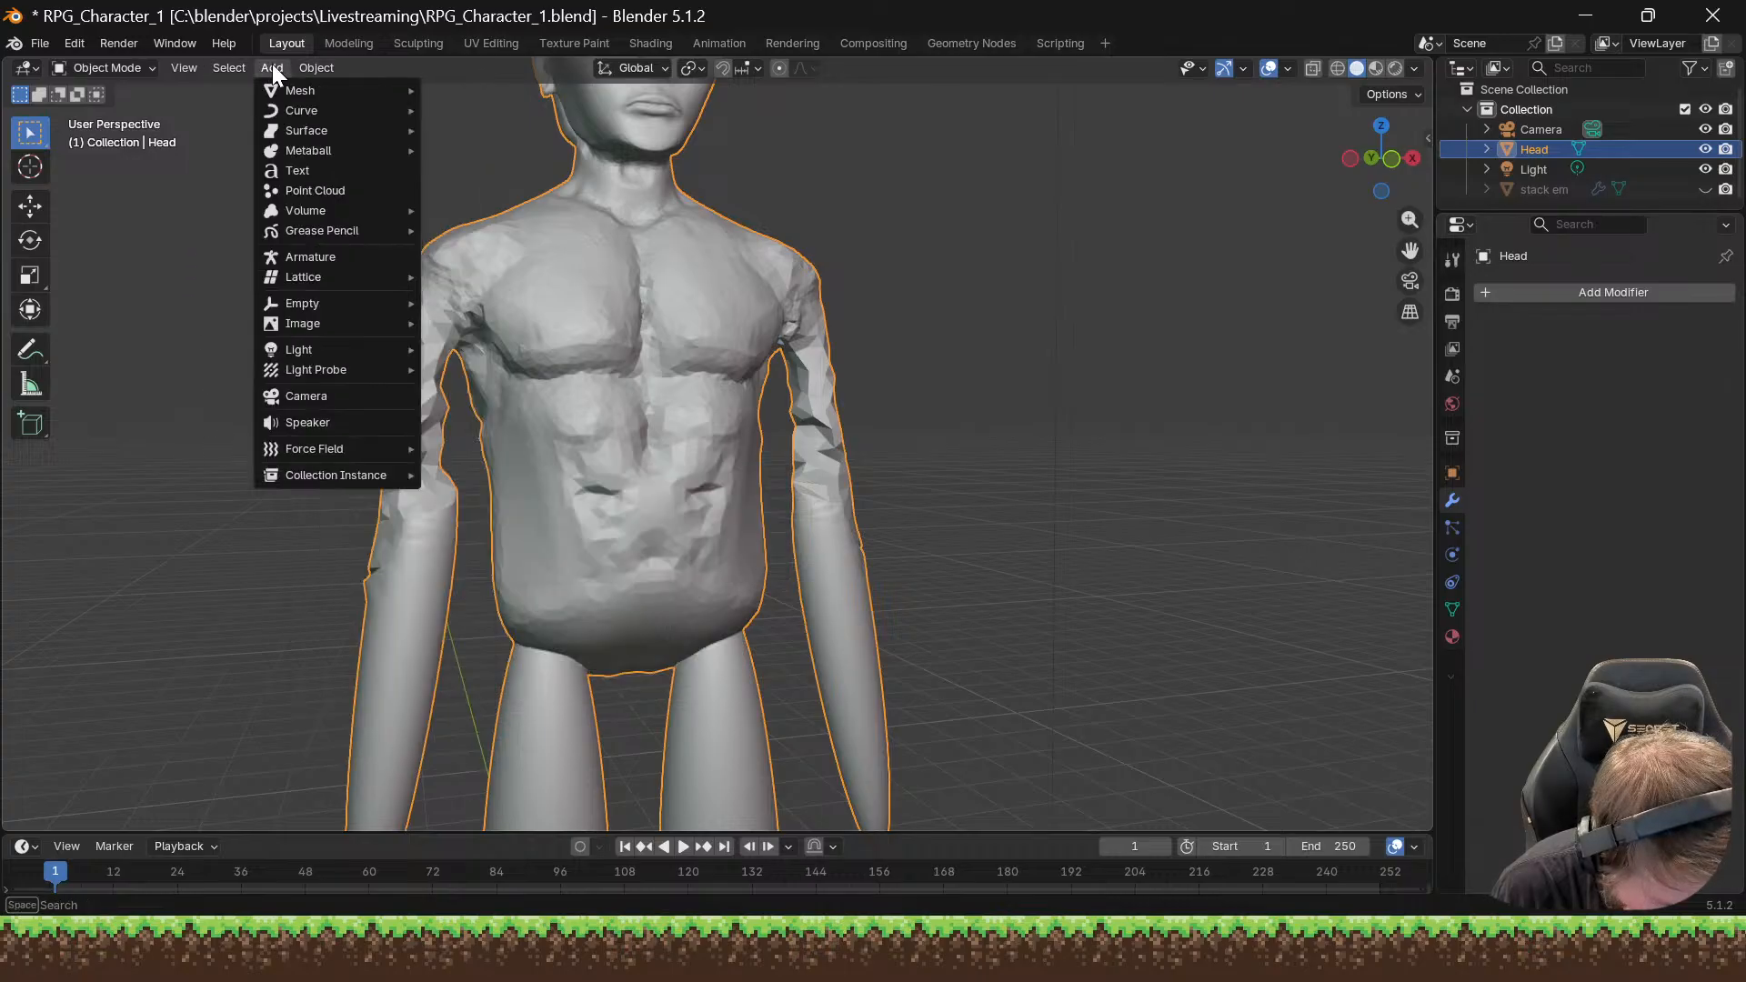
mouse_move(233, 67)
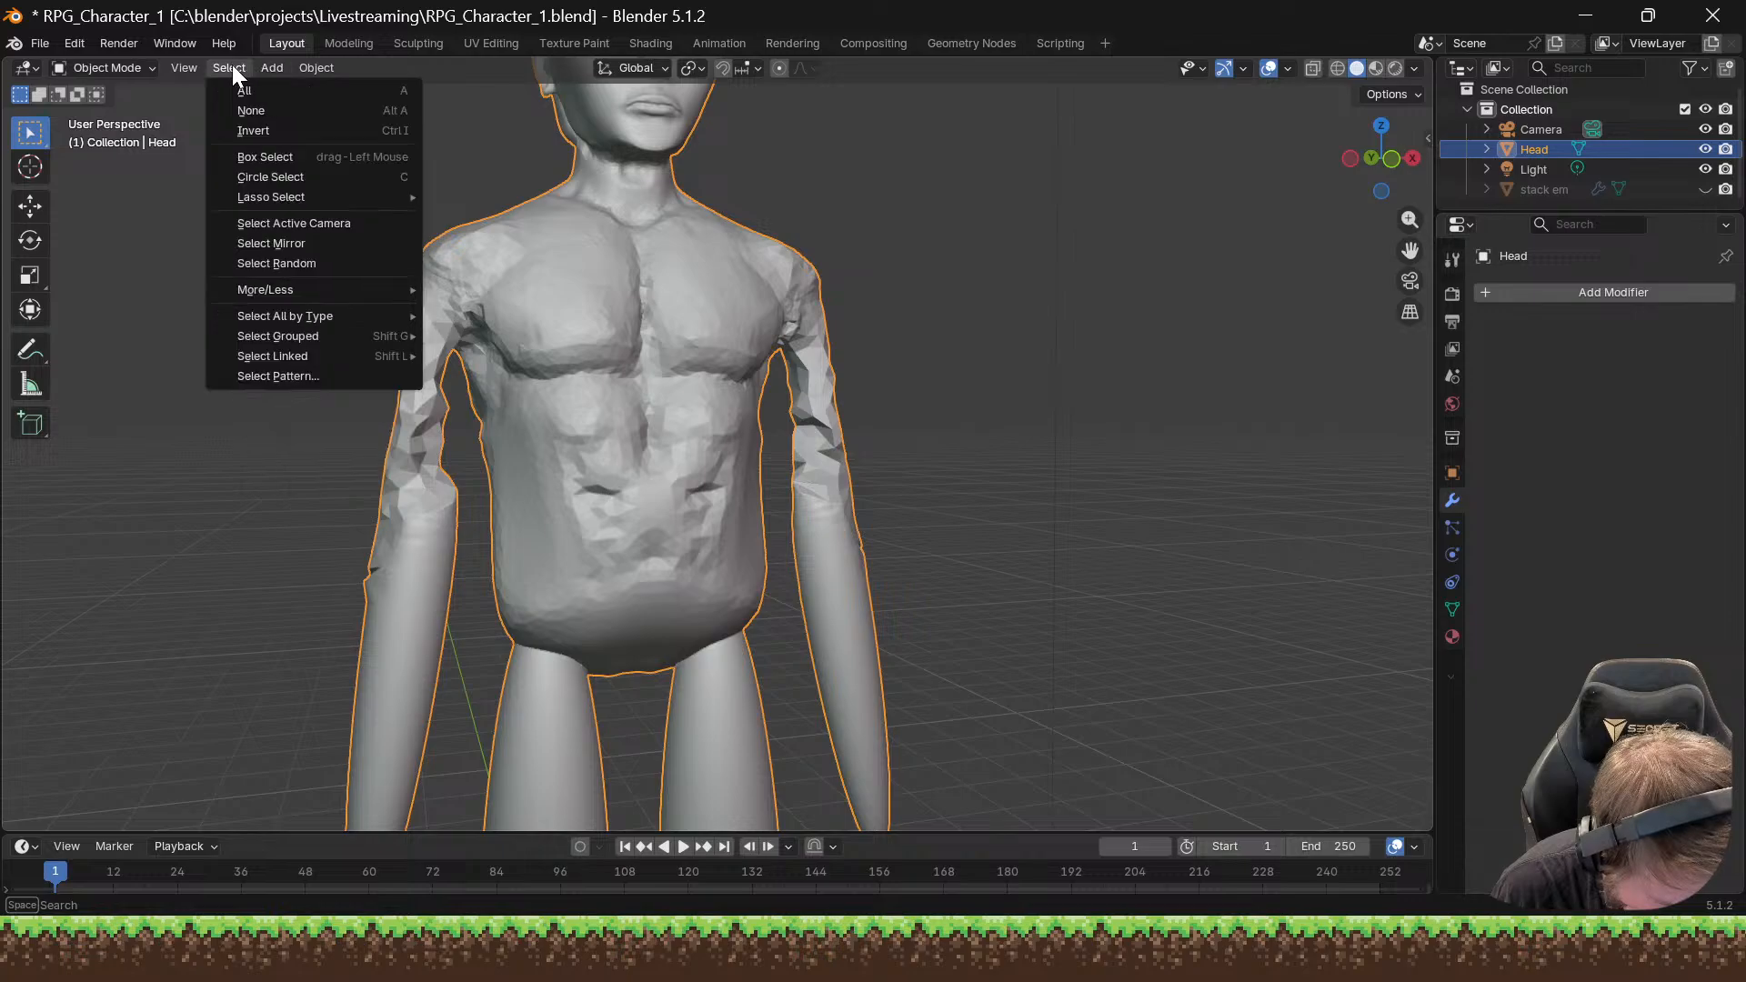
click(232, 66)
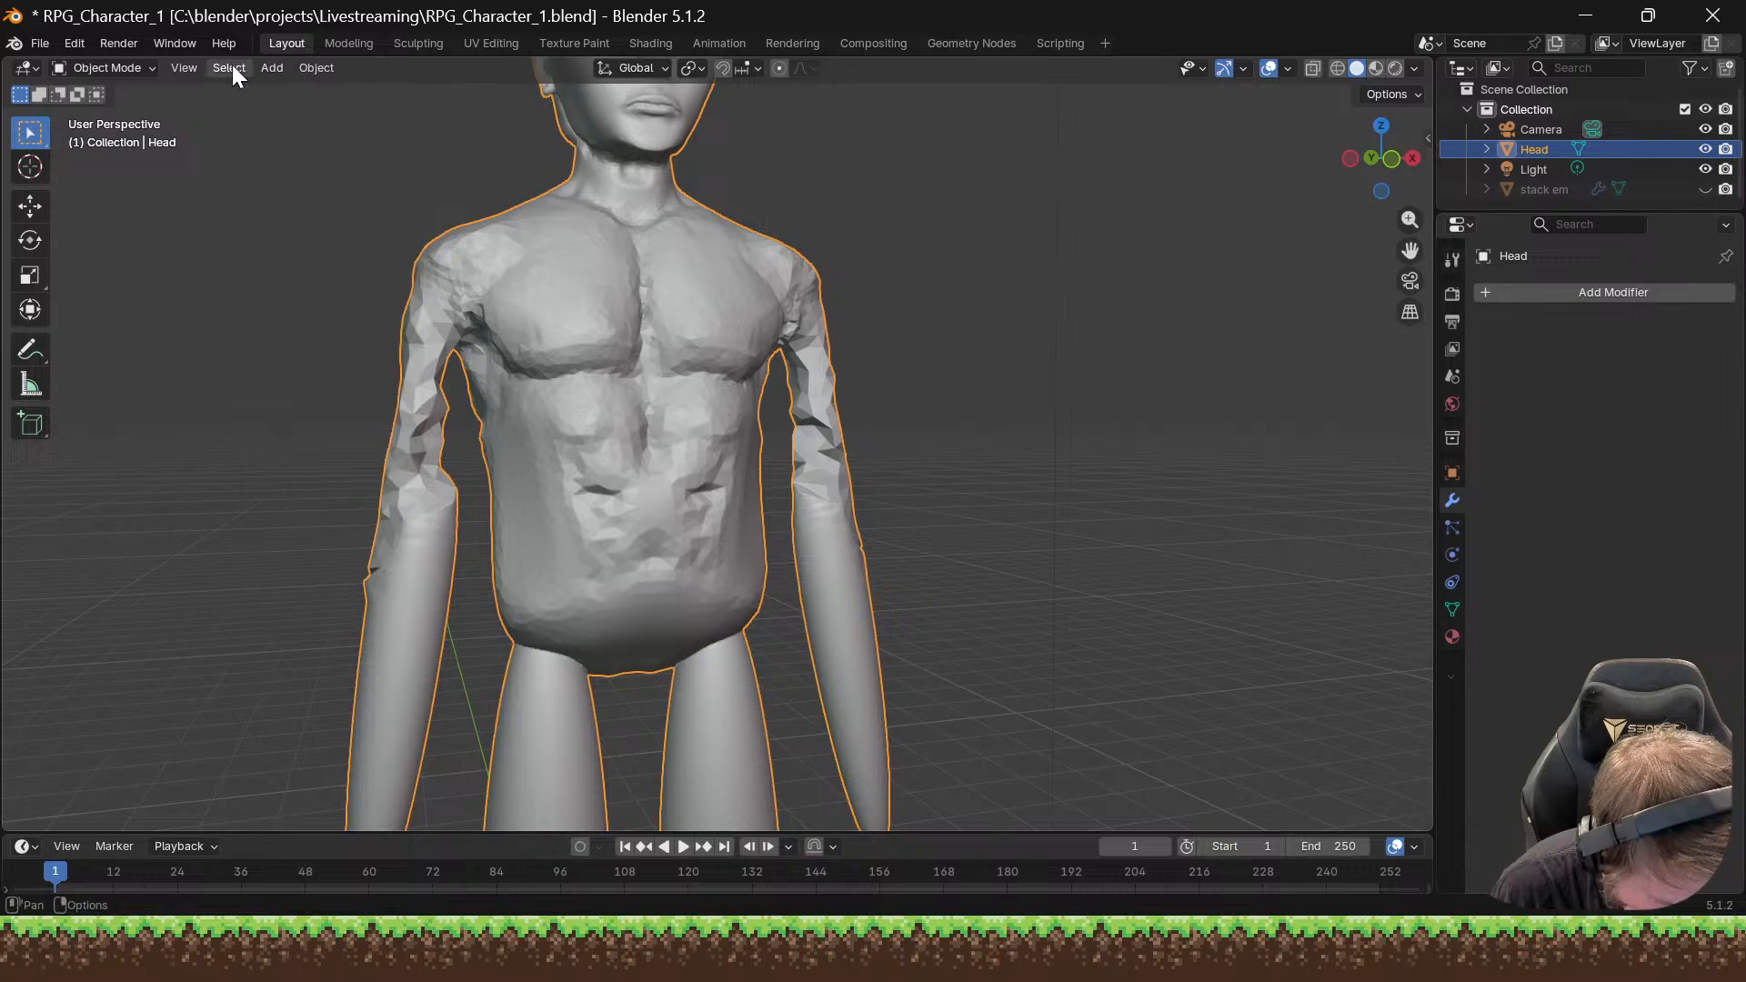
click(183, 66)
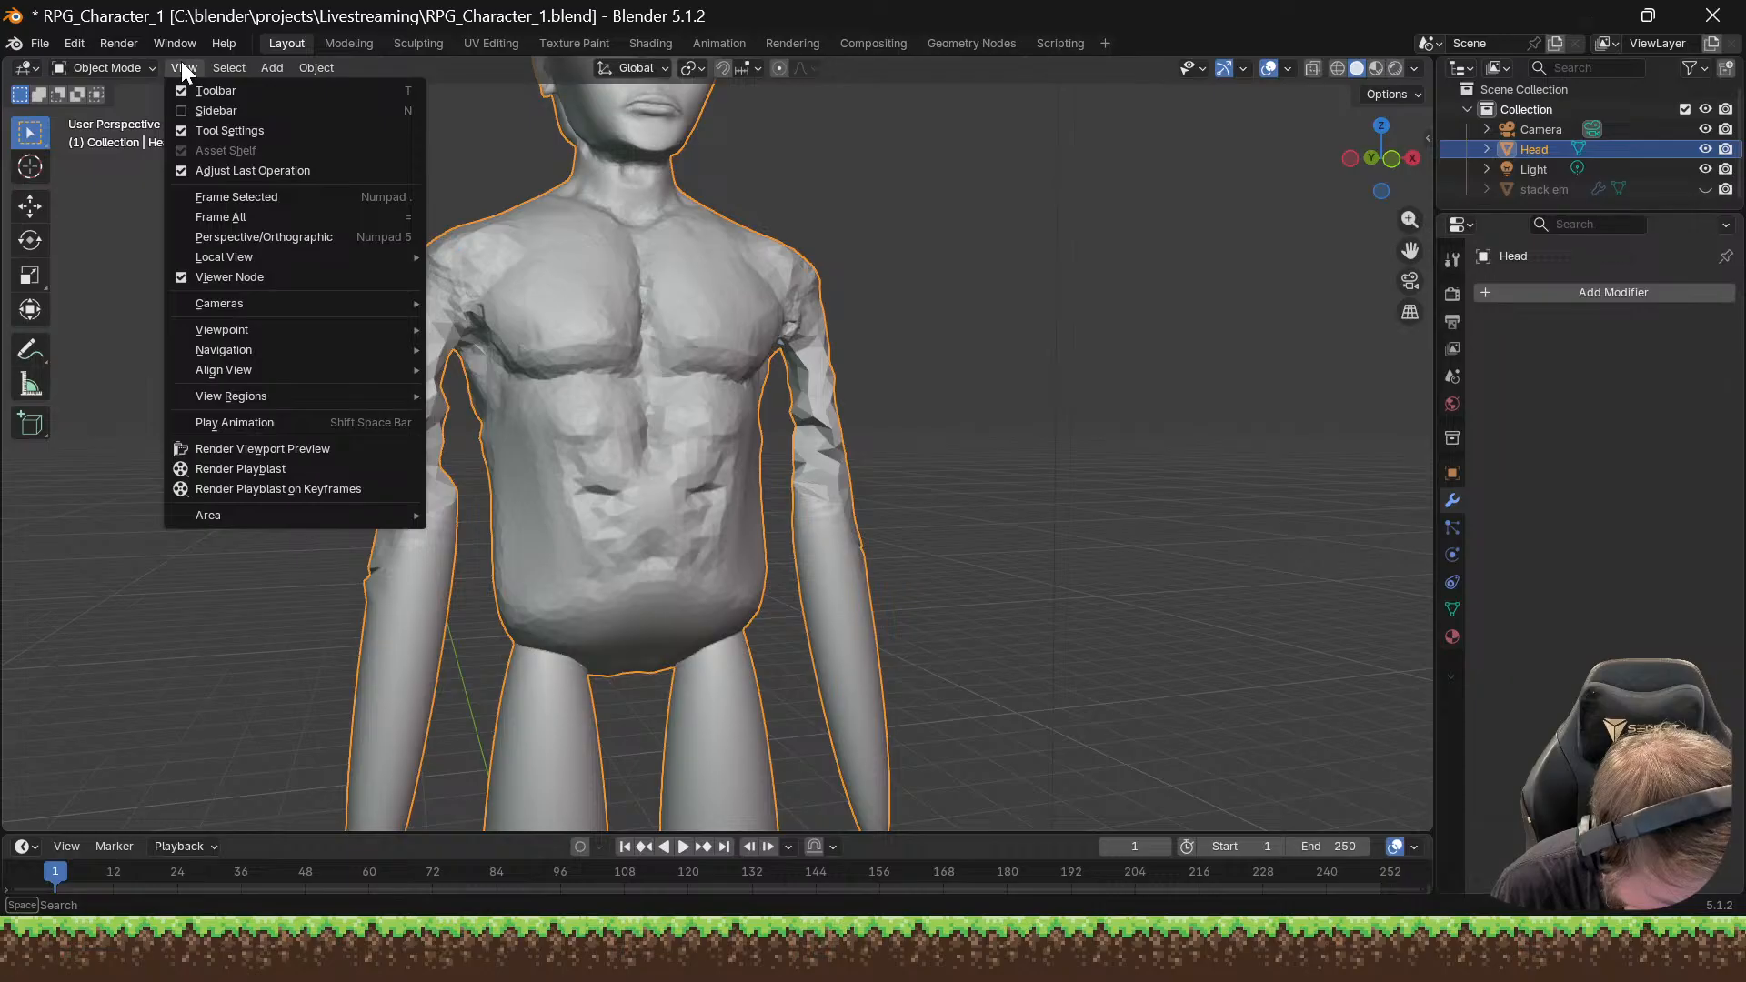
click(182, 63)
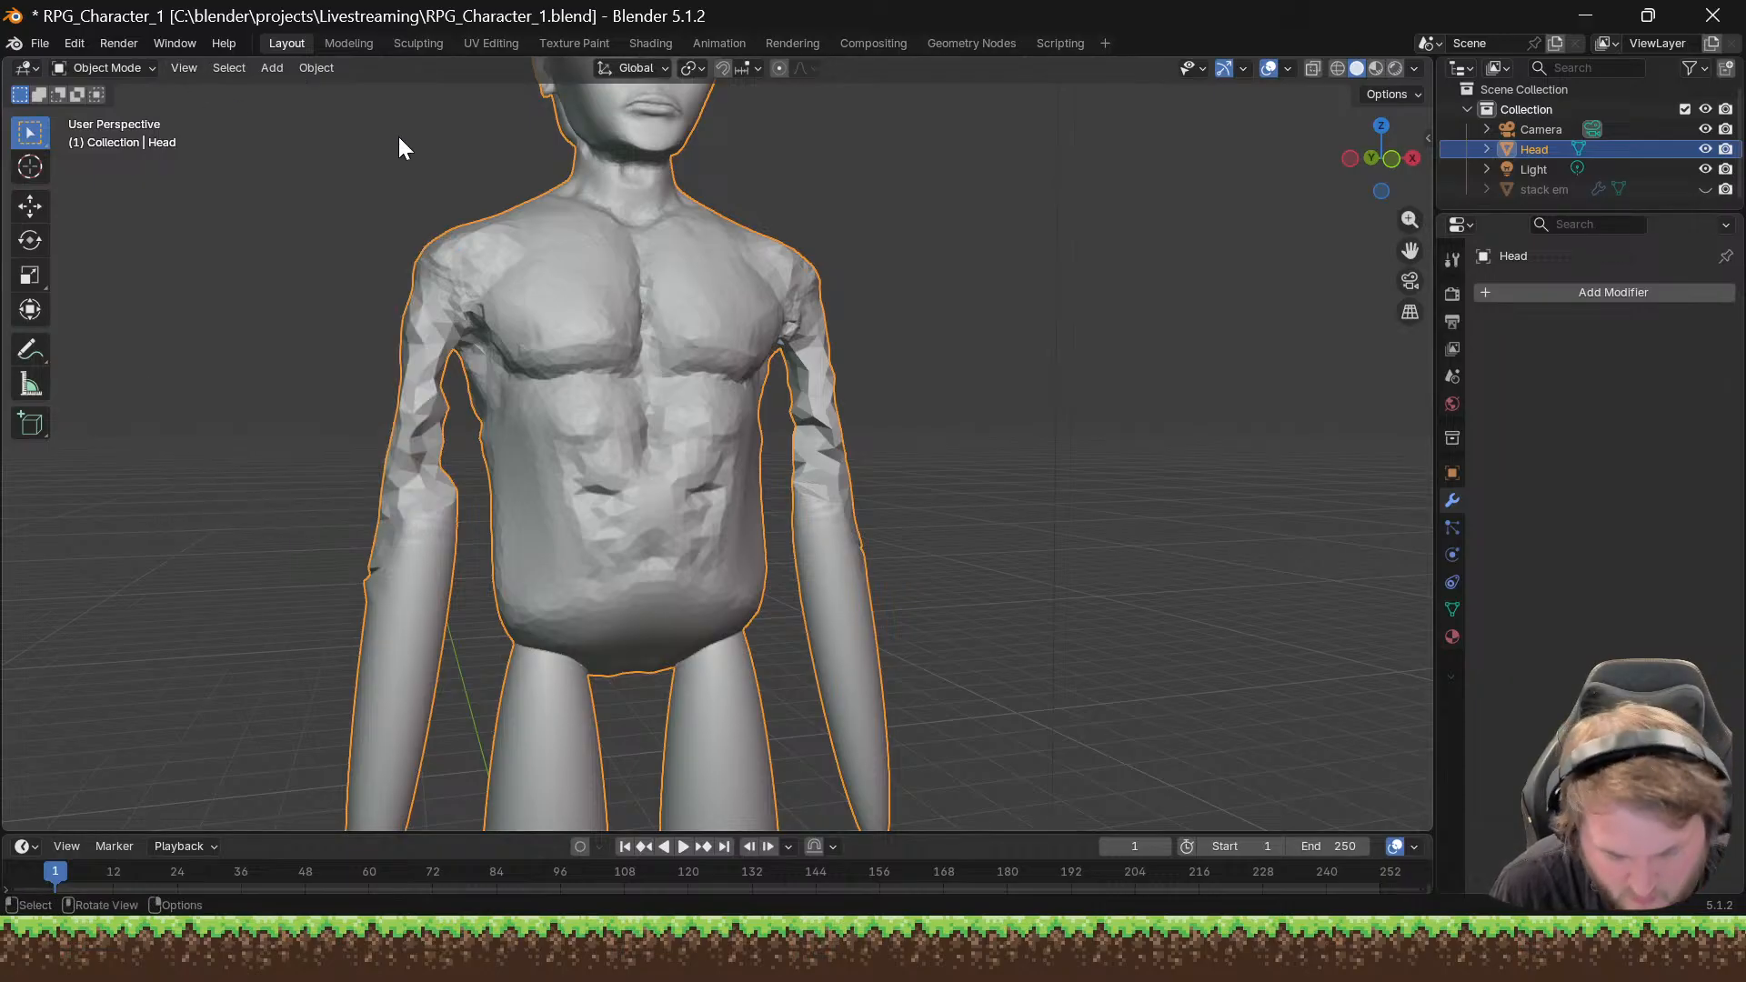
click(1400, 100)
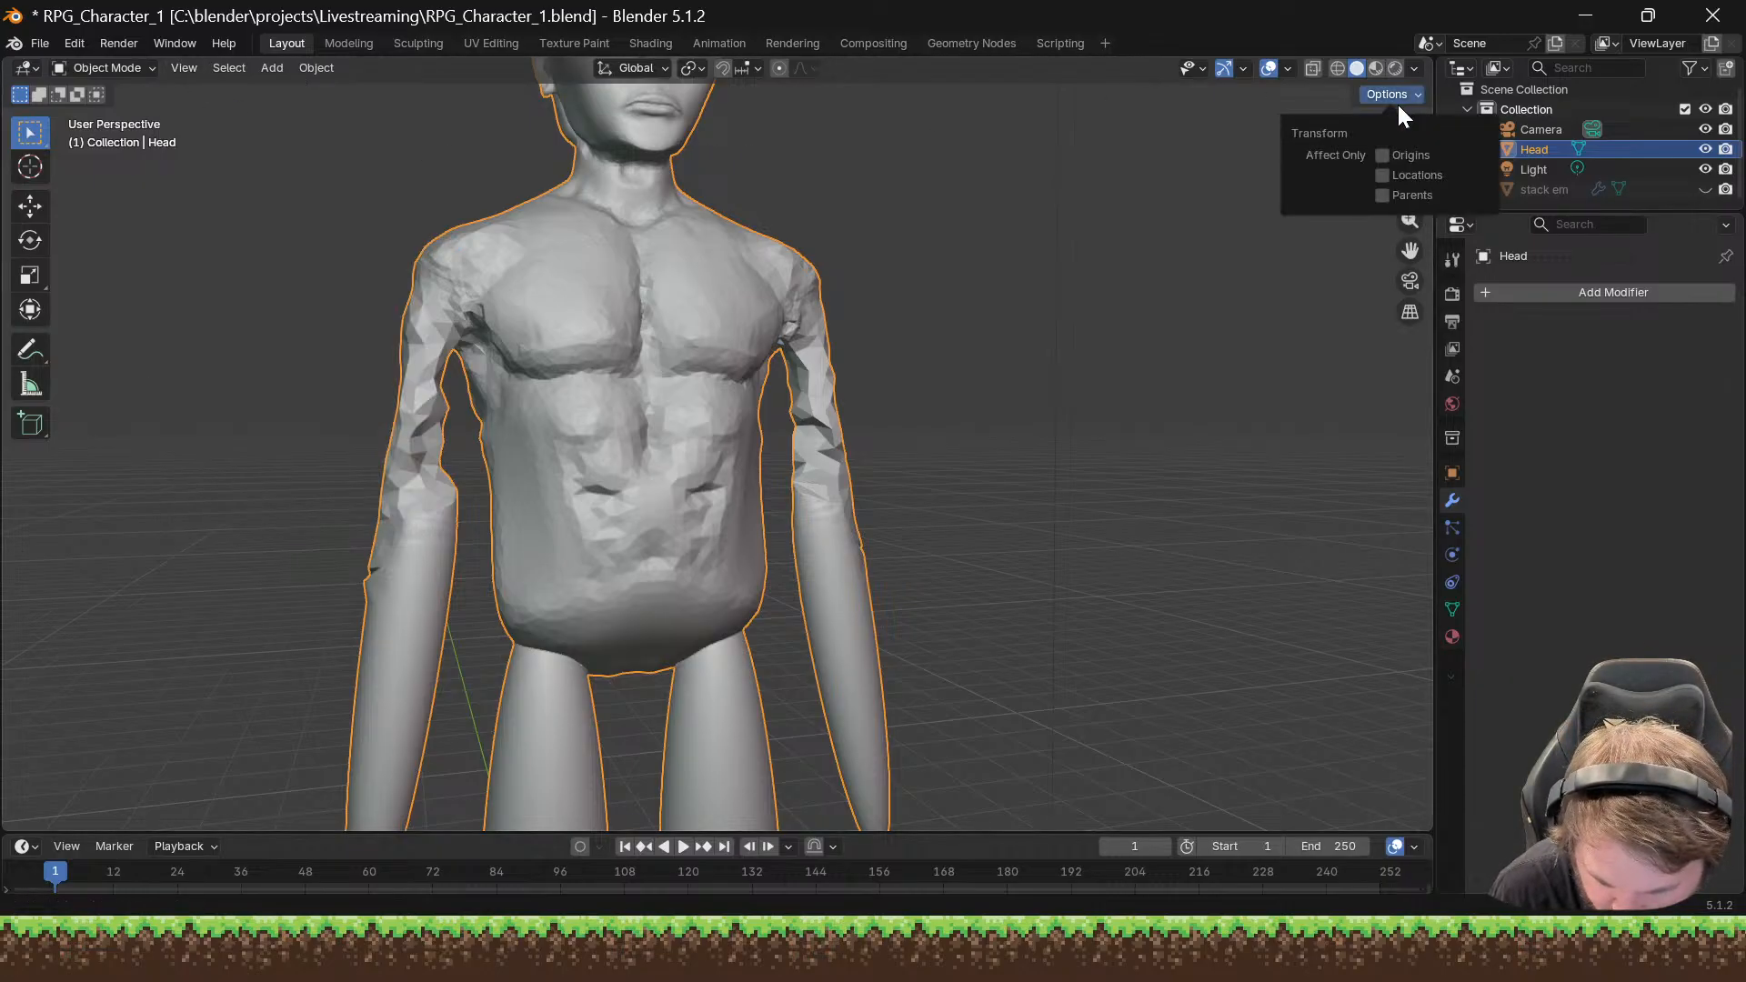
click(1397, 97)
click(1414, 69)
click(1414, 68)
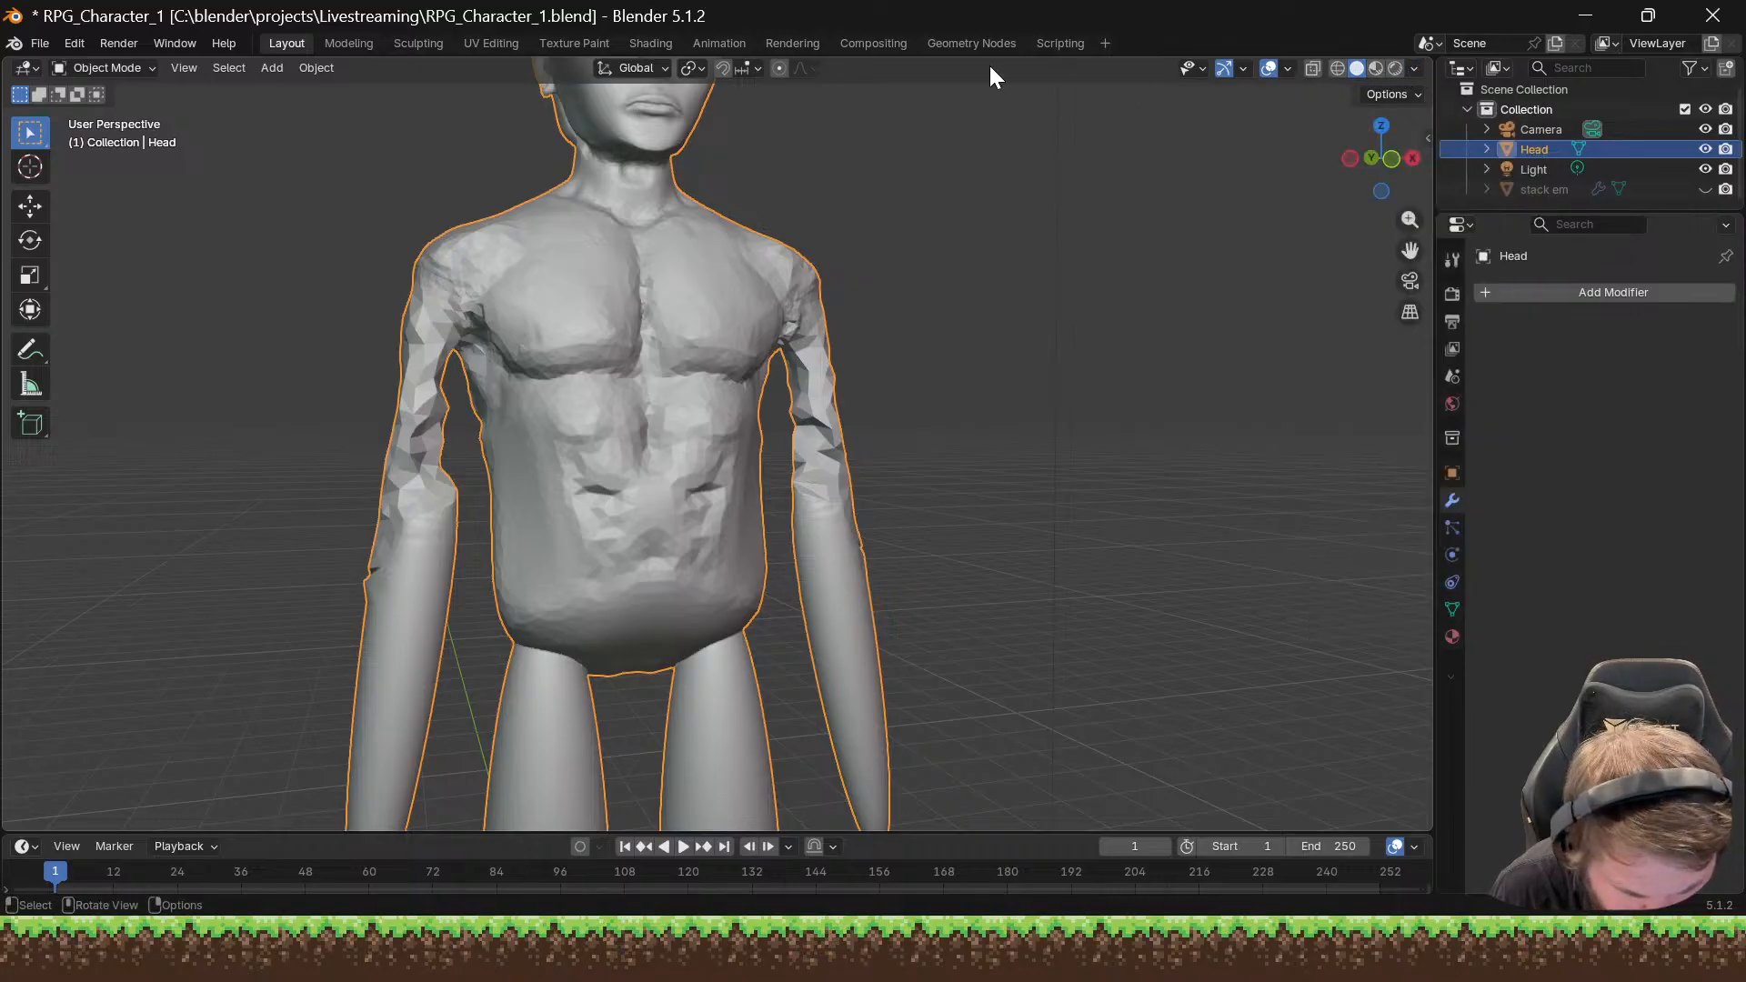
click(705, 73)
click(702, 71)
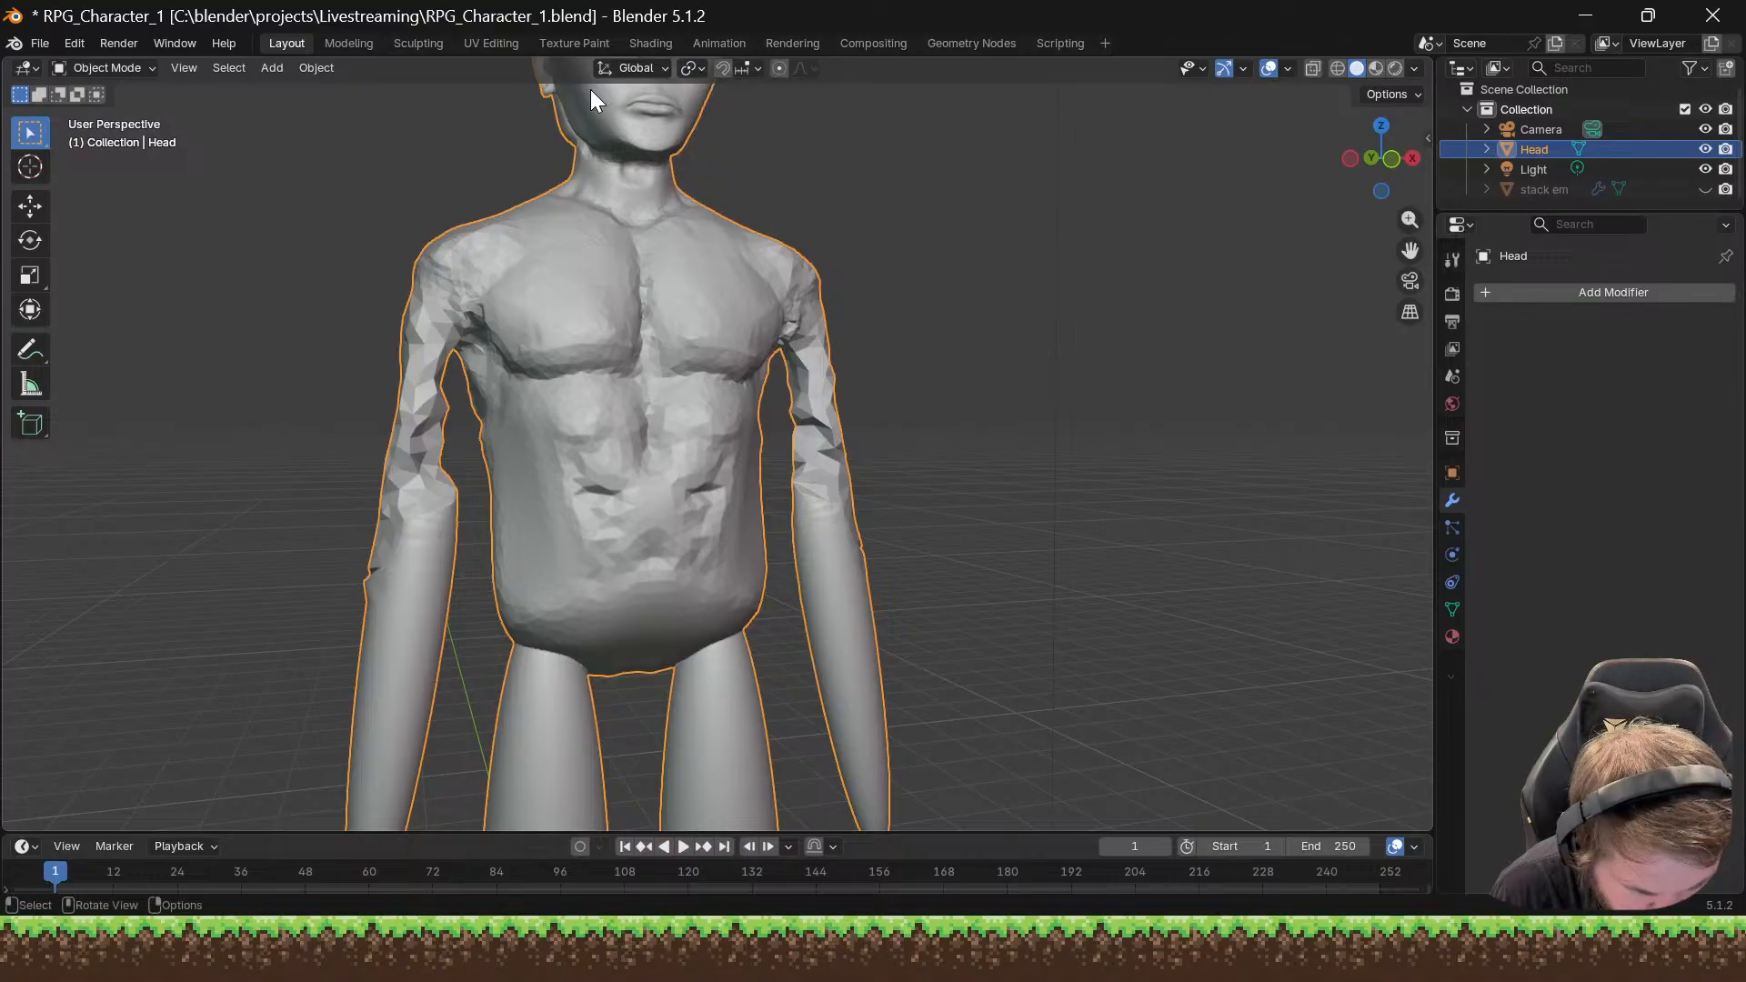
click(327, 70)
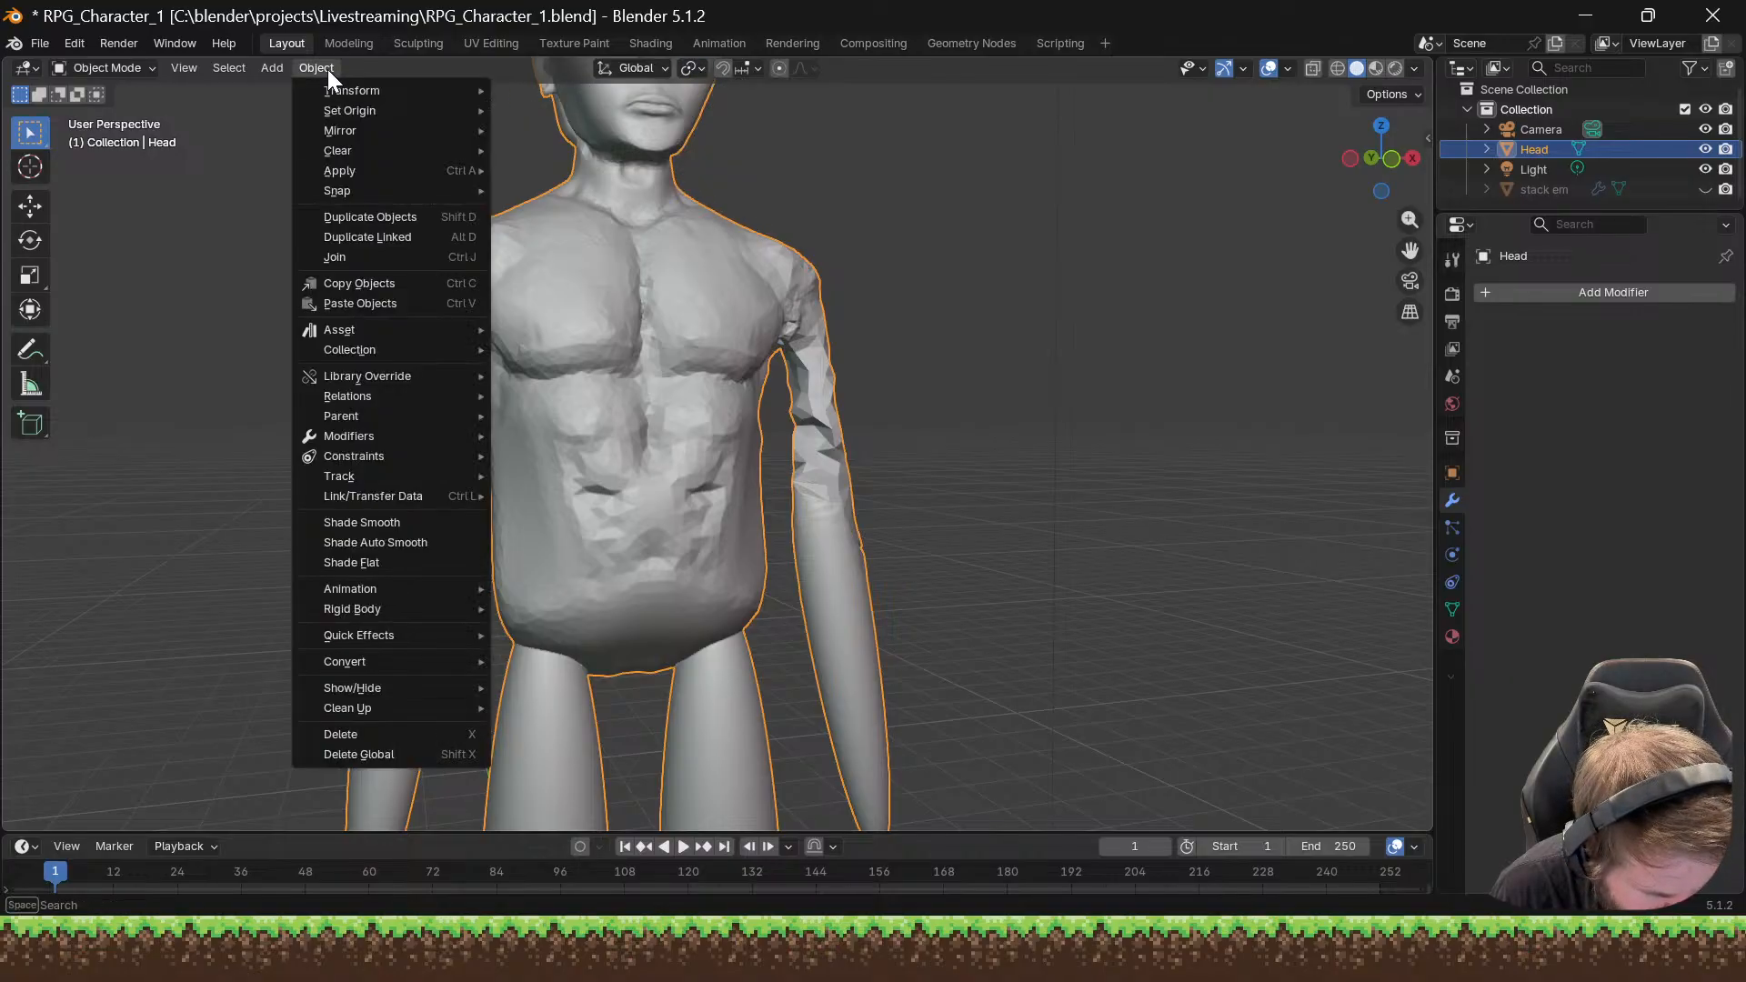
mouse_move(364, 171)
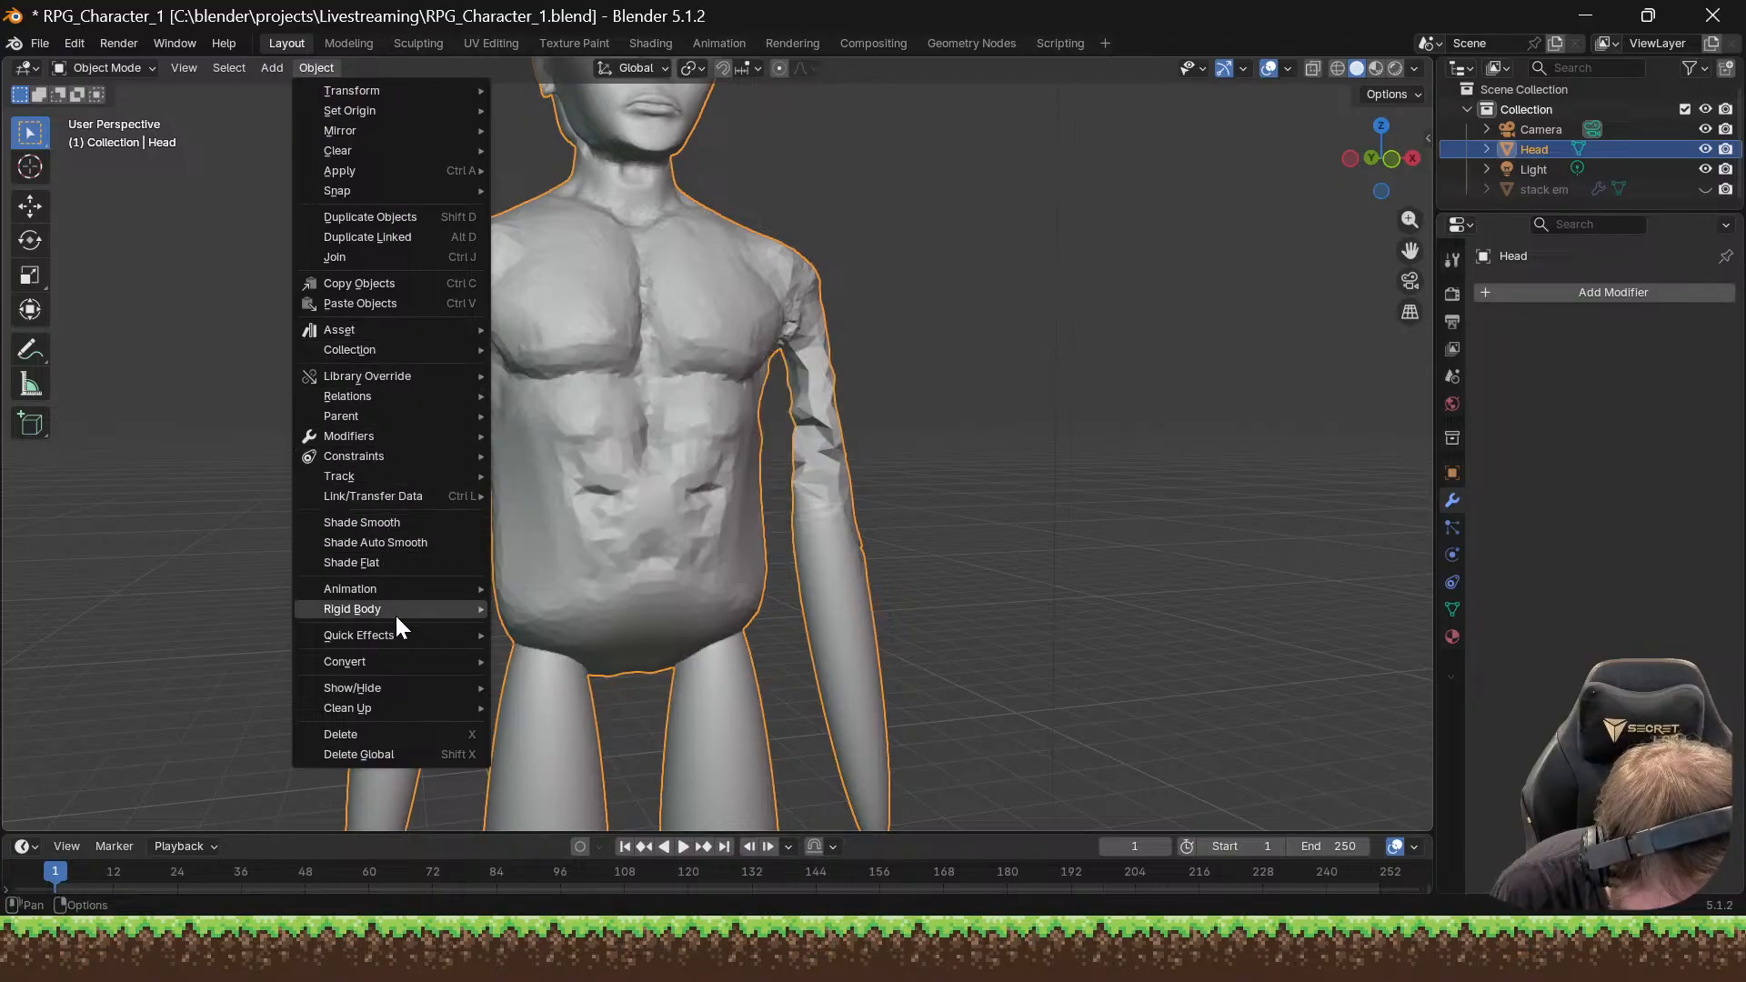
mouse_move(400, 661)
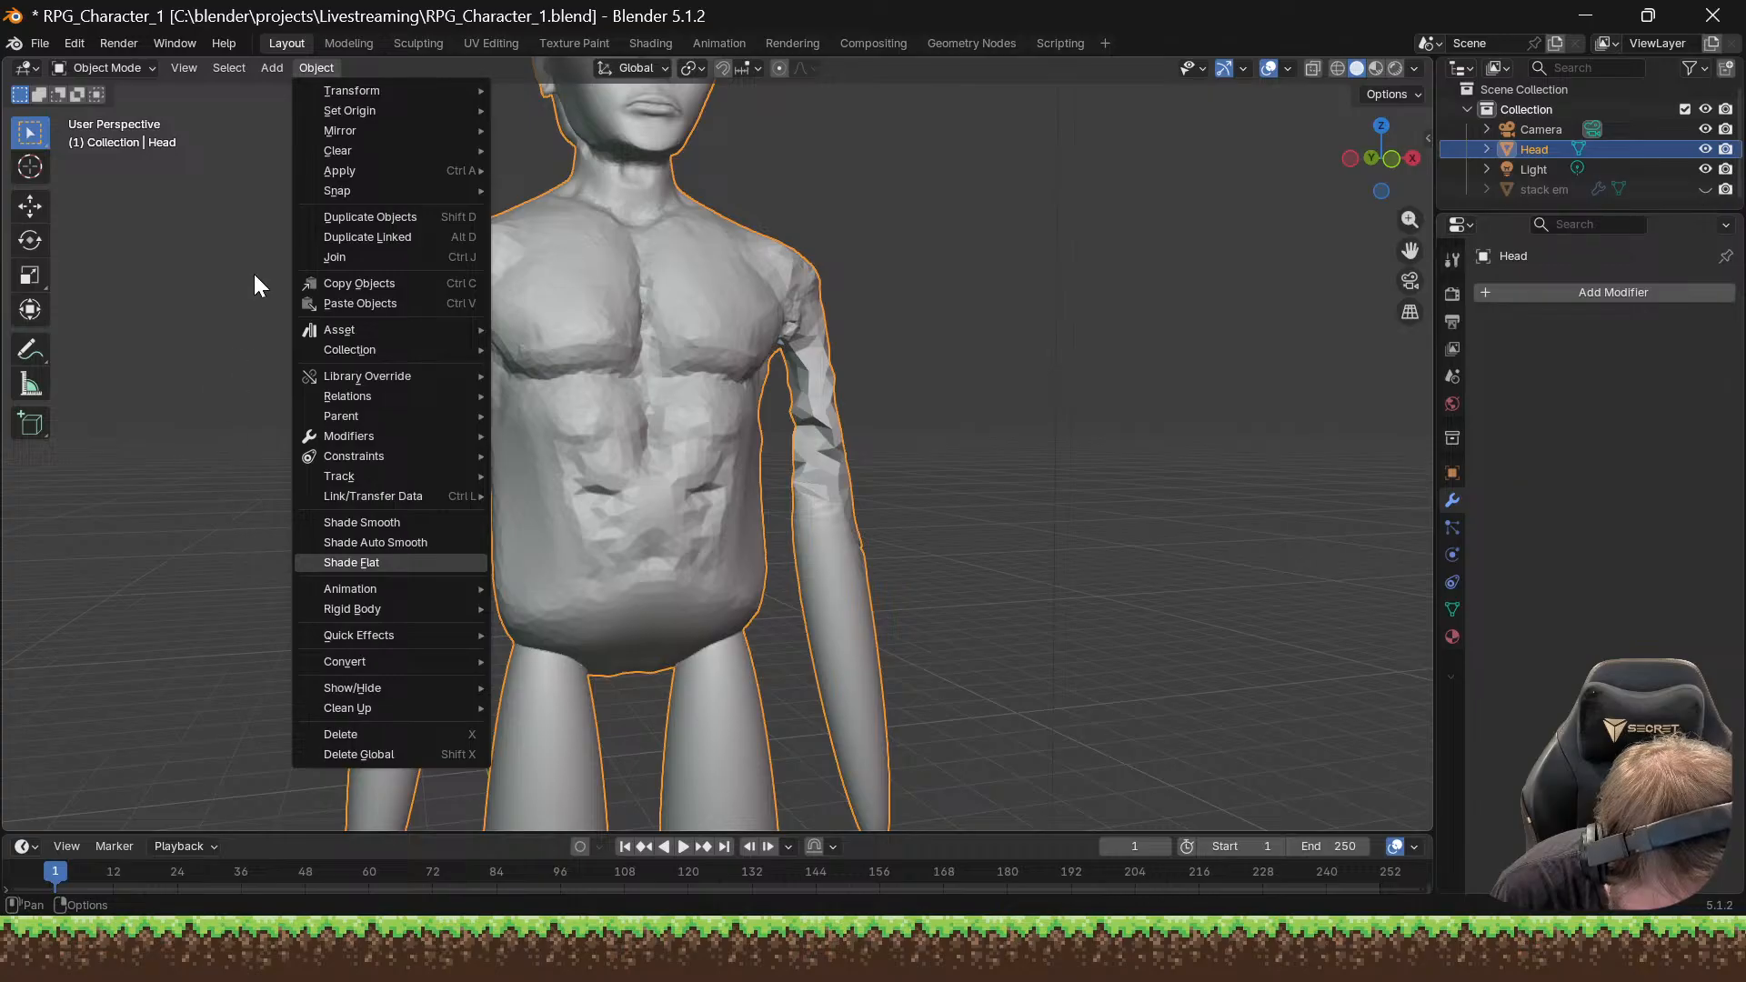
click(314, 67)
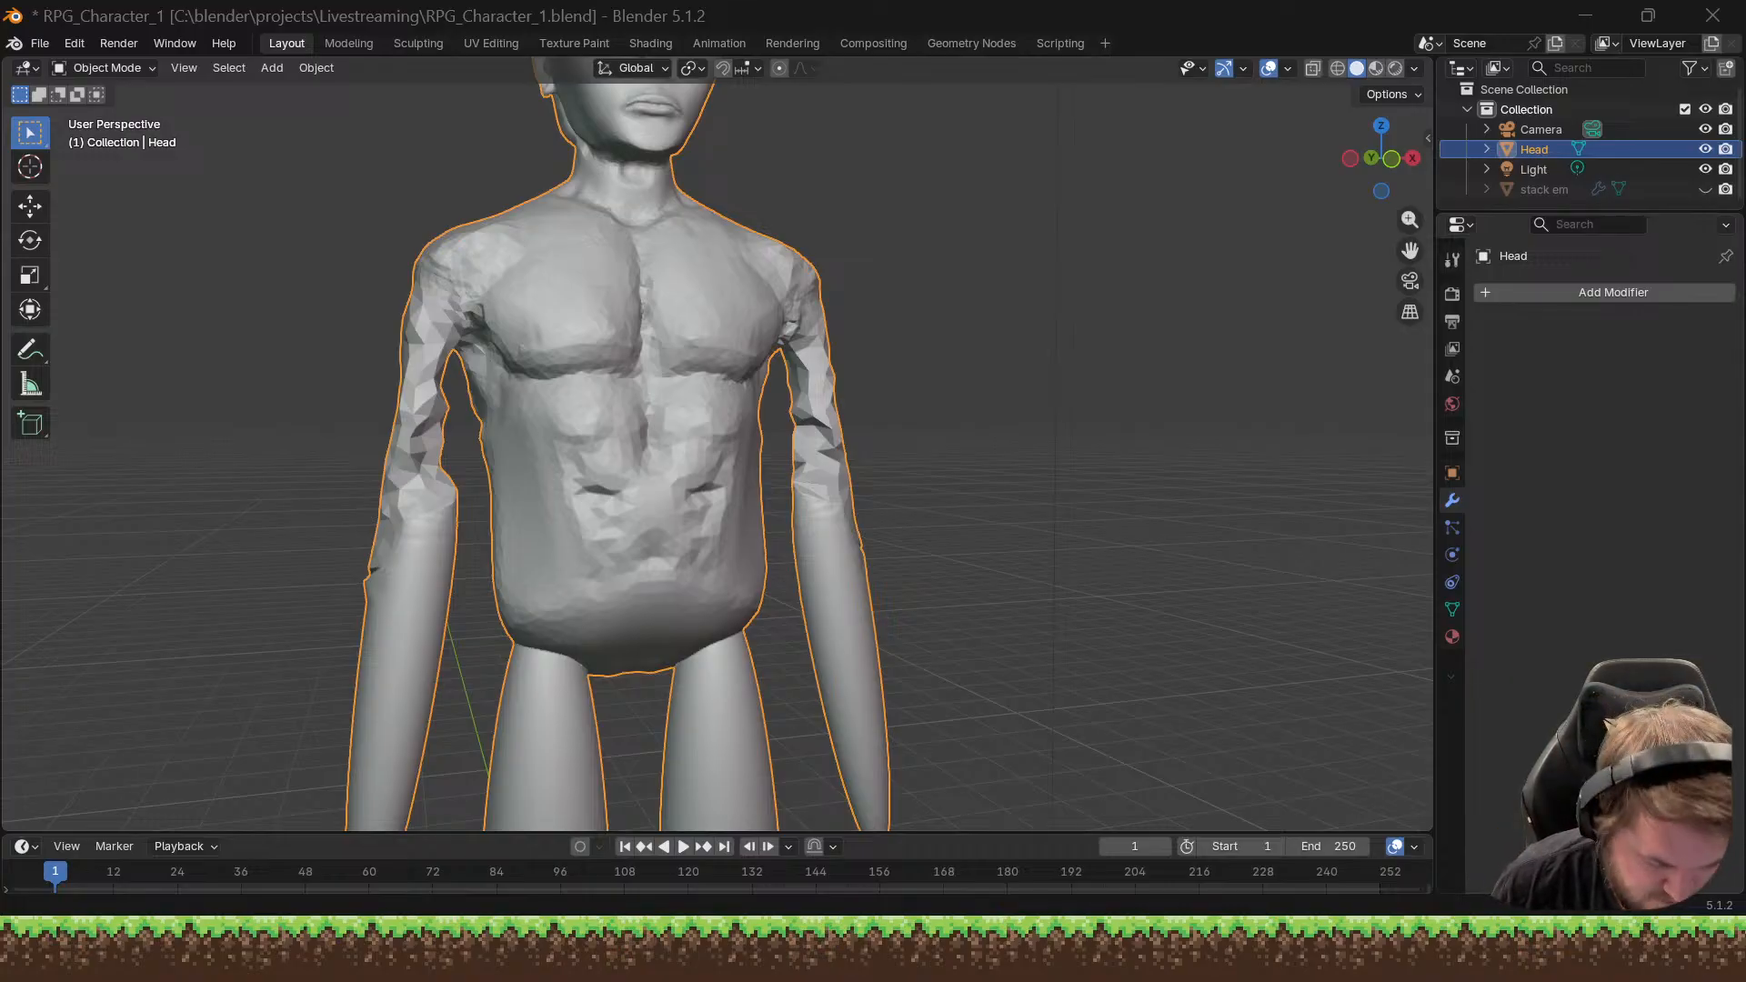
Step: Reselect the character's body mesh and enter Edit Mode to view the topology of the arms
click(1092, 466)
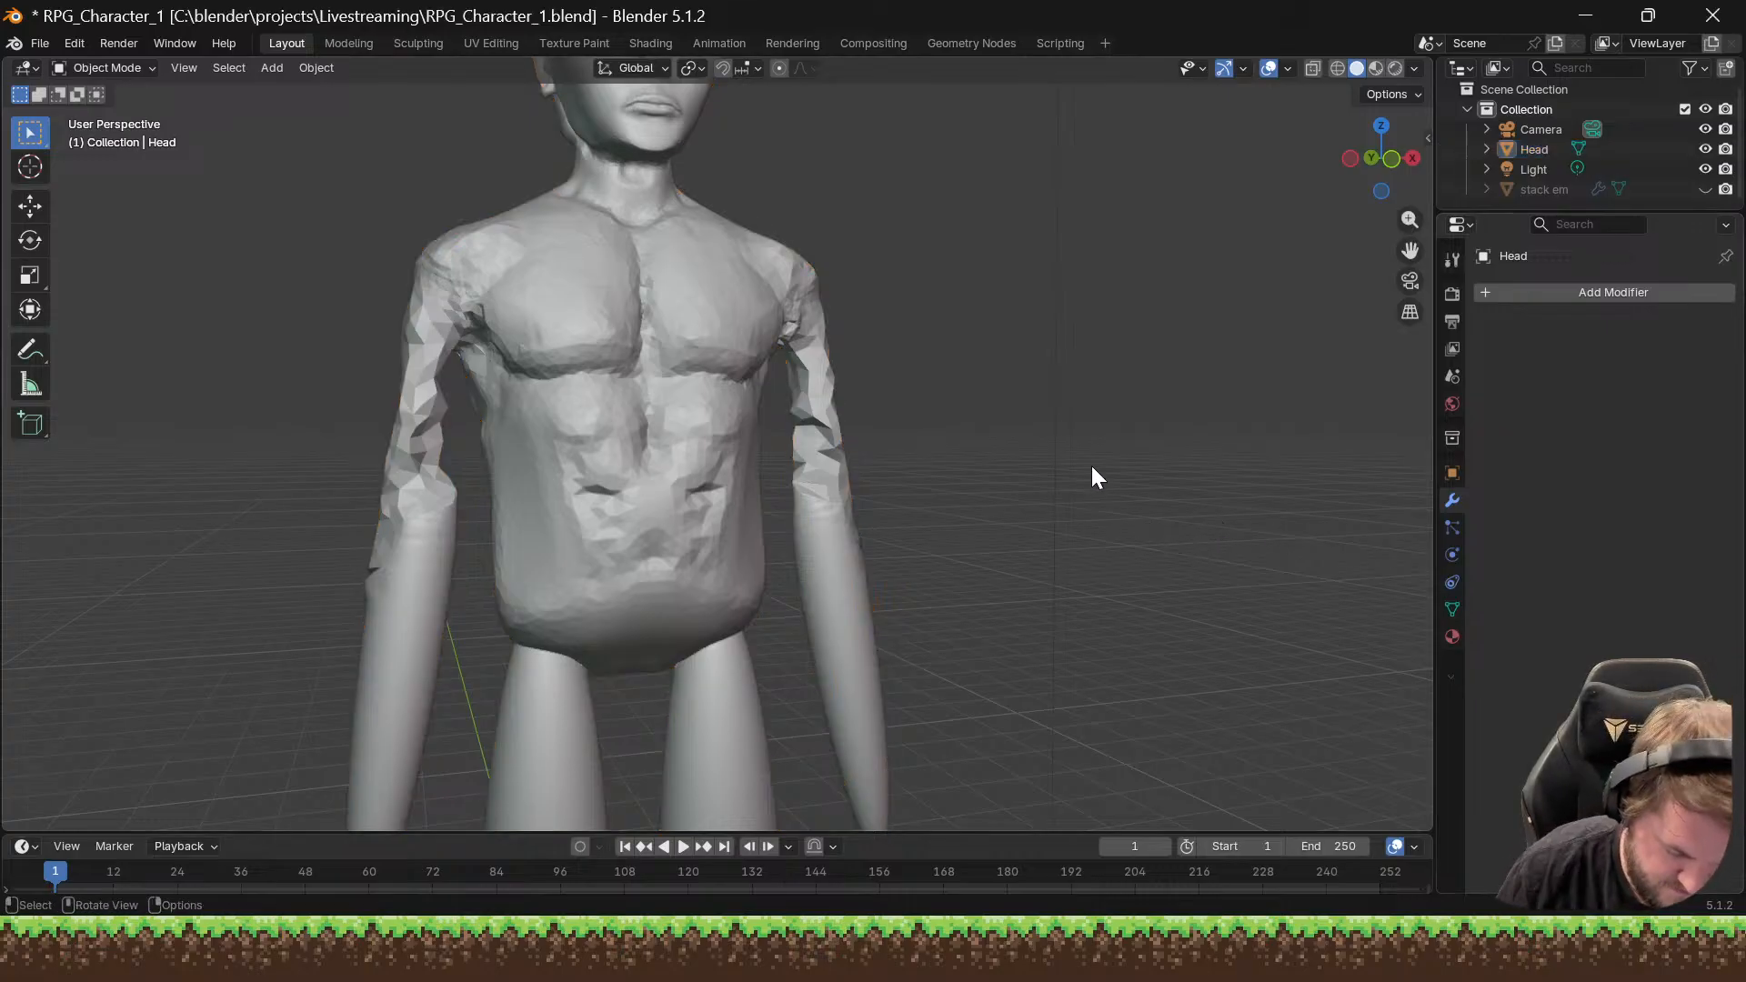
click(691, 319)
middle_drag(738, 325, 591, 311)
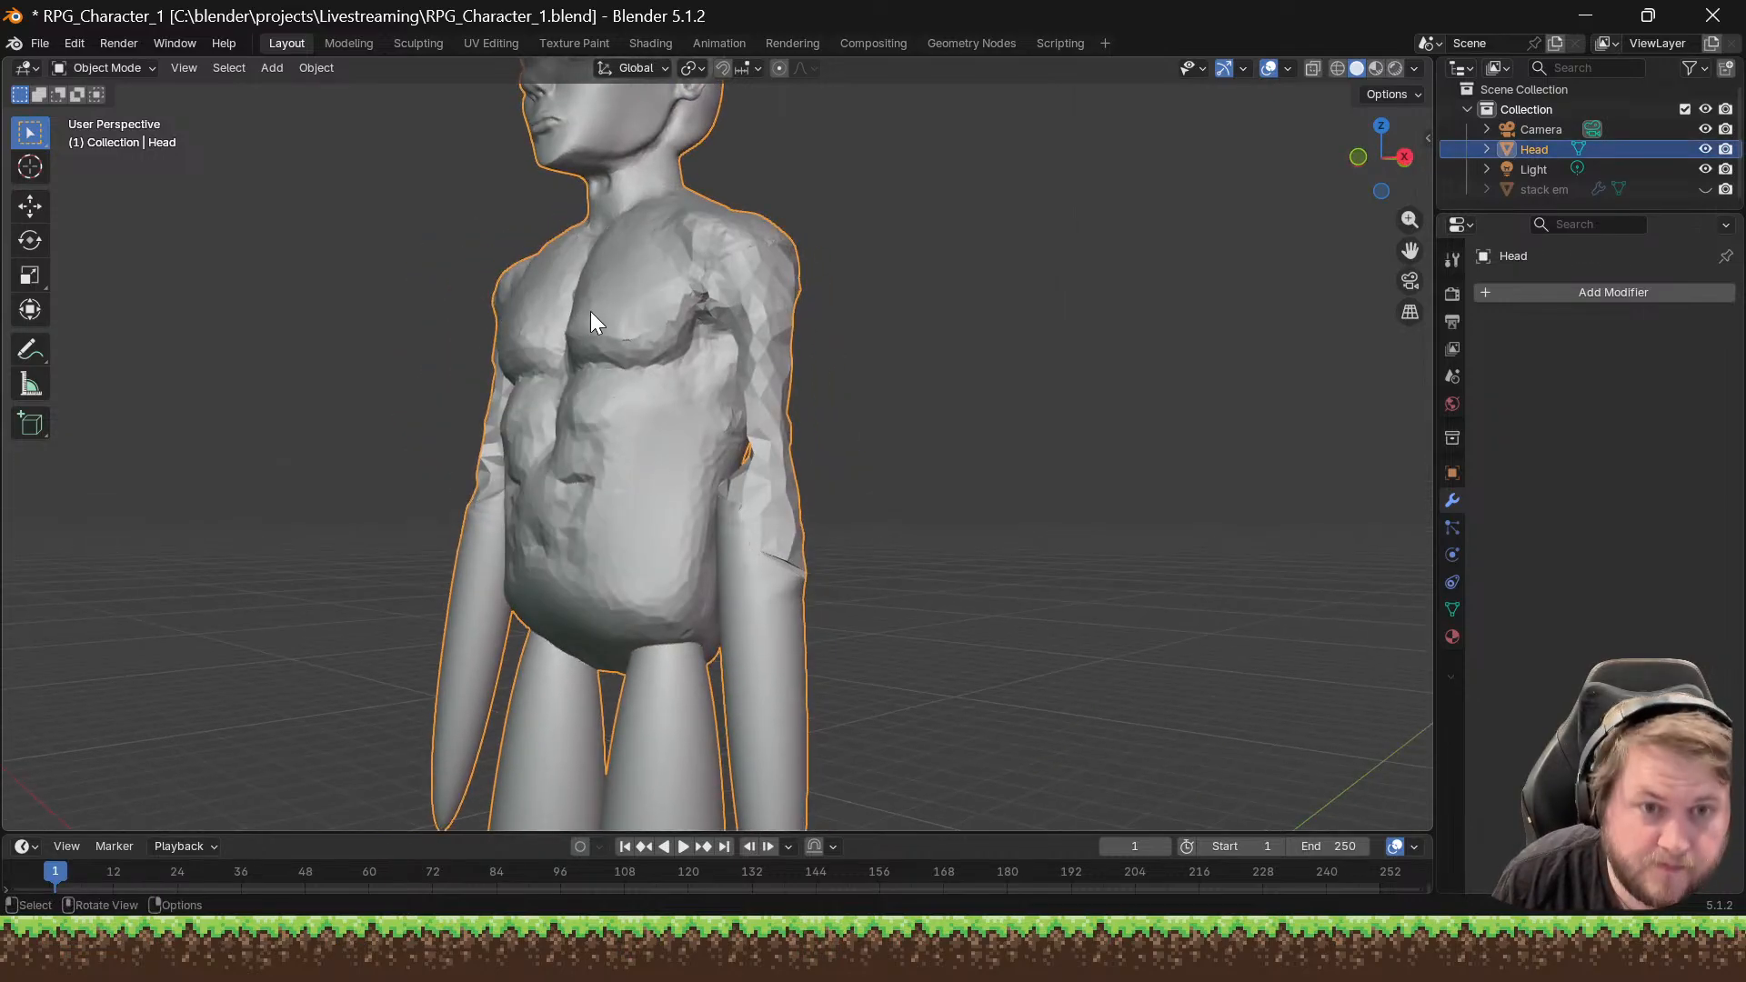
key(ctrl+Tab)
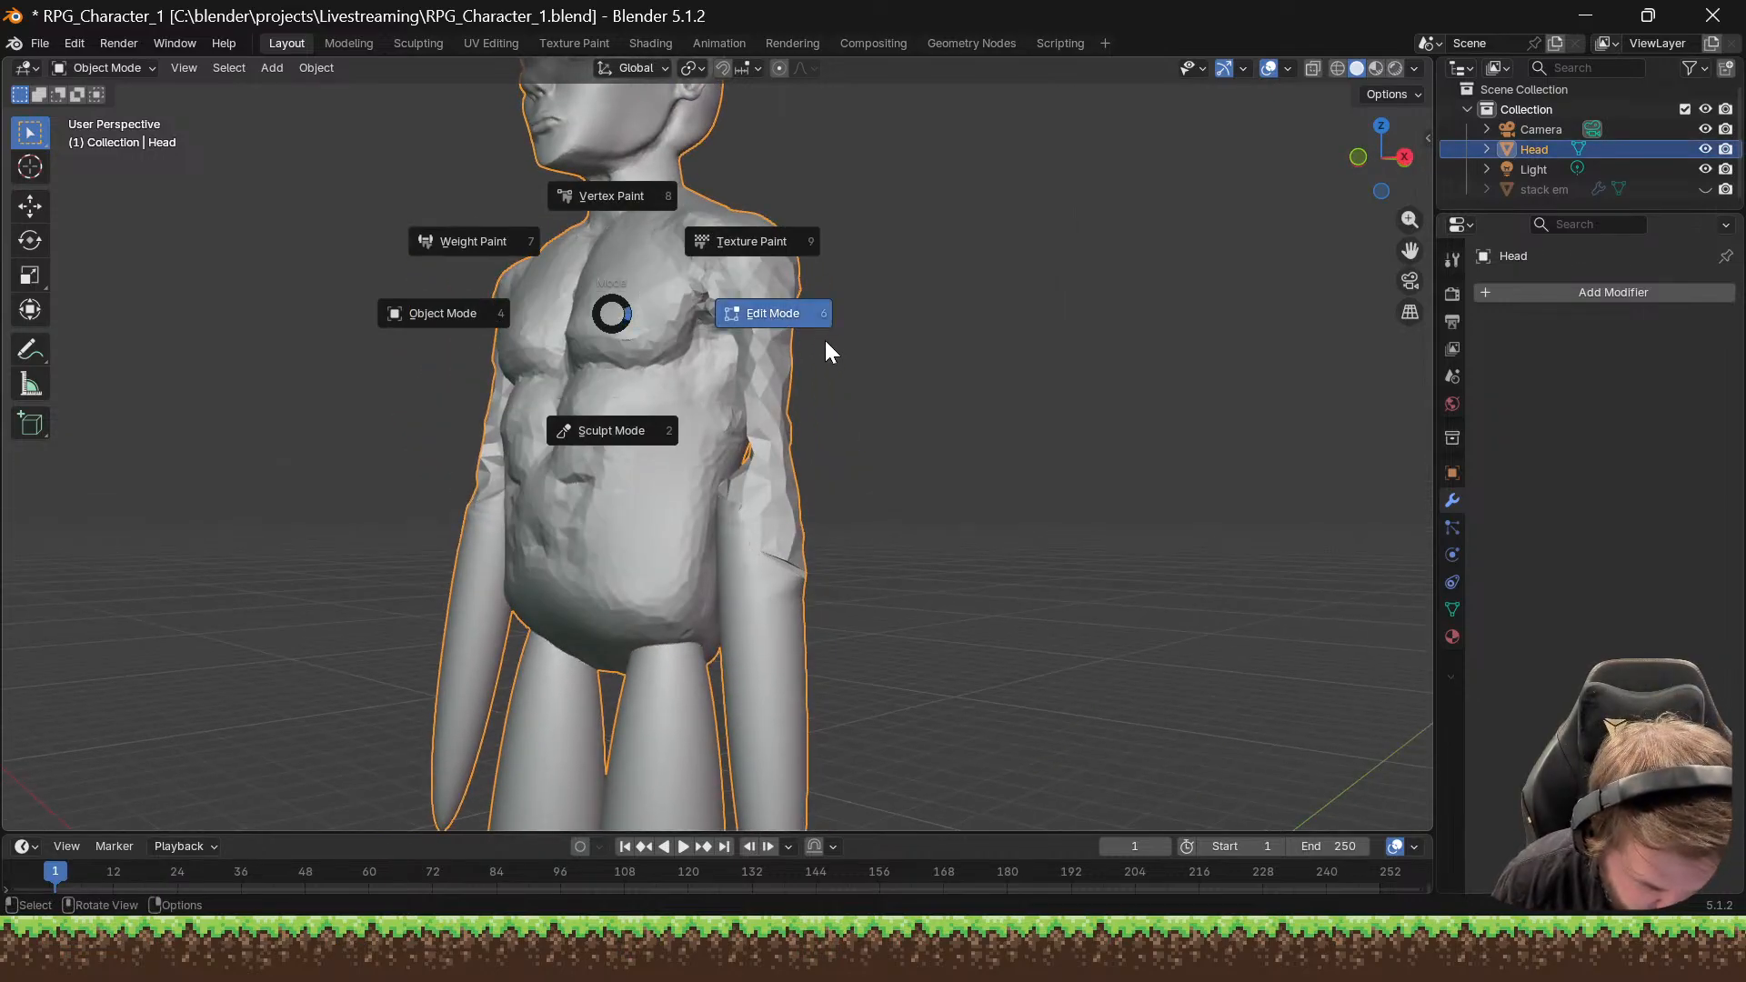
click(895, 343)
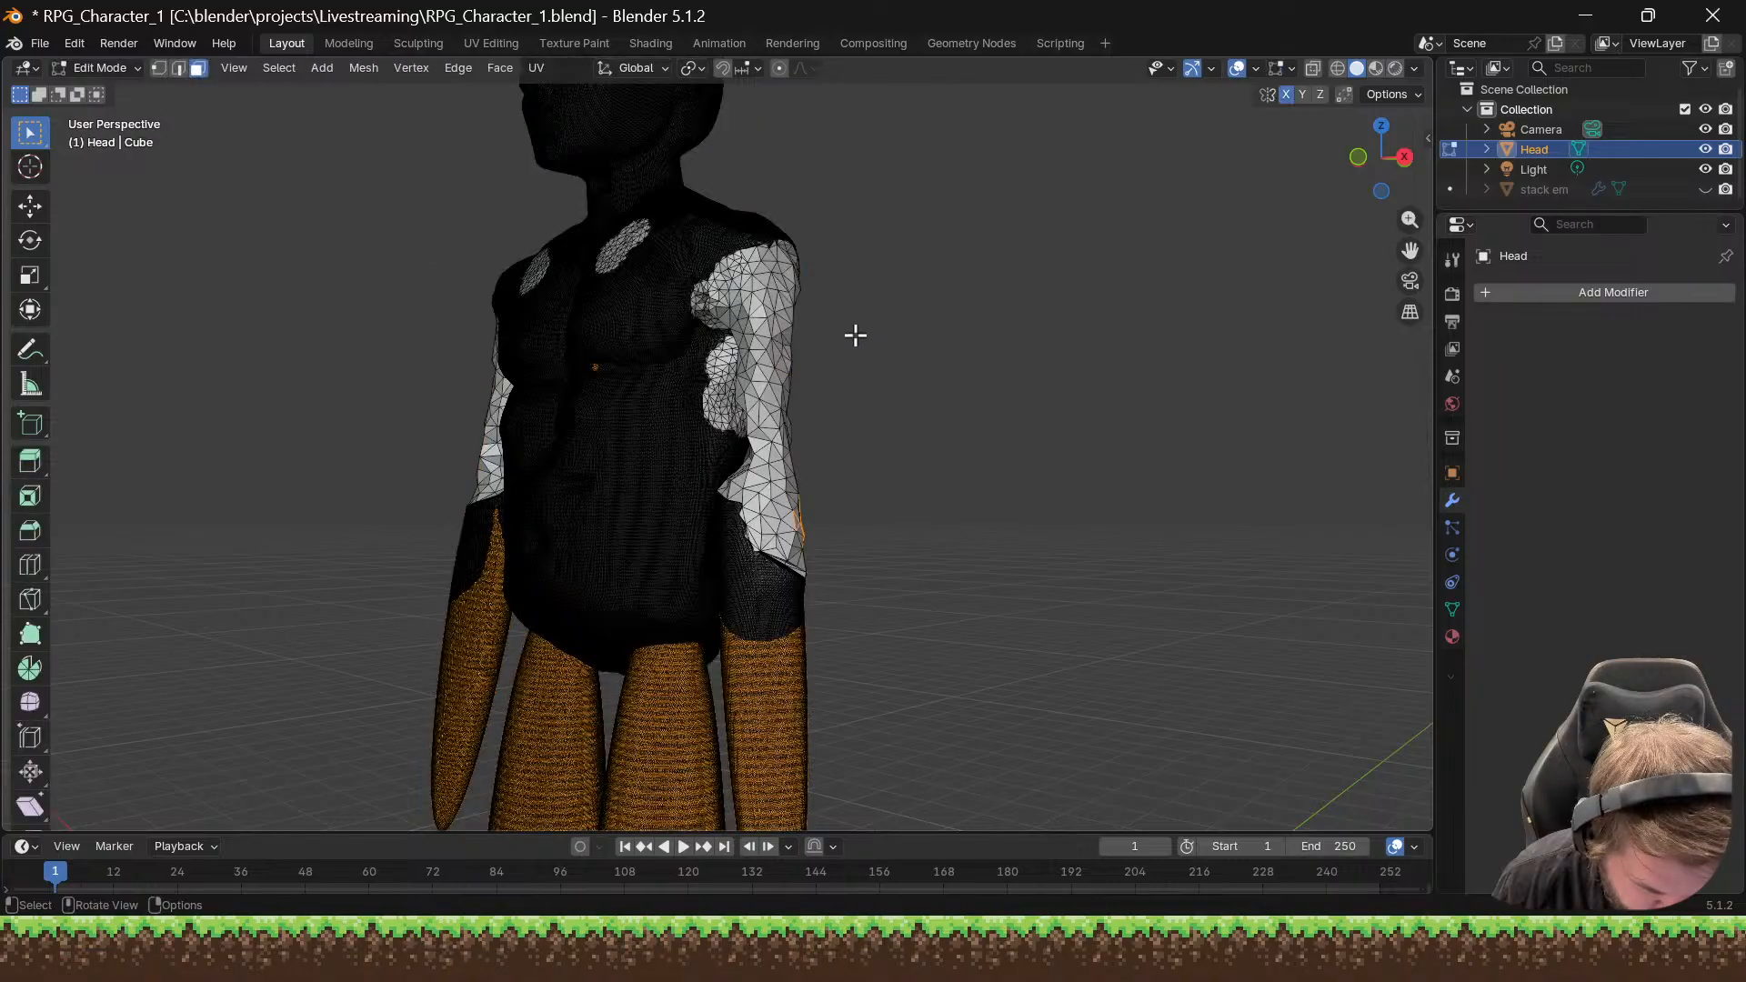
middle_drag(853, 335, 969, 364)
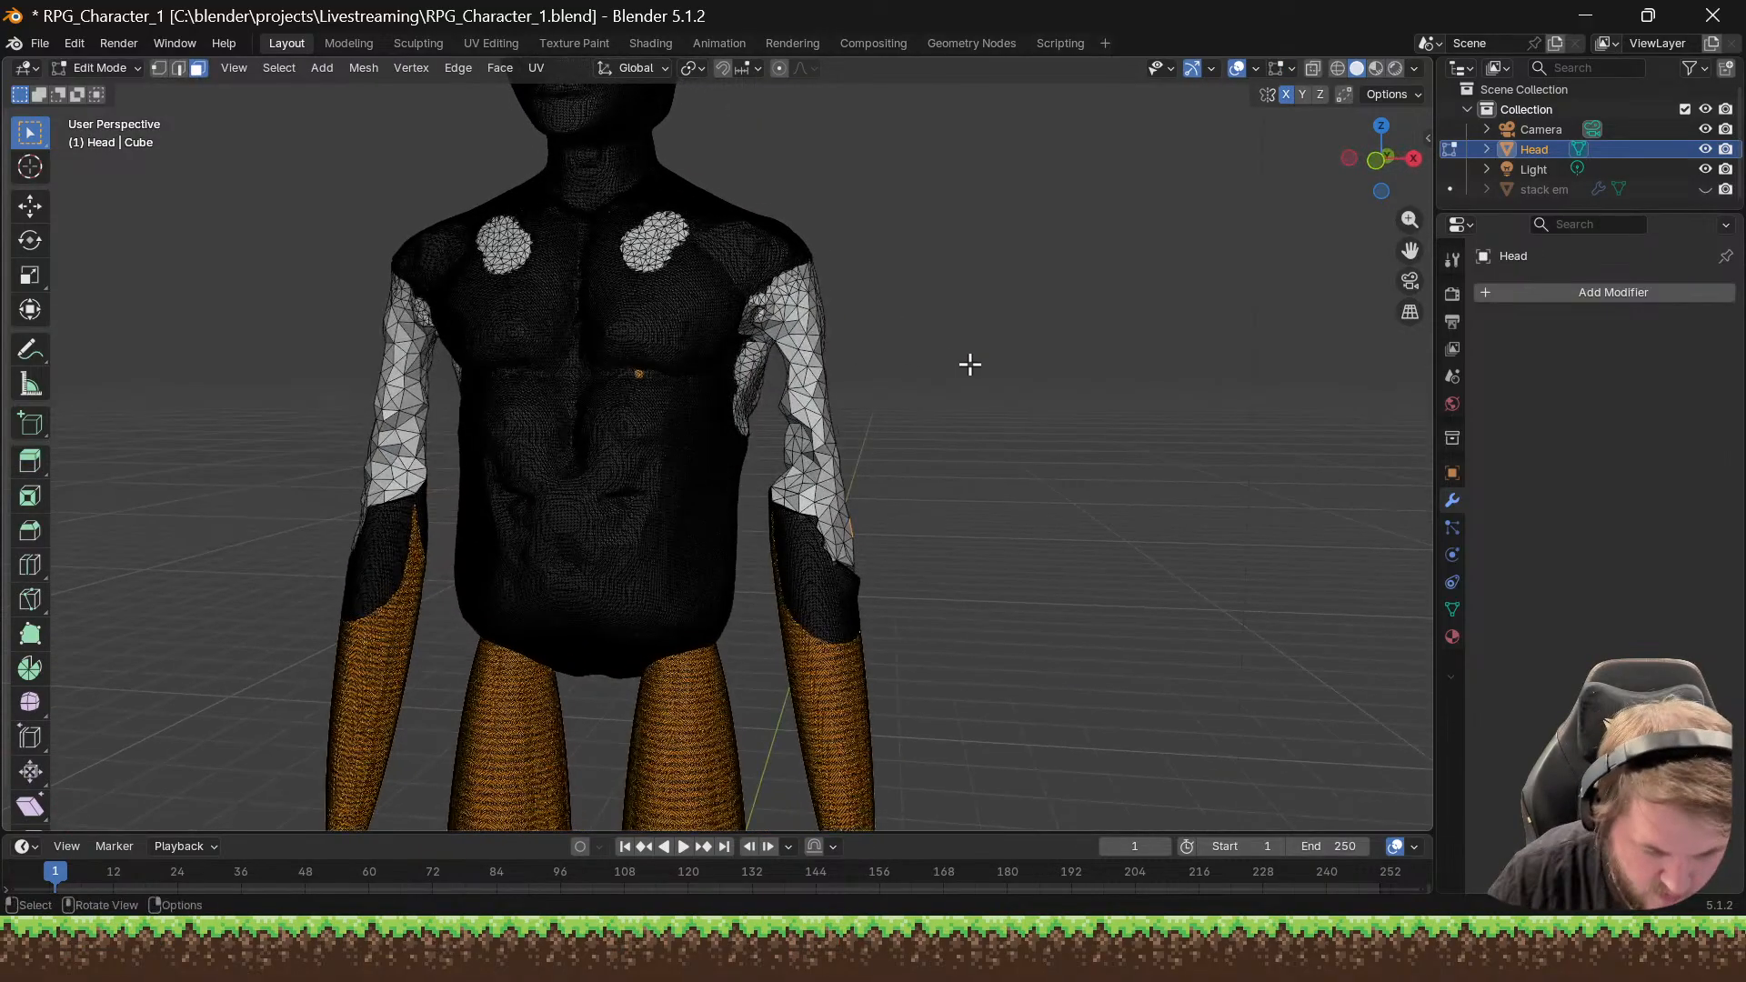
Step: Recalculate the selected faces' normals to the outside and return to Object Mode
key(alt+n)
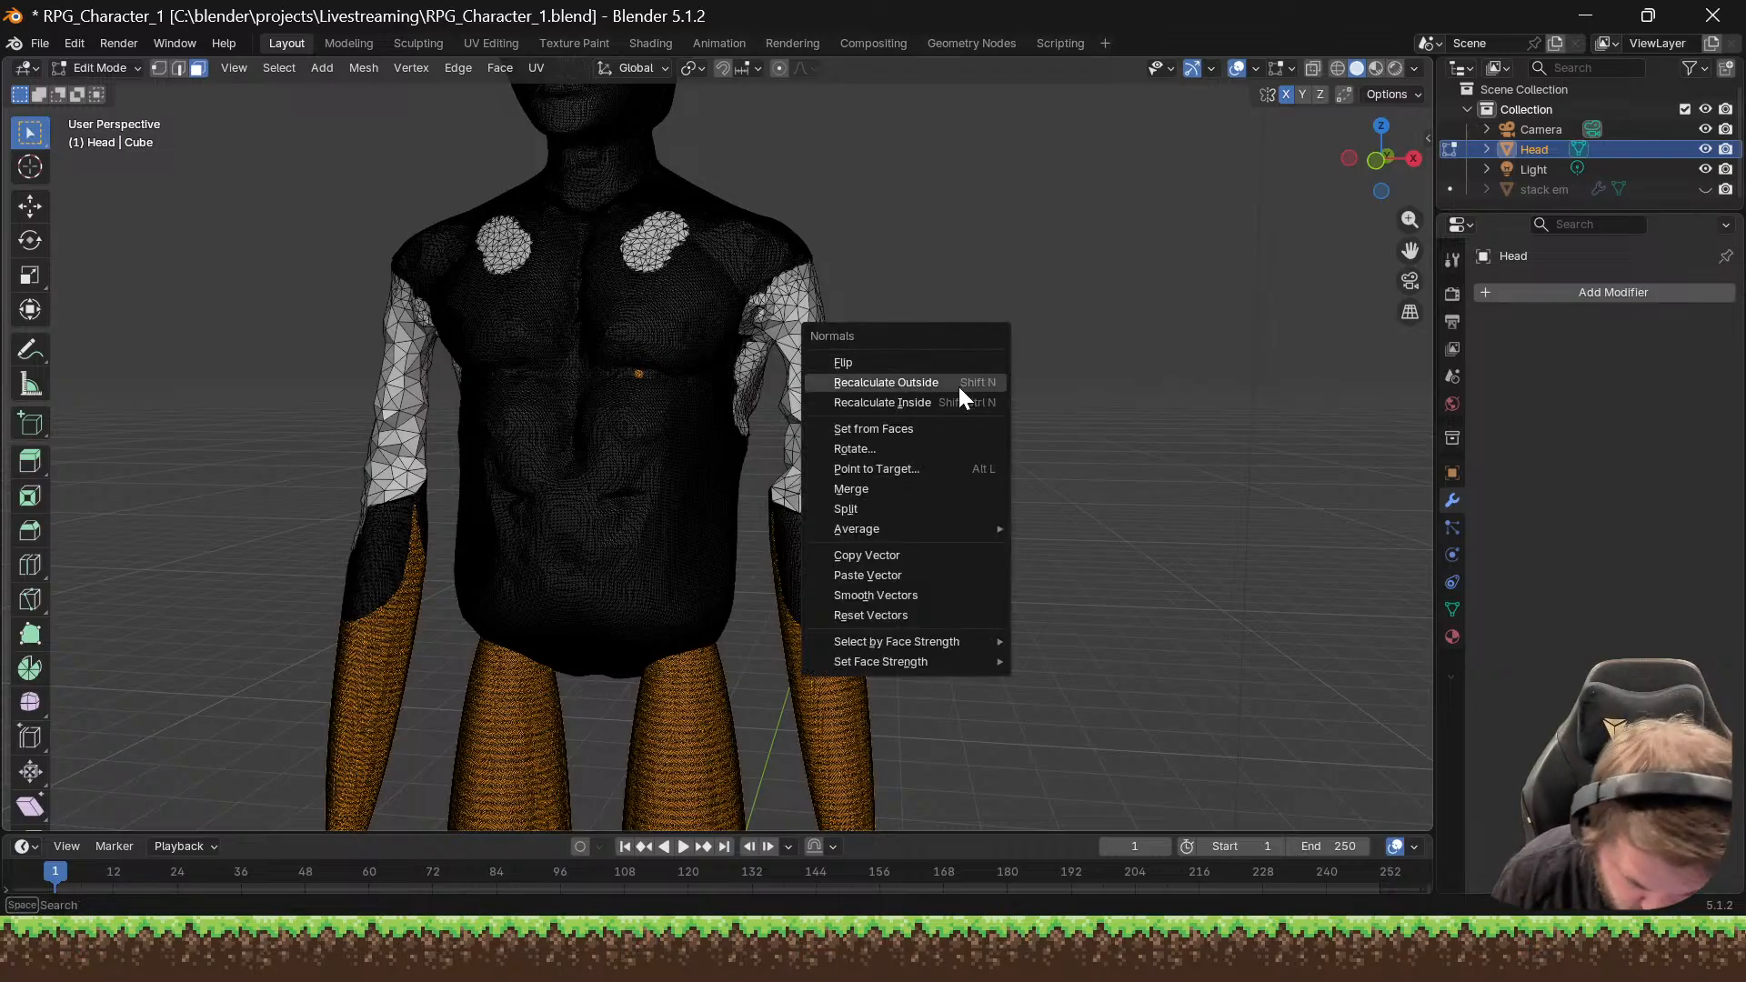
click(949, 382)
middle_drag(954, 386, 752, 382)
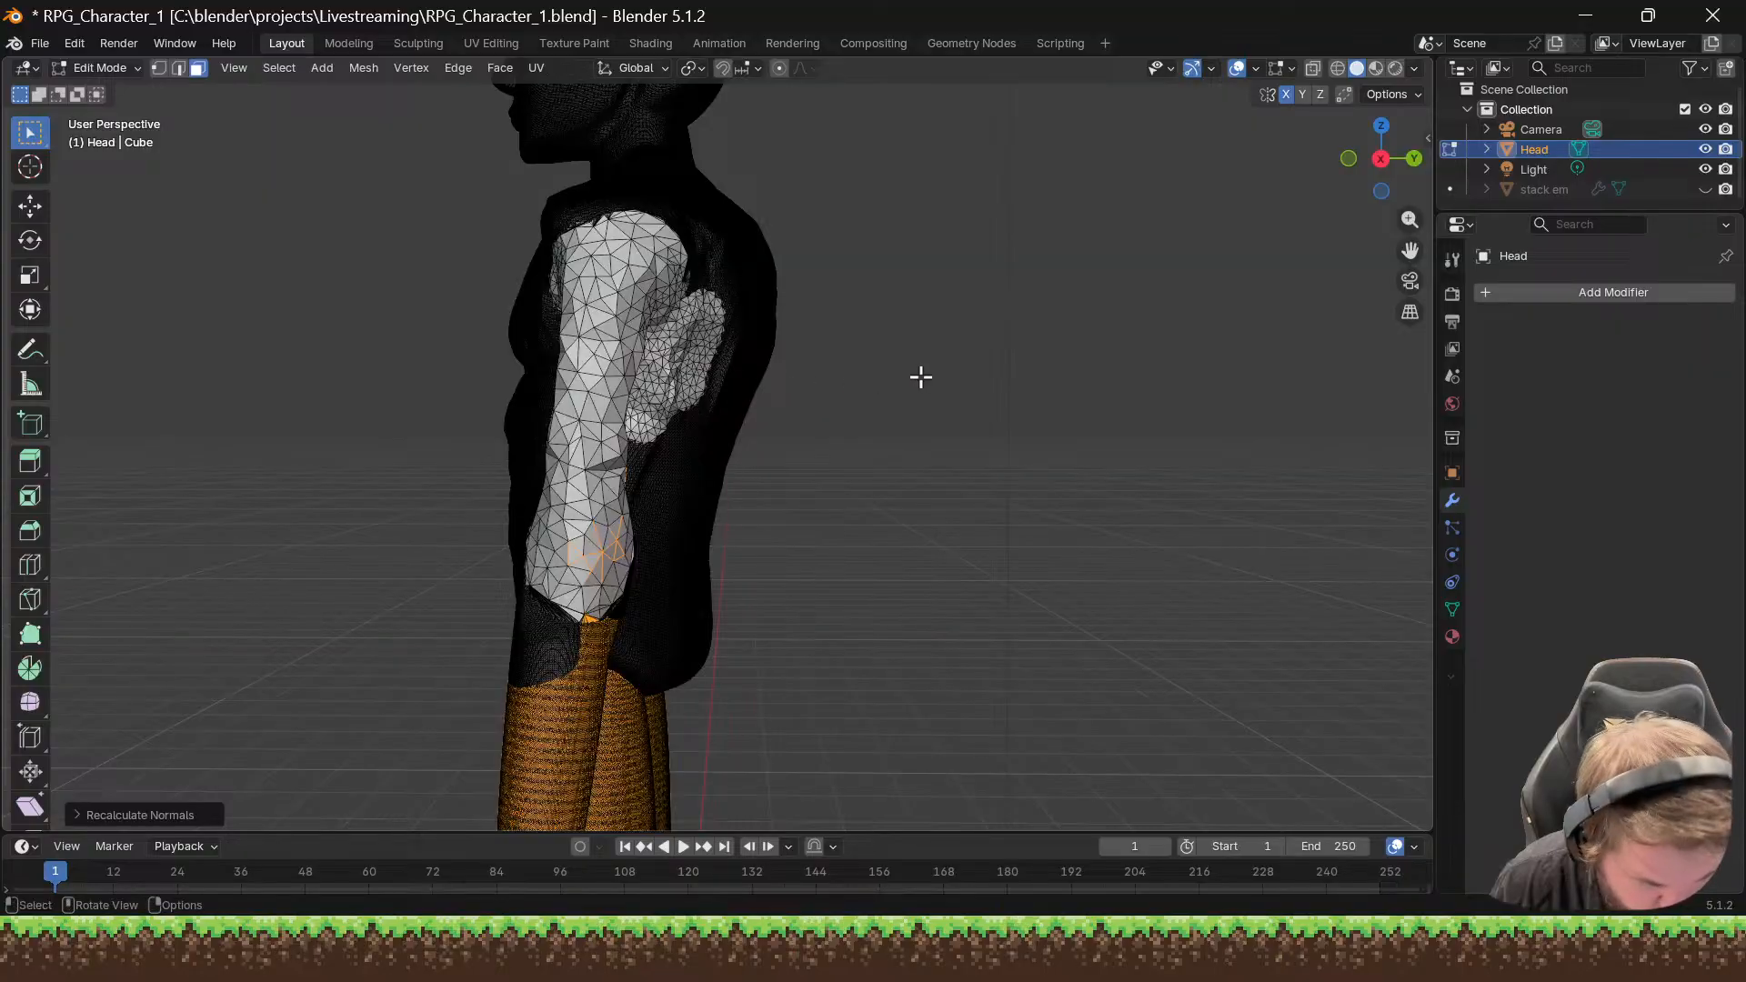
middle_drag(920, 377, 967, 370)
key(ctrl+Tab)
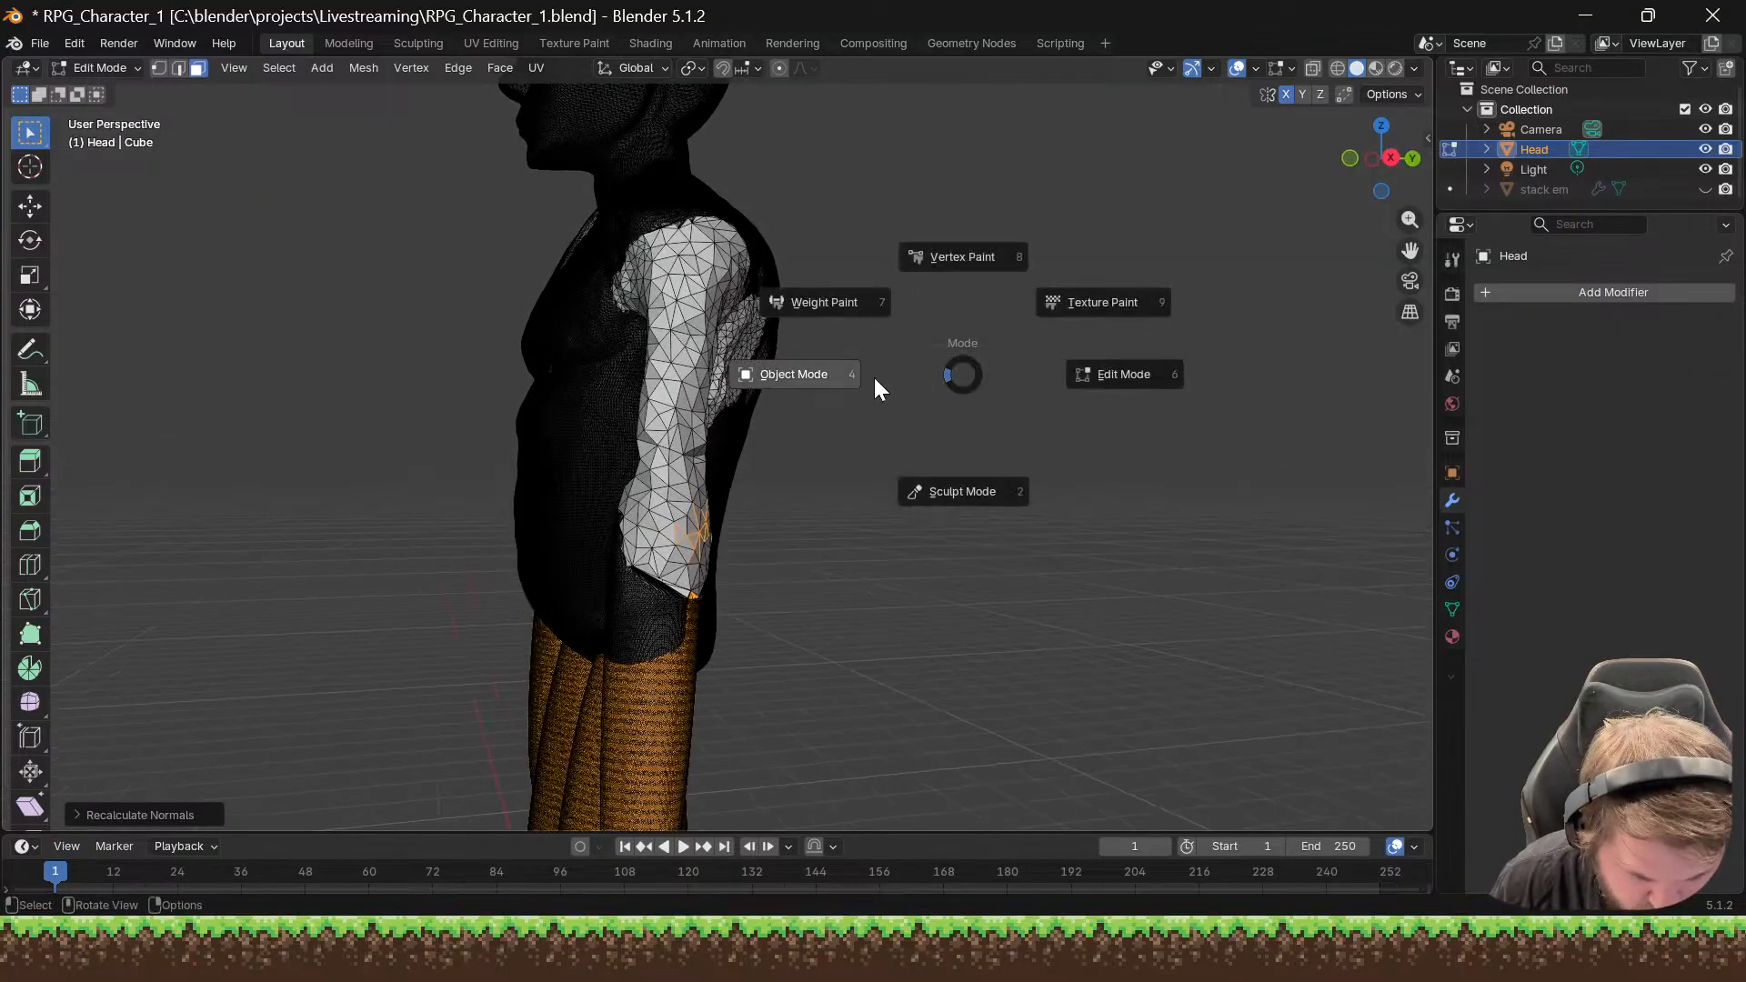
click(788, 380)
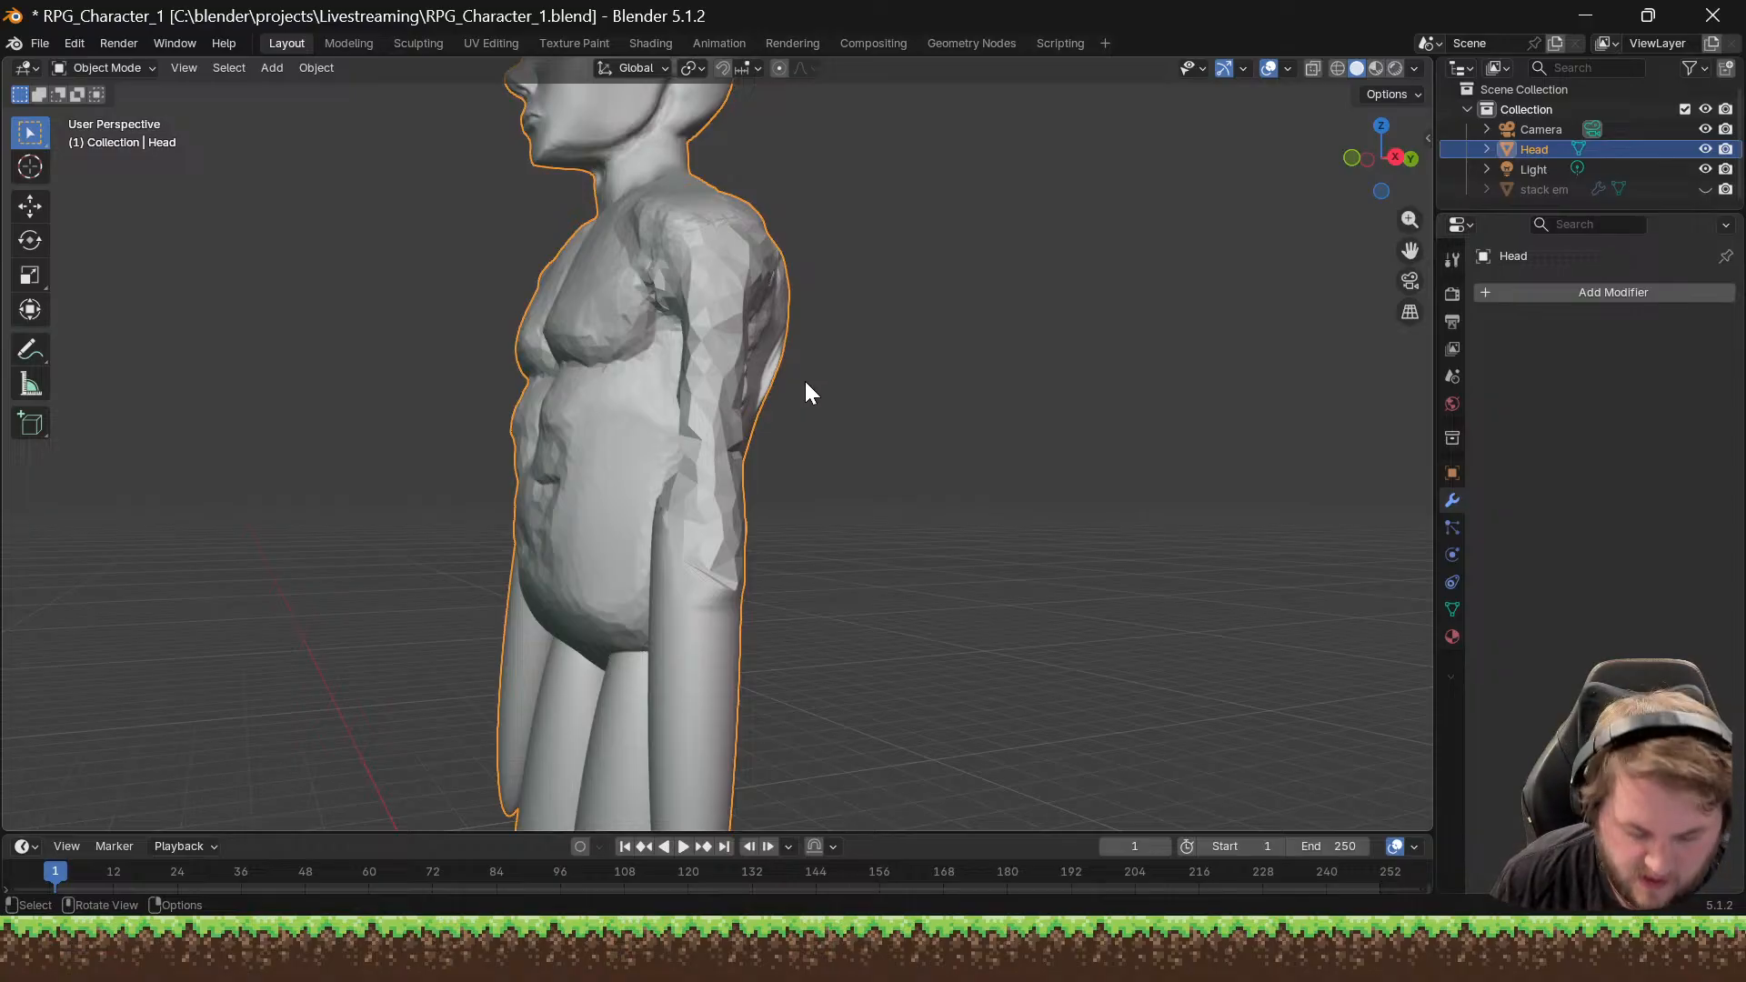
Step: Inspect the upper arm and shoulder from behind and the side, and put the body into Sculpt Mode
middle_drag(807, 378, 725, 375)
middle_drag(591, 305, 514, 289)
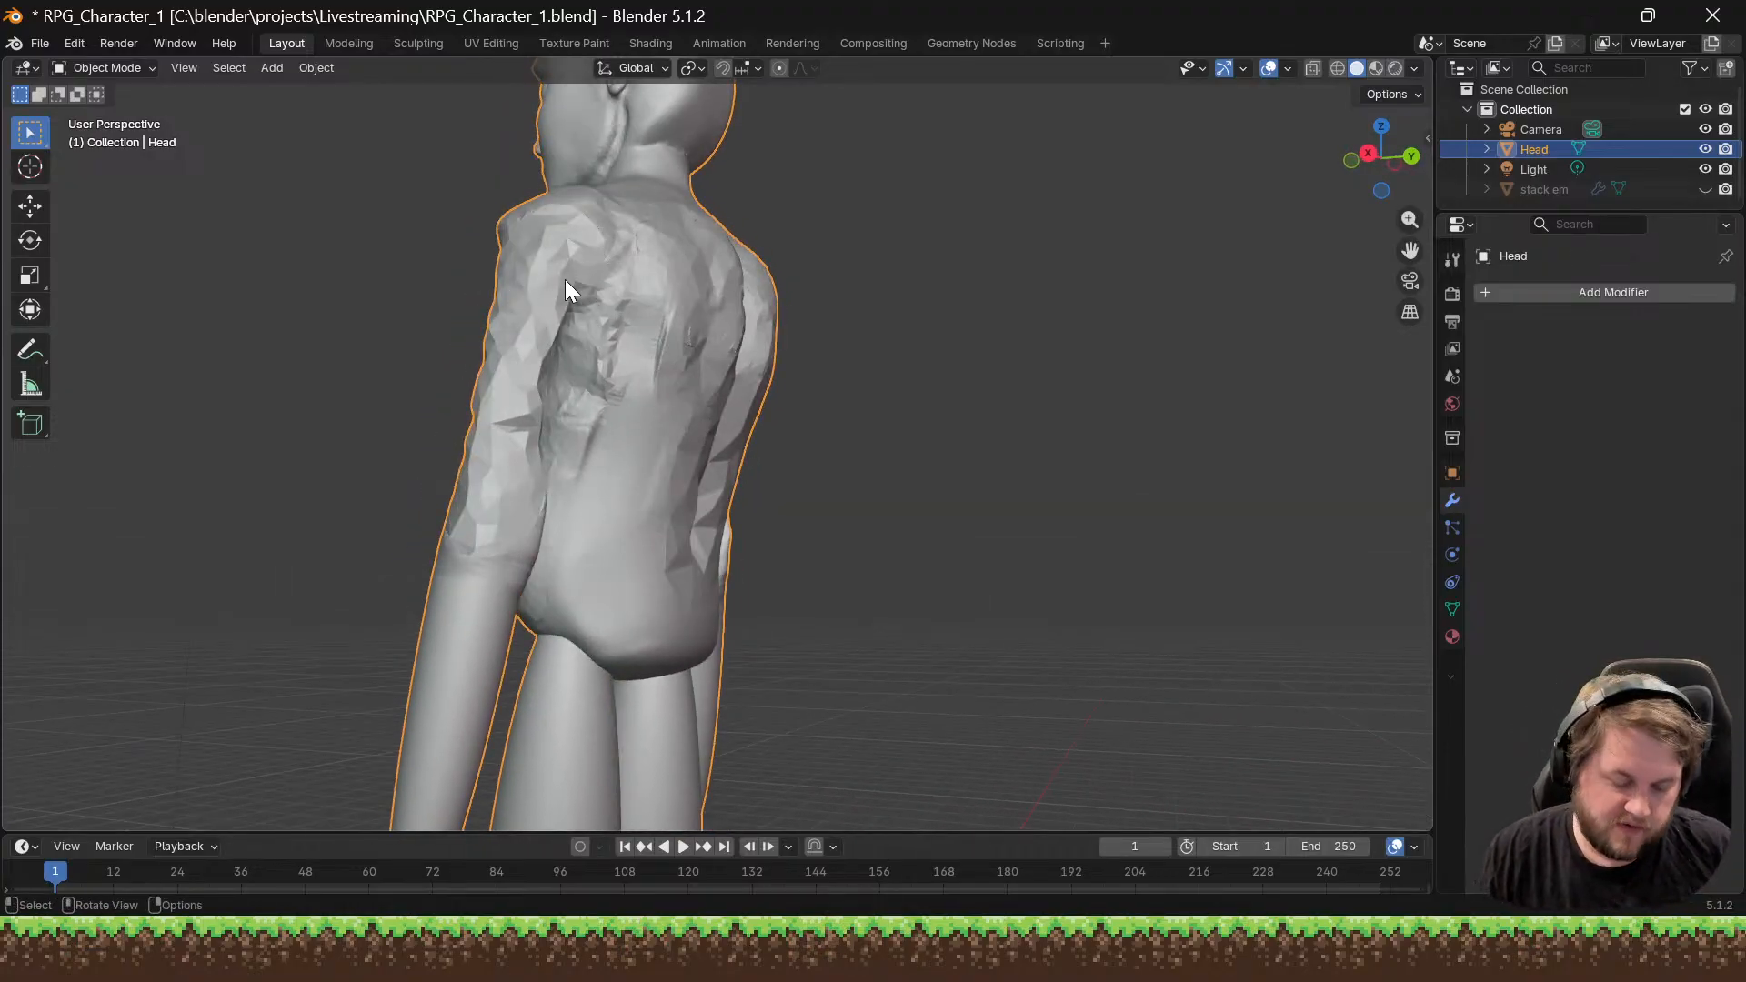
middle_drag(553, 335, 636, 338)
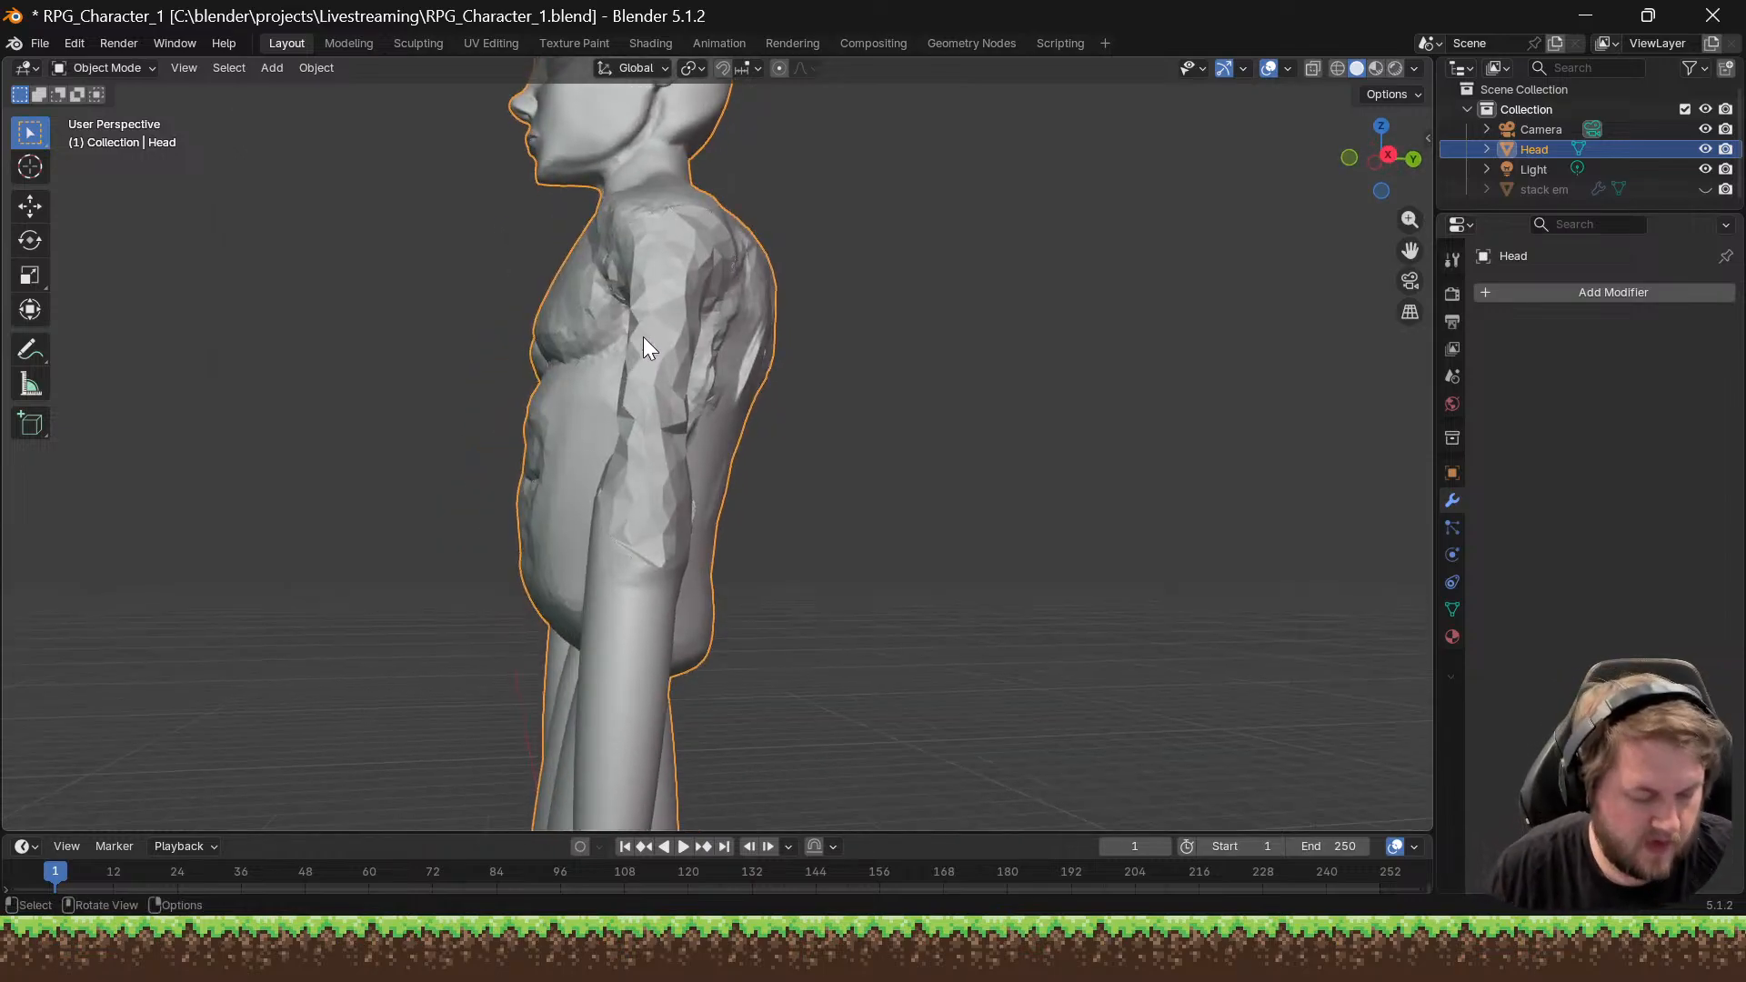
key(ctrl+Tab)
click(658, 467)
mouse_move(655, 428)
middle_down()
mouse_move(744, 394)
mouse_move(604, 358)
mouse_move(785, 394)
middle_up()
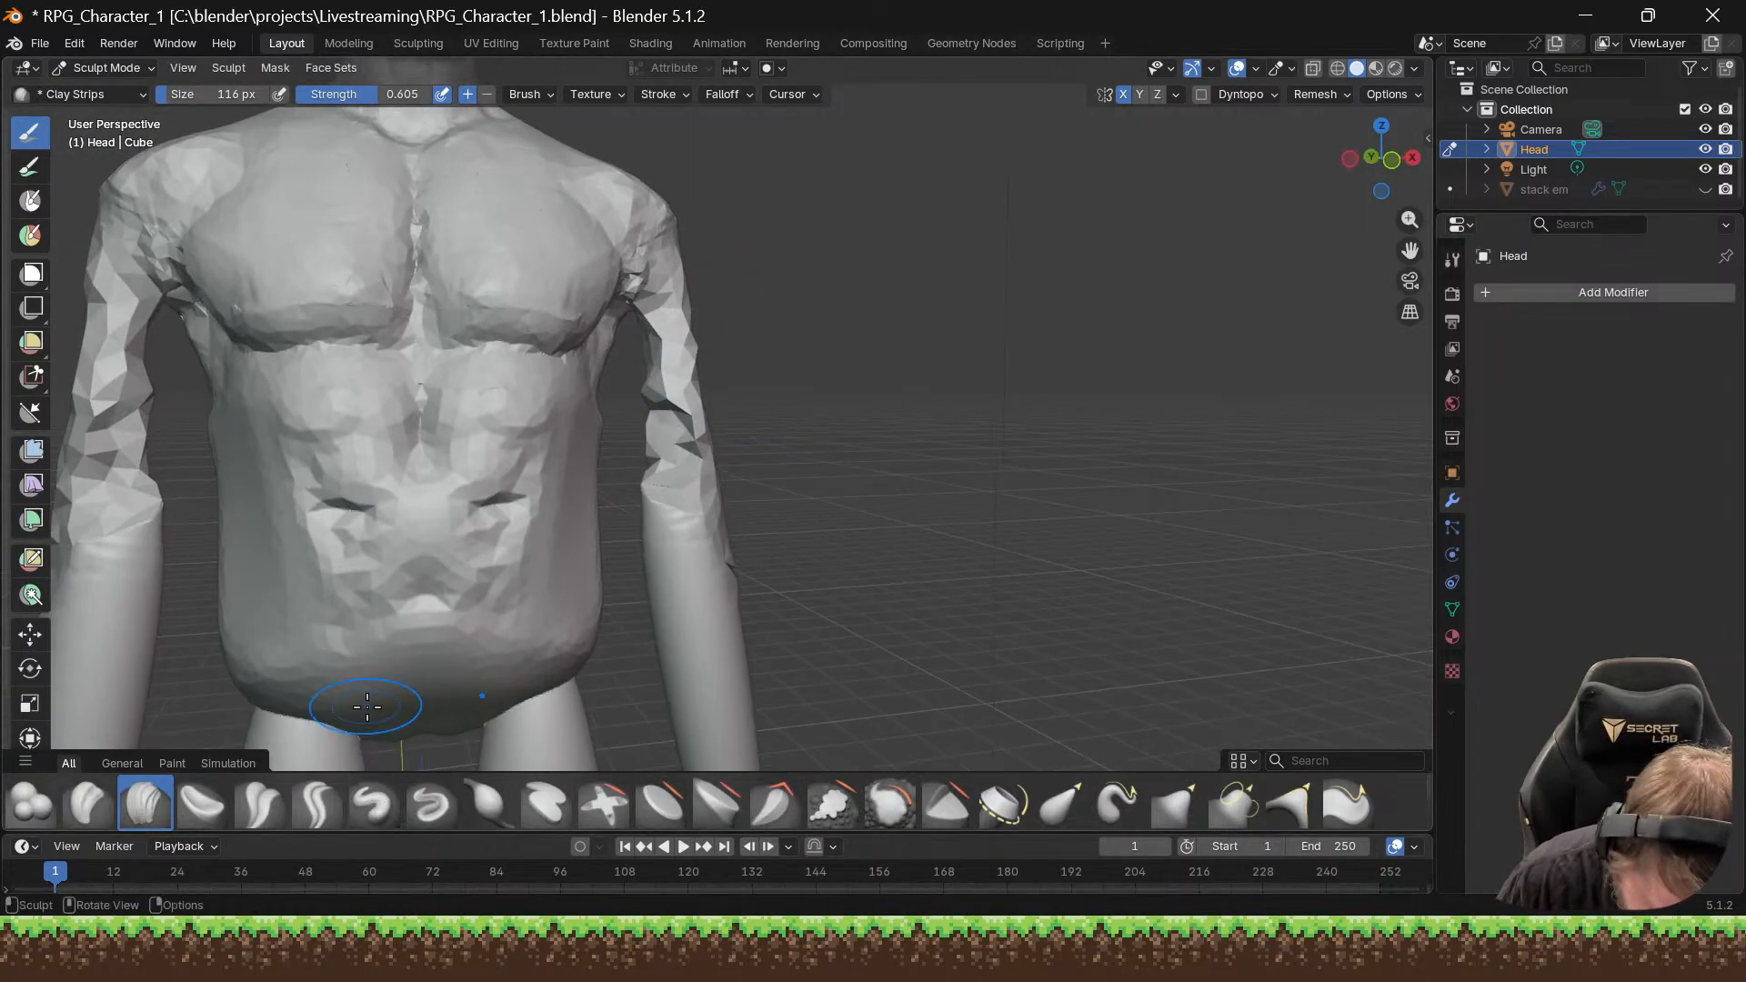
Step: Check the voxel remesh settings and enable Dyntopo on the body, accepting the loss of attribute data
click(1325, 95)
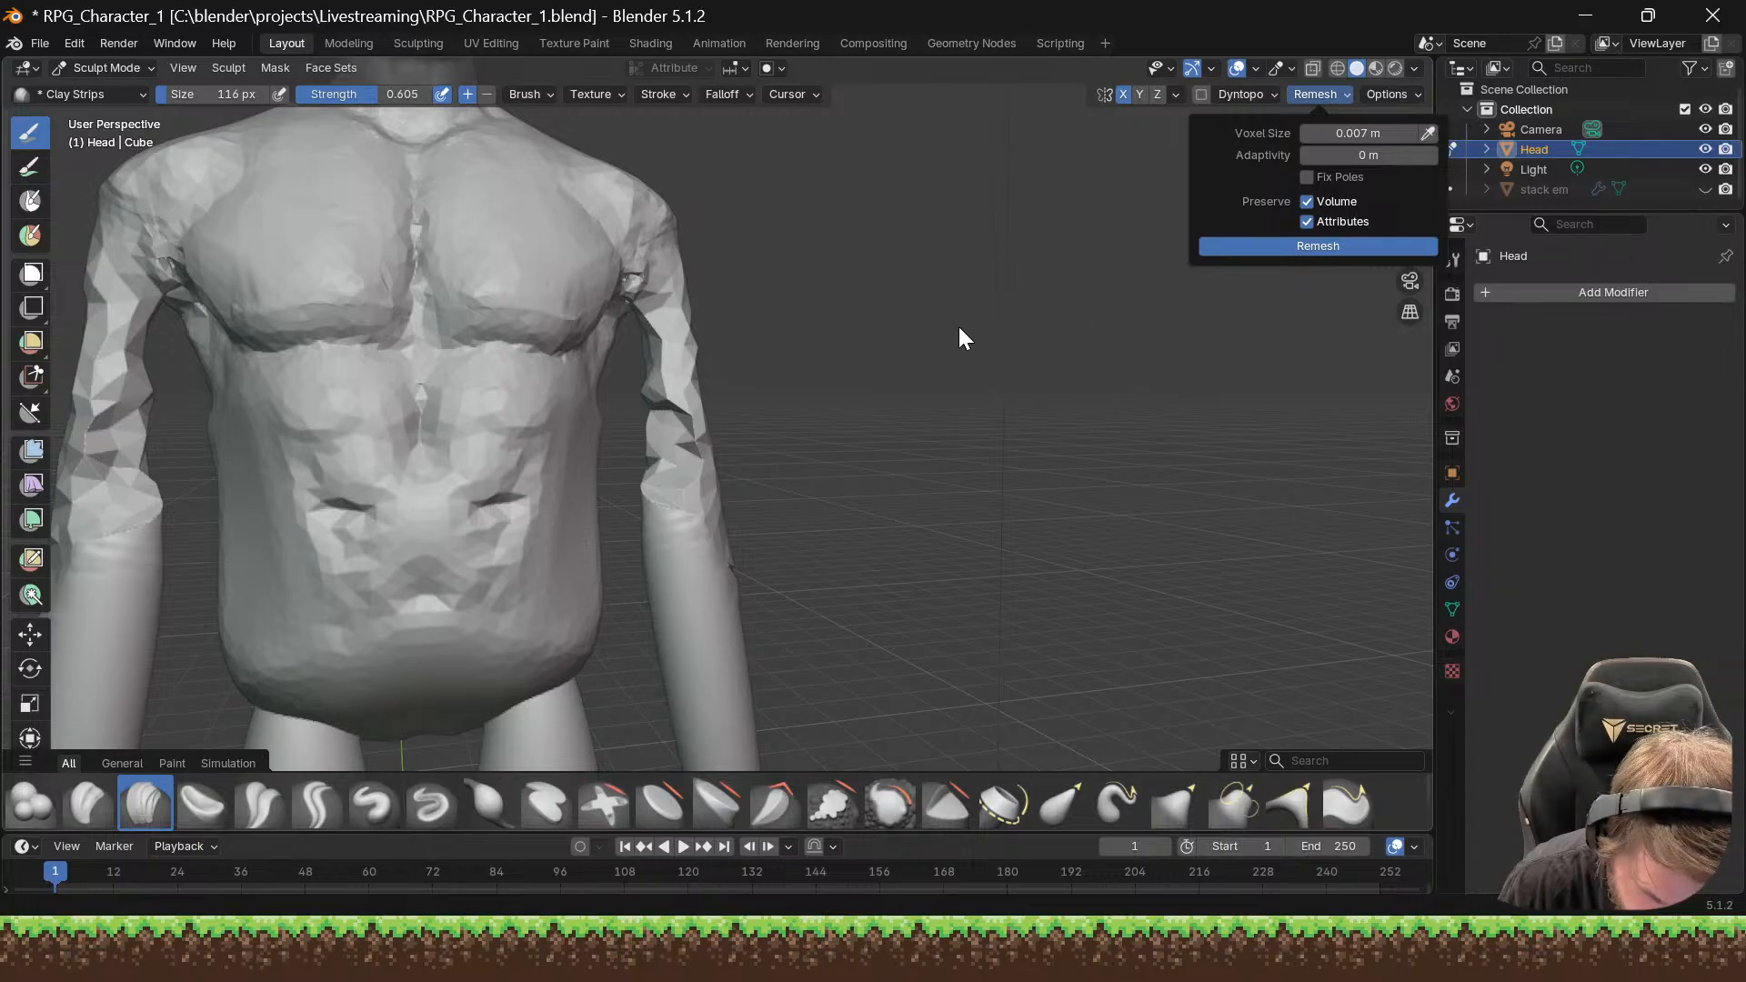
mouse_move(943, 331)
middle_down()
mouse_move(1022, 285)
mouse_move(823, 305)
mouse_move(915, 218)
middle_up()
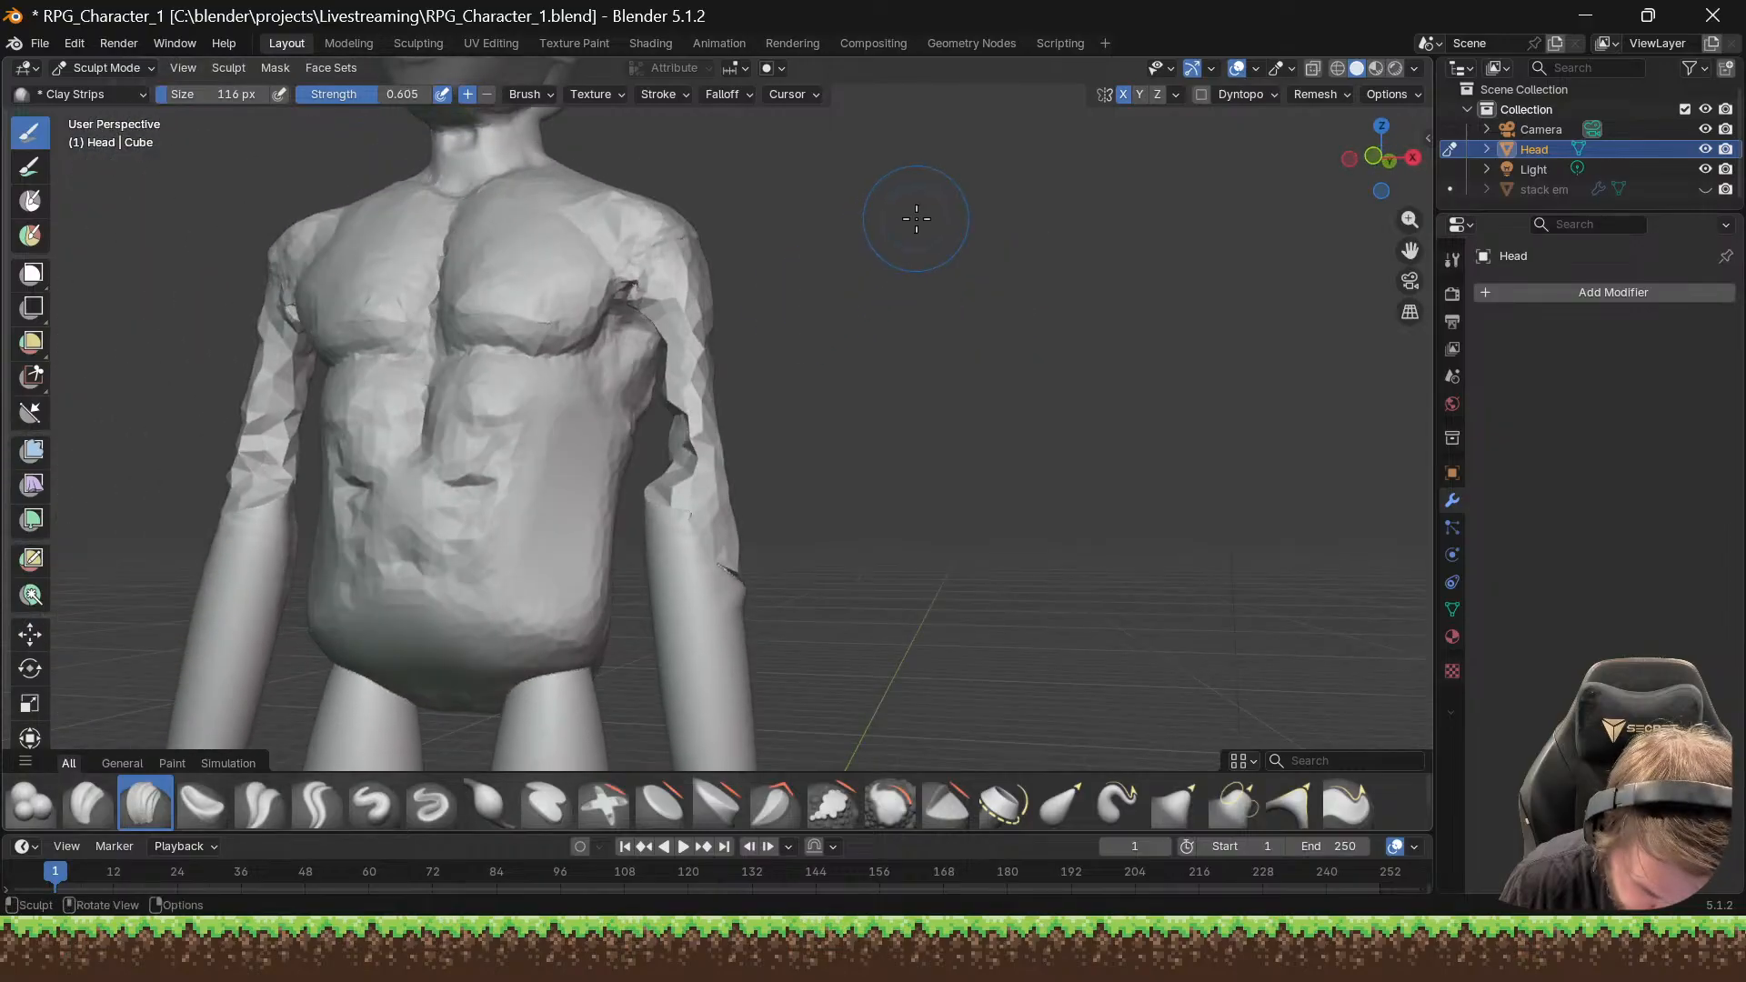
middle_drag(436, 165, 733, 343)
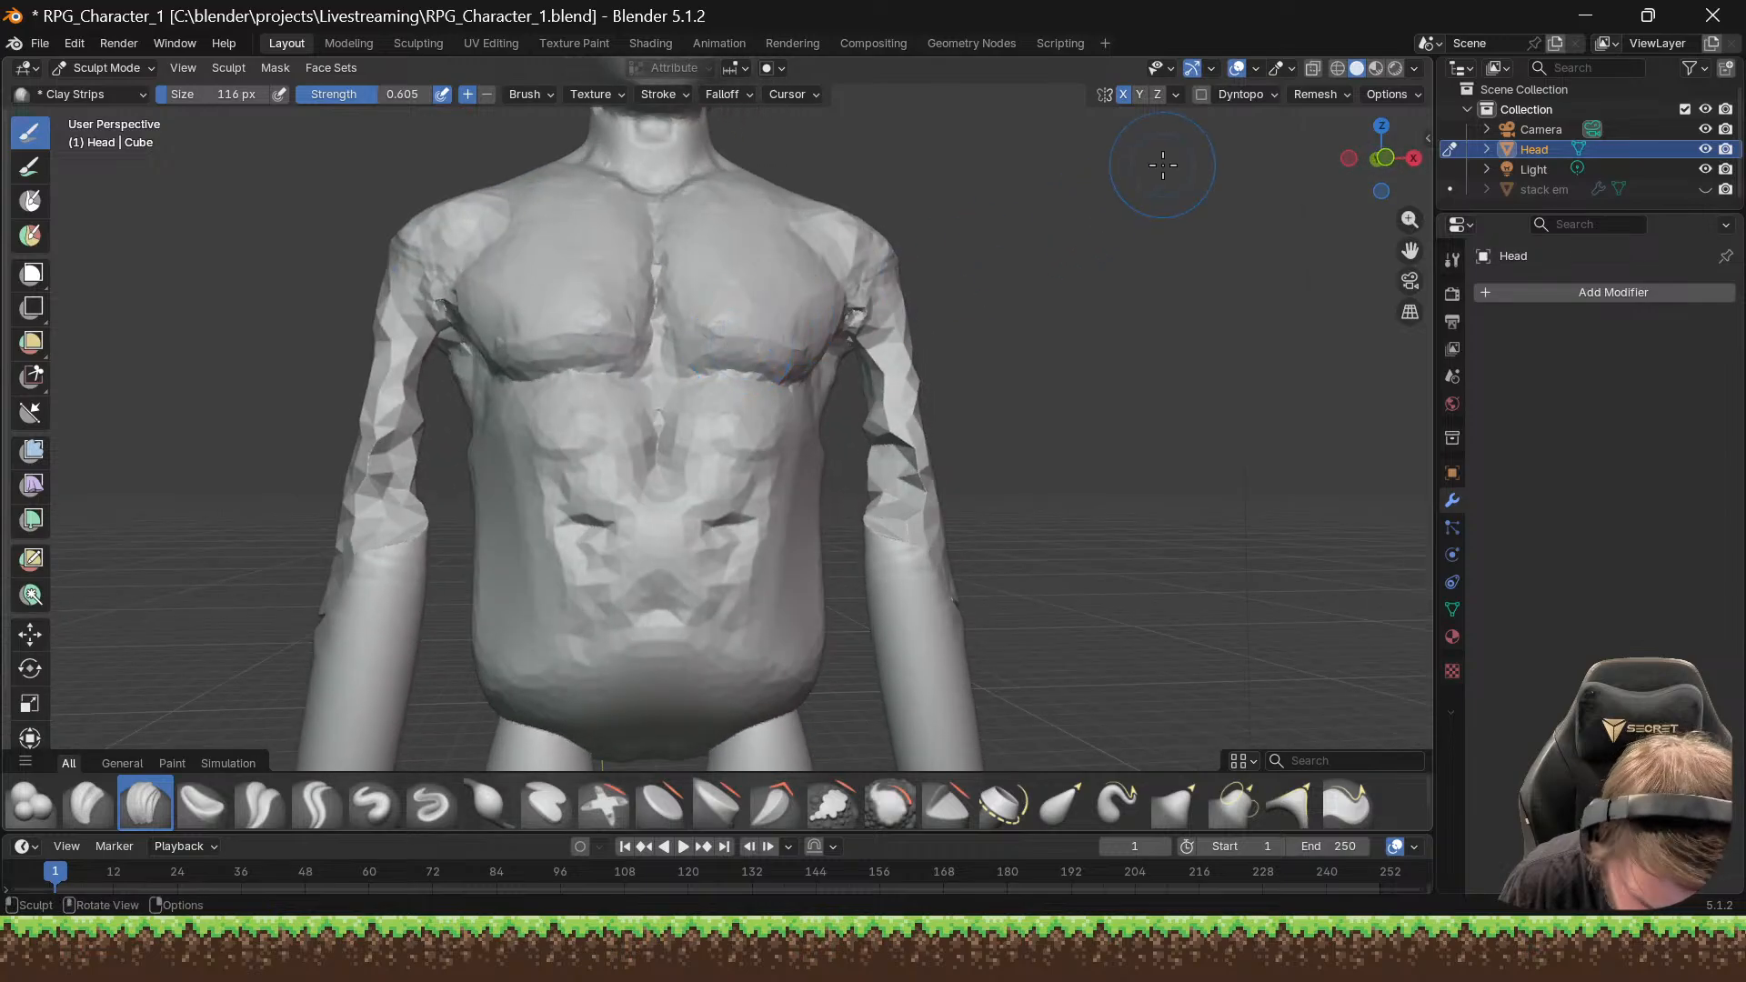
click(1201, 94)
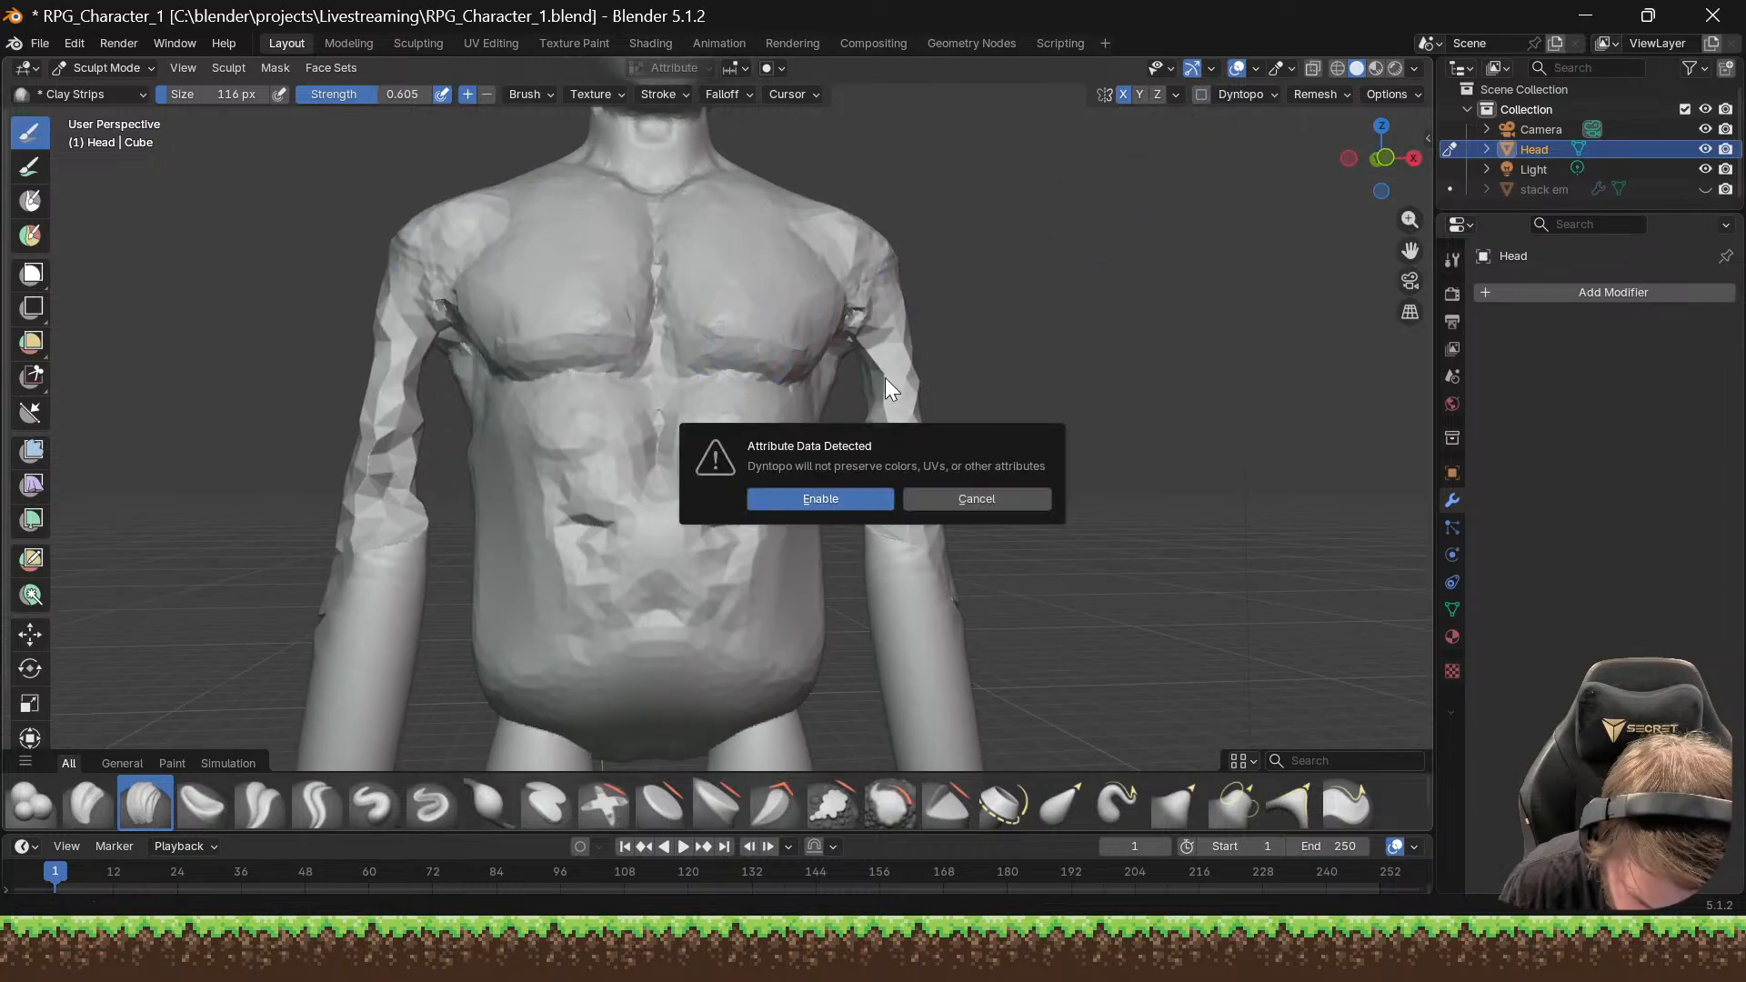
click(848, 502)
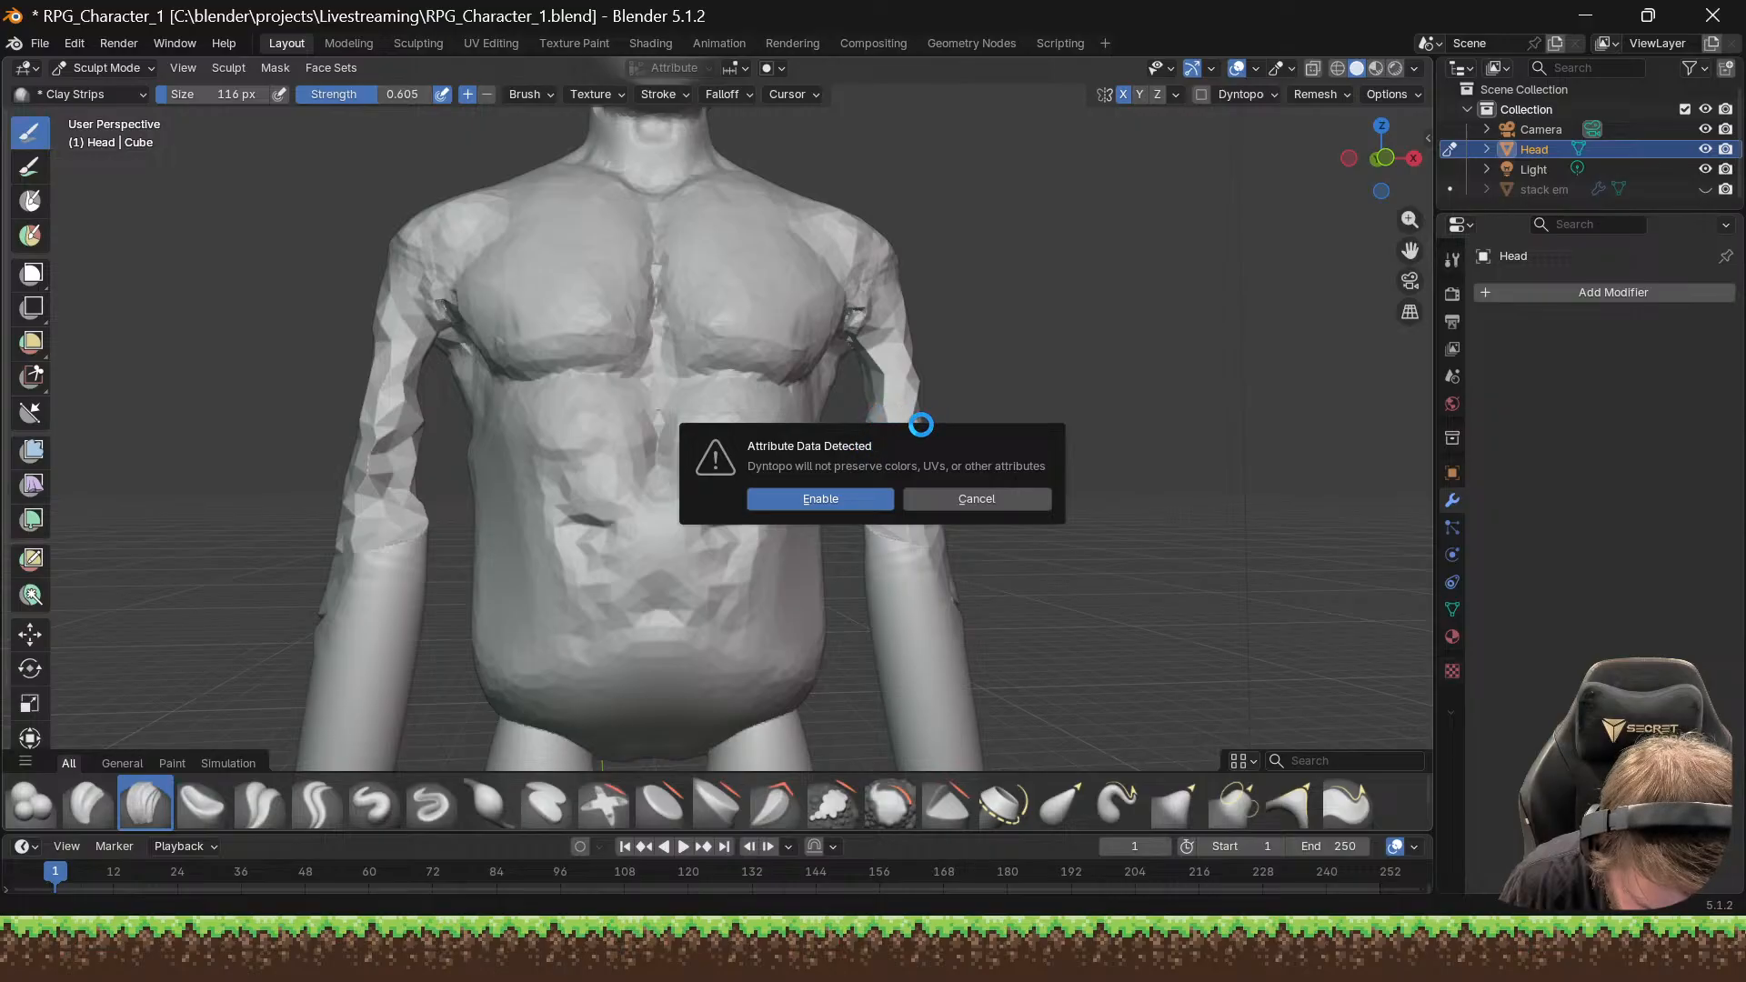
middle_drag(906, 418, 957, 422)
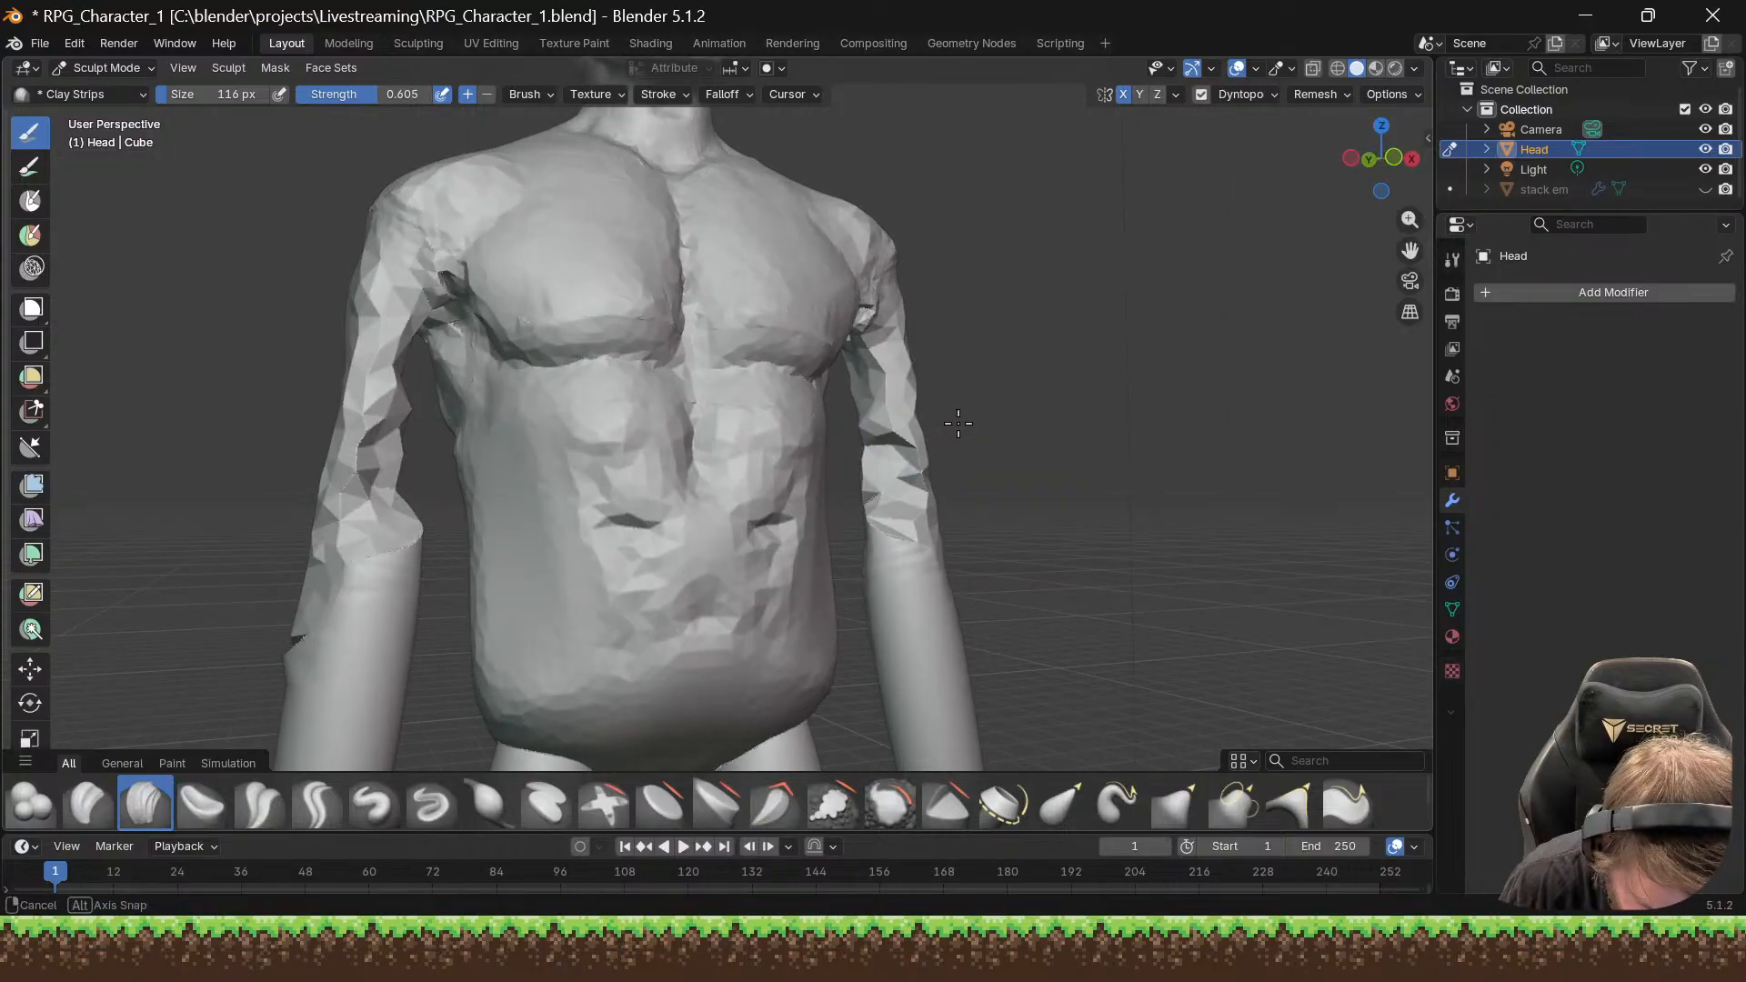
Step: Try carving the upper arm with subtractive Clay Strips at 0.605 strength under Dyntopo, and undo the strokes
mouse_move(883, 427)
mouse_down()
mouse_move(881, 390)
mouse_move(893, 441)
mouse_move(898, 373)
mouse_move(894, 504)
mouse_move(889, 401)
mouse_up()
middle_drag(889, 409, 721, 409)
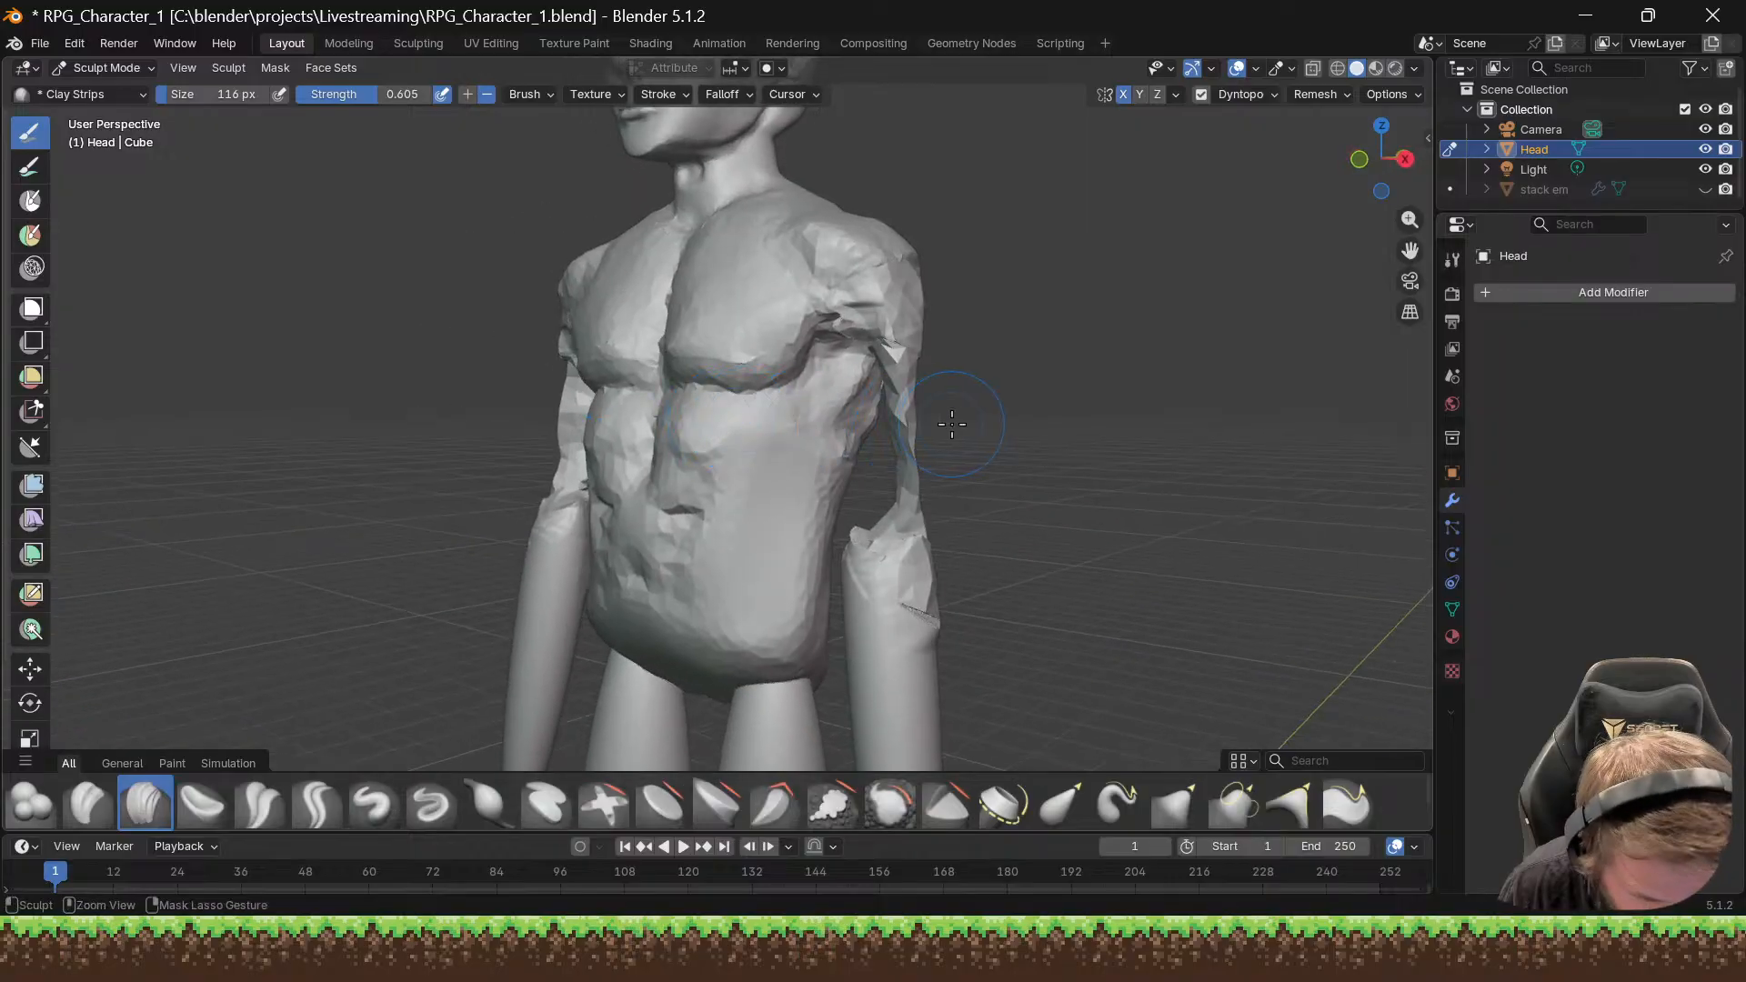
key(ctrl+z)
middle_drag(881, 411, 939, 390)
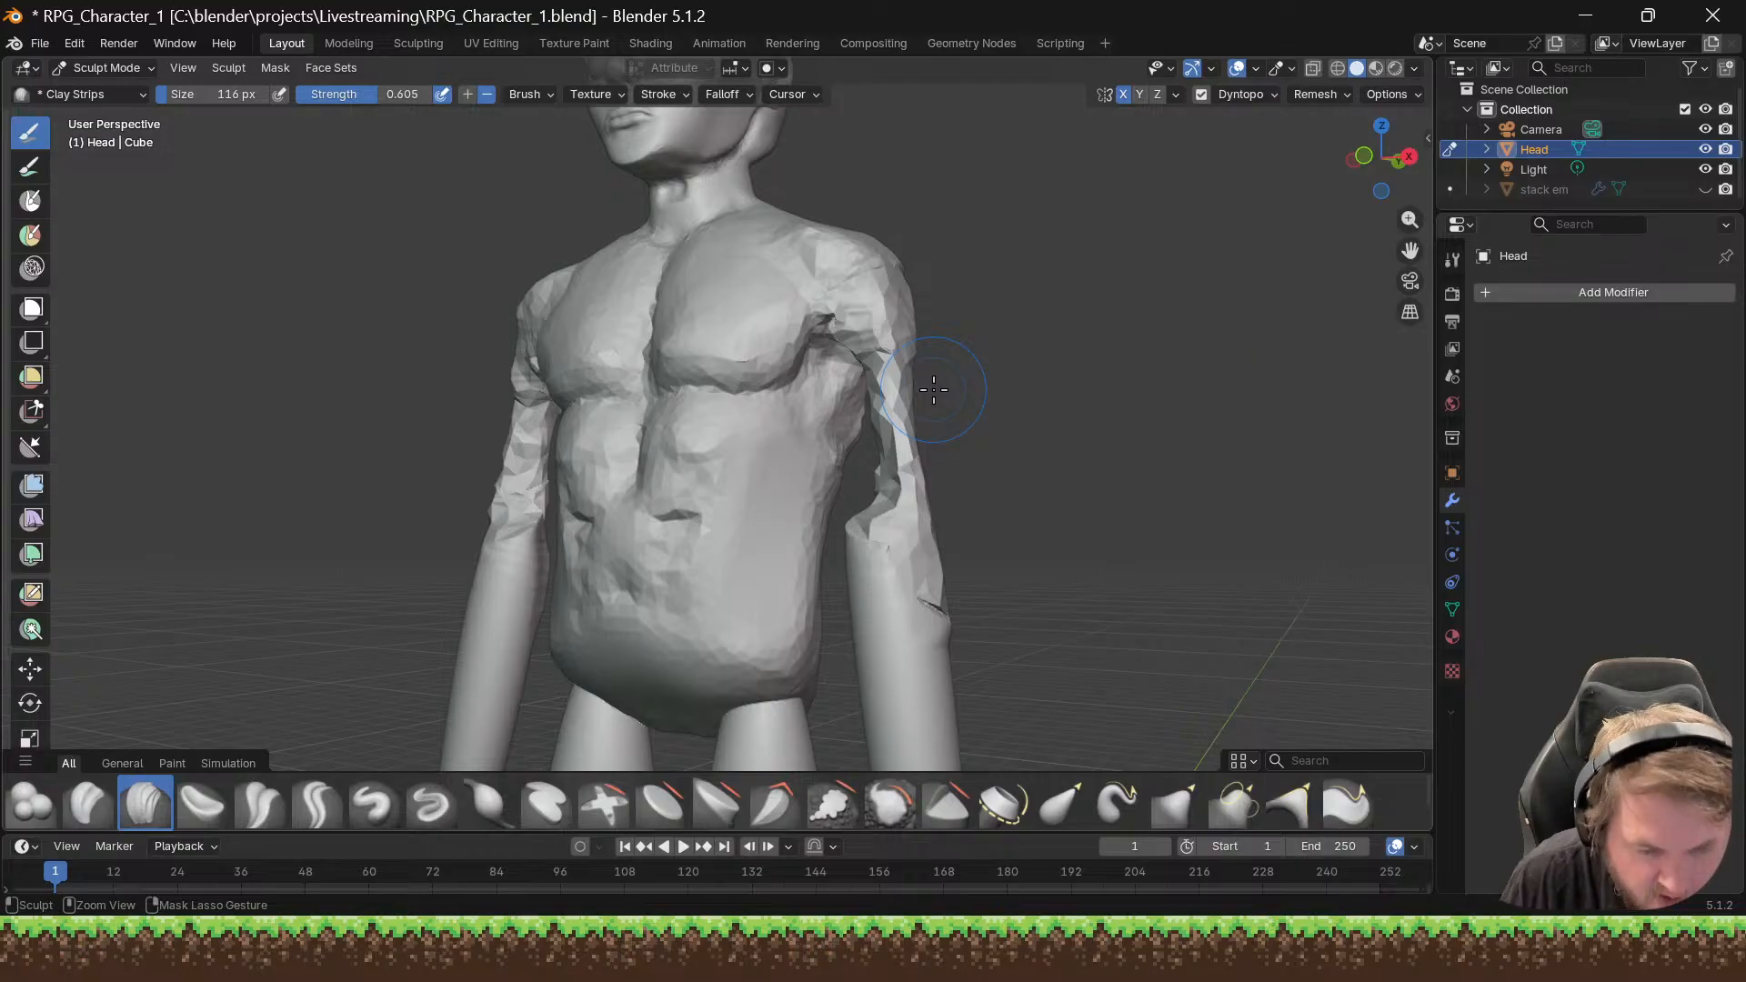
key(ctrl+z)
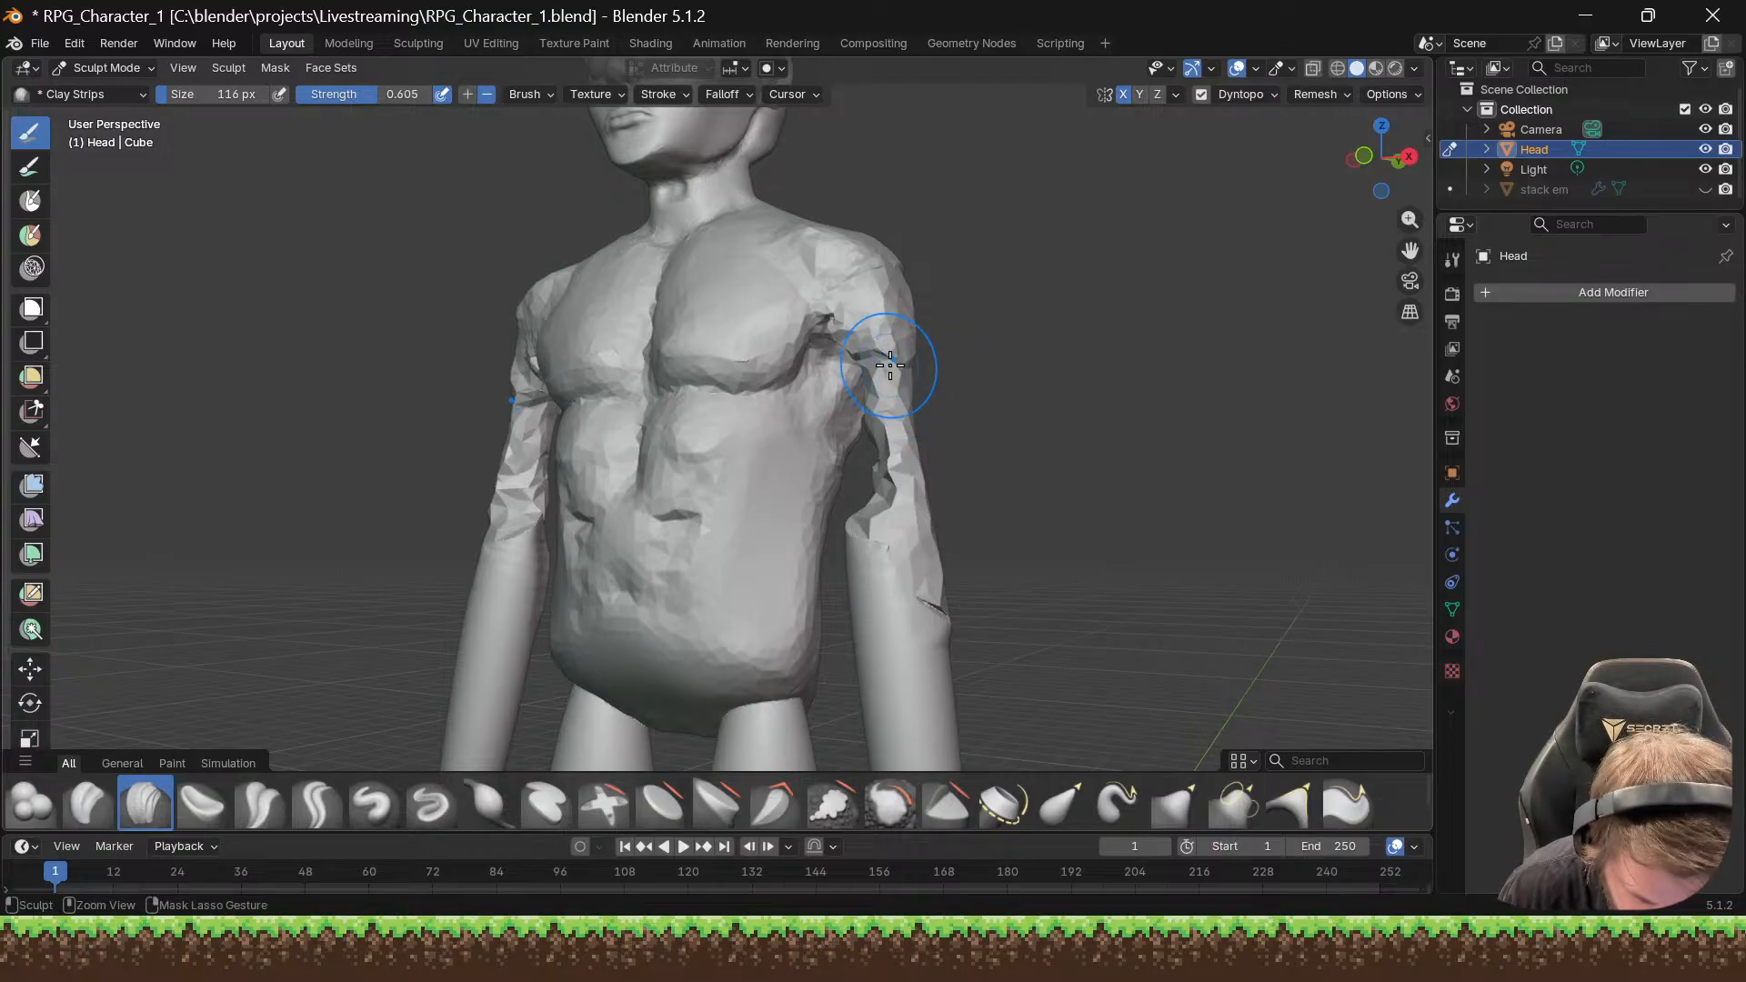
mouse_move(890, 369)
mouse_down()
mouse_move(870, 506)
mouse_move(909, 438)
mouse_up()
key(ctrl+z)
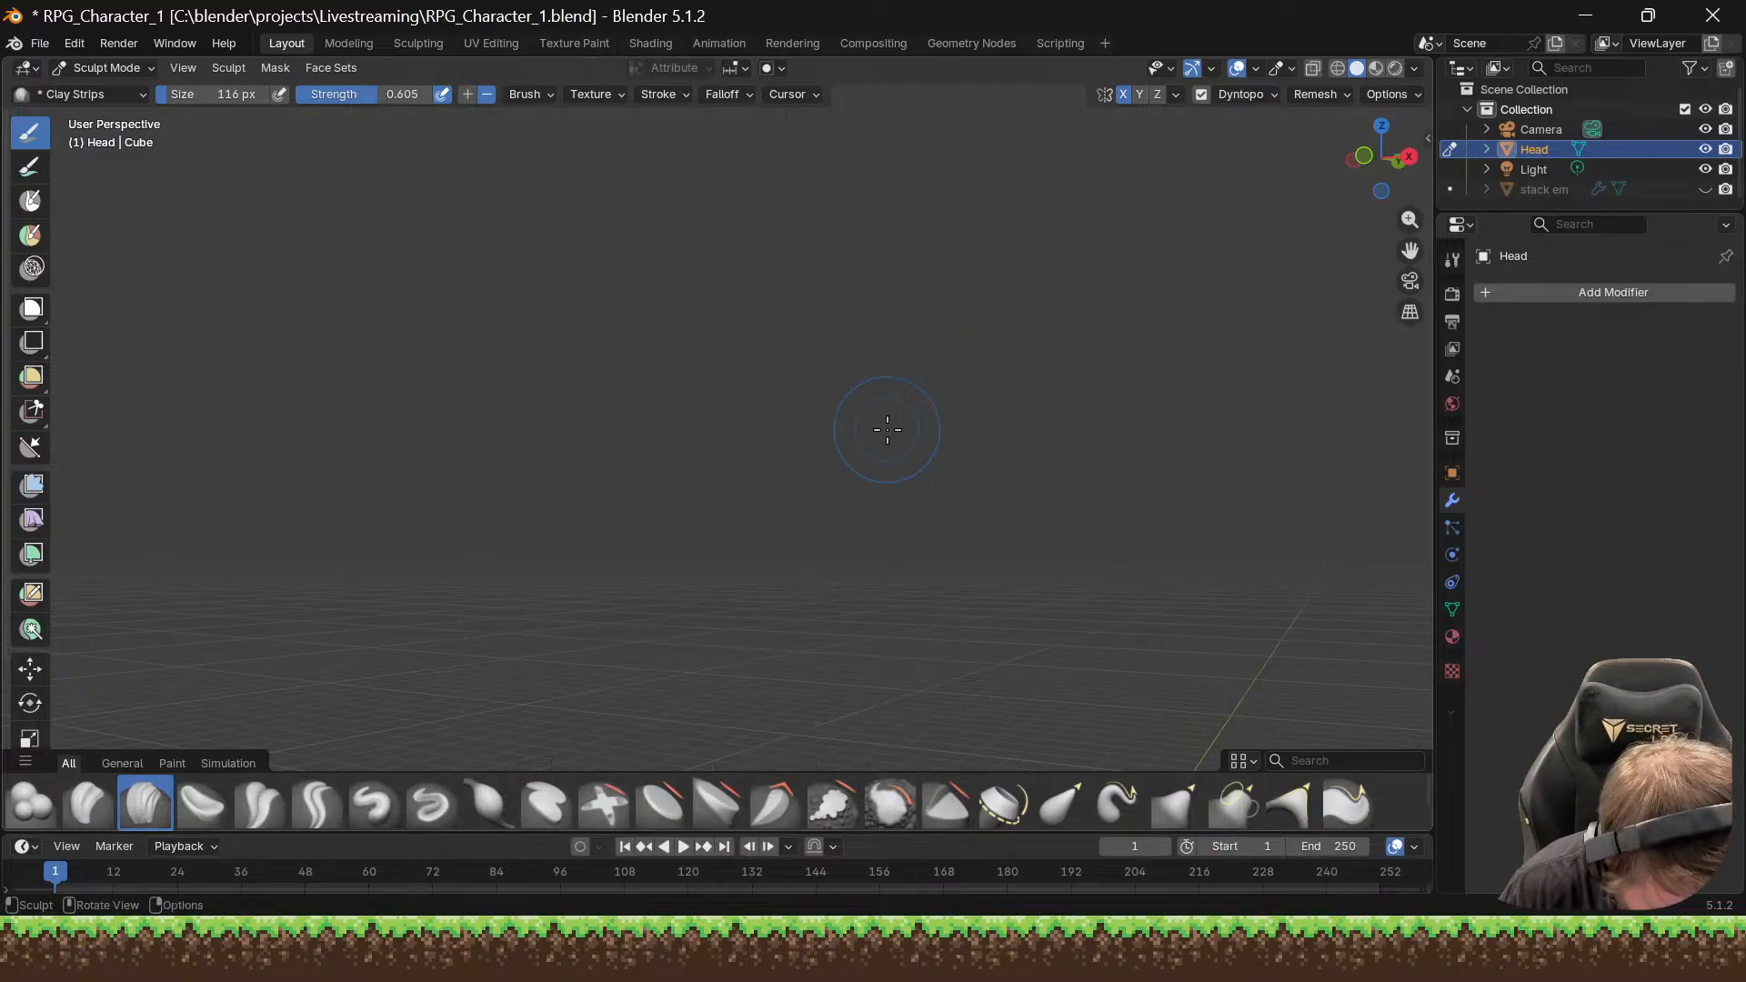
Step: Undo further, past the Dyntopo activation and the switch to Sculpt Mode, back to Object Mode
scroll(944, 264, down, 5)
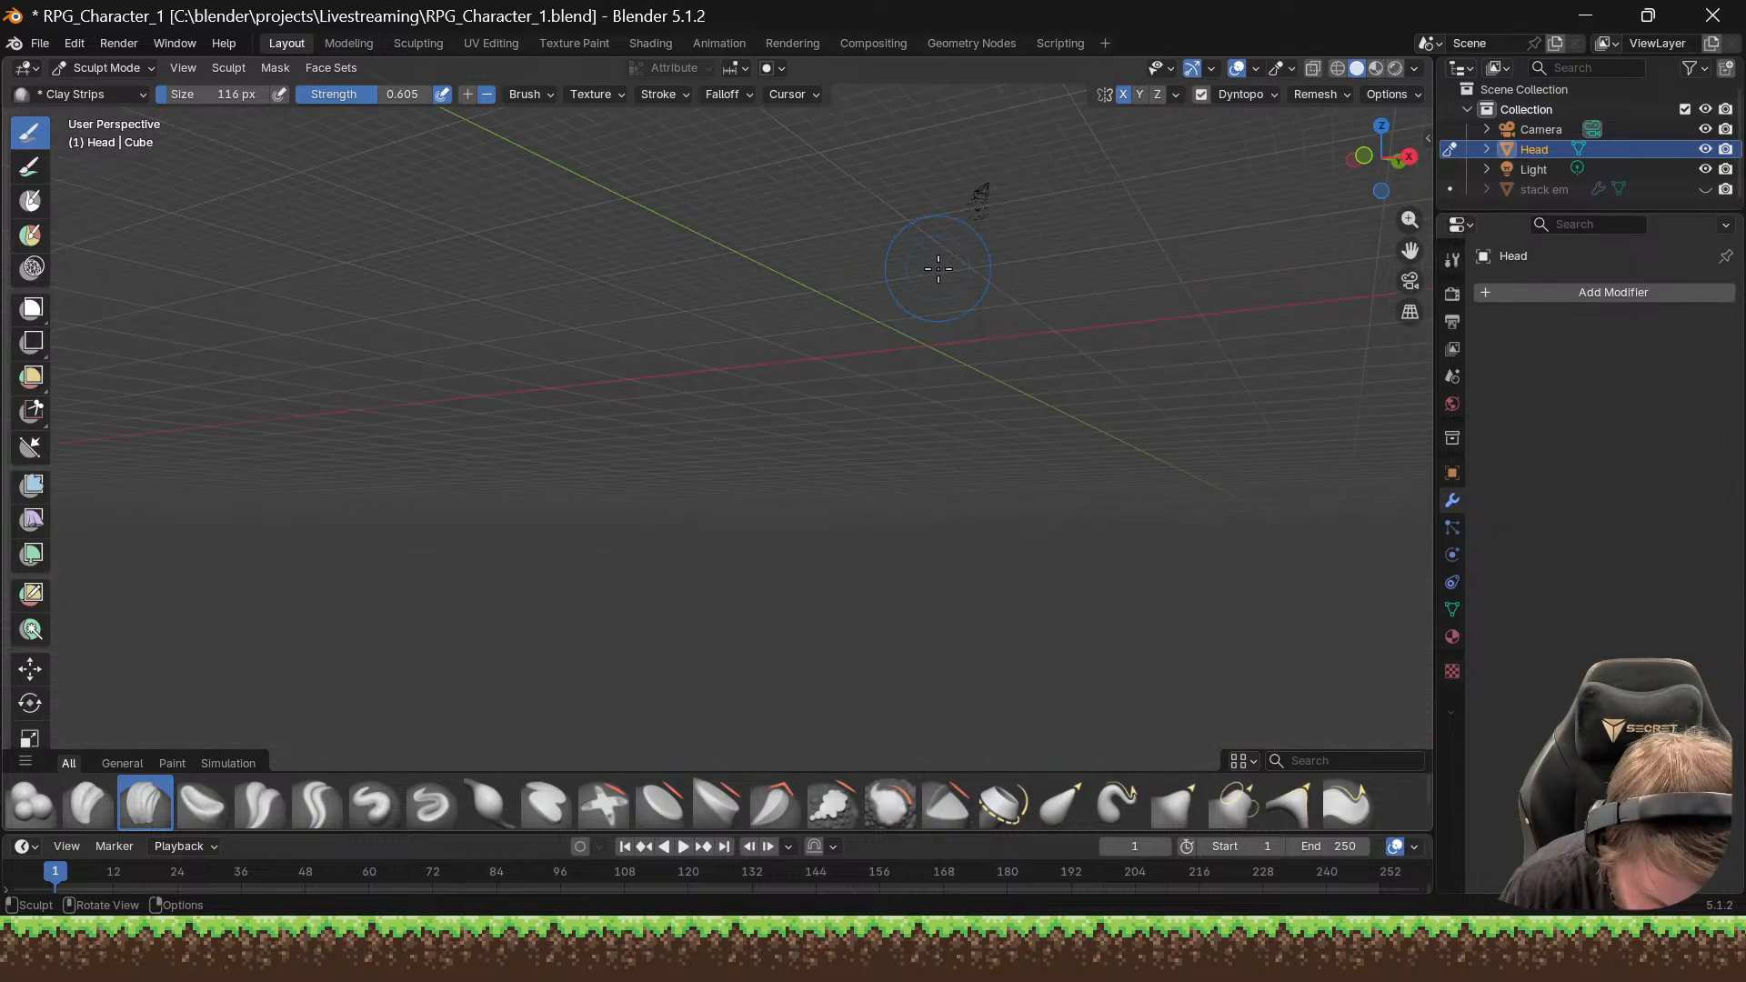
middle_drag(938, 269, 960, 329)
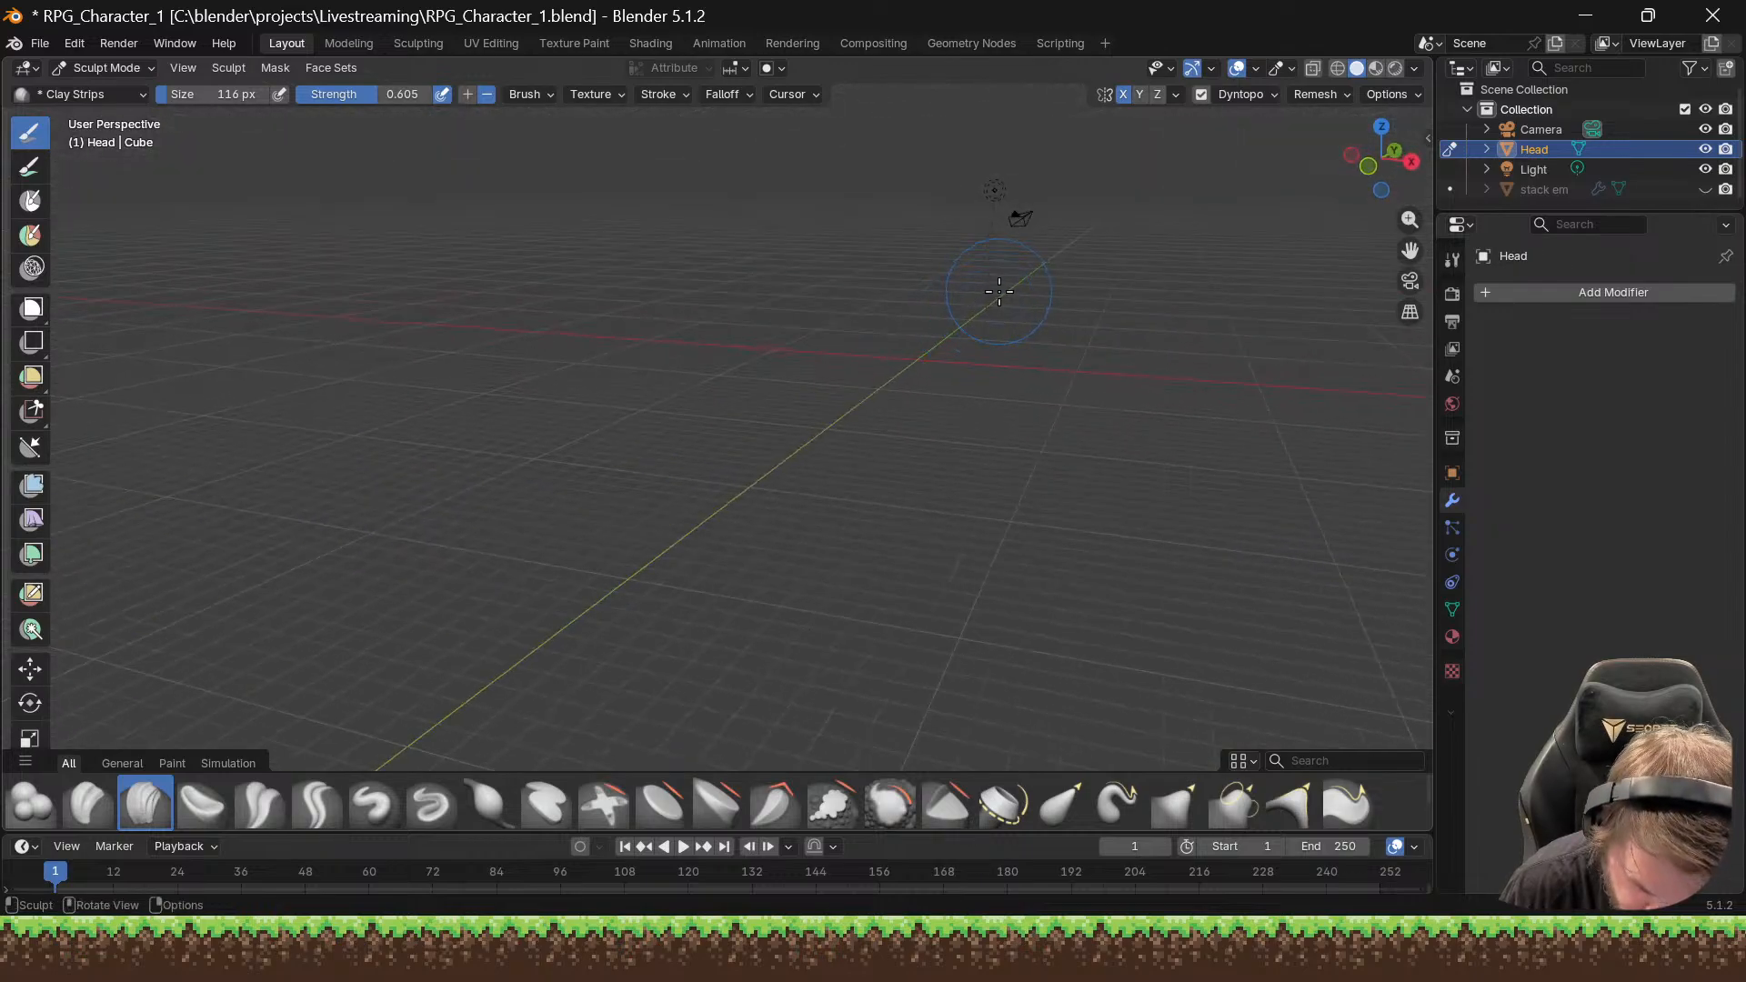
key(ctrl+z)
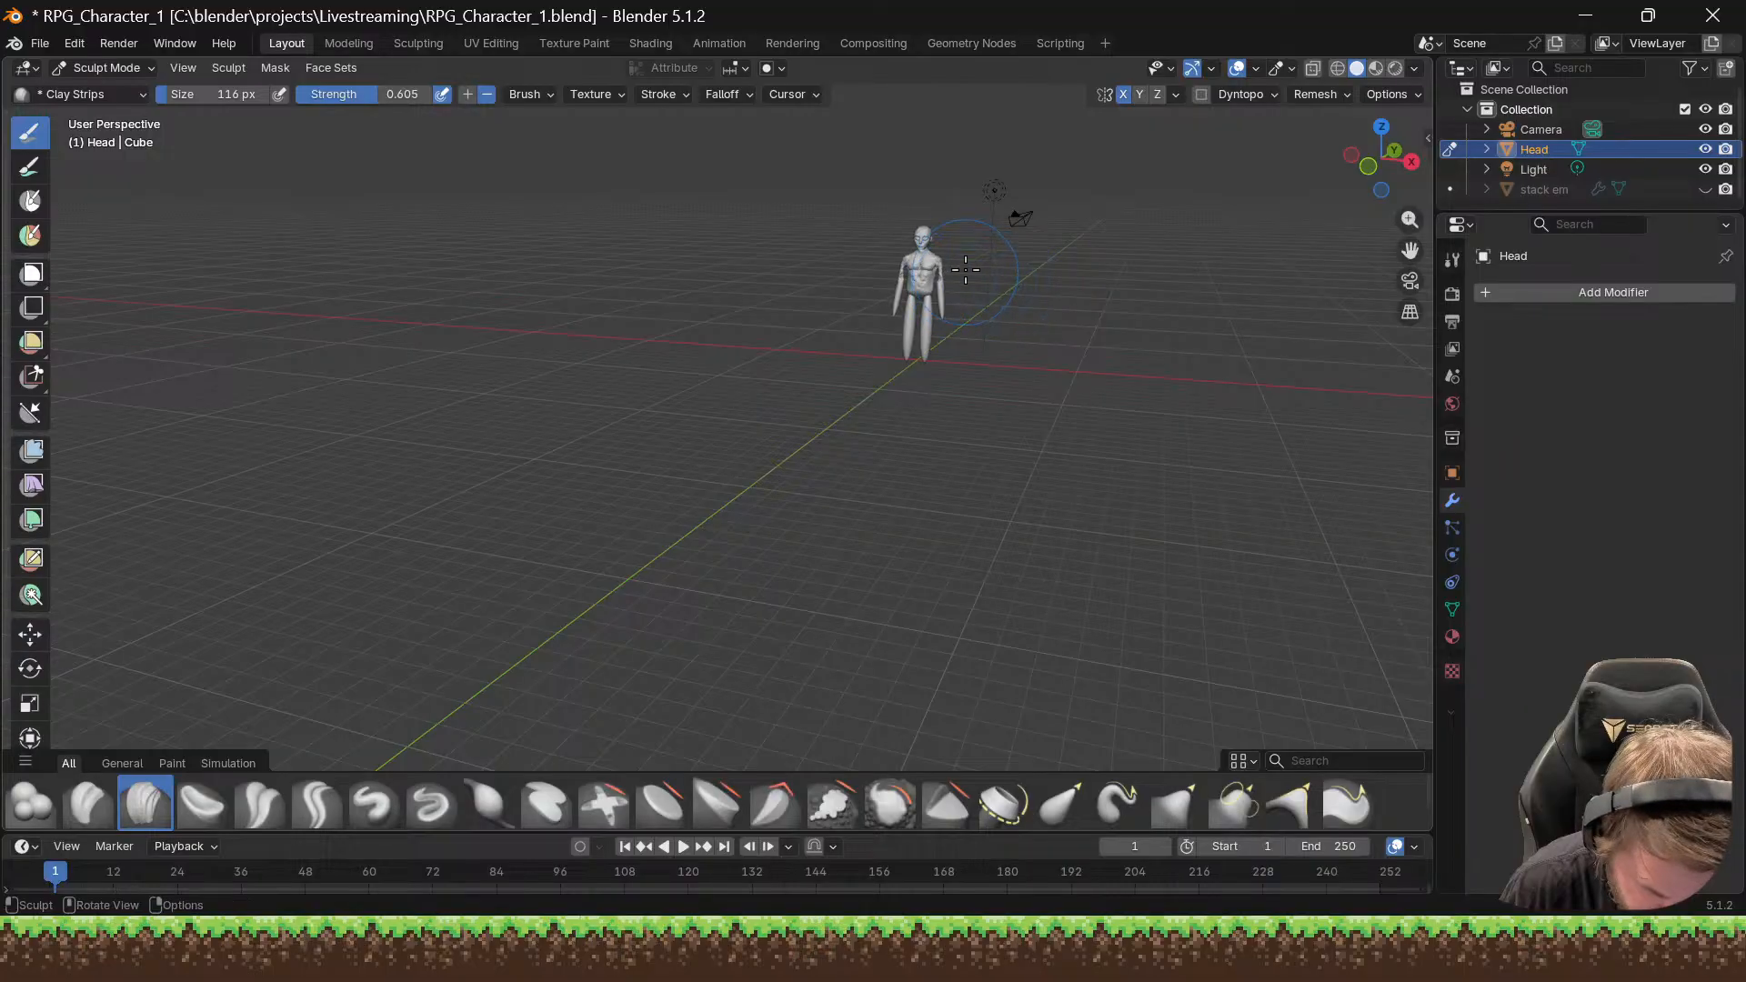
scroll(965, 259, up, 12)
middle_drag(966, 258, 1037, 243)
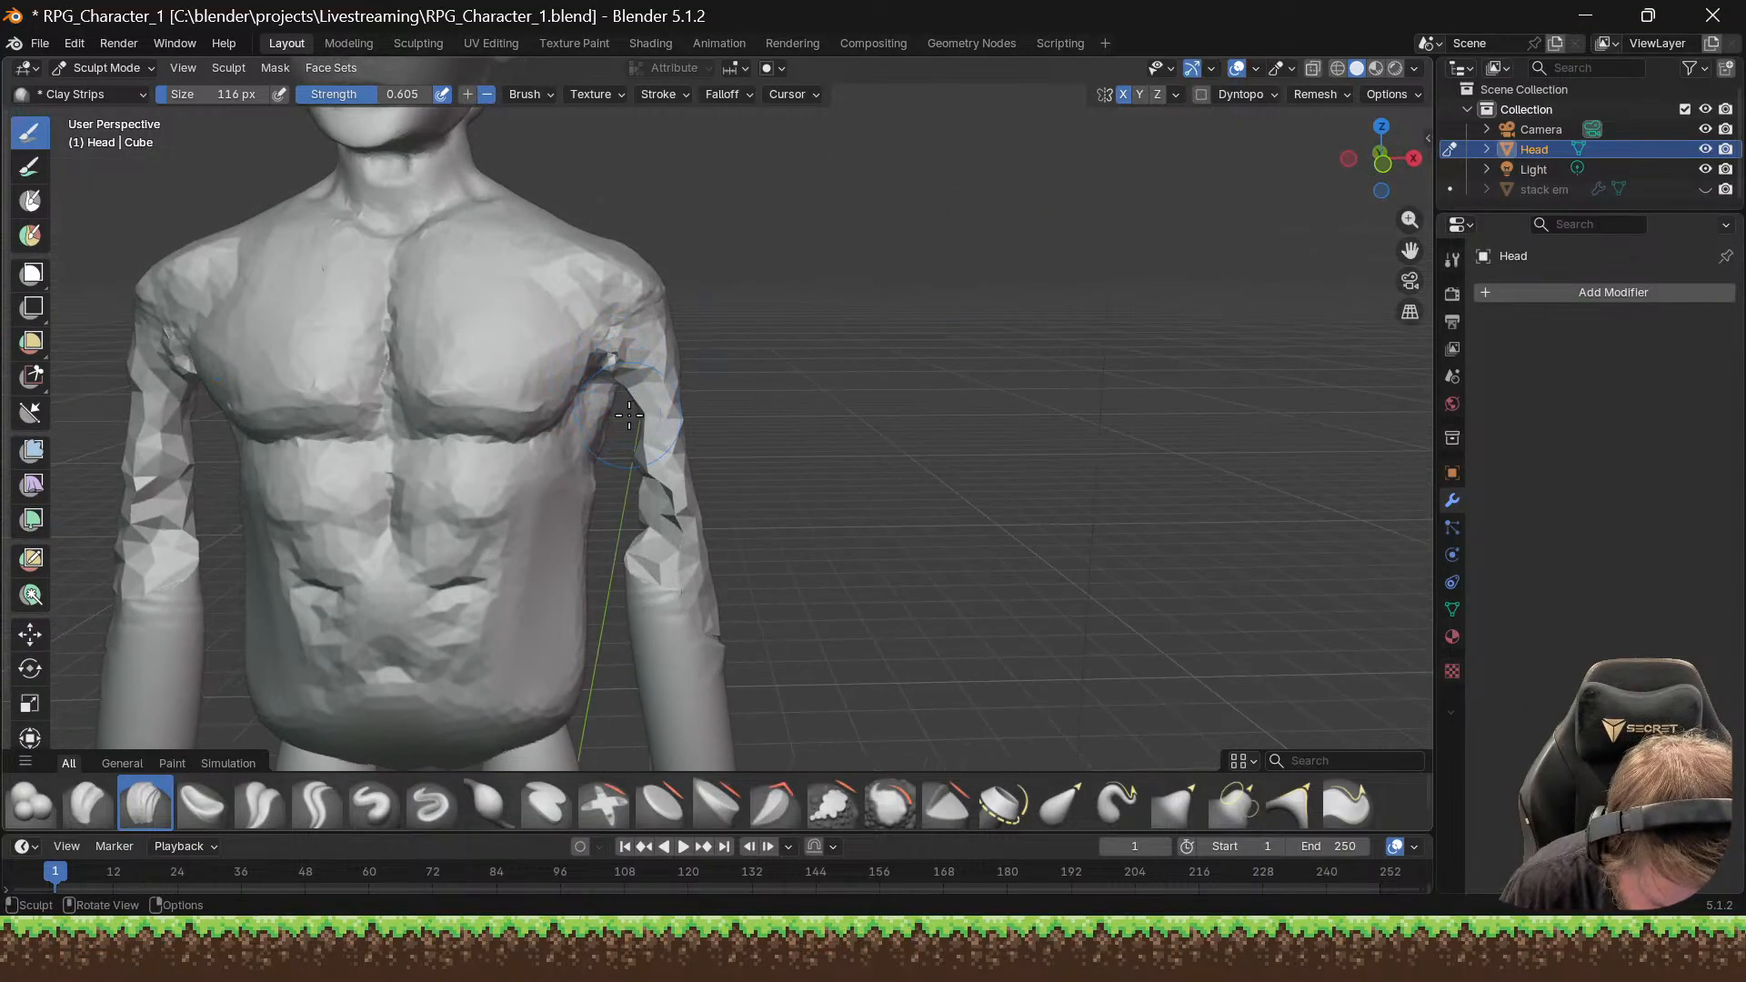
key(ctrl+z)
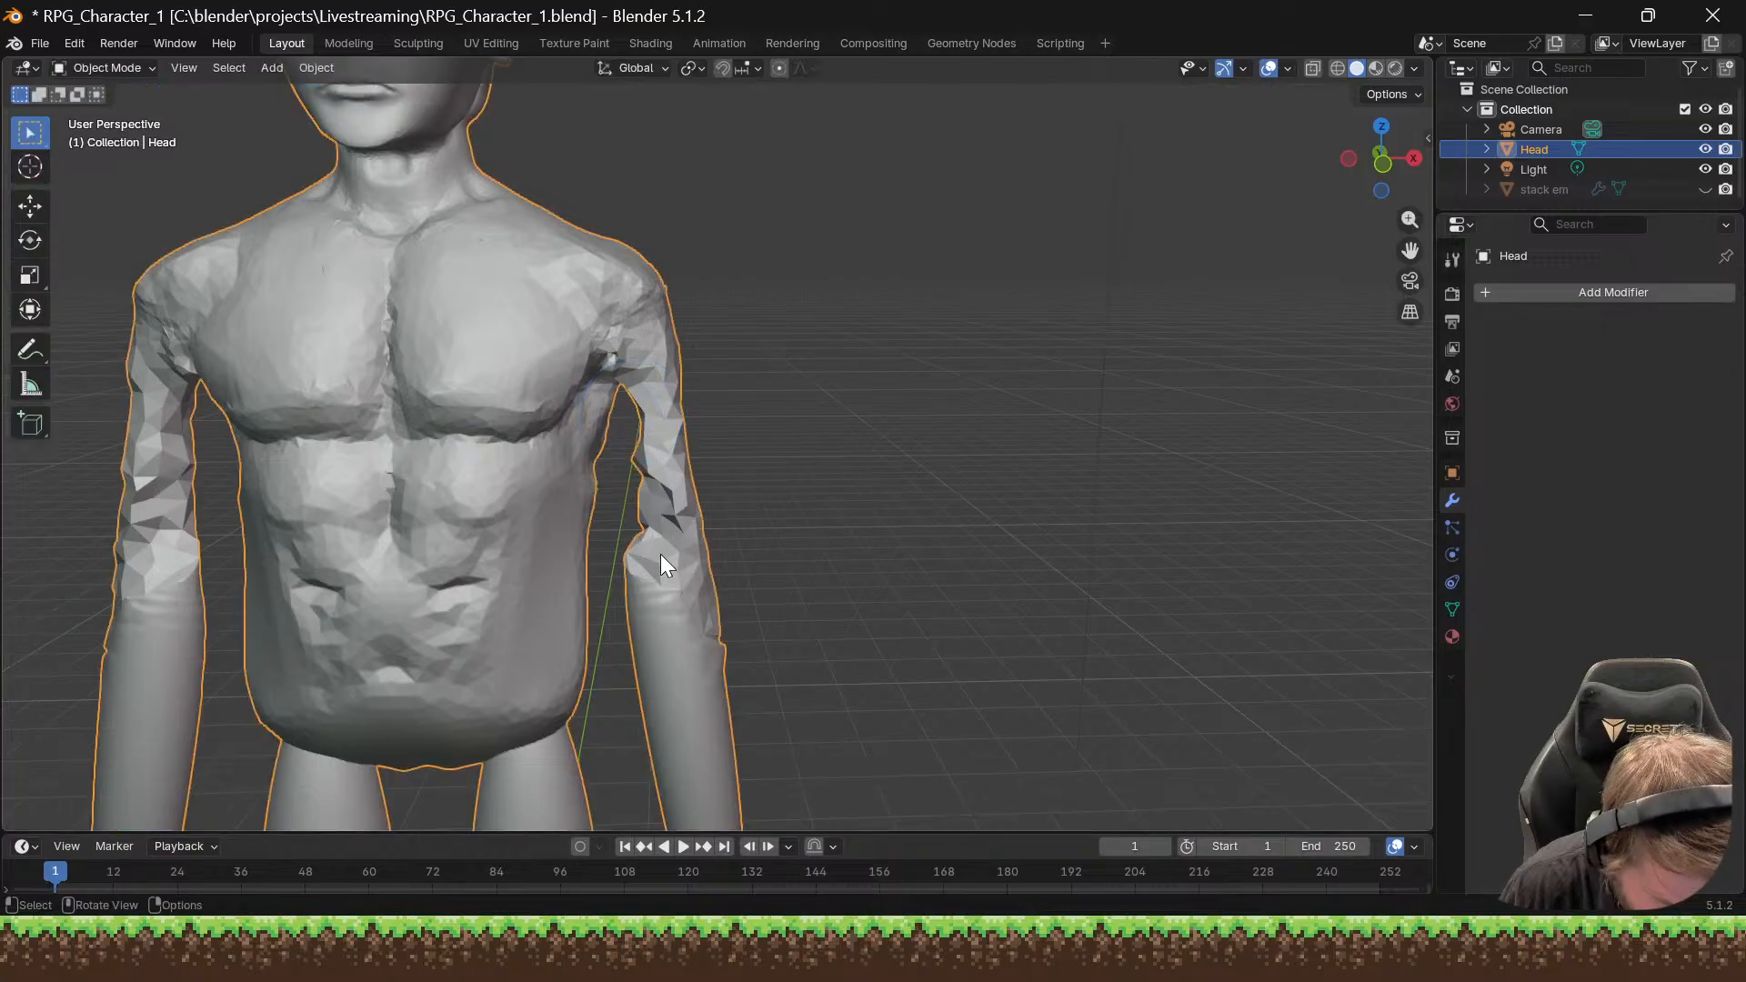
Step: Put the body mesh into Sculpt Mode with the upper arm in view
middle_drag(660, 554, 663, 487)
key(ctrl+Tab)
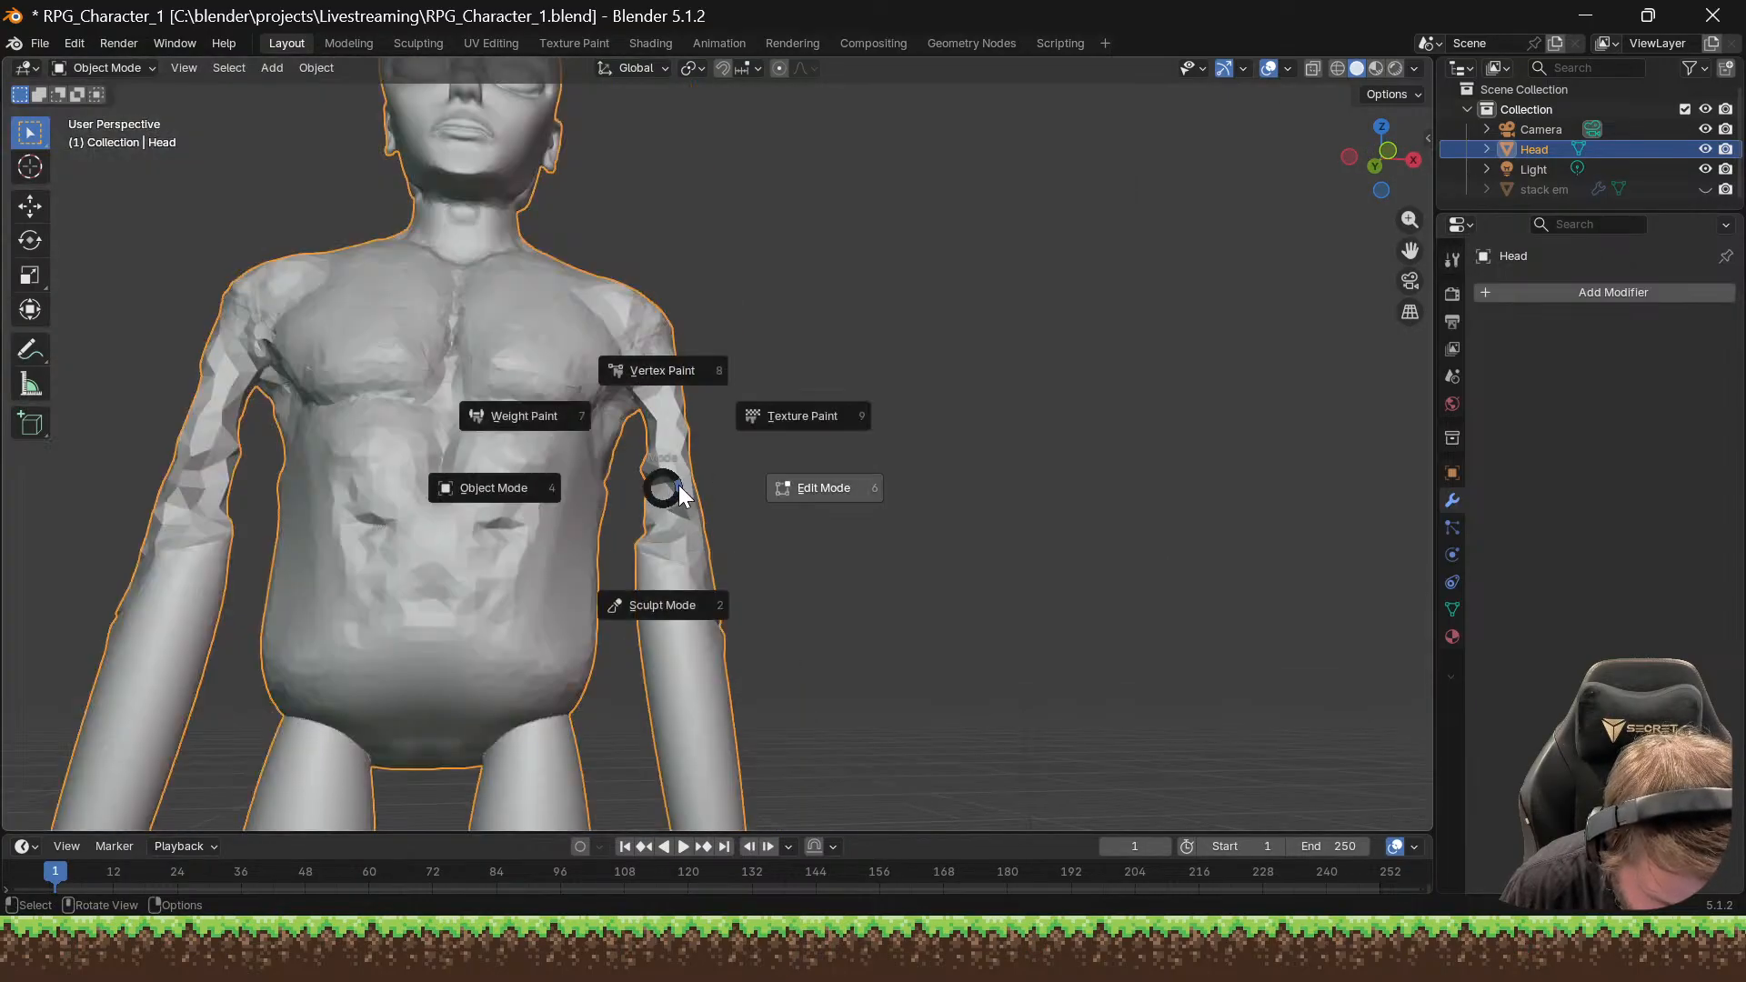
click(662, 614)
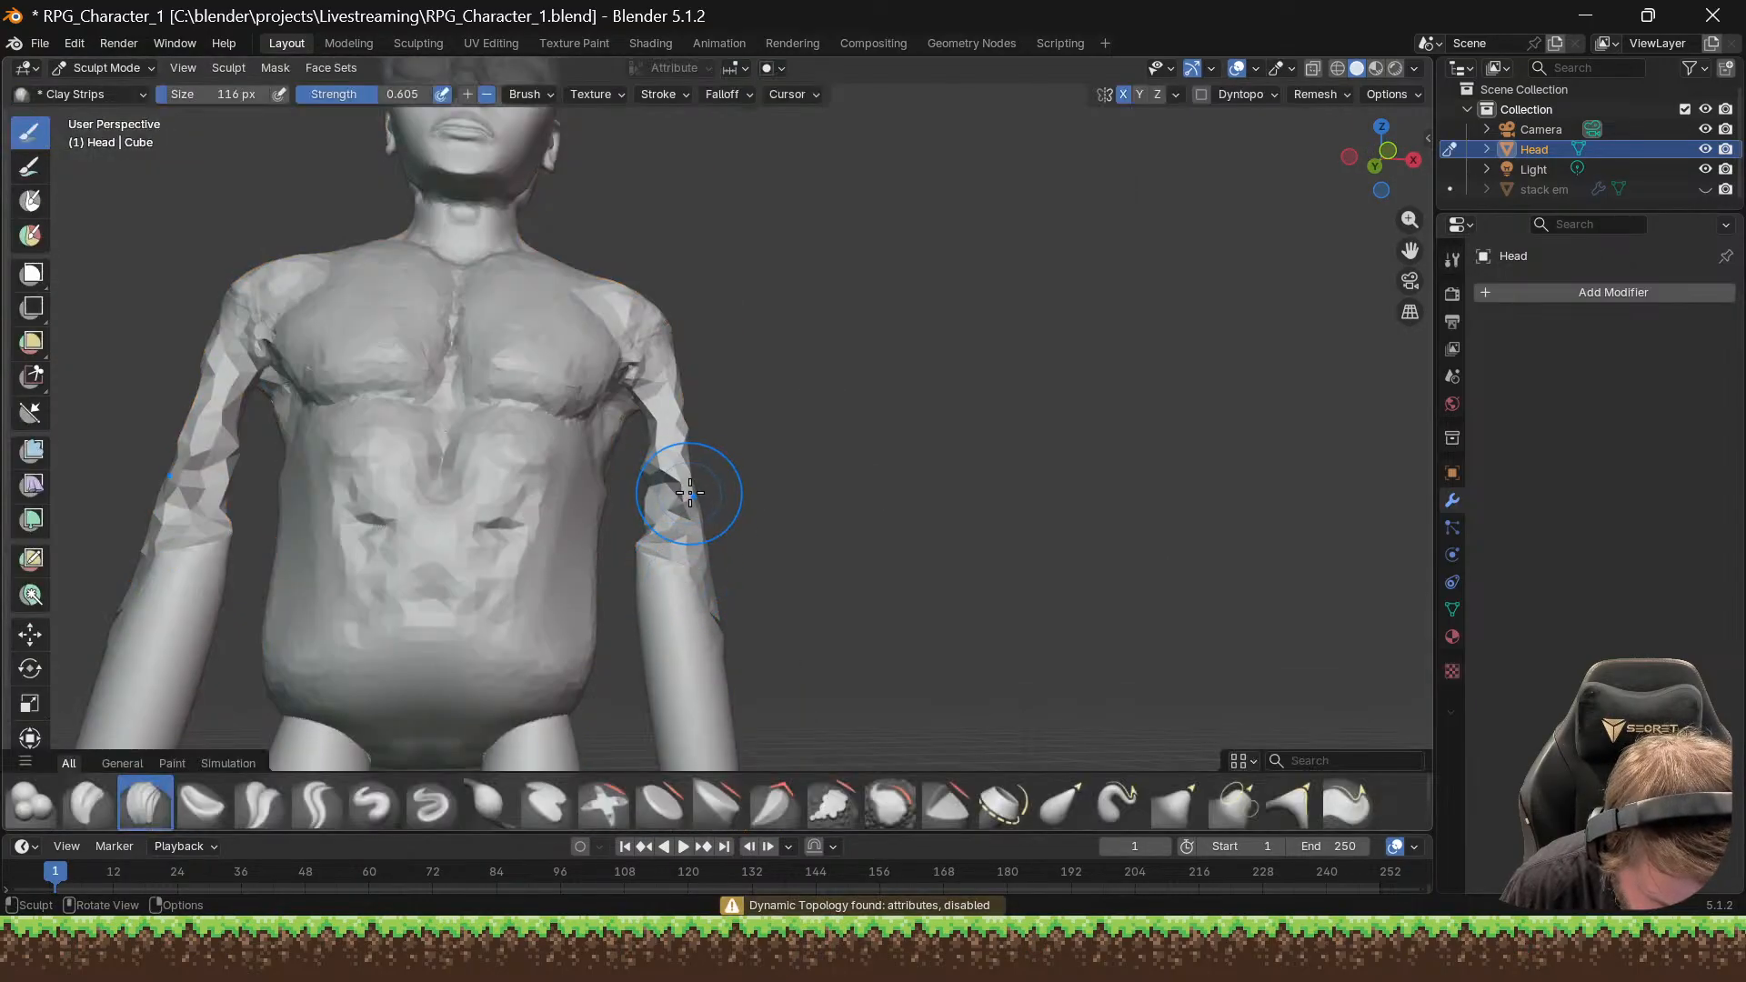
Step: Try reshaping the front of the upper arm with Clay Strips strokes at 0.605 strength, first subtractive and then additive
middle_drag(714, 514, 700, 545)
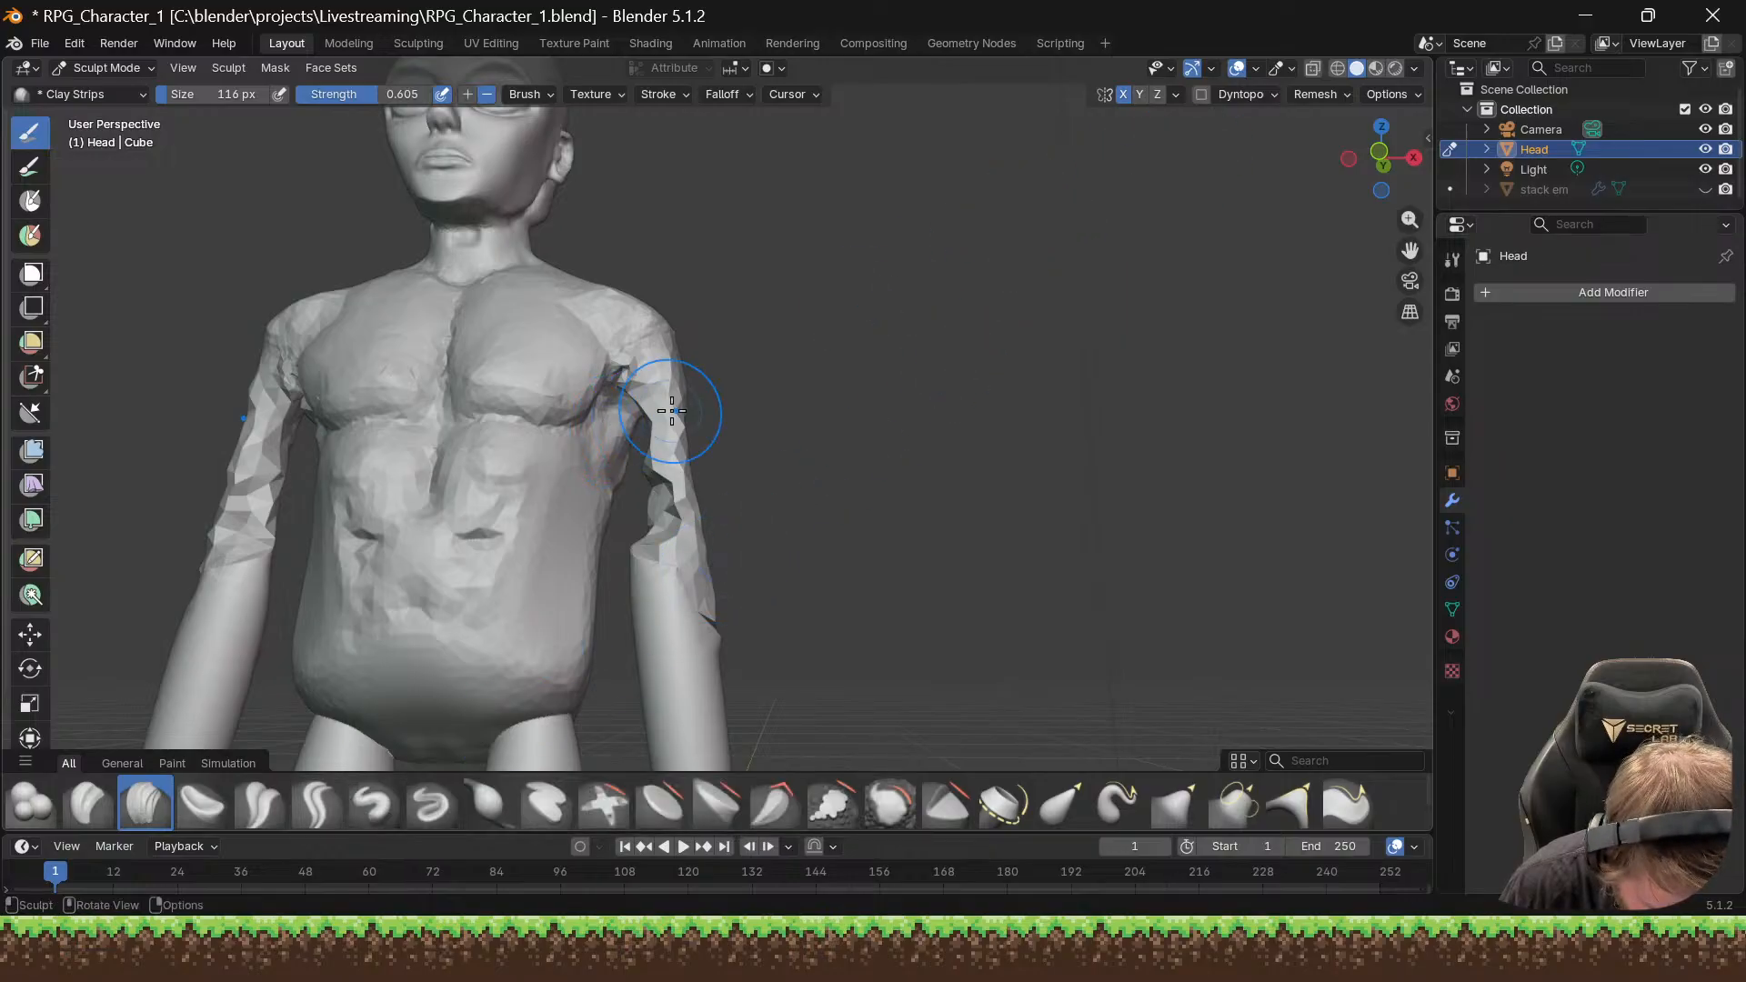
middle_drag(666, 406, 735, 401)
drag(670, 506, 663, 421)
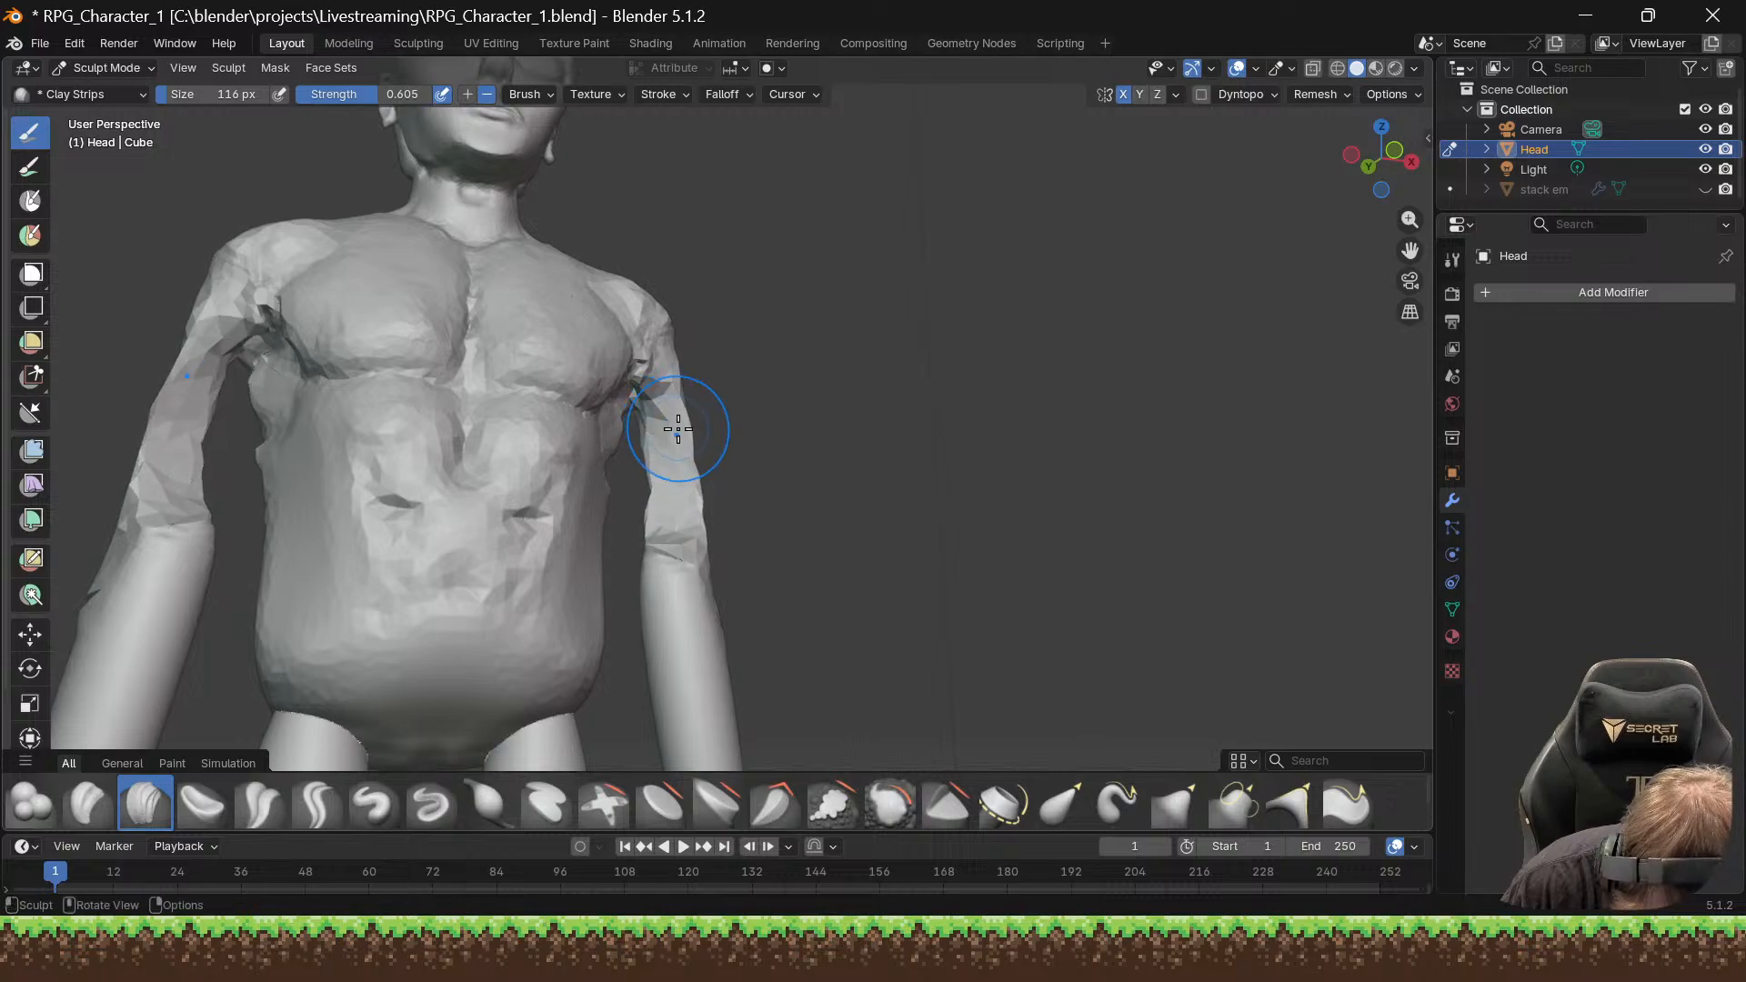
mouse_move(671, 482)
mouse_down()
mouse_move(671, 507)
mouse_move(663, 437)
mouse_up()
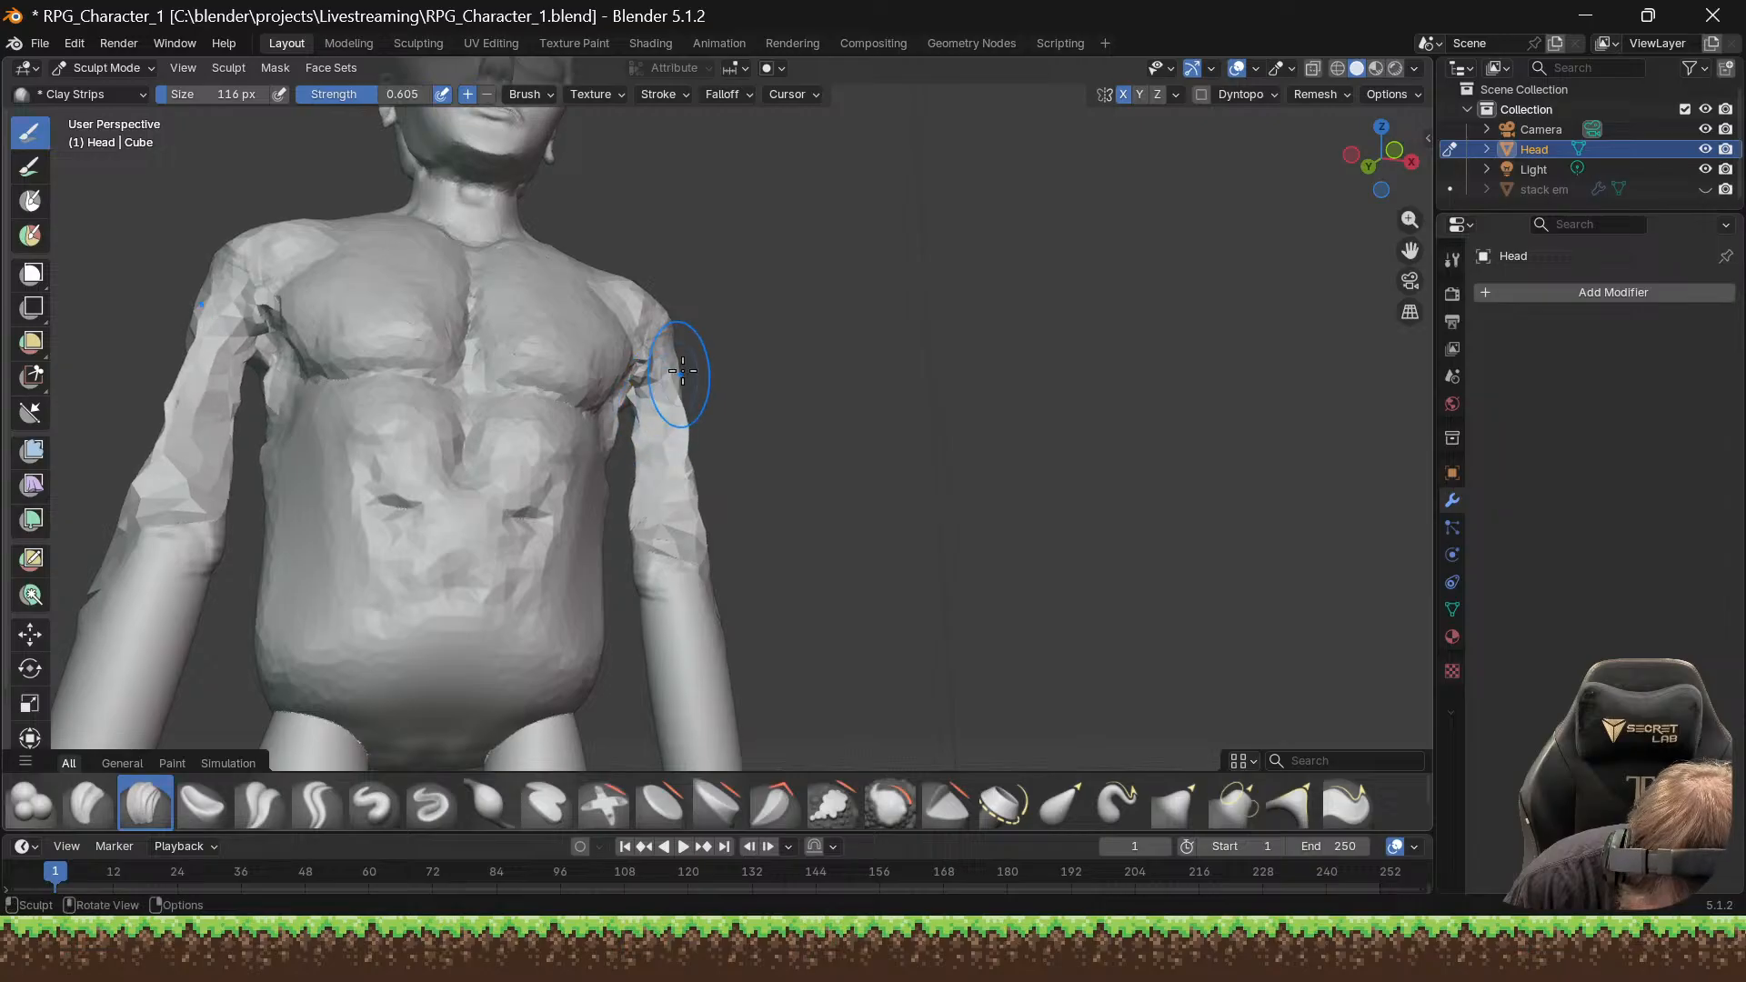
Step: Try building up the shoulder and outer upper arm from the side with additive Clay Strips strokes at 0.605 strength
middle_drag(579, 381, 470, 395)
scroll(600, 409, up, 5)
scroll(578, 418, down, 3)
scroll(514, 401, up, 8)
scroll(545, 404, down, 10)
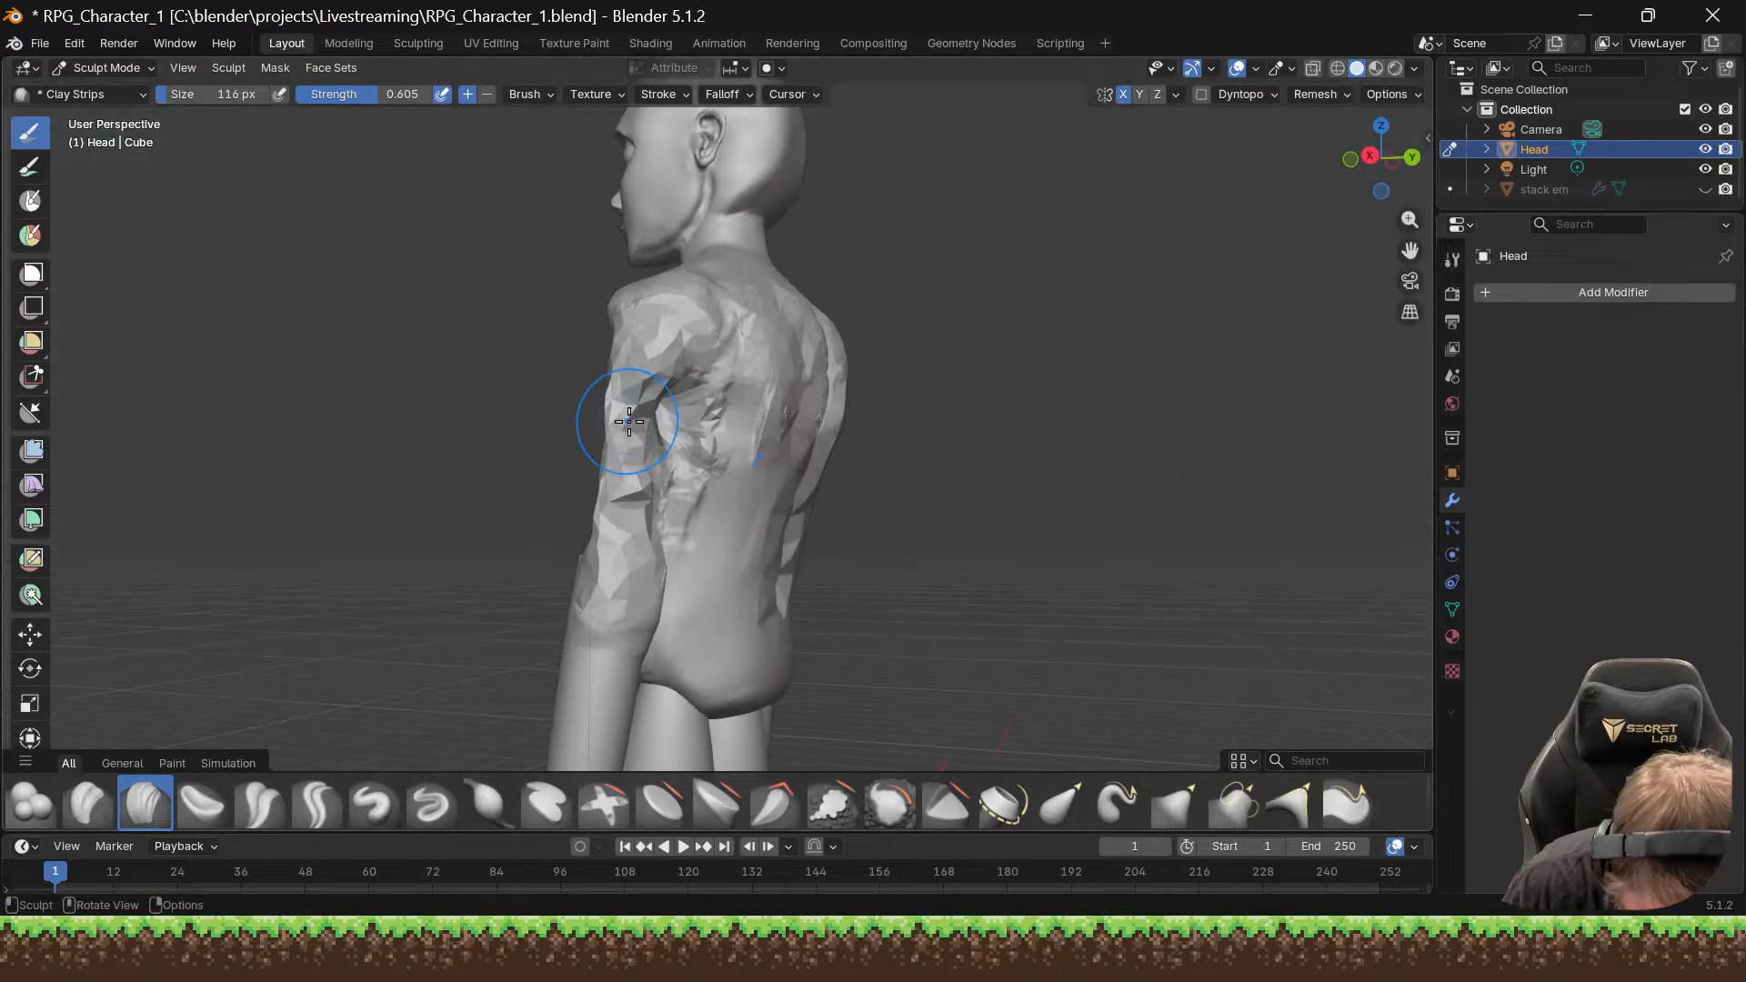
drag(626, 475, 638, 400)
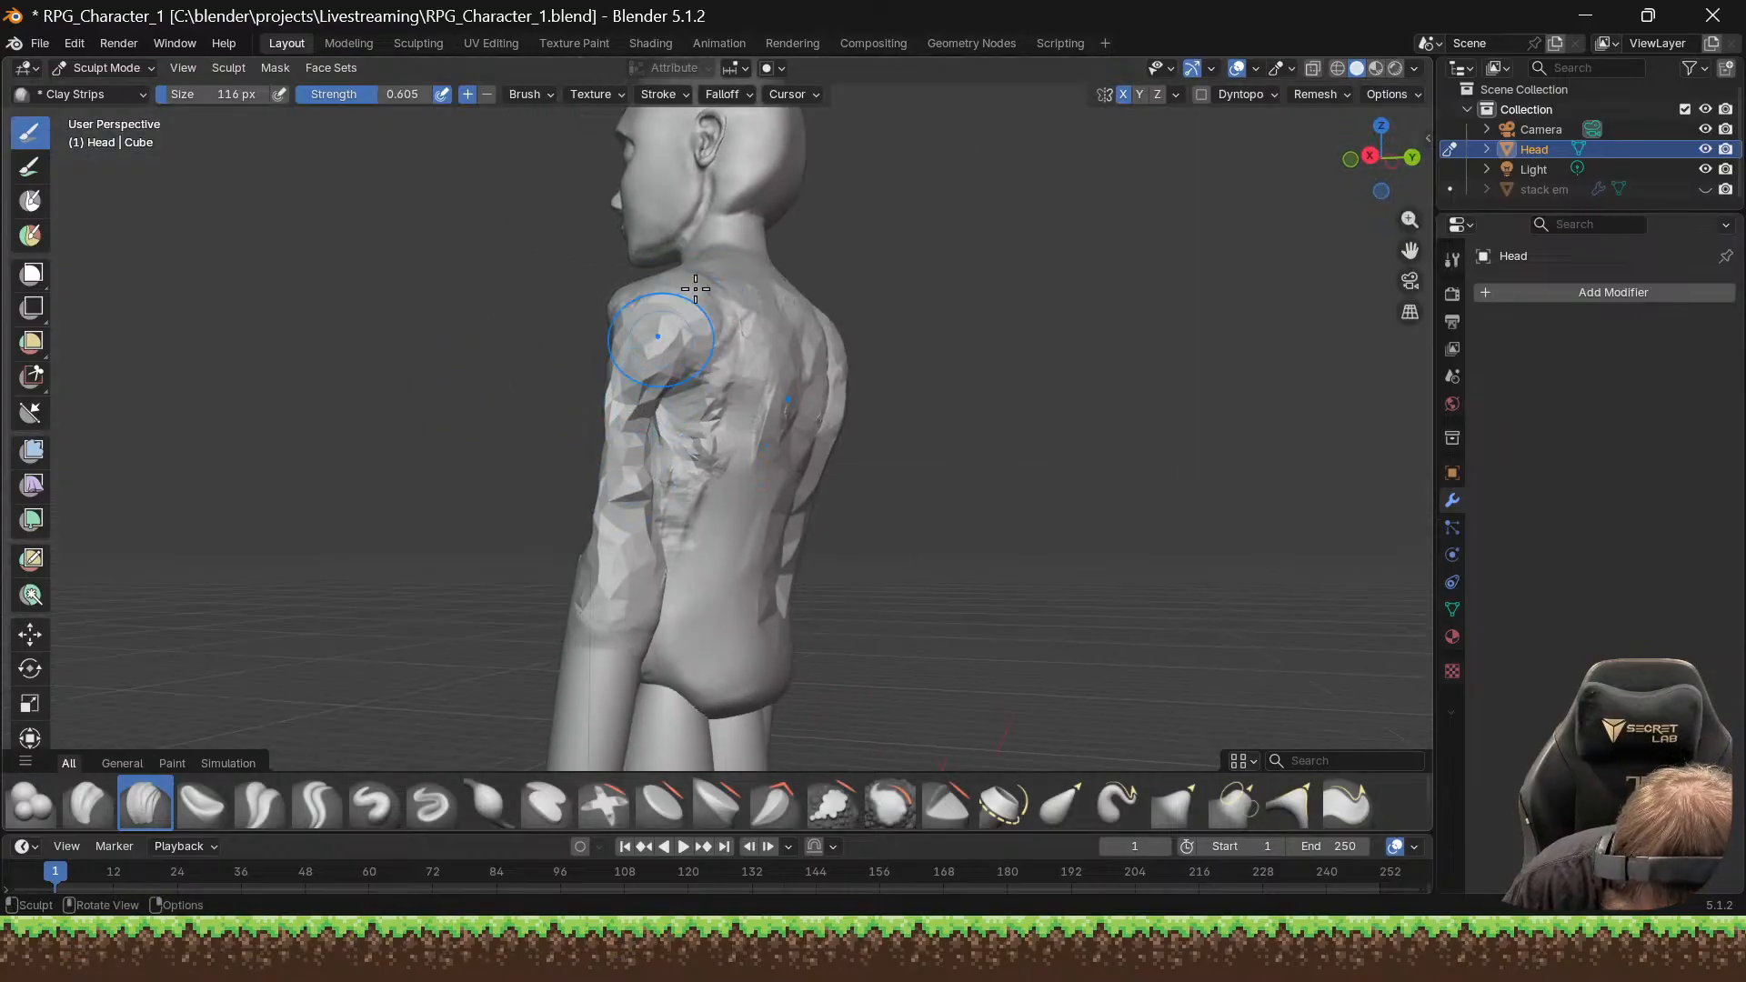
drag(695, 289, 629, 451)
drag(684, 313, 641, 400)
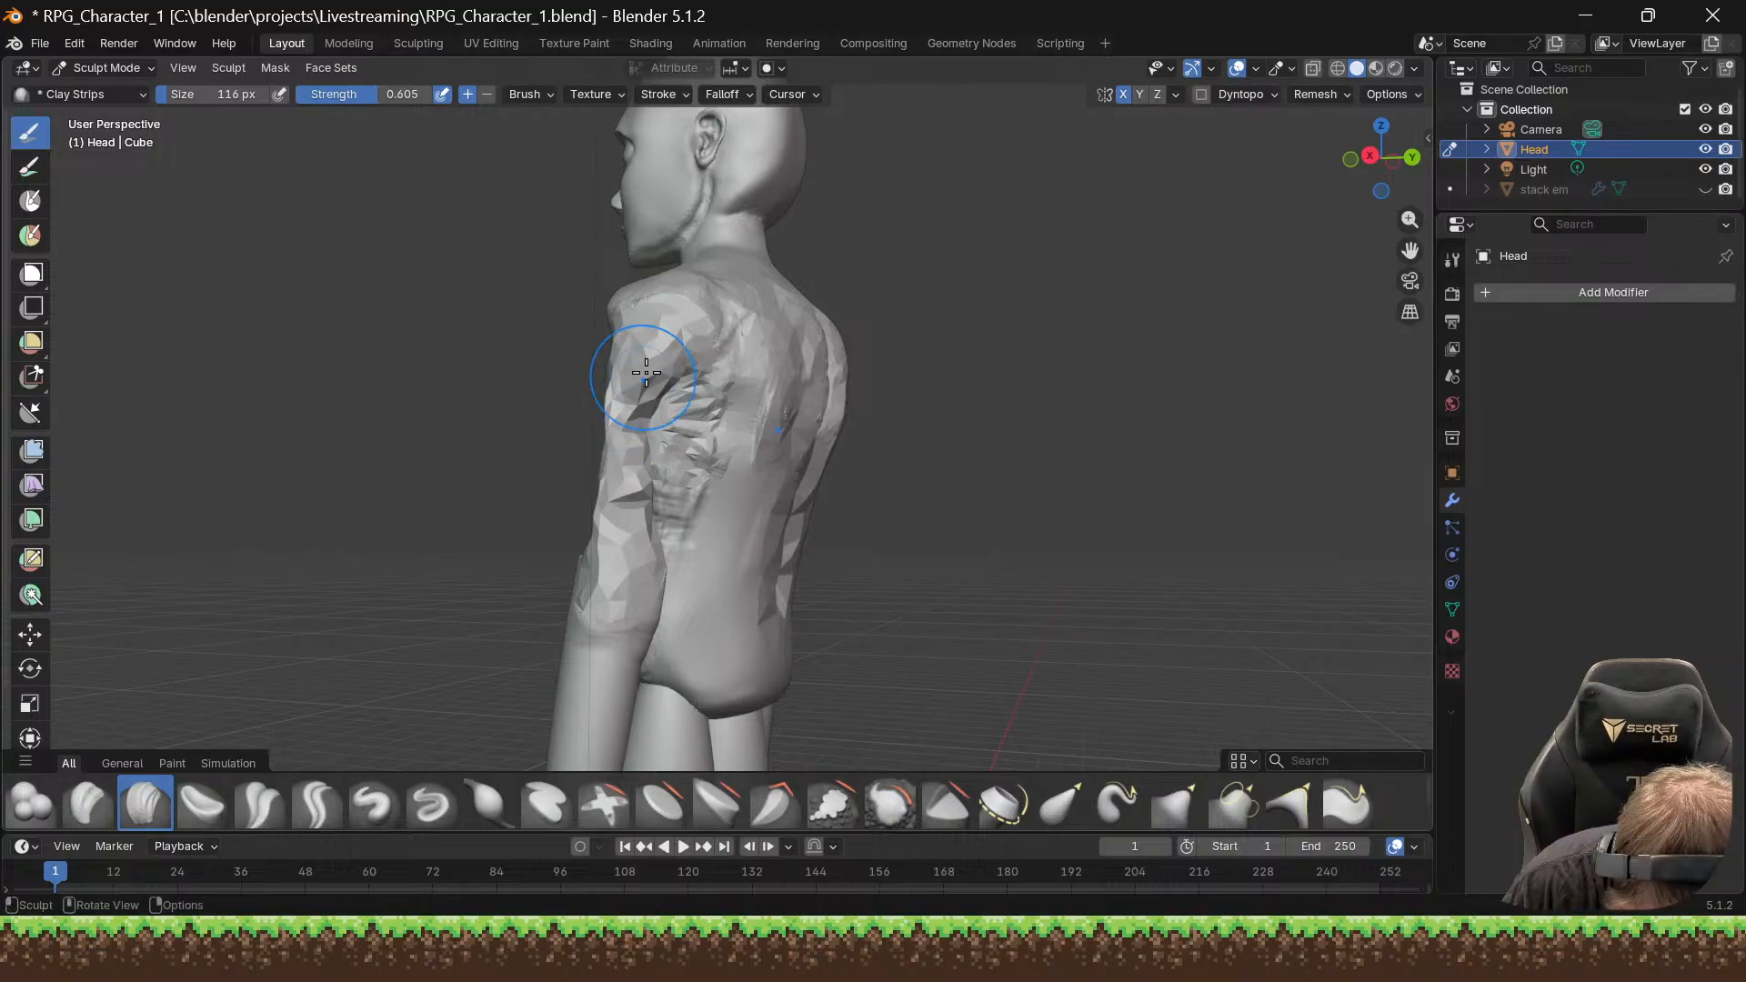
Step: Try an additive Clay Strips stroke up the front of the upper arm and inspect the mesh from the side
scroll(636, 337, up, 8)
scroll(635, 337, down, 10)
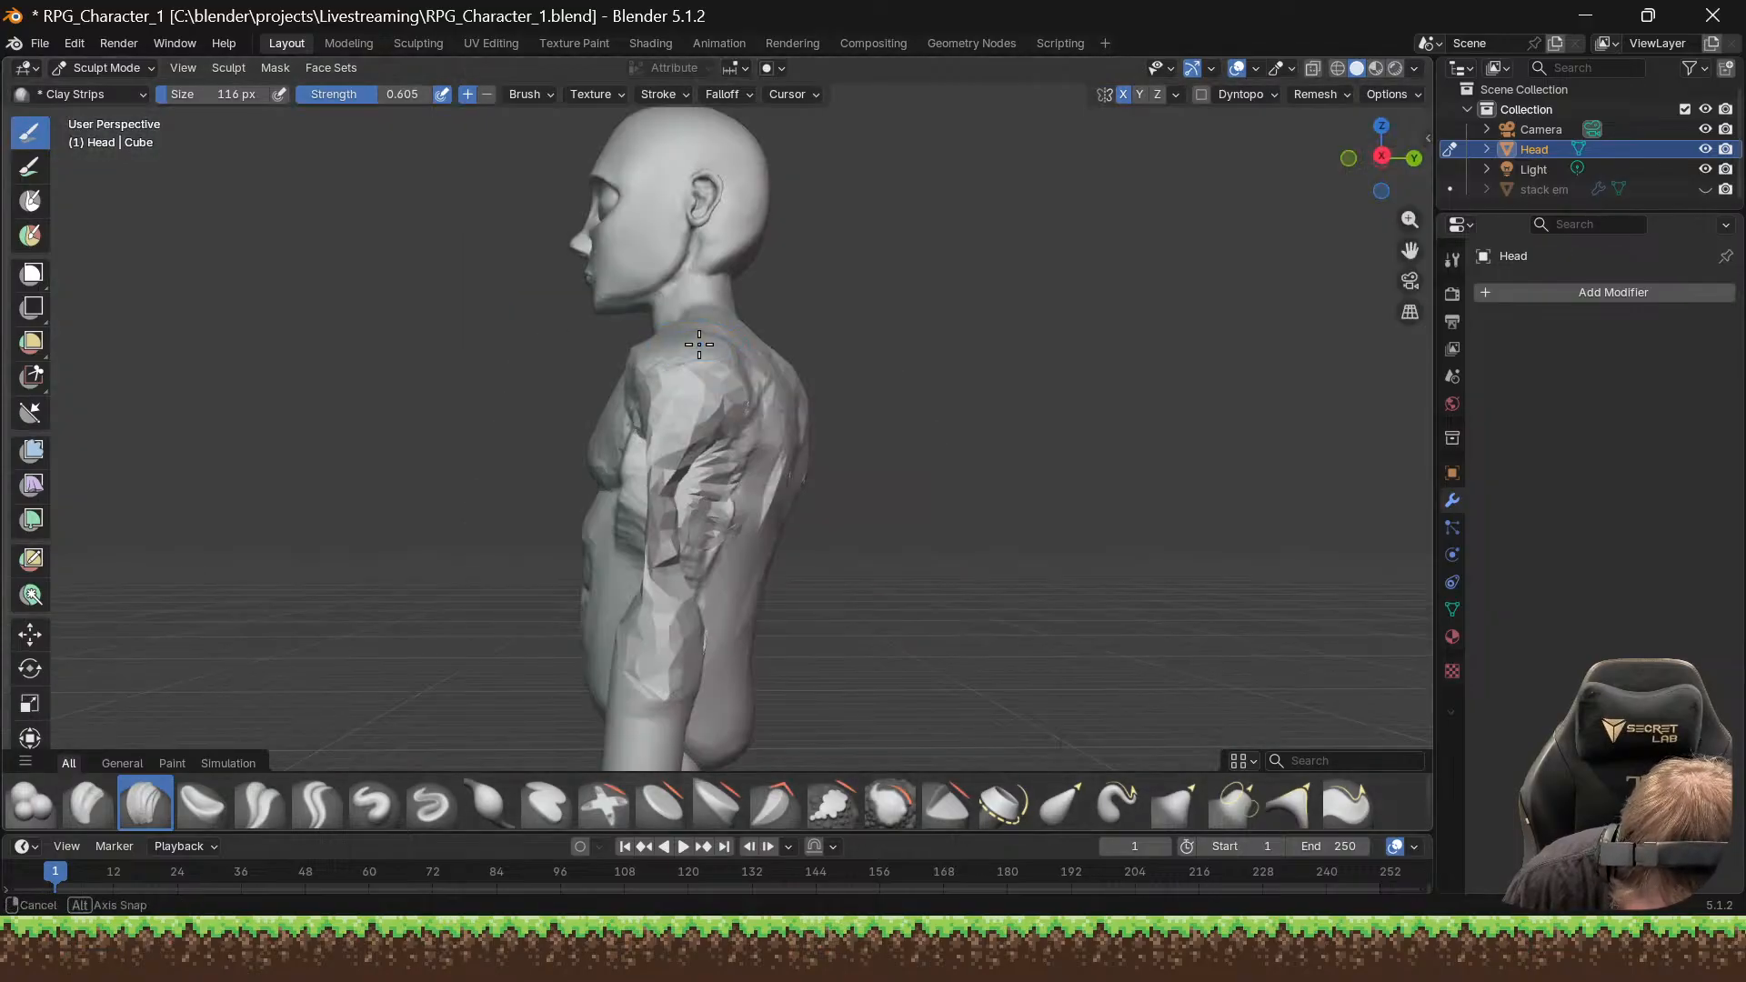
middle_drag(698, 351, 822, 382)
scroll(608, 490, up, 5)
middle_drag(608, 491, 751, 479)
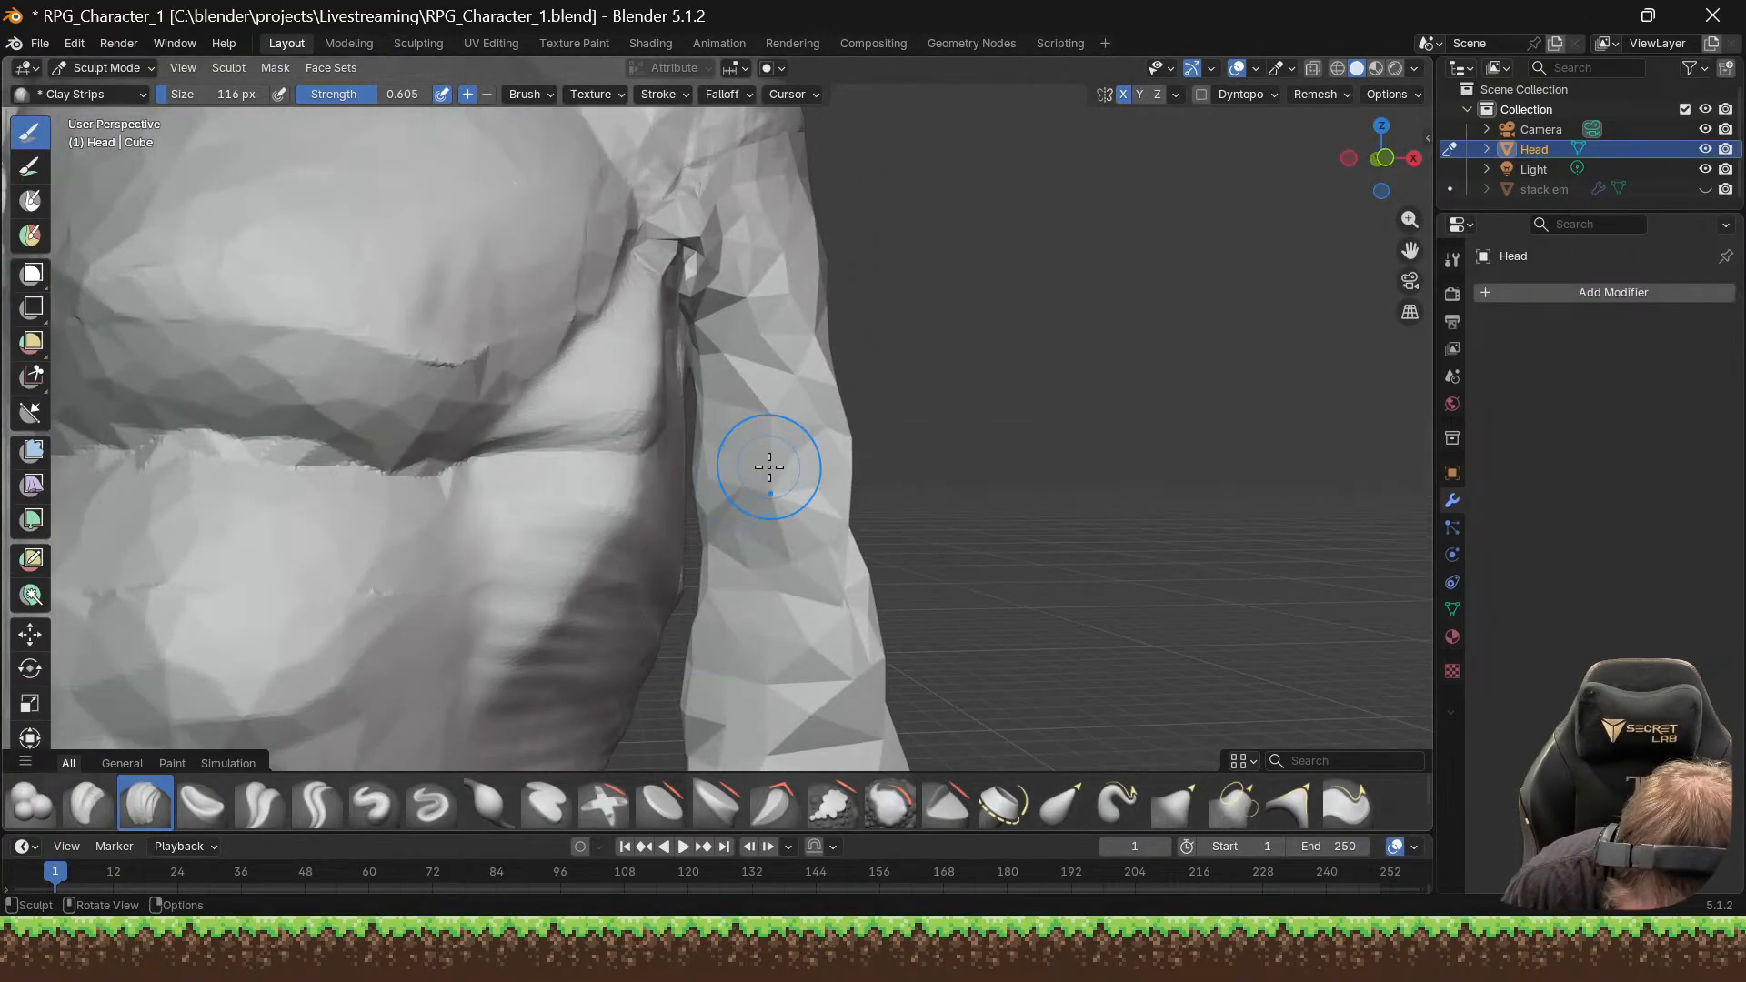
drag(791, 543, 779, 343)
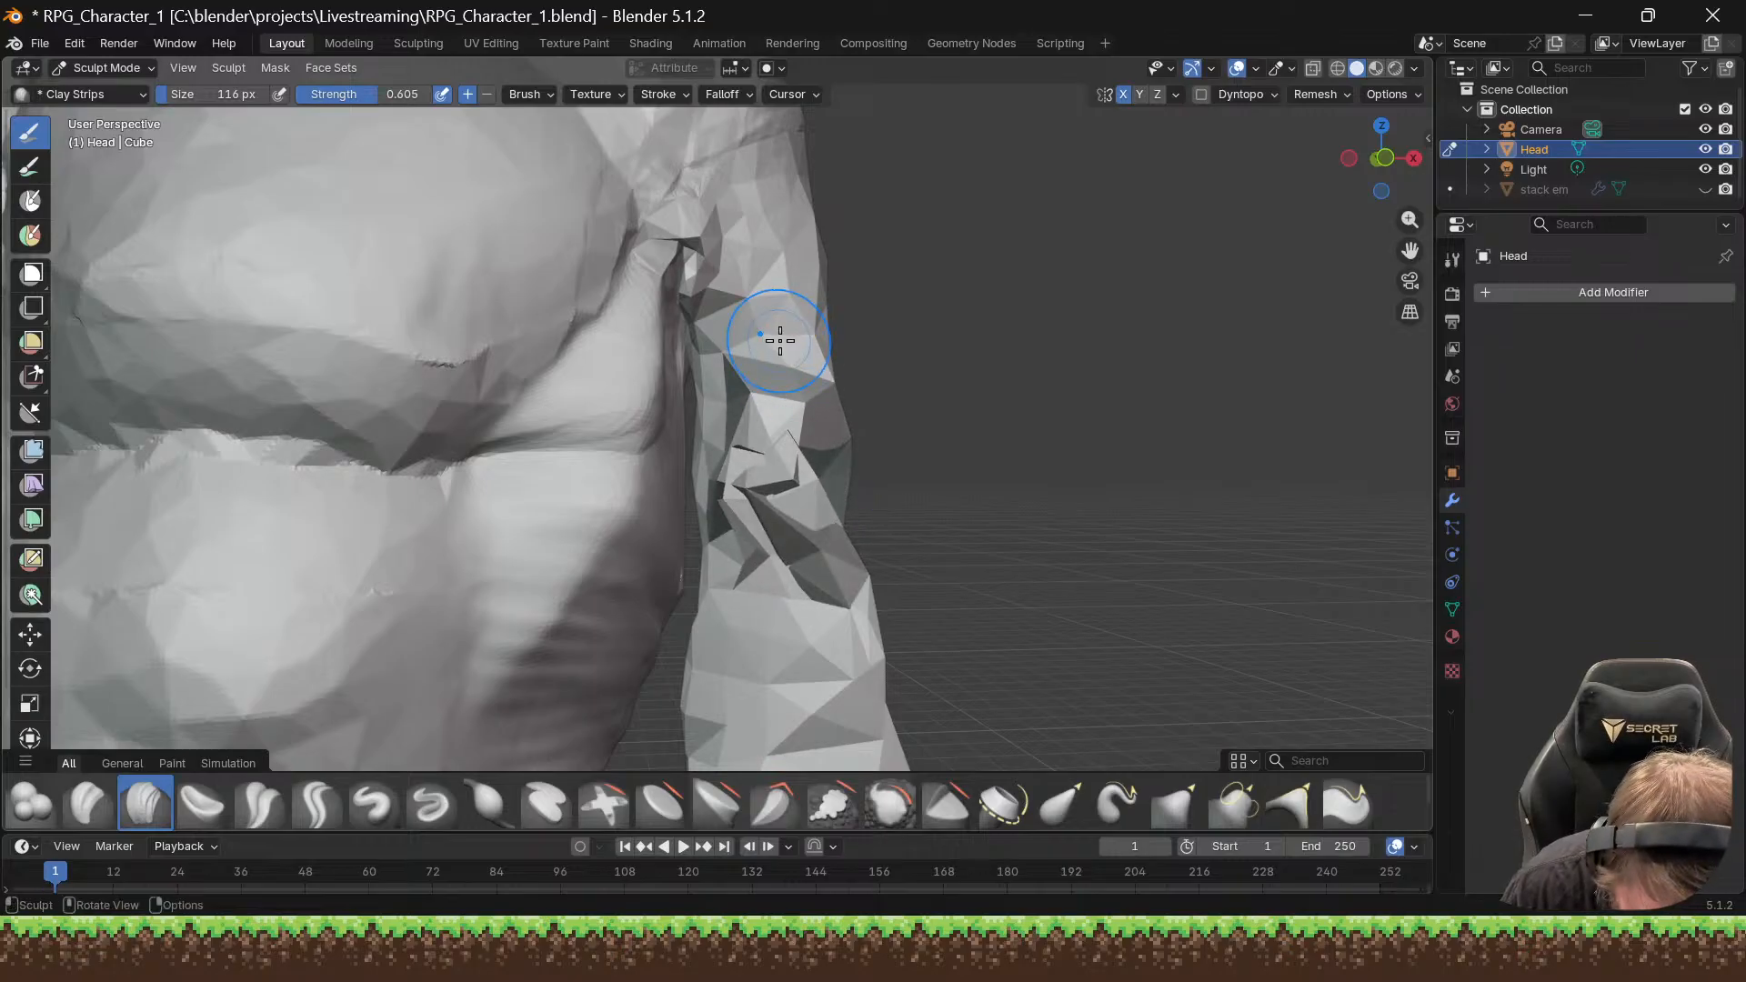
mouse_move(780, 343)
middle_down()
mouse_move(585, 351)
mouse_move(522, 319)
mouse_move(577, 312)
middle_up()
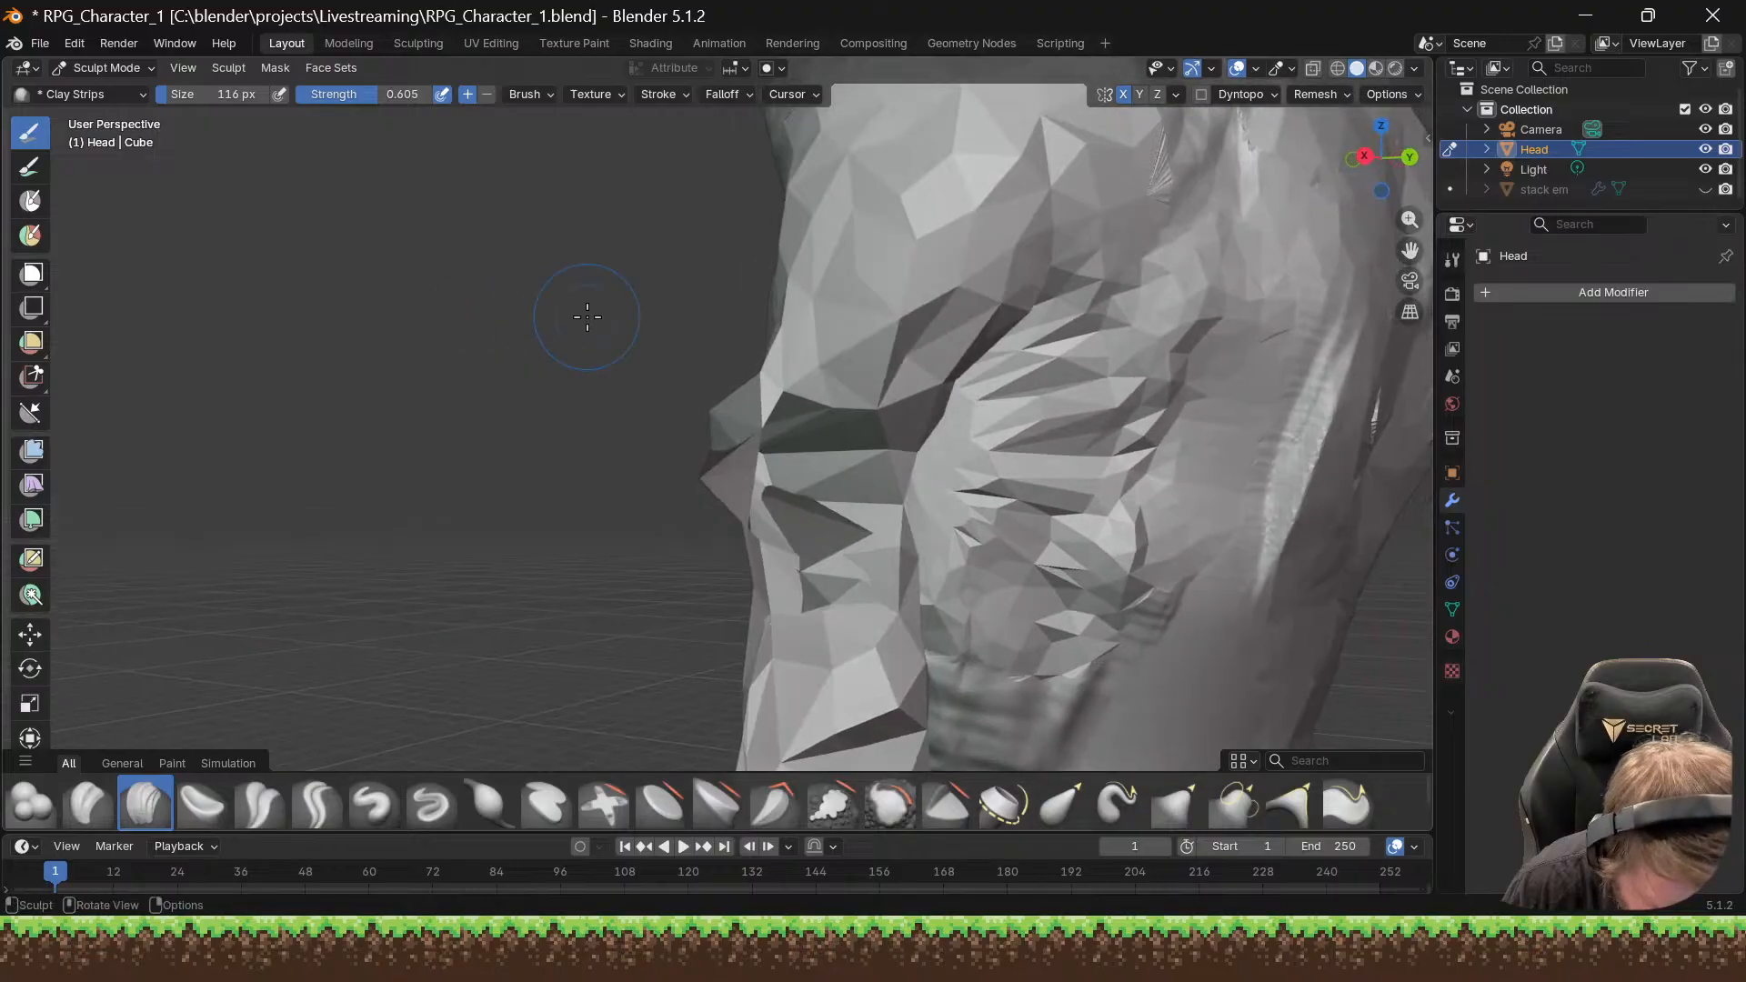
Step: Undo the Clay Strips strokes on the shoulder and upper arm
scroll(587, 317, down, 4)
key(ctrl+z)
key(ctrl+z)
key(ctrl+z)
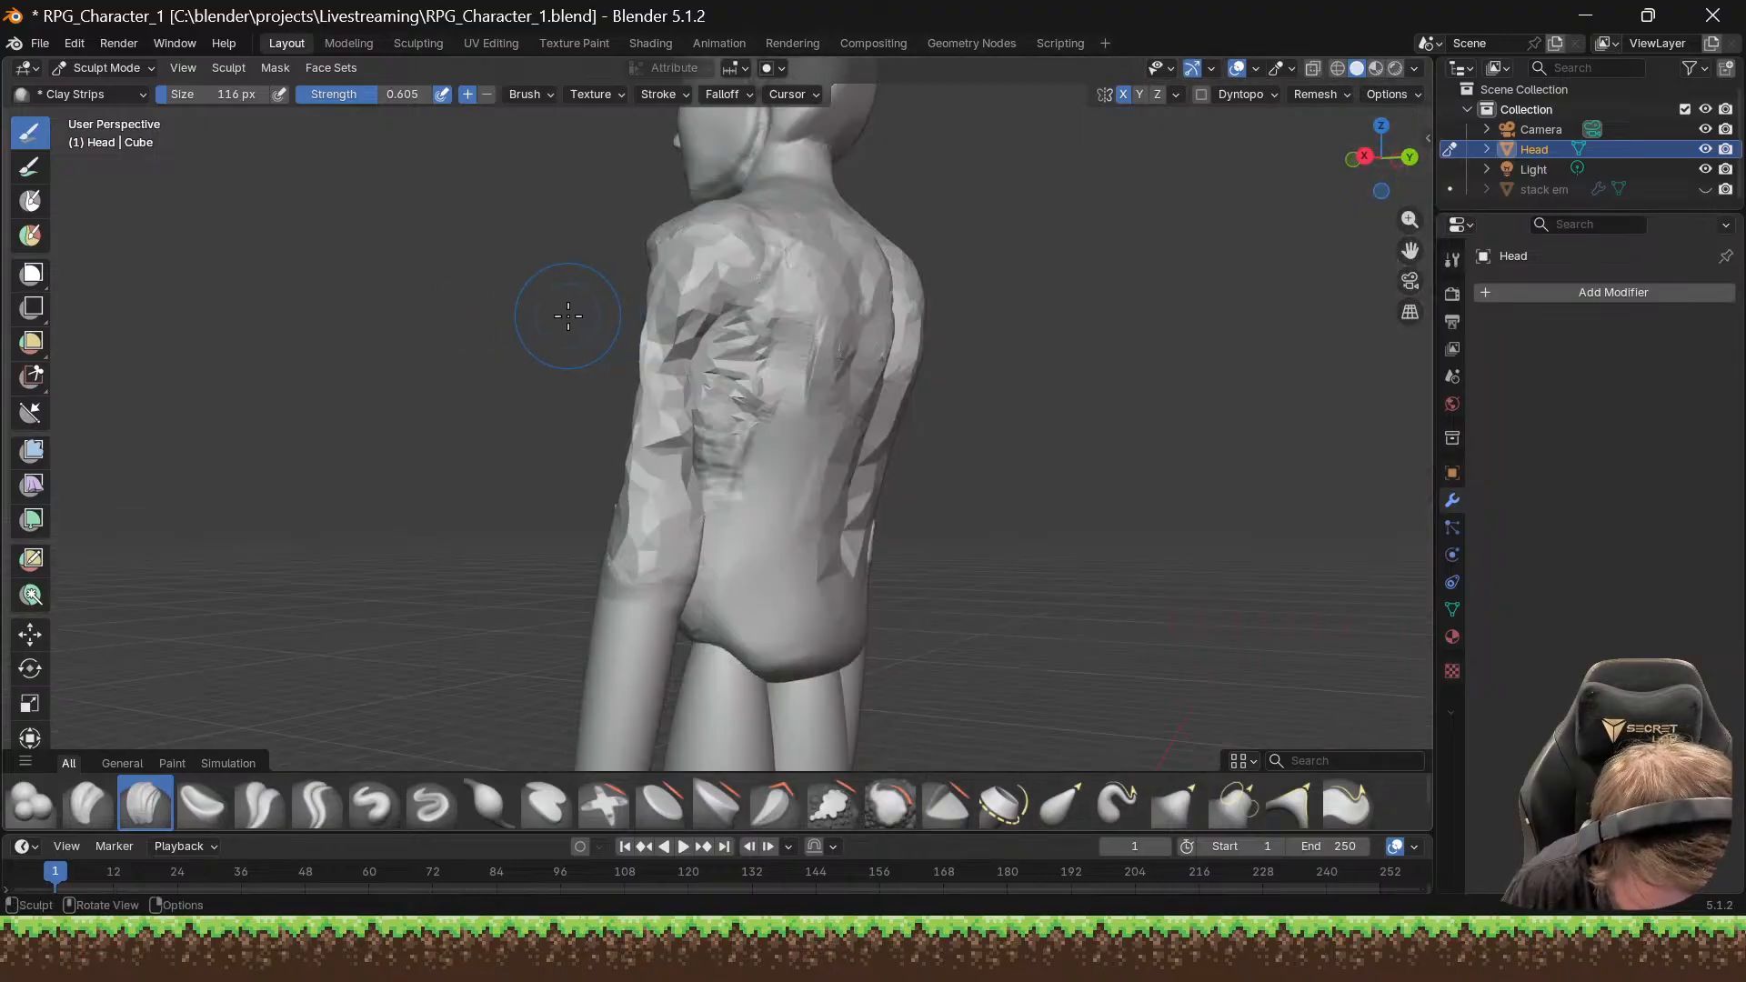
key(ctrl+z)
key(ctrl+z)
key(ctrl+z)
key(ctrl+z)
key(ctrl+z)
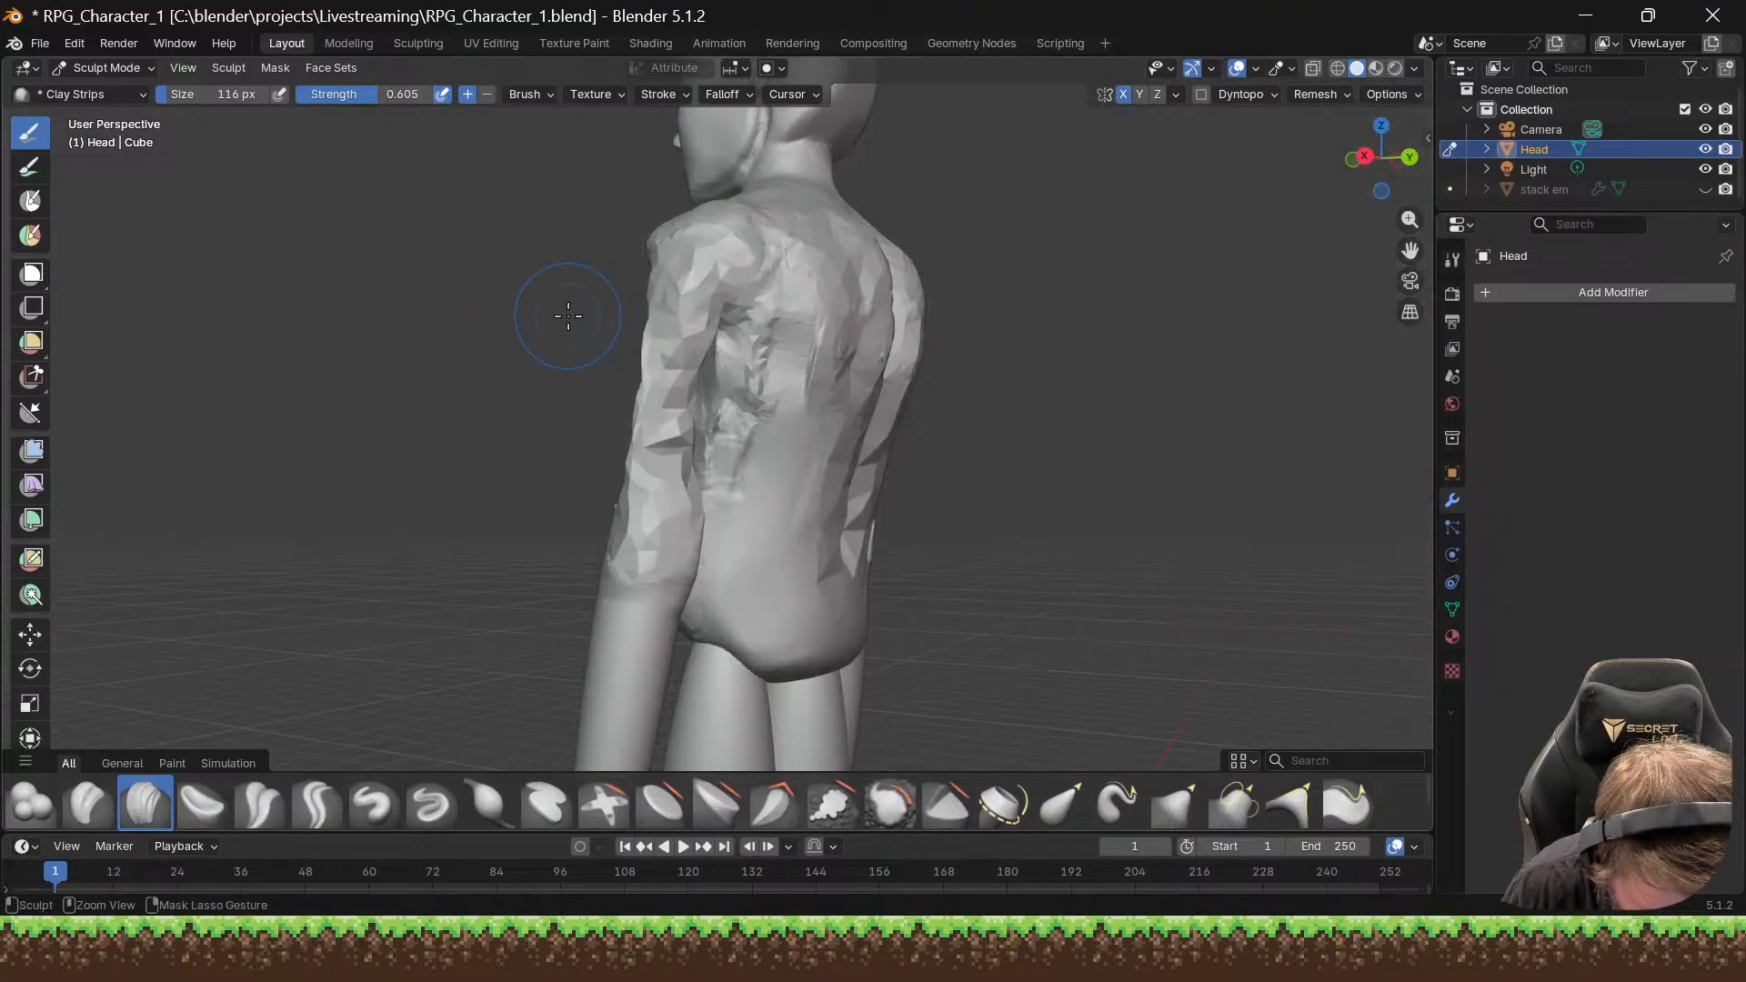
Step: Undo further, past the switch to Sculpt Mode, and put the body mesh back into Sculpt Mode with the front in view
key(ctrl+z)
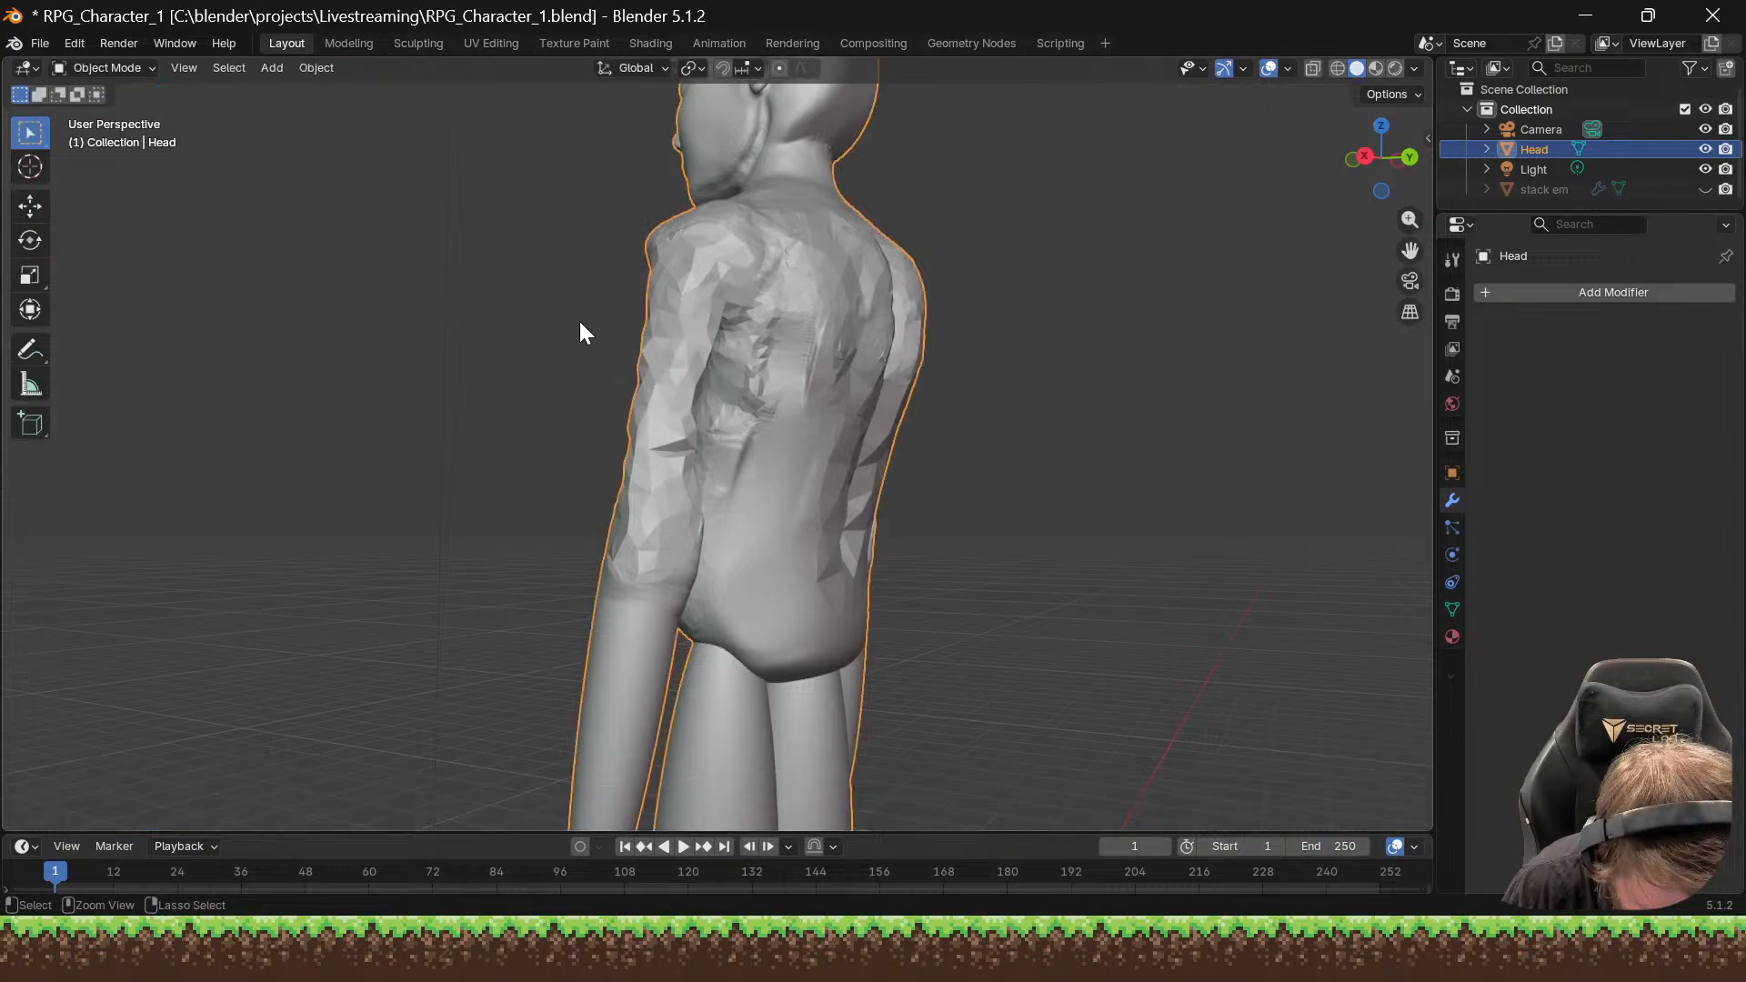
key(ctrl+z)
middle_drag(871, 336, 764, 322)
key(ctrl+z)
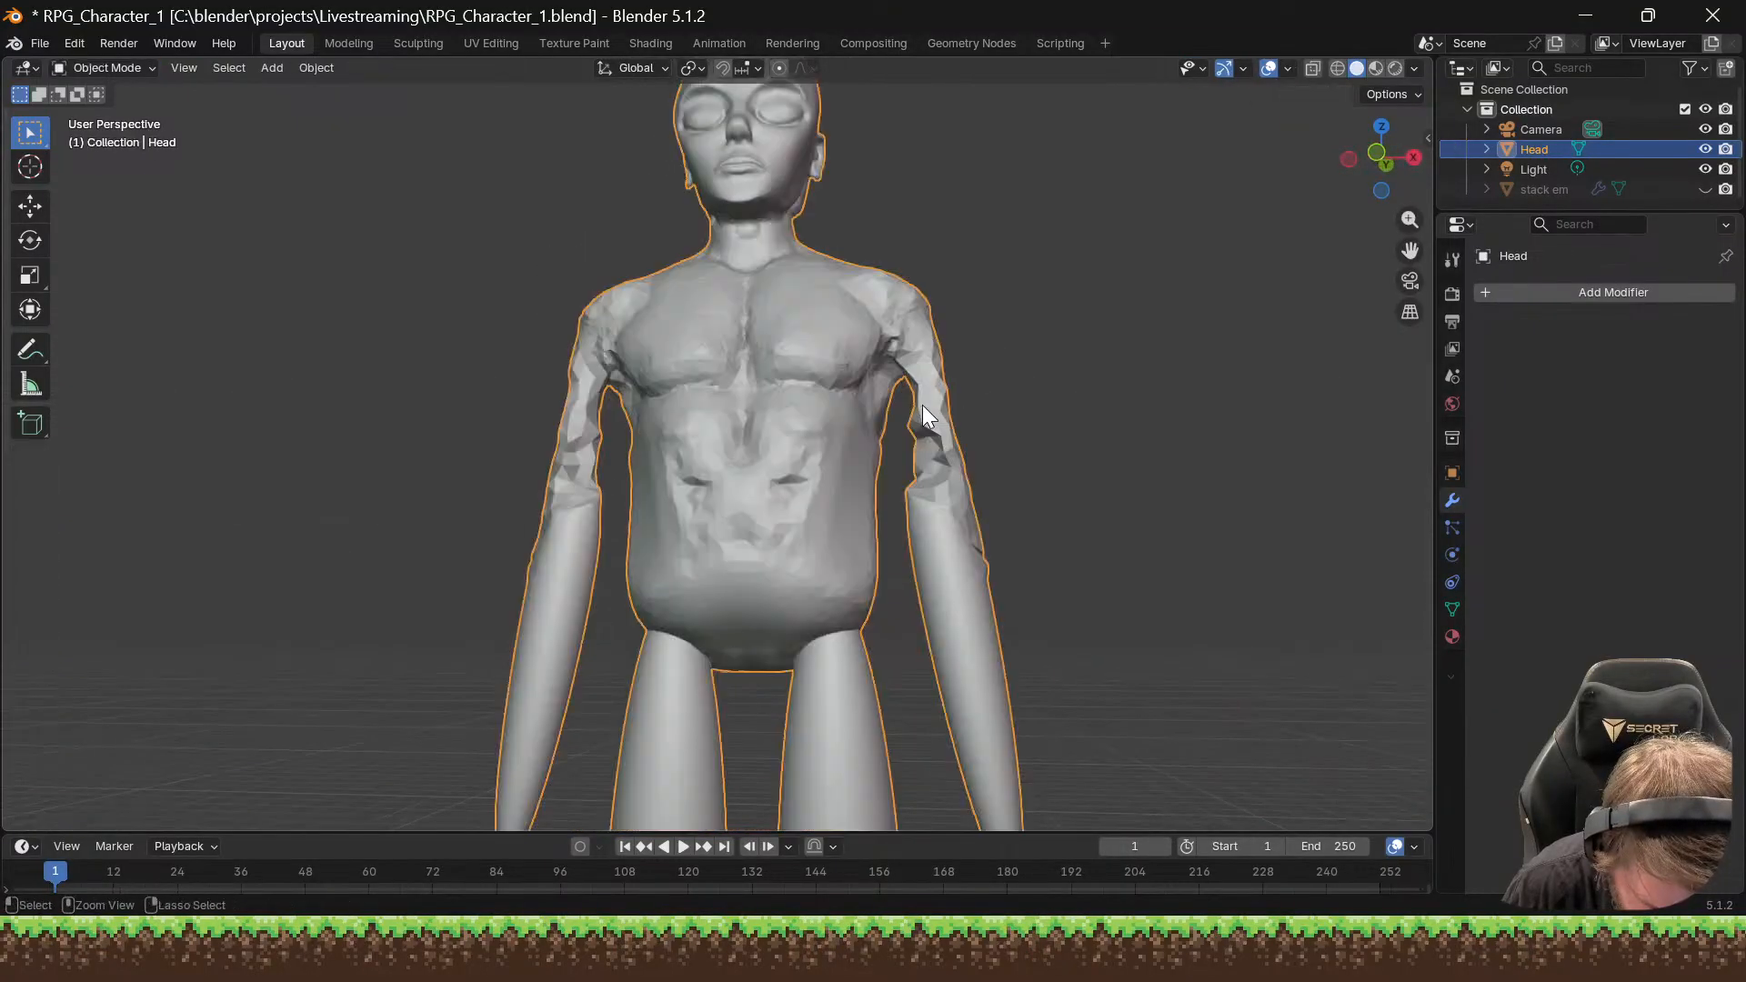
key(ctrl+z)
key(ctrl+z)
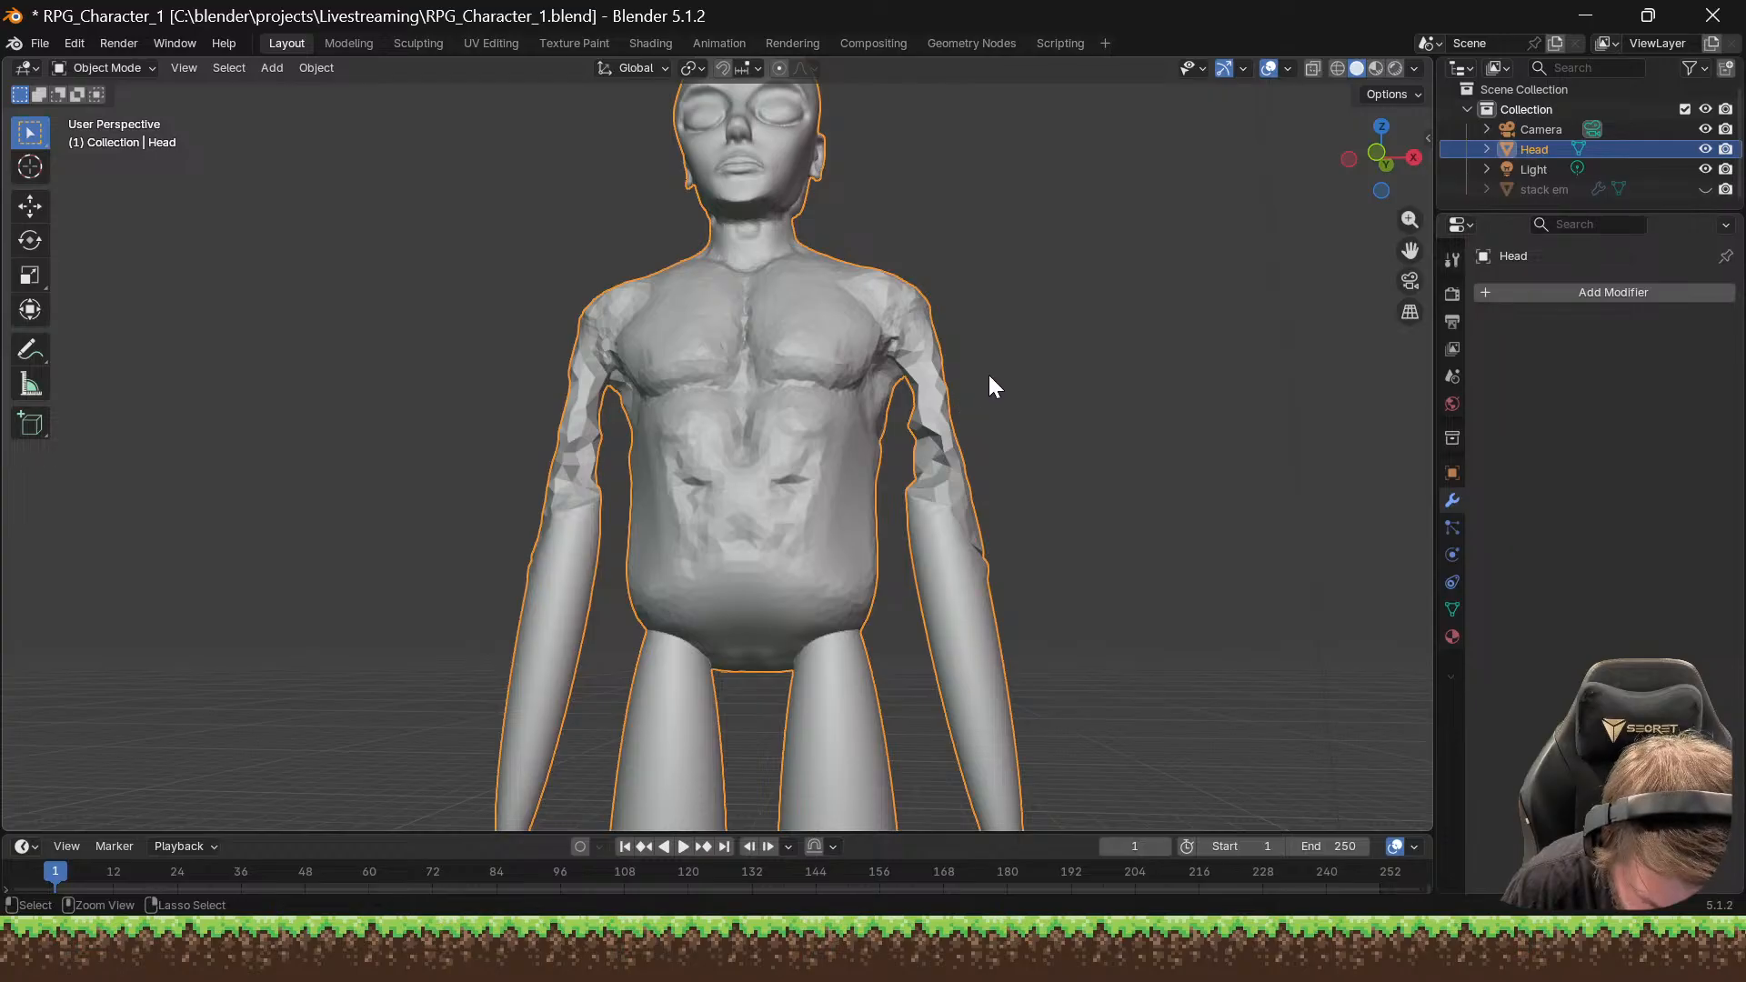
key(ctrl+Tab)
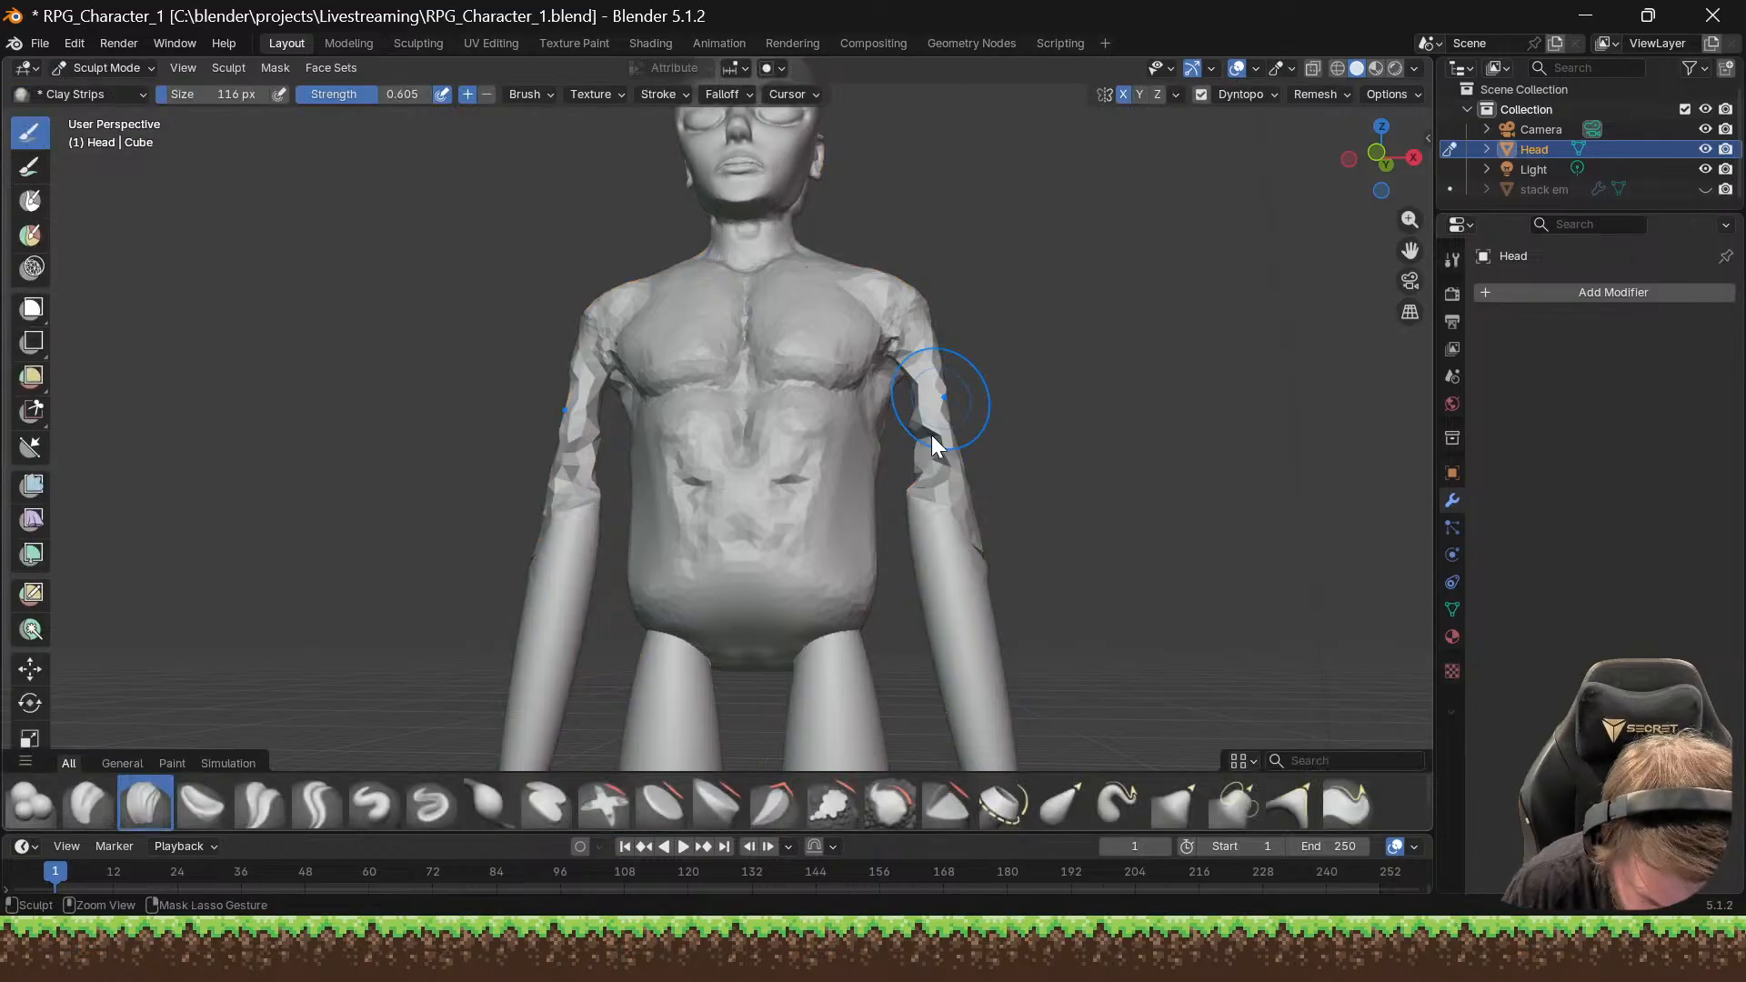